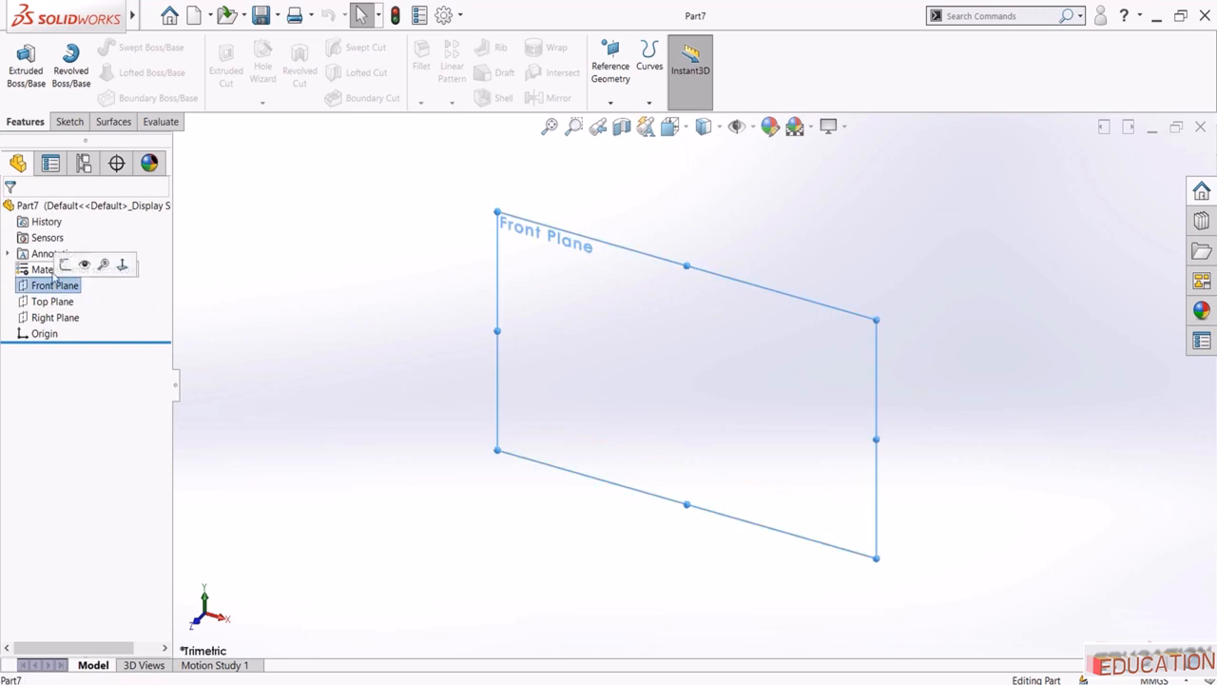
# Start a sketch on the Front Plane and draw a circle centred on the origin with a radius of about 17 mm
pyautogui.click(85, 262)
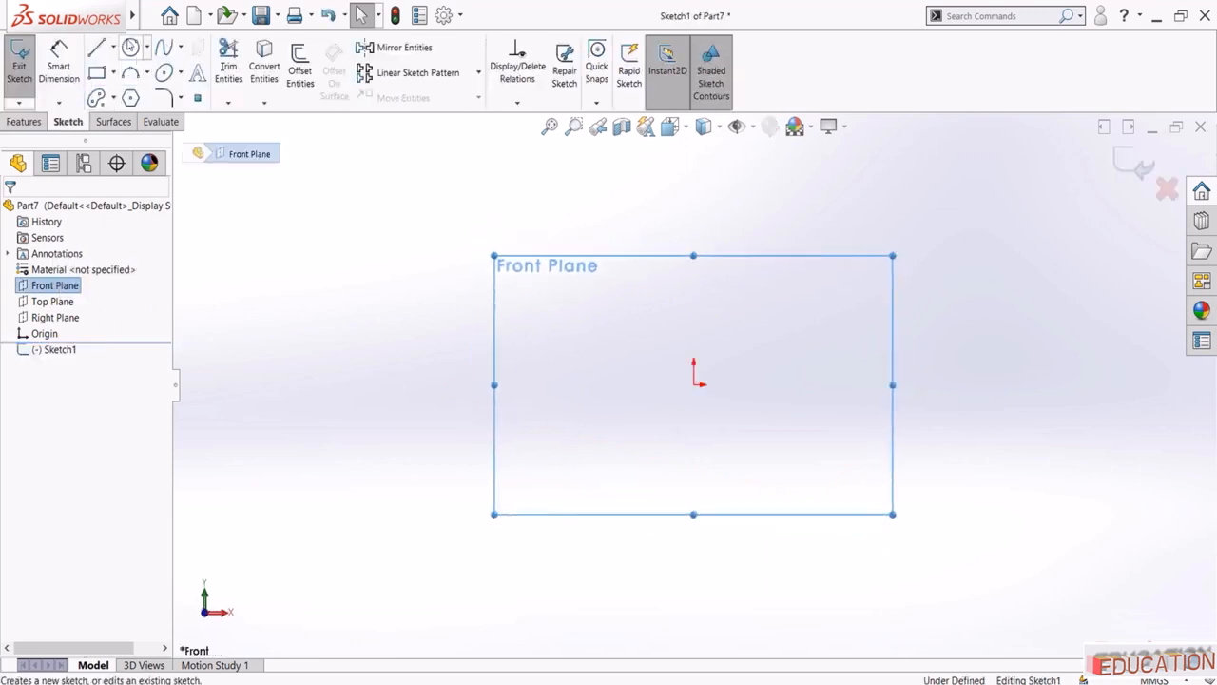
pyautogui.click(131, 47)
pyautogui.click(694, 386)
pyautogui.click(711, 422)
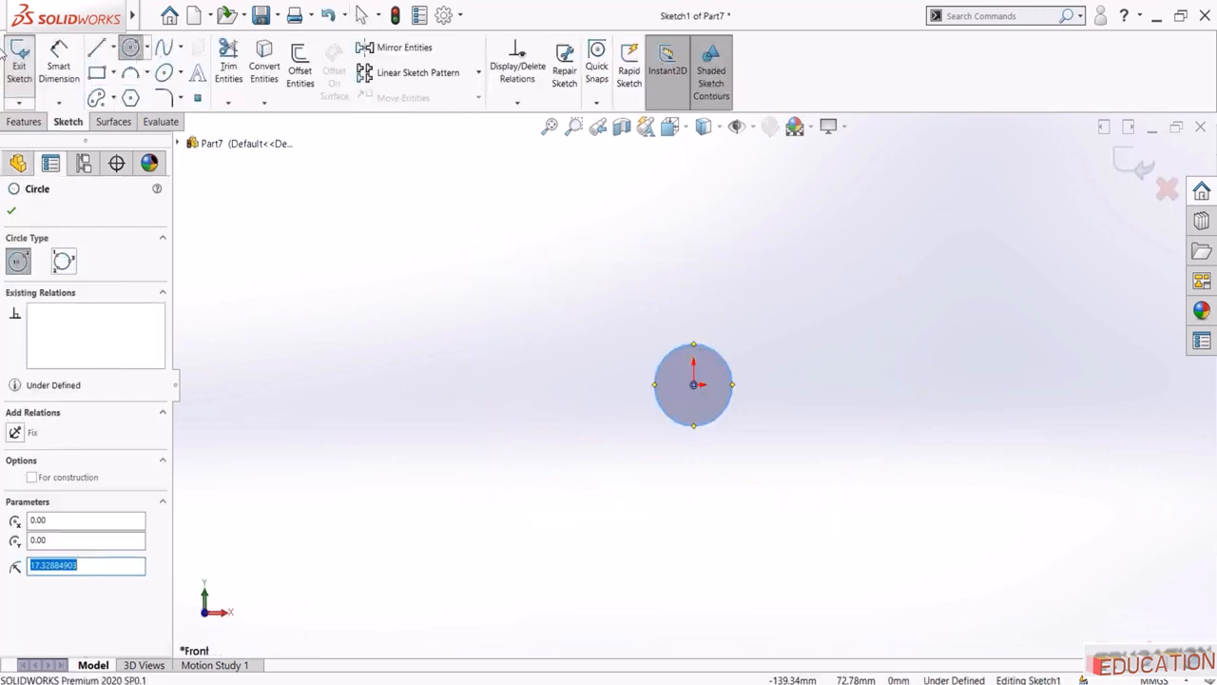
# Dimension the circle's diameter as 50 mm and exit the sketch
pyautogui.click(56, 59)
pyautogui.click(658, 374)
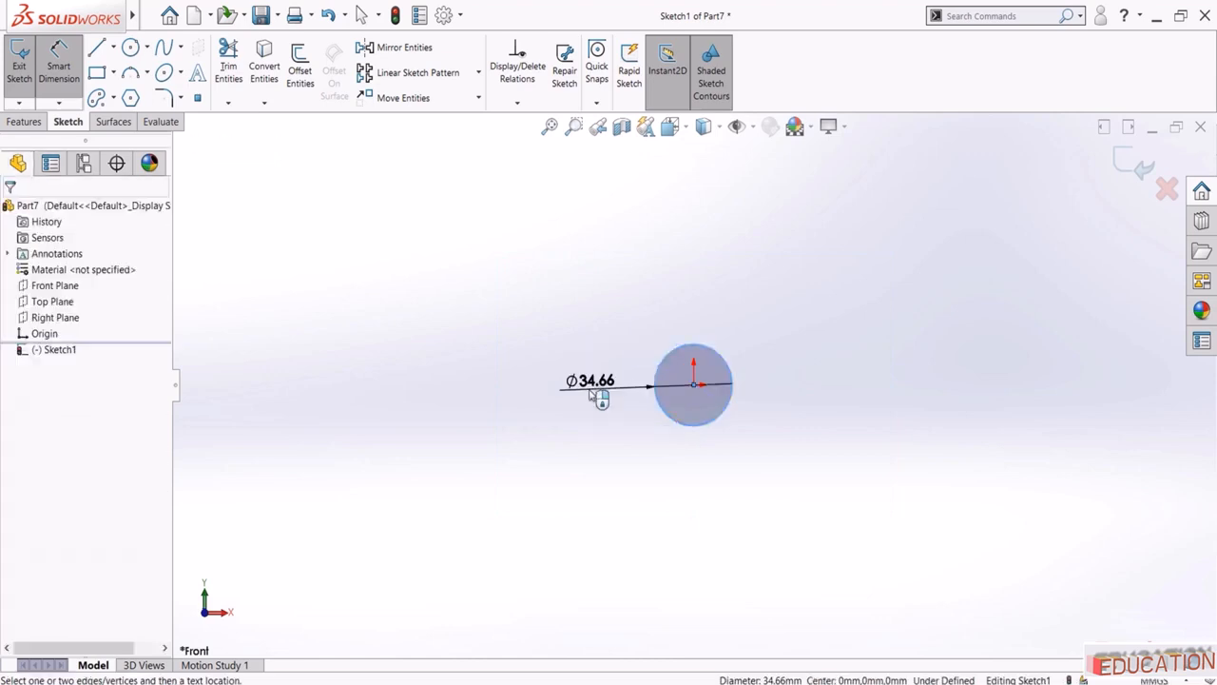
pyautogui.click(593, 394)
pyautogui.write('50')
pyautogui.press('Return')
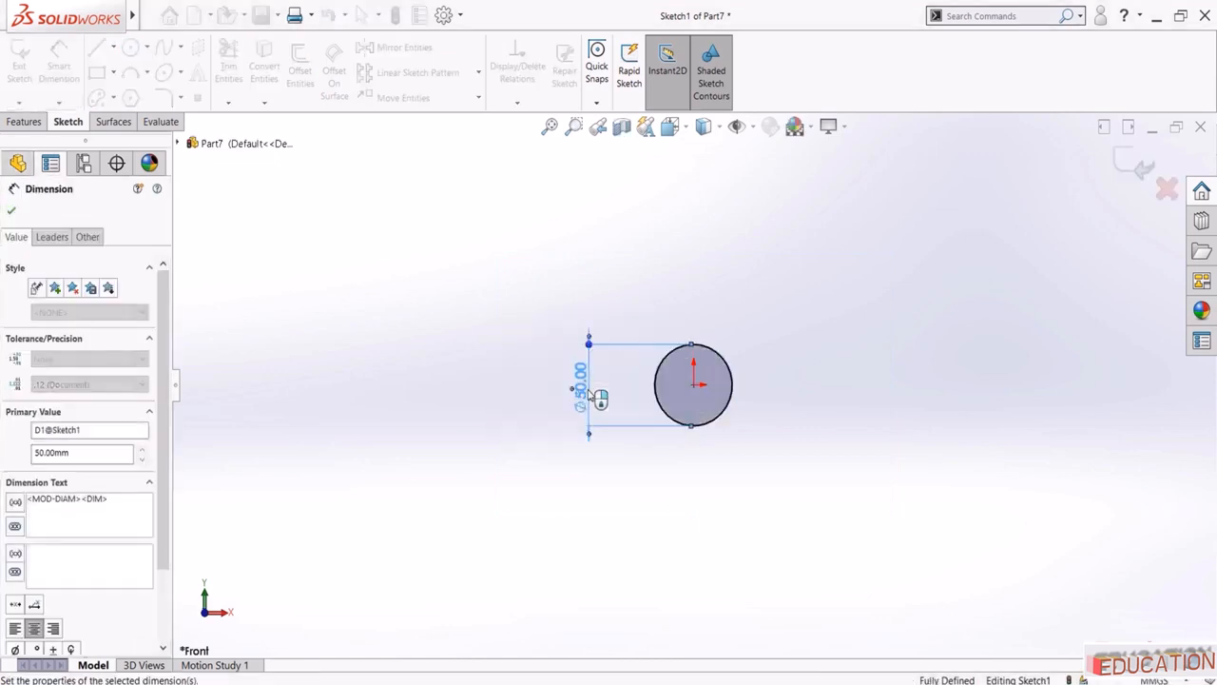
pyautogui.click(1136, 160)
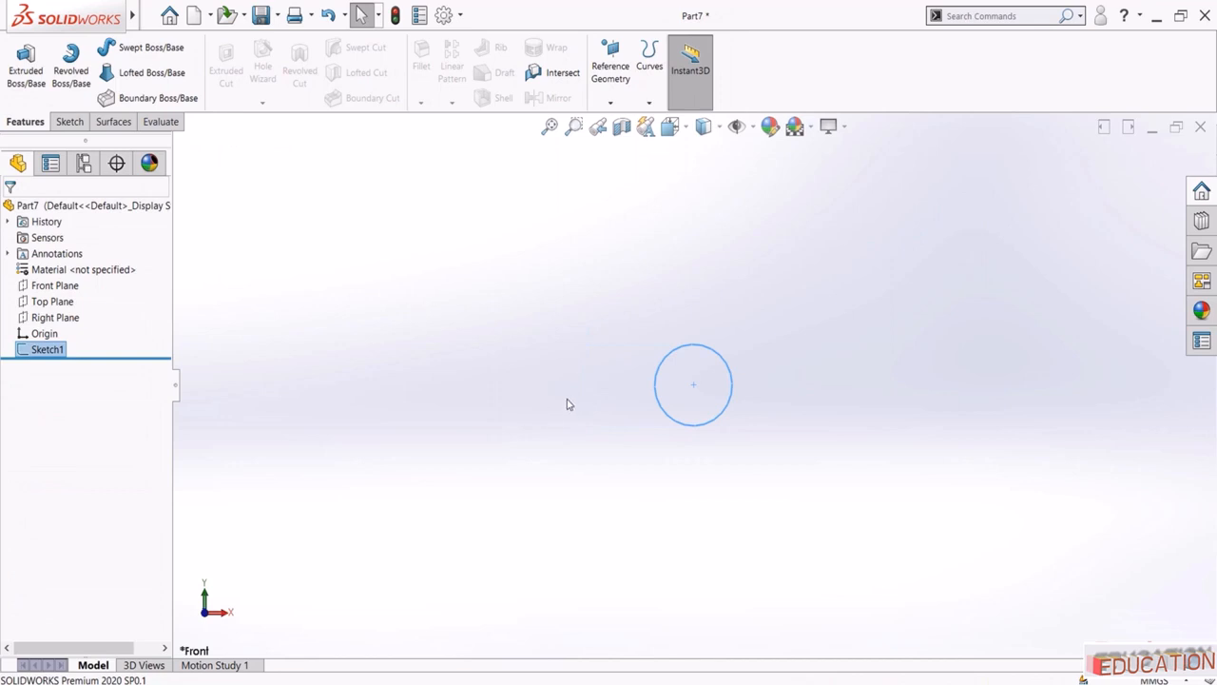
# Start an Extruded Boss from the circle sketch with a Blind depth of 50 mm
pyautogui.moveTo(565, 402); pyautogui.dragTo(592, 348, button='middle')
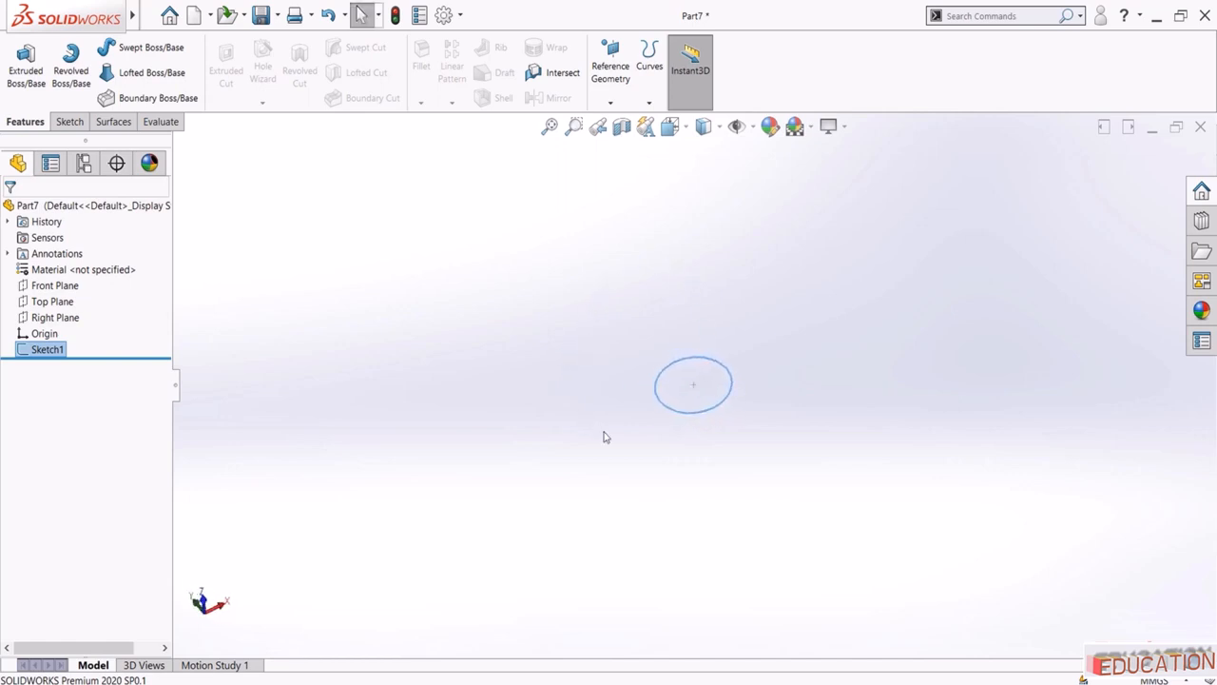
pyautogui.click(692, 414)
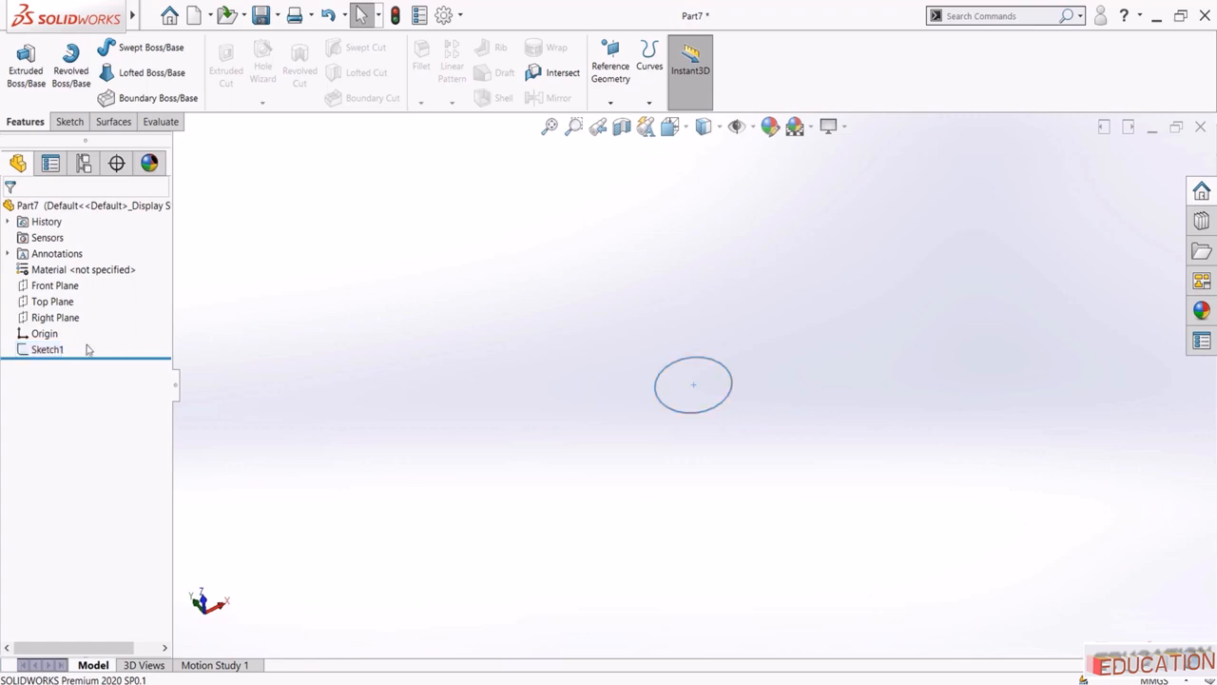
pyautogui.click(48, 349)
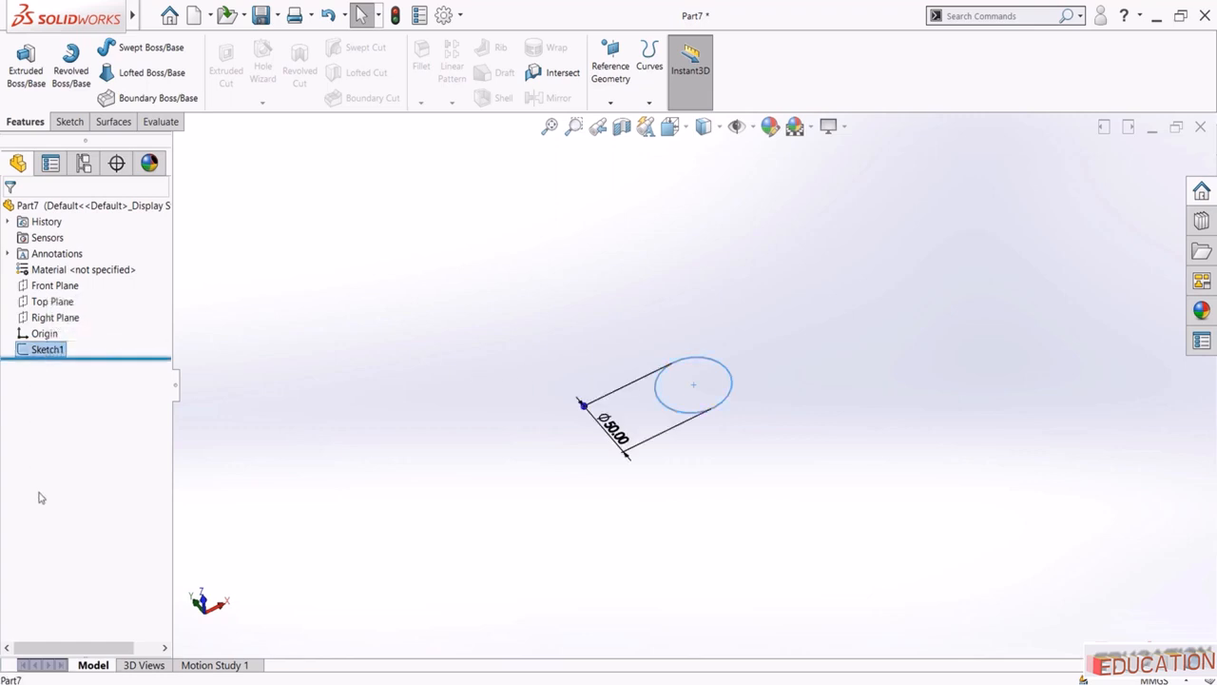
pyautogui.click(28, 76)
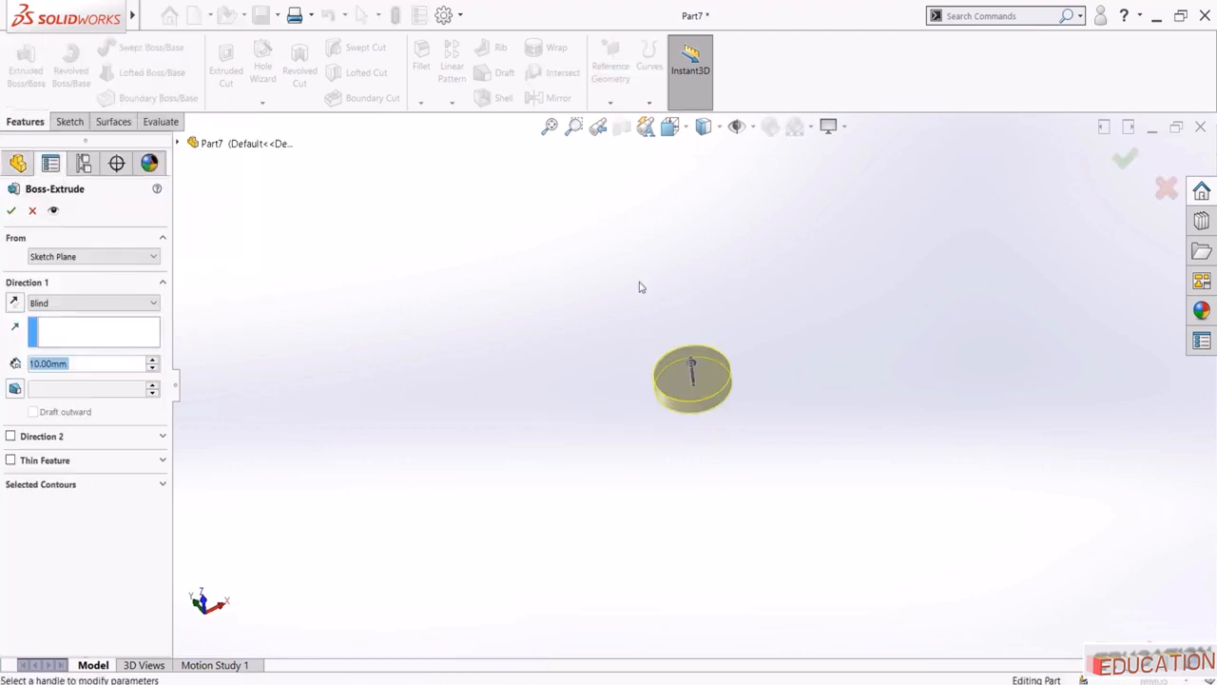
pyautogui.moveTo(640, 286); pyautogui.dragTo(730, 366, button='middle')
pyautogui.scroll(-2, 748, 387)
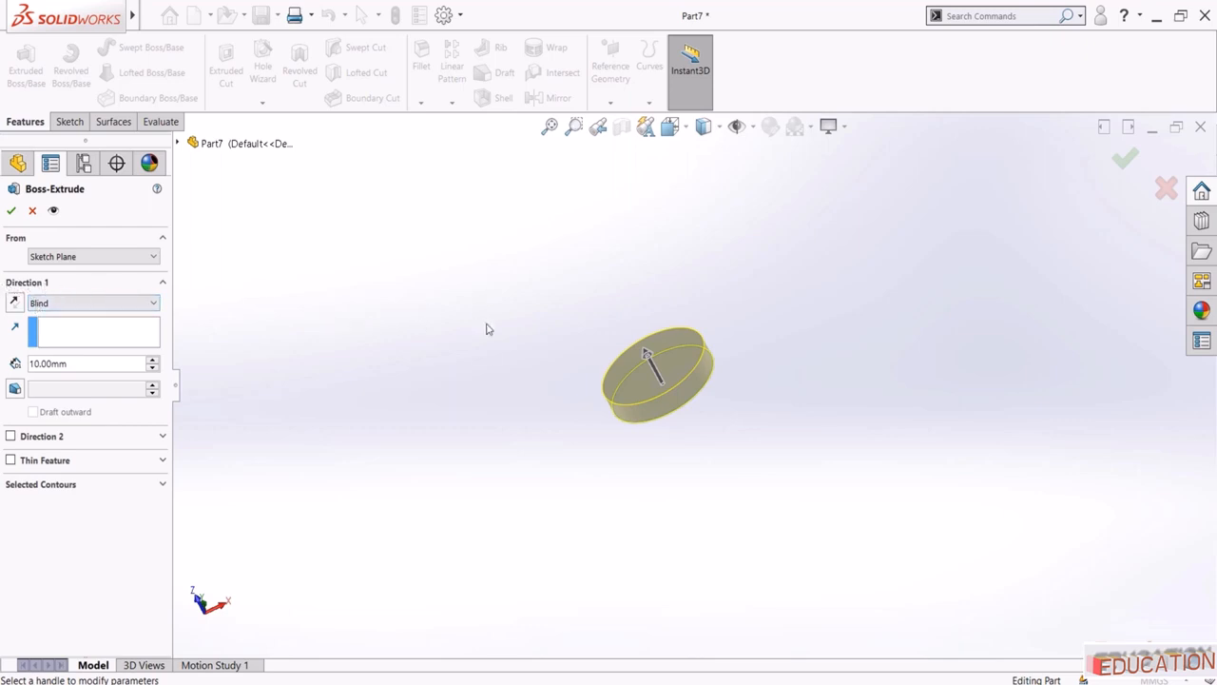
pyautogui.click(79, 363)
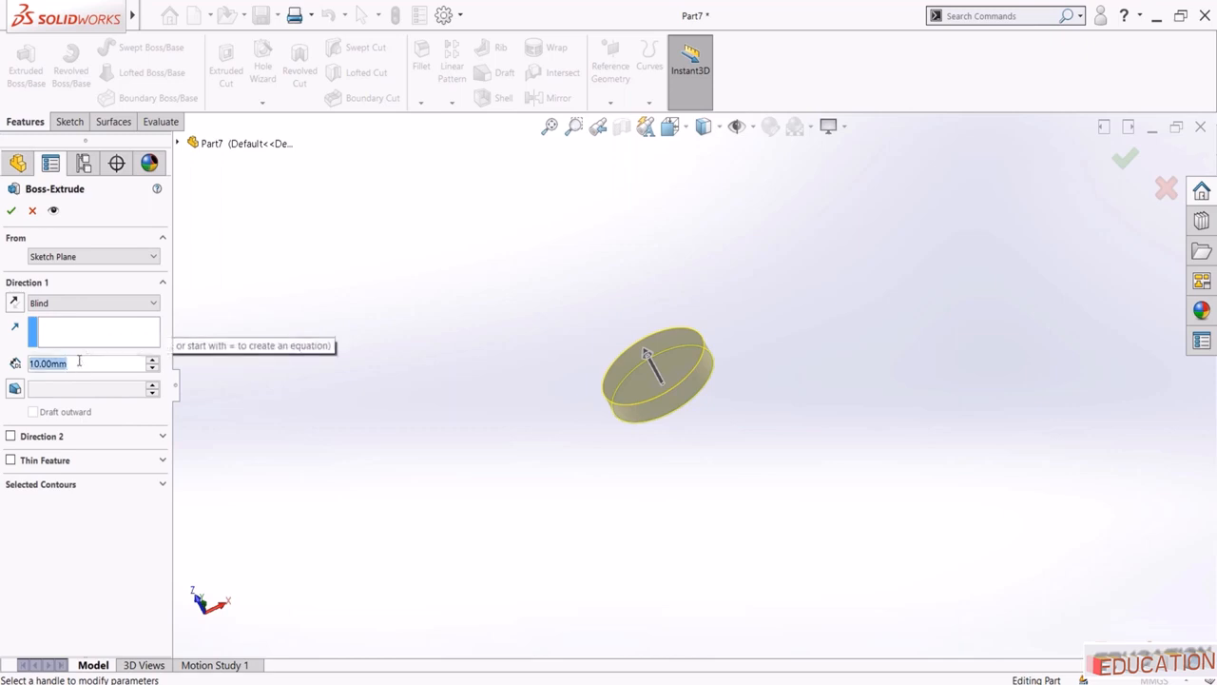
pyautogui.write('50')
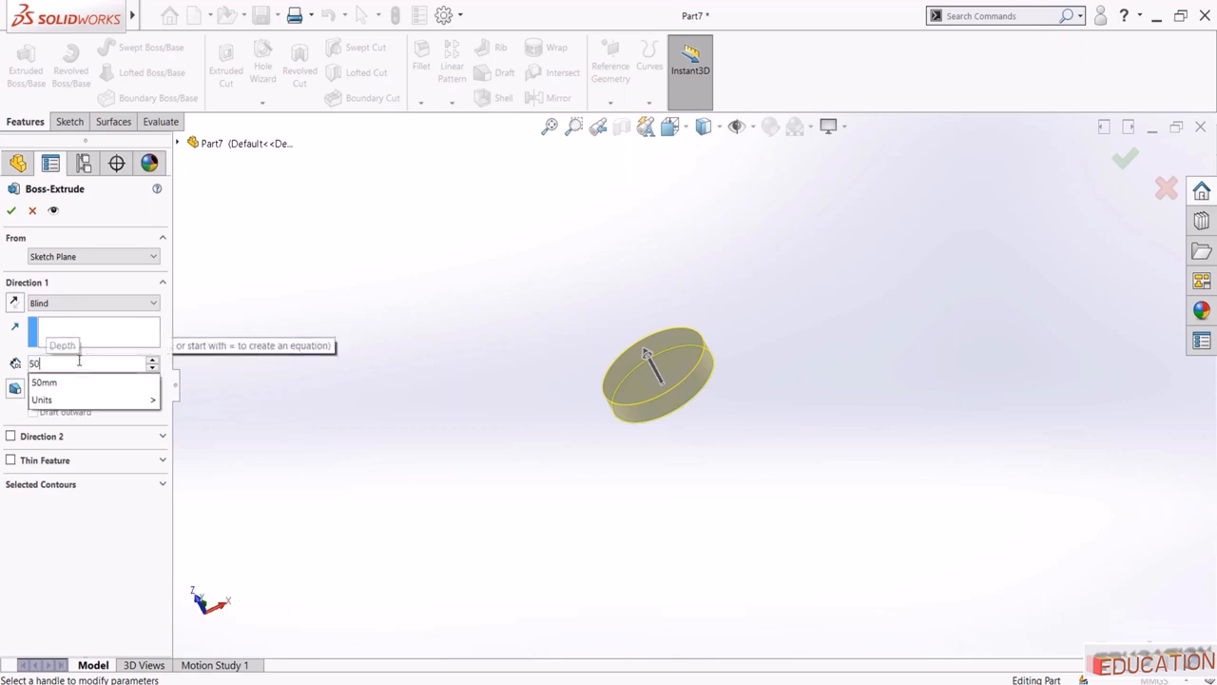
pyautogui.press('Return')
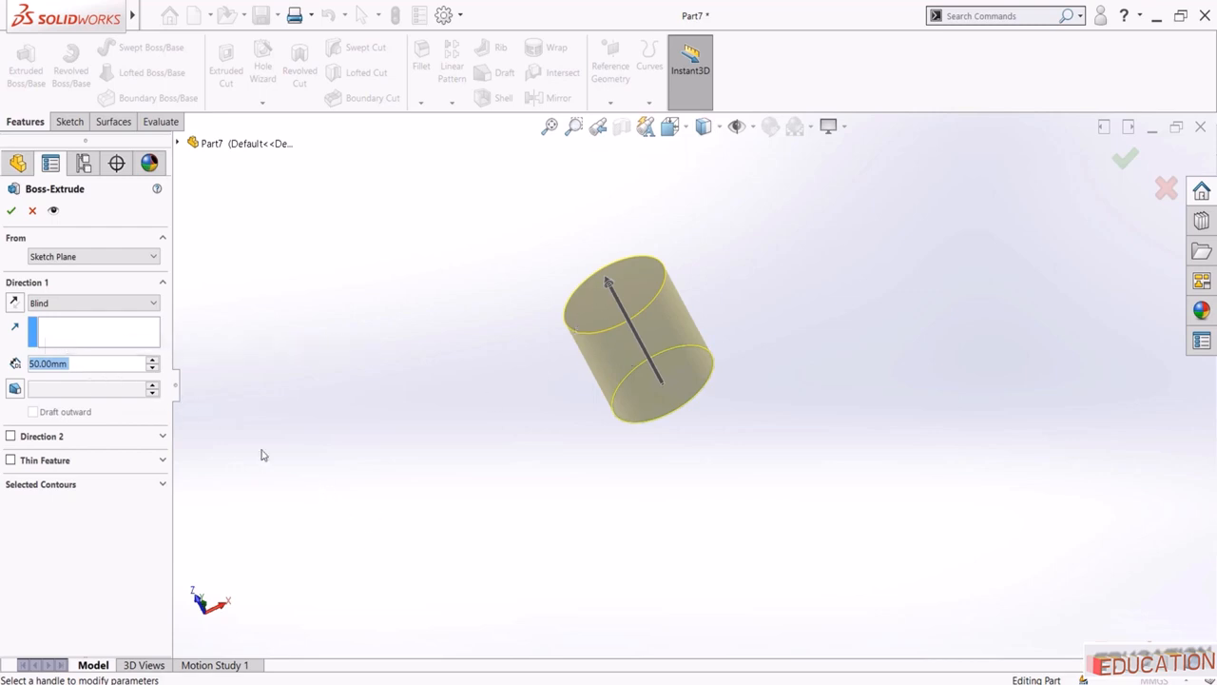
# Set the extrusion depth to 100 mm and reverse its direction
pyautogui.write('100')
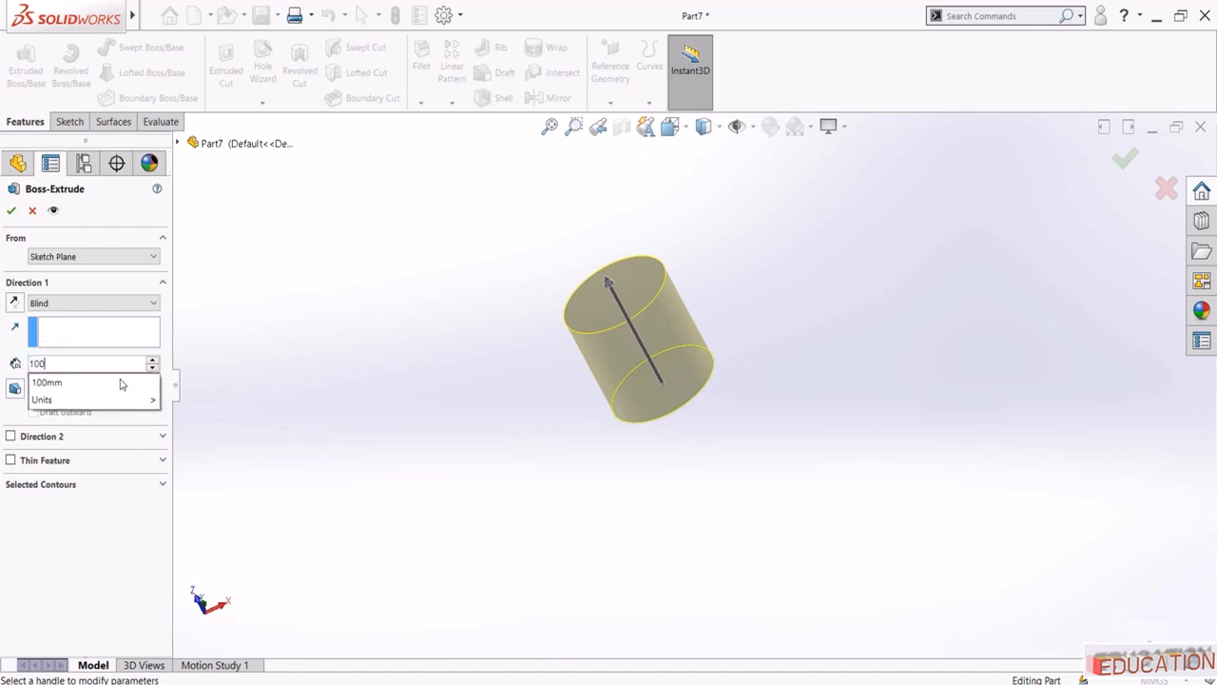
pyautogui.press('Return')
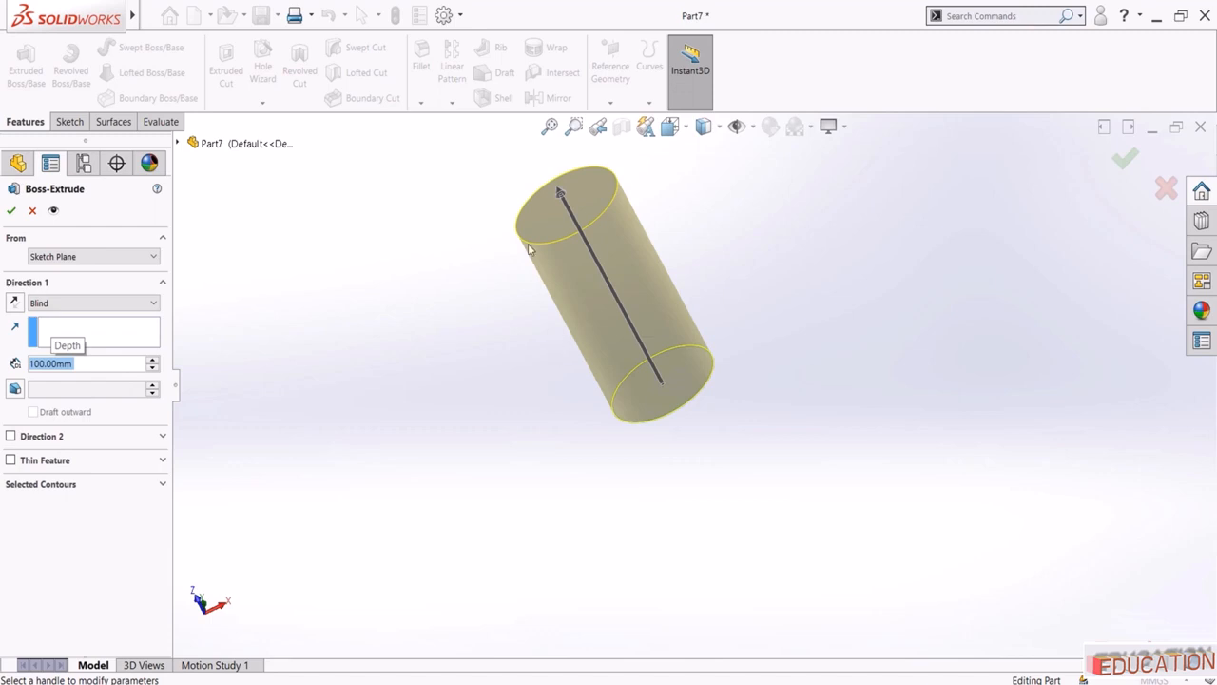
pyautogui.click(13, 302)
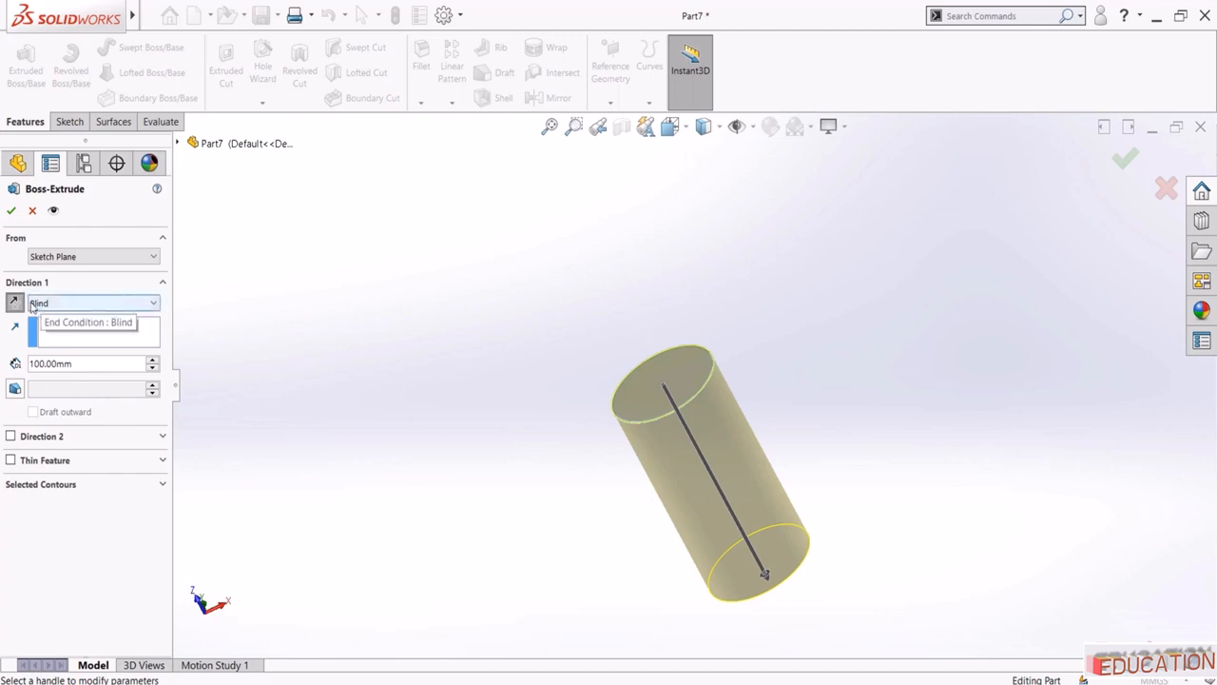
# Try the Mid Plane end condition for the extrusion and return it to Blind
pyautogui.click(63, 305)
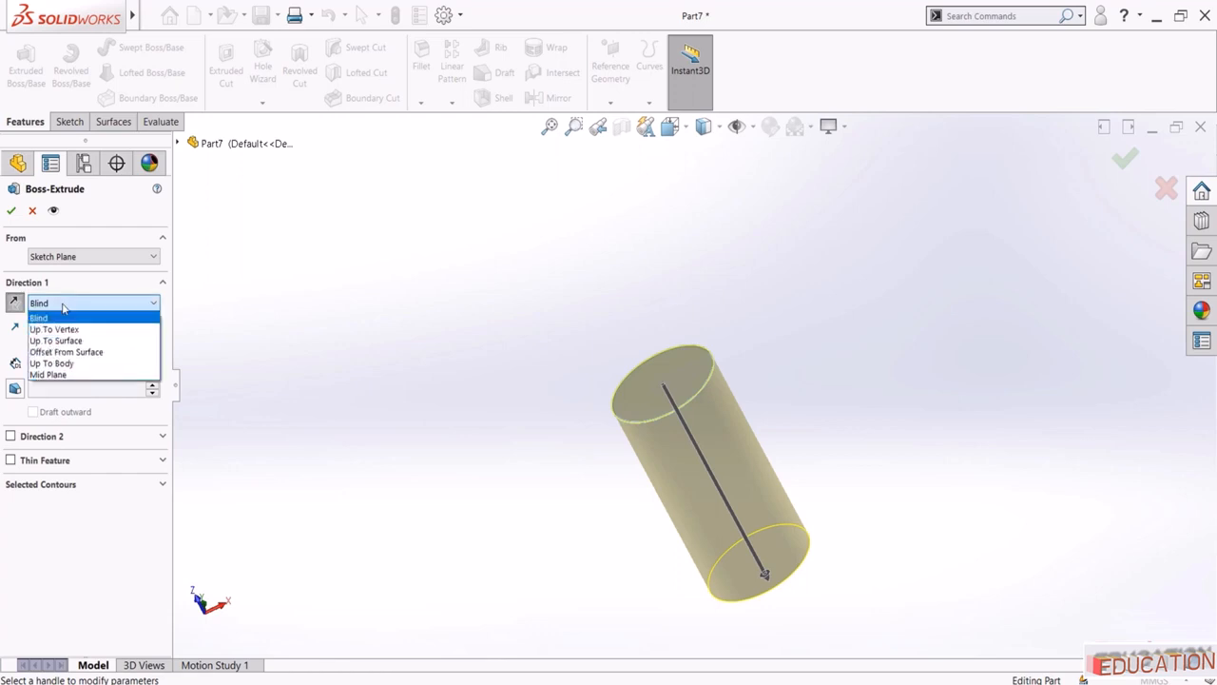
pyautogui.click(77, 375)
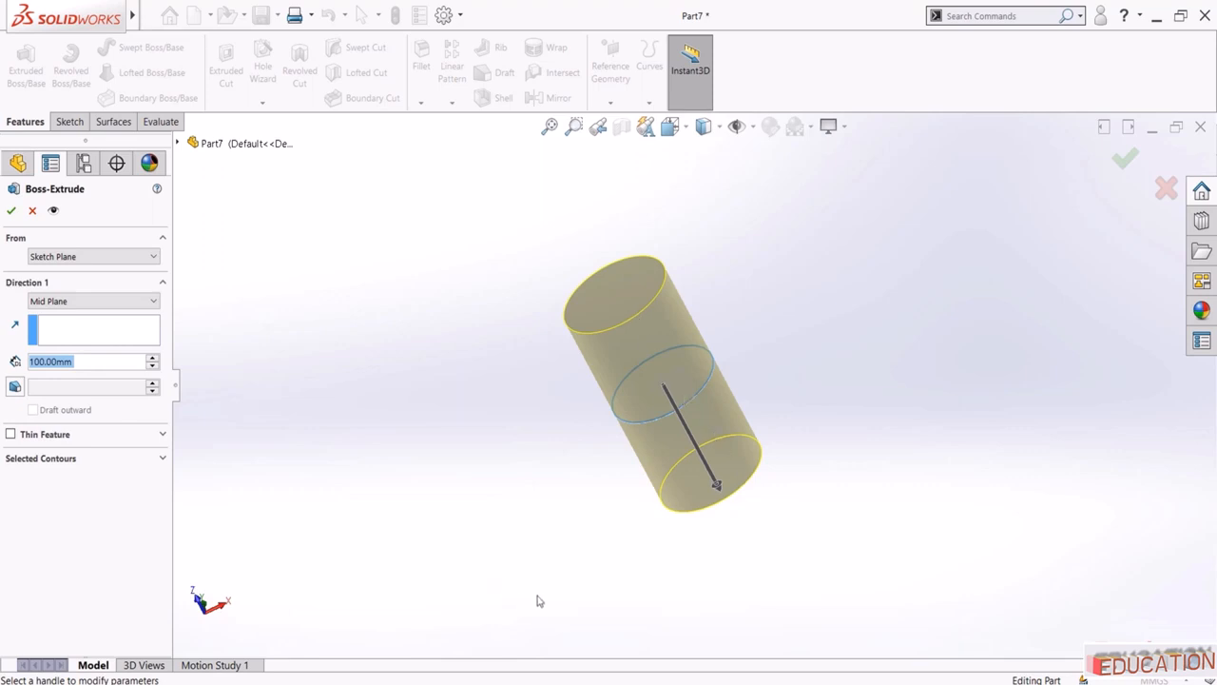
pyautogui.moveTo(532, 552); pyautogui.dragTo(580, 337, button='middle')
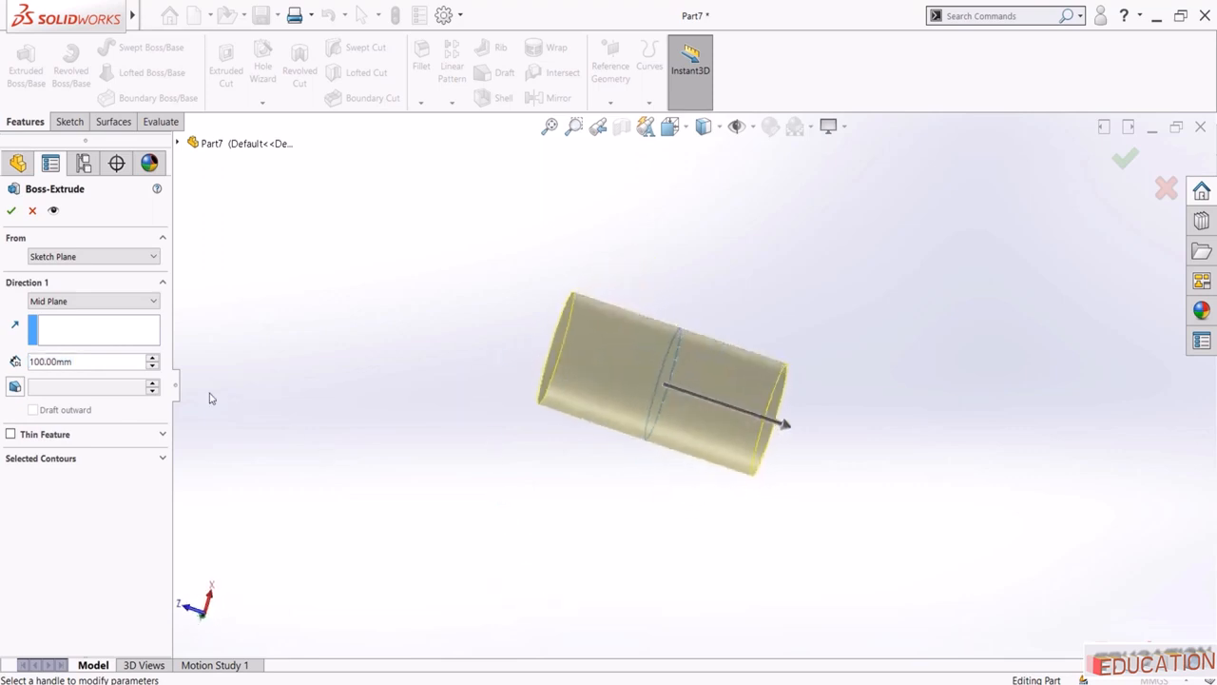
pyautogui.click(93, 301)
pyautogui.click(55, 313)
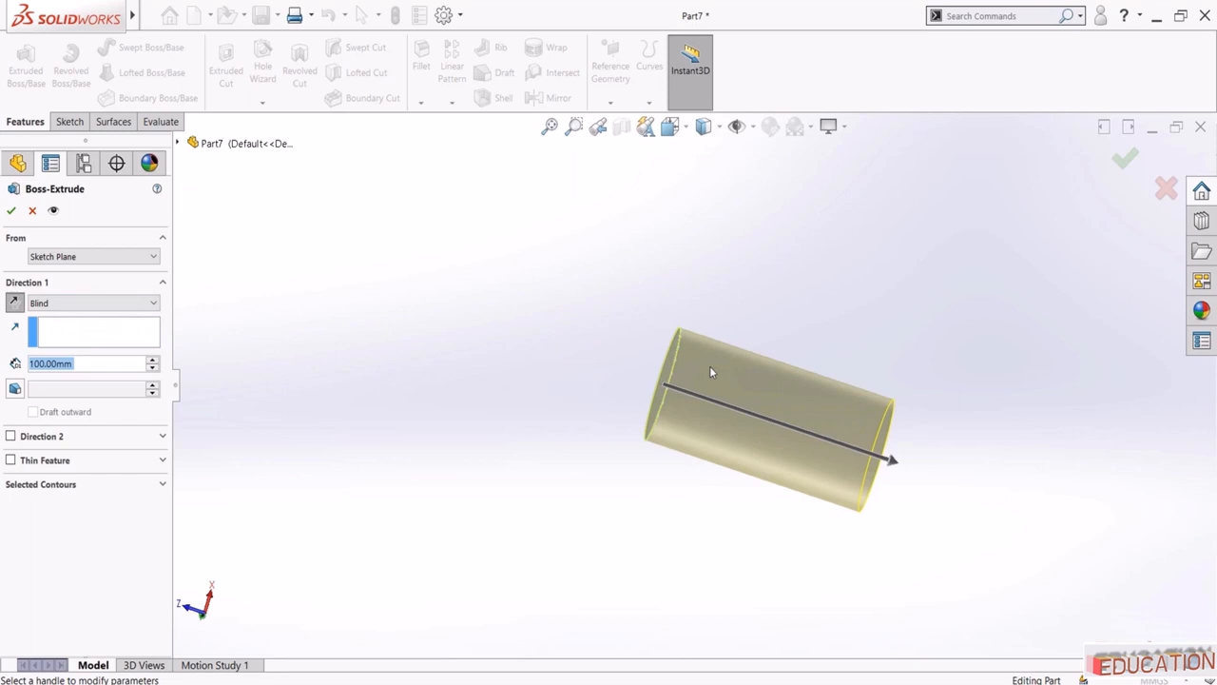
pyautogui.moveTo(634, 354); pyautogui.dragTo(629, 362, button='middle')
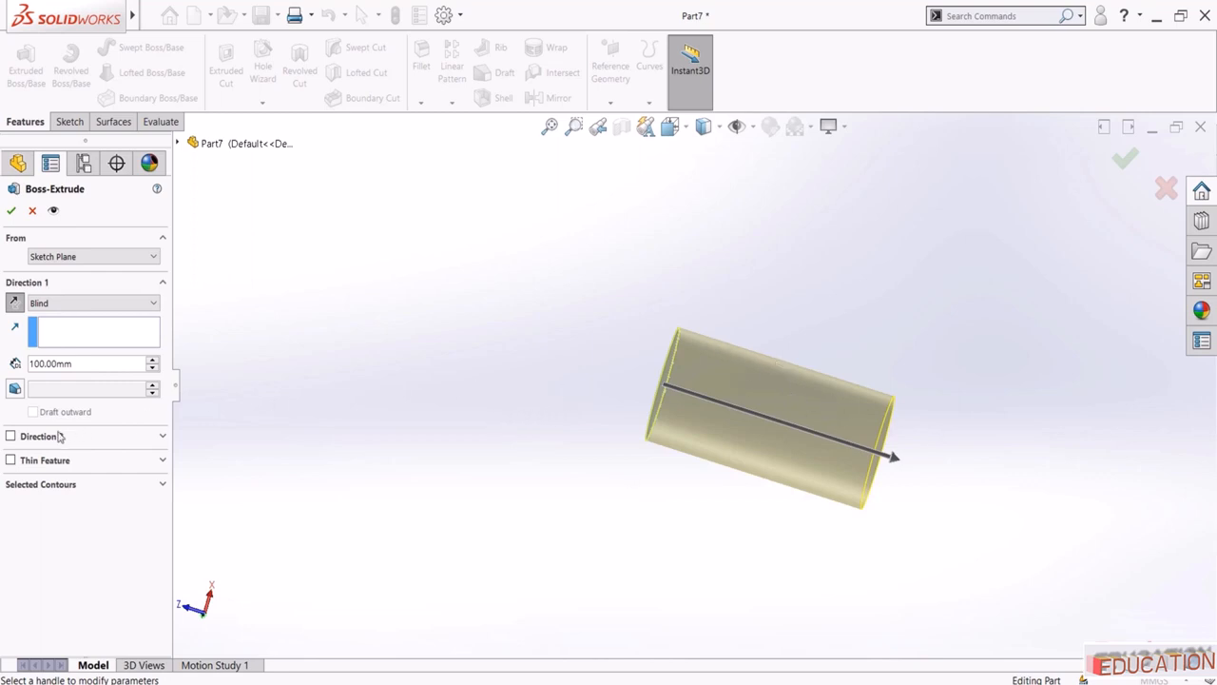
# Add a second extrusion direction with a Blind depth of 30 mm and finish the boss
pyautogui.click(10, 436)
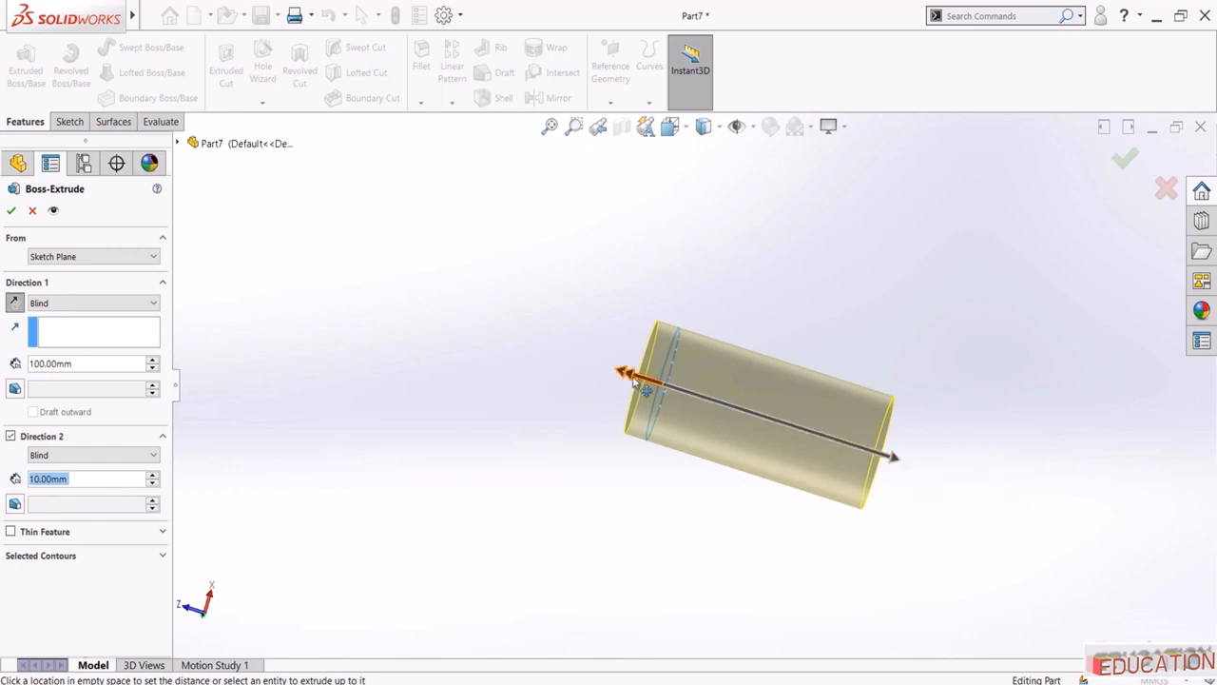
pyautogui.click(87, 484)
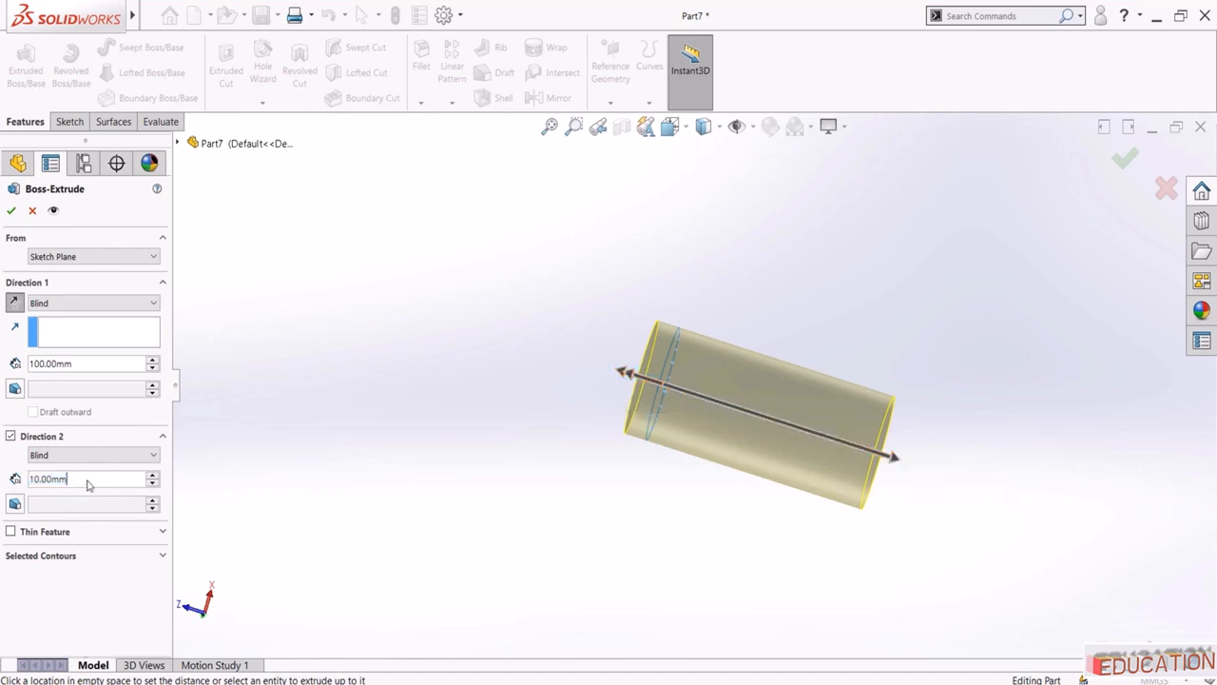
pyautogui.doubleClick(87, 481)
pyautogui.write('30')
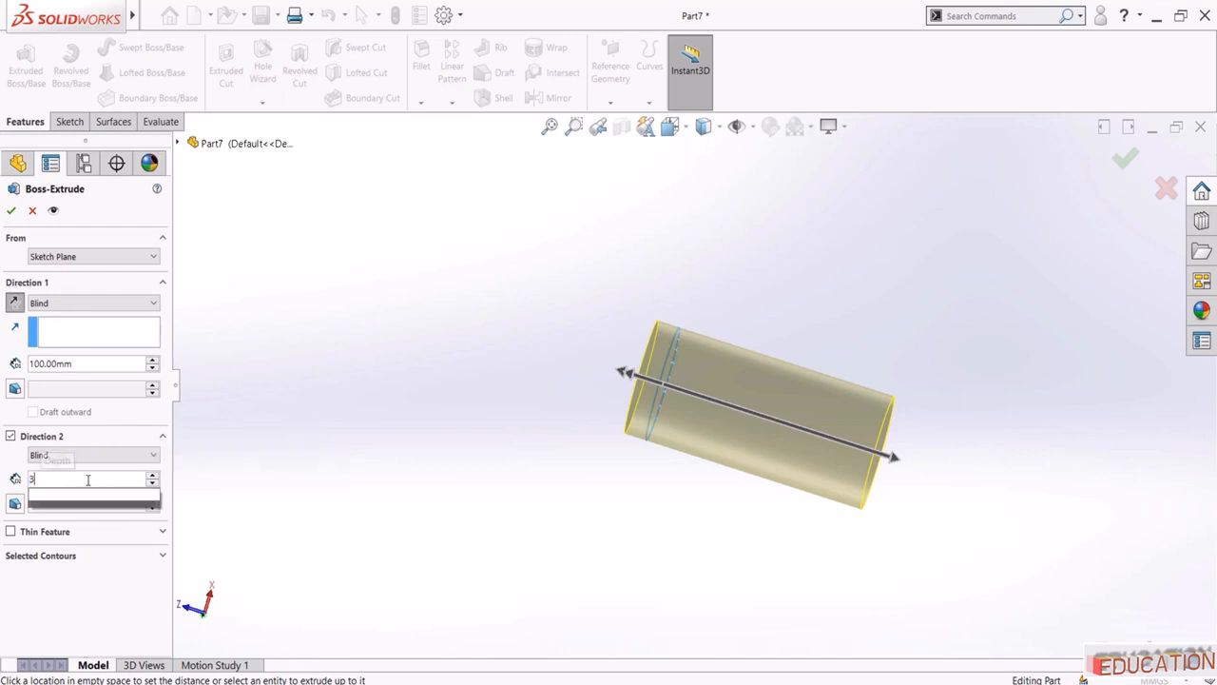
pyautogui.press('Return')
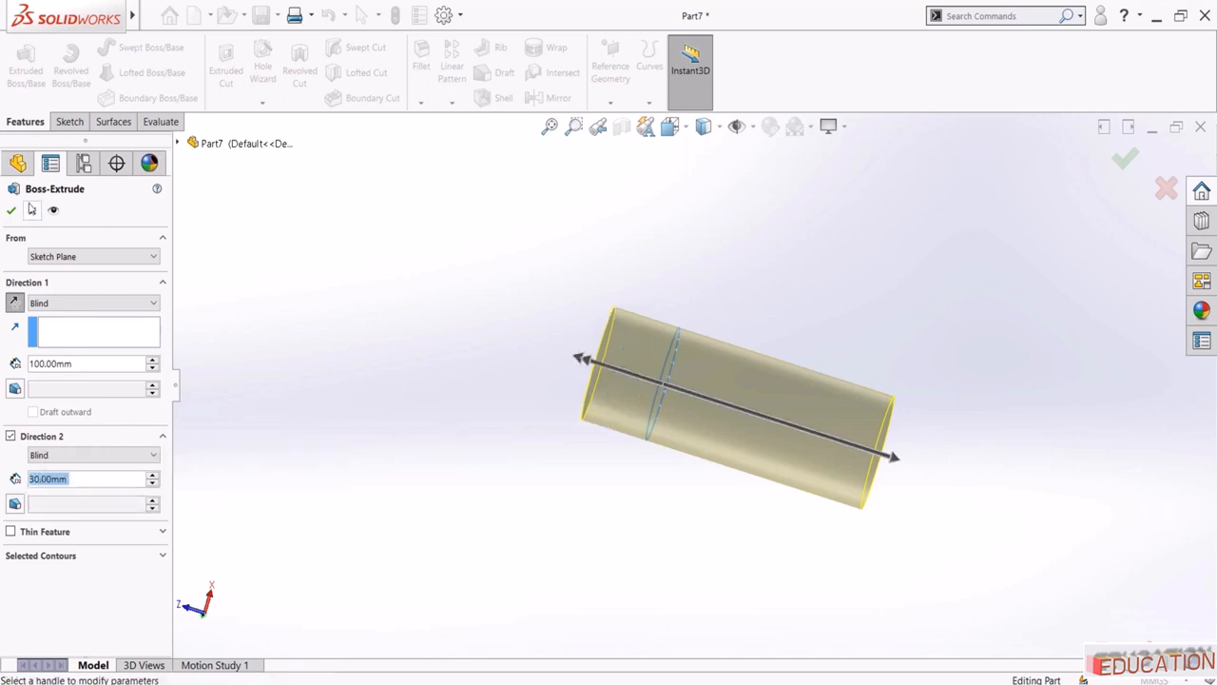
pyautogui.click(10, 210)
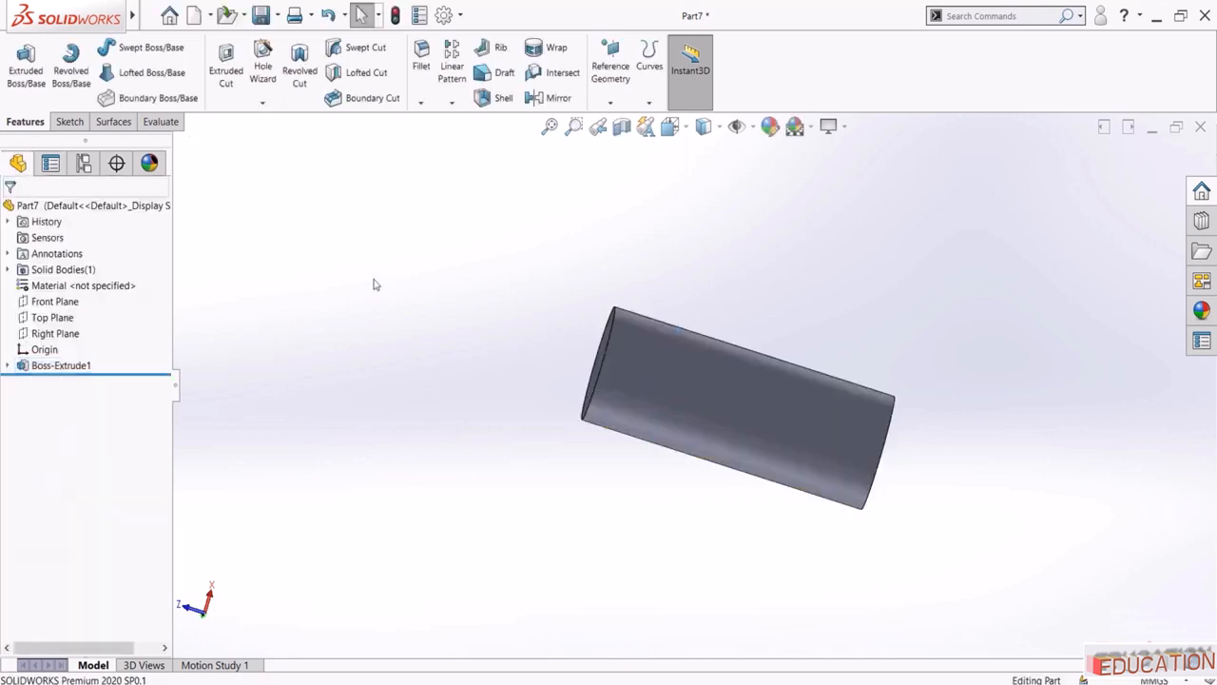
# Show Sketch1, the profile sketch under the extruded cylinder
pyautogui.moveTo(374, 283); pyautogui.dragTo(388, 345, button='middle')
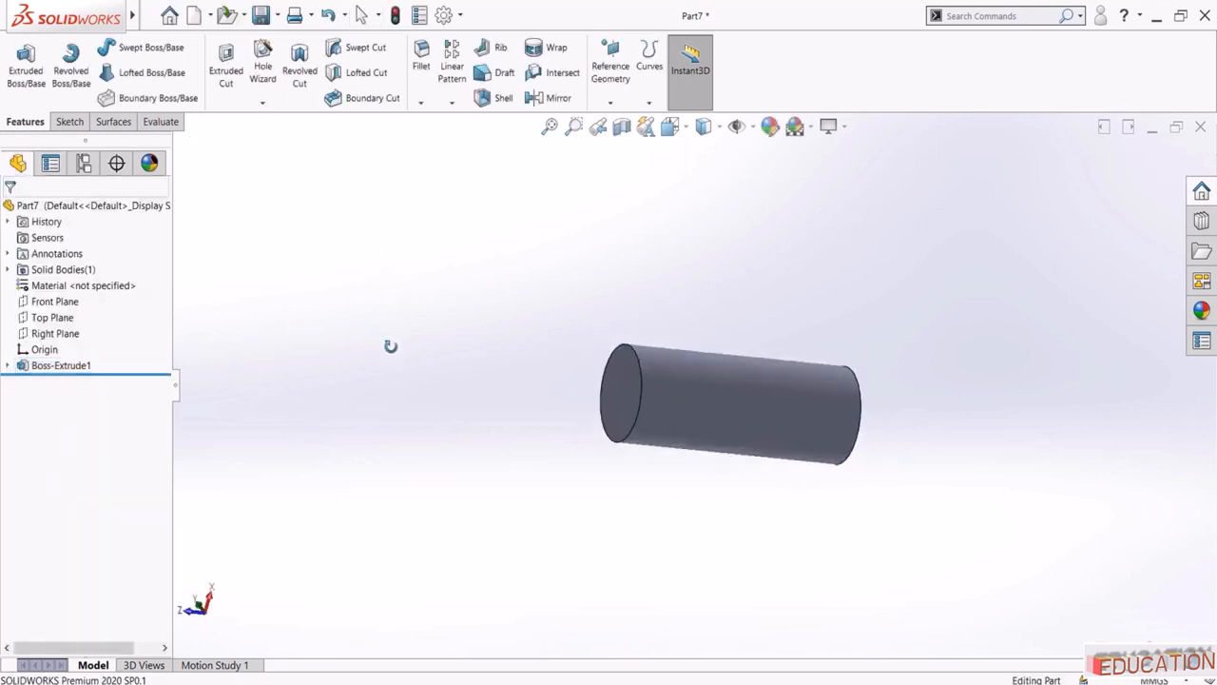
pyautogui.click(8, 366)
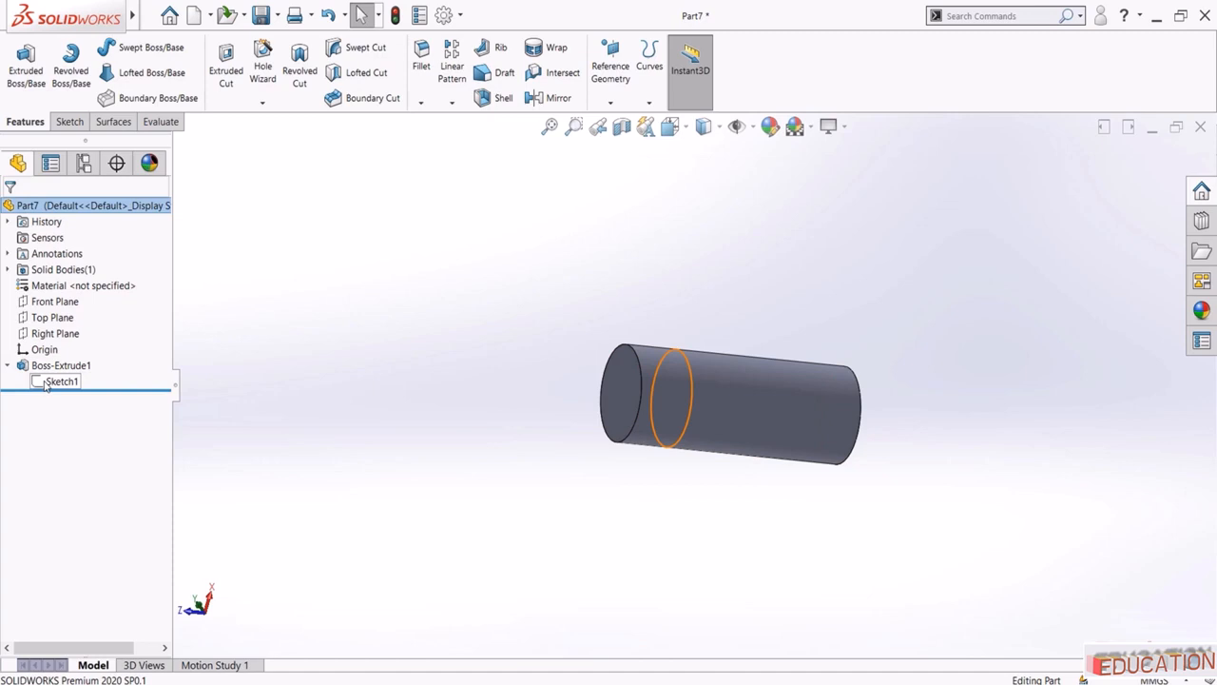
pyautogui.click(63, 382)
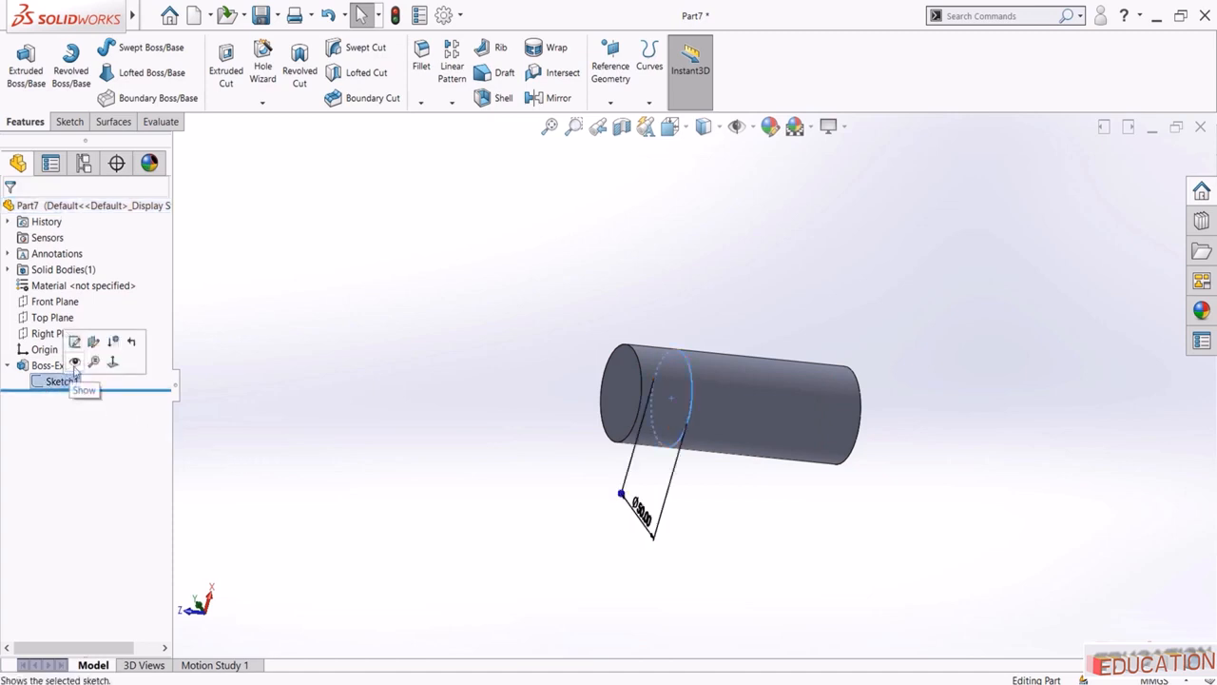
pyautogui.click(75, 363)
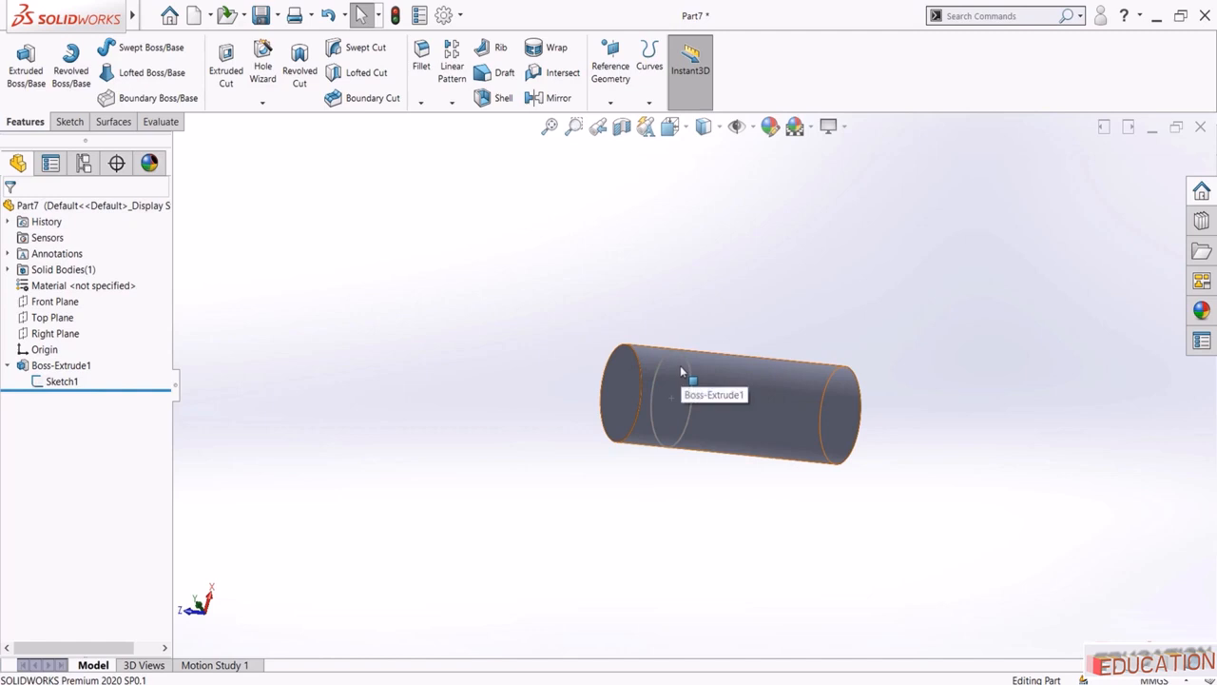
# Display the cylinder with hidden lines removed to inspect its profile sketch, and return to the shaded-with-edges style
pyautogui.click(704, 126)
pyautogui.click(705, 206)
pyautogui.moveTo(560, 323)
pyautogui.mouseDown(button='middle')
pyautogui.moveTo(491, 349)
pyautogui.moveTo(555, 348)
pyautogui.mouseUp(button='middle')
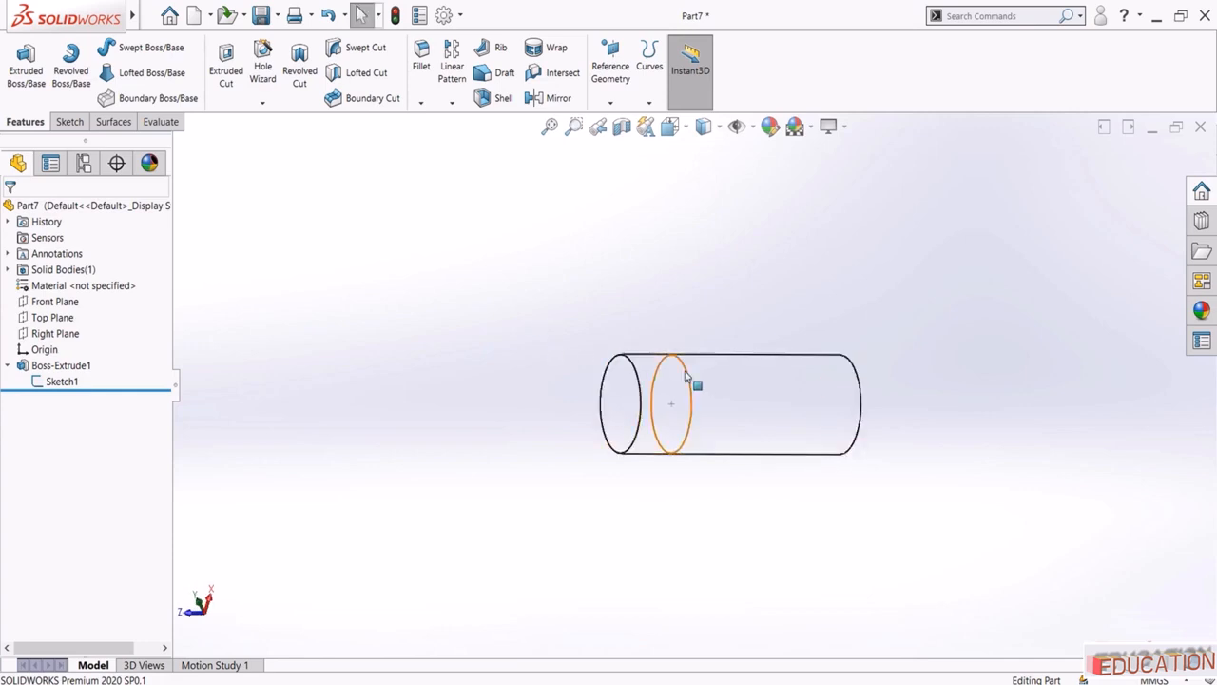
pyautogui.click(703, 126)
pyautogui.click(701, 152)
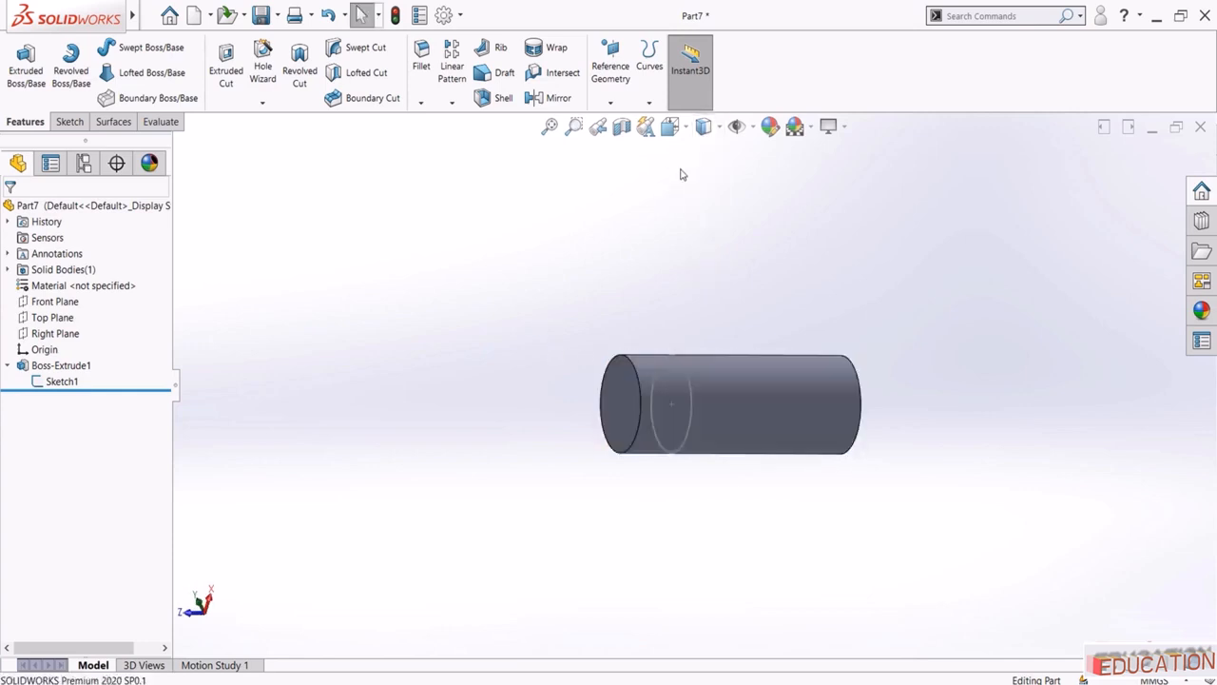
# Hide the cylinder's profile sketch Sketch1 again
pyautogui.click(68, 382)
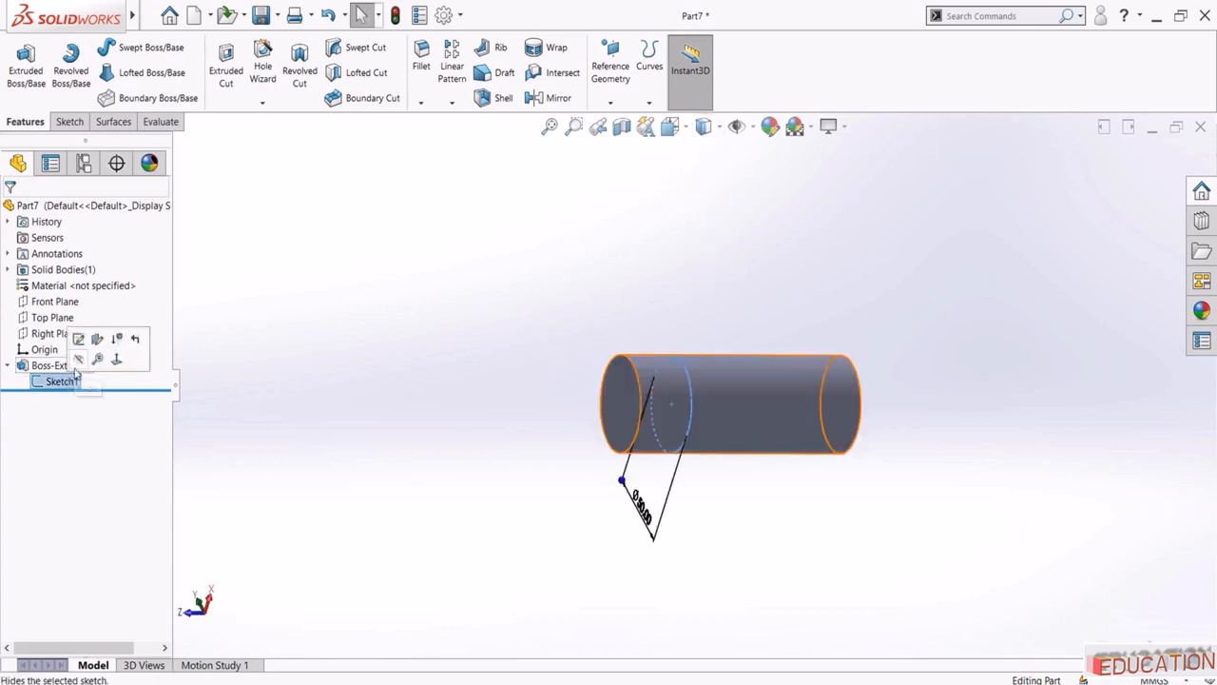
pyautogui.click(482, 304)
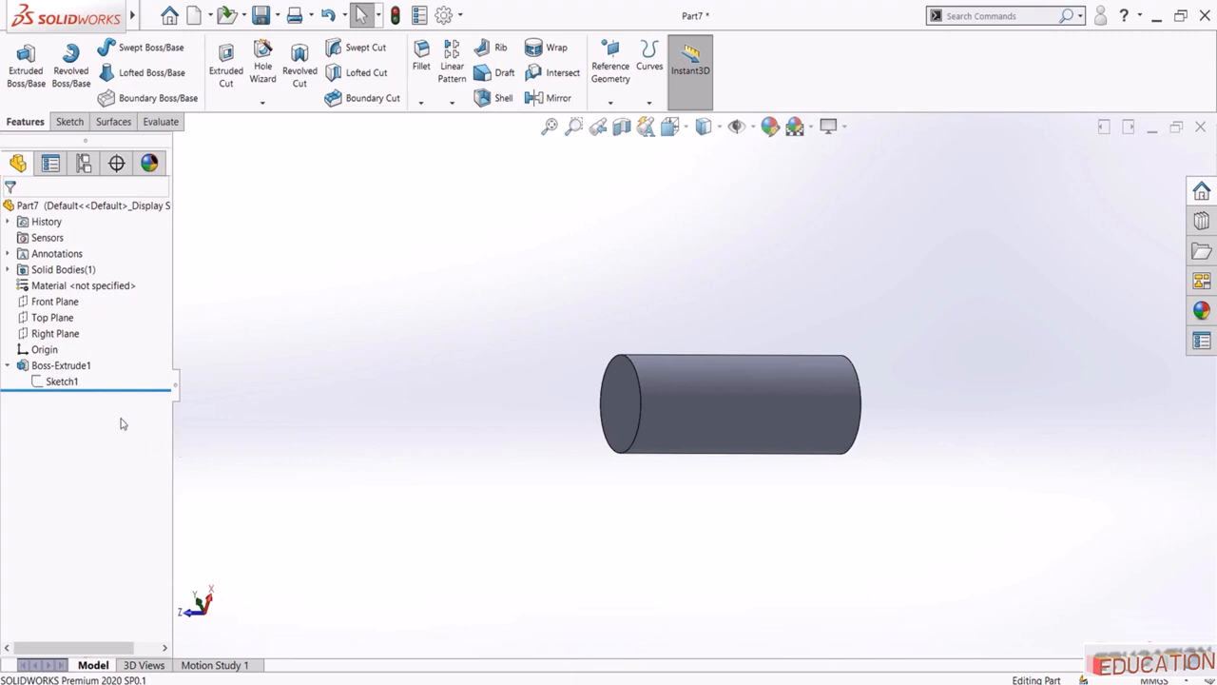
# Edit the cylinder's profile sketch Sketch1 and add a second circle about 94 mm in diameter centred on the origin
pyautogui.click(63, 381)
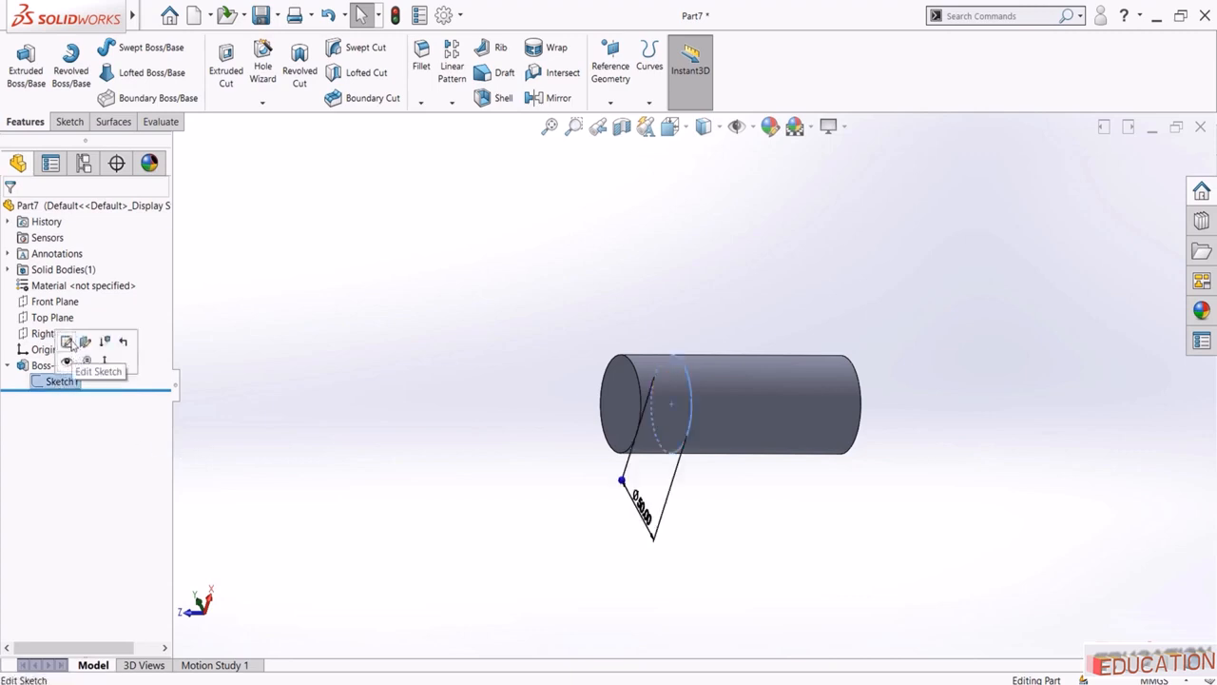
pyautogui.click(69, 342)
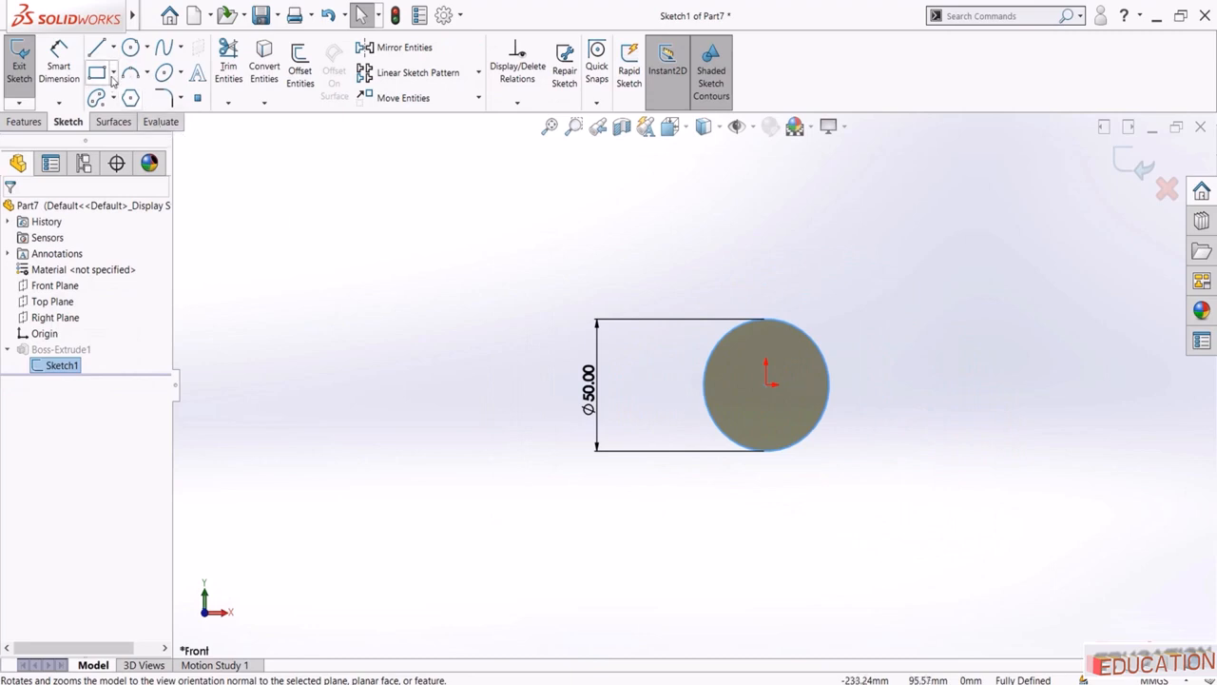
pyautogui.click(112, 76)
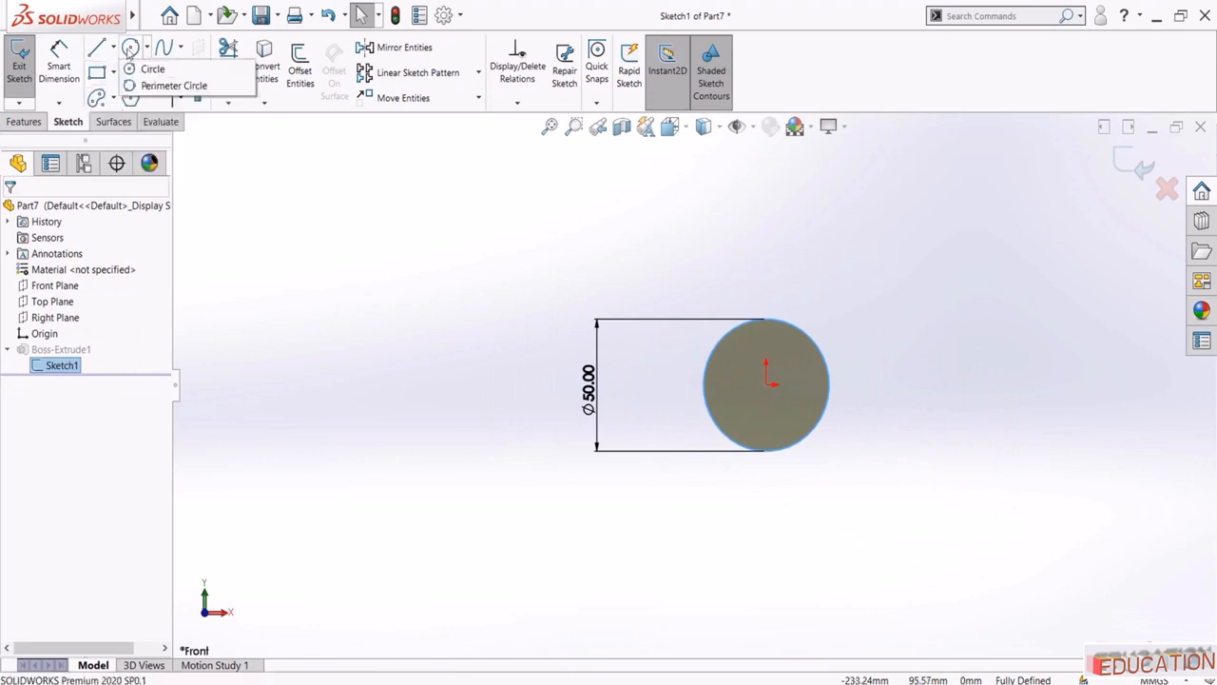
pyautogui.click(129, 50)
pyautogui.click(766, 383)
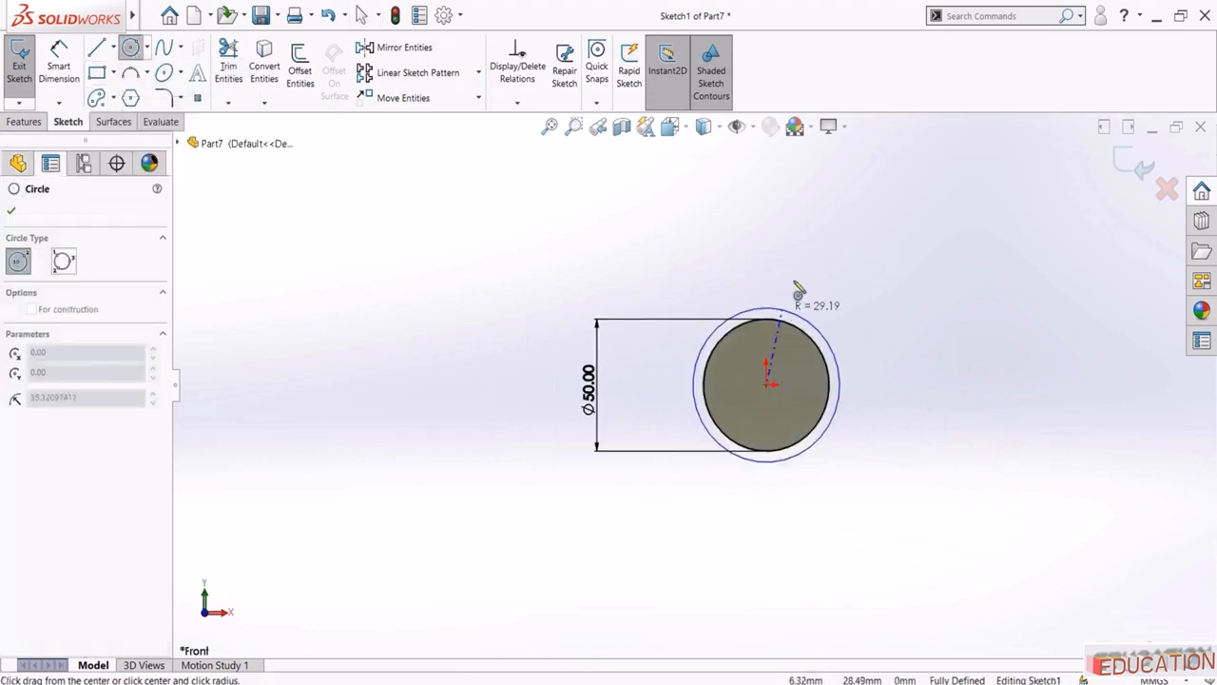
pyautogui.click(799, 266)
pyautogui.press('Escape')
# Dimension the outer circle's diameter to 100 mm and leave the sketch to rebuild the extrusion
pyautogui.click(59, 63)
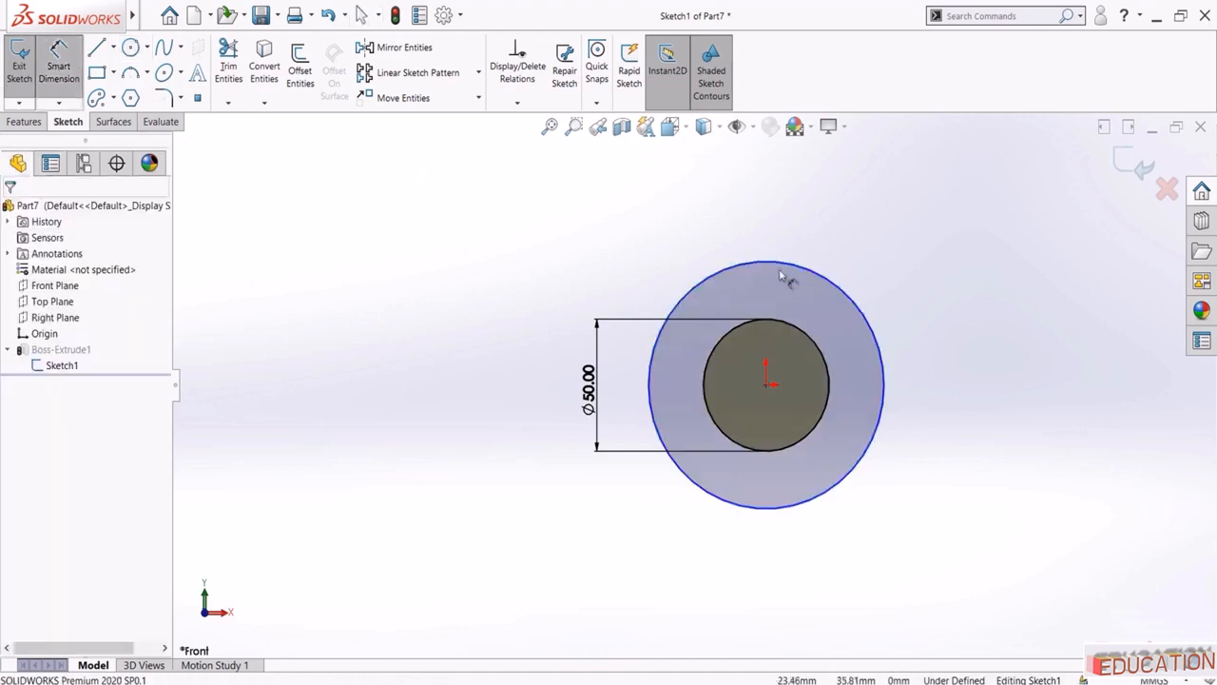
pyautogui.click(751, 265)
pyautogui.click(505, 382)
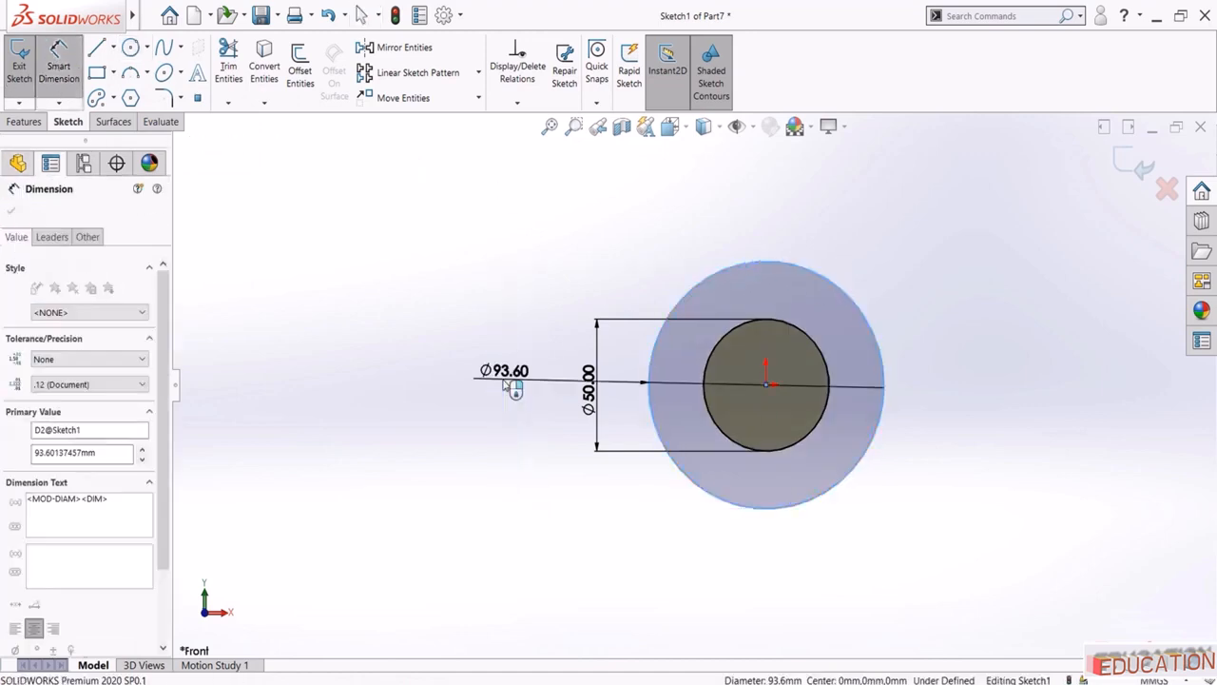
pyautogui.write('100')
pyautogui.press('Return')
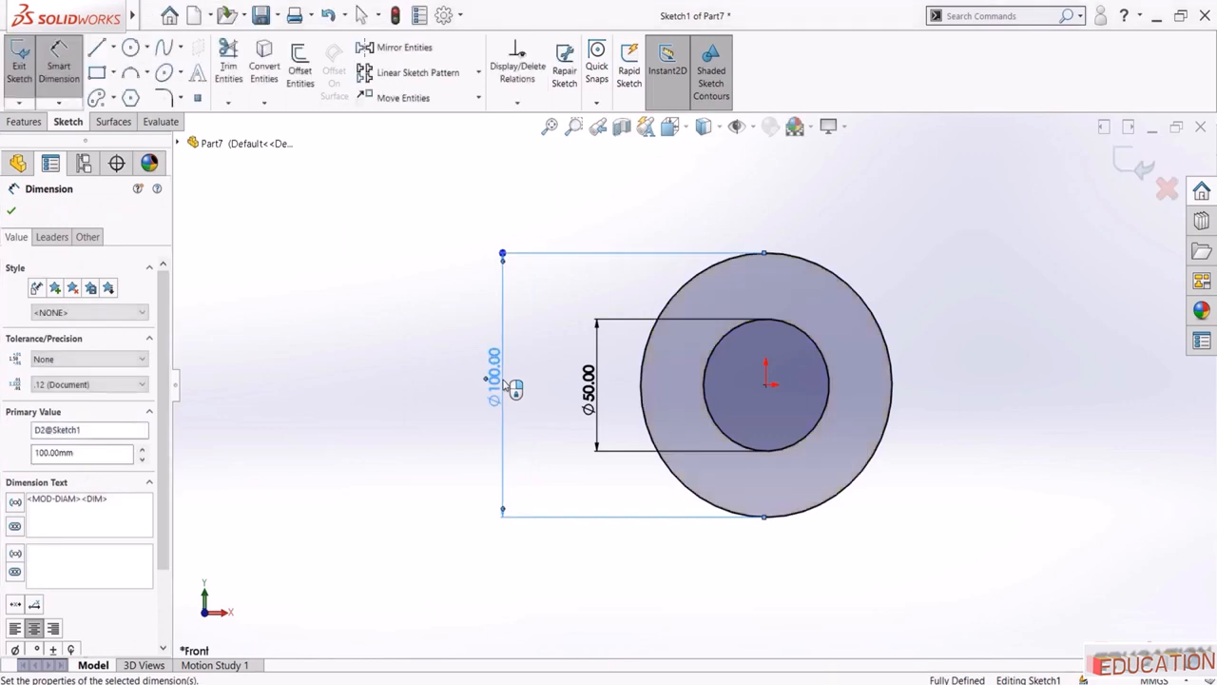
pyautogui.click(440, 399)
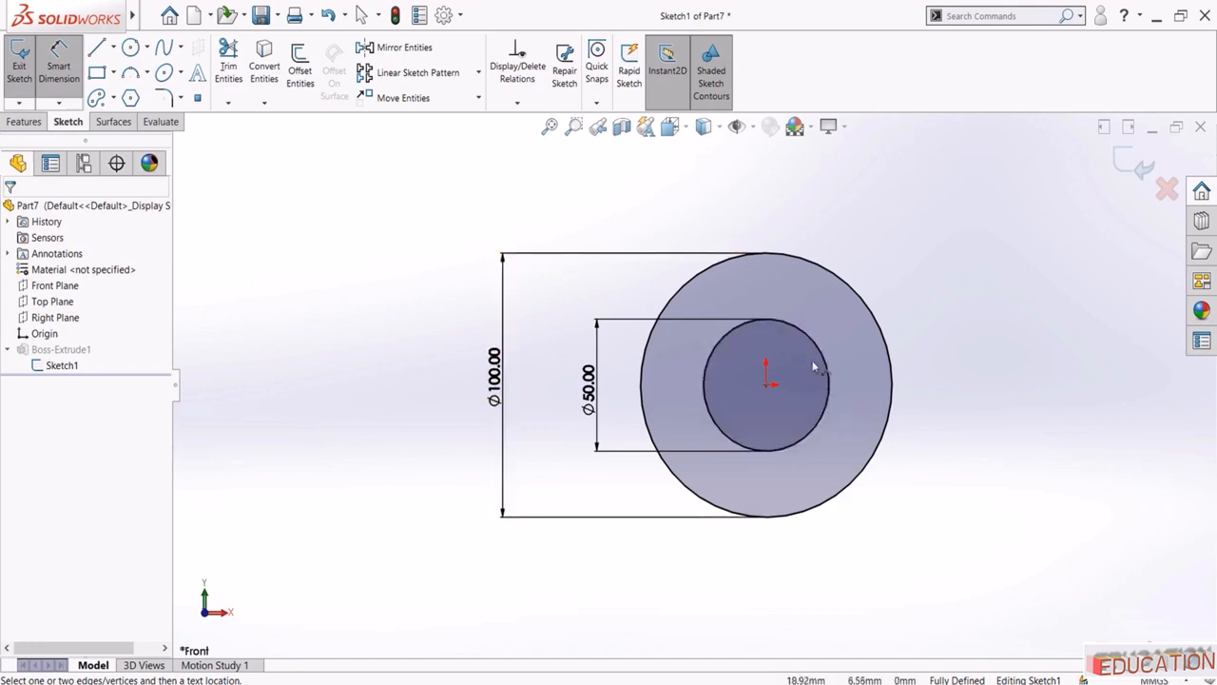
pyautogui.click(1133, 163)
pyautogui.moveTo(578, 456)
pyautogui.mouseDown(button='middle')
pyautogui.moveTo(329, 489)
pyautogui.moveTo(303, 514)
pyautogui.mouseUp(button='middle')
# Reopen the tube's profile sketch Sketch1 and view its two concentric circles straight on
pyautogui.click(61, 380)
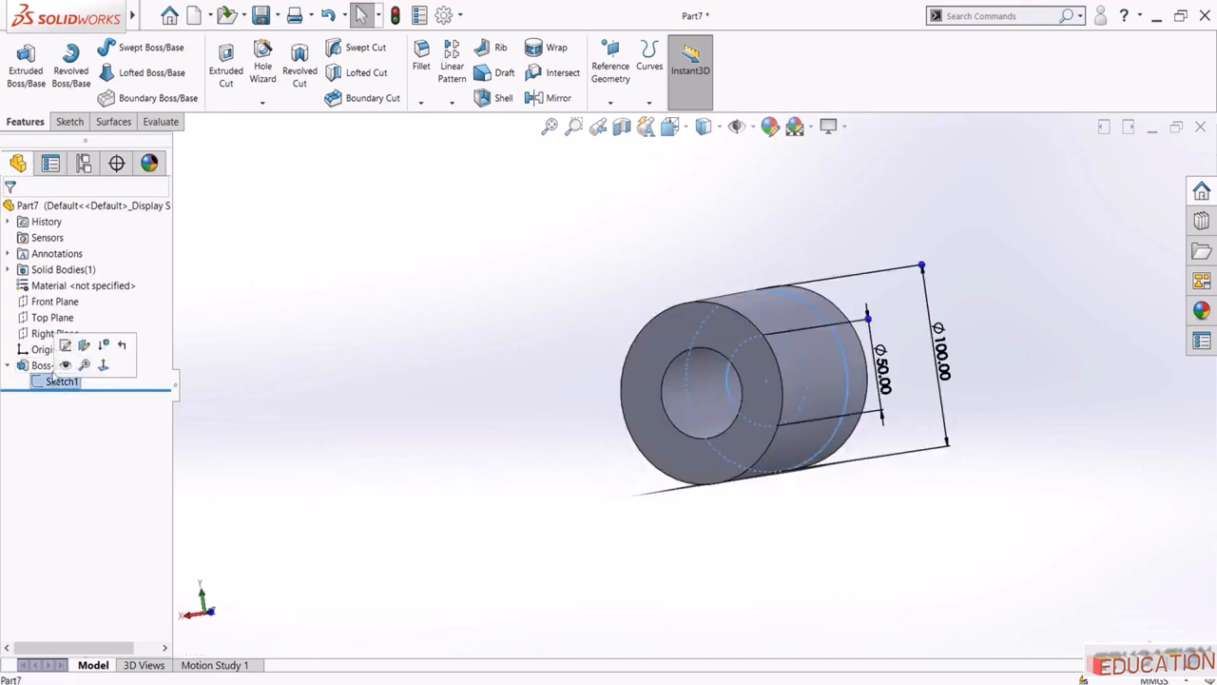
pyautogui.click(64, 346)
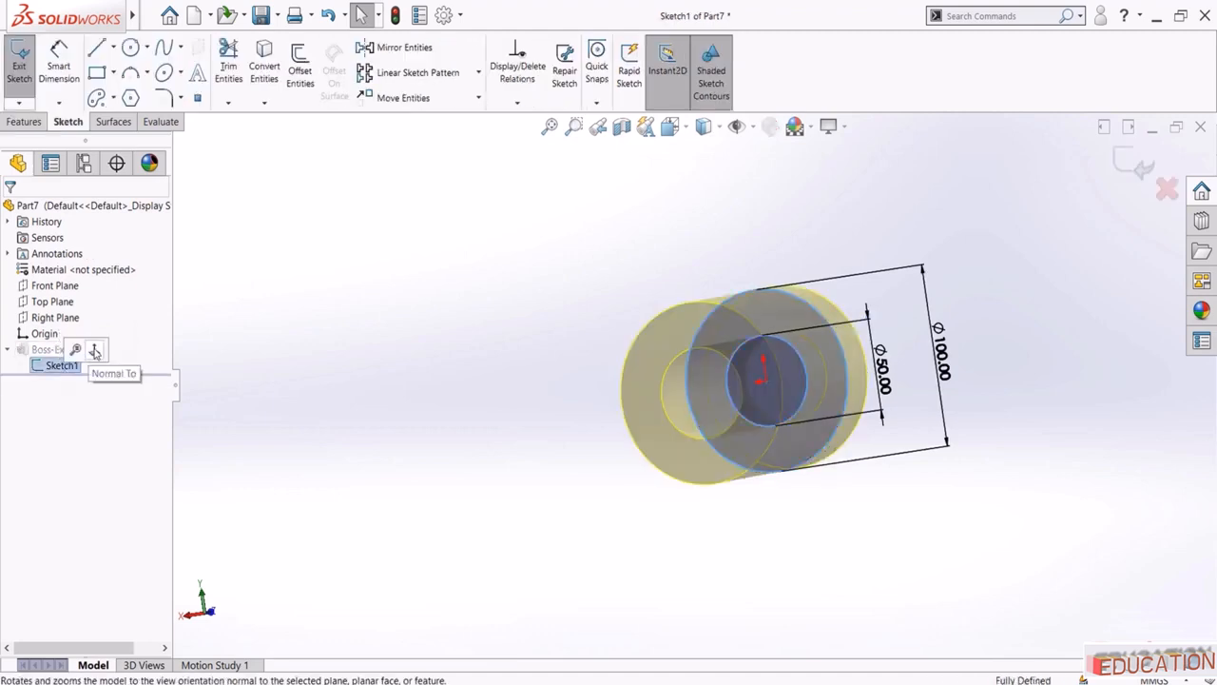
pyautogui.click(89, 353)
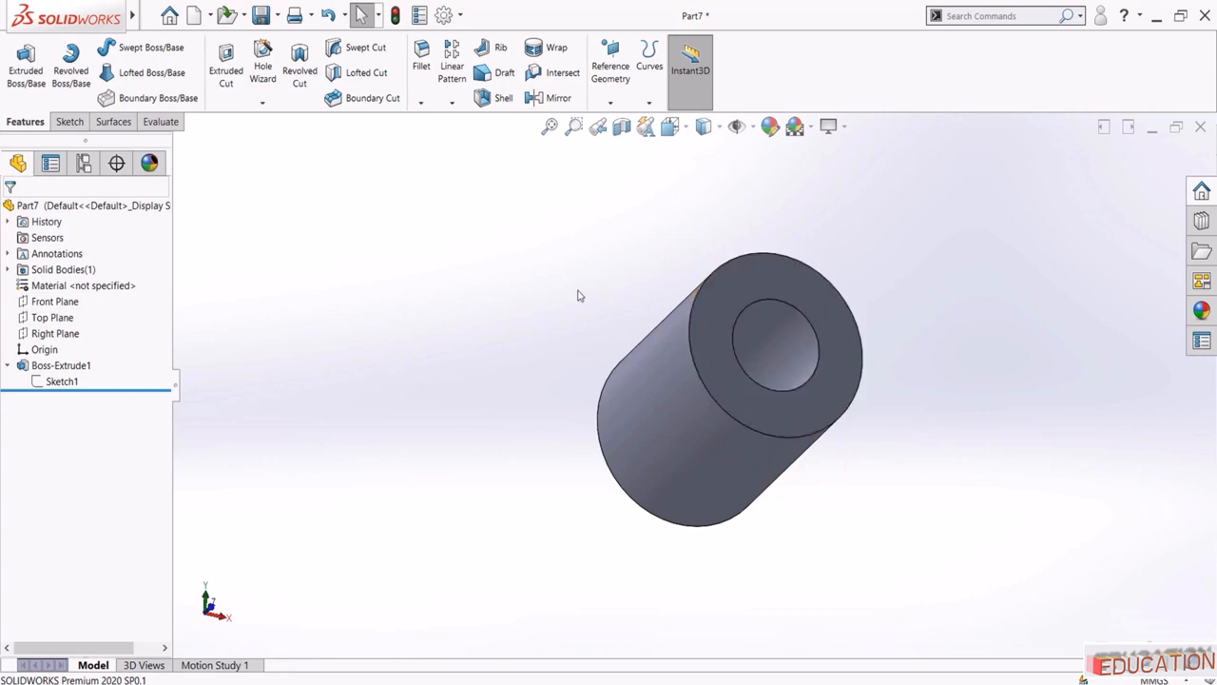
# Start a sketch on the tube's ring-shaped end face and draw a center rectangle about 50 mm wide from the origin
pyautogui.click(738, 290)
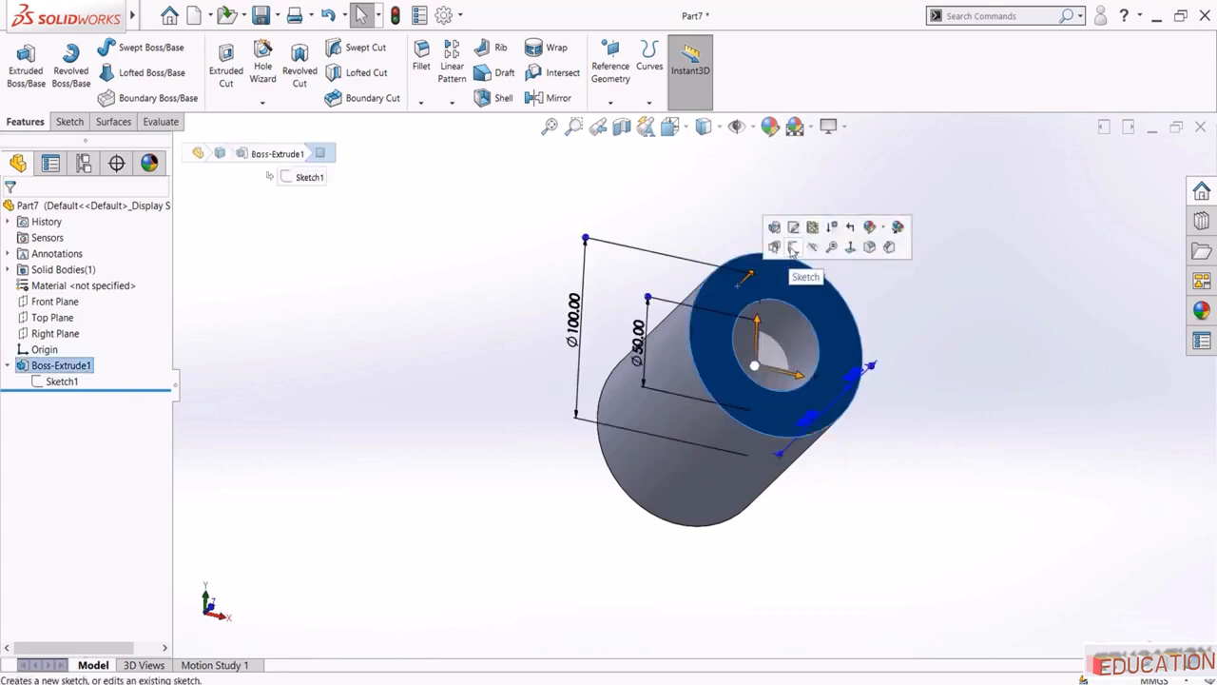
pyautogui.click(792, 249)
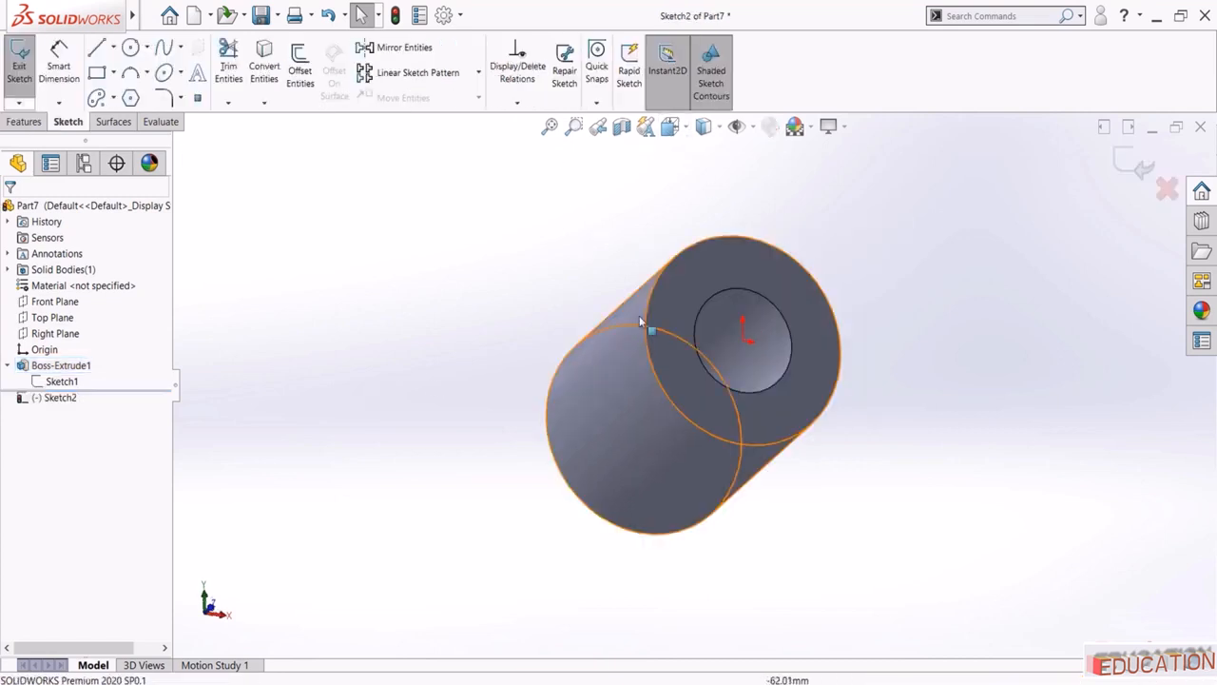
pyautogui.click(53, 398)
pyautogui.click(83, 379)
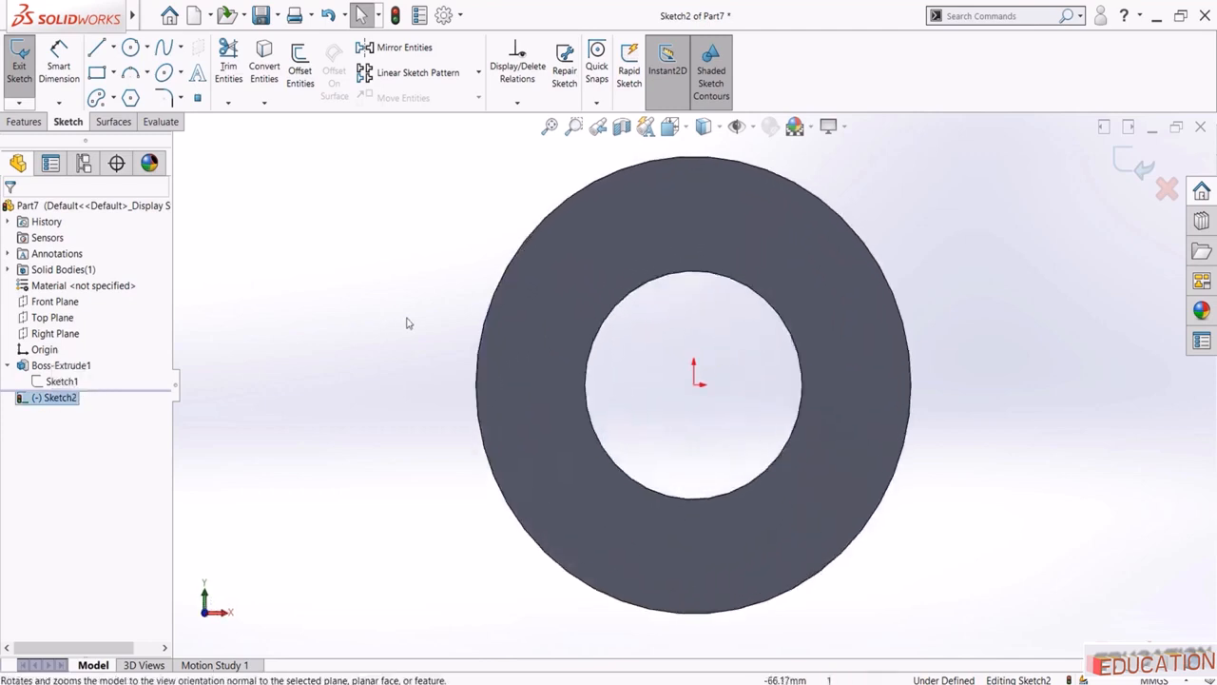
pyautogui.click(114, 76)
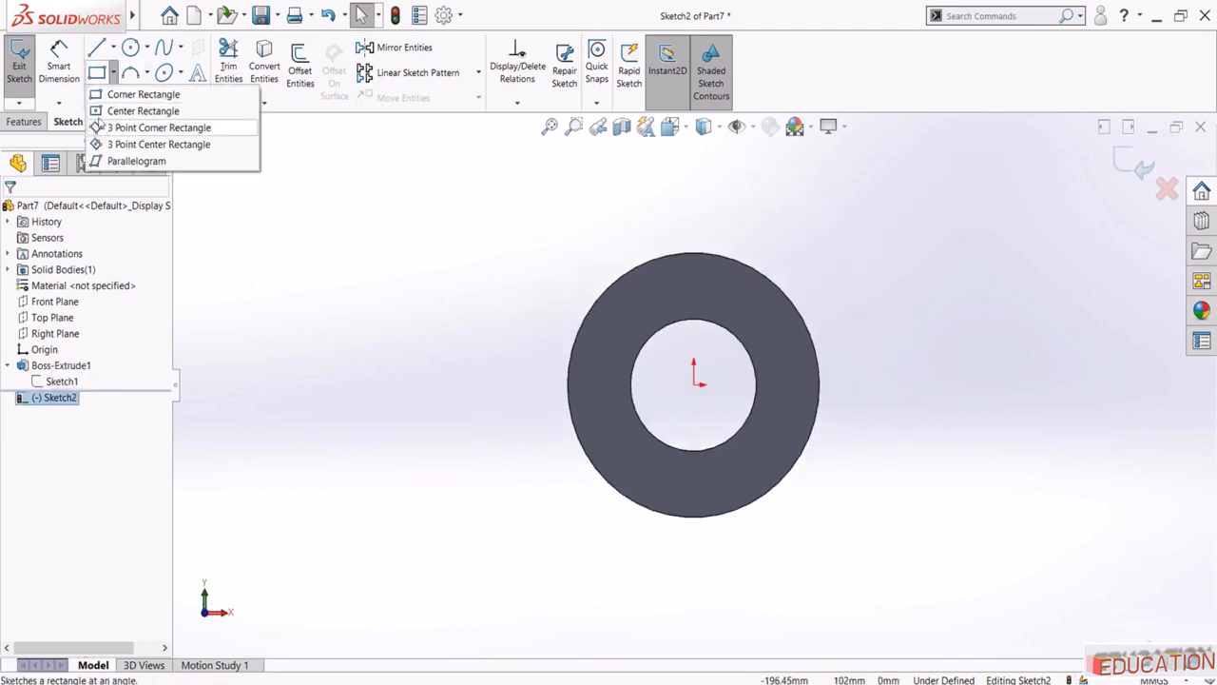
pyautogui.click(107, 110)
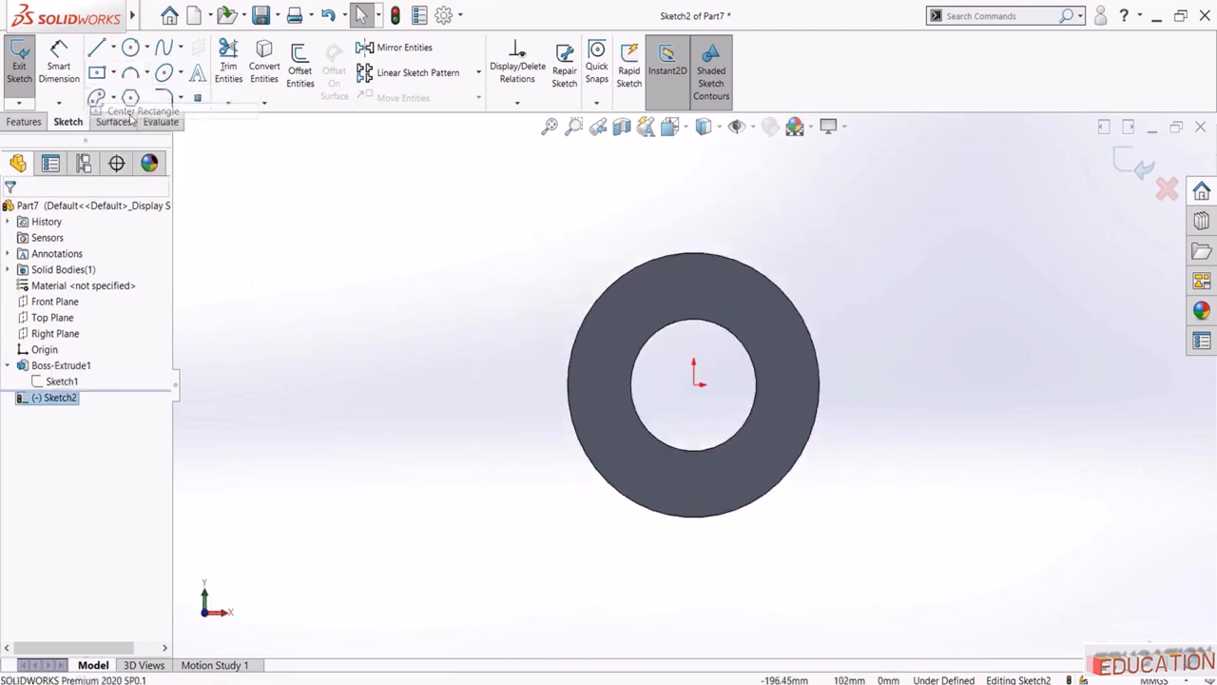
pyautogui.click(694, 384)
pyautogui.click(756, 293)
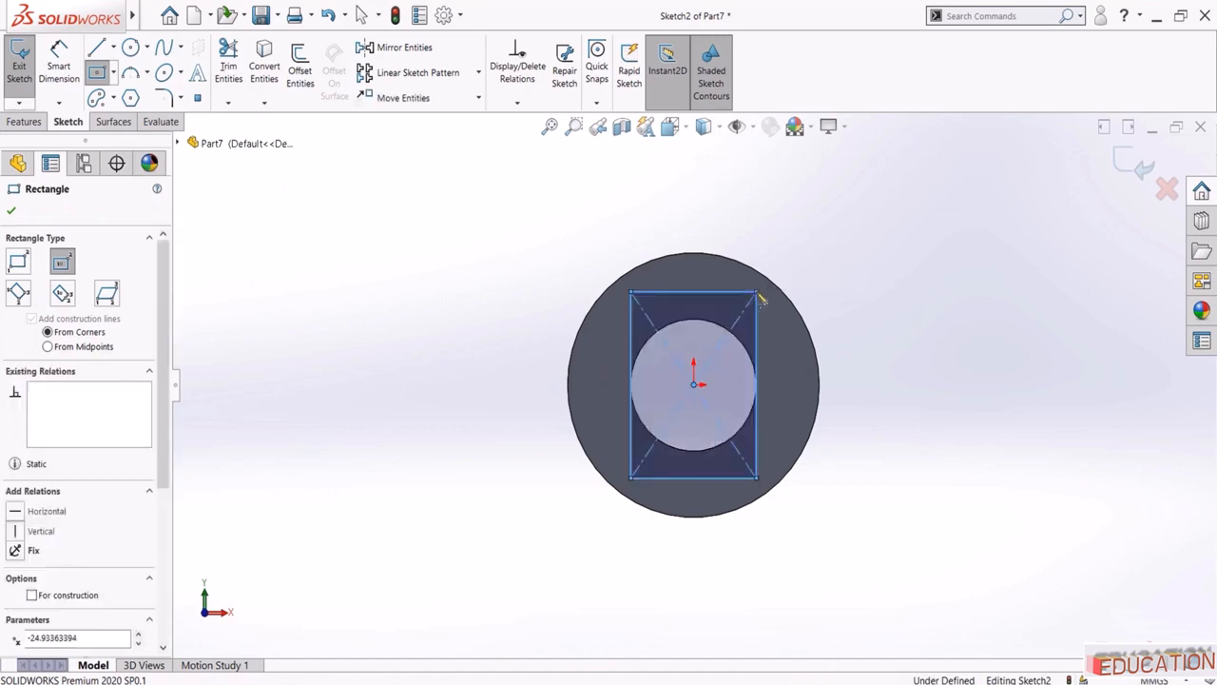
pyautogui.press('Escape')
# Make the rectangle's upper horizontal side tangent to the tube's outer circular edge
pyautogui.click(725, 293)
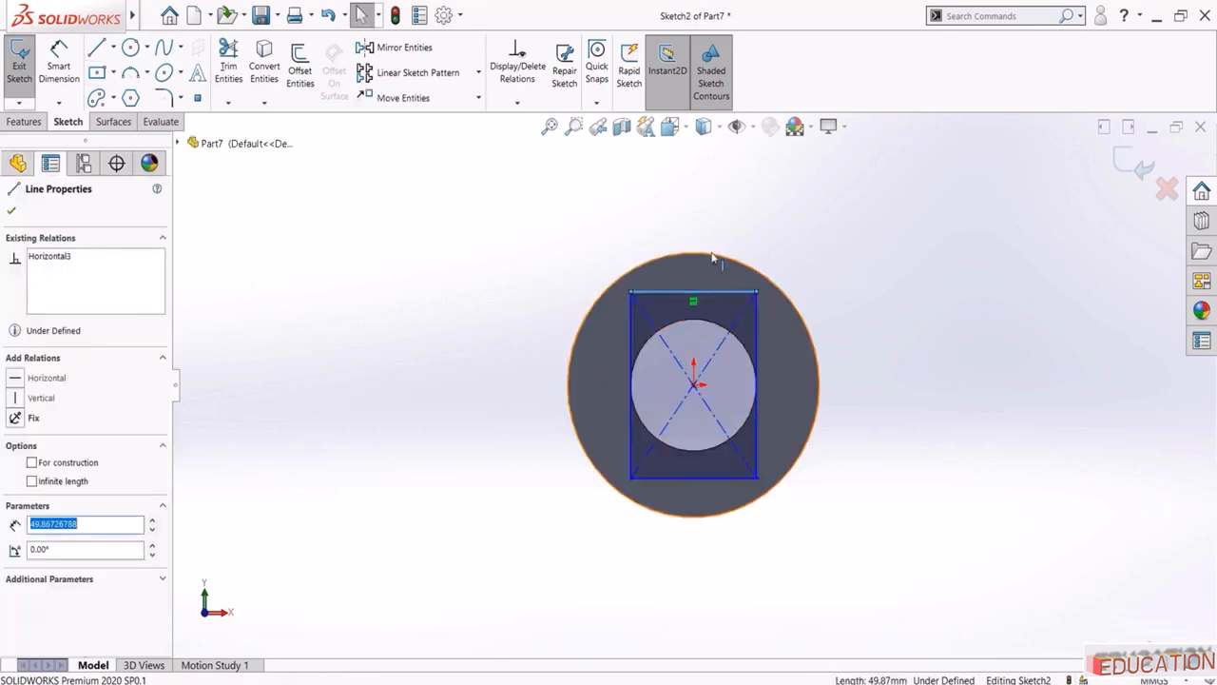
pyautogui.click(715, 292)
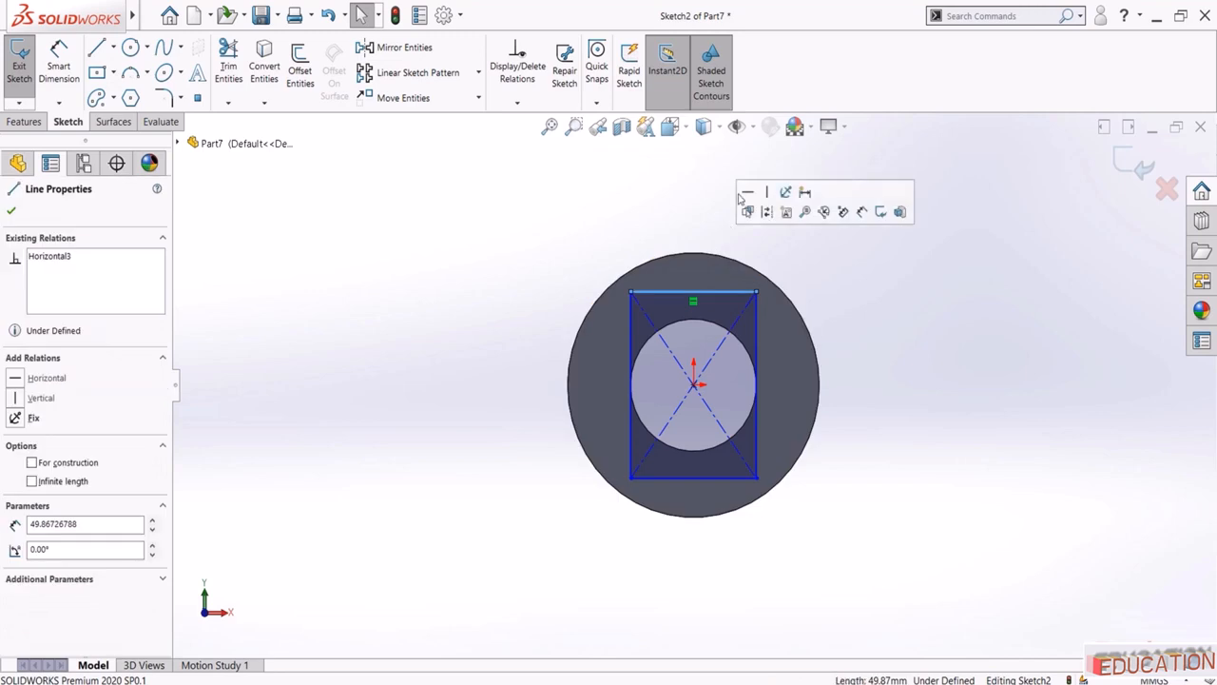
pyautogui.click(643, 202)
pyautogui.click(671, 292)
pyautogui.keyDown('ctrl'); pyautogui.click(676, 253); pyautogui.keyUp('ctrl')
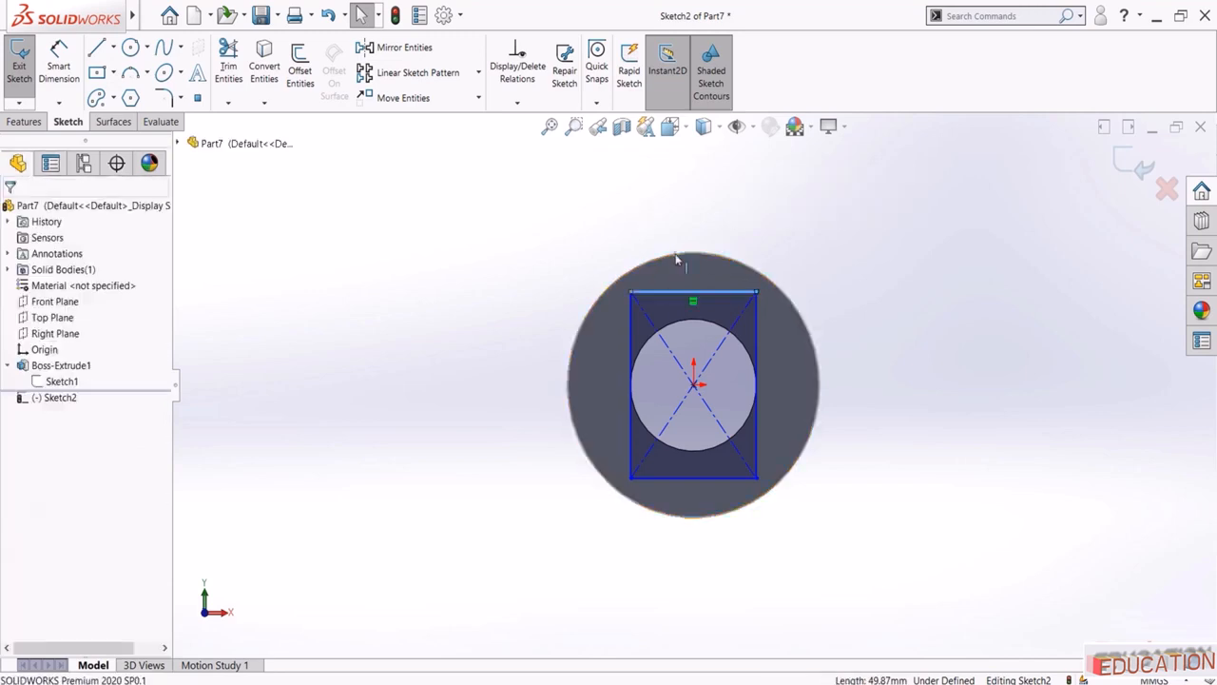
pyautogui.click(712, 195)
pyautogui.press('Escape')
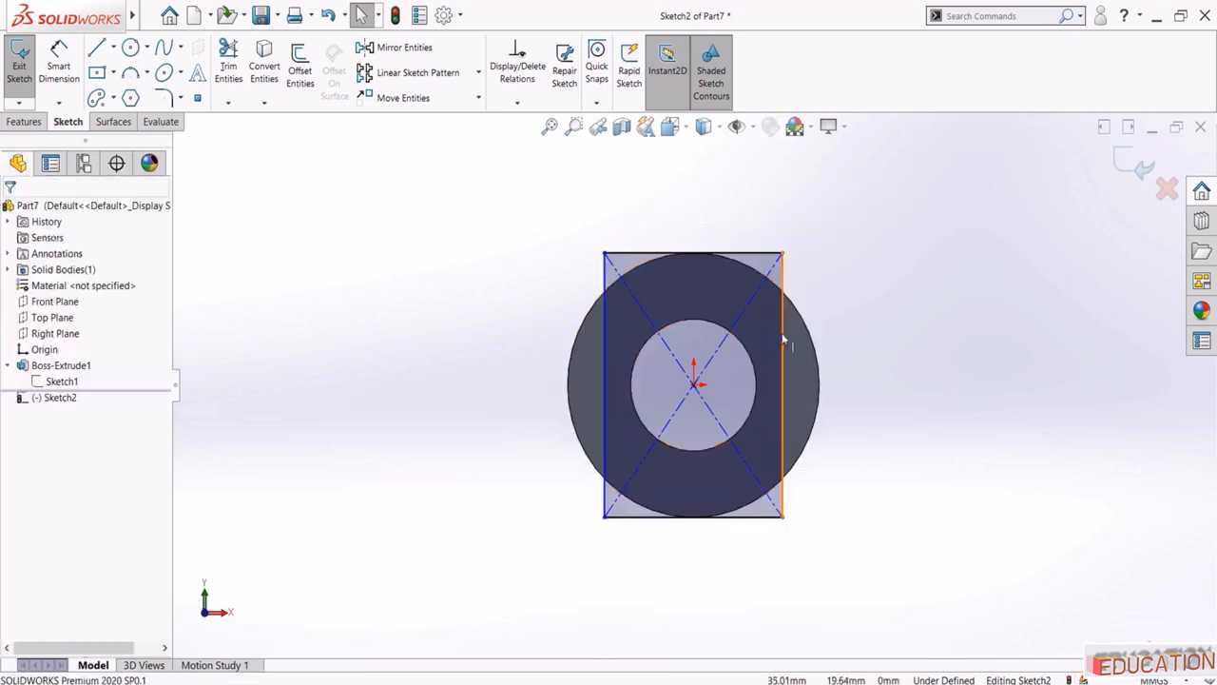
# Add a tangent relation between the rectangle's right vertical side and the tube's outer circular edge
pyautogui.click(784, 339)
pyautogui.press('Escape')
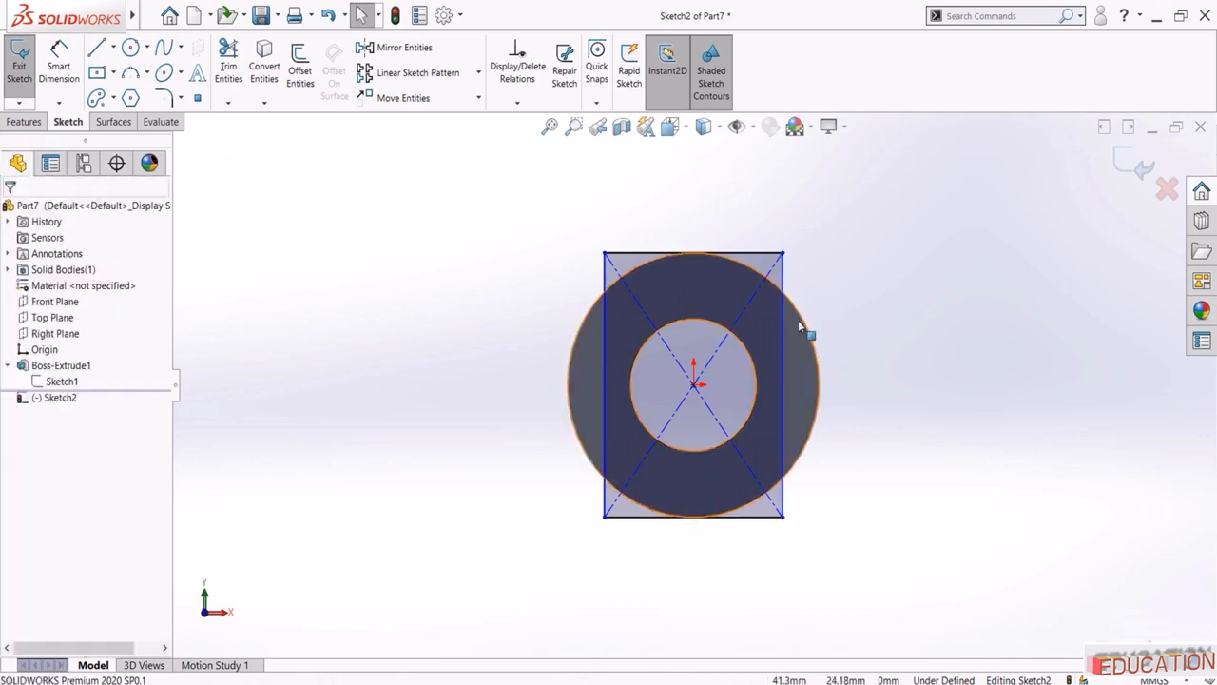
pyautogui.click(801, 322)
pyautogui.keyDown('ctrl'); pyautogui.click(783, 321); pyautogui.keyUp('ctrl')
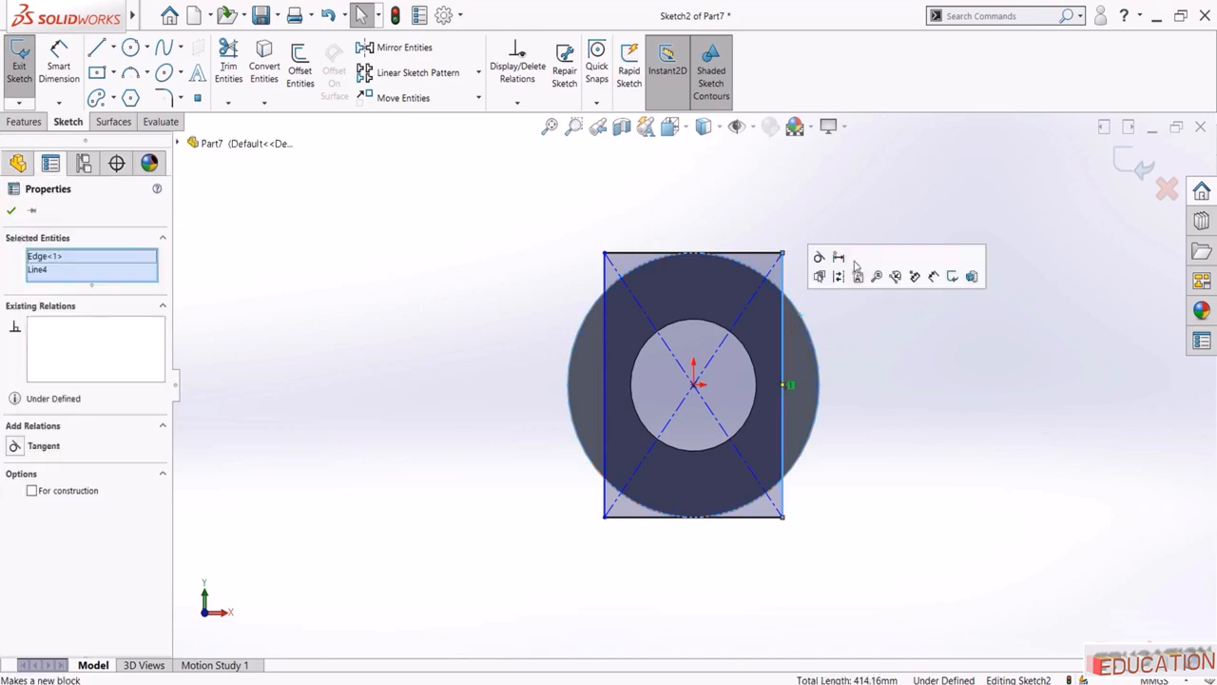
pyautogui.click(819, 259)
pyautogui.press('Escape')
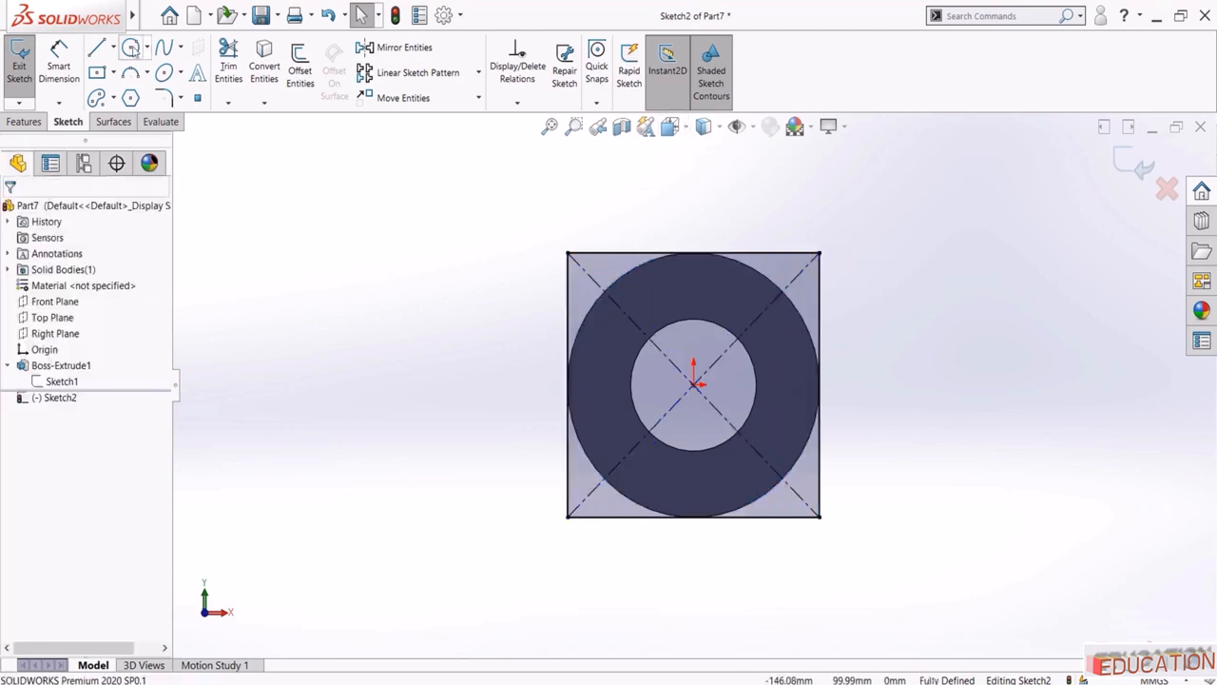
# Draw a circle about 38 mm in diameter at the origin, make it coradial with the bore's edge, and finish the sketch
pyautogui.click(131, 48)
pyautogui.click(695, 385)
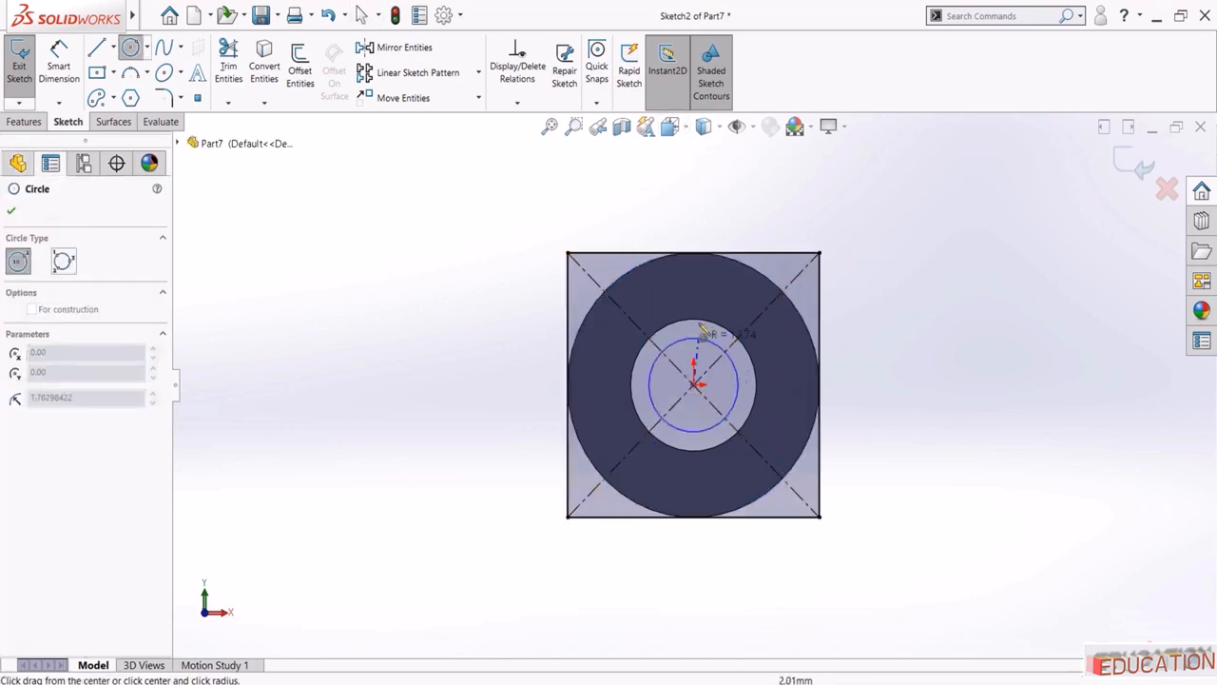
pyautogui.click(649, 340)
pyautogui.press('Escape')
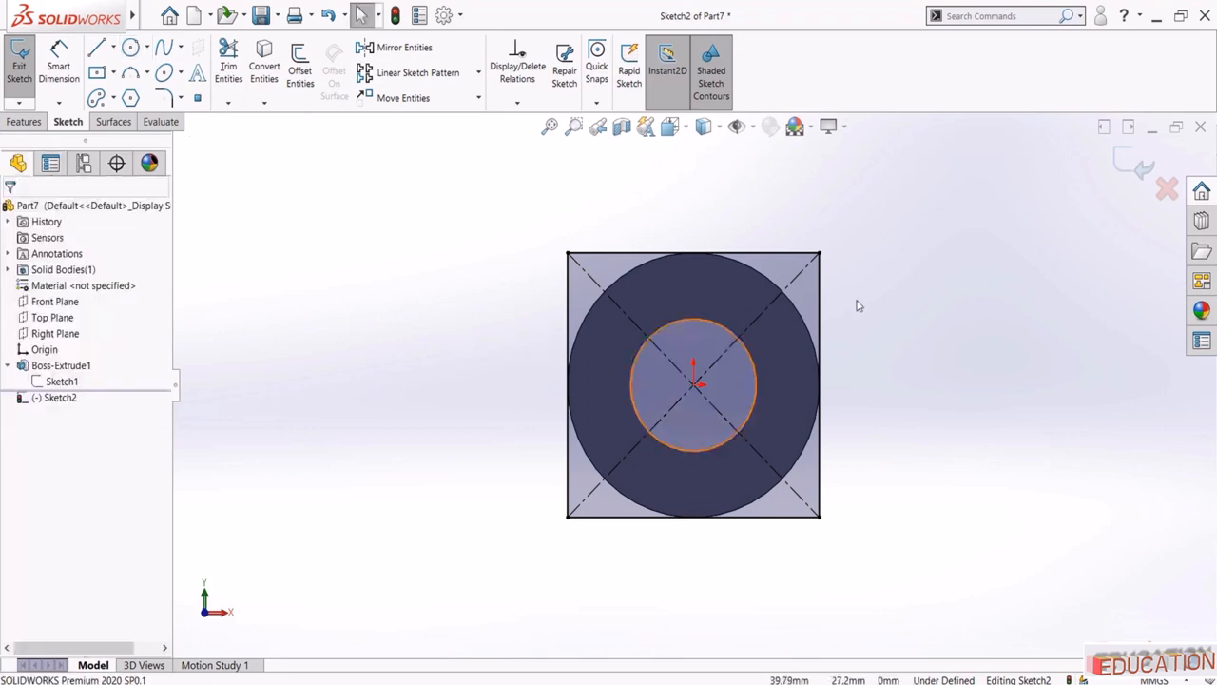
pyautogui.click(694, 323)
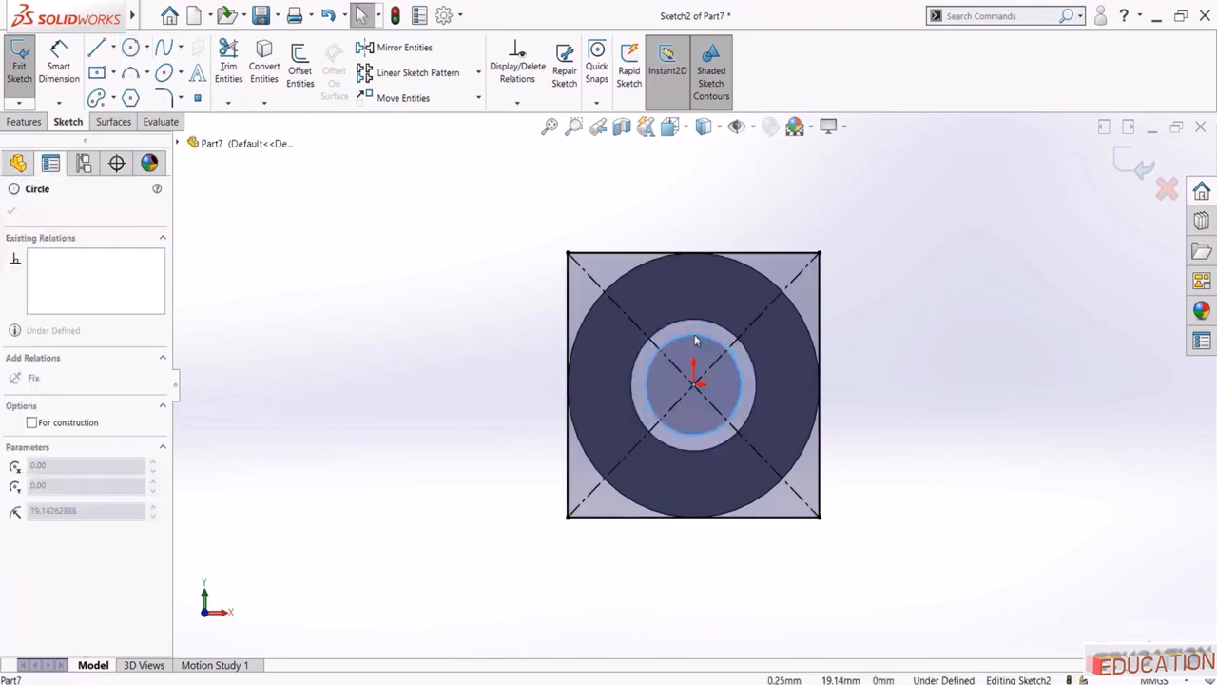
pyautogui.keyDown('ctrl'); pyautogui.click(700, 326); pyautogui.keyUp('ctrl')
pyautogui.click(735, 258)
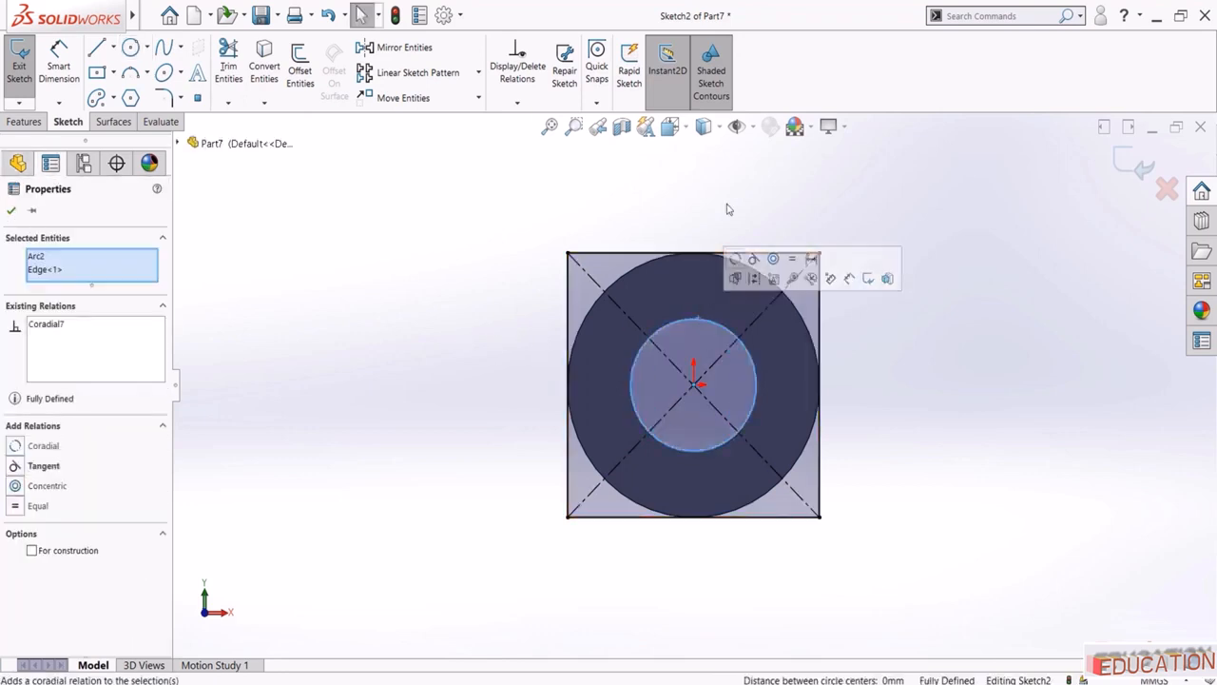
pyautogui.click(728, 207)
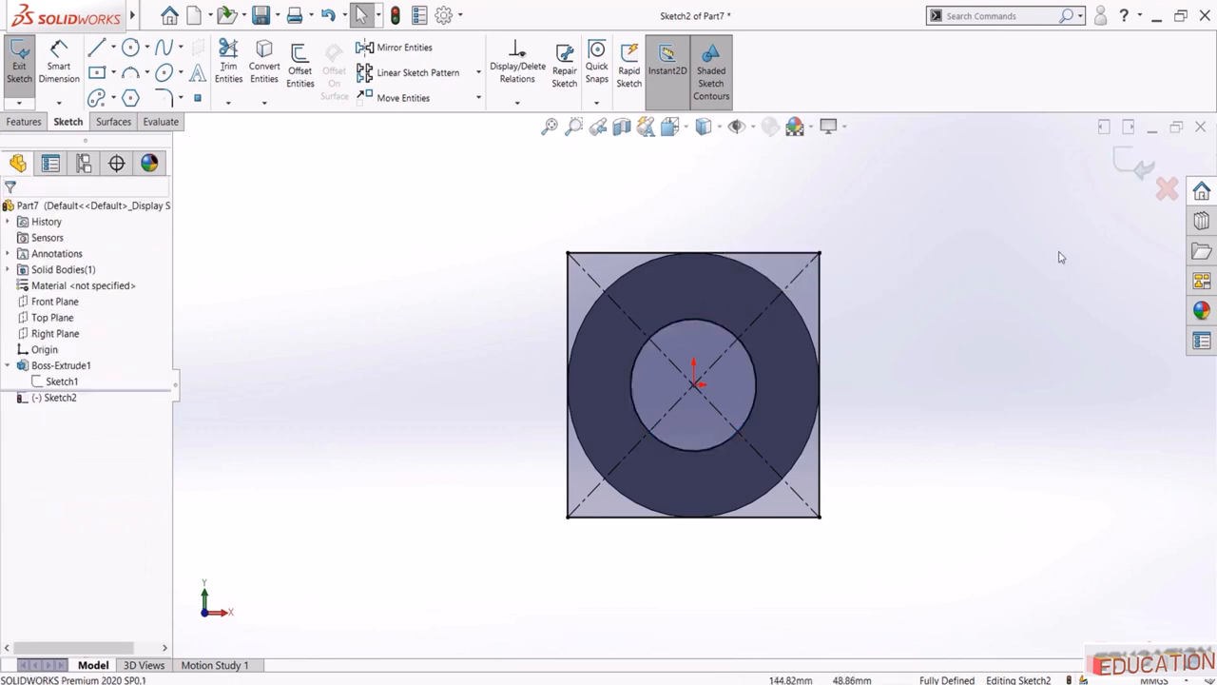
pyautogui.click(1131, 164)
# Extrude the square-with-hole sketch away from the tube with a Blind depth of 100 mm, merging the result
pyautogui.moveTo(701, 288); pyautogui.dragTo(740, 230, button='middle')
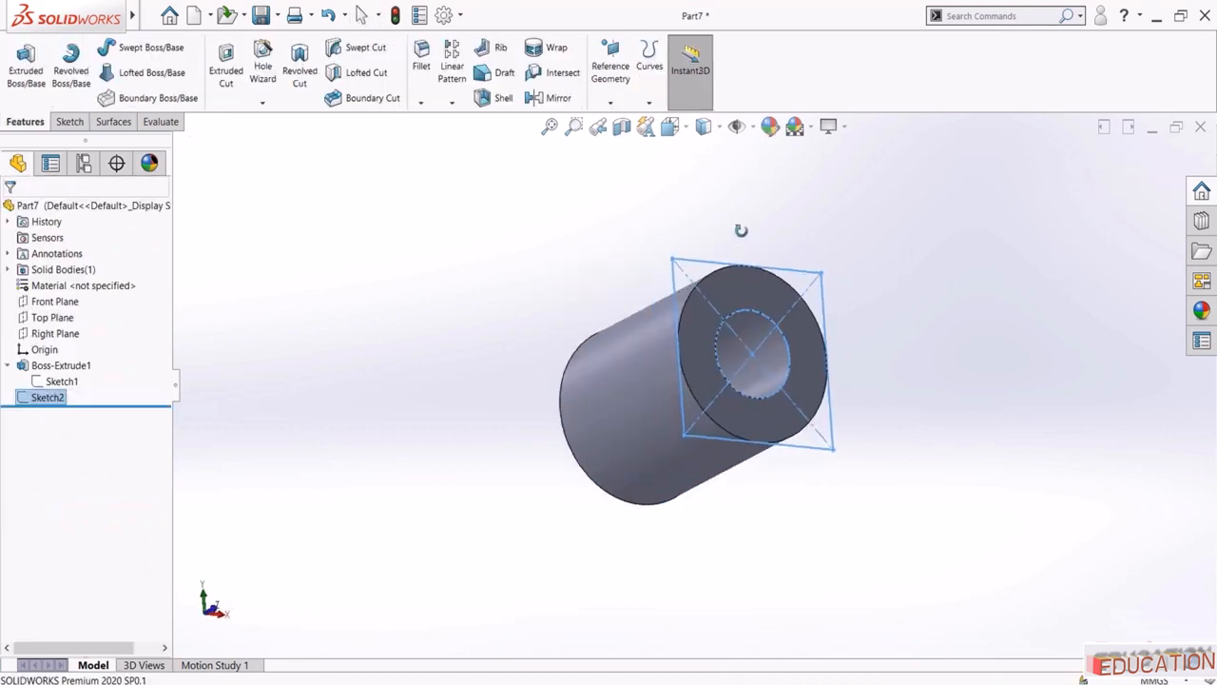
pyautogui.click(27, 67)
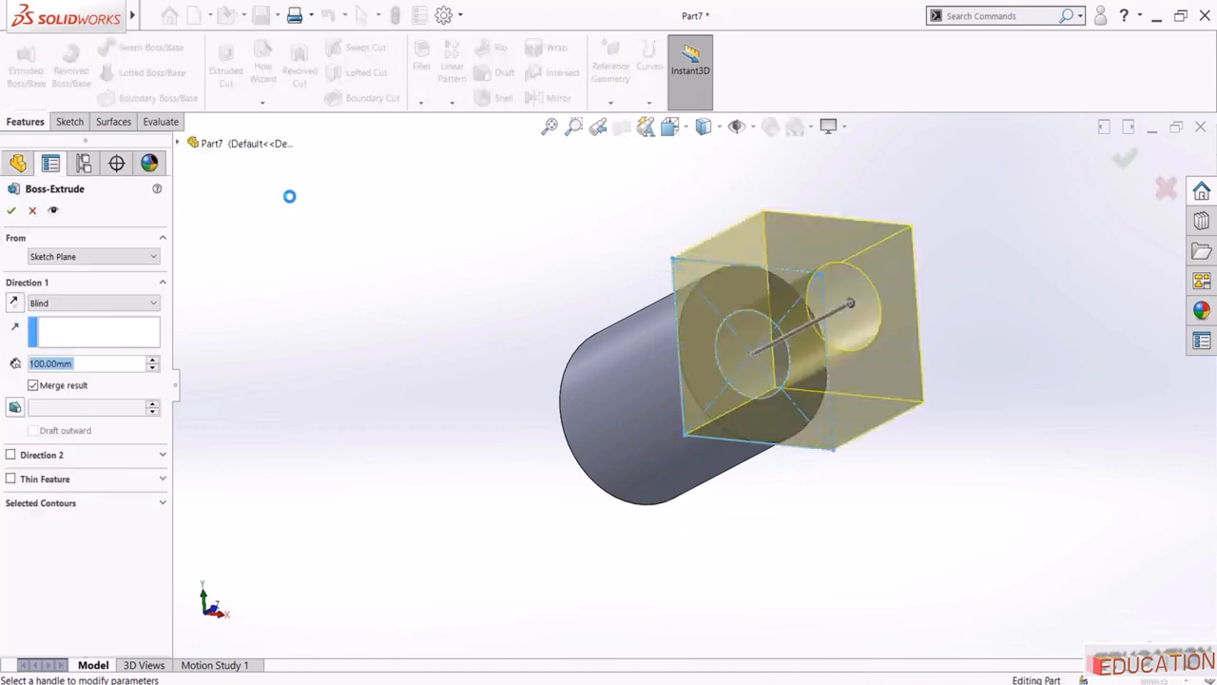
pyautogui.moveTo(705, 437); pyautogui.dragTo(370, 274, button='middle')
pyautogui.click(11, 210)
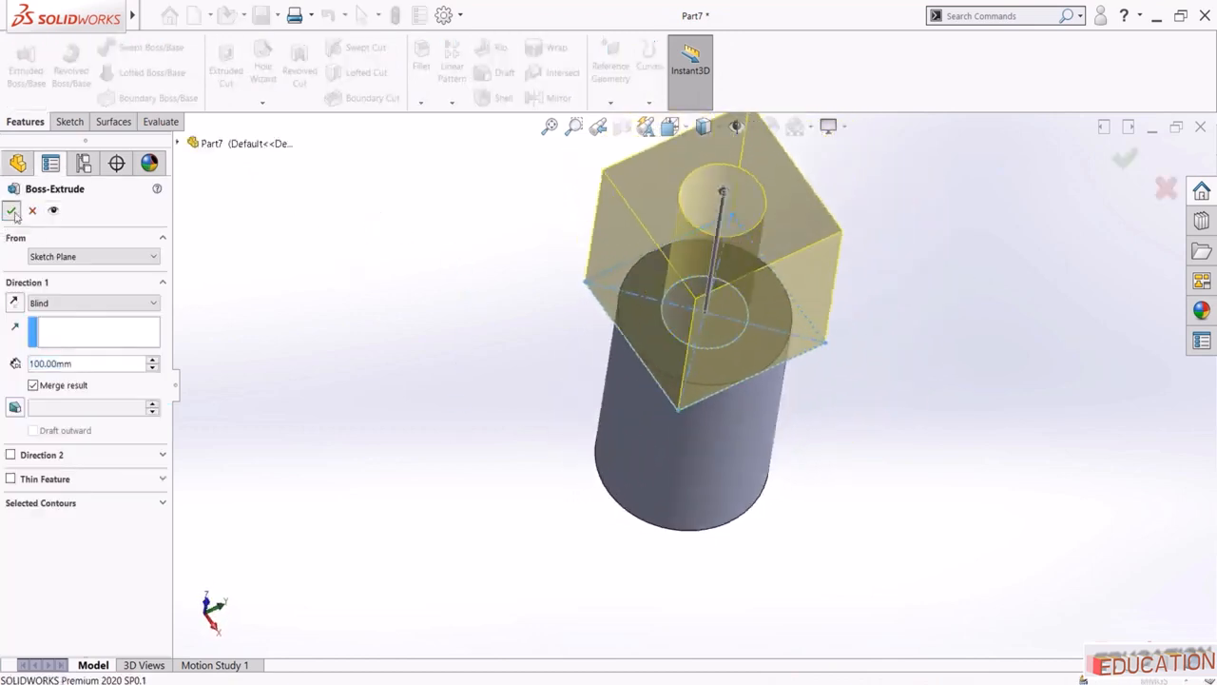
pyautogui.hotkey('ctrl', '7')
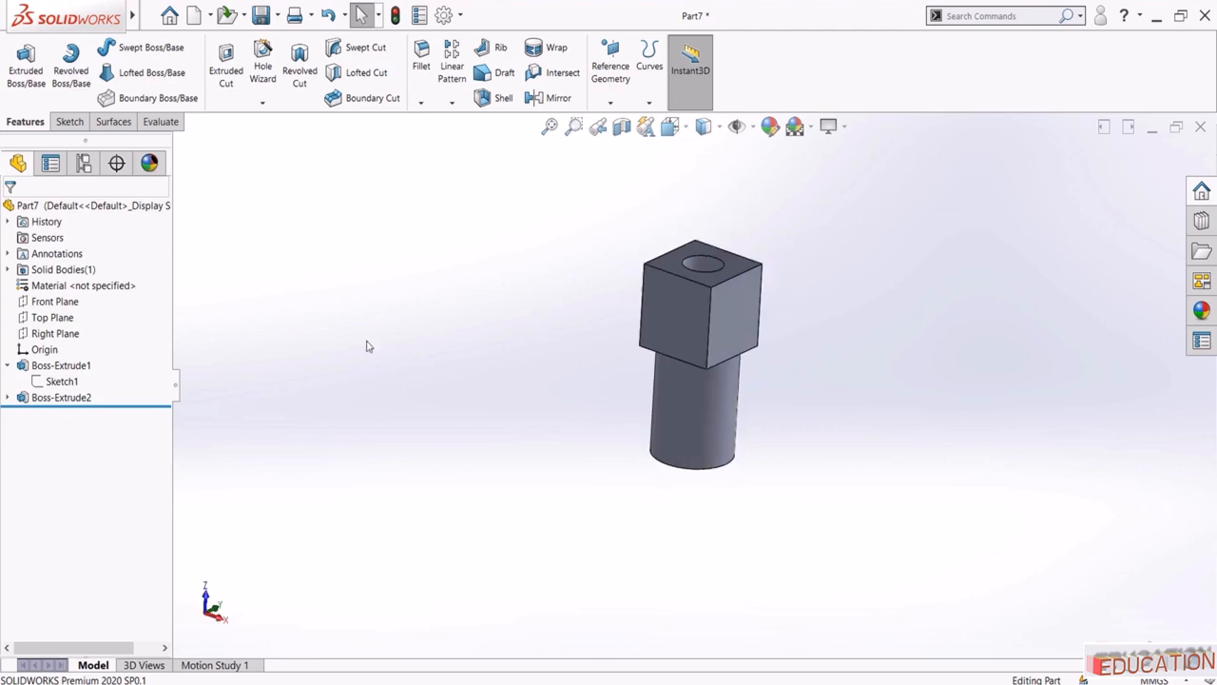
# Sketch a circle on the square block's side face, centred midway up the face
pyautogui.click(731, 314)
pyautogui.click(787, 277)
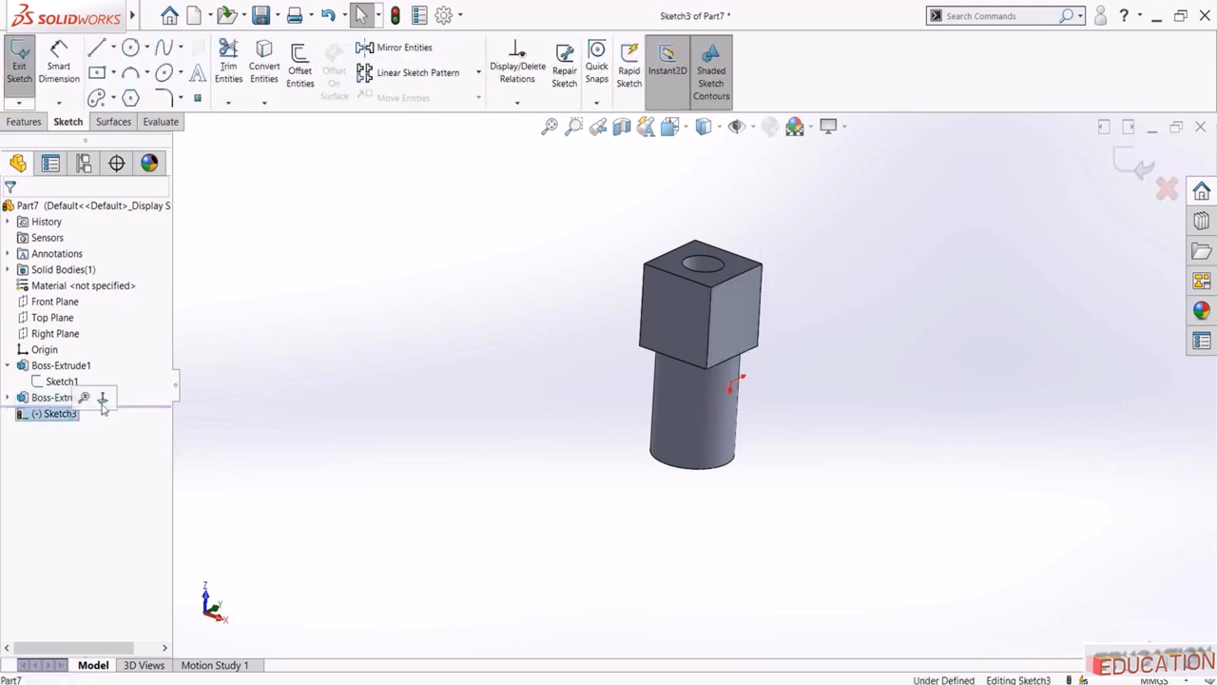
pyautogui.click(130, 47)
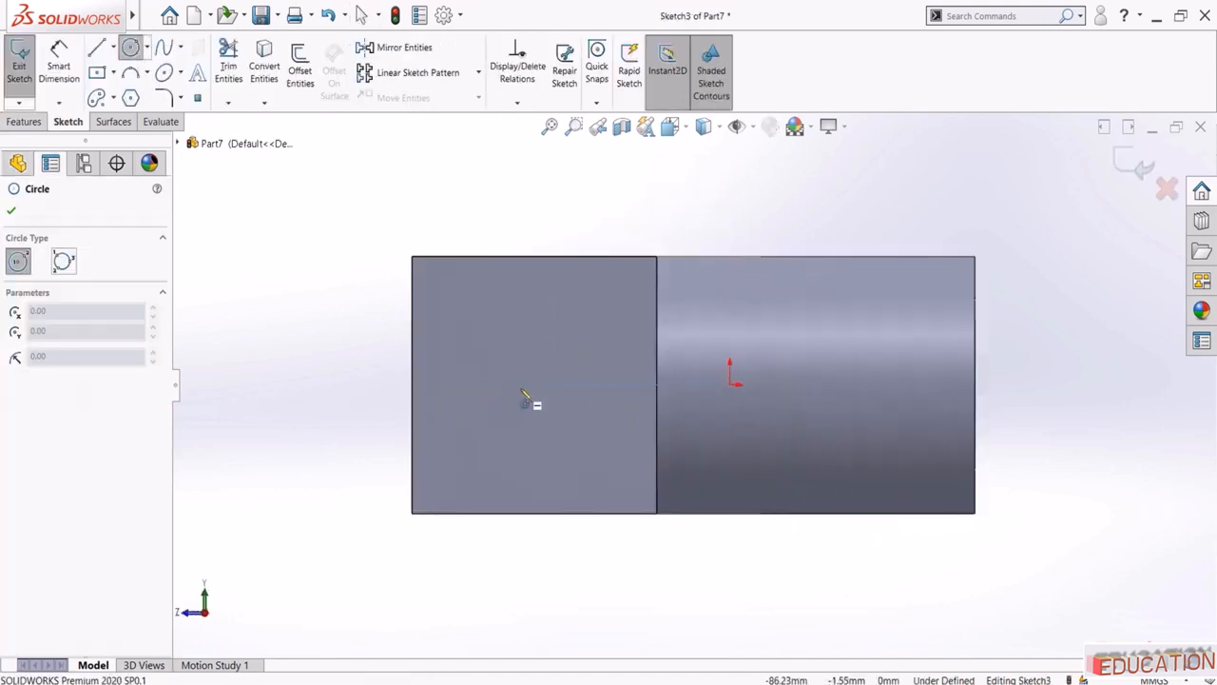
pyautogui.click(523, 385)
pyautogui.click(523, 489)
pyautogui.press('Escape')
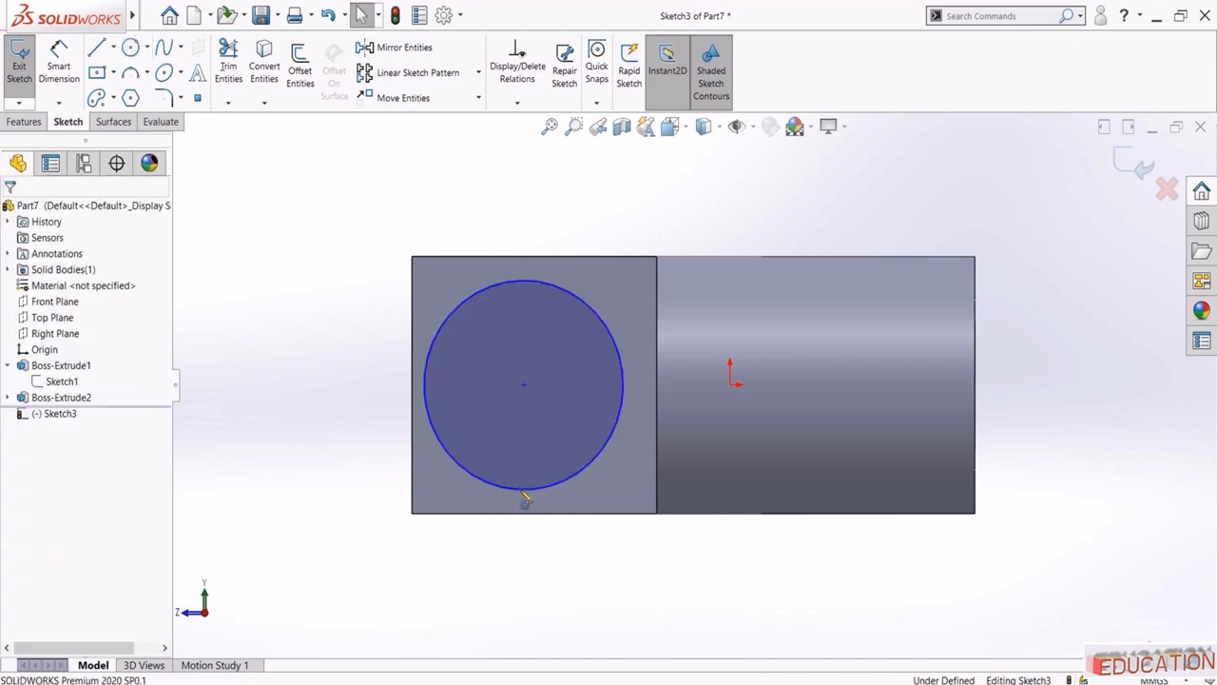
# Make the circle tangent to the block face's upper edge and to its edge farthest from the tube
pyautogui.click(508, 281)
pyautogui.keyDown('ctrl'); pyautogui.click(511, 257); pyautogui.keyUp('ctrl')
pyautogui.click(549, 200)
pyautogui.press('Escape')
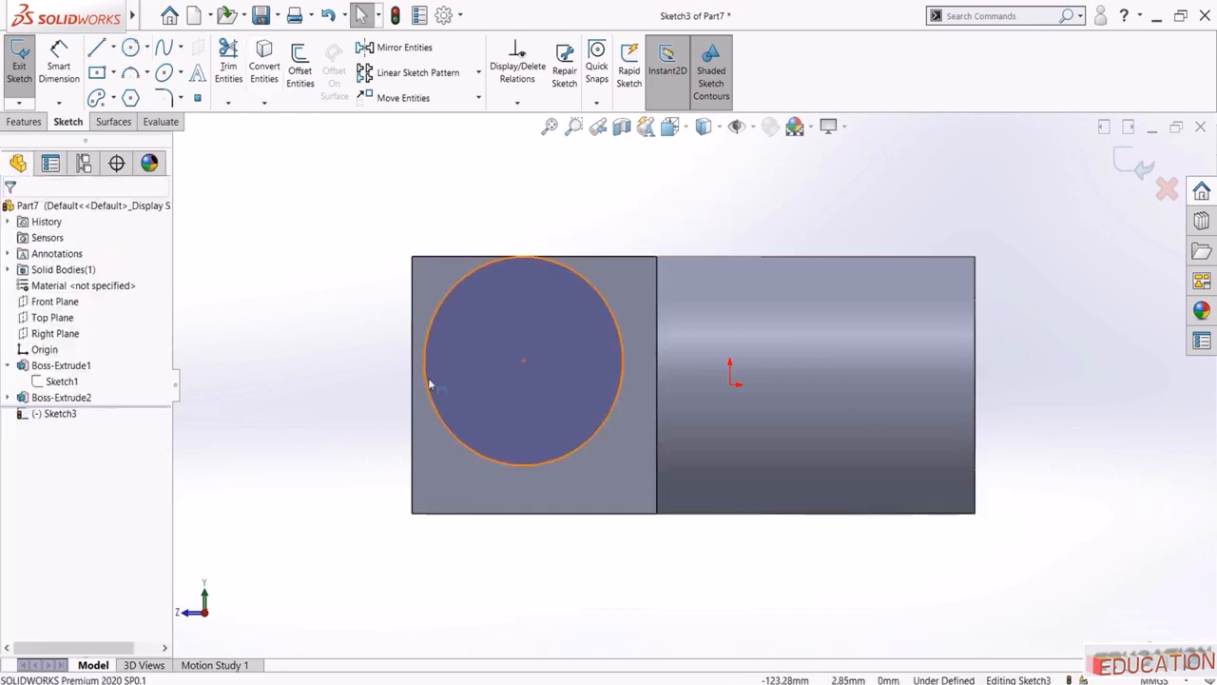
pyautogui.click(424, 380)
pyautogui.keyDown('ctrl'); pyautogui.click(413, 380); pyautogui.keyUp('ctrl')
pyautogui.click(443, 317)
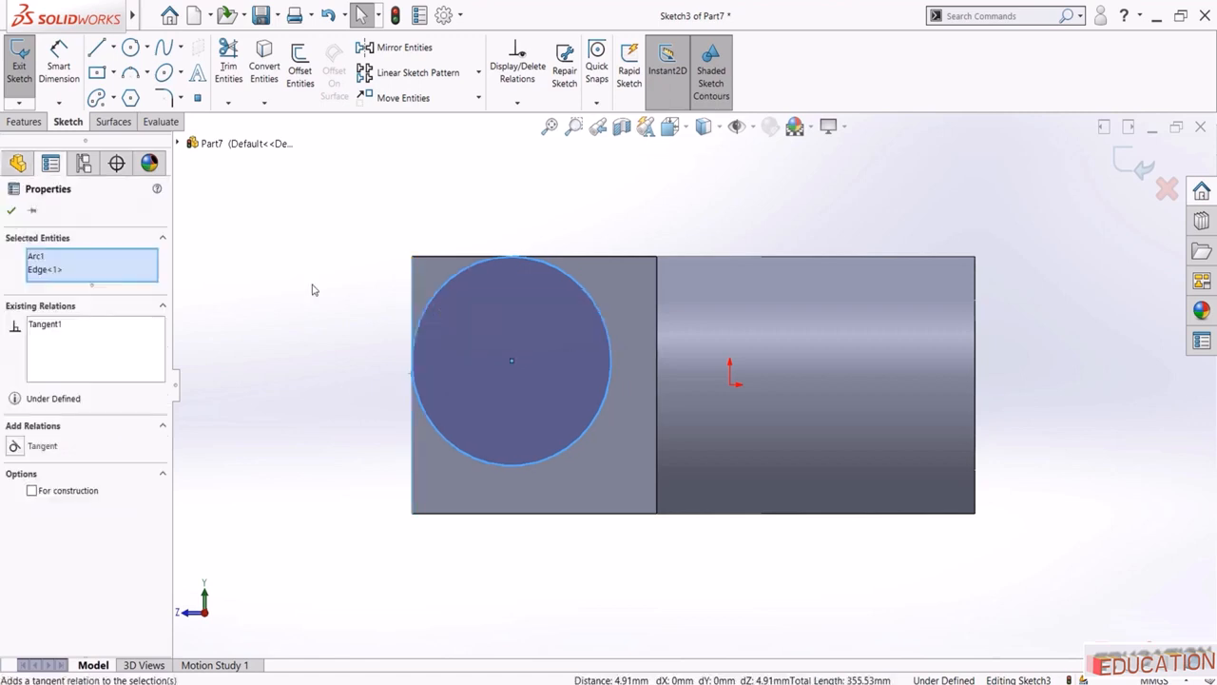
pyautogui.press('Escape')
# Make the circle tangent to the block face's lower edge and finish the sketch
pyautogui.click(515, 467)
pyautogui.keyDown('ctrl'); pyautogui.click(514, 513); pyautogui.keyUp('ctrl')
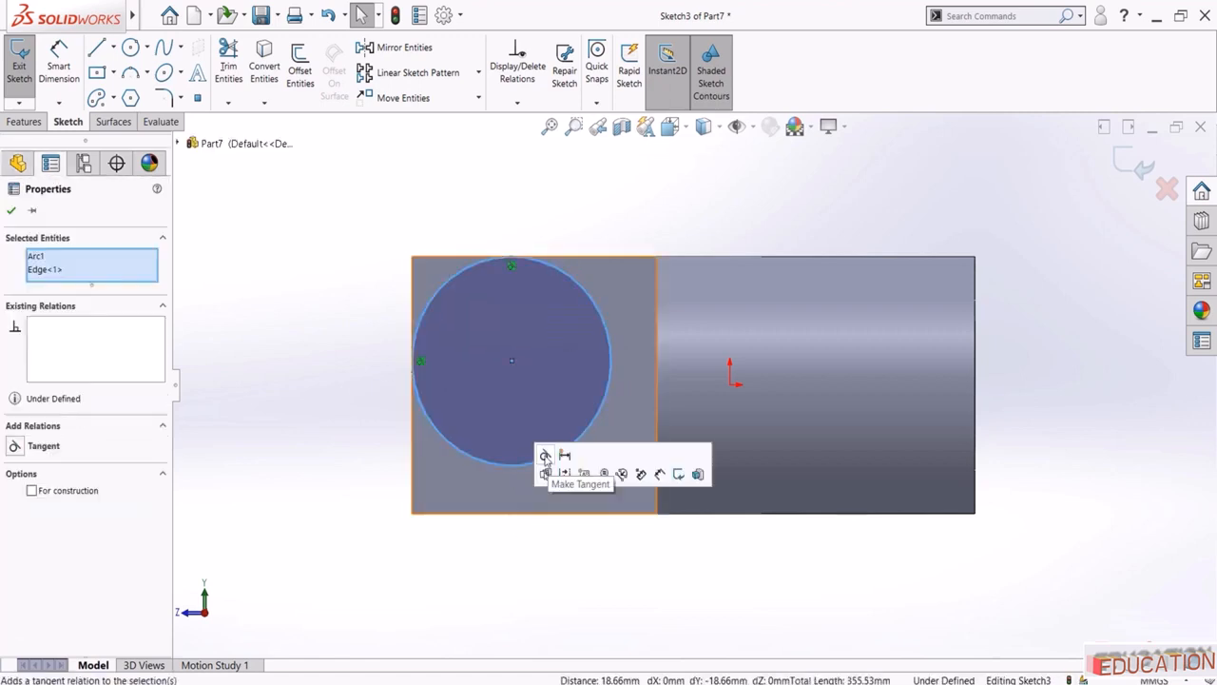
pyautogui.click(546, 466)
pyautogui.press('Escape')
pyautogui.click(1133, 164)
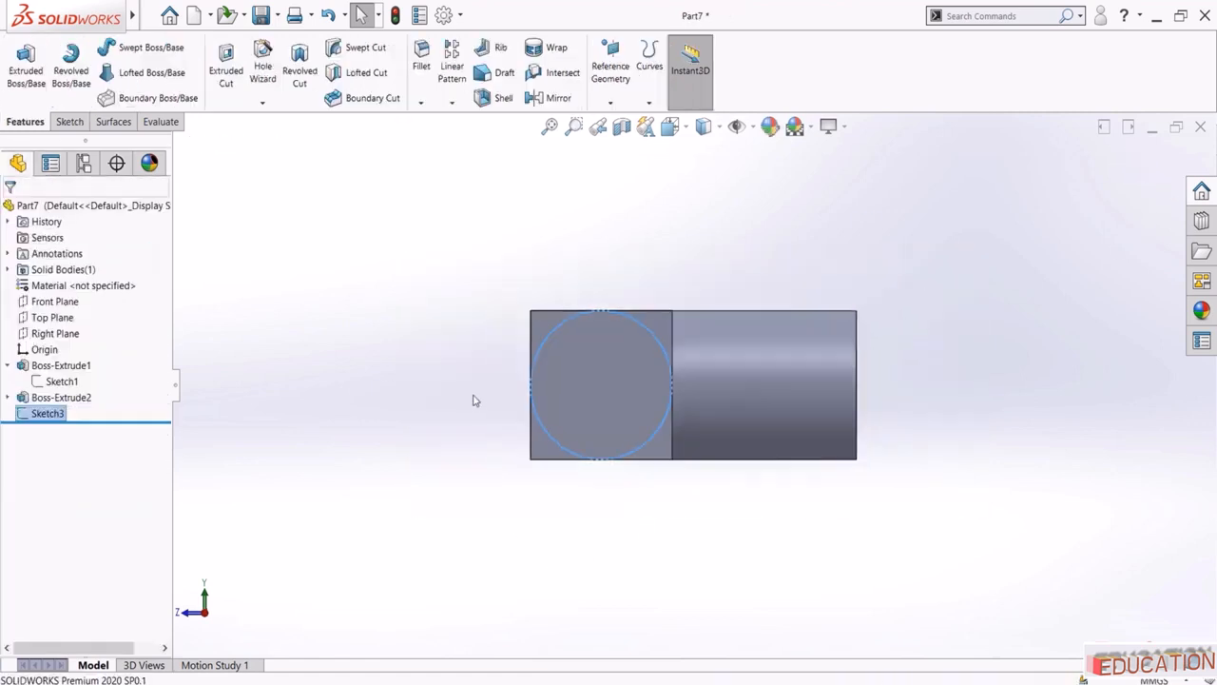
# Extrude the circle outward from the block's side face with a Blind depth of 100 mm, merging the result
pyautogui.click(26, 69)
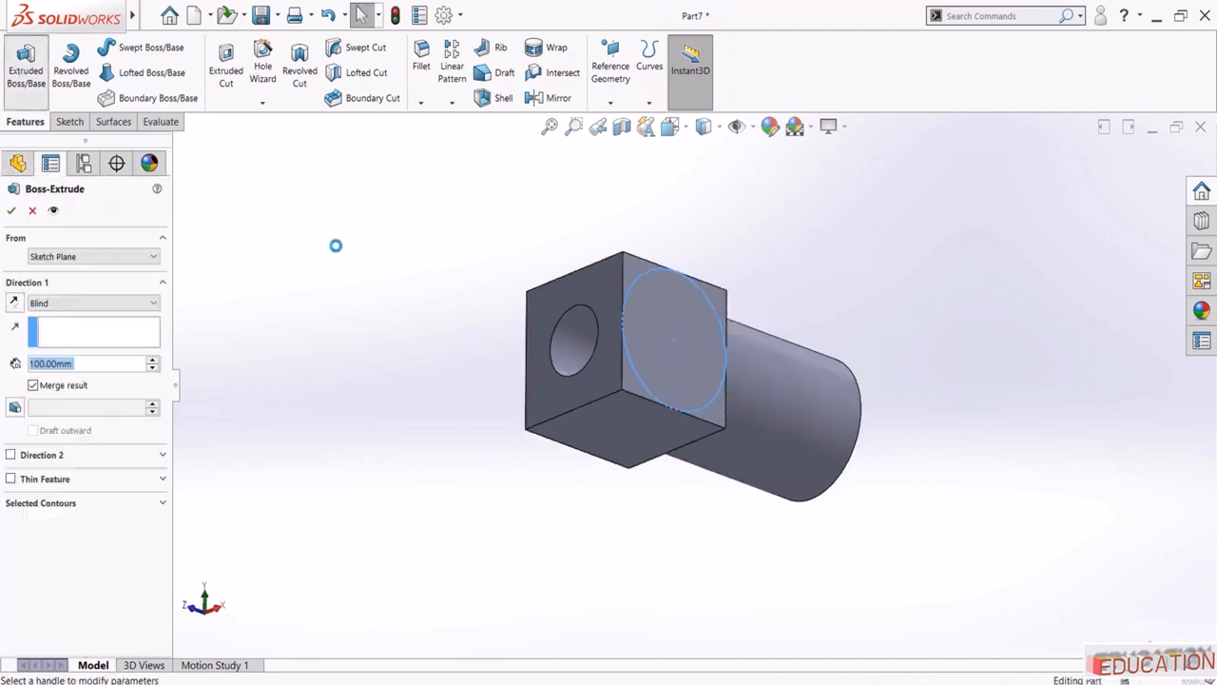
pyautogui.moveTo(514, 298); pyautogui.dragTo(440, 228, button='middle')
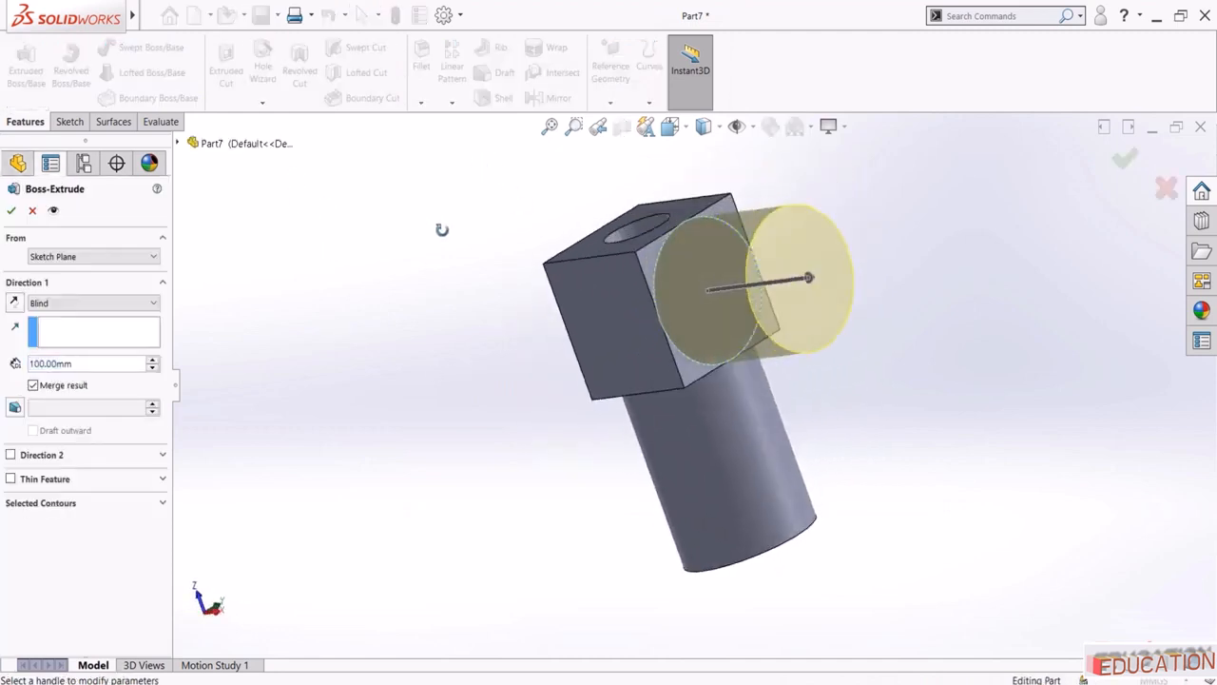
pyautogui.click(1126, 160)
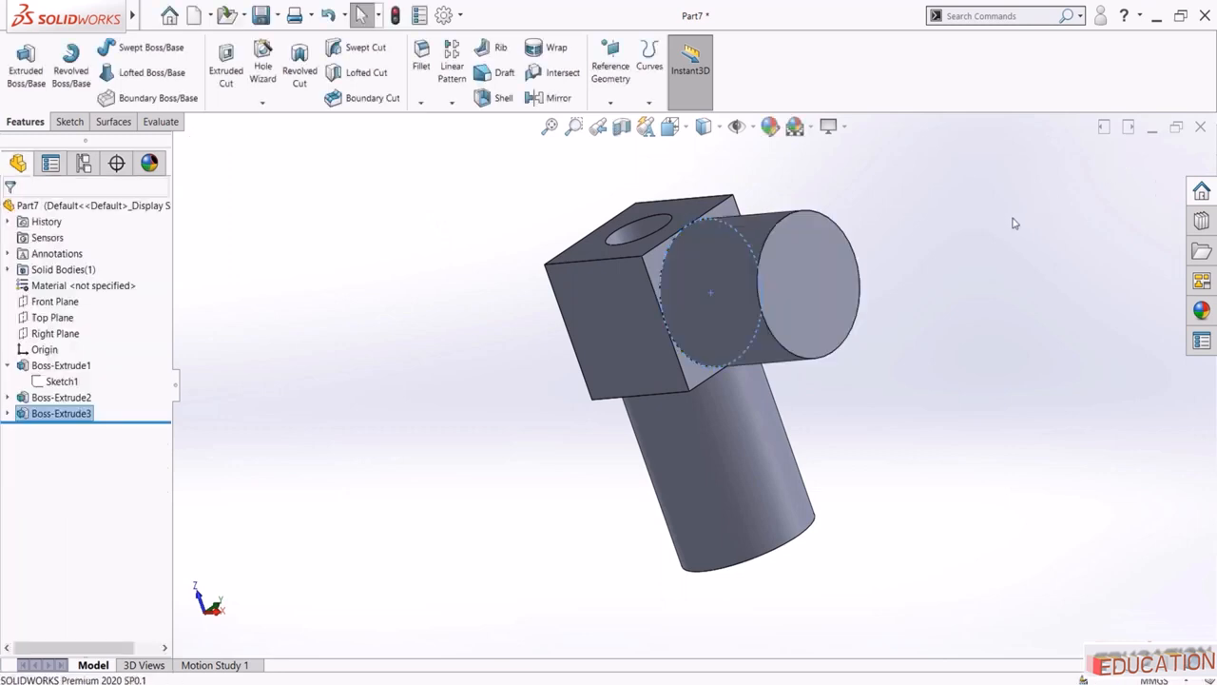
pyautogui.moveTo(934, 241); pyautogui.dragTo(912, 337, button='middle')
pyautogui.moveTo(785, 502); pyautogui.dragTo(788, 364, button='middle')
pyautogui.scroll(-3, 788, 364)
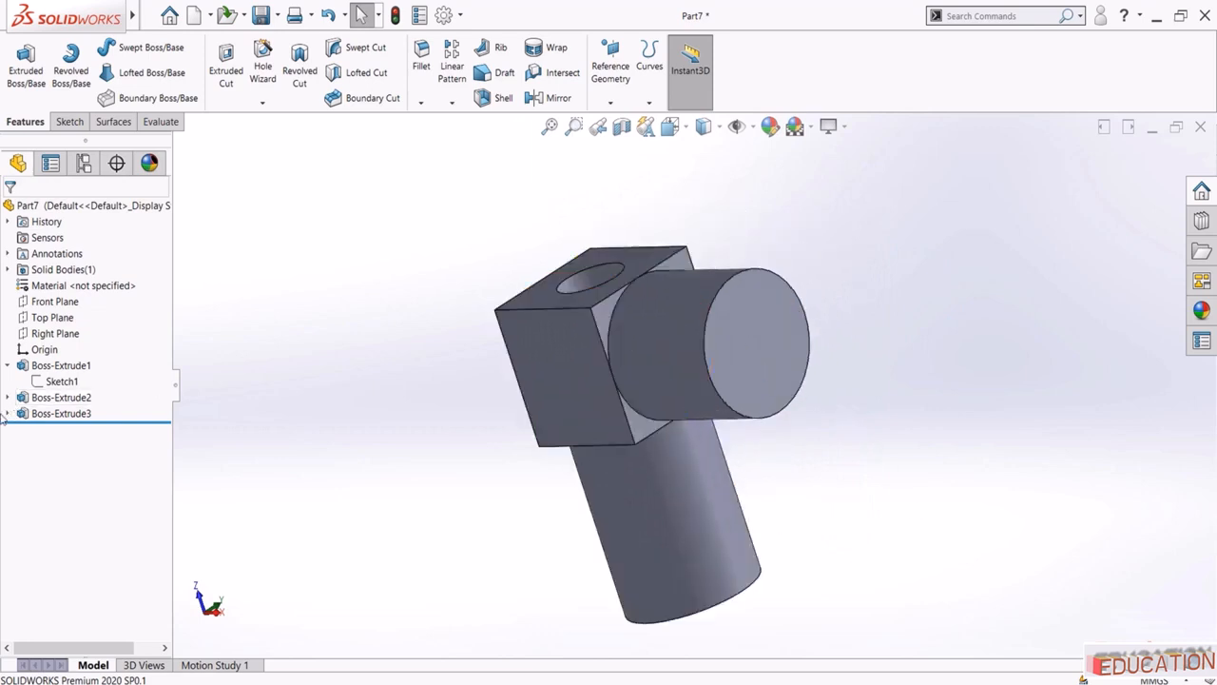
# Edit the side cylinder's sketch and draw a centre rectangle about 56 by 45 mm at the circle's centre
pyautogui.click(8, 414)
pyautogui.click(59, 428)
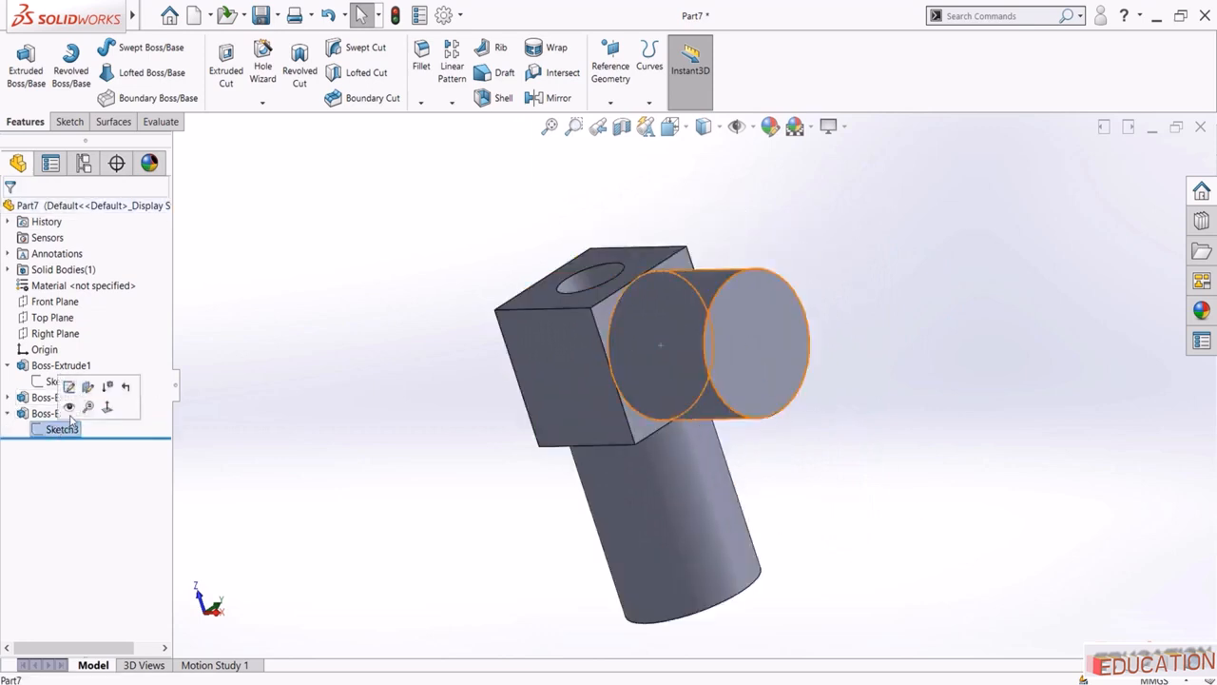
pyautogui.click(75, 389)
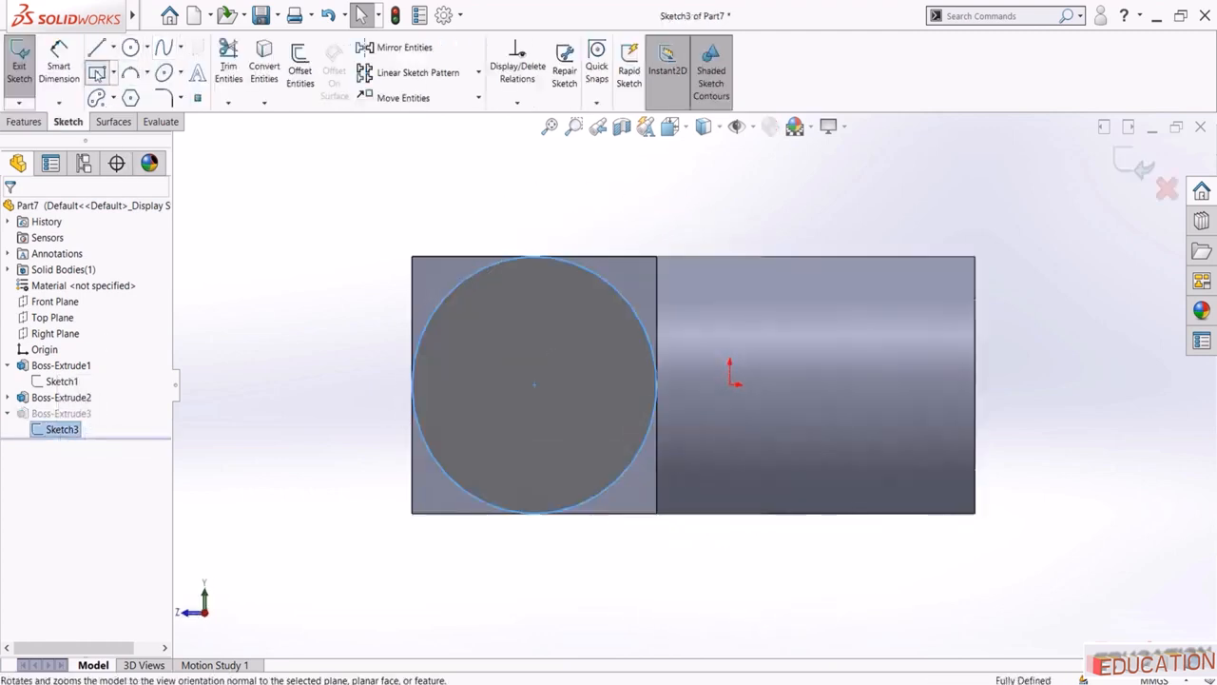
pyautogui.click(96, 73)
pyautogui.click(534, 385)
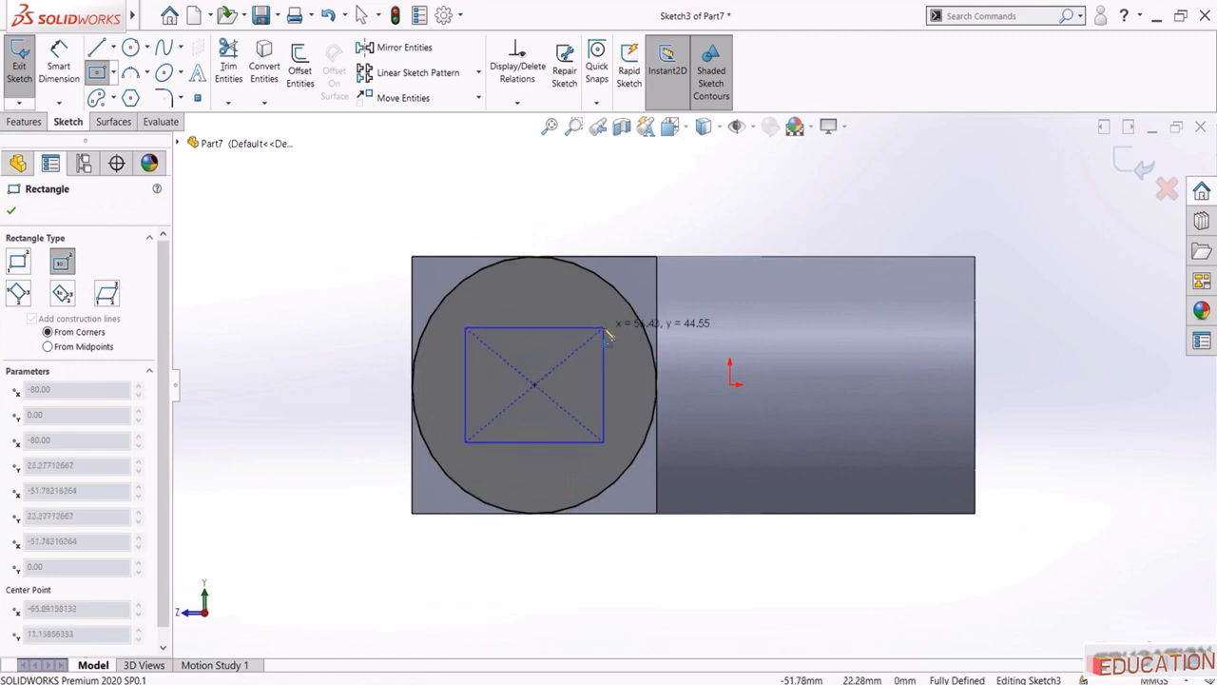
pyautogui.click(603, 328)
pyautogui.press('Escape')
# Add an equal relation between the rectangle's upper side and its left side
pyautogui.click(564, 330)
pyautogui.keyDown('ctrl'); pyautogui.click(462, 355); pyautogui.keyUp('ctrl')
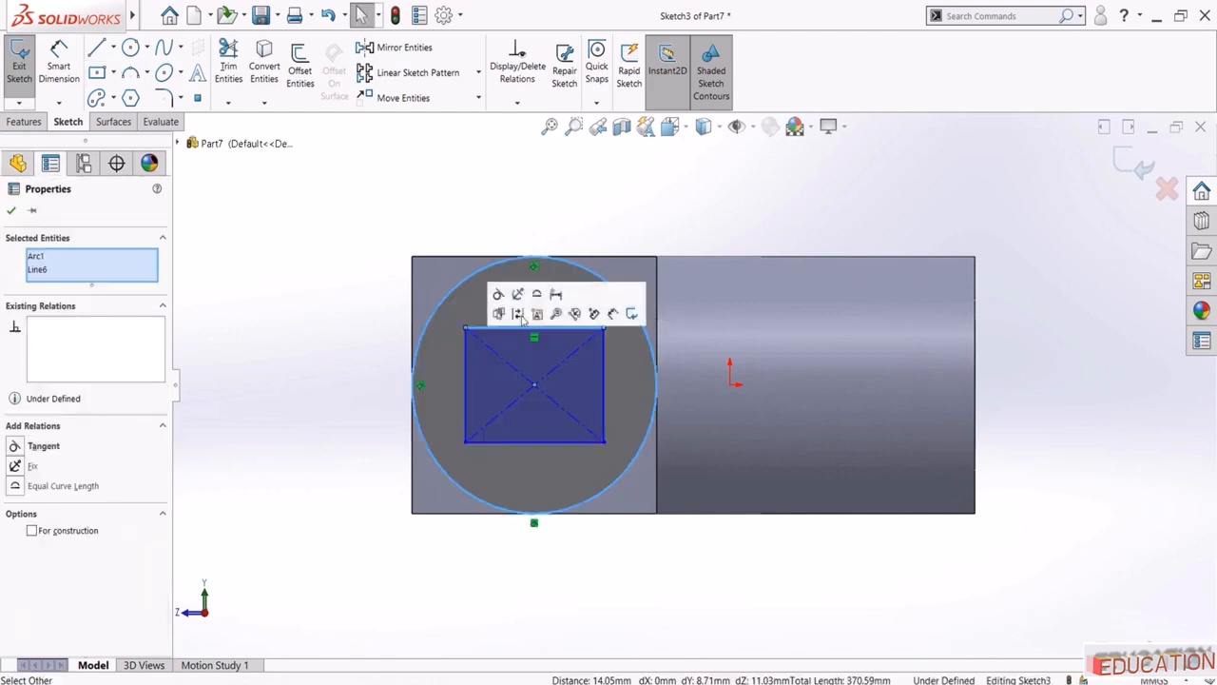
pyautogui.click(502, 218)
pyautogui.click(518, 328)
pyautogui.keyDown('ctrl'); pyautogui.click(465, 384); pyautogui.keyUp('ctrl')
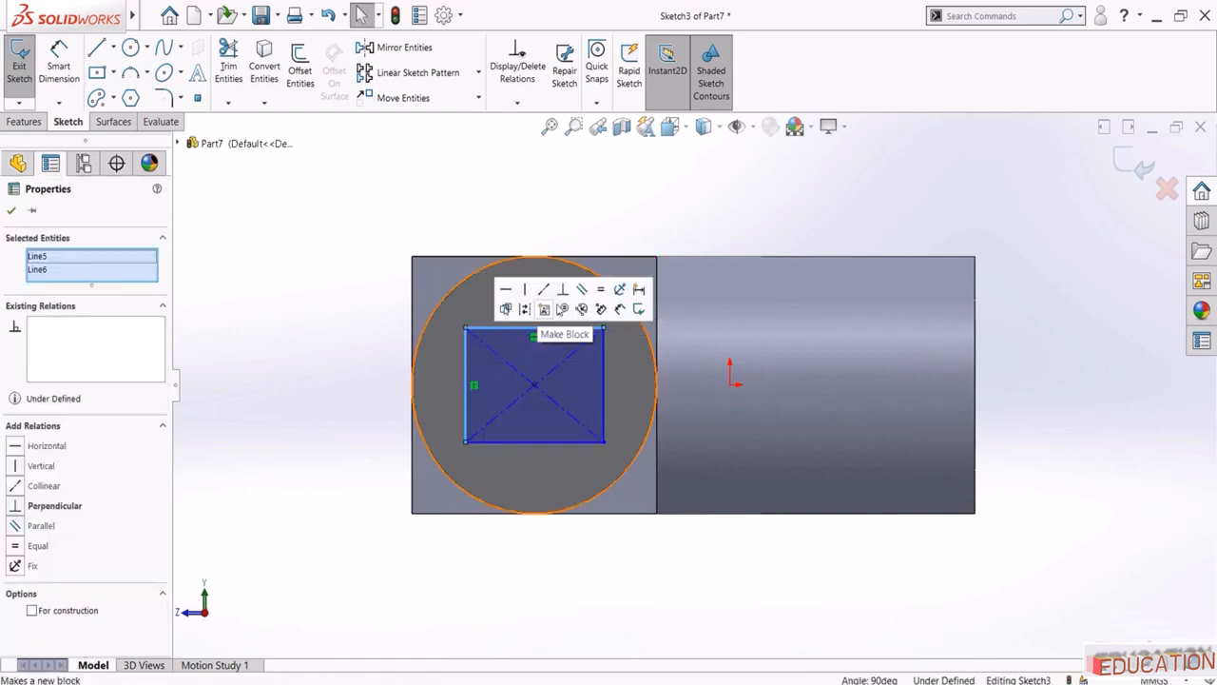
pyautogui.click(600, 289)
pyautogui.click(549, 218)
# Dimension the square's upper side to 50 mm and finish the sketch to rebuild the boss with a square hole
pyautogui.click(59, 66)
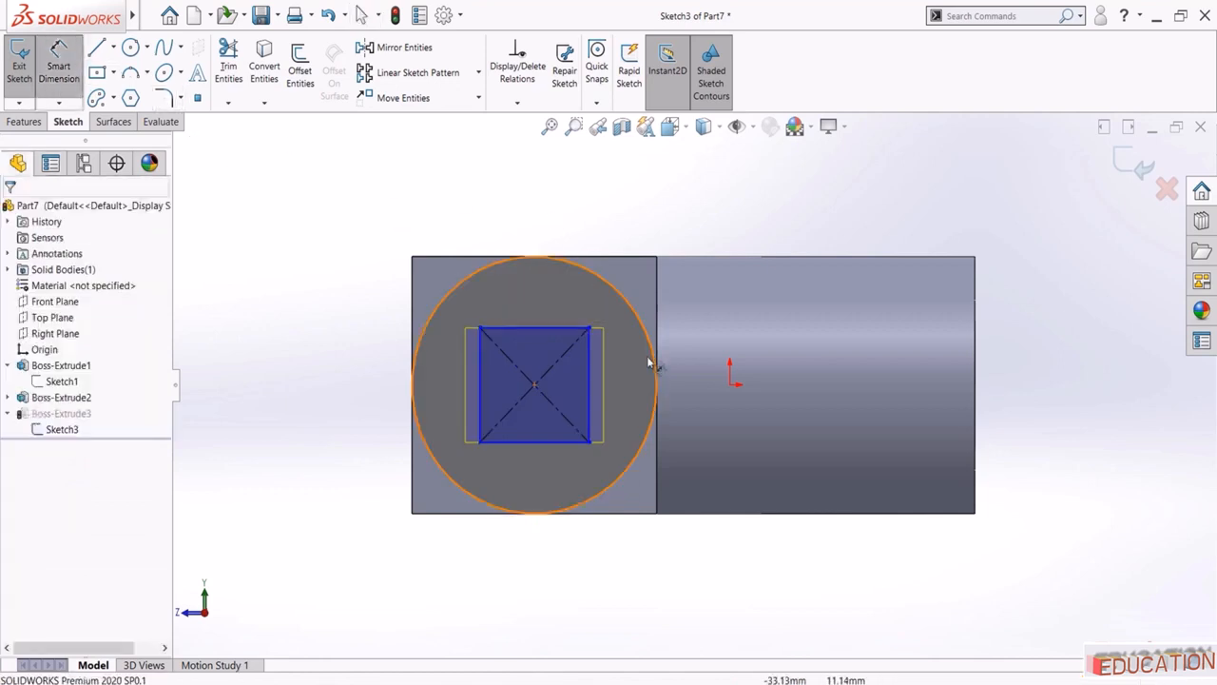
pyautogui.click(561, 328)
pyautogui.click(529, 309)
pyautogui.write('50')
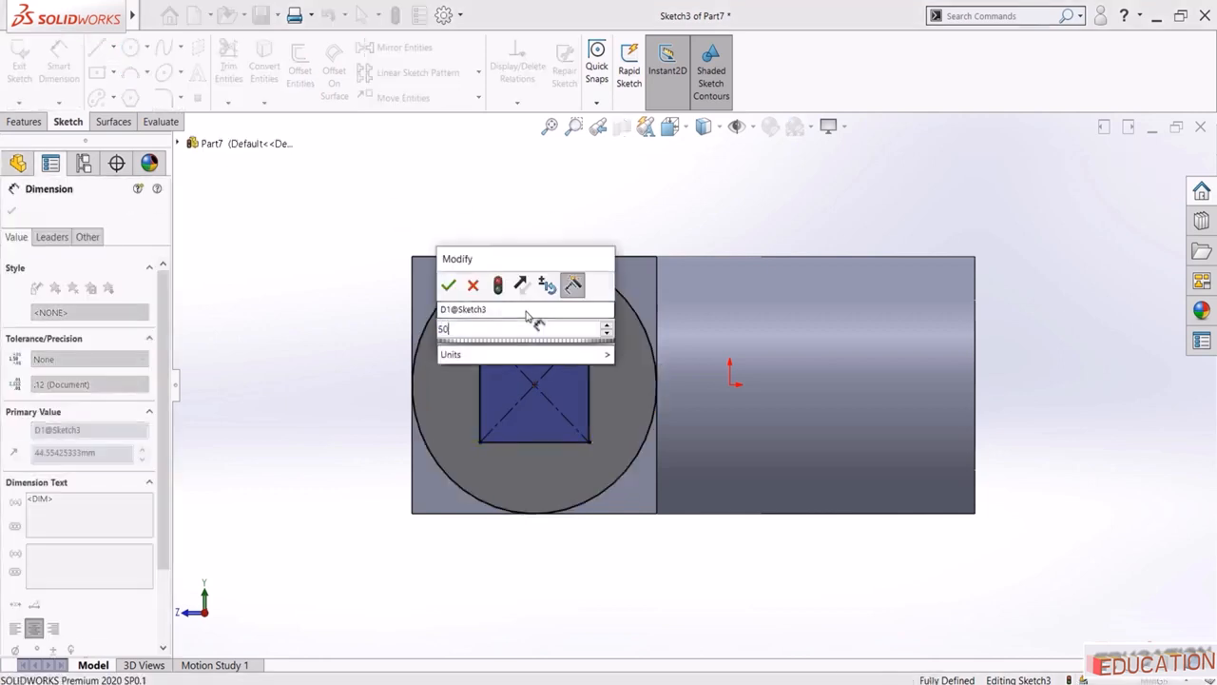
pyautogui.press('Return')
pyautogui.click(1145, 169)
pyautogui.scroll(1, 497, 270)
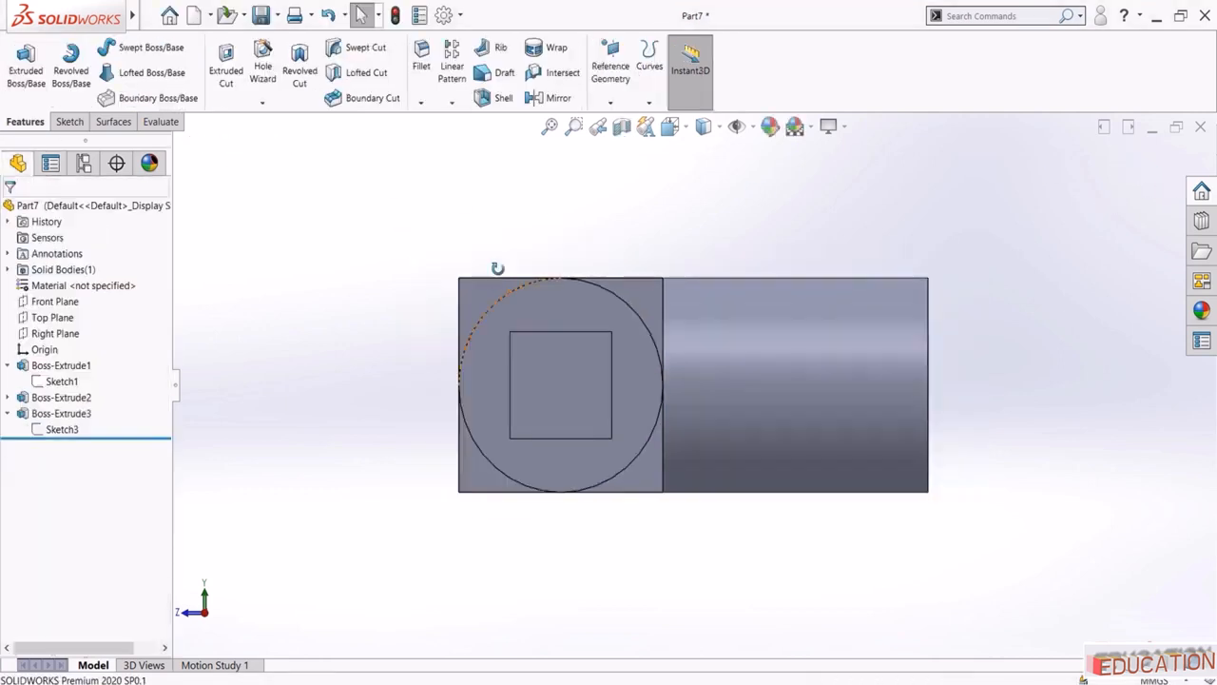
pyautogui.moveTo(497, 269); pyautogui.dragTo(479, 288, button='middle')
pyautogui.scroll(4, 443, 383)
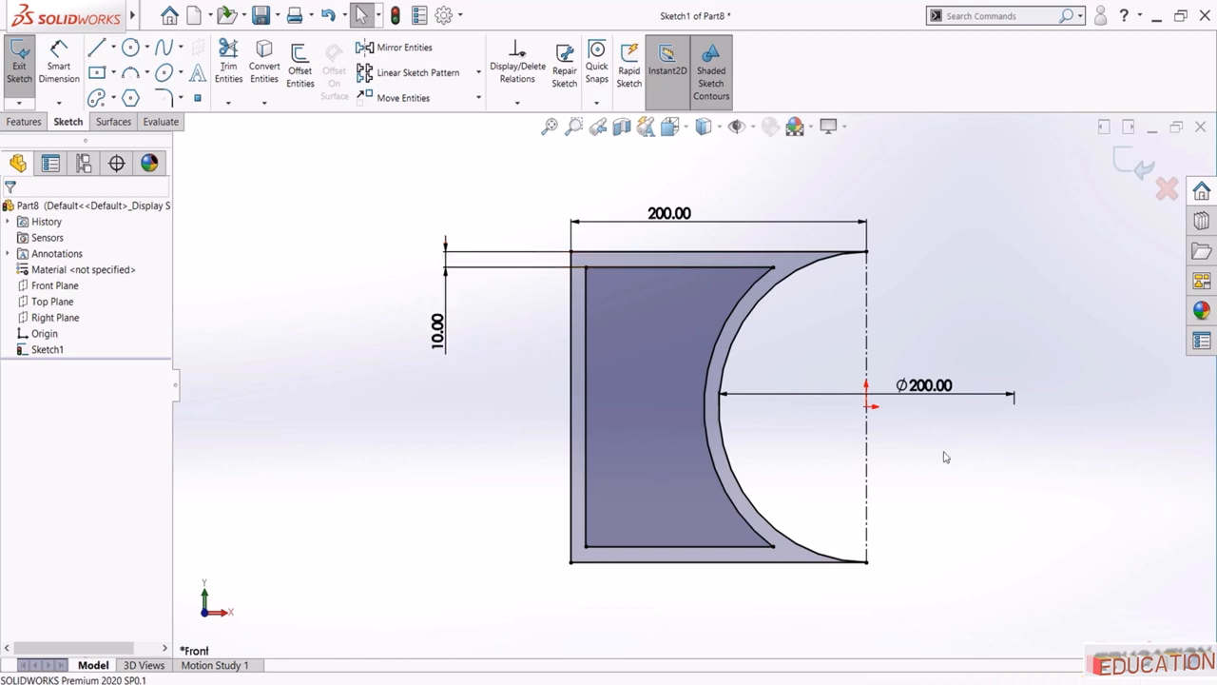
# Move the arc's diameter dimension above the profile in the new part's sketch and finish the sketch
pyautogui.moveTo(927, 390); pyautogui.dragTo(872, 152)
pyautogui.click(908, 369)
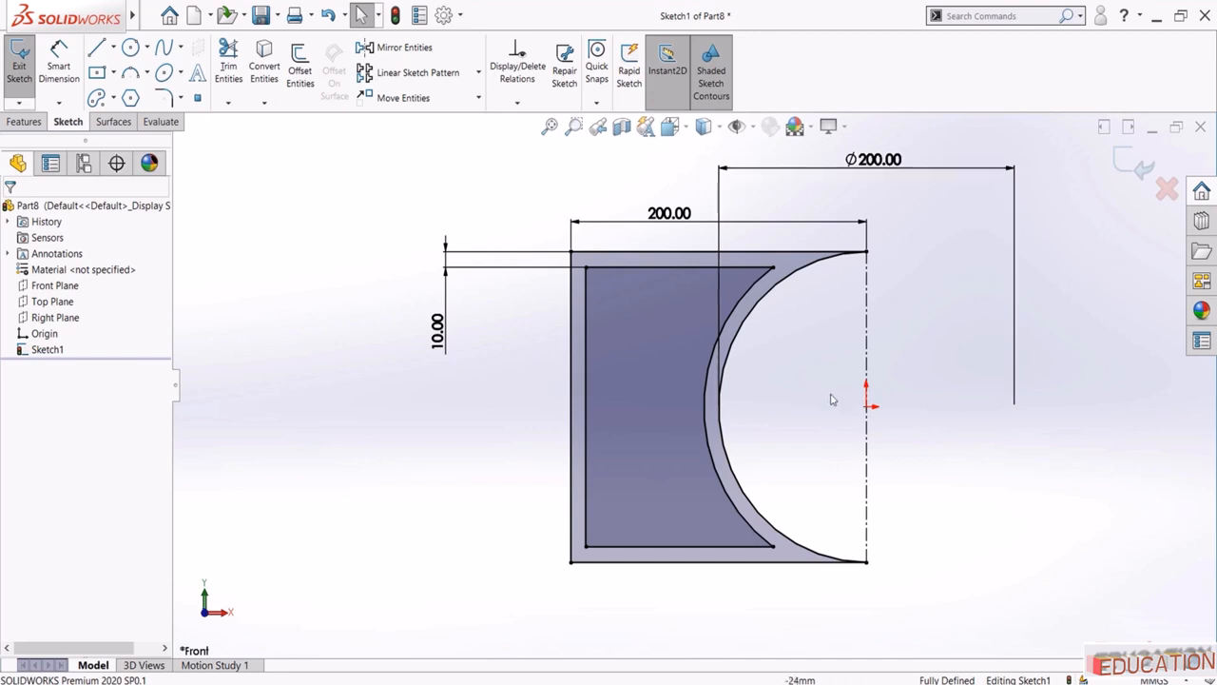
pyautogui.click(1131, 166)
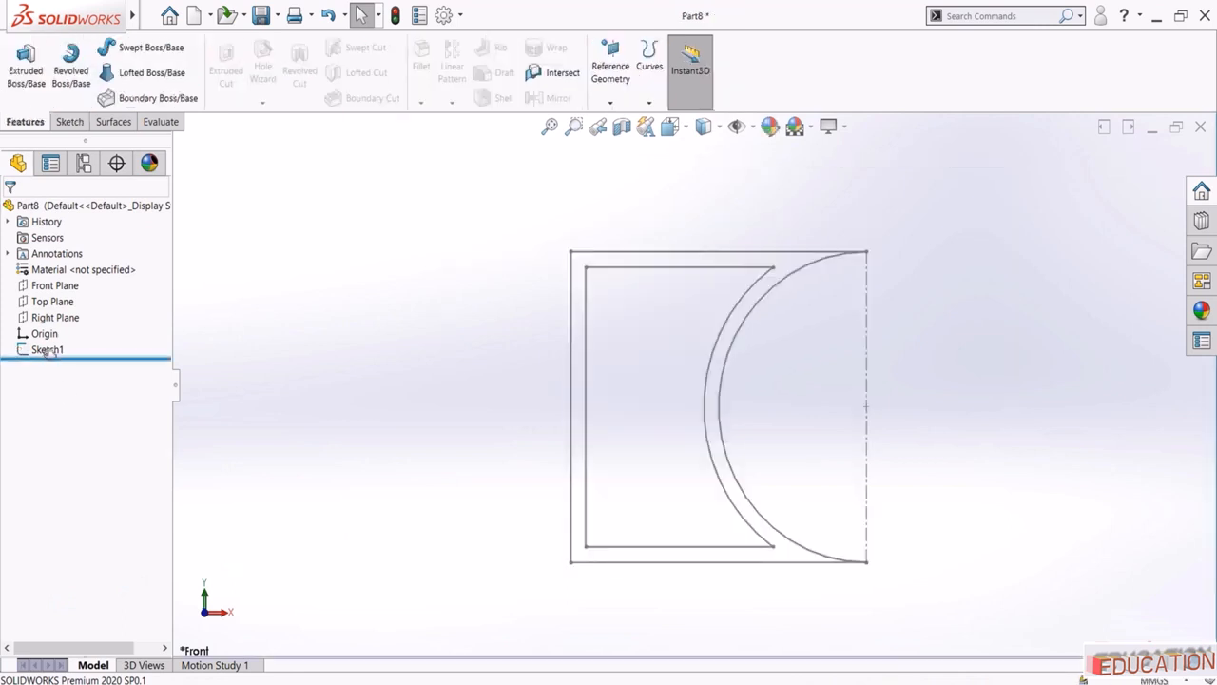
# Extrude the frame profile with its curved side using the Mid Plane end condition and a depth of 50 mm
pyautogui.click(48, 349)
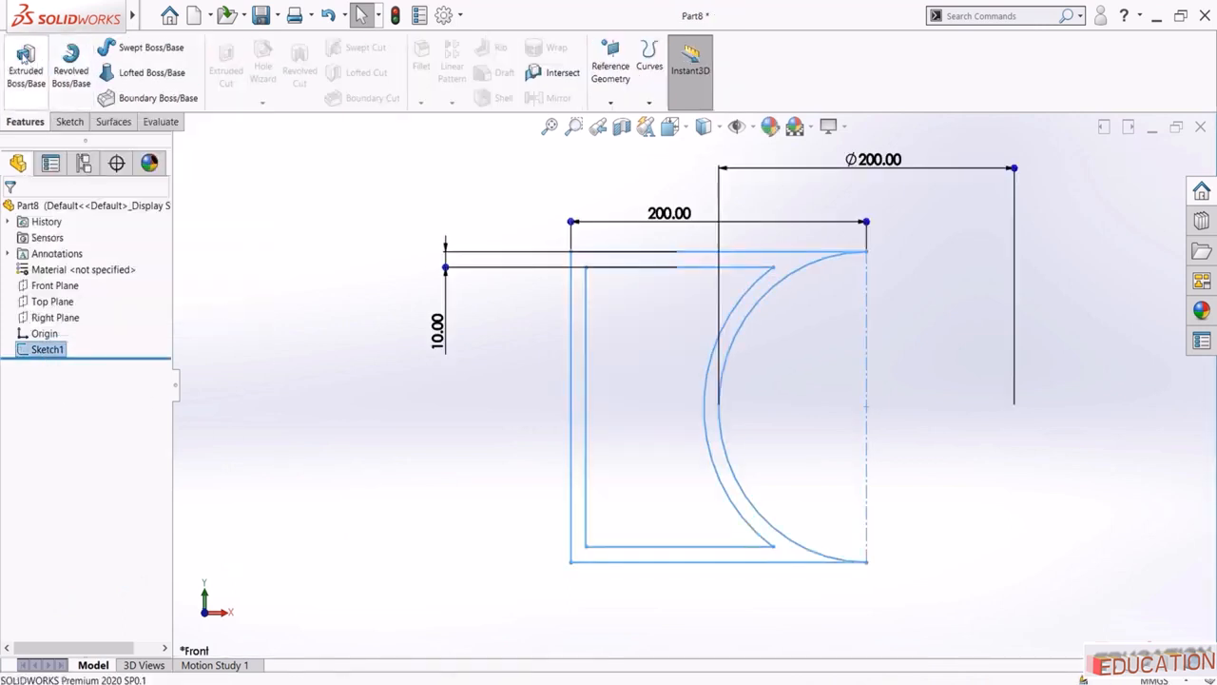
pyautogui.click(24, 57)
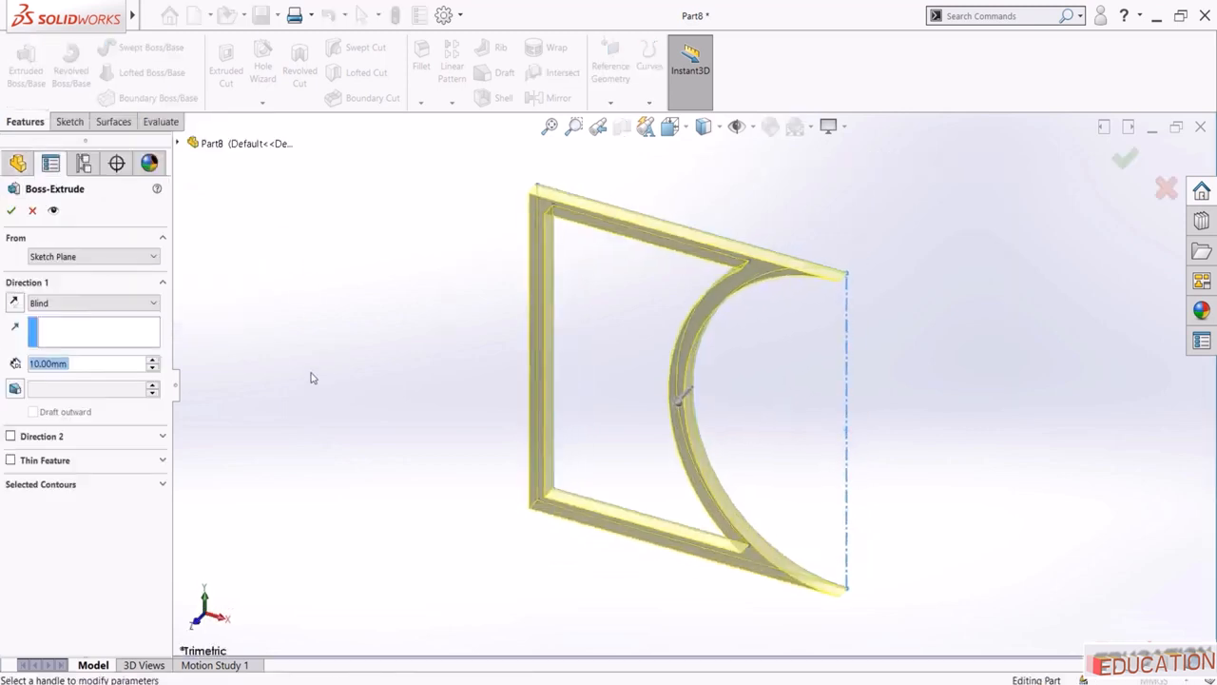
pyautogui.click(123, 311)
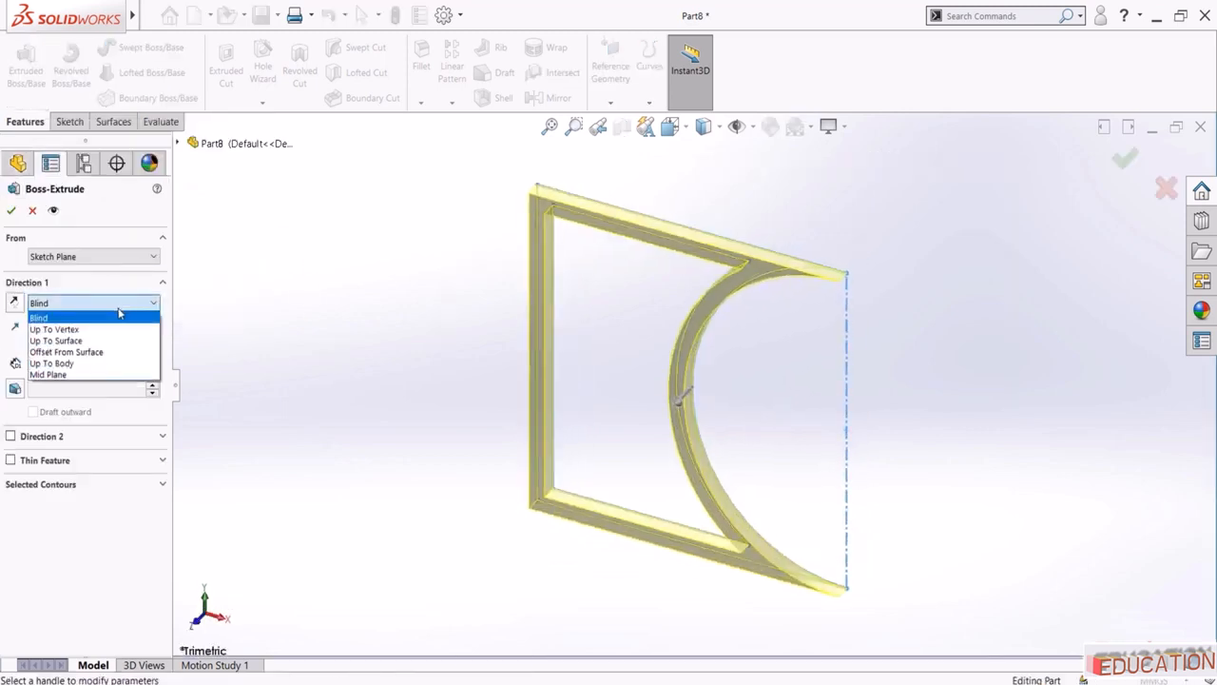
pyautogui.click(73, 379)
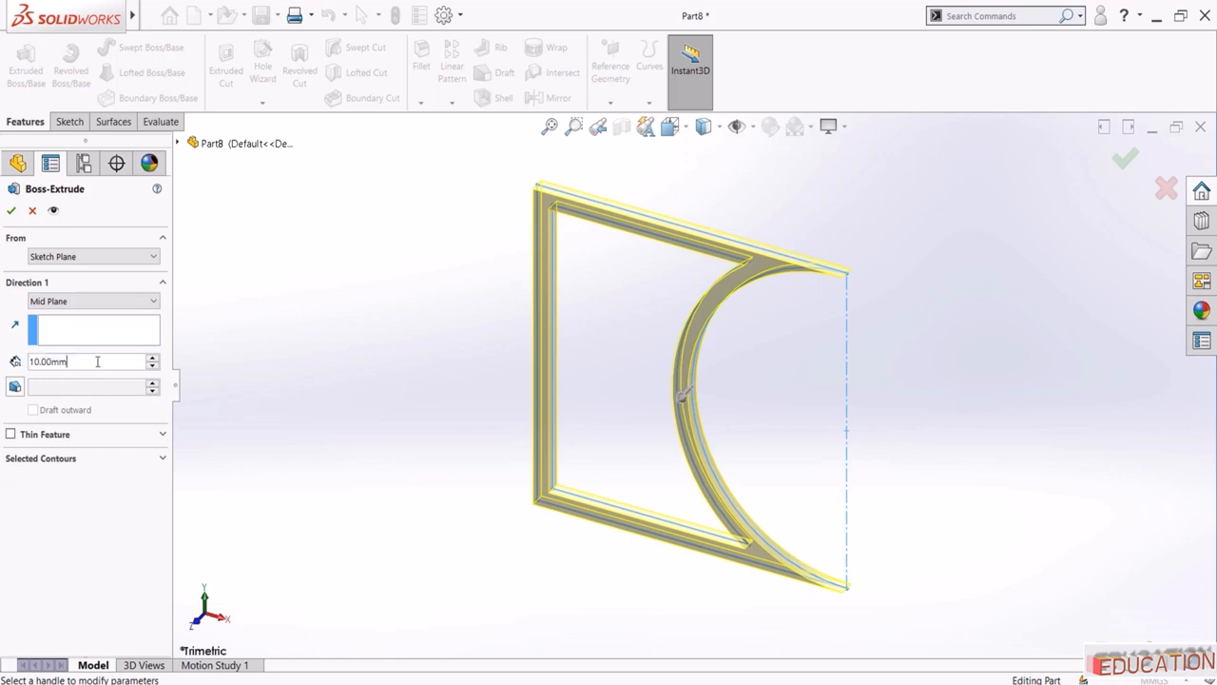
pyautogui.doubleClick(96, 364)
pyautogui.write('50')
pyautogui.press('Return')
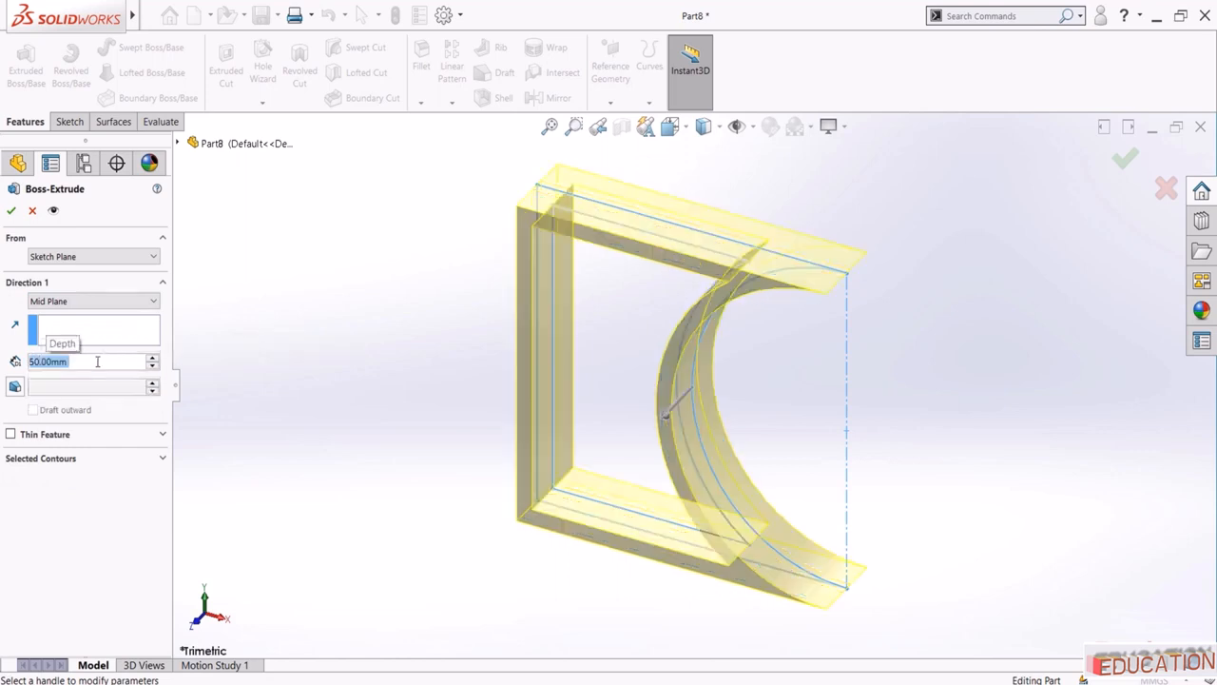
pyautogui.click(12, 211)
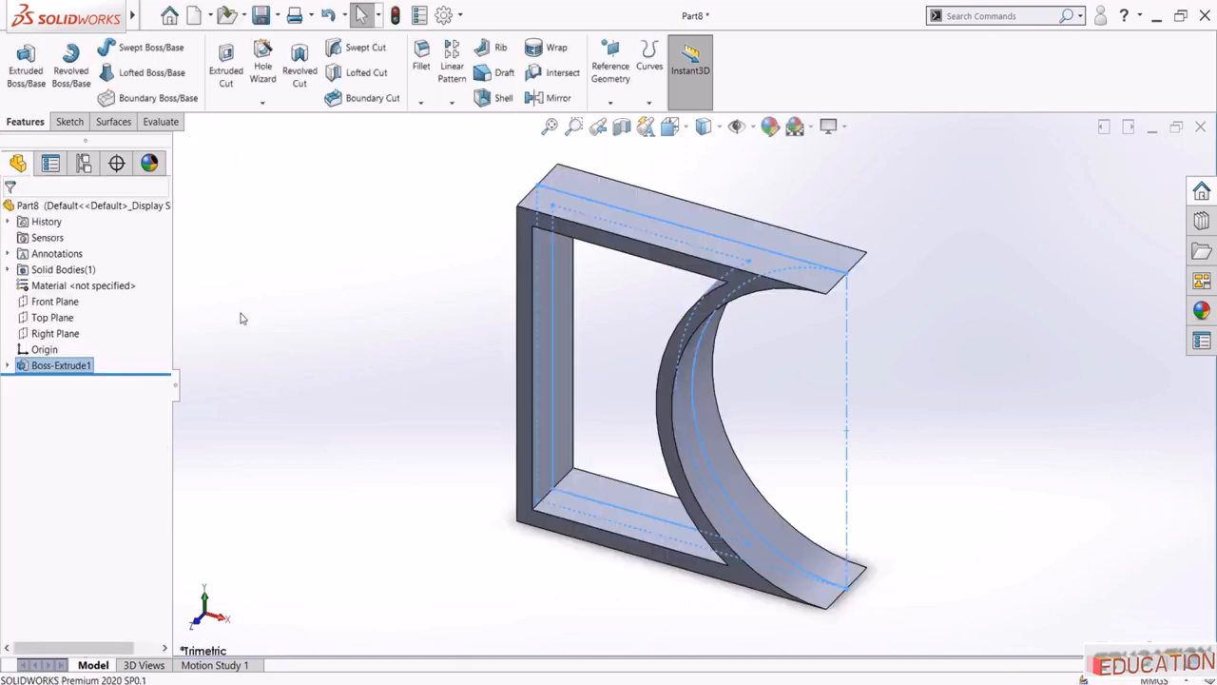
pyautogui.moveTo(380, 313); pyautogui.dragTo(385, 439, button='middle')
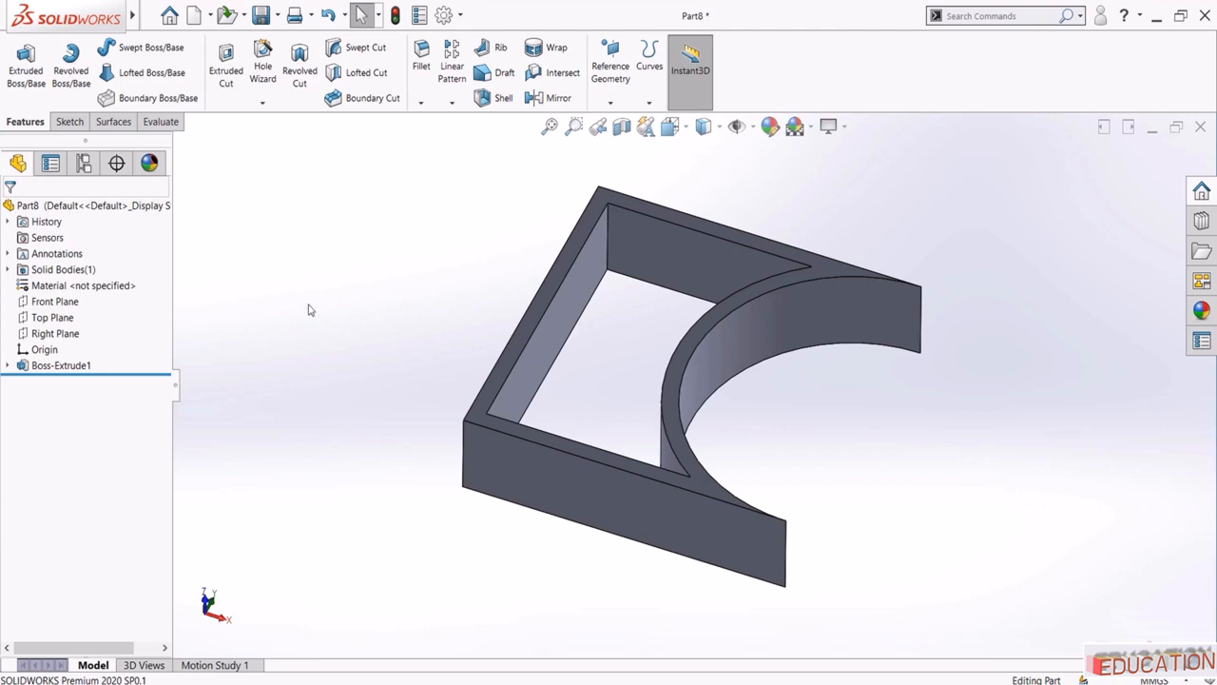
# Start a sketch on the Right Plane and draw a circle centred on the origin within the frame's width
pyautogui.click(48, 337)
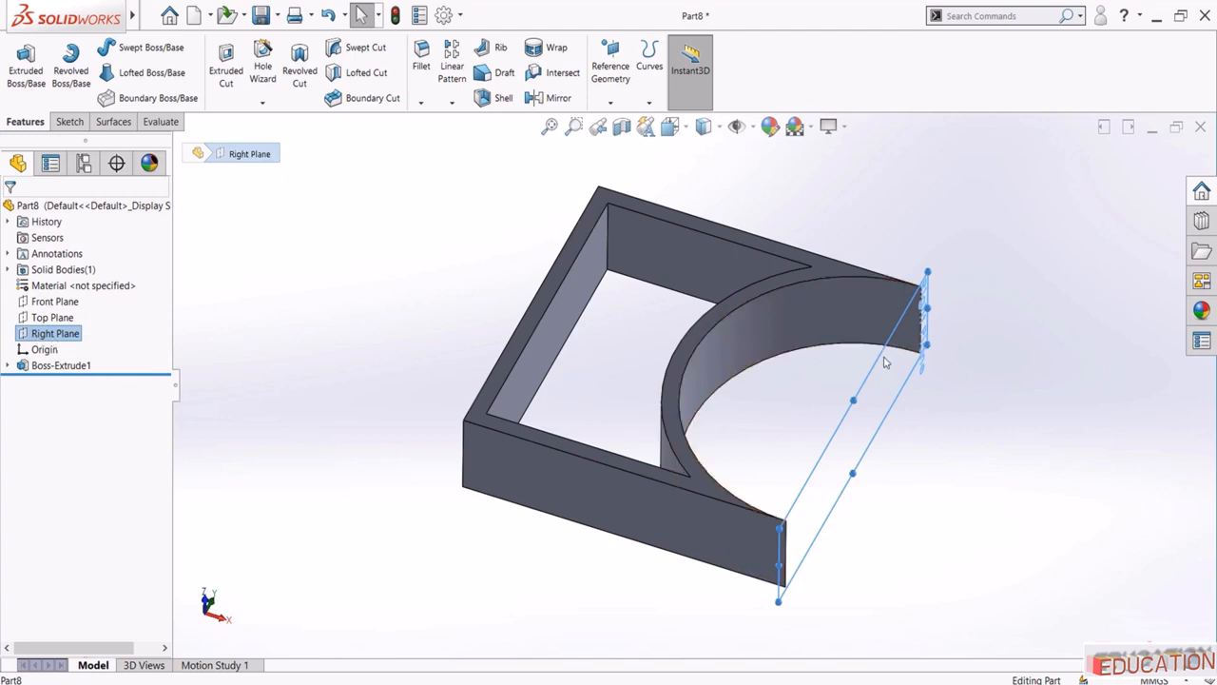
pyautogui.click(260, 411)
pyautogui.click(65, 339)
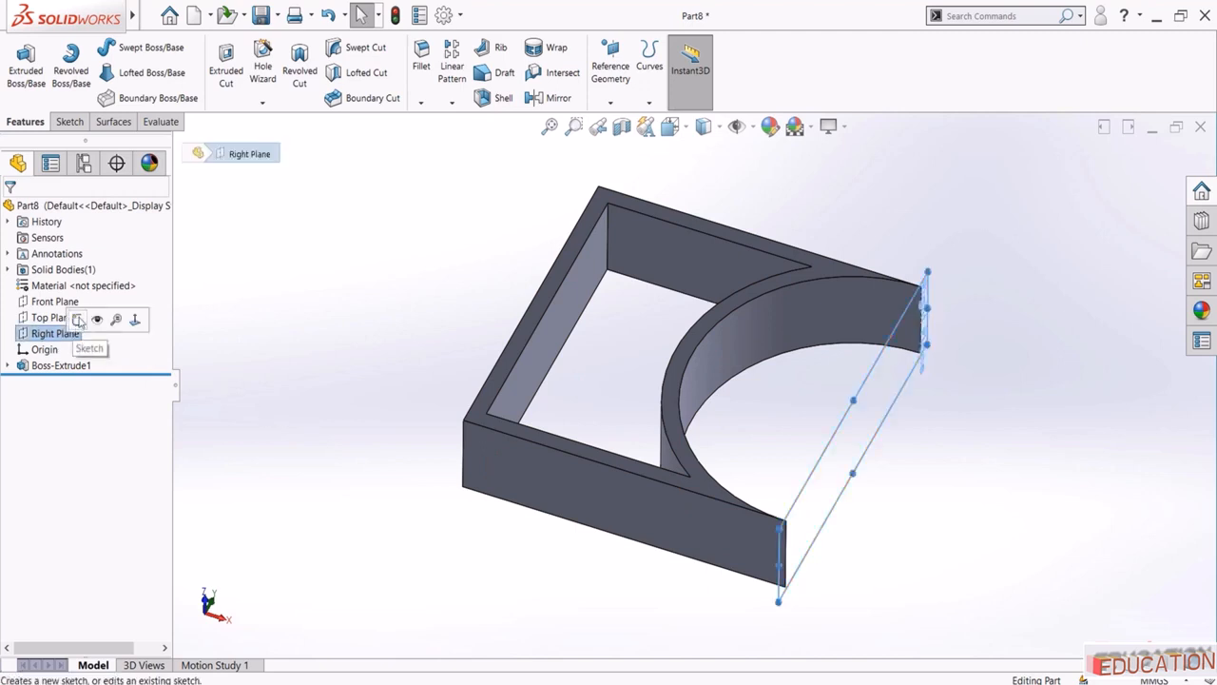
pyautogui.click(78, 320)
pyautogui.click(36, 386)
pyautogui.click(71, 364)
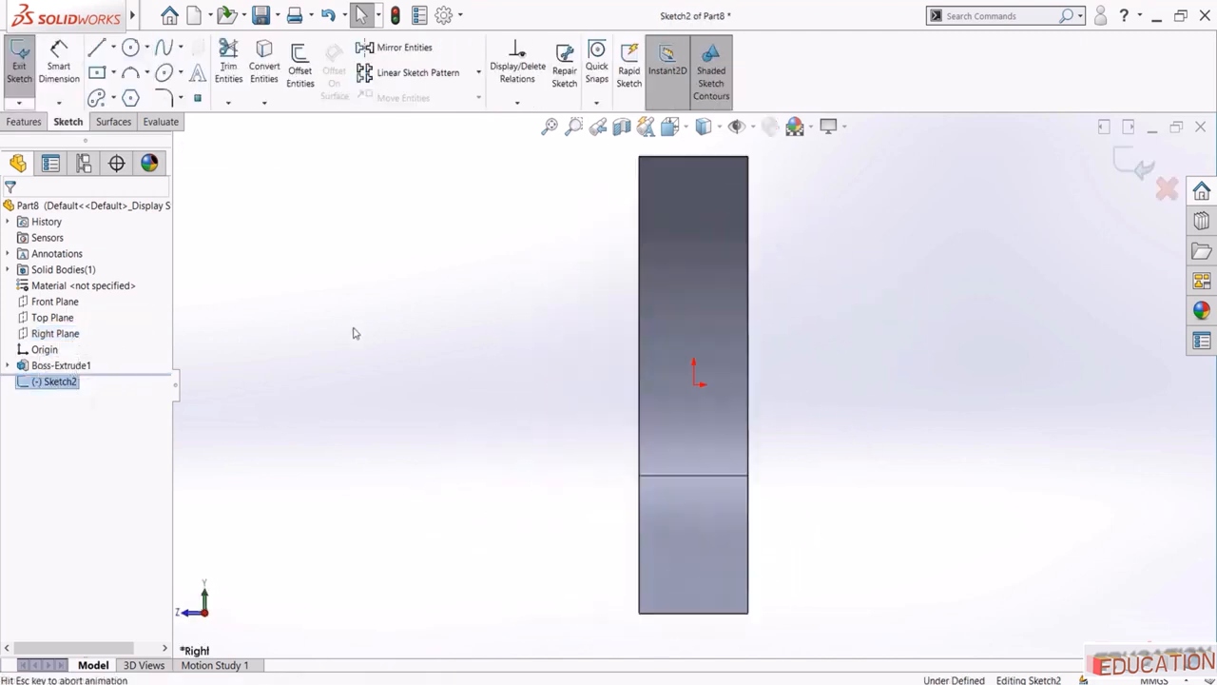
pyautogui.click(130, 48)
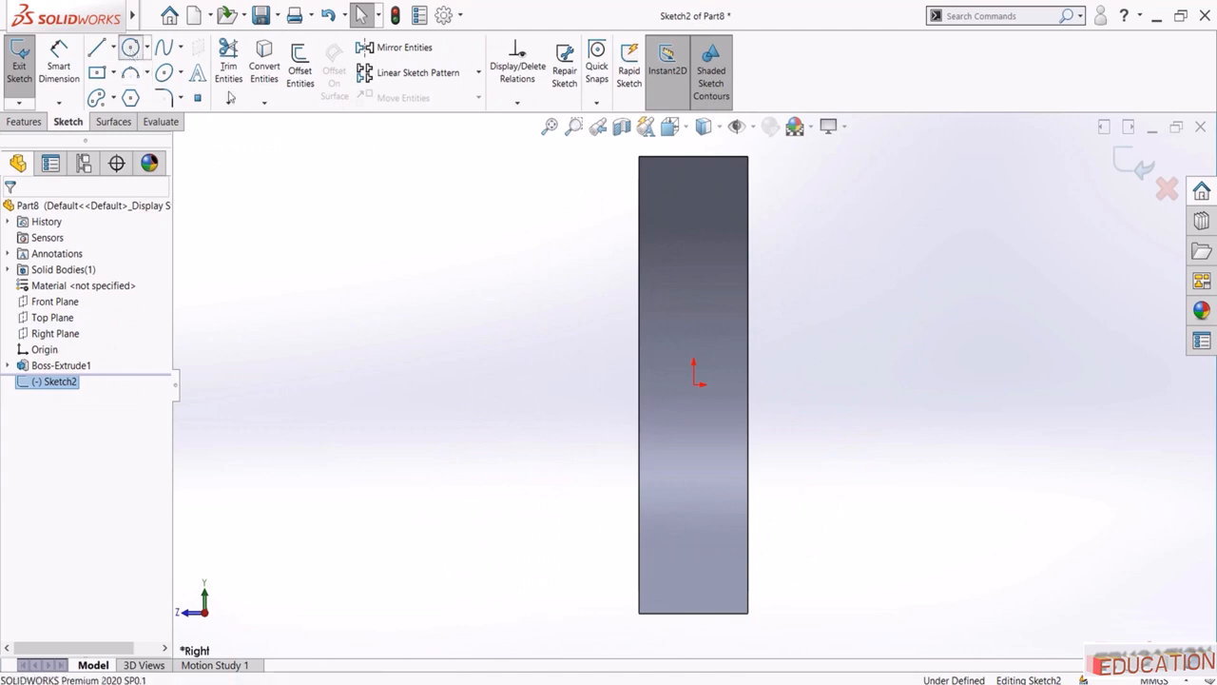
pyautogui.click(694, 386)
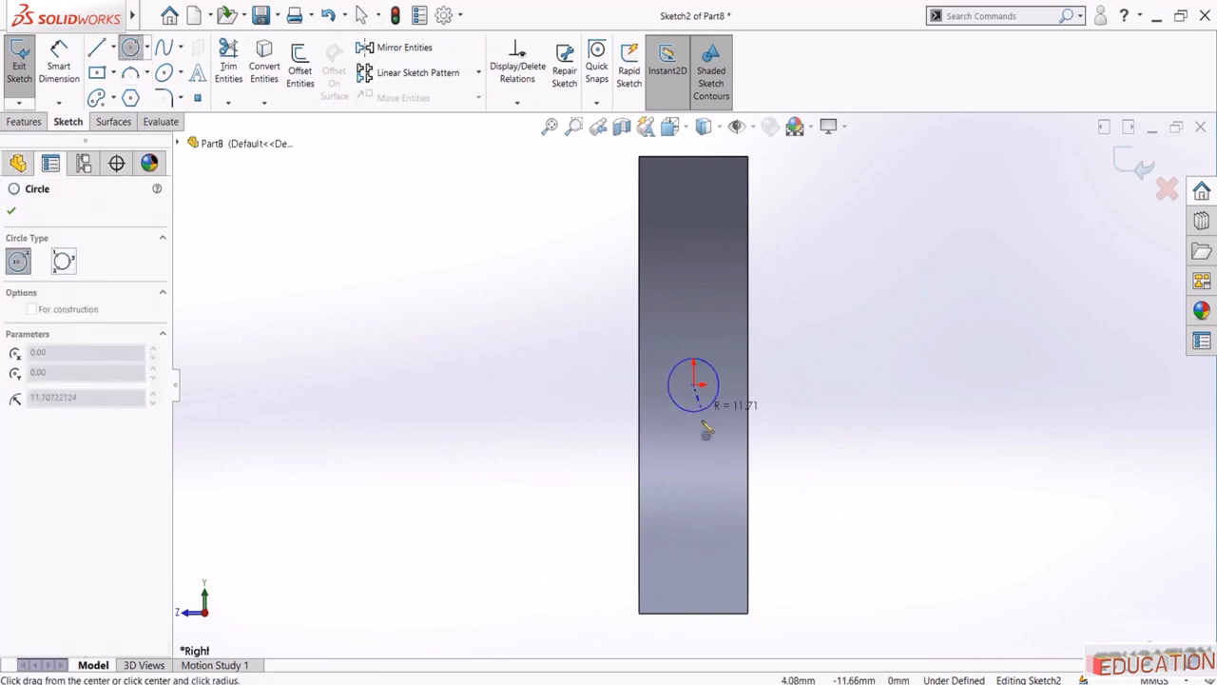
pyautogui.click(699, 427)
pyautogui.press('Escape')
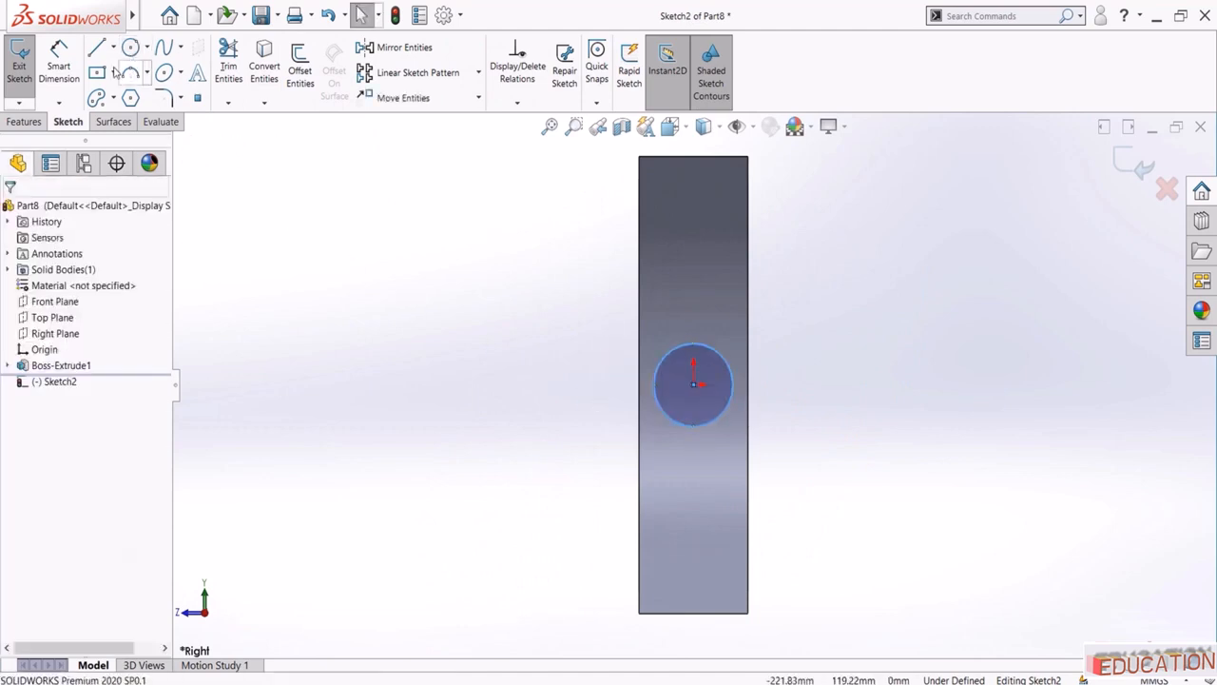
# Dimension the circle's diameter to 30 mm and finish the sketch
pyautogui.click(59, 64)
pyautogui.click(666, 373)
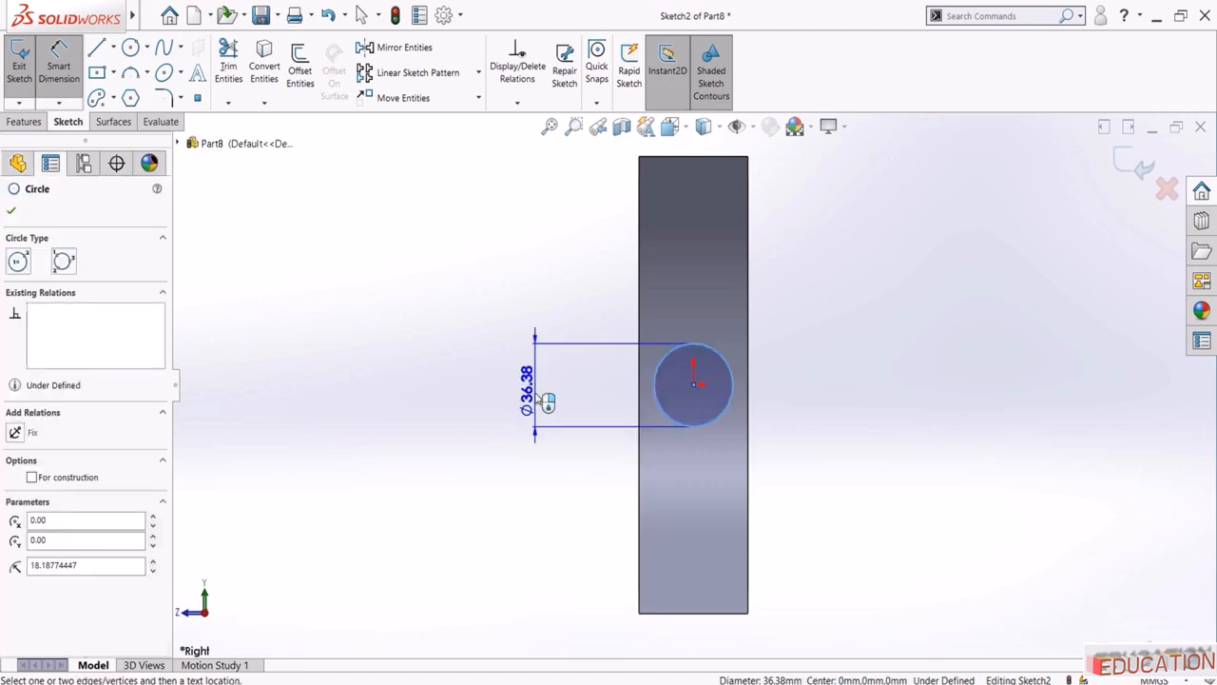
pyautogui.click(544, 401)
pyautogui.write('30')
pyautogui.press('Return')
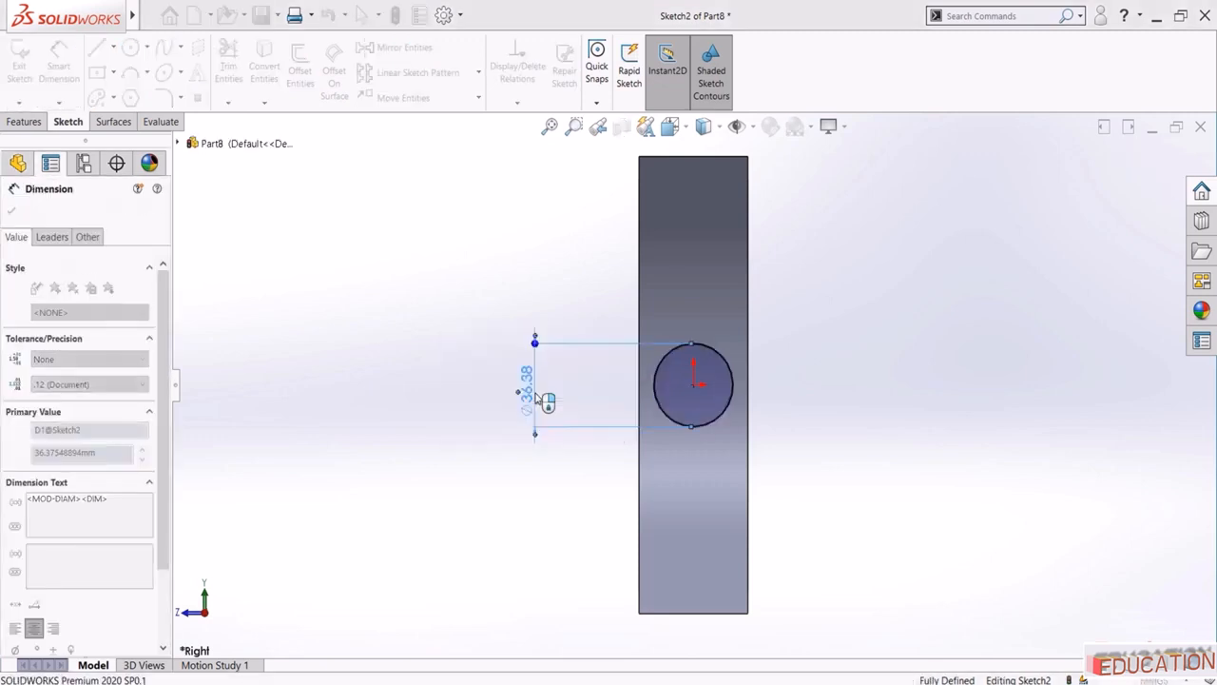
pyautogui.click(1130, 158)
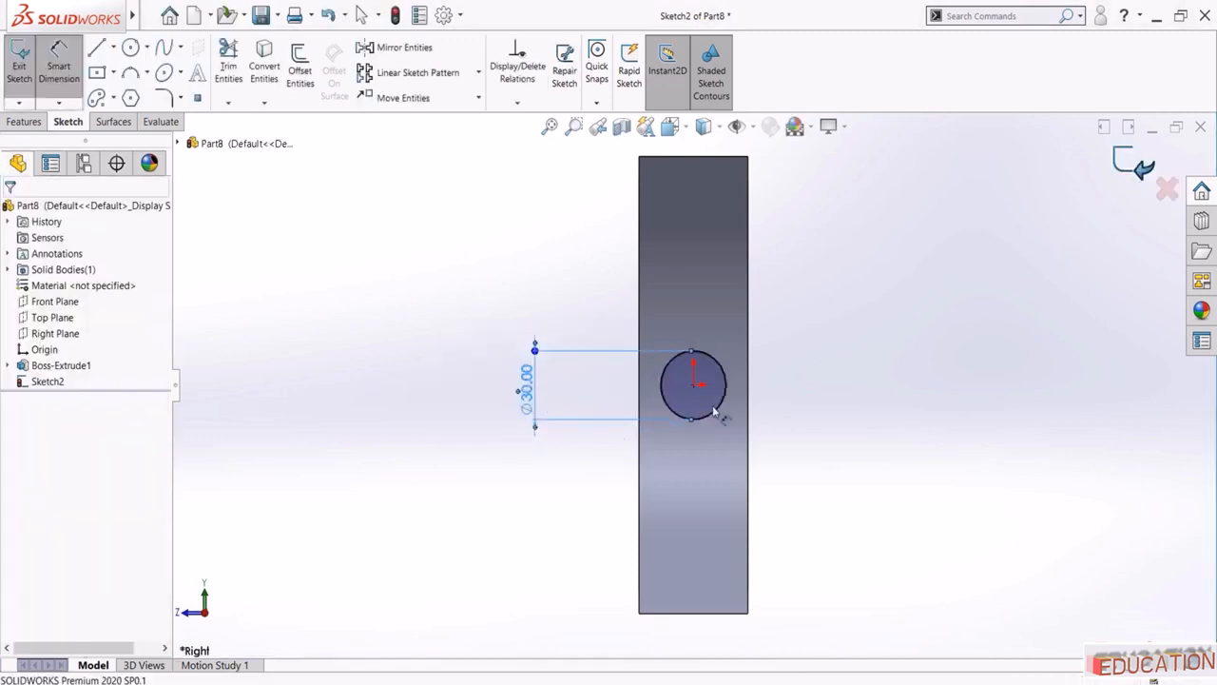
# Start an Extruded Boss from the circle, reverse its direction toward the frame and try the Through All end condition
pyautogui.moveTo(711, 409)
pyautogui.mouseDown(button='middle')
pyautogui.moveTo(774, 340)
pyautogui.moveTo(669, 302)
pyautogui.moveTo(799, 331)
pyautogui.mouseUp(button='middle')
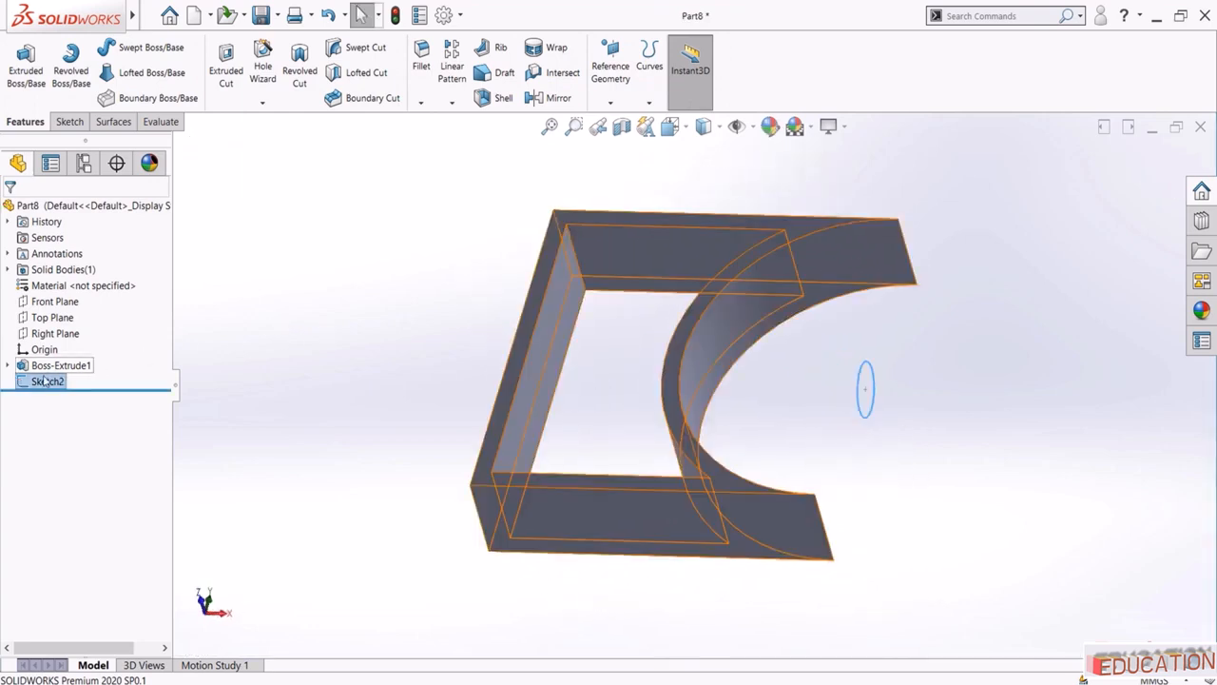
pyautogui.click(26, 62)
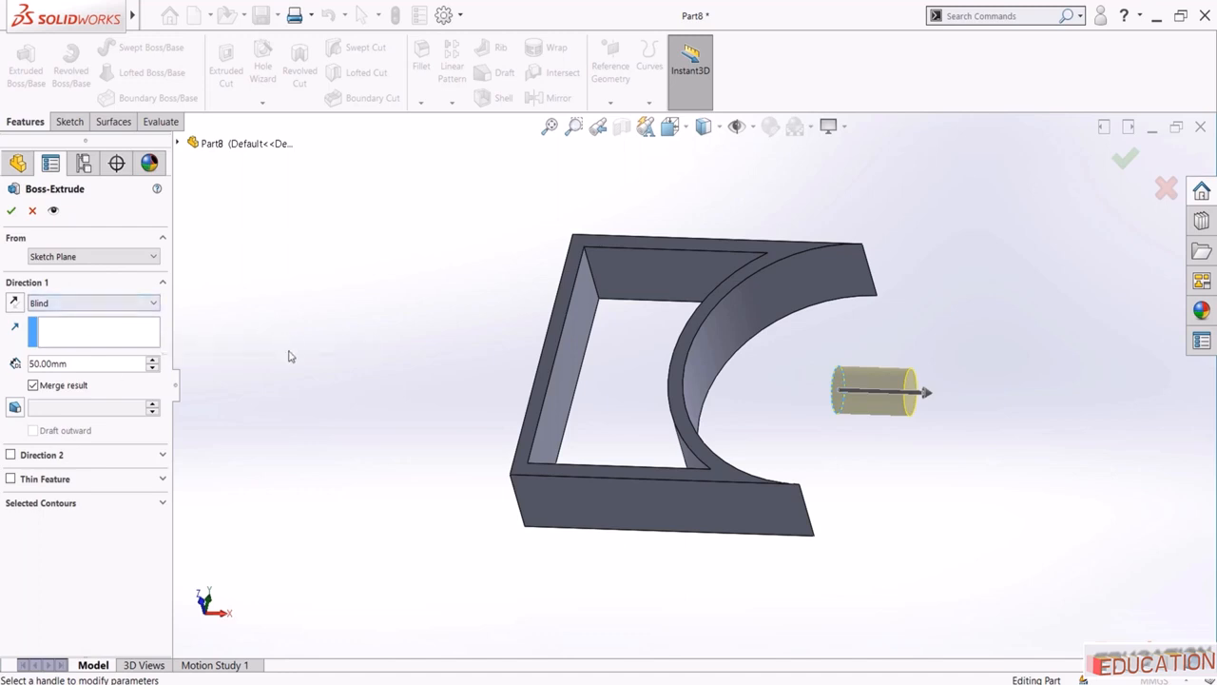
pyautogui.click(13, 302)
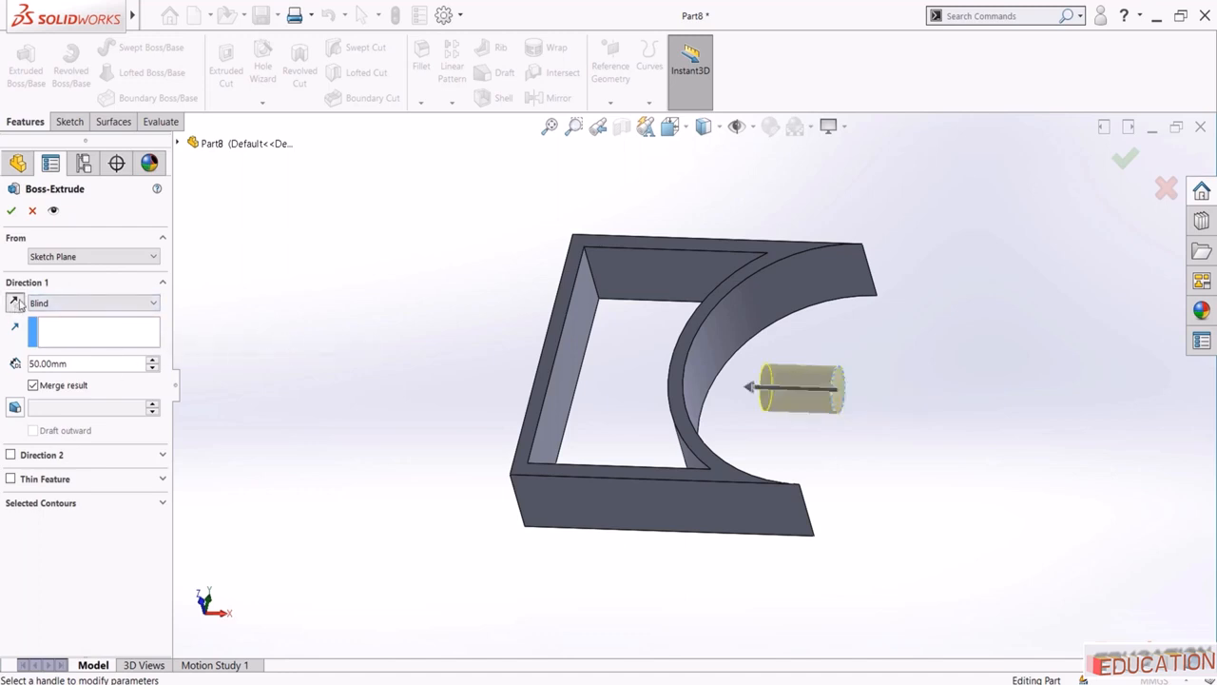
pyautogui.click(83, 302)
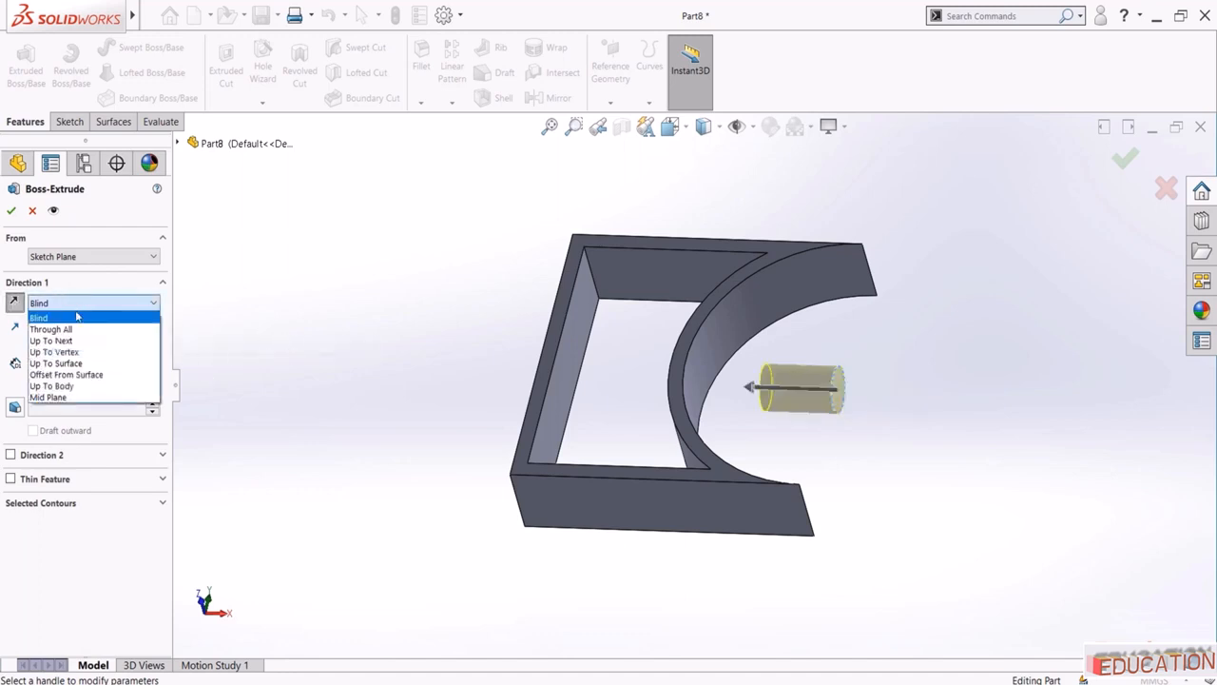
pyautogui.click(84, 330)
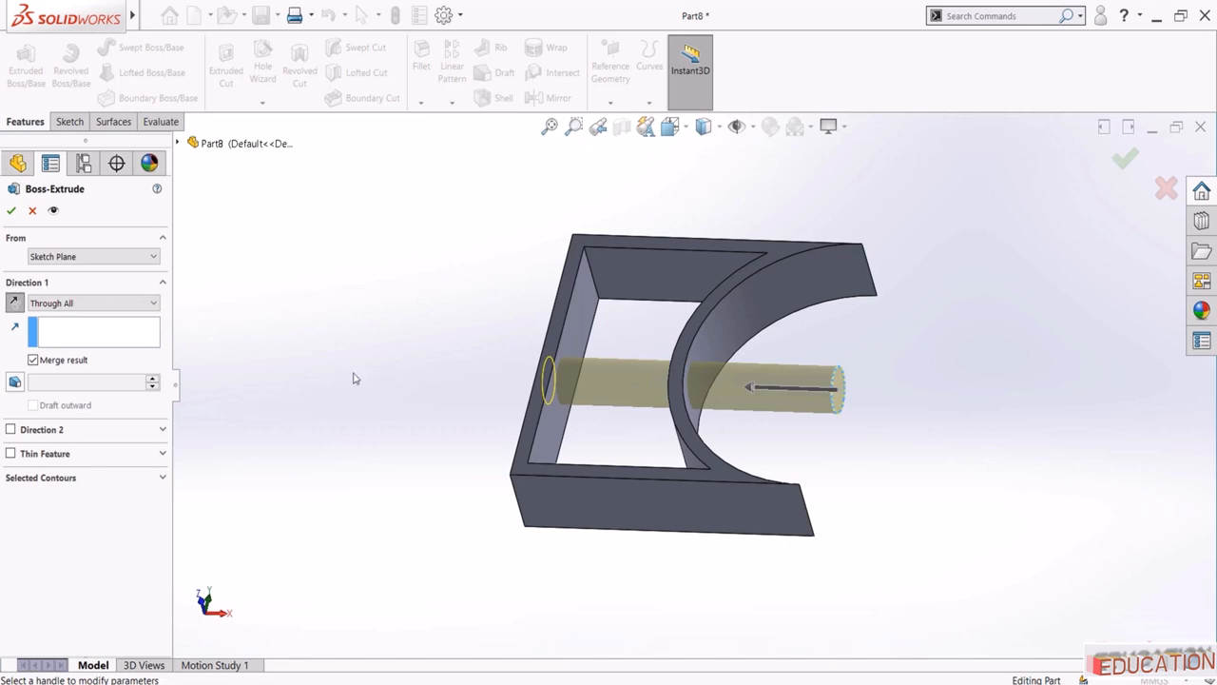
pyautogui.moveTo(352, 379); pyautogui.dragTo(402, 351, button='middle')
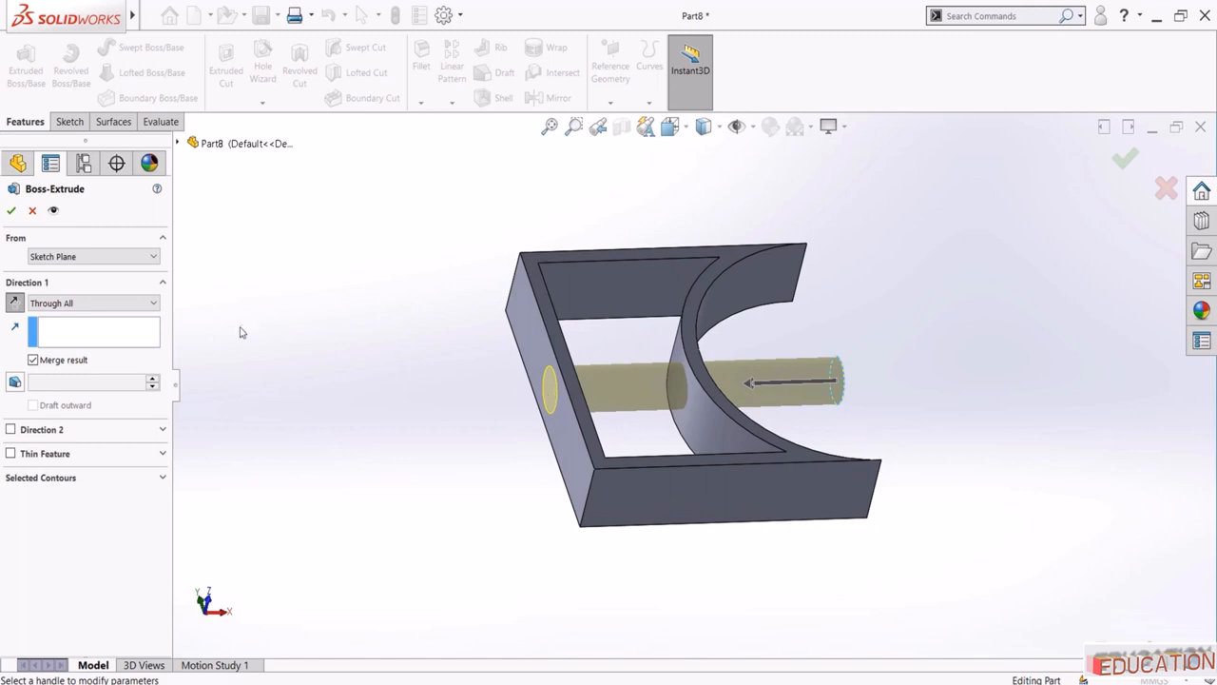
# Try the Up To Next end condition, followed by Up To Vertex ending at the frame's lower inner corner
pyautogui.click(97, 308)
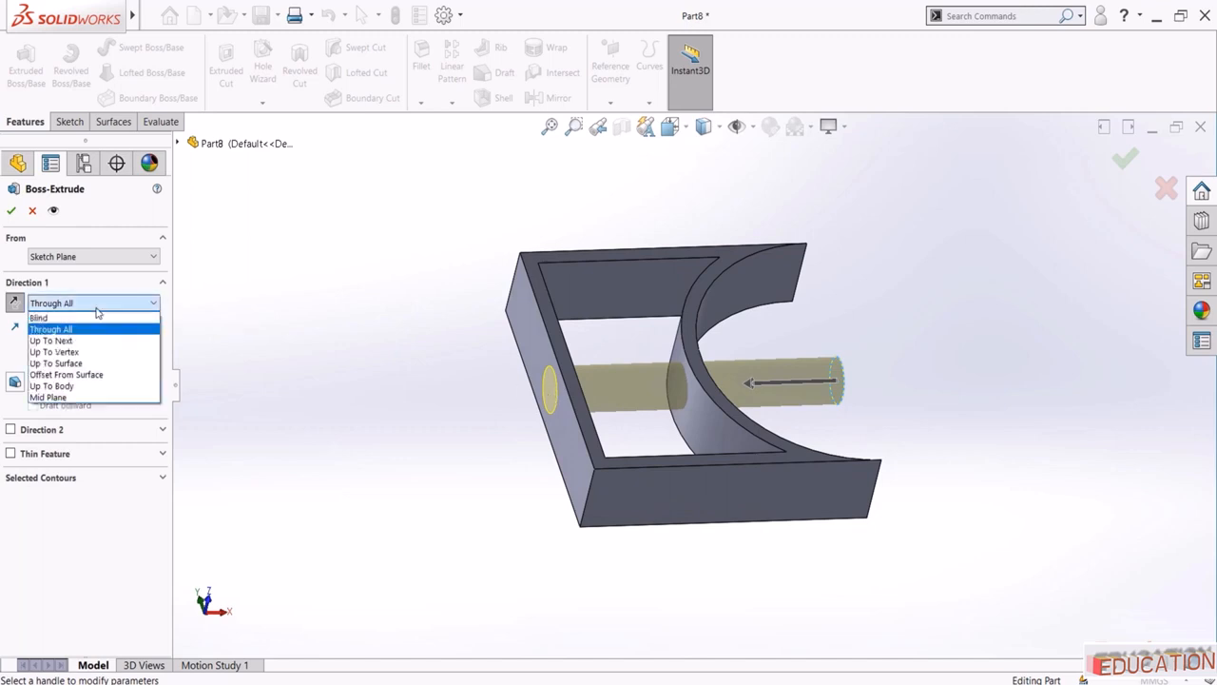
pyautogui.click(50, 339)
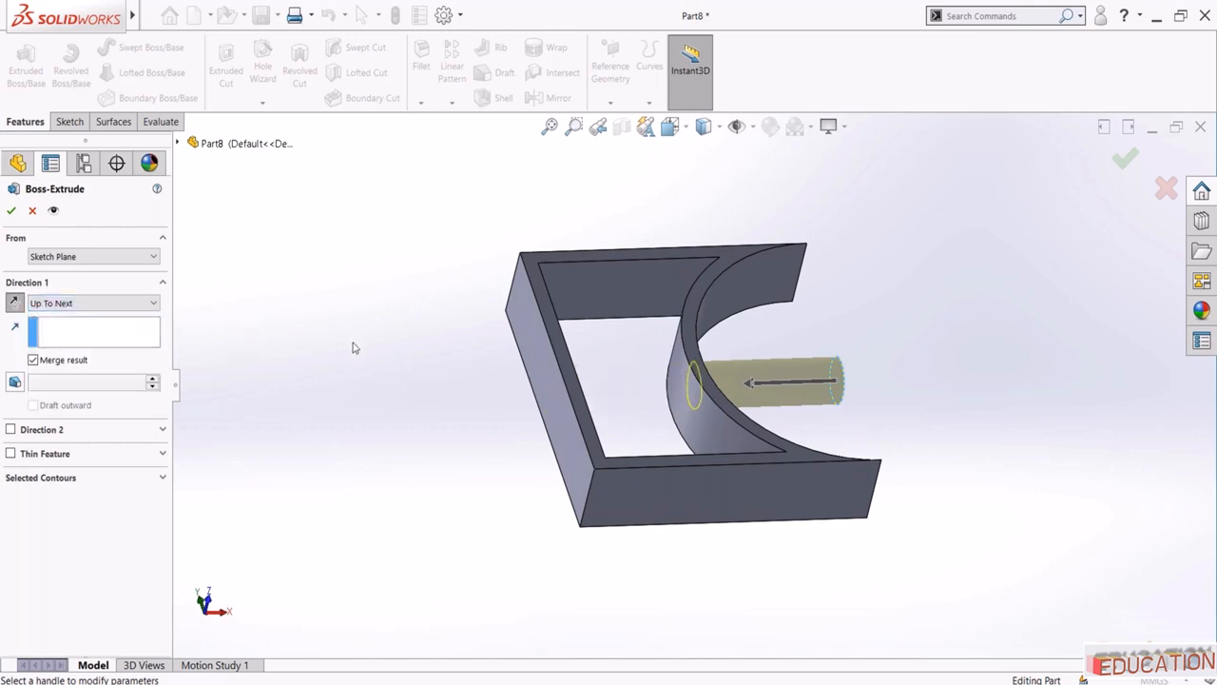
pyautogui.moveTo(351, 347); pyautogui.dragTo(297, 359, button='middle')
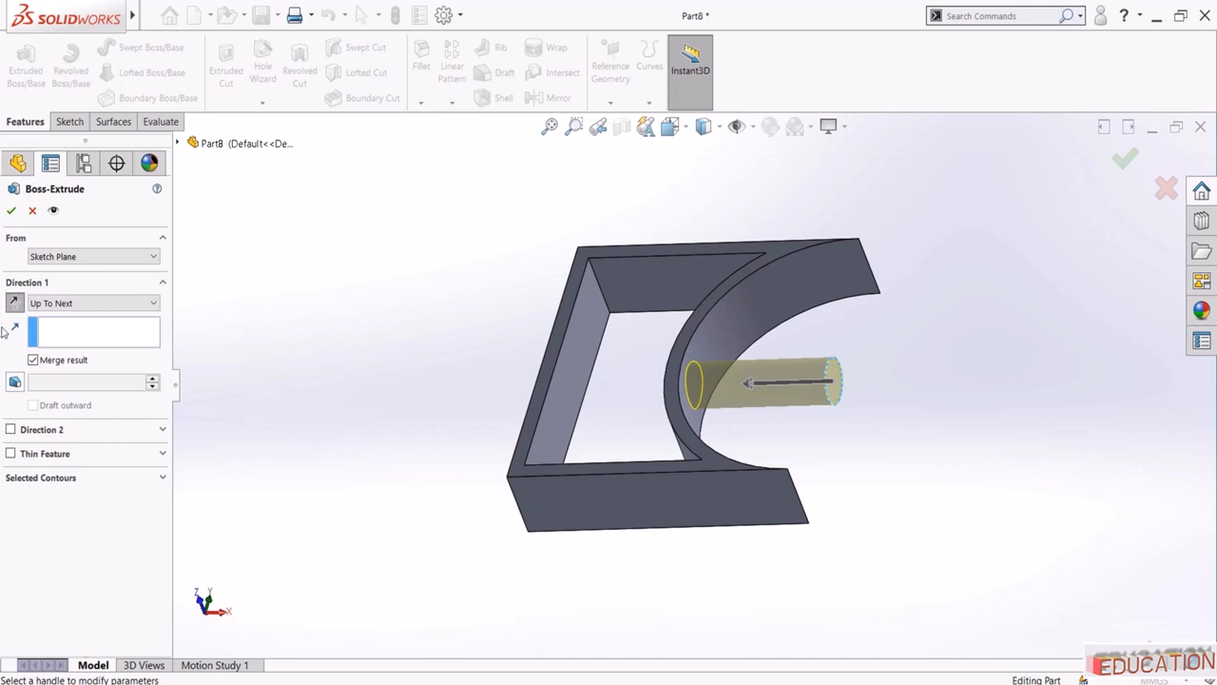
pyautogui.click(36, 304)
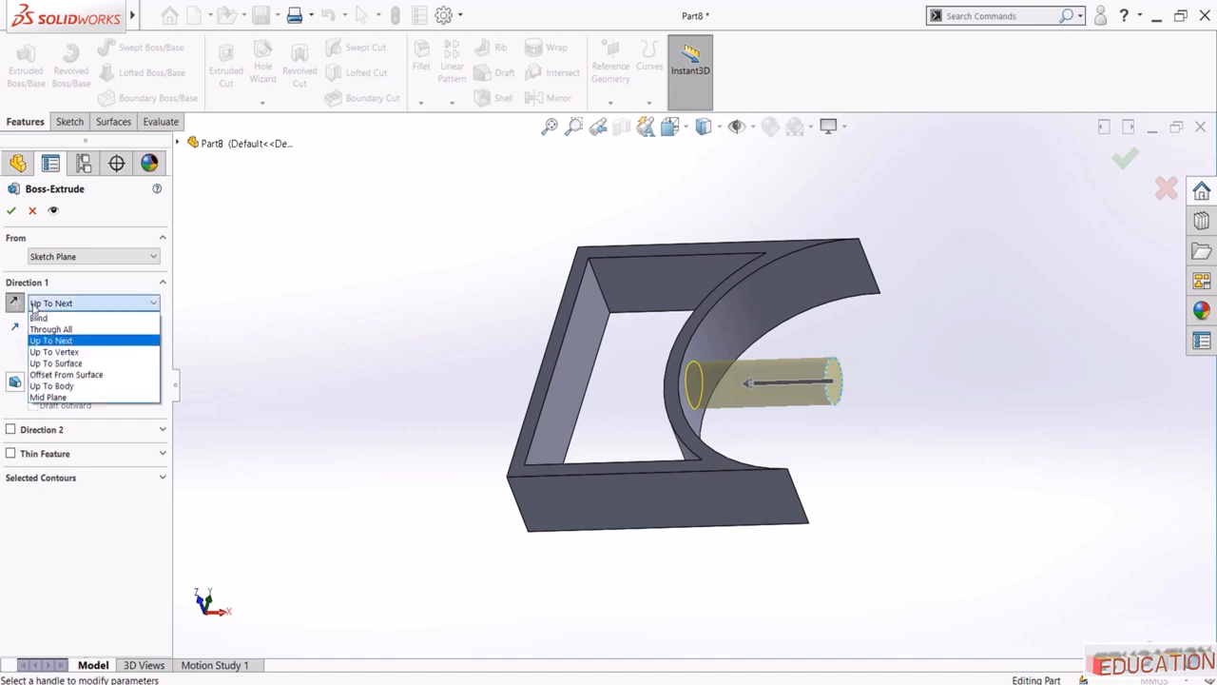
pyautogui.click(54, 352)
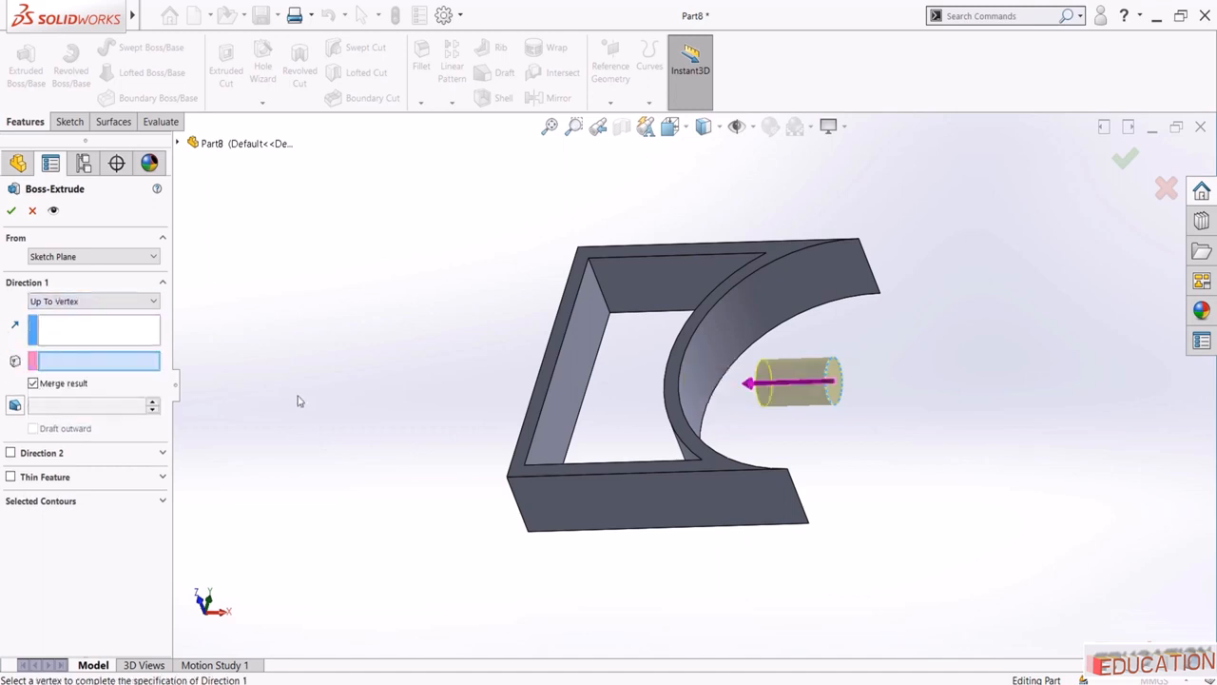
pyautogui.click(524, 467)
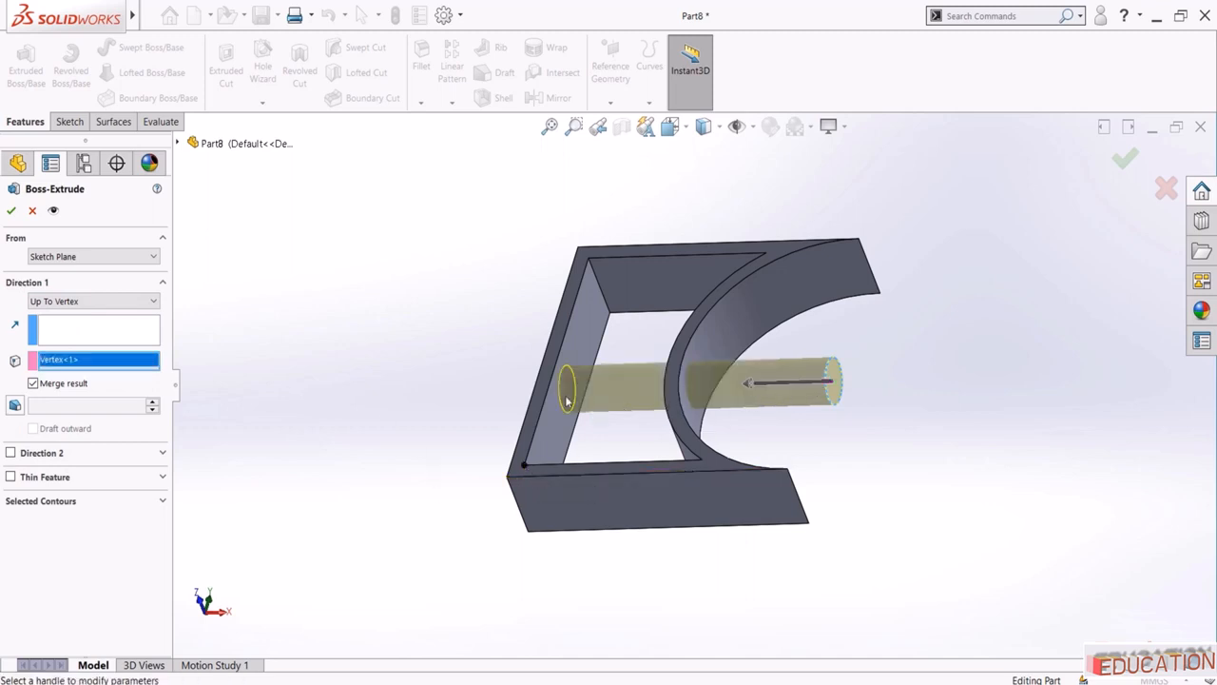
# Set the end condition to Up To Surface, trying the curved wall's outer concave face and its inner face as the limit
pyautogui.click(104, 302)
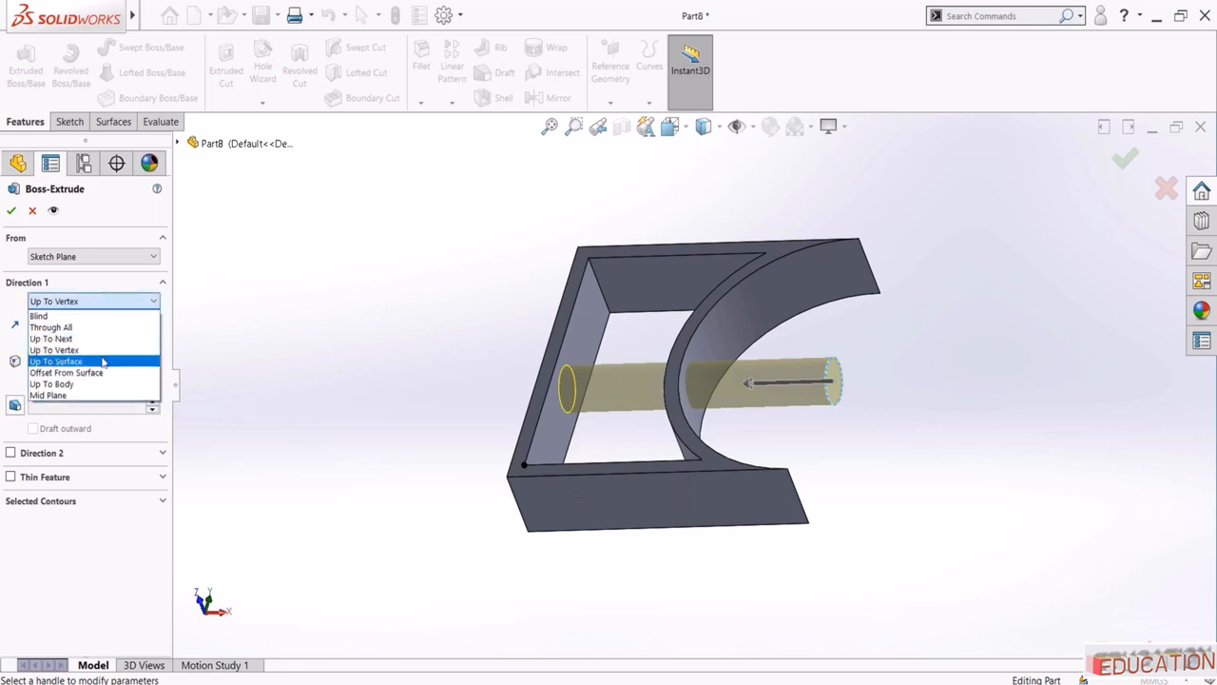
pyautogui.click(103, 361)
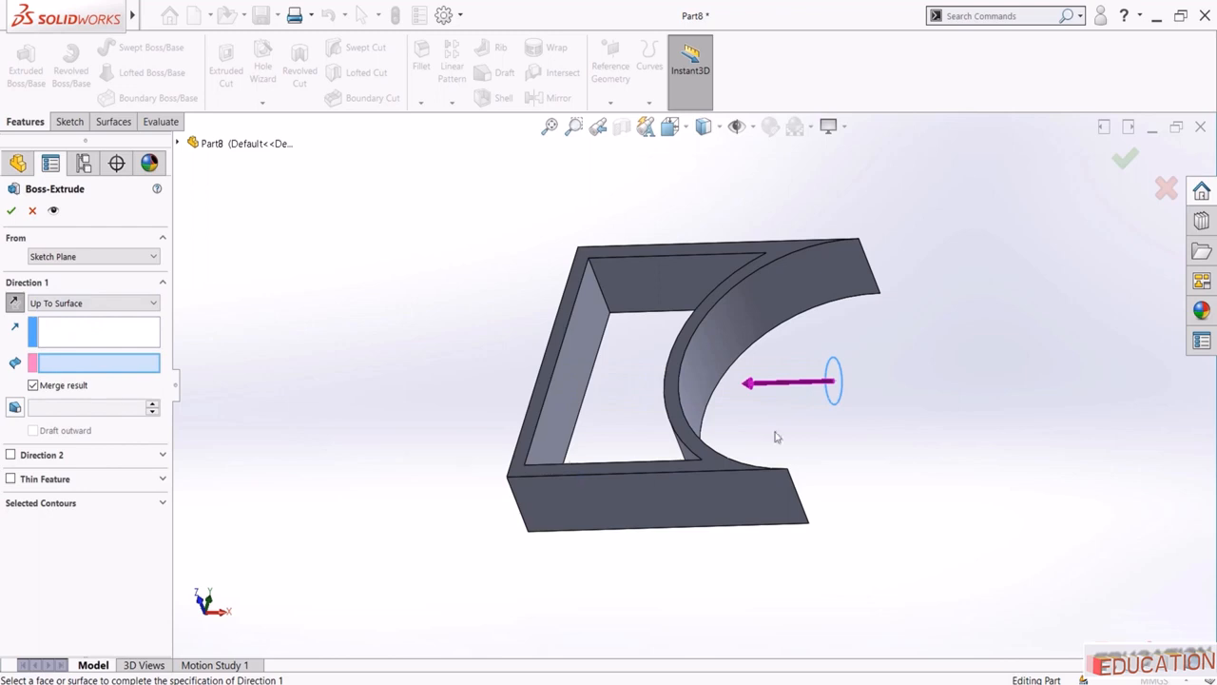
pyautogui.click(700, 361)
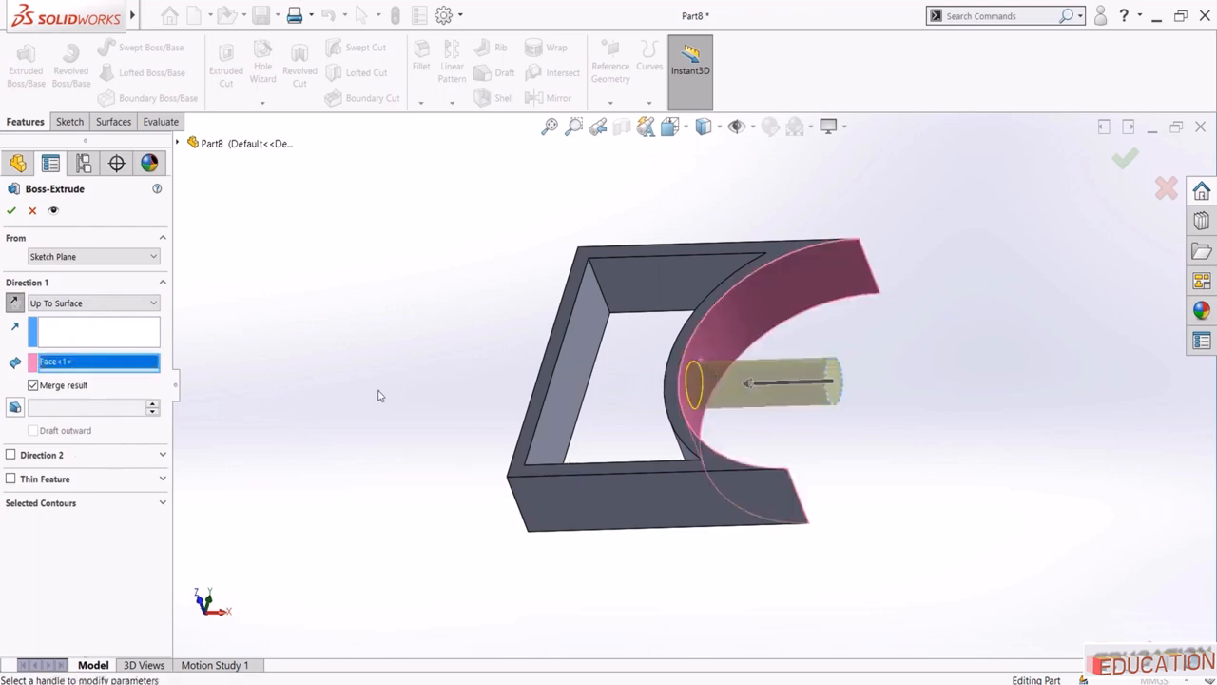
pyautogui.moveTo(378, 395); pyautogui.dragTo(481, 429, button='middle')
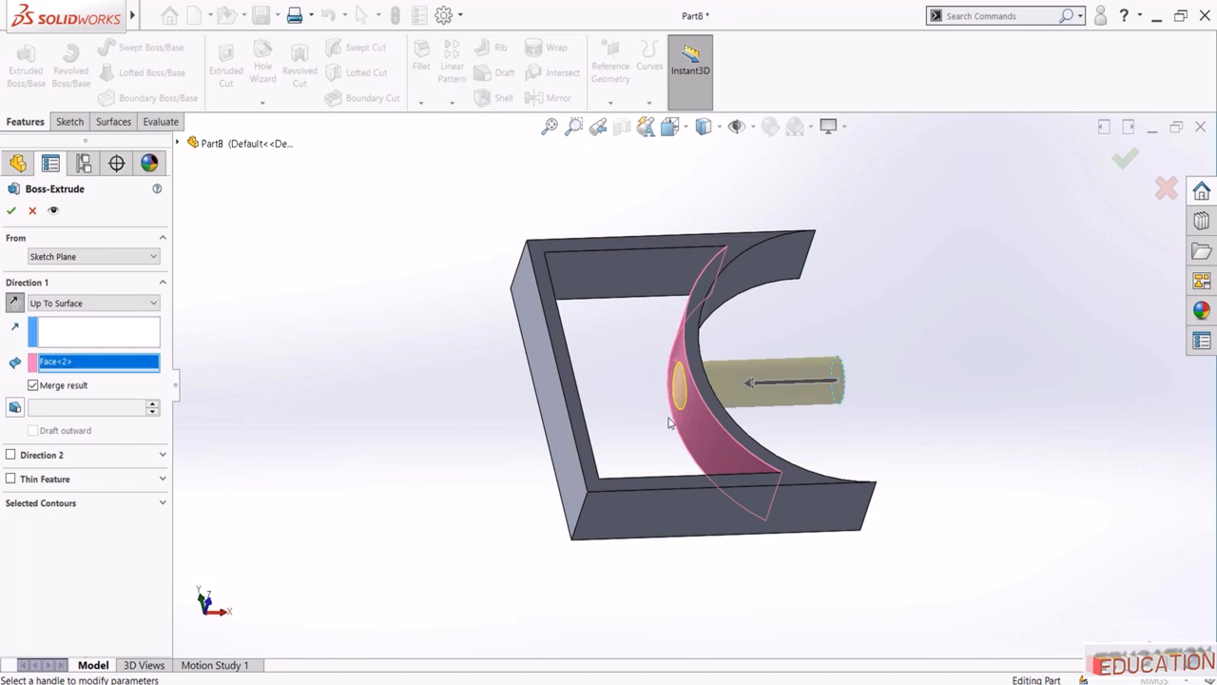
pyautogui.moveTo(669, 422); pyautogui.dragTo(656, 306, button='middle')
# Extrude the cylinder with Offset From Surface, 20 mm from the curved wall's inner face, with Reverse offset enabled
pyautogui.click(91, 303)
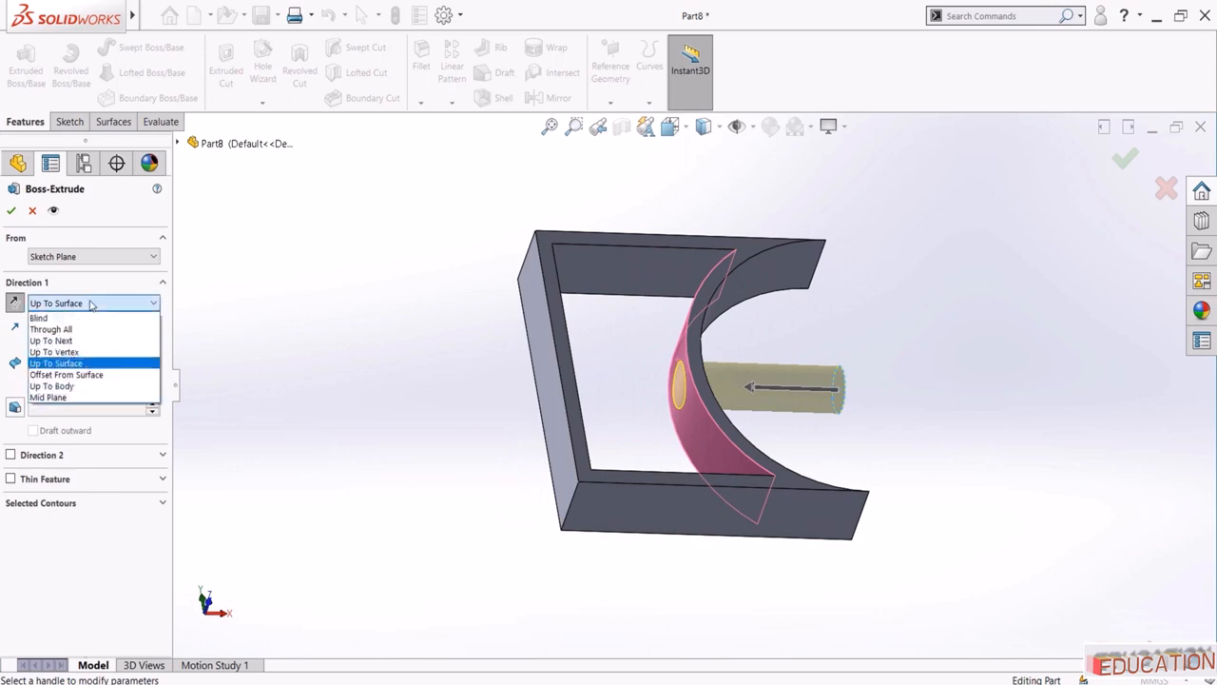
pyautogui.click(110, 375)
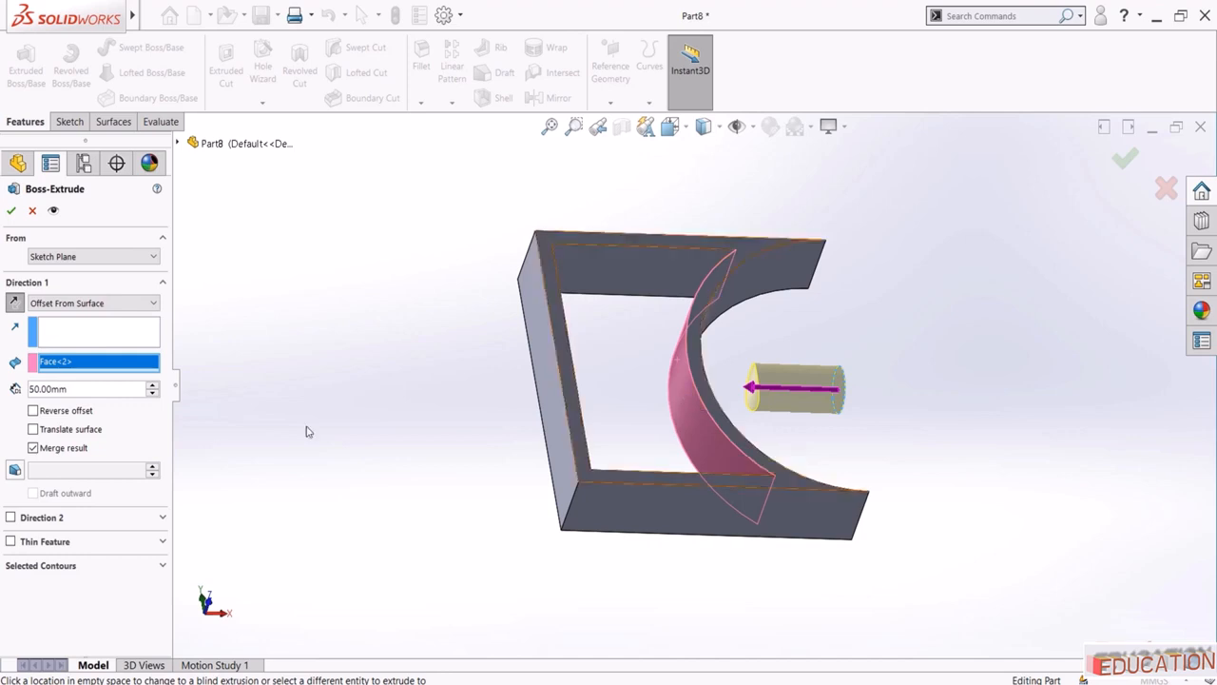
pyautogui.doubleClick(81, 390)
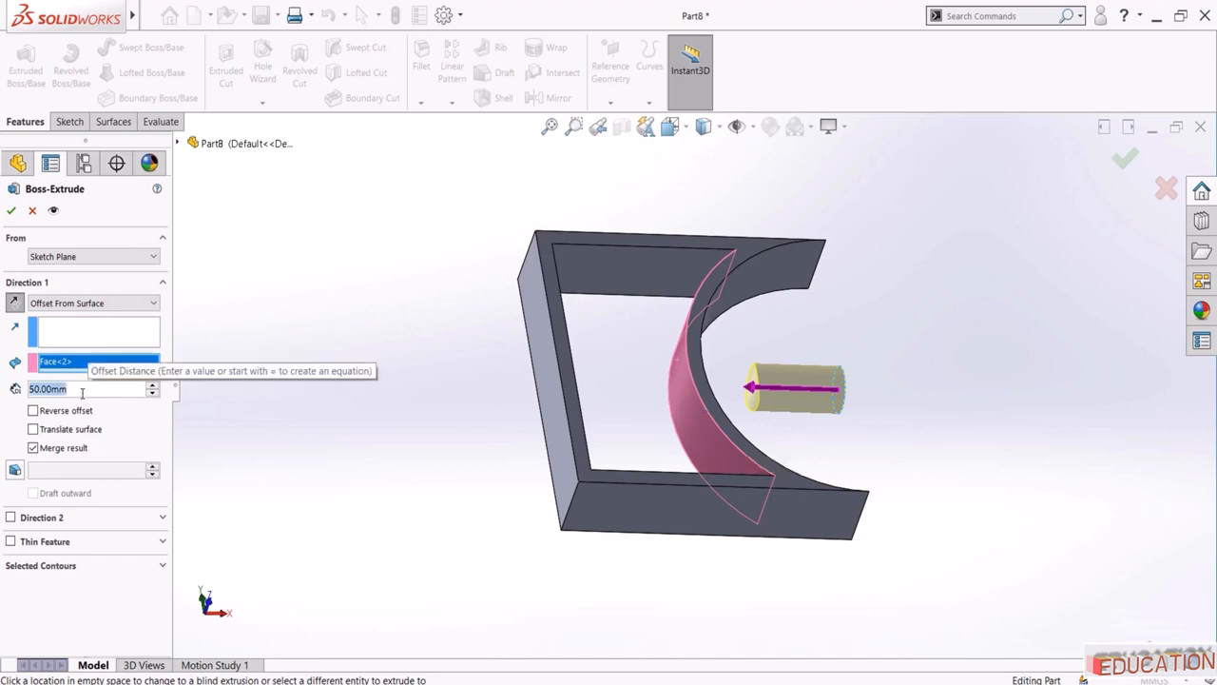
pyautogui.write('20')
pyautogui.press('Return')
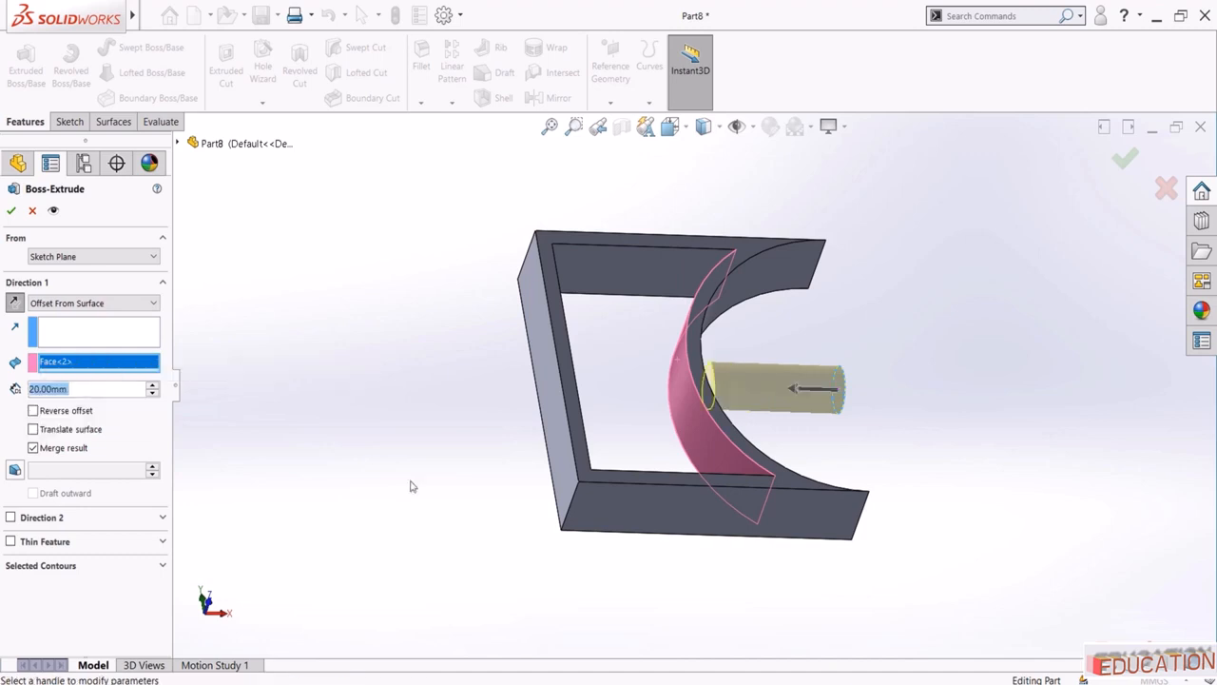
pyautogui.scroll(-6, 690, 393)
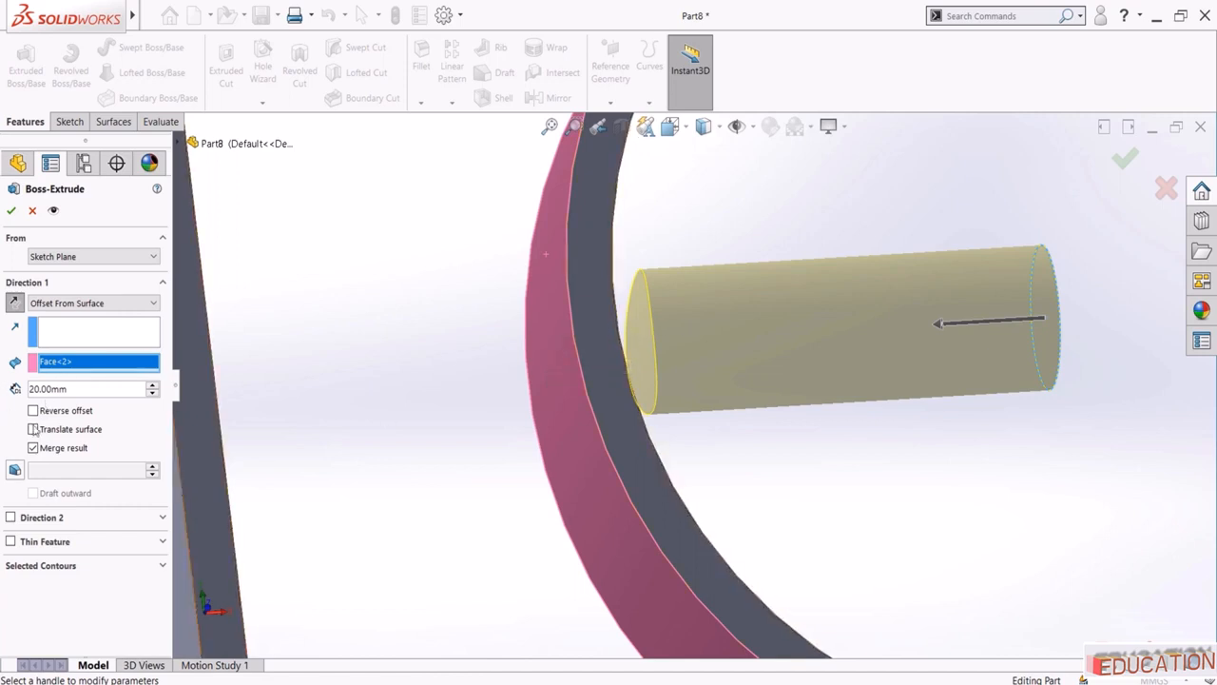
pyautogui.click(33, 410)
pyautogui.moveTo(333, 337); pyautogui.dragTo(285, 319, button='middle')
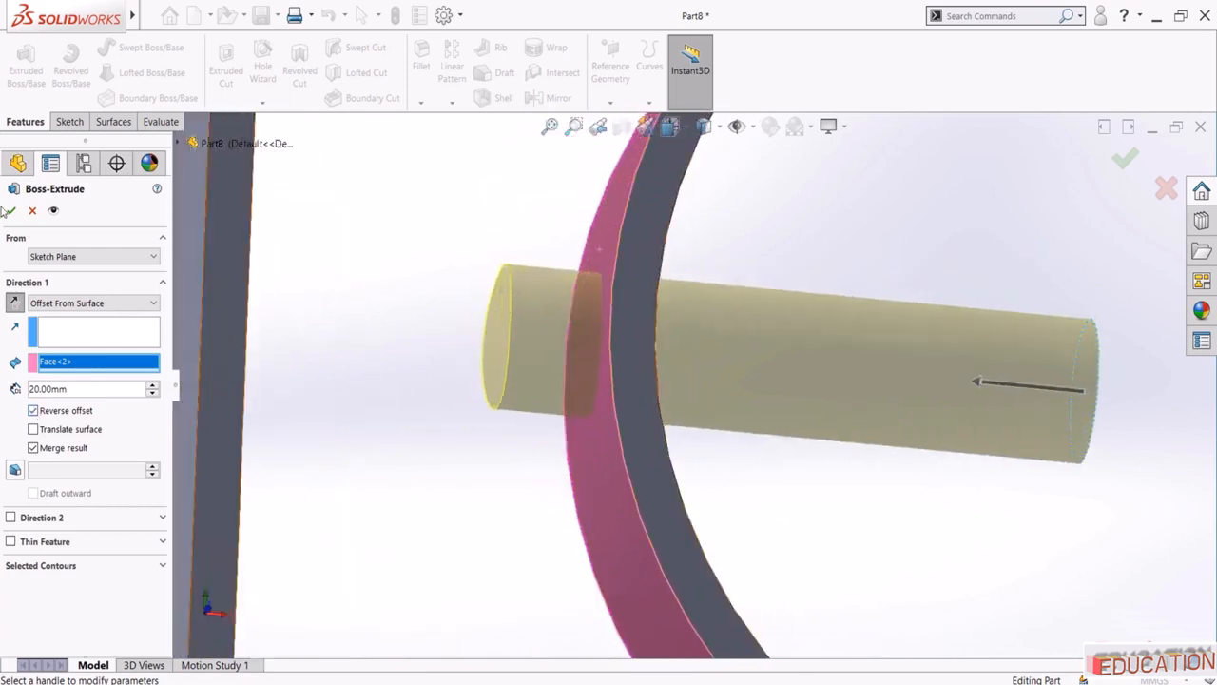
pyautogui.click(12, 211)
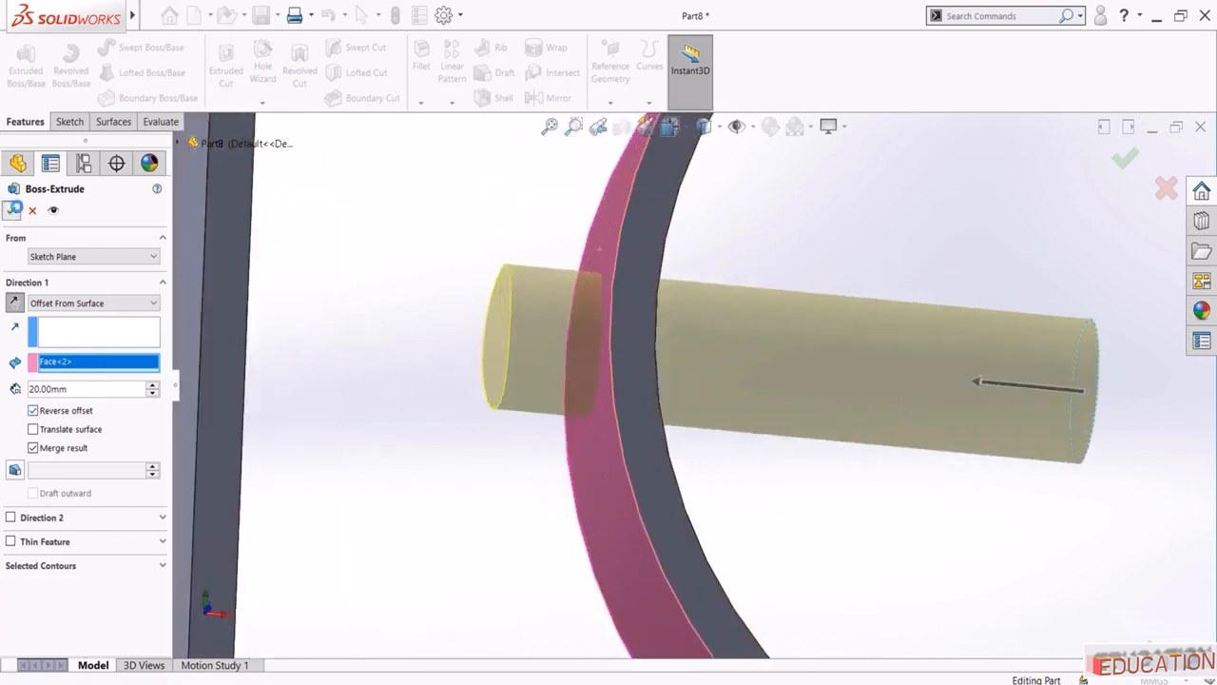
# Examine how the cylinder passes through the curved wall and the shape of its inner end in the front view
pyautogui.moveTo(472, 374); pyautogui.dragTo(580, 221, button='middle')
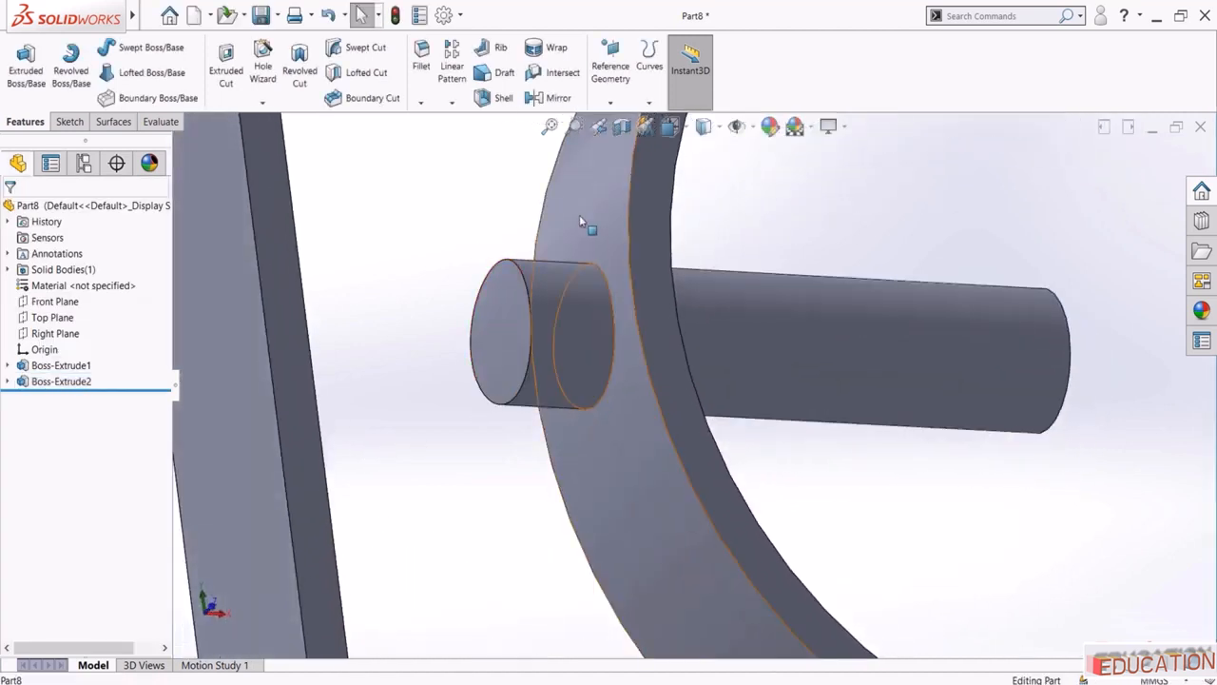
pyautogui.scroll(5, 589, 204)
pyautogui.moveTo(593, 322); pyautogui.dragTo(526, 340, button='middle')
pyautogui.press('space')
pyautogui.click(470, 415)
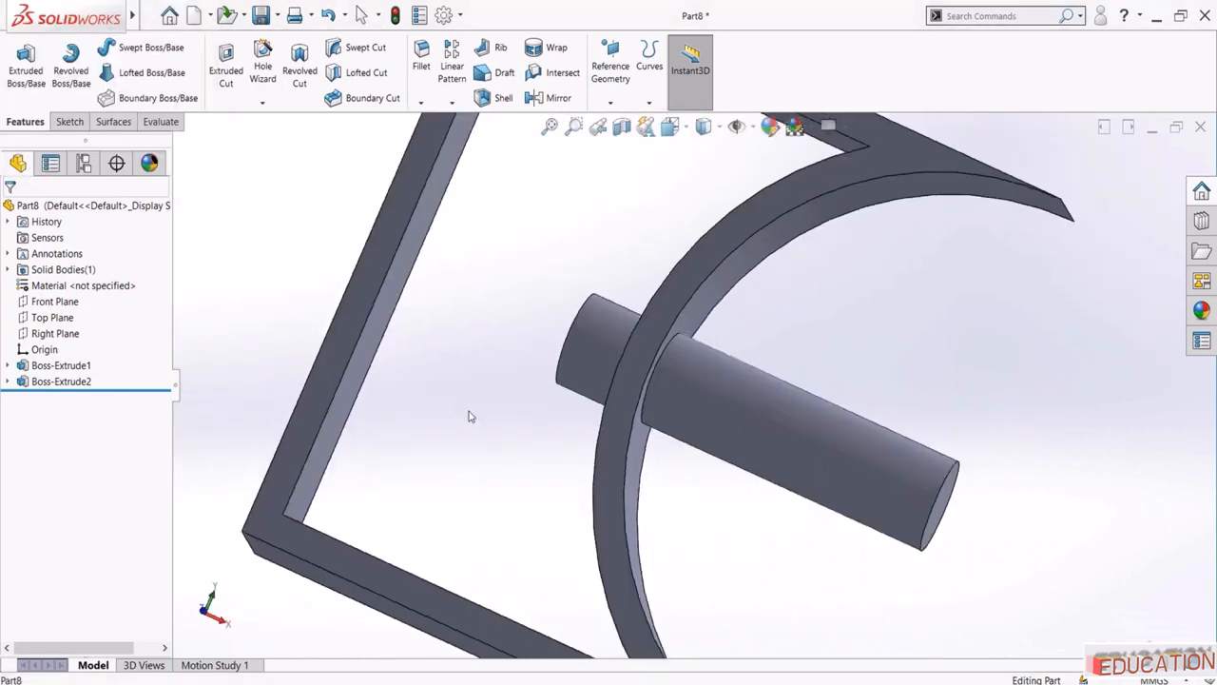
pyautogui.scroll(-3, 621, 380)
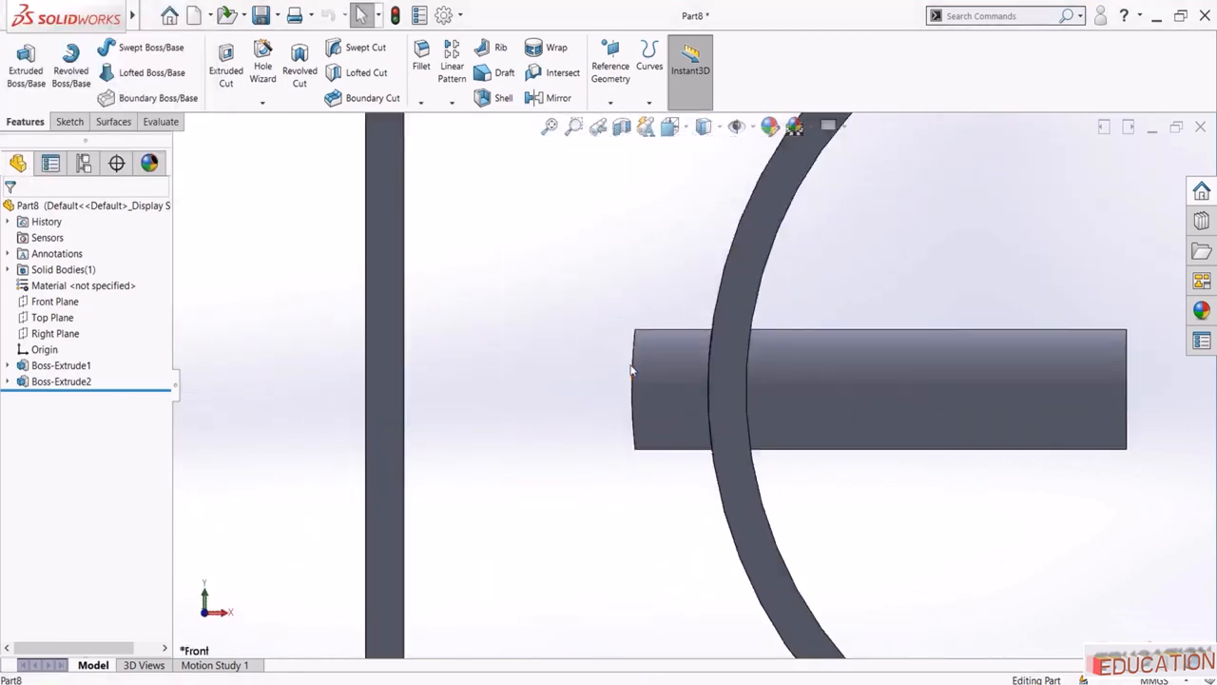
pyautogui.scroll(4, 529, 422)
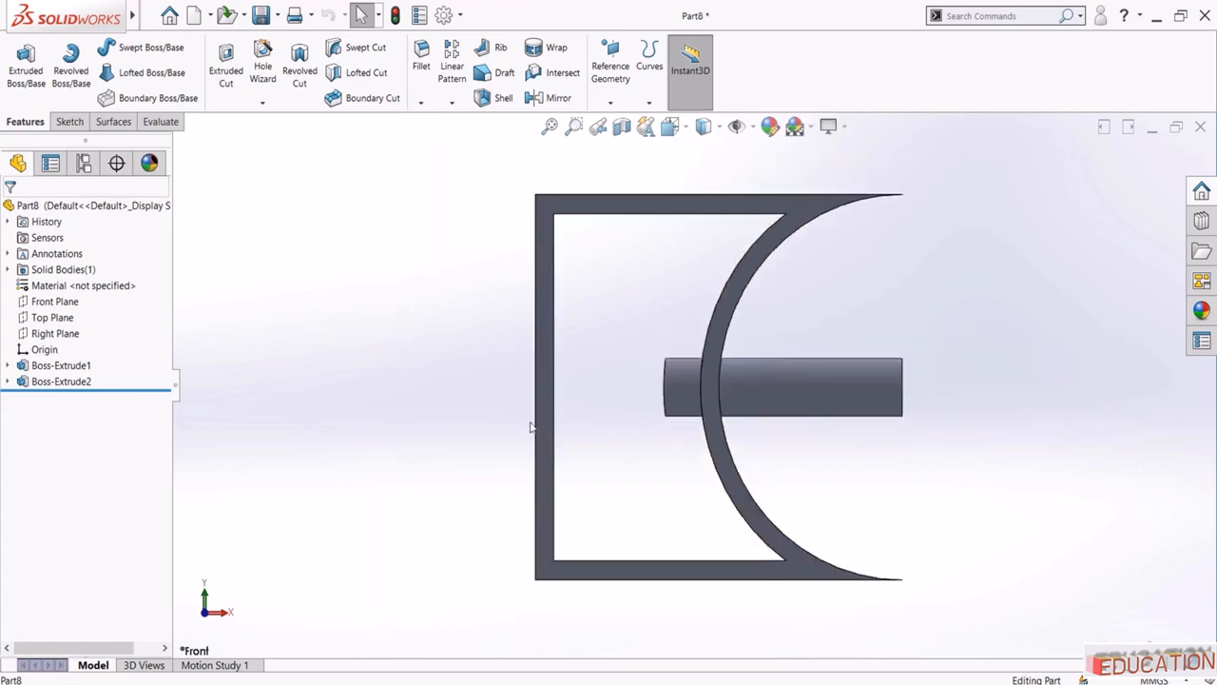
# Reopen the cylinder's extrusion for editing and keep Offset From Surface as its end condition
pyautogui.moveTo(530, 400); pyautogui.dragTo(533, 310, button='middle')
pyautogui.click(61, 382)
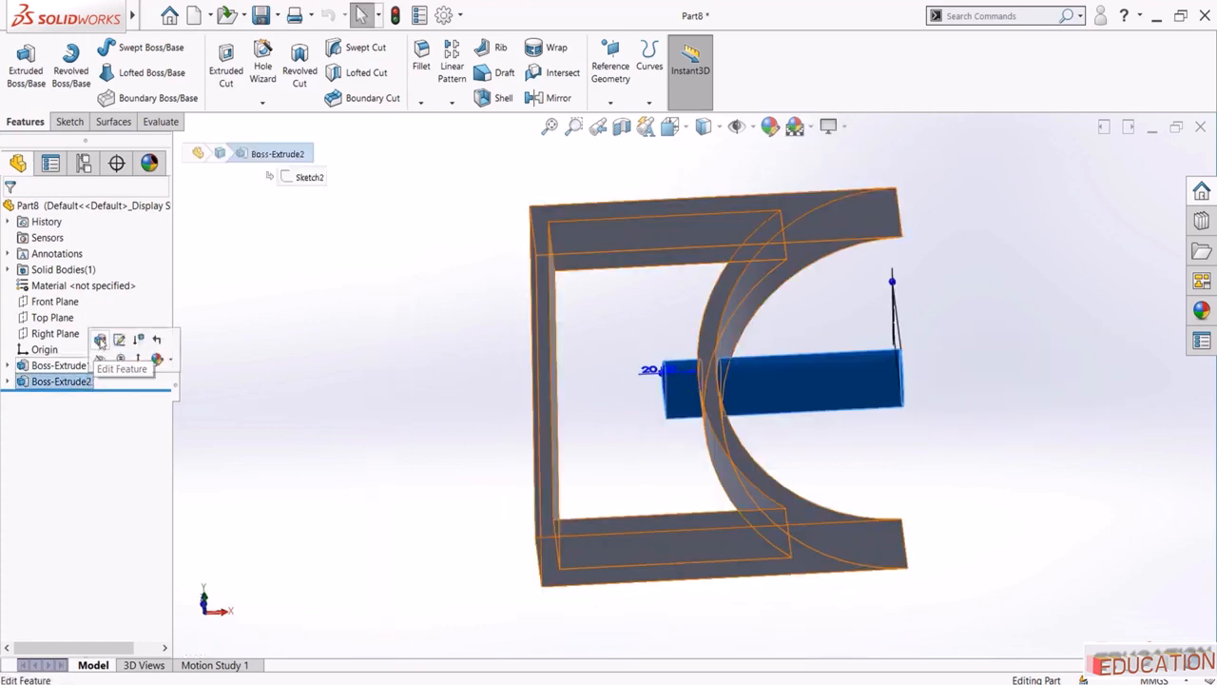
pyautogui.click(100, 340)
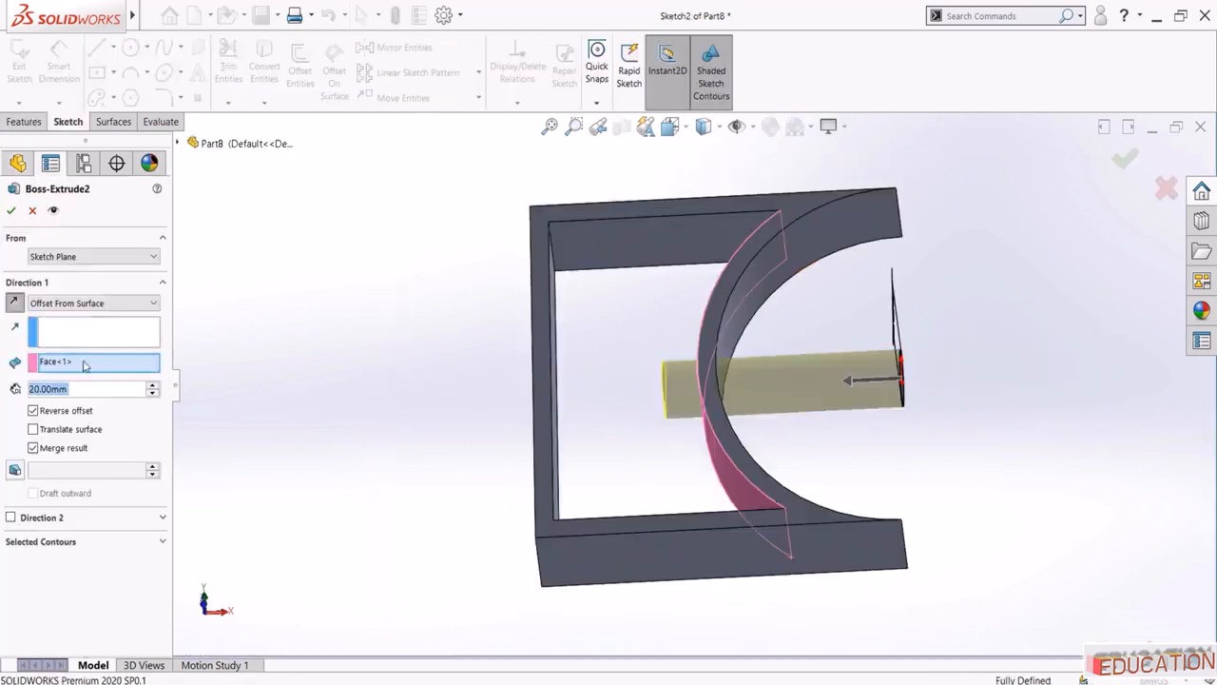
pyautogui.click(108, 302)
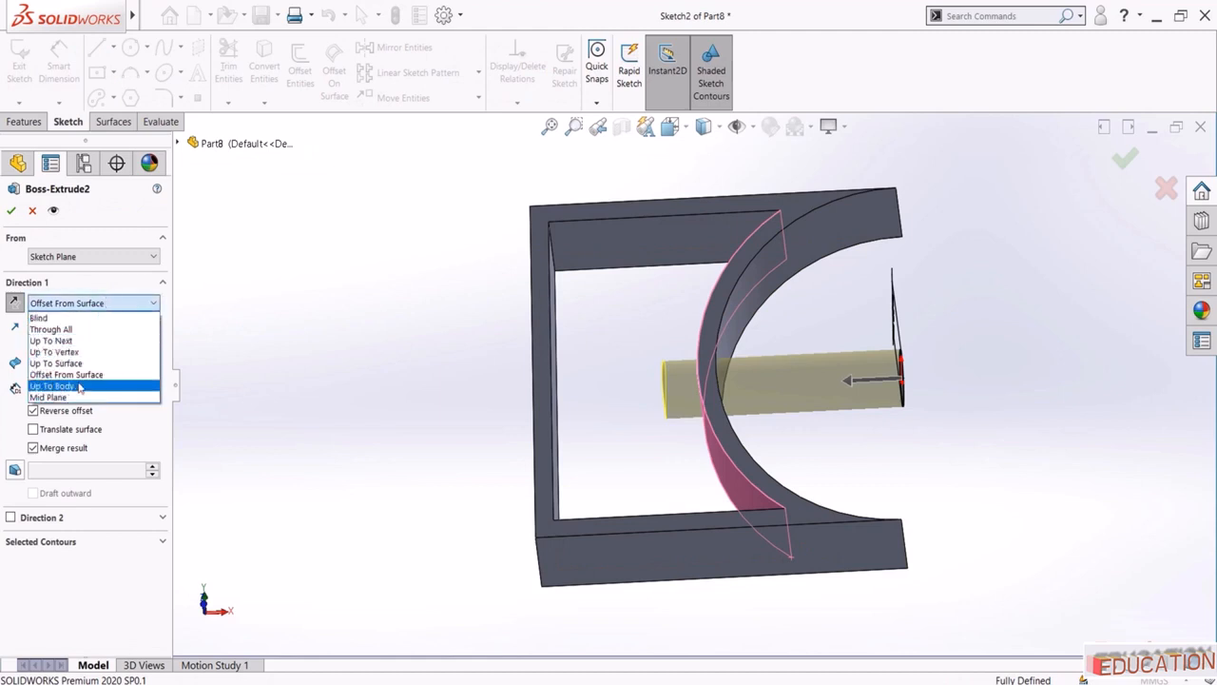
pyautogui.click(63, 375)
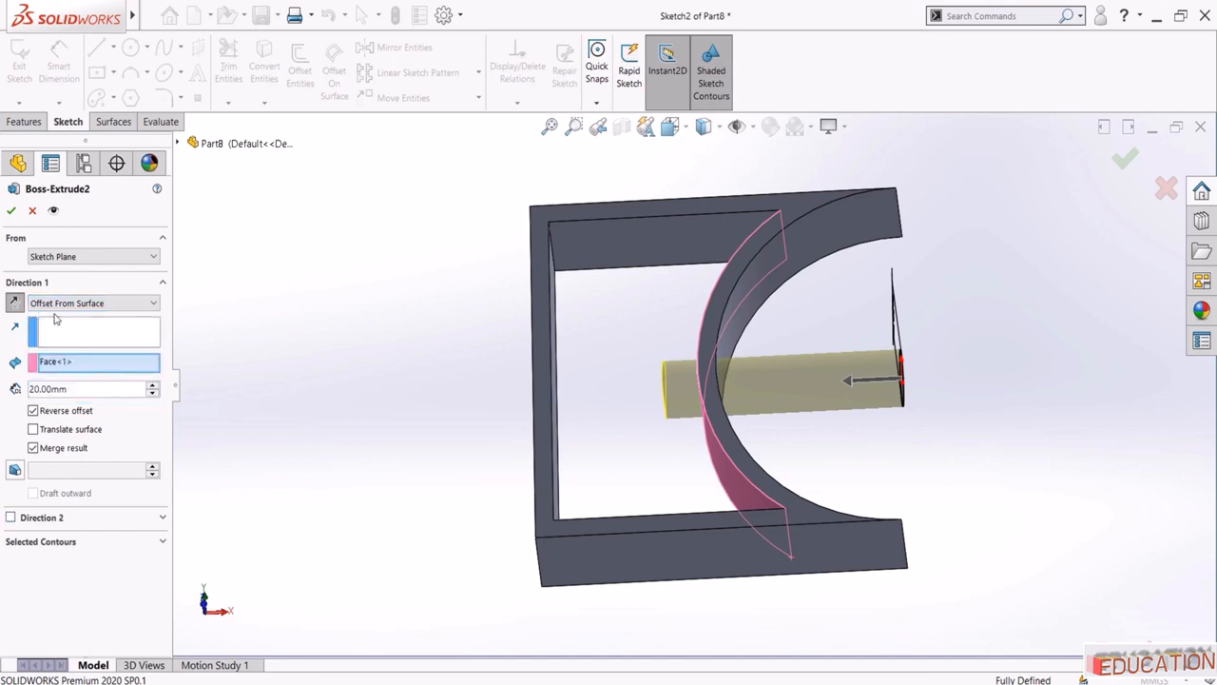
# Try a second extrusion direction with a Blind depth of 50 mm and turn Direction 2 off again
pyautogui.click(11, 517)
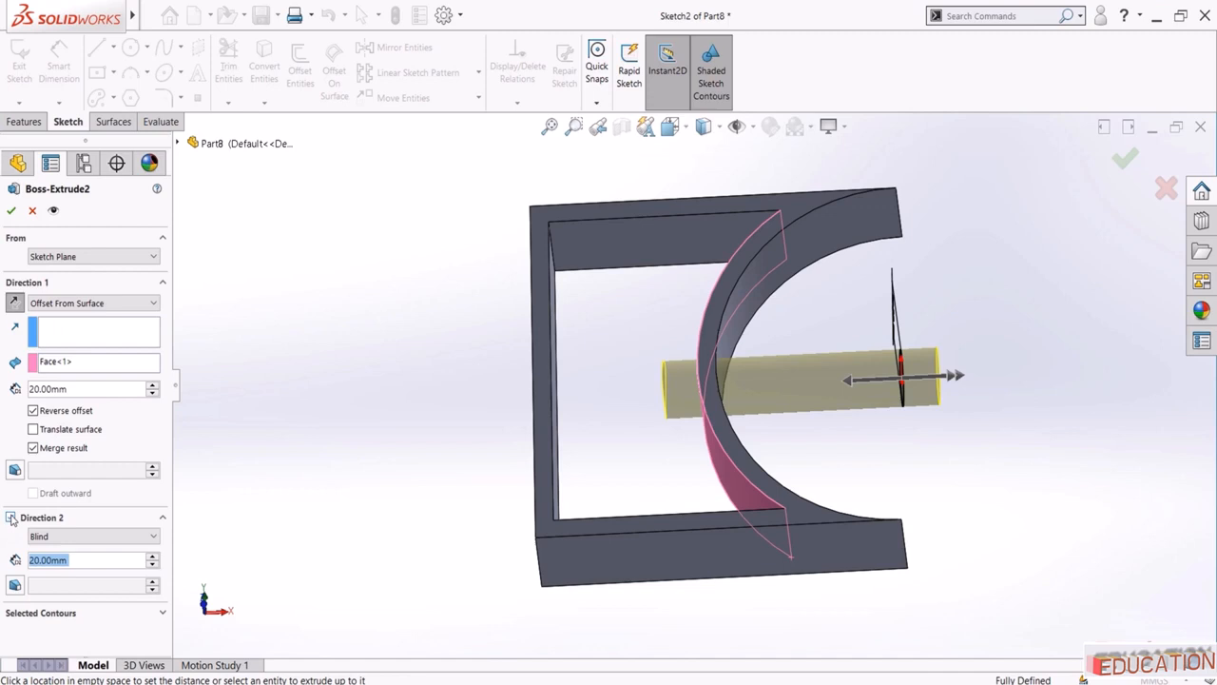
pyautogui.click(152, 557)
pyautogui.click(152, 557)
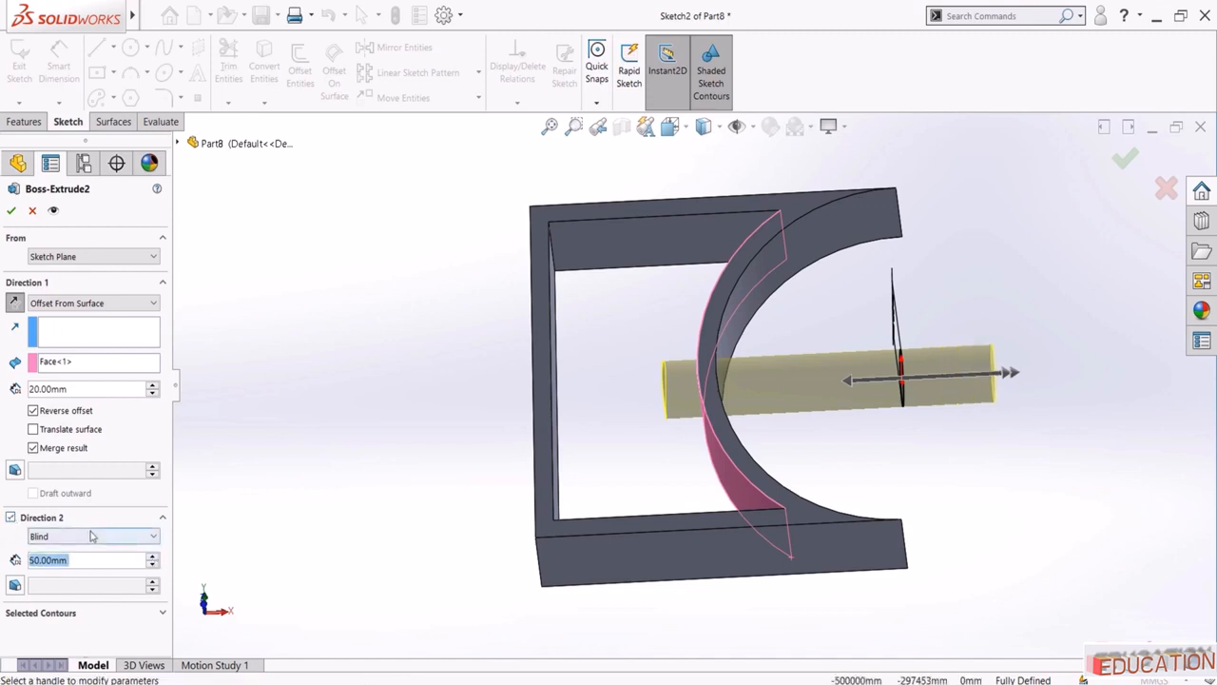
pyautogui.click(92, 536)
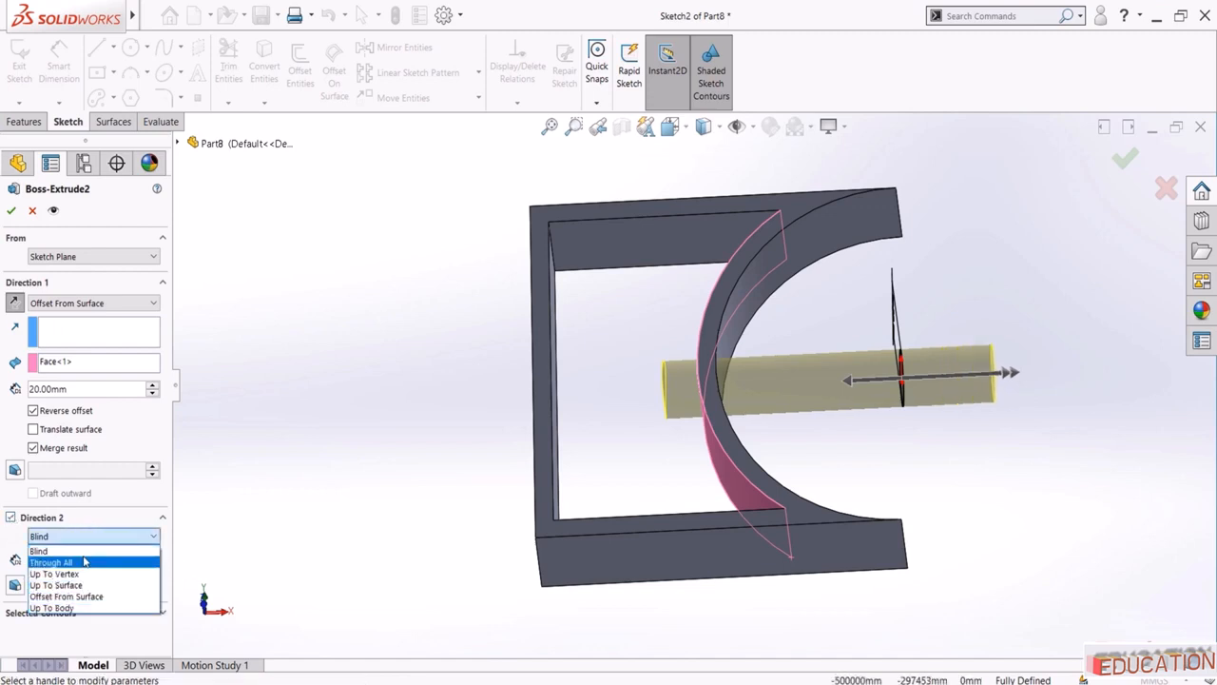
pyautogui.click(57, 551)
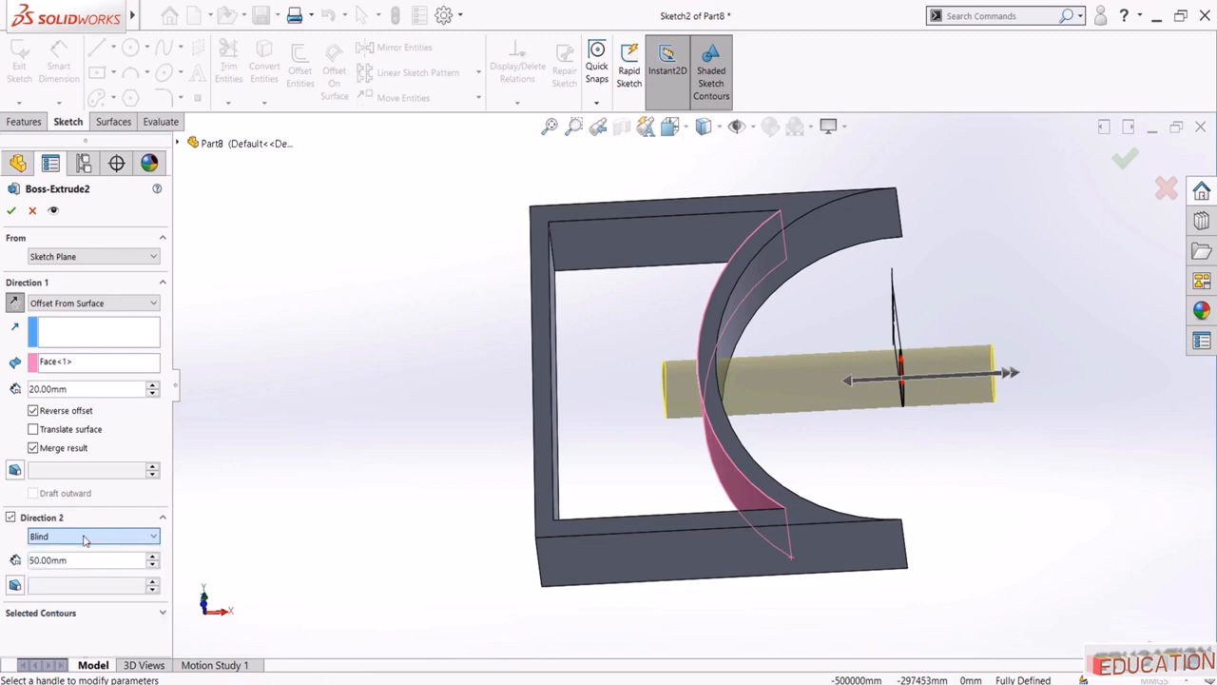
pyautogui.click(11, 519)
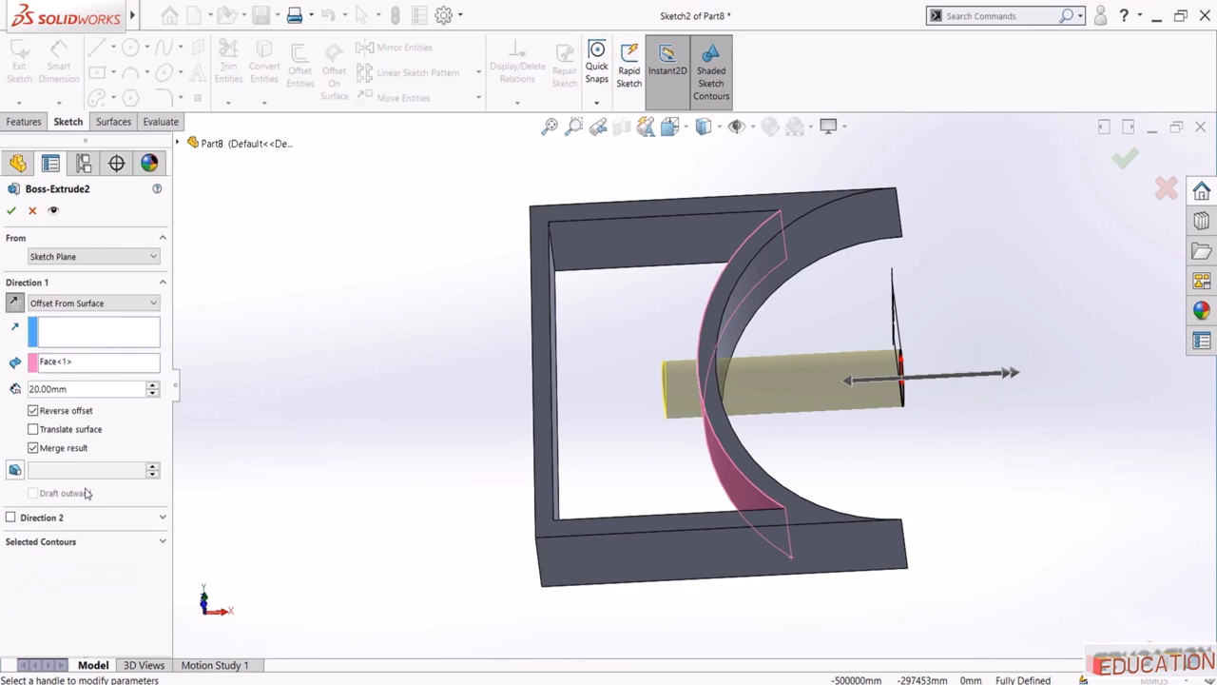
# Set the extrusion's start condition to Offset, beginning 20 mm from the sketch plane
pyautogui.moveTo(935, 303); pyautogui.dragTo(903, 294, button='middle')
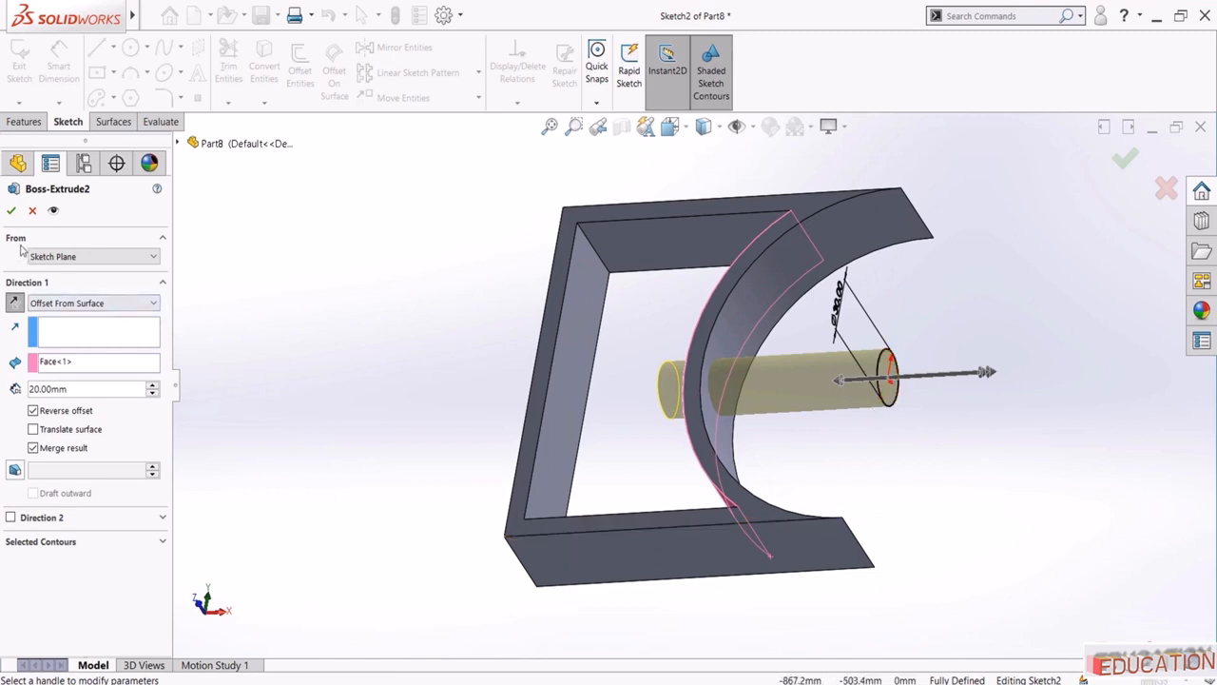
pyautogui.click(91, 258)
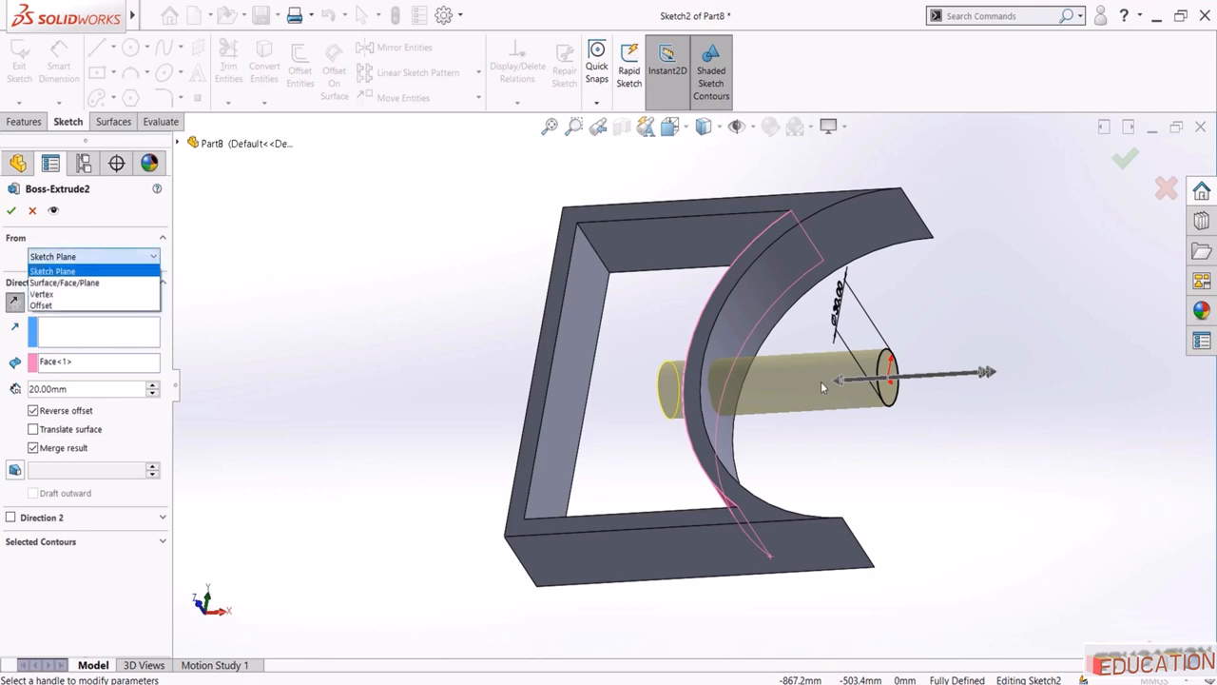
pyautogui.click(40, 306)
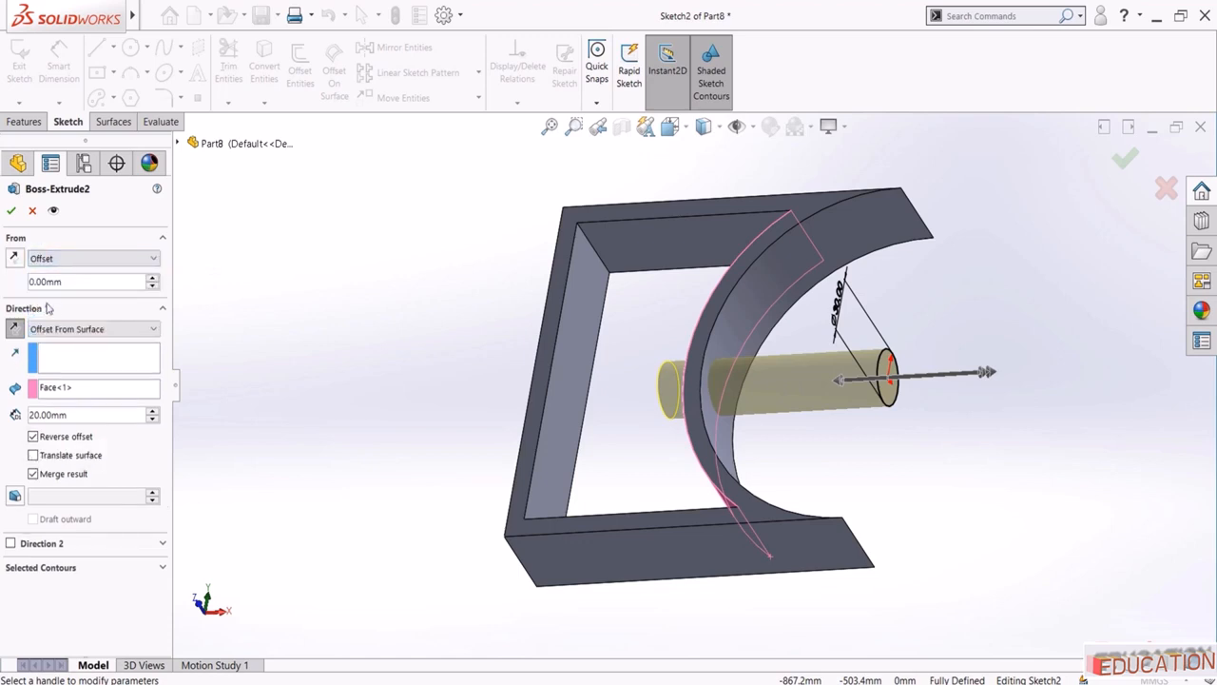
pyautogui.click(102, 283)
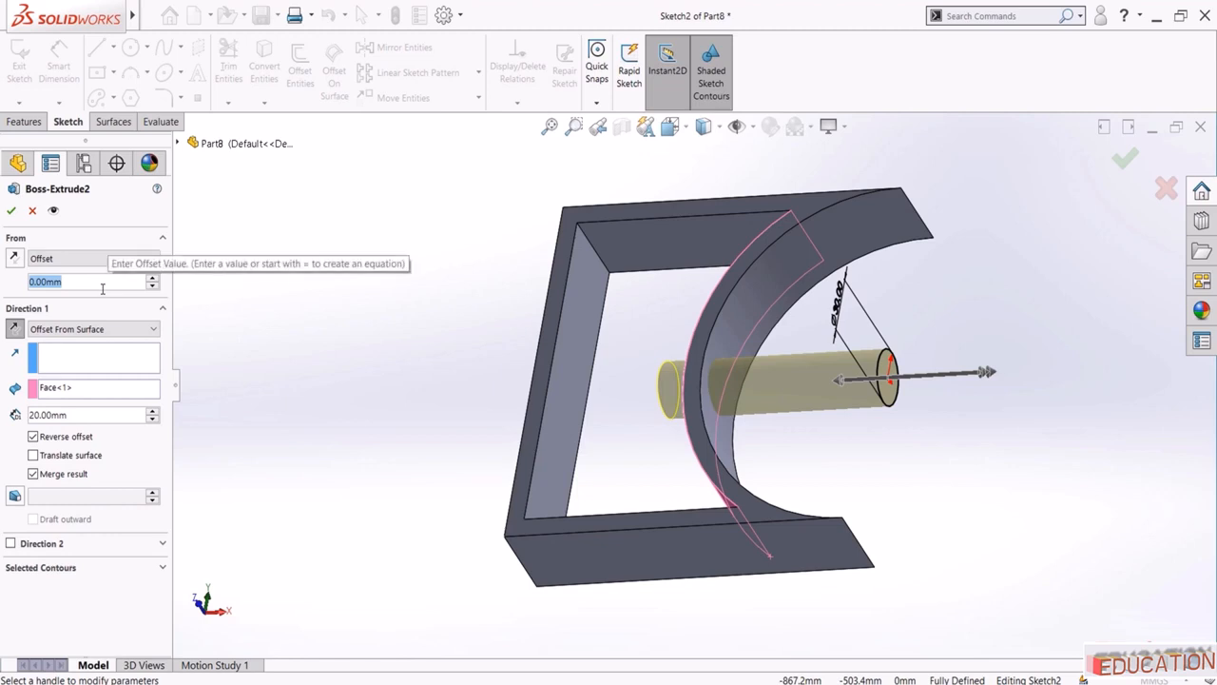
pyautogui.write('20')
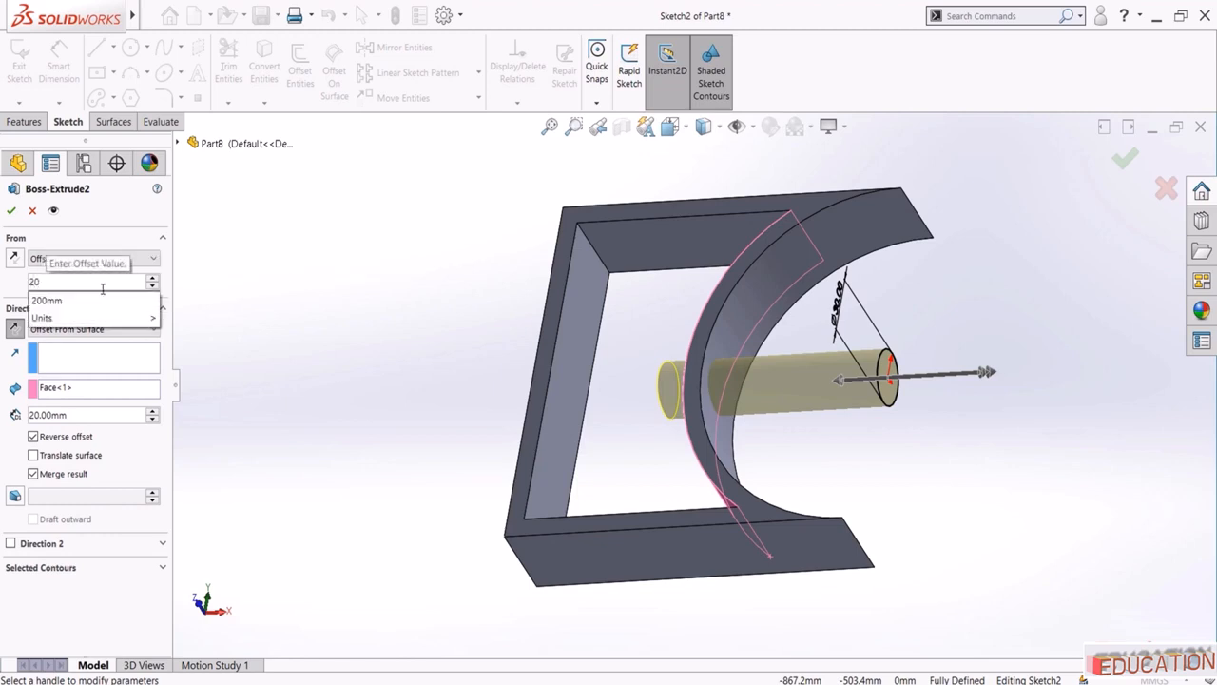
pyautogui.press('Return')
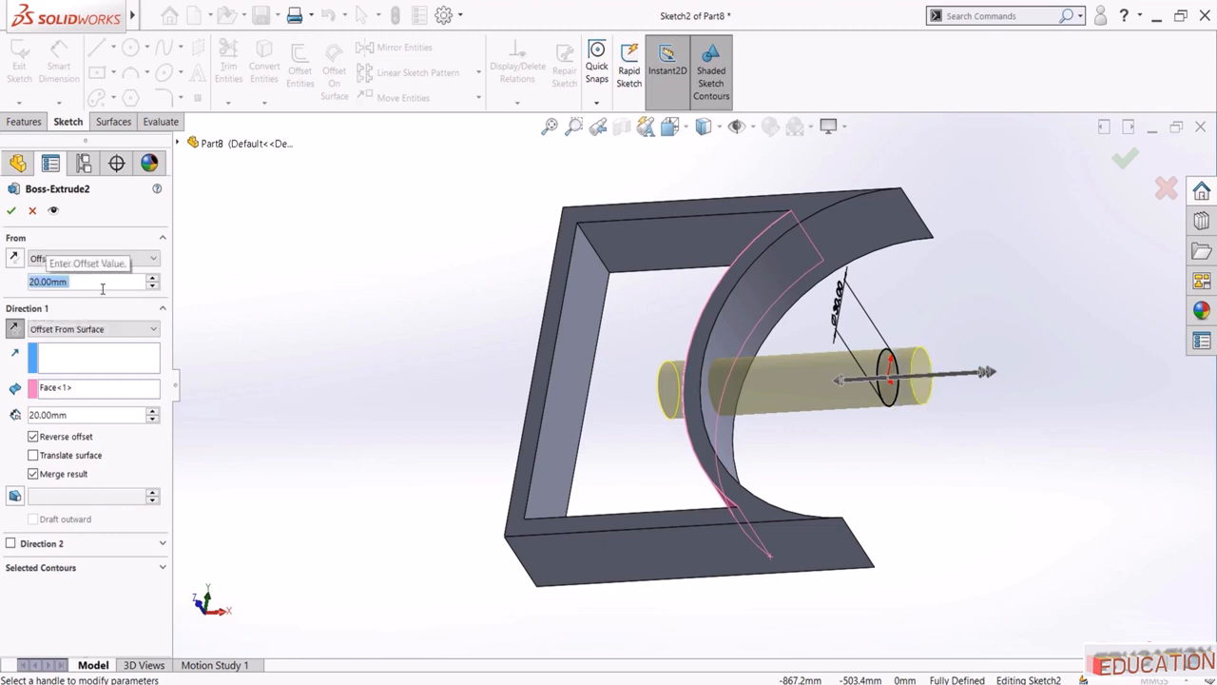
pyautogui.scroll(-2, 945, 345)
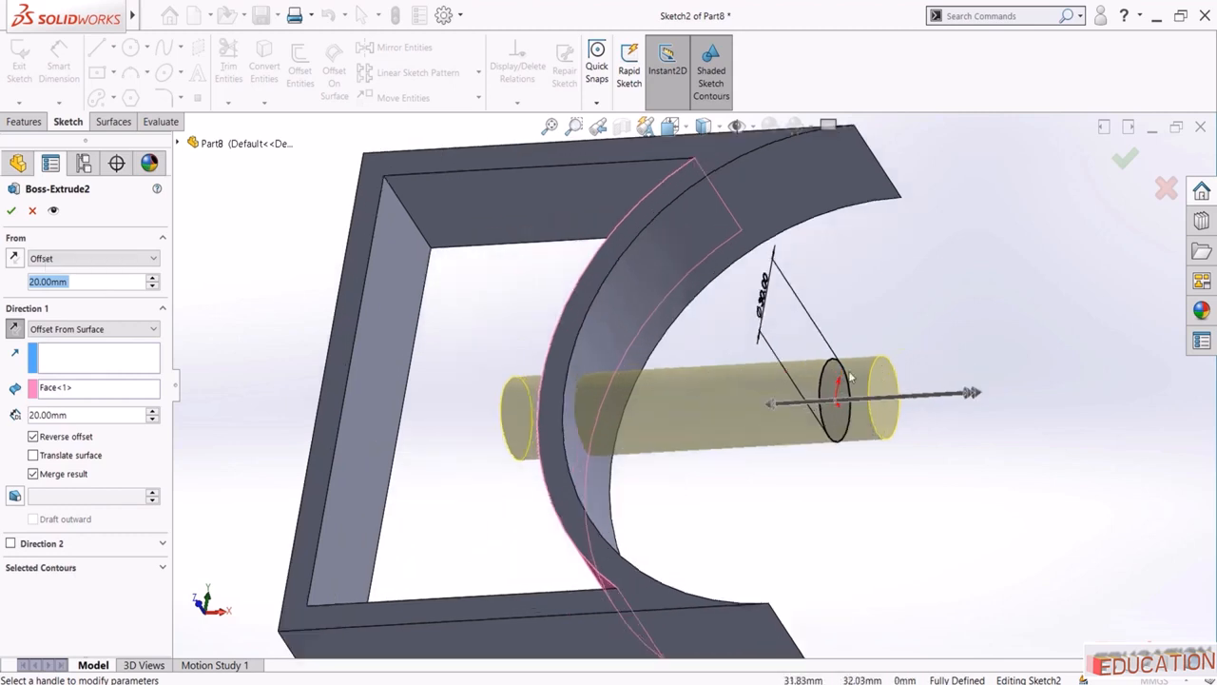
# Reverse the start offset toward the curved wall, try 50 mm and return the offset to 20 mm
pyautogui.click(13, 260)
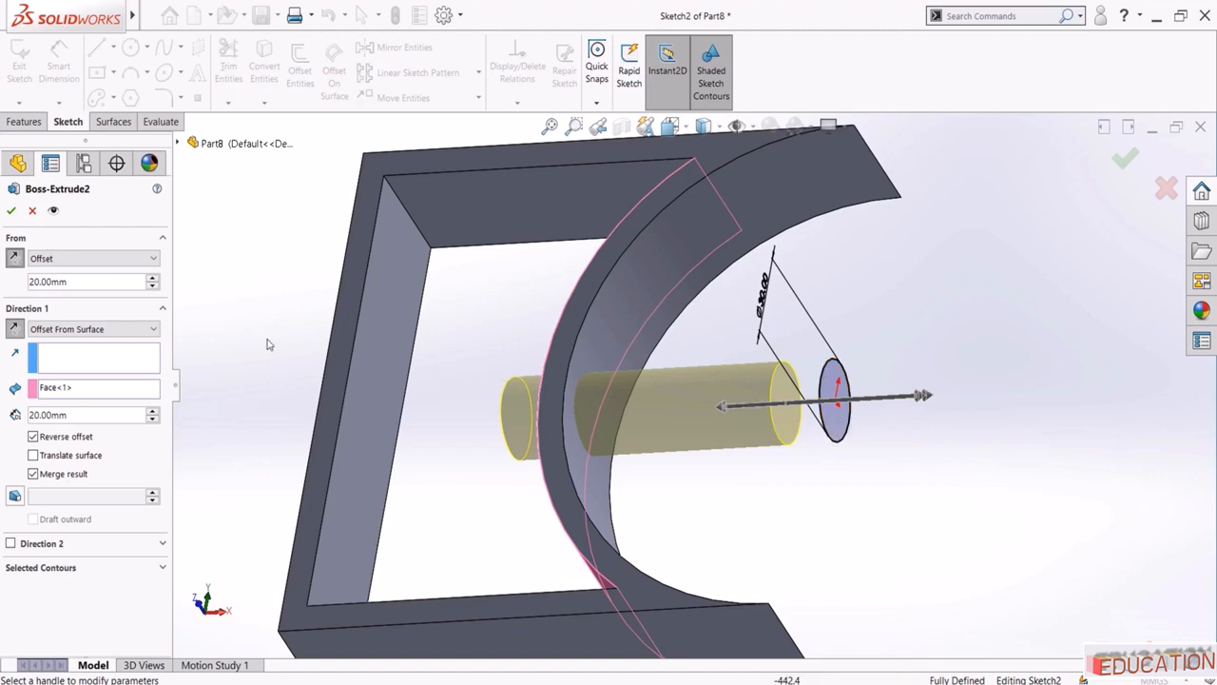
pyautogui.click(150, 280)
pyautogui.click(149, 280)
pyautogui.click(149, 280)
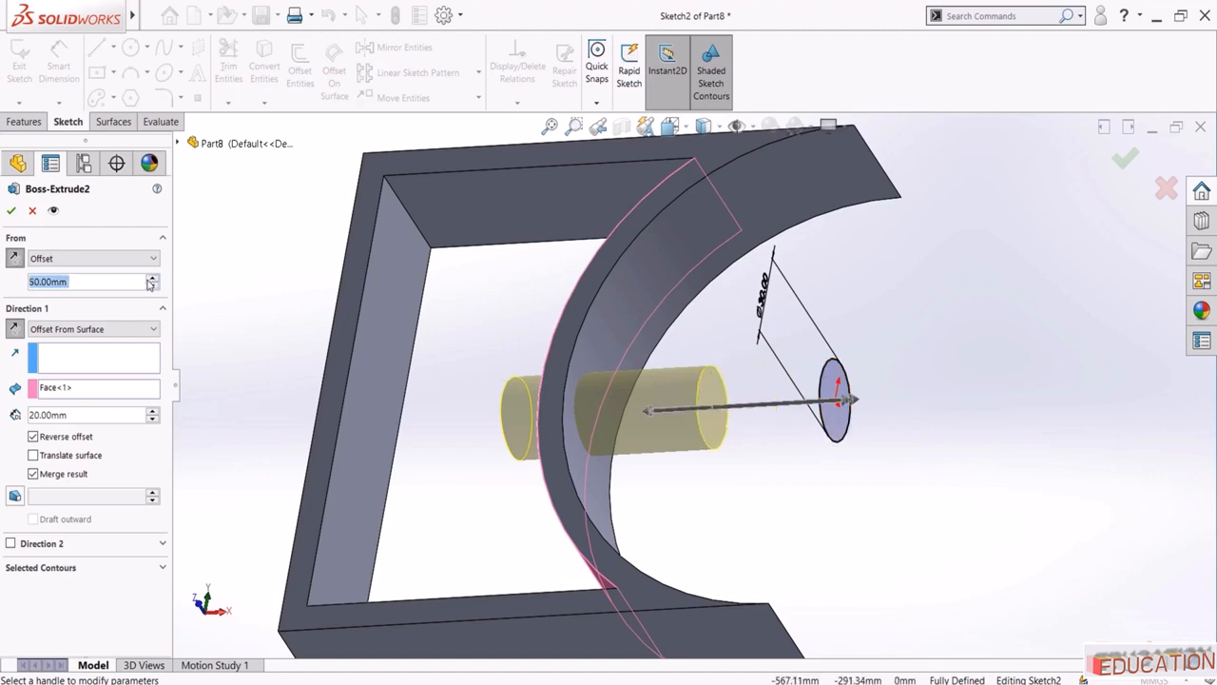
pyautogui.click(151, 286)
pyautogui.click(151, 285)
pyautogui.click(151, 285)
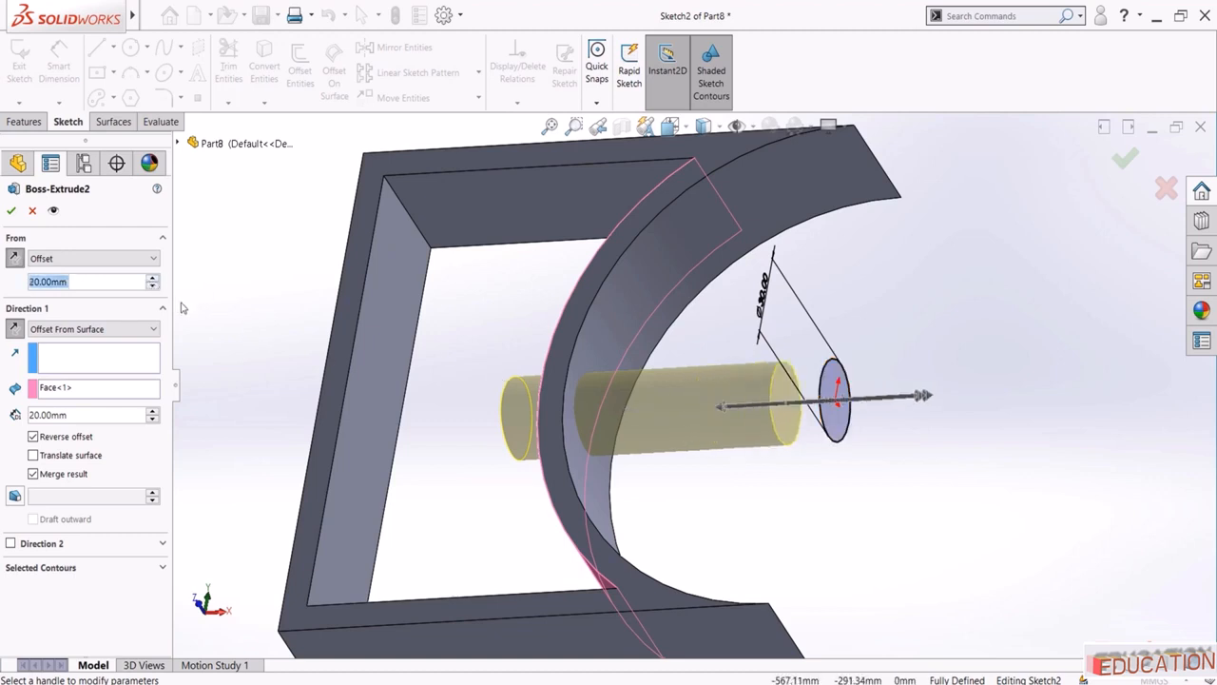
# Try Vertex as the start condition, using the curved wall's upper inner corner and the upper inner corner at the straight wall
pyautogui.click(83, 261)
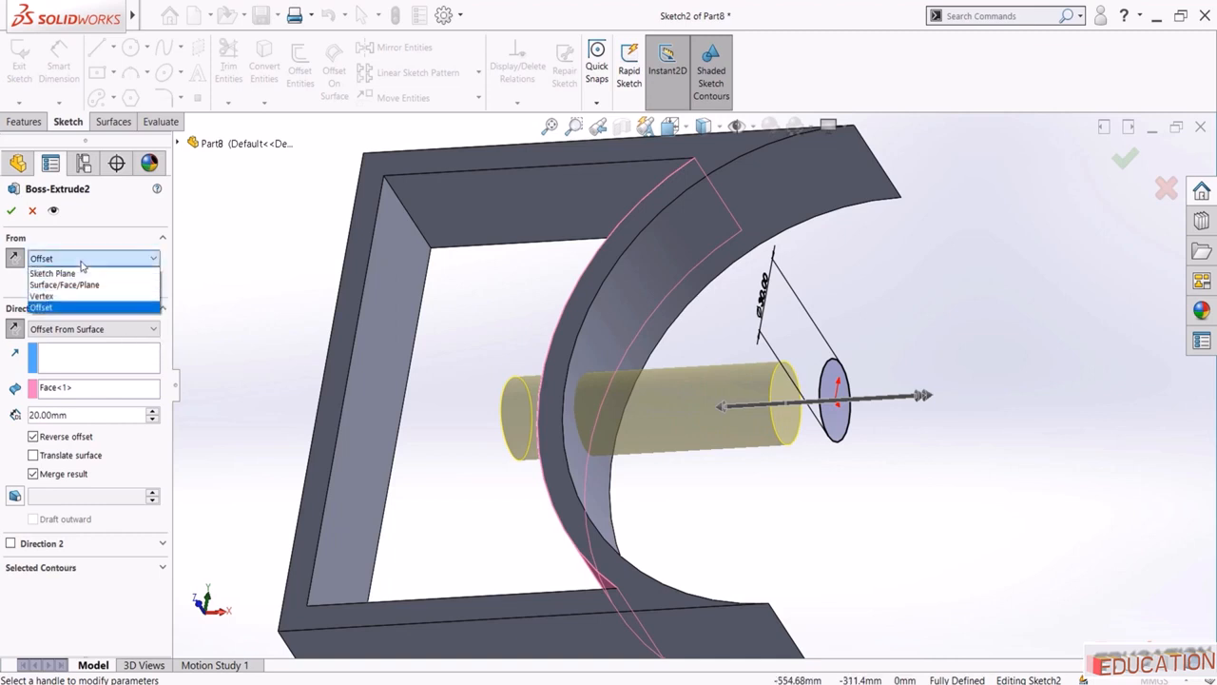
pyautogui.click(43, 295)
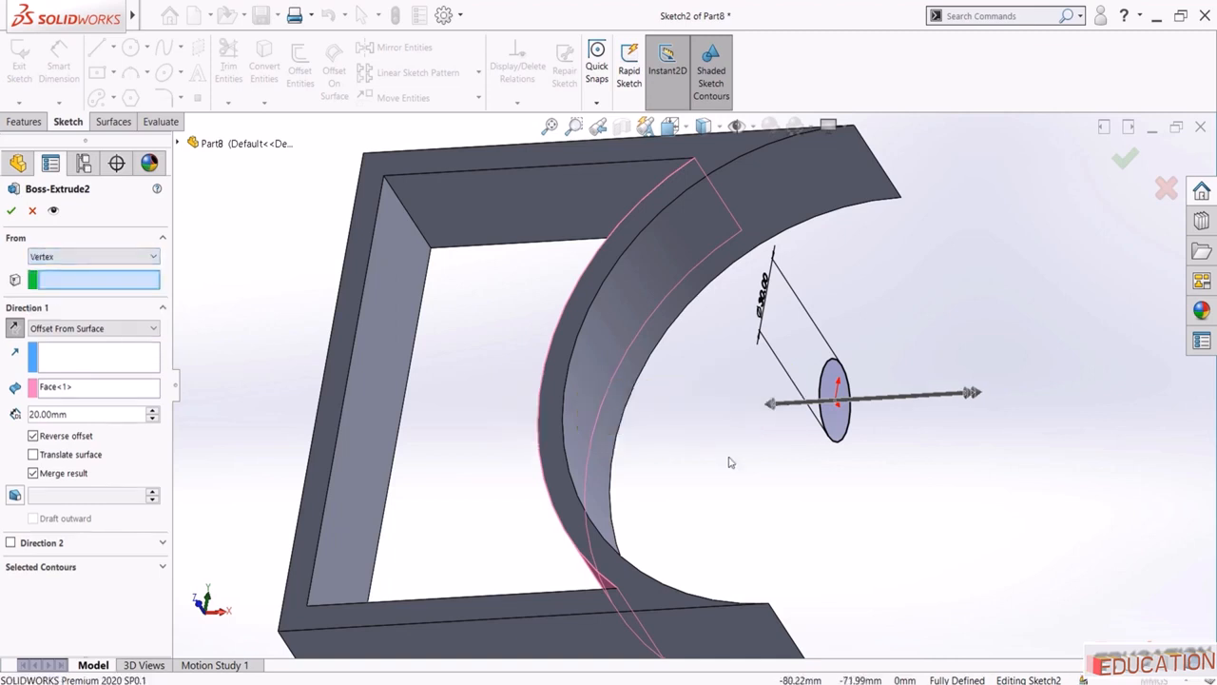
pyautogui.scroll(3, 742, 462)
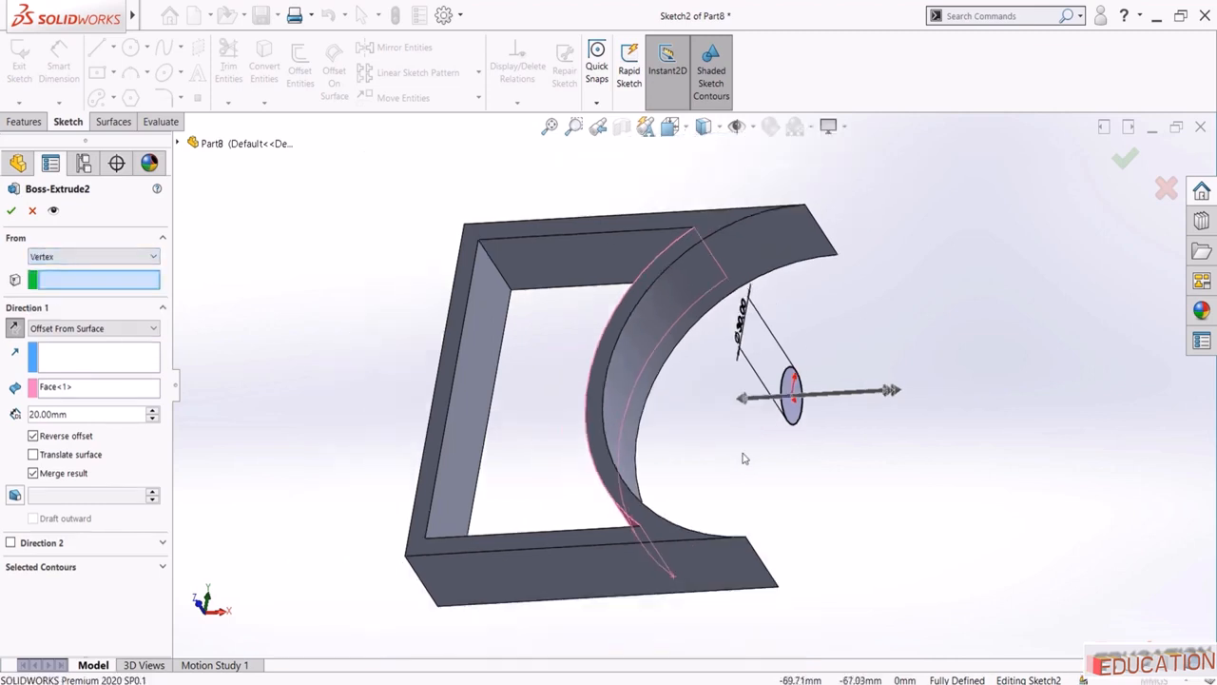
pyautogui.click(693, 230)
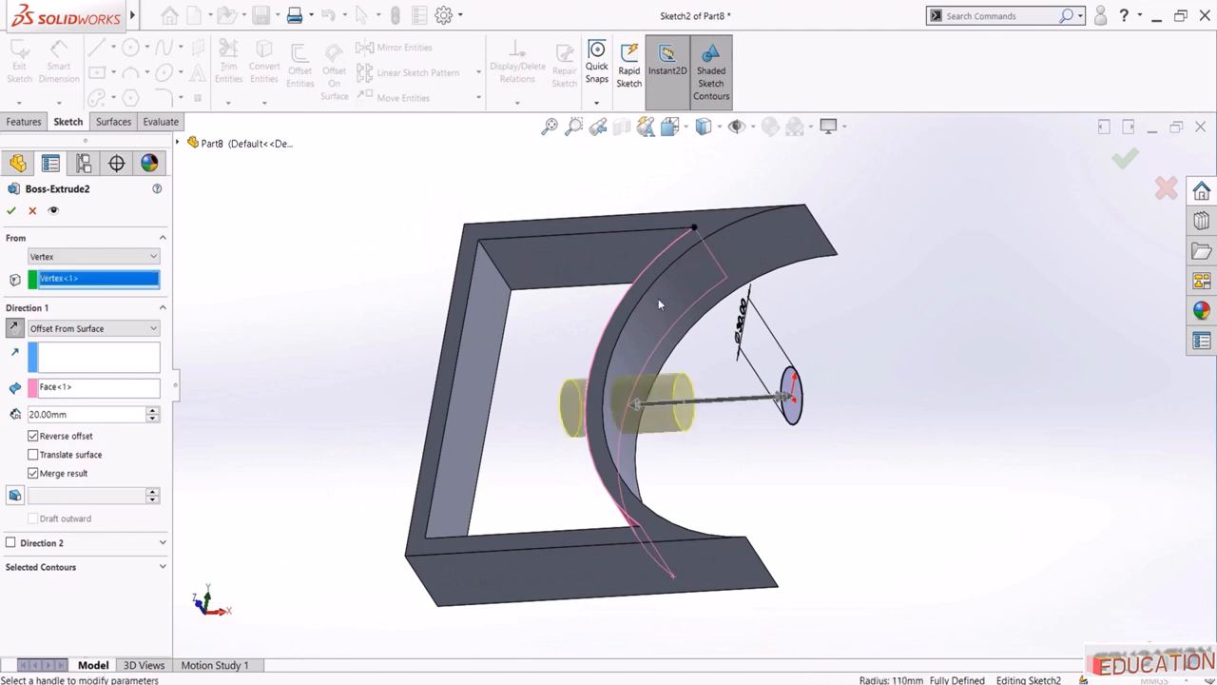
pyautogui.moveTo(646, 375); pyautogui.dragTo(675, 403, button='middle')
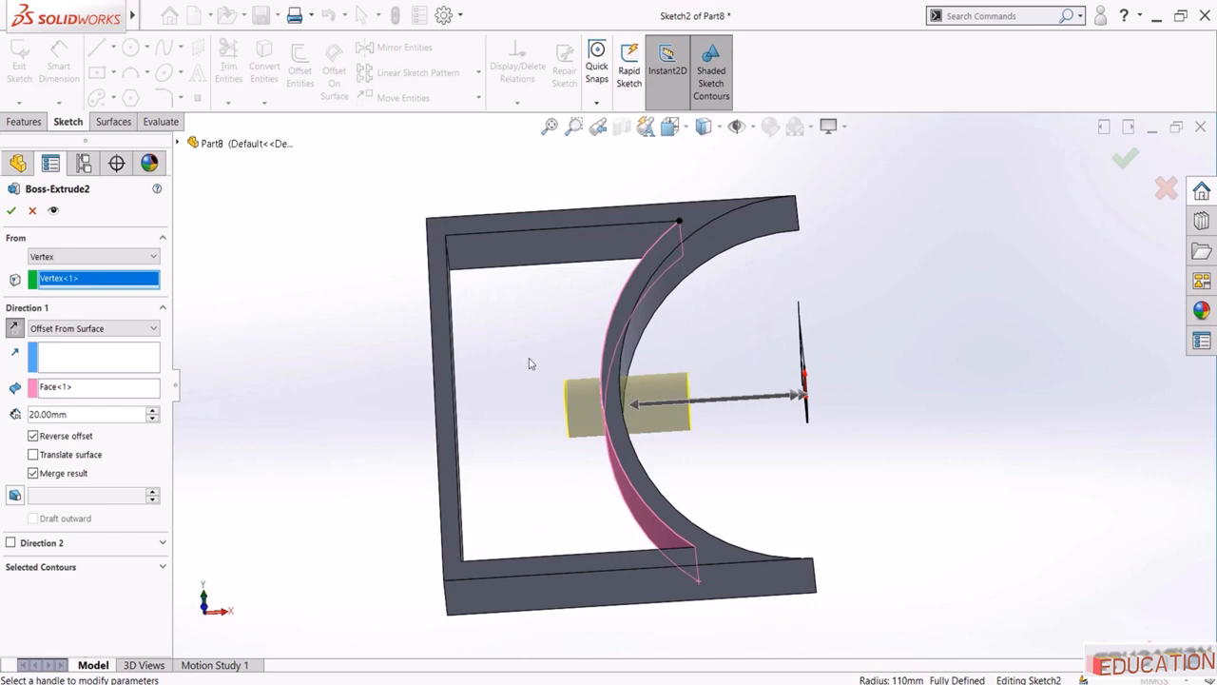
pyautogui.click(445, 236)
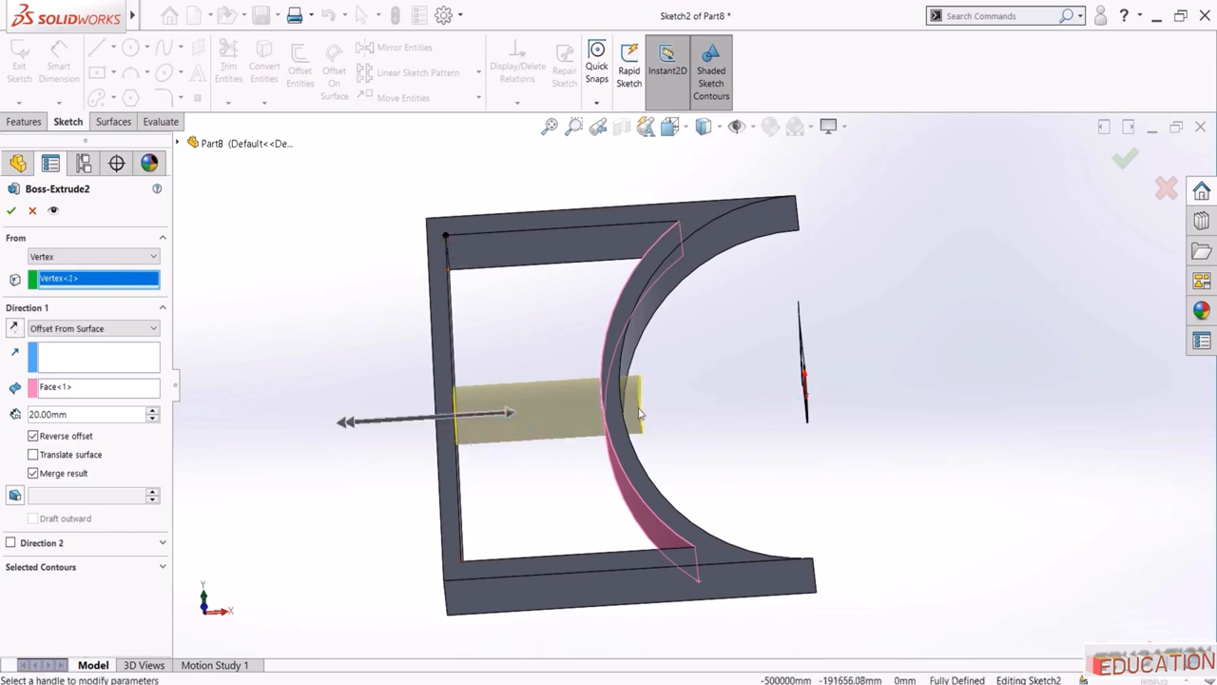
# Start the extrusion from the curved wall's outer concave face using Surface/Face/Plane, with a Blind end condition of 20 mm
pyautogui.click(42, 257)
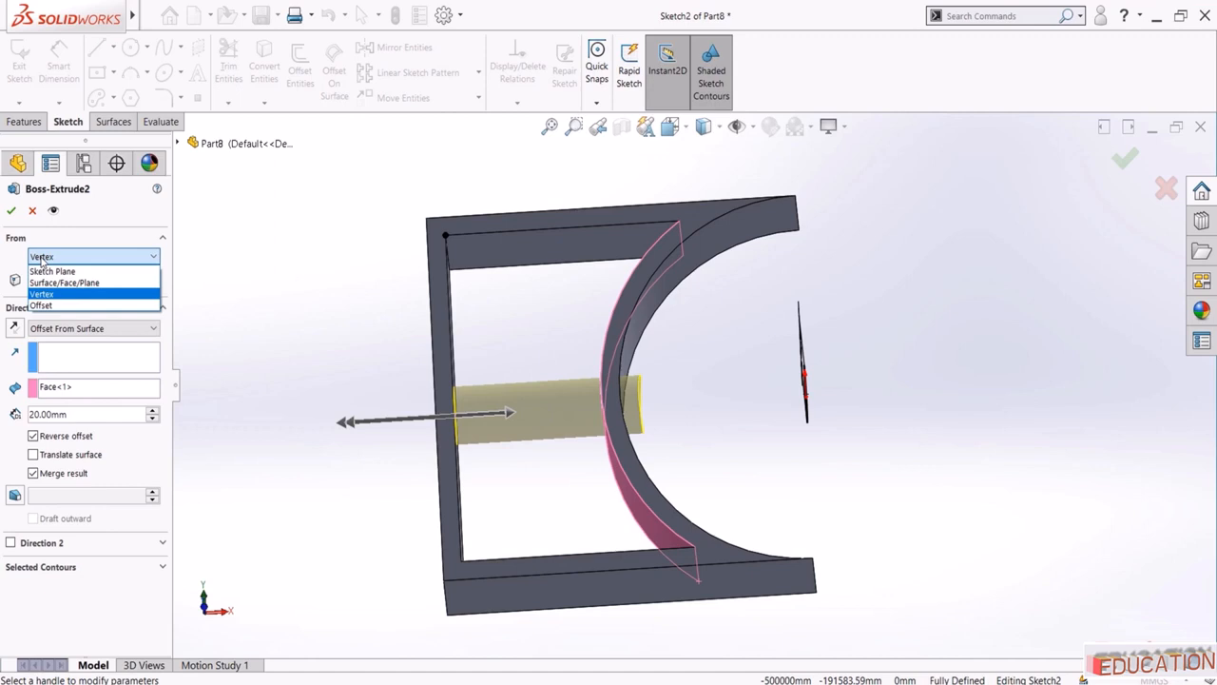
pyautogui.click(43, 283)
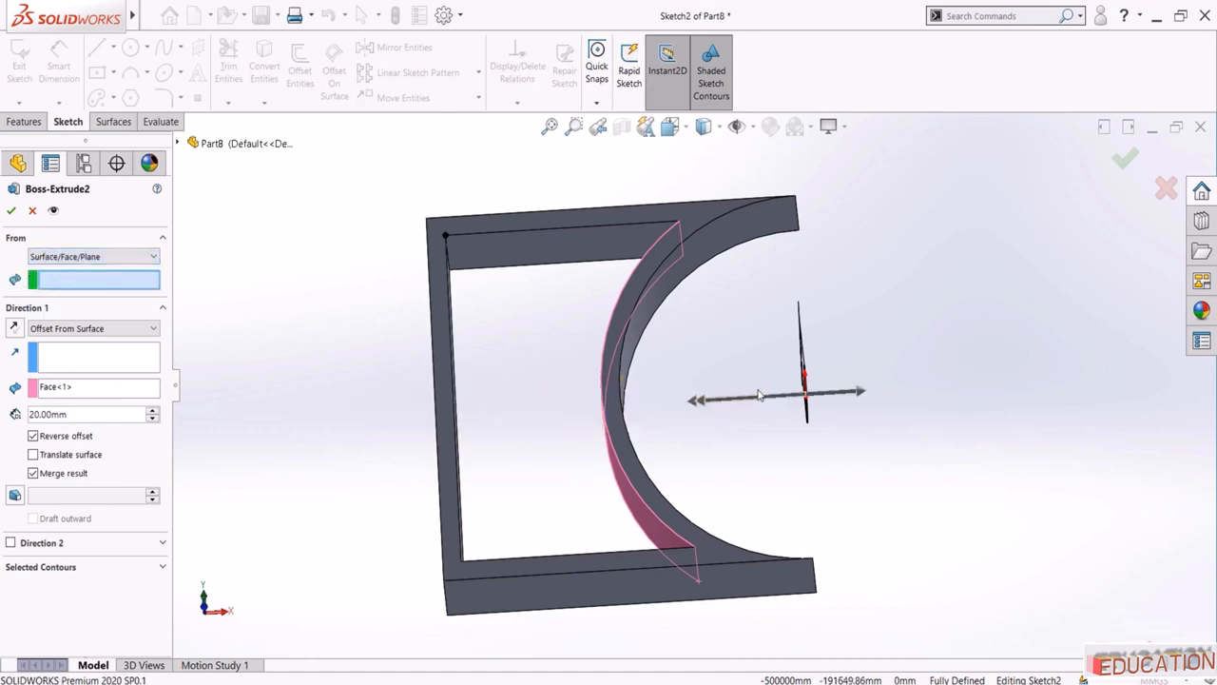
pyautogui.moveTo(709, 404); pyautogui.dragTo(642, 348, button='middle')
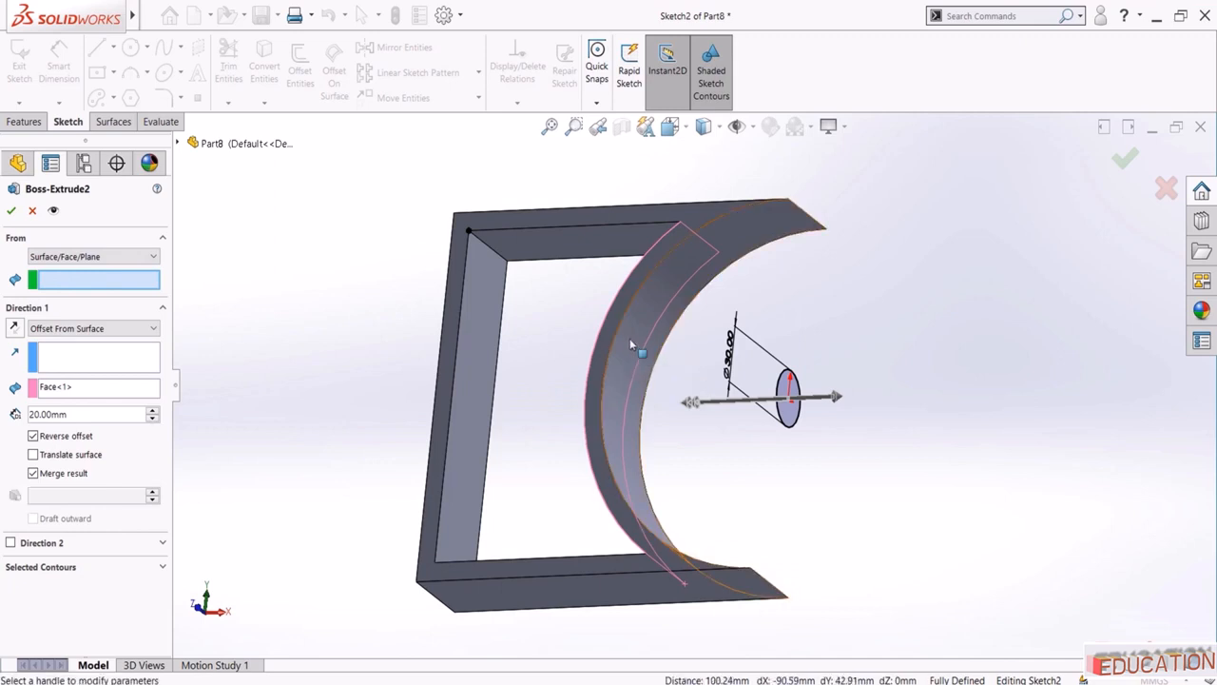
pyautogui.click(629, 339)
pyautogui.click(53, 330)
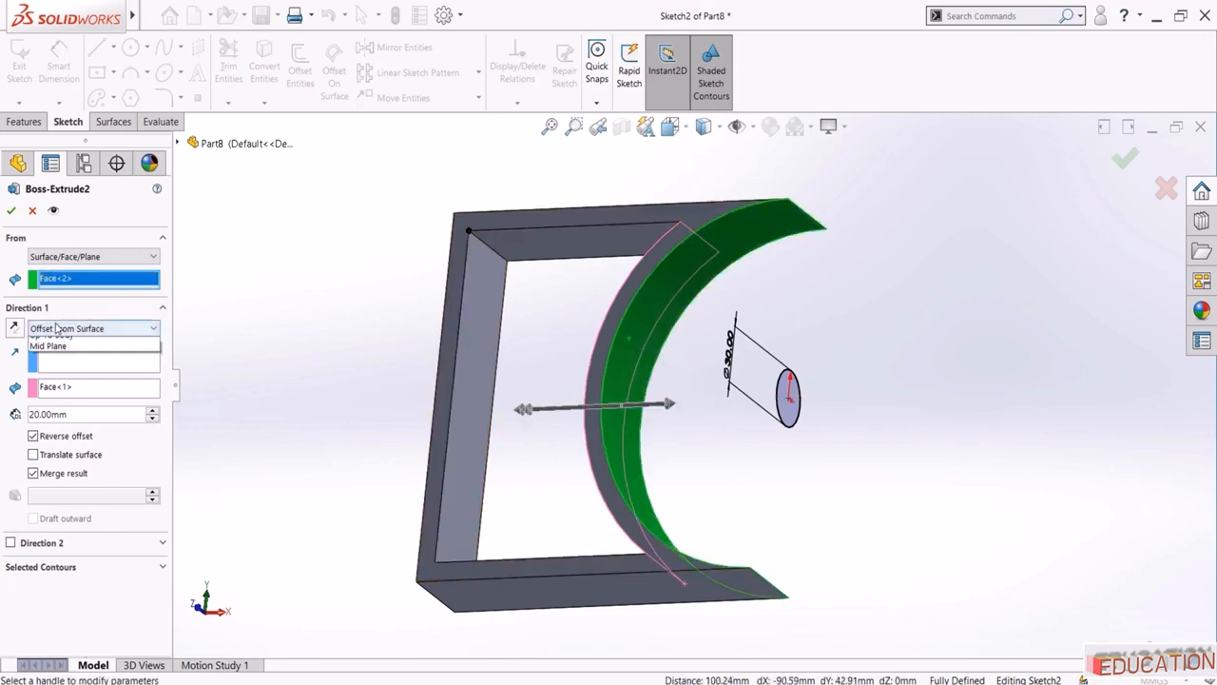
pyautogui.click(57, 343)
pyautogui.moveTo(360, 408); pyautogui.dragTo(494, 392, button='middle')
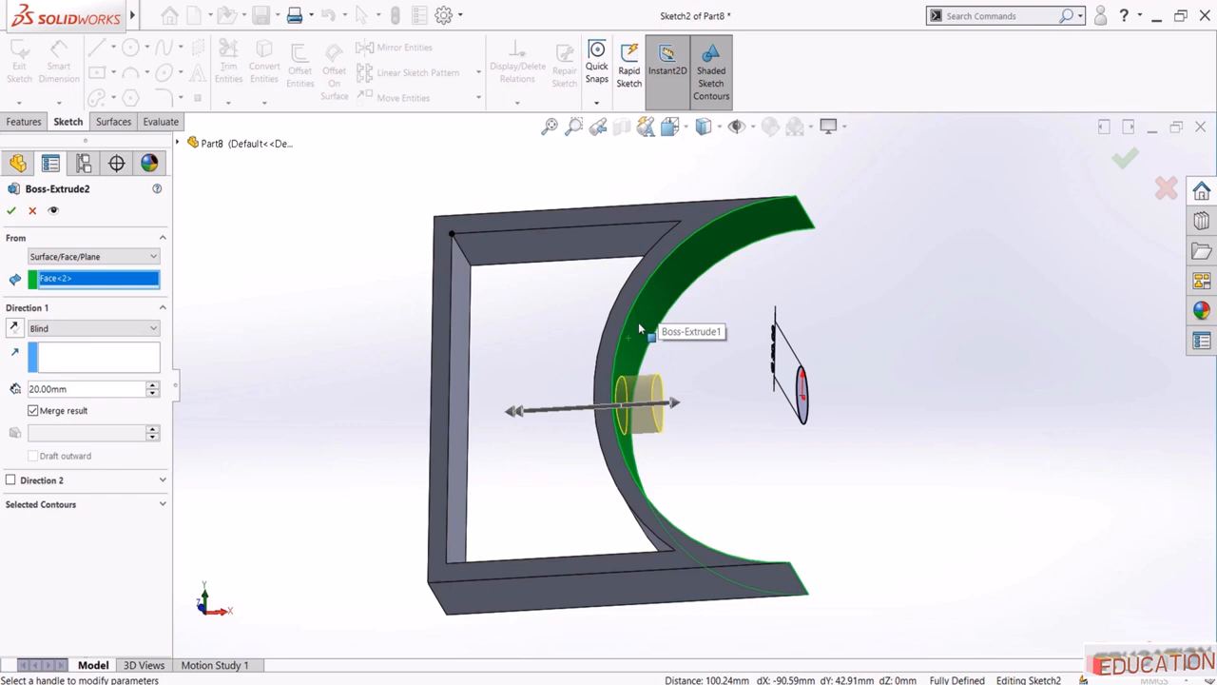
# Replace the start face with the straight vertical wall's inner face and apply the extrusion
pyautogui.rightClick(86, 278)
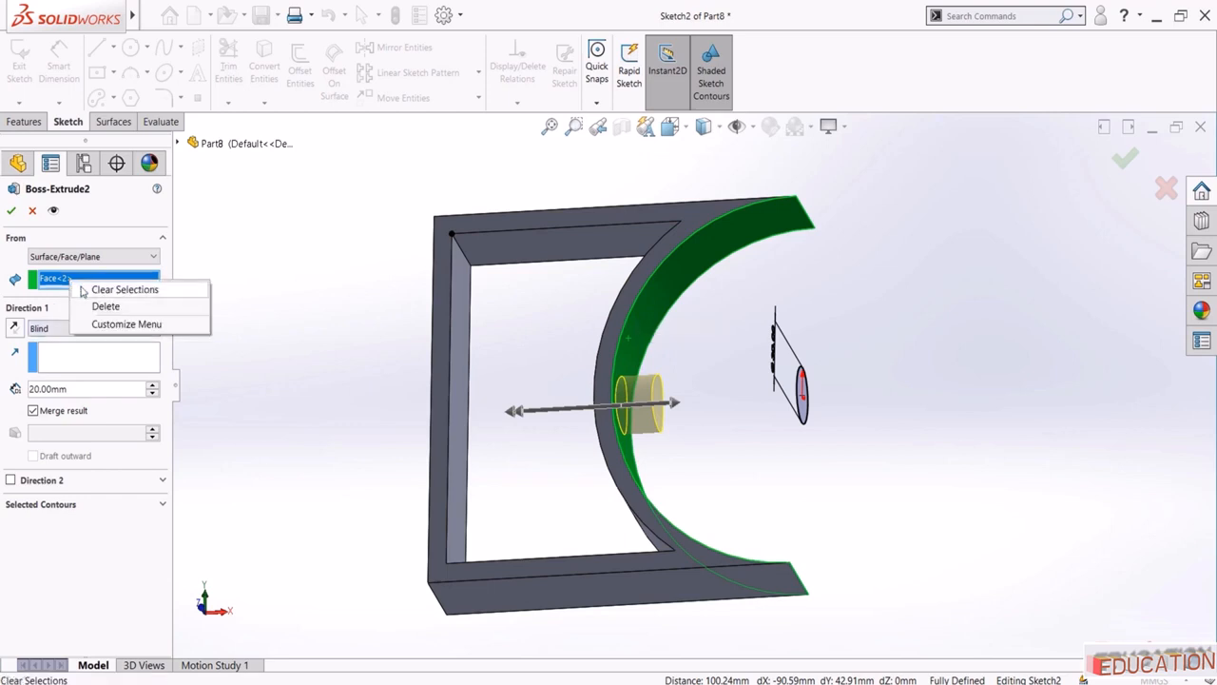
pyautogui.click(84, 289)
pyautogui.moveTo(353, 361); pyautogui.dragTo(466, 388, button='middle')
pyautogui.click(470, 384)
pyautogui.moveTo(349, 399)
pyautogui.mouseDown(button='middle')
pyautogui.moveTo(361, 372)
pyautogui.moveTo(368, 396)
pyautogui.mouseUp(button='middle')
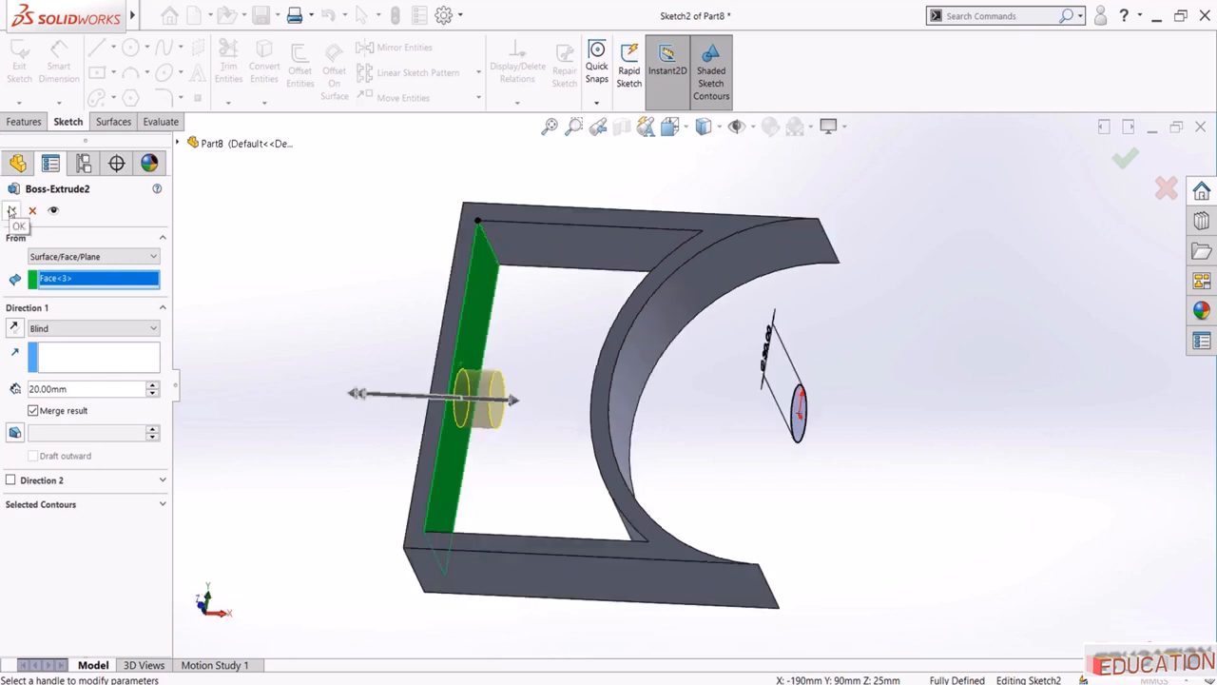
pyautogui.press('Return')
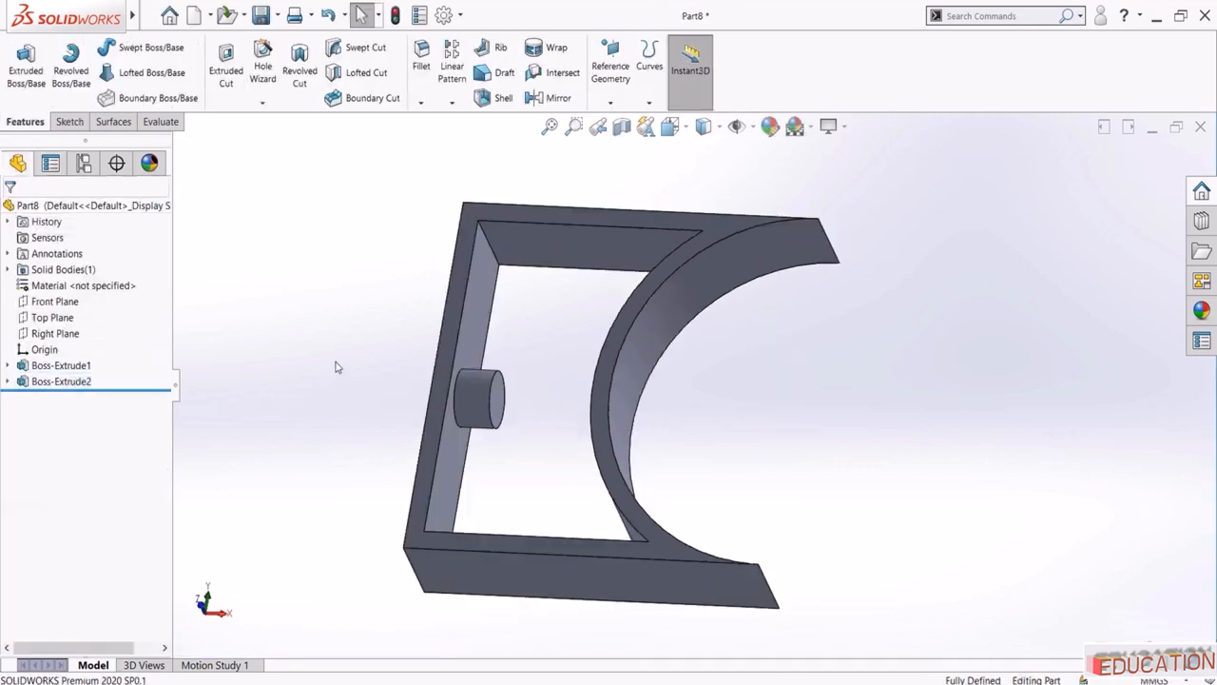
# Show the cylinder's circle sketch in the model
pyautogui.click(7, 382)
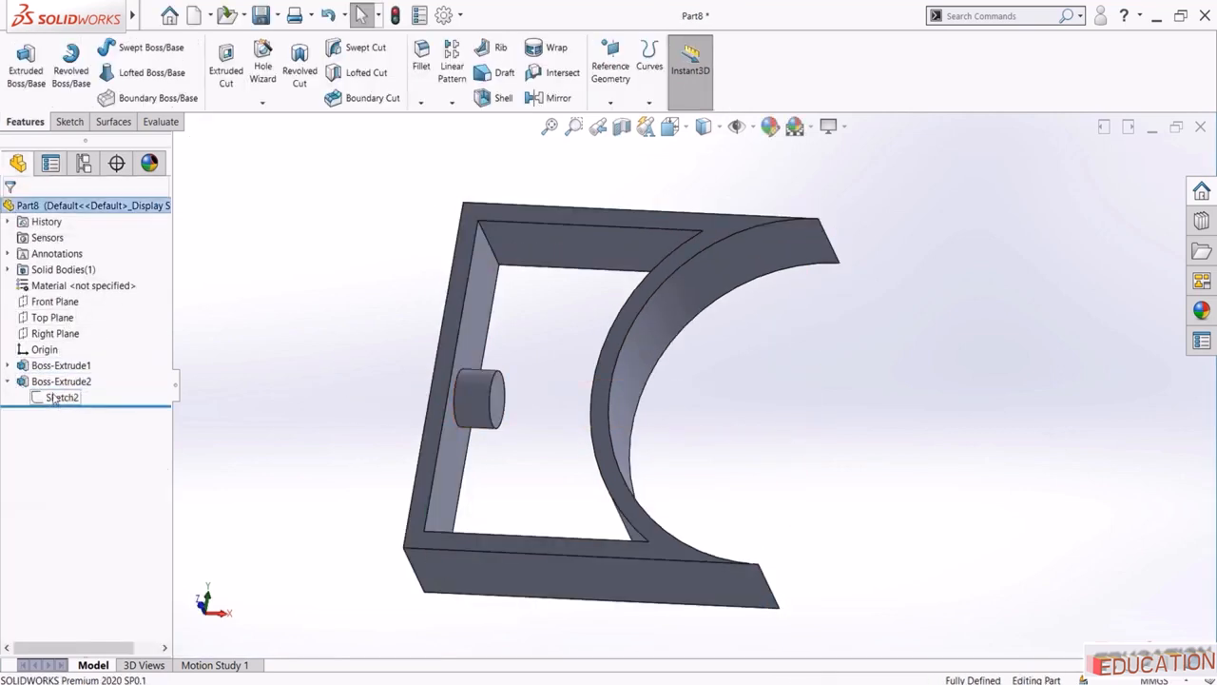
pyautogui.click(55, 397)
pyautogui.click(65, 373)
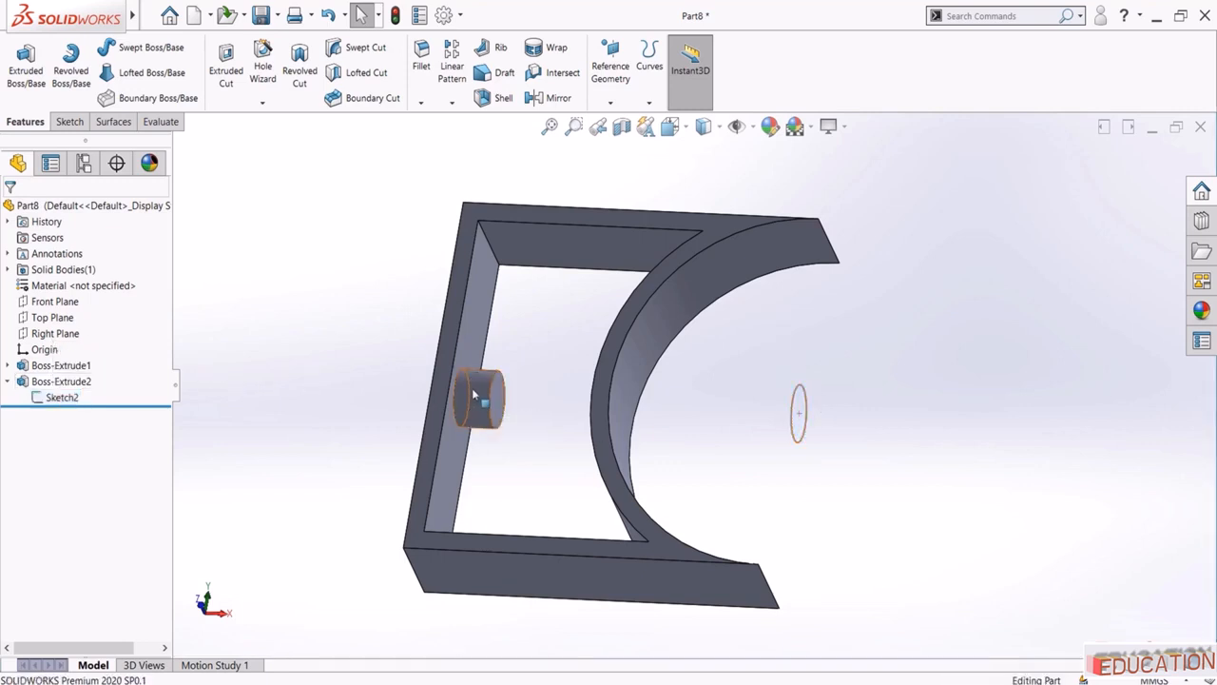
# Edit the cylinder extrusion to end Offset From Surface, 20 mm from the curved wall's convex inner face with Reverse offset off, and apply it
pyautogui.click(60, 381)
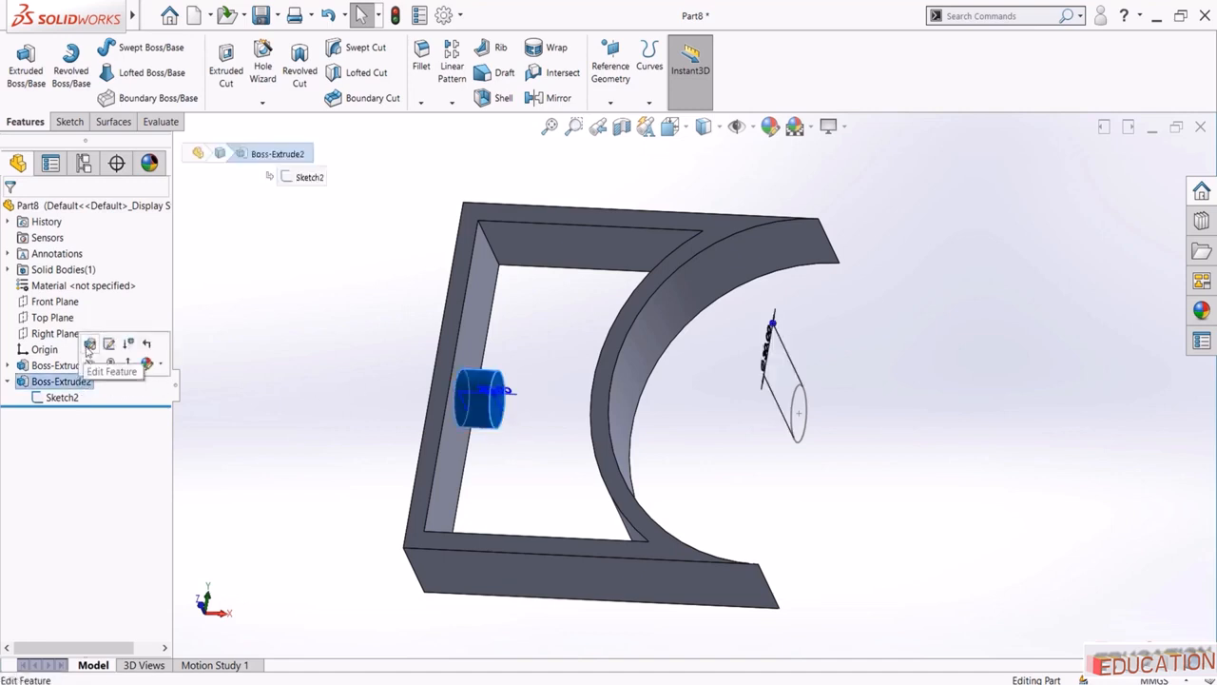
pyautogui.click(90, 347)
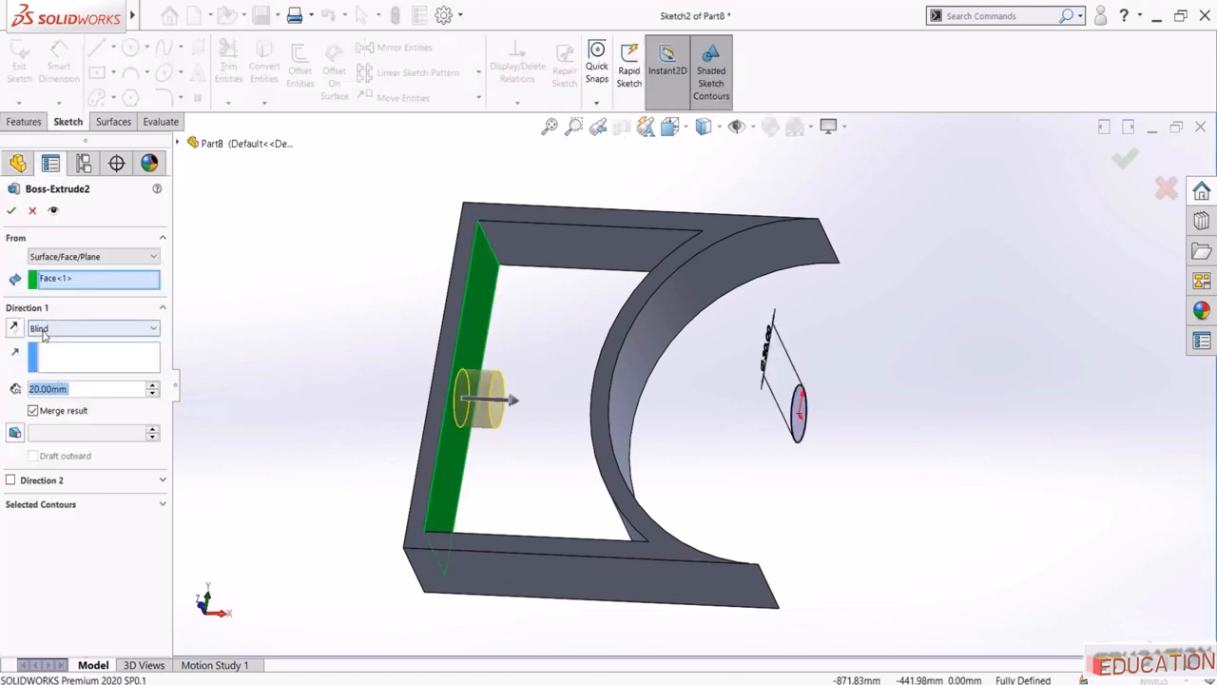
pyautogui.click(33, 329)
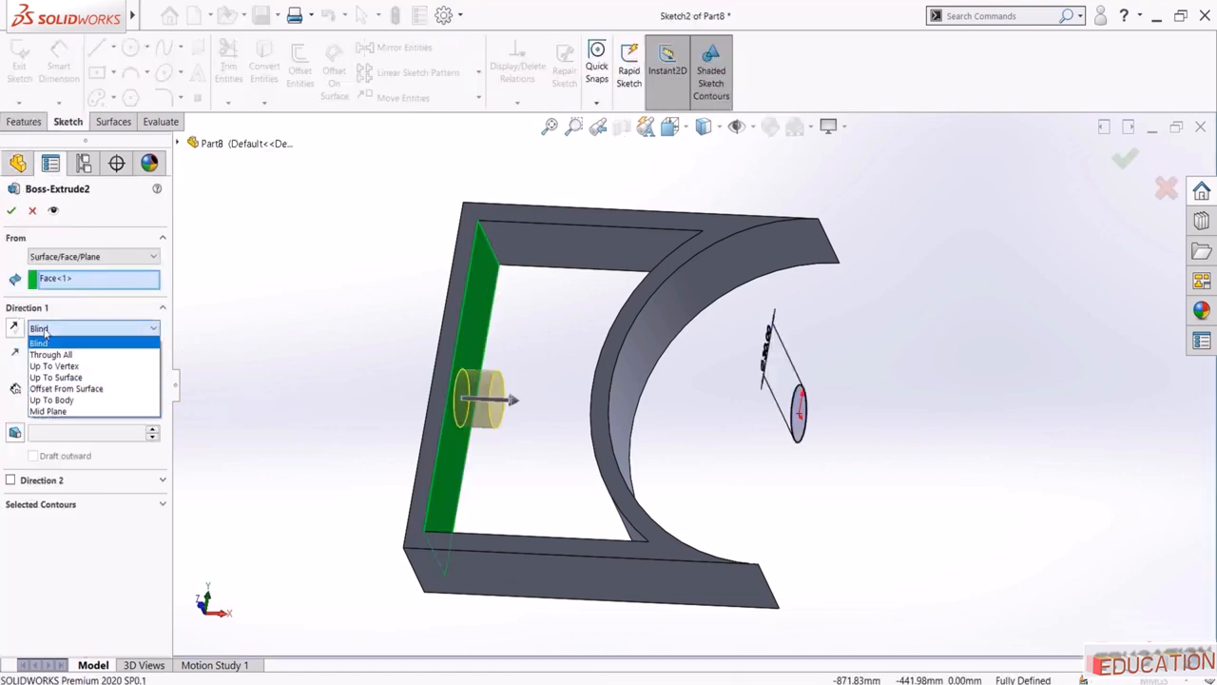
pyautogui.click(78, 389)
pyautogui.moveTo(532, 404); pyautogui.dragTo(562, 407, button='middle')
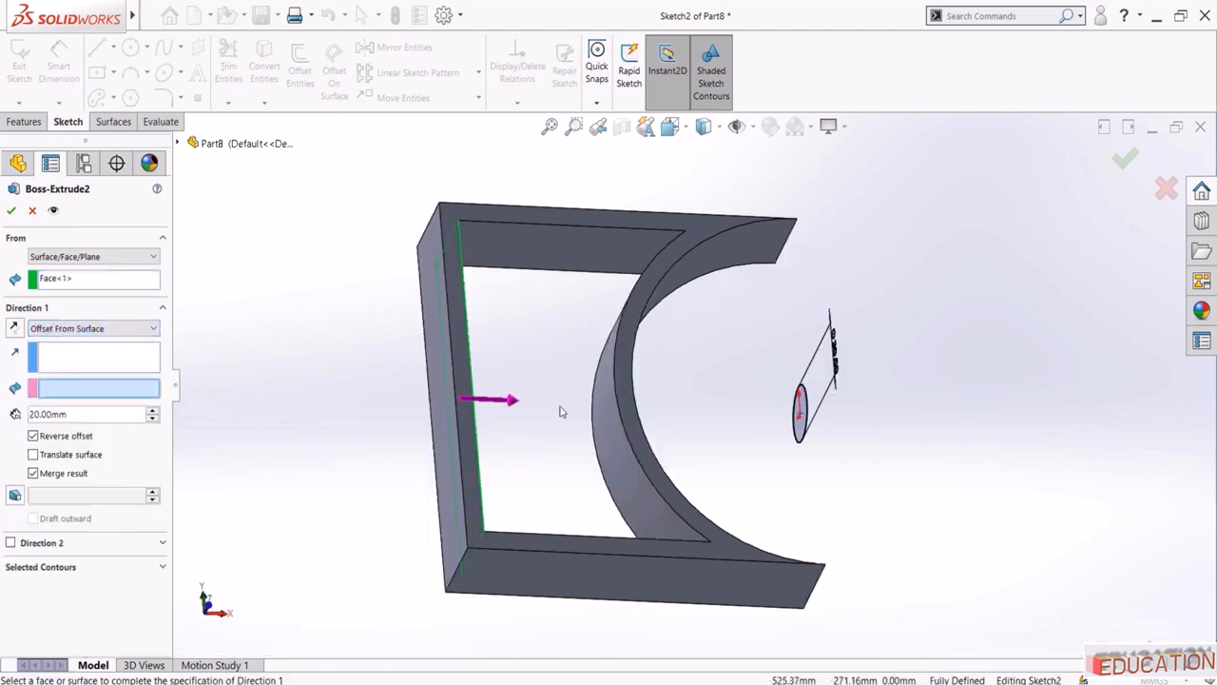
pyautogui.click(612, 409)
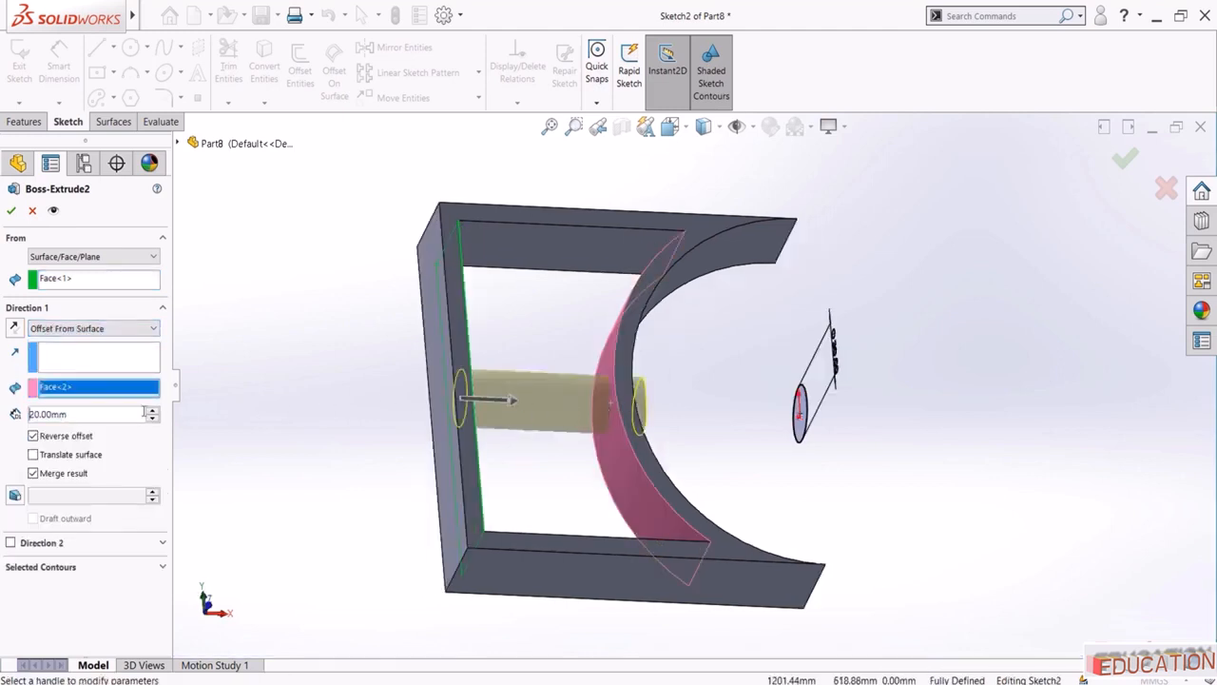
pyautogui.click(33, 436)
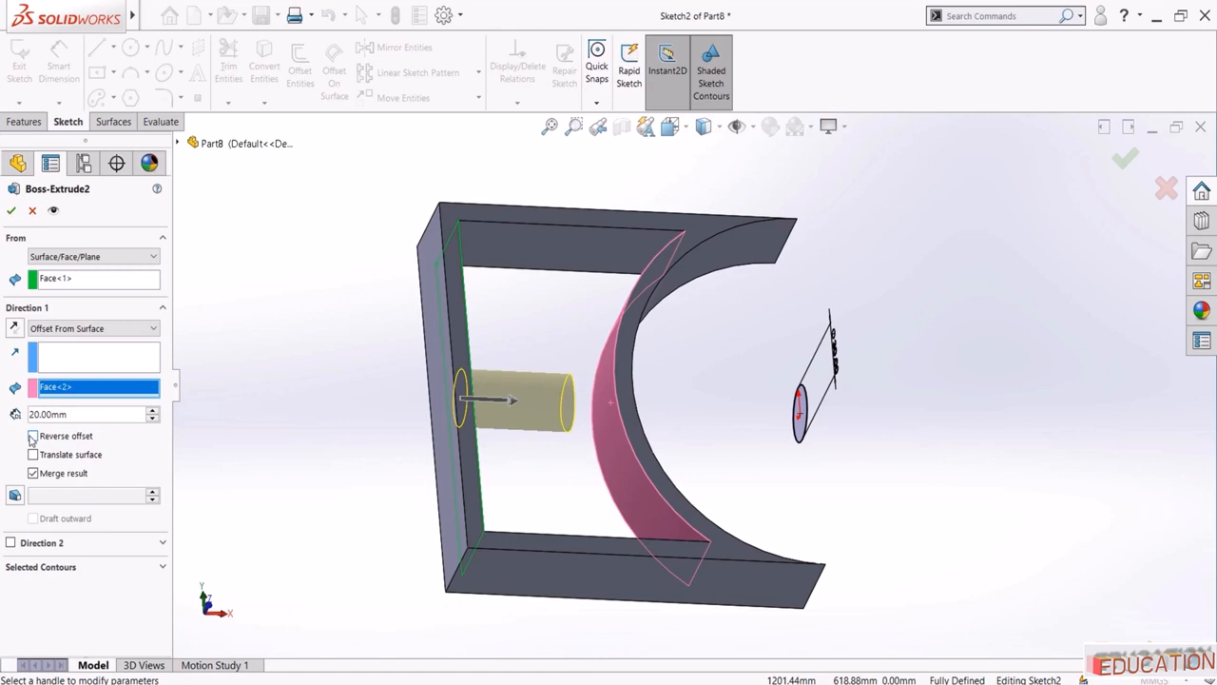
pyautogui.click(12, 211)
# Examine the cylinder's end and its gap to the curved wall from several angles, including a close front view
pyautogui.moveTo(319, 350); pyautogui.dragTo(356, 345, button='middle')
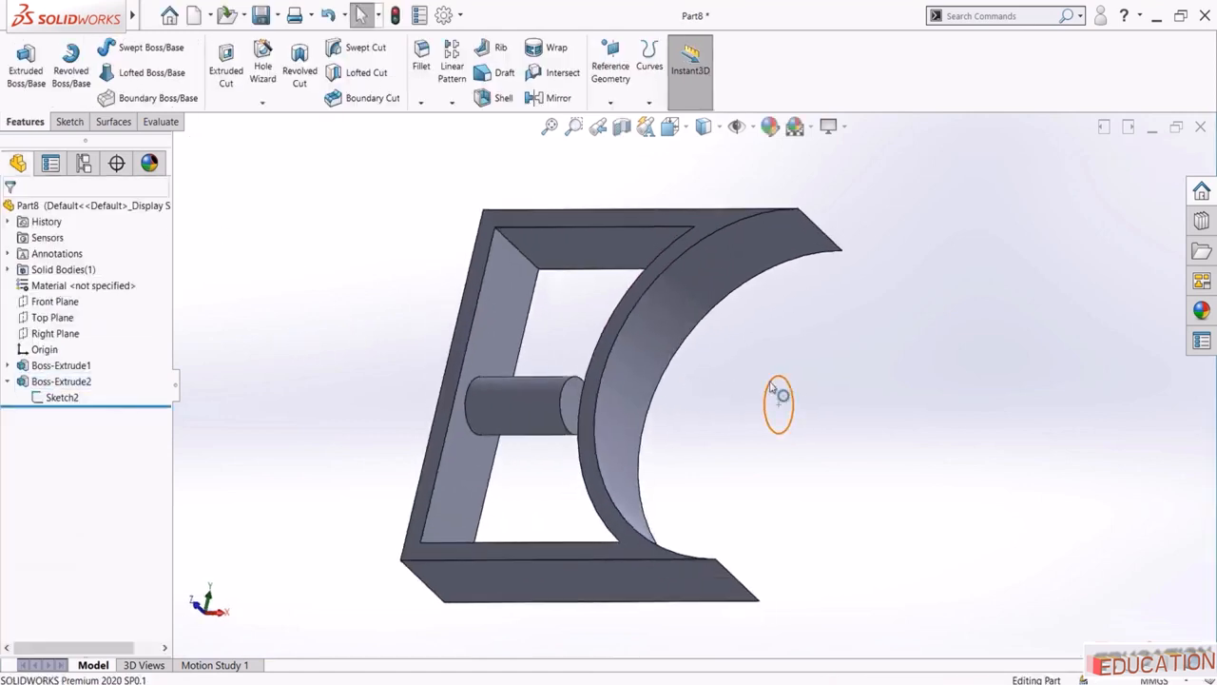
pyautogui.moveTo(561, 404); pyautogui.dragTo(656, 418, button='middle')
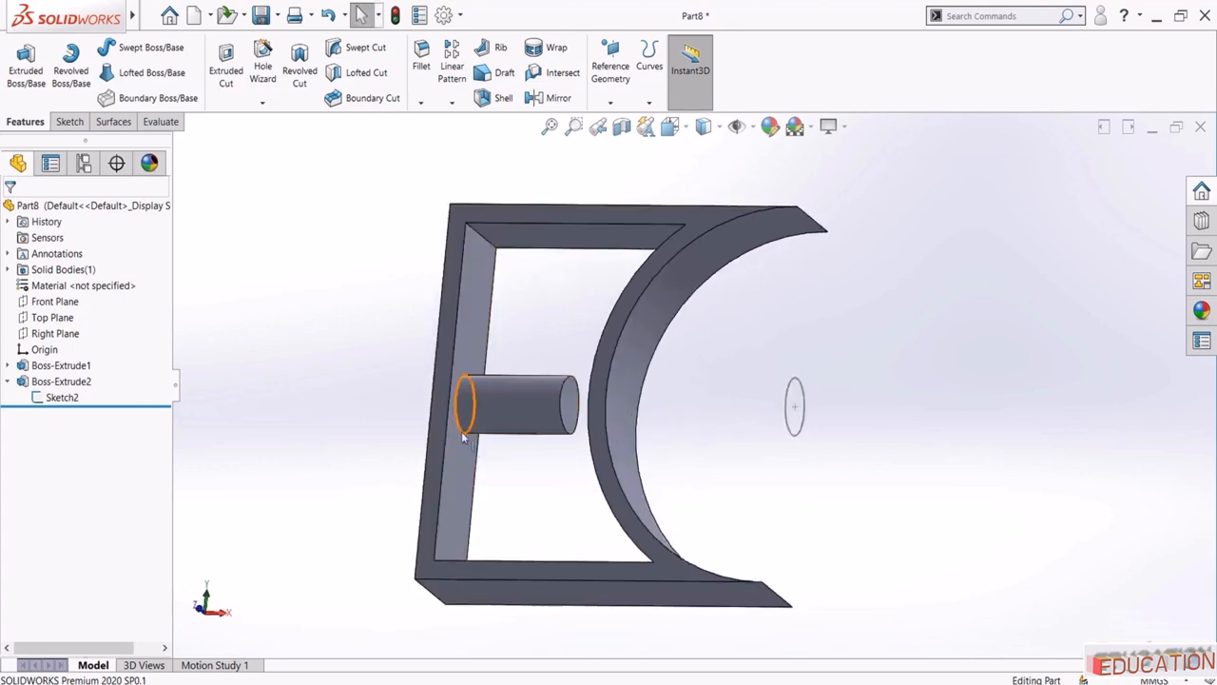
pyautogui.moveTo(452, 448); pyautogui.dragTo(555, 477, button='middle')
pyautogui.press('space')
pyautogui.click(557, 475)
pyautogui.scroll(-6, 599, 437)
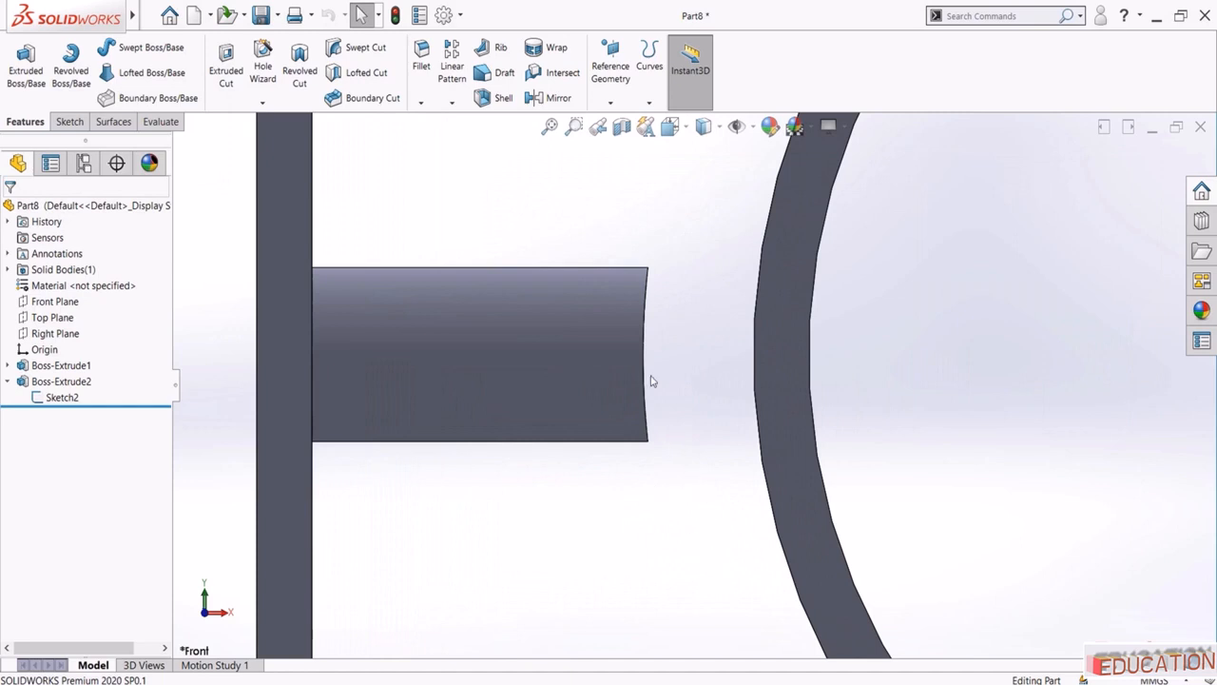
pyautogui.scroll(5, 644, 383)
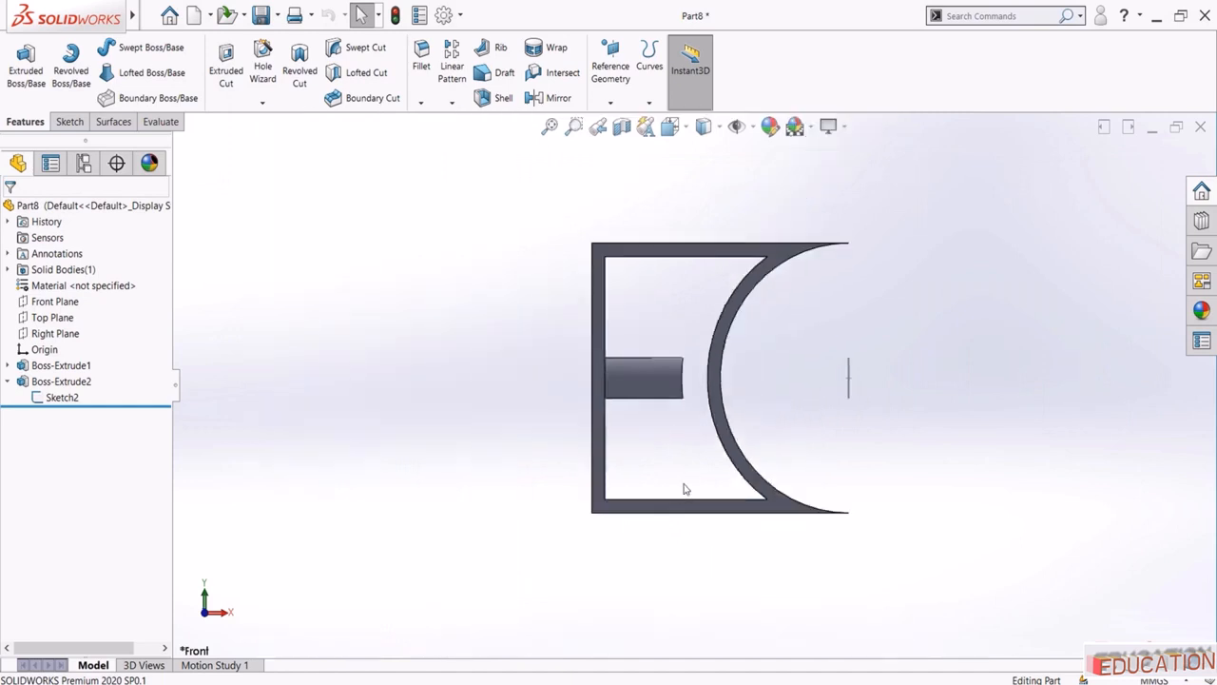
pyautogui.moveTo(684, 487); pyautogui.dragTo(669, 347, button='middle')
pyautogui.scroll(2, 669, 348)
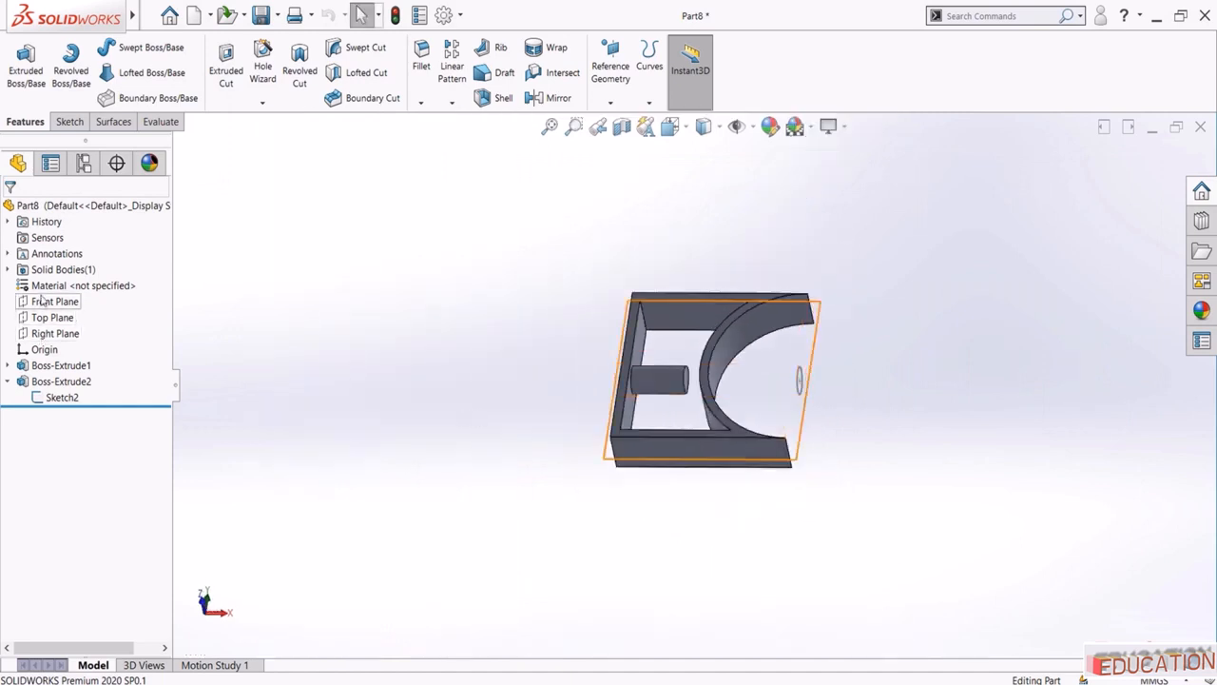
# Start a sketch on the Front Plane, view it normal, and draw a corner rectangle outside the frame beside its straight wall
pyautogui.click(42, 301)
pyautogui.click(51, 275)
pyautogui.click(68, 414)
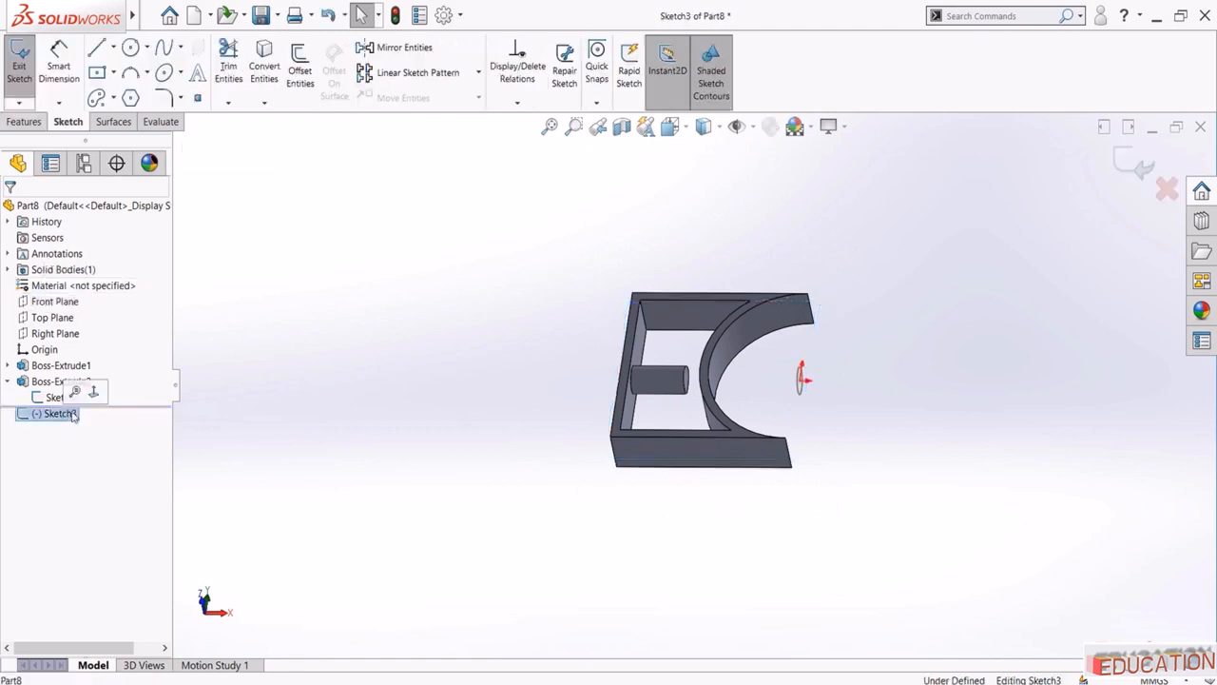
pyautogui.click(95, 394)
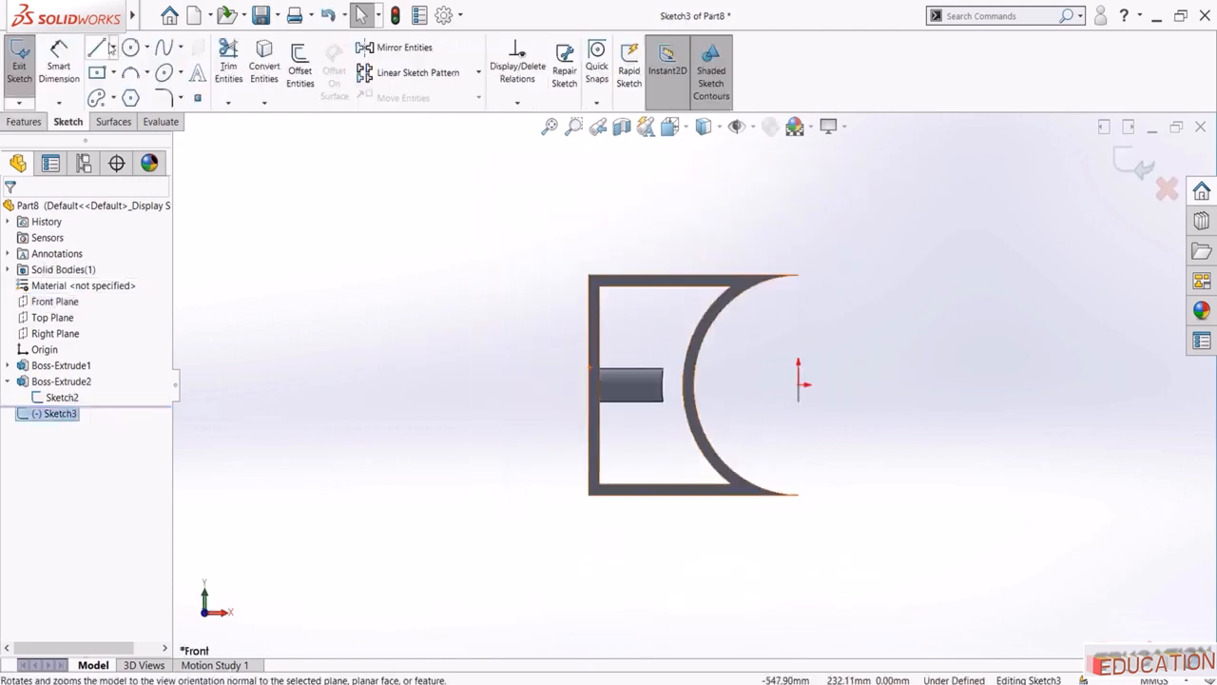
pyautogui.click(113, 73)
pyautogui.click(105, 91)
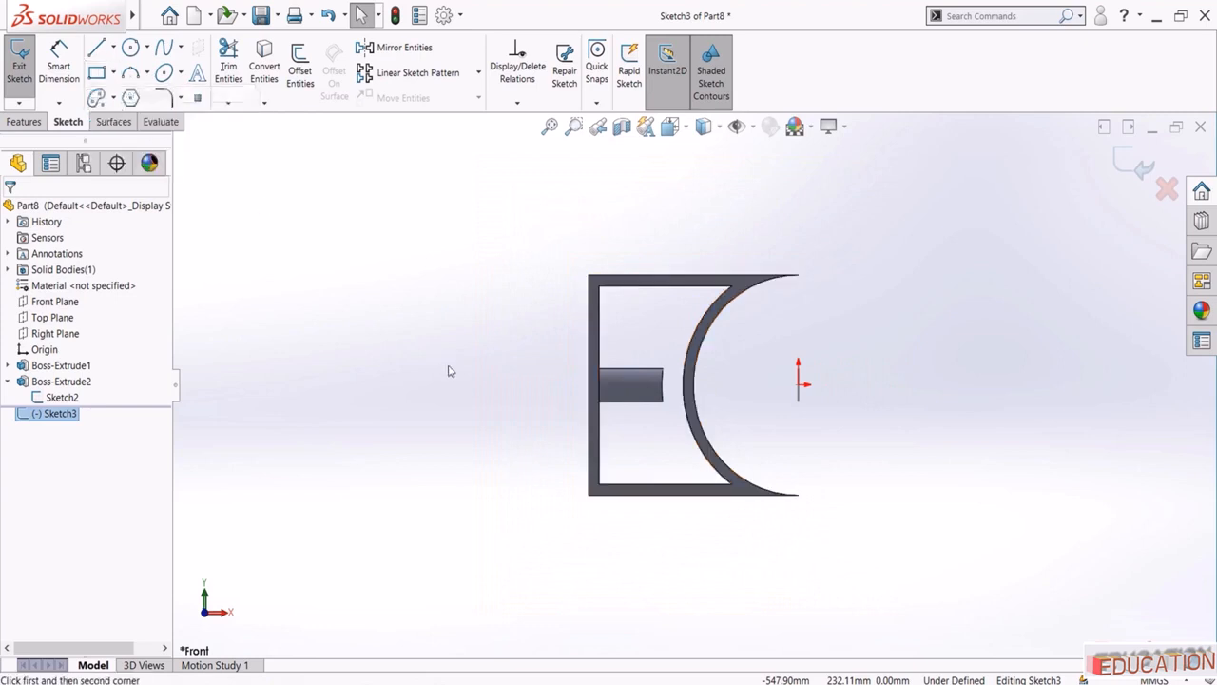
pyautogui.click(380, 328)
pyautogui.click(484, 444)
# Dimension the rectangle's upper edge to 100 mm
pyautogui.click(59, 59)
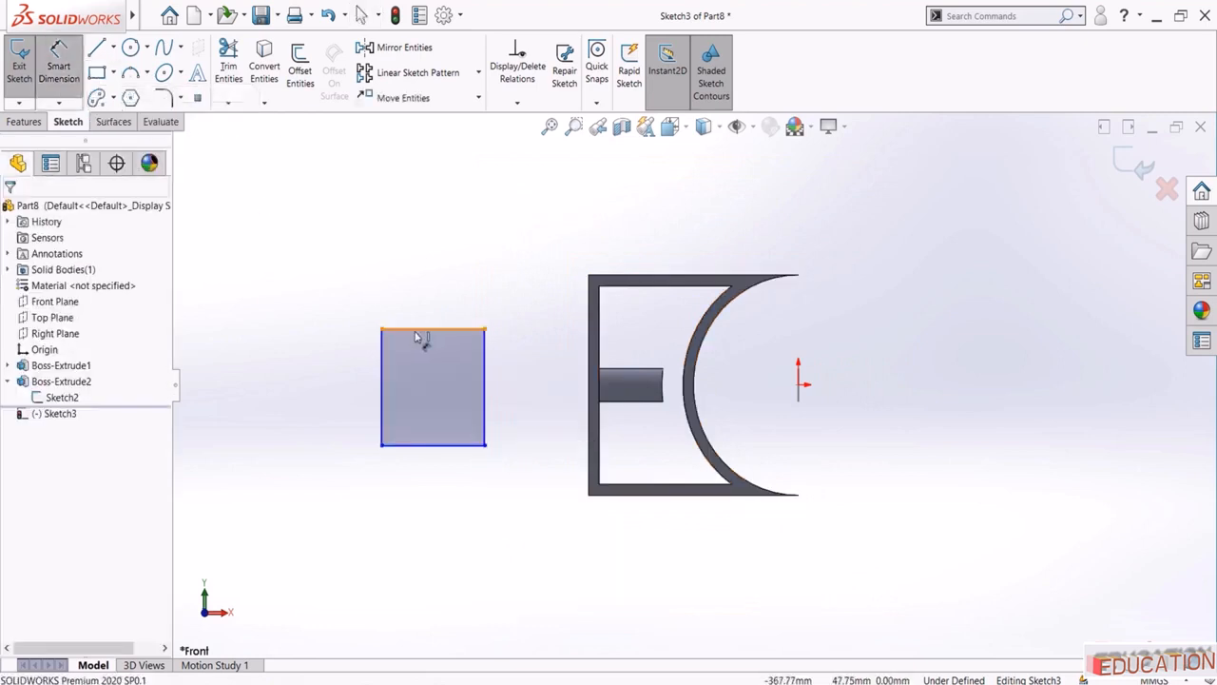
pyautogui.click(423, 328)
pyautogui.click(424, 318)
pyautogui.write('100')
pyautogui.press('Return')
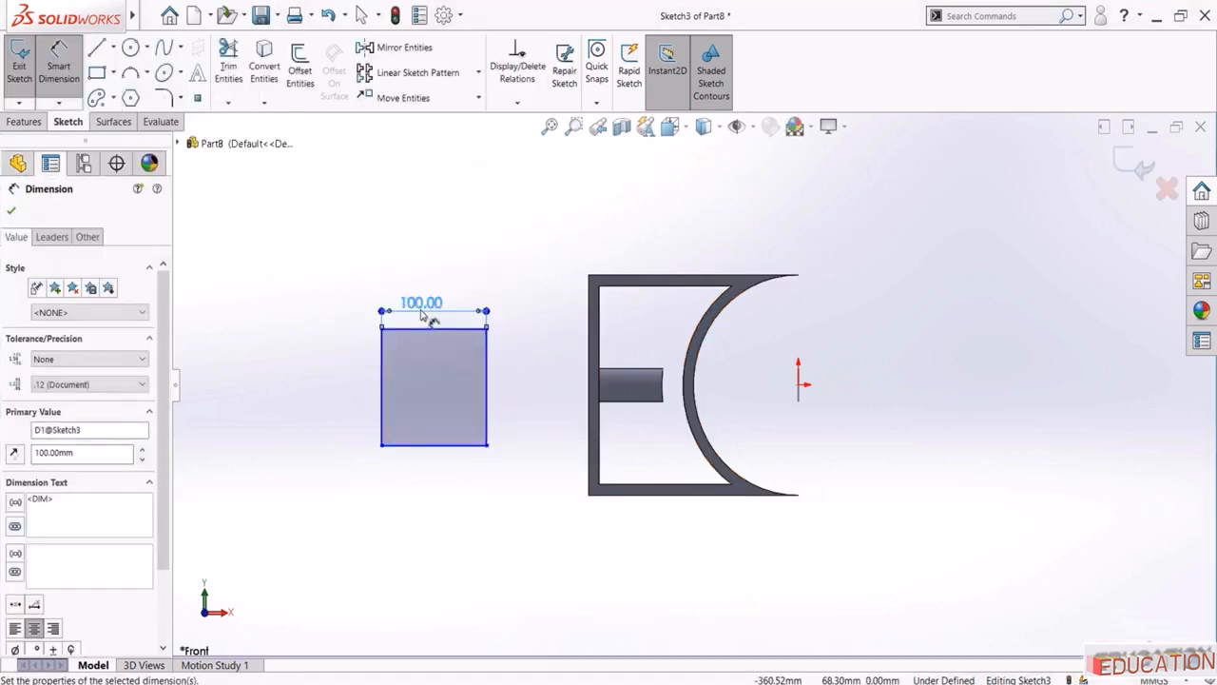
pyautogui.press('Escape')
# Add an Equal relation between the rectangle's left and upper edges, move its width dimension farther out, and exit the sketch
pyautogui.click(384, 354)
pyautogui.keyDown('ctrl'); pyautogui.click(433, 329); pyautogui.keyUp('ctrl')
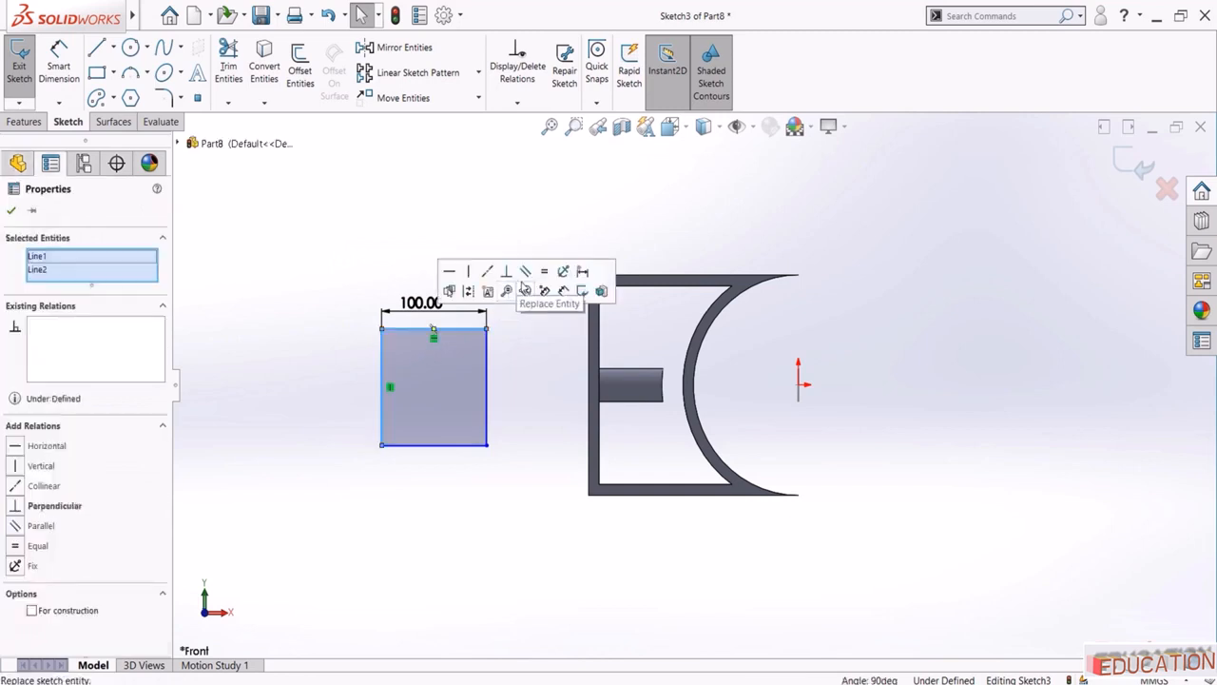
pyautogui.click(543, 273)
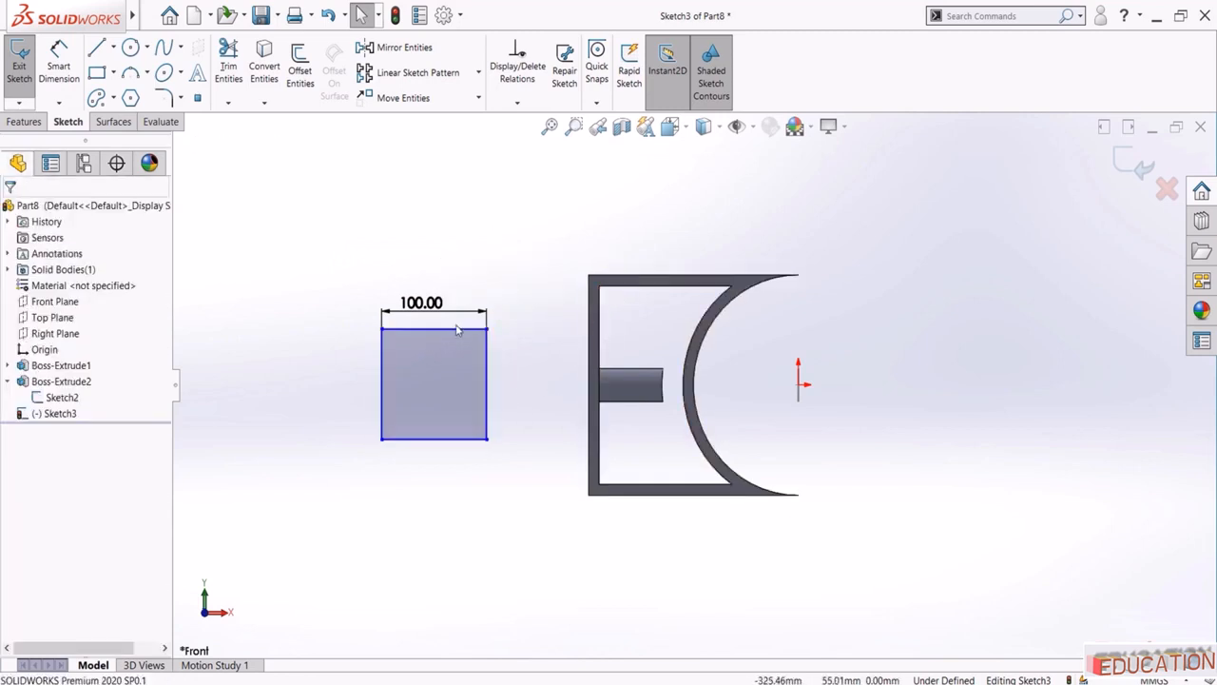
pyautogui.moveTo(426, 314)
pyautogui.mouseDown()
pyautogui.moveTo(452, 279)
pyautogui.moveTo(440, 298)
pyautogui.mouseUp()
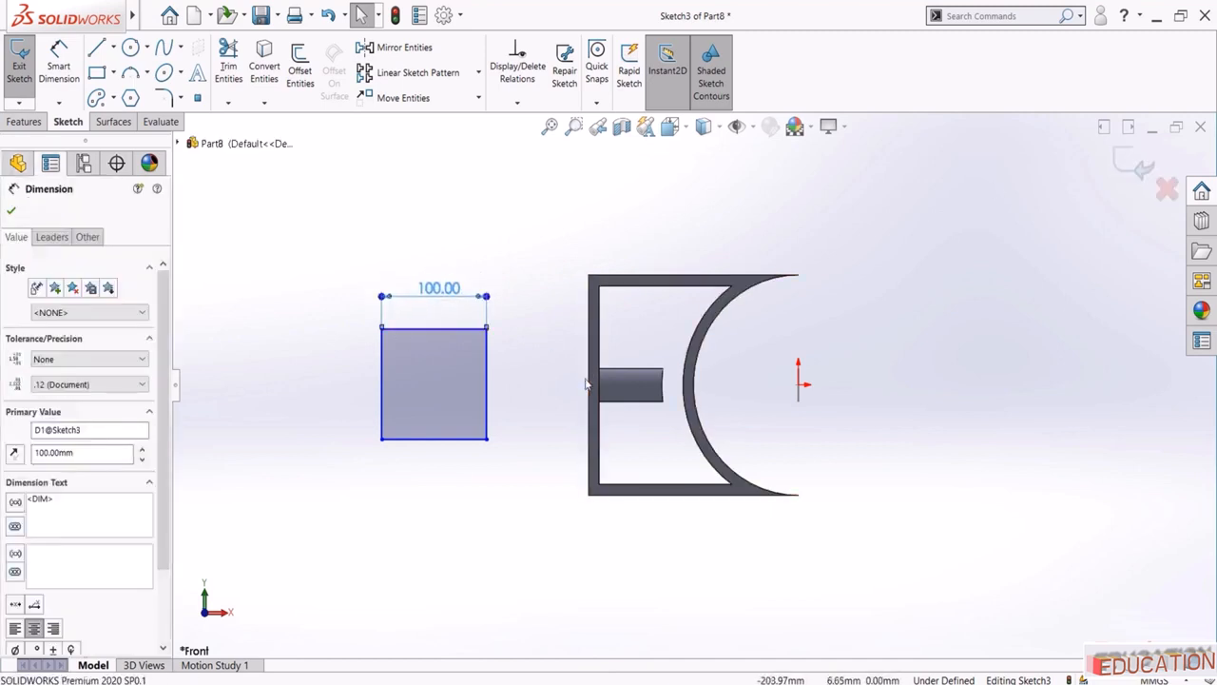
pyautogui.moveTo(581, 332); pyautogui.dragTo(595, 271, button='middle')
pyautogui.click(1133, 165)
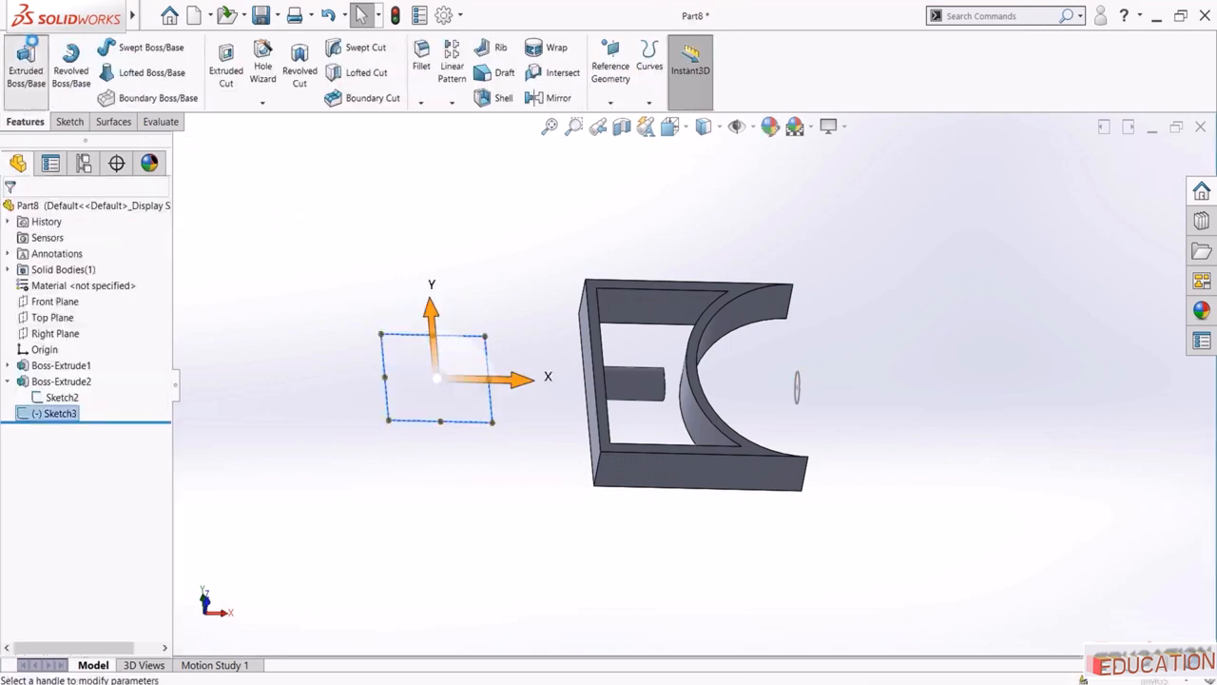
# Start a boss extrusion of the square sketch with a Blind depth of 100 mm
pyautogui.click(26, 62)
pyautogui.write('100')
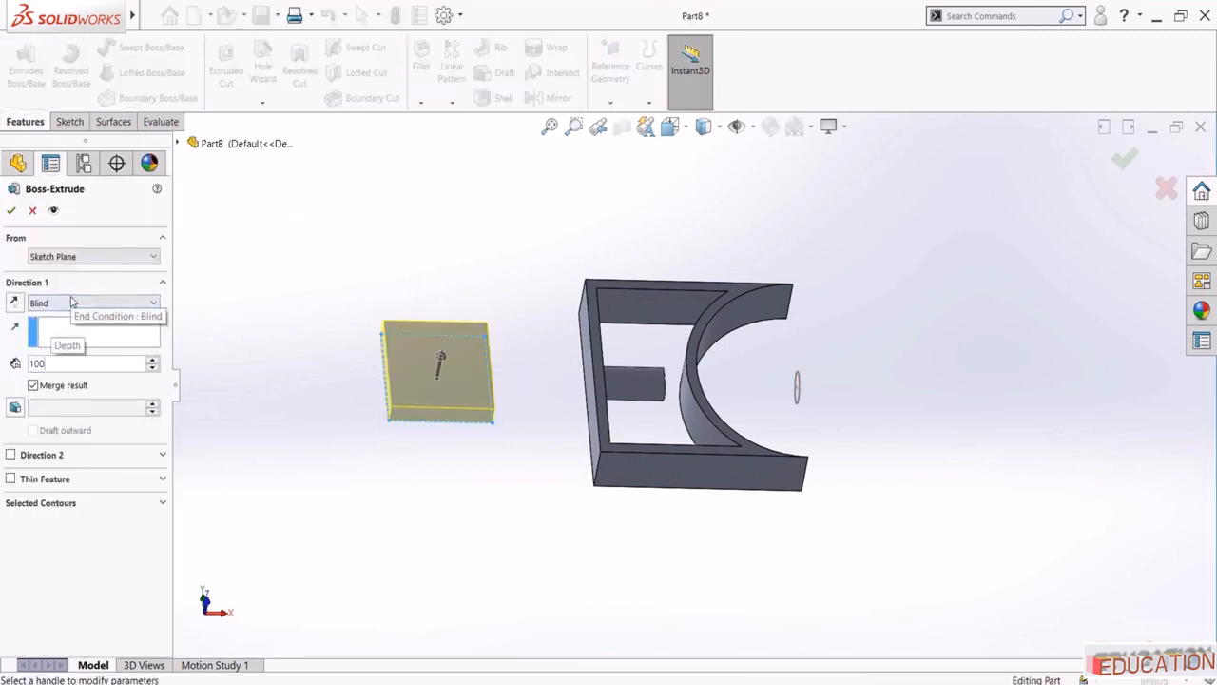
pyautogui.press('Return')
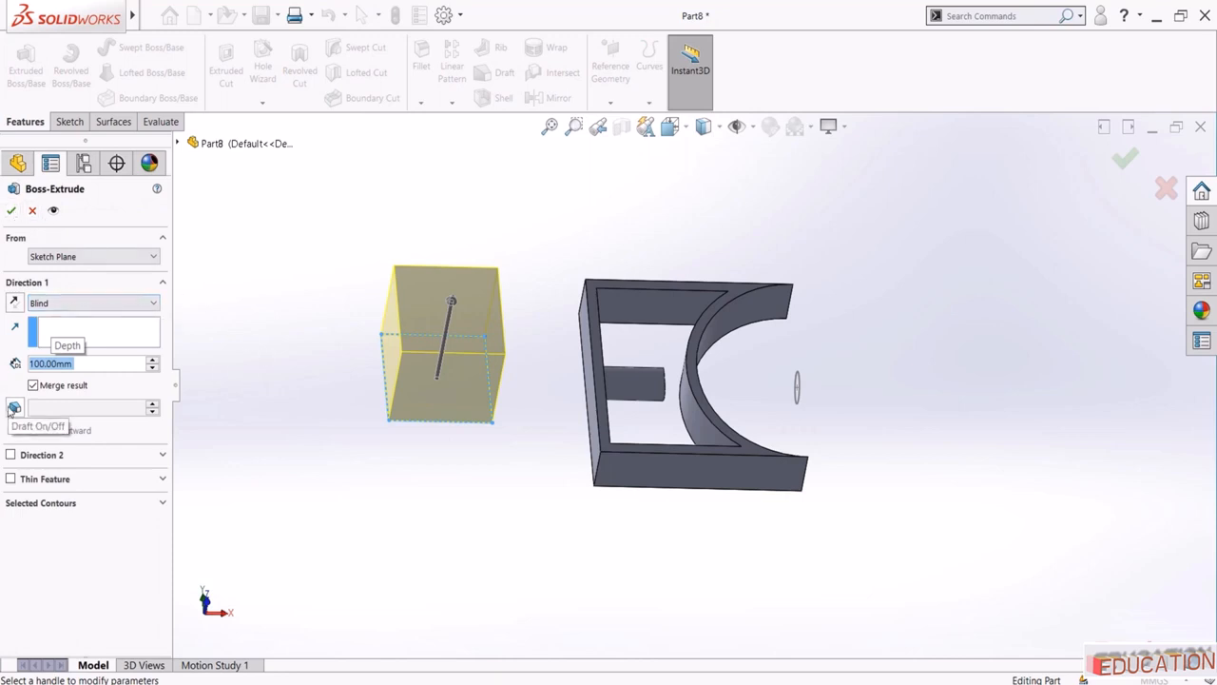
# Turn on draft for Direction 1 of the square extrusion and raise the draft angle to 16 degrees
pyautogui.moveTo(349, 451); pyautogui.dragTo(424, 317, button='middle')
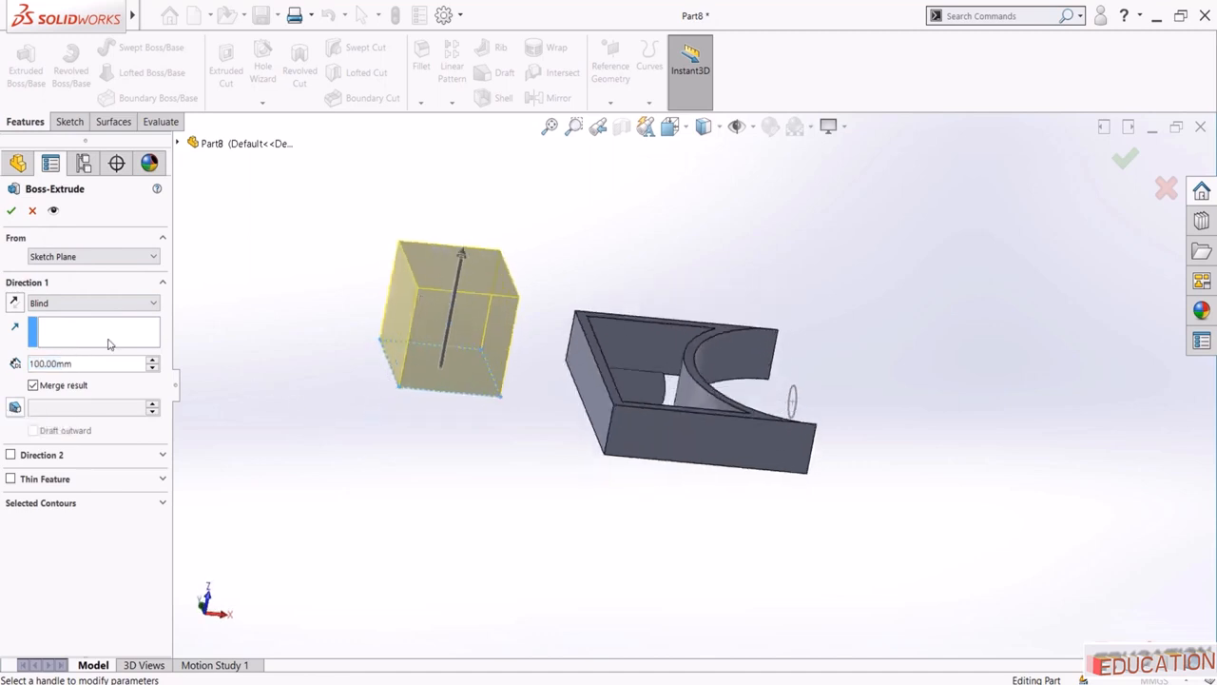
pyautogui.click(14, 408)
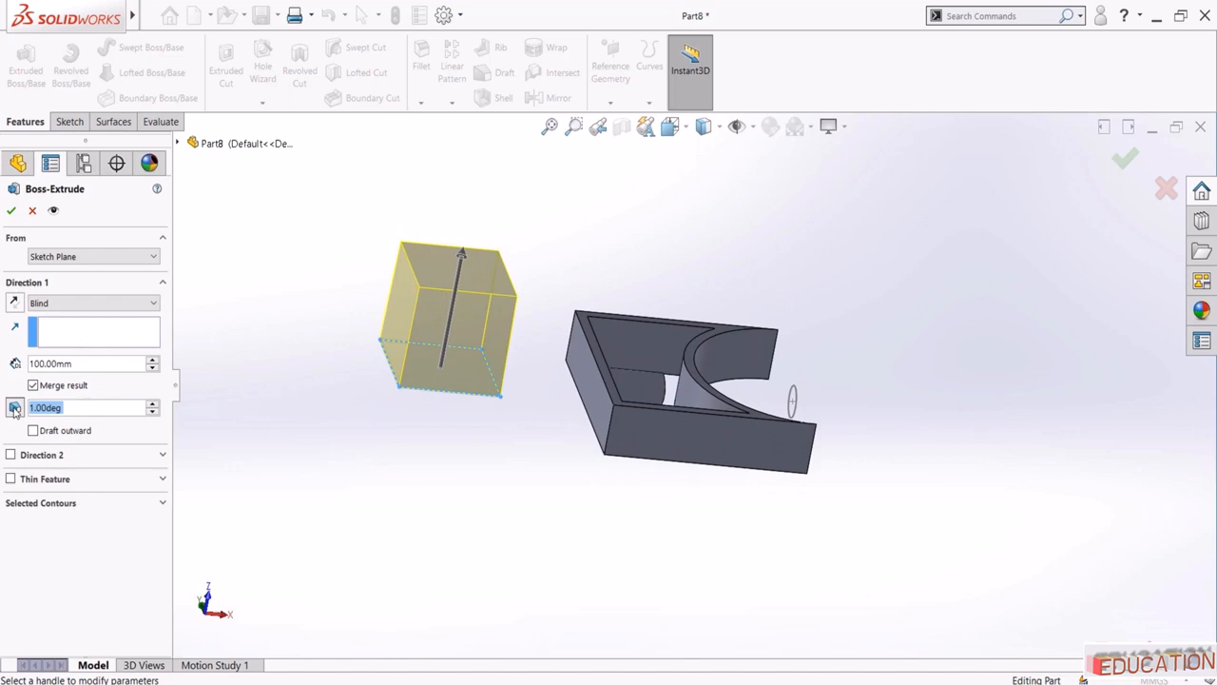
pyautogui.moveTo(151, 405); pyautogui.dragTo(151, 405)
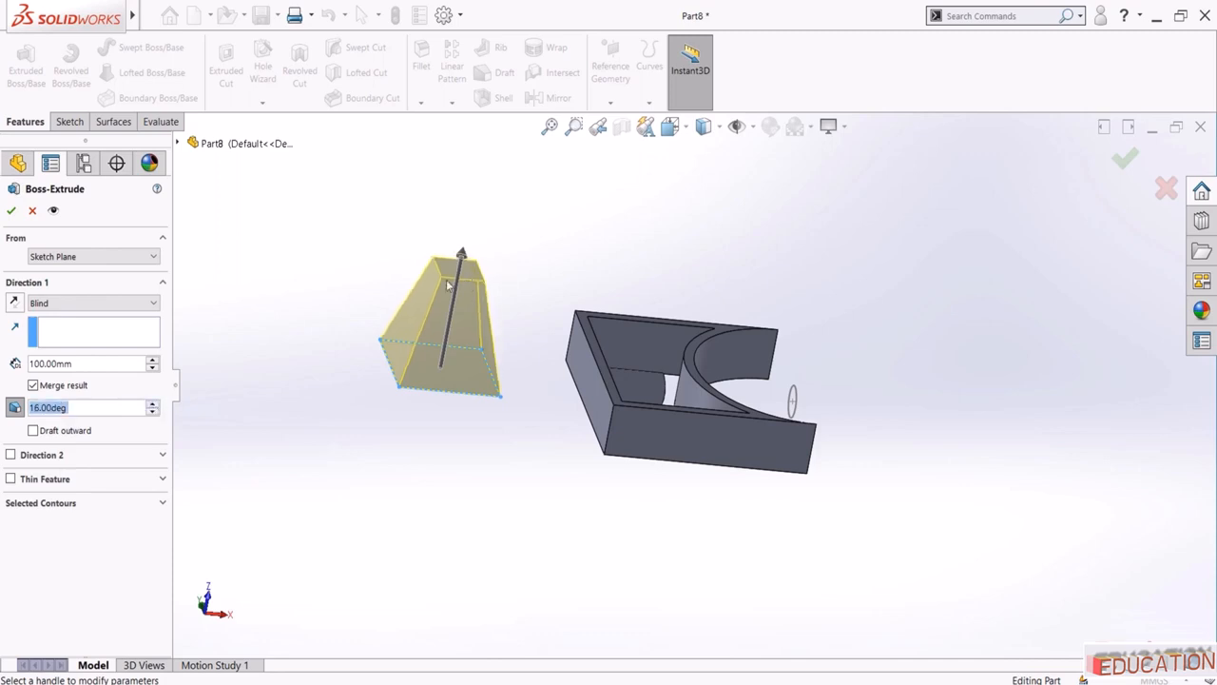
pyautogui.scroll(-2, 447, 281)
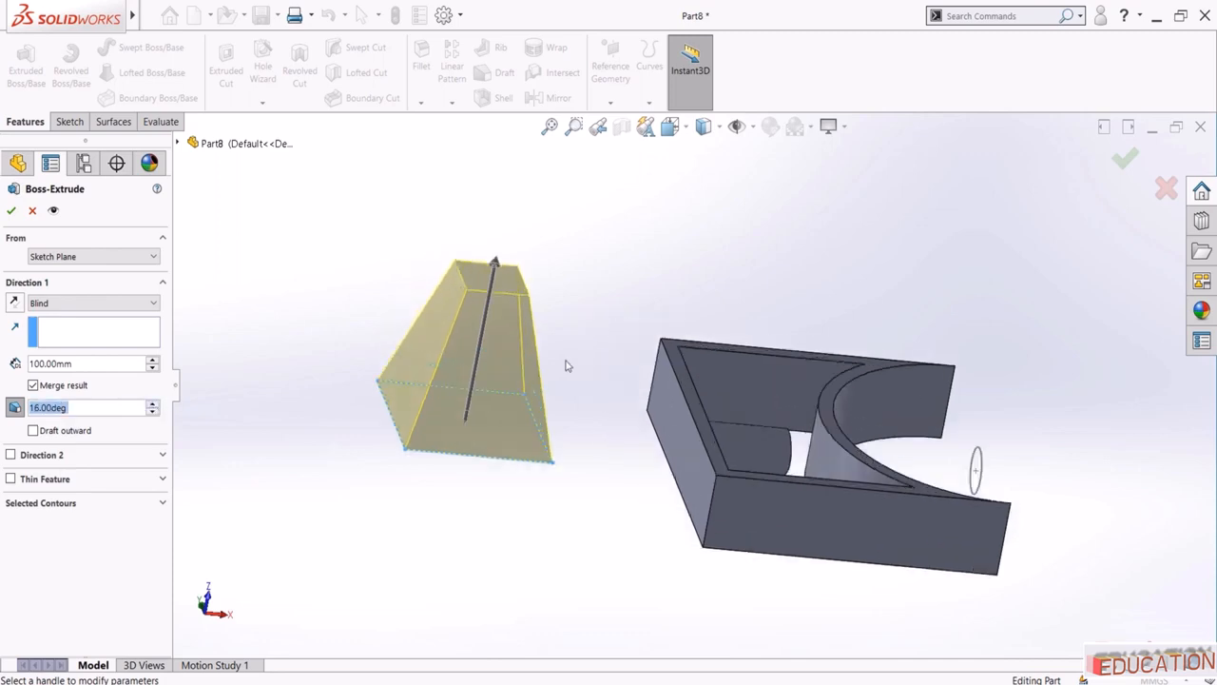
# Make the Direction 1 draft outward, try angles of 39 and 14 degrees, and set it to 24 degrees
pyautogui.click(33, 431)
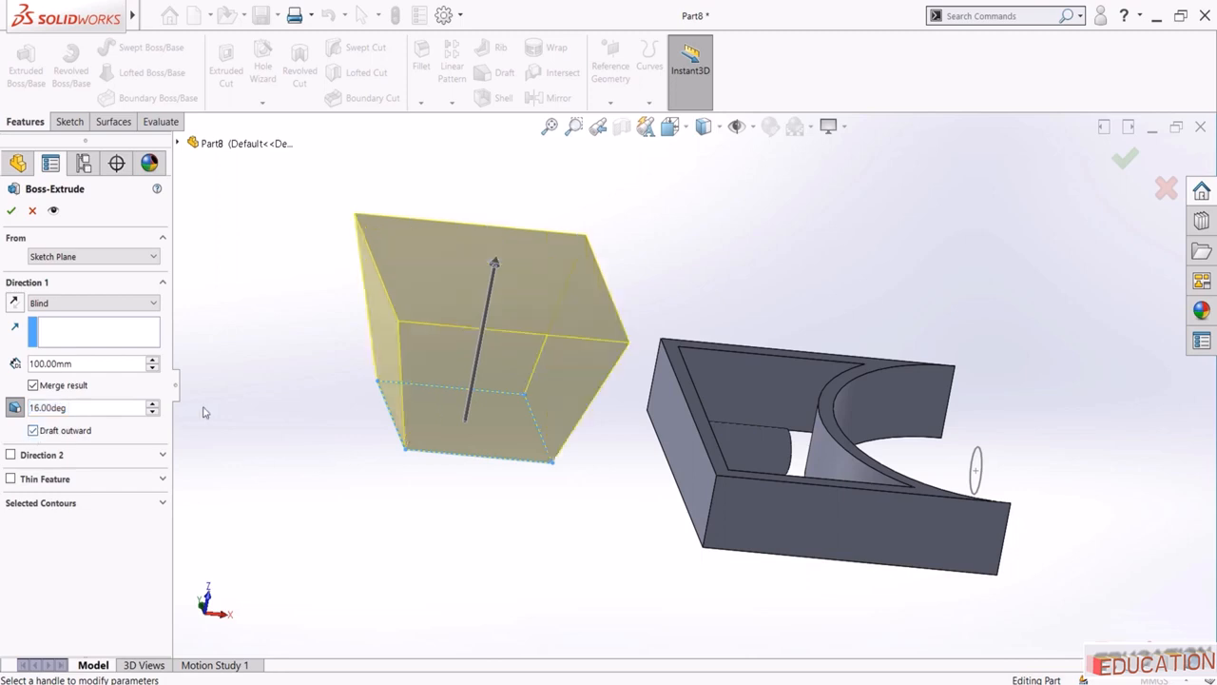
pyautogui.moveTo(152, 404); pyautogui.dragTo(152, 407)
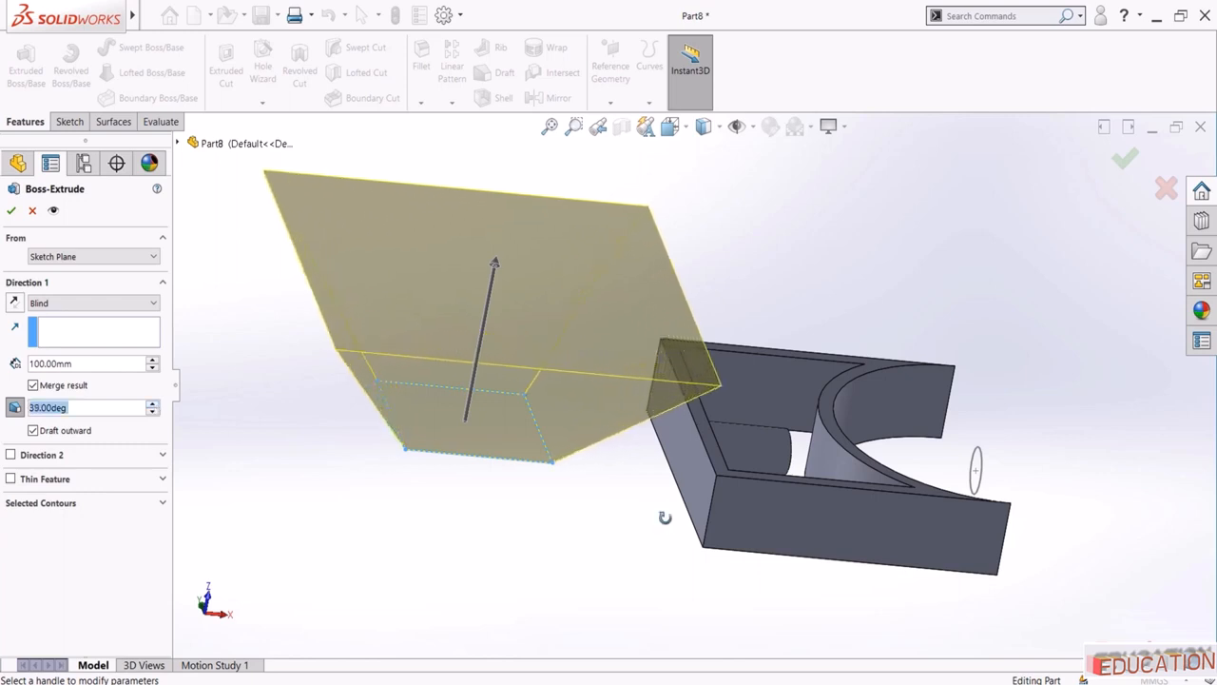
pyautogui.moveTo(662, 514); pyautogui.dragTo(676, 476, button='middle')
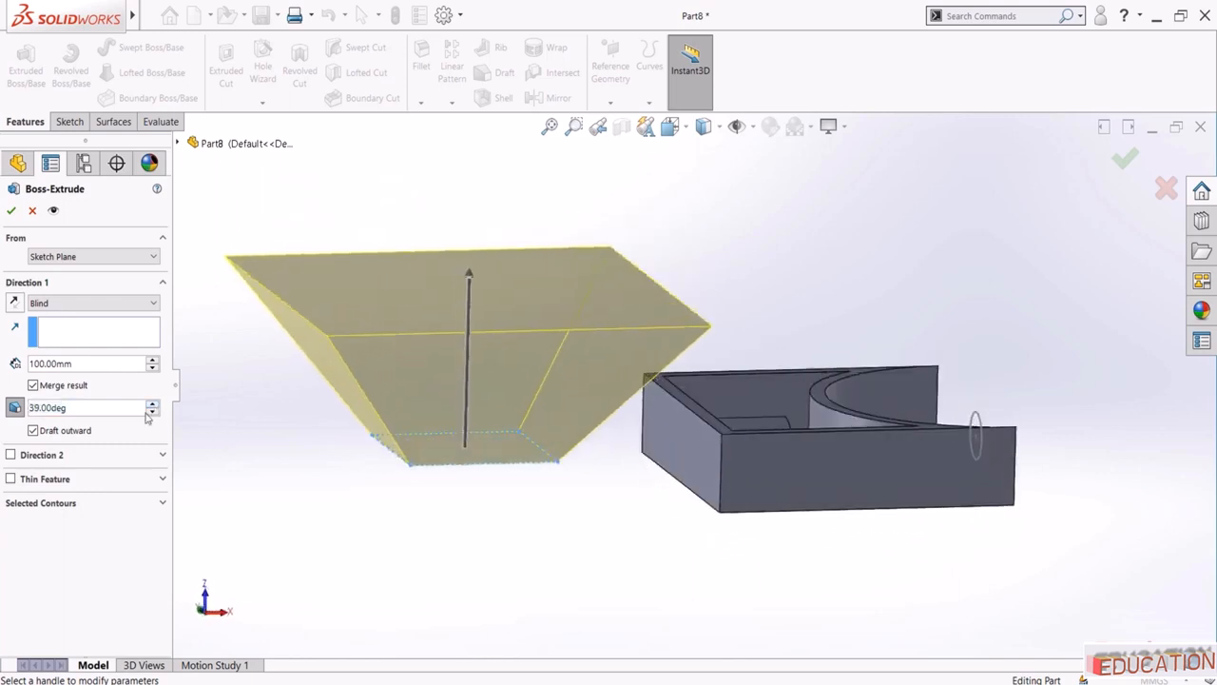
pyautogui.moveTo(151, 414); pyautogui.dragTo(151, 416)
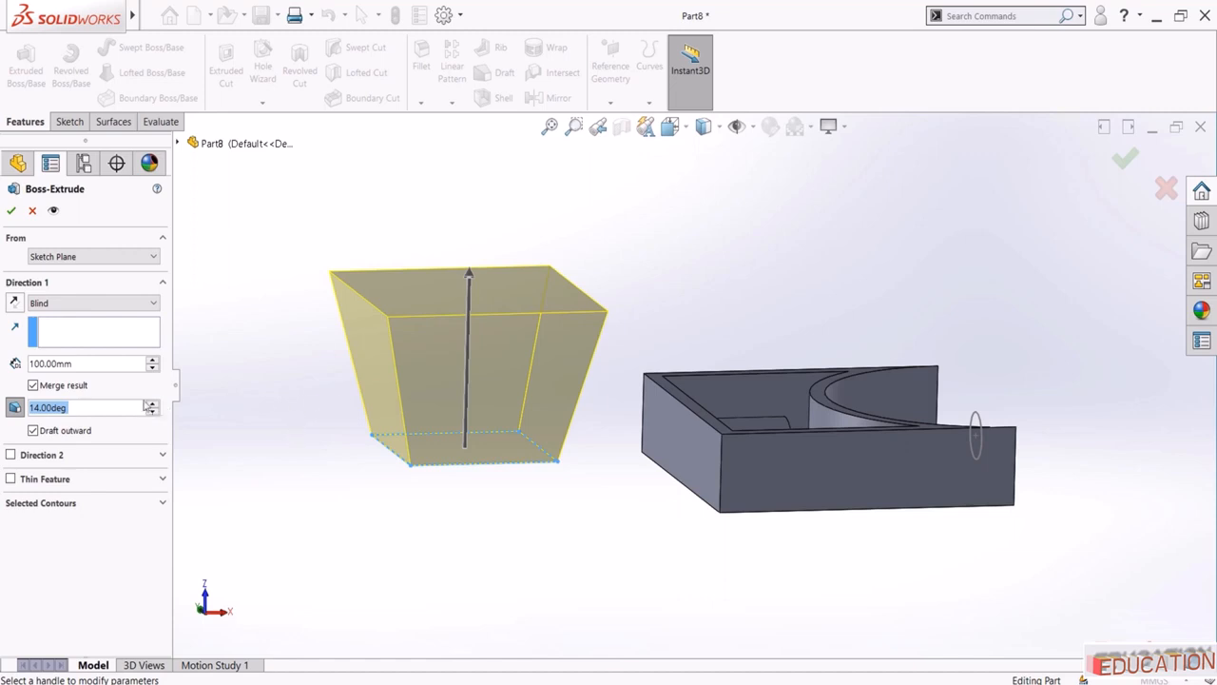
pyautogui.moveTo(153, 403); pyautogui.dragTo(156, 414)
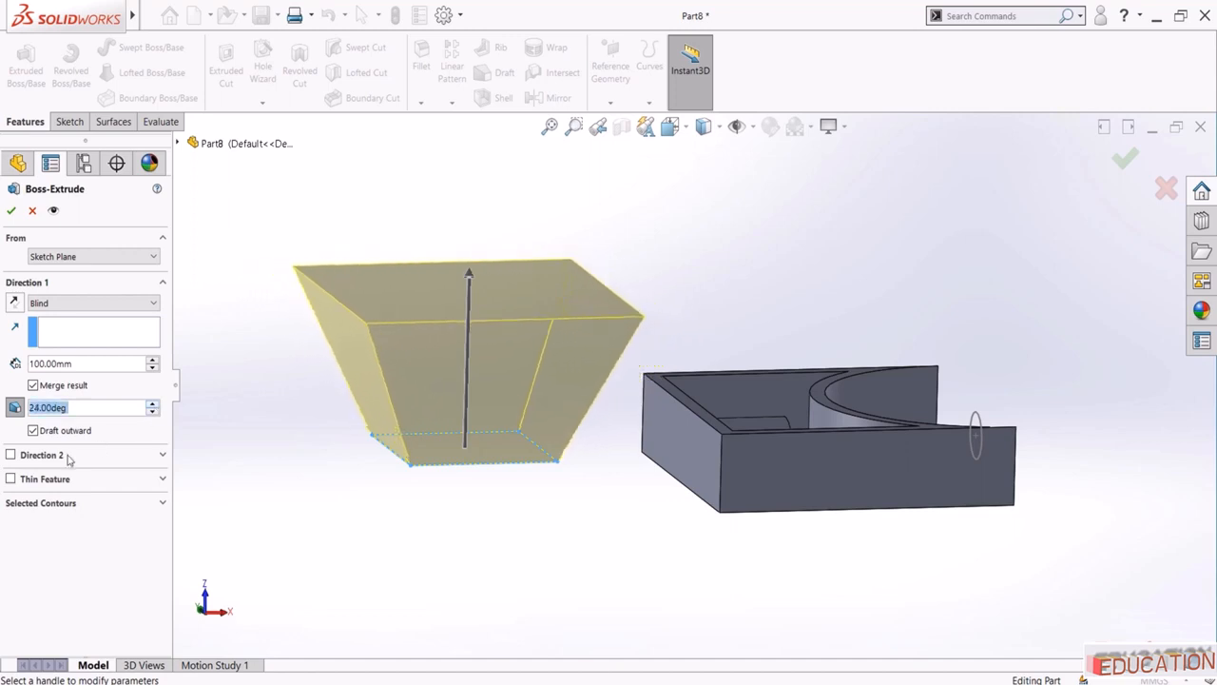
# Enable Direction 2 with a Blind depth of 130 mm and a draft angle of 50 degrees
pyautogui.click(11, 455)
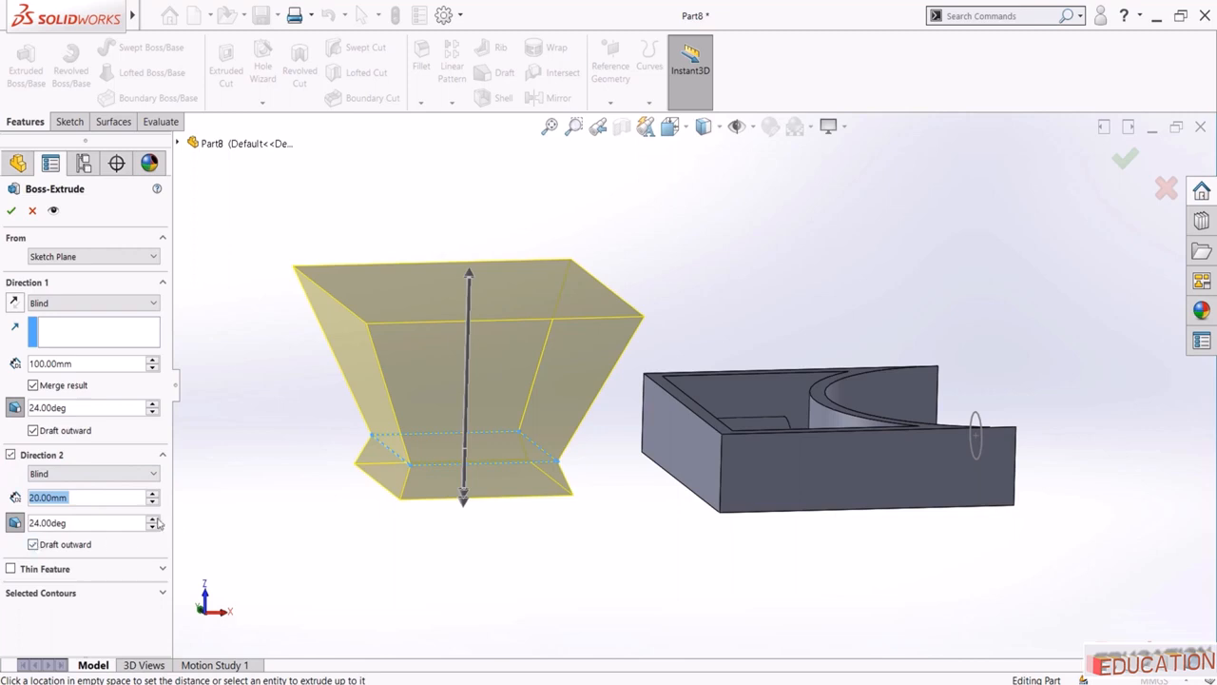
pyautogui.moveTo(153, 497); pyautogui.dragTo(152, 522)
pyautogui.scroll(3, 387, 477)
# Try Direction 2 without outward draft, restore Draft outward, and inspect the preview
pyautogui.click(33, 545)
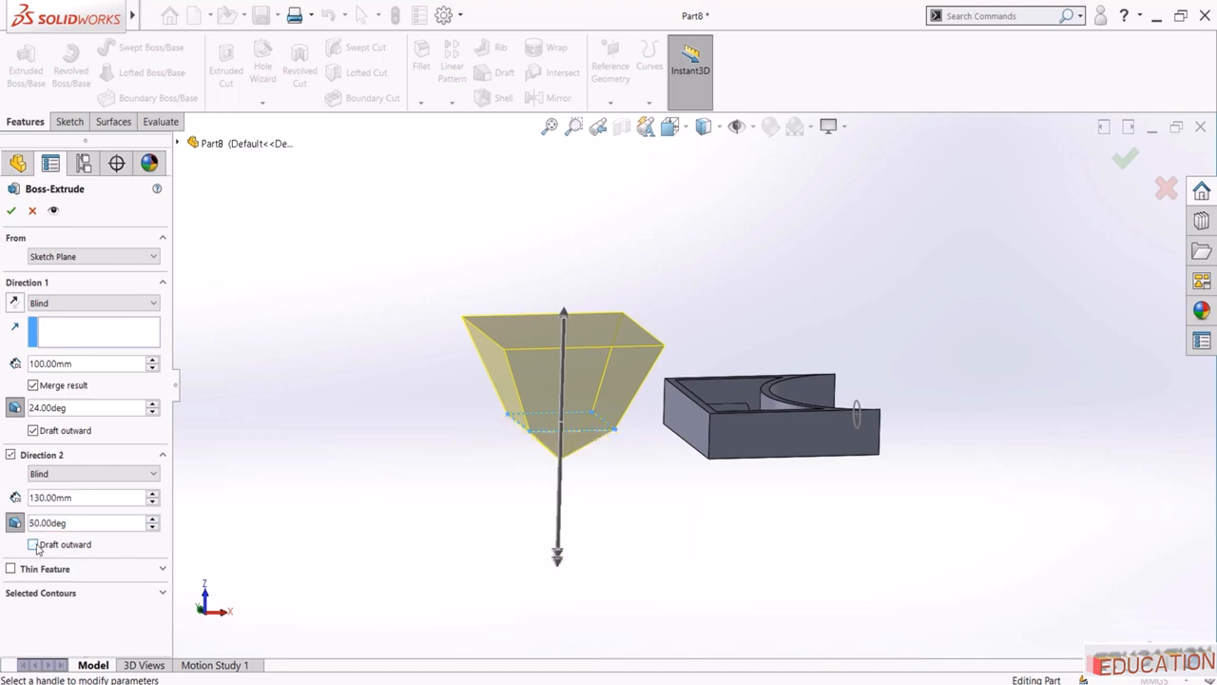
pyautogui.click(38, 545)
pyautogui.scroll(2, 329, 420)
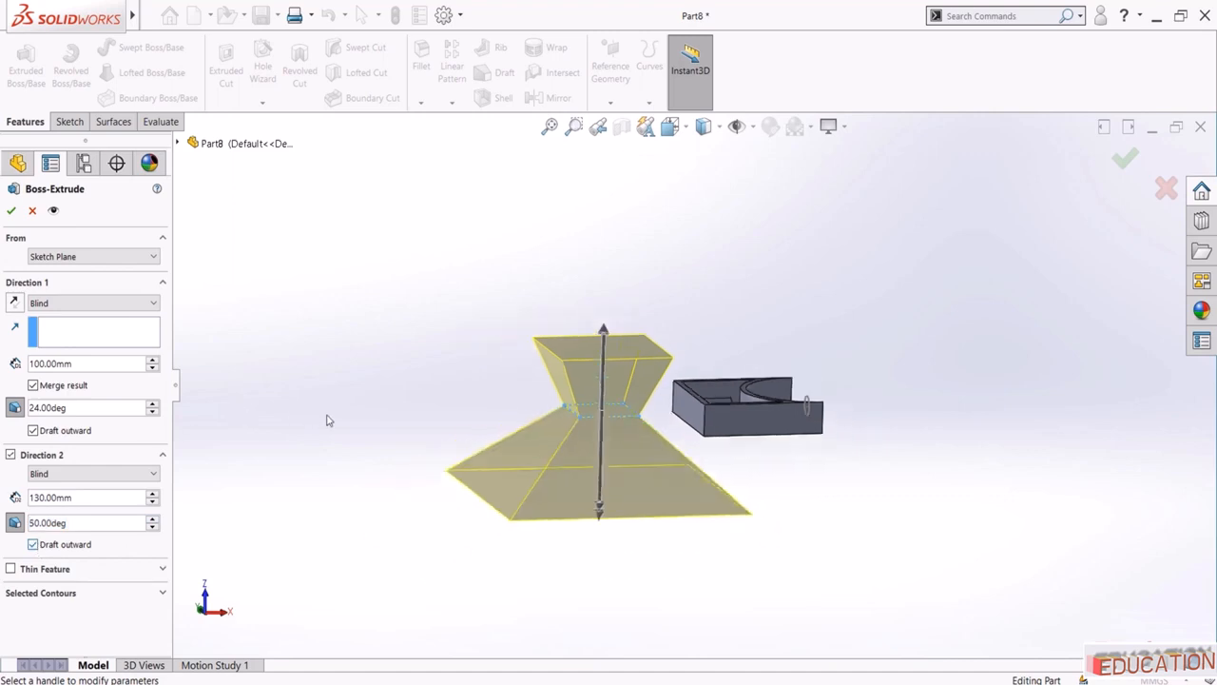
pyautogui.scroll(-2, 681, 413)
pyautogui.moveTo(634, 341); pyautogui.dragTo(375, 429, button='middle')
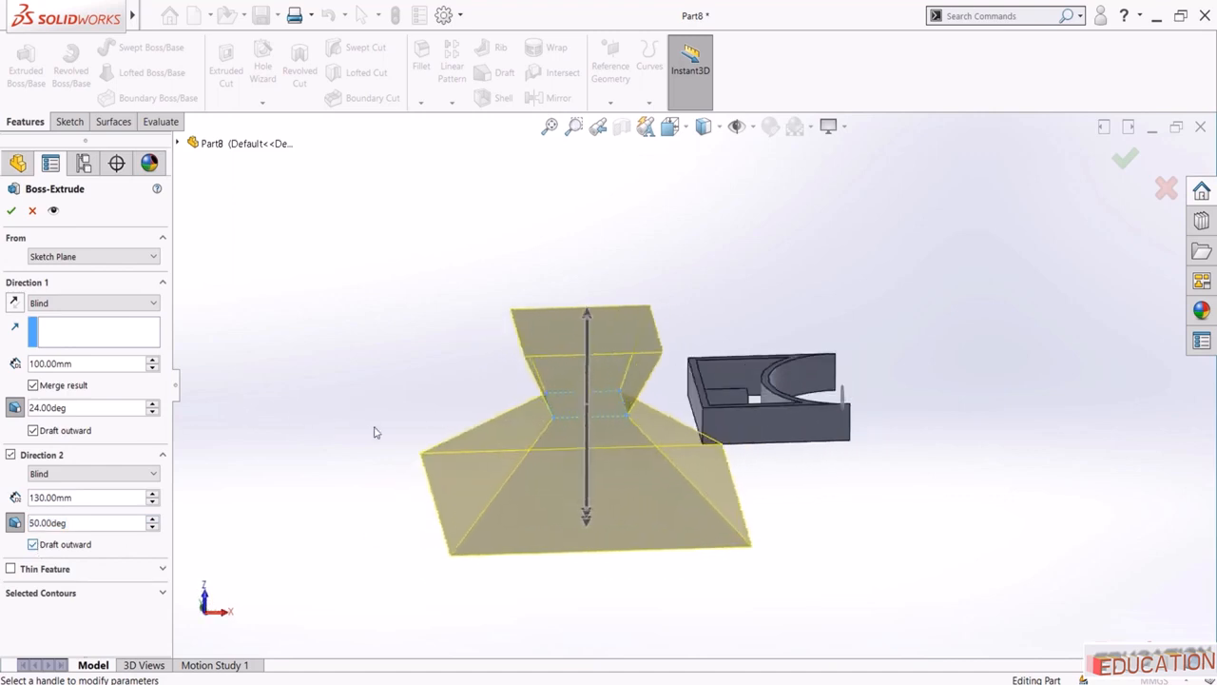
# Accept the two-direction drafted square extrusion and suppress the finished feature
pyautogui.click(12, 211)
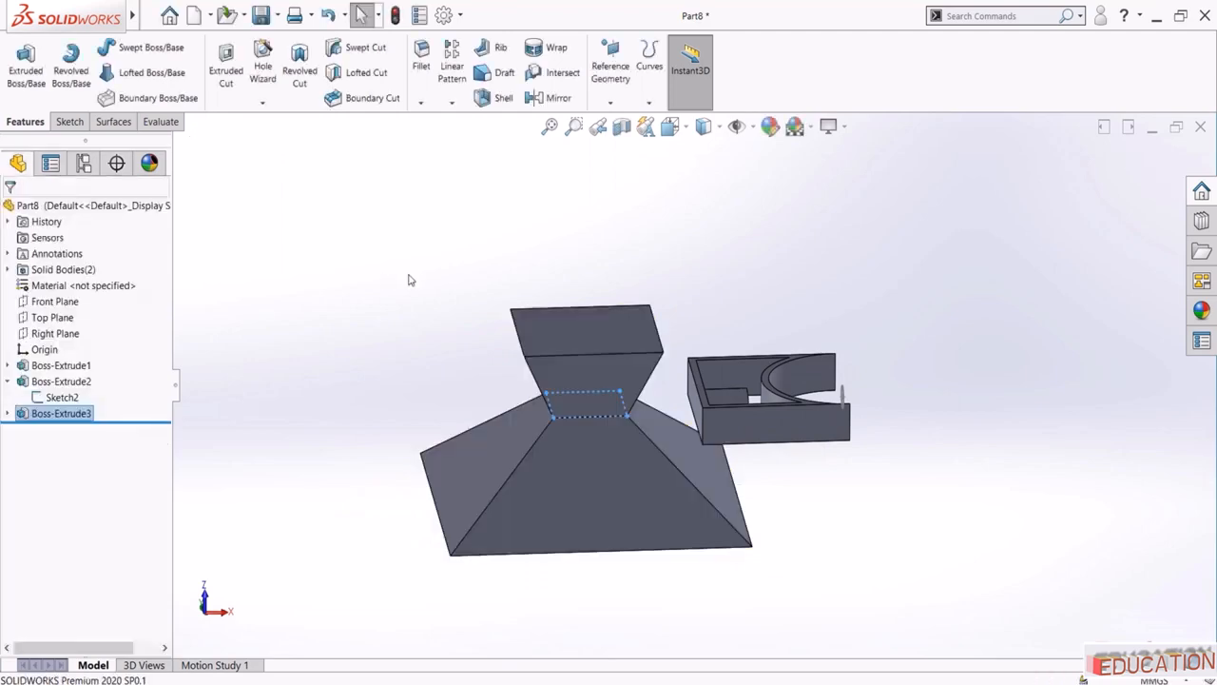
pyautogui.click(553, 126)
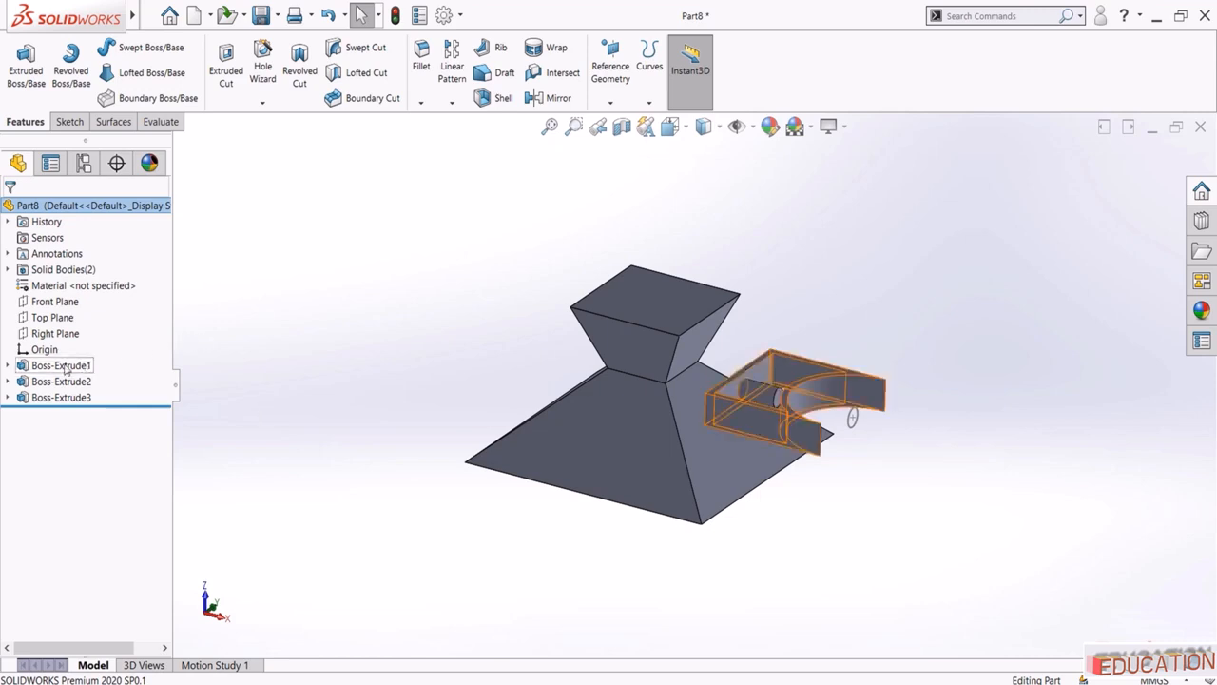
pyautogui.click(76, 400)
pyautogui.click(78, 401)
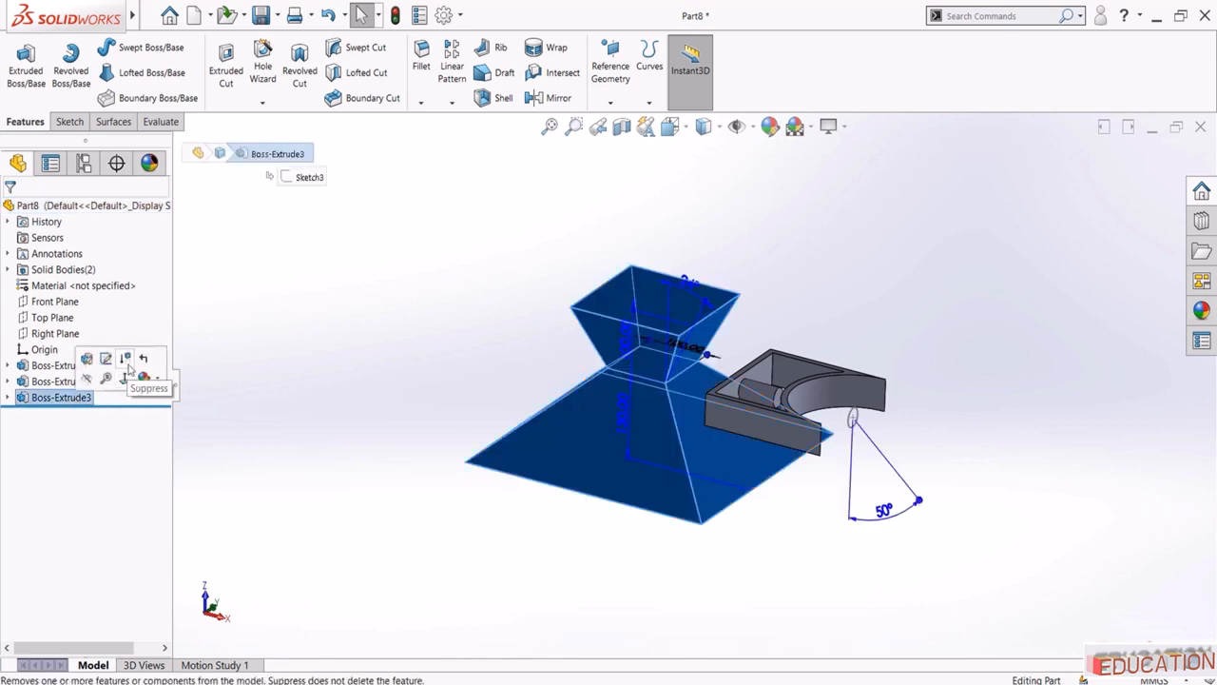
pyautogui.click(126, 359)
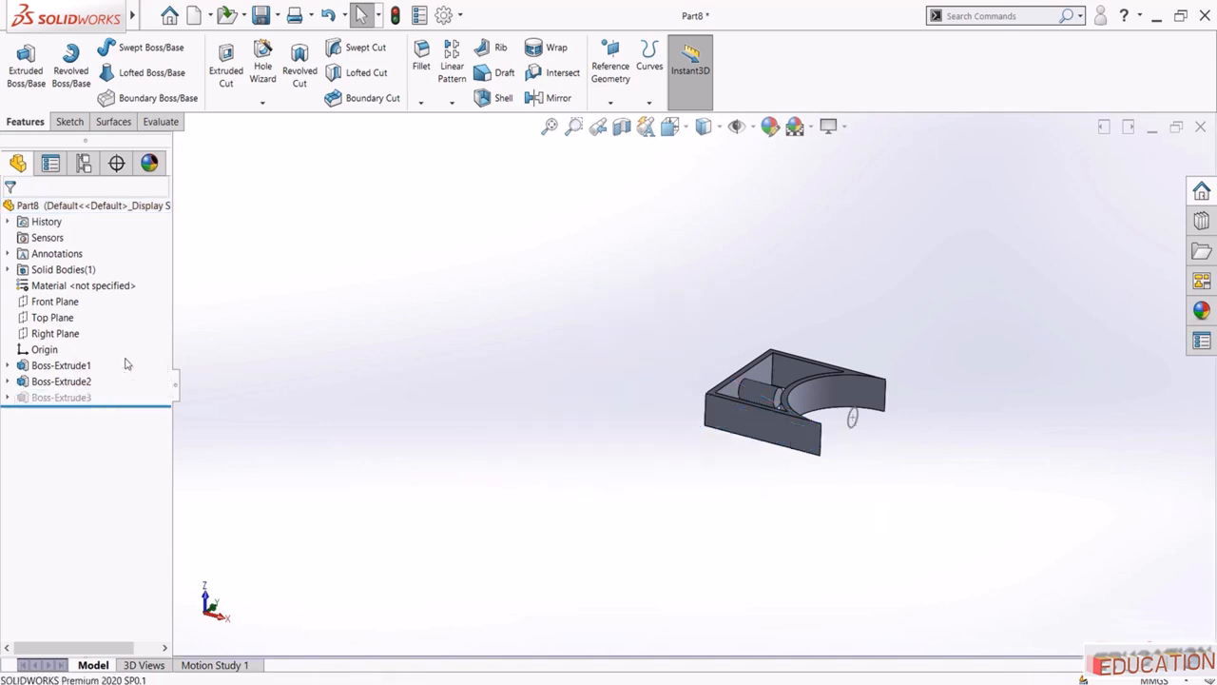
# Suppress the cylinder extrusion Boss-Extrude2 and the frame extrusion Boss-Extrude1
pyautogui.click(76, 380)
pyautogui.click(95, 336)
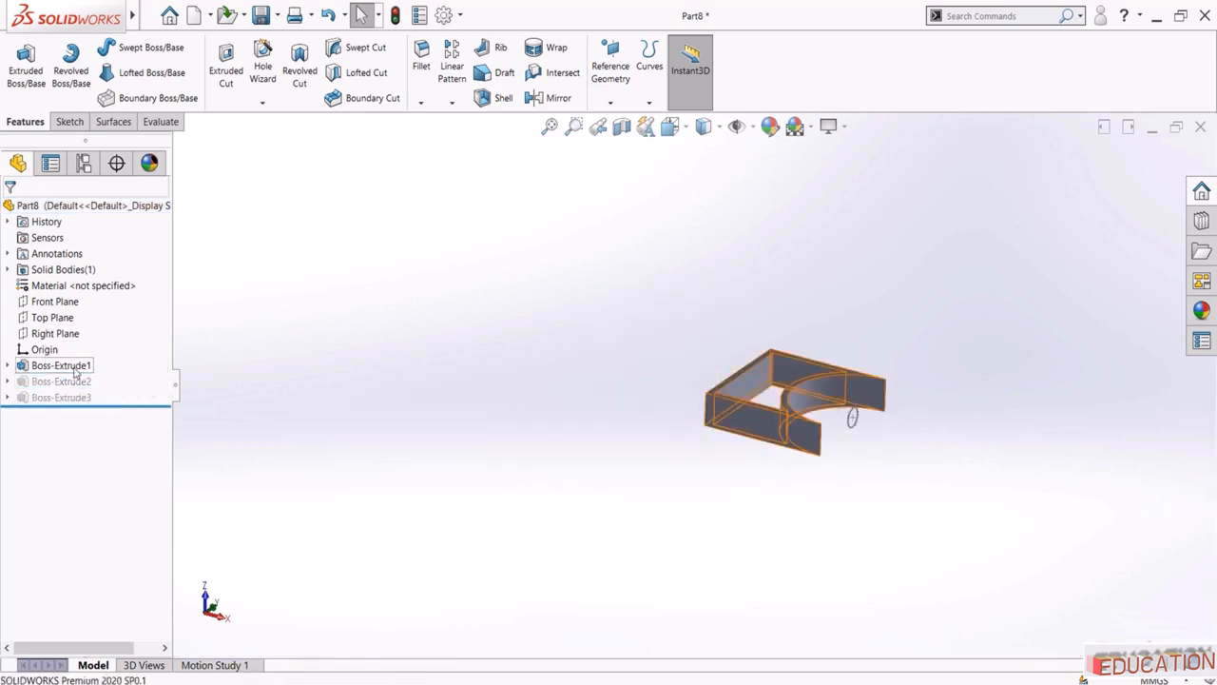
pyautogui.click(57, 365)
pyautogui.click(122, 327)
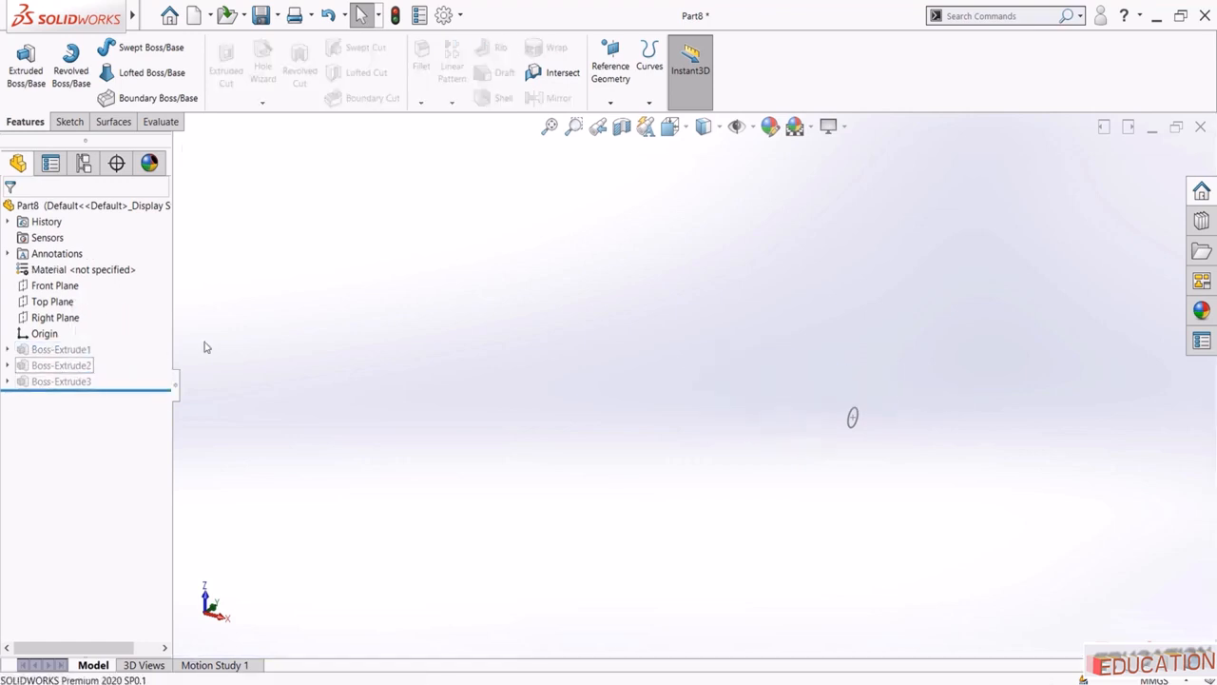
# Suppress Sketch1, Sketch2 and Sketch3 under the three suppressed extrusions
pyautogui.click(7, 348)
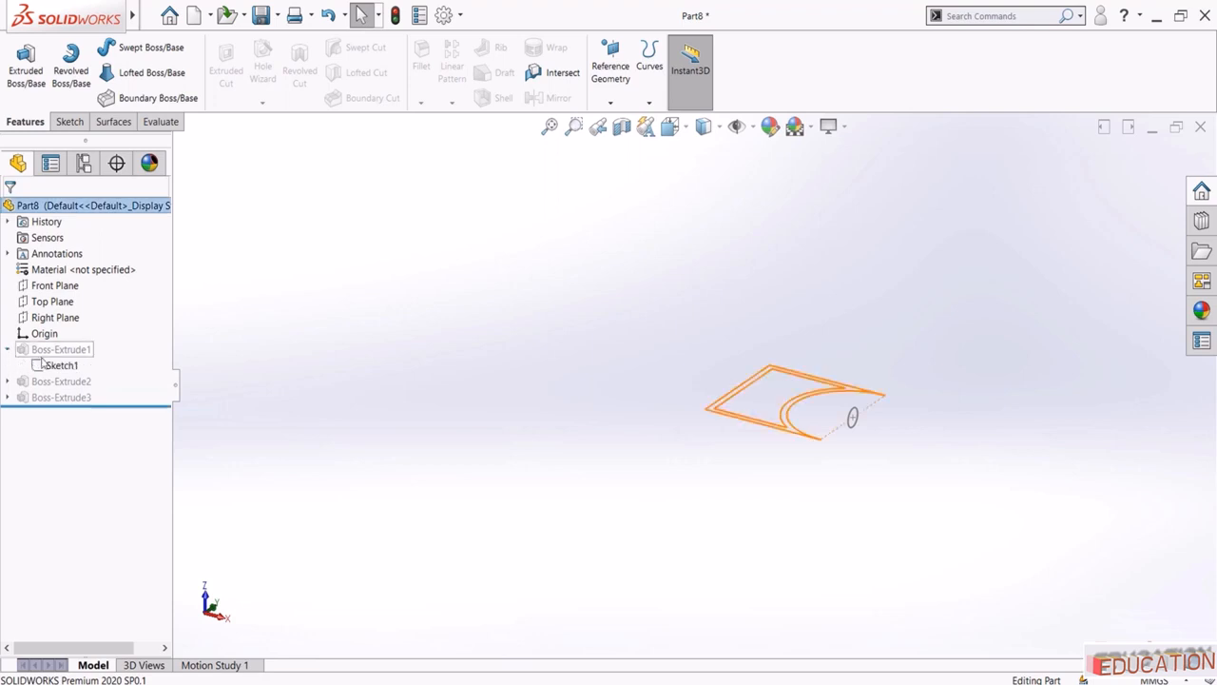
pyautogui.click(57, 365)
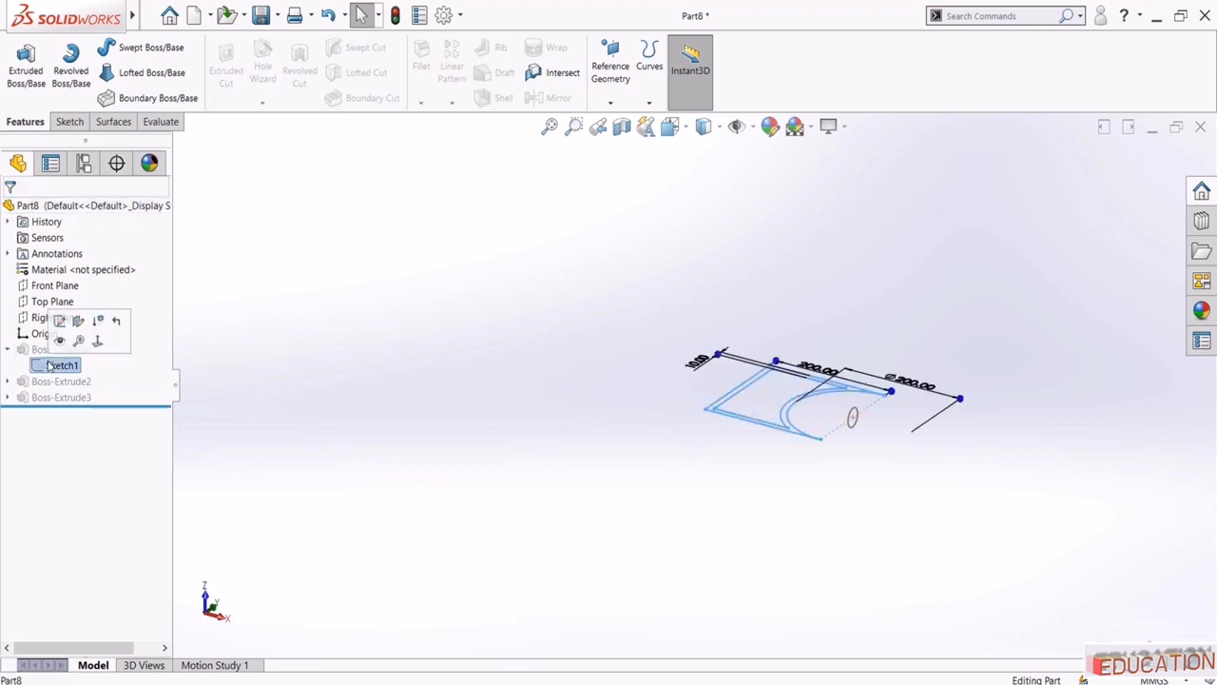
pyautogui.click(97, 323)
pyautogui.click(8, 382)
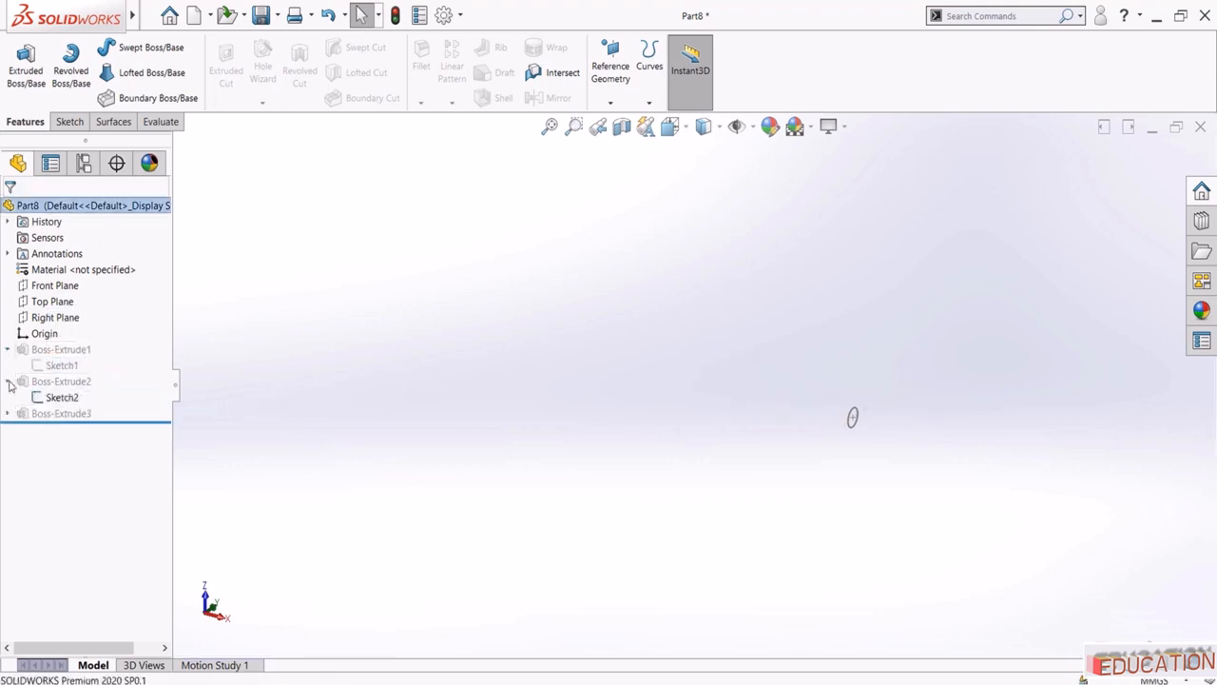
pyautogui.click(58, 396)
pyautogui.click(98, 354)
pyautogui.click(7, 413)
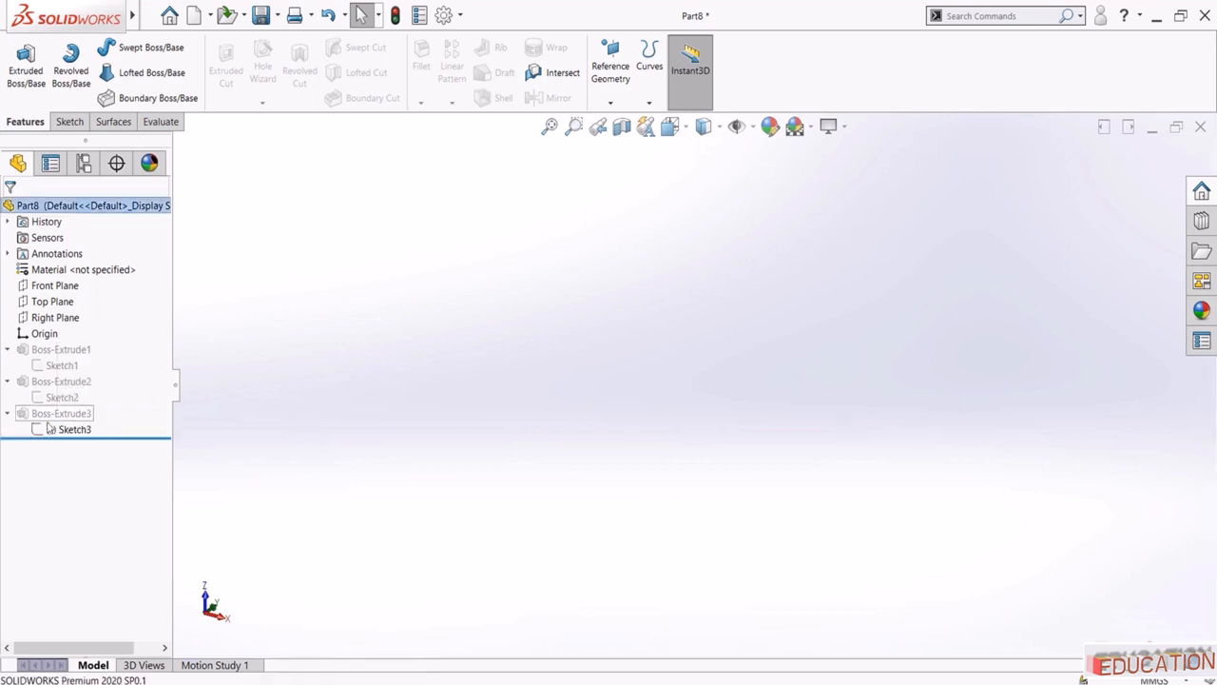
pyautogui.click(62, 429)
pyautogui.click(116, 388)
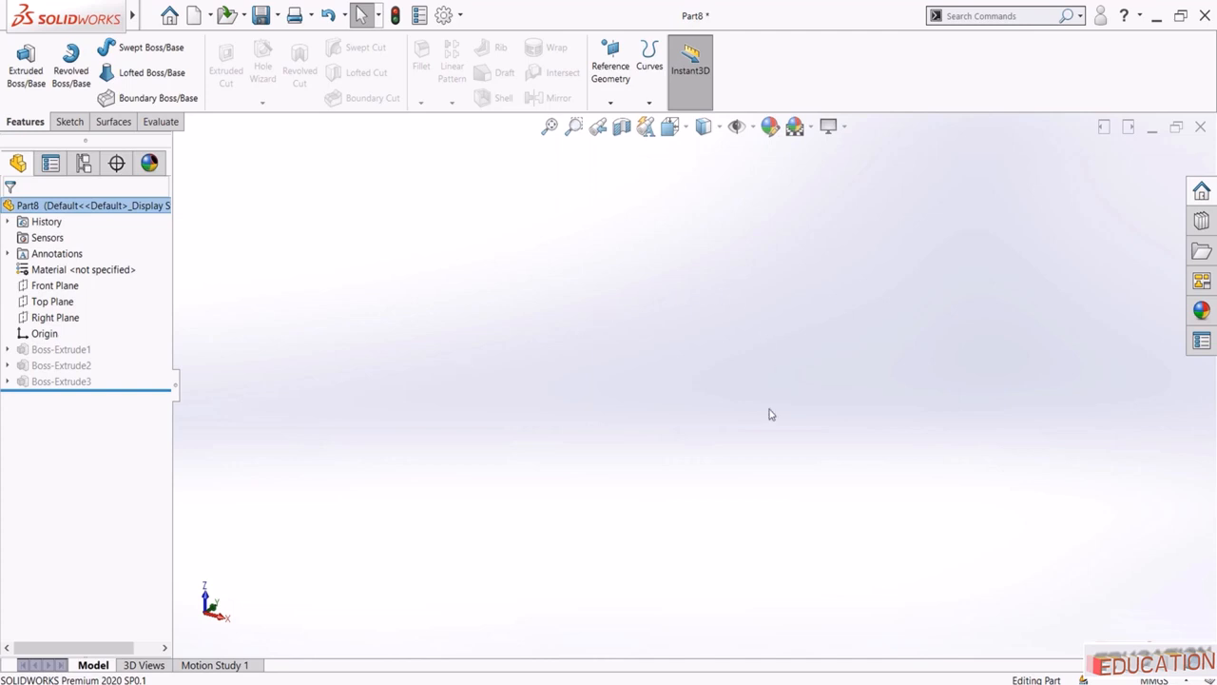
# Unsuppress the frame extrusion Boss-Extrude1 and suppress it again
pyautogui.click(74, 352)
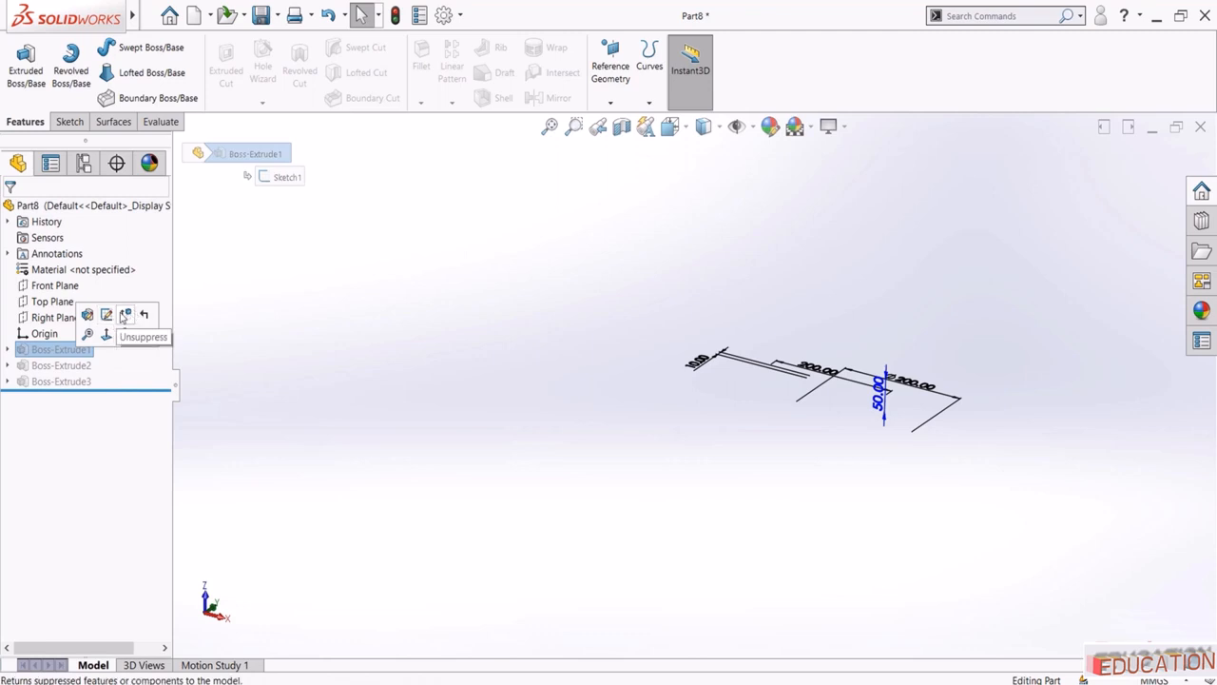
pyautogui.click(124, 316)
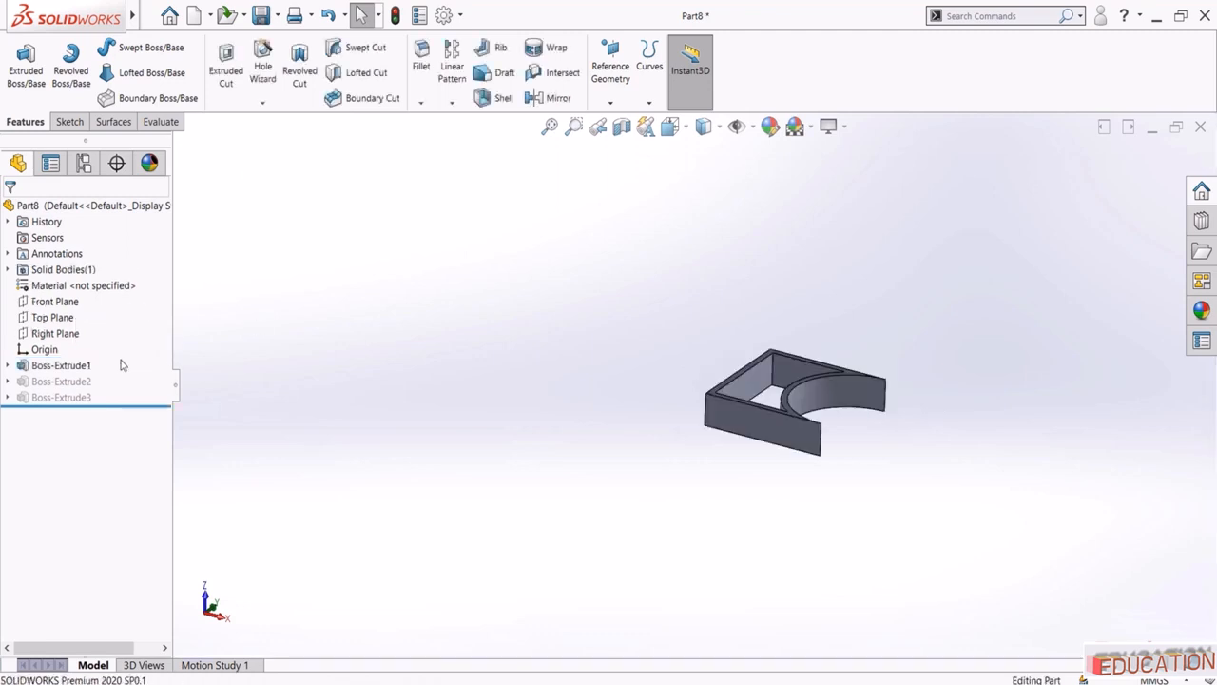
pyautogui.click(89, 365)
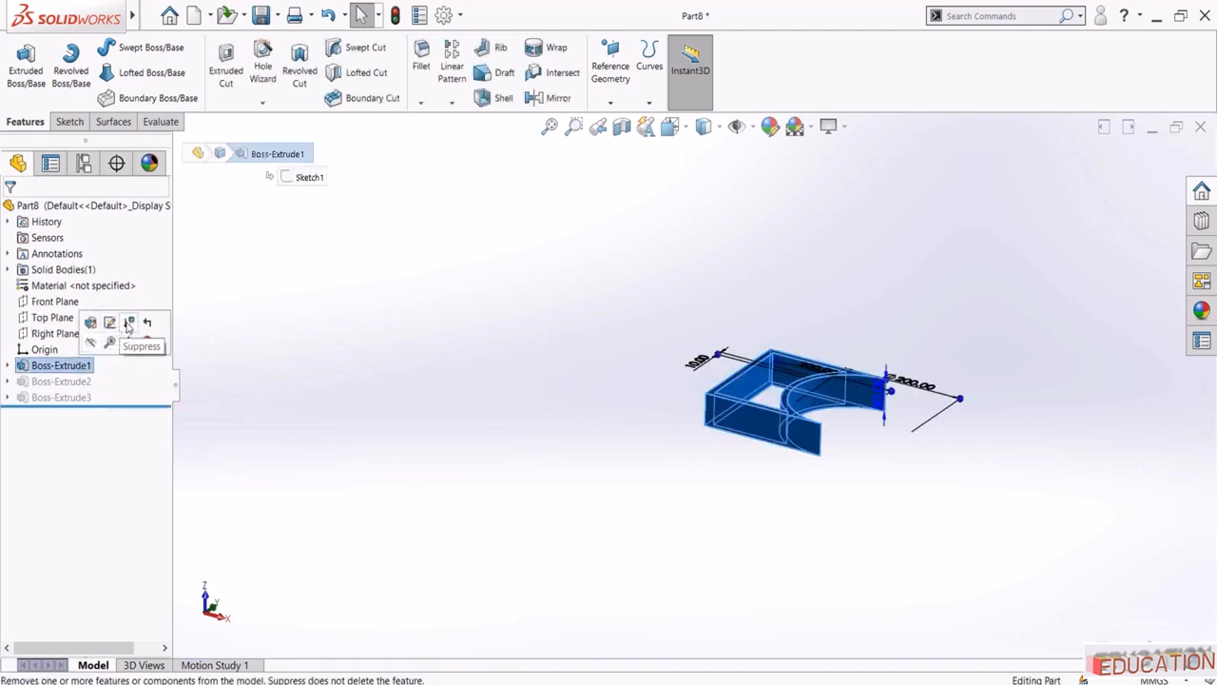
pyautogui.click(128, 321)
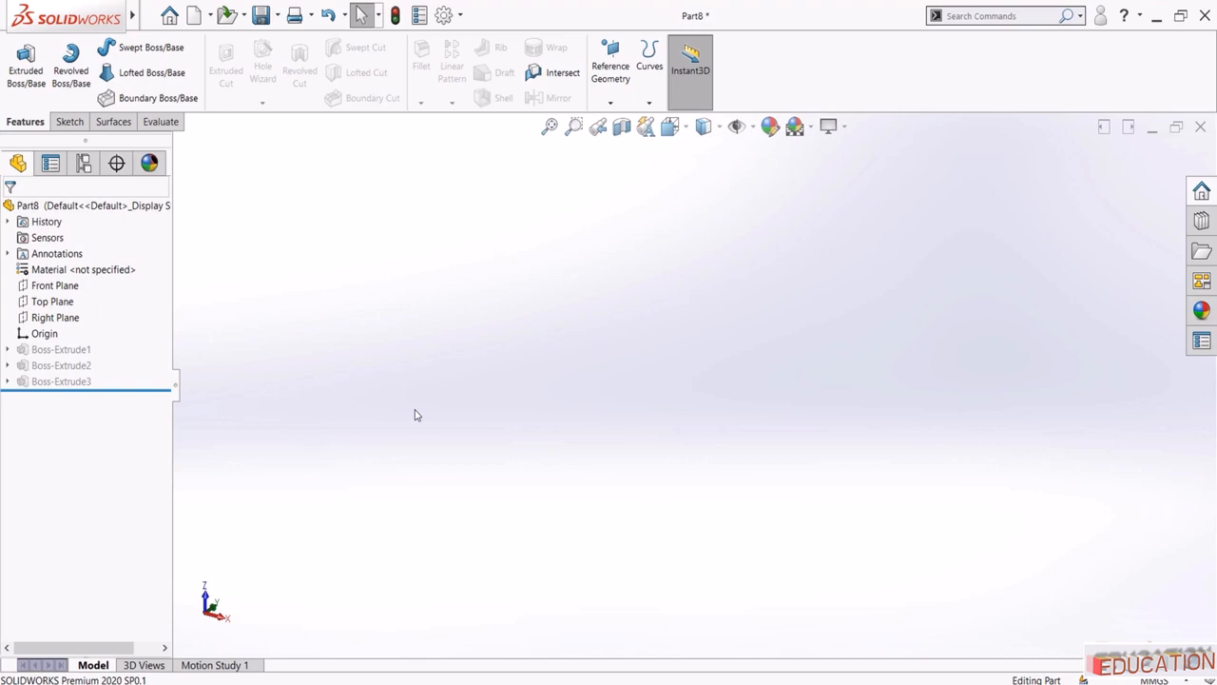
# Start a sketch on the Front Plane and draw a horizontal midpoint line about 88 mm long, centred on the origin
pyautogui.click(57, 285)
pyautogui.click(73, 269)
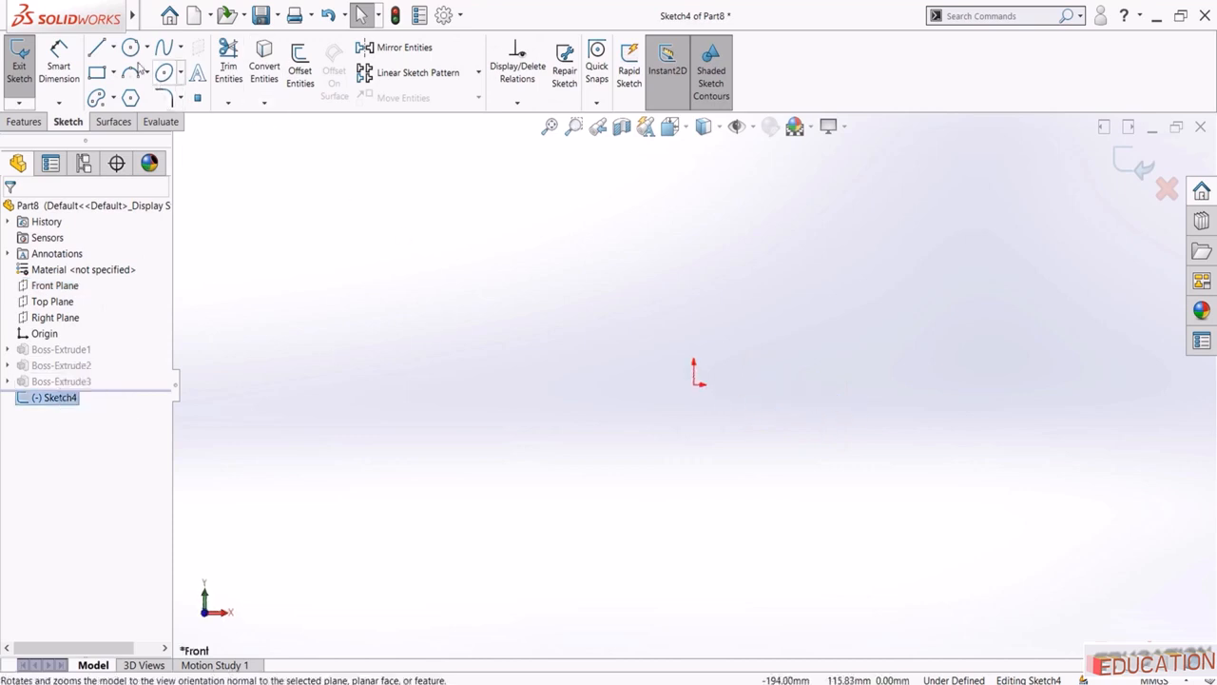
pyautogui.click(113, 73)
pyautogui.click(114, 47)
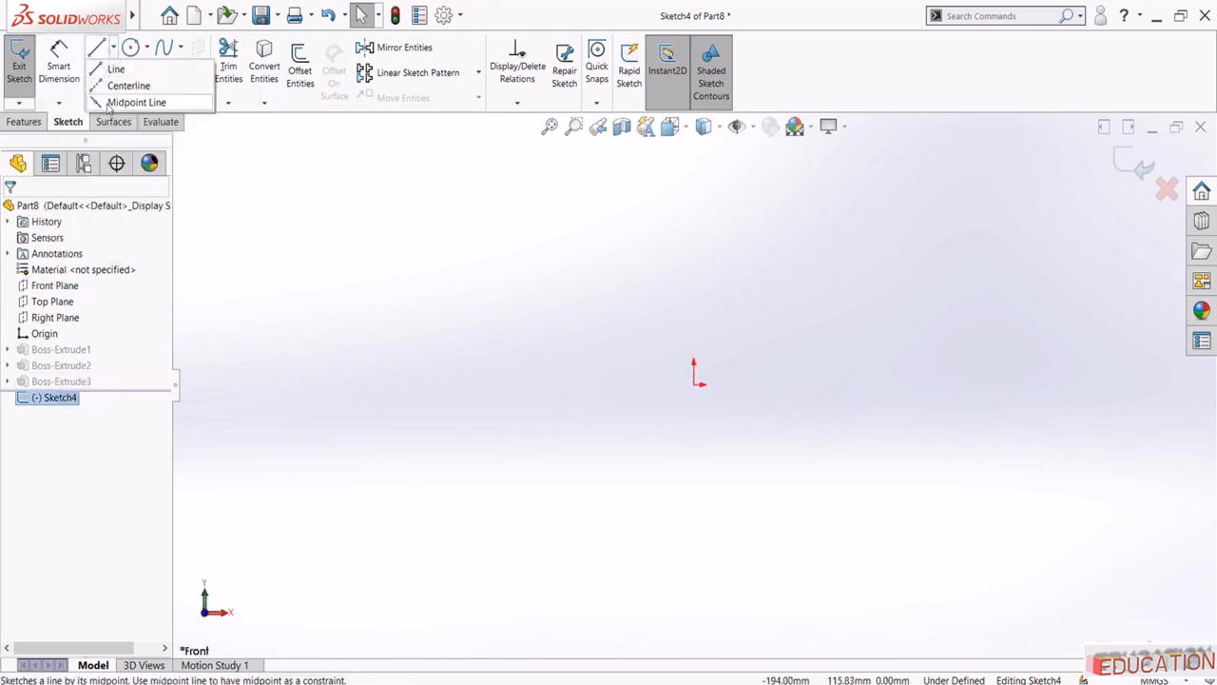
pyautogui.click(133, 101)
pyautogui.click(695, 384)
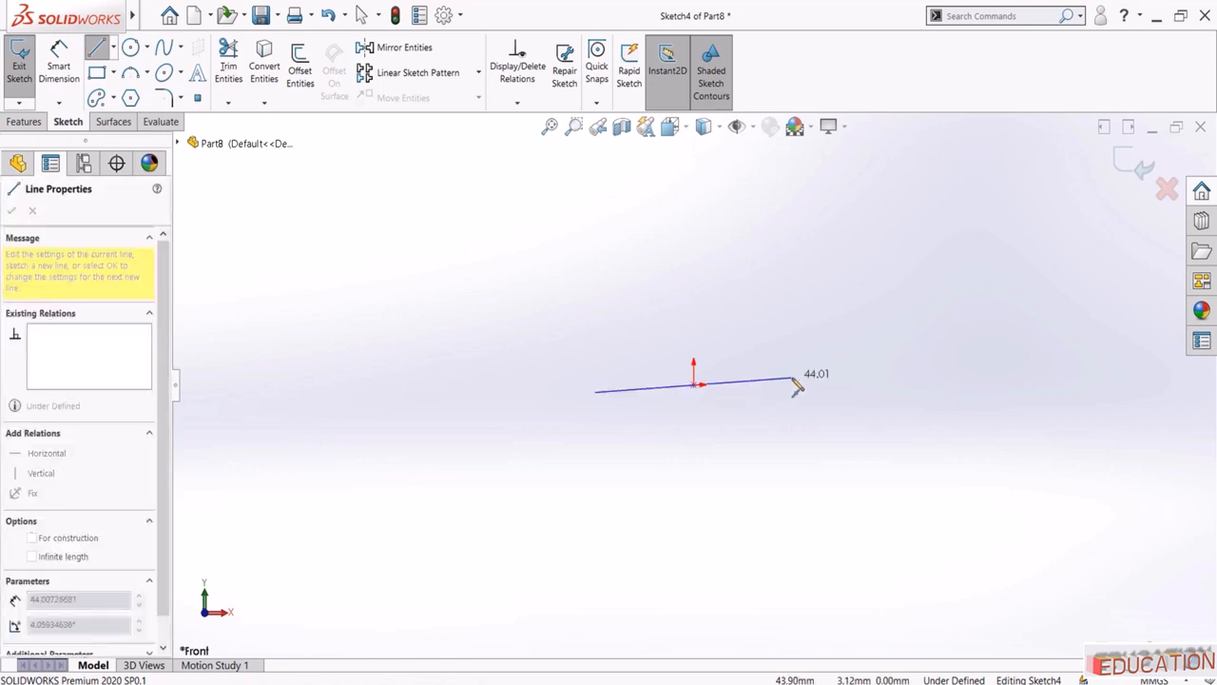
pyautogui.click(794, 384)
pyautogui.press('Escape')
# Dimension the horizontal line to 100 mm and exit the sketch
pyautogui.click(58, 66)
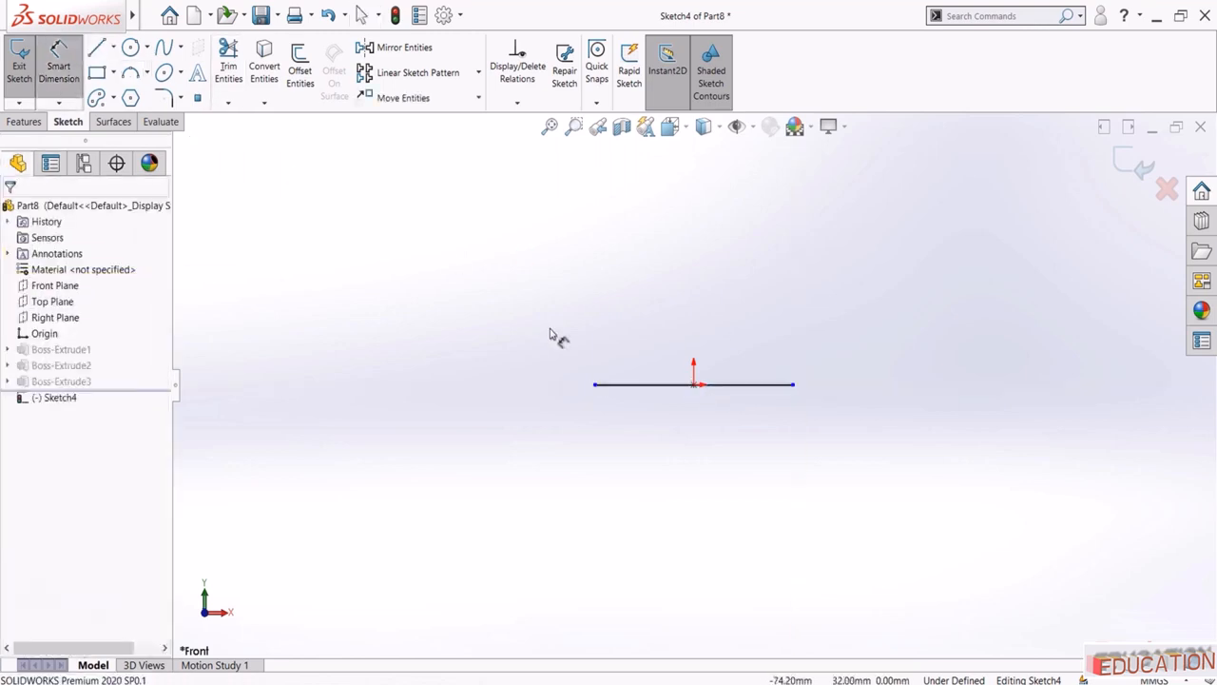
pyautogui.click(663, 384)
pyautogui.click(677, 343)
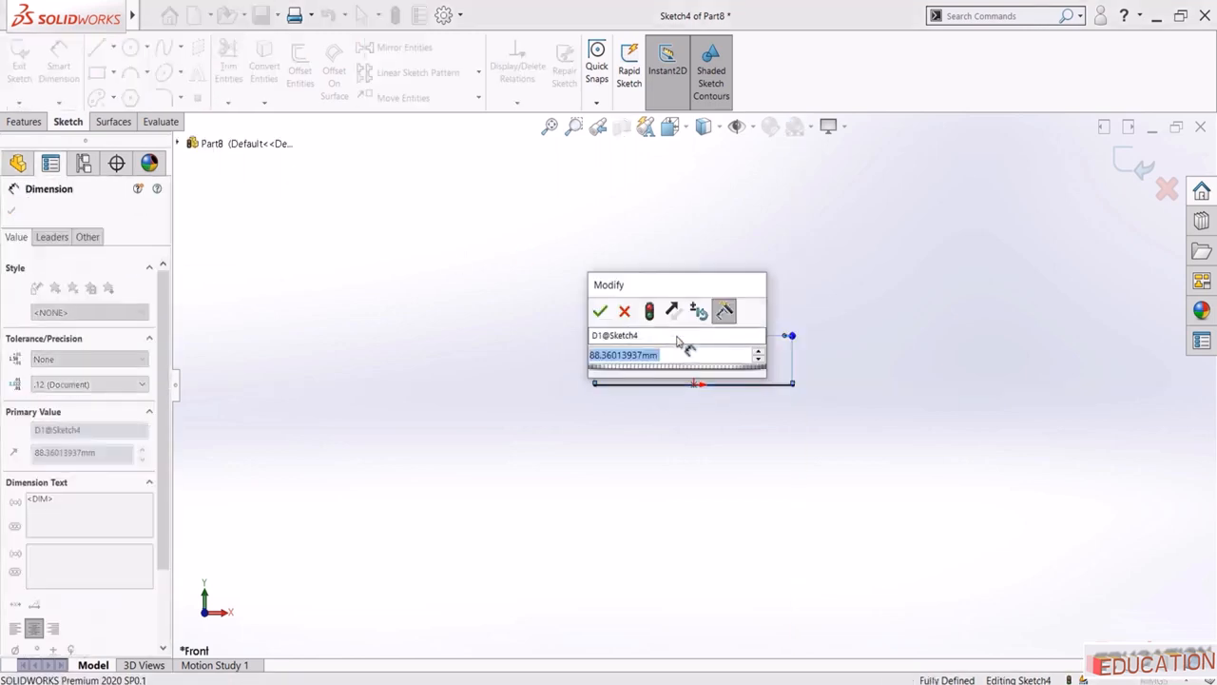
pyautogui.write('100')
pyautogui.press('Return')
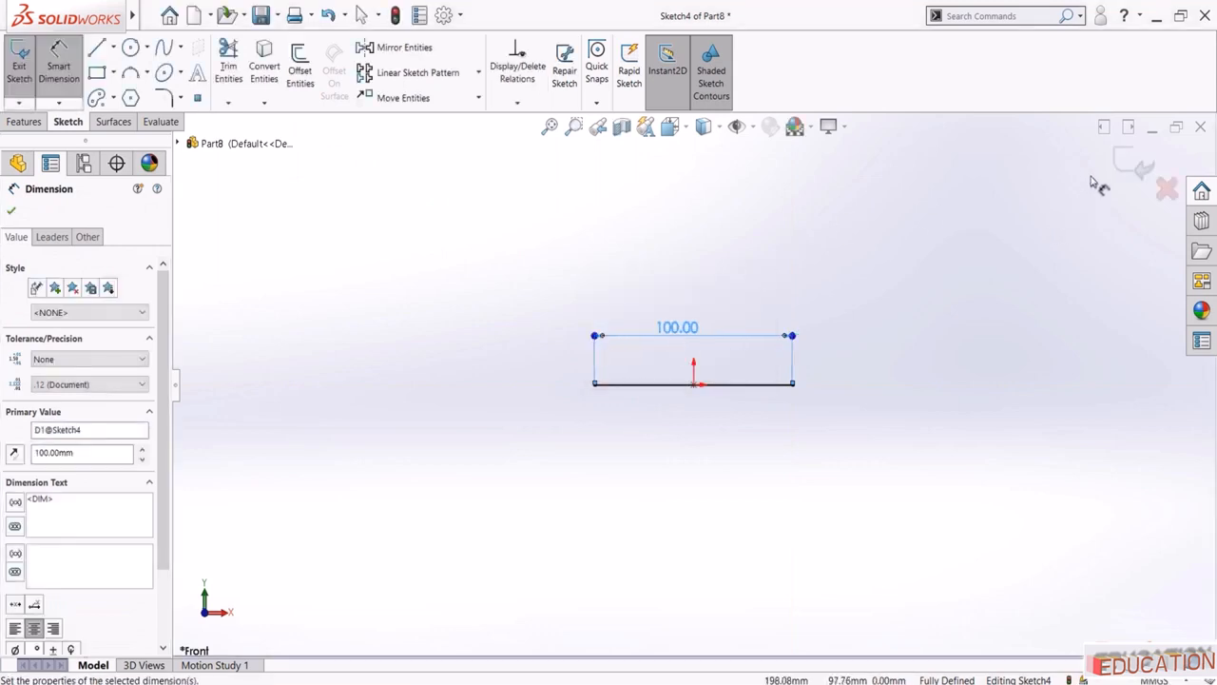
pyautogui.click(1131, 164)
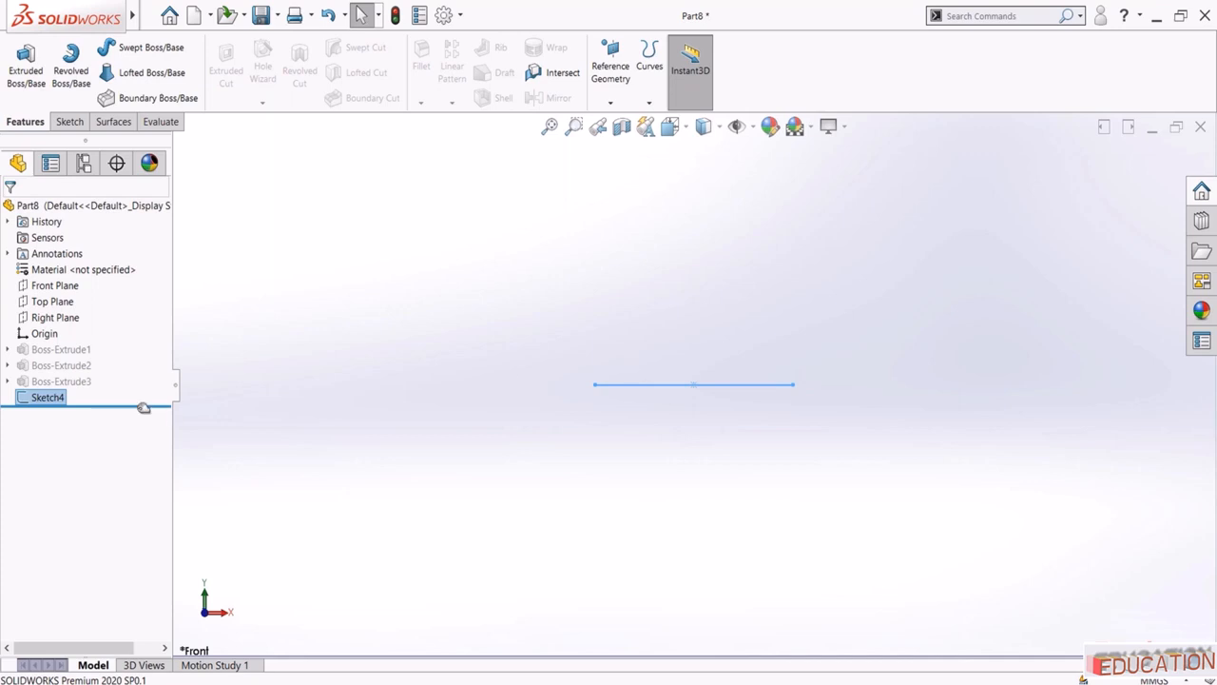
# Start an Extruded Boss from the line sketch and set the Thin Feature thickness to 20 mm
pyautogui.click(23, 64)
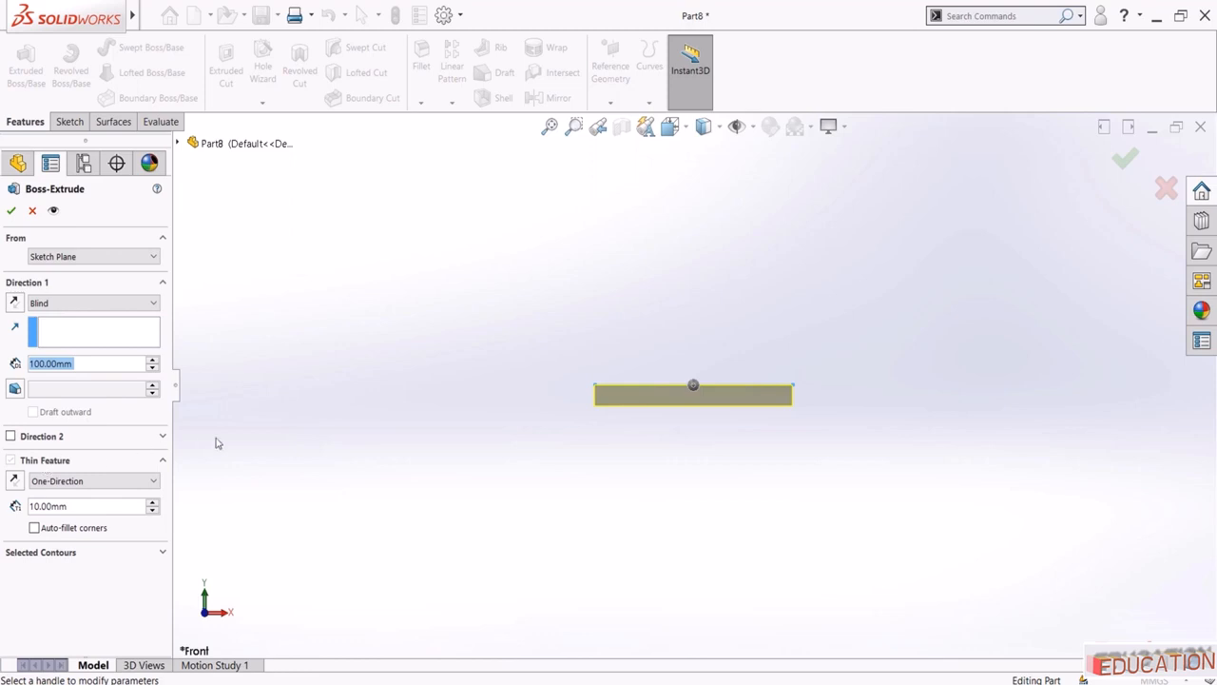
pyautogui.moveTo(470, 413); pyautogui.dragTo(465, 253, button='middle')
pyautogui.moveTo(527, 334); pyautogui.dragTo(442, 266, button='middle')
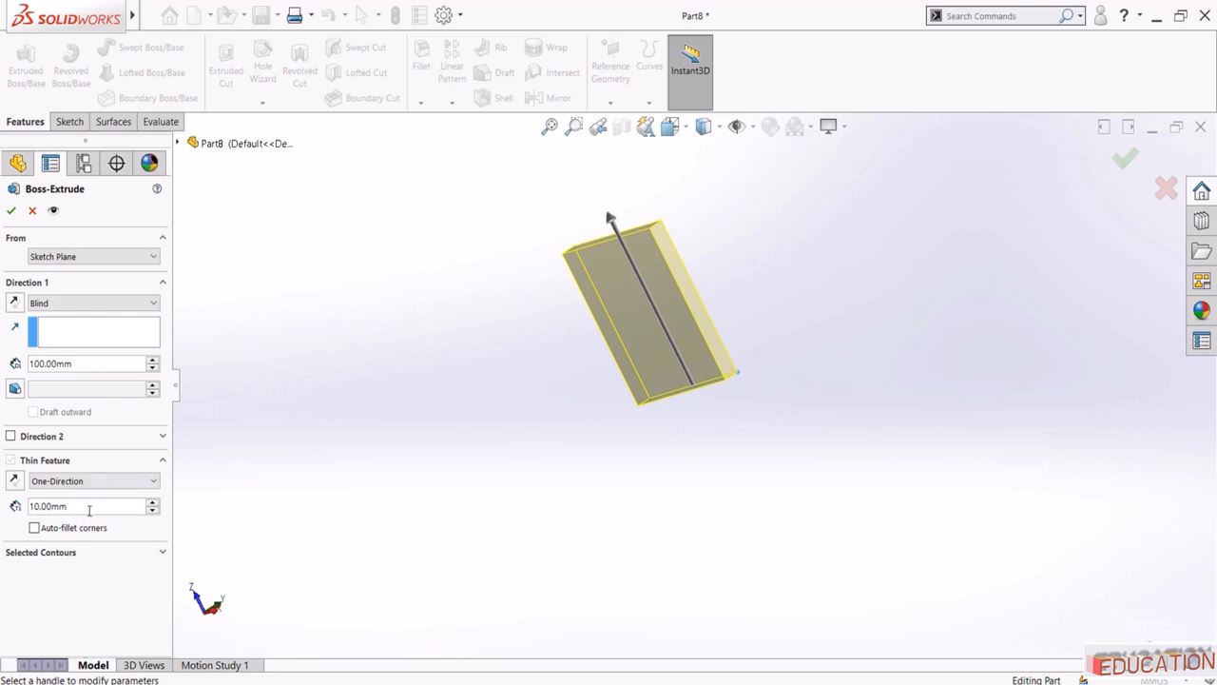
pyautogui.doubleClick(90, 507)
pyautogui.write('20')
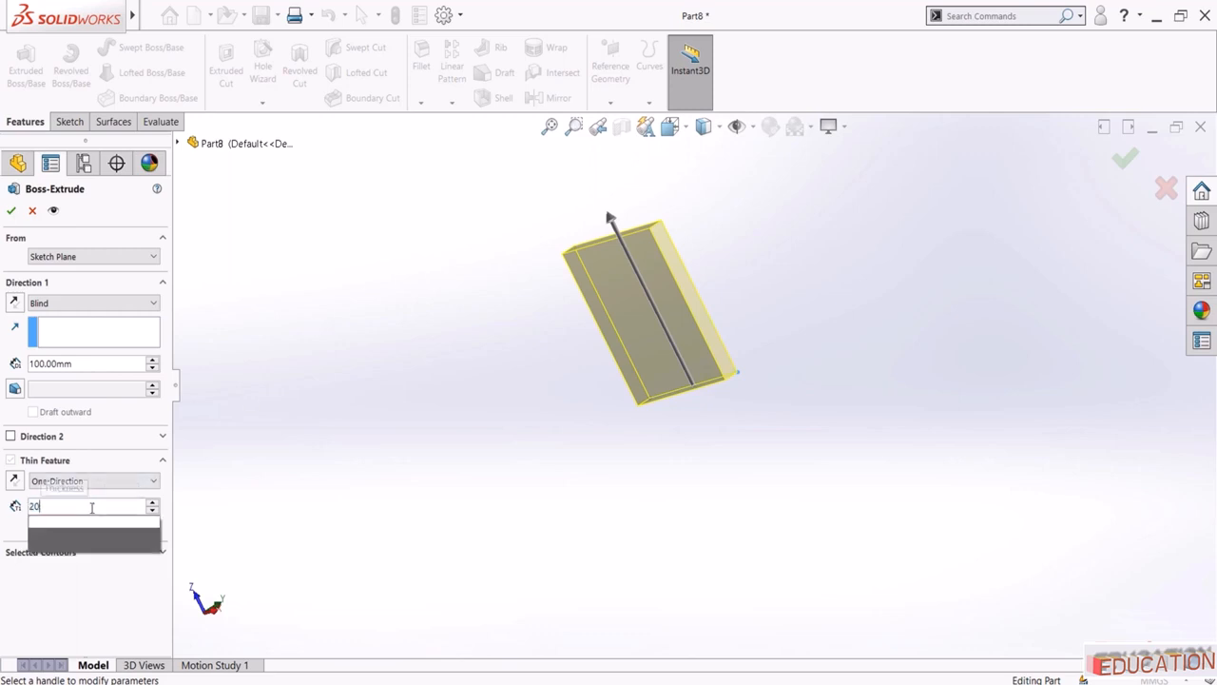
pyautogui.press('Return')
pyautogui.moveTo(475, 393); pyautogui.dragTo(434, 466, button='middle')
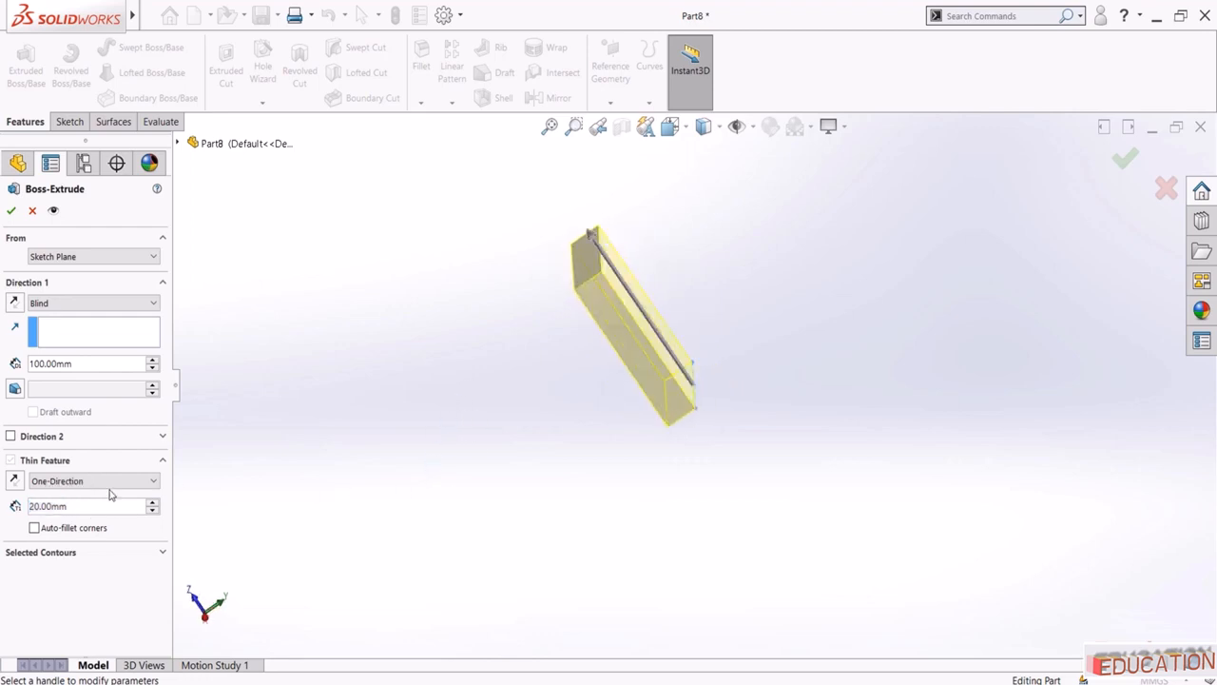
# Try a Thin Feature thickness of 40 mm, inspect the preview, and reduce it back to 20 mm
pyautogui.doubleClick(74, 506)
pyautogui.write('40')
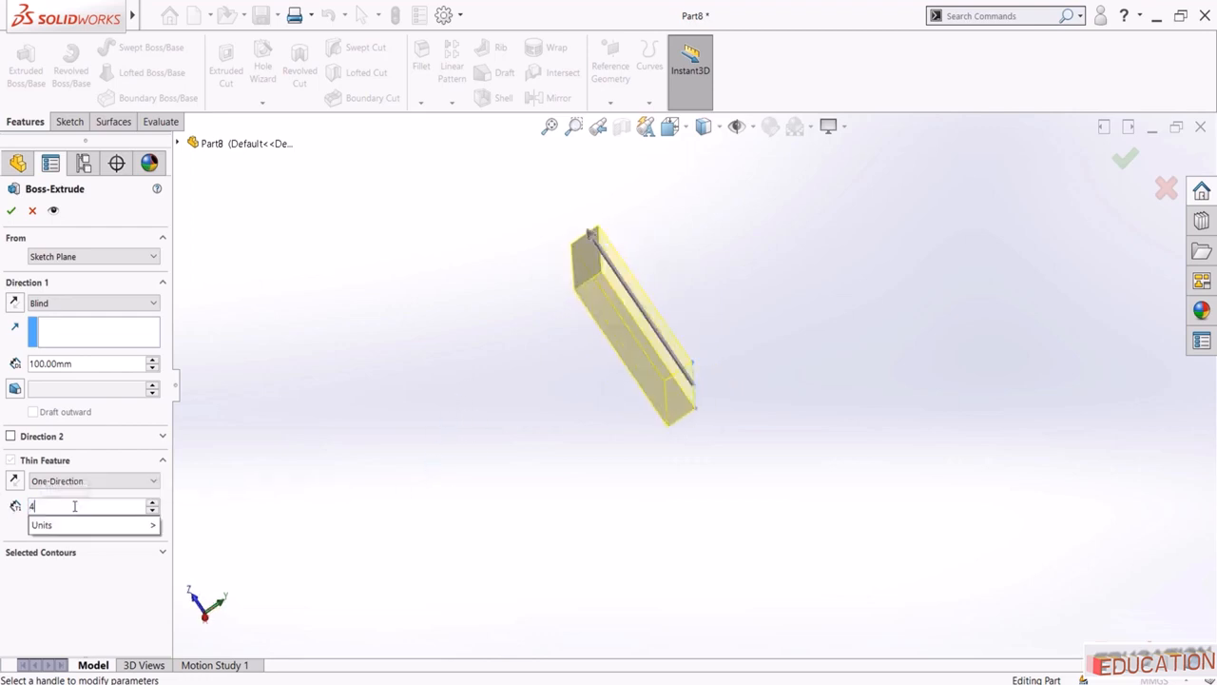
pyautogui.press('Return')
pyautogui.moveTo(551, 407); pyautogui.dragTo(503, 375, button='middle')
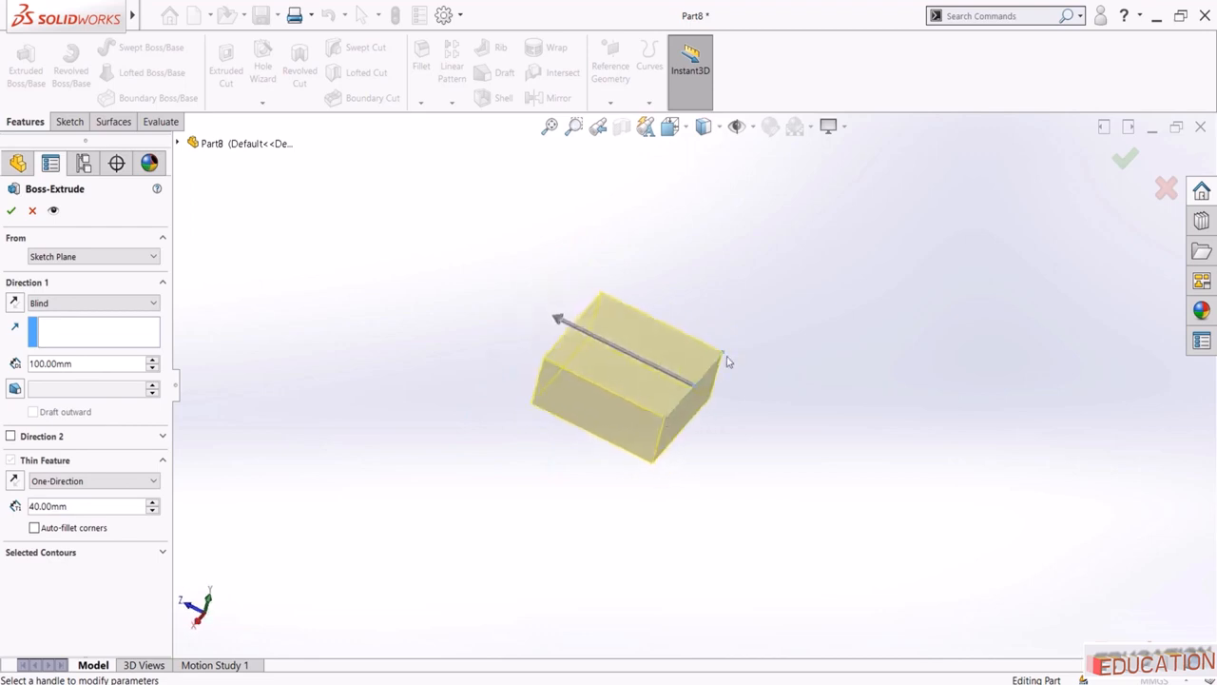
pyautogui.click(152, 511)
pyautogui.click(152, 510)
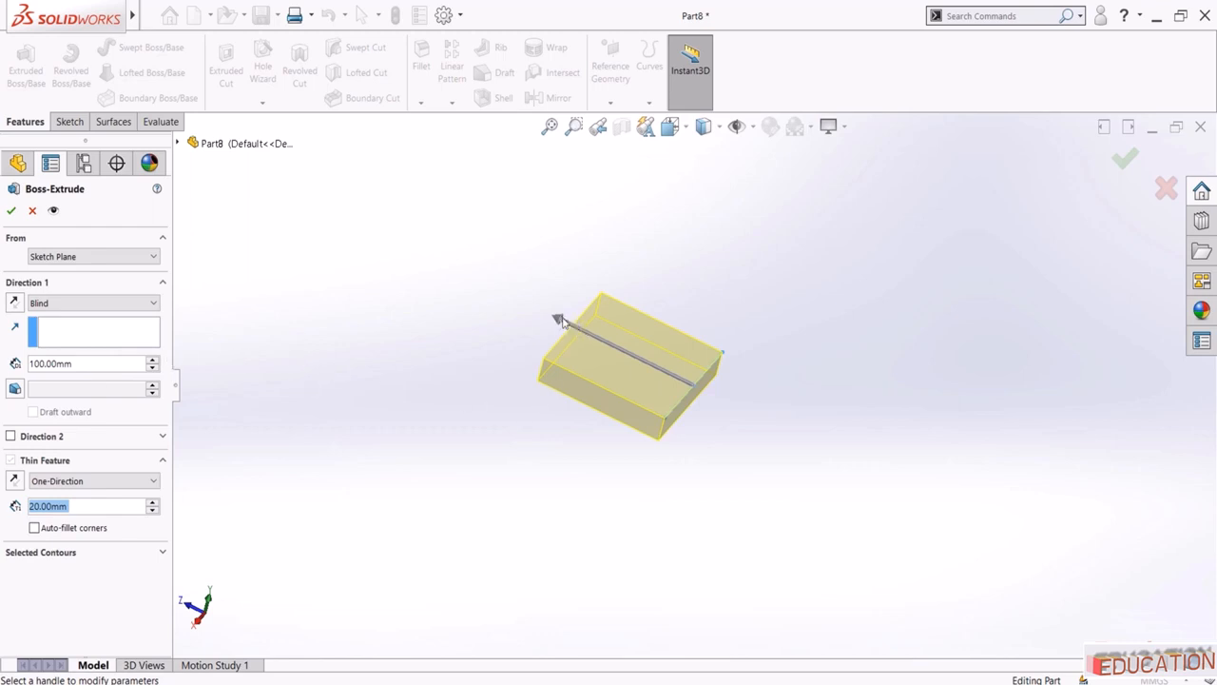
# Stretch the Direction 1 depth of the thin extrusion to 150 mm, and set it to 200 mm
pyautogui.moveTo(561, 322)
pyautogui.mouseDown()
pyautogui.moveTo(328, 297)
pyautogui.moveTo(233, 249)
pyautogui.moveTo(471, 275)
pyautogui.moveTo(502, 292)
pyautogui.mouseUp()
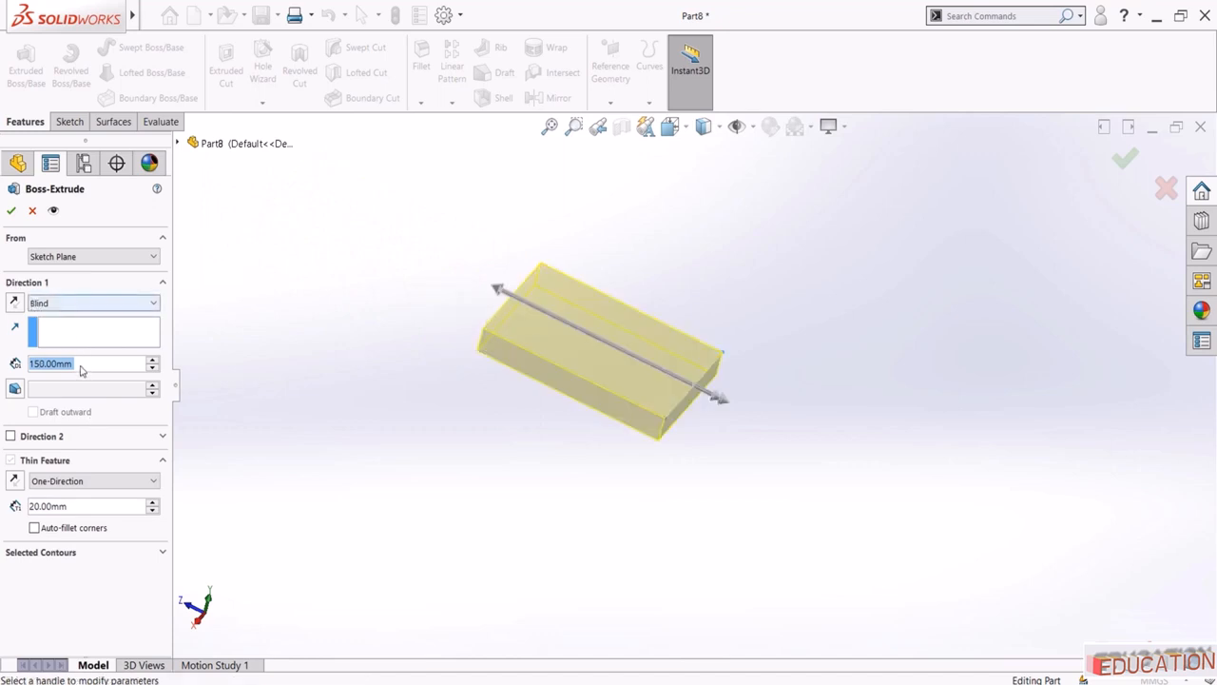
pyautogui.write('2')
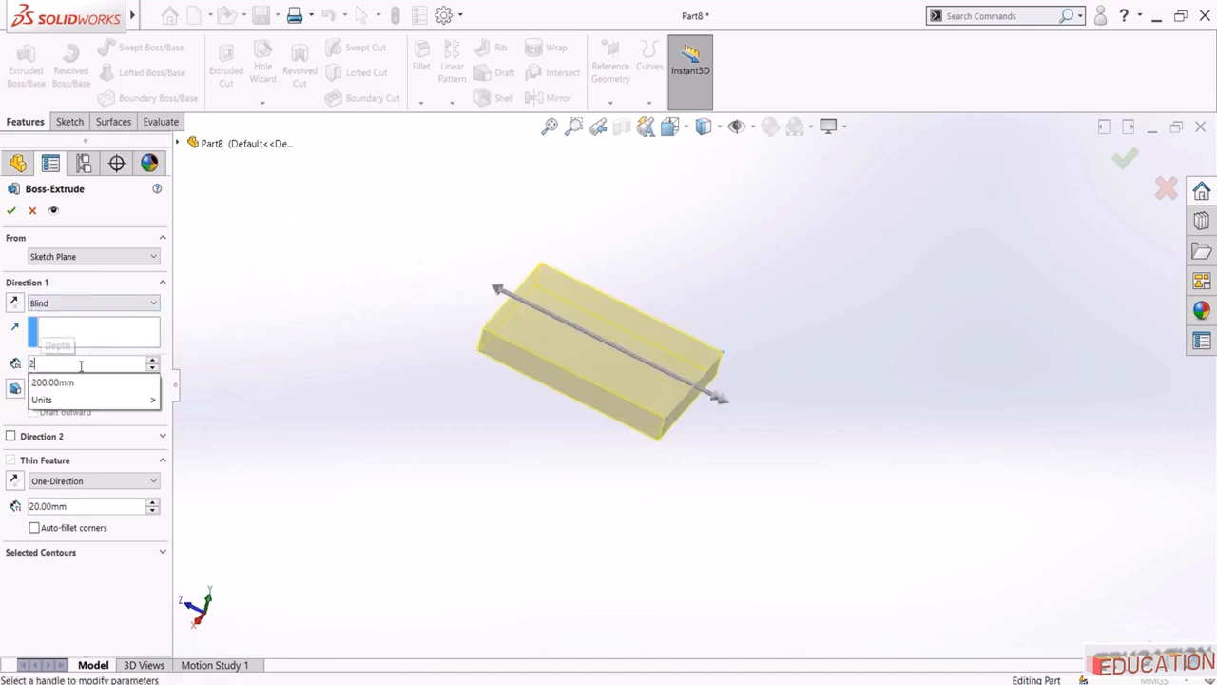
pyautogui.press('Return')
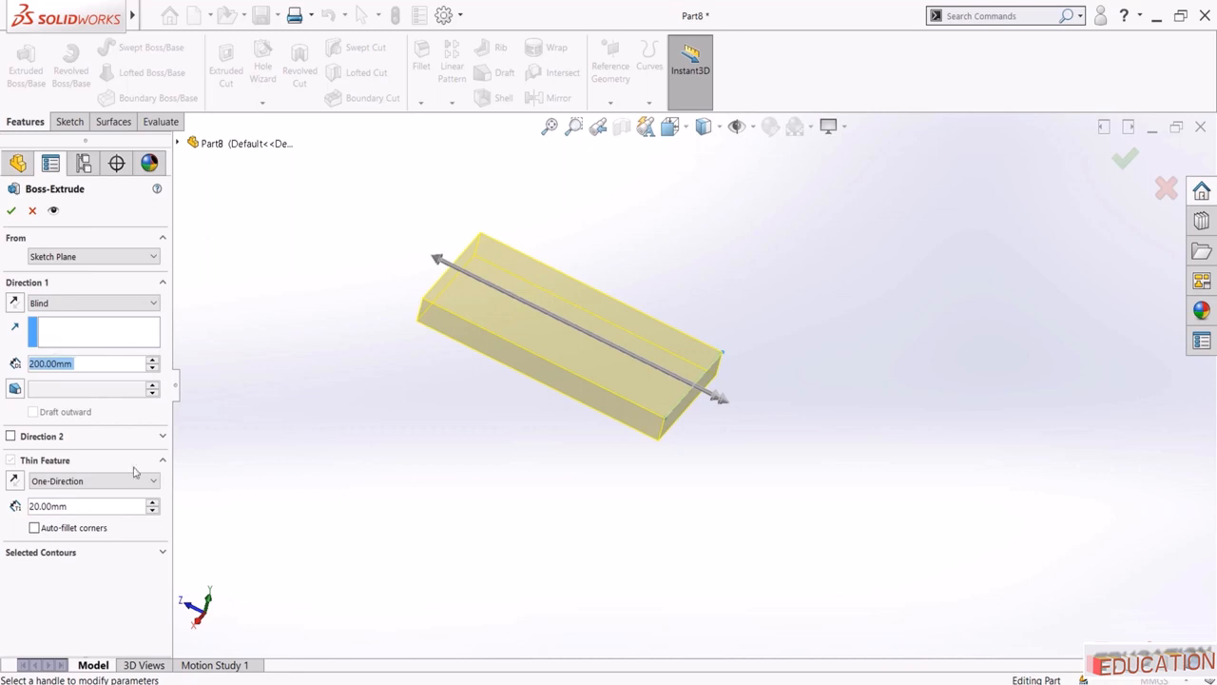
# Keep the Thin Feature type as One-Direction and set its thickness to 40 mm in the Back view
pyautogui.click(62, 482)
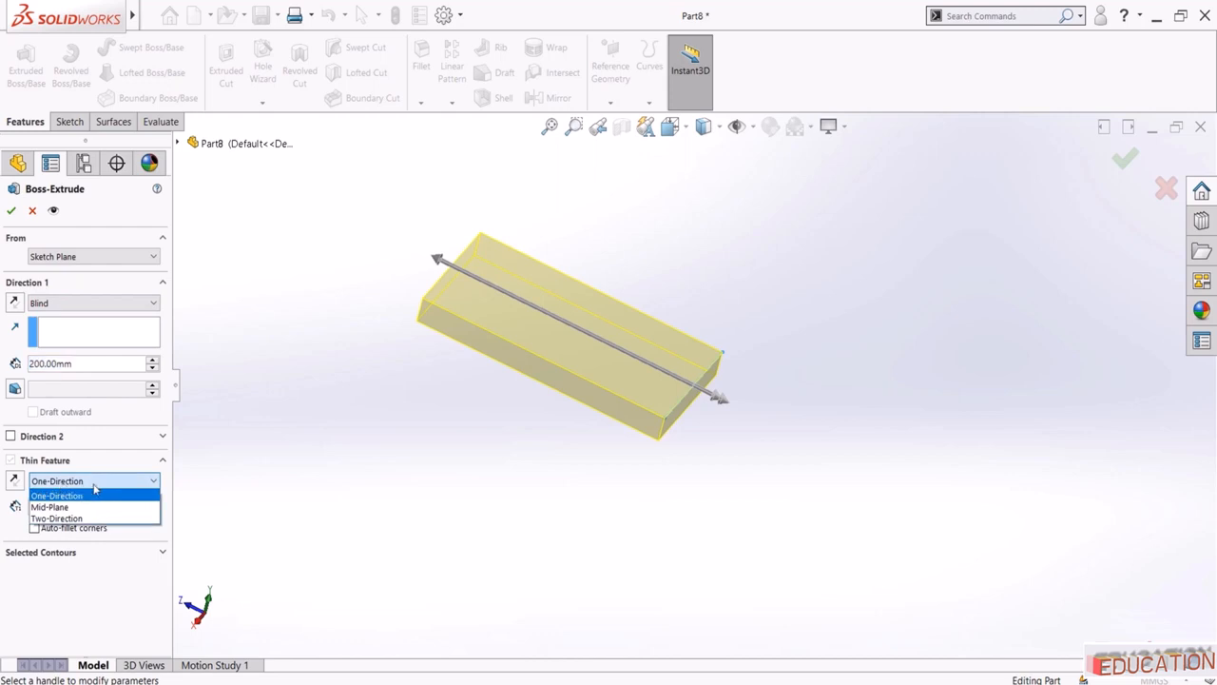
pyautogui.click(82, 498)
pyautogui.moveTo(629, 572); pyautogui.dragTo(624, 535, button='middle')
pyautogui.press('space')
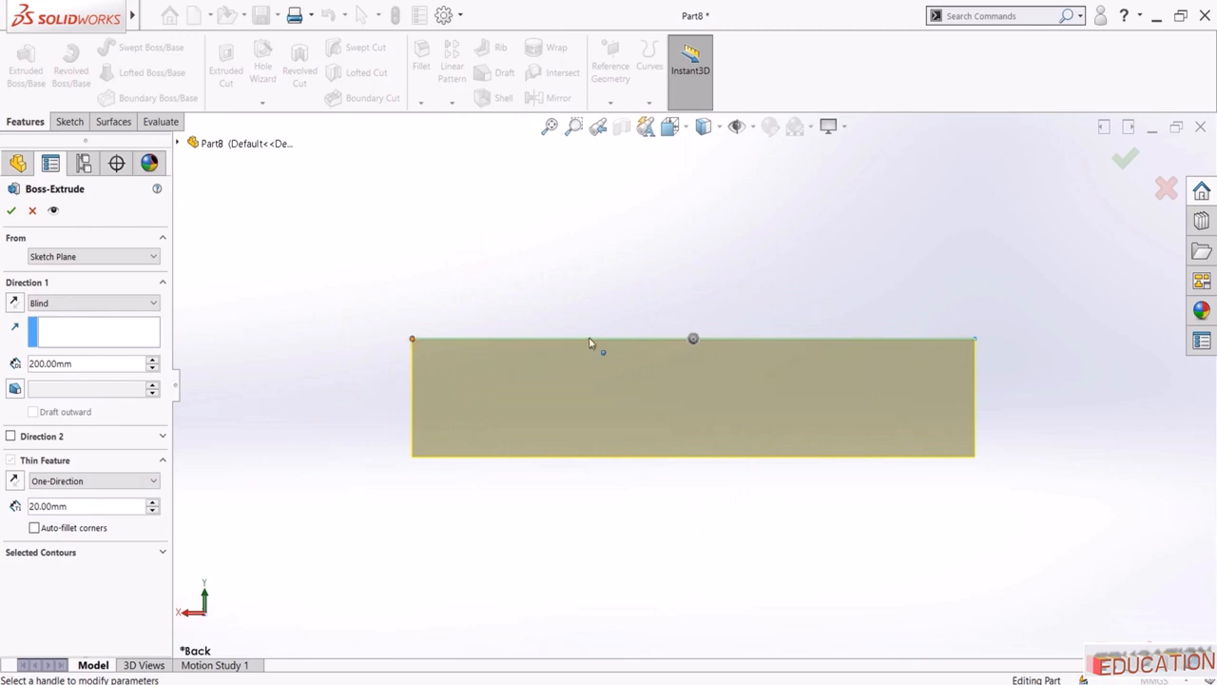
pyautogui.doubleClick(102, 508)
pyautogui.write('30')
pyautogui.press('Return')
pyautogui.scroll(1, 102, 510)
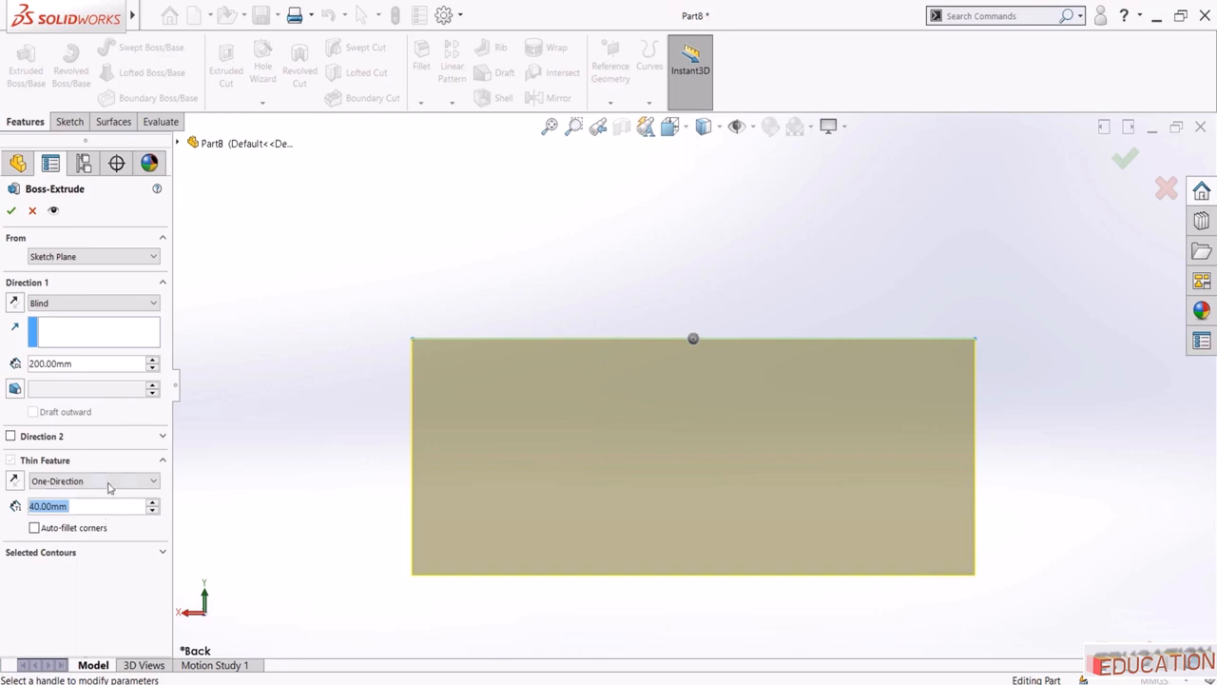
# Reverse the Thin Feature direction and try its Mid-Plane type
pyautogui.click(14, 482)
pyautogui.press('z')
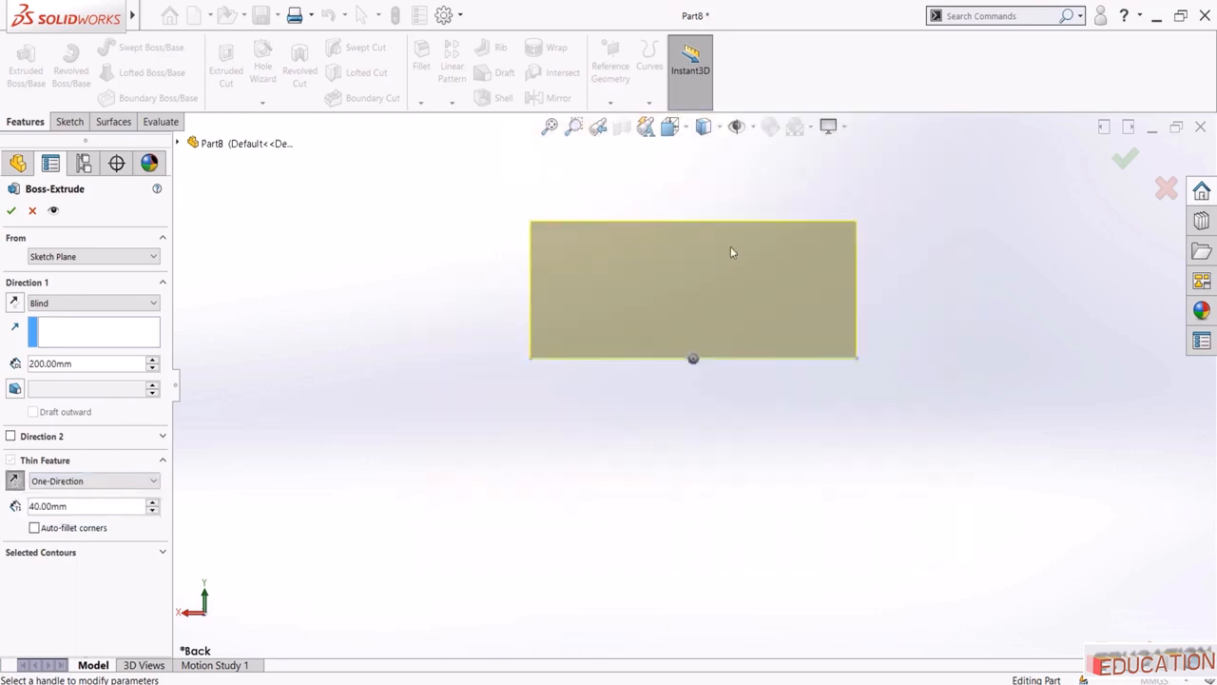
pyautogui.click(119, 481)
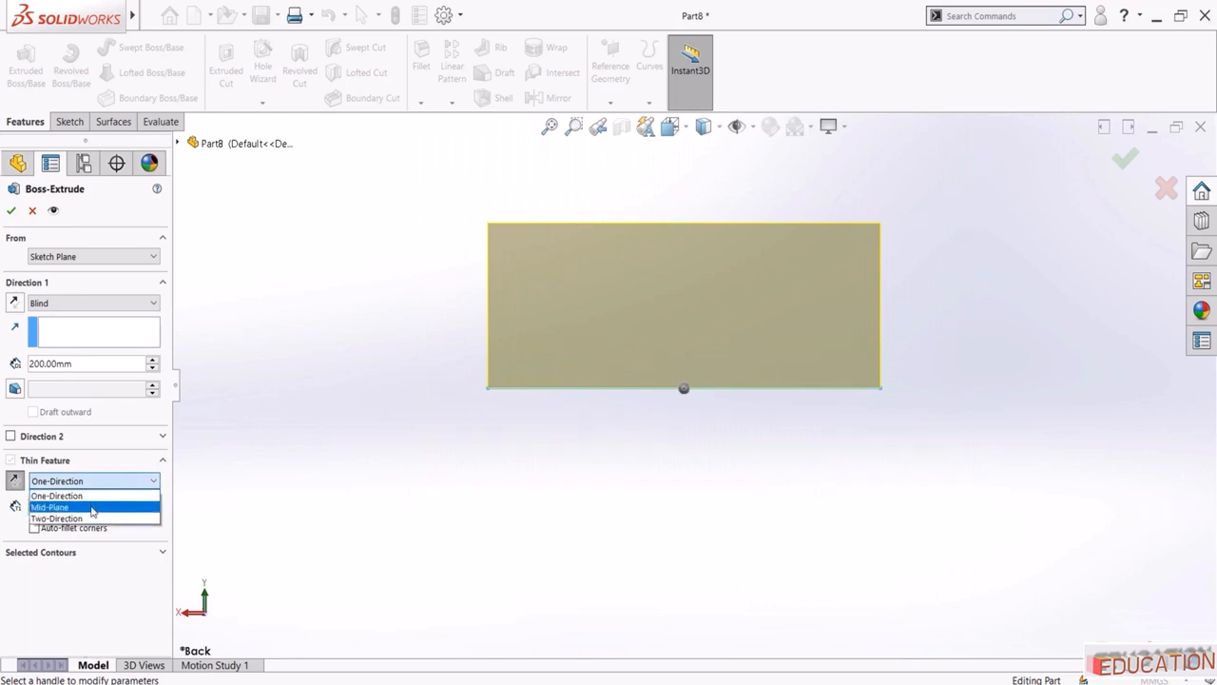
pyautogui.click(92, 508)
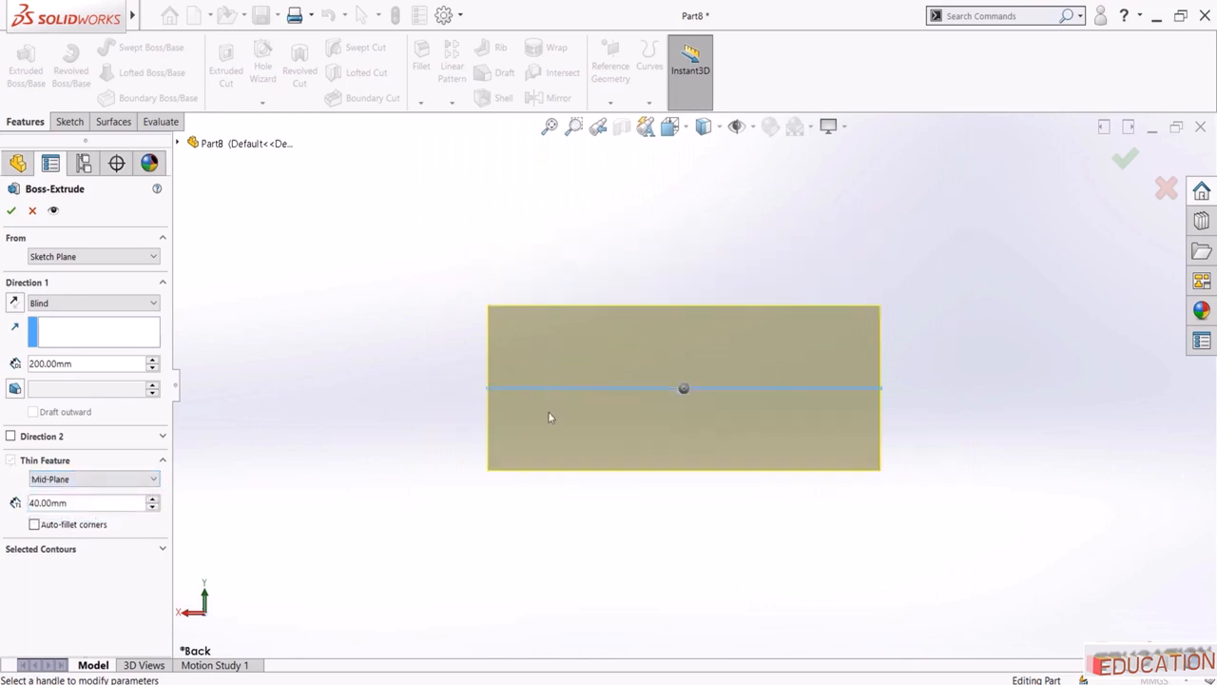
# Switch the Thin Feature to Two-Direction with a Direction 1 thickness of 20 mm and a Direction 2 thickness of 30 mm
pyautogui.click(113, 478)
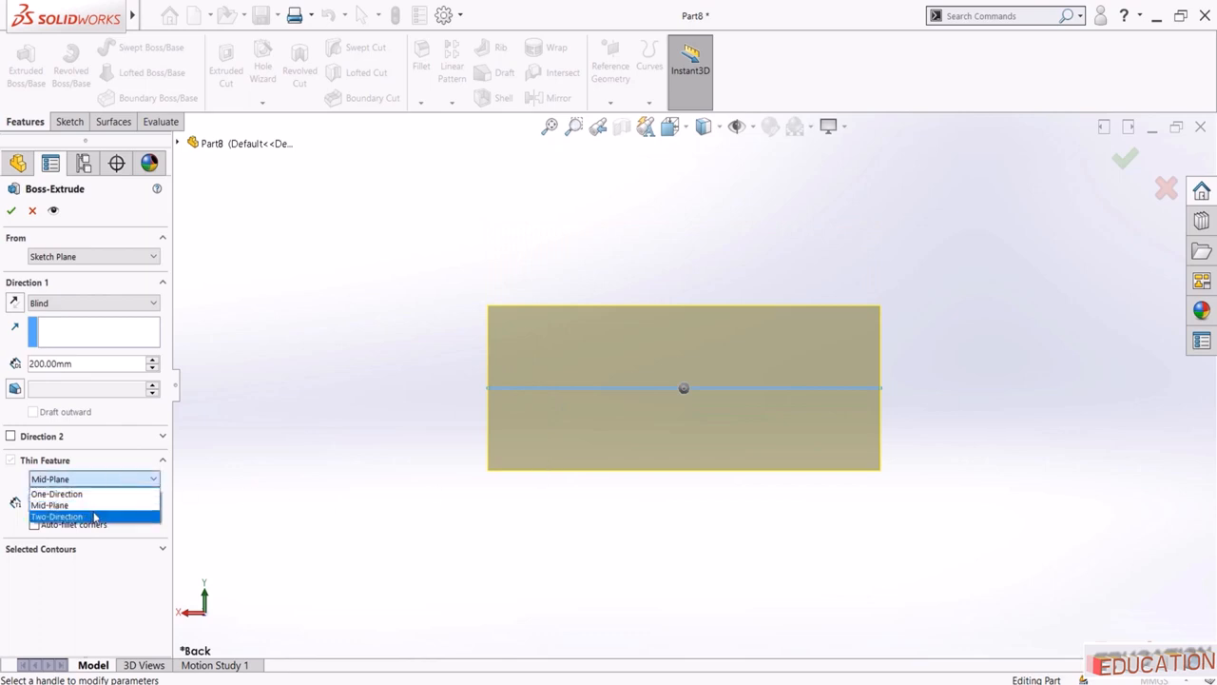
pyautogui.click(94, 516)
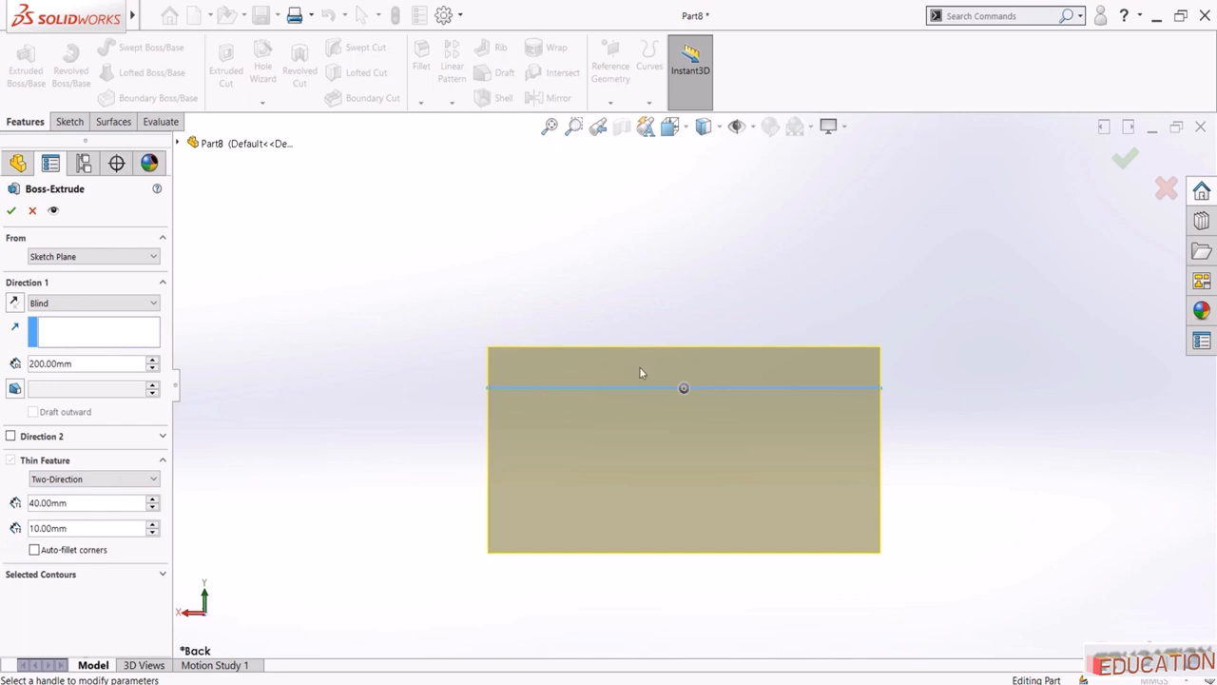
pyautogui.click(114, 504)
pyautogui.write('2')
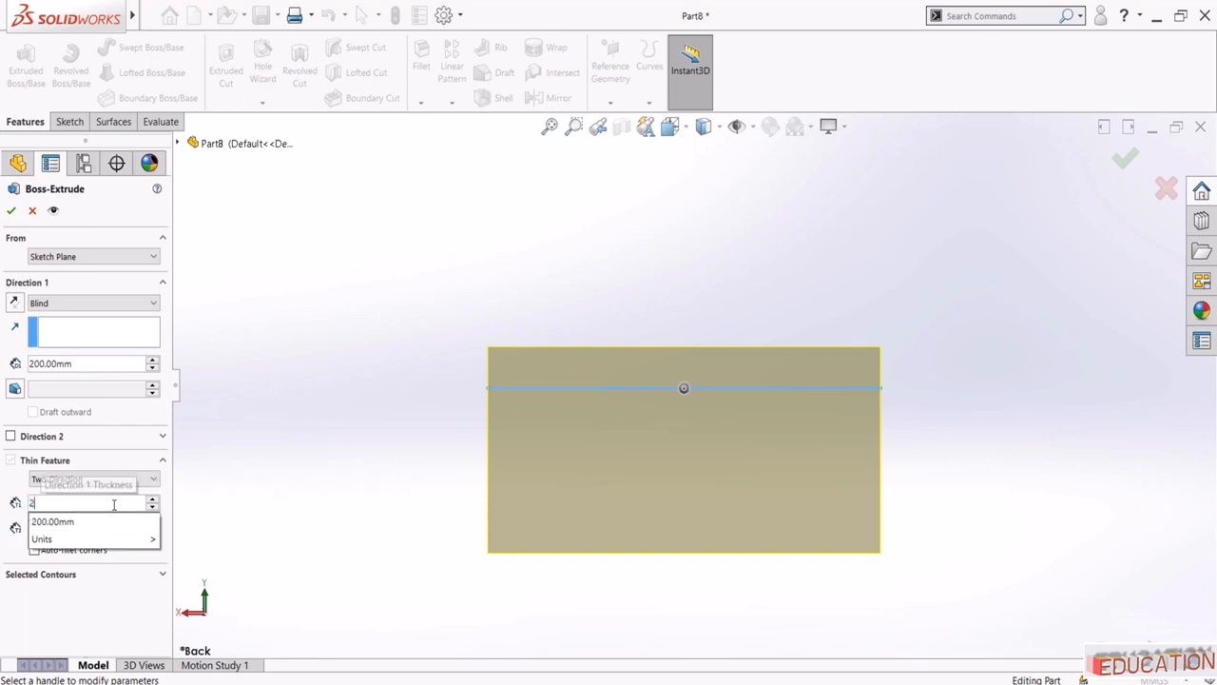
pyautogui.write('0')
pyautogui.press('Return')
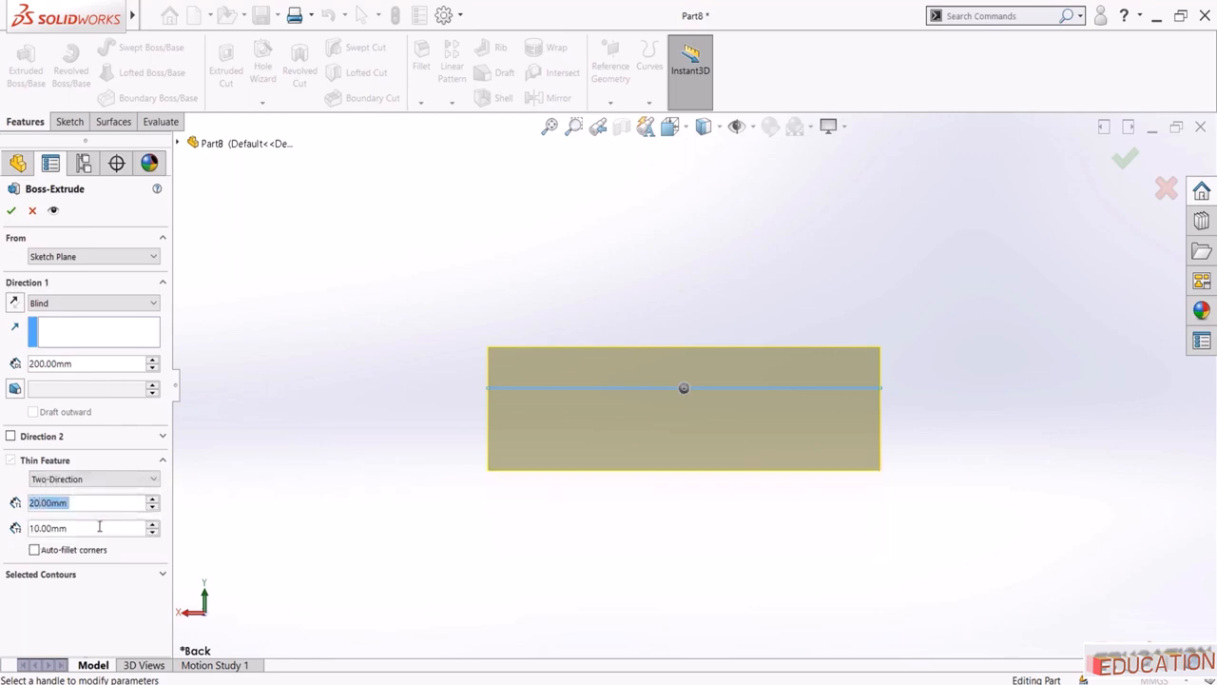
pyautogui.click(99, 527)
pyautogui.write('30')
pyautogui.press('Return')
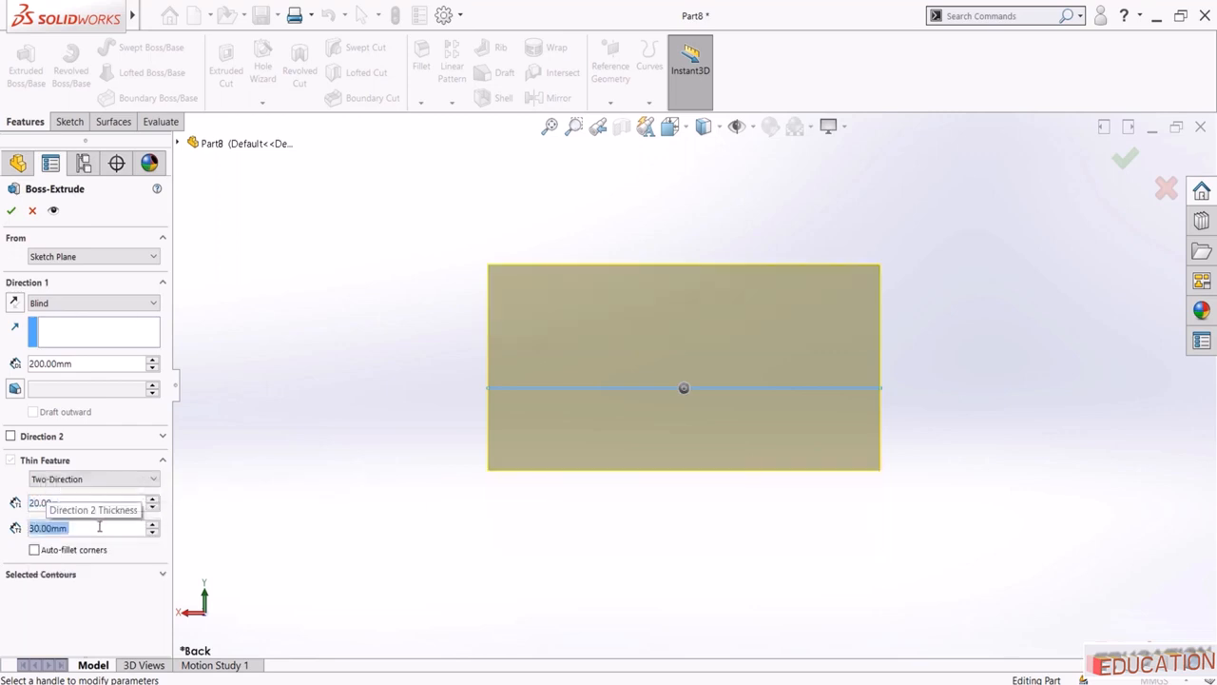
# Accept the two-direction thin extrusion and clear the selection on the finished block
pyautogui.scroll(2, 497, 322)
pyautogui.moveTo(523, 302); pyautogui.dragTo(578, 366, button='middle')
pyautogui.click(12, 212)
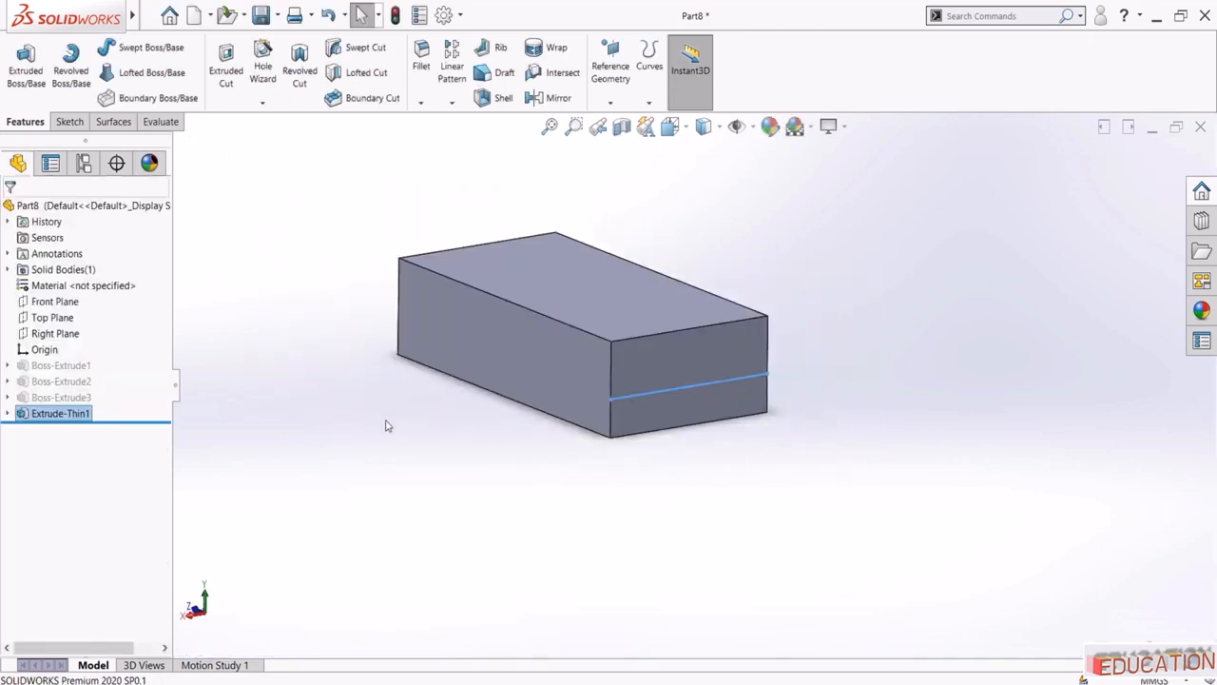
pyautogui.click(405, 316)
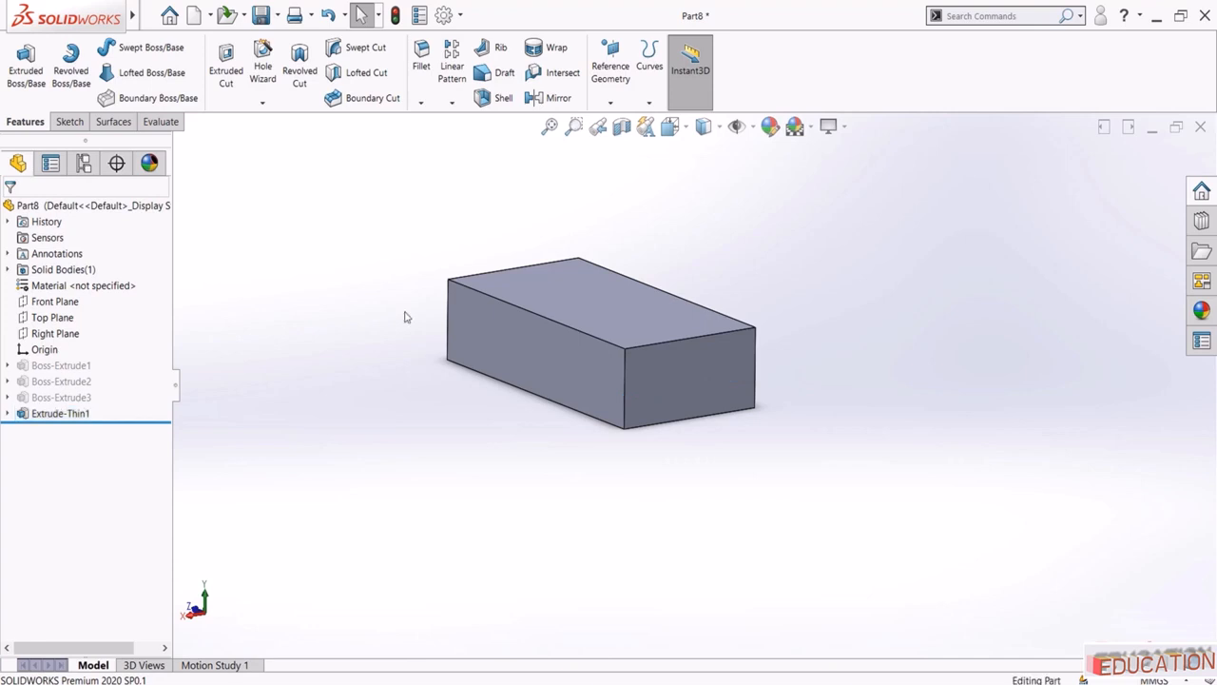
pyautogui.scroll(1, 405, 315)
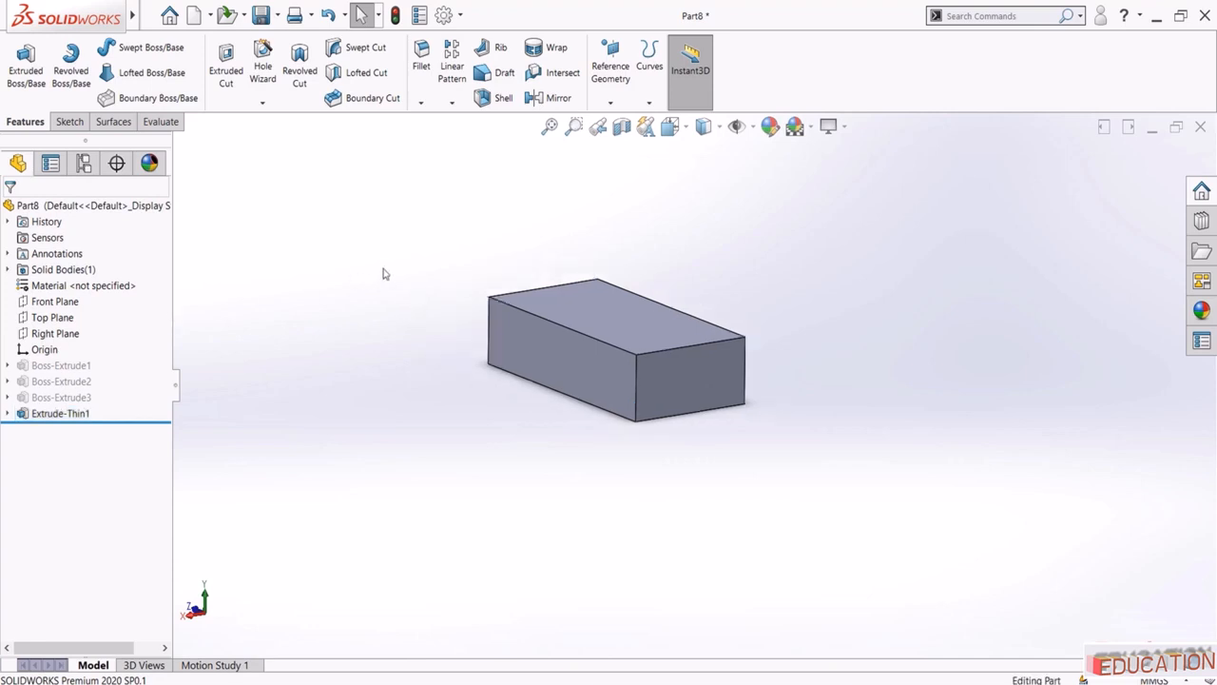
# Sketch a circle about 108 mm in diameter on the Front Plane, to the left of the block
pyautogui.click(67, 302)
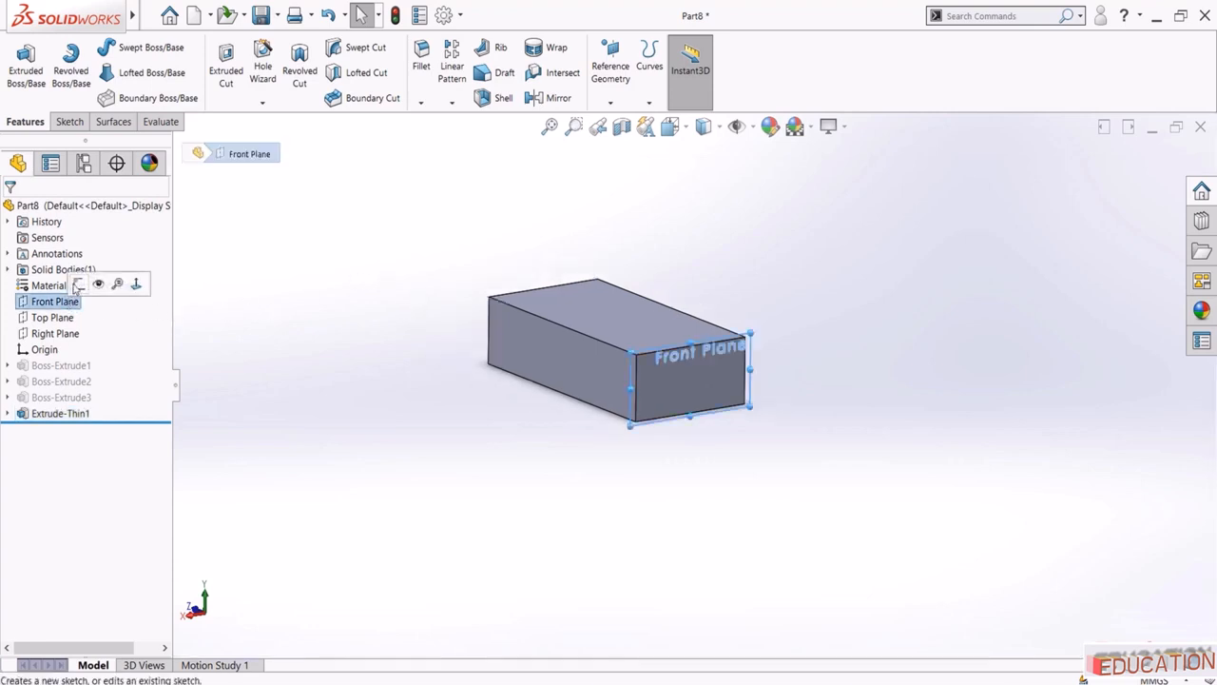
pyautogui.click(95, 282)
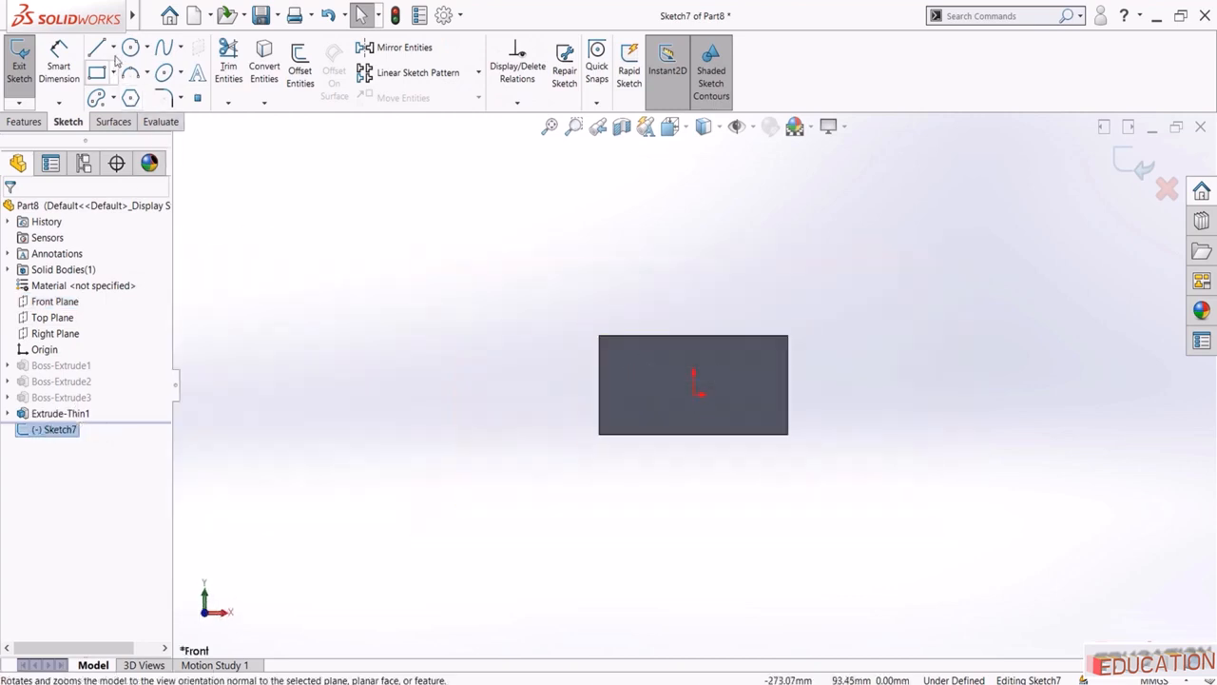
pyautogui.click(130, 48)
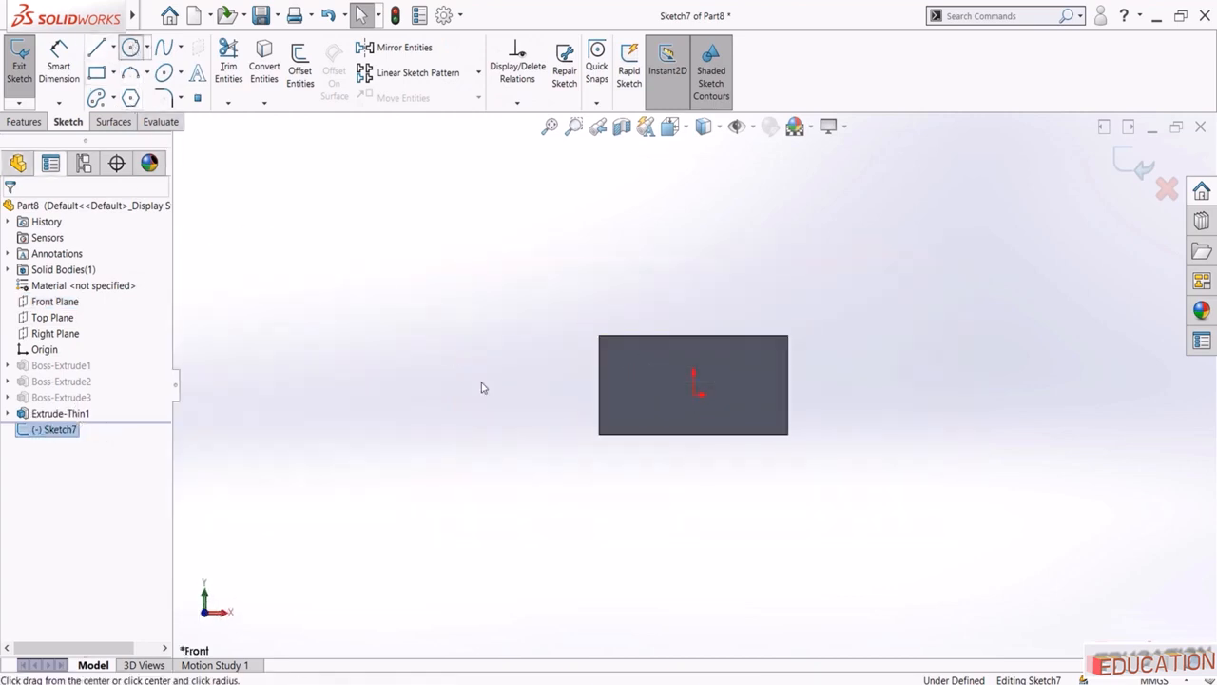
pyautogui.click(386, 326)
pyautogui.click(409, 427)
pyautogui.press('Escape')
# Dimension the circle's diameter as 100 mm and exit the sketch
pyautogui.click(58, 66)
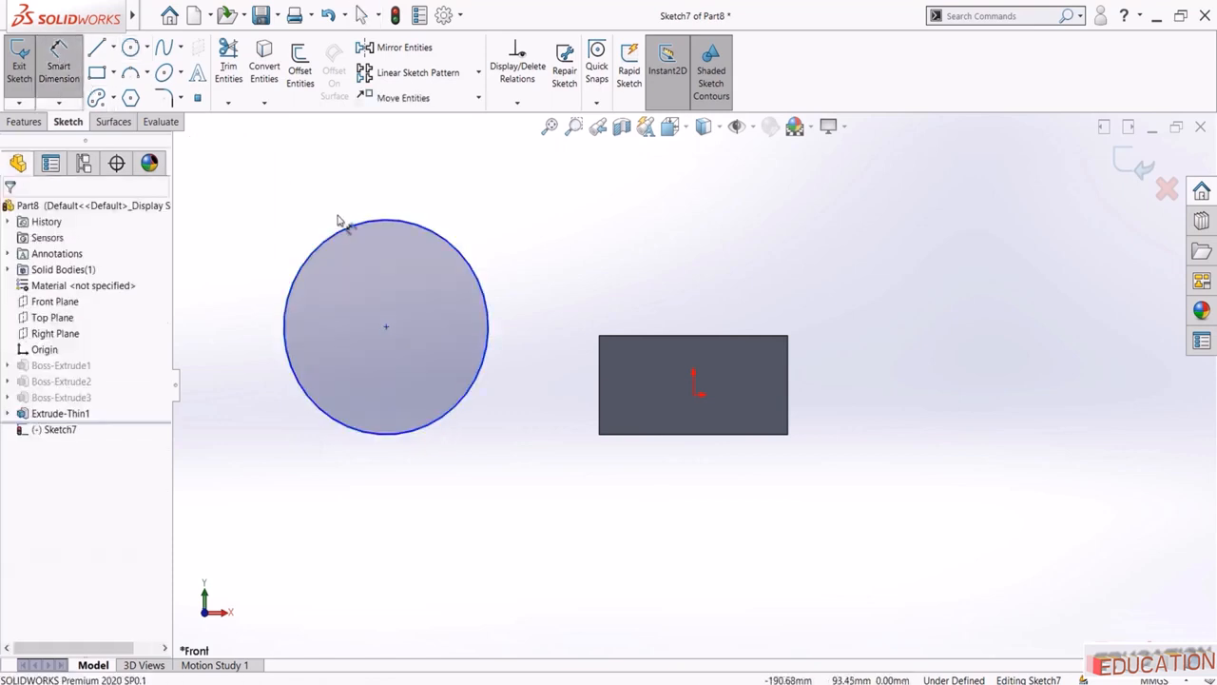
pyautogui.click(348, 239)
pyautogui.click(249, 338)
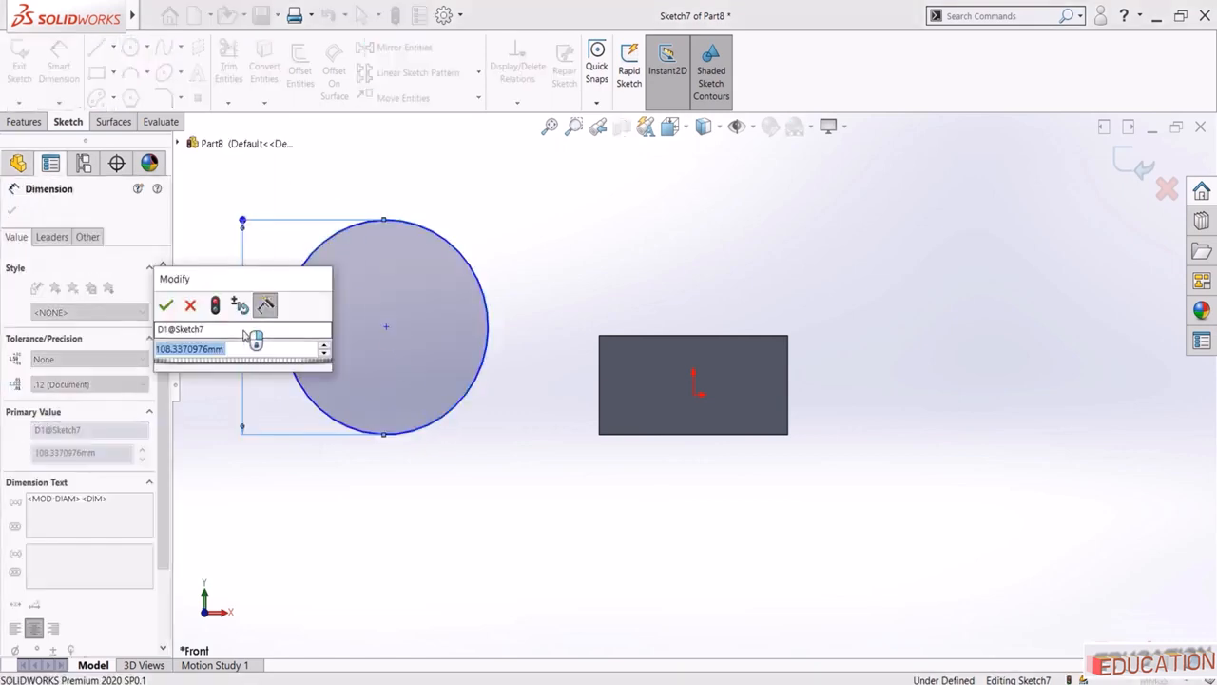
pyautogui.write('40')
pyautogui.press('Return')
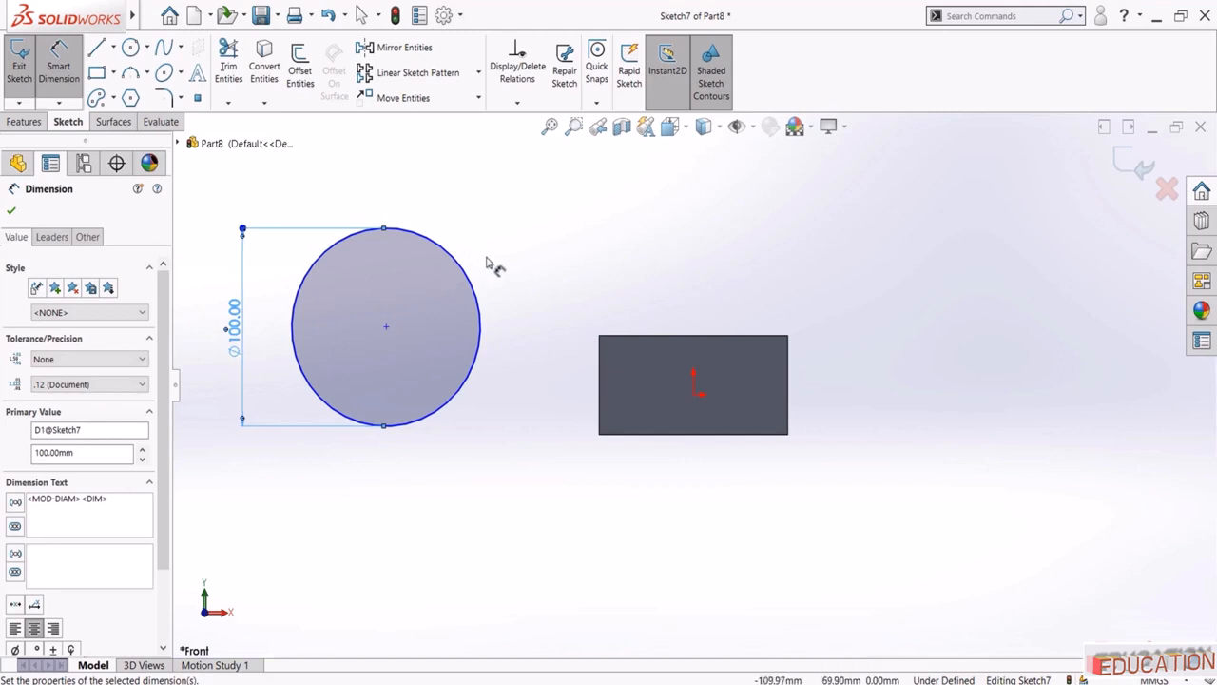
pyautogui.click(1143, 168)
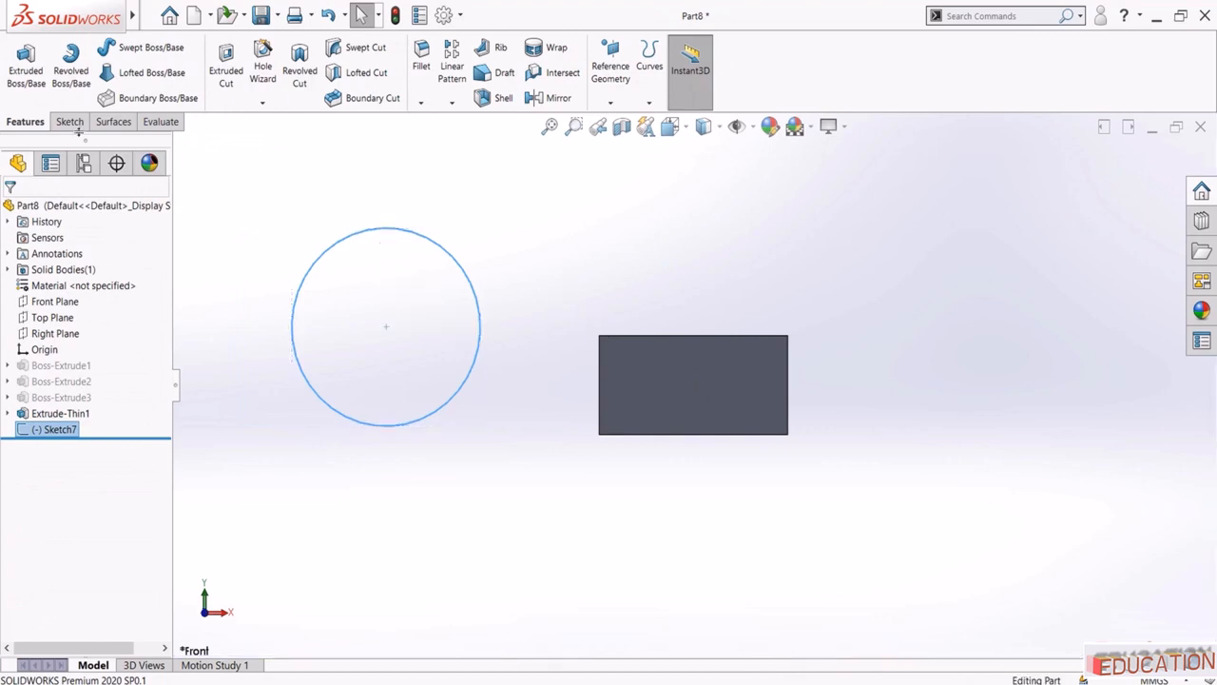
# Extrude the circle 200 mm as a One-Direction Thin Feature with a 10 mm wall thickness
pyautogui.click(27, 67)
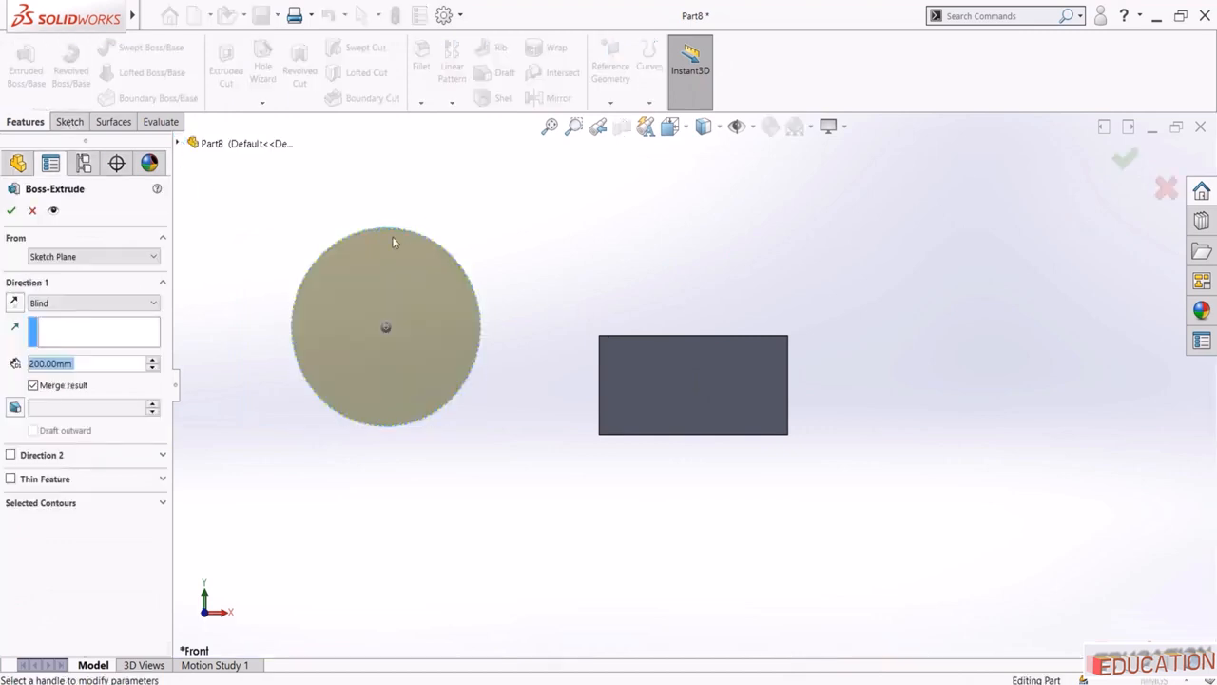
pyautogui.click(11, 478)
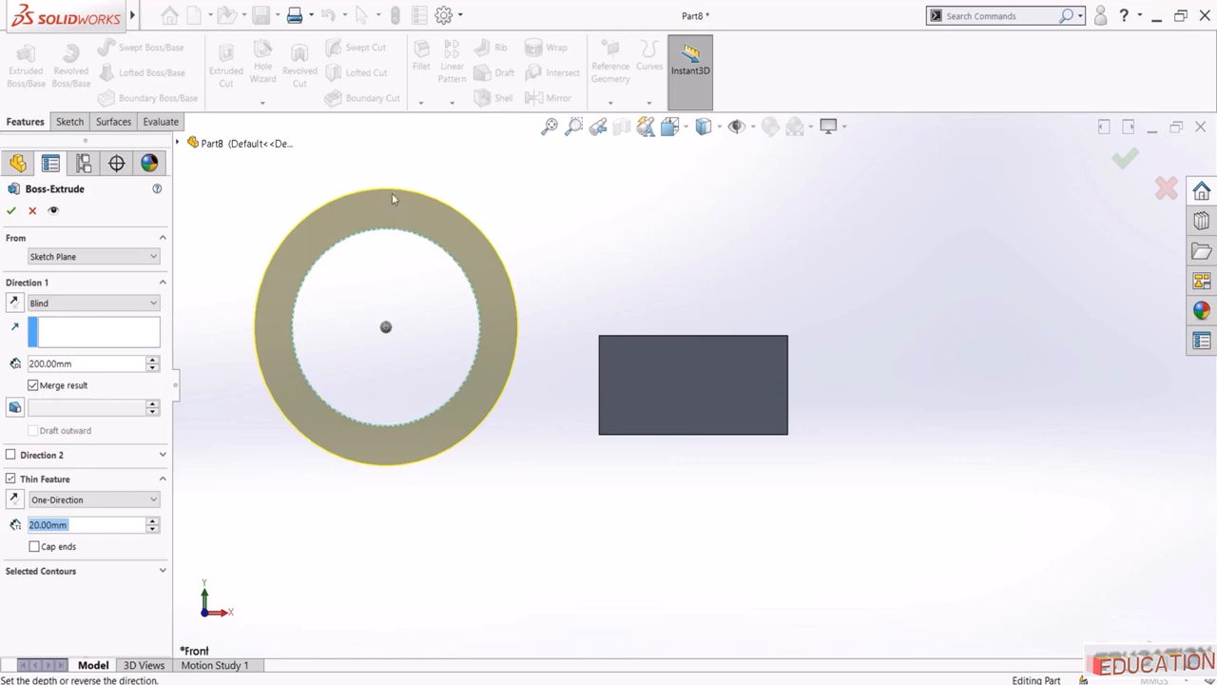
pyautogui.moveTo(360, 423); pyautogui.dragTo(359, 248, button='middle')
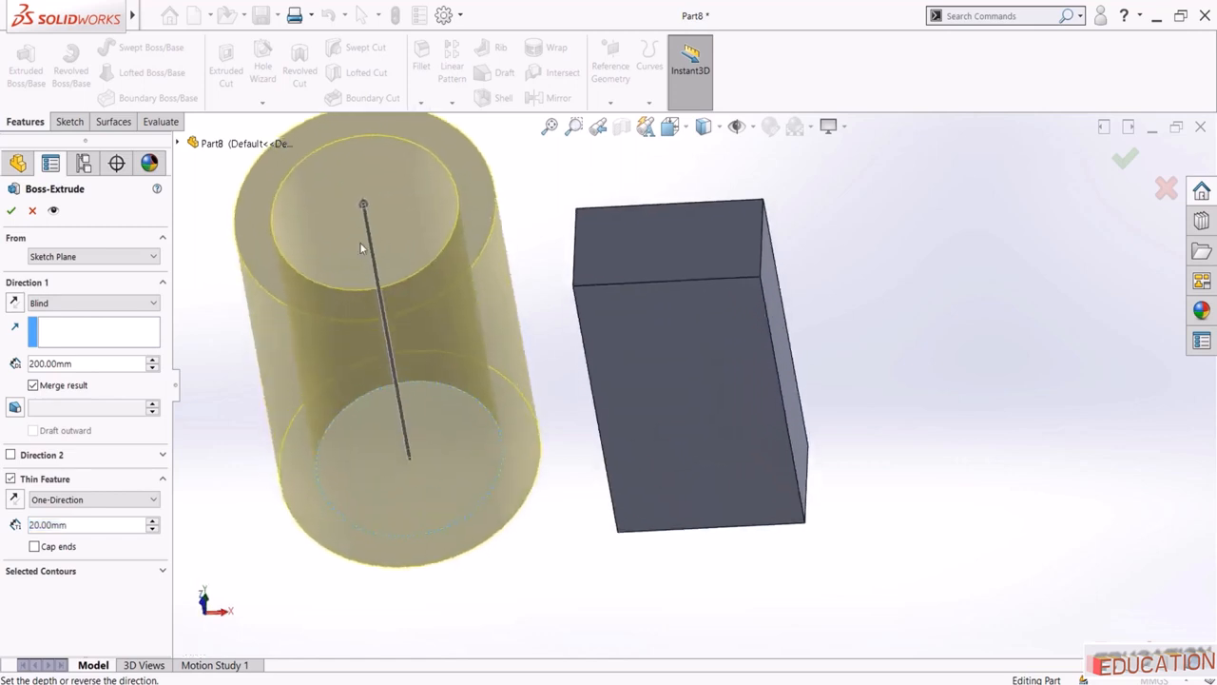
pyautogui.doubleClick(87, 525)
pyautogui.write('10')
pyautogui.press('Return')
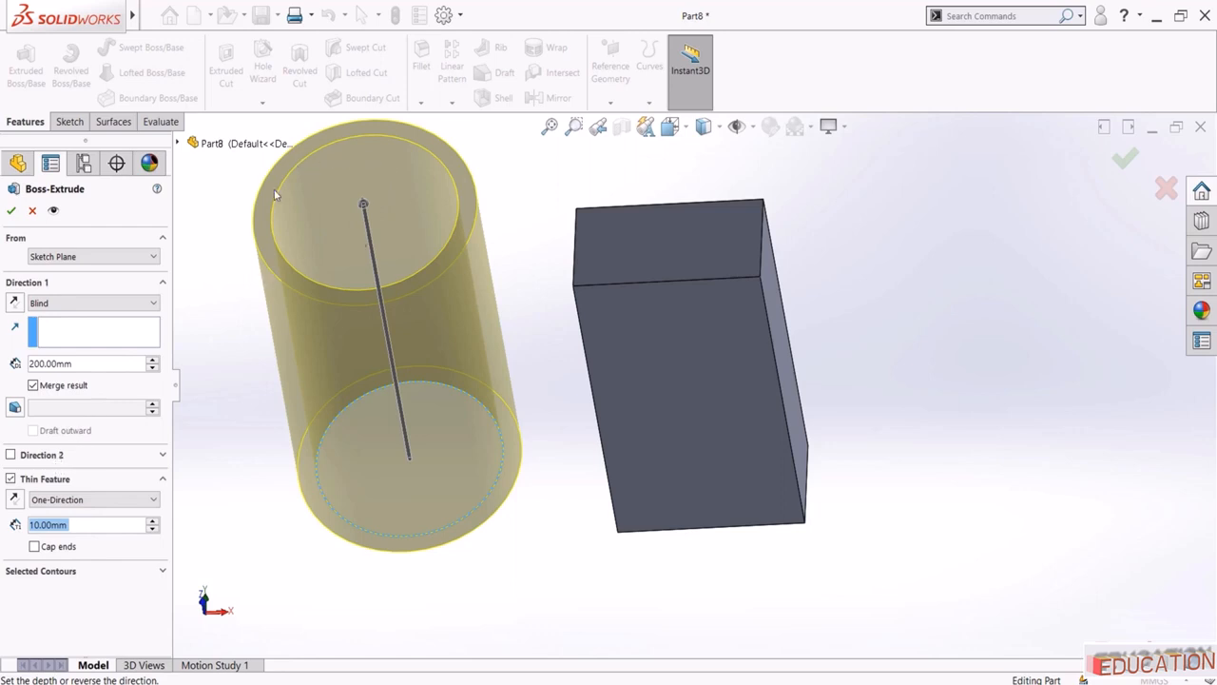
pyautogui.click(11, 210)
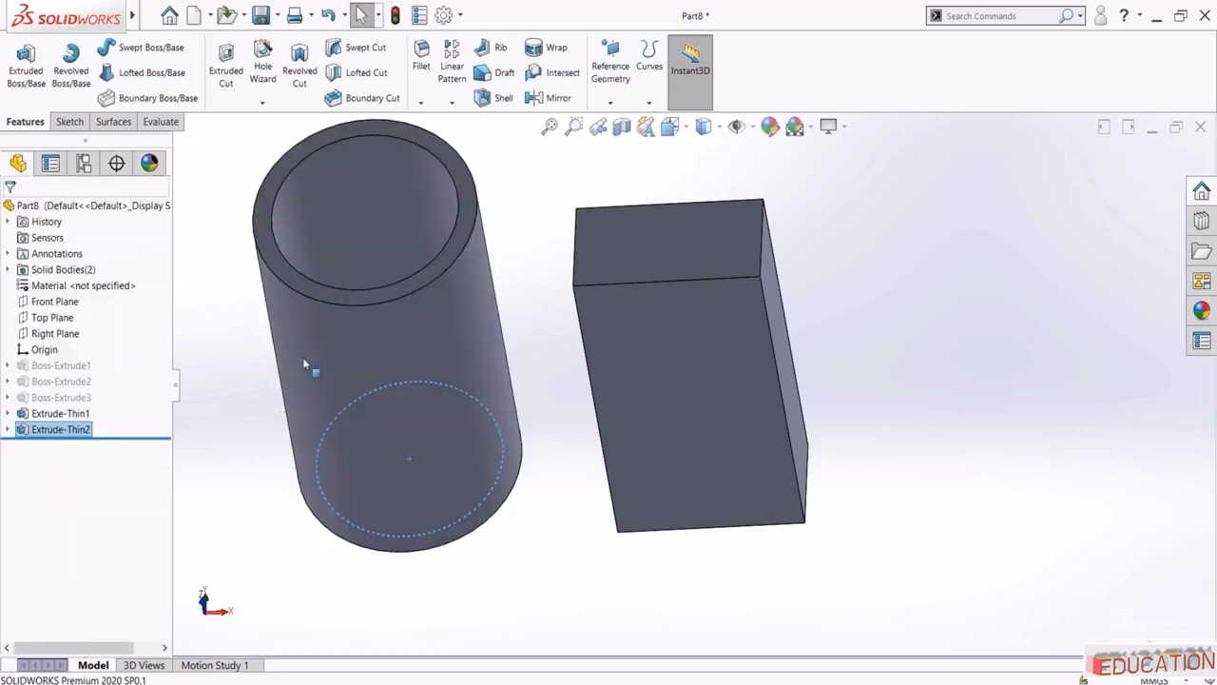
# Reopen the tube's thin extrusion for editing and enable Cap ends
pyautogui.moveTo(356, 384); pyautogui.dragTo(375, 392, button='middle')
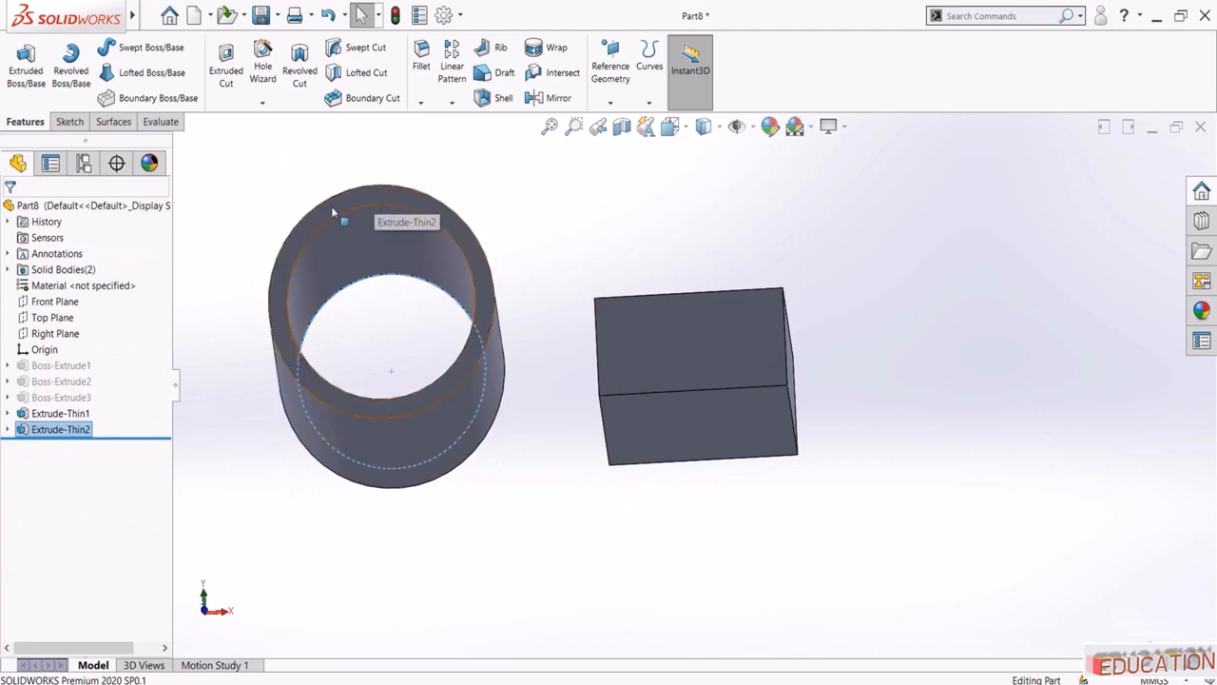
pyautogui.moveTo(292, 317); pyautogui.dragTo(295, 283, button='middle')
pyautogui.scroll(1, 293, 285)
pyautogui.click(237, 318)
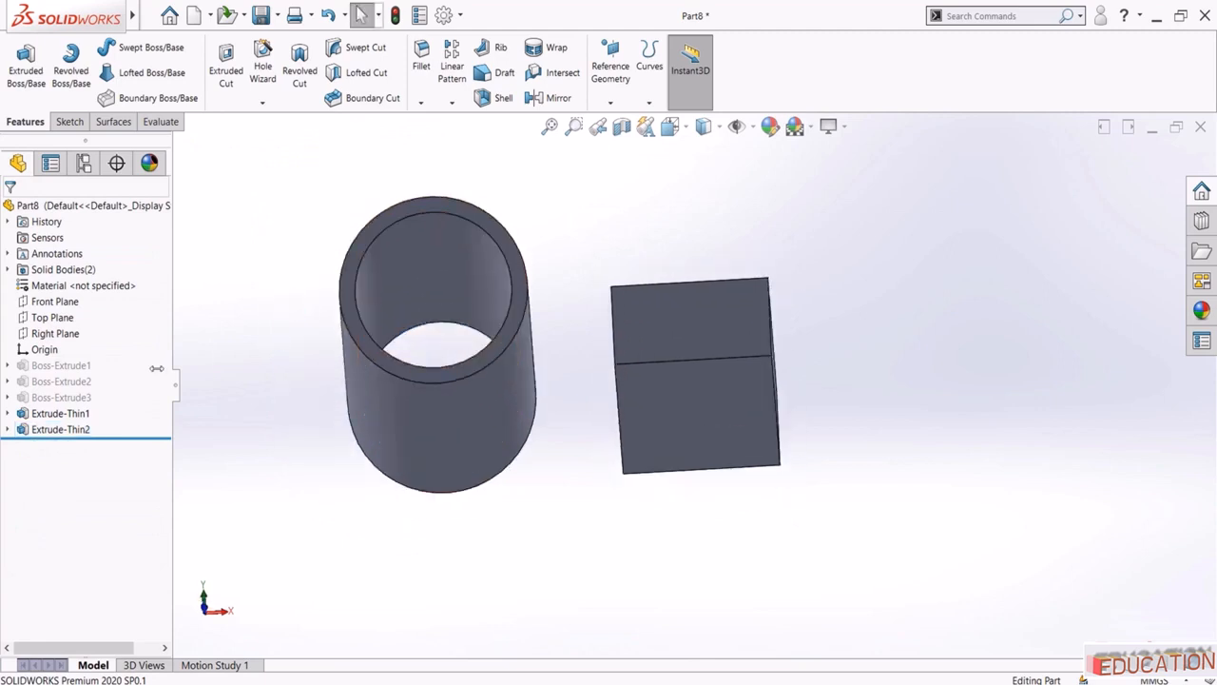
pyautogui.click(83, 430)
pyautogui.click(92, 390)
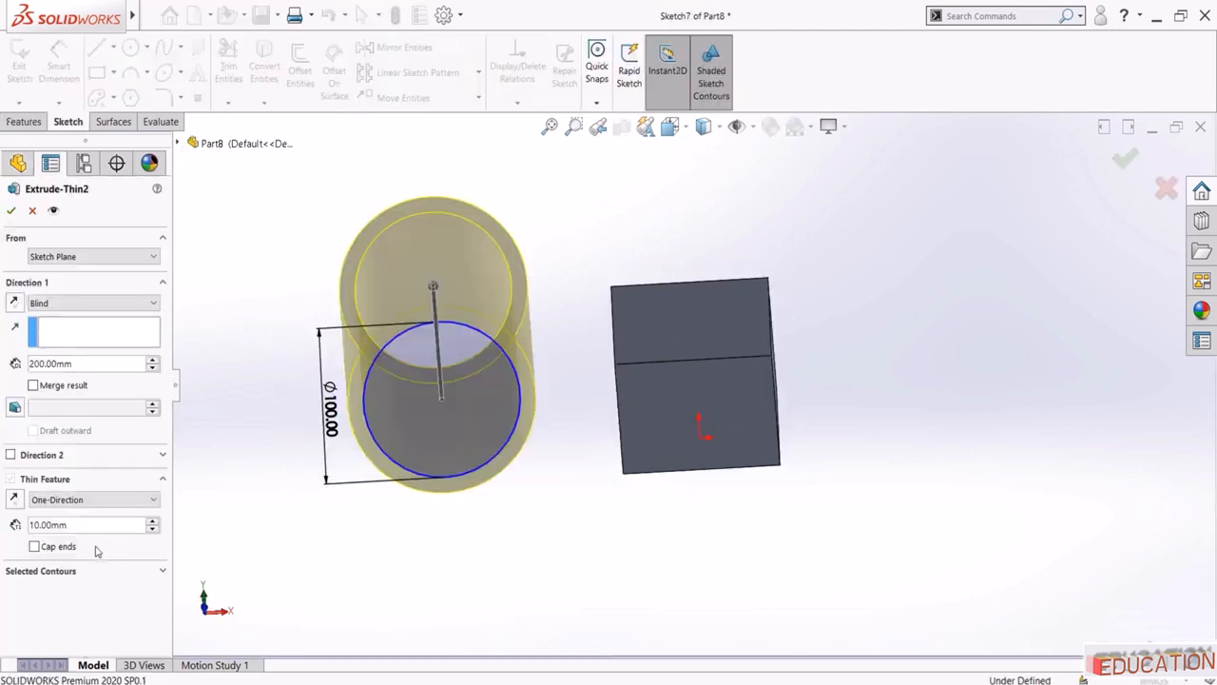
pyautogui.click(34, 547)
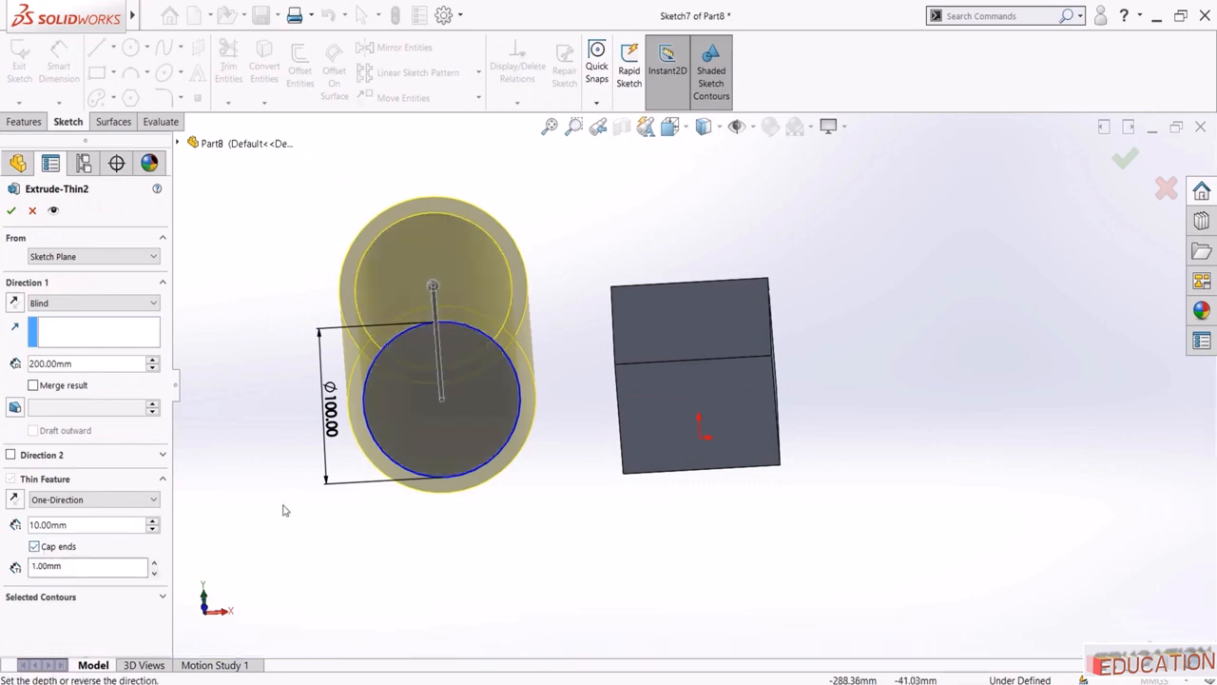
# Try a cap thickness of 5 mm on the tube
pyautogui.moveTo(294, 456); pyautogui.dragTo(254, 136, button='middle')
pyautogui.doubleClick(93, 566)
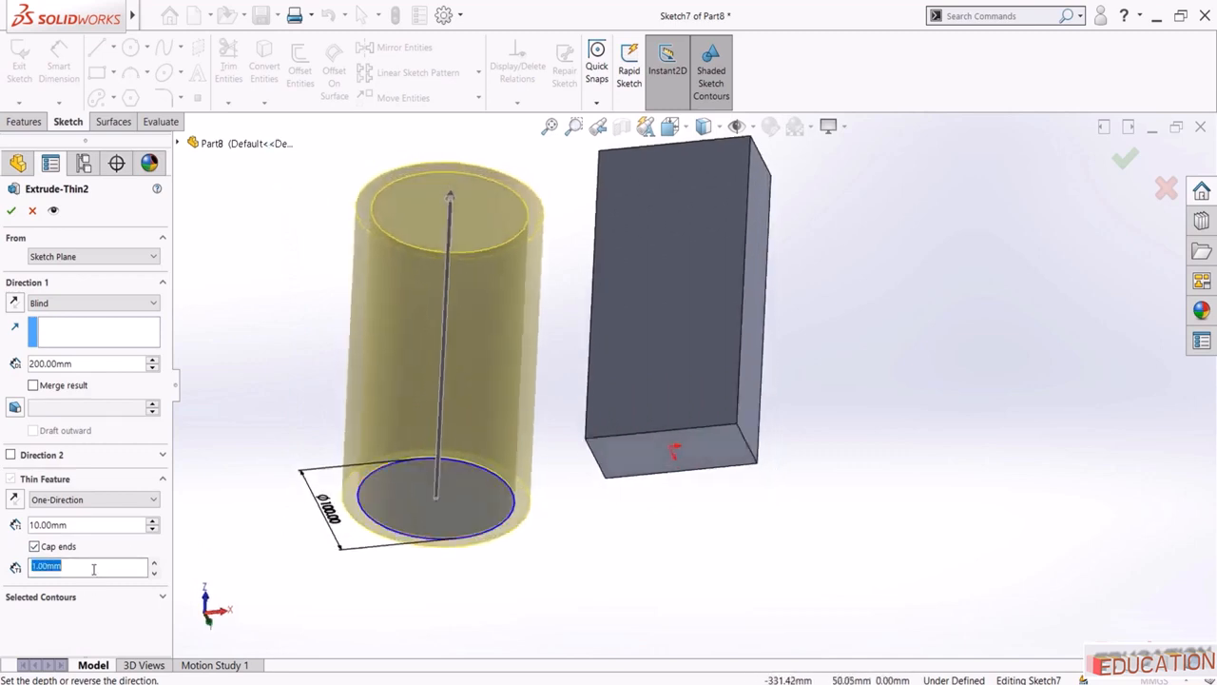
pyautogui.write('5')
pyautogui.press('Return')
# Set the tube's cap thickness to 10 mm and accept the edited extrusion
pyautogui.doubleClick(83, 569)
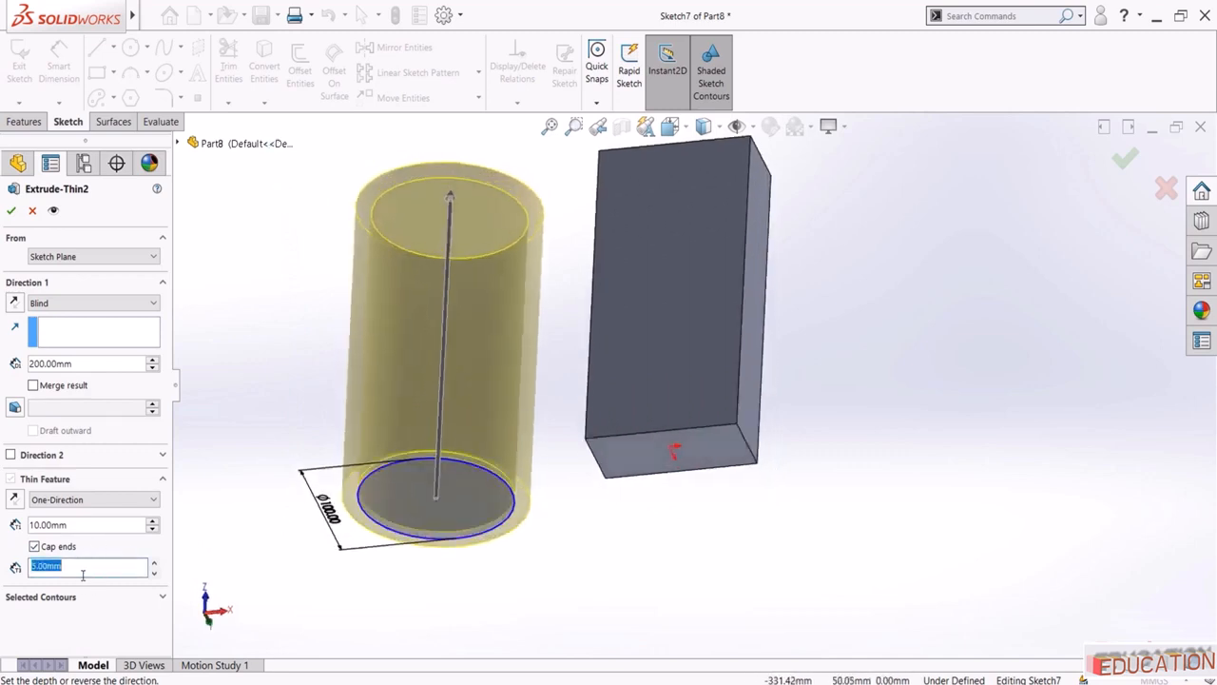
pyautogui.write('10')
pyautogui.press('Return')
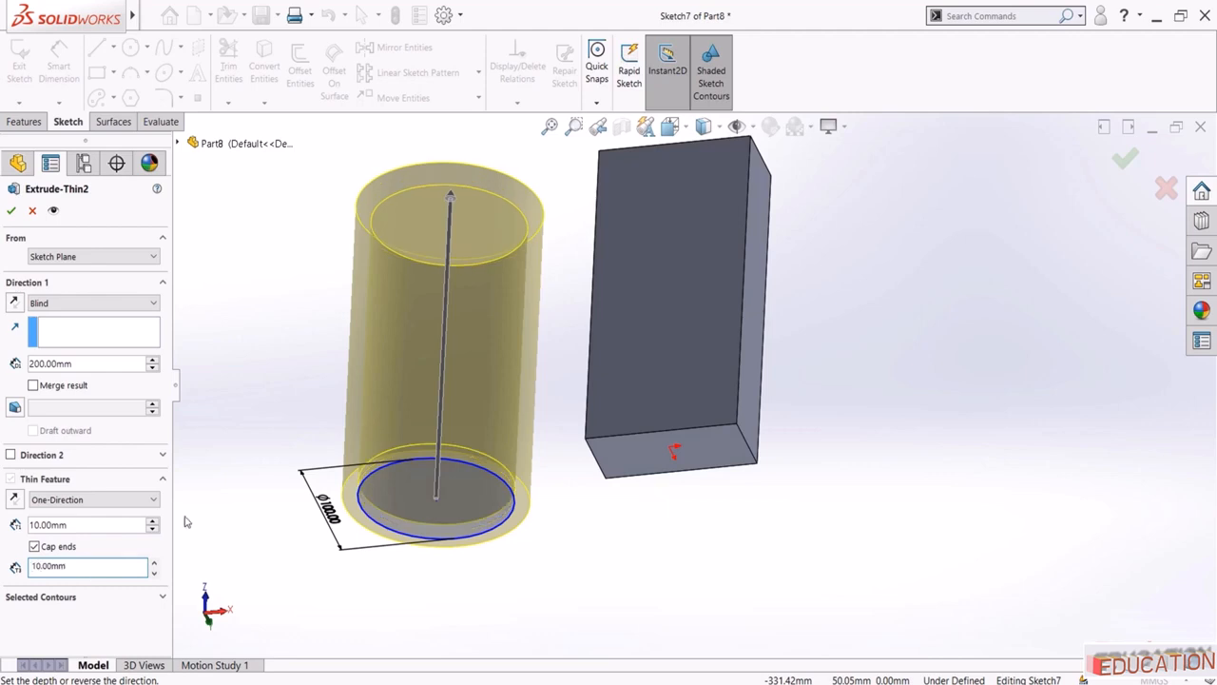
pyautogui.moveTo(229, 532); pyautogui.dragTo(393, 537, button='middle')
pyautogui.scroll(2, 513, 343)
pyautogui.scroll(-2, 536, 318)
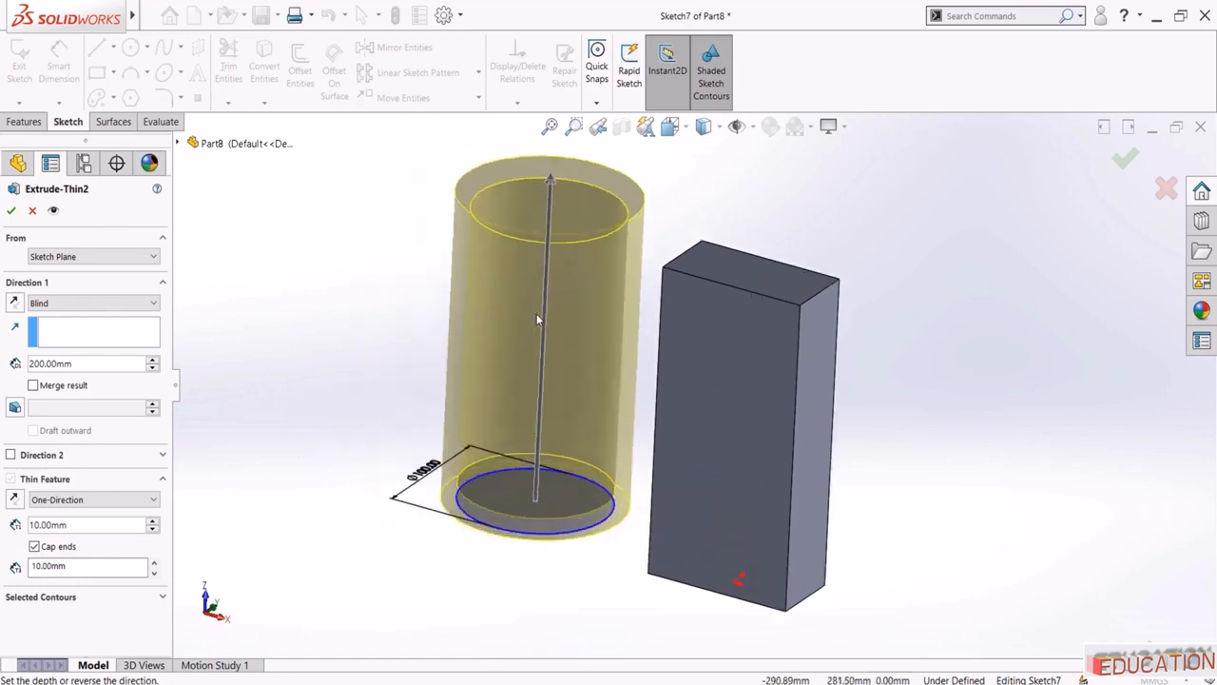
pyautogui.click(11, 210)
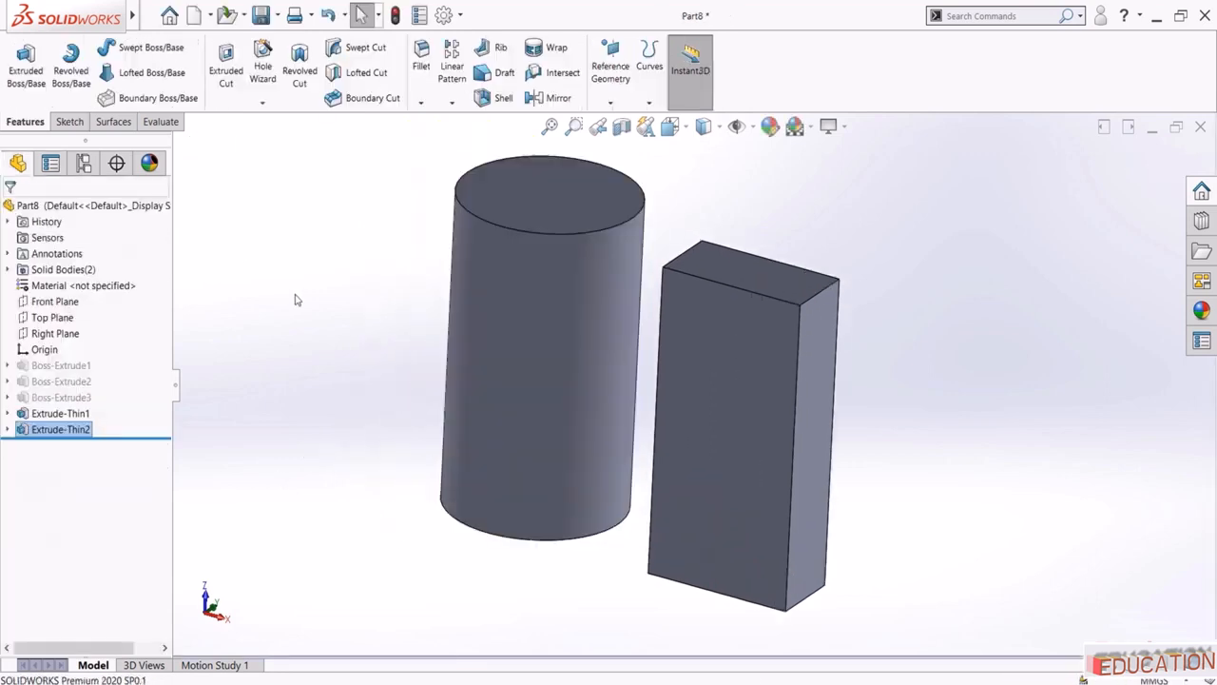
# Examine the capped tube's interior in a Top Plane section view with the cutting plane offset, and turn the section view off
pyautogui.moveTo(367, 280); pyautogui.dragTo(437, 260, button='middle')
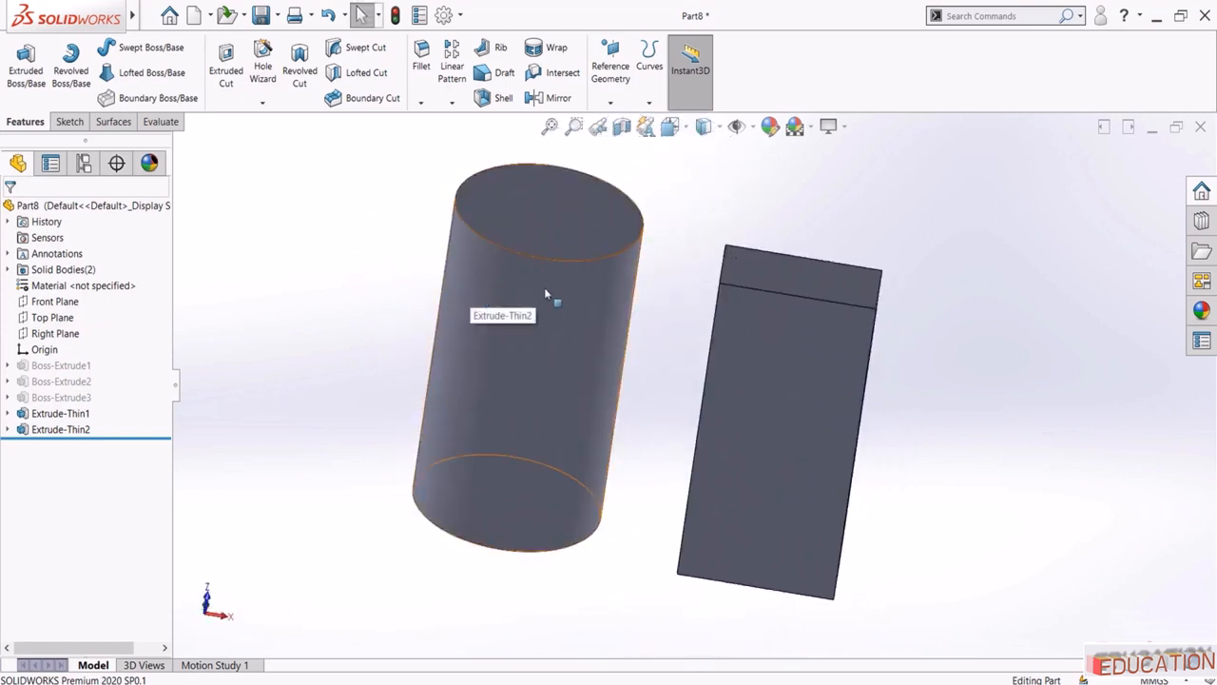
pyautogui.press('f')
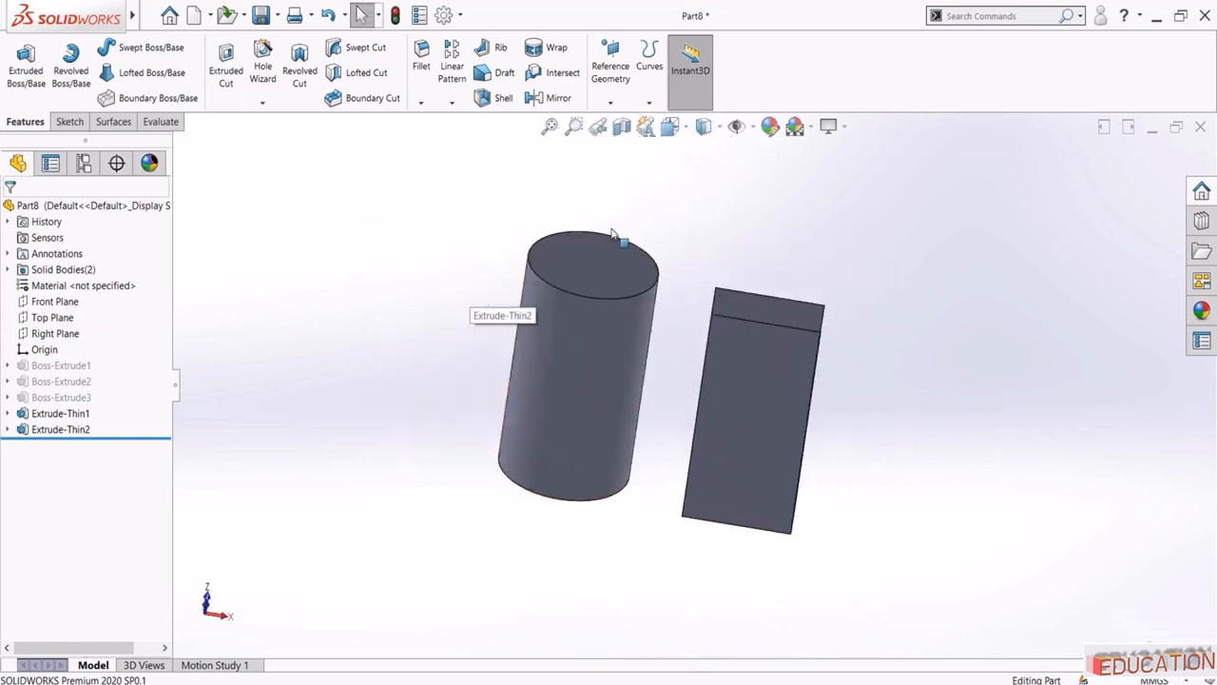
pyautogui.click(621, 128)
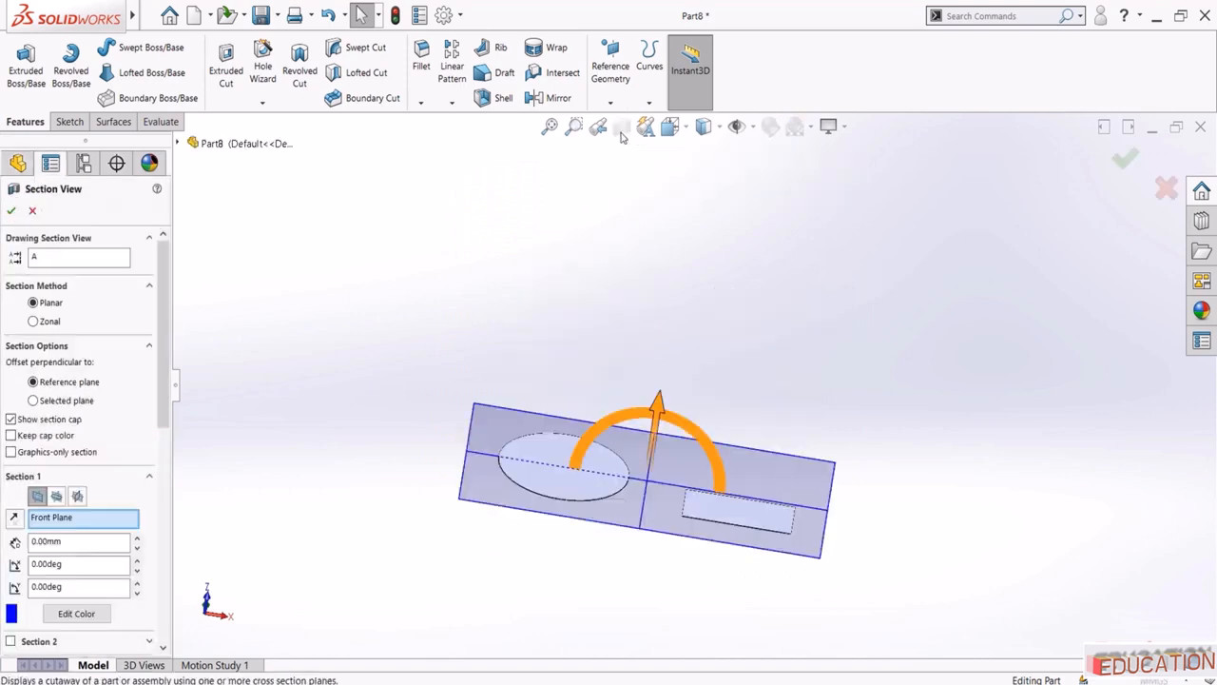
pyautogui.click(57, 496)
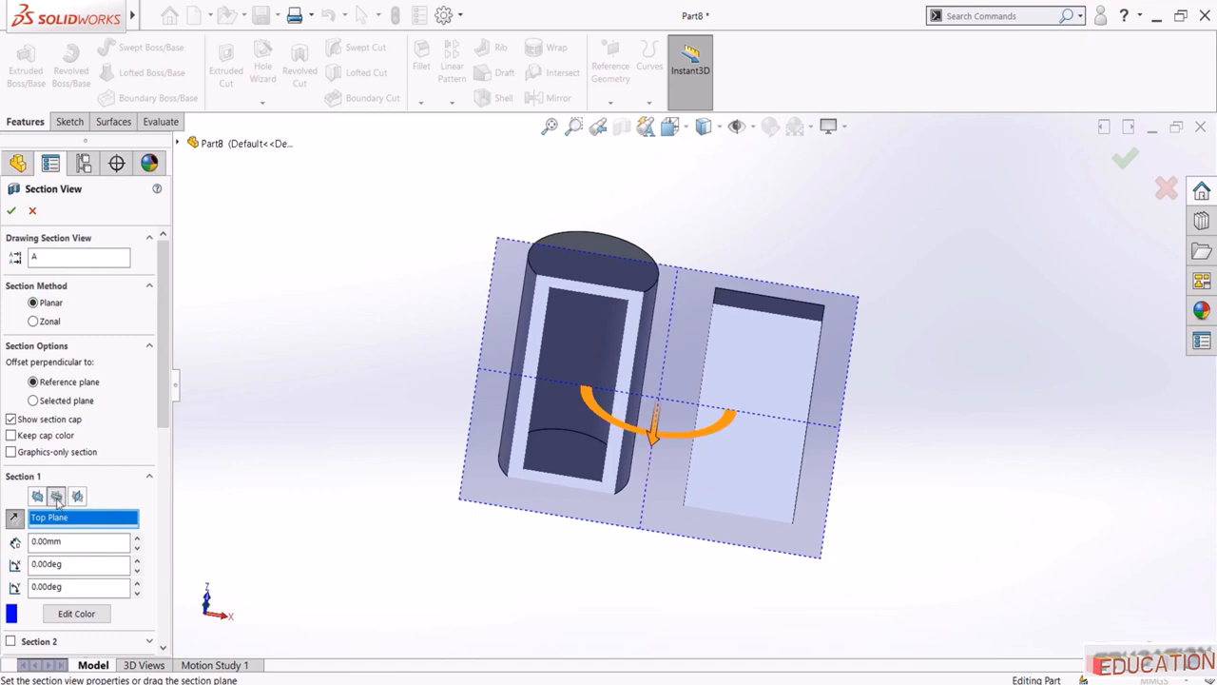
pyautogui.moveTo(443, 247); pyautogui.dragTo(563, 459, button='middle')
pyautogui.moveTo(563, 459); pyautogui.dragTo(599, 432)
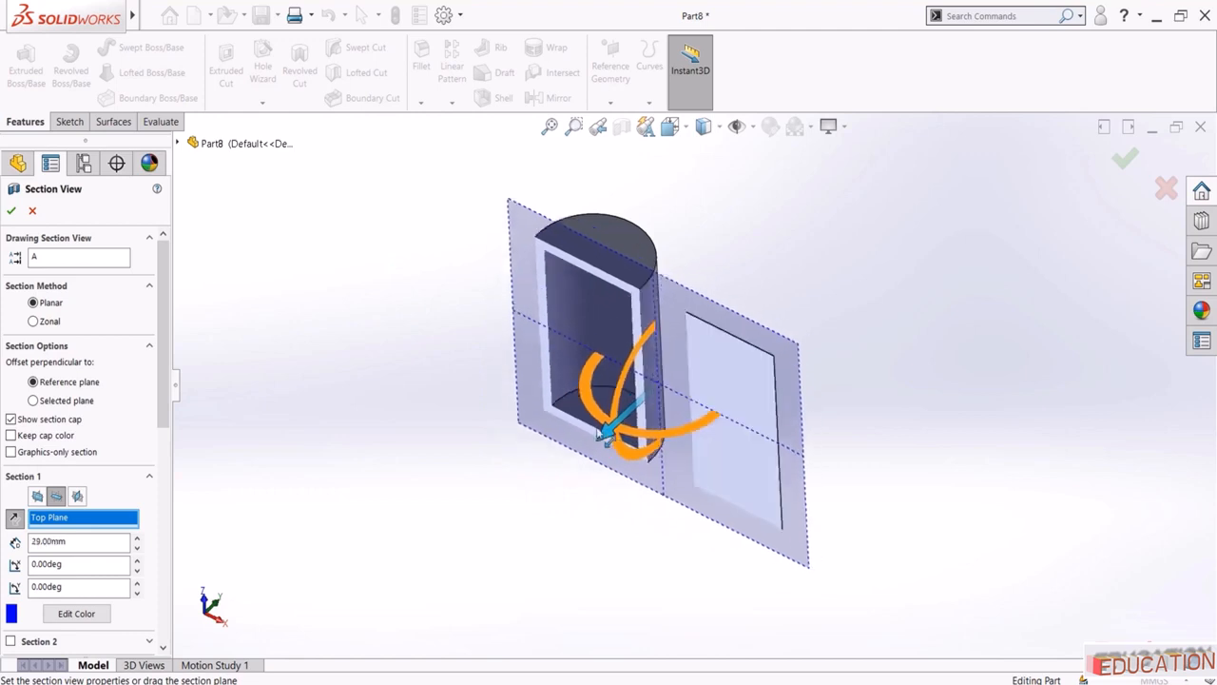
pyautogui.click(1124, 158)
pyautogui.moveTo(786, 282); pyautogui.dragTo(651, 293, button='middle')
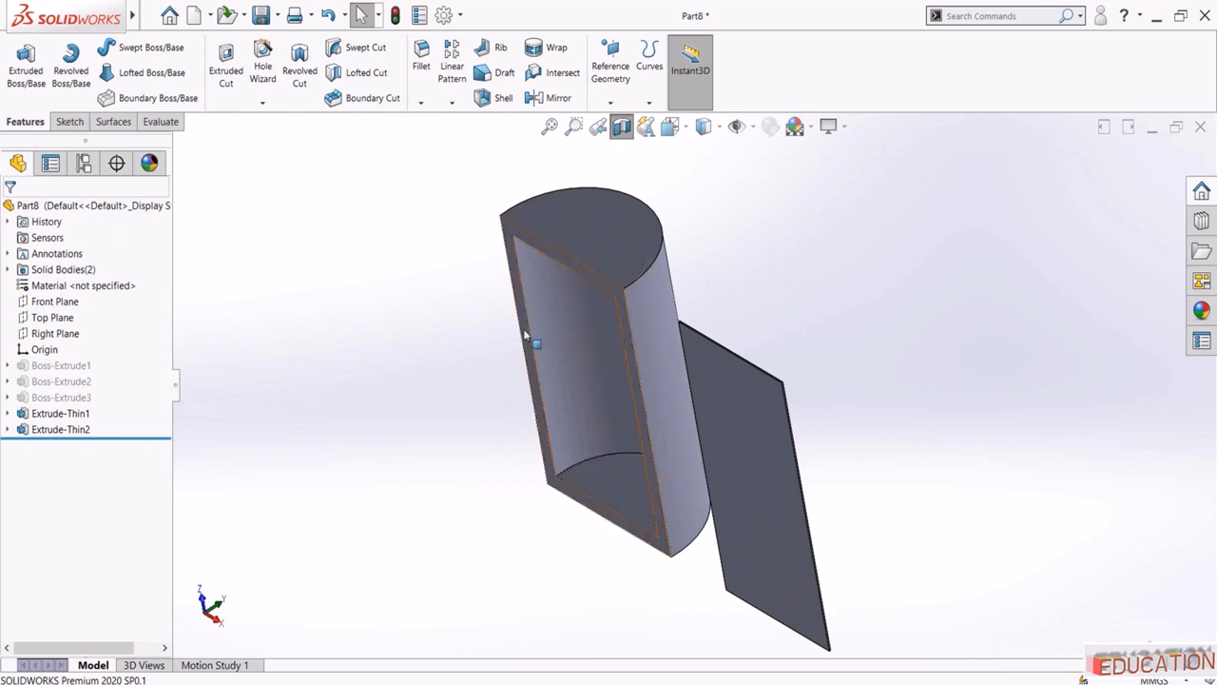
pyautogui.click(620, 131)
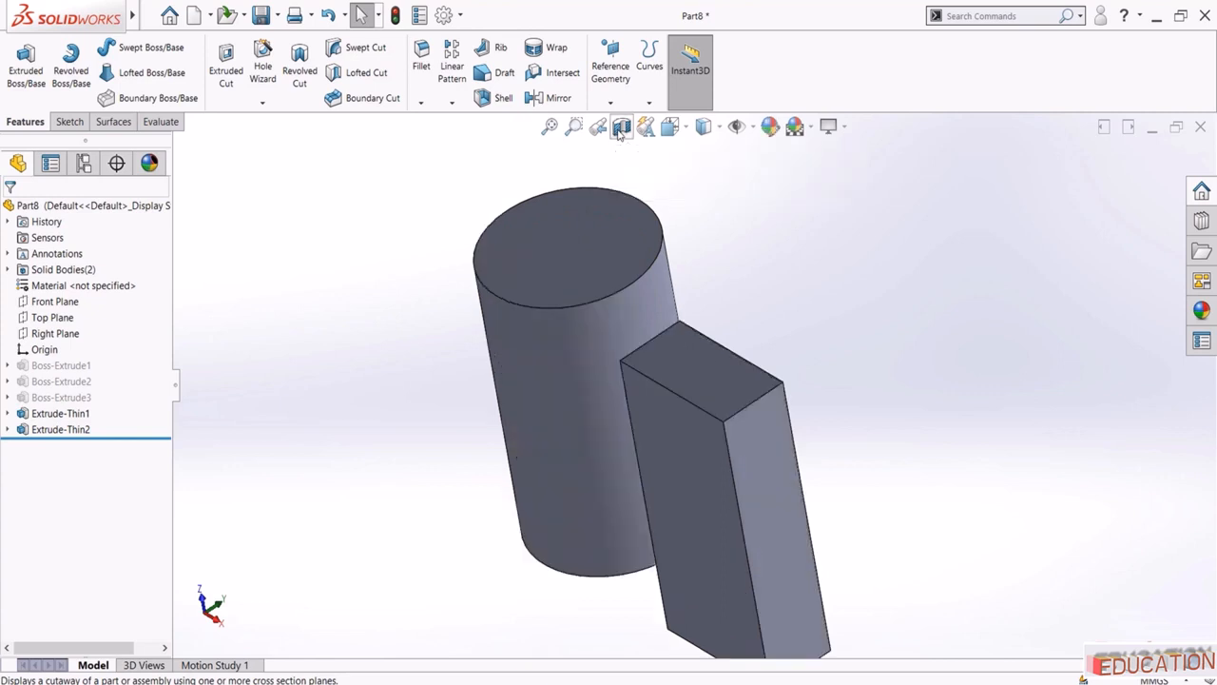
# Examine the tube's inner walls and caps in Hidden Lines Visible display, and return to Shaded With Edges
pyautogui.click(702, 130)
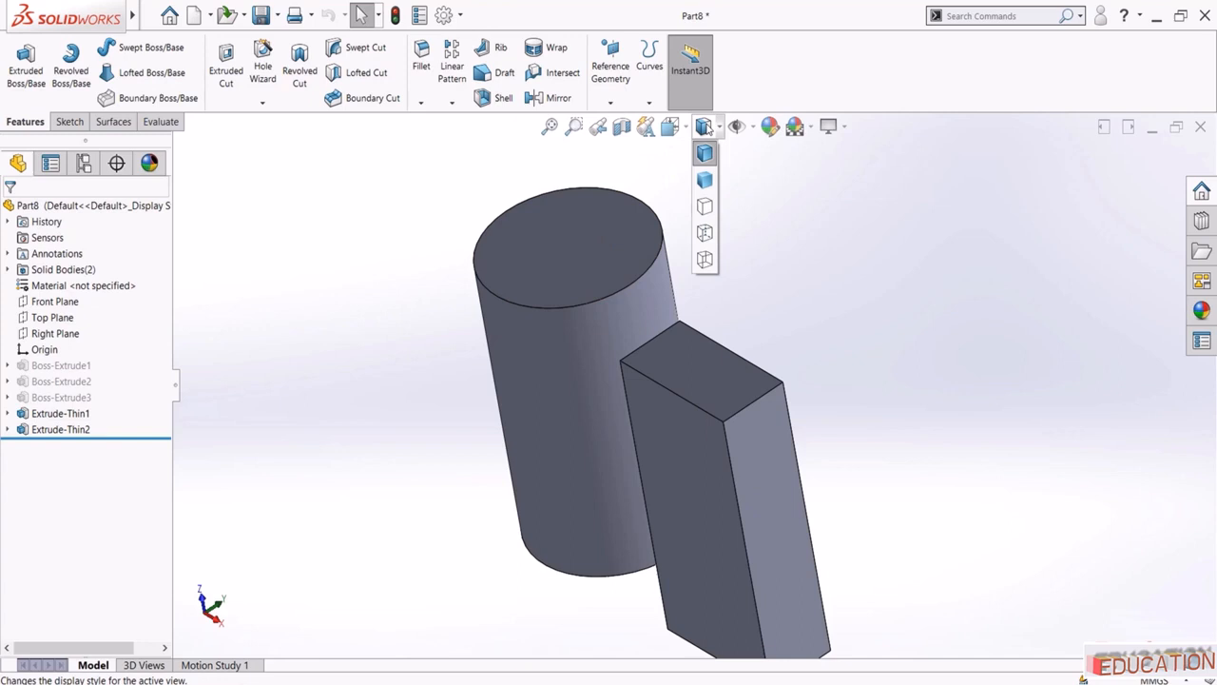
pyautogui.click(705, 234)
pyautogui.moveTo(503, 272); pyautogui.dragTo(419, 225, button='middle')
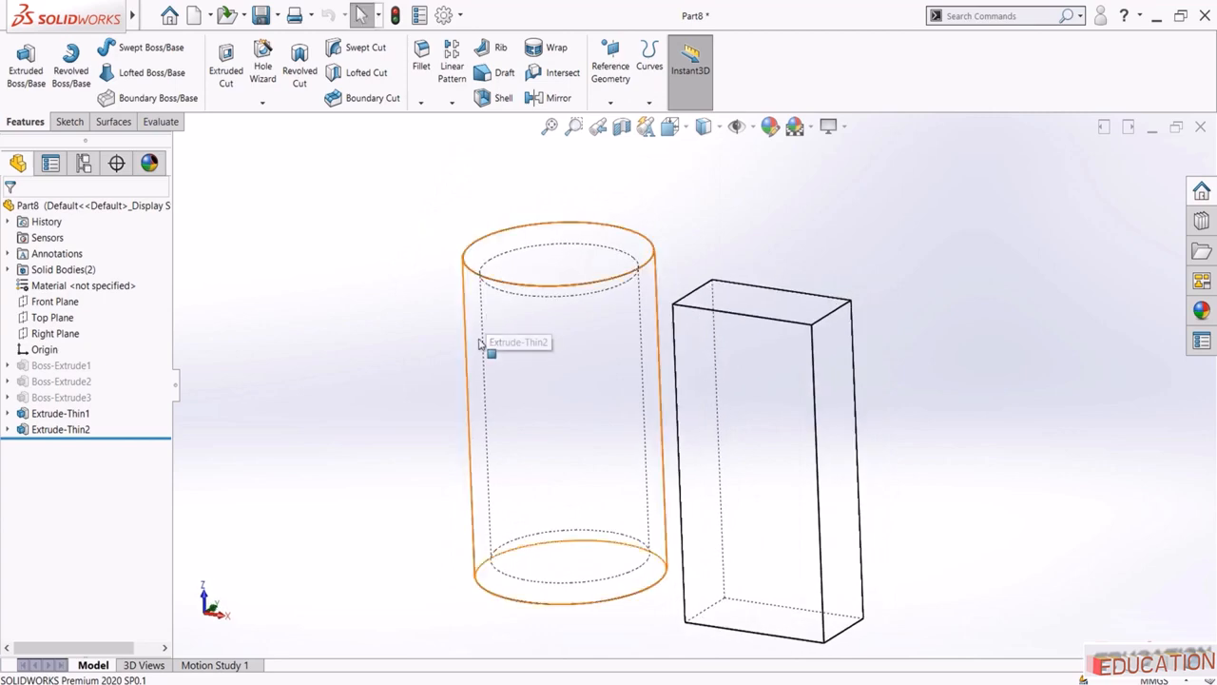
pyautogui.moveTo(554, 430); pyautogui.dragTo(568, 356, button='middle')
pyautogui.press('space')
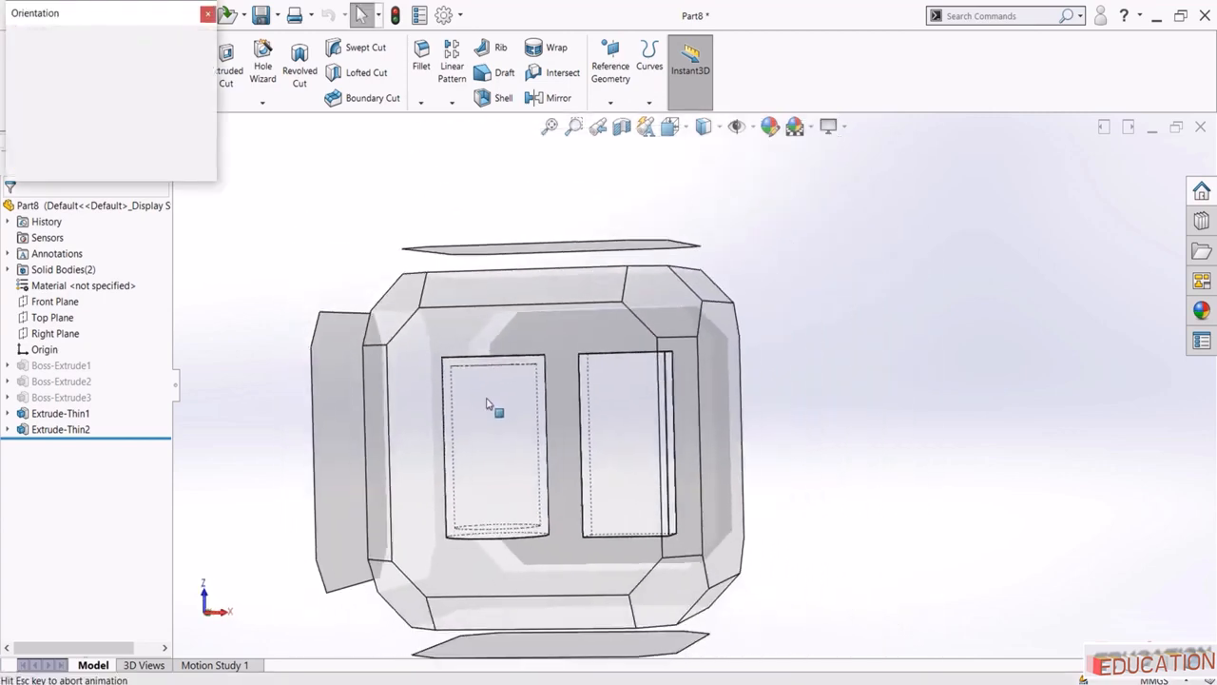
pyautogui.click(487, 405)
pyautogui.scroll(2, 570, 323)
pyautogui.moveTo(600, 282); pyautogui.dragTo(569, 318, button='middle')
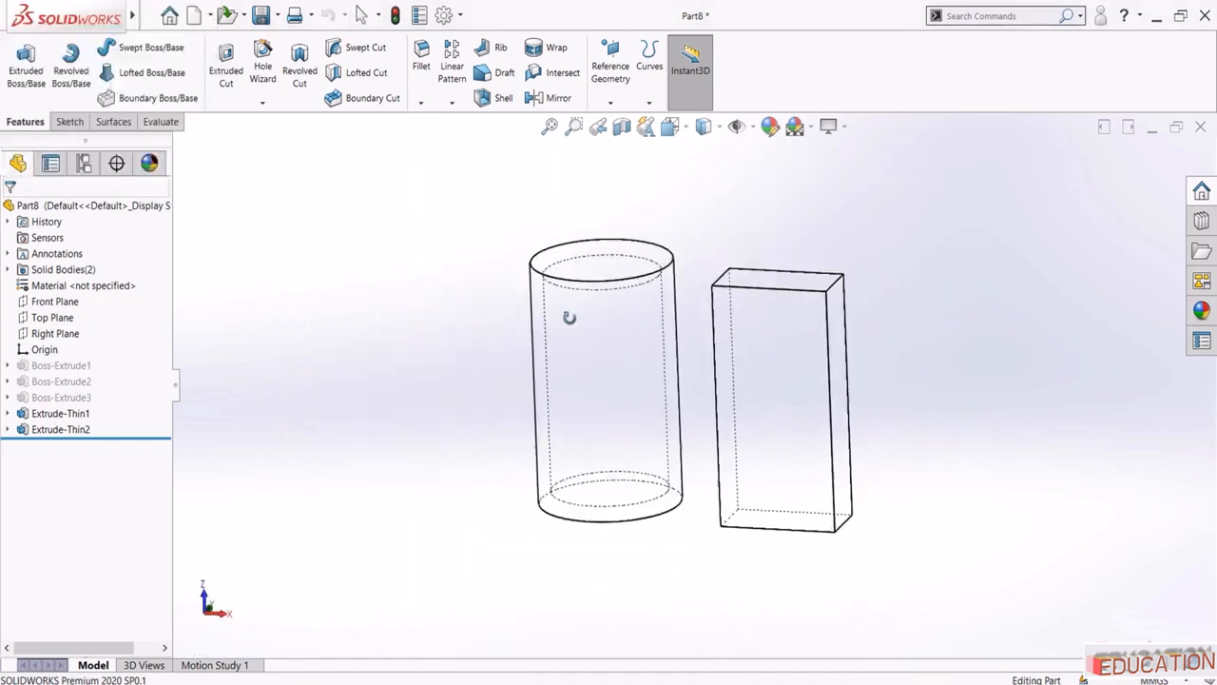
pyautogui.click(703, 126)
pyautogui.click(705, 158)
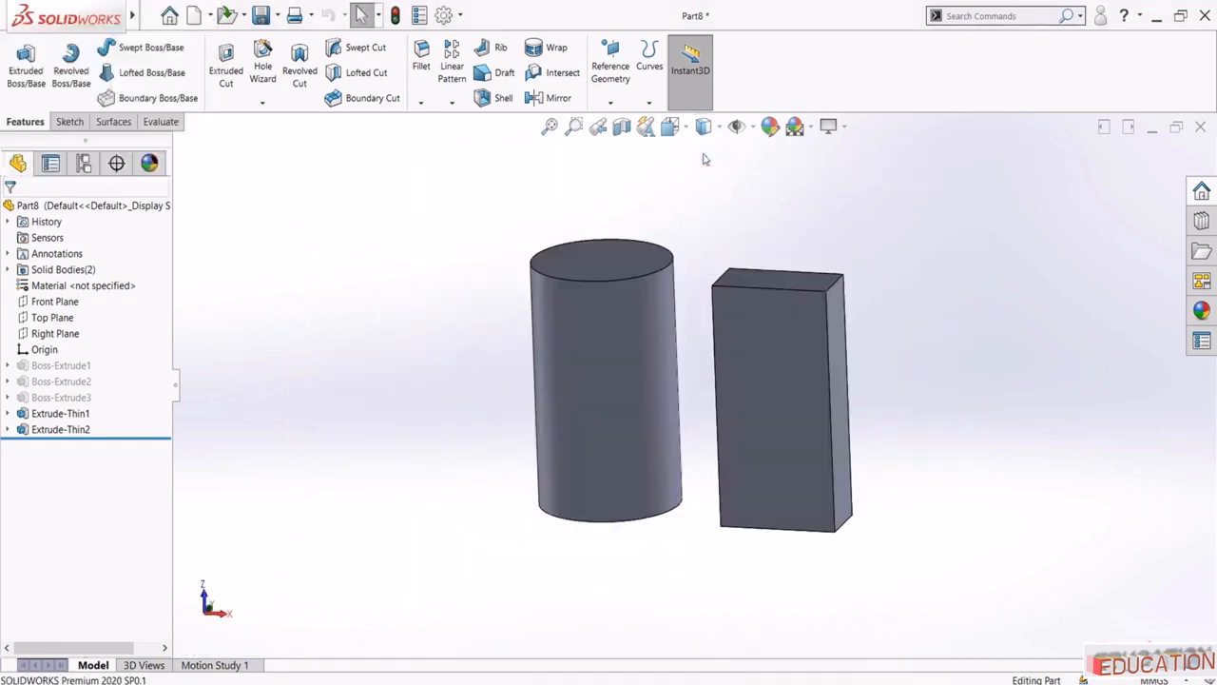
# Suppress both thin extrusions, the rectangular block and the capped tube
pyautogui.moveTo(540, 208); pyautogui.dragTo(541, 238, button='middle')
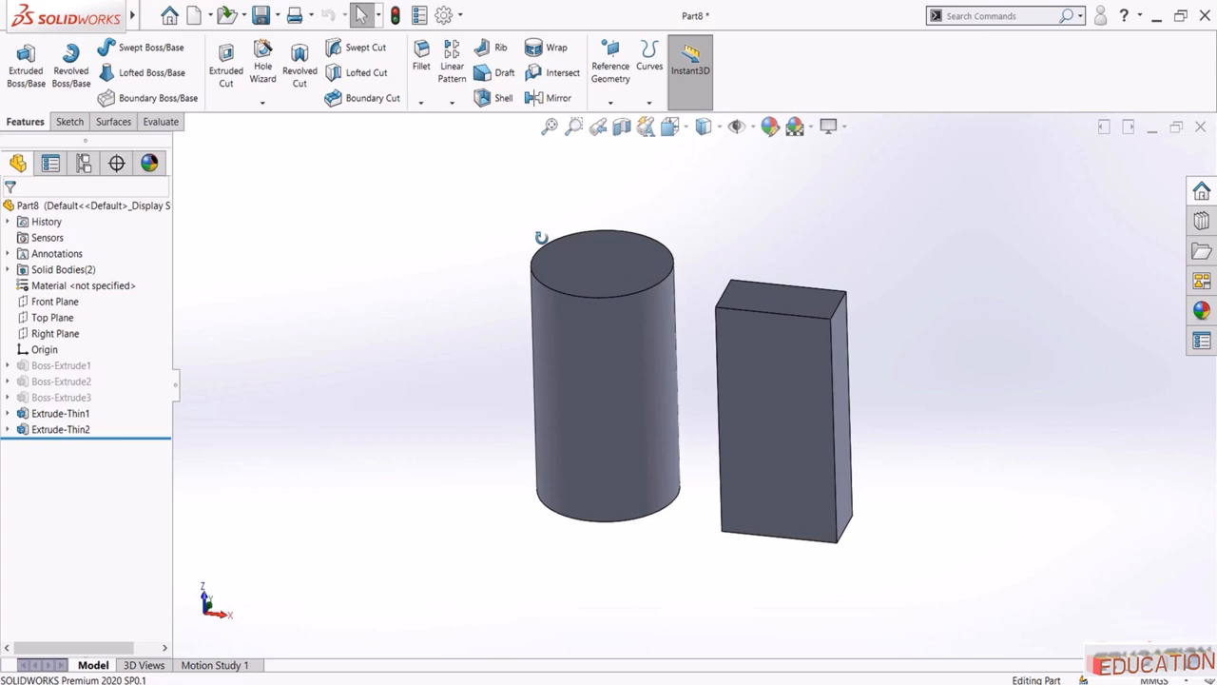
pyautogui.moveTo(503, 272); pyautogui.dragTo(503, 290, button='middle')
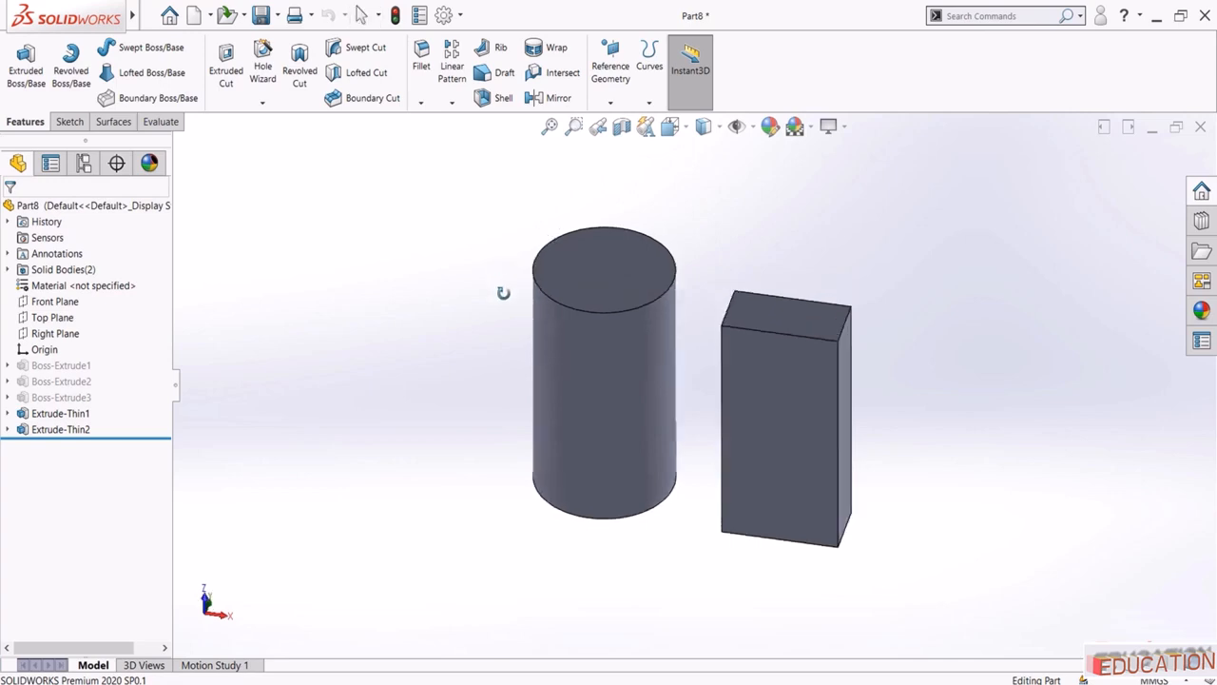
pyautogui.press('z')
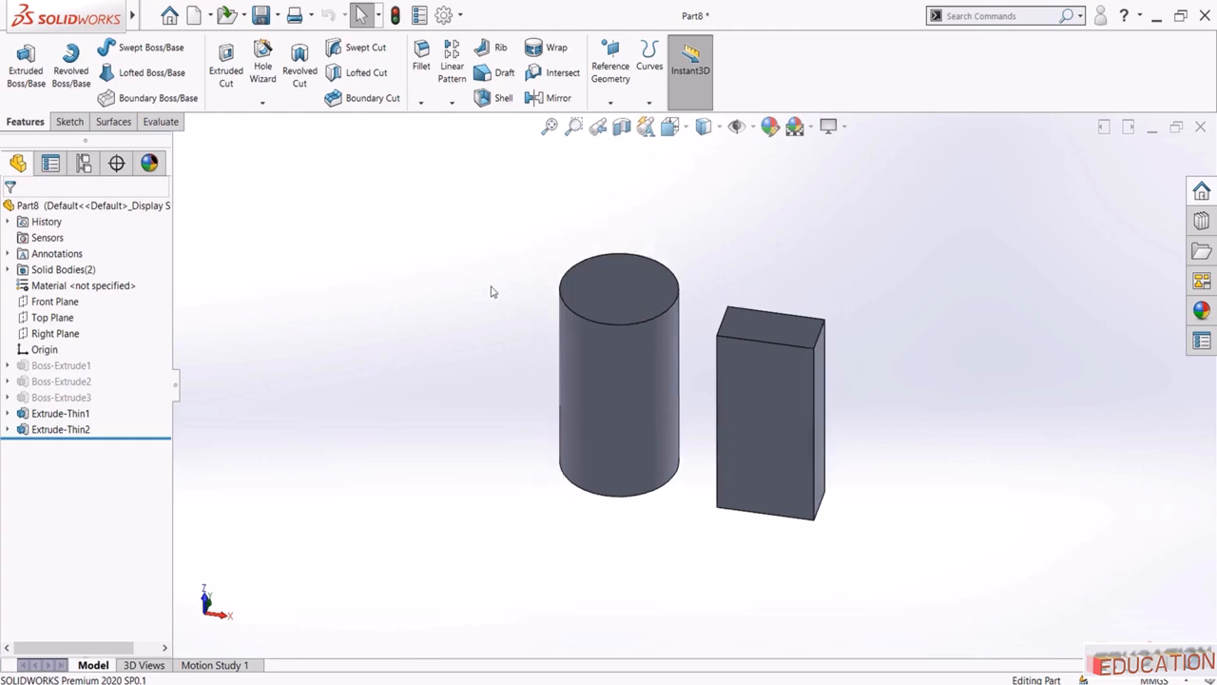
pyautogui.click(59, 412)
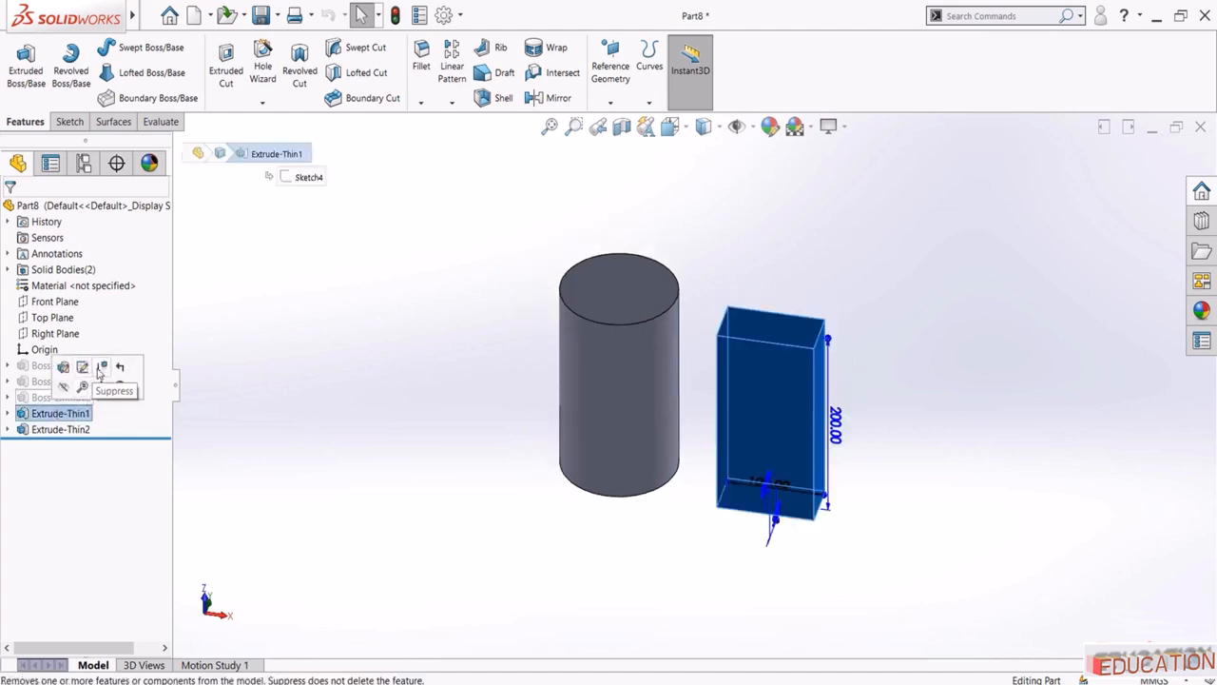
pyautogui.click(98, 374)
pyautogui.click(75, 429)
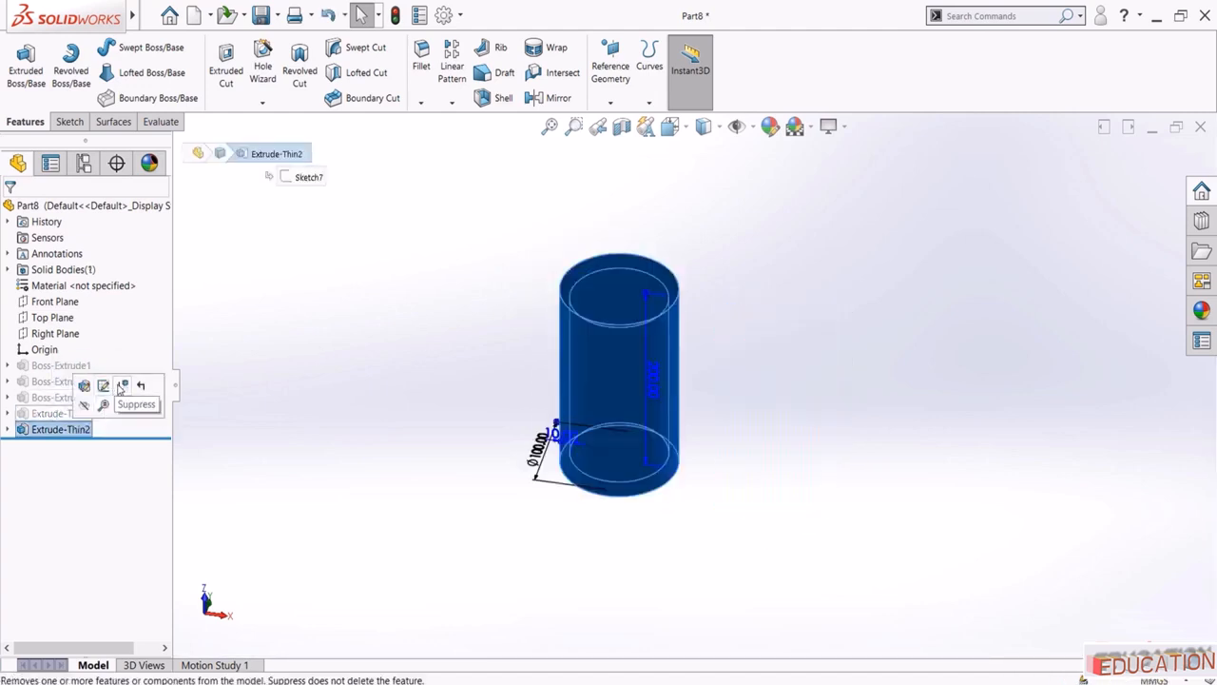
pyautogui.click(120, 387)
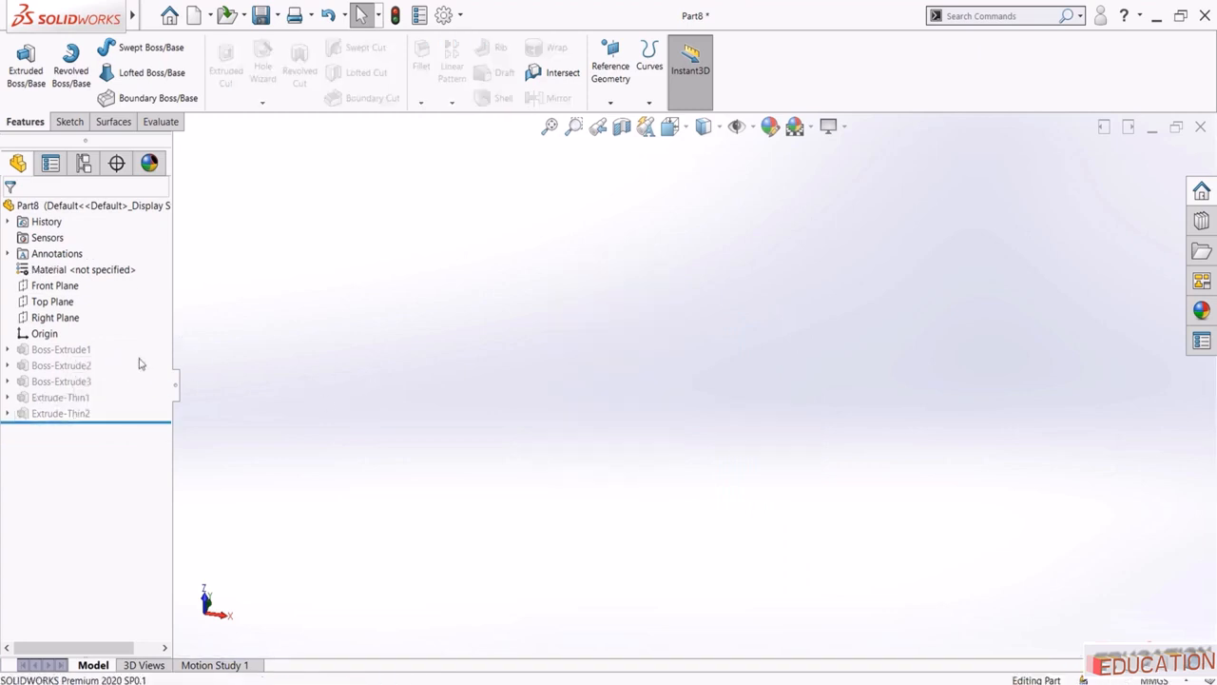
# Start a sketch on the Front Plane and draw a circle of about 63 mm radius centred on the origin
pyautogui.click(55, 285)
pyautogui.click(59, 268)
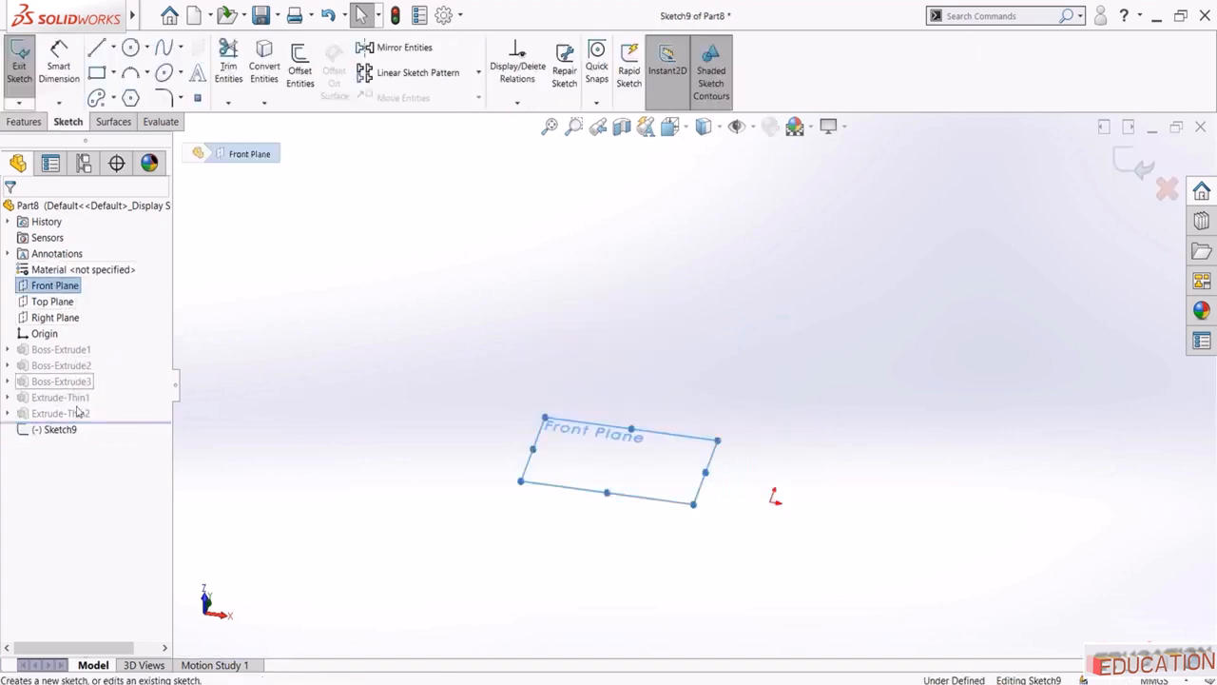
pyautogui.click(130, 48)
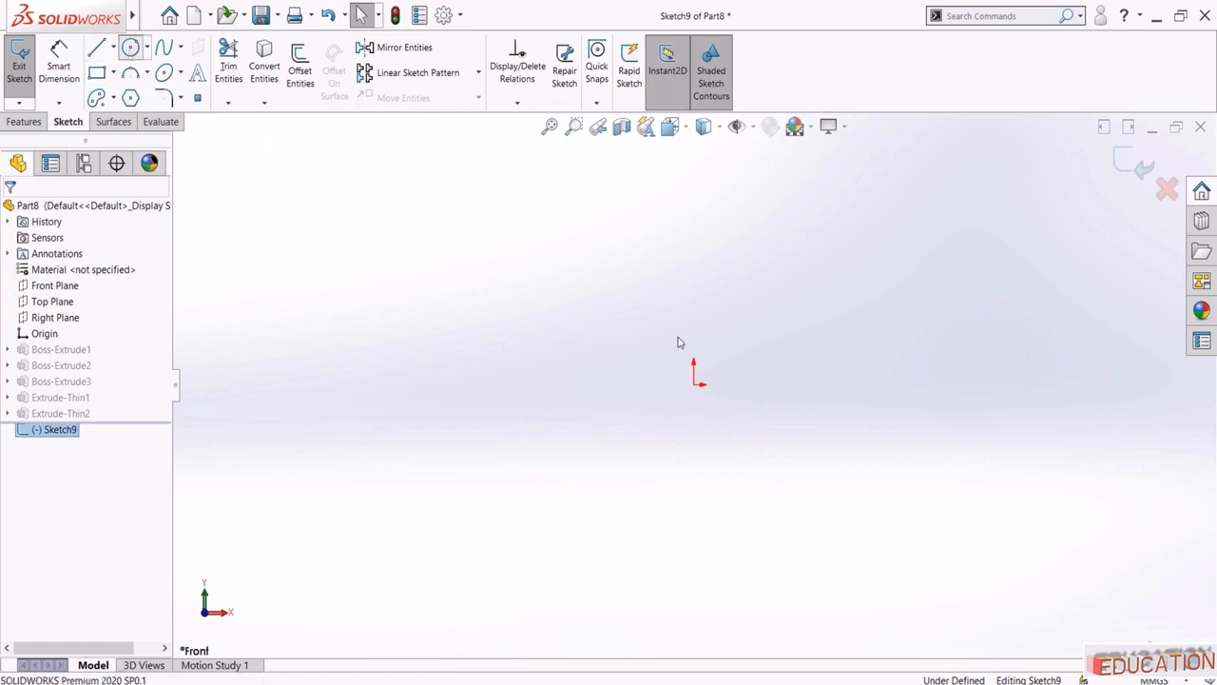
pyautogui.click(693, 384)
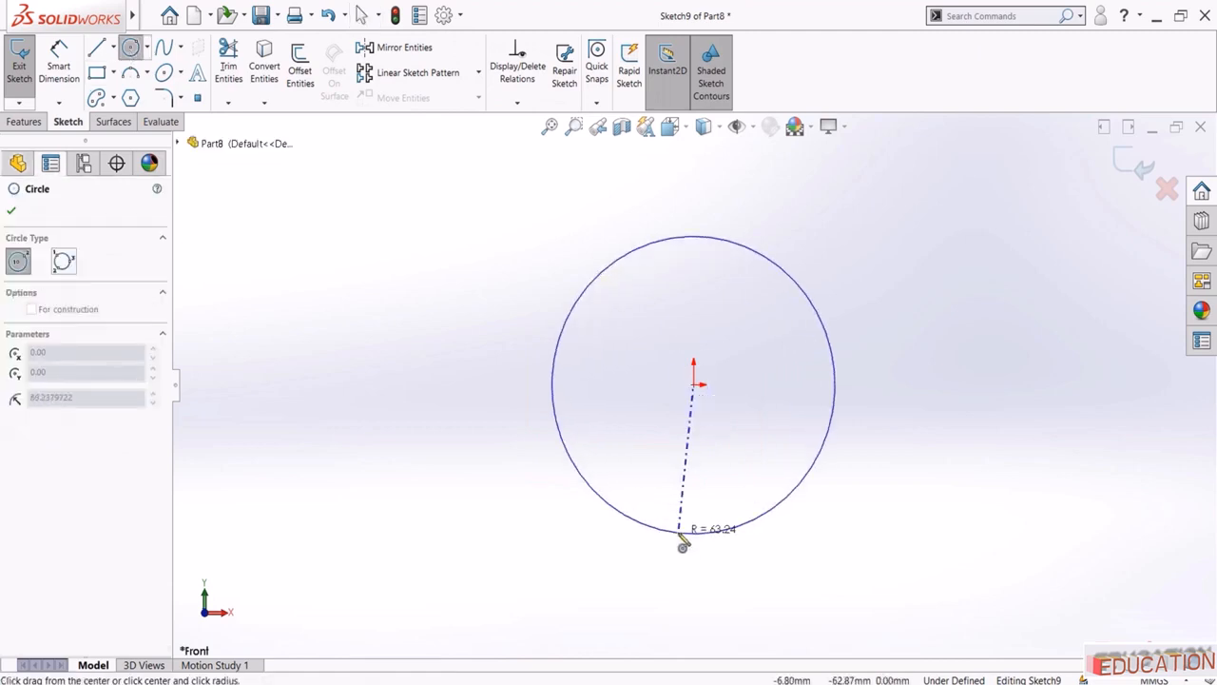
pyautogui.click(679, 532)
pyautogui.press('Escape')
# Dimension the circle's diameter as 100 mm
pyautogui.click(58, 65)
pyautogui.click(578, 302)
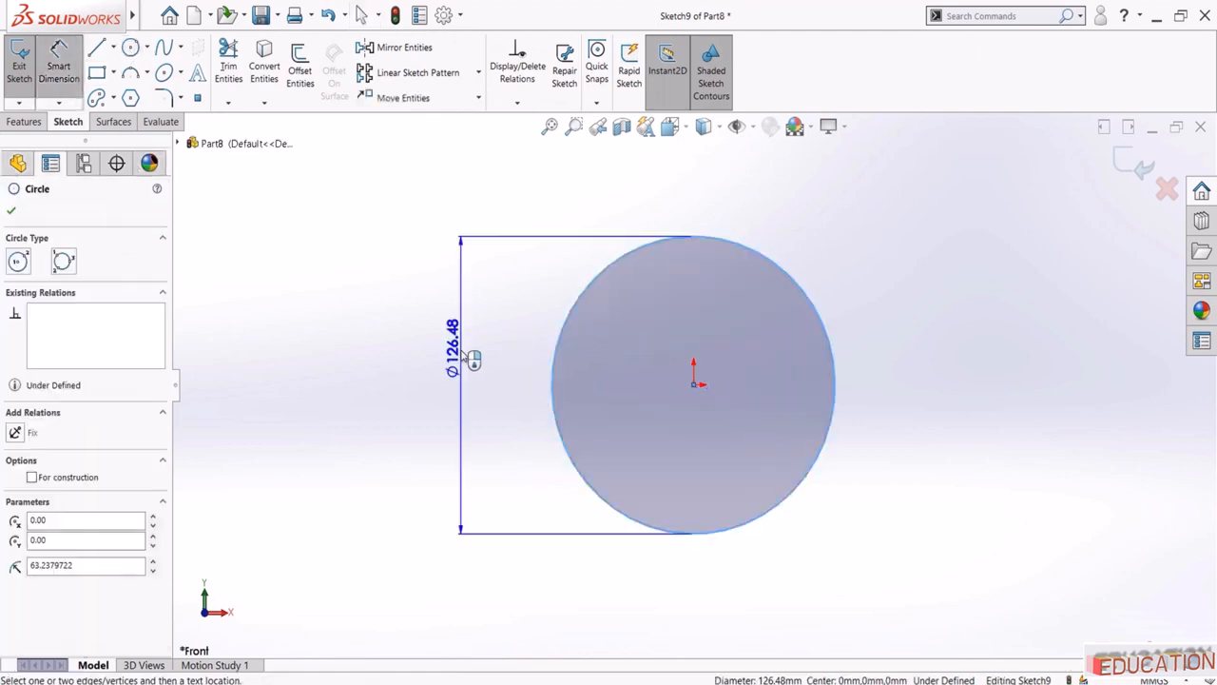
pyautogui.click(467, 356)
pyautogui.write('100')
pyautogui.press('Return')
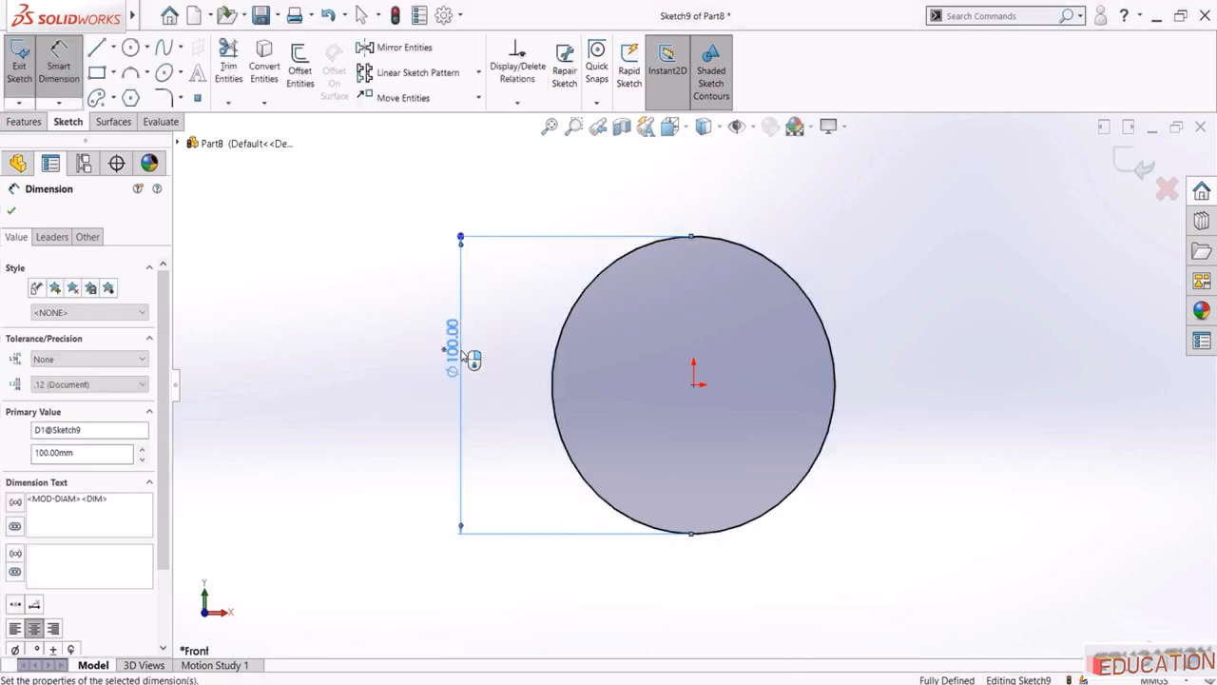
pyautogui.press('Escape')
# Draw a horizontal midpoint line from the origin to the circle's edge, spanning the full diameter
pyautogui.click(113, 47)
pyautogui.click(104, 102)
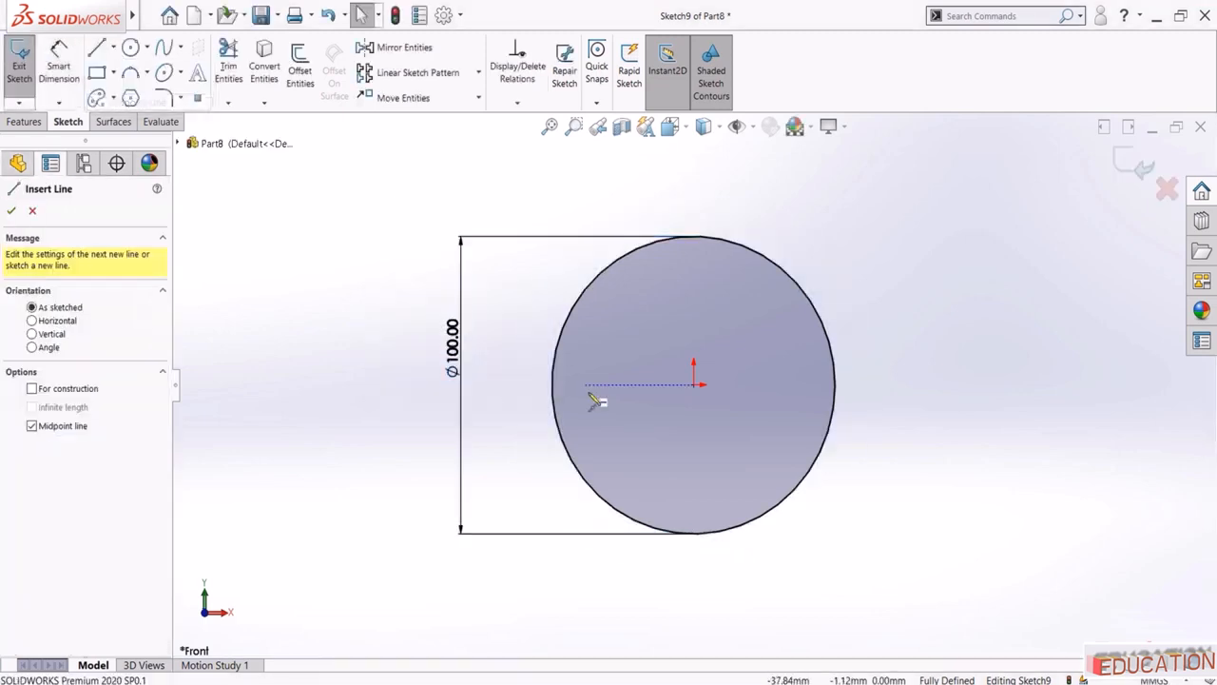
pyautogui.click(693, 384)
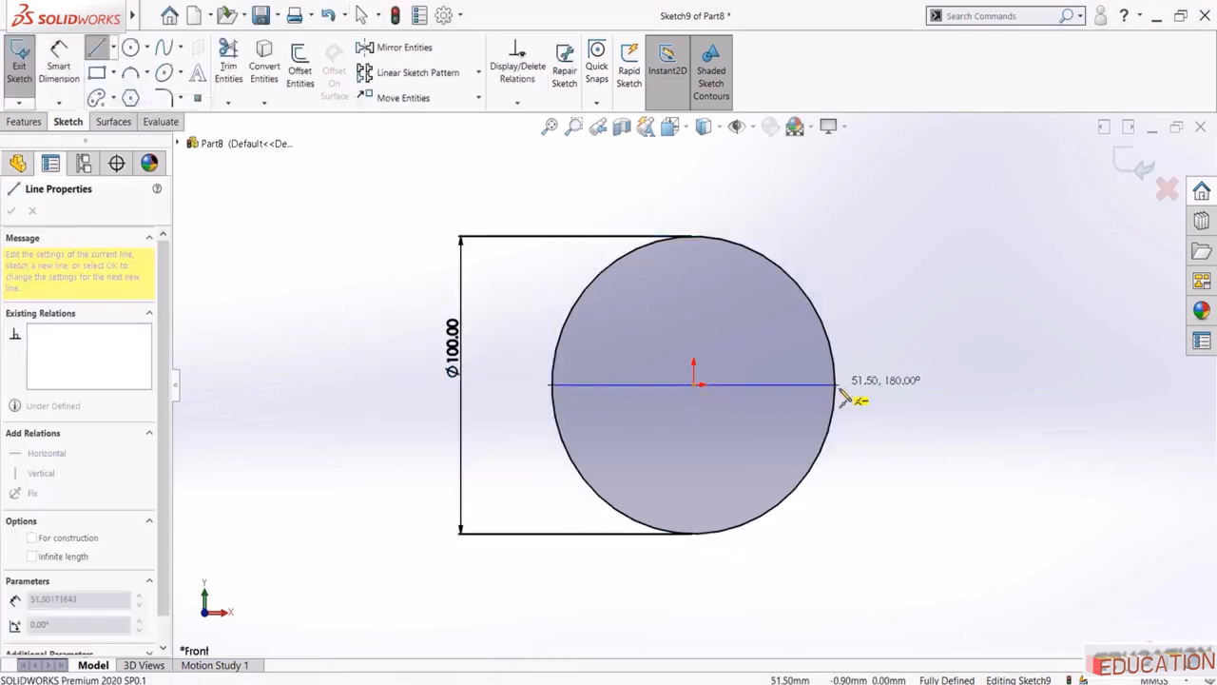
pyautogui.click(835, 385)
pyautogui.press('Escape')
# Draw a vertical midpoint line from the origin across the circle's full diameter and exit the sketch
pyautogui.click(112, 48)
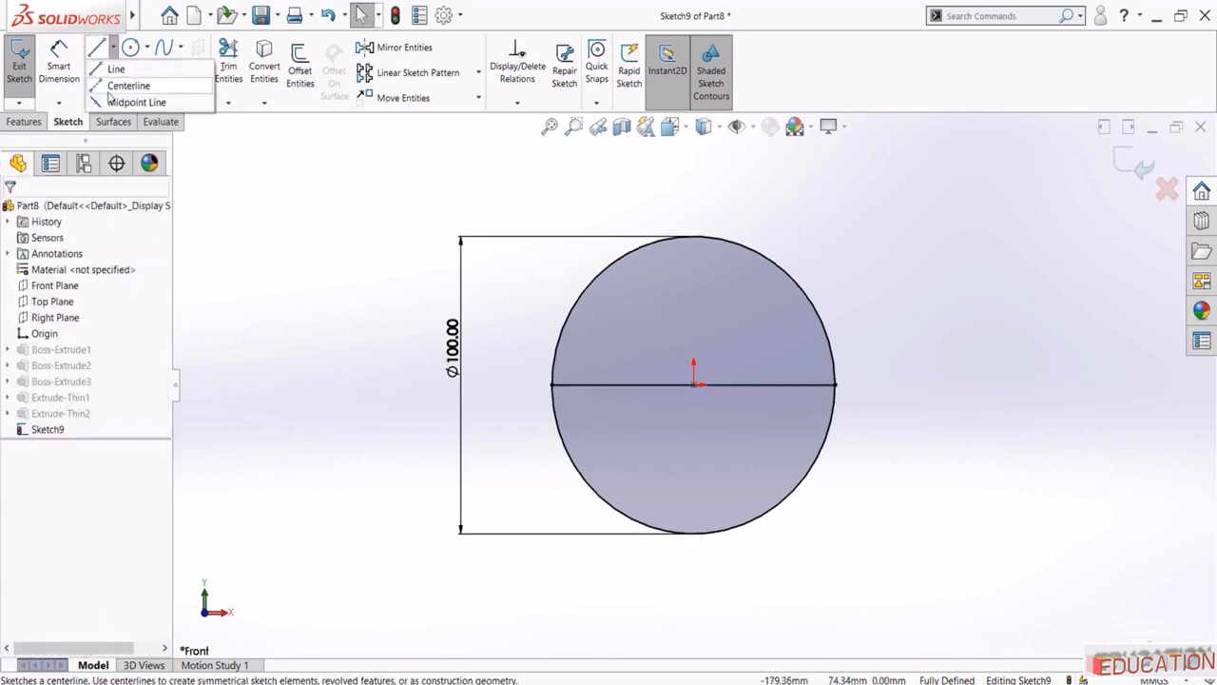
pyautogui.click(107, 101)
pyautogui.click(693, 384)
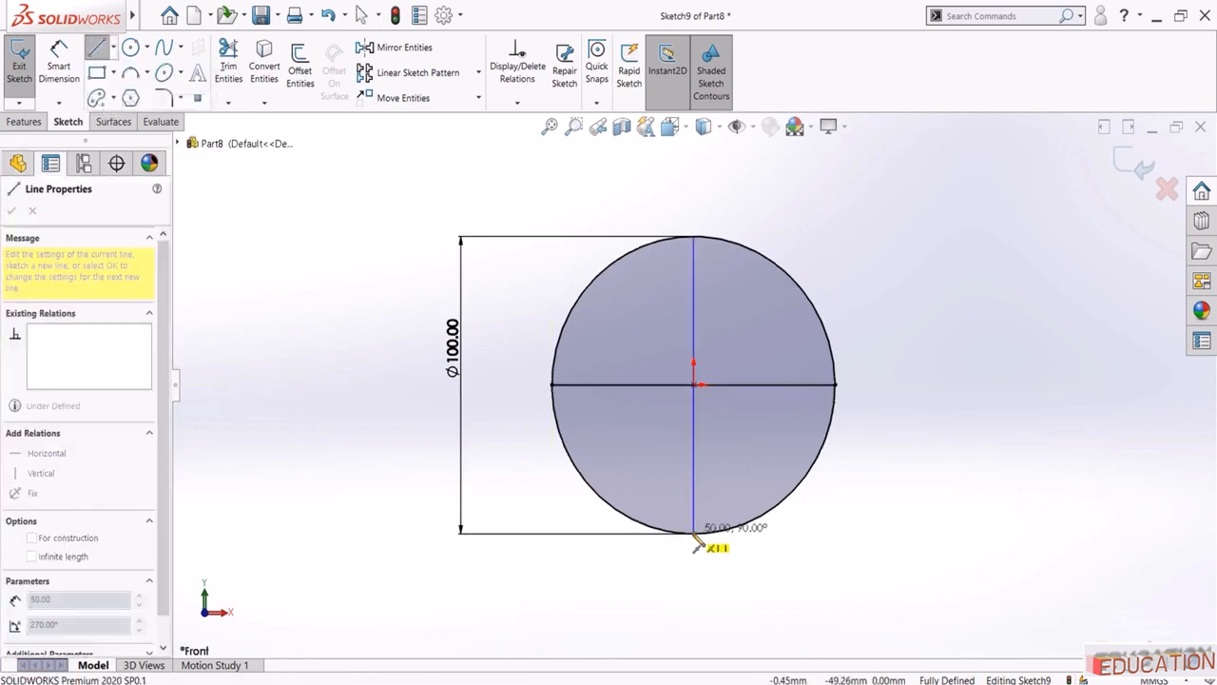
pyautogui.click(693, 532)
pyautogui.press('Escape')
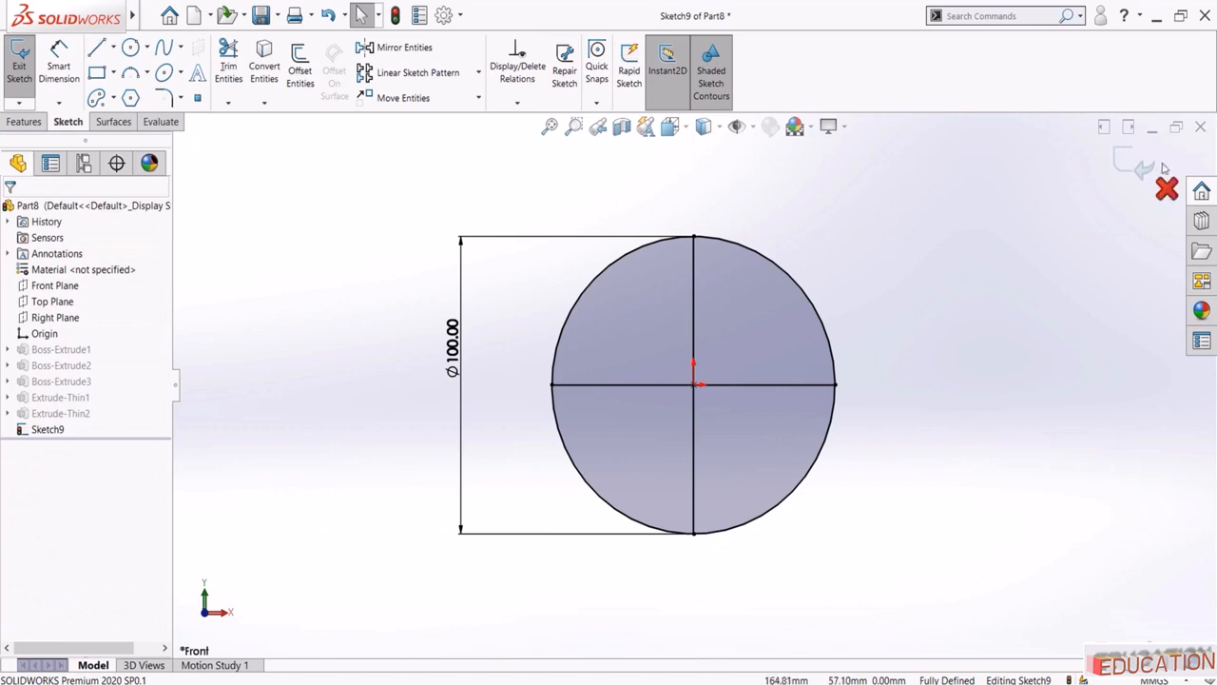
pyautogui.click(1135, 164)
# Extrude only the upper-left quarter region of the divided circle as a Blind boss 20 mm deep
pyautogui.scroll(2, 751, 385)
pyautogui.moveTo(714, 355); pyautogui.dragTo(718, 251, button='middle')
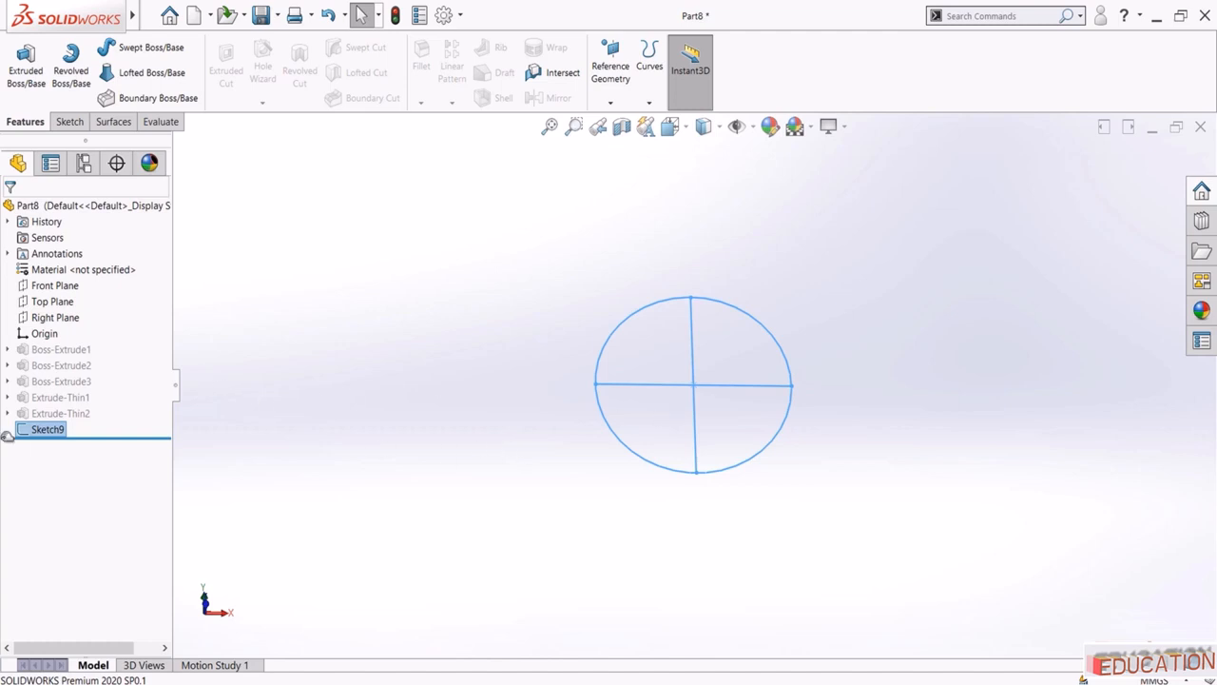
pyautogui.click(17, 62)
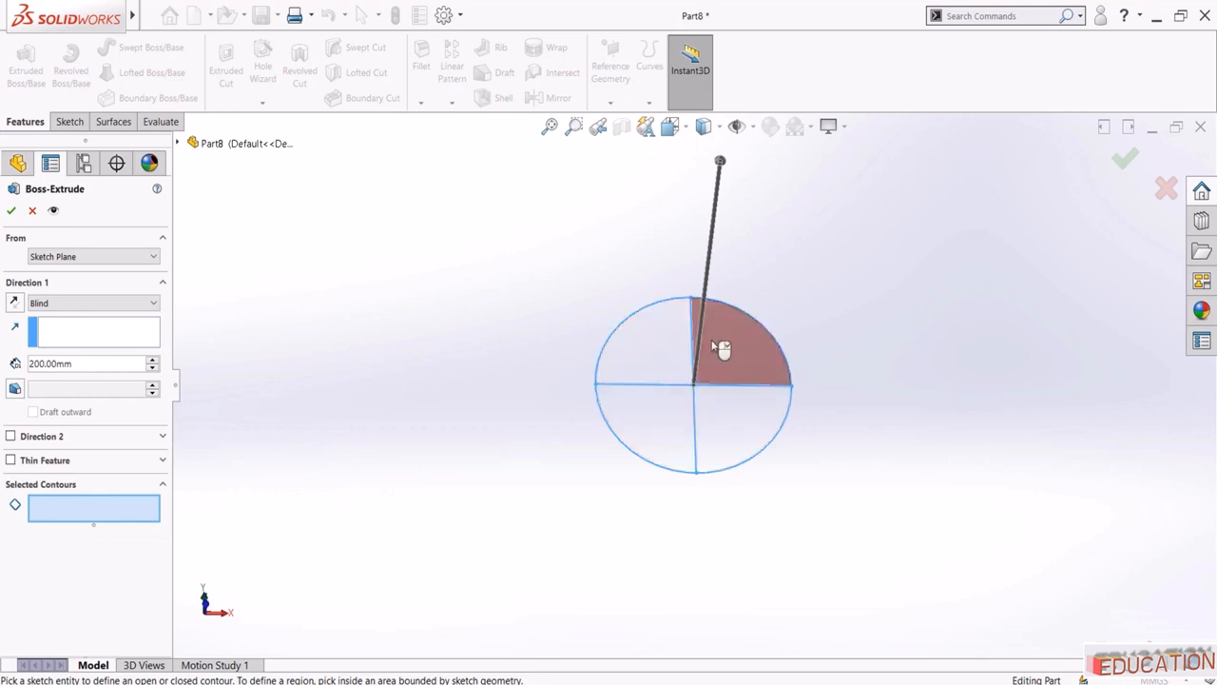
pyautogui.click(642, 340)
pyautogui.click(69, 362)
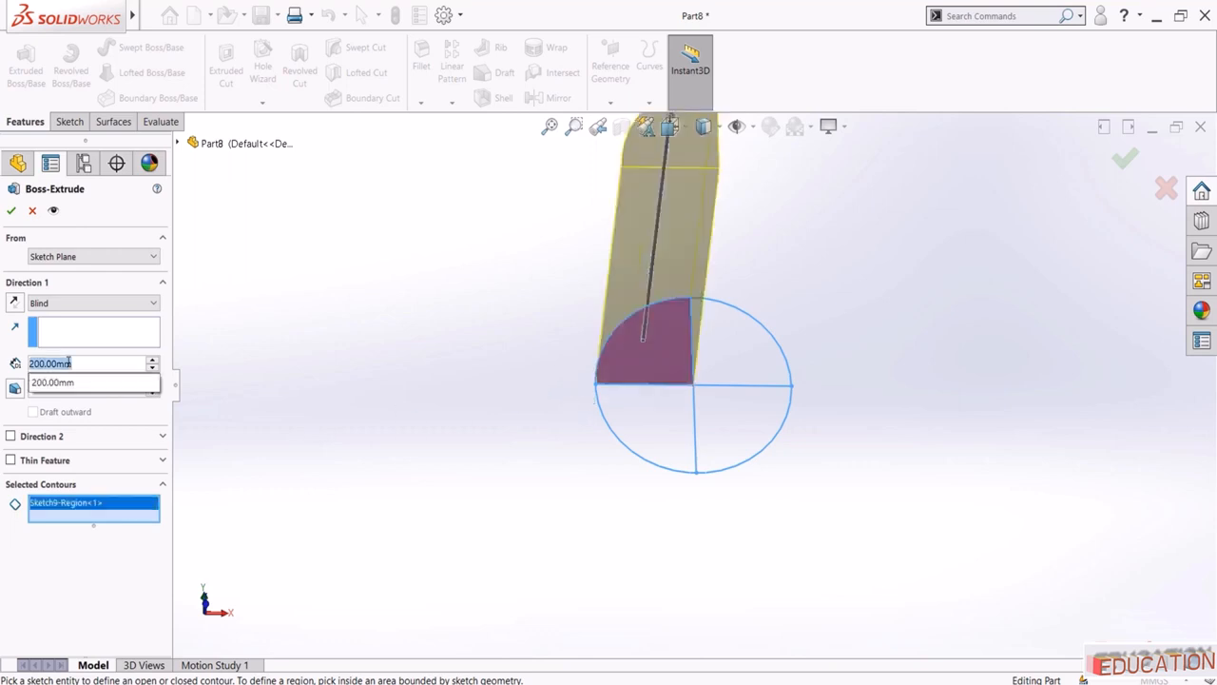
pyautogui.write('20')
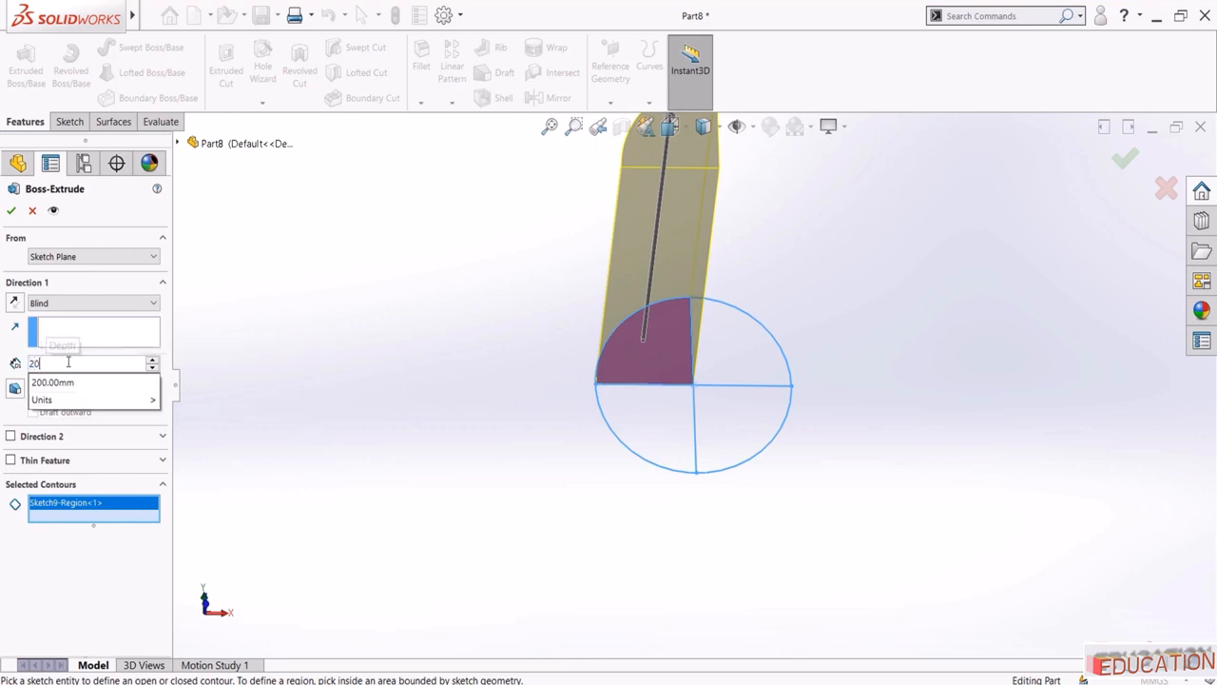
pyautogui.press('Return')
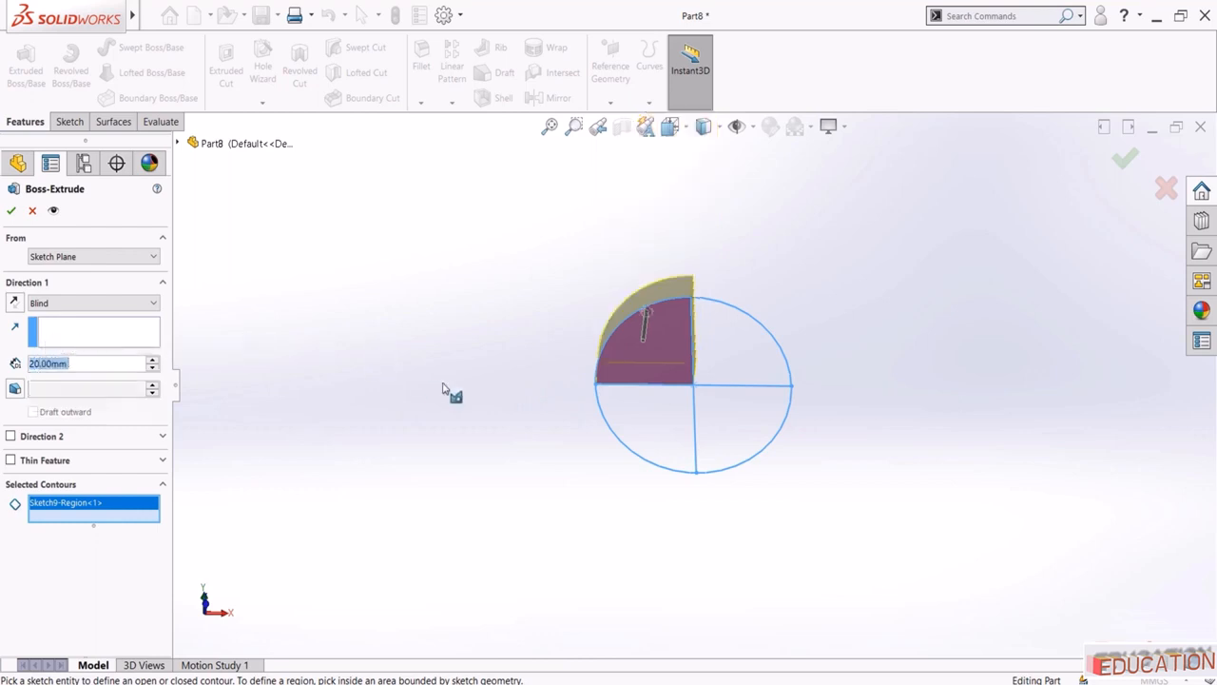
pyautogui.moveTo(448, 393); pyautogui.dragTo(644, 328, button='middle')
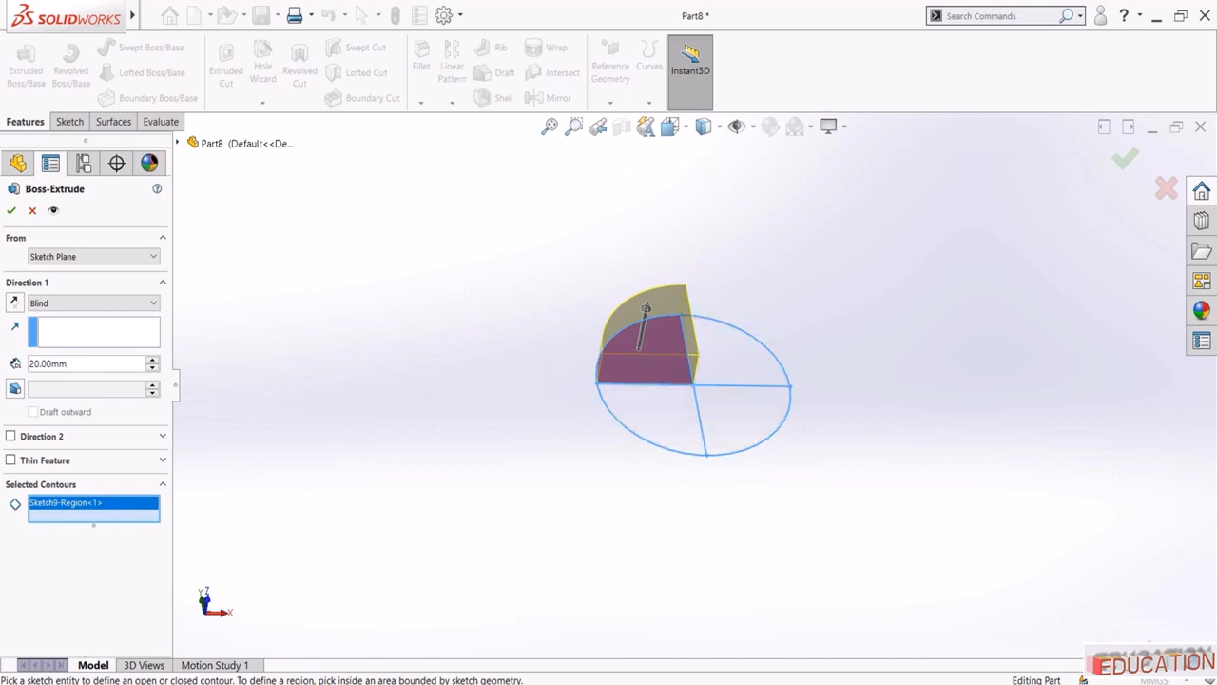
pyautogui.click(11, 211)
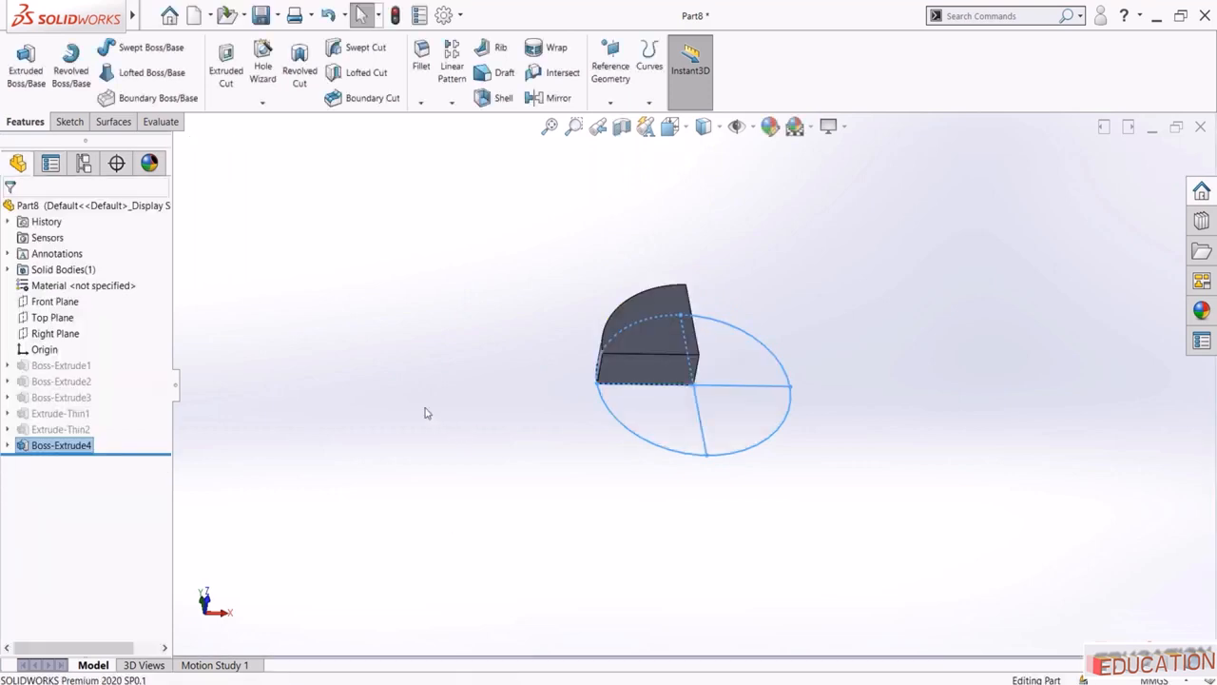
# Reuse the divided circle's sketch to extrude its lower-right quarter region as a Blind boss 40 mm deep
pyautogui.click(341, 464)
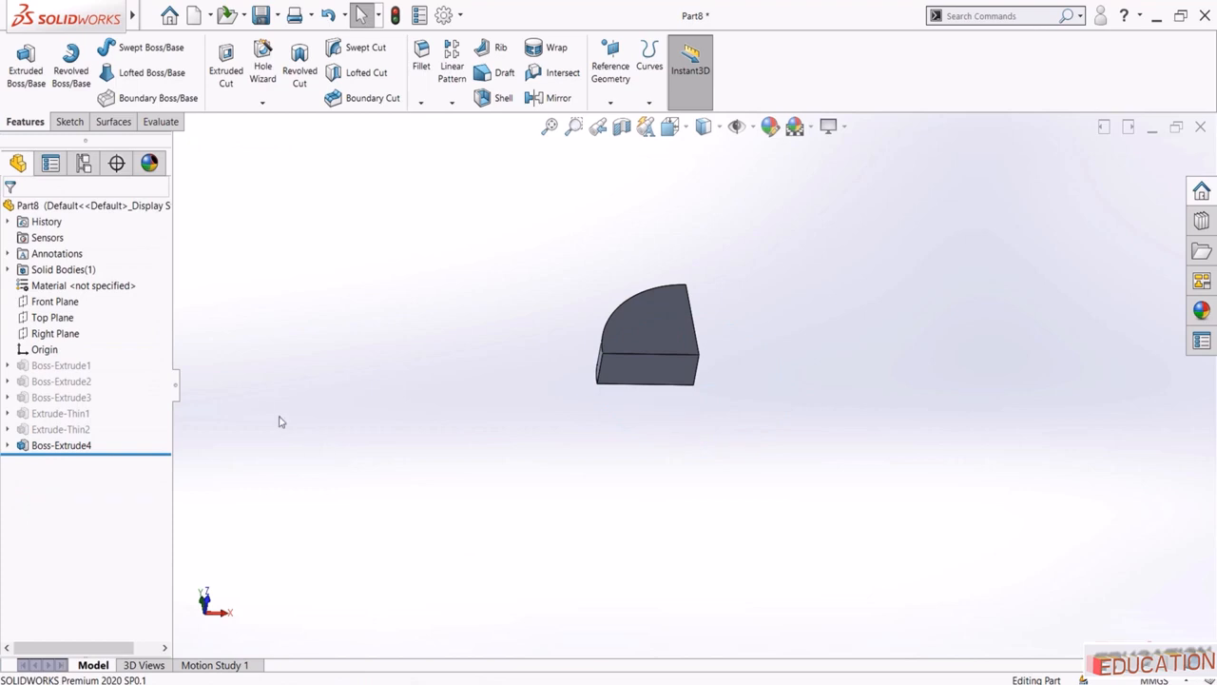
pyautogui.click(7, 446)
pyautogui.click(47, 463)
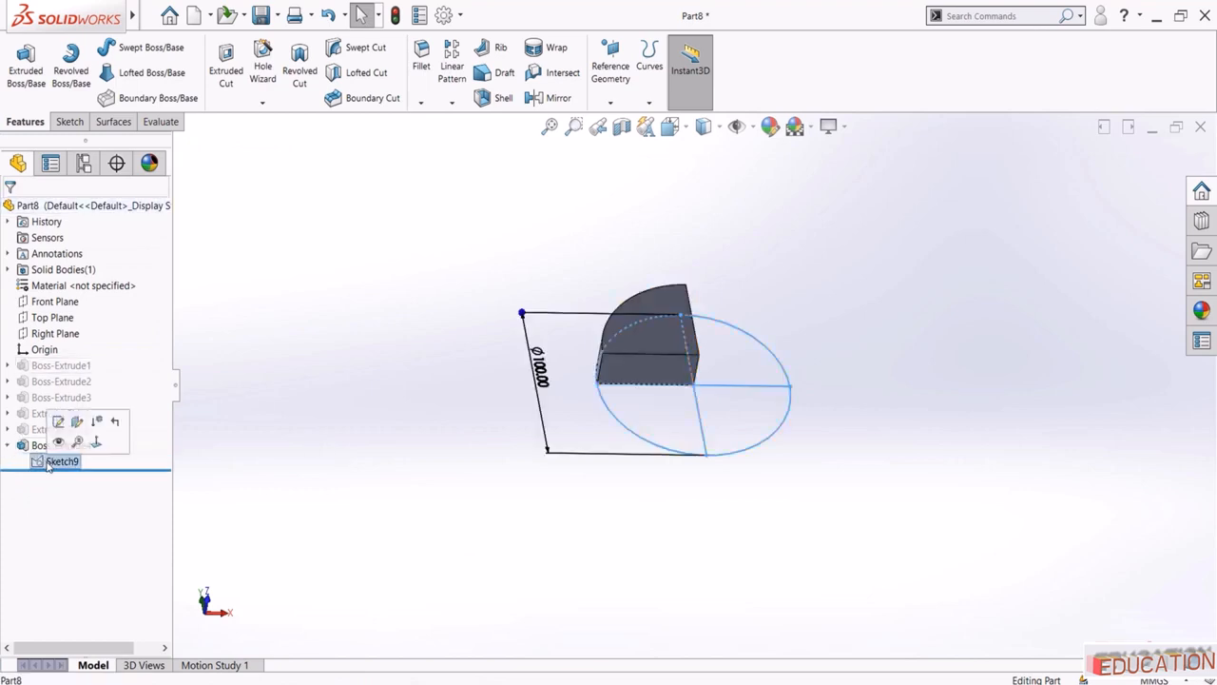
pyautogui.click(25, 62)
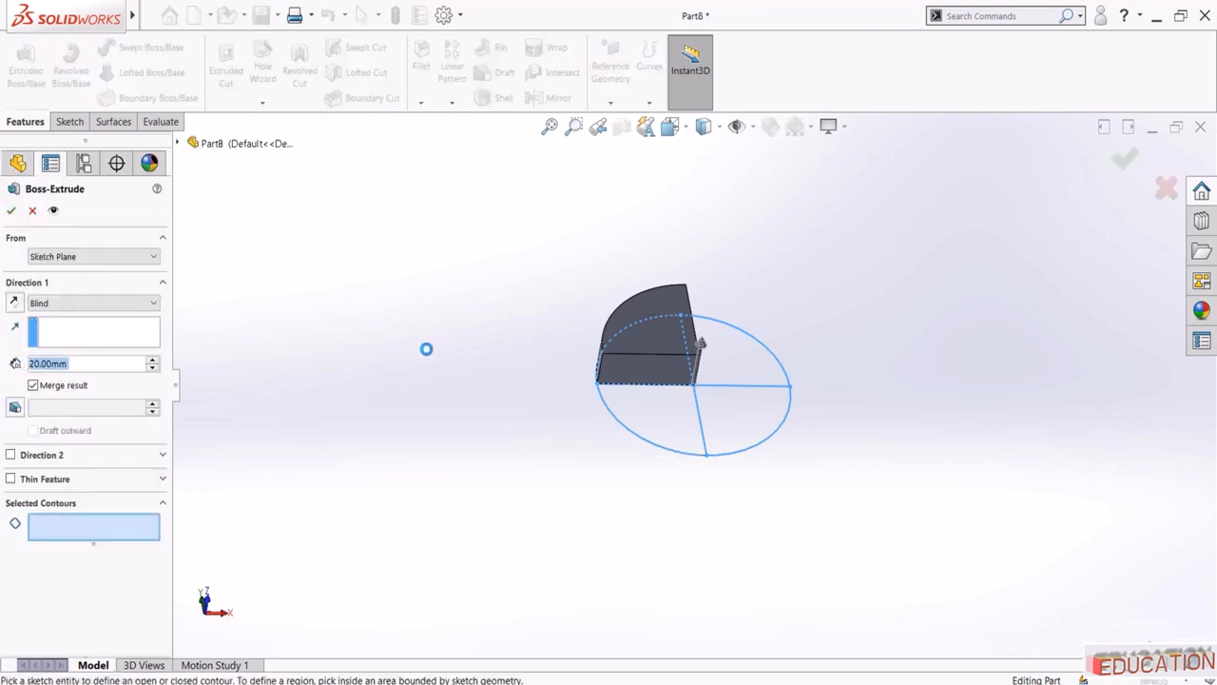
pyautogui.click(122, 525)
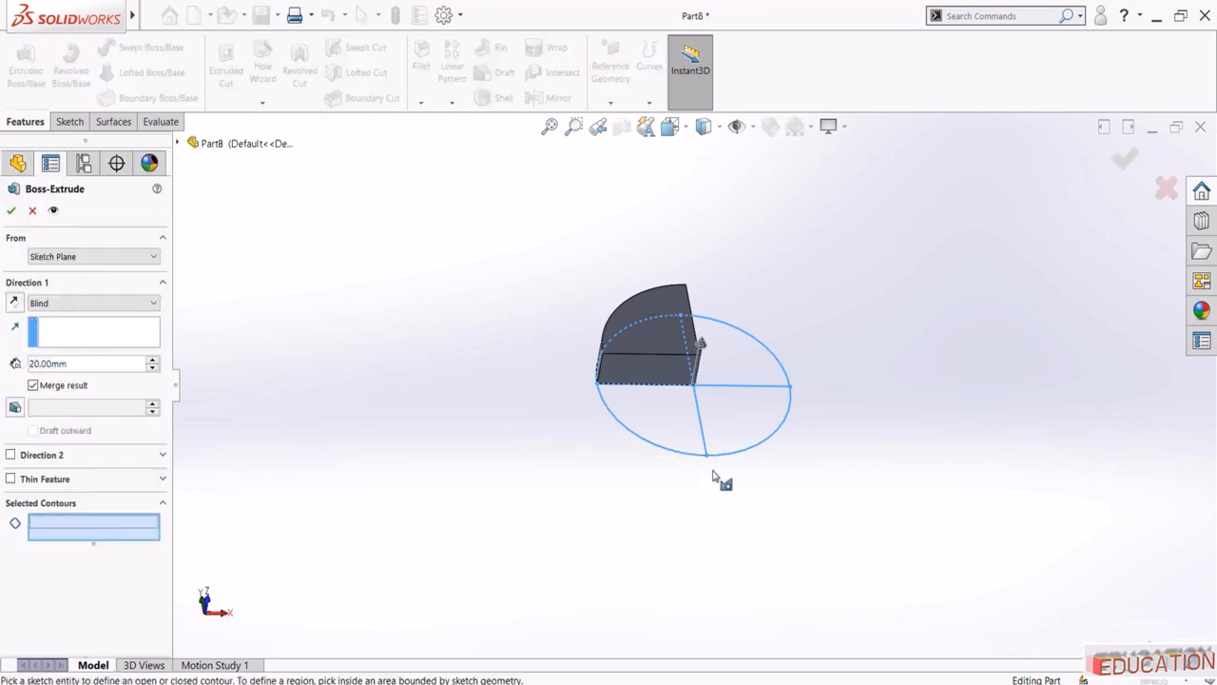
pyautogui.click(769, 424)
pyautogui.doubleClick(113, 368)
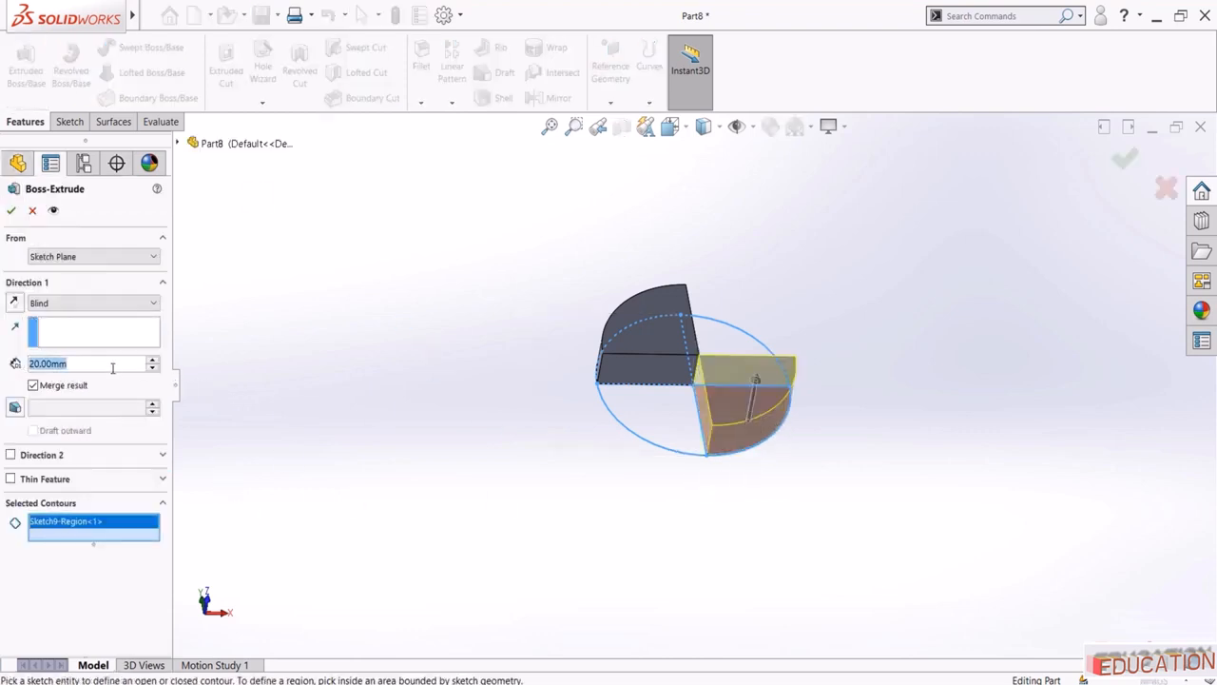
pyautogui.write('40')
pyautogui.press('Return')
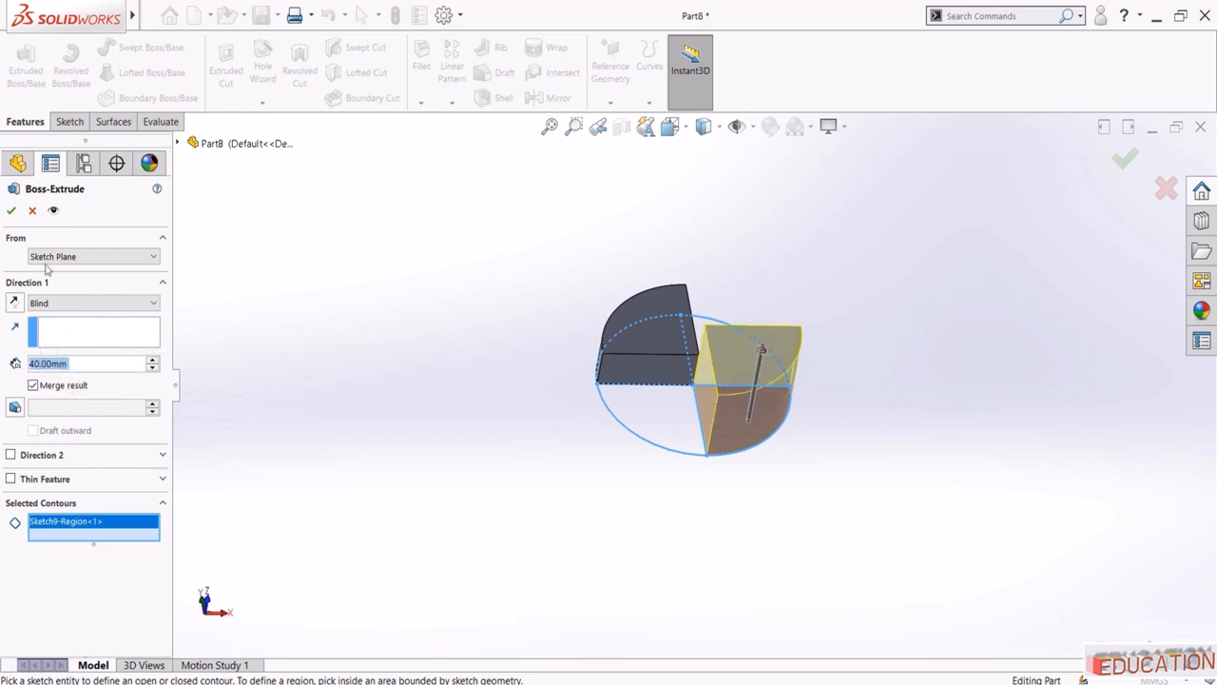
pyautogui.click(11, 210)
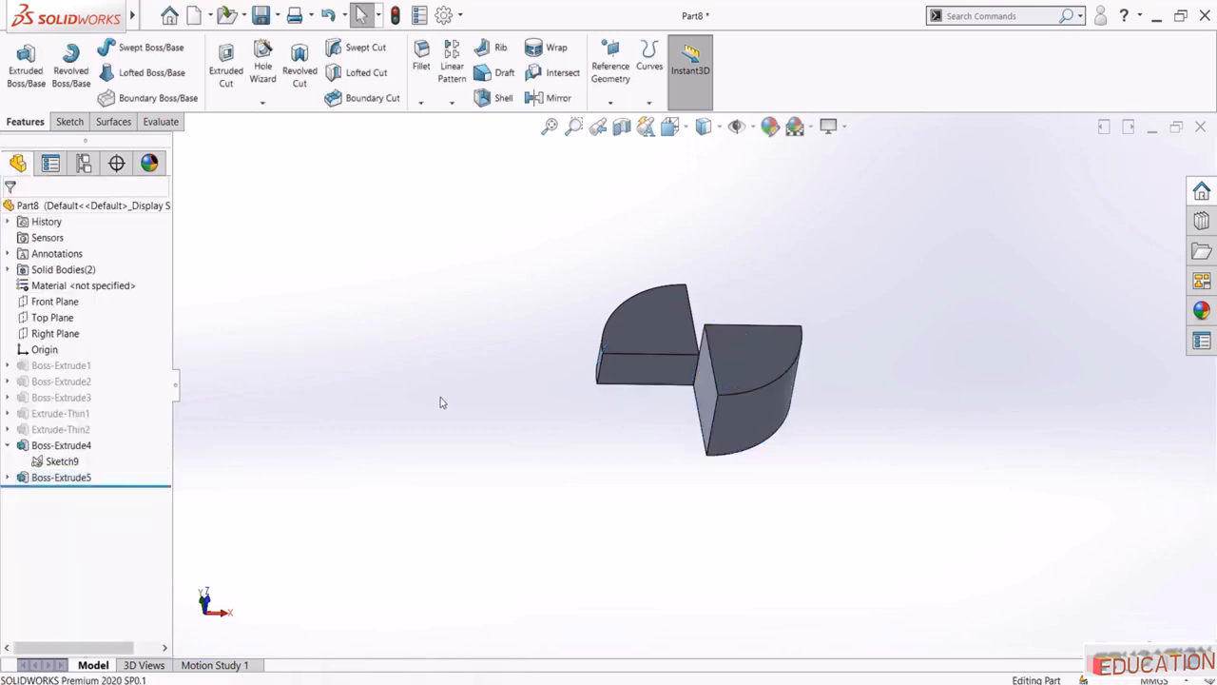
# Reuse the same shared sketch to extrude the circle's lower-left quarter region as a Blind boss 60 mm deep
pyautogui.moveTo(437, 402)
pyautogui.mouseDown(button='middle')
pyautogui.moveTo(475, 353)
pyautogui.moveTo(284, 495)
pyautogui.mouseUp(button='middle')
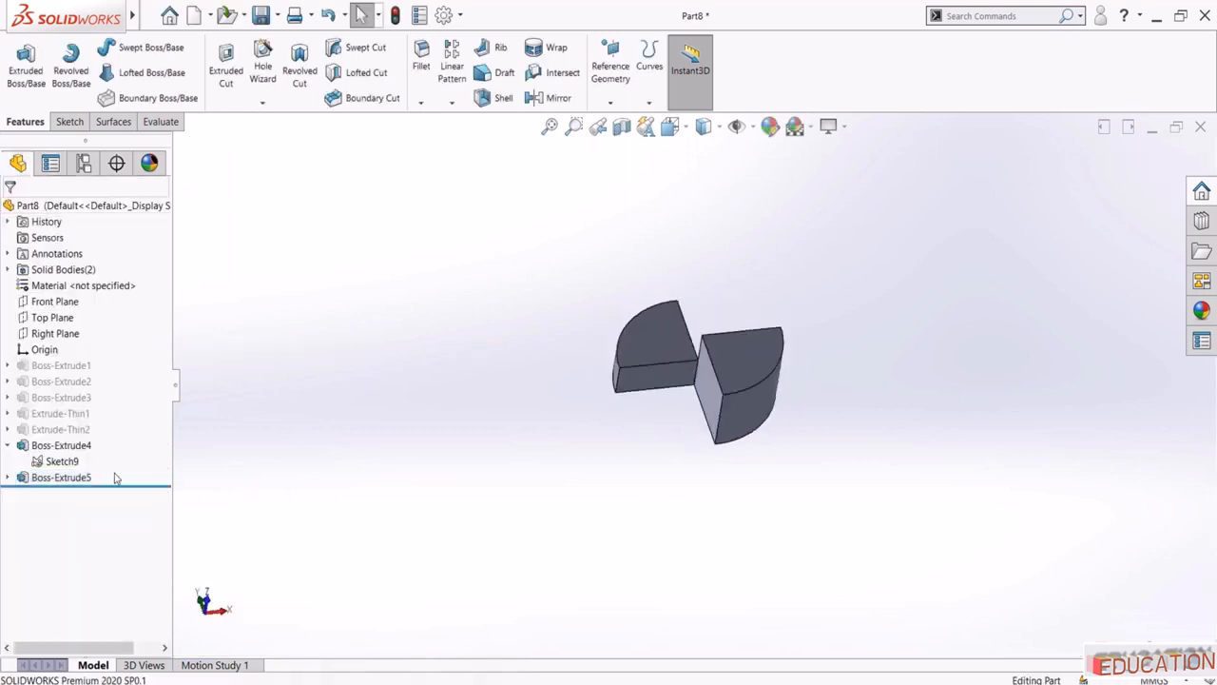
pyautogui.click(7, 477)
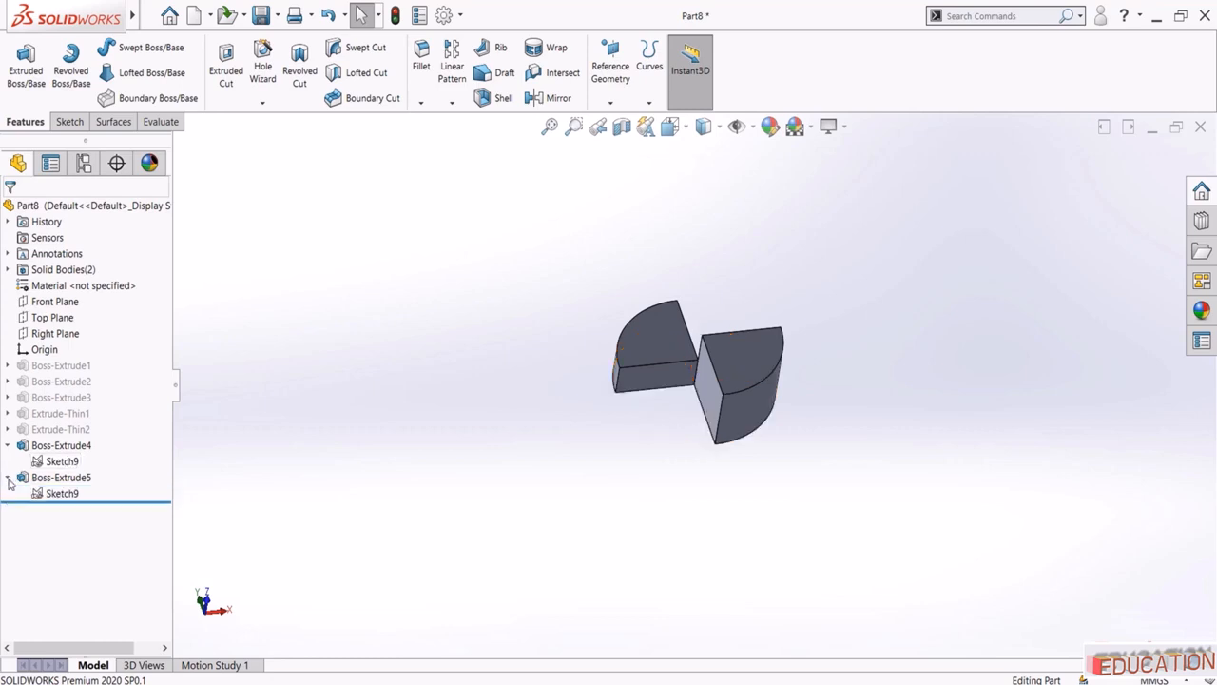
pyautogui.click(61, 493)
pyautogui.click(362, 474)
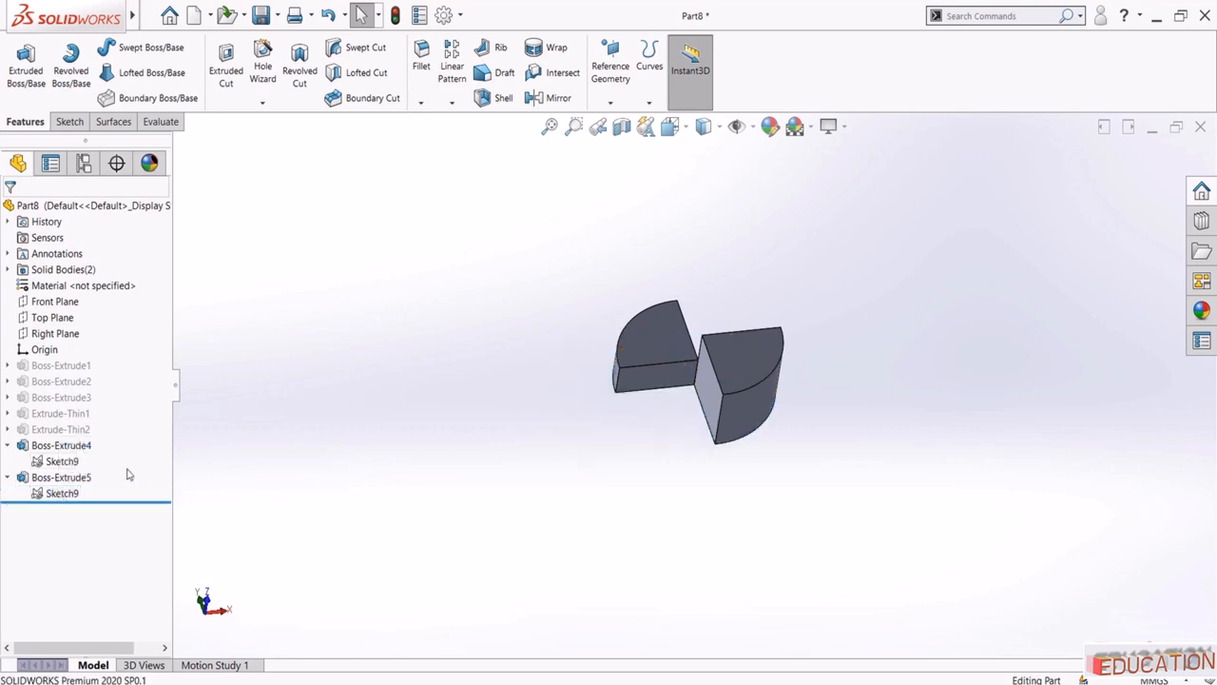
pyautogui.click(61, 461)
pyautogui.click(25, 62)
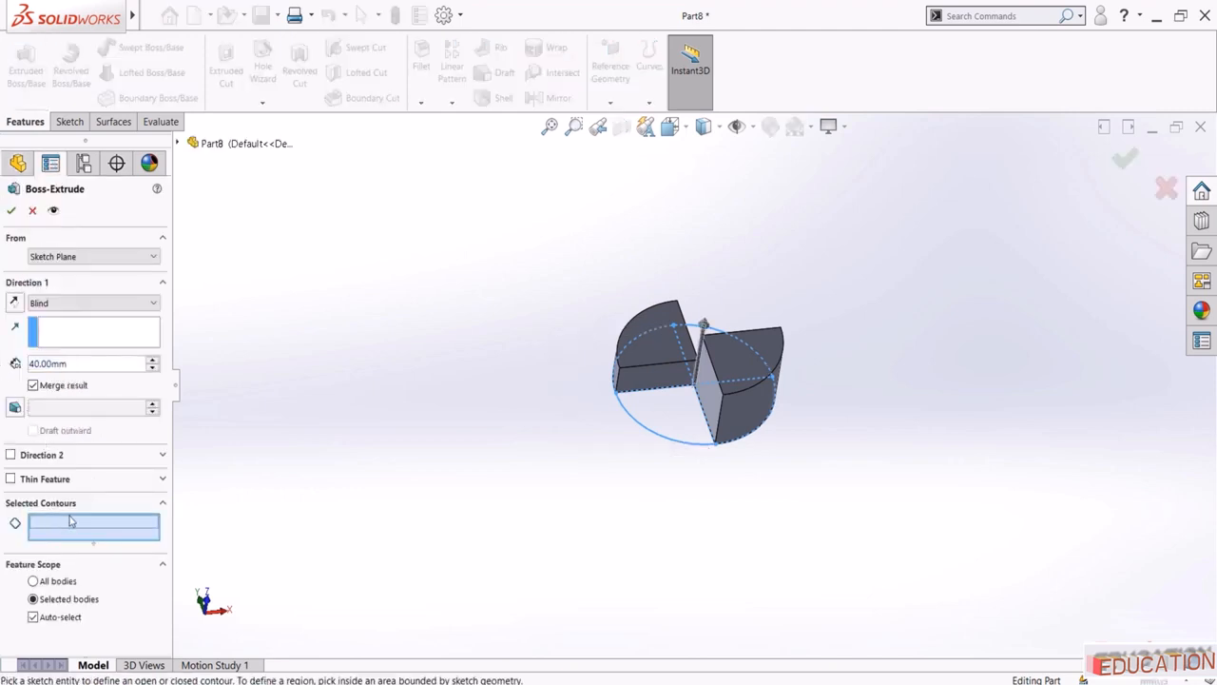
pyautogui.click(688, 418)
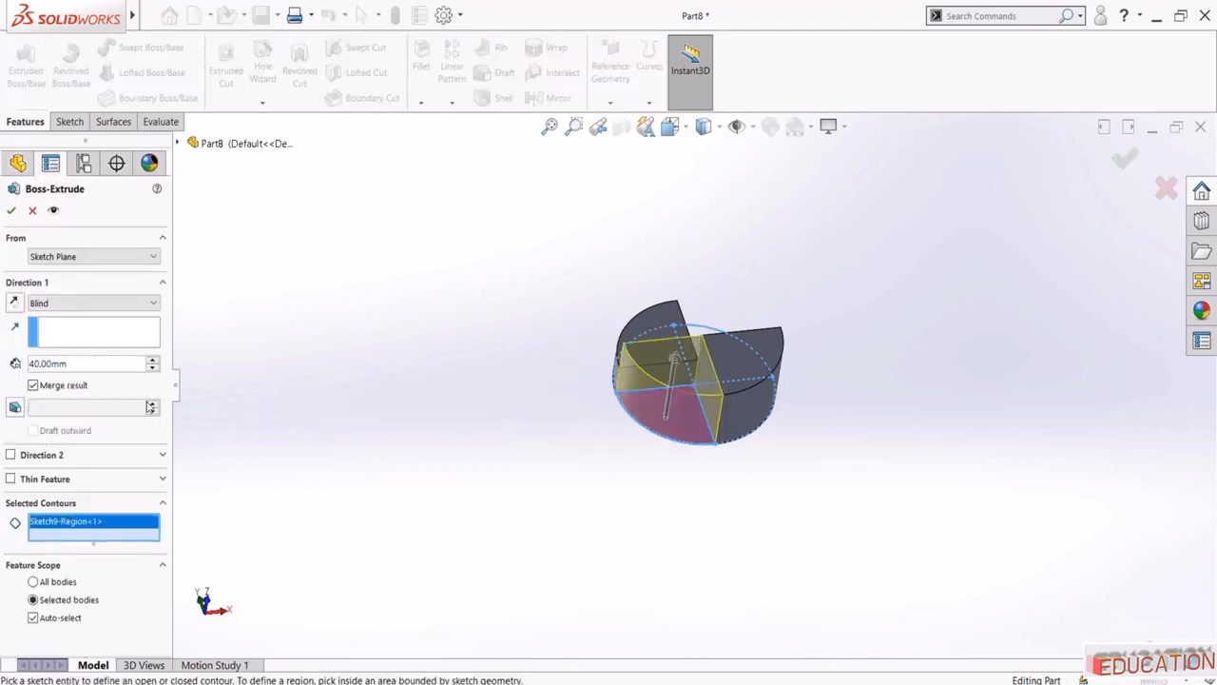
pyautogui.doubleClick(92, 368)
pyautogui.write('60')
pyautogui.press('Return')
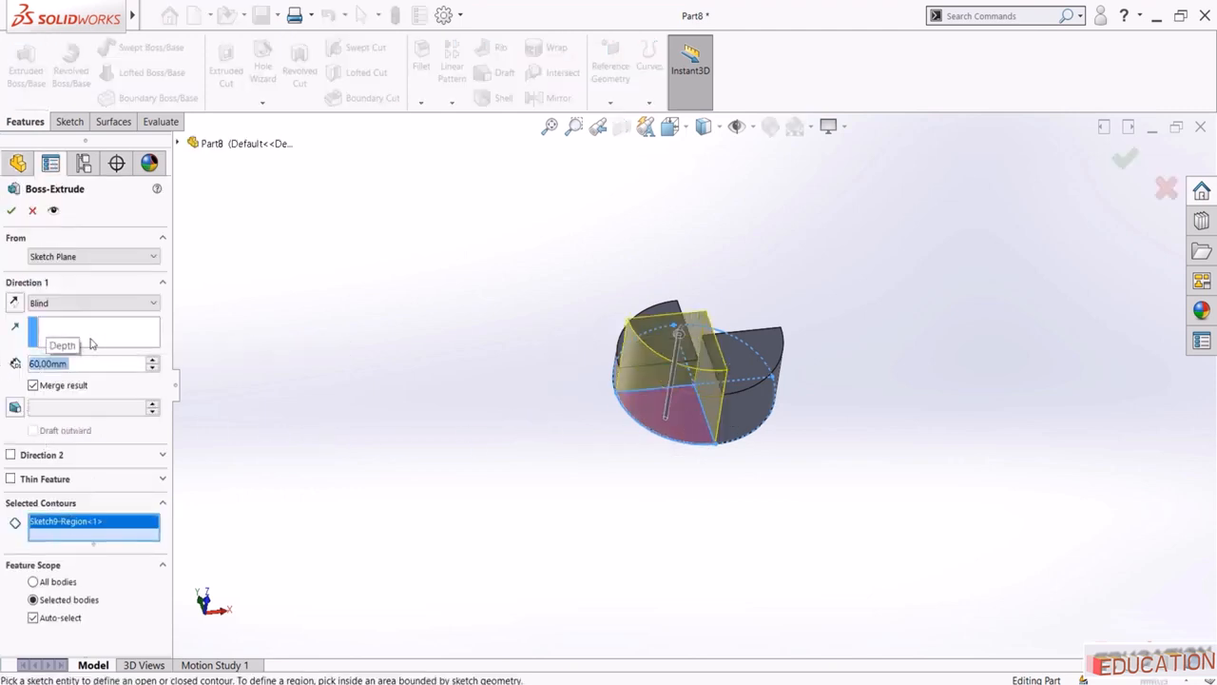
pyautogui.click(10, 210)
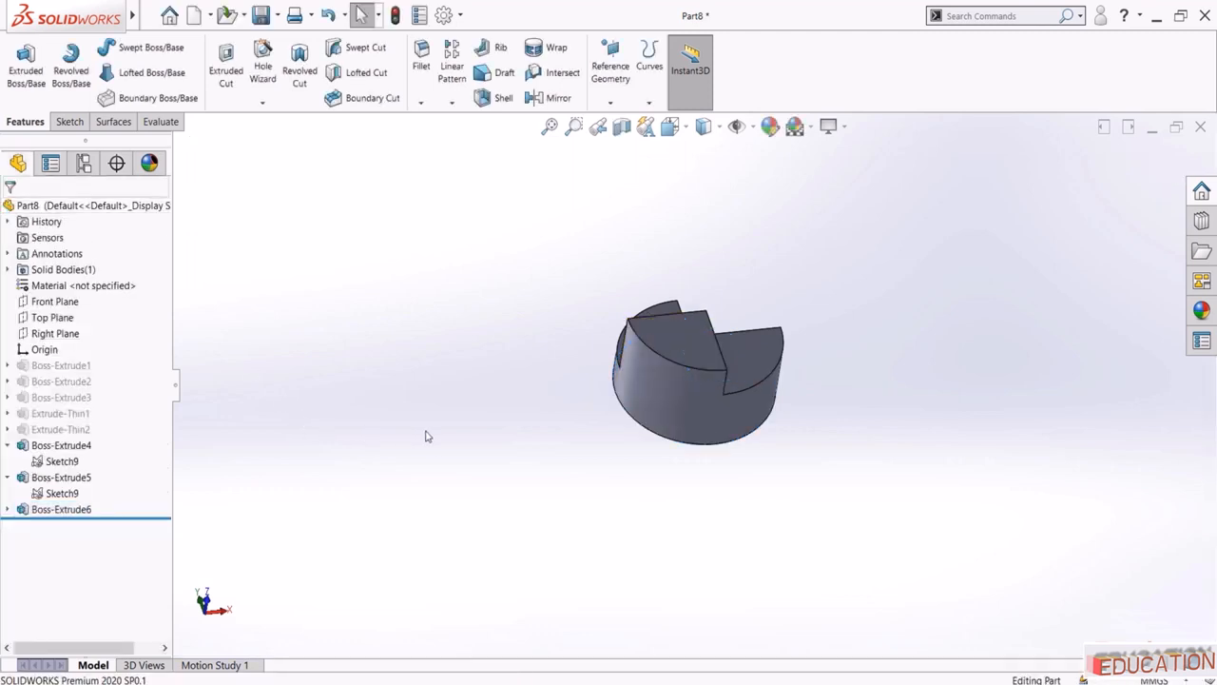
# Extrude the remaining upper-right quarter region of the shared sketch as a Blind boss 10 mm deep
pyautogui.moveTo(426, 437)
pyautogui.mouseDown(button='middle')
pyautogui.moveTo(272, 399)
pyautogui.moveTo(326, 526)
pyautogui.mouseUp(button='middle')
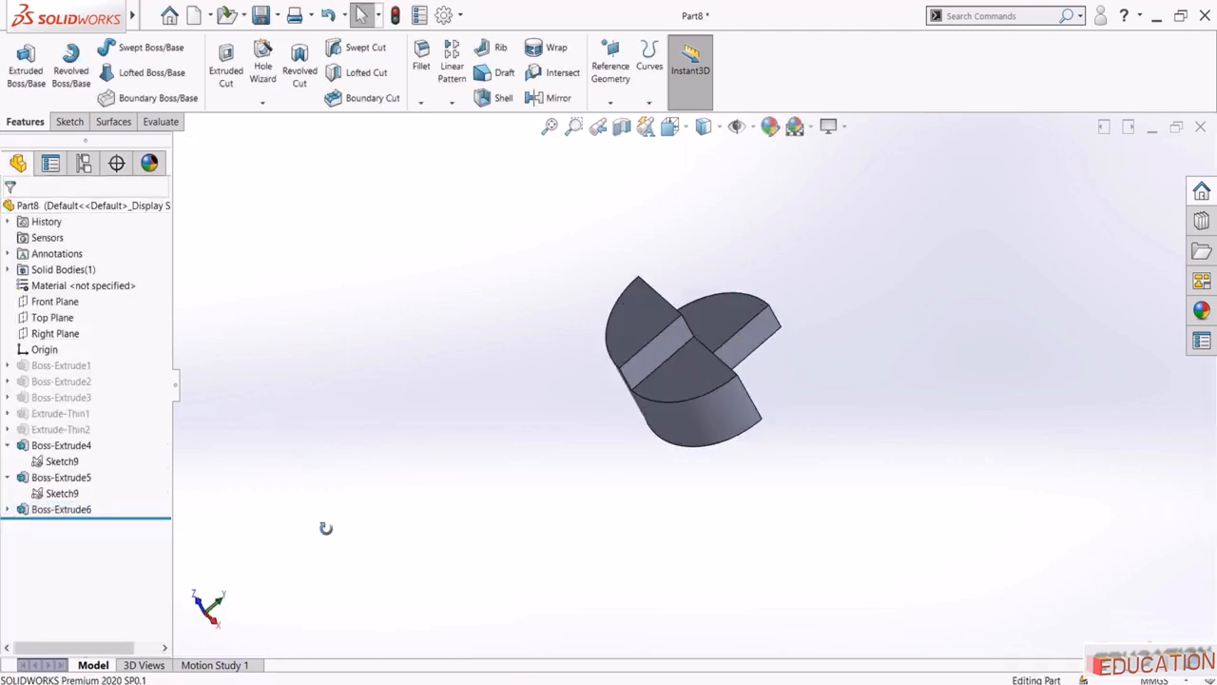
pyautogui.click(54, 497)
pyautogui.click(26, 61)
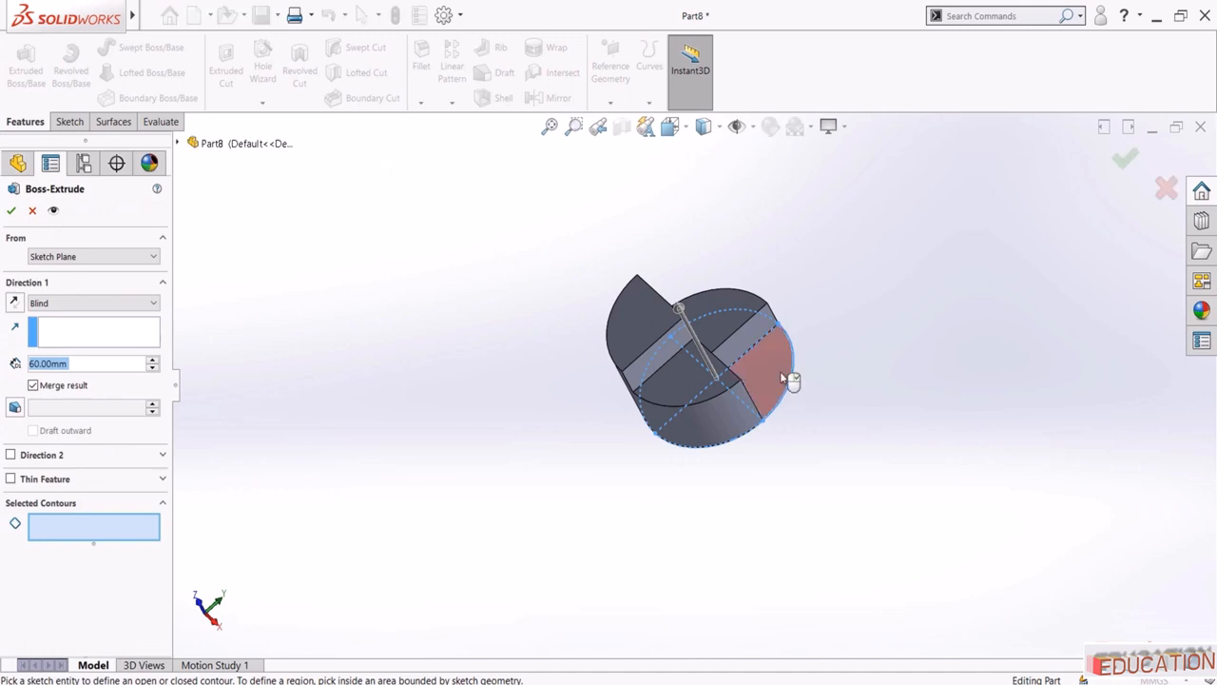
pyautogui.click(782, 378)
pyautogui.doubleClick(87, 365)
pyautogui.write('10')
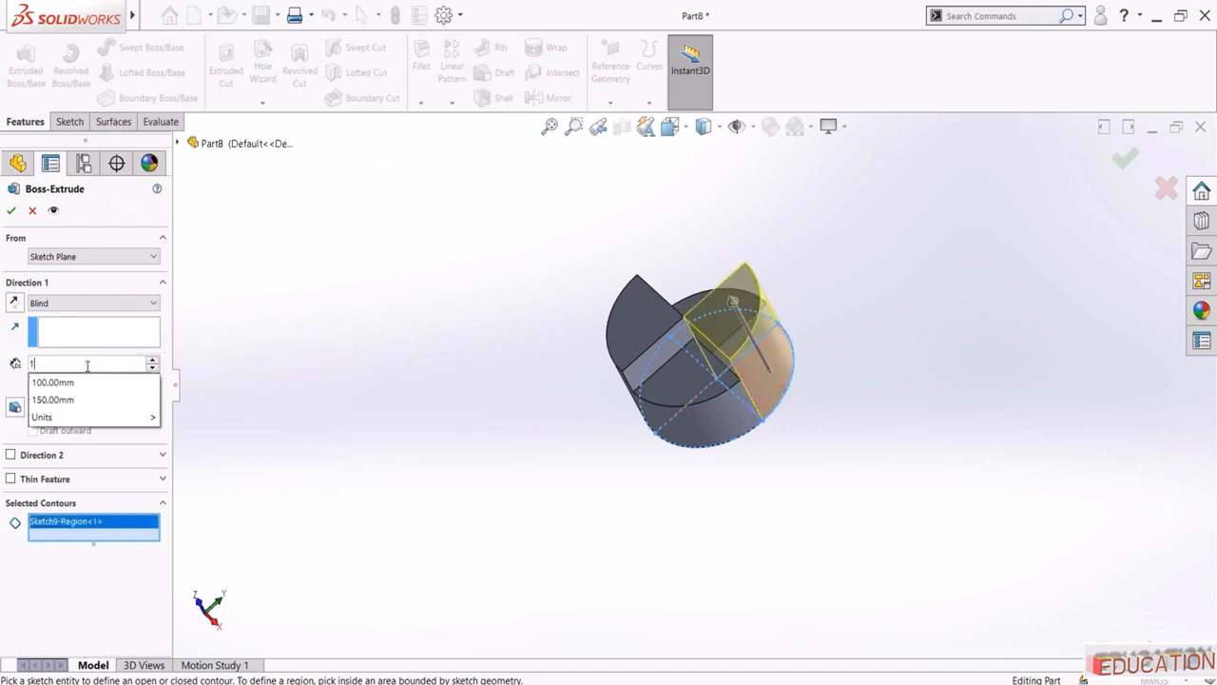
pyautogui.press('Return')
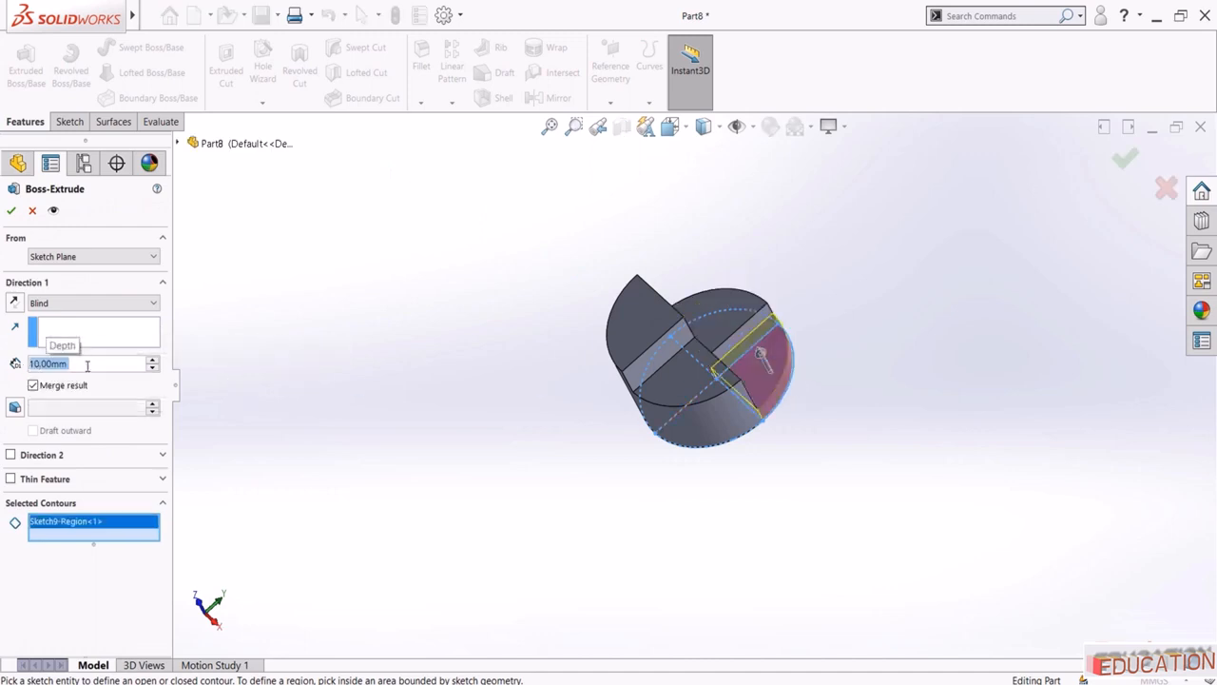
pyautogui.click(10, 210)
# Start a new sketch on the Front Plane and draw a circle to the left of the stepped quarter-circle body
pyautogui.moveTo(470, 340)
pyautogui.mouseDown(button='middle')
pyautogui.moveTo(375, 282)
pyautogui.moveTo(394, 393)
pyautogui.moveTo(457, 410)
pyautogui.moveTo(503, 291)
pyautogui.moveTo(554, 307)
pyautogui.moveTo(427, 314)
pyautogui.moveTo(422, 351)
pyautogui.moveTo(524, 331)
pyautogui.moveTo(491, 272)
pyautogui.moveTo(469, 301)
pyautogui.moveTo(472, 329)
pyautogui.moveTo(449, 343)
pyautogui.mouseUp(button='middle')
pyautogui.scroll(-2, 746, 378)
pyautogui.scroll(1, 696, 360)
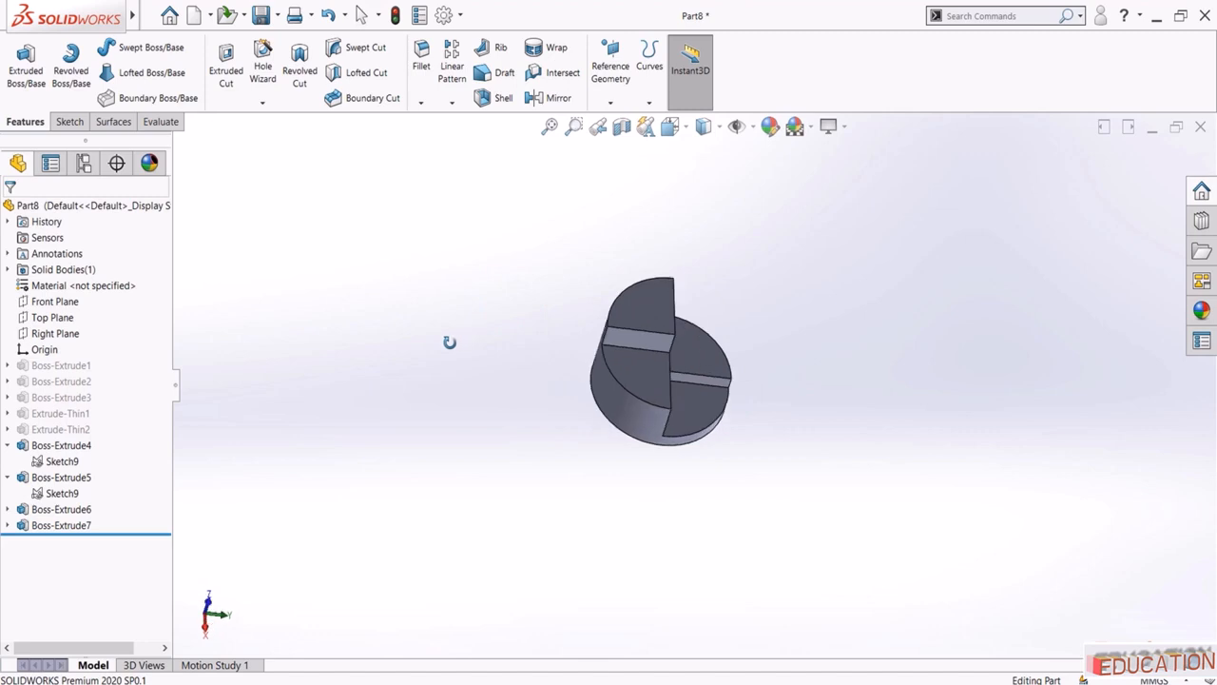
pyautogui.click(49, 301)
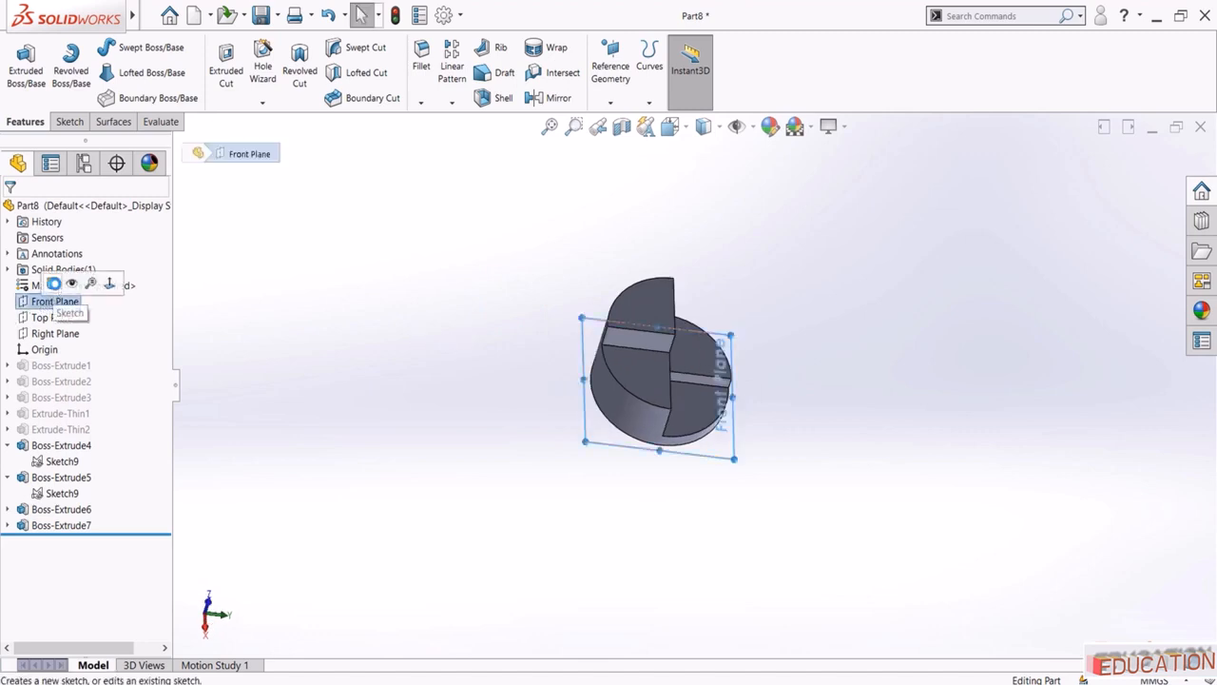
pyautogui.click(52, 283)
pyautogui.click(71, 519)
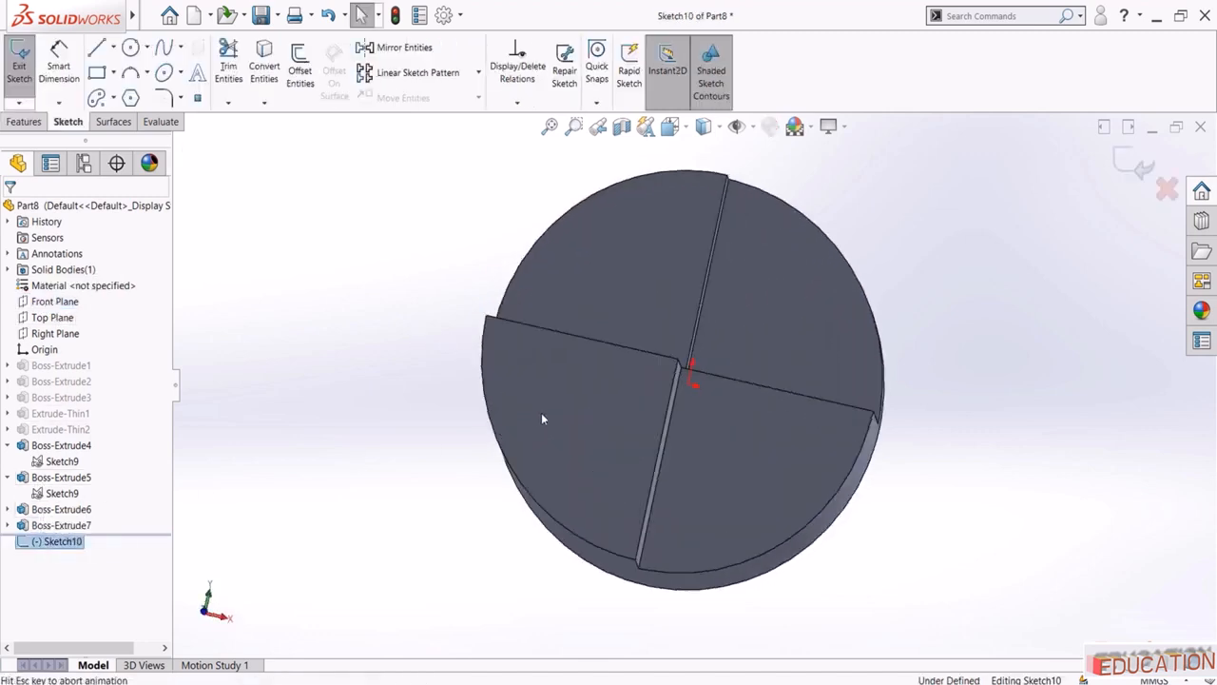
pyautogui.click(130, 47)
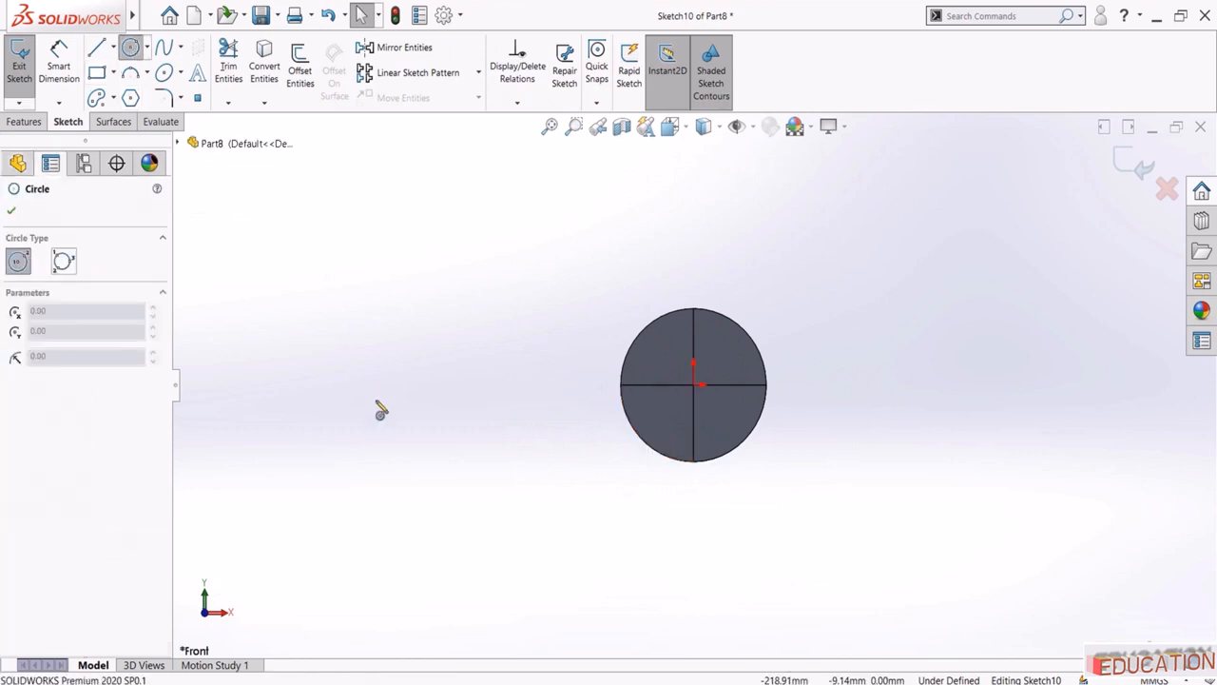
pyautogui.click(386, 369)
pyautogui.click(413, 473)
pyautogui.press('Escape')
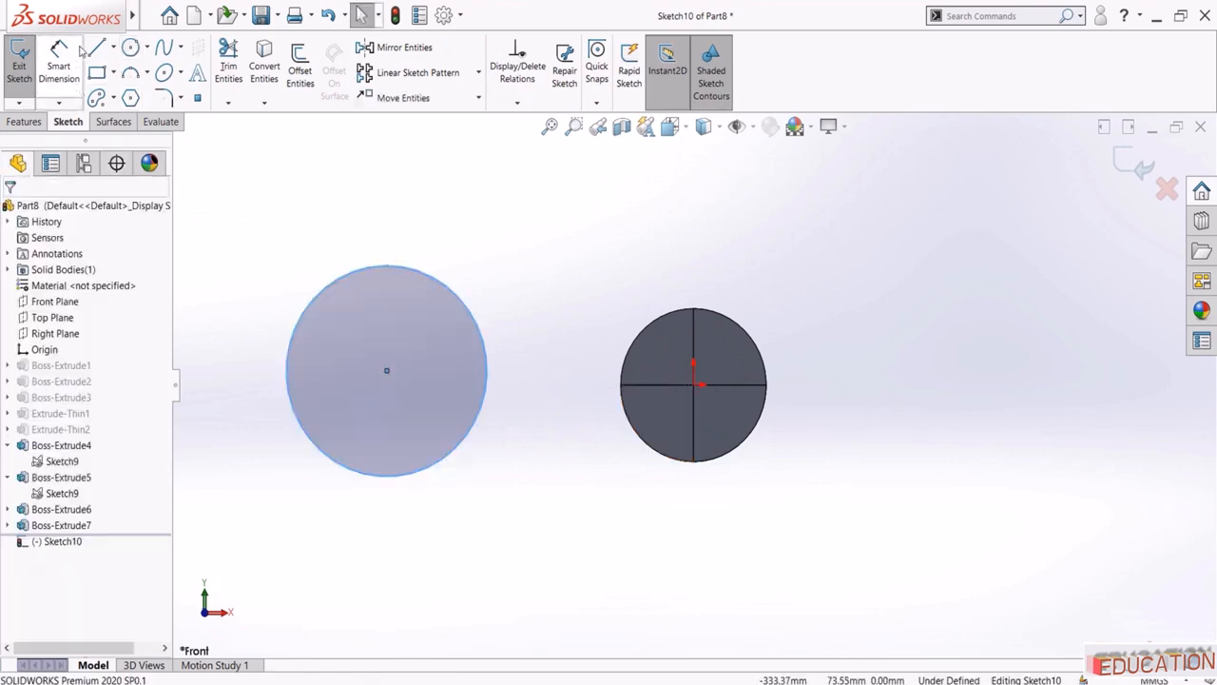
# Draw two crossing diagonal lines through the new circle, extending beyond its edge, and exit the sketch
pyautogui.click(96, 47)
pyautogui.moveTo(320, 223); pyautogui.dragTo(429, 504)
pyautogui.moveTo(275, 494); pyautogui.dragTo(473, 245)
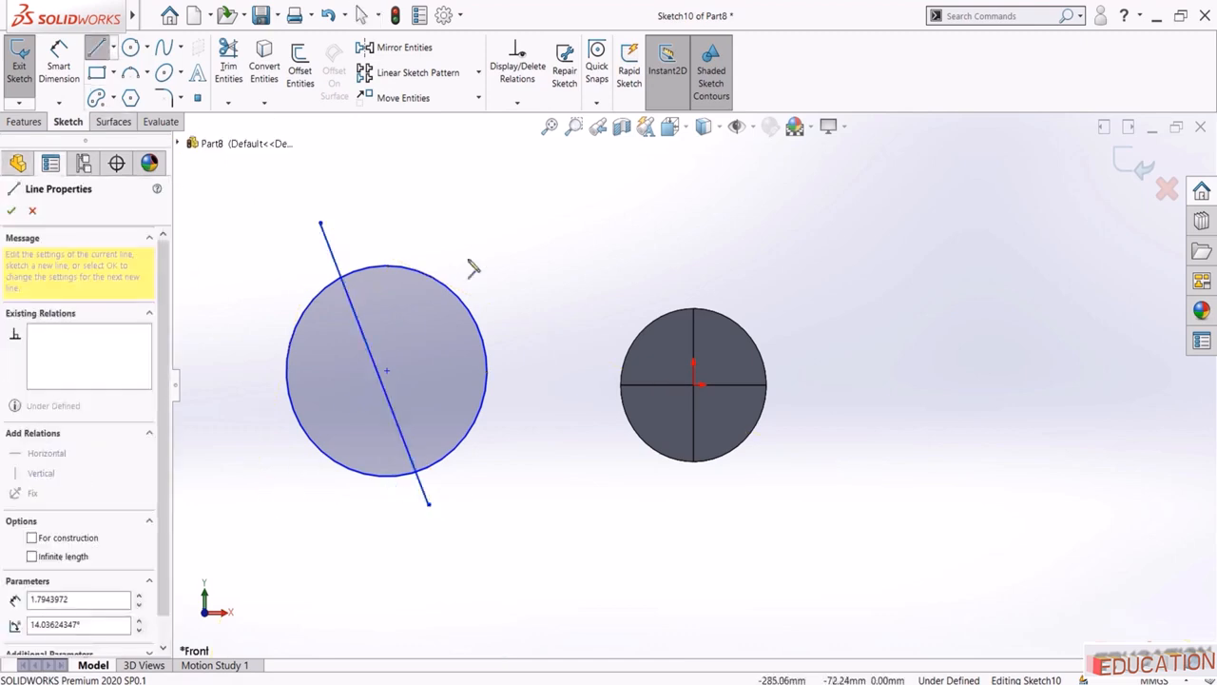
pyautogui.press('Escape')
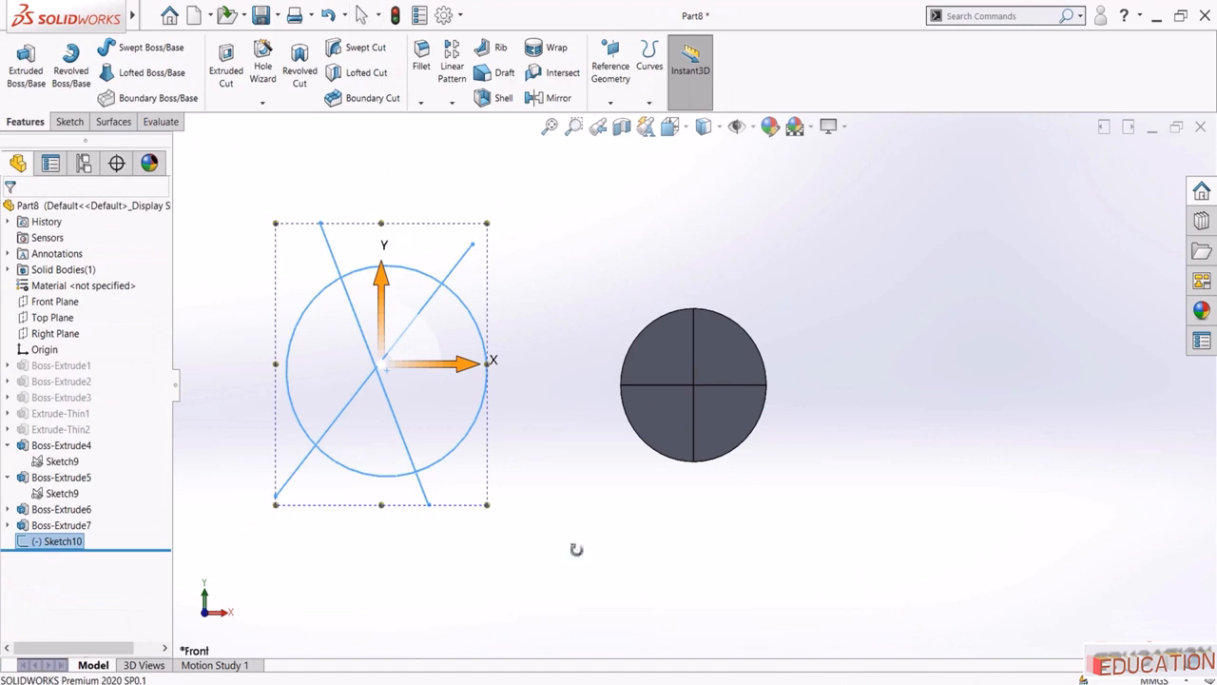
# Start a Blind extruded boss from the crossed-circle sketch, enable Thin Feature and activate contour selection
pyautogui.moveTo(576, 548); pyautogui.dragTo(575, 540, button='middle')
pyautogui.click(26, 59)
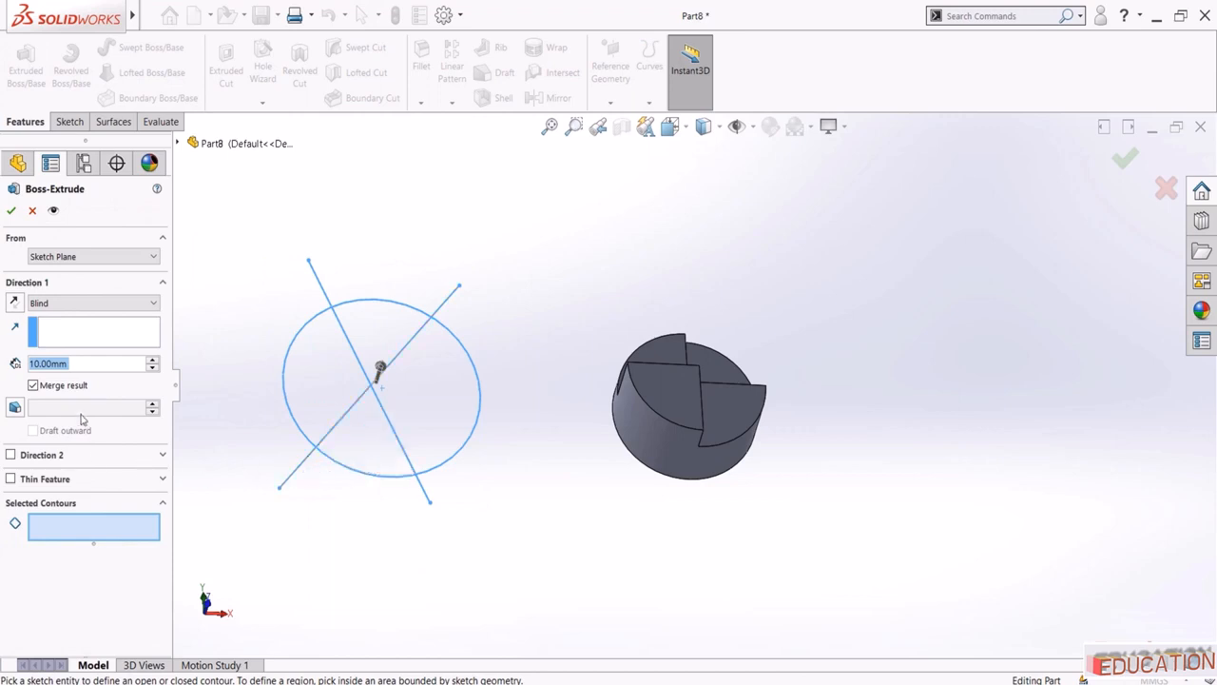
pyautogui.click(11, 480)
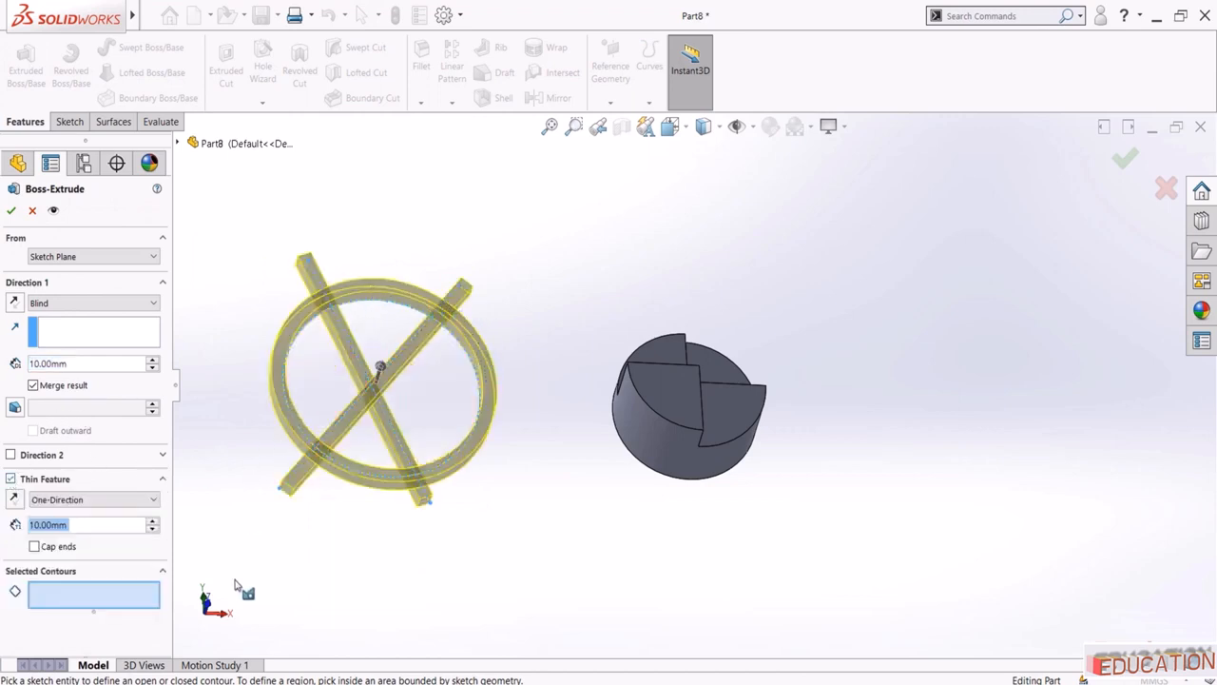
pyautogui.click(63, 596)
# Try the two diagonal lines and the circle as thin-feature contours, and clear the contour selection
pyautogui.click(344, 337)
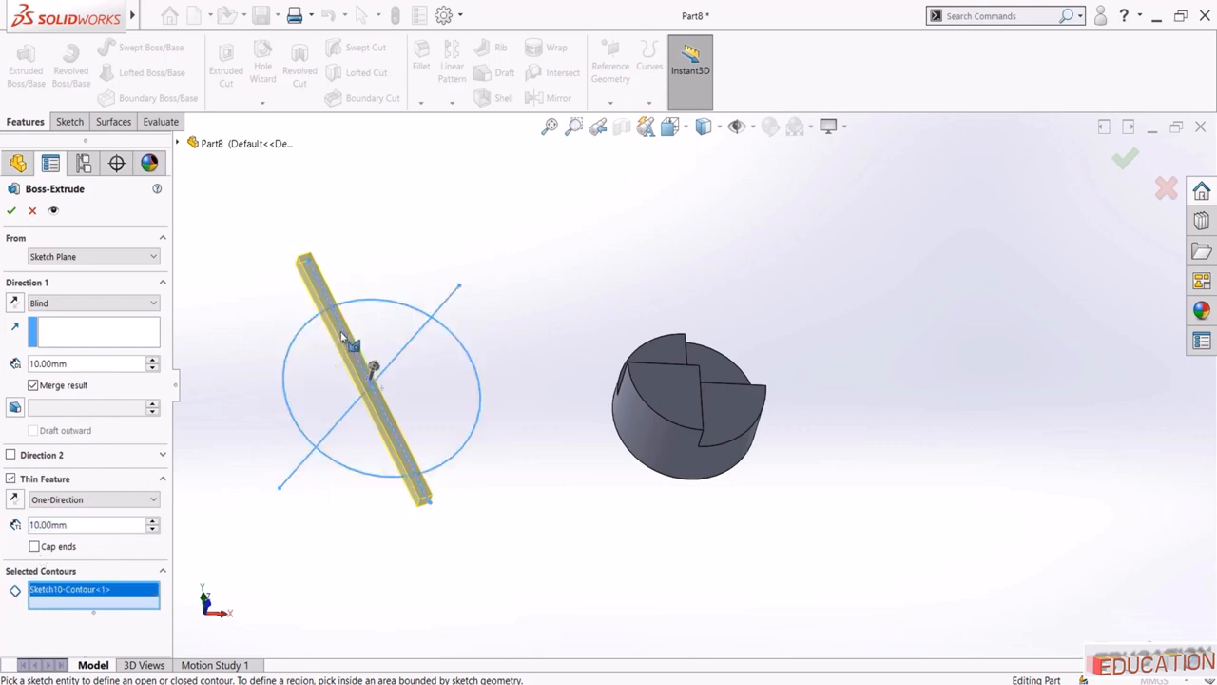
pyautogui.click(452, 300)
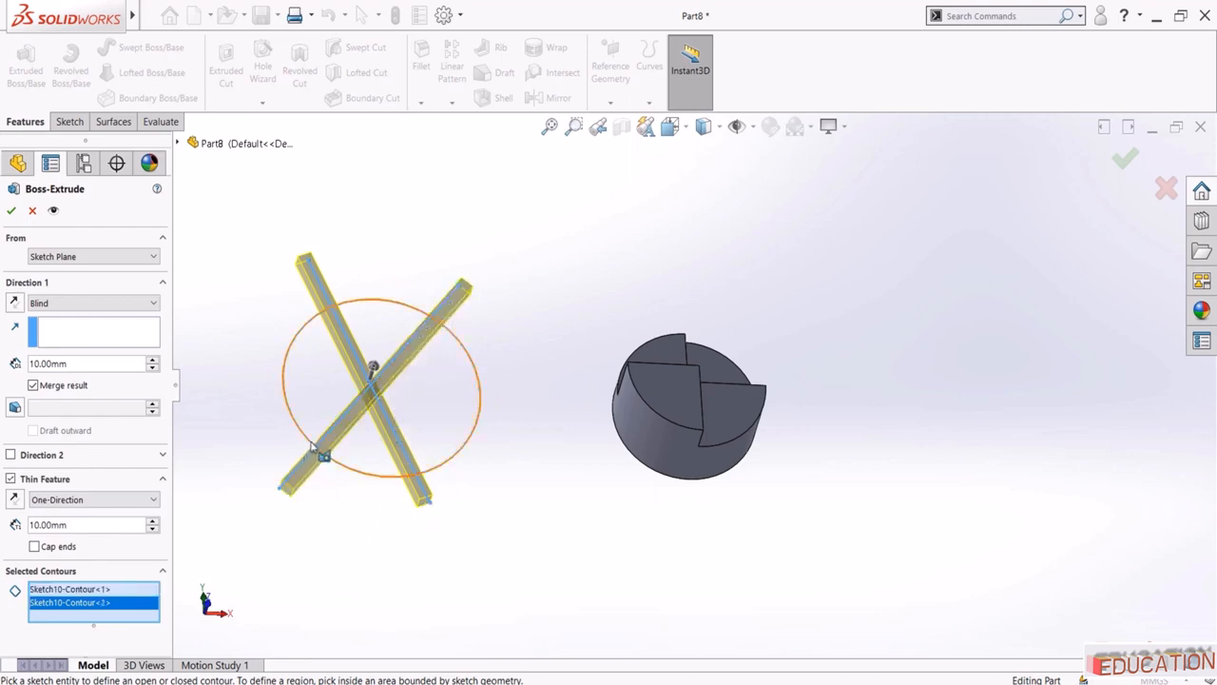
pyautogui.click(346, 440)
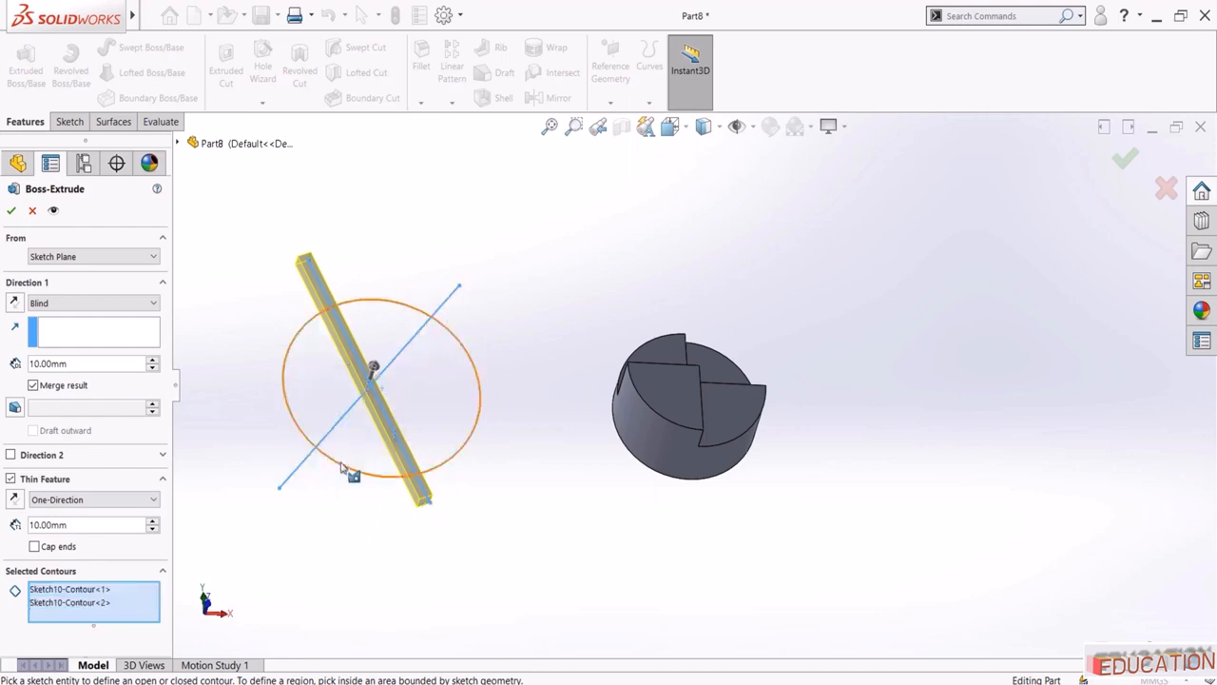
pyautogui.click(342, 464)
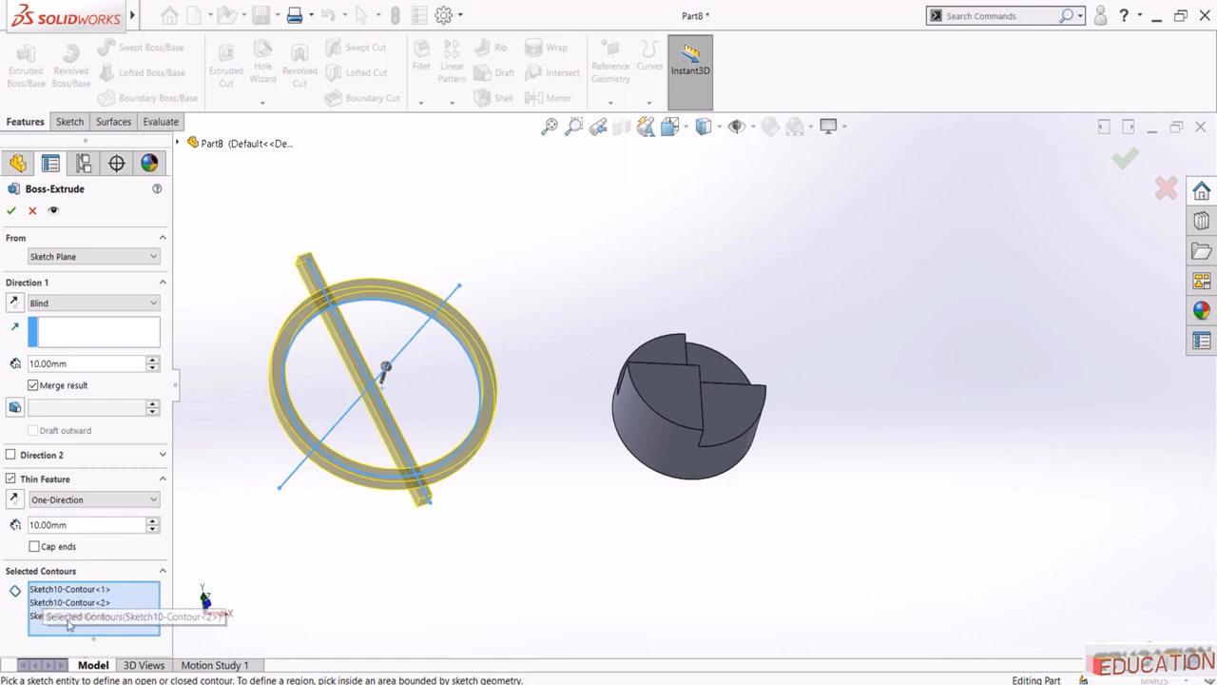
pyautogui.rightClick(99, 614)
pyautogui.click(114, 619)
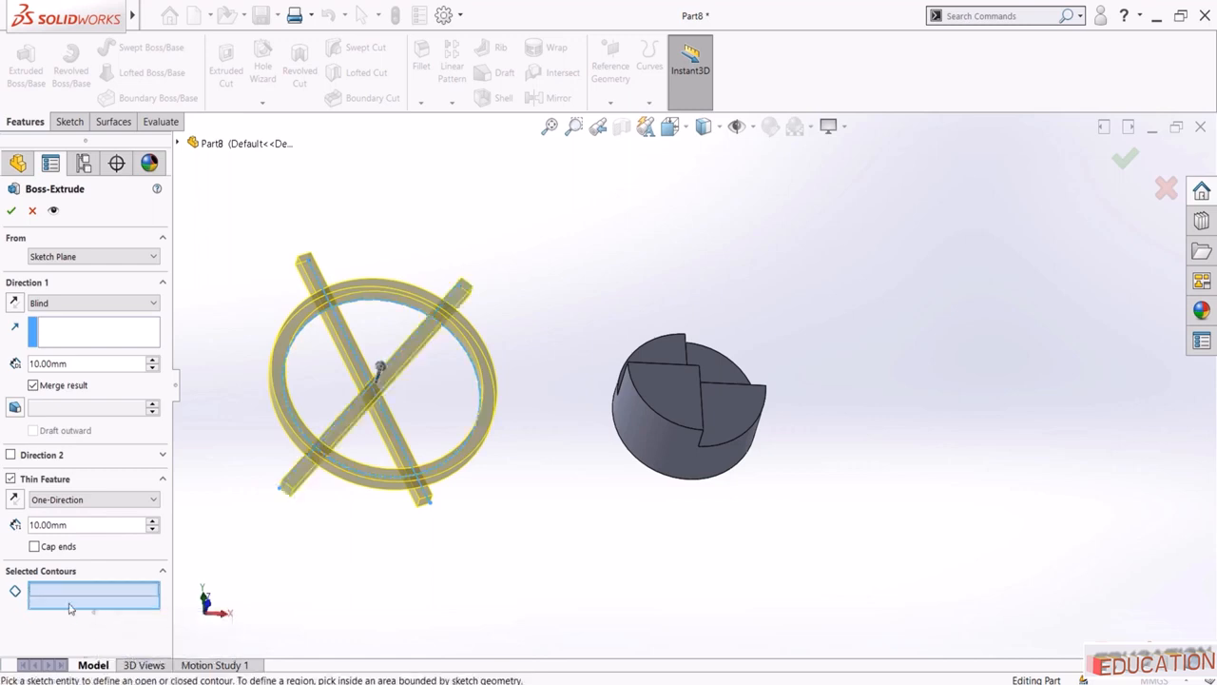
# Pick the circle's left sector as the selected contour and complete the 10 mm deep One-Direction thin extrusion with 10 mm thickness
pyautogui.click(328, 398)
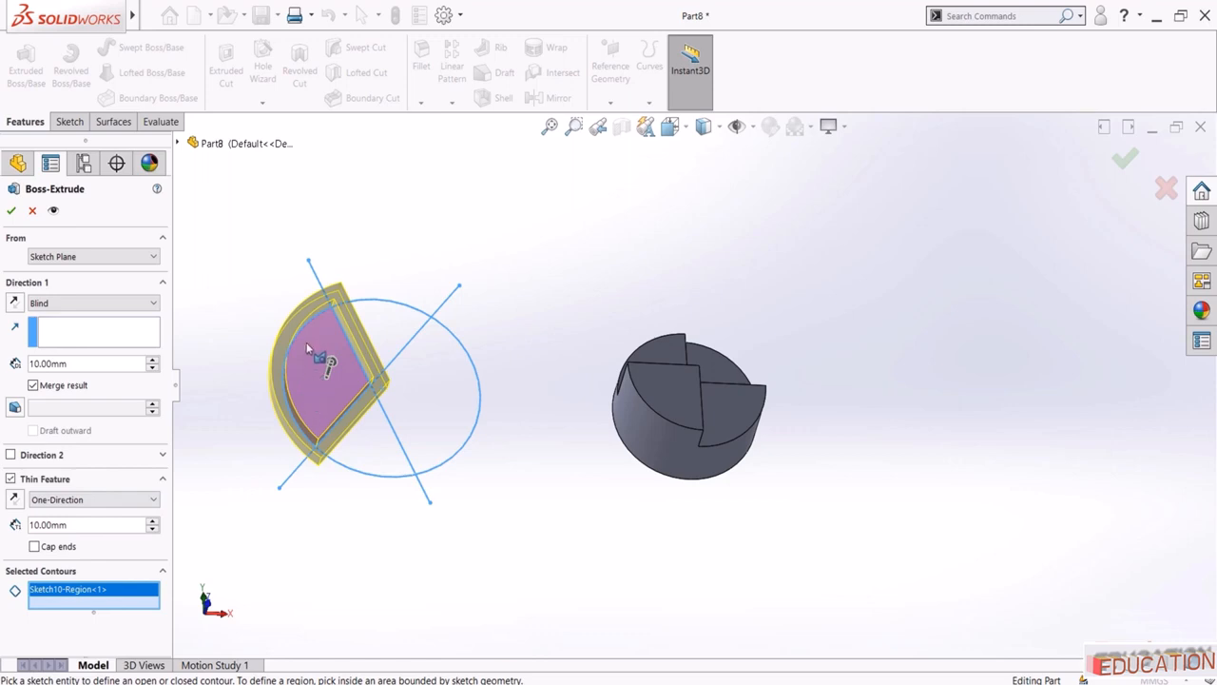
pyautogui.click(11, 211)
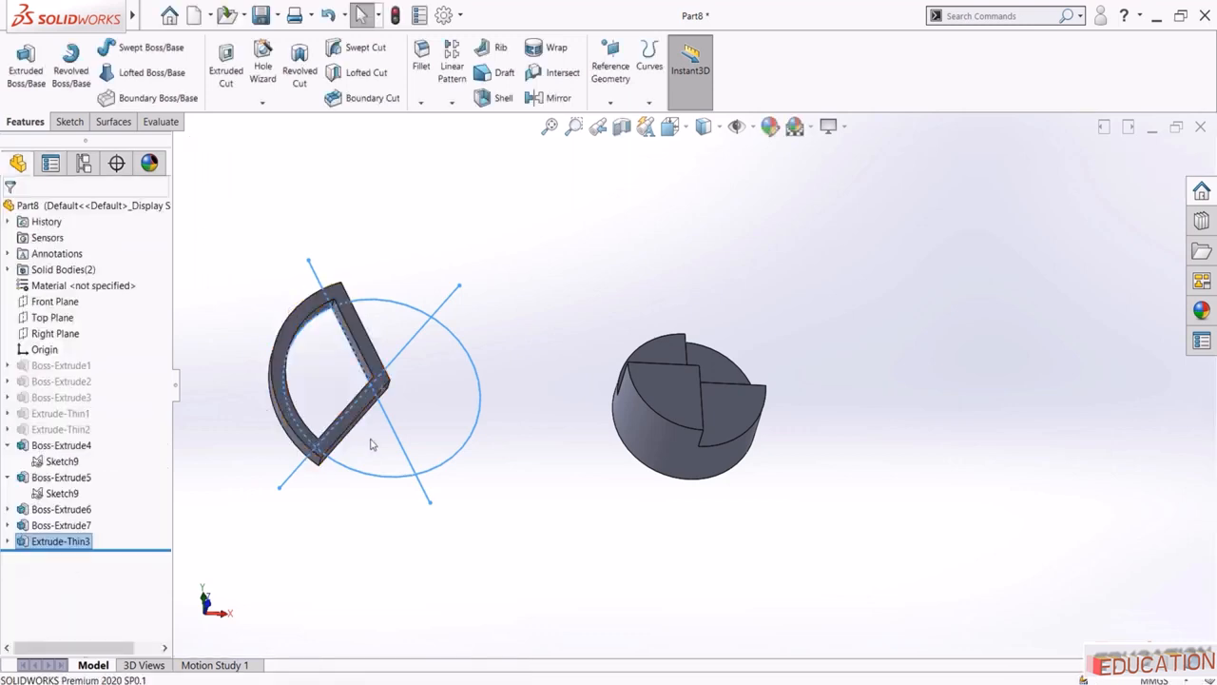
pyautogui.click(344, 585)
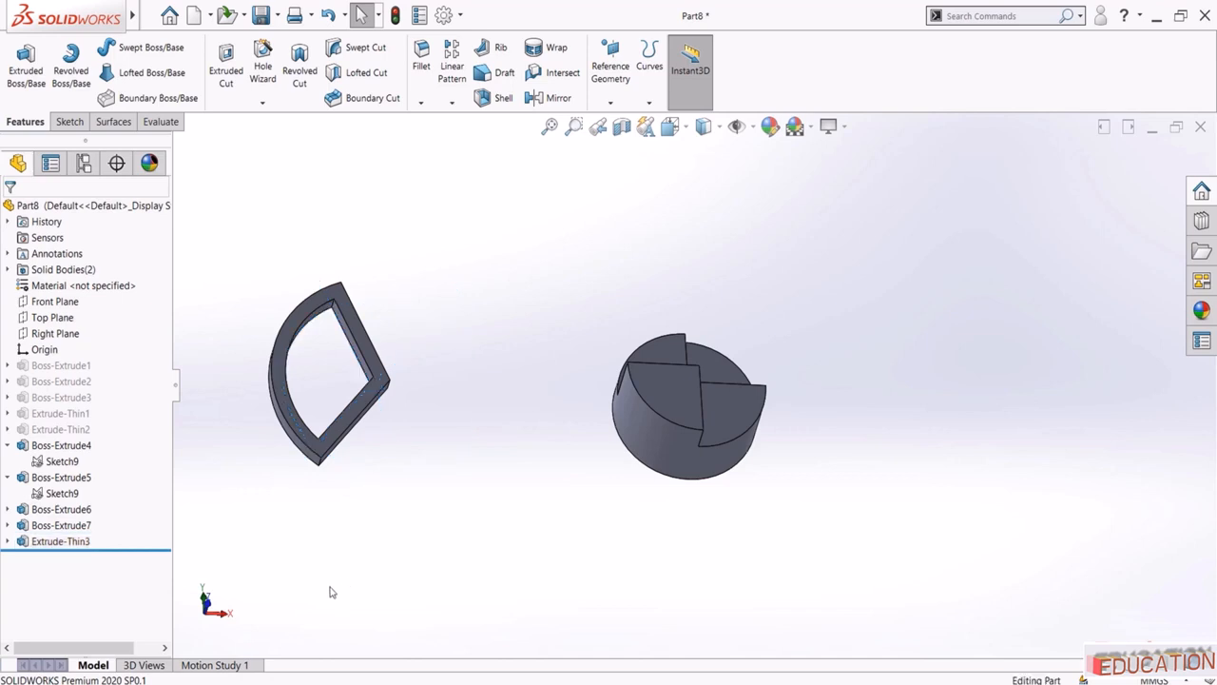
pyautogui.moveTo(331, 592); pyautogui.dragTo(667, 308, button='middle')
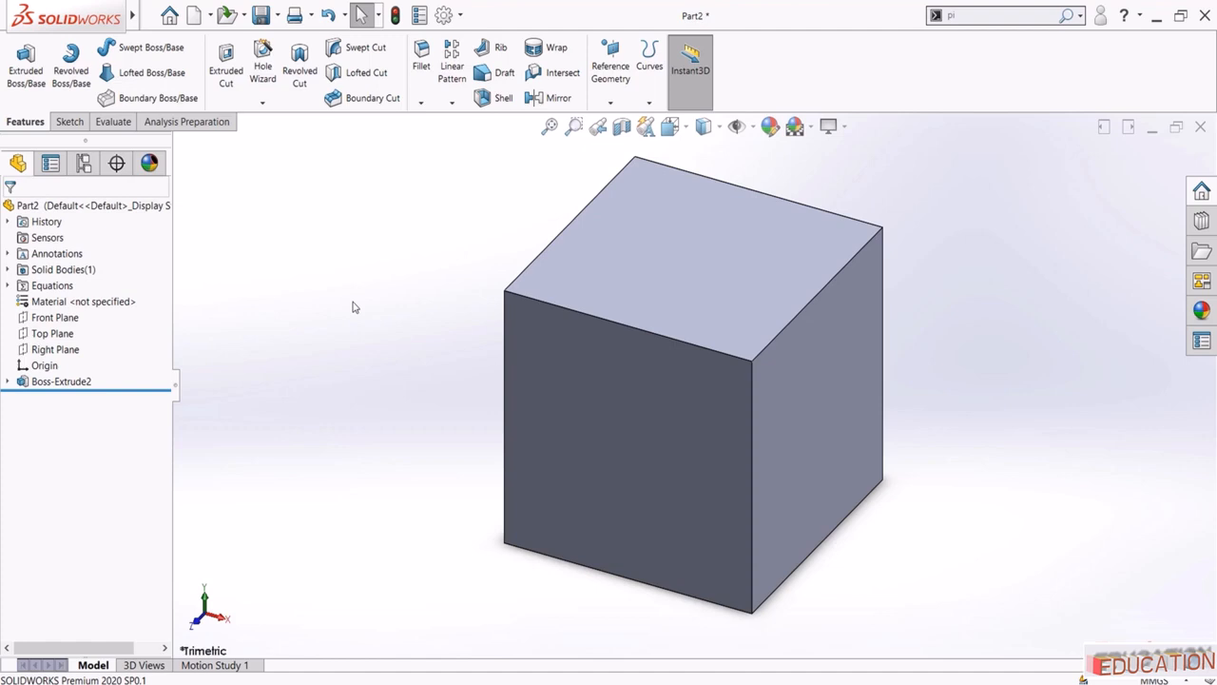
# Review the cube's extruded boss definition, including its end condition and depth, and close it
pyautogui.moveTo(443, 302)
pyautogui.mouseDown(button='middle')
pyautogui.moveTo(416, 266)
pyautogui.moveTo(429, 304)
pyautogui.mouseUp(button='middle')
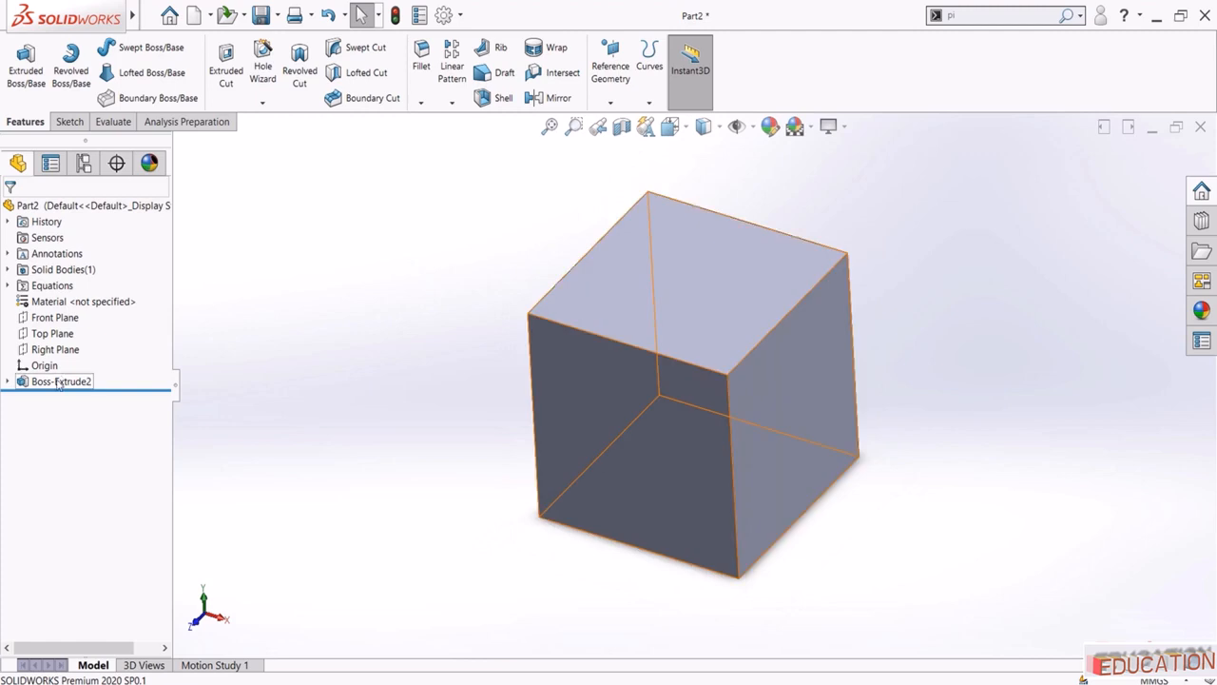
pyautogui.click(87, 380)
pyautogui.click(68, 336)
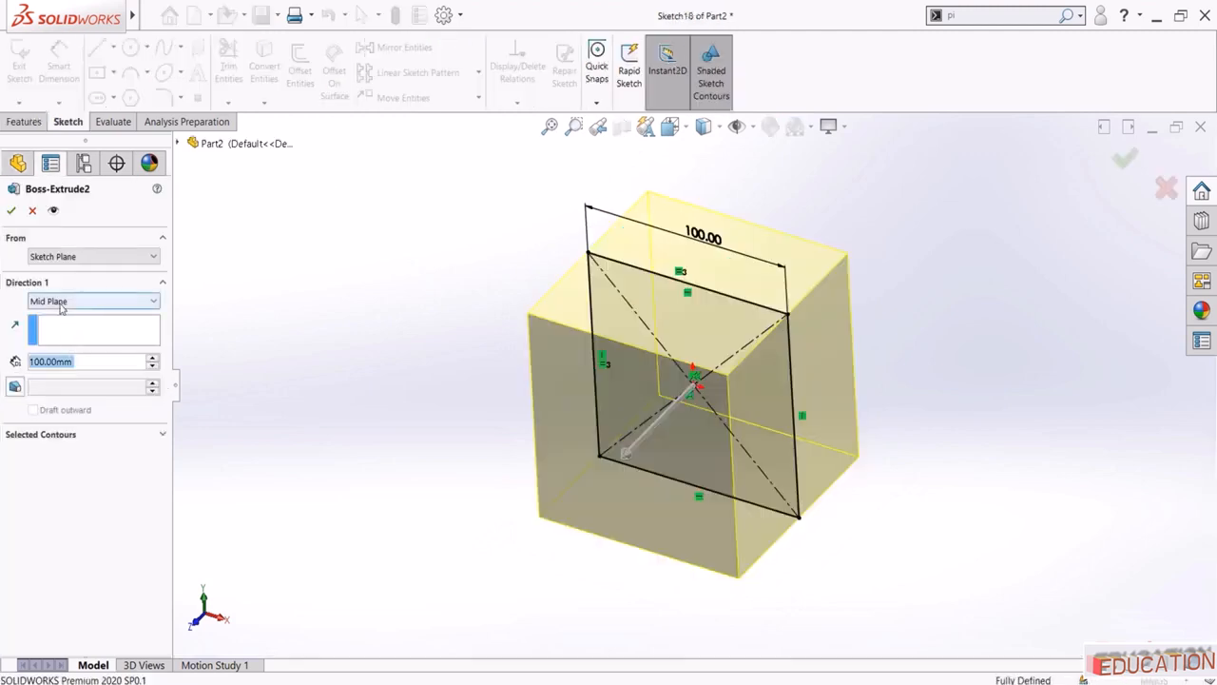
pyautogui.click(11, 211)
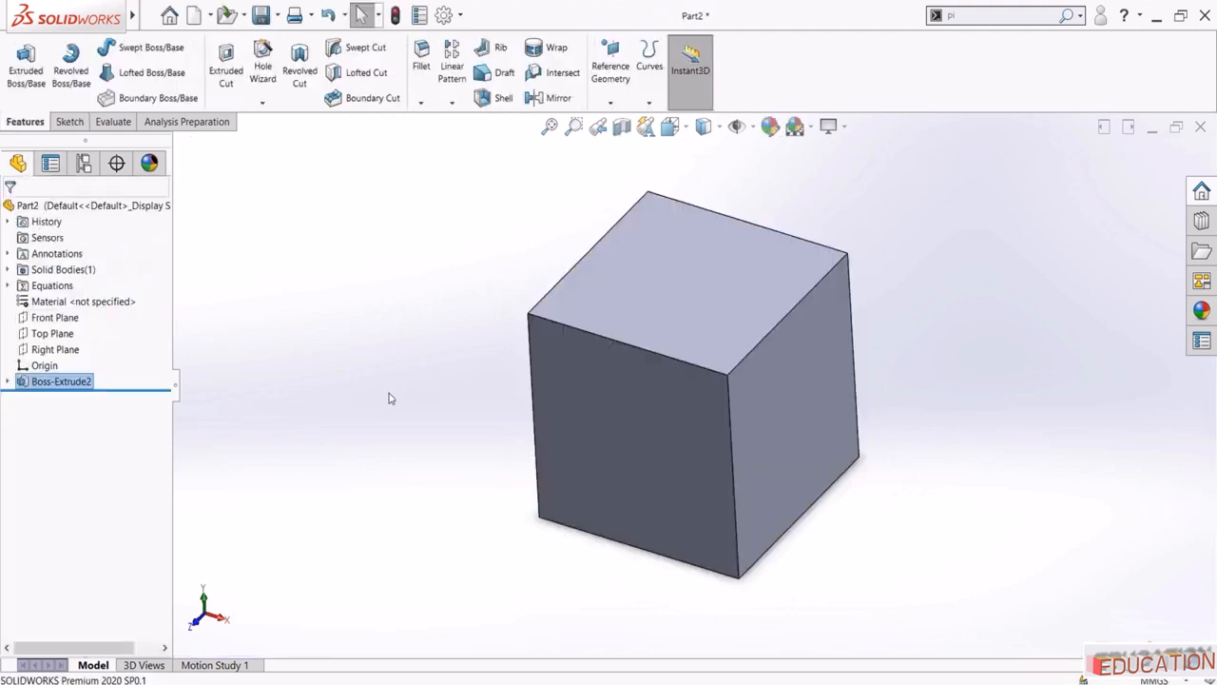
pyautogui.moveTo(360, 289); pyautogui.dragTo(332, 298, button='middle')
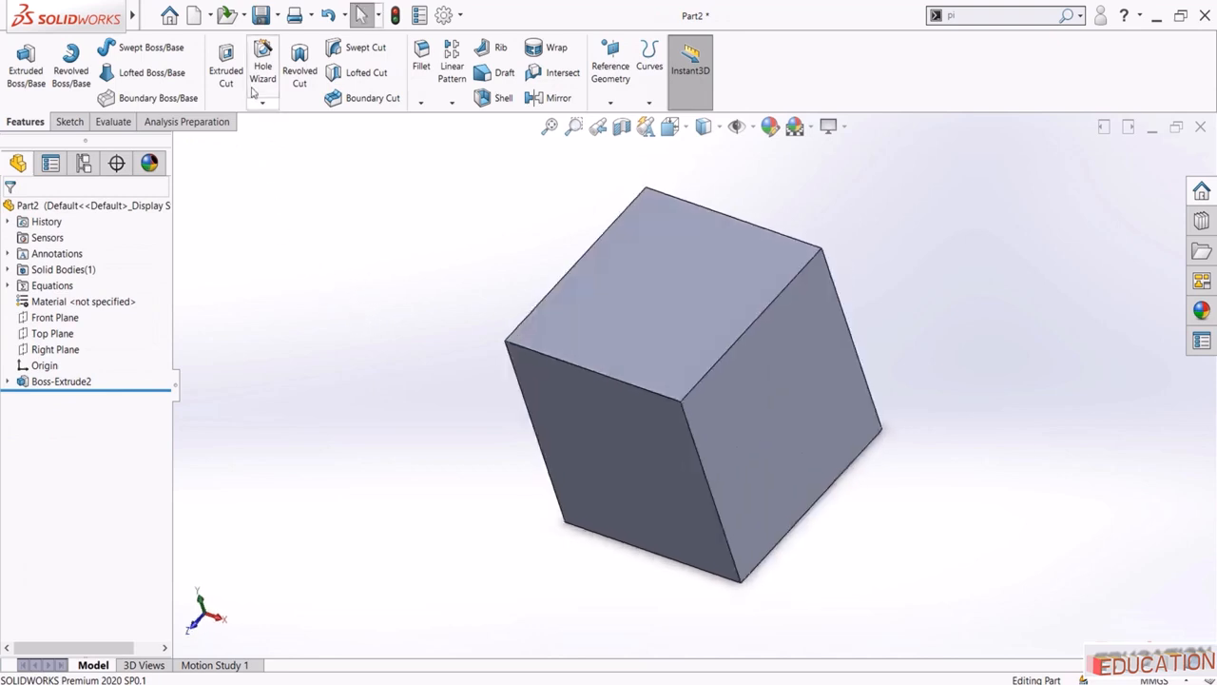
pyautogui.moveTo(352, 349); pyautogui.dragTo(366, 320, button='middle')
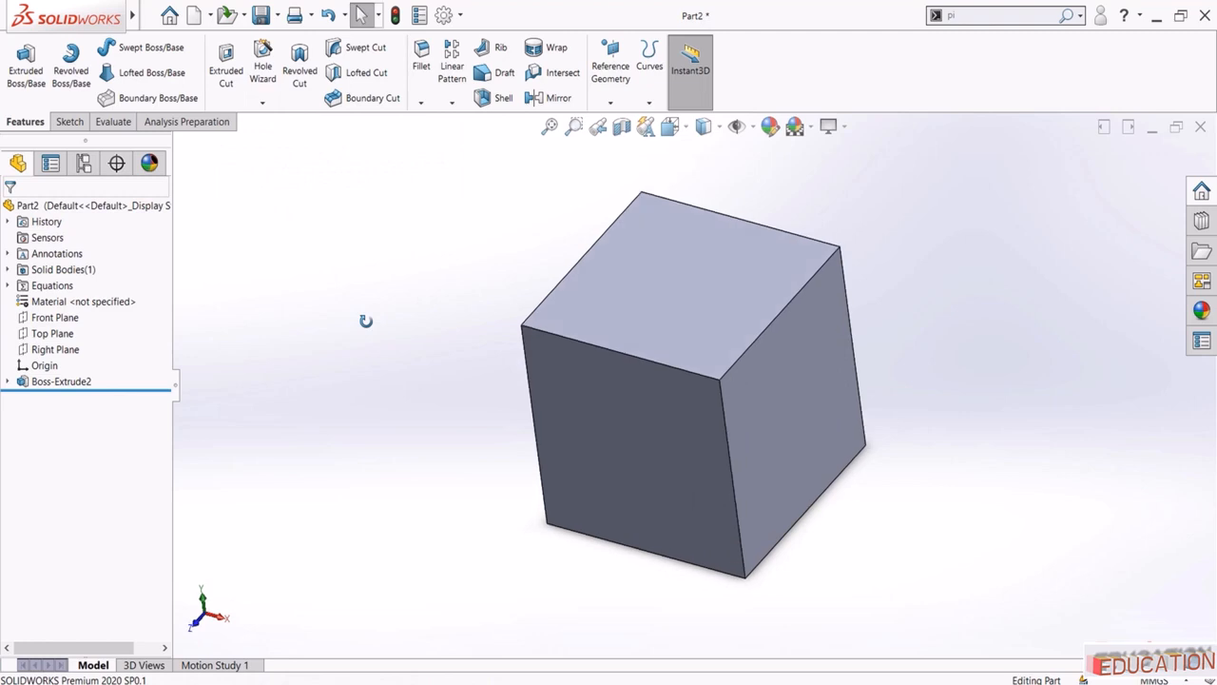
# Start a sketch on the cube's top face, viewed straight on, and draw a circle about 62 mm in diameter centred on the origin
pyautogui.click(670, 281)
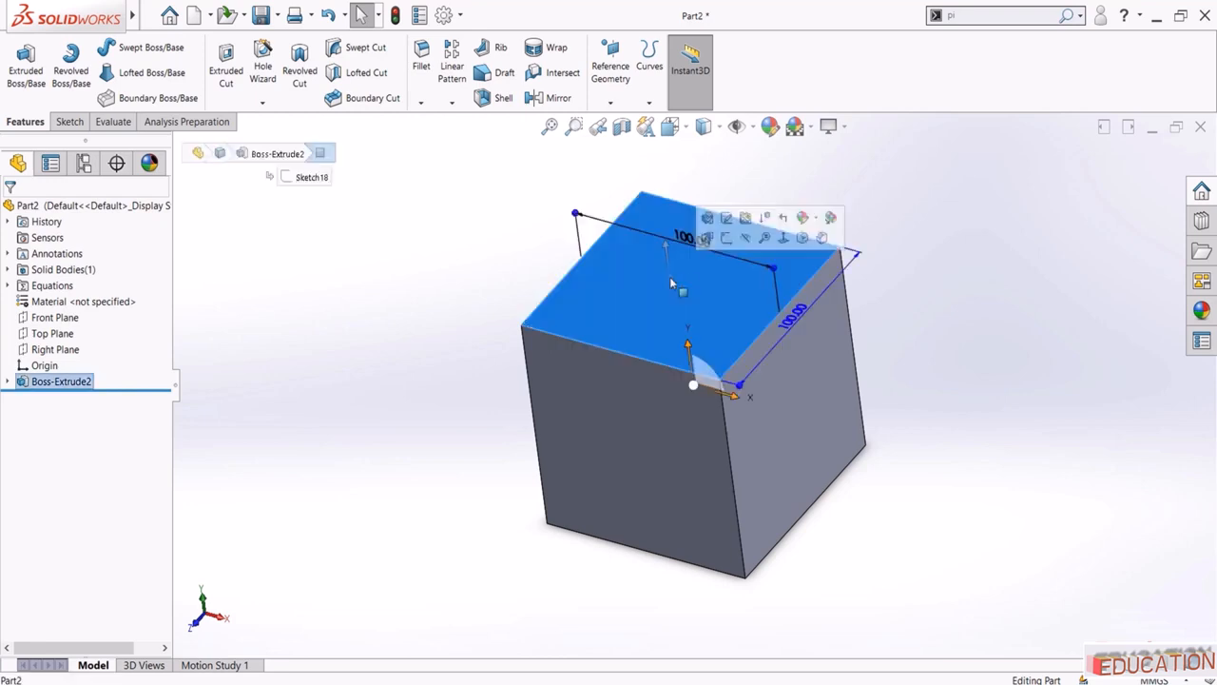
pyautogui.click(726, 239)
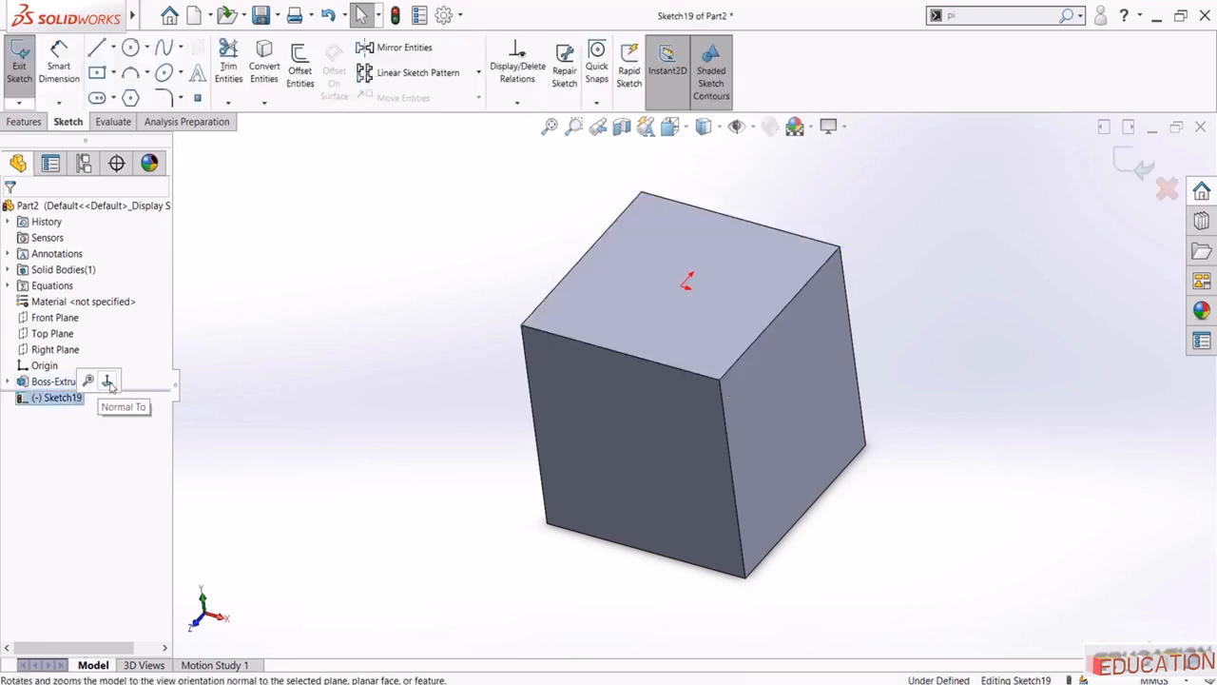
pyautogui.click(130, 47)
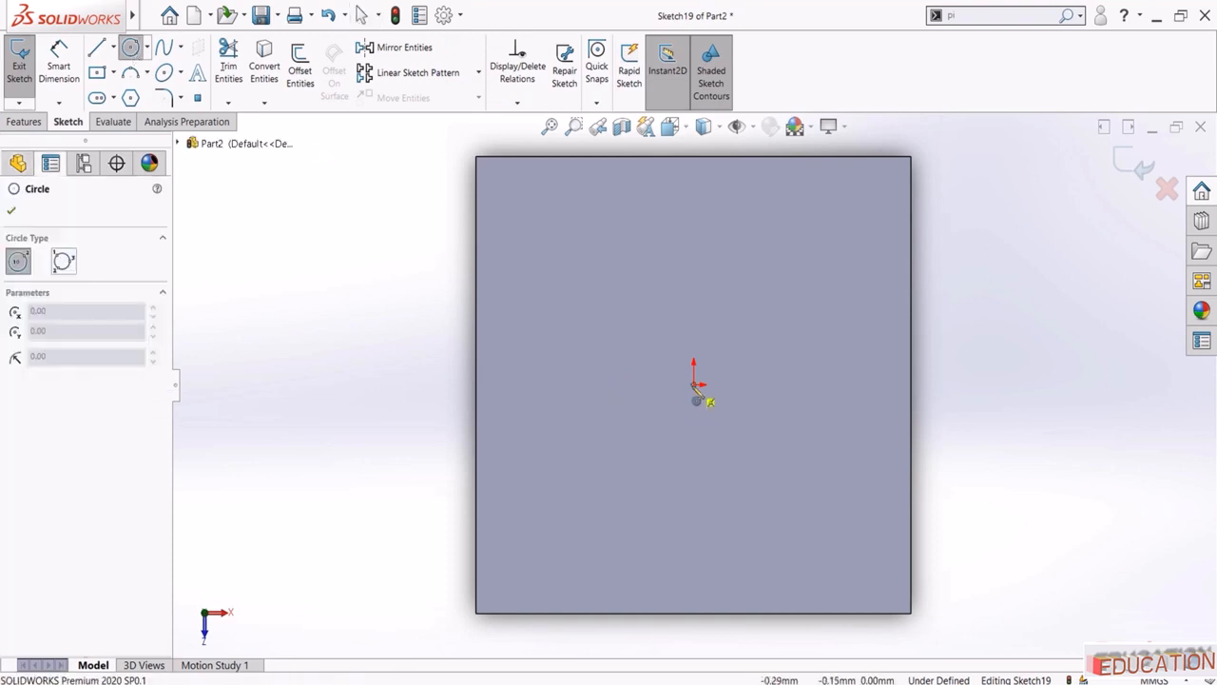
pyautogui.click(693, 385)
pyautogui.click(714, 516)
pyautogui.press('Escape')
# Dimension the circle's diameter as 50 mm and exit the sketch
pyautogui.click(59, 59)
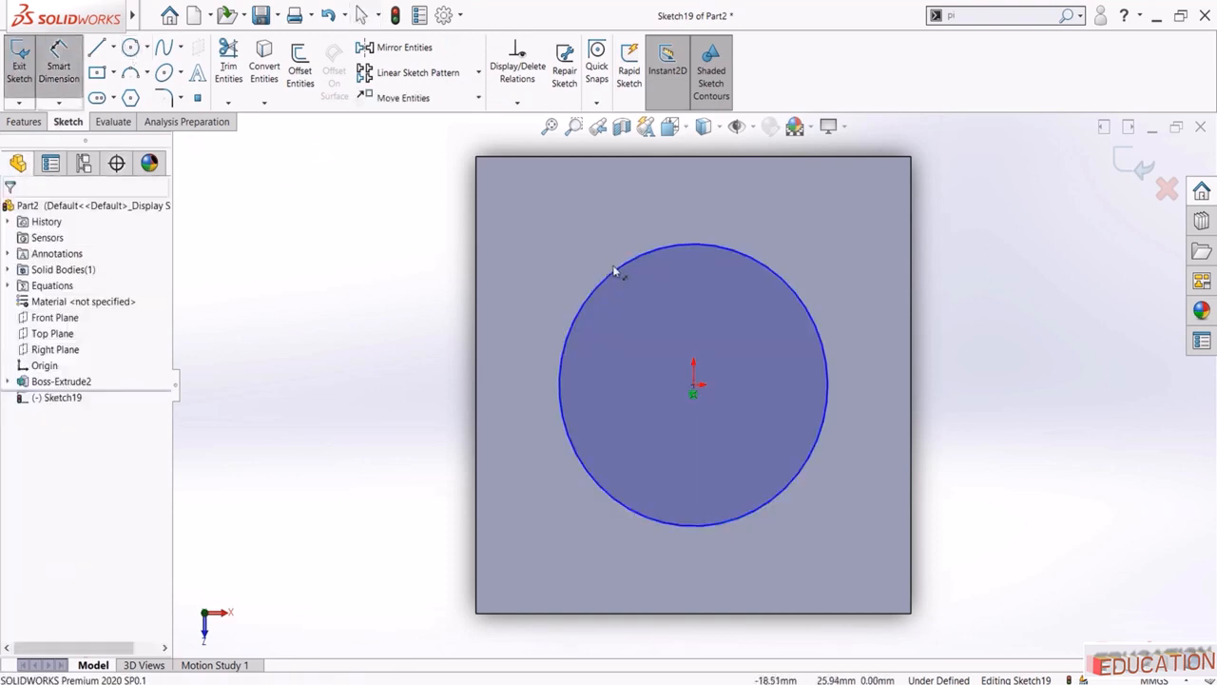
pyautogui.click(603, 278)
pyautogui.click(380, 361)
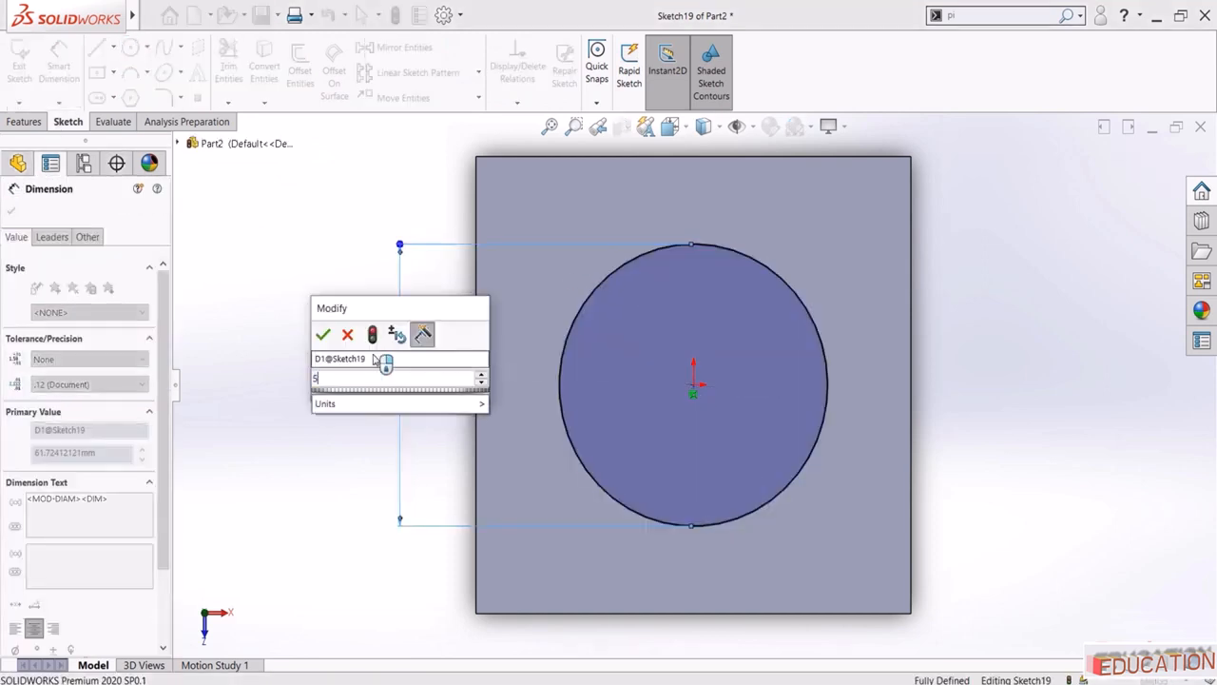
pyautogui.write('50')
pyautogui.press('Return')
pyautogui.press('Escape')
pyautogui.click(1138, 167)
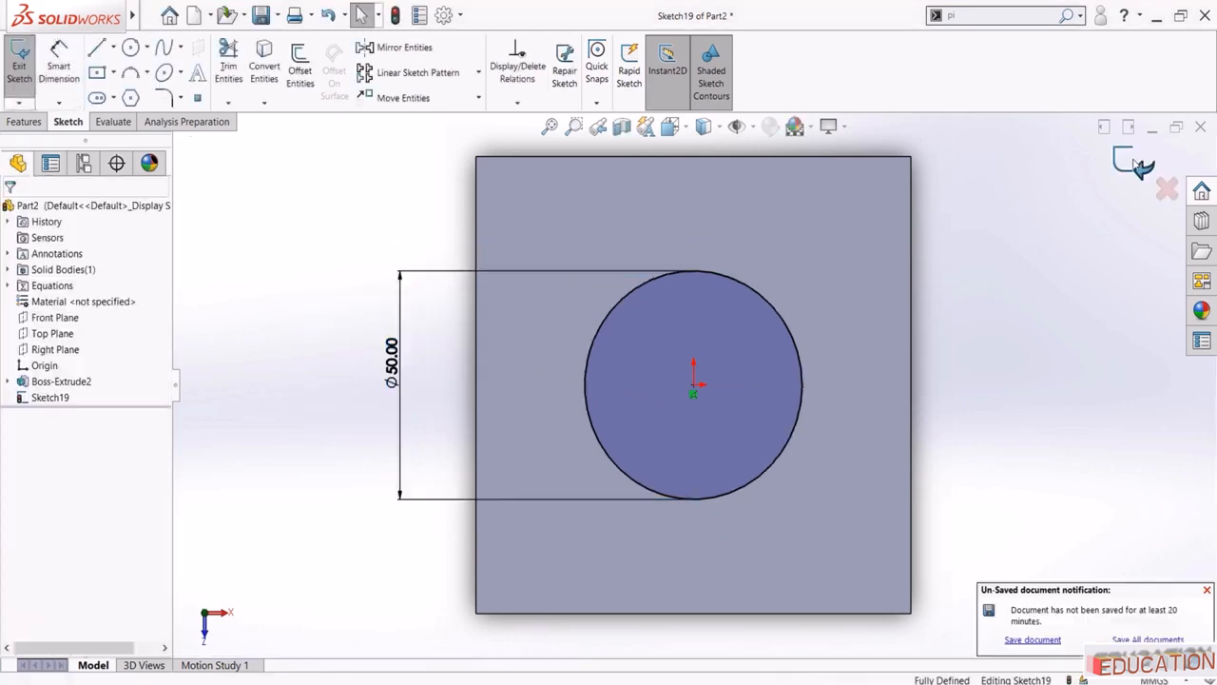
pyautogui.moveTo(436, 411); pyautogui.dragTo(427, 290, button='middle')
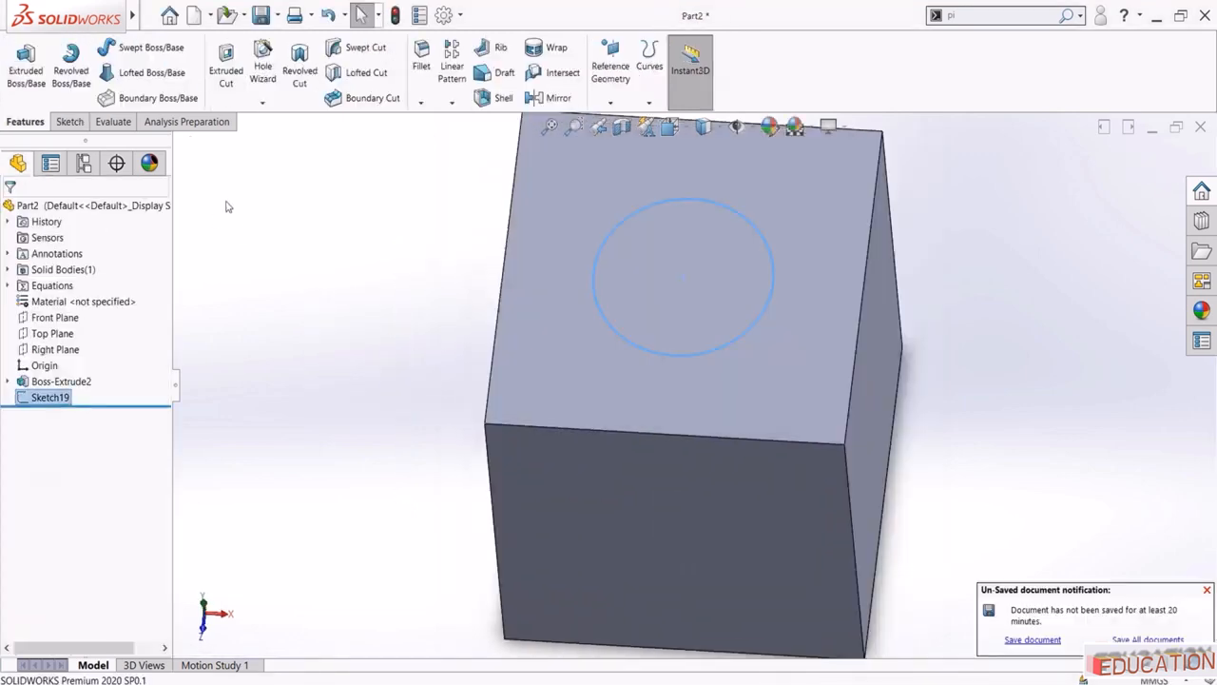
# Start an Extruded Cut from the circle sketch on the cube's top face, with a Blind depth of 50 mm
pyautogui.click(224, 58)
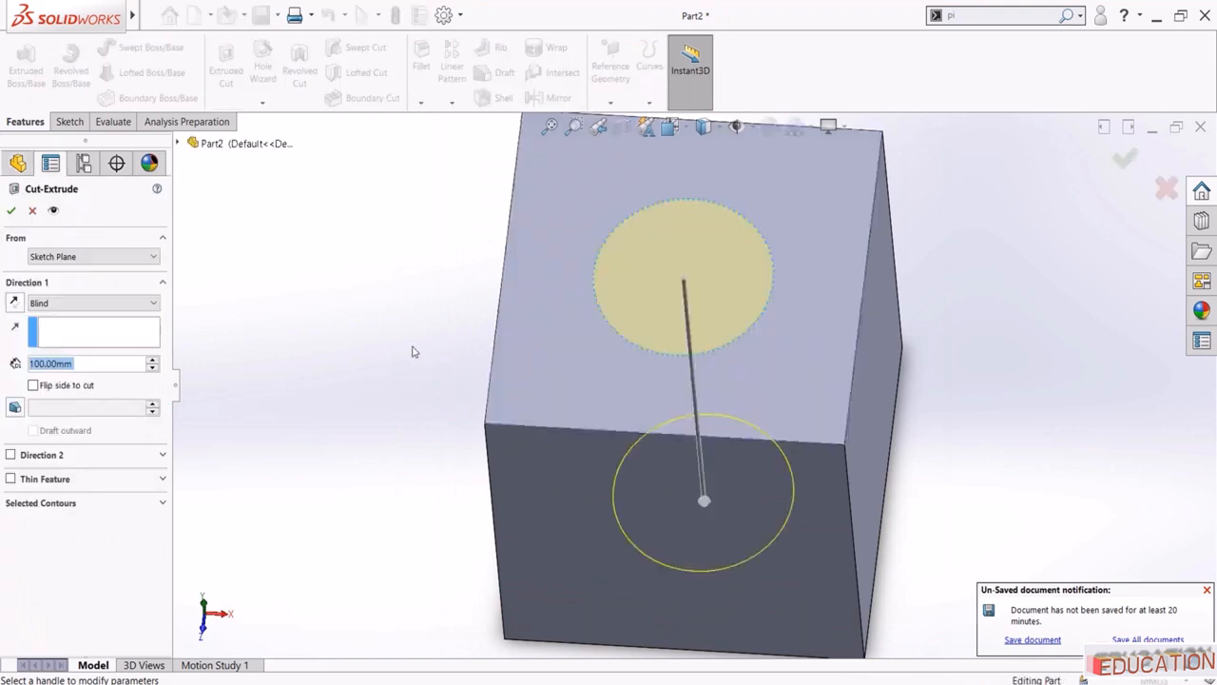
pyautogui.moveTo(410, 348); pyautogui.dragTo(362, 291, button='middle')
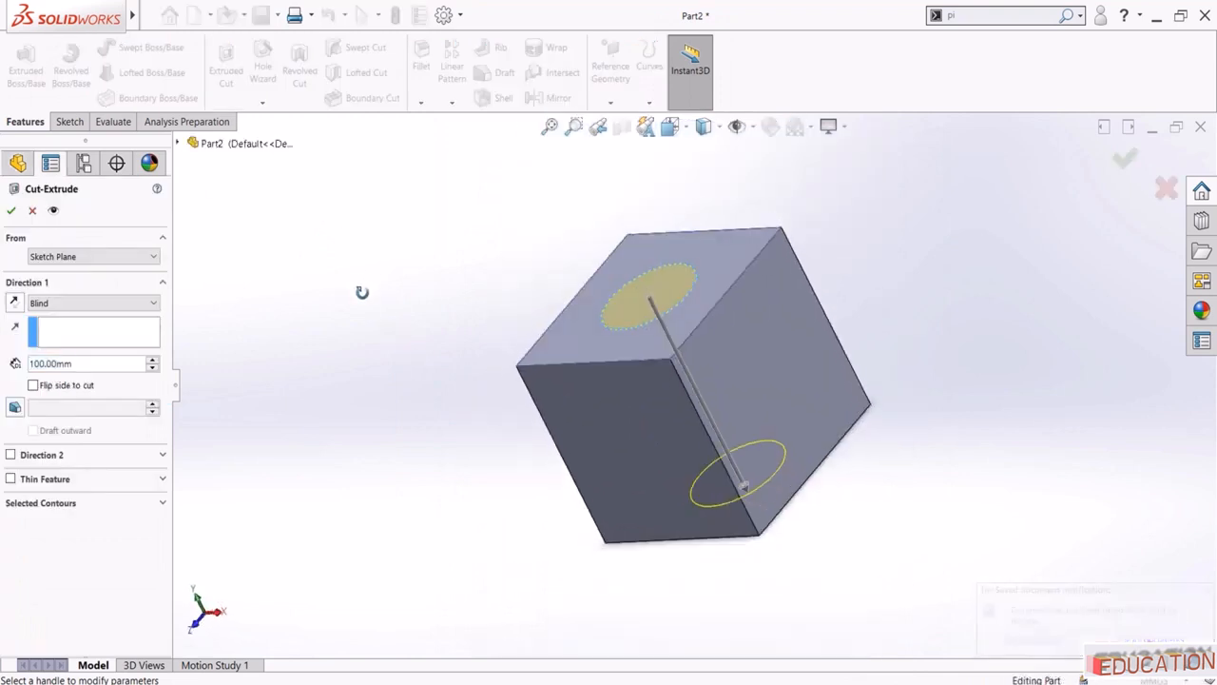
pyautogui.click(59, 305)
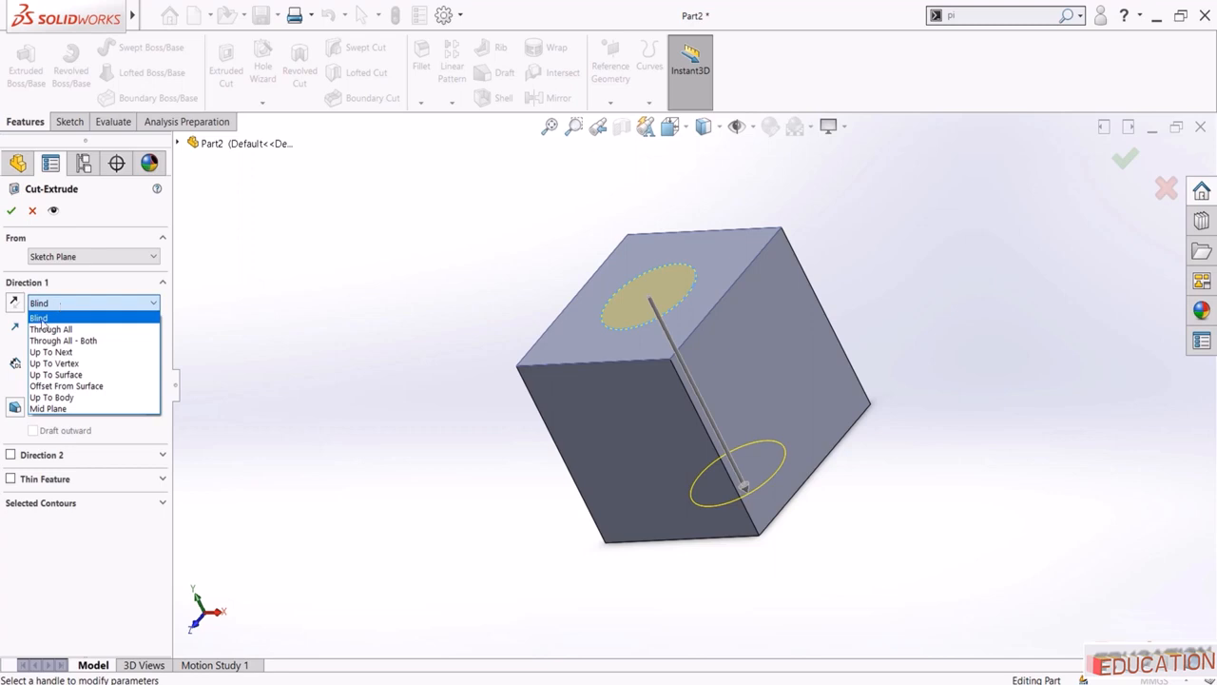
pyautogui.click(38, 321)
pyautogui.click(81, 361)
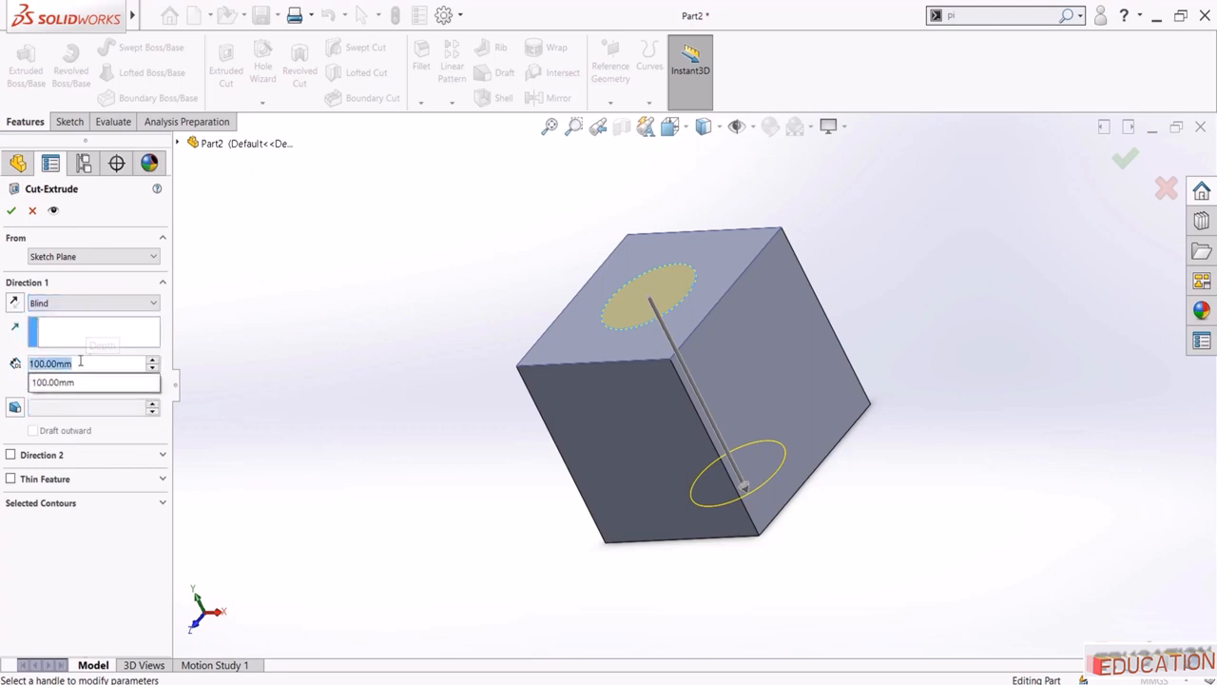
pyautogui.write('50')
pyautogui.press('Return')
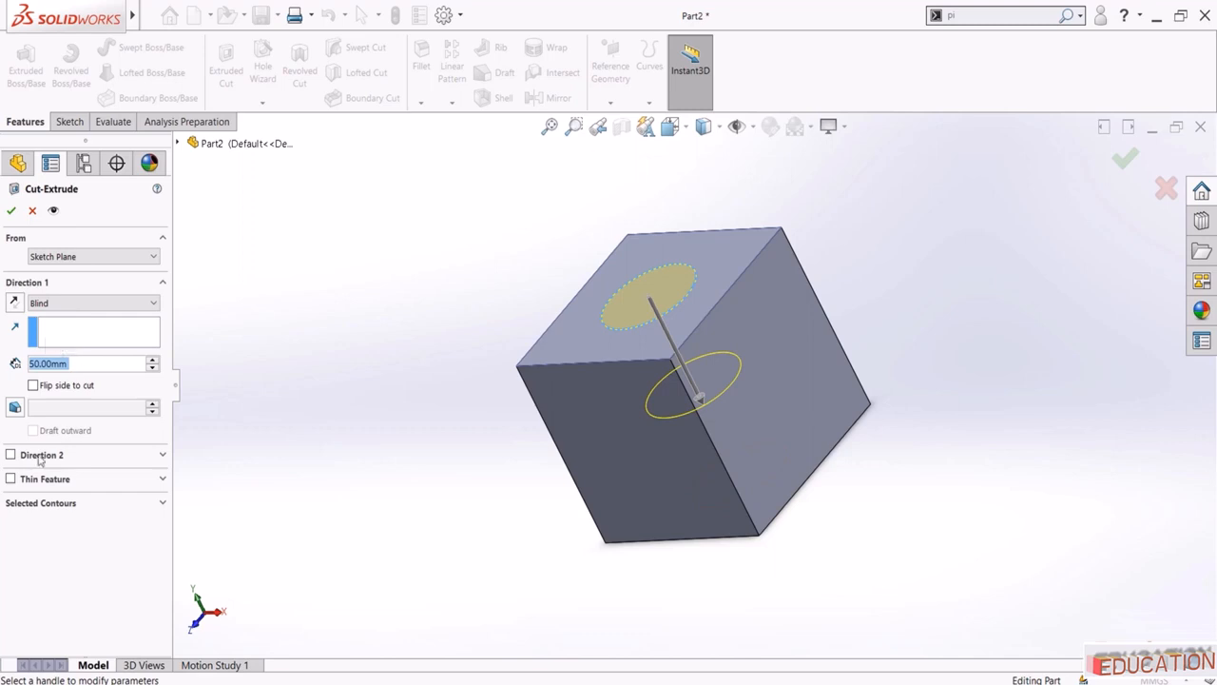
pyautogui.moveTo(508, 320); pyautogui.dragTo(530, 263, button='middle')
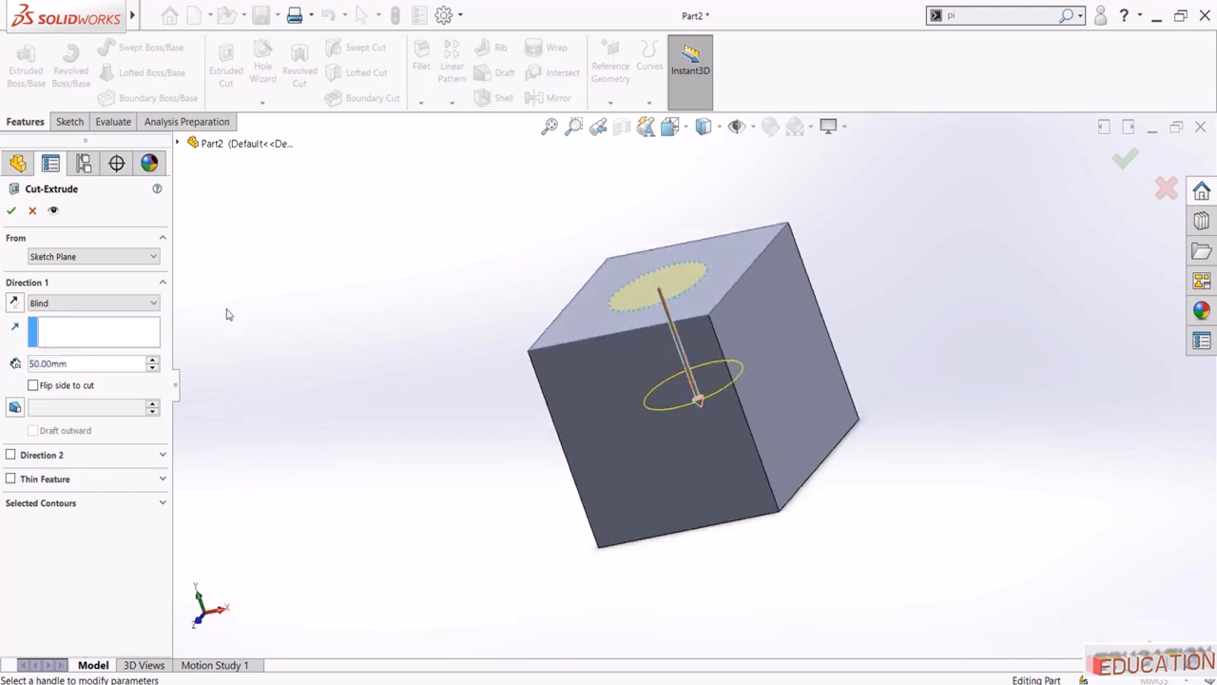
# Try the Through All, Through All - Both and Up To Next end conditions for the circular cut
pyautogui.click(96, 306)
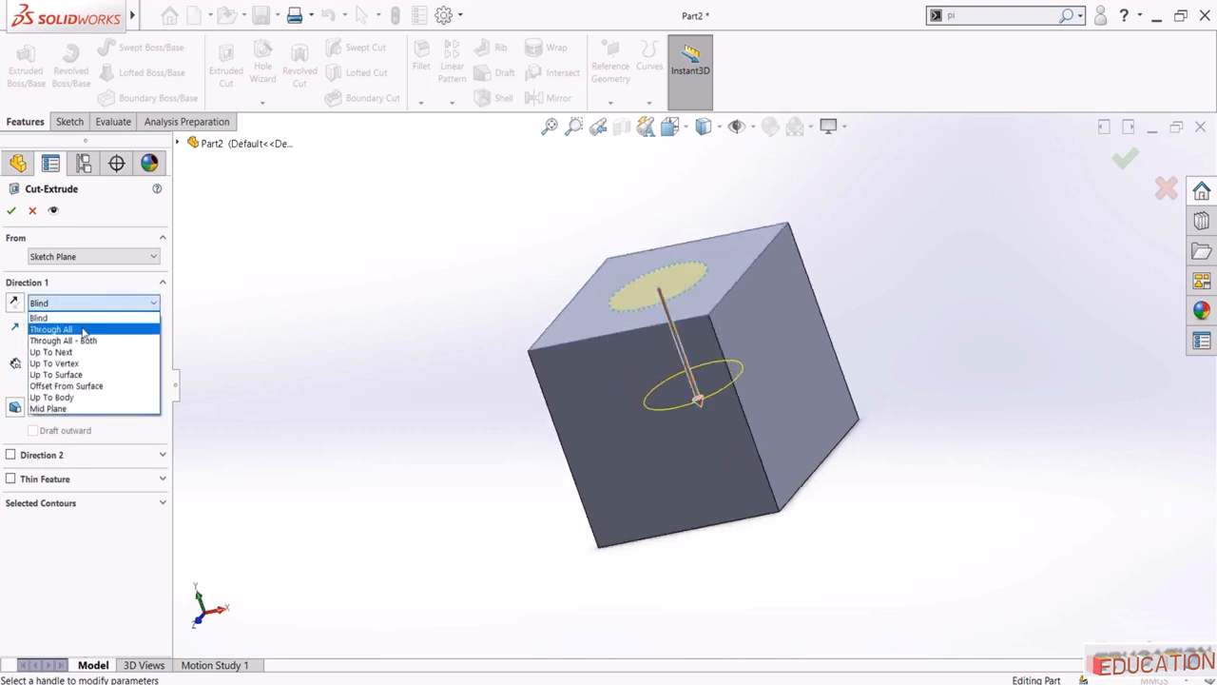
pyautogui.click(84, 332)
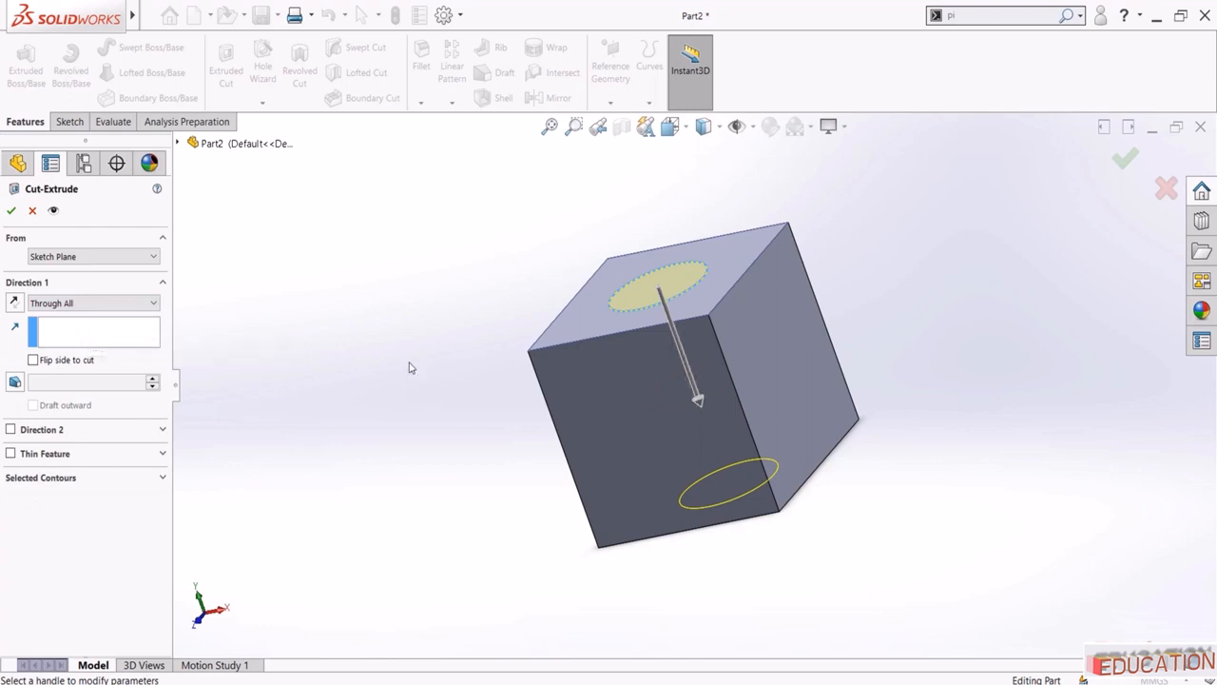
pyautogui.click(95, 303)
pyautogui.click(133, 339)
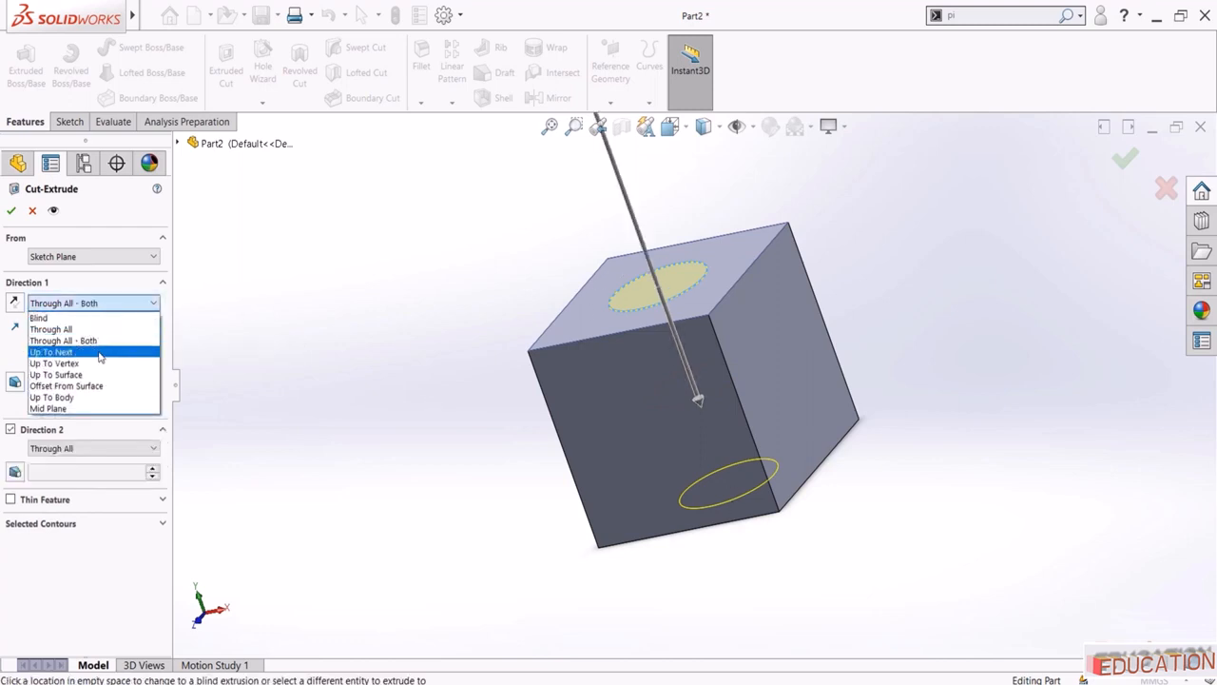
pyautogui.click(131, 351)
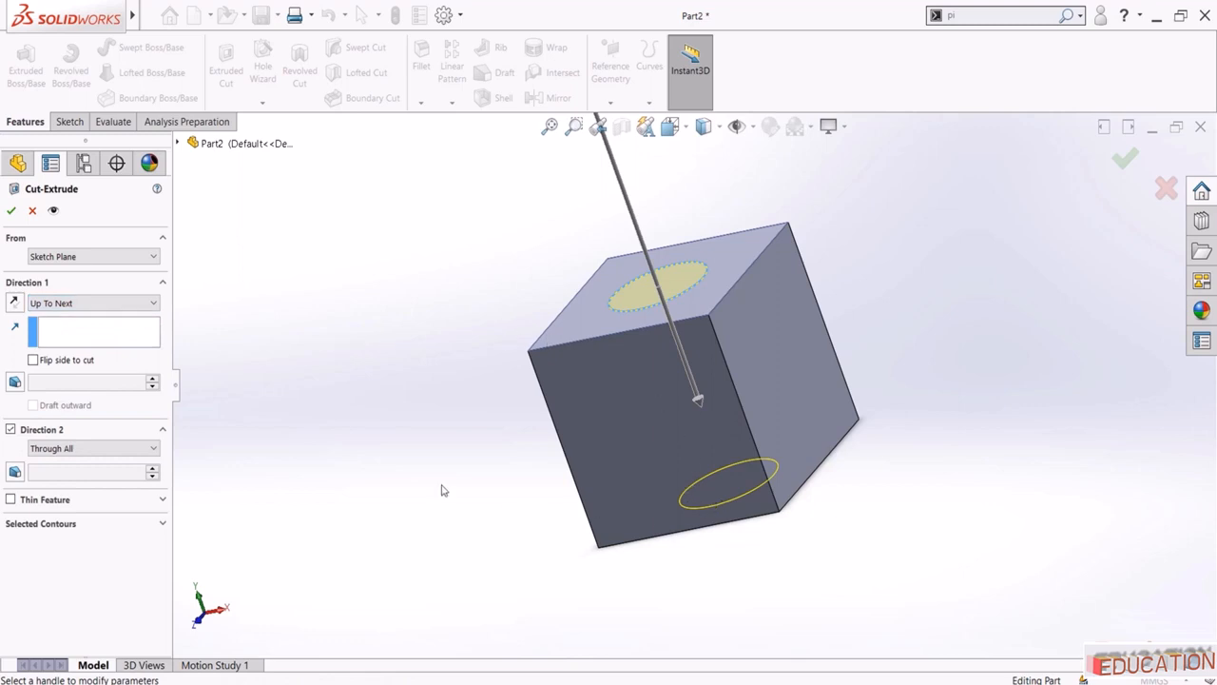
pyautogui.moveTo(442, 473); pyautogui.dragTo(410, 393, button='middle')
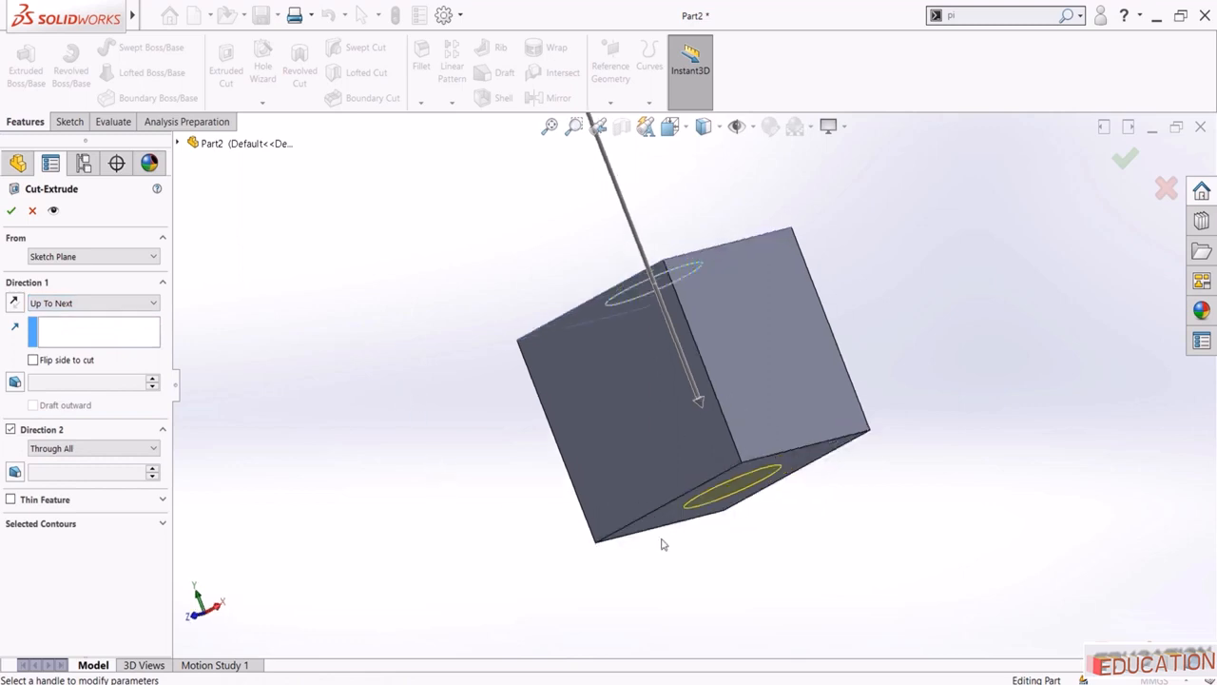
pyautogui.moveTo(462, 452); pyautogui.dragTo(462, 514, button='middle')
# Try the Up To Vertex end condition, ending the cut at the cube's lower front corner
pyautogui.click(81, 304)
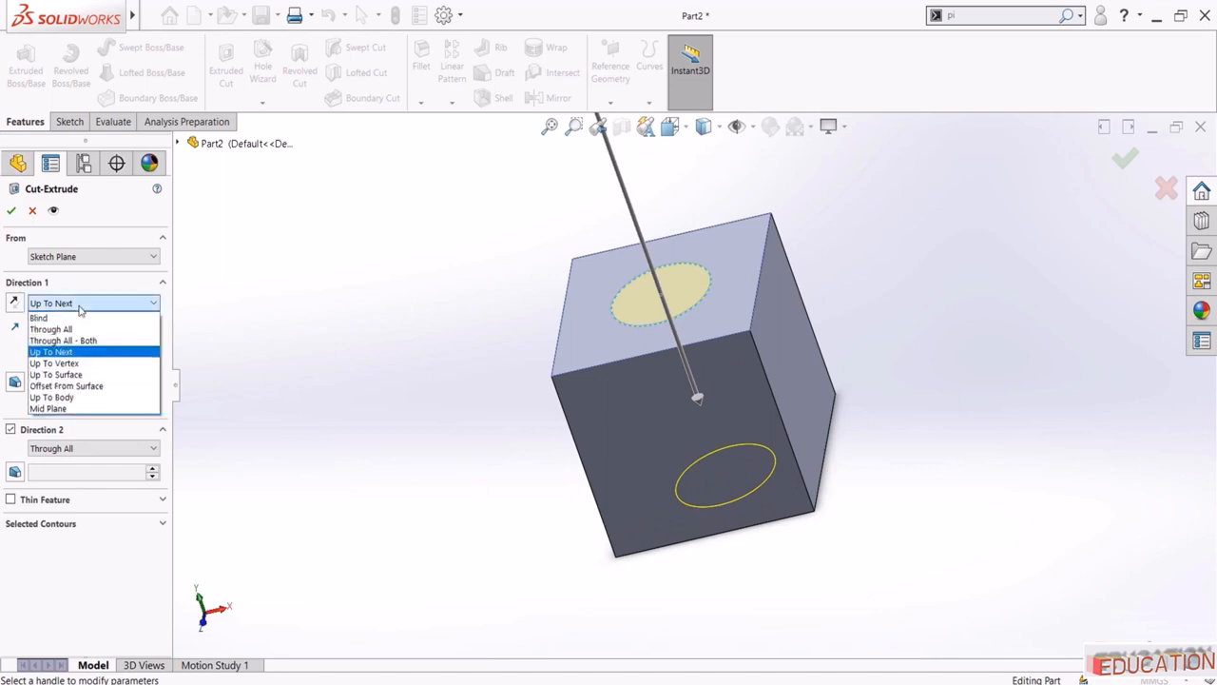
pyautogui.click(55, 362)
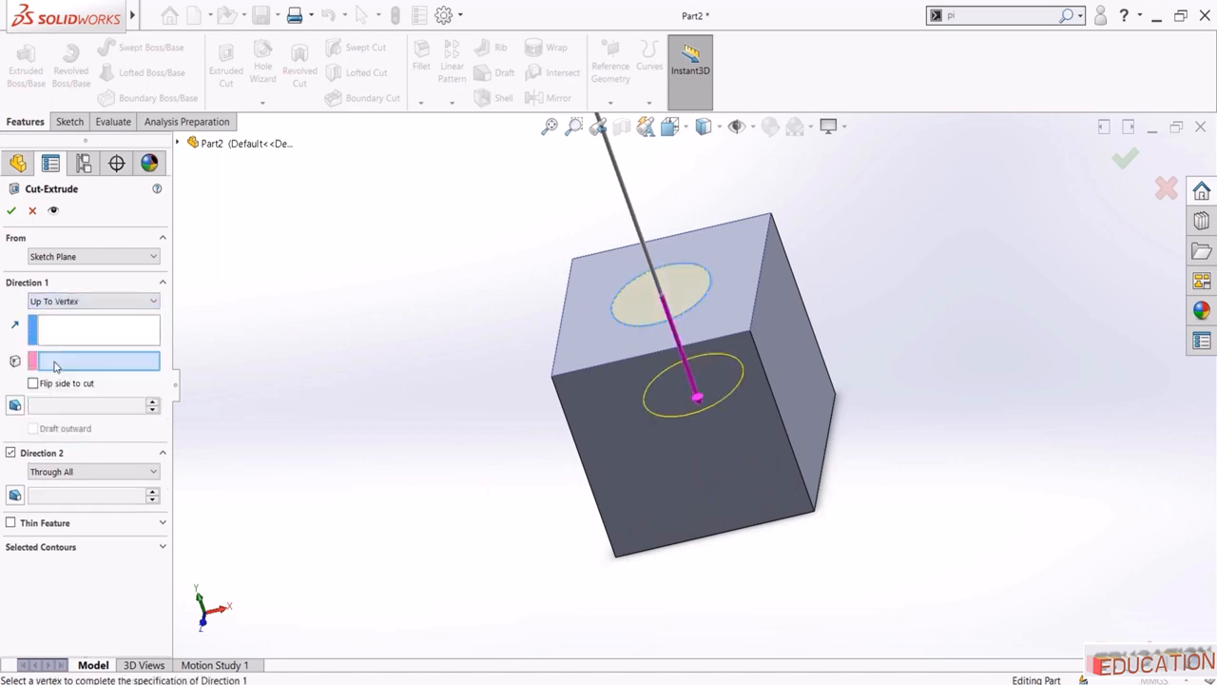
pyautogui.click(814, 514)
pyautogui.moveTo(327, 474); pyautogui.dragTo(269, 418, button='middle')
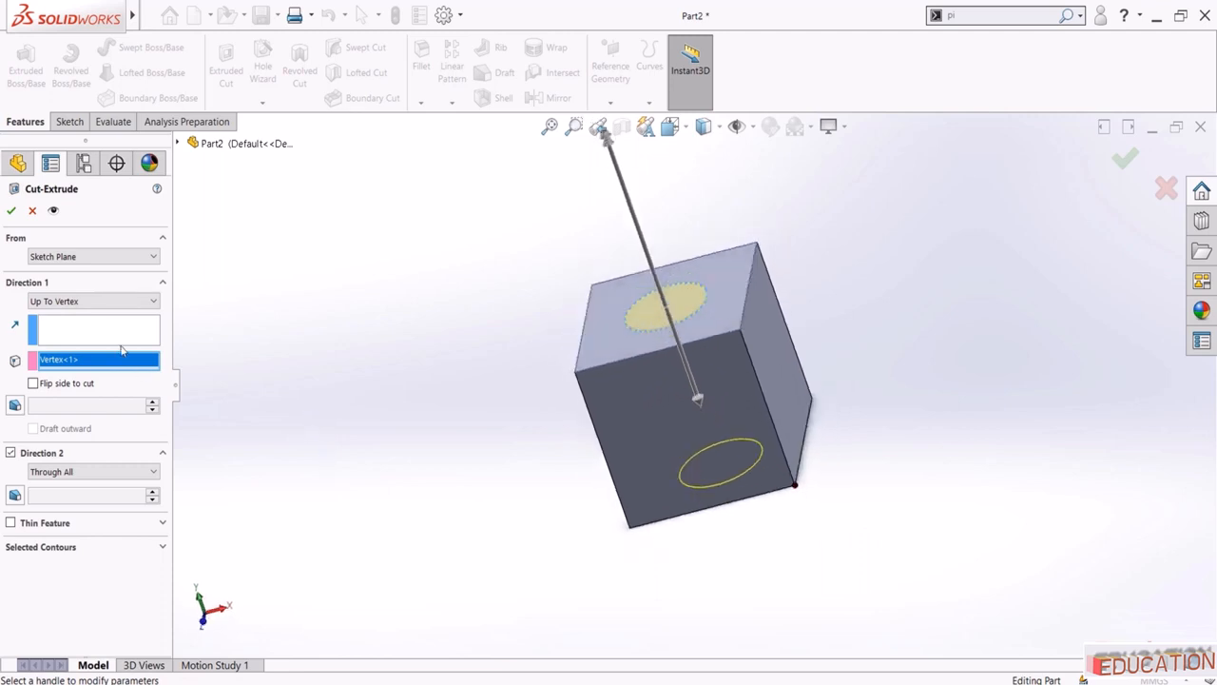
# Try the Up To Surface end condition, ending the cut at the cube's bottom face
pyautogui.click(111, 301)
pyautogui.click(65, 384)
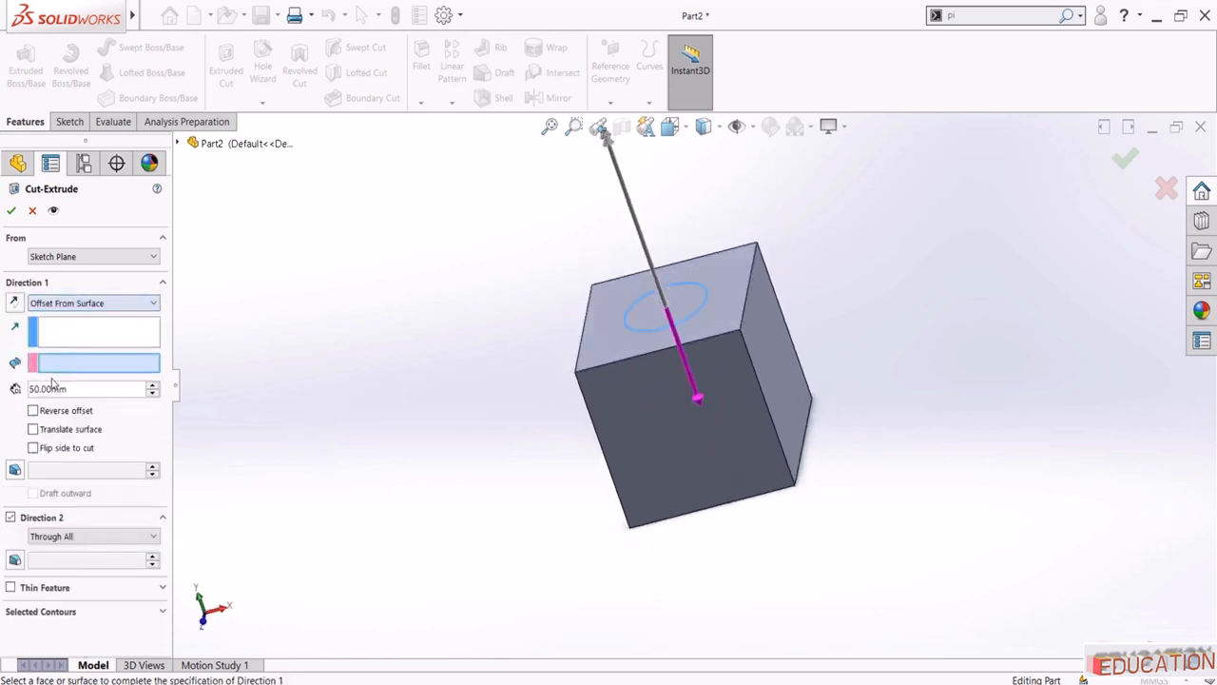
pyautogui.click(59, 302)
pyautogui.click(56, 373)
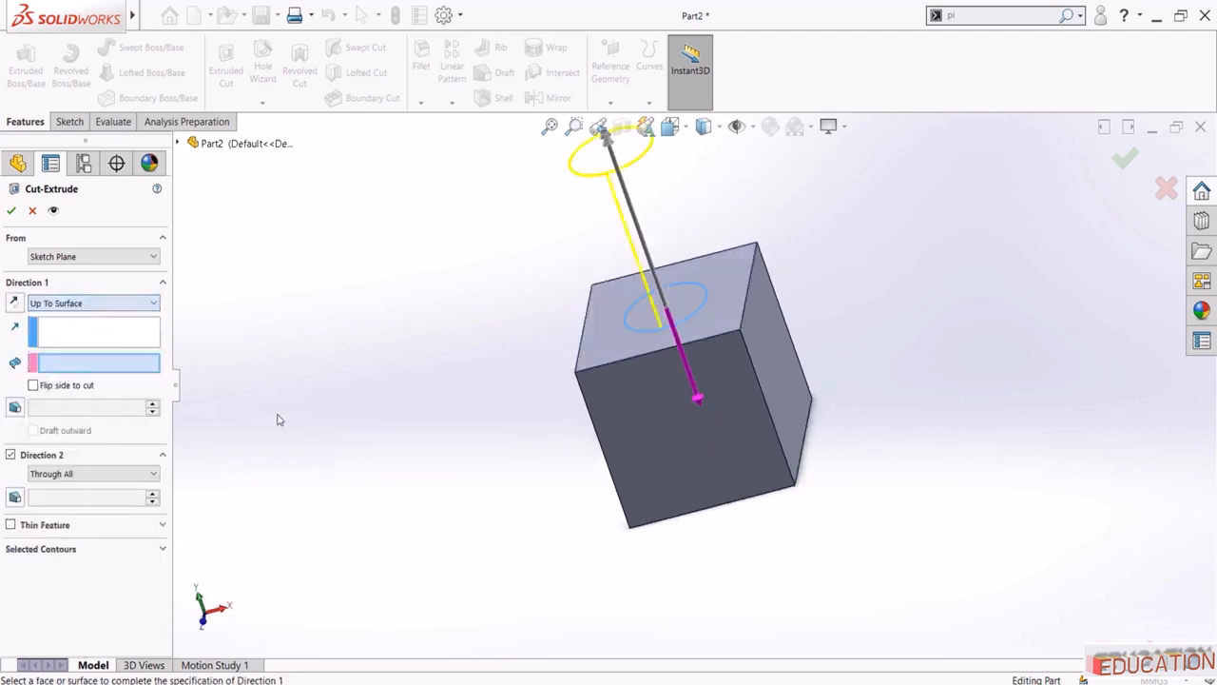
pyautogui.moveTo(416, 373); pyautogui.dragTo(397, 346, button='middle')
pyautogui.moveTo(731, 522); pyautogui.dragTo(698, 457, button='middle')
pyautogui.click(700, 456)
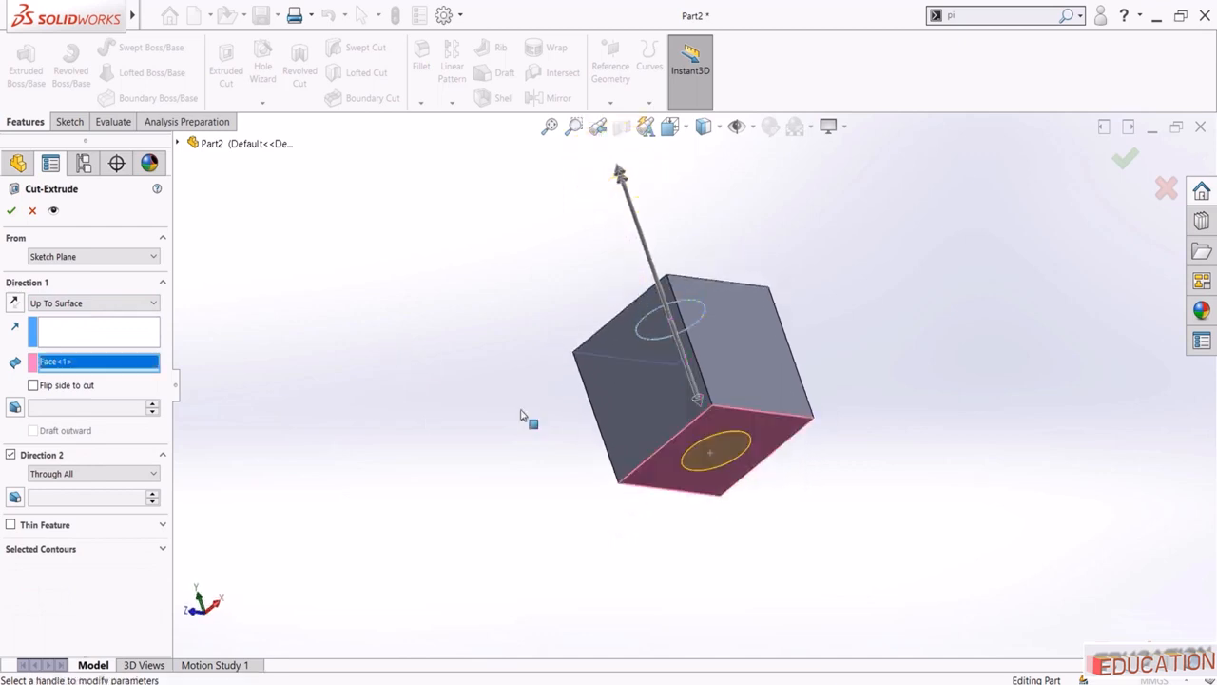
# Try Offset From Surface with a 10 mm offset from the bottom face and inspect the preview in Front view
pyautogui.click(76, 302)
pyautogui.click(53, 385)
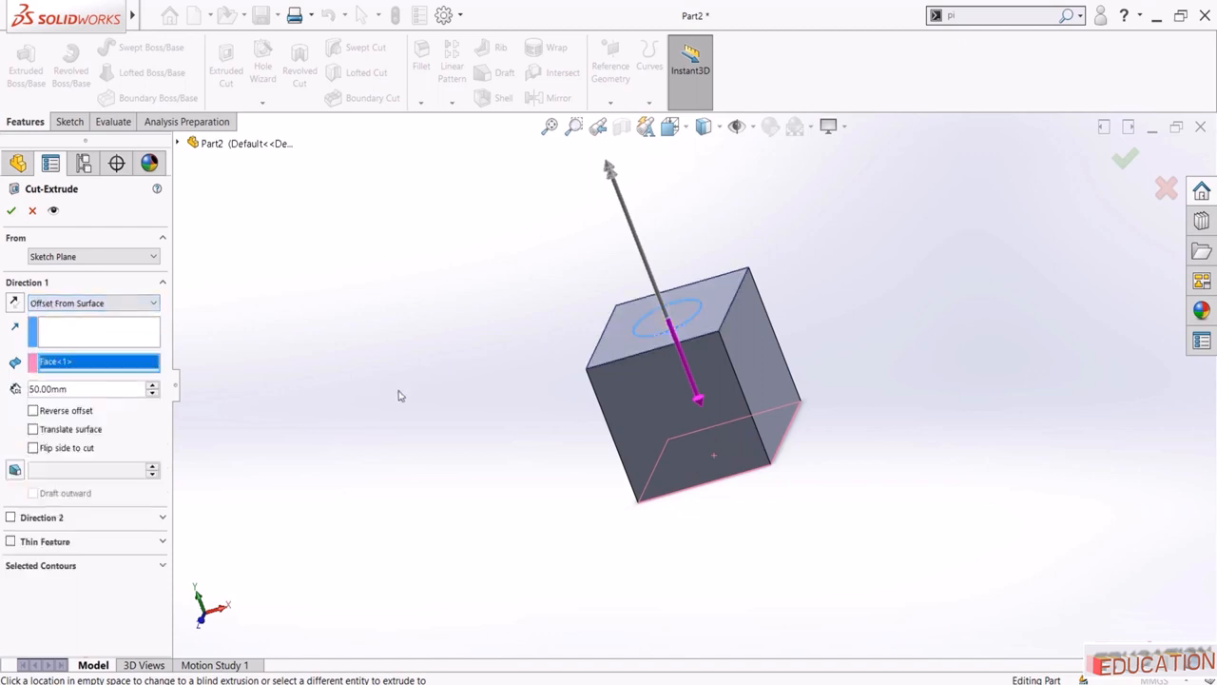
pyautogui.click(90, 390)
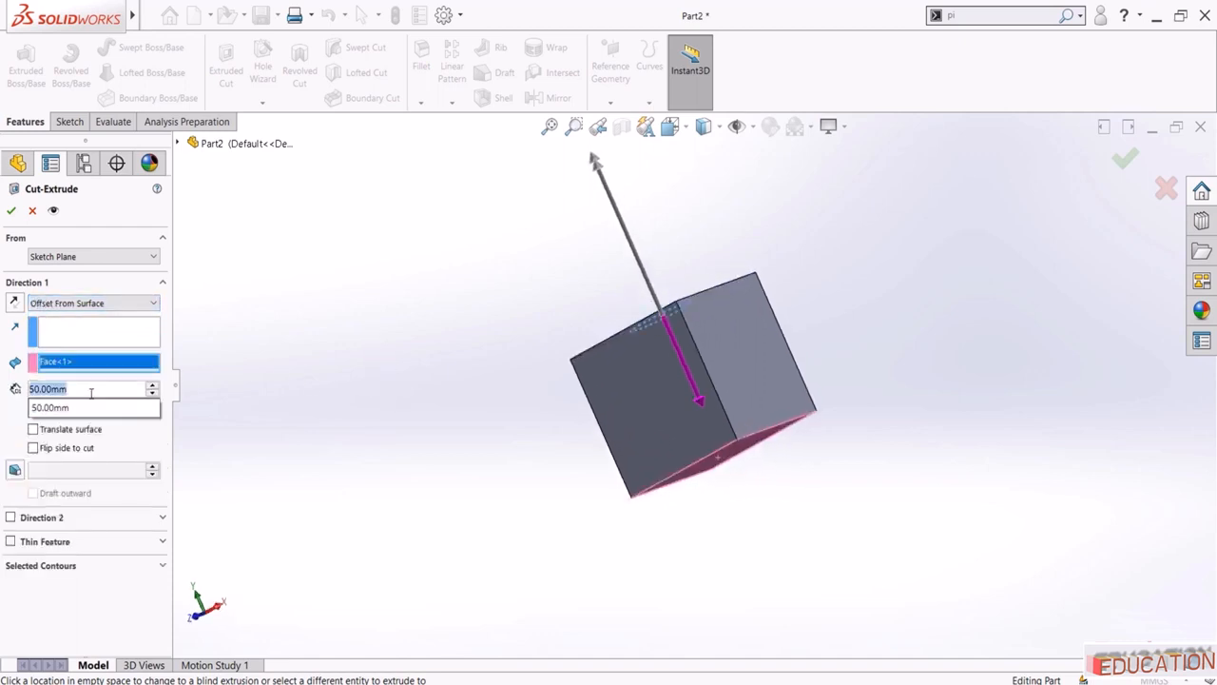
pyautogui.write('10')
pyautogui.press('Return')
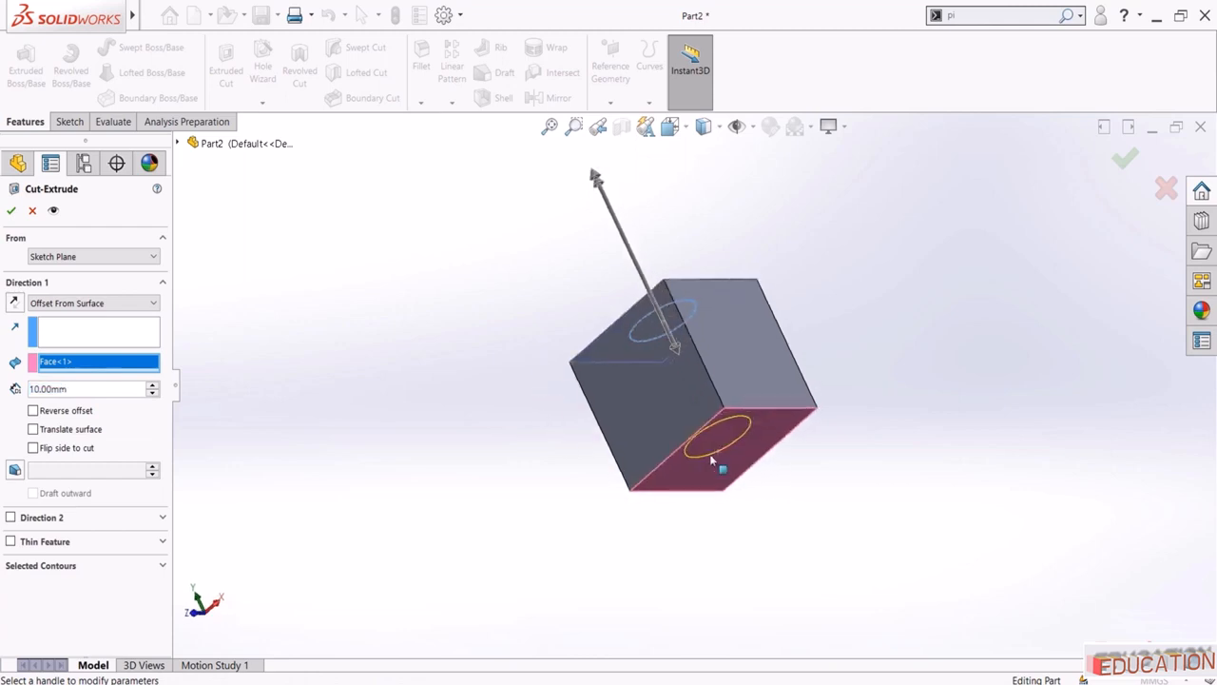
pyautogui.moveTo(524, 414); pyautogui.dragTo(579, 473, button='middle')
pyautogui.scroll(-2, 767, 462)
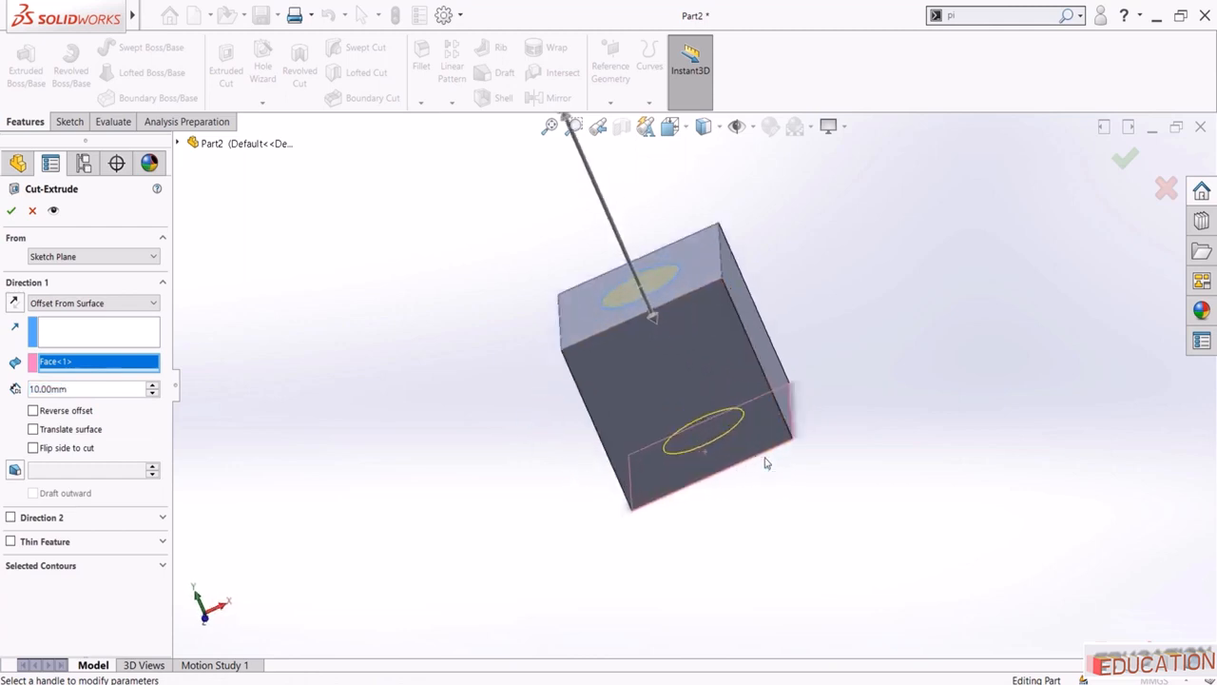
pyautogui.moveTo(683, 449); pyautogui.dragTo(729, 408, button='middle')
pyautogui.press('space')
pyautogui.click(581, 417)
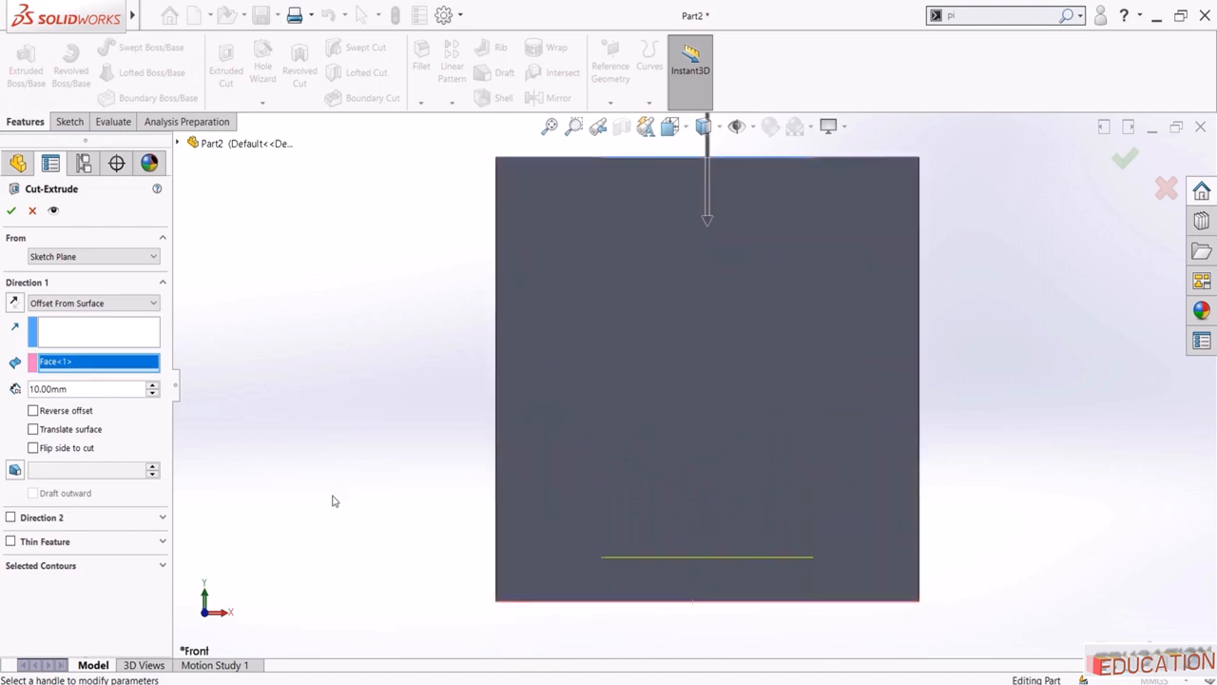
# Try reversing the cut's offset direction from the bottom face, and turn Reverse offset back off
pyautogui.click(34, 411)
pyautogui.scroll(3, 554, 416)
pyautogui.scroll(-3, 704, 532)
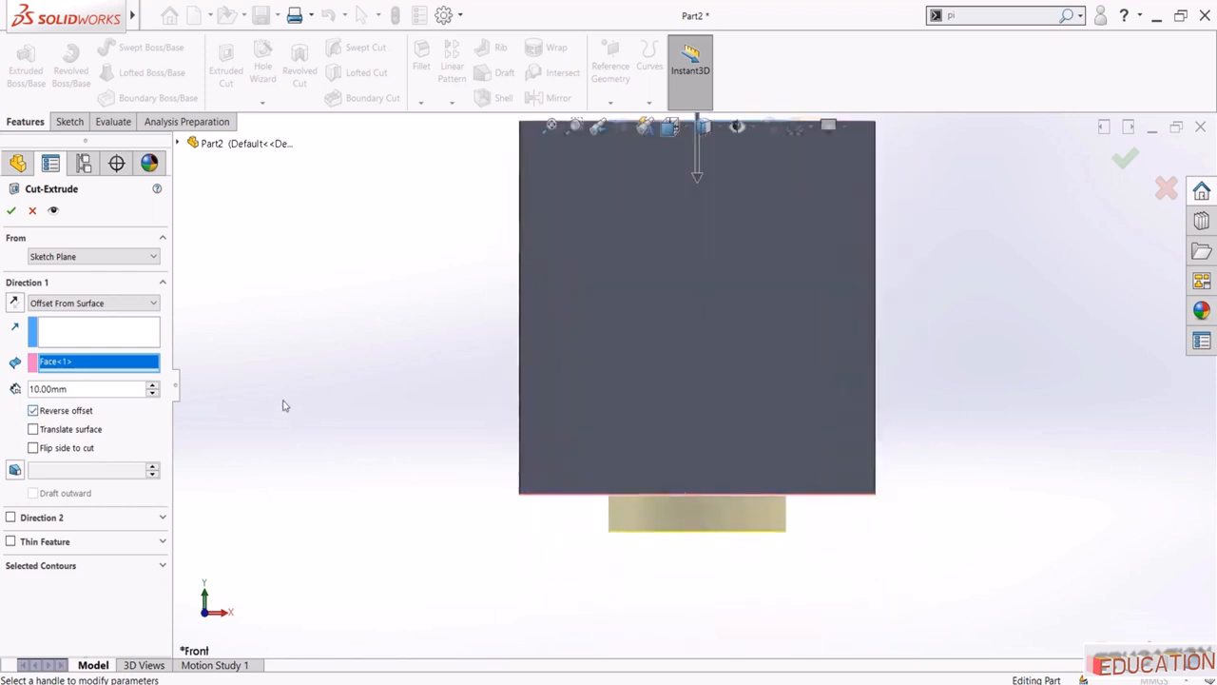
pyautogui.click(34, 411)
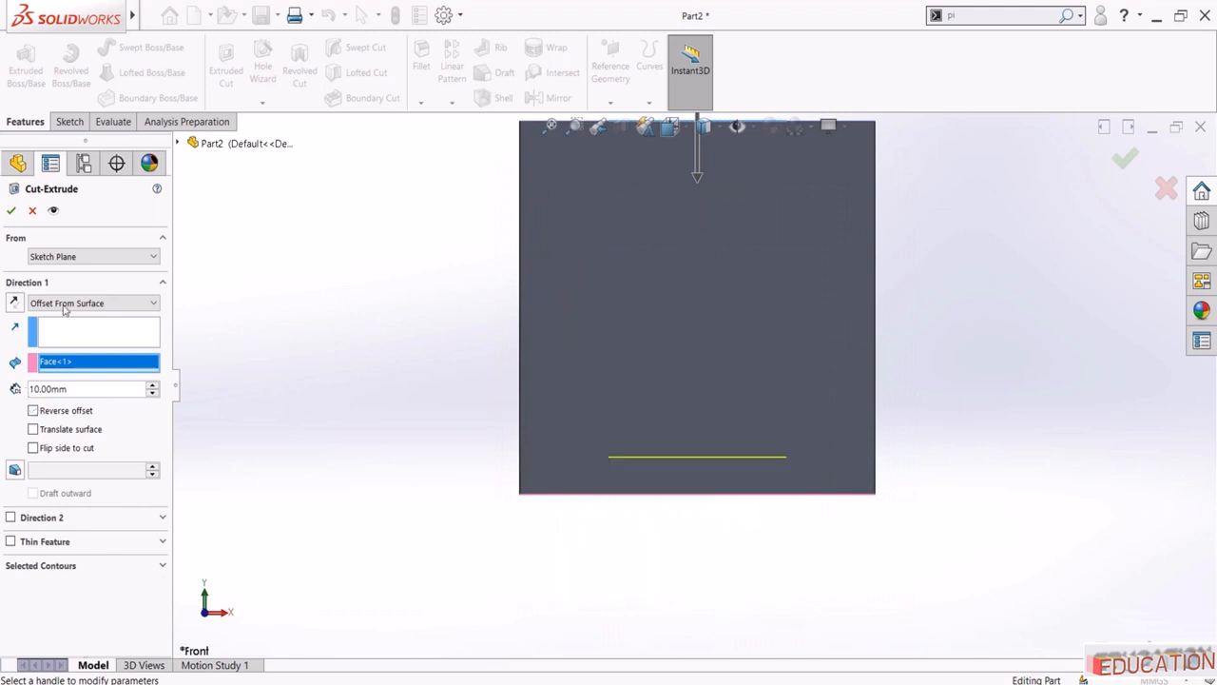
# Try the Mid Plane end condition for the cut and view its preview in isometric orientation
pyautogui.click(65, 304)
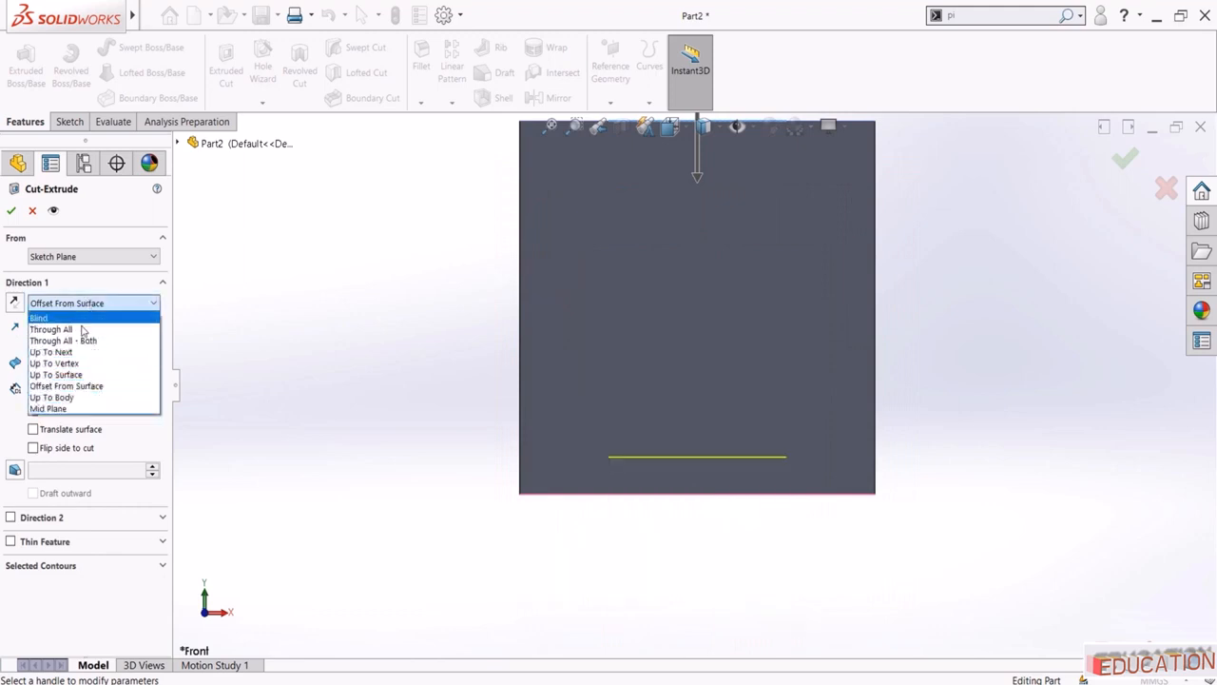
pyautogui.click(47, 408)
pyautogui.hotkey('ctrl', '7')
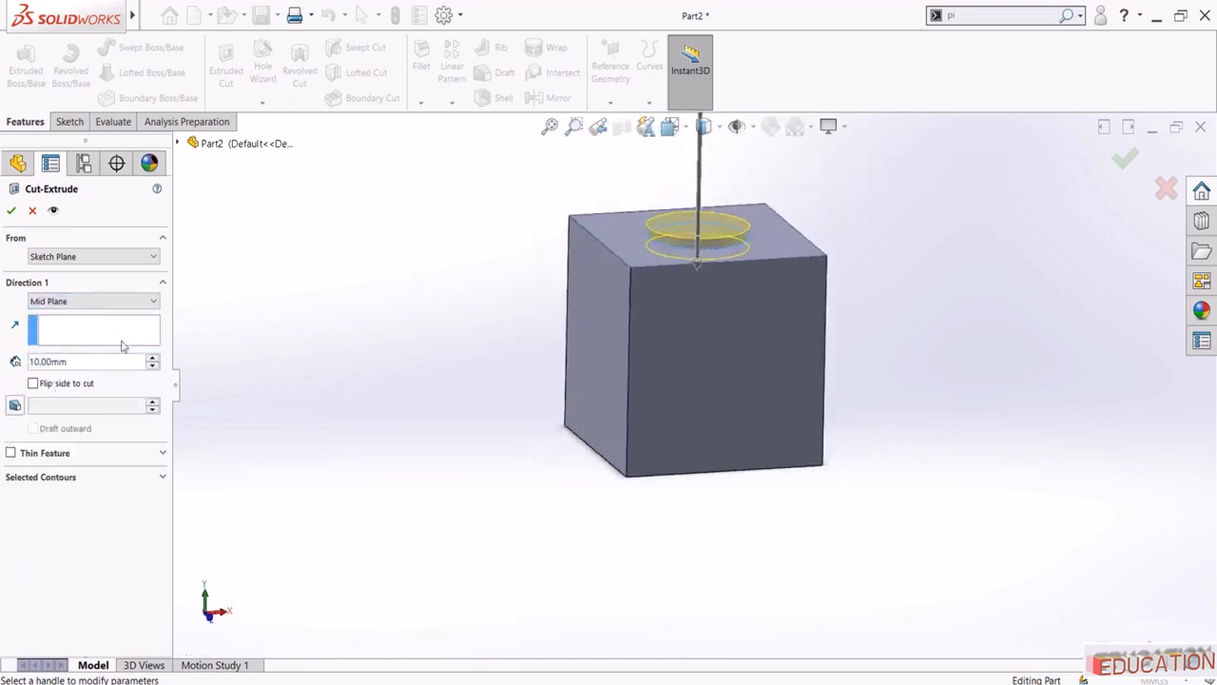
# Set the cut's end condition to Through All and complete the hole through the cube
pyautogui.click(93, 302)
pyautogui.click(74, 324)
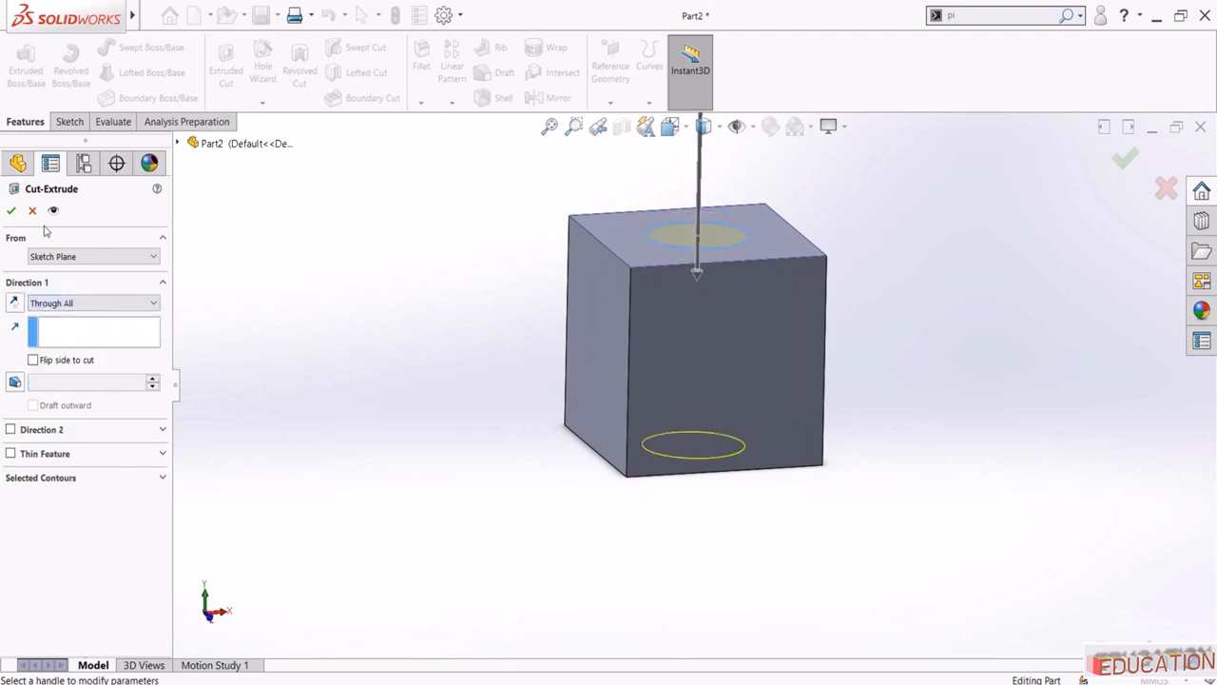
pyautogui.click(11, 210)
# Open a new sketch on the cube's front face, viewed straight on, and display the model with Hidden Lines Visible
pyautogui.moveTo(475, 307); pyautogui.dragTo(424, 393, button='middle')
pyautogui.click(666, 385)
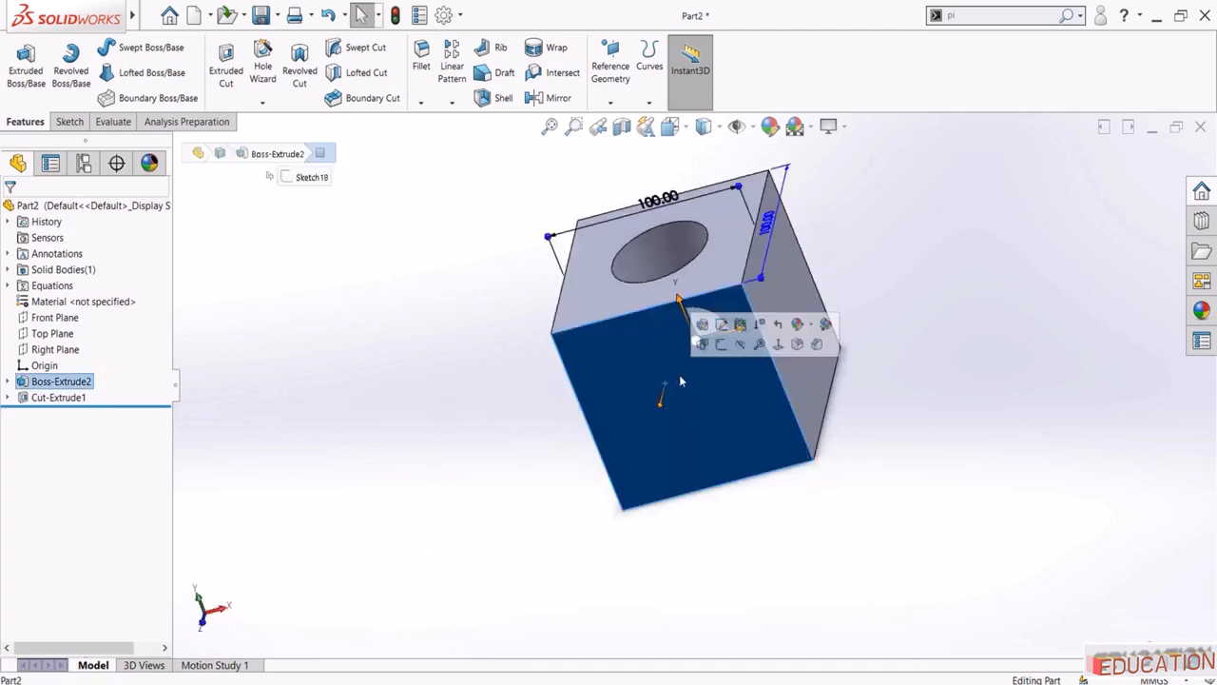
pyautogui.click(744, 346)
pyautogui.click(77, 416)
pyautogui.click(104, 397)
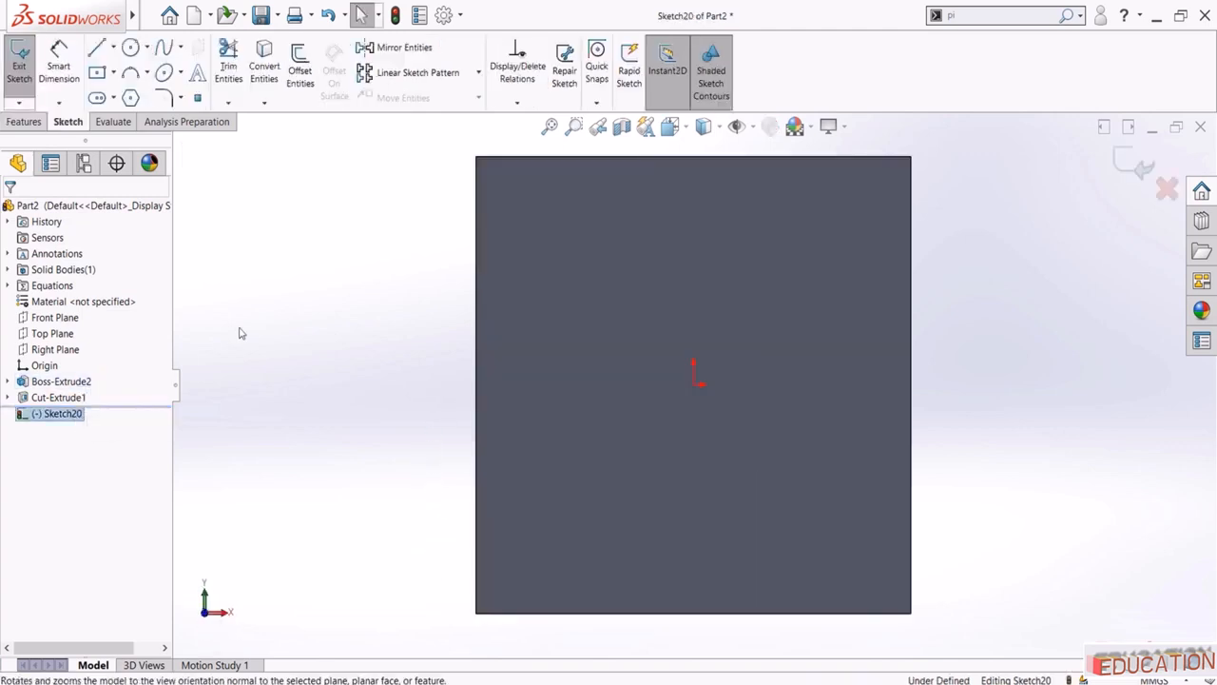
pyautogui.click(704, 127)
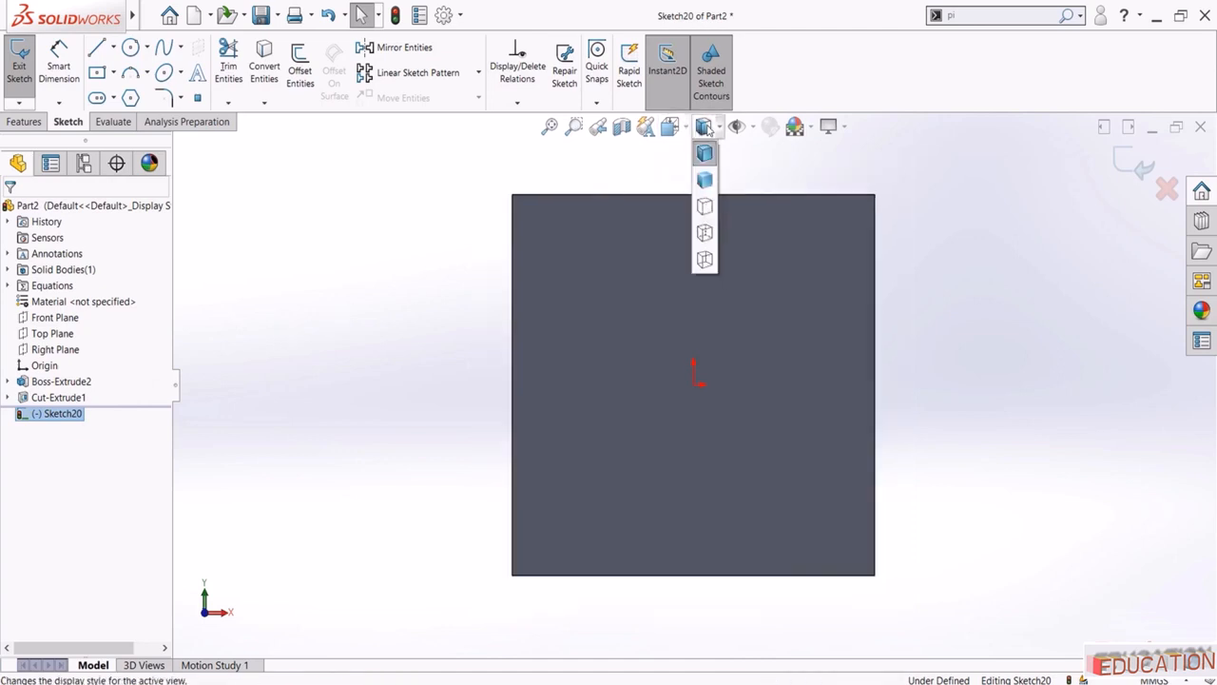
pyautogui.click(704, 233)
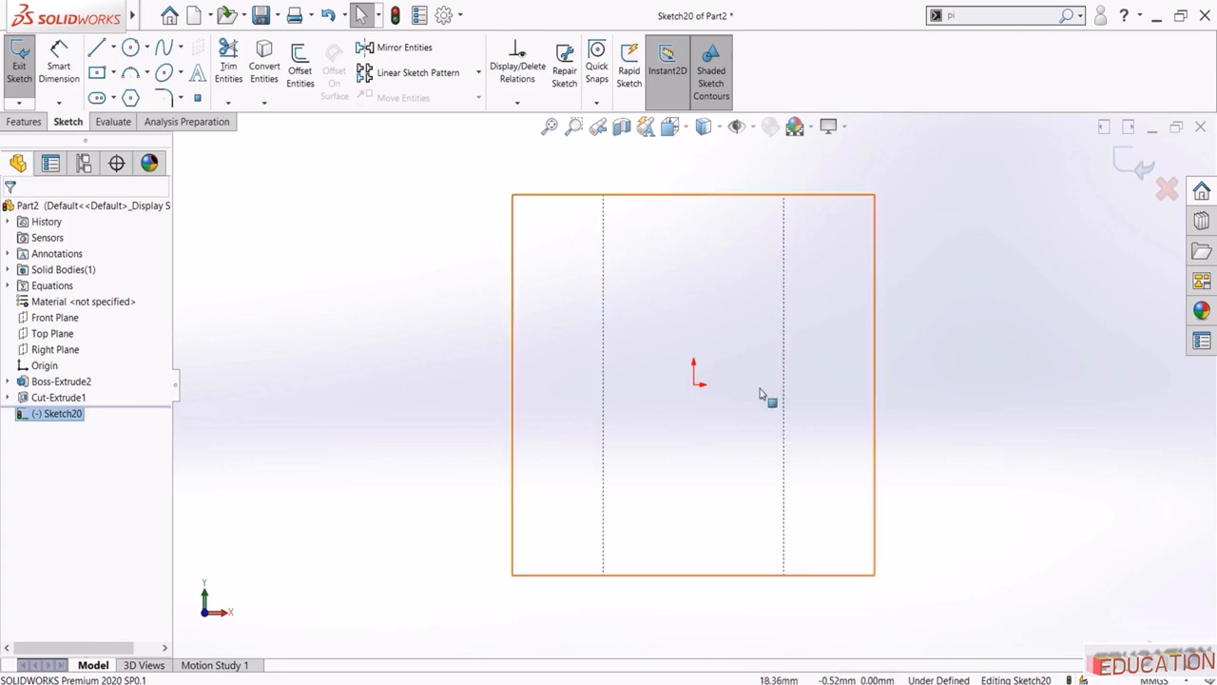
# Sketch a circle centred on the origin of the front face and dimension its diameter to 45 mm
pyautogui.click(131, 46)
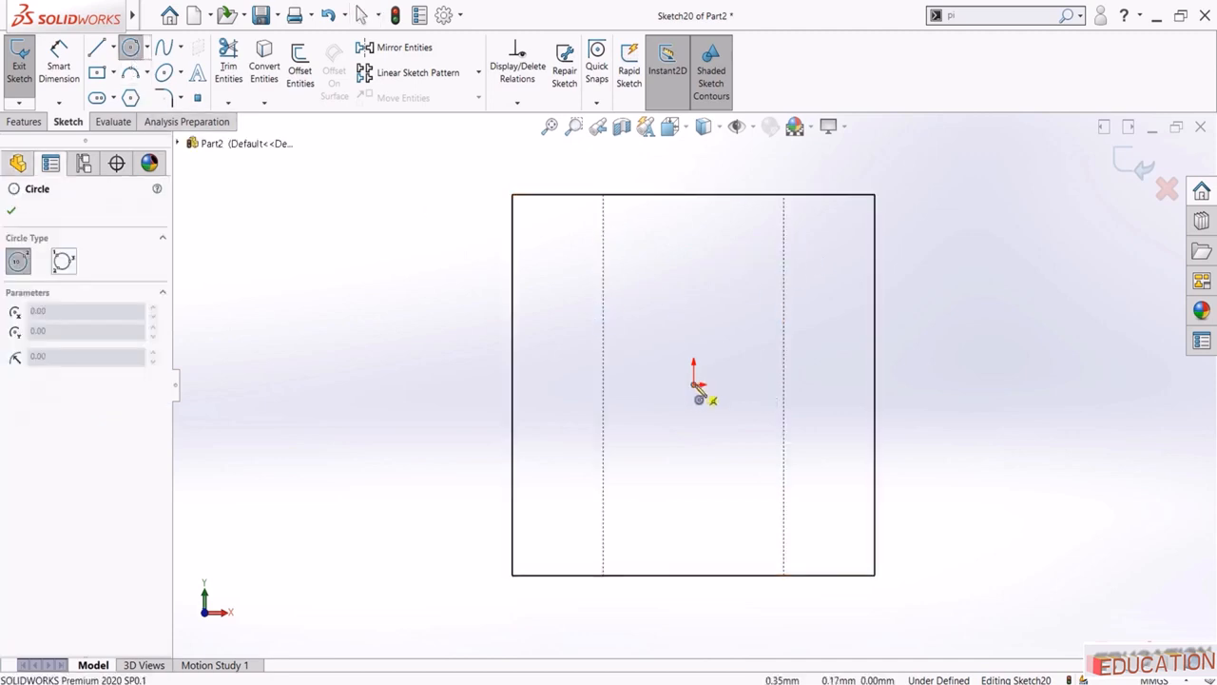
pyautogui.click(697, 381)
pyautogui.click(734, 277)
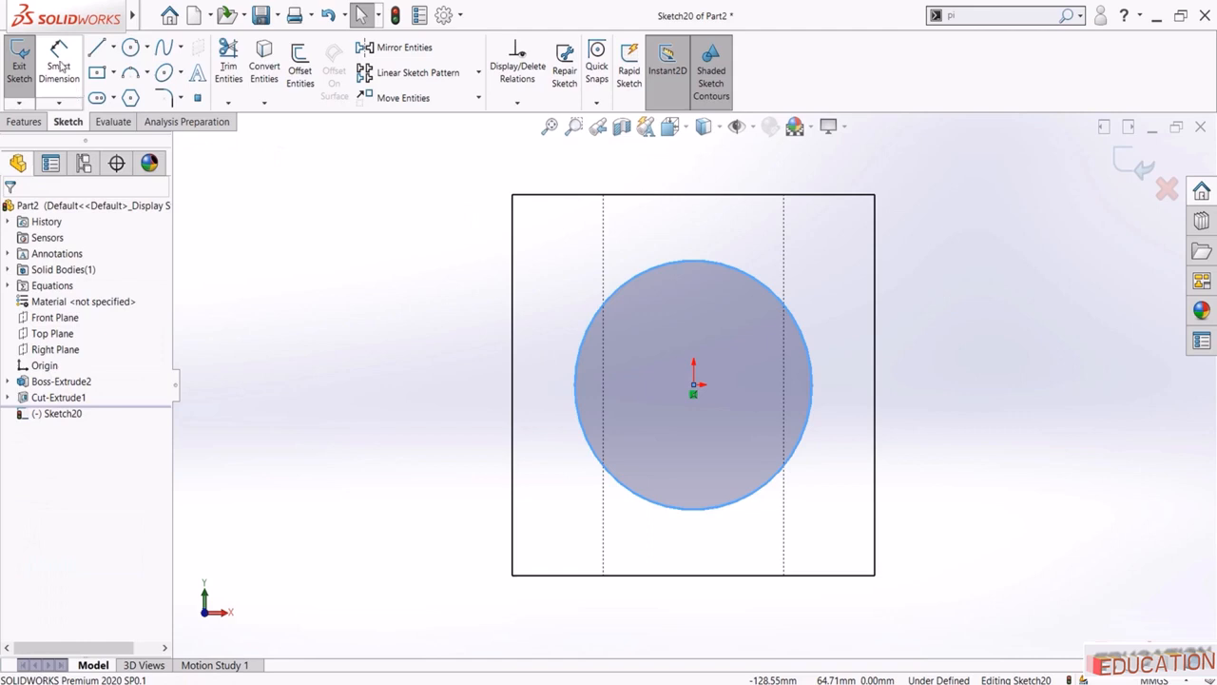
pyautogui.click(633, 279)
pyautogui.click(461, 348)
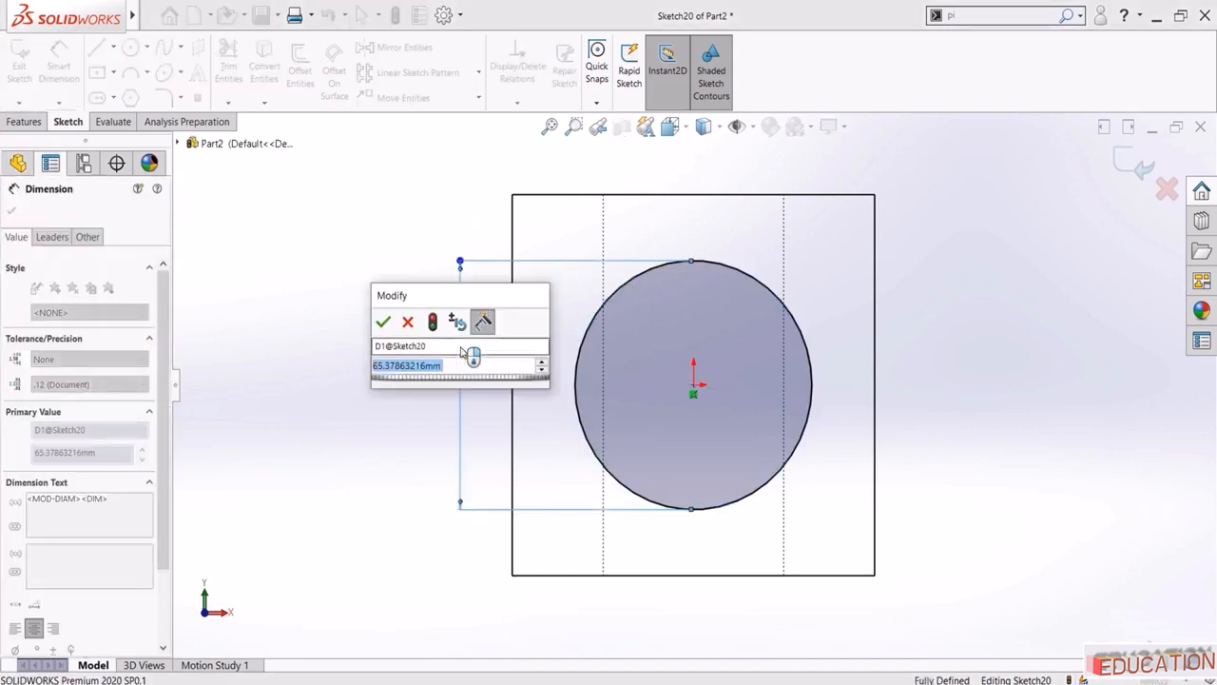
pyautogui.write('45')
pyautogui.press('Return')
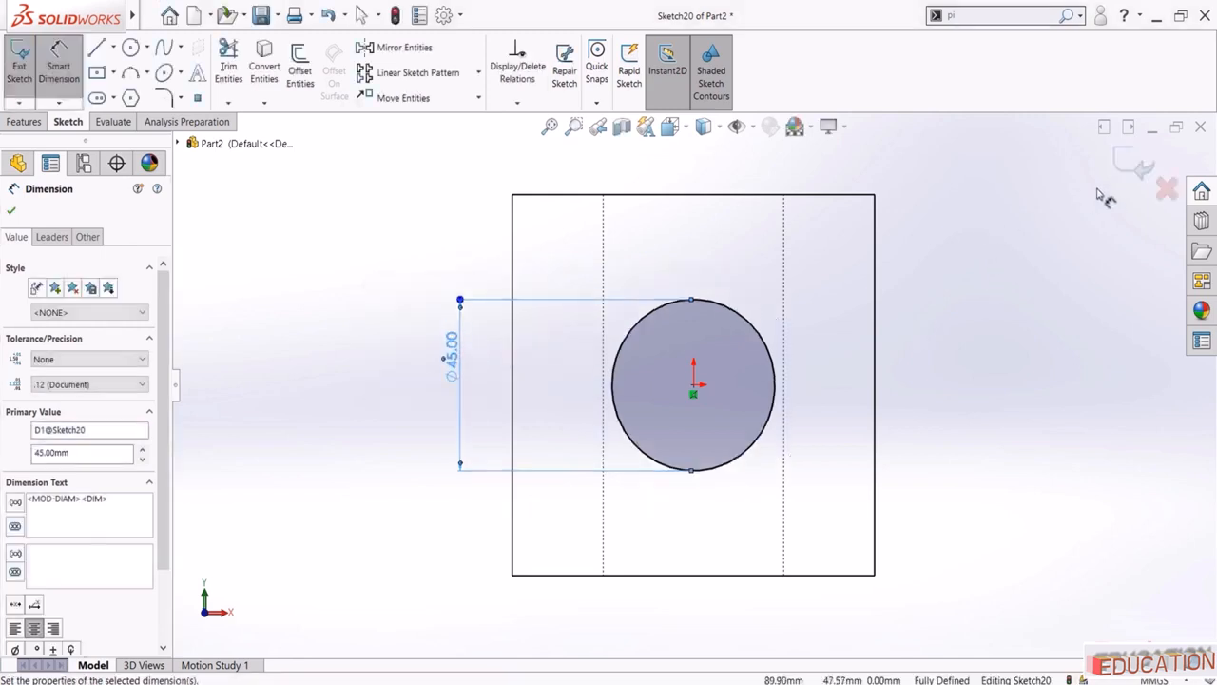
# Close the front-face circle sketch and display the cube Shaded With Edges in an angled view
pyautogui.click(1128, 163)
pyautogui.scroll(1, 673, 235)
pyautogui.moveTo(652, 250); pyautogui.dragTo(618, 297, button='middle')
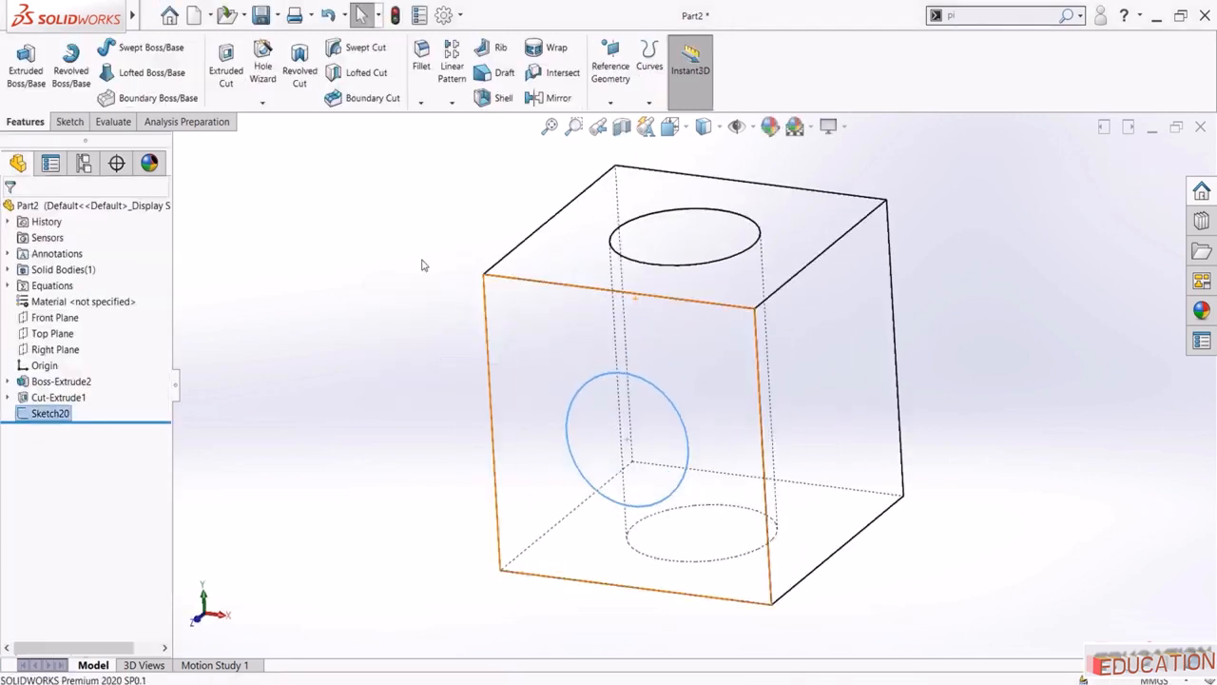
pyautogui.click(704, 128)
pyautogui.click(703, 155)
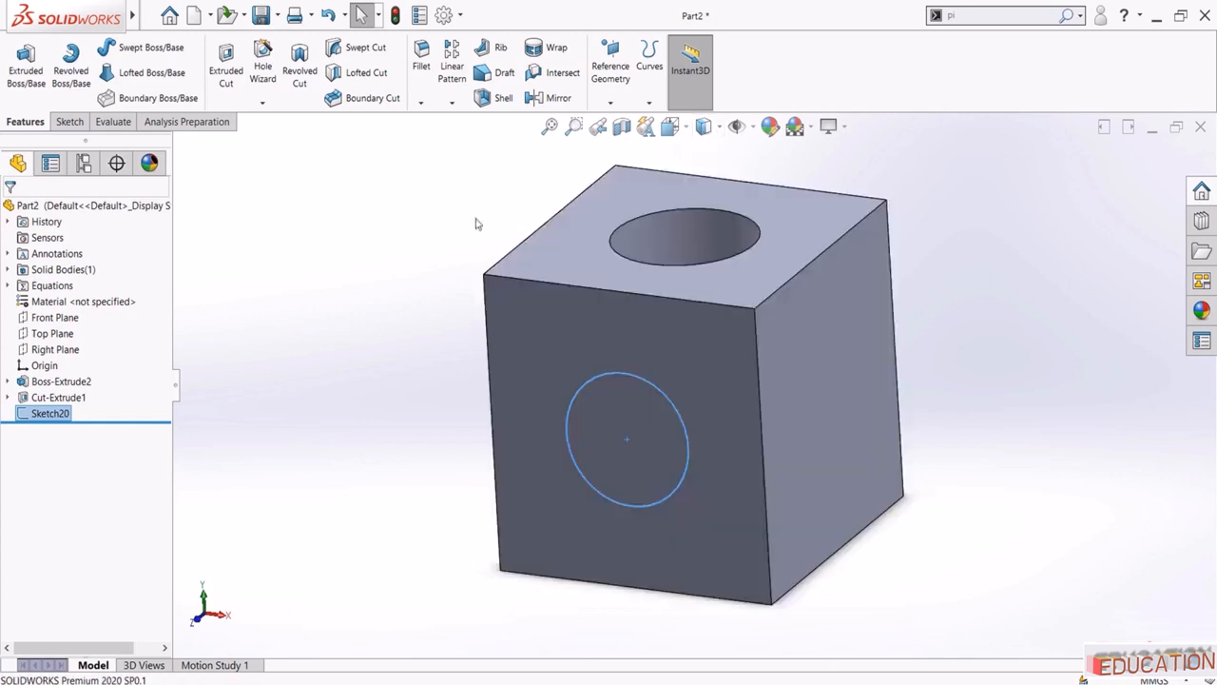
# Cut the front-face circle through the cube with an Extruded Cut using the Through All end condition
pyautogui.click(225, 65)
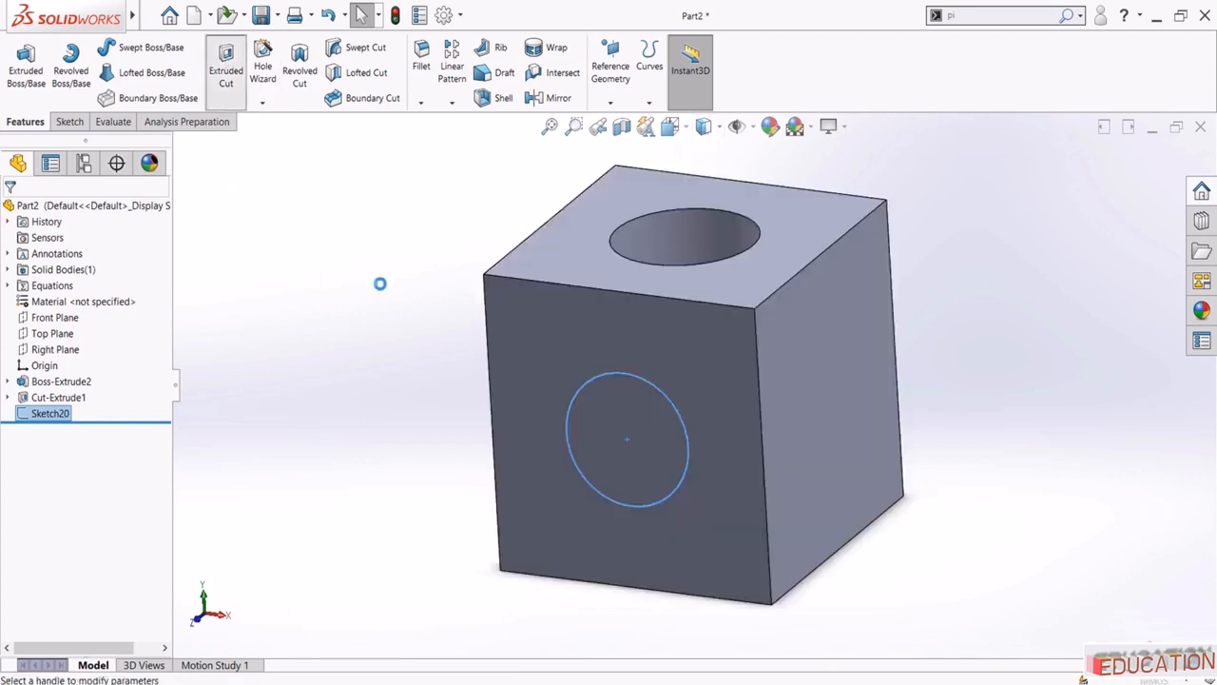
pyautogui.click(80, 302)
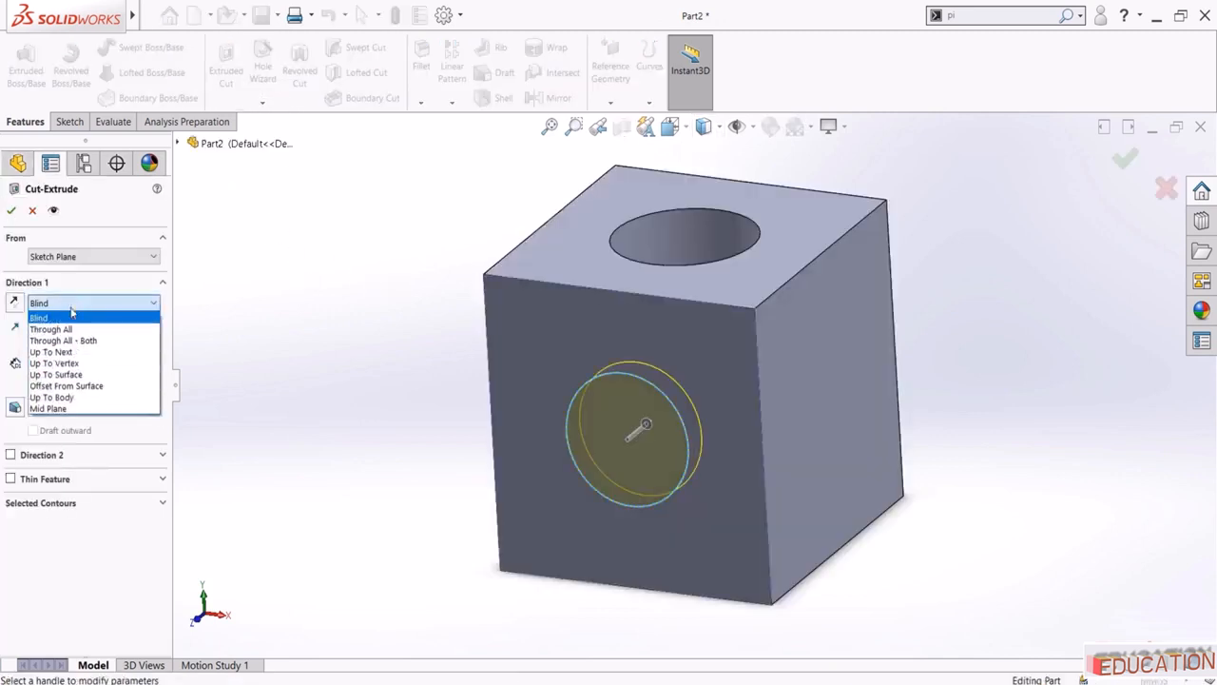
pyautogui.click(66, 318)
pyautogui.moveTo(361, 291); pyautogui.dragTo(321, 434, button='middle')
pyautogui.click(9, 211)
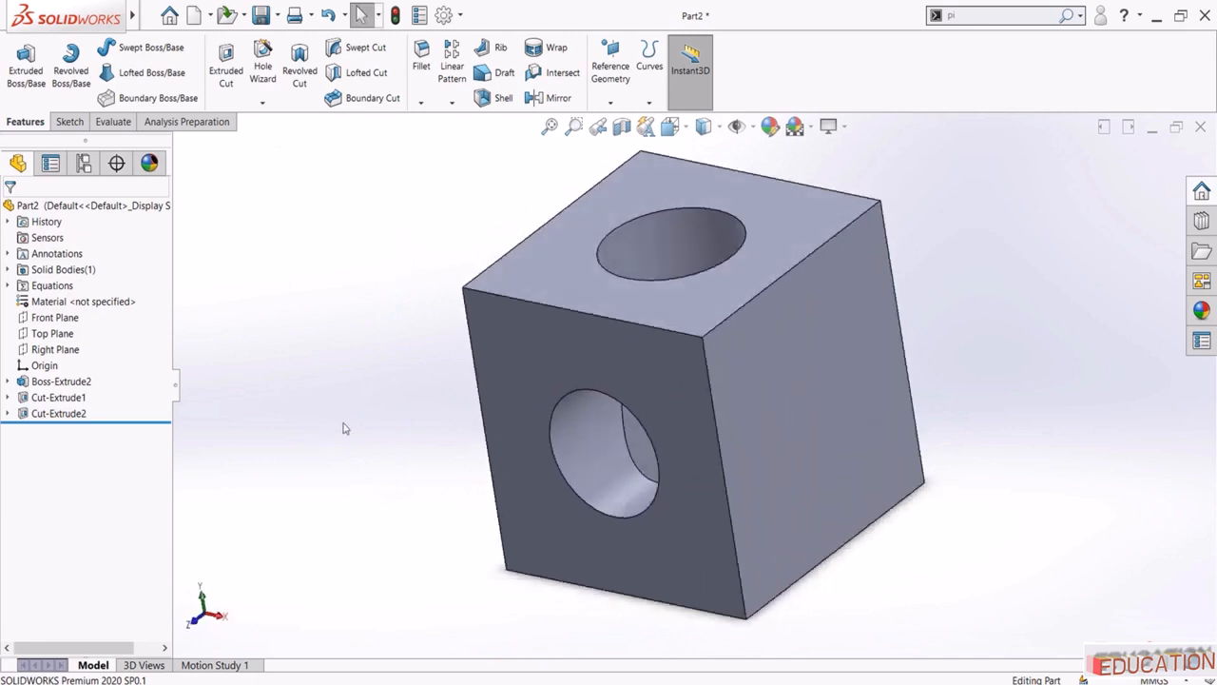
# Open the front hole's cut feature for editing and examine its Direction 2 and Selected Contours options
pyautogui.click(57, 413)
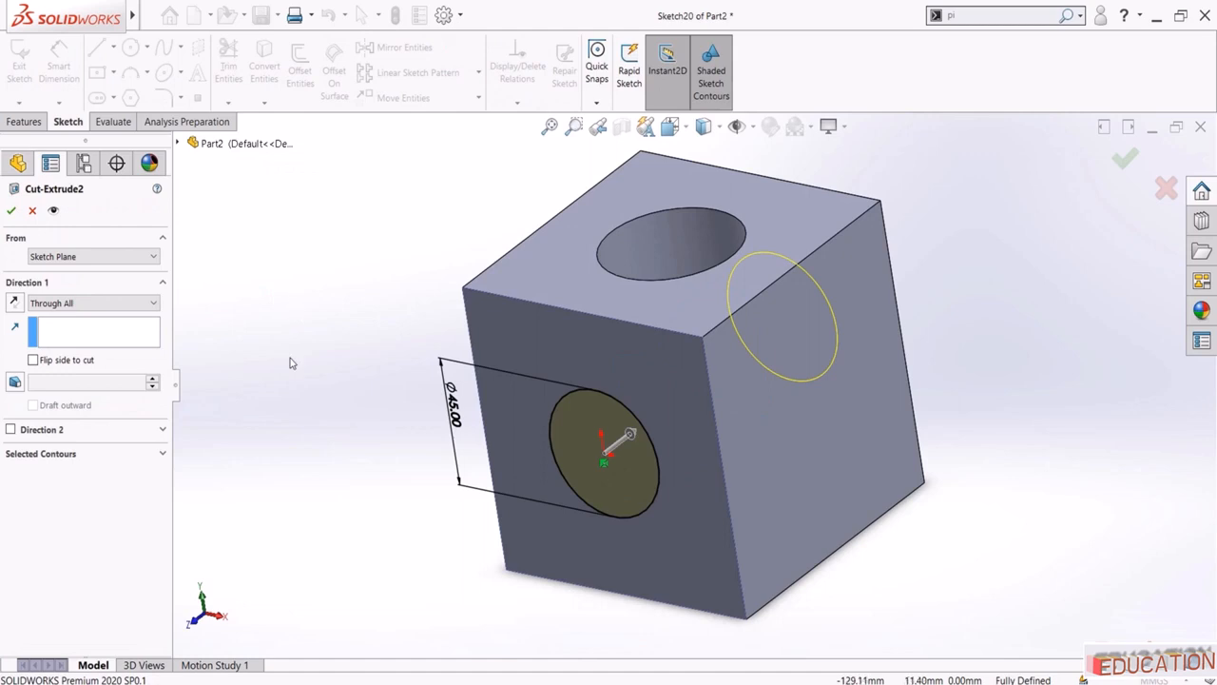
pyautogui.click(10, 430)
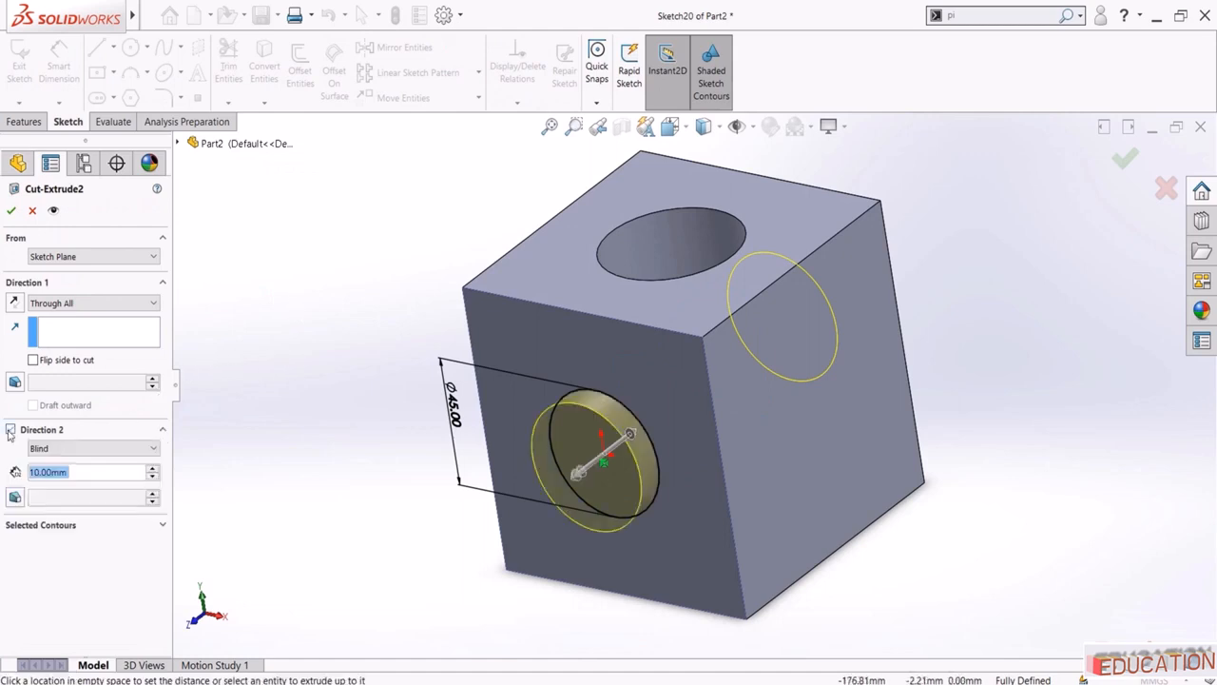
pyautogui.click(10, 429)
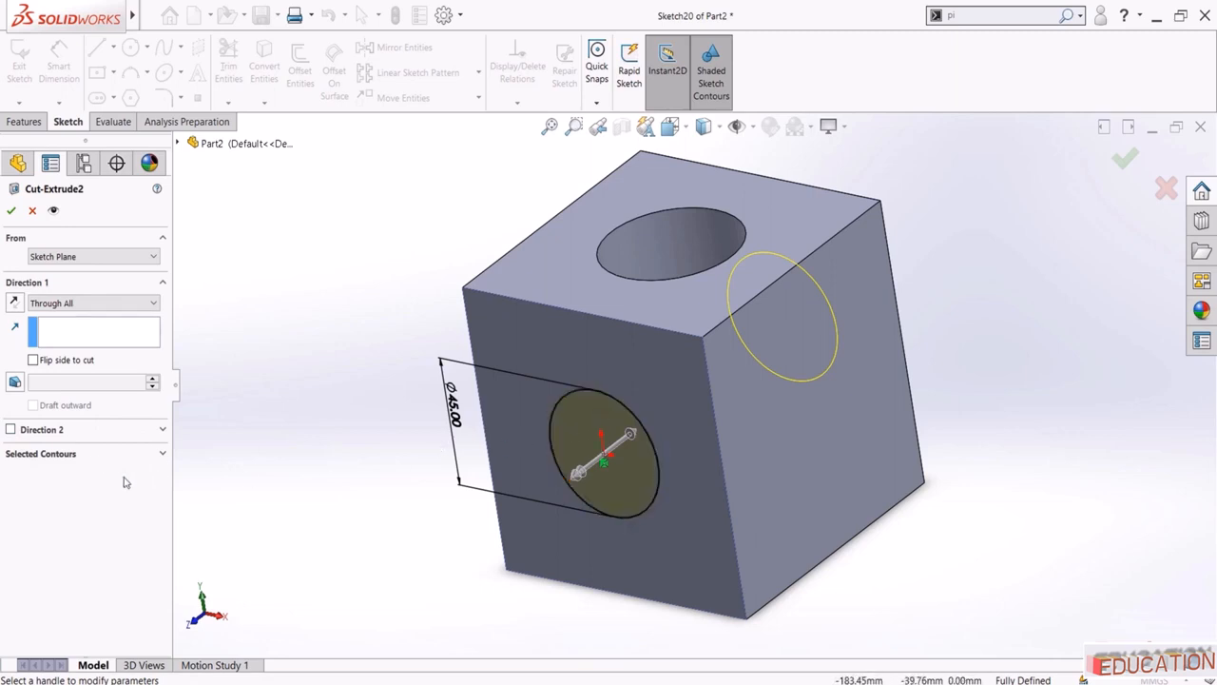
pyautogui.click(93, 453)
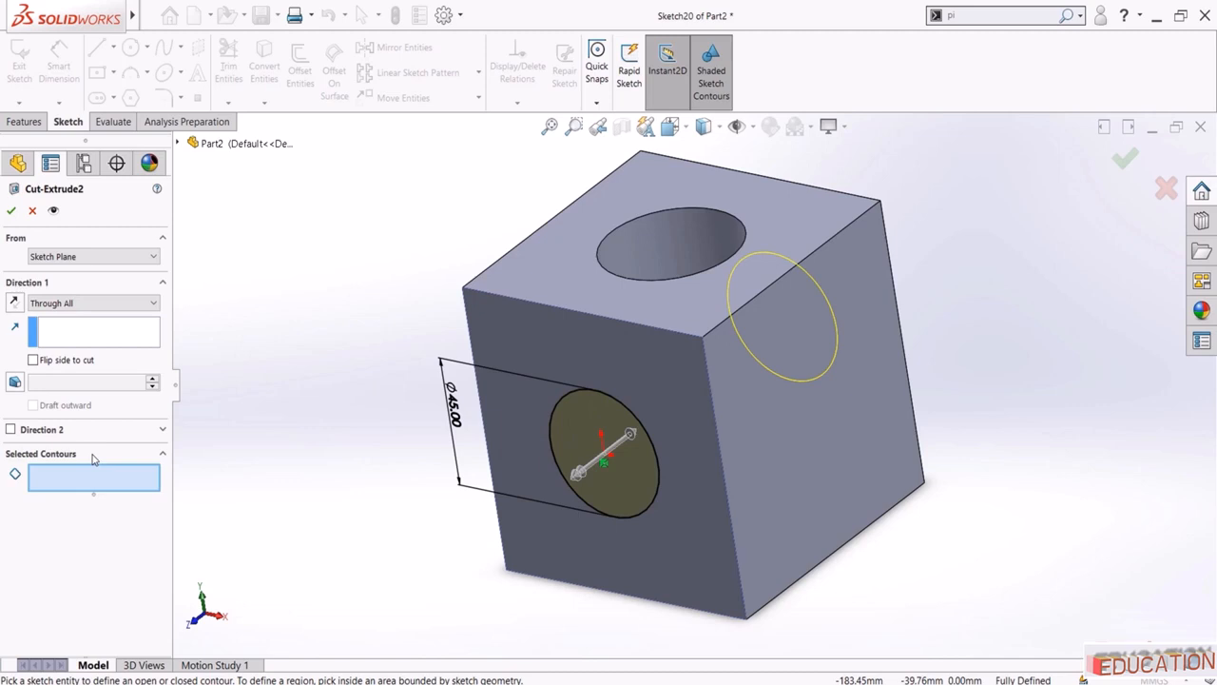
pyautogui.click(92, 457)
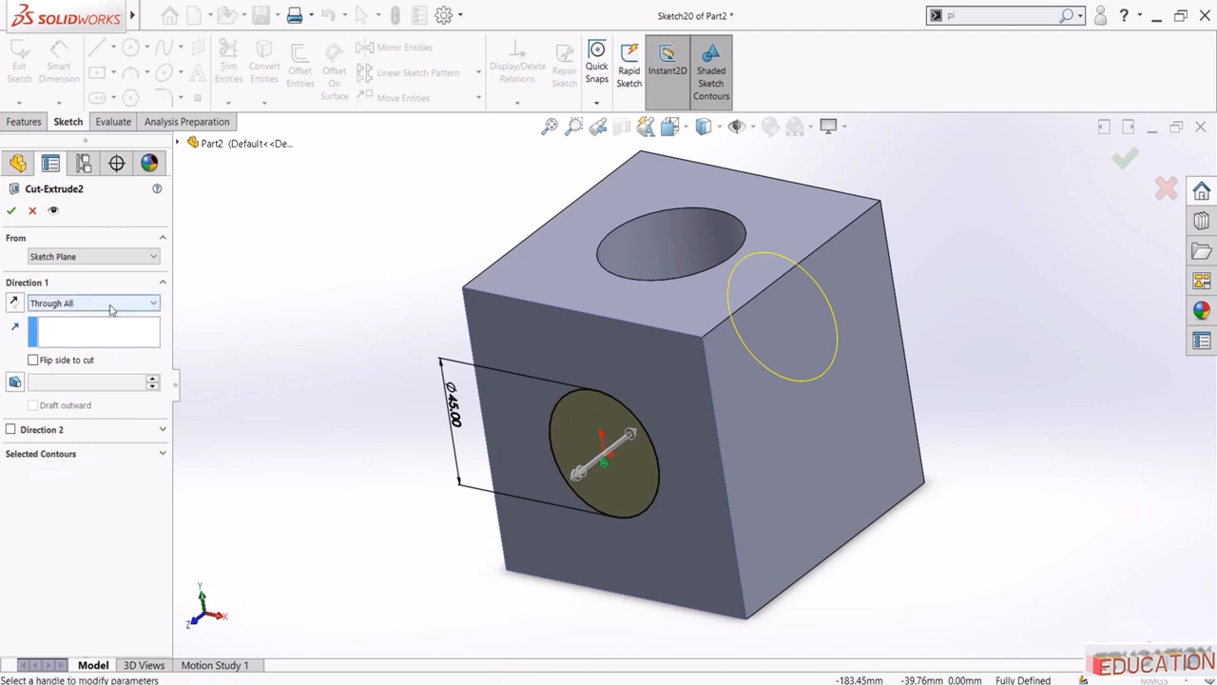
# Set the front hole's cut to start from an Offset of 25 mm
pyautogui.click(113, 259)
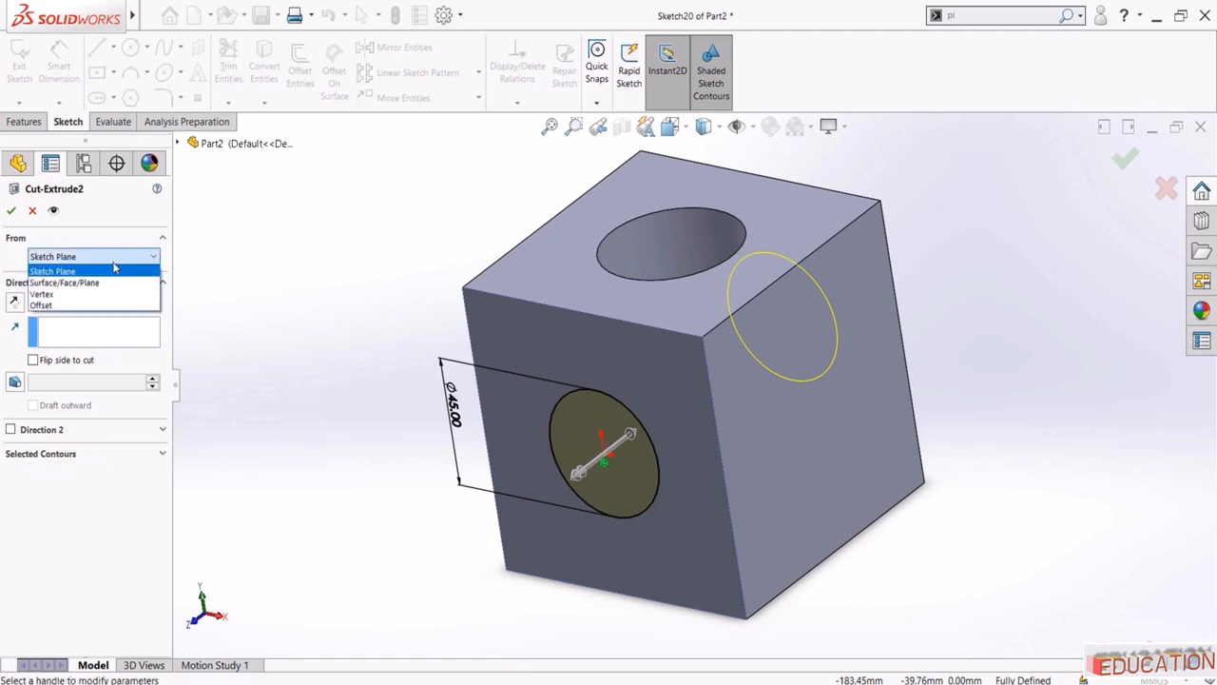
pyautogui.click(42, 304)
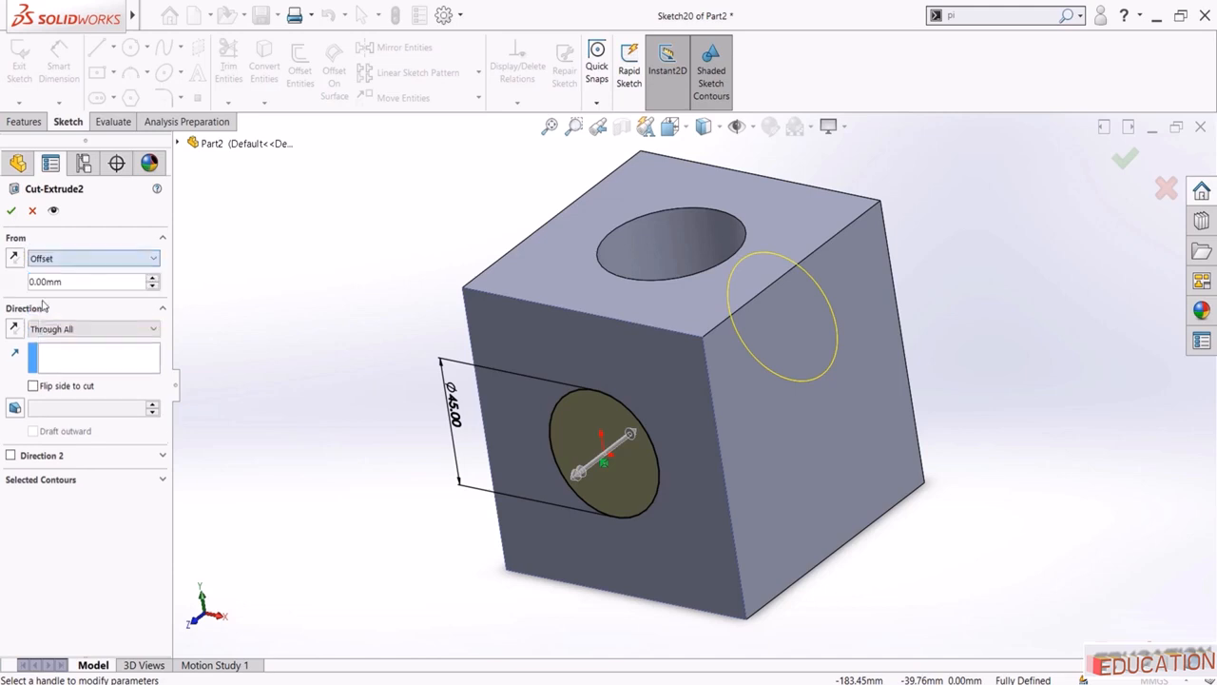
pyautogui.moveTo(343, 415)
pyautogui.mouseDown(button='middle')
pyautogui.moveTo(294, 413)
pyautogui.moveTo(334, 420)
pyautogui.mouseUp(button='middle')
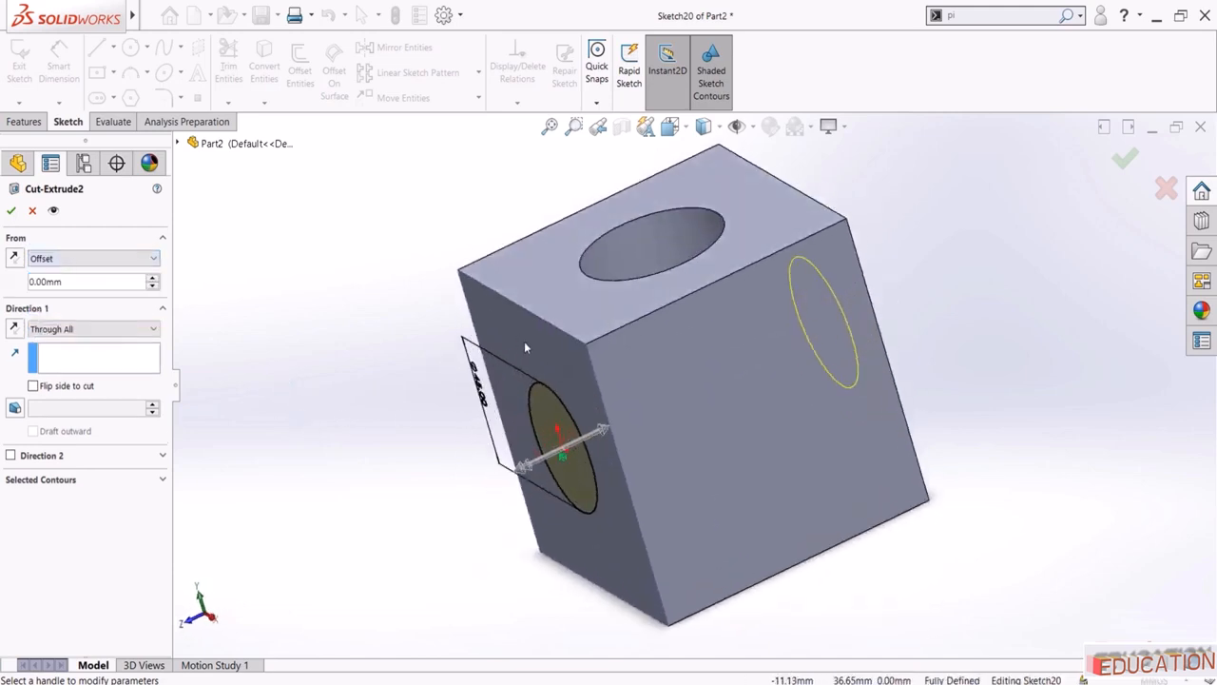
pyautogui.doubleClick(78, 281)
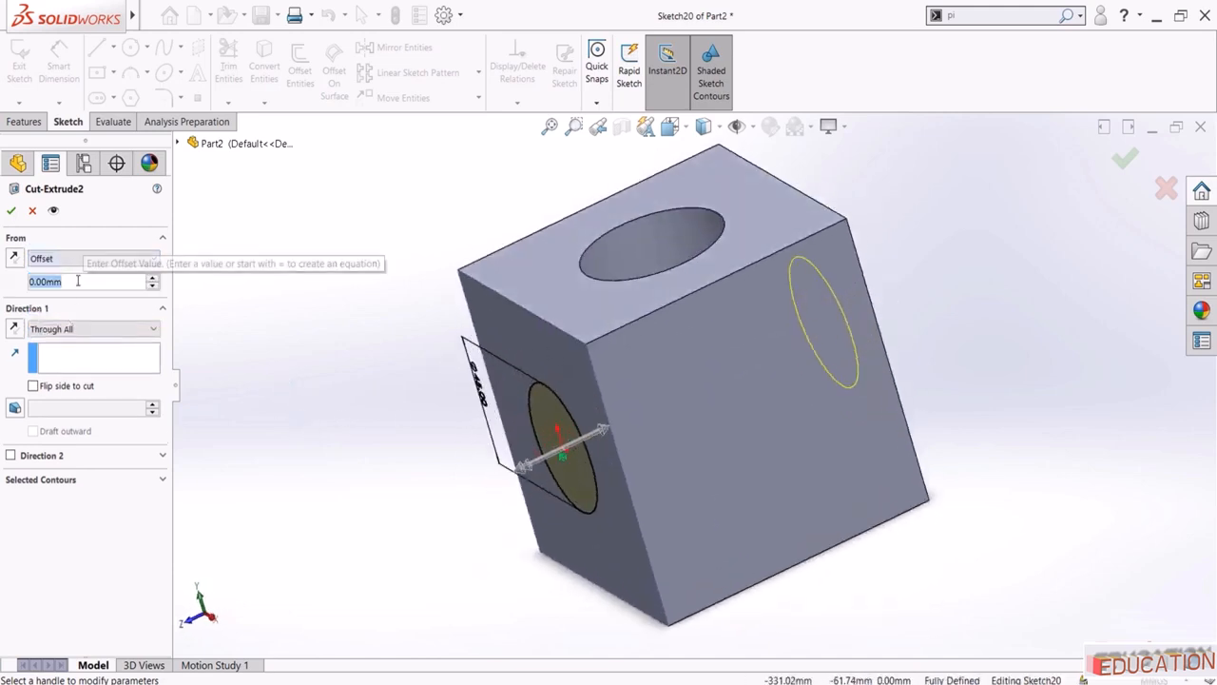
pyautogui.write('25')
pyautogui.press('Return')
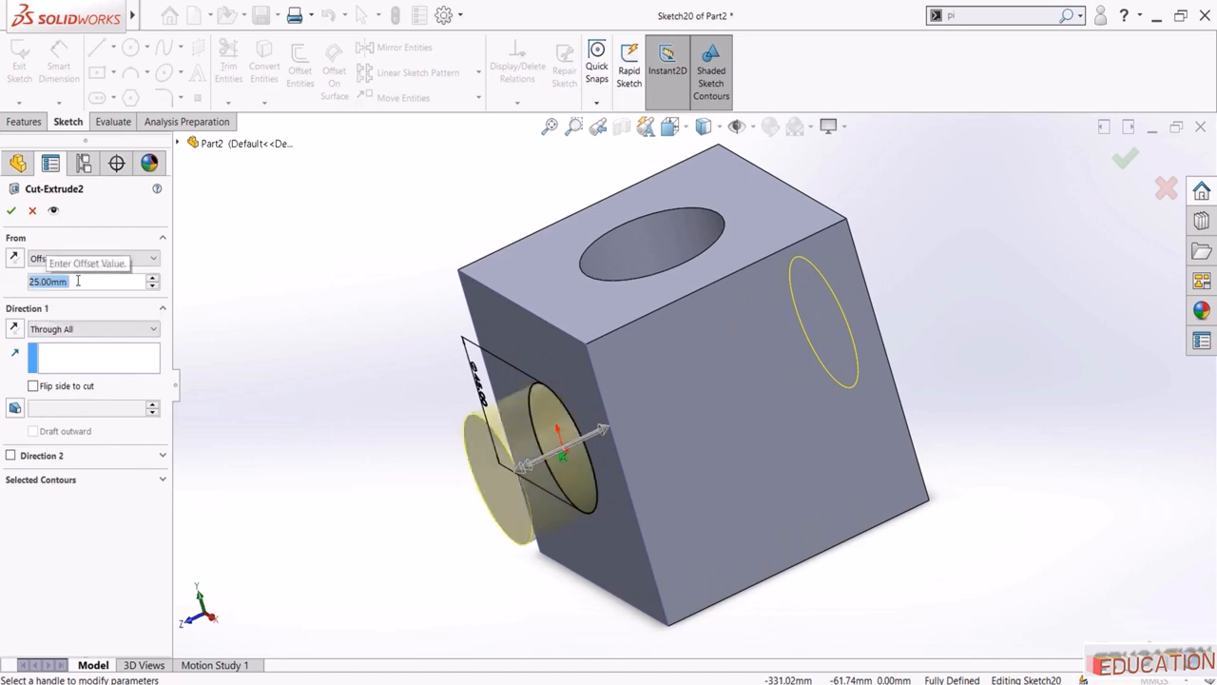
# Reverse the start offset so it points into the cube, apply the cut and inspect the hole from several sides
pyautogui.moveTo(404, 379); pyautogui.dragTo(379, 414, button='middle')
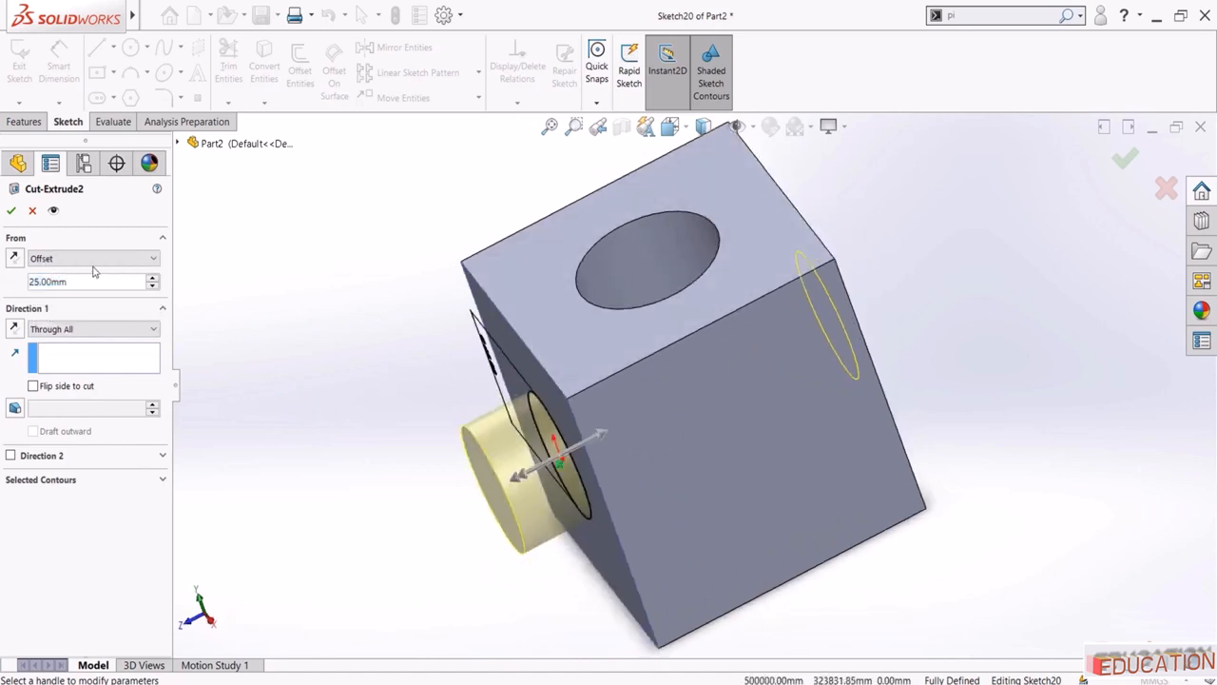
pyautogui.click(14, 257)
pyautogui.moveTo(308, 343); pyautogui.dragTo(367, 362, button='middle')
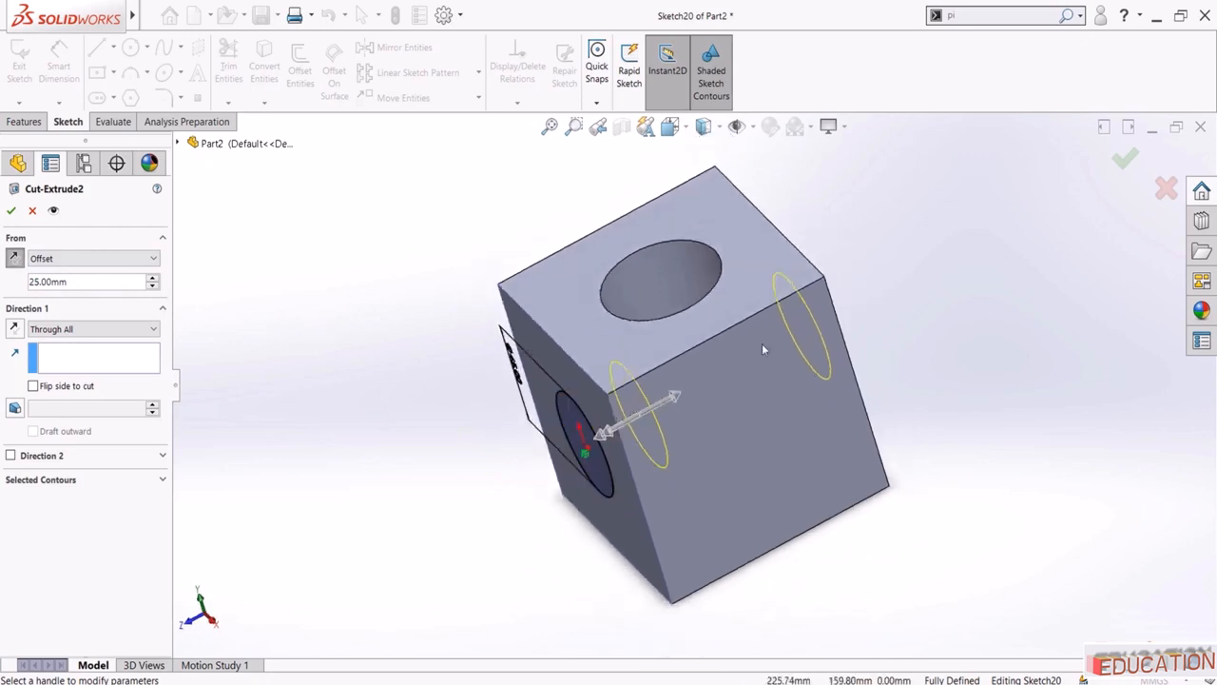
pyautogui.click(14, 211)
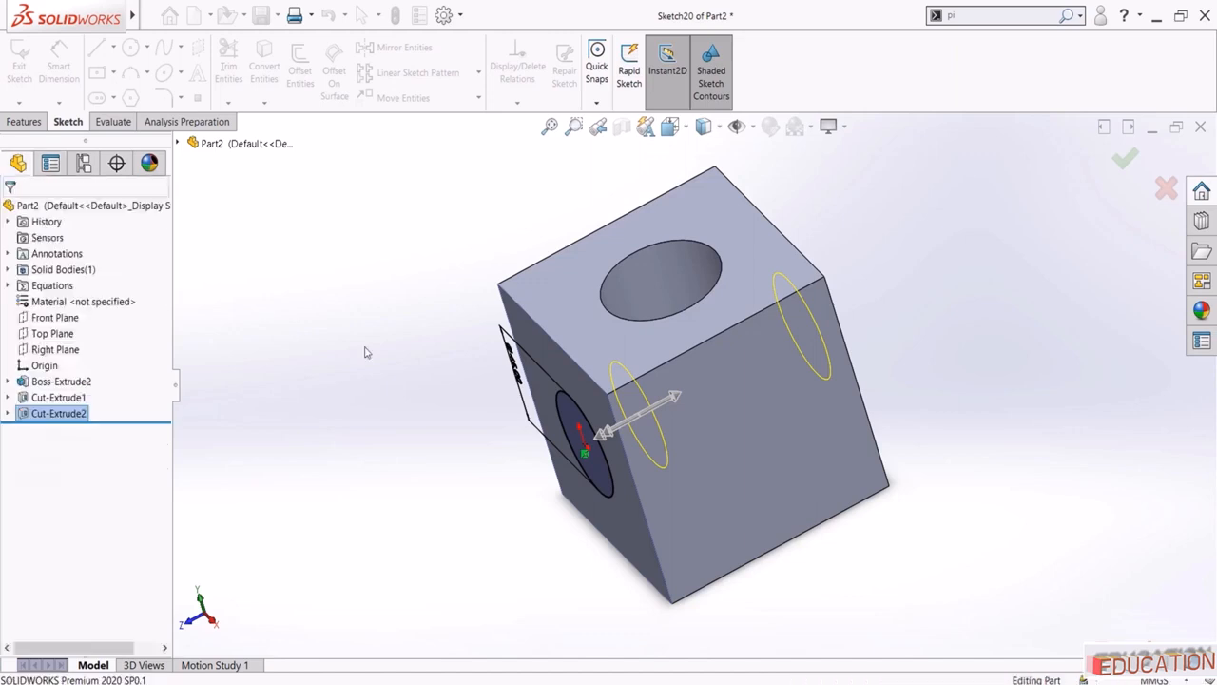
pyautogui.moveTo(446, 343); pyautogui.dragTo(394, 602, button='middle')
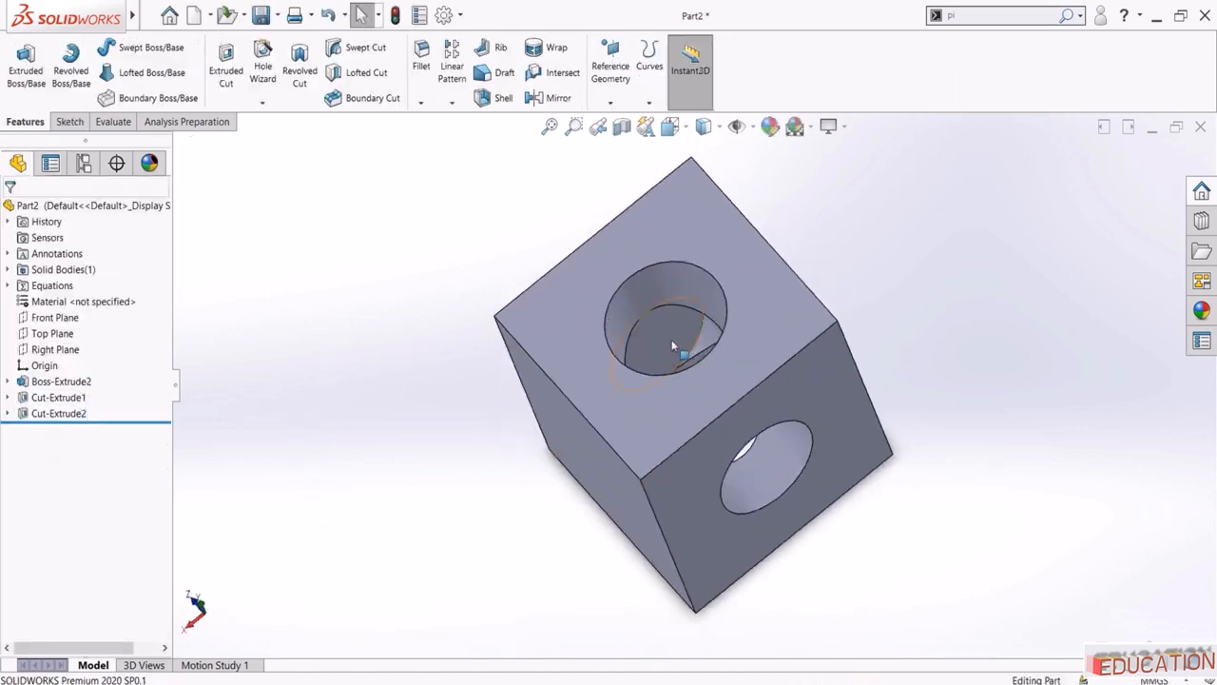
pyautogui.moveTo(334, 484); pyautogui.dragTo(247, 460, button='middle')
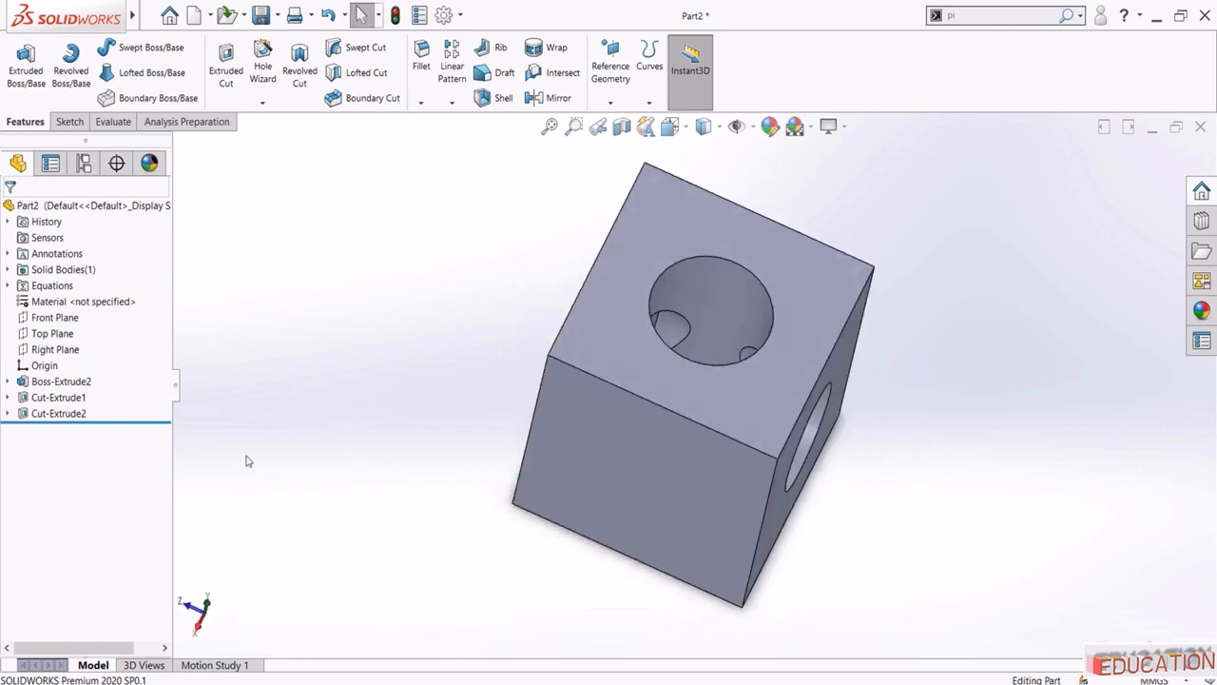
# Reopen the offset cut for editing and set its start condition back to Sketch Plane
pyautogui.click(69, 413)
pyautogui.click(119, 374)
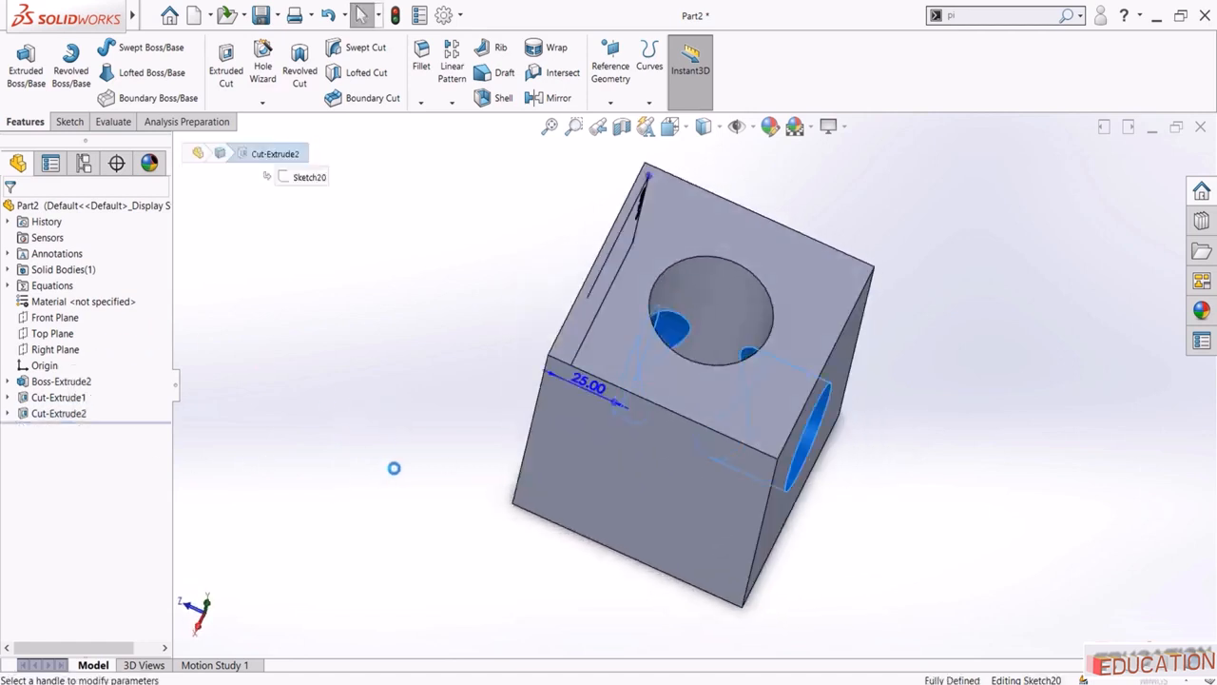
pyautogui.moveTo(399, 483)
pyautogui.mouseDown(button='middle')
pyautogui.moveTo(336, 353)
pyautogui.moveTo(377, 389)
pyautogui.mouseUp(button='middle')
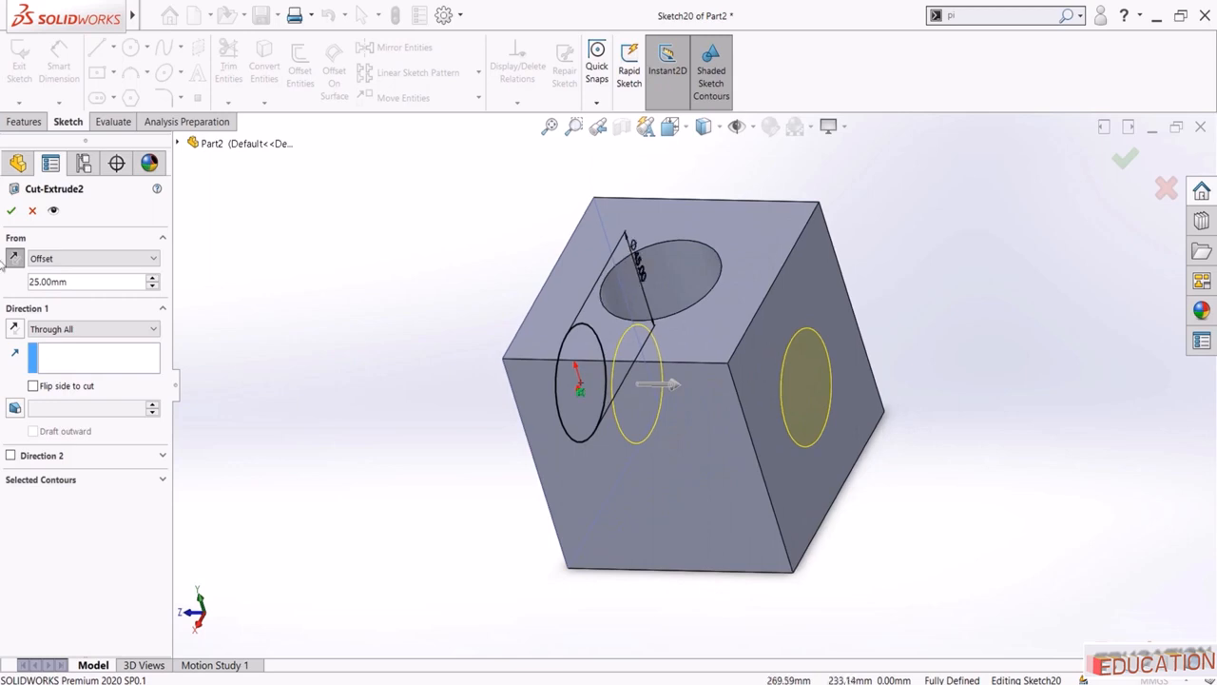
pyautogui.click(86, 262)
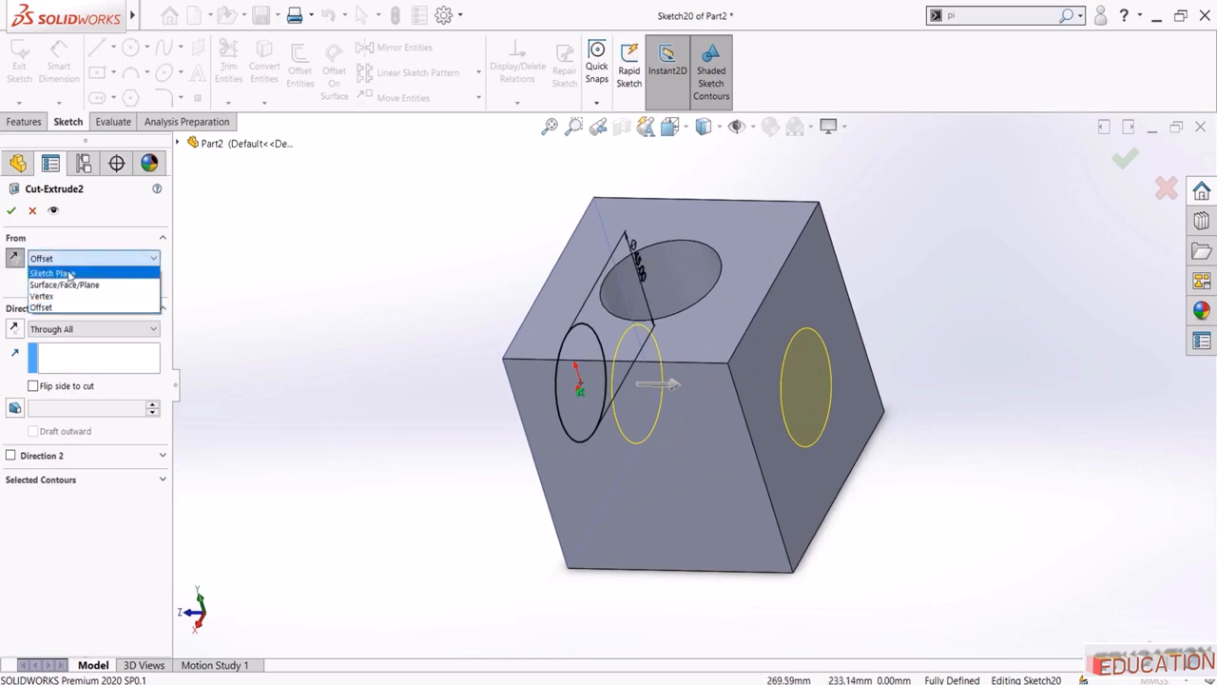
pyautogui.click(87, 274)
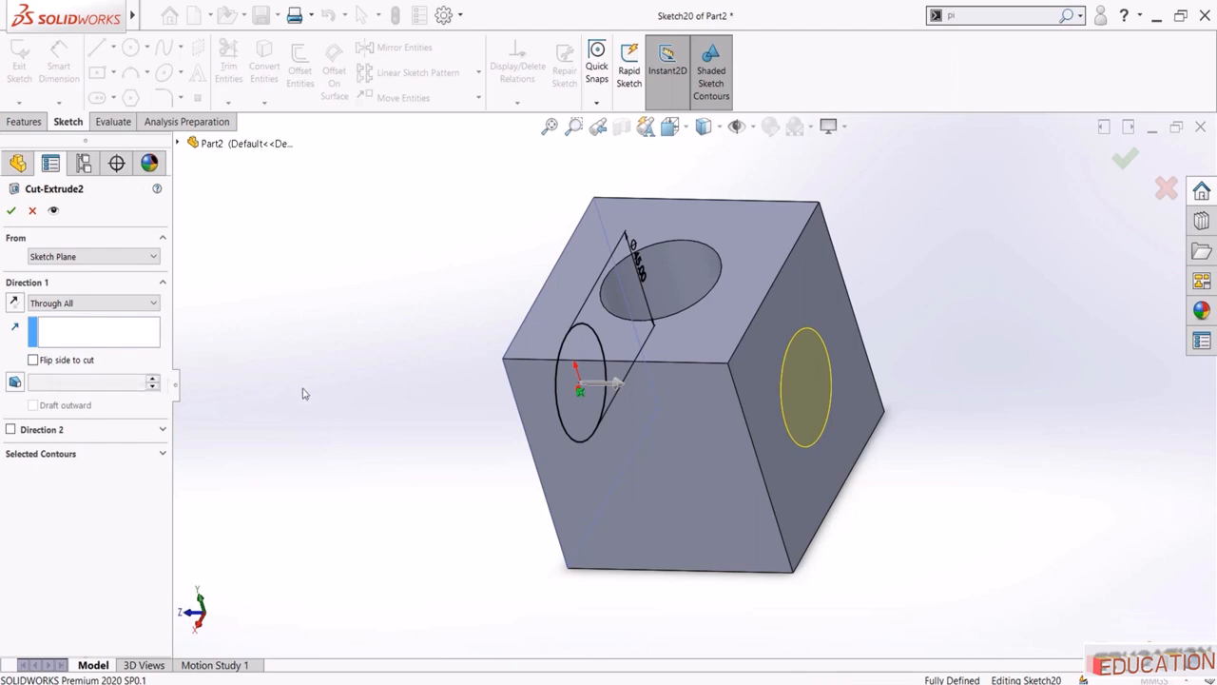
# Enable Flip side to cut for the front circle's cut and apply it, keeping all bodies
pyautogui.moveTo(302, 389); pyautogui.dragTo(772, 348, button='middle')
pyautogui.click(604, 369)
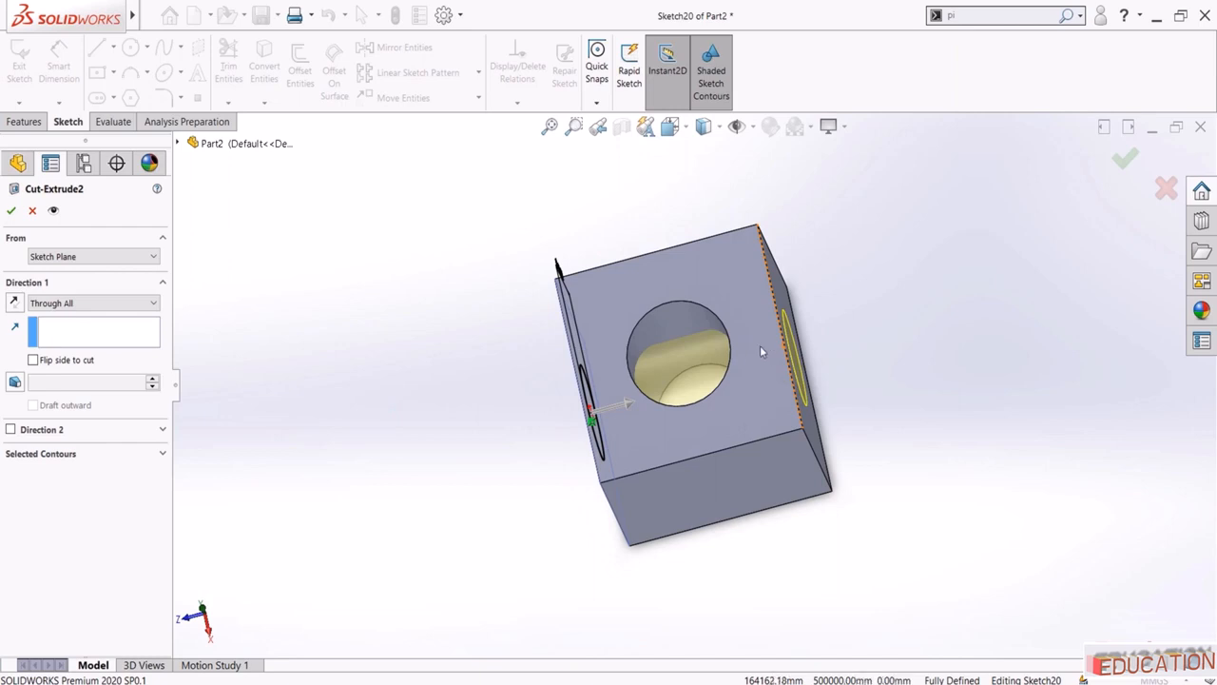
pyautogui.moveTo(517, 392); pyautogui.dragTo(507, 397, button='middle')
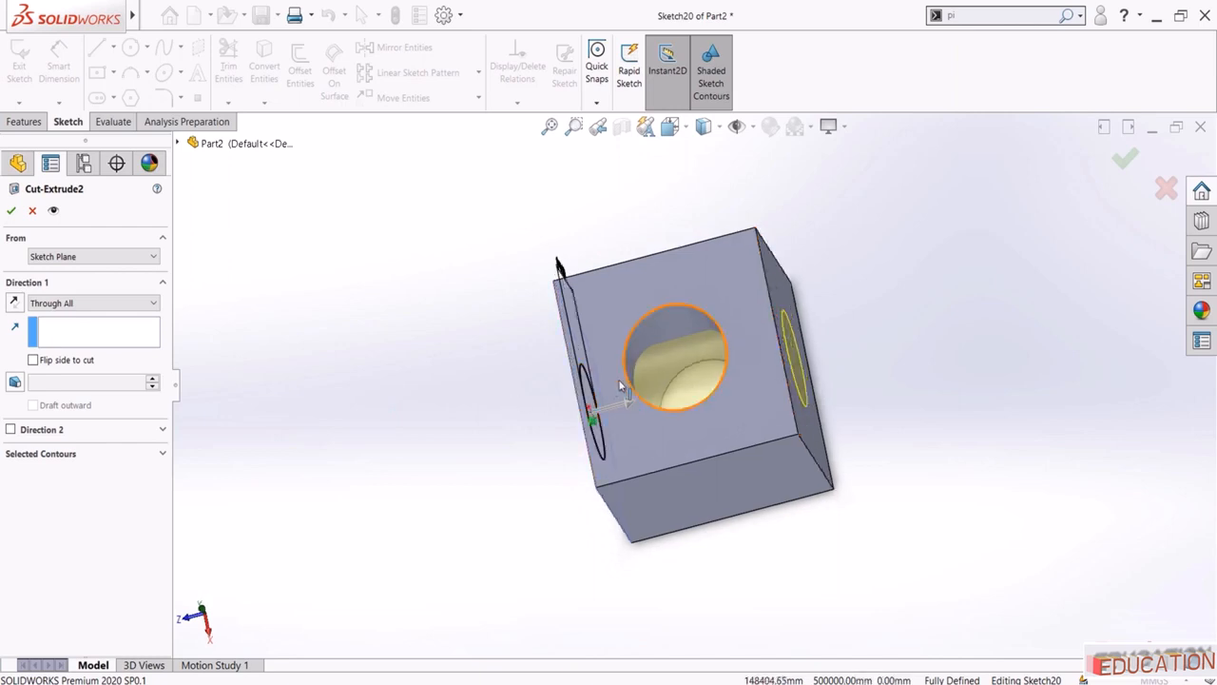
pyautogui.moveTo(427, 427); pyautogui.dragTo(524, 415, button='middle')
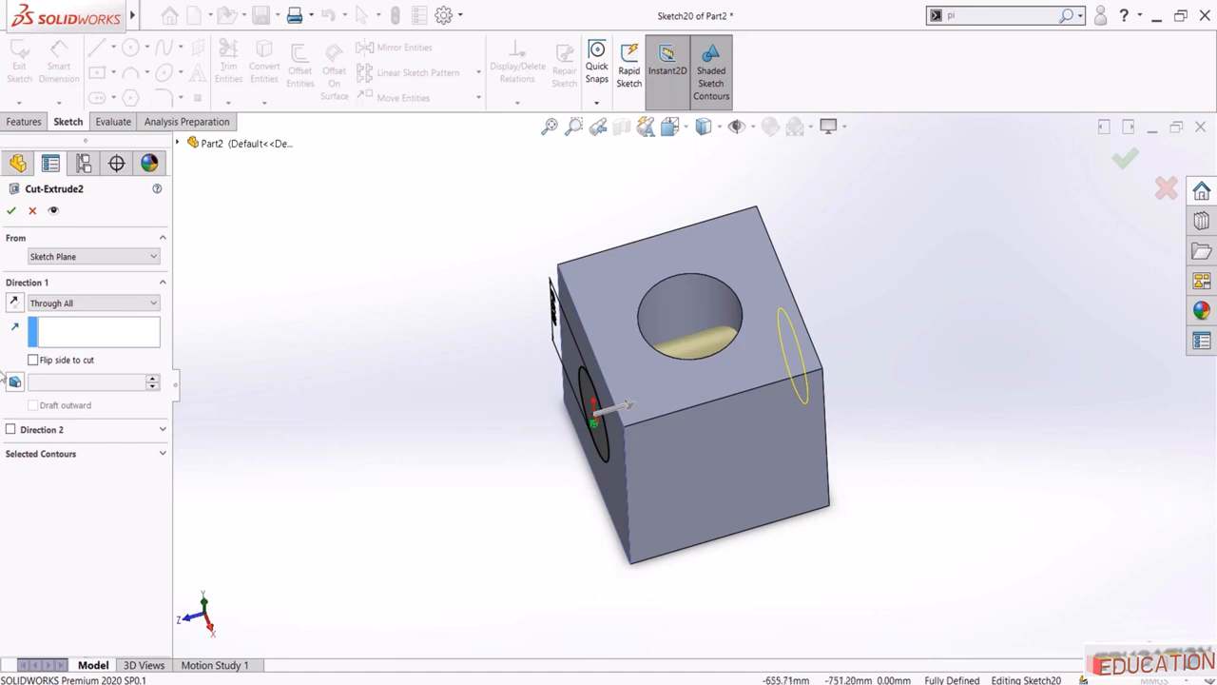
pyautogui.click(11, 210)
pyautogui.click(28, 41)
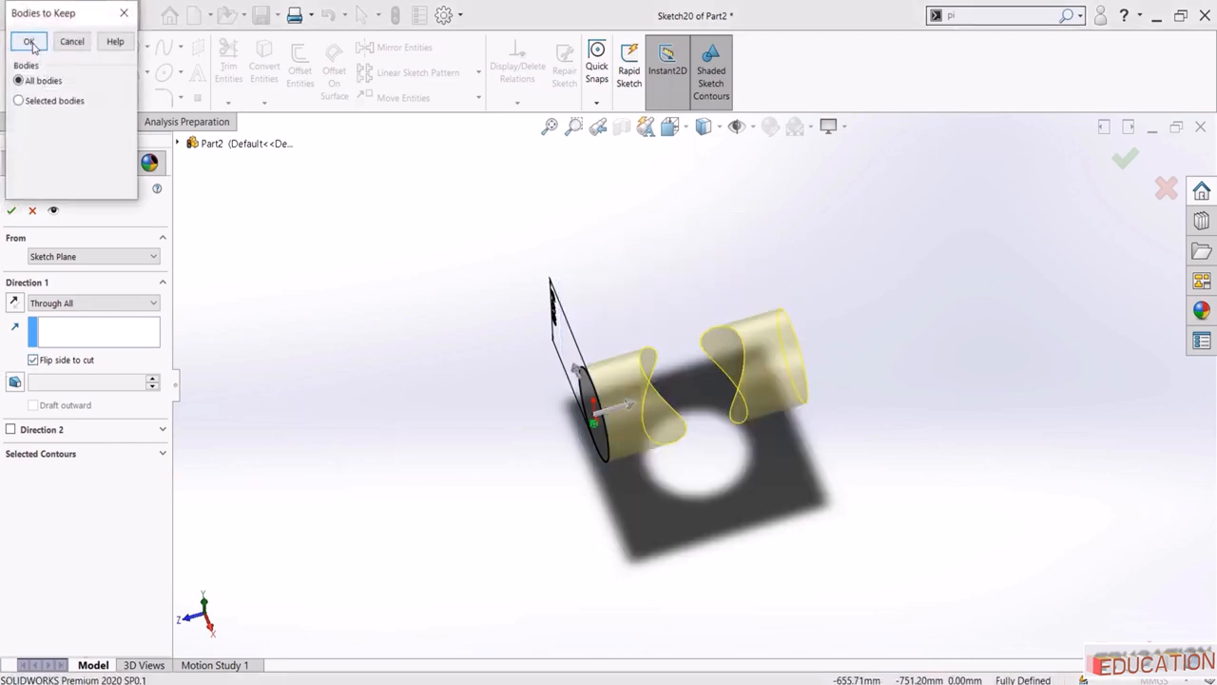
pyautogui.moveTo(418, 419); pyautogui.dragTo(518, 434, button='middle')
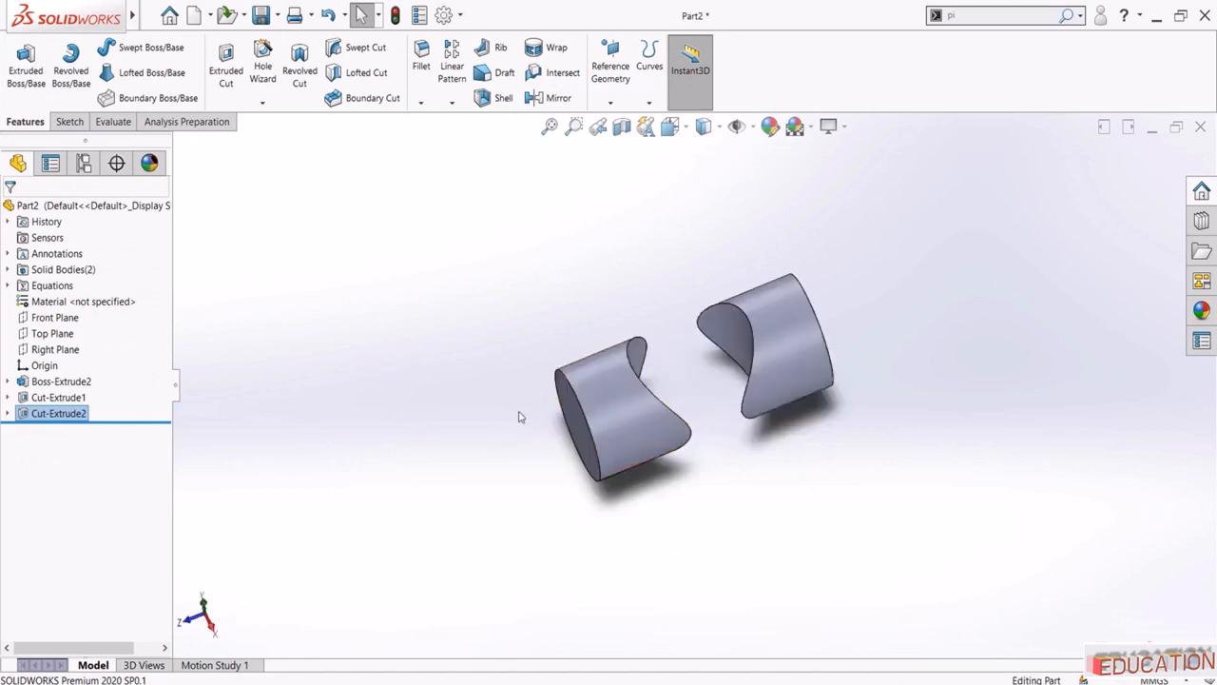
# Reopen the flipped cut to review its settings, accept it again with all bodies kept, and fit the model in view
pyautogui.click(58, 413)
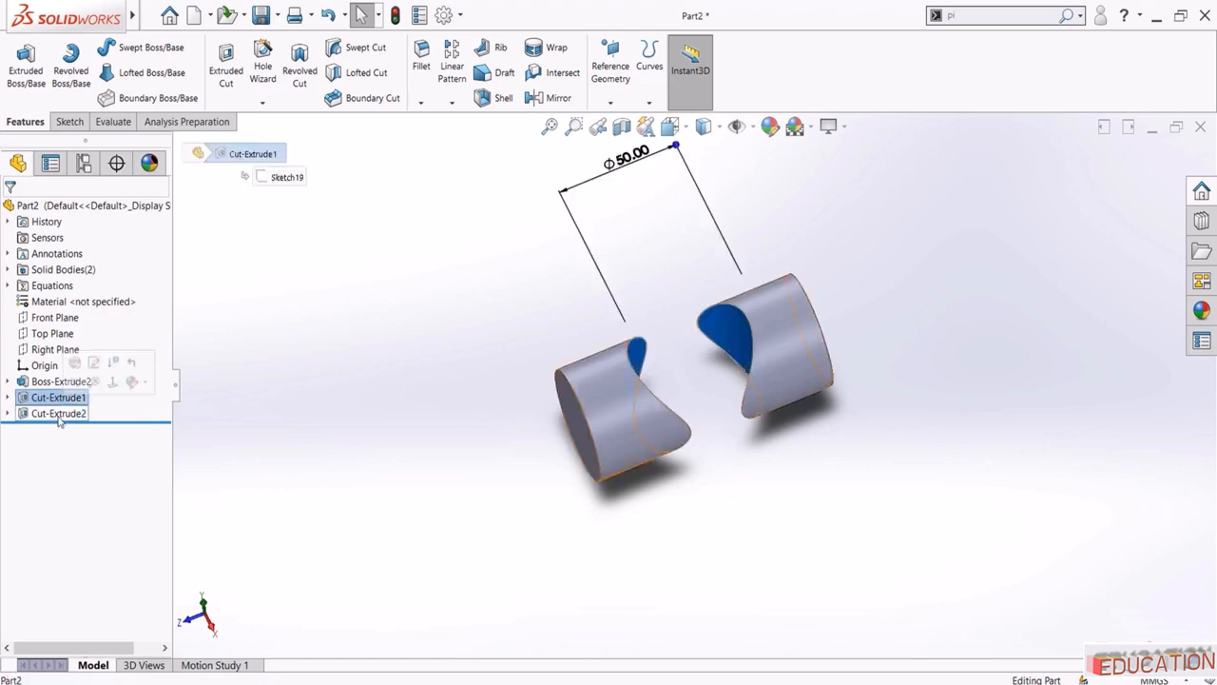
pyautogui.click(108, 371)
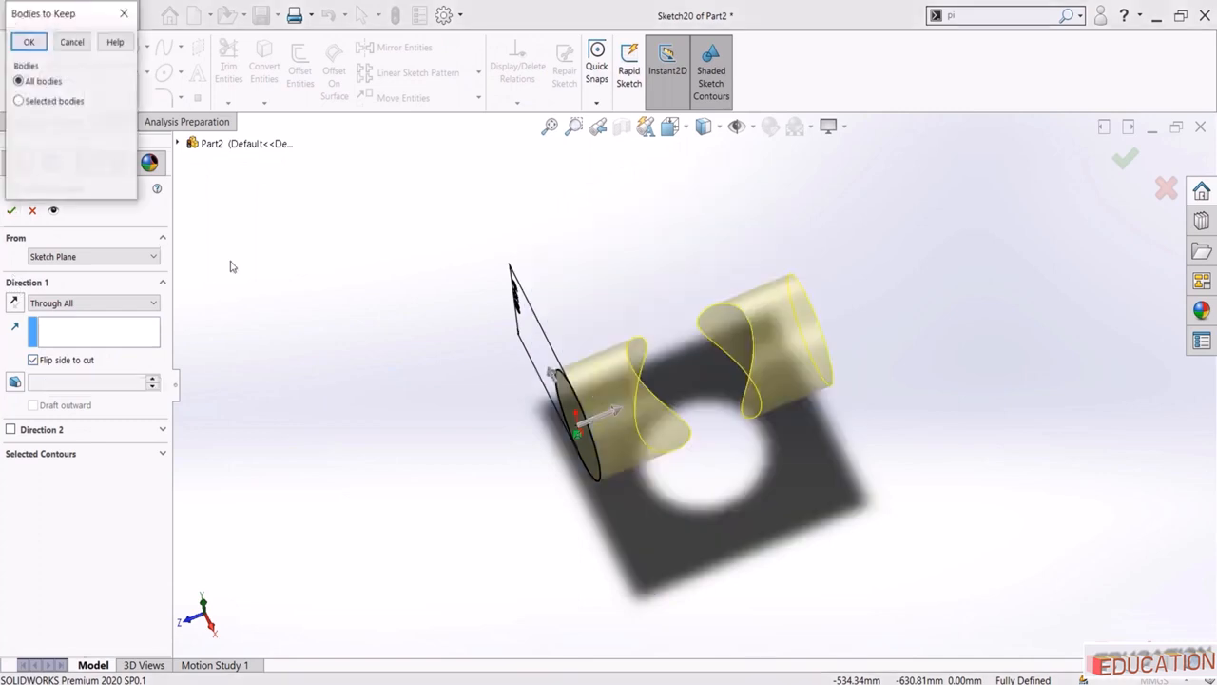
pyautogui.click(29, 42)
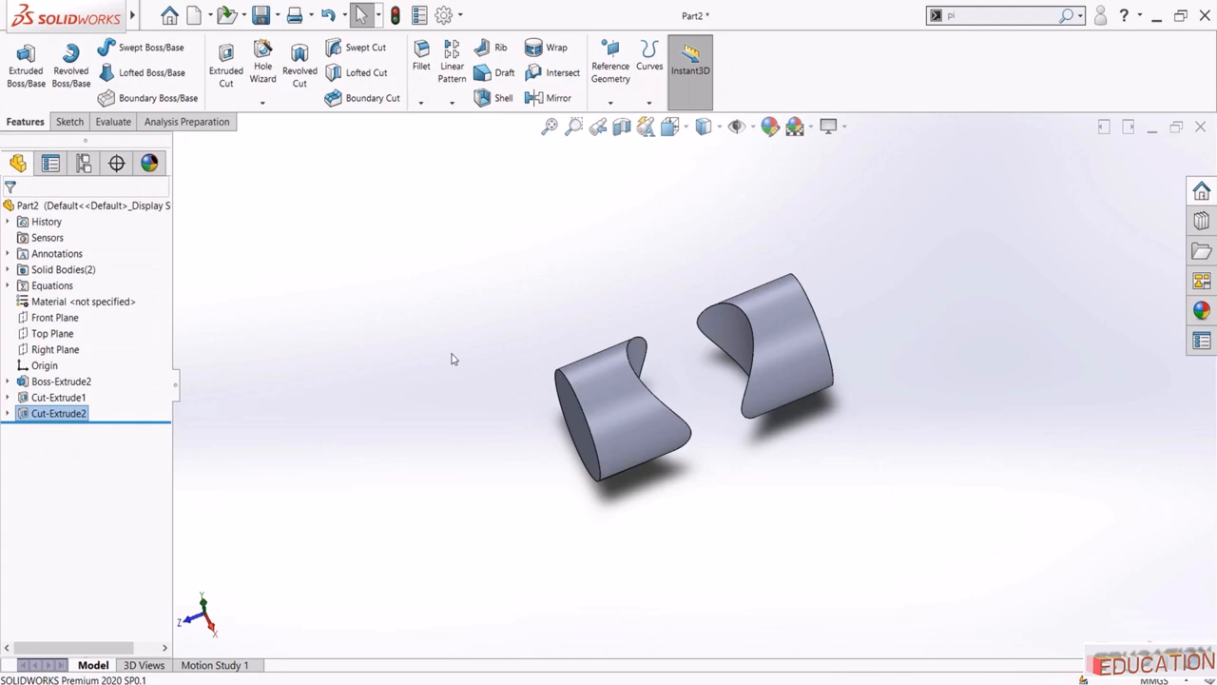
pyautogui.click(549, 126)
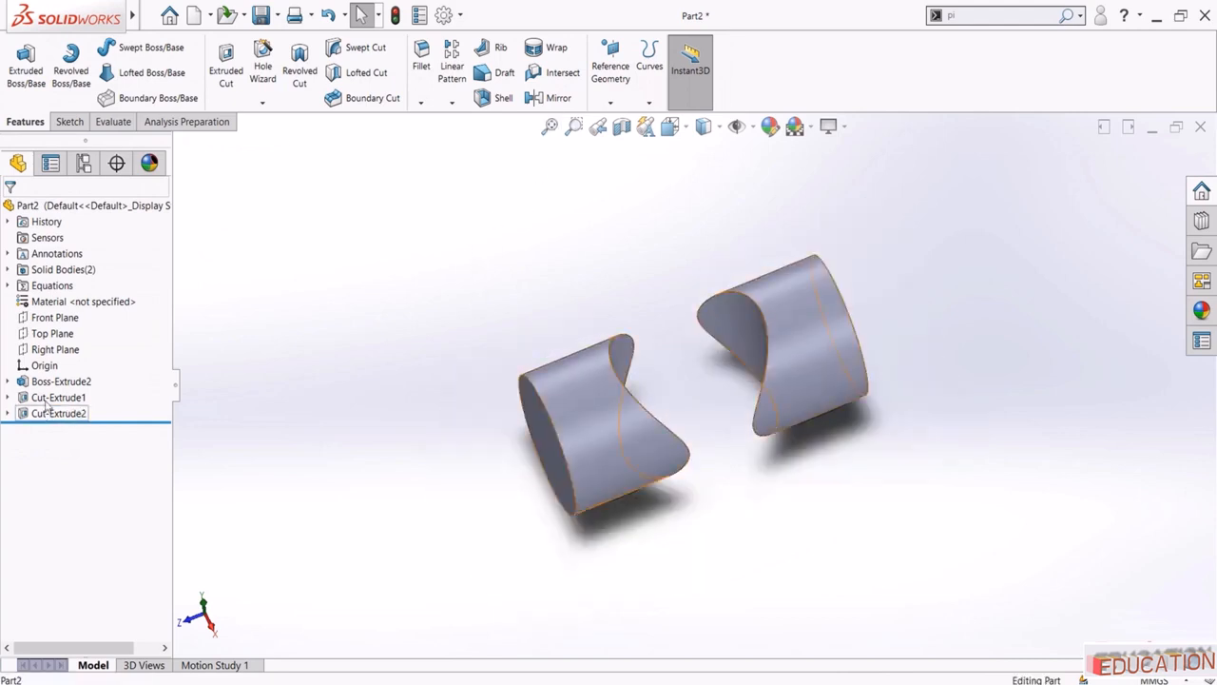
# Reopen the flipped cut, review its start condition options, and accept it again with all bodies kept
pyautogui.click(57, 412)
pyautogui.click(79, 413)
pyautogui.click(79, 414)
pyautogui.click(92, 376)
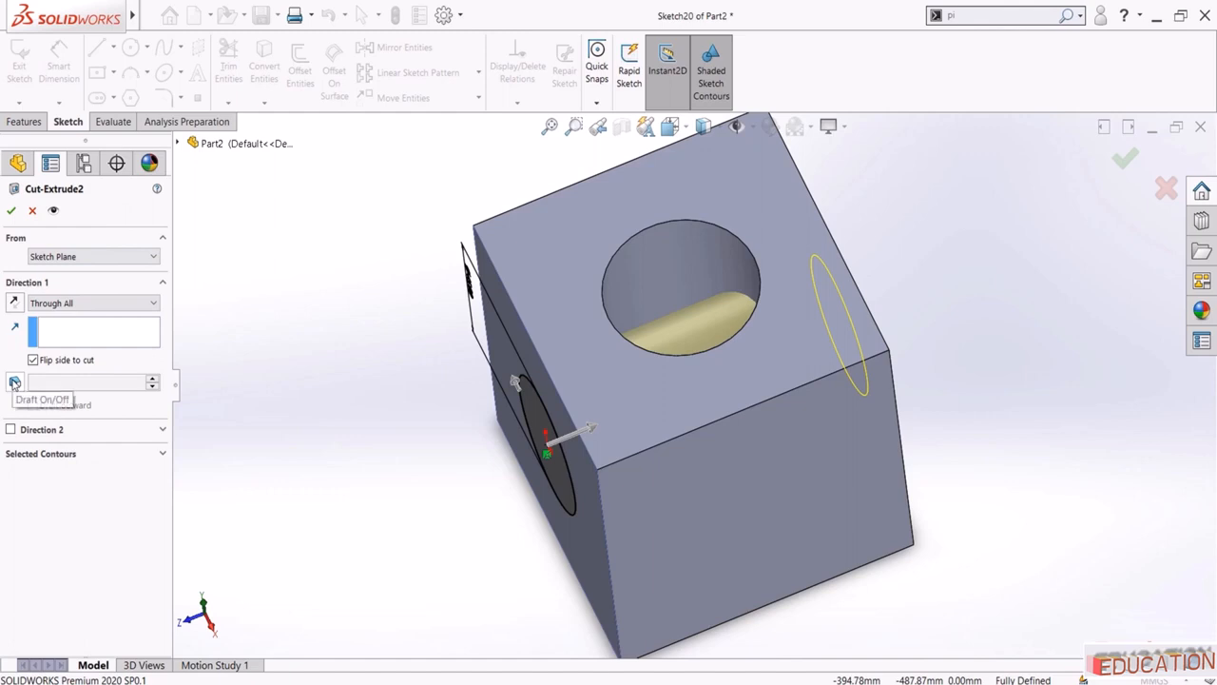
pyautogui.click(43, 258)
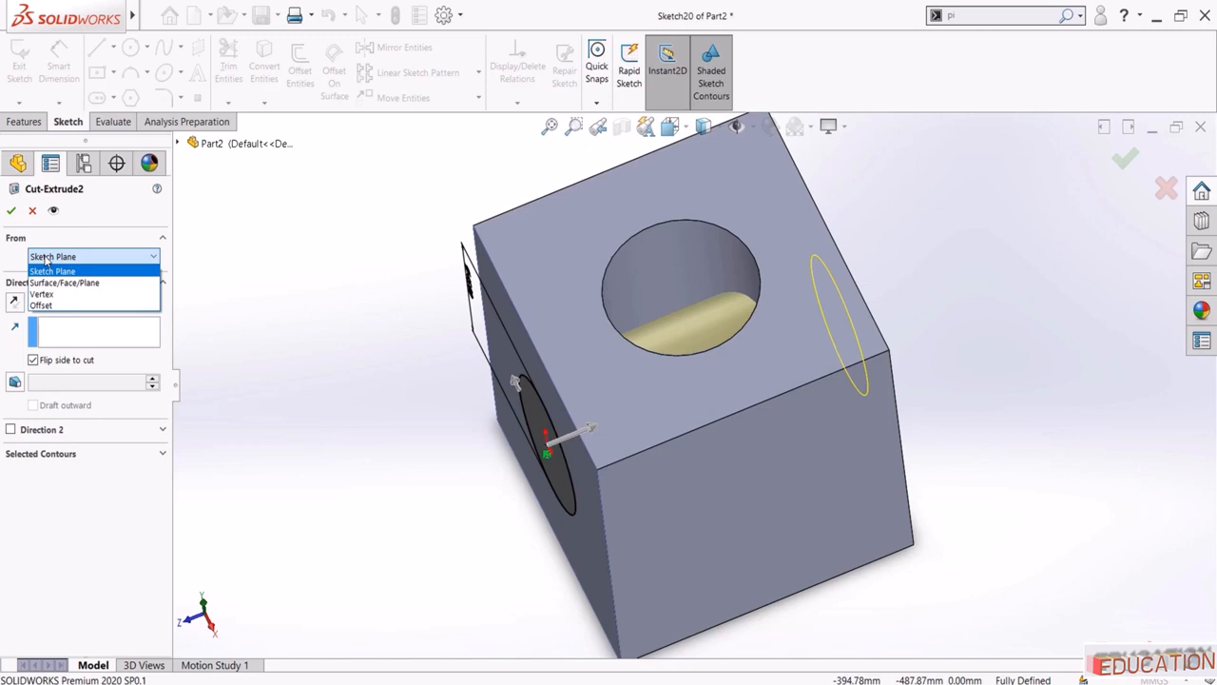
pyautogui.click(46, 257)
pyautogui.click(12, 211)
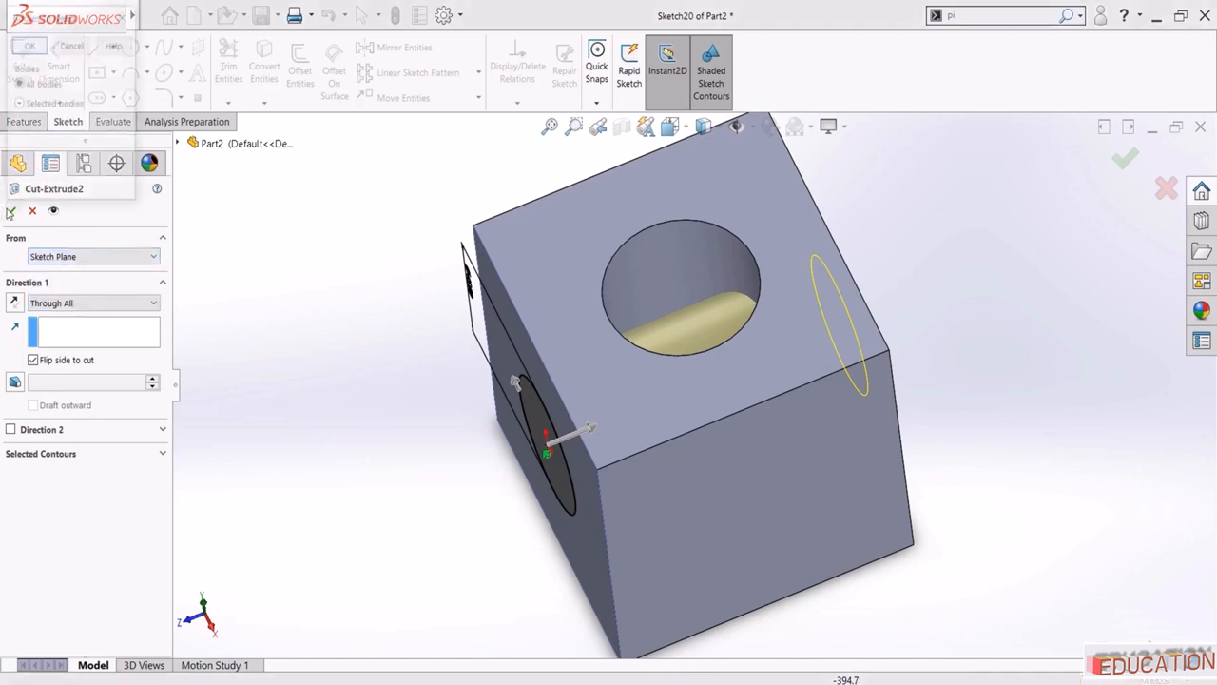
pyautogui.click(33, 46)
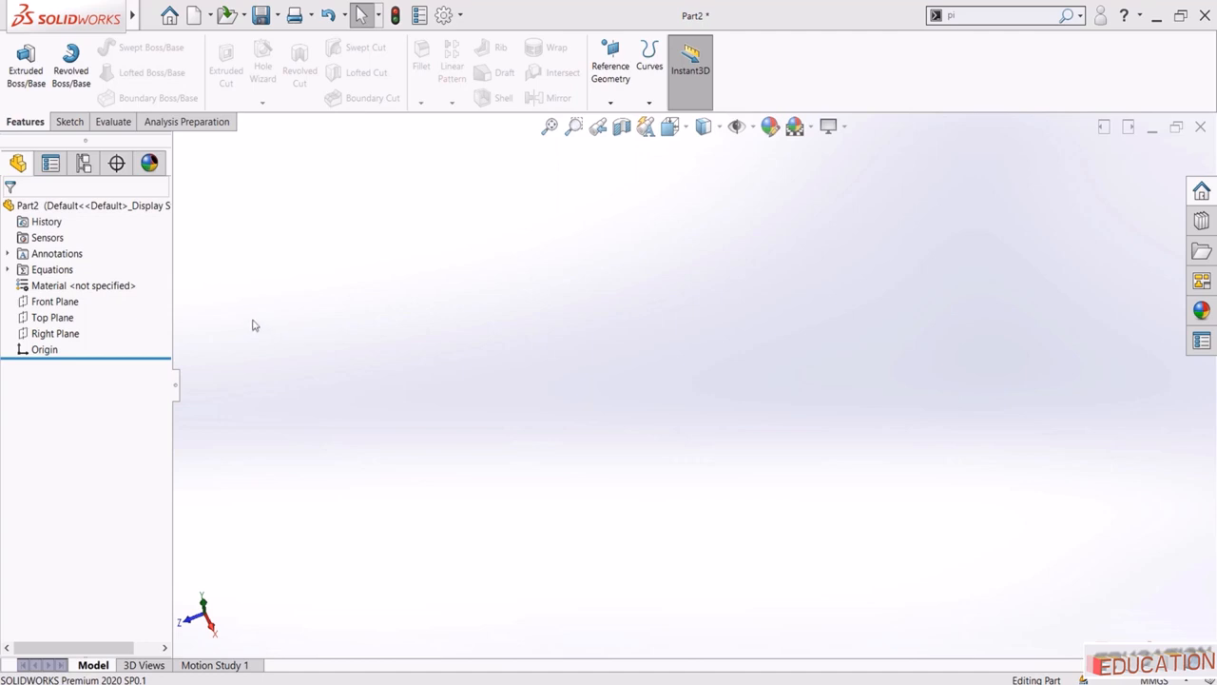
# Start a sketch on the Front Plane and draw a vertical centerline upward from the origin
pyautogui.click(54, 301)
pyautogui.click(60, 282)
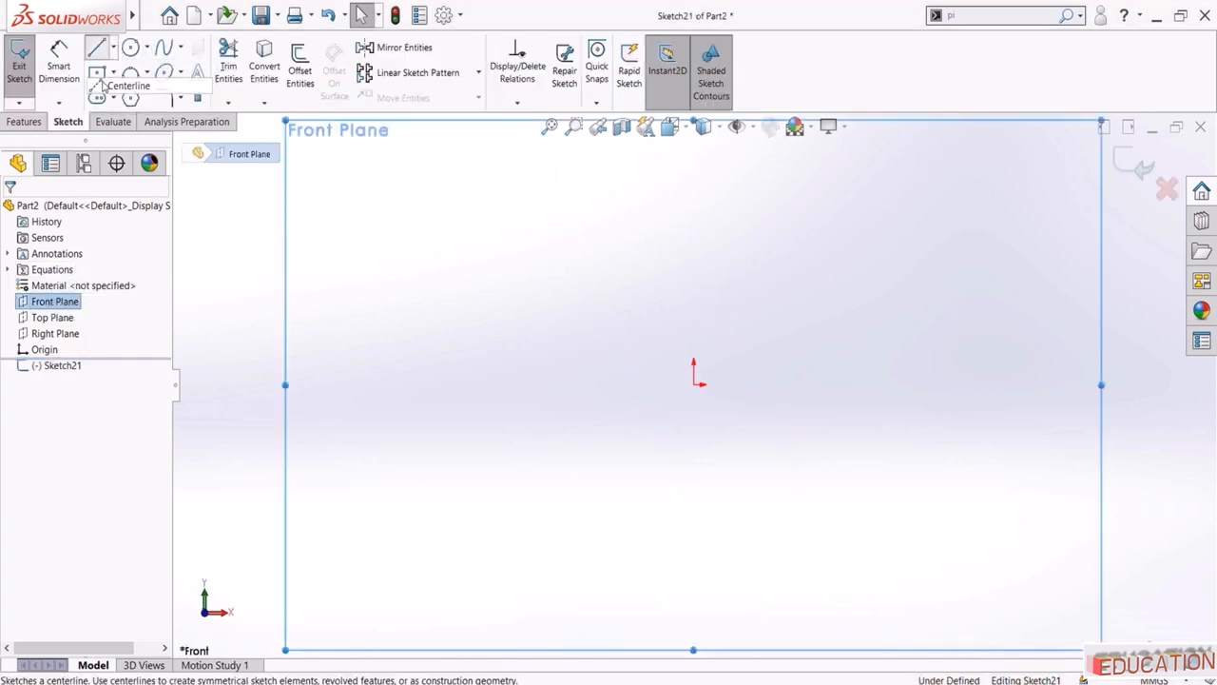
pyautogui.click(128, 85)
pyautogui.click(699, 384)
pyautogui.click(699, 183)
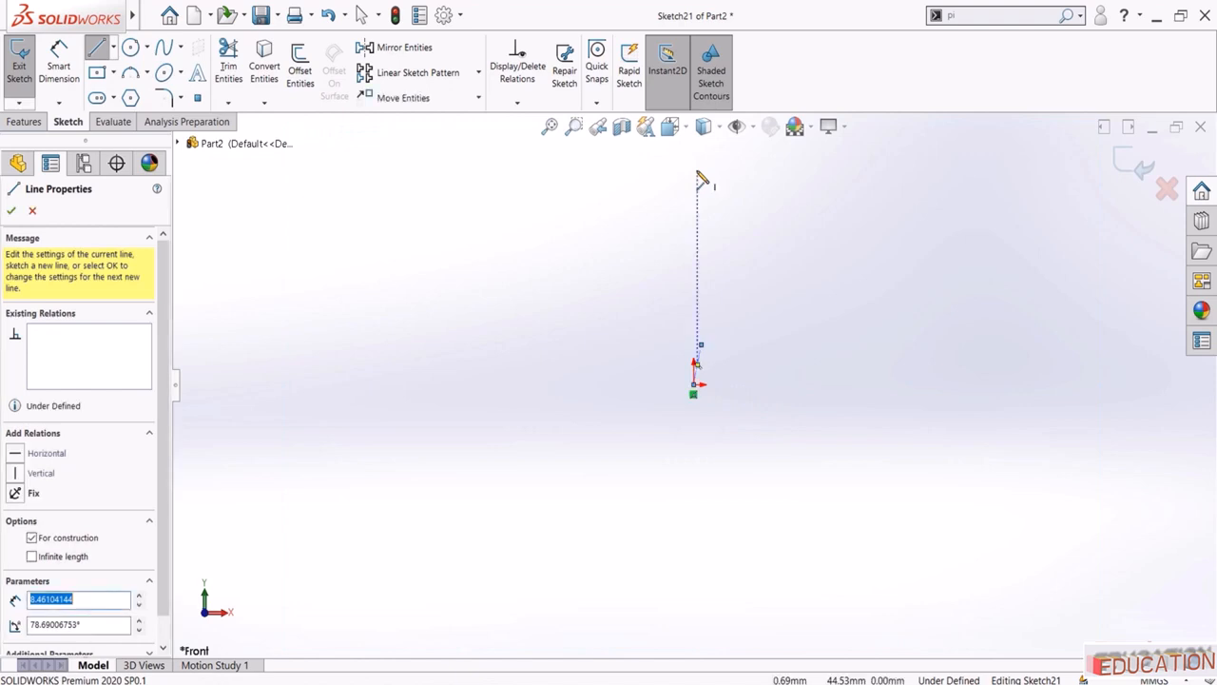
pyautogui.press('Escape')
pyautogui.moveTo(700, 347); pyautogui.dragTo(693, 210)
pyautogui.click(750, 310)
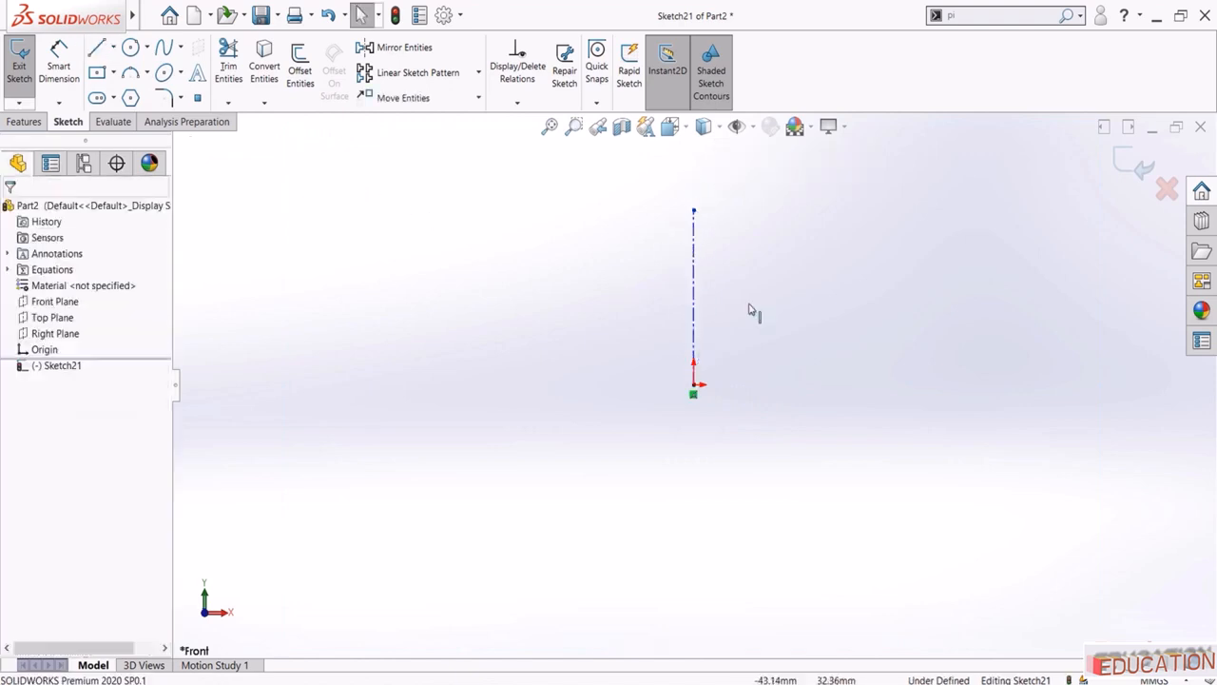
pyautogui.click(695, 267)
pyautogui.click(556, 241)
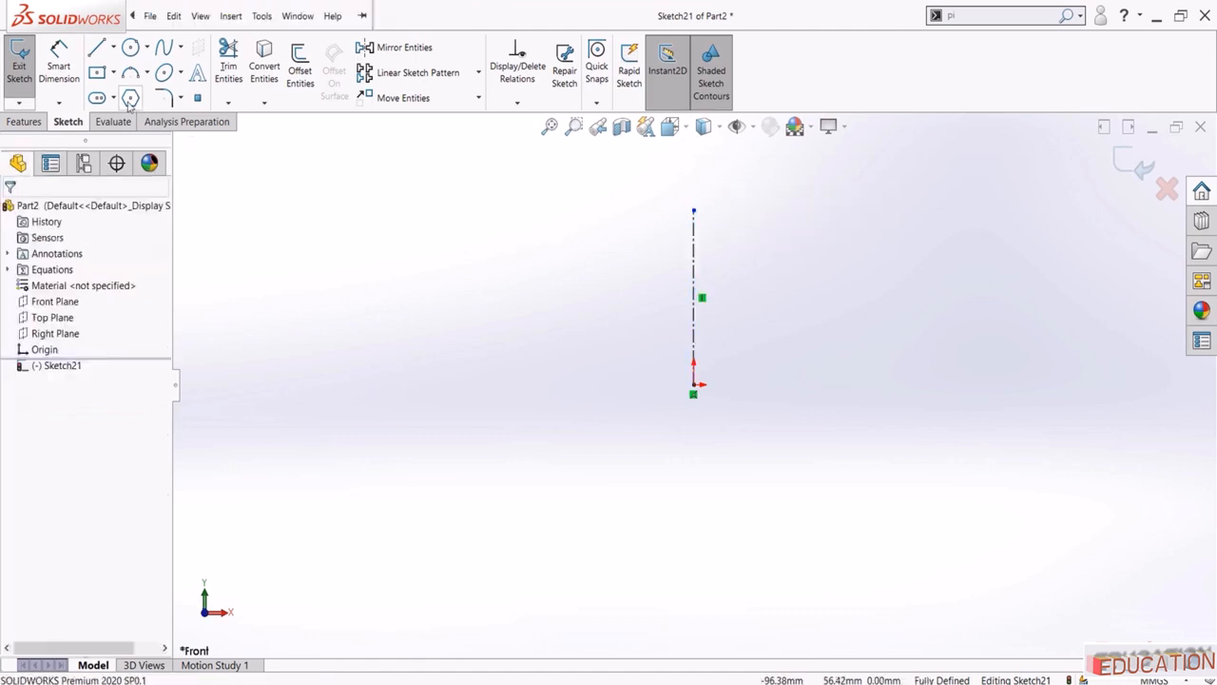
# Sketch a corner rectangle about 25 by 18 mm beside the centerline, with its lower edge level with the origin
pyautogui.click(113, 73)
pyautogui.click(142, 94)
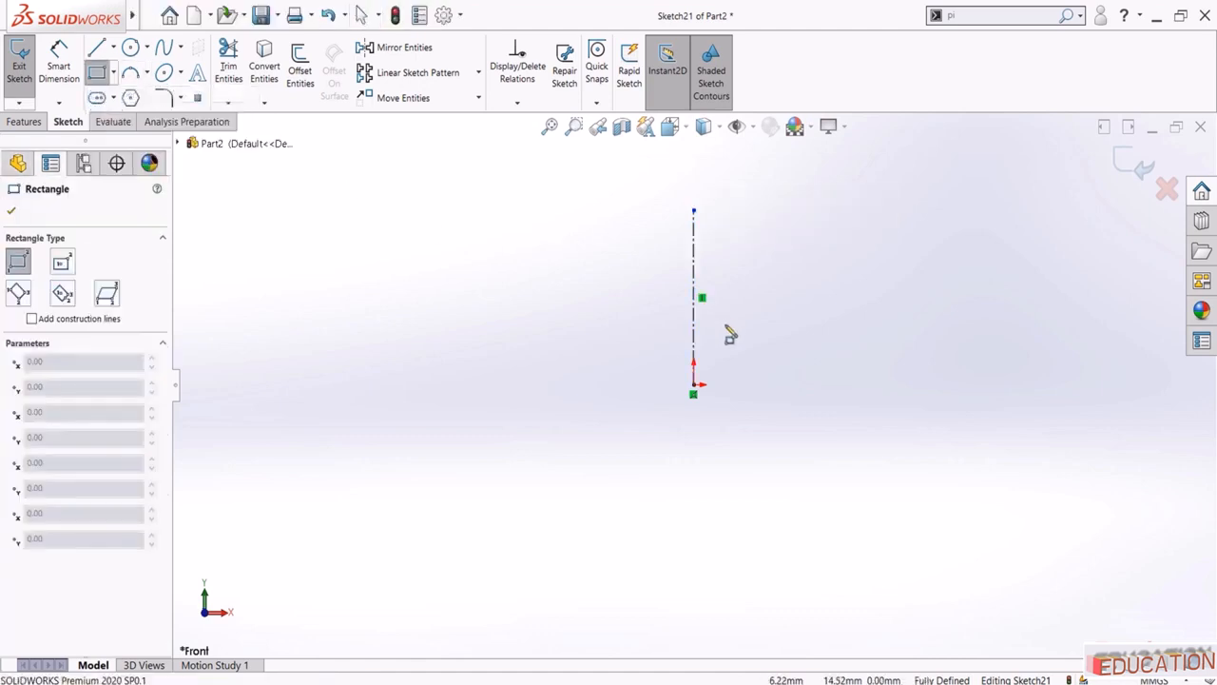
pyautogui.click(834, 386)
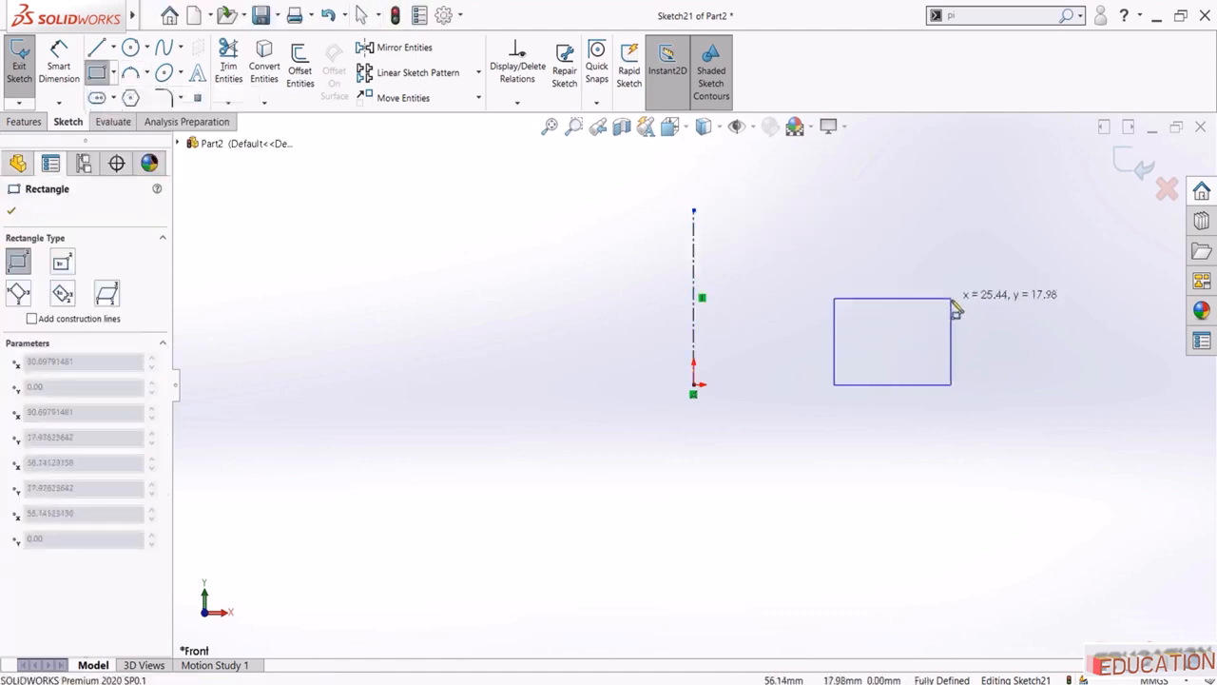
pyautogui.click(953, 304)
pyautogui.press('Escape')
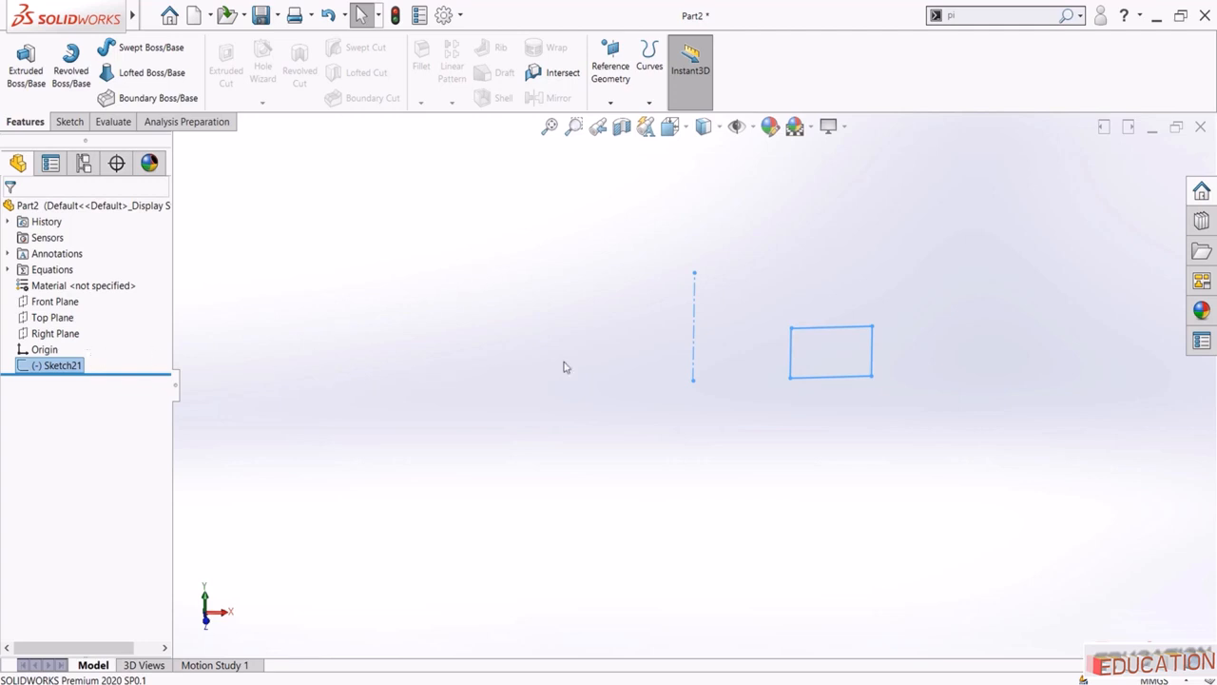
# Start a Revolved Boss/Base of the rectangle about the centerline and set its blind angle to 90 degrees
pyautogui.click(70, 59)
pyautogui.moveTo(422, 244); pyautogui.dragTo(431, 292, button='middle')
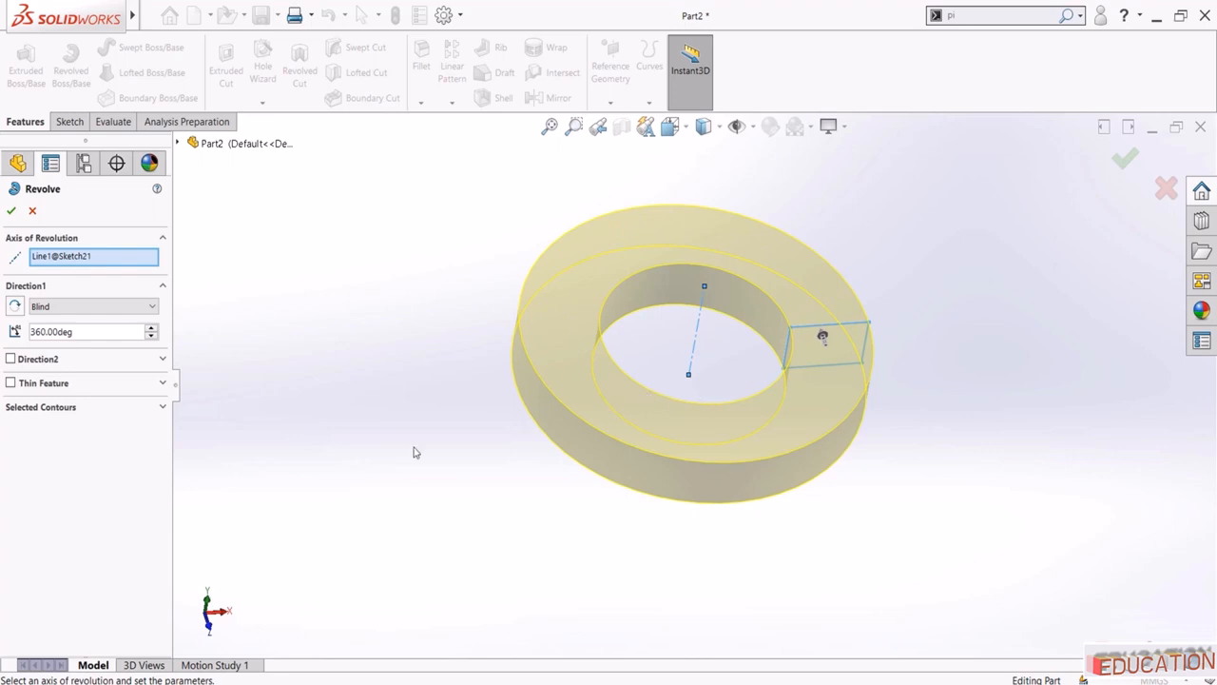
pyautogui.moveTo(415, 453); pyautogui.dragTo(400, 424, button='middle')
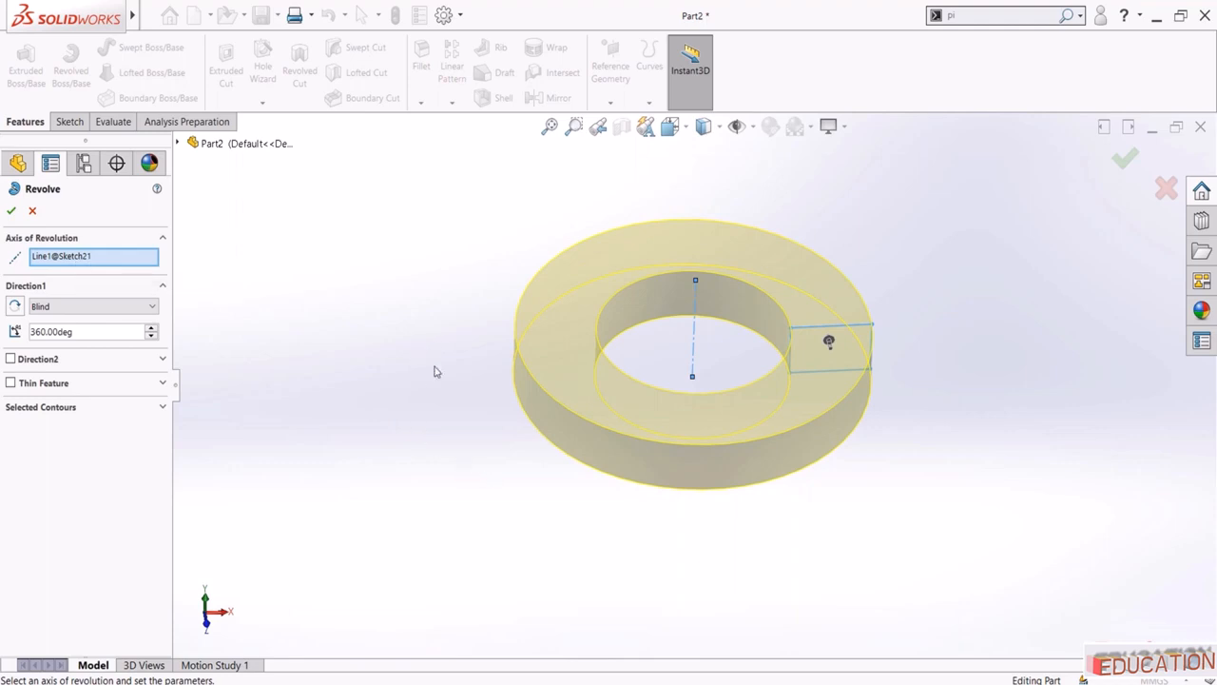
pyautogui.moveTo(434, 371); pyautogui.dragTo(449, 416, button='middle')
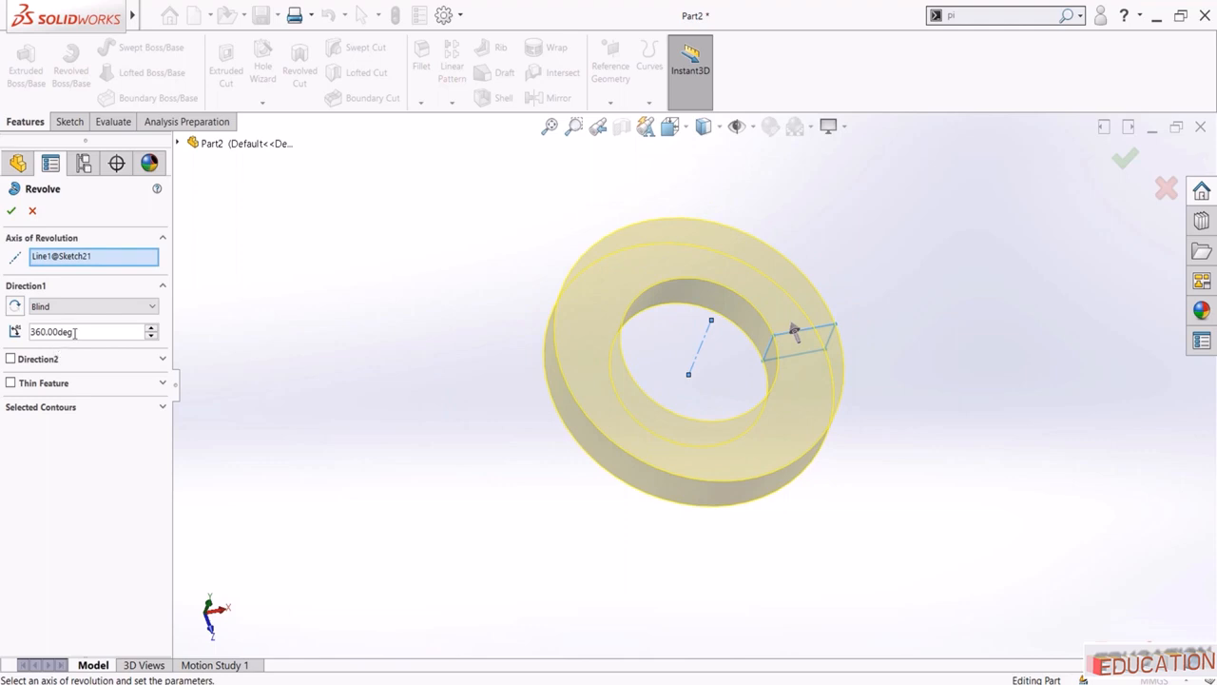
pyautogui.moveTo(151, 335); pyautogui.dragTo(154, 338)
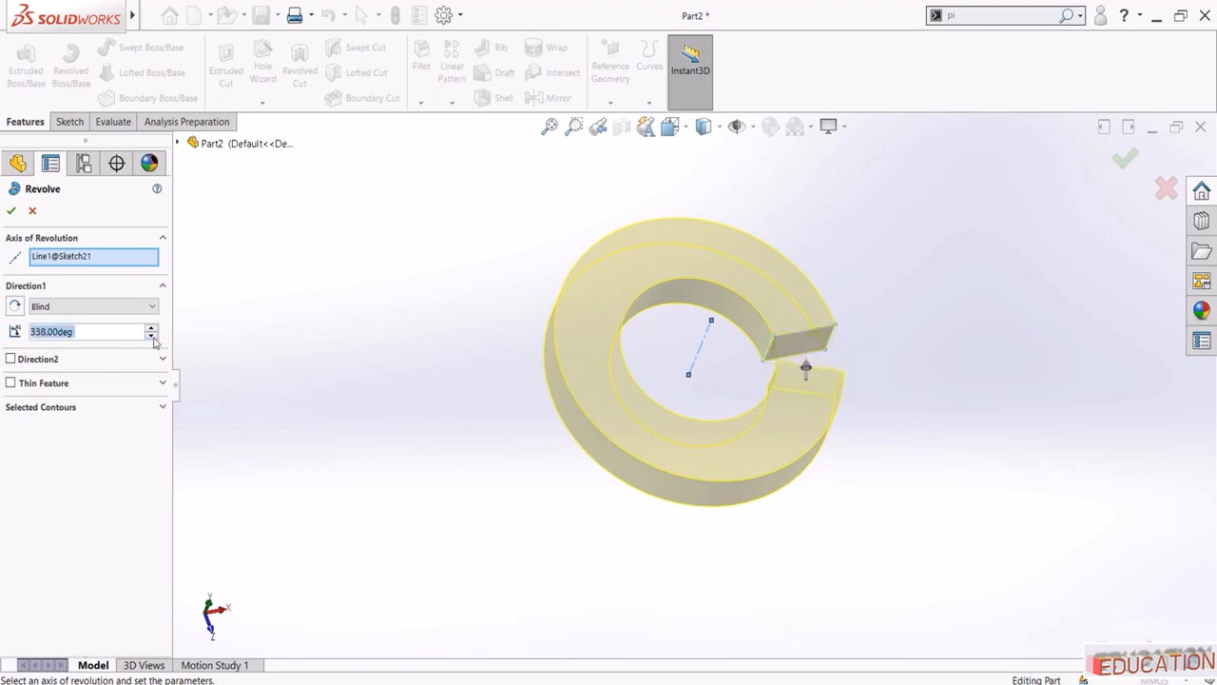
pyautogui.write('90')
pyautogui.press('Return')
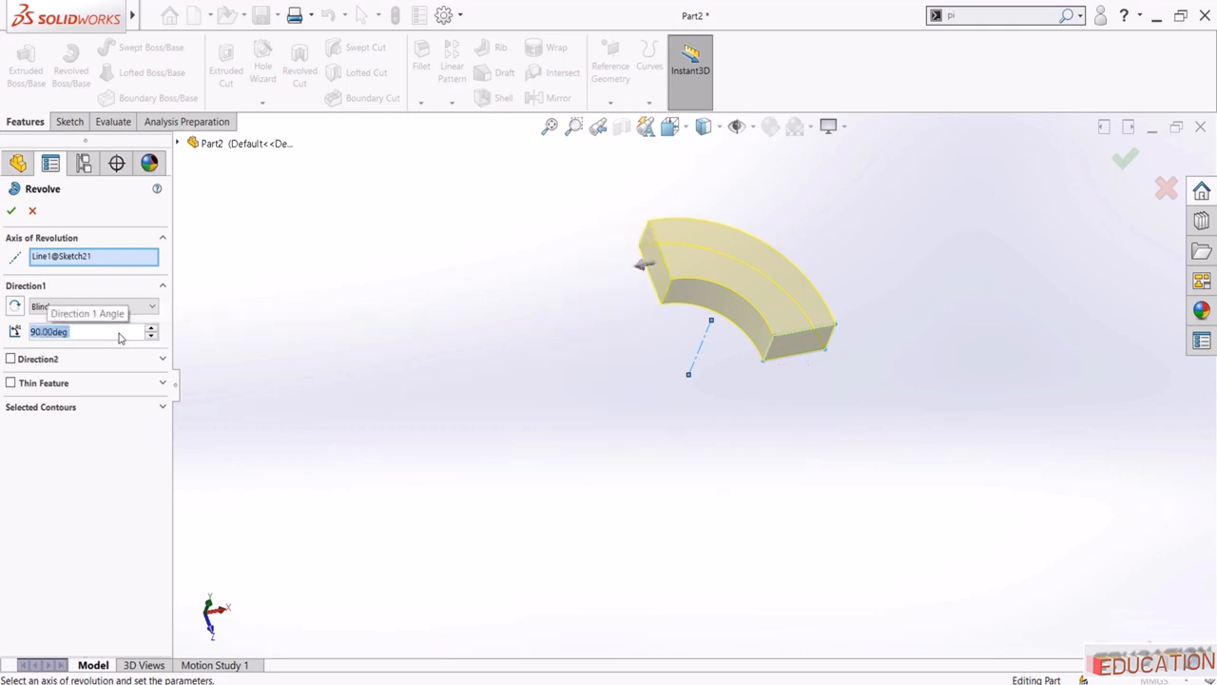
# Preview the revolve in the reversed direction and with Direction 2 enabled, restoring the original one-sided setup
pyautogui.click(15, 308)
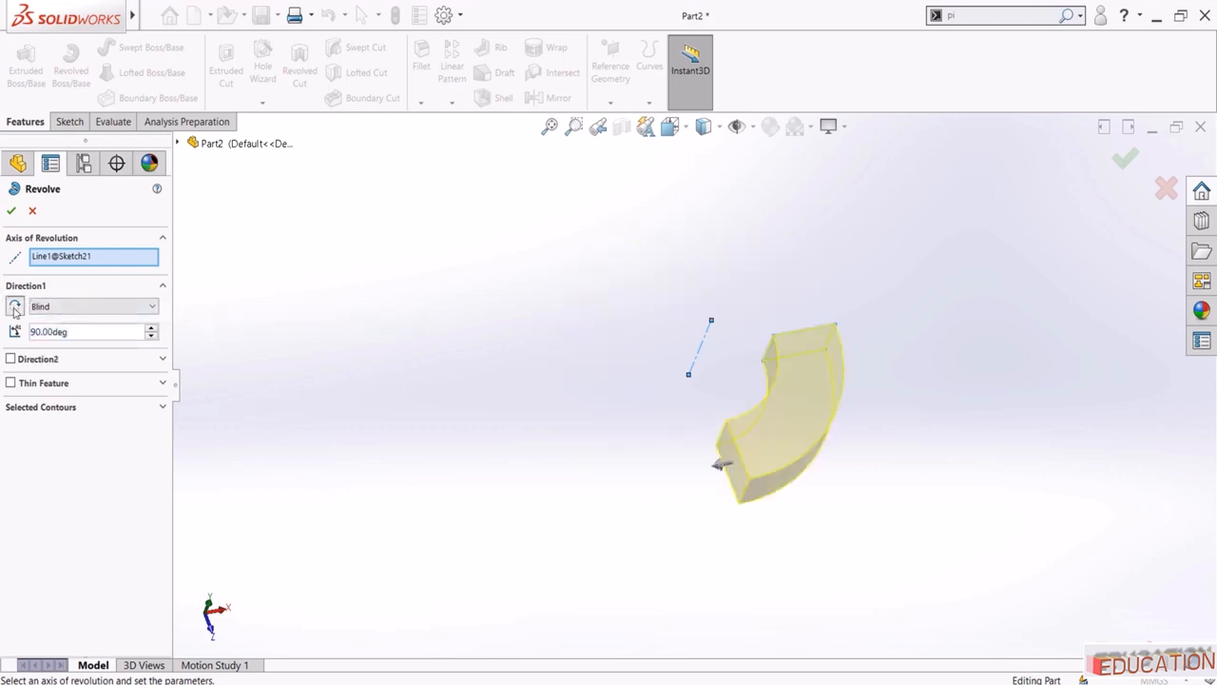
pyautogui.click(15, 307)
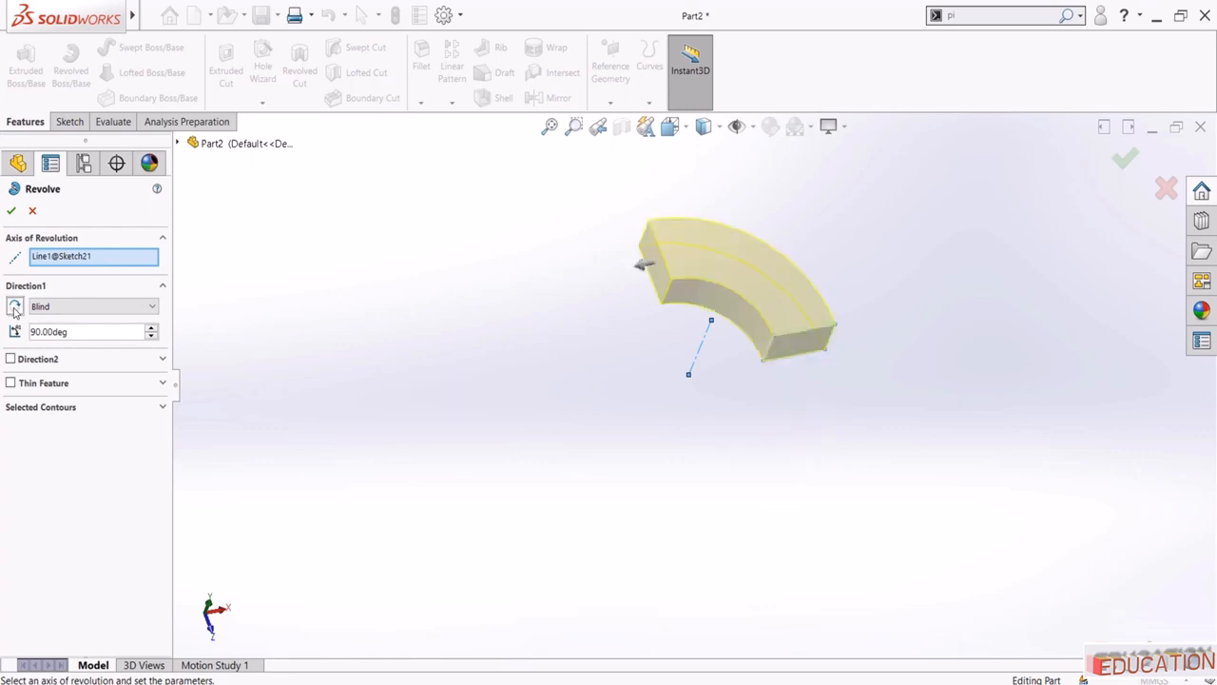
pyautogui.click(10, 359)
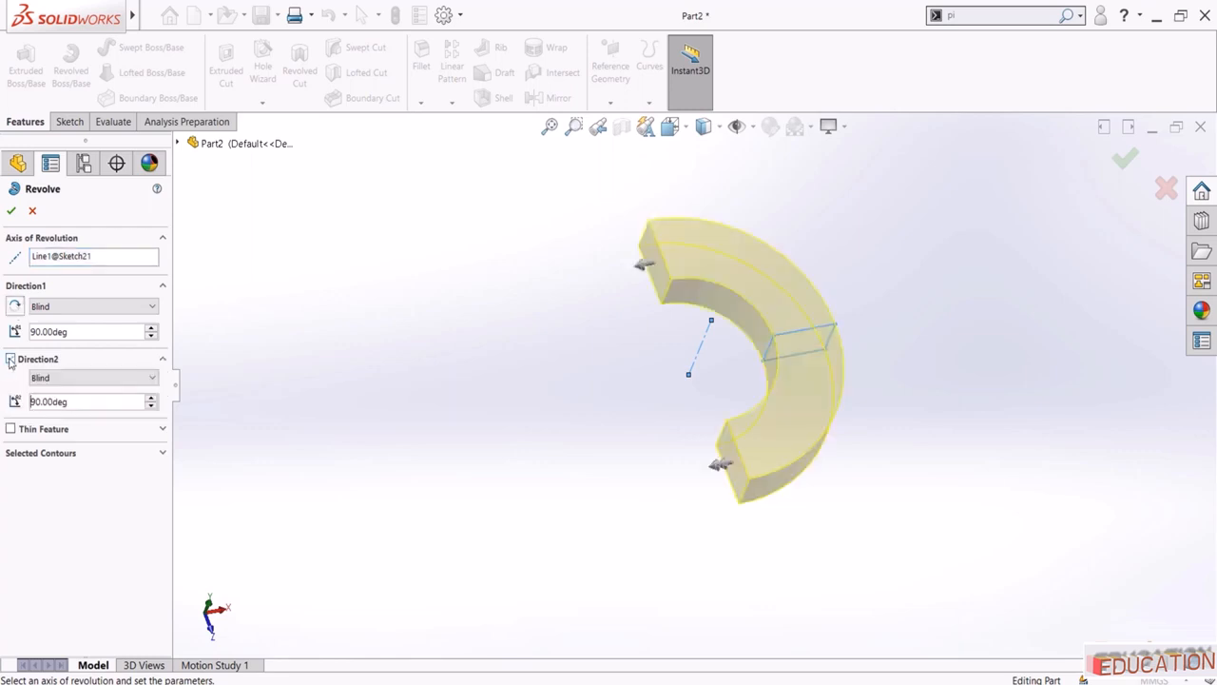
pyautogui.click(10, 359)
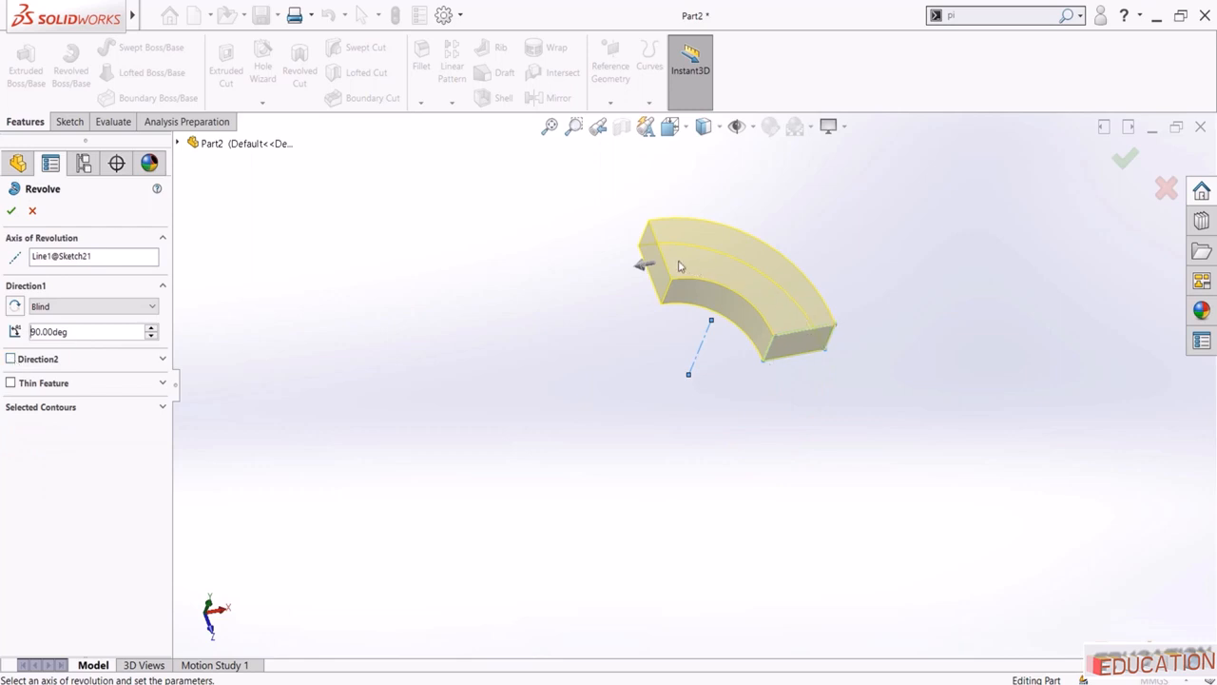
# Try the revolve with Direction 2 enabled at 75 degrees, and switch Direction 2 off again
pyautogui.click(11, 359)
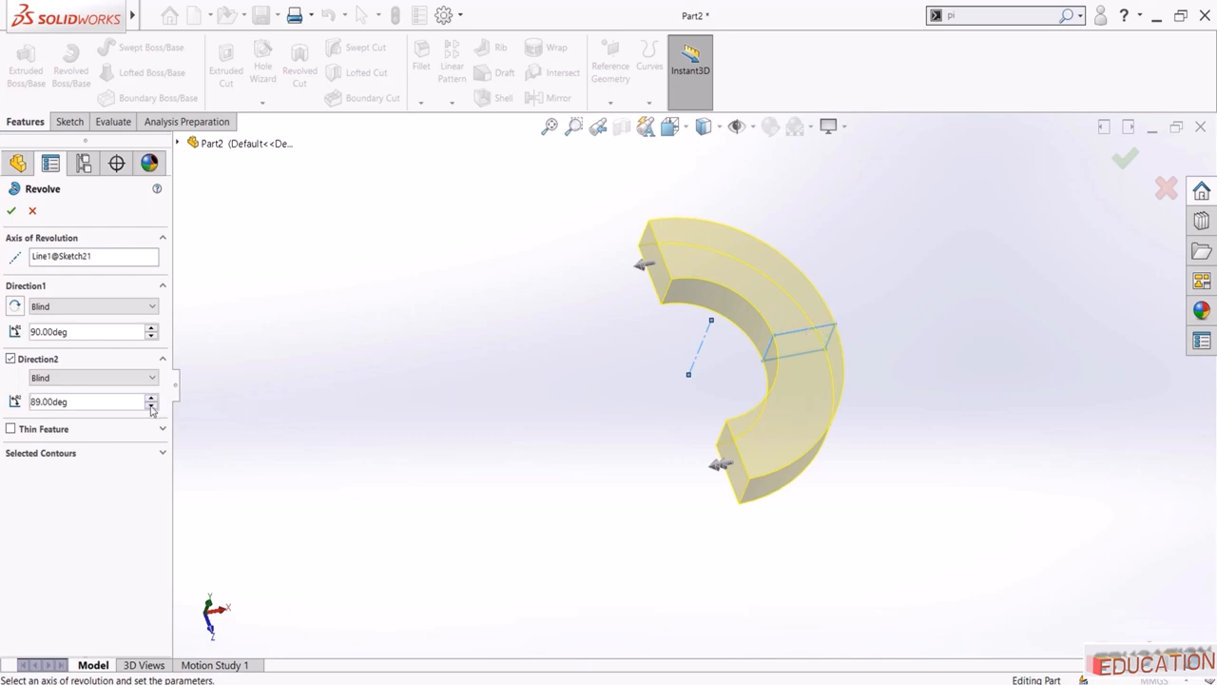
pyautogui.moveTo(151, 409); pyautogui.dragTo(151, 409)
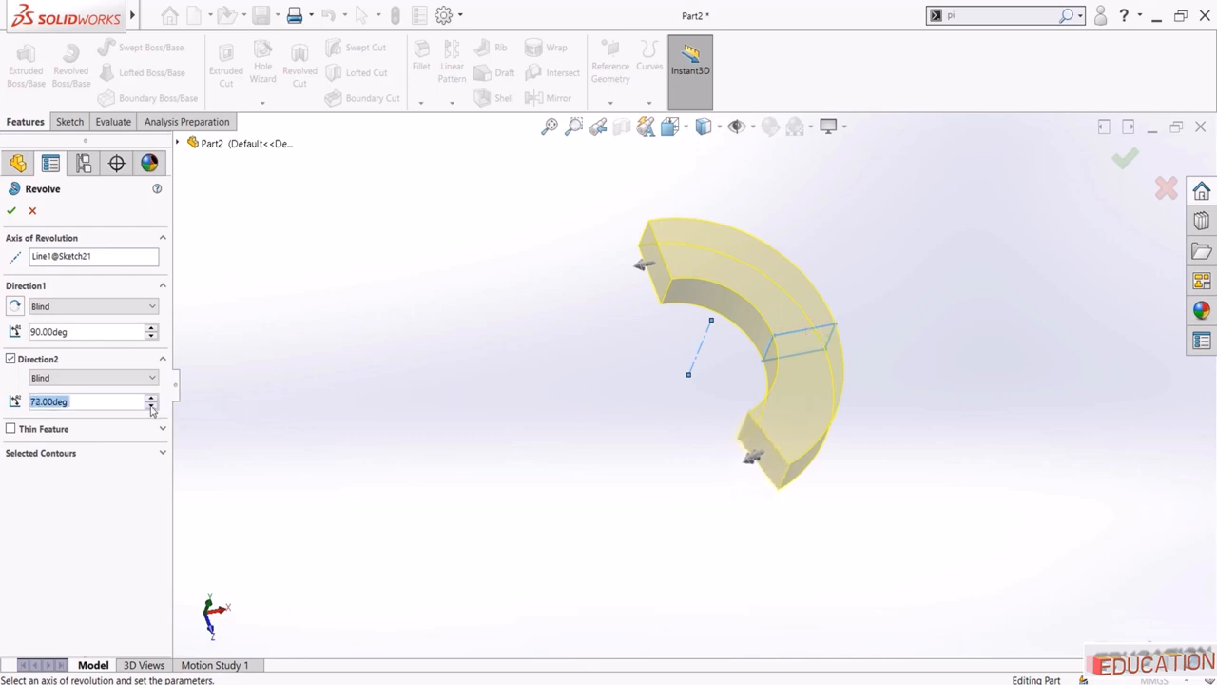
pyautogui.click(152, 398)
pyautogui.click(151, 398)
pyautogui.click(151, 398)
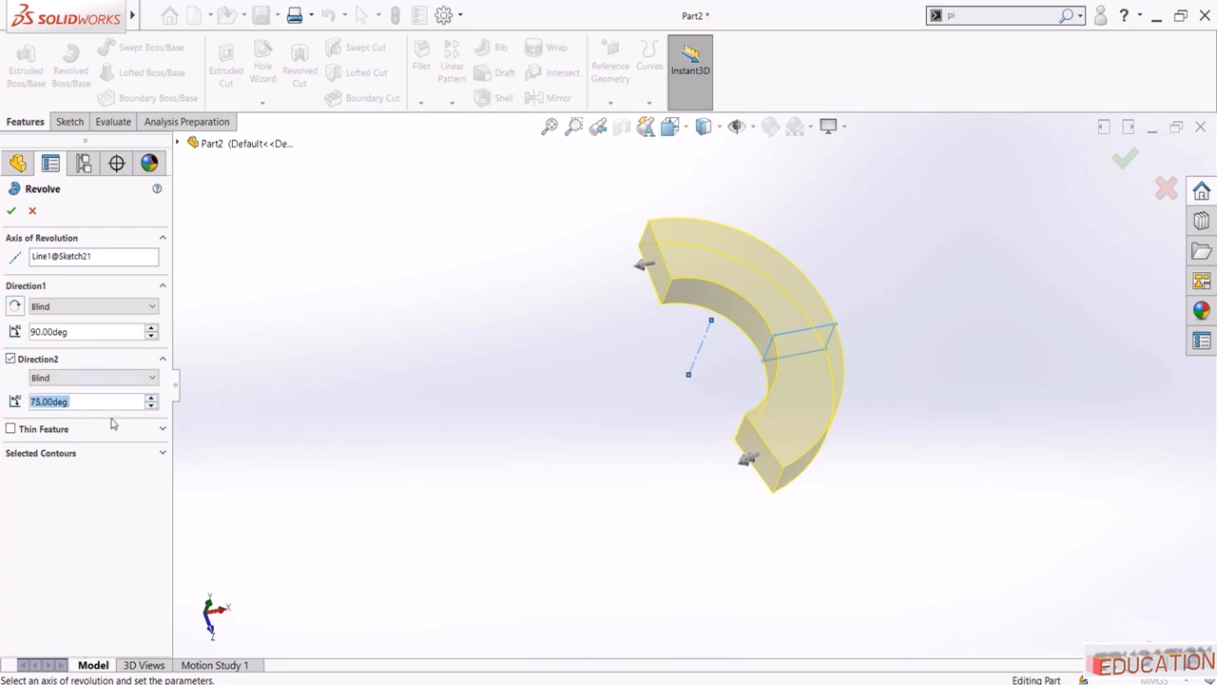
pyautogui.click(12, 360)
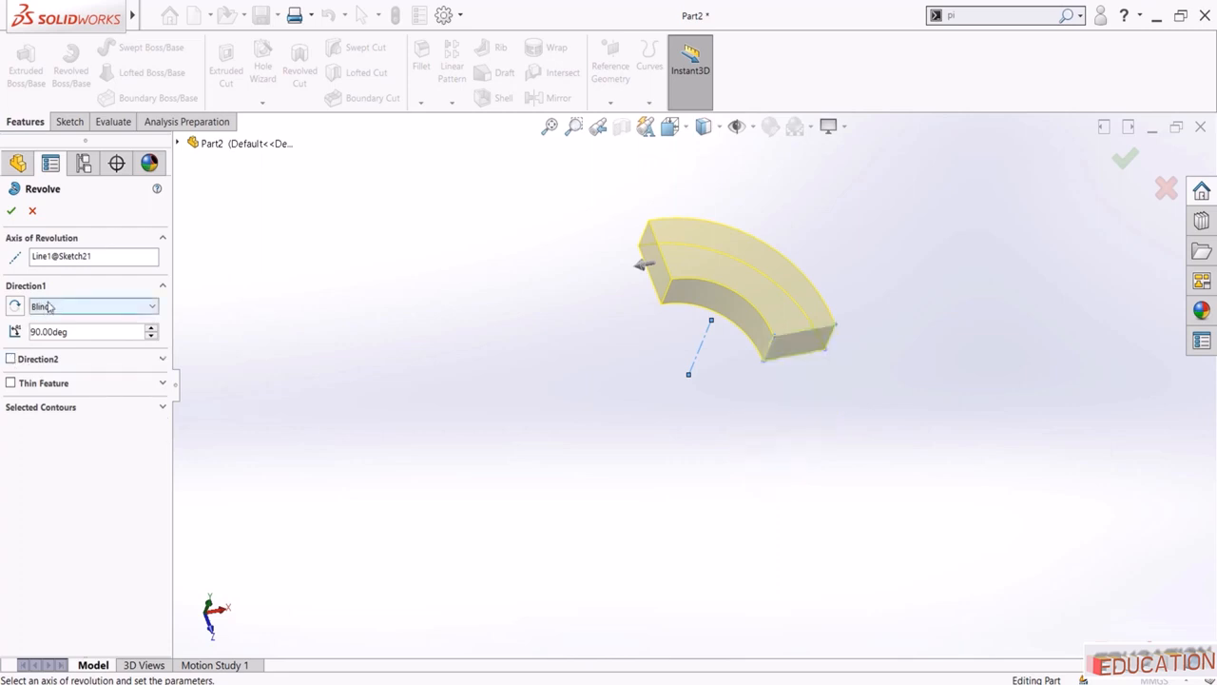
# Try Mid Plane as the revolve's end condition, set it back to Blind, and accept the 90-degree revolve
pyautogui.click(58, 307)
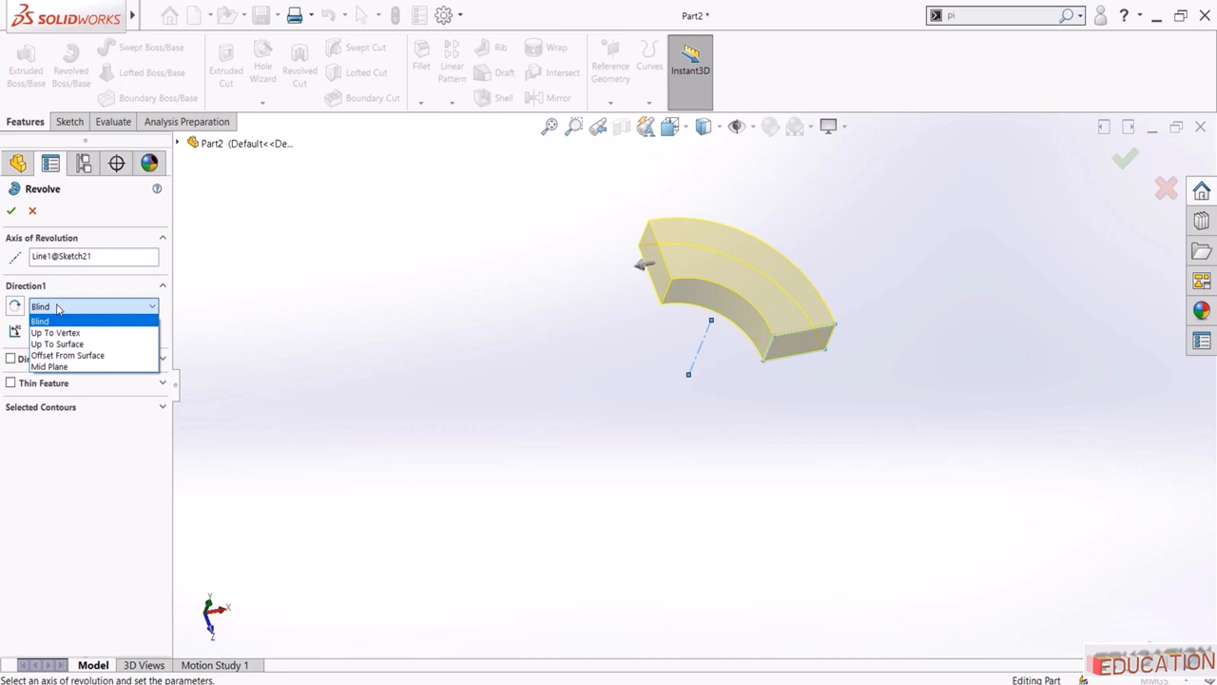
pyautogui.click(50, 366)
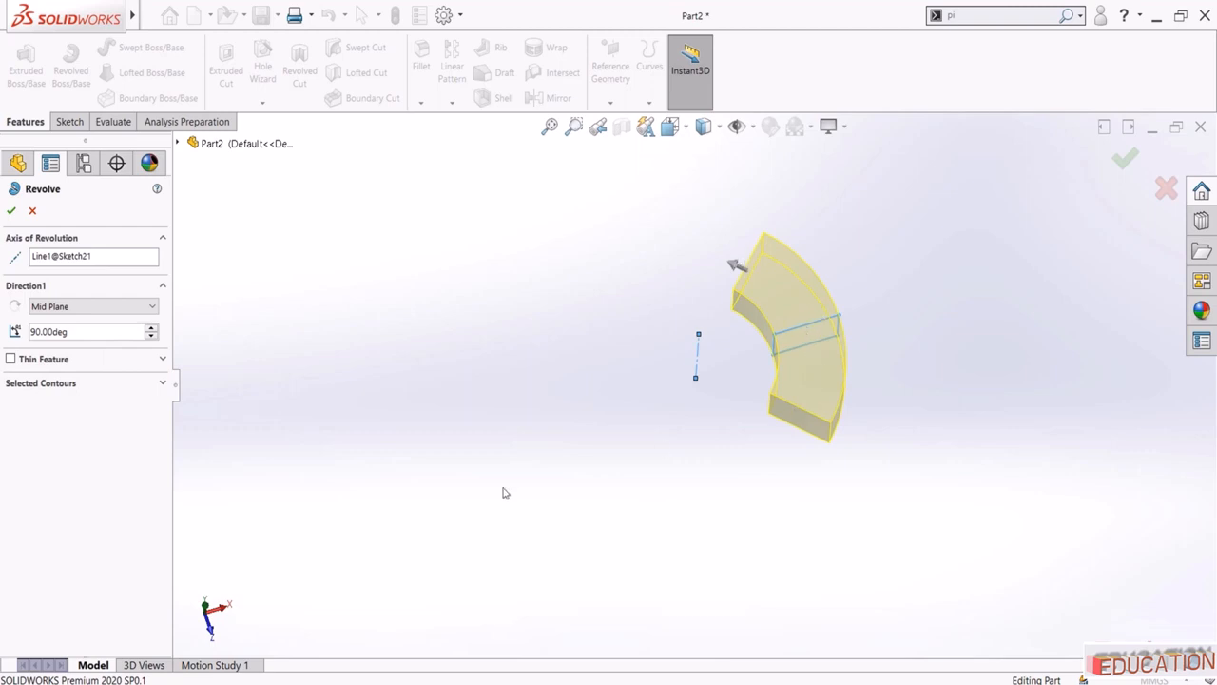
pyautogui.click(111, 309)
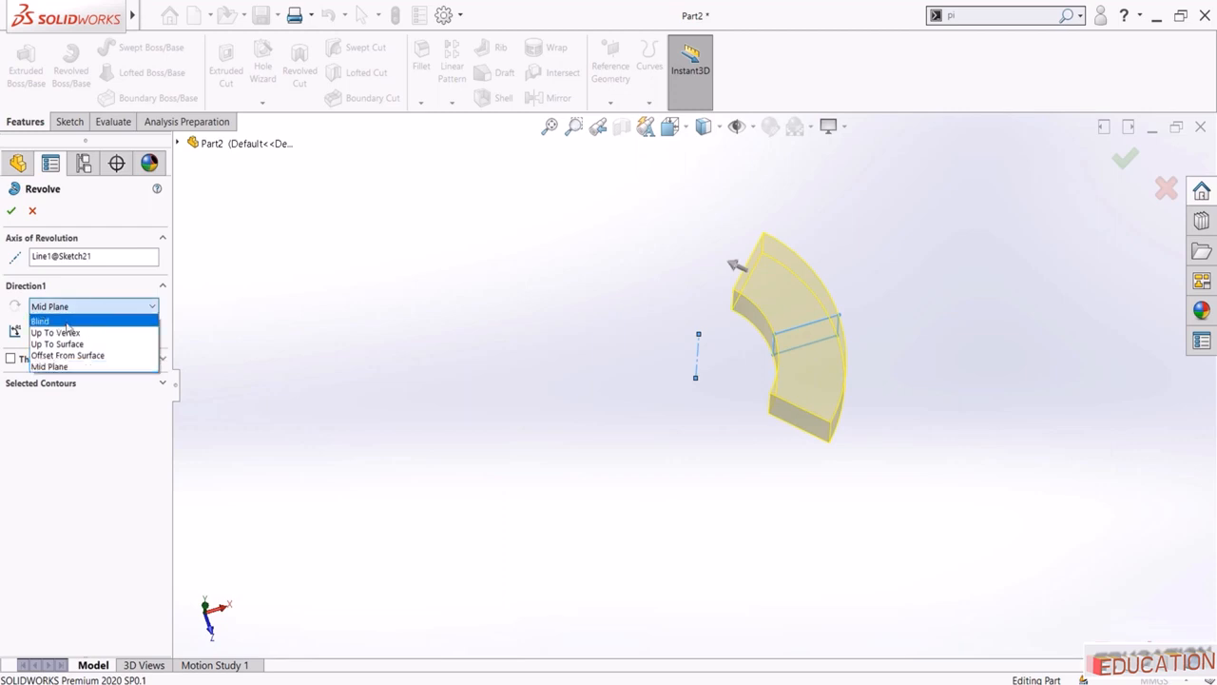
pyautogui.click(114, 318)
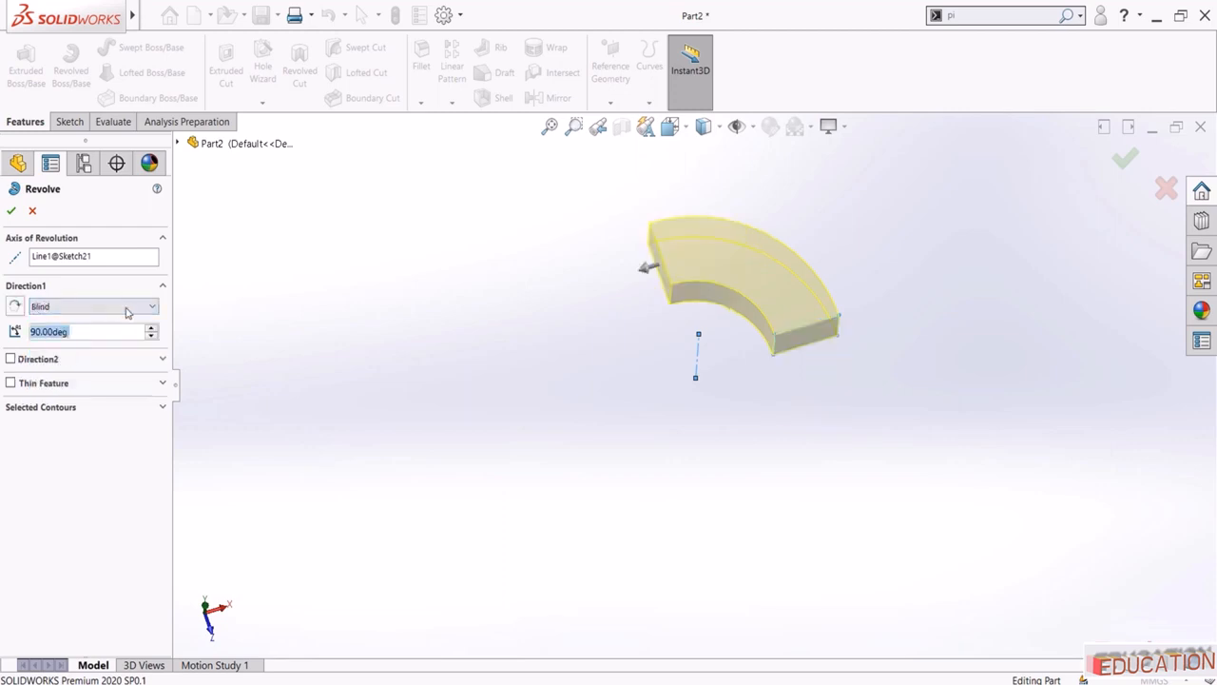
pyautogui.click(9, 212)
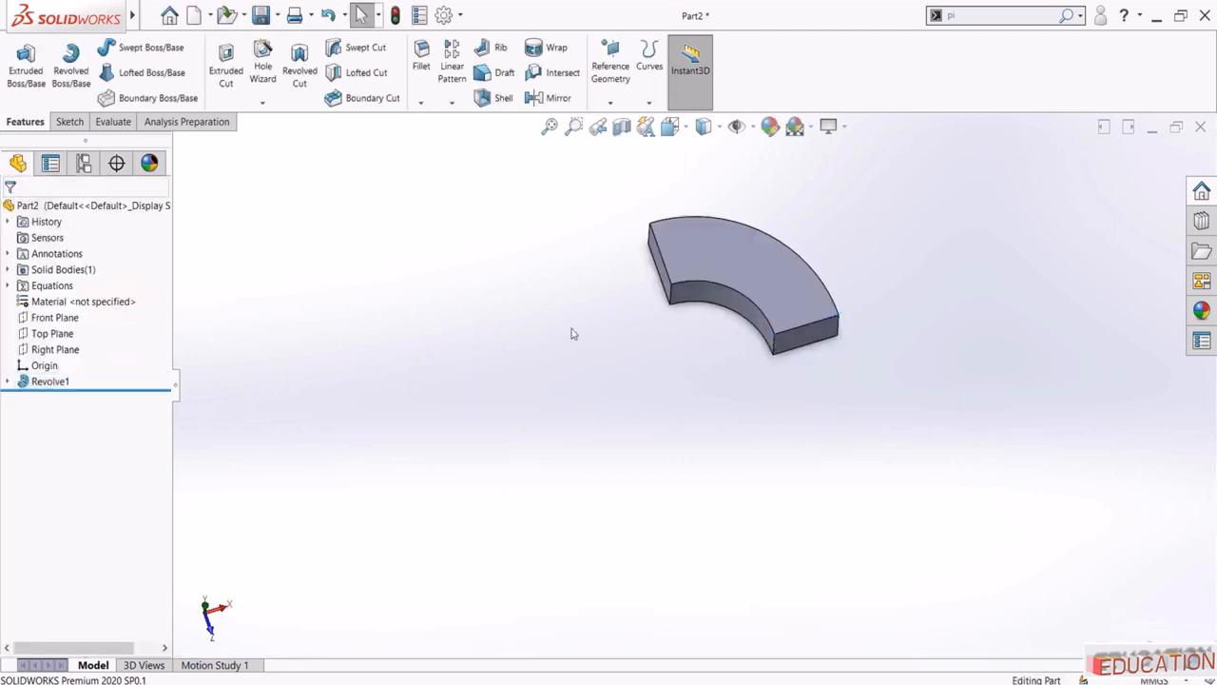
# On the Top Plane, sketch a circle of about 31 mm radius centred on the origin, passing through the inner arc's end corner
pyautogui.moveTo(573, 334); pyautogui.dragTo(552, 318, button='middle')
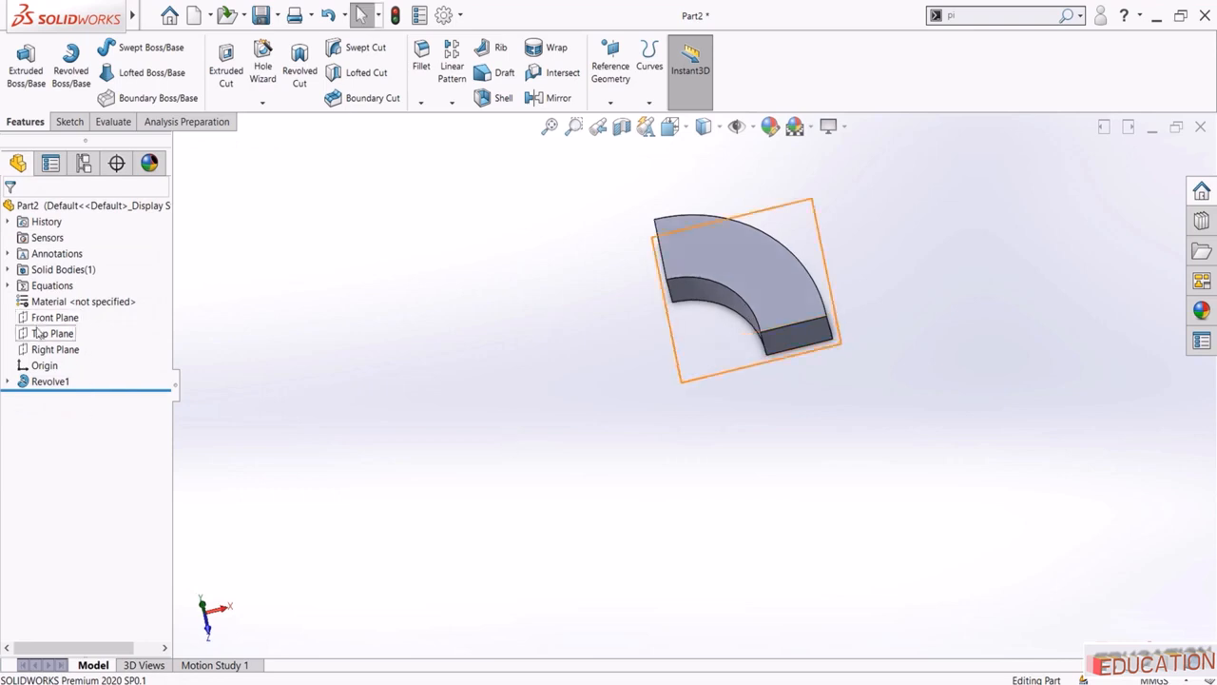
pyautogui.click(38, 332)
pyautogui.click(43, 310)
pyautogui.click(28, 400)
pyautogui.click(55, 379)
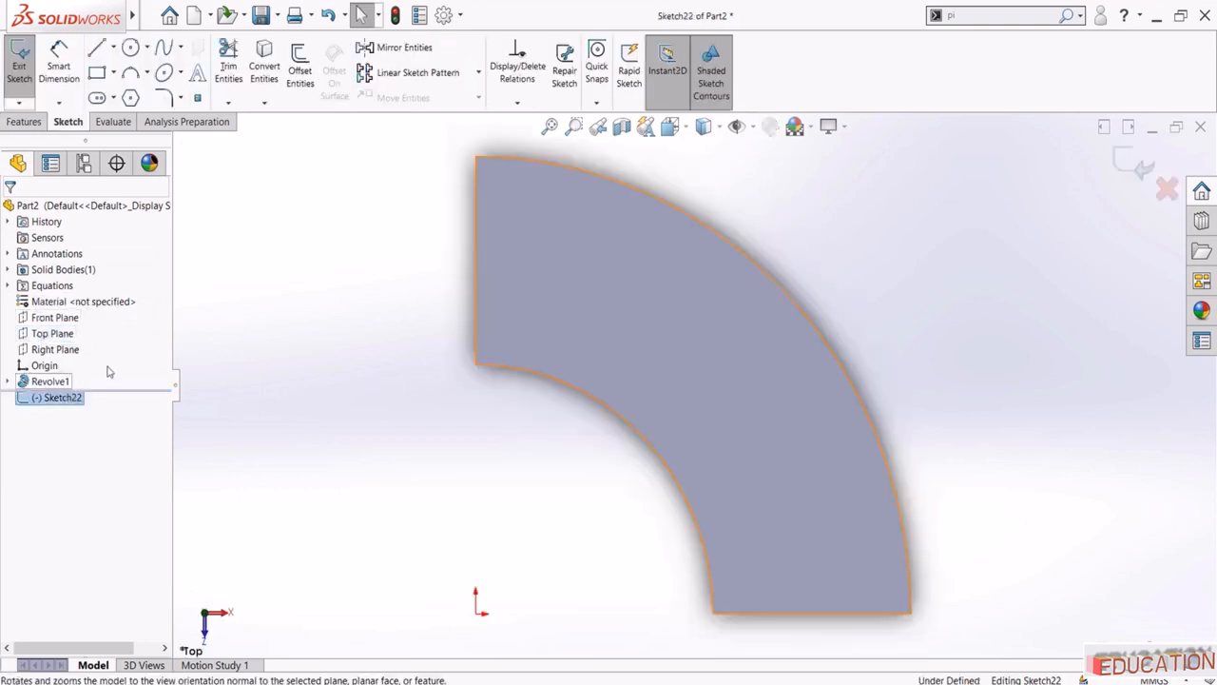
pyautogui.click(130, 48)
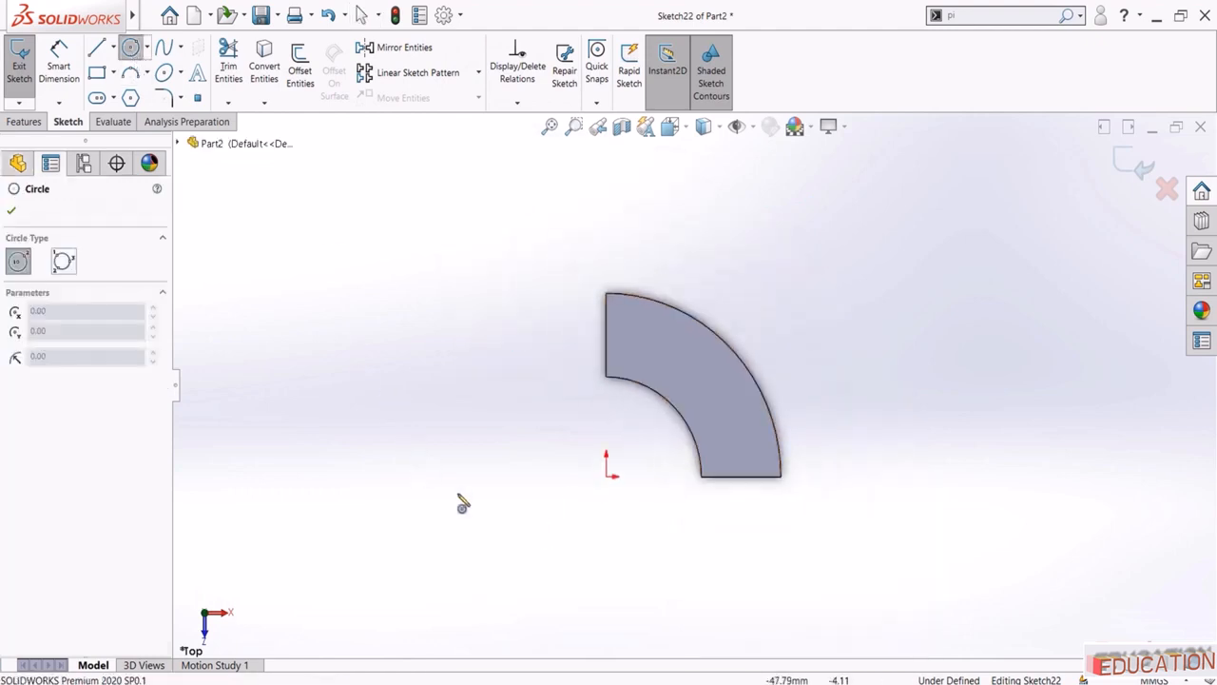
pyautogui.click(609, 486)
pyautogui.click(605, 377)
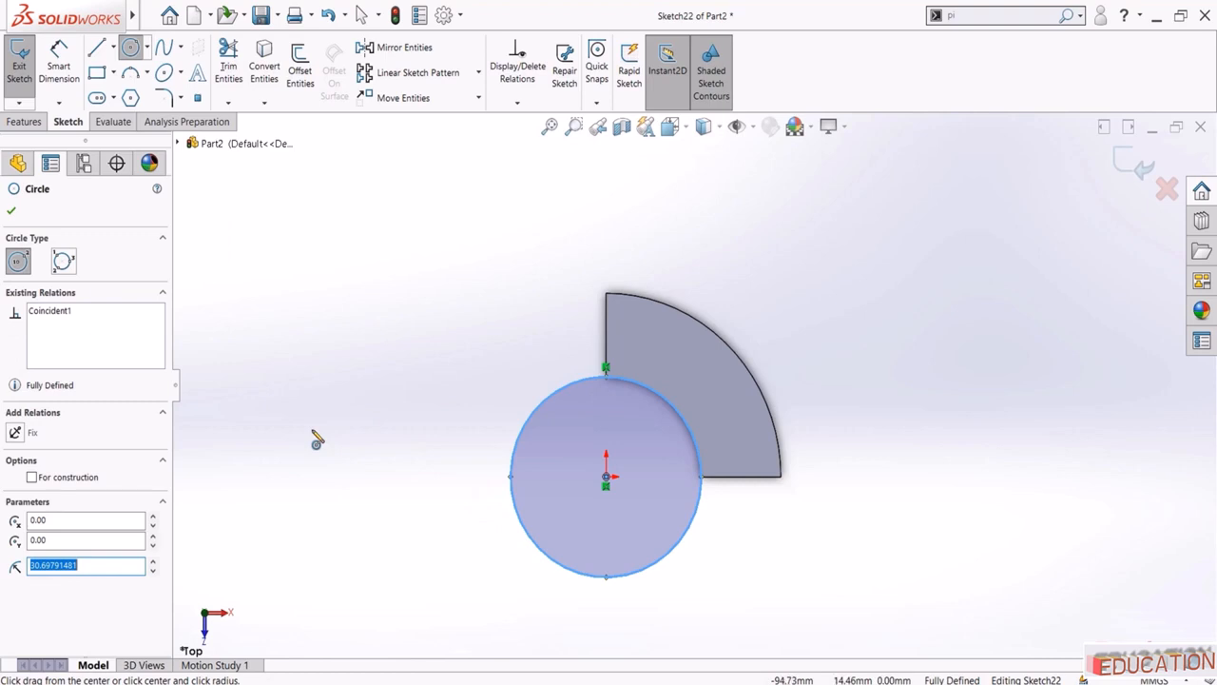
pyautogui.press('Escape')
# Sketch a second circle centred on the origin, passing through the outer arc's end corner
pyautogui.click(131, 48)
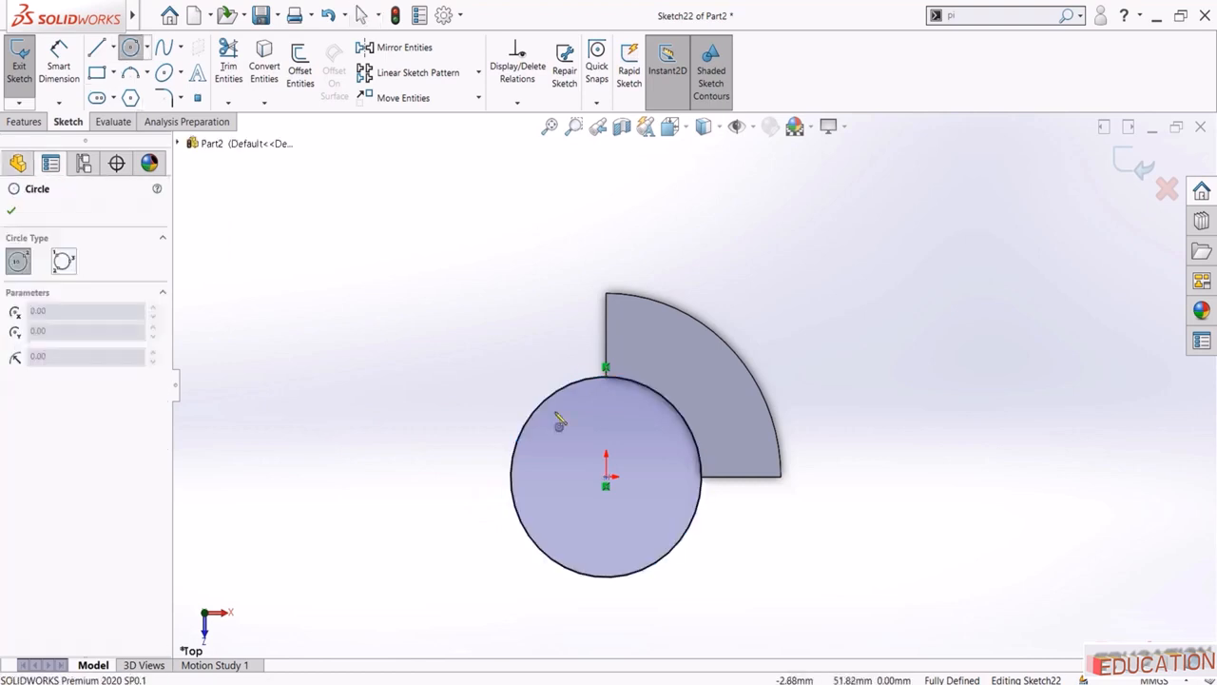
pyautogui.click(606, 486)
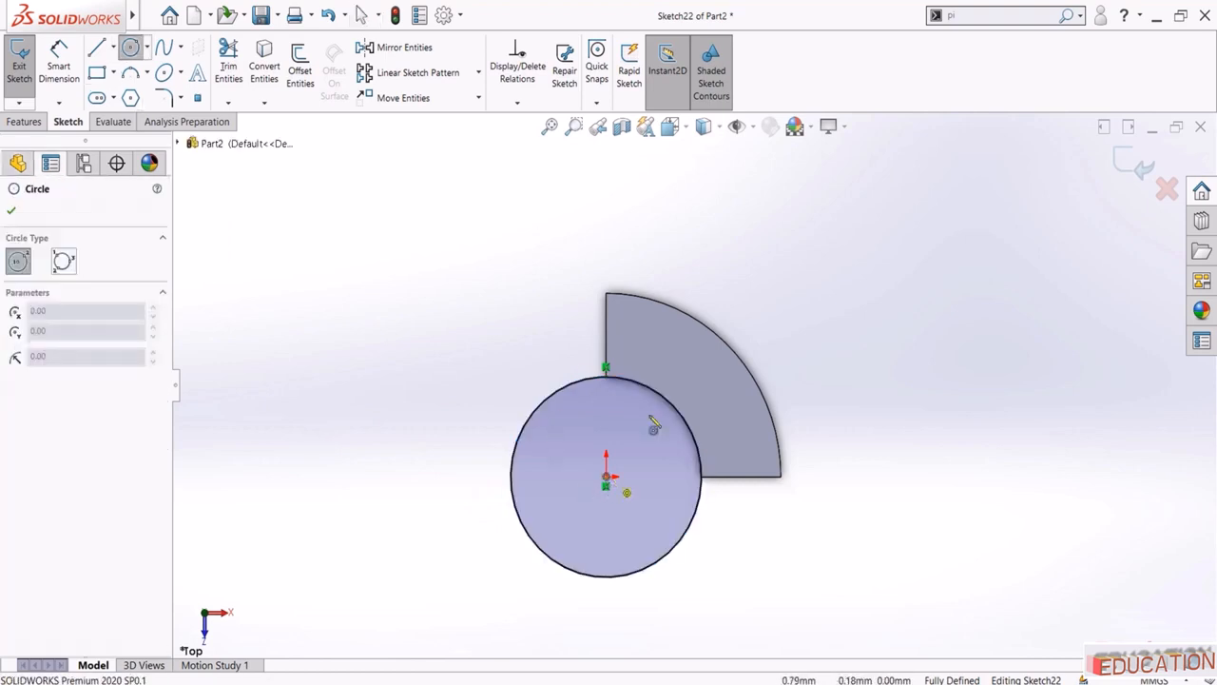
pyautogui.click(781, 477)
pyautogui.press('Escape')
pyautogui.scroll(3, 713, 499)
pyautogui.scroll(-2, 702, 439)
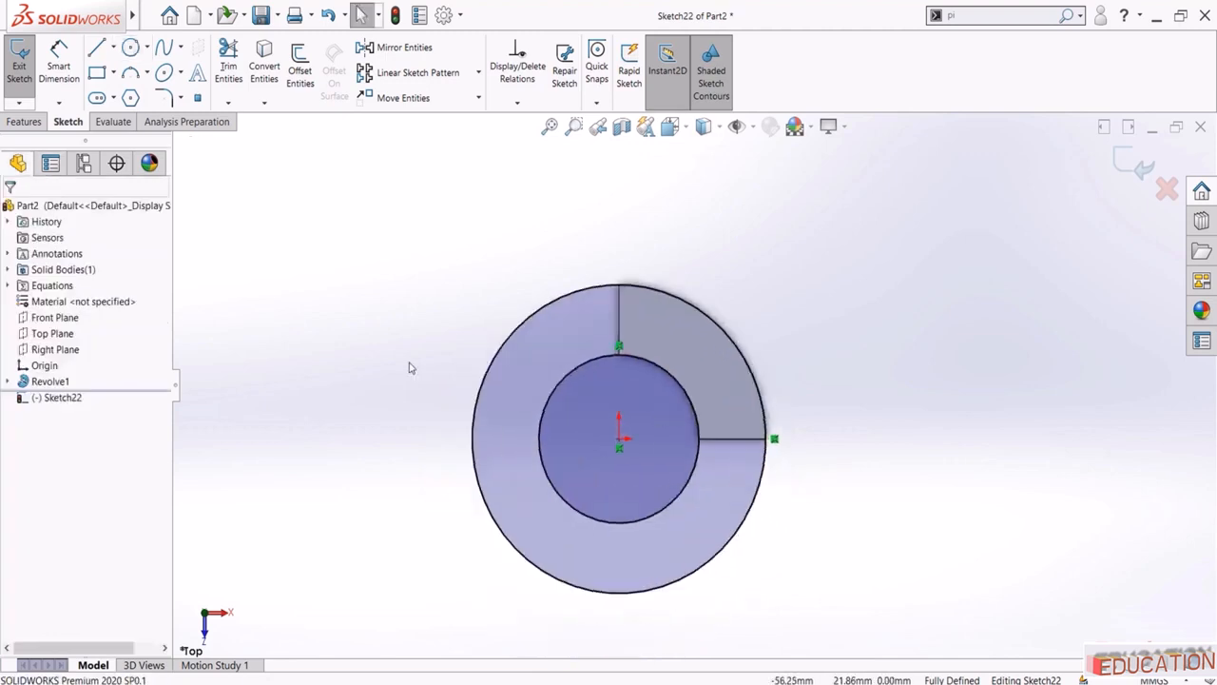
# Sketch a circle overlapping both concentric circles, centred about 44 mm left of and 9 mm below the origin
pyautogui.click(130, 47)
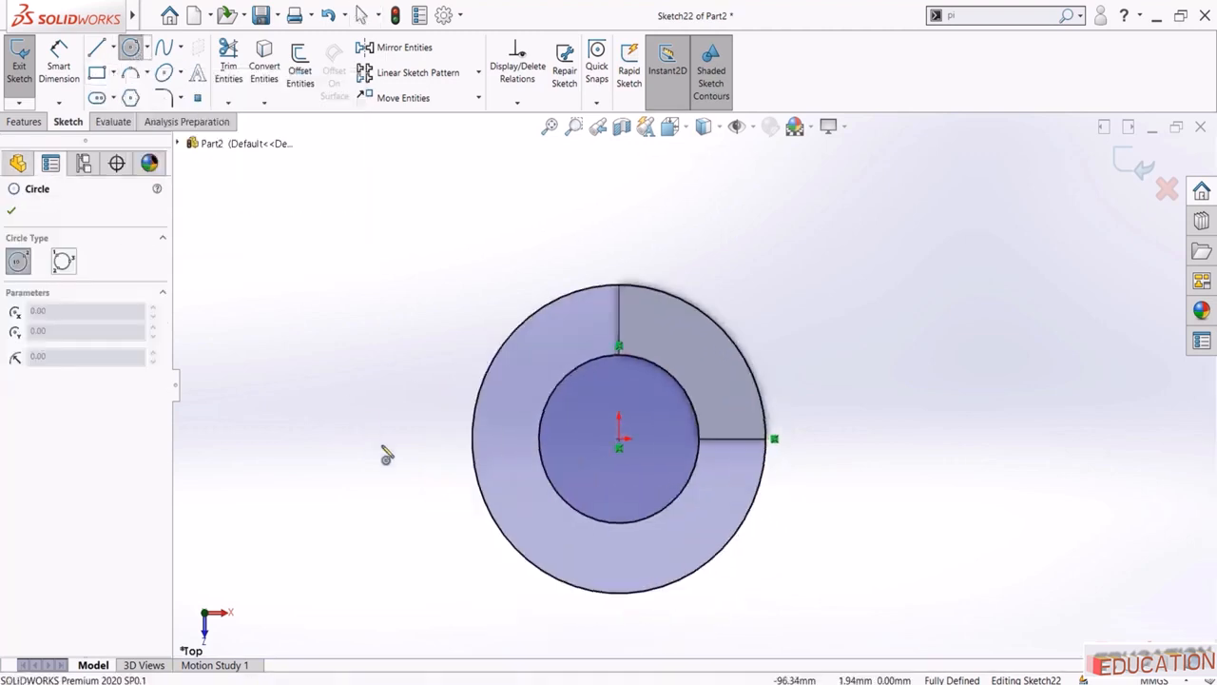
pyautogui.click(504, 463)
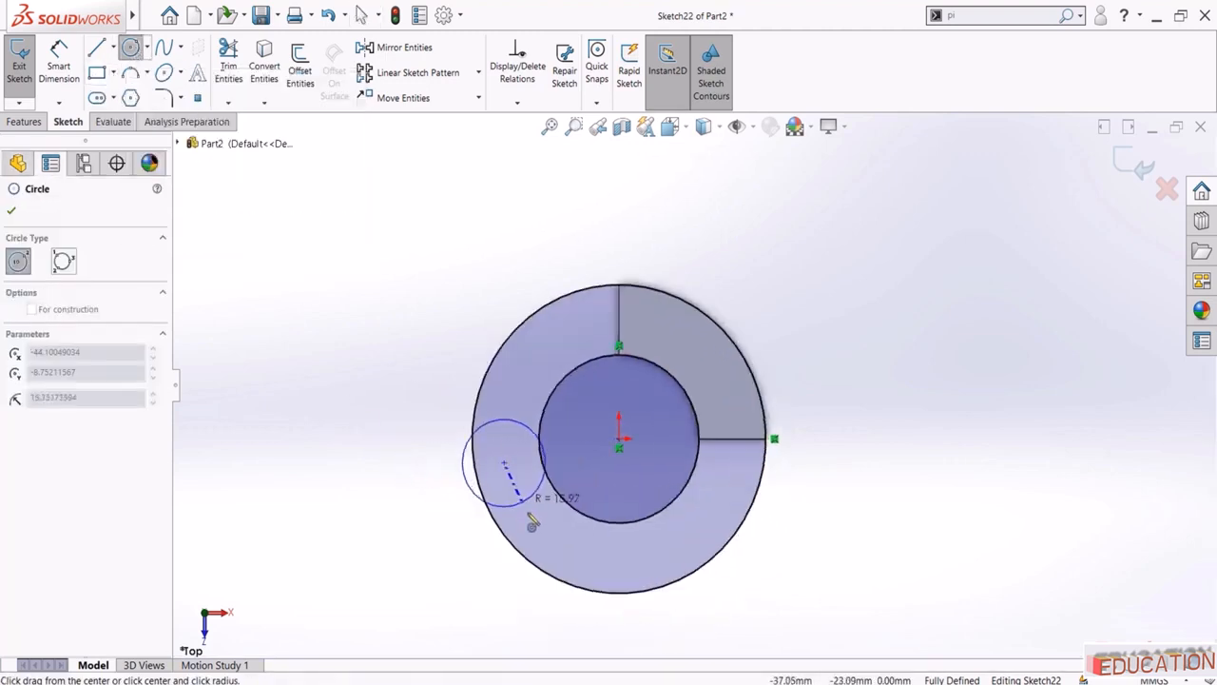
pyautogui.click(542, 542)
pyautogui.press('Escape')
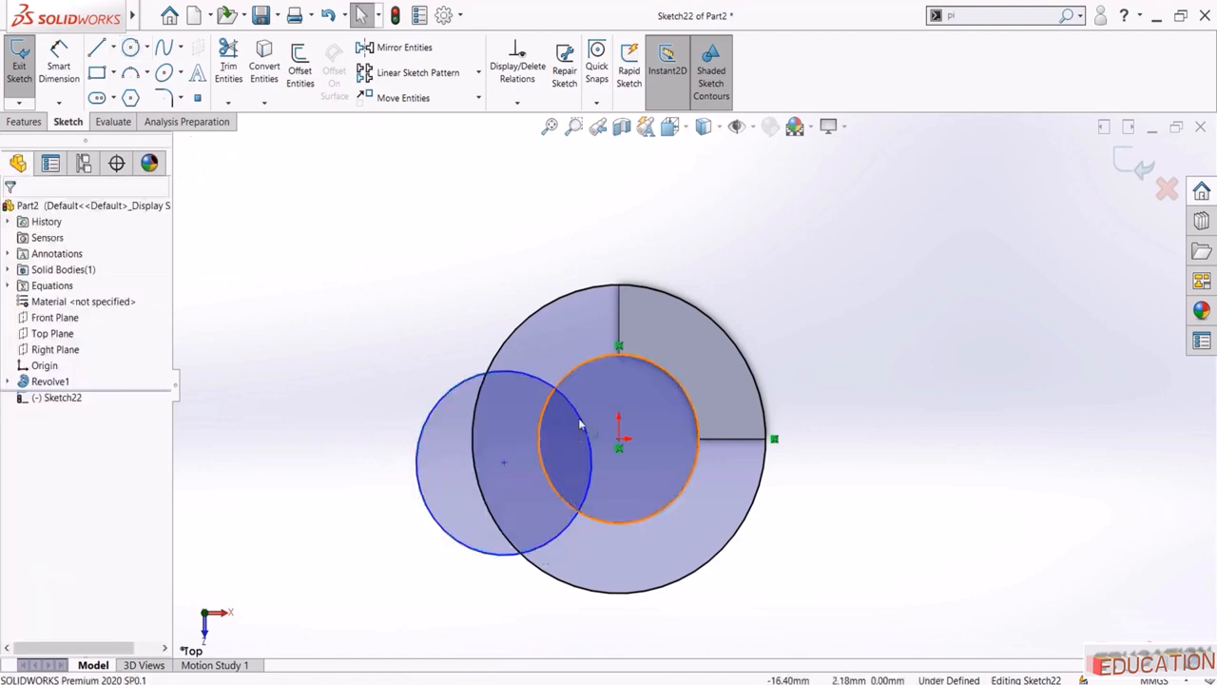
# Delete the two concentric circles centred on the origin, keeping only the offset circle
pyautogui.click(588, 366)
pyautogui.press('Delete')
pyautogui.click(554, 308)
pyautogui.press('Delete')
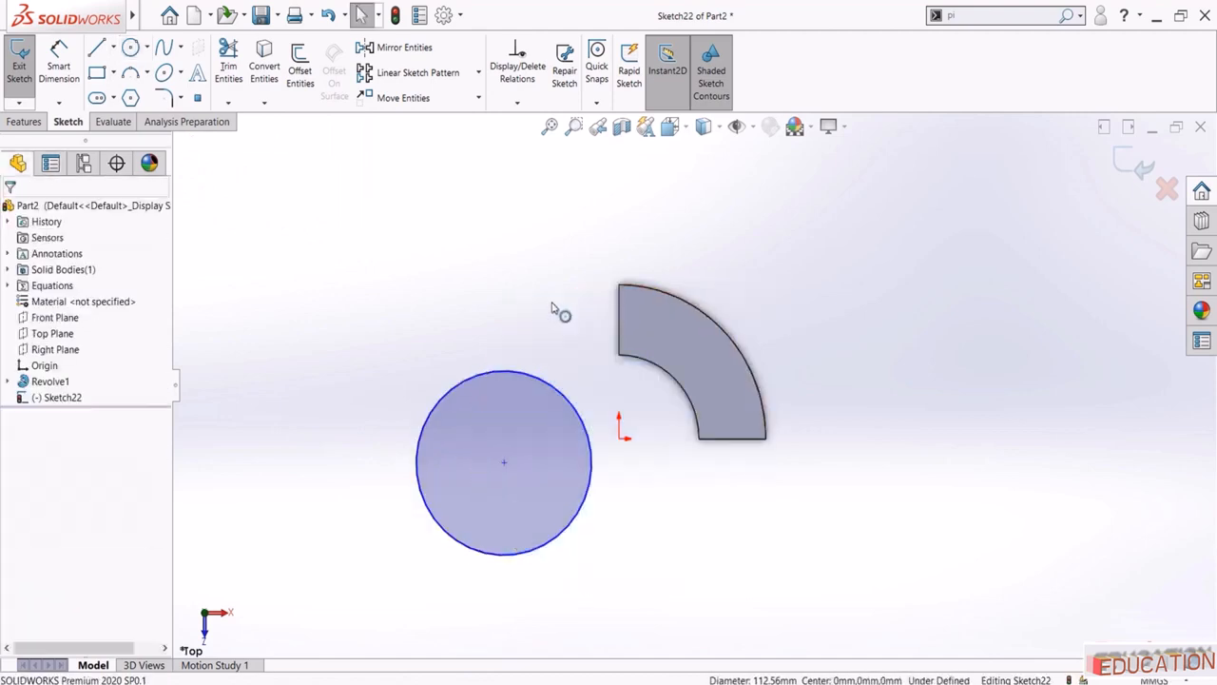
# Exit the sketch and extrude the circle 60 mm with the Mid Plane end condition
pyautogui.click(1132, 163)
pyautogui.moveTo(478, 375); pyautogui.dragTo(454, 247, button='middle')
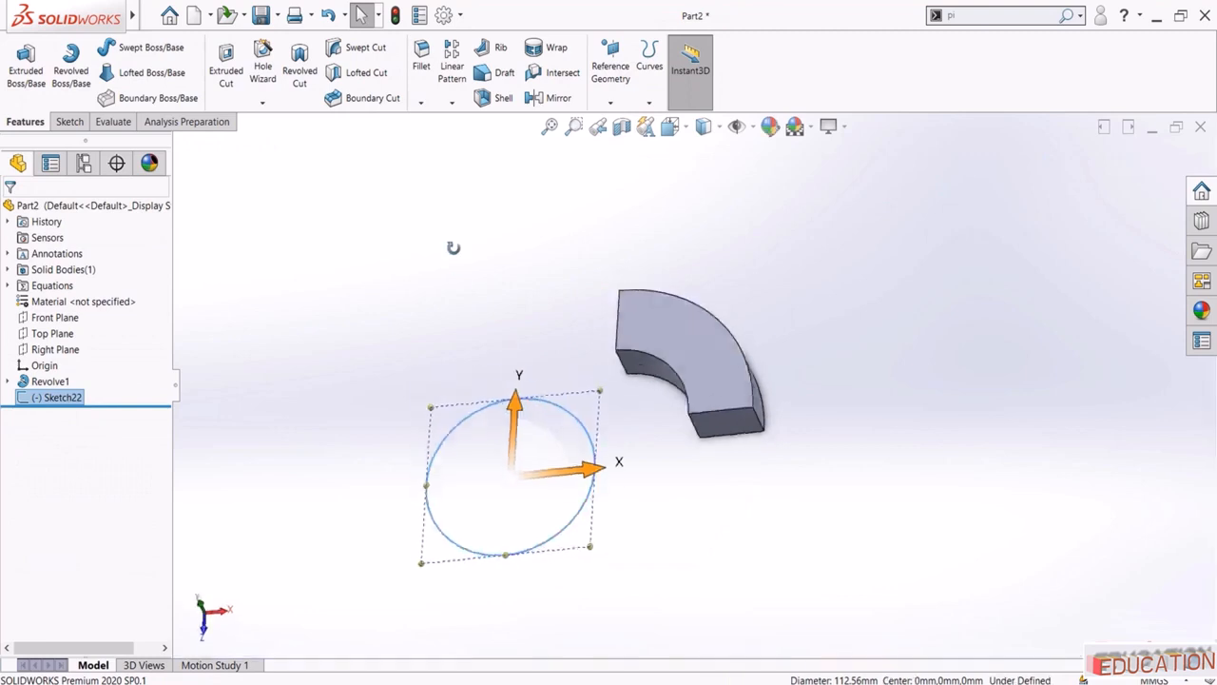
pyautogui.click(26, 66)
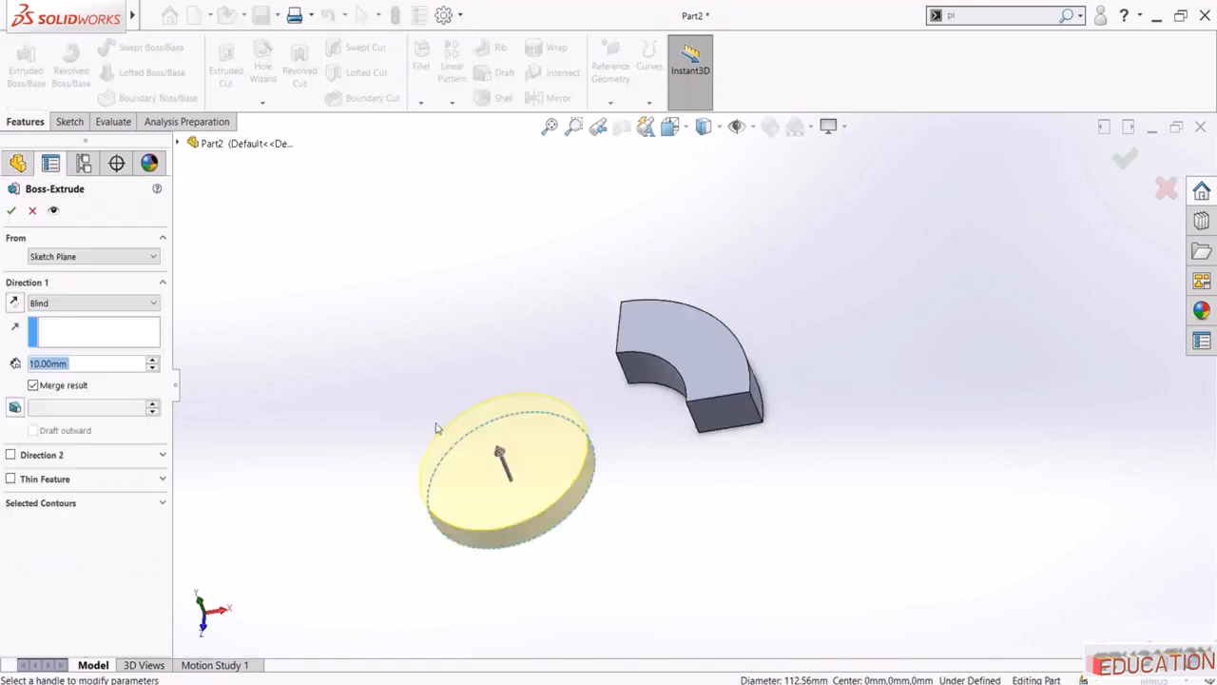
pyautogui.write('60')
pyautogui.press('Return')
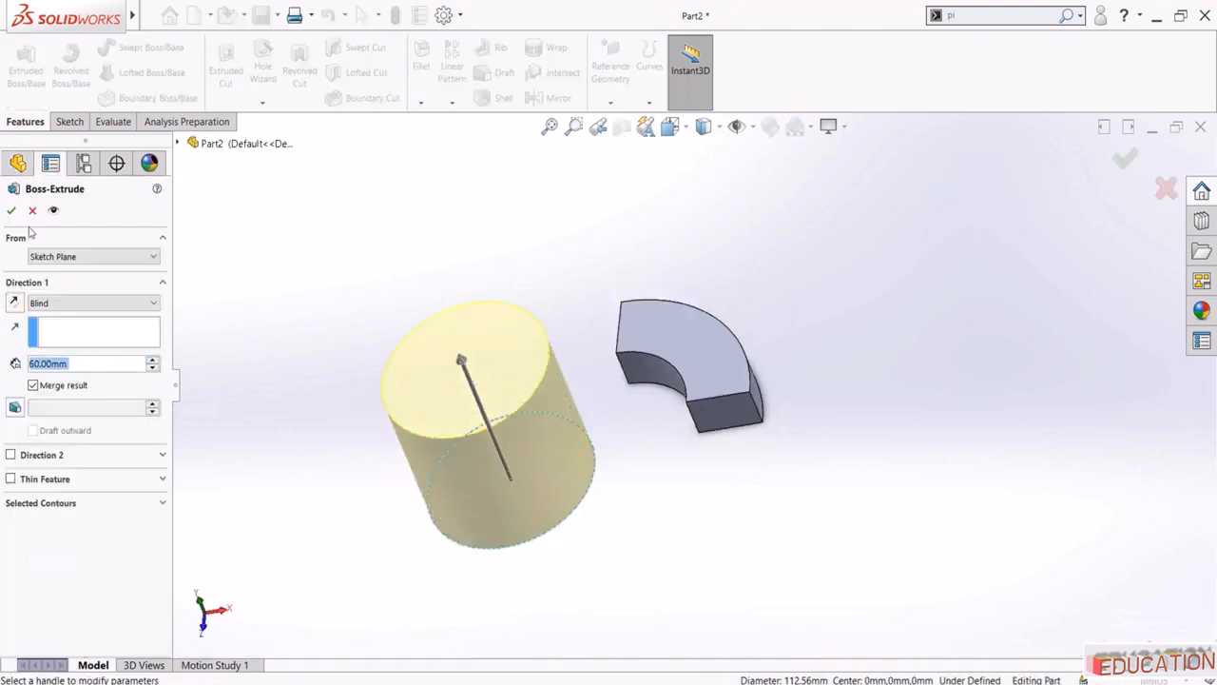
pyautogui.click(59, 304)
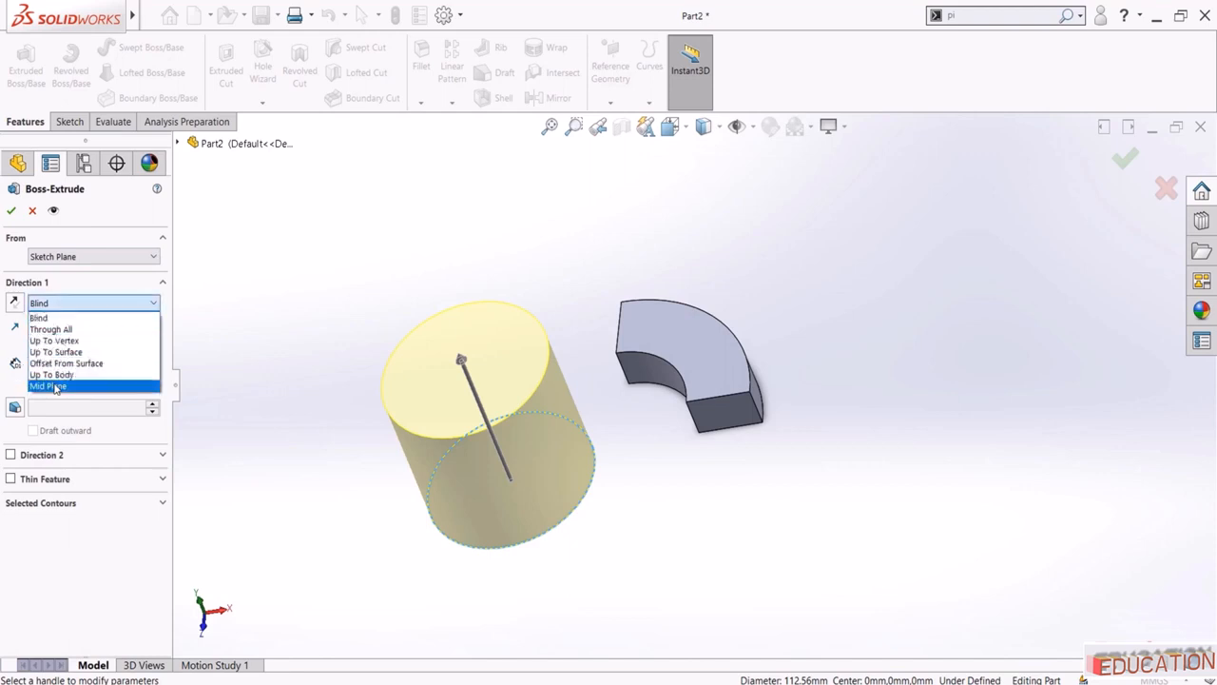
pyautogui.click(57, 385)
pyautogui.click(378, 310)
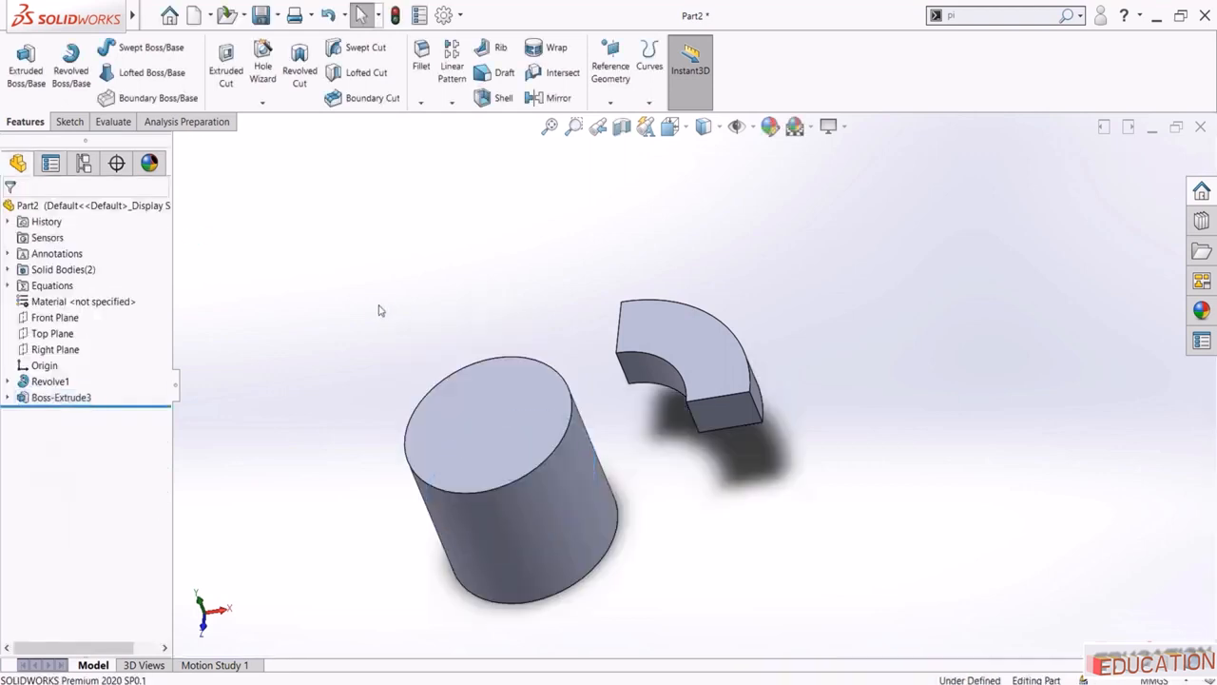
pyautogui.click(9, 381)
pyautogui.click(59, 399)
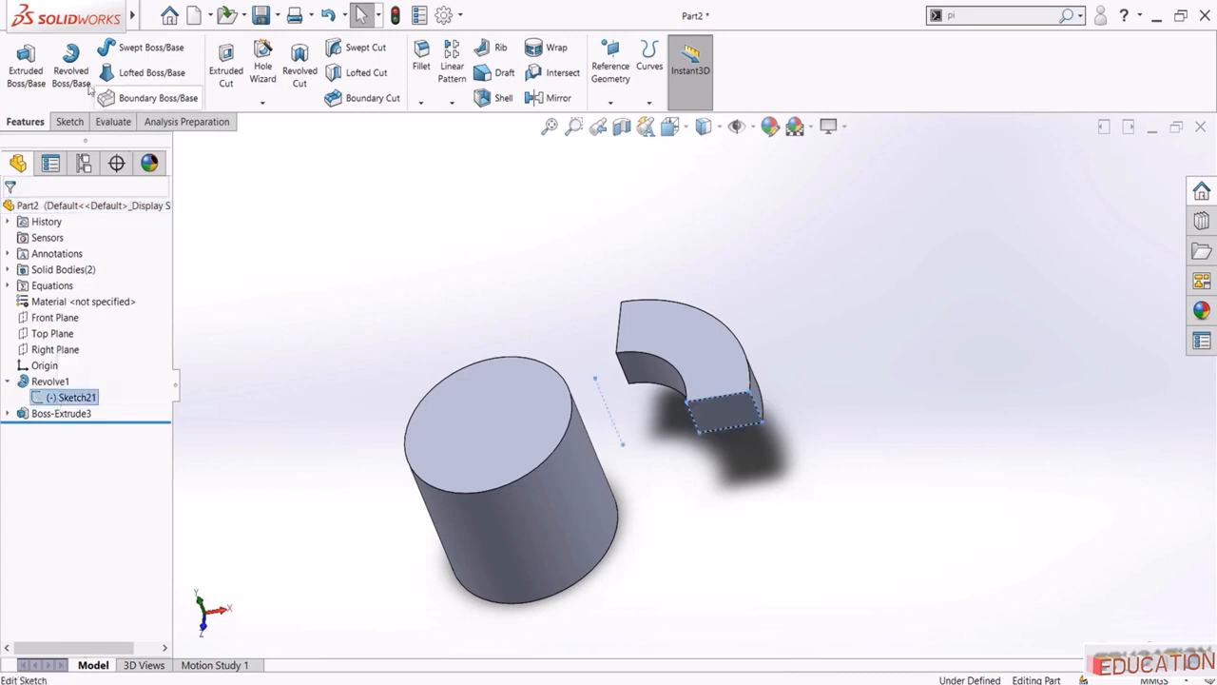
pyautogui.click(74, 59)
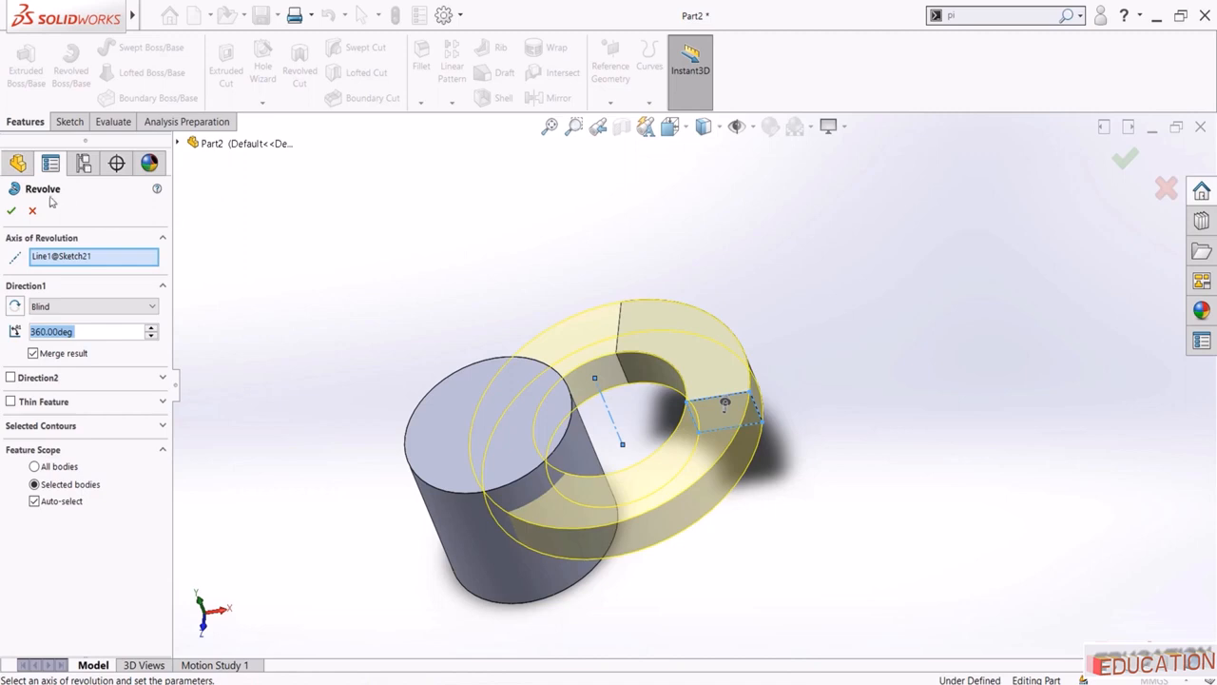
pyautogui.click(33, 210)
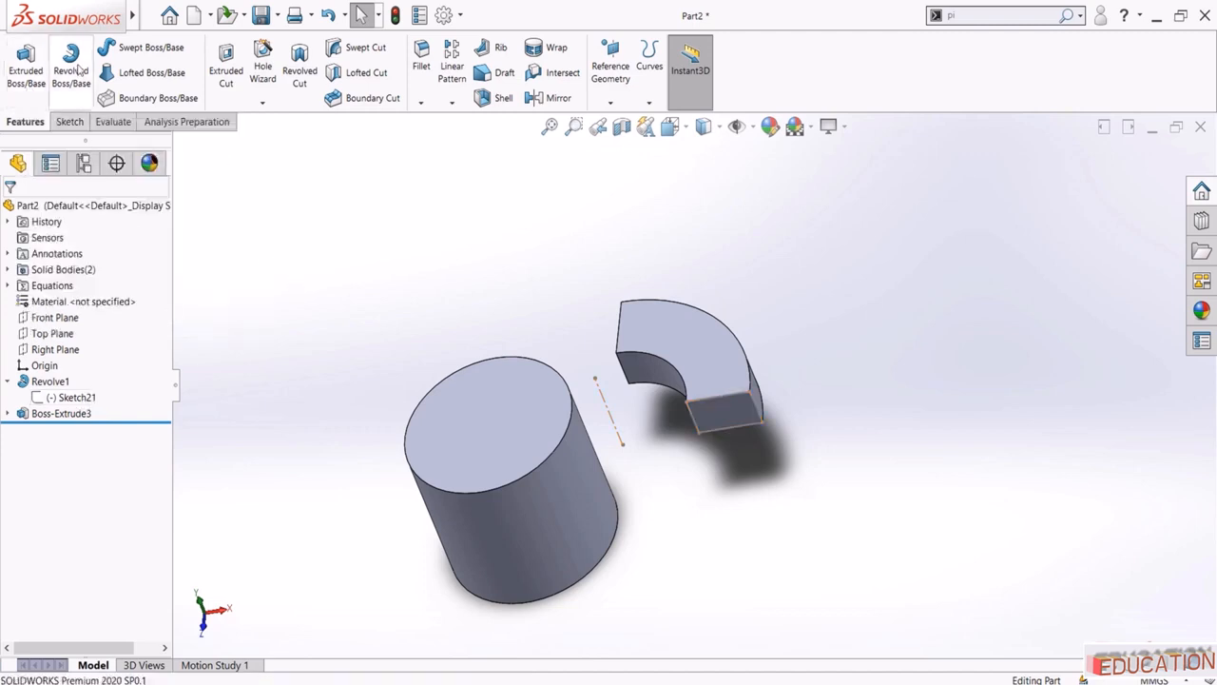
# Start a revolve of the existing Sketch21 profile and end it Up To Surface at the cylinder's side face
pyautogui.click(101, 398)
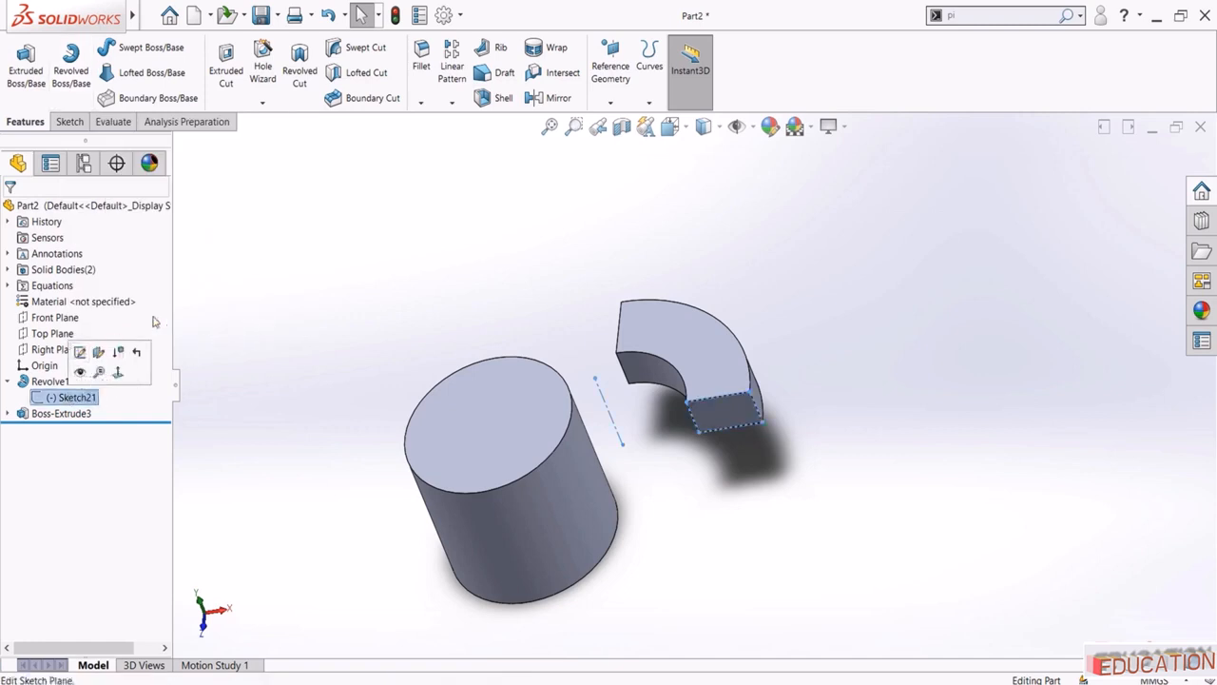
pyautogui.click(85, 80)
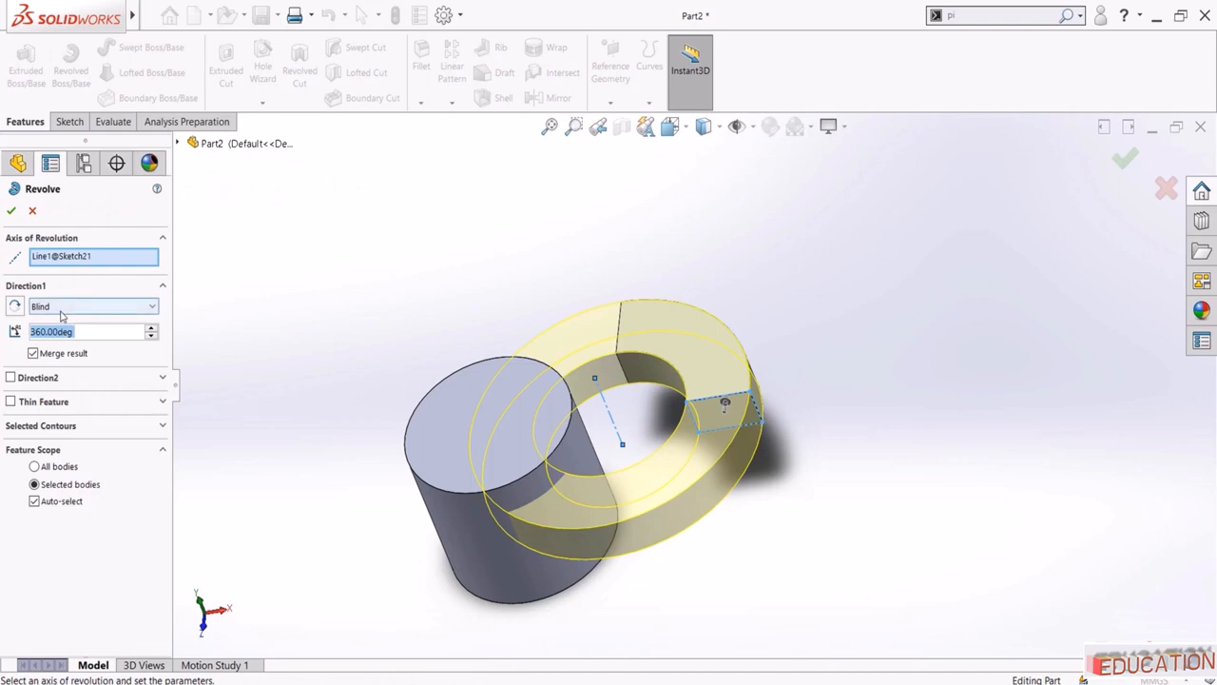
pyautogui.click(63, 306)
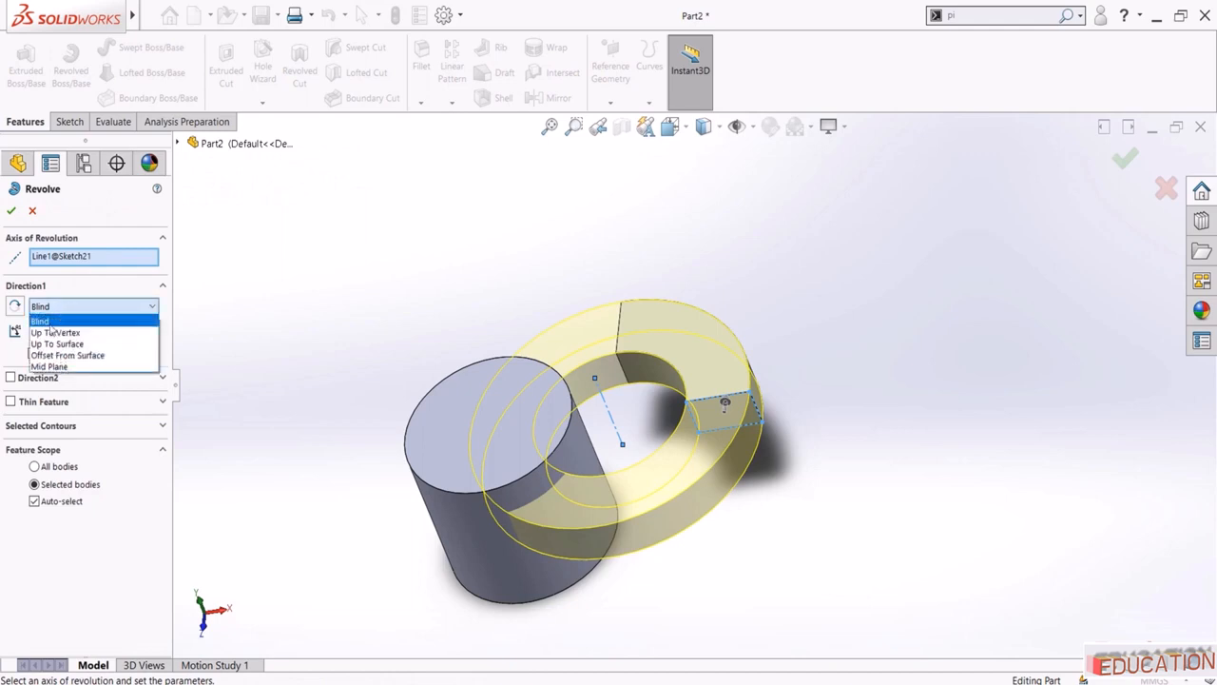
pyautogui.click(57, 343)
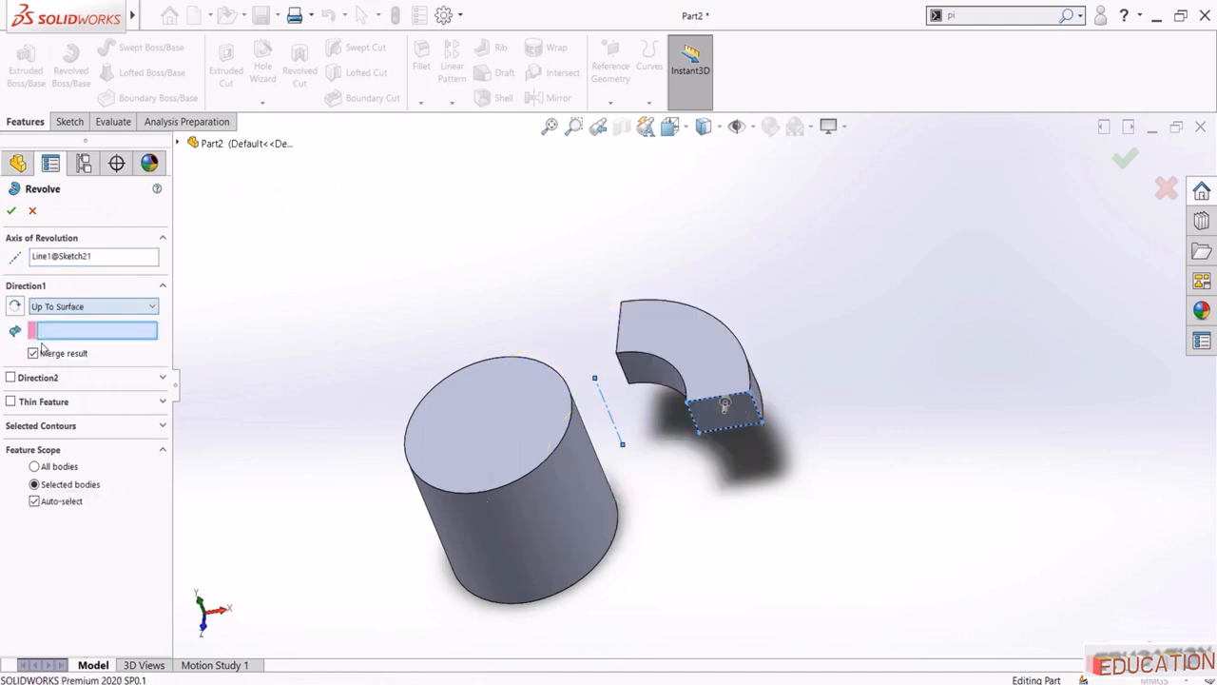
pyautogui.click(552, 514)
pyautogui.moveTo(382, 316); pyautogui.dragTo(404, 394, button='middle')
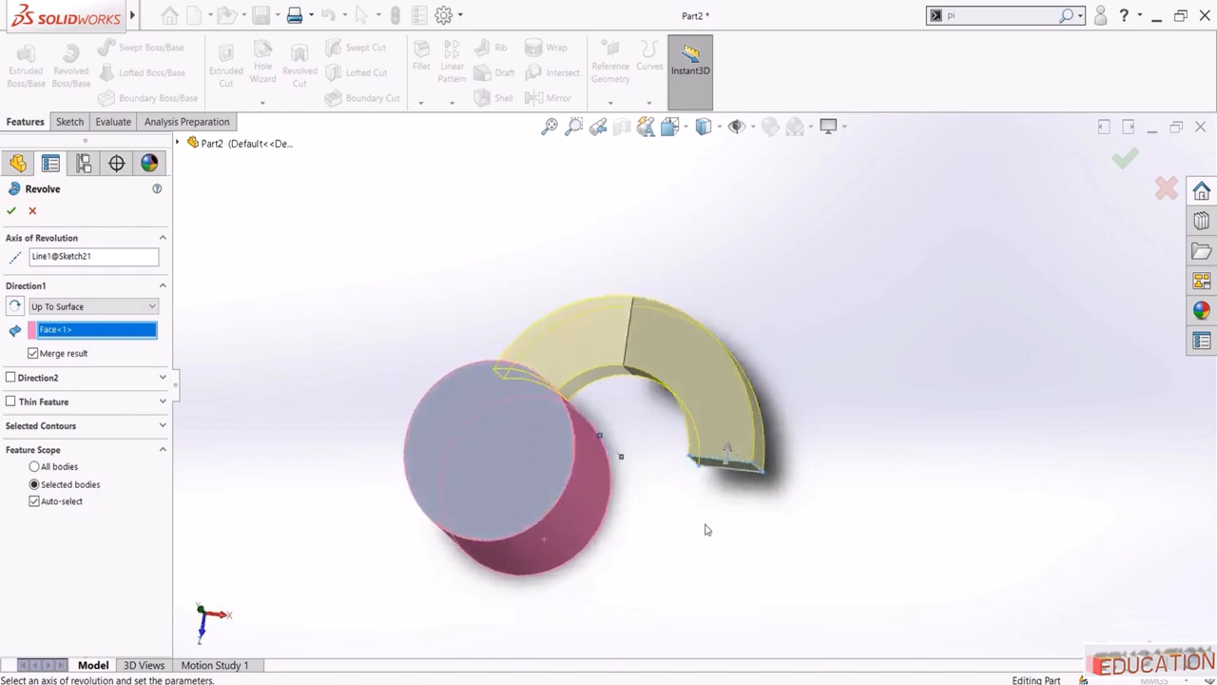
pyautogui.moveTo(538, 371); pyautogui.dragTo(552, 410, button='middle')
# Reverse the revolve's direction, end it Offset From Surface with the offset raised above 20 mm, and accept the feature
pyautogui.click(14, 307)
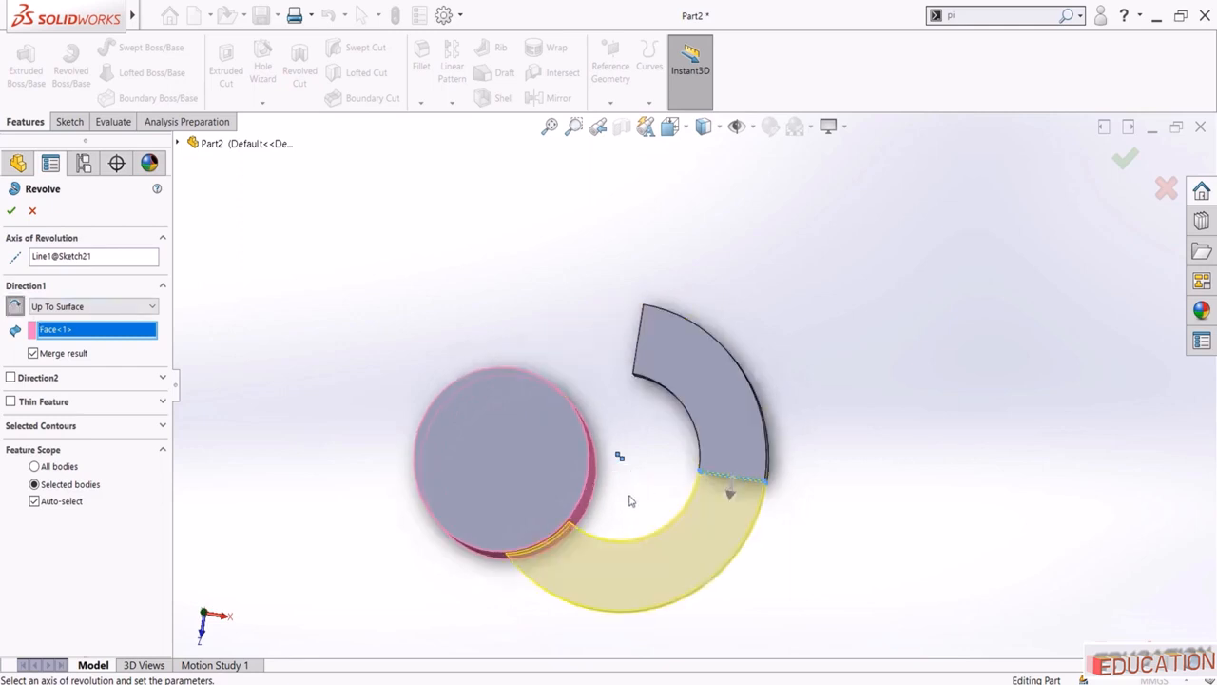
pyautogui.moveTo(628, 500); pyautogui.dragTo(658, 399, button='middle')
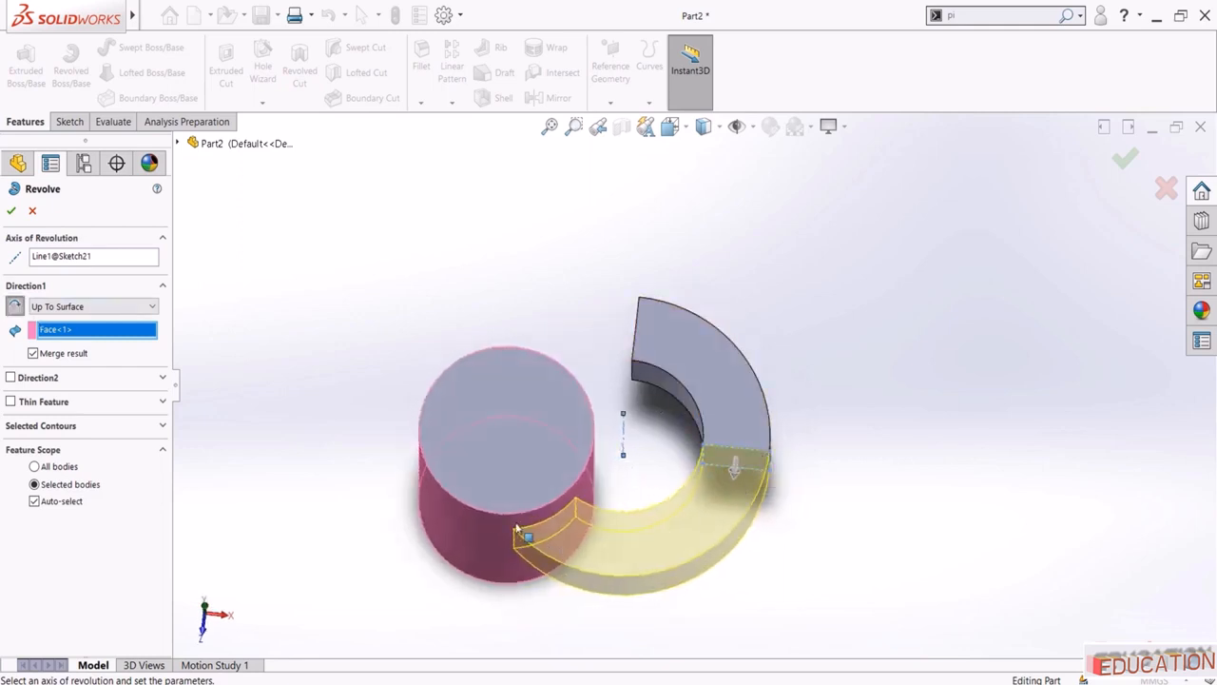
pyautogui.click(114, 306)
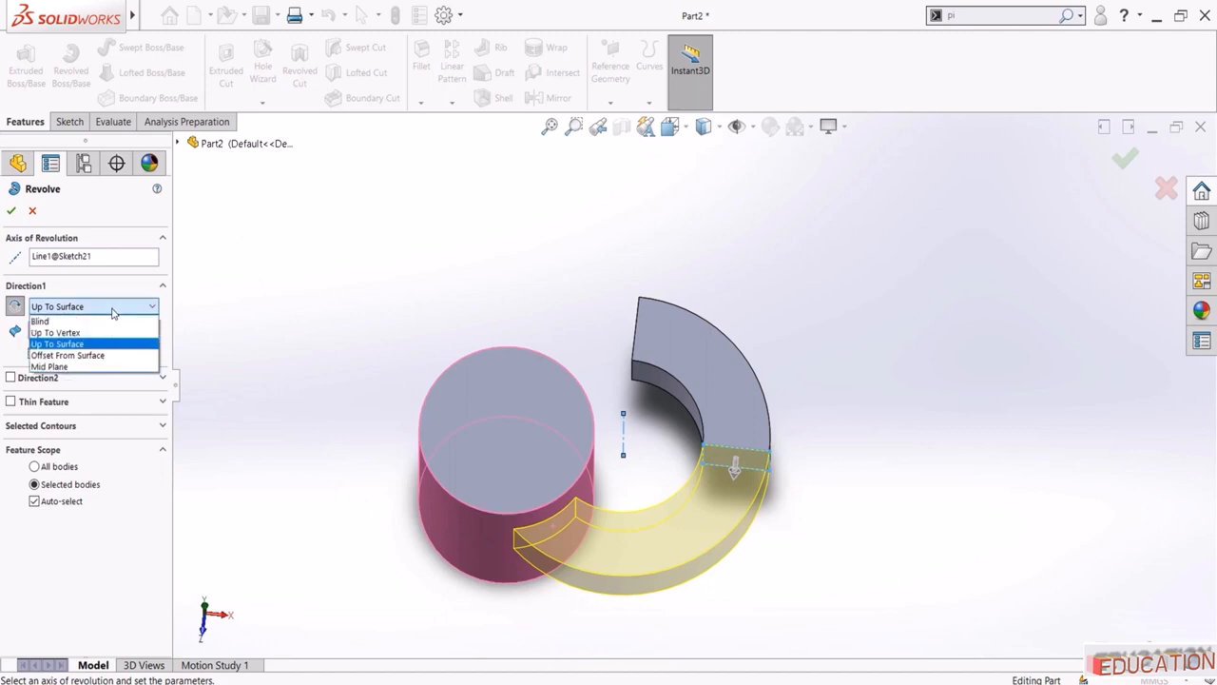
pyautogui.click(78, 355)
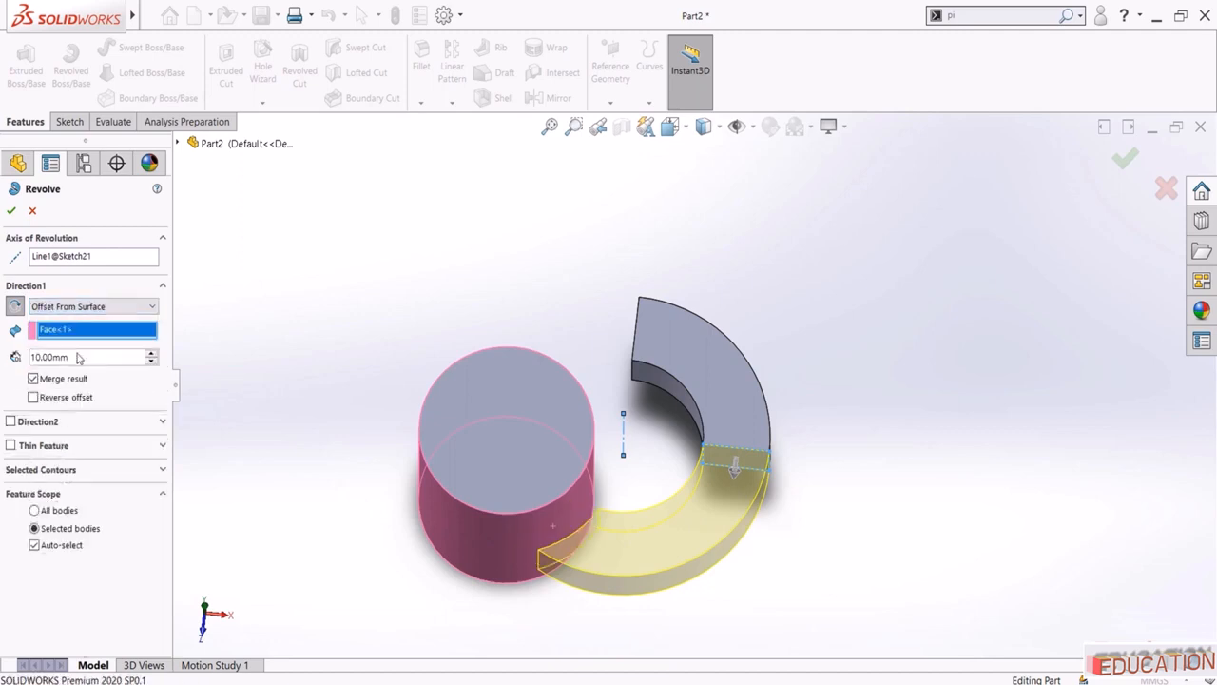
pyautogui.click(151, 352)
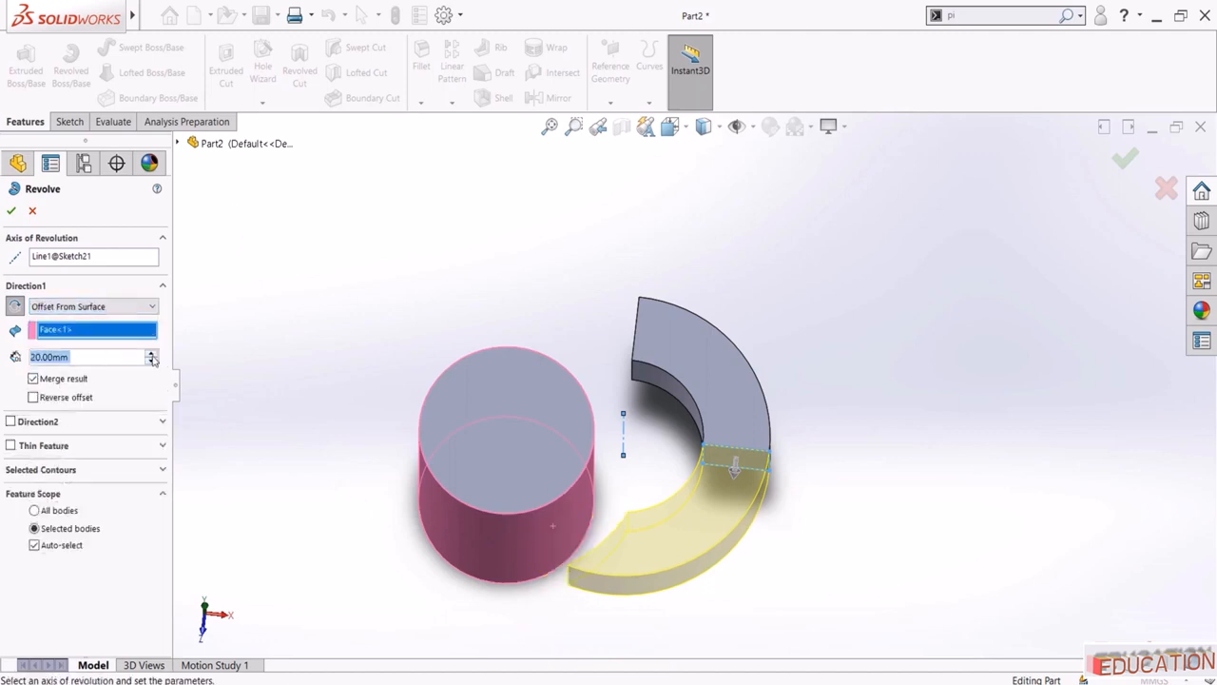
pyautogui.click(151, 353)
pyautogui.click(12, 210)
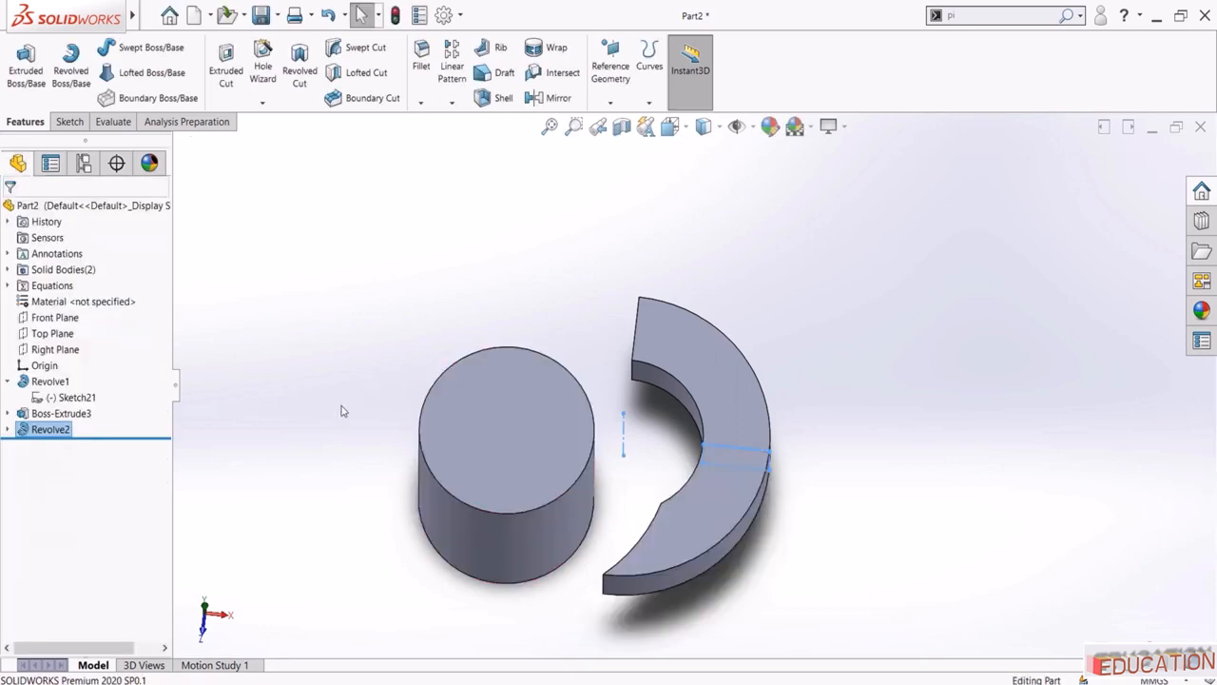
# Examine the gap between the cylinder and the revolved part's curved end from several angles and from the top
pyautogui.moveTo(339, 408); pyautogui.dragTo(700, 550, button='middle')
pyautogui.moveTo(626, 559); pyautogui.dragTo(666, 497, button='middle')
pyautogui.press('space')
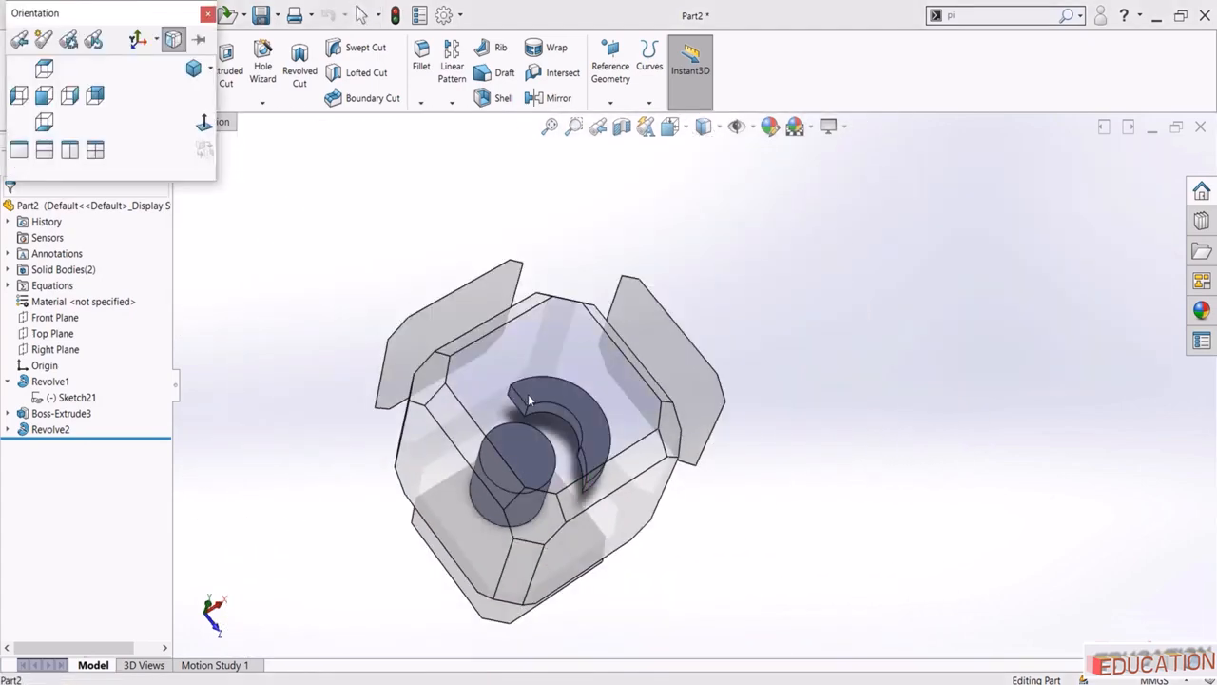
pyautogui.click(530, 400)
pyautogui.scroll(-2, 770, 508)
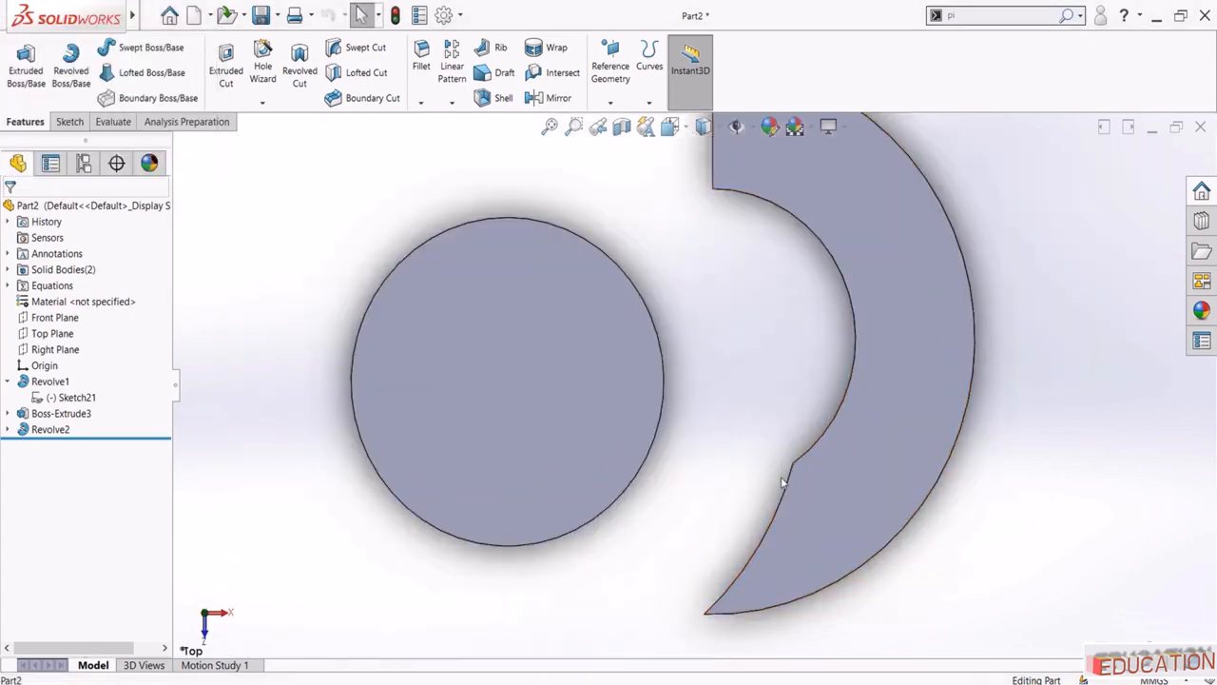
pyautogui.scroll(2, 733, 529)
pyautogui.moveTo(733, 529); pyautogui.dragTo(642, 439, button='middle')
pyautogui.scroll(-3, 647, 428)
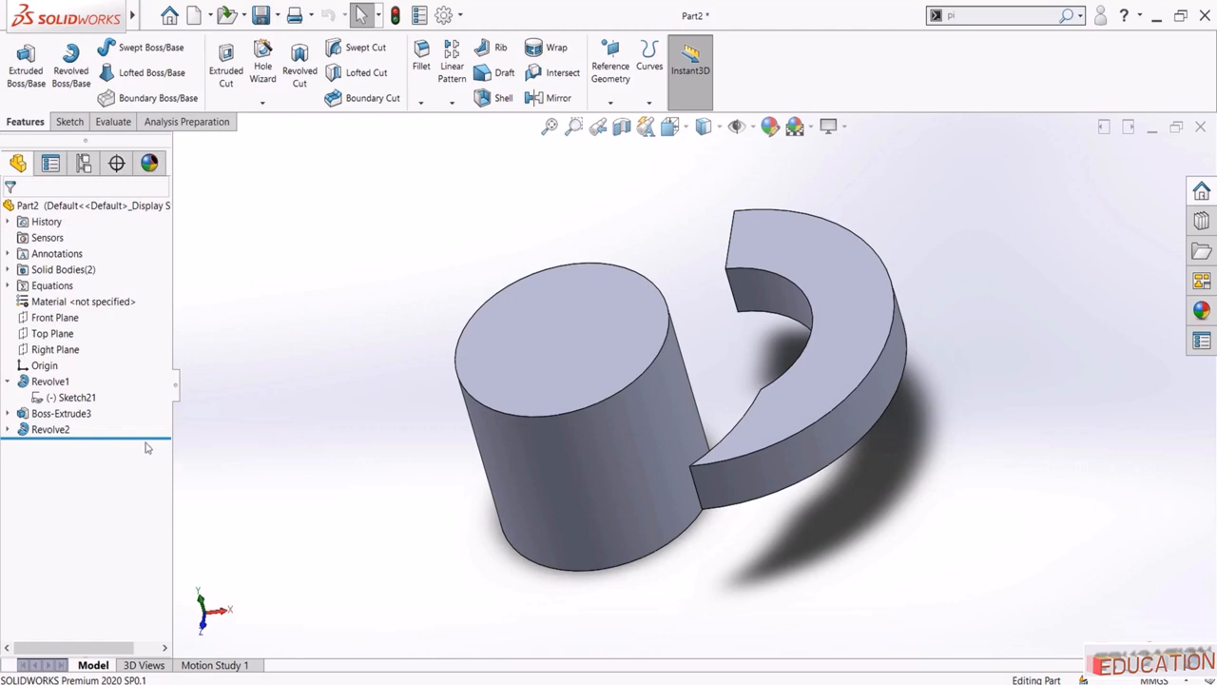
# Roll the model back to before Revolve1 and start a sketch on the Front Plane, viewed straight on
pyautogui.moveTo(148, 439); pyautogui.dragTo(127, 373)
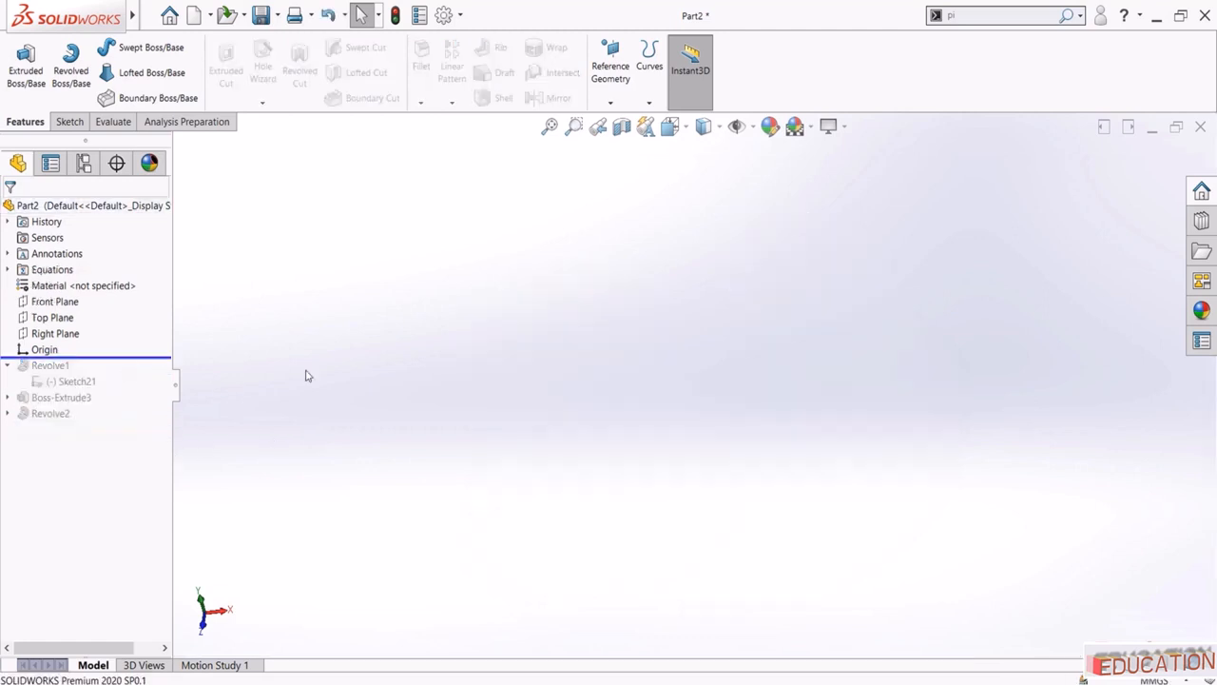
pyautogui.click(57, 304)
pyautogui.click(76, 283)
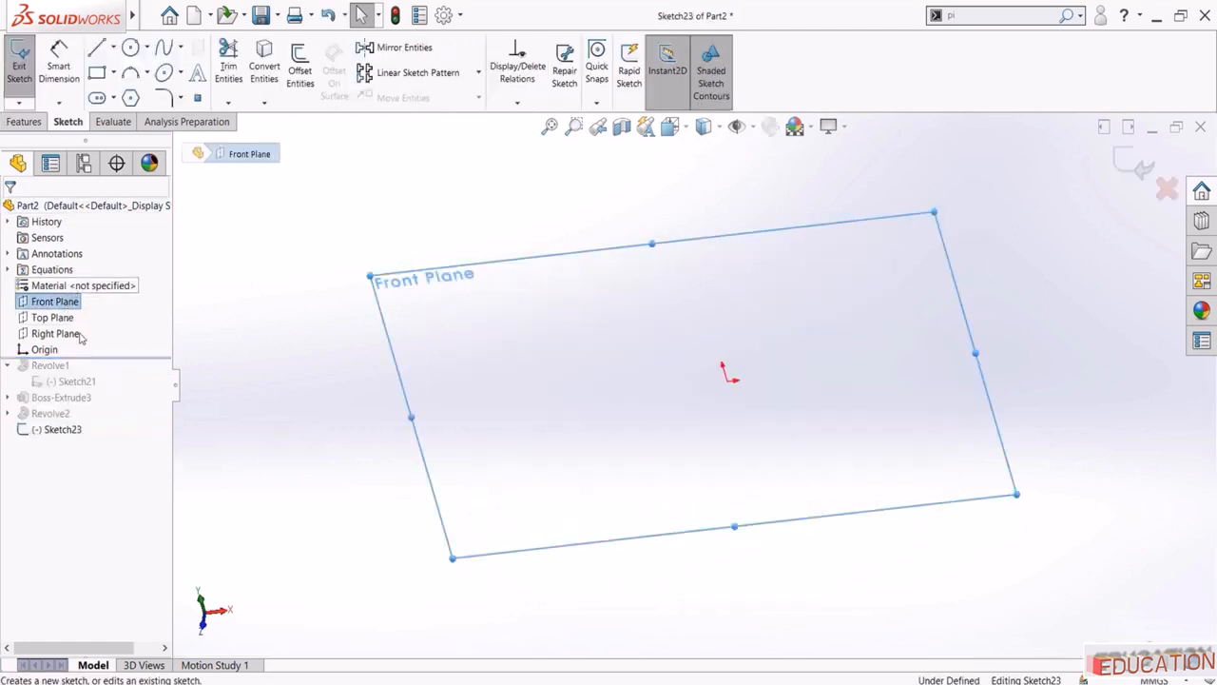
pyautogui.click(60, 429)
pyautogui.click(83, 417)
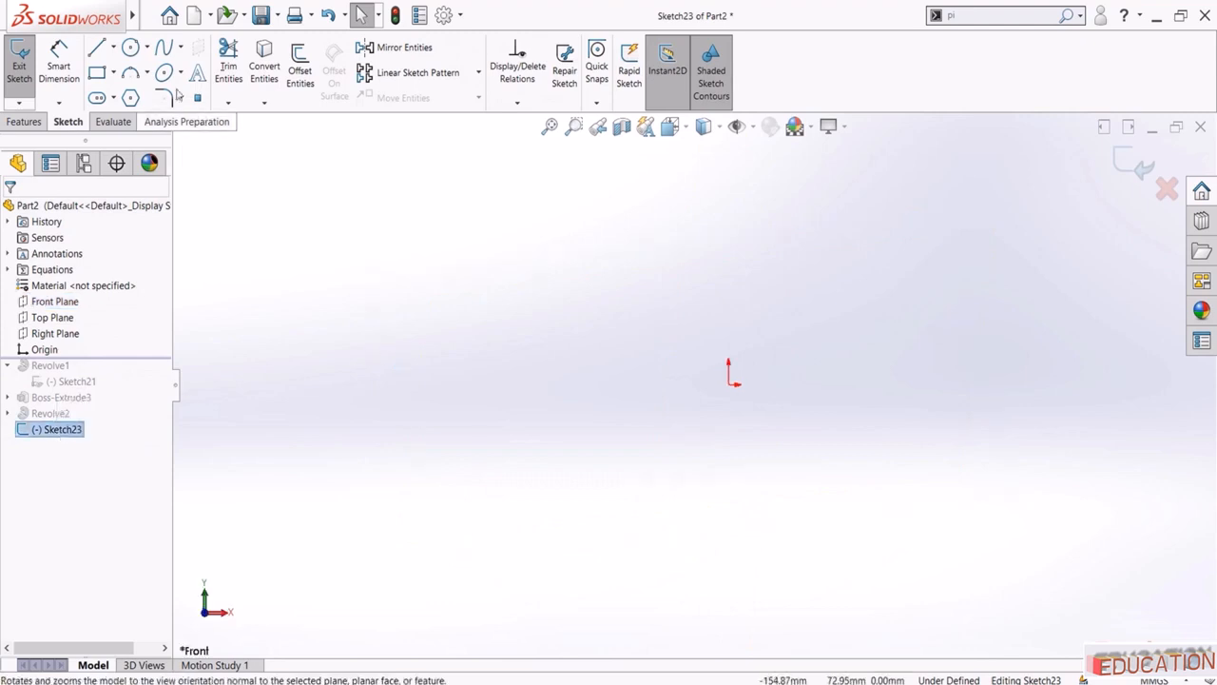
# Draw a circle centred on the origin and dimension its diameter to 100 mm
pyautogui.click(130, 47)
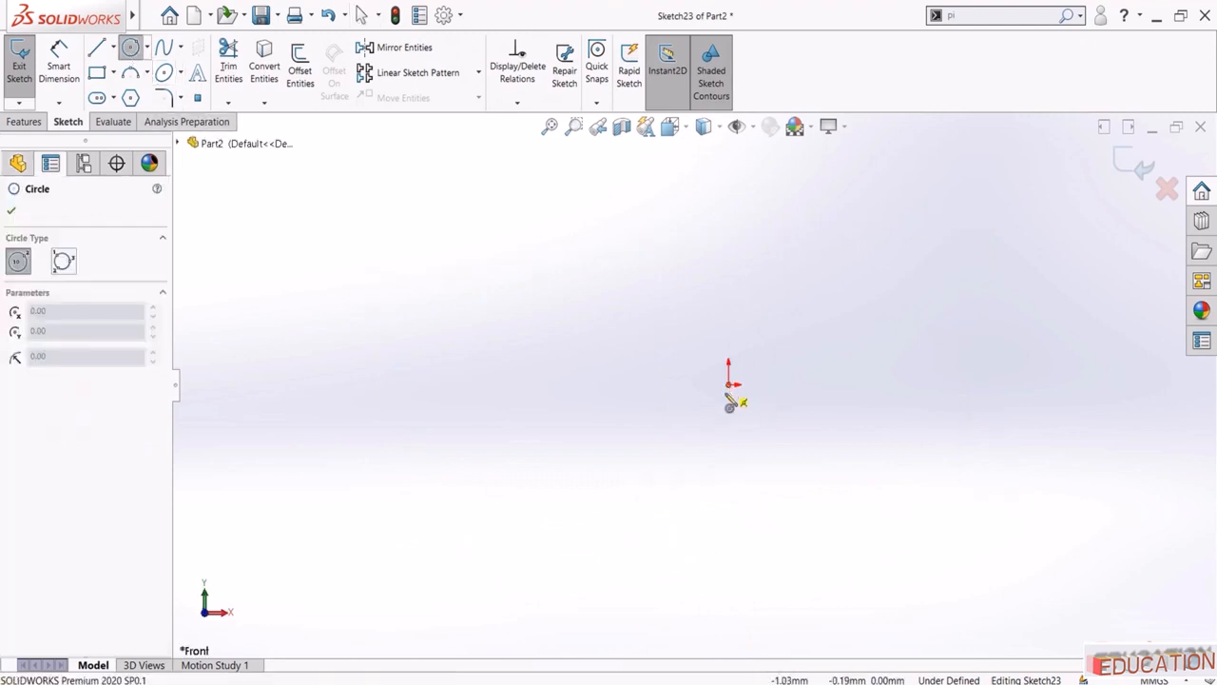
pyautogui.moveTo(728, 385); pyautogui.dragTo(845, 385)
pyautogui.press('Escape')
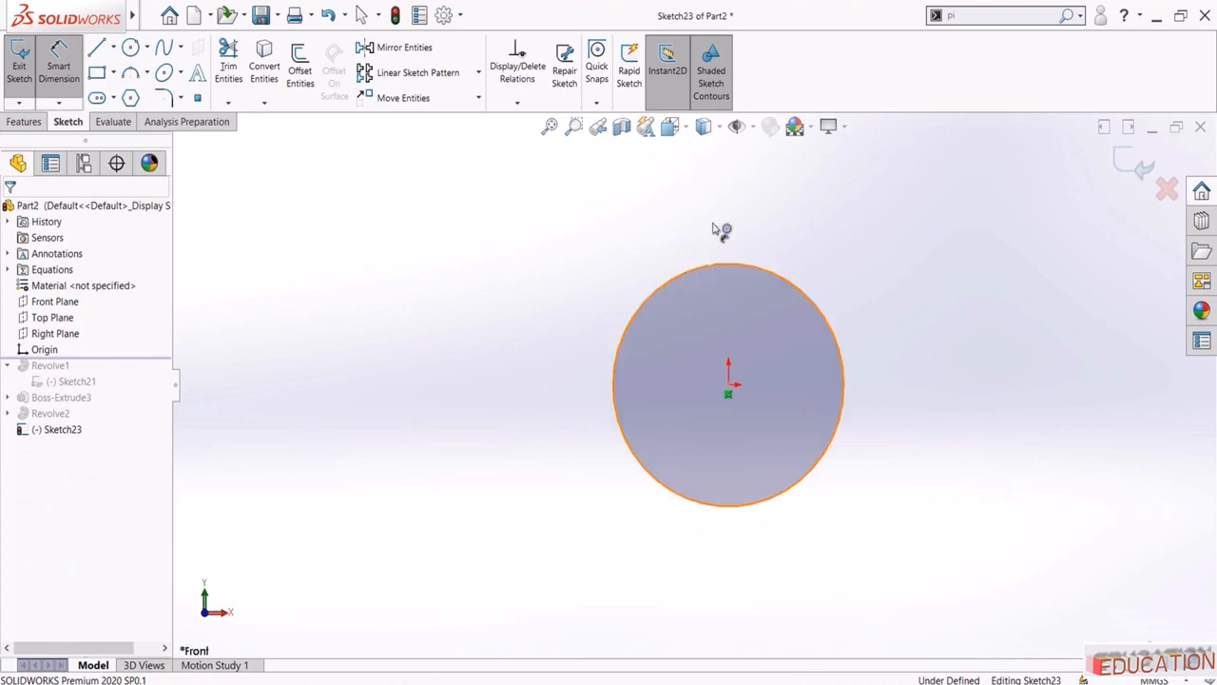
pyautogui.click(720, 222)
pyautogui.write('100')
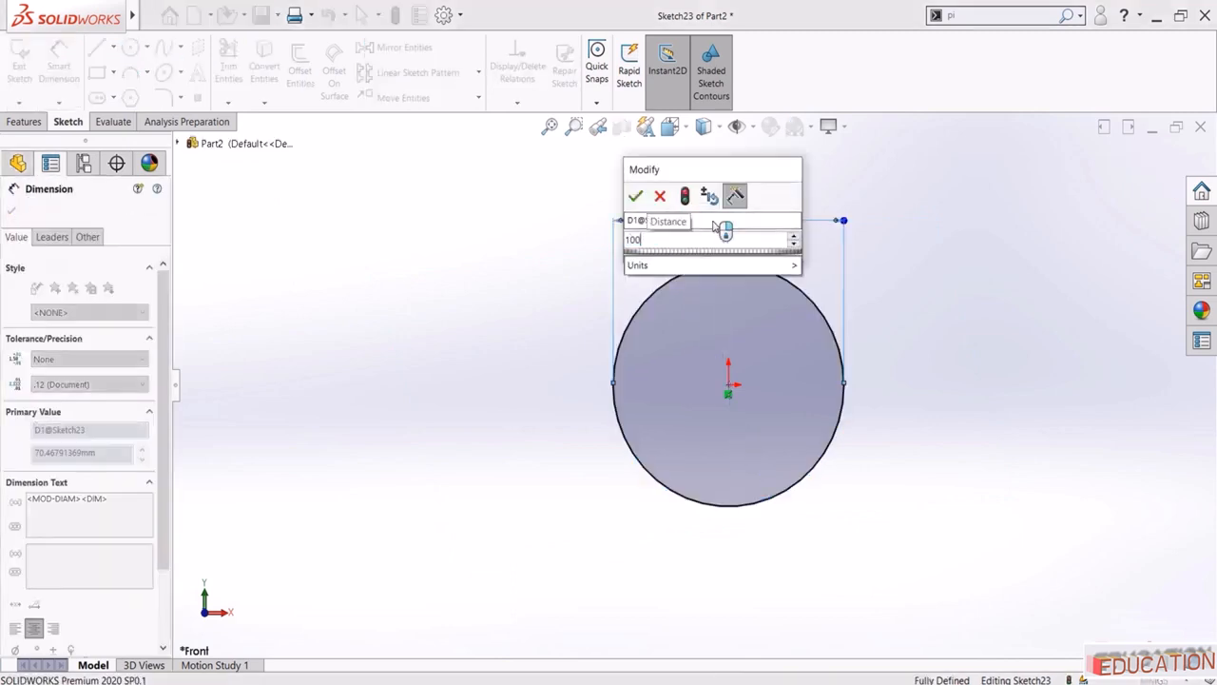
pyautogui.press('Return')
pyautogui.press('Escape')
# Draw a vertical midpoint line centred on the origin that spans the full diameter of the circle
pyautogui.click(96, 48)
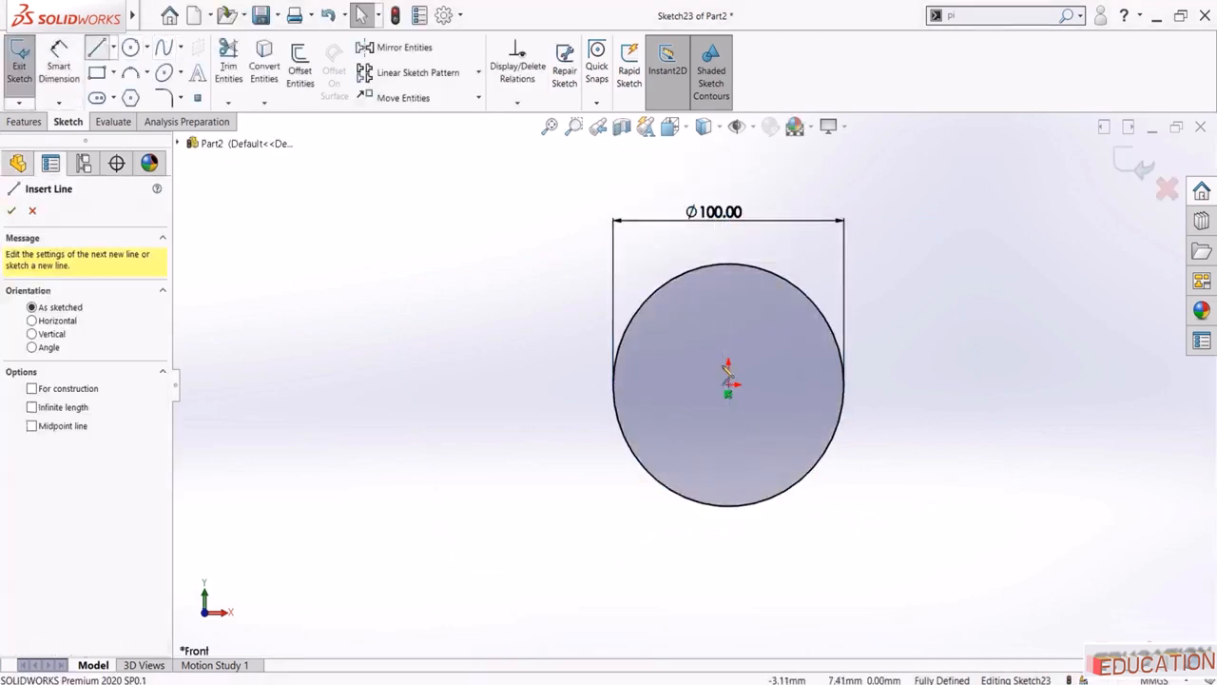
pyautogui.click(113, 47)
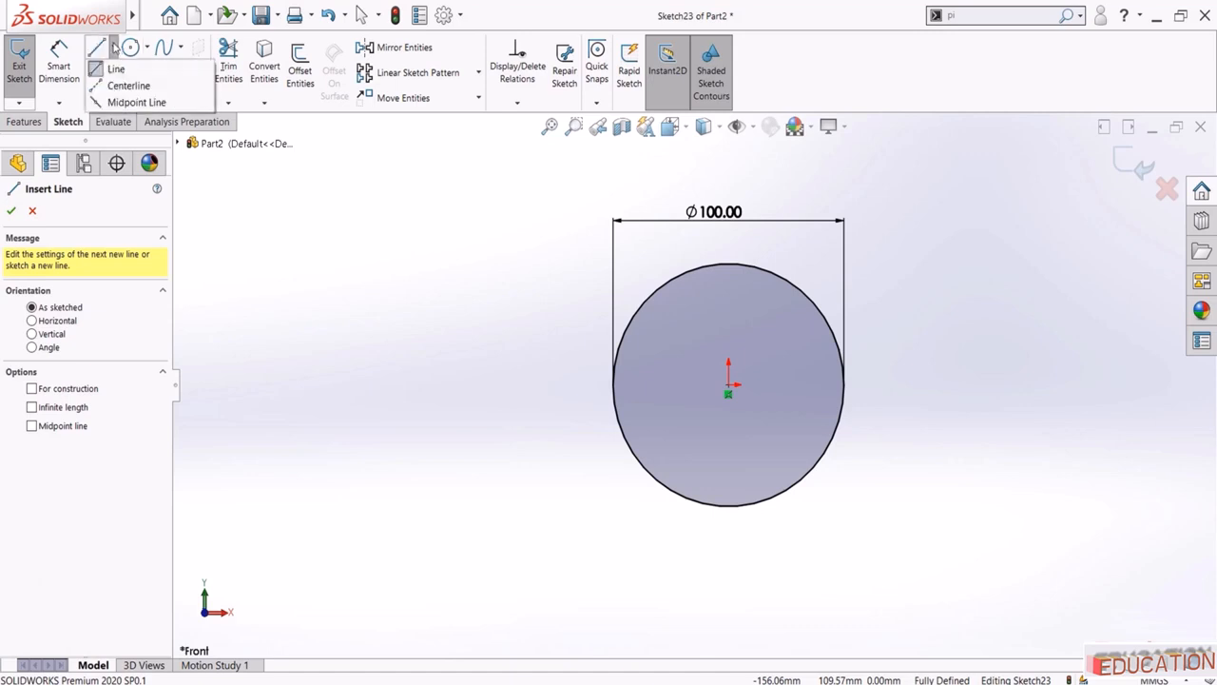
pyautogui.click(124, 99)
pyautogui.click(728, 385)
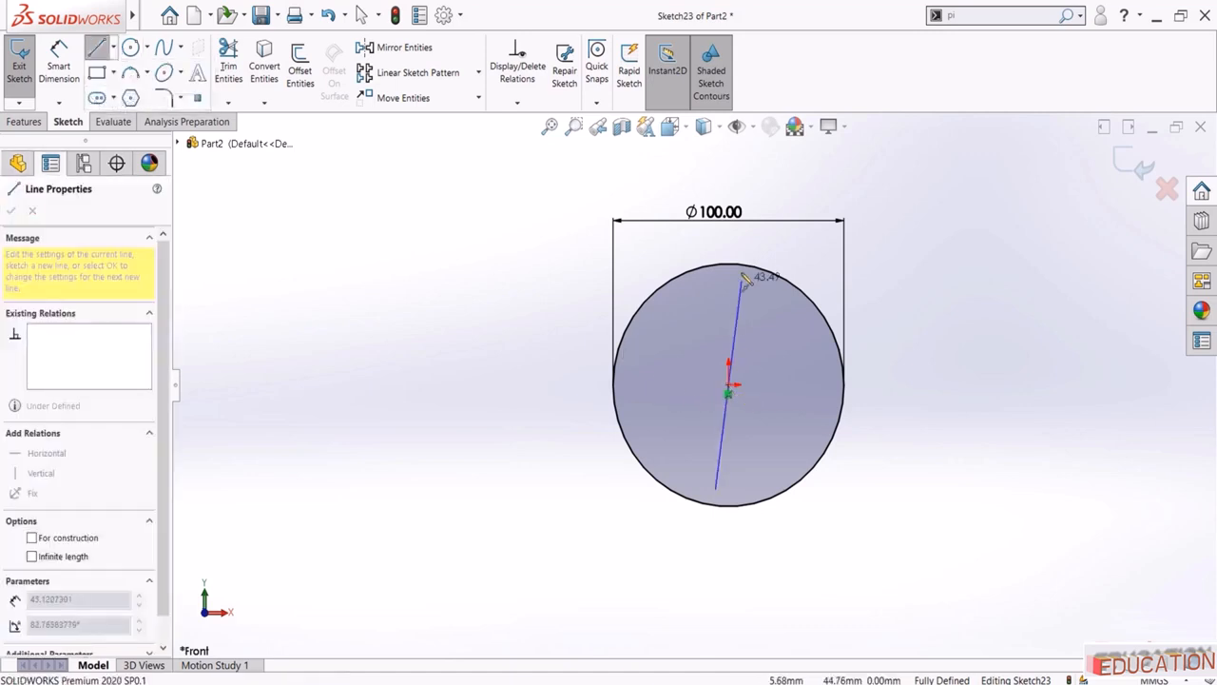
pyautogui.click(728, 264)
pyautogui.press('Escape')
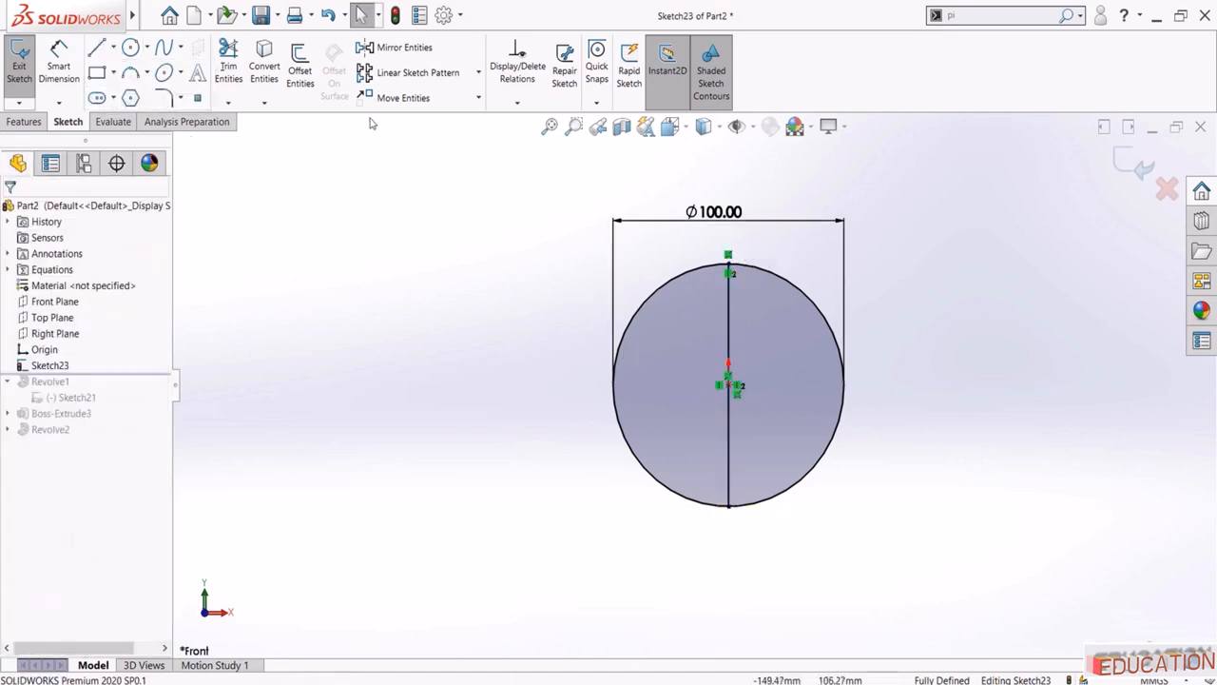
# Trim away the left half of the circle to leave a closed semicircle, and exit the sketch
pyautogui.click(228, 65)
pyautogui.moveTo(645, 360); pyautogui.dragTo(604, 363)
pyautogui.press('Escape')
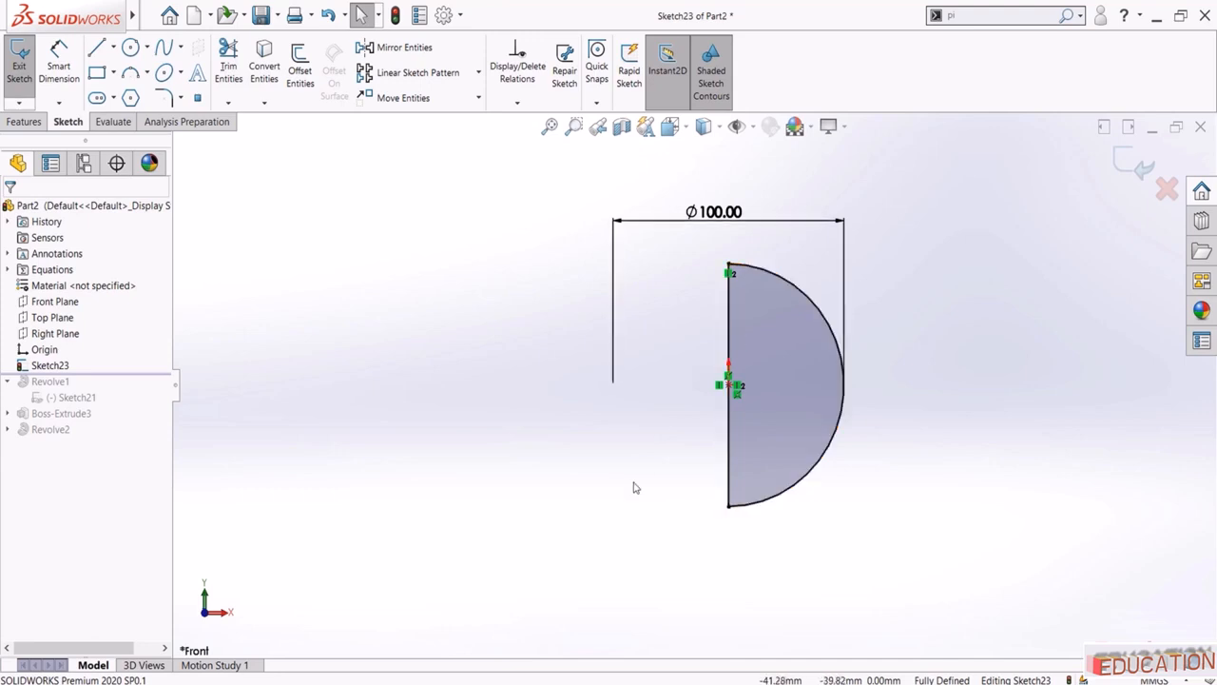
pyautogui.click(1131, 167)
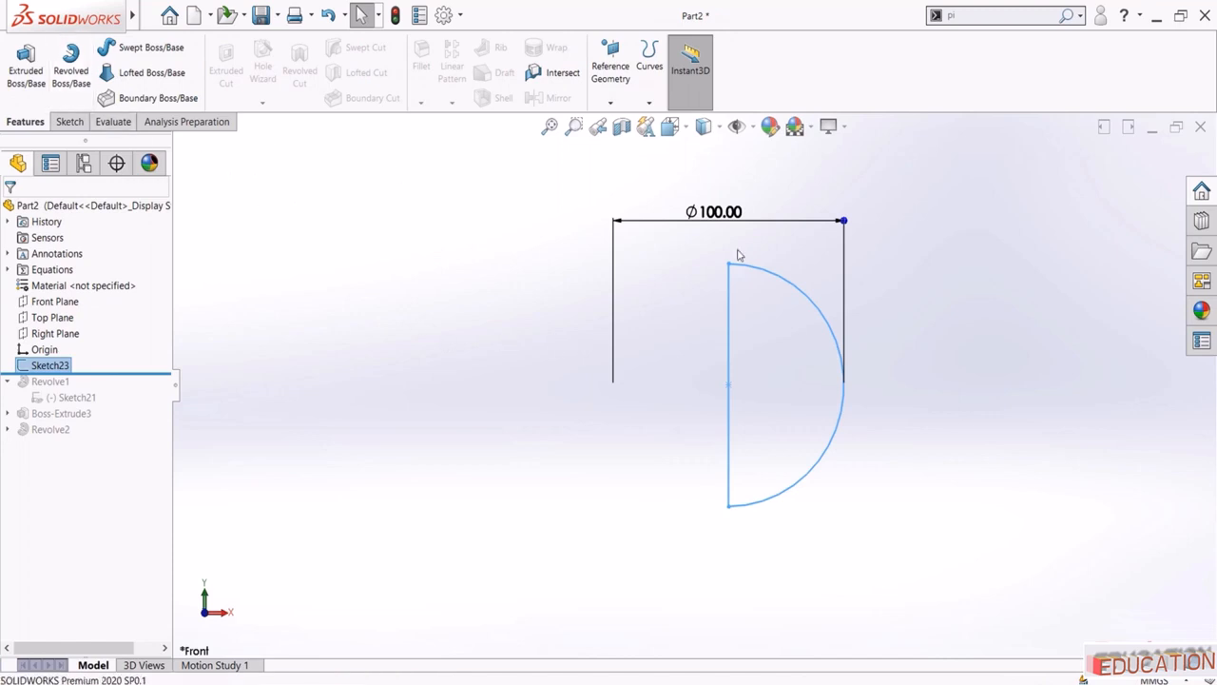
# Revolve the semicircle 360 degrees about its straight vertical edge to create a solid sphere
pyautogui.click(71, 59)
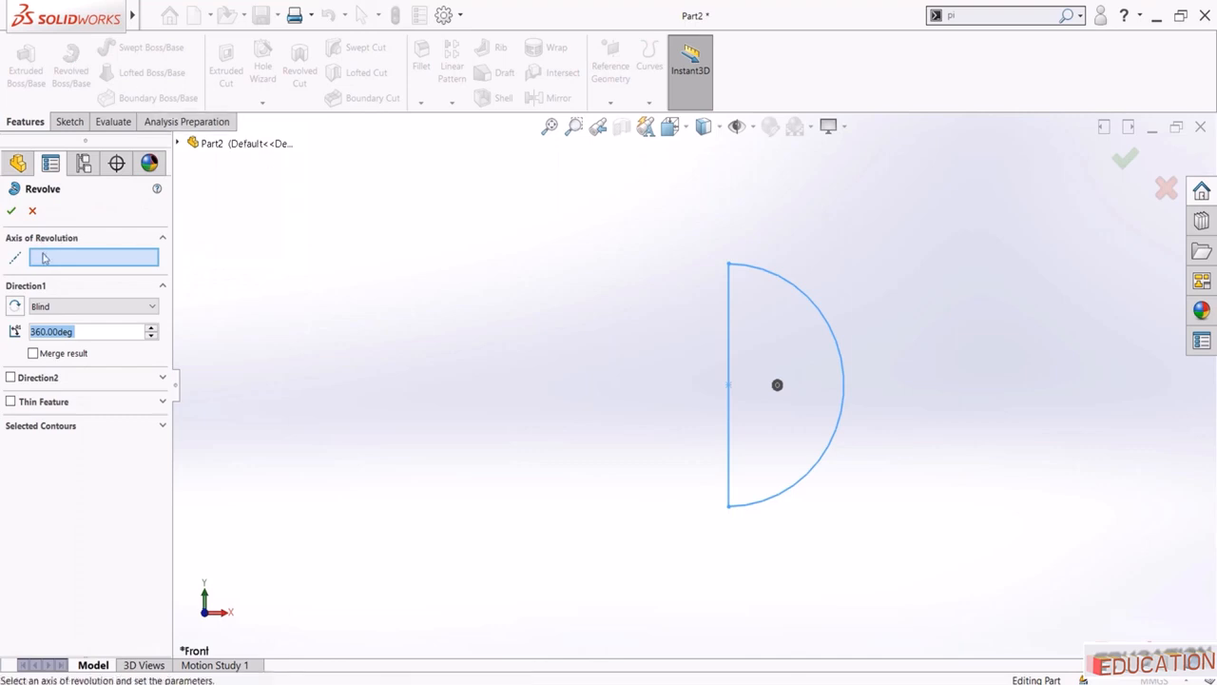
pyautogui.click(729, 302)
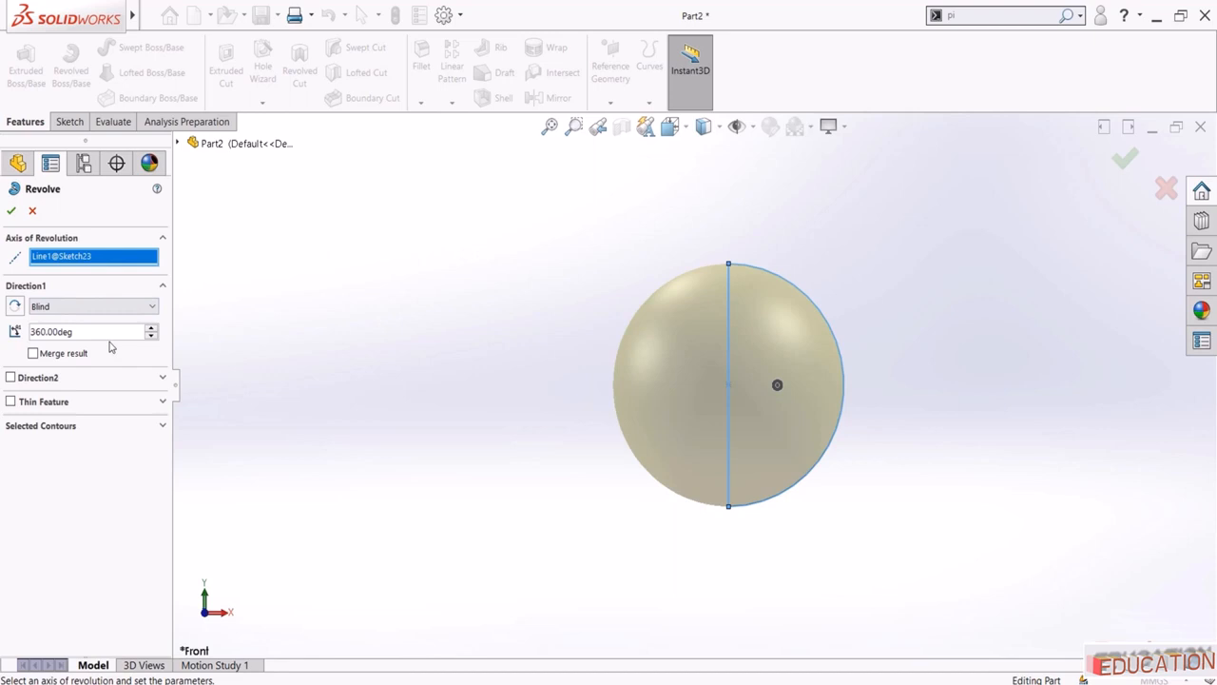
pyautogui.click(11, 211)
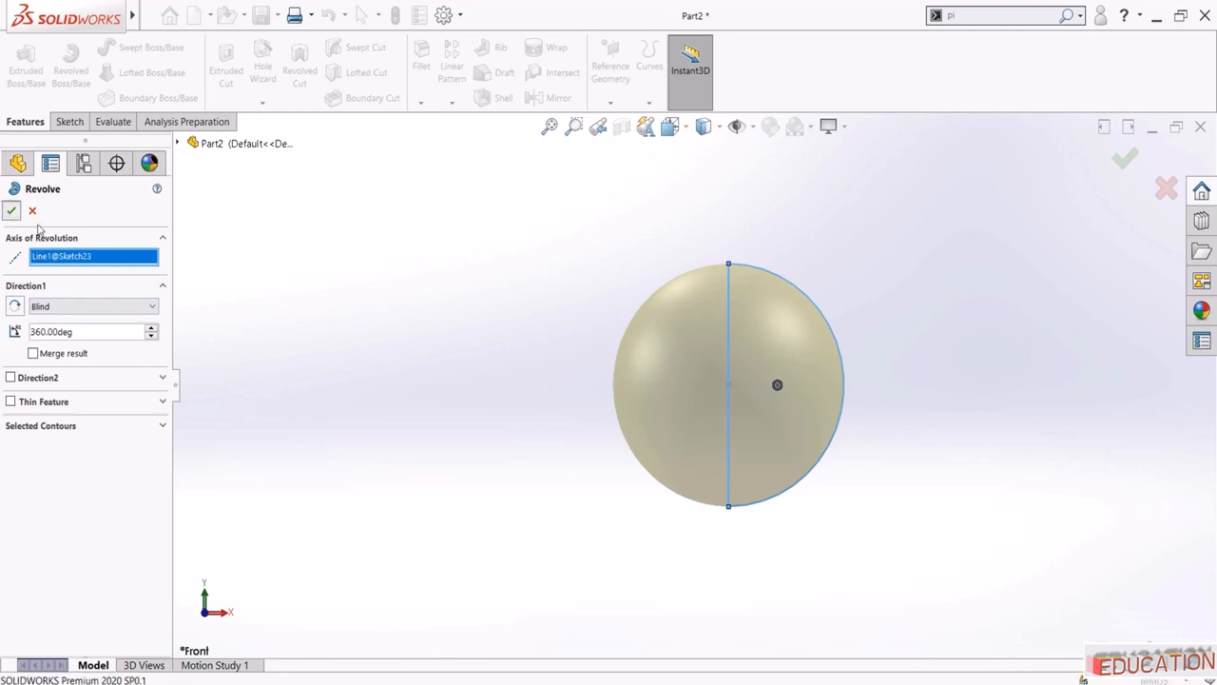
pyautogui.moveTo(450, 370)
pyautogui.mouseDown(button='middle')
pyautogui.moveTo(524, 378)
pyautogui.moveTo(451, 390)
pyautogui.moveTo(470, 408)
pyautogui.mouseUp(button='middle')
# Start a new sketch on the Front Plane through the sphere and view it straight on
pyautogui.click(71, 319)
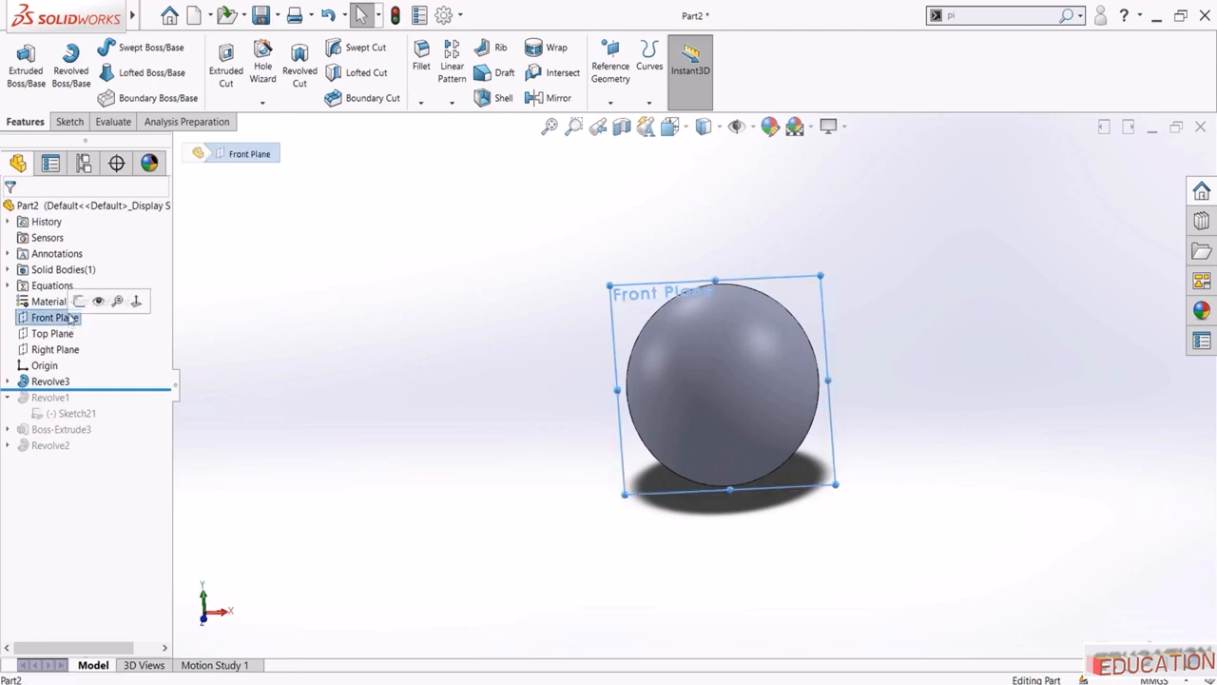
pyautogui.click(82, 301)
pyautogui.click(51, 462)
pyautogui.click(81, 440)
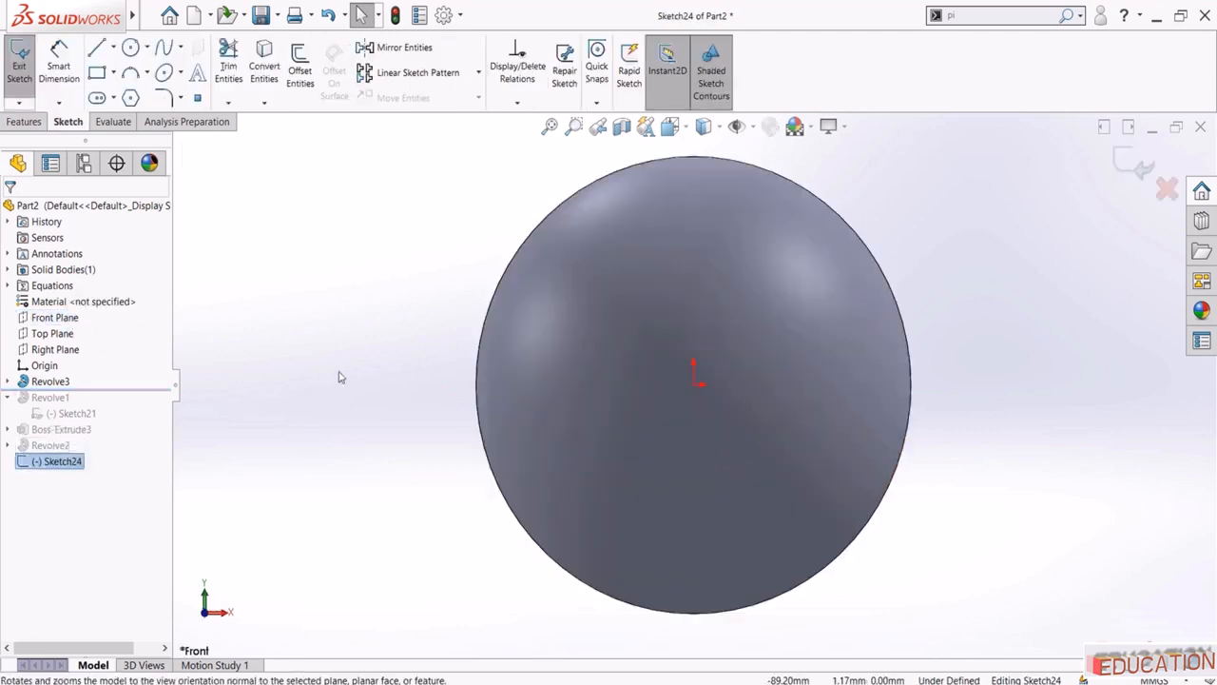
# Draw a centerline from the origin up past the top of the sphere and make it vertical
pyautogui.click(114, 47)
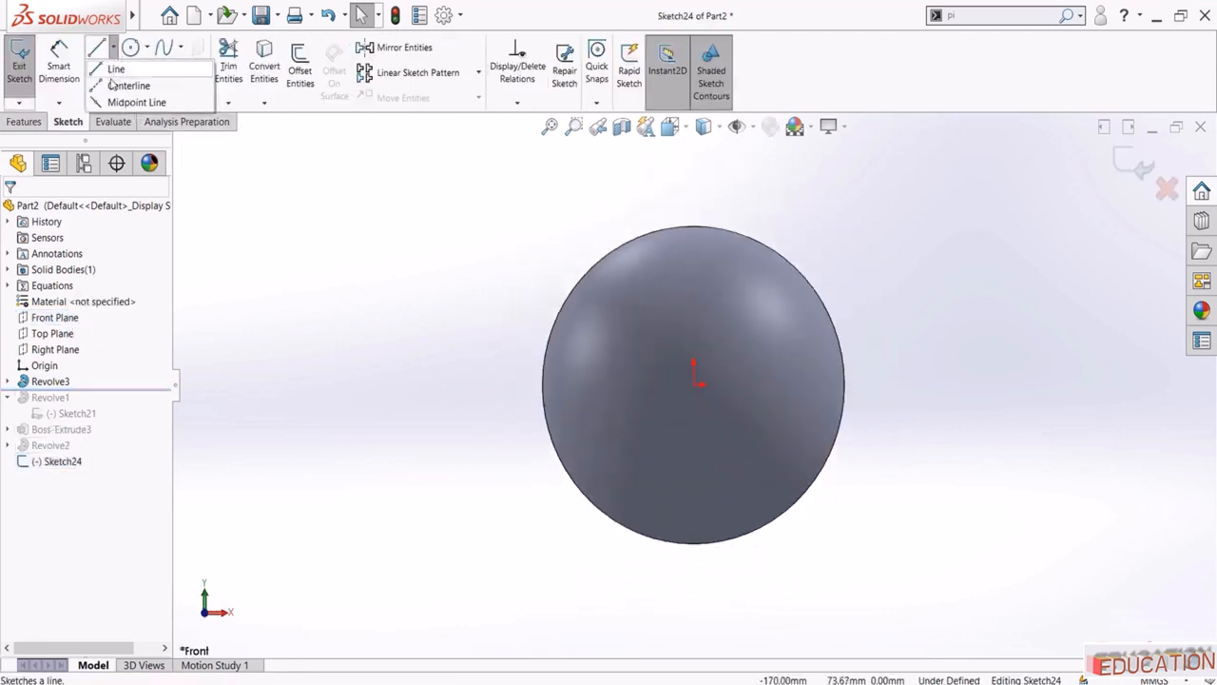
pyautogui.click(109, 82)
pyautogui.click(693, 384)
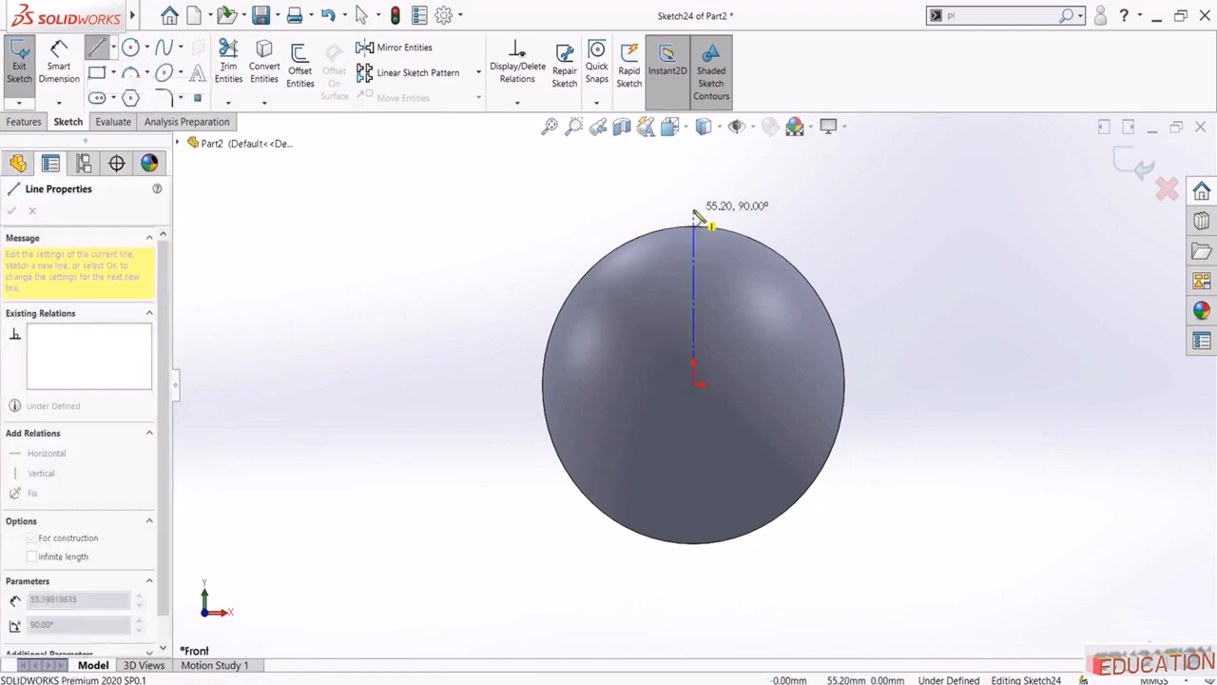
pyautogui.click(686, 198)
pyautogui.press('Escape')
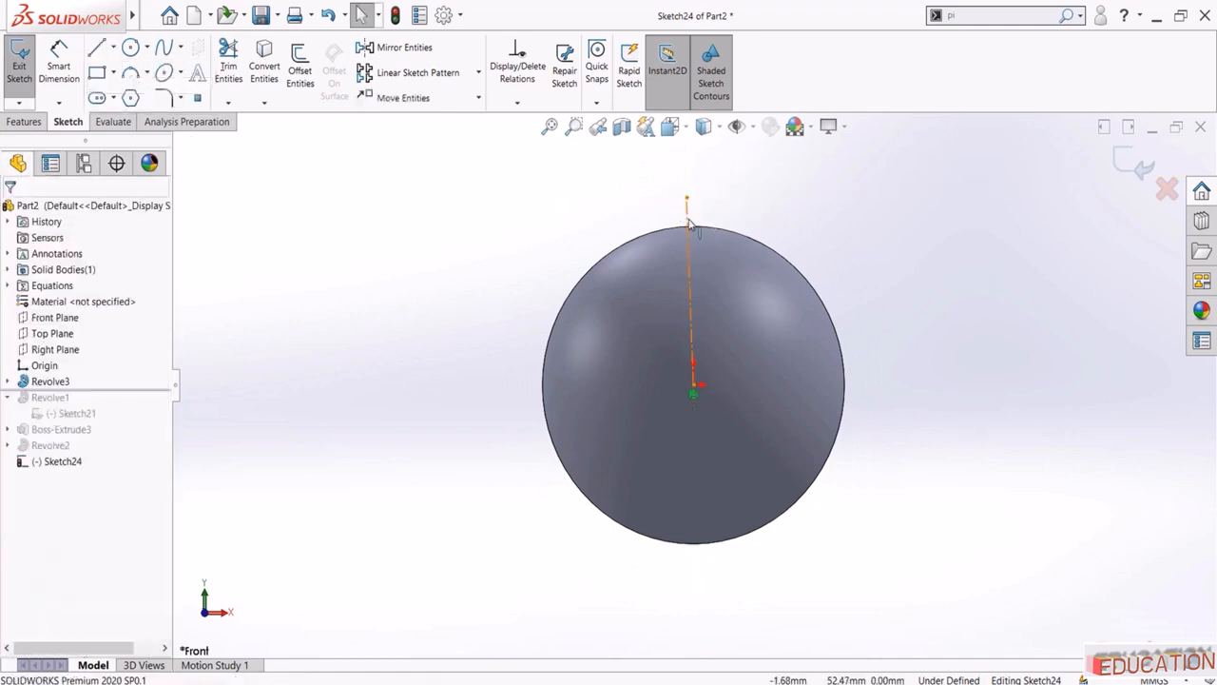
pyautogui.click(689, 238)
pyautogui.click(745, 178)
pyautogui.press('Escape')
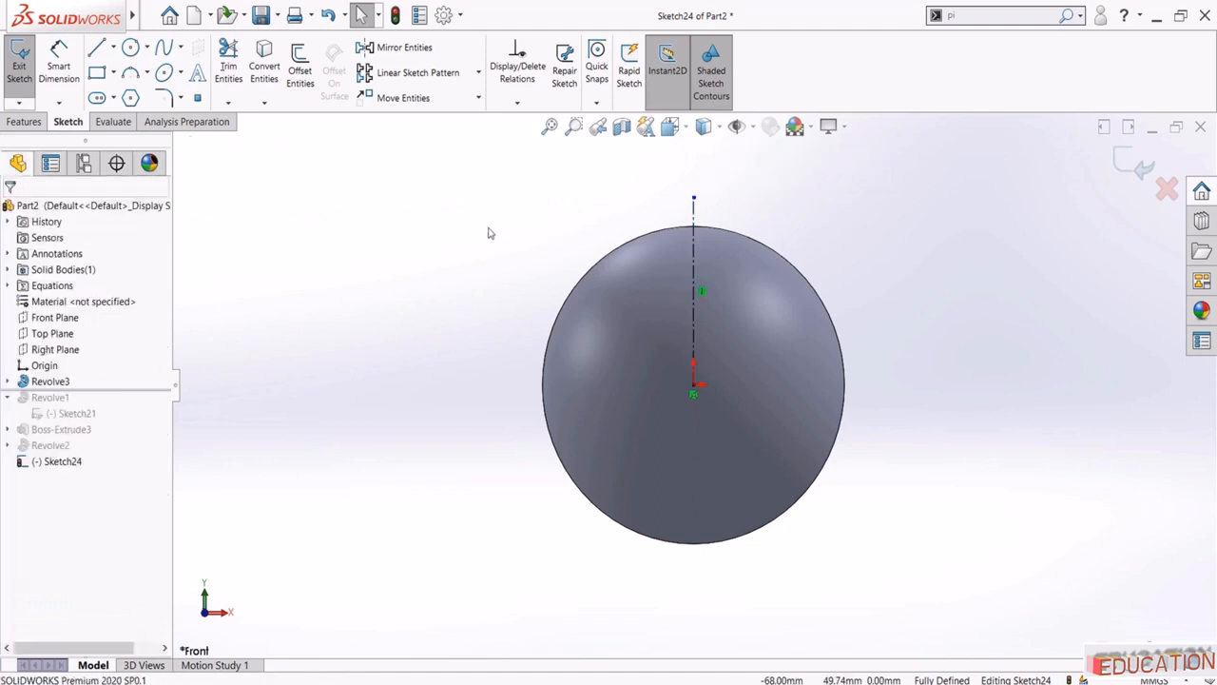
# Draw a horizontal centerline from the origin to the sphere's right edge
pyautogui.click(113, 48)
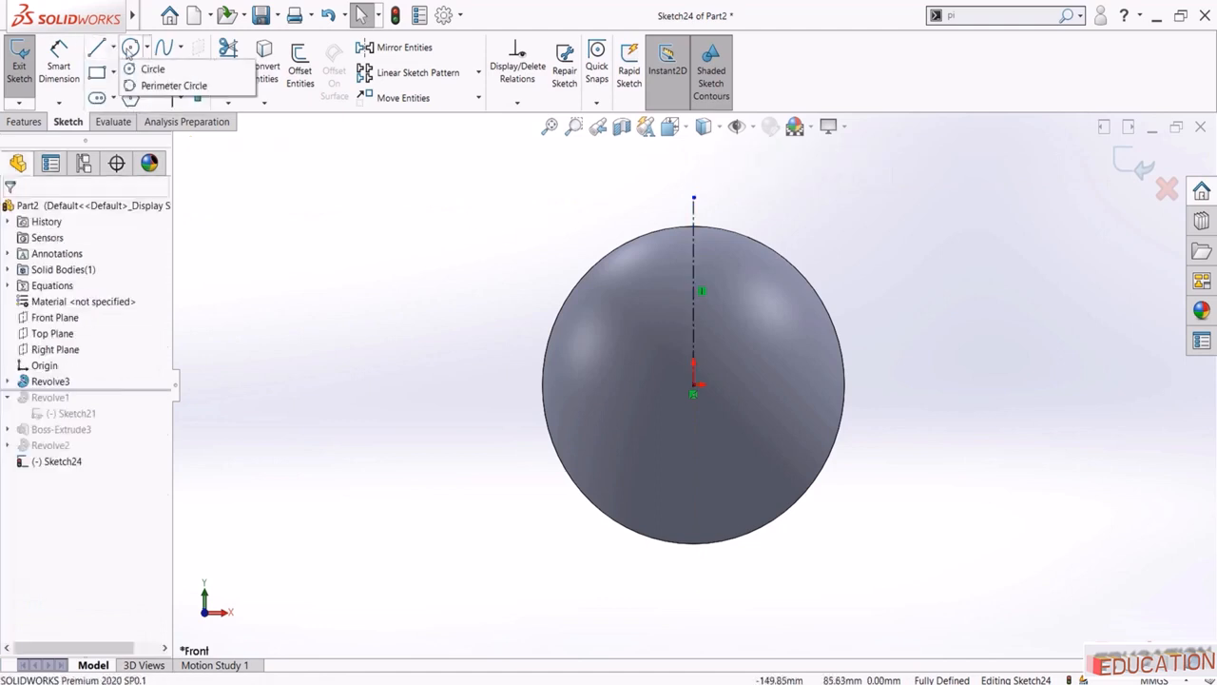
pyautogui.click(128, 86)
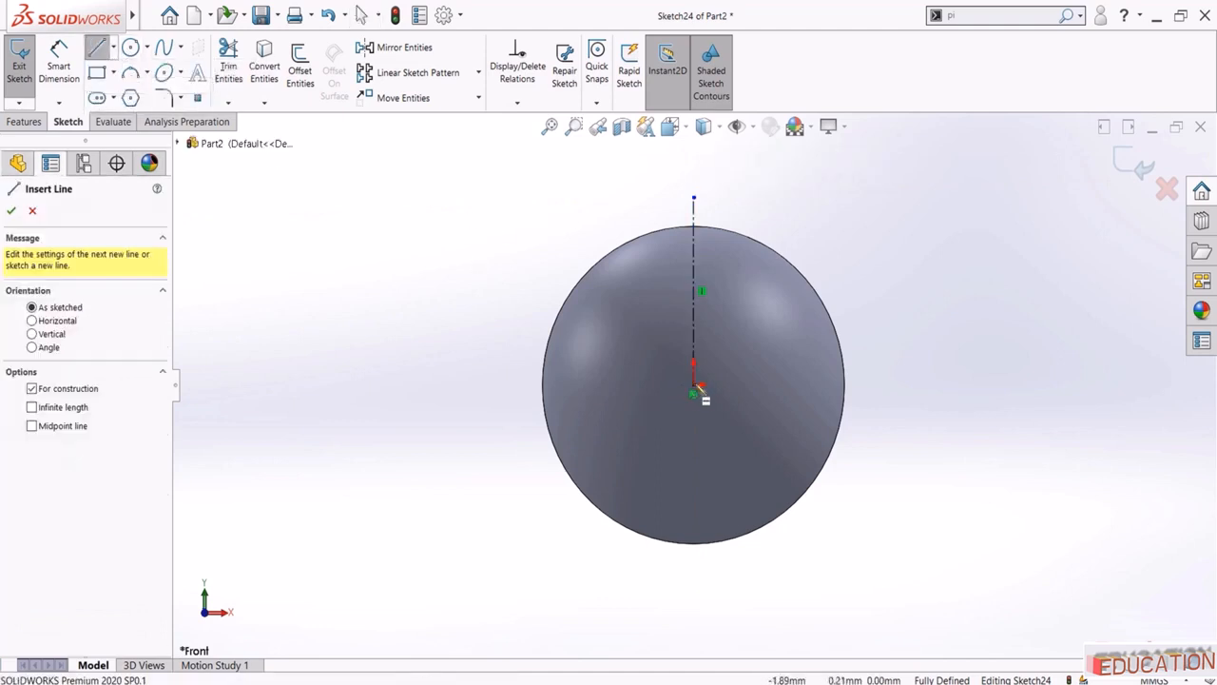
pyautogui.click(694, 390)
pyautogui.click(853, 385)
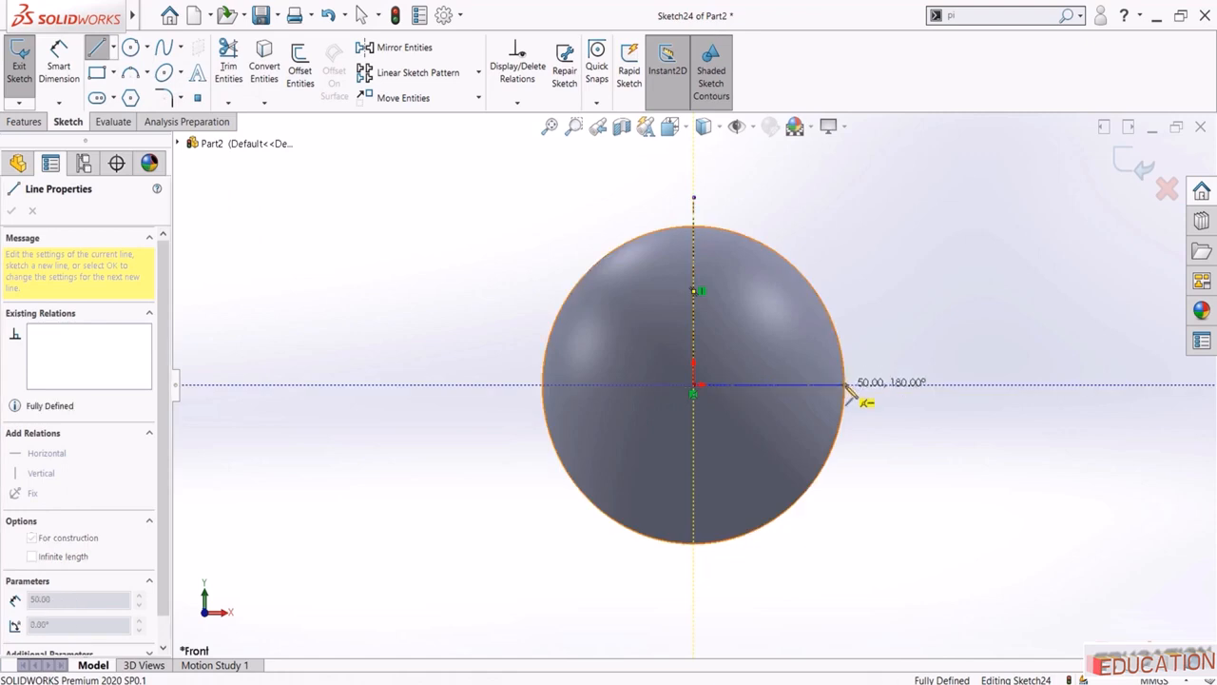
pyautogui.press('Escape')
# Draw a circle centred on the horizontal centerline's outer end and dimension its diameter to 20 mm
pyautogui.click(132, 48)
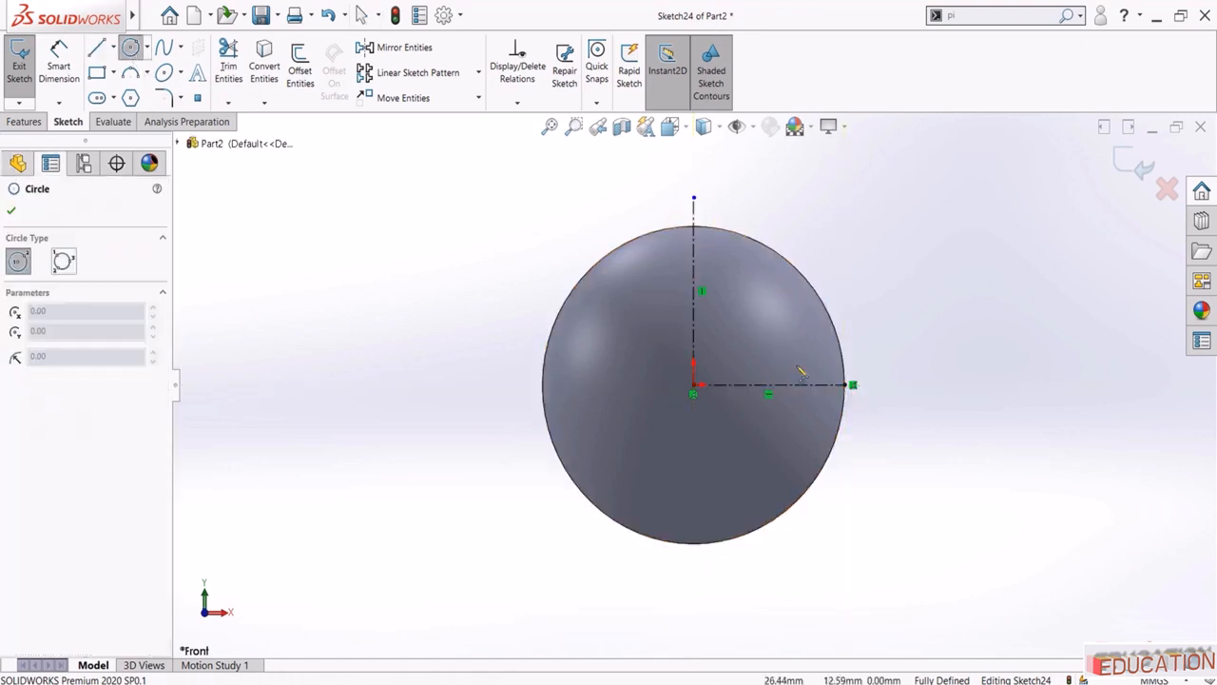
pyautogui.click(853, 385)
pyautogui.click(842, 420)
pyautogui.press('Escape')
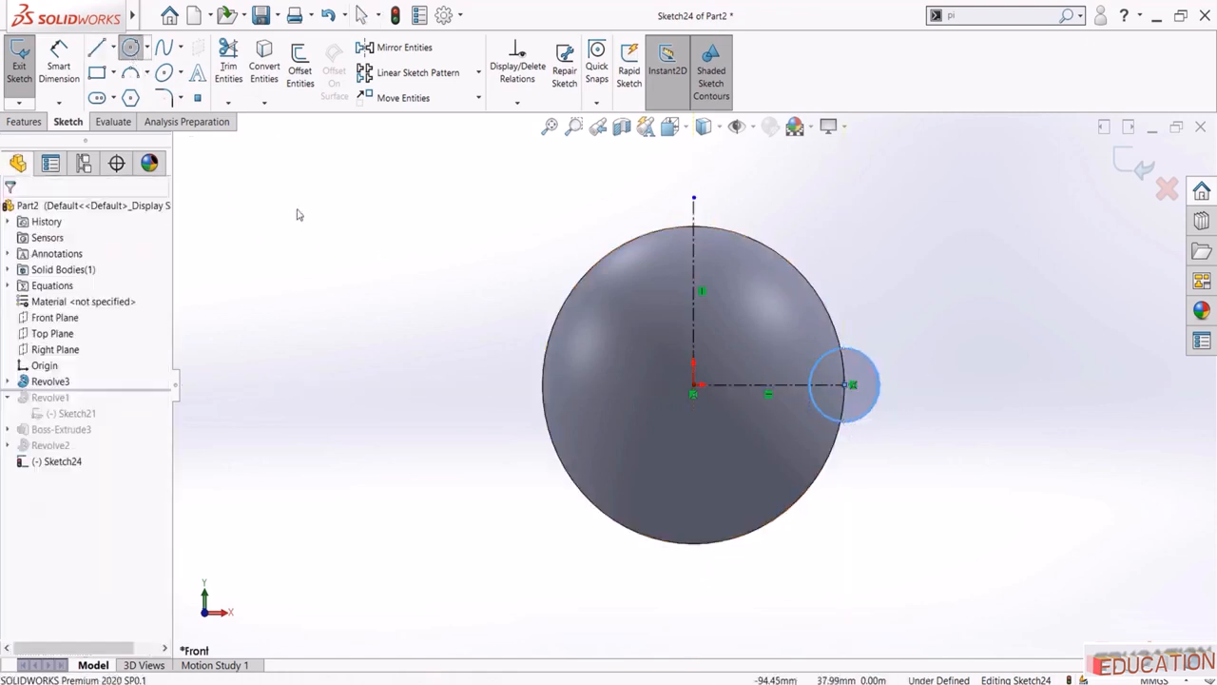
pyautogui.click(869, 366)
pyautogui.click(951, 399)
pyautogui.write('20')
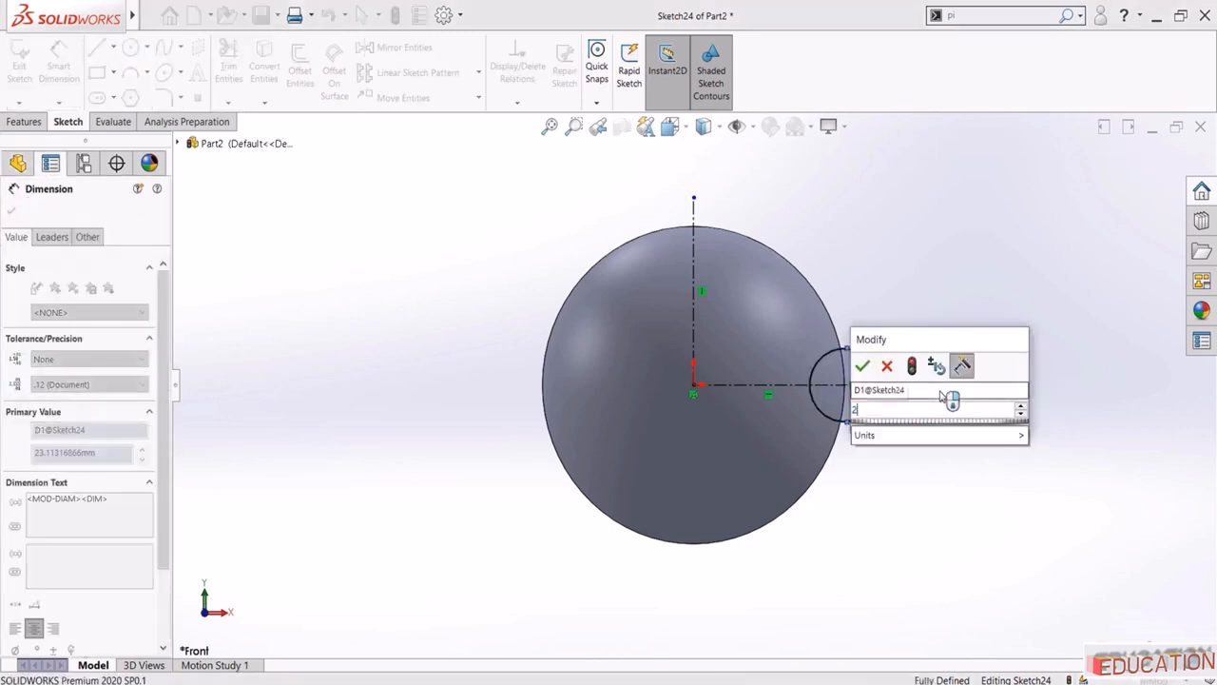
pyautogui.press('Return')
pyautogui.press('Escape')
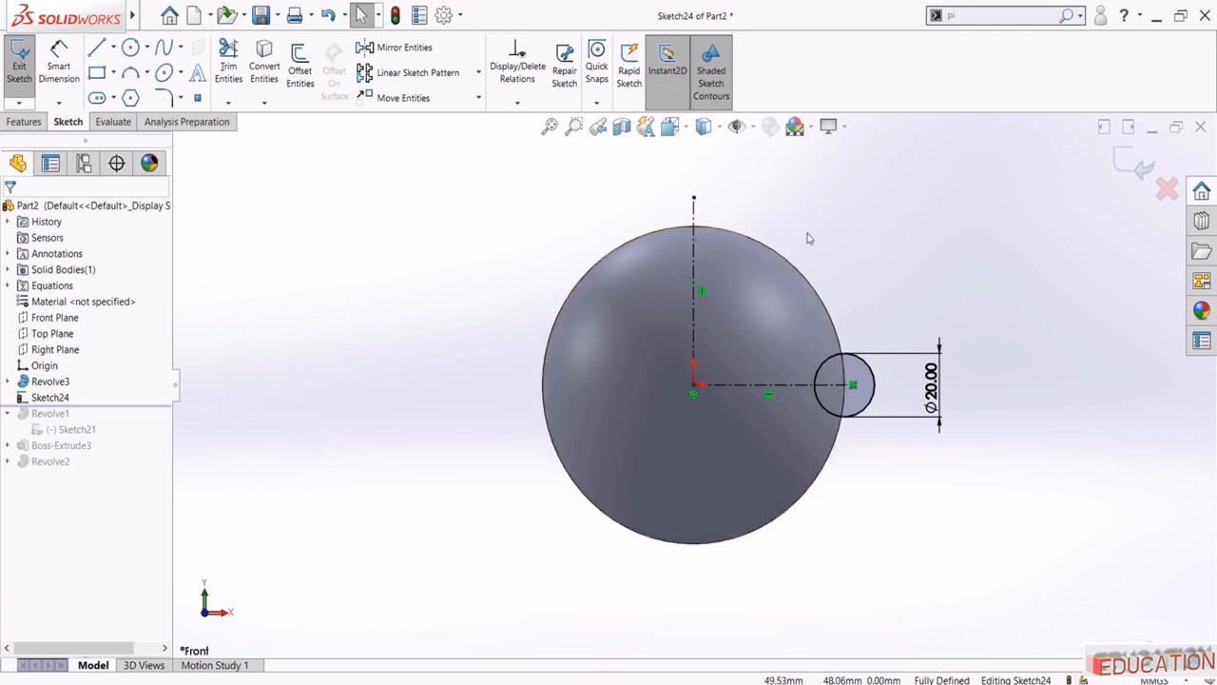
# Exit the sketch and revolve-cut the small circle 360 degrees about the vertical centerline to groove the sphere
pyautogui.moveTo(805, 252); pyautogui.dragTo(843, 377, button='middle')
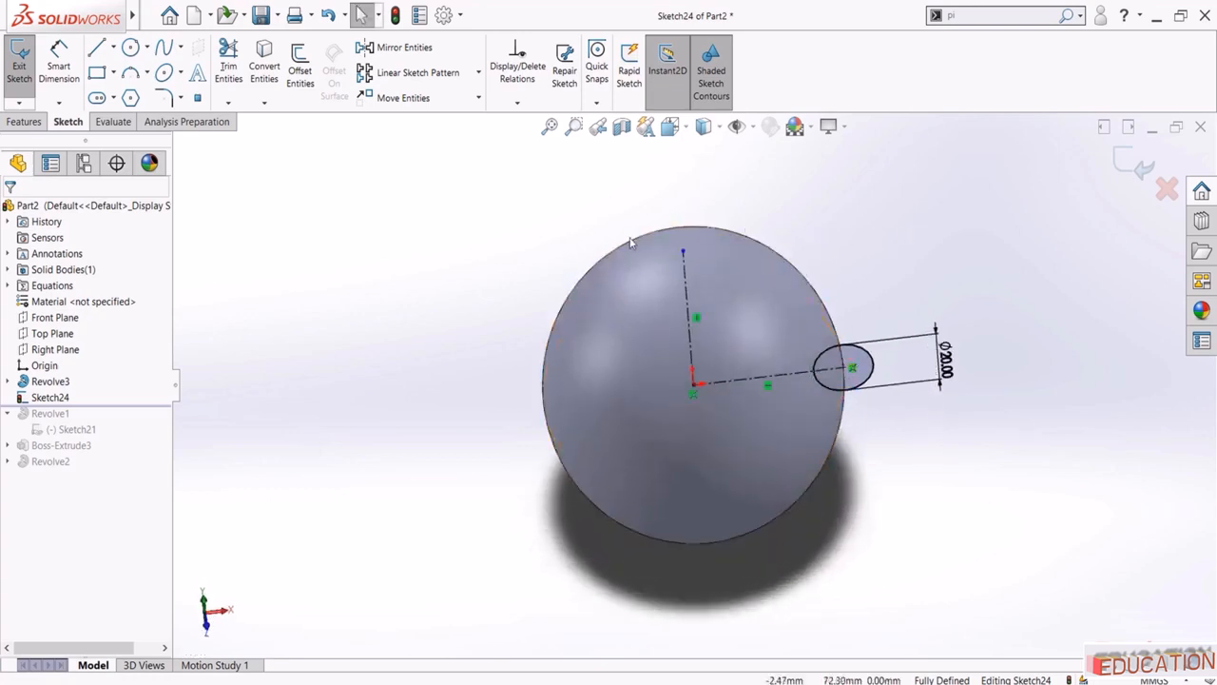
pyautogui.click(1131, 167)
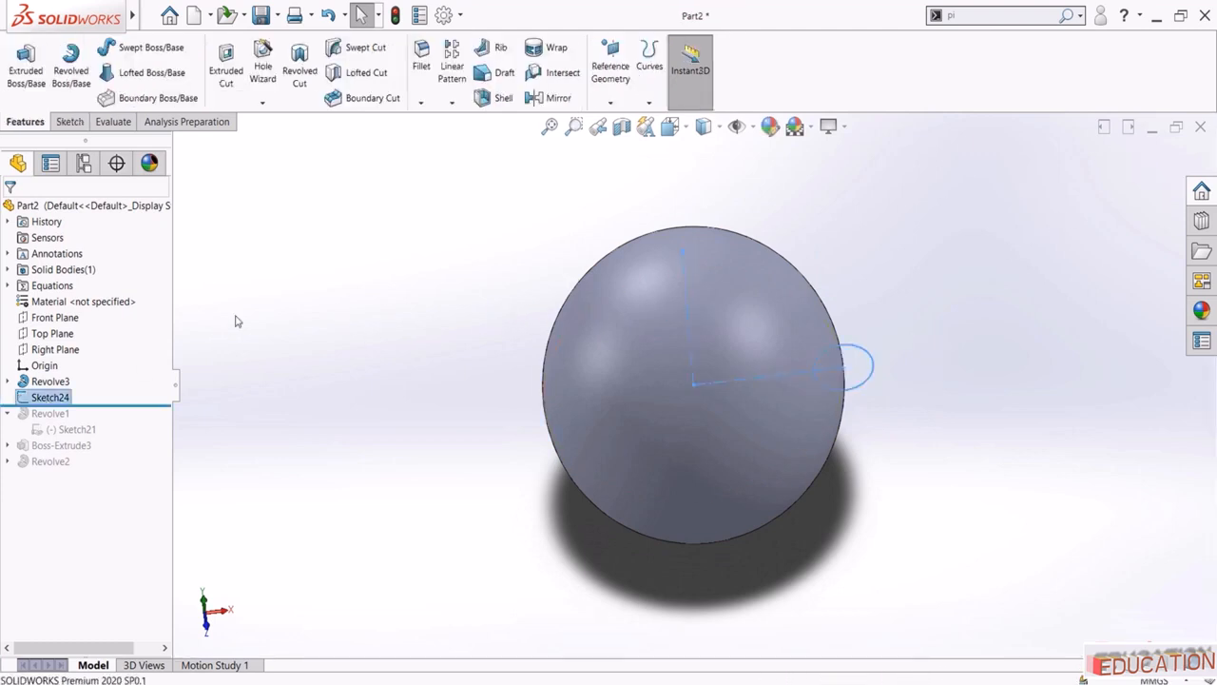
pyautogui.click(298, 62)
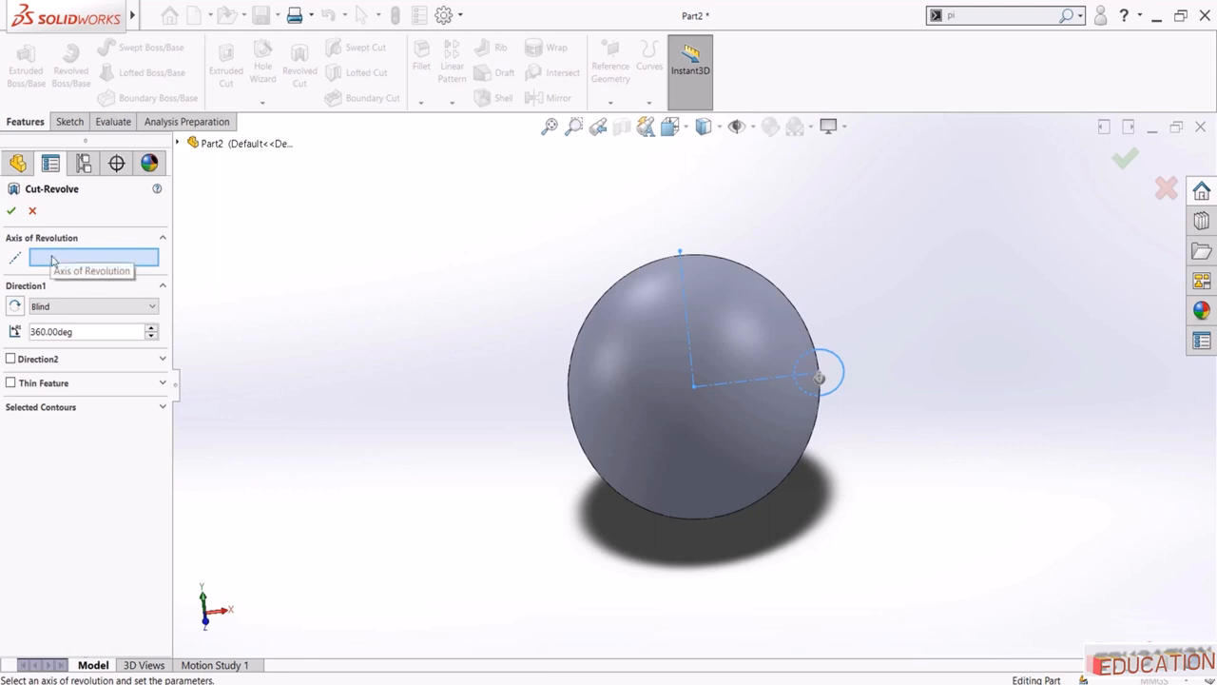
pyautogui.click(687, 289)
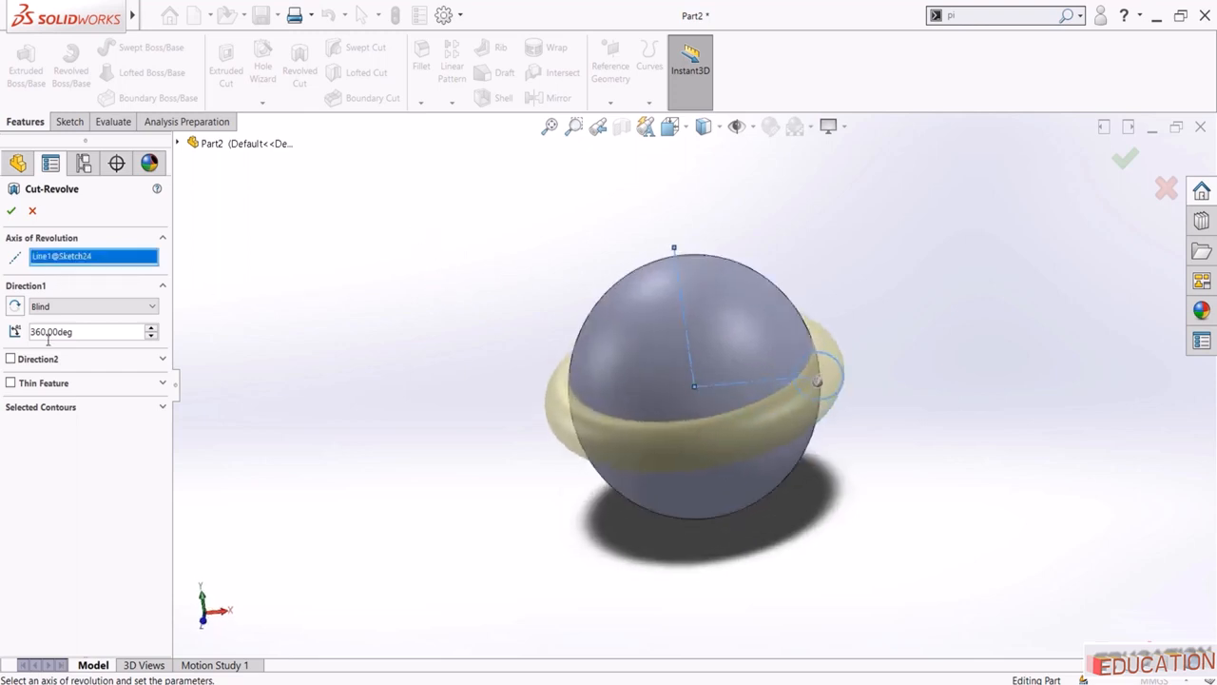
pyautogui.click(10, 210)
pyautogui.hotkey('ctrl', '1')
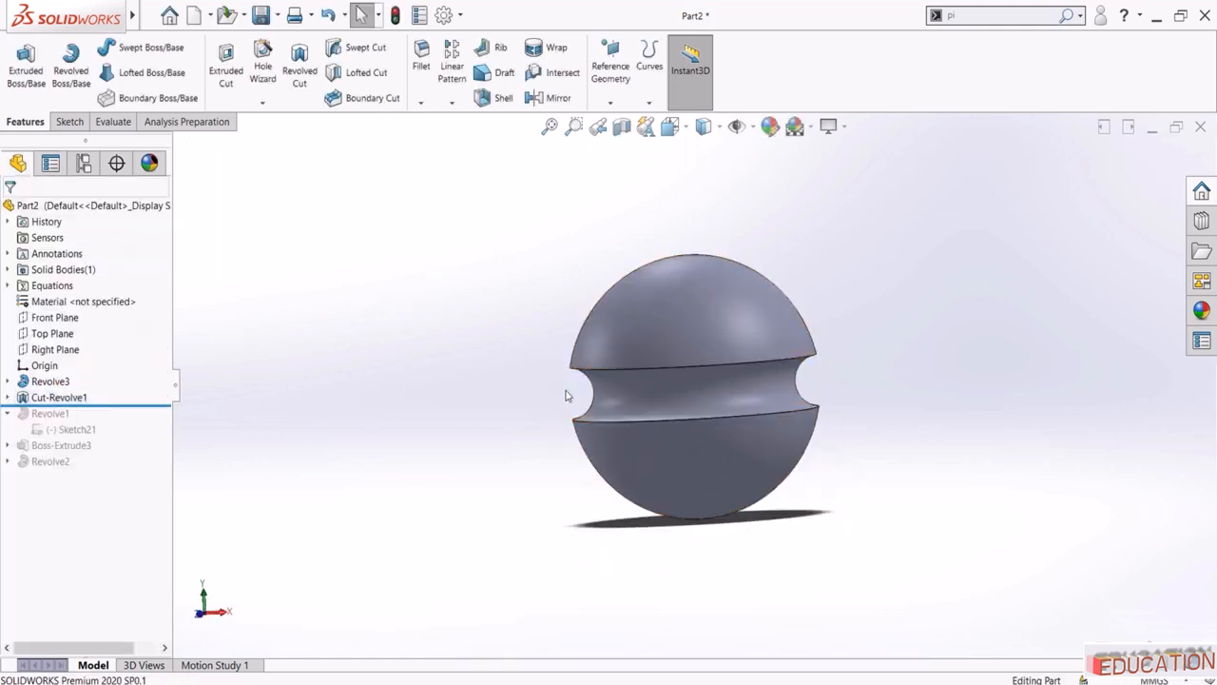
pyautogui.moveTo(412, 329); pyautogui.dragTo(430, 376, button='middle')
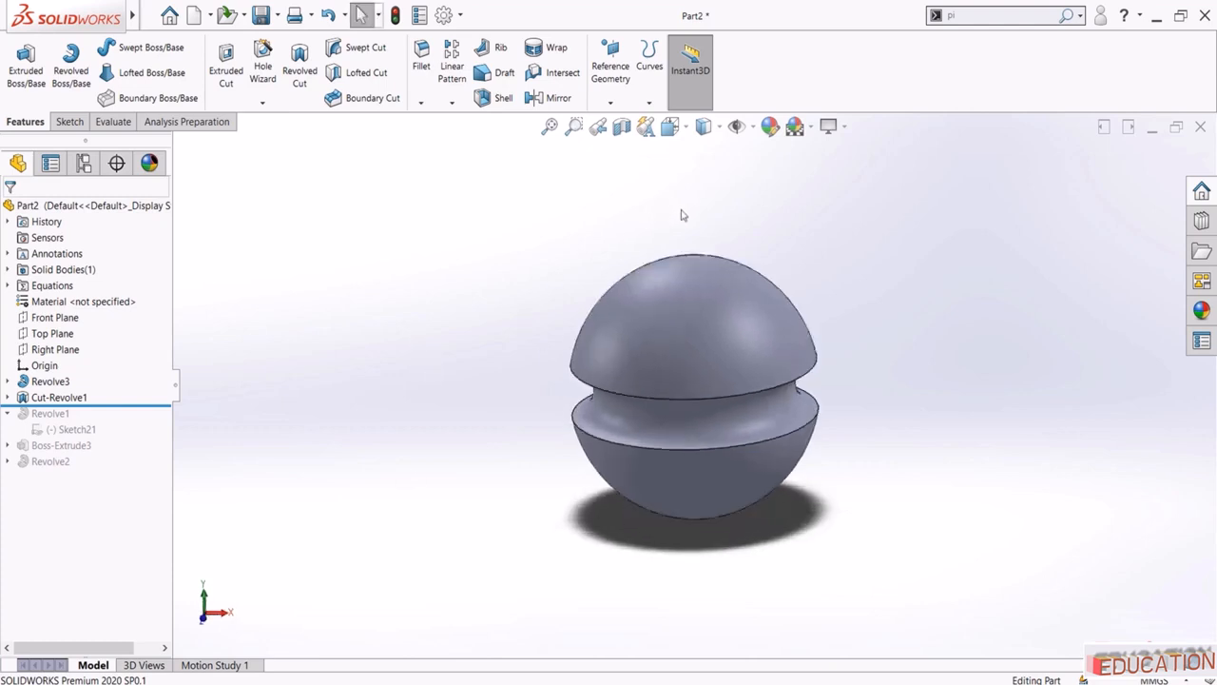
# Start another sketch on the Front Plane of the grooved sphere and view it straight on
pyautogui.click(57, 323)
pyautogui.click(76, 304)
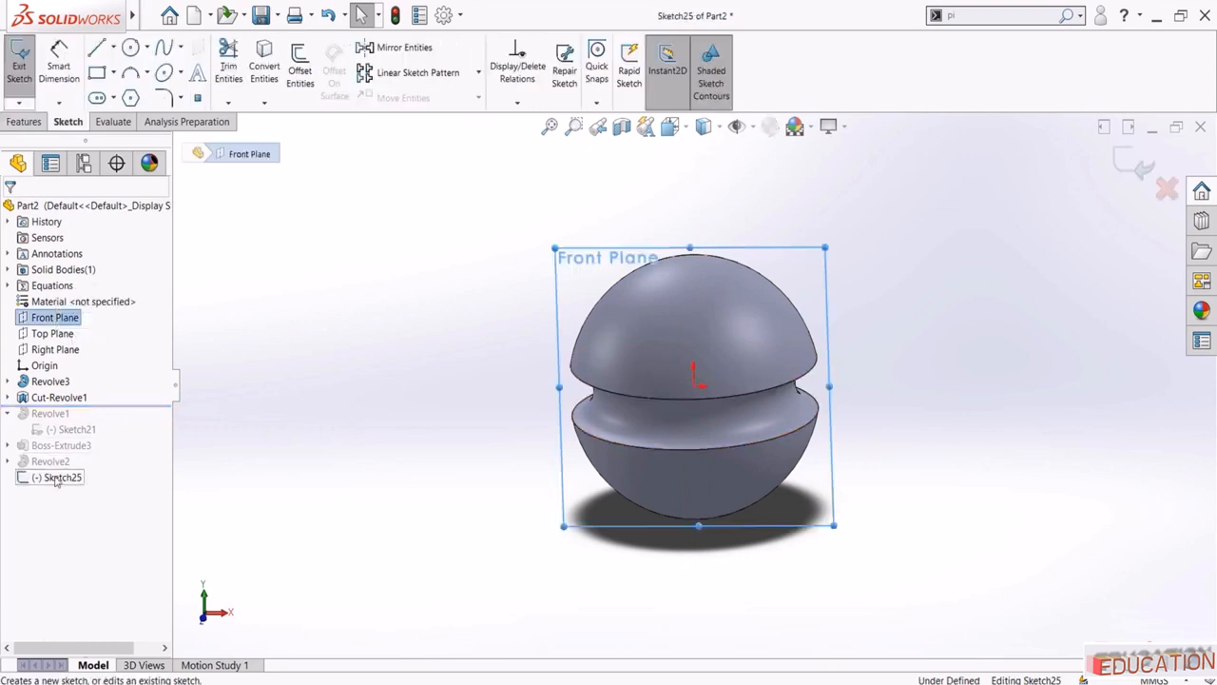
pyautogui.click(49, 477)
pyautogui.click(84, 460)
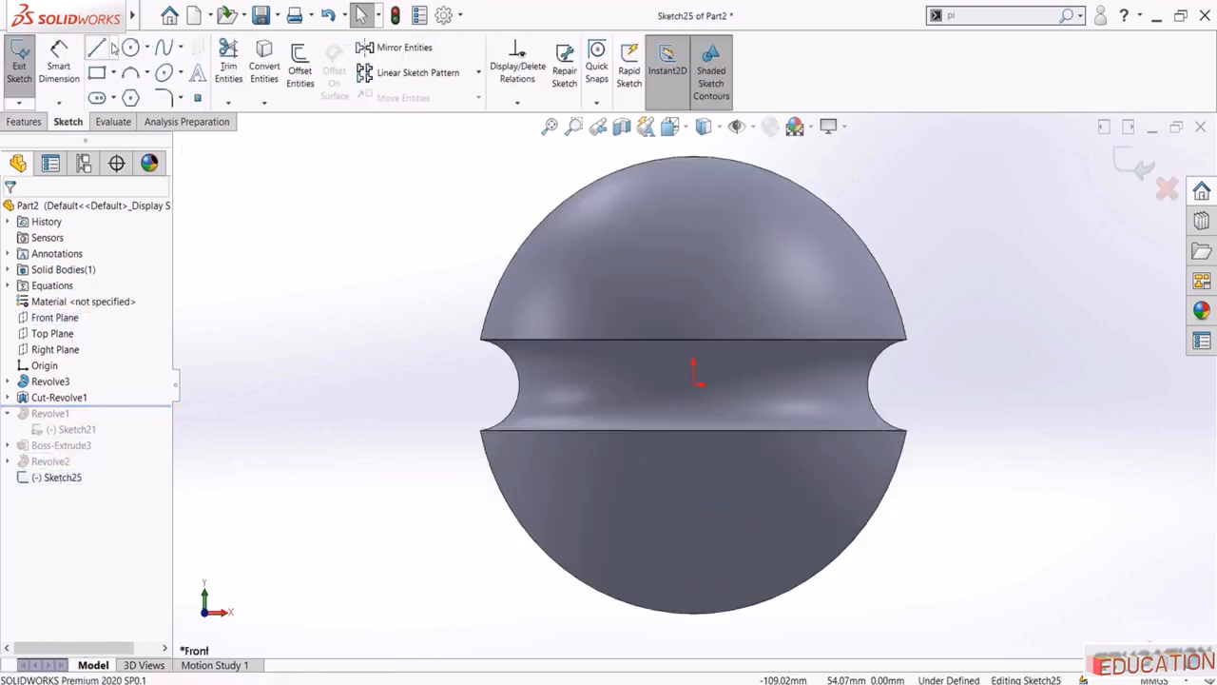
# Draw a vertical centerline from the origin to the top of the grooved sphere
pyautogui.click(113, 48)
pyautogui.click(111, 86)
pyautogui.click(693, 380)
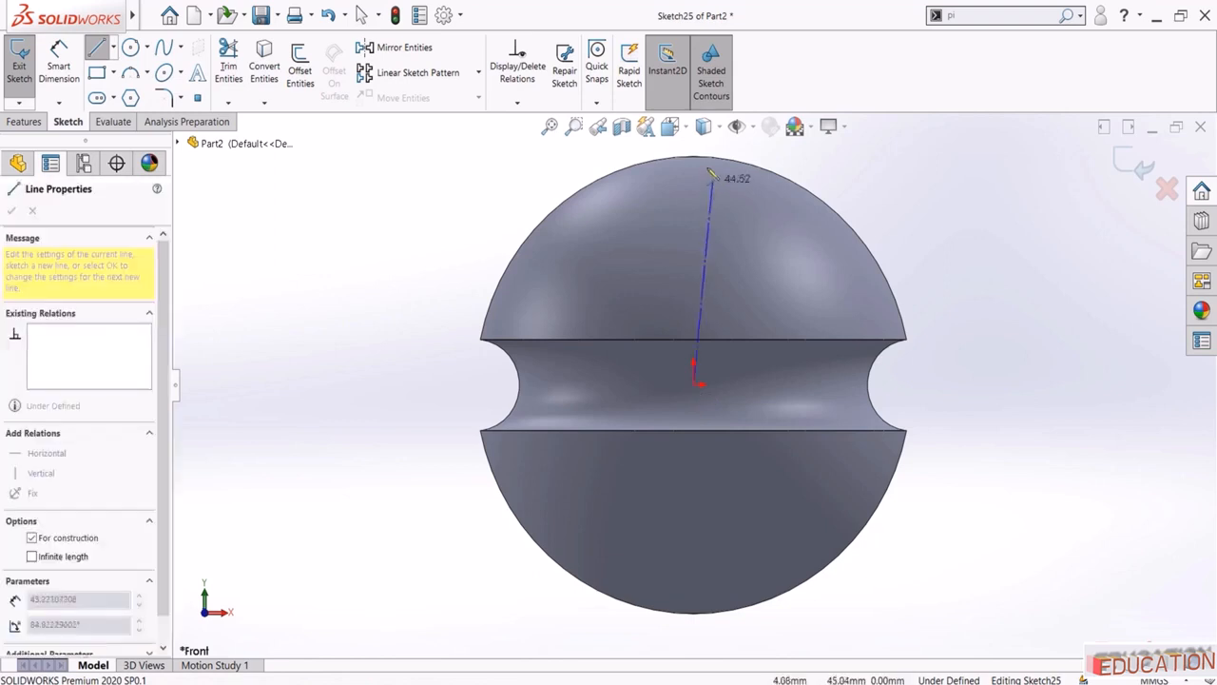
pyautogui.click(685, 166)
pyautogui.press('Escape')
pyautogui.scroll(2, 717, 181)
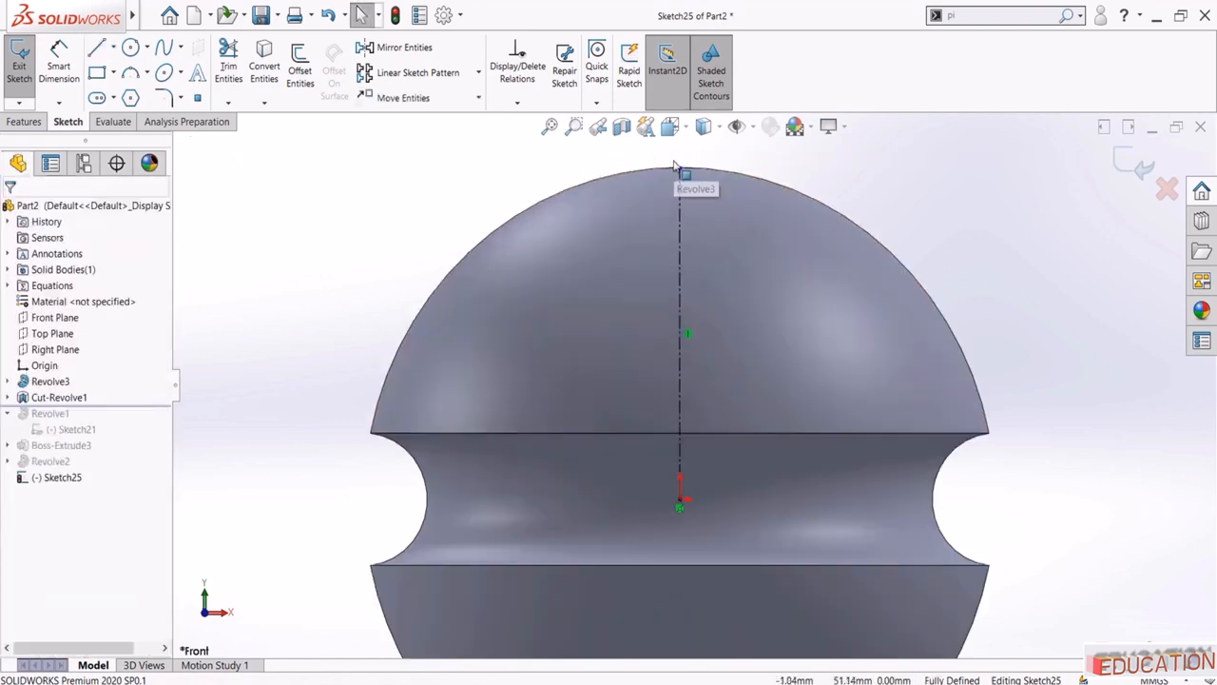
# Draw a circle about 15 mm in diameter centred on the upper end of the vertical centerline, at the sphere's top
pyautogui.moveTo(680, 181); pyautogui.dragTo(680, 168)
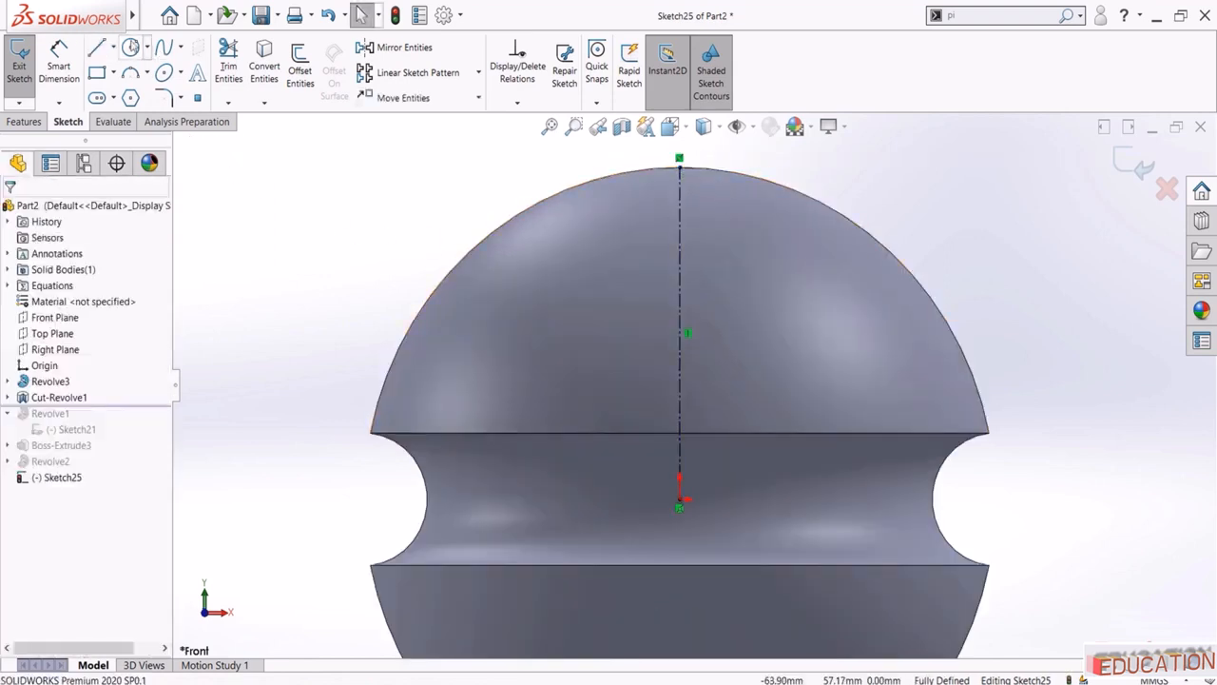
pyautogui.click(131, 47)
pyautogui.scroll(-1, 763, 281)
pyautogui.click(682, 203)
pyautogui.click(691, 242)
pyautogui.press('Escape')
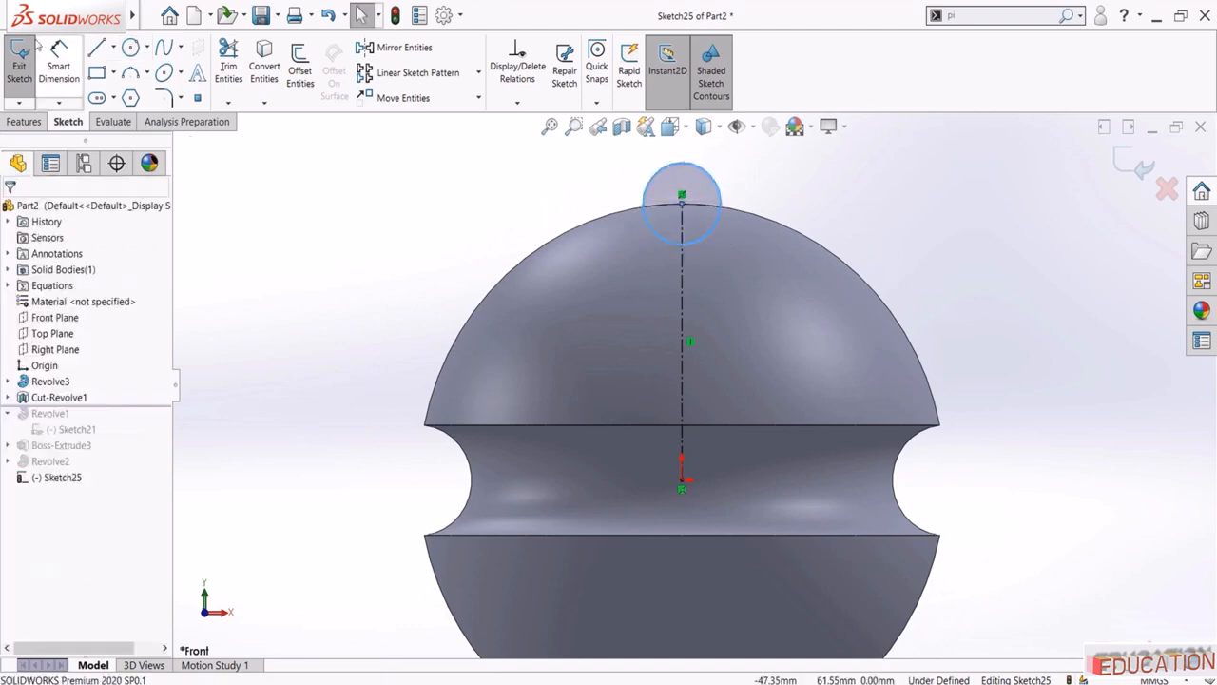
# Dimension the circle's diameter to 20 mm
pyautogui.click(59, 64)
pyautogui.click(673, 189)
pyautogui.click(746, 180)
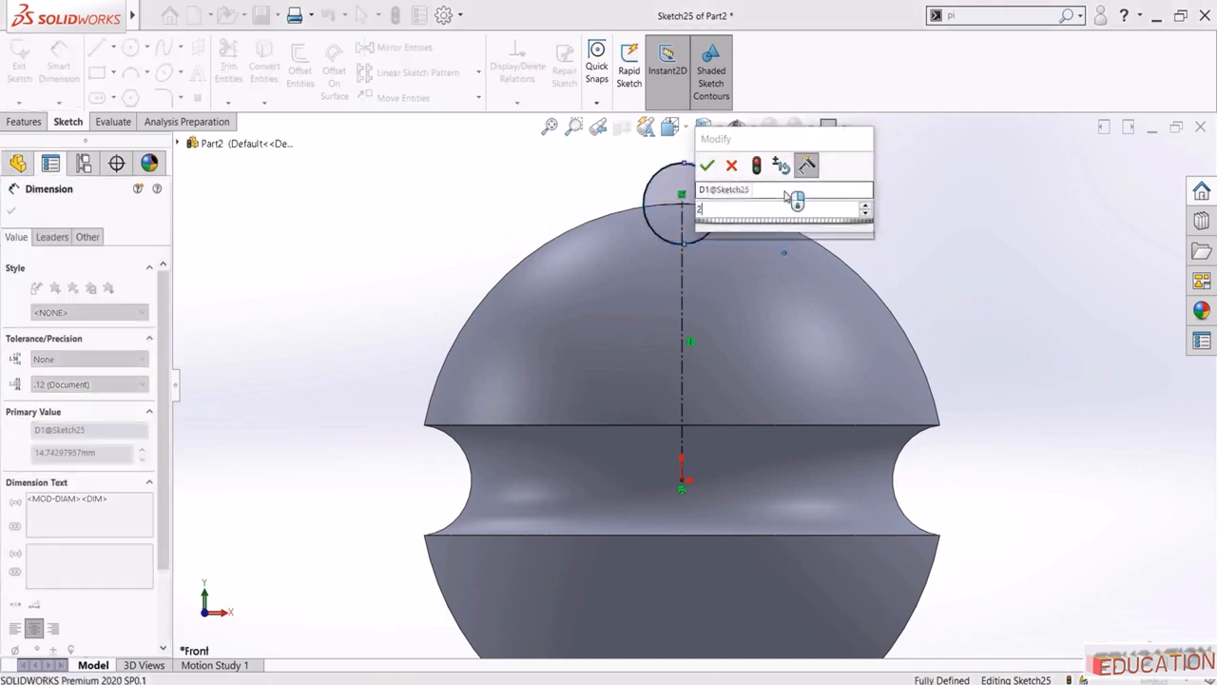
pyautogui.write('20')
pyautogui.press('Return')
pyautogui.press('Escape')
# Draw a horizontal centerline from the origin outward past the groove to the sphere's outer extent
pyautogui.click(112, 46)
pyautogui.click(119, 82)
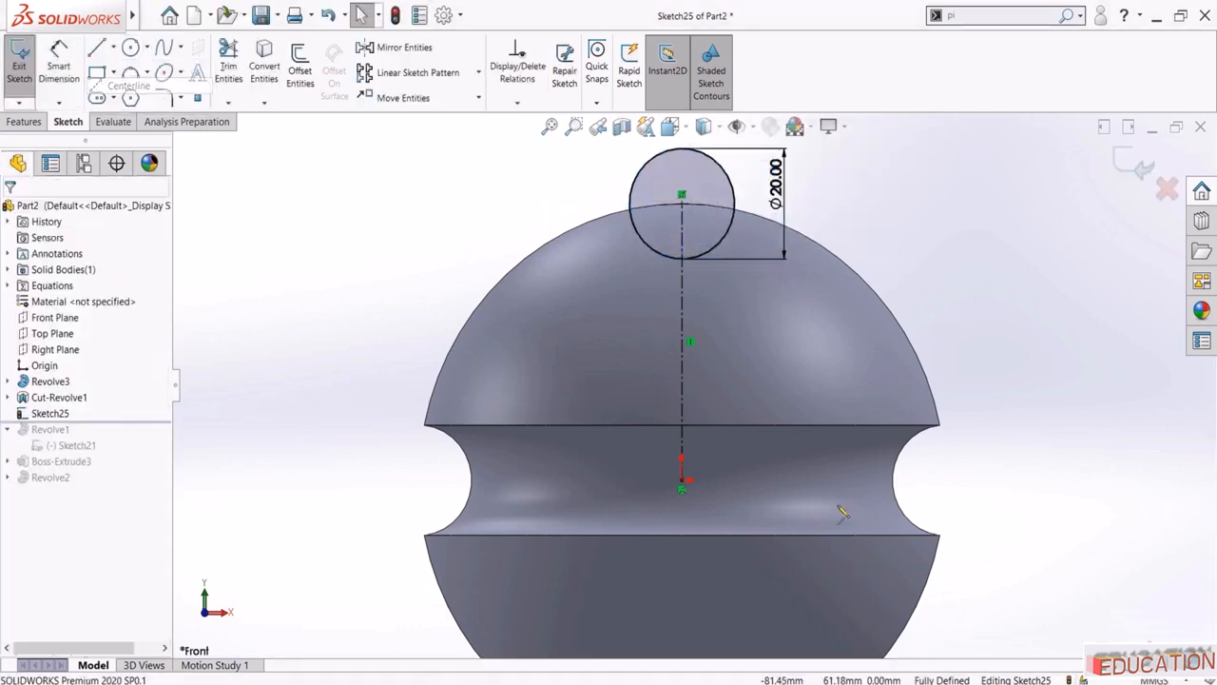
pyautogui.click(681, 481)
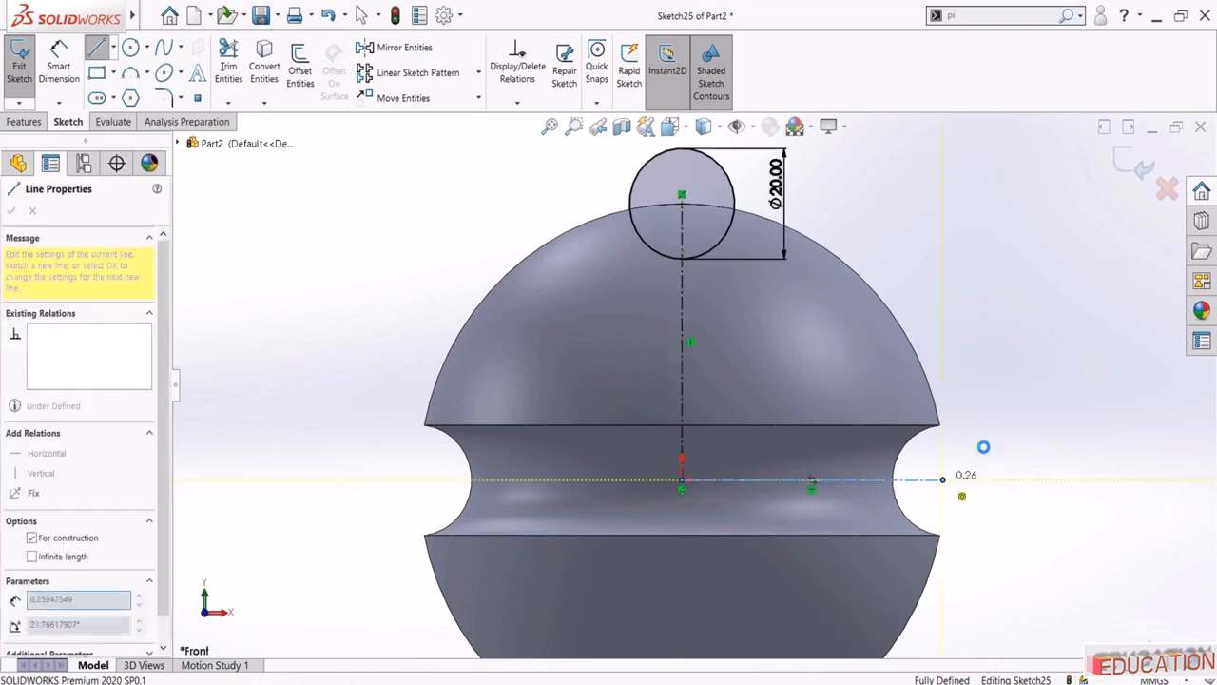
pyautogui.click(943, 480)
pyautogui.press('Escape')
# Exit the sketch and revolve-cut the circle 360 degrees about the horizontal centerline, then inspect the whole grooved sphere
pyautogui.scroll(5, 696, 376)
pyautogui.moveTo(571, 326); pyautogui.dragTo(590, 367, button='middle')
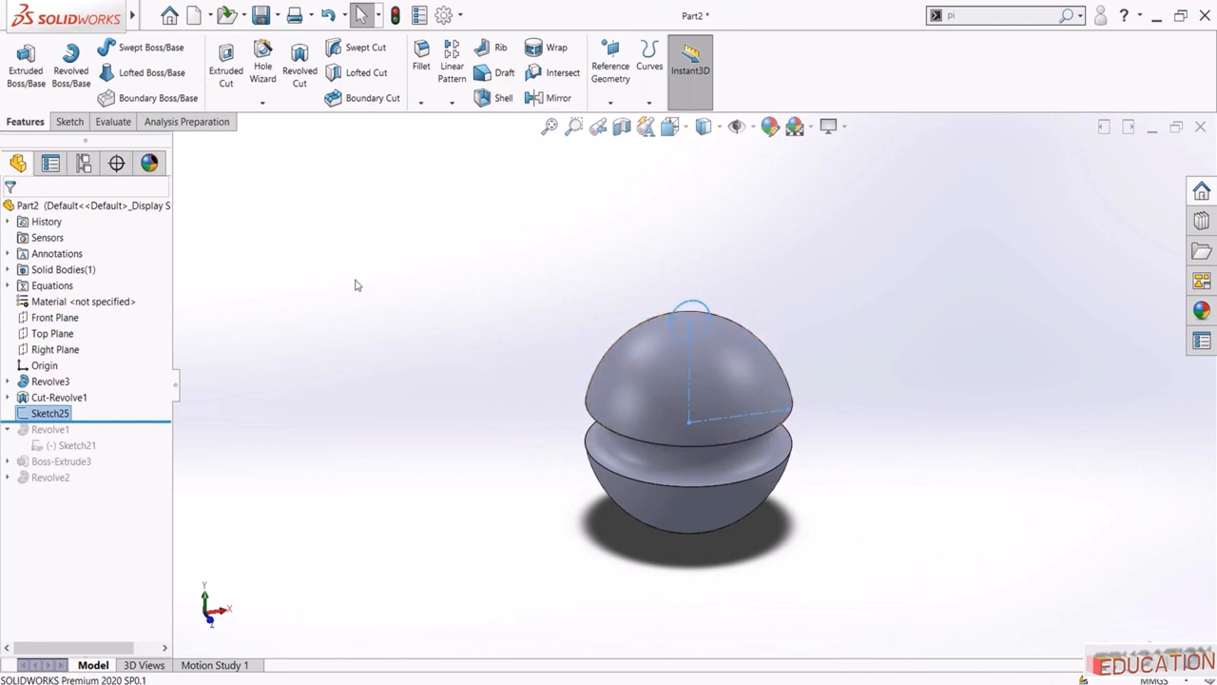
pyautogui.click(300, 76)
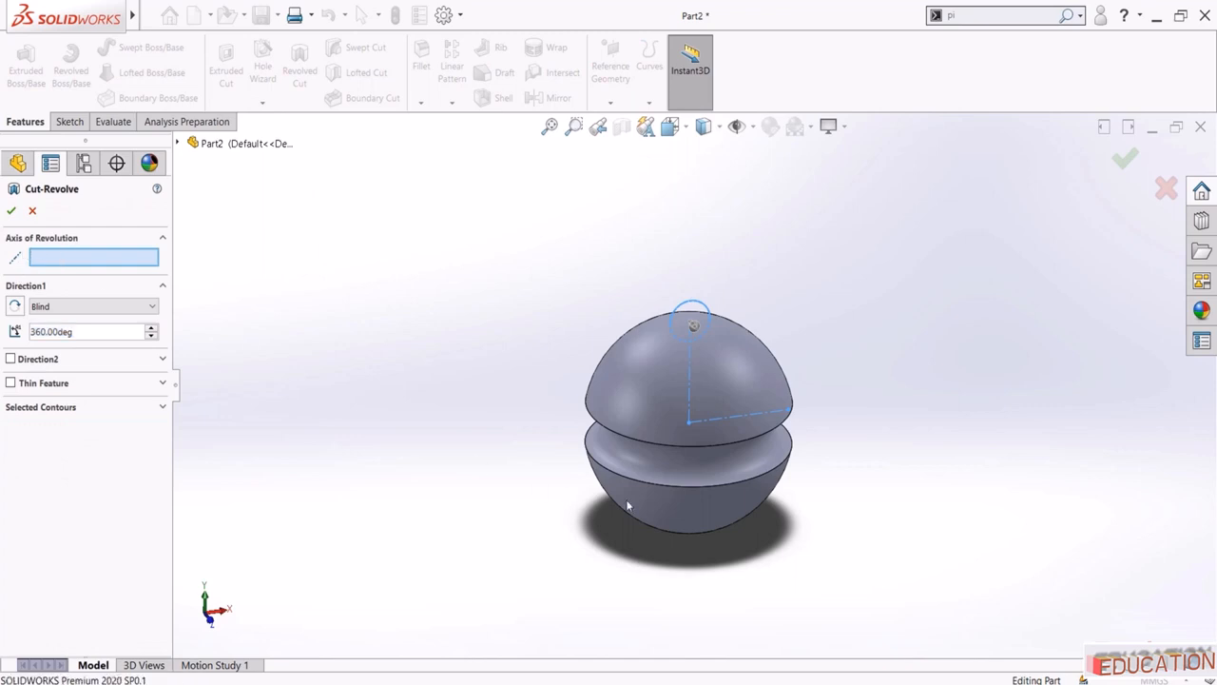
pyautogui.click(745, 416)
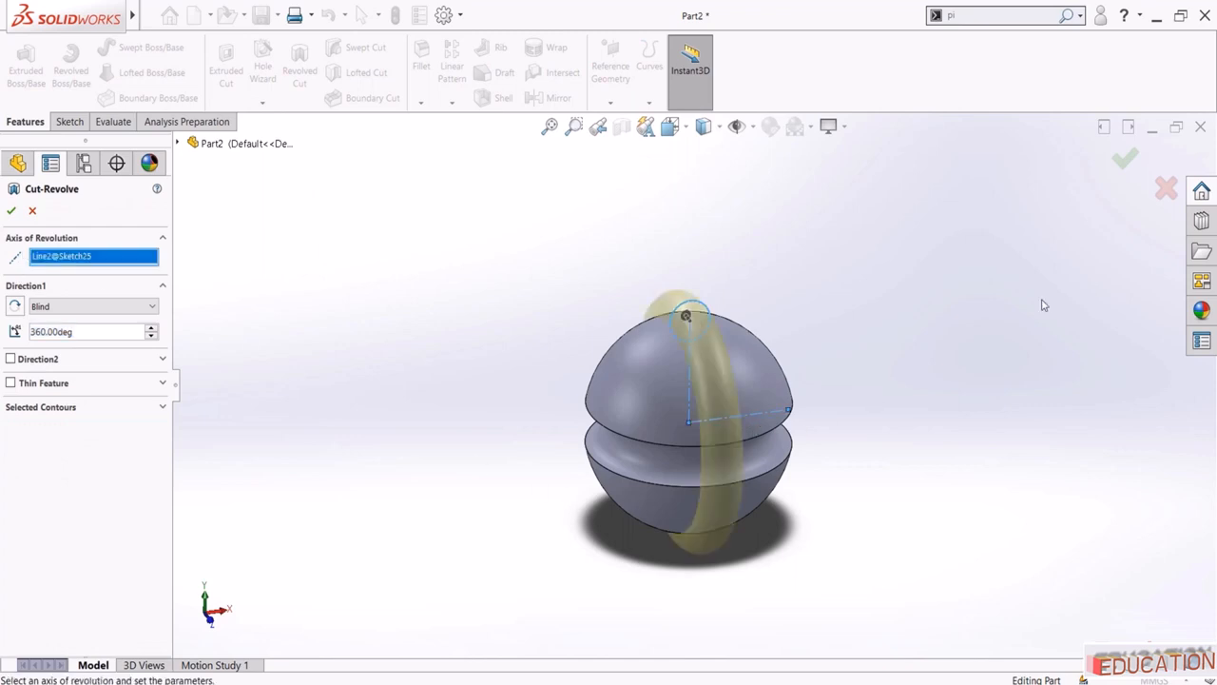
pyautogui.press('Return')
pyautogui.moveTo(422, 301); pyautogui.dragTo(505, 149, button='middle')
pyautogui.click(550, 127)
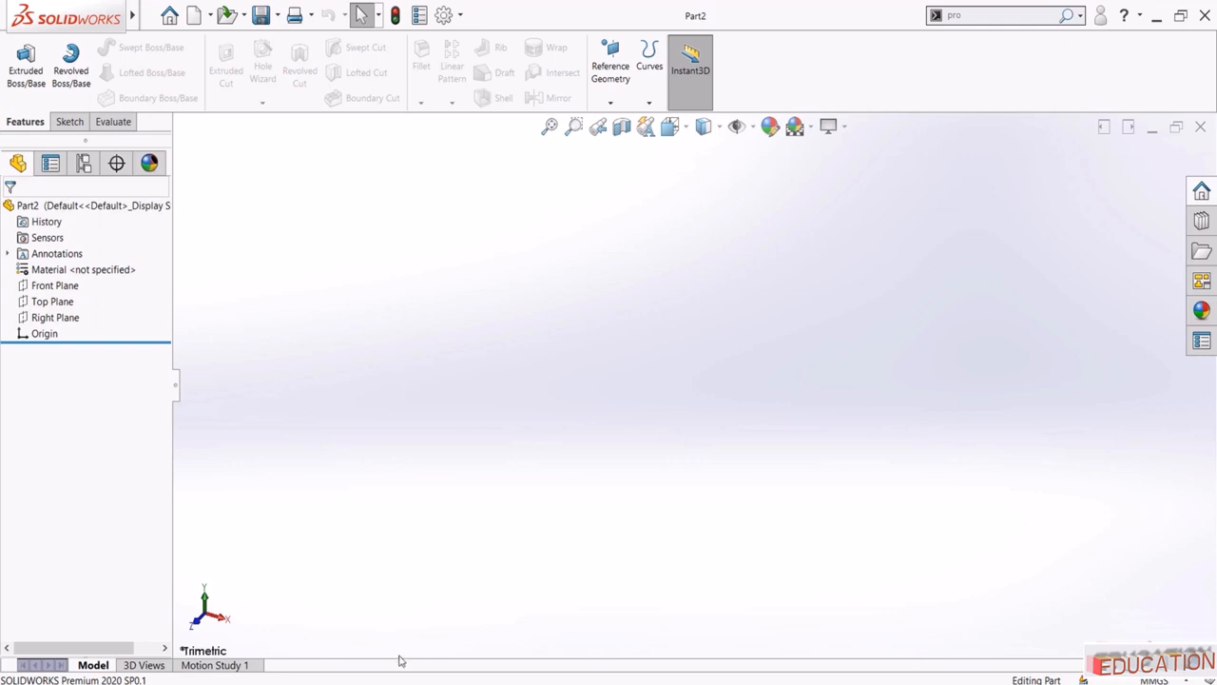
# In the empty part, sketch an L-shaped path on the Front Plane: a horizontal line from the origin, continued vertically upward
pyautogui.click(67, 288)
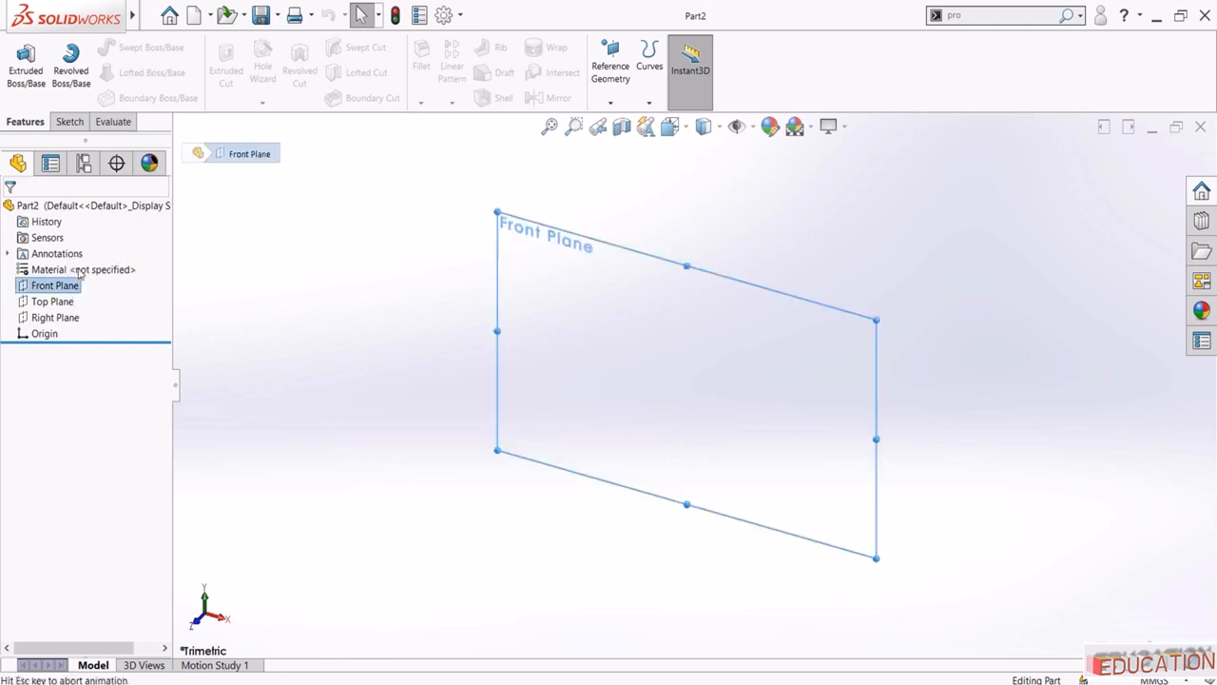
pyautogui.click(99, 49)
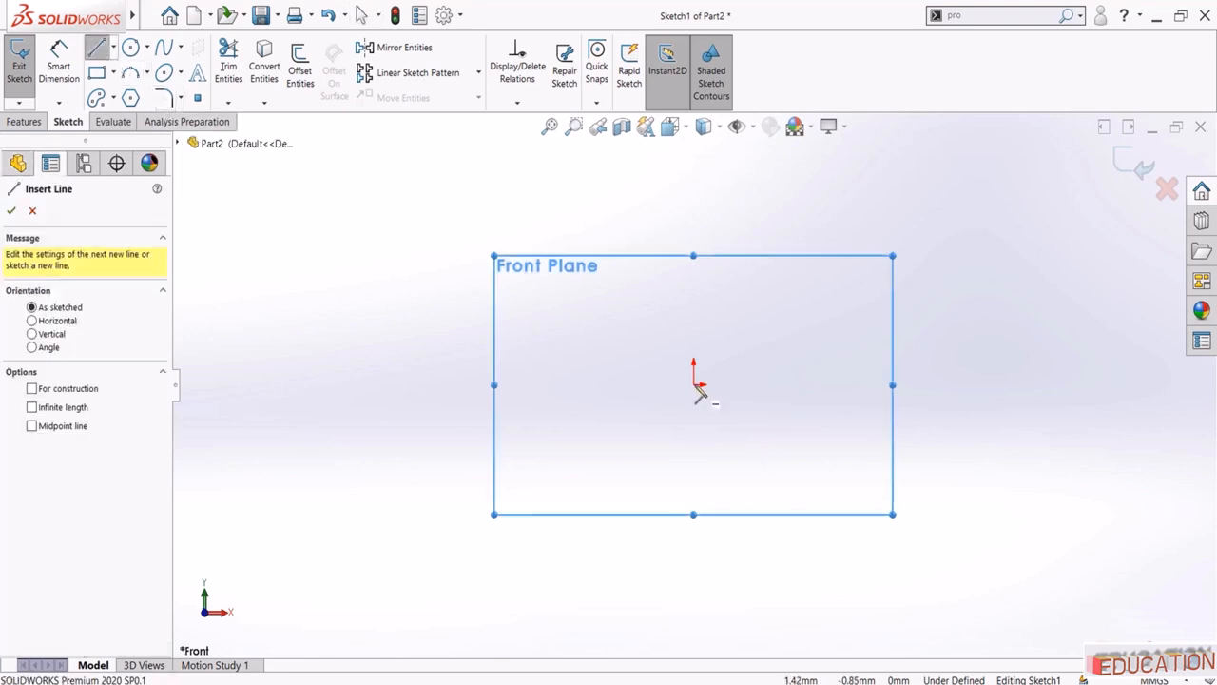
pyautogui.click(693, 384)
pyautogui.click(822, 384)
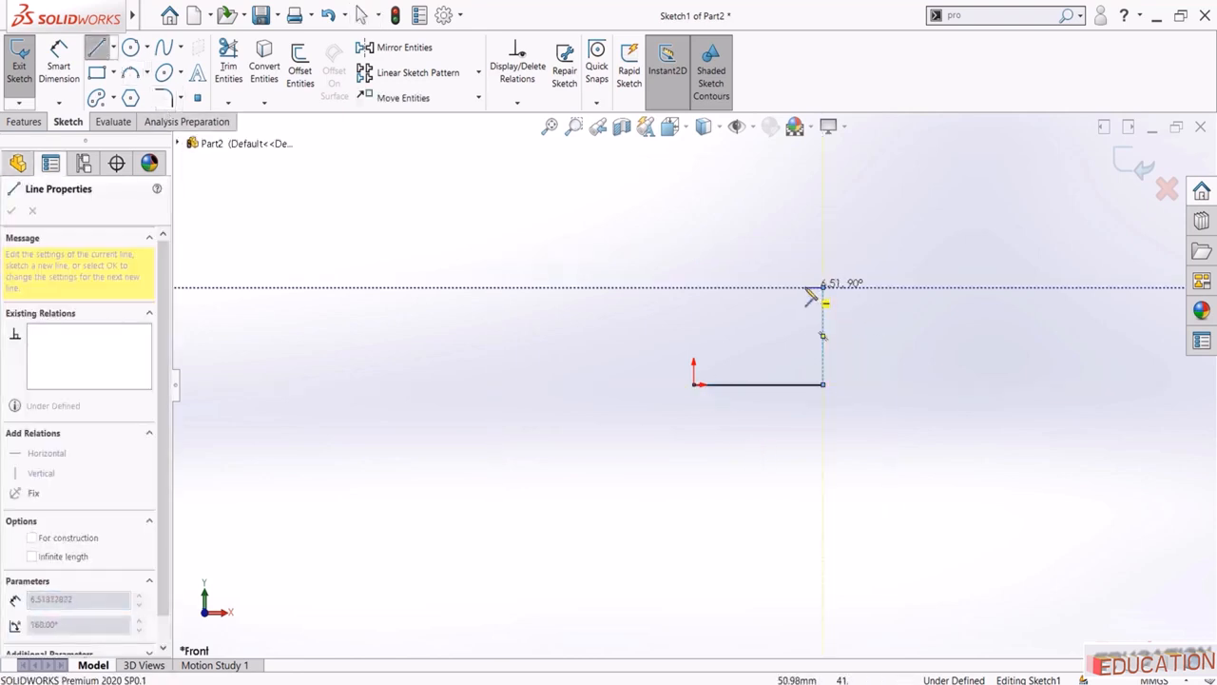
pyautogui.click(823, 286)
pyautogui.press('Escape')
# Dimension the path's horizontal line to 100 mm
pyautogui.click(59, 67)
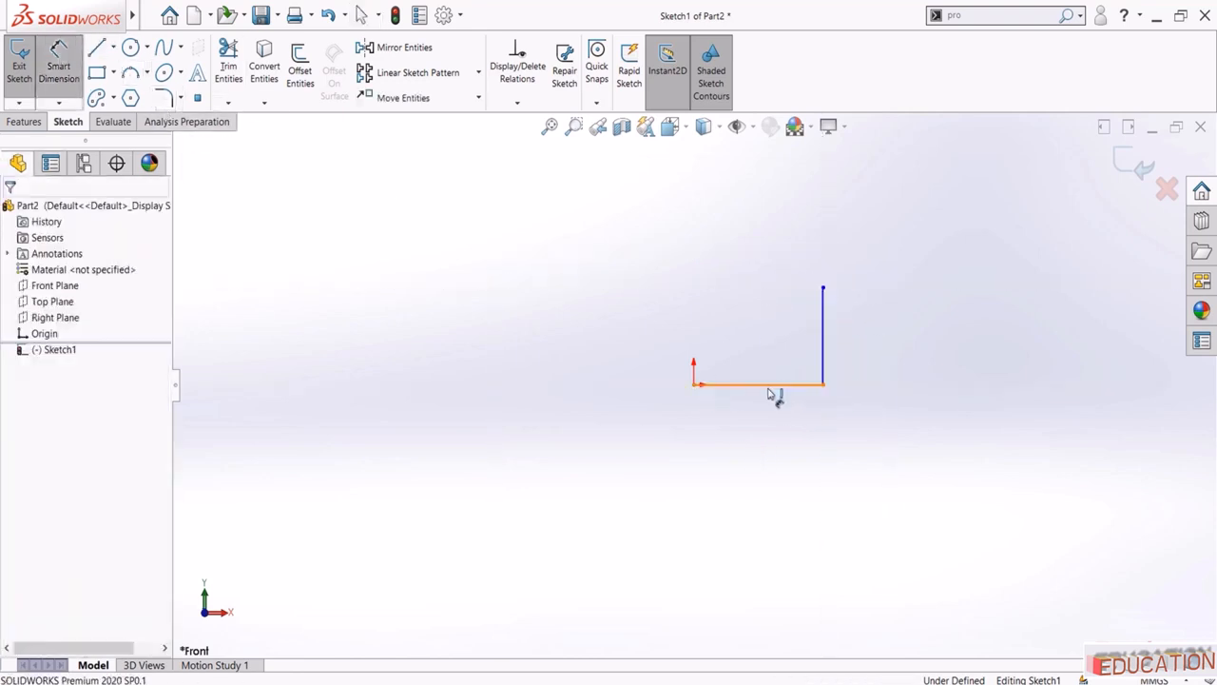
pyautogui.click(770, 385)
pyautogui.click(760, 428)
pyautogui.press('Return')
pyautogui.press('Escape')
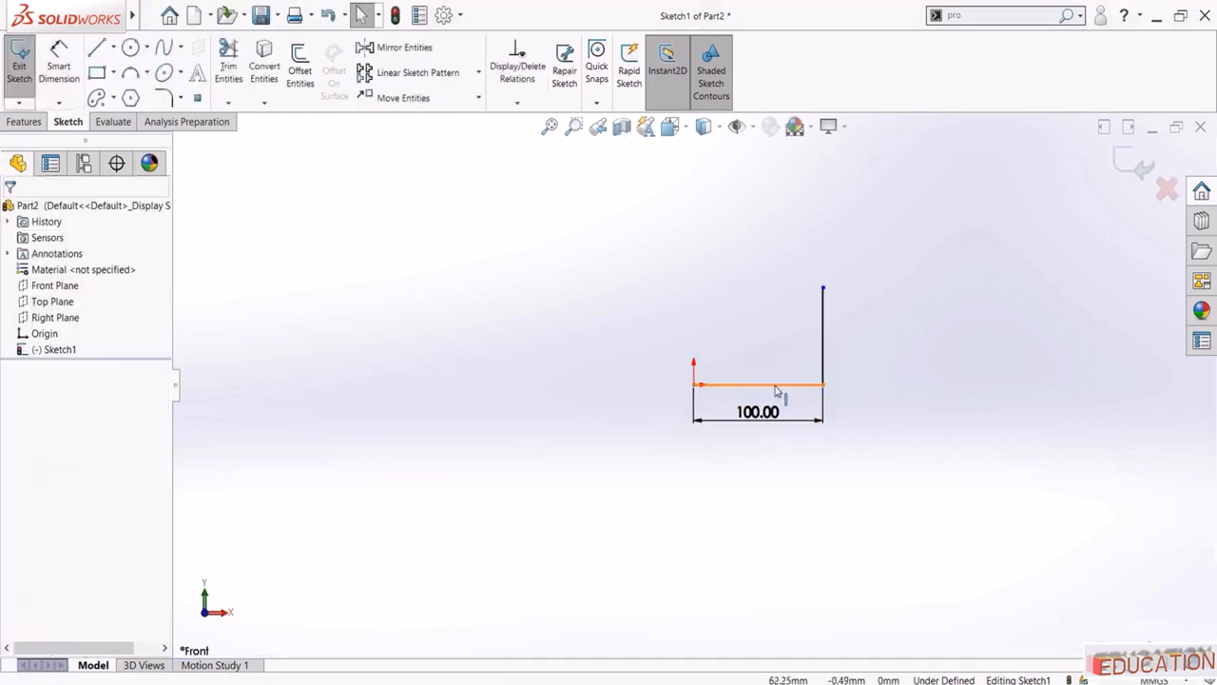
# Make the path's vertical and horizontal lines equal in length and exit the sketch
pyautogui.click(775, 385)
pyautogui.keyDown('ctrl'); pyautogui.click(823, 319); pyautogui.keyUp('ctrl')
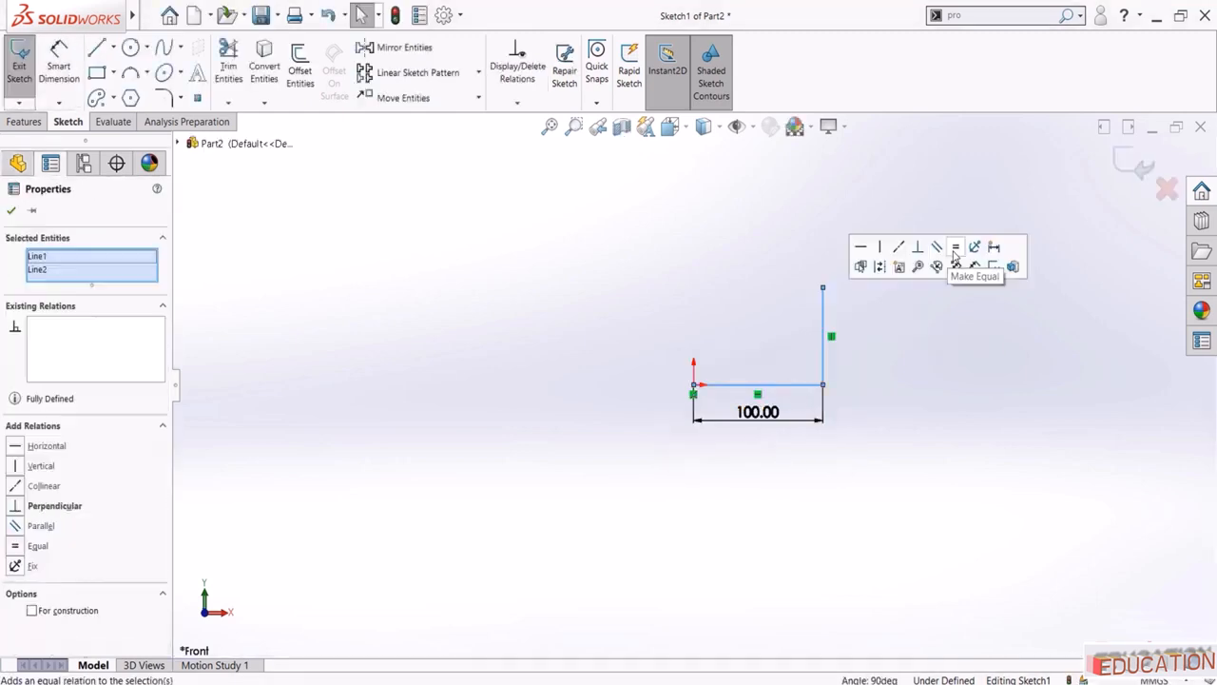
pyautogui.click(955, 252)
pyautogui.click(968, 316)
pyautogui.click(1131, 163)
pyautogui.moveTo(546, 439); pyautogui.dragTo(538, 447, button='middle')
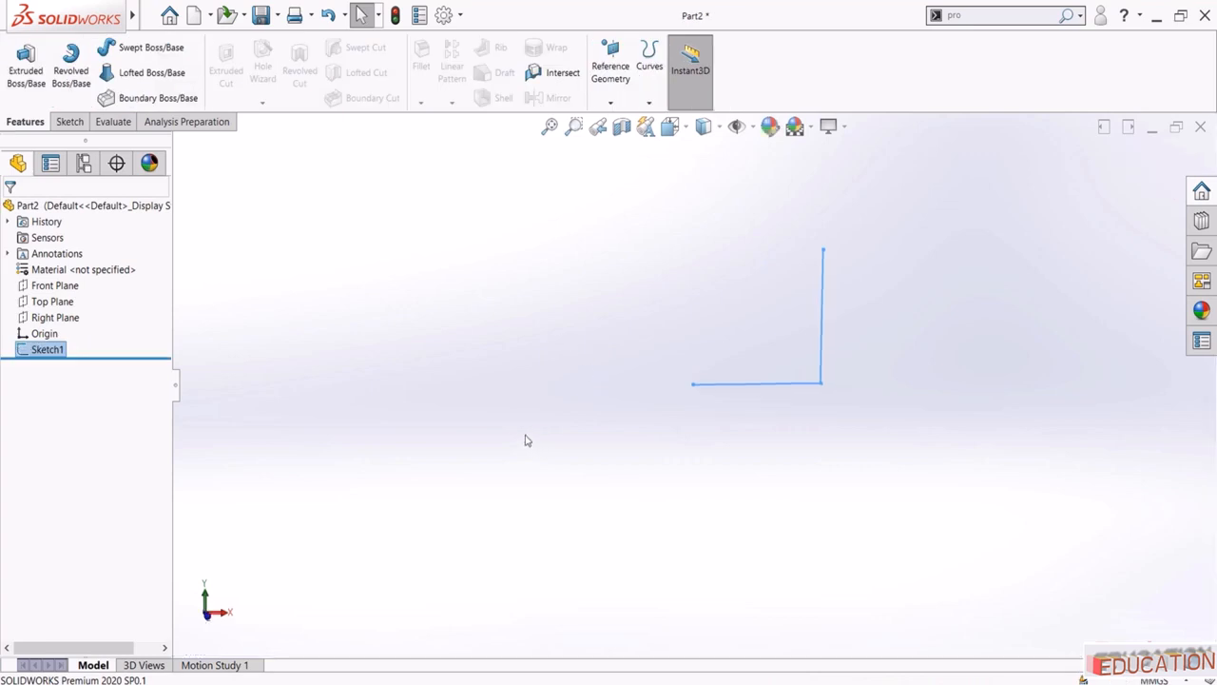
# Start a sketch on the Right Plane and draw a center rectangle about 24 mm wide, centred on the origin
pyautogui.click(73, 322)
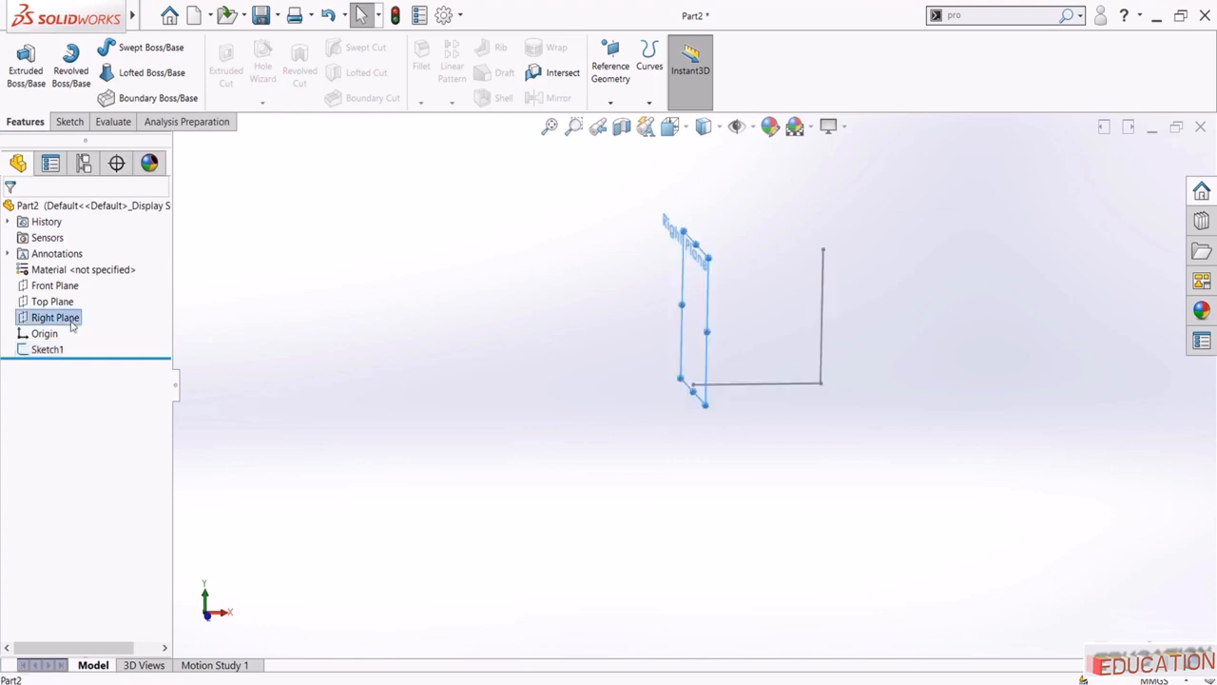
pyautogui.click(98, 294)
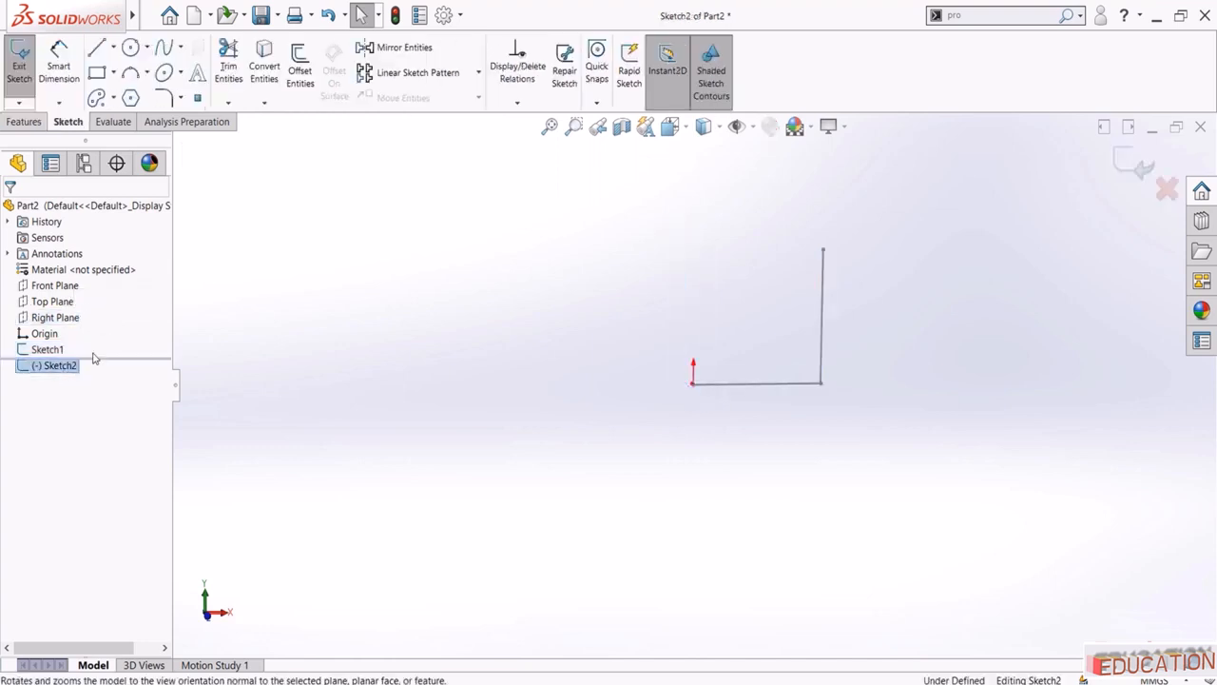
pyautogui.click(112, 73)
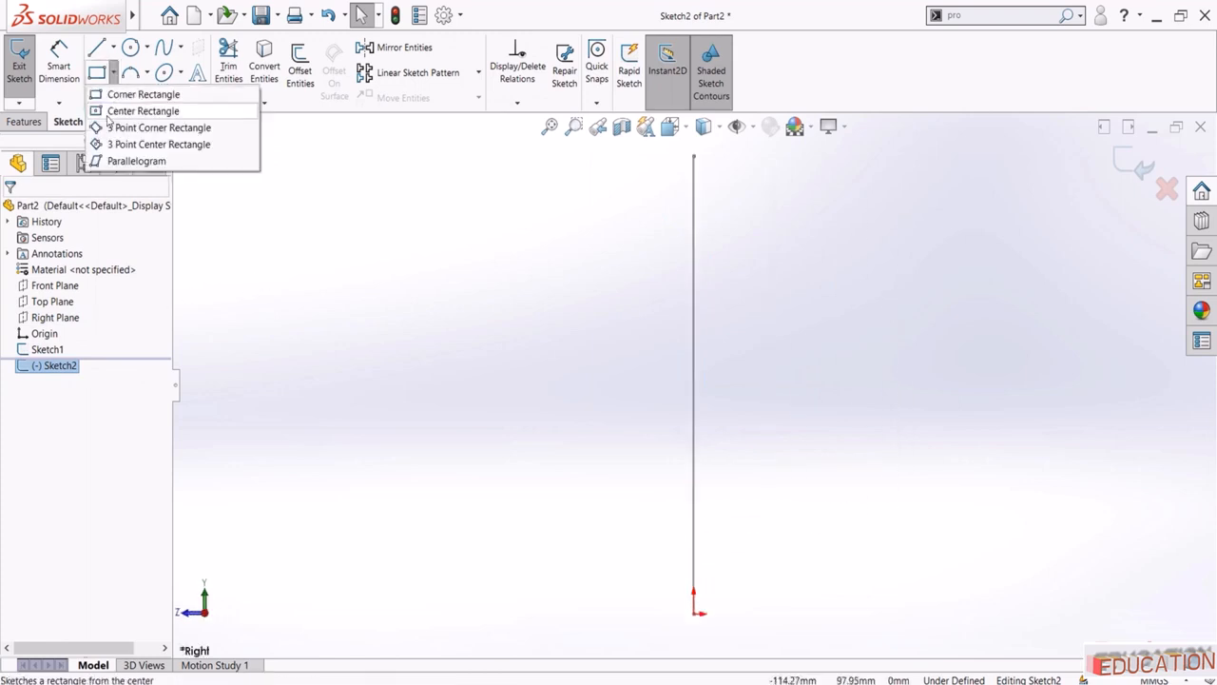
pyautogui.click(142, 108)
pyautogui.click(693, 611)
pyautogui.click(748, 547)
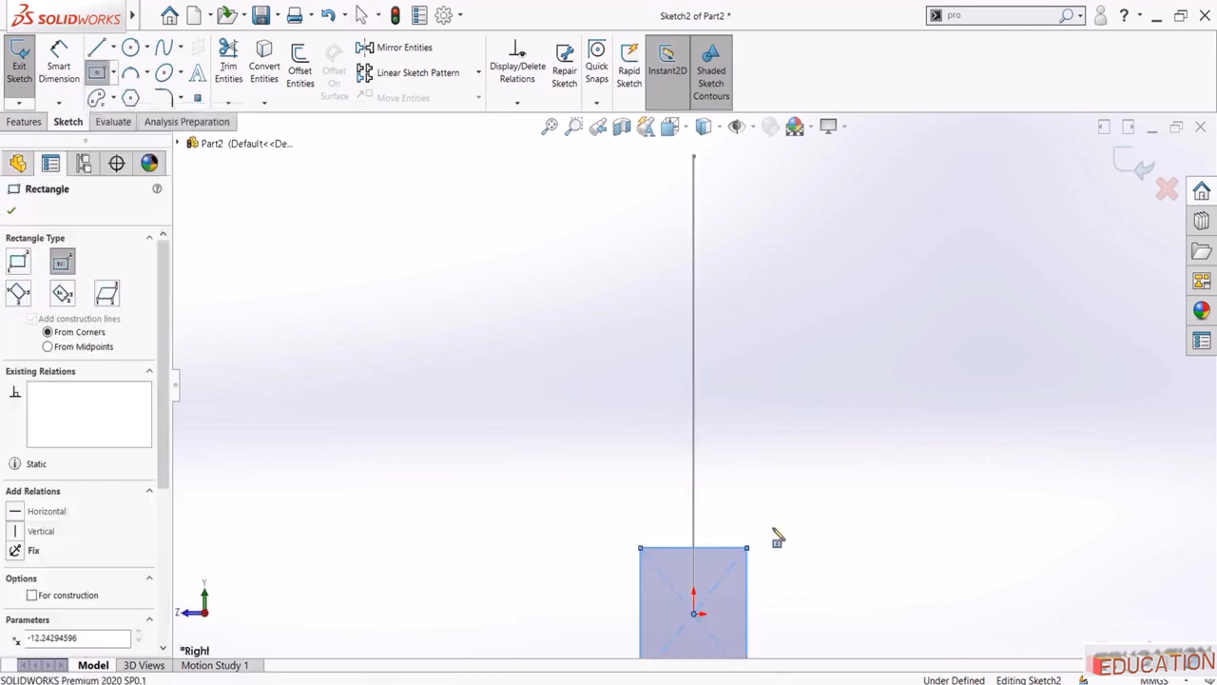
pyautogui.press('Escape')
# Dimension the rectangle's upper edge to 20 mm
pyautogui.press('d')
pyautogui.click(673, 560)
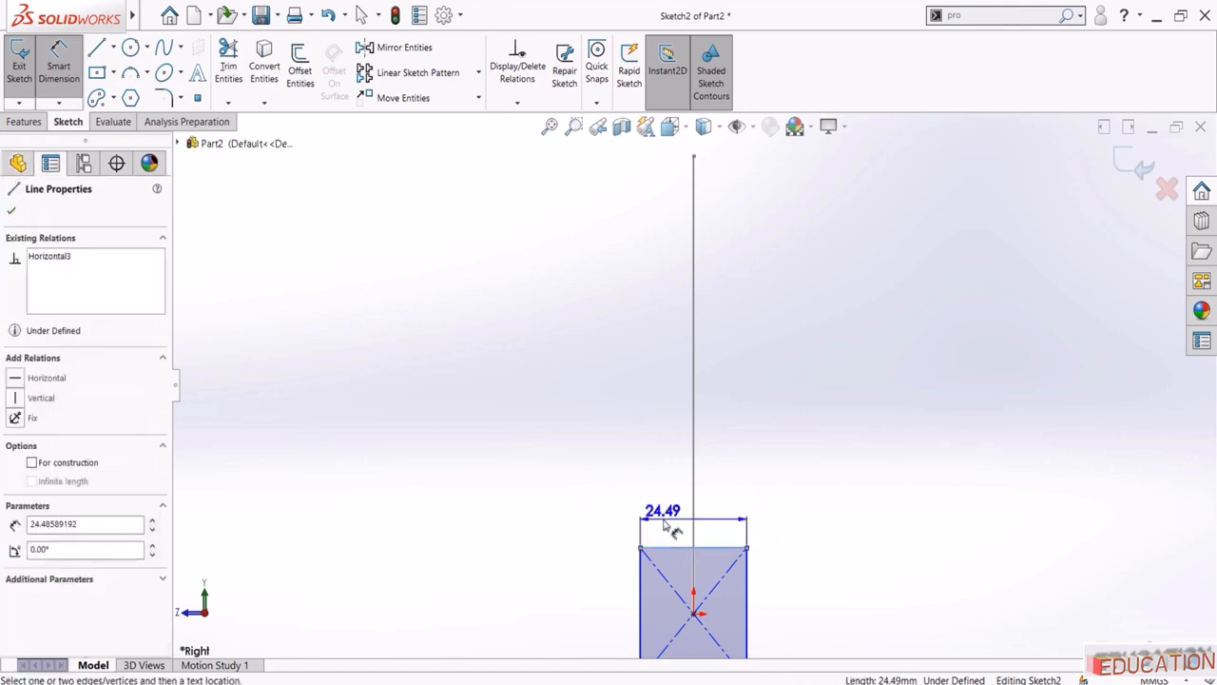
pyautogui.click(670, 528)
pyautogui.write('20')
pyautogui.press('Return')
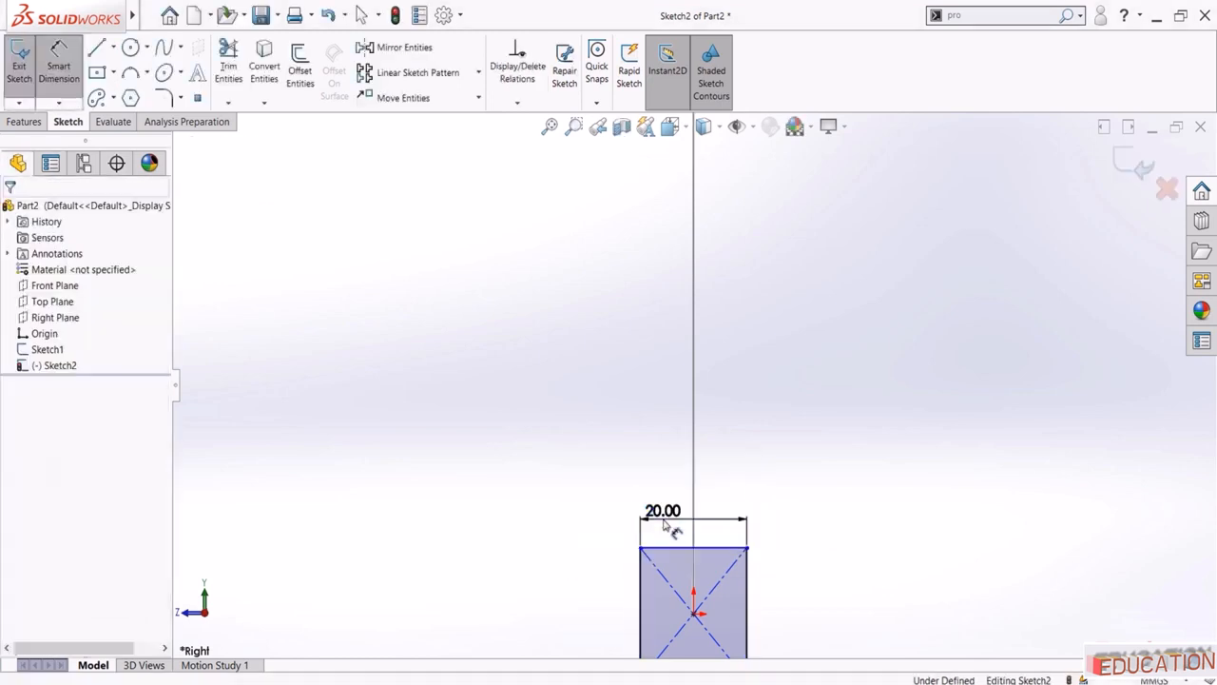
pyautogui.press('Escape')
# Apply an equal relation between the rectangle's upper edge and an adjacent vertical edge, and exit the sketch
pyautogui.scroll(2, 671, 530)
pyautogui.click(685, 451)
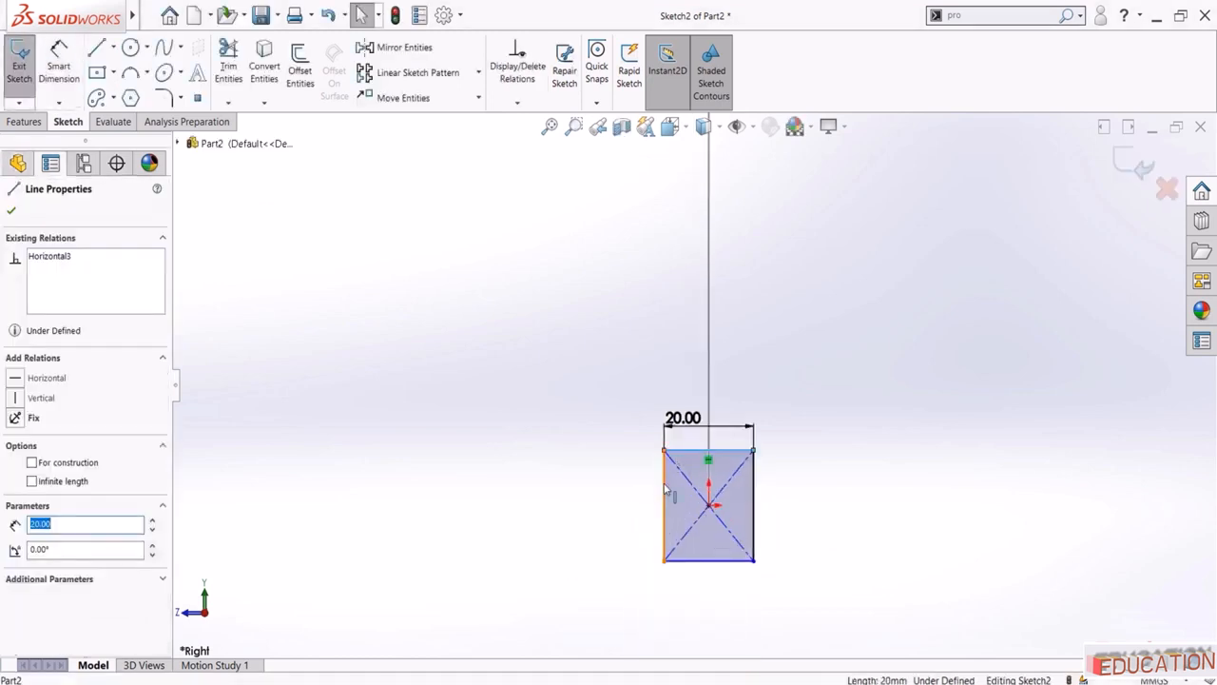
pyautogui.keyDown('ctrl'); pyautogui.click(664, 504); pyautogui.keyUp('ctrl')
pyautogui.click(805, 437)
pyautogui.click(1036, 208)
pyautogui.click(1133, 163)
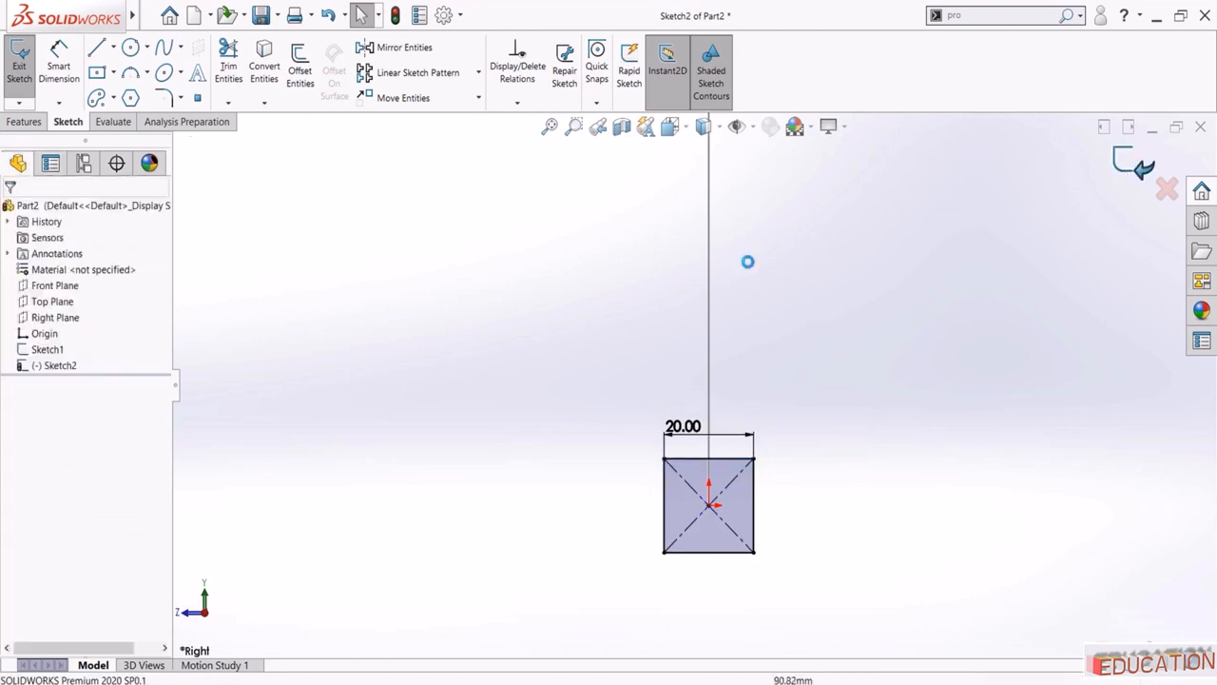
# Create a Swept Boss/Base with the square sketch as profile and the L-shaped sketch as path
pyautogui.scroll(2, 665, 380)
pyautogui.moveTo(535, 367)
pyautogui.mouseDown(button='middle')
pyautogui.moveTo(617, 418)
pyautogui.moveTo(646, 491)
pyautogui.moveTo(612, 491)
pyautogui.mouseUp(button='middle')
pyautogui.scroll(1, 625, 439)
pyautogui.click(594, 478)
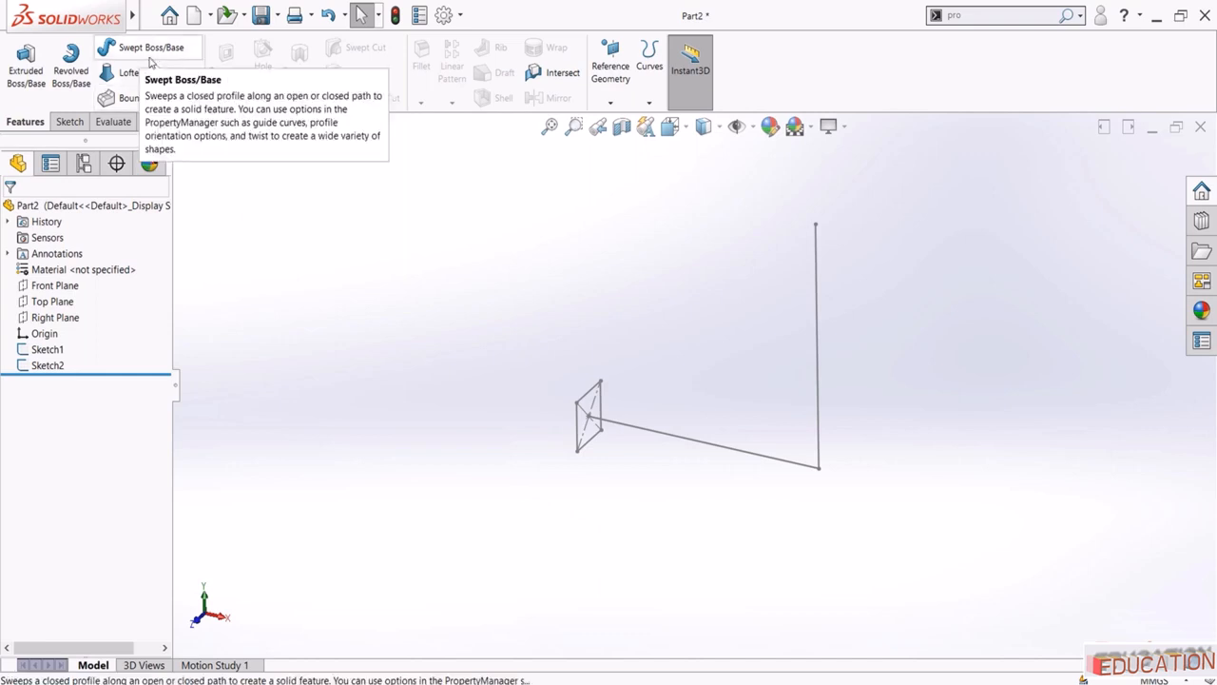
pyautogui.click(147, 49)
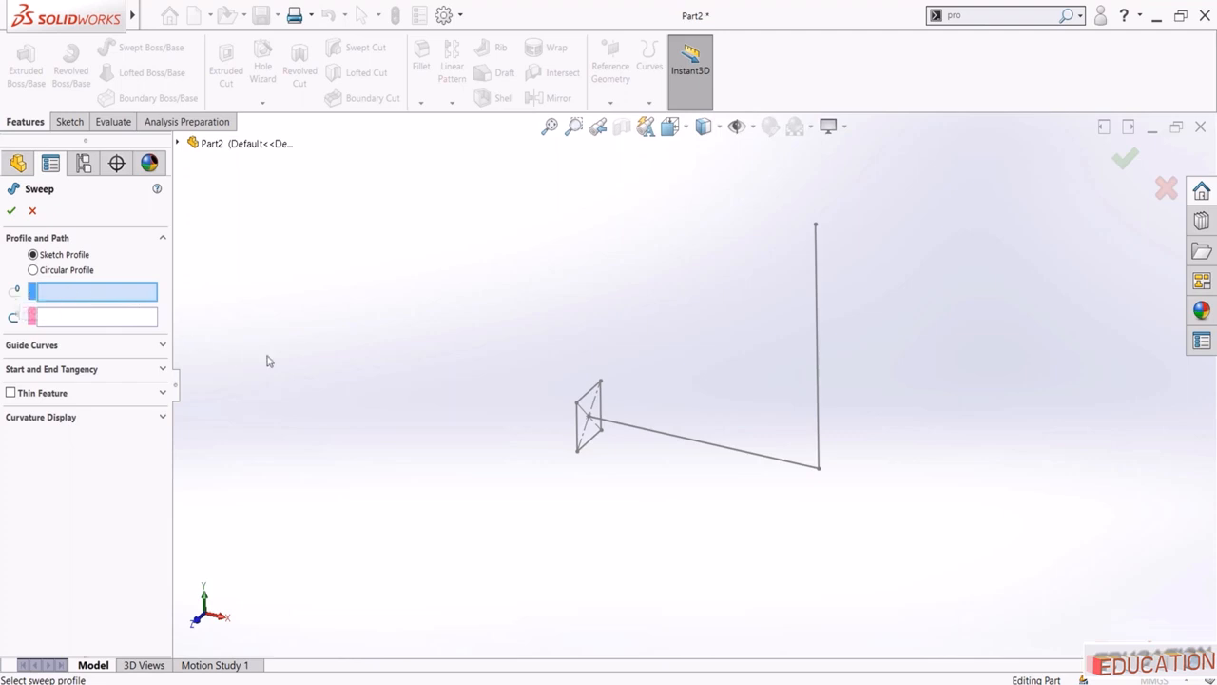
pyautogui.click(591, 399)
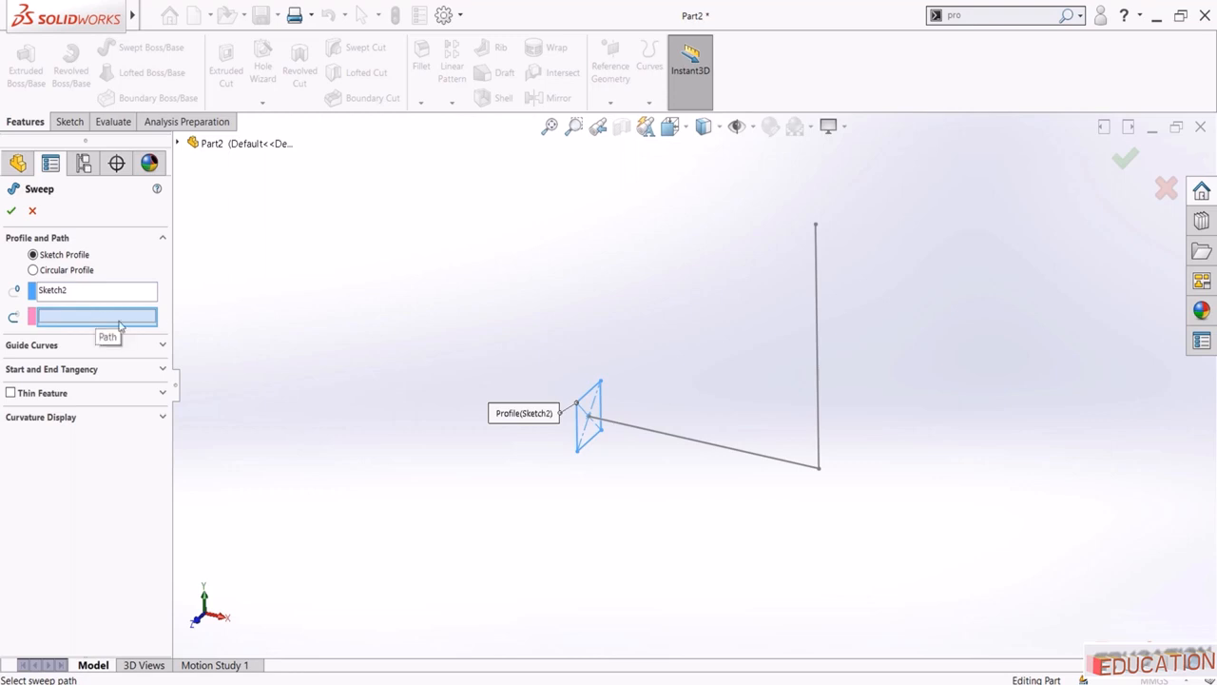
pyautogui.click(650, 433)
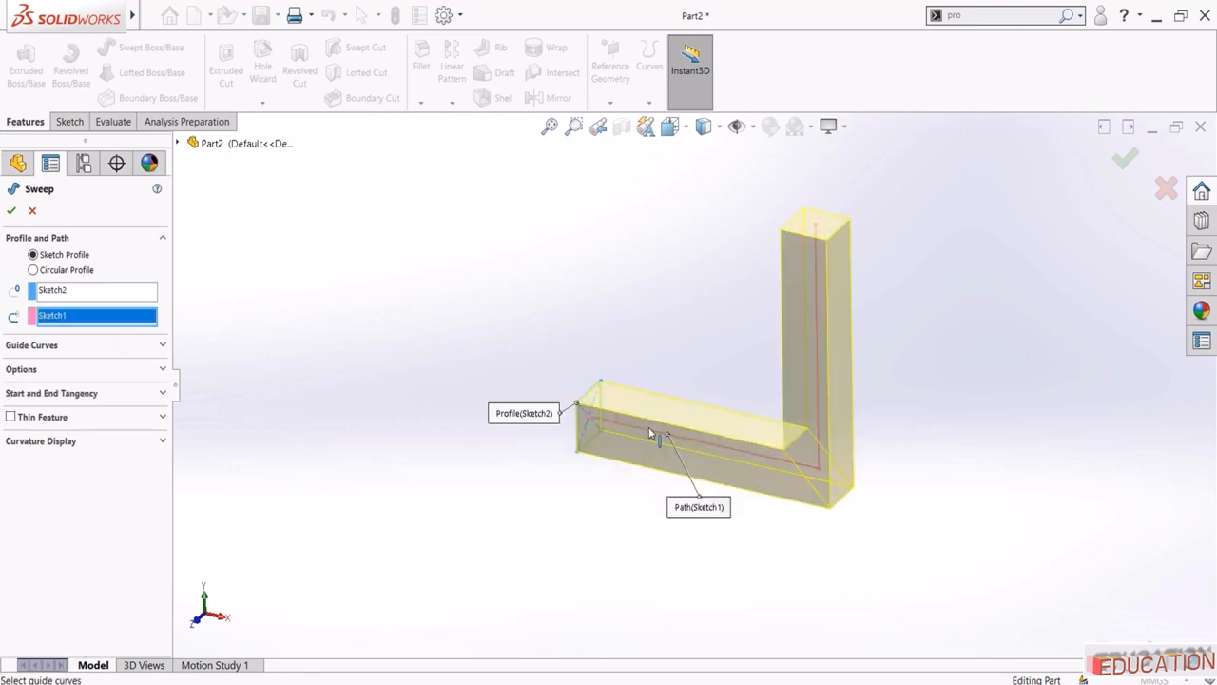
pyautogui.click(11, 210)
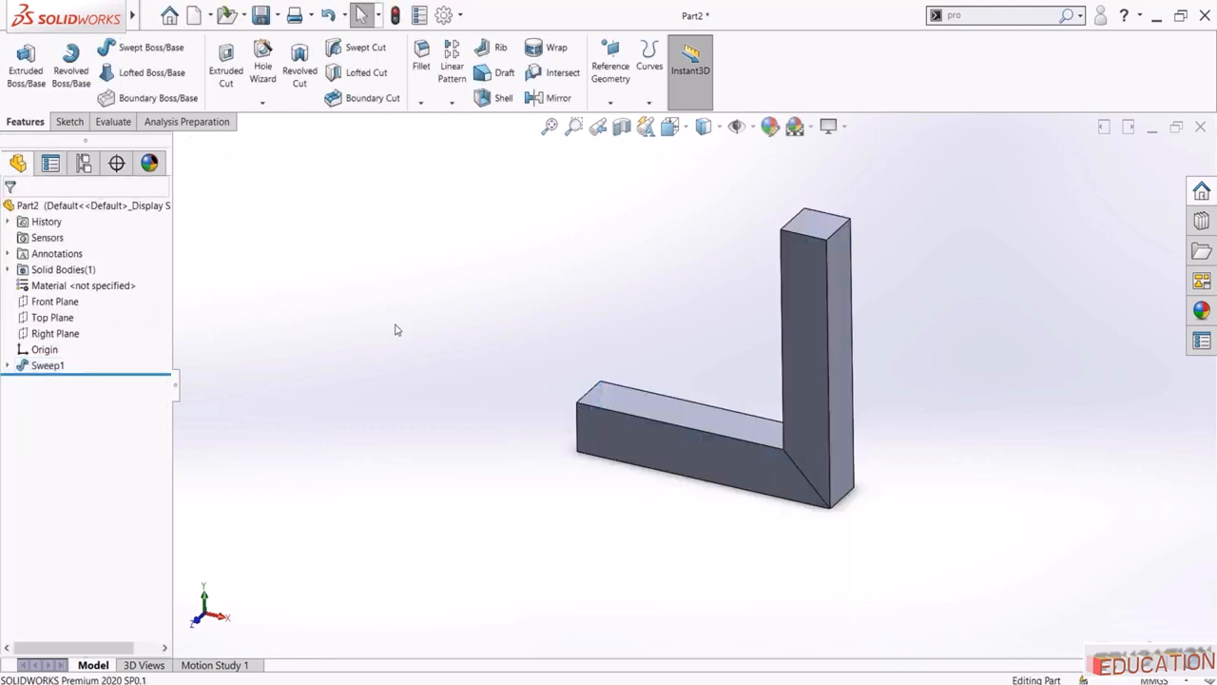
# Edit the sweep to use a circular profile with a diameter of 25 mm
pyautogui.moveTo(396, 329); pyautogui.dragTo(437, 321, button='middle')
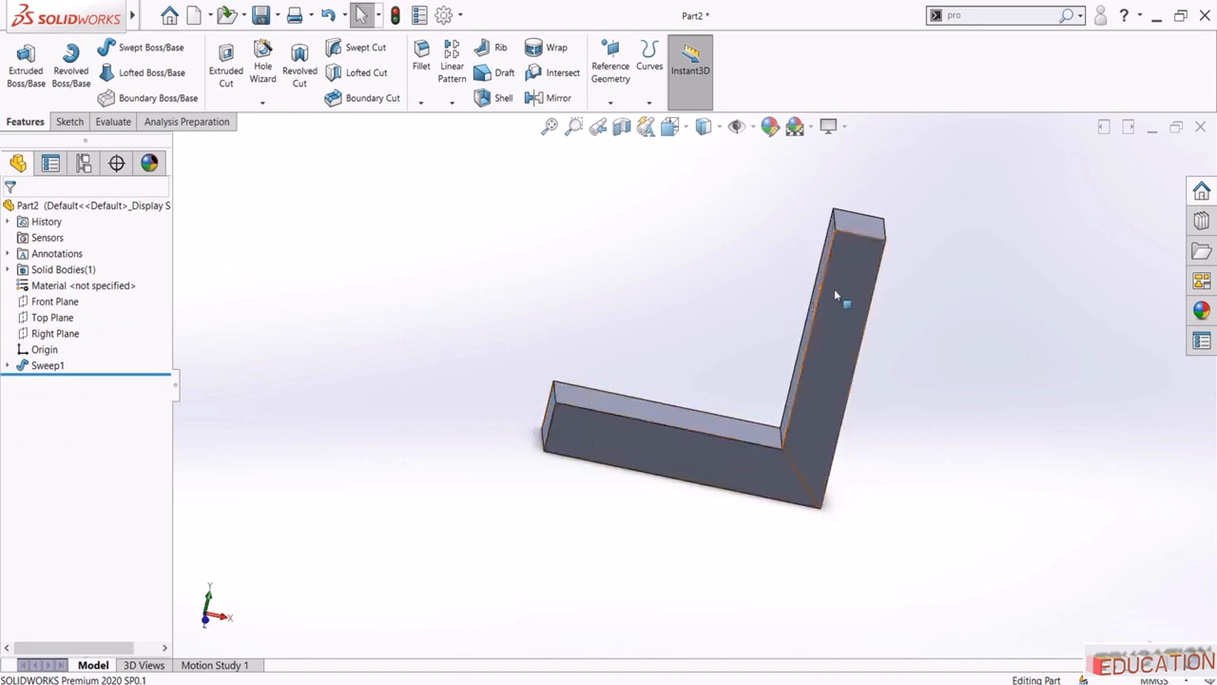
pyautogui.click(49, 366)
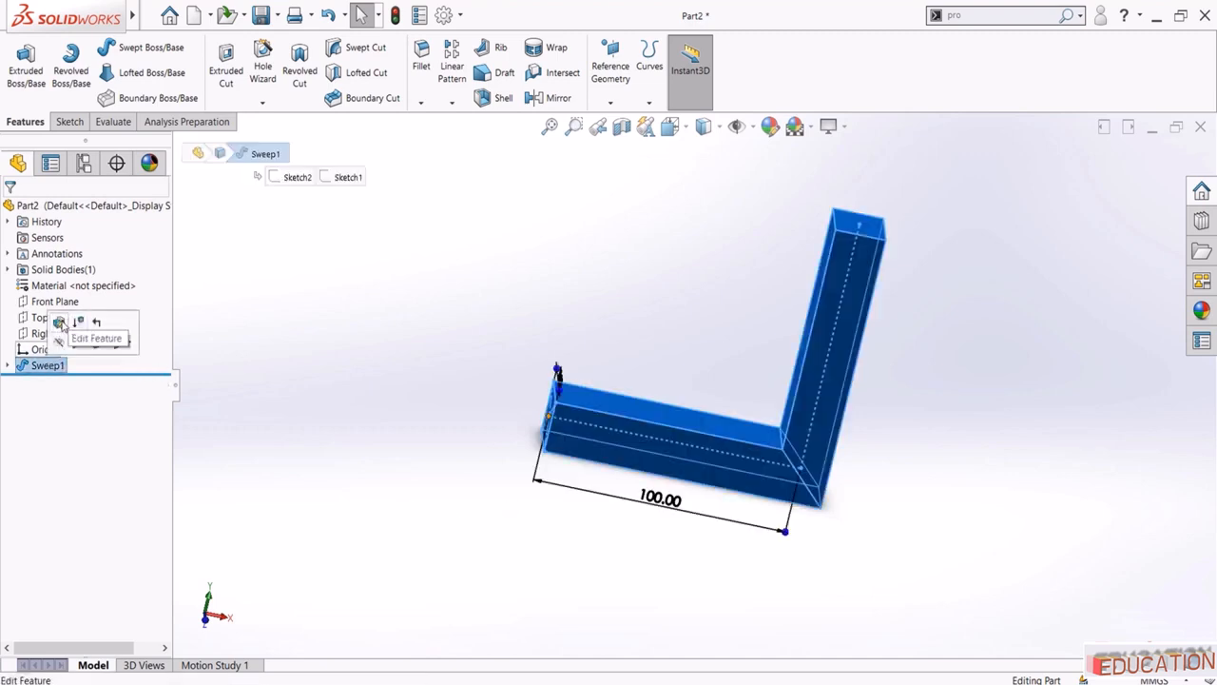
pyautogui.click(60, 323)
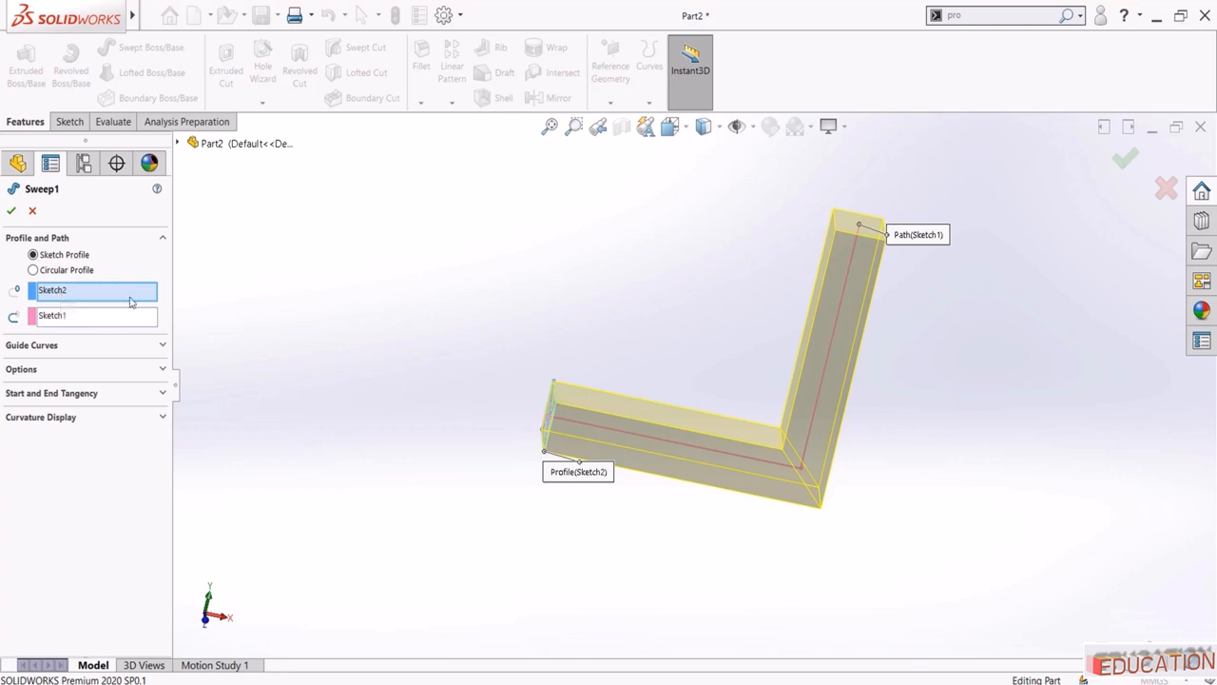
pyautogui.click(54, 275)
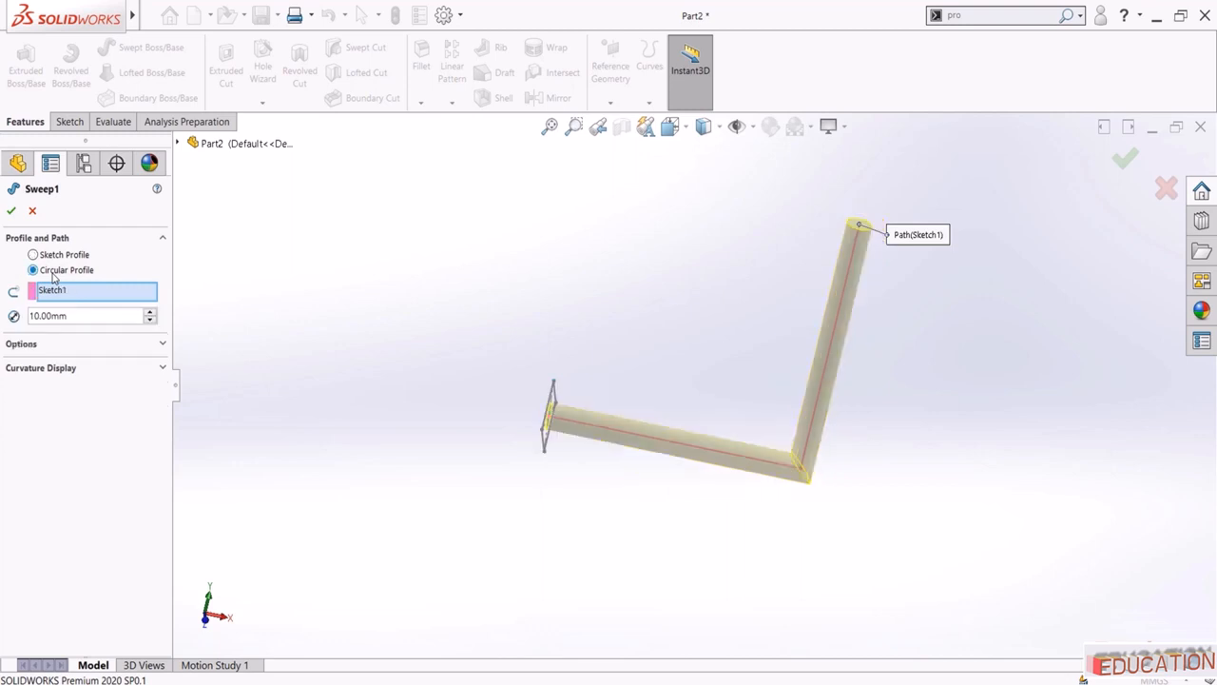
pyautogui.doubleClick(84, 314)
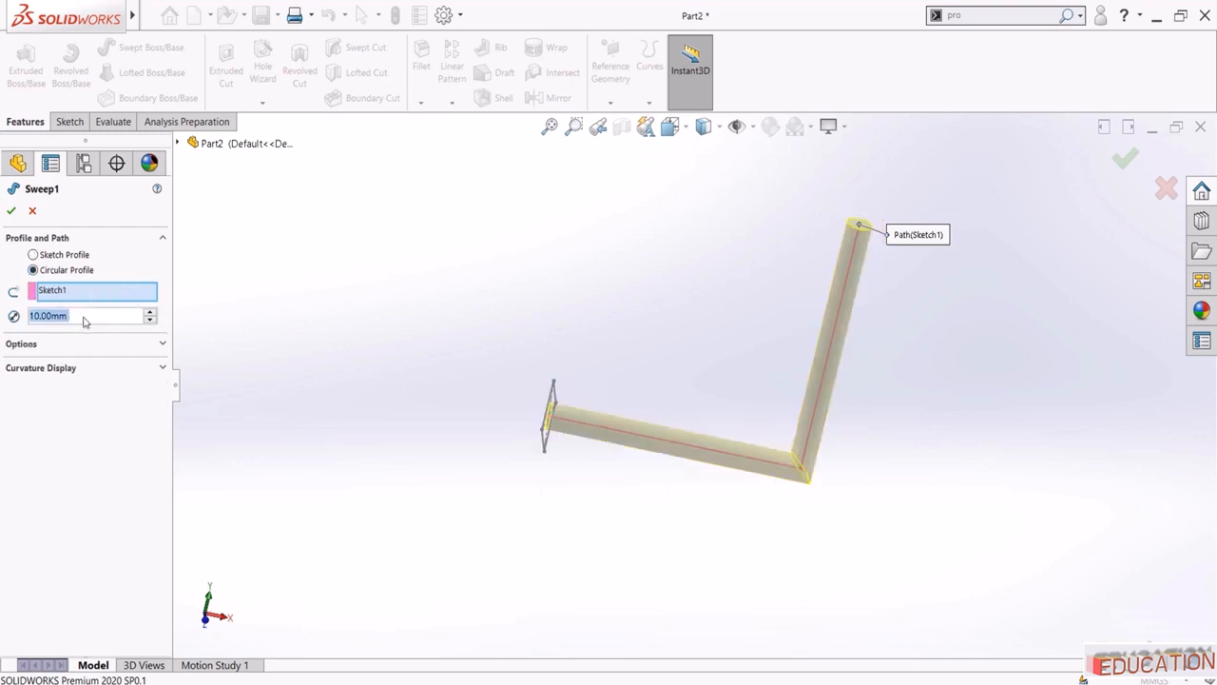
pyautogui.write('25')
pyautogui.press('Return')
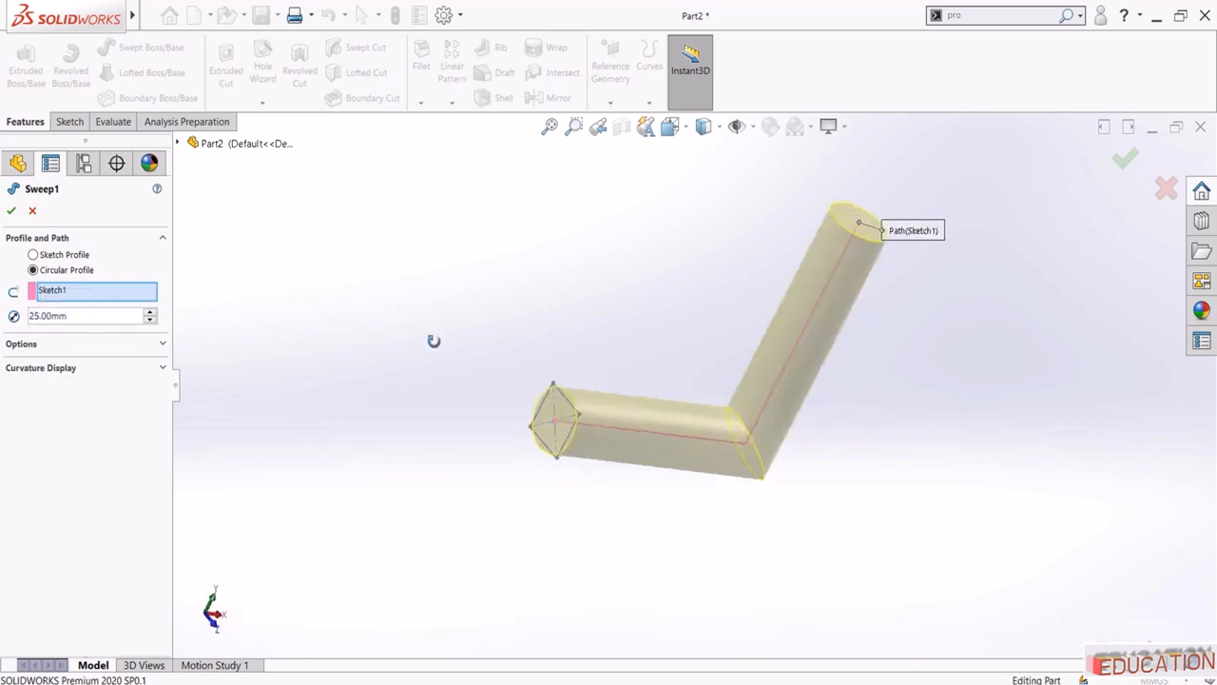
# Accept the circular-profile sweep and inspect the resulting solid
pyautogui.click(11, 210)
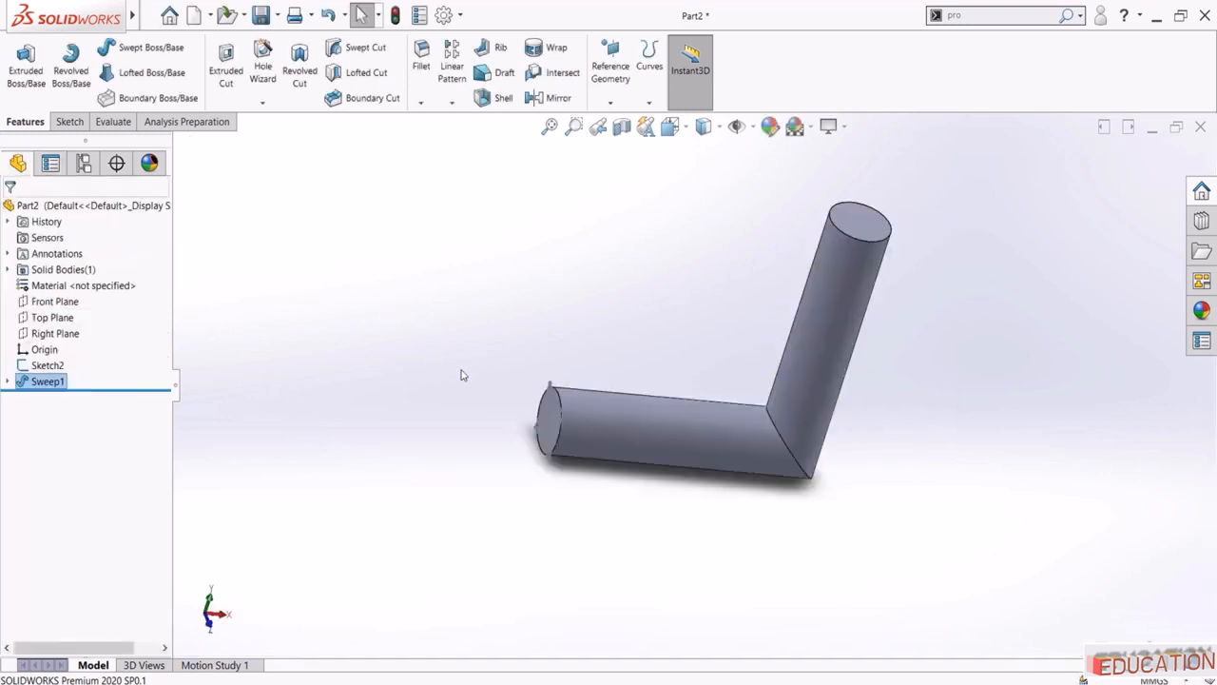
pyautogui.moveTo(416, 385); pyautogui.dragTo(435, 352, button='middle')
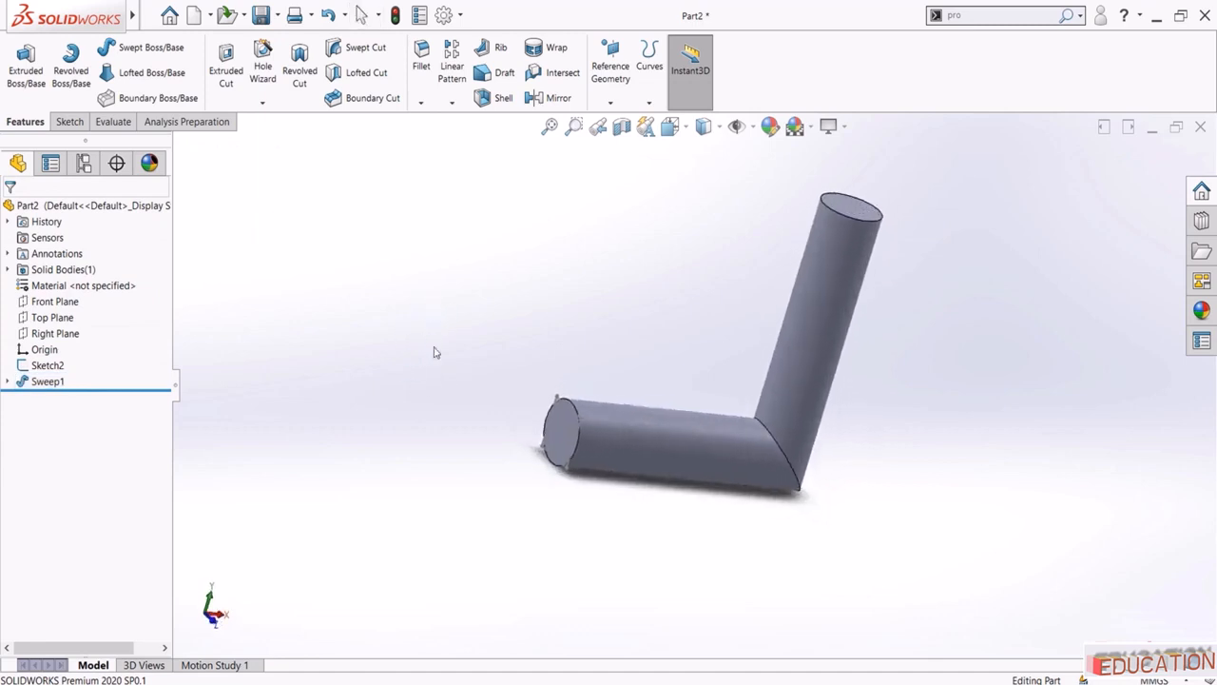
pyautogui.scroll(-3, 587, 372)
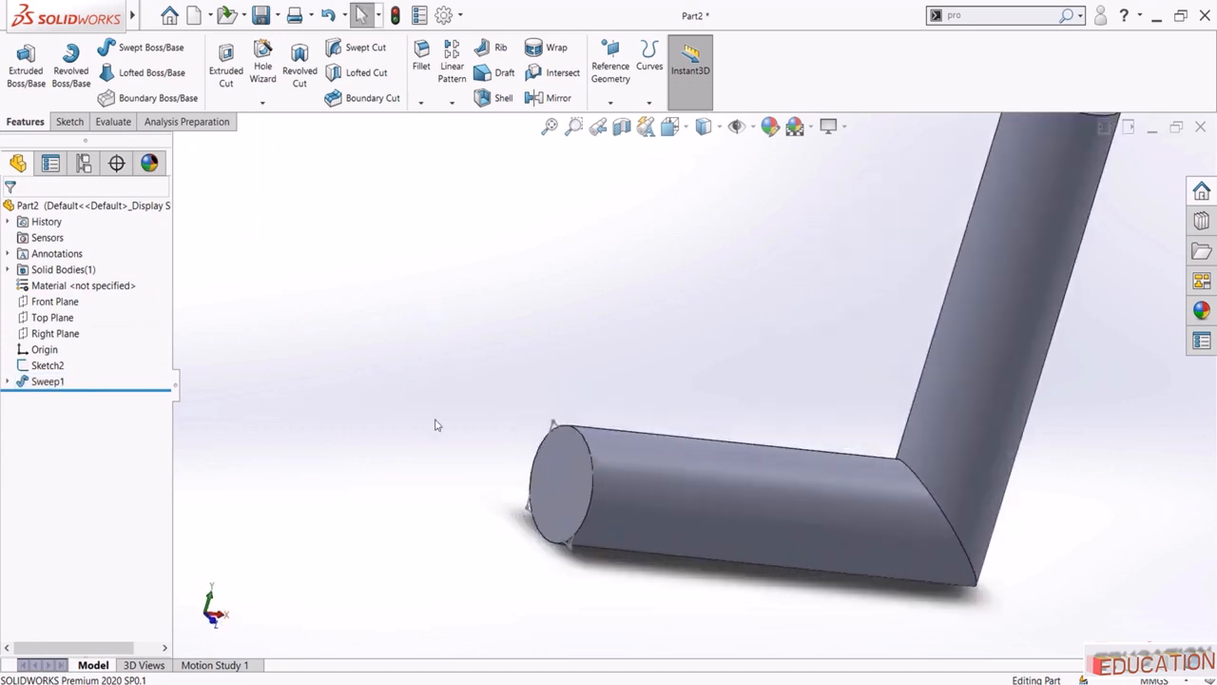
pyautogui.scroll(3, 435, 425)
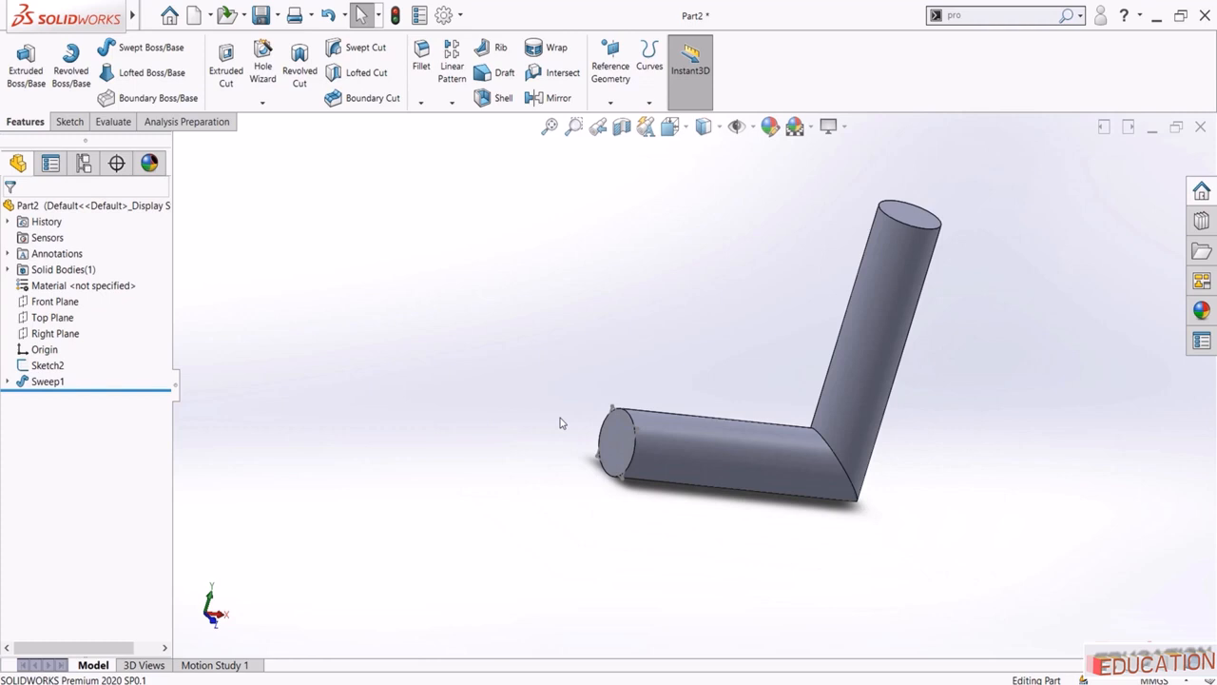
# Edit the square profile sketch, add a circle of about 6.7 mm radius centred on the origin, and exit the sketch
pyautogui.click(48, 365)
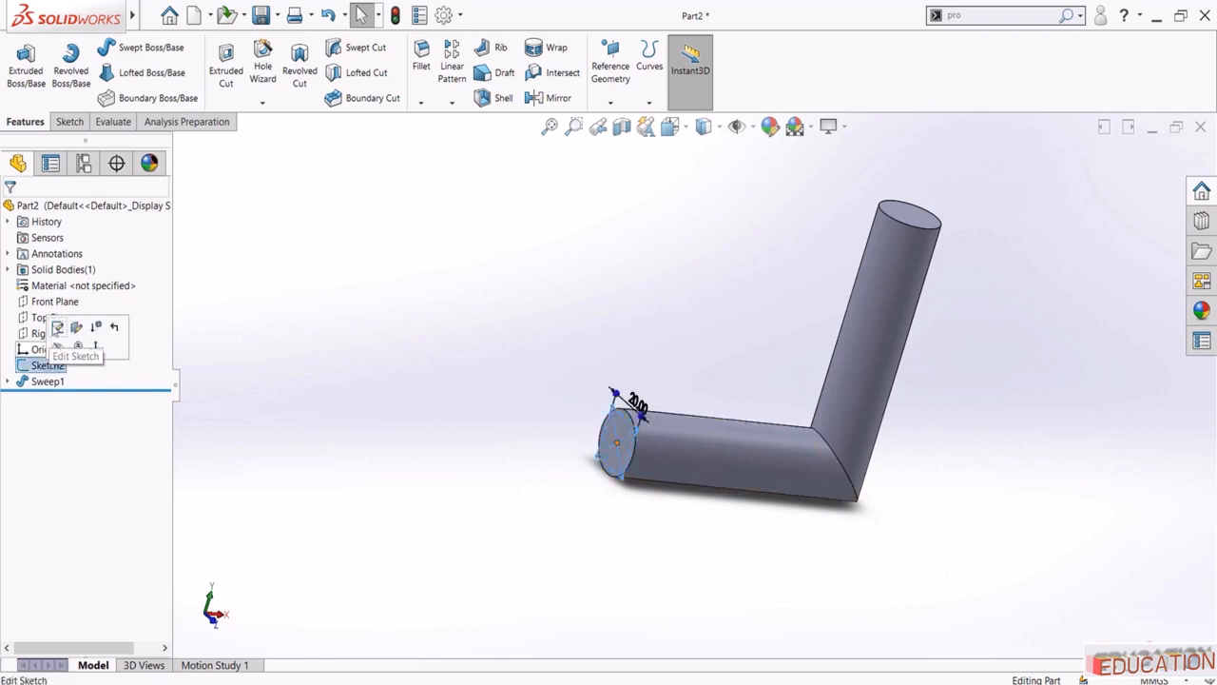
pyautogui.click(57, 328)
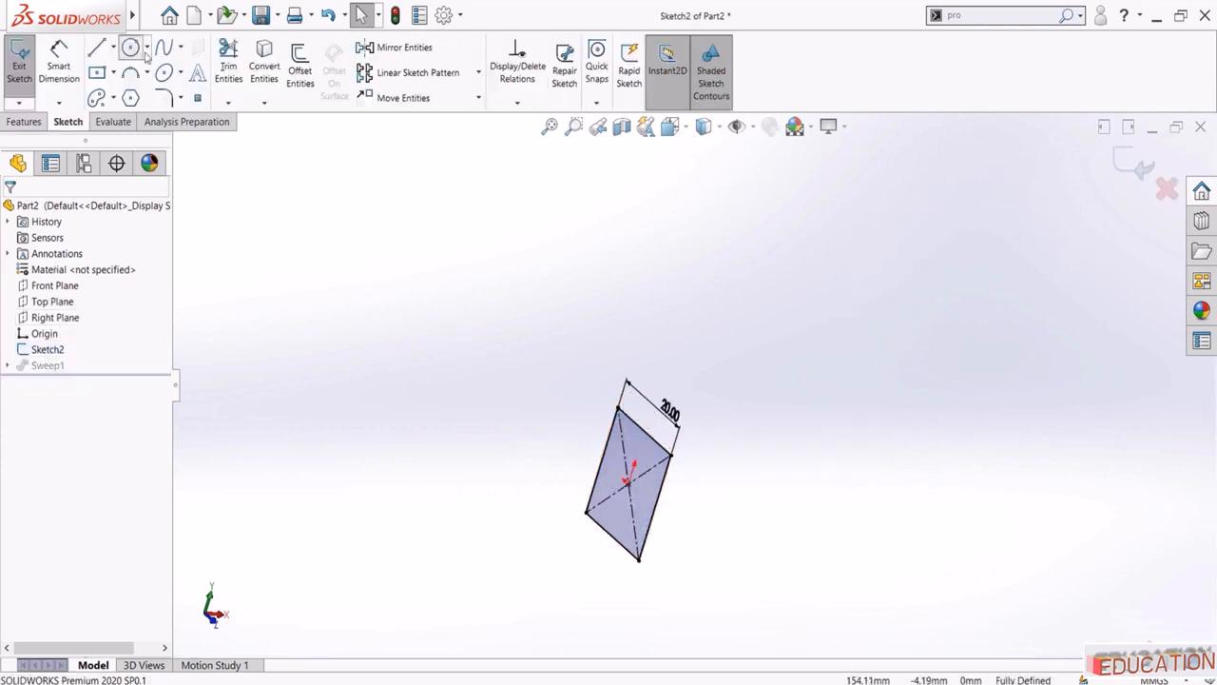
pyautogui.click(130, 47)
pyautogui.click(628, 483)
pyautogui.click(642, 453)
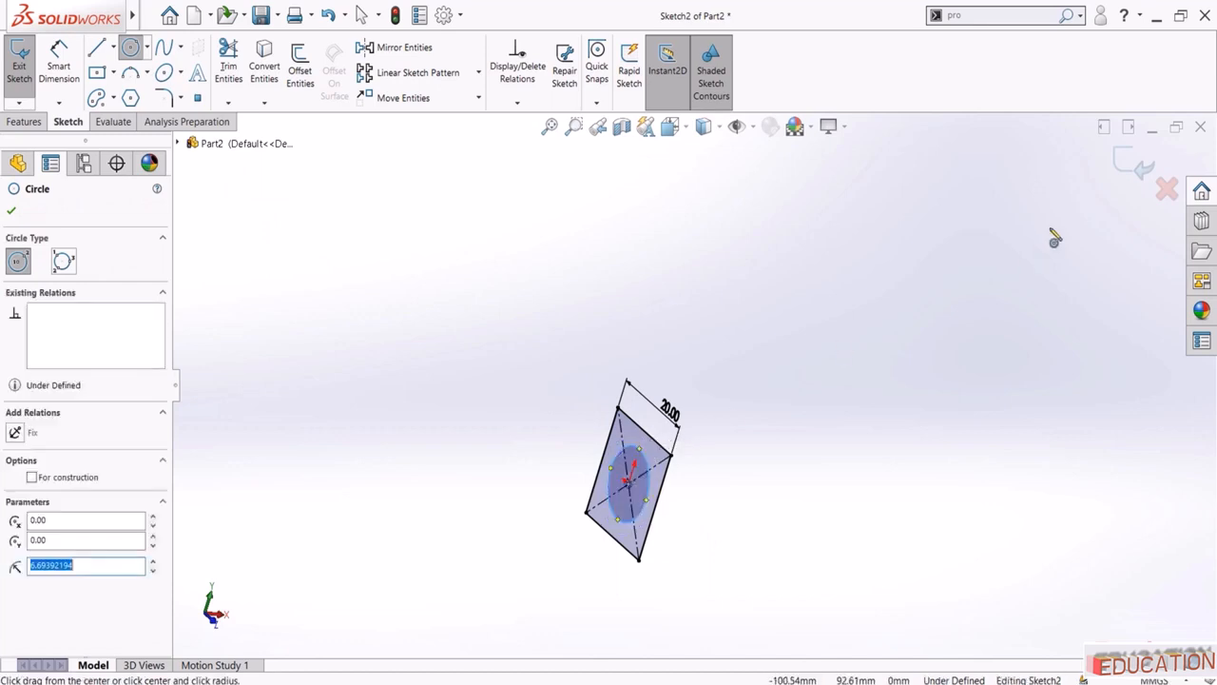
pyautogui.click(1131, 163)
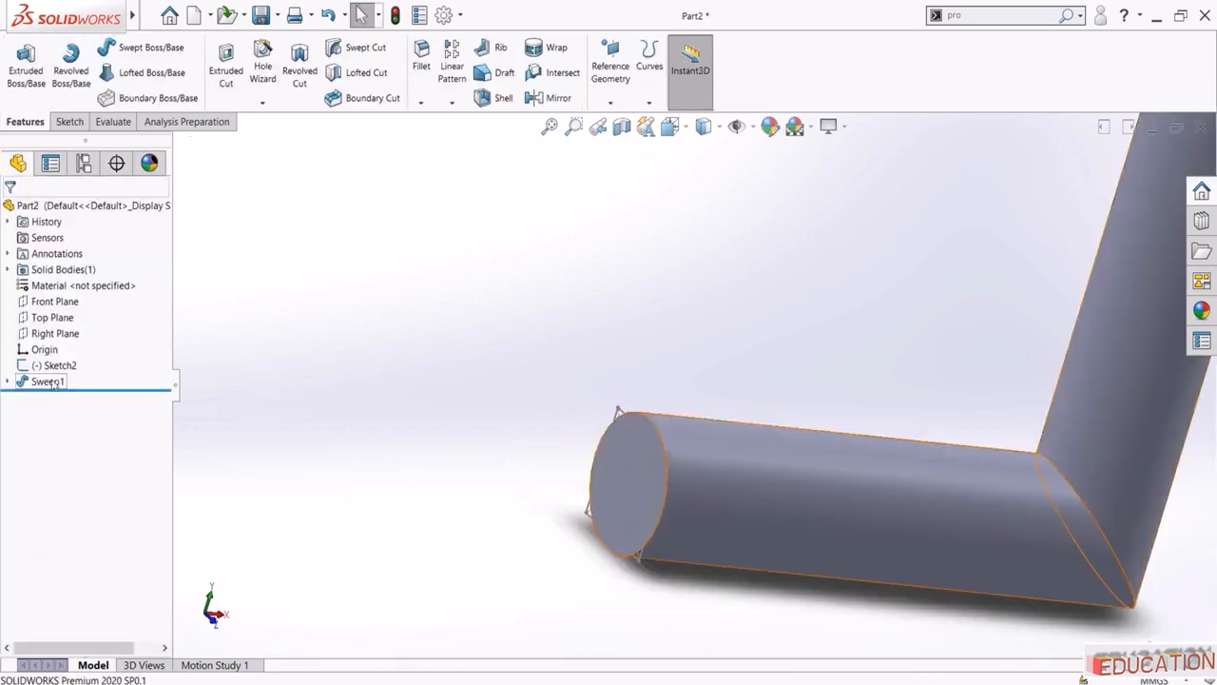
# Edit the sweep to use a sketch profile, selecting the square-and-circle sketch (Sketch2), and accept it
pyautogui.click(49, 382)
pyautogui.click(63, 340)
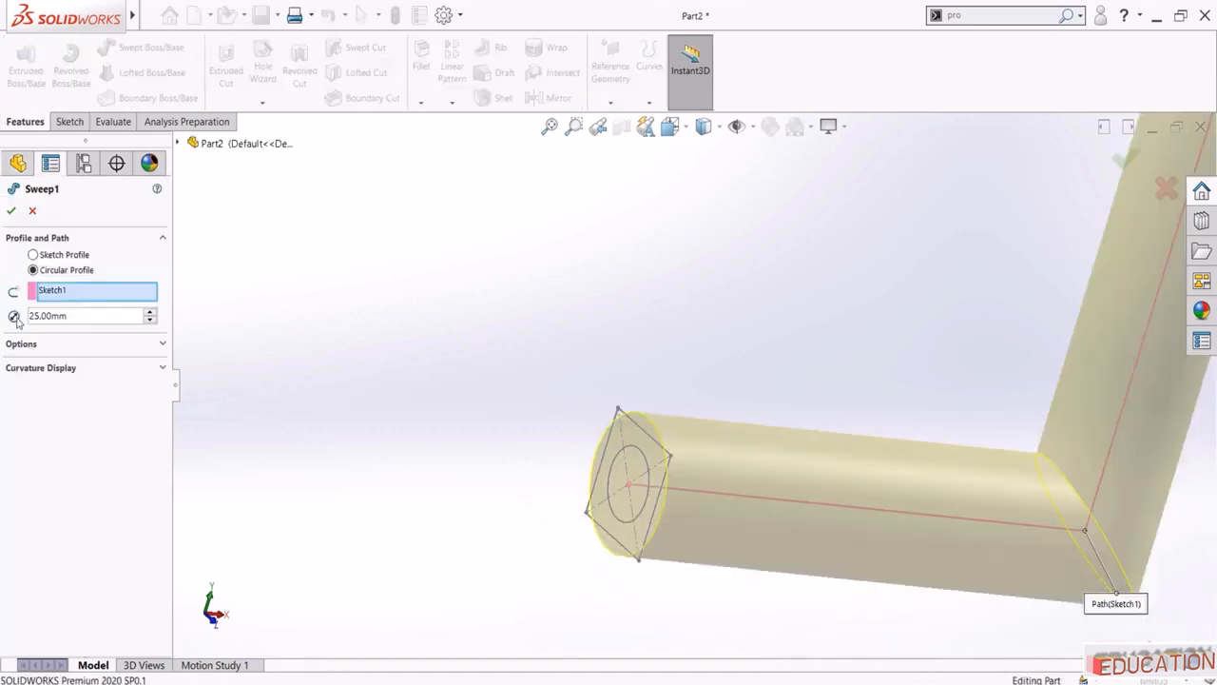
pyautogui.click(33, 255)
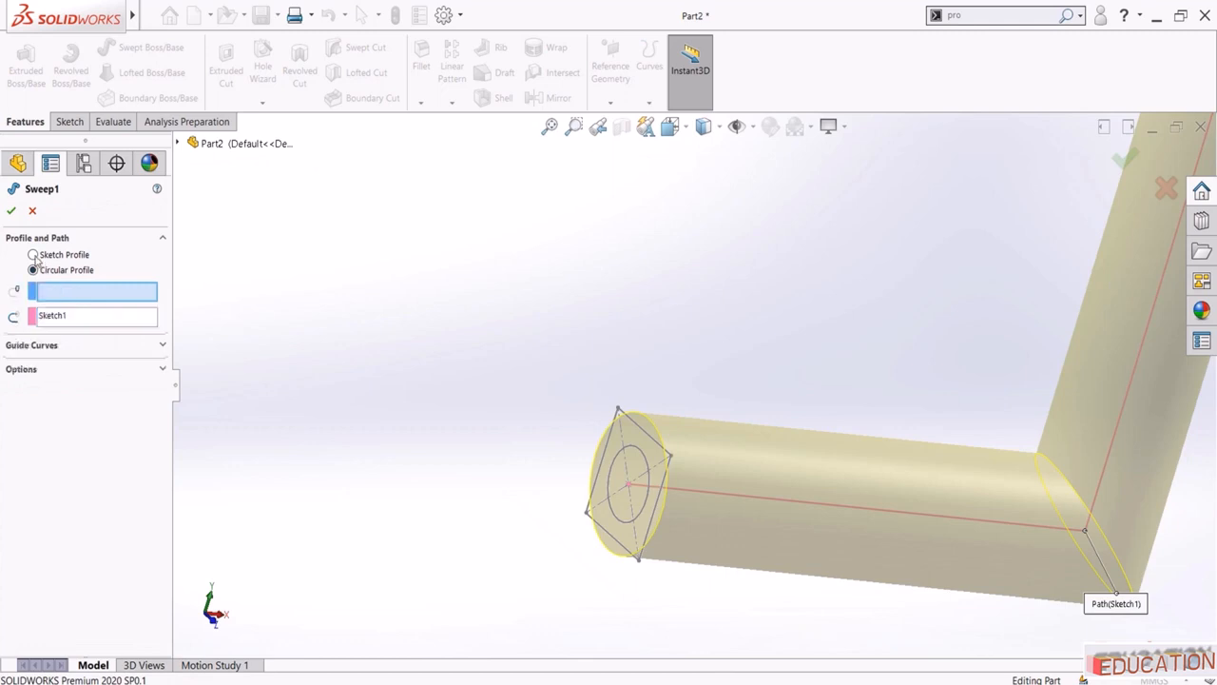
pyautogui.click(178, 142)
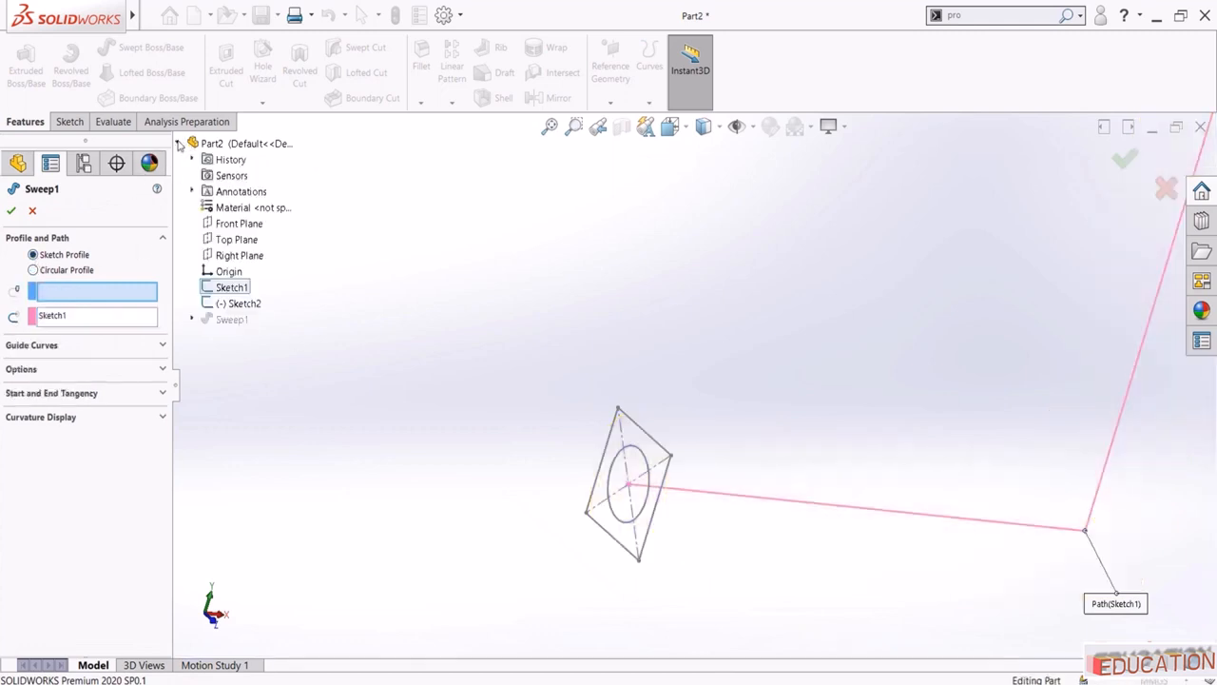
pyautogui.click(224, 306)
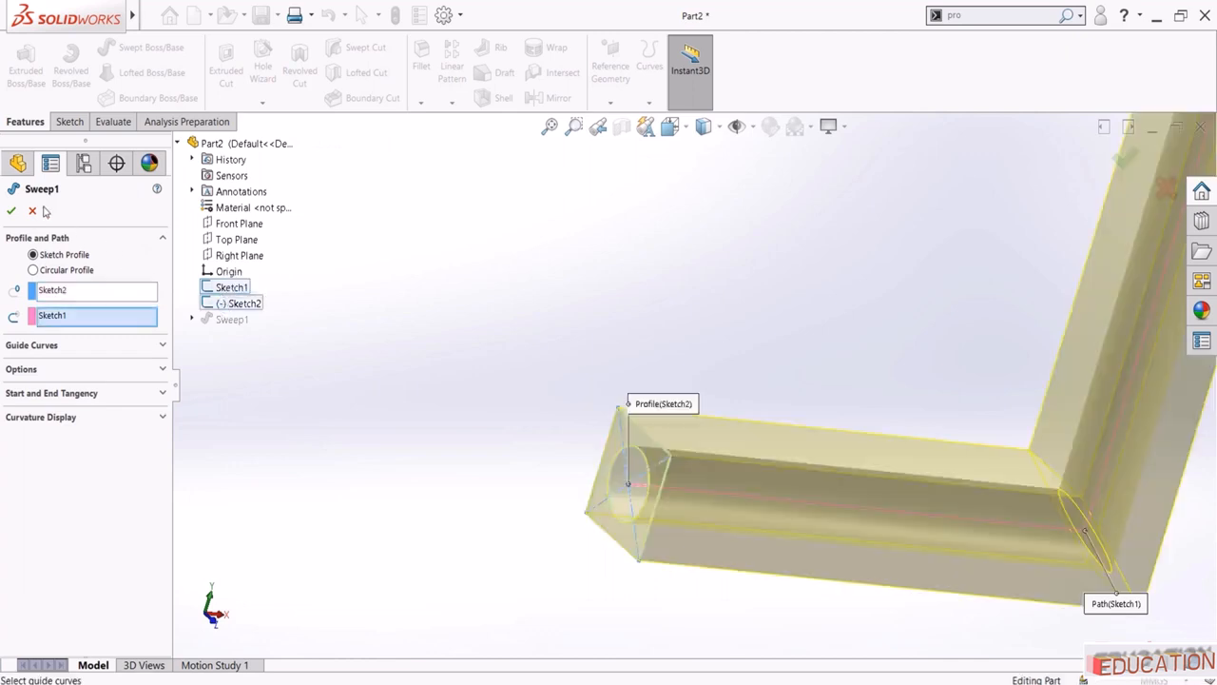
pyautogui.click(12, 212)
pyautogui.click(397, 444)
pyautogui.scroll(3, 409, 450)
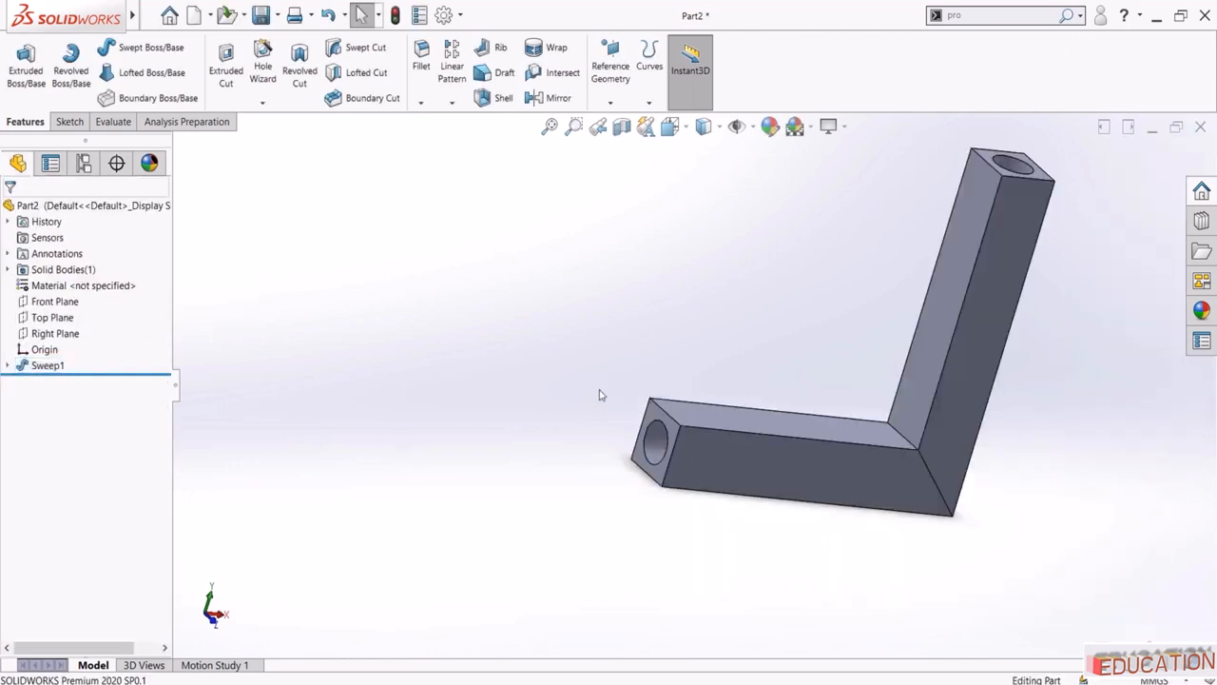
pyautogui.moveTo(599, 391)
pyautogui.mouseDown(button='middle')
pyautogui.moveTo(542, 416)
pyautogui.moveTo(603, 383)
pyautogui.moveTo(609, 391)
pyautogui.mouseUp(button='middle')
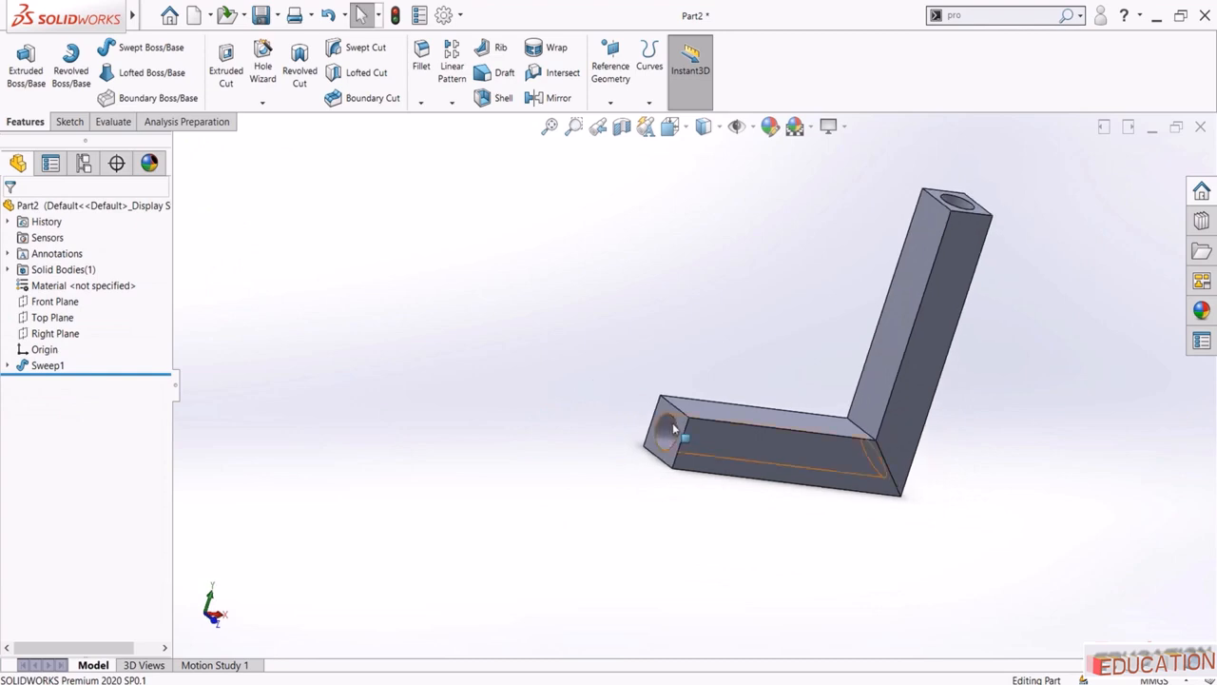
pyautogui.scroll(-3, 672, 422)
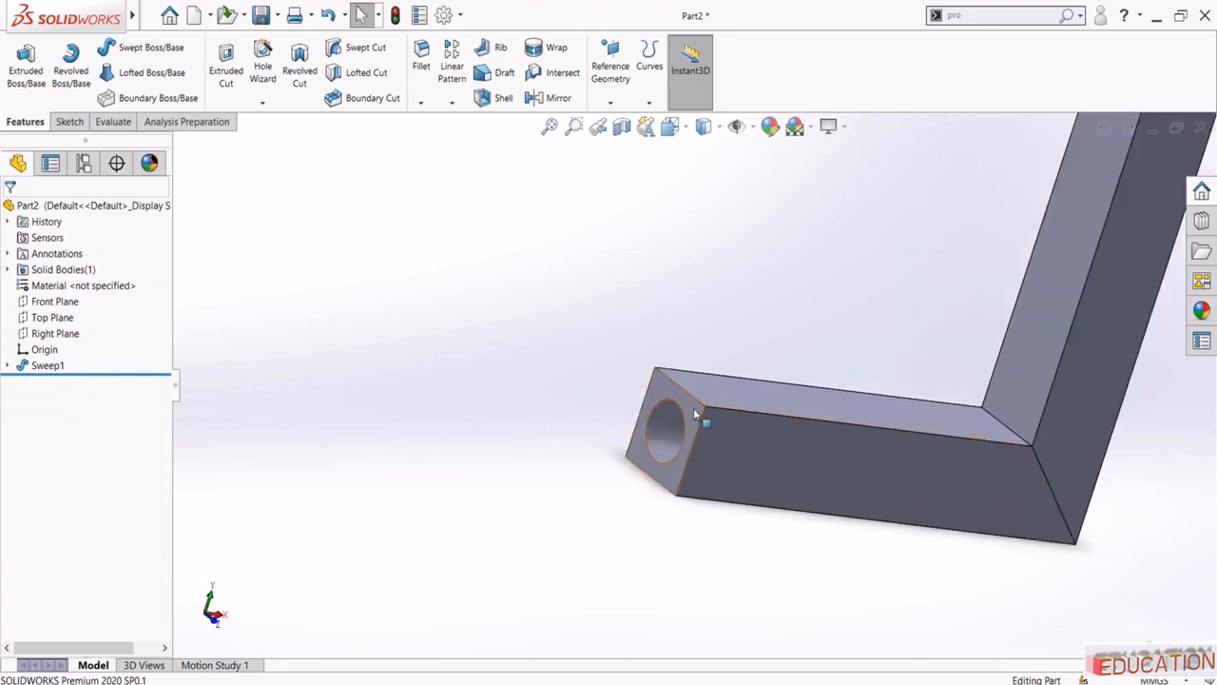
pyautogui.scroll(4, 658, 433)
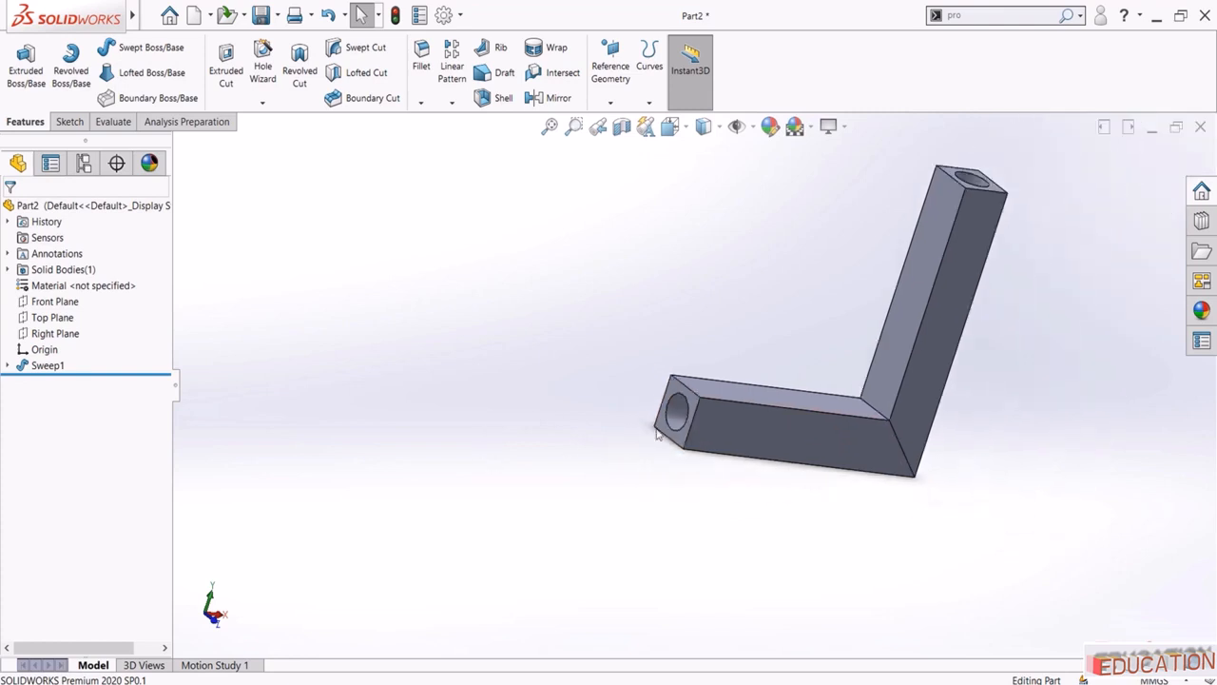
pyautogui.press('f')
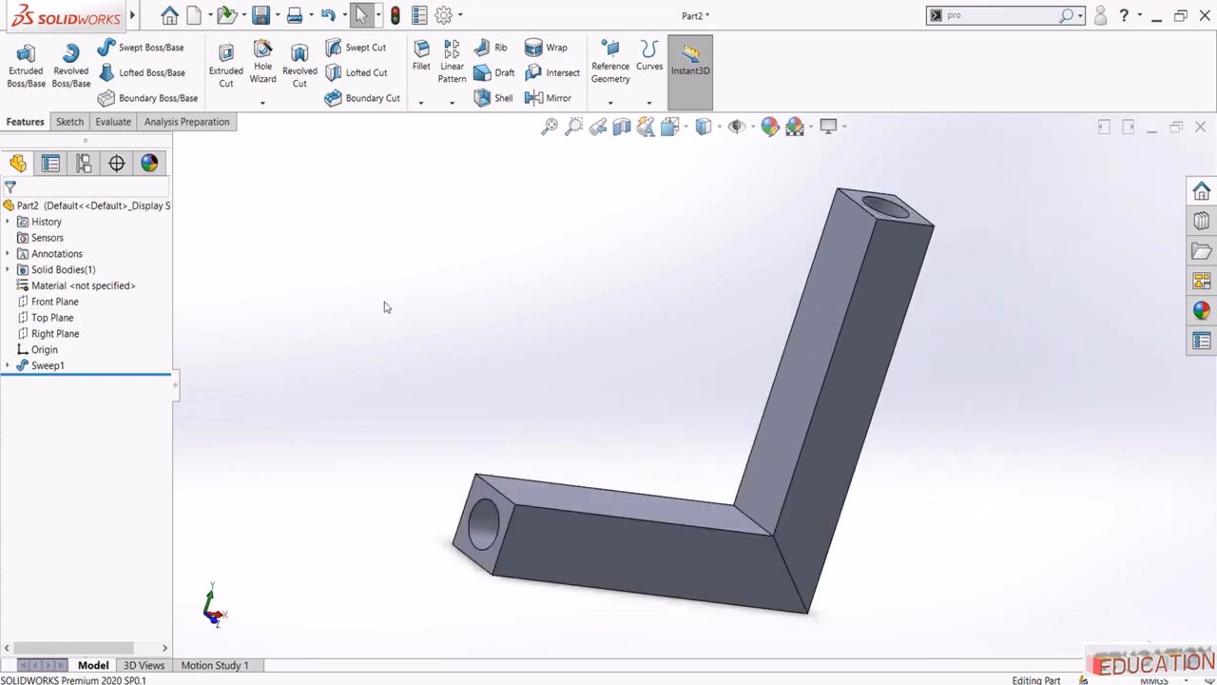
# Sketch on the Front Plane, converting the two inner edges of the L-shaped body into sketch entities, and exit the sketch
pyautogui.click(54, 303)
pyautogui.click(65, 281)
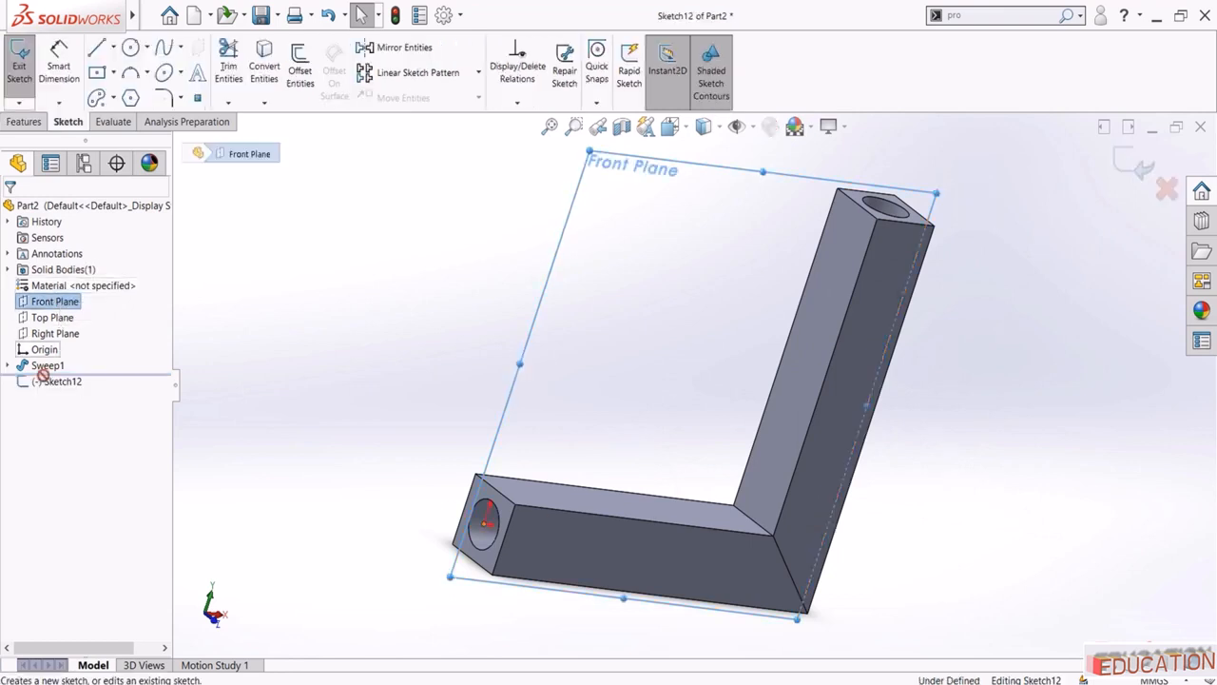
pyautogui.click(57, 381)
pyautogui.click(88, 358)
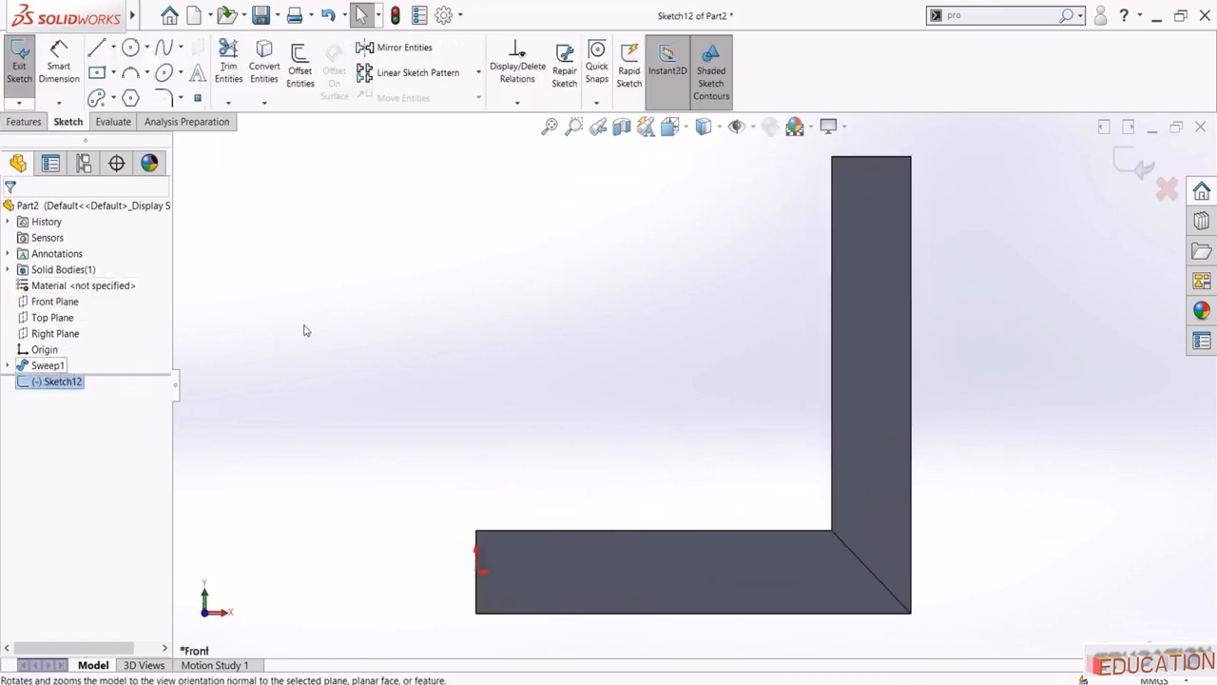
pyautogui.click(265, 59)
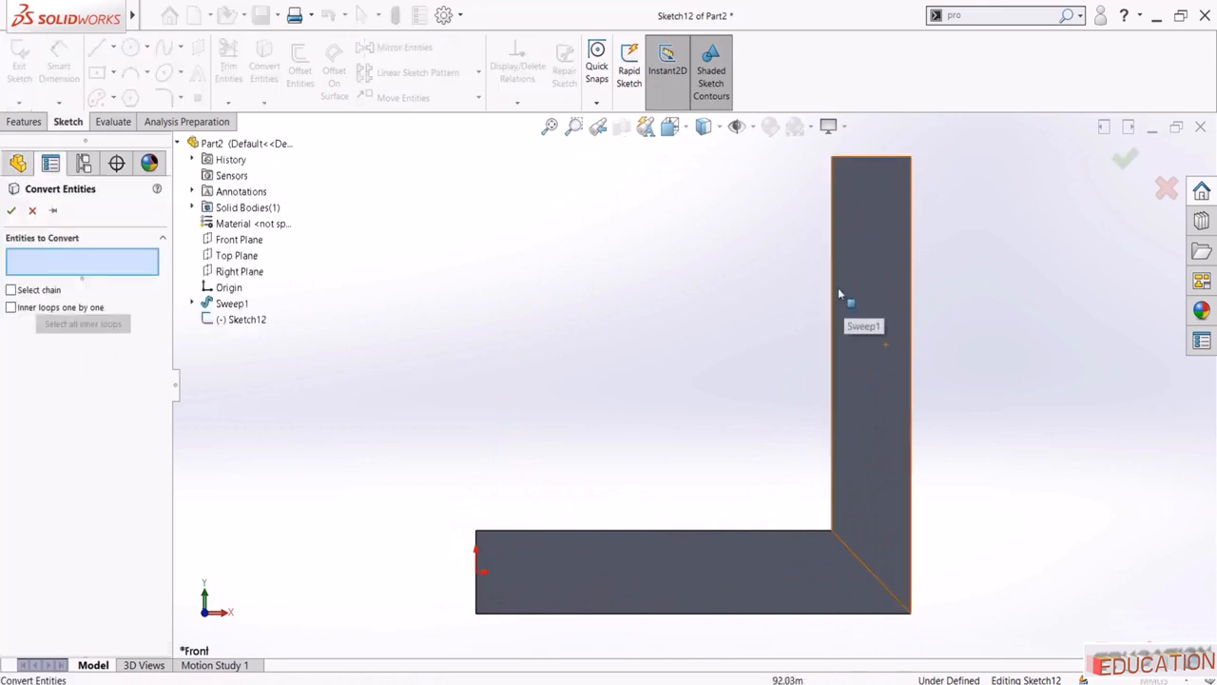
pyautogui.click(832, 287)
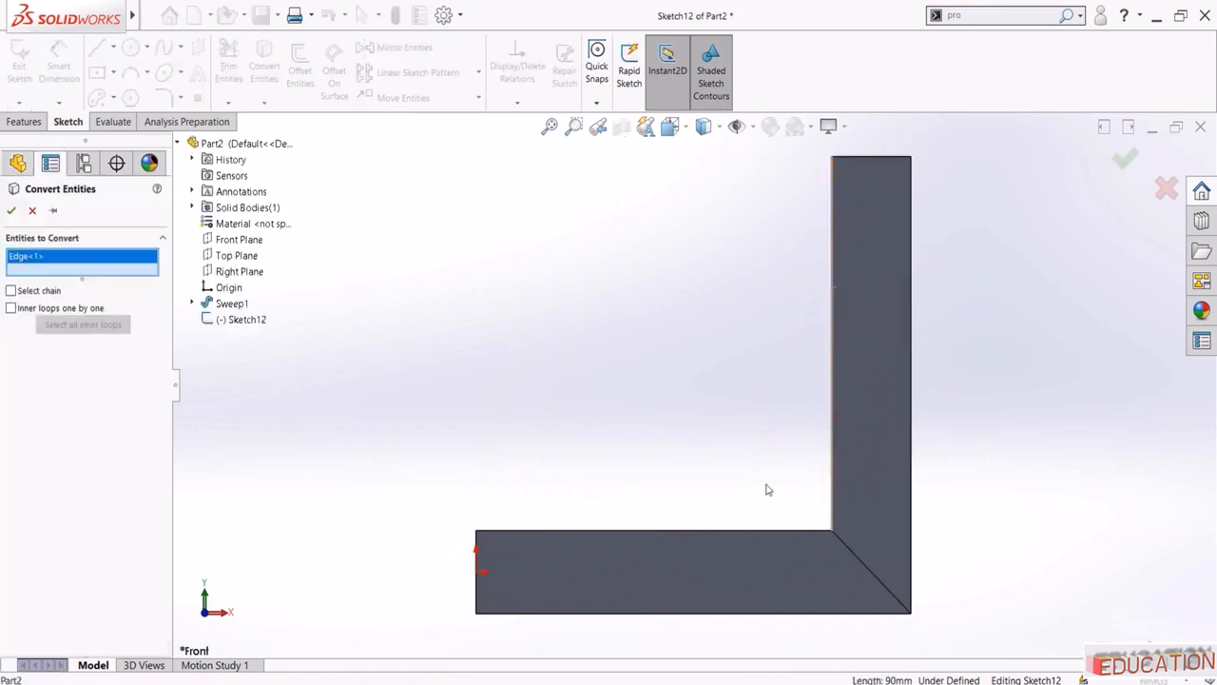
pyautogui.click(730, 529)
pyautogui.click(11, 211)
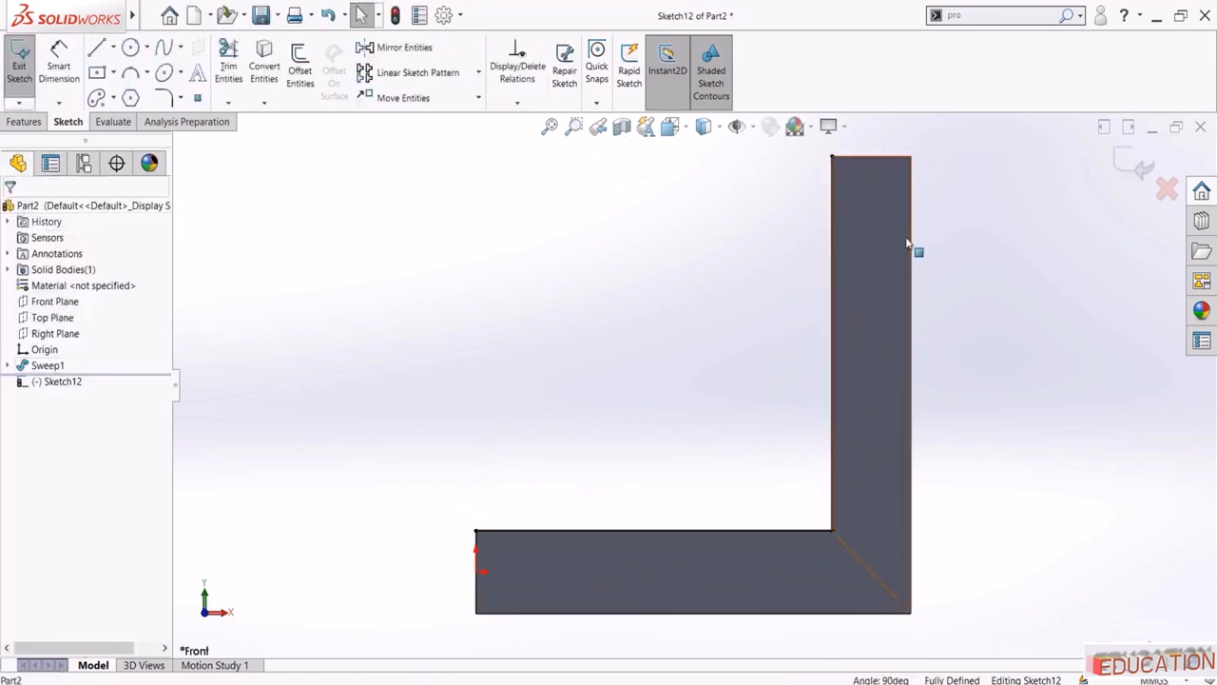
pyautogui.click(1125, 160)
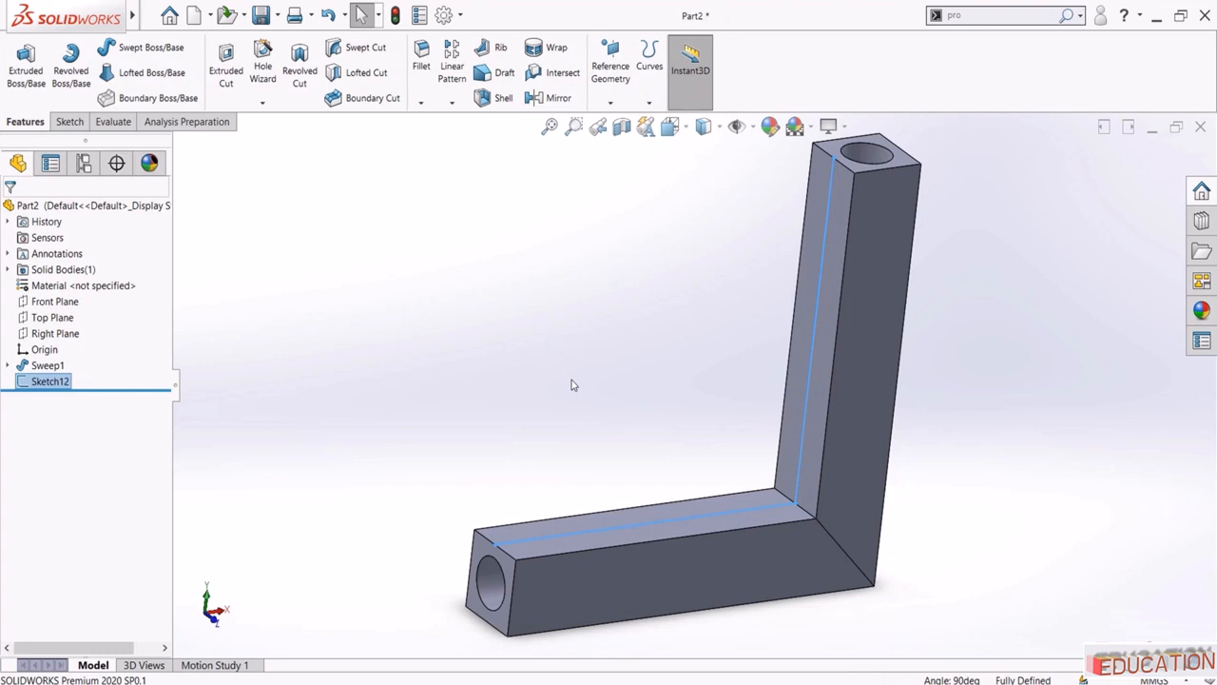
# Create a Swept Cut along the converted L-shaped sketch using a circular profile with a diameter of 15 mm
pyautogui.click(359, 50)
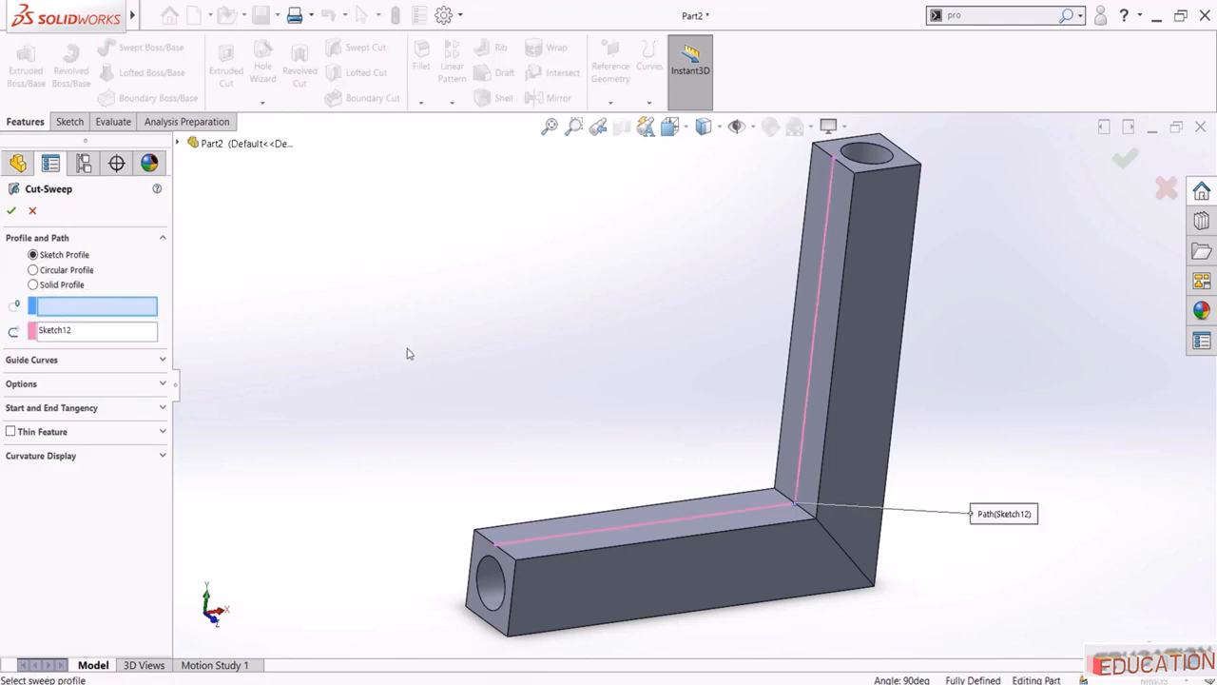
pyautogui.click(42, 272)
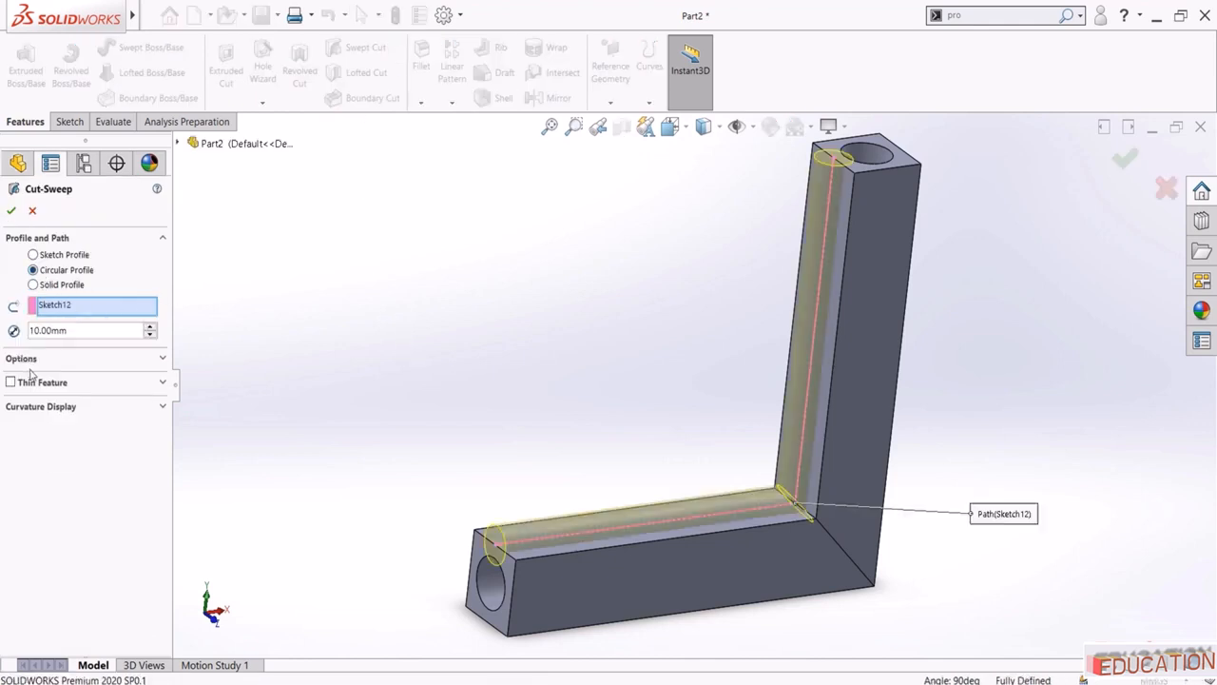
pyautogui.doubleClick(72, 335)
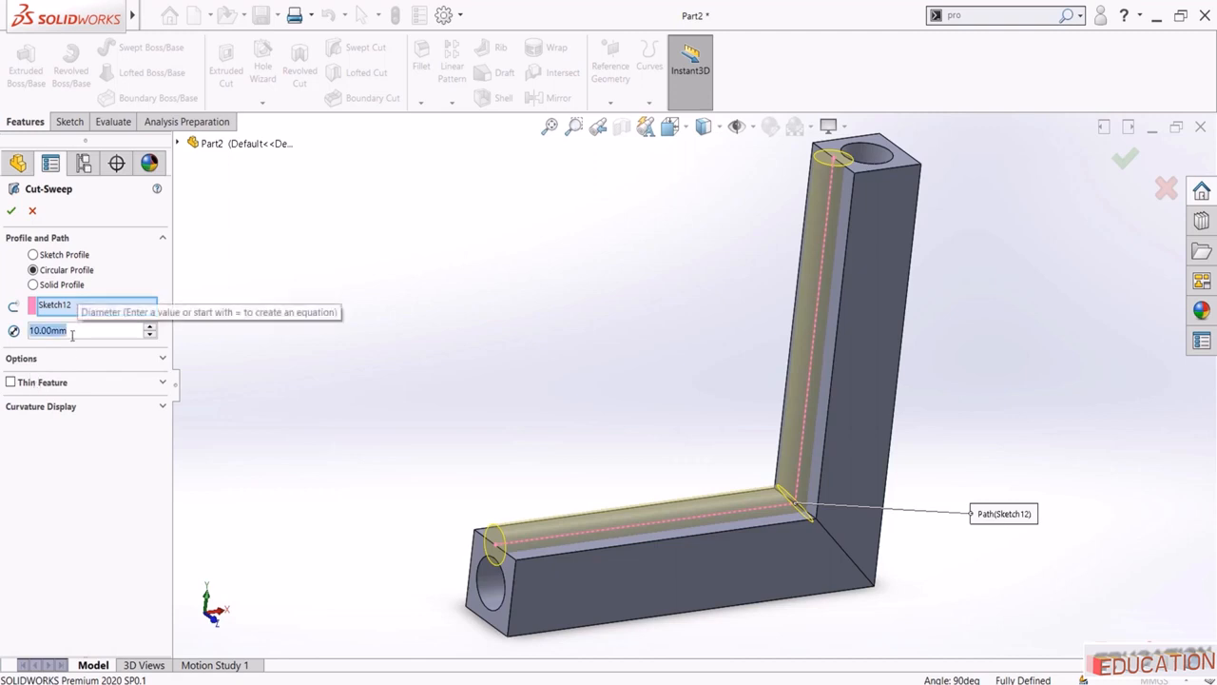
pyautogui.write('15')
pyautogui.press('Return')
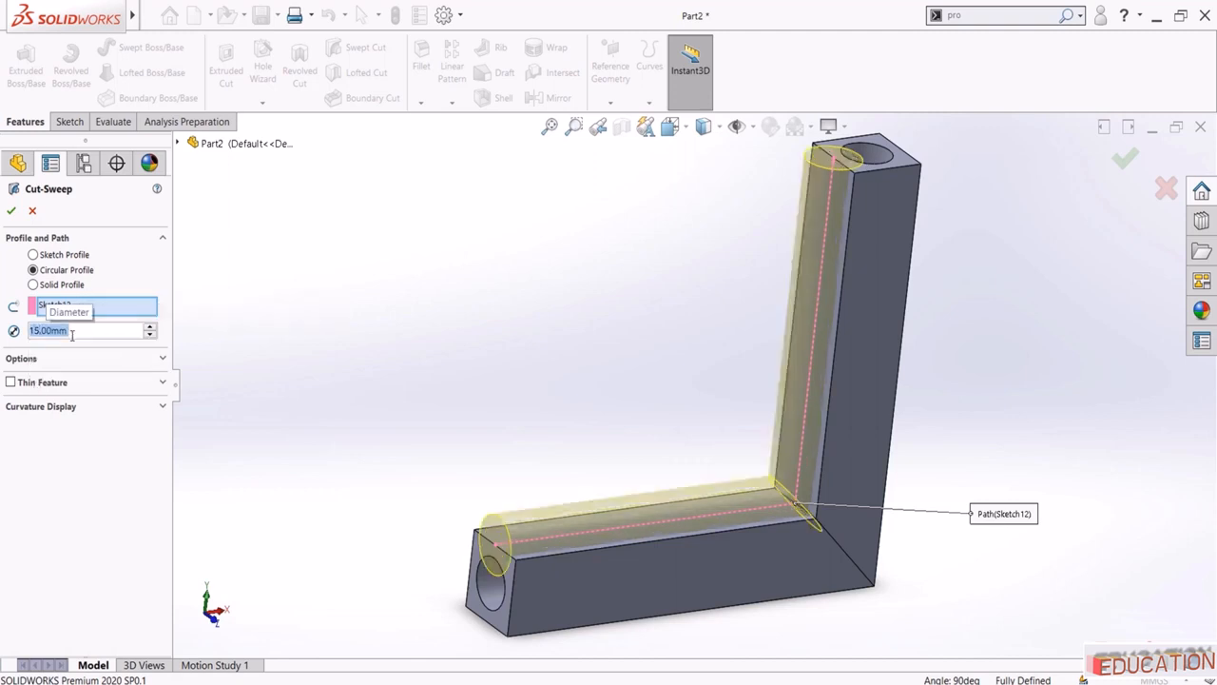
pyautogui.click(11, 210)
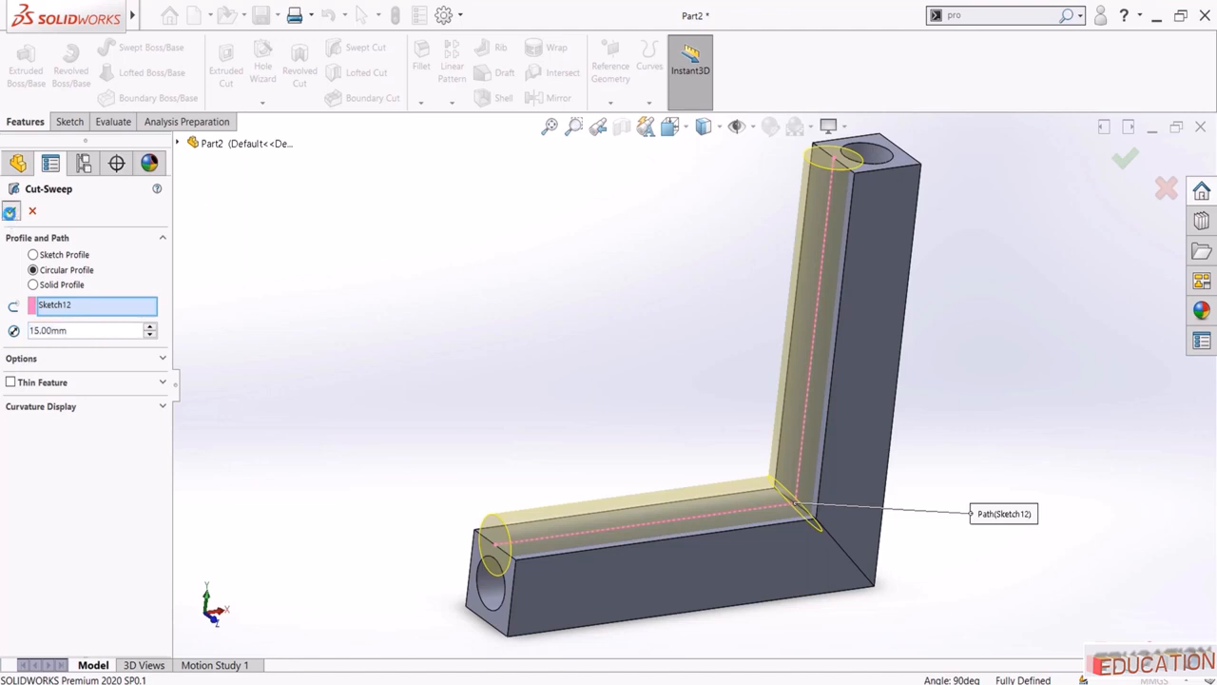
pyautogui.moveTo(409, 336); pyautogui.dragTo(493, 350, button='middle')
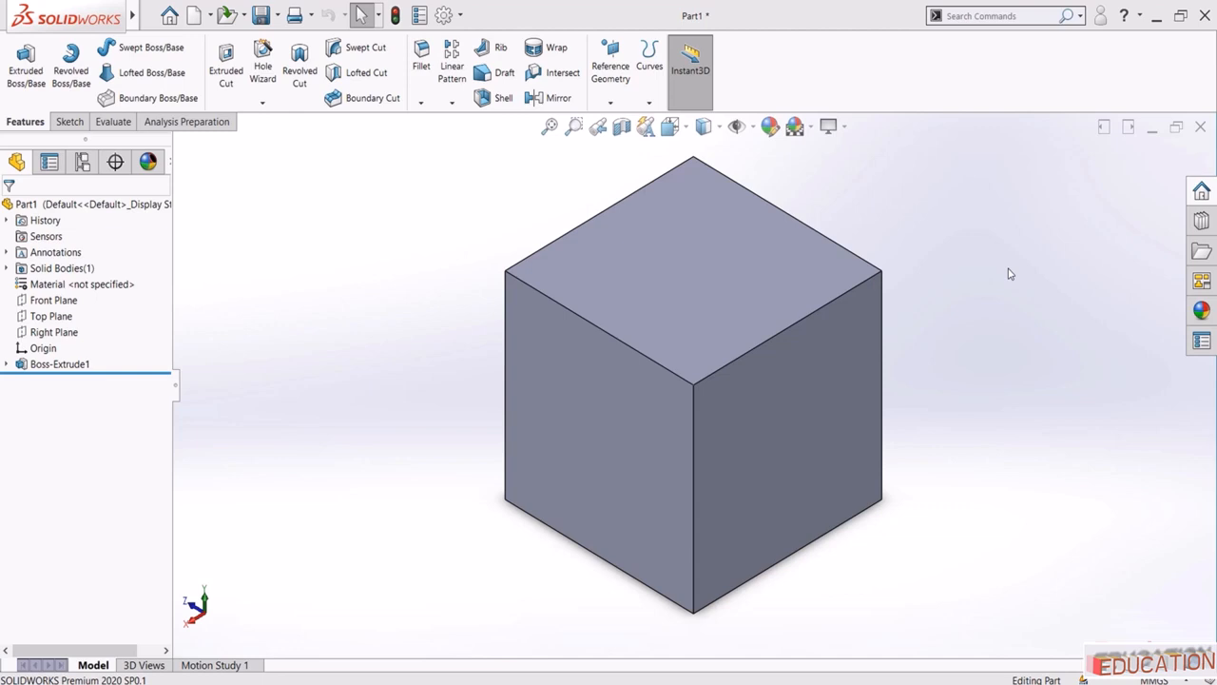
# Create a reference plane through three cube vertices: both ends of one top edge and a vertex of the diagonally opposite bottom edge
pyautogui.moveTo(899, 329); pyautogui.dragTo(843, 282, button='middle')
pyautogui.hotkey('ctrl', '7')
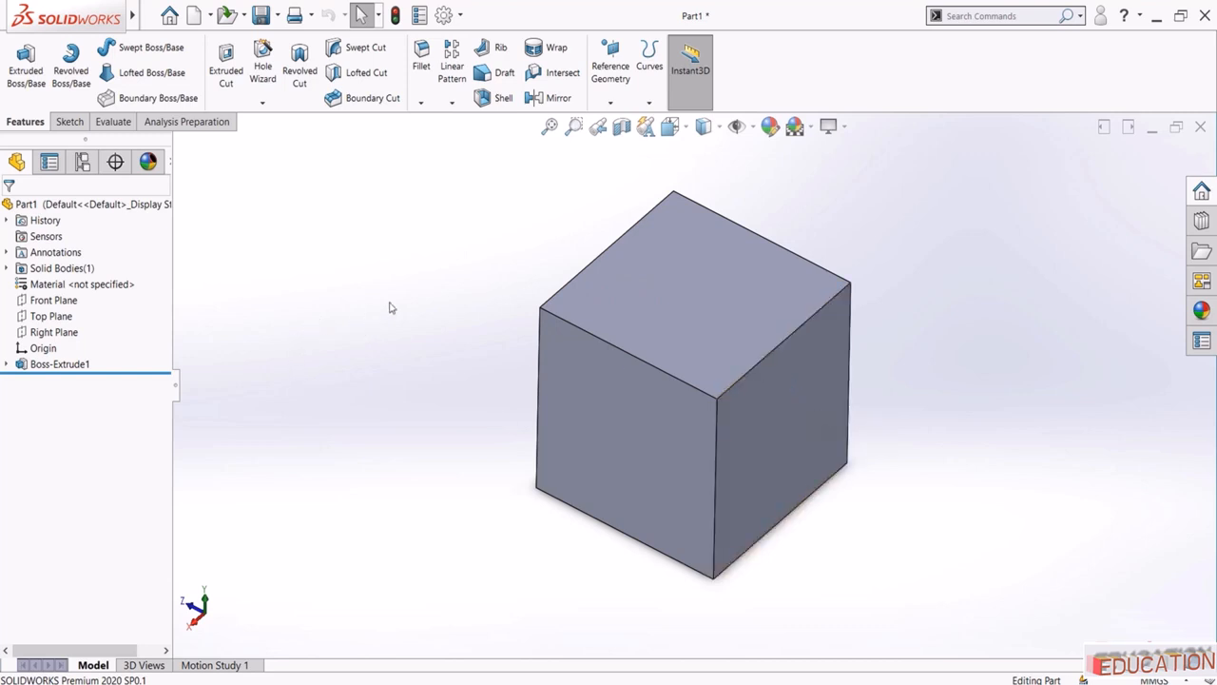
pyautogui.click(610, 103)
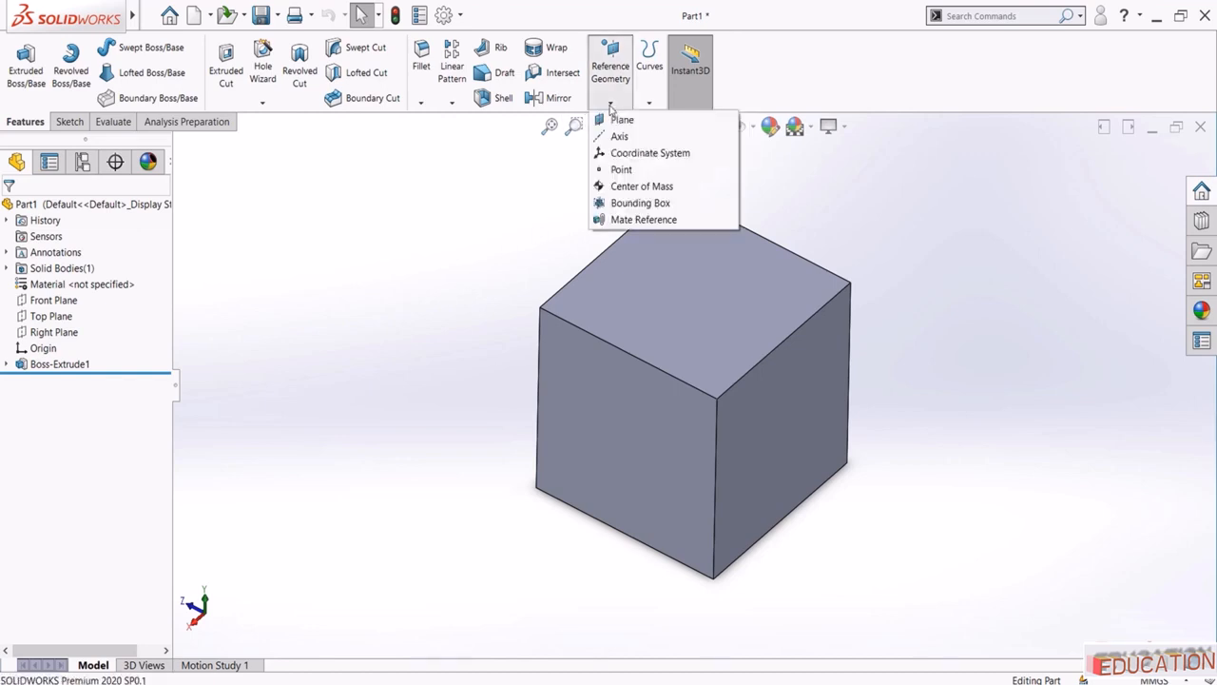
pyautogui.click(620, 120)
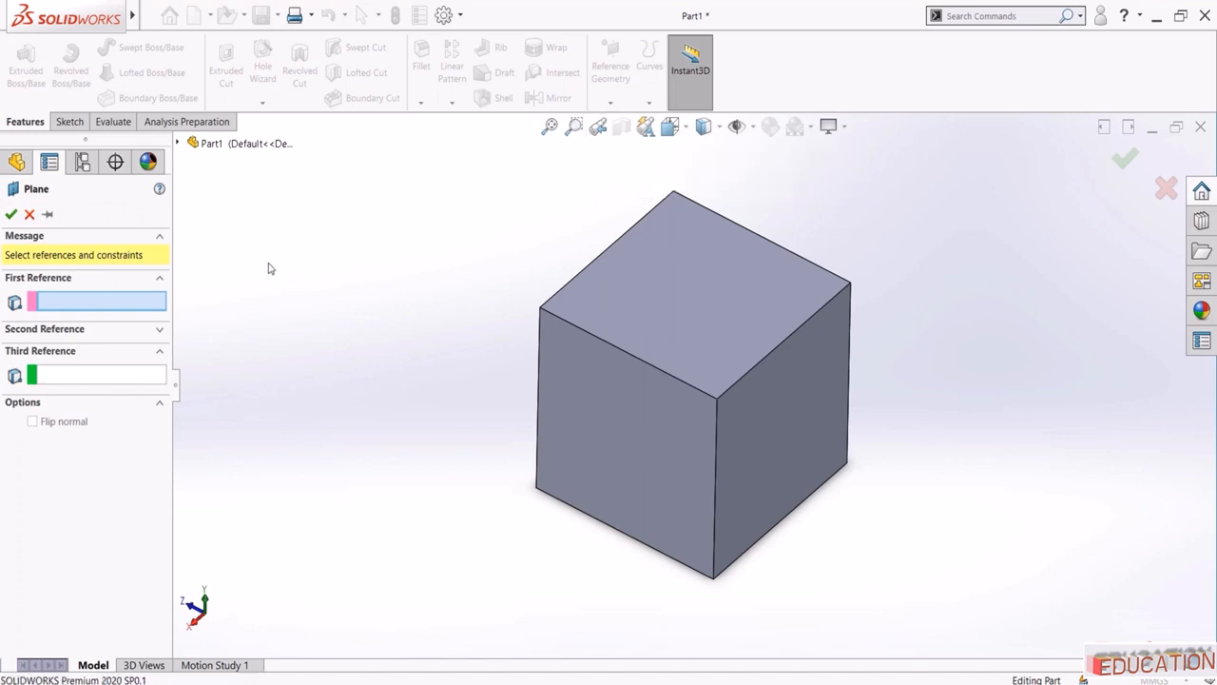
pyautogui.click(121, 330)
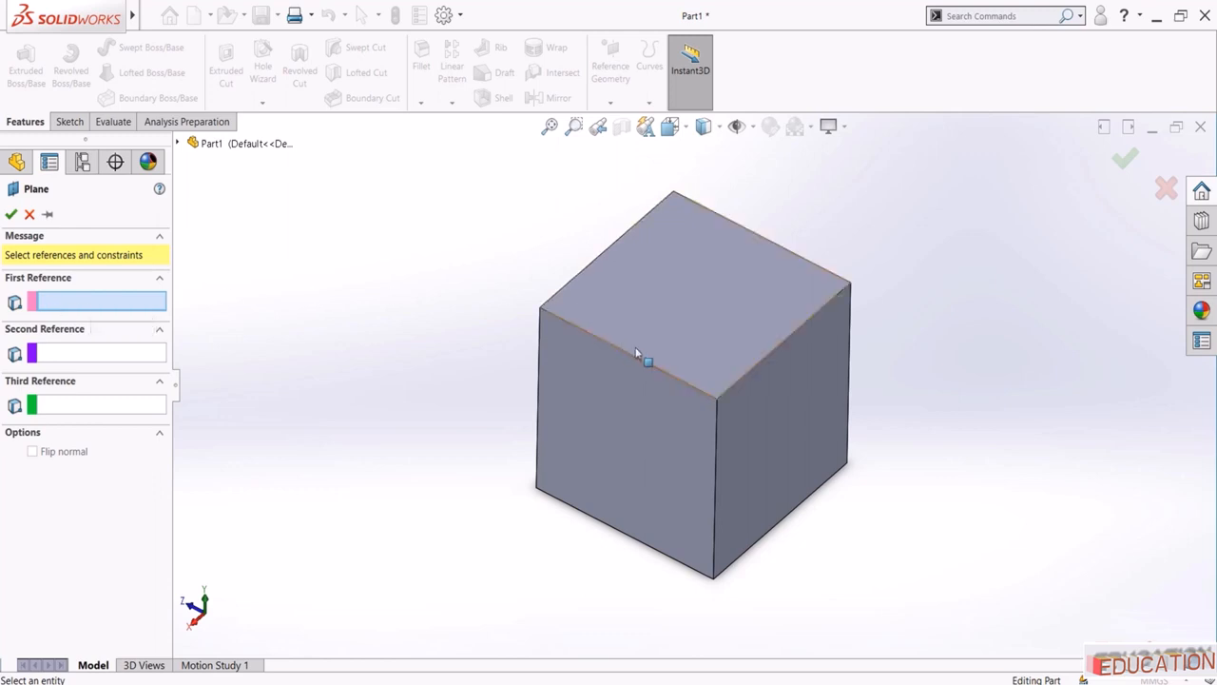
pyautogui.click(718, 400)
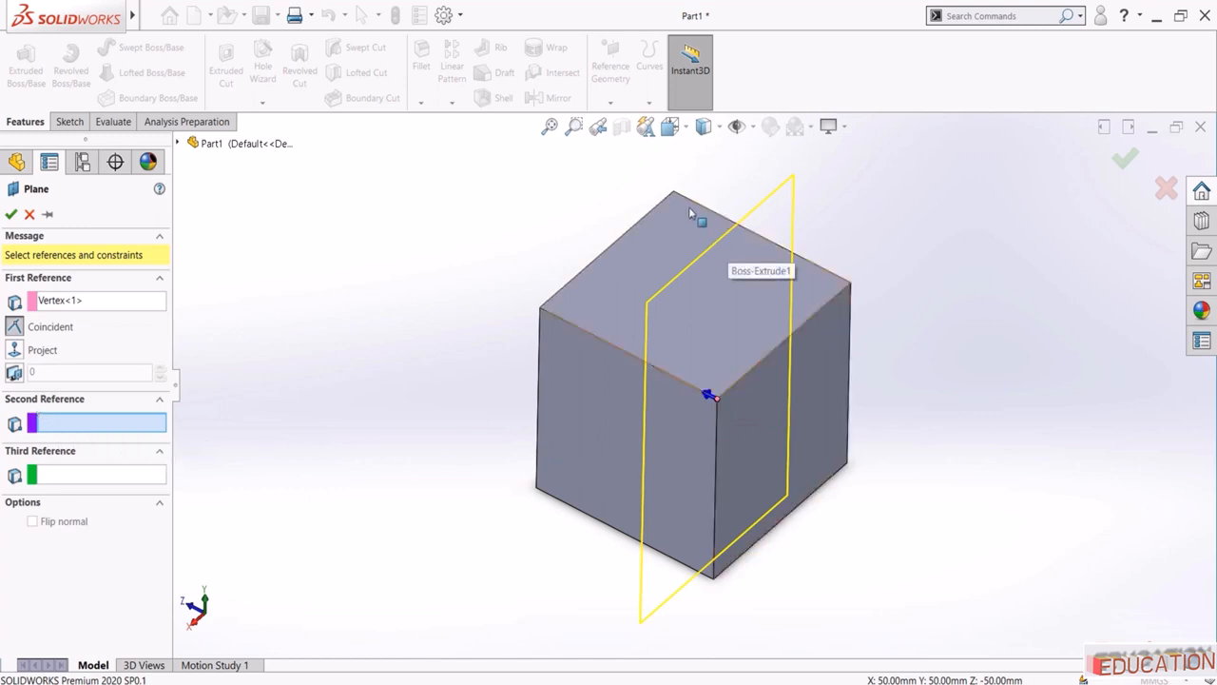
pyautogui.click(851, 285)
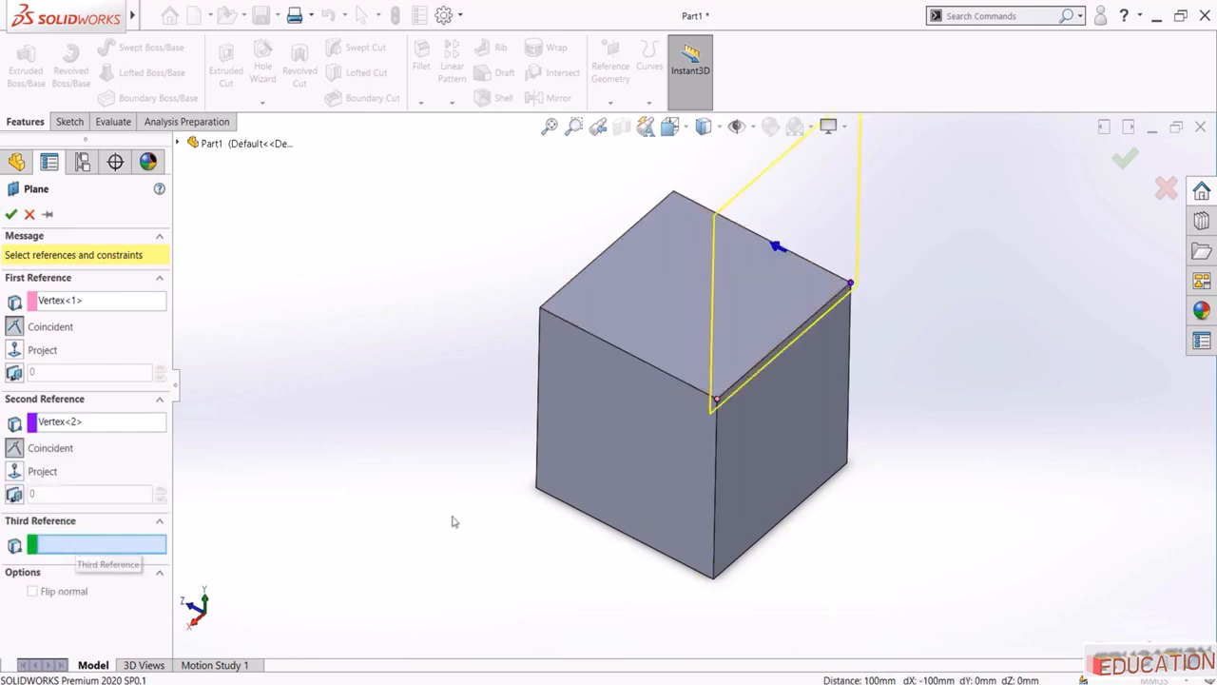
pyautogui.moveTo(450, 521); pyautogui.dragTo(531, 523, button='middle')
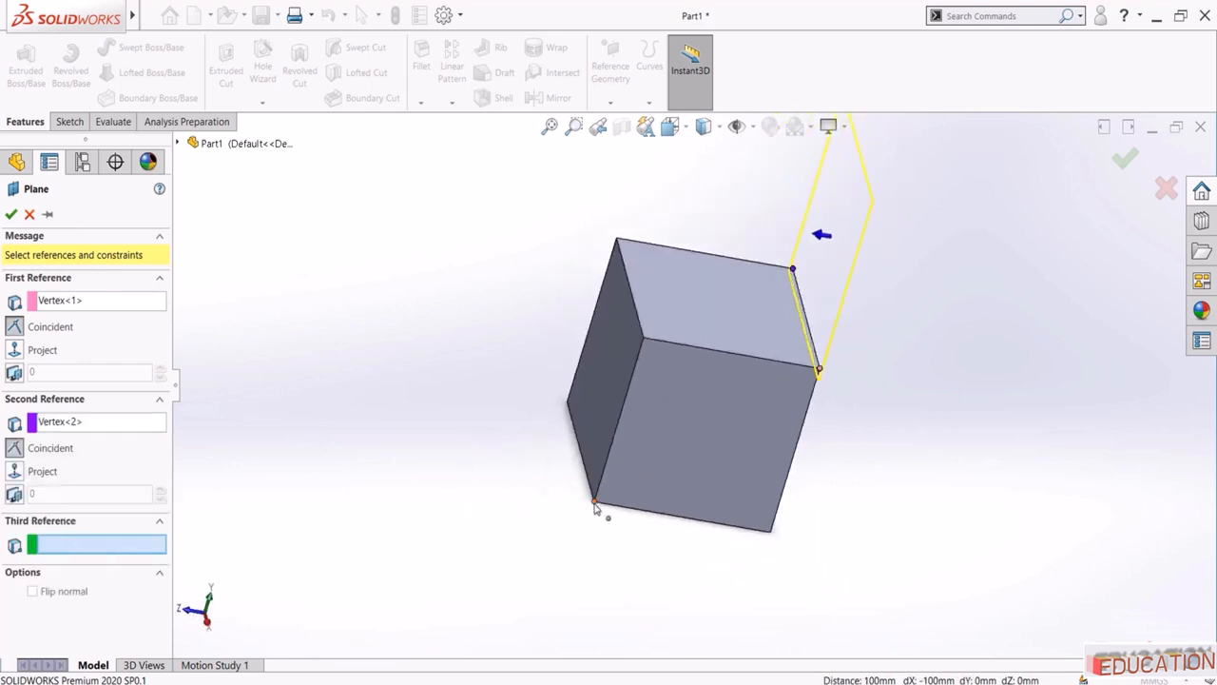
pyautogui.click(594, 507)
pyautogui.moveTo(478, 448); pyautogui.dragTo(502, 478, button='middle')
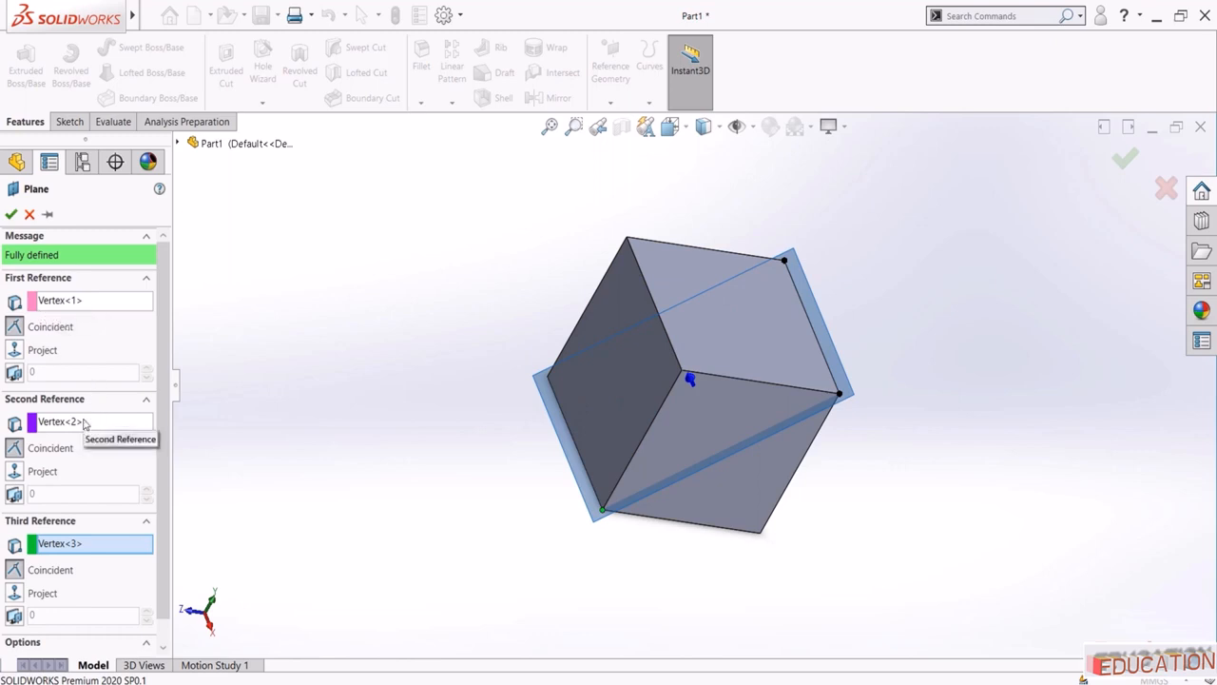
pyautogui.moveTo(166, 520); pyautogui.dragTo(164, 572)
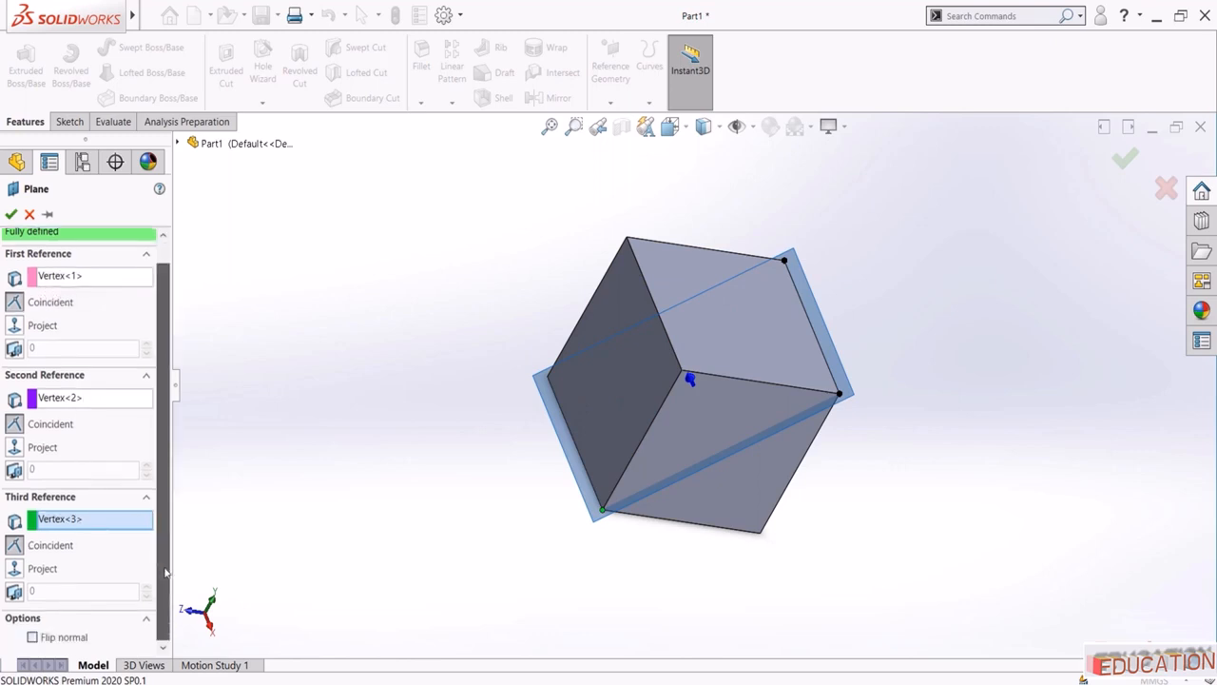
pyautogui.click(11, 215)
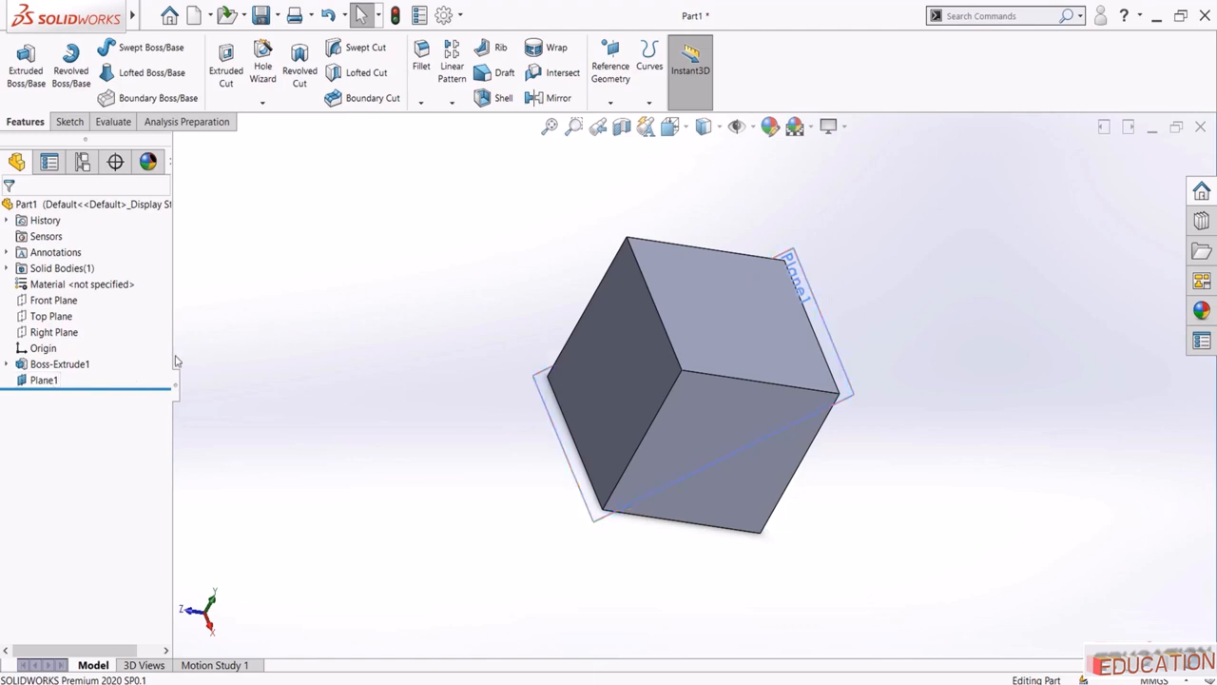
# Start a sketch on Plane1 and draw a circle about 52 mm in diameter centred on the origin
pyautogui.click(43, 379)
pyautogui.click(61, 347)
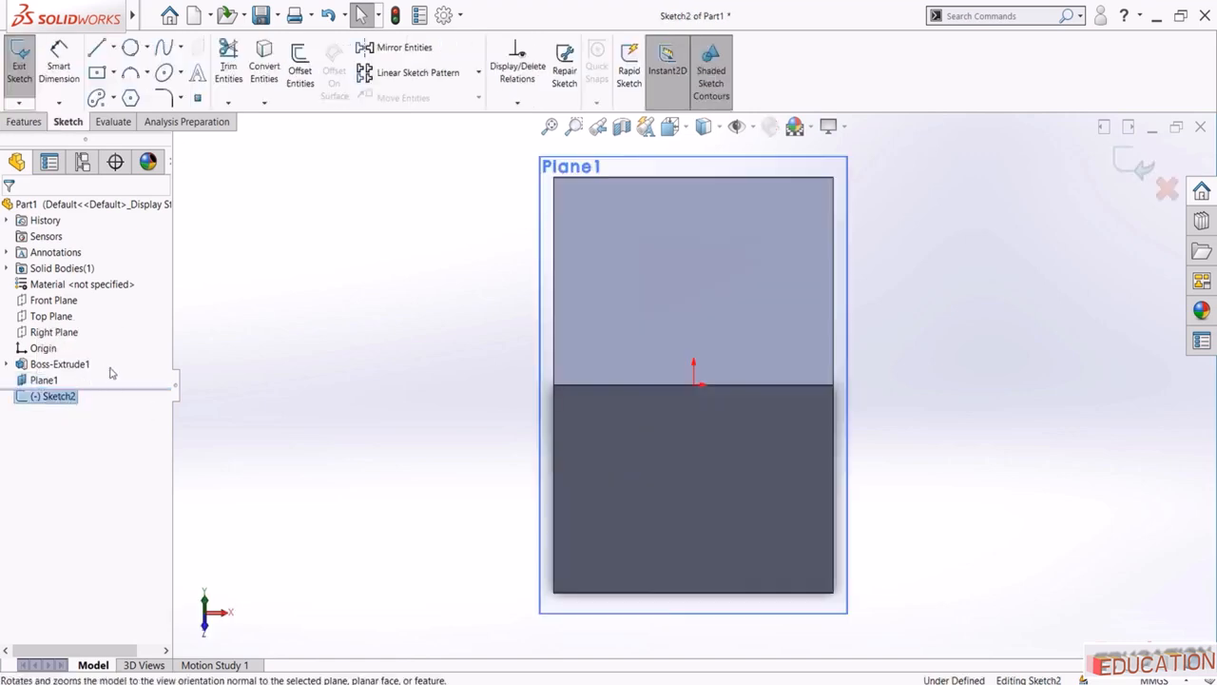
pyautogui.click(147, 47)
pyautogui.click(152, 68)
pyautogui.click(694, 385)
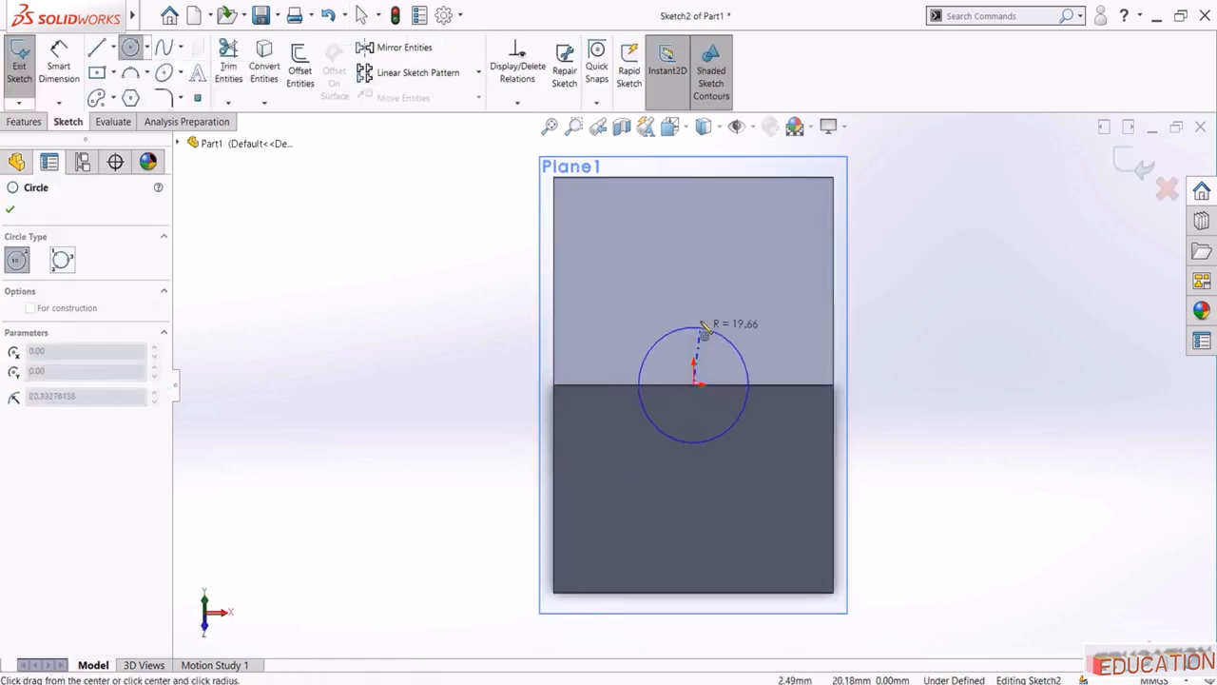
pyautogui.click(700, 309)
pyautogui.press('Escape')
# Dimension the circle's diameter as 50 mm and exit the sketch
pyautogui.click(59, 68)
pyautogui.click(650, 324)
pyautogui.click(451, 383)
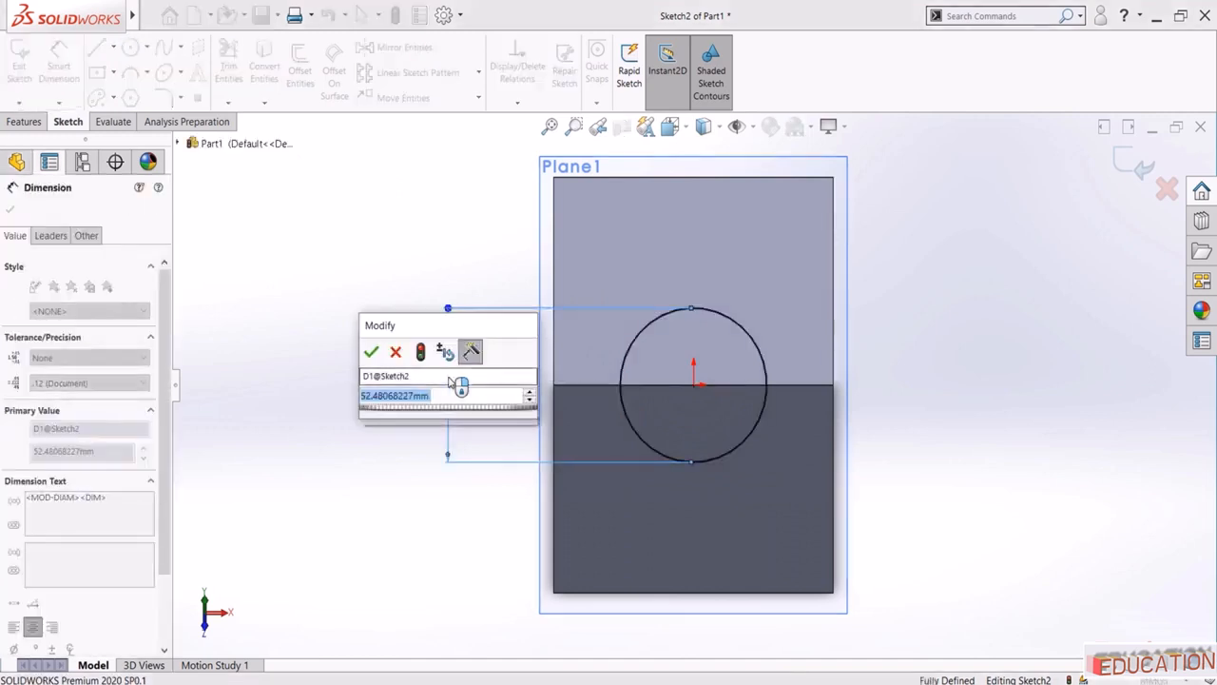
pyautogui.write('50')
pyautogui.press('Return')
pyautogui.click(1134, 164)
# Extrude the circle sketch as a blind boss 130 mm long, merged with the cube
pyautogui.scroll(2, 855, 373)
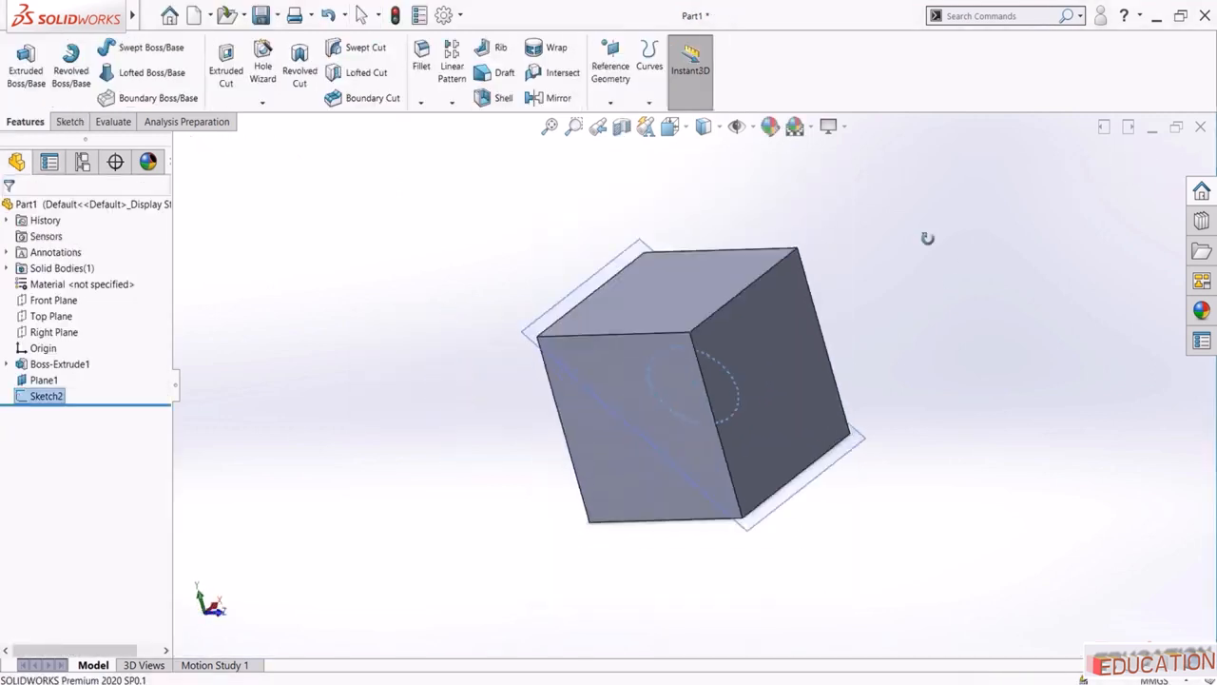
pyautogui.click(25, 63)
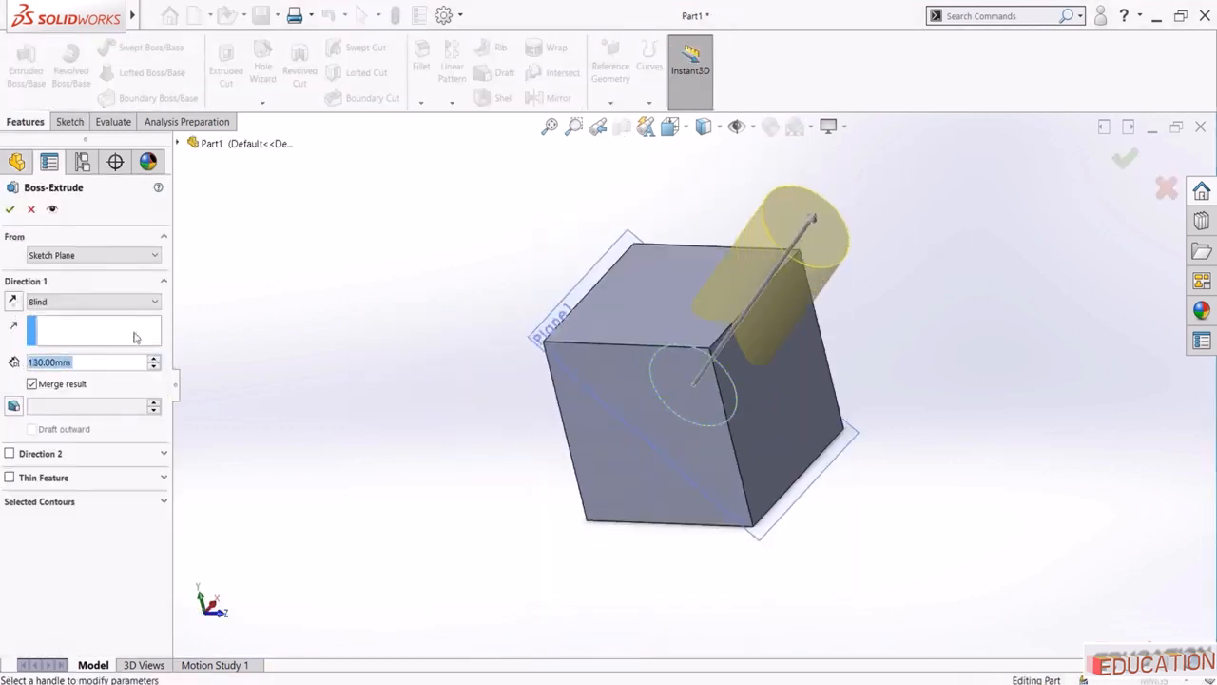
pyautogui.click(9, 208)
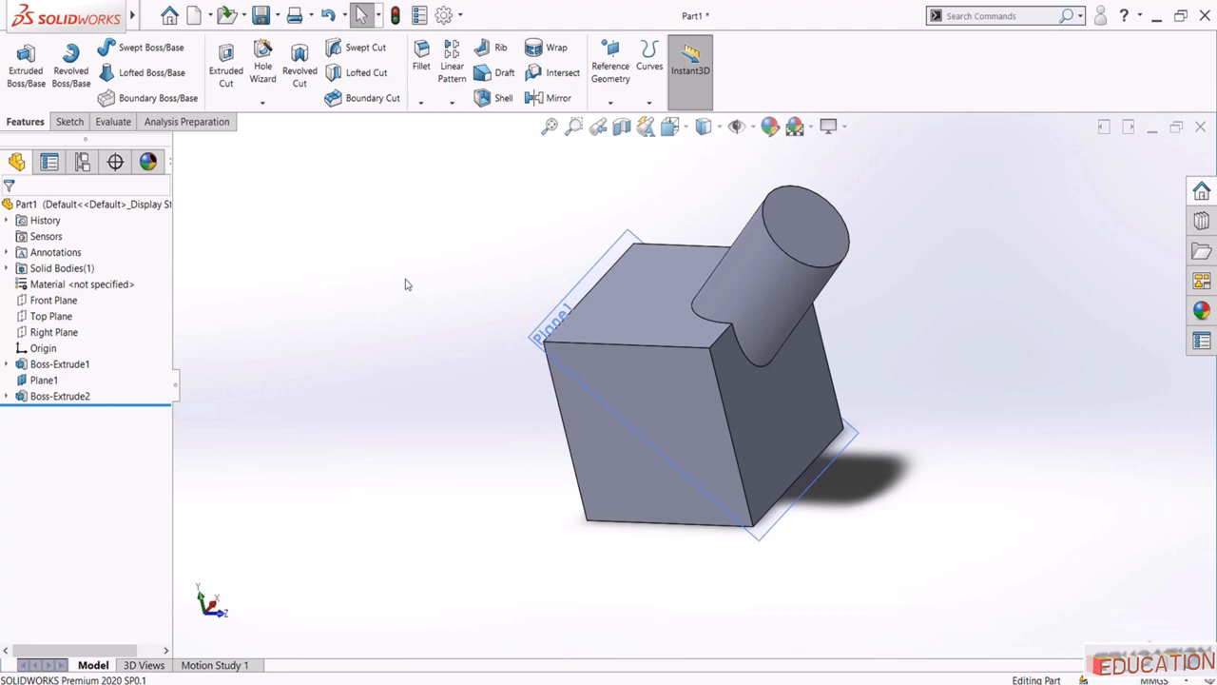
# Create a reference plane coincident with a top edge of the cube and a diagonally opposite bottom vertex, and hide Plane1
pyautogui.click(611, 103)
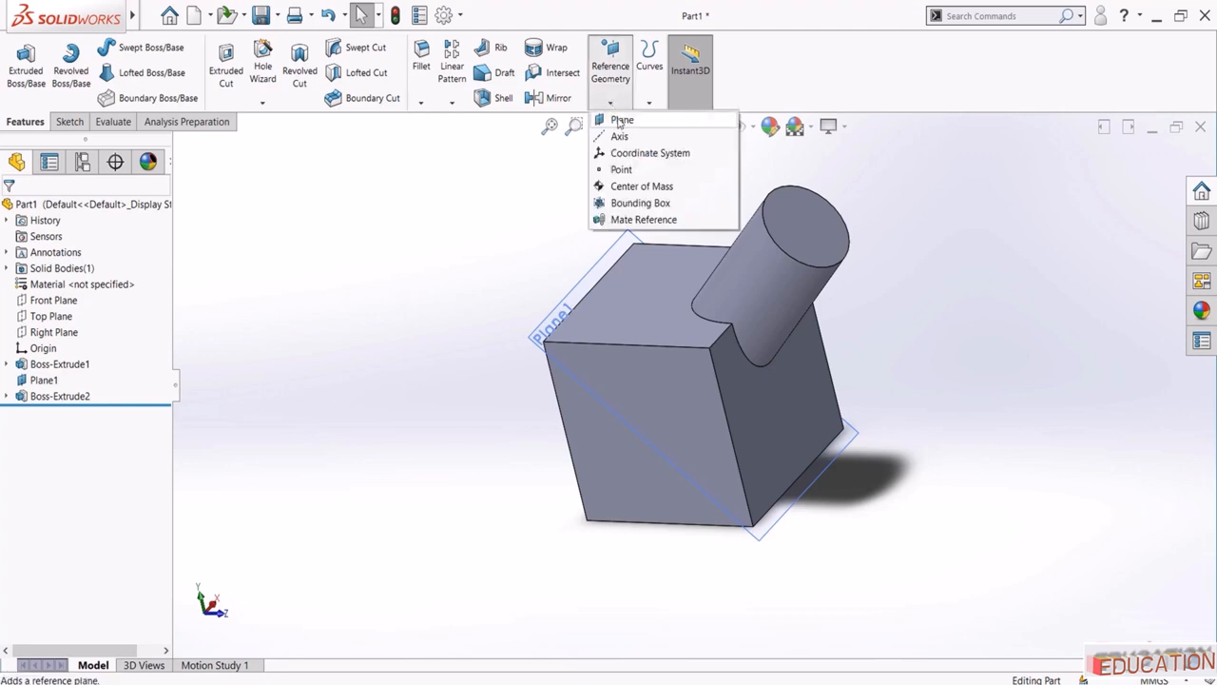
pyautogui.click(621, 123)
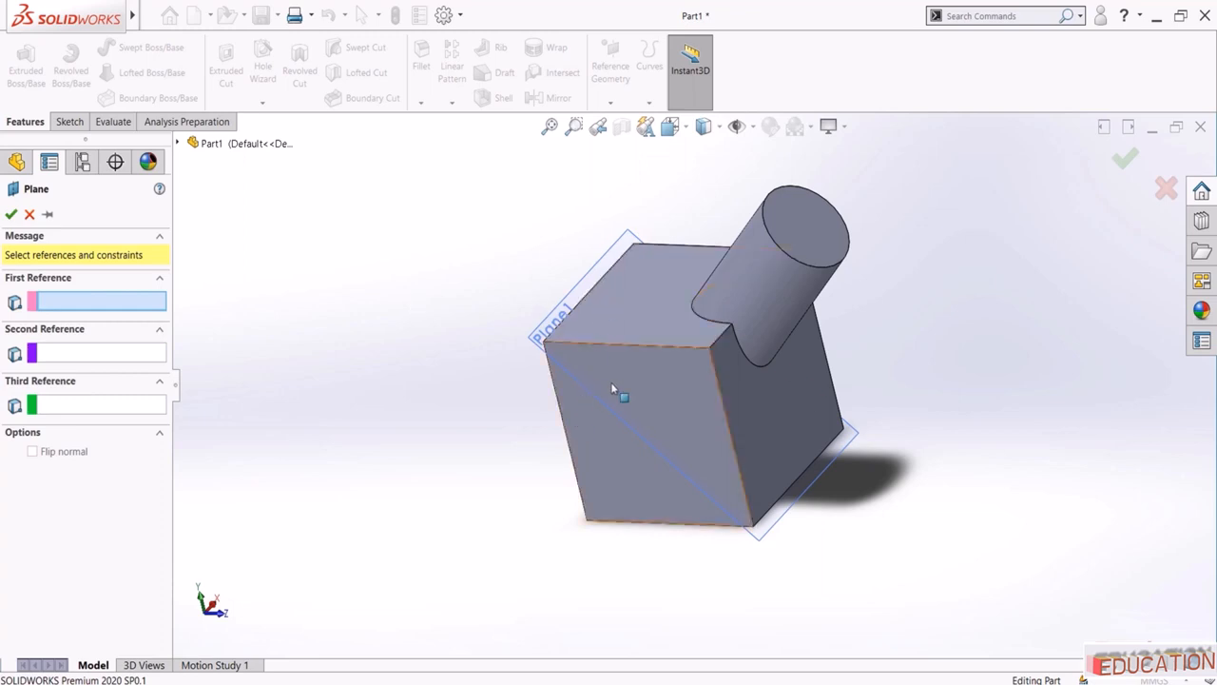
pyautogui.click(624, 349)
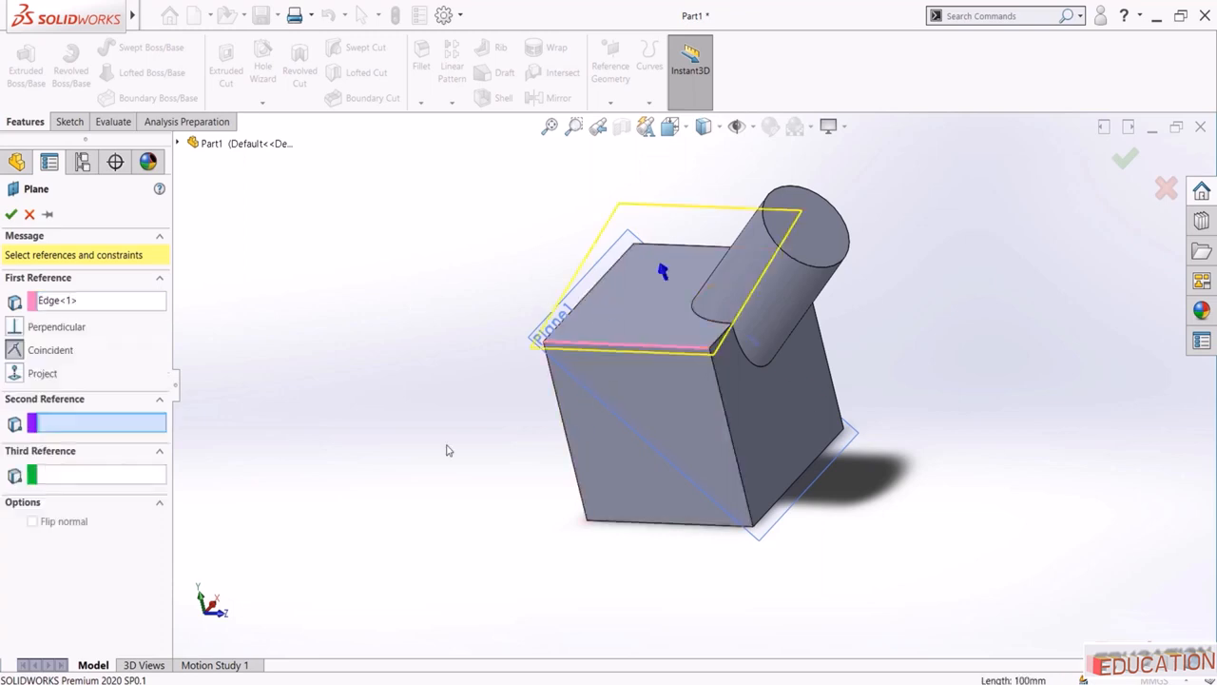
pyautogui.moveTo(466, 392); pyautogui.dragTo(285, 429, button='middle')
pyautogui.moveTo(916, 543); pyautogui.dragTo(911, 385, button='middle')
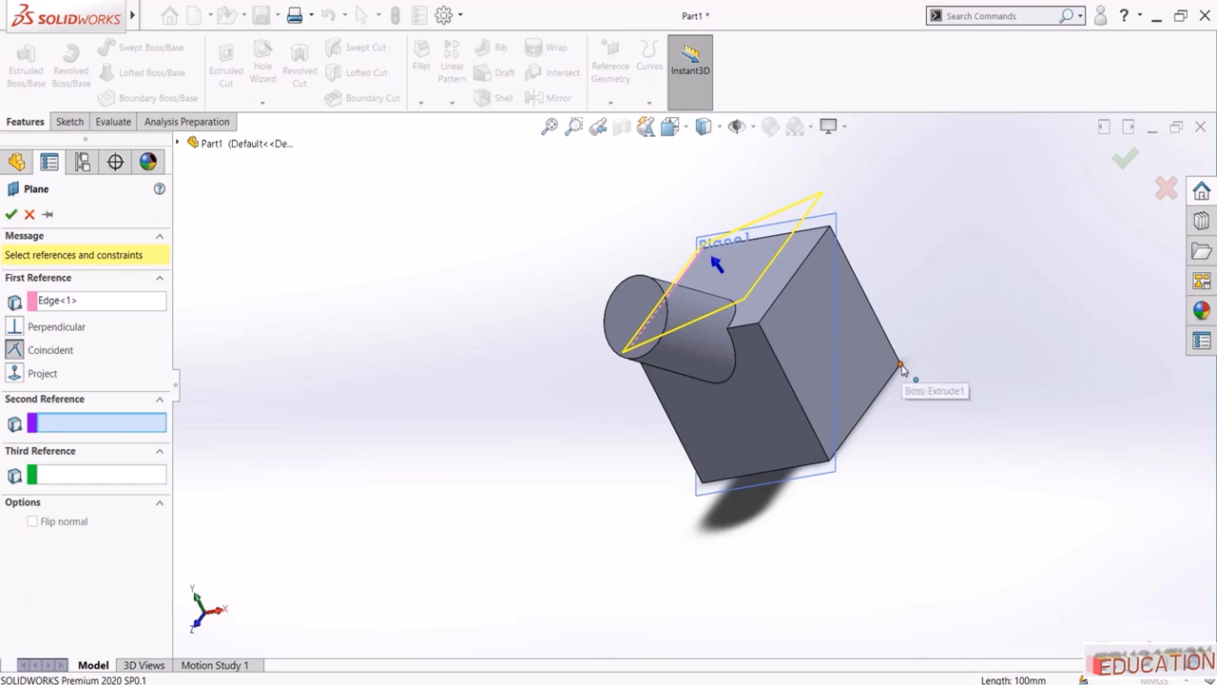
pyautogui.click(901, 365)
pyautogui.moveTo(333, 507); pyautogui.dragTo(340, 474, button='middle')
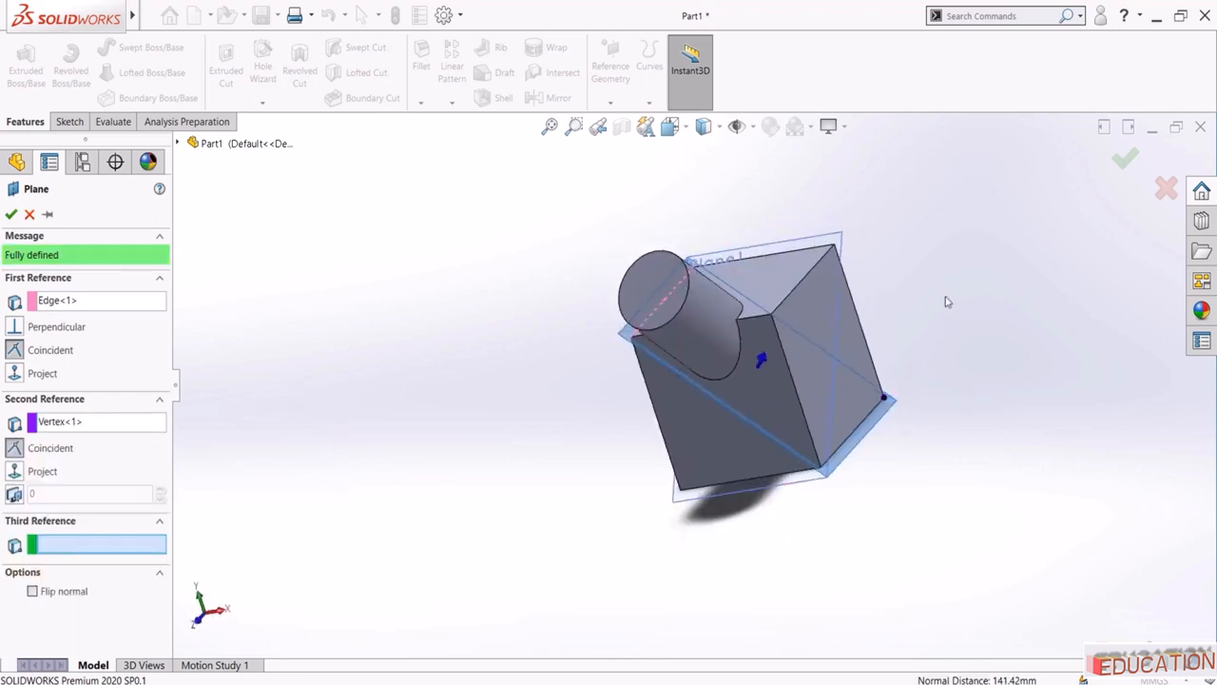
pyautogui.moveTo(942, 299); pyautogui.dragTo(939, 348, button='middle')
pyautogui.click(11, 213)
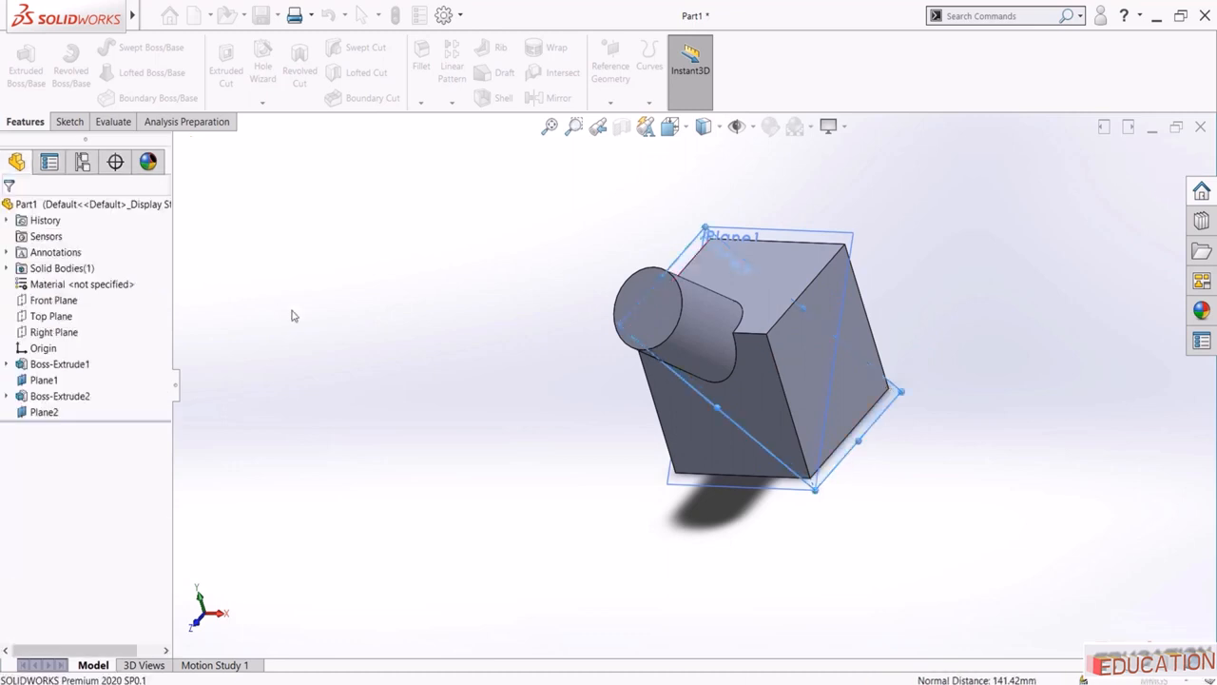
pyautogui.click(43, 379)
pyautogui.click(74, 362)
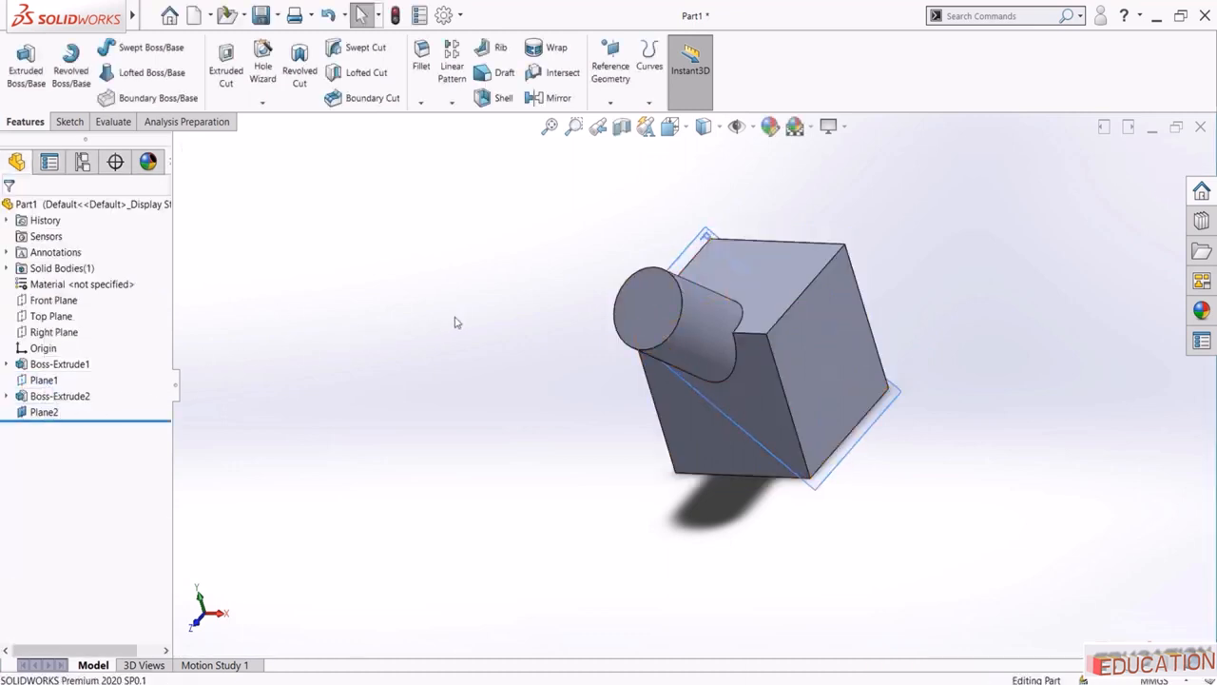
# Start a reference plane parallel to the cube's side face on the positive X side and set its offset distance to 100 mm
pyautogui.moveTo(453, 320); pyautogui.dragTo(678, 256, button='middle')
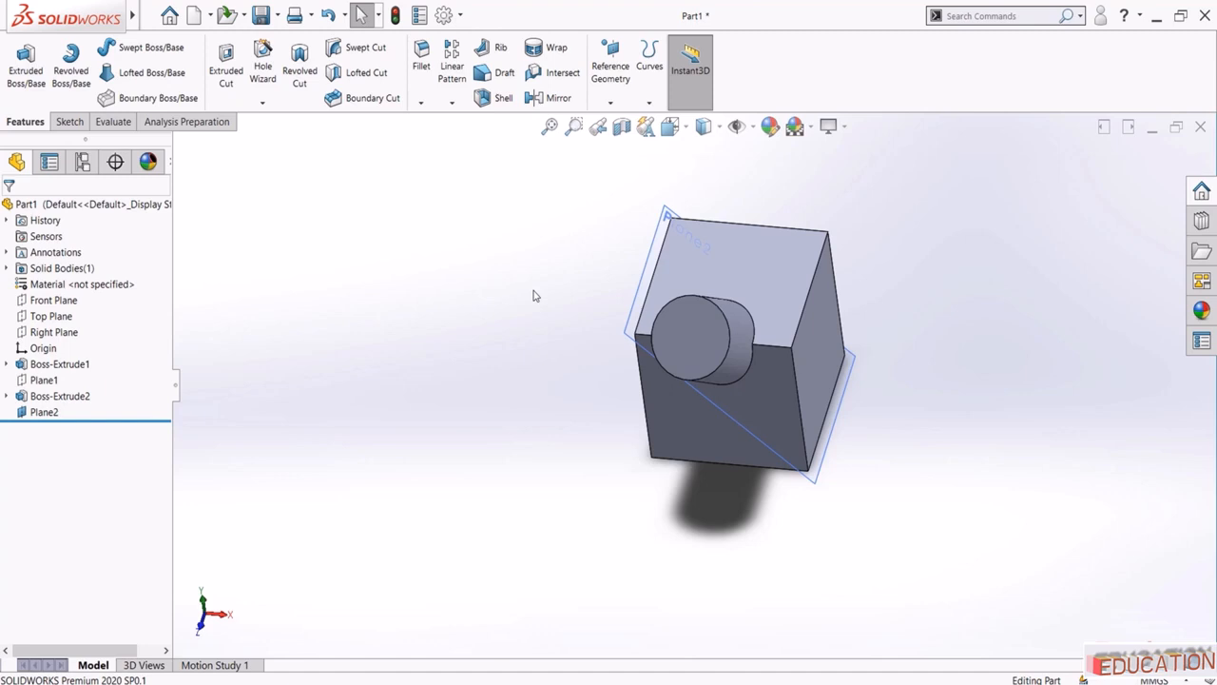
pyautogui.moveTo(473, 378)
pyautogui.mouseDown(button='middle')
pyautogui.moveTo(451, 305)
pyautogui.moveTo(476, 356)
pyautogui.mouseUp(button='middle')
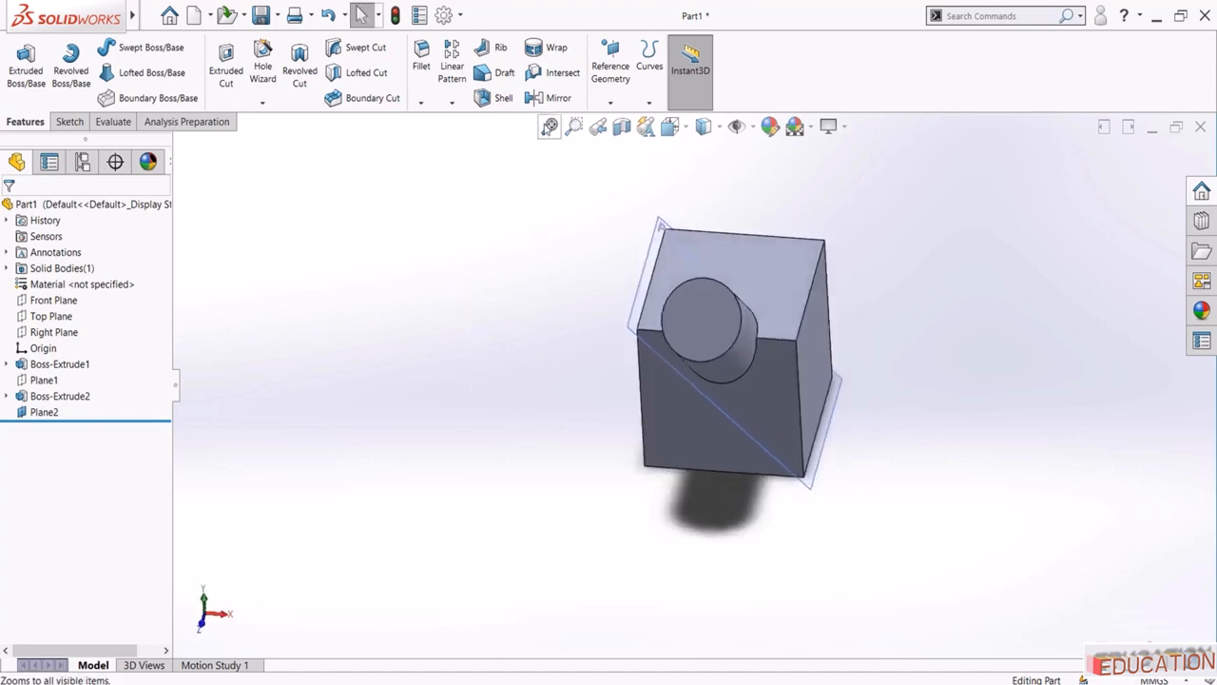
pyautogui.click(550, 126)
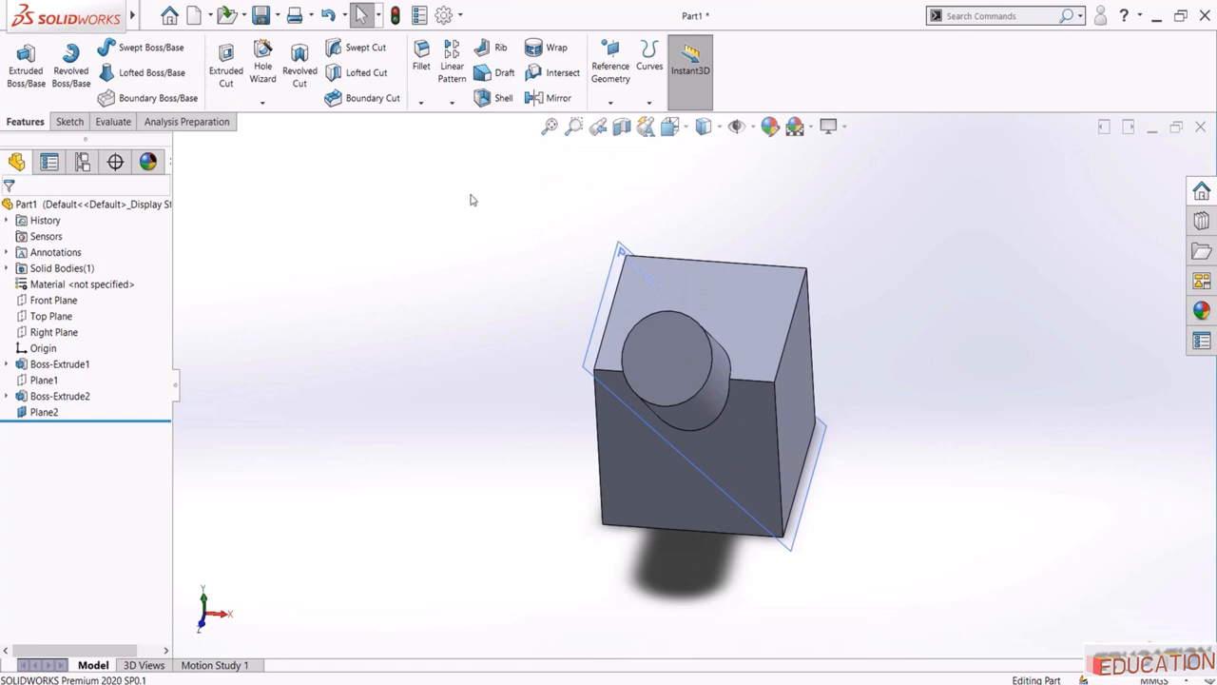
pyautogui.click(610, 101)
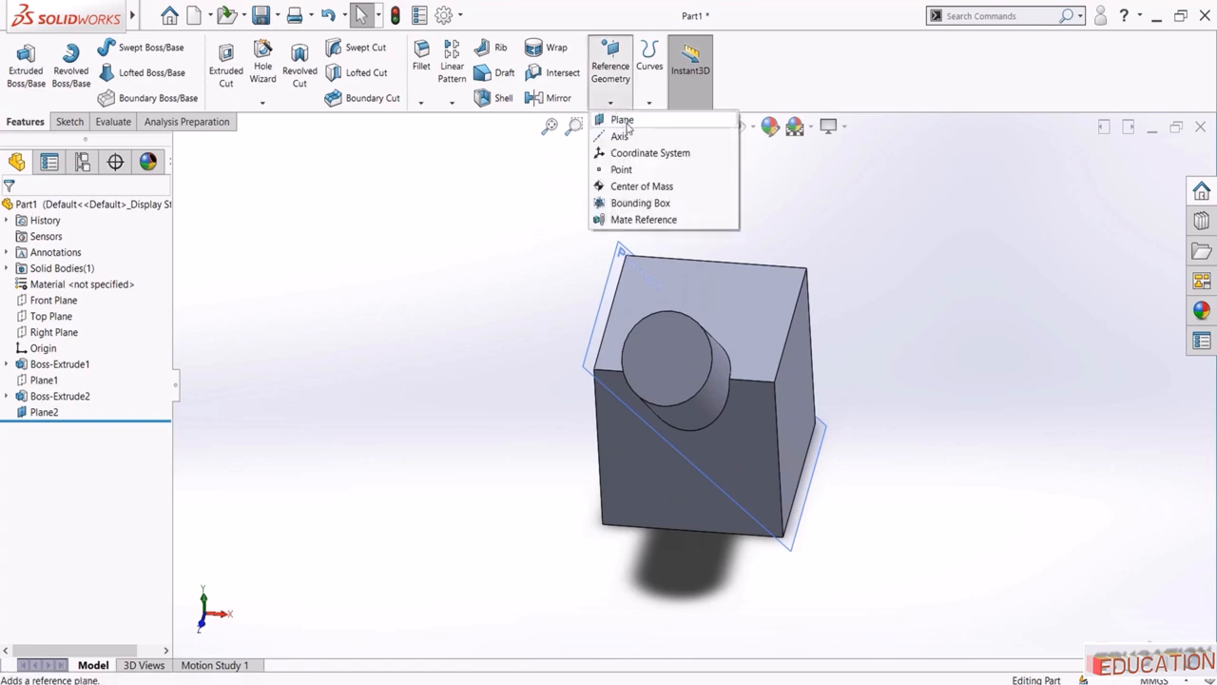
pyautogui.click(623, 120)
pyautogui.moveTo(858, 295); pyautogui.dragTo(904, 263, button='middle')
pyautogui.click(815, 354)
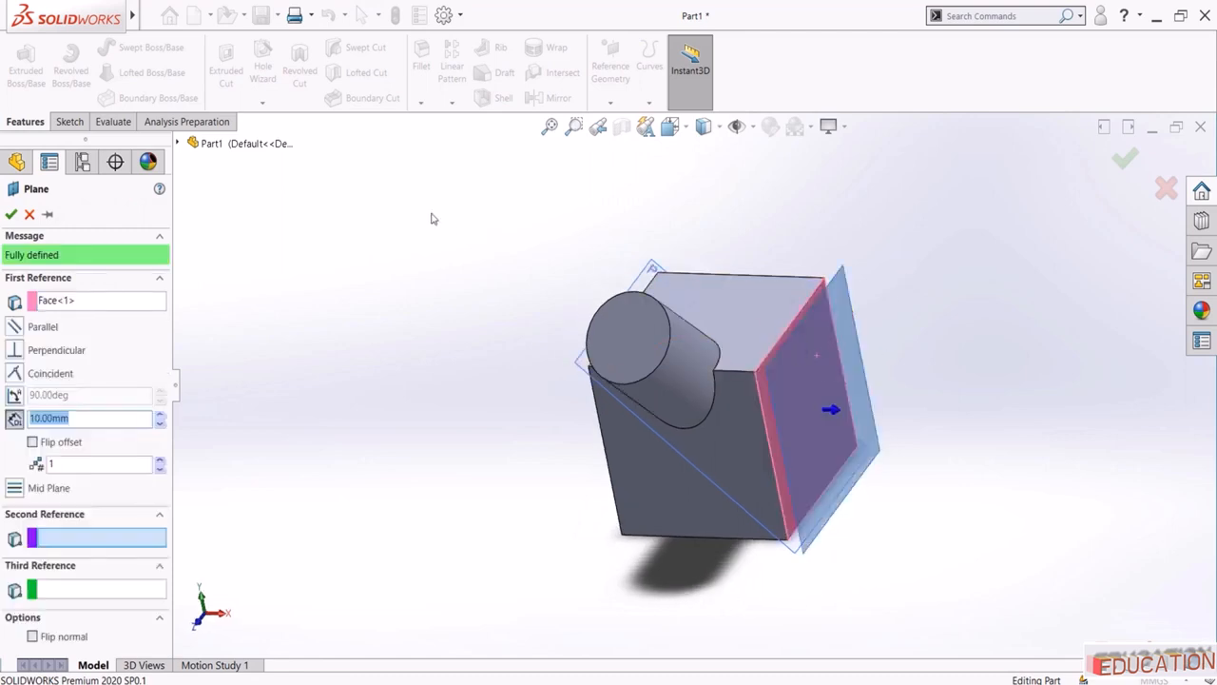
pyautogui.moveTo(433, 219)
pyautogui.mouseDown(button='middle')
pyautogui.moveTo(437, 190)
pyautogui.moveTo(437, 216)
pyautogui.mouseUp(button='middle')
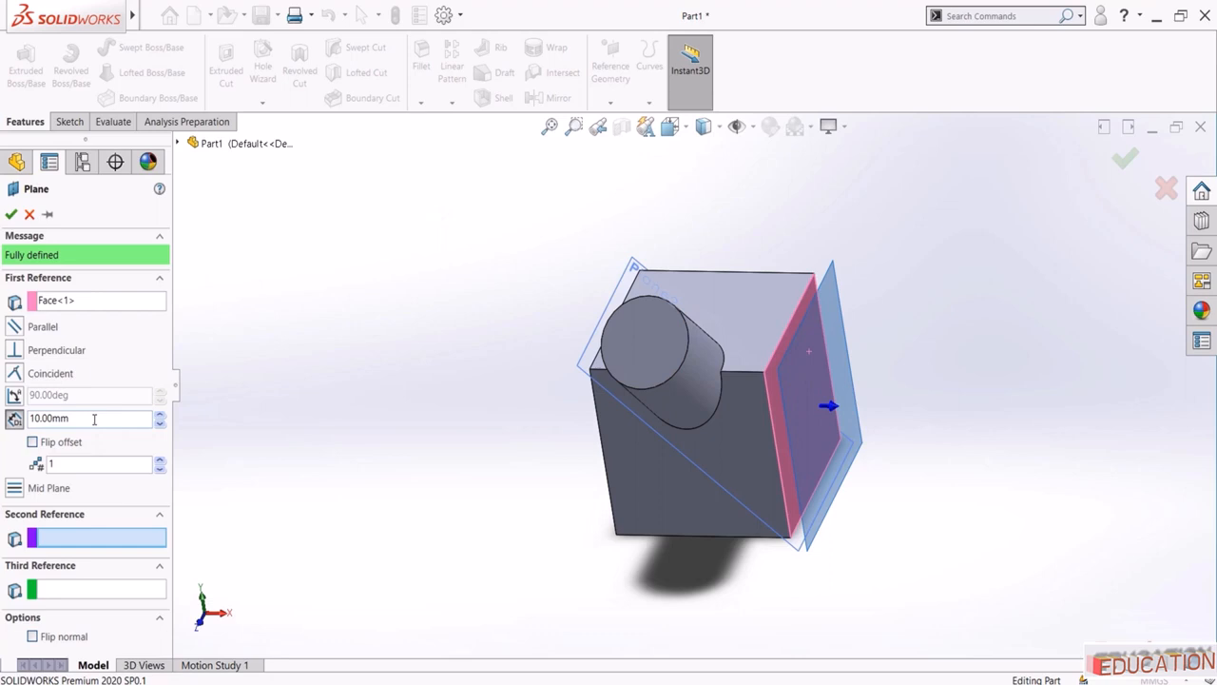
pyautogui.click(159, 415)
pyautogui.click(159, 416)
pyautogui.click(159, 415)
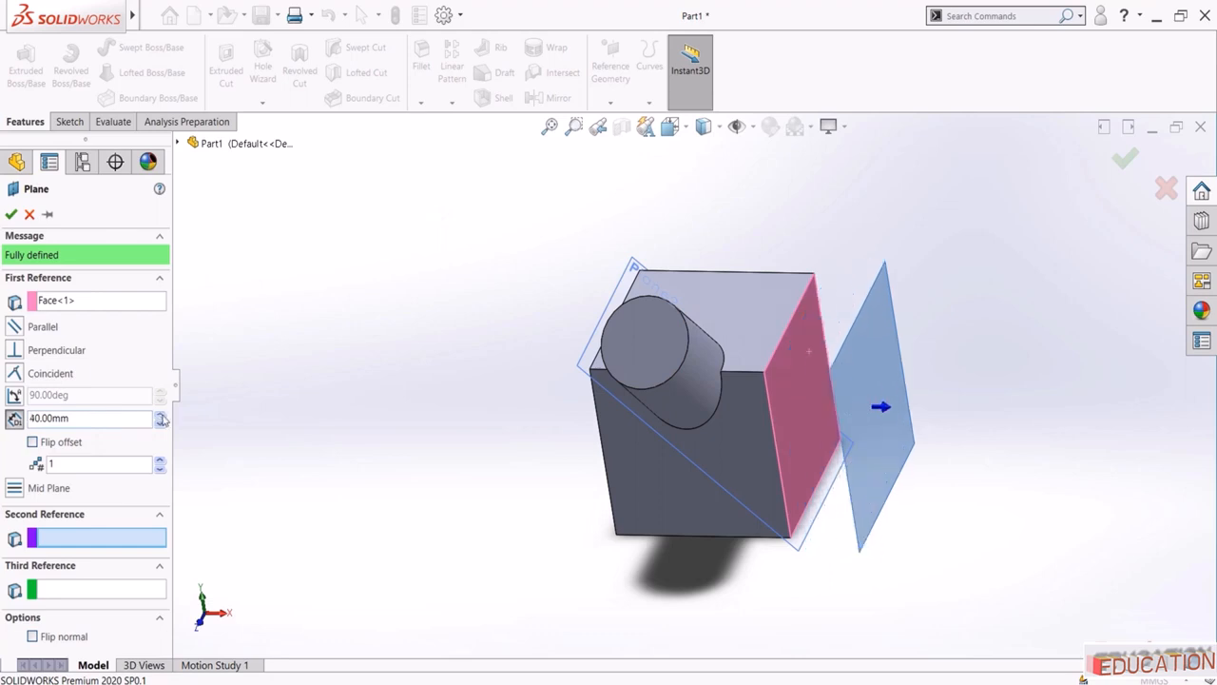
pyautogui.click(160, 416)
pyautogui.click(159, 416)
pyautogui.click(161, 416)
pyautogui.click(161, 415)
pyautogui.click(161, 415)
pyautogui.click(160, 416)
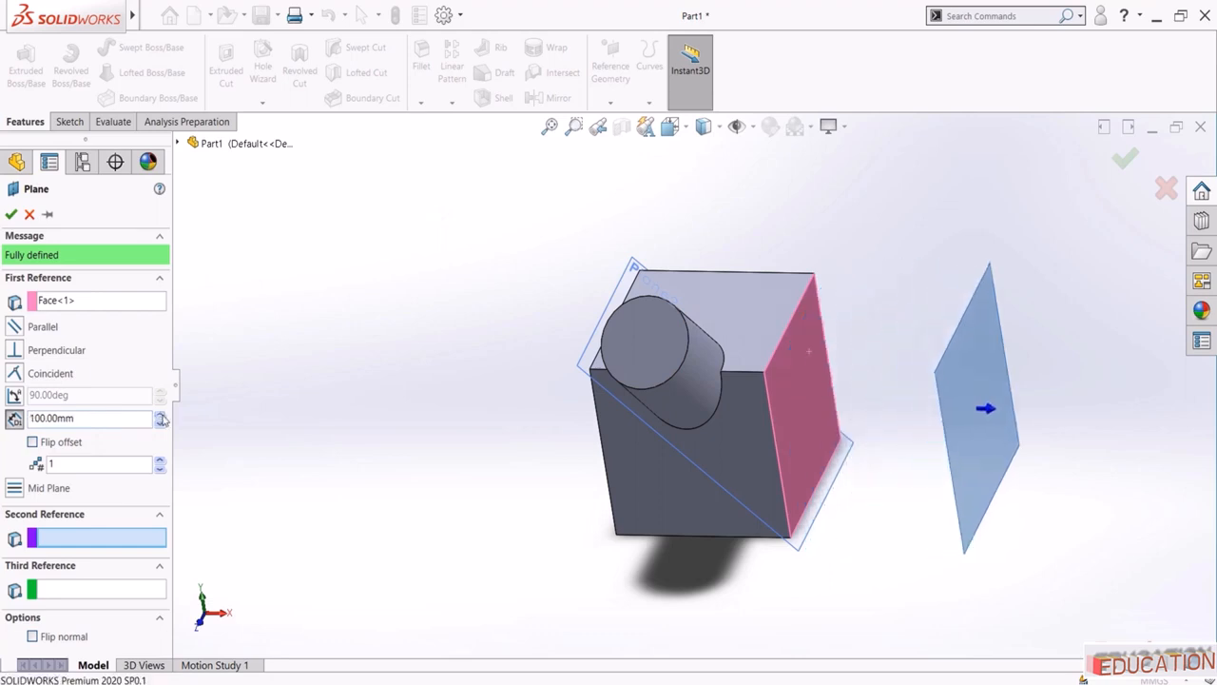
# Set the number of offset planes to 4 and create them
pyautogui.scroll(4, 677, 380)
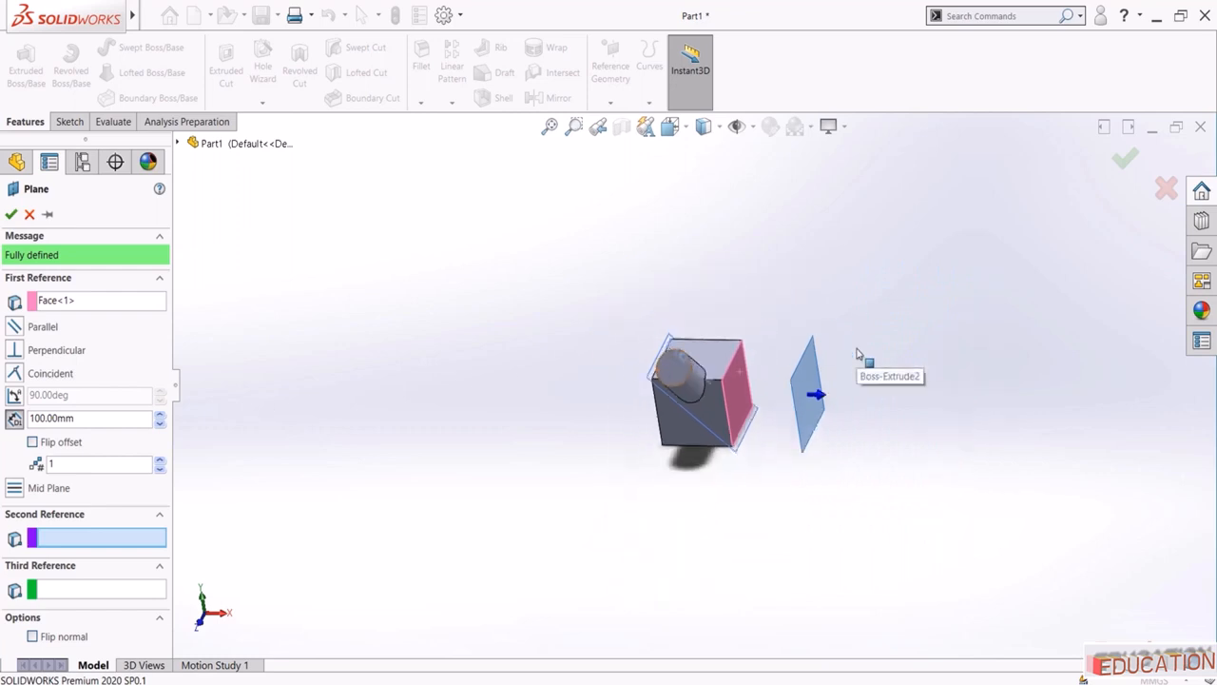
pyautogui.scroll(-2, 866, 355)
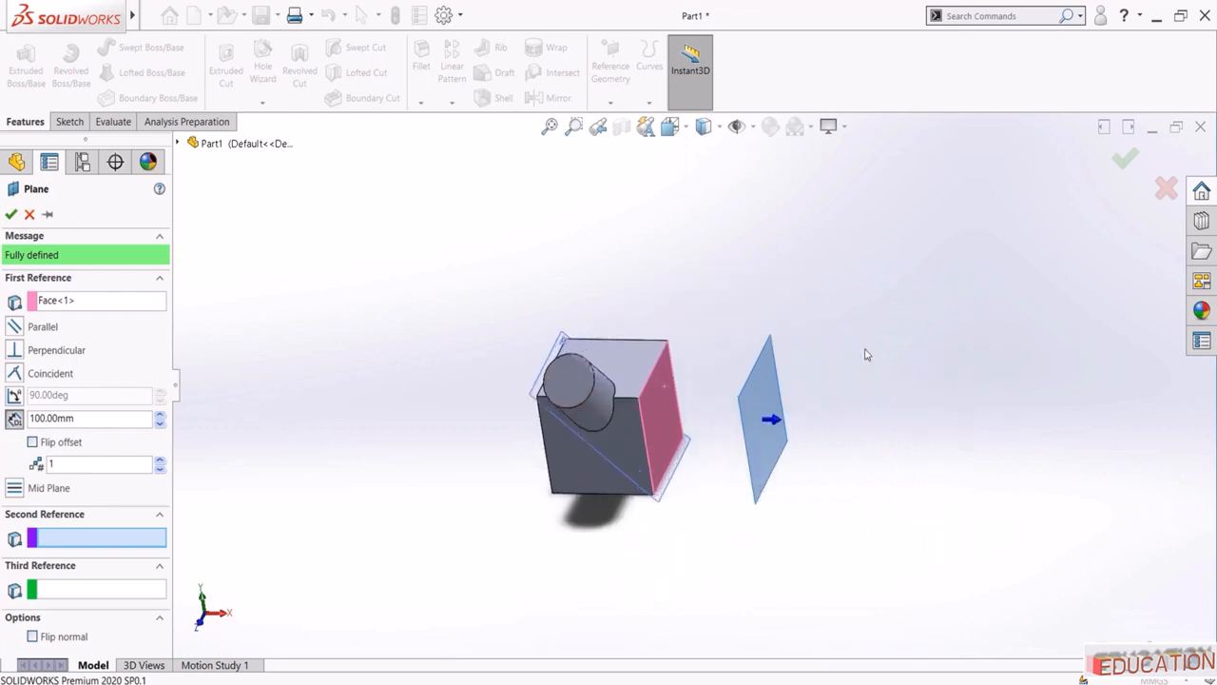
pyautogui.click(160, 462)
pyautogui.click(159, 462)
pyautogui.click(160, 462)
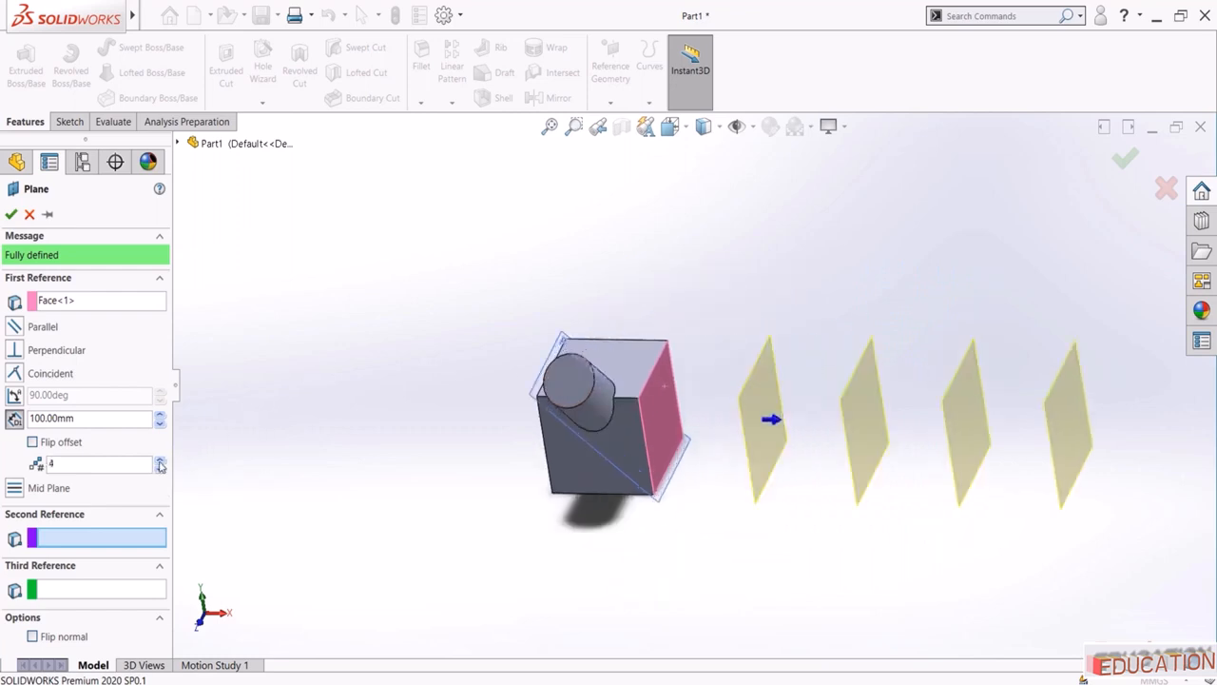
pyautogui.click(11, 214)
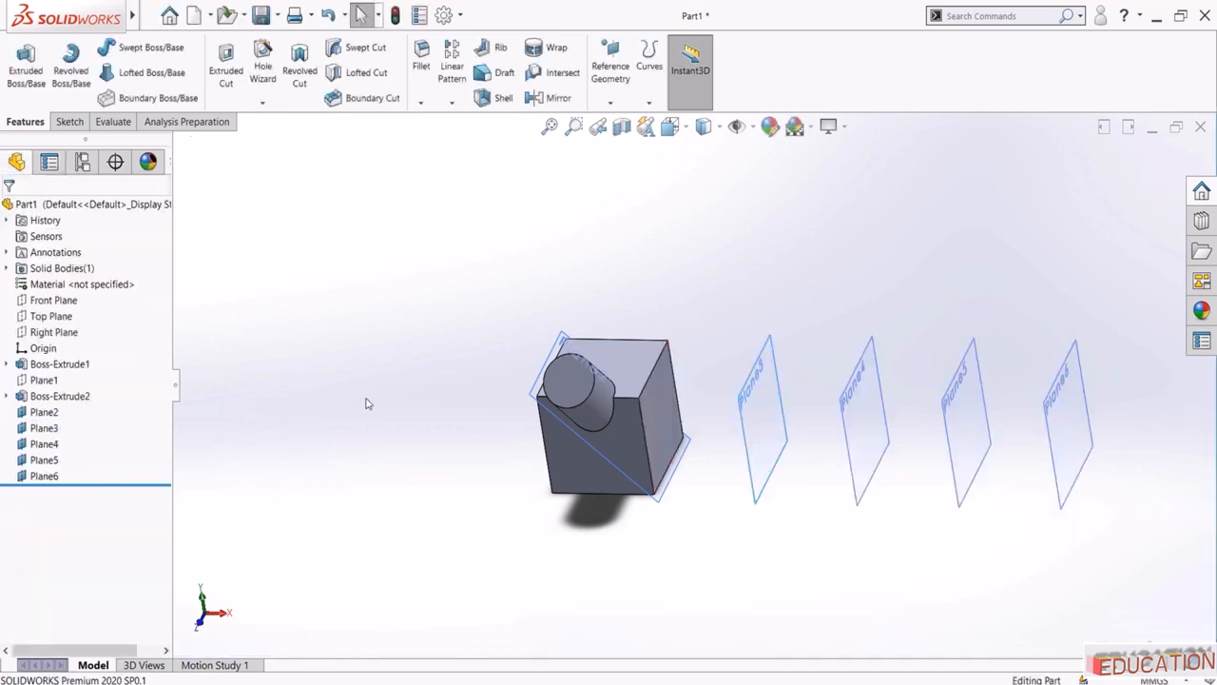
# Start a reference plane from the cube's positive-X side face and that face's top edge, using the angle constraint
pyautogui.keyDown('ctrl'); pyautogui.moveTo(366, 403); pyautogui.dragTo(331, 411, button='middle'); pyautogui.keyUp('ctrl')
pyautogui.click(610, 103)
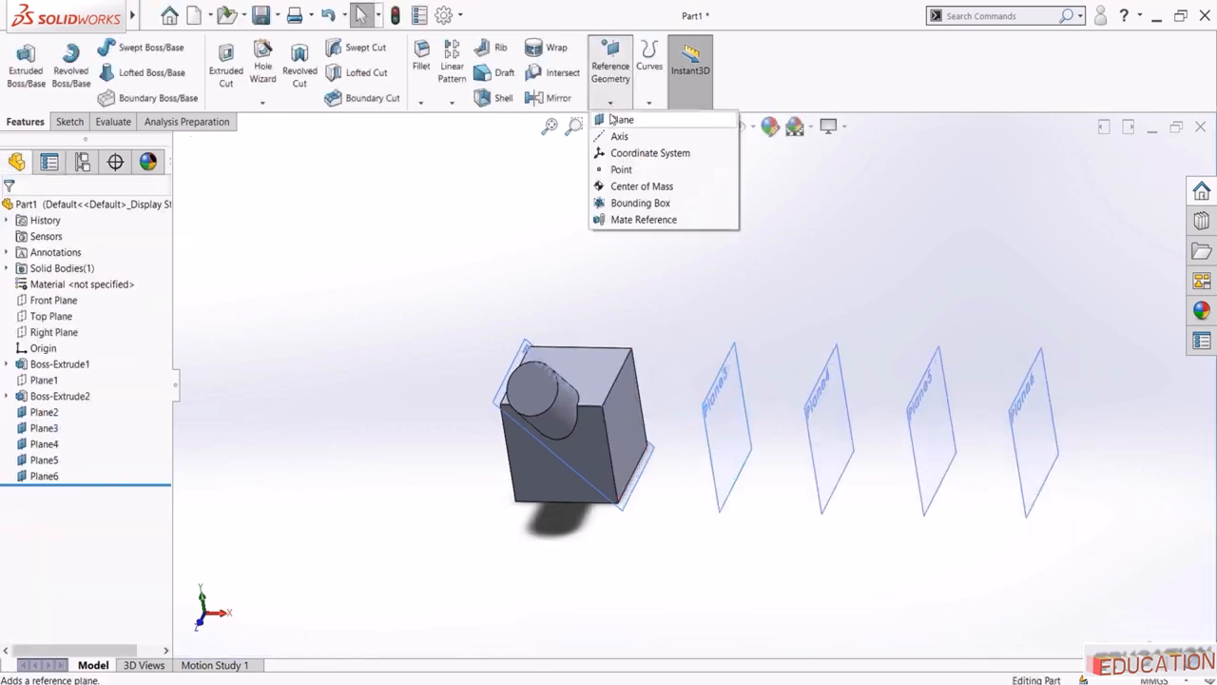
pyautogui.click(620, 120)
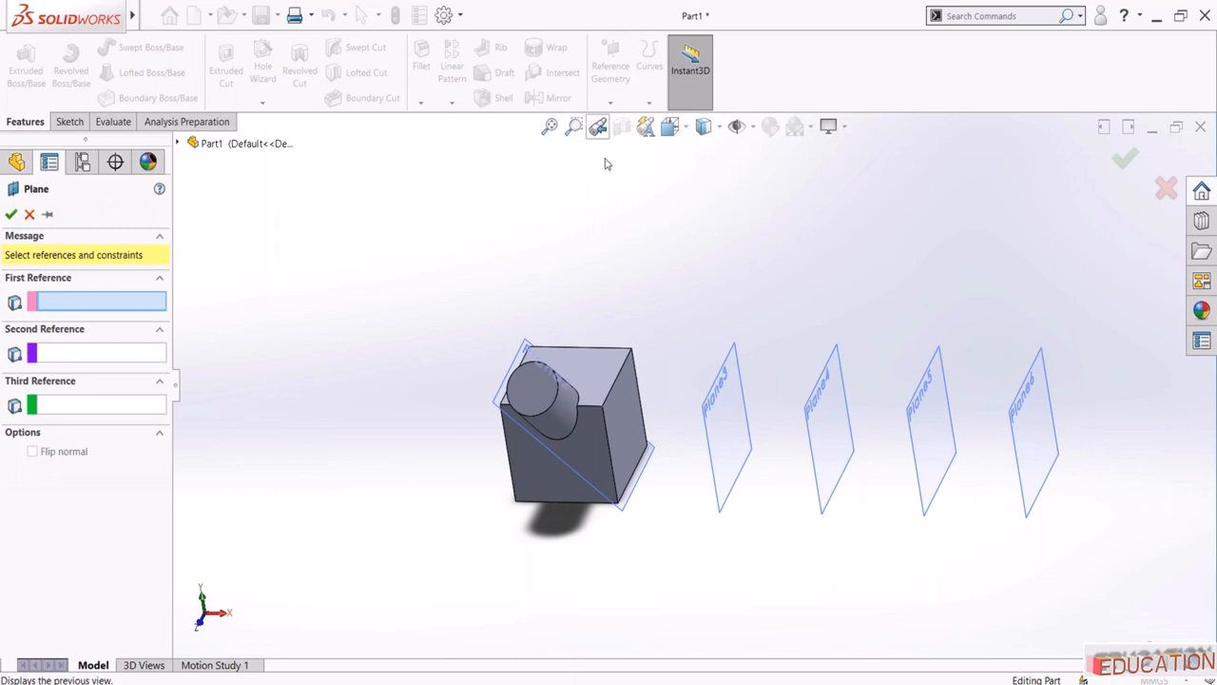
pyautogui.click(631, 418)
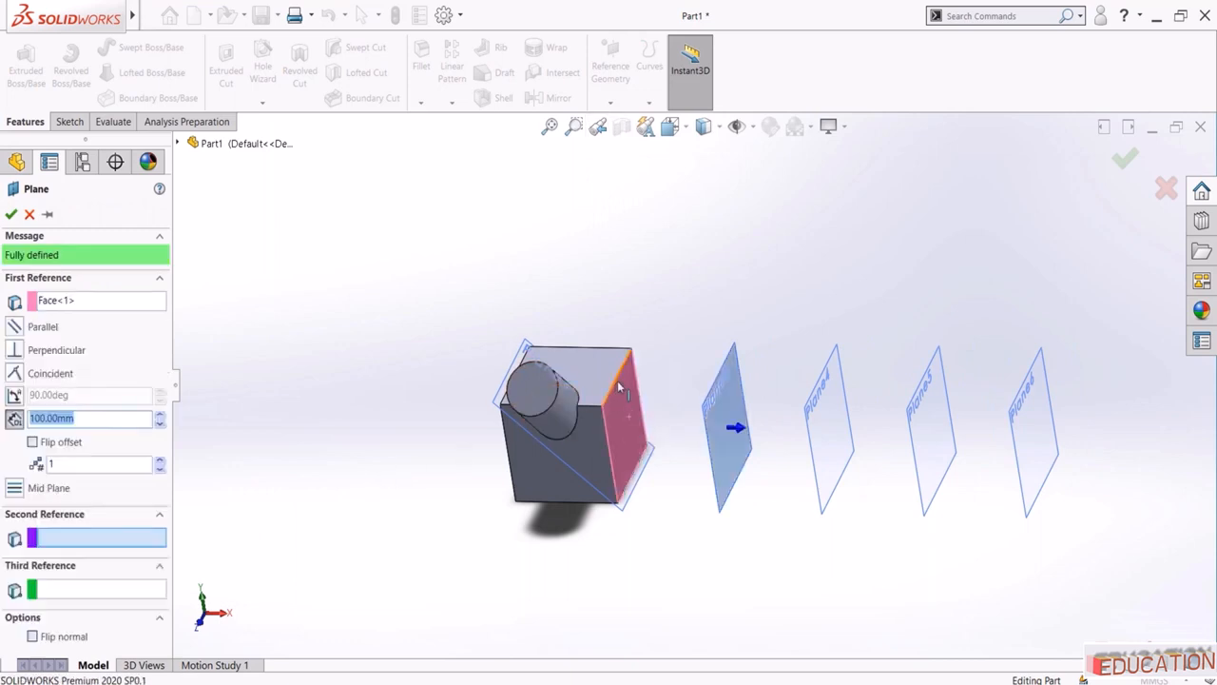
pyautogui.click(618, 384)
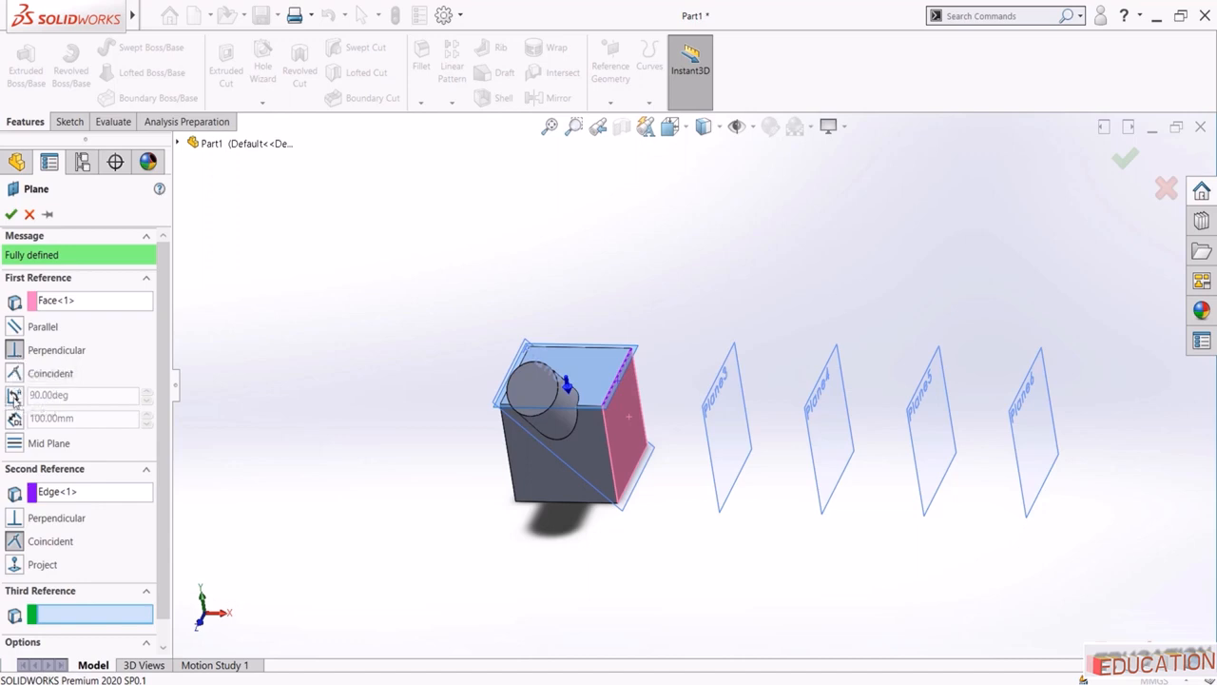
pyautogui.click(14, 398)
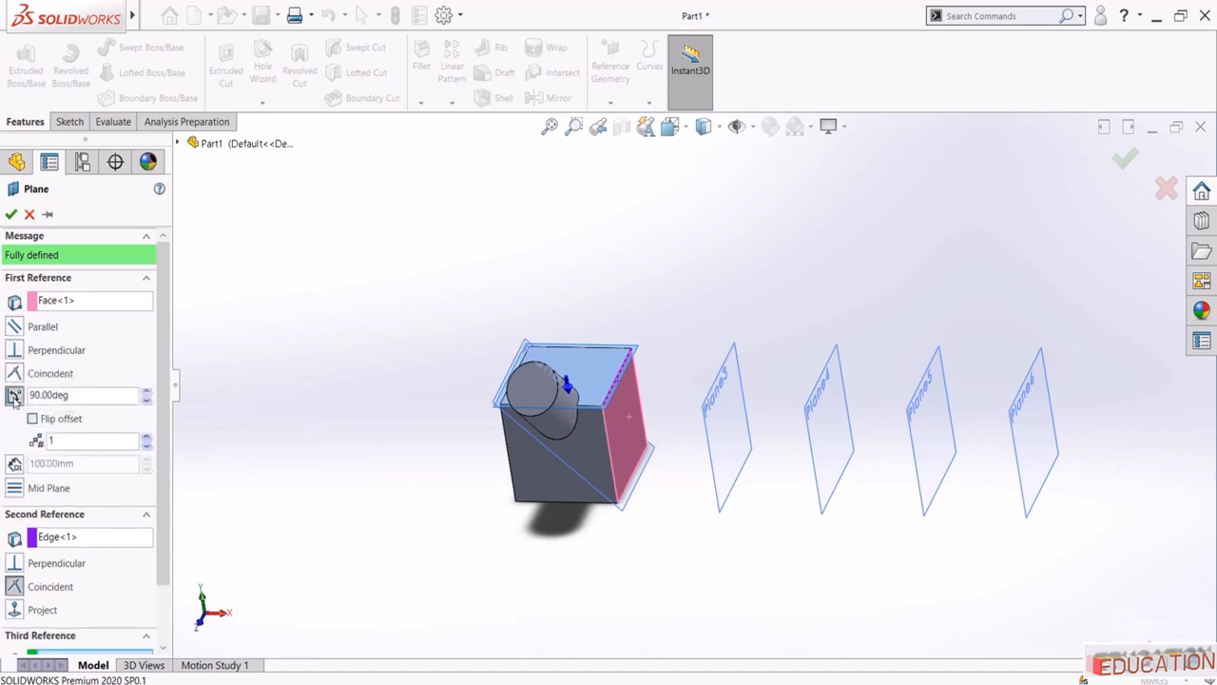
# Set the new plane's angle to the side face to 180 degrees
pyautogui.click(146, 392)
pyautogui.click(147, 391)
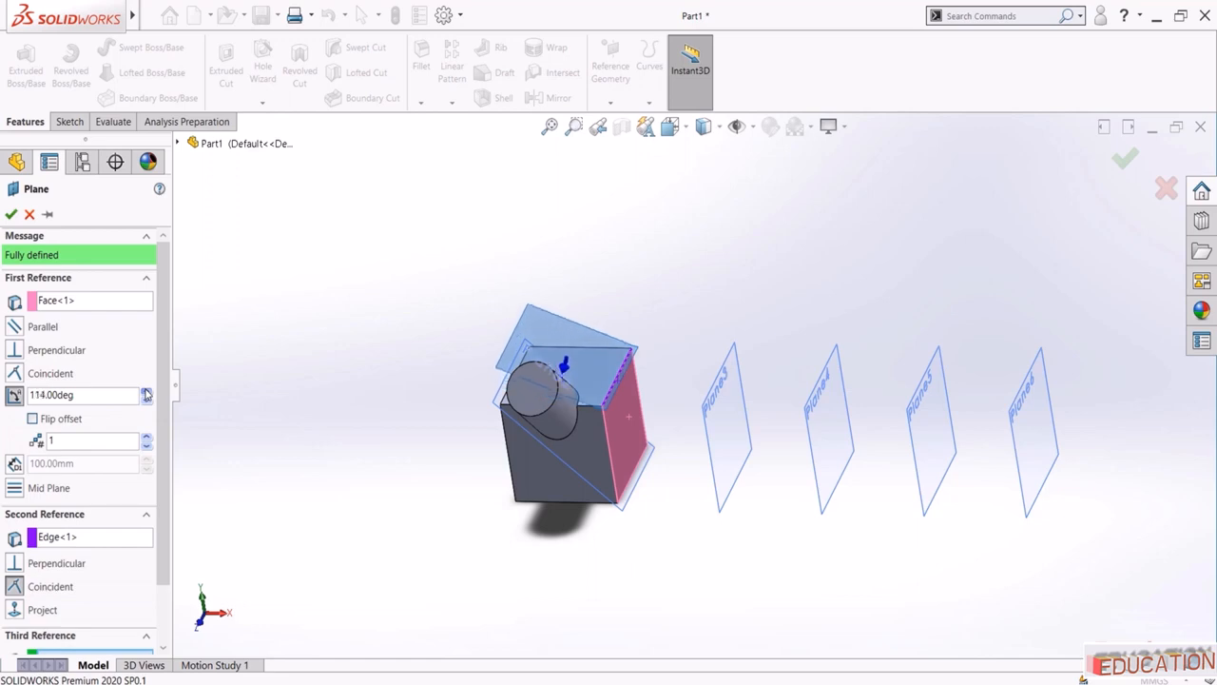
pyautogui.doubleClick(120, 398)
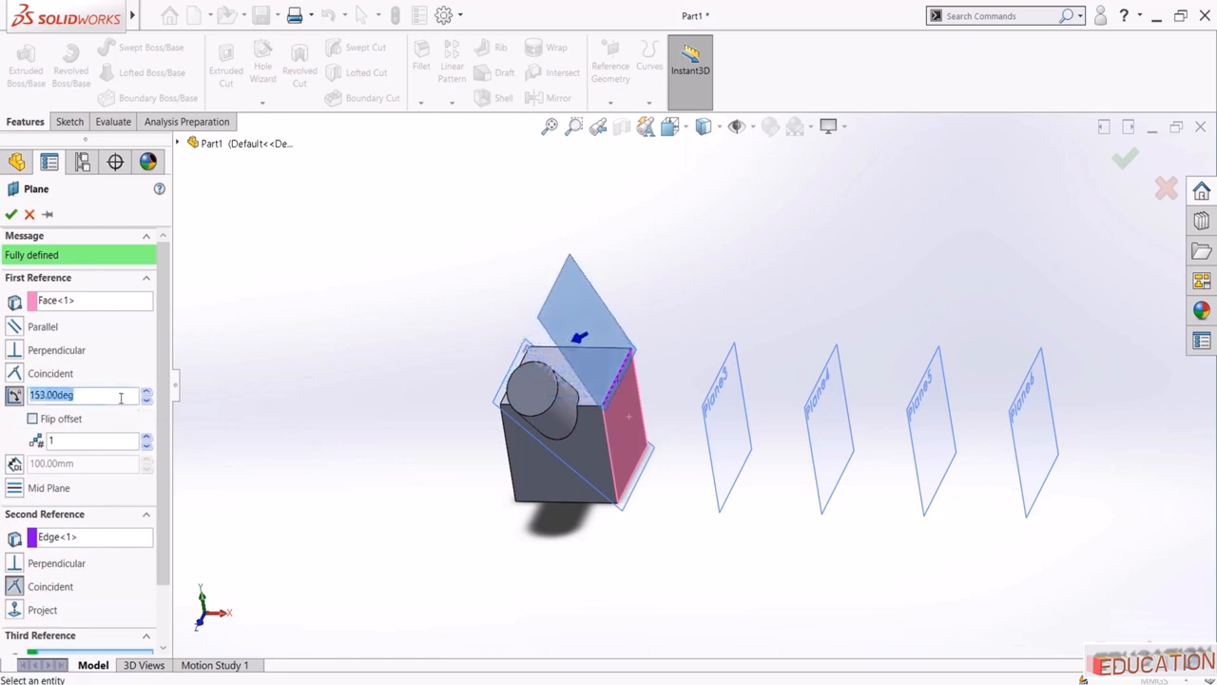
pyautogui.write('180')
pyautogui.press('Return')
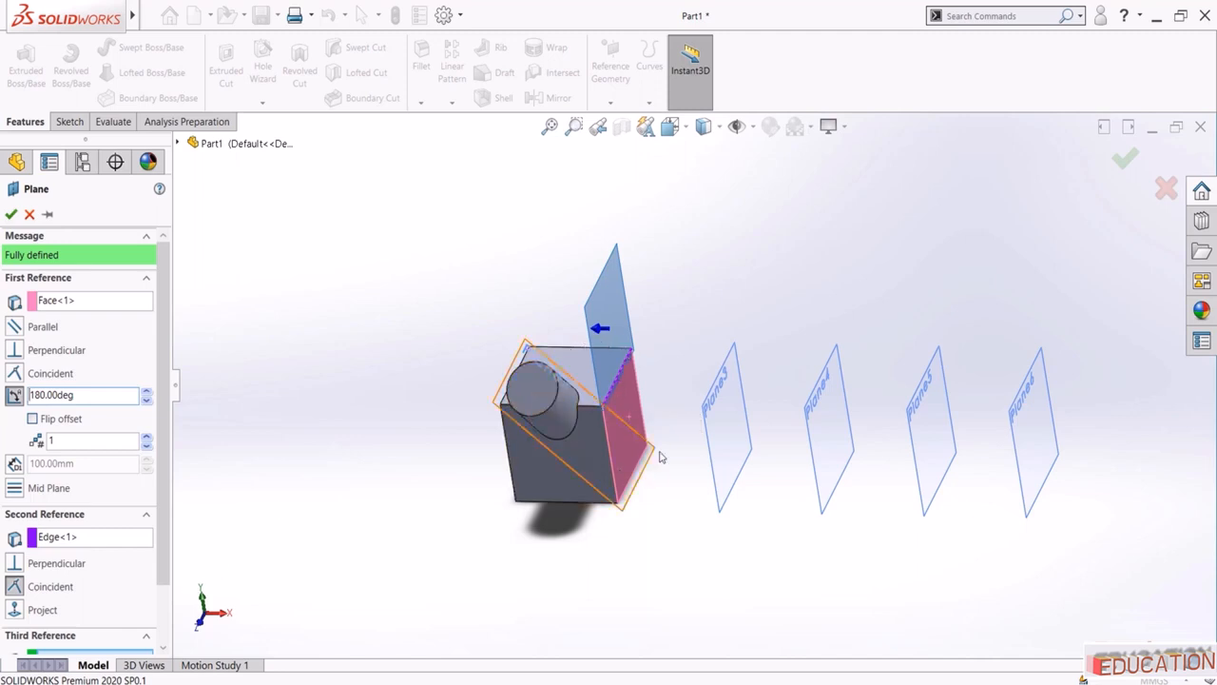
pyautogui.scroll(-5, 635, 382)
pyautogui.scroll(5, 623, 376)
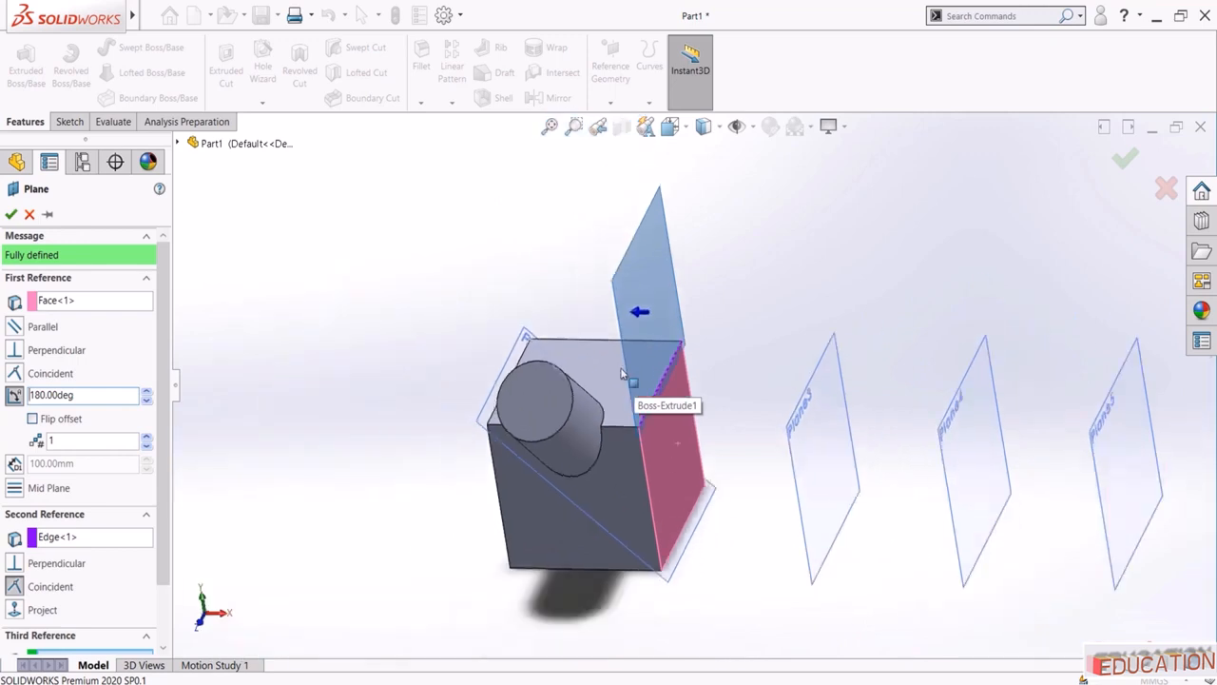
# Set the plane's angle to the side face to 230 degrees and create the plane
pyautogui.click(147, 394)
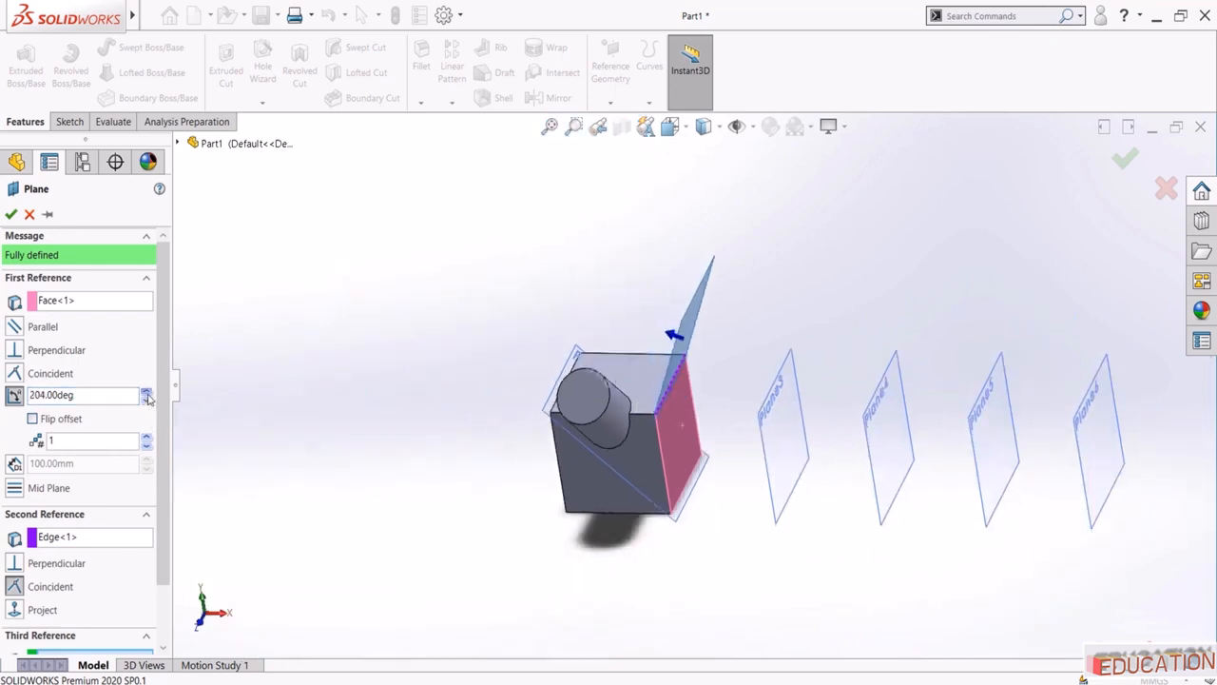
pyautogui.click(148, 393)
pyautogui.click(147, 393)
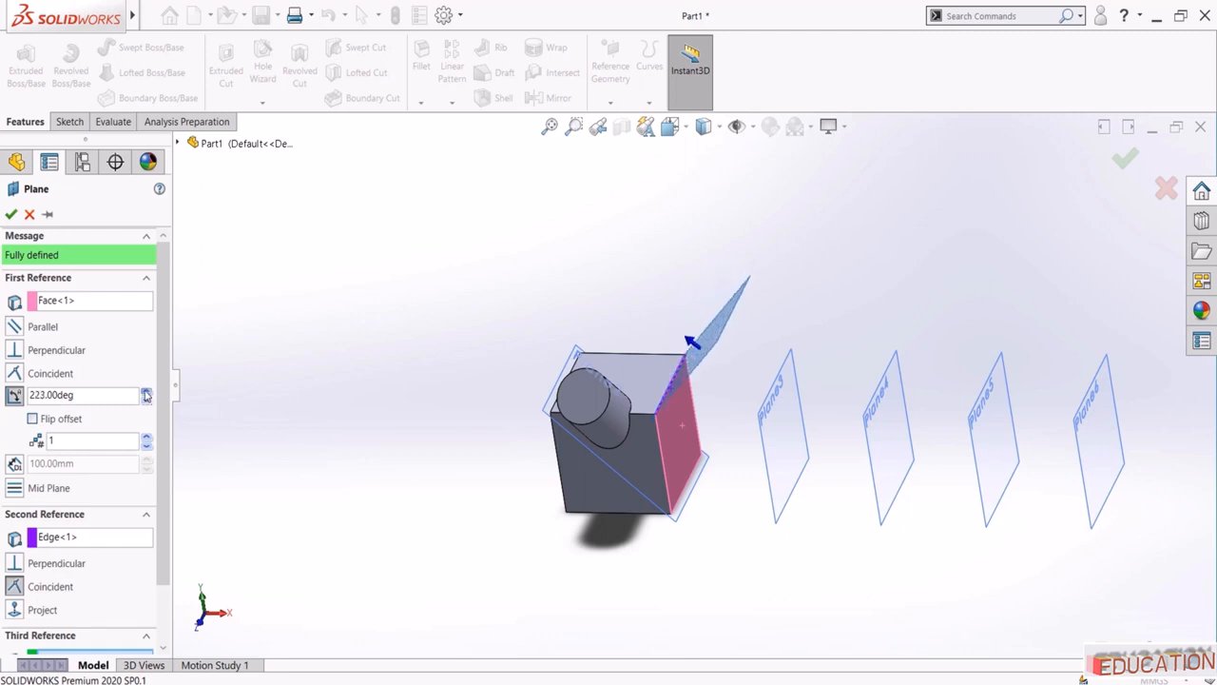
pyautogui.doubleClick(121, 396)
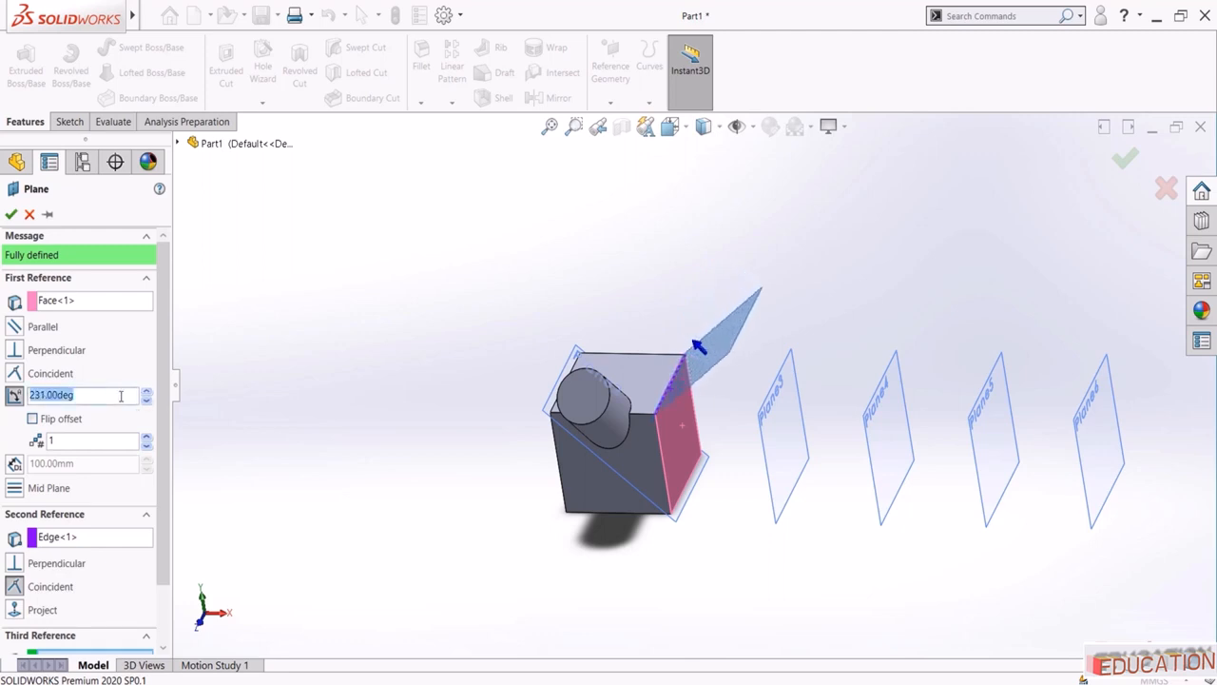
pyautogui.write('230')
pyautogui.press('Return')
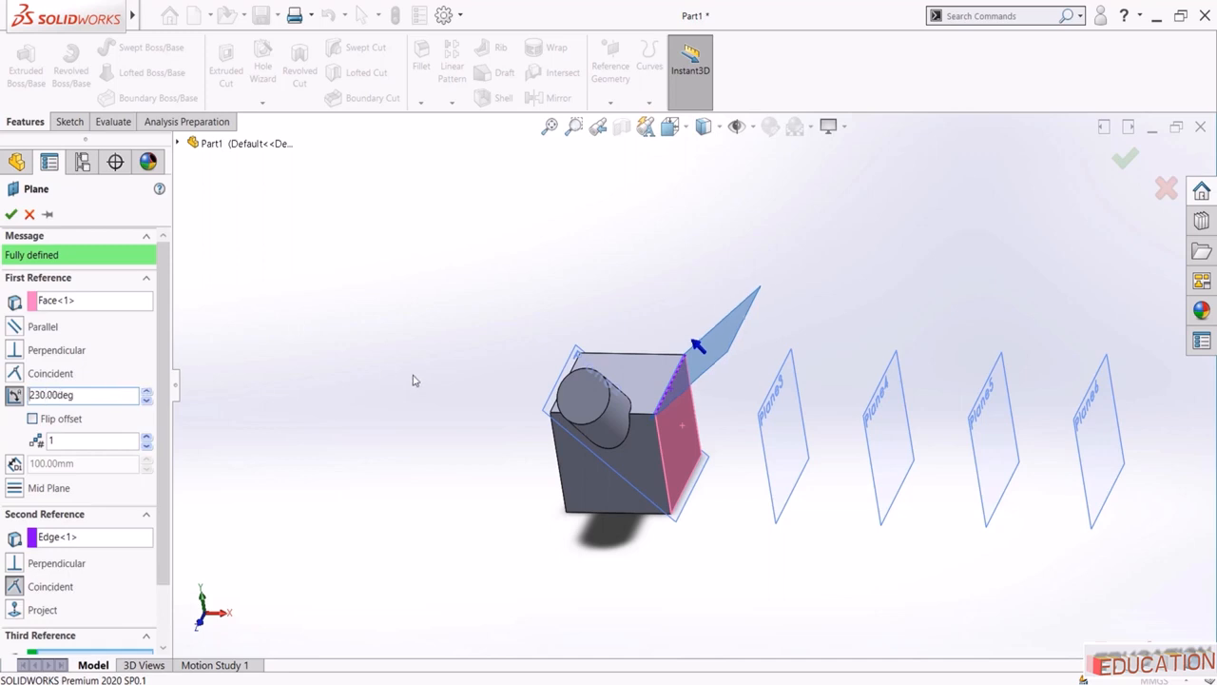
pyautogui.click(11, 215)
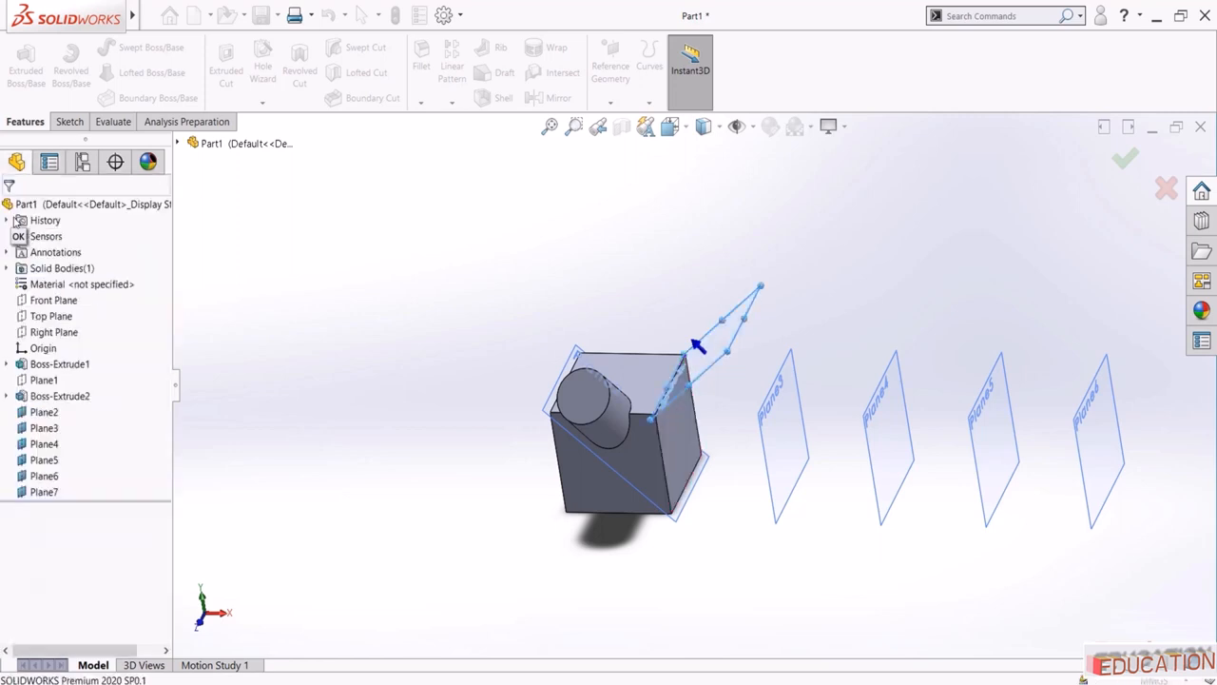
# Create a mid plane between the cube's two opposite side faces along X
pyautogui.moveTo(511, 287)
pyautogui.mouseDown(button='middle')
pyautogui.moveTo(507, 276)
pyautogui.moveTo(515, 299)
pyautogui.mouseUp(button='middle')
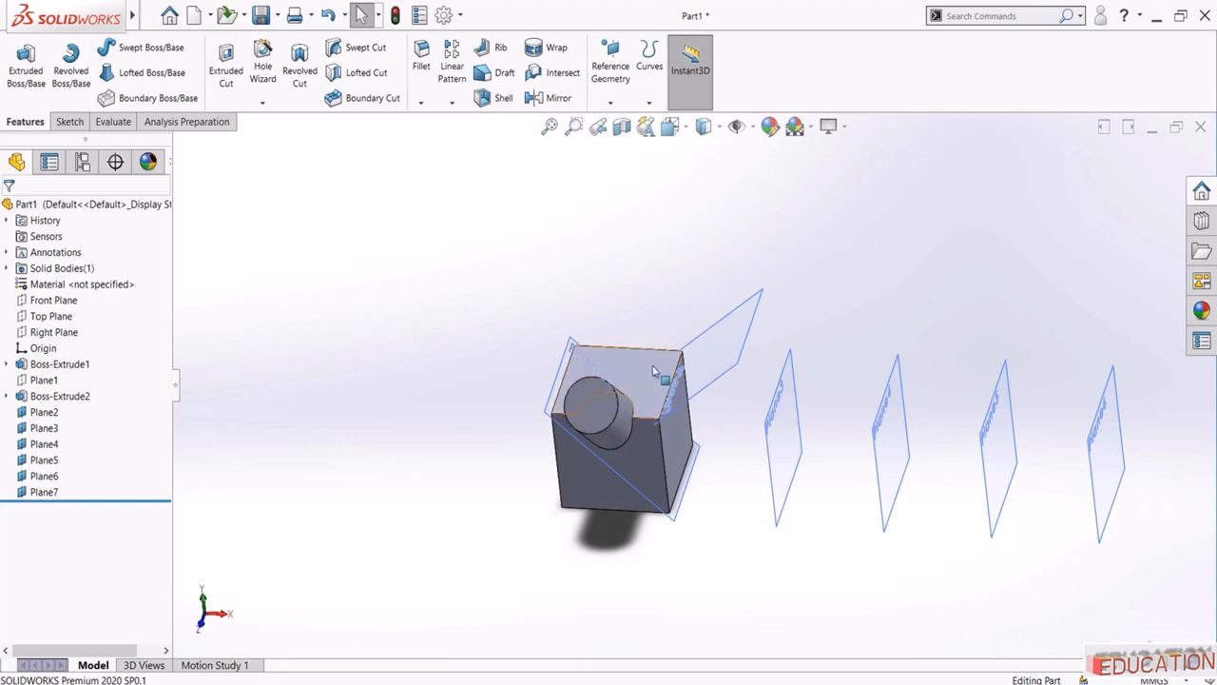
pyautogui.click(610, 71)
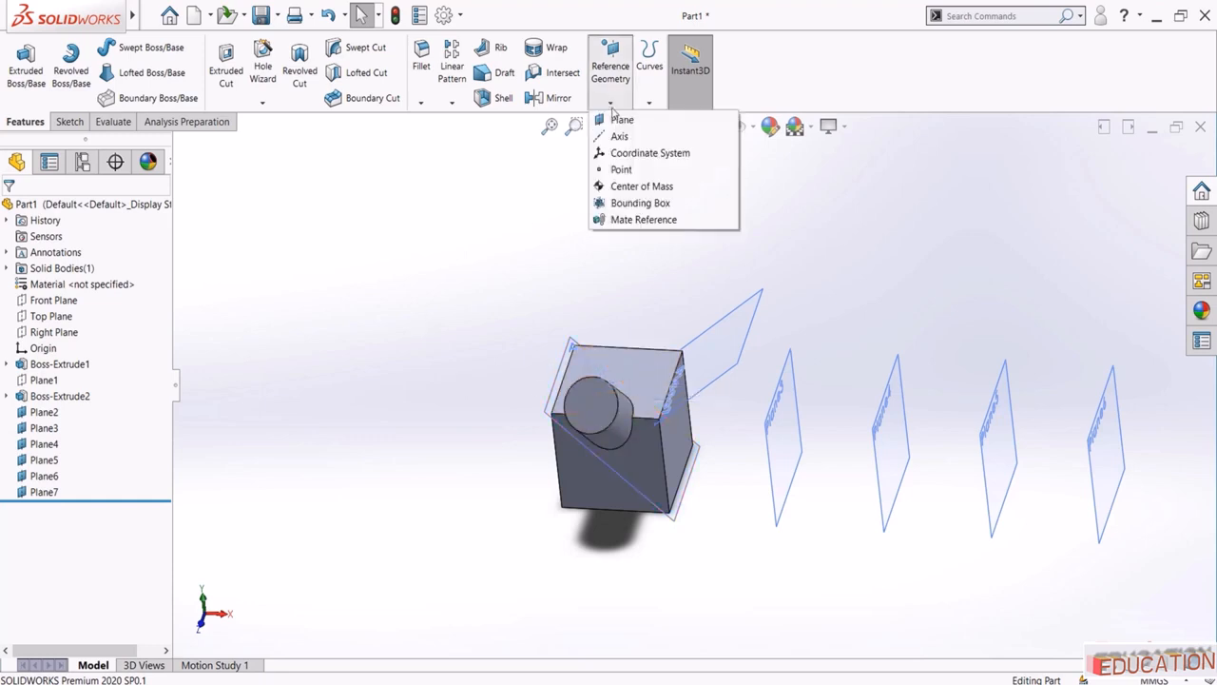
pyautogui.click(613, 115)
pyautogui.moveTo(652, 238); pyautogui.dragTo(633, 237, button='middle')
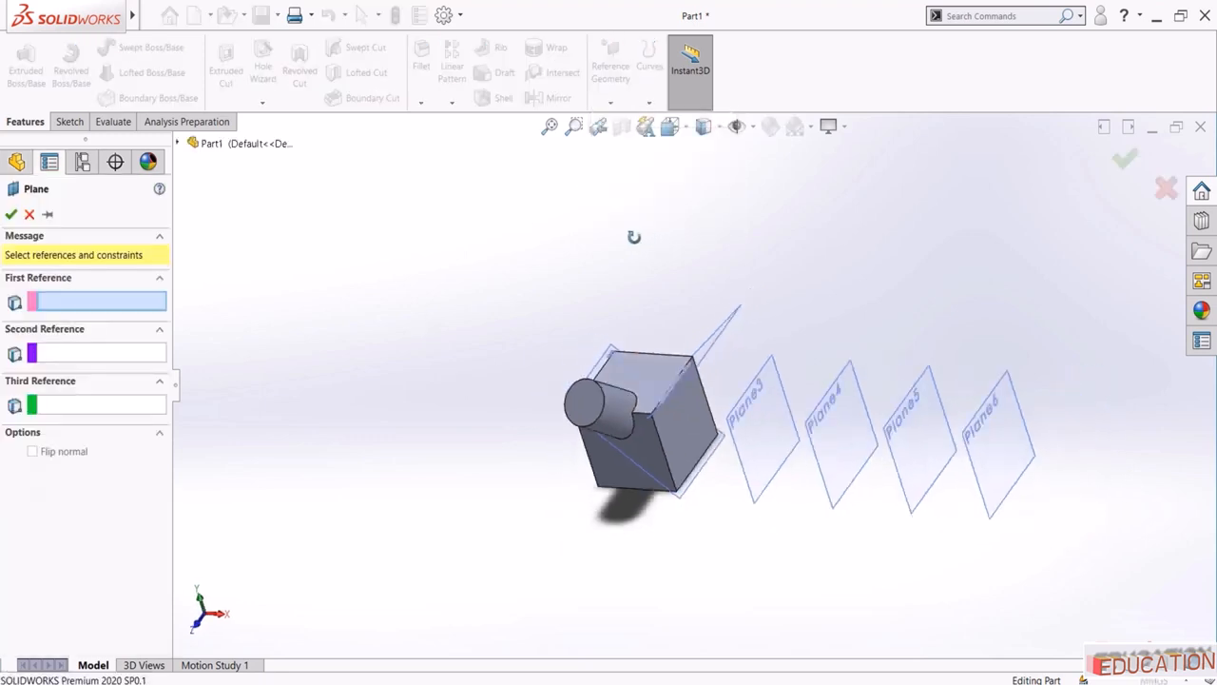
pyautogui.click(693, 421)
pyautogui.moveTo(492, 326); pyautogui.dragTo(565, 393, button='middle')
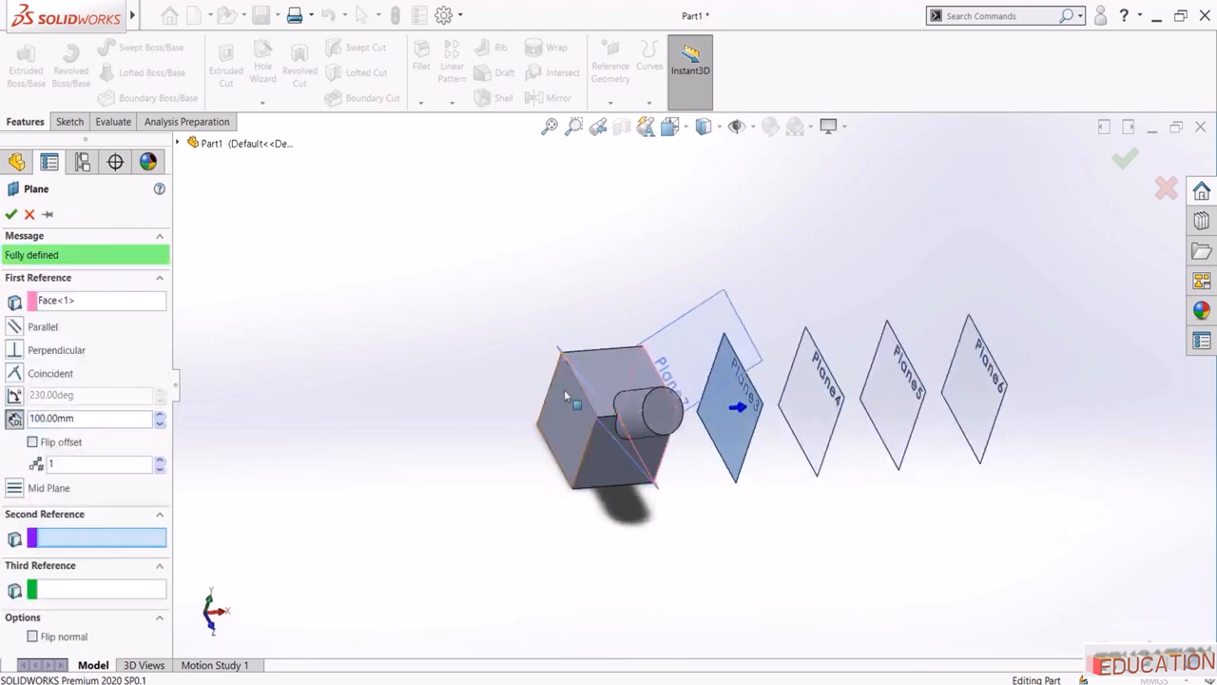
pyautogui.click(564, 408)
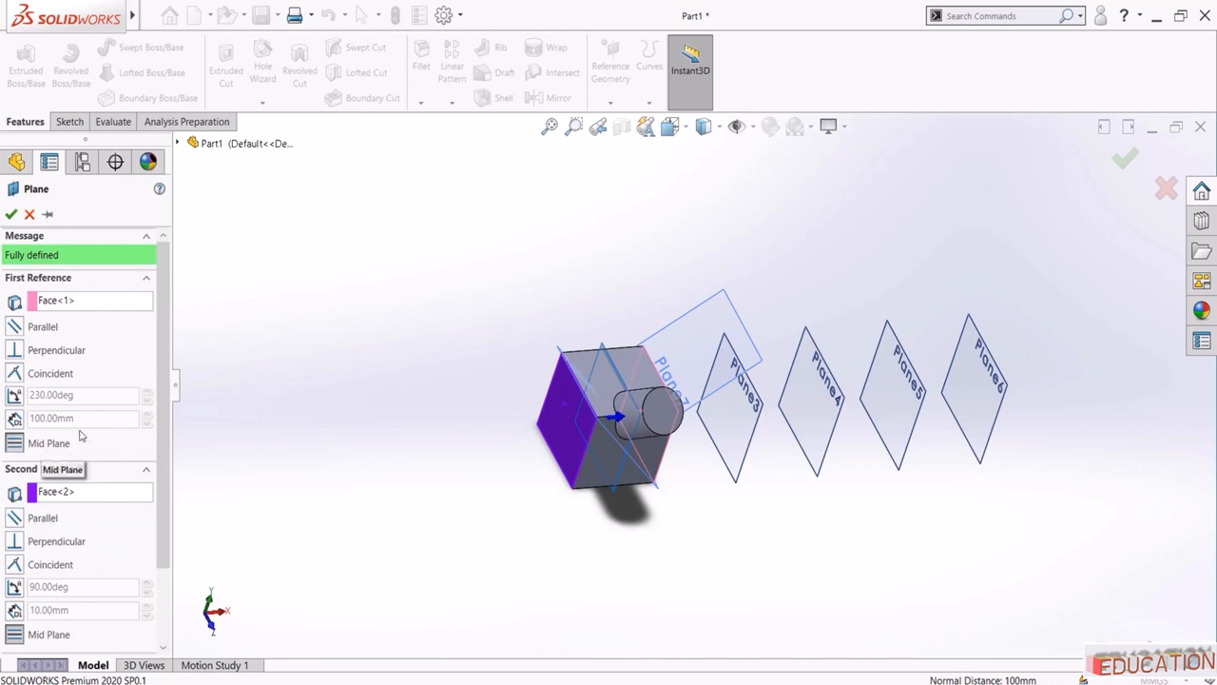
pyautogui.click(11, 214)
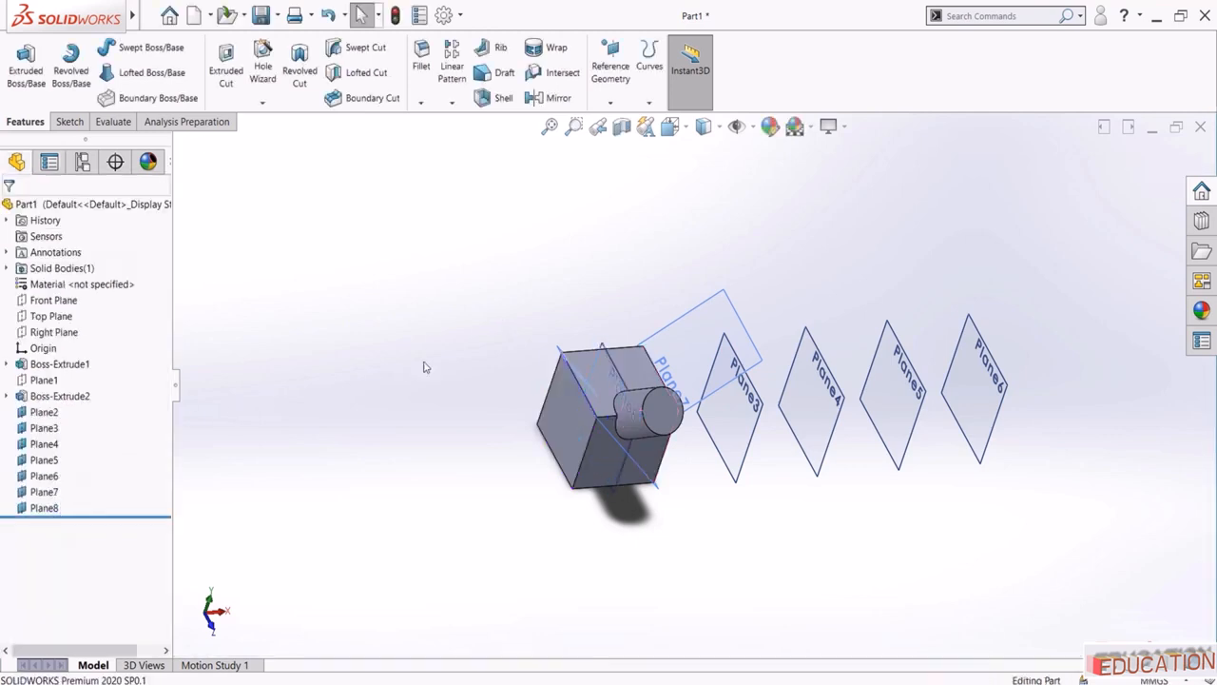
# Start a reference plane tangent to the cylindrical face of the angled boss
pyautogui.scroll(-2, 582, 362)
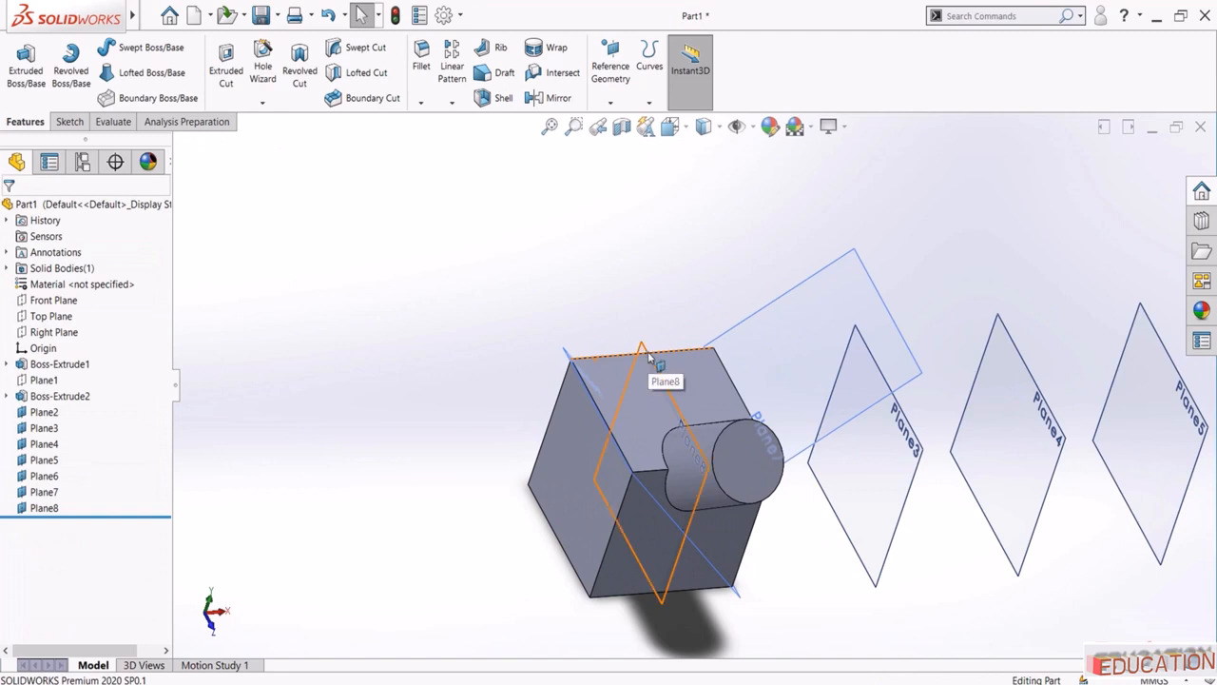
pyautogui.scroll(3, 492, 263)
pyautogui.scroll(-1, 491, 263)
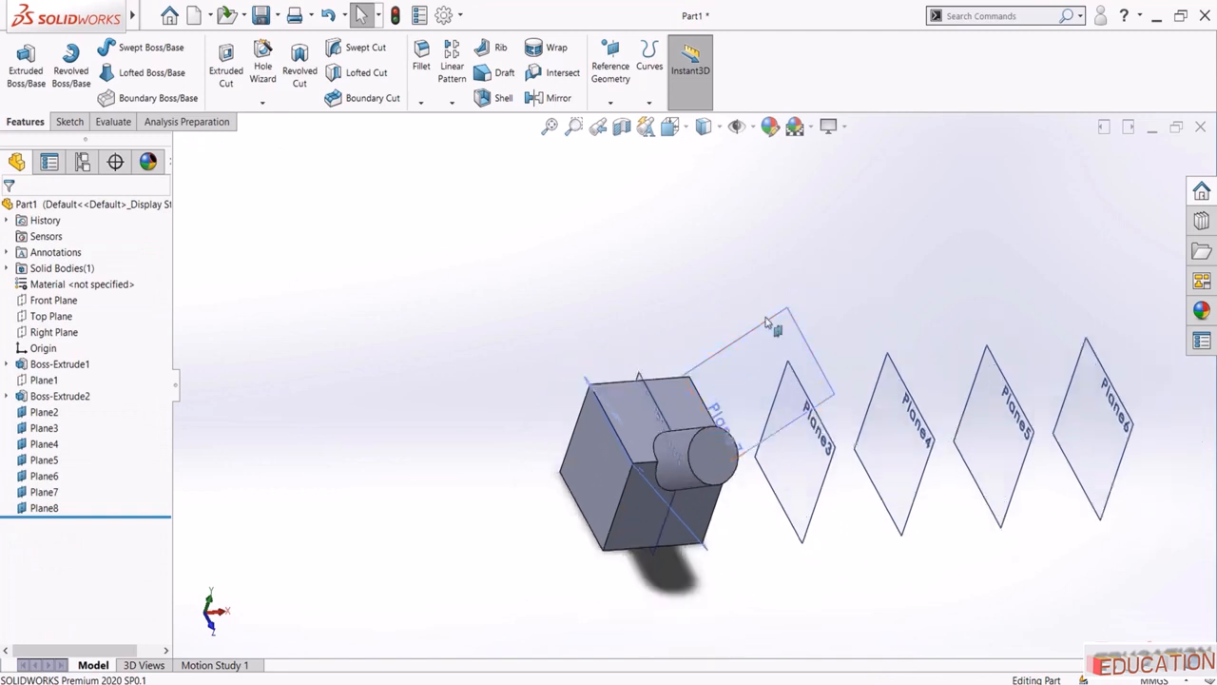
pyautogui.click(611, 103)
pyautogui.click(618, 117)
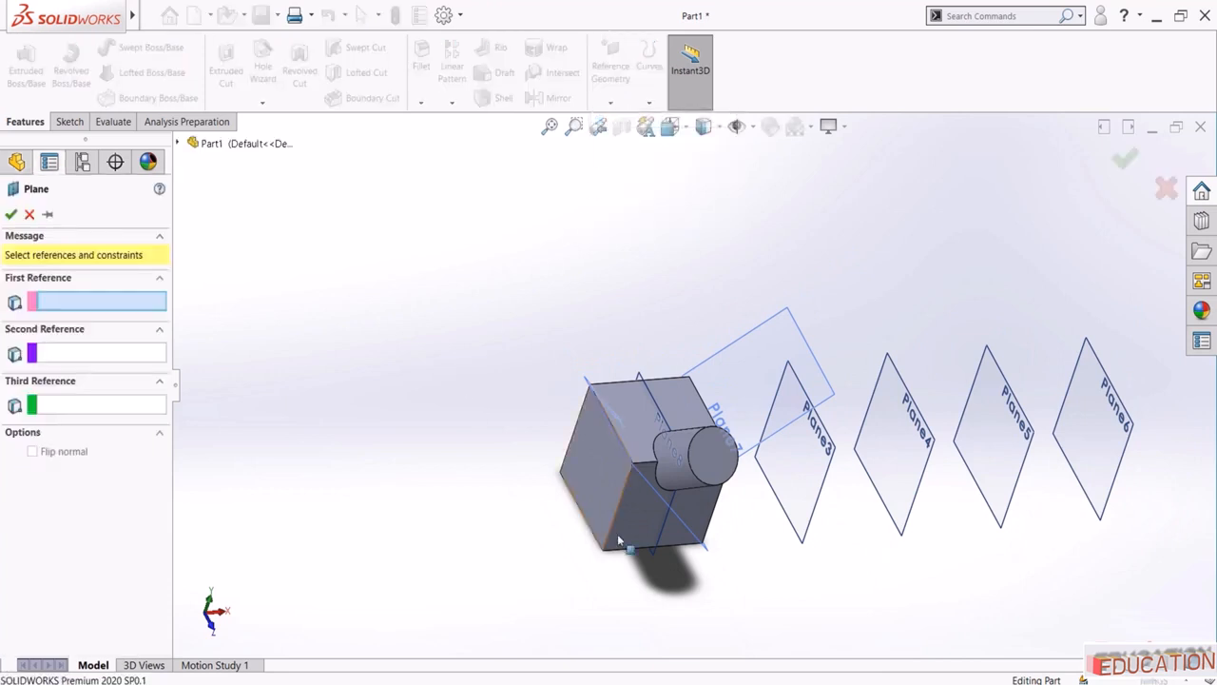
pyautogui.scroll(-2, 617, 533)
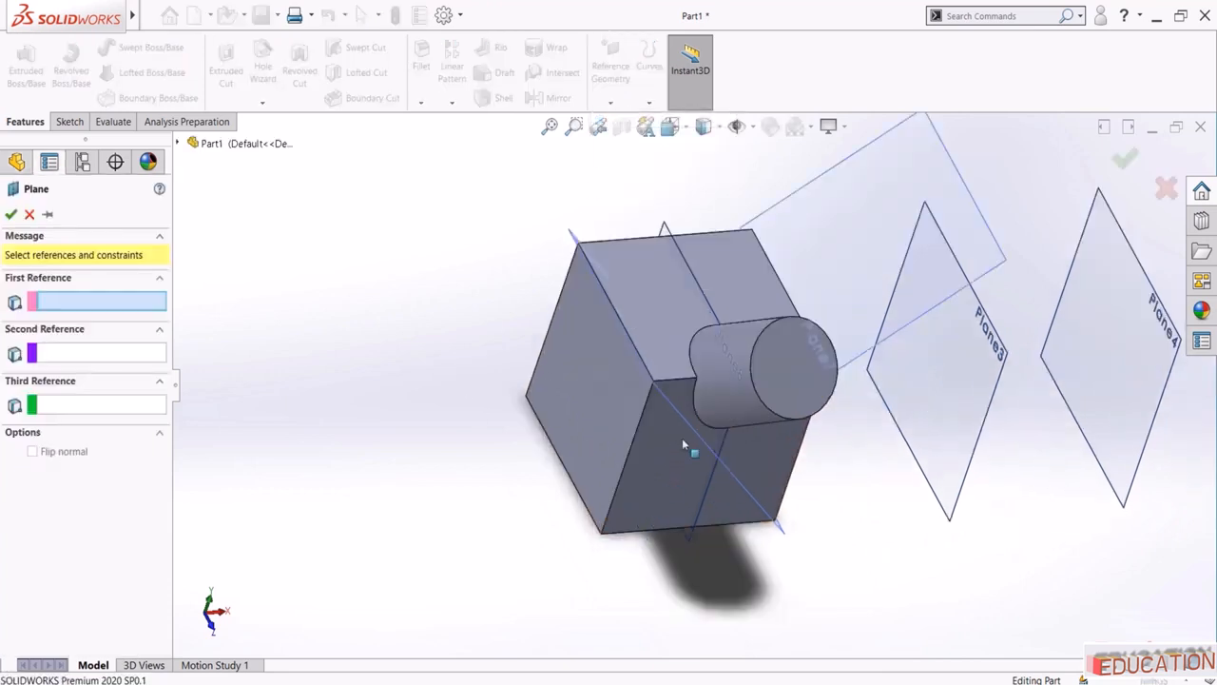
pyautogui.click(722, 350)
pyautogui.moveTo(401, 423); pyautogui.dragTo(428, 399, button='middle')
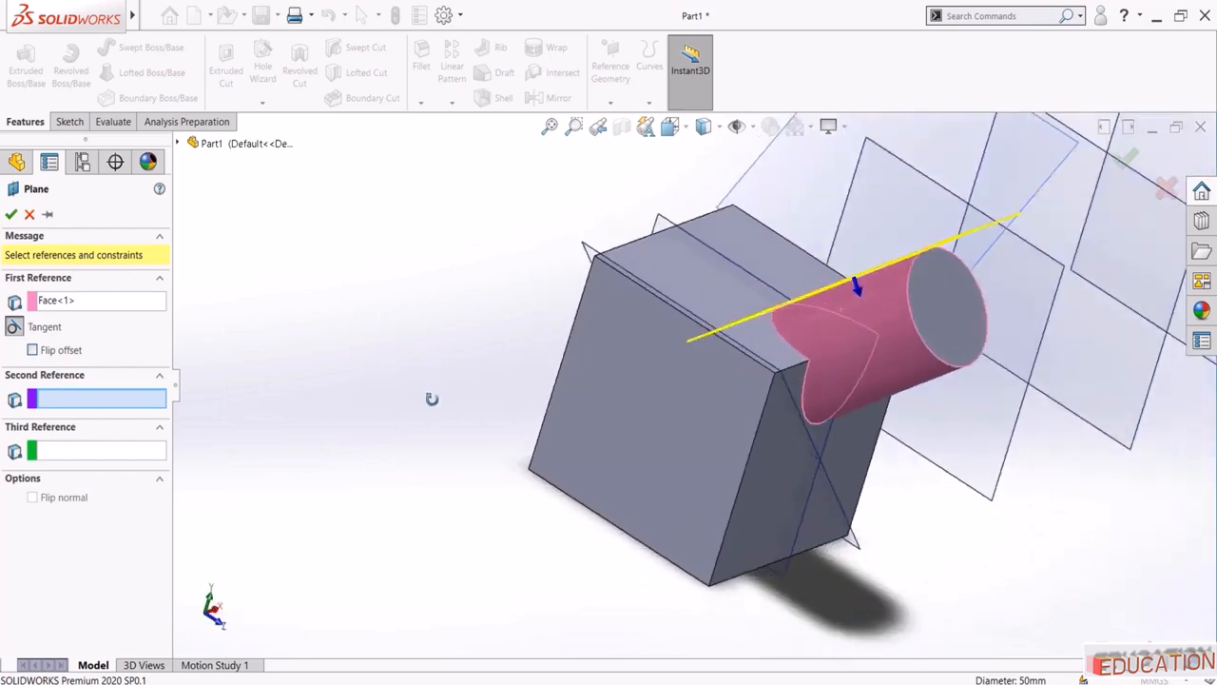
# Make the tangent plane perpendicular to the cube's front face and create it
pyautogui.click(775, 487)
pyautogui.moveTo(434, 402); pyautogui.dragTo(385, 395, button='middle')
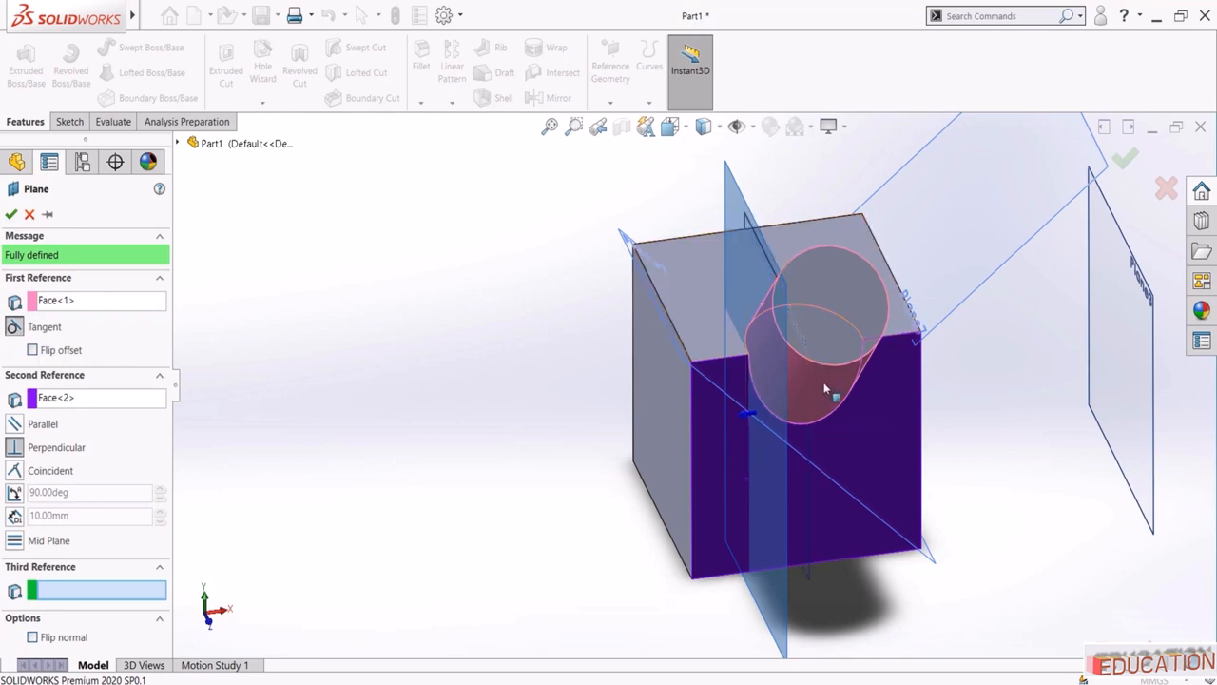
pyautogui.moveTo(476, 454)
pyautogui.mouseDown(button='middle')
pyautogui.moveTo(480, 432)
pyautogui.moveTo(488, 437)
pyautogui.mouseUp(button='middle')
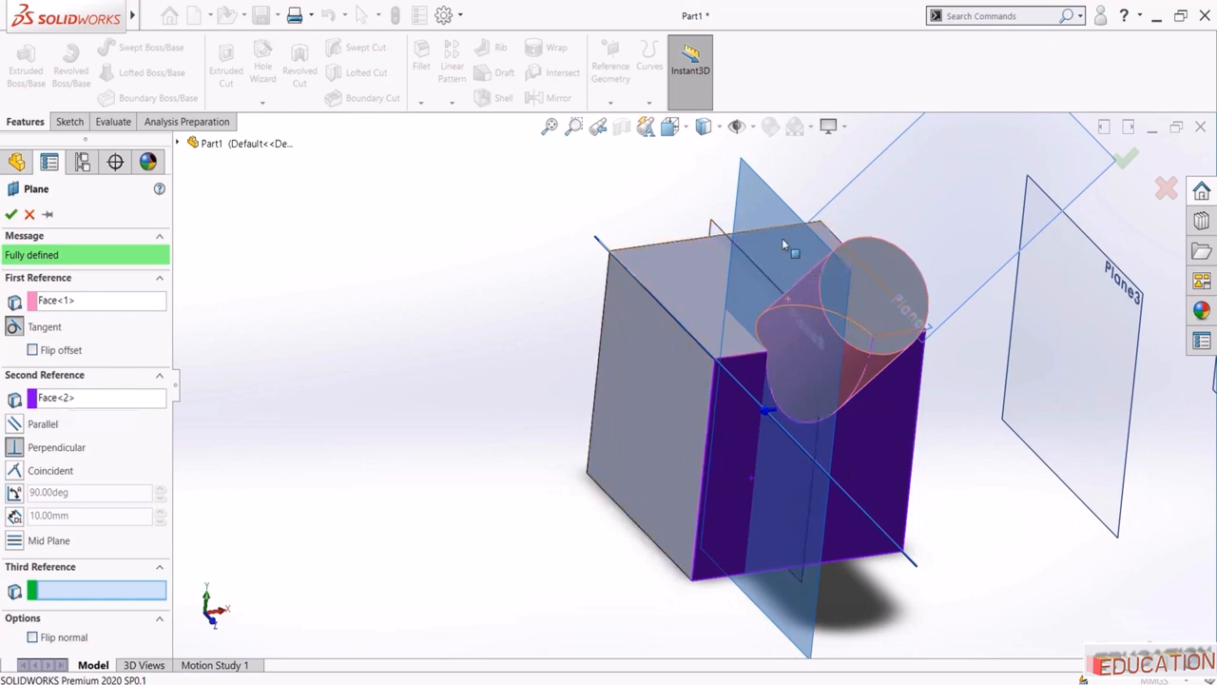
pyautogui.moveTo(641, 389); pyautogui.dragTo(552, 380, button='middle')
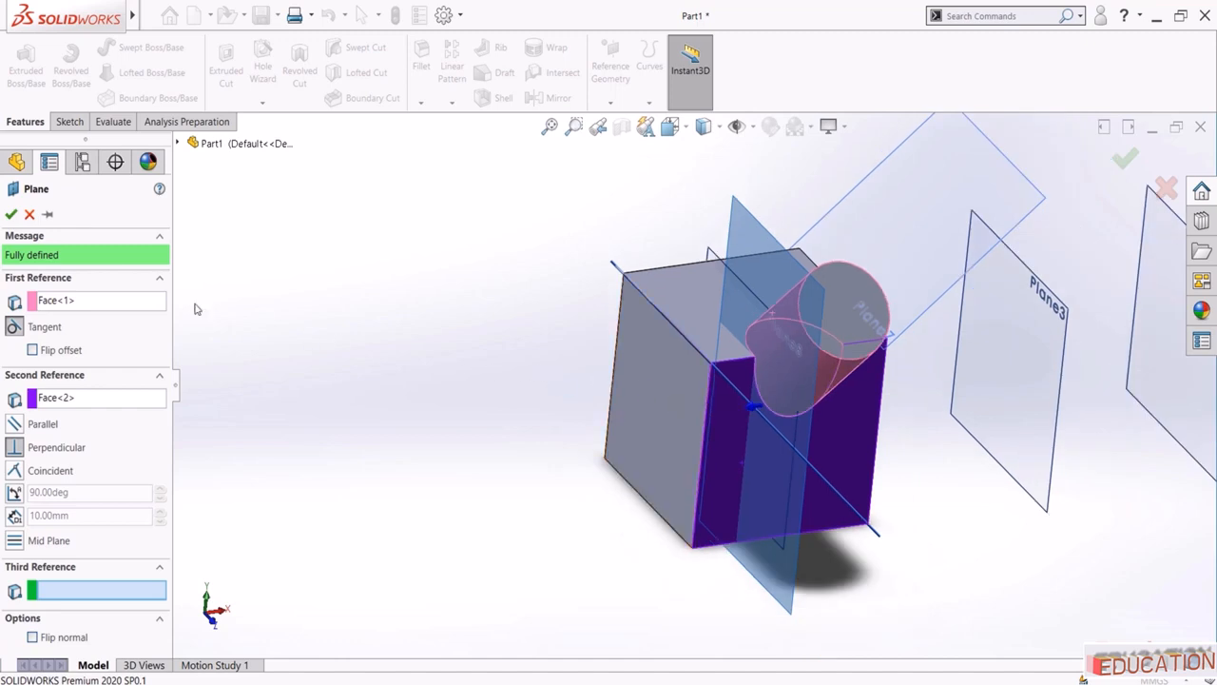
pyautogui.click(12, 214)
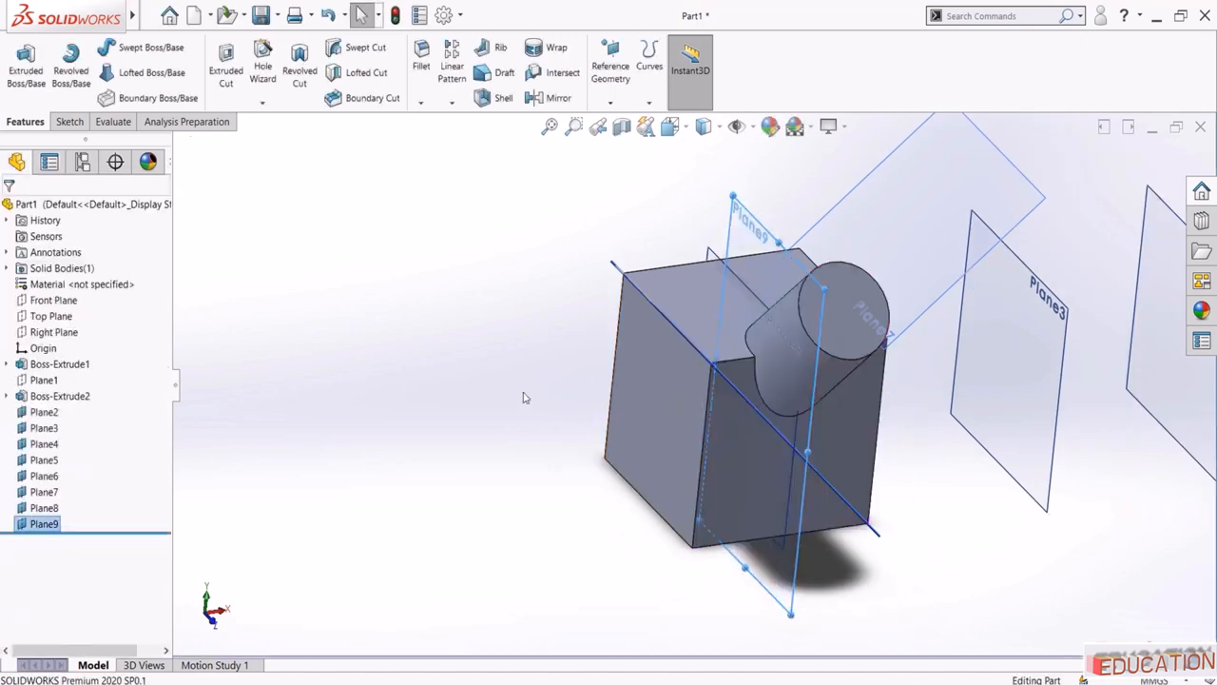
# Hide all the reference planes from Plane2 through Plane9
pyautogui.scroll(3, 533, 390)
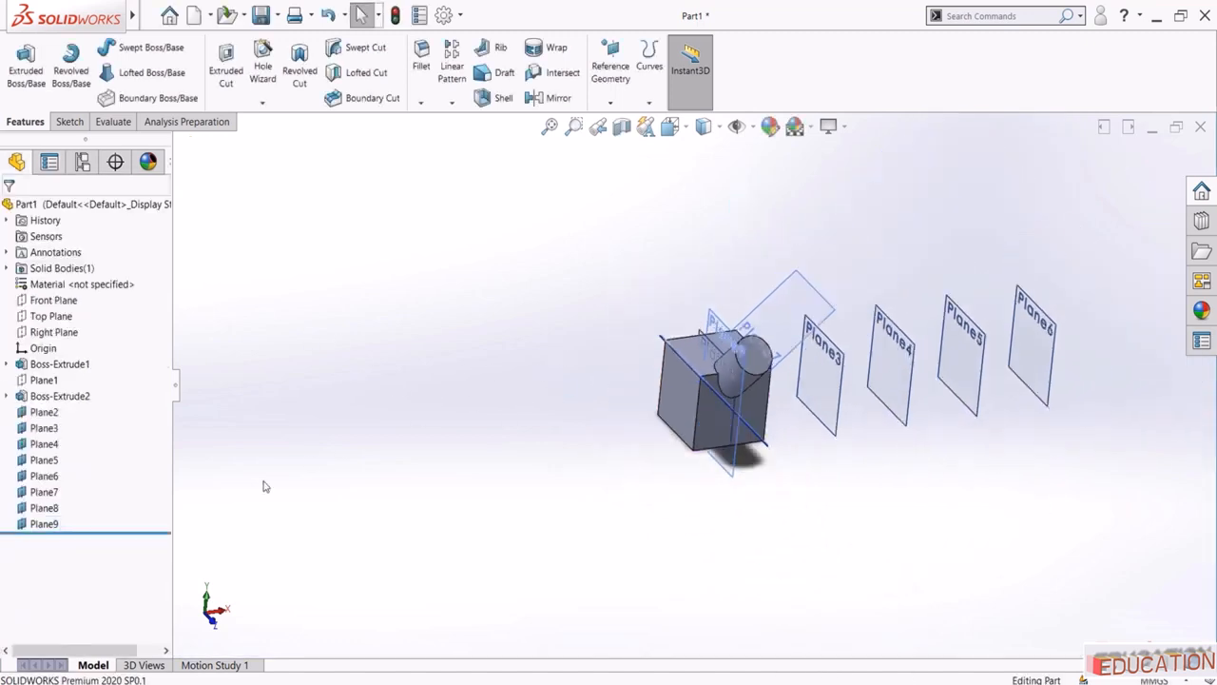
pyautogui.click(69, 529)
pyautogui.keyDown('shift'); pyautogui.click(22, 415); pyautogui.keyUp('shift')
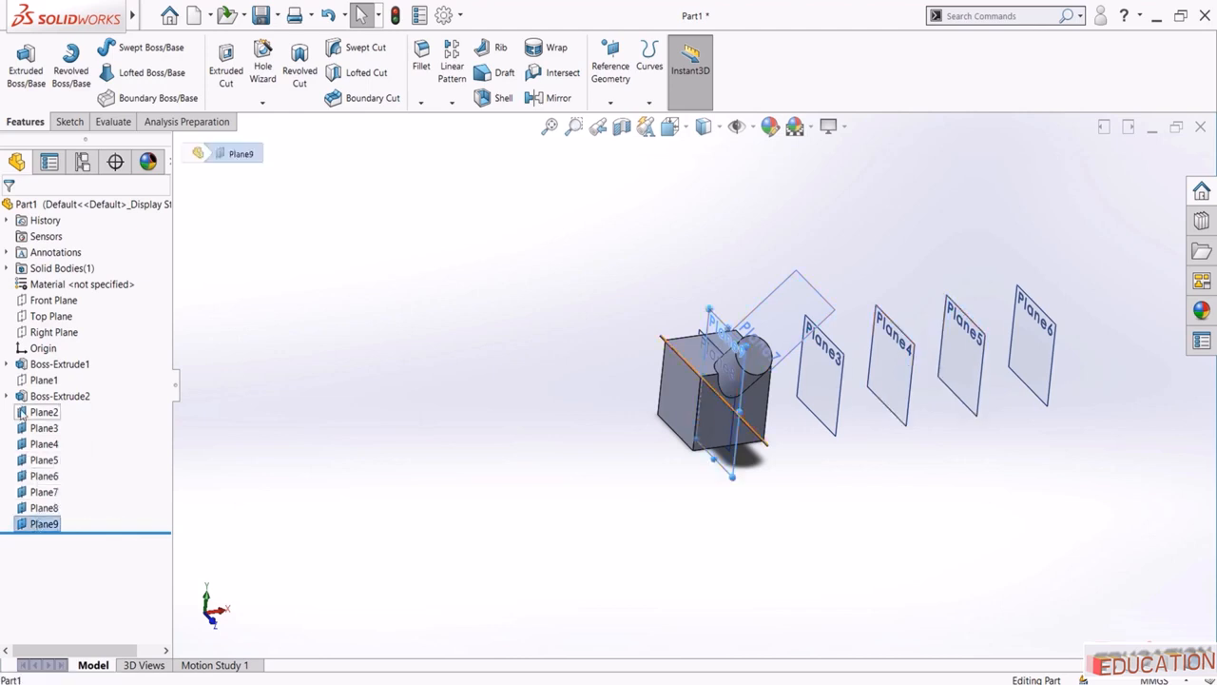
pyautogui.click(32, 391)
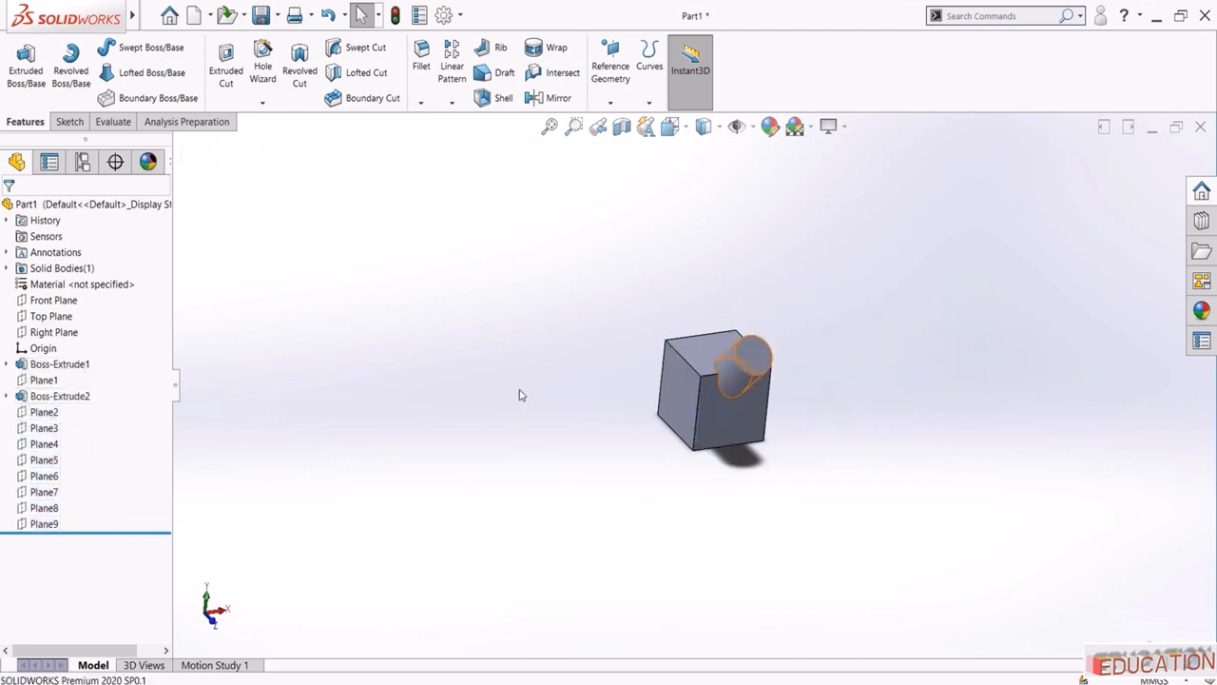
pyautogui.click(59, 396)
pyautogui.click(426, 468)
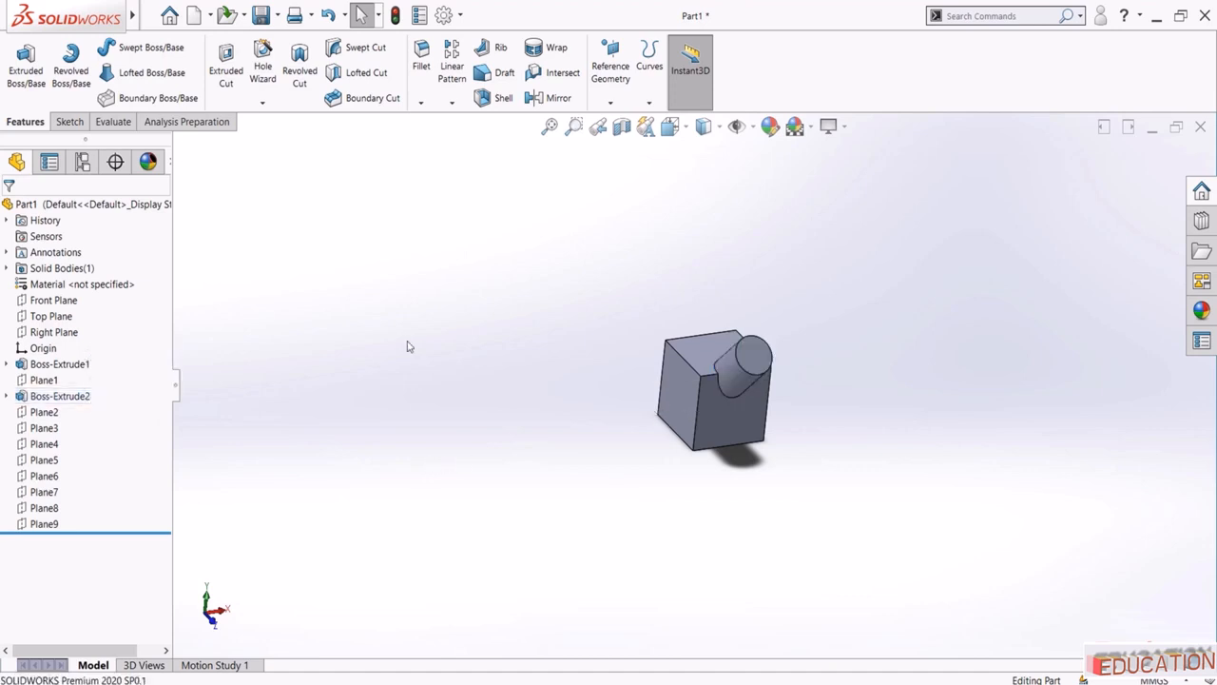
# Start a sketch on the Top Plane and orient the view normal to it
pyautogui.click(51, 316)
pyautogui.click(53, 297)
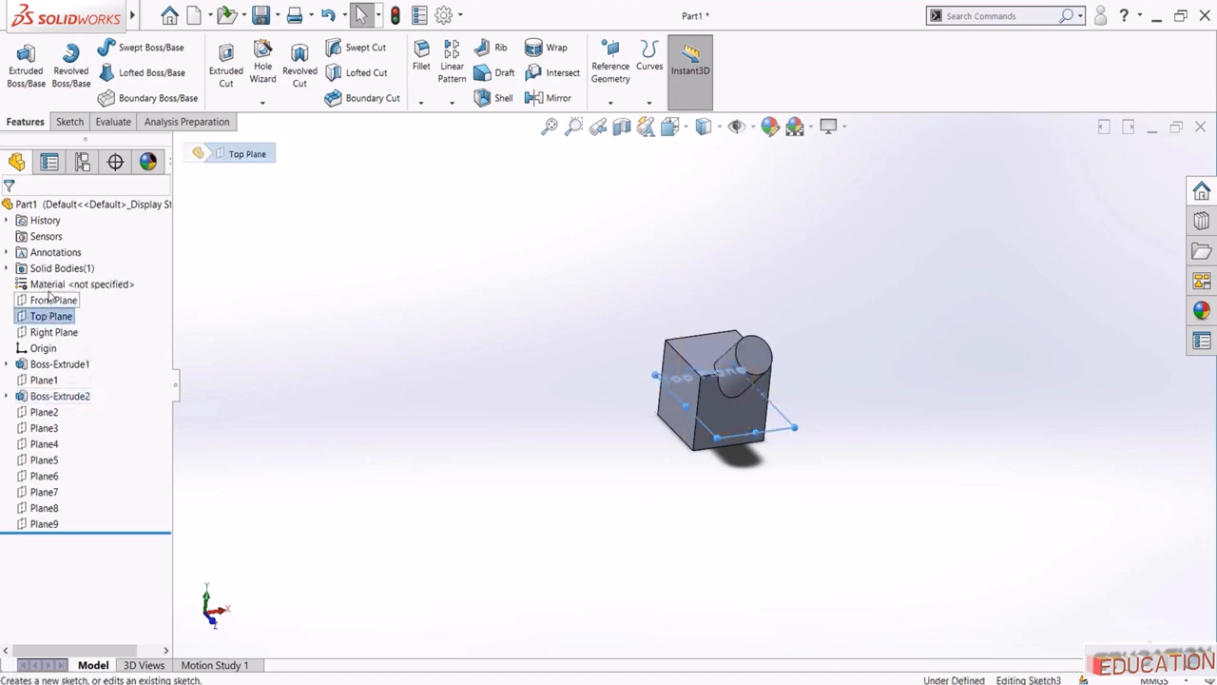
pyautogui.click(53, 539)
pyautogui.click(78, 524)
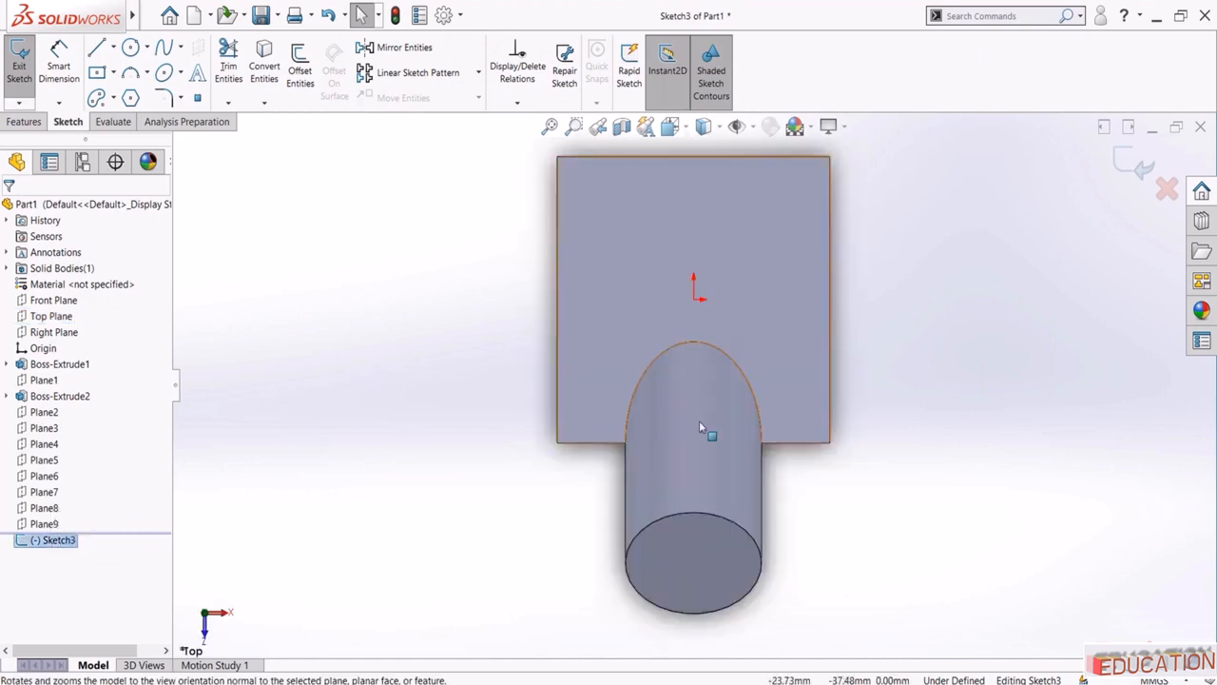
# Sketch a circle about 57 mm in diameter well to the left of the cube, level with the origin
pyautogui.click(130, 48)
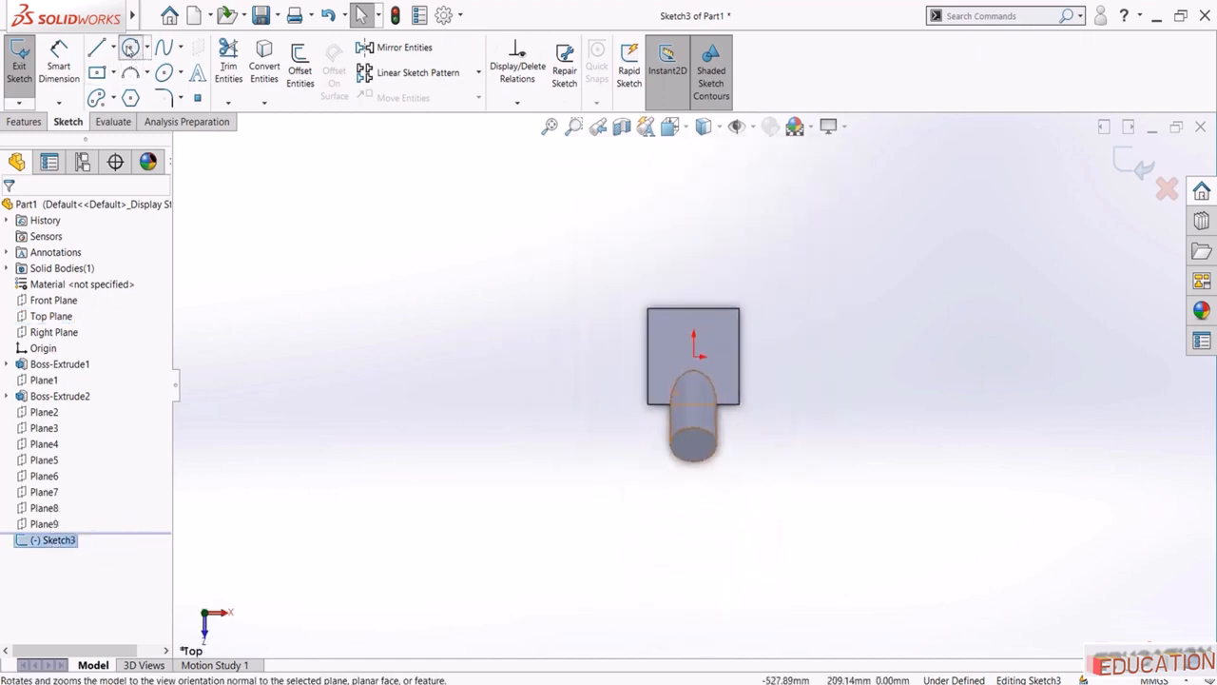
pyautogui.click(378, 356)
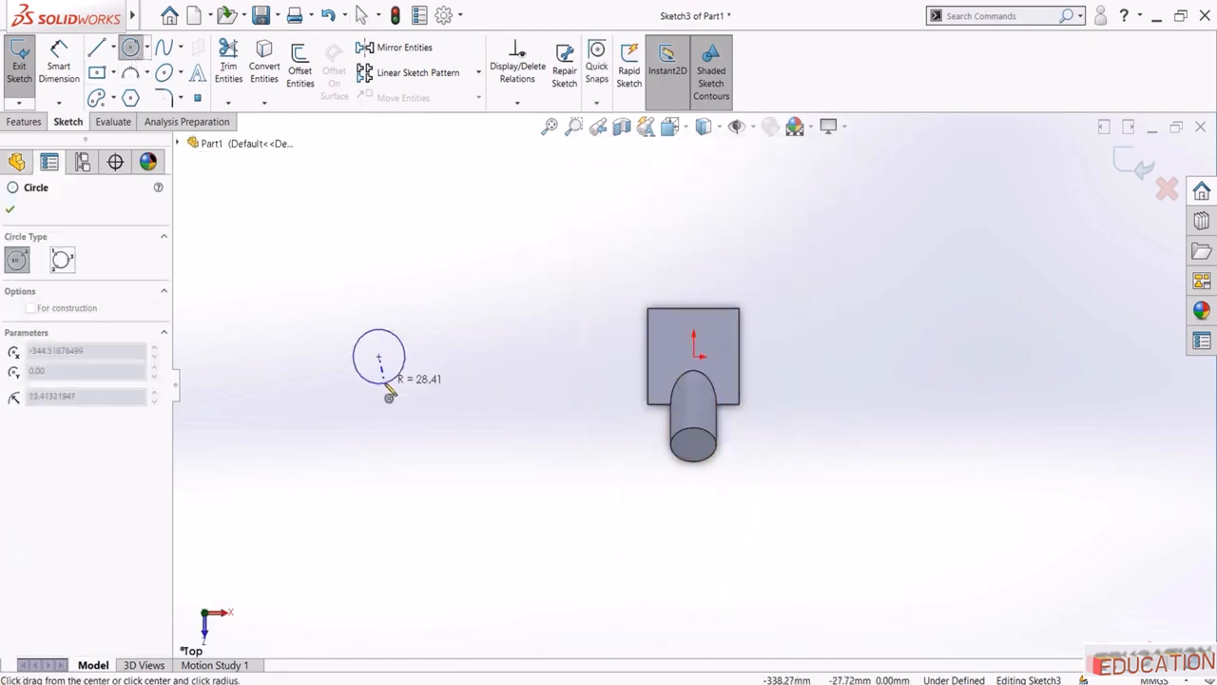
pyautogui.click(386, 382)
pyautogui.press('Escape')
# Dimension the circle's diameter and set it to 50 mm
pyautogui.click(59, 62)
pyautogui.click(402, 345)
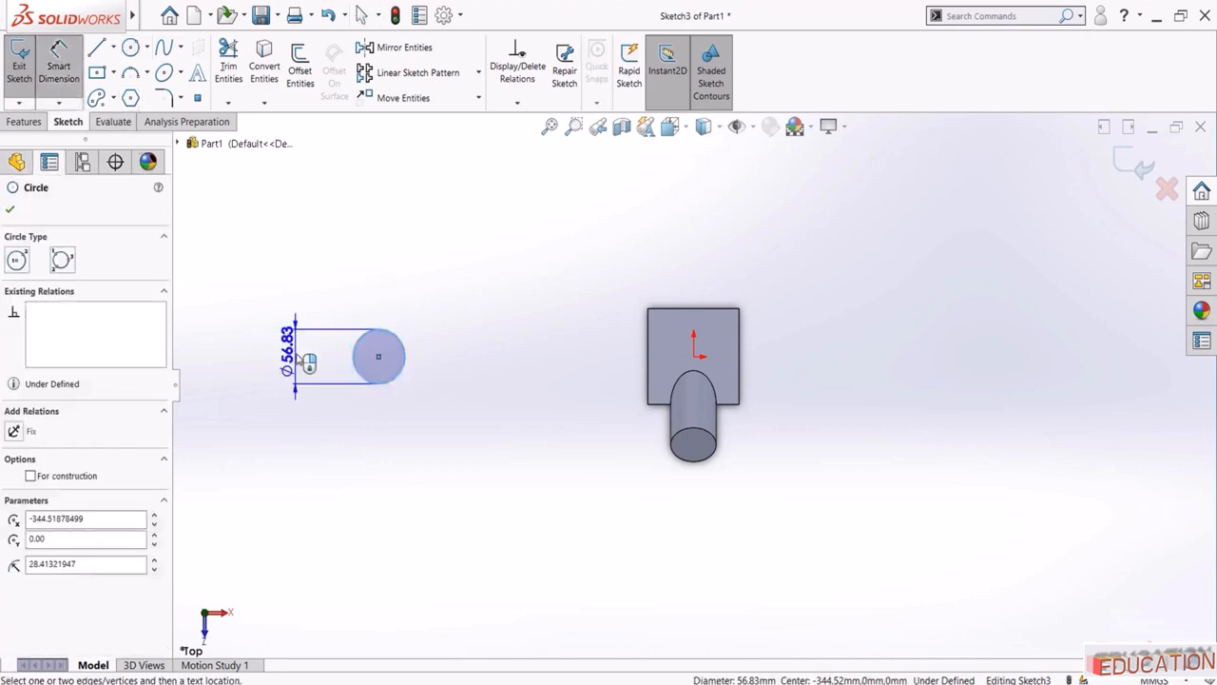
pyautogui.click(302, 359)
pyautogui.write('=')
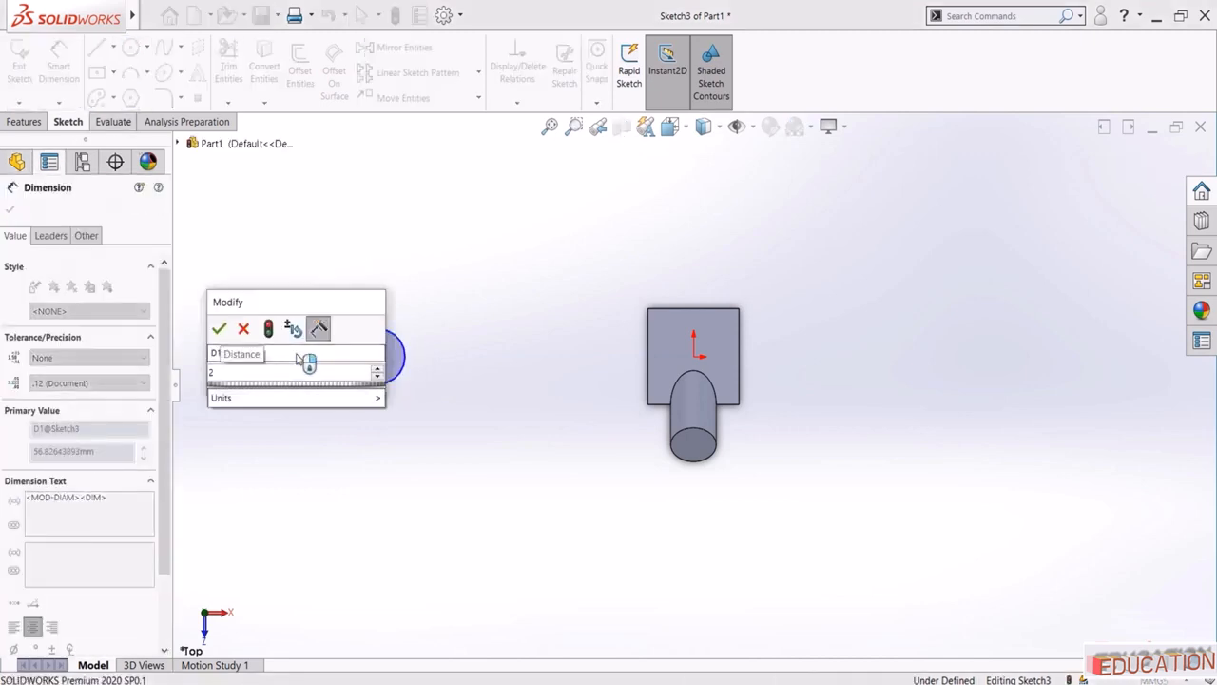
pyautogui.write('50')
pyautogui.press('Return')
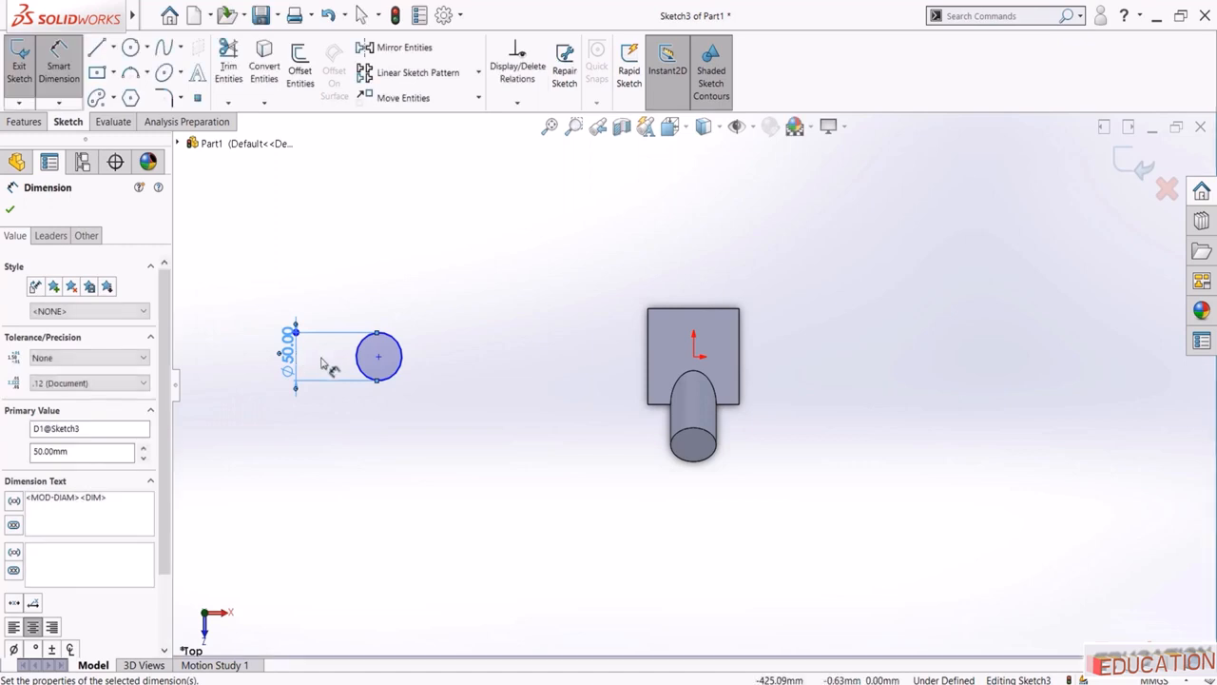
pyautogui.press('Escape')
# Dimension the distance from the circle's centre to the cube's left edge and set it to 200 mm
pyautogui.click(59, 59)
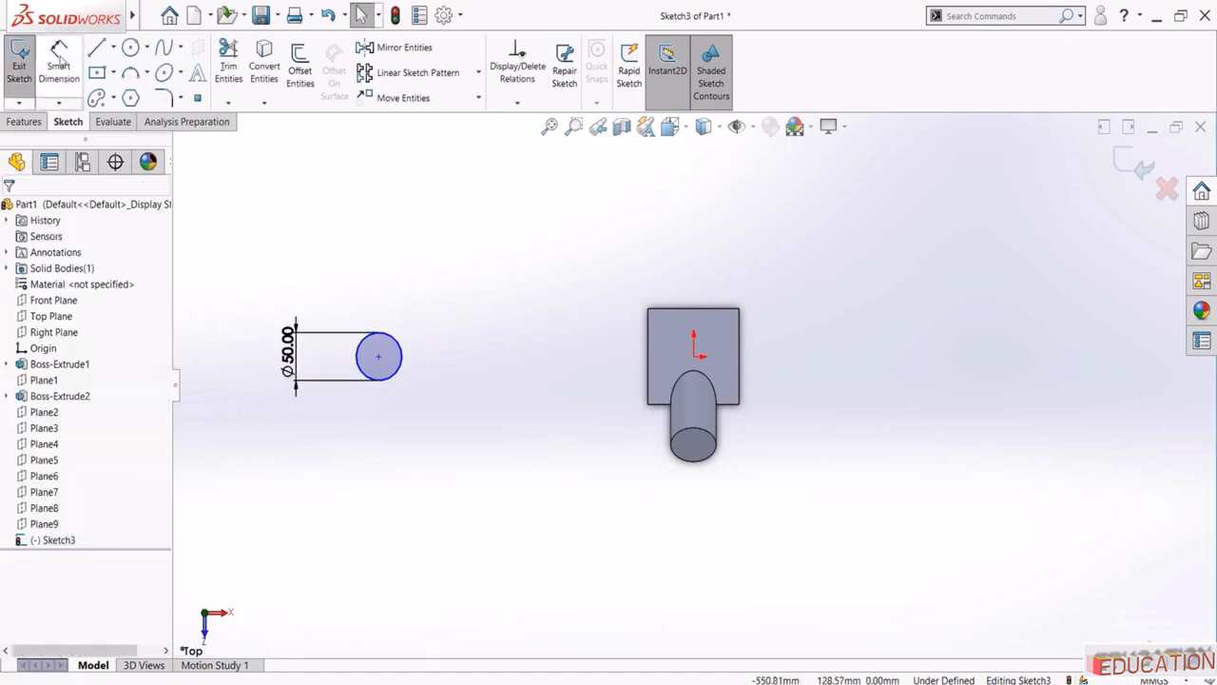
pyautogui.click(379, 357)
pyautogui.click(647, 350)
pyautogui.click(550, 445)
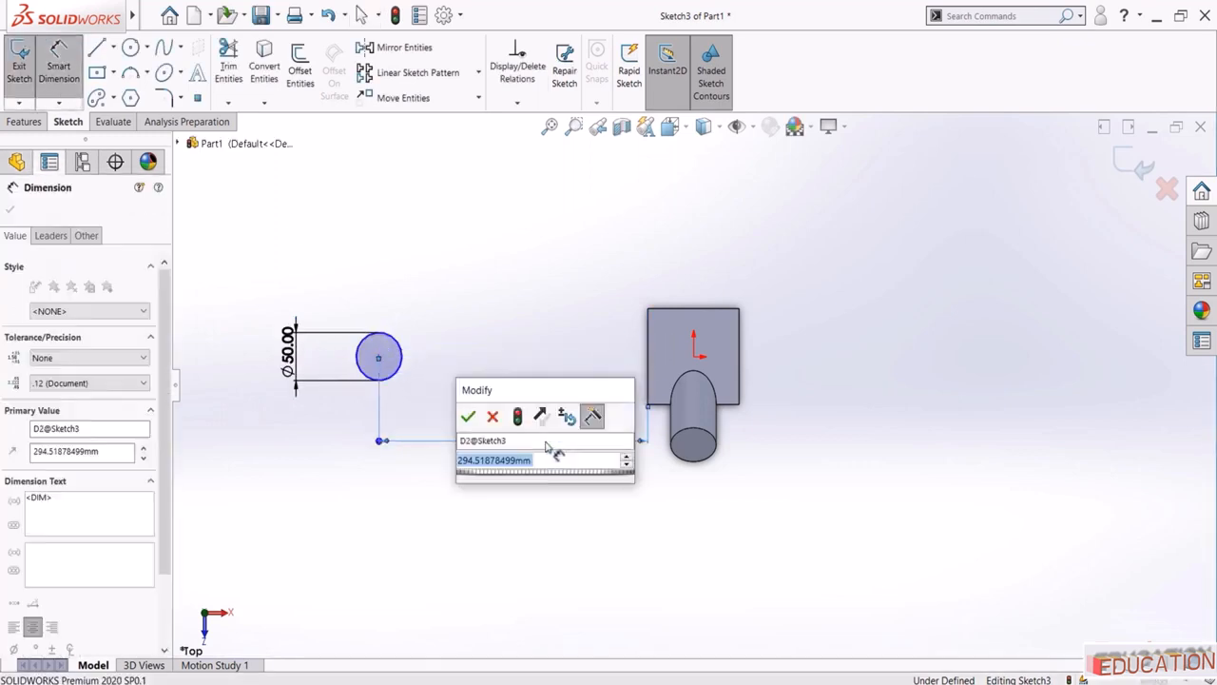
pyautogui.write('200')
pyautogui.press('Return')
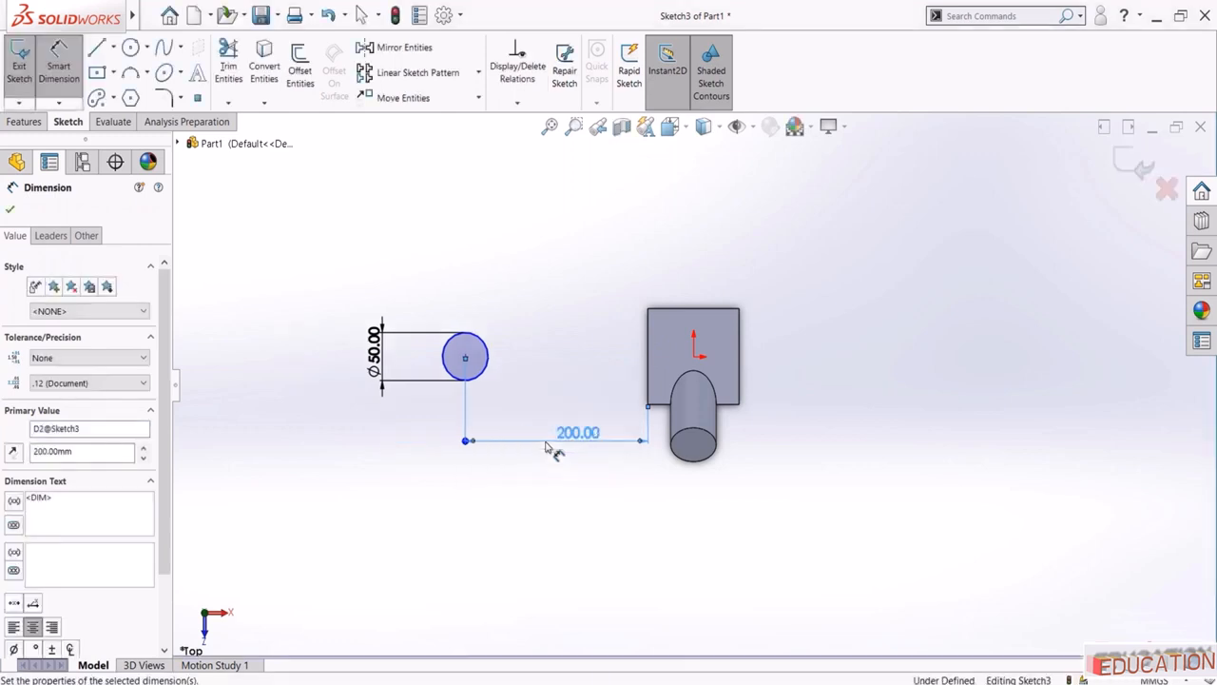
pyautogui.press('Escape')
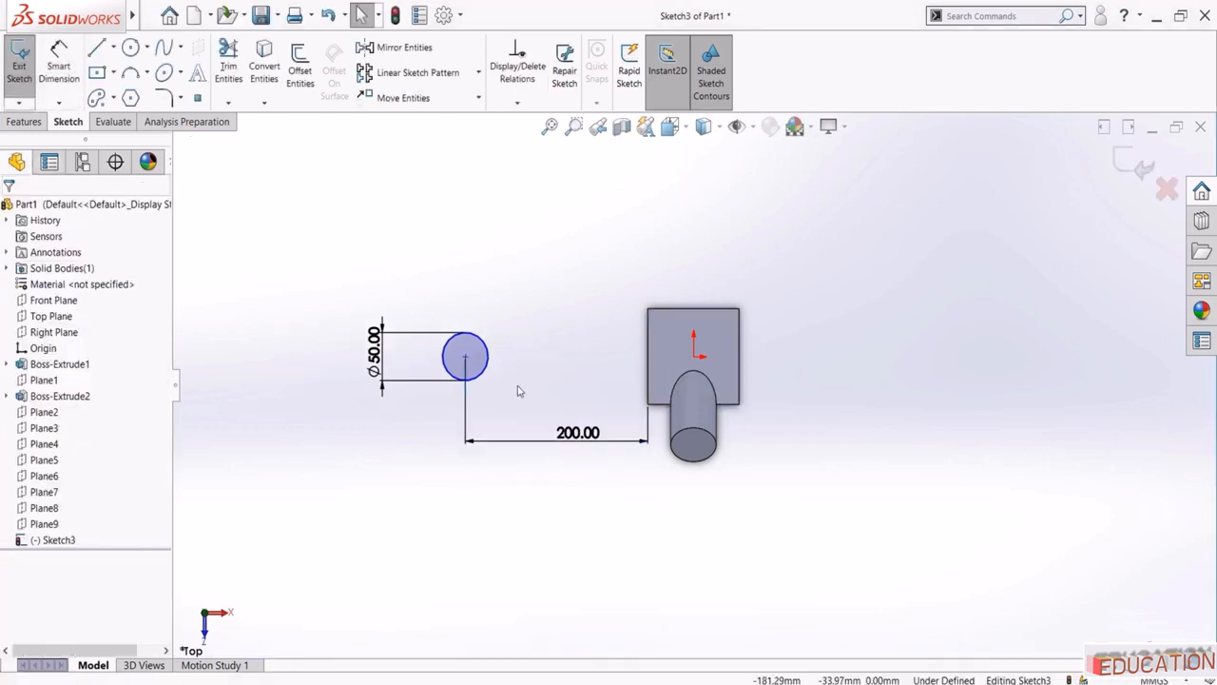
# Make the circle's centre horizontal with the origin and exit the sketch
pyautogui.click(465, 357)
pyautogui.keyDown('ctrl'); pyautogui.click(694, 357); pyautogui.keyUp('ctrl')
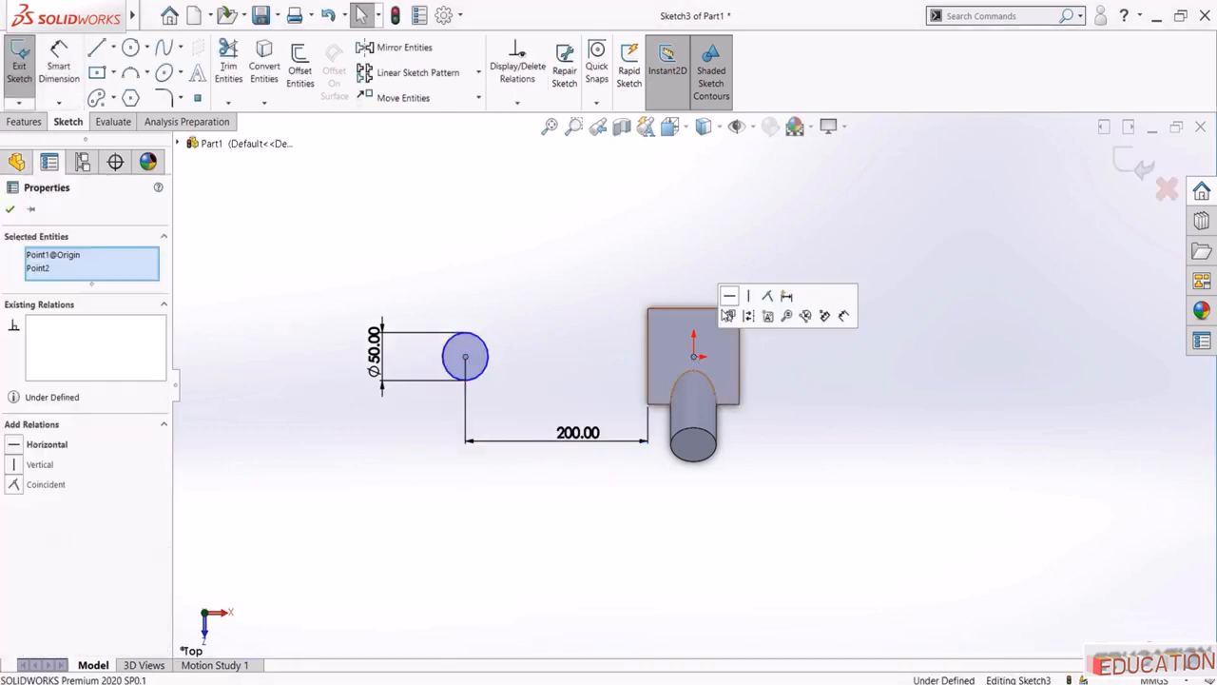
pyautogui.click(732, 298)
pyautogui.click(1130, 169)
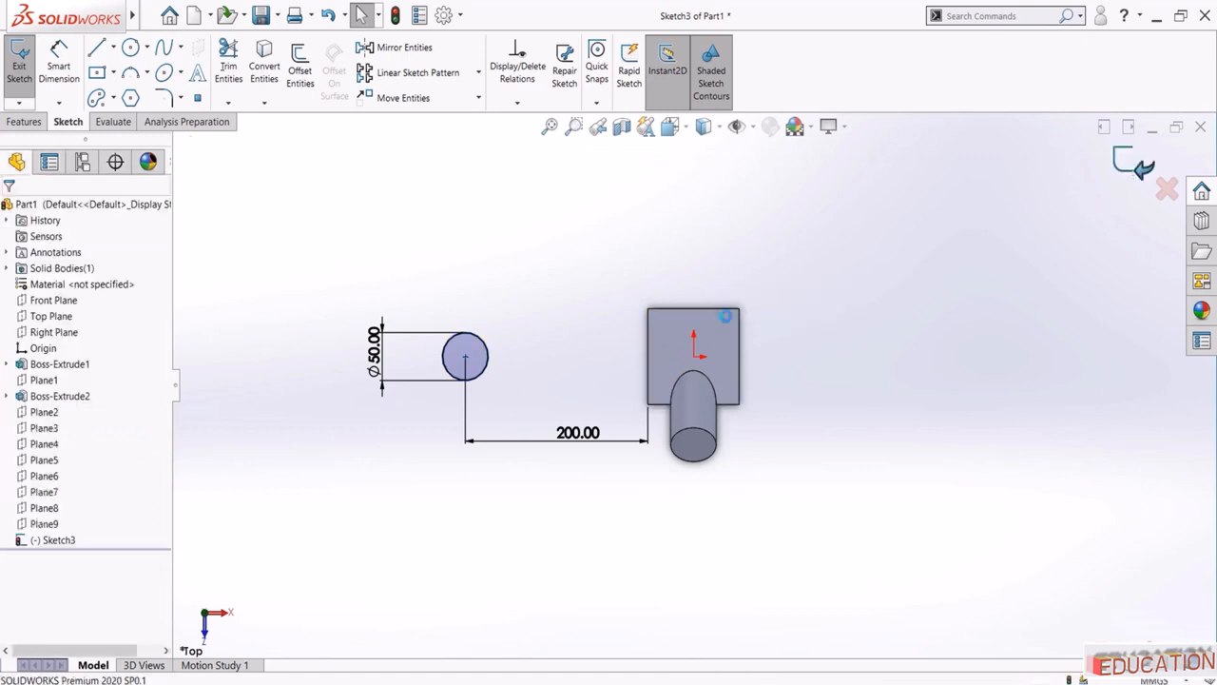
# Extrude the circle as a blind boss with a depth of 100 mm
pyautogui.click(29, 70)
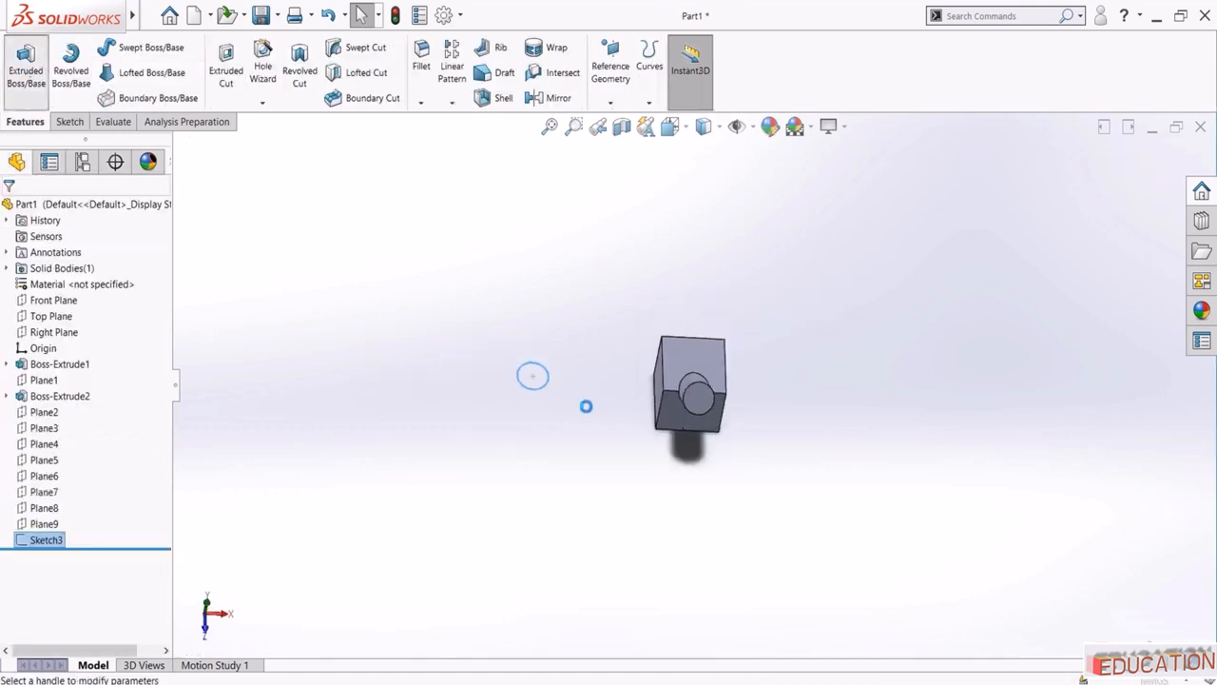
pyautogui.write('1000')
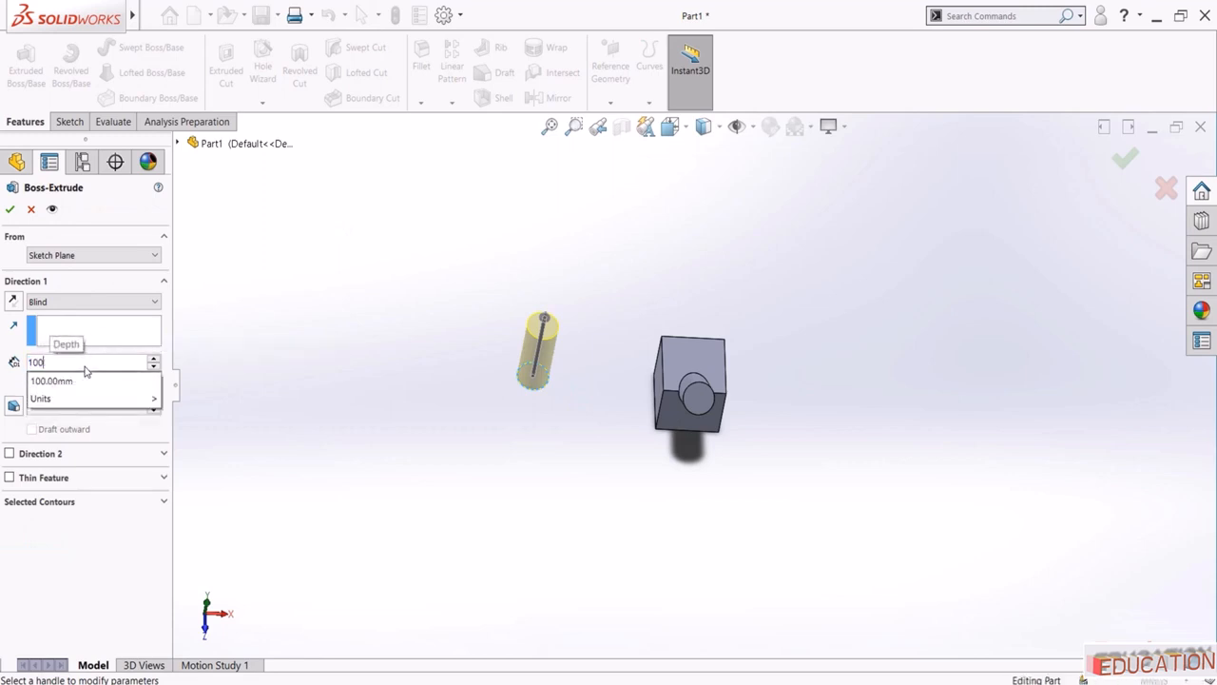
pyautogui.press('Return')
pyautogui.click(9, 210)
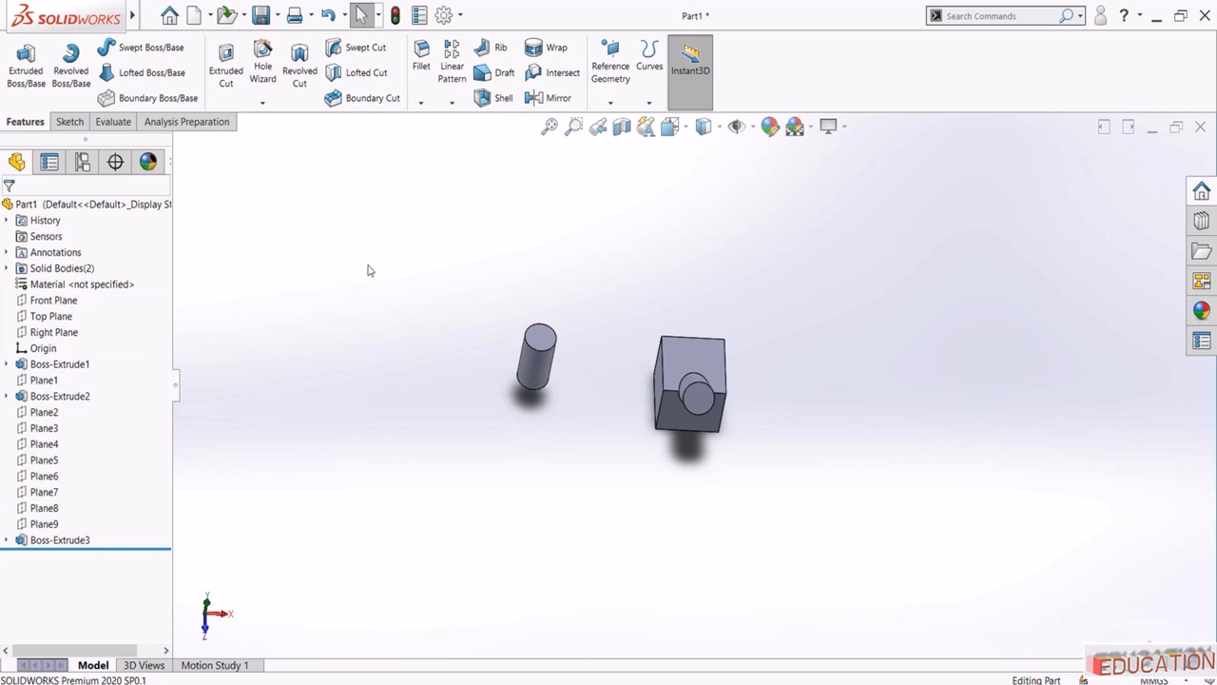
# Create a reference plane tangent to the separate cylinder's face and parallel to the cube's left side face
pyautogui.click(610, 97)
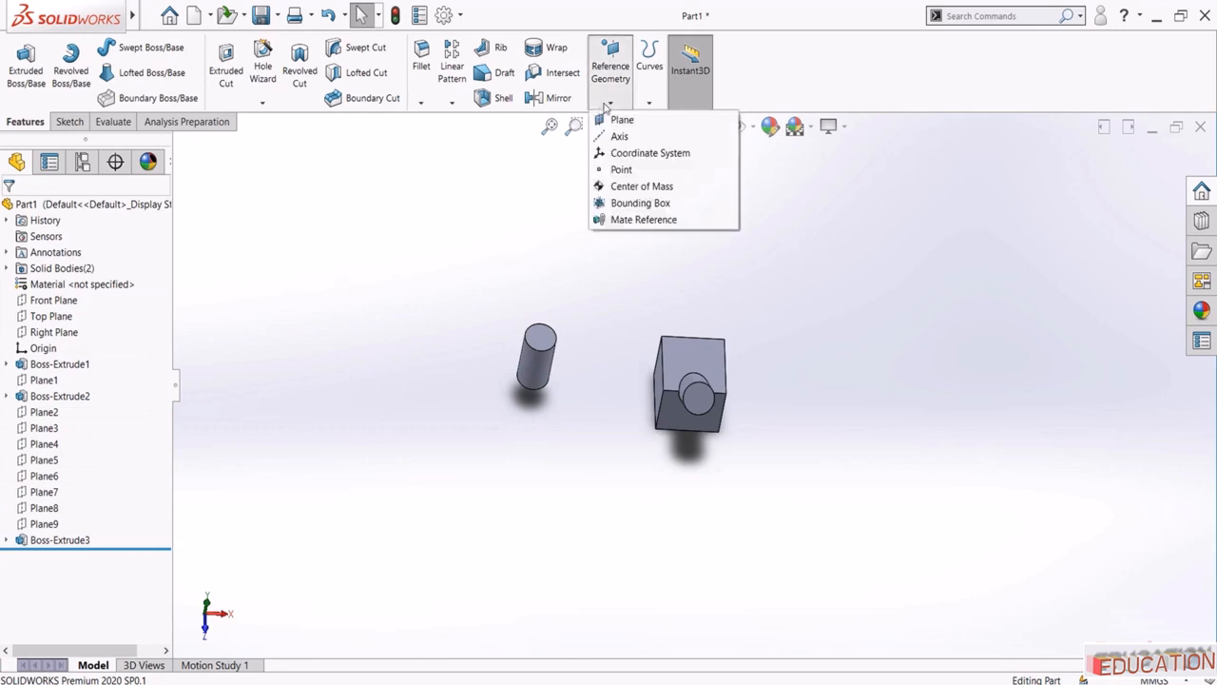
pyautogui.click(616, 117)
pyautogui.moveTo(498, 296); pyautogui.dragTo(337, 343, button='middle')
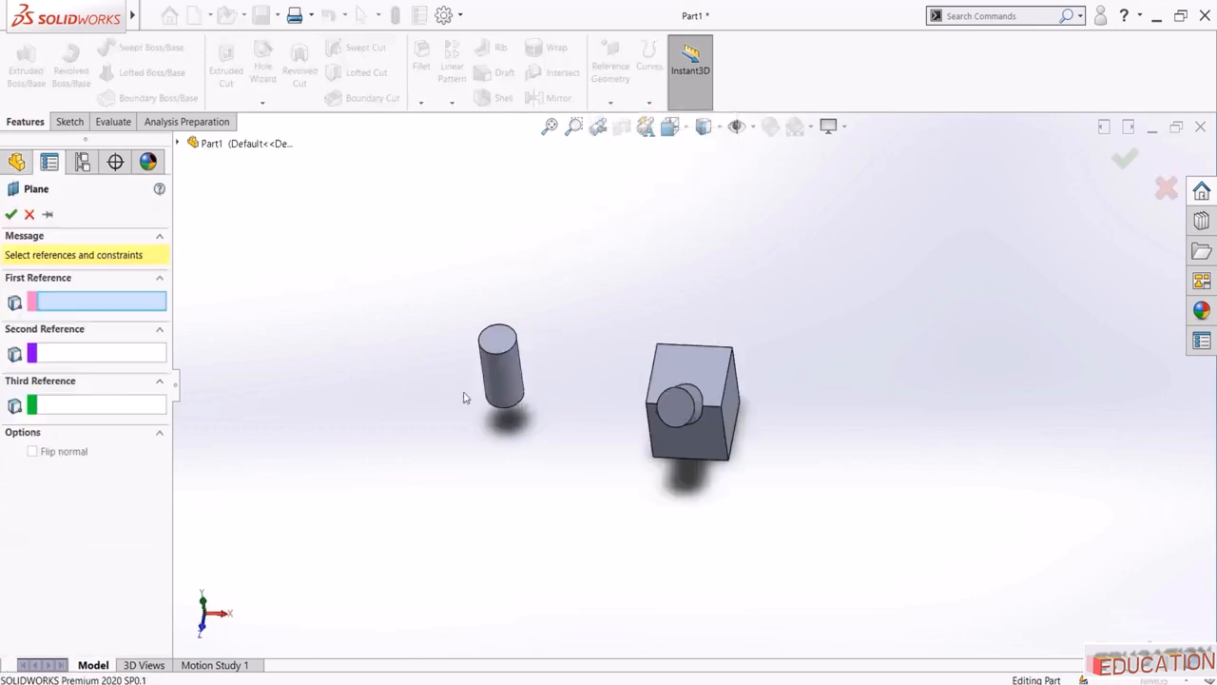
pyautogui.click(498, 385)
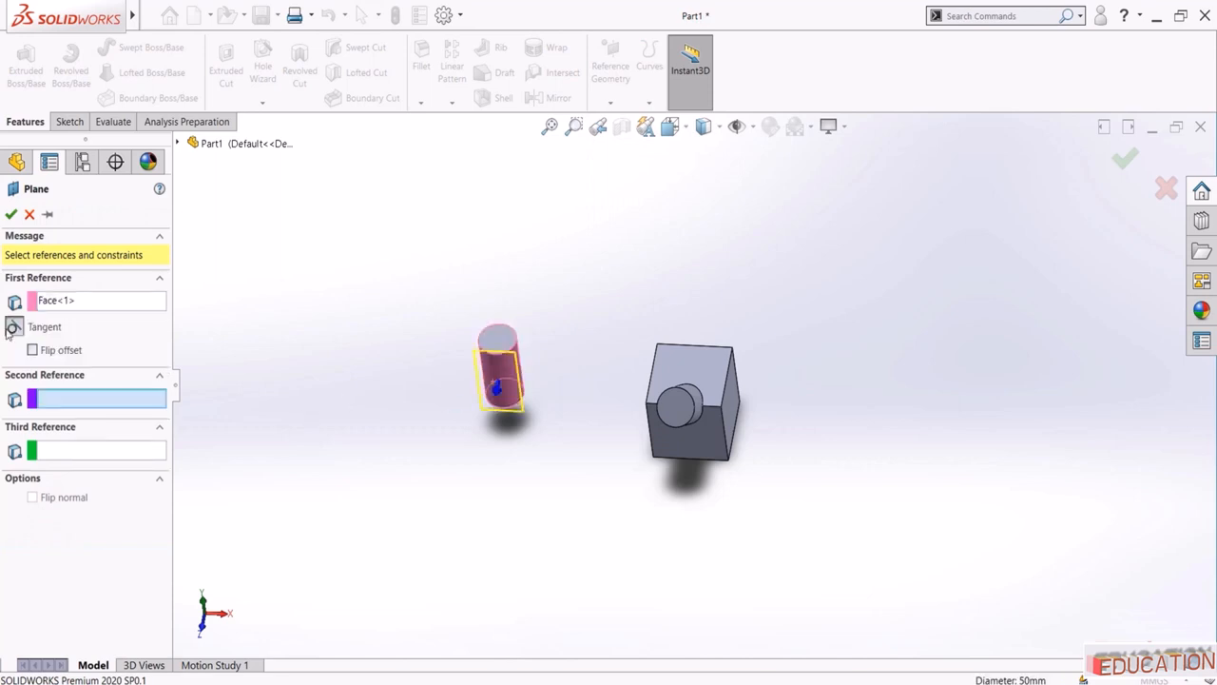
pyautogui.moveTo(470, 508); pyautogui.dragTo(602, 465, button='middle')
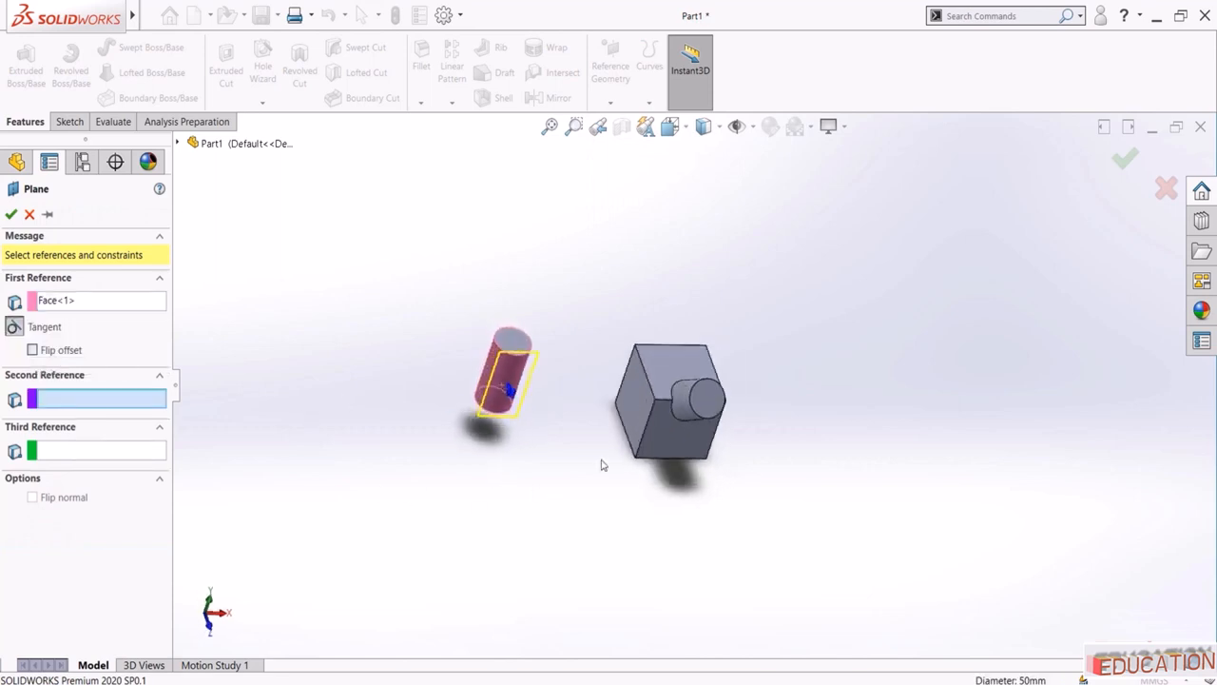
pyautogui.click(635, 403)
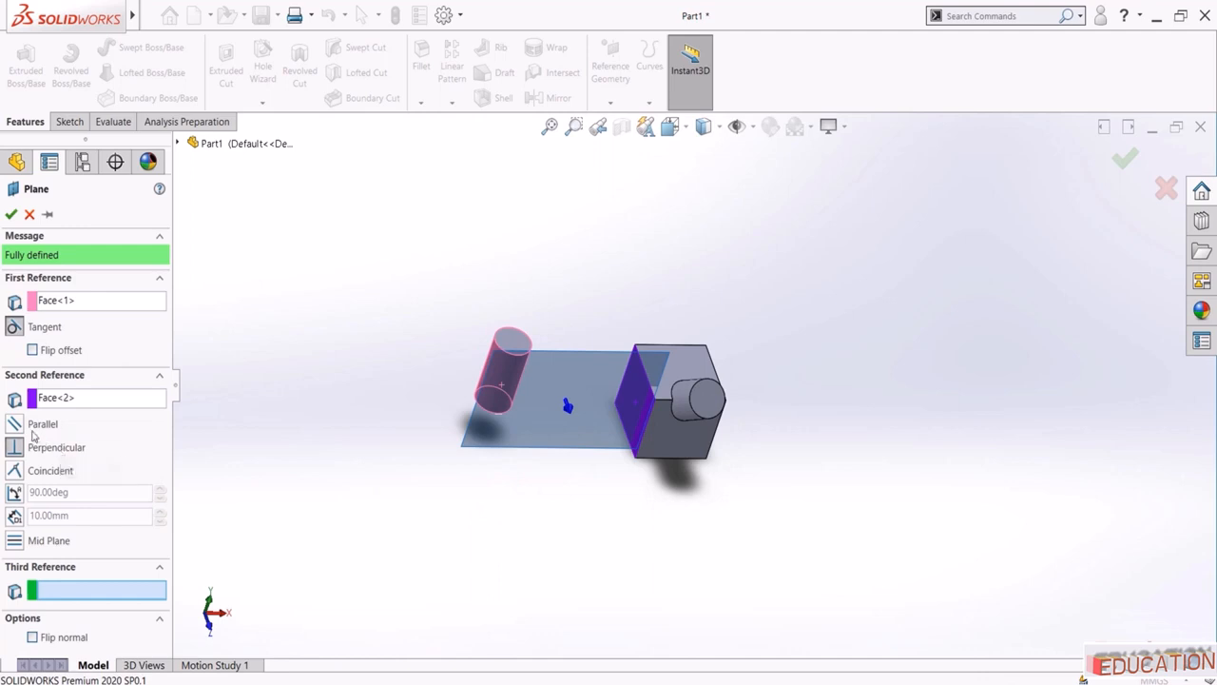
pyautogui.click(15, 424)
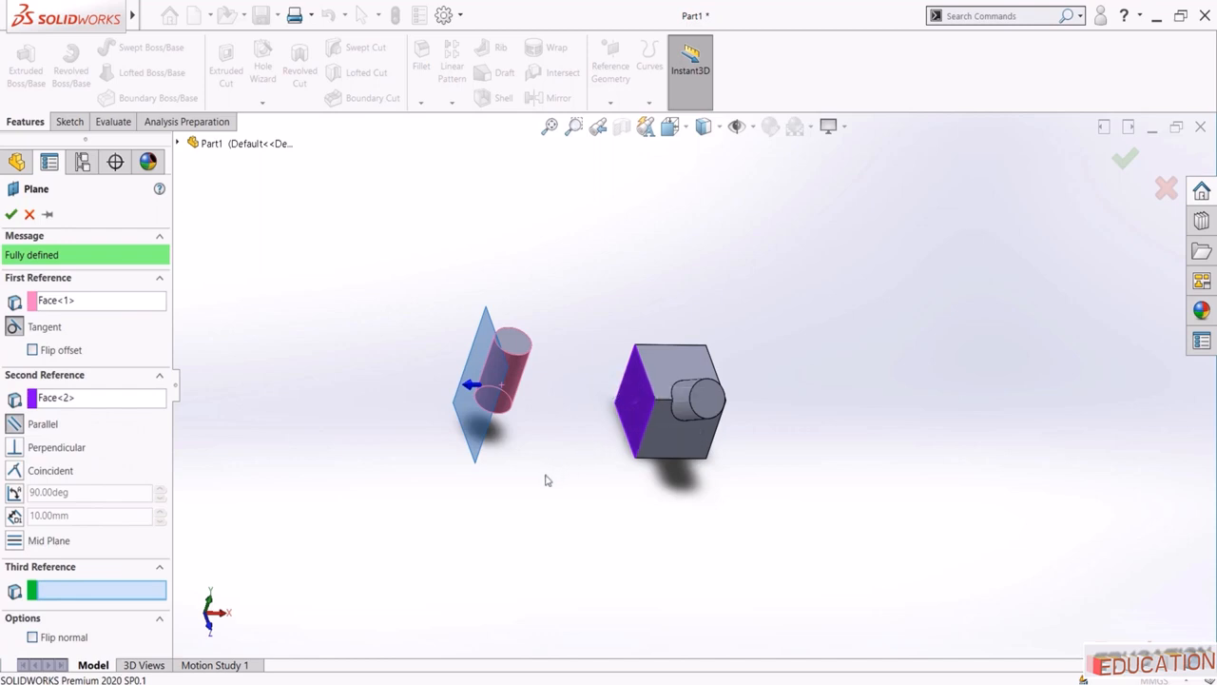
pyautogui.click(11, 214)
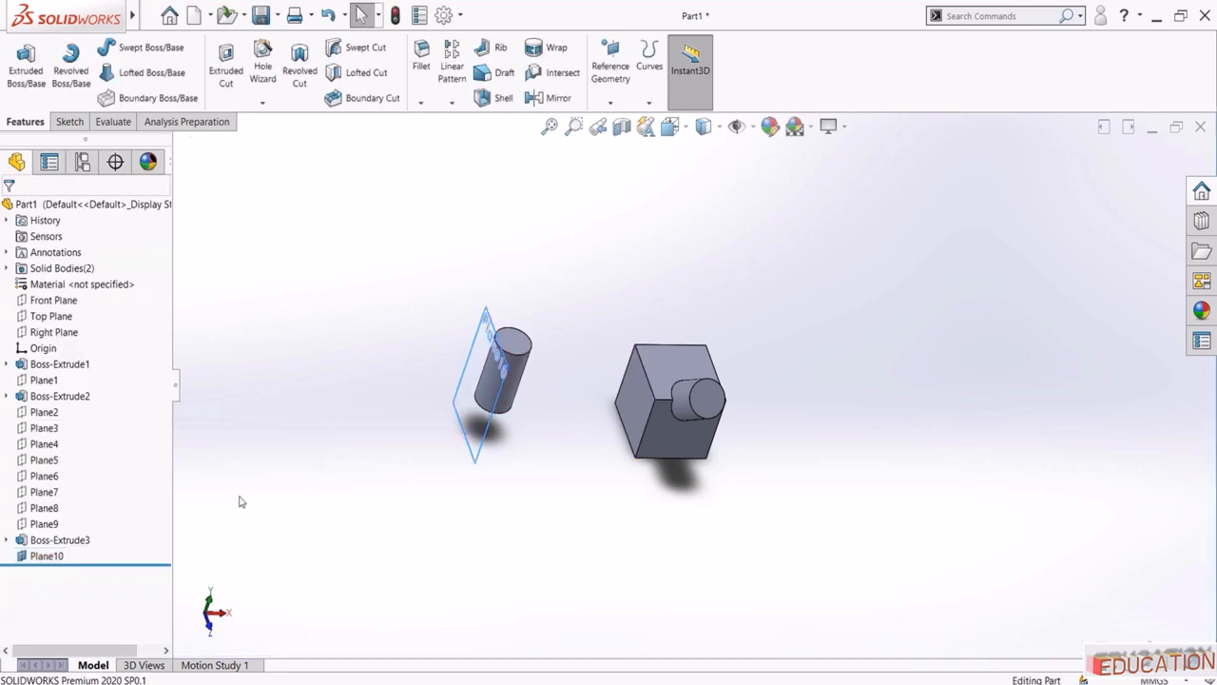
# Edit the new tangent plane so that it is perpendicular to the cube's left side face
pyautogui.click(47, 555)
pyautogui.click(62, 513)
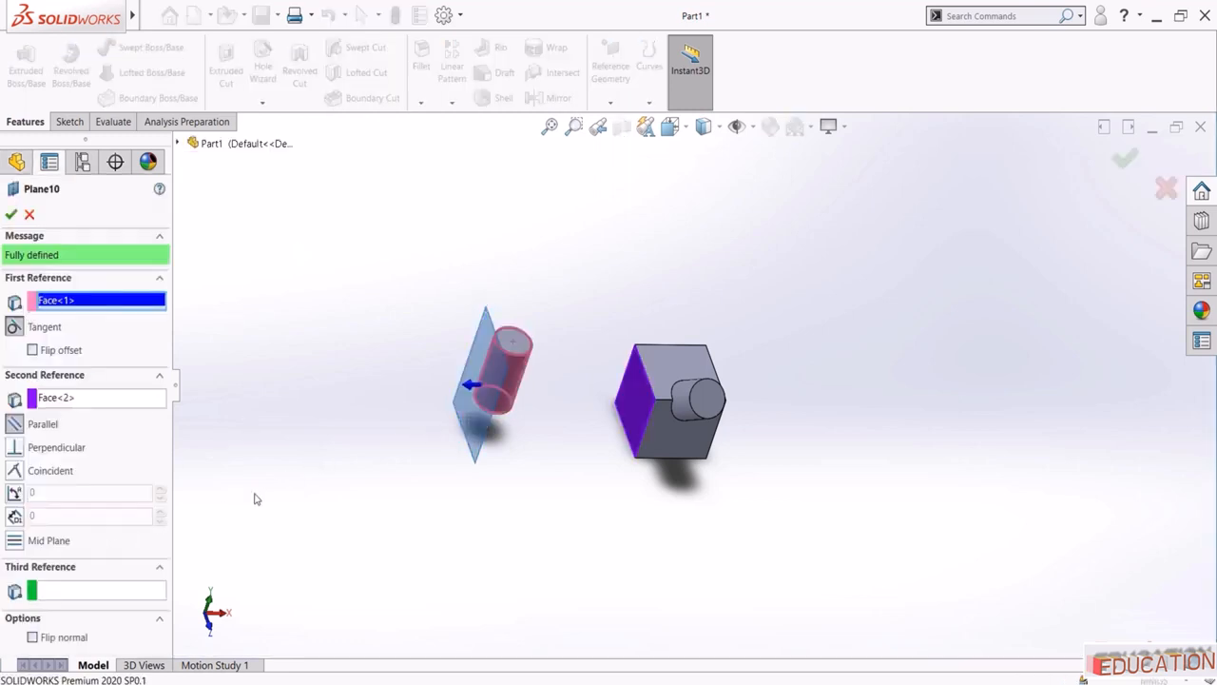
pyautogui.click(17, 455)
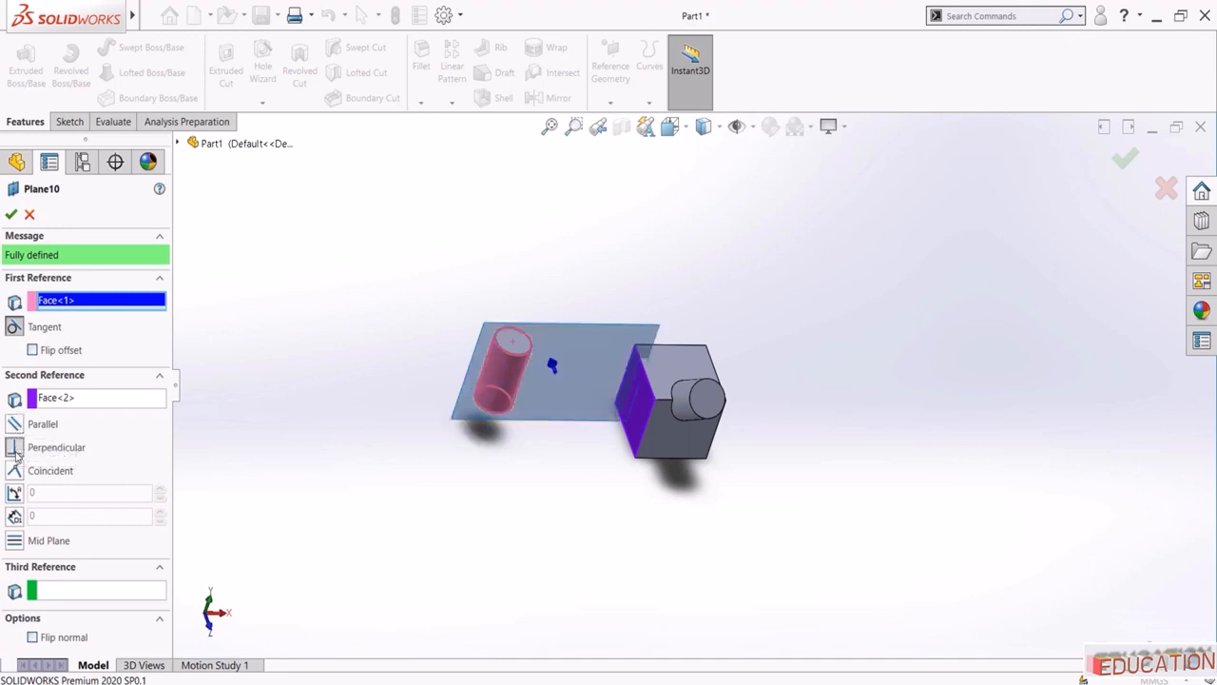
pyautogui.moveTo(512, 389); pyautogui.dragTo(497, 437, button='middle')
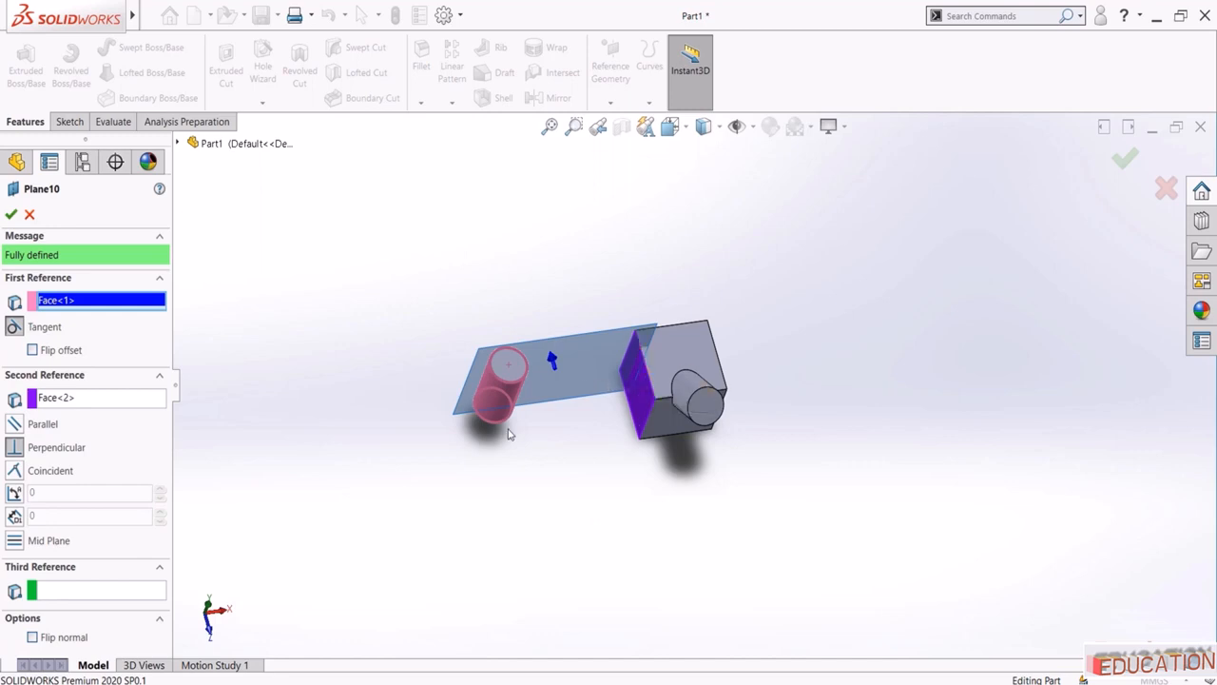
pyautogui.moveTo(504, 430); pyautogui.dragTo(400, 423, button='middle')
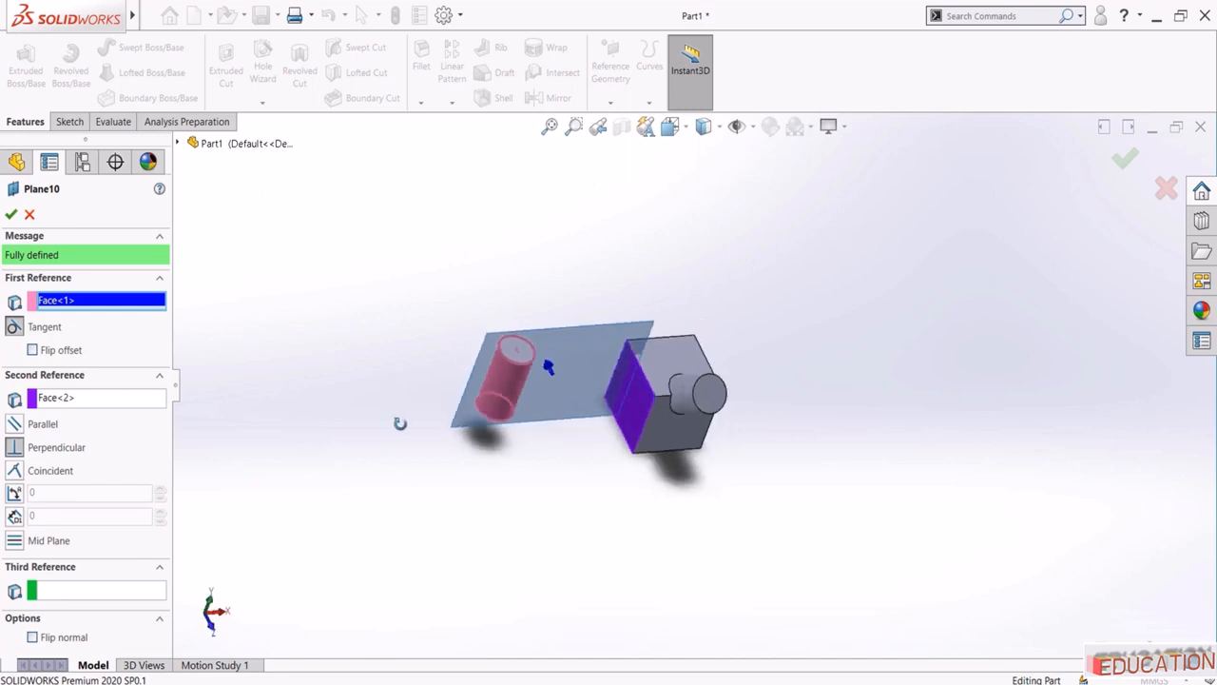
pyautogui.click(11, 214)
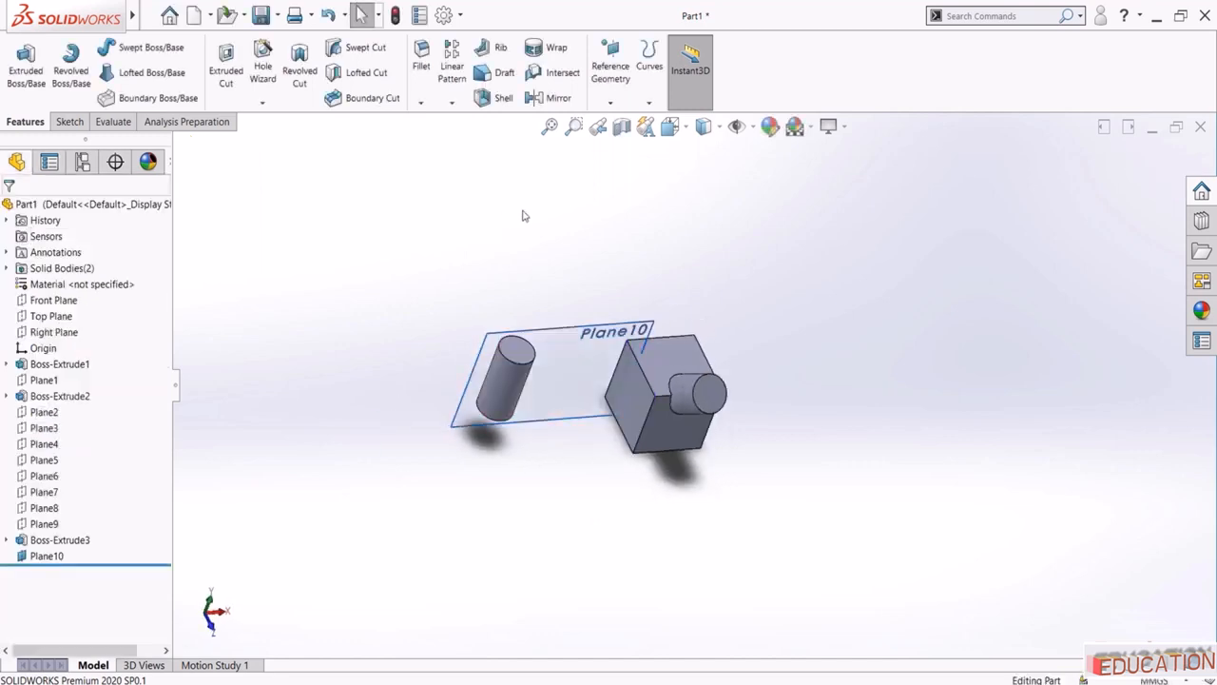
# Edit Plane10 again and flip its offset to the opposite side of the separate cylinder
pyautogui.click(47, 555)
pyautogui.click(67, 512)
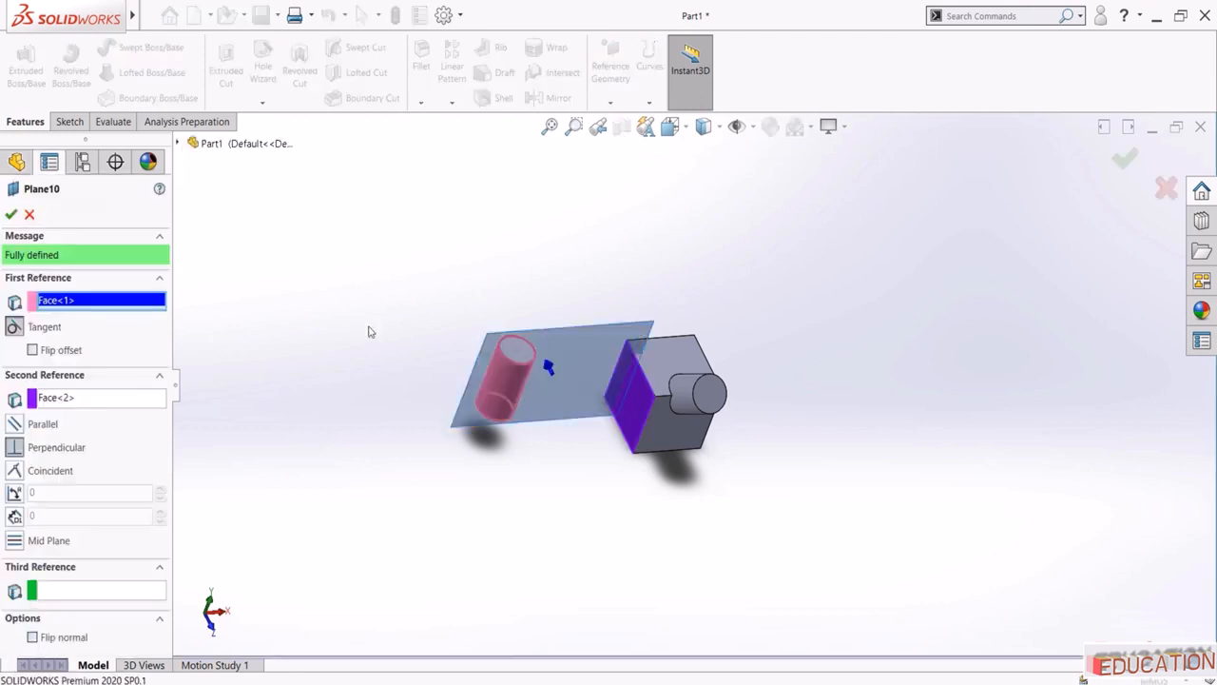
pyautogui.moveTo(440, 320); pyautogui.dragTo(504, 423, button='middle')
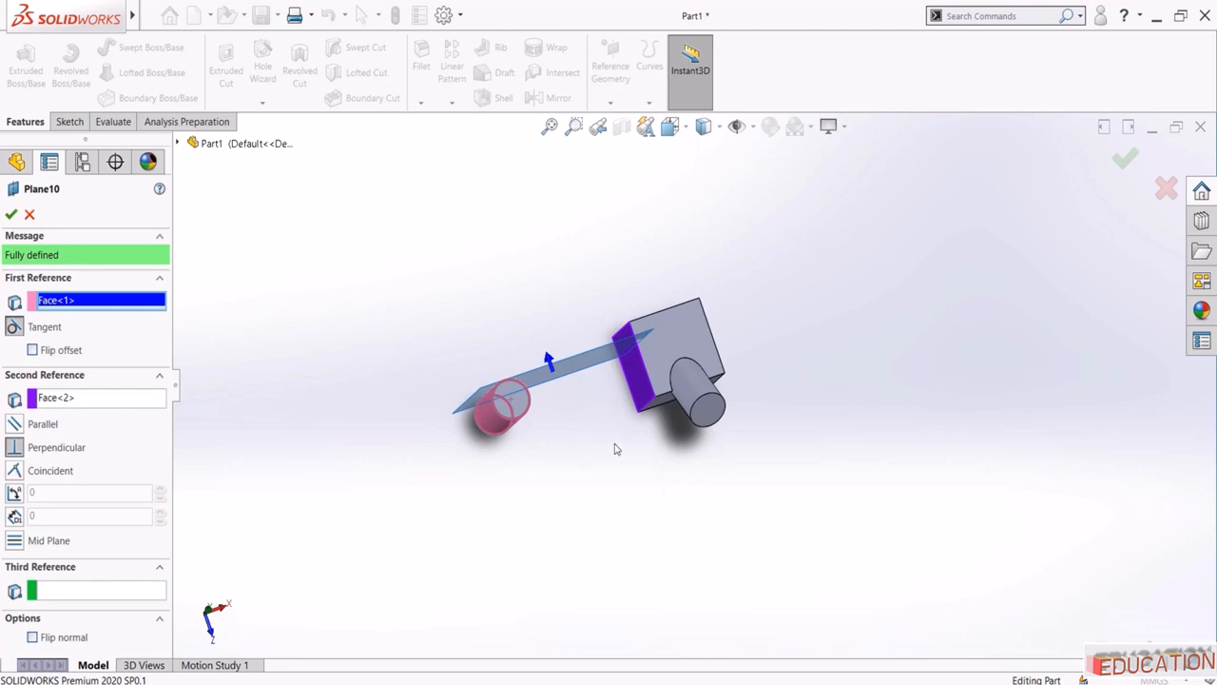
pyautogui.scroll(-1, 518, 386)
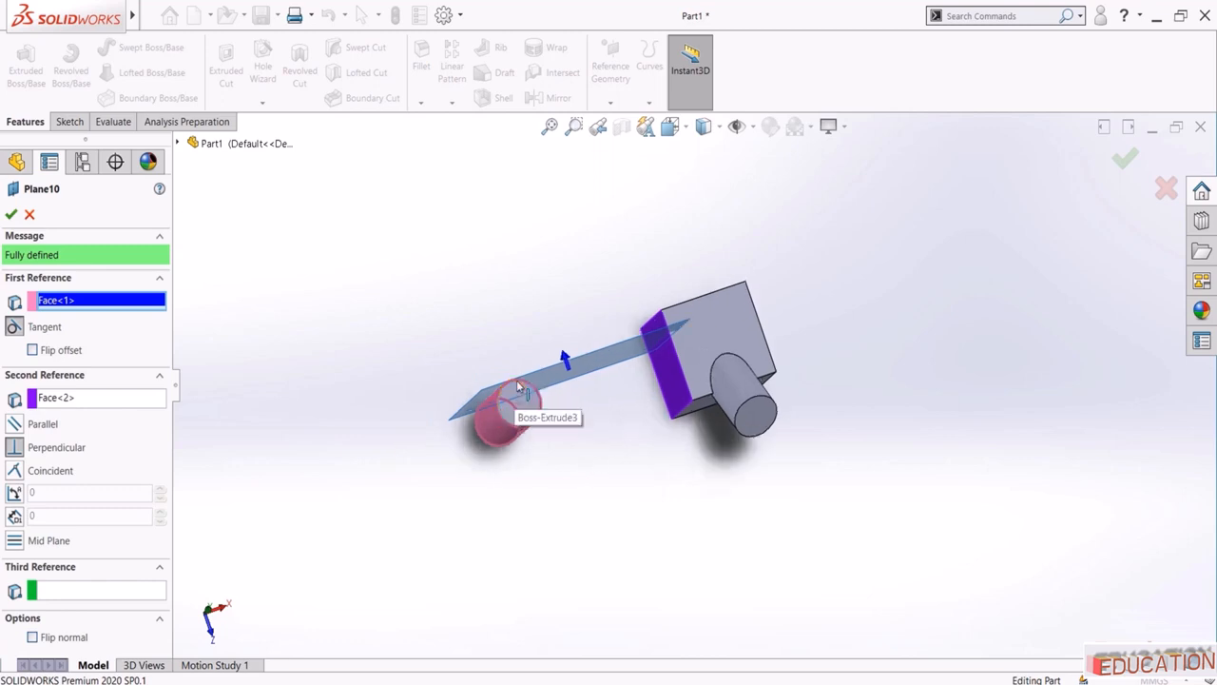
pyautogui.moveTo(518, 384); pyautogui.dragTo(500, 395, button='middle')
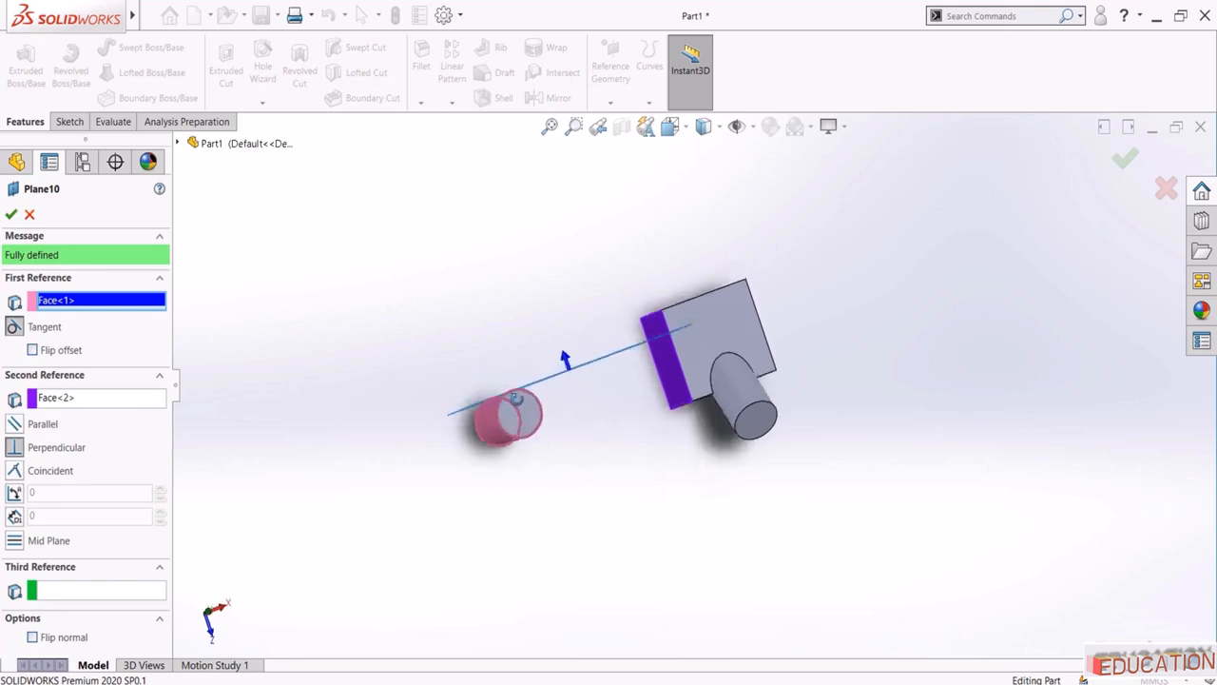
pyautogui.moveTo(573, 435); pyautogui.dragTo(524, 462, button='middle')
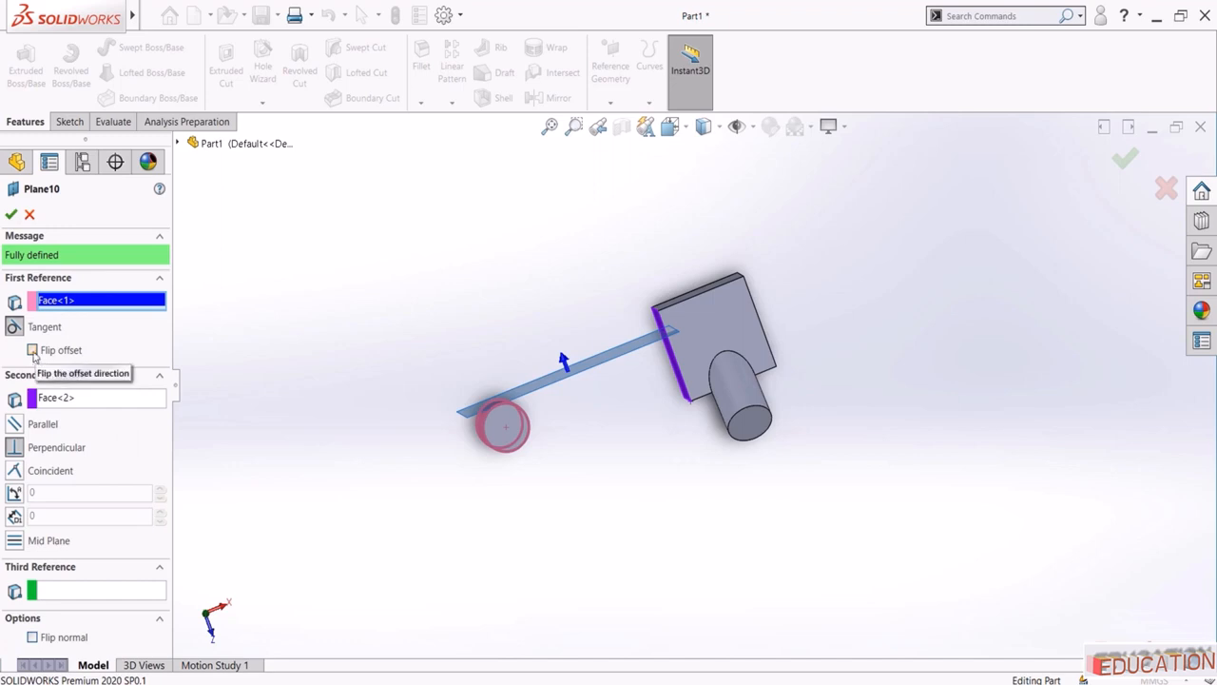
pyautogui.click(33, 349)
pyautogui.moveTo(372, 393); pyautogui.dragTo(340, 412, button='middle')
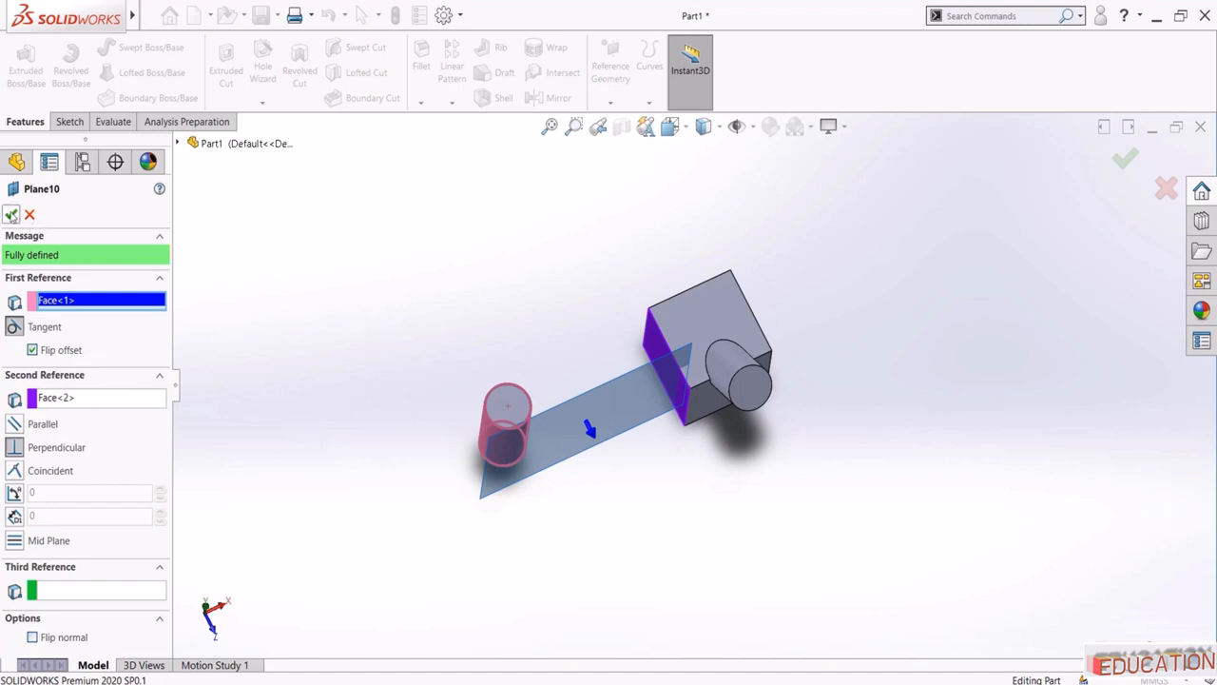
pyautogui.click(11, 214)
pyautogui.moveTo(350, 296); pyautogui.dragTo(334, 267, button='middle')
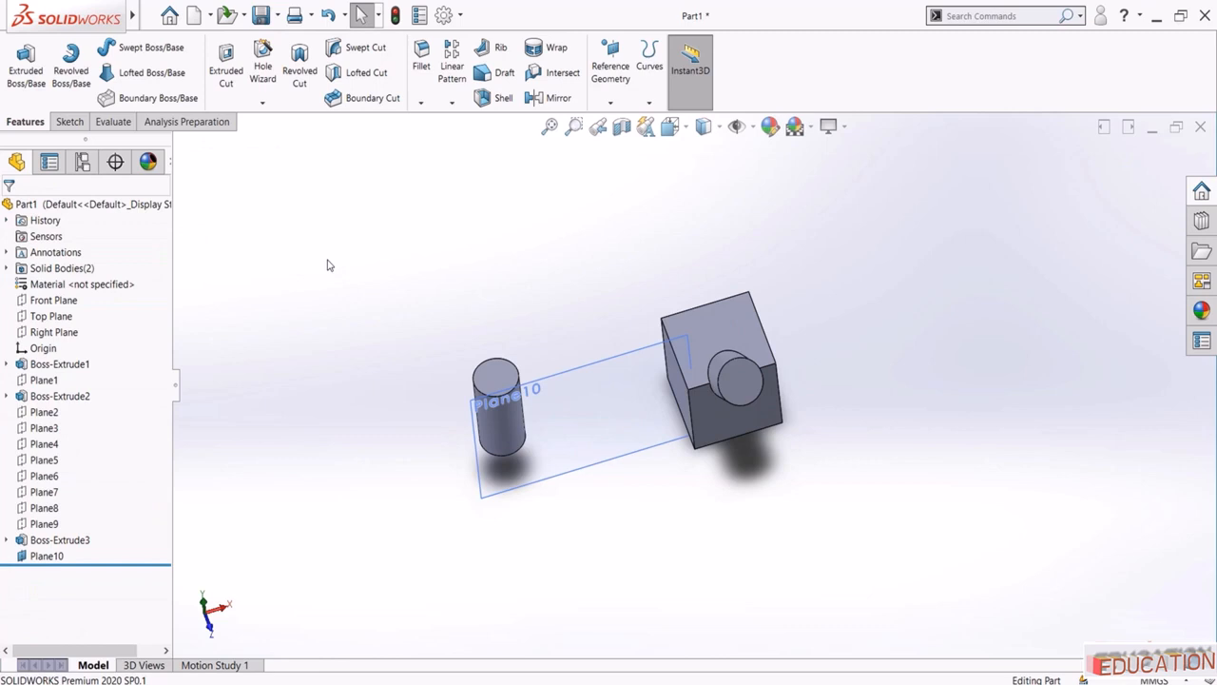
# Suppress all features and planes from Boss-Extrude1 through Plane10
pyautogui.click(47, 555)
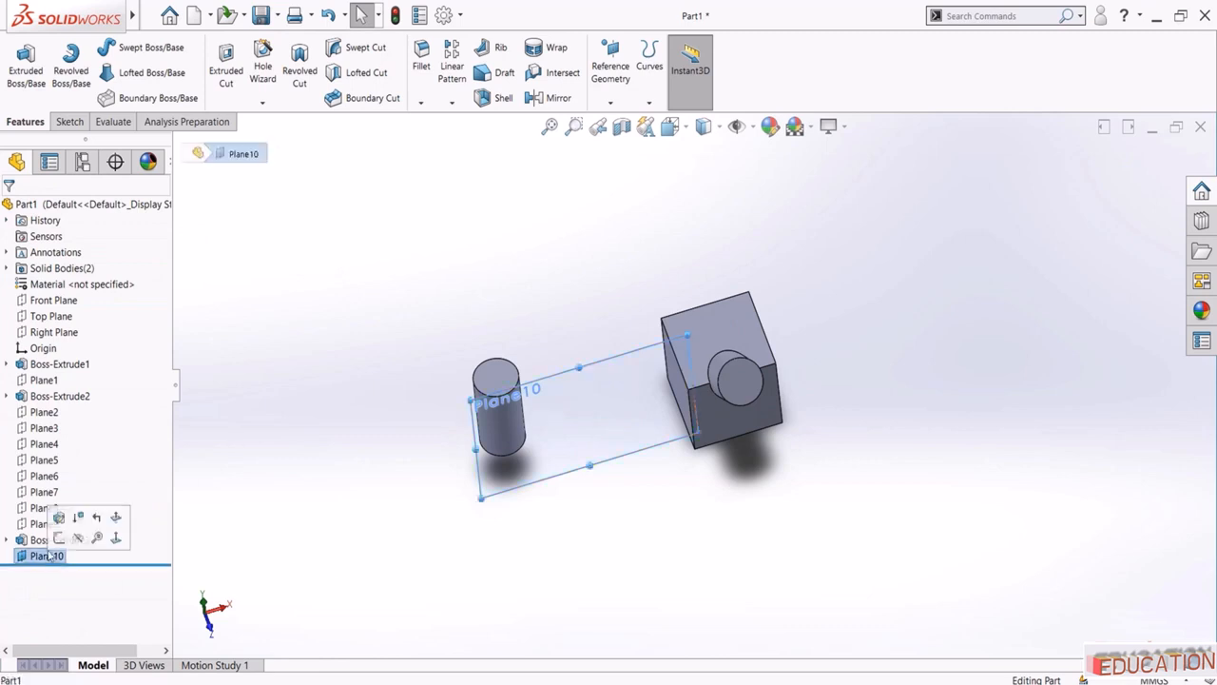
pyautogui.keyDown('shift'); pyautogui.click(40, 366); pyautogui.keyUp('shift')
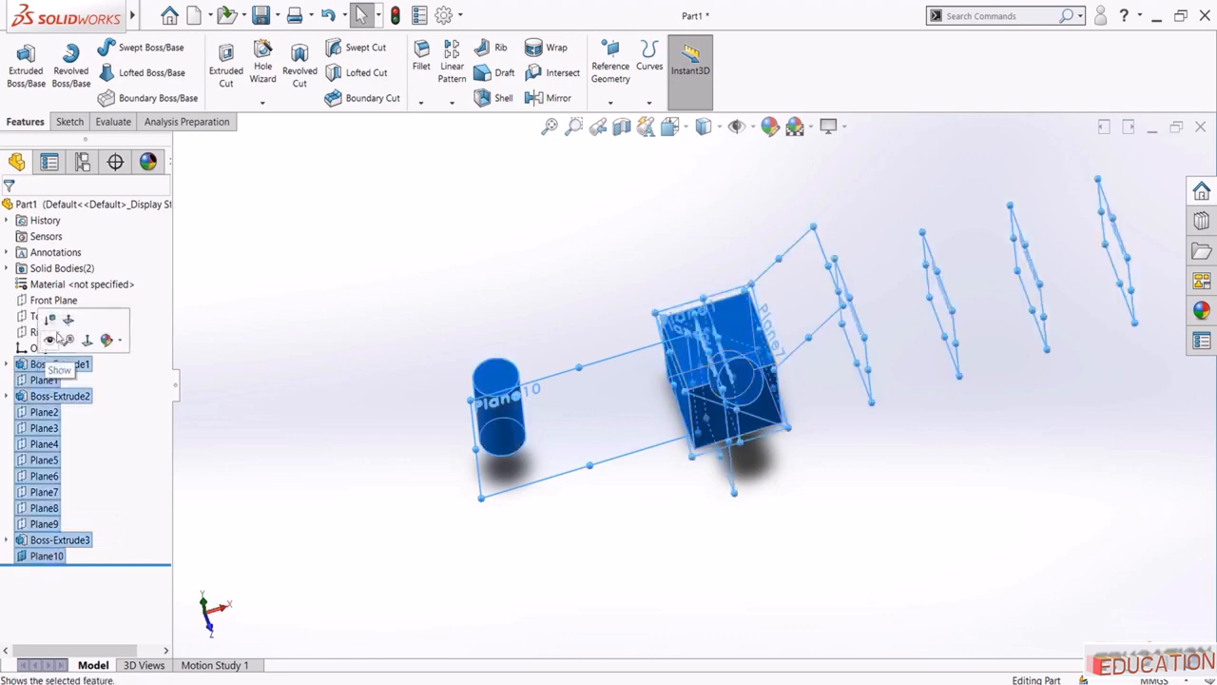
pyautogui.click(52, 322)
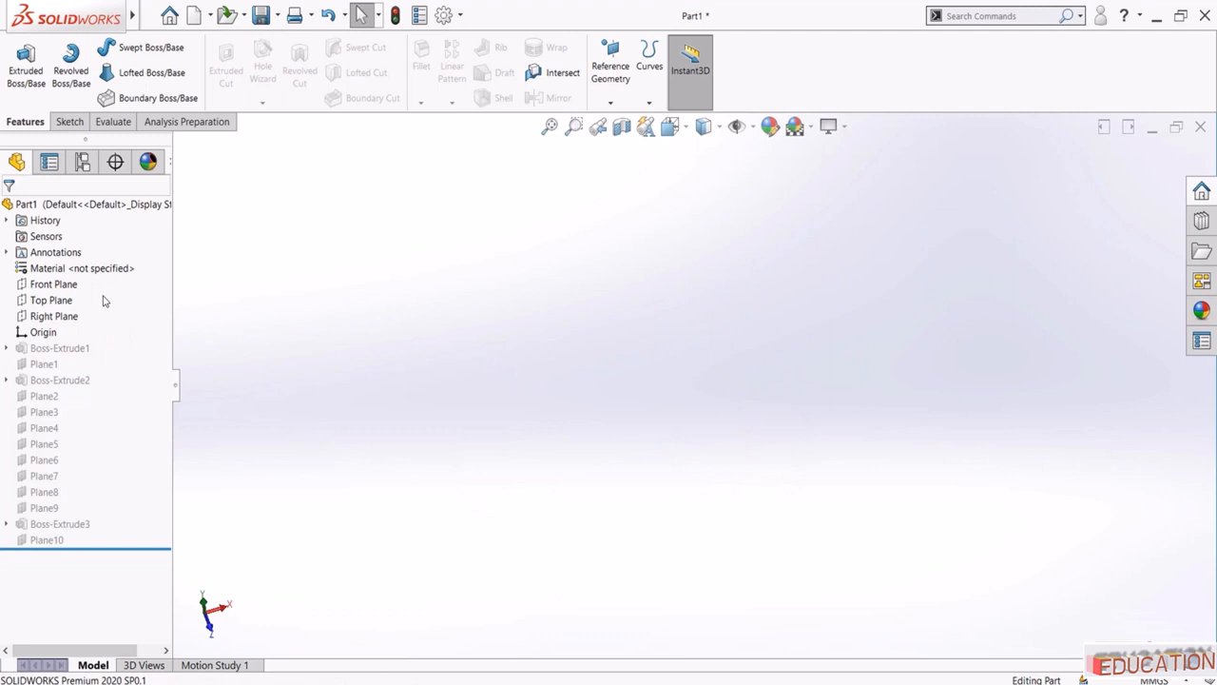
# Show the default Front, Top and Right planes in the graphics area
pyautogui.click(54, 284)
pyautogui.keyDown('ctrl'); pyautogui.click(49, 300); pyautogui.keyUp('ctrl')
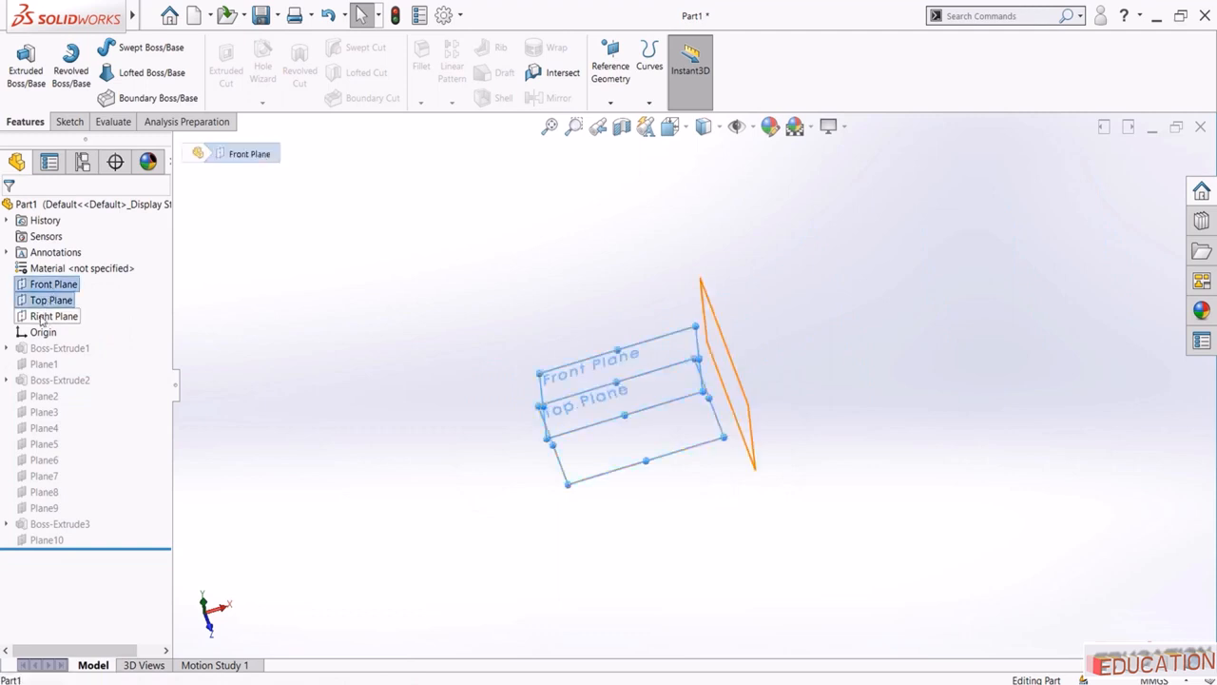
pyautogui.keyDown('ctrl'); pyautogui.click(46, 315); pyautogui.keyUp('ctrl')
pyautogui.click(53, 296)
pyautogui.moveTo(421, 304); pyautogui.dragTo(480, 347, button='middle')
pyautogui.scroll(-2, 760, 390)
pyautogui.scroll(1, 741, 408)
pyautogui.moveTo(528, 412); pyautogui.dragTo(561, 407, button='middle')
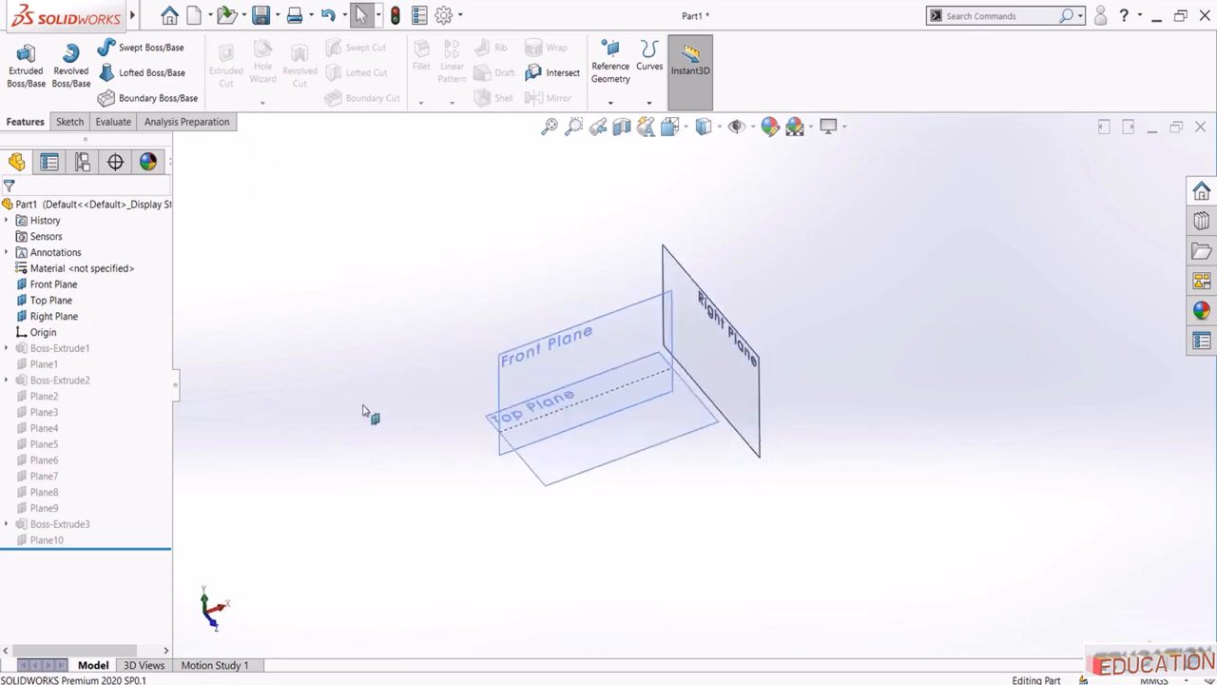
# Create a mid plane between the Front Plane and the Top Plane, checking its angle in the left side view
pyautogui.click(611, 103)
pyautogui.click(622, 119)
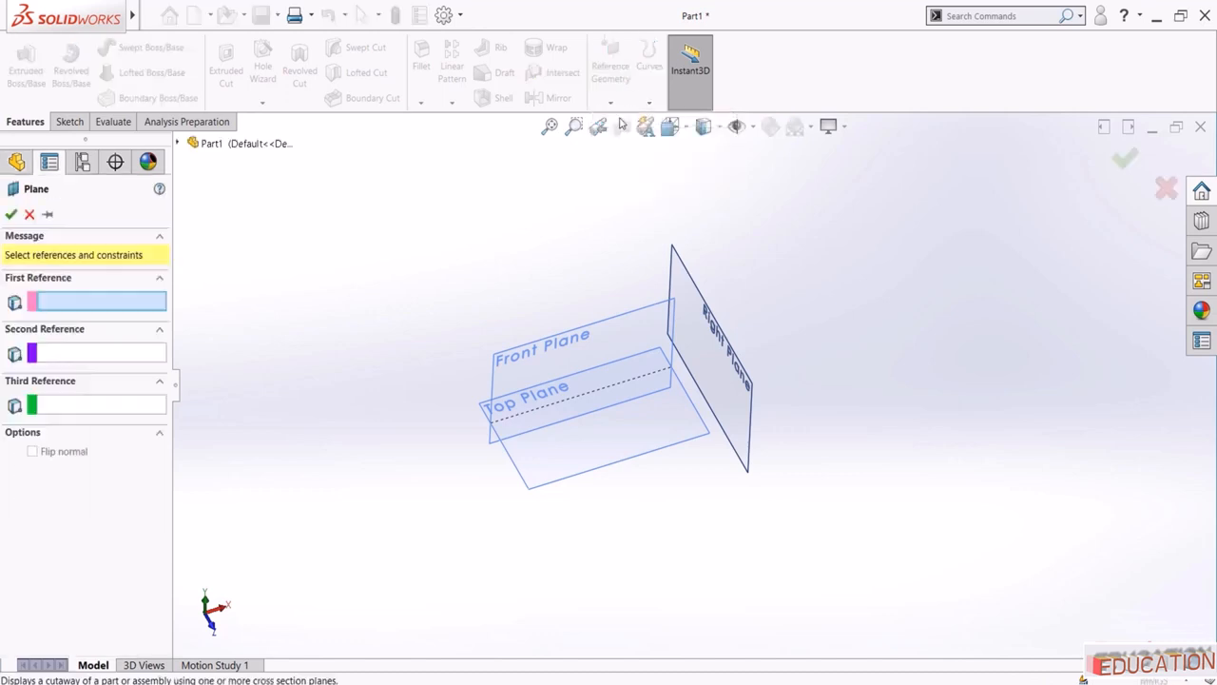
pyautogui.click(575, 344)
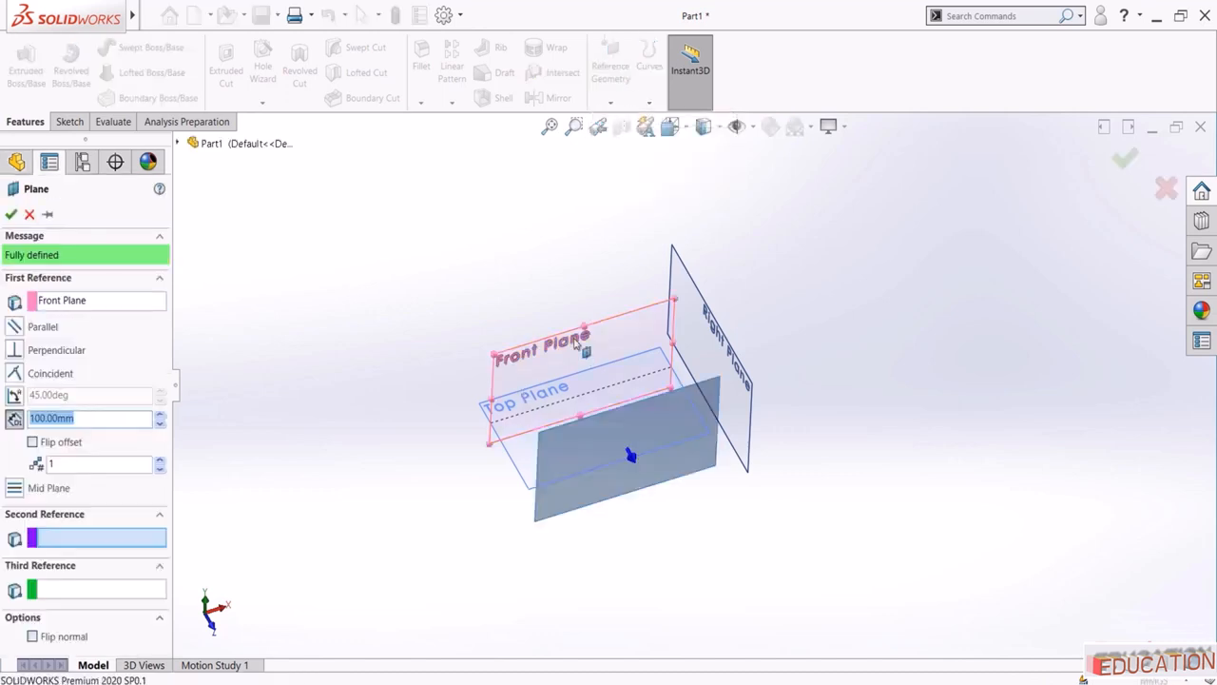
pyautogui.click(528, 447)
pyautogui.moveTo(573, 444); pyautogui.dragTo(700, 363, button='middle')
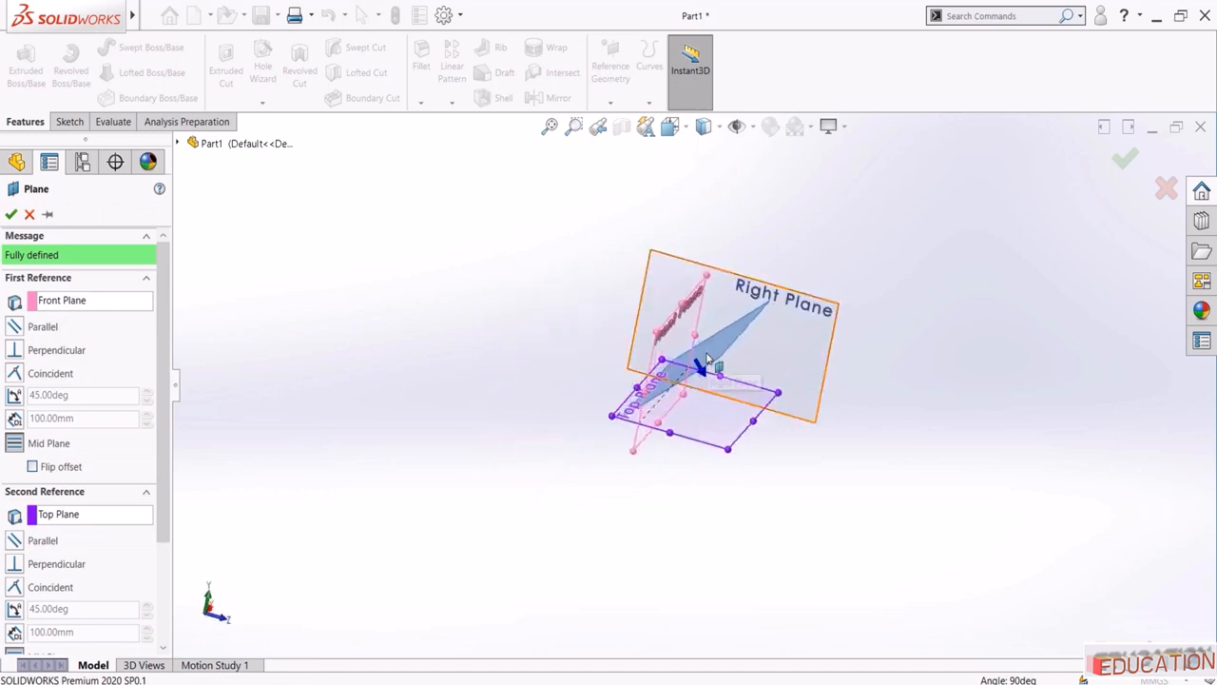
pyautogui.press('space')
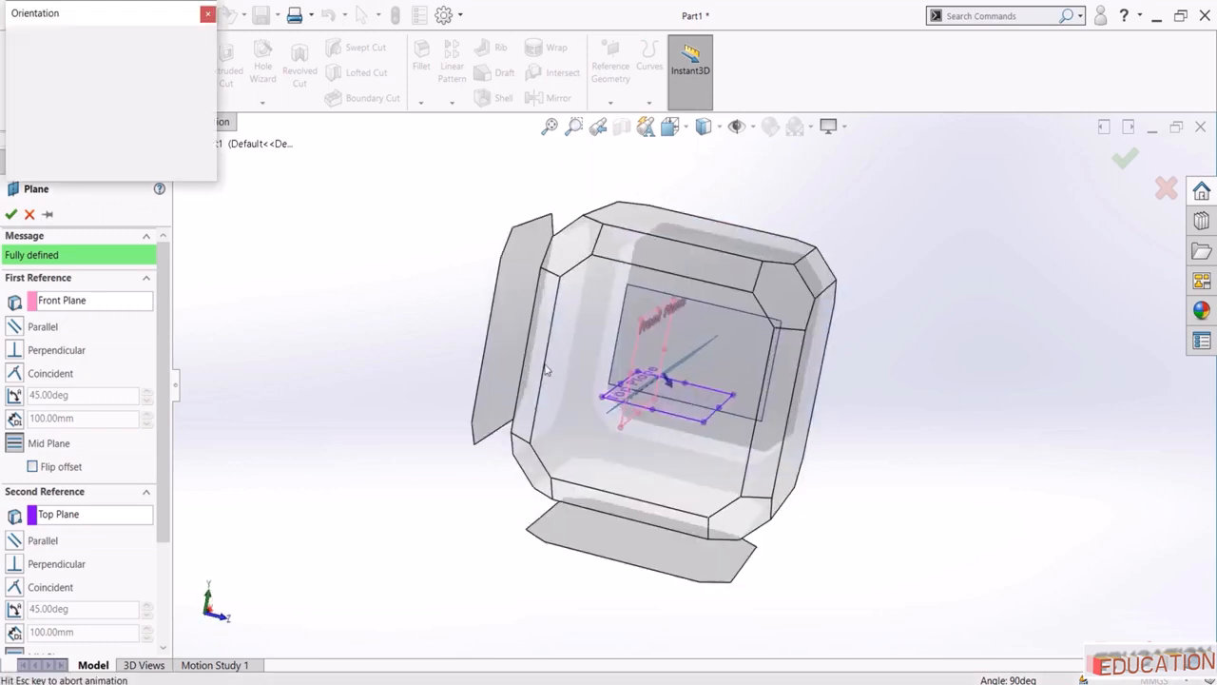
pyautogui.click(506, 432)
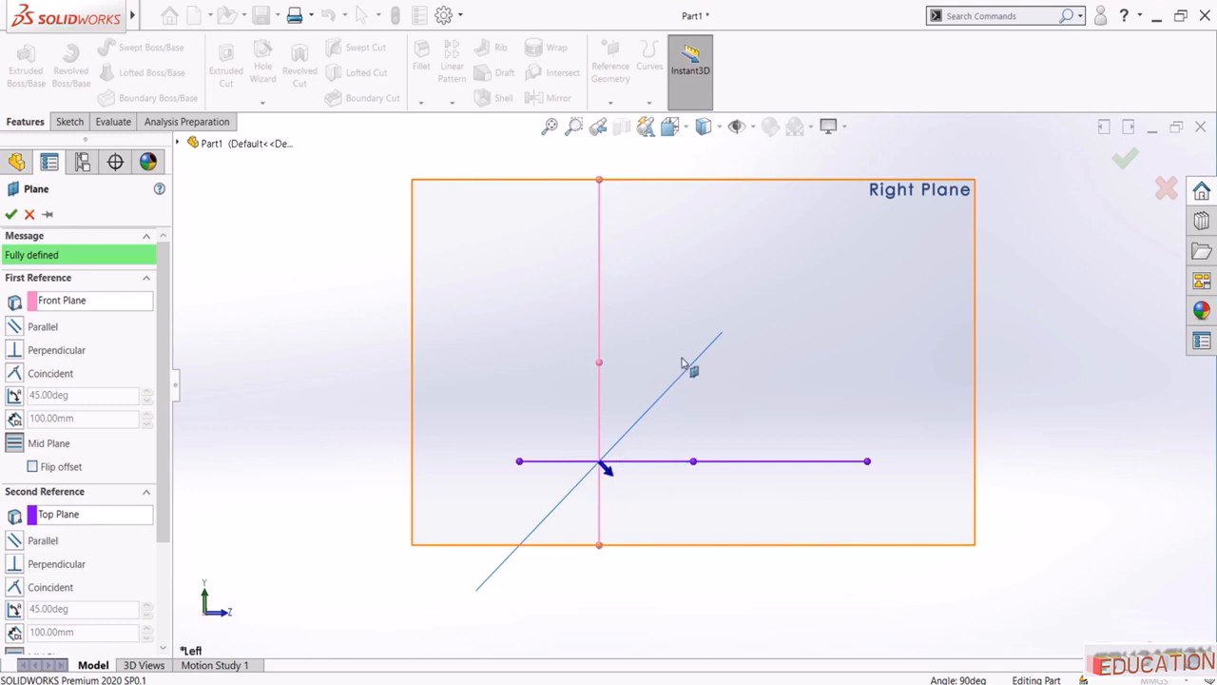
pyautogui.scroll(3, 699, 352)
pyautogui.moveTo(699, 351); pyautogui.dragTo(685, 390, button='middle')
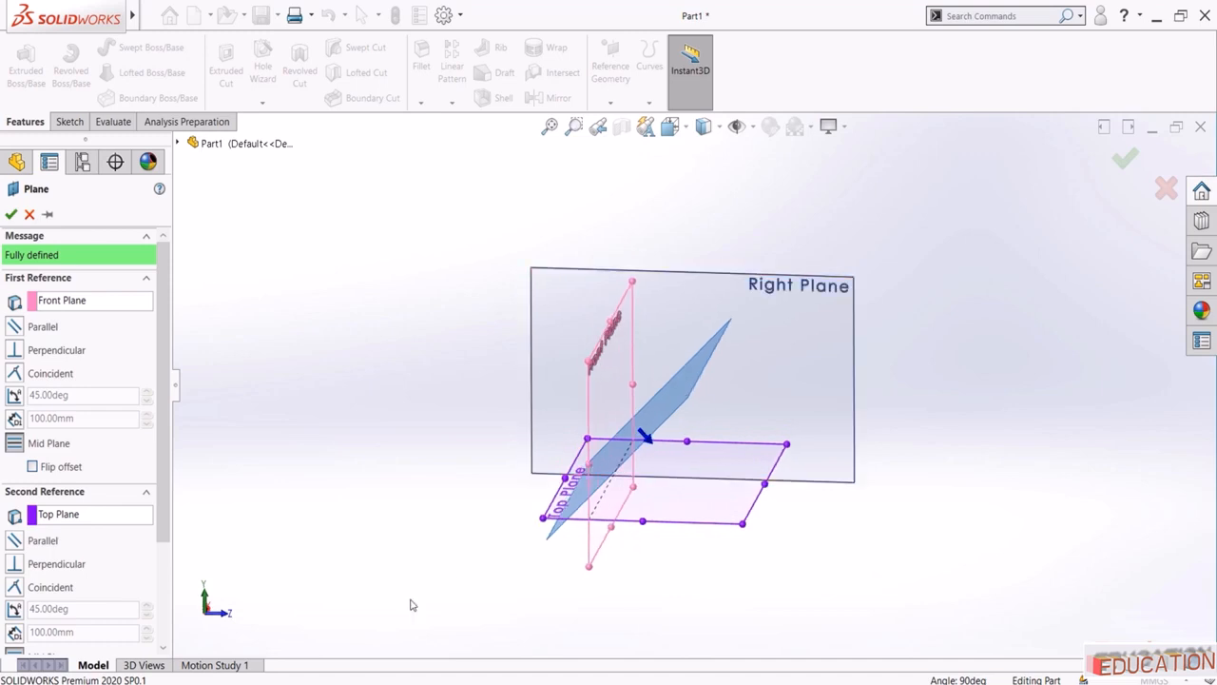
pyautogui.click(1124, 159)
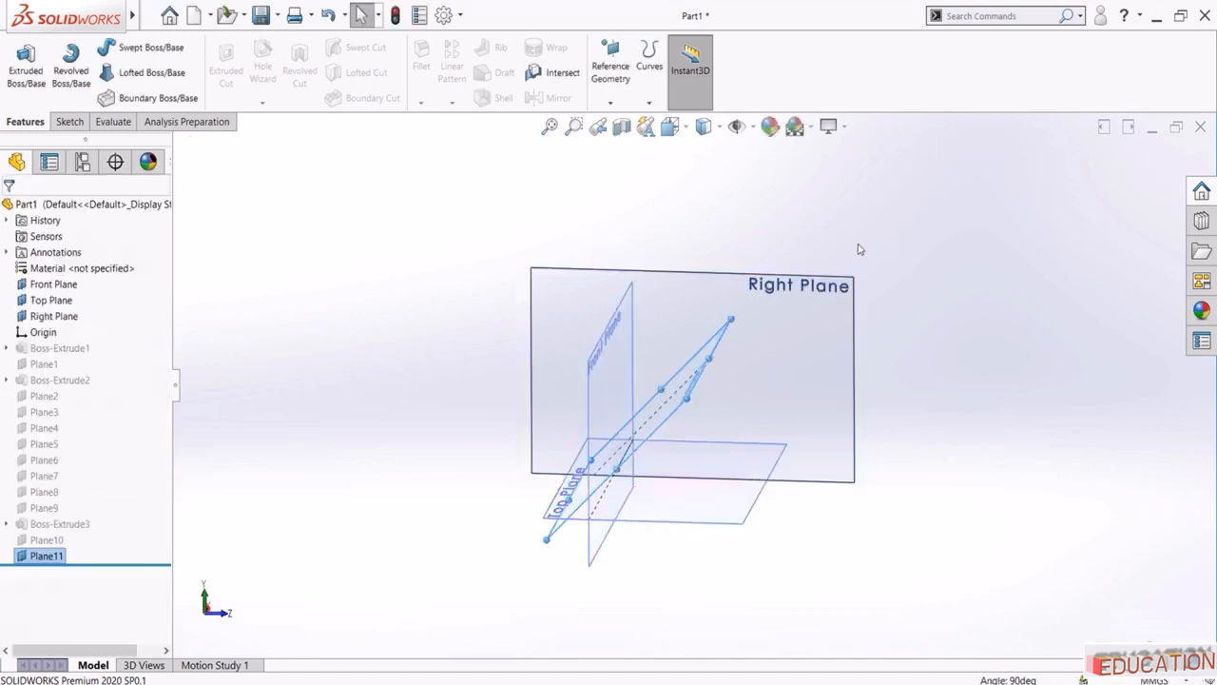
# Define a reference axis with the Two Planes option at the intersection of the Front Plane and the Top Plane
pyautogui.moveTo(458, 329); pyautogui.dragTo(424, 348, button='middle')
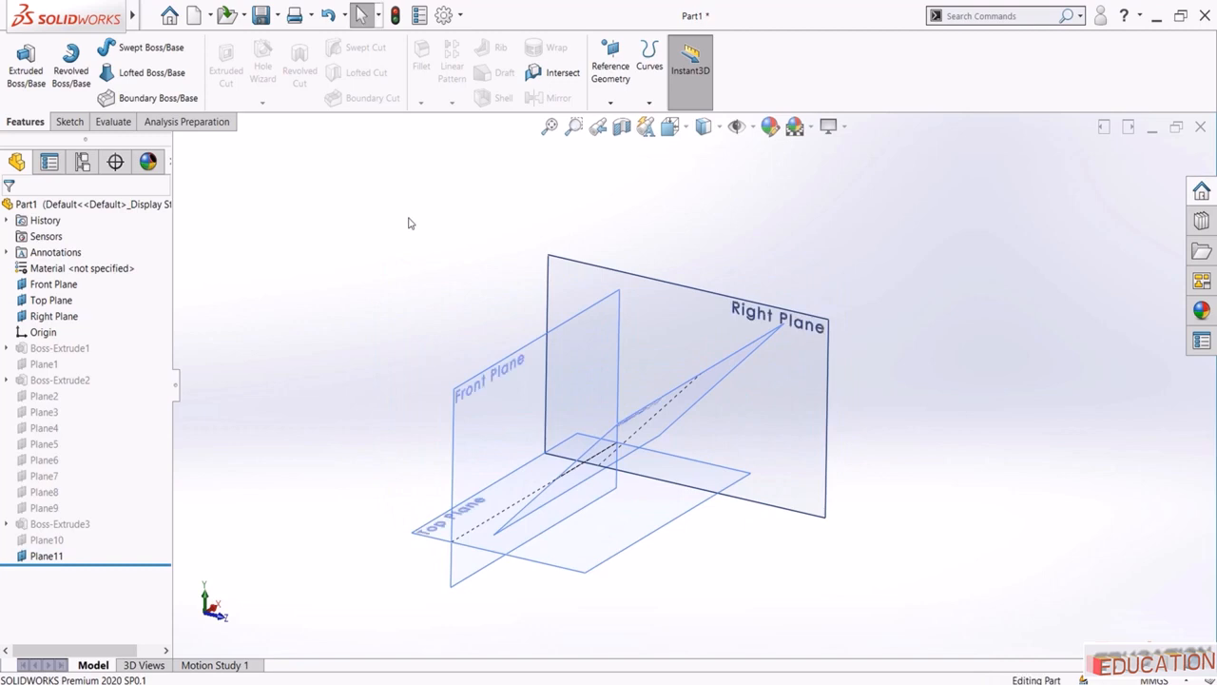
pyautogui.click(613, 105)
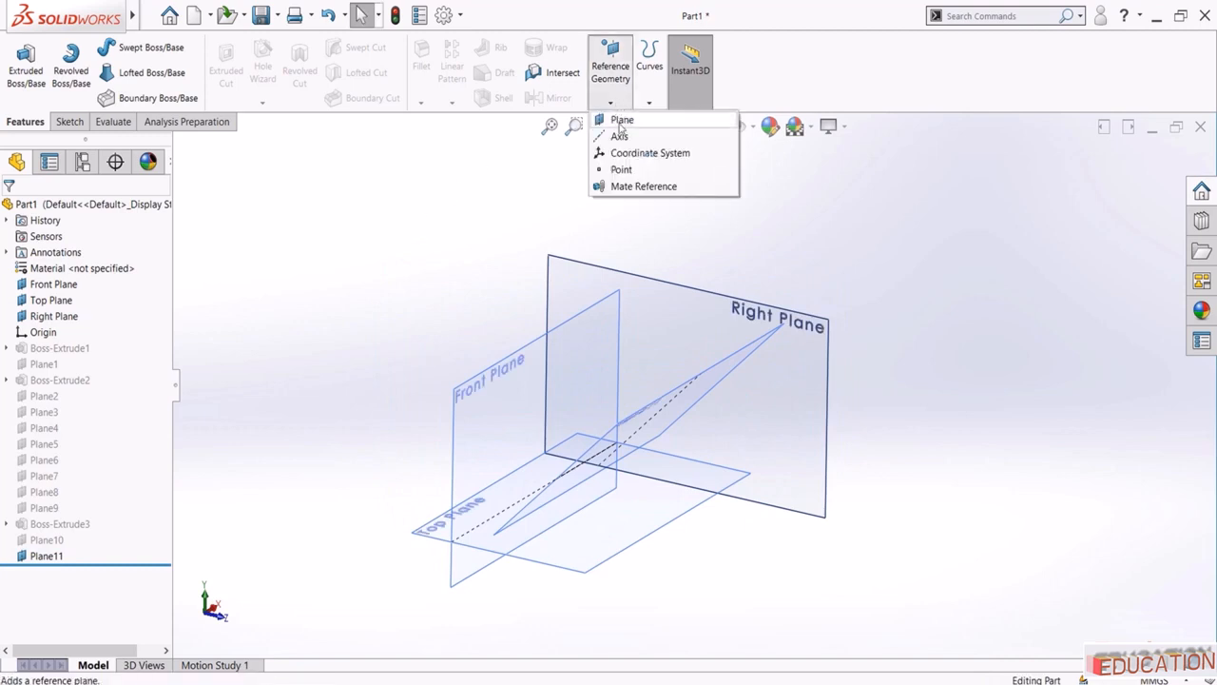
pyautogui.click(620, 138)
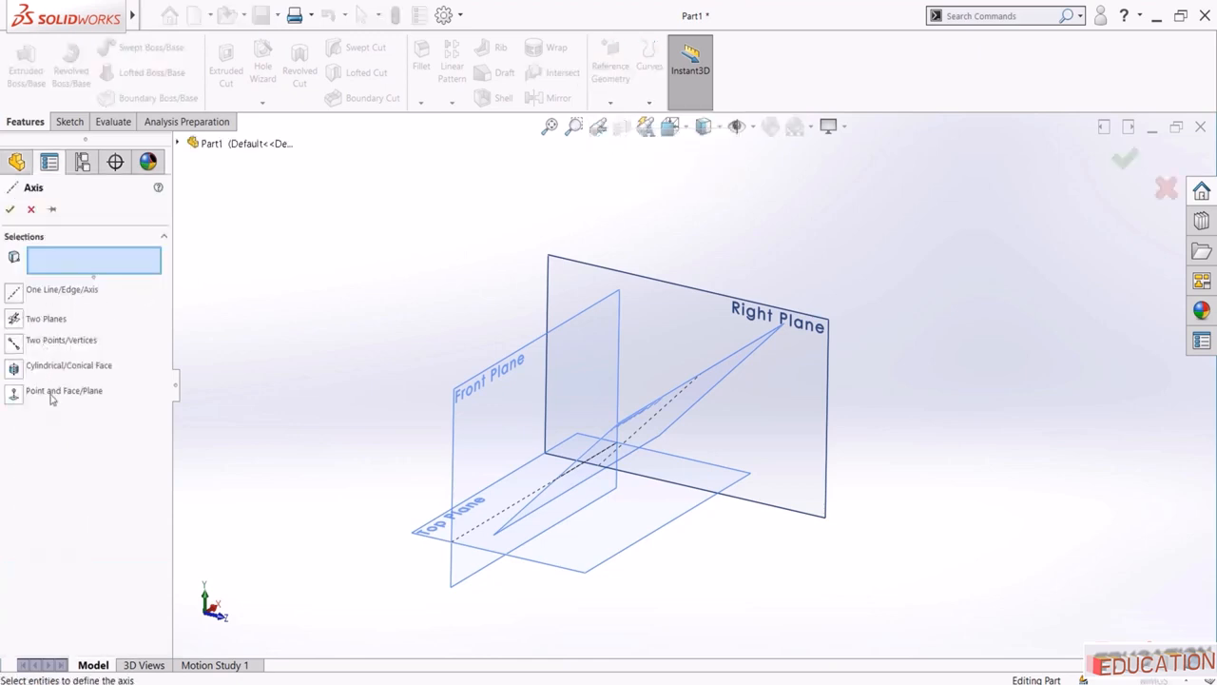
pyautogui.click(13, 321)
pyautogui.moveTo(377, 295); pyautogui.dragTo(361, 320, button='middle')
pyautogui.click(471, 416)
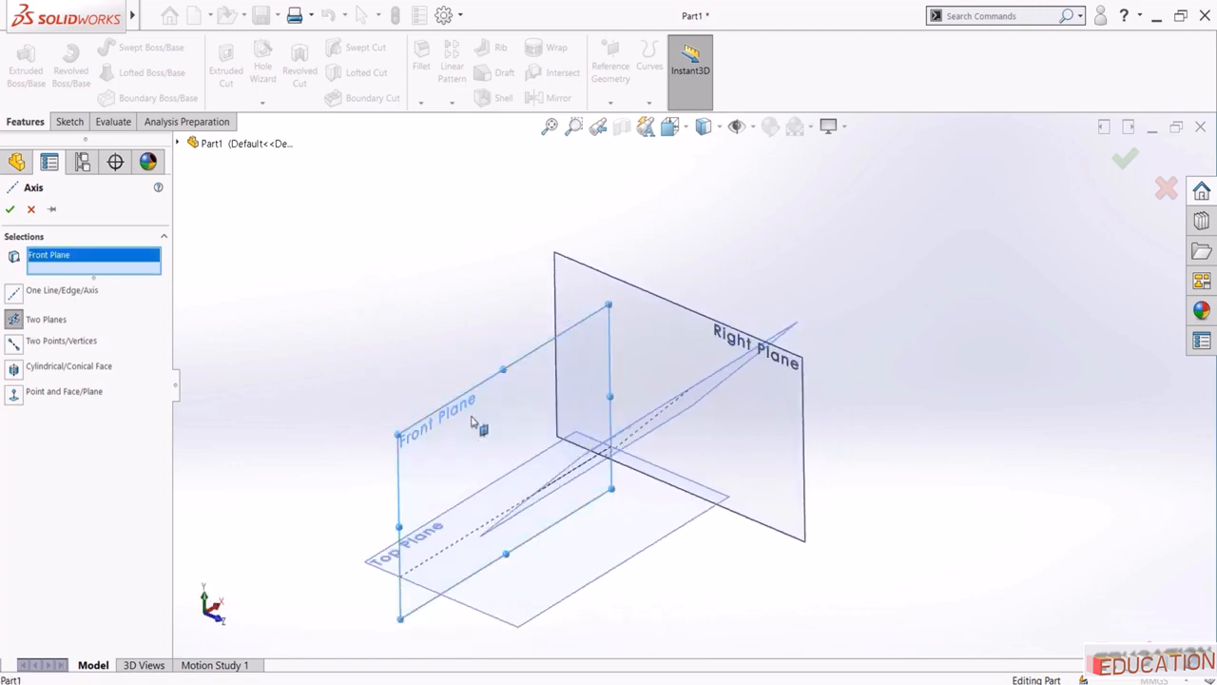
pyautogui.click(382, 561)
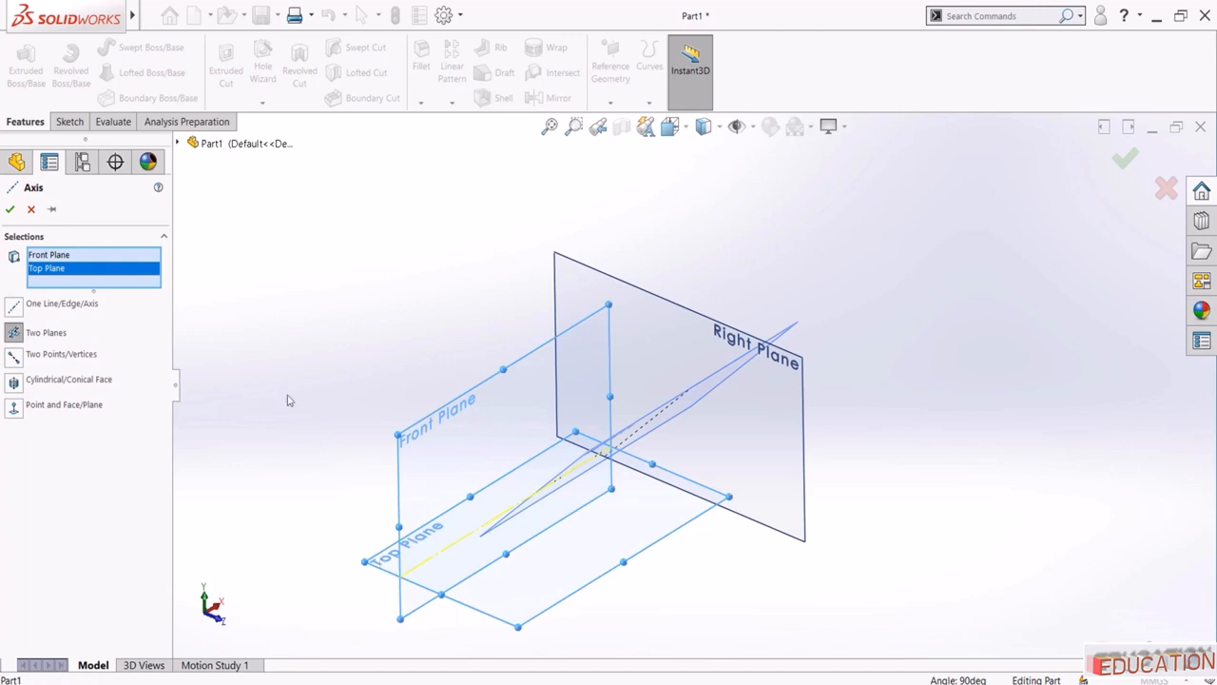
# Create a reference axis at the intersection of the Front Plane and the Top Plane
pyautogui.click(10, 208)
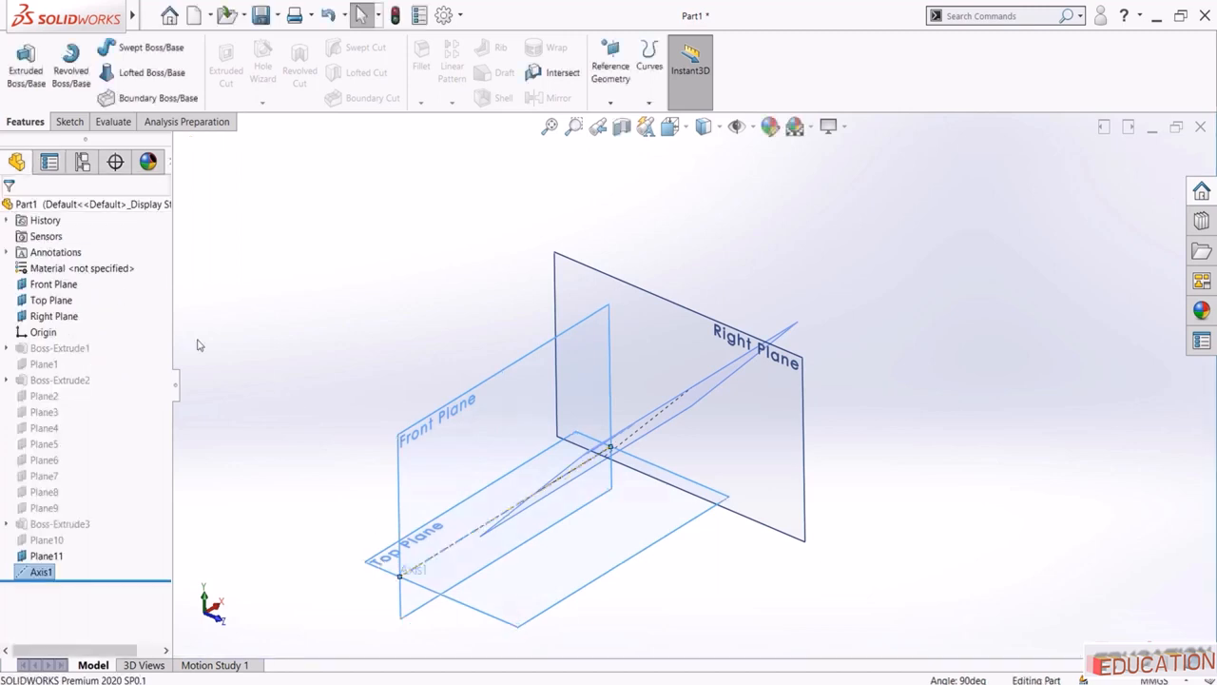
pyautogui.click(316, 363)
pyautogui.click(41, 571)
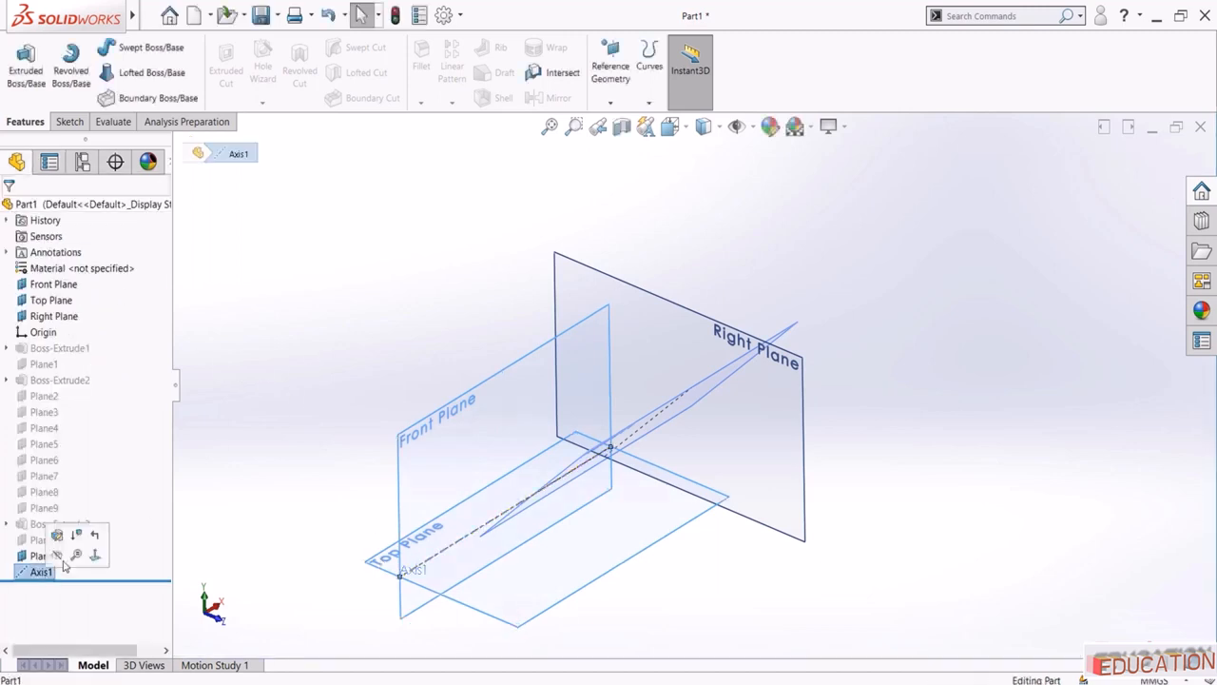
pyautogui.moveTo(394, 423); pyautogui.dragTo(318, 410, button='middle')
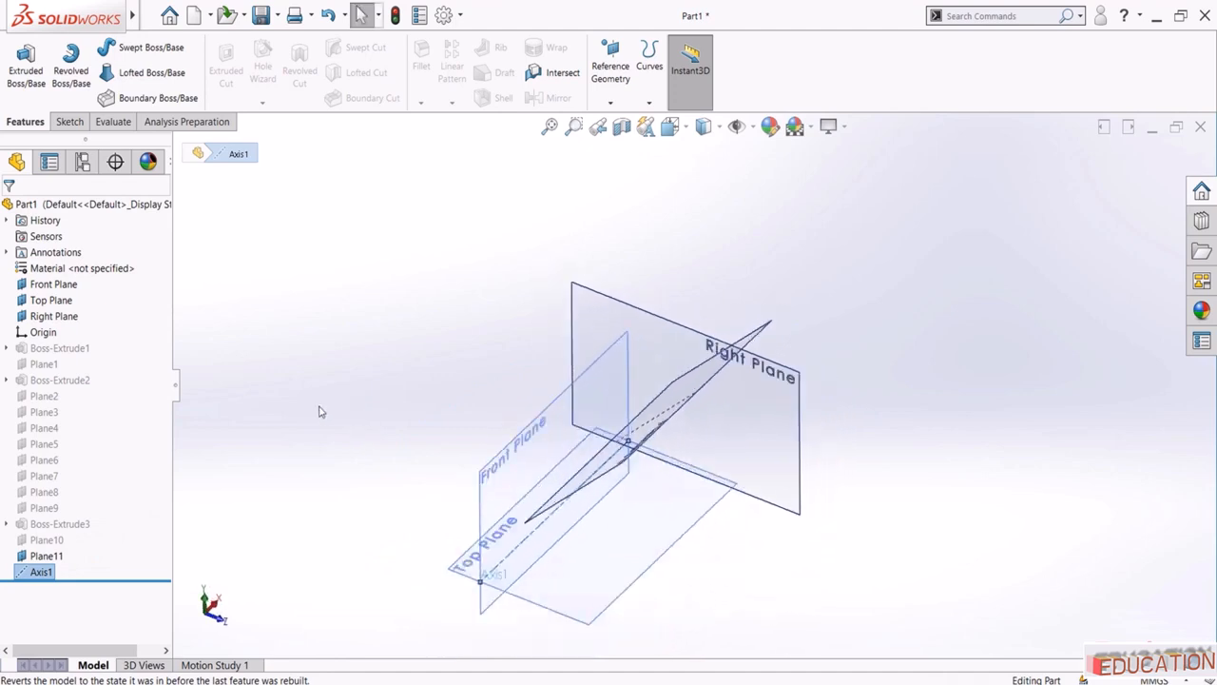
pyautogui.click(319, 411)
# Hide Plane11 together with the Front, Top and Right planes
pyautogui.click(67, 556)
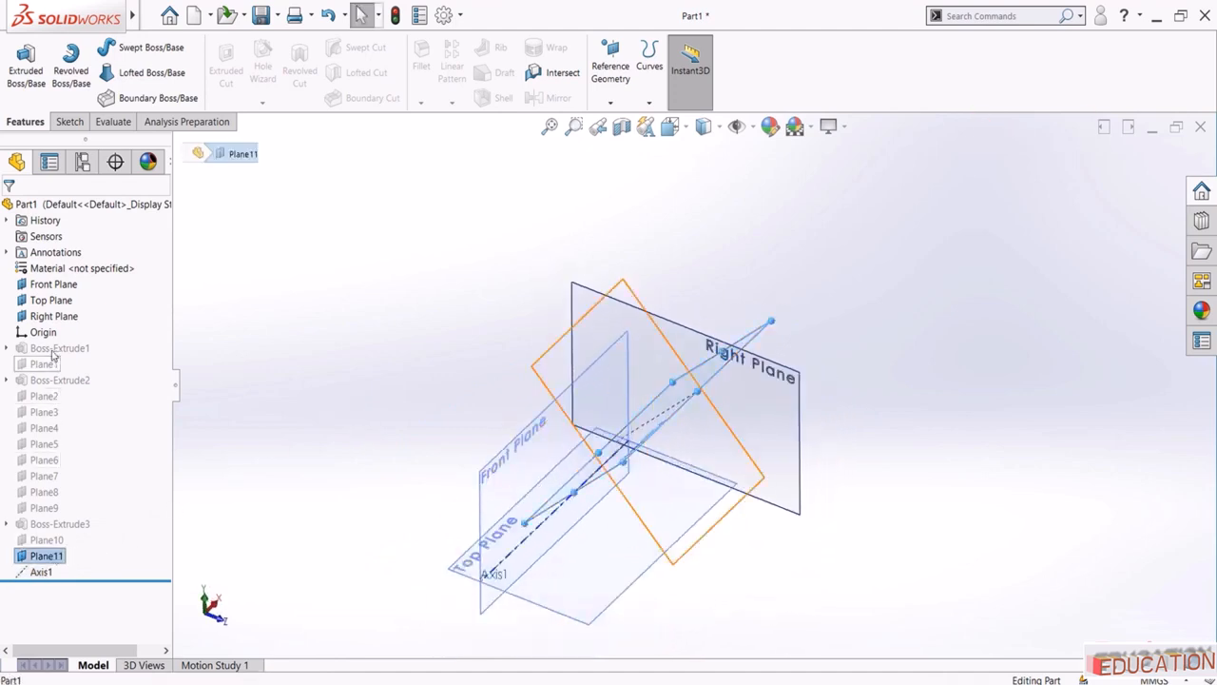
pyautogui.keyDown('ctrl'); pyautogui.click(53, 316); pyautogui.keyUp('ctrl')
pyautogui.keyDown('ctrl'); pyautogui.click(51, 300); pyautogui.keyUp('ctrl')
pyautogui.keyDown('ctrl'); pyautogui.click(53, 283); pyautogui.keyUp('ctrl')
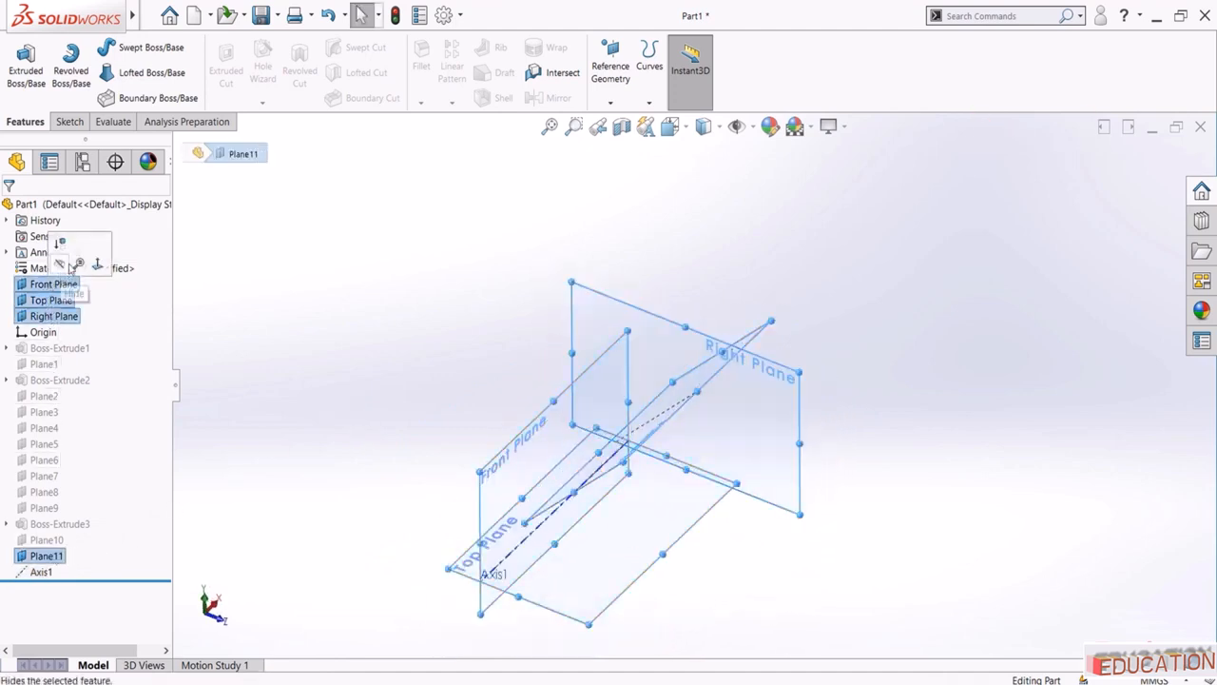
pyautogui.click(69, 264)
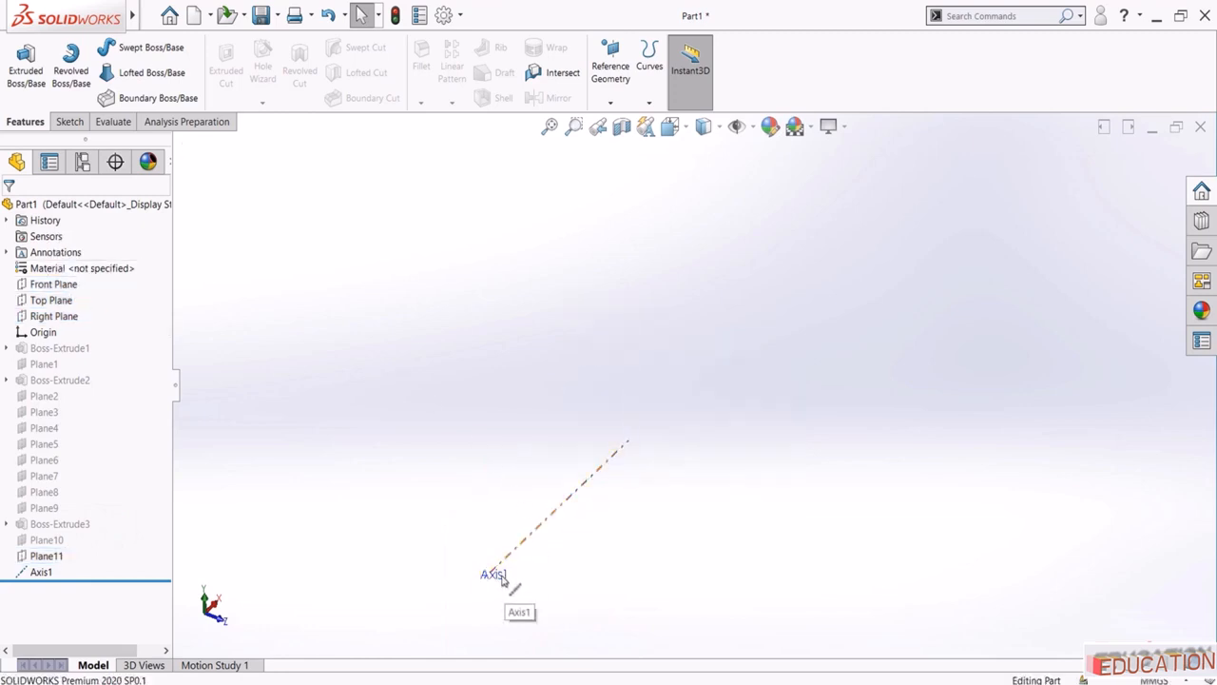
# Unsuppress Boss-Extrude1 and create a One Line/Edge/Axis reference axis along the cube's near vertical edge
pyautogui.click(76, 347)
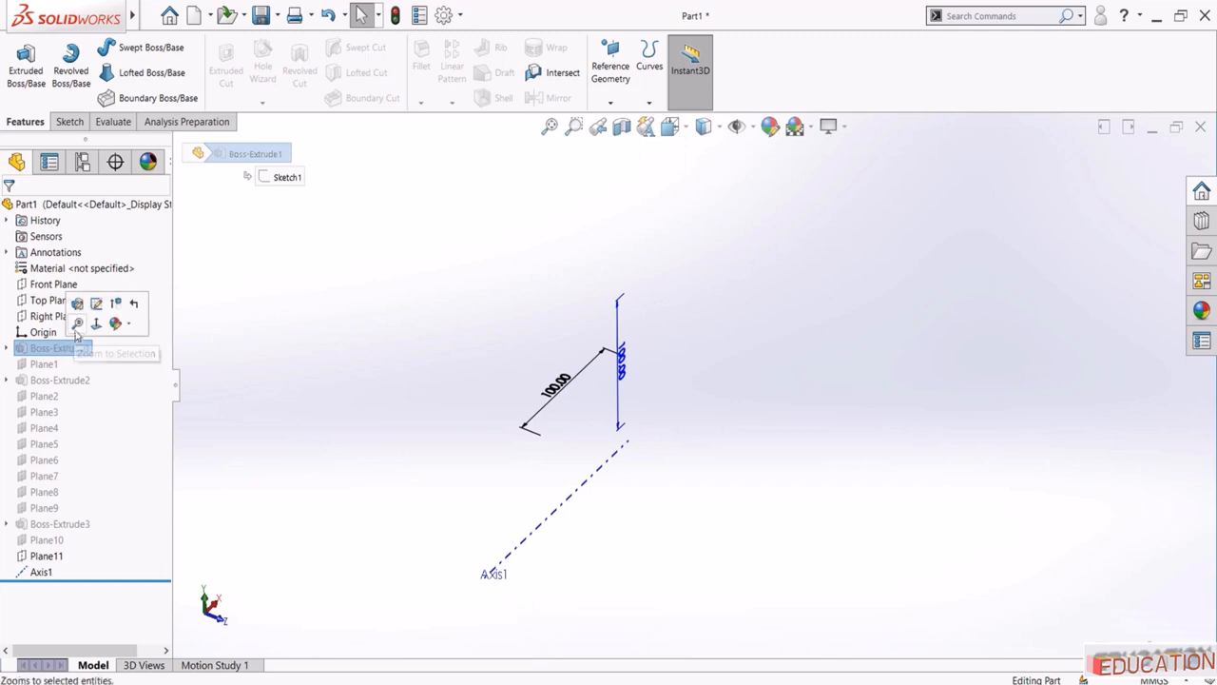
pyautogui.click(115, 302)
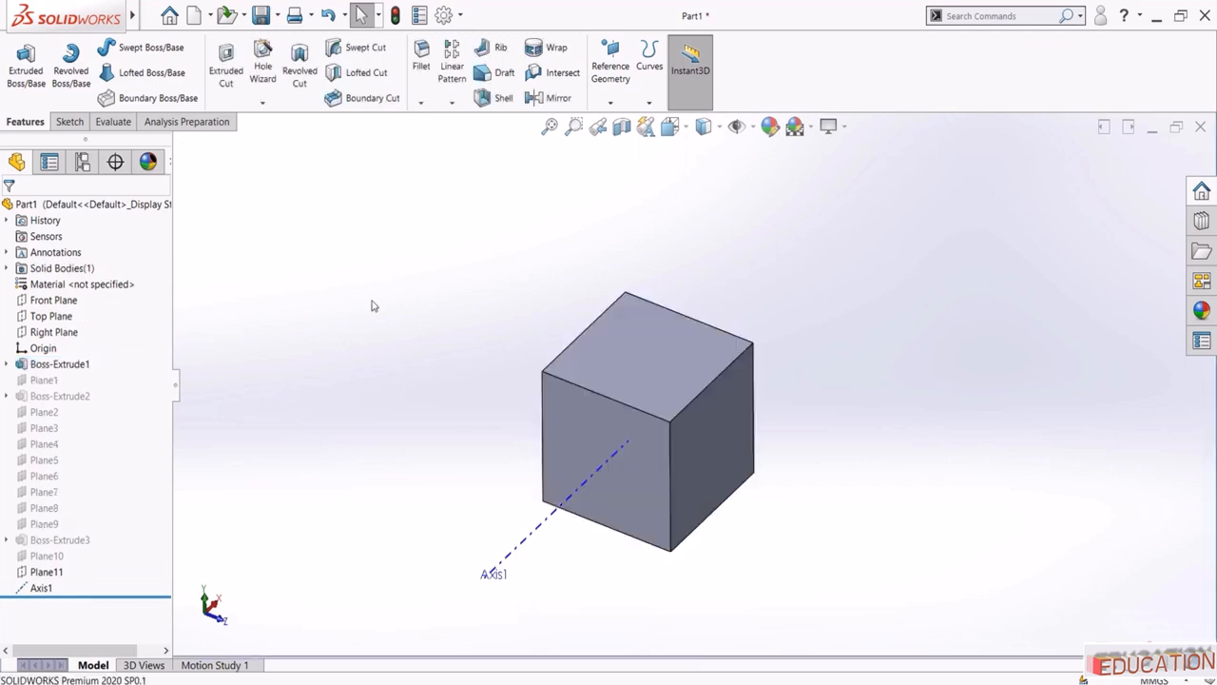
pyautogui.click(610, 102)
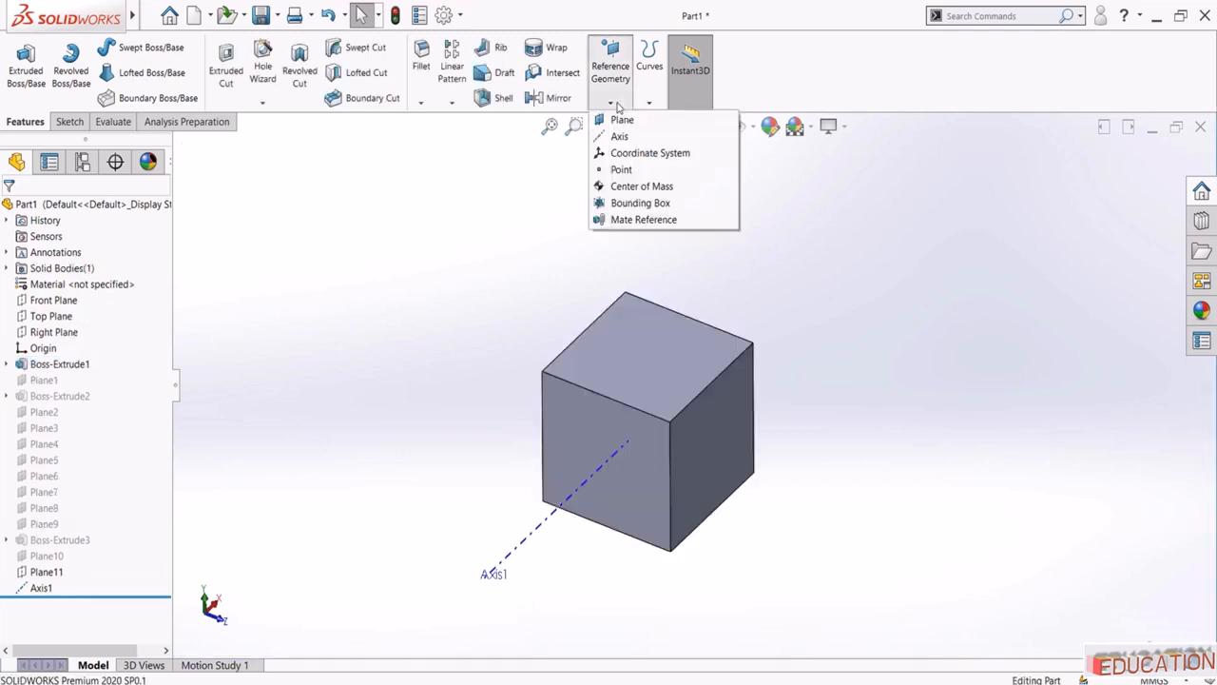
pyautogui.click(618, 137)
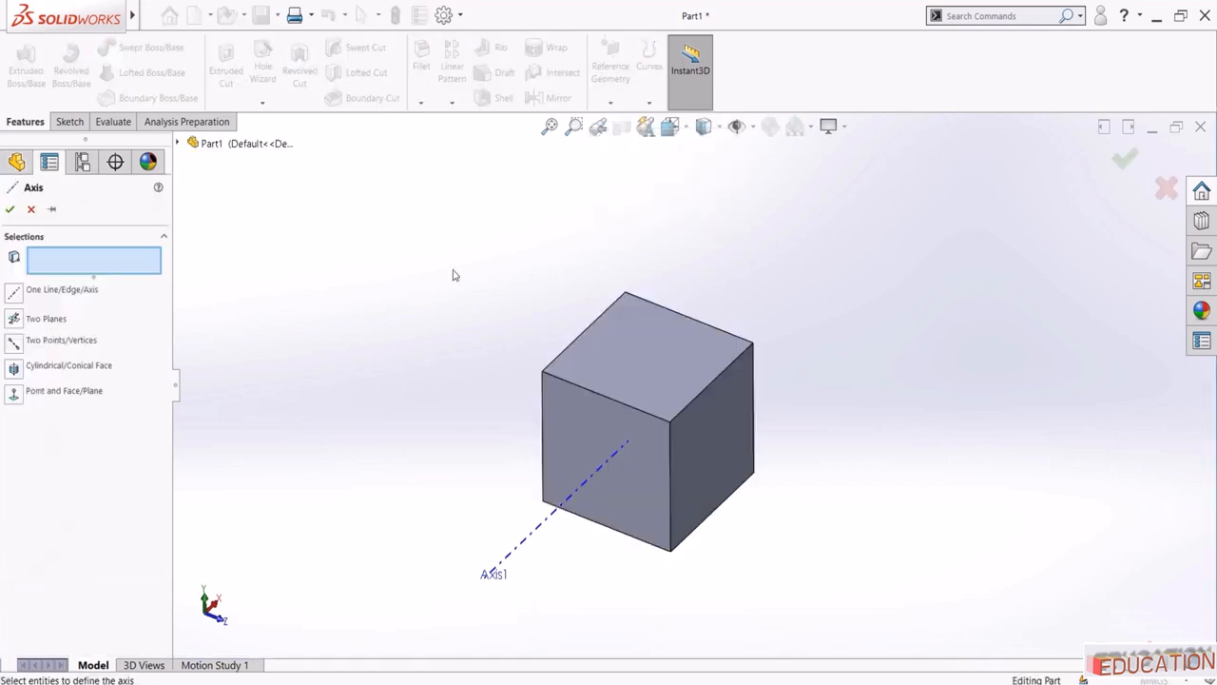
pyautogui.click(16, 300)
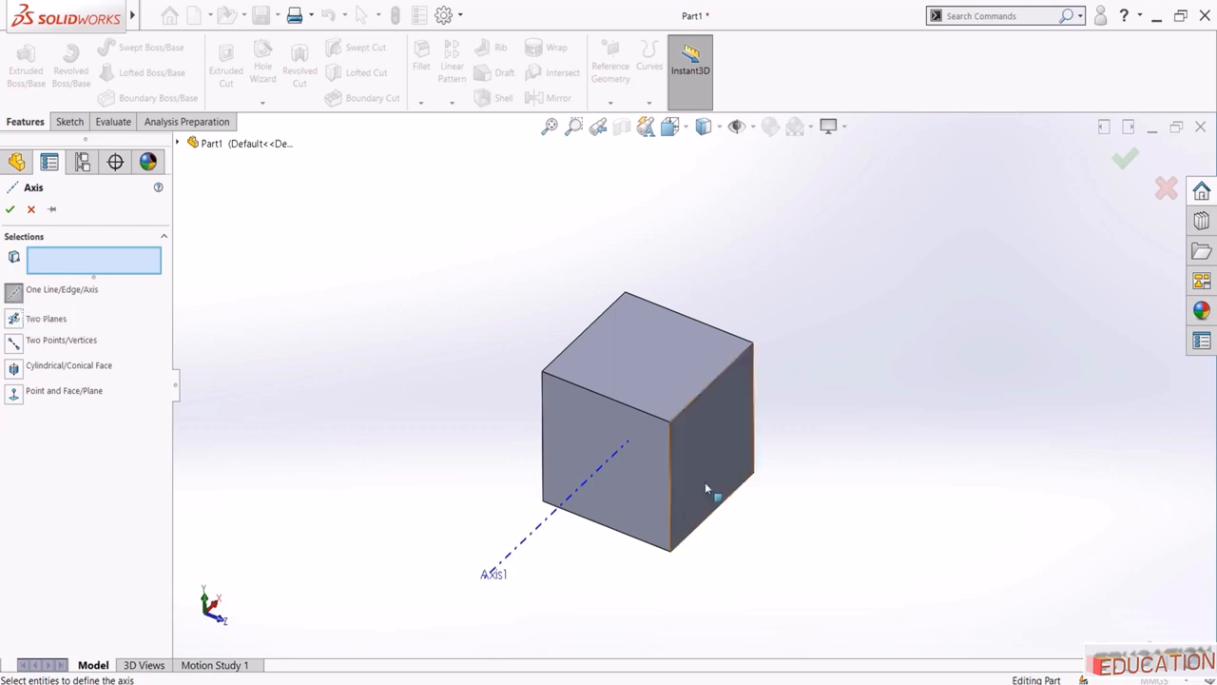
pyautogui.click(669, 463)
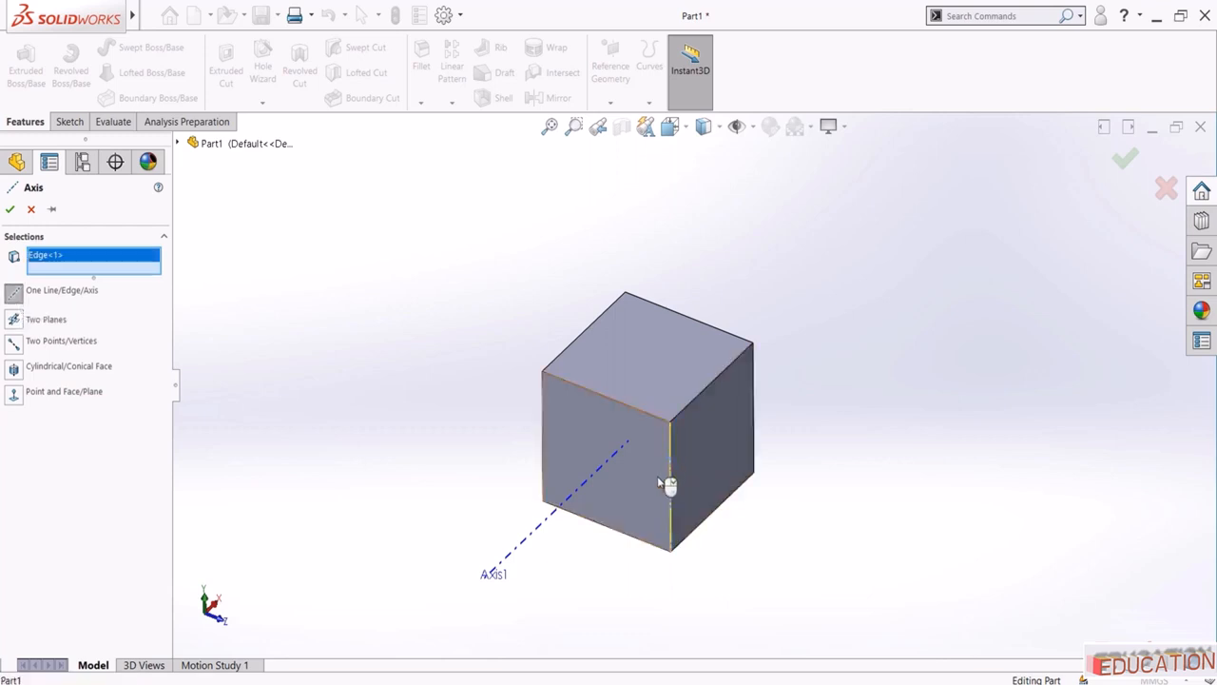
pyautogui.click(10, 210)
pyautogui.click(385, 378)
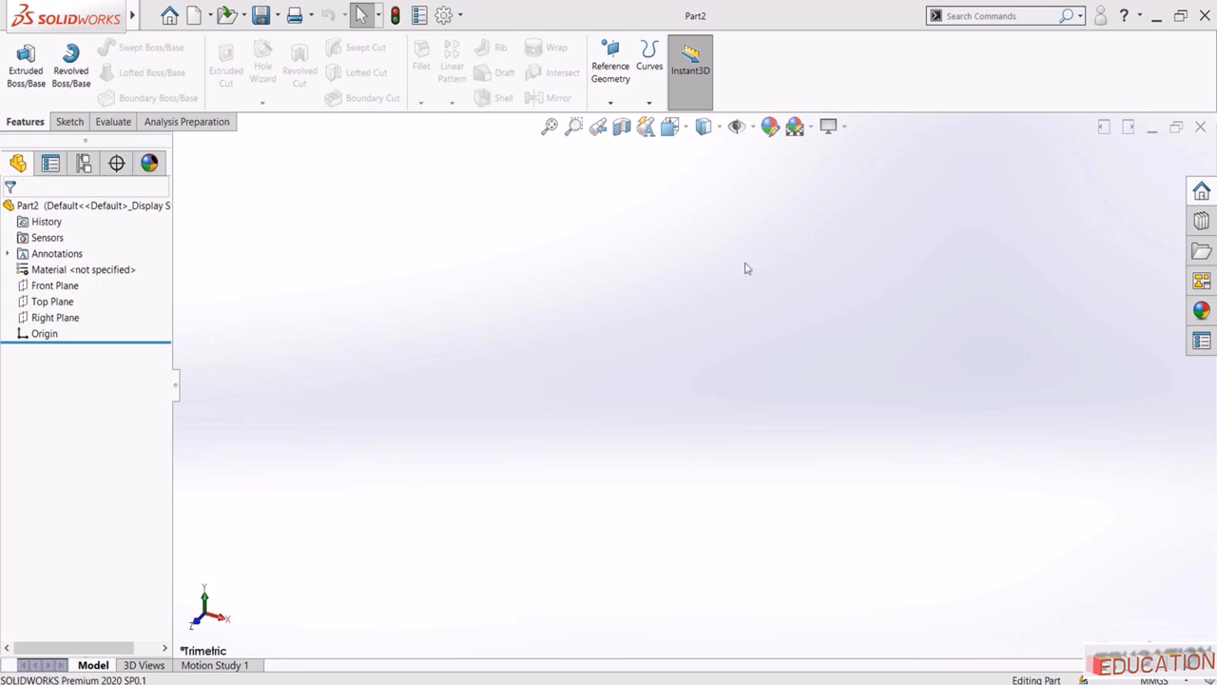
# On the Front Plane, sketch a circle of about 27 mm radius at the origin and a similar one about 97 mm to its left
pyautogui.click(59, 286)
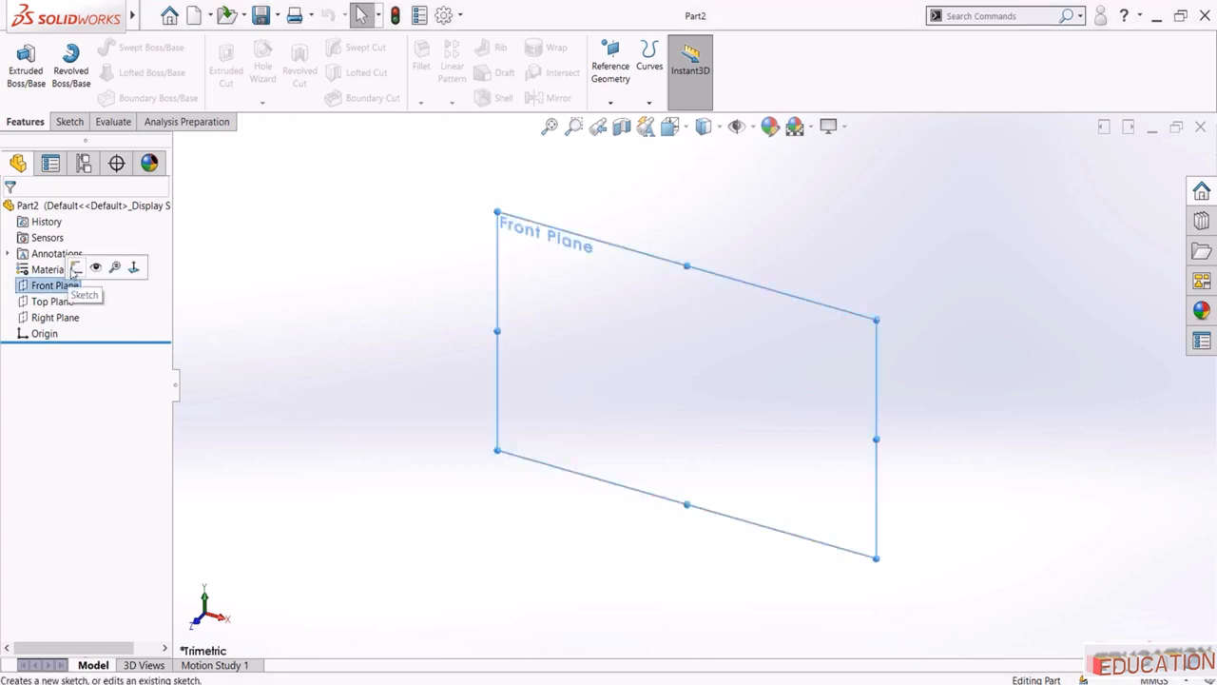
pyautogui.click(74, 271)
pyautogui.click(130, 46)
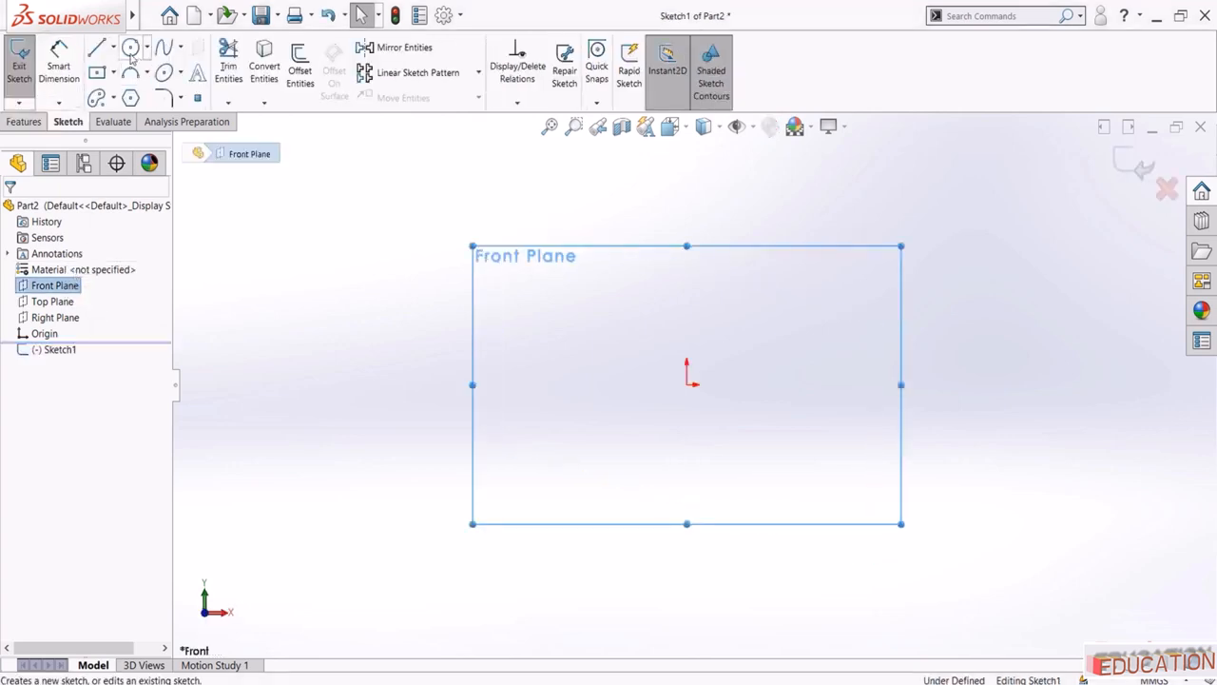
pyautogui.click(686, 384)
pyautogui.click(687, 450)
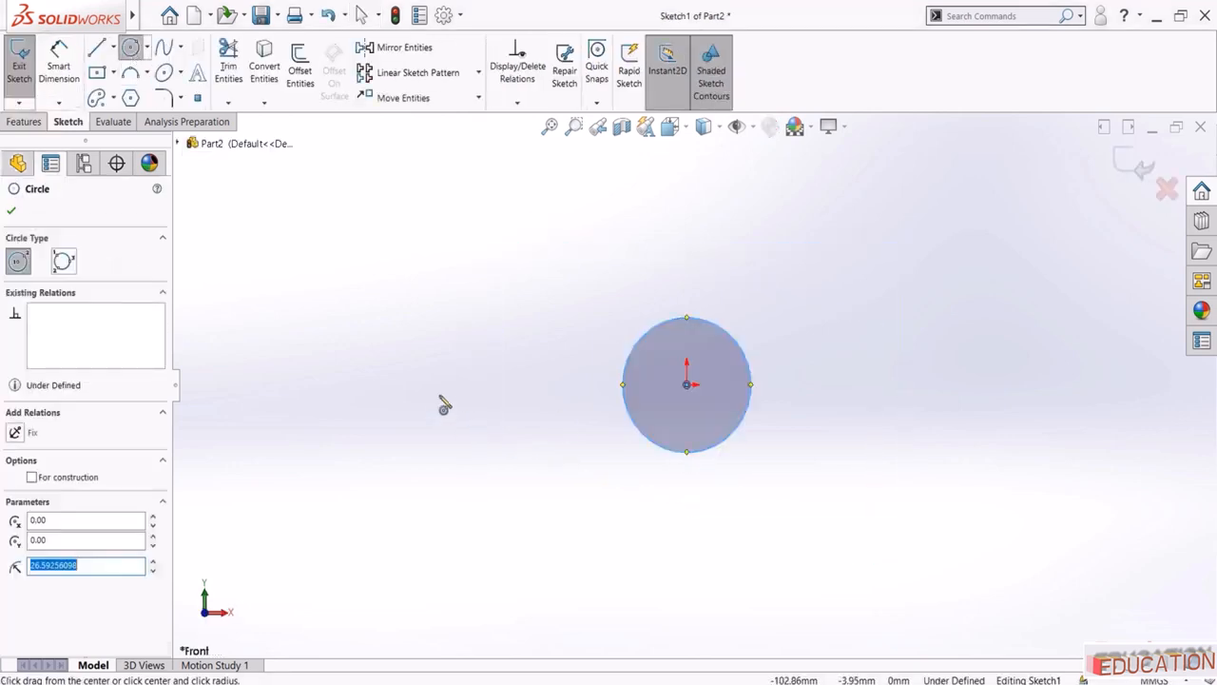
pyautogui.click(443, 451)
# Dimension the circle at the origin to a diameter of 50 mm
pyautogui.click(58, 67)
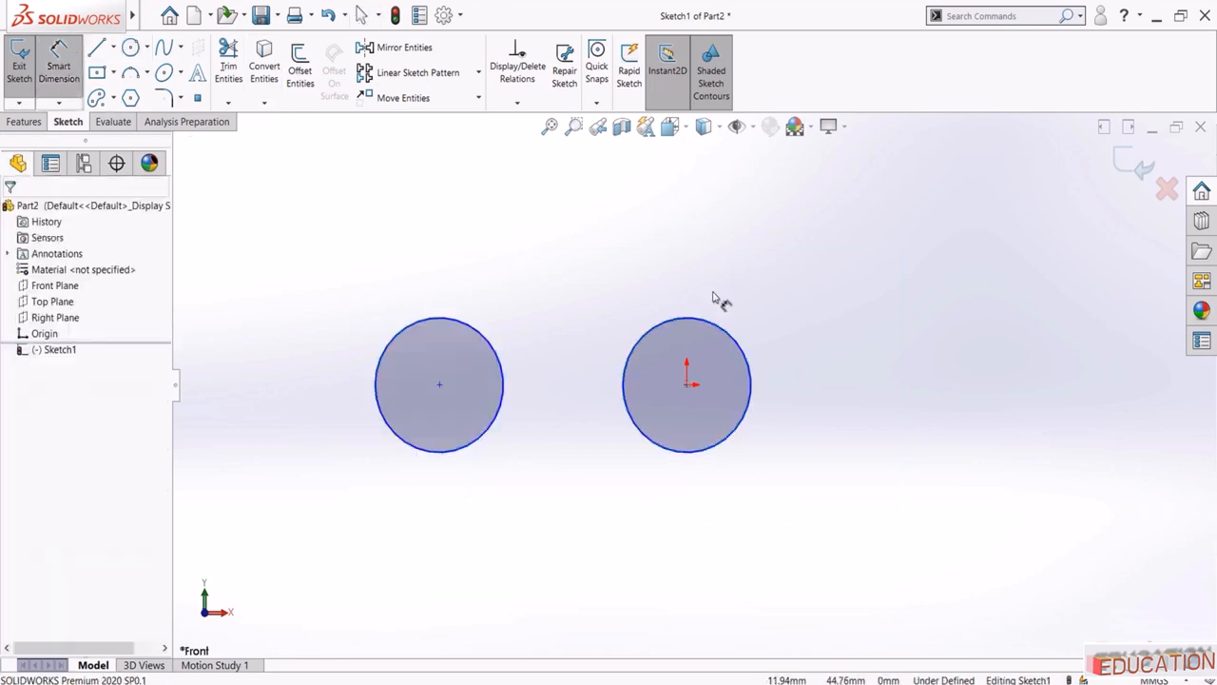
pyautogui.click(749, 372)
pyautogui.click(859, 385)
pyautogui.write('50')
pyautogui.press('Return')
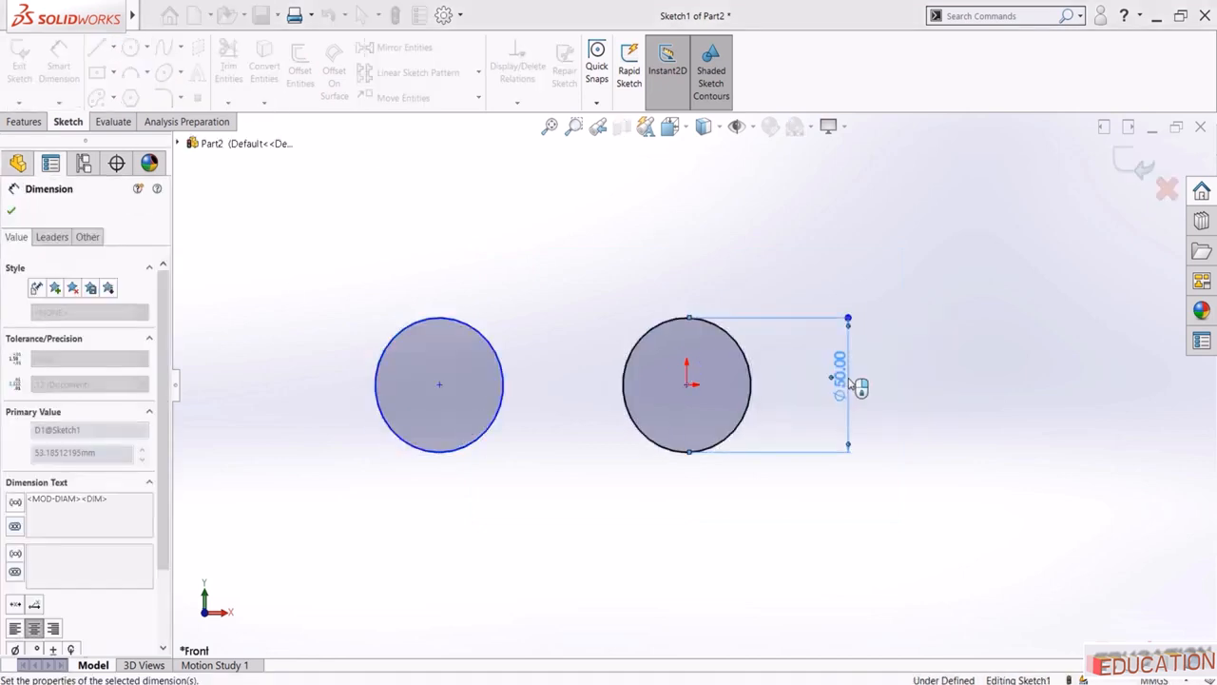
pyautogui.press('Escape')
# Add an Equal relation between the two circles
pyautogui.click(627, 359)
pyautogui.keyDown('ctrl'); pyautogui.click(495, 352); pyautogui.keyUp('ctrl')
pyautogui.click(568, 270)
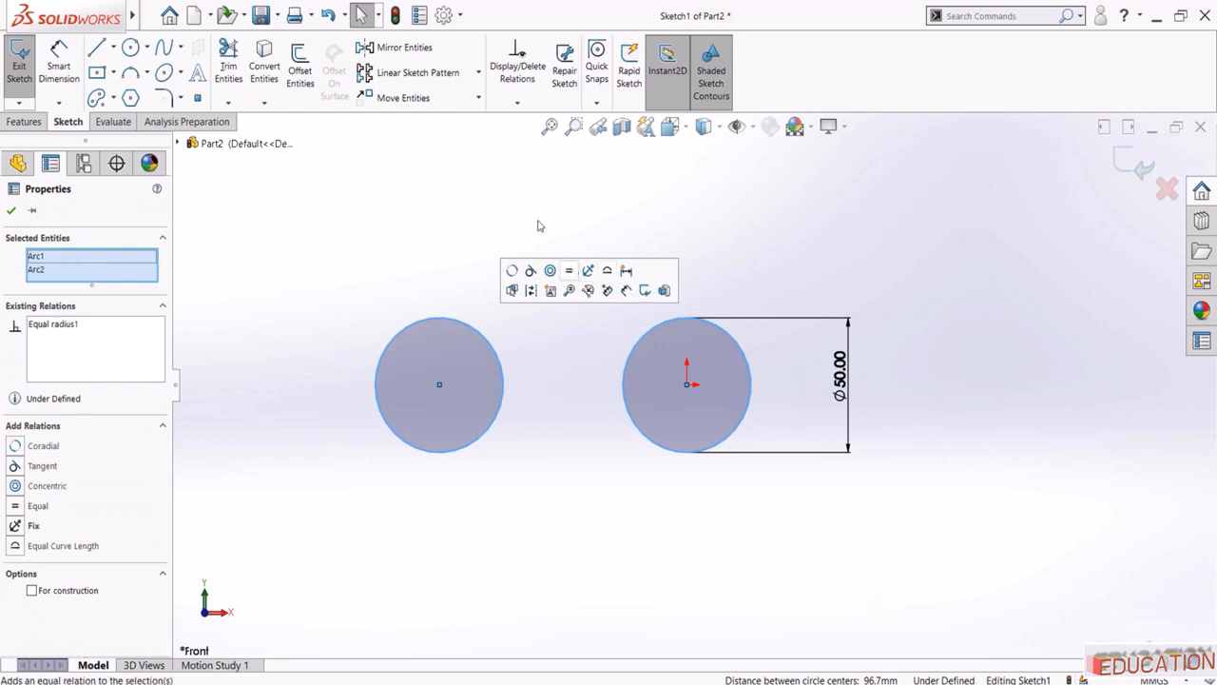
pyautogui.click(538, 225)
# Dimension the distance between the two circle centres to 100 mm
pyautogui.click(59, 57)
pyautogui.click(439, 385)
pyautogui.click(686, 384)
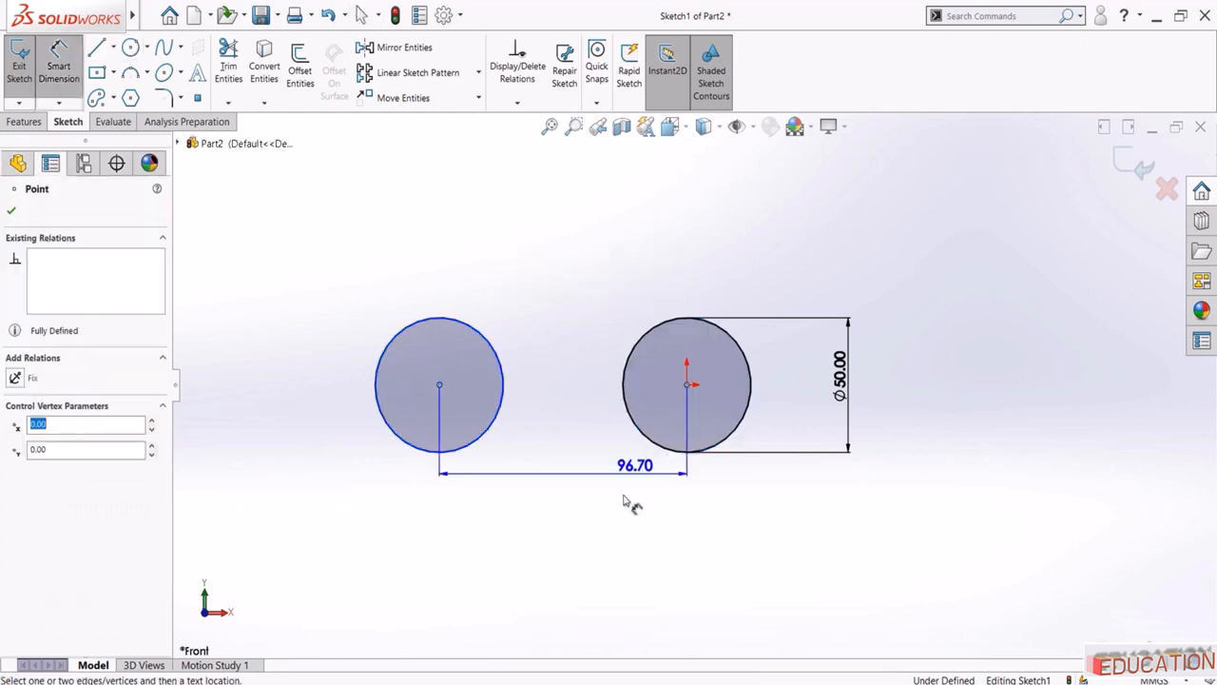
pyautogui.click(627, 499)
pyautogui.write('100')
pyautogui.press('Return')
pyautogui.press('Escape')
# Align the left circle's centre horizontally with the origin and finish the sketch
pyautogui.click(431, 384)
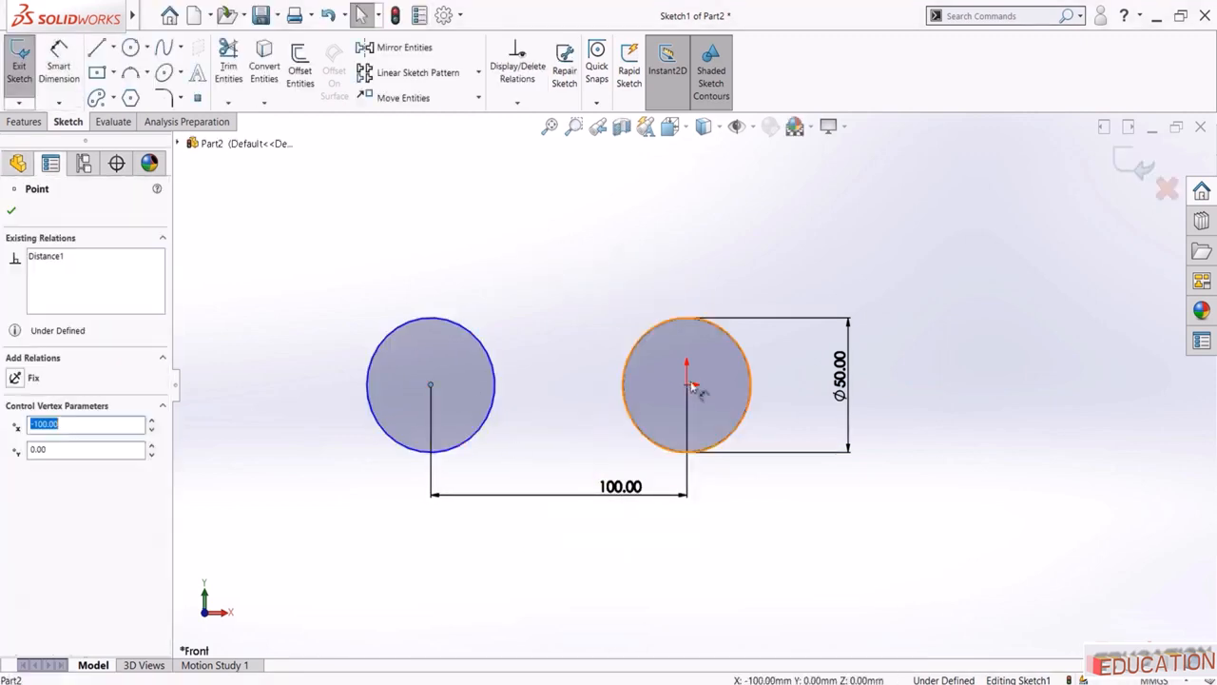
pyautogui.keyDown('ctrl'); pyautogui.click(686, 384); pyautogui.keyUp('ctrl')
pyautogui.click(724, 329)
pyautogui.click(1135, 165)
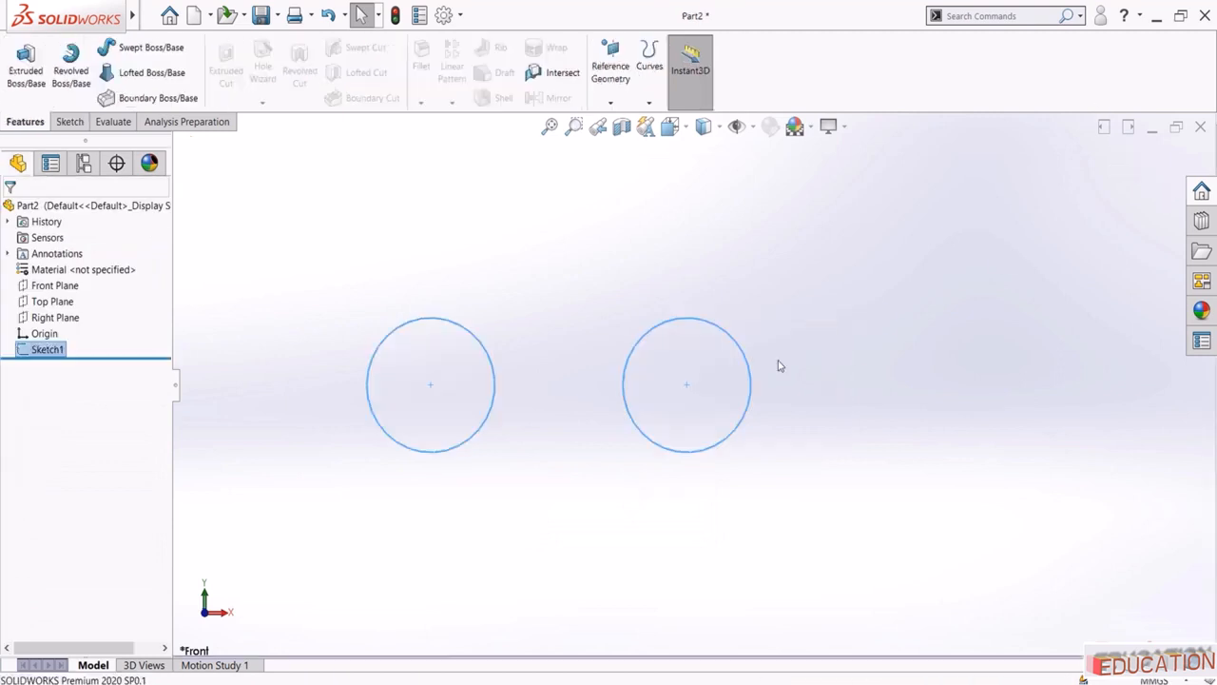
# Extrude both circles as Blind bosses with a depth of 100 mm
pyautogui.click(27, 60)
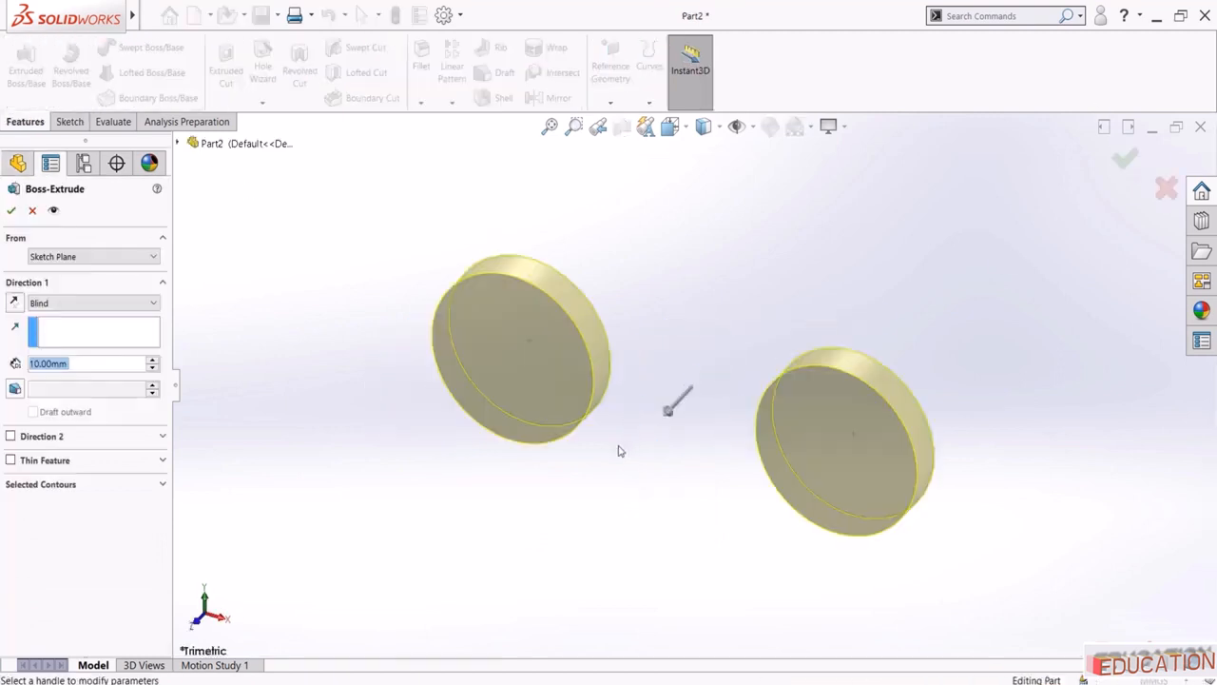
pyautogui.write('100')
pyautogui.press('Return')
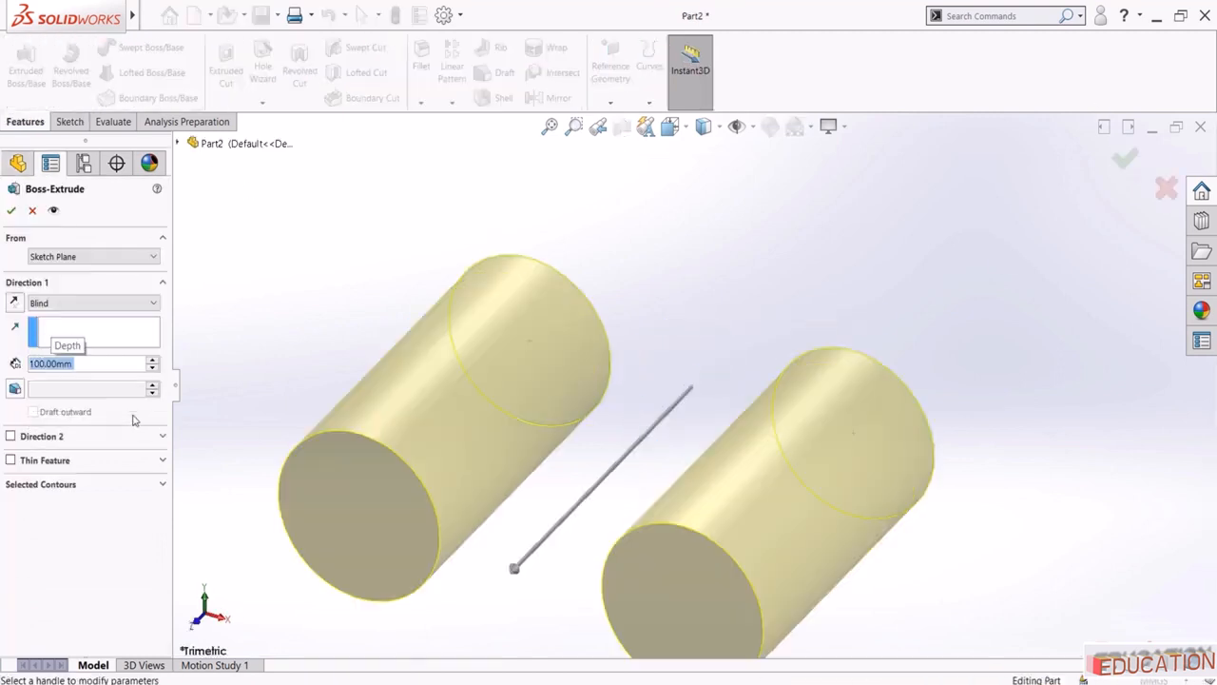
pyautogui.moveTo(447, 381); pyautogui.dragTo(570, 361, button='middle')
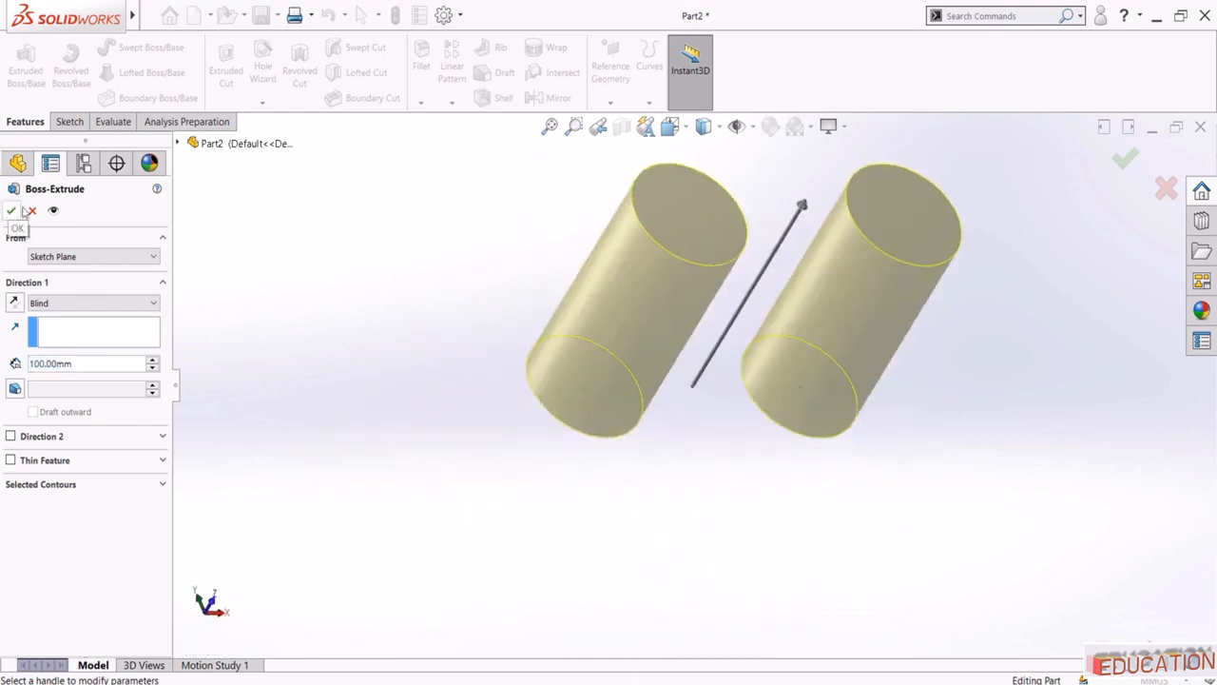
pyautogui.scroll(2, 846, 308)
pyautogui.scroll(-2, 846, 308)
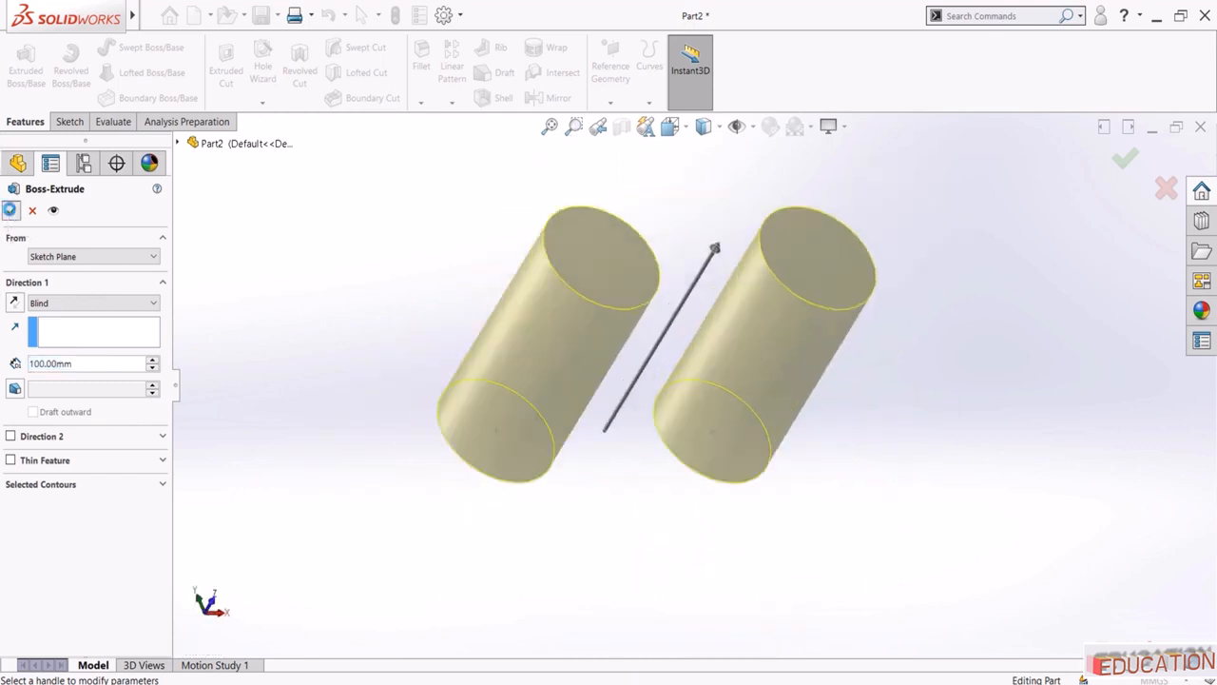
pyautogui.click(11, 210)
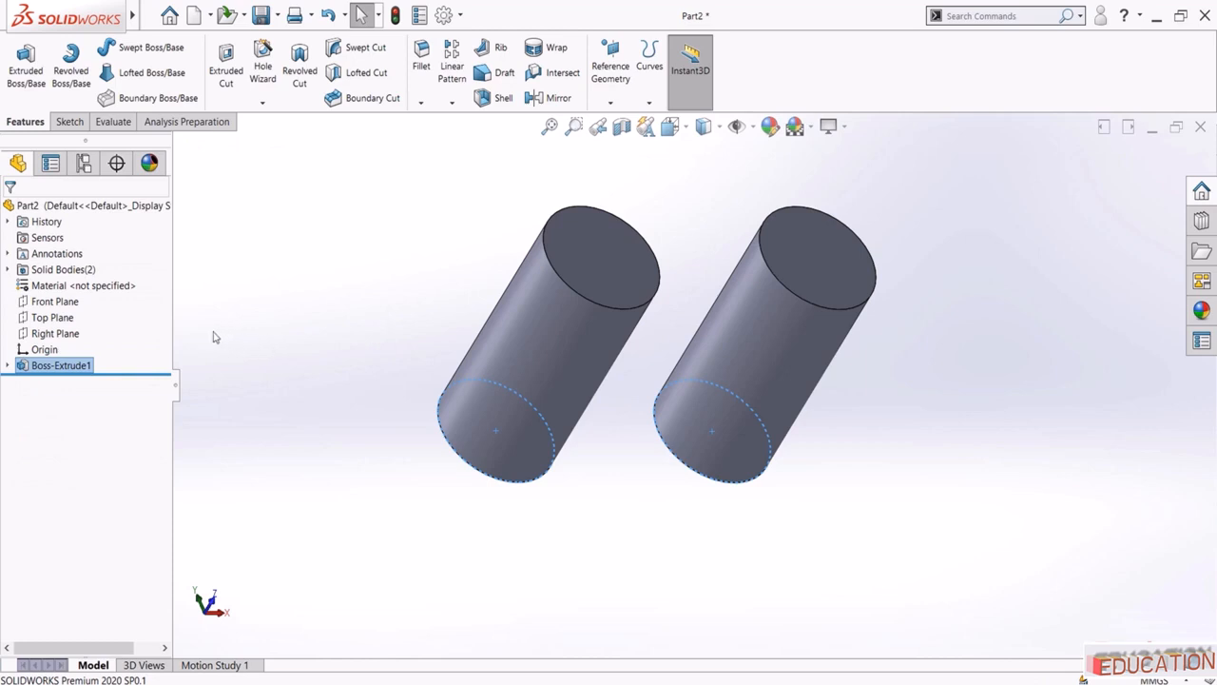
# Expand the Solid Bodies folder and highlight each body to see which cylinder it represents
pyautogui.click(7, 271)
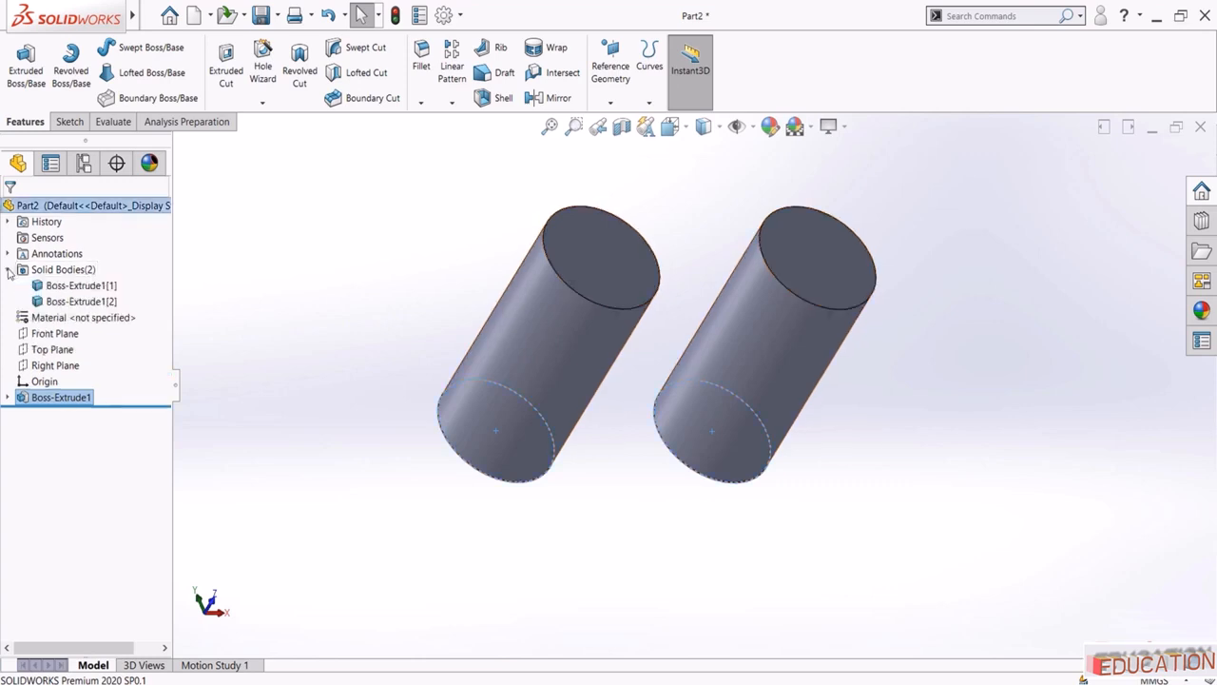
pyautogui.click(59, 288)
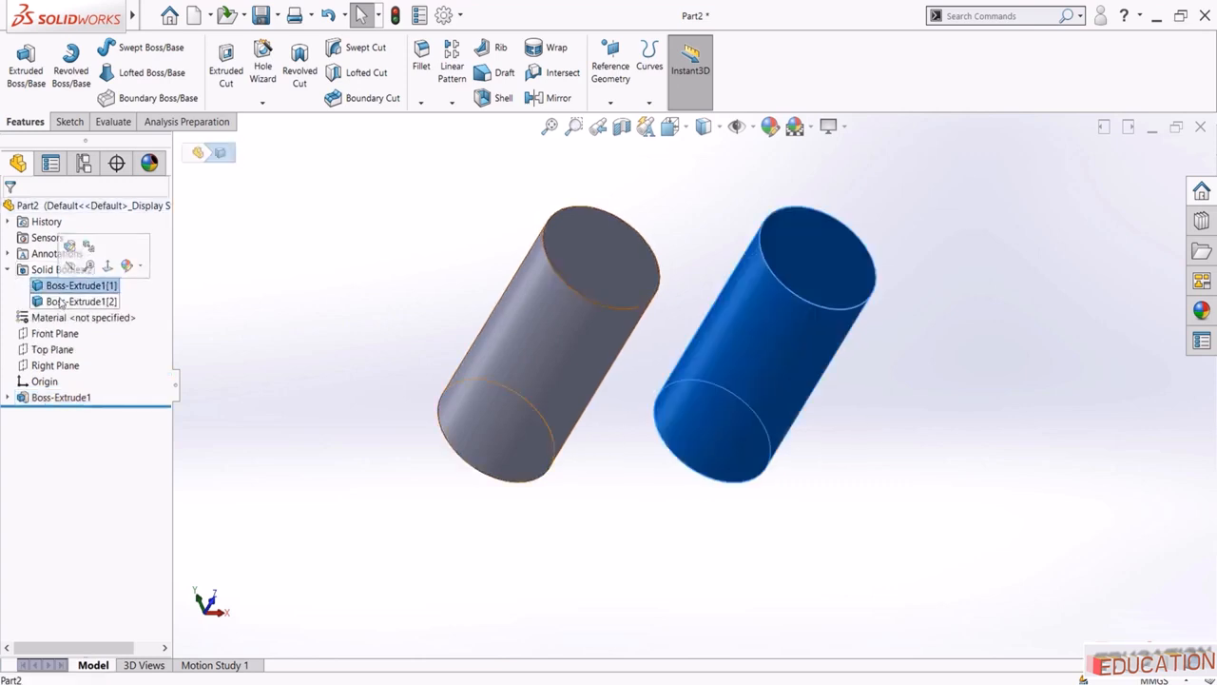
pyautogui.click(71, 301)
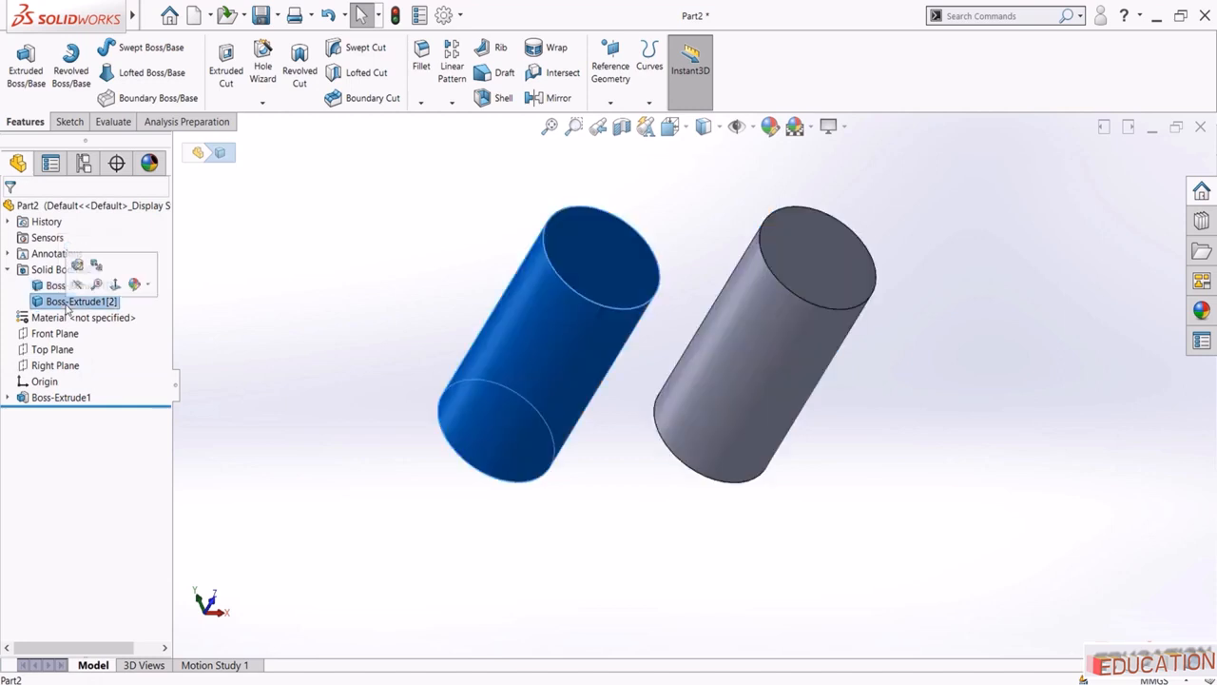
pyautogui.click(257, 347)
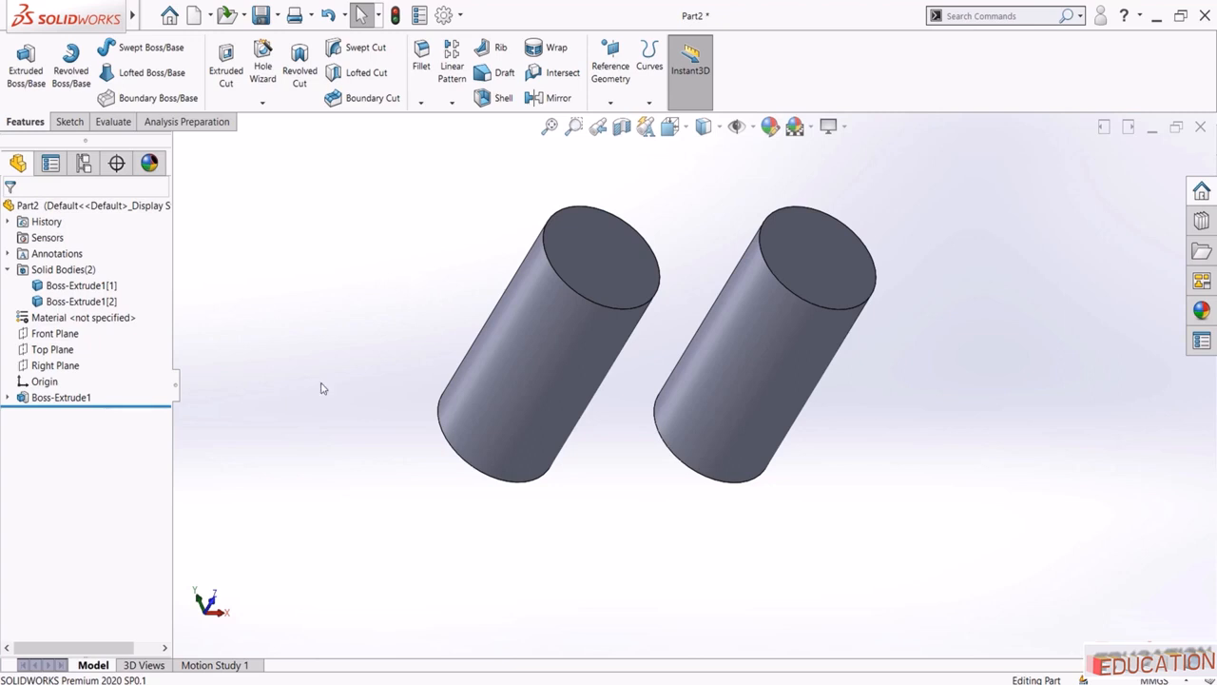
# Sketch a corner rectangle on the left cylinder's end face, from that circle's top point to the right circle's bottom point, and finish the sketch
pyautogui.moveTo(728, 466); pyautogui.dragTo(768, 381, button='middle')
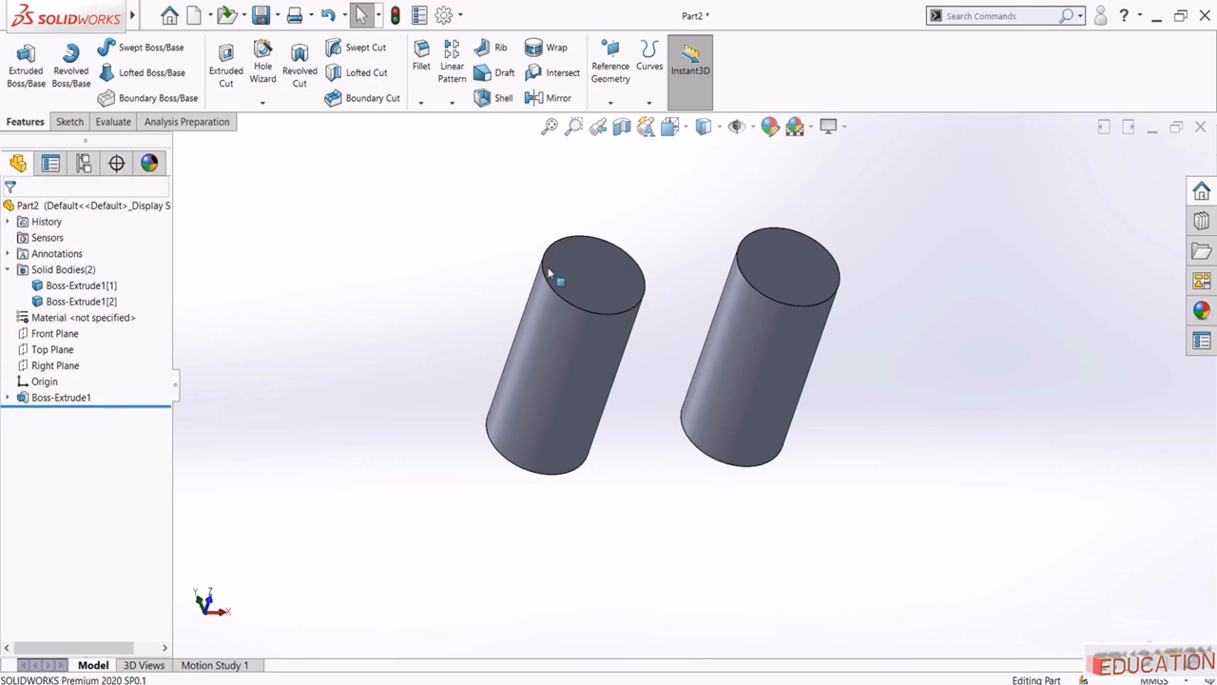
pyautogui.click(620, 274)
pyautogui.click(663, 232)
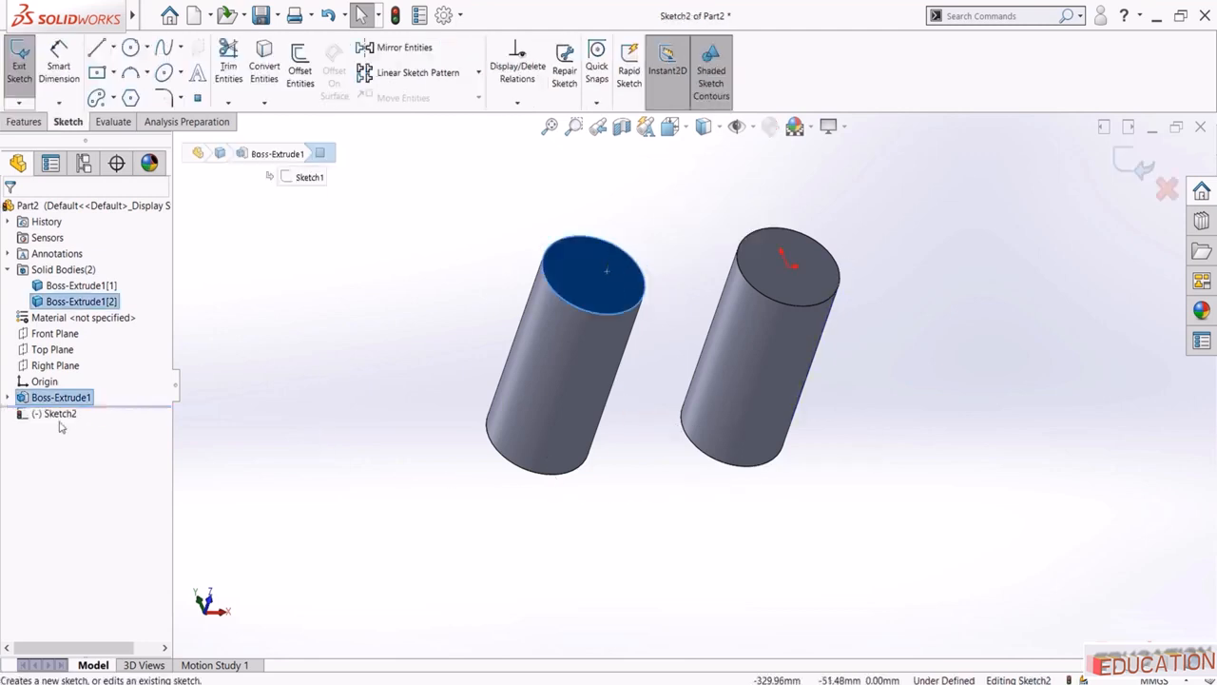
pyautogui.click(92, 397)
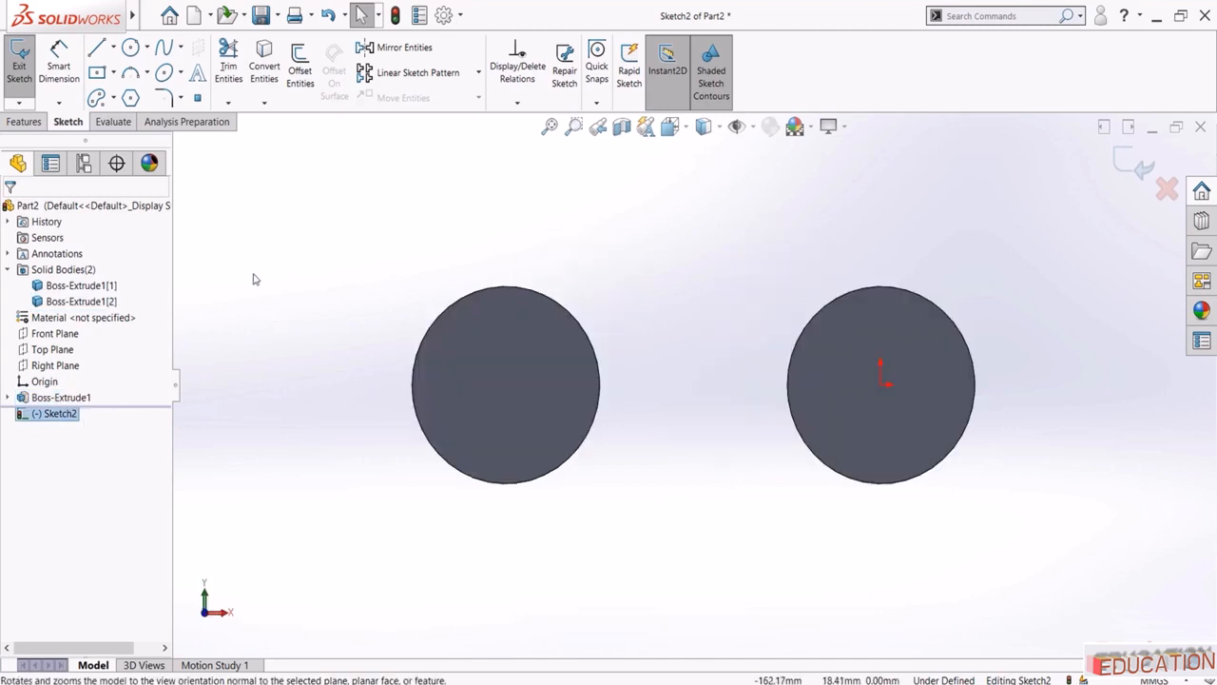
pyautogui.click(114, 74)
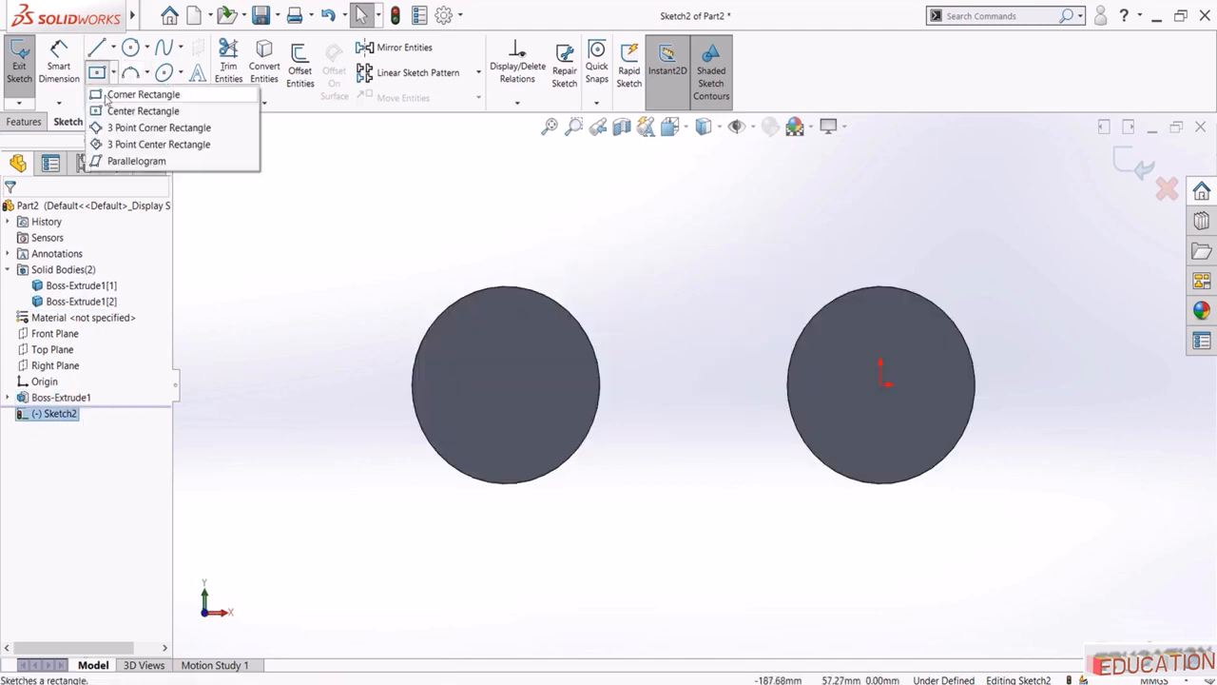
pyautogui.click(143, 94)
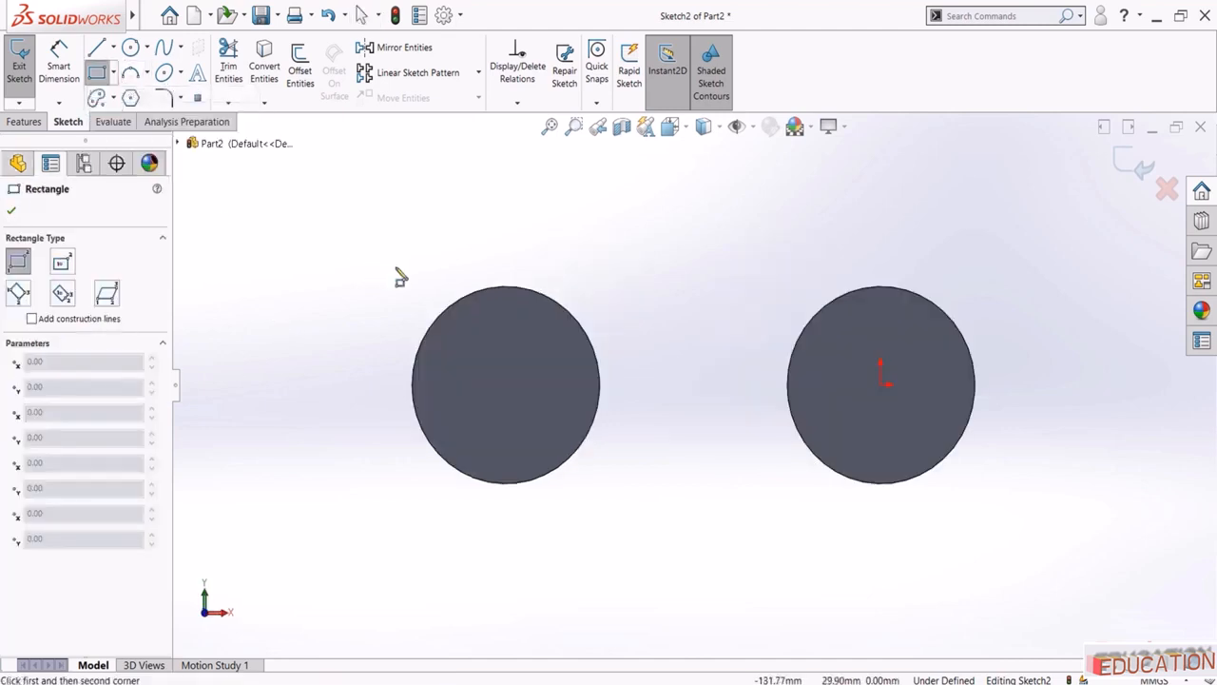
pyautogui.click(506, 287)
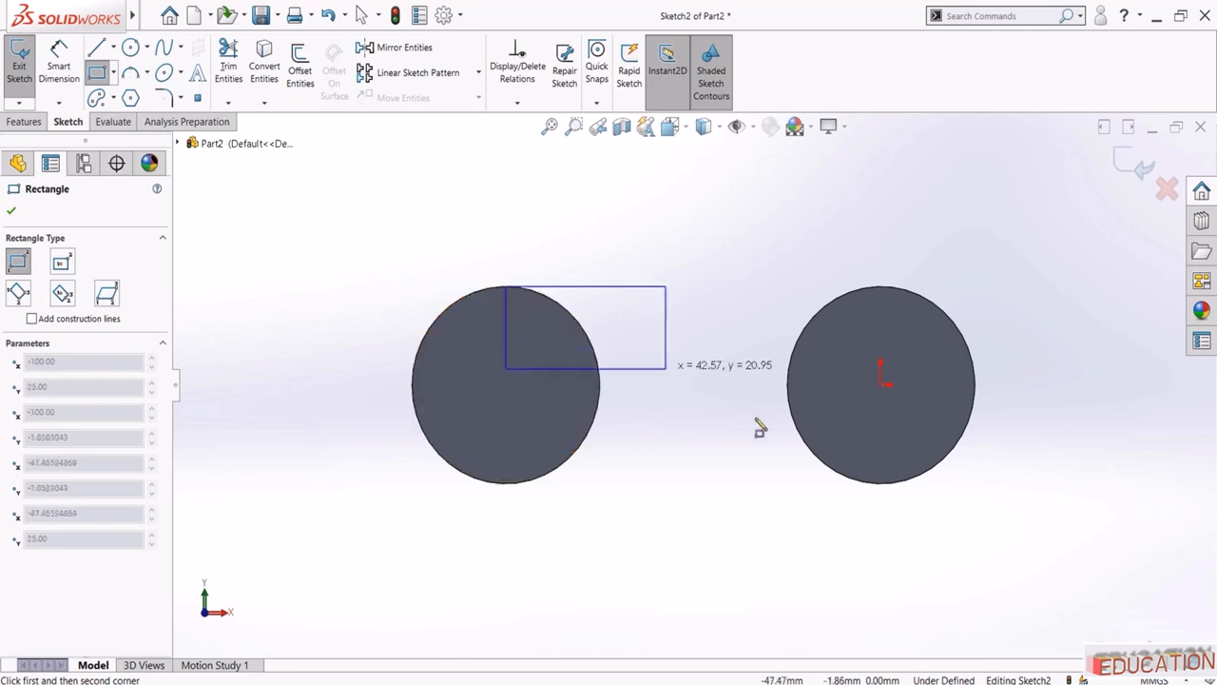
pyautogui.click(882, 483)
pyautogui.press('Escape')
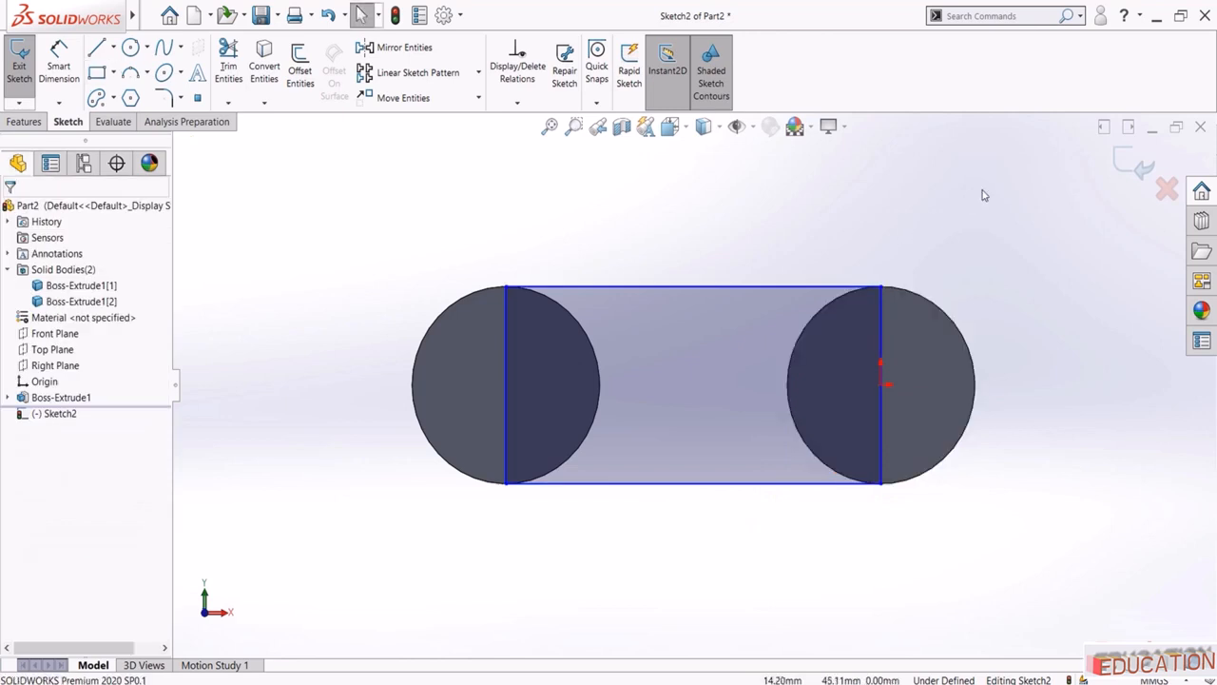
pyautogui.click(1131, 165)
# Extrude the rectangle as a Blind boss with a depth of 10 mm, keeping Merge result on
pyautogui.scroll(1, 665, 438)
pyautogui.moveTo(665, 439); pyautogui.dragTo(647, 228, button='middle')
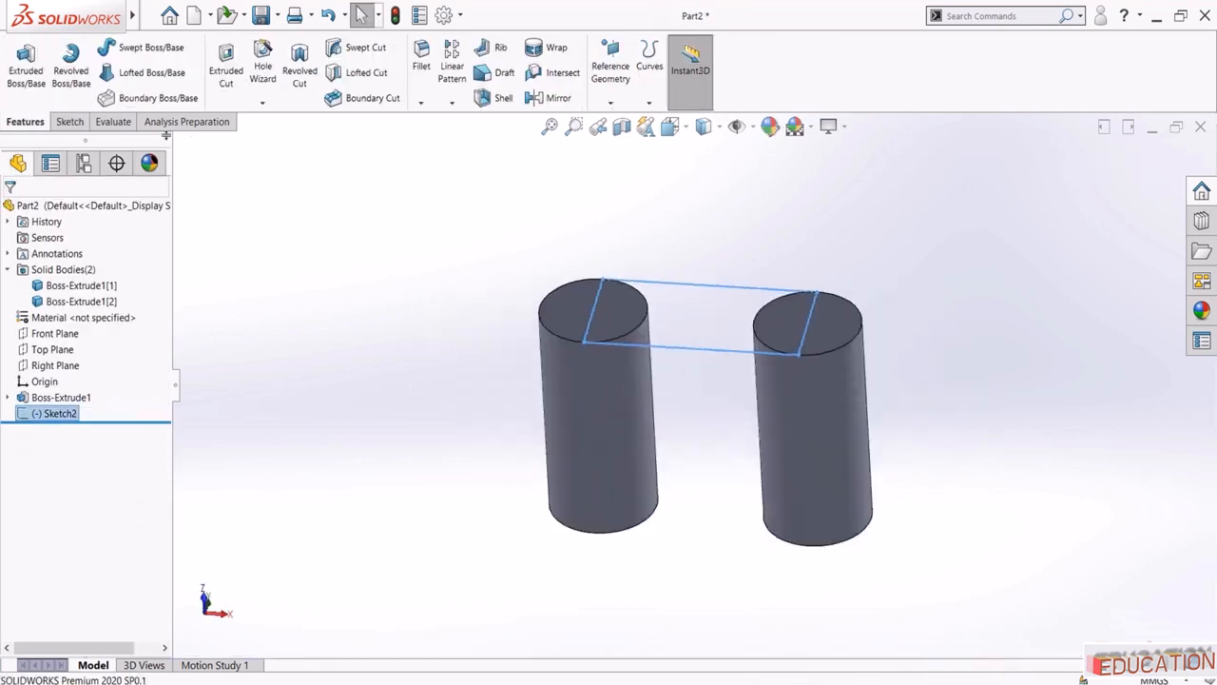
pyautogui.click(13, 63)
pyautogui.write('10')
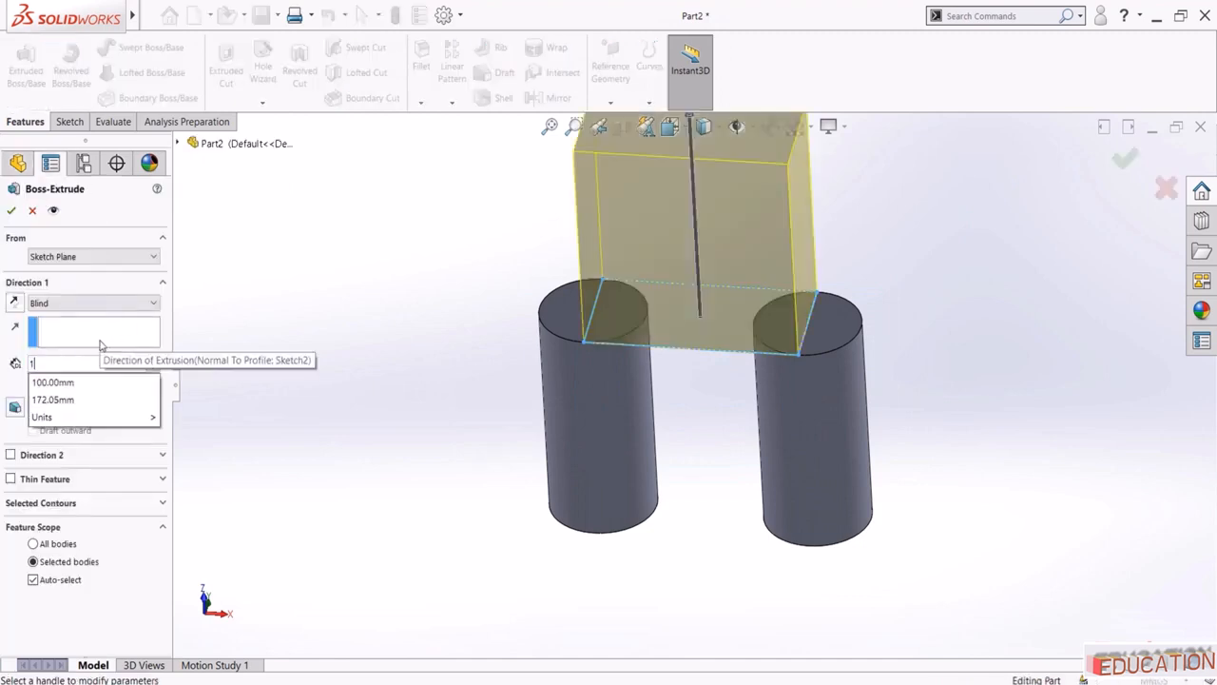
pyautogui.press('Return')
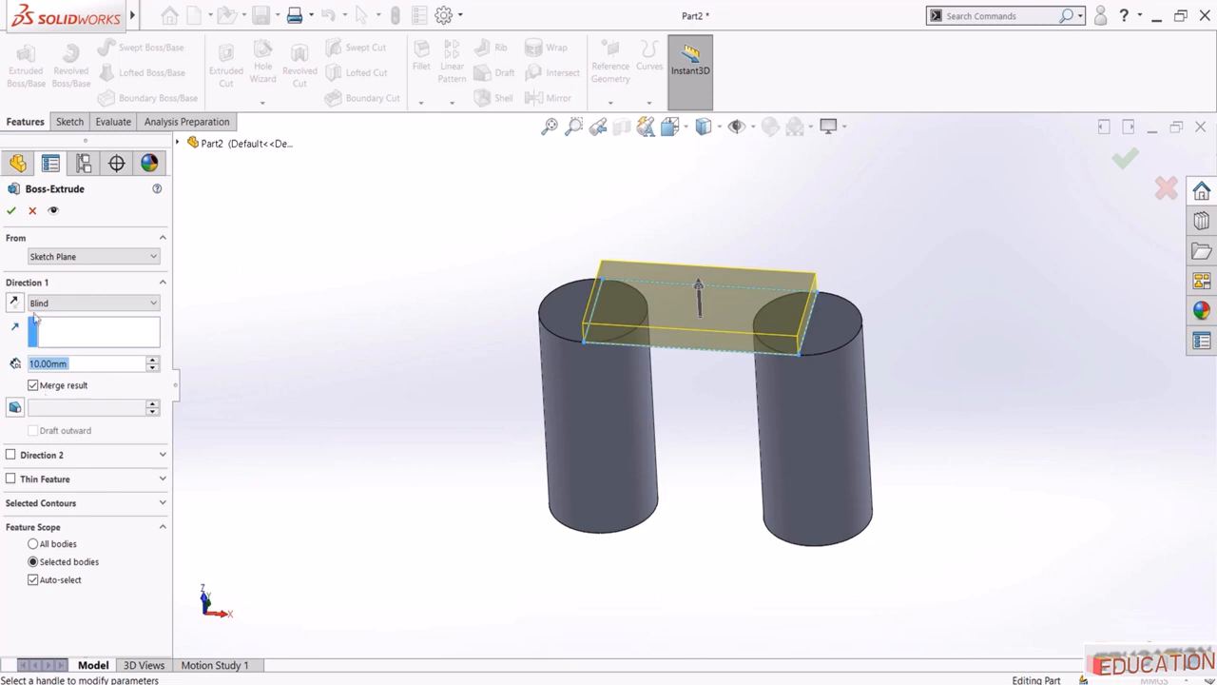
pyautogui.click(12, 210)
pyautogui.click(426, 410)
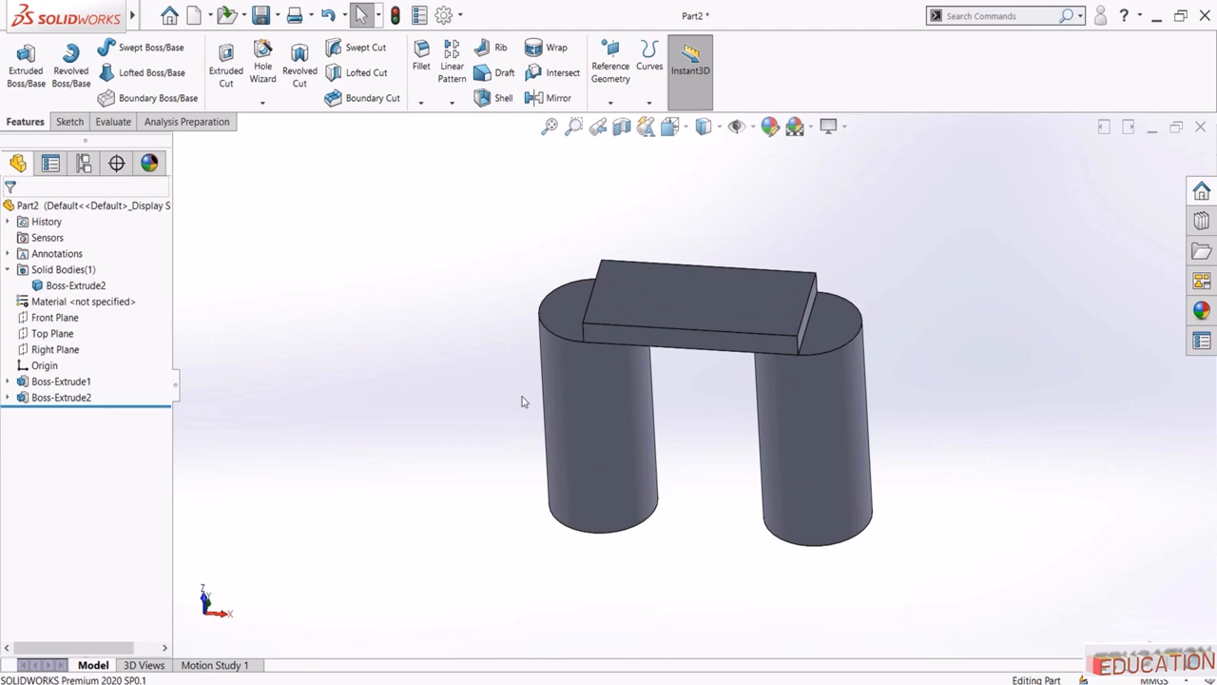
# Edit the rectangular plate's extrusion so that it does not merge with the cylinders
pyautogui.click(76, 396)
pyautogui.click(78, 367)
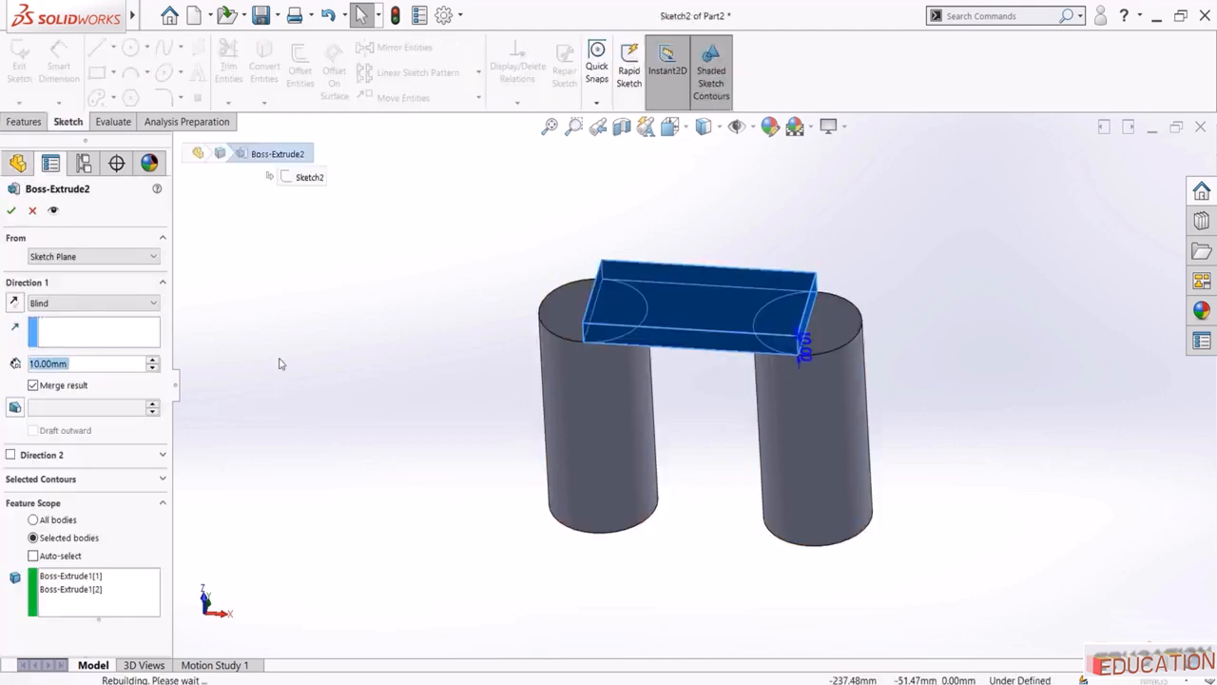
pyautogui.click(34, 385)
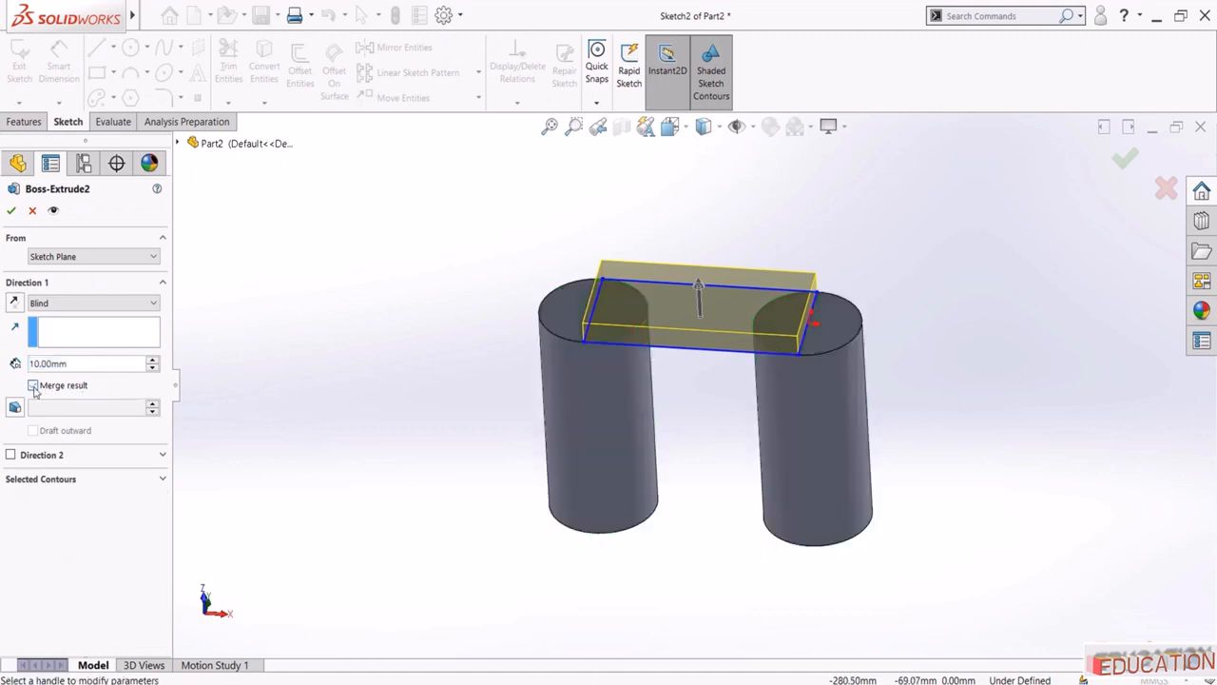
pyautogui.click(11, 210)
pyautogui.click(372, 332)
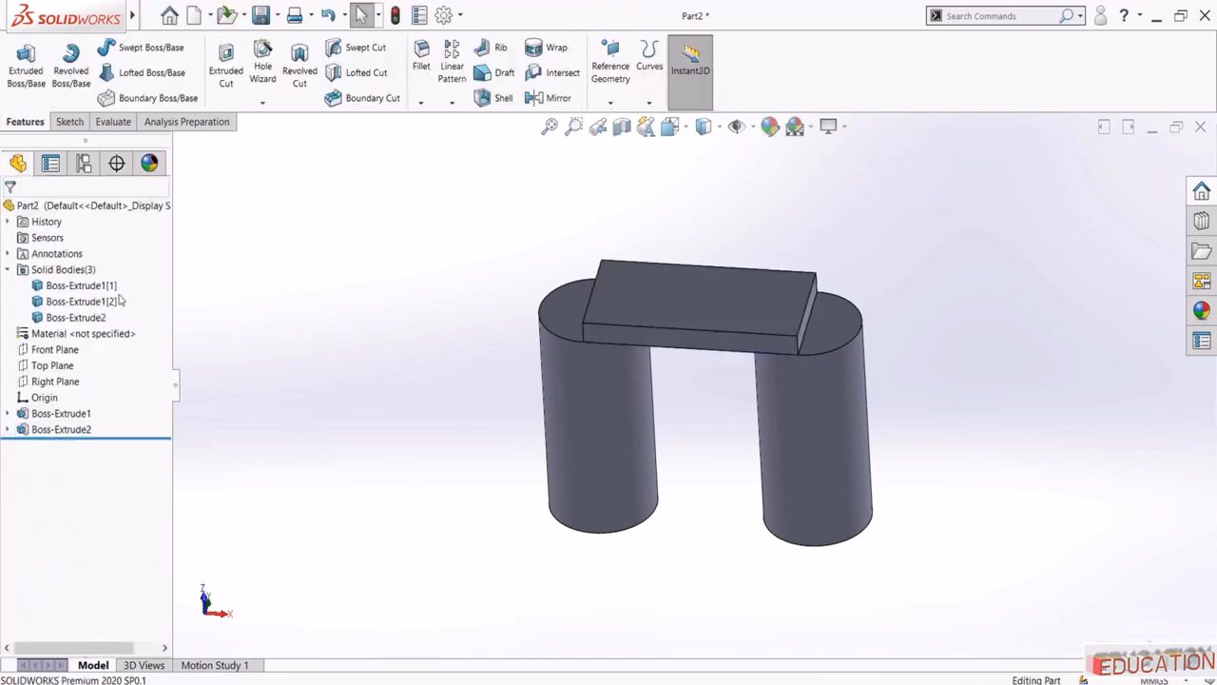
# Highlight each solid body in turn to see which cylinder or plate it represents
pyautogui.click(49, 285)
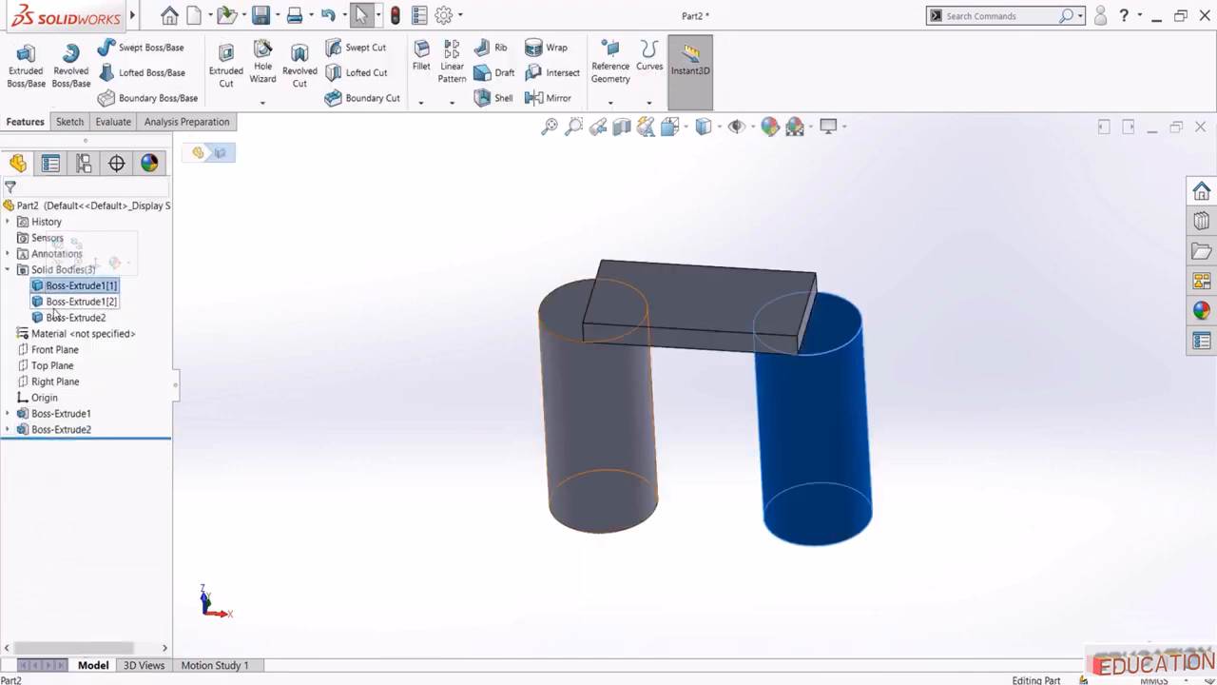
pyautogui.click(54, 303)
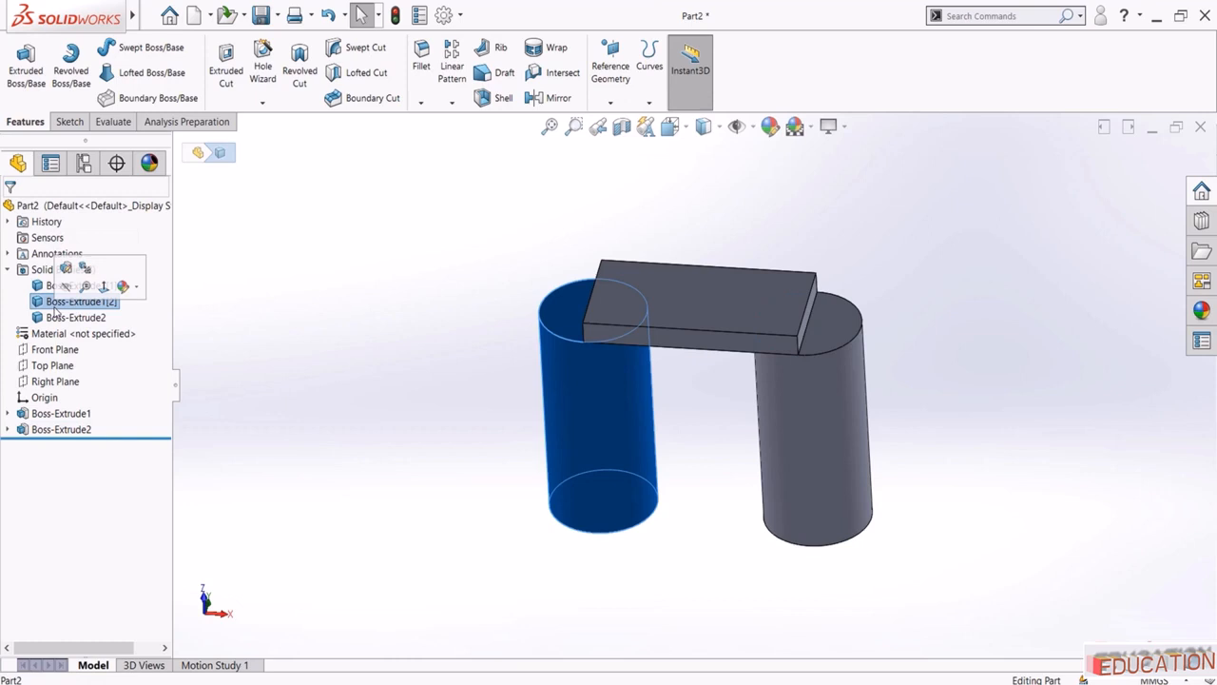
pyautogui.click(59, 318)
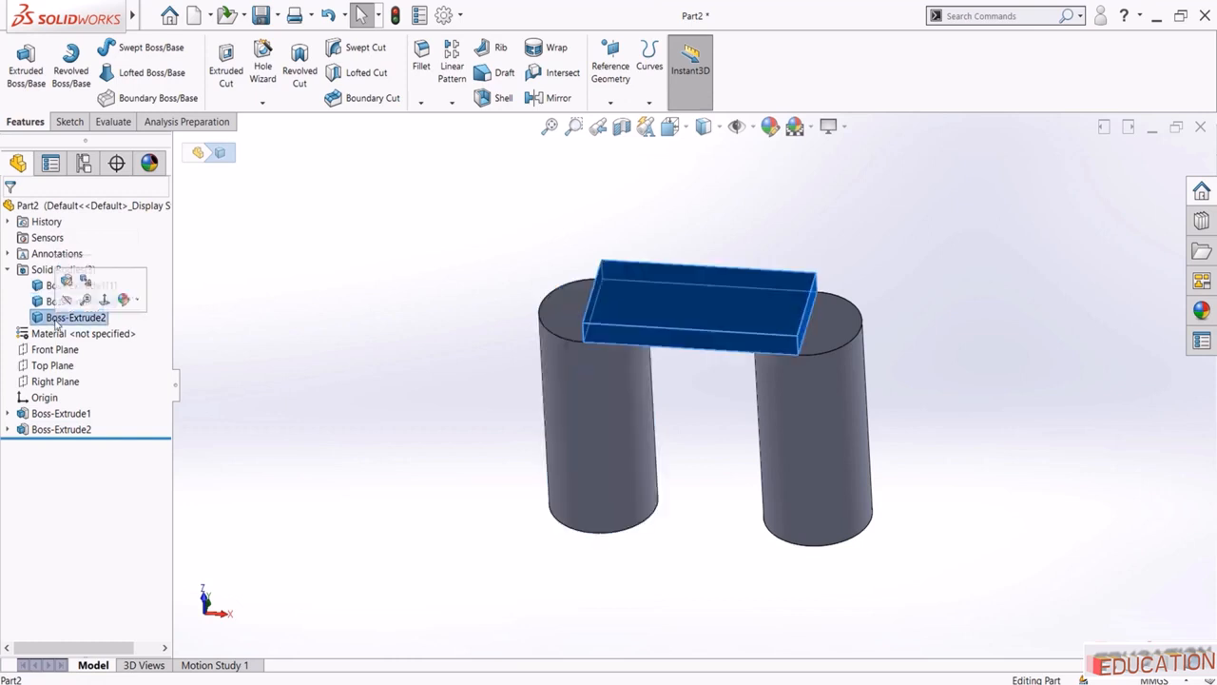
pyautogui.click(352, 458)
# Insert the right cylinder body into a new part using the base part's units, and save it as -Boss-Extrude1.SLDPRT
pyautogui.click(549, 126)
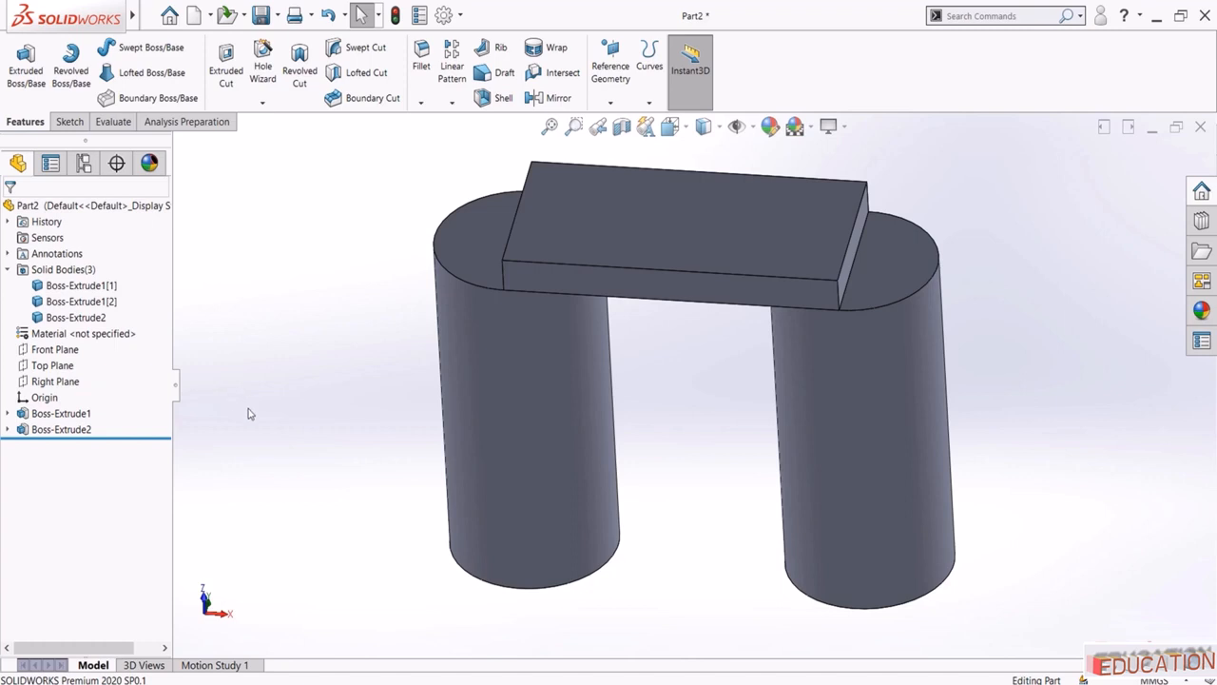
pyautogui.click(95, 288)
pyautogui.rightClick(95, 289)
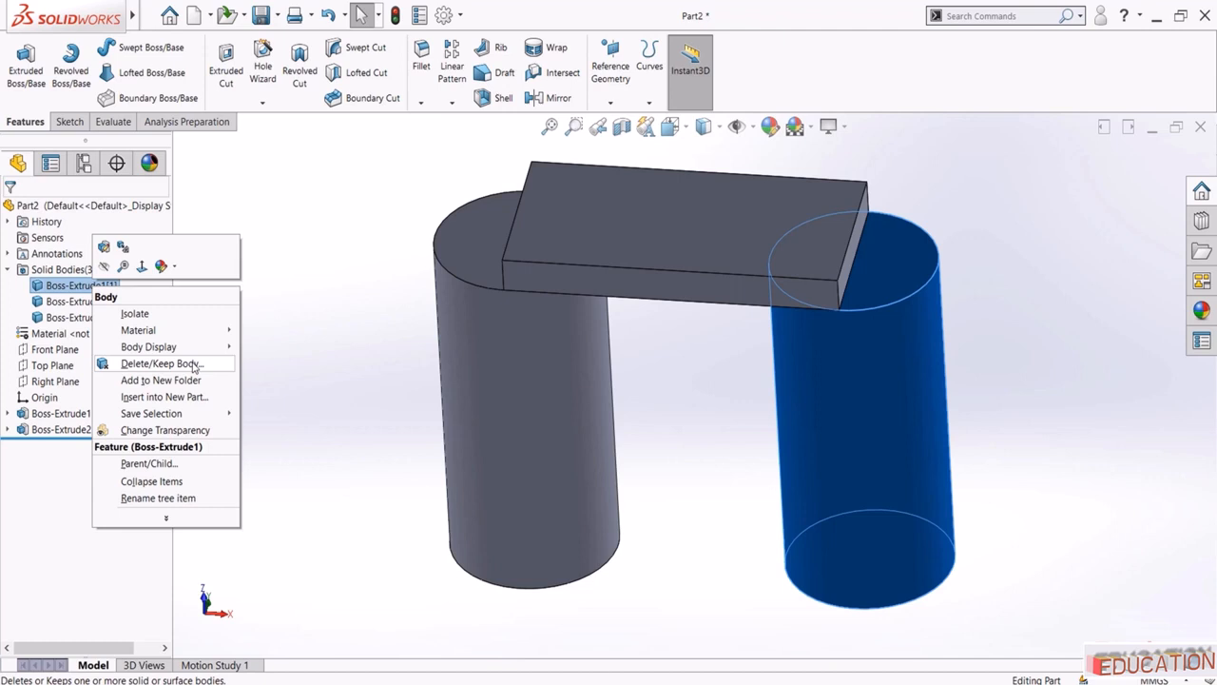
pyautogui.click(116, 404)
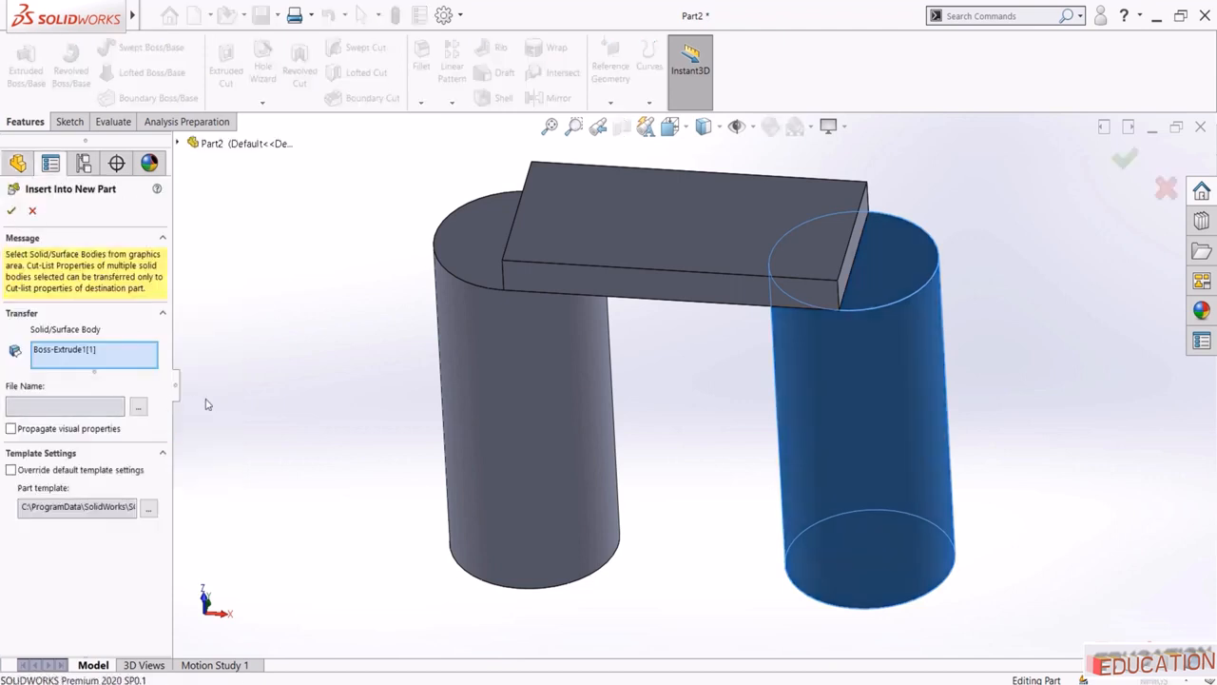
pyautogui.click(11, 210)
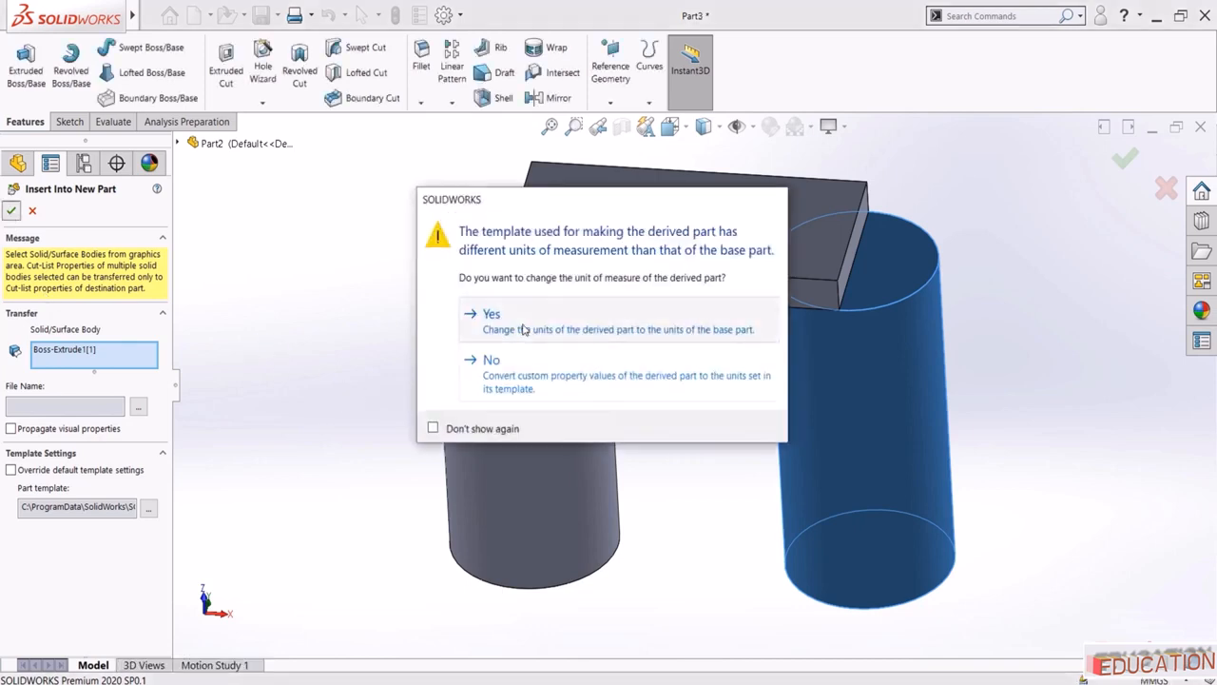
pyautogui.click(529, 323)
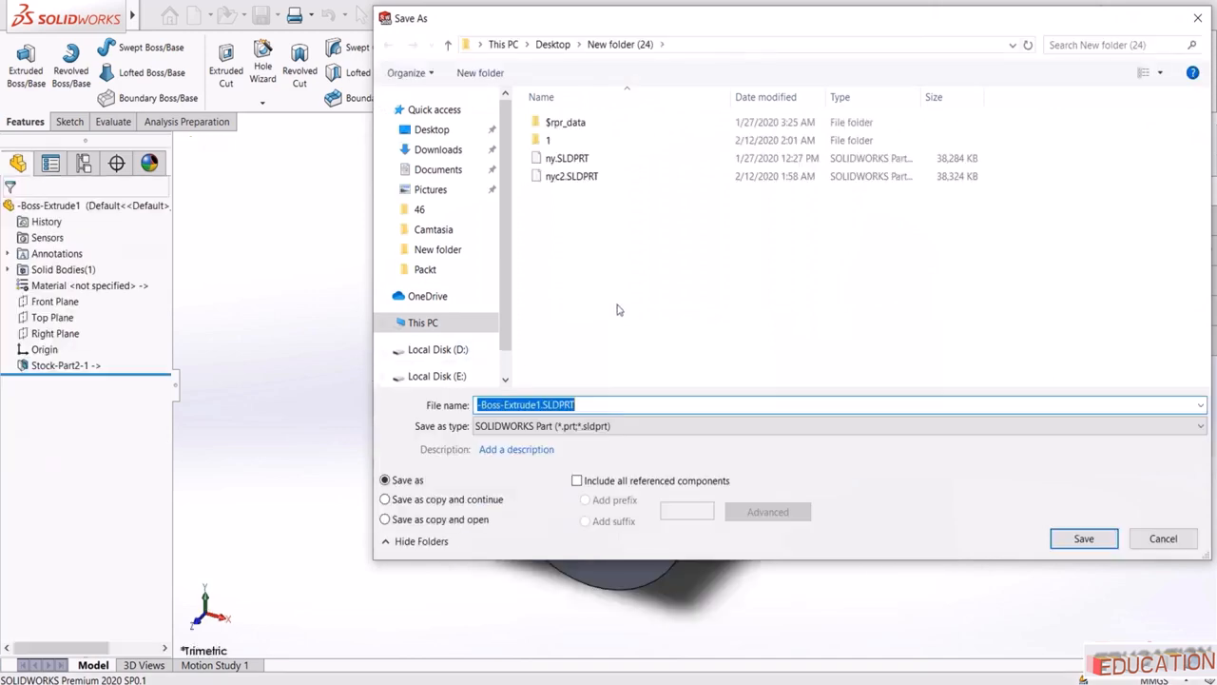
pyautogui.click(1084, 539)
pyautogui.moveTo(722, 450); pyautogui.dragTo(578, 282, button='middle')
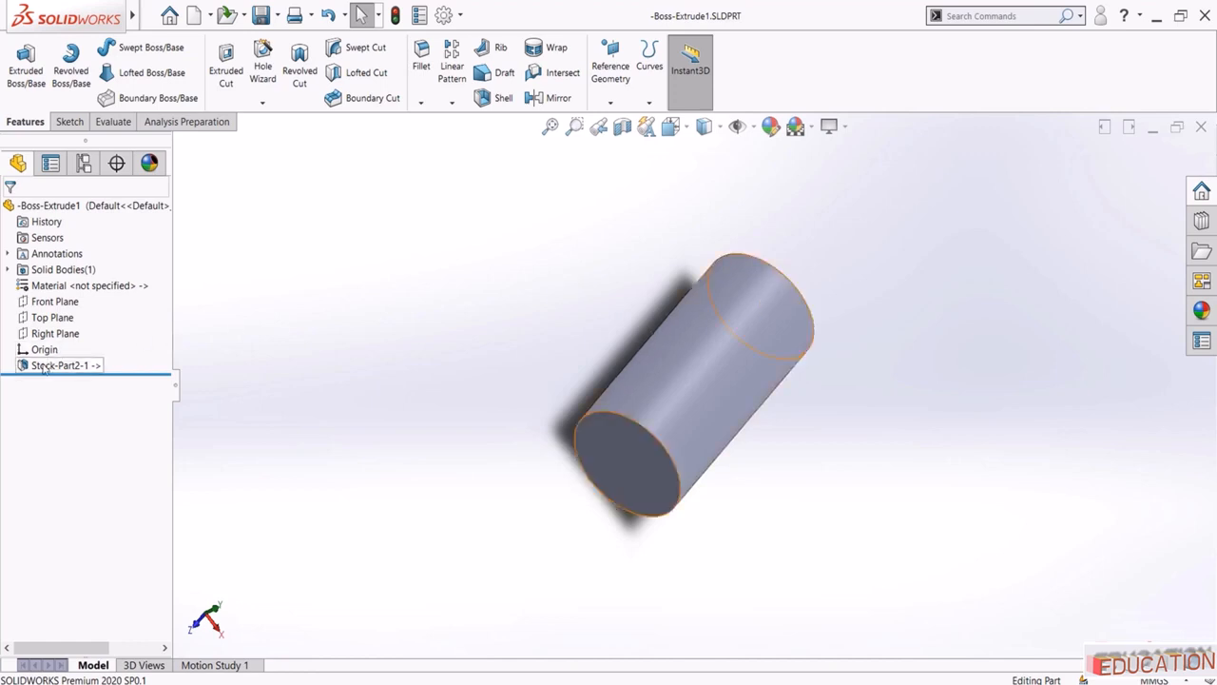
# Switch back to the Part2 document and highlight the Boss-Extrude1[1] body
pyautogui.click(310, 17)
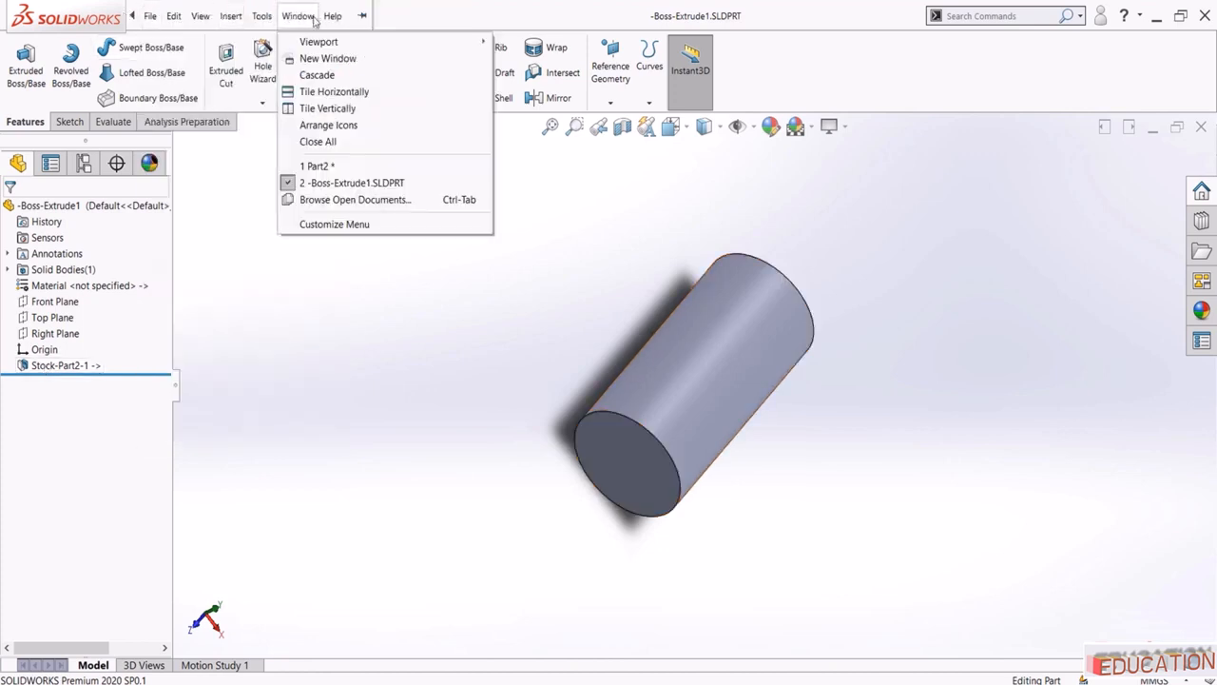
pyautogui.click(317, 166)
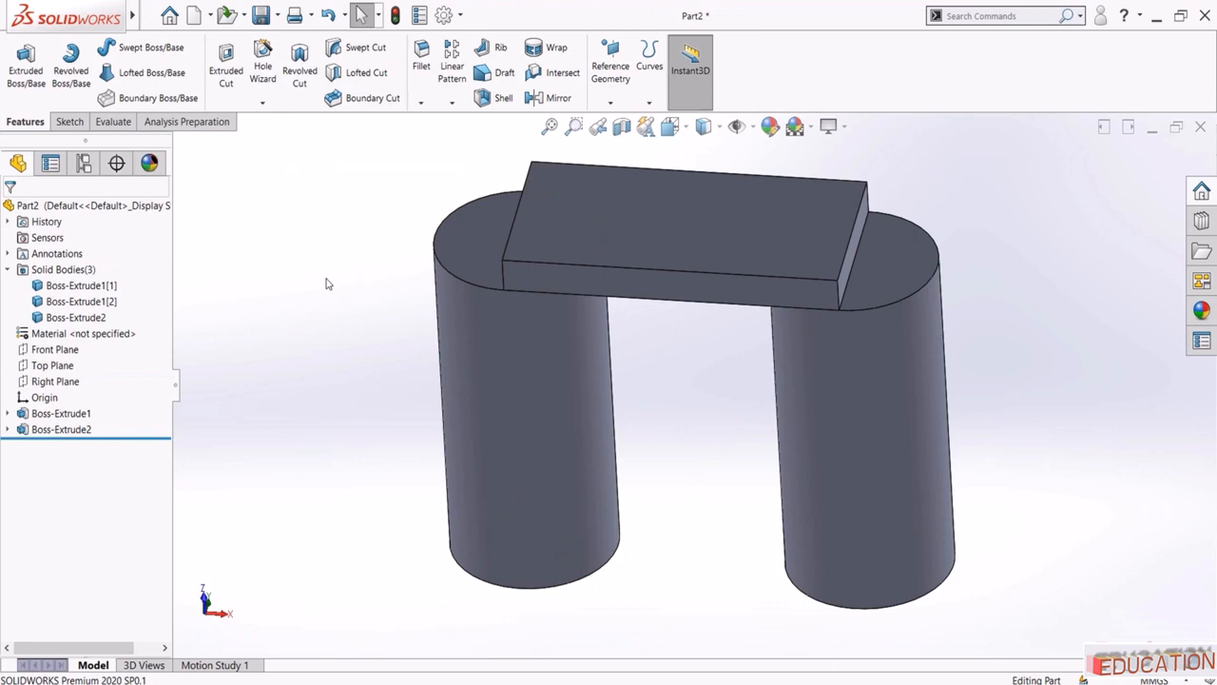
pyautogui.click(111, 288)
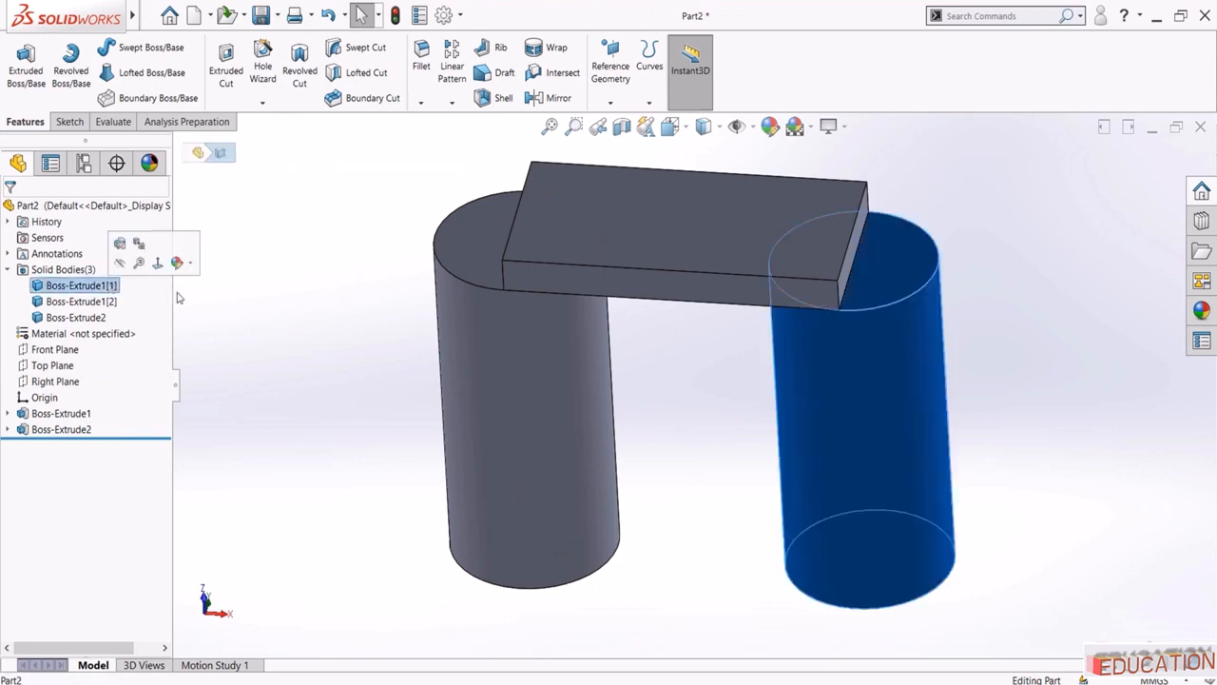
pyautogui.click(266, 341)
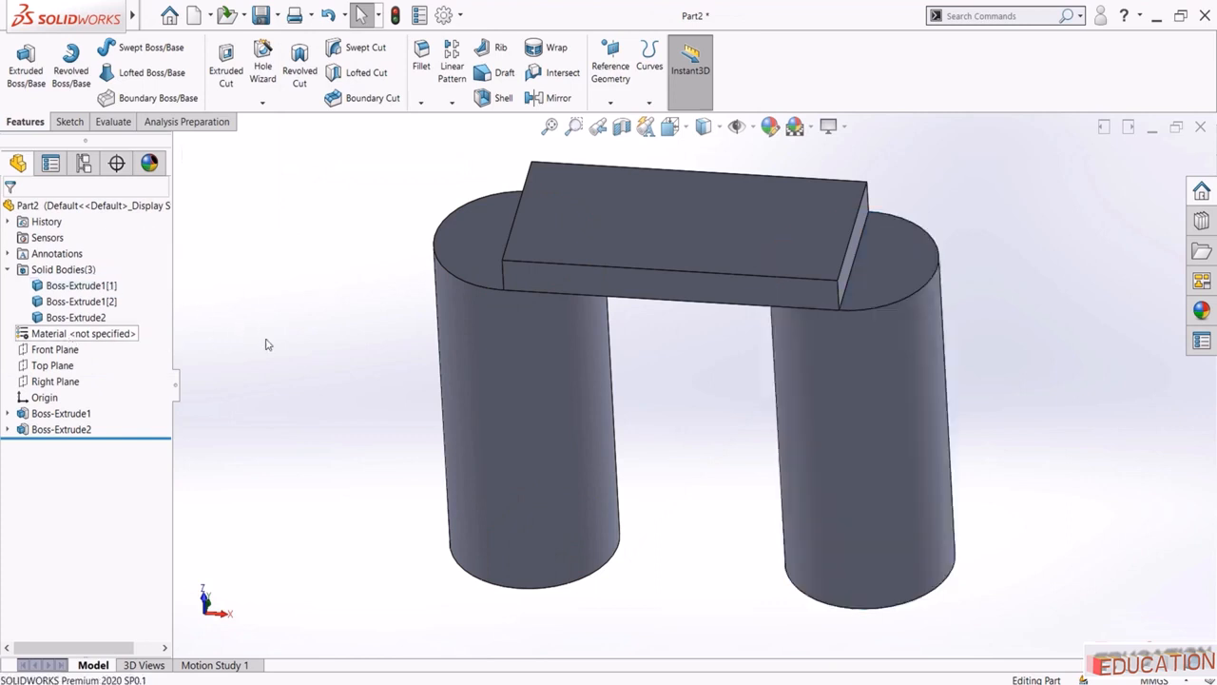
# Sketch a circle on the Top Plane near the middle of the right cylinder and finish the sketch
pyautogui.click(52, 366)
pyautogui.click(78, 345)
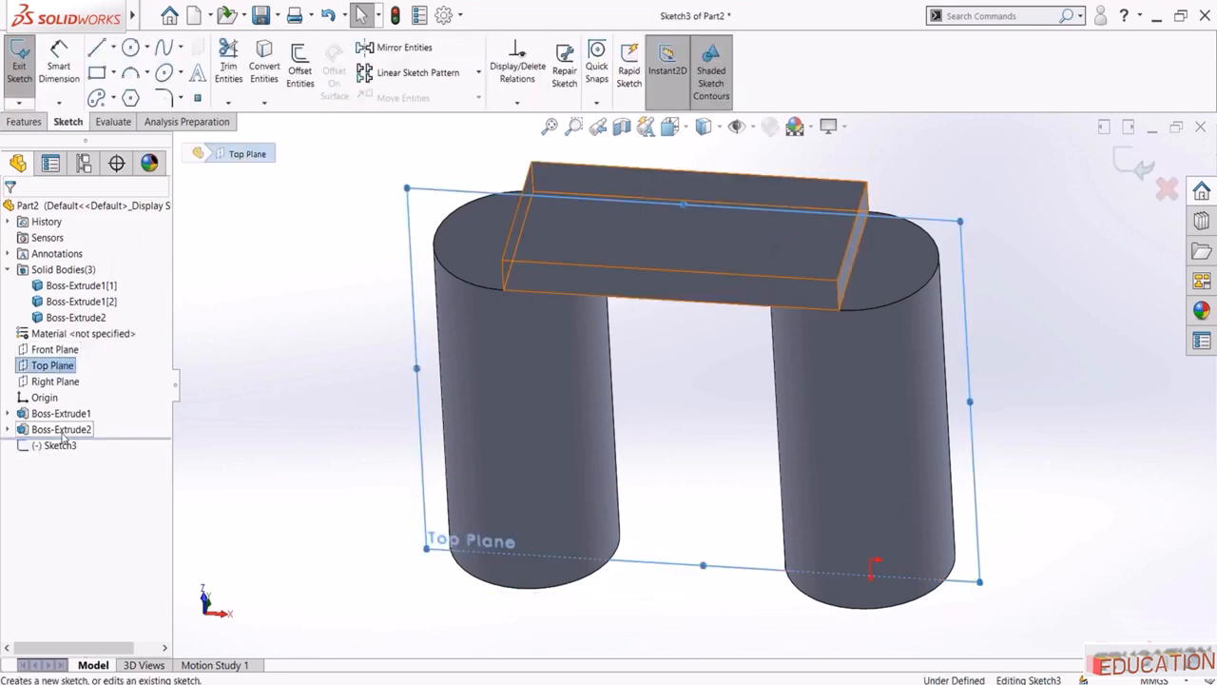
pyautogui.click(92, 424)
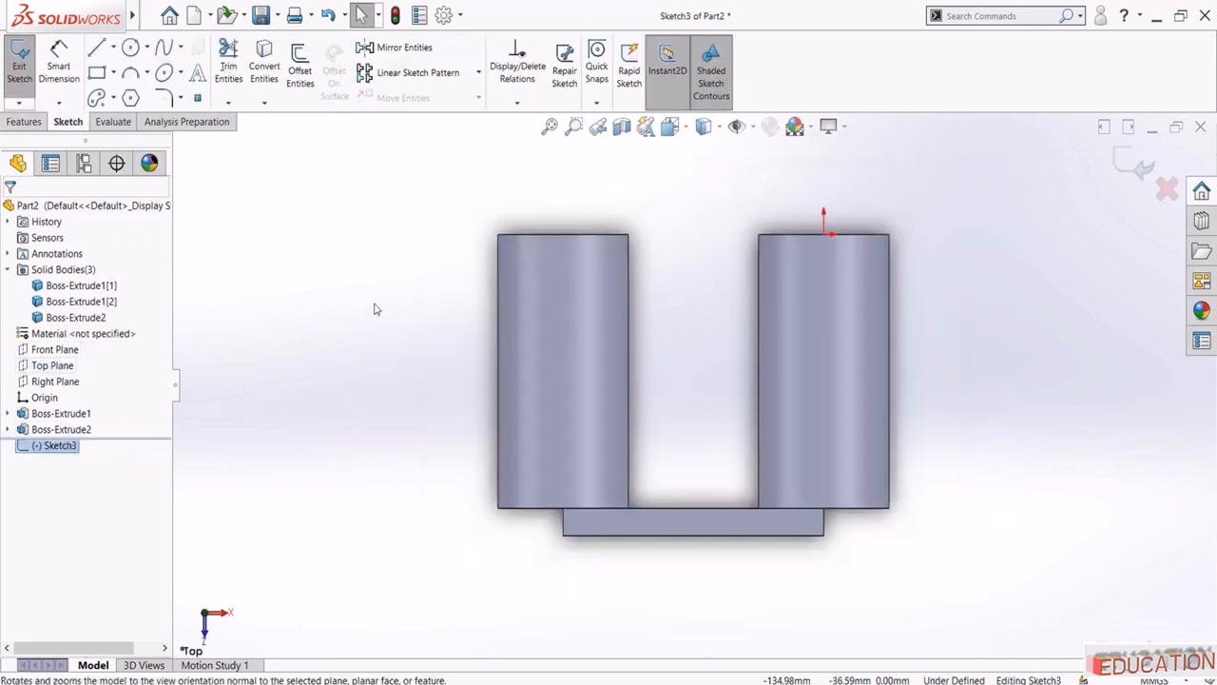
pyautogui.click(81, 301)
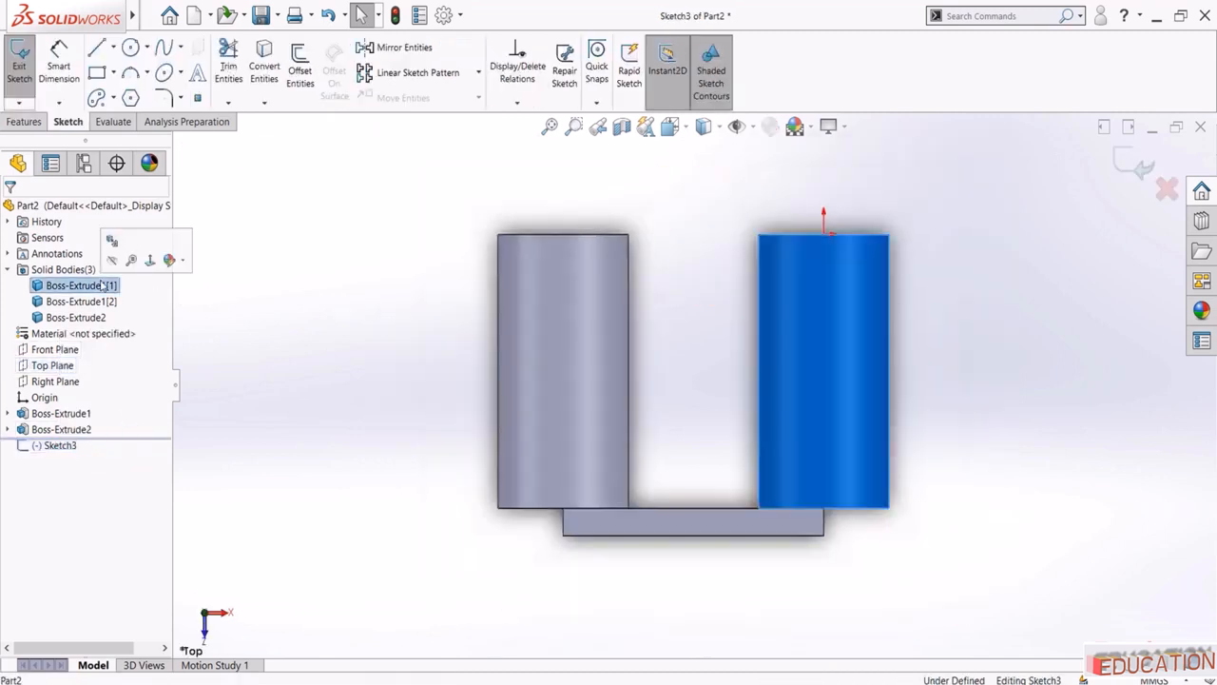
pyautogui.click(307, 326)
pyautogui.click(131, 48)
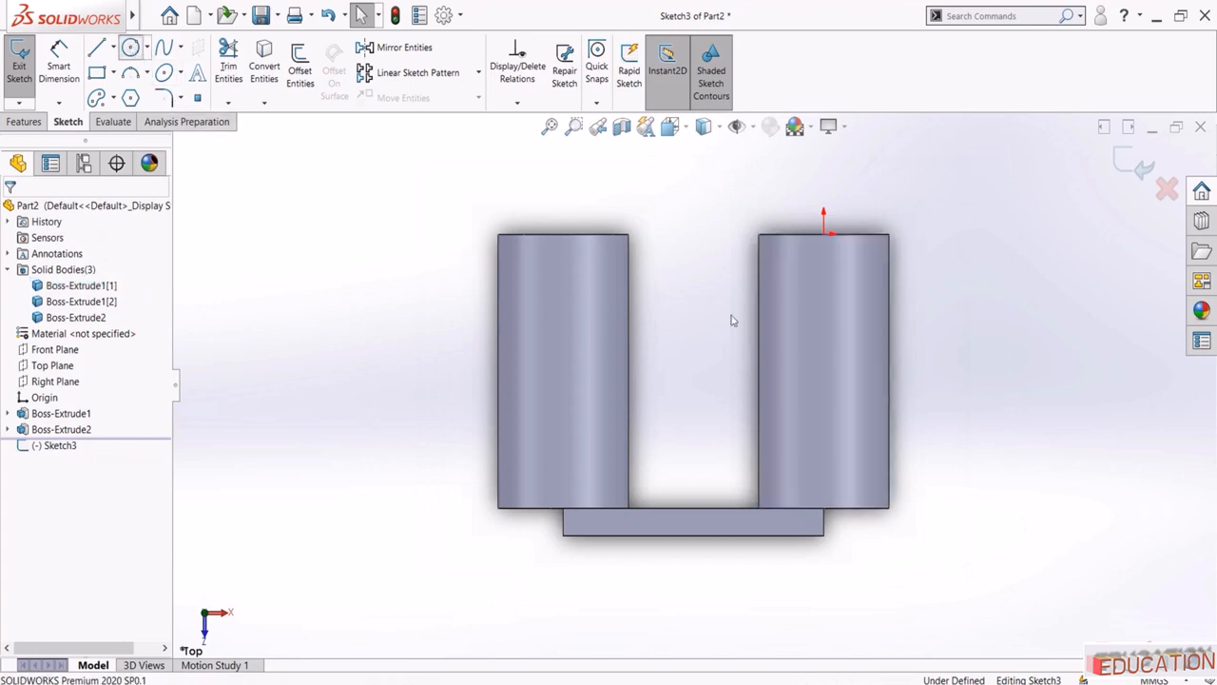
pyautogui.click(830, 369)
pyautogui.click(840, 422)
pyautogui.press('Escape')
pyautogui.click(1134, 166)
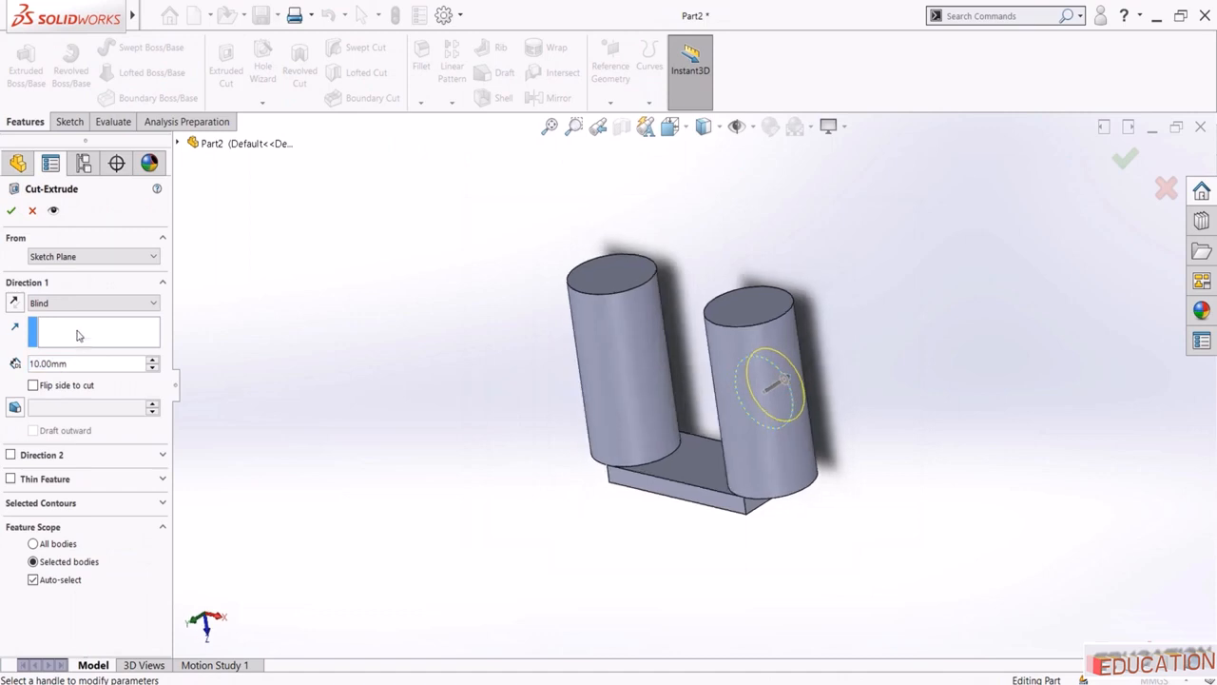
# Cut the circle through the right cylinder with an Extruded Cut set to Through All - Both
pyautogui.click(70, 304)
pyautogui.click(65, 343)
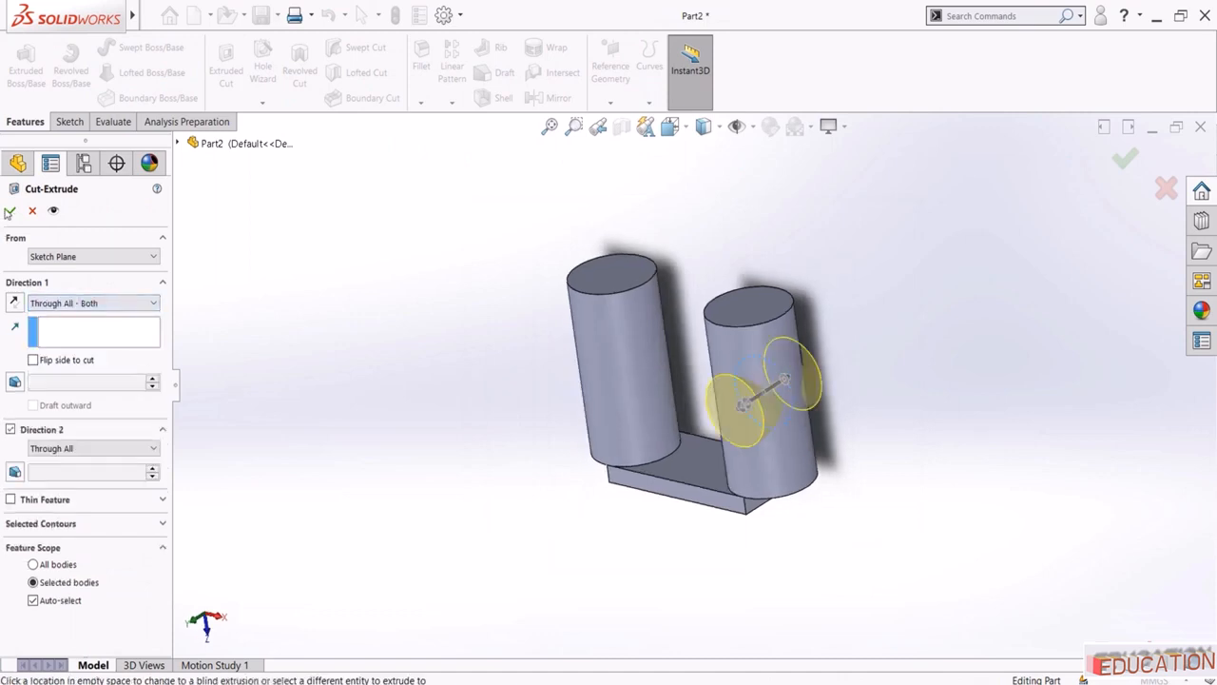
pyautogui.click(11, 210)
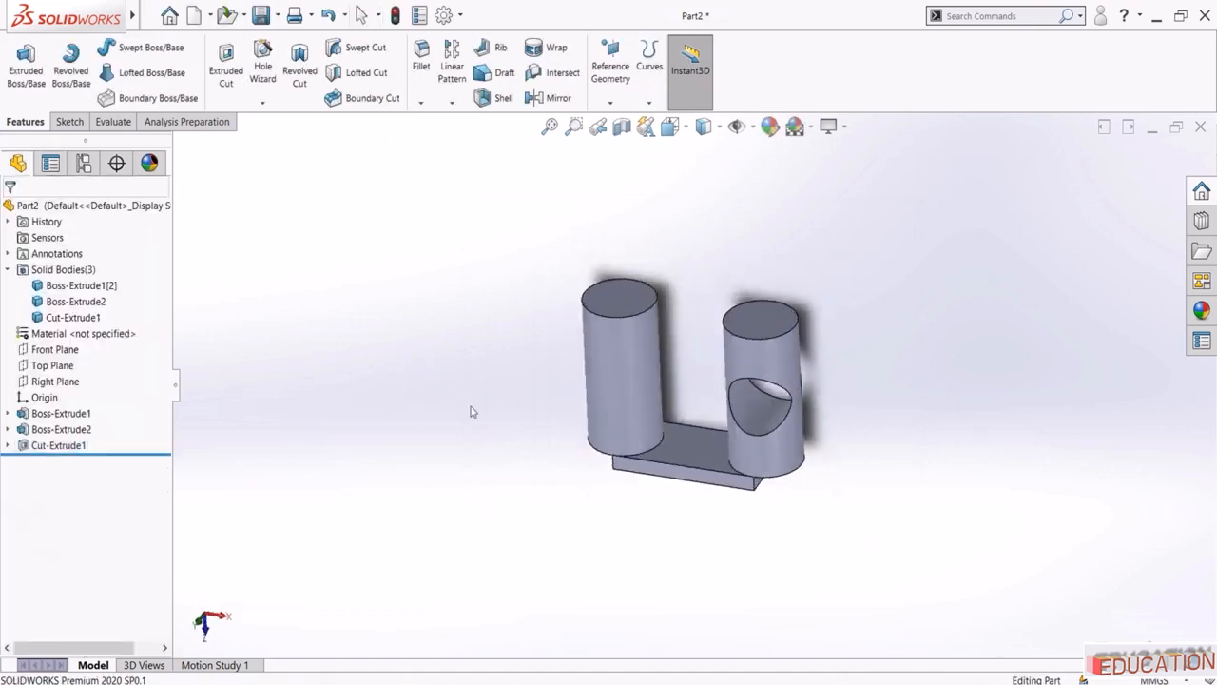
pyautogui.moveTo(794, 347); pyautogui.dragTo(809, 390, button='middle')
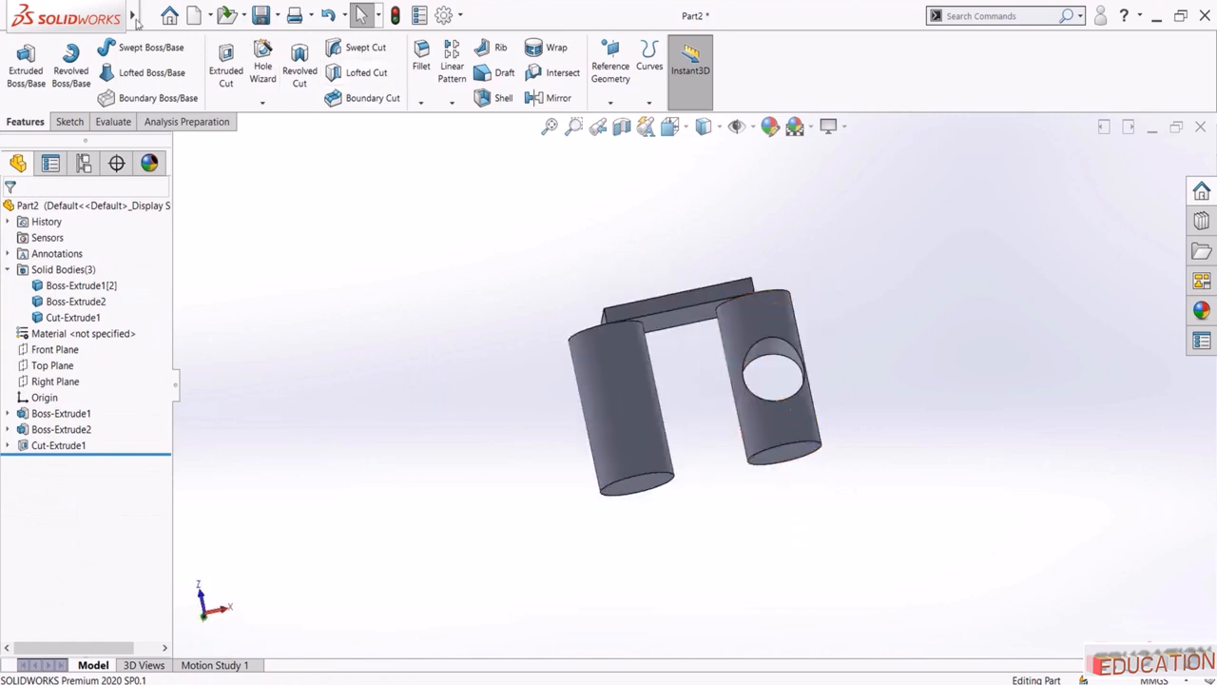
# Switch to the -Boss-Extrude1.SLDPRT document, inspect the hole in the exported cylinder from another angle, and return to Part2
pyautogui.moveTo(133, 15)
pyautogui.click(261, 15)
pyautogui.click(351, 182)
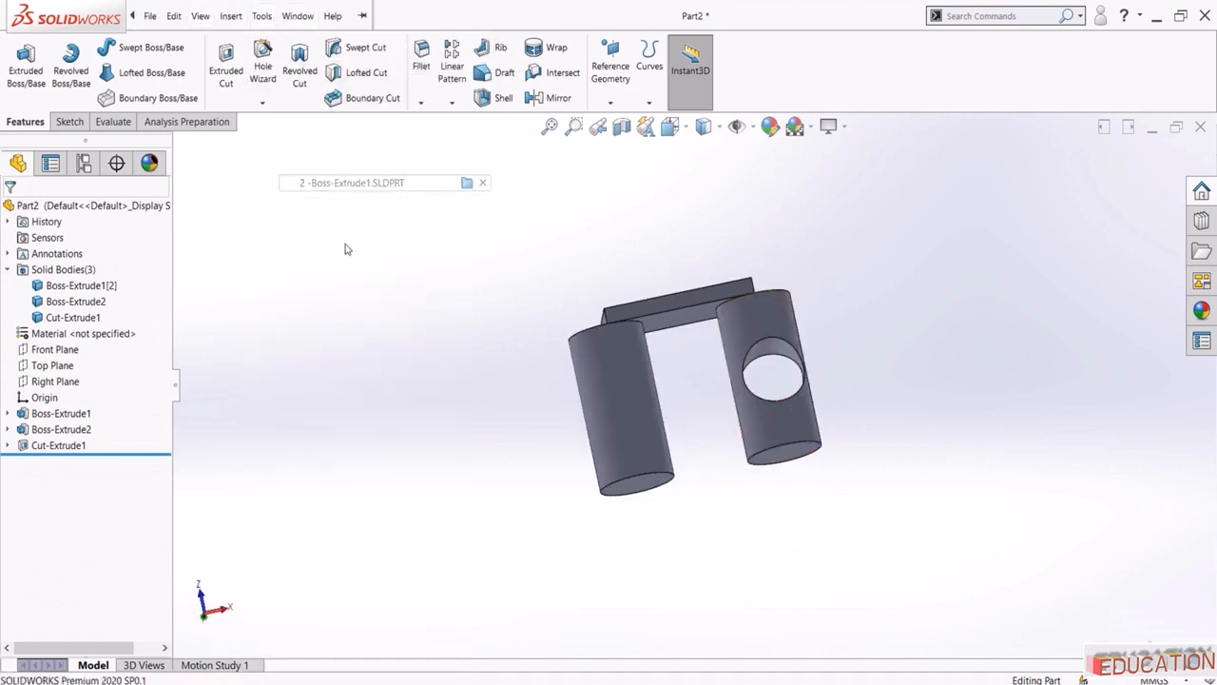
pyautogui.moveTo(492, 269); pyautogui.dragTo(402, 313, button='middle')
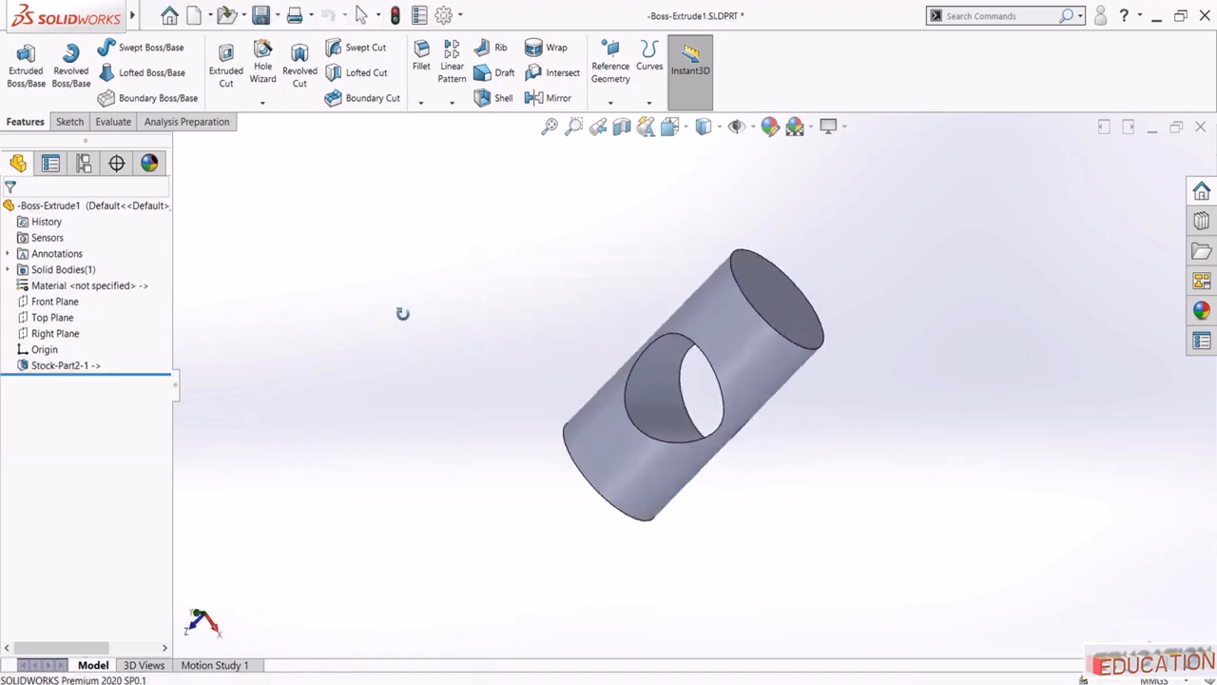
pyautogui.click(151, 18)
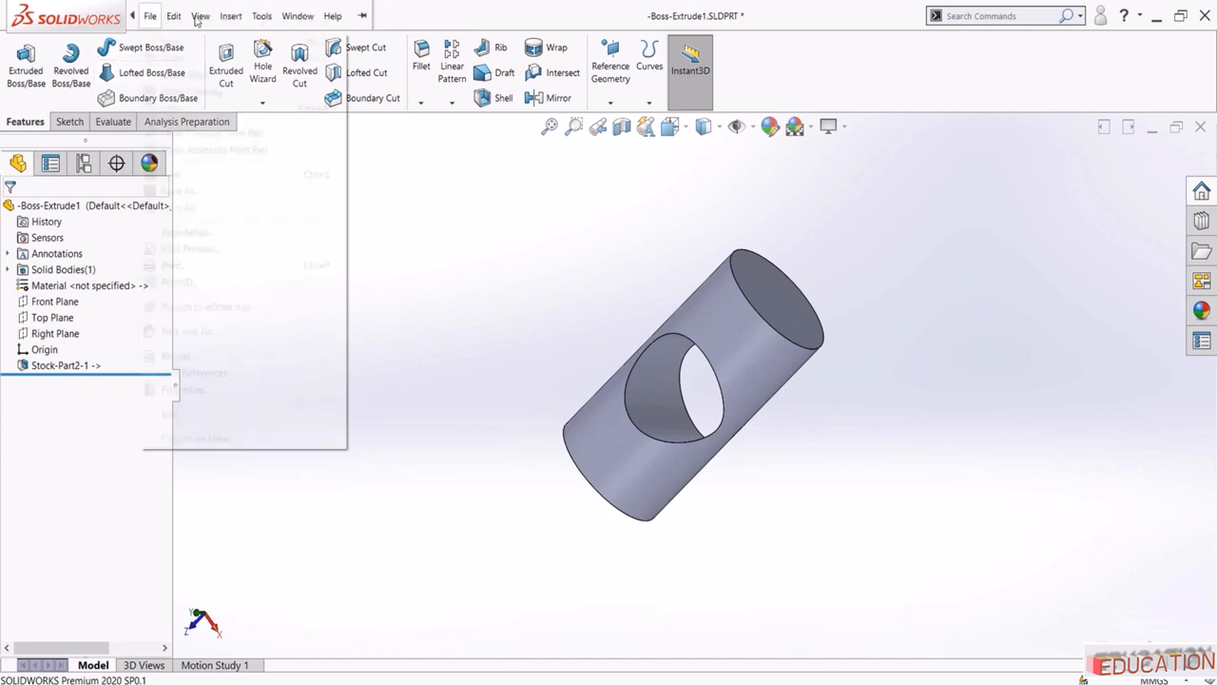
pyautogui.moveTo(297, 17)
pyautogui.click(320, 169)
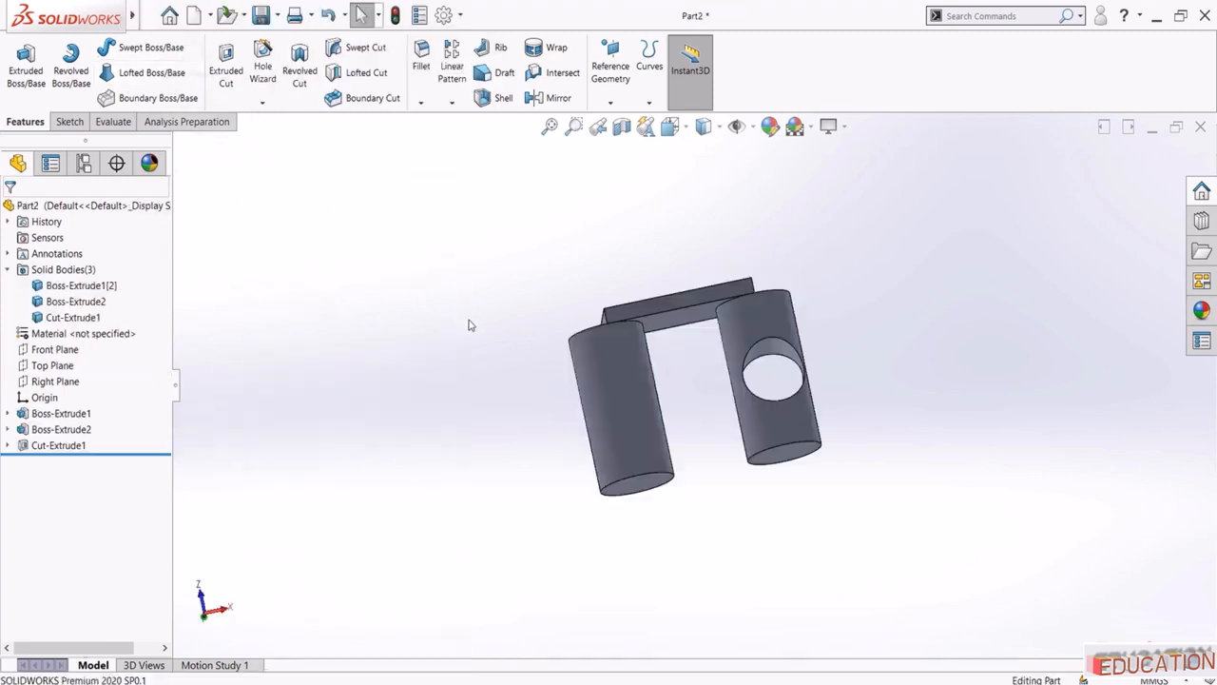
# Edit the plate's Boss-Extrude2 feature to merge its result with only the left cylinder body, with automatic body selection disabled
pyautogui.click(76, 434)
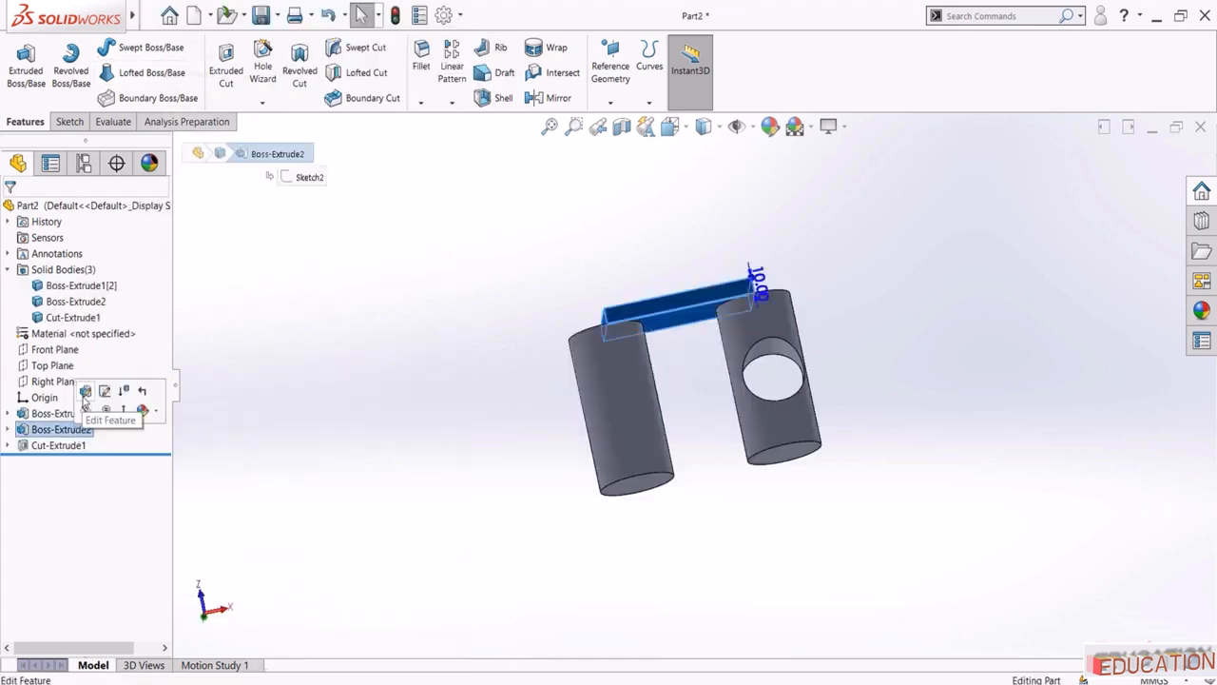
pyautogui.click(142, 395)
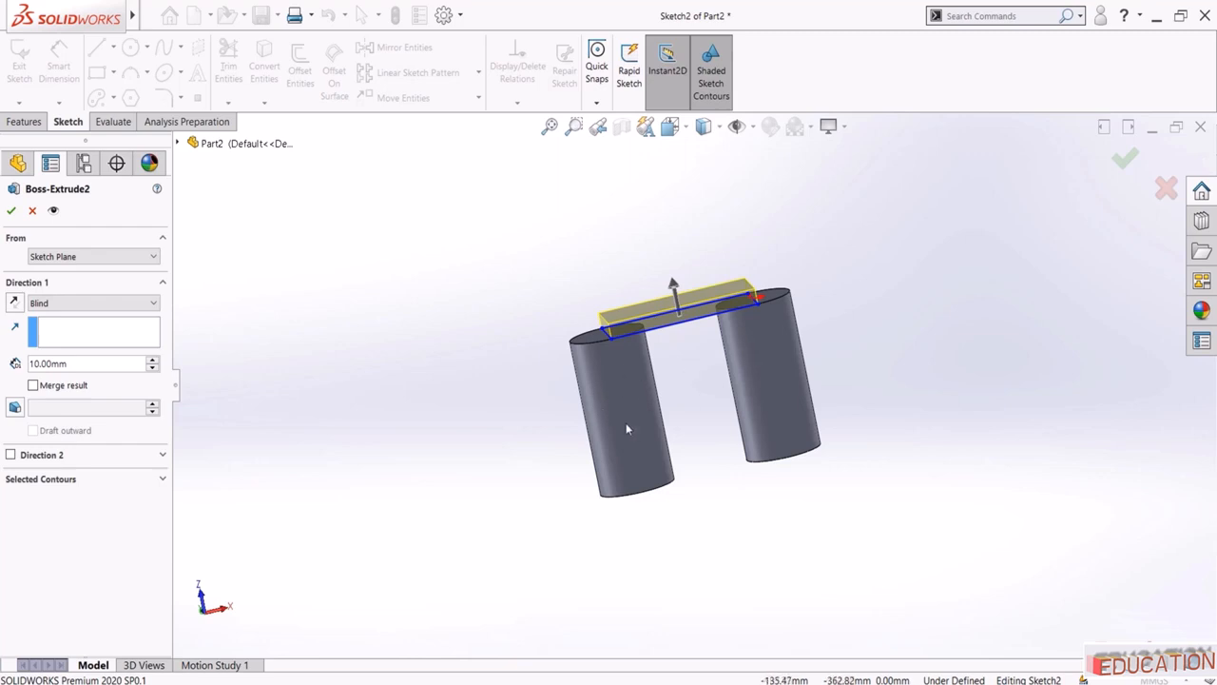
pyautogui.click(33, 385)
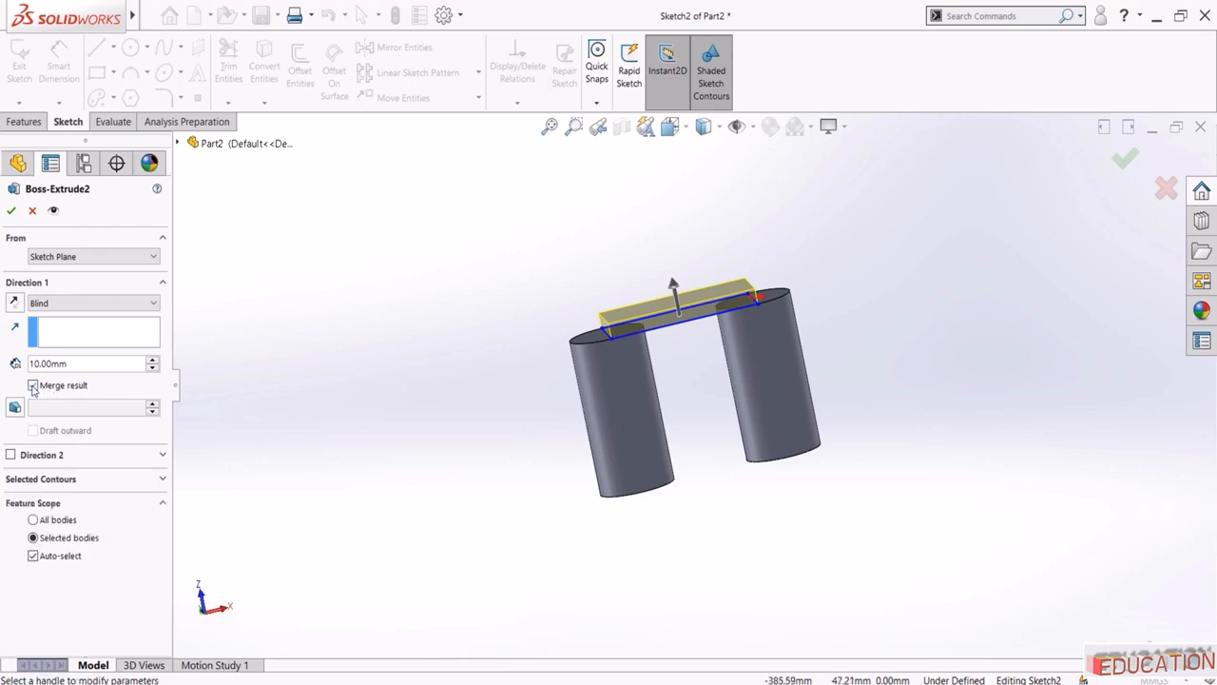
pyautogui.click(34, 557)
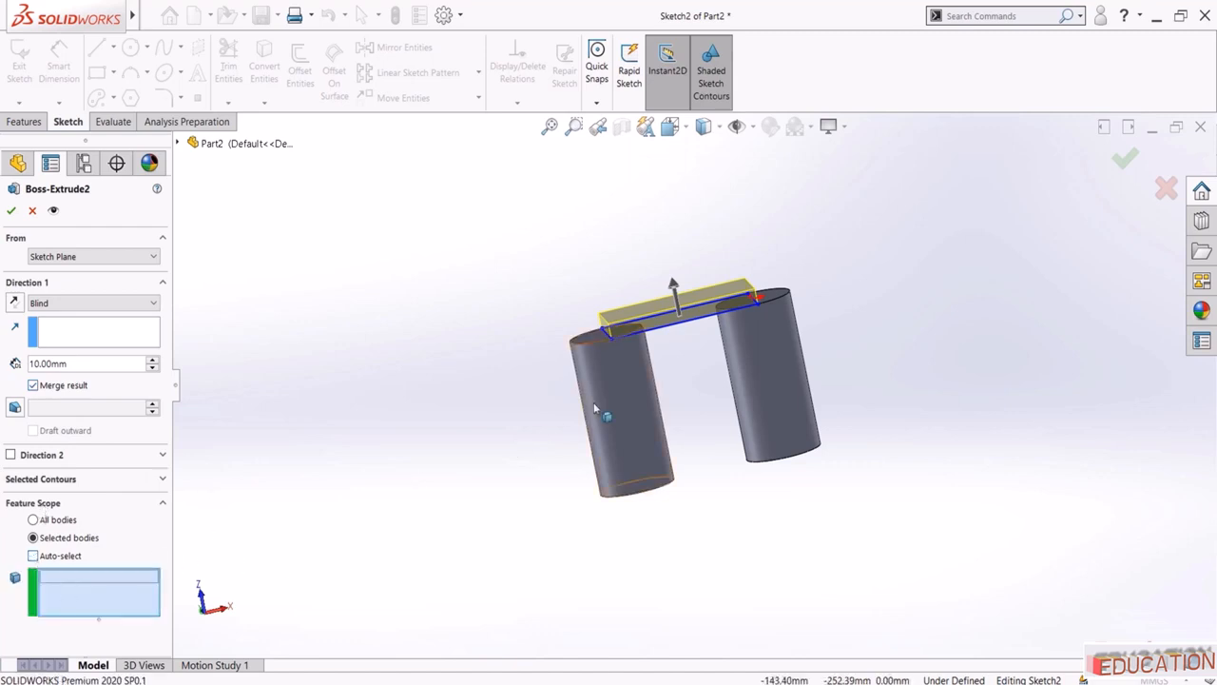
pyautogui.click(625, 386)
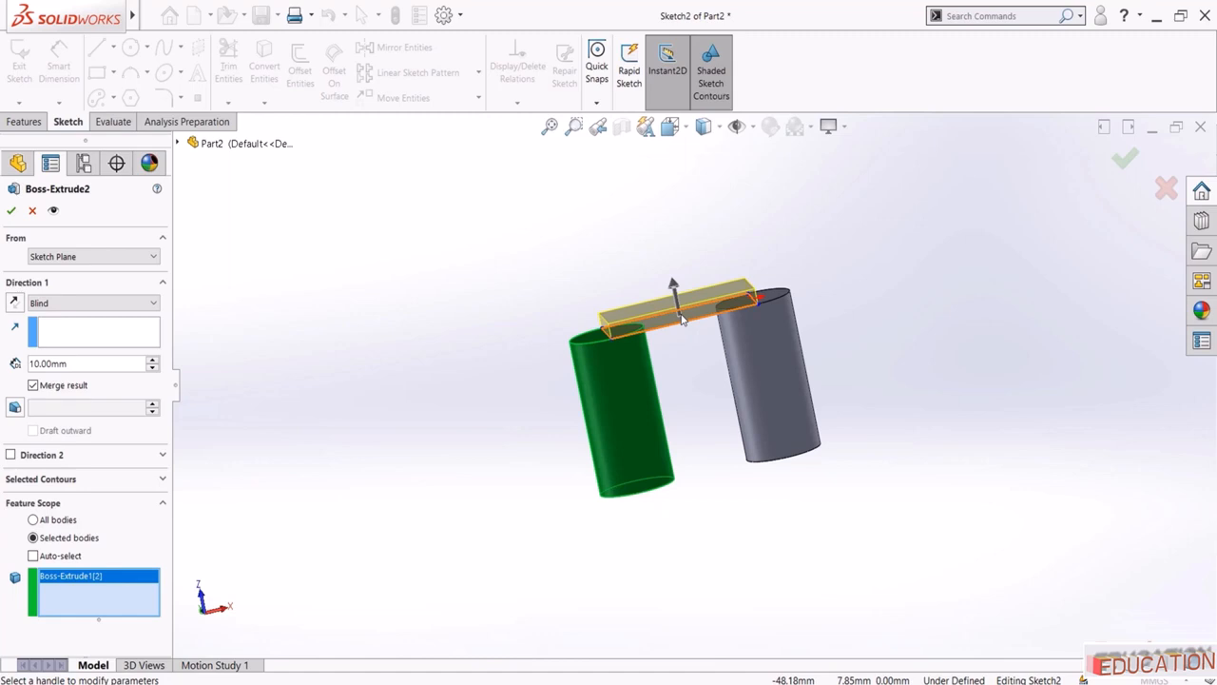
pyautogui.click(11, 212)
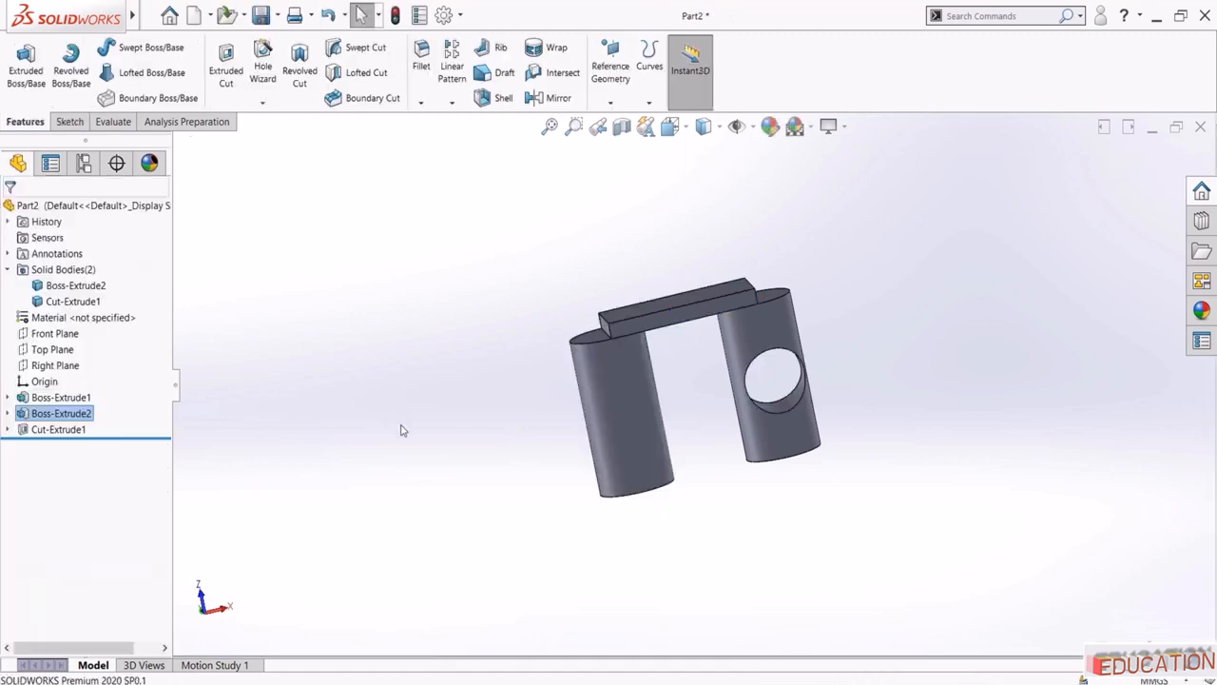
# Highlight the Boss-Extrude2 and Cut-Extrude1 solid bodies in turn to examine which geometry each one contains
pyautogui.click(85, 286)
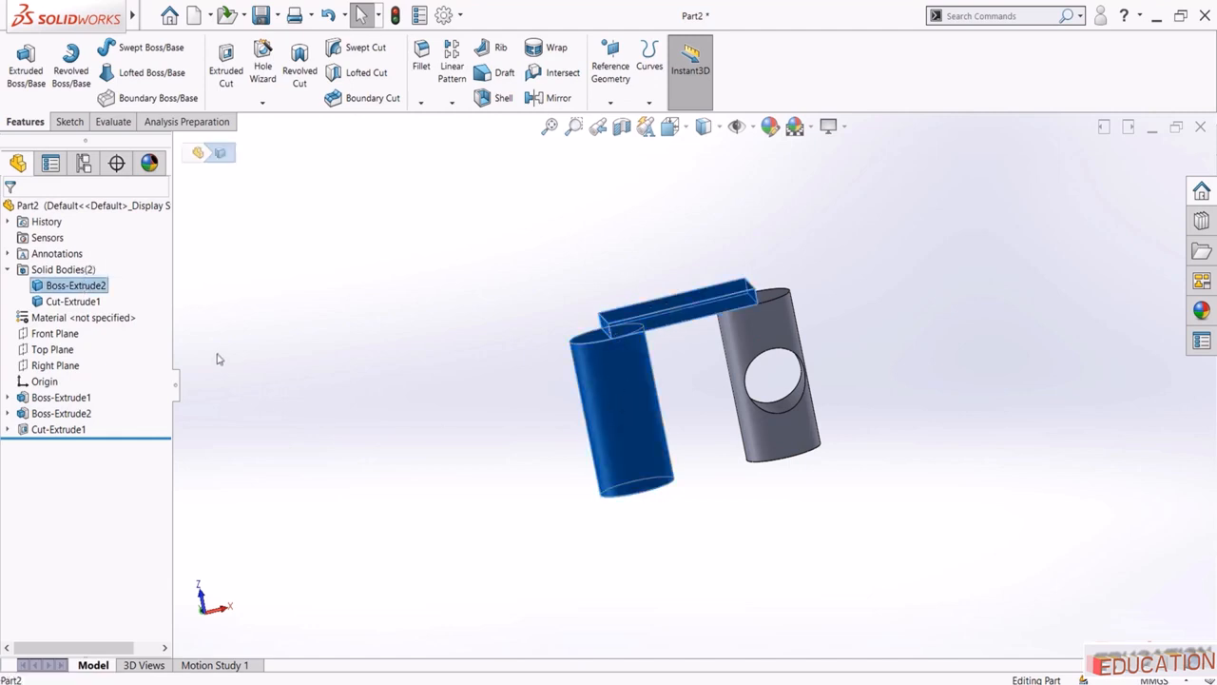
pyautogui.click(313, 356)
pyautogui.click(76, 301)
pyautogui.click(467, 247)
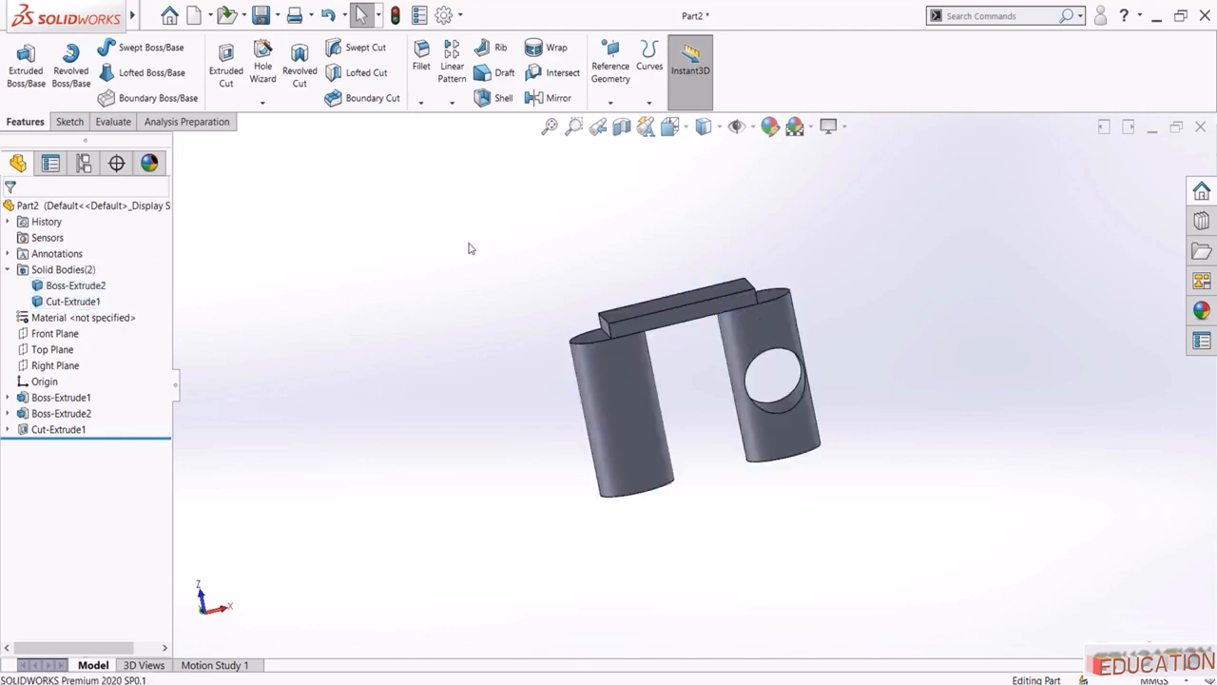
pyautogui.click(550, 126)
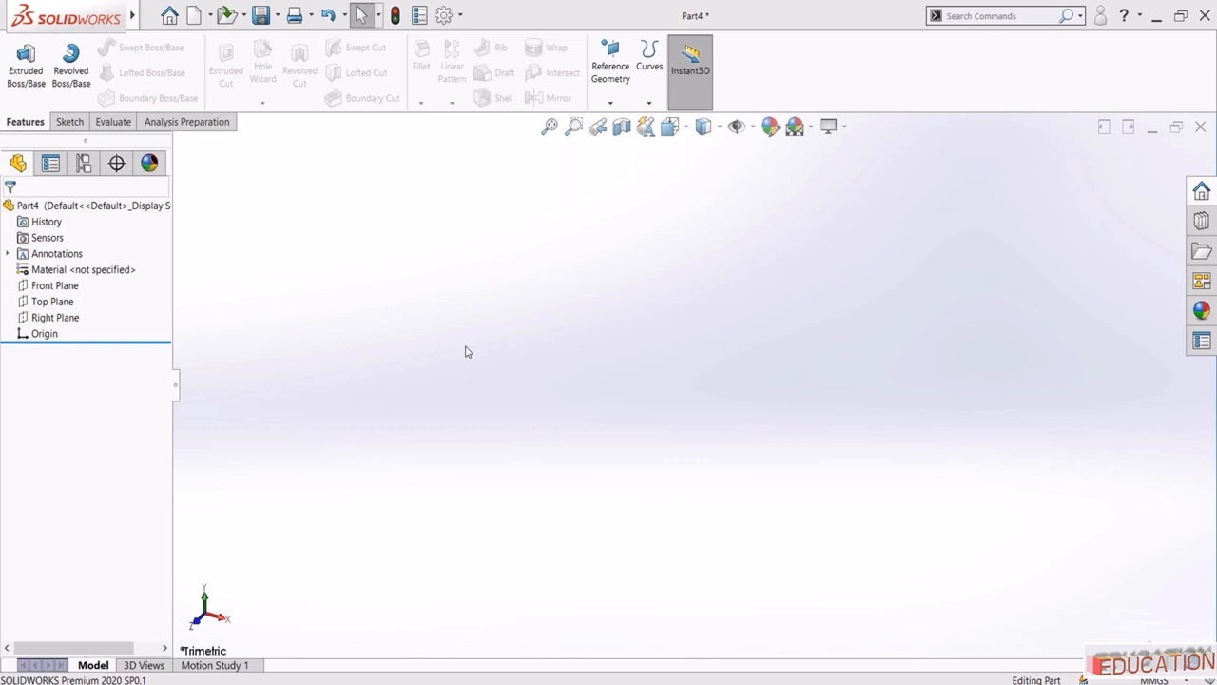
# Sketch a center rectangle on the Front Plane of Part4, centered on the origin
pyautogui.click(54, 285)
pyautogui.click(91, 269)
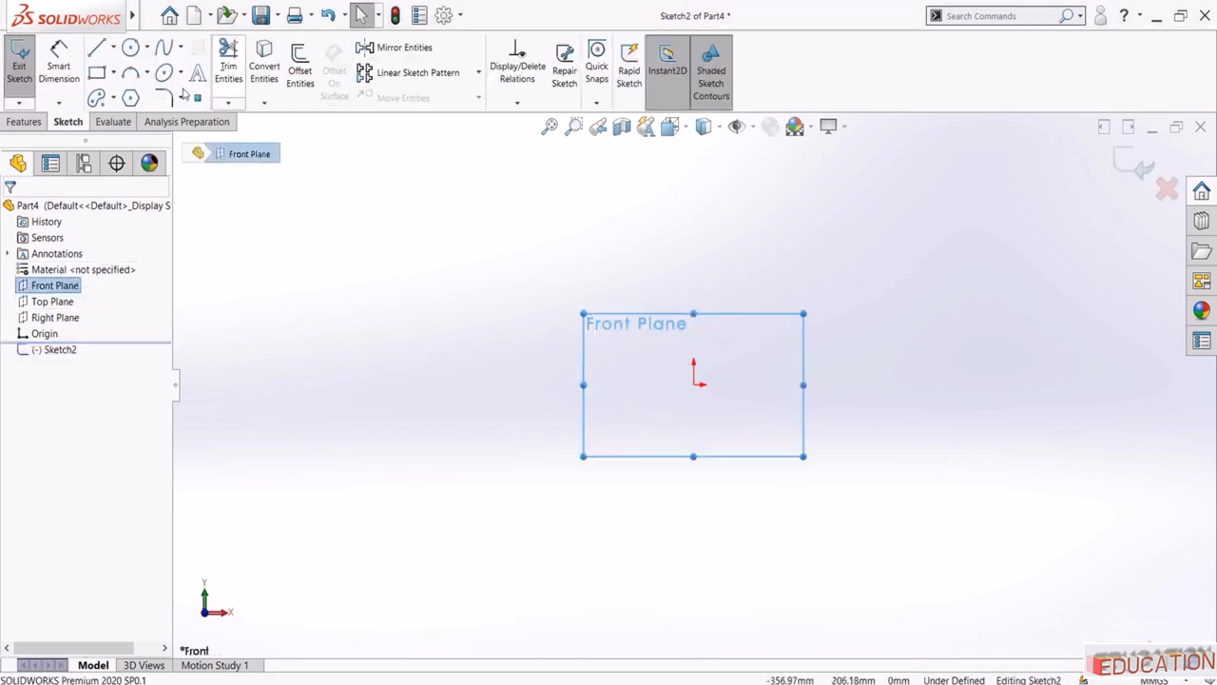
pyautogui.click(112, 73)
pyautogui.click(142, 111)
pyautogui.click(693, 383)
pyautogui.click(934, 248)
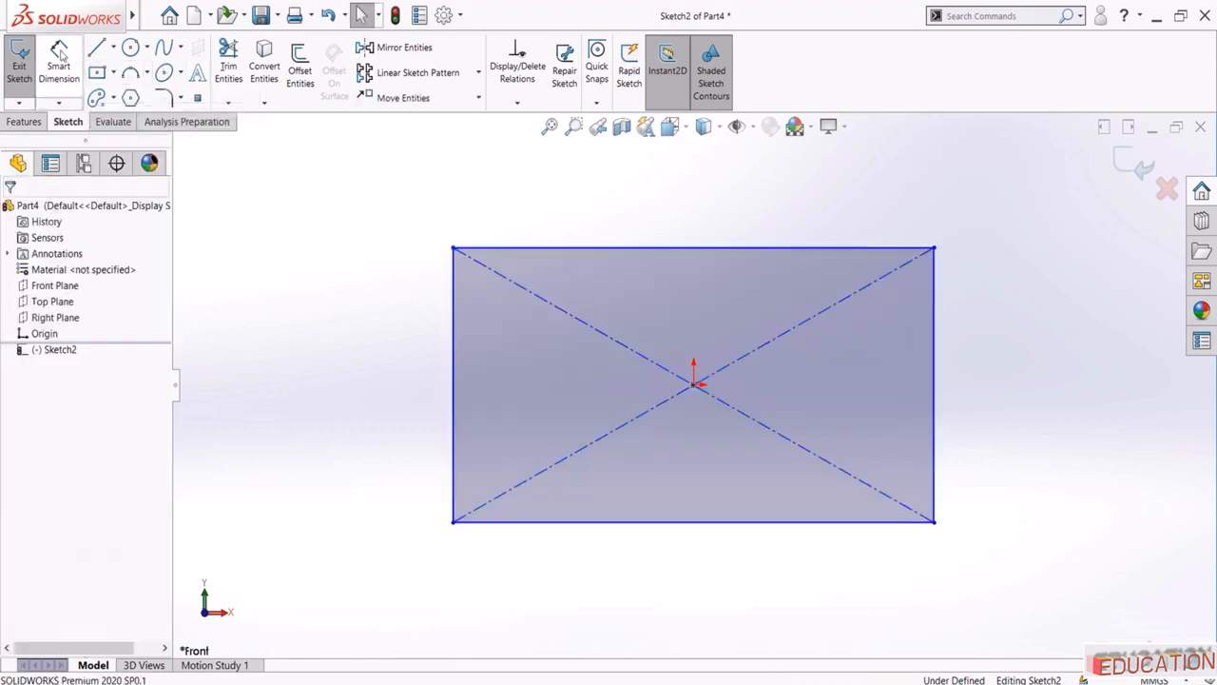
# Dimension the rectangle to 500 mm wide and 250 mm high
pyautogui.click(58, 59)
pyautogui.click(686, 231)
pyautogui.click(685, 224)
pyautogui.write('500')
pyautogui.press('Return')
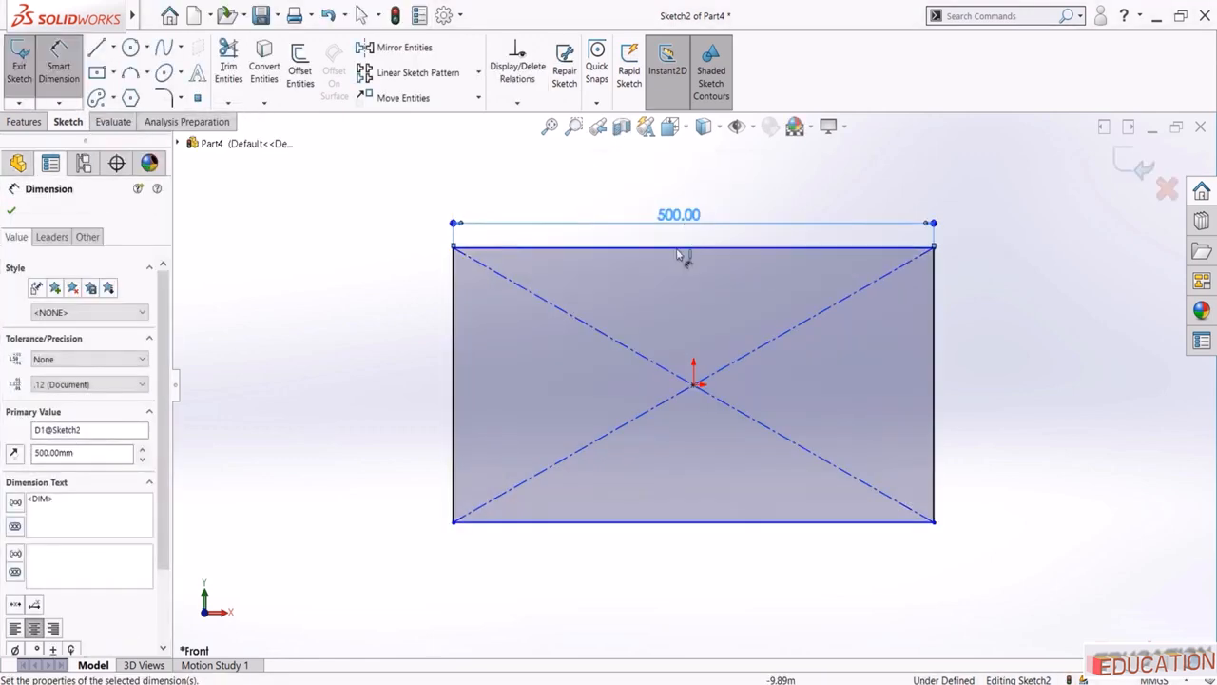
pyautogui.click(431, 368)
pyautogui.click(416, 363)
pyautogui.write('250')
pyautogui.press('Return')
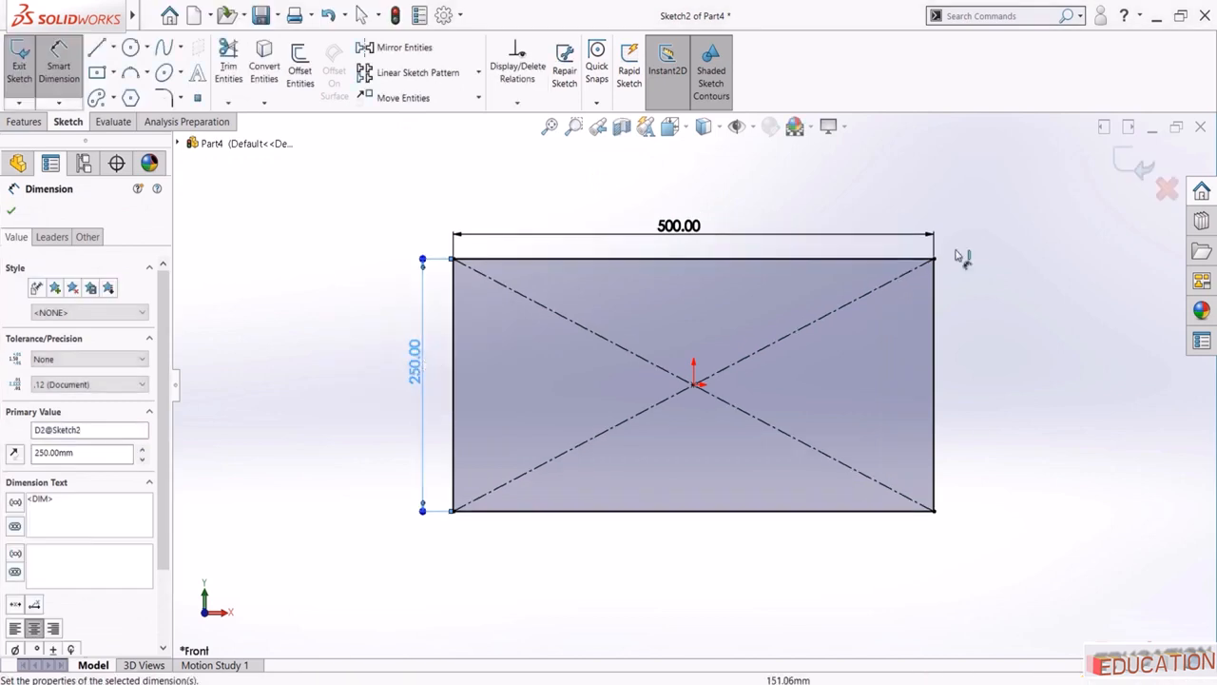
pyautogui.press('Escape')
# Extrude the rectangle as a boss with a blind depth of 20 mm
pyautogui.click(24, 122)
pyautogui.click(25, 67)
pyautogui.write('20')
pyautogui.press('Return')
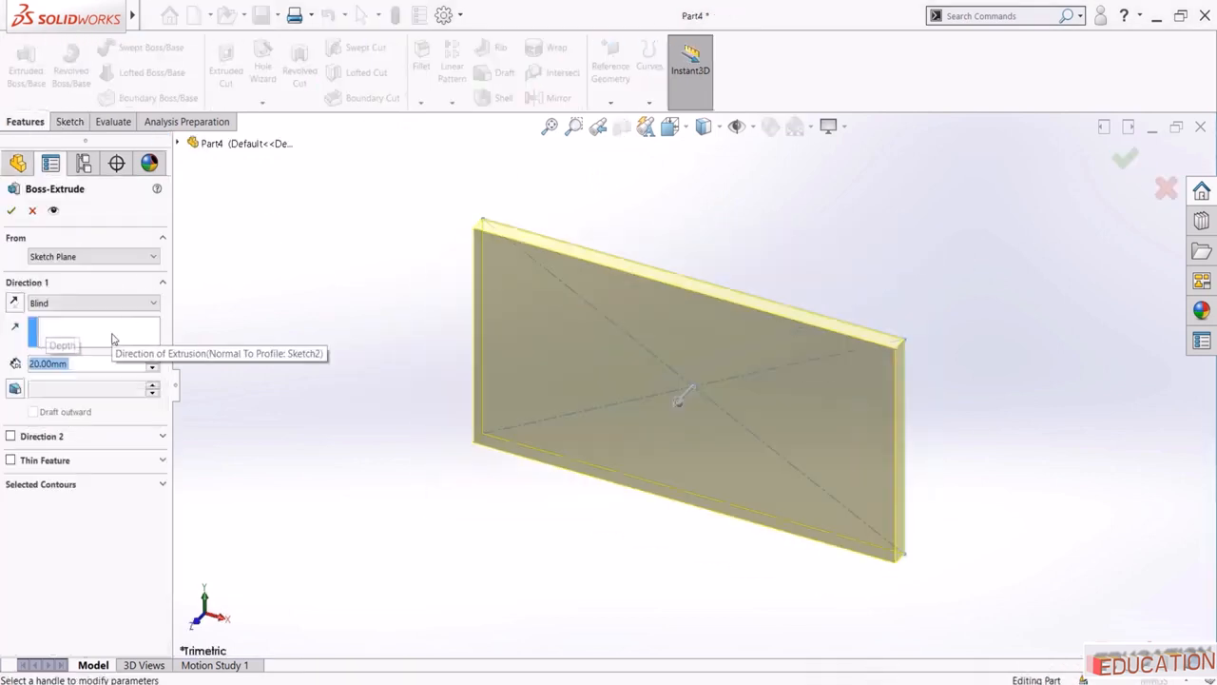
pyautogui.click(1124, 159)
# Sketch a circle about 52 mm in diameter on the plate's front face near its upper-left corner
pyautogui.click(518, 299)
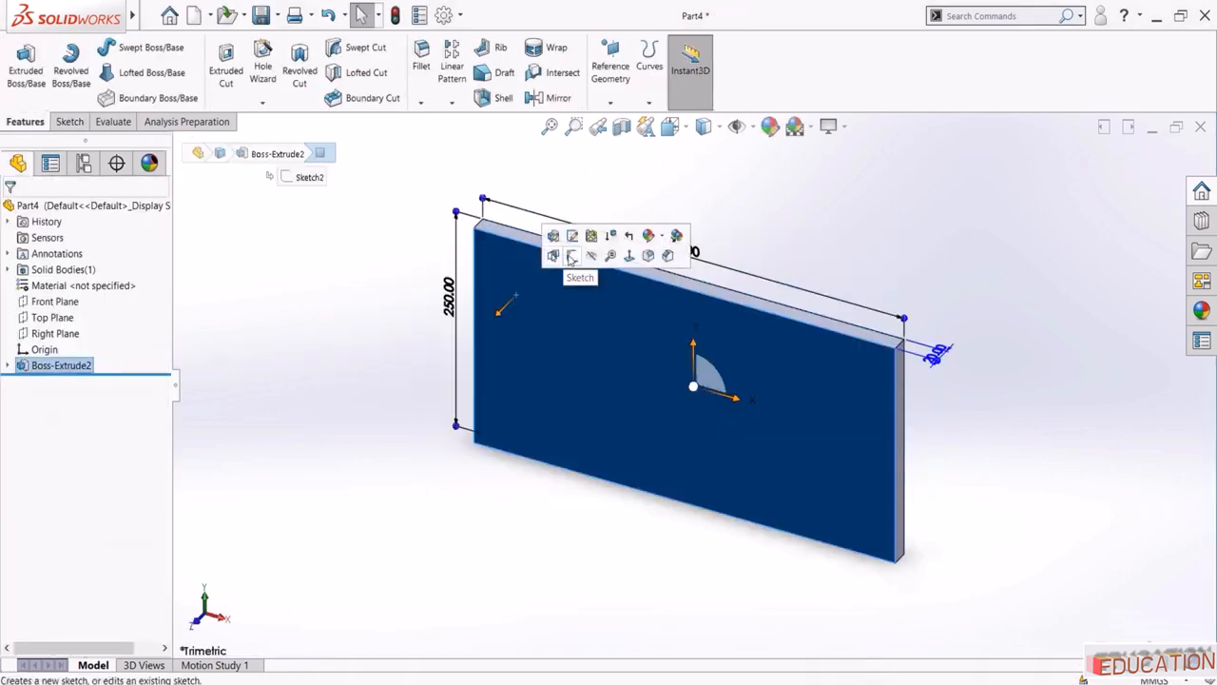
pyautogui.click(570, 255)
pyautogui.click(57, 382)
pyautogui.click(84, 365)
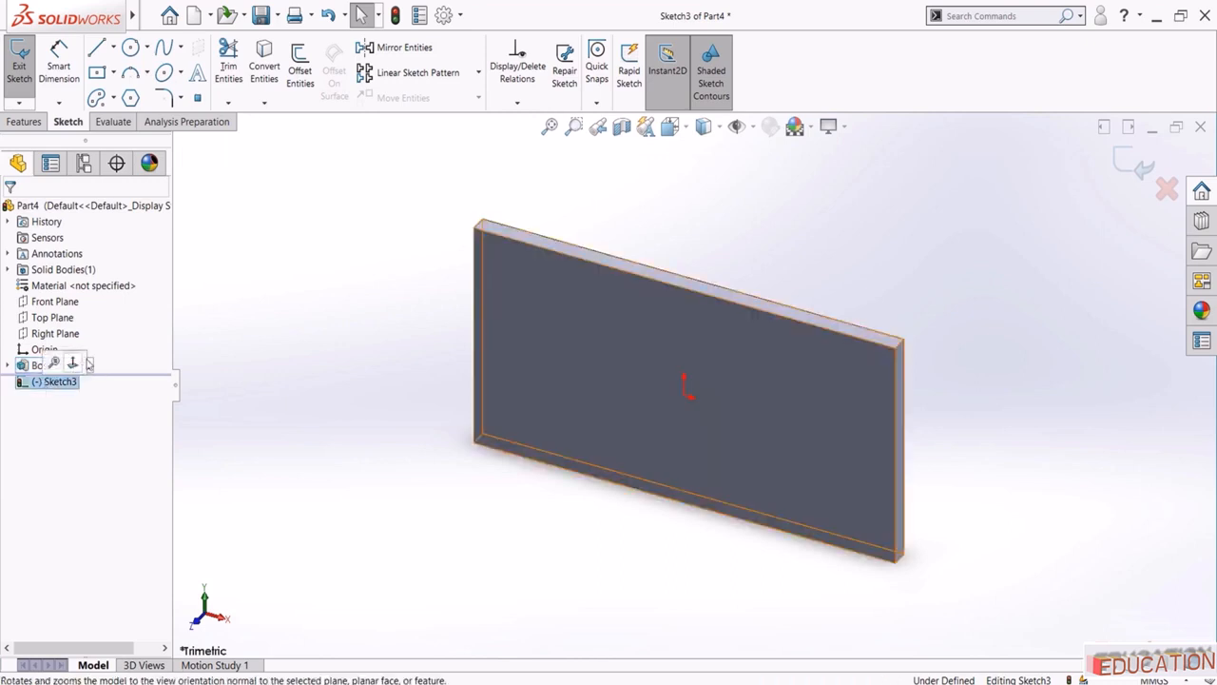
pyautogui.click(130, 48)
pyautogui.click(461, 287)
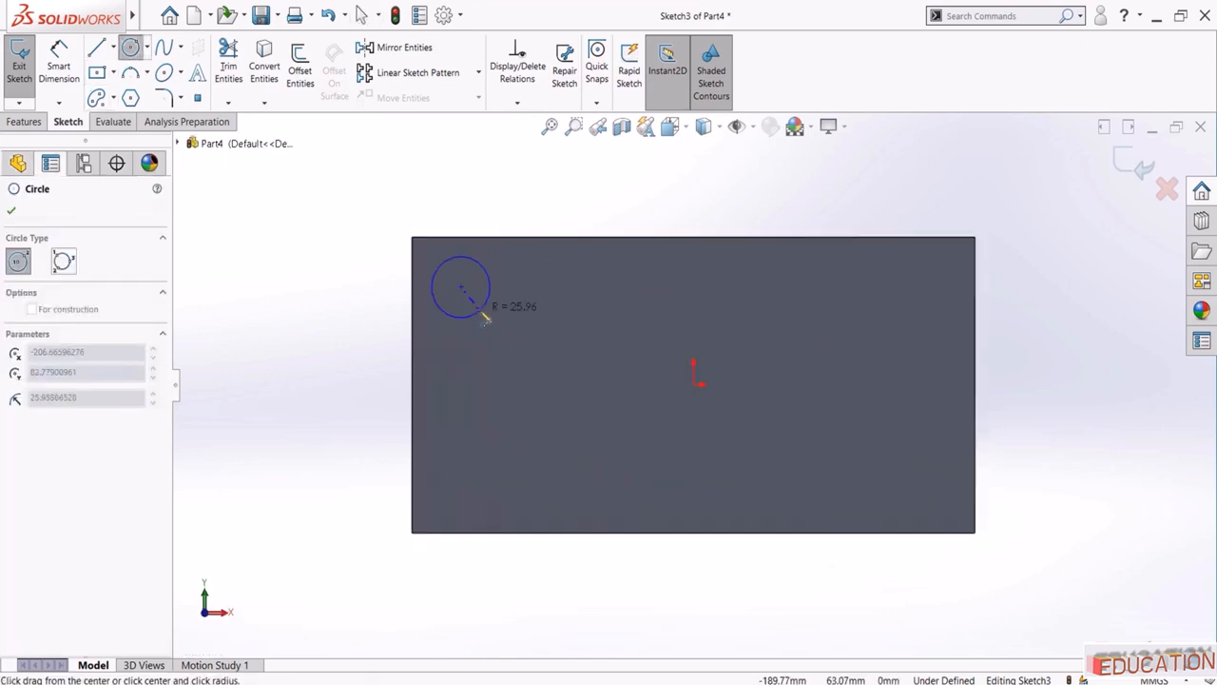
pyautogui.click(482, 307)
pyautogui.press('Escape')
# Dimension the circle's diameter and set it to 35 mm
pyautogui.click(59, 59)
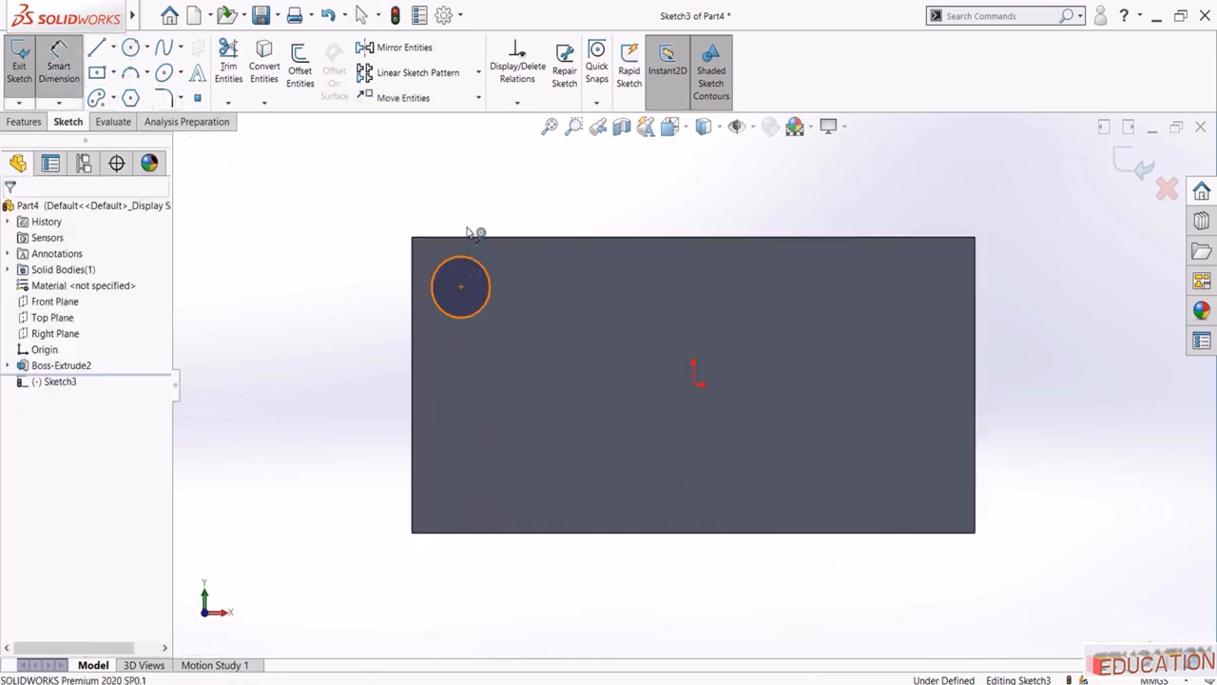
pyautogui.click(466, 260)
pyautogui.click(473, 212)
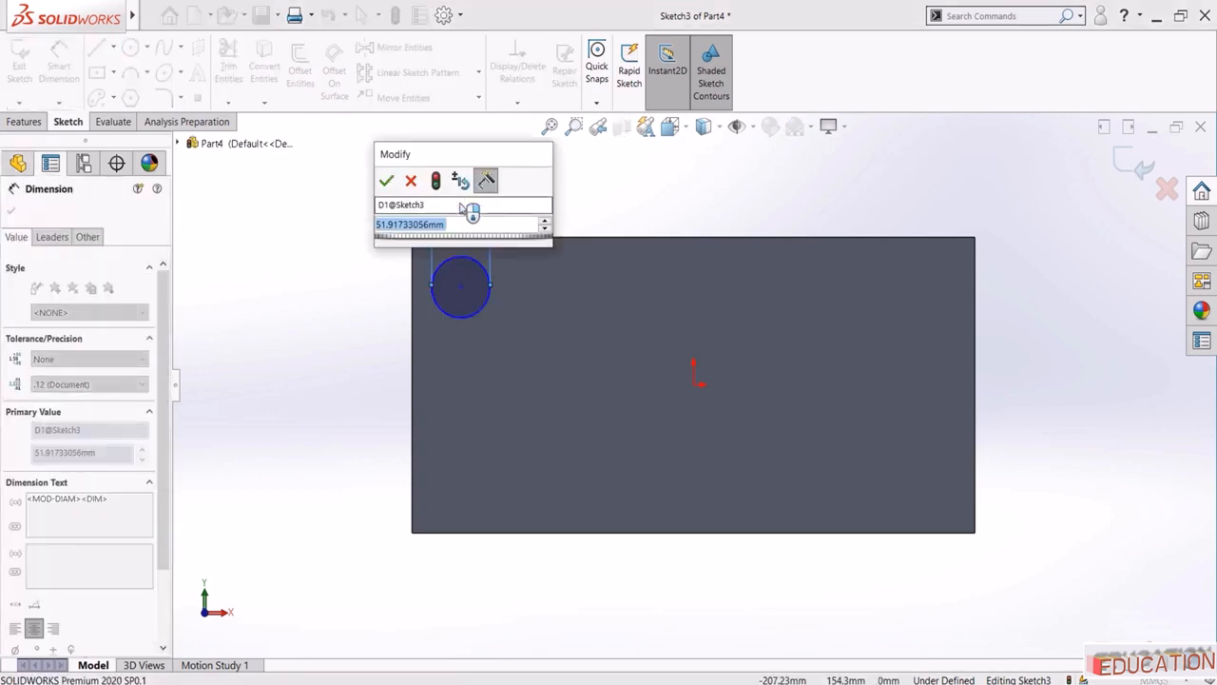
pyautogui.write('35')
pyautogui.press('Return')
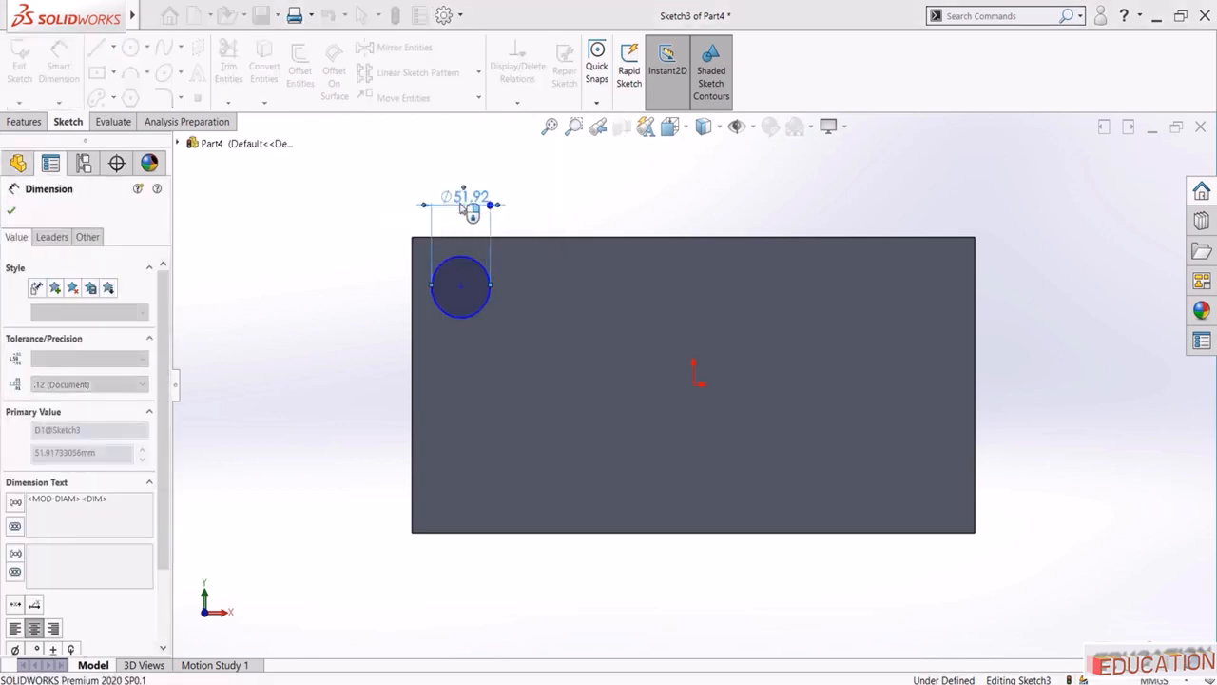
pyautogui.press('Escape')
pyautogui.scroll(-1, 476, 265)
# Dimension the circle's center 35 mm from the plate's top edge
pyautogui.click(59, 64)
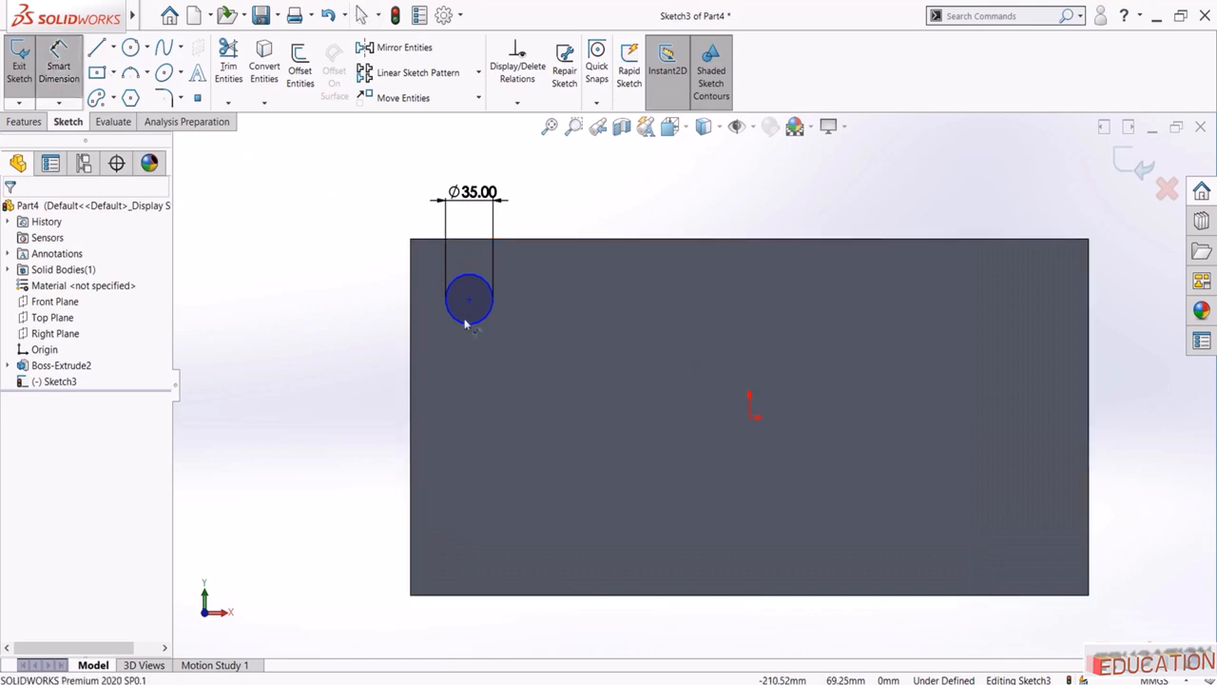
pyautogui.click(468, 299)
pyautogui.click(478, 238)
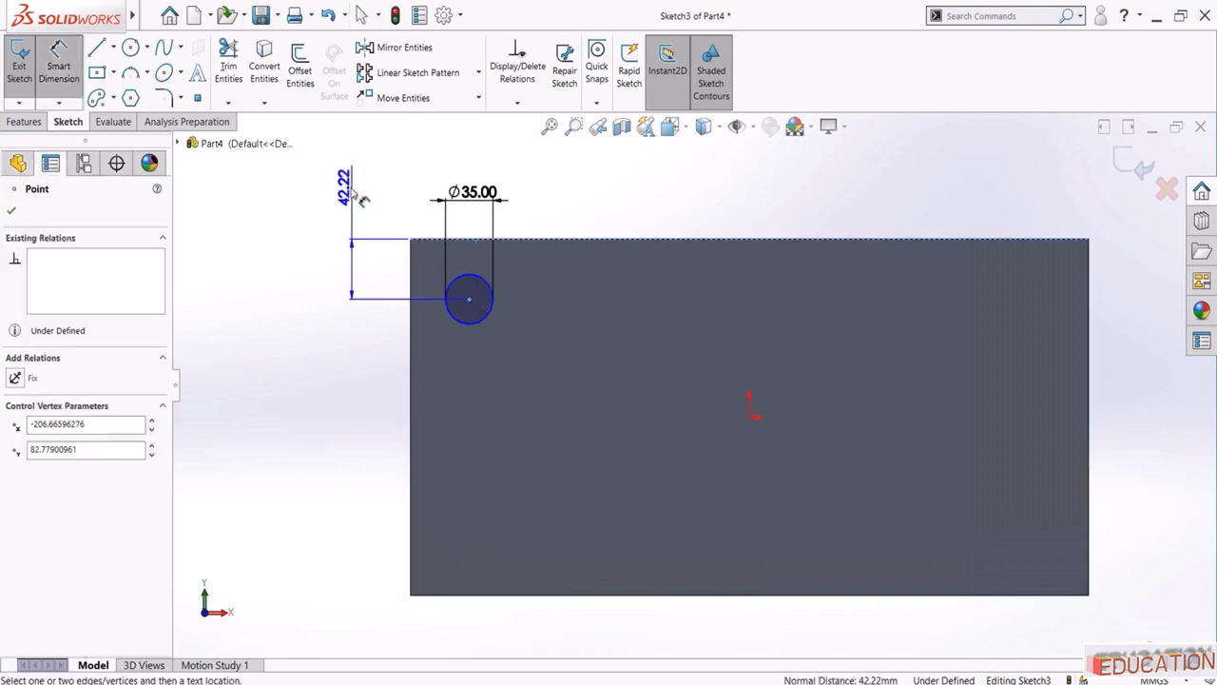
pyautogui.click(348, 188)
pyautogui.write('35')
pyautogui.press('Return')
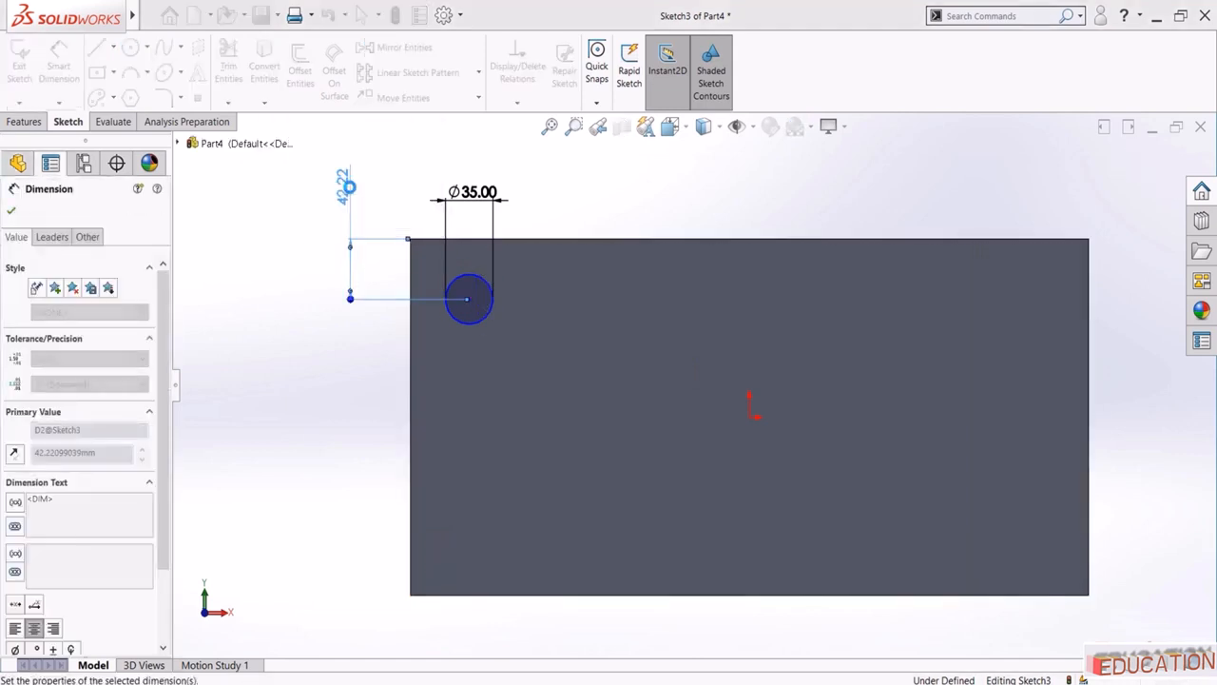
pyautogui.press('Escape')
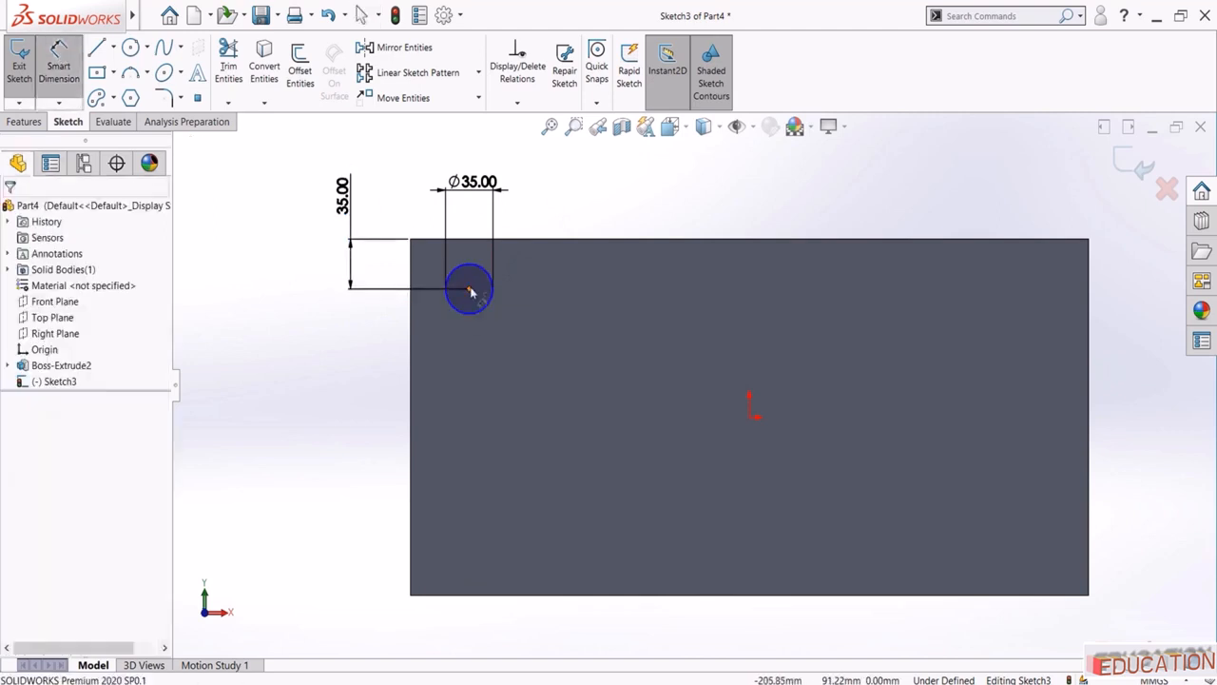
# Dimension the circle's center 35 mm from the plate's left edge and finish the sketch
pyautogui.click(469, 289)
pyautogui.click(411, 318)
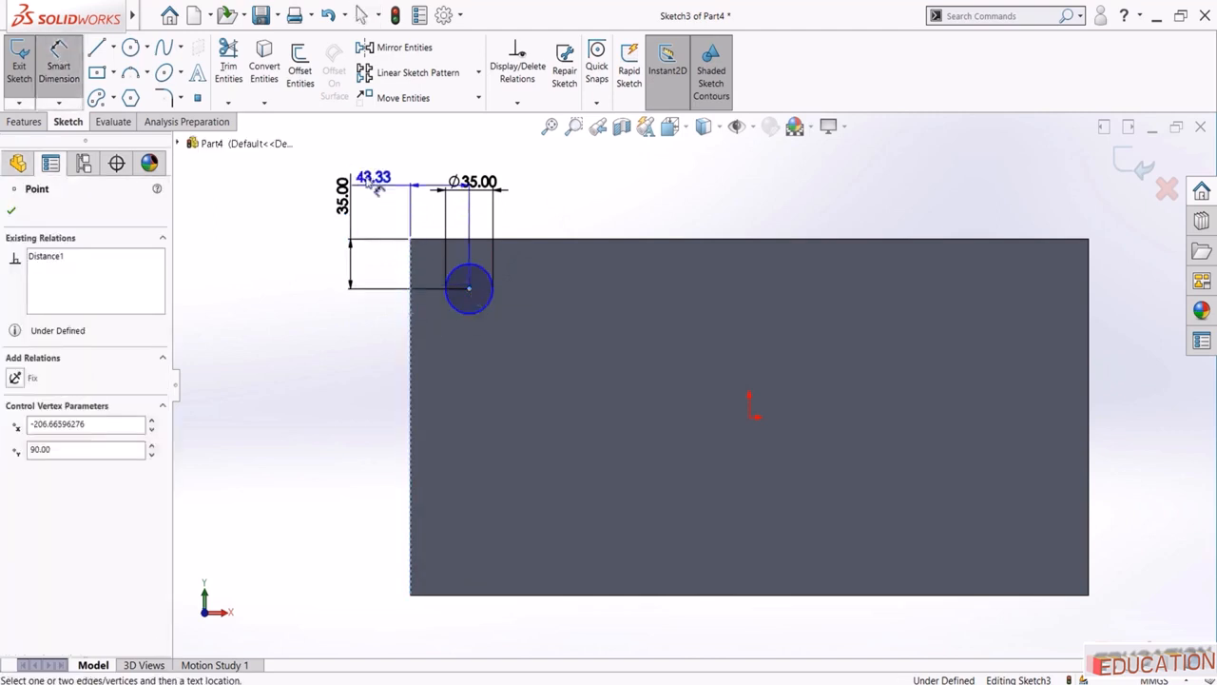
pyautogui.click(323, 149)
pyautogui.write('35')
pyautogui.press('Return')
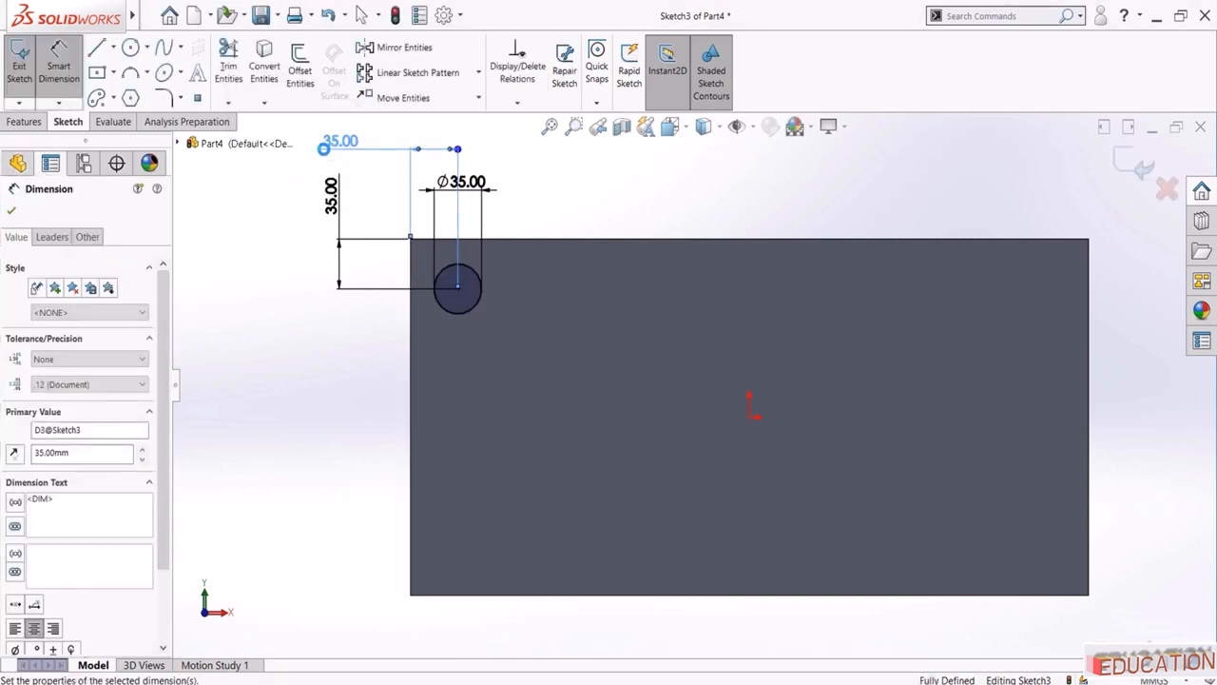
pyautogui.press('Escape')
pyautogui.click(1144, 168)
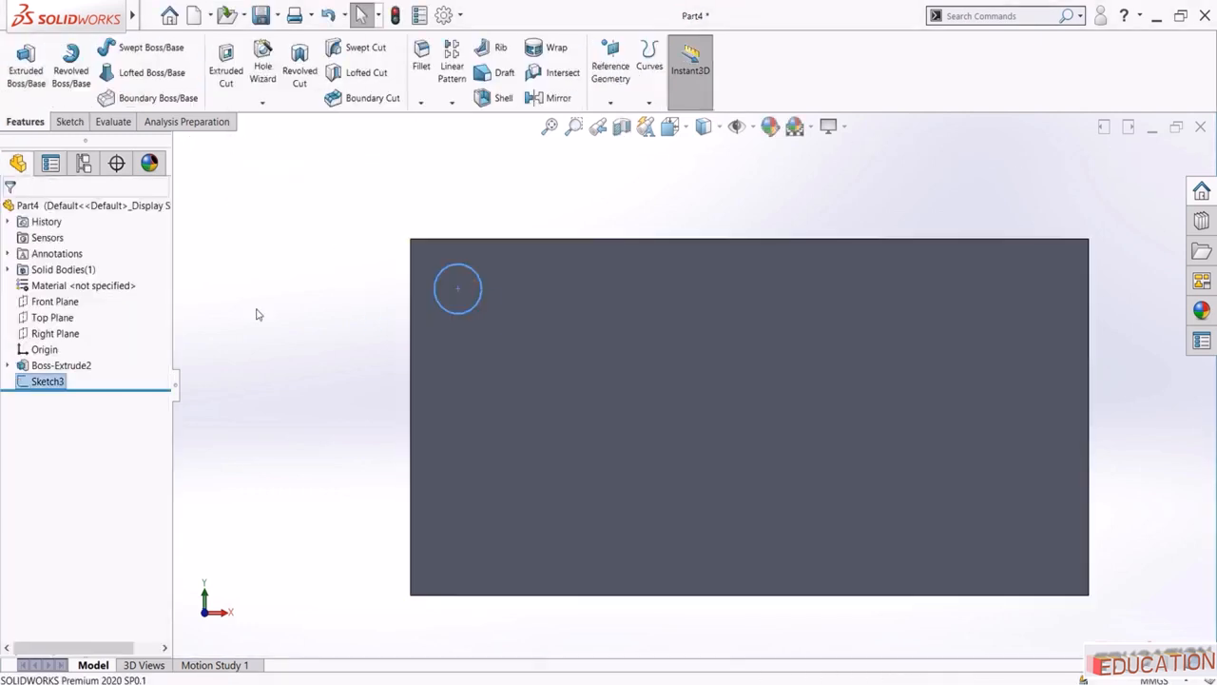
# Cut the circle through the plate with an Extruded Cut set to Through All
pyautogui.moveTo(294, 313)
pyautogui.mouseDown(button='middle')
pyautogui.moveTo(298, 194)
pyautogui.moveTo(403, 284)
pyautogui.mouseUp(button='middle')
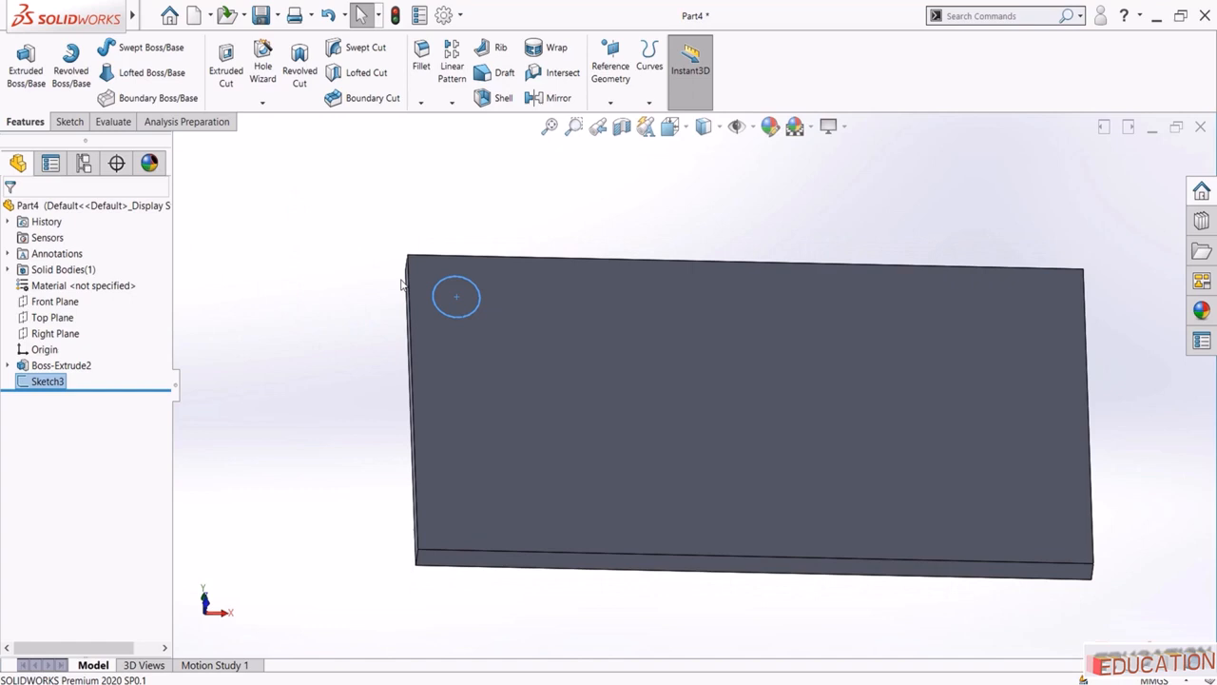
pyautogui.click(224, 59)
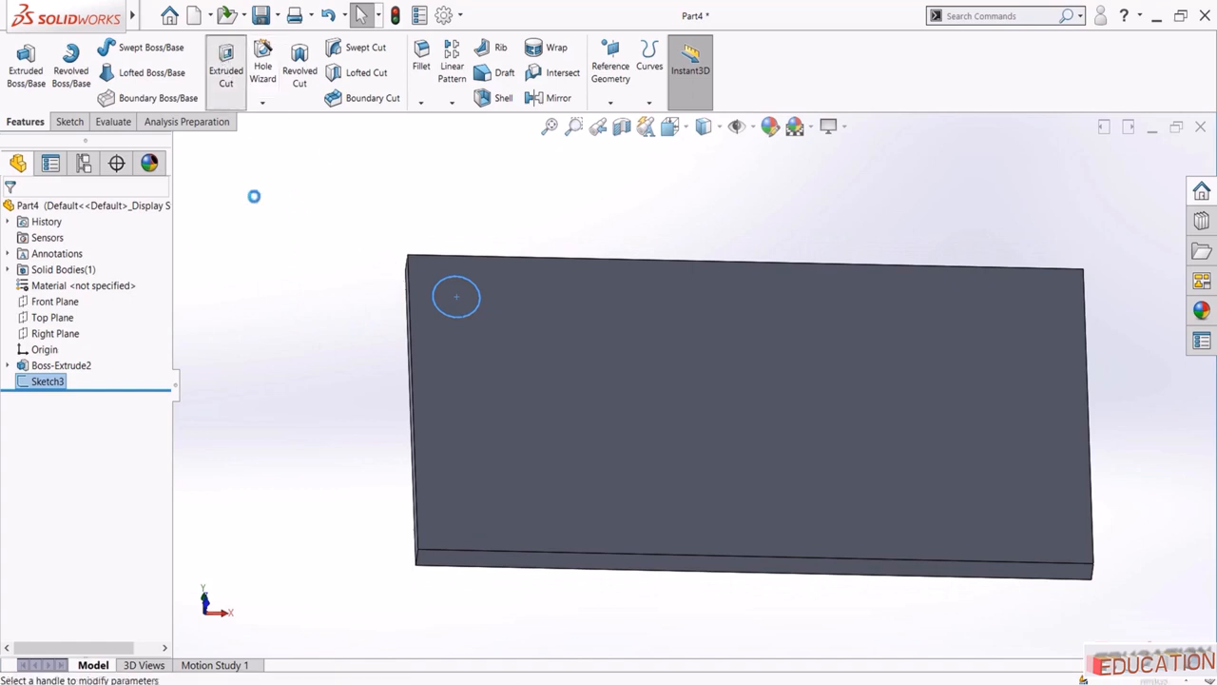
pyautogui.click(100, 302)
pyautogui.click(85, 329)
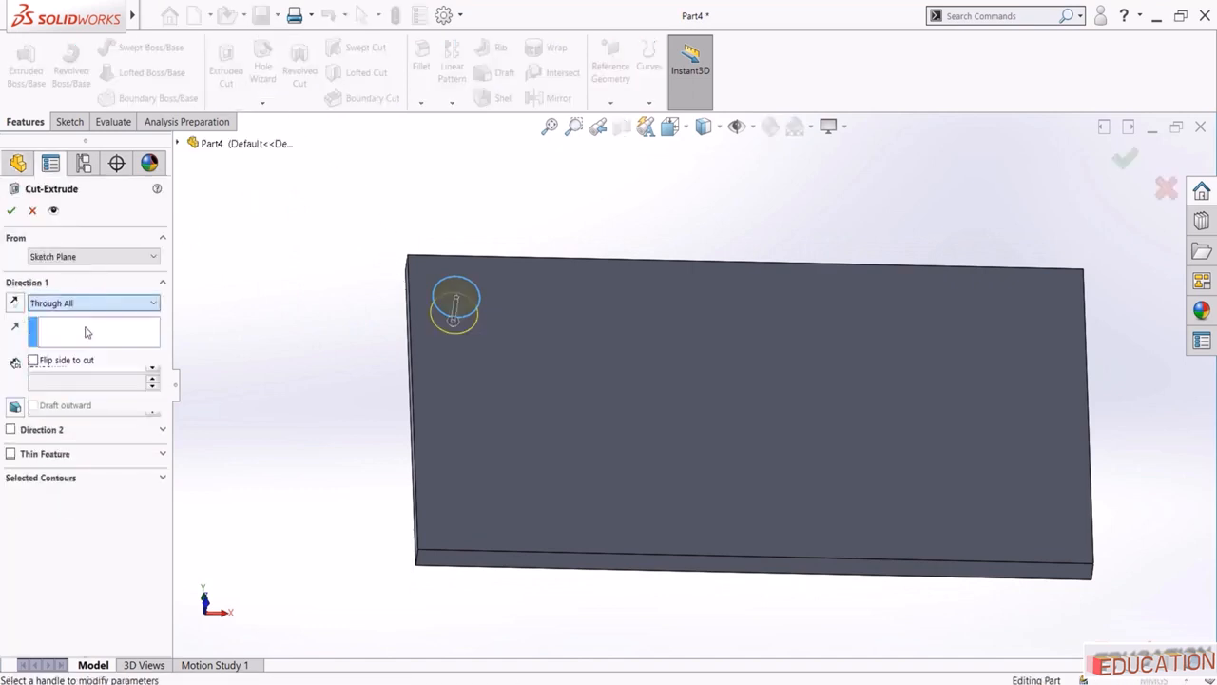
pyautogui.click(12, 210)
pyautogui.click(248, 251)
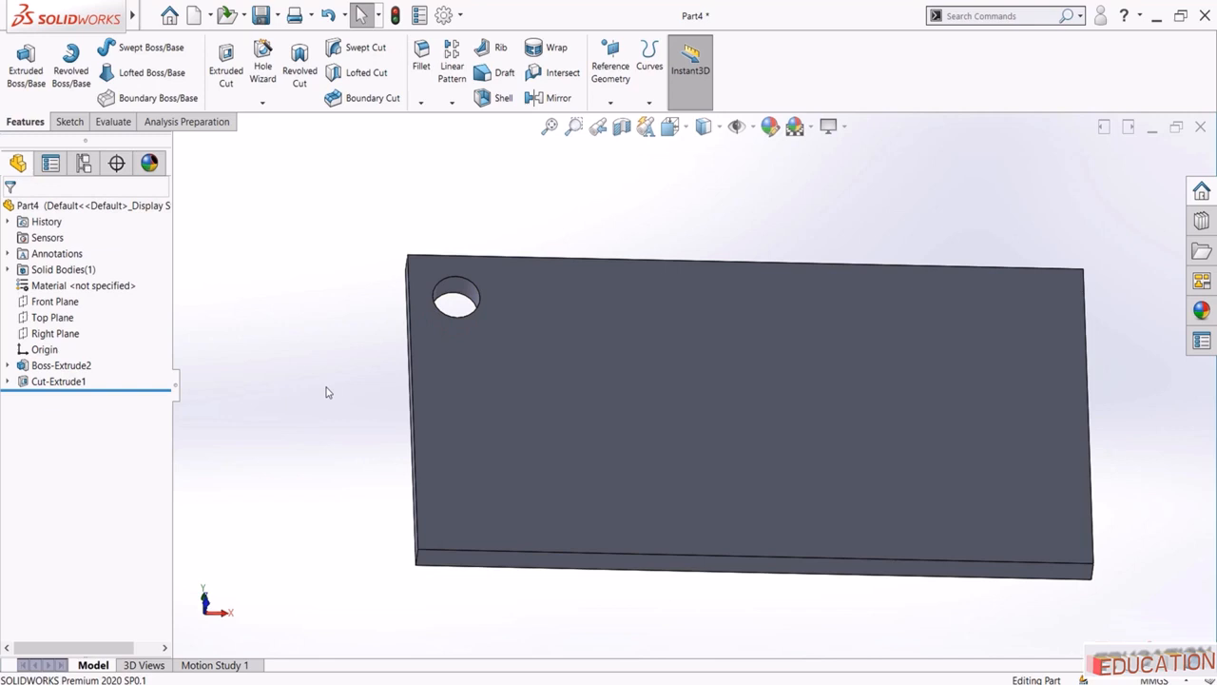
# Start a linear pattern on the plate with the Right Plane as the Direction 1 reference
pyautogui.click(452, 103)
pyautogui.click(485, 119)
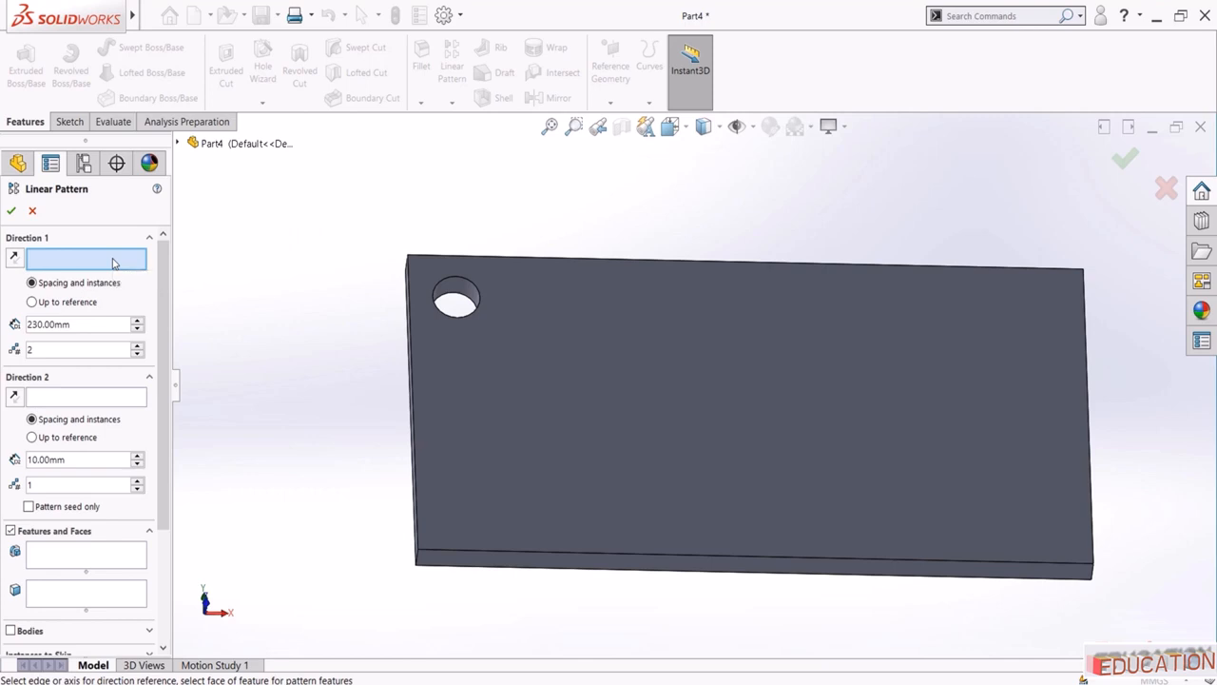
pyautogui.moveTo(361, 290); pyautogui.dragTo(406, 246, button='middle')
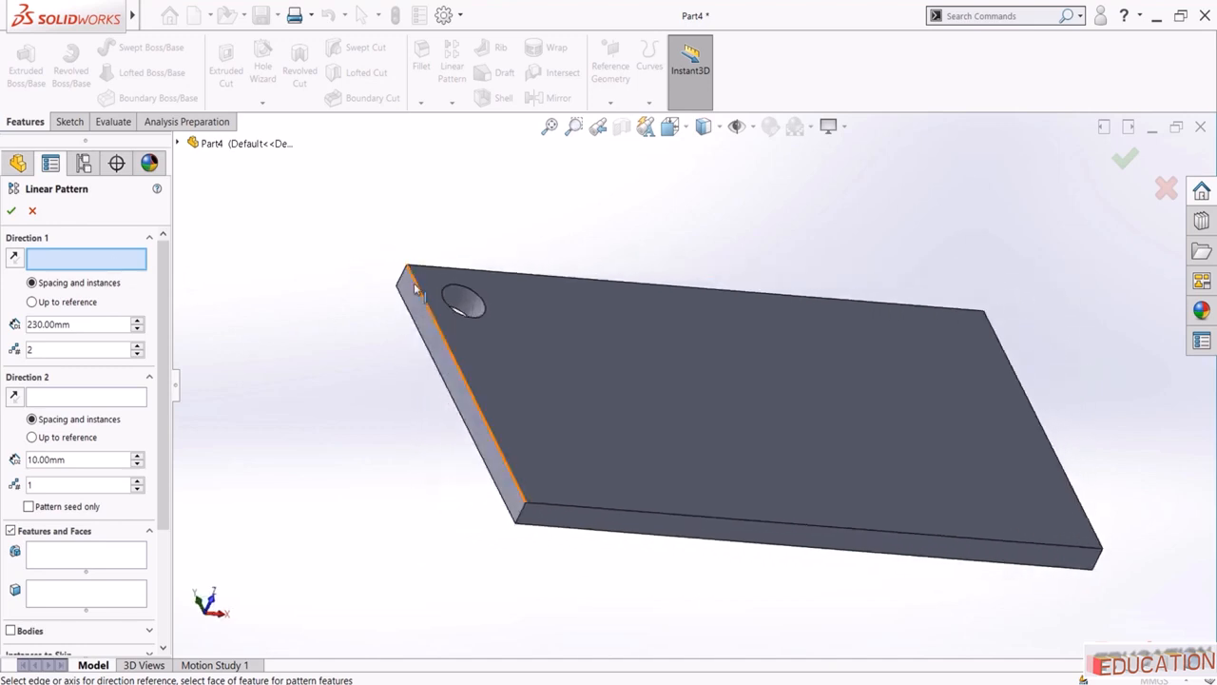
pyautogui.click(178, 143)
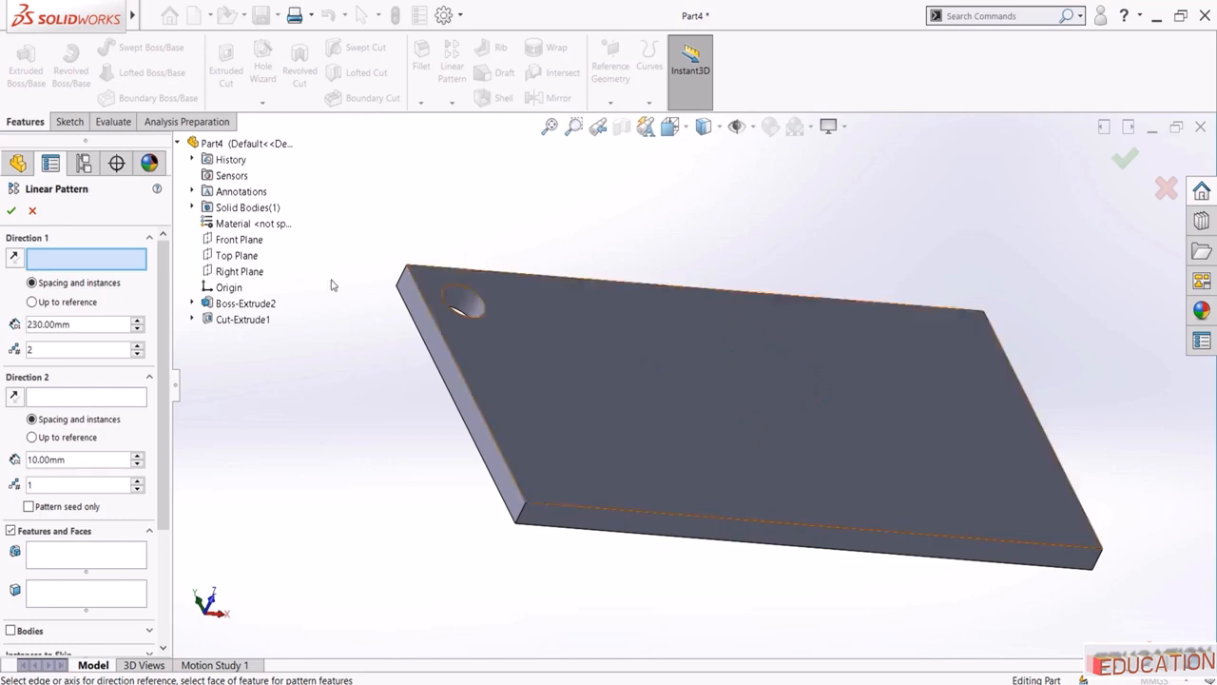
pyautogui.rightClick(237, 276)
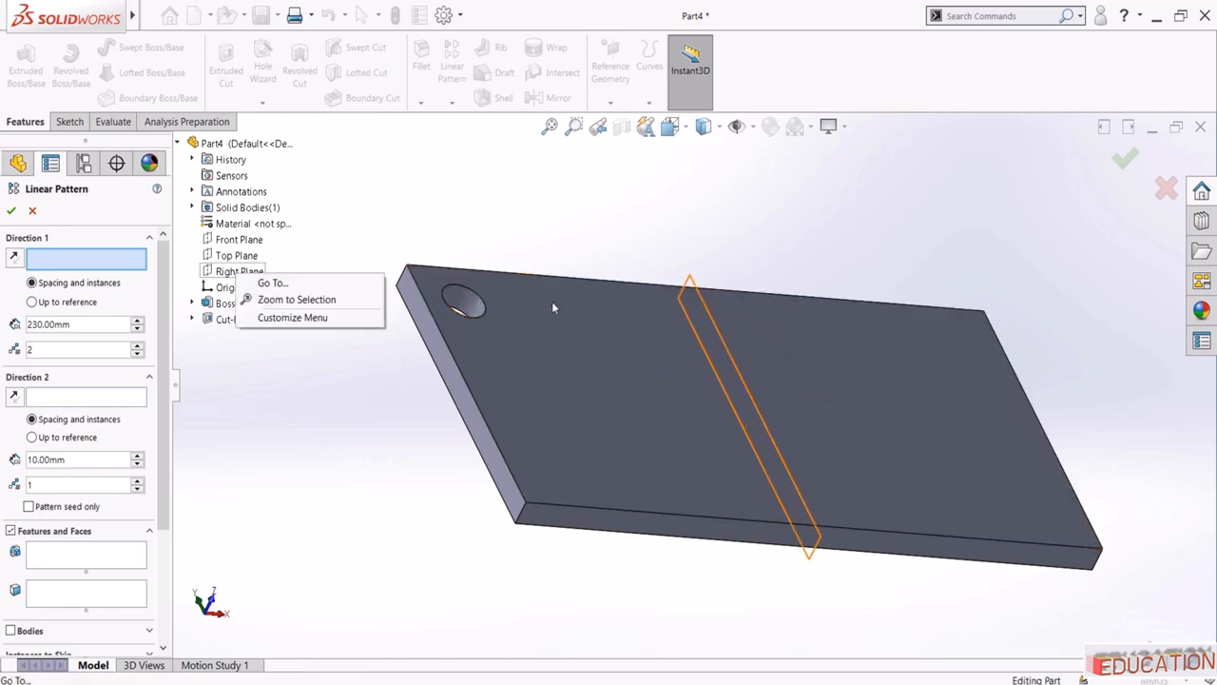
pyautogui.click(422, 238)
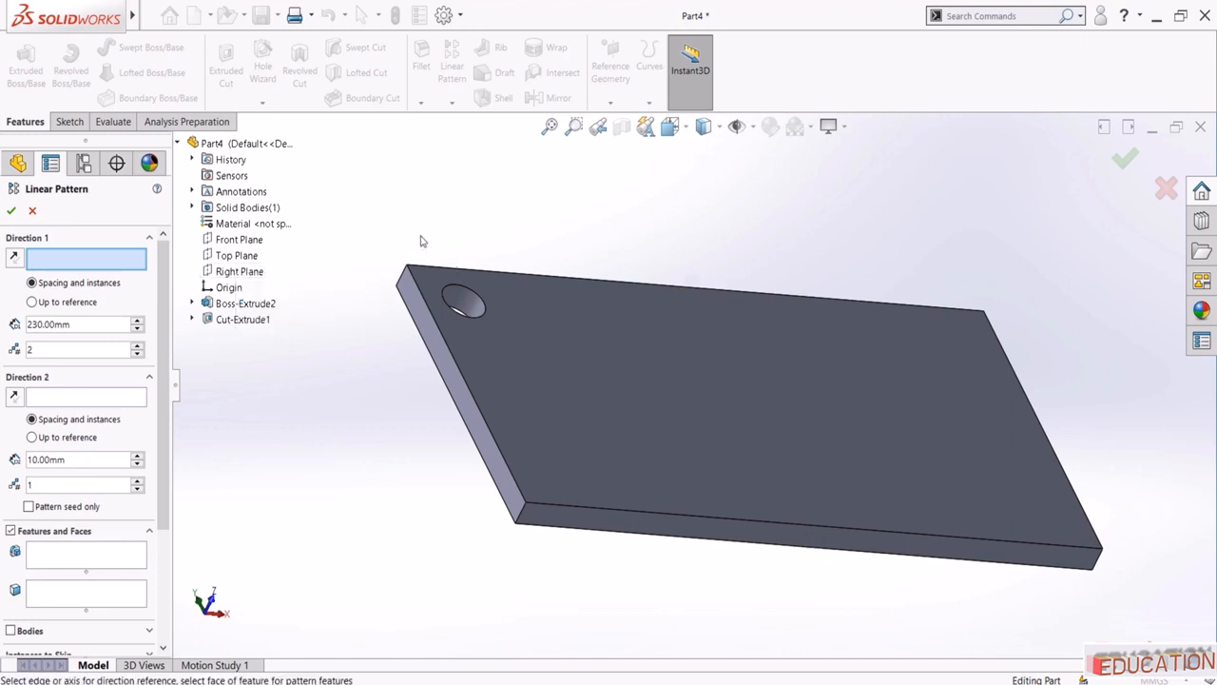
pyautogui.click(234, 275)
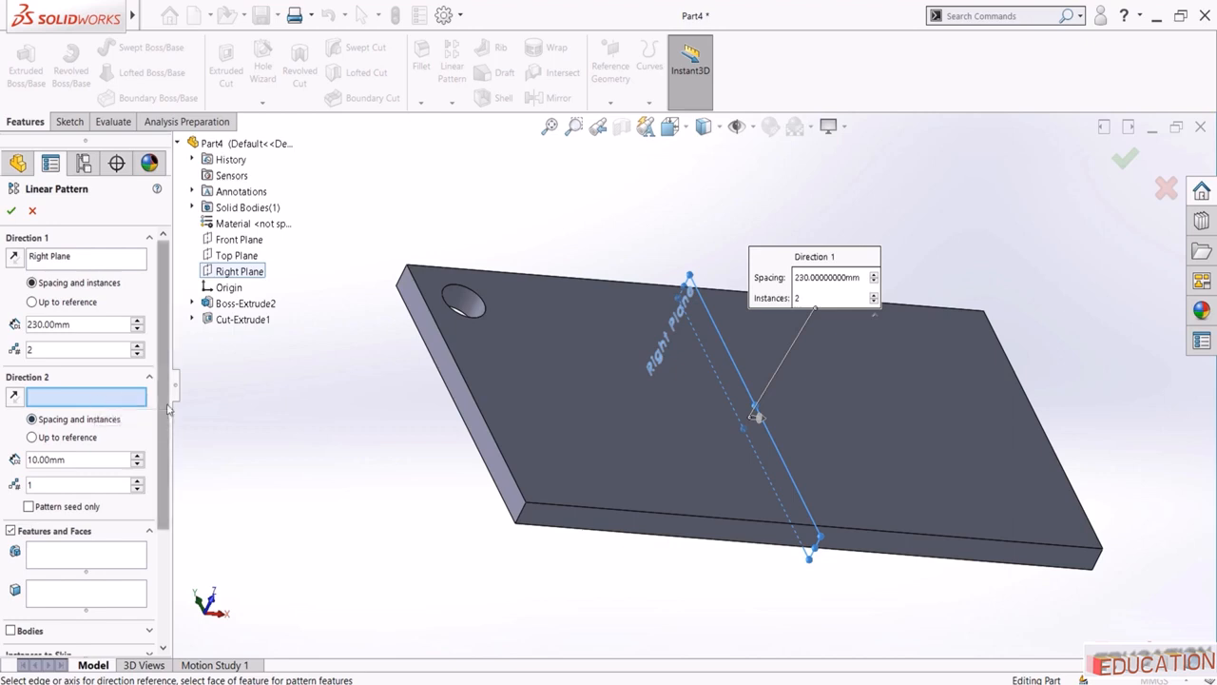
# Choose the corner hole's Cut-Extrude1 as the feature to pattern and set the Direction 1 spacing to 50 mm
pyautogui.scroll(-1, 114, 419)
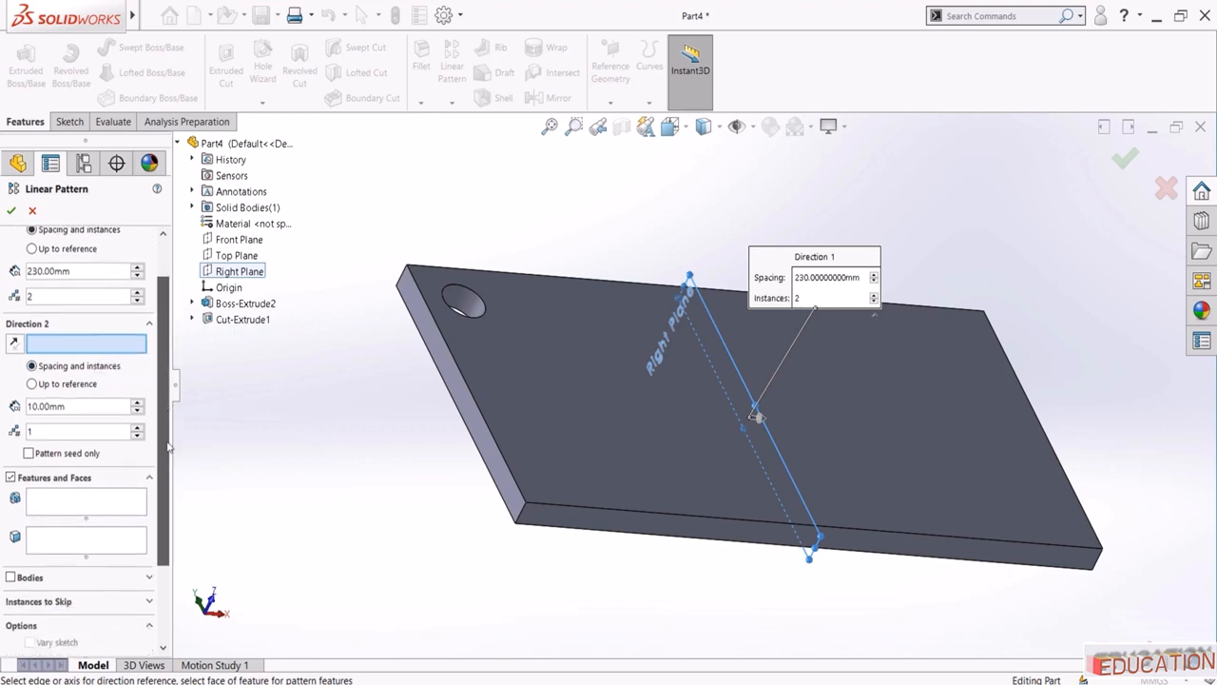
pyautogui.click(59, 504)
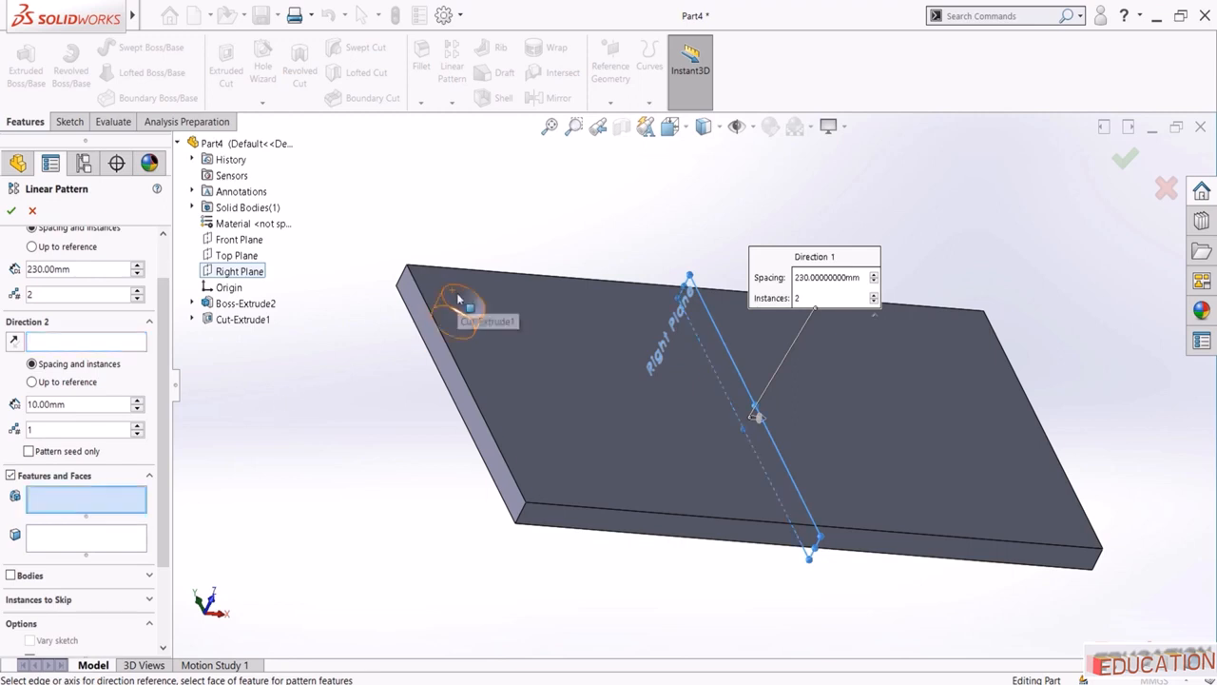
pyautogui.click(244, 321)
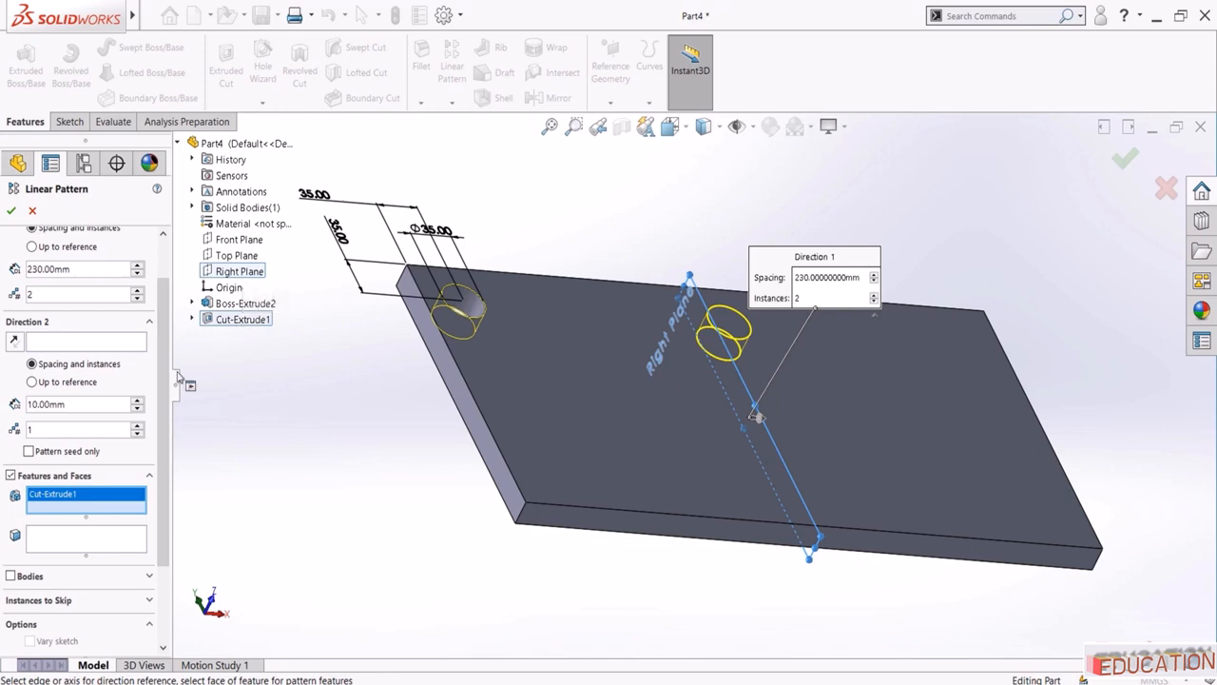
pyautogui.scroll(2, 168, 323)
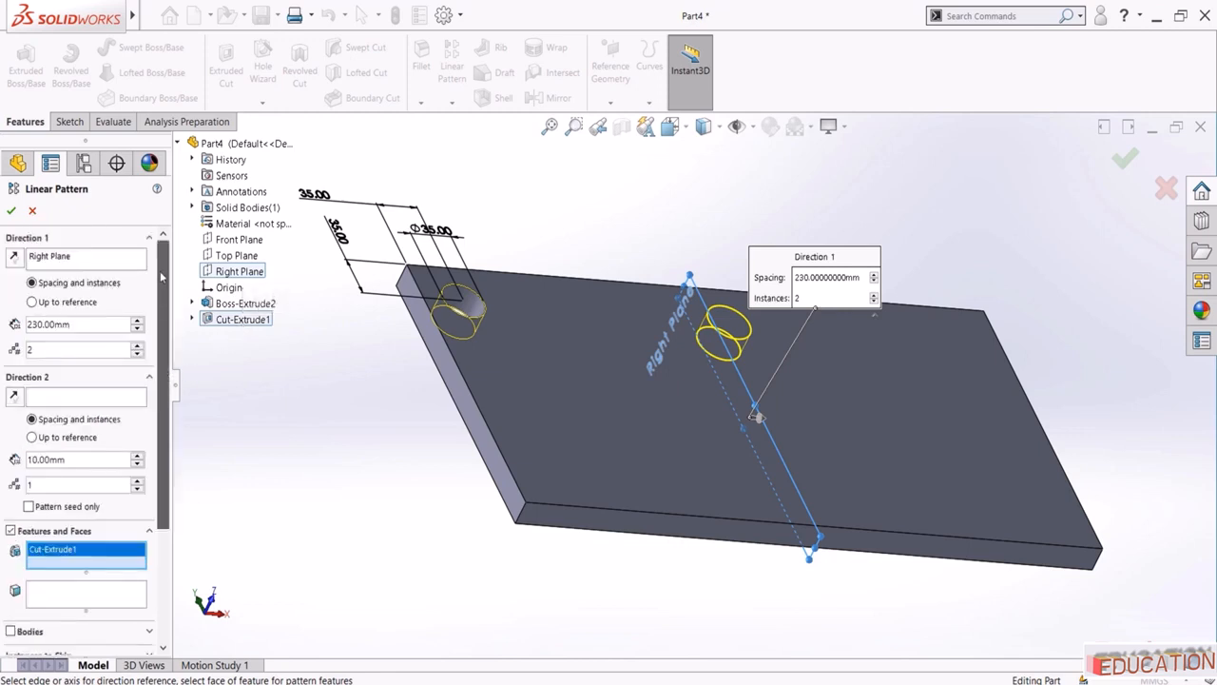
pyautogui.doubleClick(73, 325)
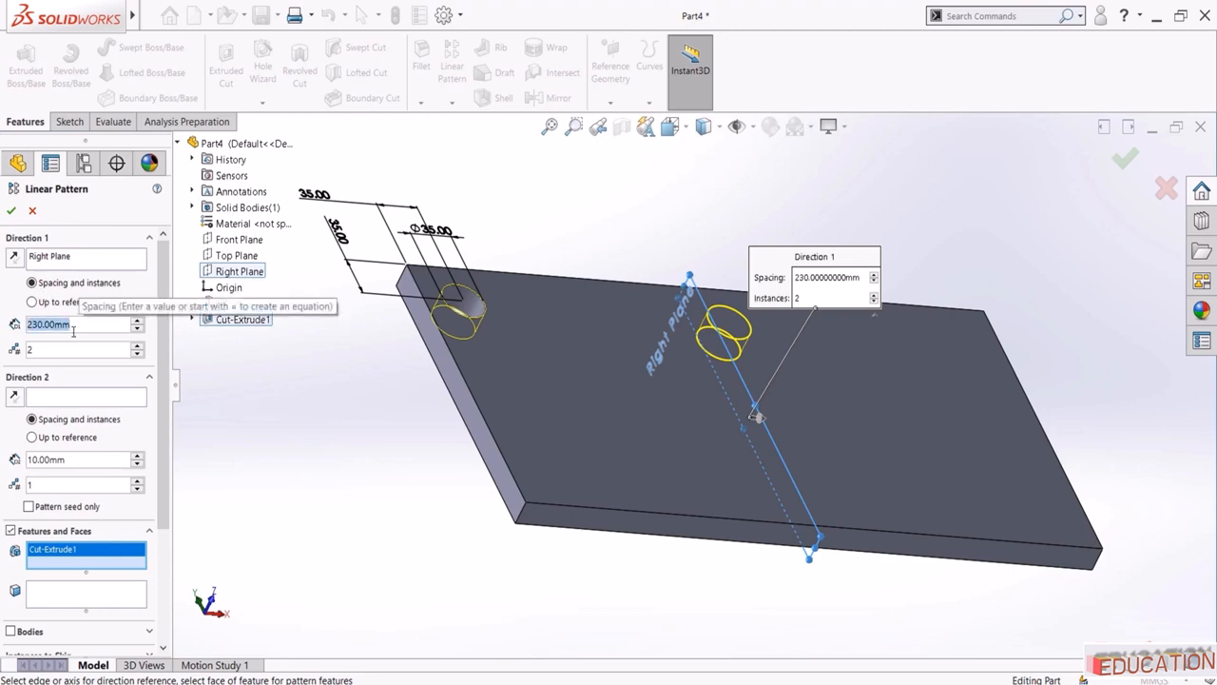
pyautogui.write('50')
pyautogui.press('Return')
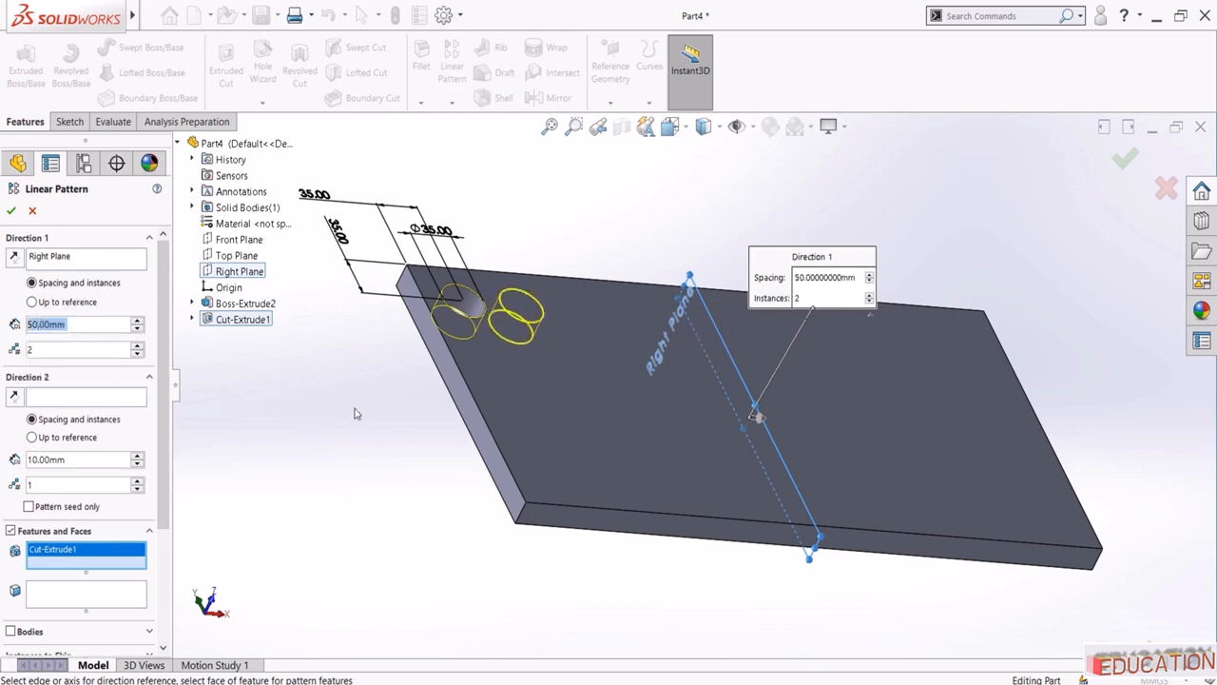
# Set the Direction 1 instances to 9 so the row of holes fits on the plate, and create the linear pattern
pyautogui.moveTo(359, 414); pyautogui.dragTo(323, 463, button='middle')
pyautogui.click(137, 346)
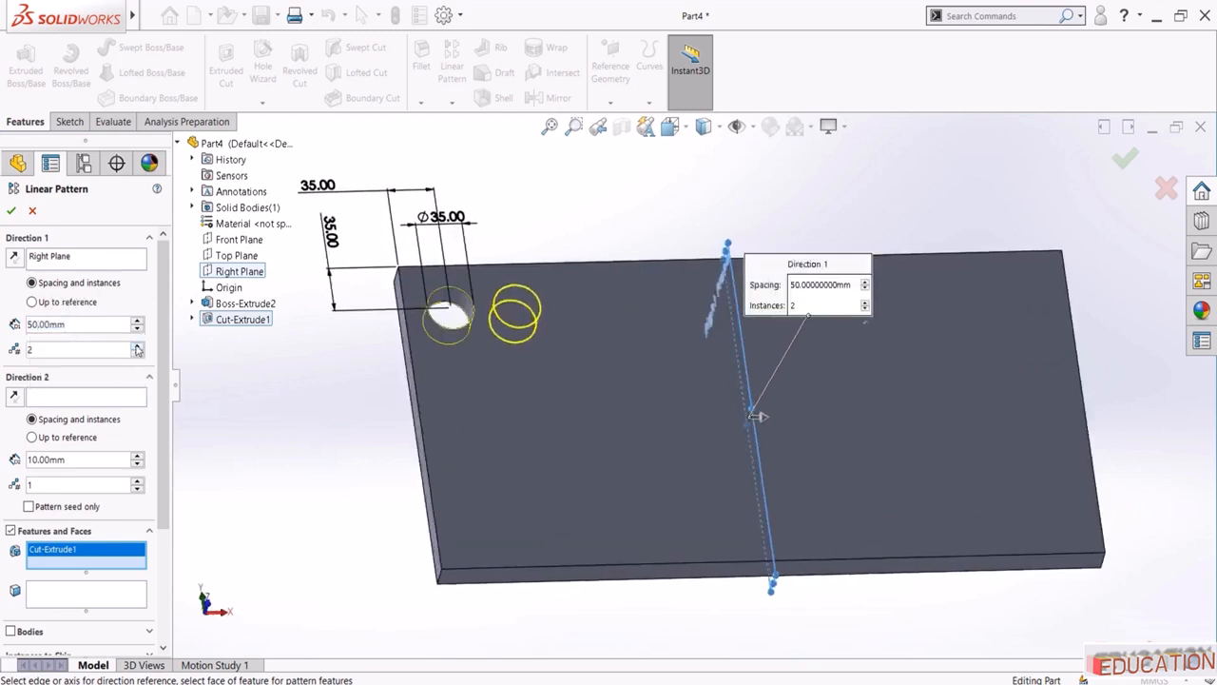
pyautogui.click(136, 347)
pyautogui.click(137, 346)
pyautogui.click(137, 347)
pyautogui.click(137, 346)
pyautogui.click(137, 346)
pyautogui.click(137, 346)
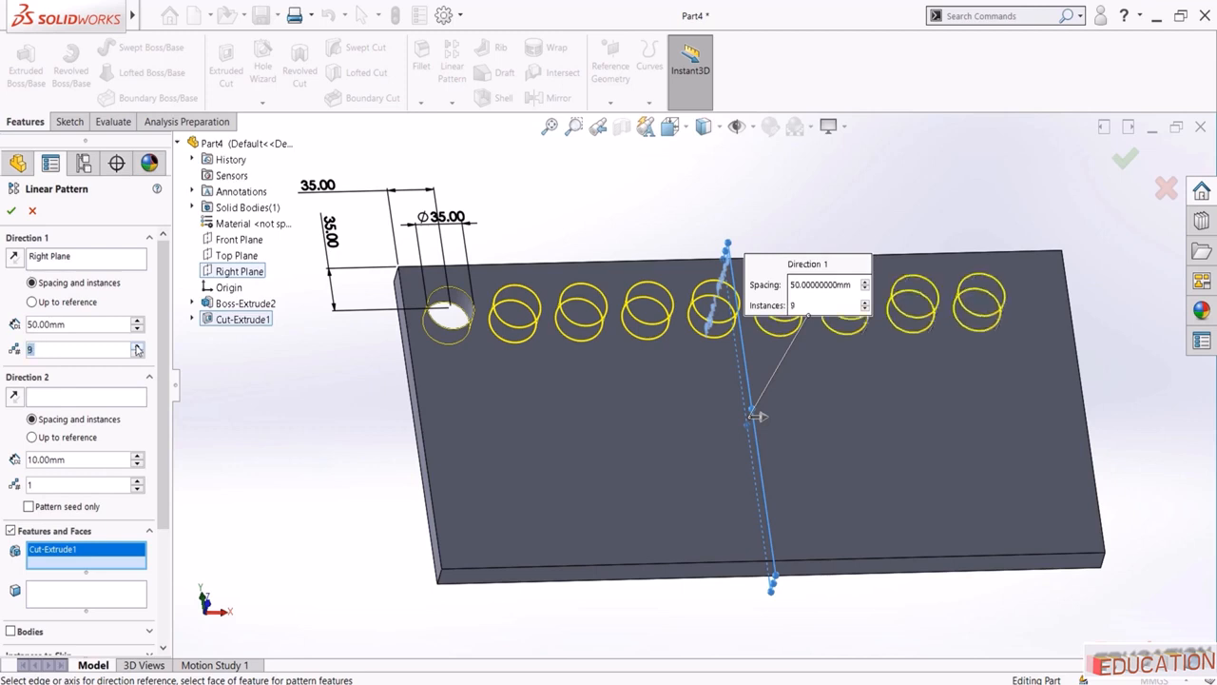
pyautogui.click(137, 346)
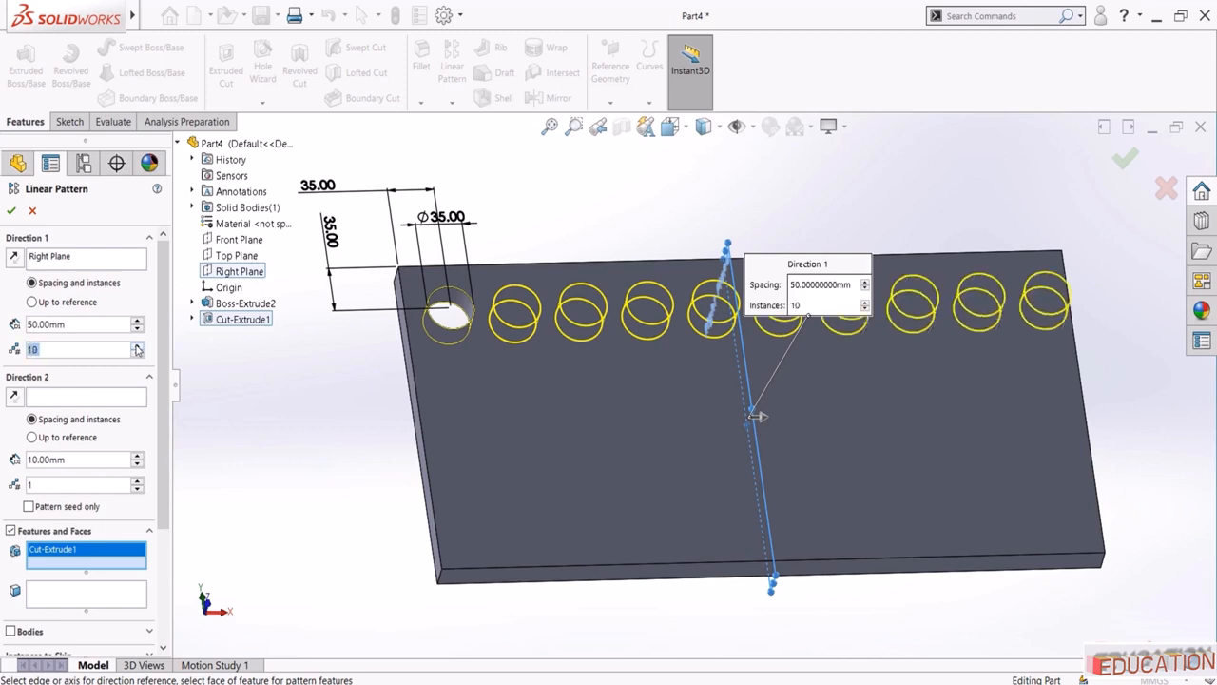
pyautogui.moveTo(352, 392); pyautogui.dragTo(353, 416, button='middle')
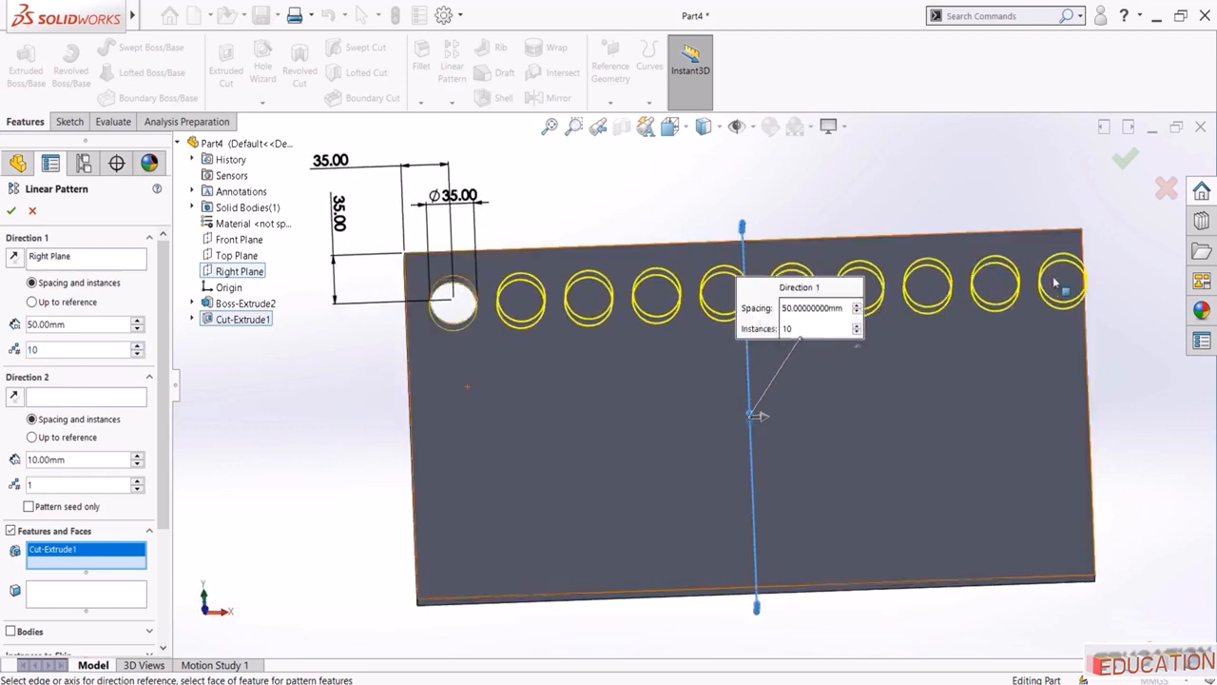
pyautogui.click(138, 354)
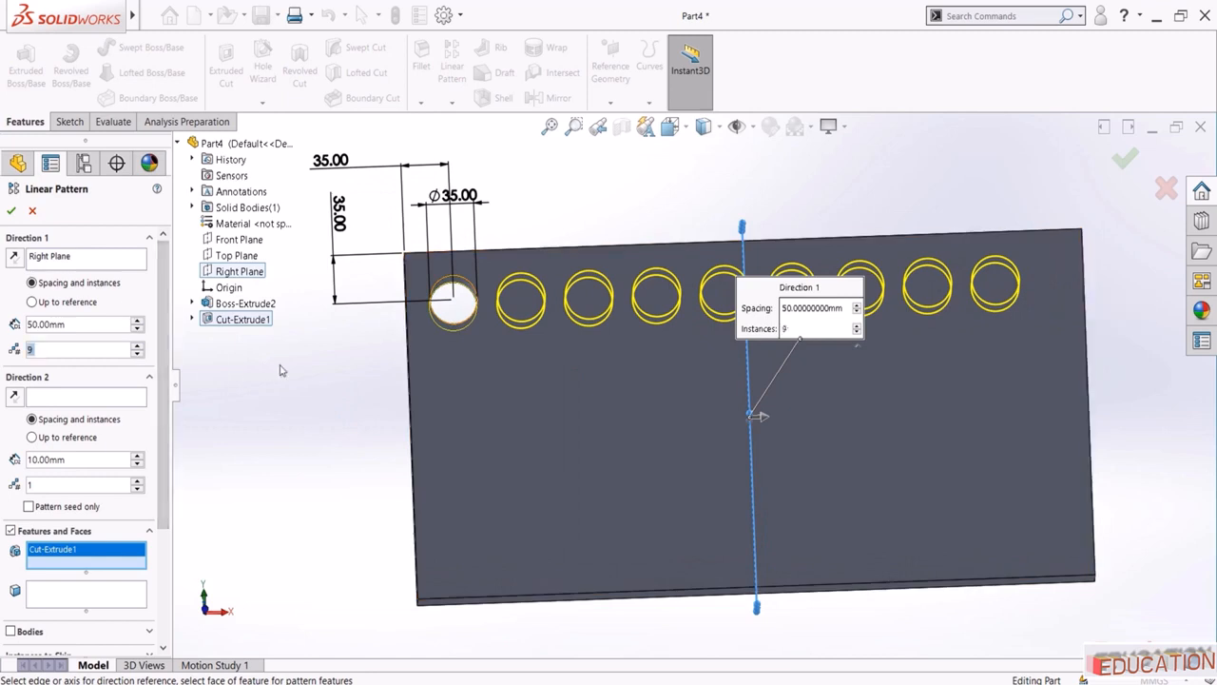
pyautogui.moveTo(347, 421); pyautogui.dragTo(366, 366, button='middle')
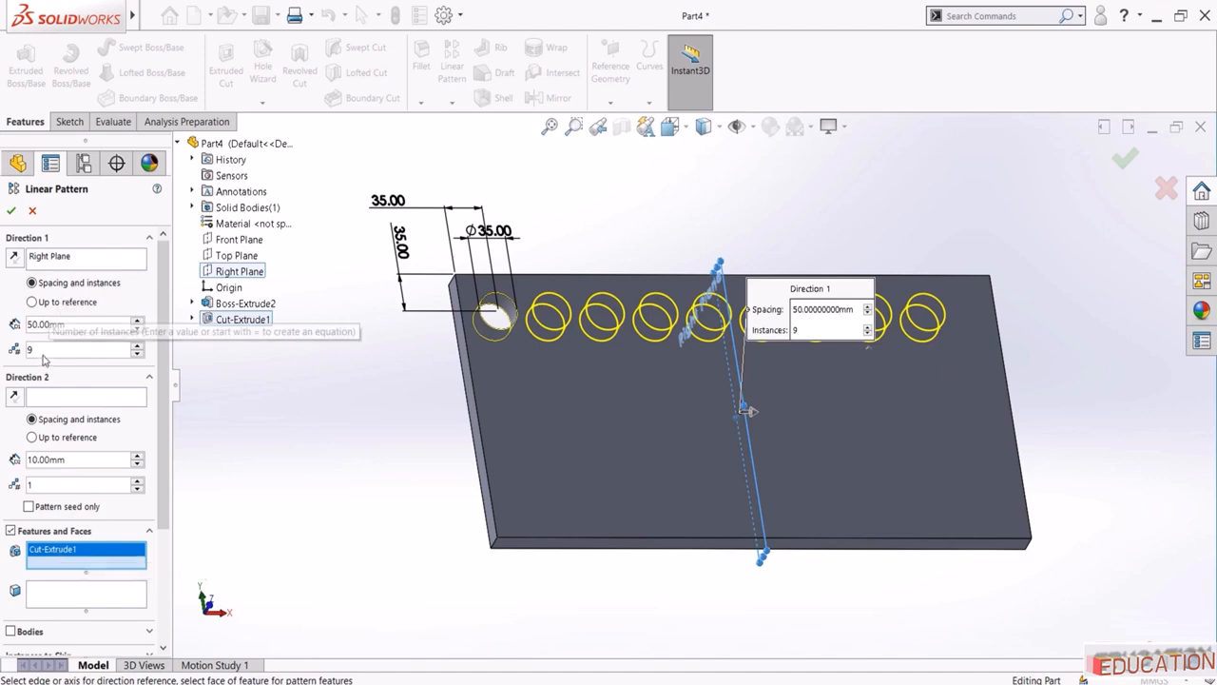
pyautogui.click(11, 210)
pyautogui.moveTo(345, 349); pyautogui.dragTo(352, 384, button='middle')
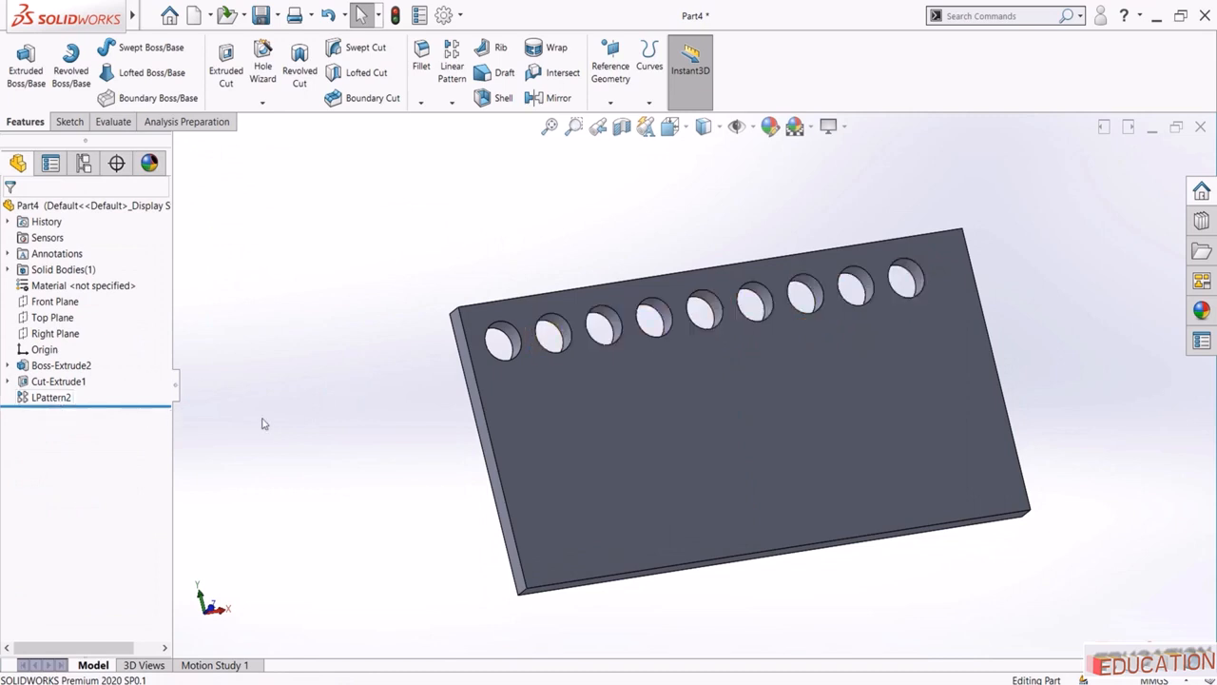
# Edit the hole pattern and use the plate's short left edge as the Direction 2 reference
pyautogui.click(50, 396)
pyautogui.click(85, 362)
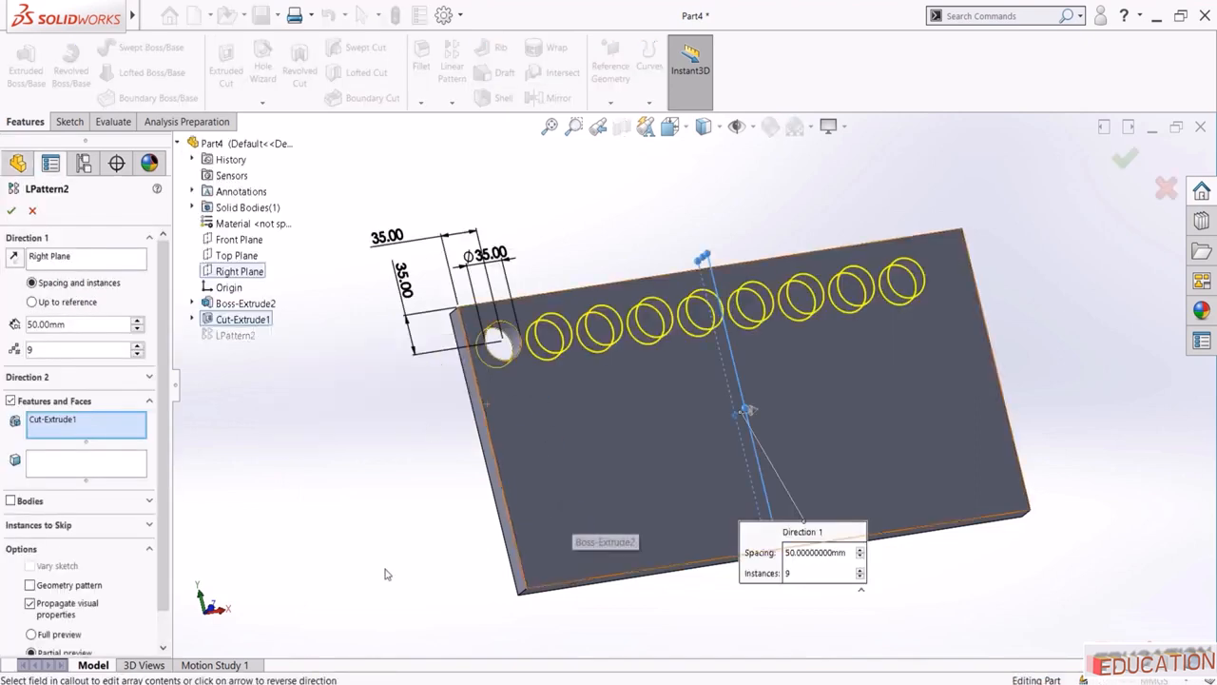
pyautogui.click(16, 380)
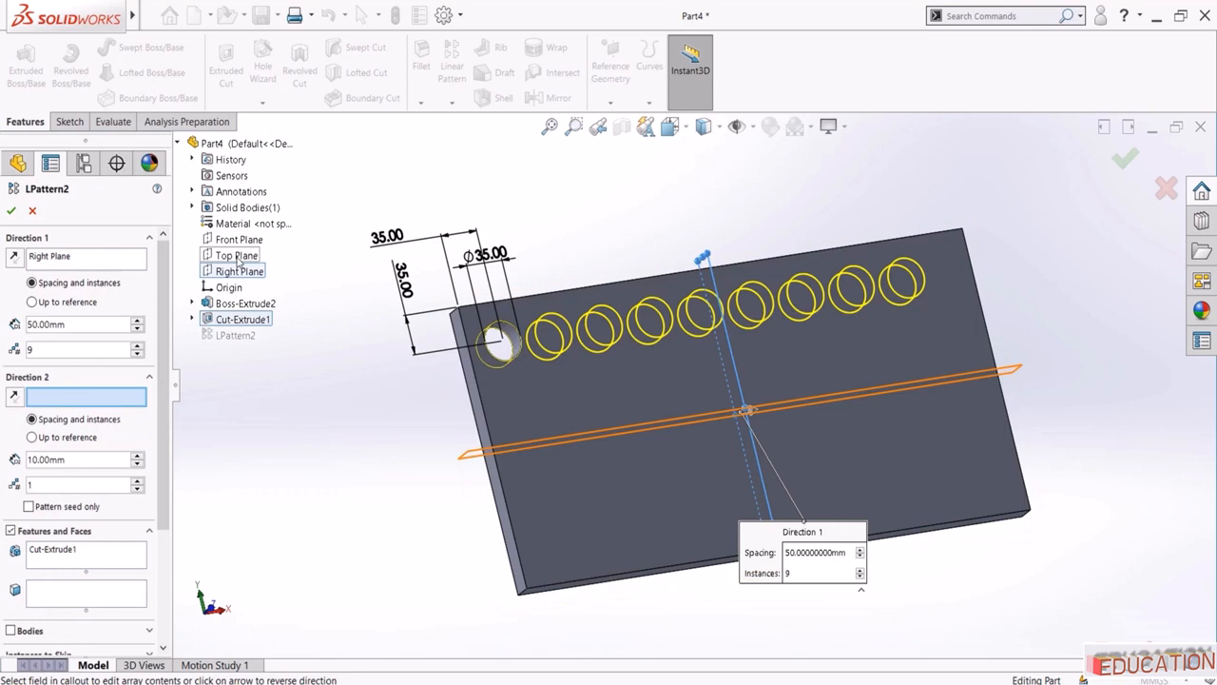
pyautogui.click(492, 443)
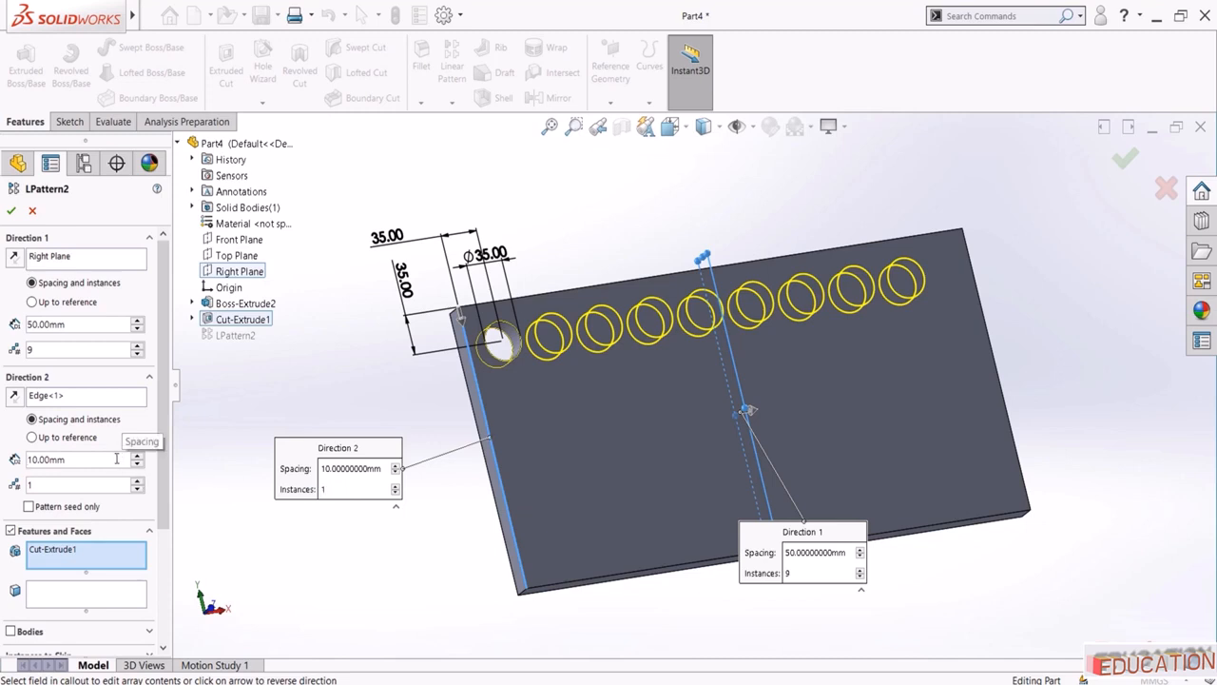
# Set Direction 2 of the hole pattern to 50 mm spacing and 4 instances
pyautogui.click(116, 458)
pyautogui.write('50')
pyautogui.press('Return')
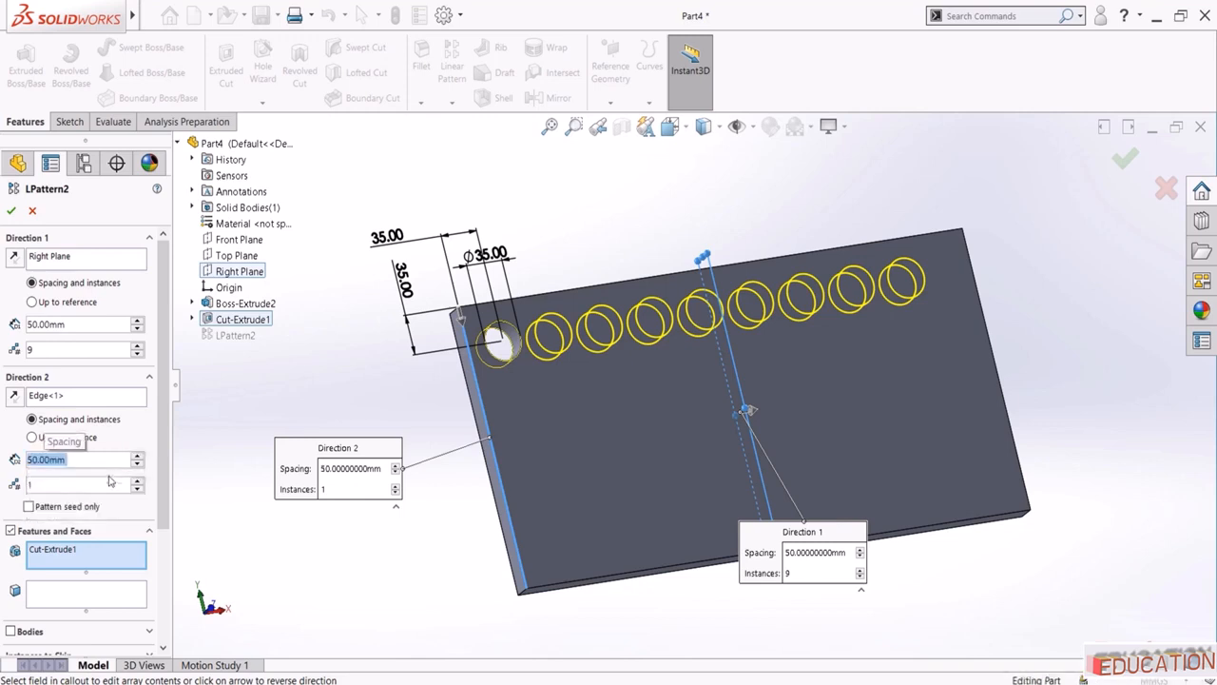
pyautogui.click(137, 482)
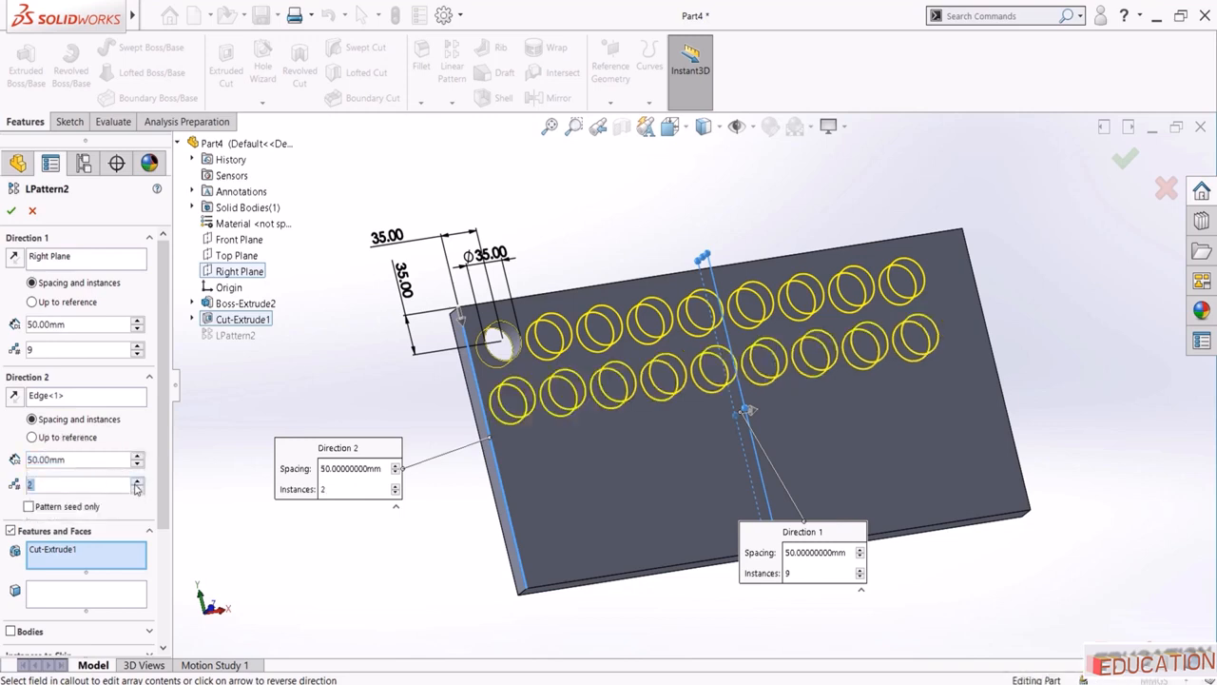
pyautogui.click(138, 482)
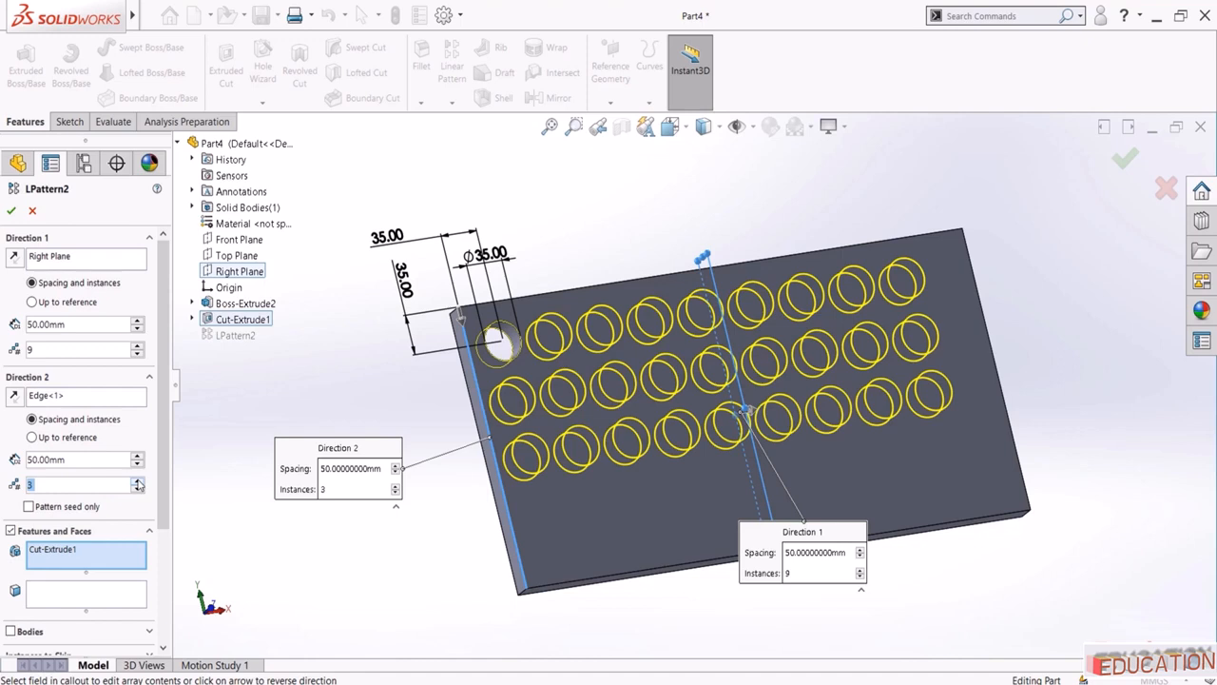
pyautogui.click(138, 482)
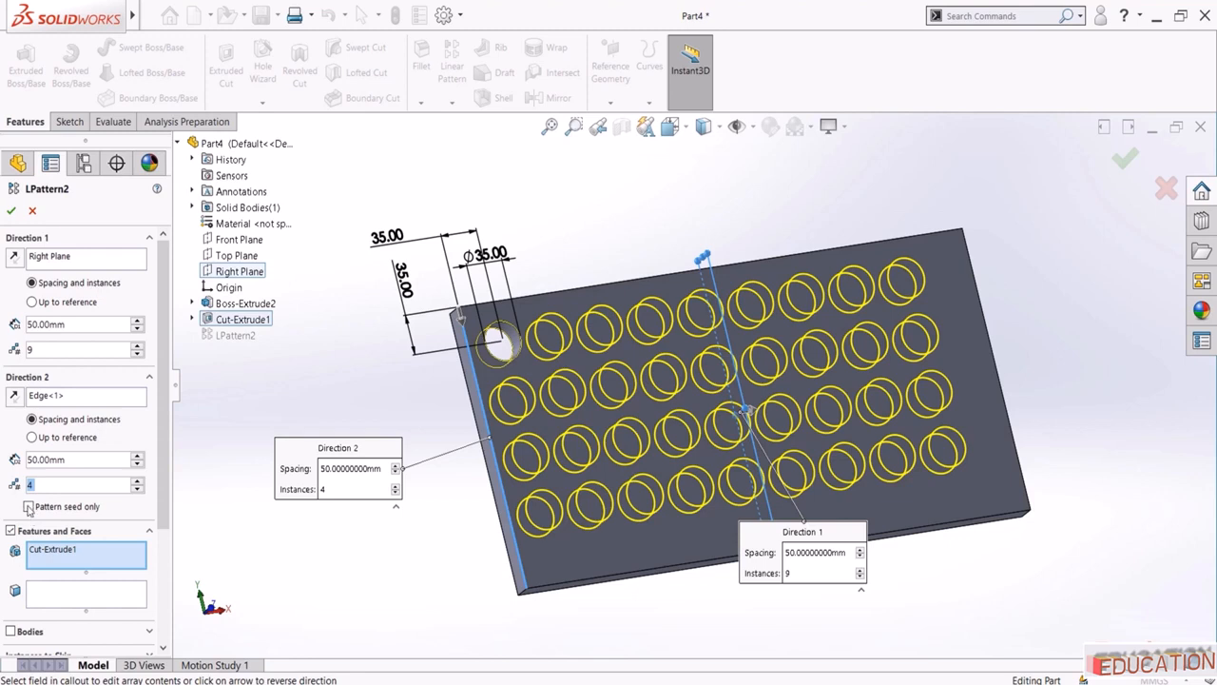
# Preview the pattern with Pattern seed only, switch the option back off, and accept the full grid of holes
pyautogui.click(29, 507)
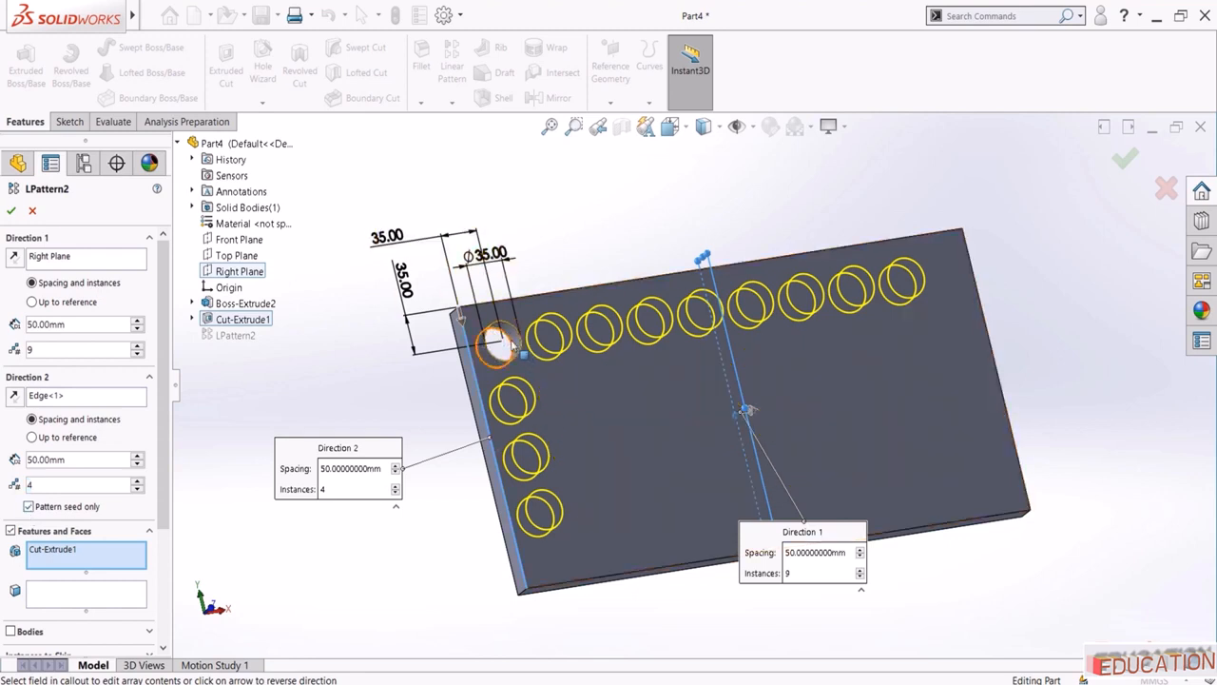
pyautogui.click(29, 506)
pyautogui.click(12, 210)
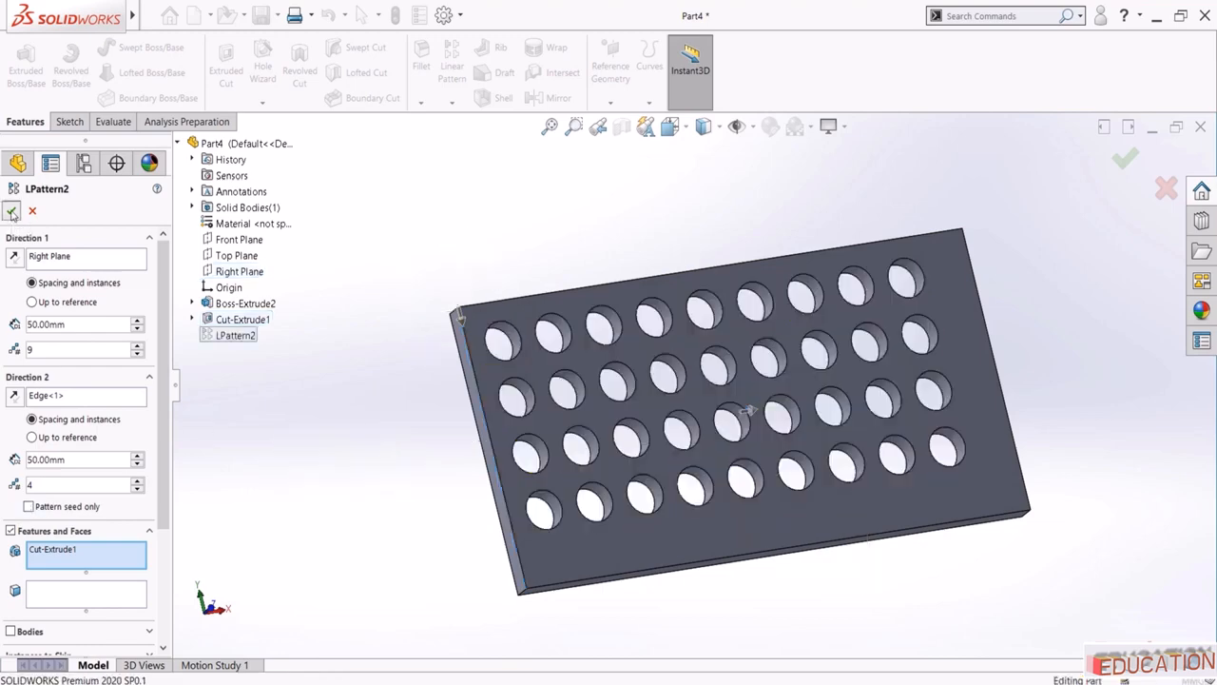
pyautogui.click(321, 496)
pyautogui.moveTo(321, 483); pyautogui.dragTo(298, 384, button='middle')
# Edit LPattern2 to use Pattern seed only and apply the change
pyautogui.click(57, 397)
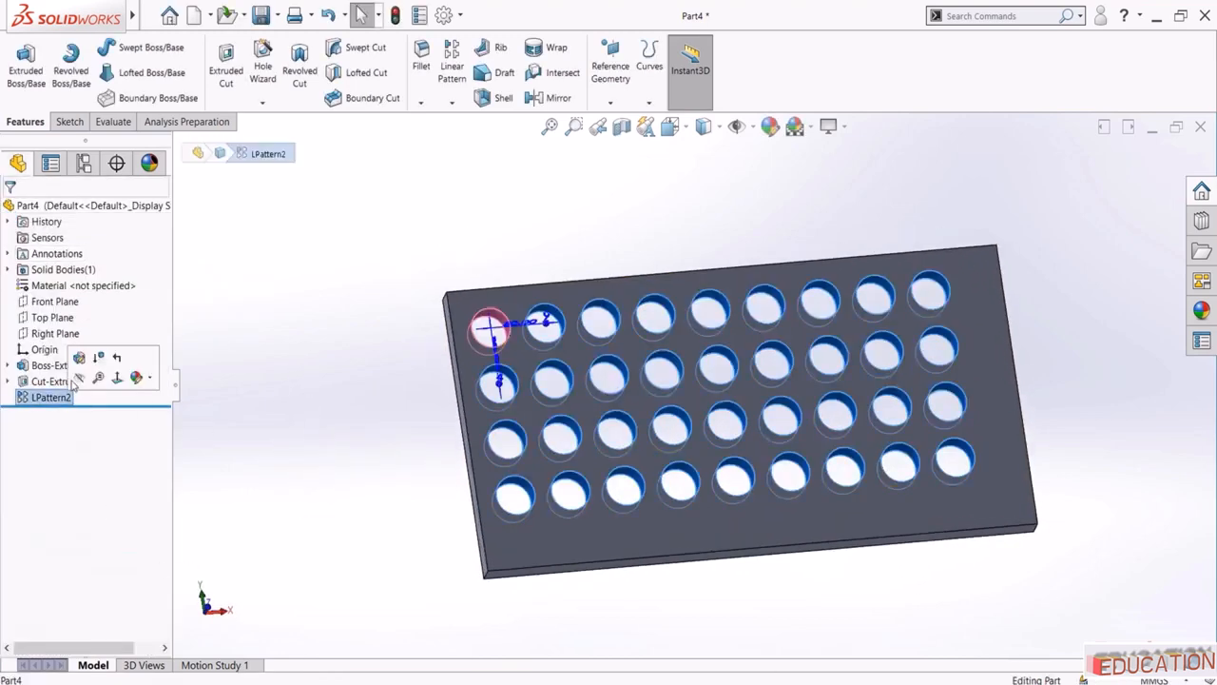
pyautogui.click(75, 379)
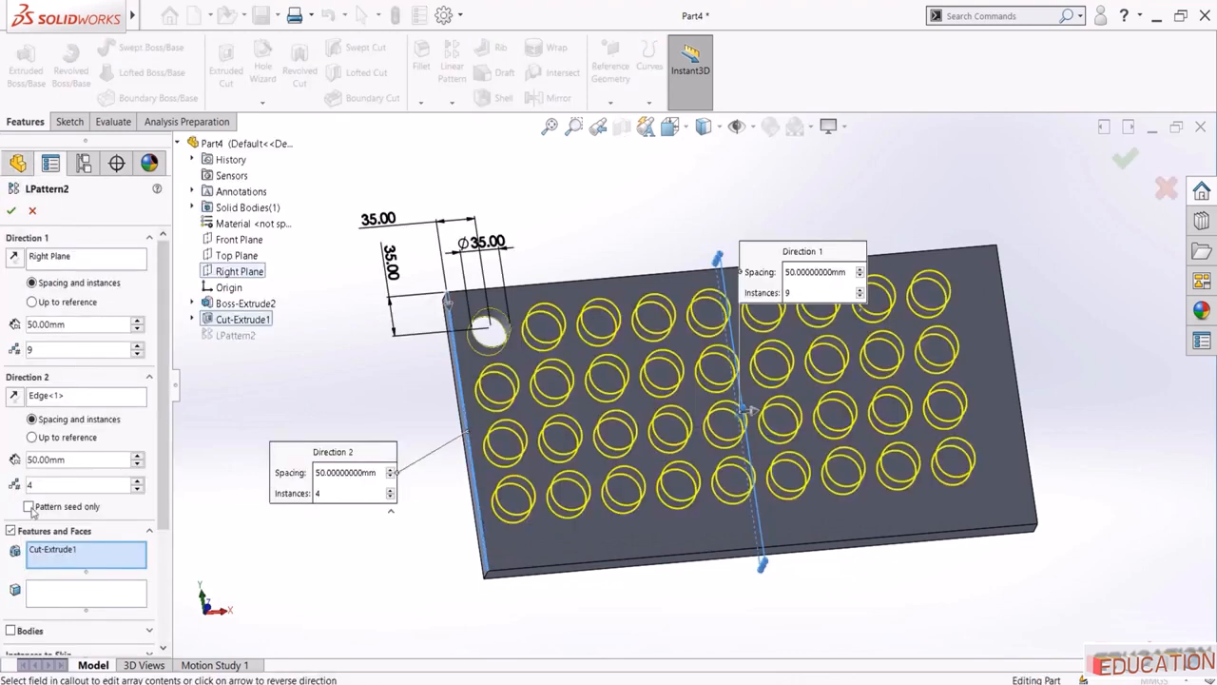
pyautogui.click(30, 507)
pyautogui.click(11, 210)
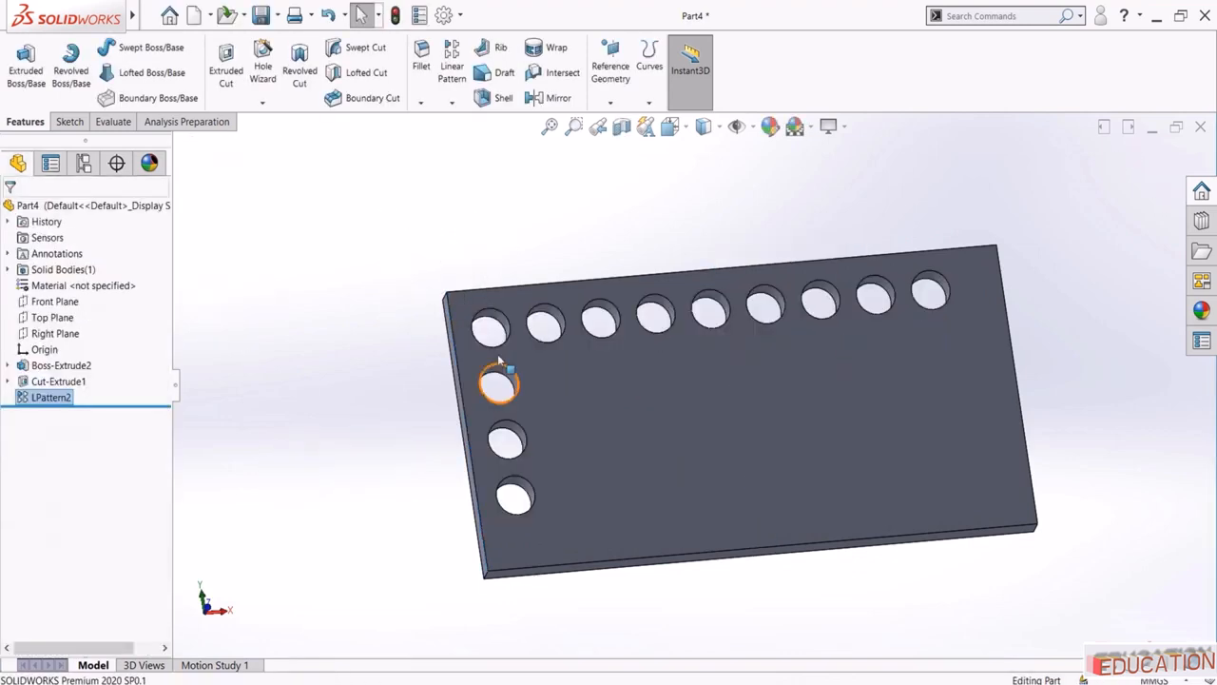
pyautogui.moveTo(288, 419); pyautogui.dragTo(285, 427, button='middle')
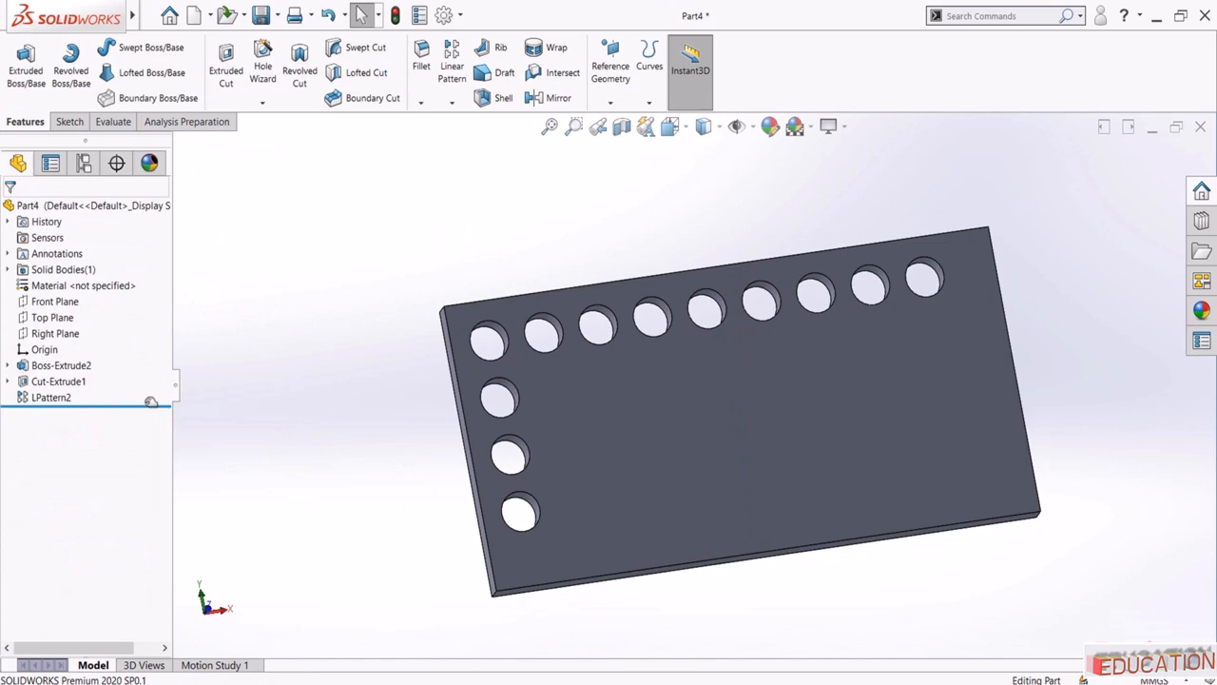
# Reopen LPattern2 for editing and set the instances to 1 in Direction 2 and 5 in Direction 1
pyautogui.click(61, 401)
pyautogui.click(73, 359)
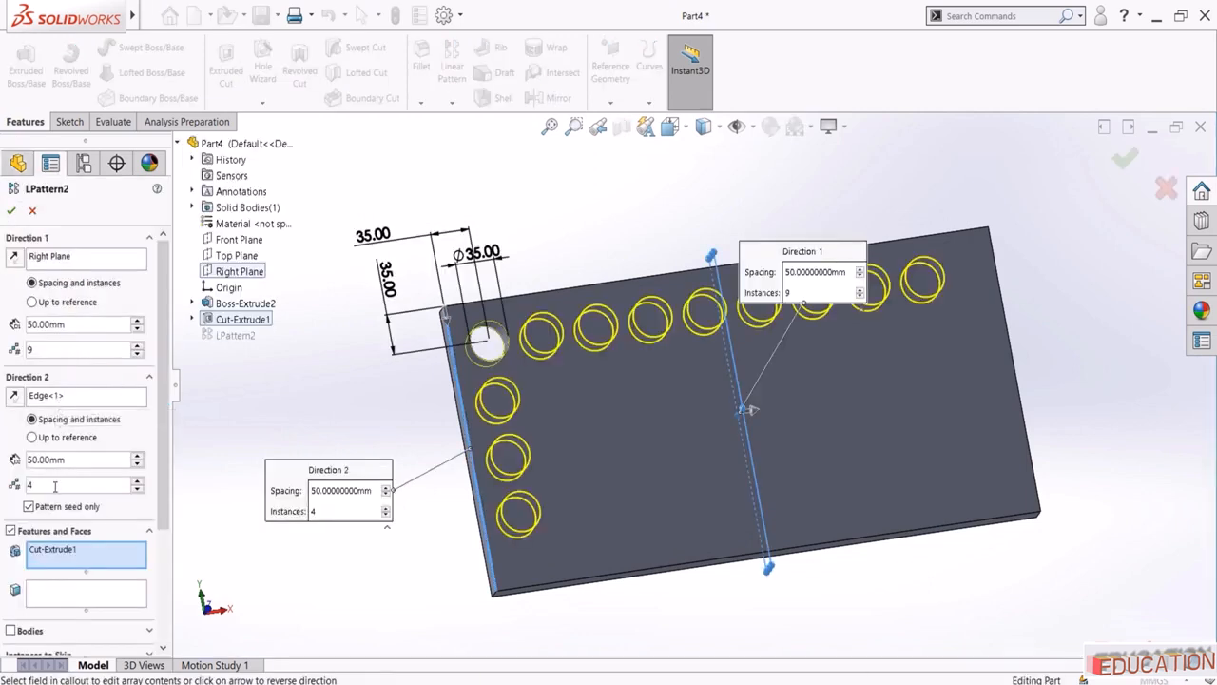
pyautogui.write('1')
pyautogui.press('Return')
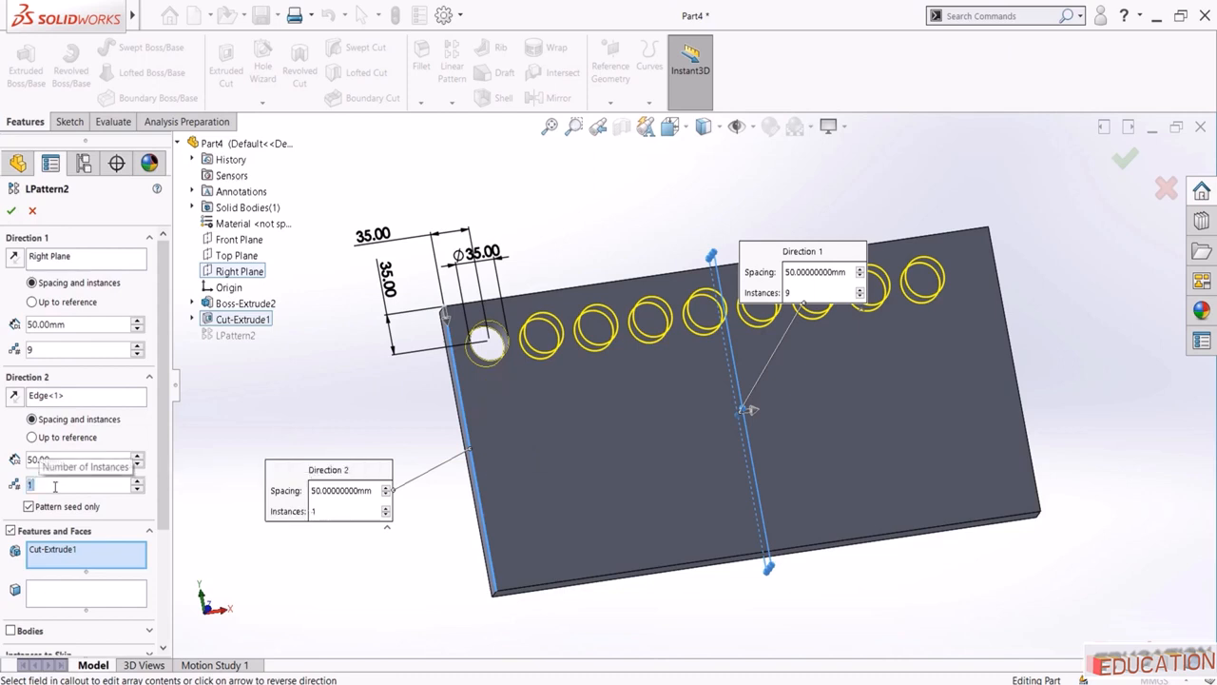
pyautogui.doubleClick(68, 351)
pyautogui.write('5')
pyautogui.press('Return')
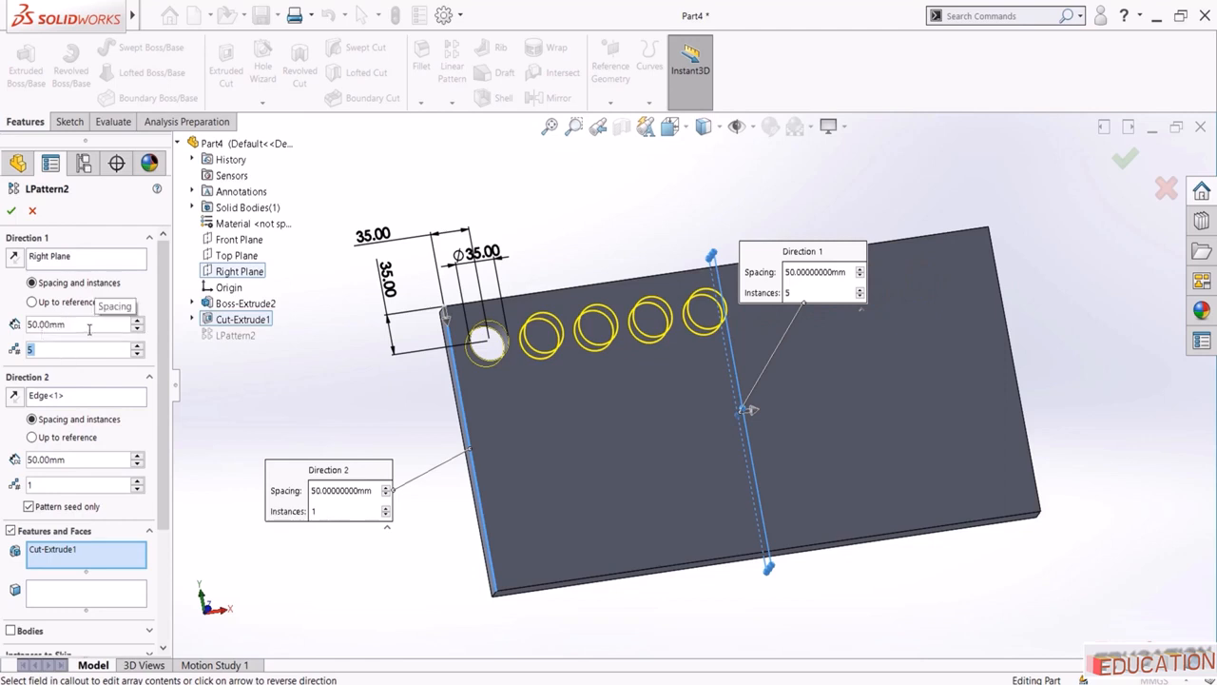
# Set the Direction 1 spacing of the hole pattern to 80 mm
pyautogui.click(137, 321)
pyautogui.click(137, 321)
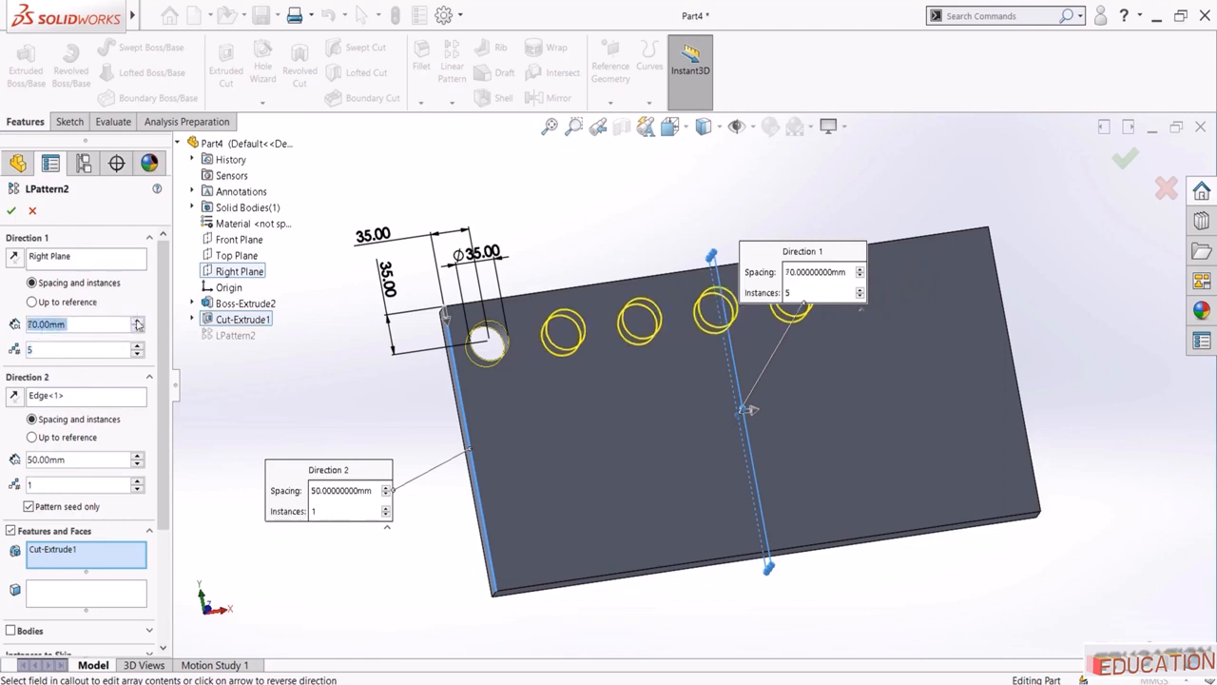
pyautogui.click(137, 321)
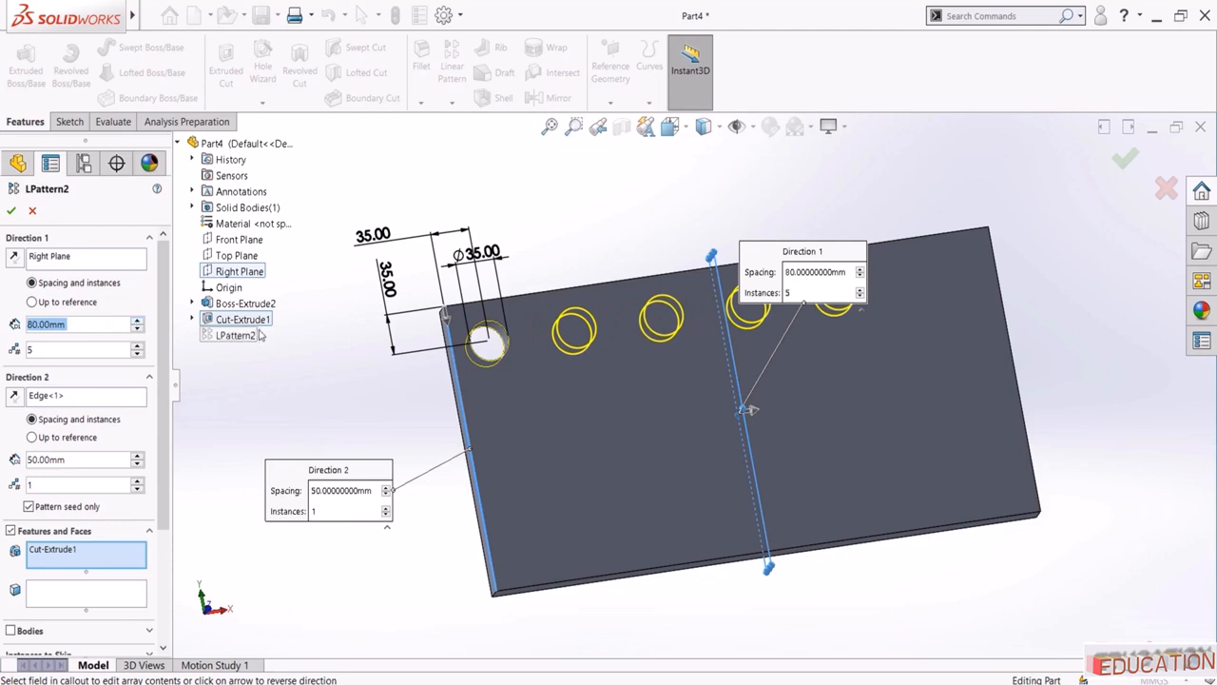
pyautogui.click(255, 365)
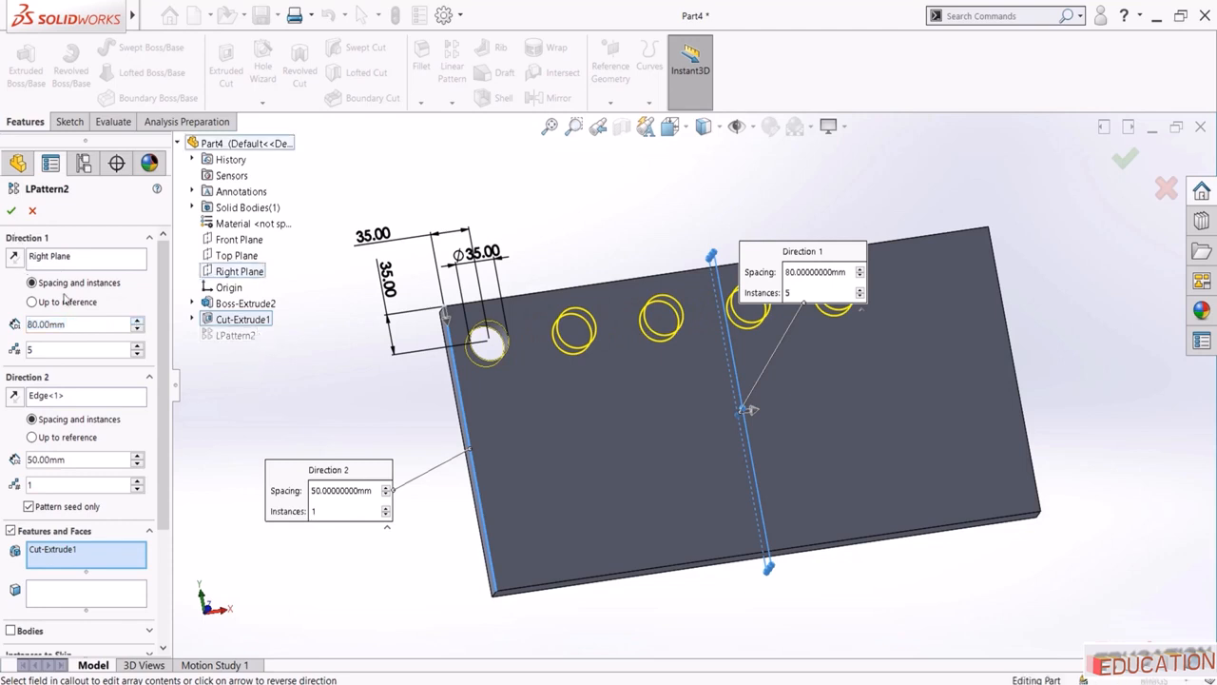
# Skip the third hole instance (3, 1) in the pattern and accept the change
pyautogui.moveTo(160, 419); pyautogui.dragTo(153, 542)
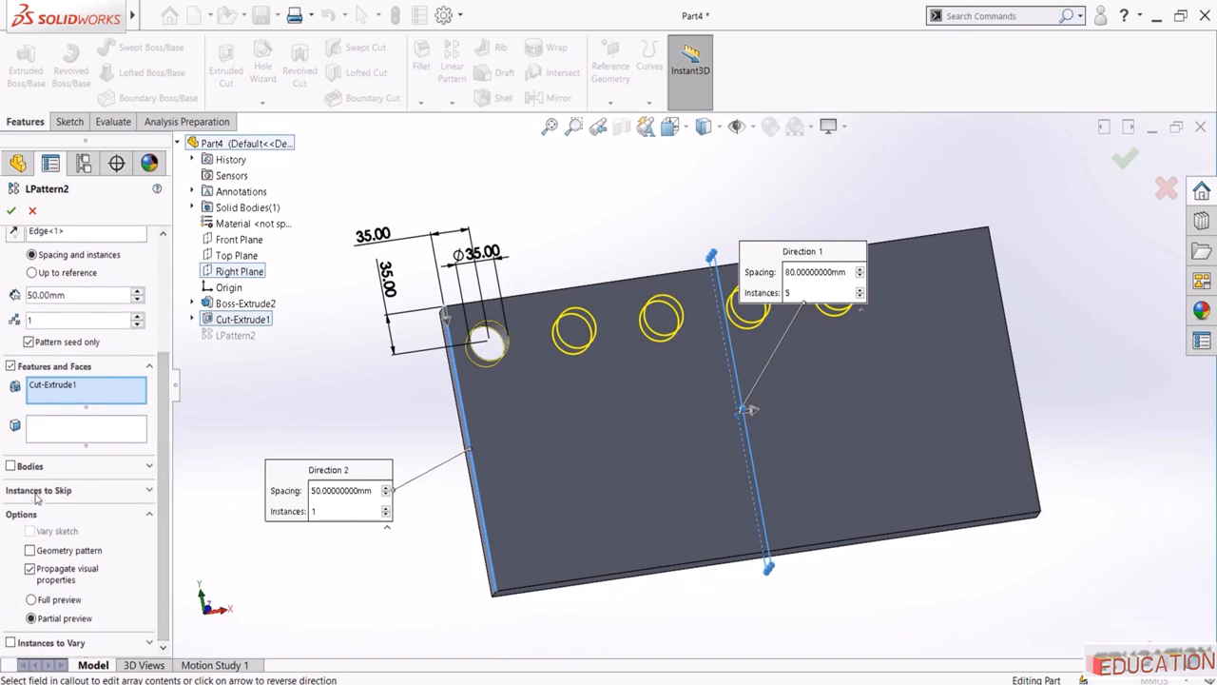
pyautogui.click(38, 492)
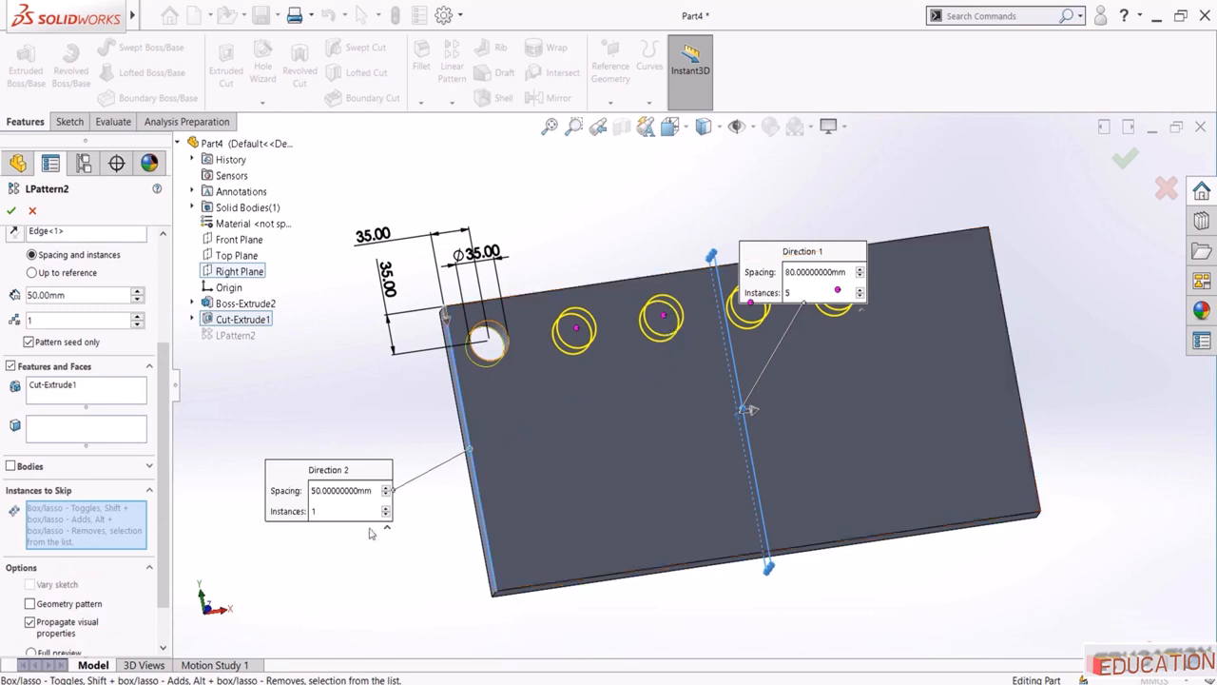
pyautogui.click(665, 320)
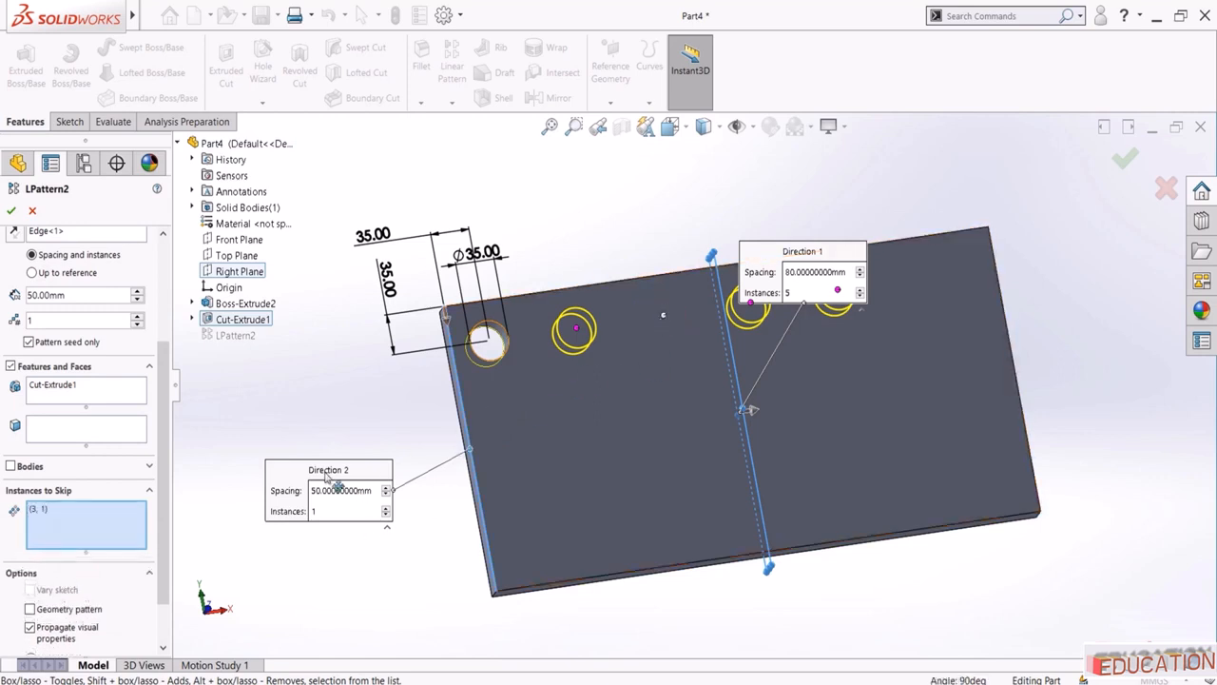
pyautogui.click(11, 211)
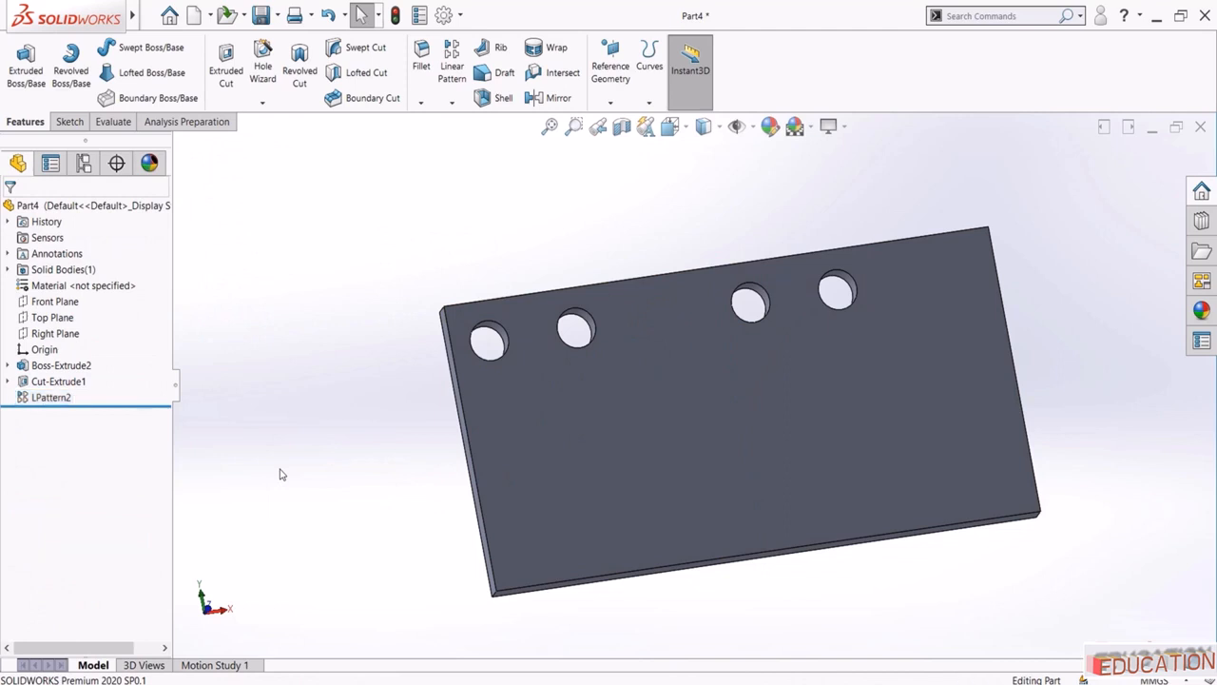
# Reopen LPattern2 for editing and remove instance (3, 1) from the skipped instances
pyautogui.click(52, 397)
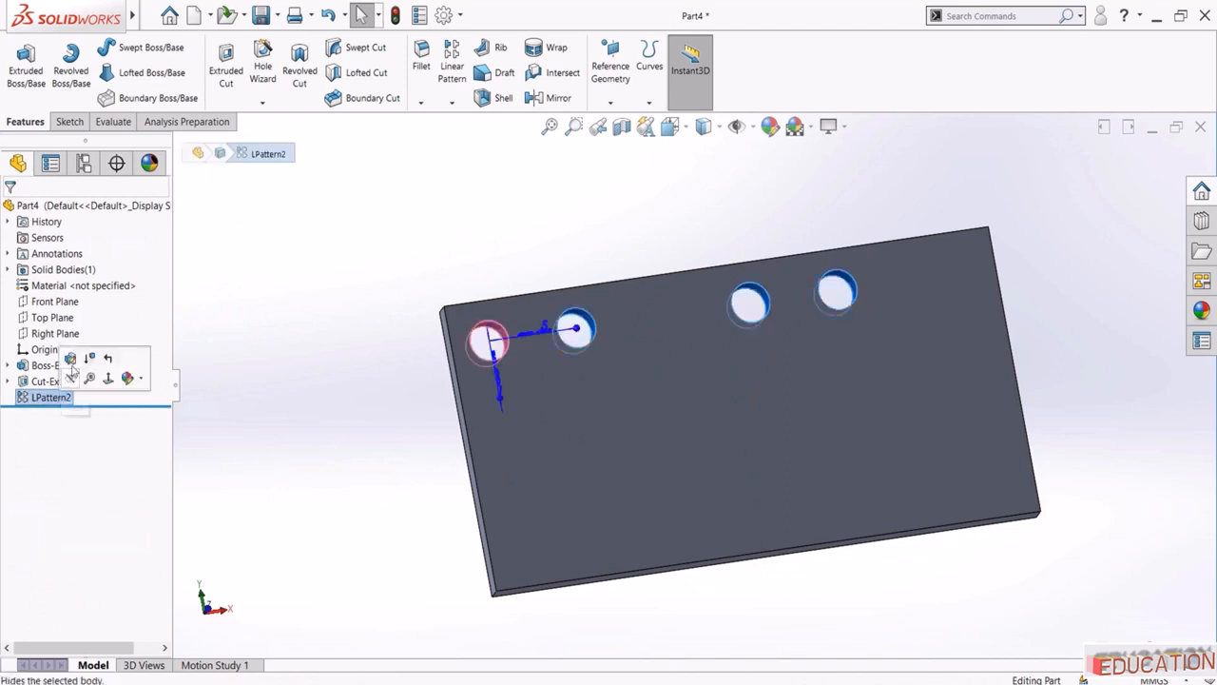
pyautogui.click(76, 361)
pyautogui.click(68, 556)
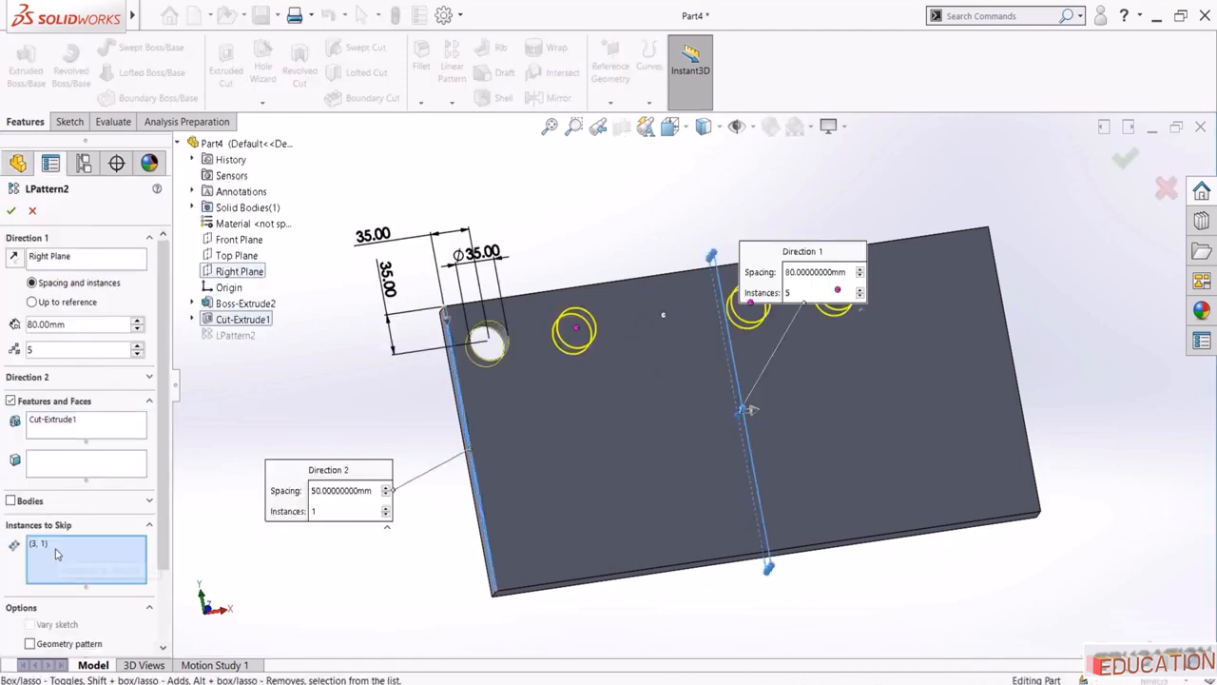
pyautogui.rightClick(68, 557)
pyautogui.click(105, 558)
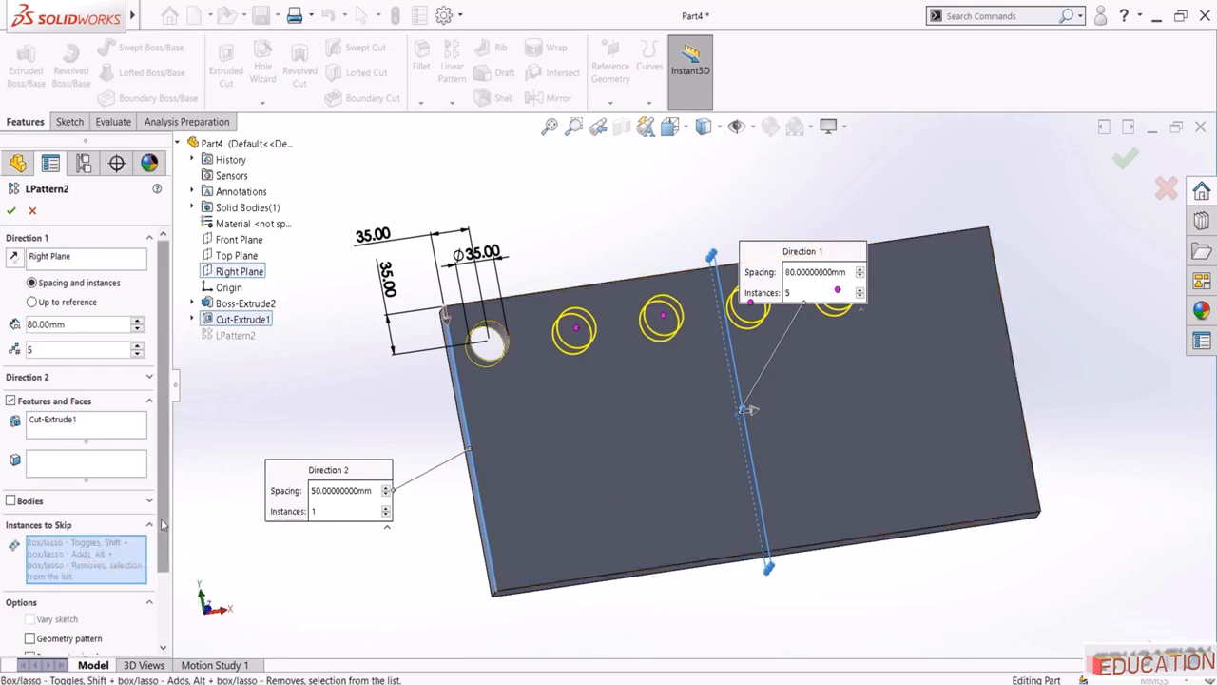
# Enable Instances to Vary and choose the seed hole's diameter as the dimension to vary in Direction 1
pyautogui.moveTo(165, 529); pyautogui.dragTo(168, 608)
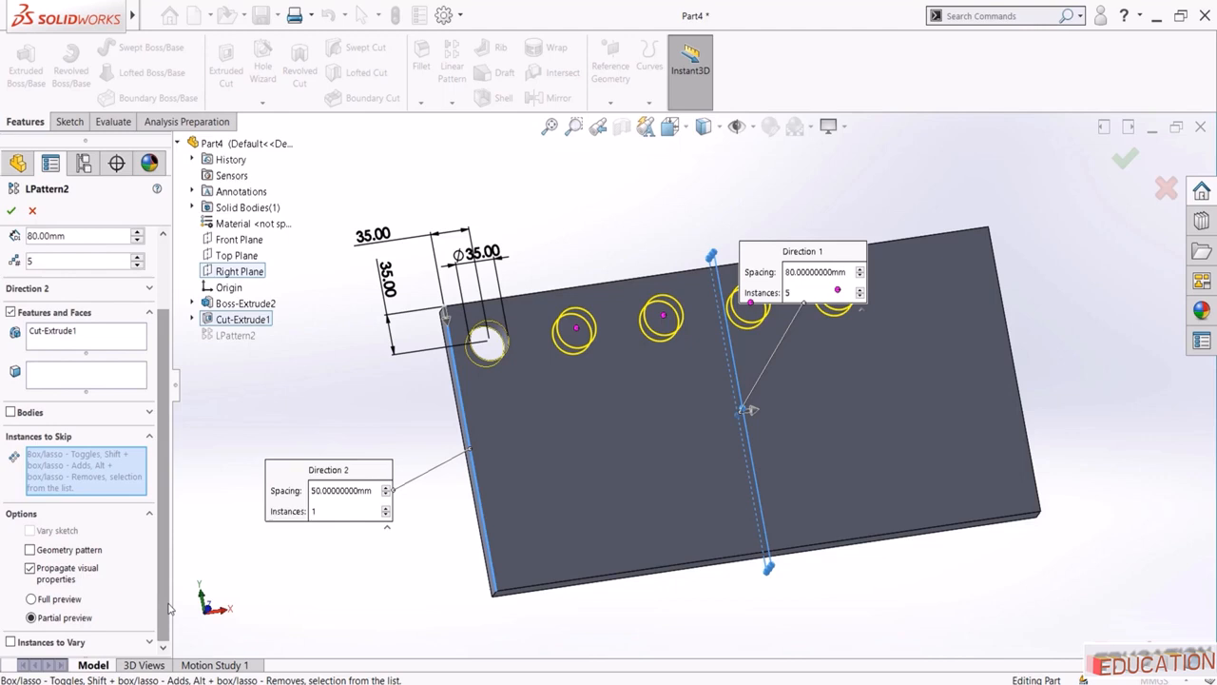
pyautogui.click(10, 642)
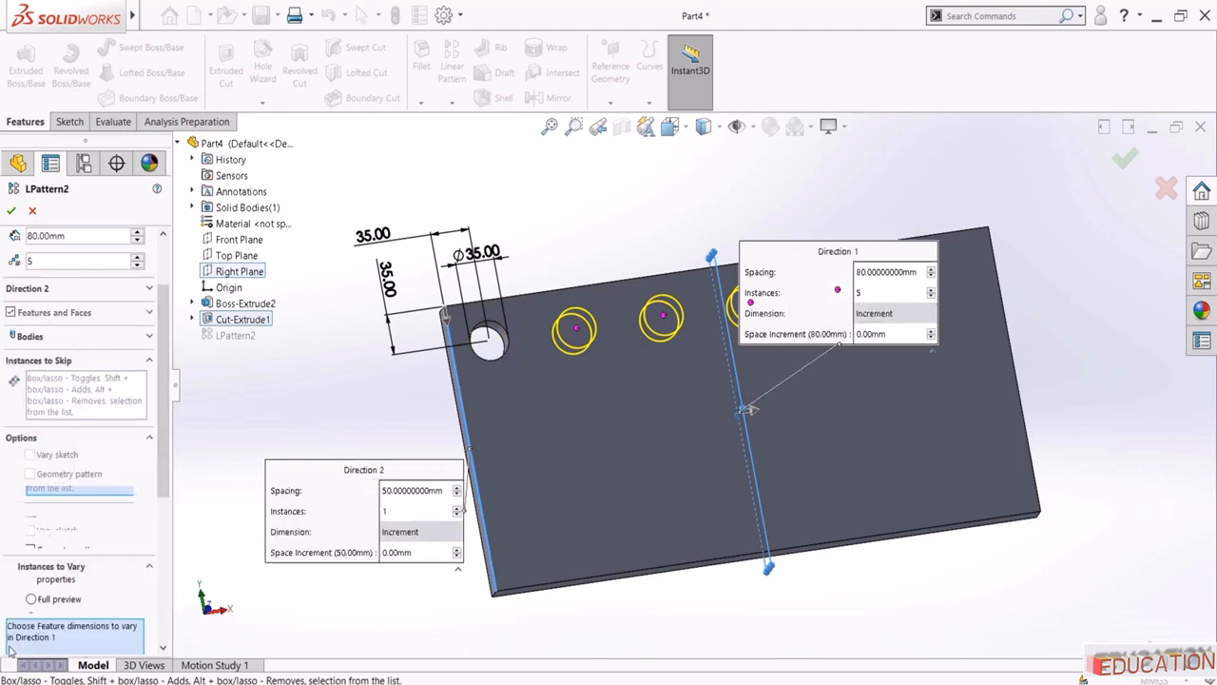
pyautogui.moveTo(164, 473); pyautogui.dragTo(168, 550)
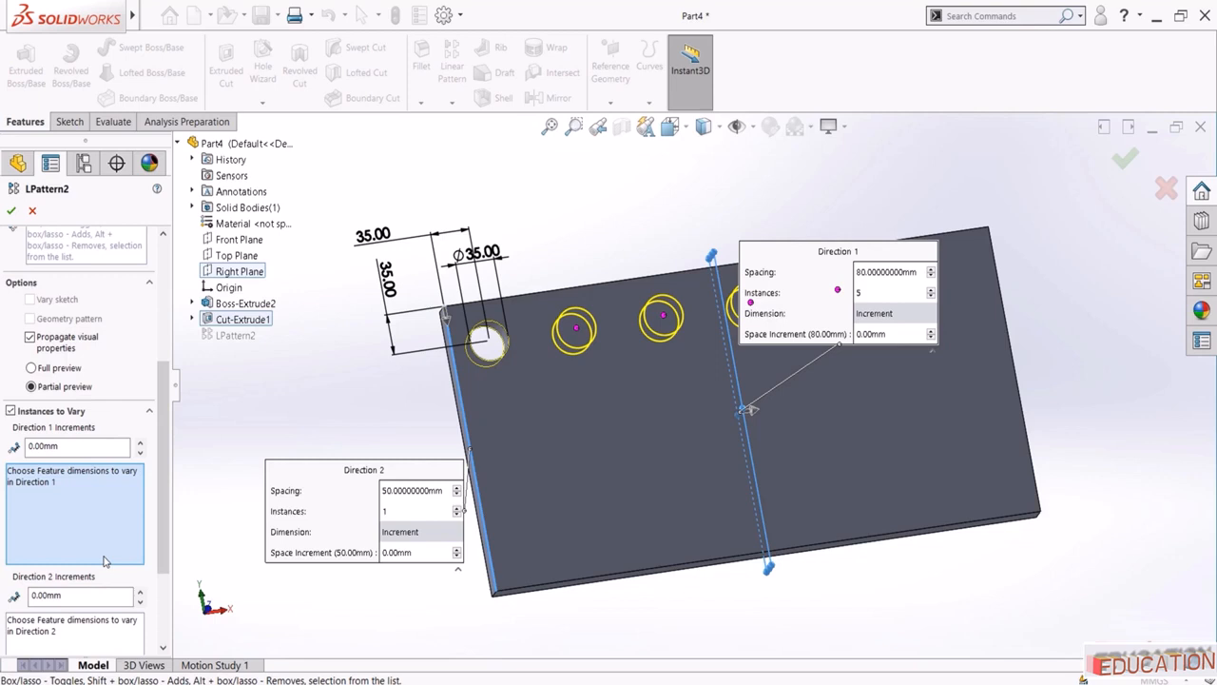
pyautogui.moveTo(159, 488); pyautogui.dragTo(163, 589)
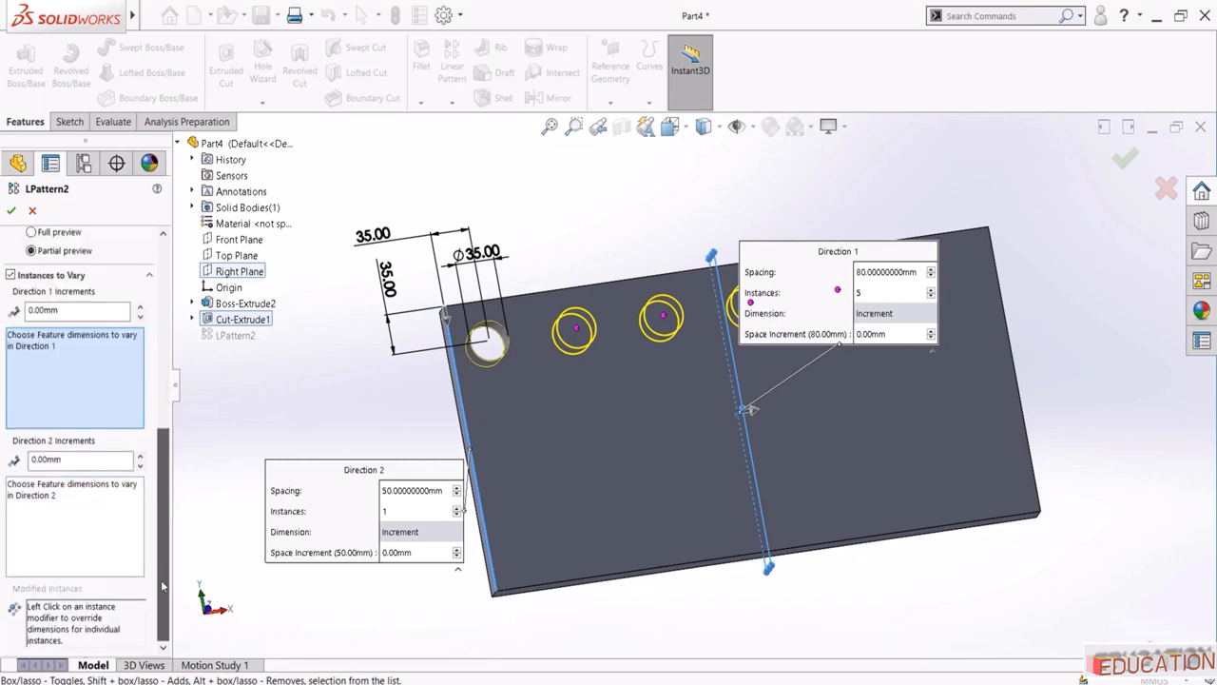
pyautogui.click(499, 259)
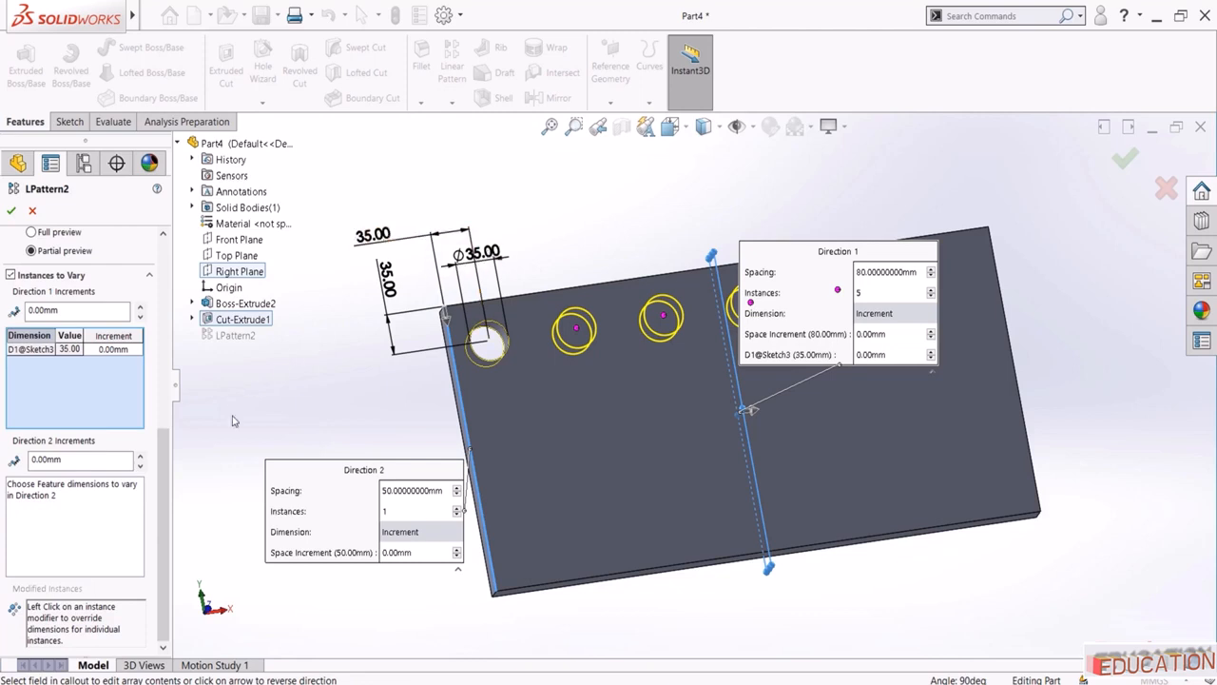
# Set the hole diameter's Direction 1 increment to 5 mm and accept the pattern
pyautogui.click(121, 352)
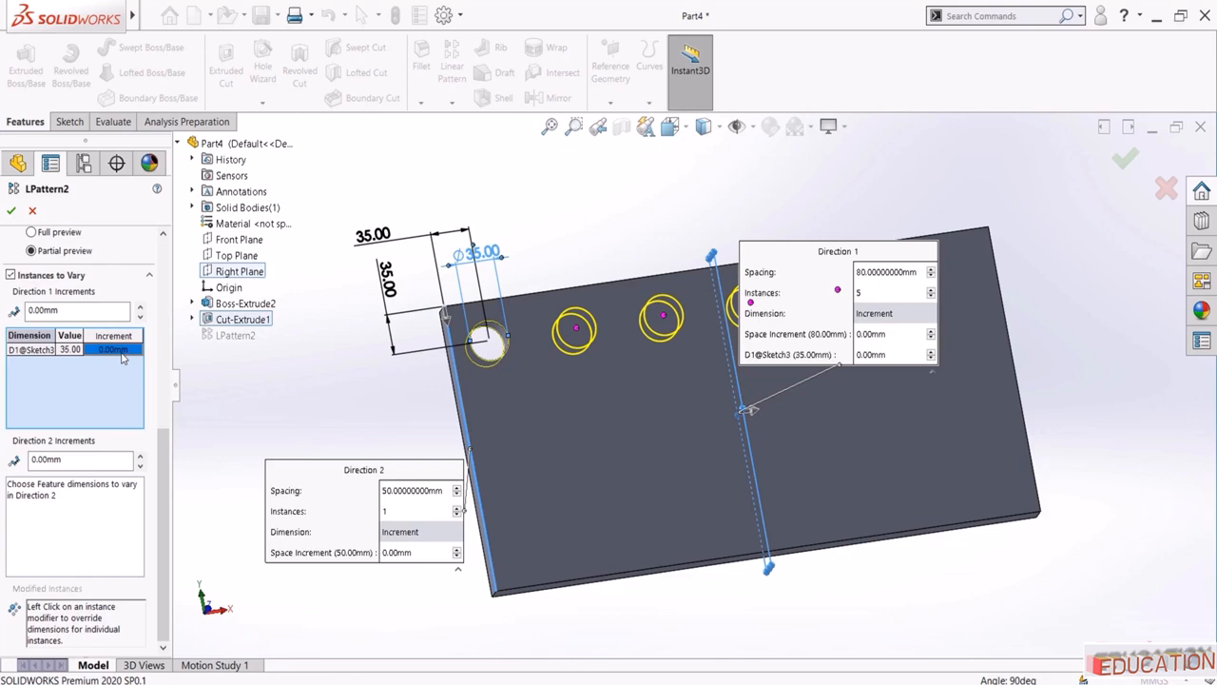
pyautogui.doubleClick(122, 353)
pyautogui.click(121, 354)
pyautogui.write('5')
pyautogui.press('Return')
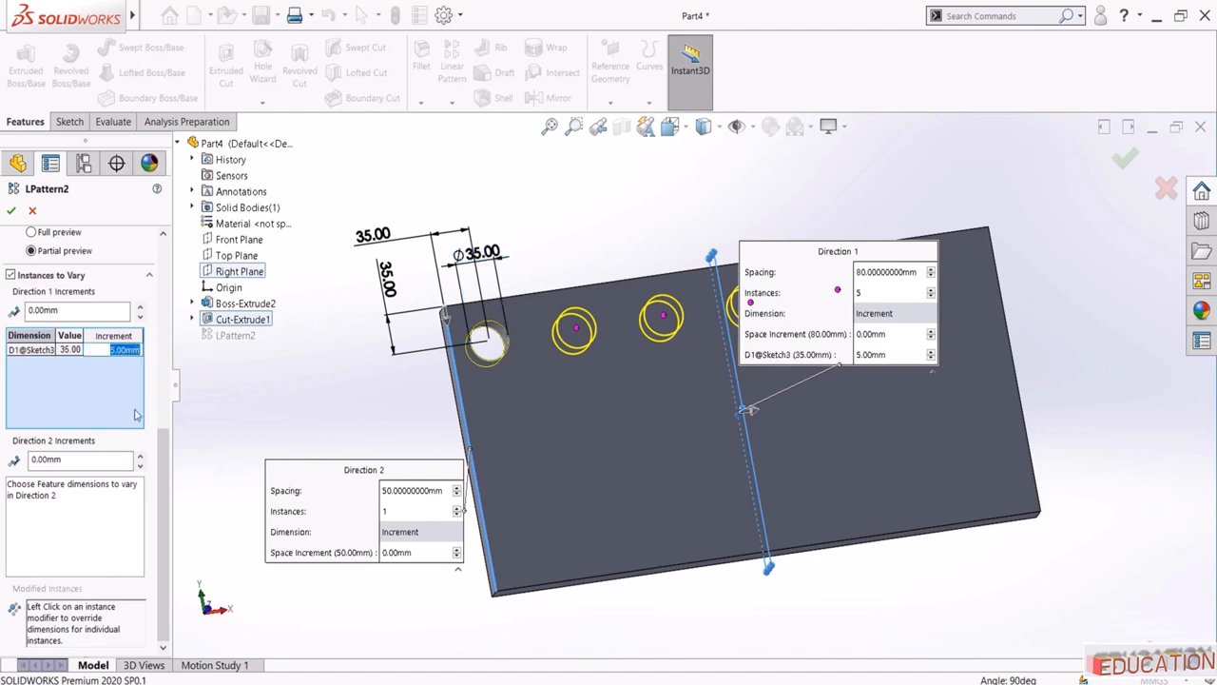
pyautogui.click(11, 210)
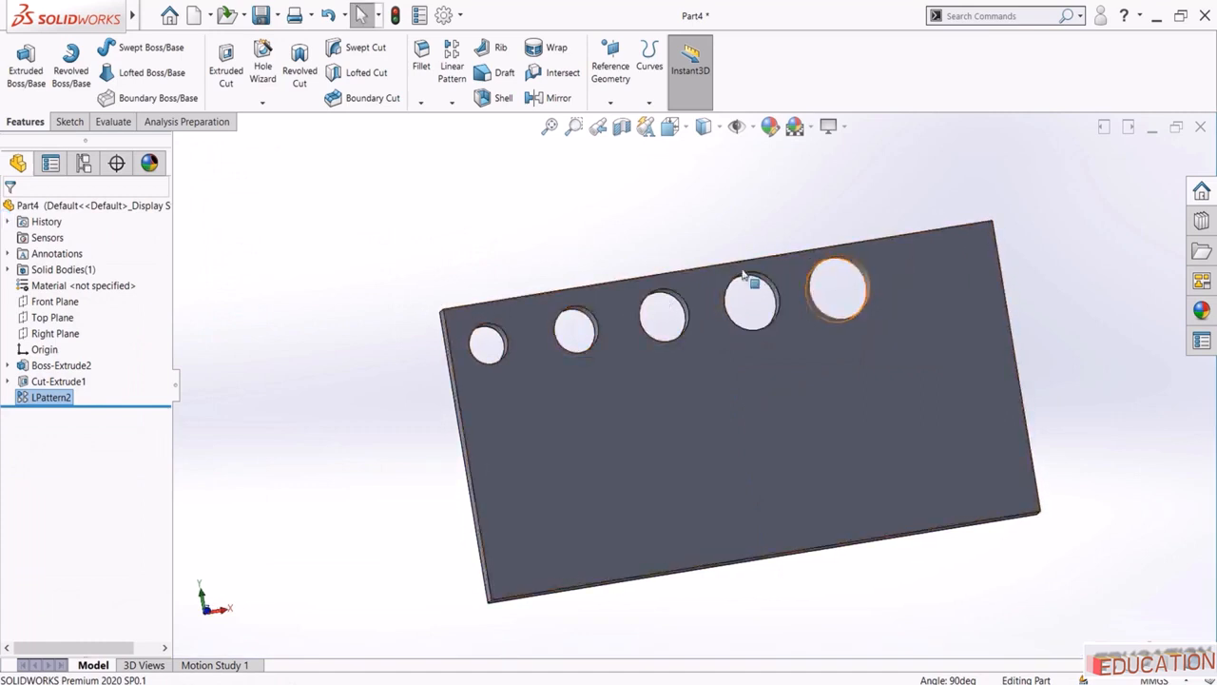
# Edit LPattern2 to set the hole diameter's Direction 1 increment to -5 mm and accept the change
pyautogui.moveTo(448, 277); pyautogui.dragTo(386, 252, button='middle')
pyautogui.click(52, 397)
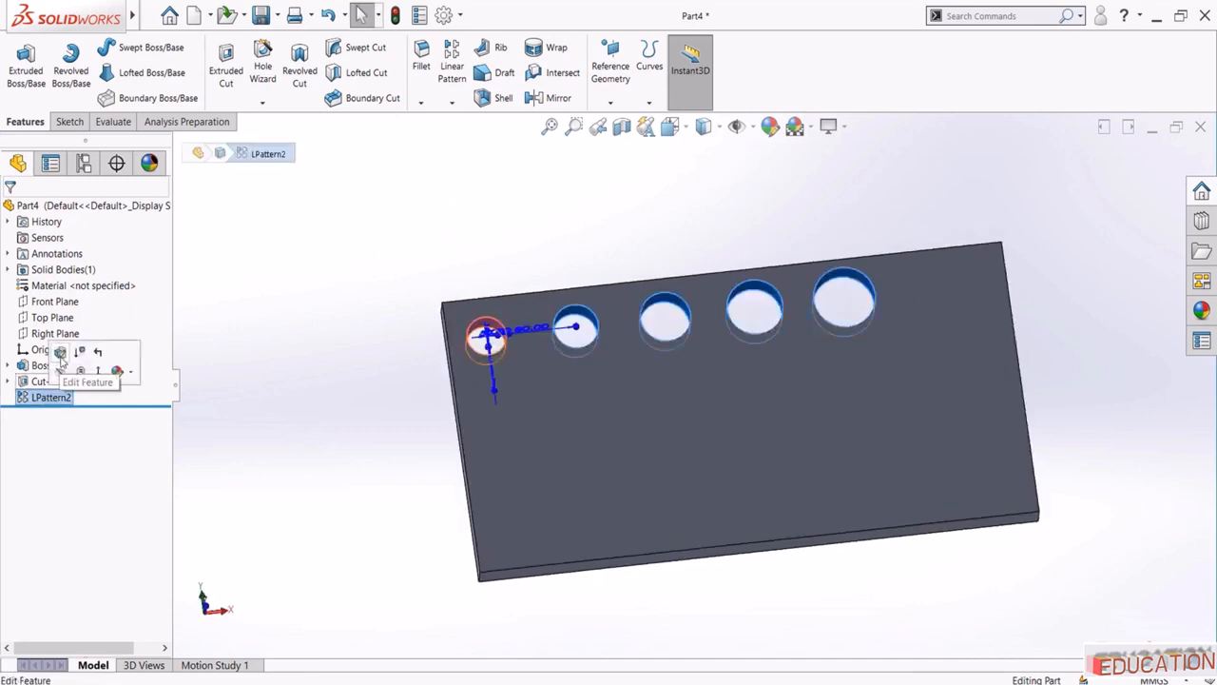
pyautogui.click(60, 353)
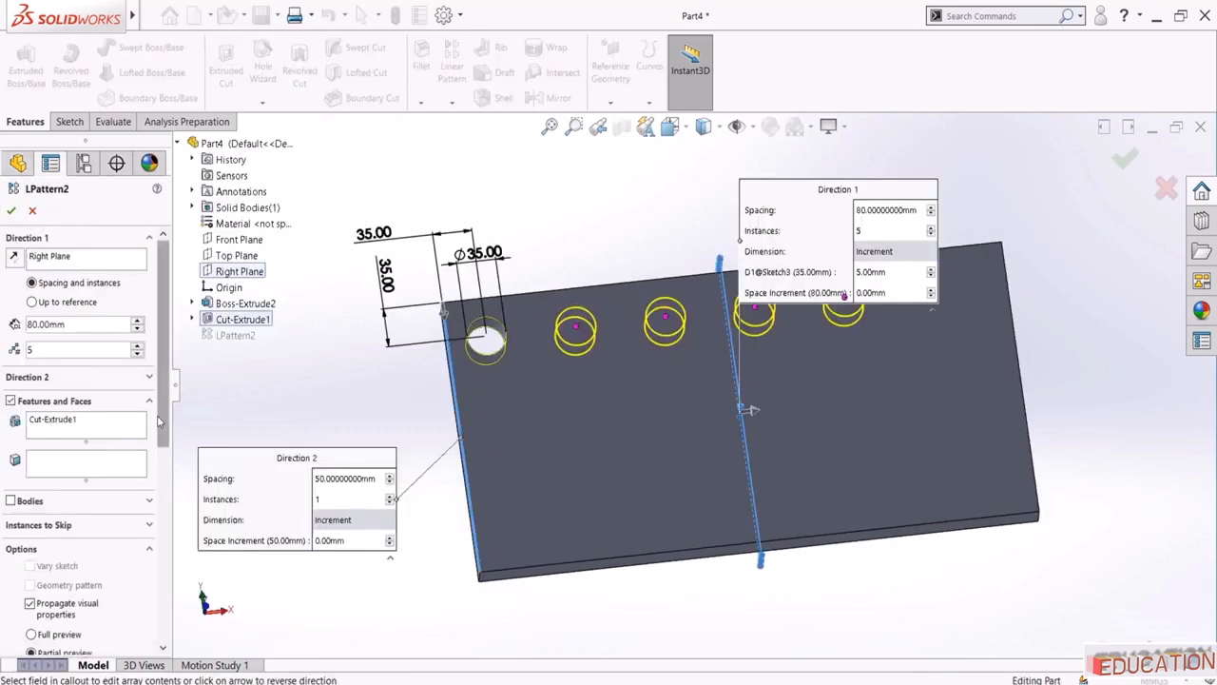
pyautogui.scroll(-10, 159, 421)
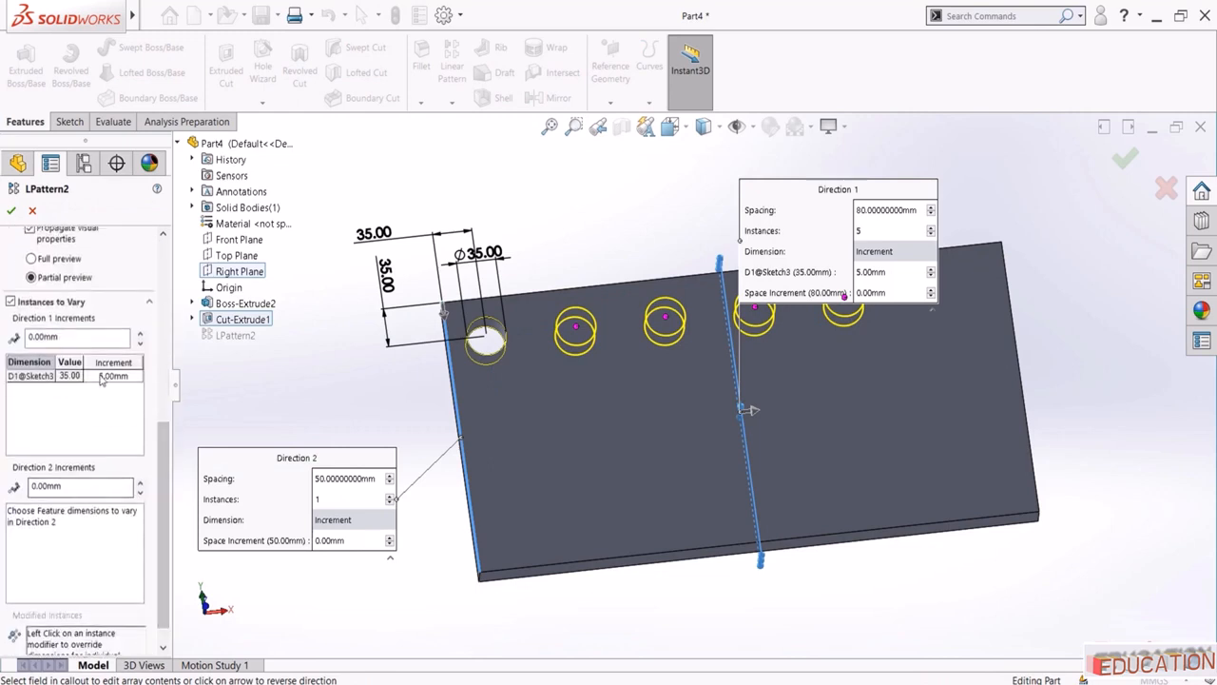
pyautogui.click(101, 376)
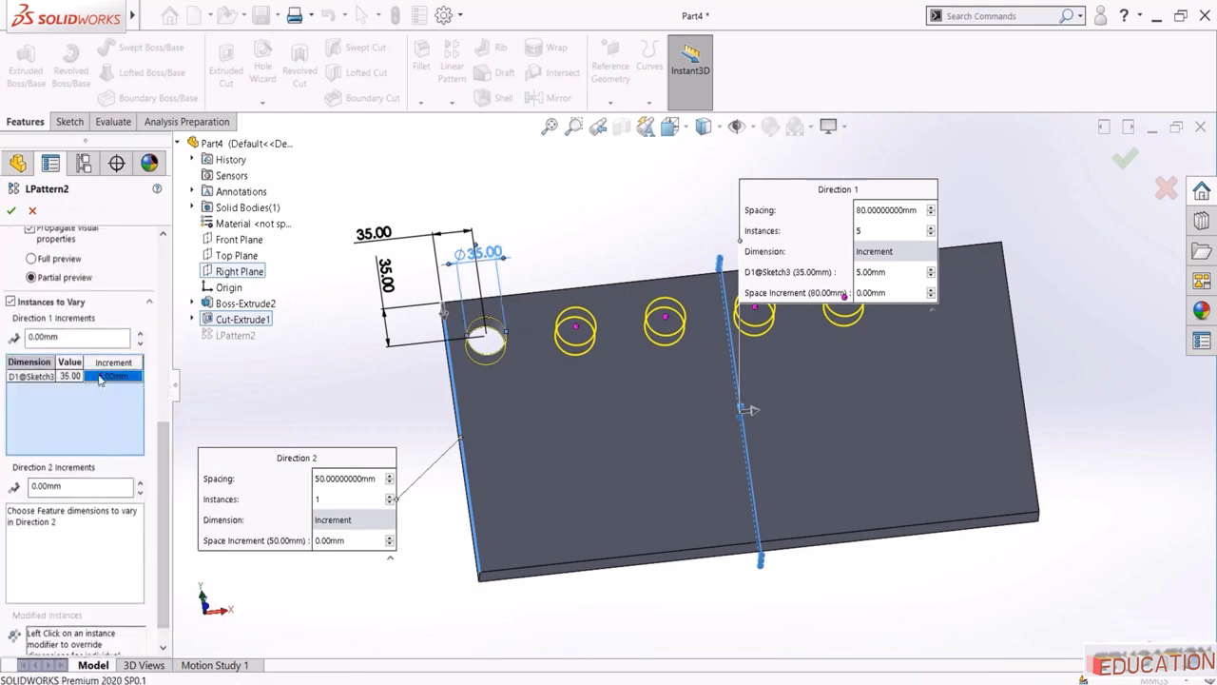
pyautogui.write('5')
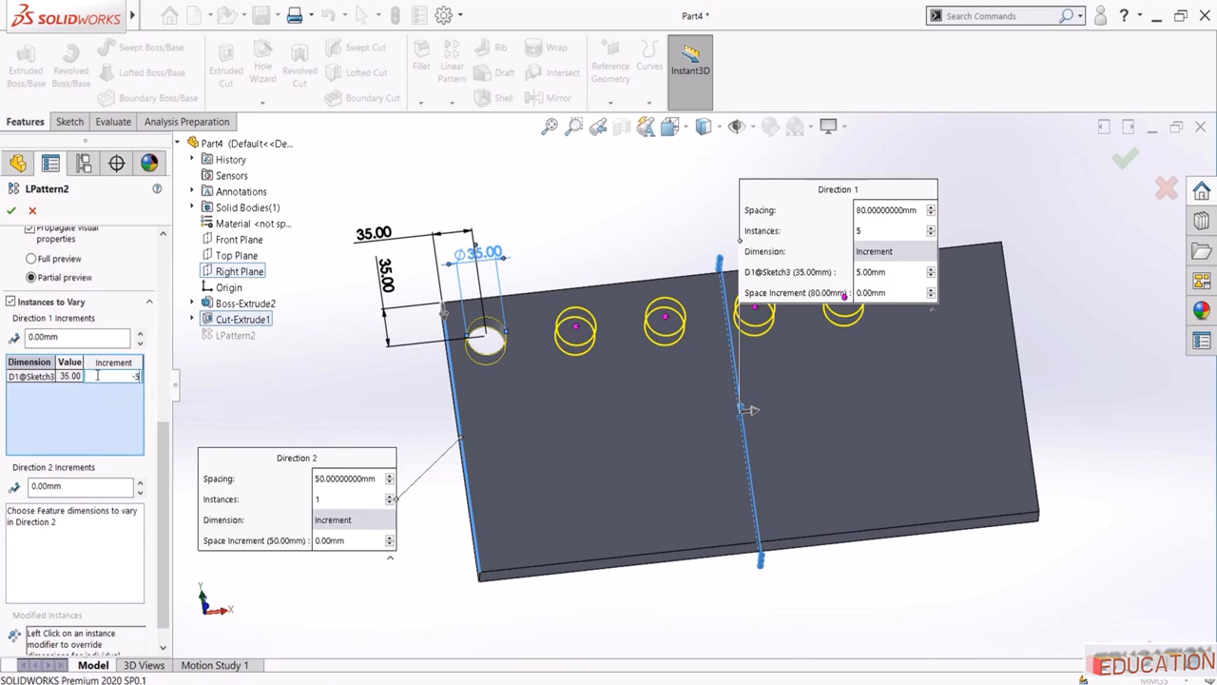
pyautogui.click(12, 209)
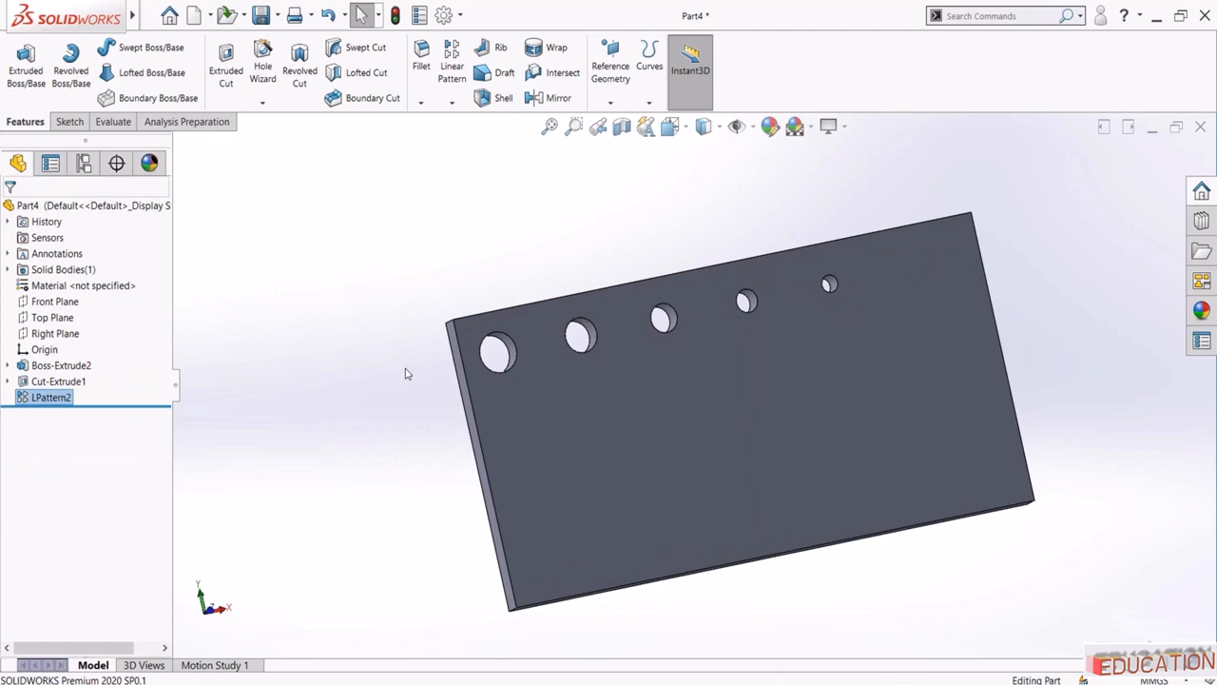
# Reopen LPattern2, switch off Pattern seed only, and set Direction 2 to 3 instances with 60 mm spacing
pyautogui.click(49, 397)
pyautogui.click(57, 362)
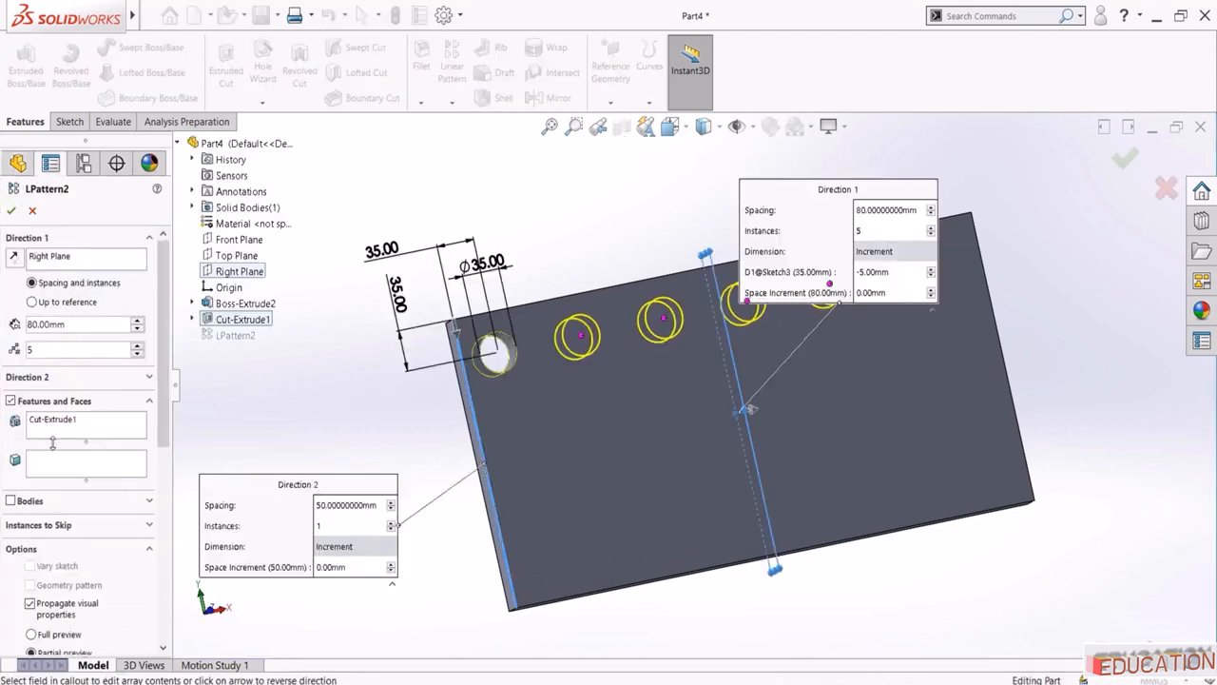
pyautogui.click(17, 379)
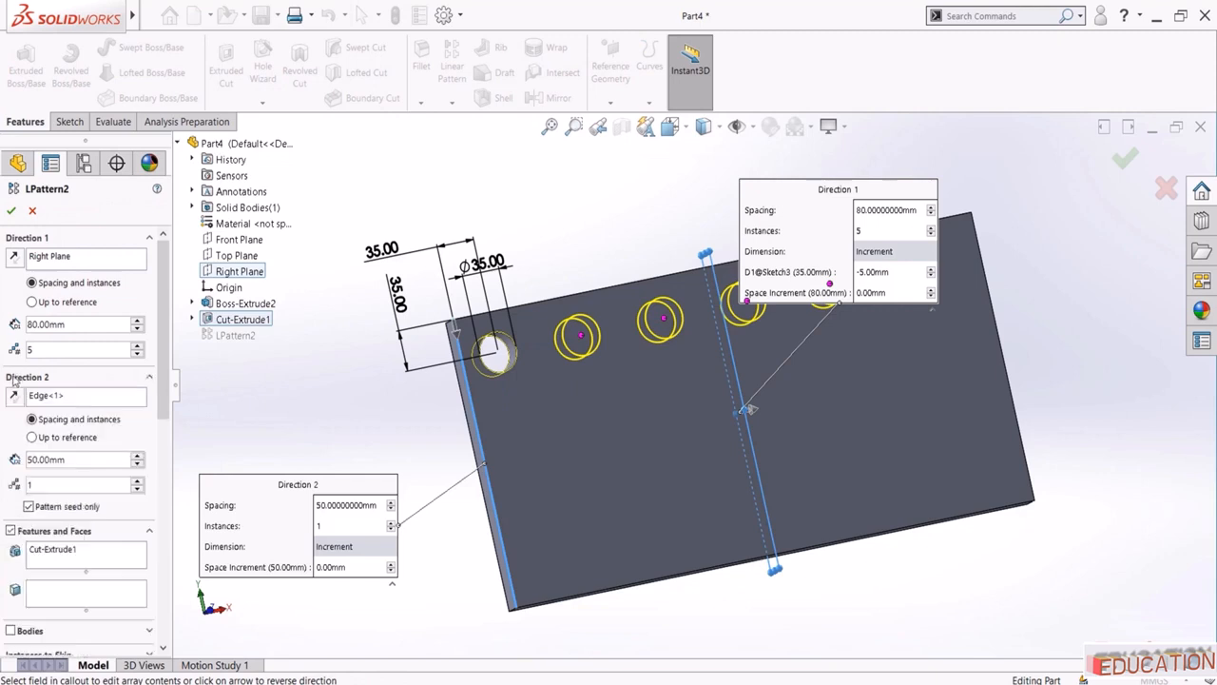
pyautogui.click(30, 507)
pyautogui.click(138, 483)
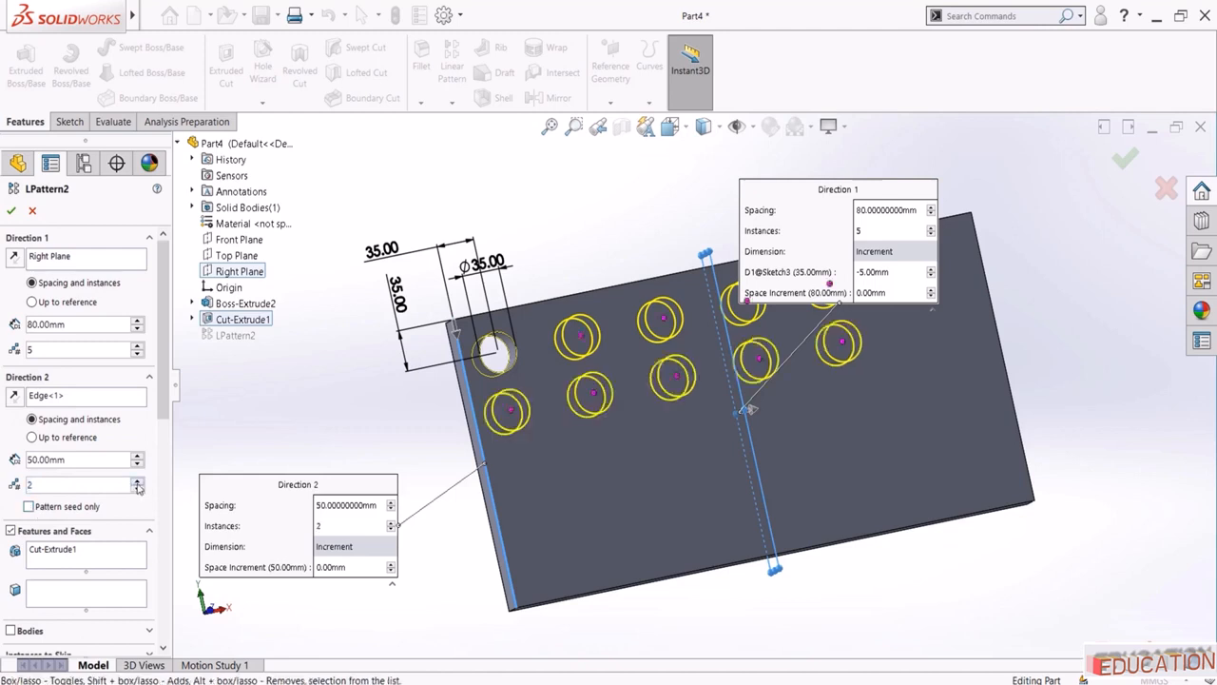
pyautogui.click(138, 482)
pyautogui.click(138, 457)
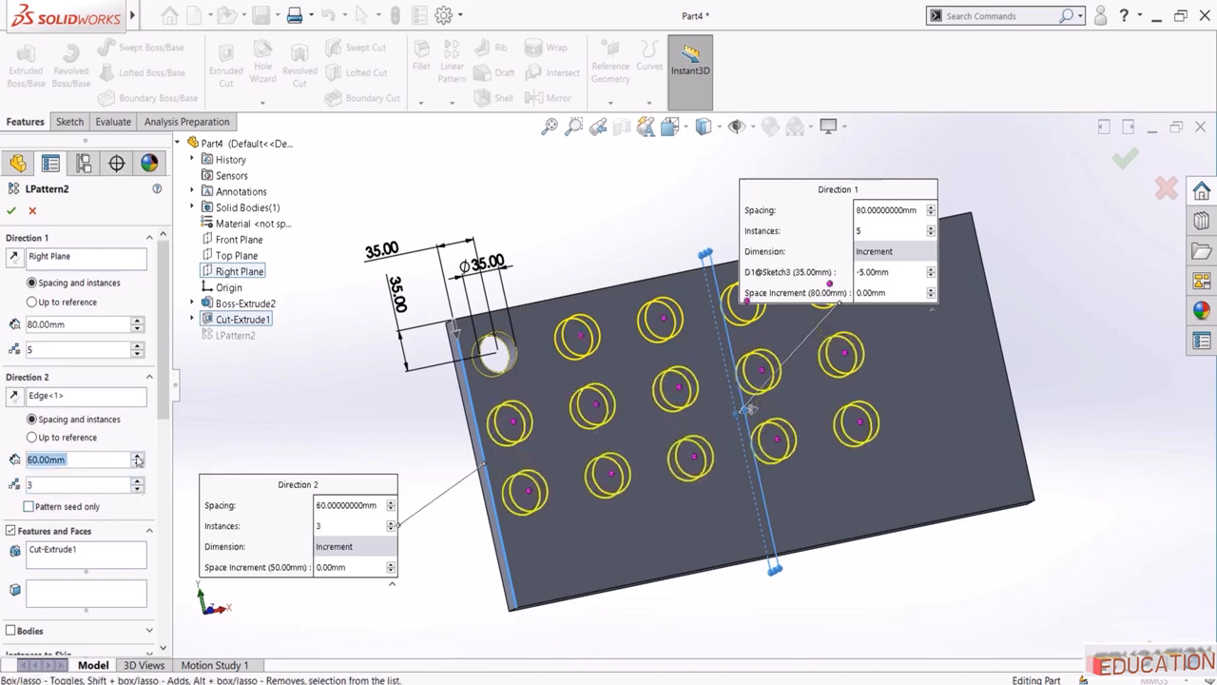
# Set the Direction 2 space increment of the varied instances to 30 mm
pyautogui.scroll(-7, 144, 514)
pyautogui.moveTo(149, 545); pyautogui.dragTo(148, 577)
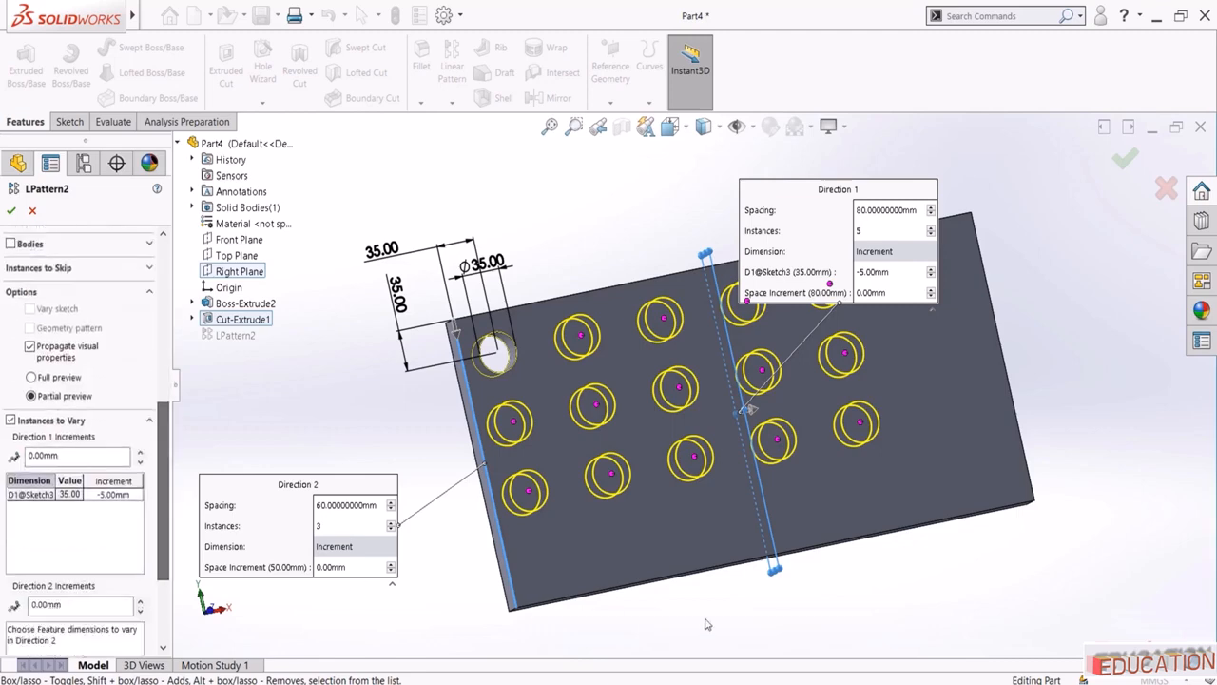
pyautogui.moveTo(708, 624); pyautogui.dragTo(656, 587, button='middle')
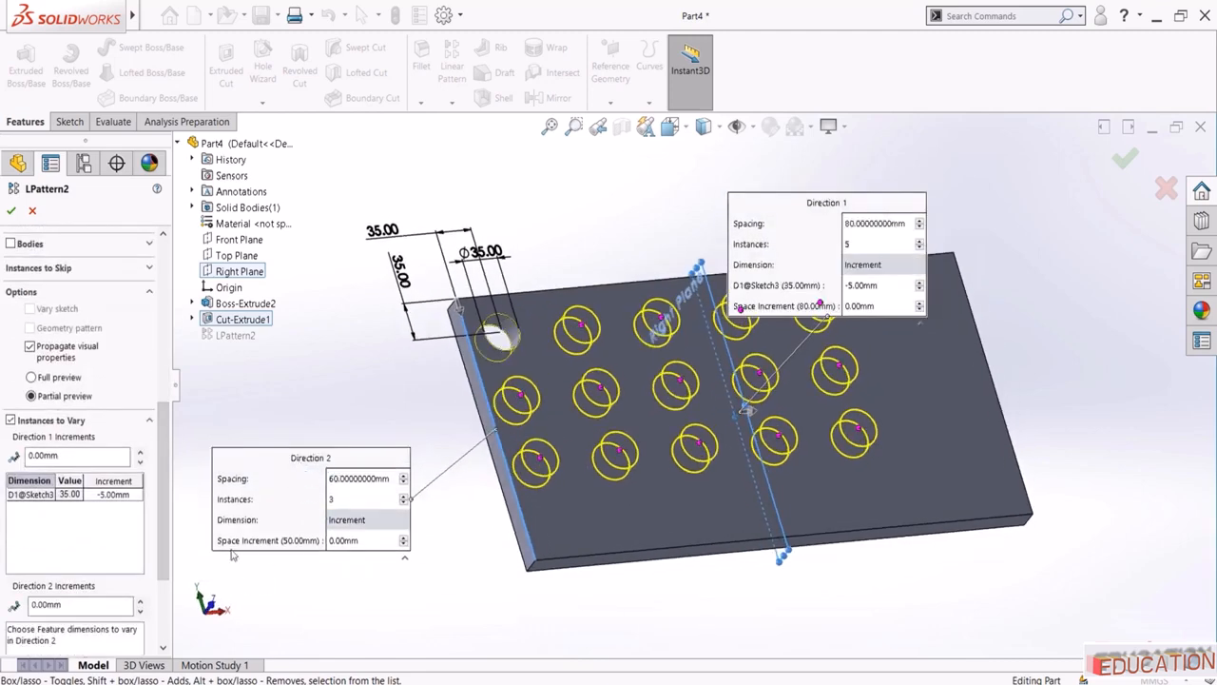
pyautogui.click(363, 540)
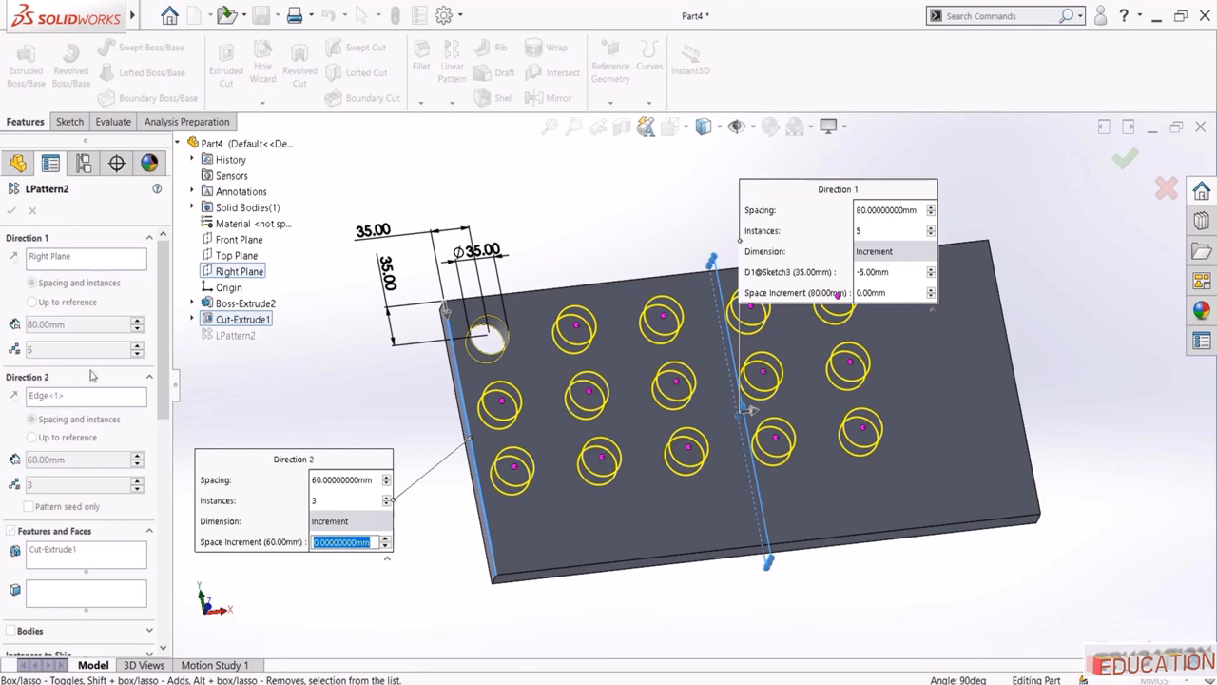
pyautogui.moveTo(163, 358)
pyautogui.mouseDown()
pyautogui.moveTo(162, 449)
pyautogui.moveTo(164, 346)
pyautogui.mouseUp()
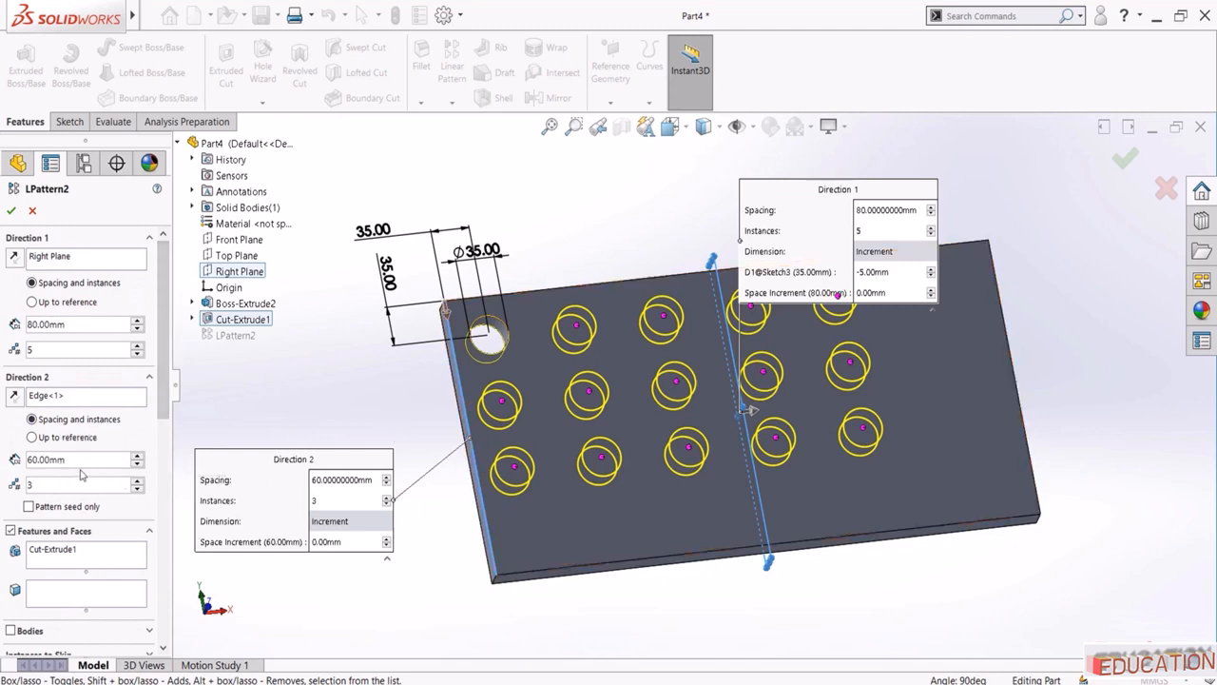
pyautogui.click(387, 539)
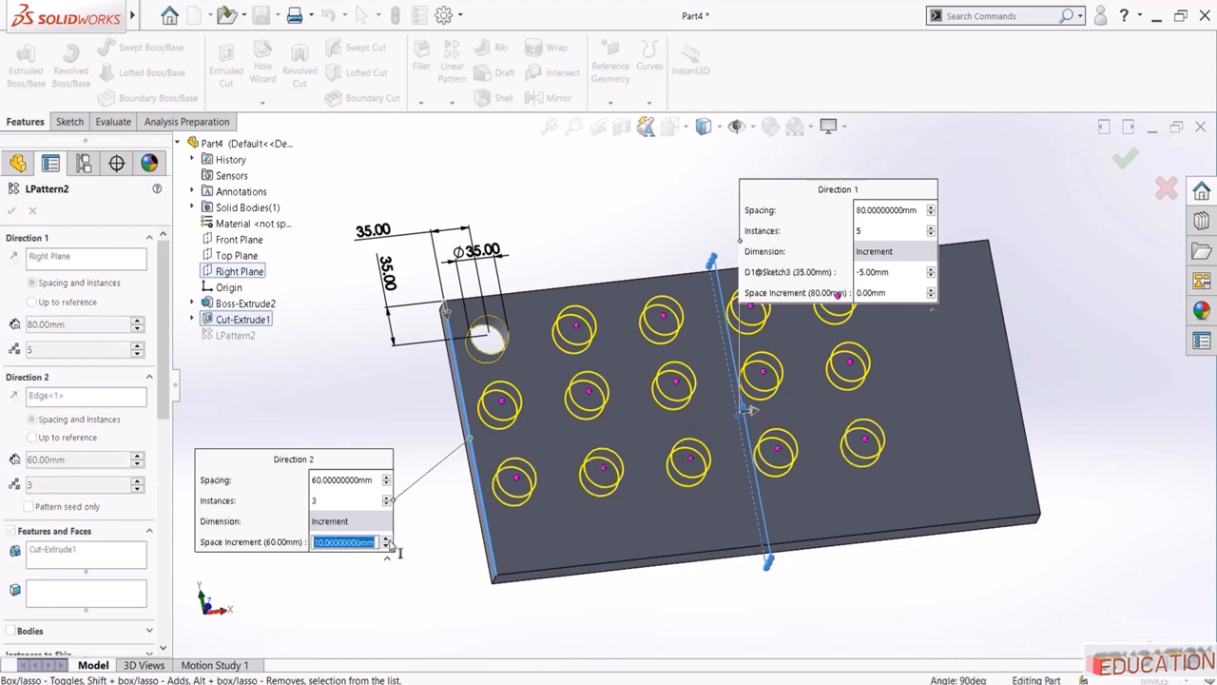
pyautogui.click(387, 539)
pyautogui.click(387, 539)
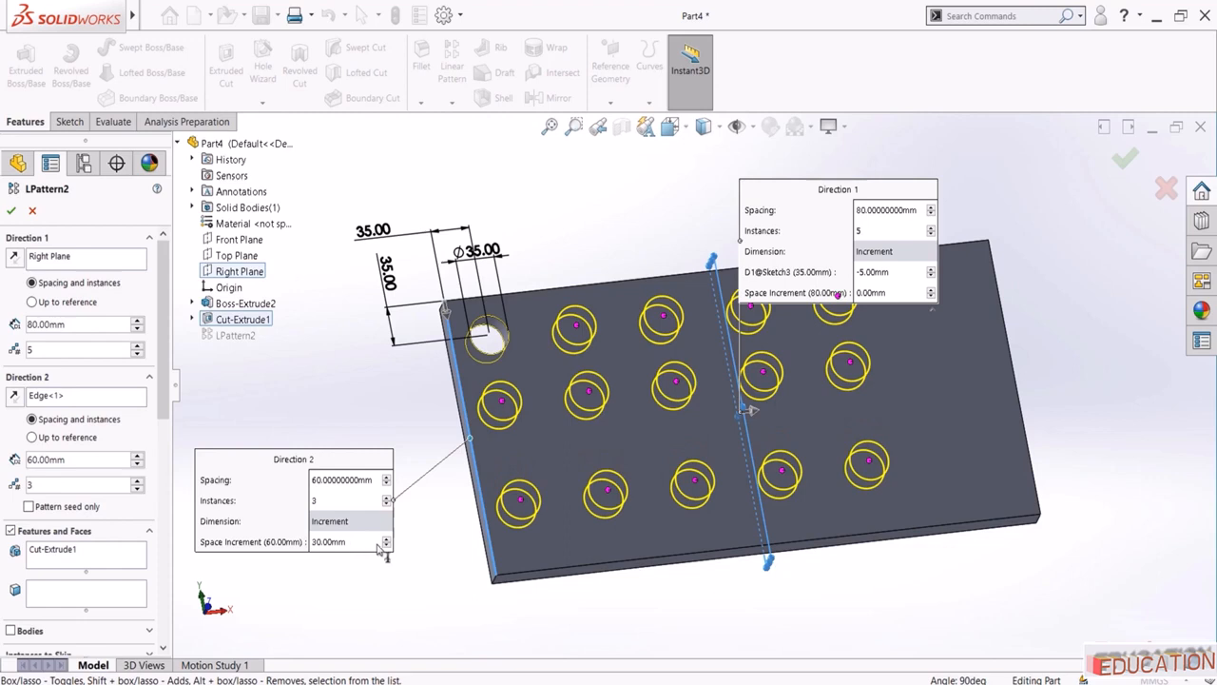
pyautogui.click(364, 545)
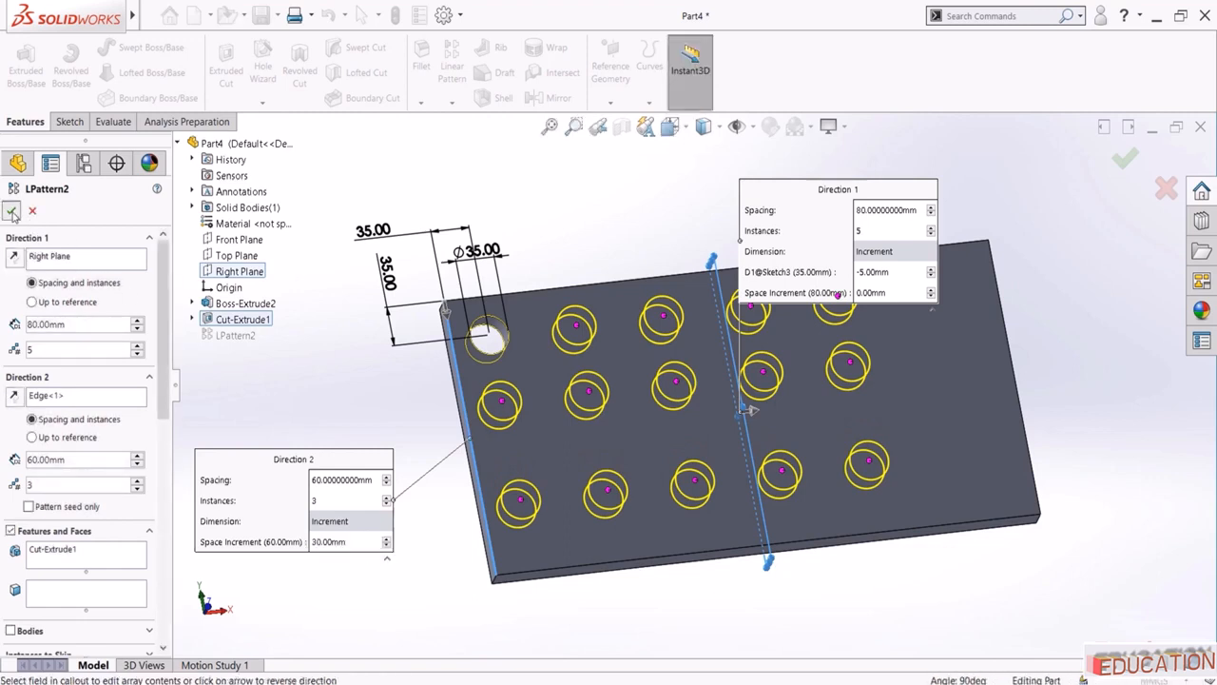
# Accept the edited LPattern2 with the varied hole diameters and increasing row spacing
pyautogui.click(11, 211)
pyautogui.click(323, 440)
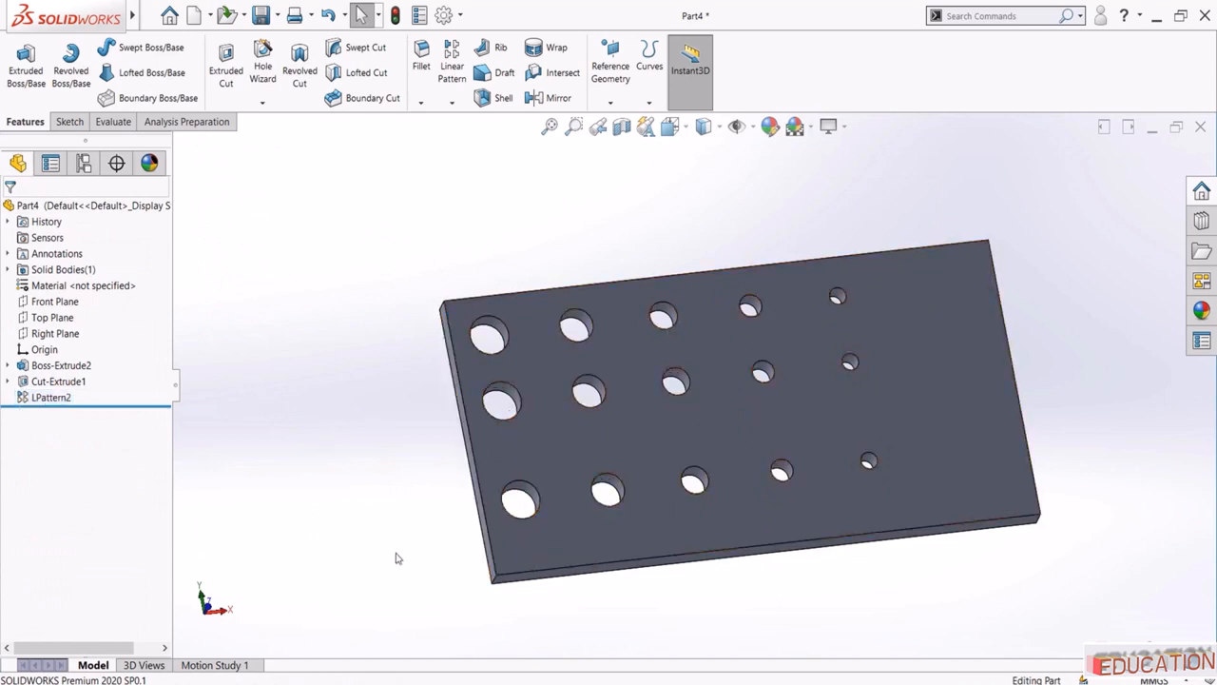
pyautogui.moveTo(398, 558); pyautogui.dragTo(418, 536, button='middle')
# Expand the solid bodies list and highlight the plate's body to examine what a body pattern would use
pyautogui.click(7, 270)
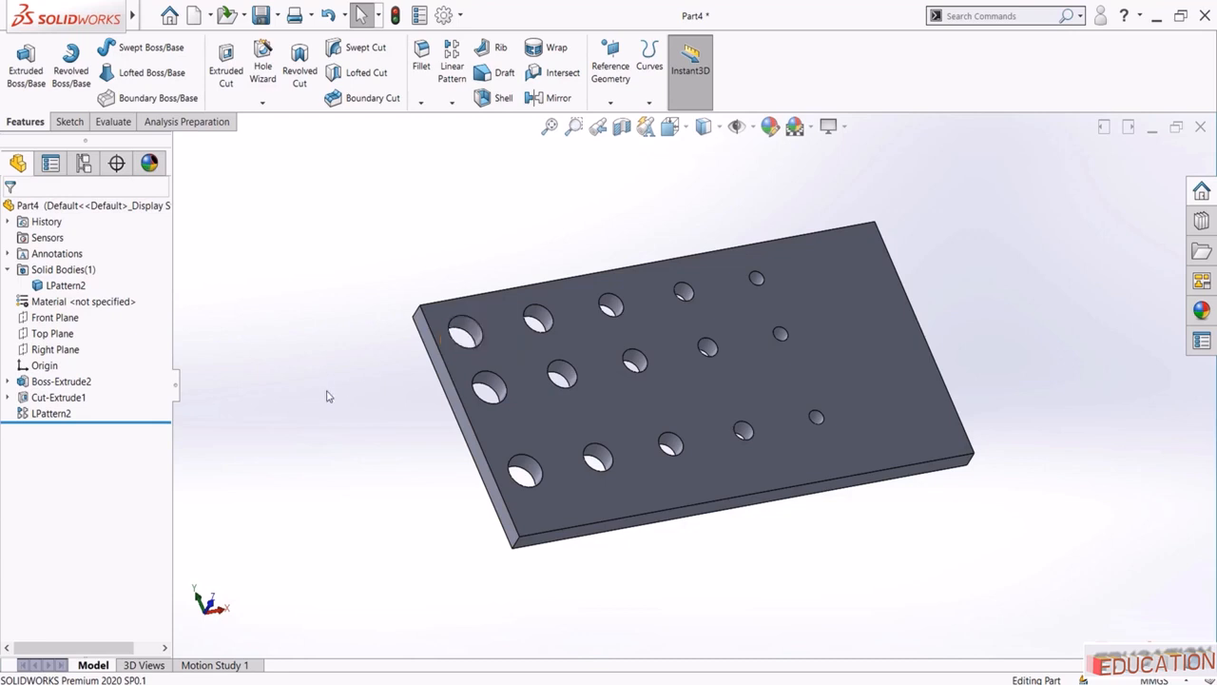
pyautogui.click(549, 125)
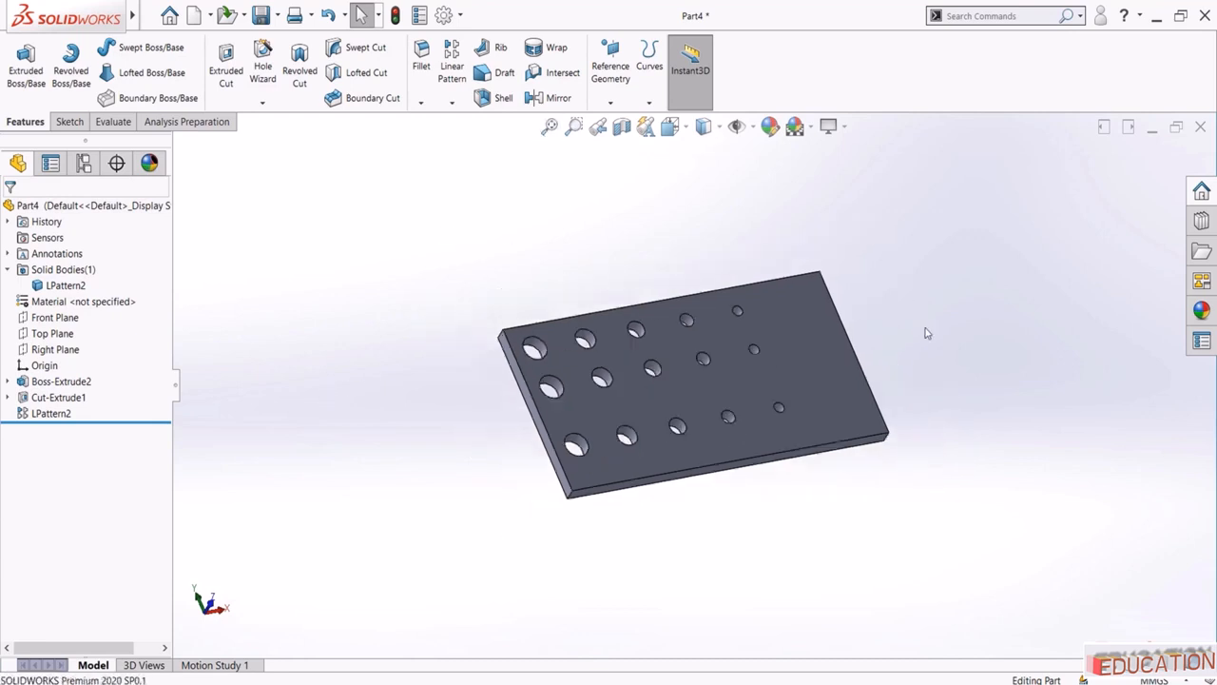
pyautogui.scroll(3, 964, 445)
pyautogui.scroll(-4, 956, 440)
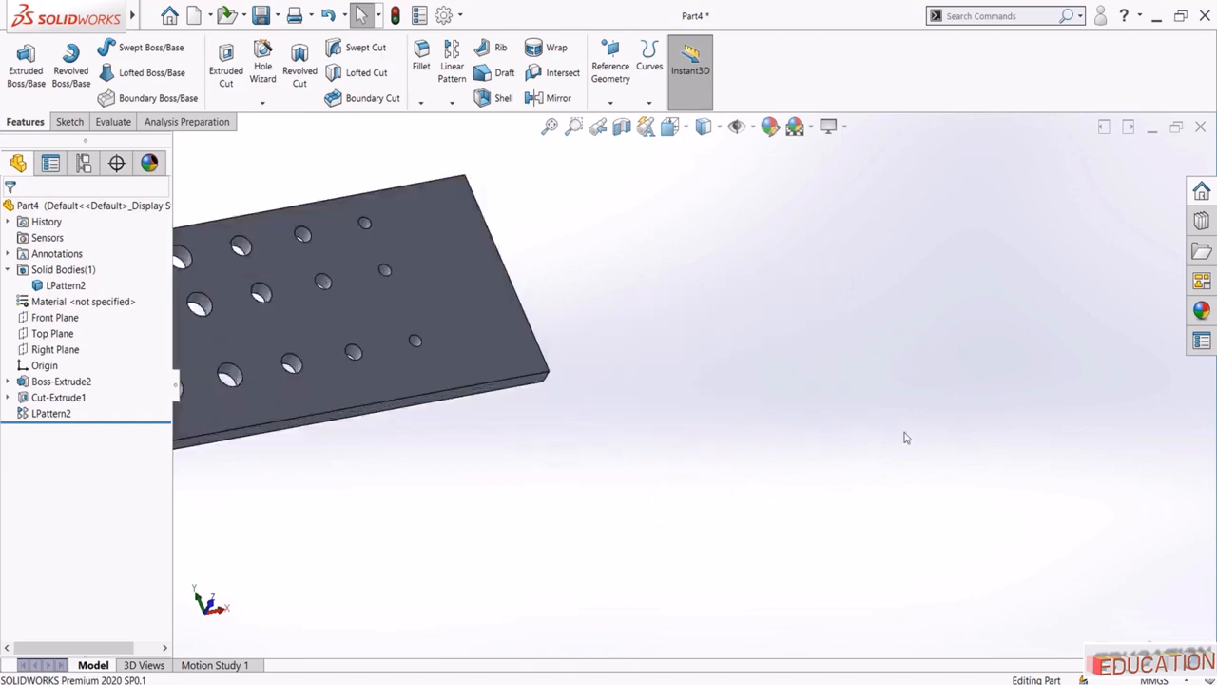
pyautogui.scroll(3, 898, 449)
pyautogui.scroll(-2, 567, 328)
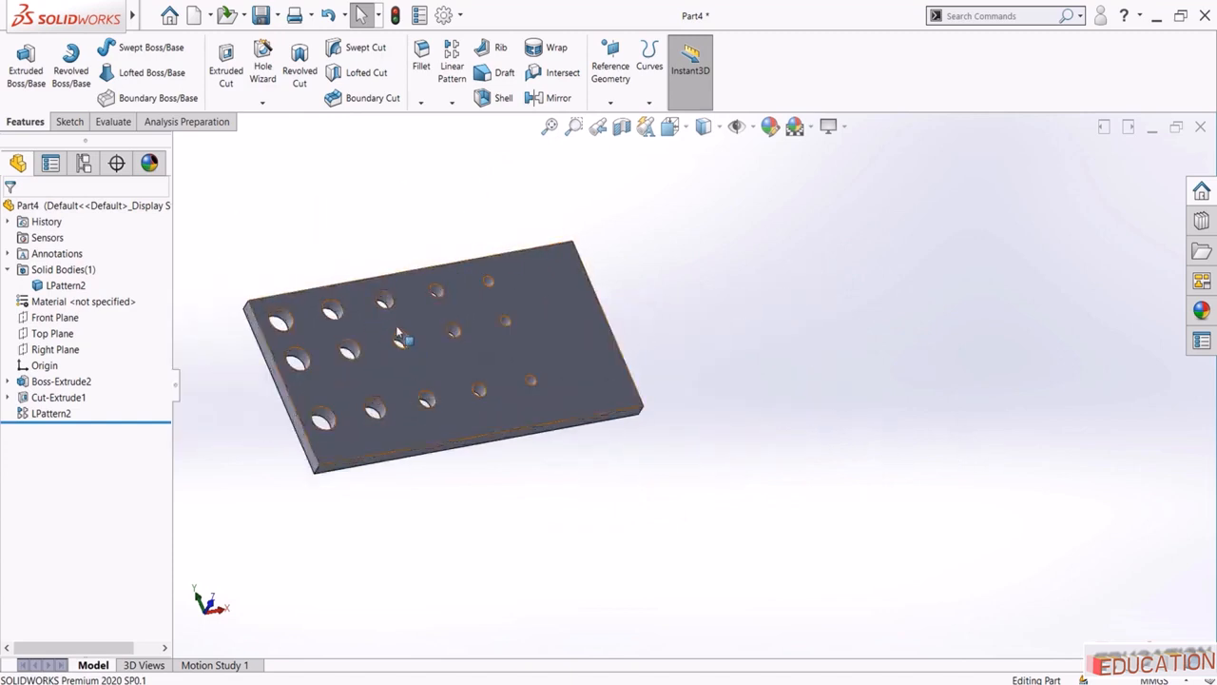
pyautogui.click(64, 285)
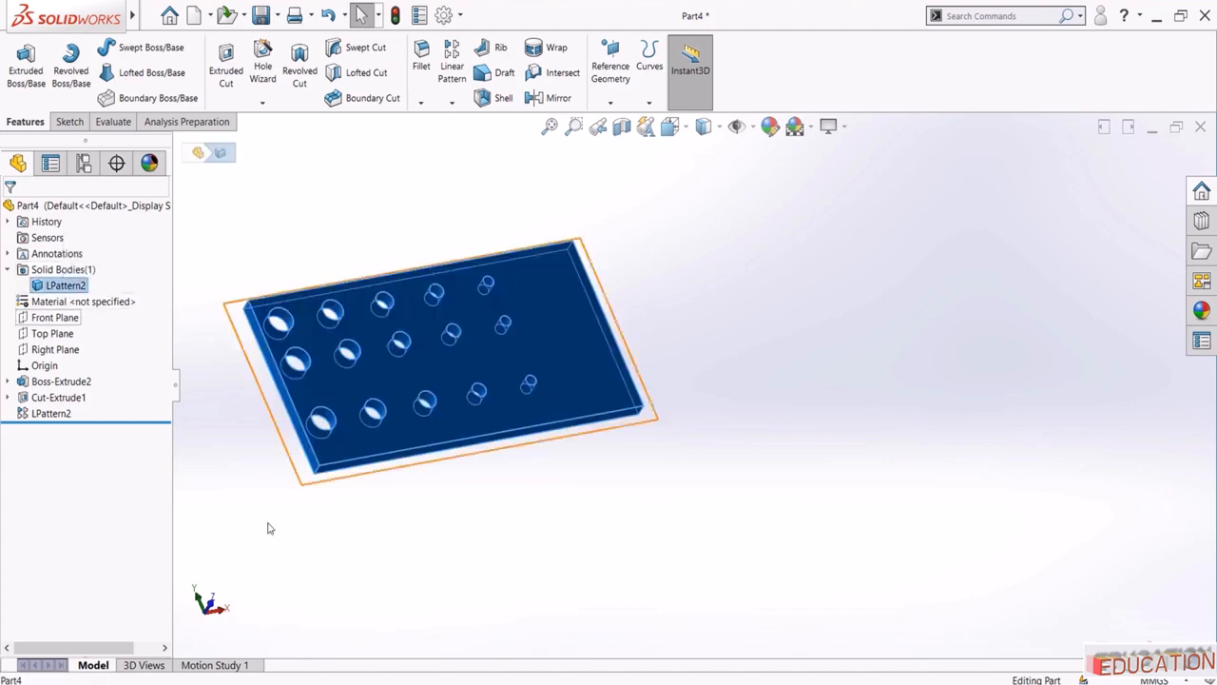
pyautogui.click(319, 581)
# Start a linear pattern with the Right Plane as Direction 1, switch to Bodies, and select the perforated plate body
pyautogui.click(452, 57)
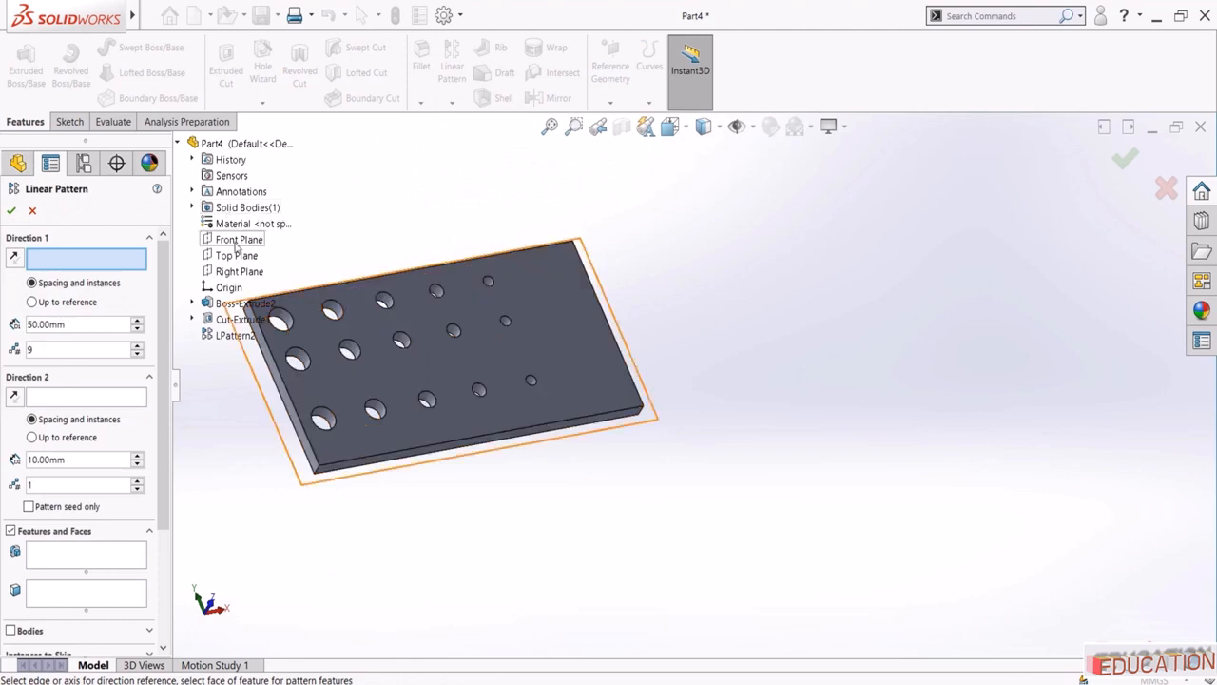
pyautogui.click(237, 271)
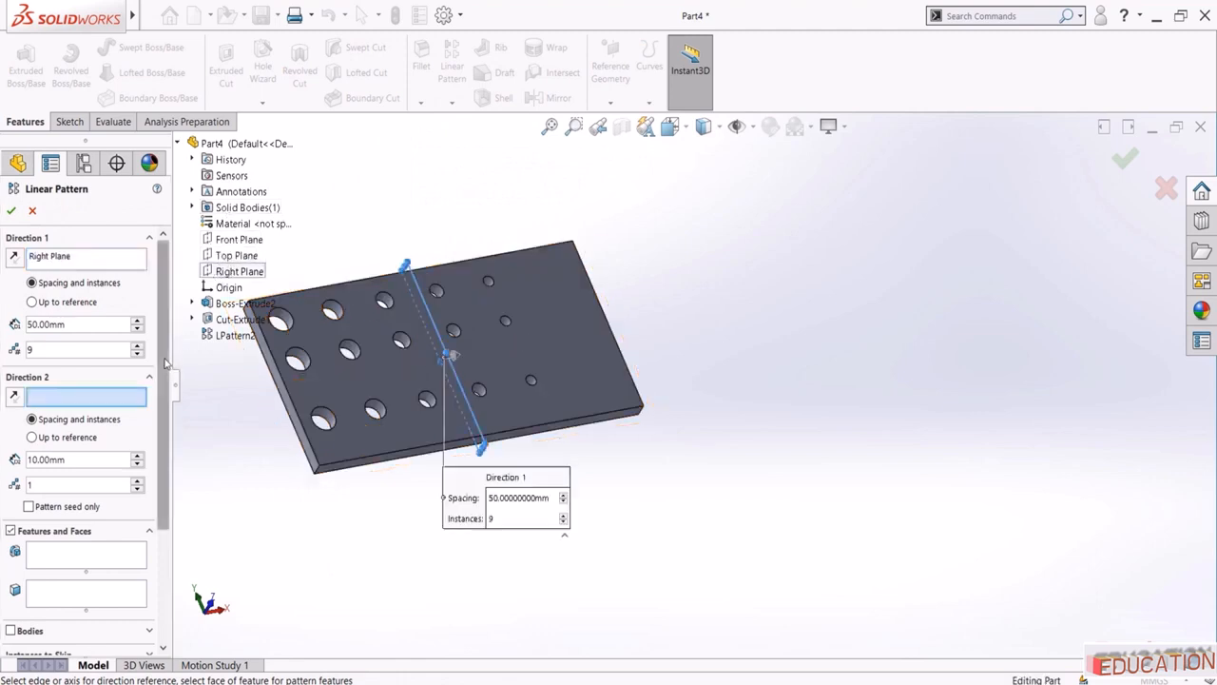
pyautogui.scroll(-3, 38, 409)
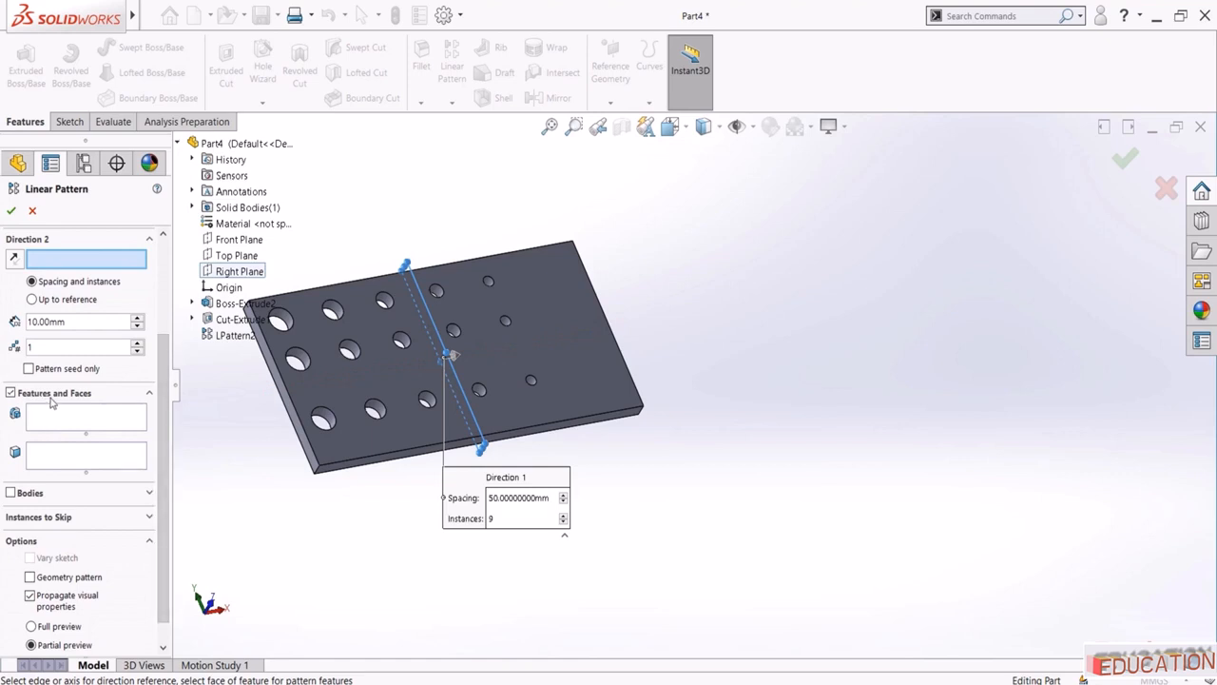
pyautogui.click(12, 493)
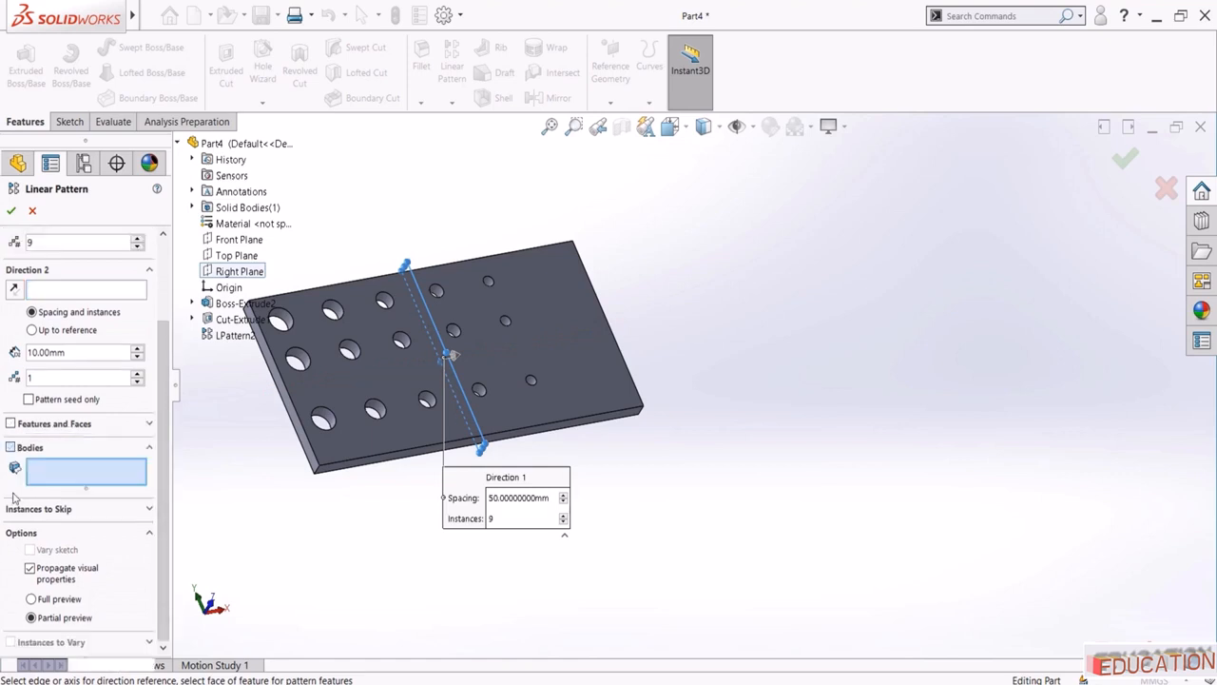
pyautogui.click(352, 390)
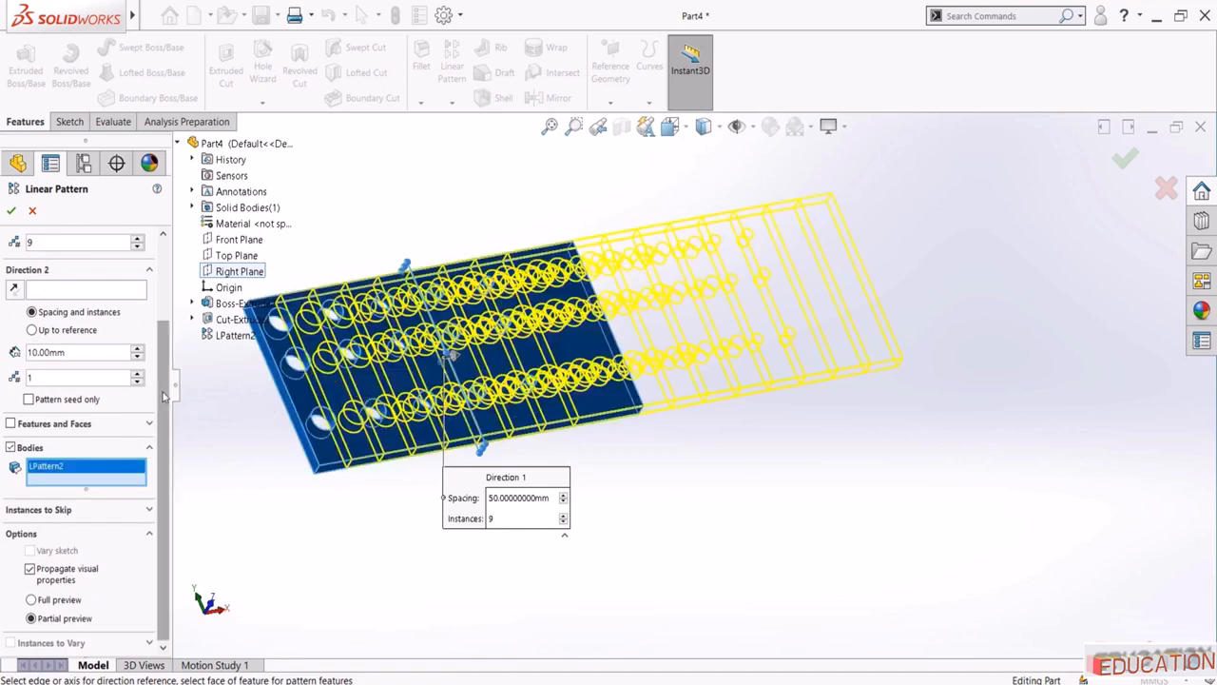
# Try a Direction 1 spacing of 300 mm for the plate body pattern
pyautogui.moveTo(163, 394); pyautogui.dragTo(158, 292)
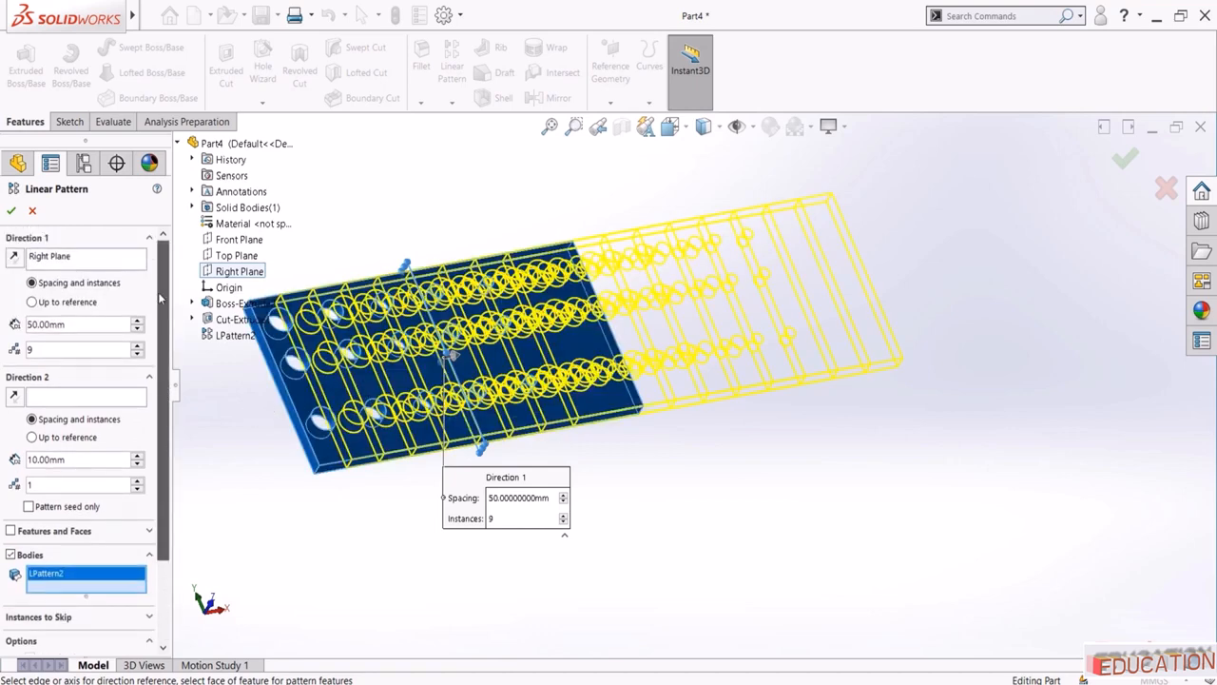
pyautogui.doubleClick(100, 323)
pyautogui.write('300')
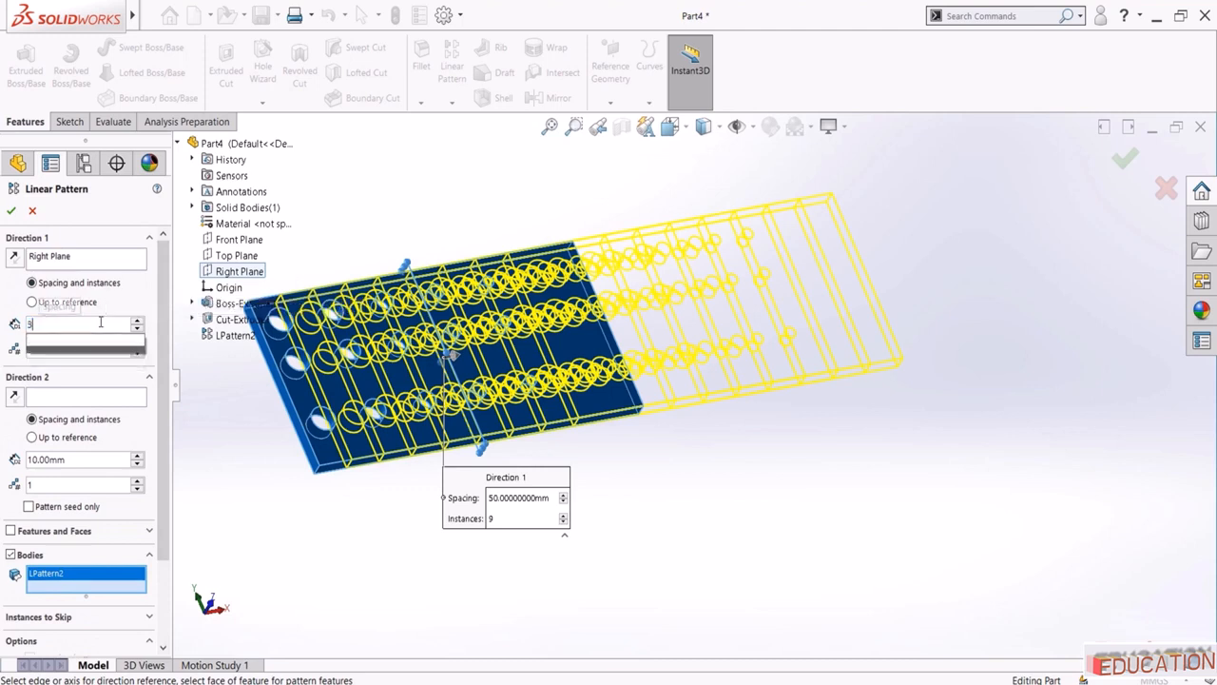
pyautogui.press('Return')
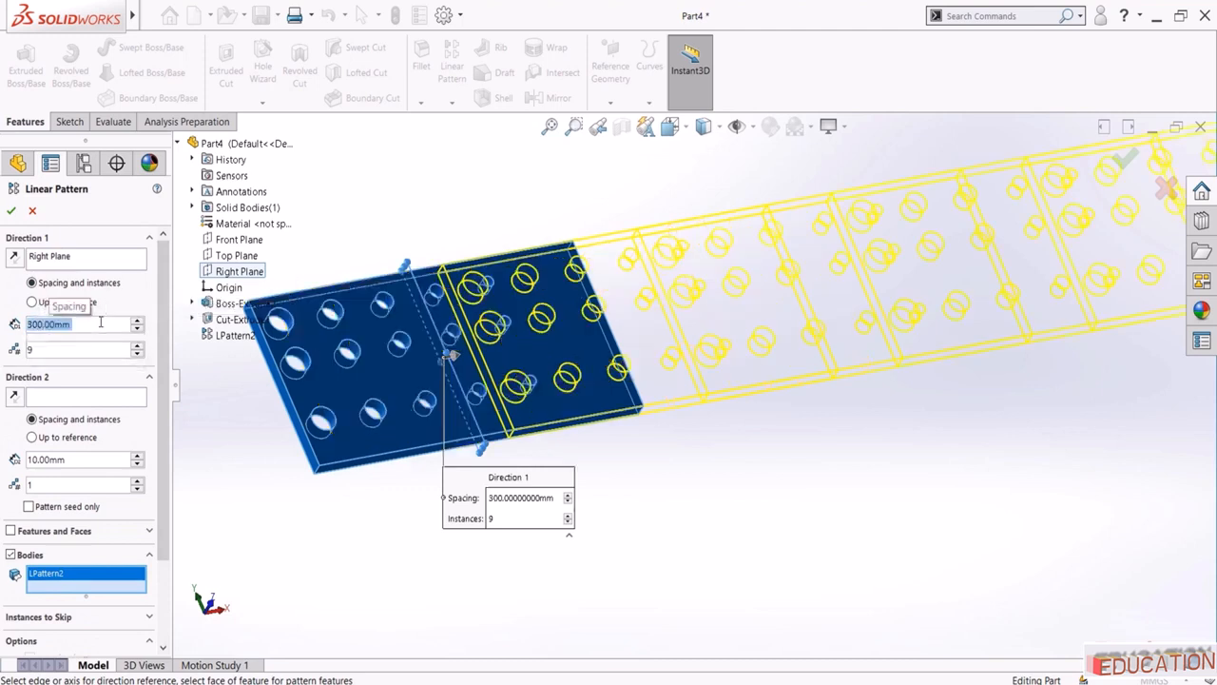
# Set the body pattern's Direction 1 spacing to 600 mm and its instances to 5
pyautogui.write('600')
pyautogui.press('Return')
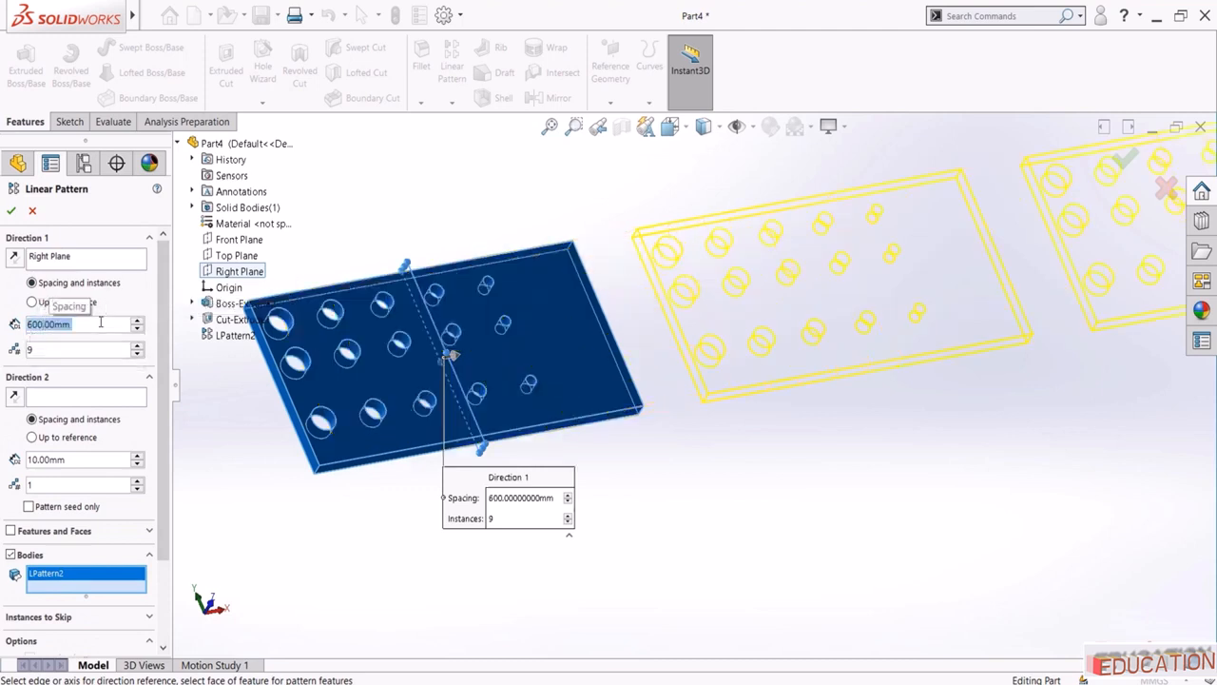
pyautogui.doubleClick(89, 355)
pyautogui.write('5')
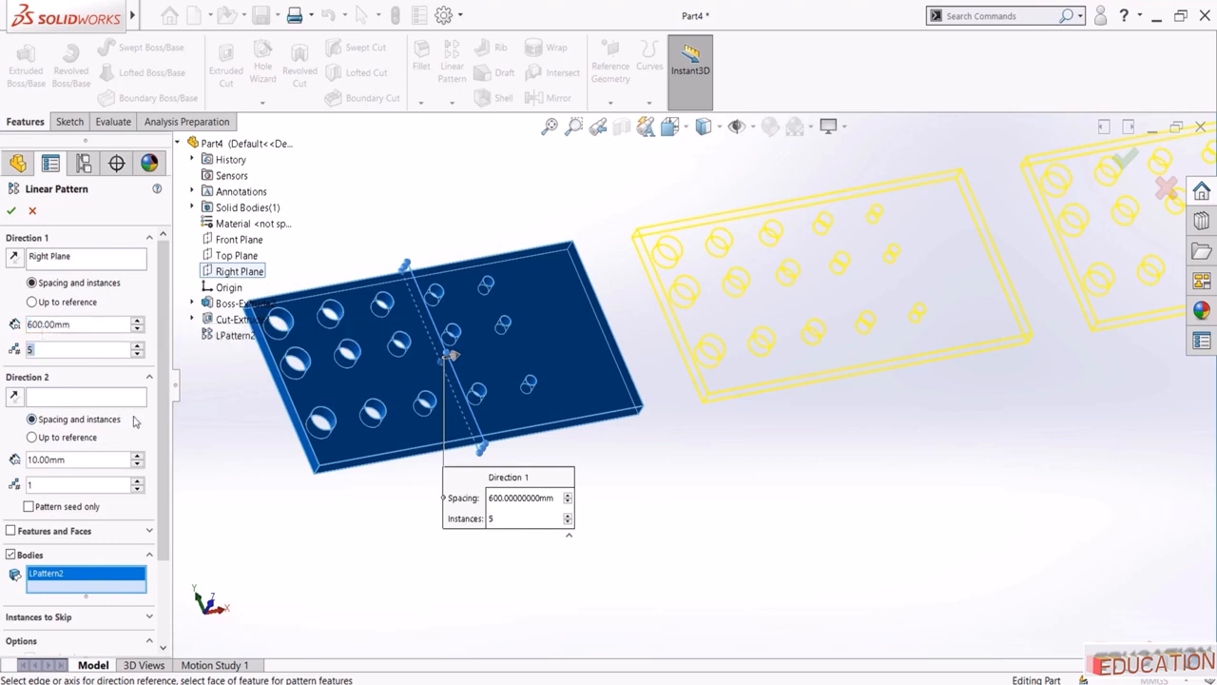
# Show the Instances to Skip options without skipping any plate, and accept the body pattern
pyautogui.scroll(-3, 160, 456)
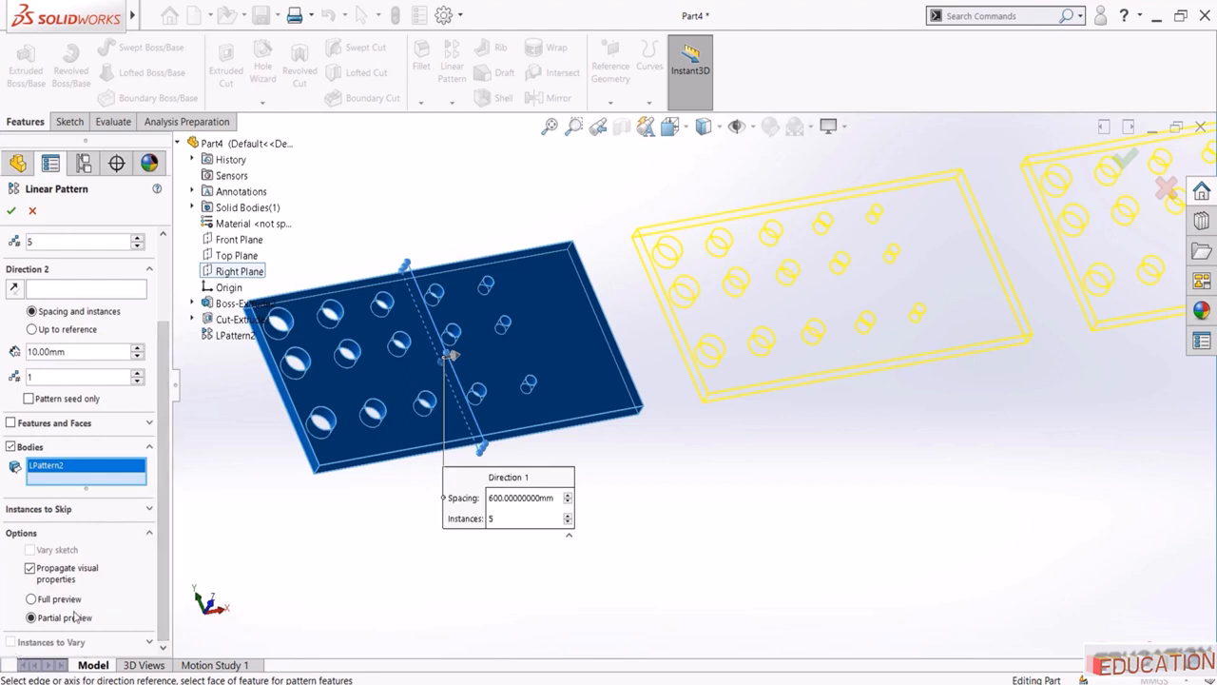
pyautogui.scroll(9, 692, 411)
pyautogui.scroll(-3, 968, 337)
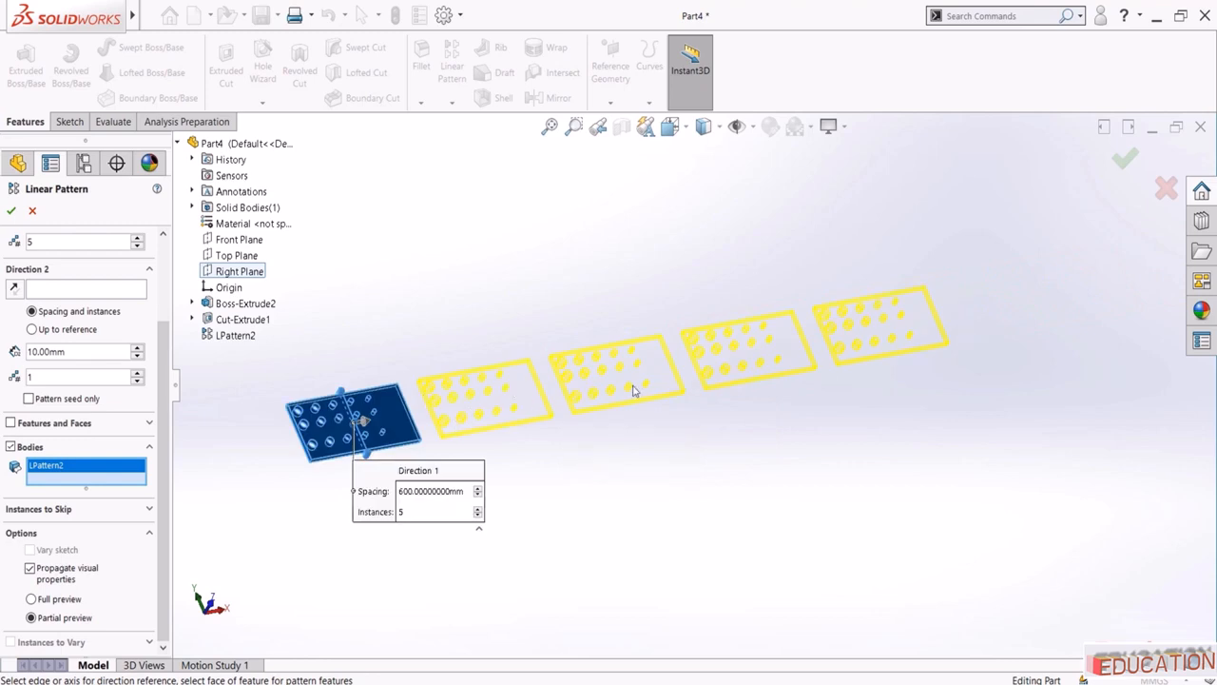
pyautogui.click(77, 509)
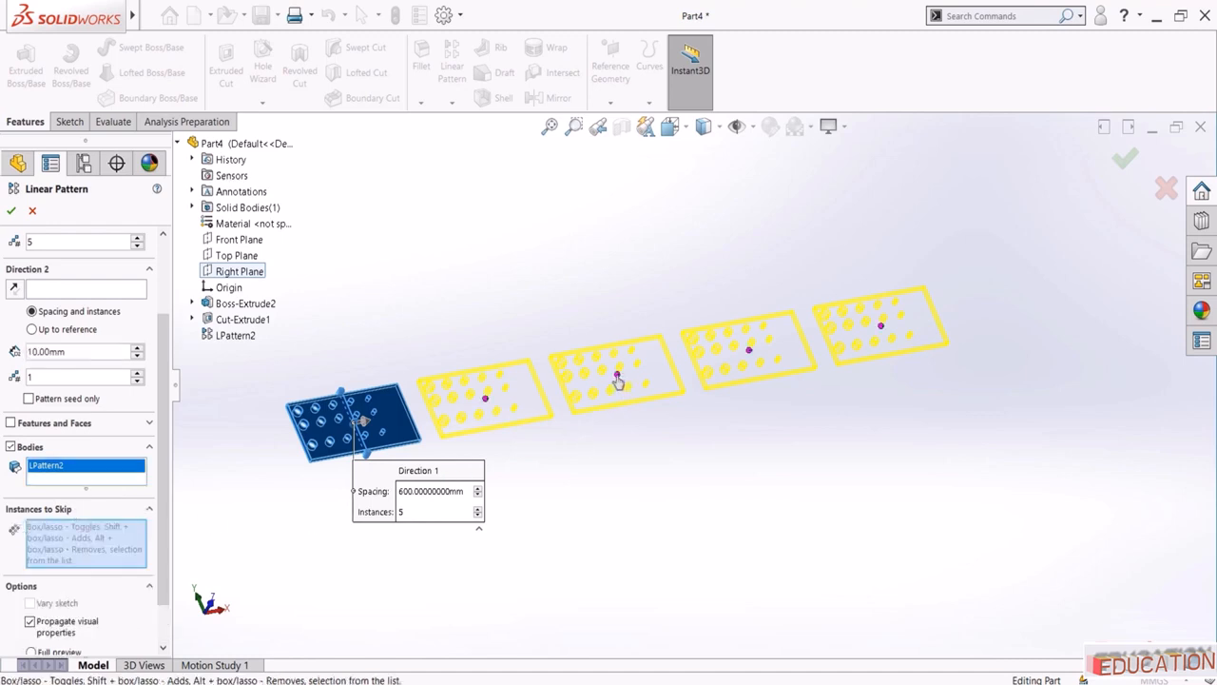
pyautogui.click(11, 211)
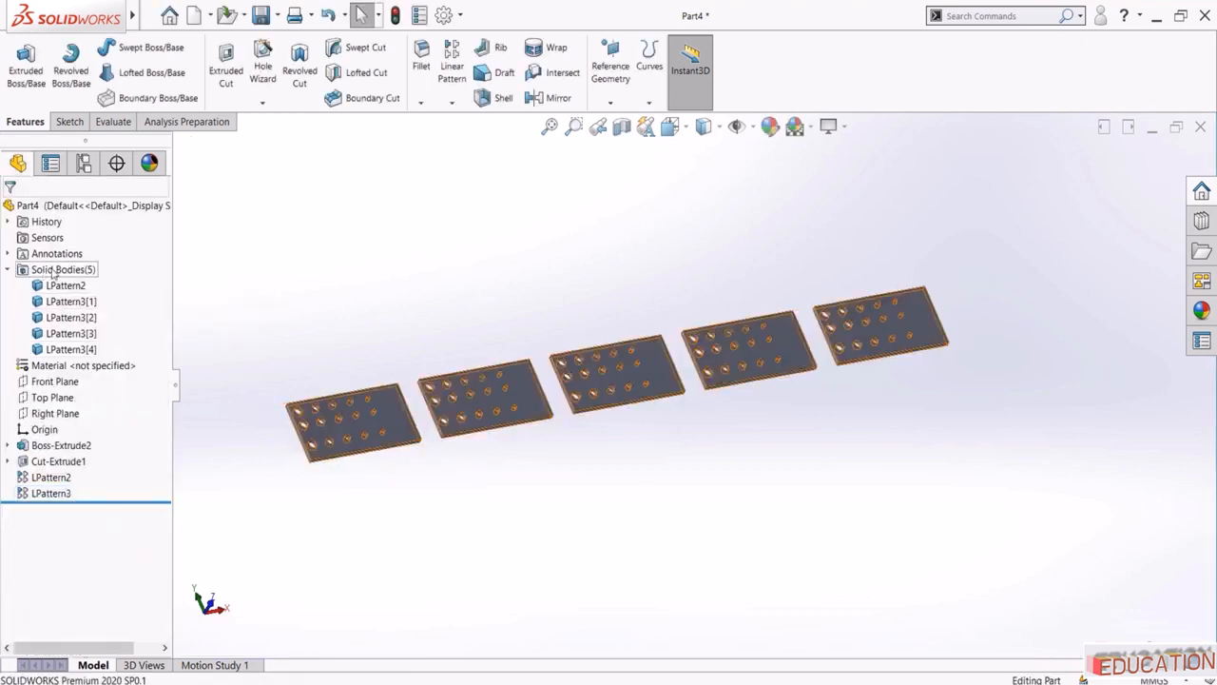
# Edit LPattern3 and use the plate's short edge as the Direction 2 reference
pyautogui.click(51, 492)
pyautogui.click(48, 455)
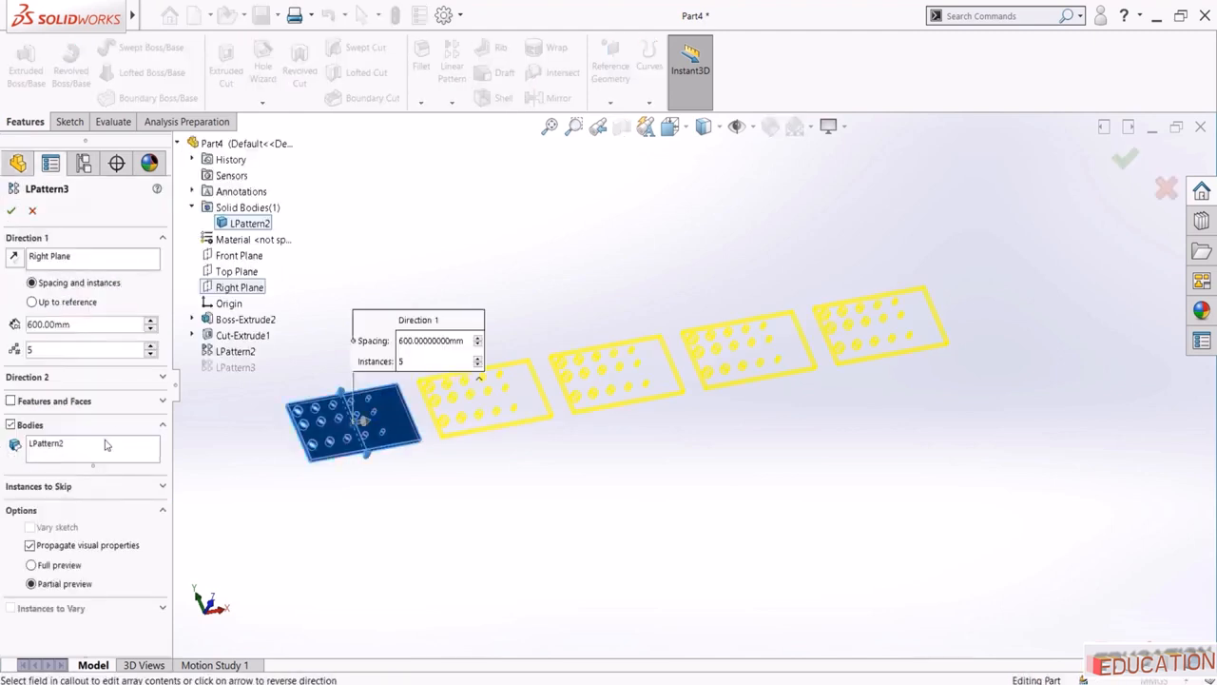
pyautogui.click(27, 377)
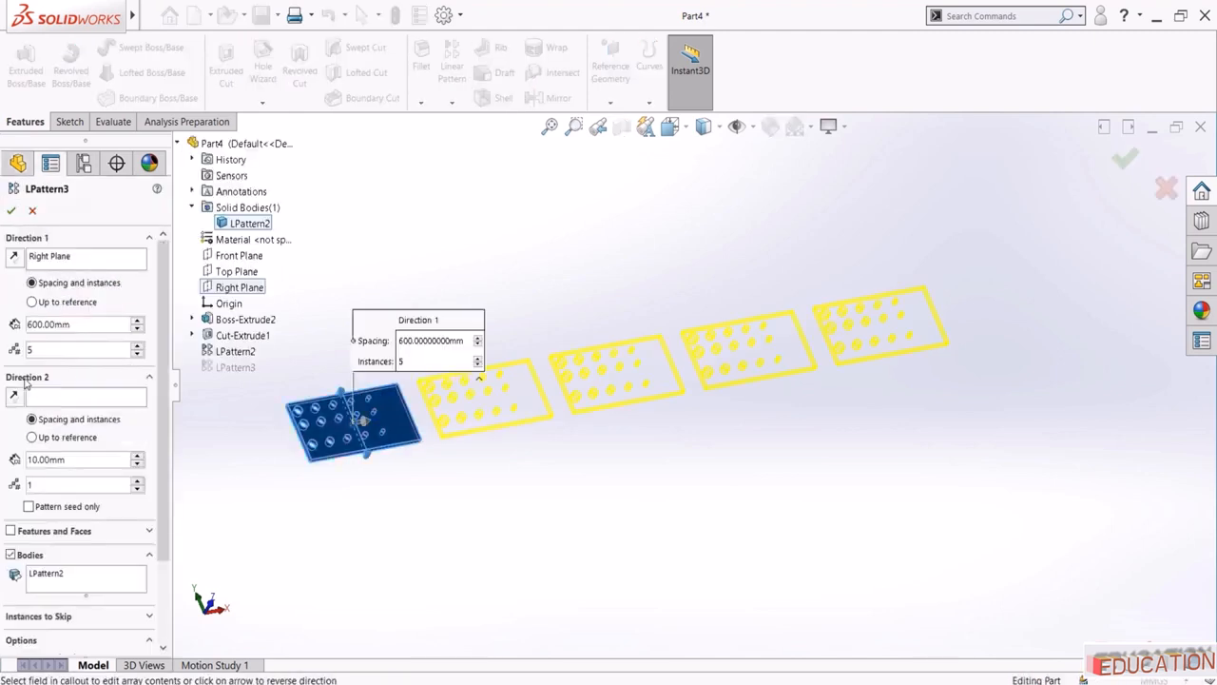
pyautogui.click(62, 398)
pyautogui.scroll(-5, 290, 435)
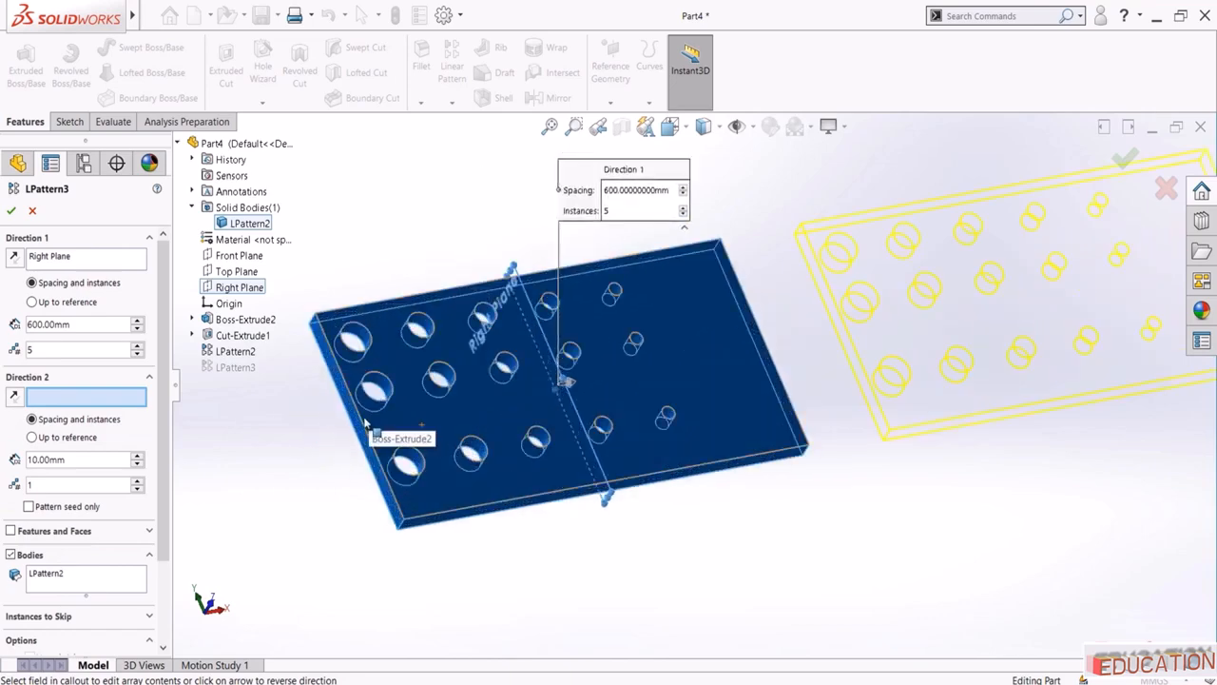
pyautogui.click(362, 430)
pyautogui.scroll(5, 353, 493)
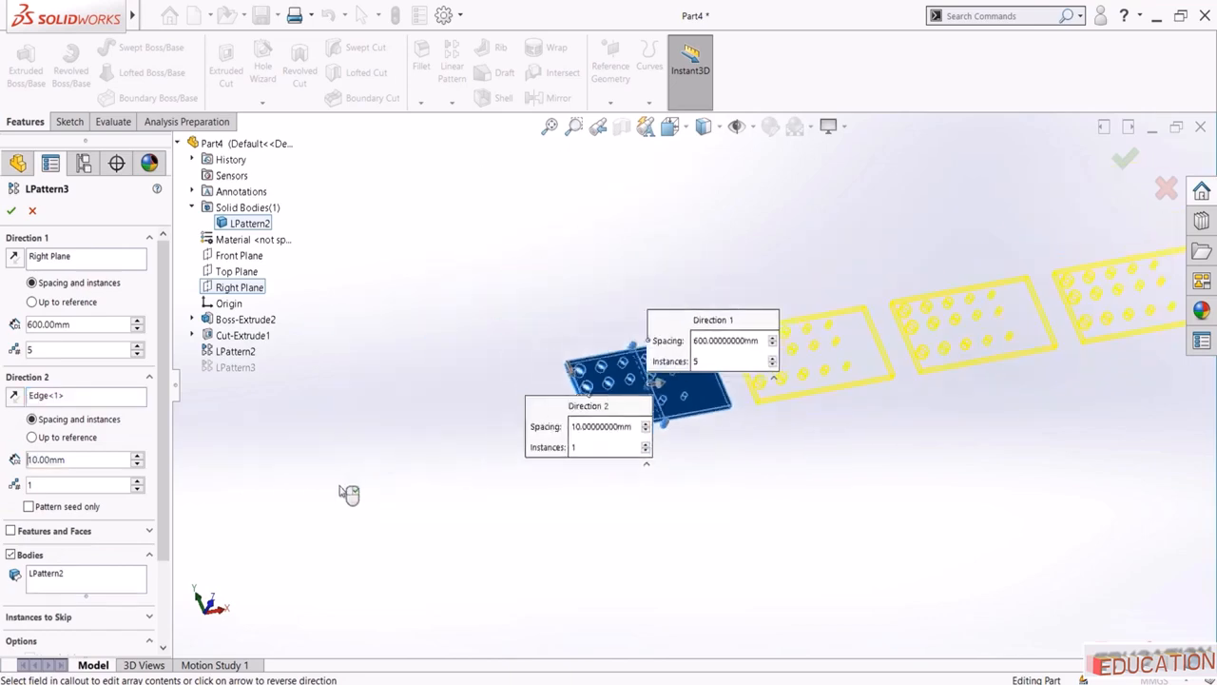
# Set Direction 2 of the plate body pattern to 5 instances with 300 mm spacing and accept it
pyautogui.click(137, 481)
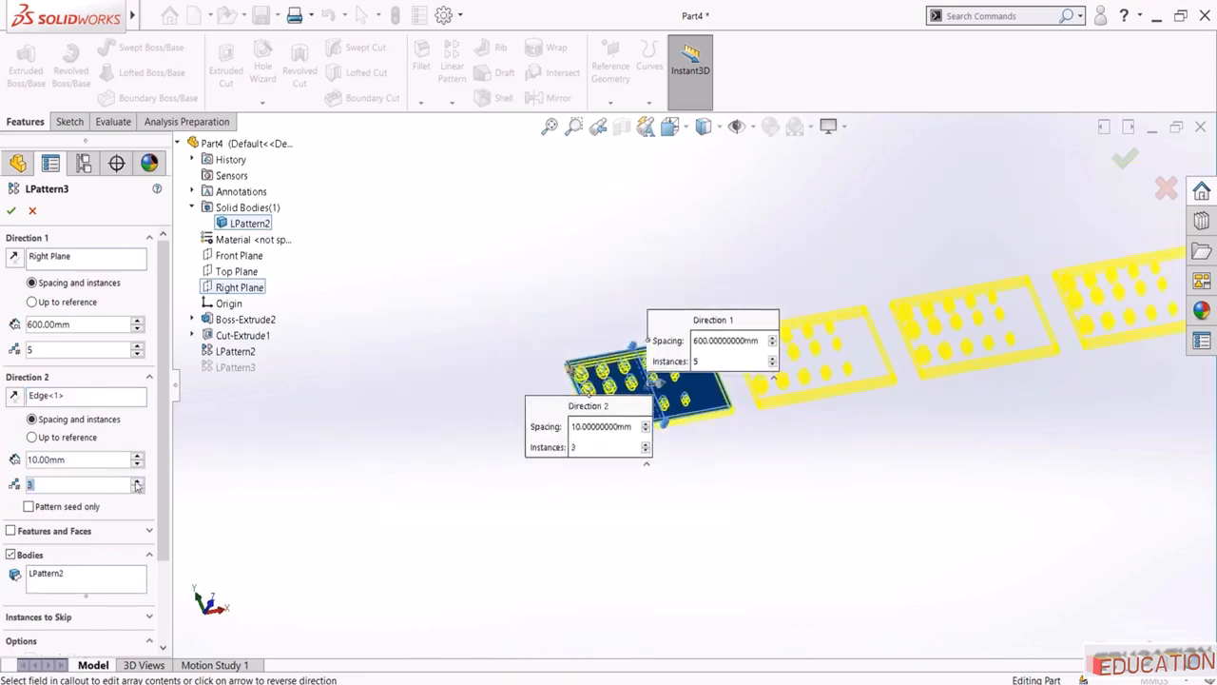
pyautogui.click(137, 481)
pyautogui.click(137, 482)
pyautogui.click(137, 481)
pyautogui.click(100, 459)
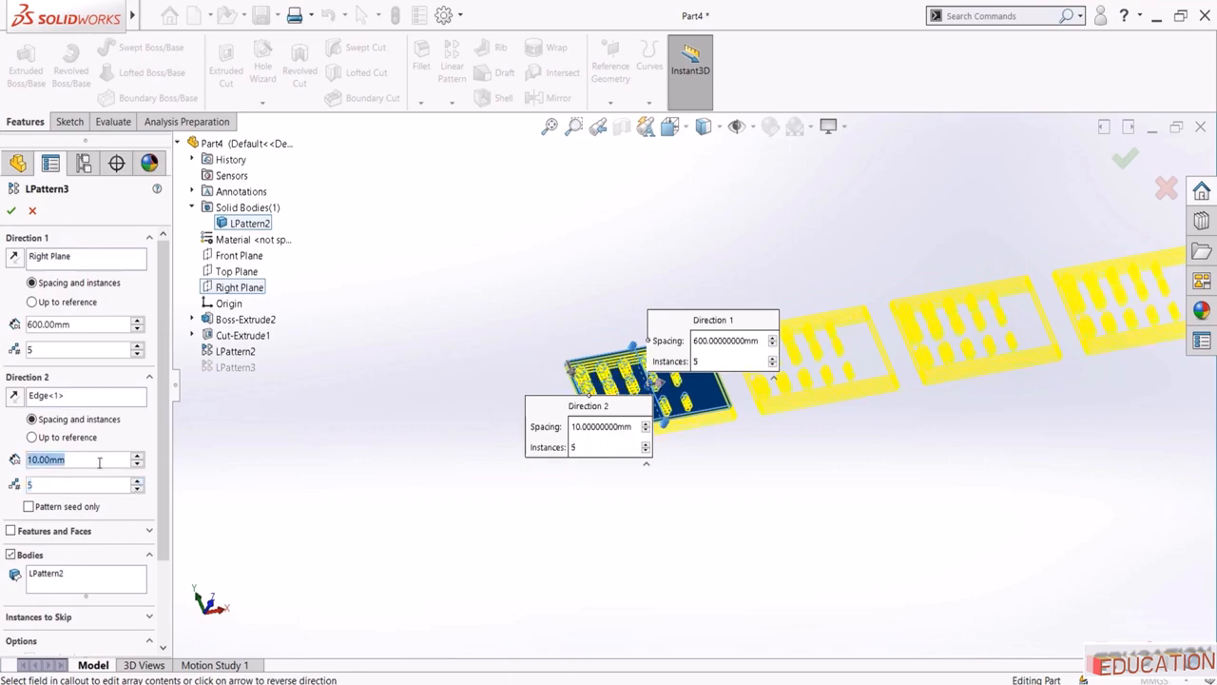
pyautogui.write('300')
pyautogui.press('Return')
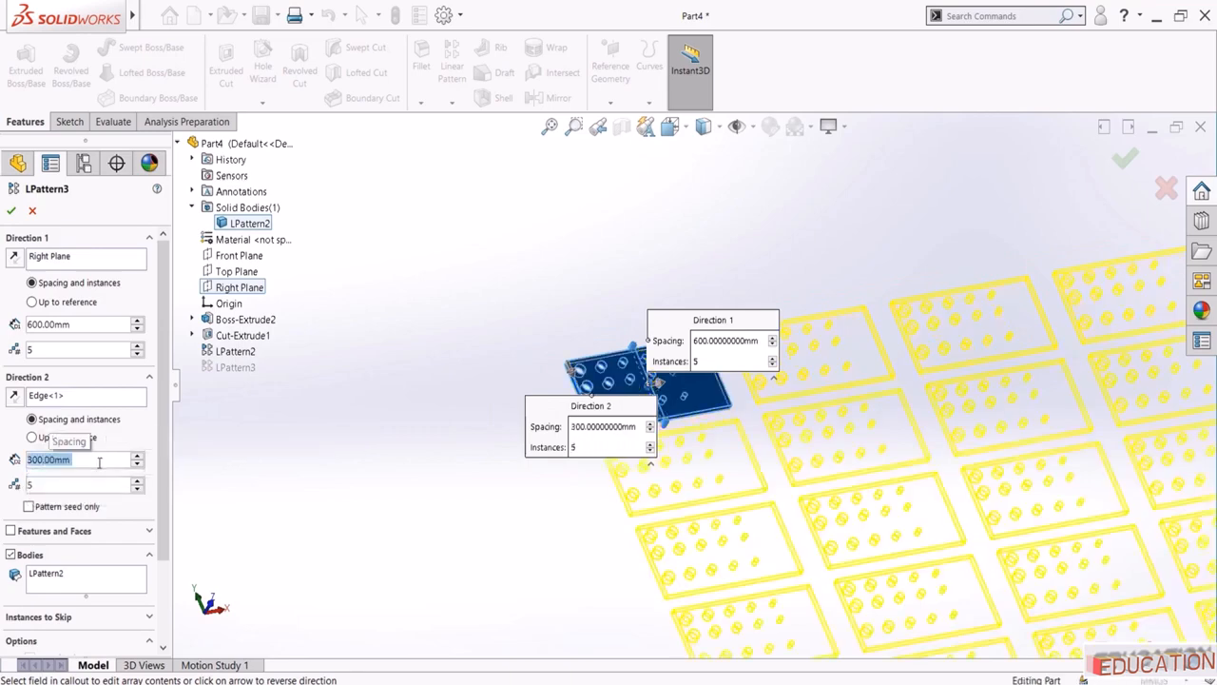
pyautogui.click(10, 210)
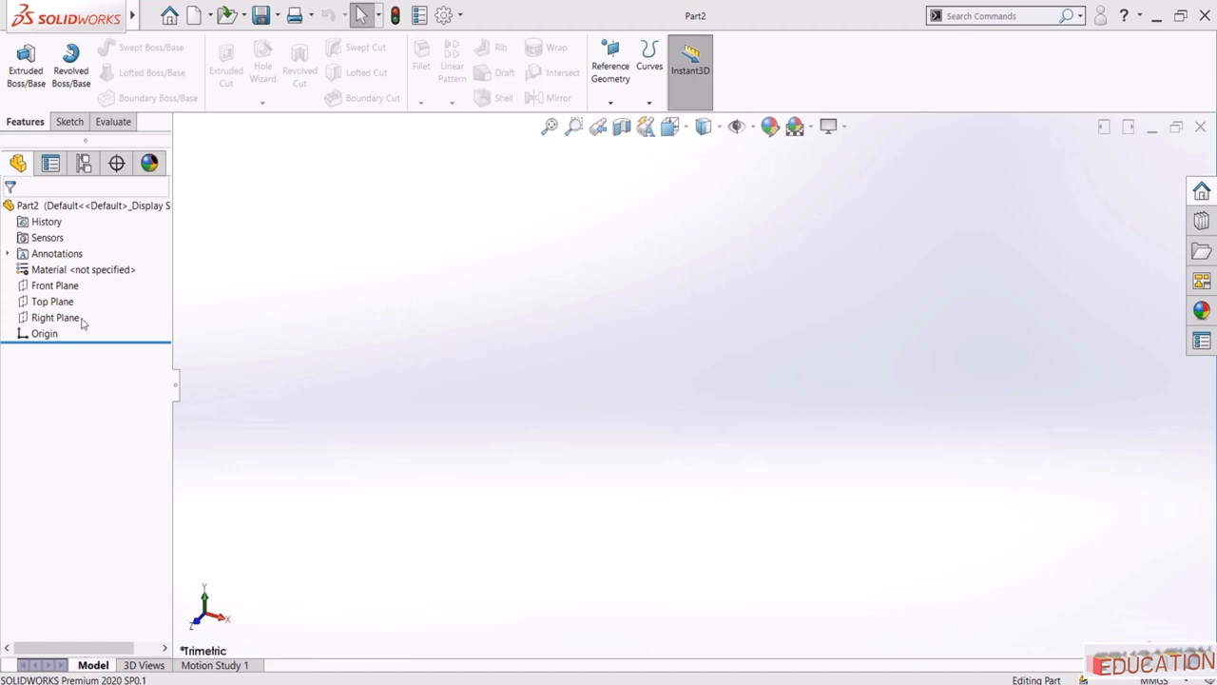
# In the empty Part2, start a sketch on the Front Plane and draw a circle above and left of the origin
pyautogui.click(42, 289)
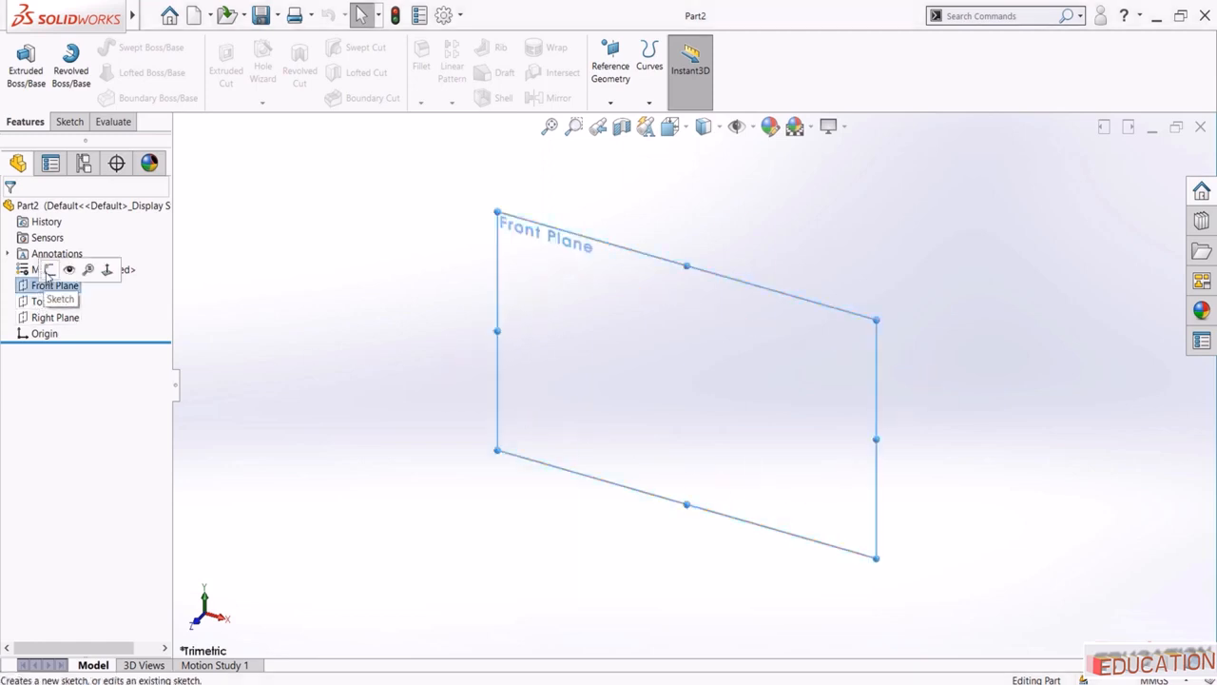
pyautogui.click(48, 273)
pyautogui.click(136, 49)
pyautogui.click(454, 283)
pyautogui.click(479, 333)
# Dimension the circle's diameter to 50 mm
pyautogui.click(59, 62)
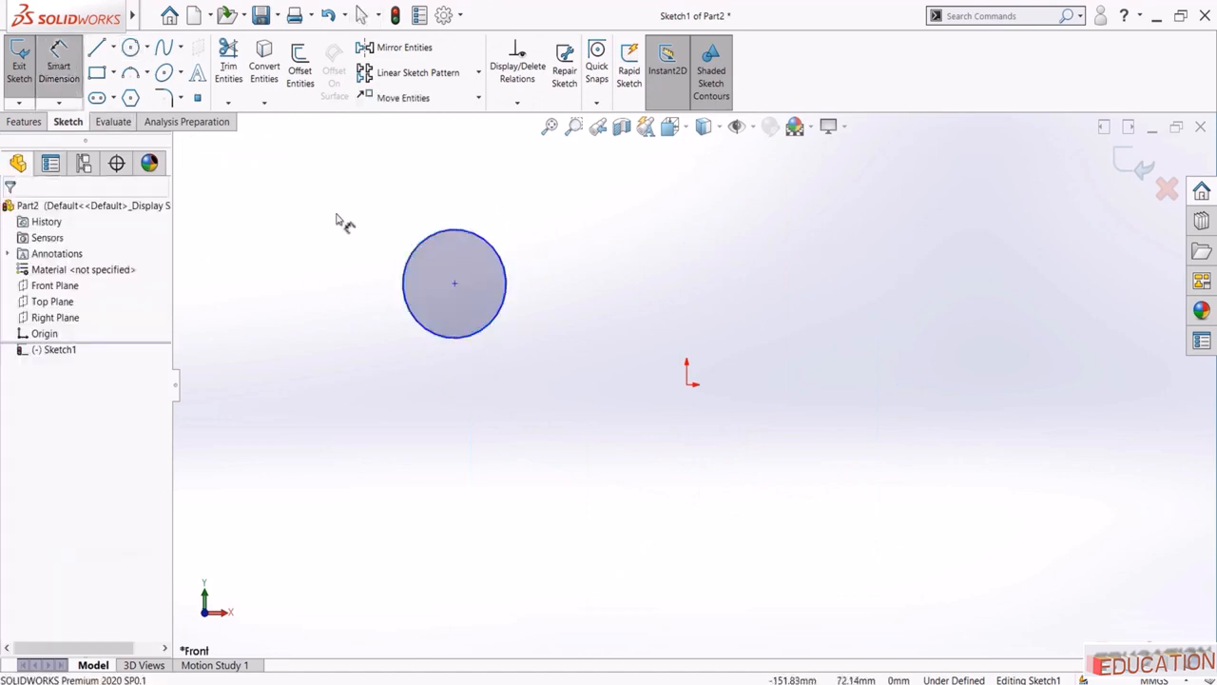
pyautogui.click(403, 273)
pyautogui.click(346, 283)
pyautogui.write('50')
pyautogui.press('Return')
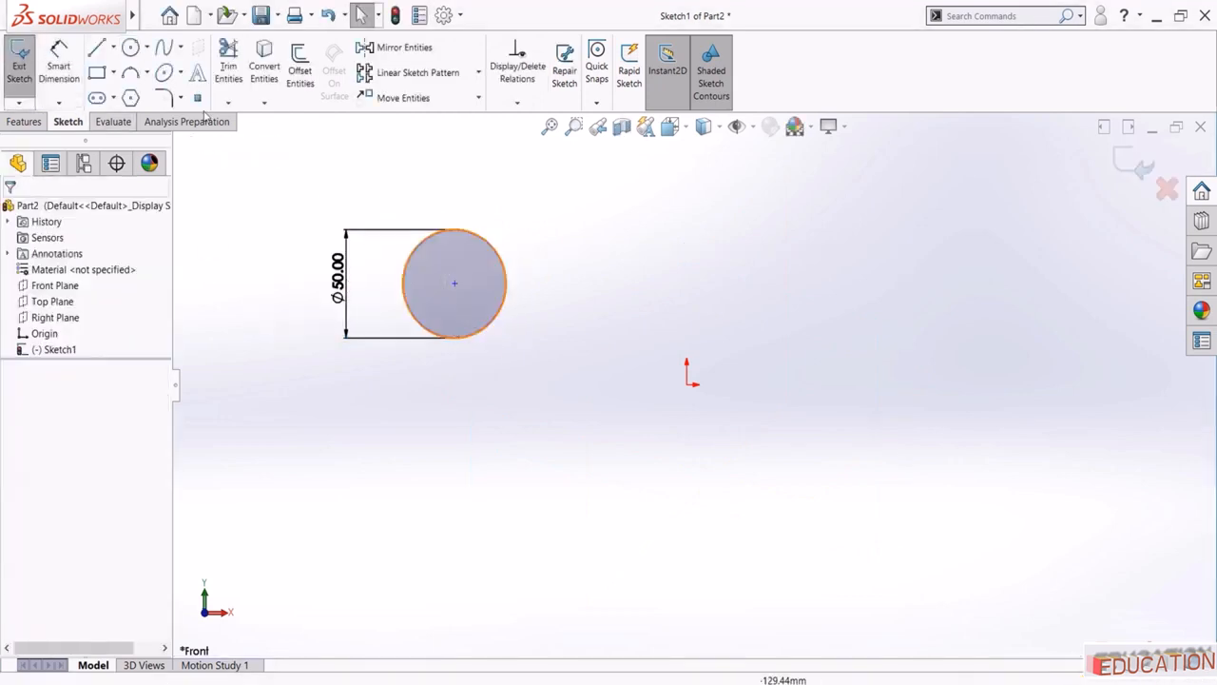
# Dimension the horizontal distance between the origin and the circle's centre to 150 mm
pyautogui.click(688, 385)
pyautogui.click(454, 283)
pyautogui.click(561, 500)
pyautogui.write('150')
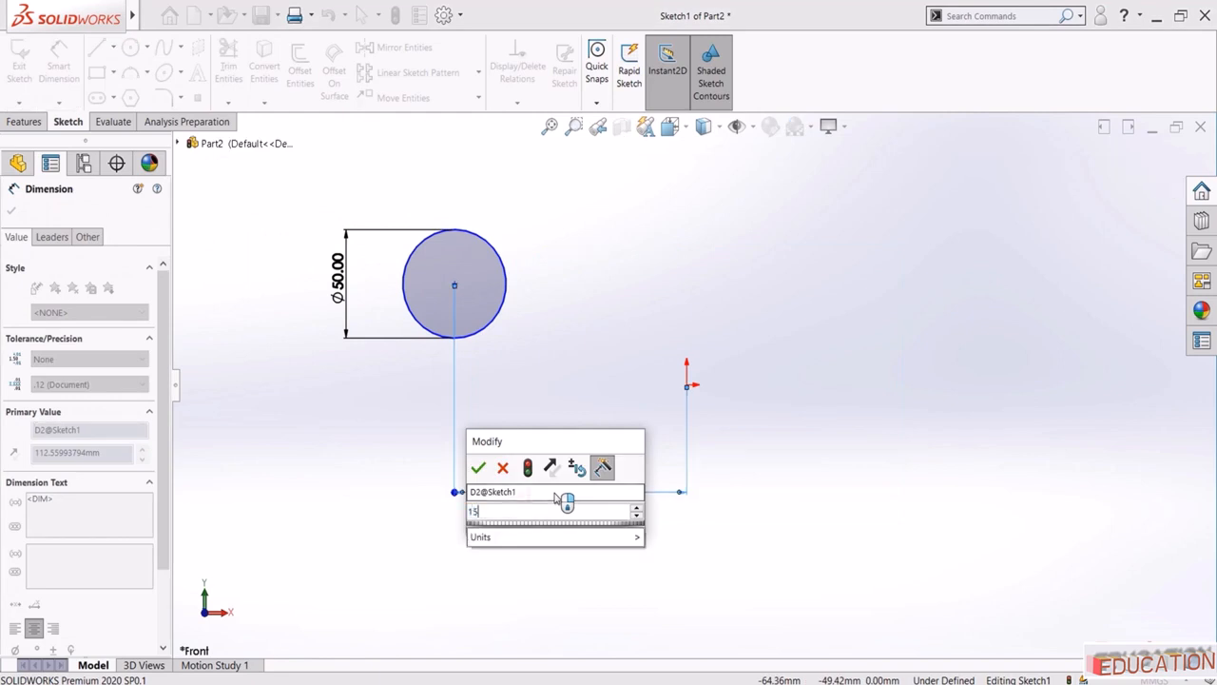
pyautogui.press('Return')
# Align the circle's centre horizontally with the origin and exit the sketch
pyautogui.keyDown('ctrl'); pyautogui.click(686, 385); pyautogui.keyUp('ctrl')
pyautogui.click(720, 325)
pyautogui.click(704, 241)
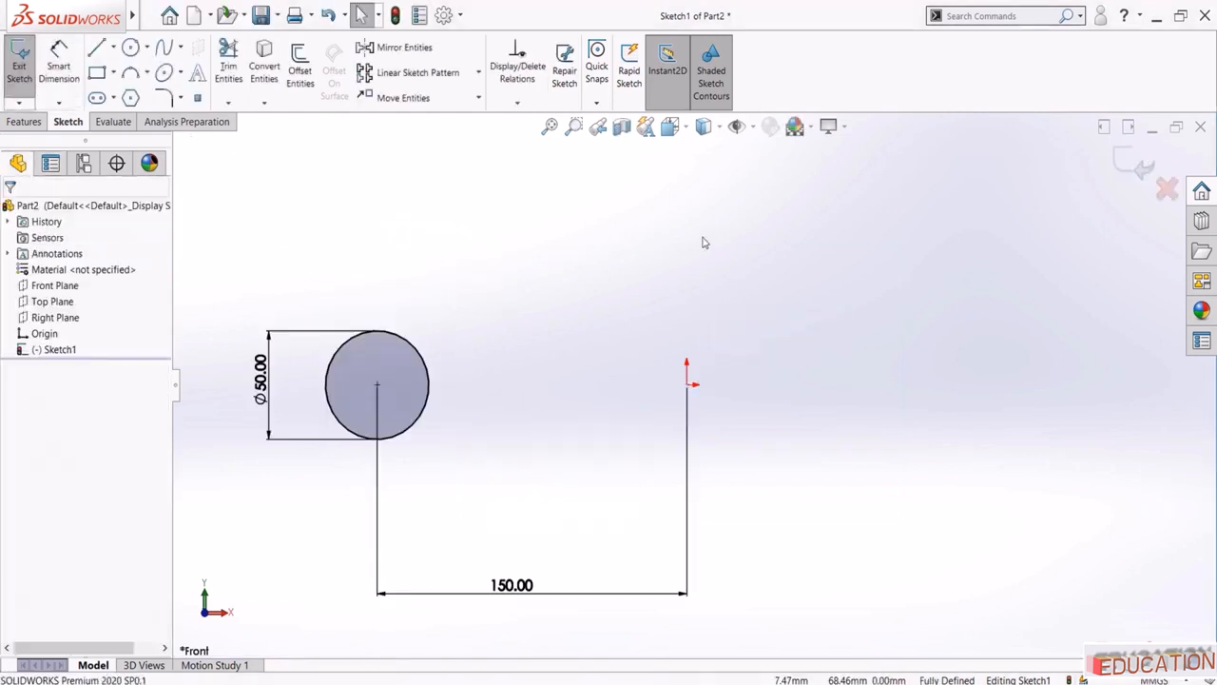
pyautogui.click(1135, 163)
# Exit the sketch and extrude the 50 mm circle to a blind depth of 100 mm
pyautogui.click(26, 65)
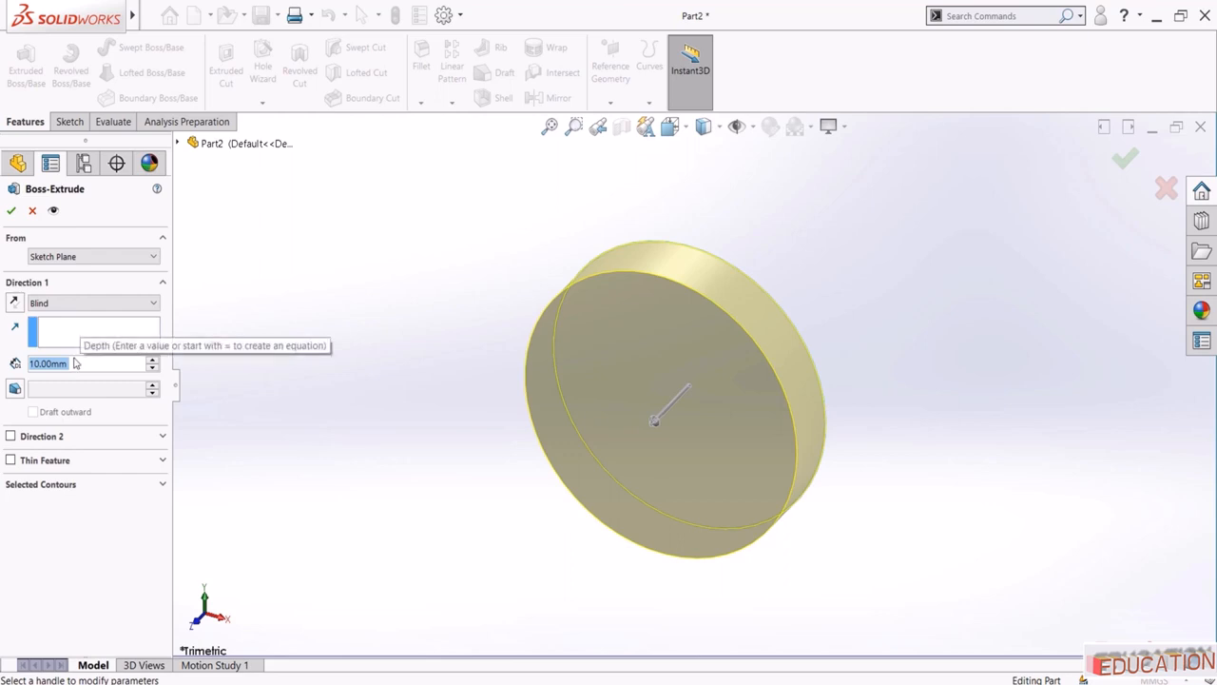
pyautogui.write('100')
pyautogui.press('Return')
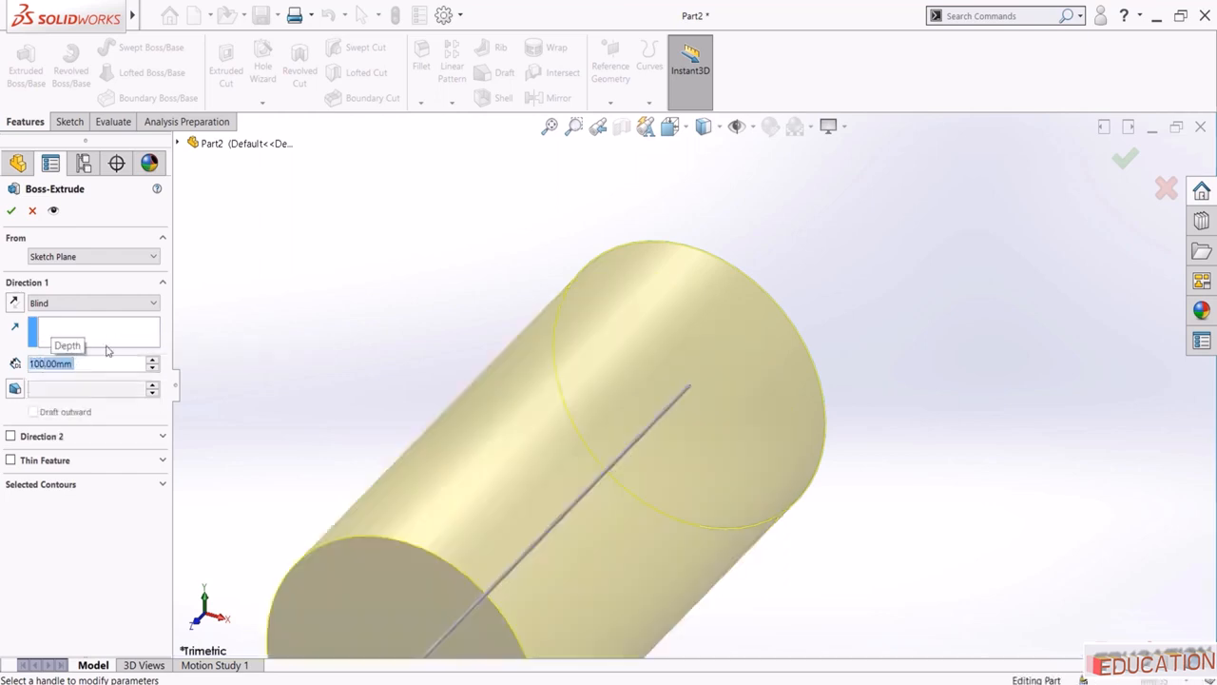
pyautogui.click(11, 210)
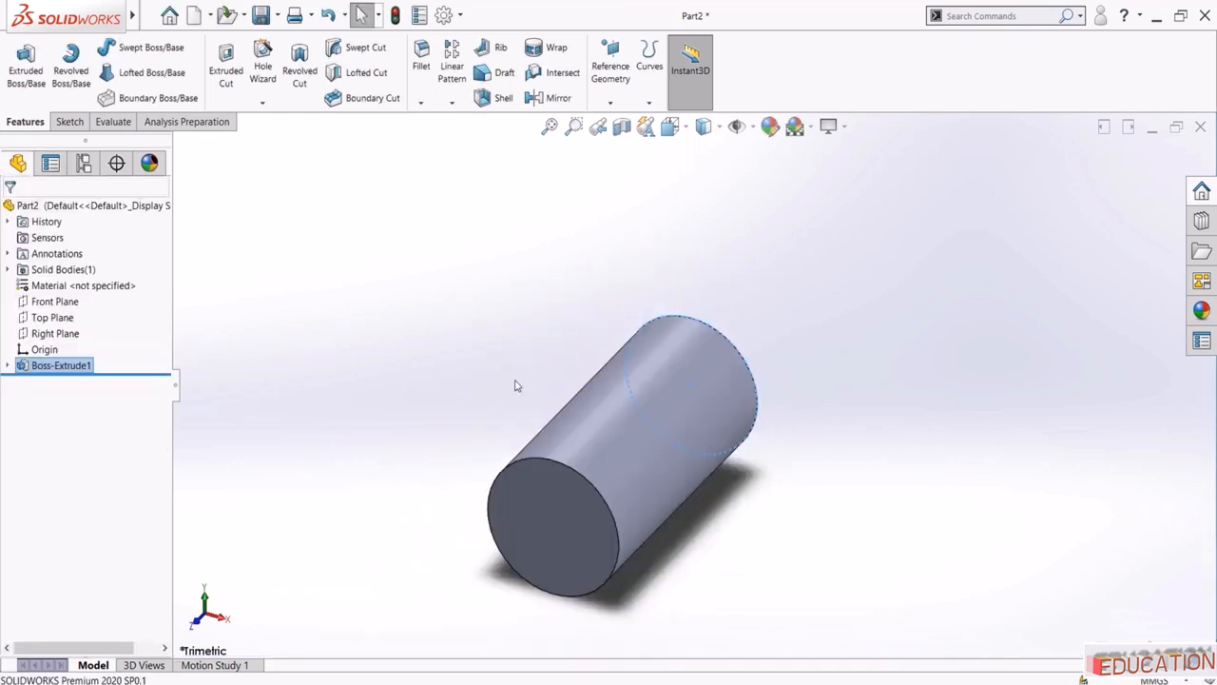
# Show the Front, Top and Right planes together in the model view
pyautogui.moveTo(516, 385); pyautogui.dragTo(547, 328, button='middle')
pyautogui.scroll(4, 523, 282)
pyautogui.click(515, 312)
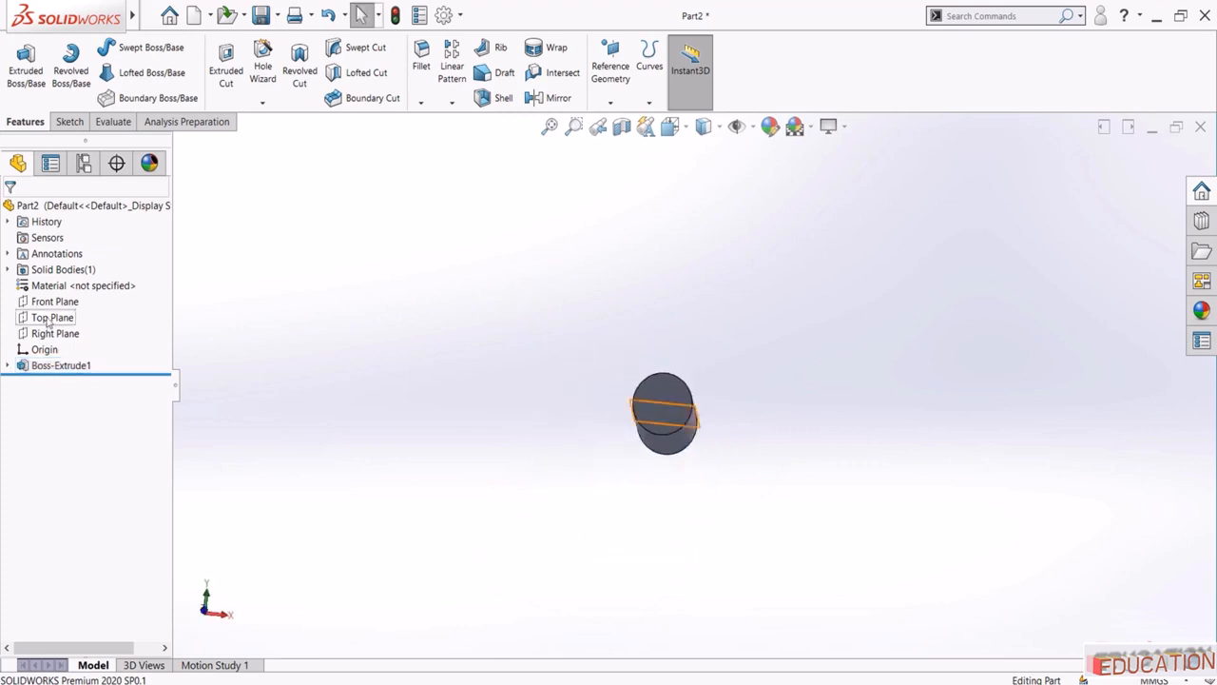
pyautogui.click(52, 301)
pyautogui.keyDown('ctrl'); pyautogui.click(50, 318); pyautogui.keyUp('ctrl')
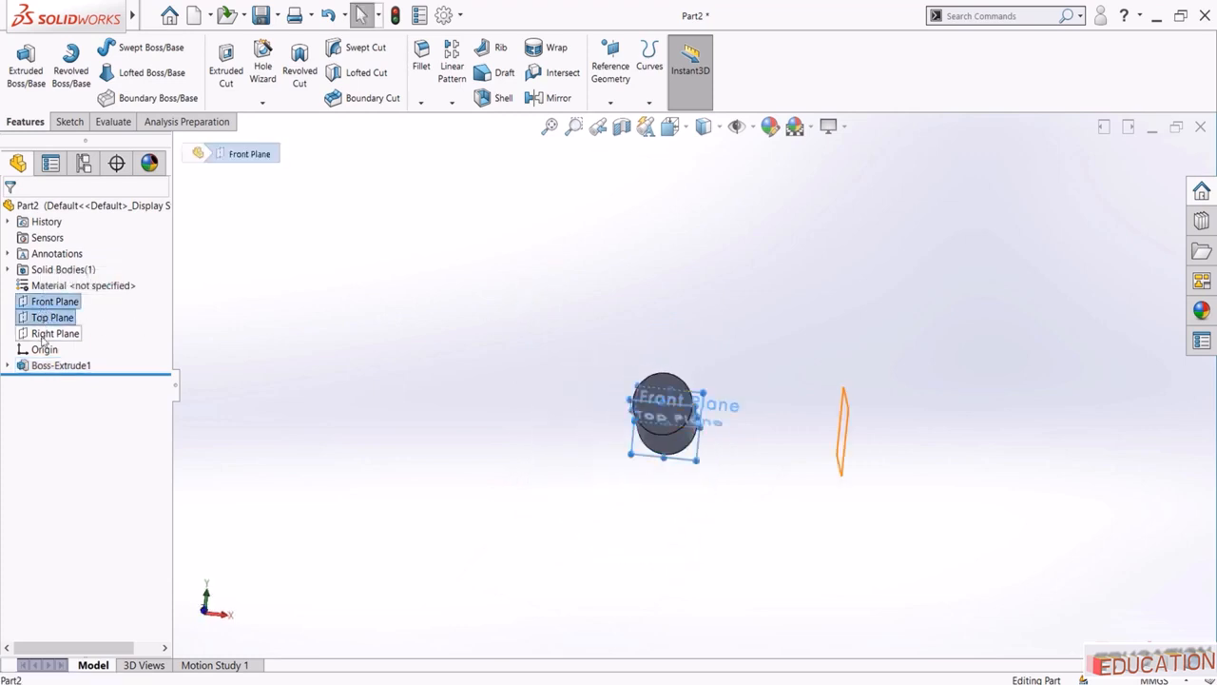
pyautogui.keyDown('ctrl'); pyautogui.click(46, 334); pyautogui.keyUp('ctrl')
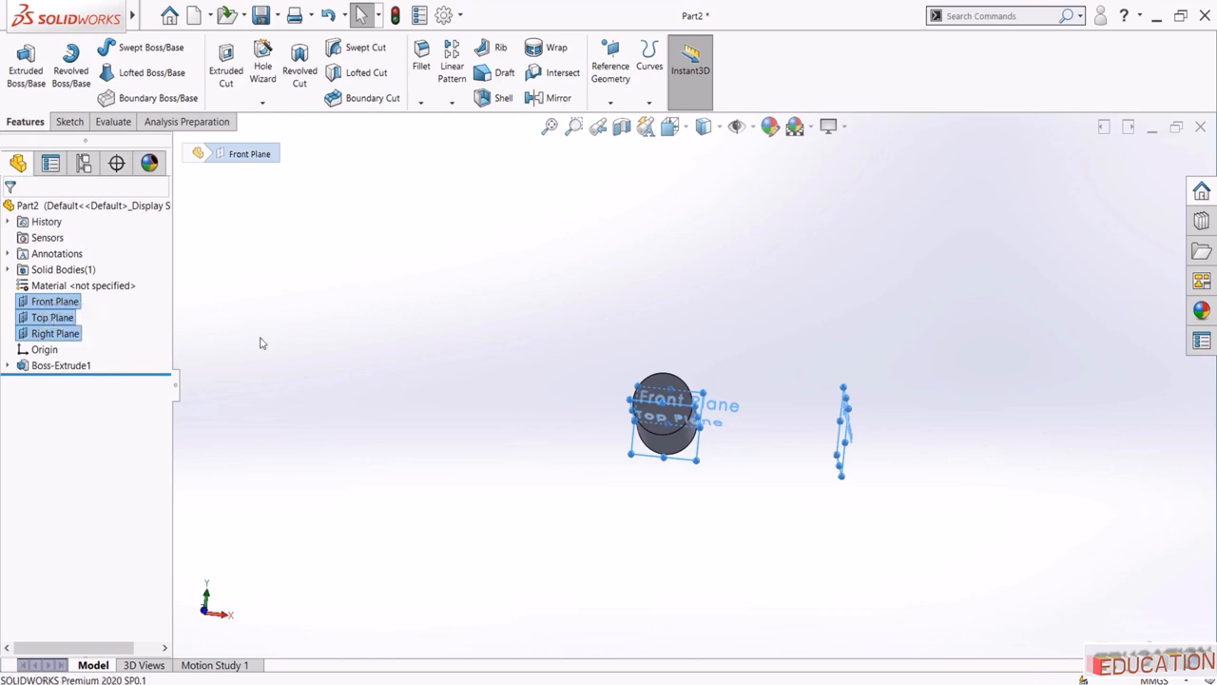
pyautogui.click(500, 361)
pyautogui.moveTo(500, 362); pyautogui.dragTo(481, 263, button='middle')
pyautogui.press('space')
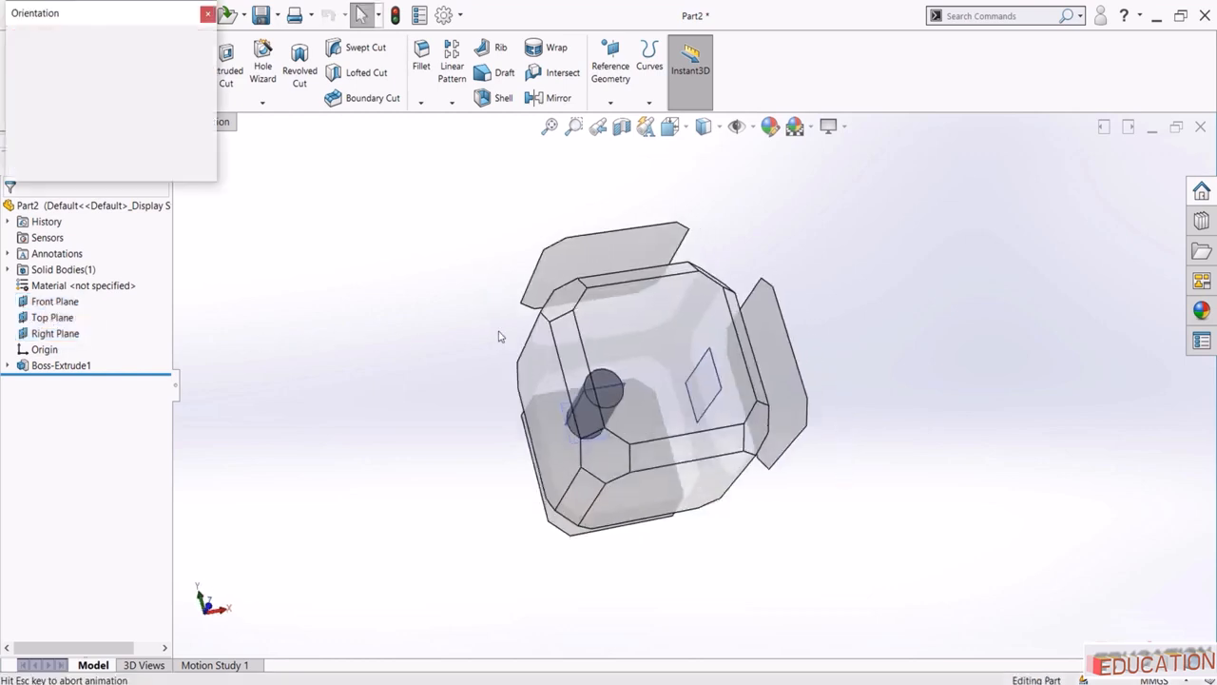
pyautogui.click(534, 376)
pyautogui.press('z')
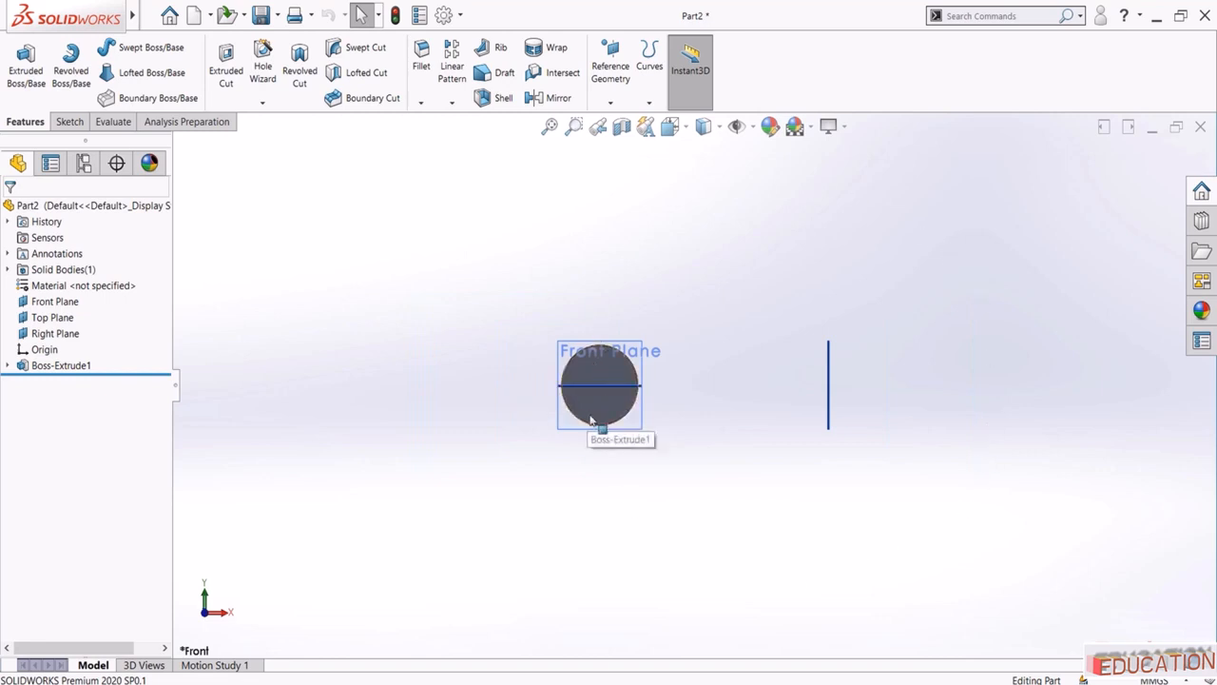
# Stretch the Top Plane's displayed boundary away from the cylinder so that it crosses the Right Plane
pyautogui.moveTo(641, 502); pyautogui.dragTo(674, 440, button='middle')
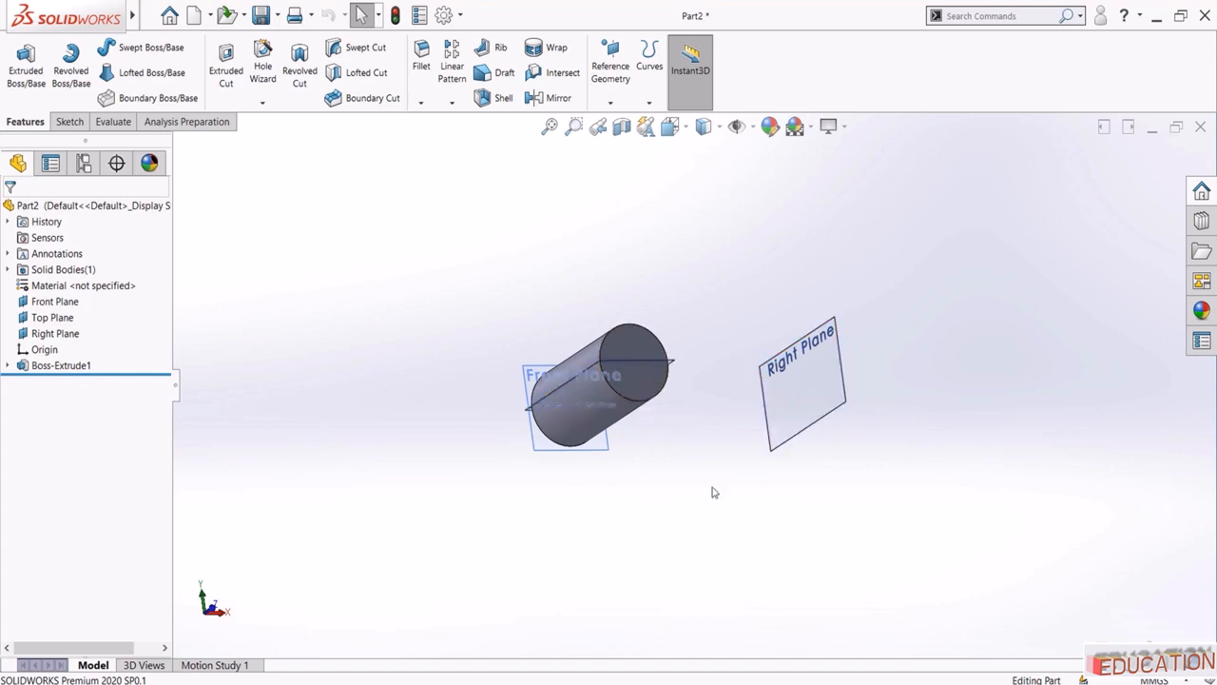
pyautogui.moveTo(714, 492); pyautogui.dragTo(649, 339, button='middle')
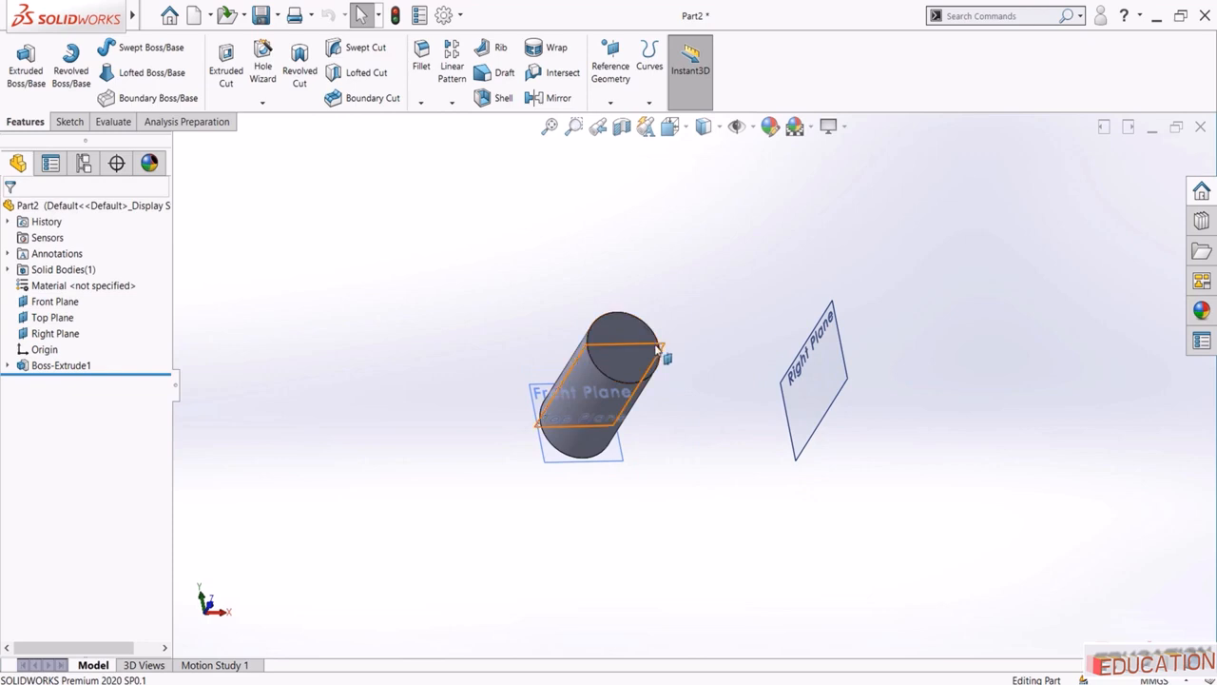
pyautogui.click(656, 350)
pyautogui.moveTo(687, 447); pyautogui.dragTo(666, 392, button='middle')
pyautogui.moveTo(671, 389); pyautogui.dragTo(915, 386)
pyautogui.click(663, 217)
pyautogui.moveTo(661, 218); pyautogui.dragTo(672, 307, button='middle')
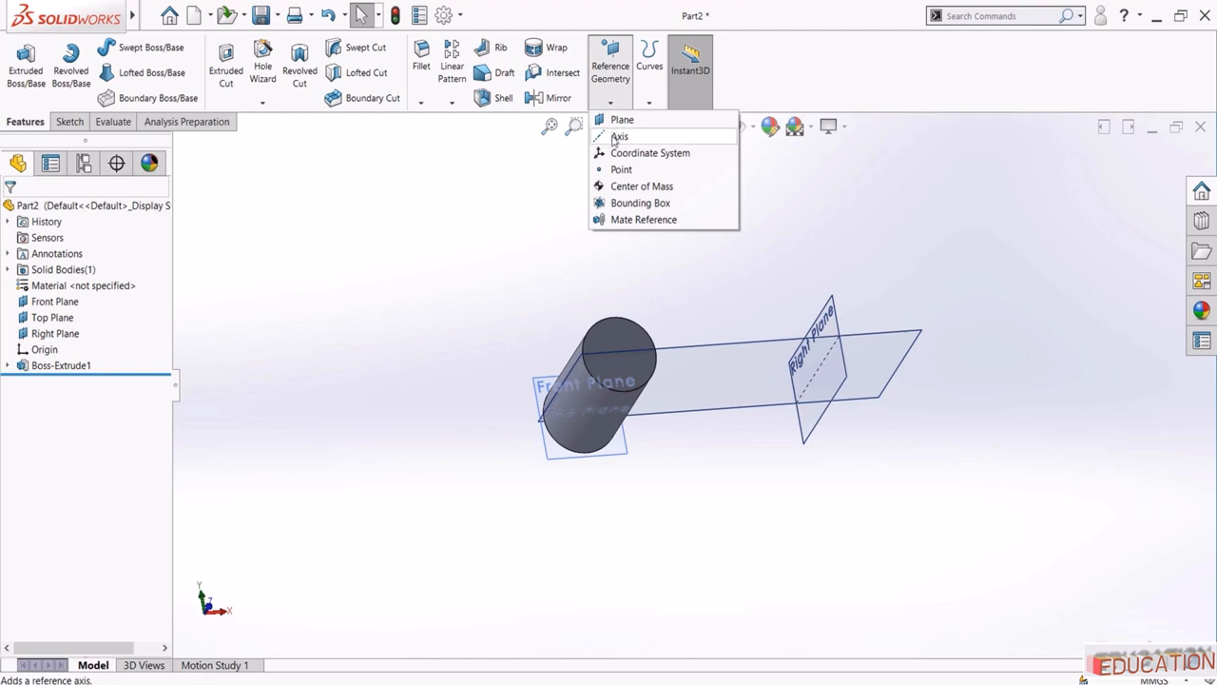
# Create a reference axis at the intersection of the Top Plane and Right Plane using the Two Planes option
pyautogui.click(616, 138)
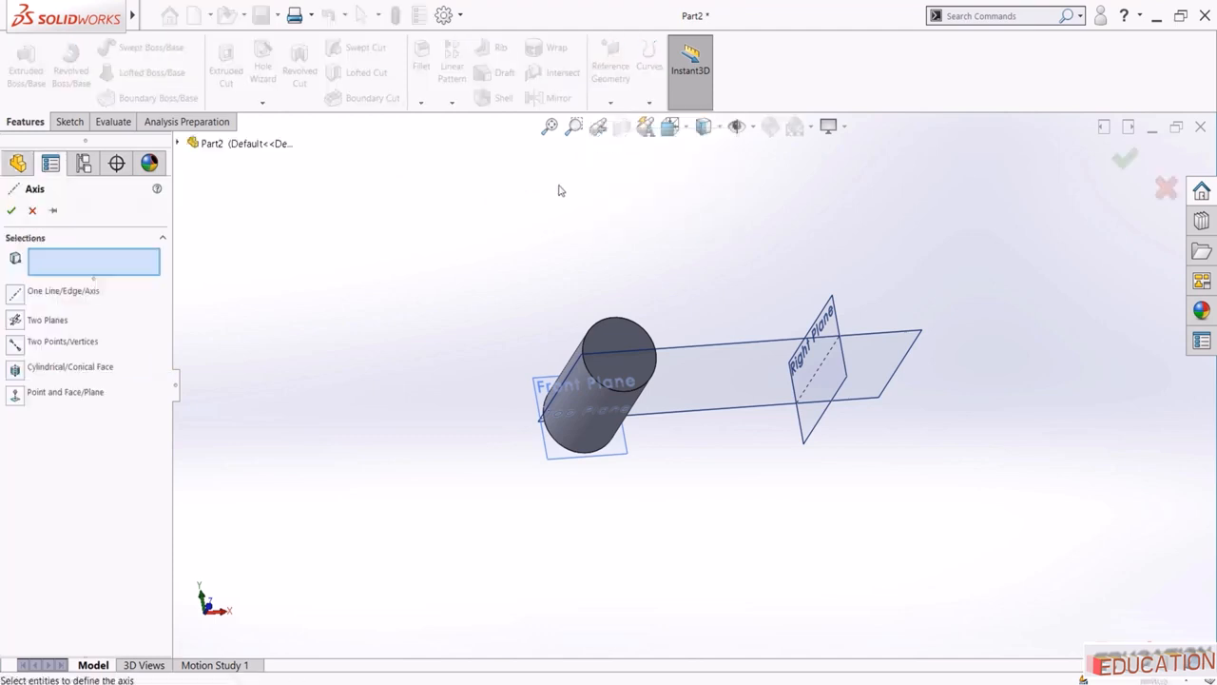
pyautogui.click(15, 319)
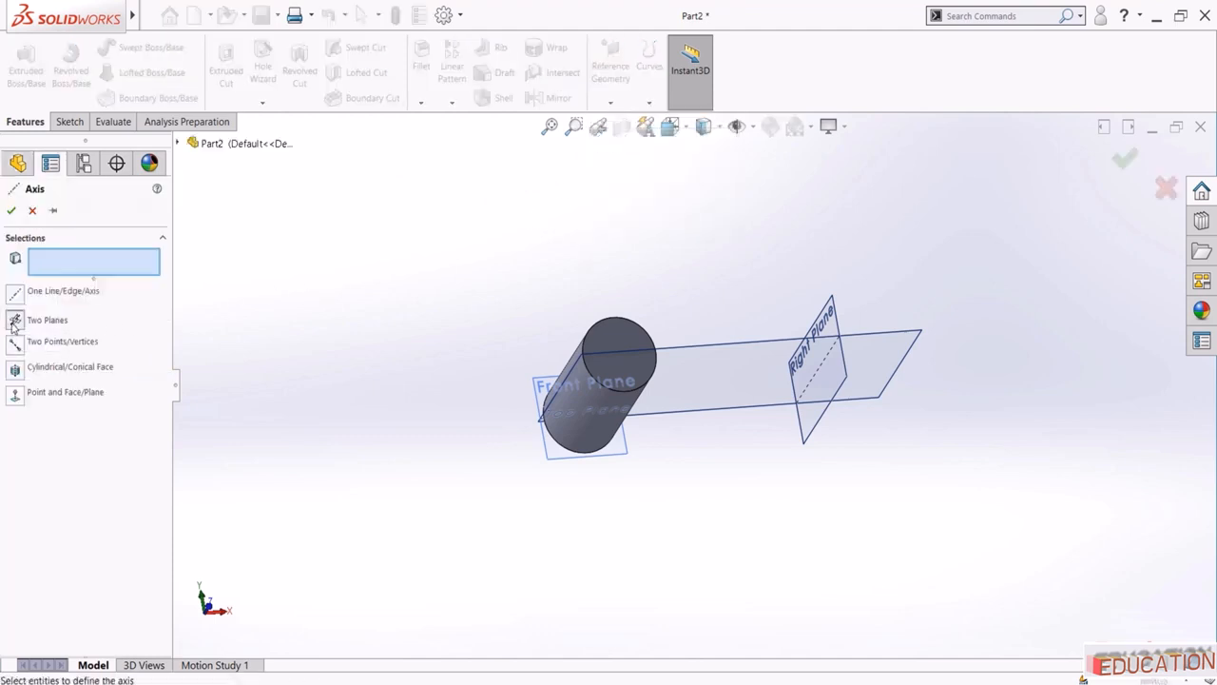
pyautogui.click(731, 371)
pyautogui.click(837, 324)
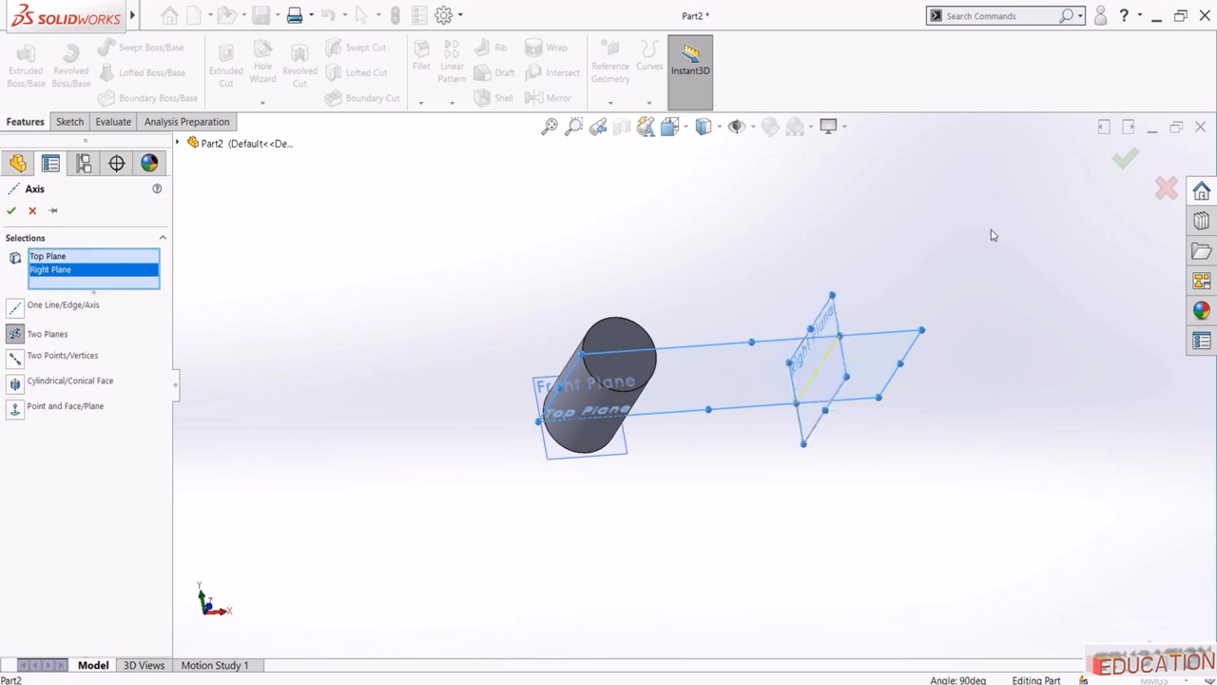
pyautogui.click(1127, 160)
pyautogui.click(604, 278)
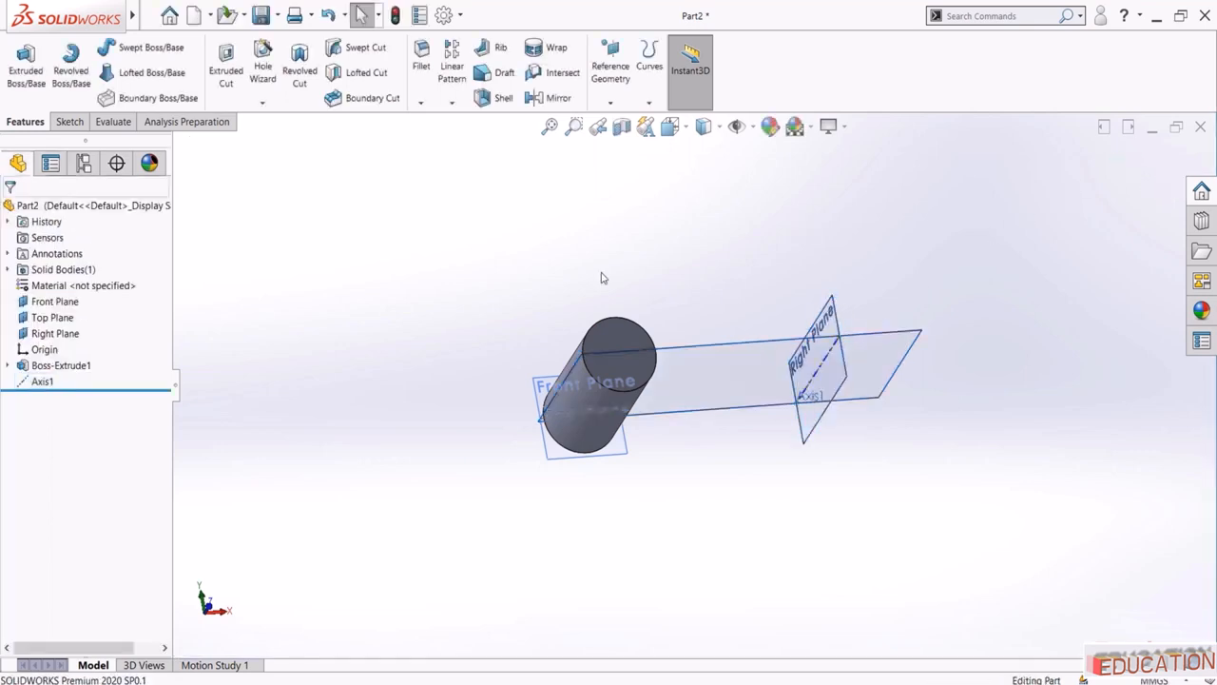
# Set up a circular pattern of the cylinder body, using the reference axis as the rotation axis
pyautogui.click(452, 104)
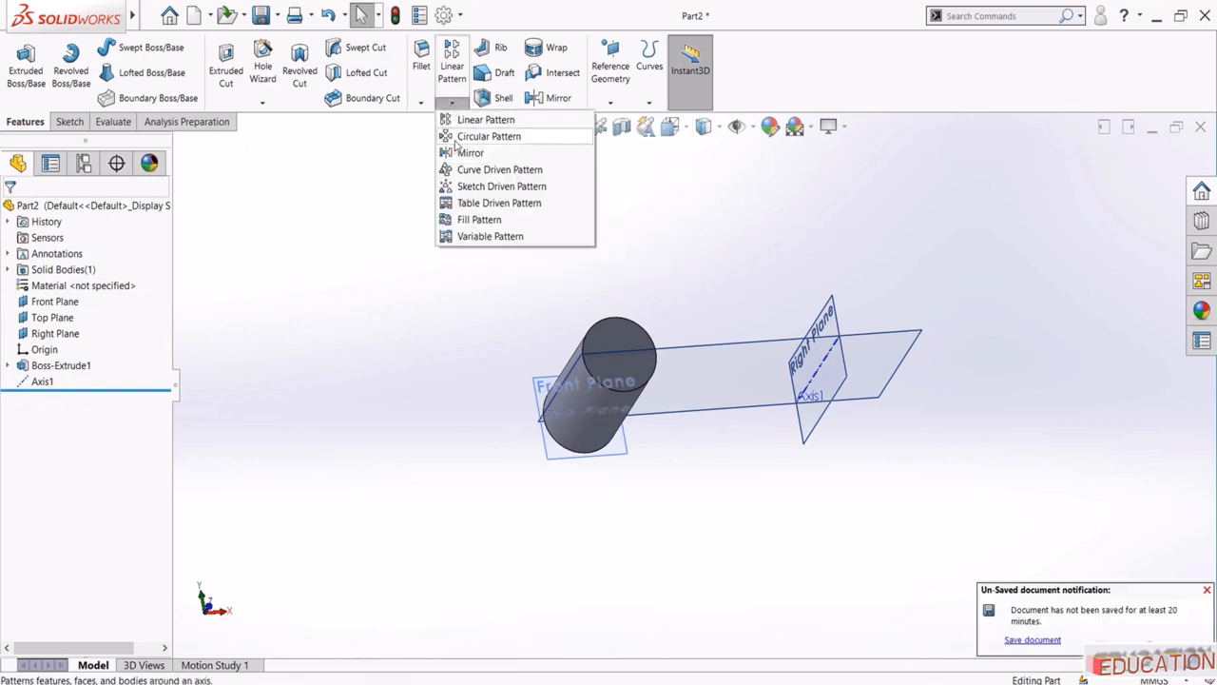
pyautogui.click(486, 136)
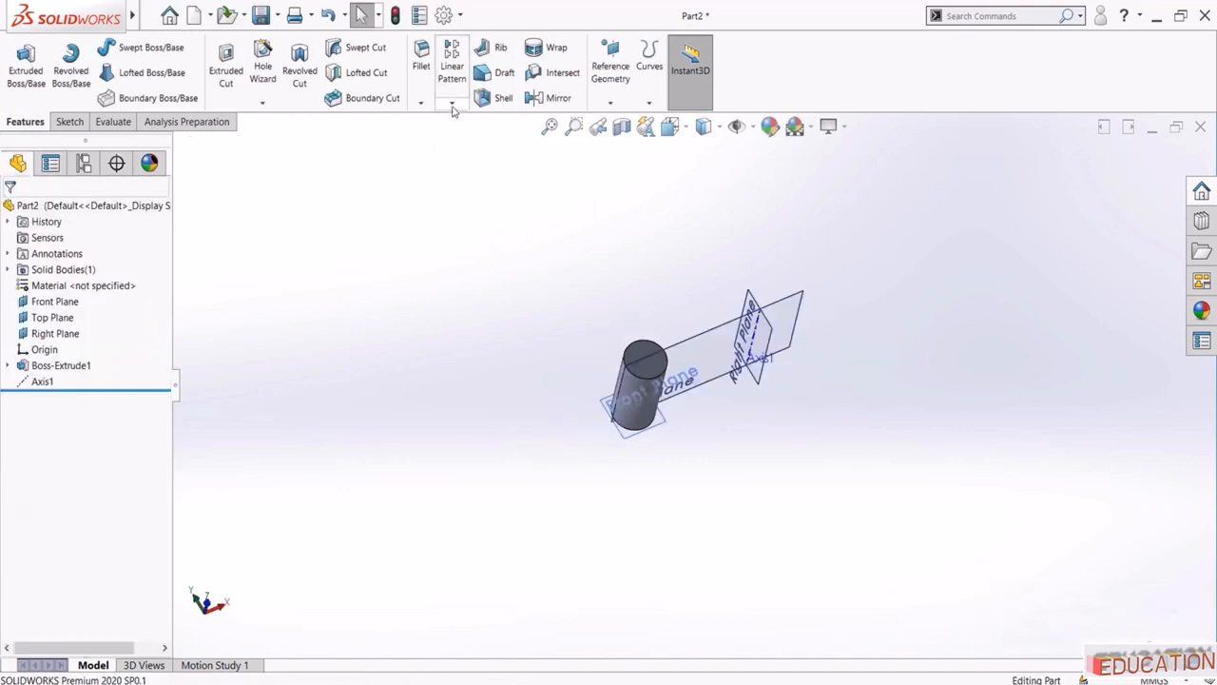
pyautogui.click(452, 103)
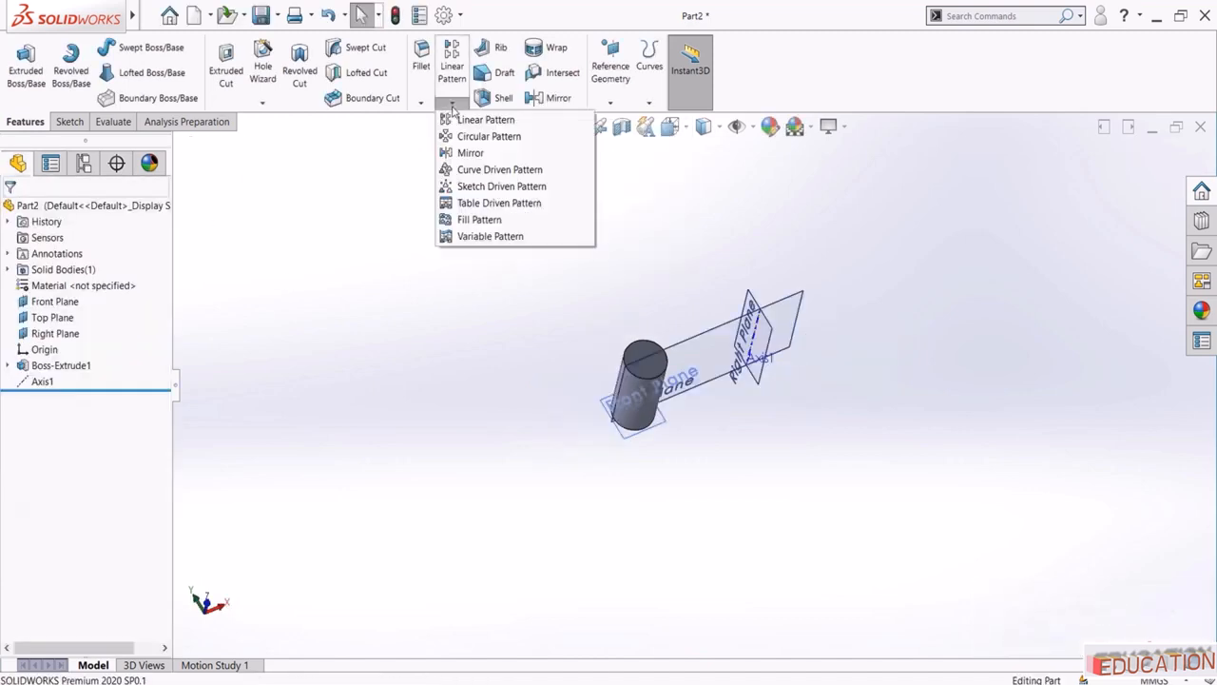
pyautogui.click(459, 138)
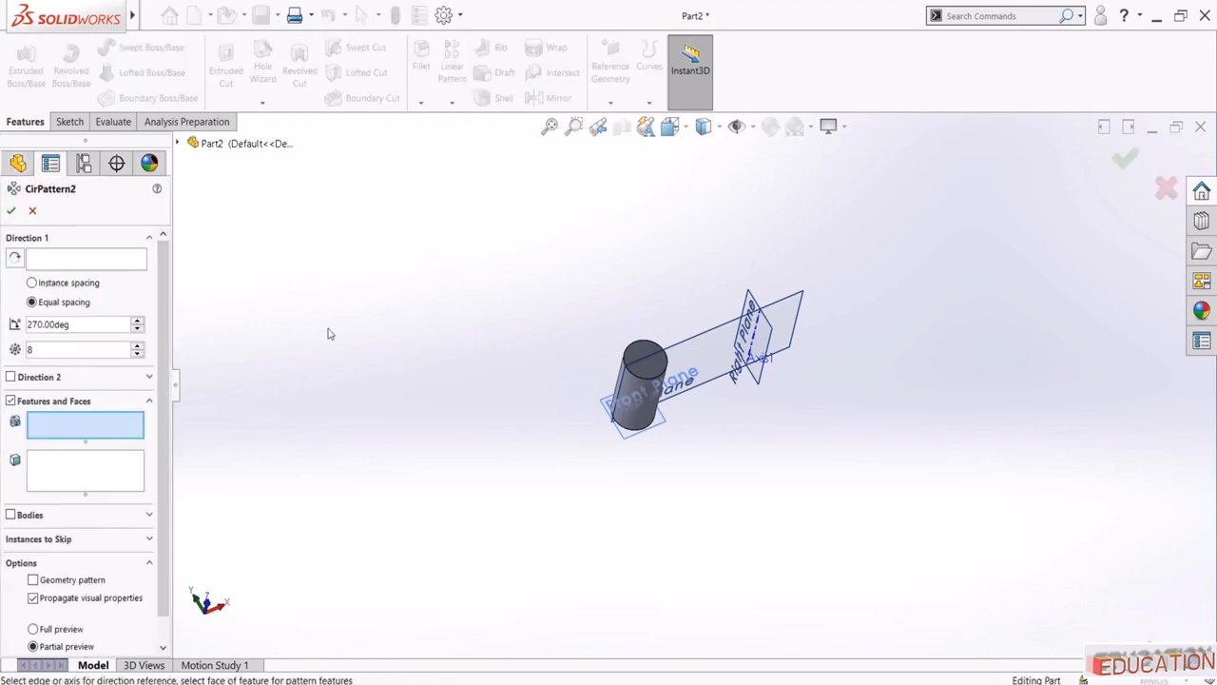
pyautogui.click(44, 260)
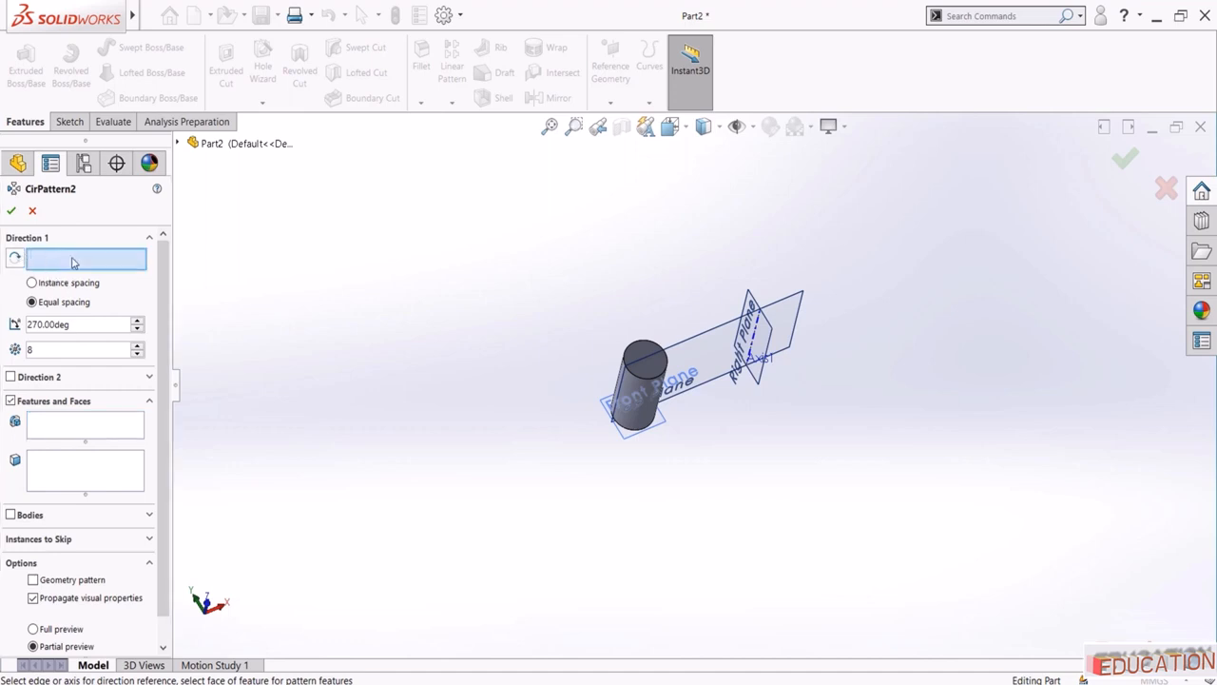
pyautogui.click(755, 338)
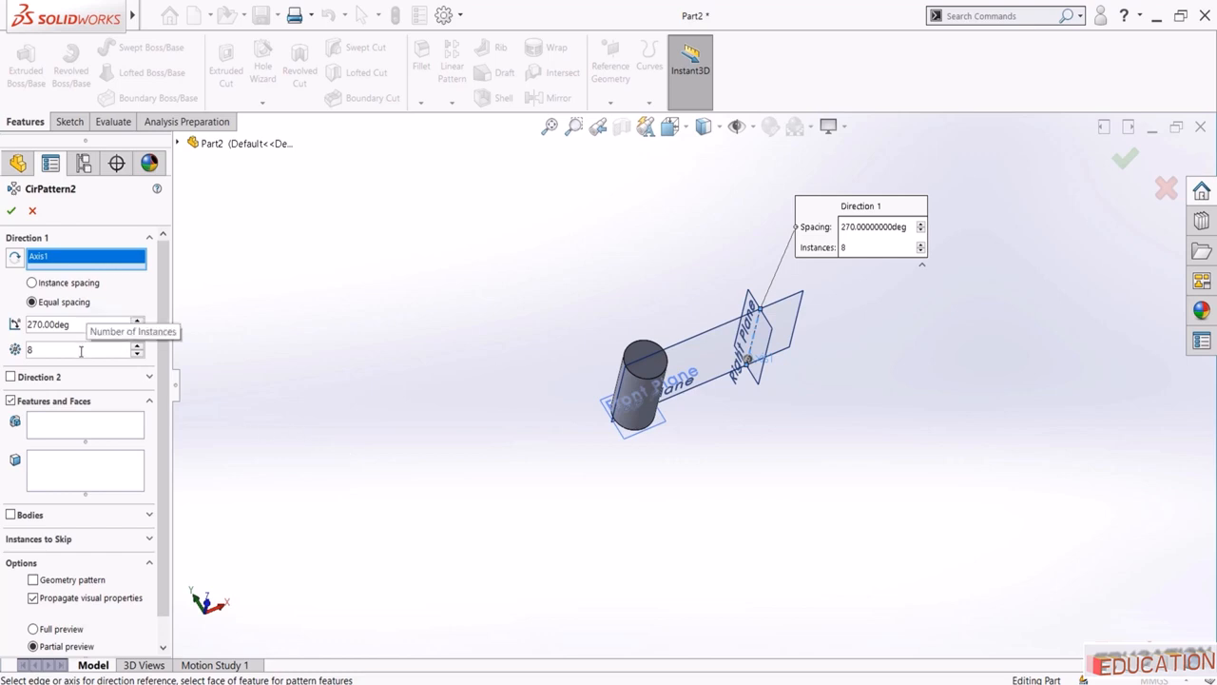
pyautogui.moveTo(164, 380); pyautogui.dragTo(161, 427)
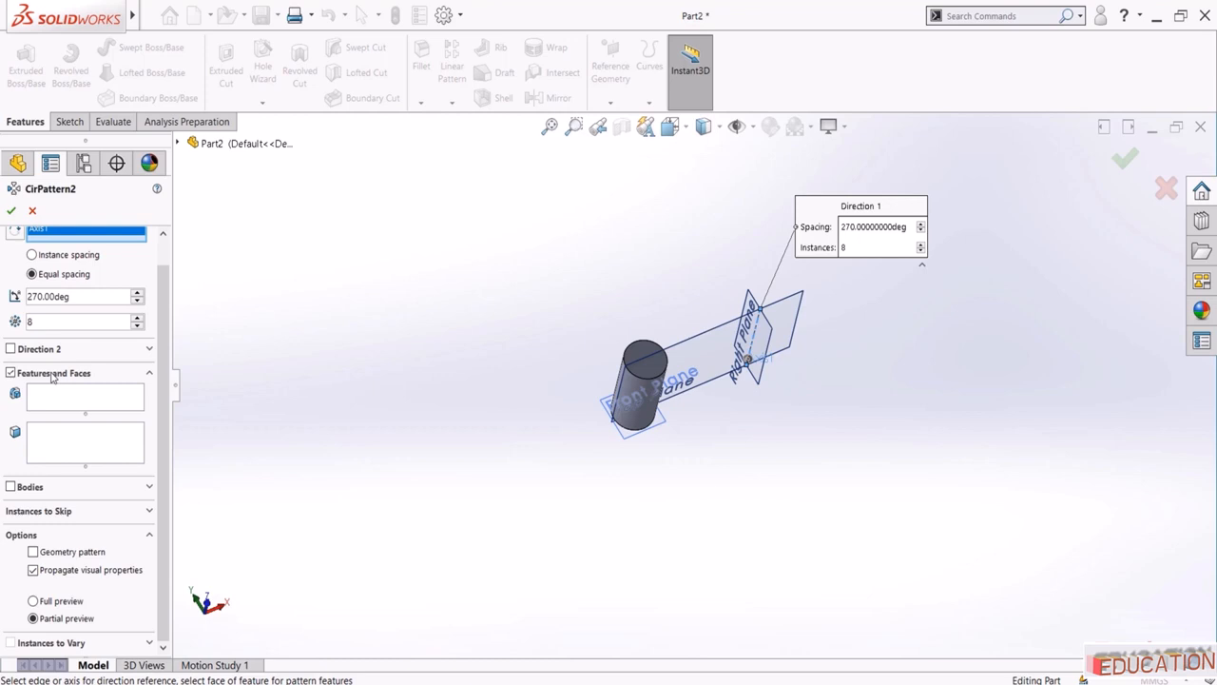
pyautogui.click(10, 487)
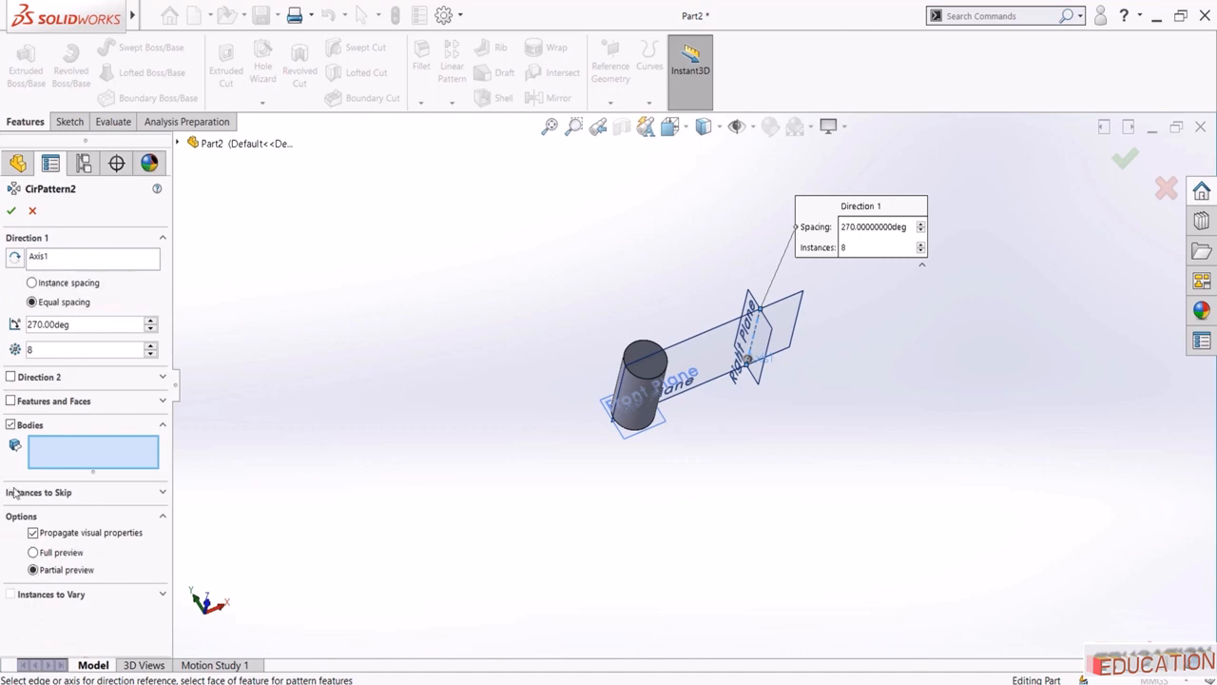
pyautogui.click(636, 393)
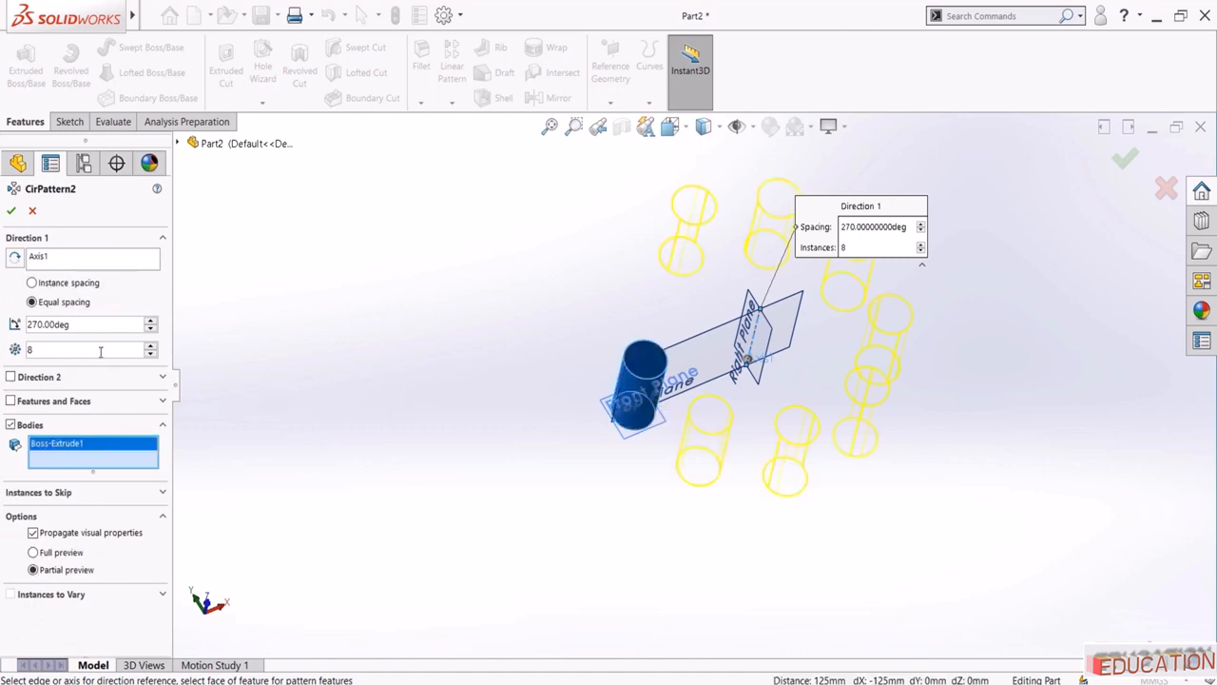
# Set the circular pattern's total angle to 360 degrees
pyautogui.click(90, 327)
pyautogui.write('360')
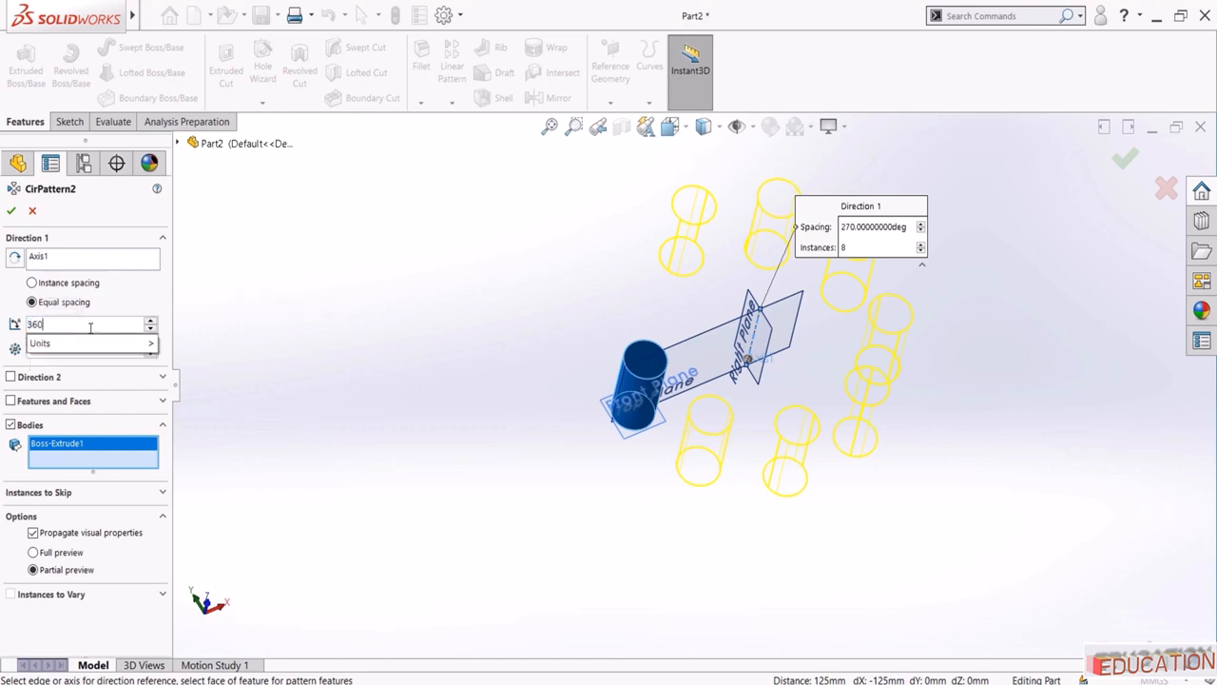
pyautogui.press('Return')
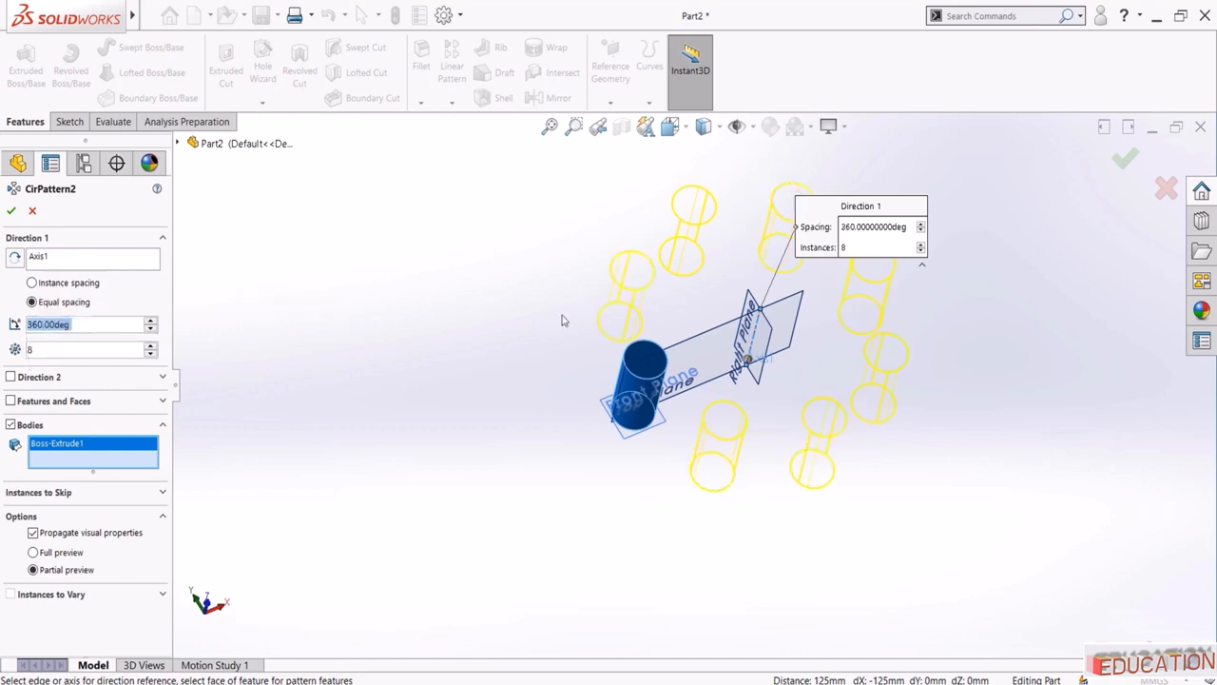
# Set the circular pattern's number of instances to 10
pyautogui.click(150, 355)
pyautogui.click(149, 355)
pyautogui.click(149, 355)
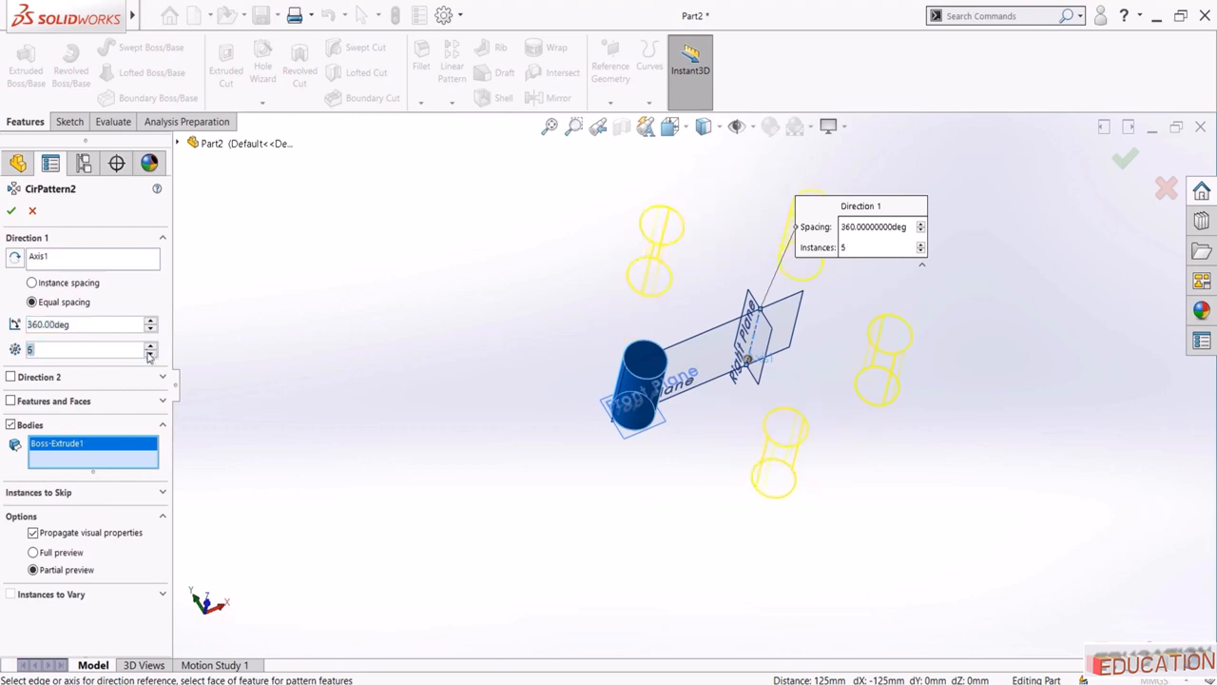
pyautogui.click(150, 347)
pyautogui.click(150, 347)
pyautogui.click(150, 347)
pyautogui.click(150, 347)
pyautogui.click(150, 347)
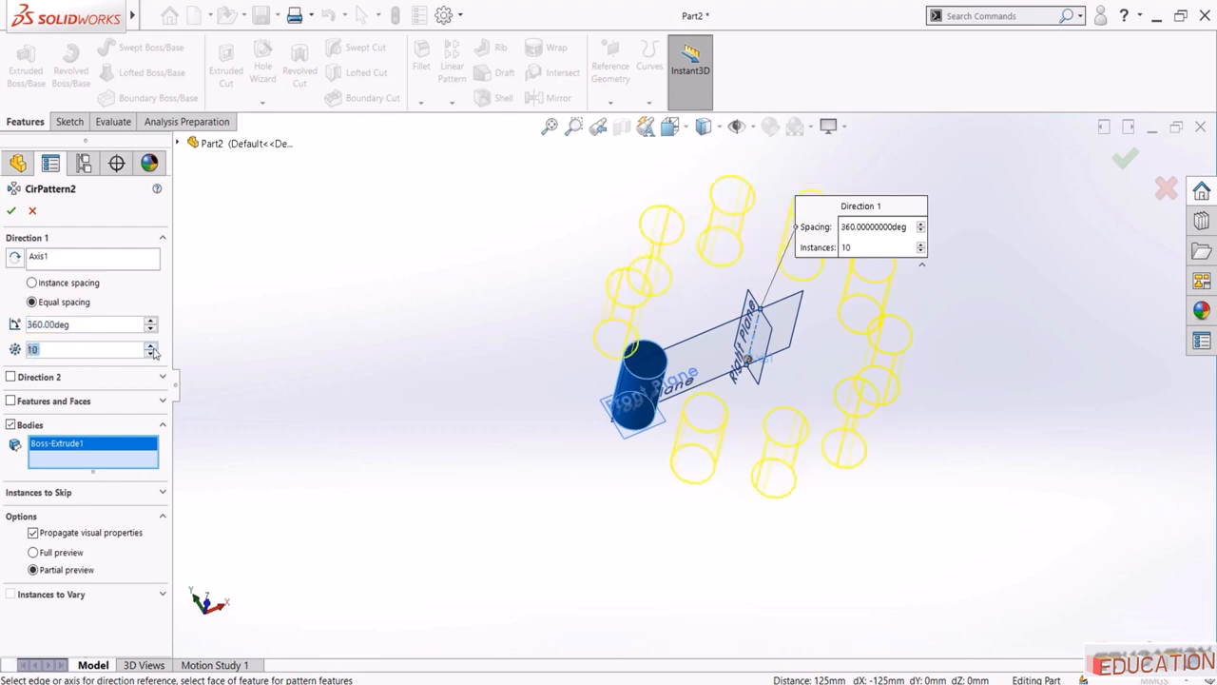
# Set the circular pattern's total angle to 270 degrees
pyautogui.click(121, 327)
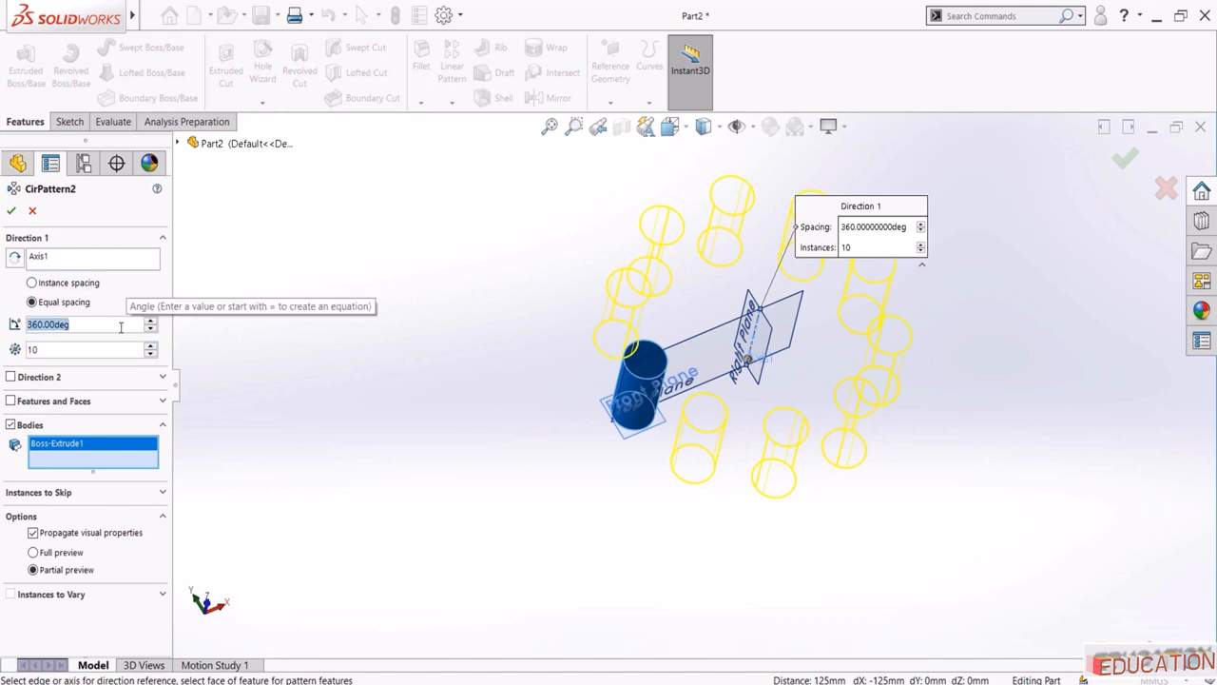
pyautogui.write('270')
pyautogui.press('Return')
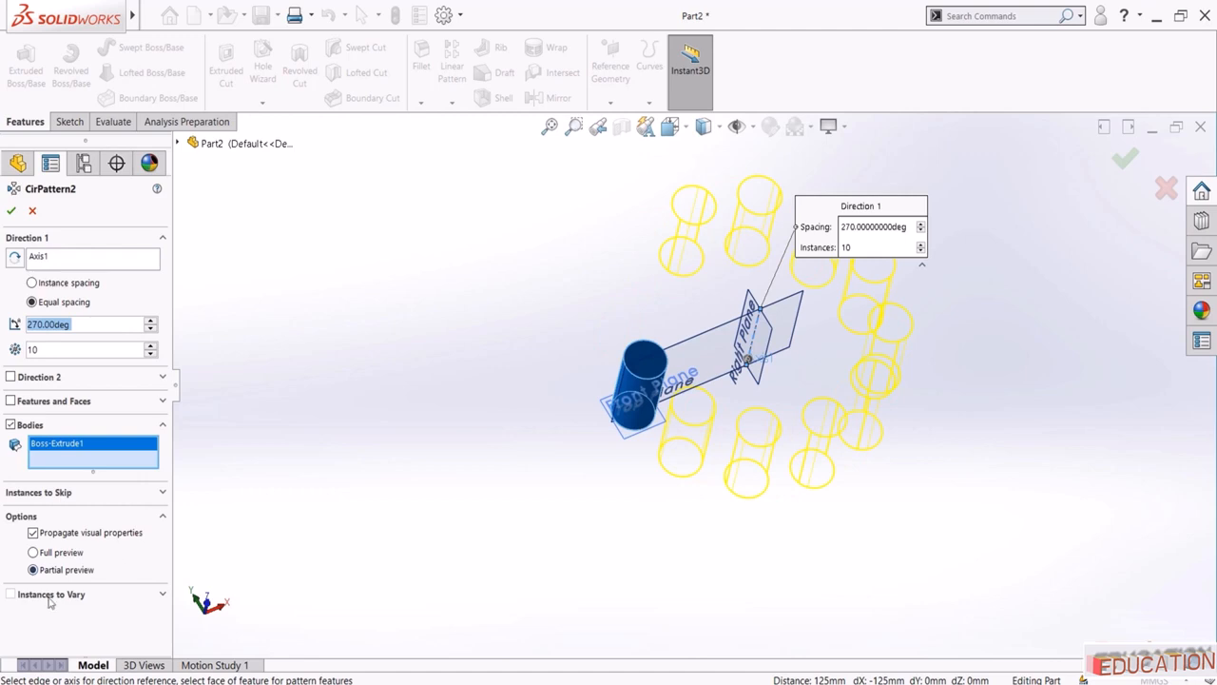
# Complete the circular pattern with instance 7 skipped, and expand the list of solid bodies
pyautogui.click(36, 493)
pyautogui.scroll(-1, 808, 249)
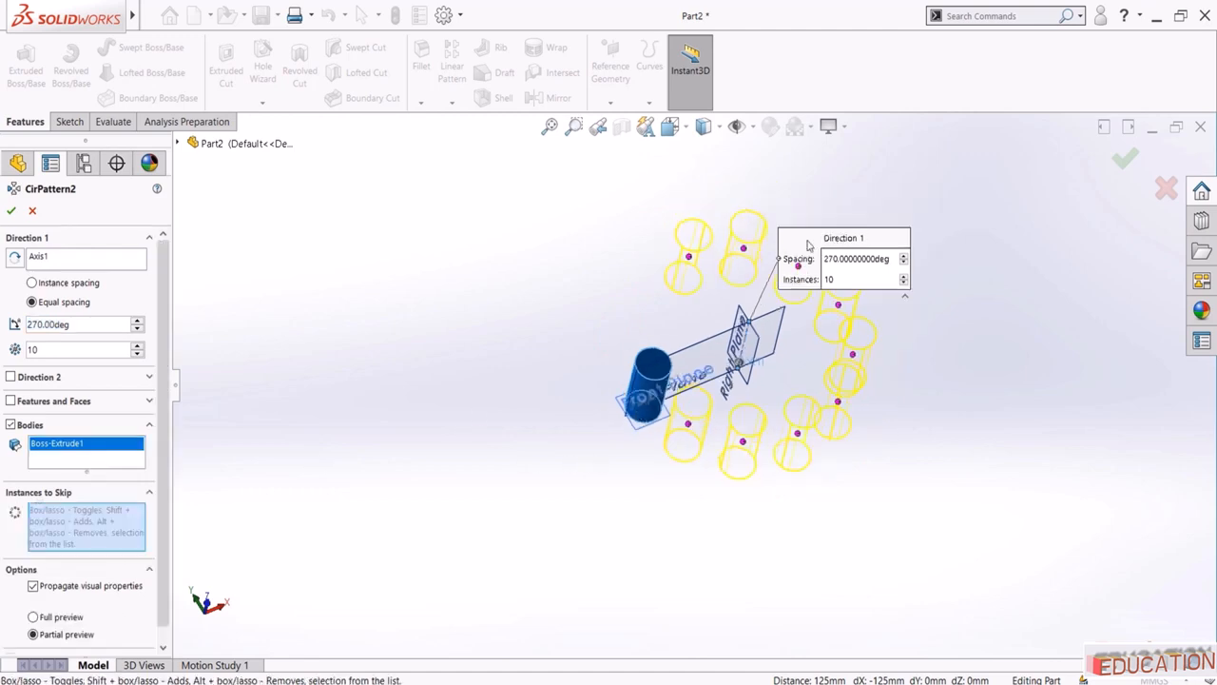
pyautogui.moveTo(808, 245); pyautogui.dragTo(428, 229)
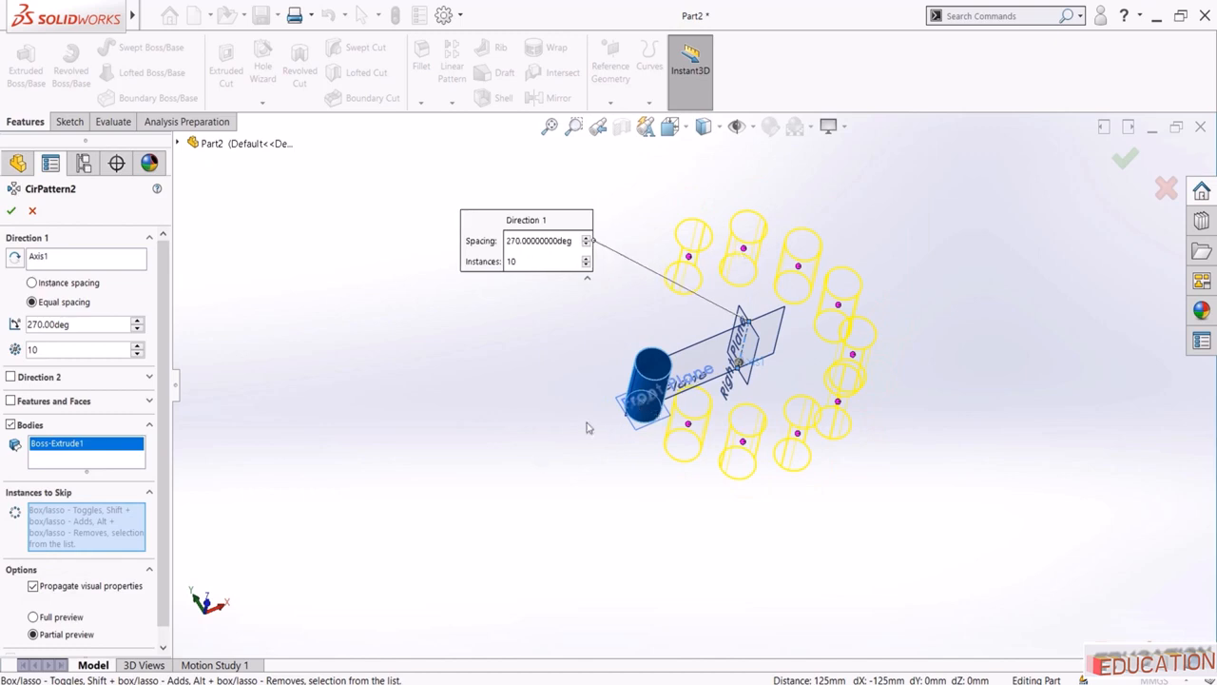
pyautogui.click(838, 306)
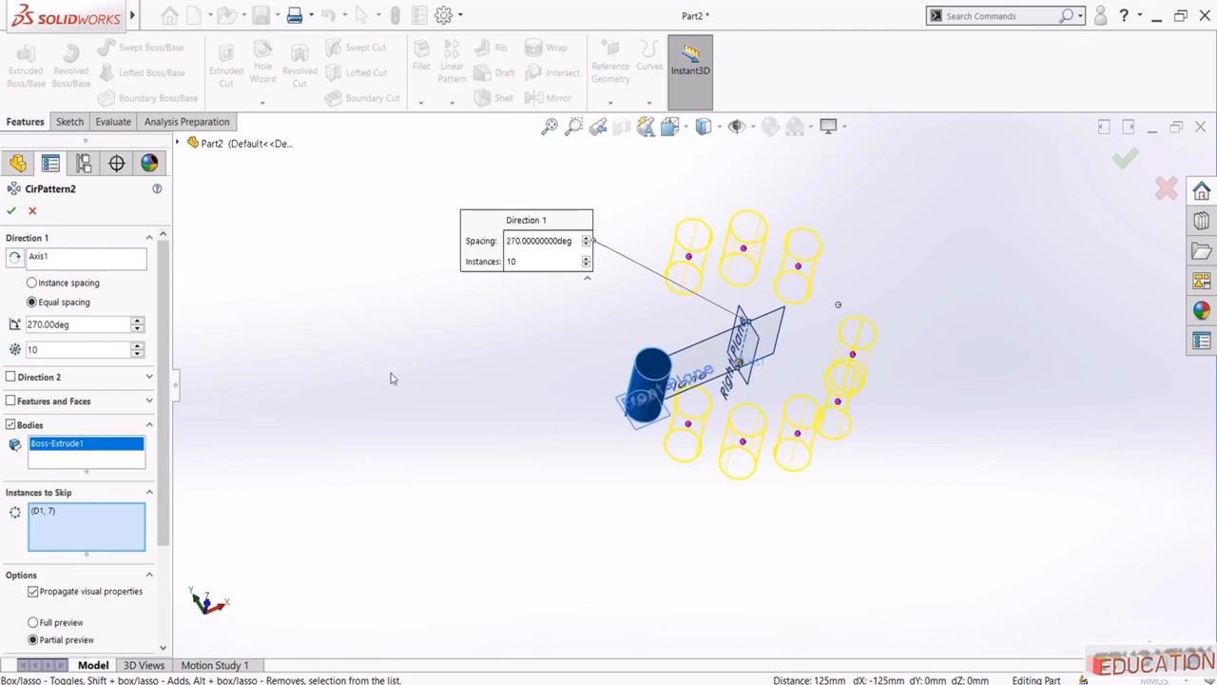
pyautogui.click(12, 211)
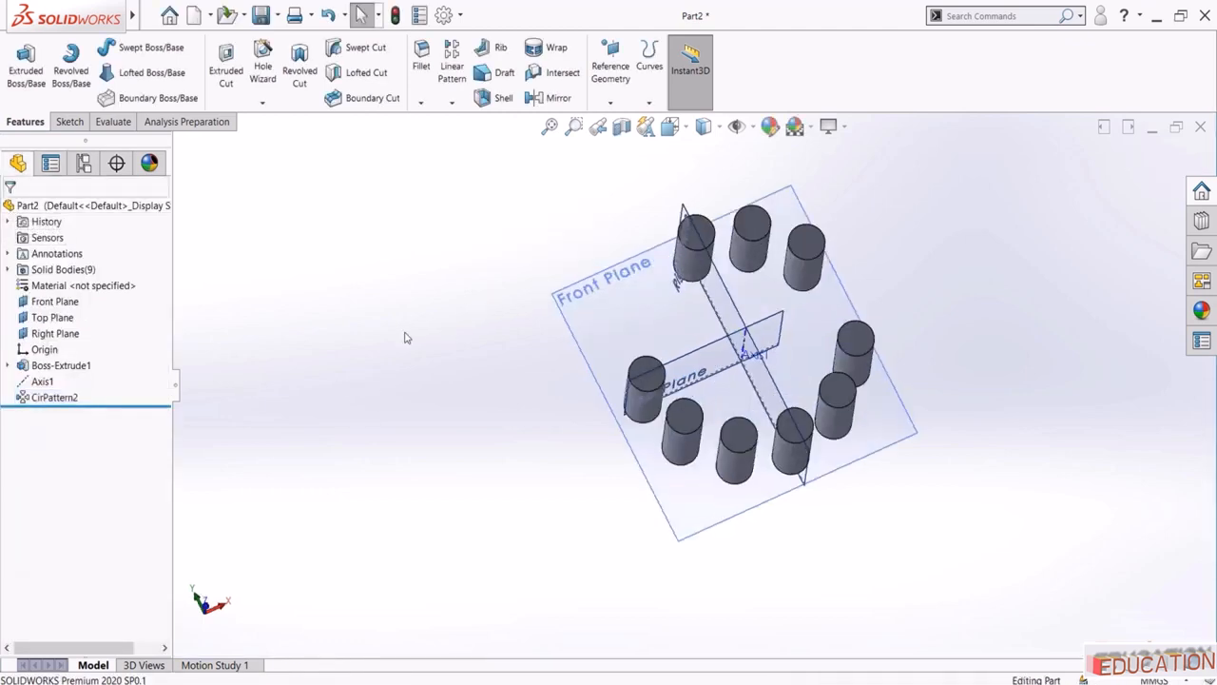
pyautogui.click(7, 270)
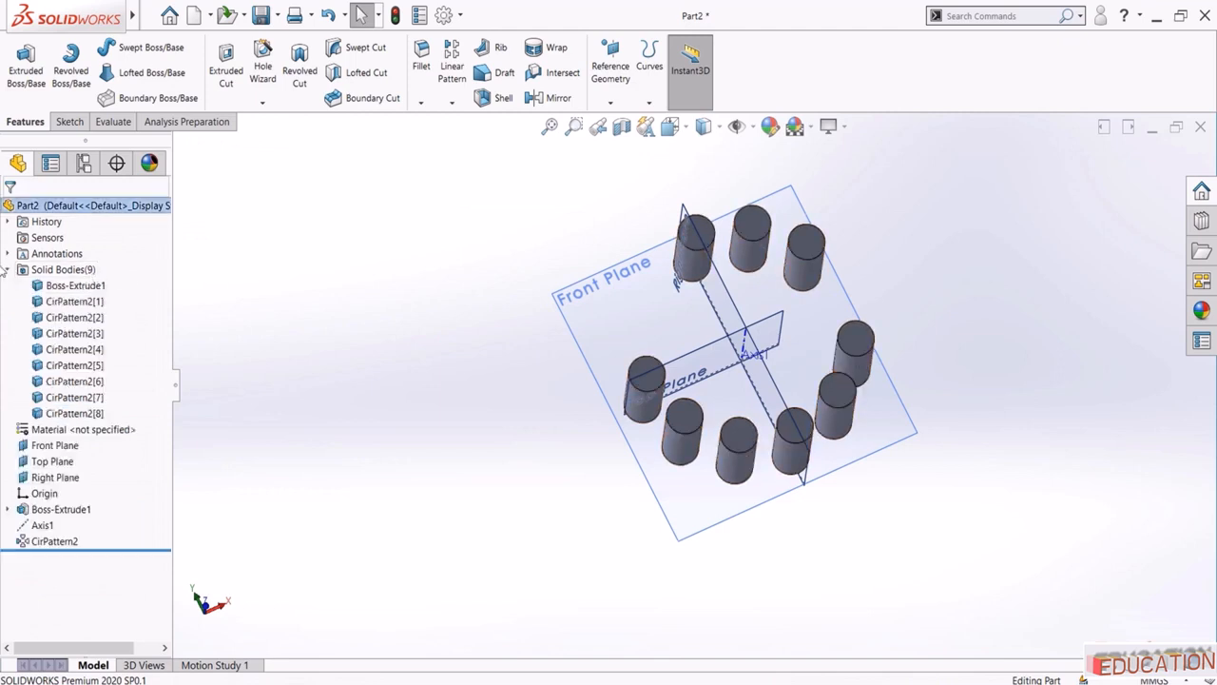
# Edit the existing circular pattern feature and clear the cylinder from its bodies to pattern
pyautogui.click(8, 270)
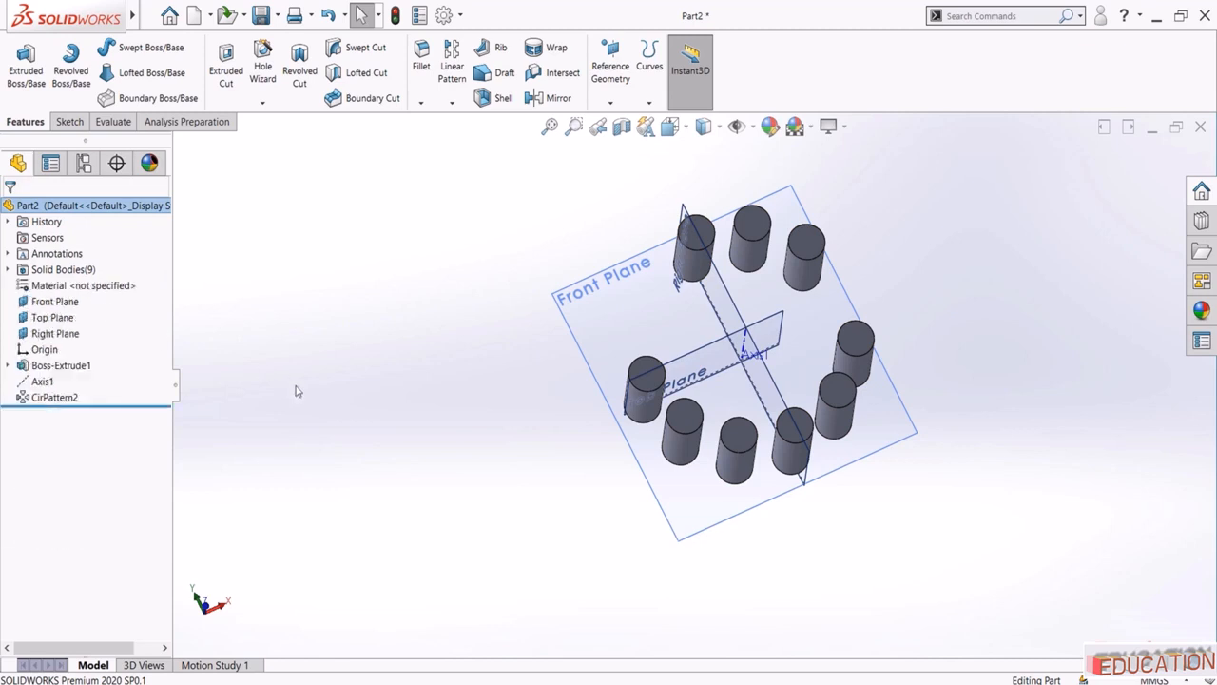
pyautogui.click(65, 398)
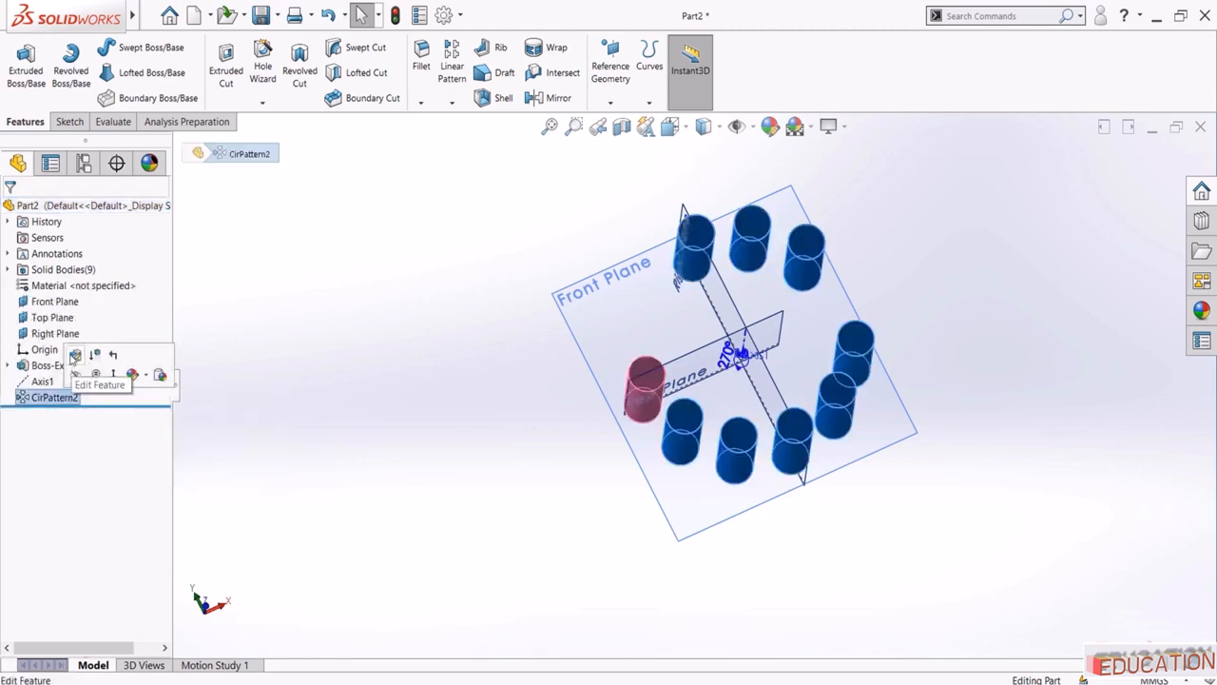
pyautogui.click(73, 355)
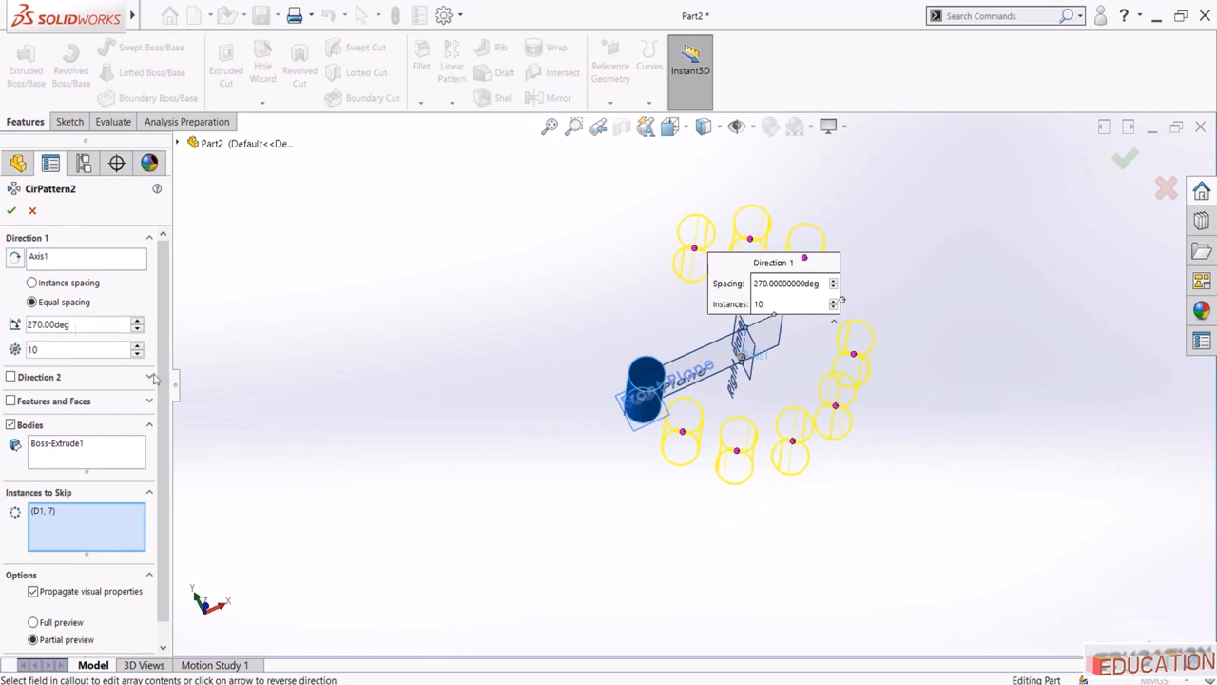
pyautogui.rightClick(57, 521)
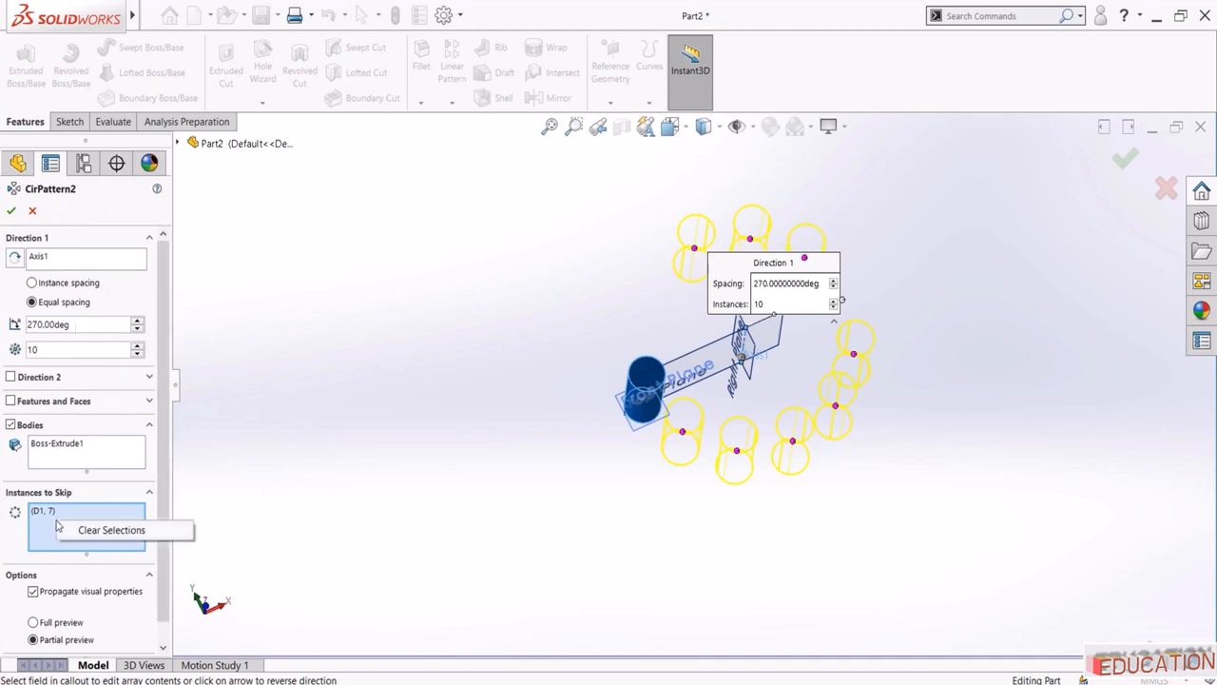
pyautogui.click(54, 455)
pyautogui.rightClick(67, 456)
pyautogui.click(86, 461)
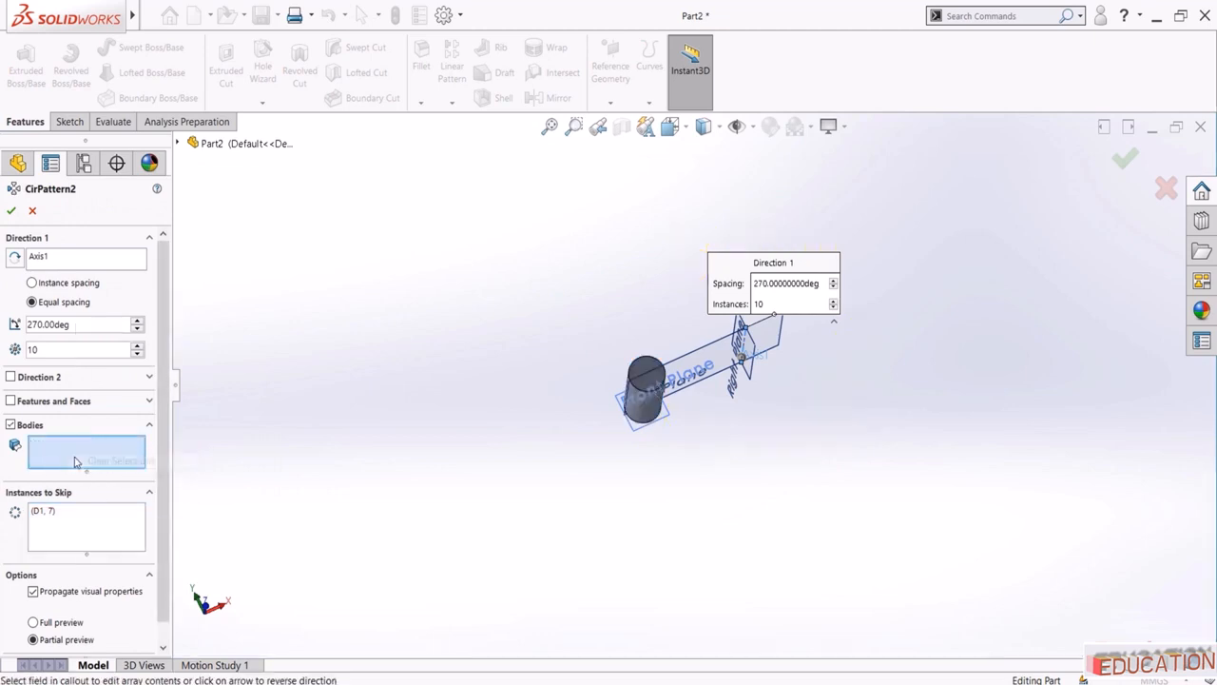
# Try to pattern the cylinder's extrude feature instead of its body, keeping the axis, 270 degrees and 10 instances, and apply the edit
pyautogui.click(11, 401)
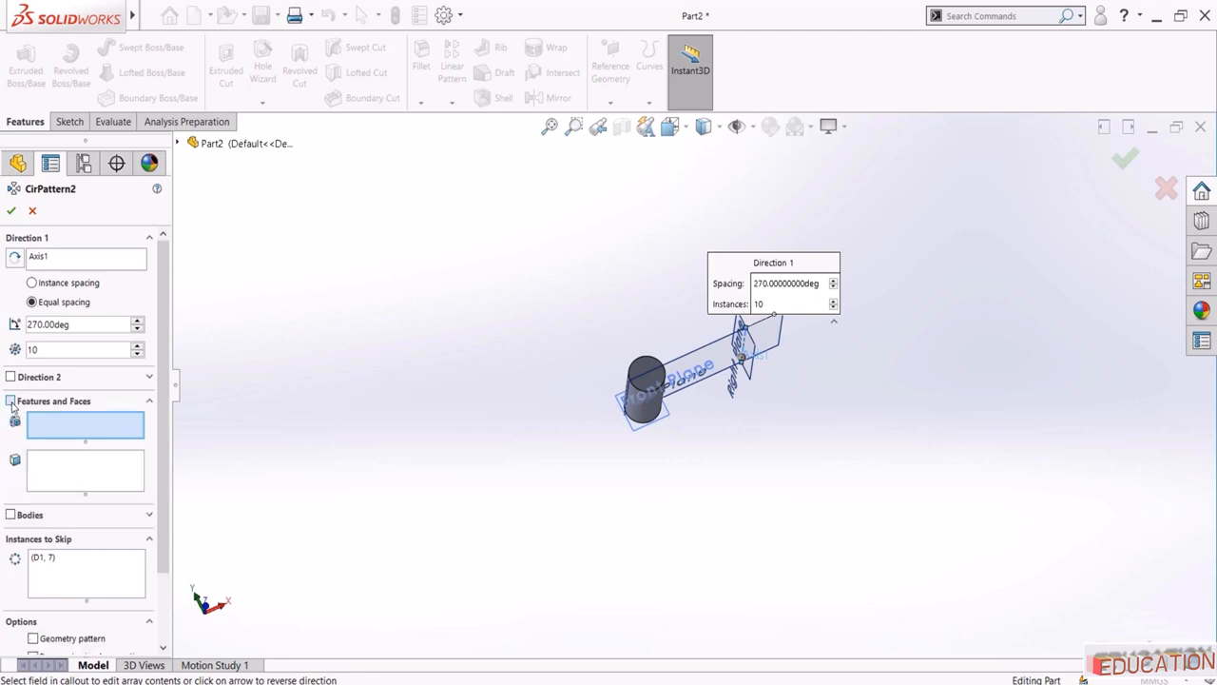
pyautogui.click(651, 413)
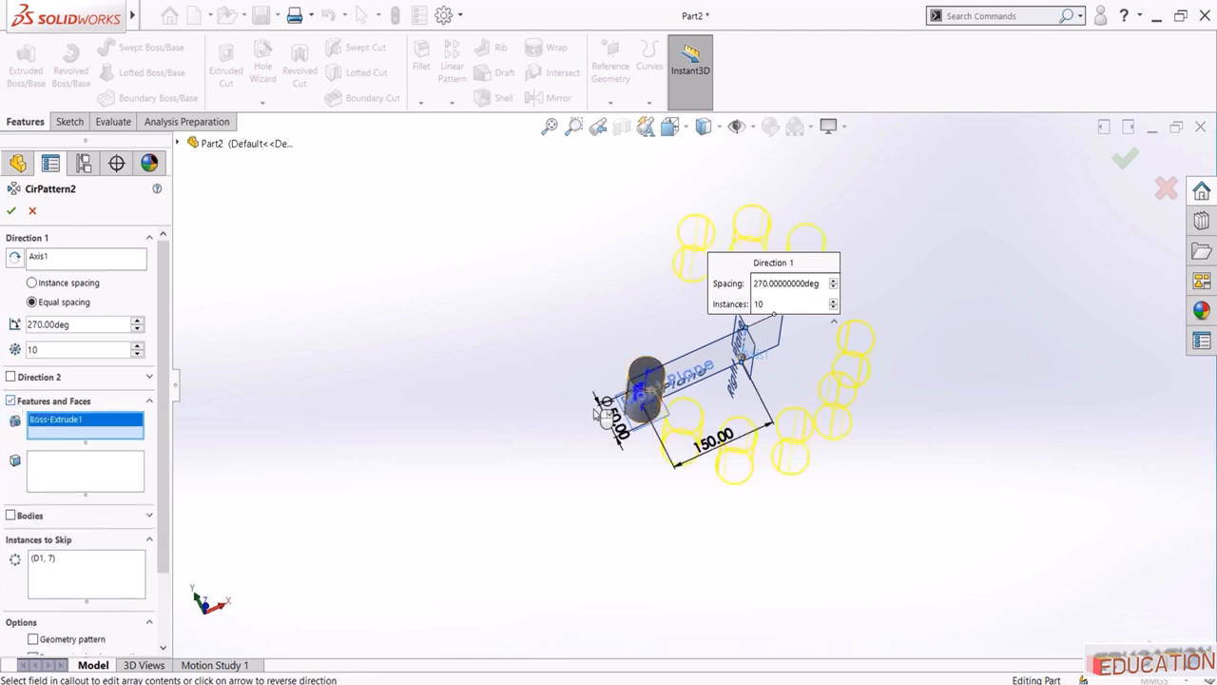
pyautogui.moveTo(727, 271); pyautogui.dragTo(521, 264)
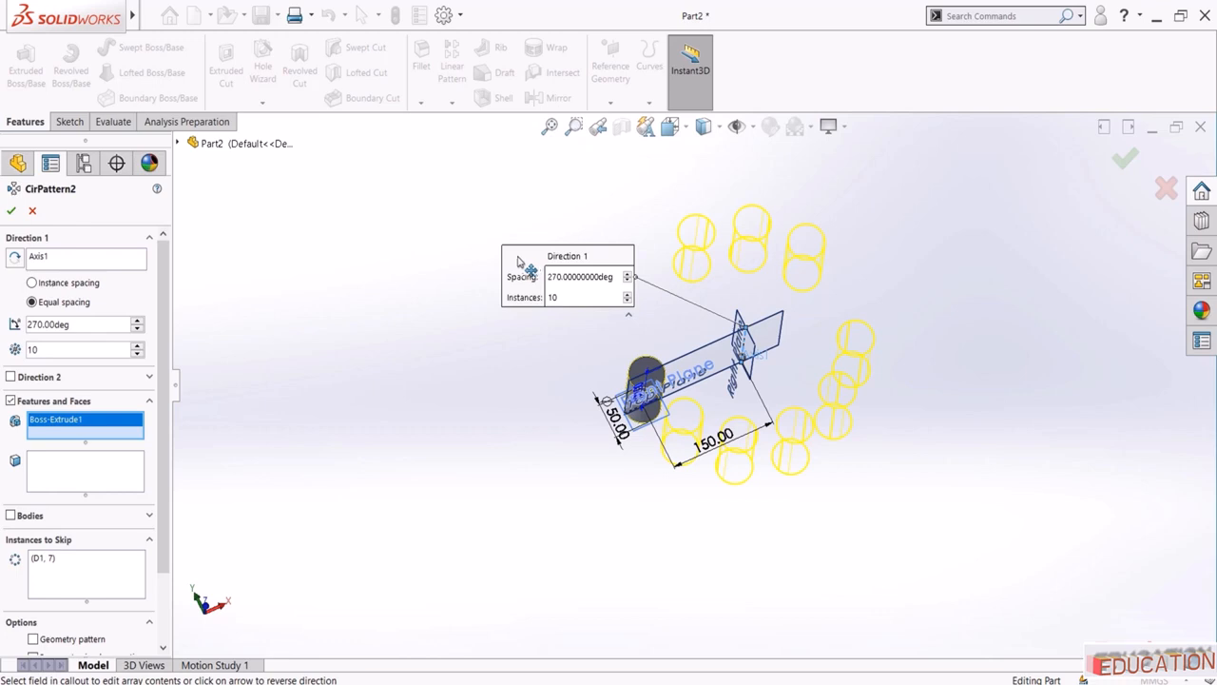
pyautogui.click(12, 213)
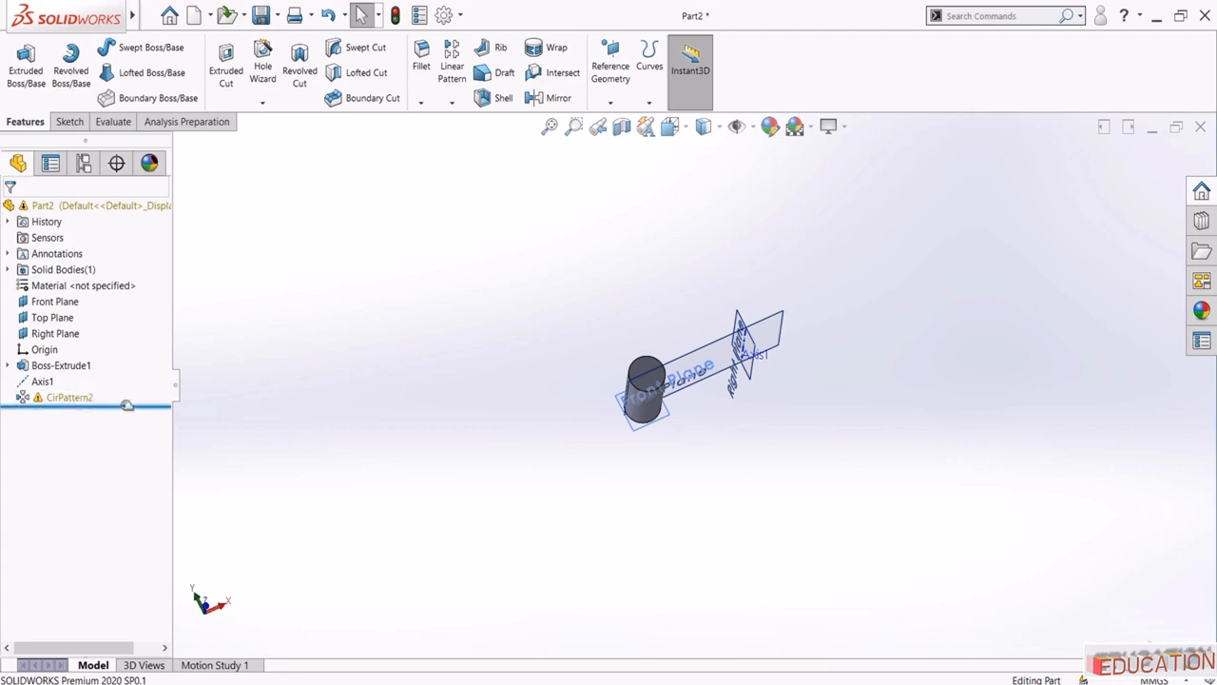
# Roll the model back to before the circular pattern and start a sketch on the cylinder's base face, viewed normal to it
pyautogui.moveTo(122, 405); pyautogui.dragTo(119, 390)
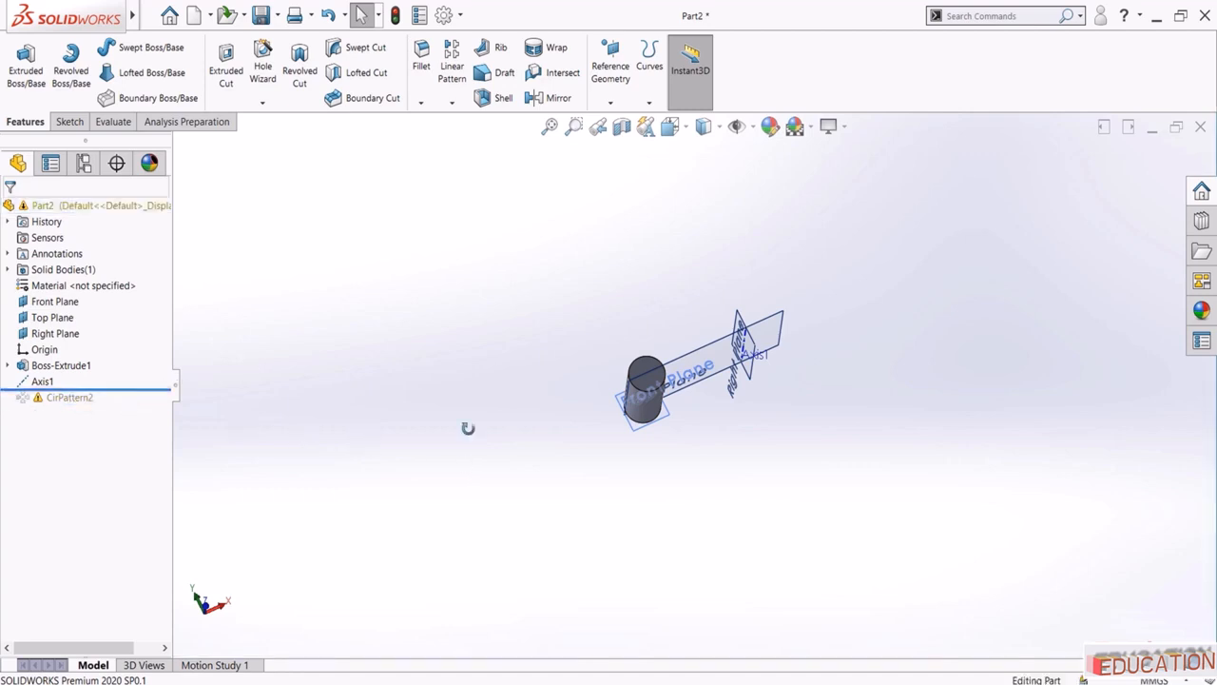
pyautogui.moveTo(467, 428); pyautogui.dragTo(629, 373, button='middle')
pyautogui.scroll(-5, 691, 474)
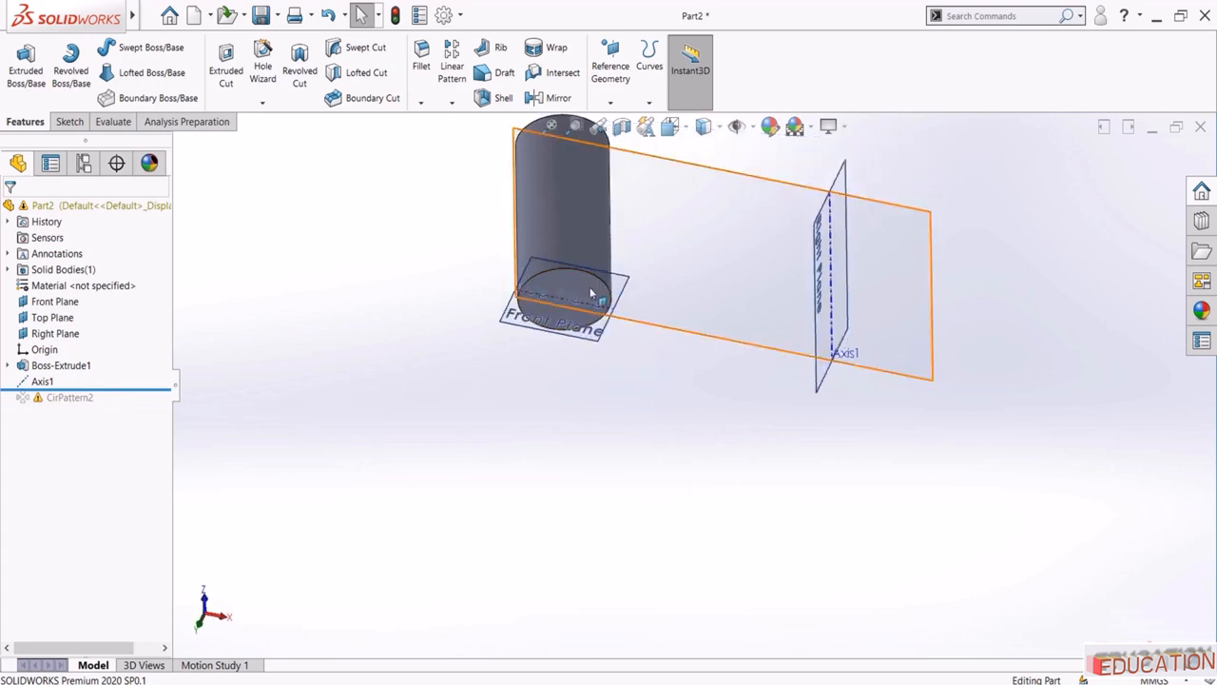
pyautogui.click(592, 291)
pyautogui.click(553, 380)
pyautogui.scroll(-4, 554, 352)
pyautogui.click(548, 279)
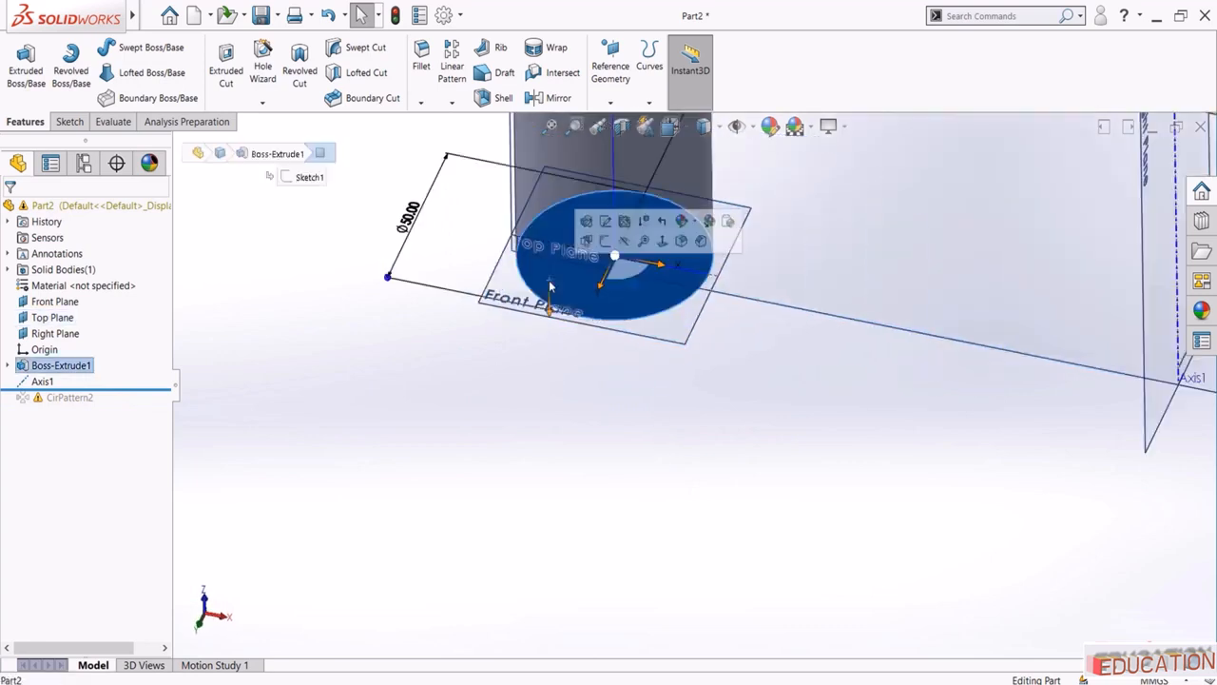
pyautogui.click(631, 250)
pyautogui.click(59, 413)
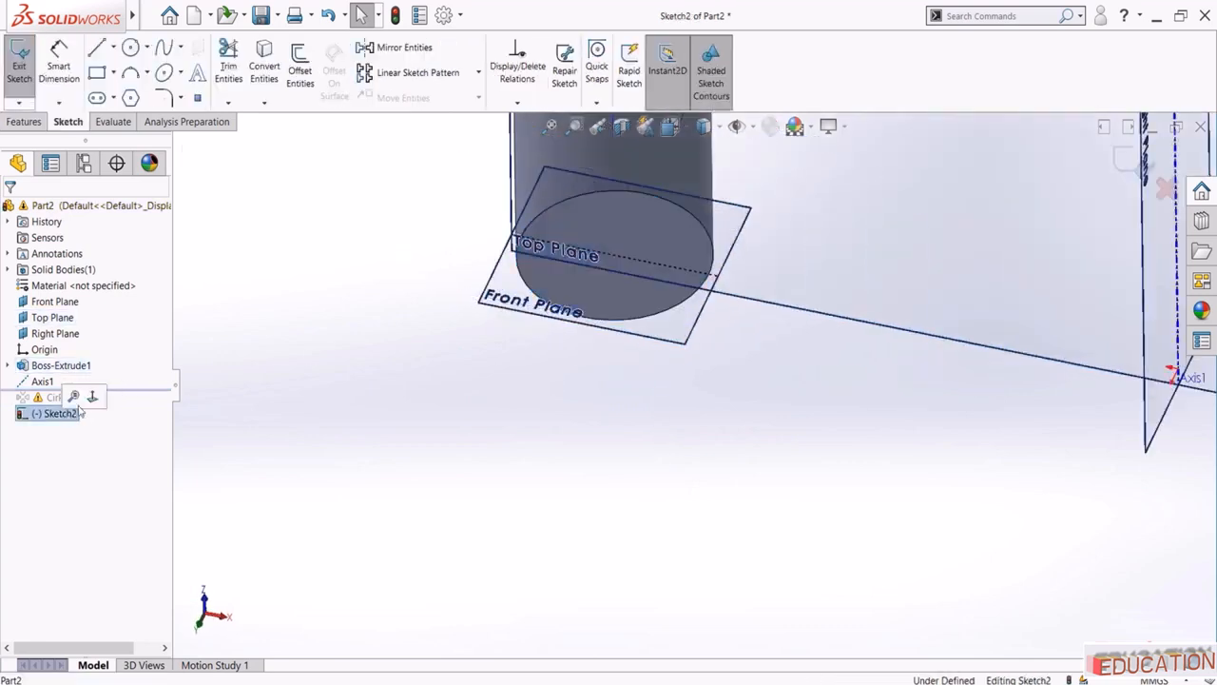
pyautogui.click(99, 405)
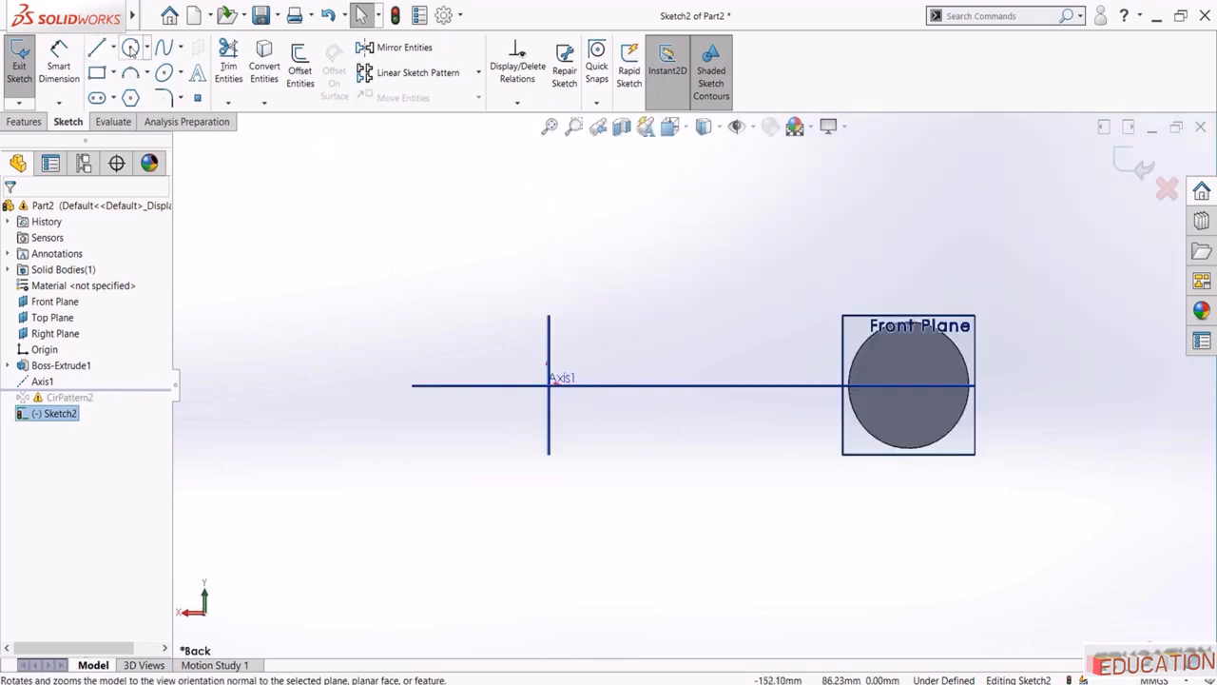
# Sketch a circle of about 186 mm radius centred on the origin, enclosing the cylinder's base, and exit the sketch
pyautogui.click(130, 47)
pyautogui.click(549, 384)
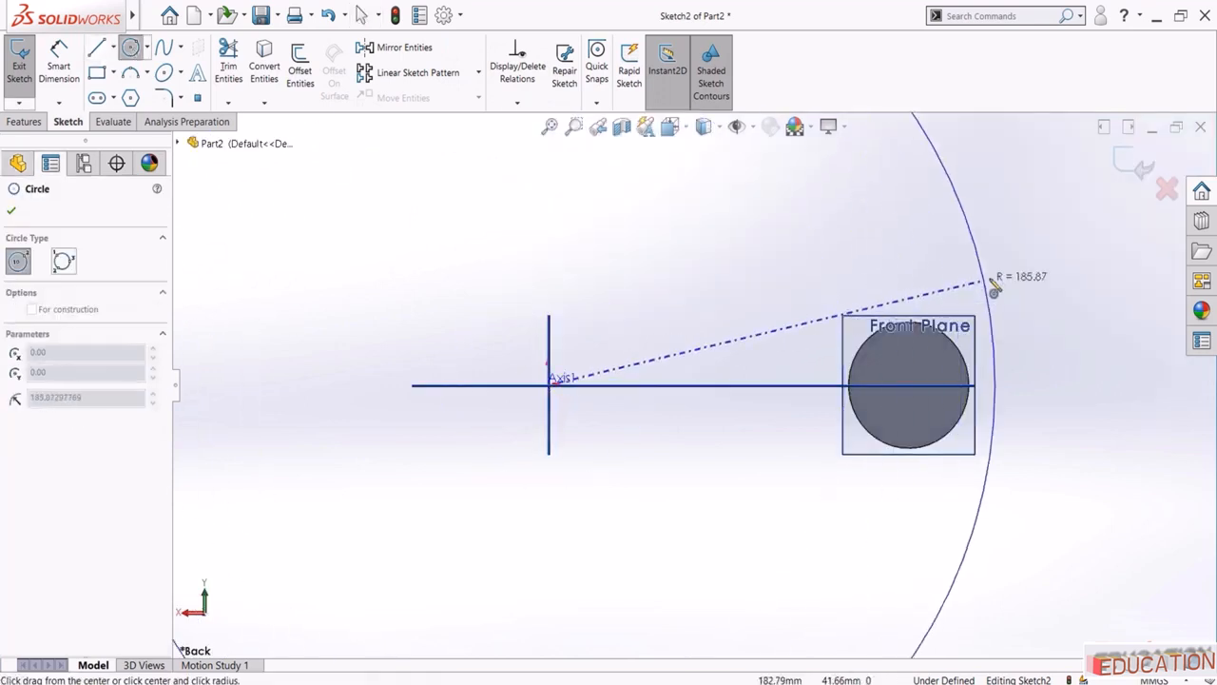
pyautogui.click(989, 280)
pyautogui.press('f')
pyautogui.click(1128, 164)
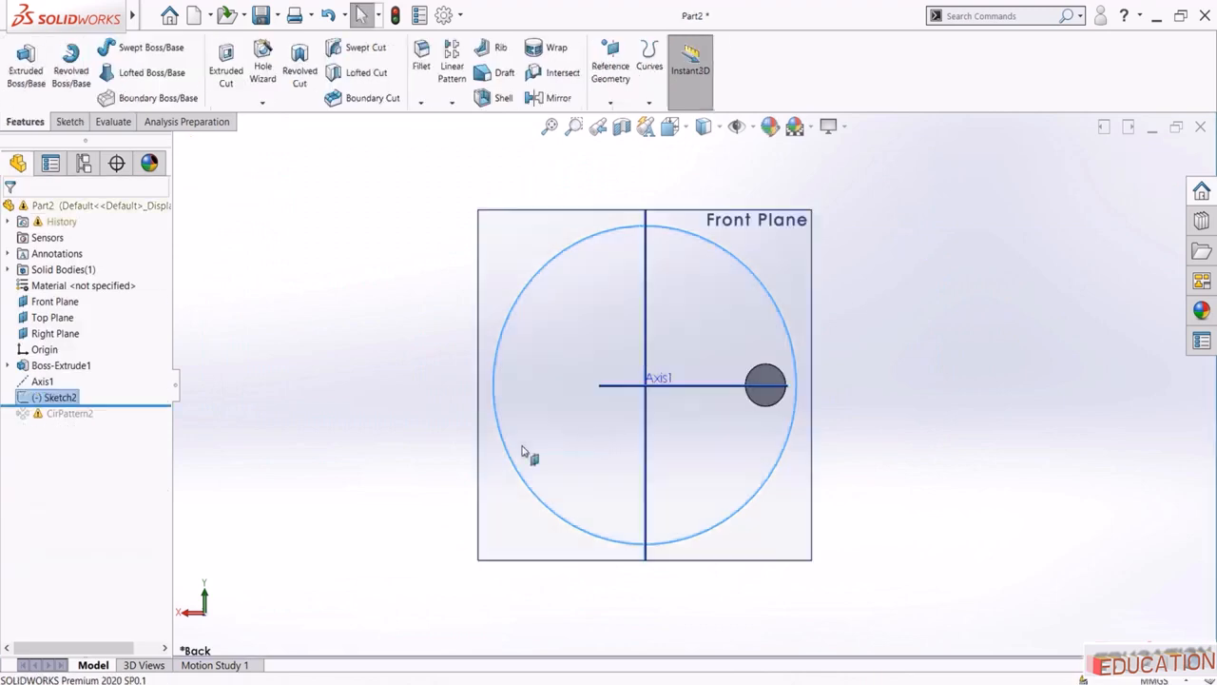
# Extrude the large circle 10 mm away from the cylinder with the result merged, forming a base disc
pyautogui.moveTo(529, 454)
pyautogui.mouseDown(button='middle')
pyautogui.moveTo(528, 154)
pyautogui.moveTo(513, 540)
pyautogui.moveTo(415, 327)
pyautogui.moveTo(472, 505)
pyautogui.moveTo(641, 567)
pyautogui.moveTo(589, 494)
pyautogui.mouseUp(button='middle')
pyautogui.click(26, 59)
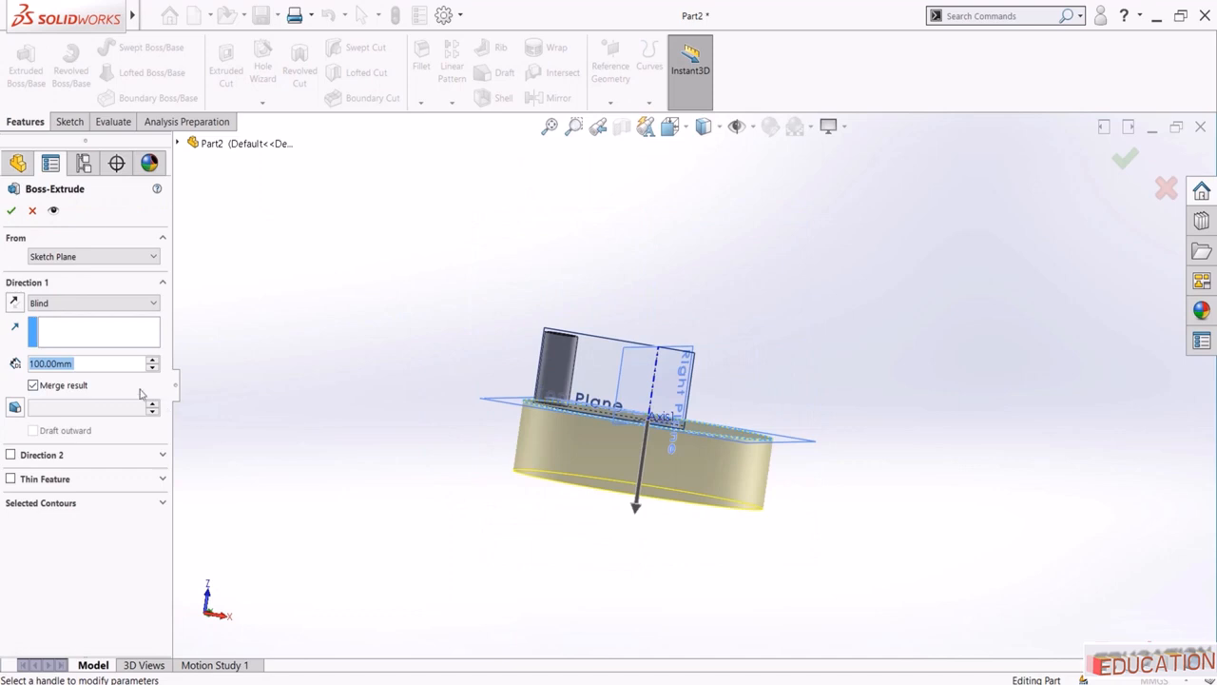
pyautogui.write('10')
pyautogui.press('Return')
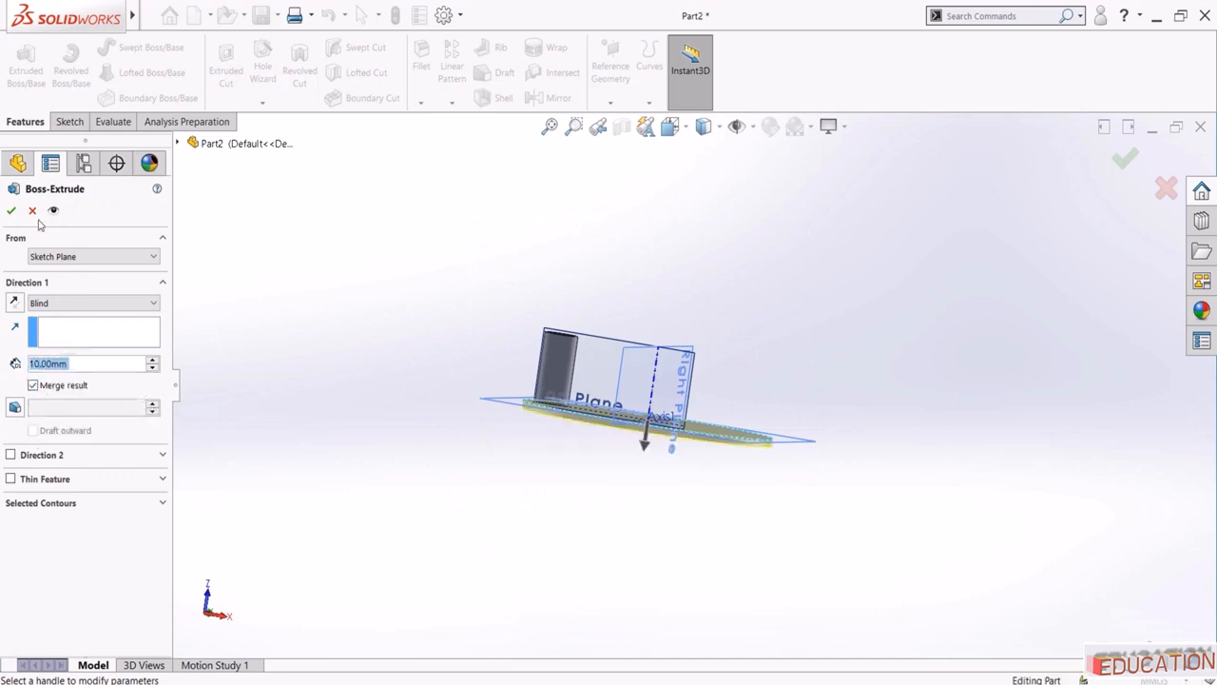
pyautogui.click(10, 210)
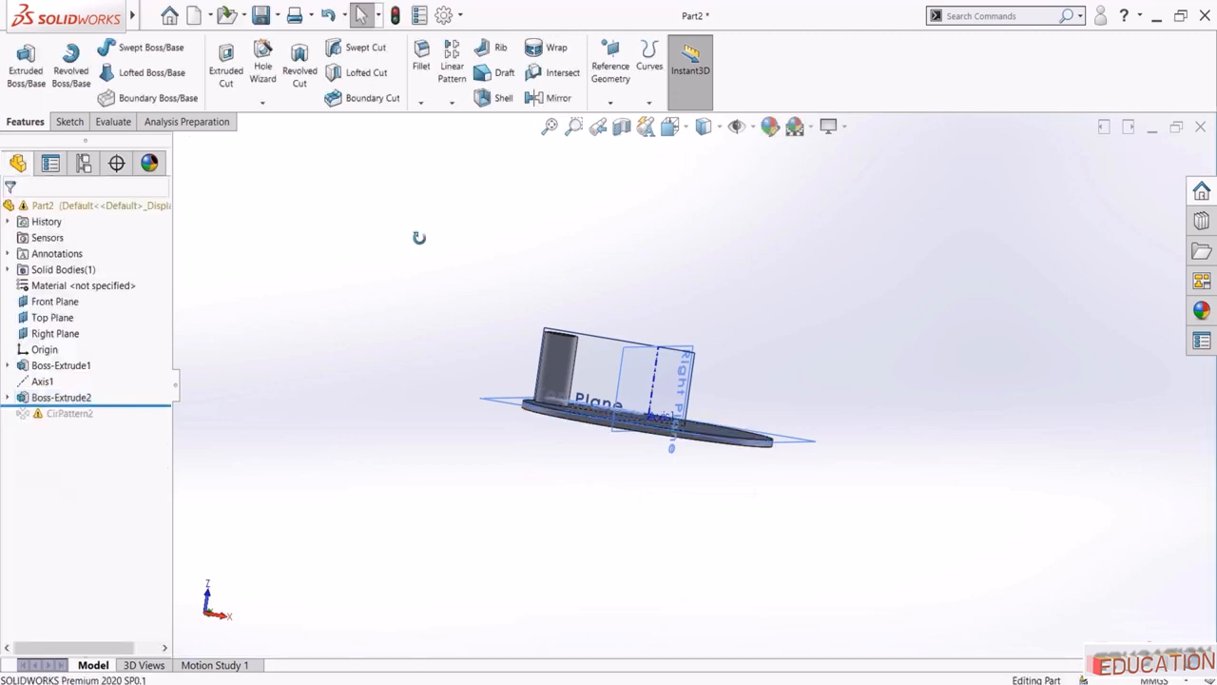
# Start a new circular pattern and select Axis1 as its rotation axis
pyautogui.moveTo(421, 237); pyautogui.dragTo(415, 371, button='middle')
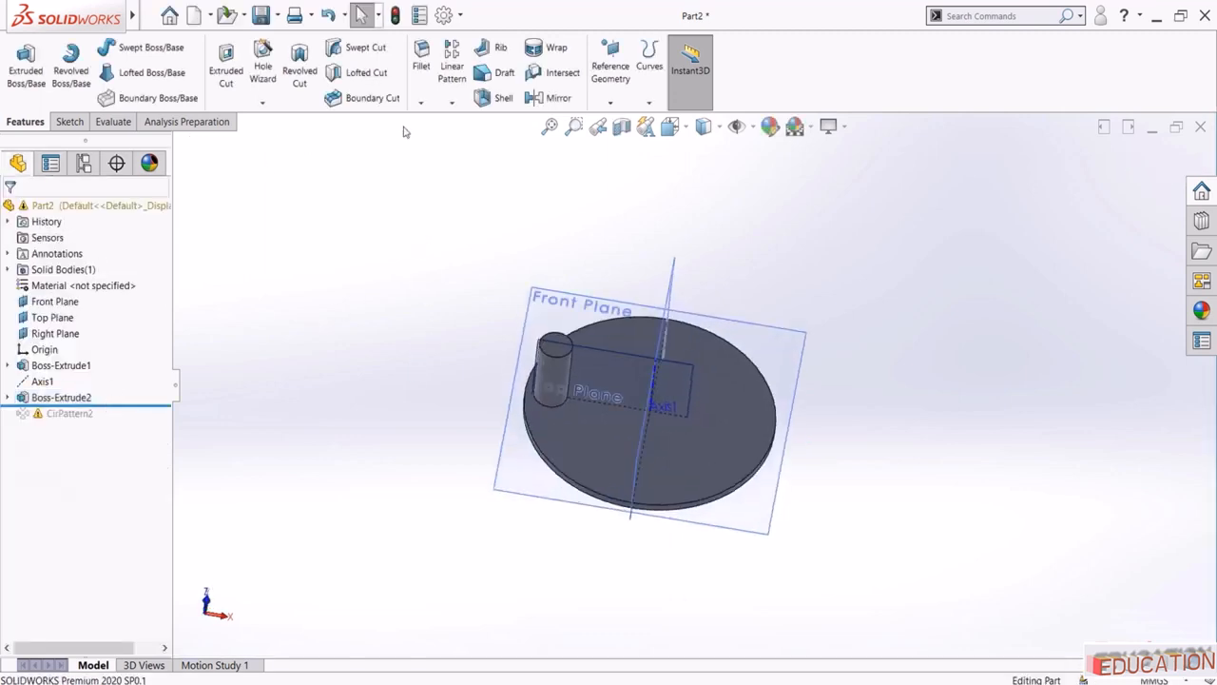
pyautogui.click(452, 101)
pyautogui.click(471, 132)
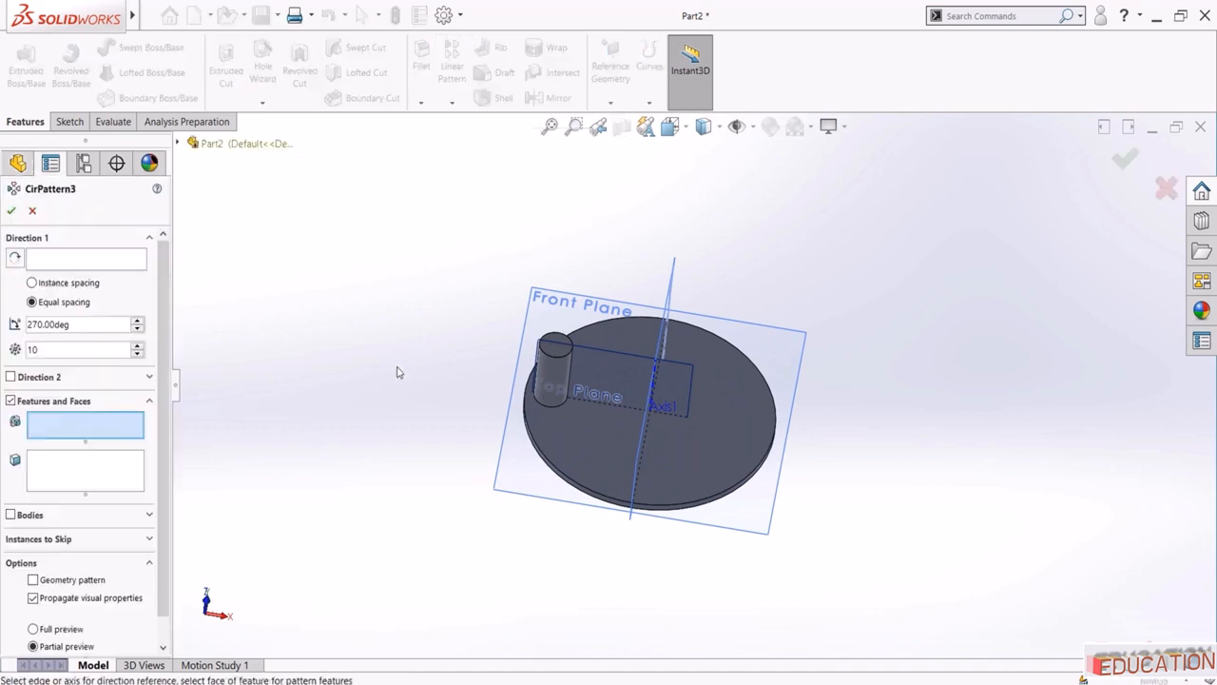
pyautogui.moveTo(398, 372); pyautogui.dragTo(433, 285, button='middle')
pyautogui.click(90, 258)
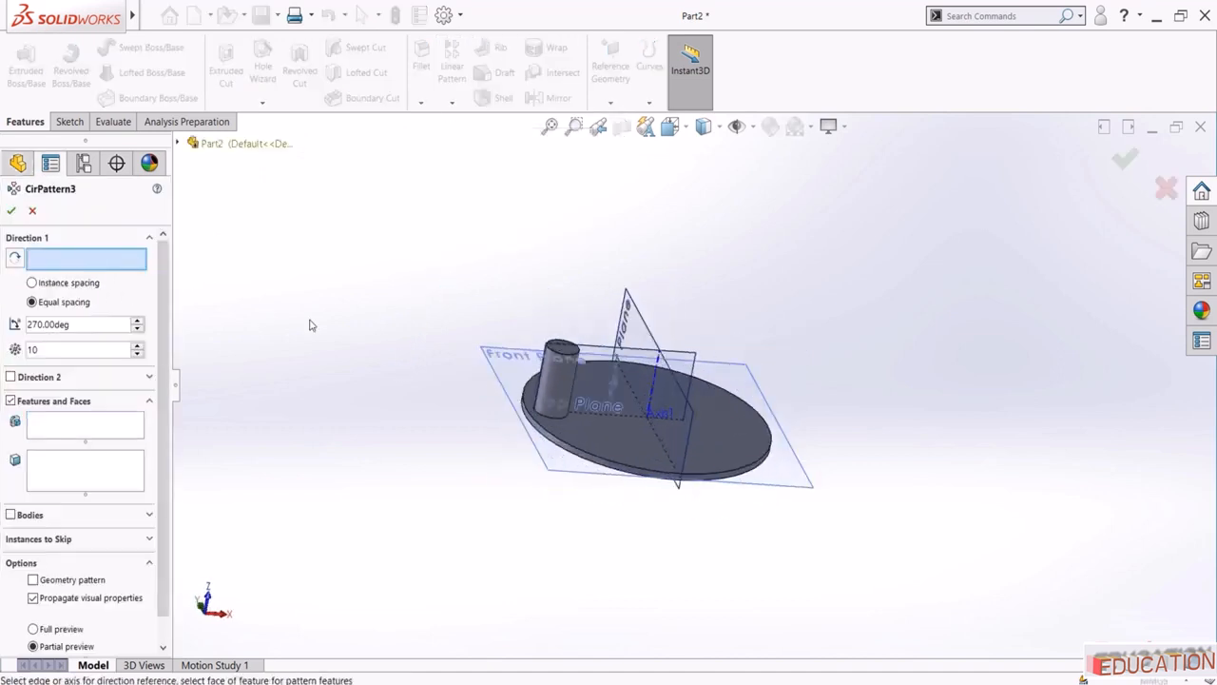
pyautogui.click(665, 387)
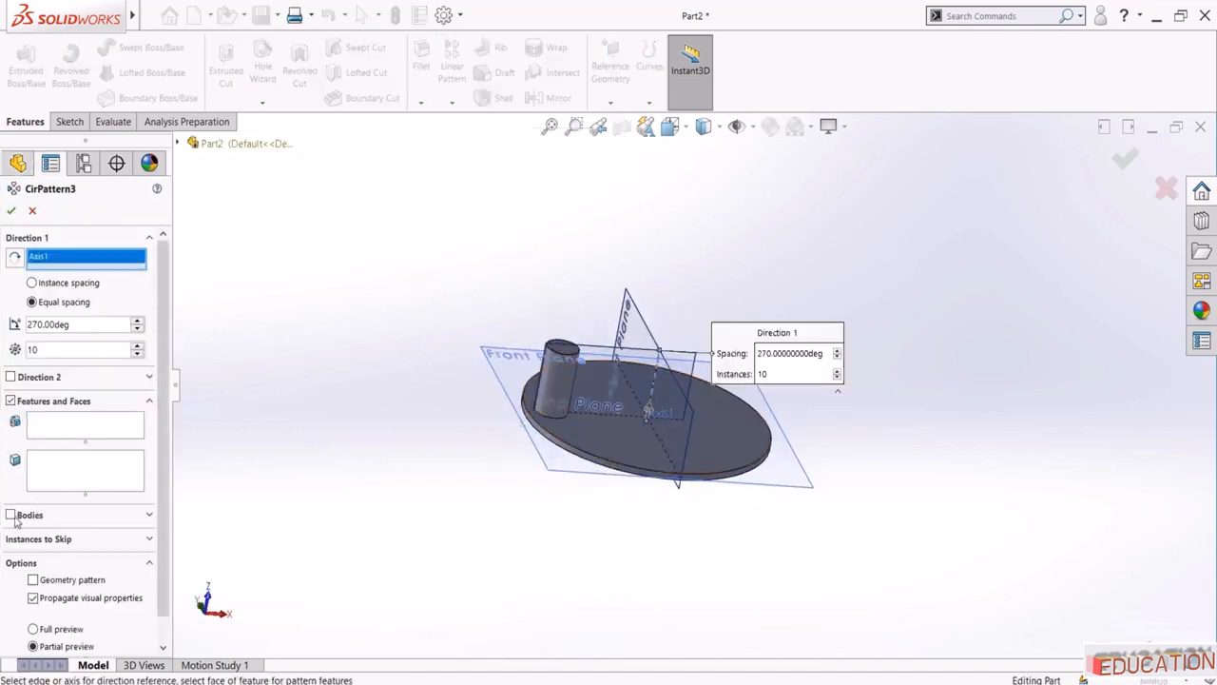
# Pattern the cylinder's extrude feature with 10 equally spaced instances over 270 degrees, and expand the list of solid bodies
pyautogui.click(50, 437)
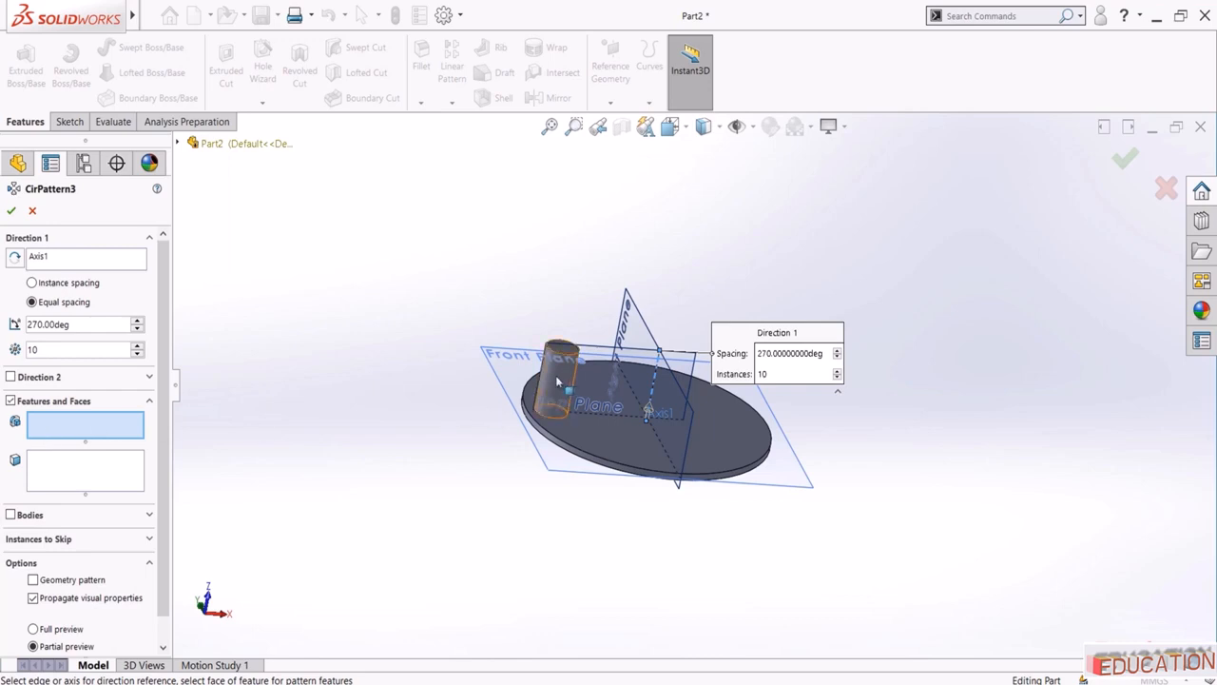
pyautogui.click(534, 399)
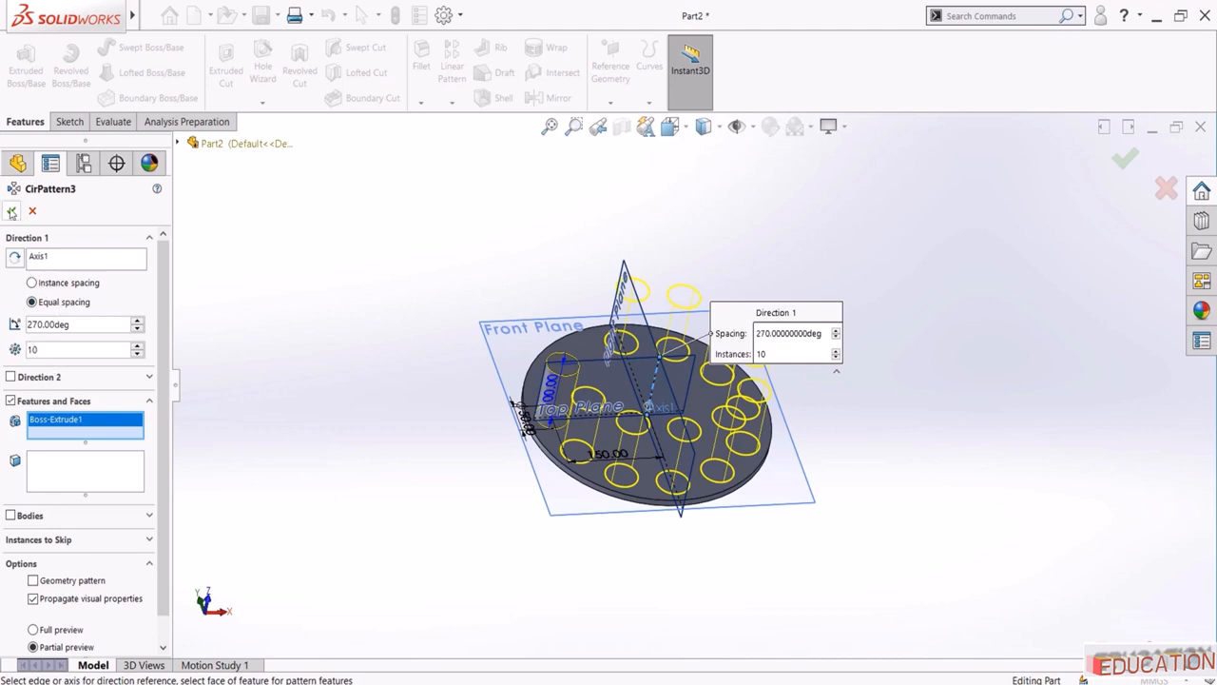
pyautogui.click(12, 210)
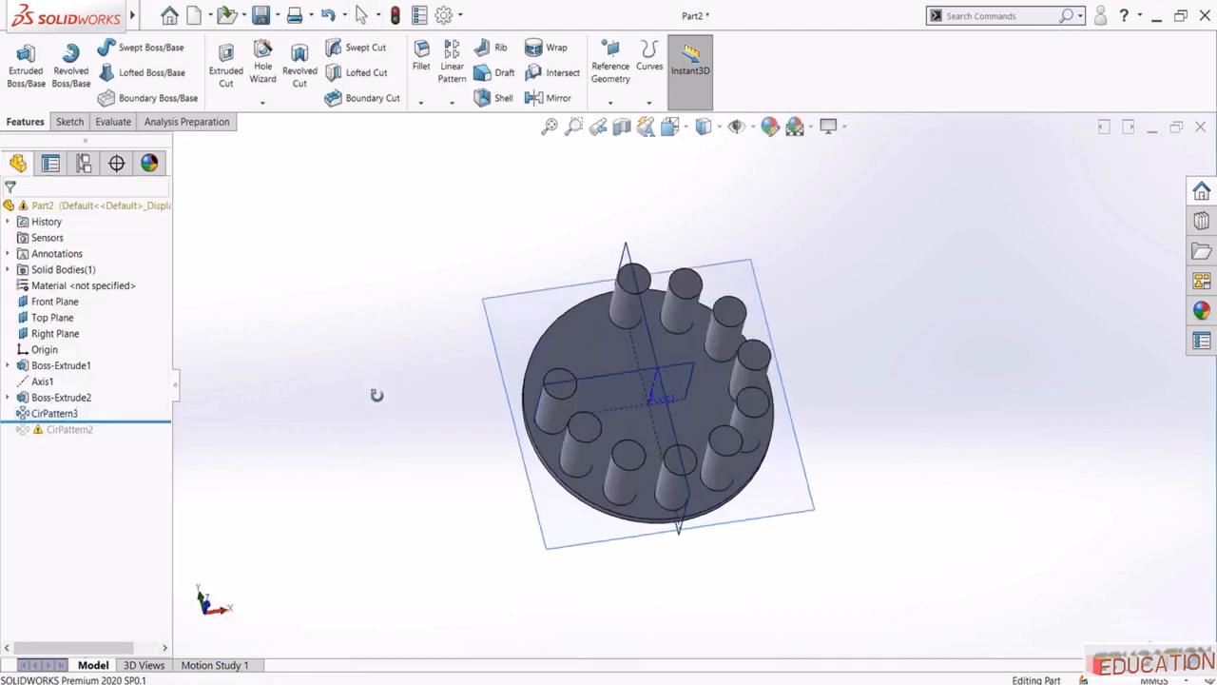
pyautogui.click(8, 270)
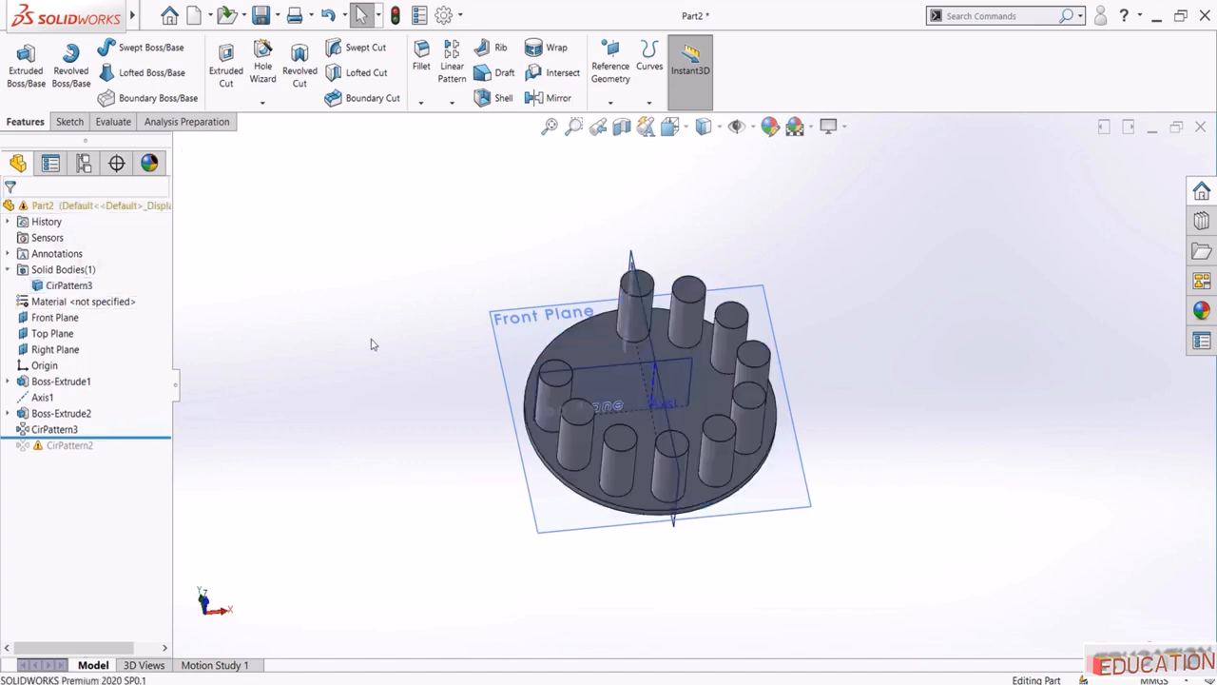
pyautogui.moveTo(372, 344); pyautogui.dragTo(371, 290, button='middle')
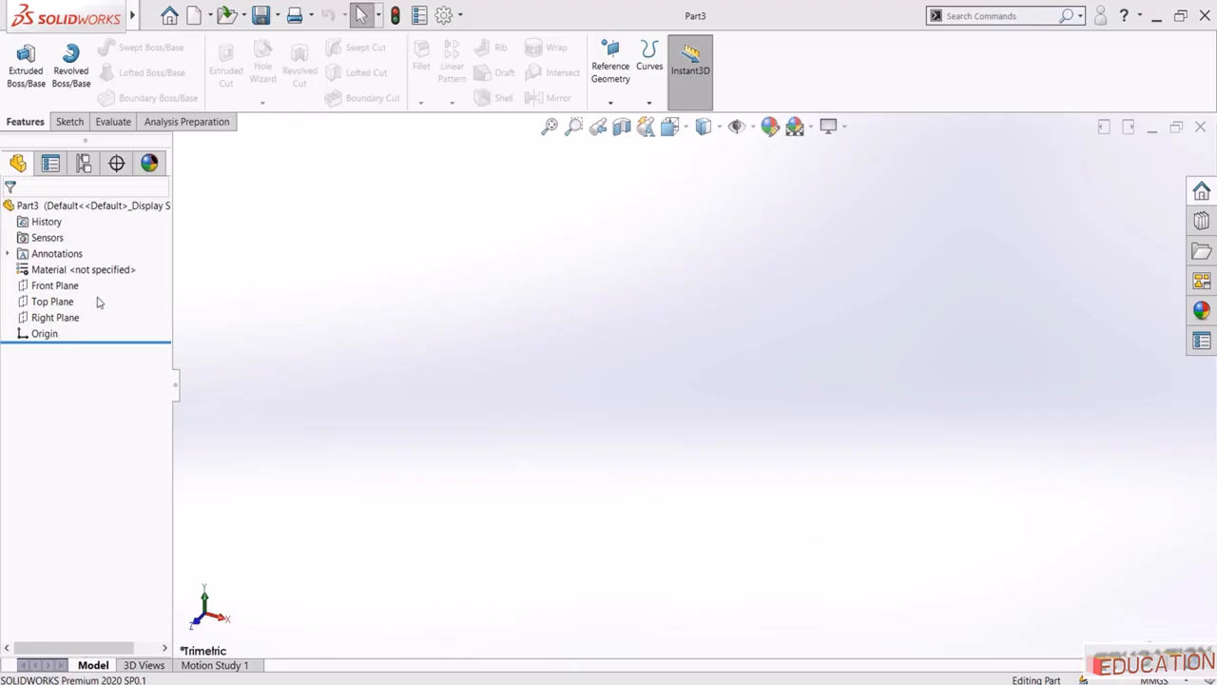
# In the new part, sketch a corner rectangle on the Front Plane, its lower edge level with the origin and about 51 mm right of it
pyautogui.click(55, 286)
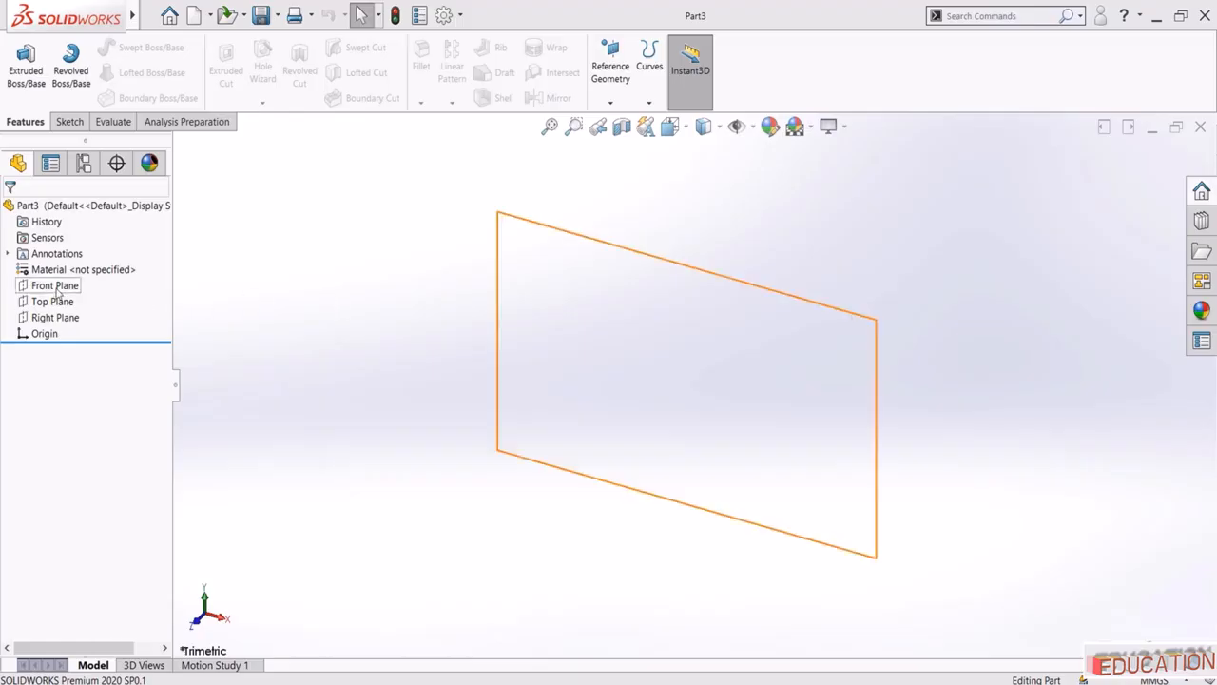
pyautogui.click(66, 271)
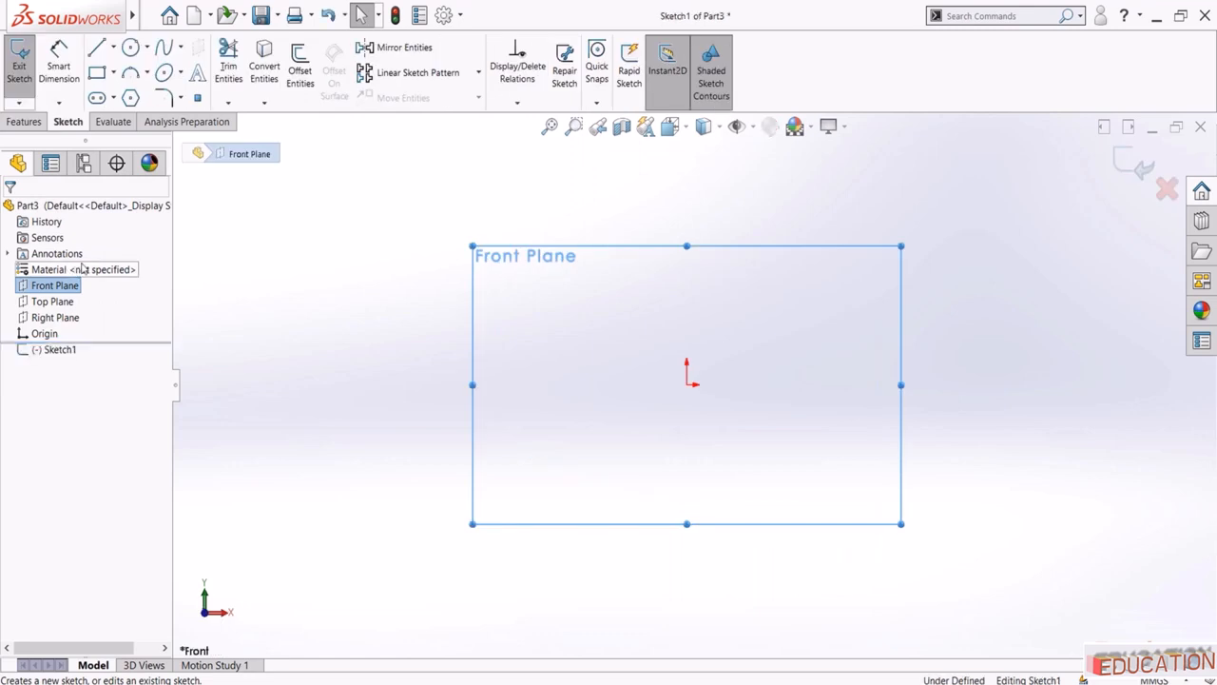
pyautogui.click(113, 73)
pyautogui.click(118, 94)
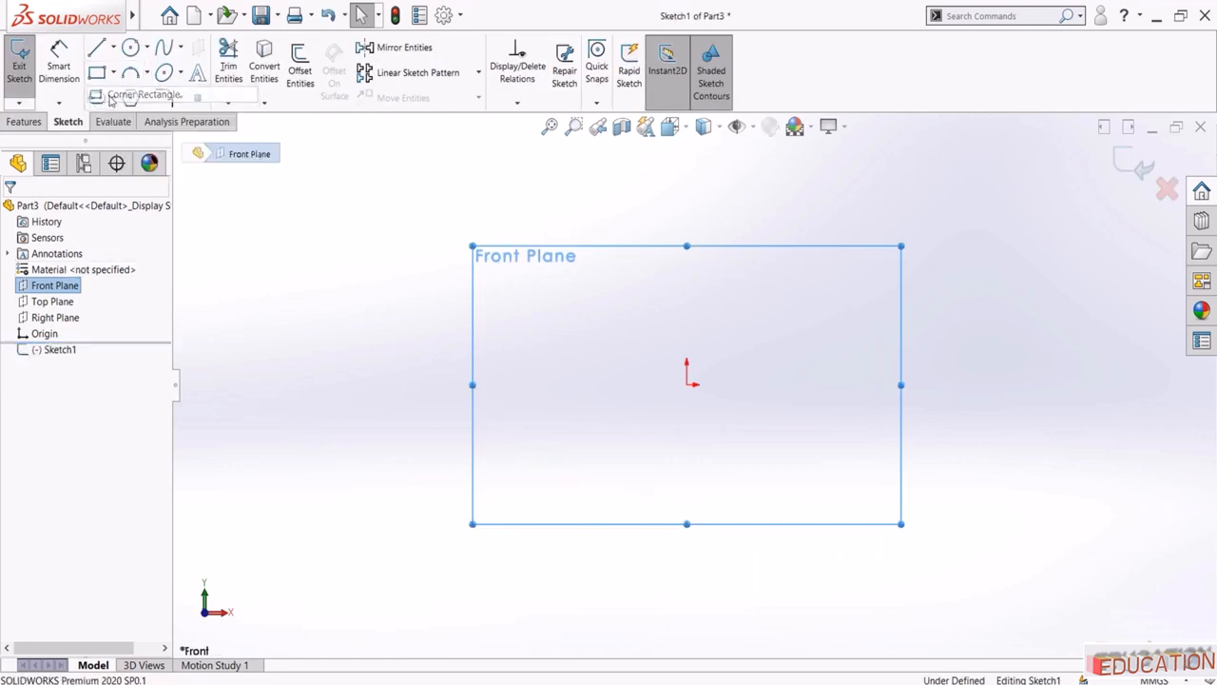
pyautogui.click(809, 384)
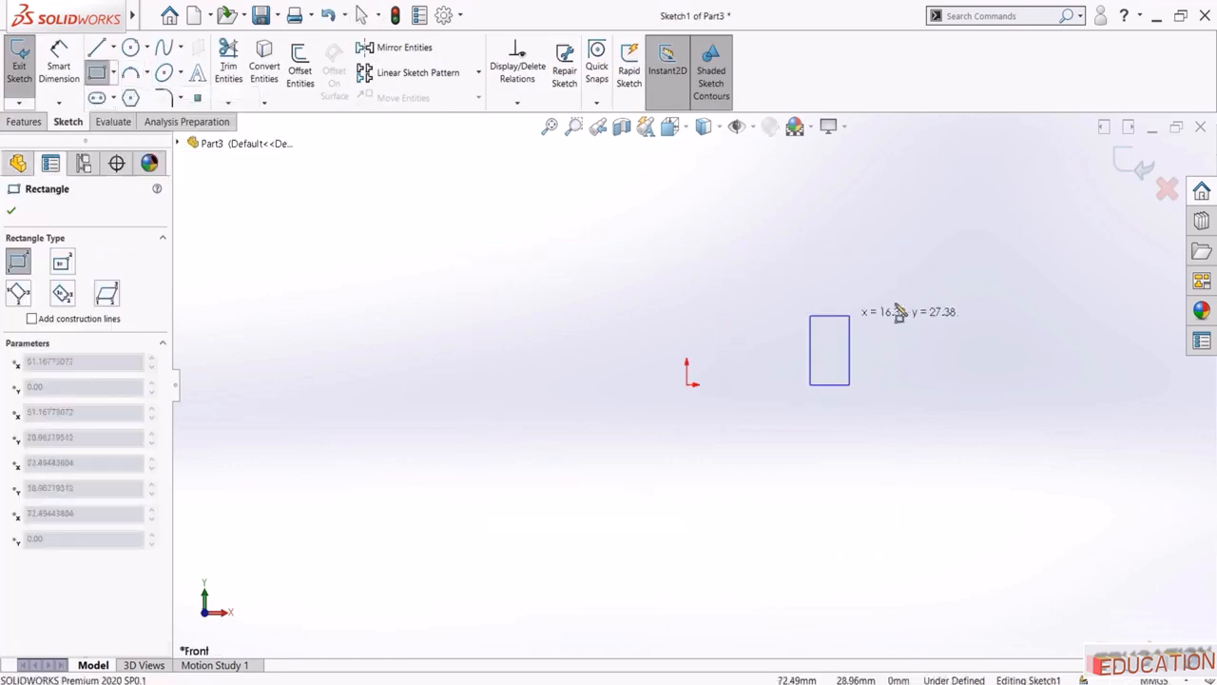
pyautogui.click(910, 301)
pyautogui.press('Escape')
# Dimension the horizontal distance from the origin to the rectangle's lower-left corner as 50 mm
pyautogui.click(59, 69)
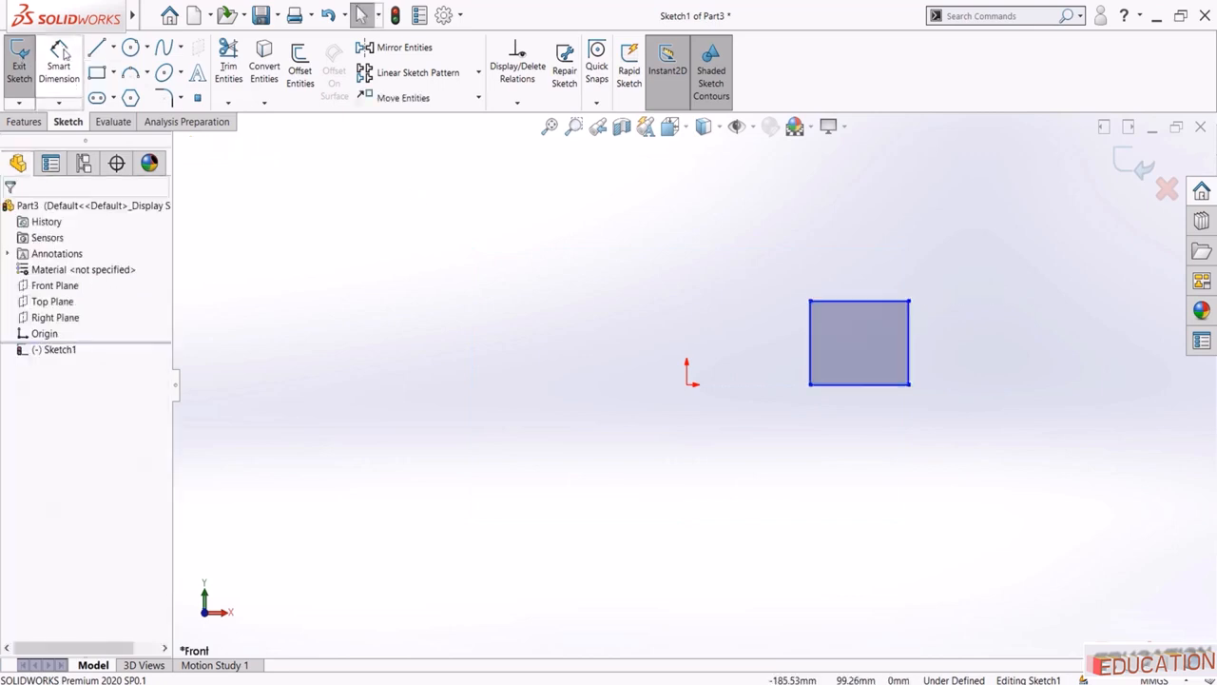
pyautogui.click(809, 384)
pyautogui.click(688, 384)
pyautogui.click(766, 452)
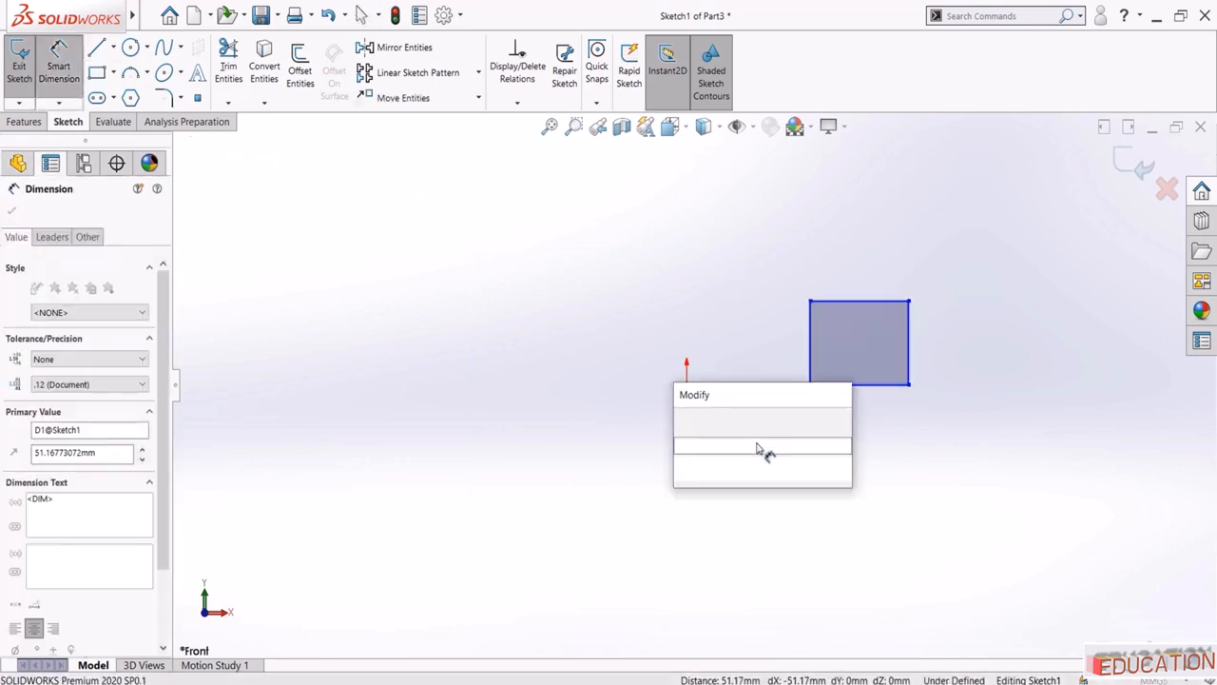
pyautogui.write('50')
pyautogui.press('Return')
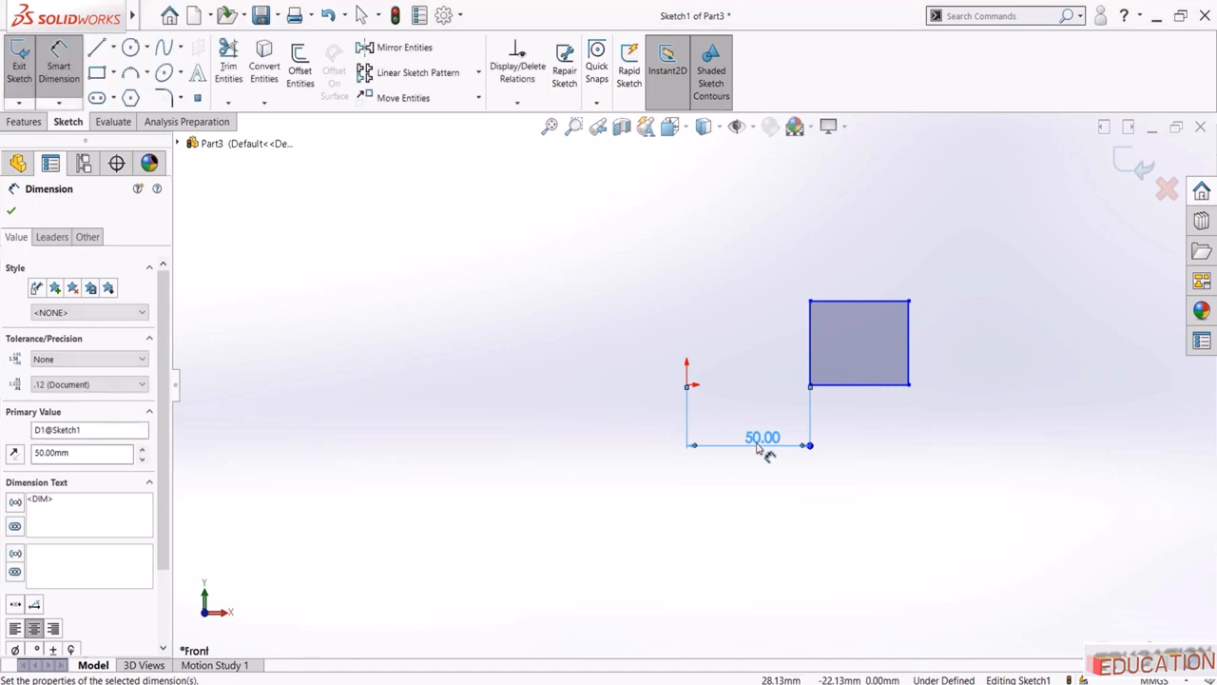
# Dimension the width of the rectangle along its lower edge as 40 mm
pyautogui.press('Escape')
pyautogui.click(861, 385)
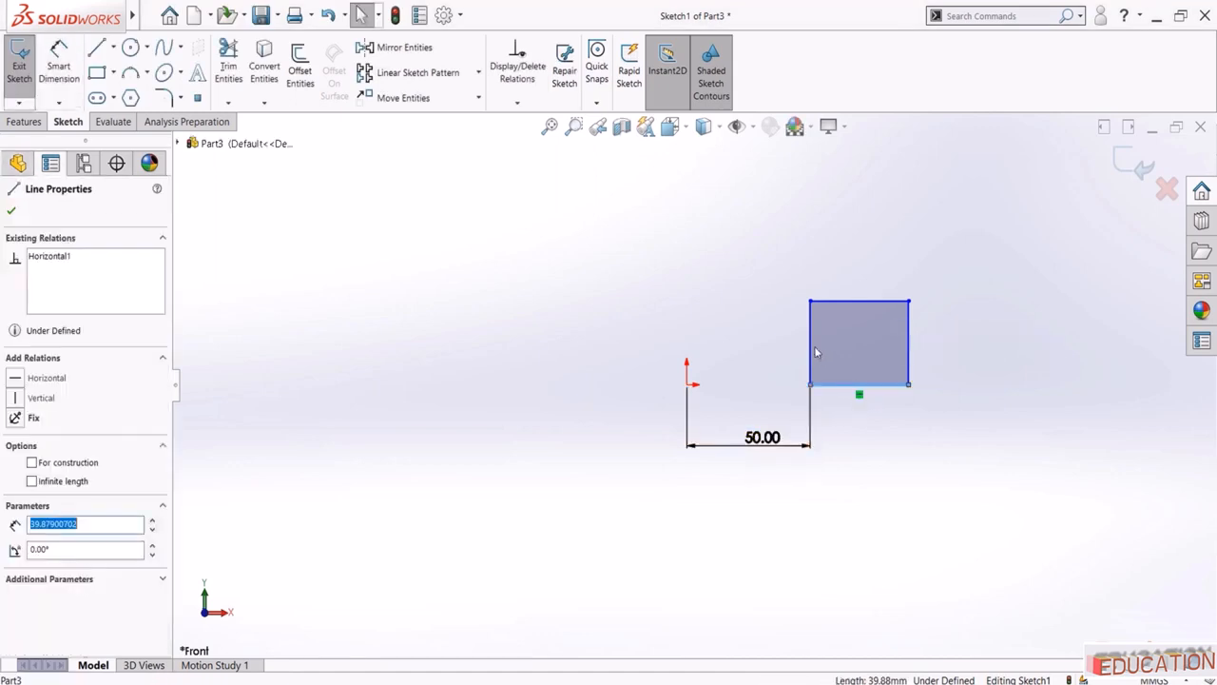
pyautogui.click(59, 66)
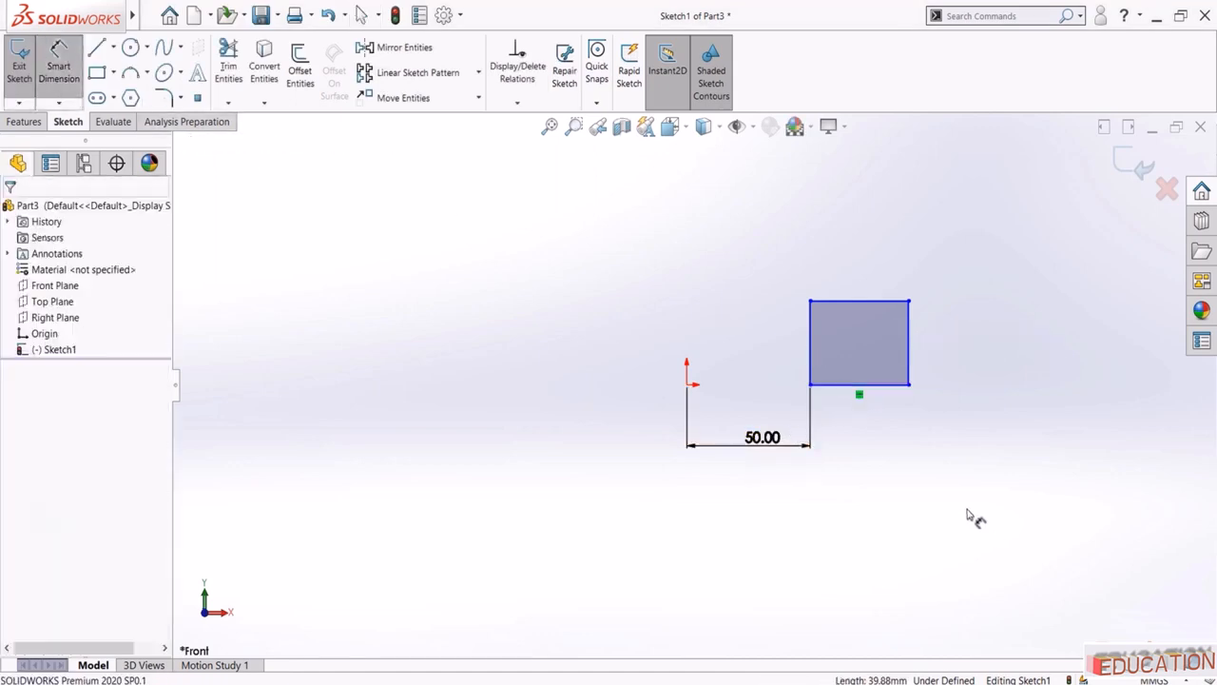
pyautogui.click(879, 385)
pyautogui.click(859, 454)
pyautogui.write('40')
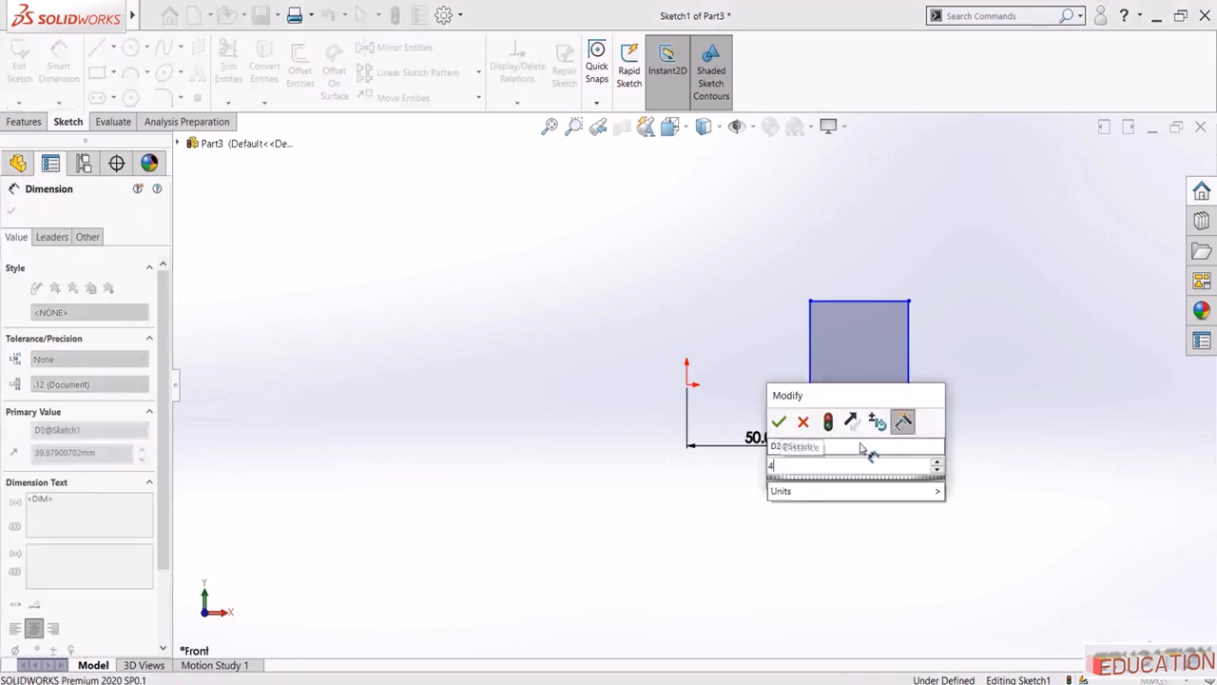
pyautogui.press('Return')
# Dimension the height of the rectangle along its right edge as 30 mm
pyautogui.click(909, 354)
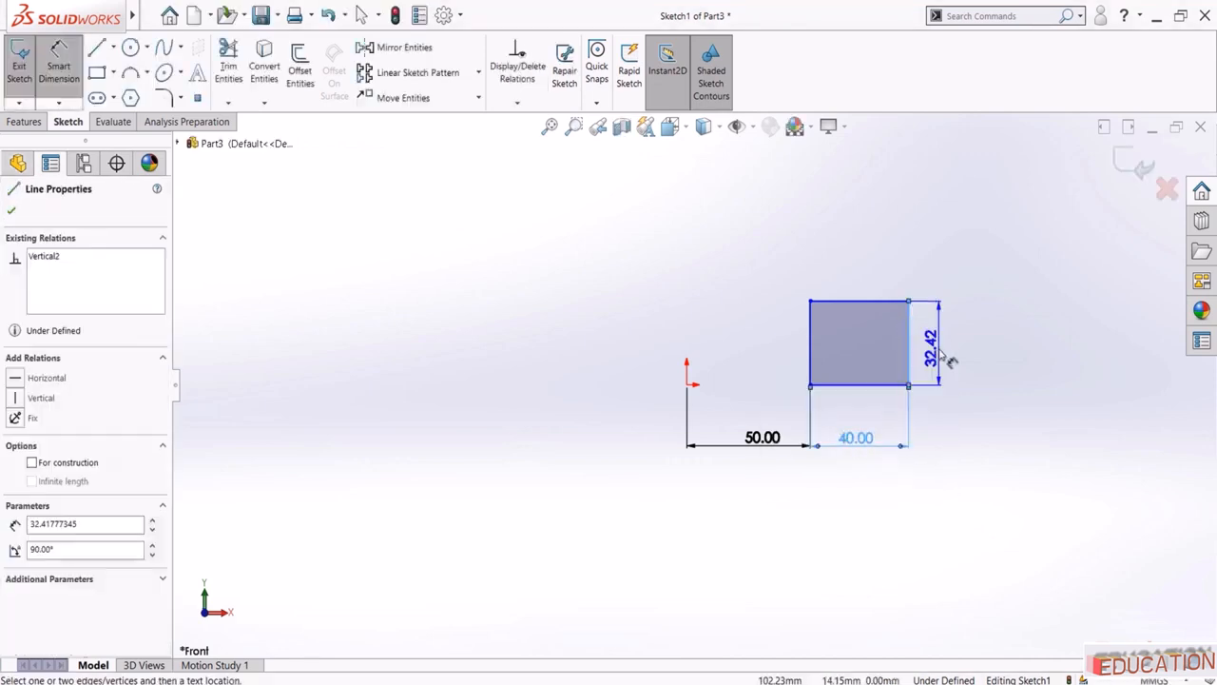
pyautogui.click(942, 354)
pyautogui.write('30')
pyautogui.press('Return')
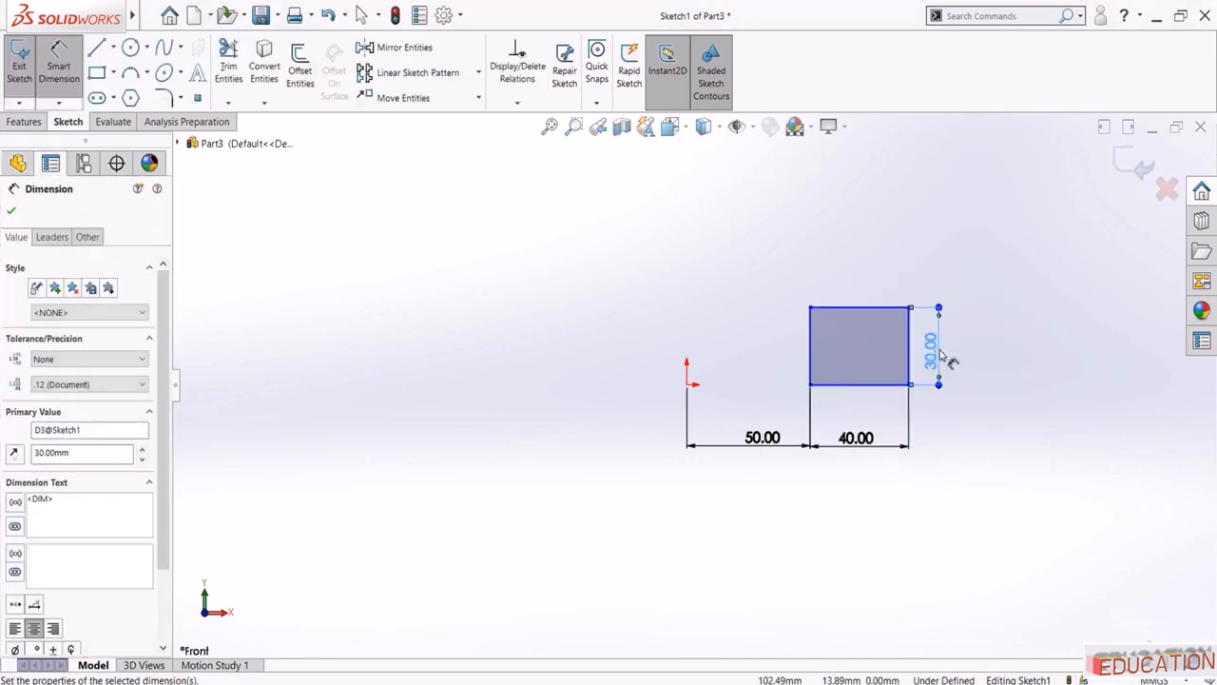
pyautogui.press('Escape')
# Add a horizontal relation between the rectangle's lower-left corner and the origin, and exit the sketch
pyautogui.click(809, 384)
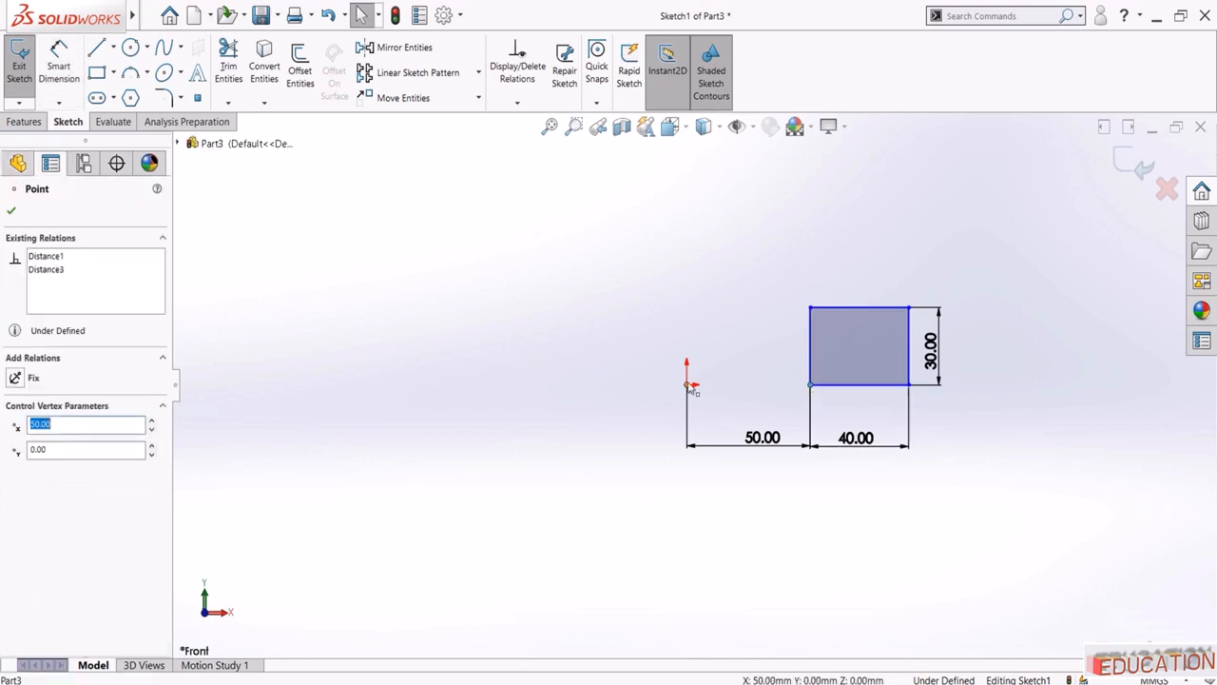
pyautogui.keyDown('ctrl'); pyautogui.click(686, 384); pyautogui.keyUp('ctrl')
pyautogui.click(725, 324)
pyautogui.click(726, 244)
pyautogui.click(1123, 163)
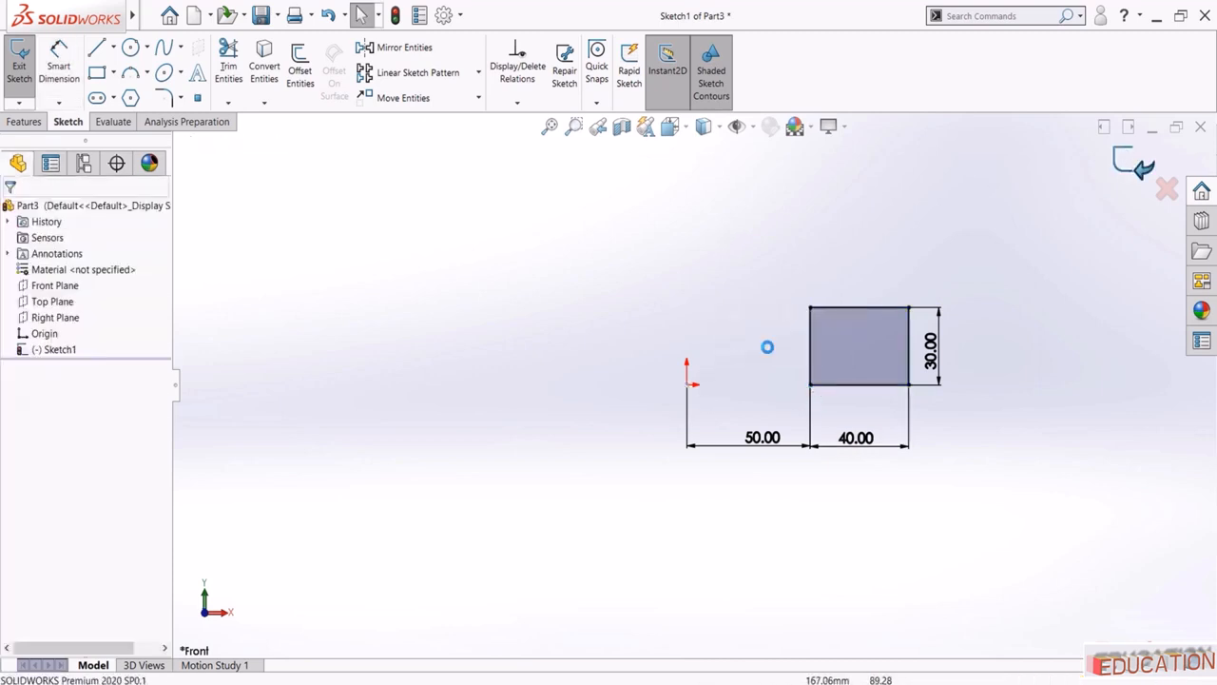
# Extrude the rectangle as a blind boss with a depth of 30 mm
pyautogui.click(25, 66)
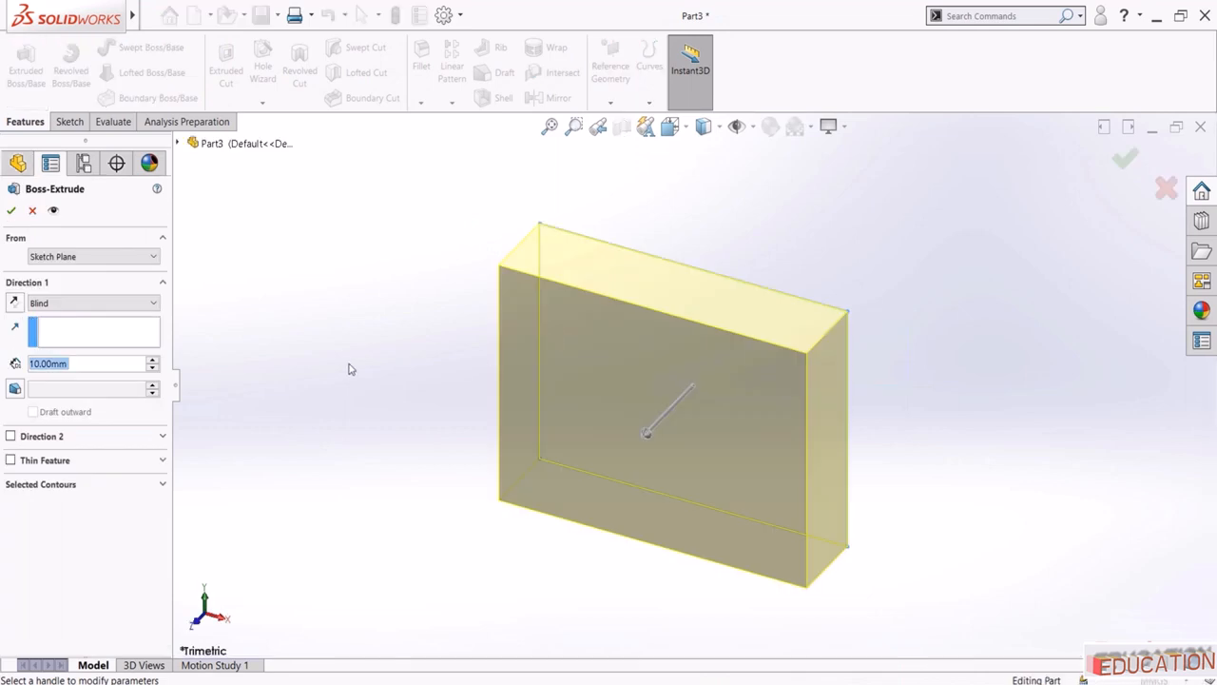
pyautogui.moveTo(357, 324); pyautogui.dragTo(447, 43, button='middle')
pyautogui.doubleClick(103, 365)
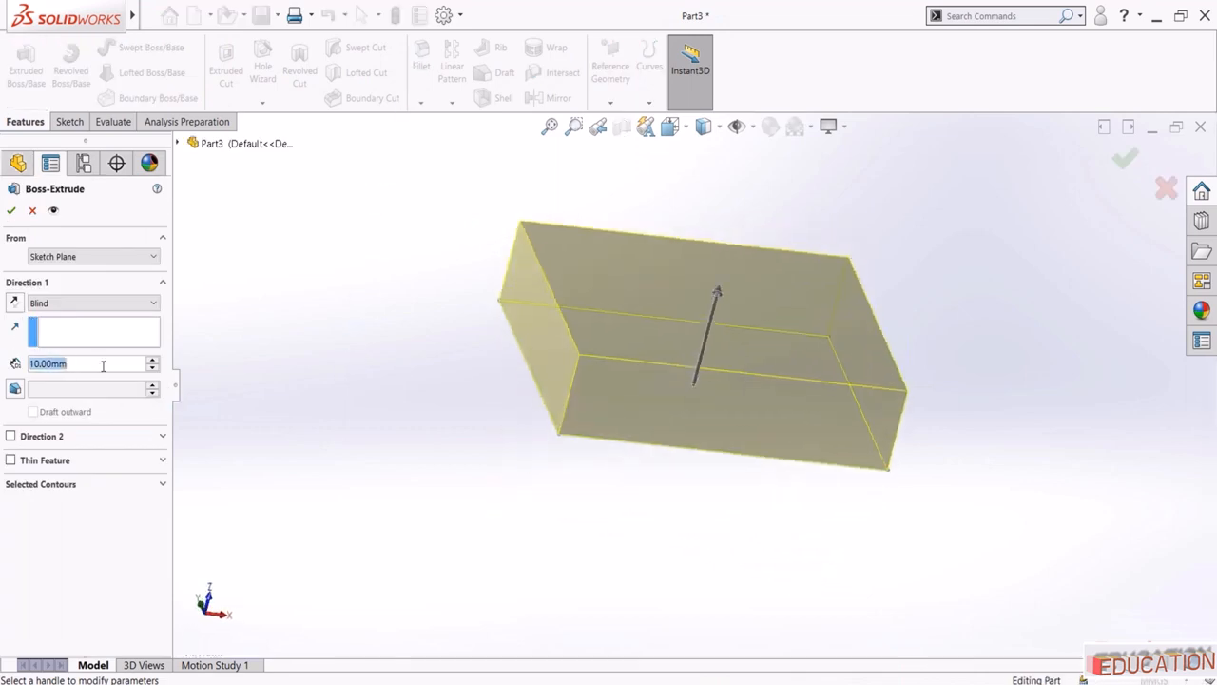
pyautogui.write('30')
pyautogui.press('Return')
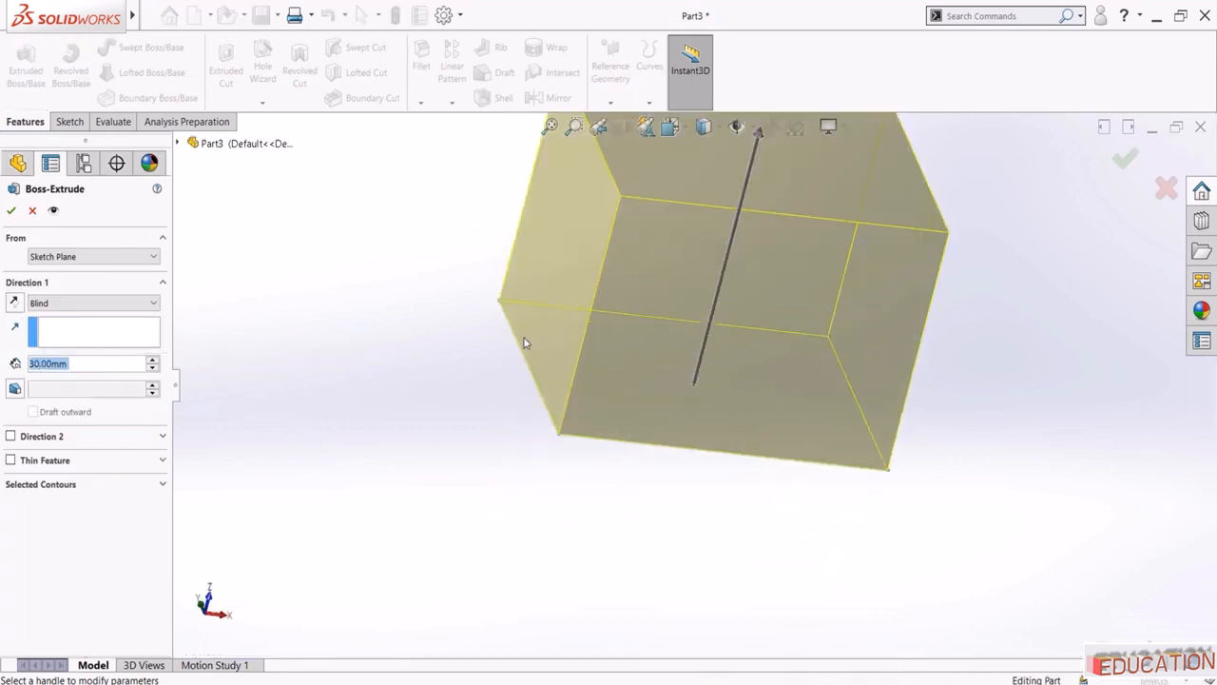
pyautogui.moveTo(525, 340); pyautogui.dragTo(769, 267, button='middle')
pyautogui.click(1125, 157)
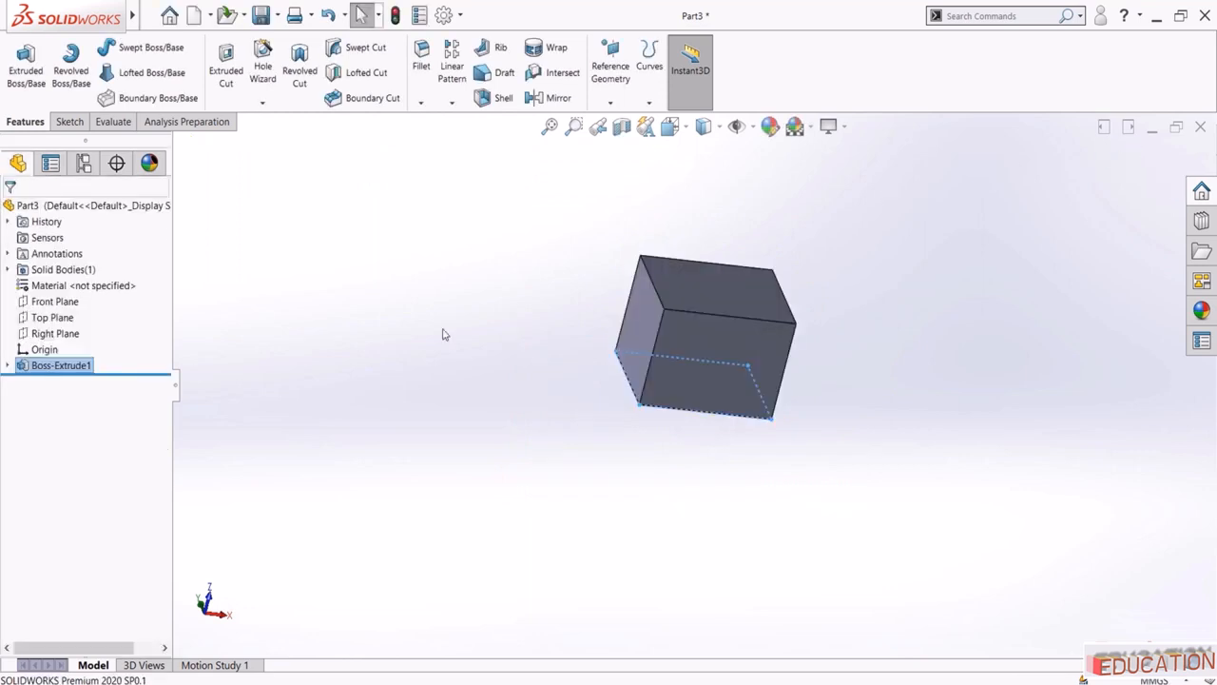
# Show the Right Plane beside the extruded block
pyautogui.click(43, 333)
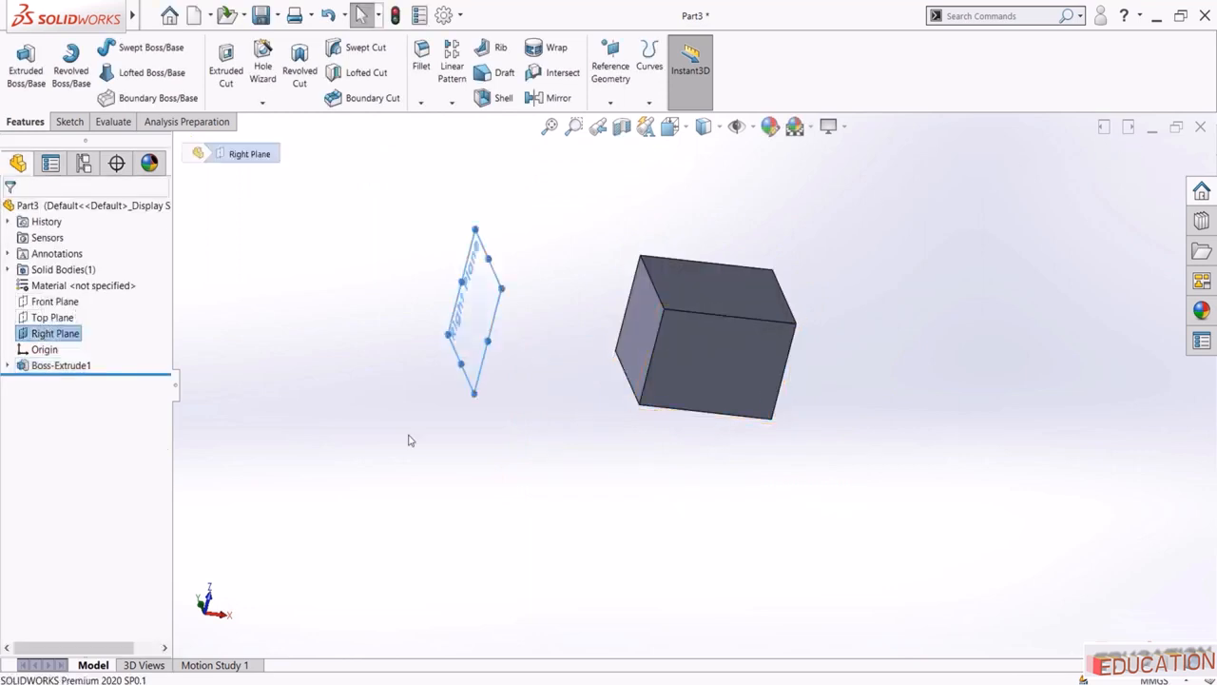
pyautogui.click(447, 441)
pyautogui.scroll(3, 637, 399)
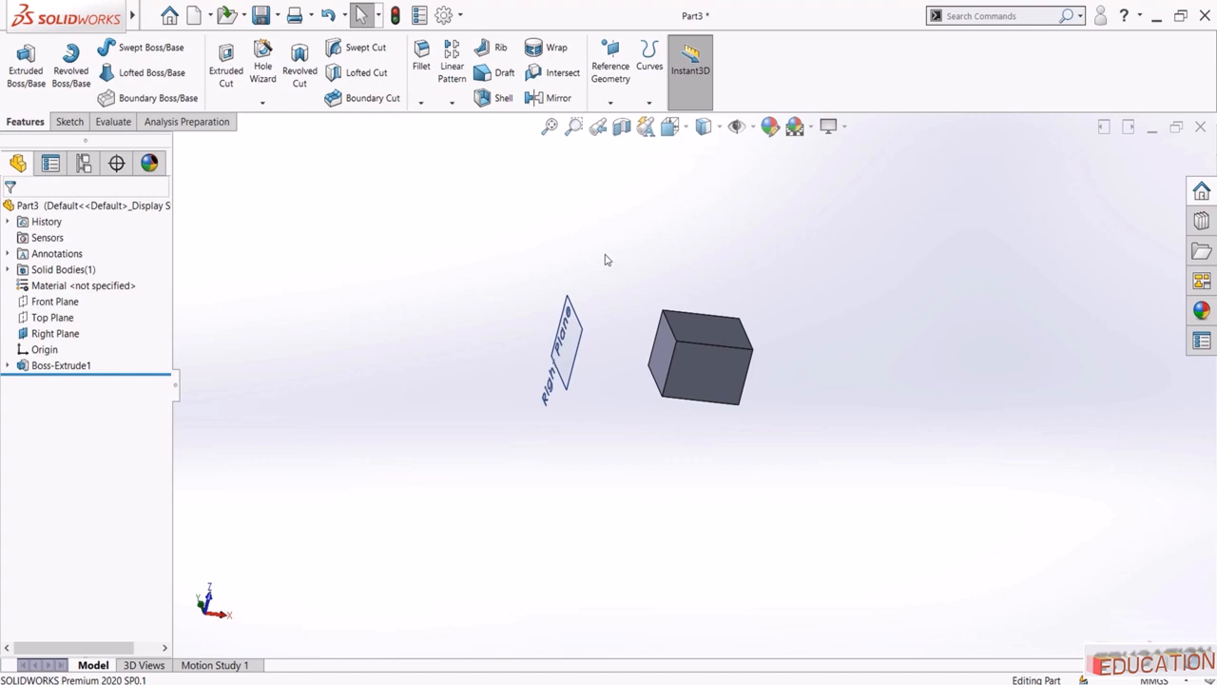
# Mirror the block's body about the Right Plane with Merge solids turned off, and expand the list of solid bodies
pyautogui.click(534, 99)
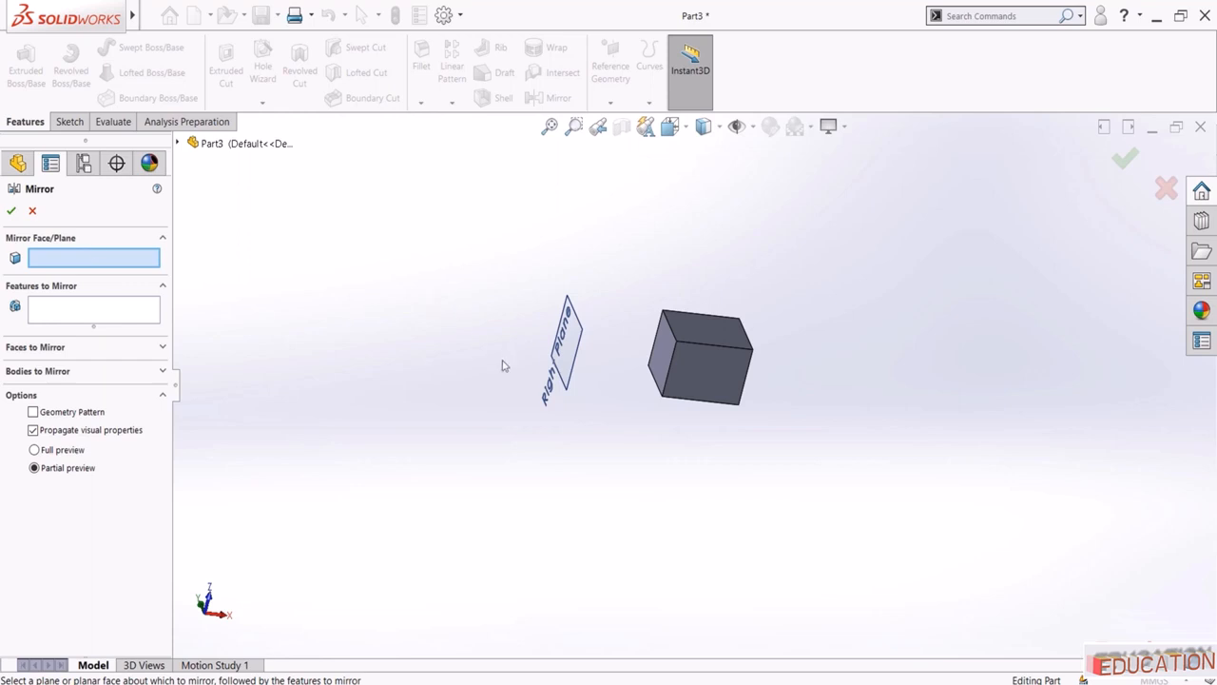
pyautogui.click(575, 354)
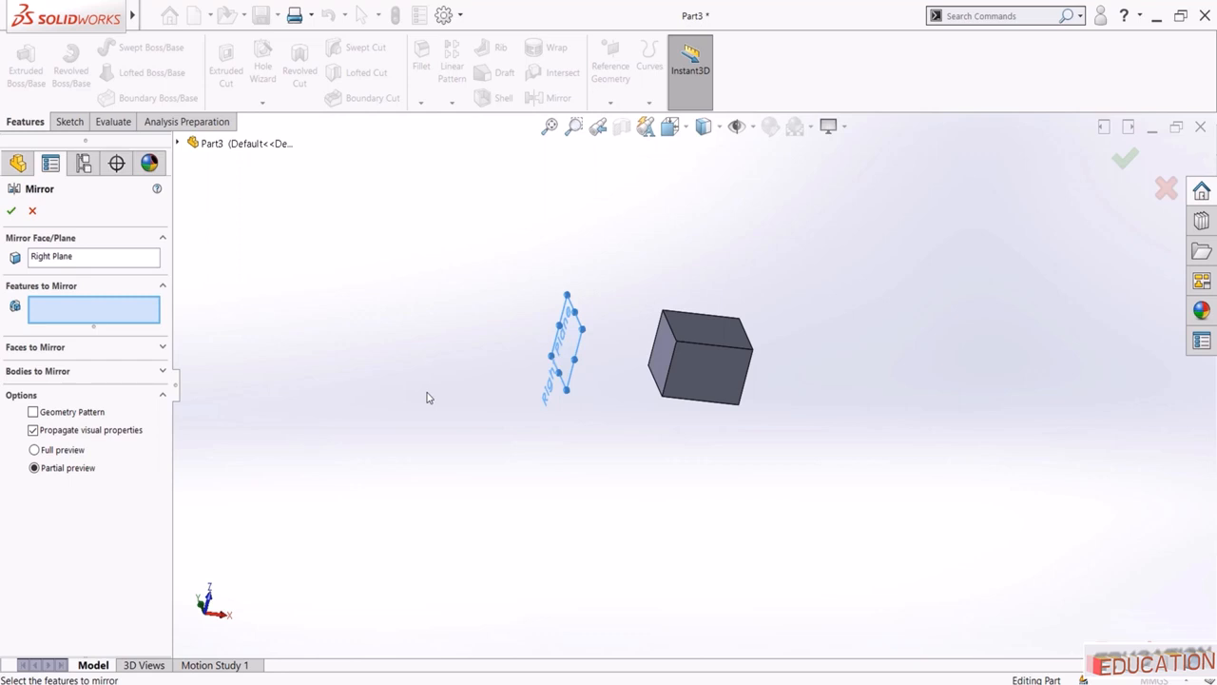
pyautogui.click(112, 377)
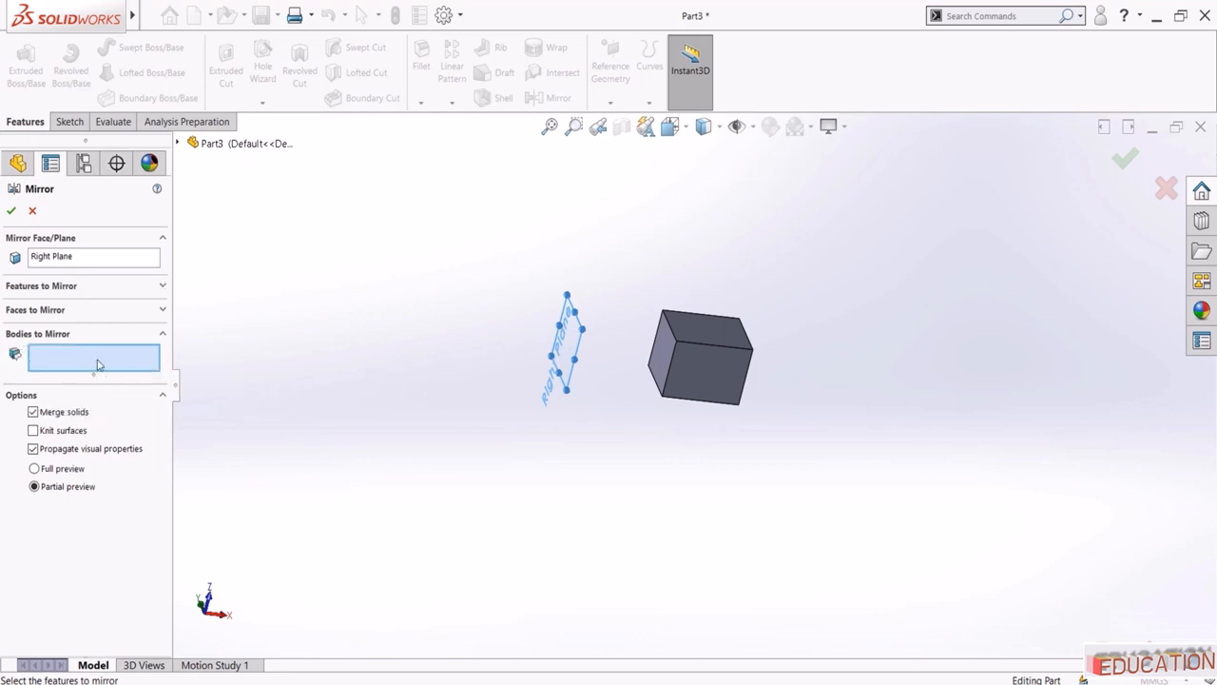
pyautogui.click(709, 374)
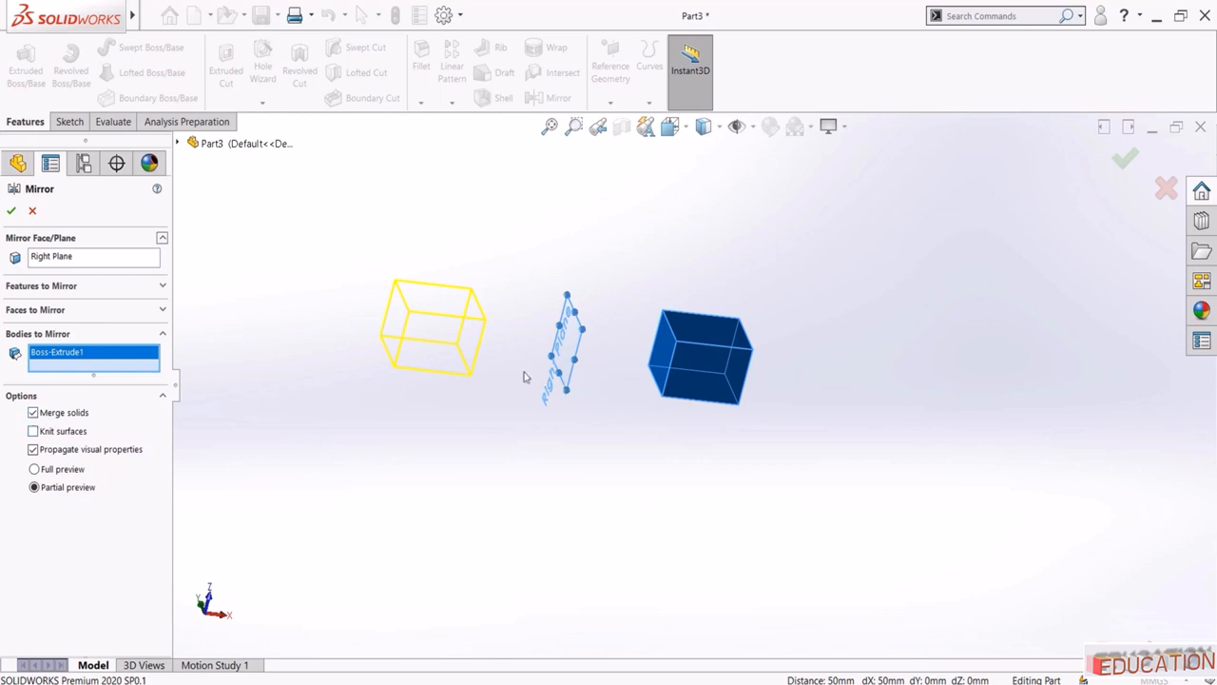
pyautogui.click(32, 414)
pyautogui.click(33, 412)
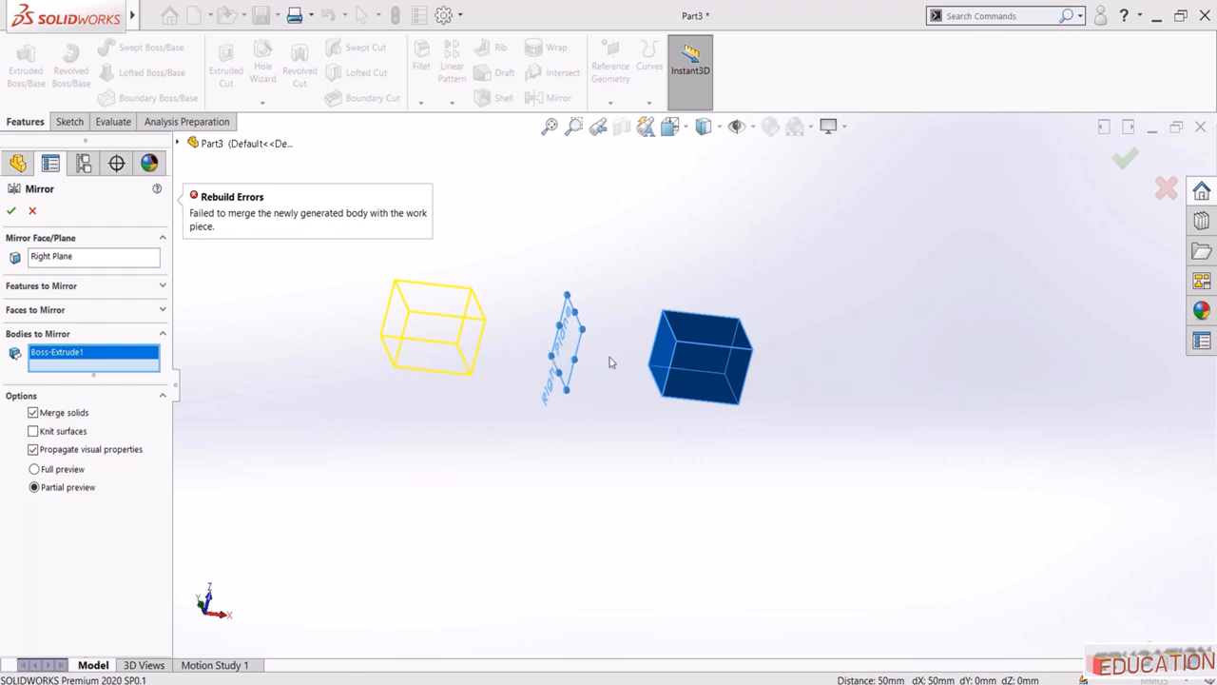
pyautogui.click(33, 412)
pyautogui.click(11, 210)
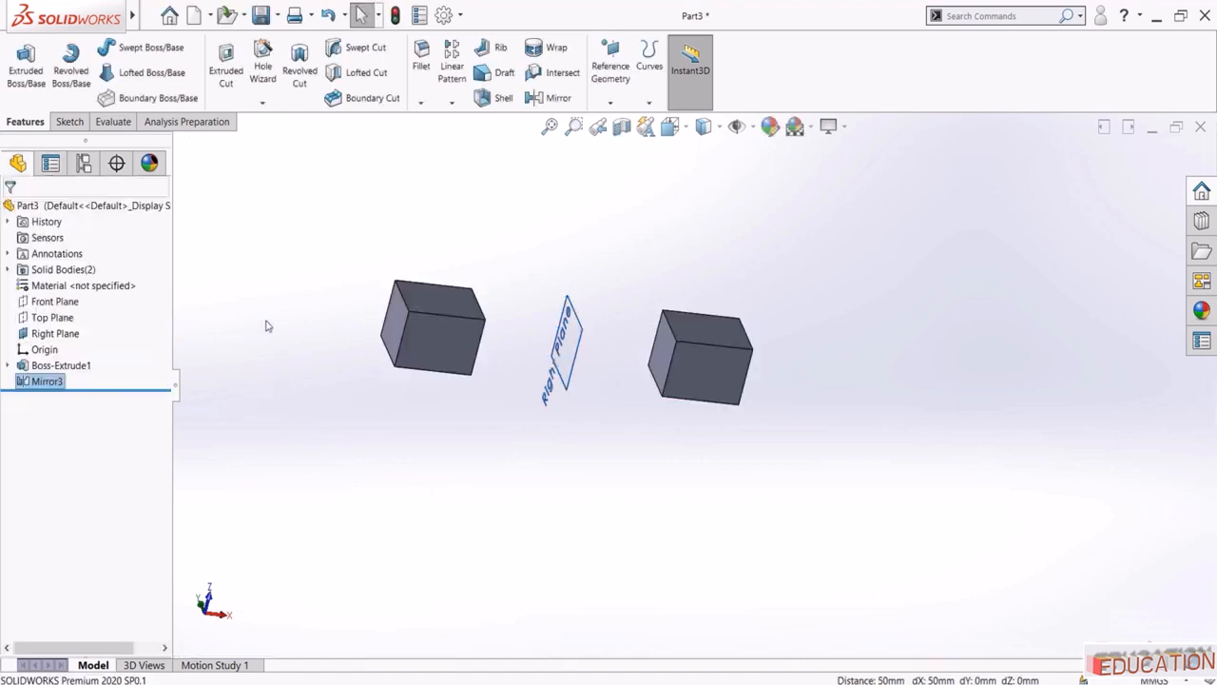
pyautogui.doubleClick(47, 270)
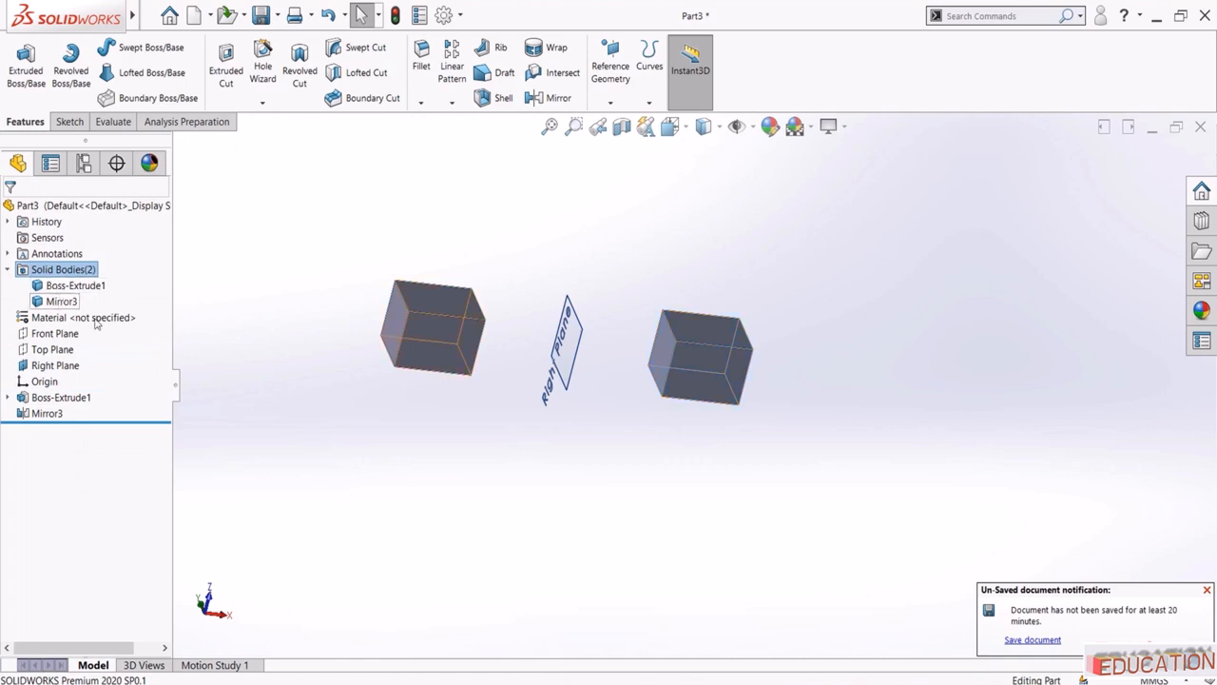
pyautogui.click(399, 489)
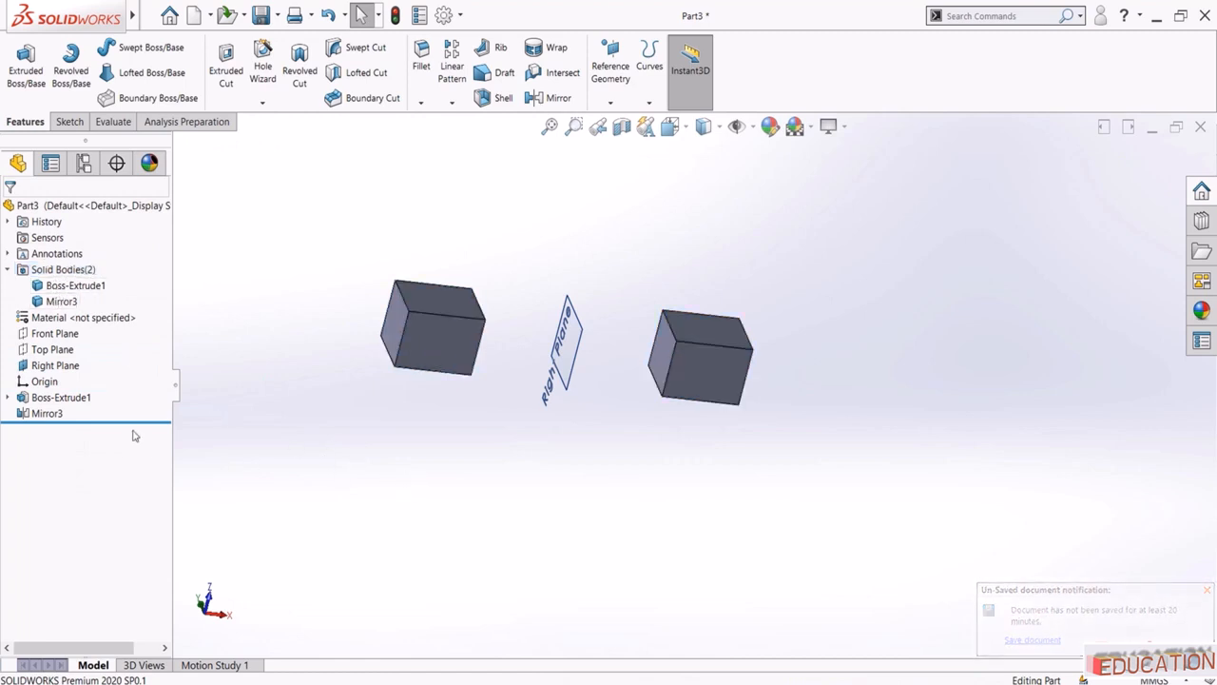
# Roll the model back to before the mirror, and mirror the block's body about its face nearest the Right Plane with Merge solids on
pyautogui.moveTo(133, 421); pyautogui.dragTo(125, 398)
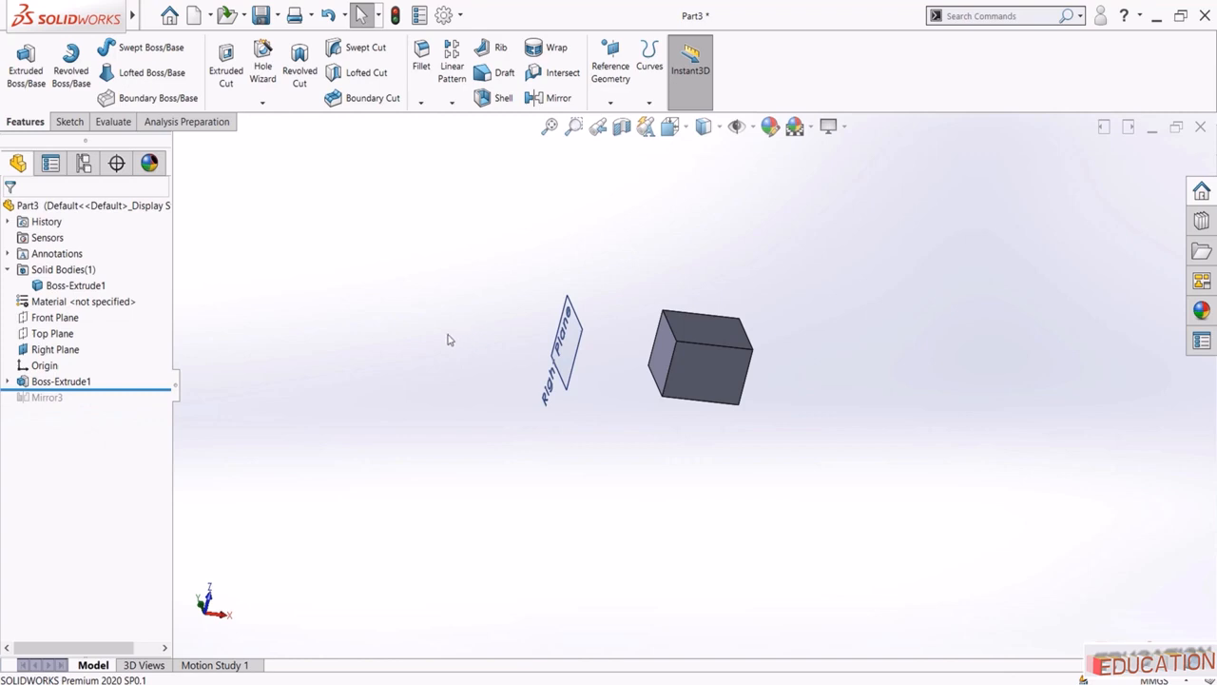
pyautogui.click(526, 101)
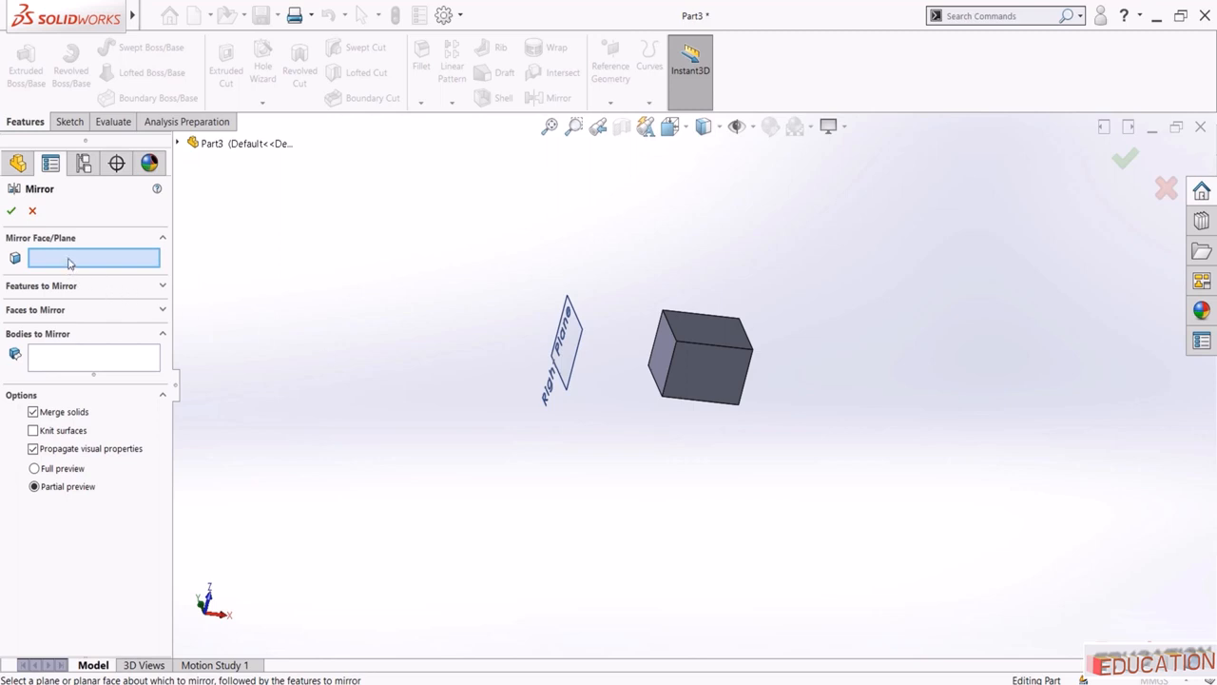
pyautogui.click(664, 352)
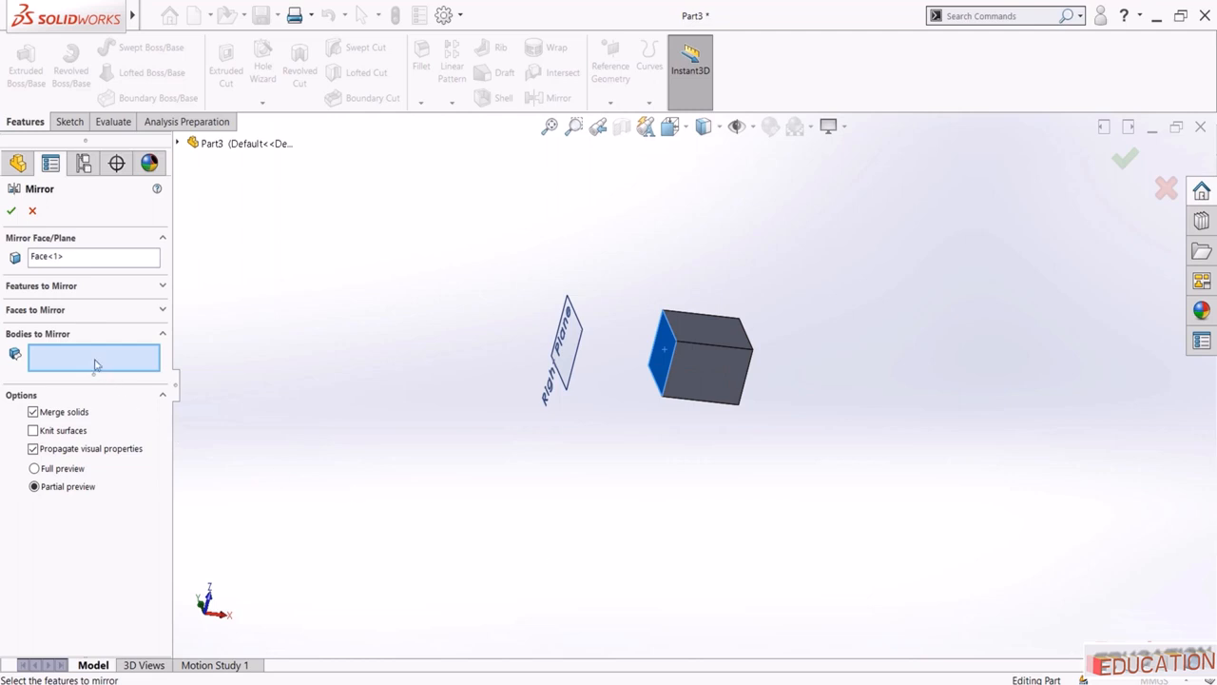
pyautogui.click(707, 384)
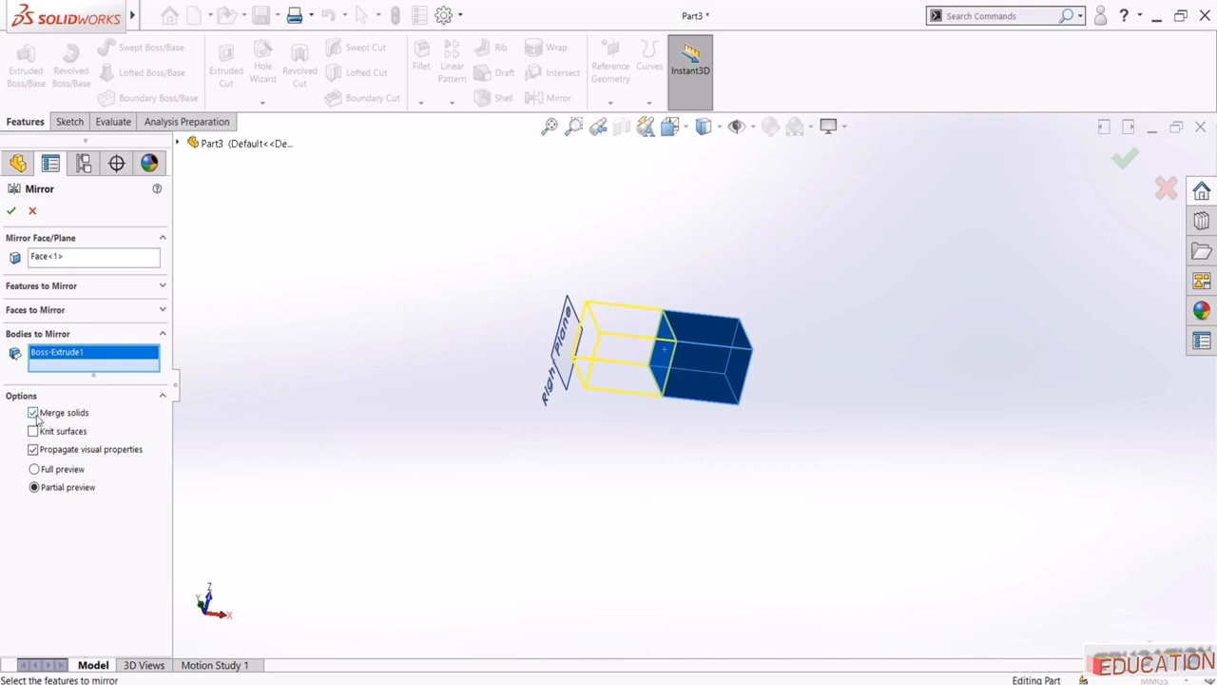
pyautogui.click(10, 211)
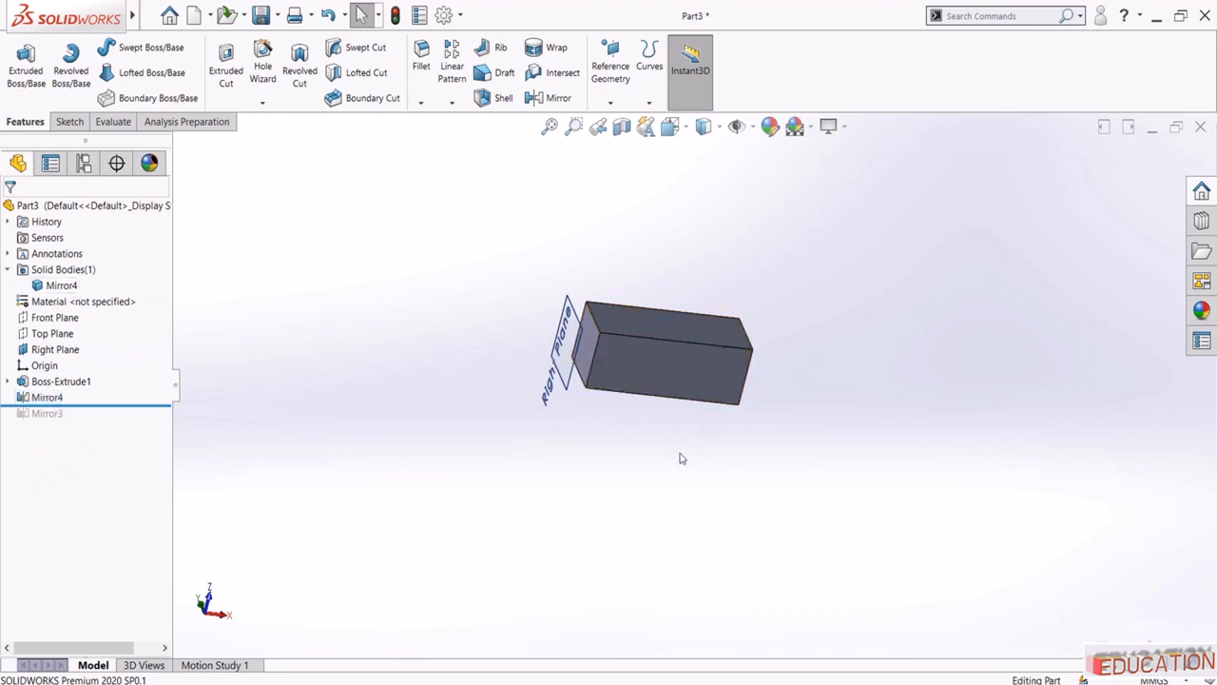
# Edit the face-based mirror to turn off Merge solids, and select each solid body in turn to inspect it
pyautogui.click(40, 397)
pyautogui.click(42, 357)
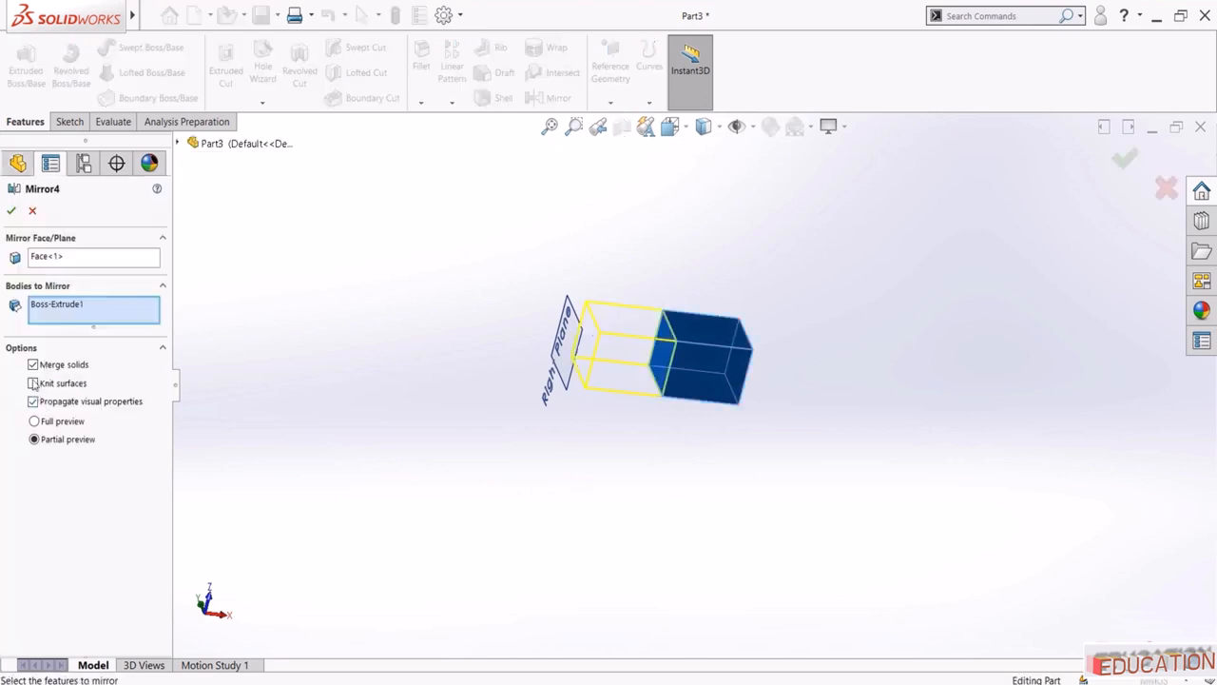
pyautogui.click(15, 212)
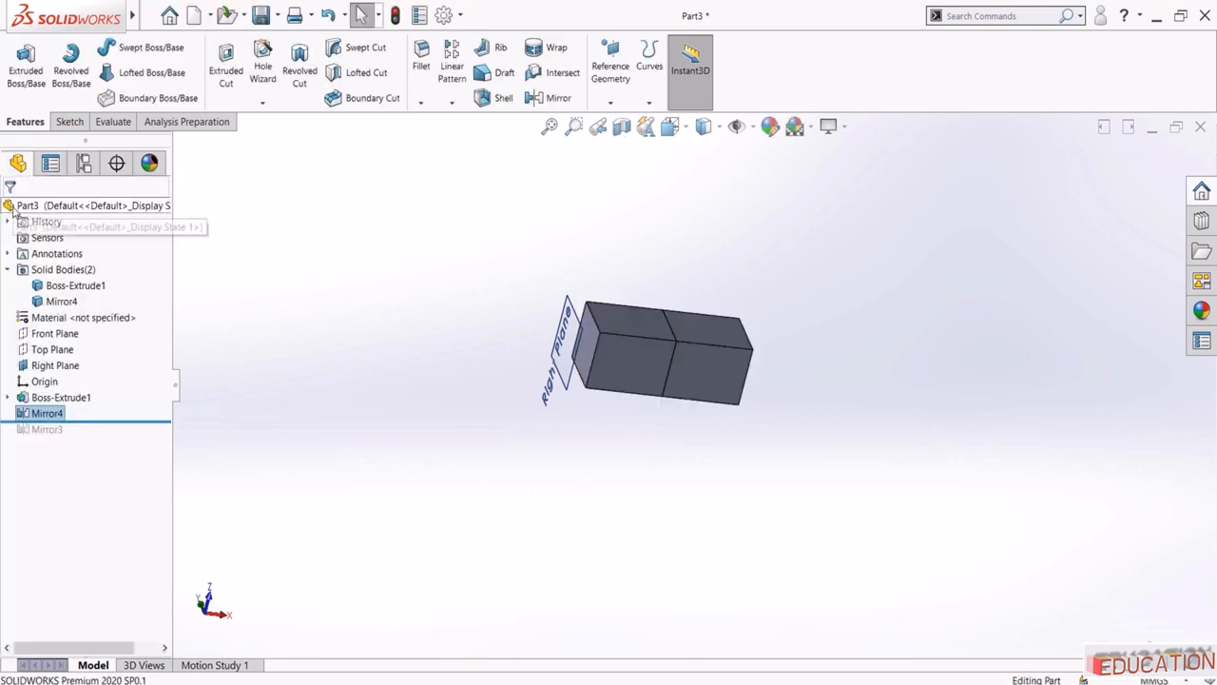
pyautogui.click(61, 300)
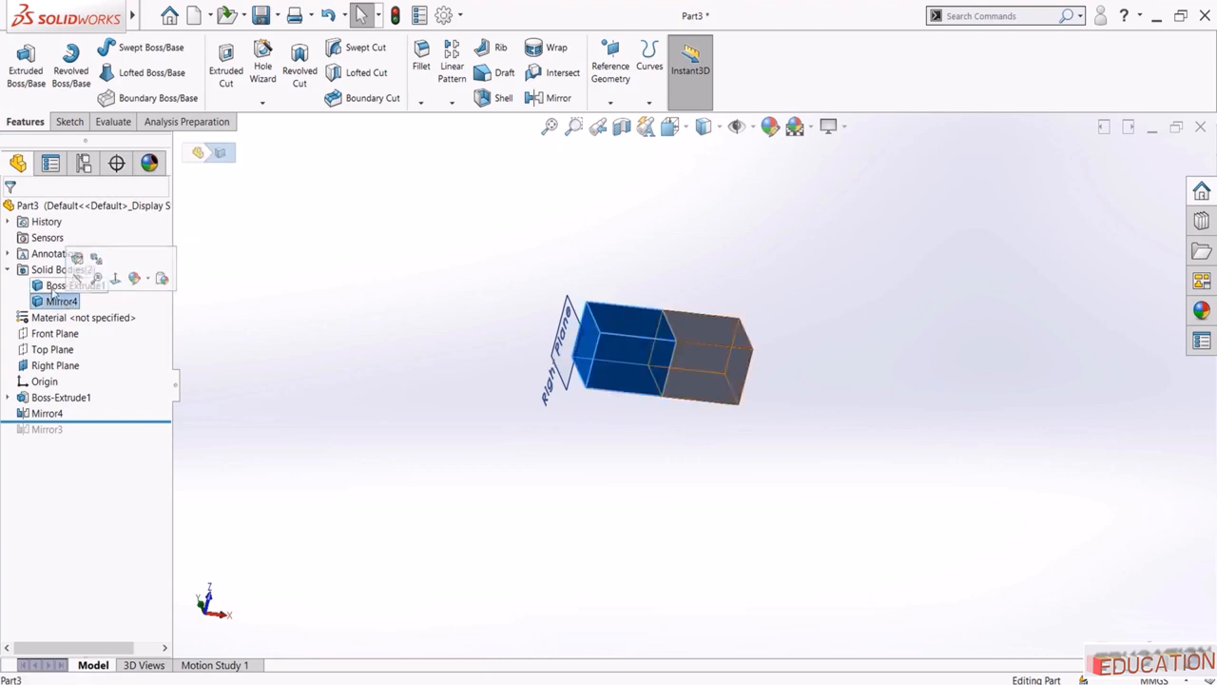
pyautogui.click(74, 285)
pyautogui.click(424, 410)
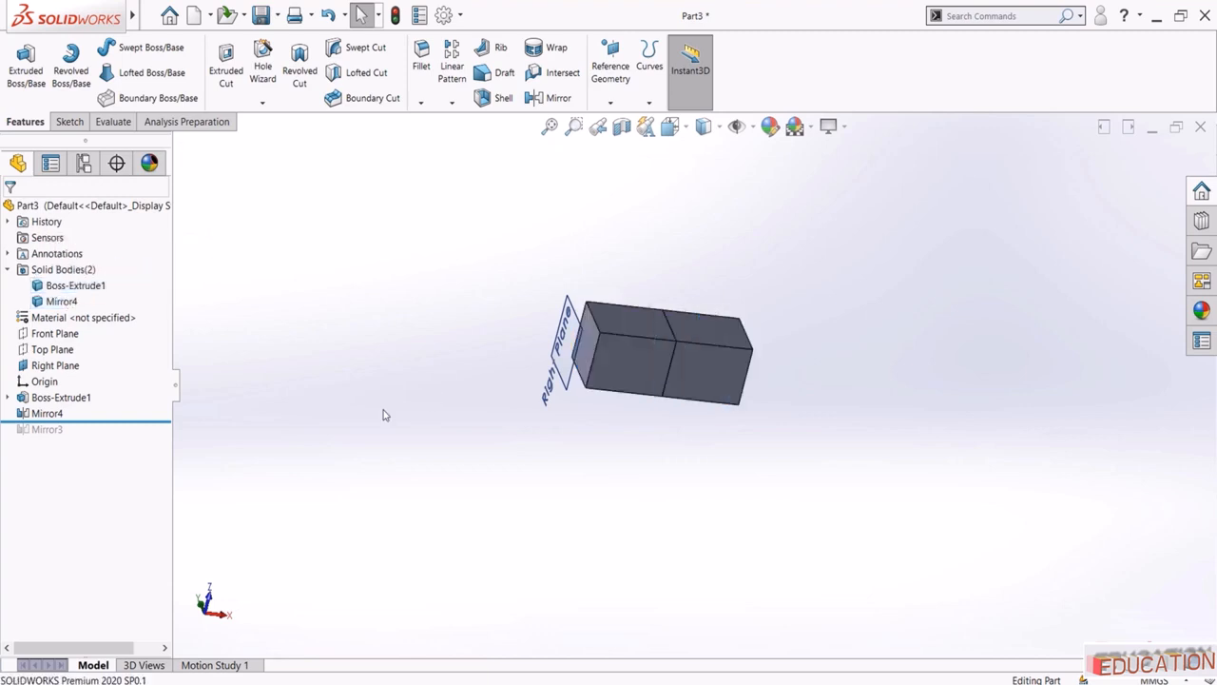
# Roll the model back to just after the block's extrusion, and mirror the extrude feature about its face nearest the Right Plane
pyautogui.moveTo(146, 421); pyautogui.dragTo(144, 402)
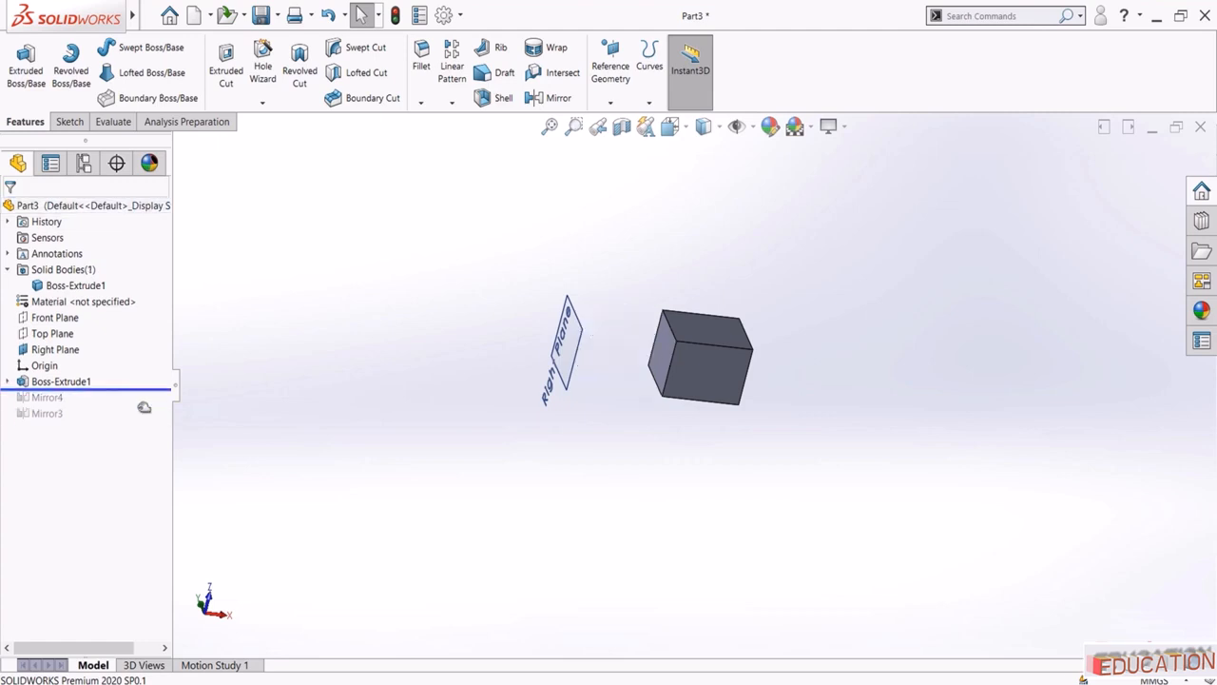
pyautogui.click(553, 99)
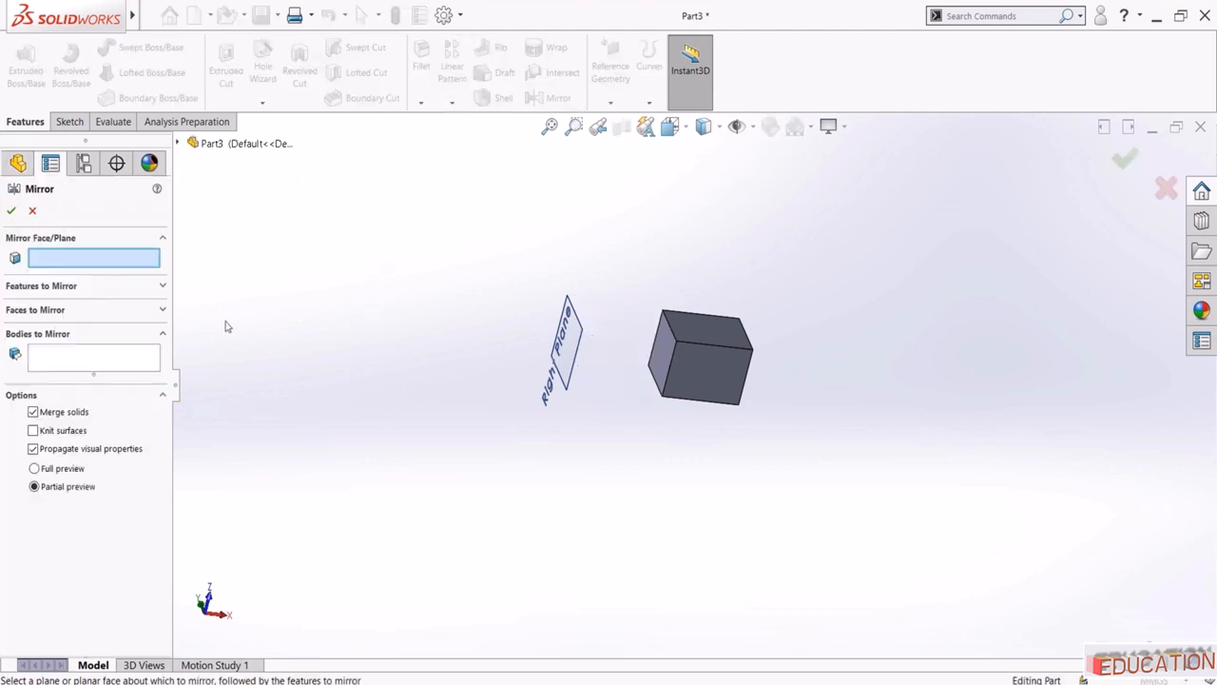
pyautogui.click(660, 348)
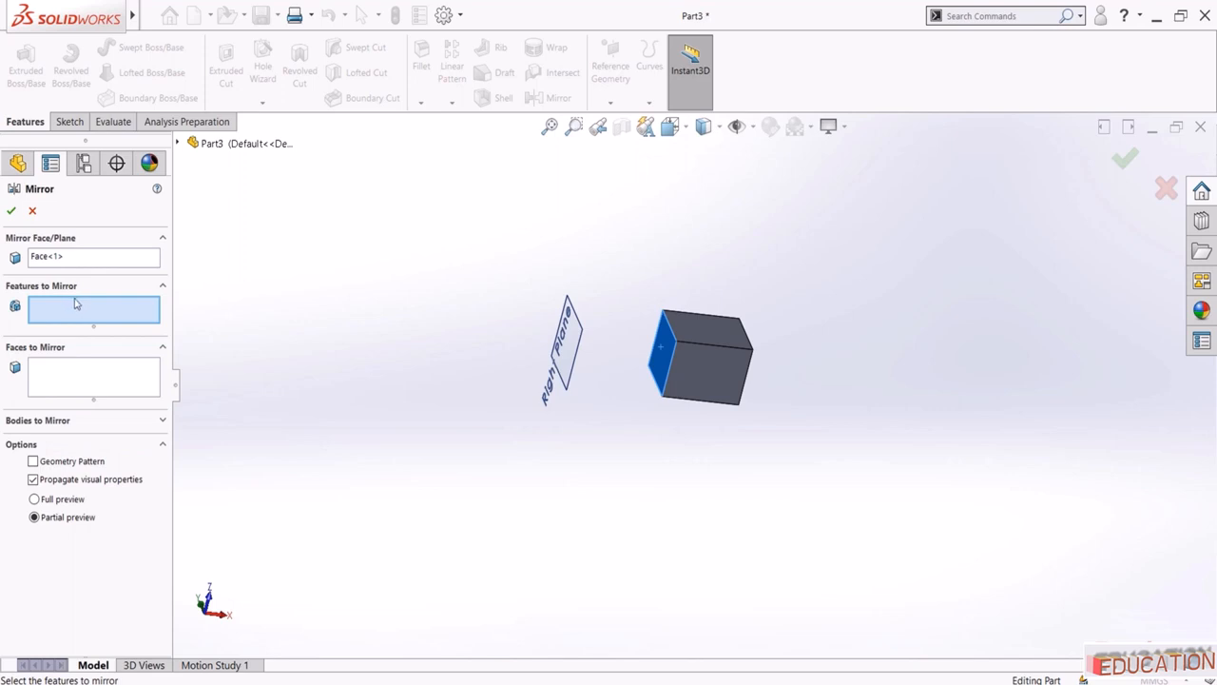
pyautogui.click(178, 142)
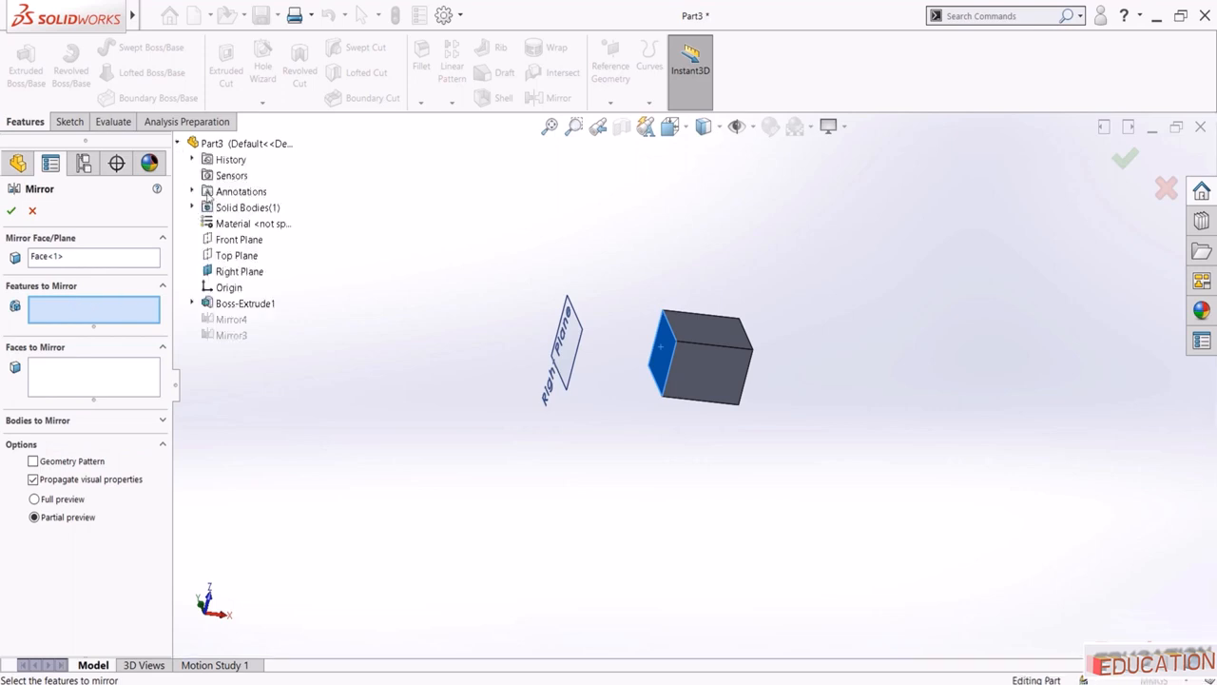
pyautogui.click(239, 304)
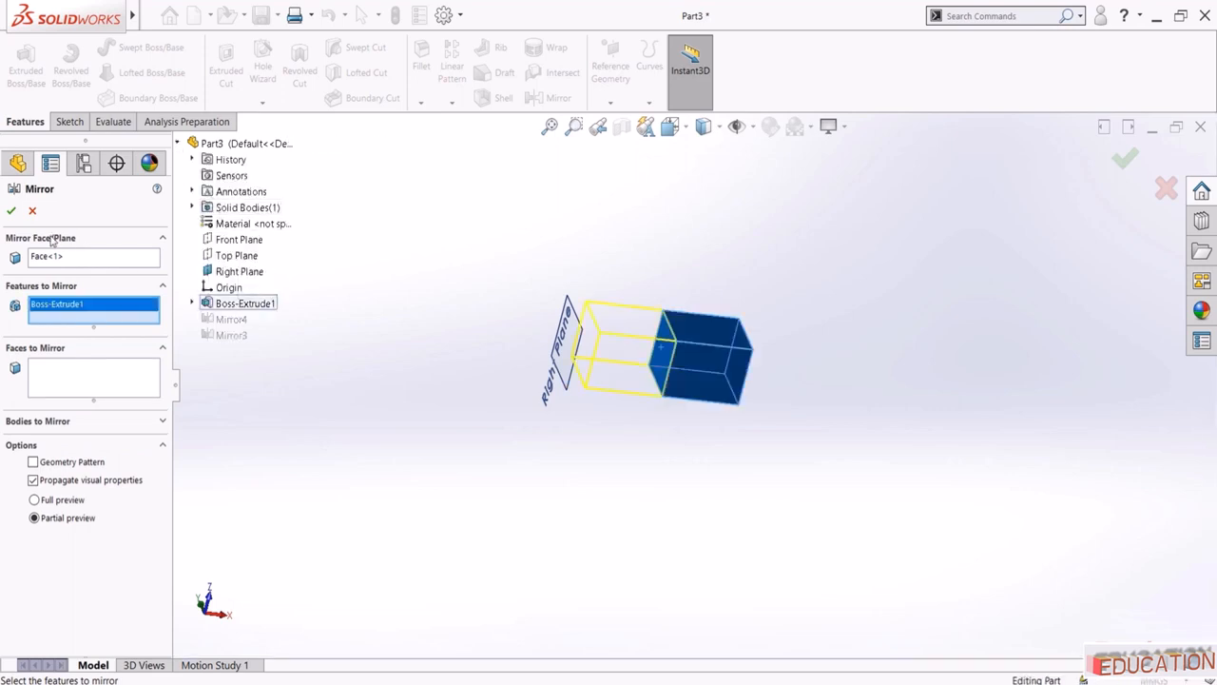
pyautogui.click(11, 211)
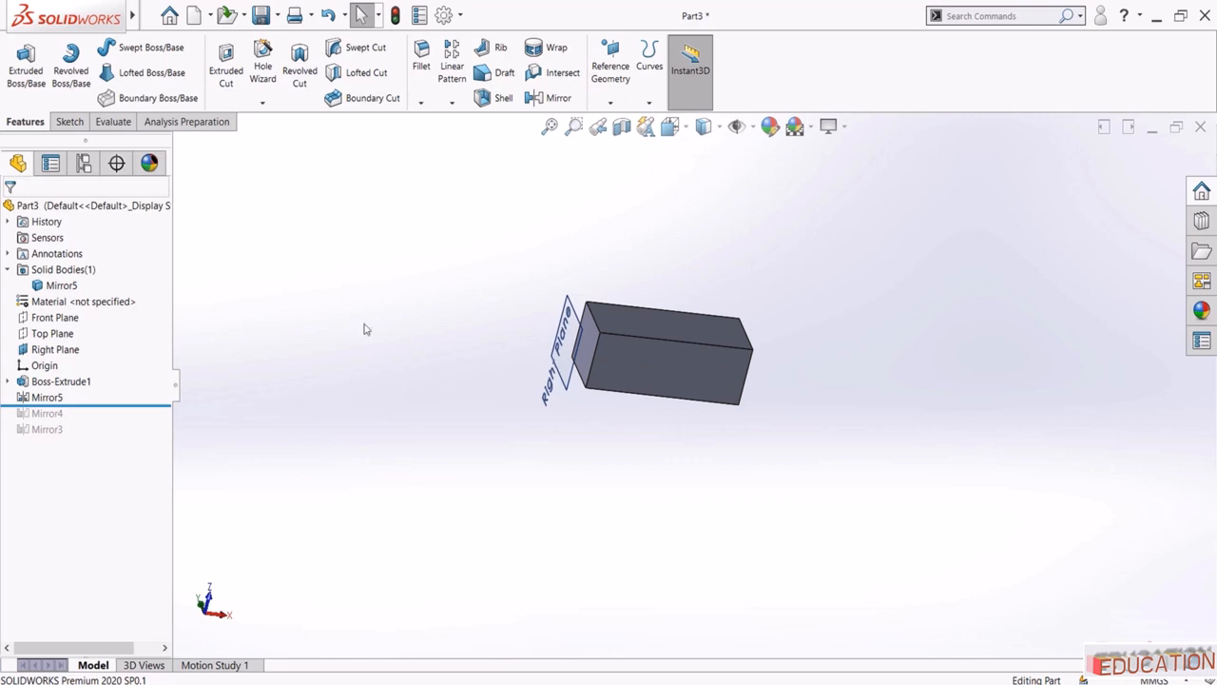
# Start a new sketch on the Front Plane
pyautogui.click(452, 103)
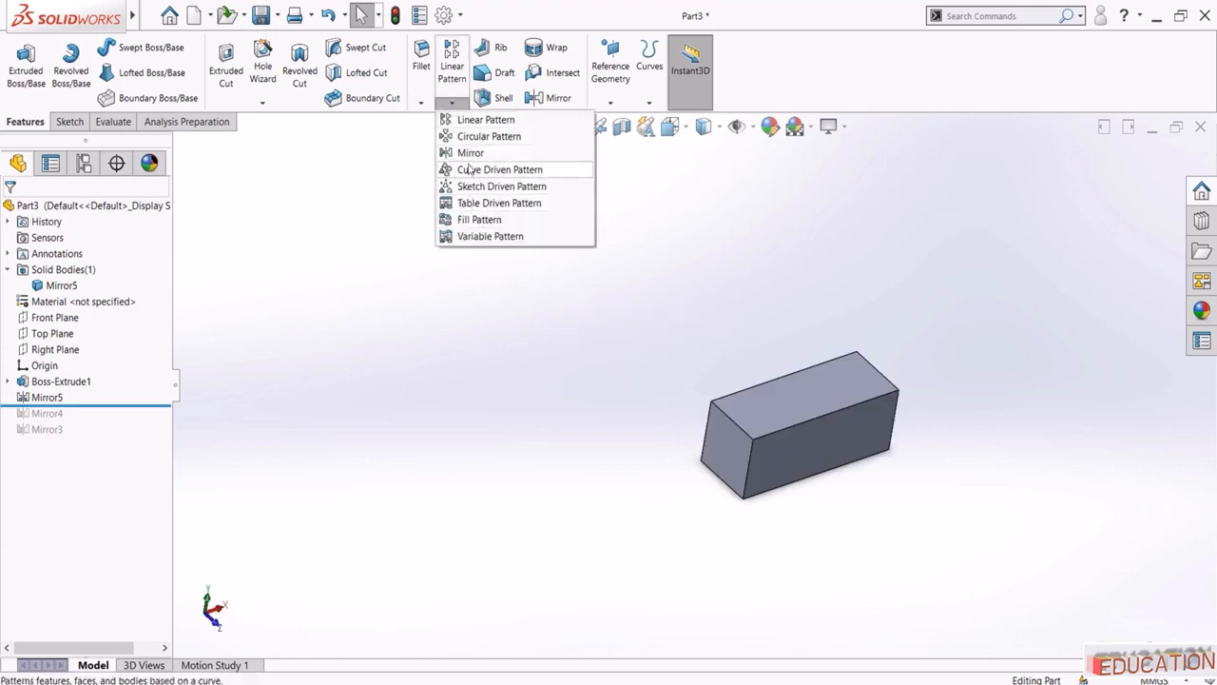
pyautogui.click(353, 204)
pyautogui.moveTo(565, 324); pyautogui.dragTo(498, 263, button='middle')
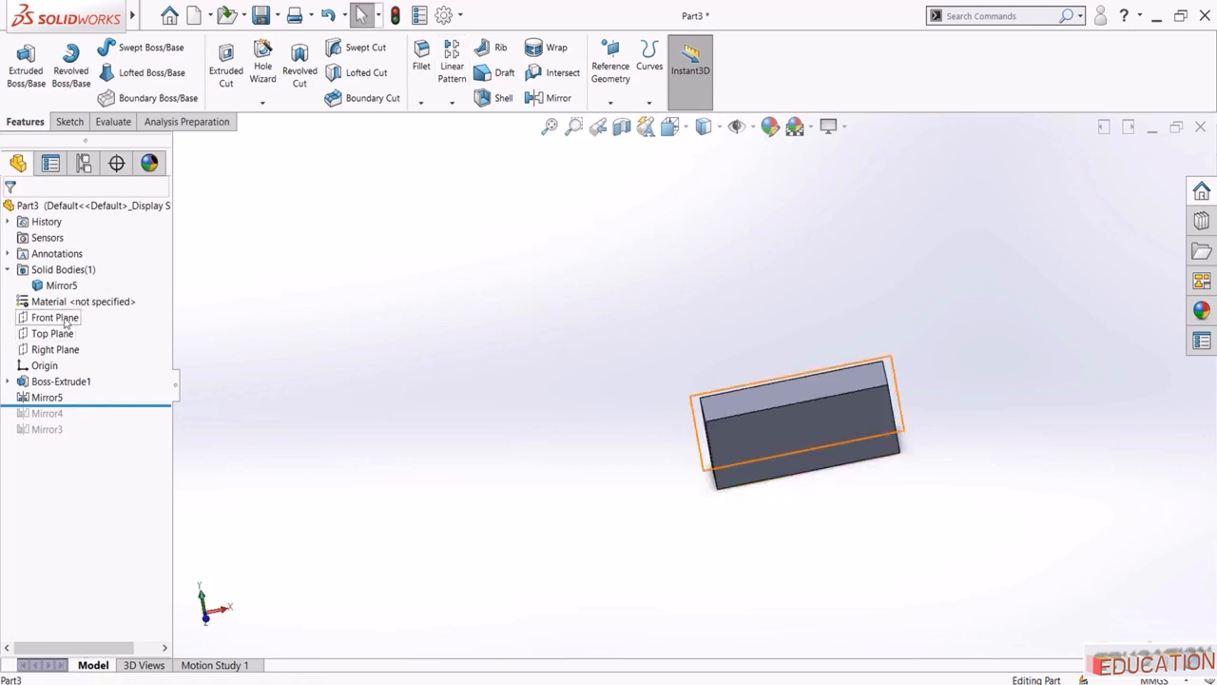
pyautogui.click(63, 320)
pyautogui.click(75, 299)
pyautogui.click(108, 432)
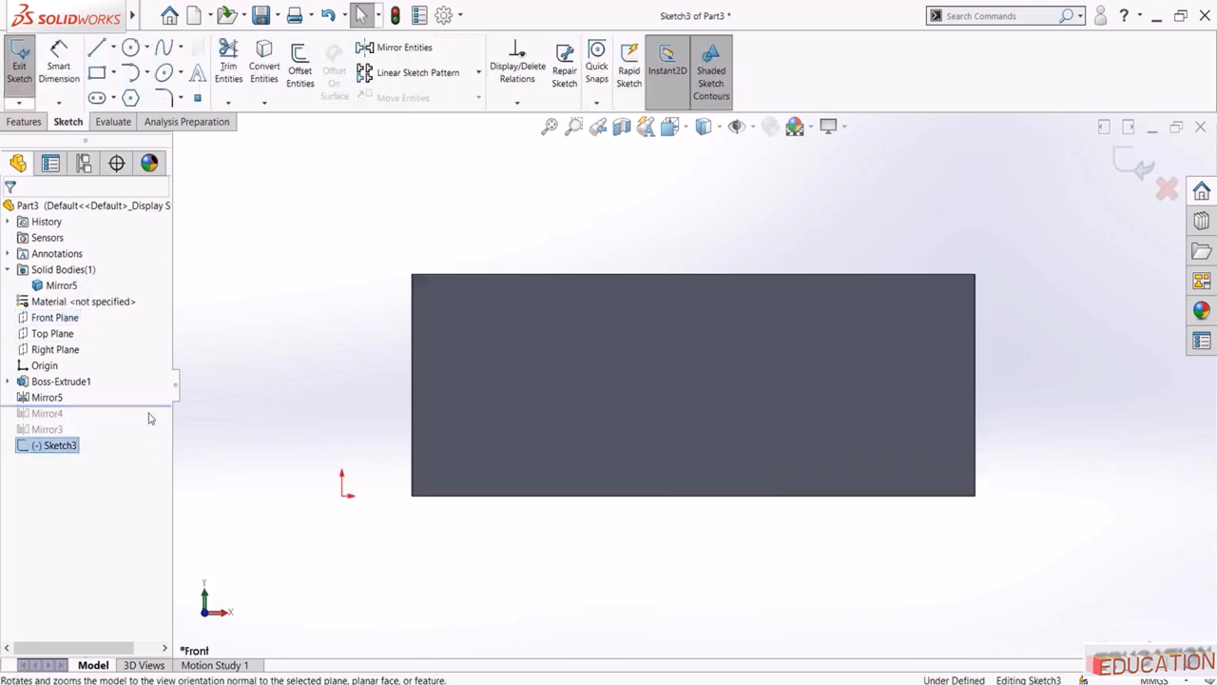
# Sketch a three-point arc sagging below the block, about 556 mm in radius, starting at the block's lower corner nearest the origin
pyautogui.click(147, 72)
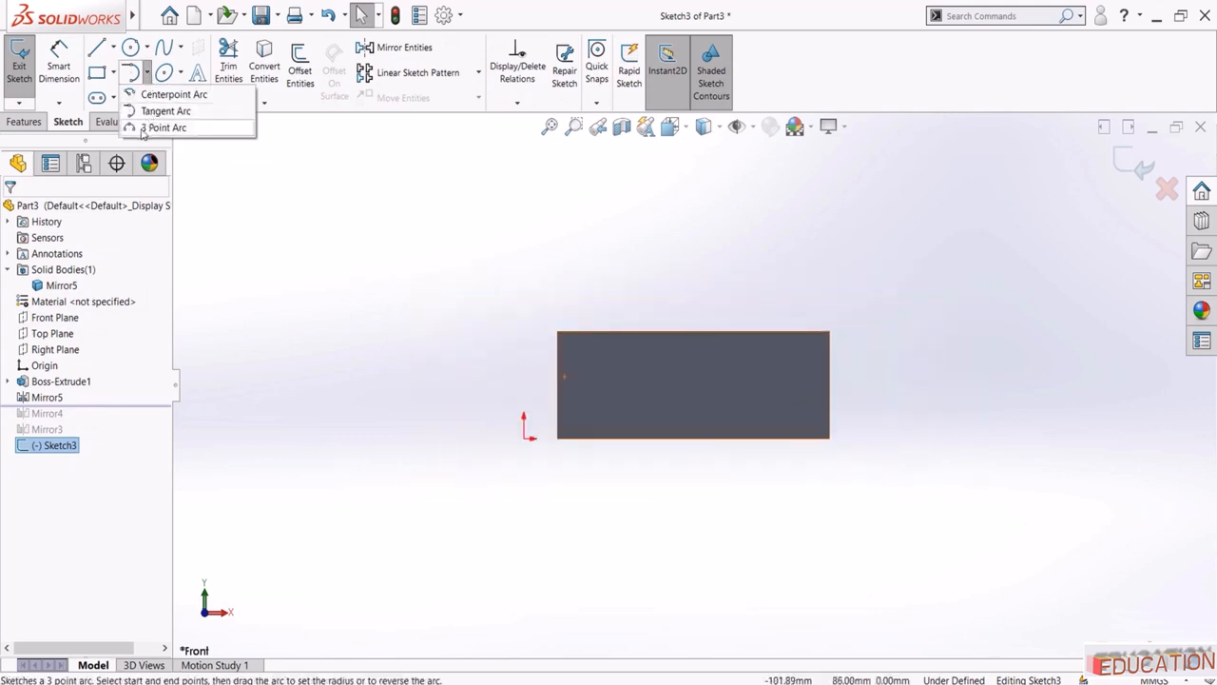
pyautogui.click(157, 127)
pyautogui.click(559, 437)
pyautogui.scroll(5, 683, 385)
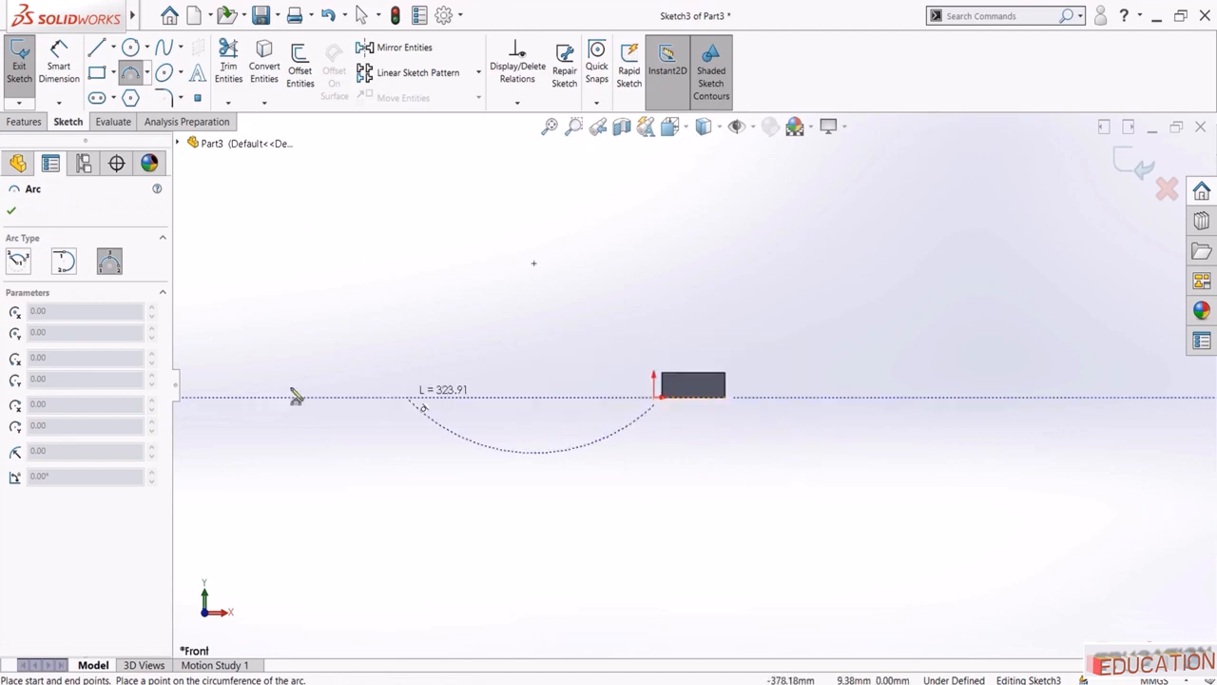
pyautogui.click(269, 376)
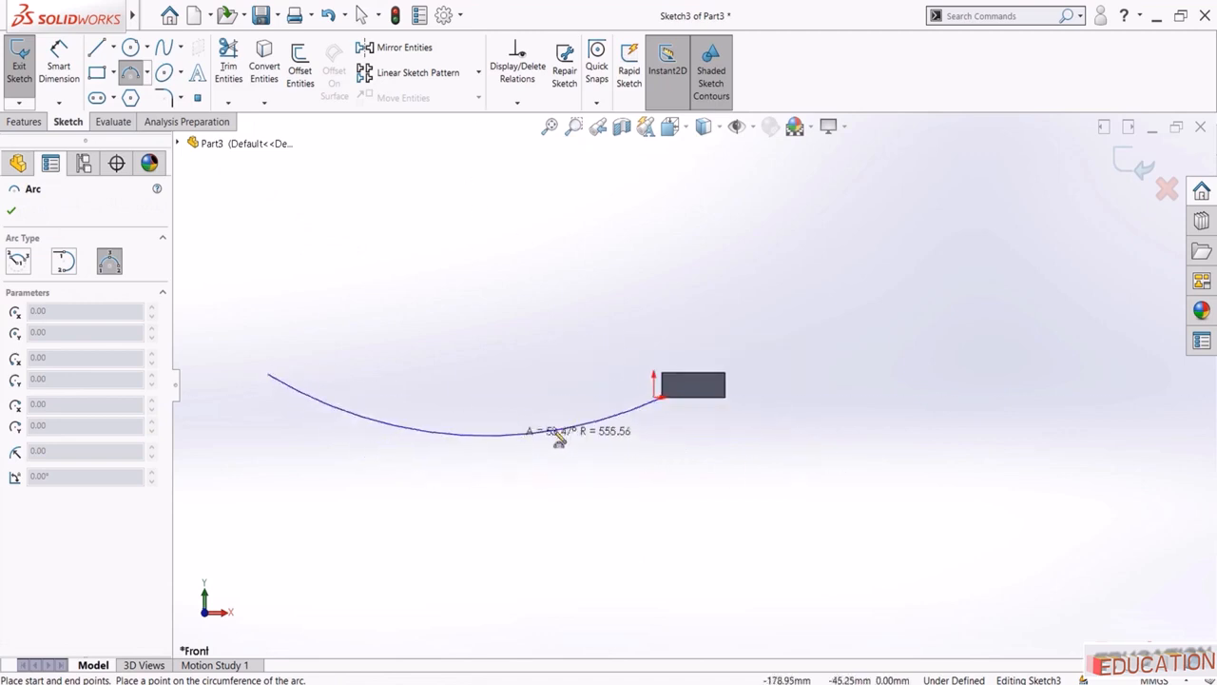
pyautogui.click(559, 437)
pyautogui.press('Escape')
# Make the arc tangent to the block's bottom edge, and extend its free end farther away from the block
pyautogui.scroll(3, 688, 413)
pyautogui.click(608, 381)
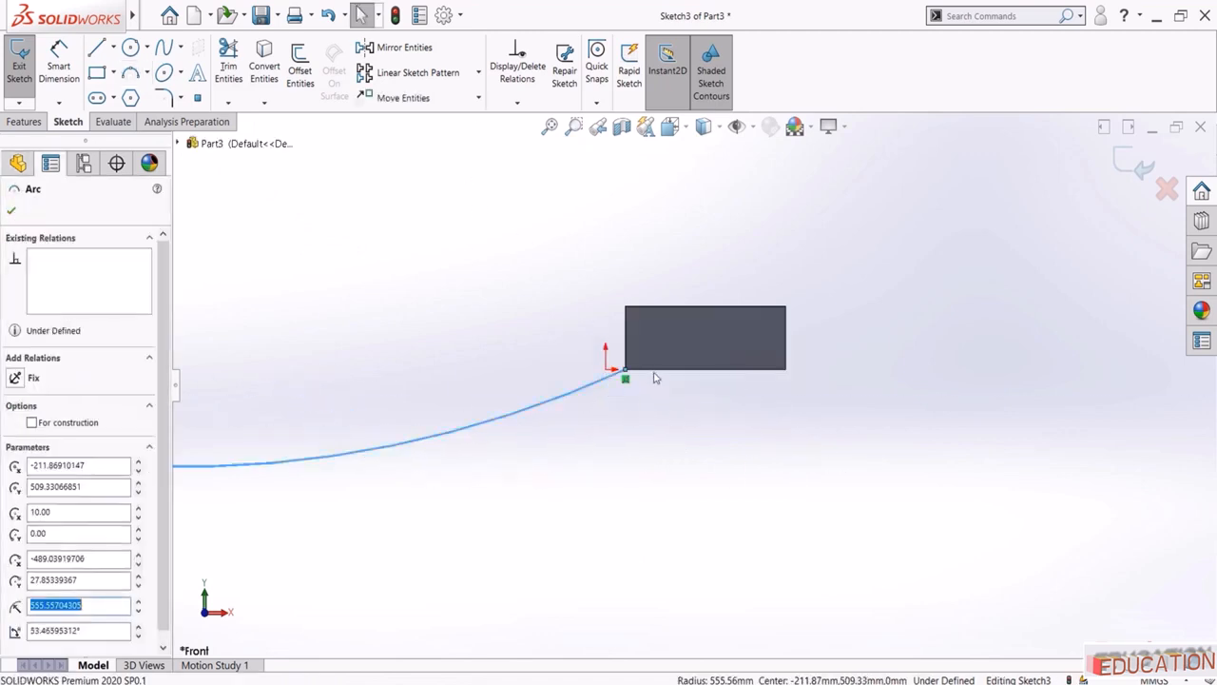
pyautogui.keyDown('ctrl'); pyautogui.click(656, 369); pyautogui.keyUp('ctrl')
pyautogui.click(690, 311)
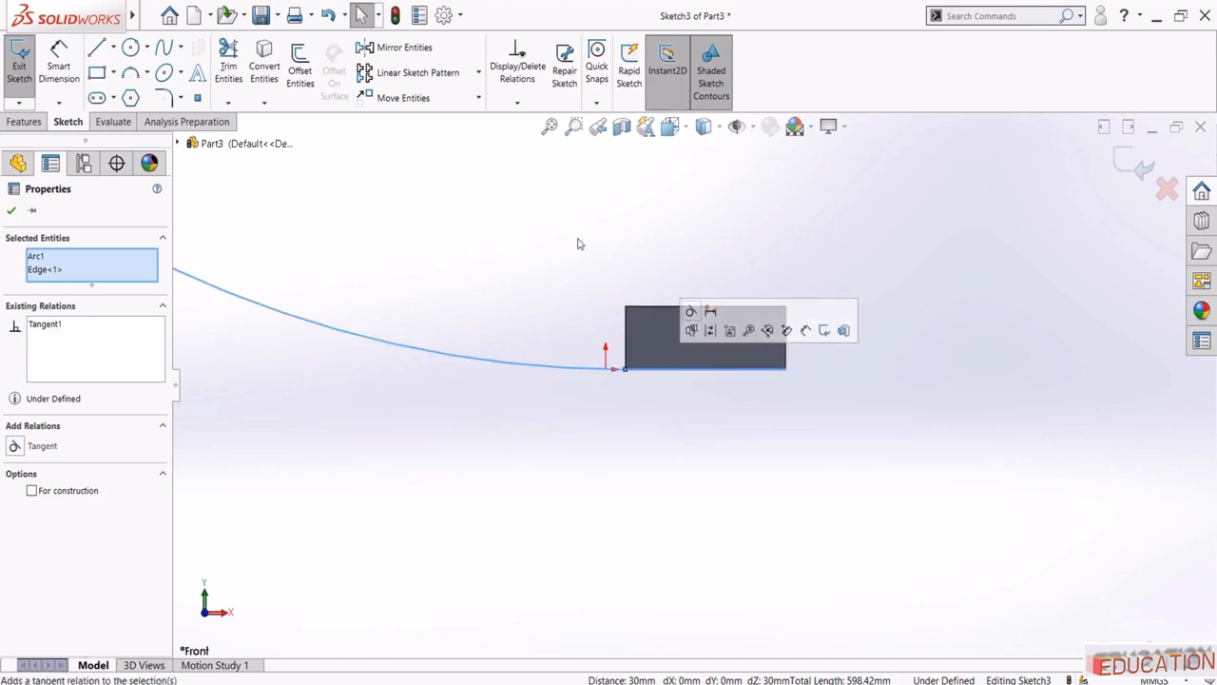
pyautogui.click(563, 224)
pyautogui.scroll(6, 683, 379)
pyautogui.scroll(-5, 699, 388)
pyautogui.scroll(2, 720, 403)
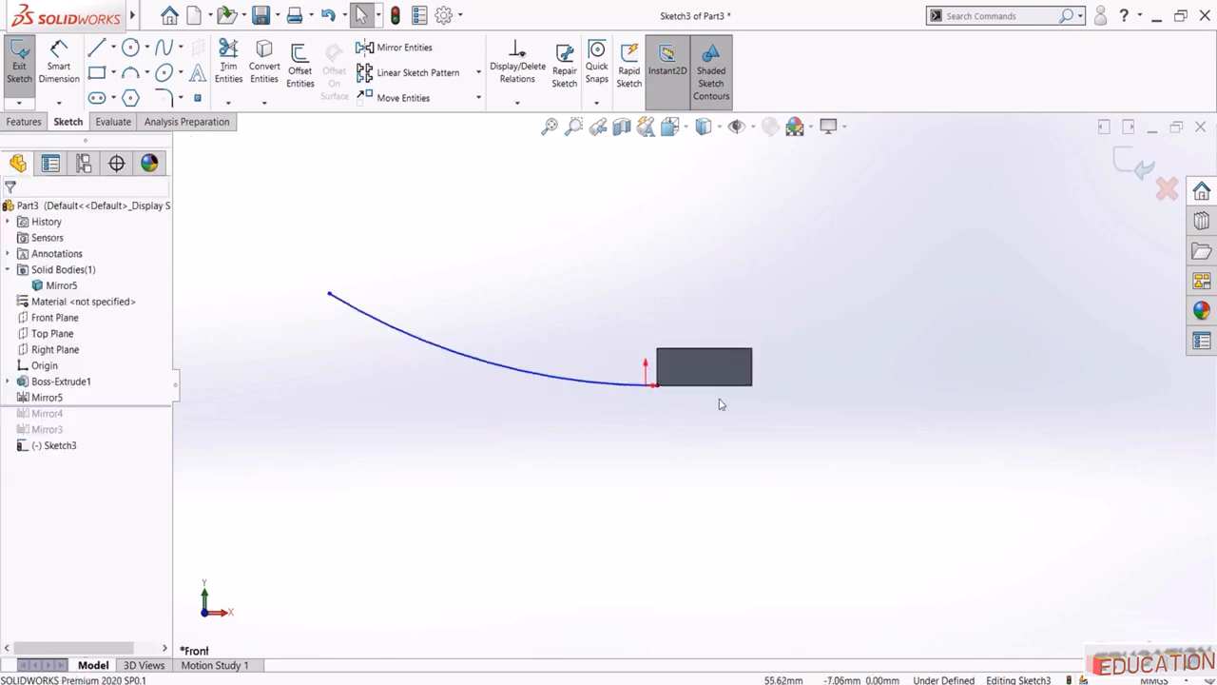
pyautogui.moveTo(330, 295); pyautogui.dragTo(249, 261)
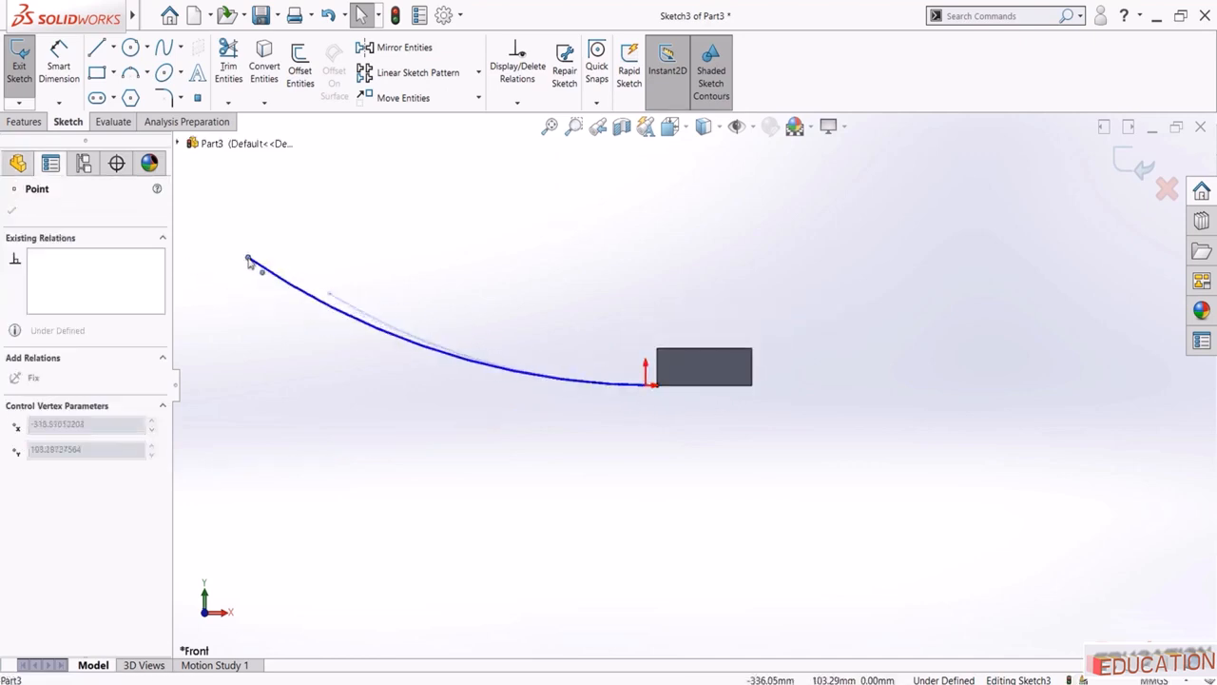
pyautogui.click(424, 266)
# Dimension the arc's radius and set it to 600 mm
pyautogui.click(58, 62)
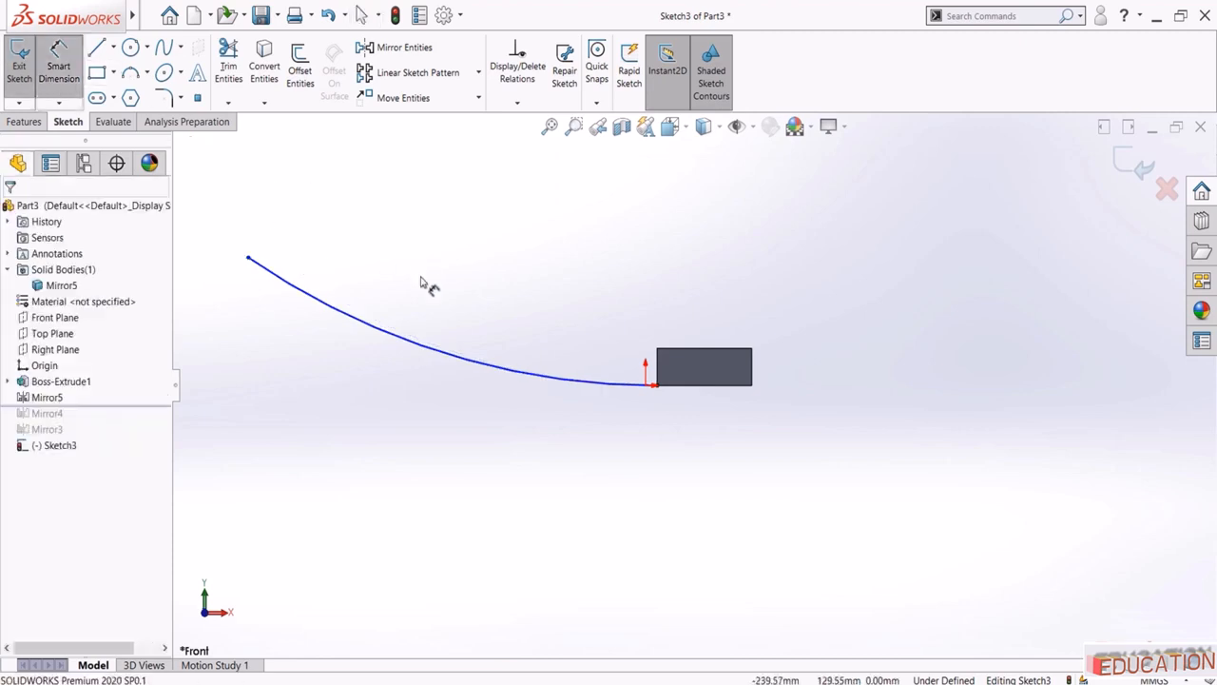
pyautogui.click(408, 341)
pyautogui.click(451, 287)
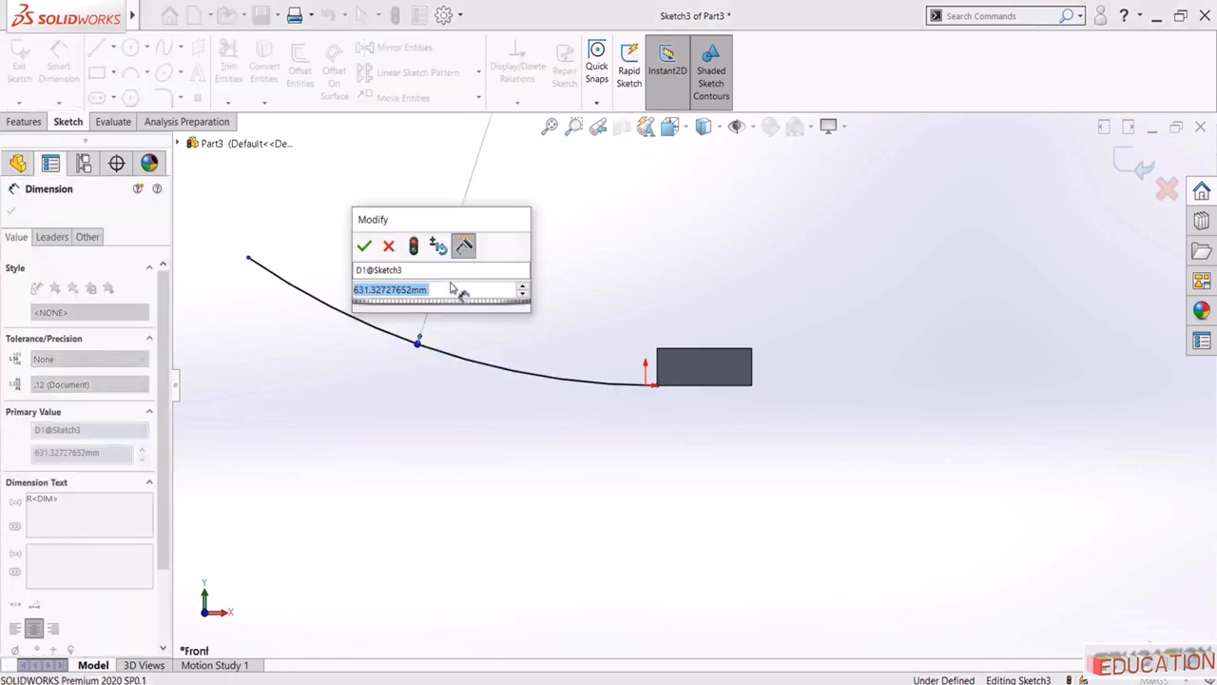
pyautogui.write('600')
pyautogui.press('Return')
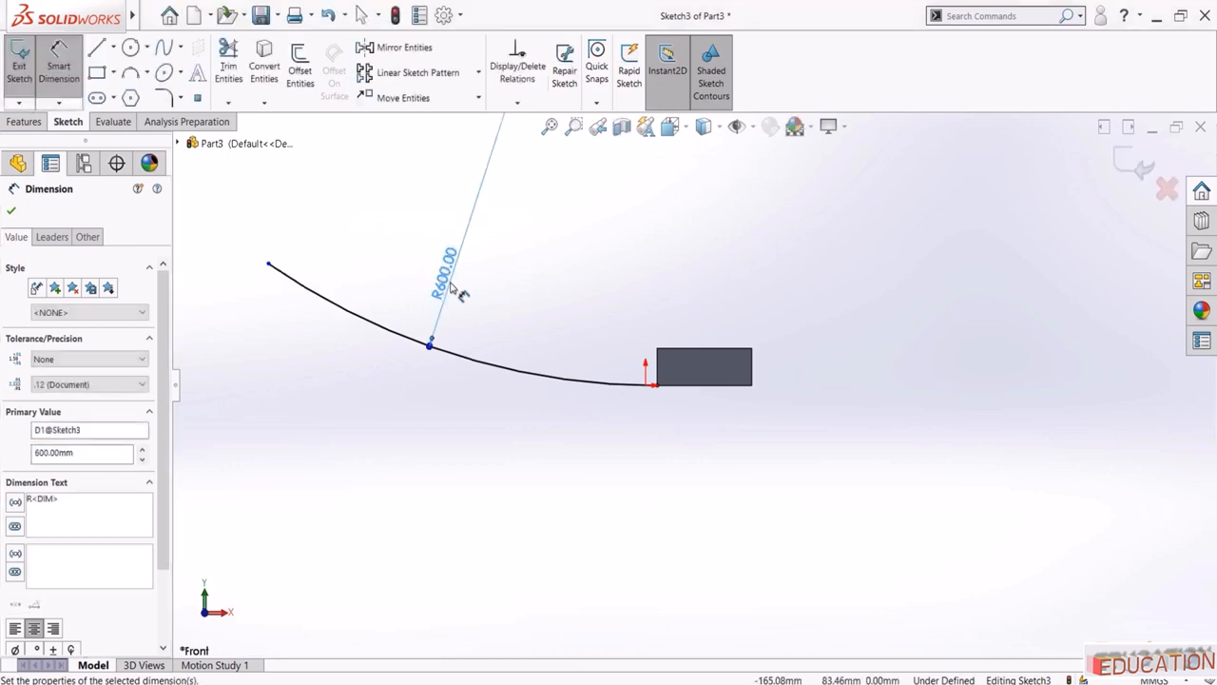
pyautogui.scroll(4, 451, 283)
pyautogui.press('Escape')
# Extend the arc's free end, set the horizontal distance between its endpoints to 500 mm, and exit the sketch
pyautogui.moveTo(489, 328); pyautogui.dragTo(425, 284)
pyautogui.click(64, 57)
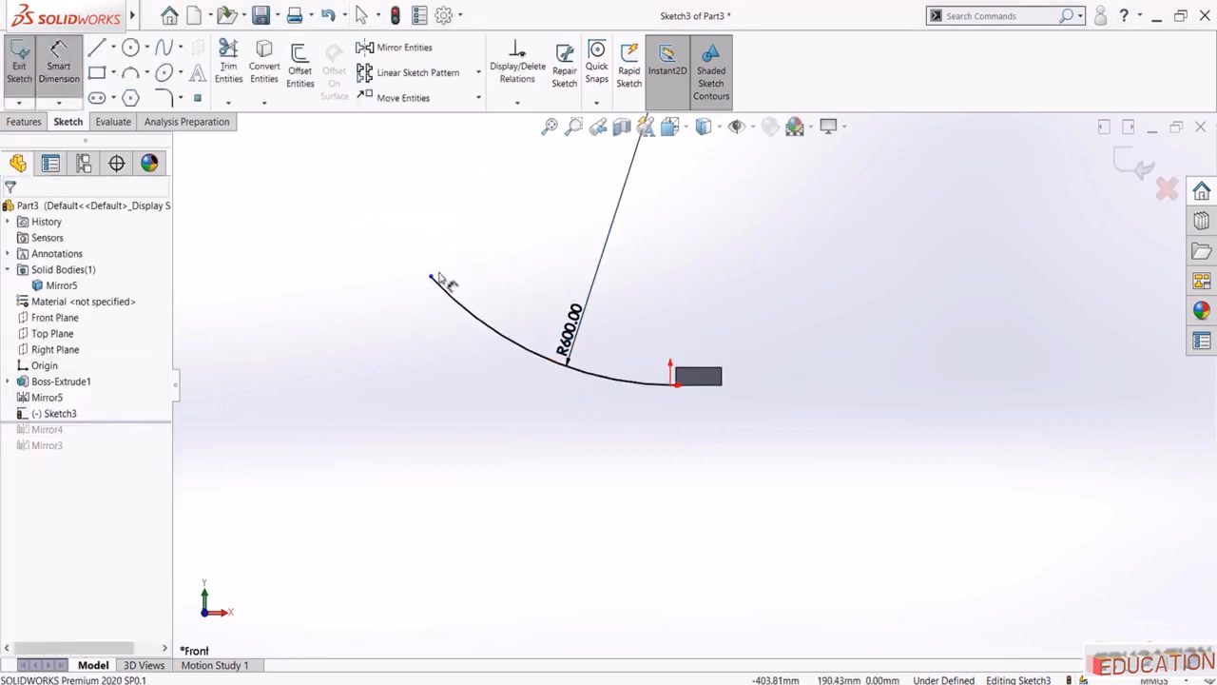
pyautogui.click(430, 277)
pyautogui.click(676, 384)
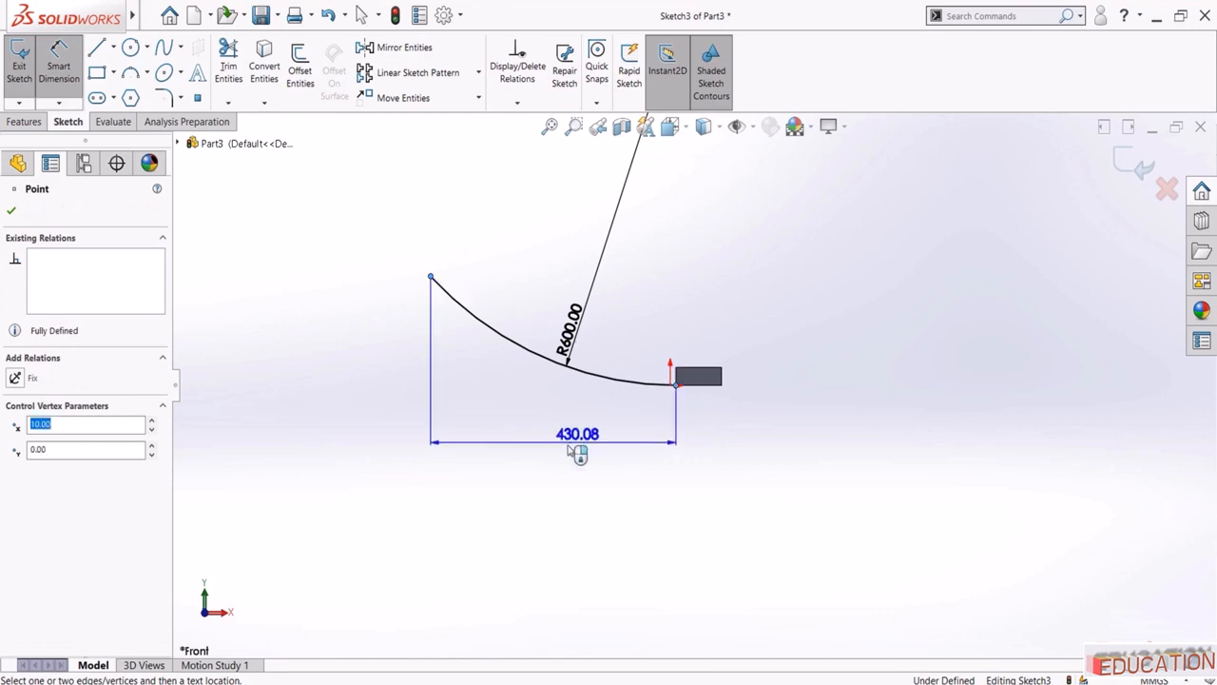
pyautogui.click(546, 450)
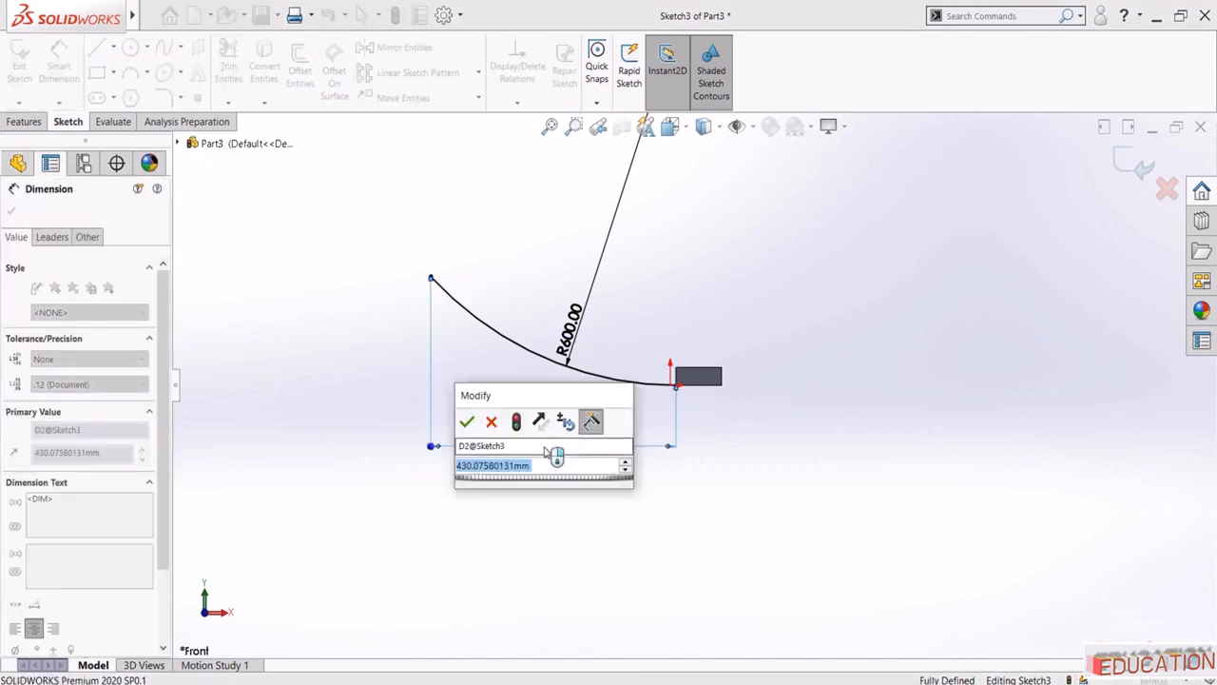
pyautogui.write('500')
pyautogui.press('Return')
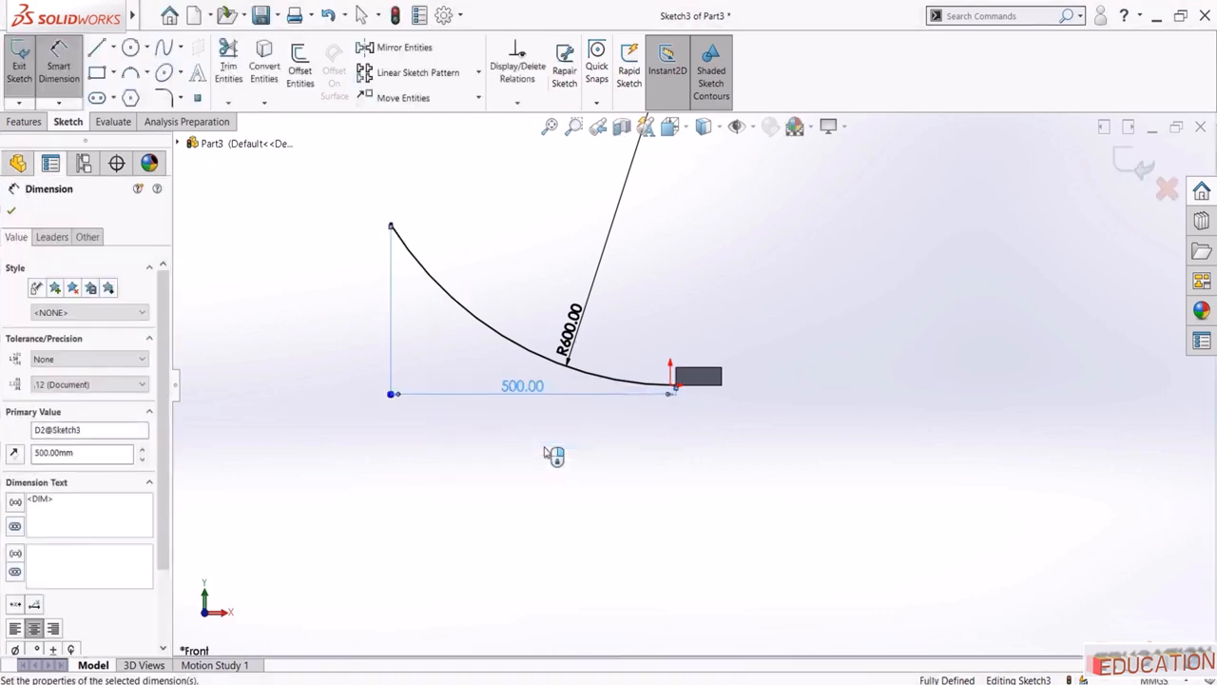
pyautogui.press('Escape')
pyautogui.scroll(-2, 688, 352)
pyautogui.click(1132, 164)
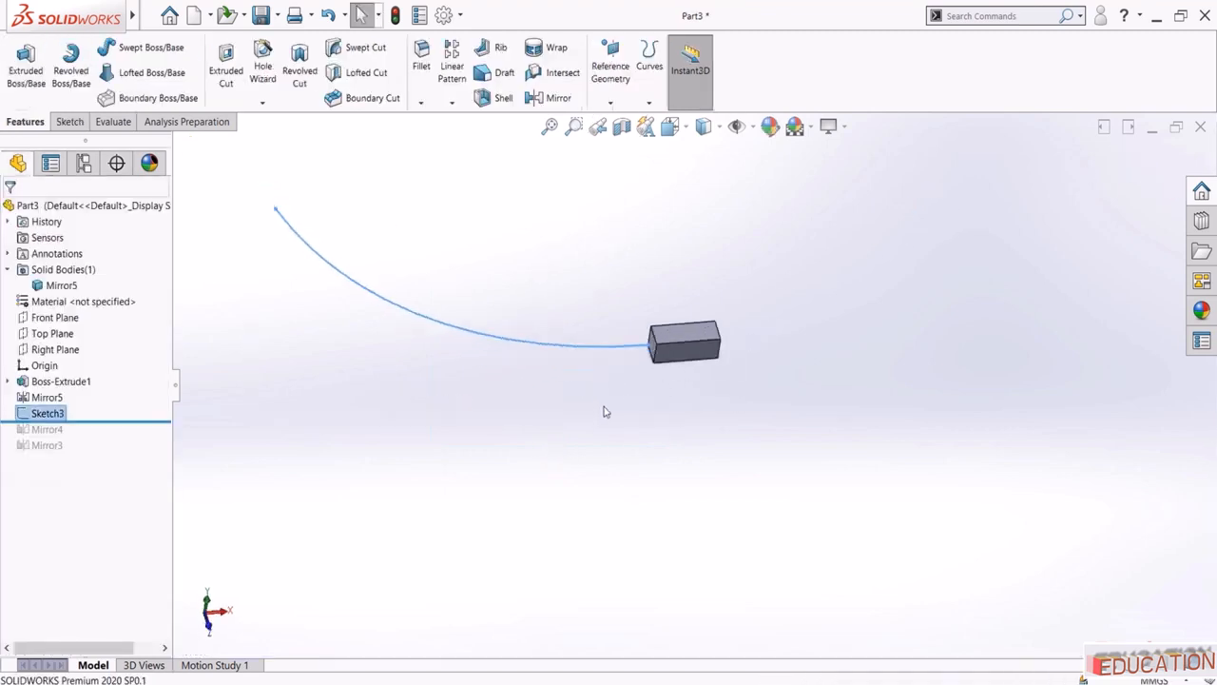
# Start a Curve Driven Pattern along the sketched arc, with the merged block's solid body as the body to pattern
pyautogui.click(439, 227)
pyautogui.click(452, 102)
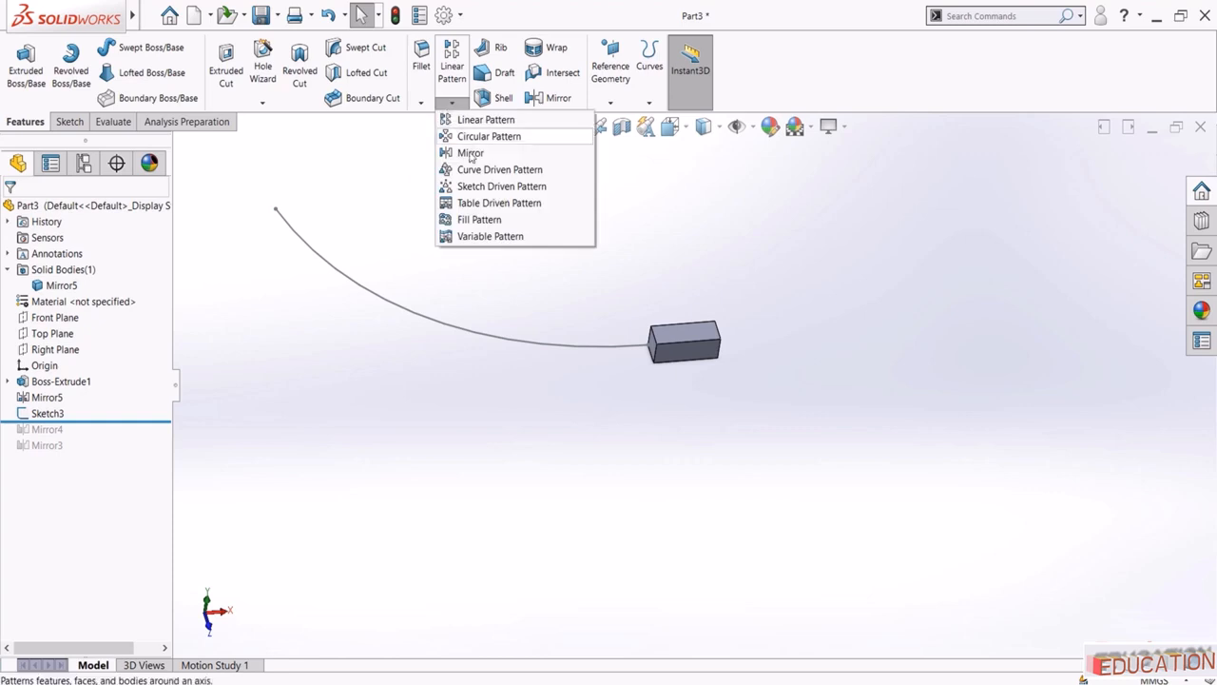
pyautogui.click(474, 171)
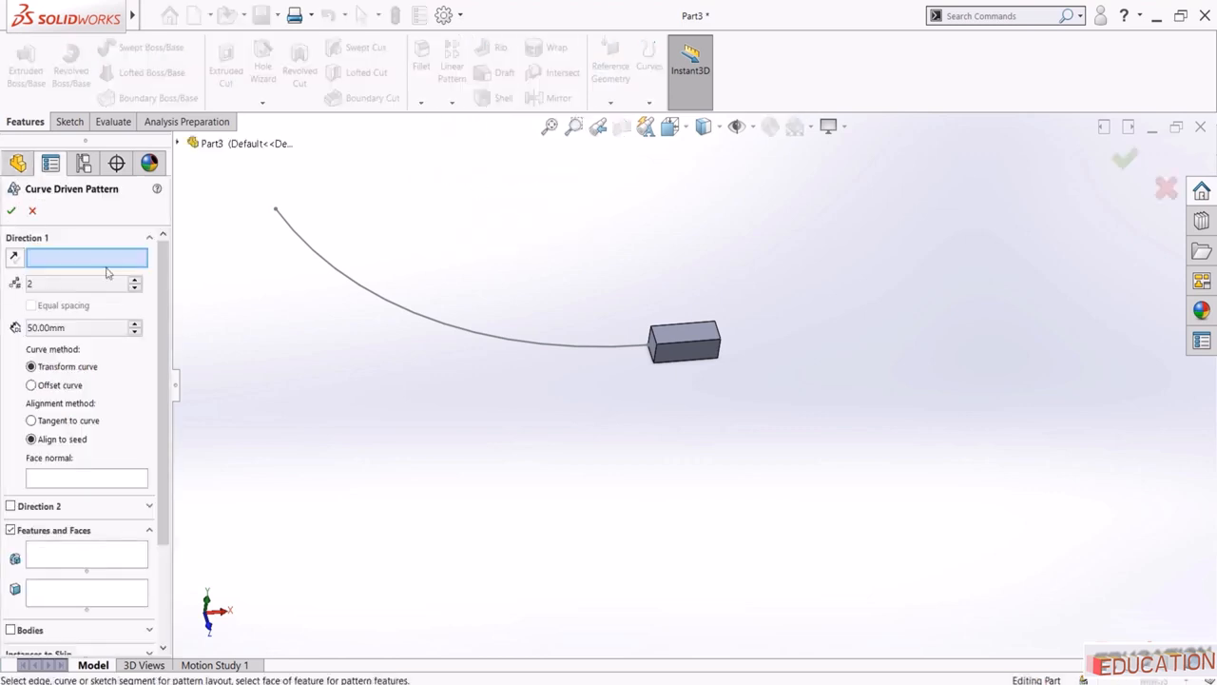
pyautogui.click(405, 314)
pyautogui.scroll(-2, 109, 508)
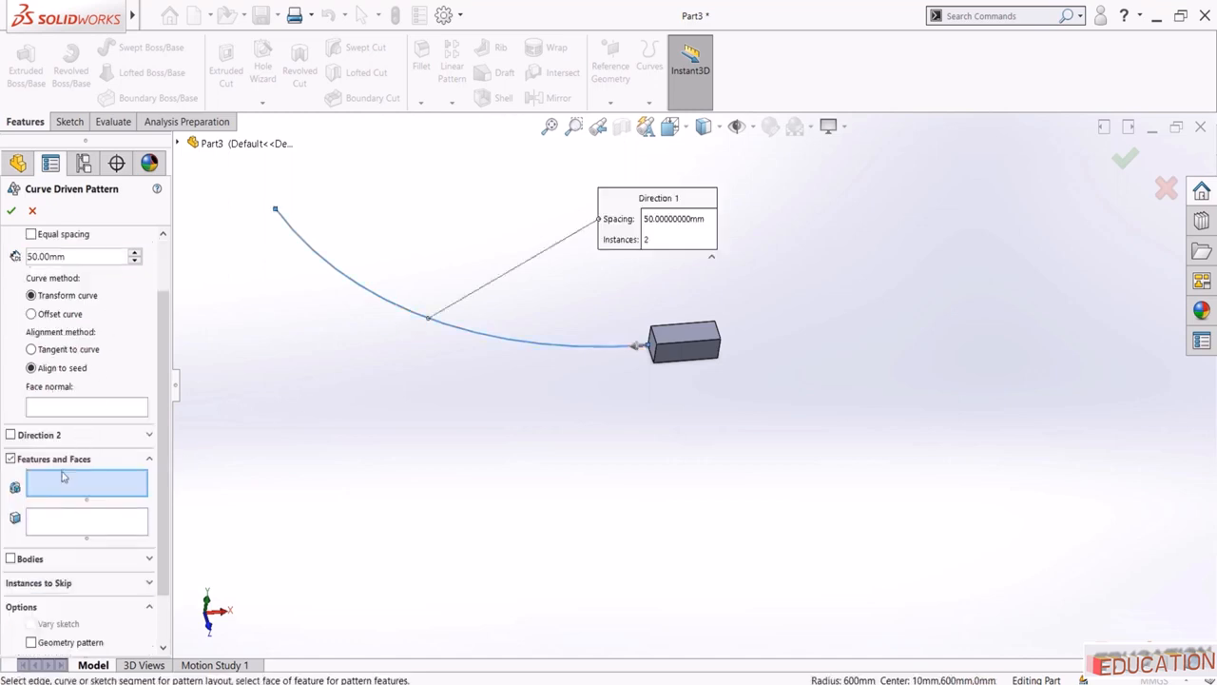
pyautogui.click(14, 560)
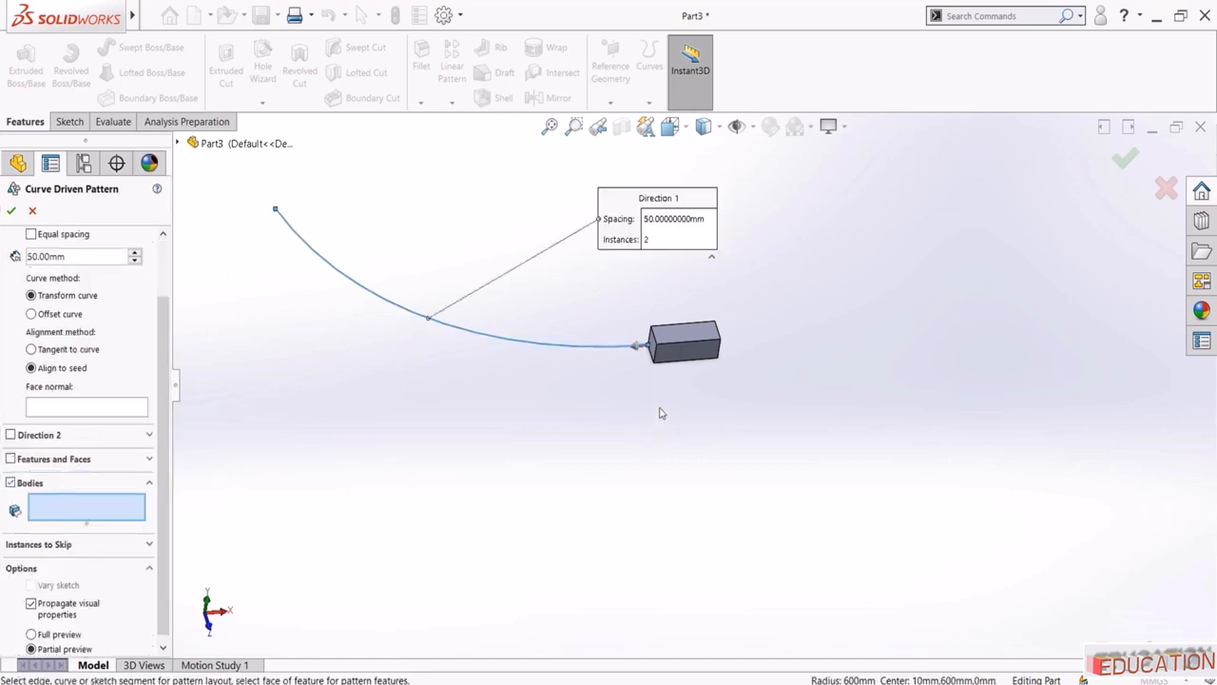
pyautogui.click(685, 359)
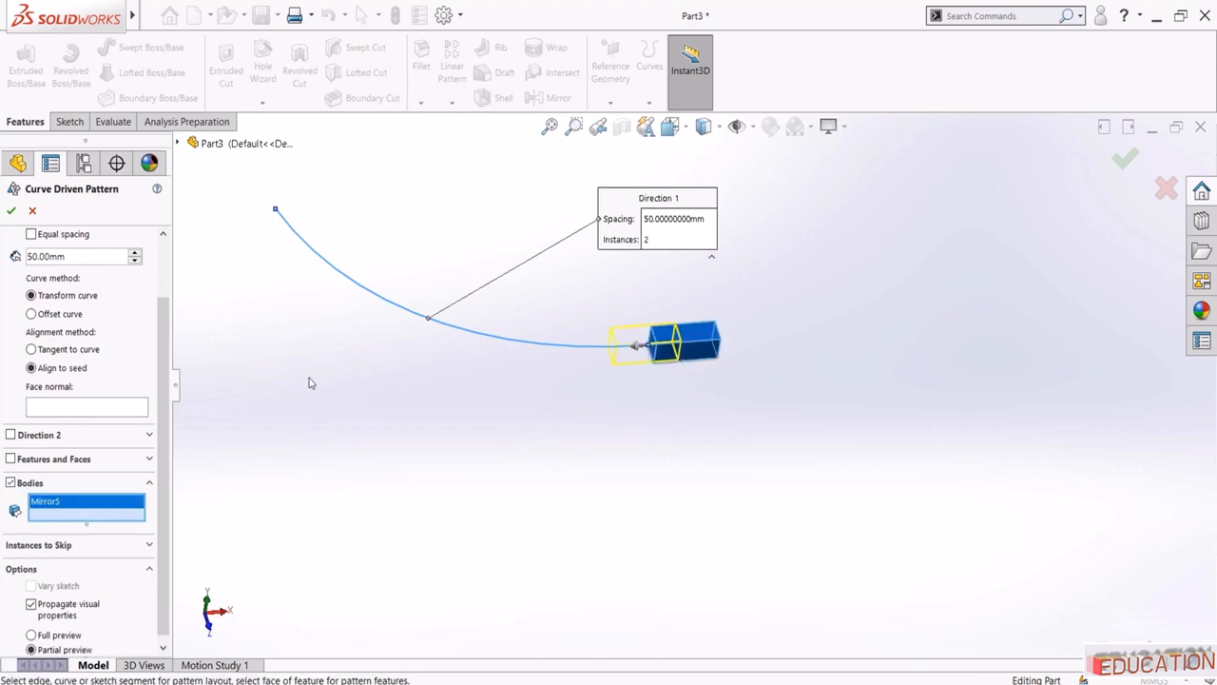
pyautogui.scroll(2, 170, 344)
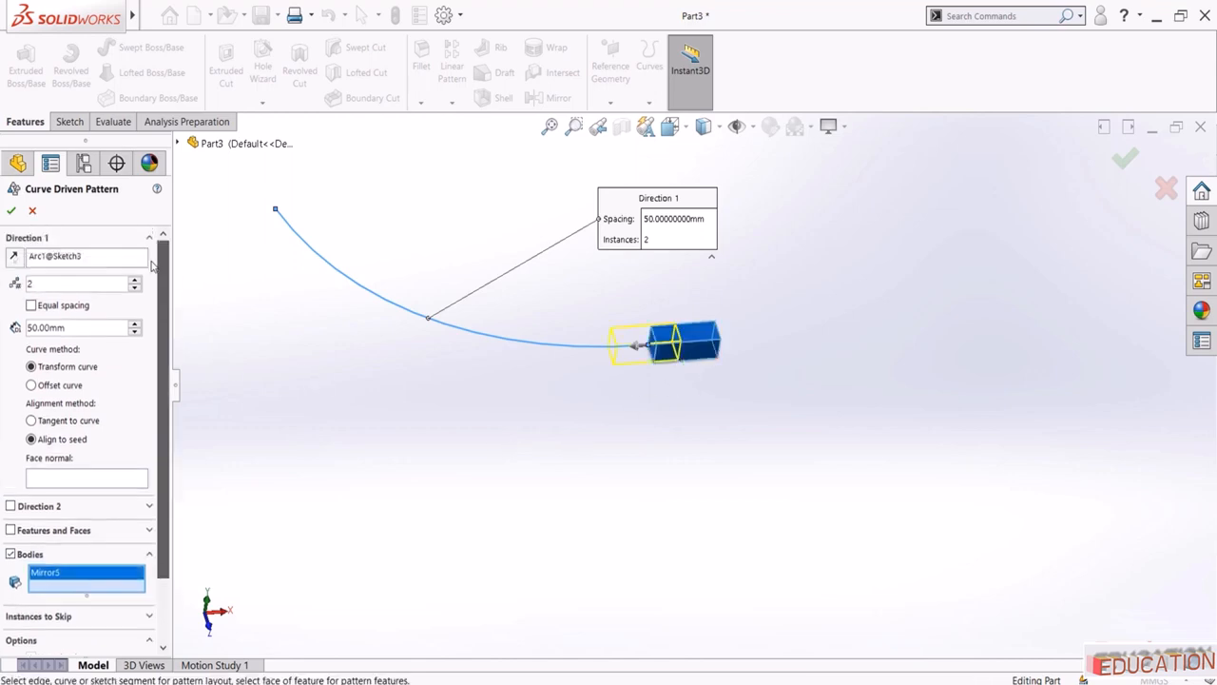
# Raise the pattern spacing to 310 mm, then enable equal spacing and set 5 instances, checking the preview from the front
pyautogui.click(135, 324)
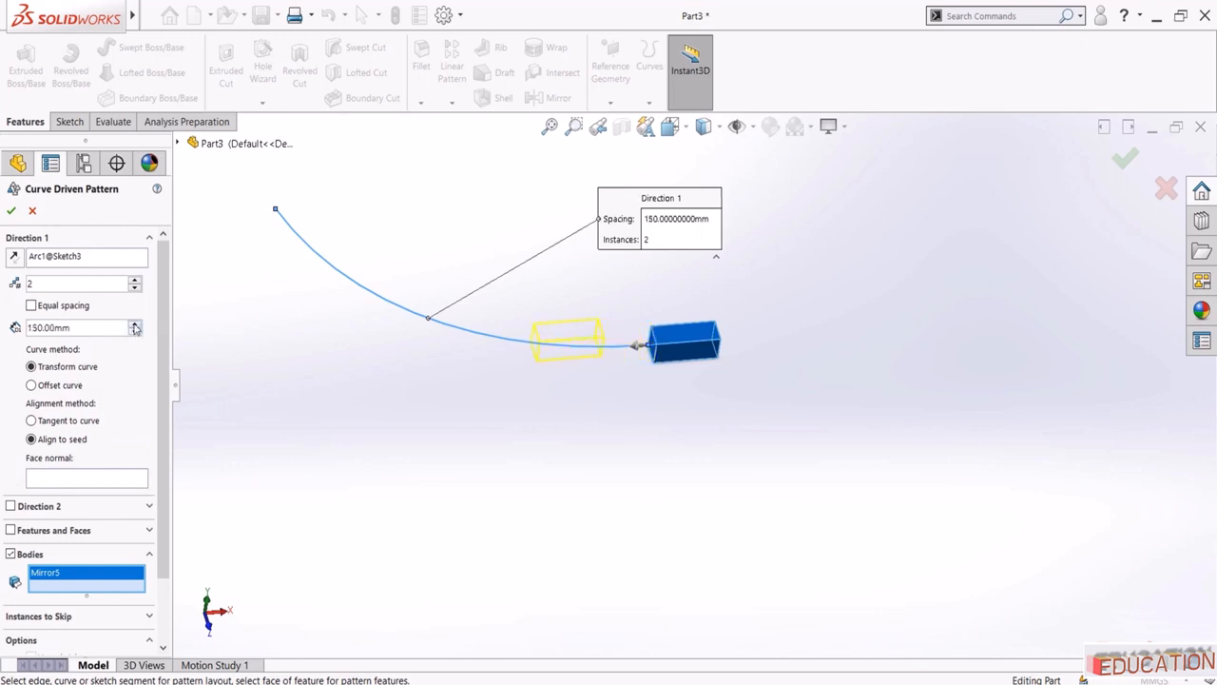
pyautogui.click(135, 325)
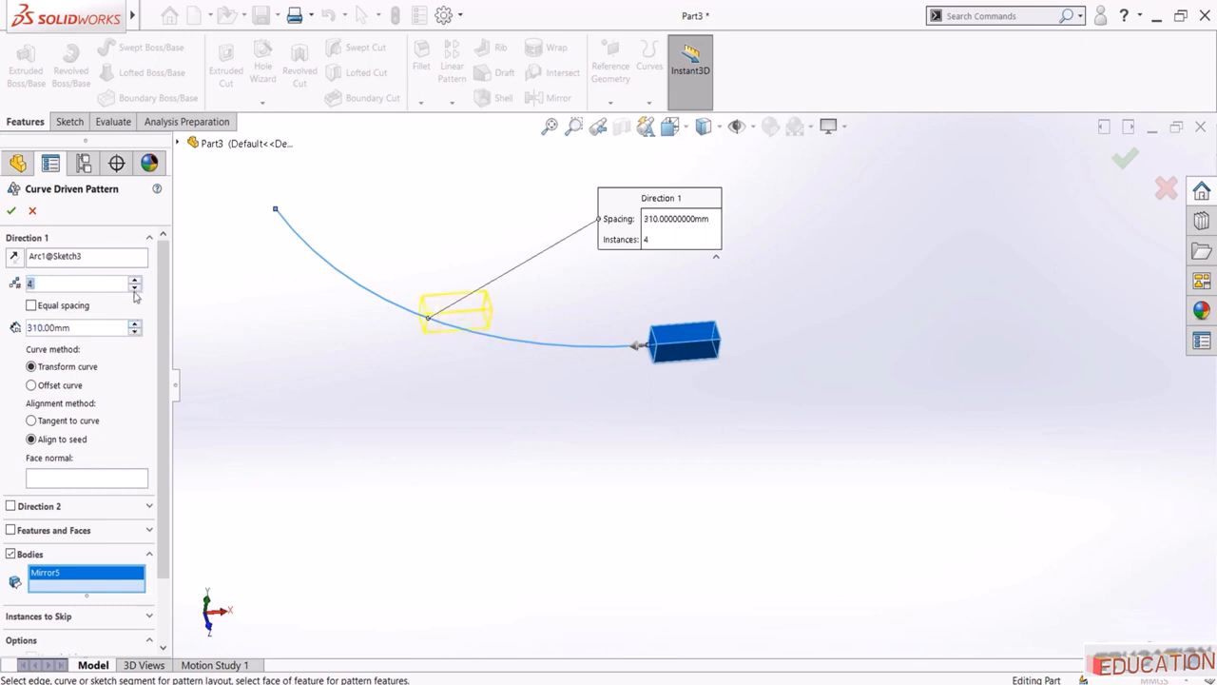
pyautogui.click(32, 305)
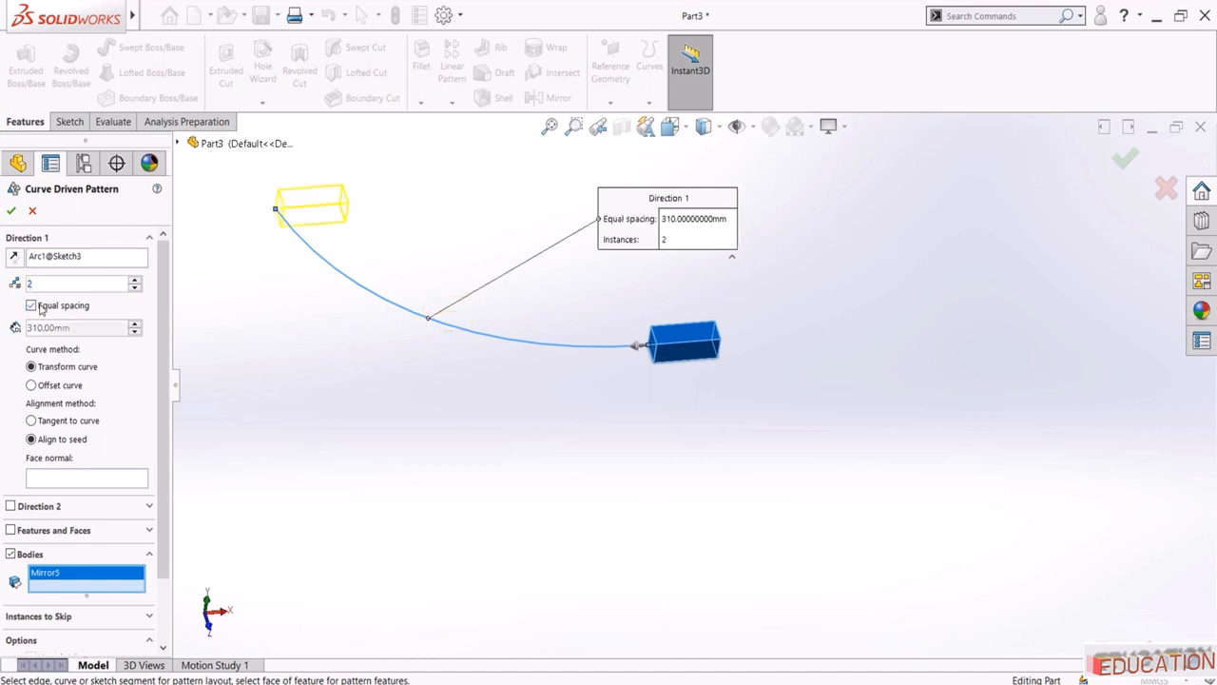
pyautogui.click(135, 280)
pyautogui.click(136, 280)
pyautogui.click(136, 280)
pyautogui.moveTo(446, 414); pyautogui.dragTo(433, 302, button='middle')
pyautogui.press('space')
pyautogui.click(519, 531)
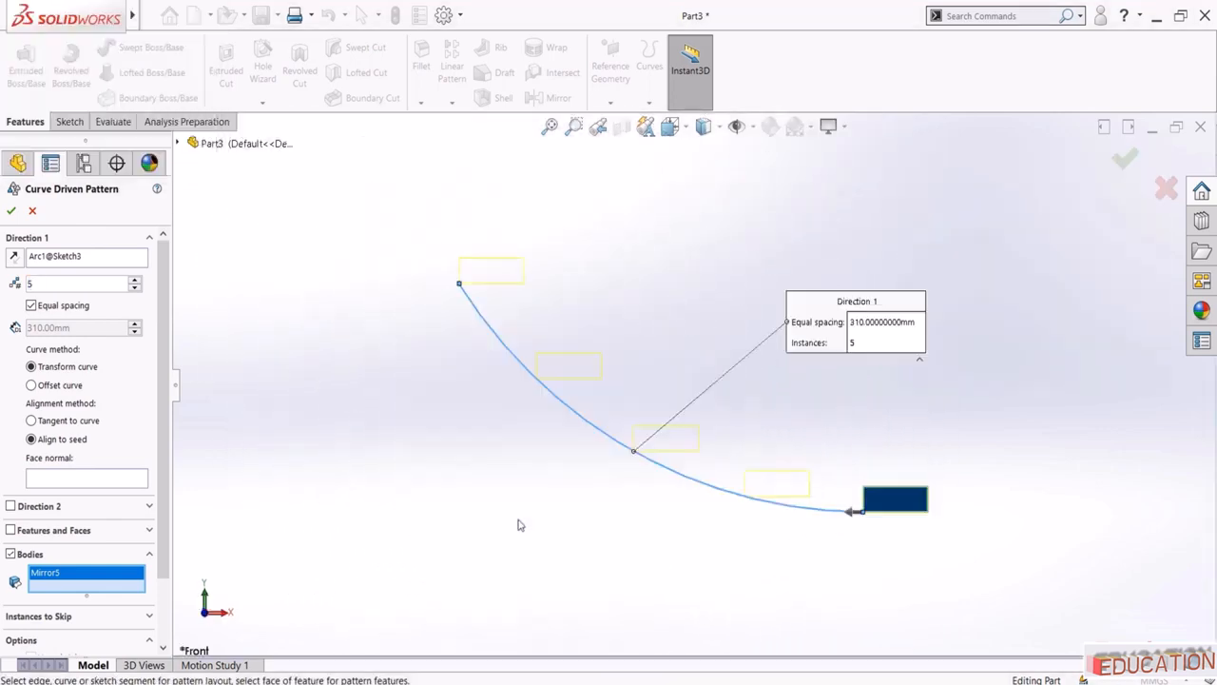
pyautogui.moveTo(581, 440); pyautogui.dragTo(542, 412, button='middle')
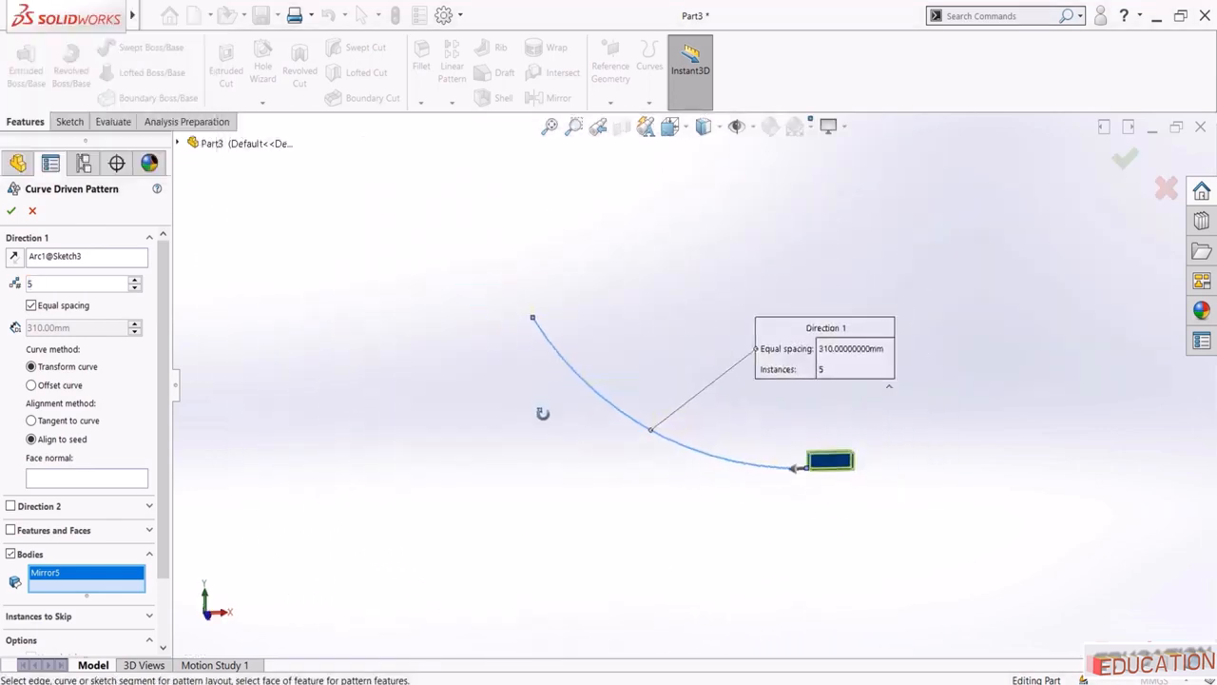
# Preview the curve pattern with 7 instances, then return the instance count to 5
pyautogui.scroll(-2, 702, 415)
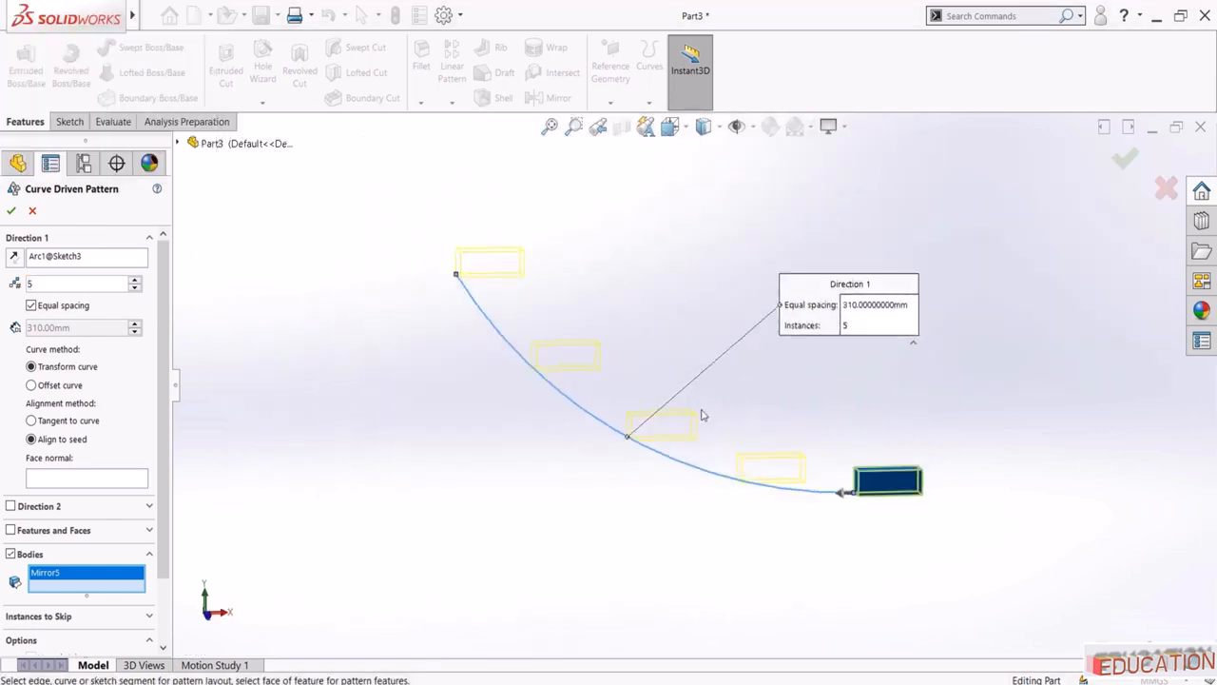
pyautogui.click(134, 279)
pyautogui.click(134, 279)
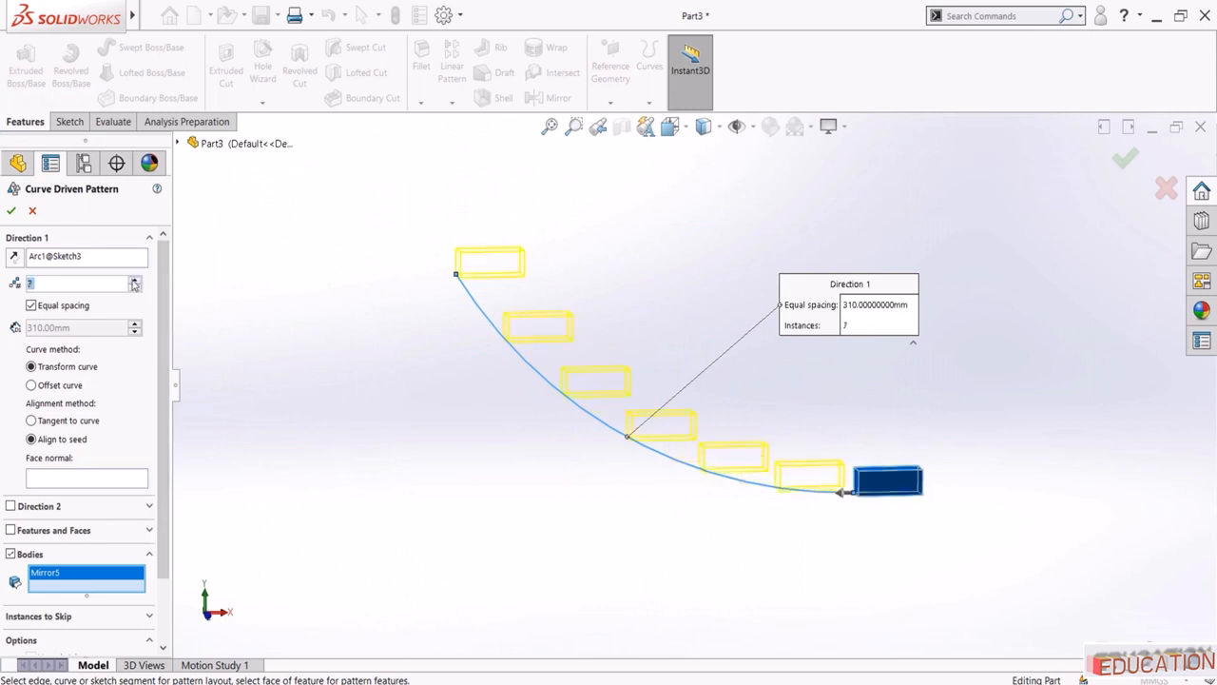
pyautogui.click(134, 287)
pyautogui.click(134, 287)
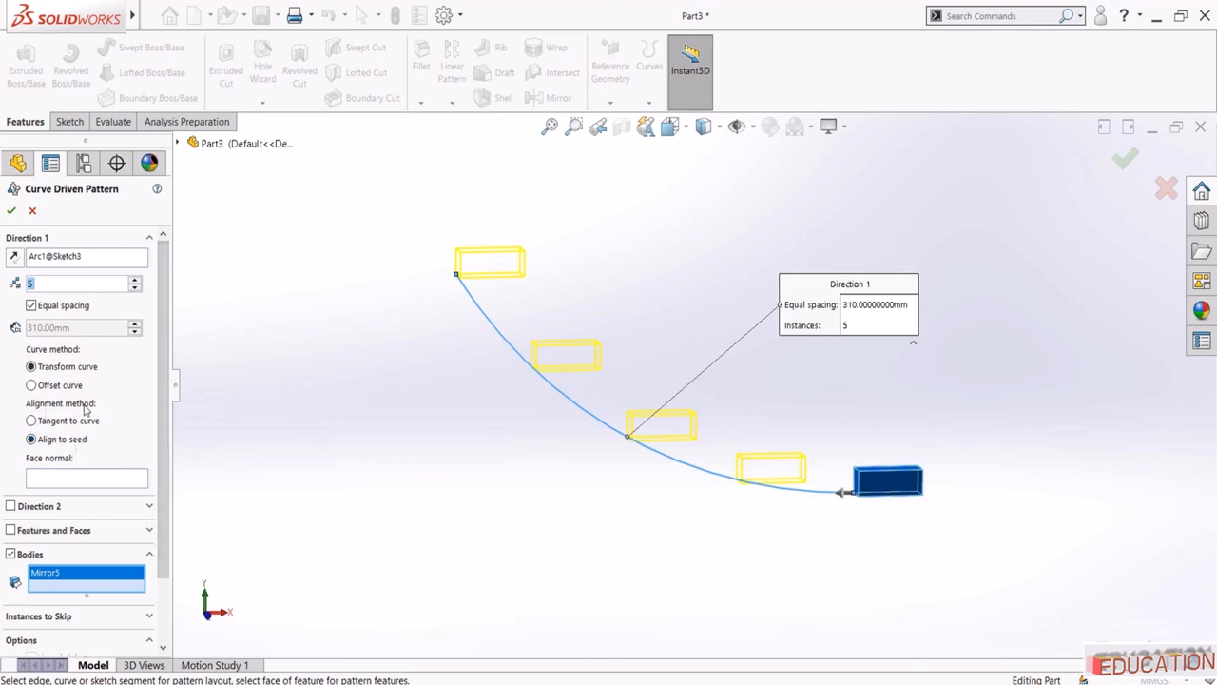
# Preview the pattern with Tangent to curve alignment, then restore Align to seed and accept the curve driven pattern
pyautogui.click(32, 421)
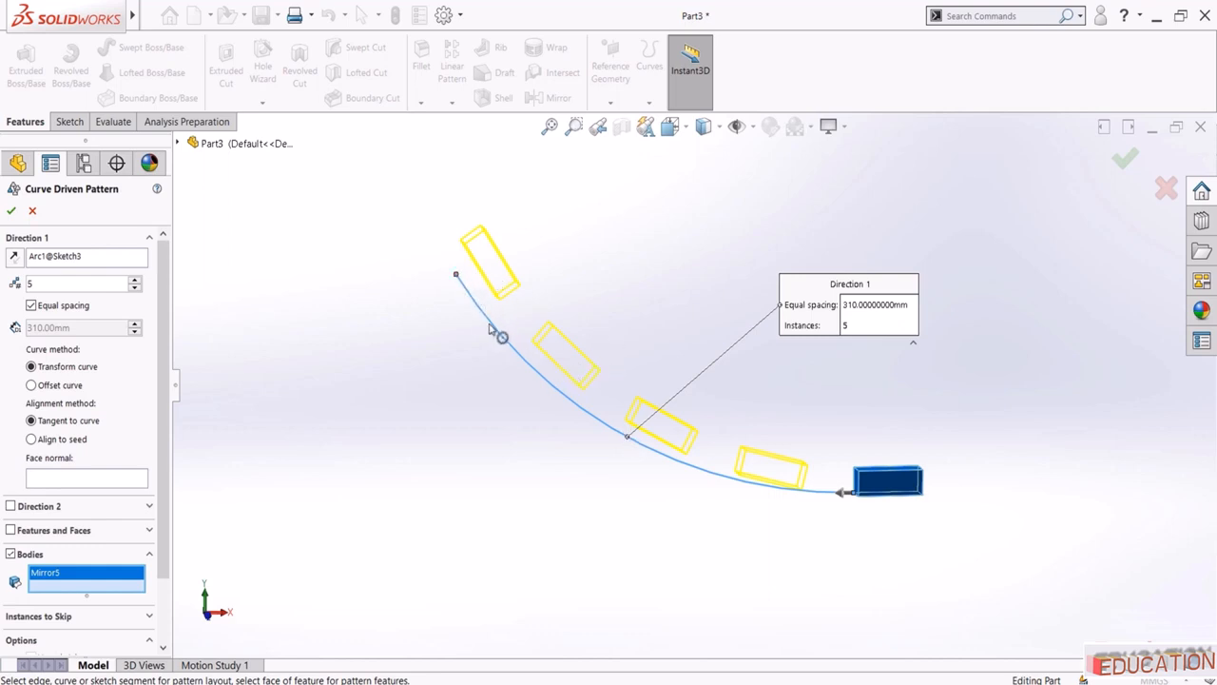
pyautogui.moveTo(25, 396); pyautogui.dragTo(152, 431, button='middle')
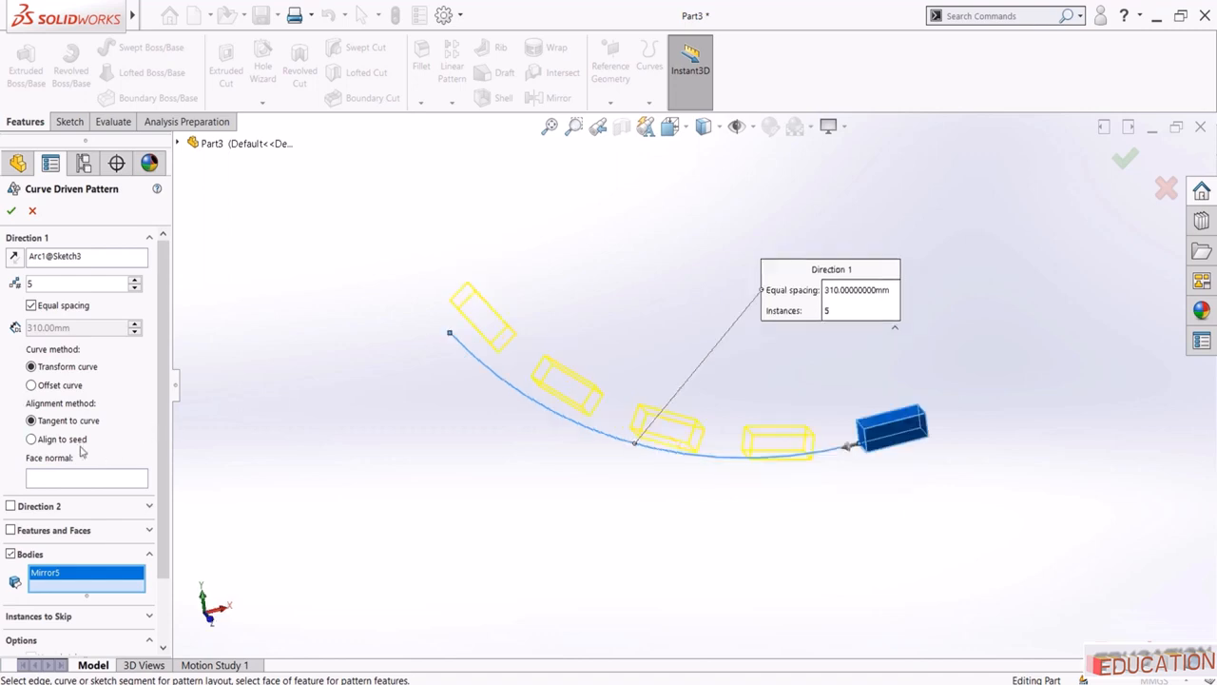
pyautogui.click(32, 439)
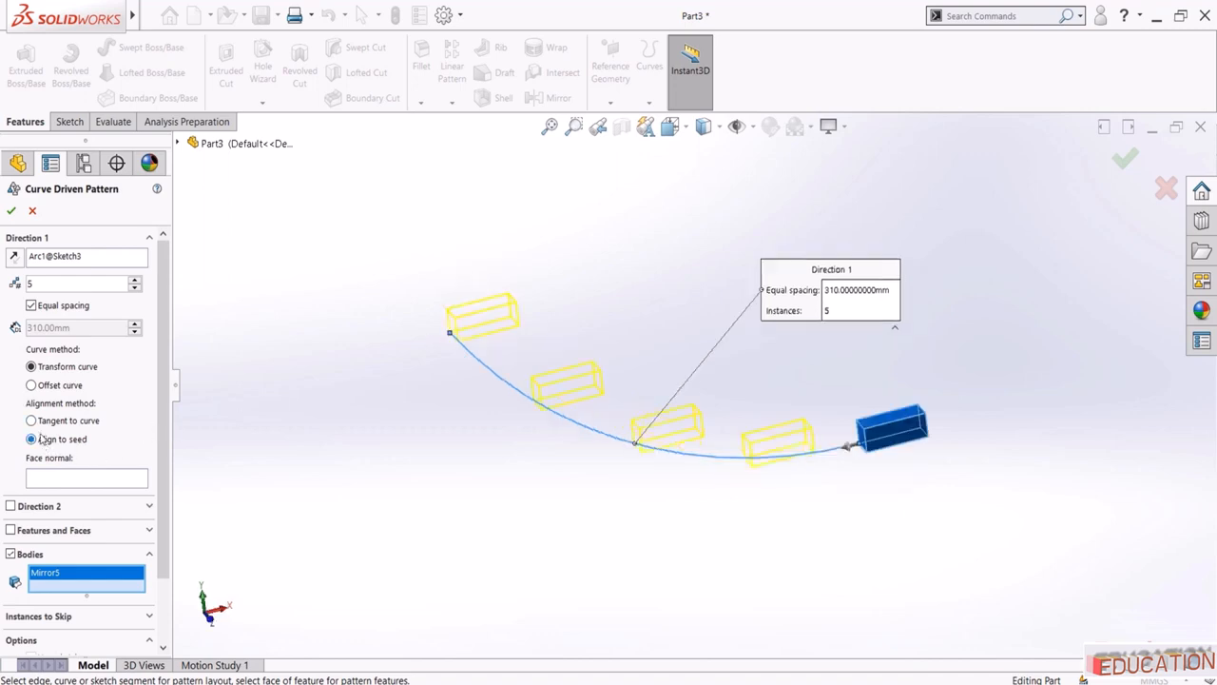
pyautogui.click(10, 210)
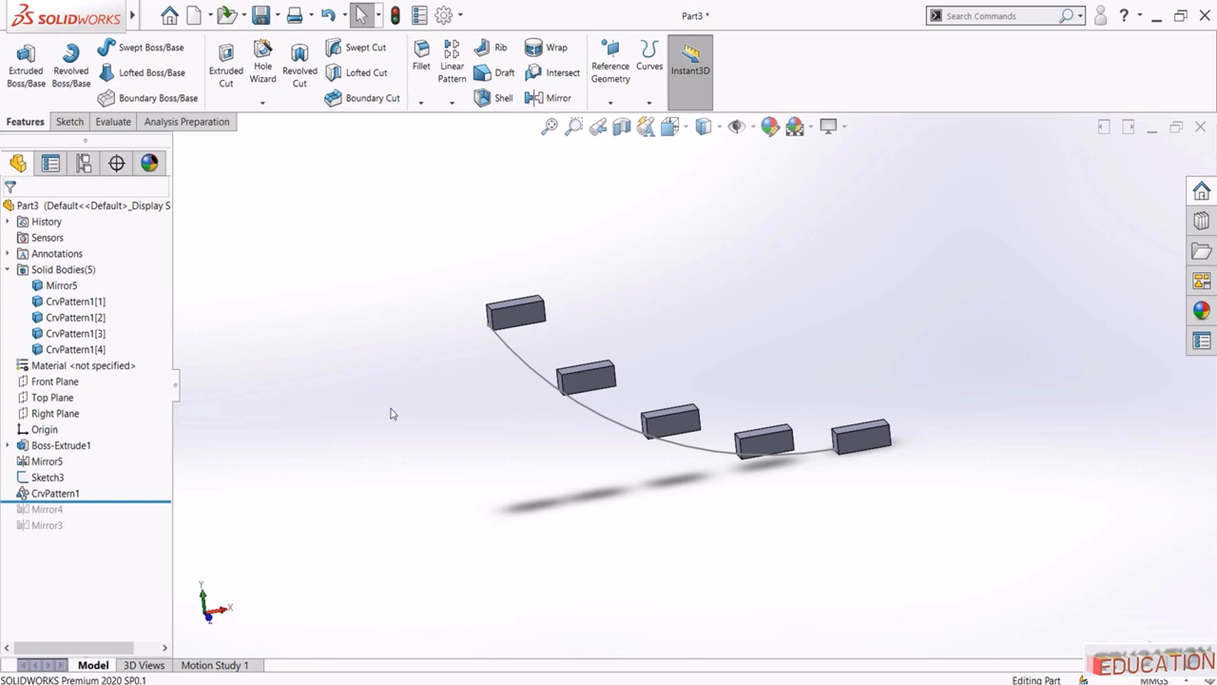
pyautogui.click(518, 369)
pyautogui.click(449, 103)
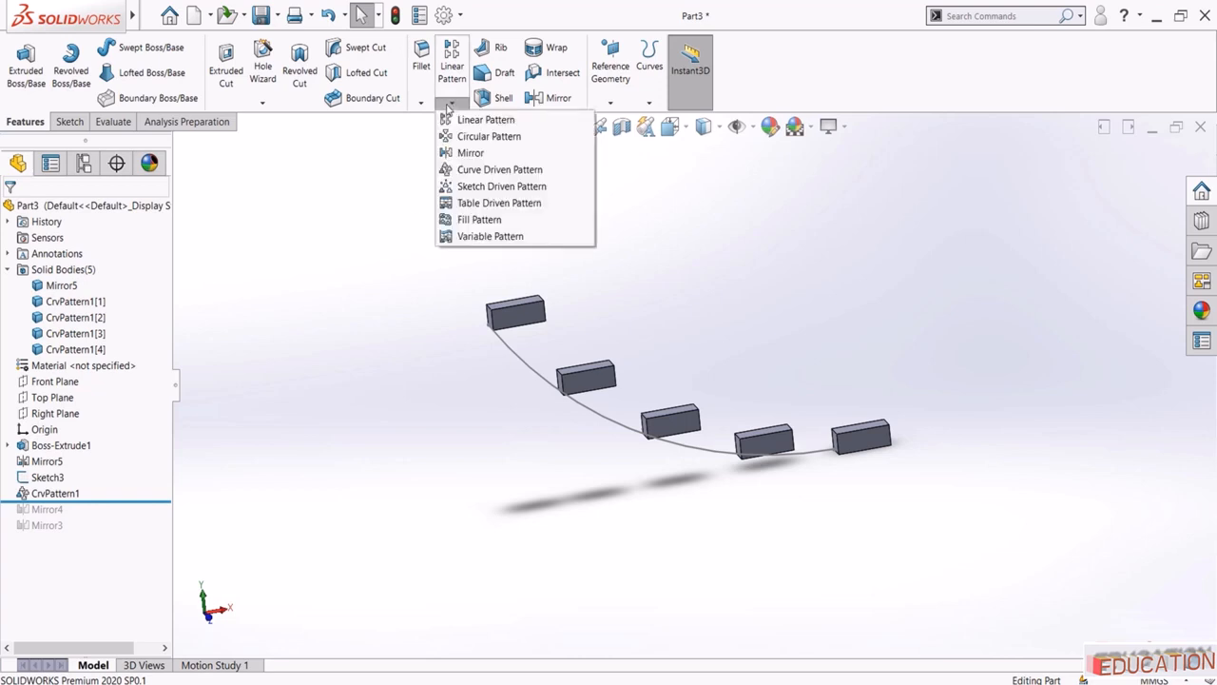
pyautogui.click(370, 319)
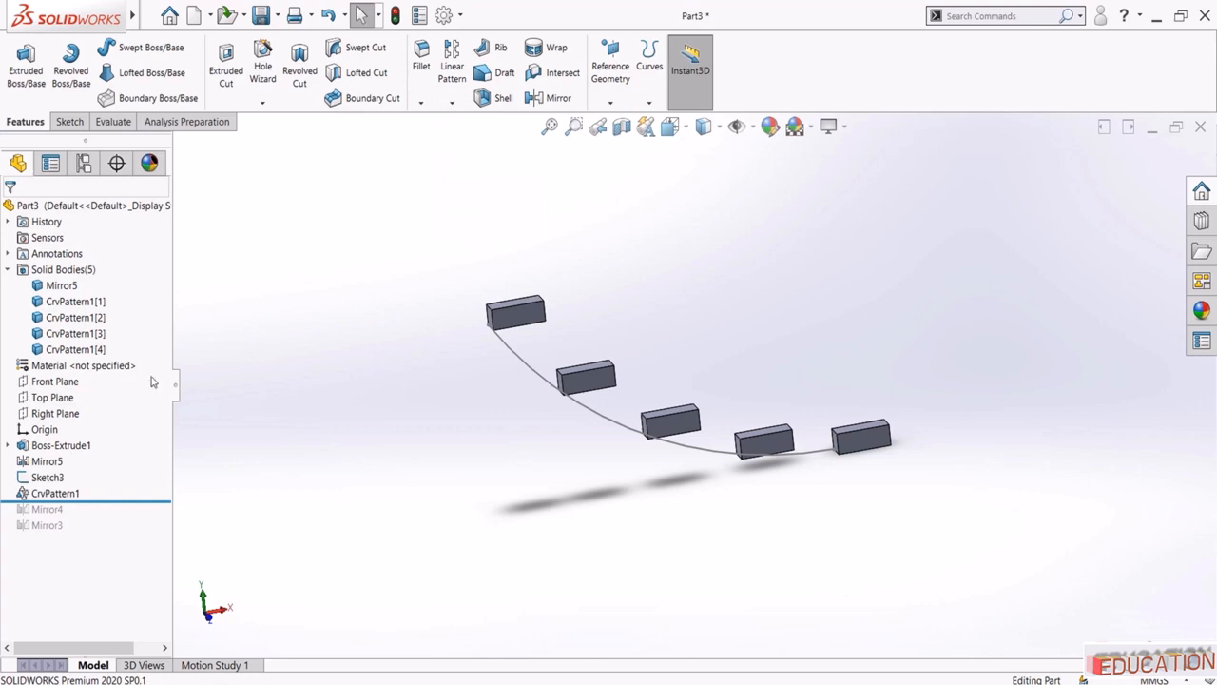
# Start a new sketch on the Front Plane, viewed face-on, and activate the Point tool
pyautogui.click(50, 381)
pyautogui.click(70, 353)
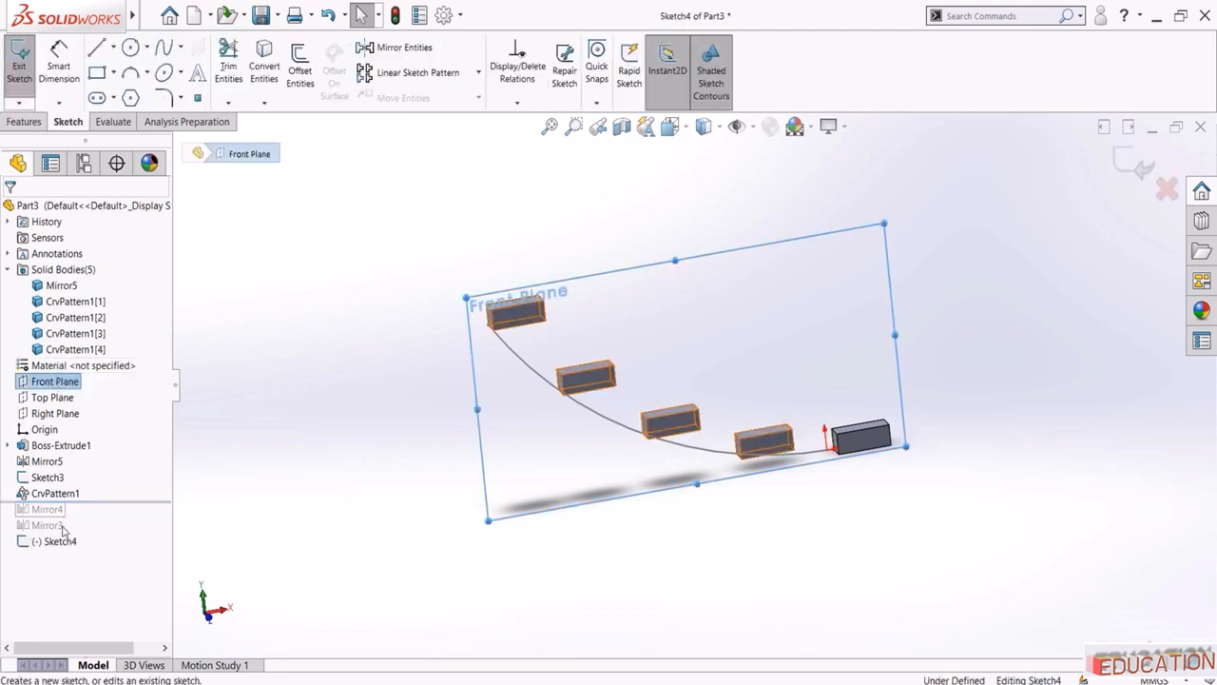
pyautogui.click(91, 527)
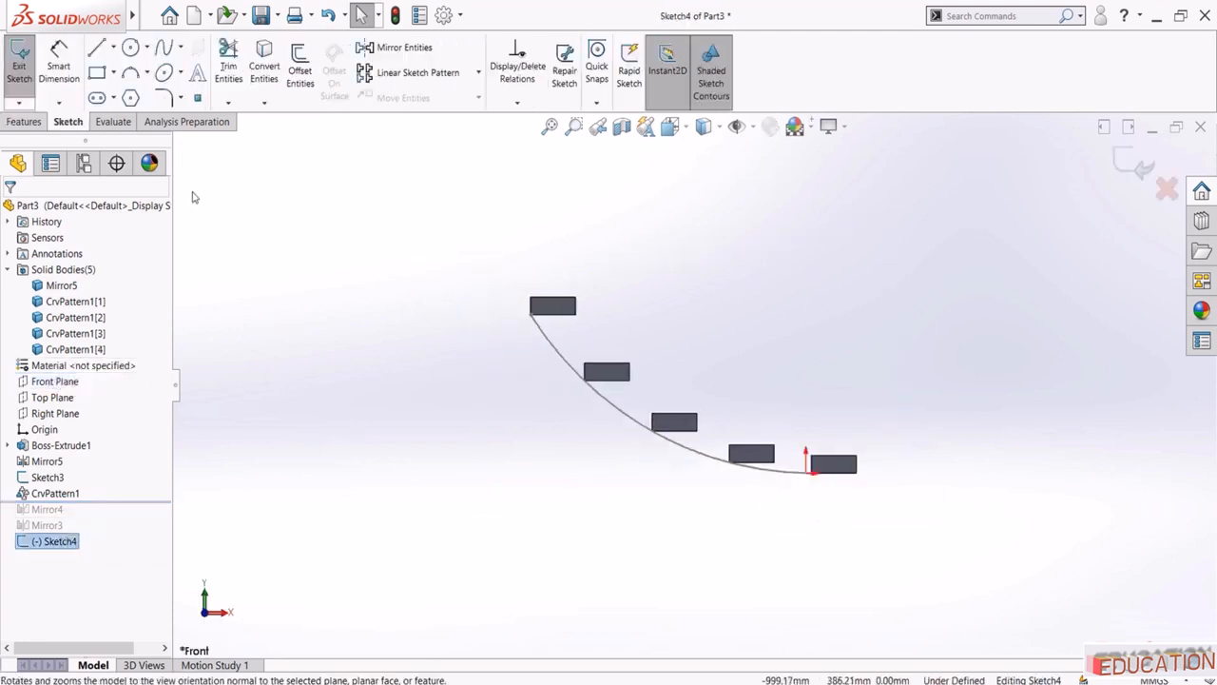
pyautogui.click(197, 99)
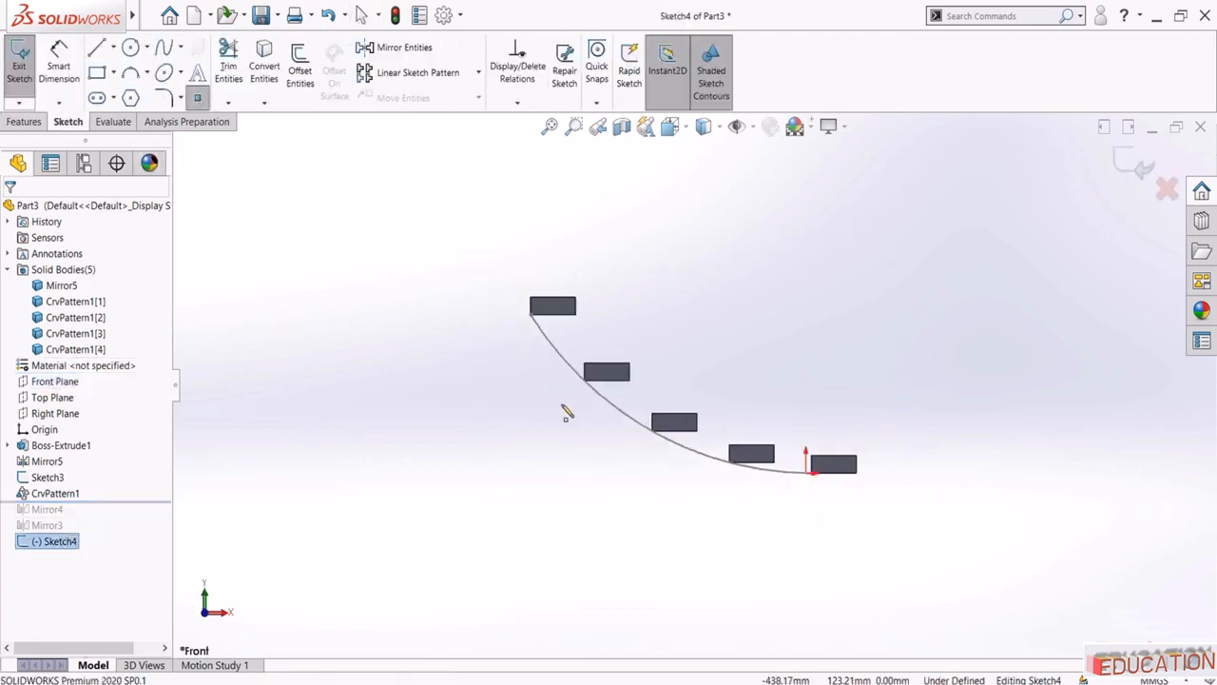
# Place seven scattered sketch points beside the curved row of blocks on the negative X side and finish the sketch
pyautogui.click(614, 464)
pyautogui.click(472, 388)
pyautogui.click(400, 263)
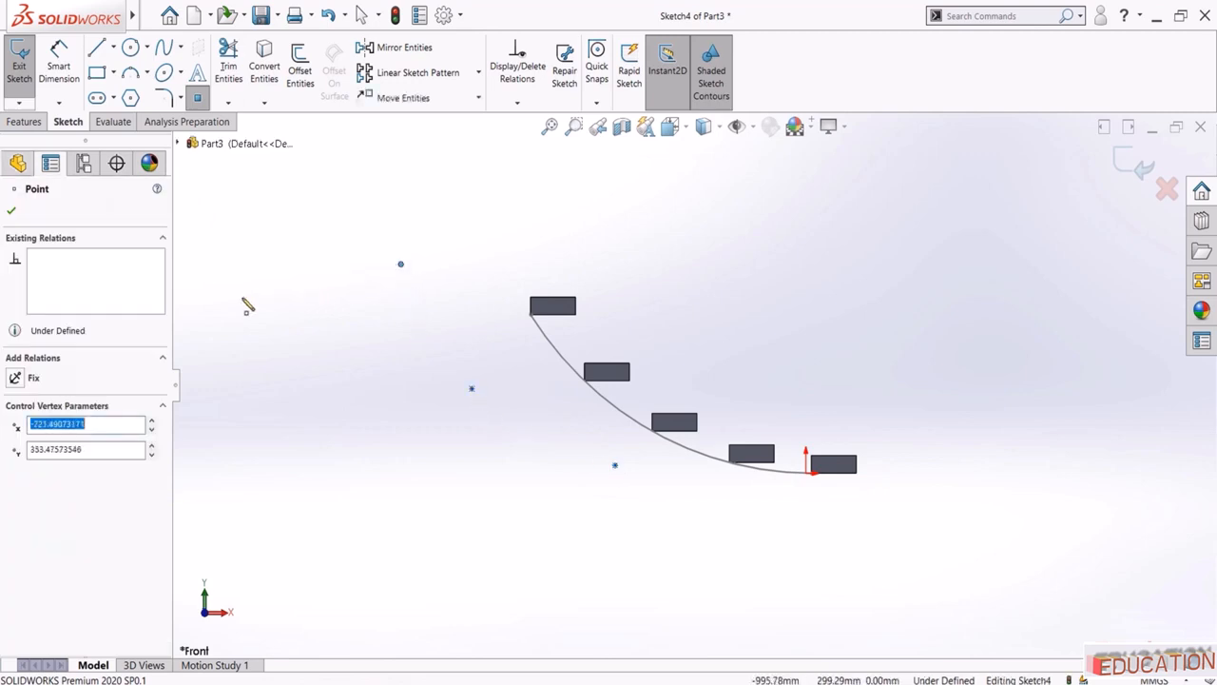
pyautogui.click(240, 297)
pyautogui.click(296, 414)
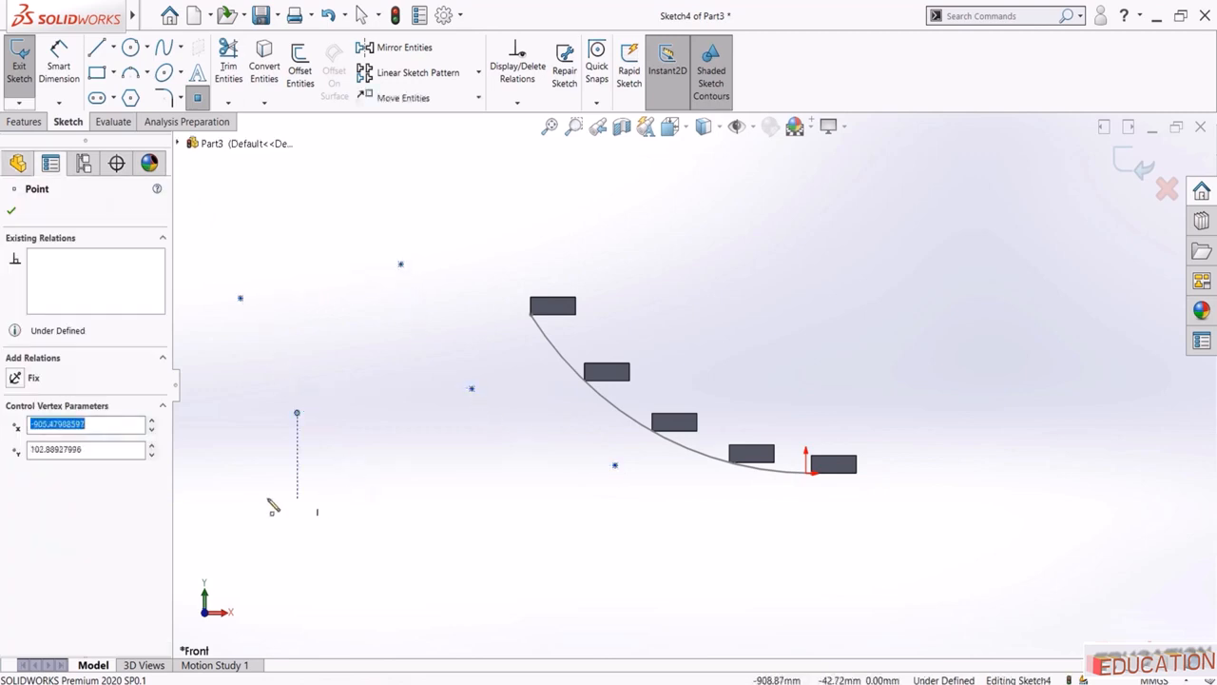
pyautogui.press('z')
pyautogui.click(345, 440)
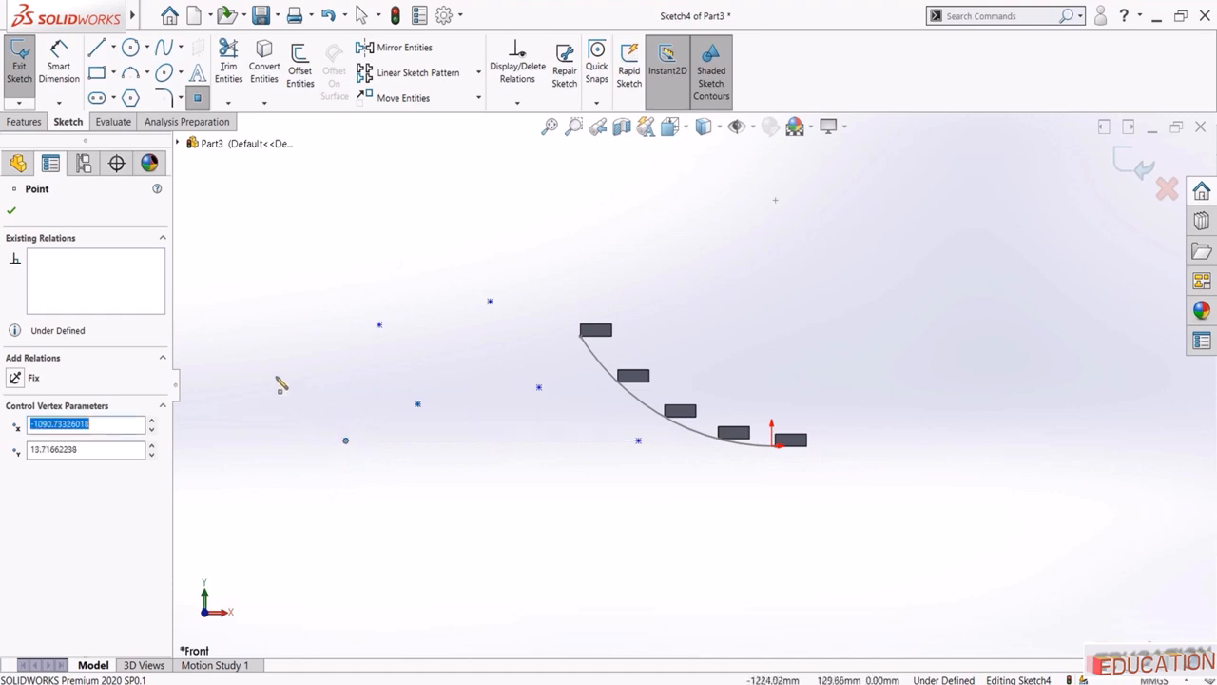
pyautogui.click(267, 370)
pyautogui.click(11, 210)
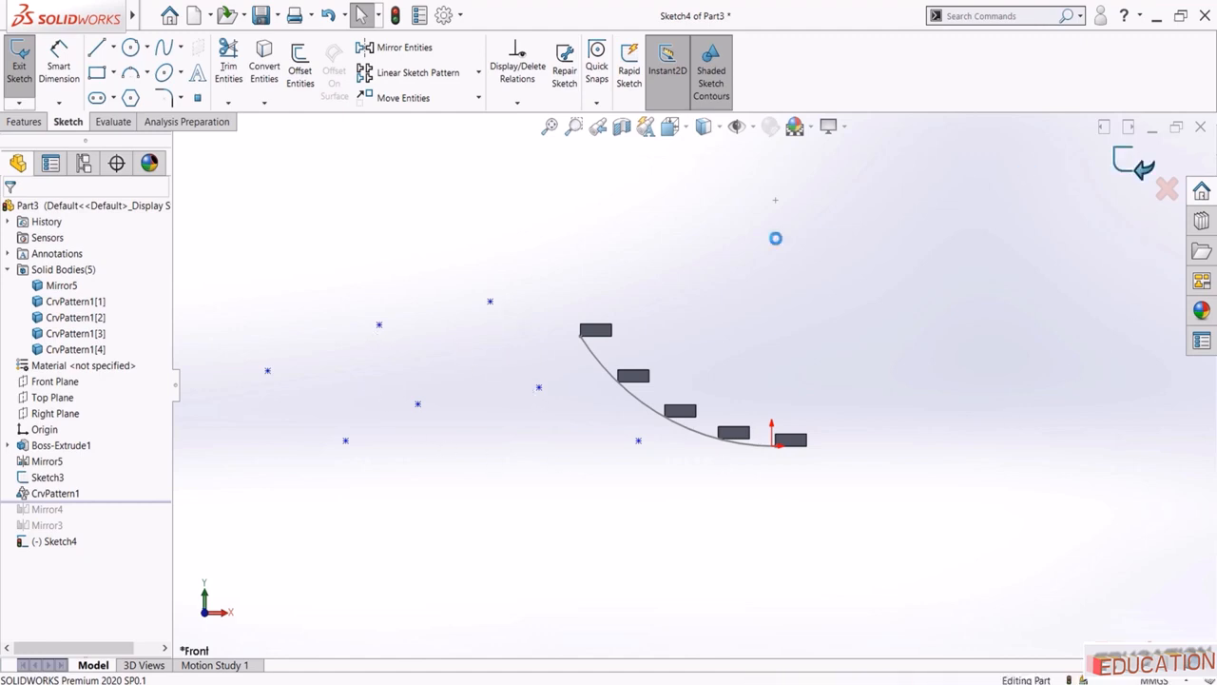
pyautogui.click(1134, 167)
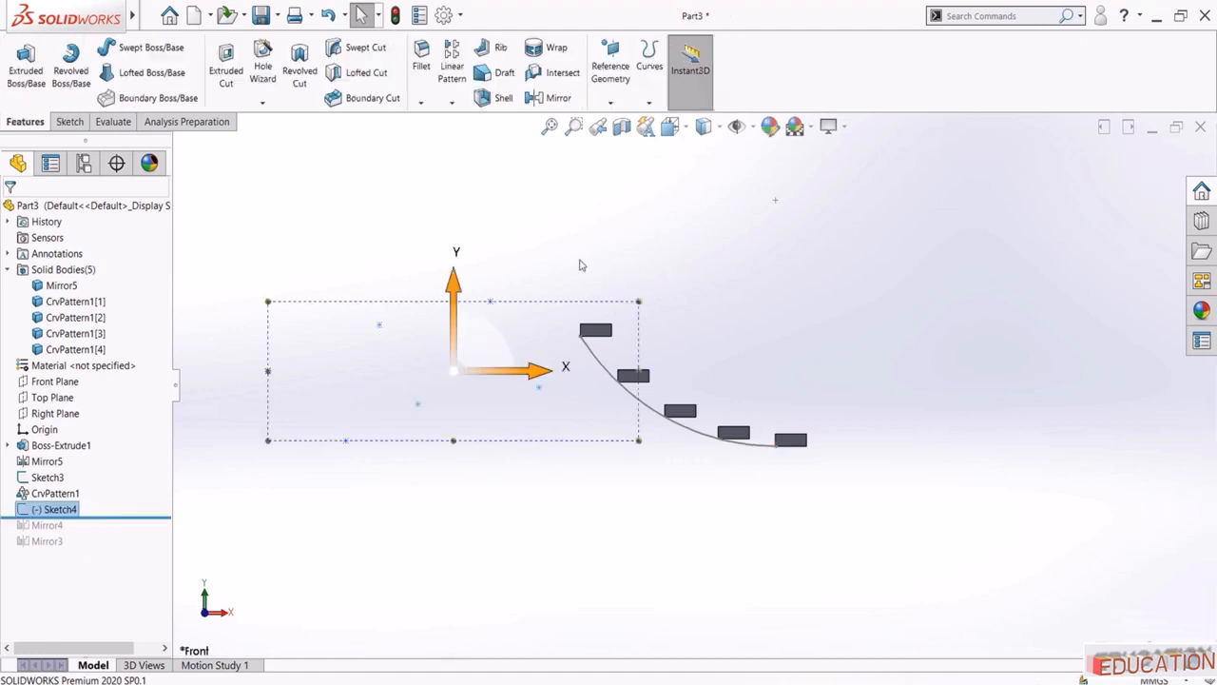
# Set up a Sketch Driven Pattern with Sketch4 as the reference sketch and the block at the curve's lower end as the patterned body
pyautogui.click(451, 103)
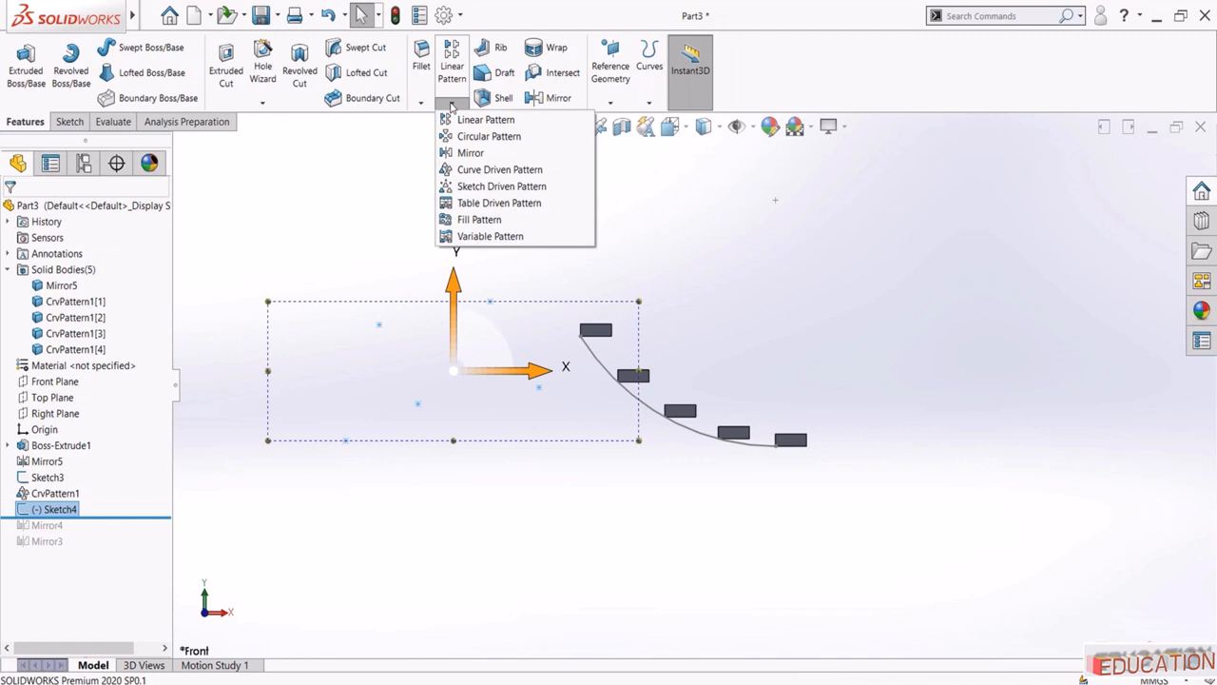
pyautogui.click(468, 188)
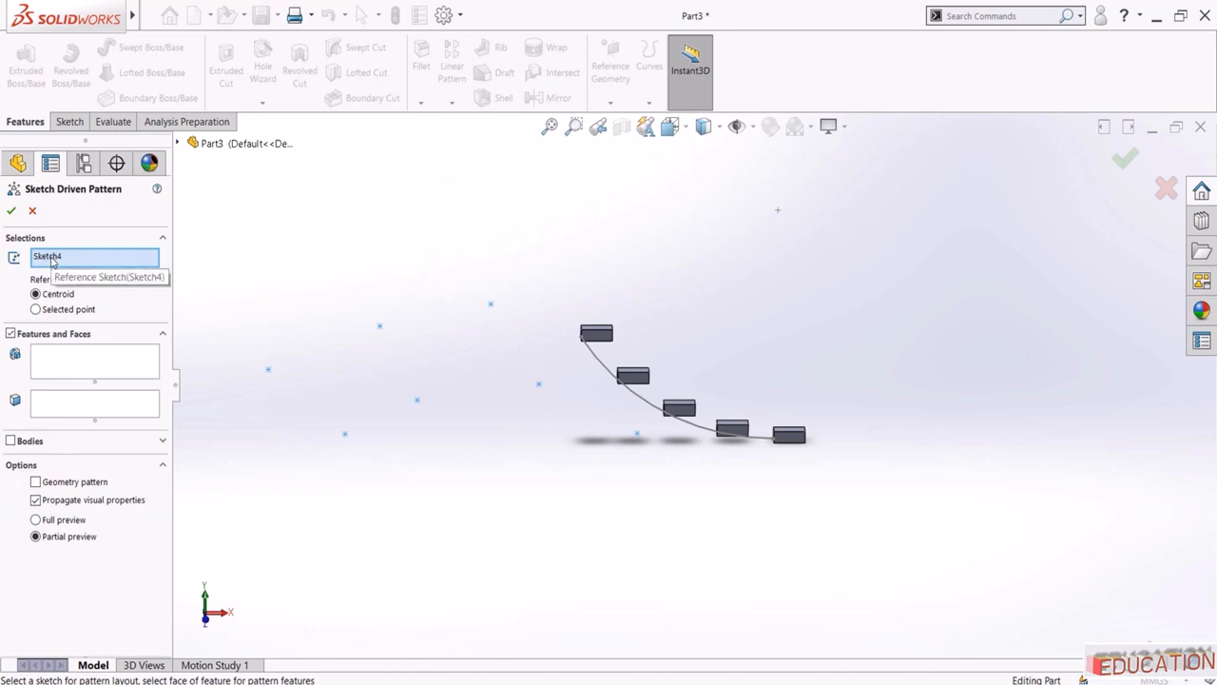
pyautogui.rightClick(52, 259)
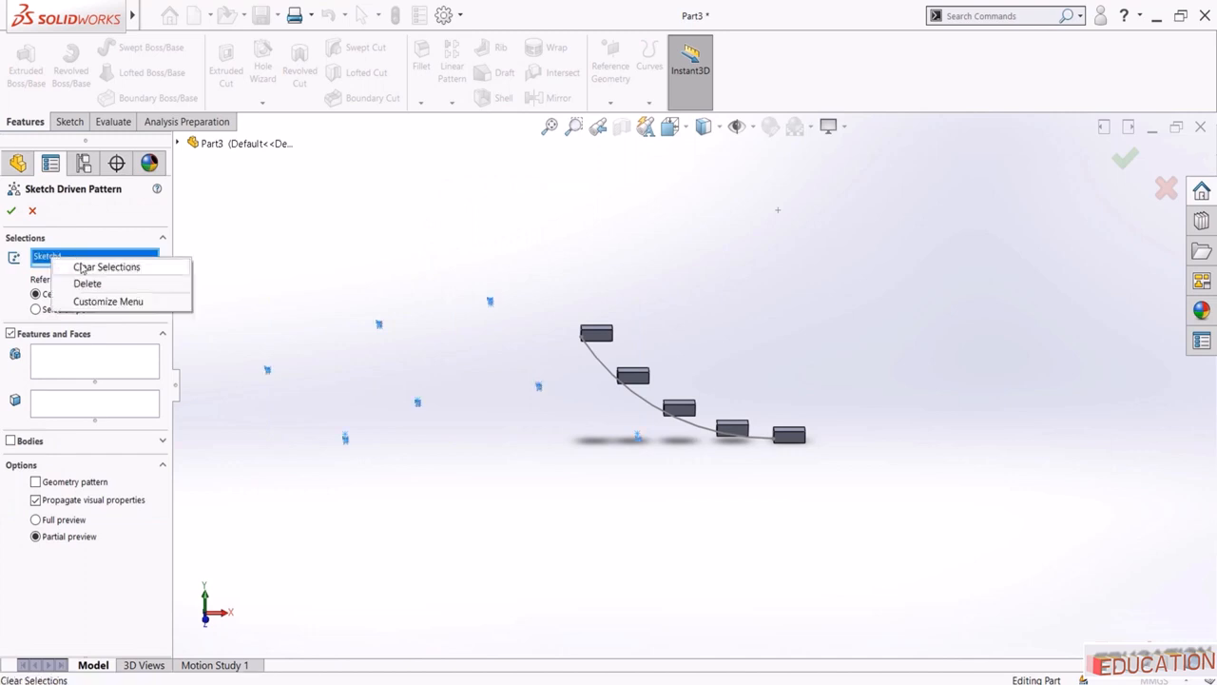
pyautogui.click(82, 266)
pyautogui.click(179, 142)
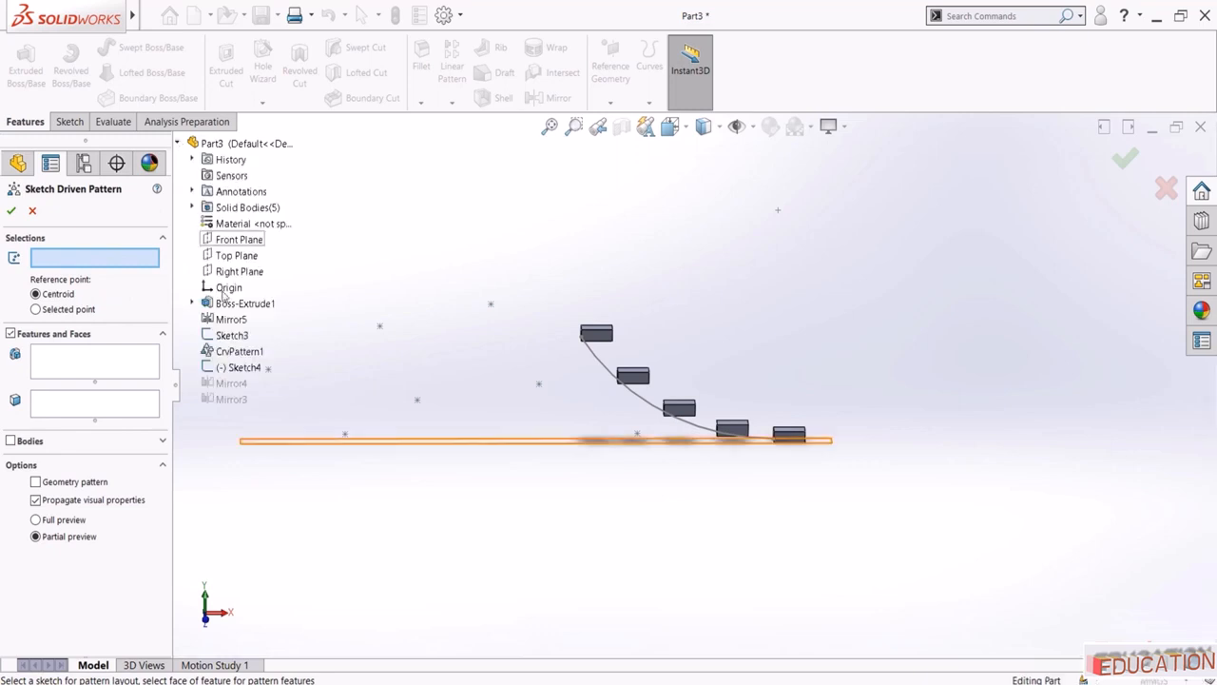
pyautogui.click(233, 366)
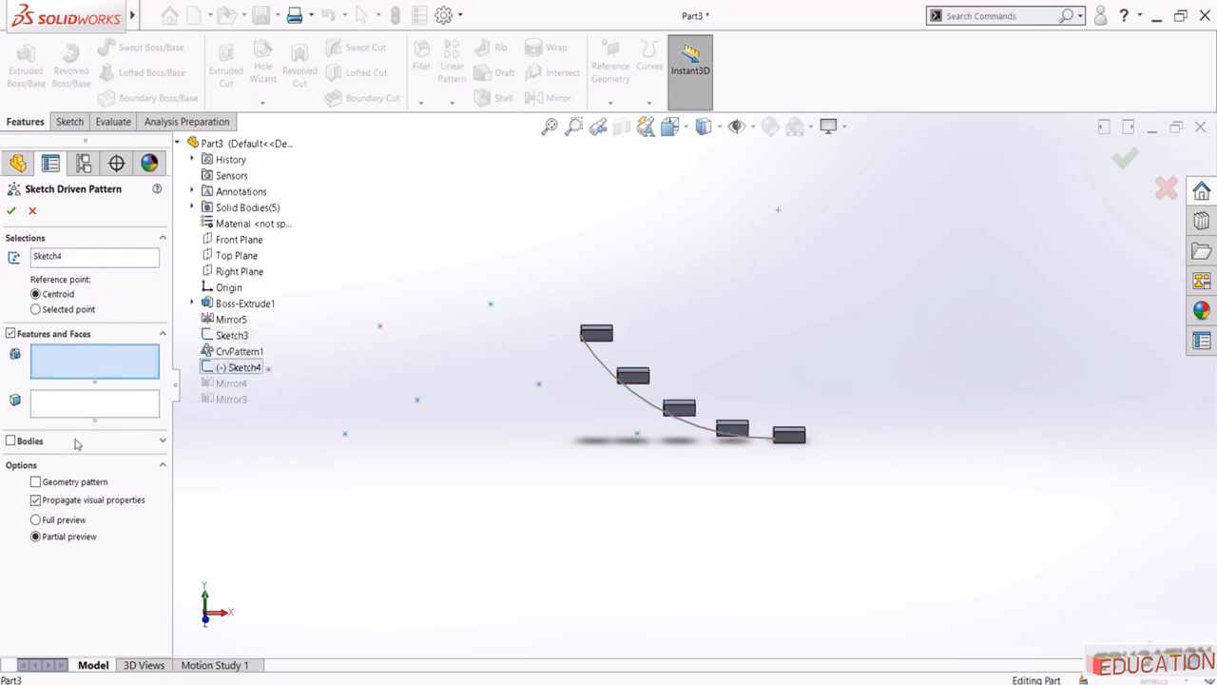
pyautogui.click(12, 441)
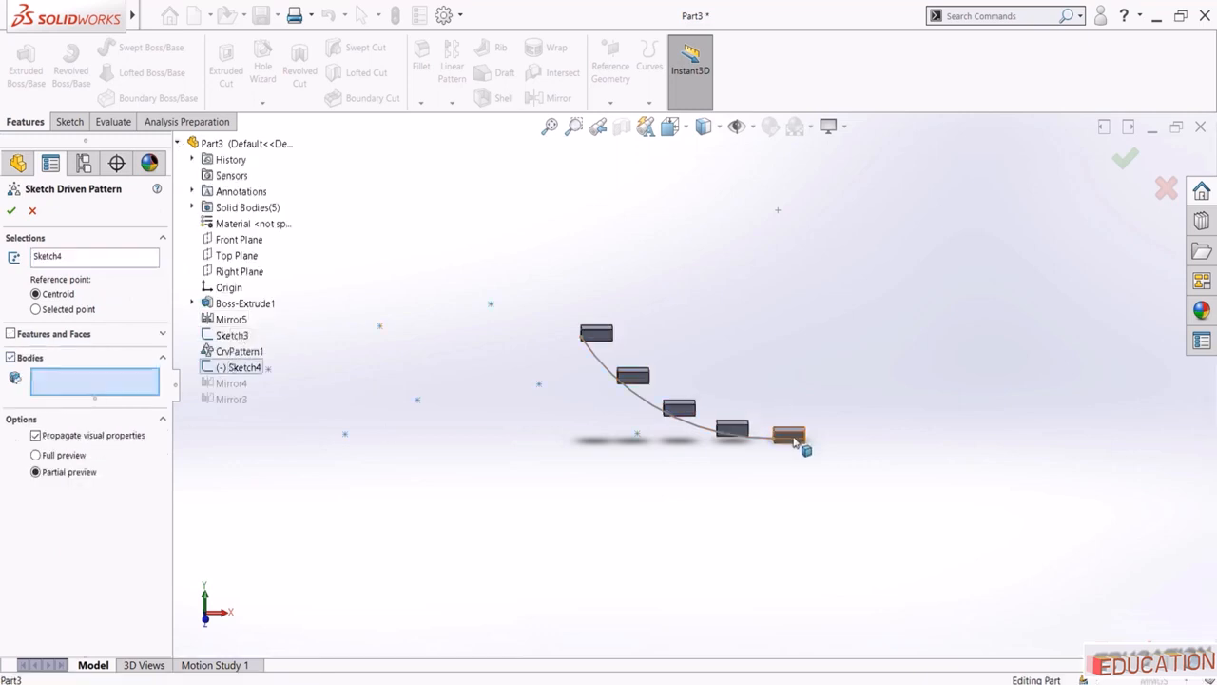
pyautogui.click(793, 438)
# Add the other four blocks along the curve to the bodies being patterned
pyautogui.scroll(2, 713, 397)
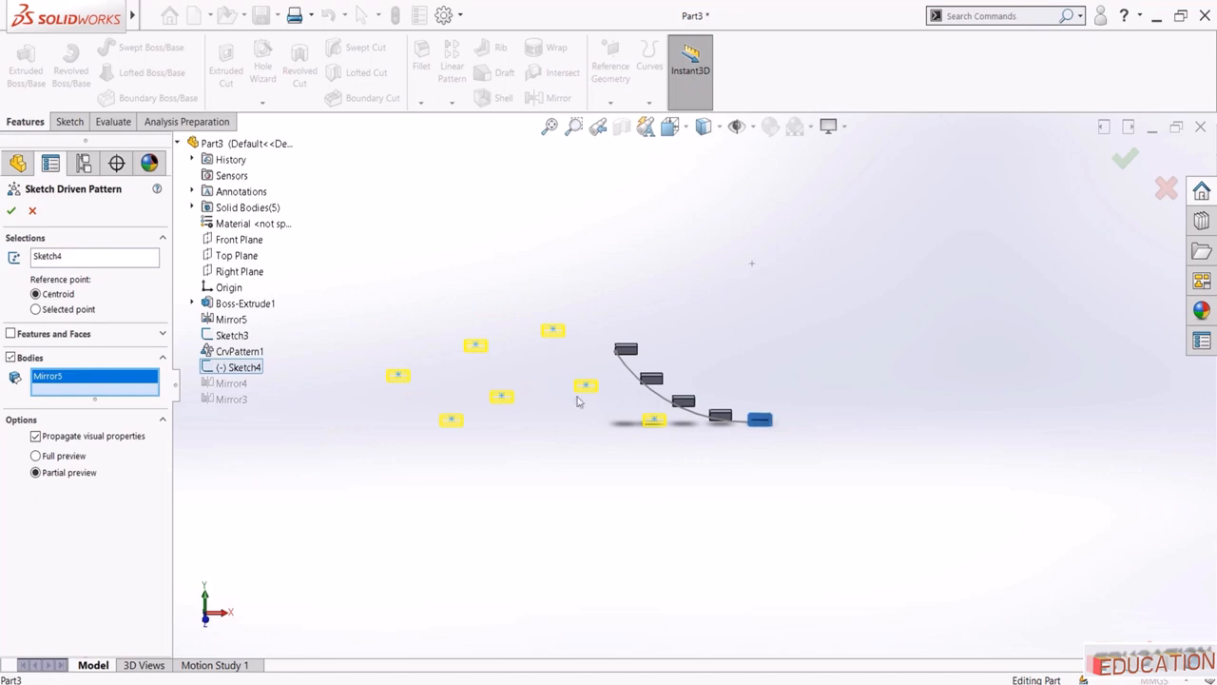
pyautogui.click(715, 414)
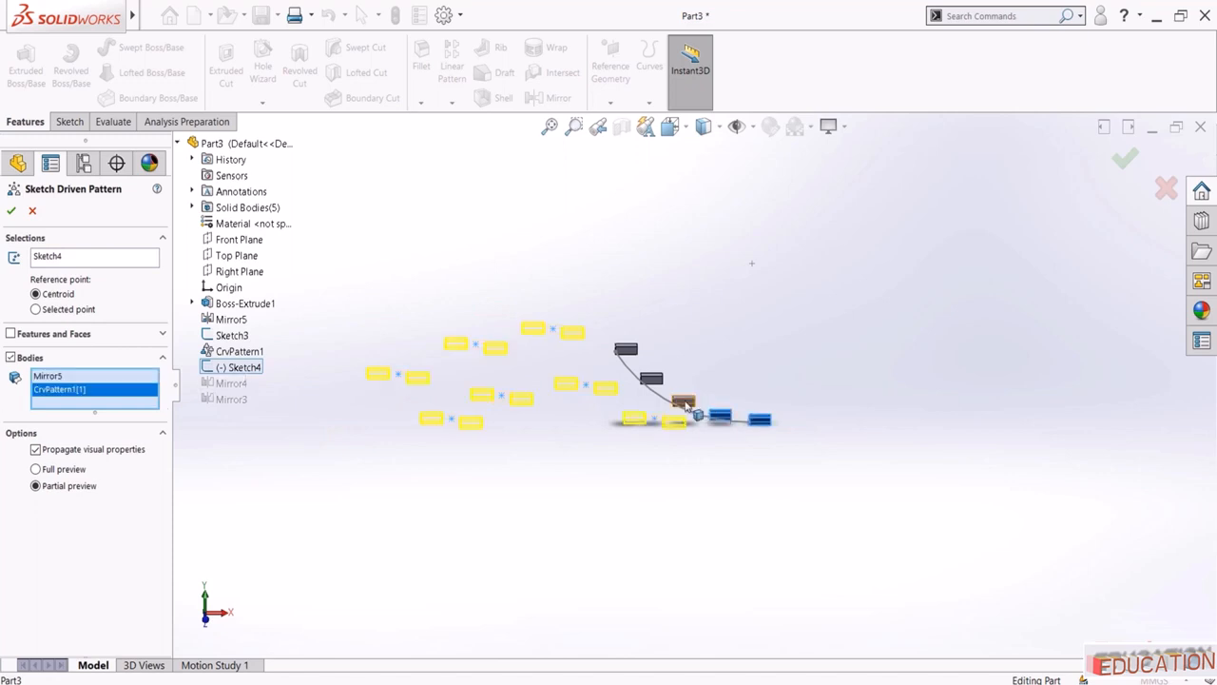
pyautogui.click(683, 401)
pyautogui.click(651, 378)
pyautogui.click(626, 349)
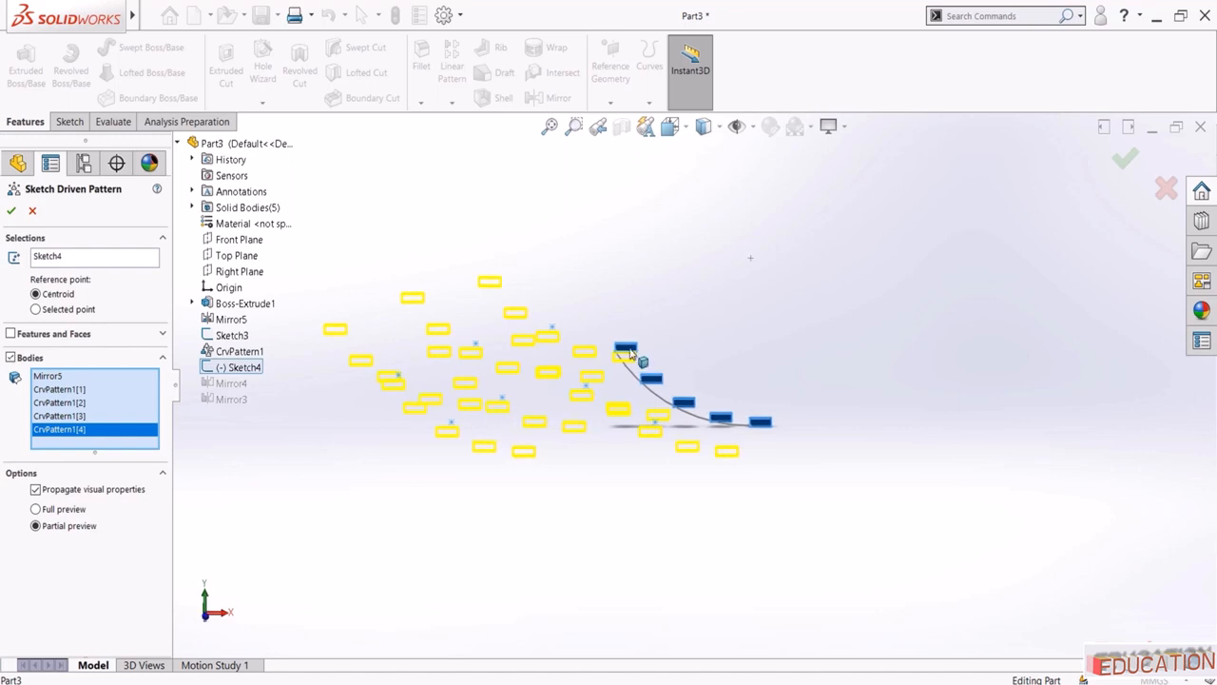
# Remove the four additional curve blocks from the pattern's bodies, leaving only Mirror5 selected
pyautogui.click(625, 348)
pyautogui.click(655, 380)
pyautogui.click(694, 407)
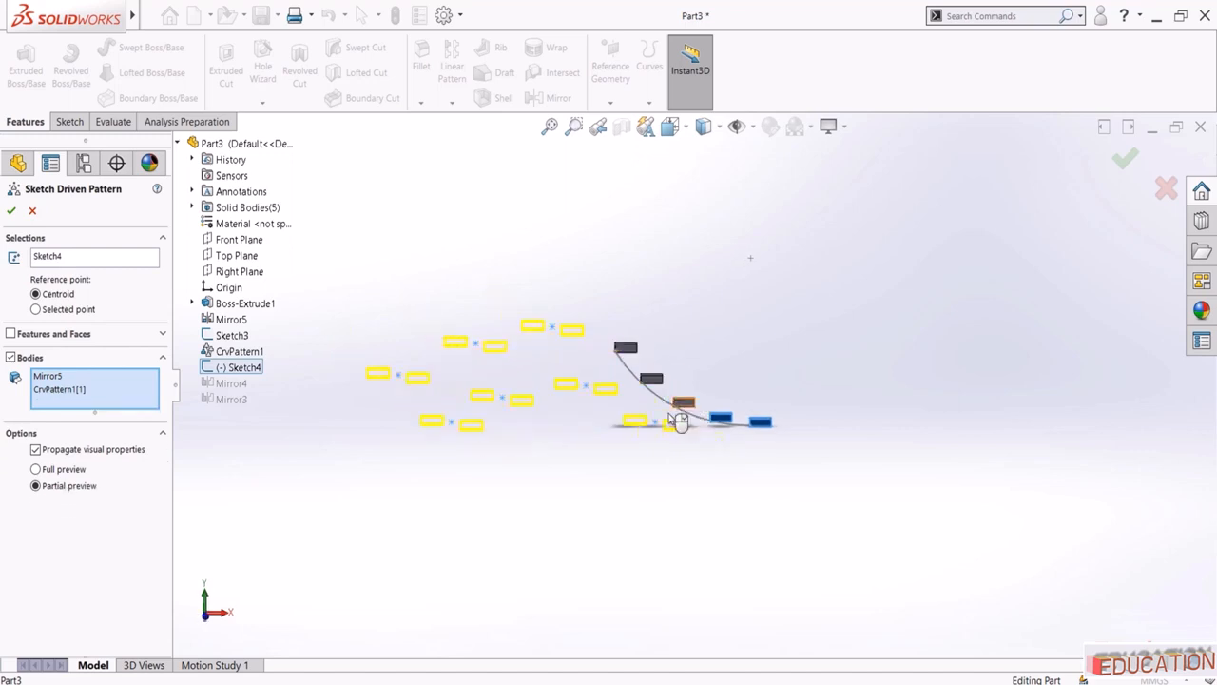
pyautogui.click(724, 421)
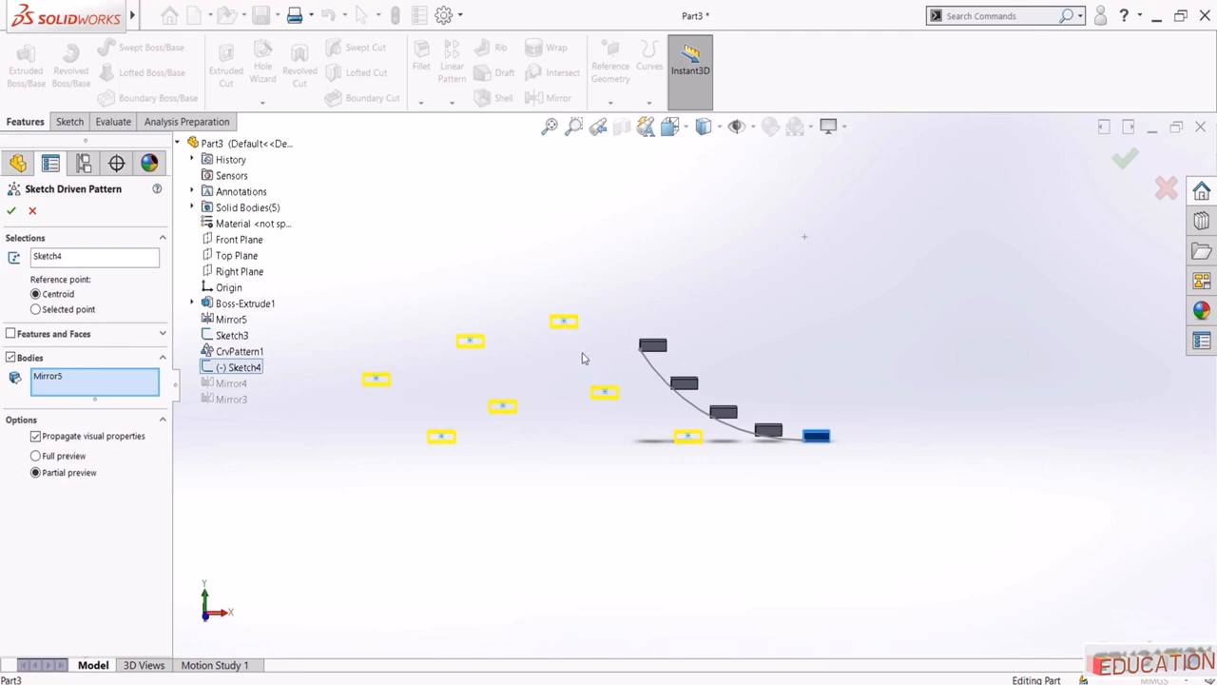
# Switch the pattern's reference to a selected point, pick the block's upper rear right corner vertex, and accept the pattern
pyautogui.scroll(-3, 574, 329)
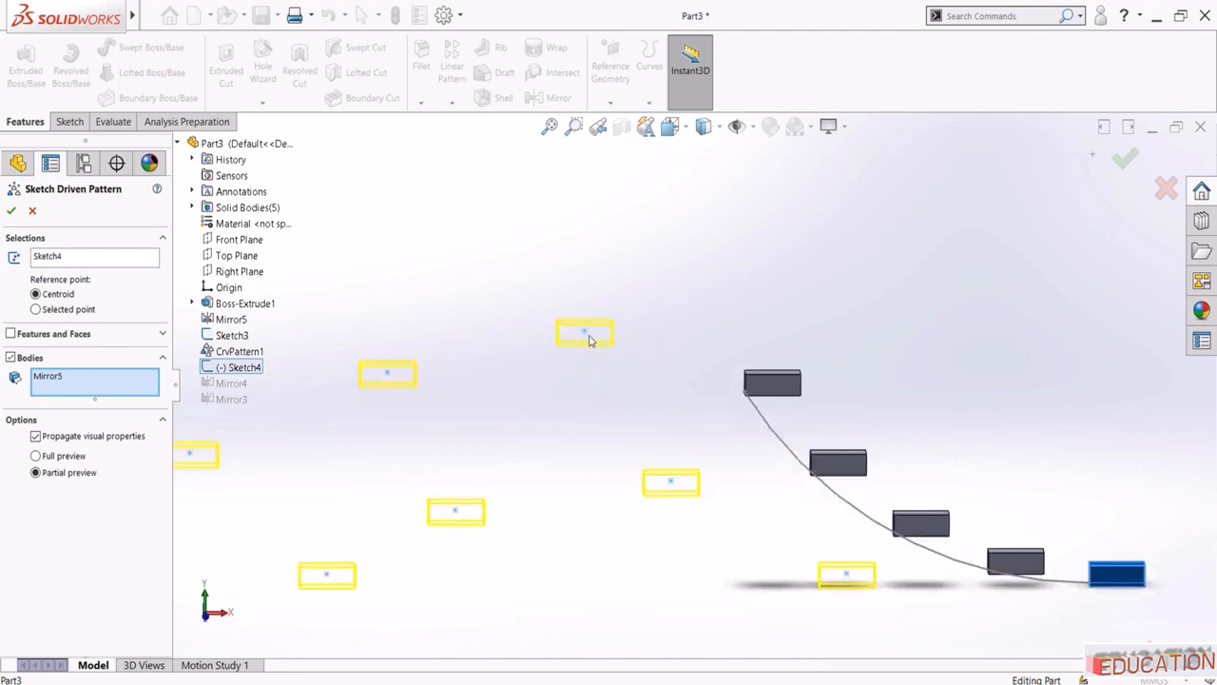
pyautogui.moveTo(574, 336); pyautogui.dragTo(532, 297, button='middle')
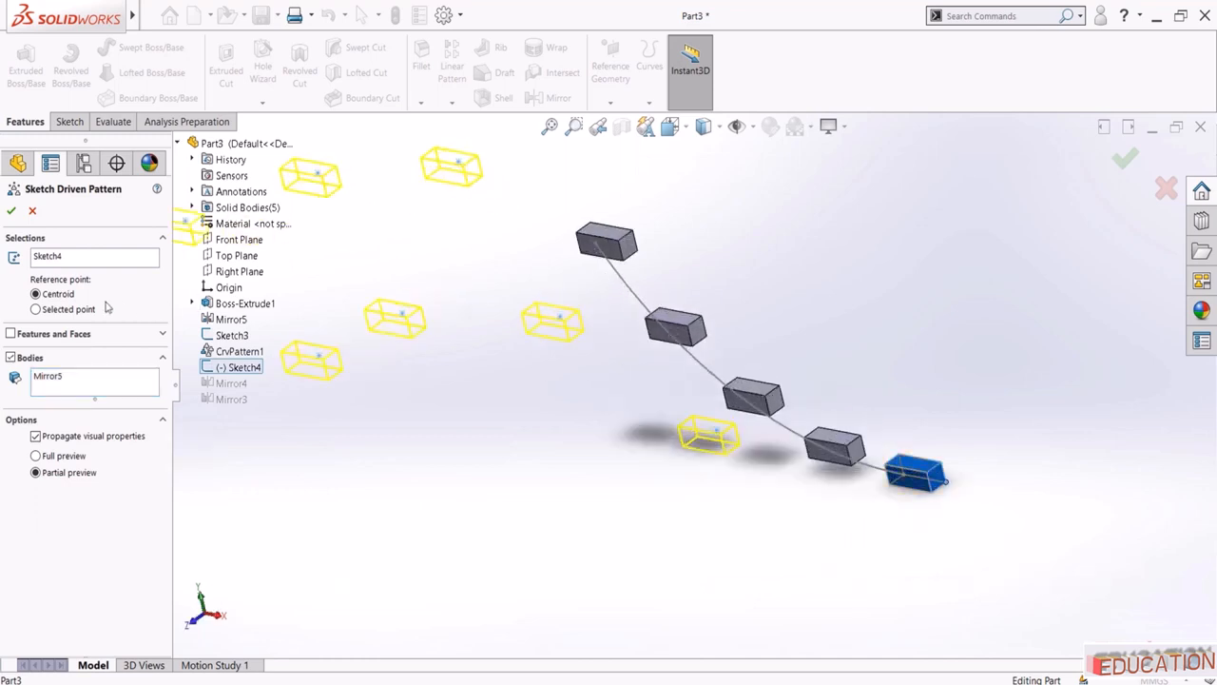
pyautogui.click(36, 310)
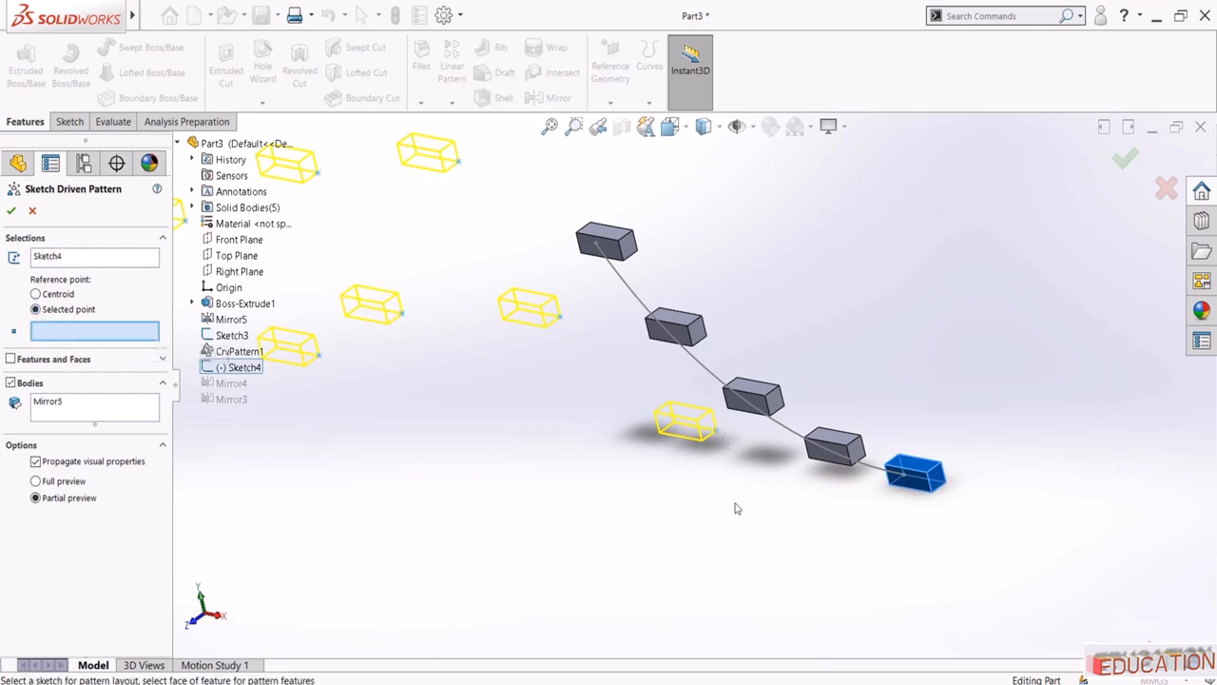
pyautogui.scroll(-4, 1014, 452)
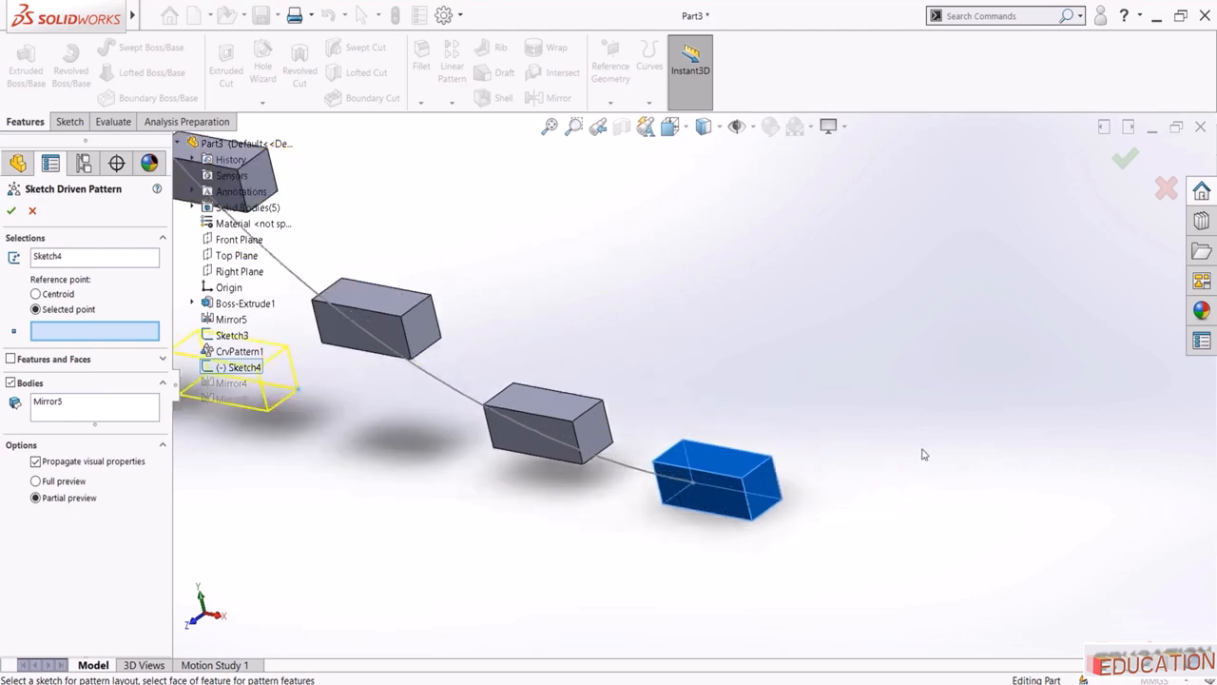
pyautogui.click(778, 459)
pyautogui.scroll(2, 748, 432)
pyautogui.scroll(2, 523, 399)
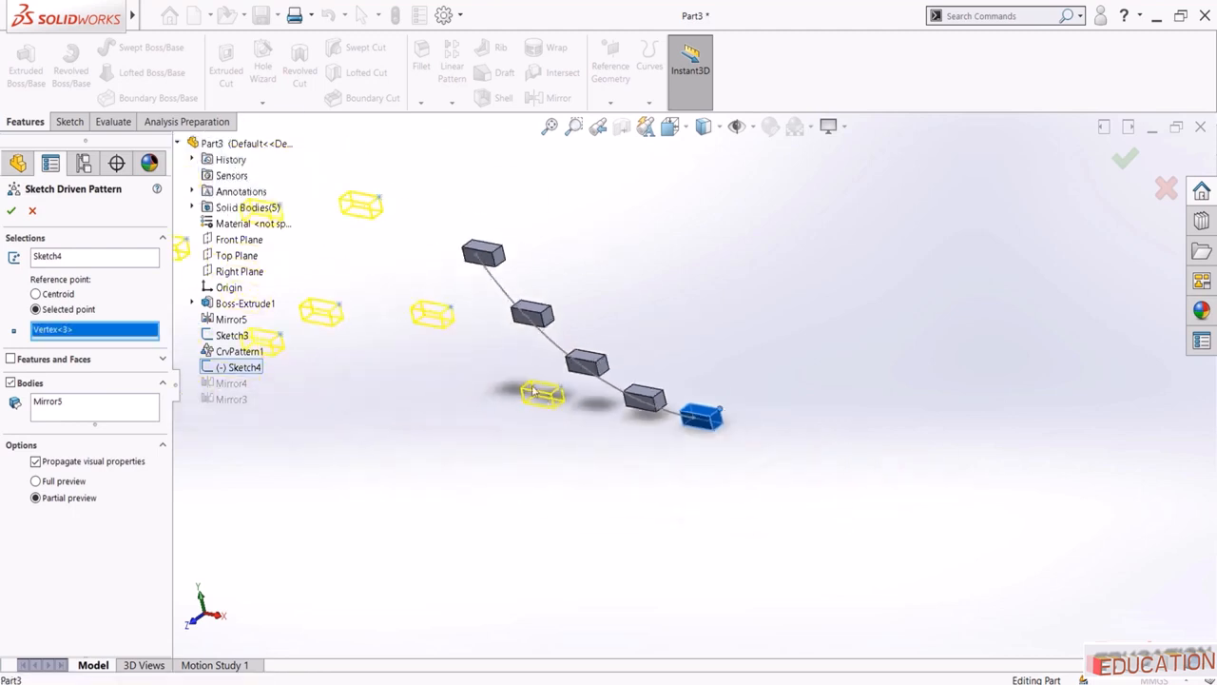
pyautogui.scroll(-4, 609, 392)
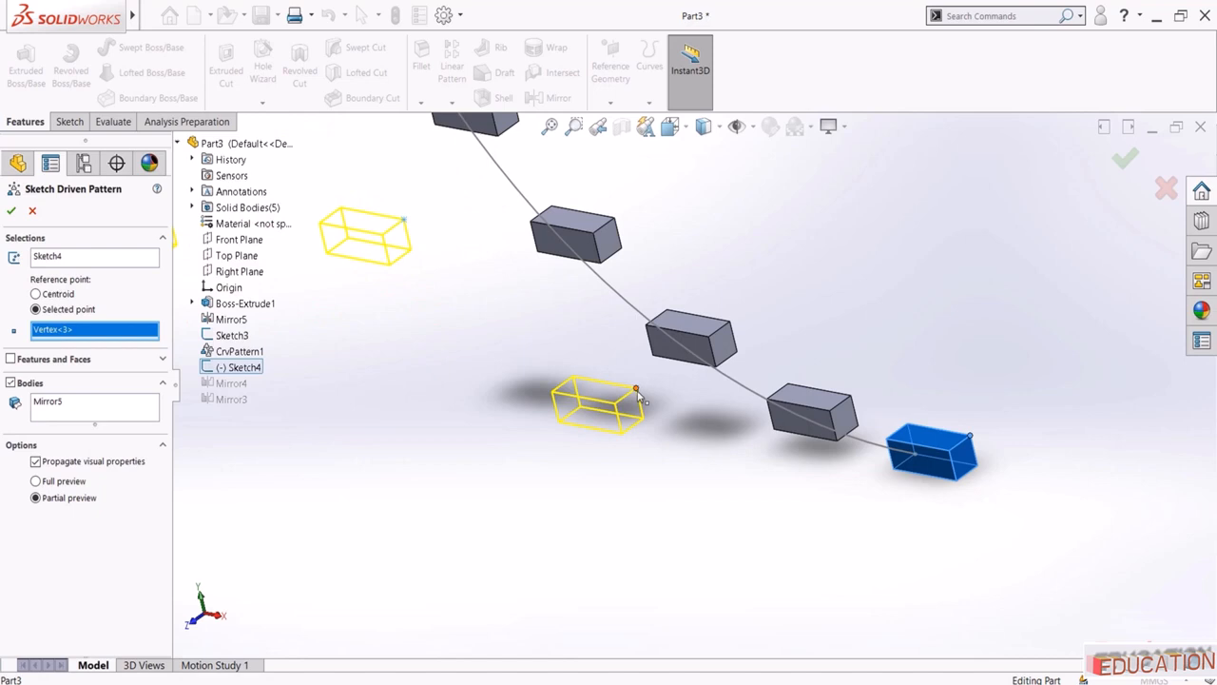
pyautogui.scroll(3, 468, 249)
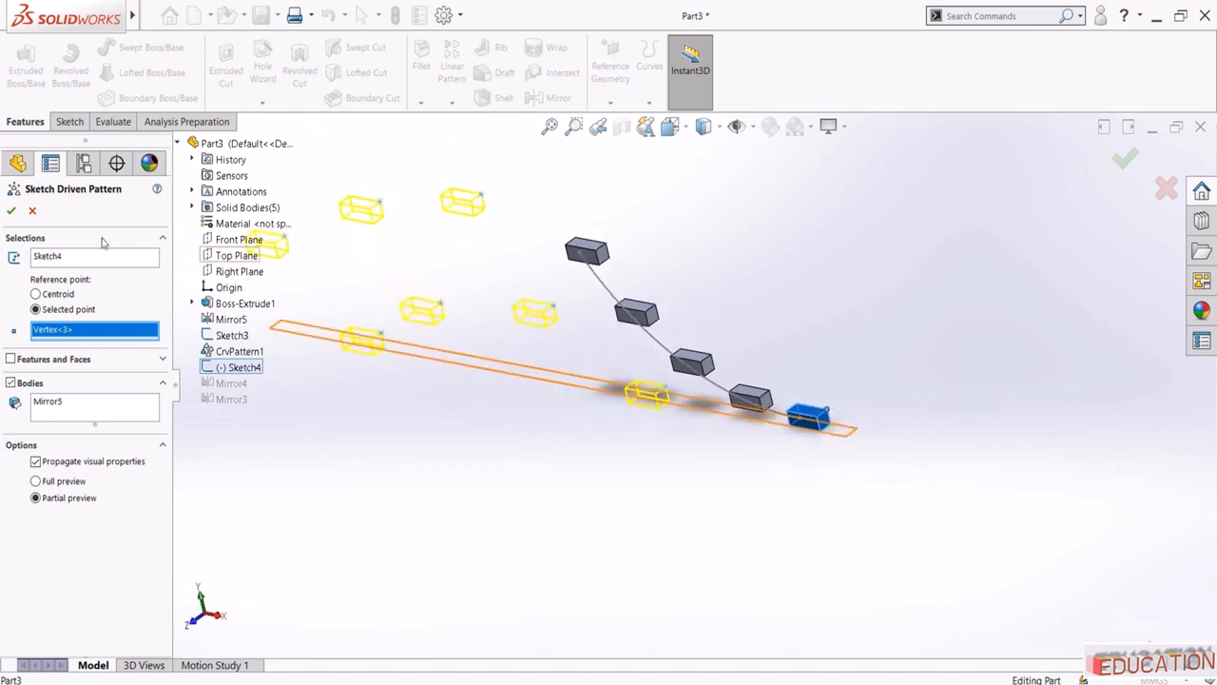
pyautogui.click(12, 210)
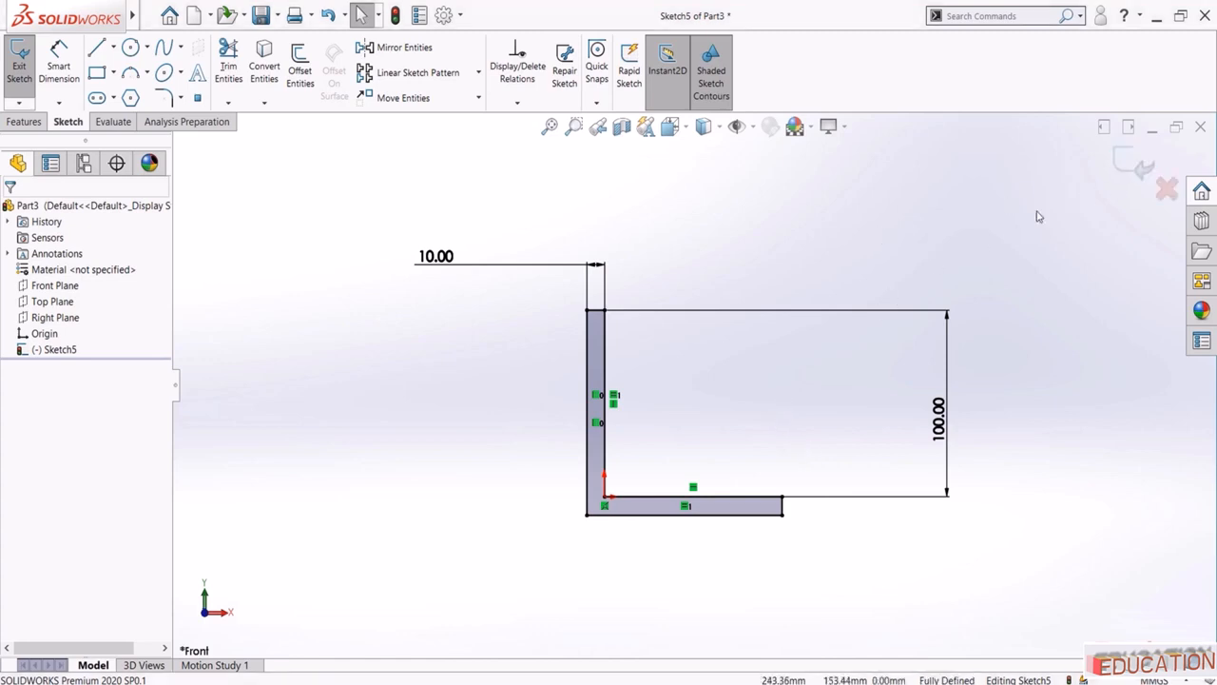
# Finish the L-shaped profile sketch and extrude it 50 mm with the Mid Plane end condition
pyautogui.click(1123, 164)
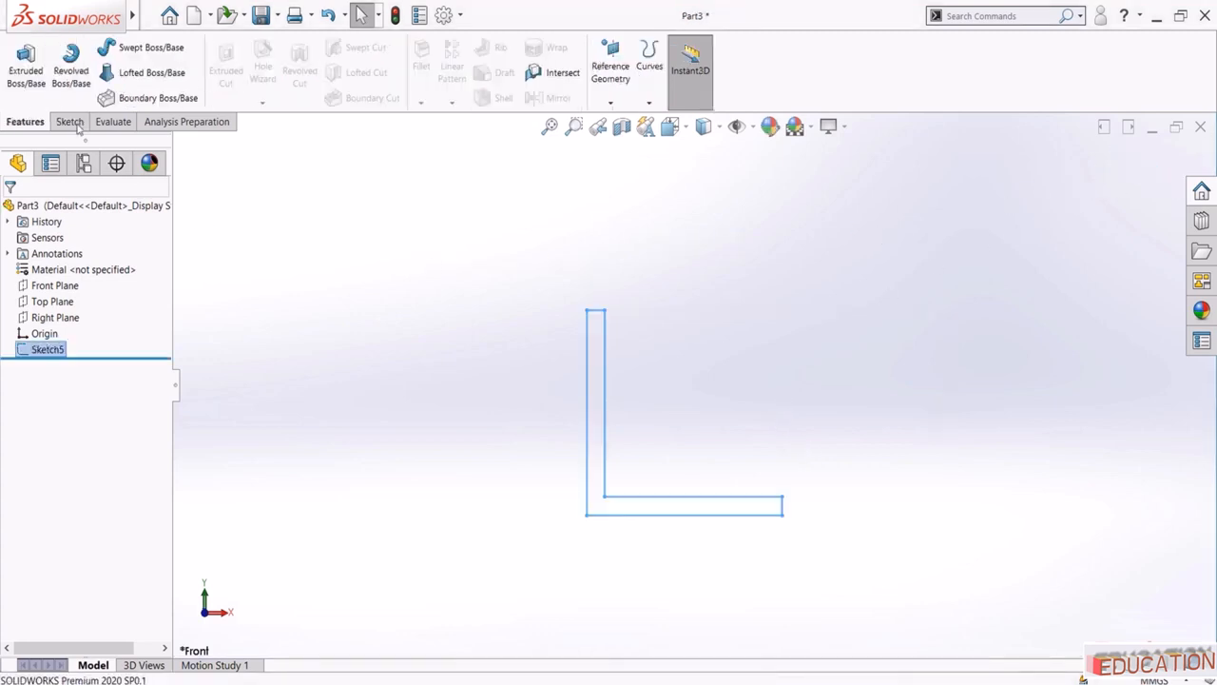
pyautogui.click(9, 74)
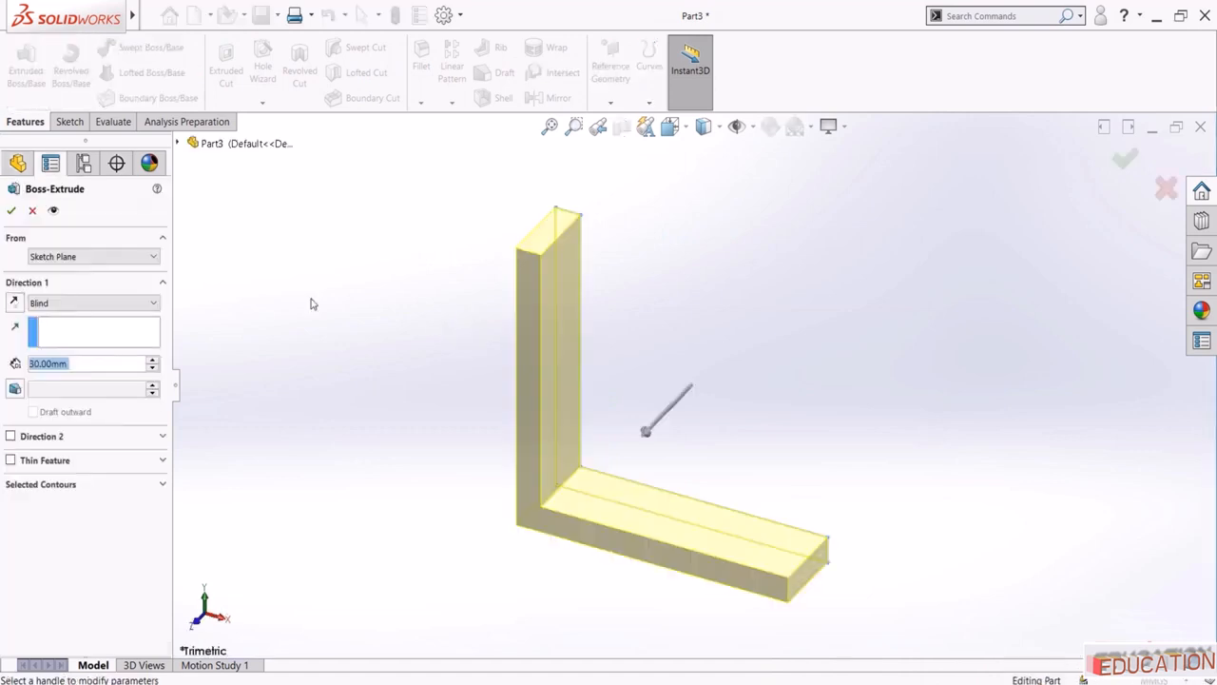
pyautogui.click(71, 306)
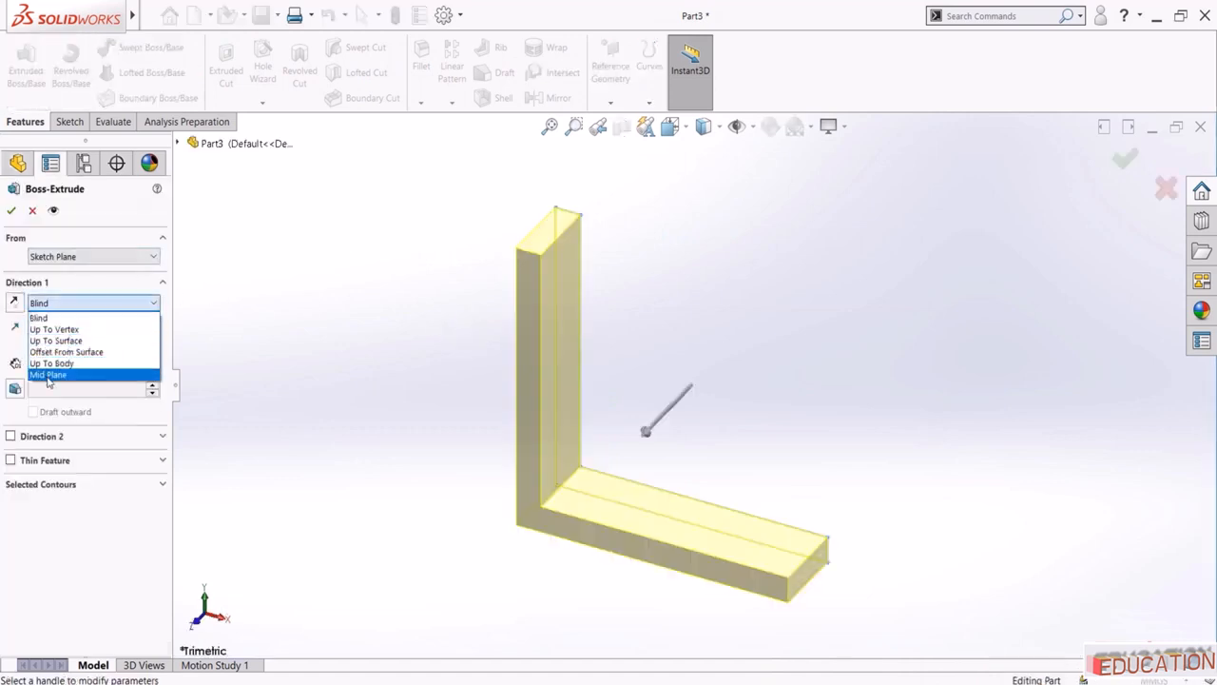
pyautogui.click(80, 371)
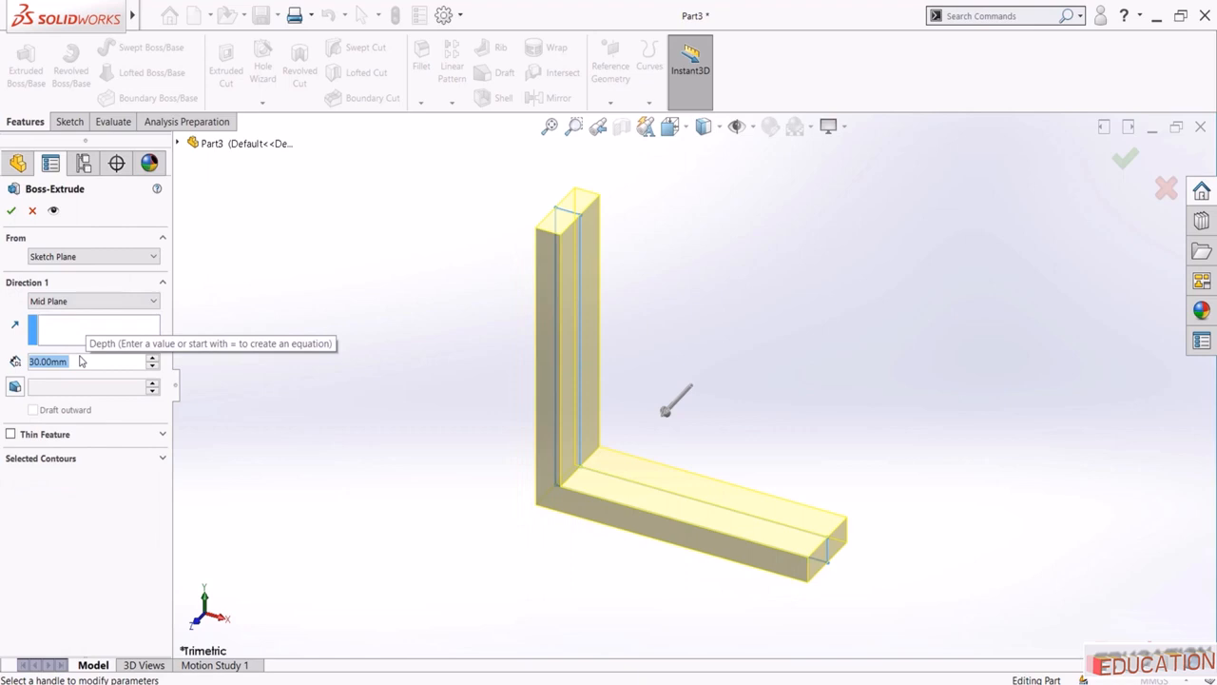
pyautogui.write('50')
pyautogui.press('Return')
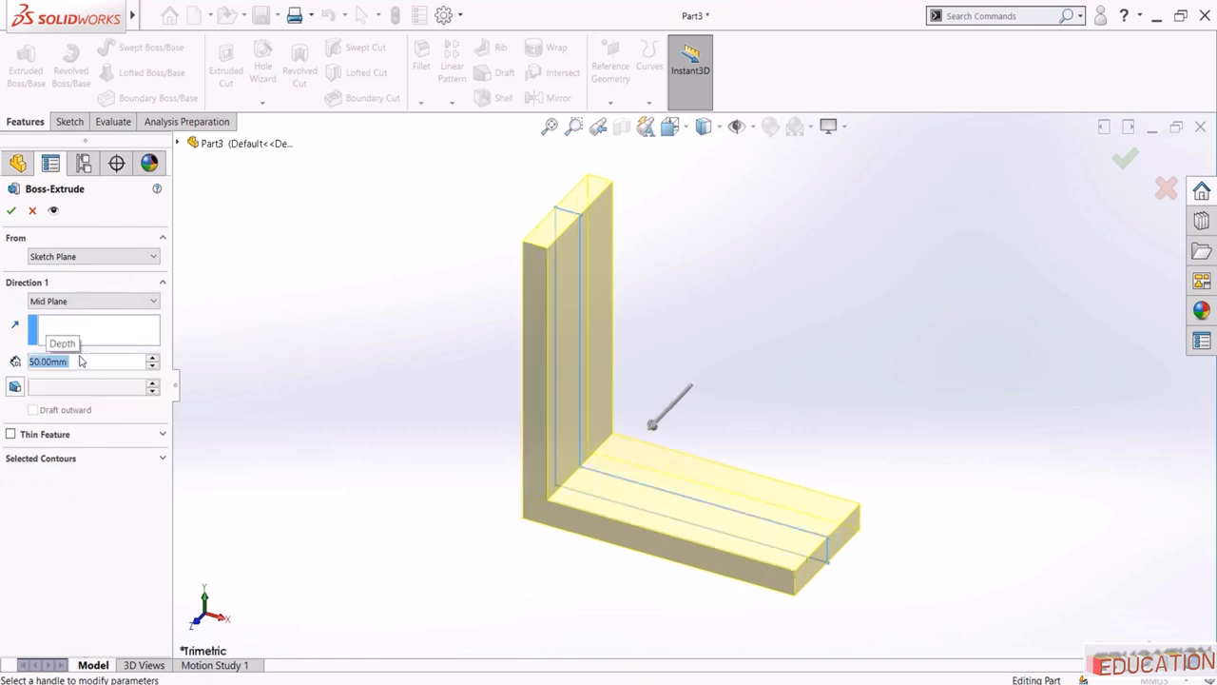
pyautogui.click(11, 210)
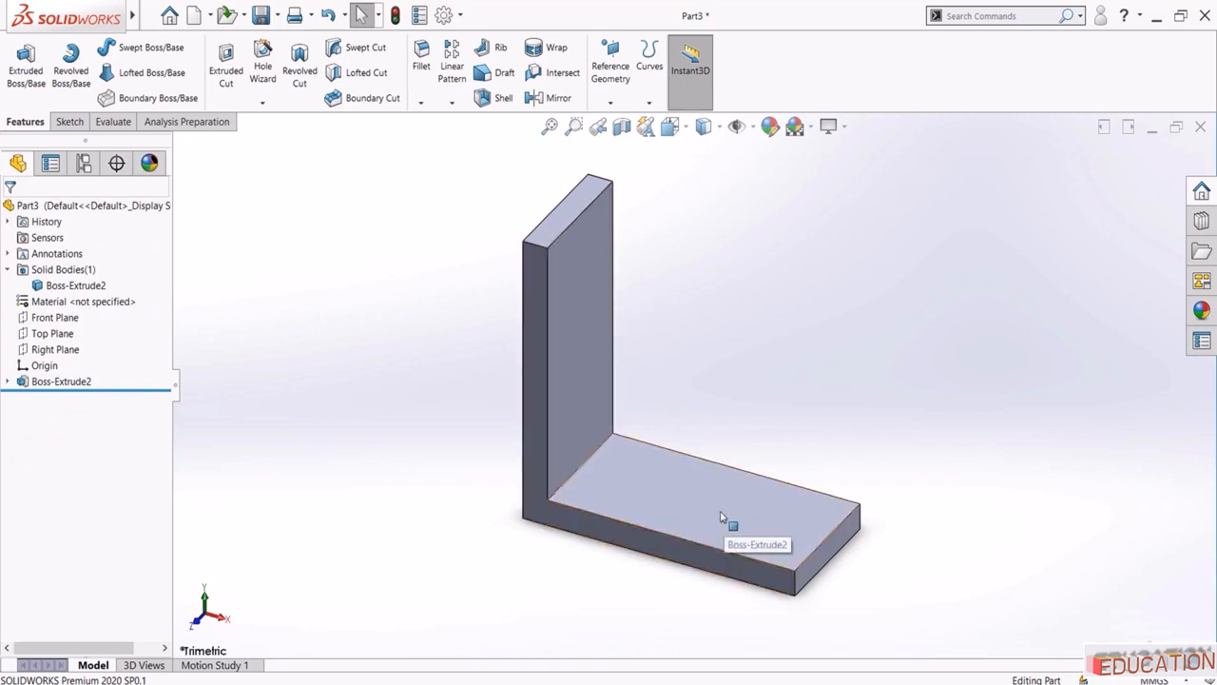
# Start a Rib feature with its sketch on the bracket's L-shaped front side face, viewed straight on
pyautogui.moveTo(653, 489); pyautogui.dragTo(395, 309, button='middle')
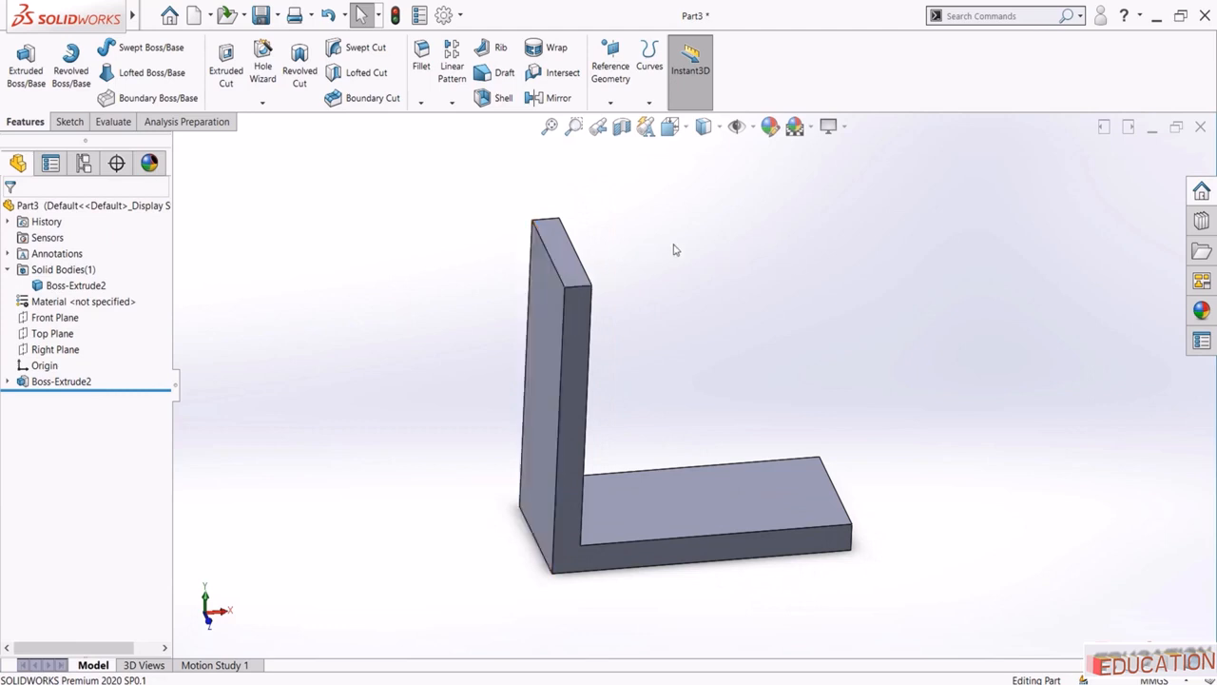
pyautogui.moveTo(689, 277); pyautogui.dragTo(570, 307, button='middle')
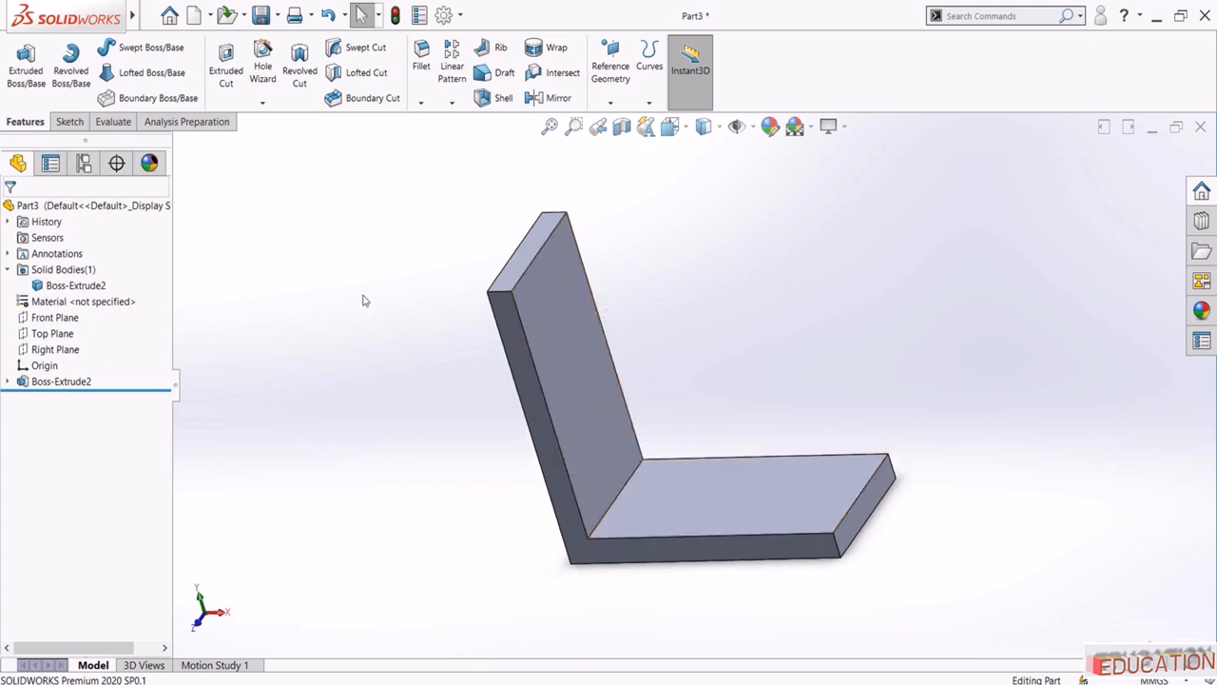
pyautogui.moveTo(366, 300); pyautogui.dragTo(416, 264, button='middle')
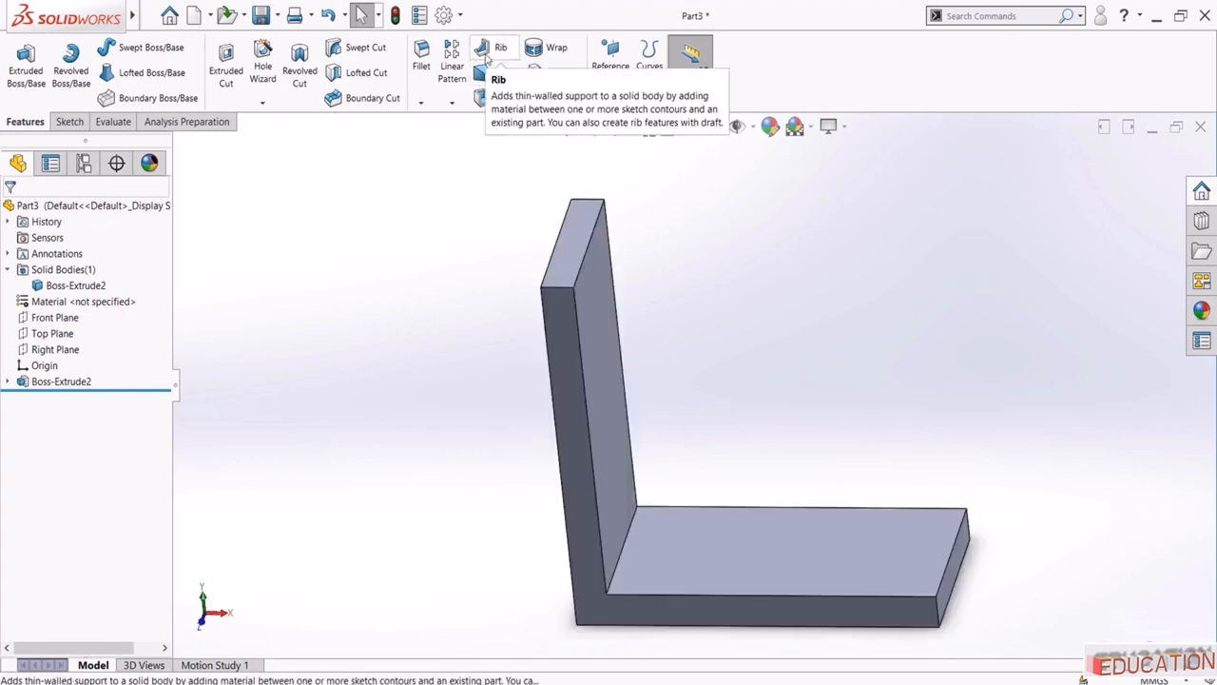
pyautogui.click(490, 52)
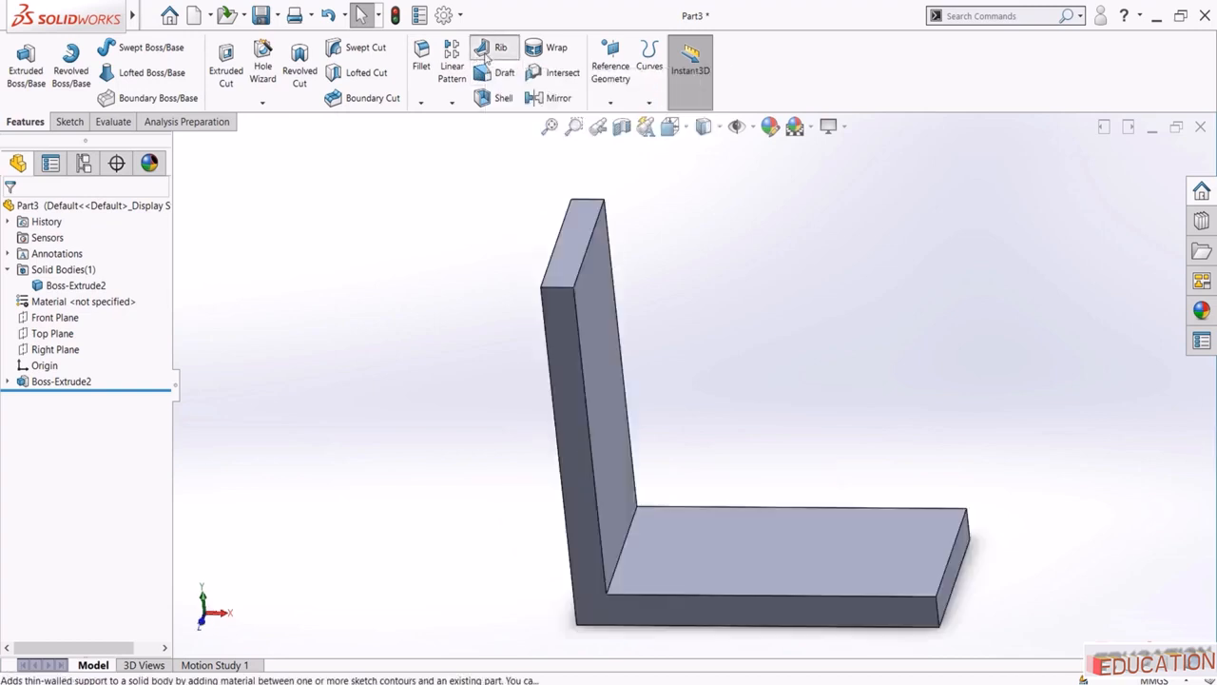
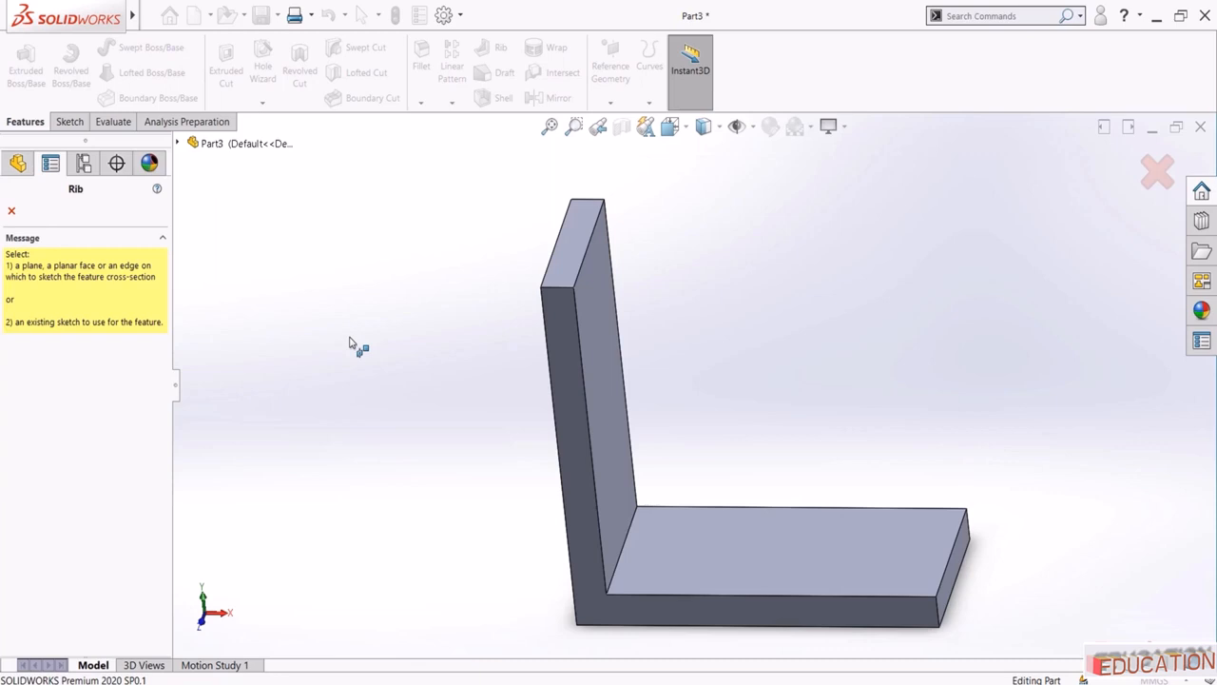
pyautogui.click(562, 329)
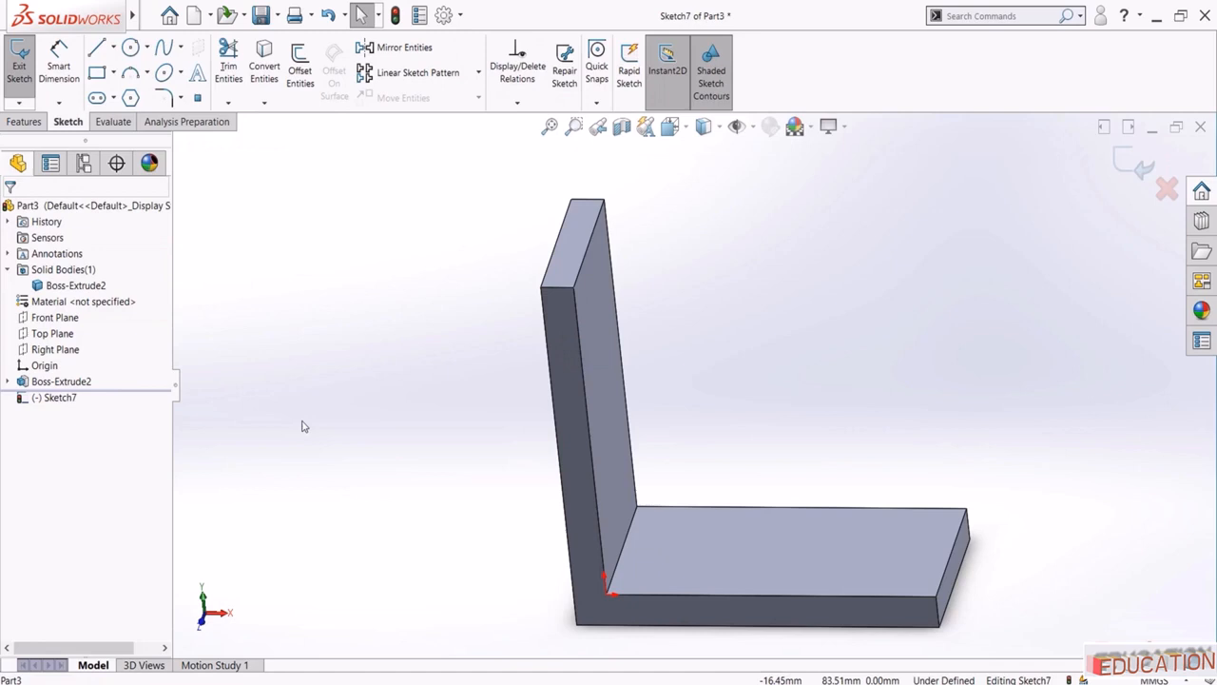
pyautogui.click(57, 398)
pyautogui.click(101, 383)
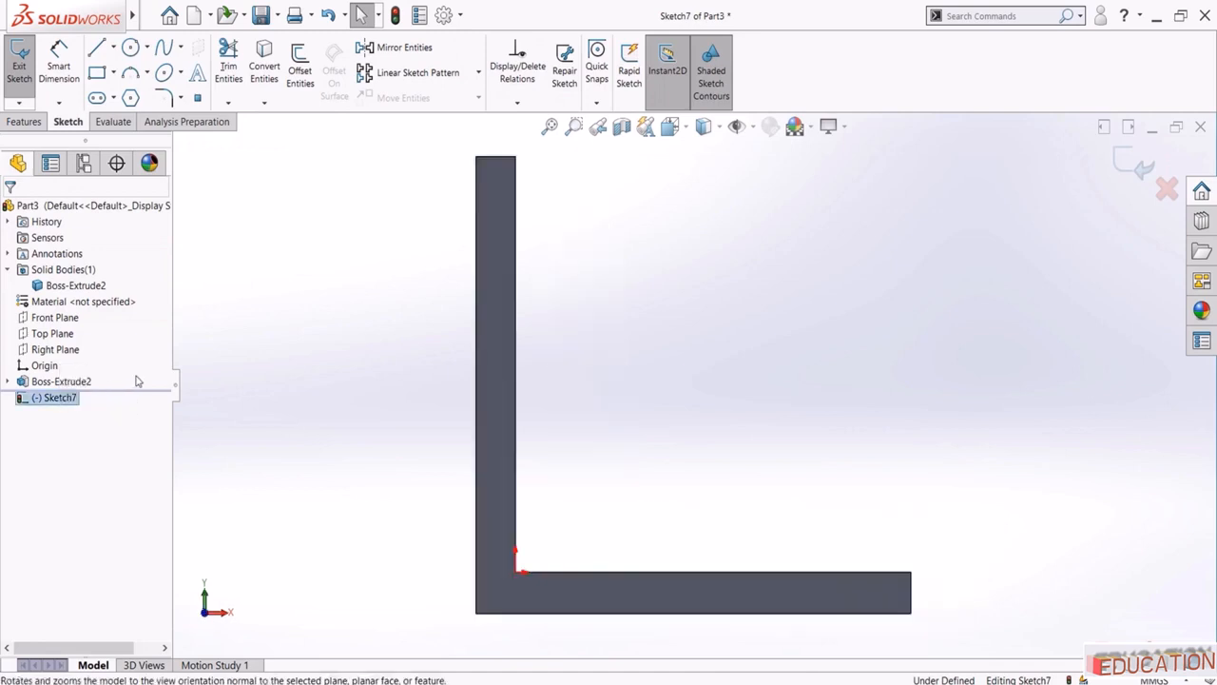
# Sketch a diagonal line from the upright's inner edge to the base's upper edge, ending about 81 mm from the inner corner on both
pyautogui.click(96, 47)
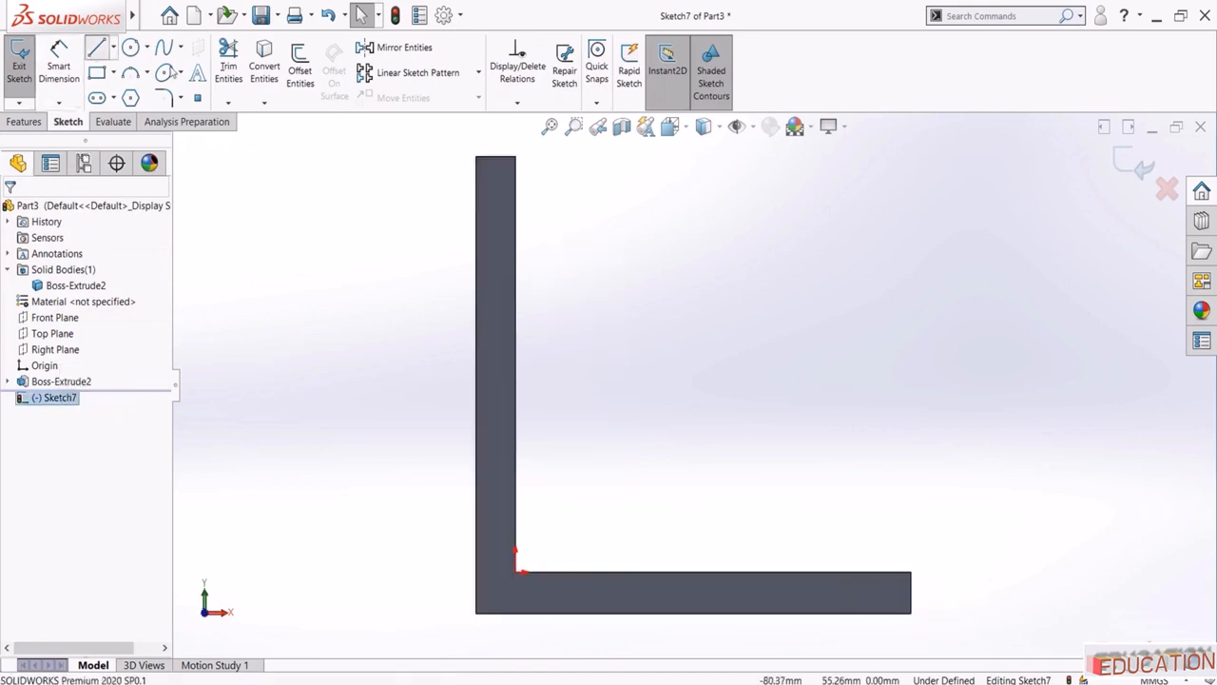
pyautogui.click(515, 236)
pyautogui.click(834, 563)
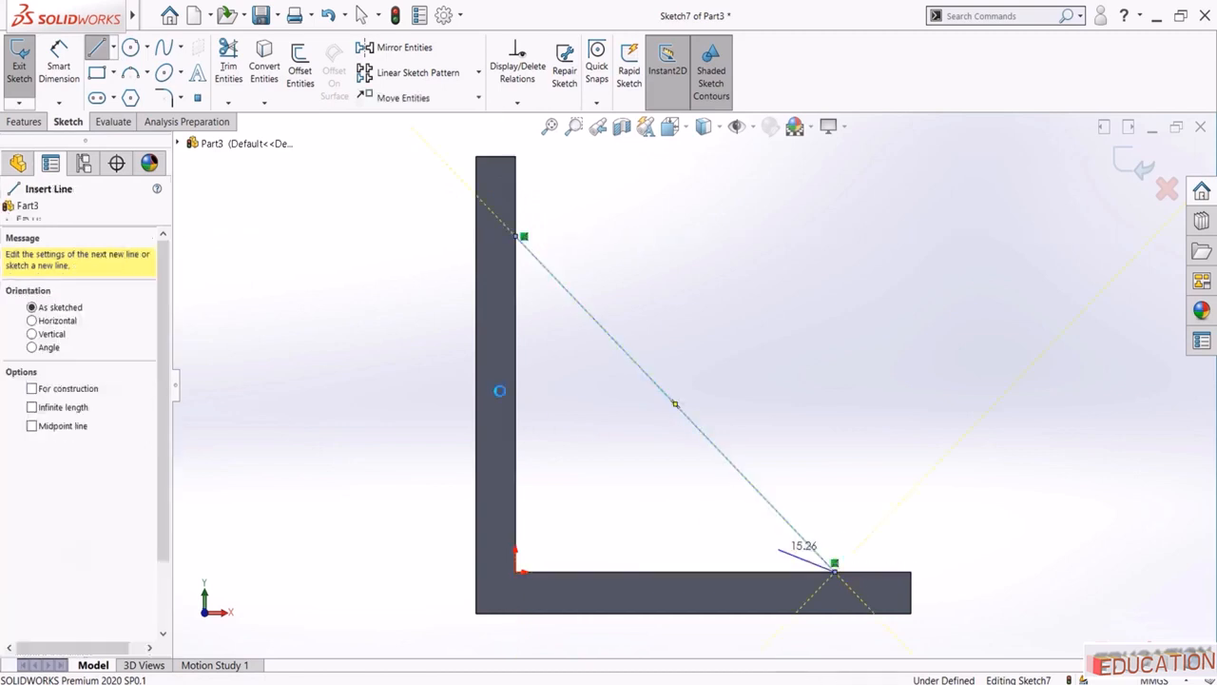
pyautogui.press('Escape')
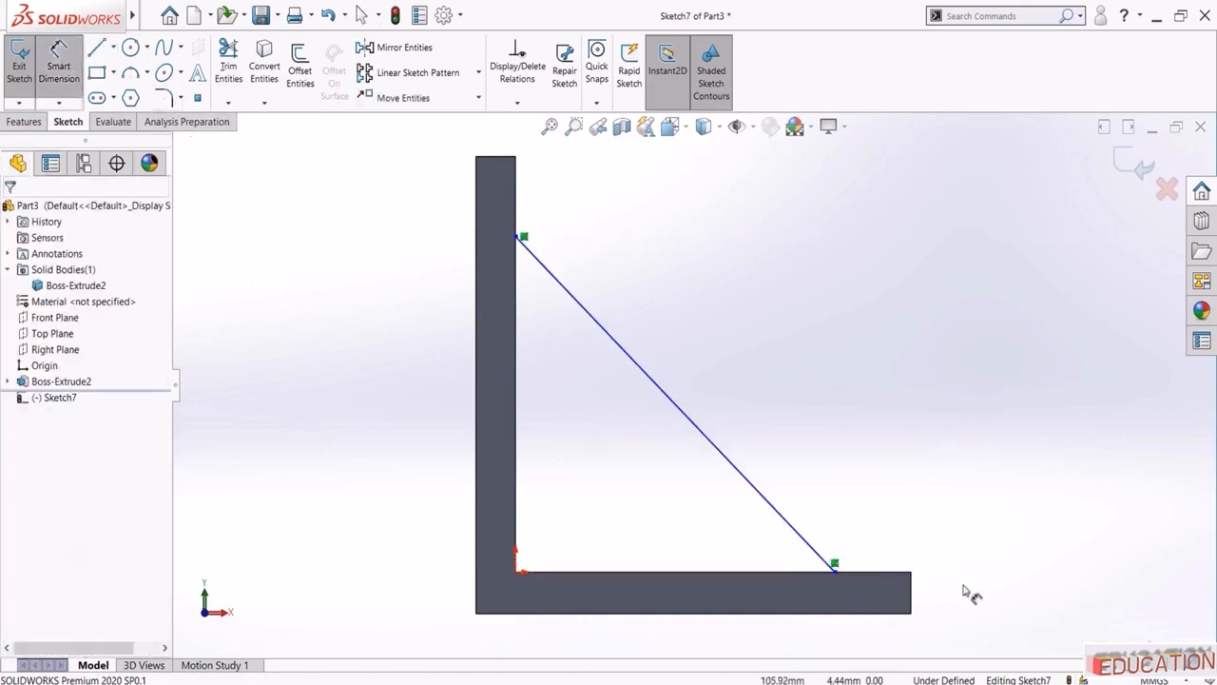
# Dimension the diagonal line's lower endpoint 20 mm from the outer upper corner of the base
pyautogui.click(835, 564)
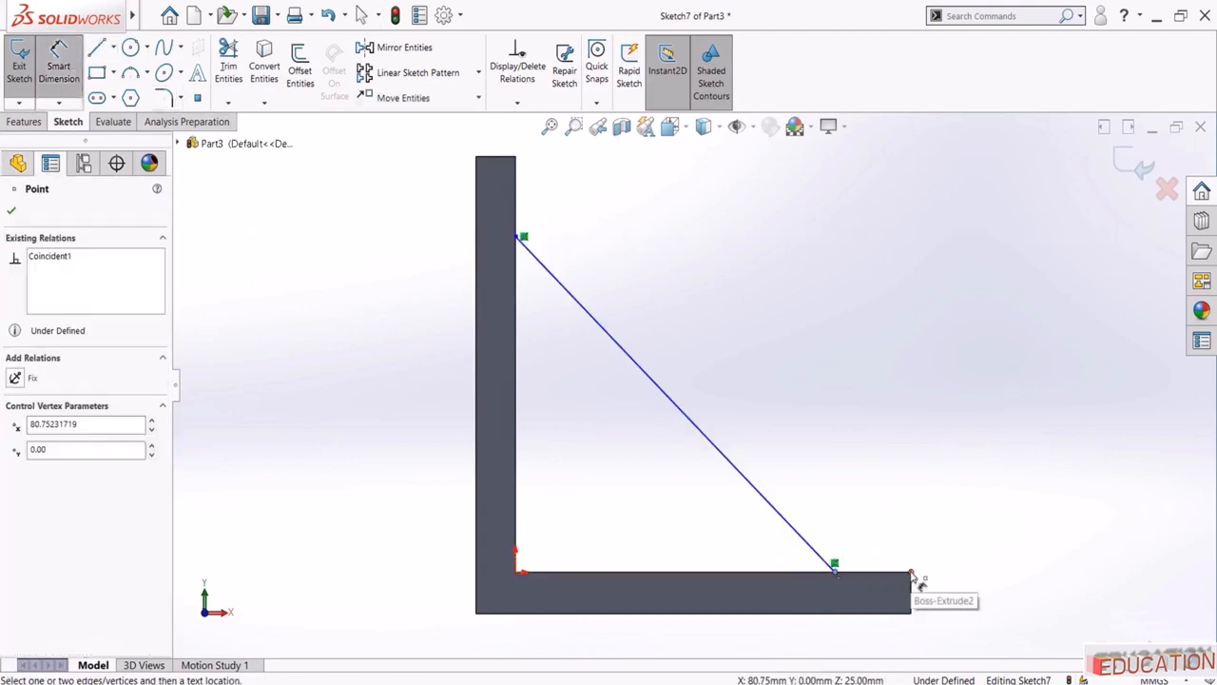
pyautogui.click(915, 575)
pyautogui.click(950, 516)
pyautogui.write('20')
pyautogui.press('Return')
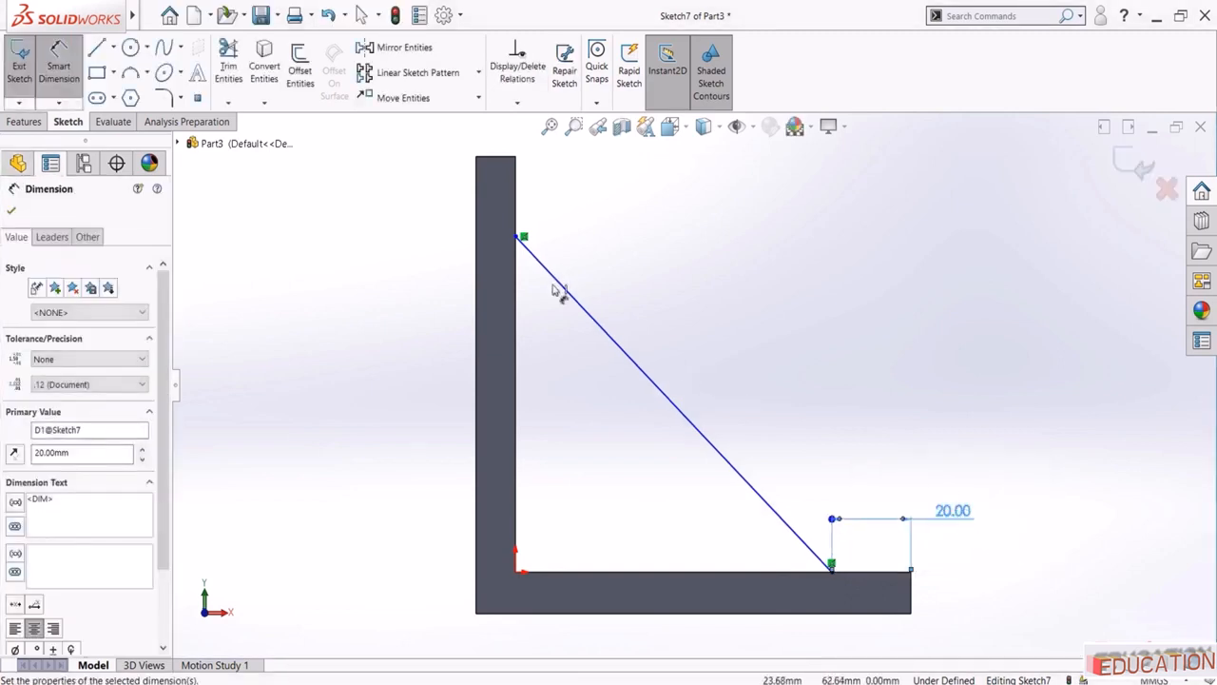
# Dimension the line's upper endpoint 20 mm from the upright's top inner corner and finish the rib sketch
pyautogui.click(522, 237)
pyautogui.click(515, 158)
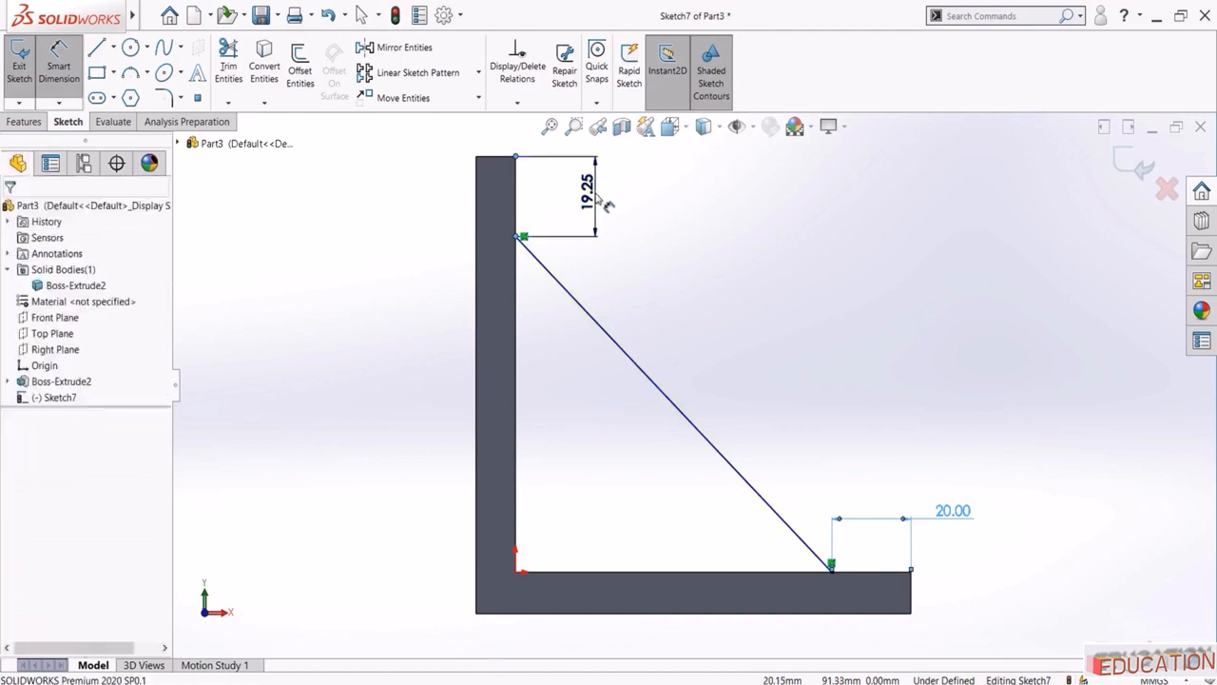
pyautogui.click(601, 197)
pyautogui.write('20')
pyautogui.press('Return')
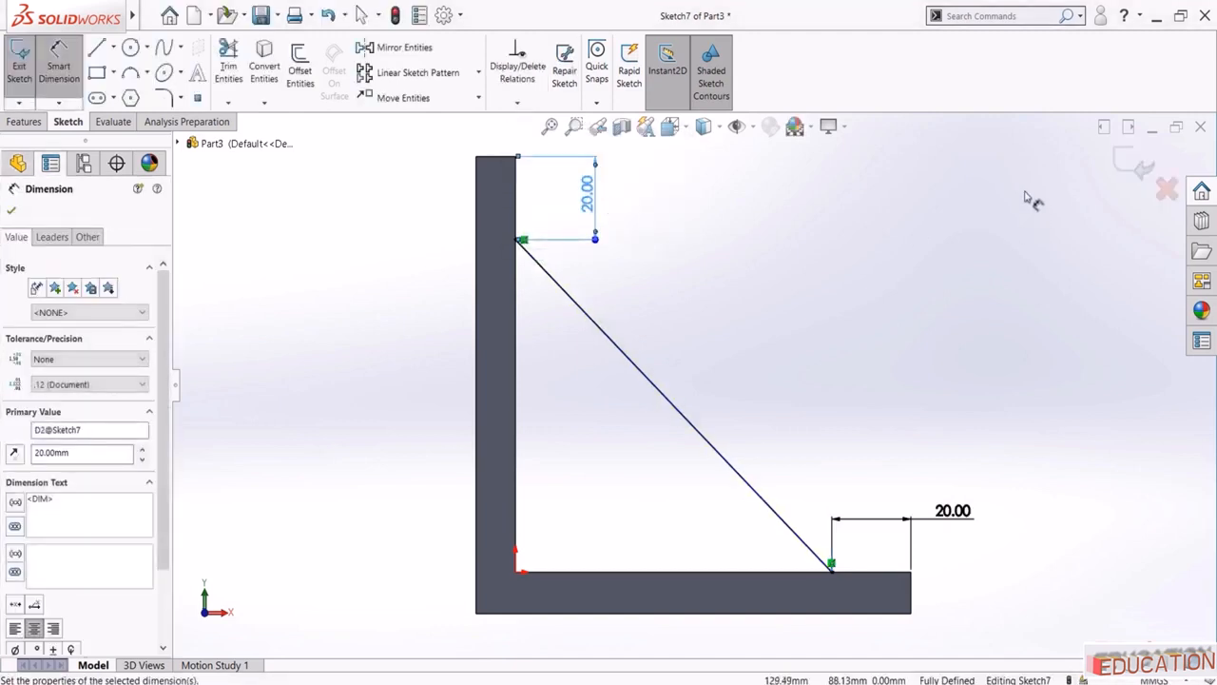
pyautogui.click(1124, 163)
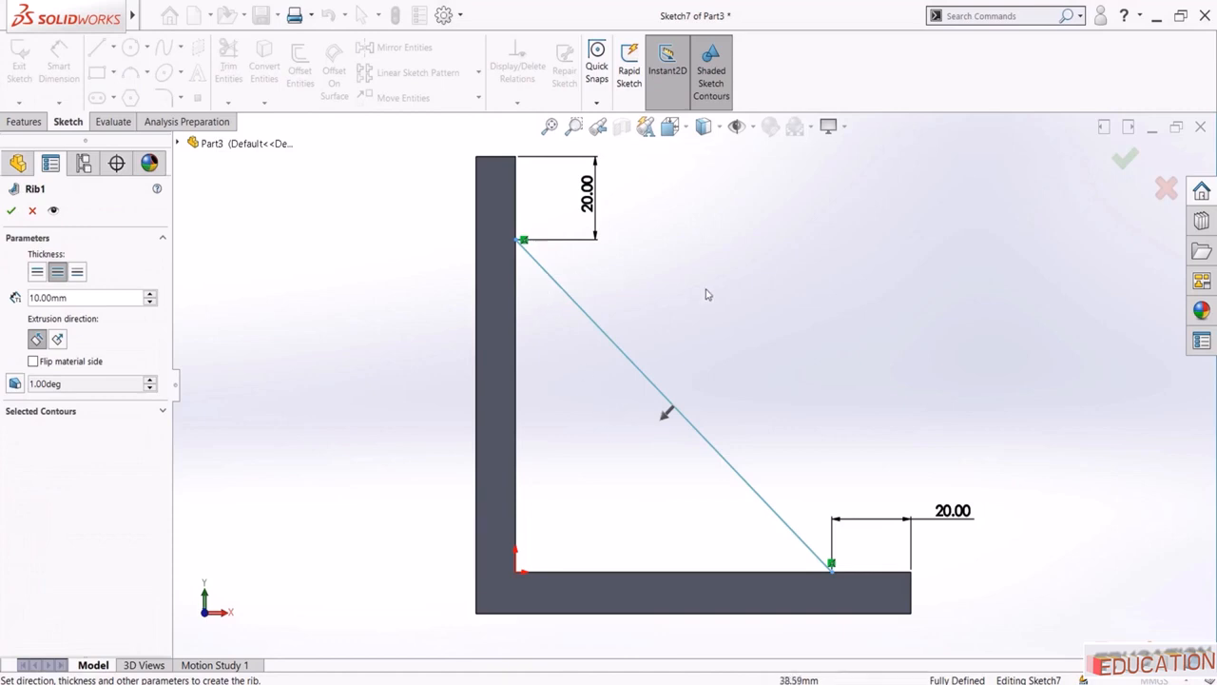
# Try the Second Side and First Side thickness options for the rib, comparing their previews on the bracket
pyautogui.moveTo(712, 278); pyautogui.dragTo(665, 399, button='middle')
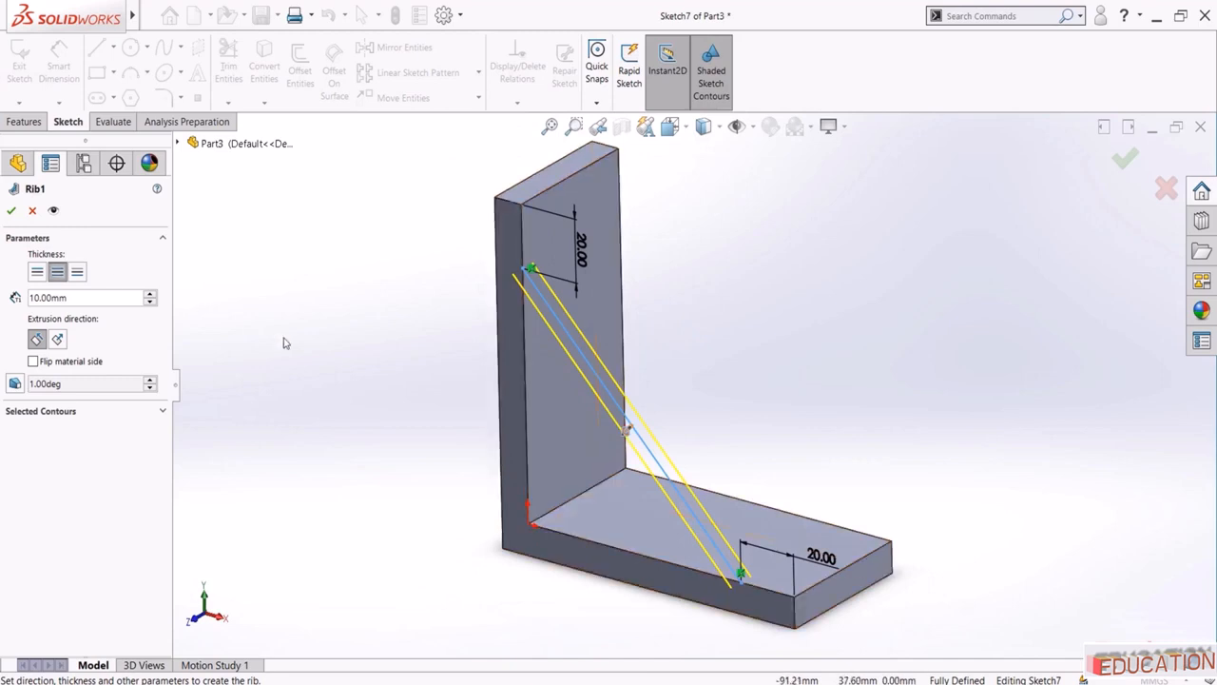
pyautogui.moveTo(375, 337); pyautogui.dragTo(550, 326, button='middle')
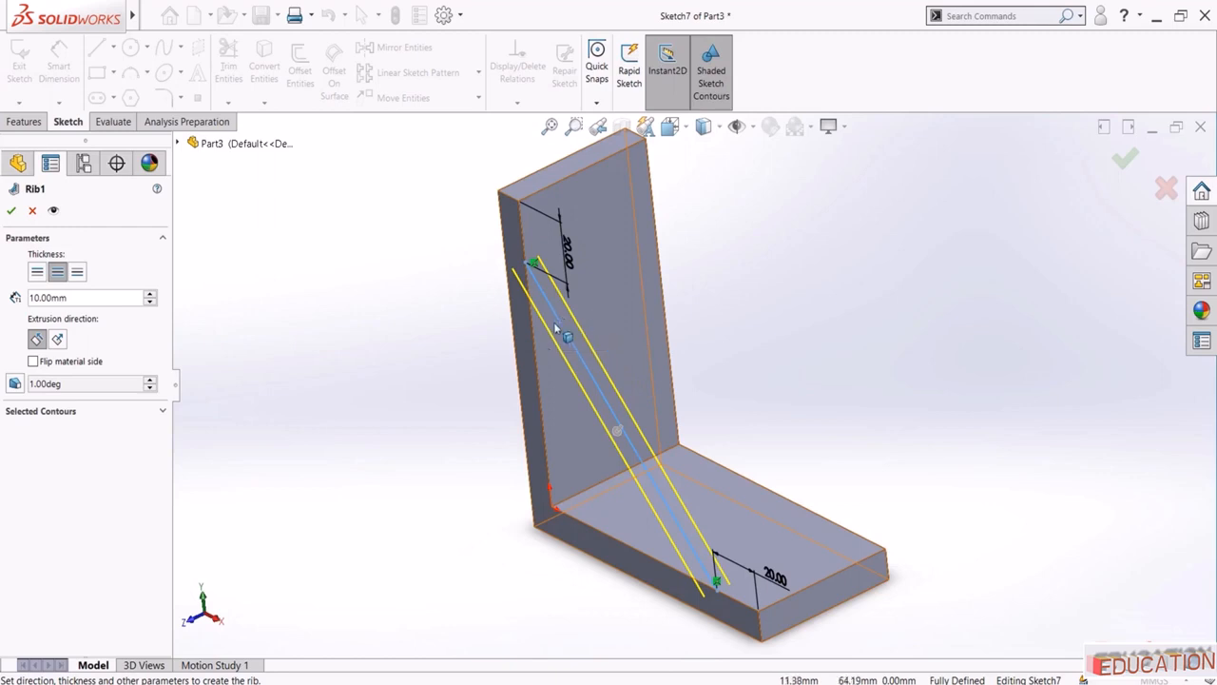
pyautogui.click(77, 273)
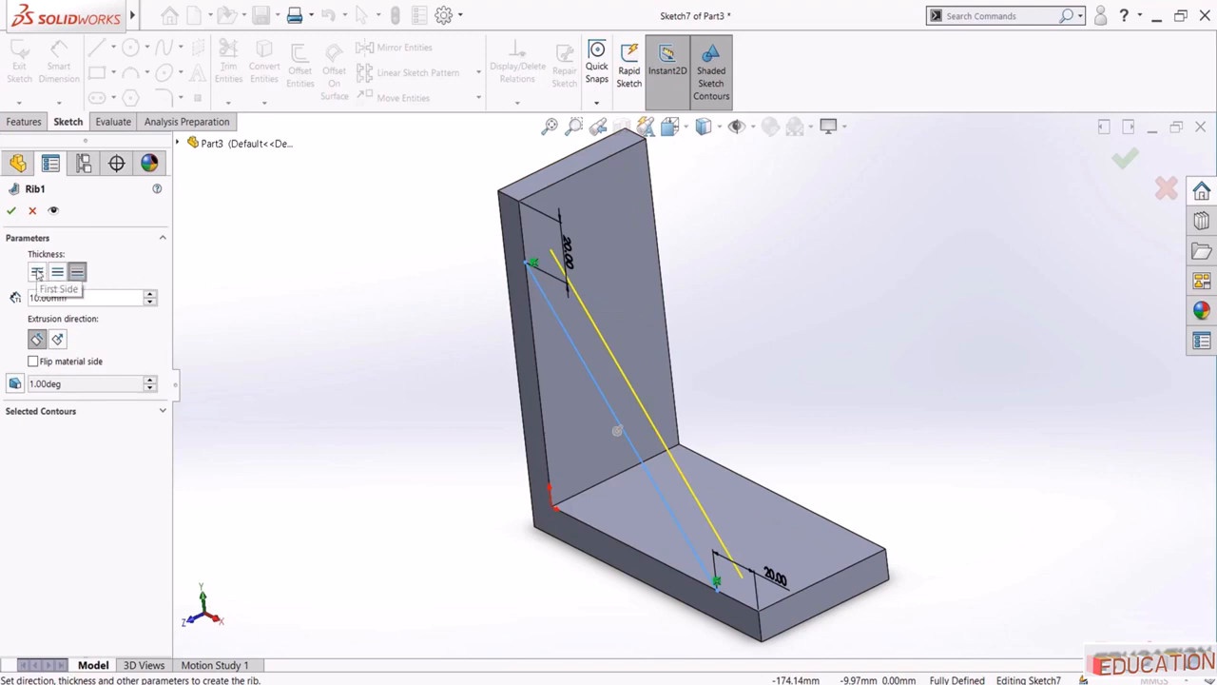
pyautogui.click(37, 273)
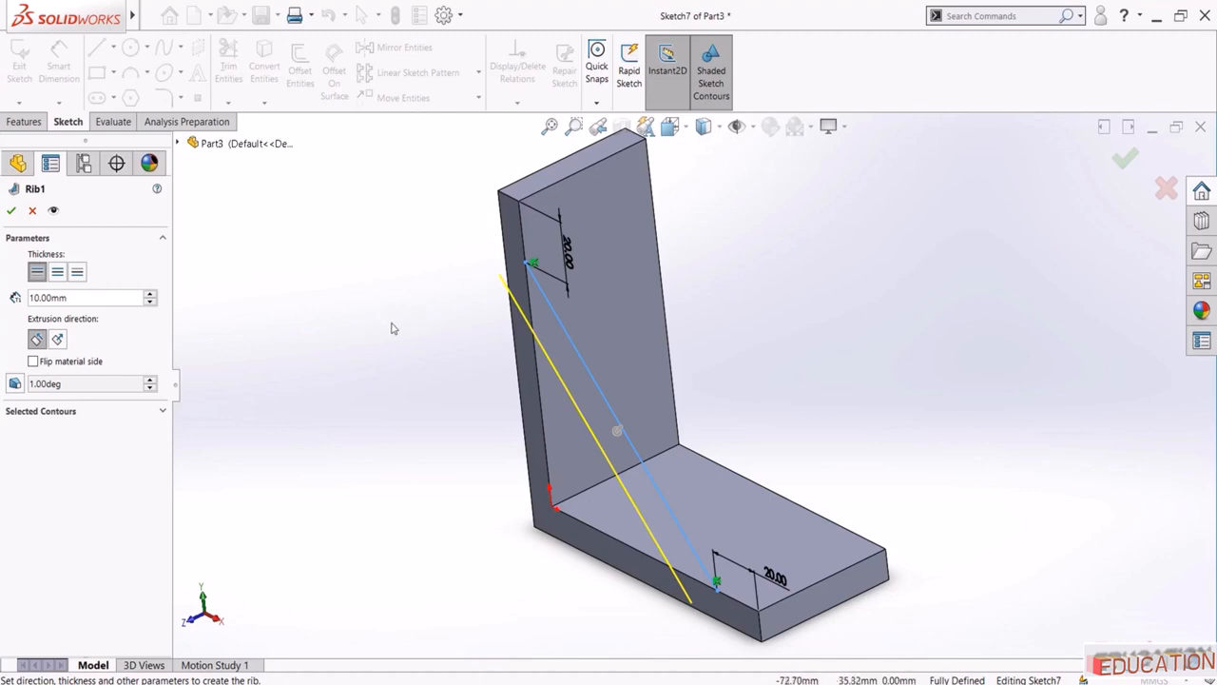
pyautogui.moveTo(390, 328); pyautogui.dragTo(474, 348, button='middle')
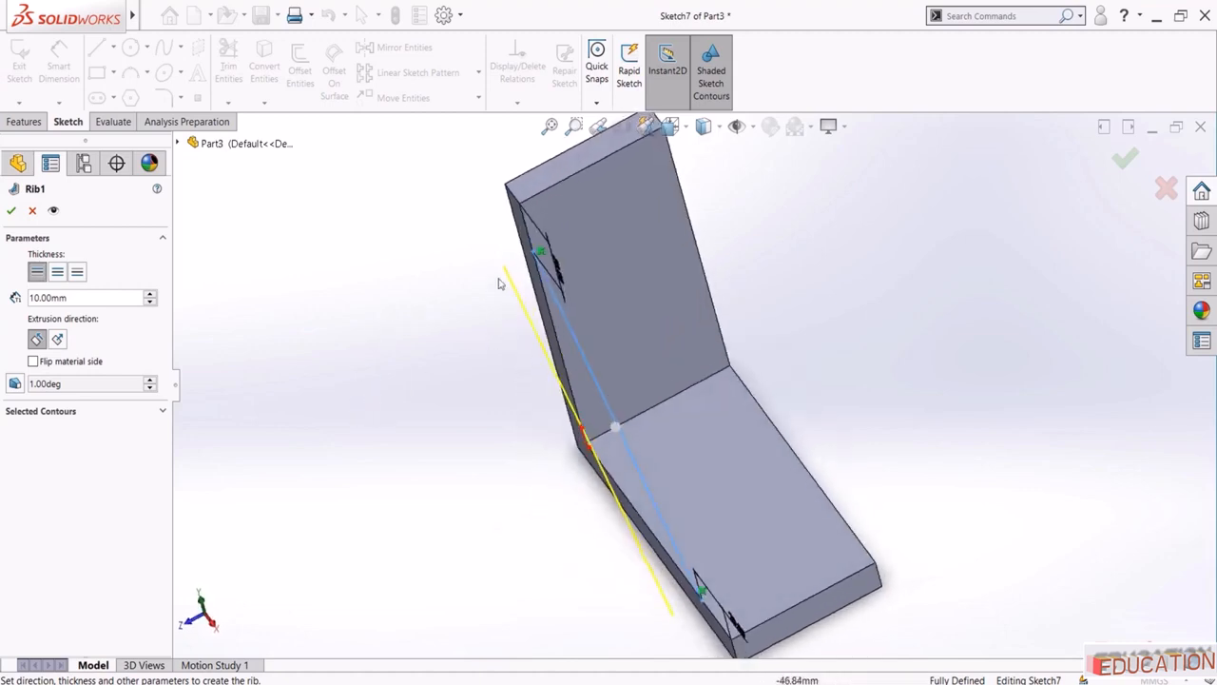
# Set the rib thickness to 5 mm on the Second Side, towards the inside of the bracket, and accept the rib
pyautogui.click(77, 272)
pyautogui.moveTo(273, 381); pyautogui.dragTo(356, 347, button='middle')
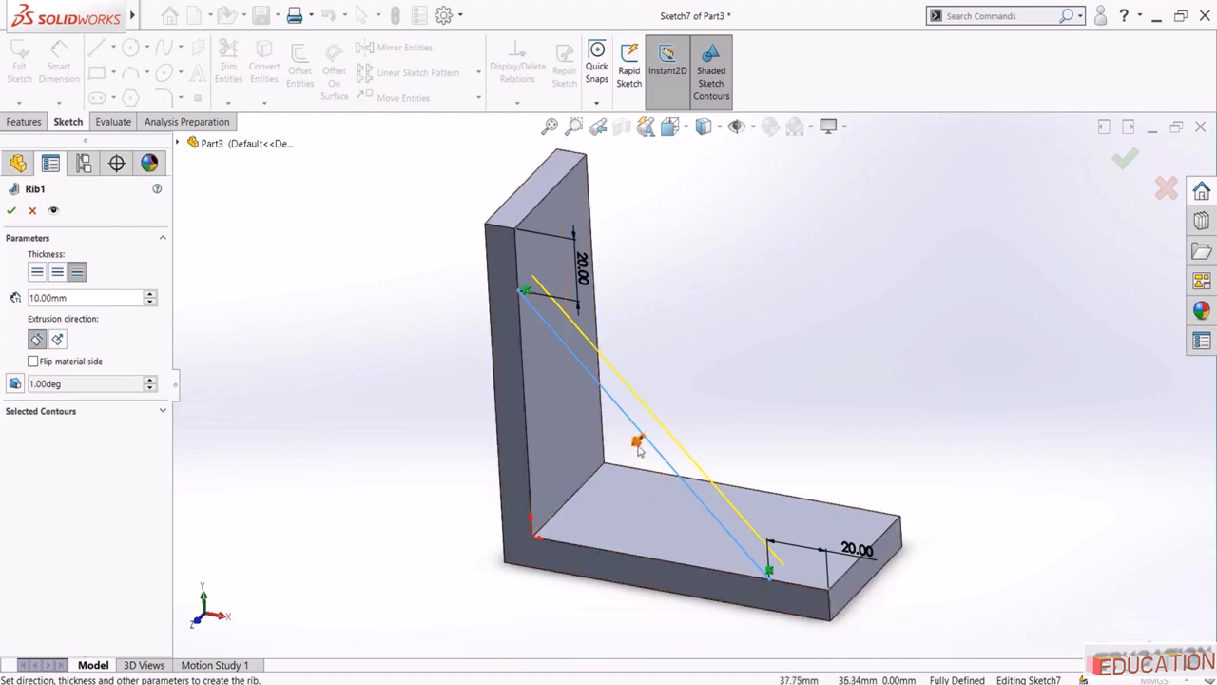
pyautogui.moveTo(635, 447); pyautogui.dragTo(594, 457, button='middle')
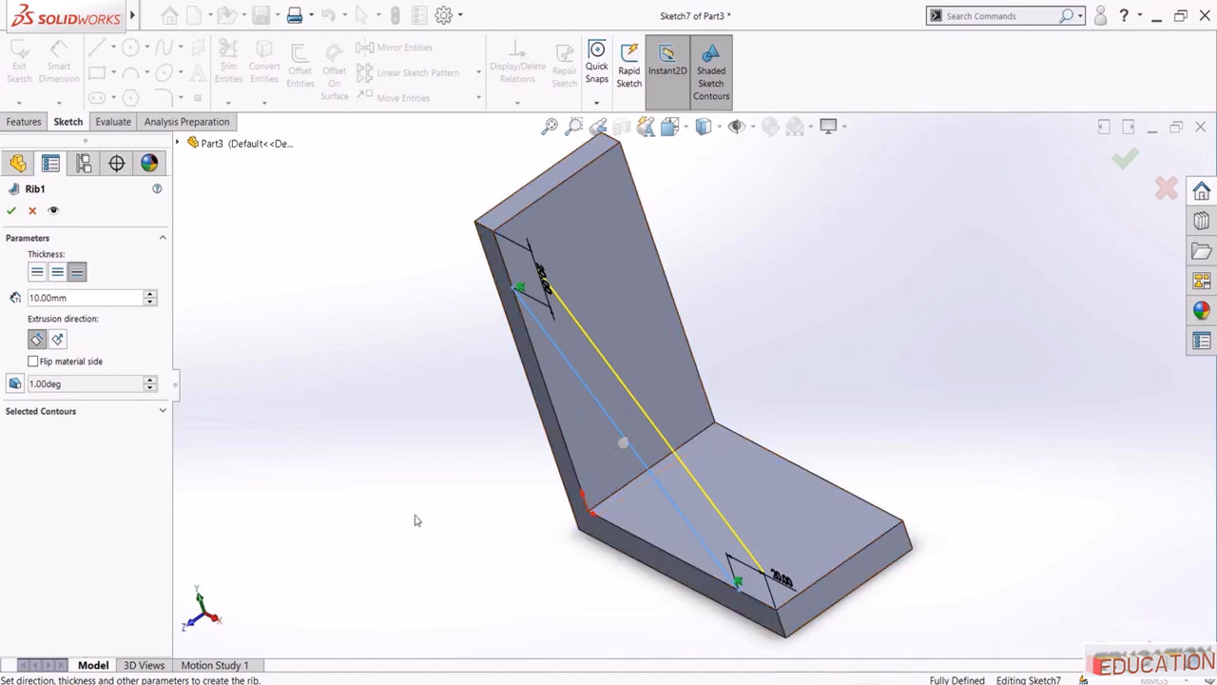
pyautogui.moveTo(417, 517)
pyautogui.mouseDown(button='middle')
pyautogui.moveTo(432, 479)
pyautogui.moveTo(422, 500)
pyautogui.mouseUp(button='middle')
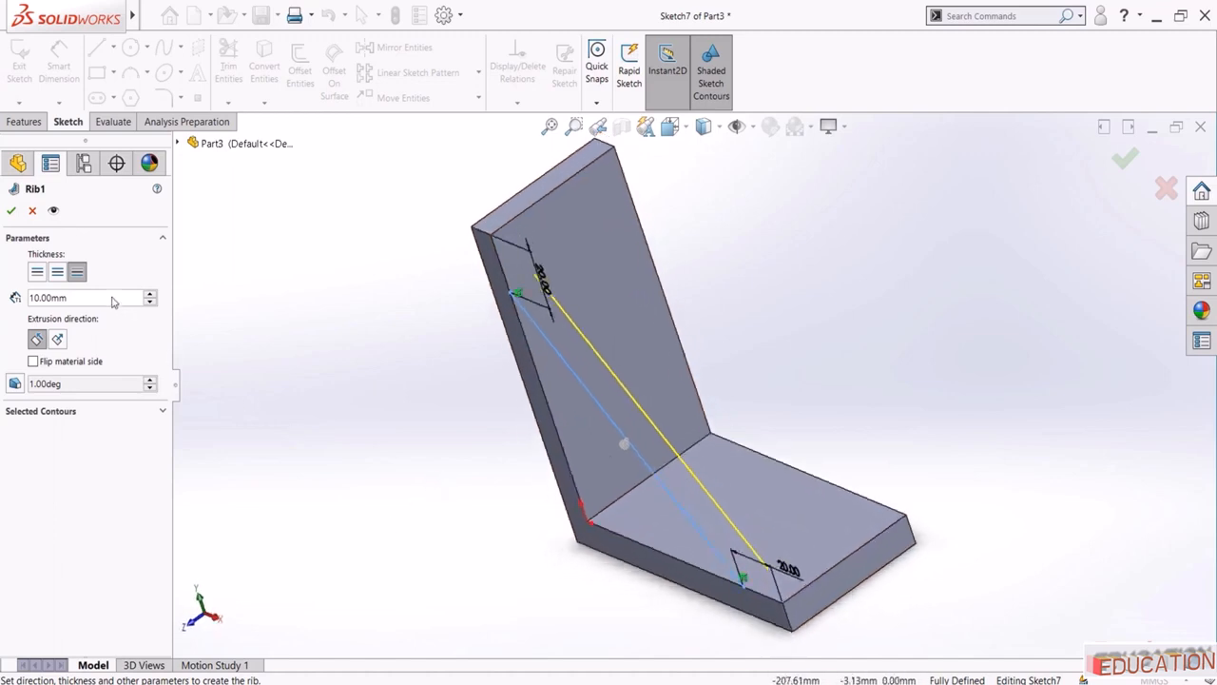
pyautogui.click(112, 298)
pyautogui.write('5')
pyautogui.press('Return')
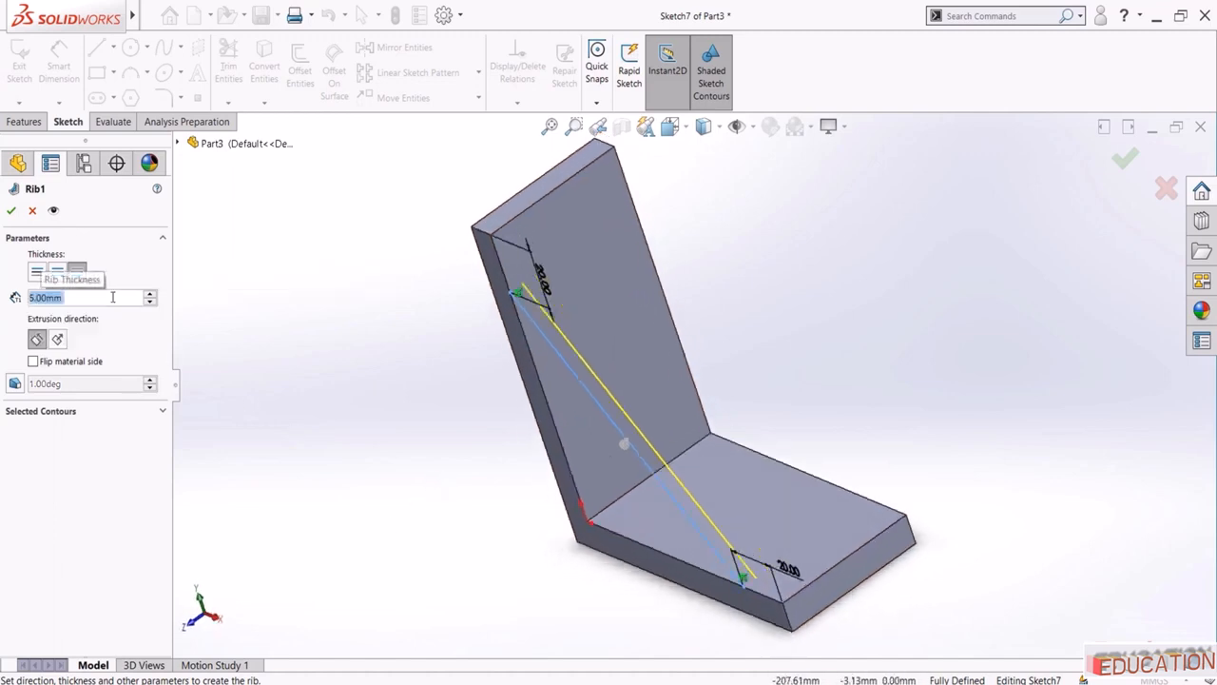
pyautogui.click(12, 210)
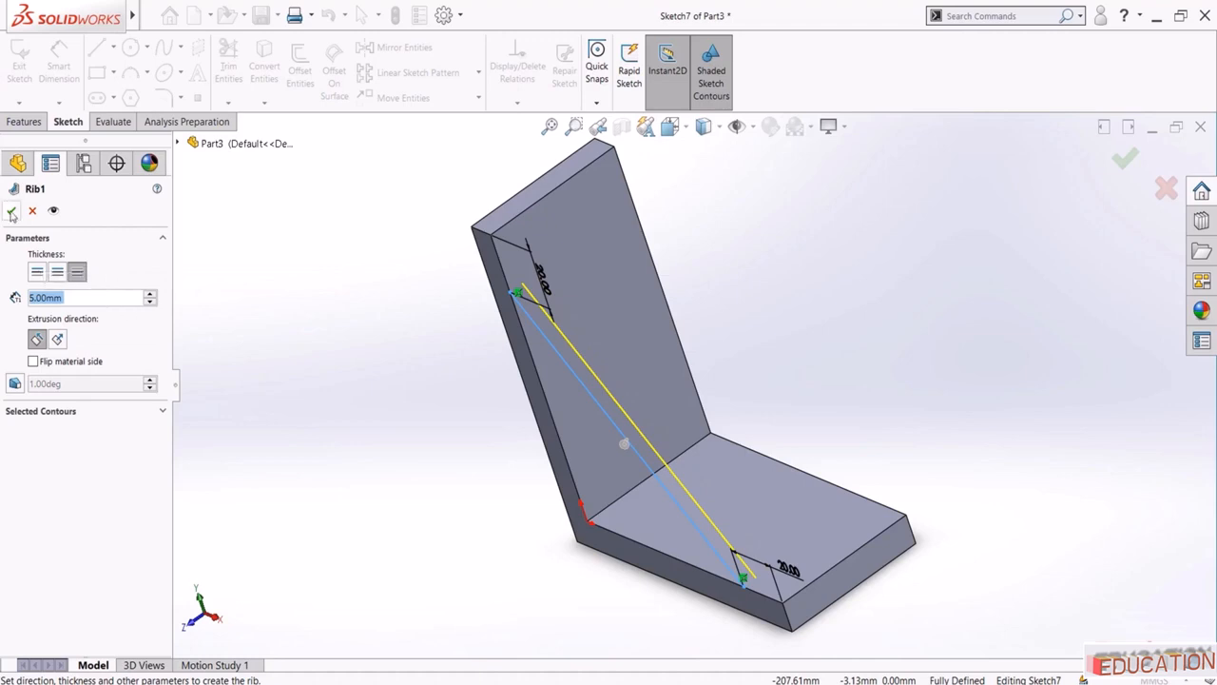
# Roll the feature history back to before Rib1 and open a sketch on the Front Plane, viewed straight on
pyautogui.moveTo(328, 398); pyautogui.dragTo(390, 409, button='middle')
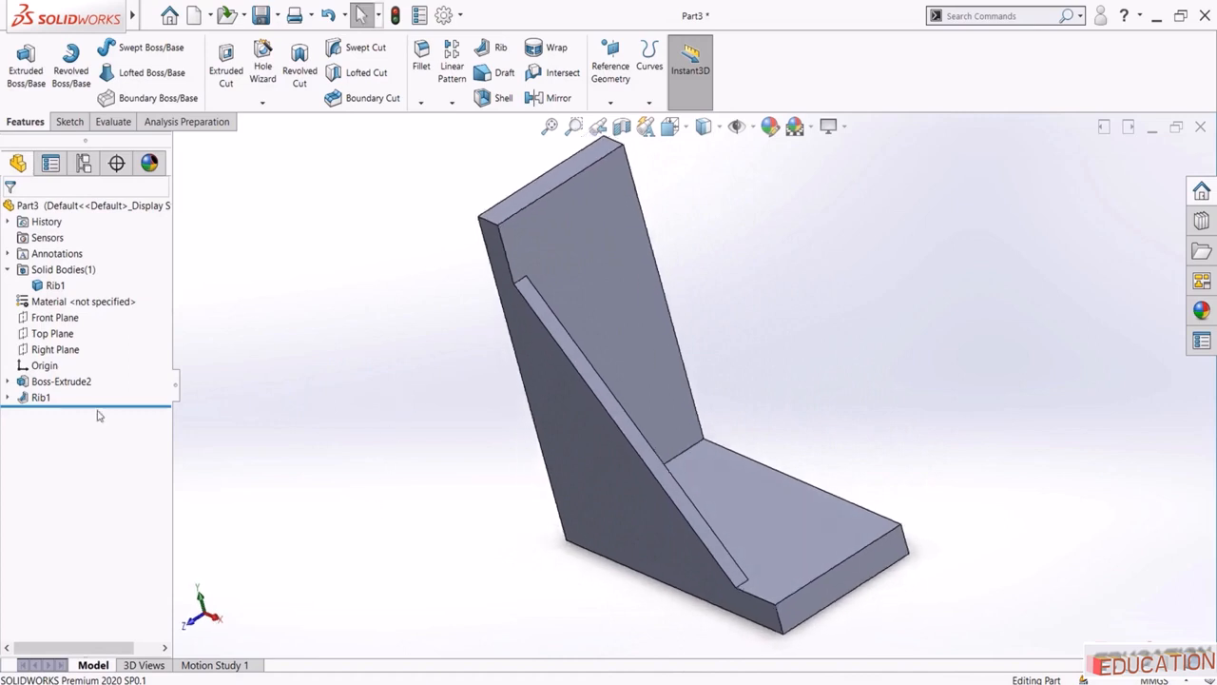
pyautogui.moveTo(97, 404); pyautogui.dragTo(98, 393)
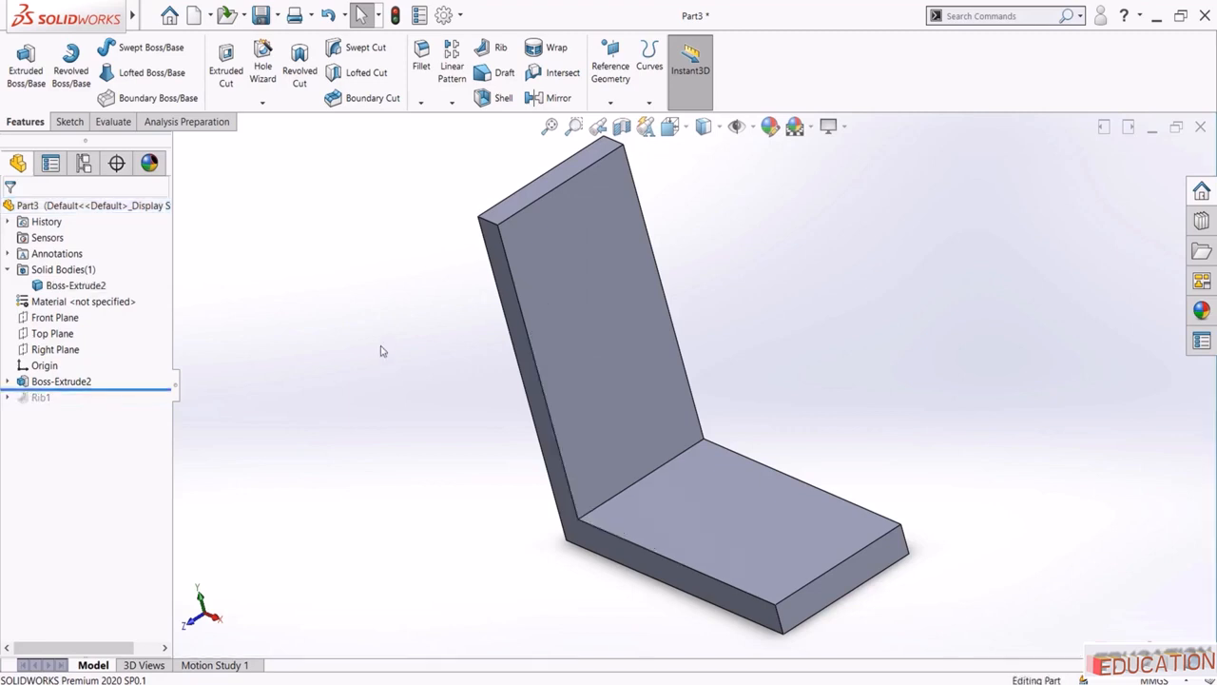
pyautogui.click(69, 321)
pyautogui.click(80, 300)
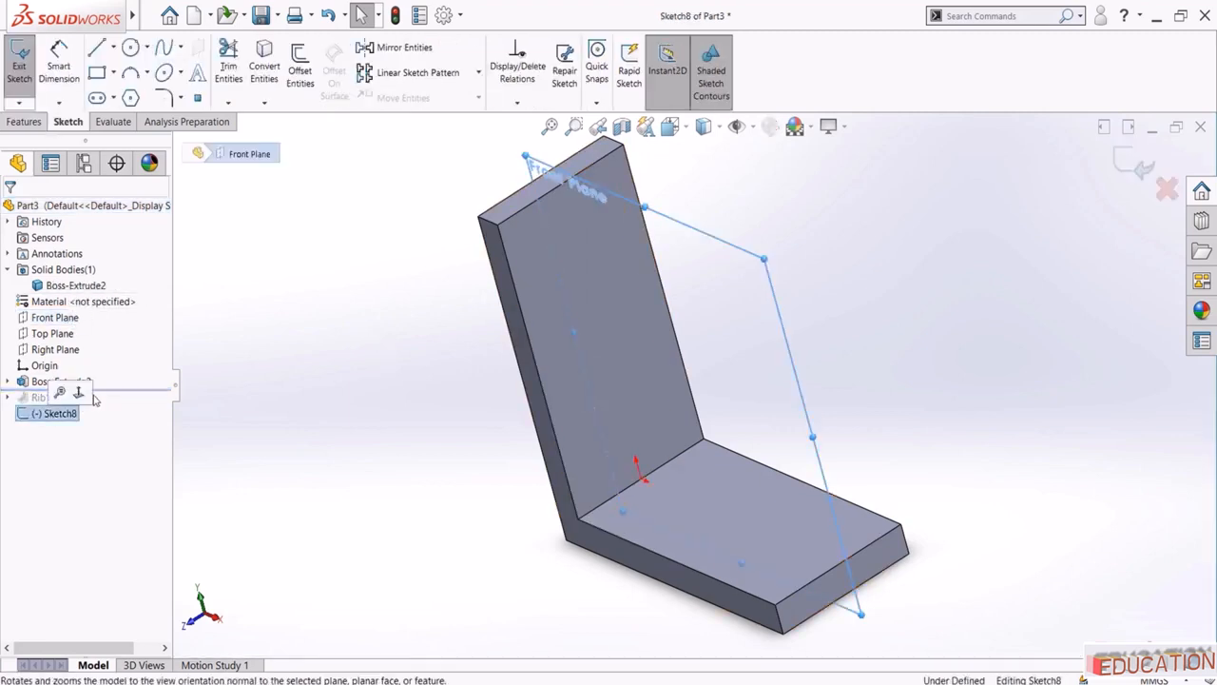
pyautogui.click(92, 394)
# Sketch a straight line from the upright's top inner corner to the base's outer upper corner, and delete it
pyautogui.click(97, 48)
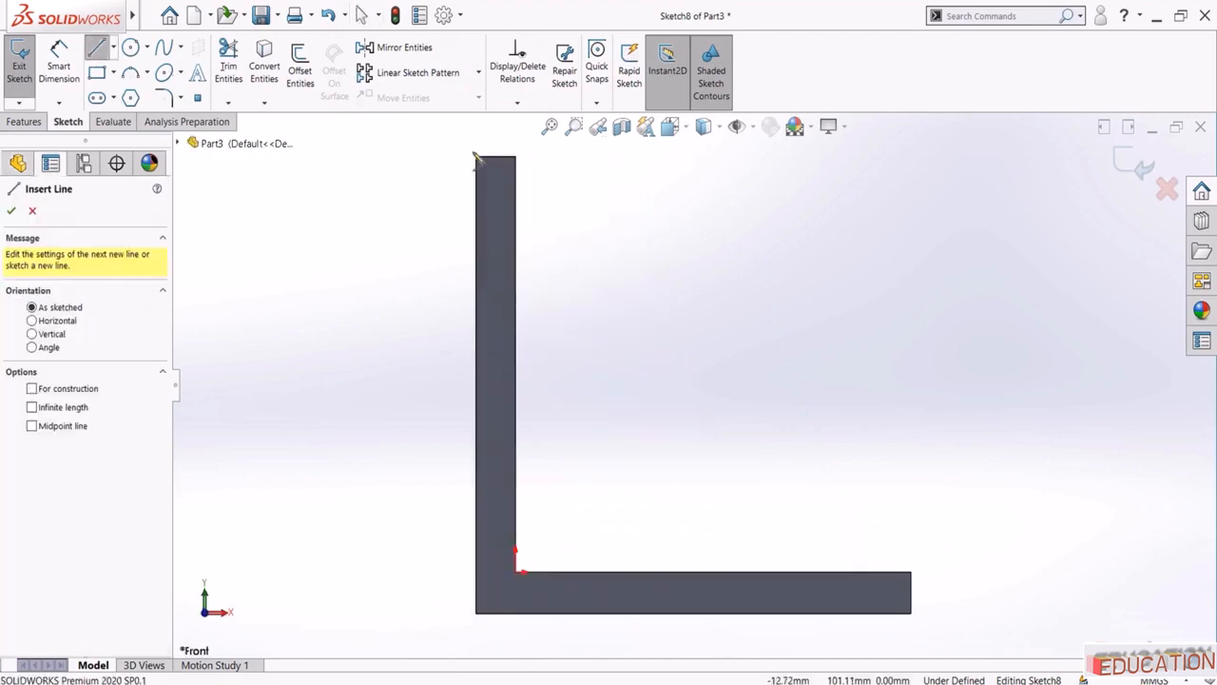
pyautogui.click(516, 157)
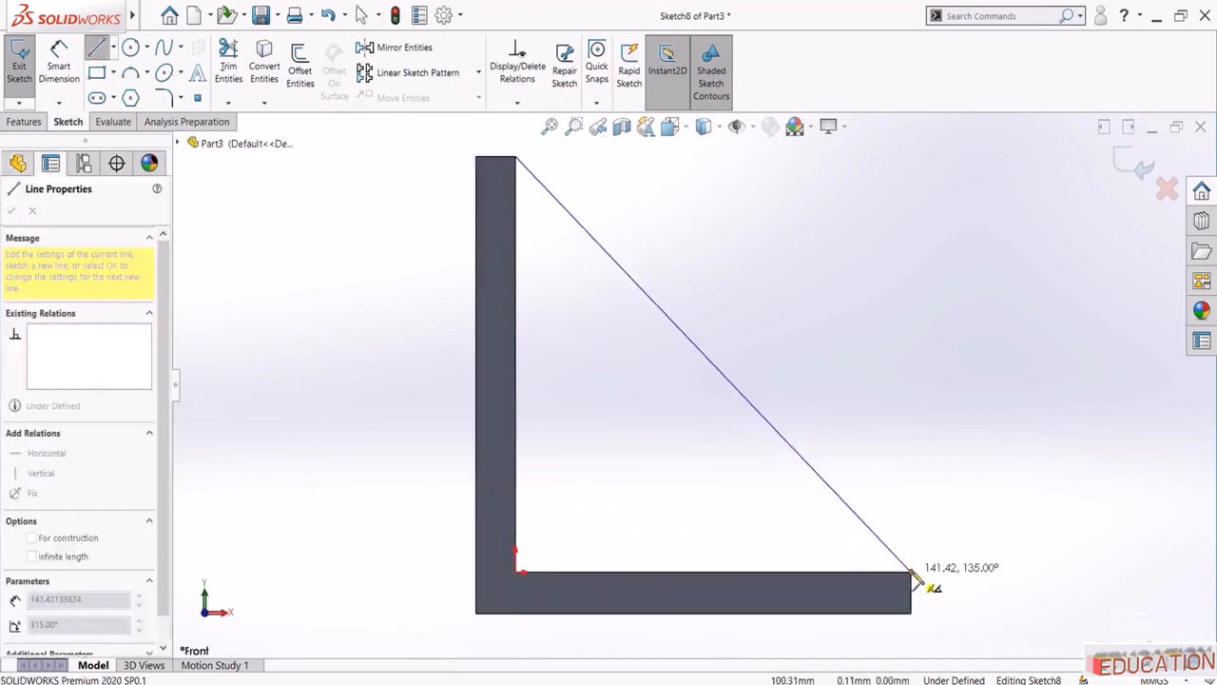
pyautogui.click(911, 574)
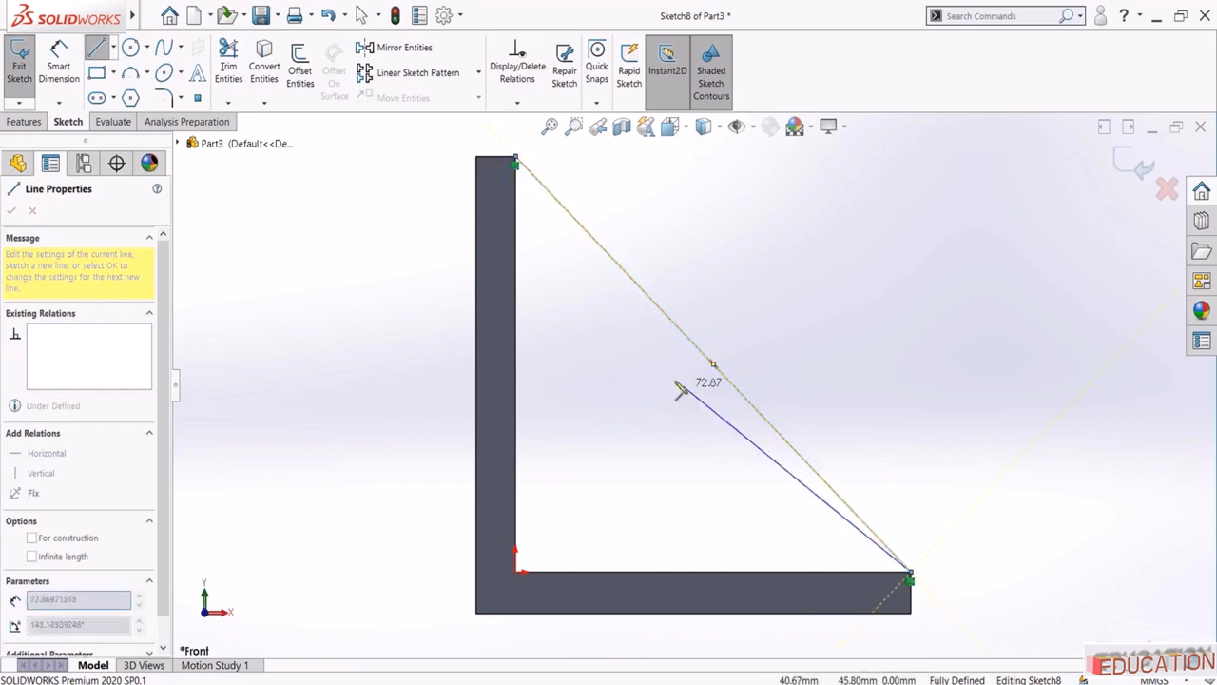
pyautogui.press('Escape')
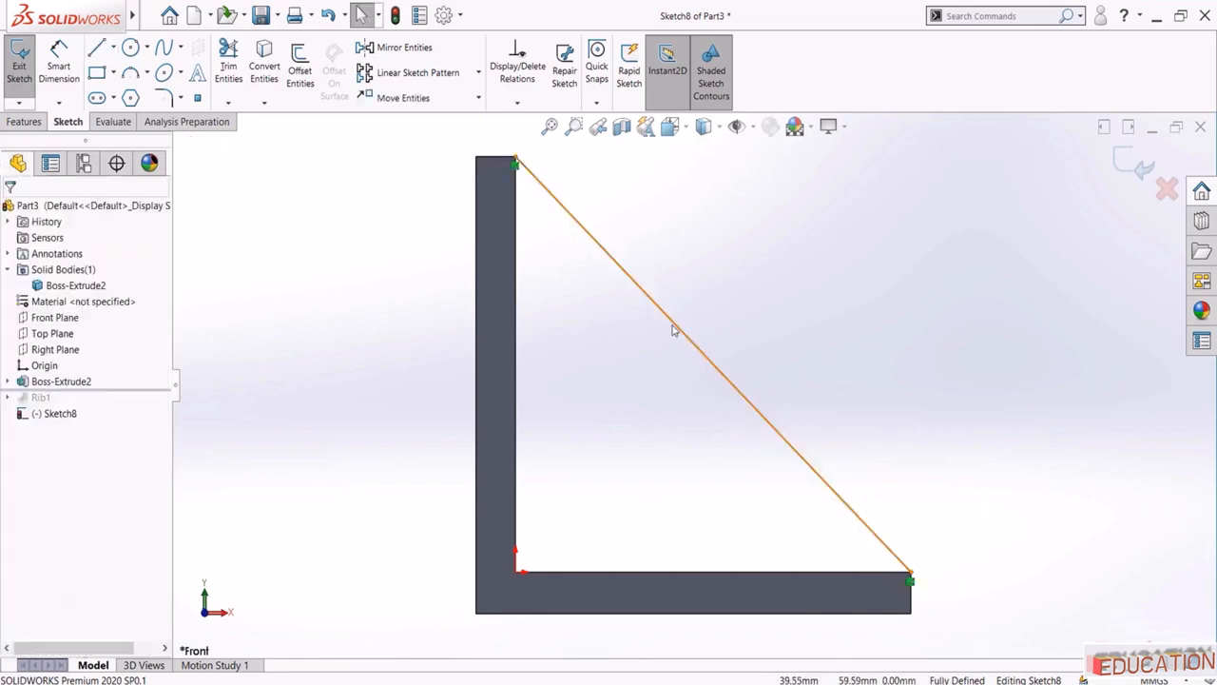
pyautogui.click(672, 330)
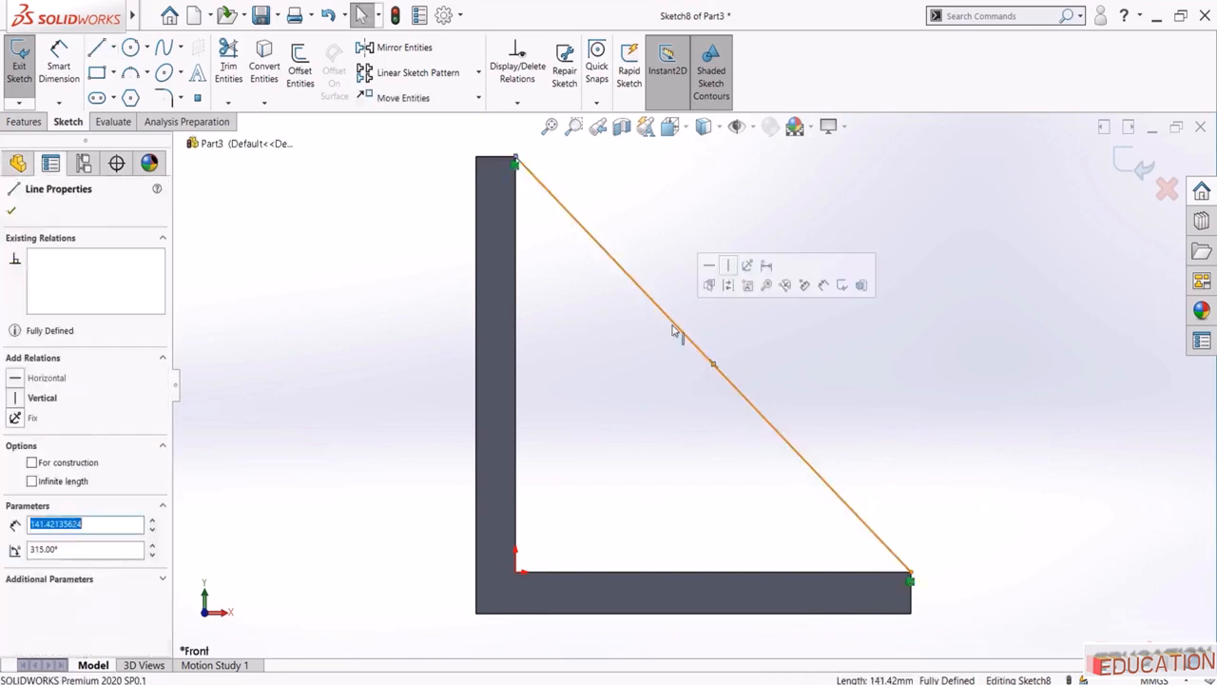
pyautogui.press('Delete')
# Sketch an outward-bulging three-point arc from the upright's top inner corner to the base's outer upper corner, and close the sketch
pyautogui.click(130, 73)
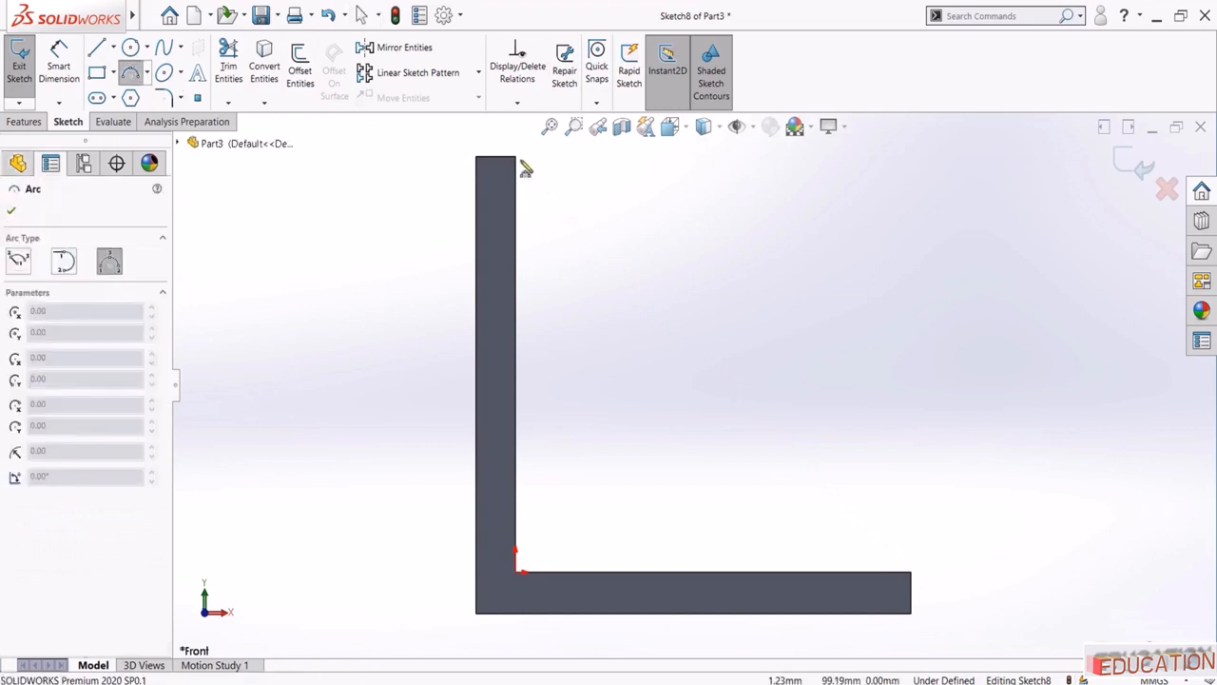
pyautogui.click(516, 157)
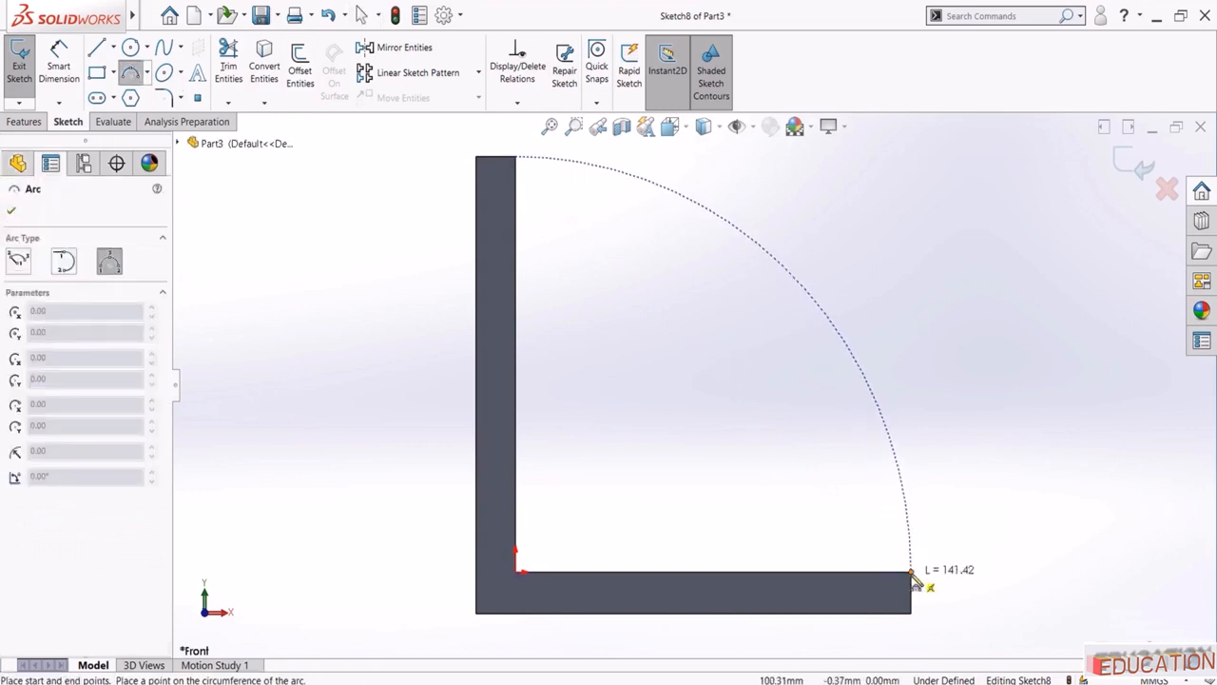
pyautogui.click(910, 571)
pyautogui.click(823, 374)
pyautogui.press('Escape')
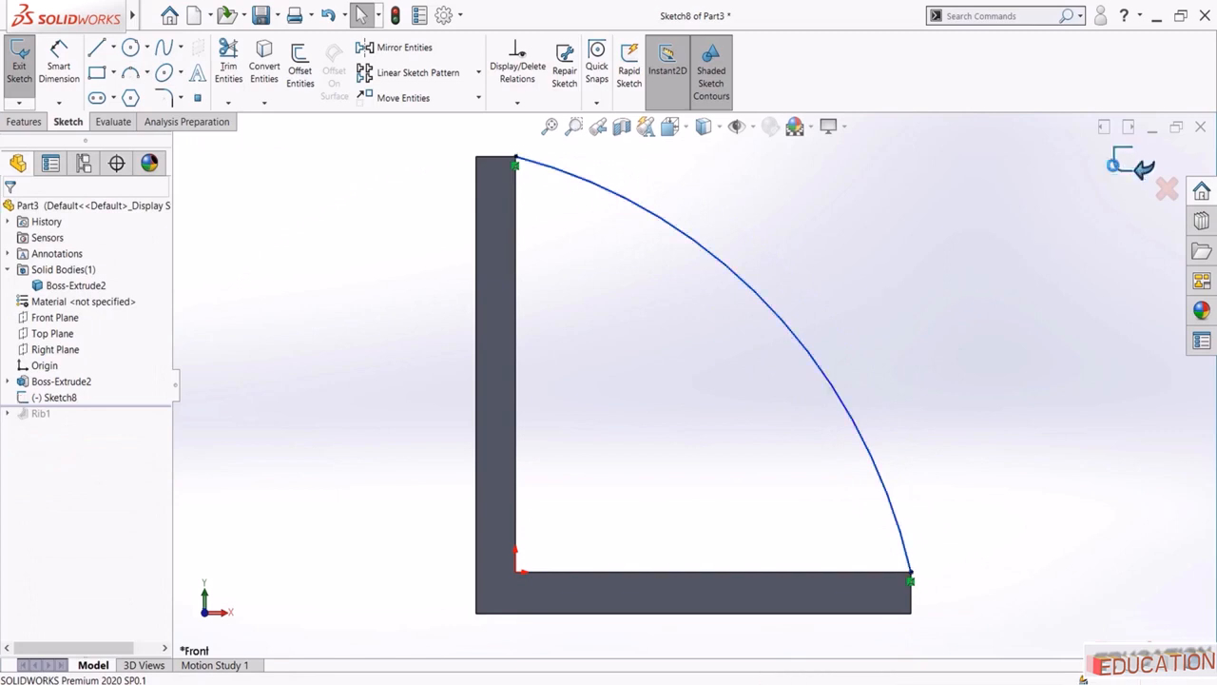
pyautogui.click(1134, 165)
# Start a Rib from the arc sketch and set its thickness to 10 mm
pyautogui.click(57, 397)
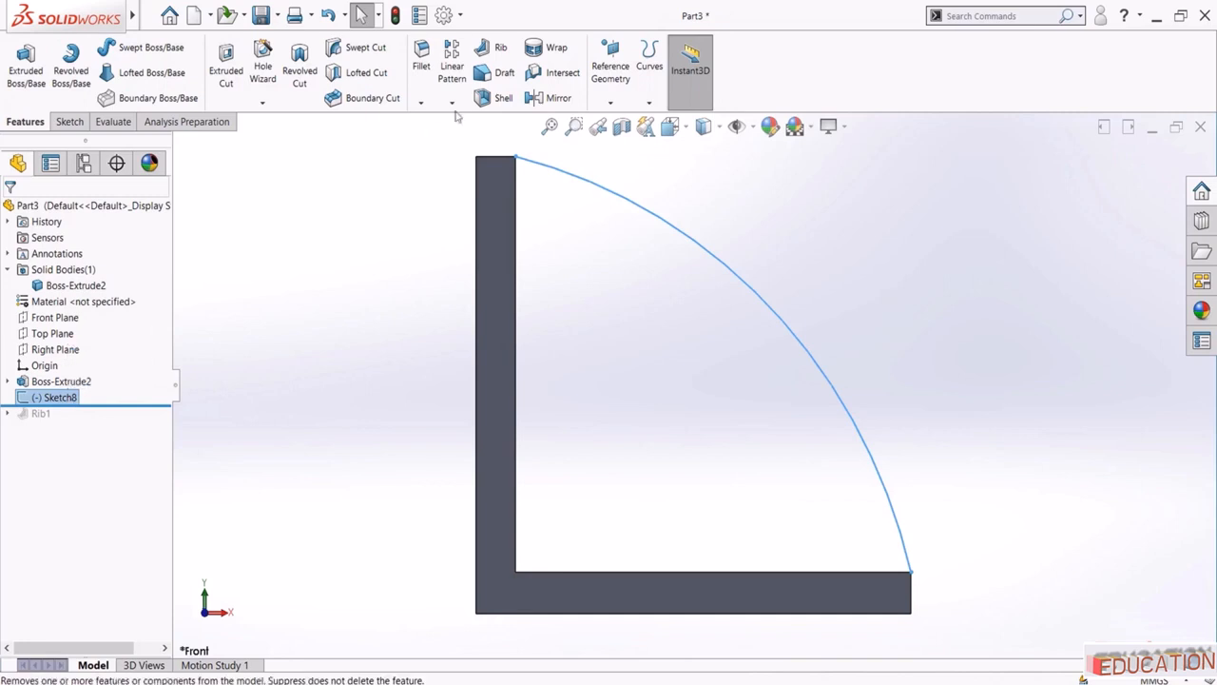
pyautogui.click(491, 52)
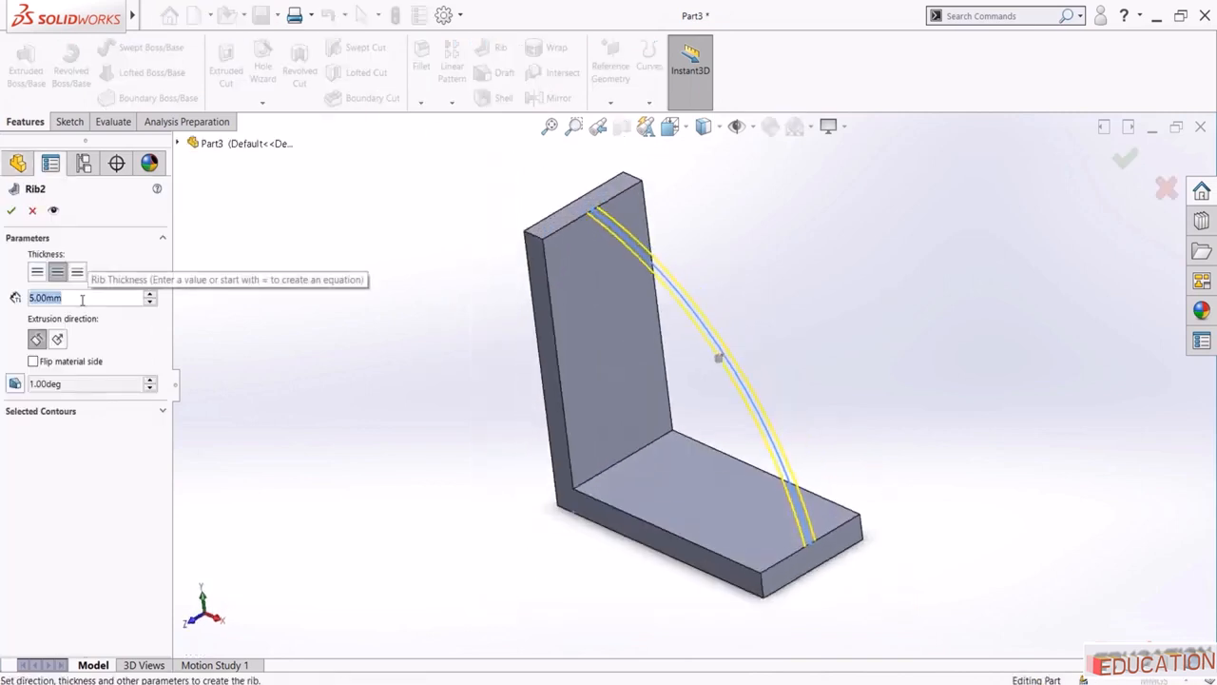
pyautogui.write('10')
pyautogui.press('Return')
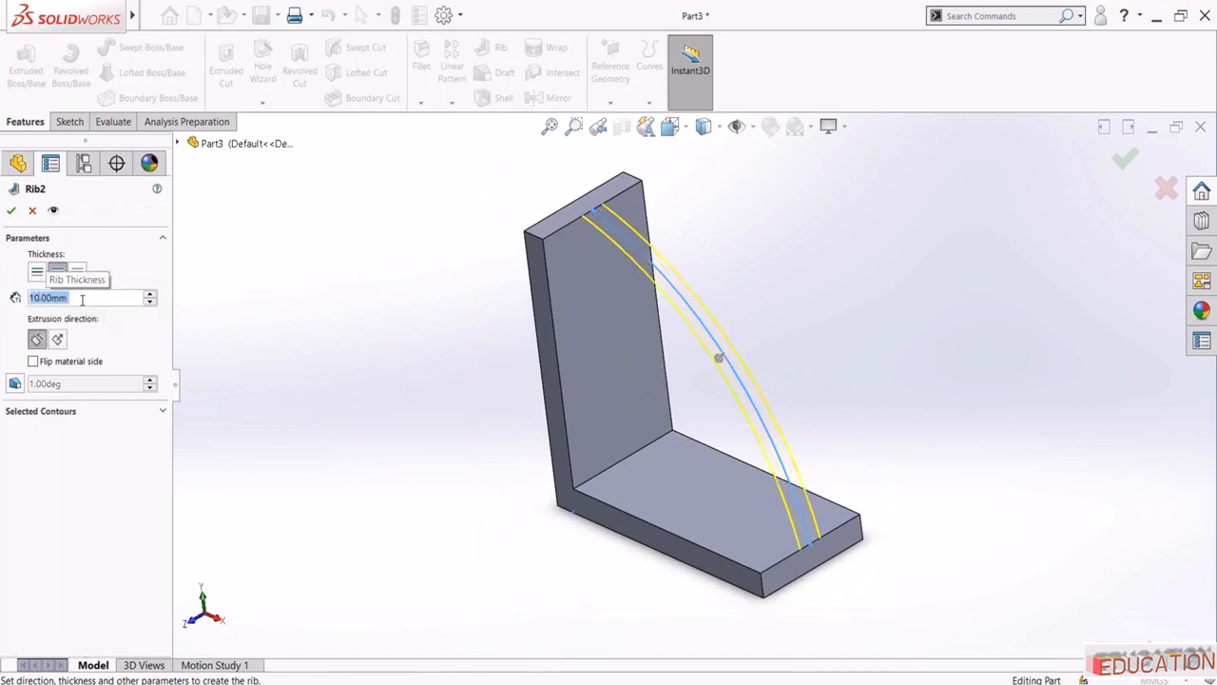
# Try one-sided thickness on each side of the arc and extrusion normal to the sketch, comparing the rib previews
pyautogui.click(37, 274)
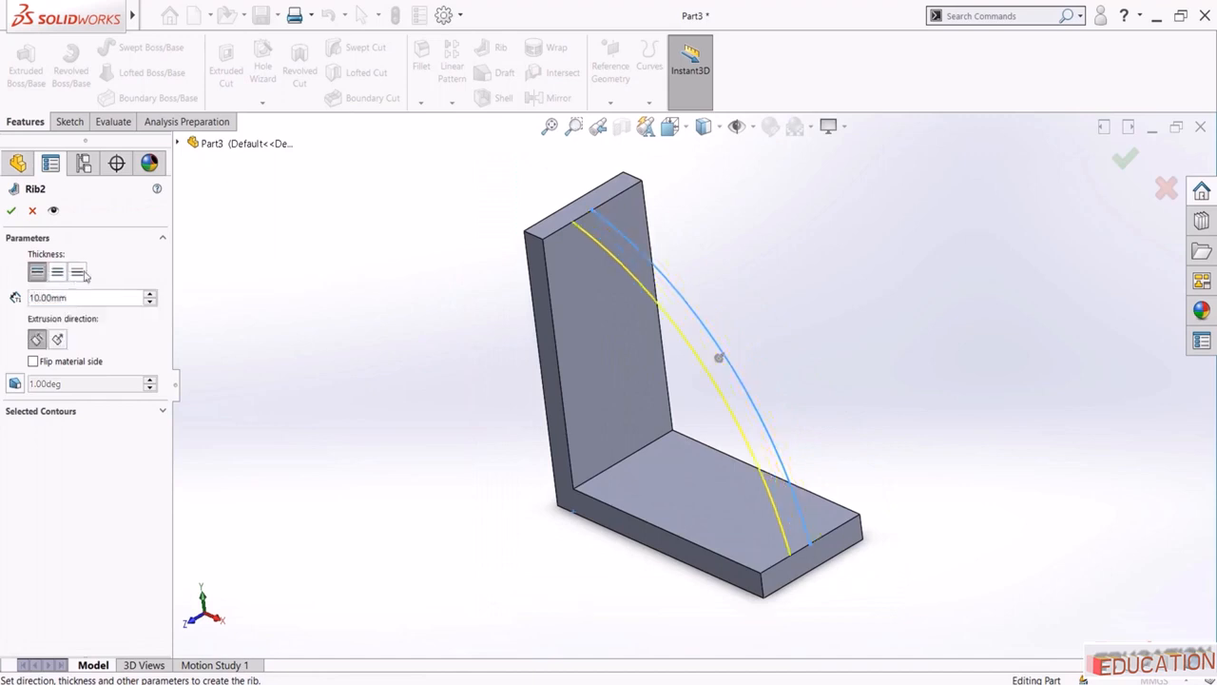
pyautogui.click(78, 274)
pyautogui.click(56, 274)
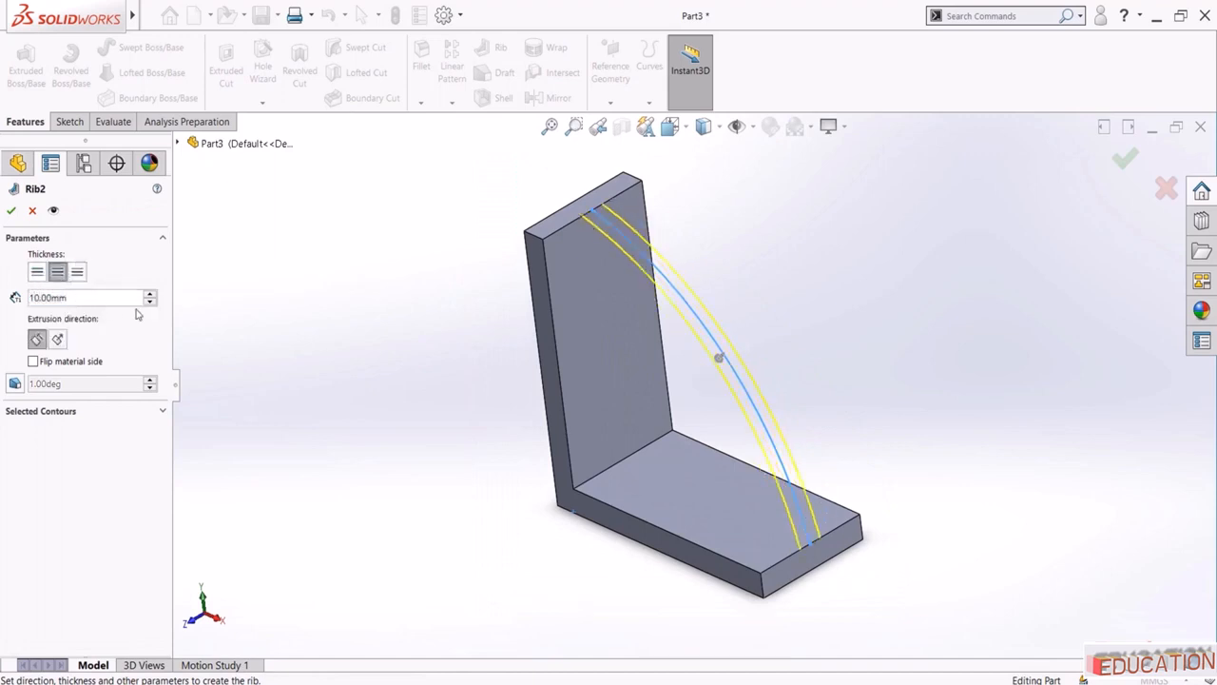
pyautogui.click(57, 340)
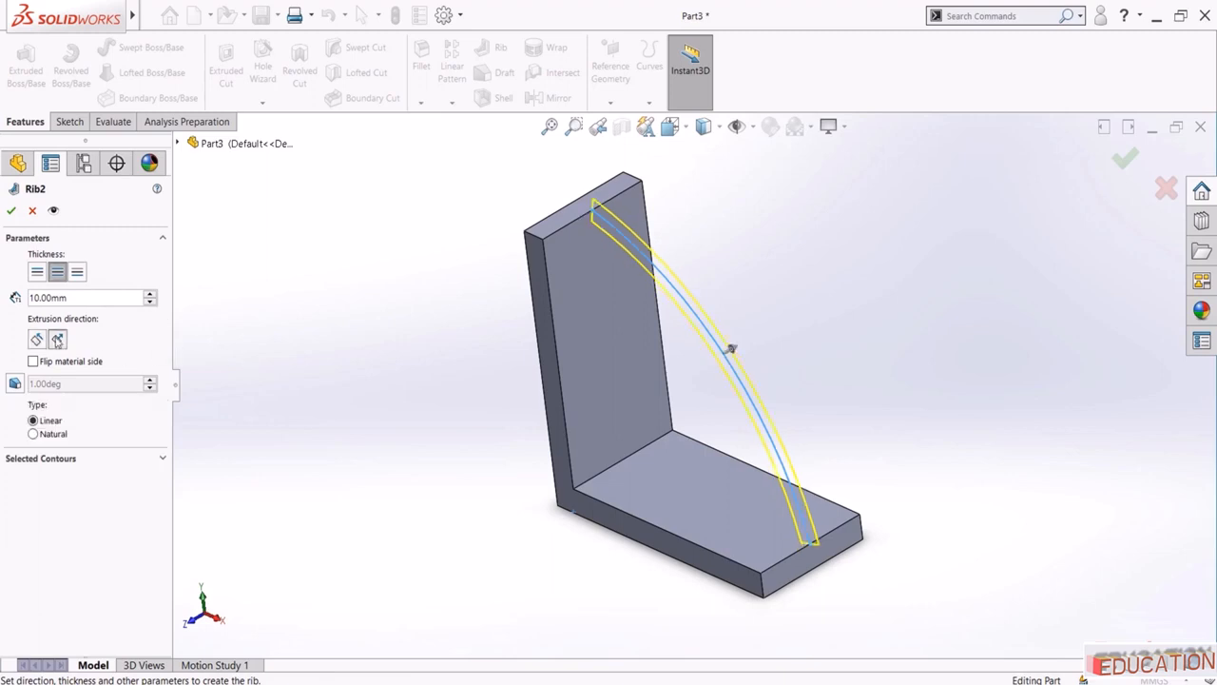
pyautogui.moveTo(271, 358); pyautogui.dragTo(312, 452, button='middle')
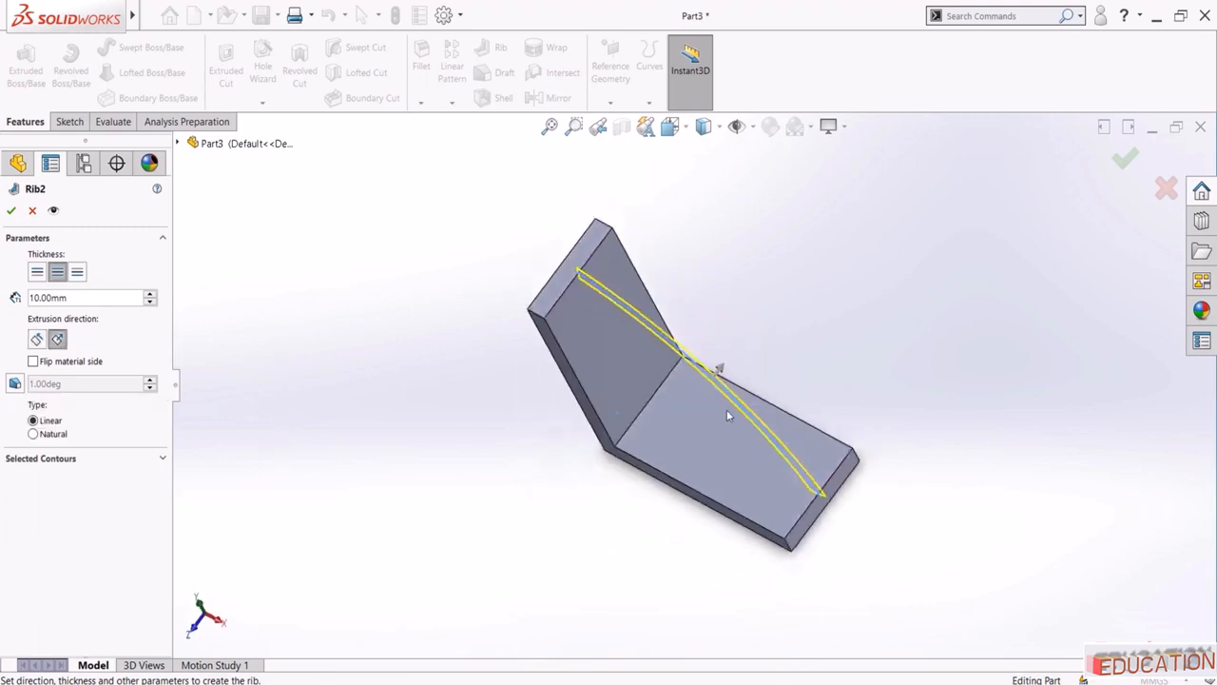
pyautogui.click(38, 339)
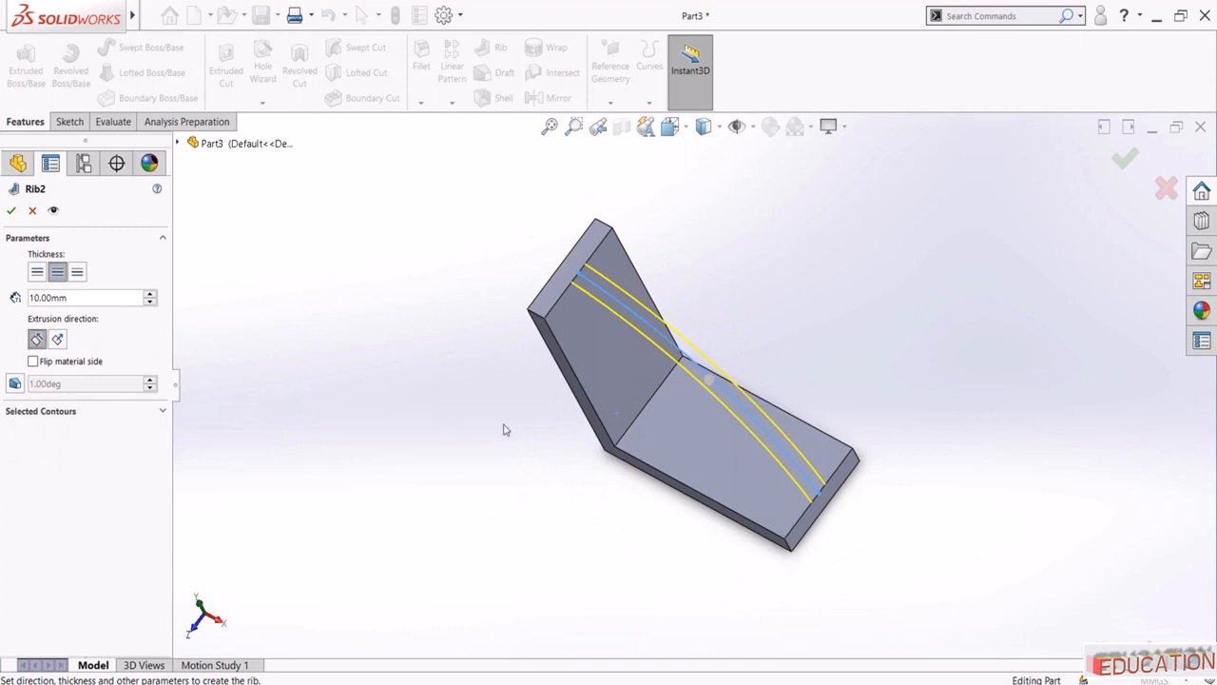
# Create the arc rib with thickness on both sides and extrusion parallel to the sketch
pyautogui.moveTo(505, 430); pyautogui.dragTo(229, 373, button='middle')
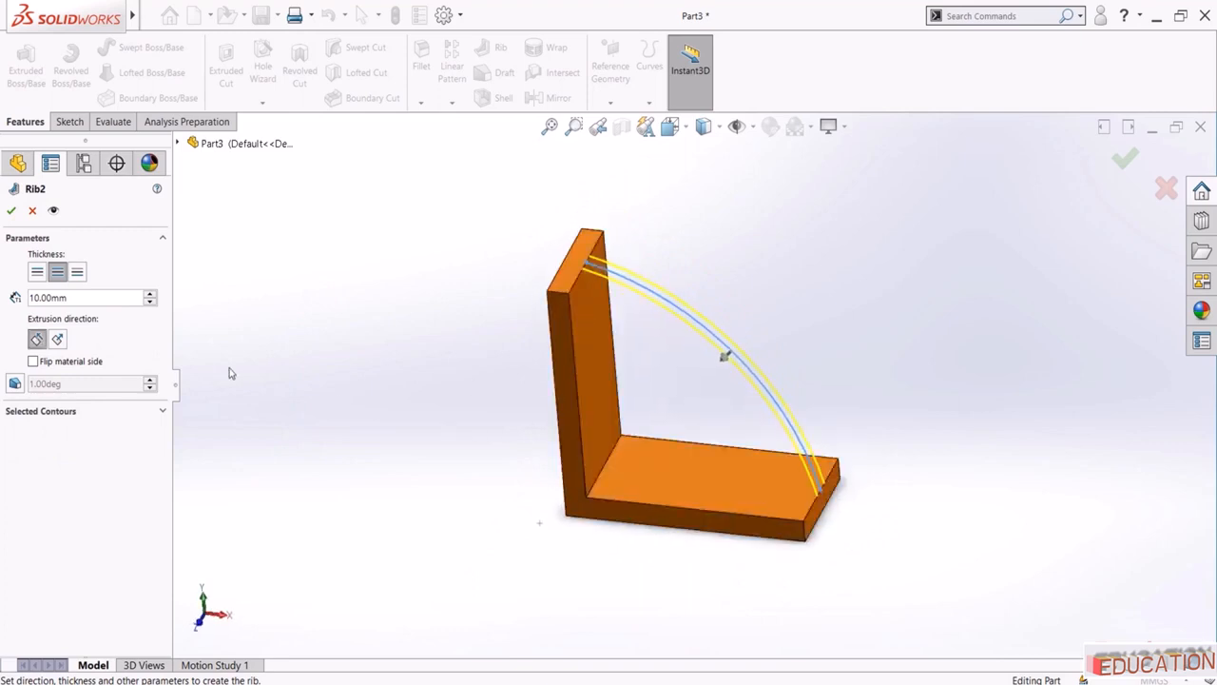
pyautogui.click(11, 211)
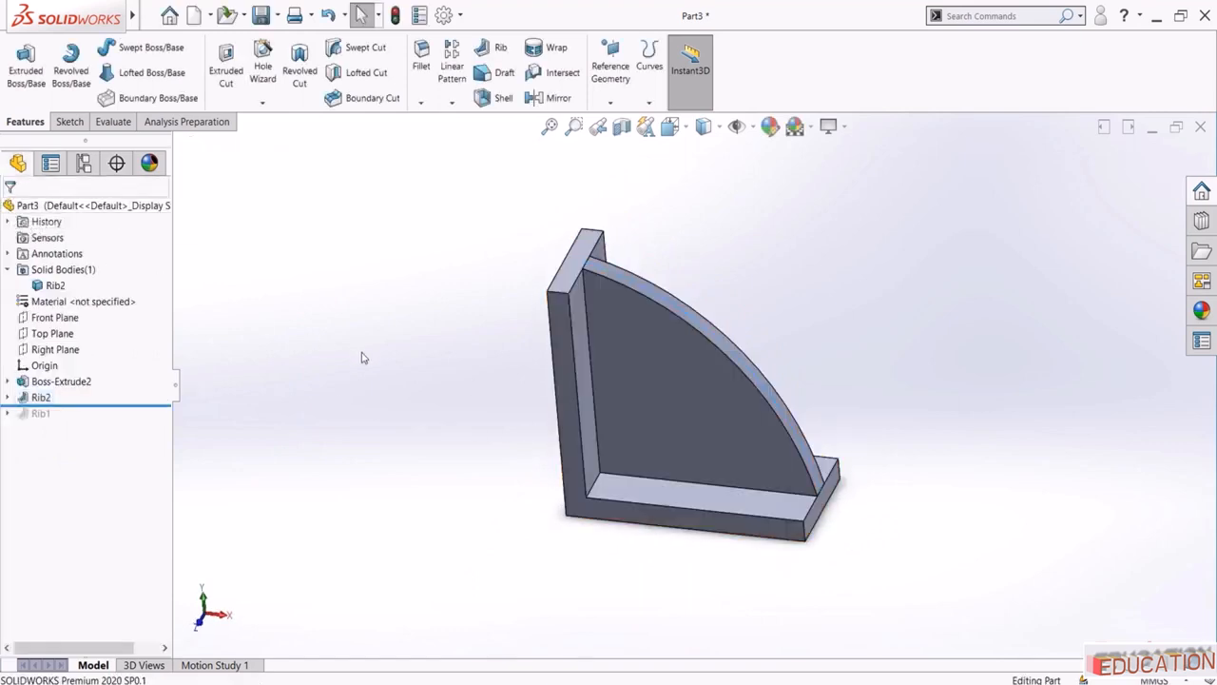
pyautogui.moveTo(321, 340); pyautogui.dragTo(370, 326, button='middle')
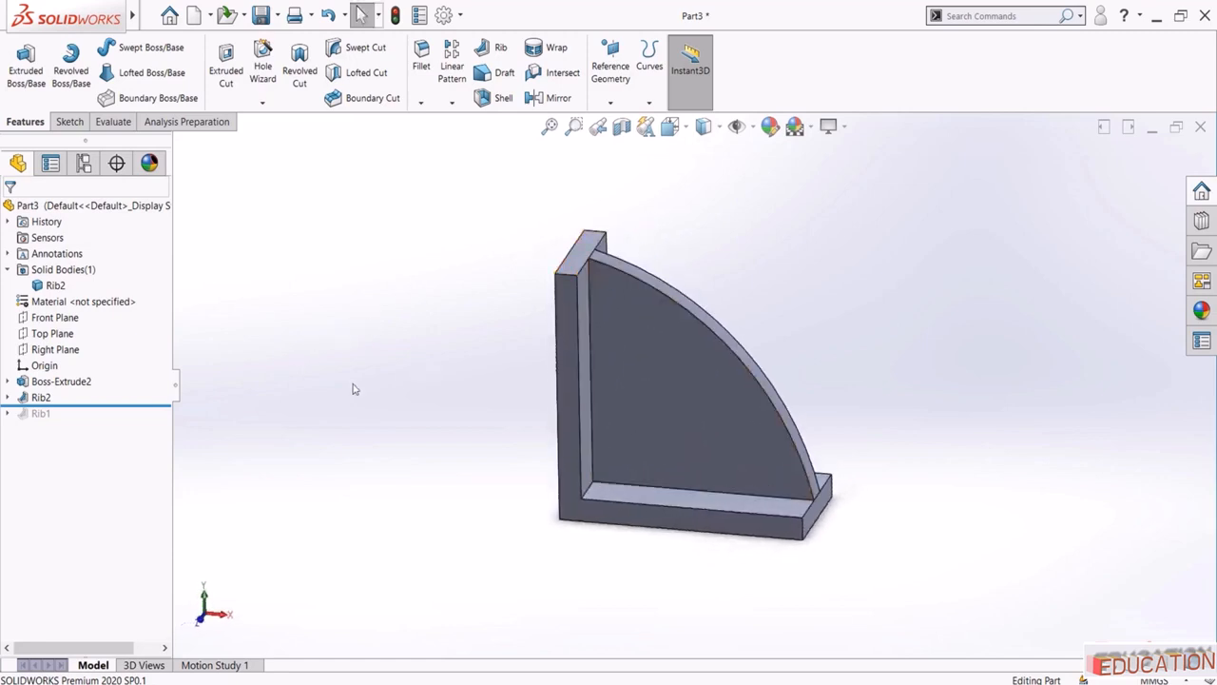
# Edit Rib2 to add a 9-degree outward draft measured at the sketch plane, and accept the change
pyautogui.click(41, 396)
pyautogui.click(62, 357)
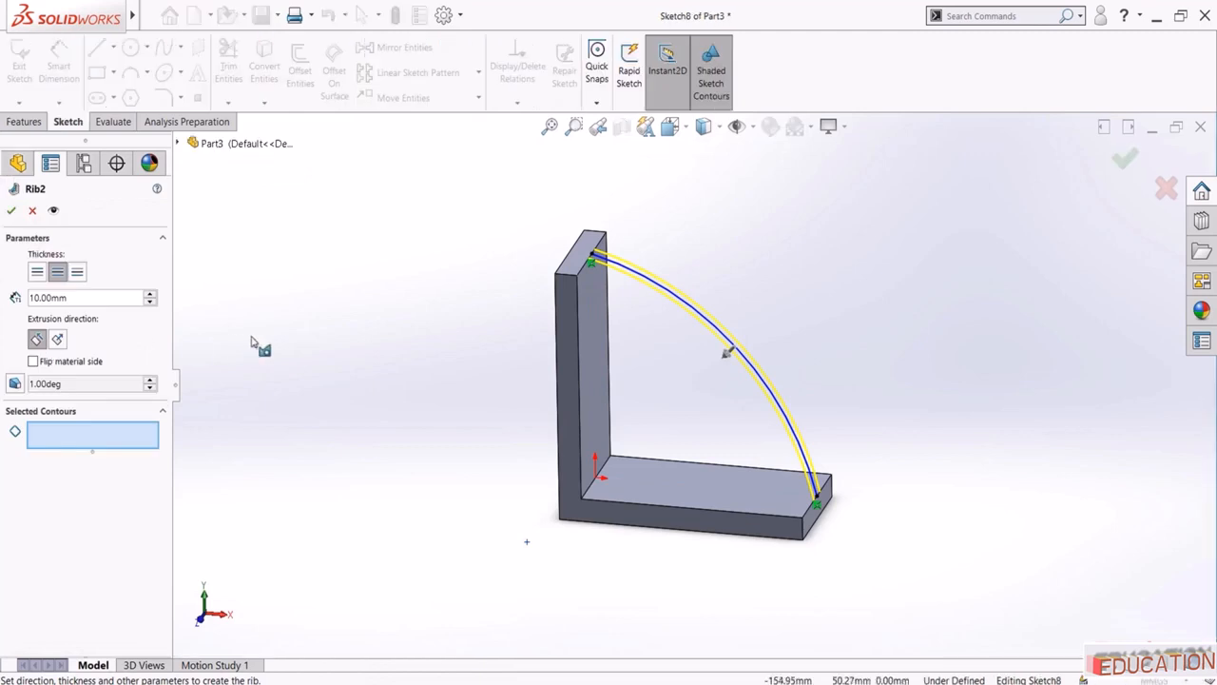
pyautogui.click(14, 383)
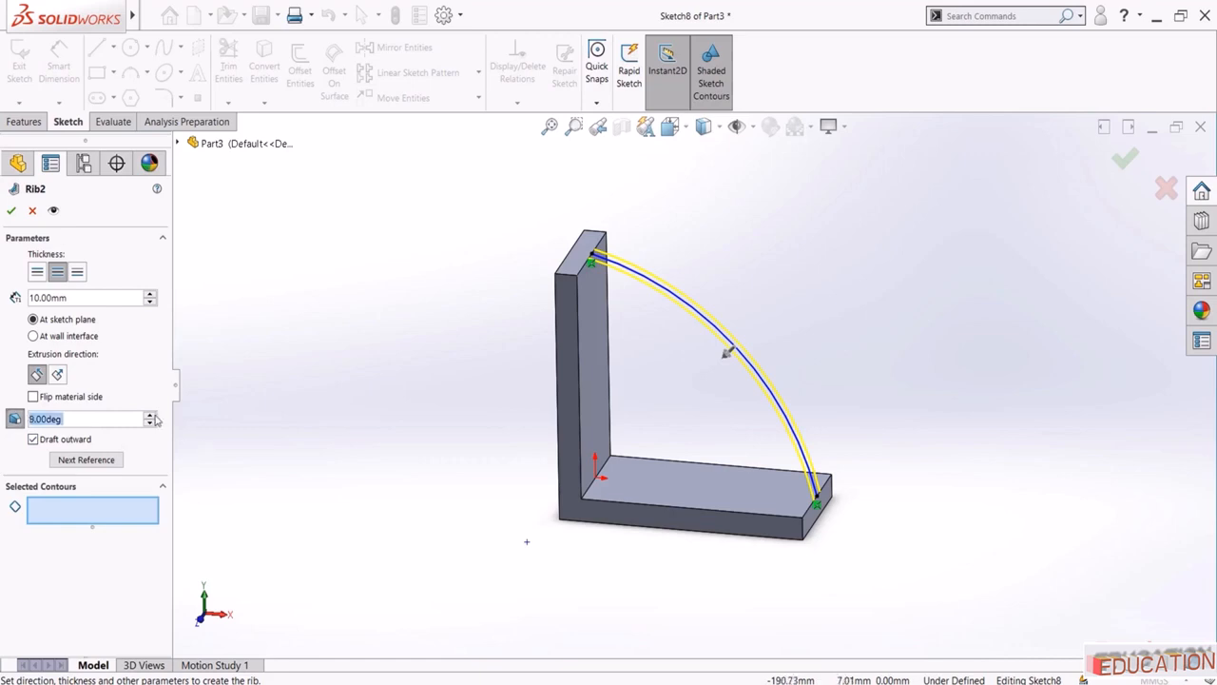
pyautogui.moveTo(348, 361); pyautogui.dragTo(282, 389, button='middle')
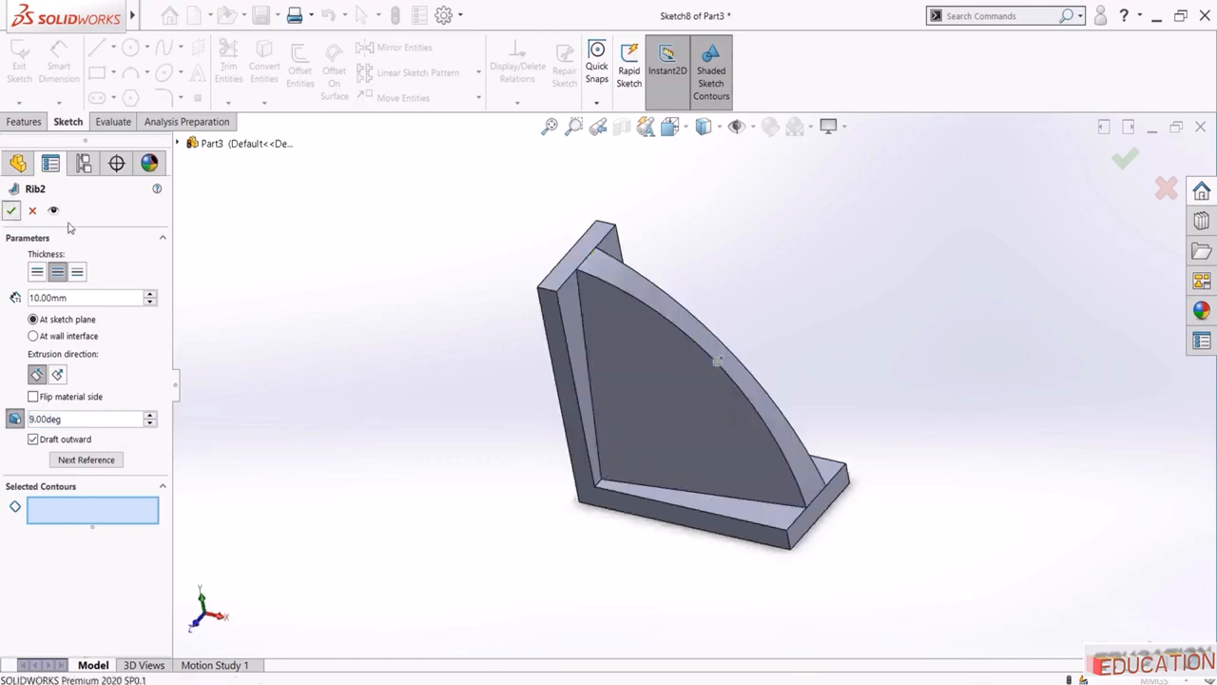
pyautogui.press('Return')
pyautogui.moveTo(342, 351); pyautogui.dragTo(339, 393, button='middle')
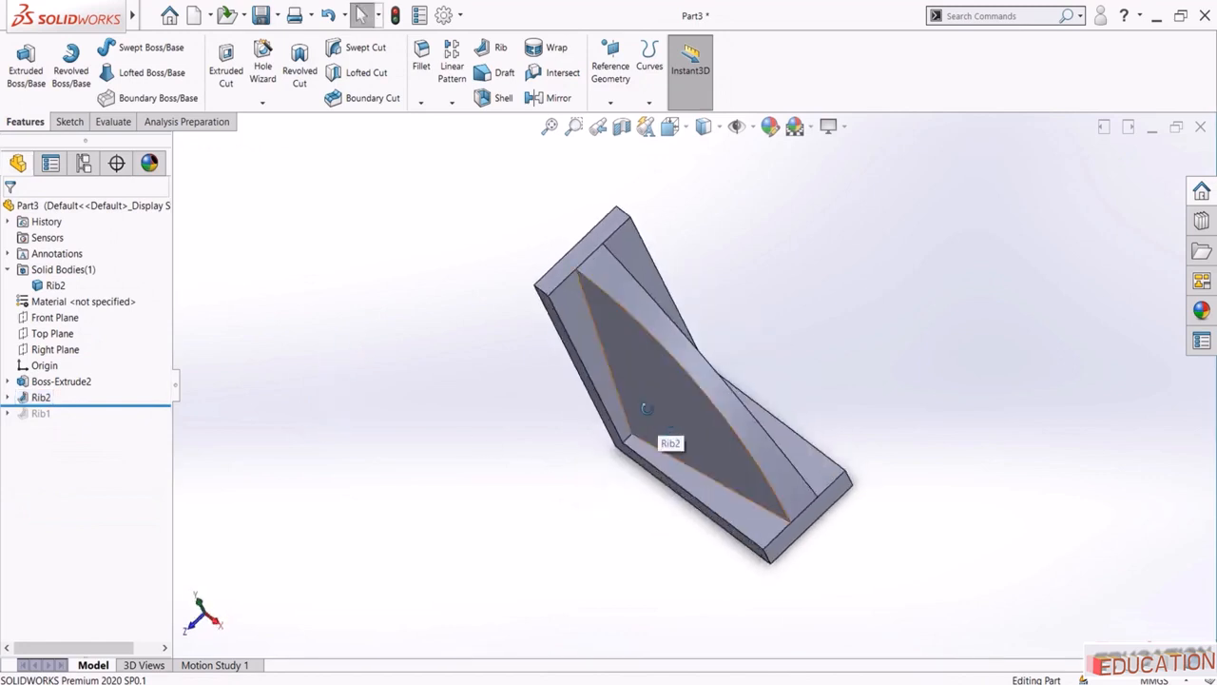
# Edit Rib2 to a 20 mm thickness and a 4-degree draft with the outward draft option off
pyautogui.click(63, 353)
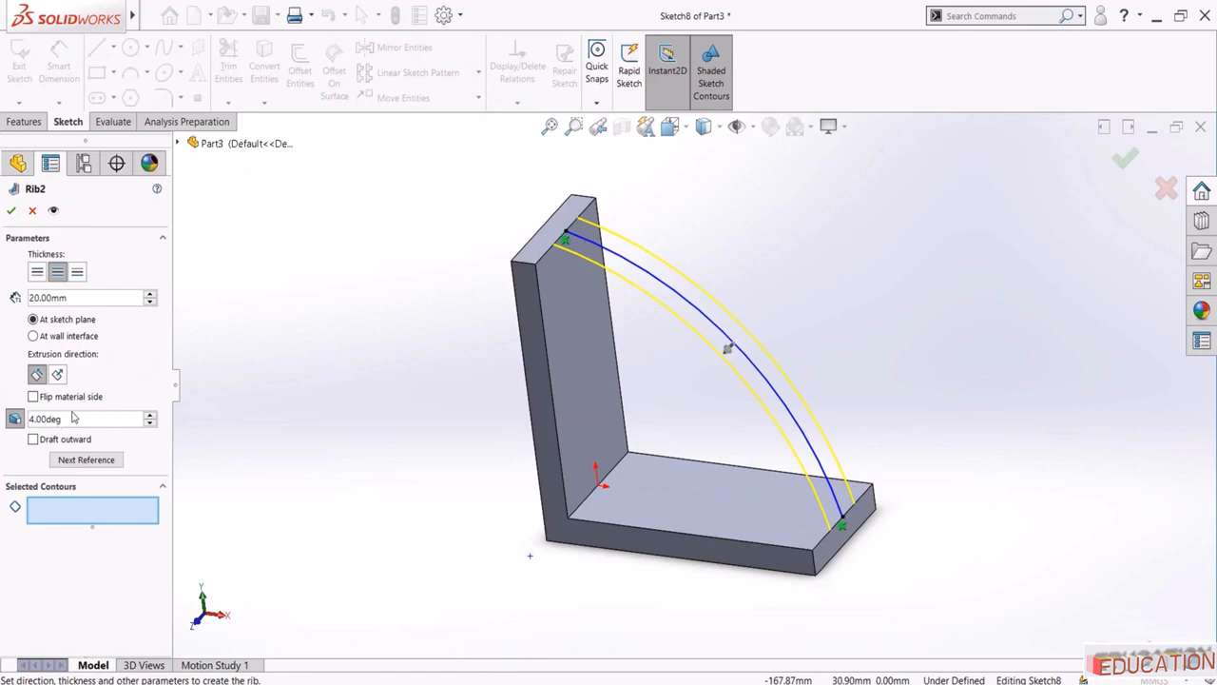
pyautogui.click(11, 211)
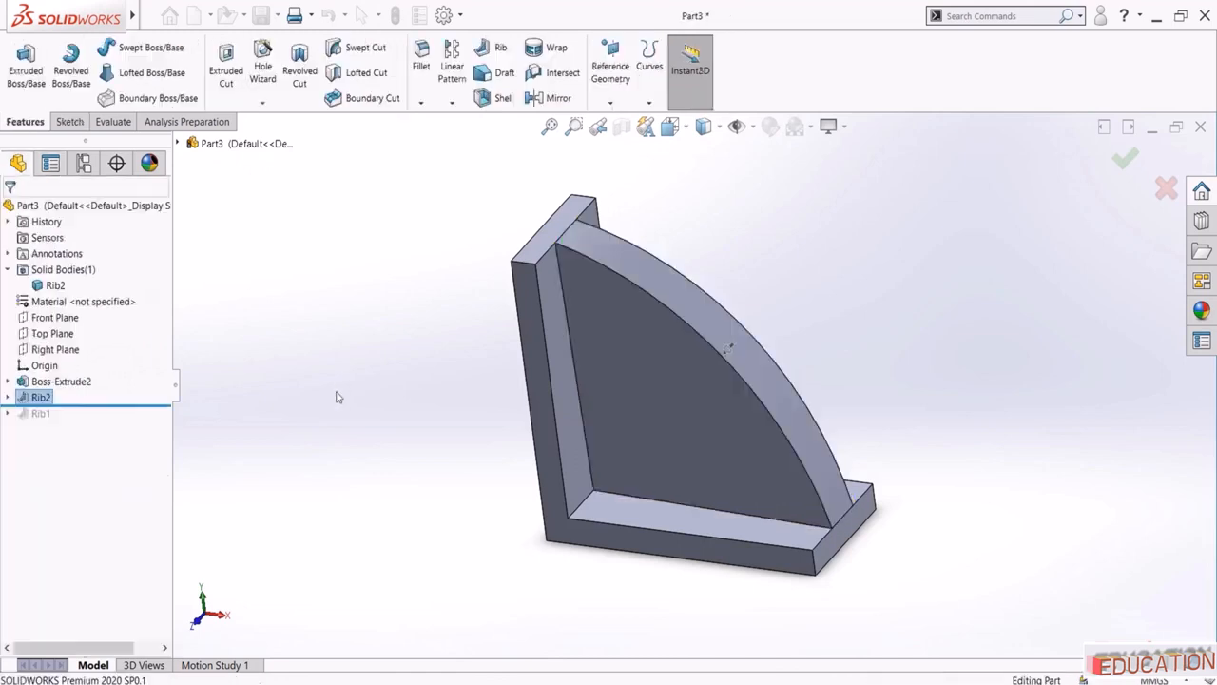
# Roll the feature history back to before Rib2 and open a sketch on the Front Plane, viewed straight on
pyautogui.moveTo(150, 400); pyautogui.dragTo(142, 390)
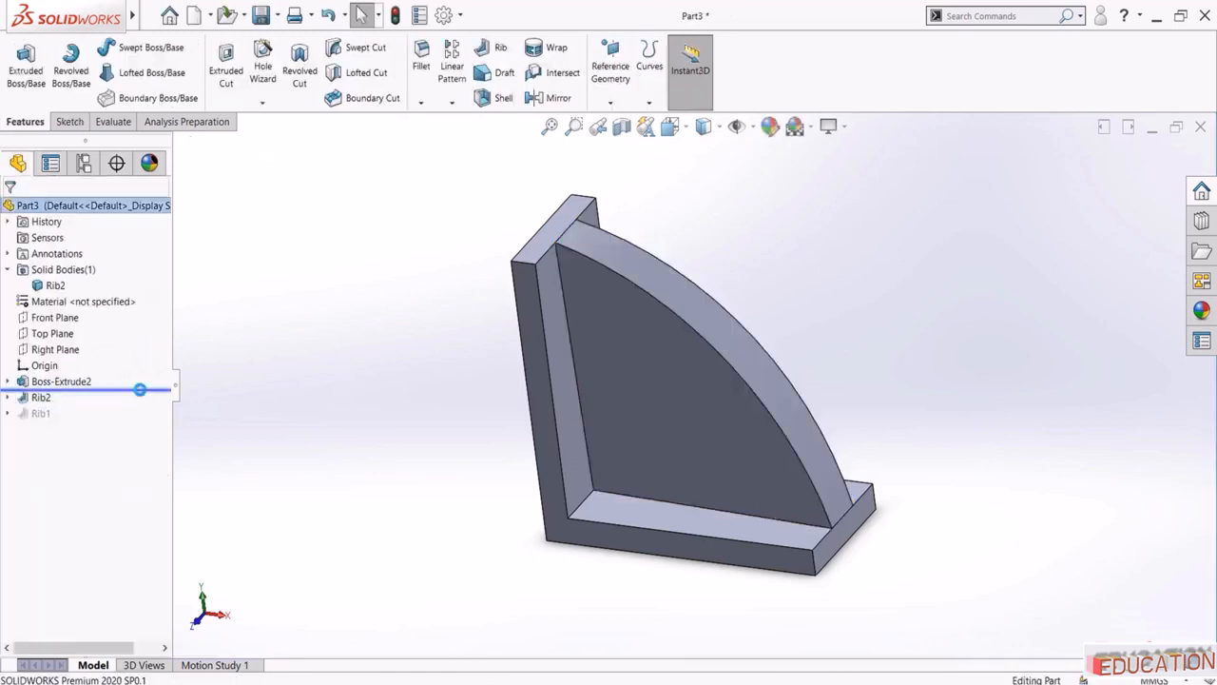
pyautogui.click(58, 323)
pyautogui.click(67, 300)
pyautogui.click(64, 429)
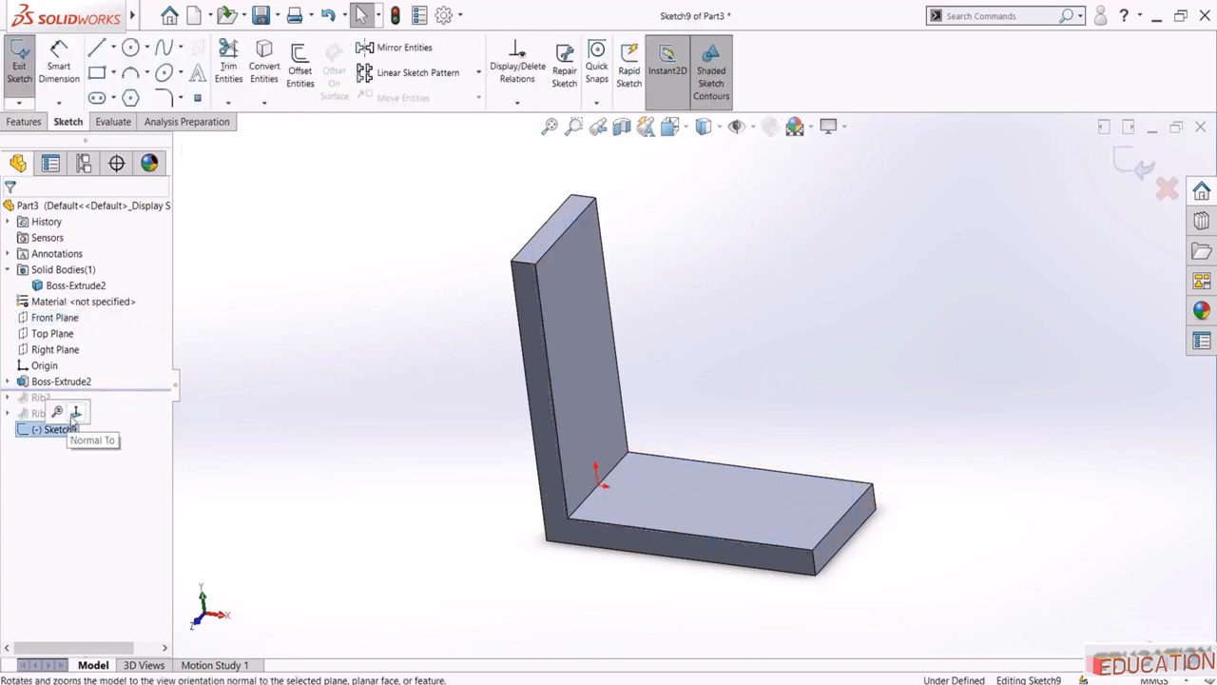
pyautogui.click(74, 414)
# Sketch a three-segment line between the upright's top inner and base's outer upper corners, with its upper bend at about X 22.7, Y 59.7 mm
pyautogui.click(96, 47)
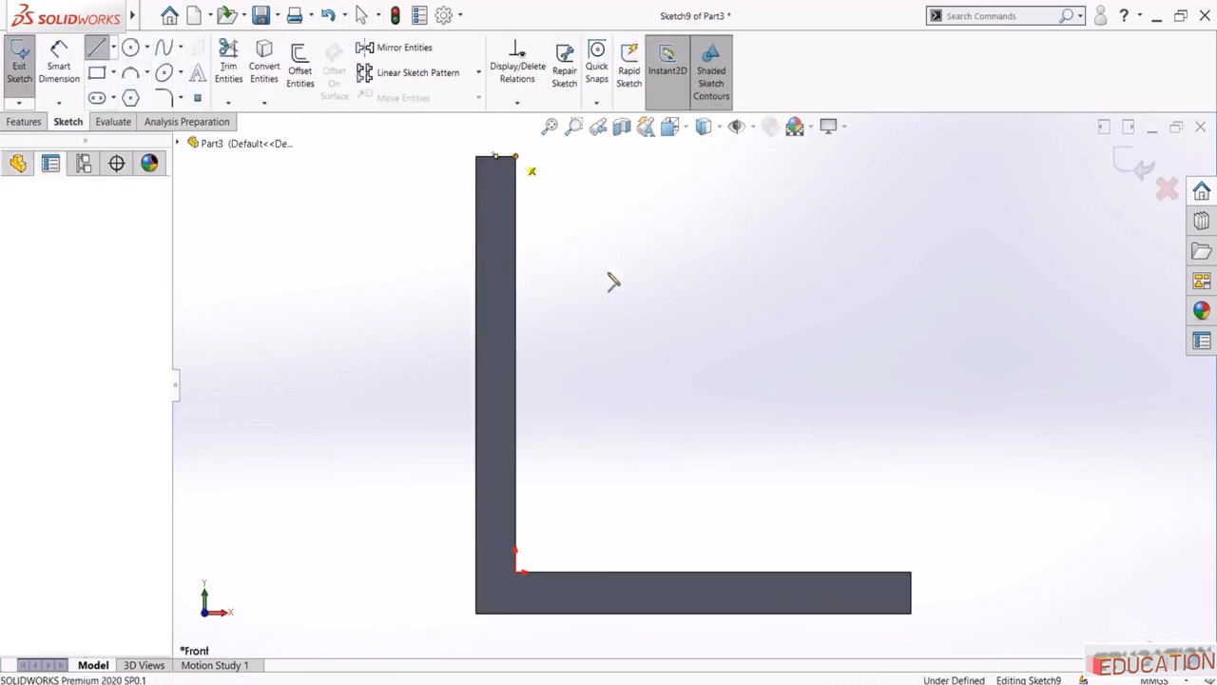
pyautogui.click(515, 157)
pyautogui.click(617, 297)
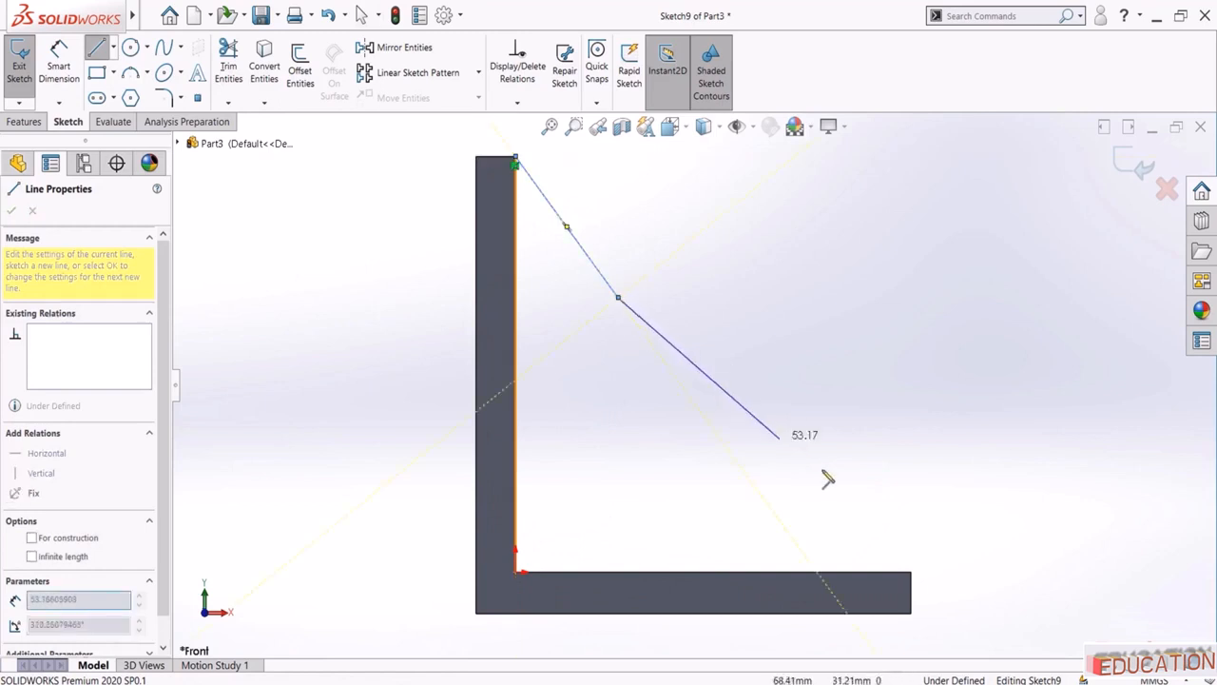
pyautogui.click(910, 571)
pyautogui.press('Escape')
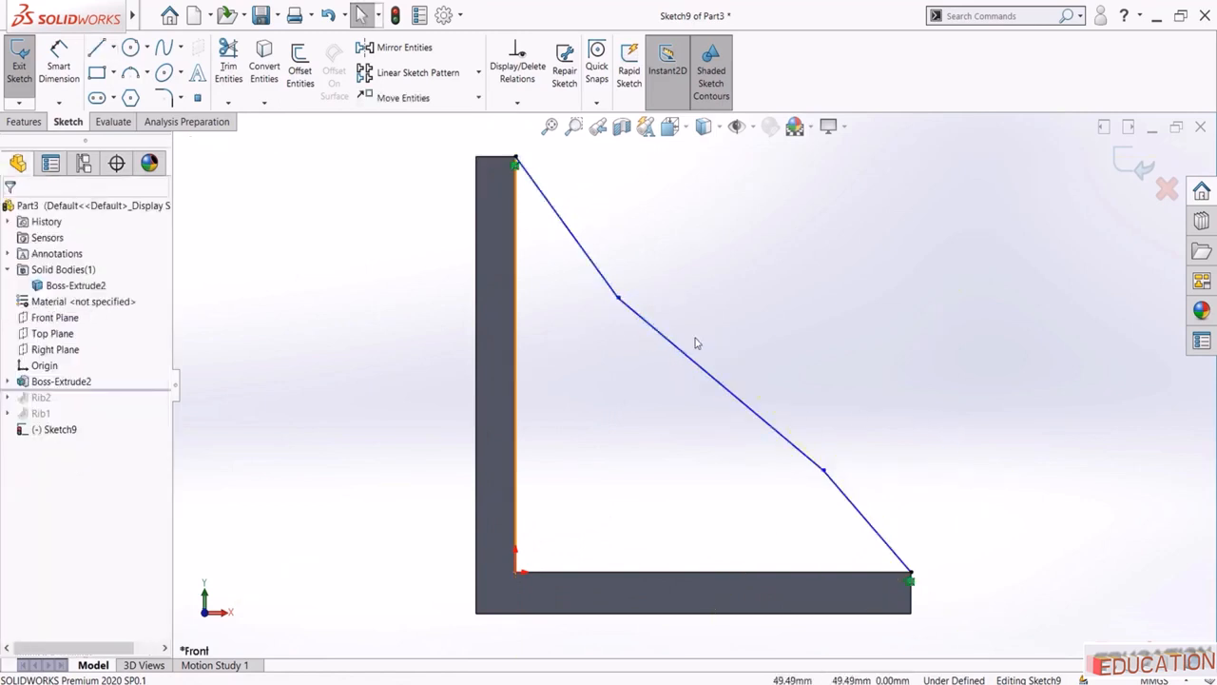
pyautogui.moveTo(618, 300); pyautogui.dragTo(605, 323)
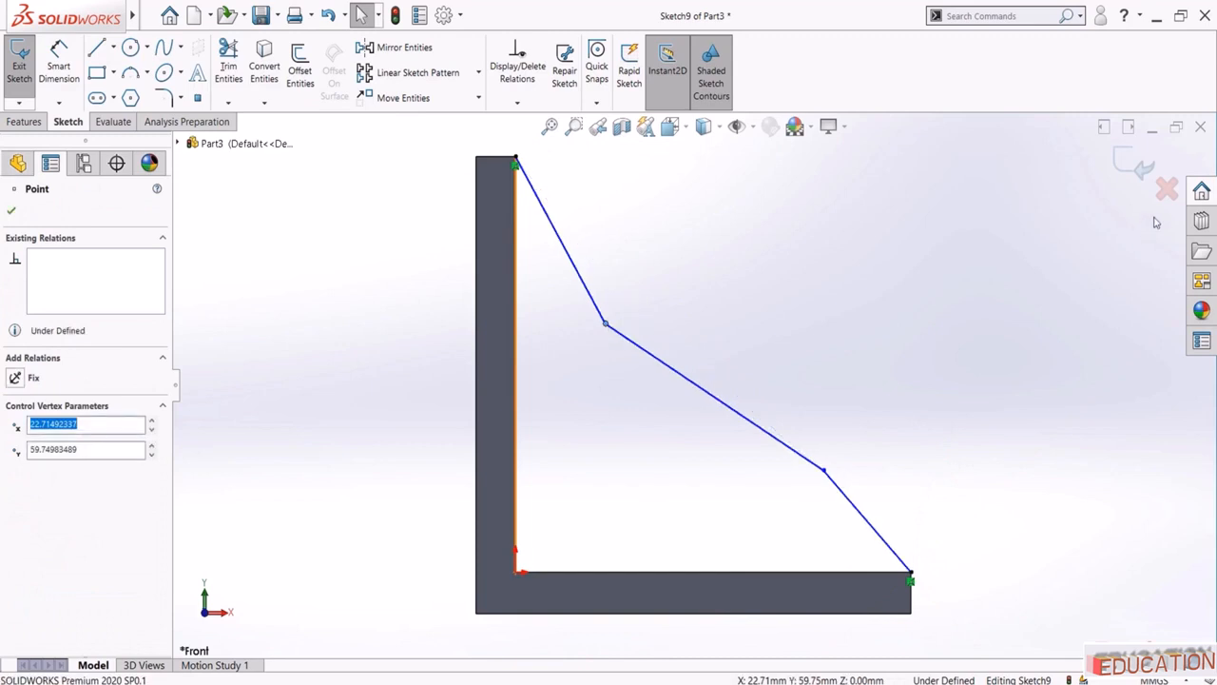
pyautogui.click(1073, 178)
# Close the sketch and create a 20 mm thick rib on both sides of the three-segment line
pyautogui.click(1133, 164)
pyautogui.click(492, 53)
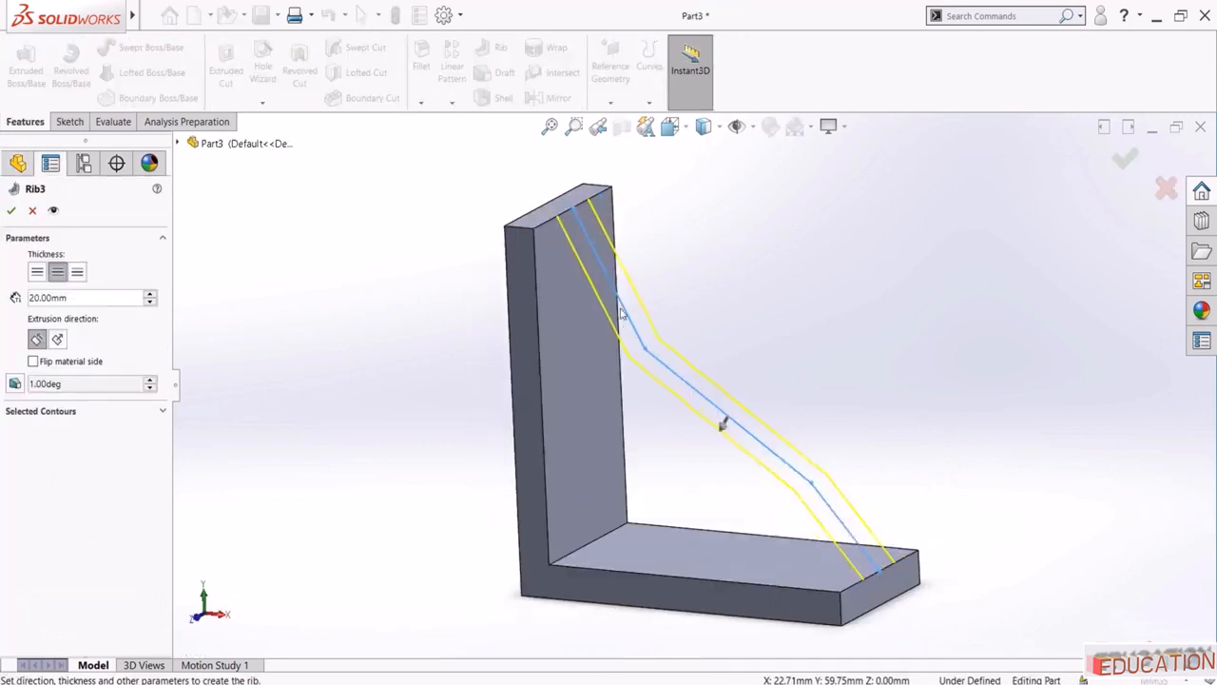
pyautogui.click(9, 211)
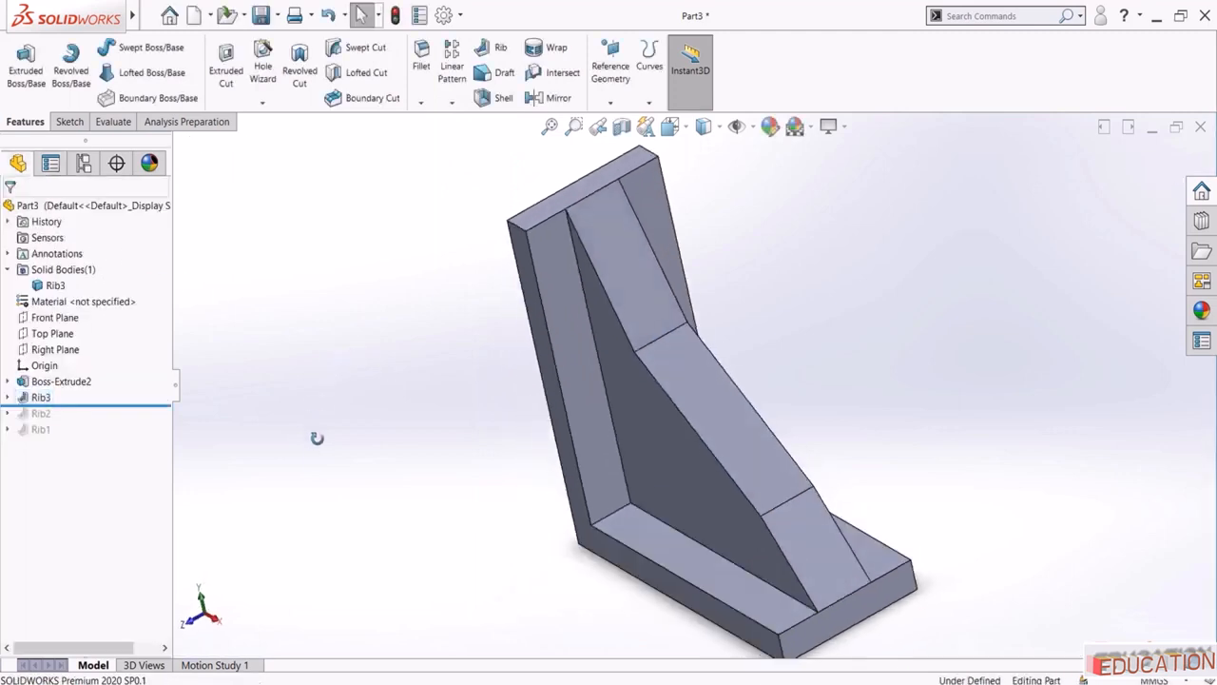
# Edit Rib3 to turn on draft at the sketch plane, adjust the draft angle, and accept the change
pyautogui.click(41, 397)
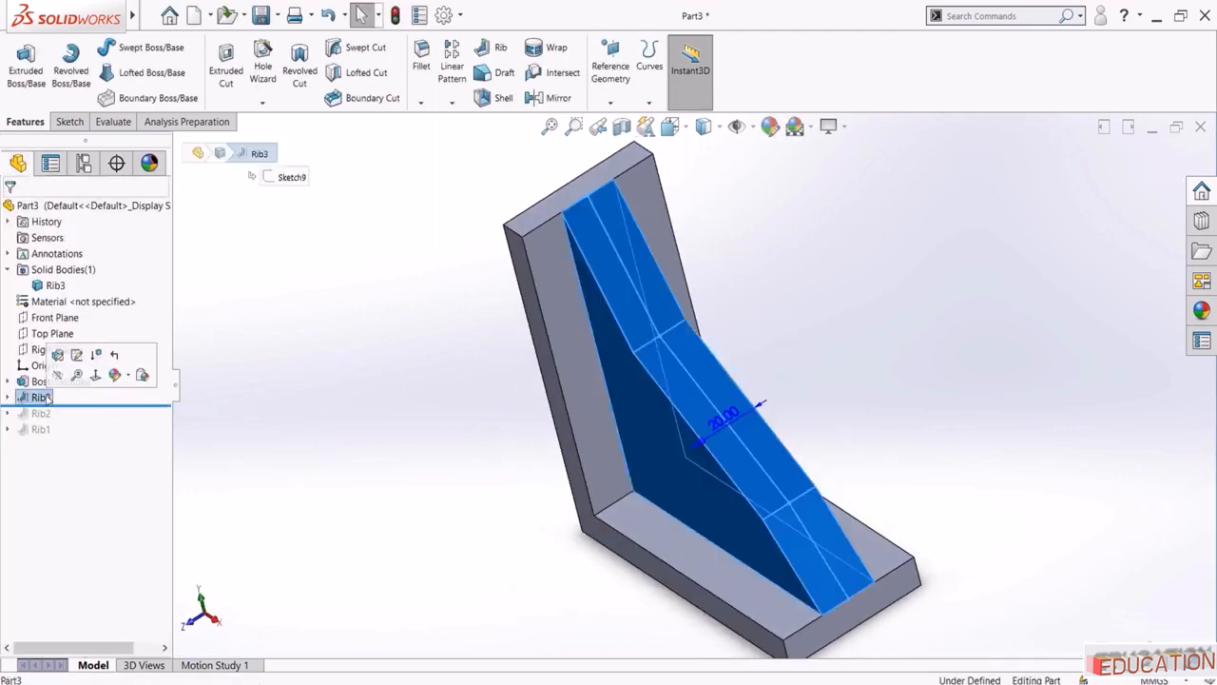
pyautogui.click(57, 357)
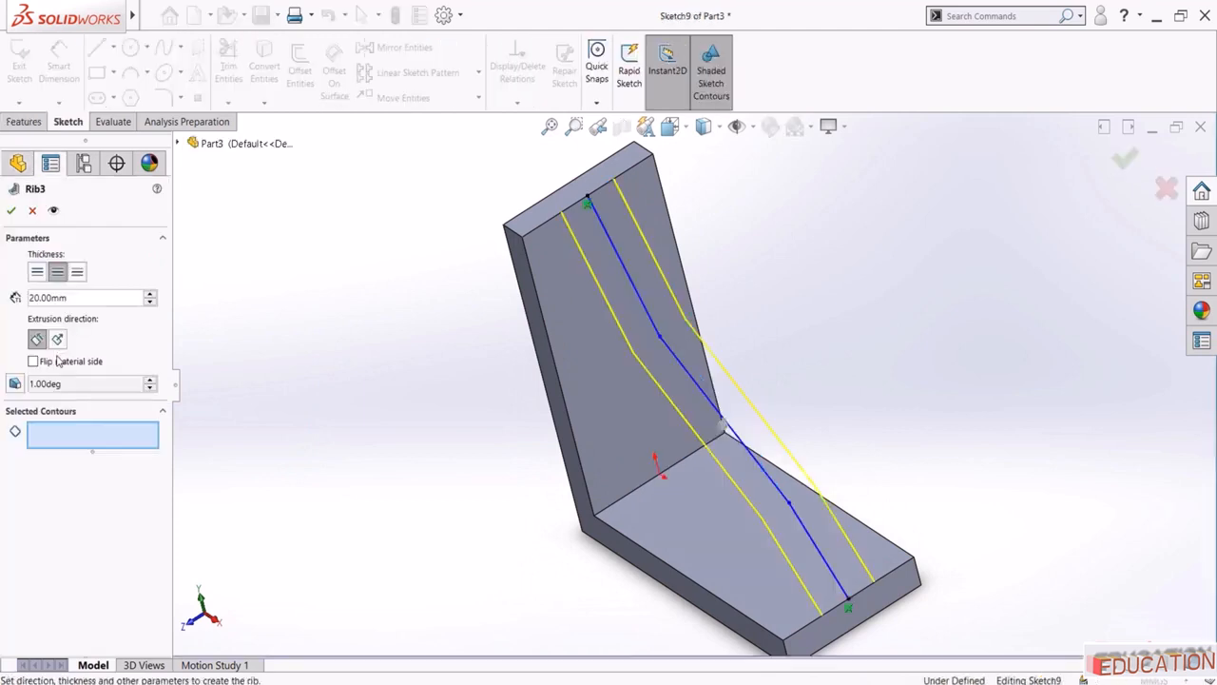
pyautogui.click(15, 383)
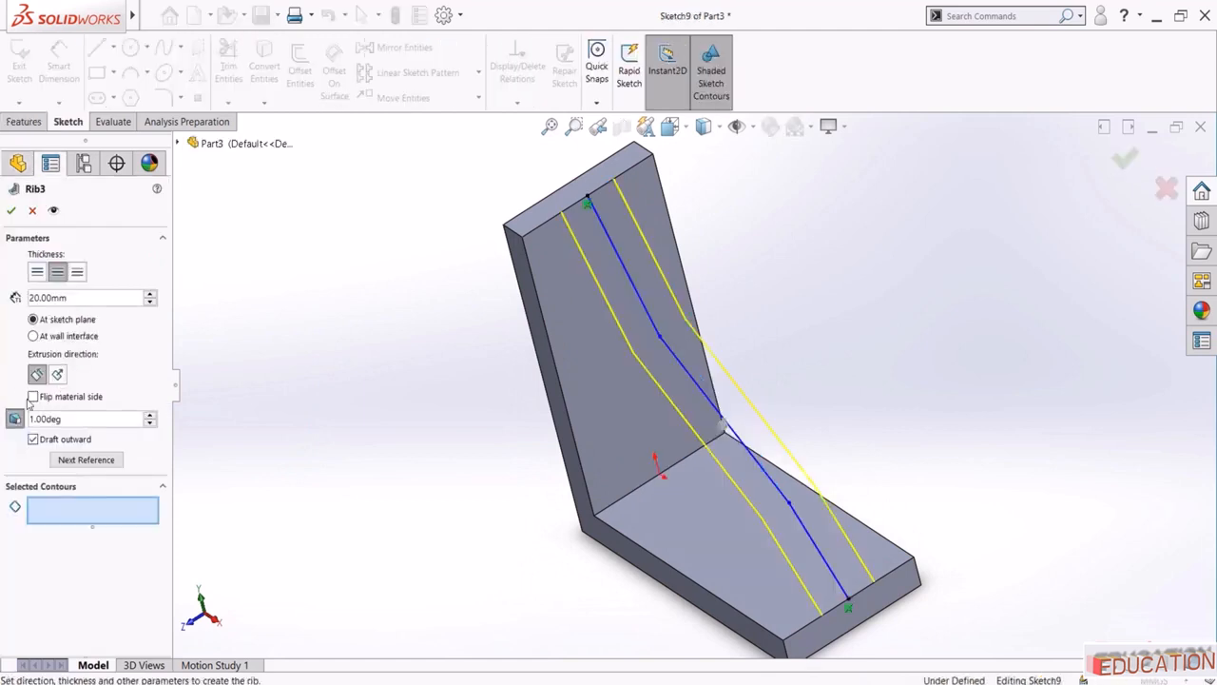
pyautogui.doubleClick(150, 417)
pyautogui.click(11, 210)
pyautogui.moveTo(282, 380); pyautogui.dragTo(414, 326, button='middle')
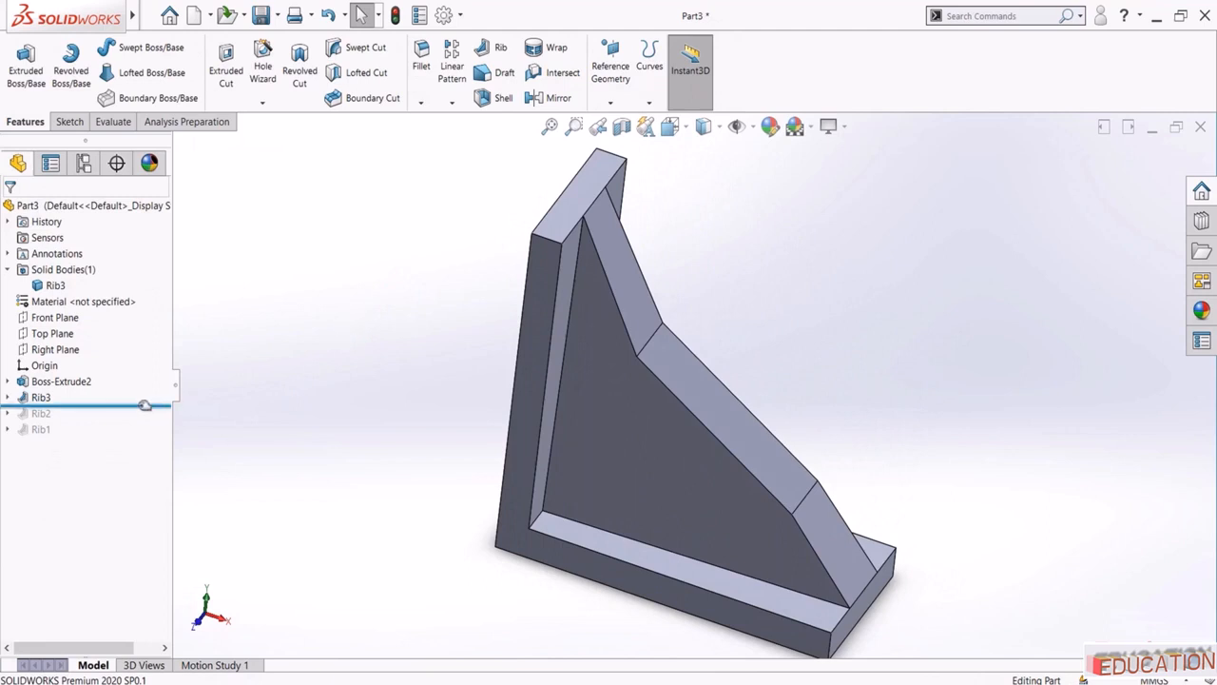
# Roll the feature history back to before Boss-Extrude2 and open a sketch on the Top Plane, viewed straight on
pyautogui.moveTo(146, 405); pyautogui.dragTo(133, 371)
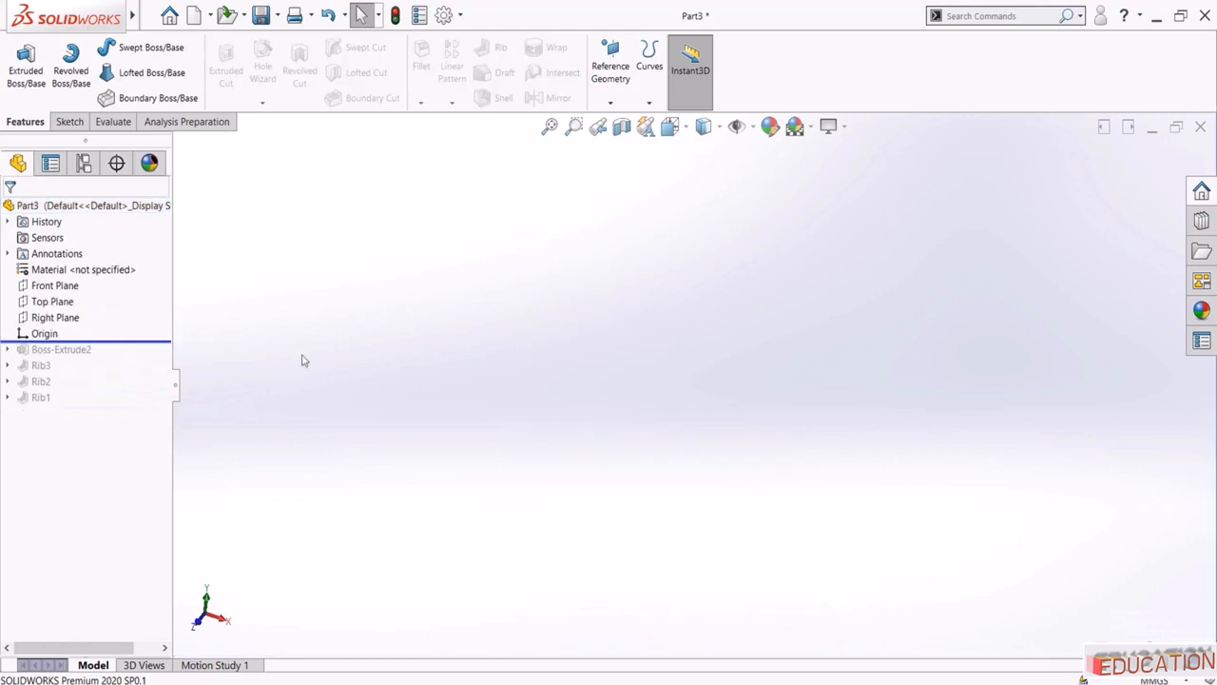
pyautogui.click(54, 301)
pyautogui.click(81, 273)
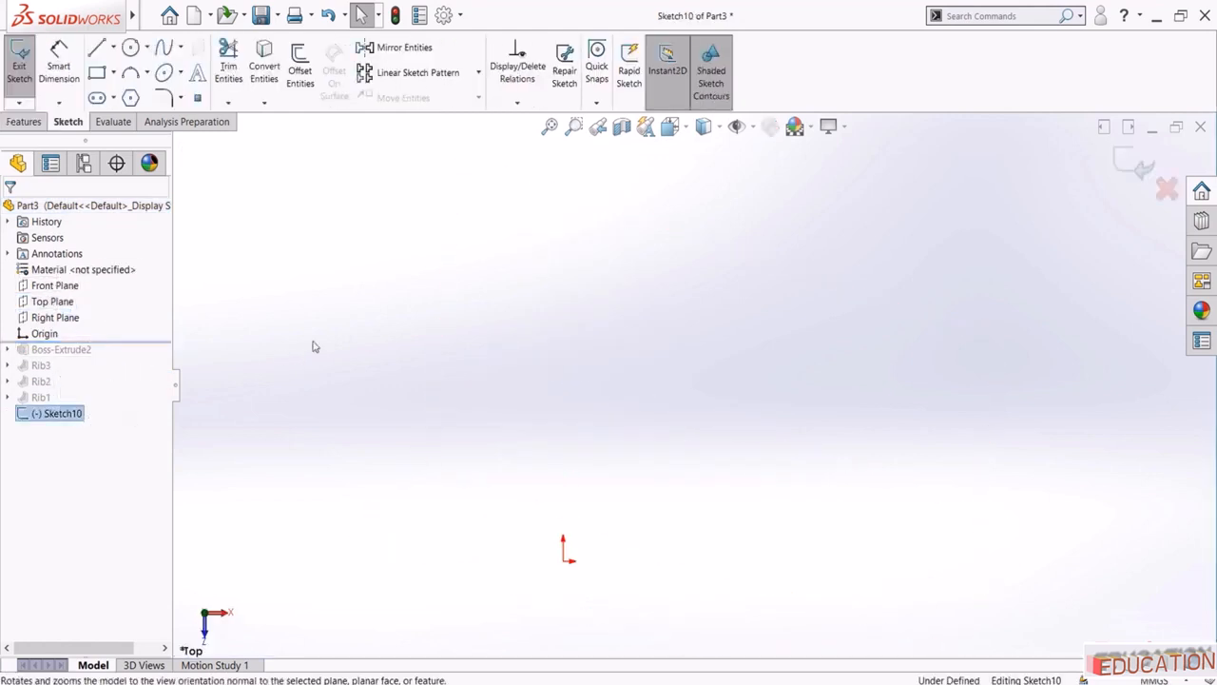
pyautogui.click(114, 72)
pyautogui.click(271, 207)
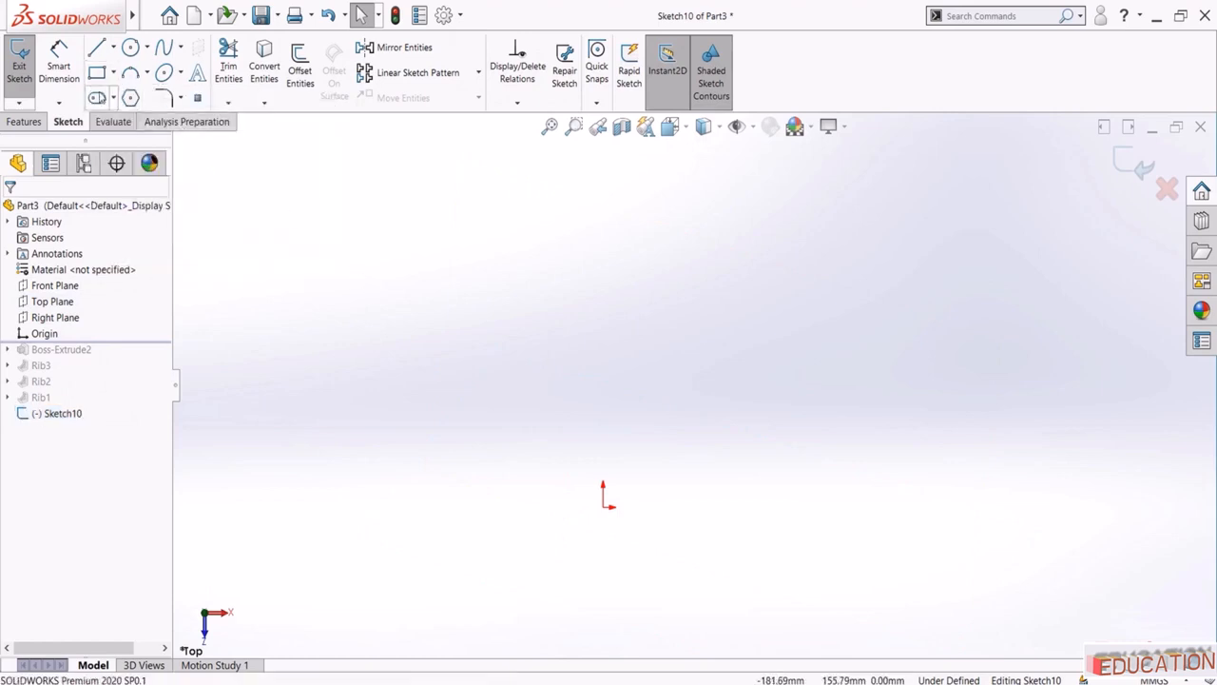
# Sketch a horizontal centerpoint straight slot at the origin, about 198 mm between arc centers and about 87 mm wide
pyautogui.click(113, 98)
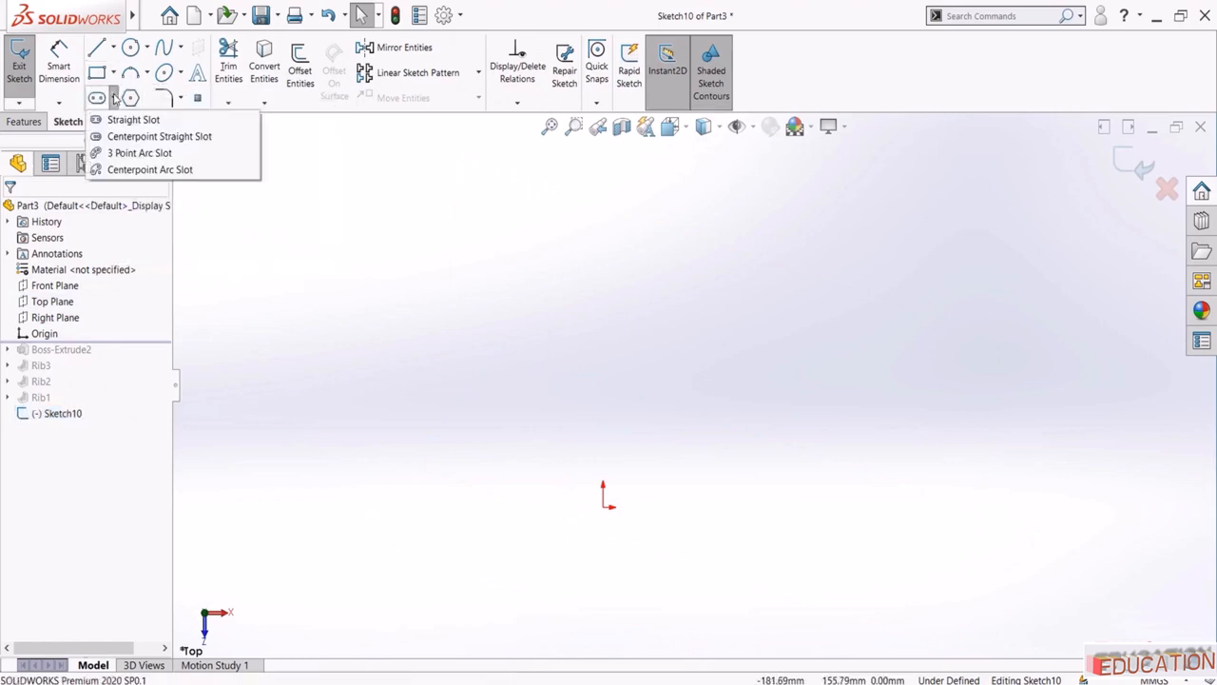
pyautogui.click(133, 136)
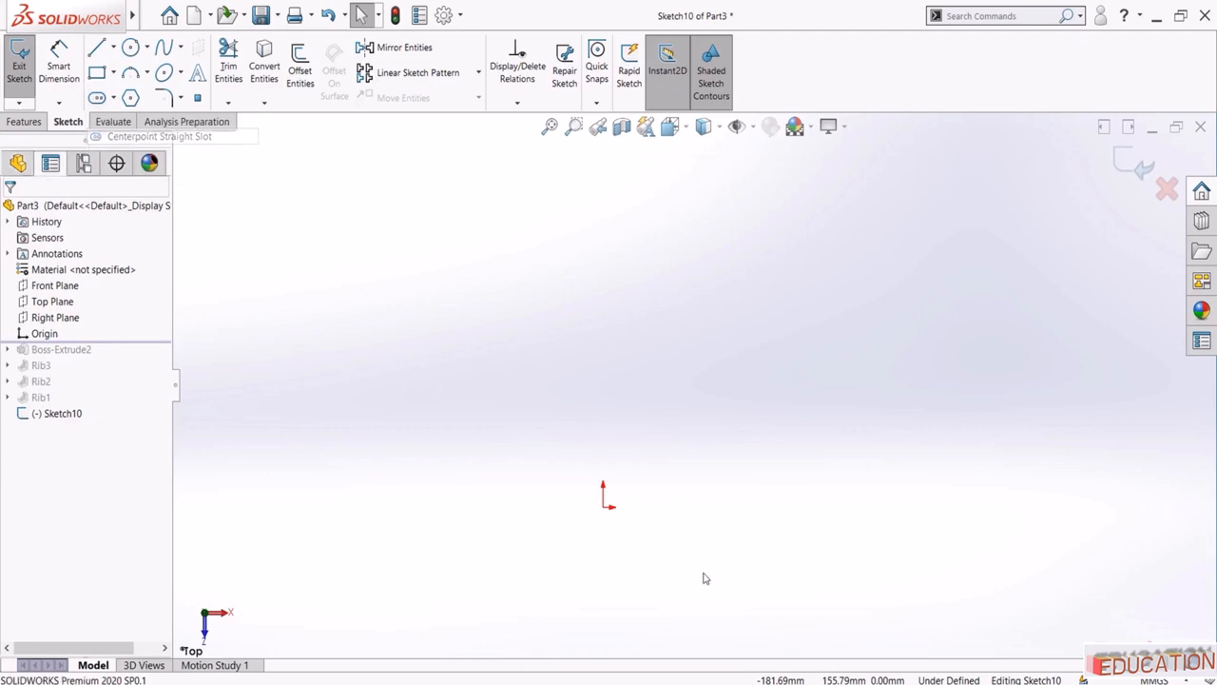
pyautogui.click(602, 505)
pyautogui.click(802, 507)
pyautogui.click(821, 613)
pyautogui.press('Escape')
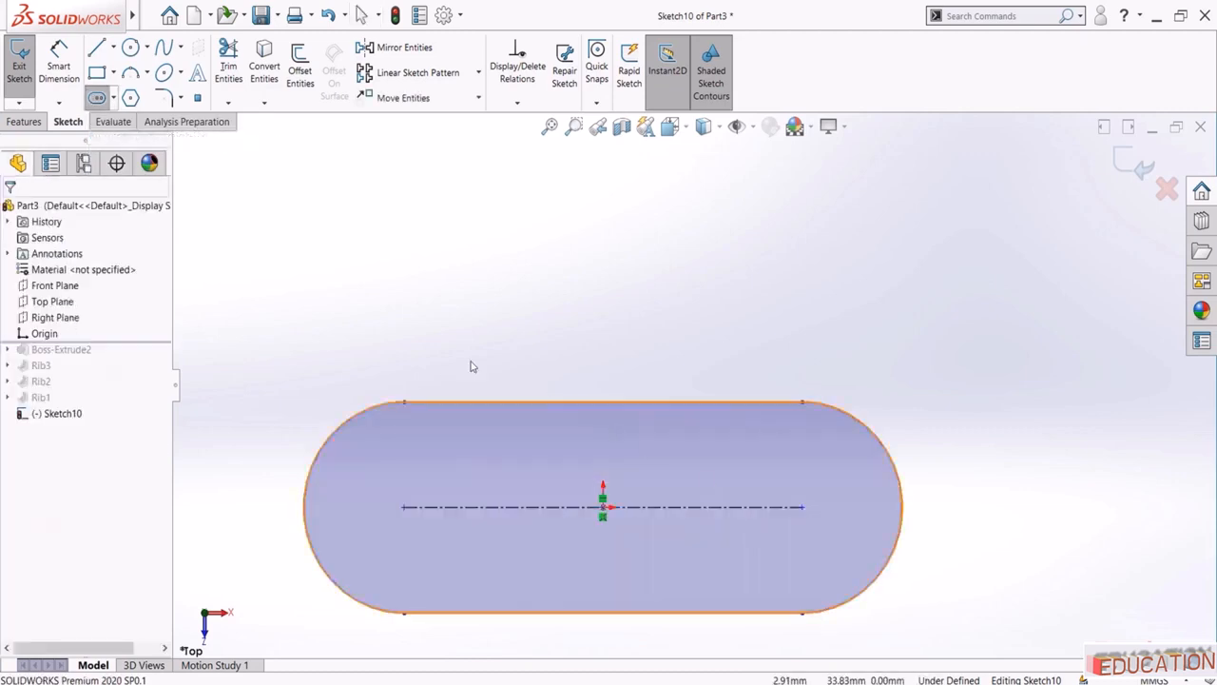
# Dimension the slot with a 50 mm end radius and a 150 mm distance between its arc centers
pyautogui.click(67, 81)
pyautogui.click(894, 447)
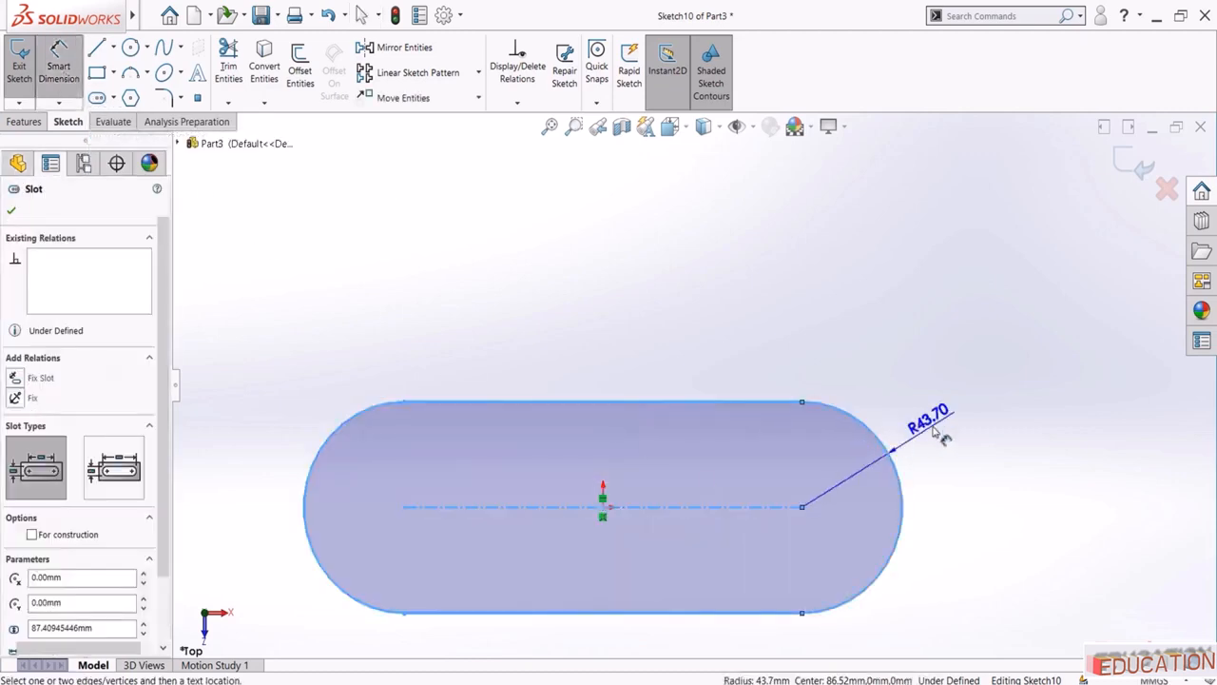
pyautogui.click(936, 433)
pyautogui.write('50')
pyautogui.press('Return')
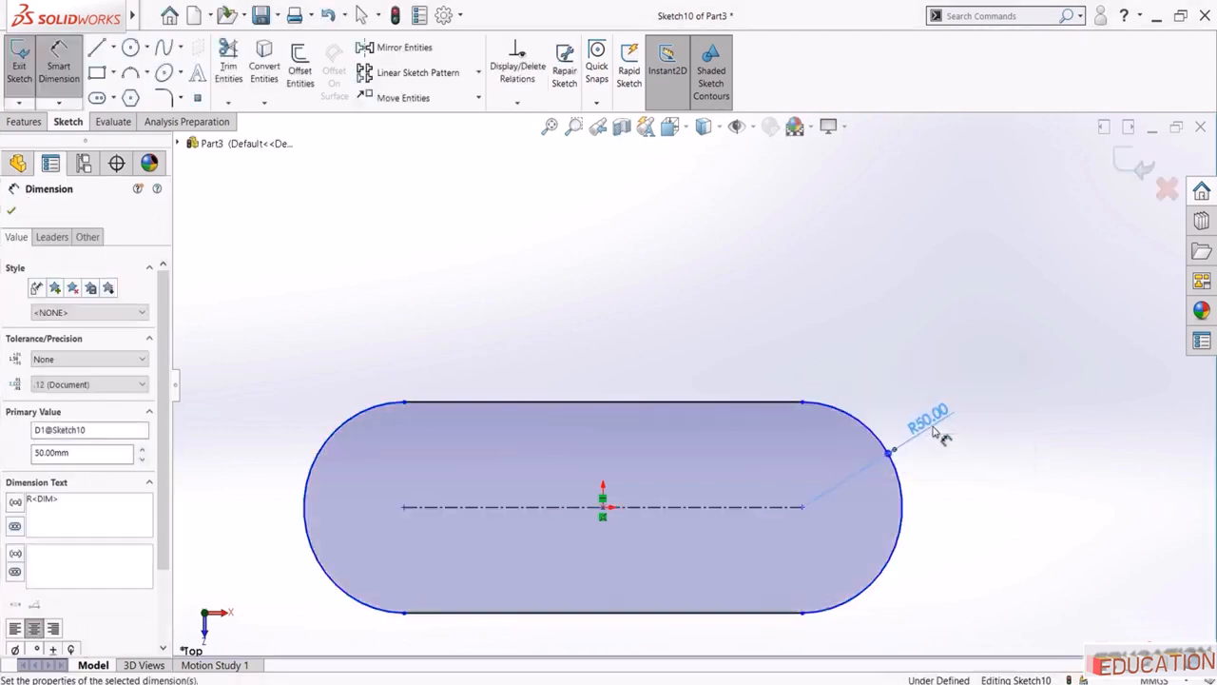
pyautogui.click(679, 507)
pyautogui.click(625, 347)
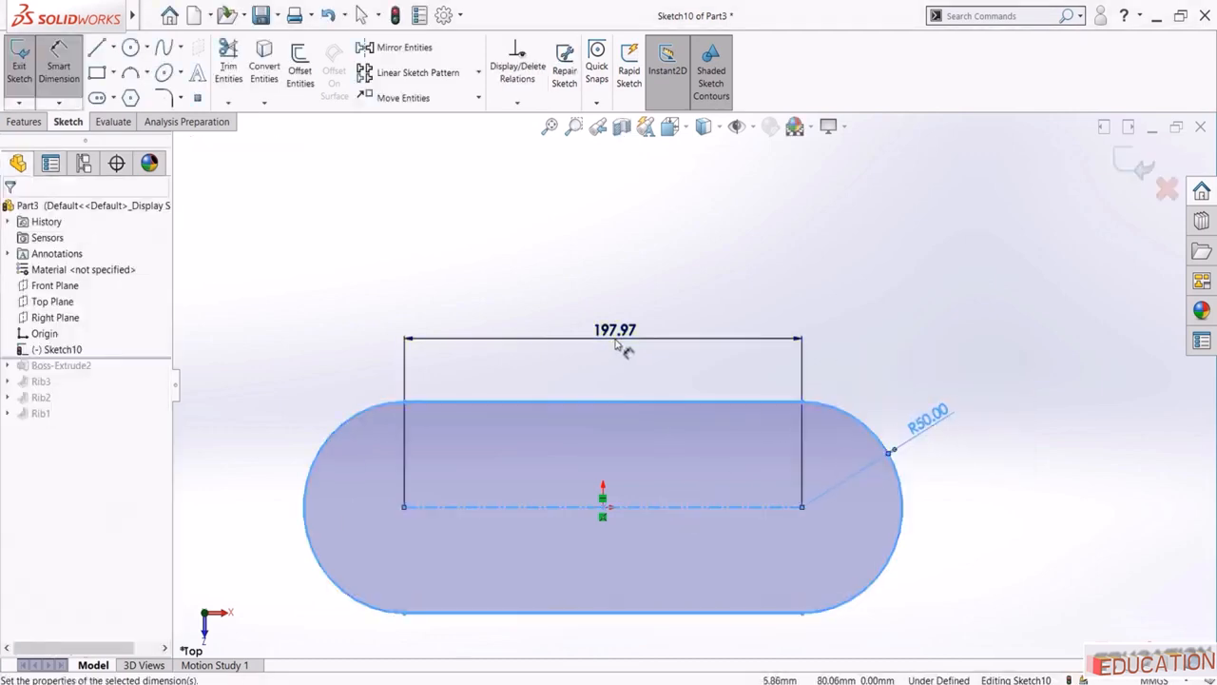
pyautogui.write('15')
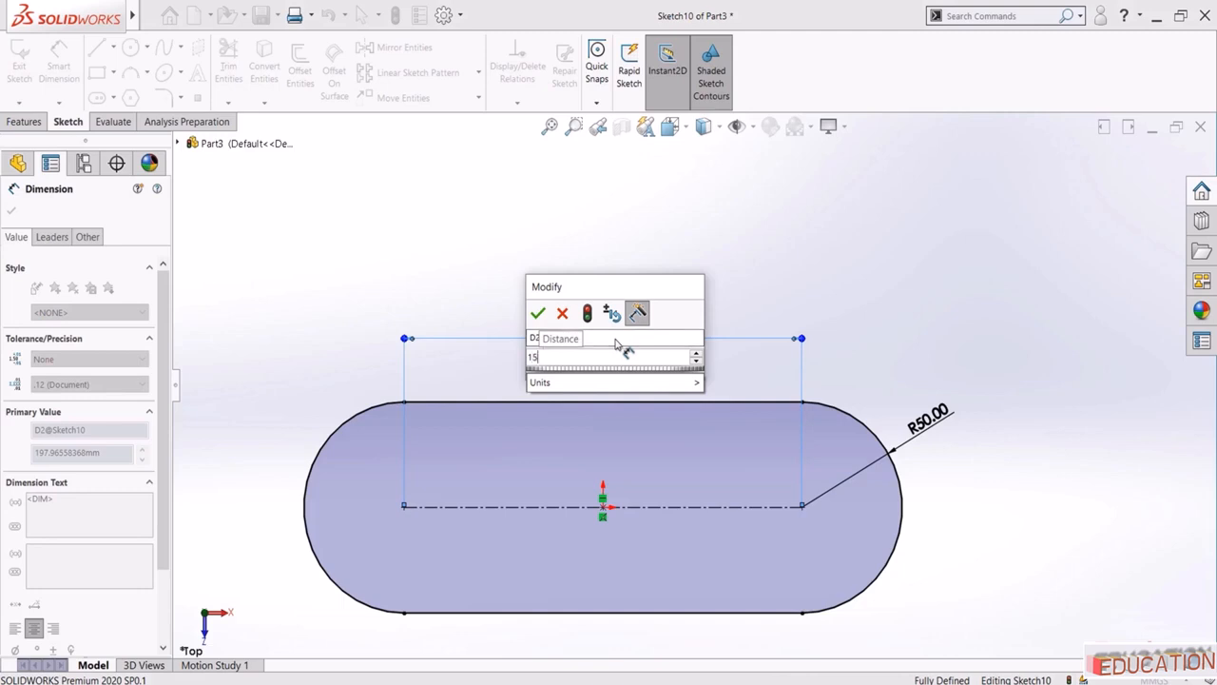
pyautogui.write('0')
pyautogui.press('Return')
pyautogui.press('Escape')
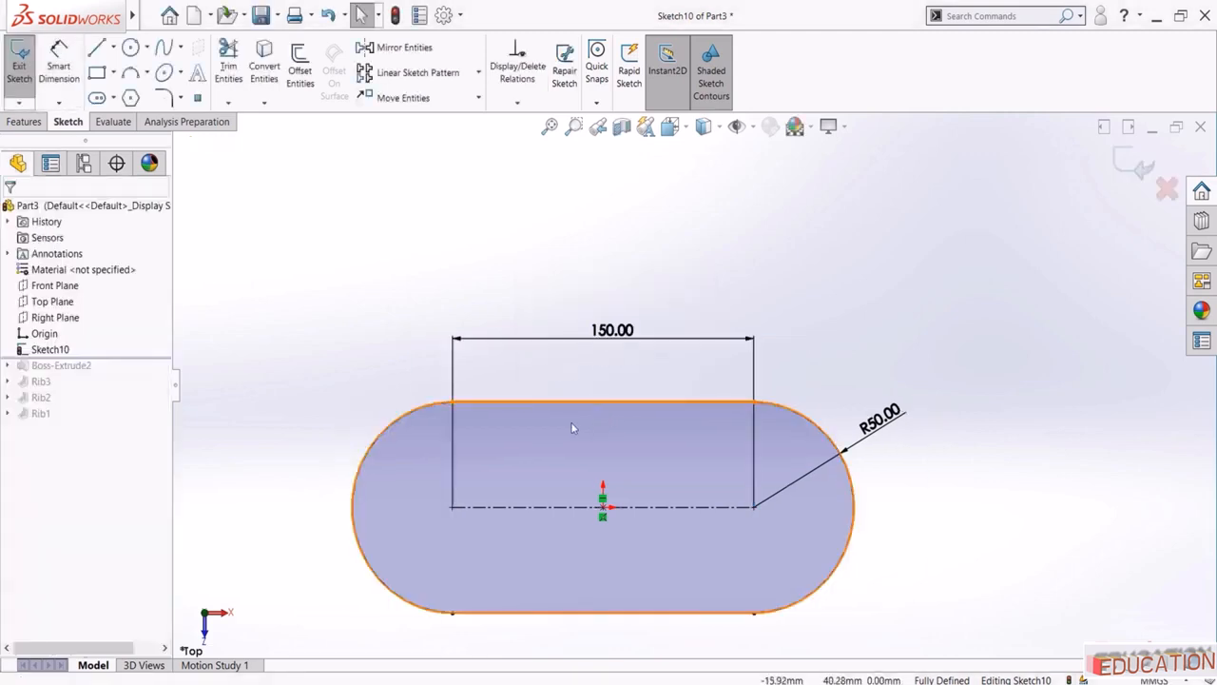
# Offset the whole slot outline outward by 10 mm
pyautogui.click(297, 74)
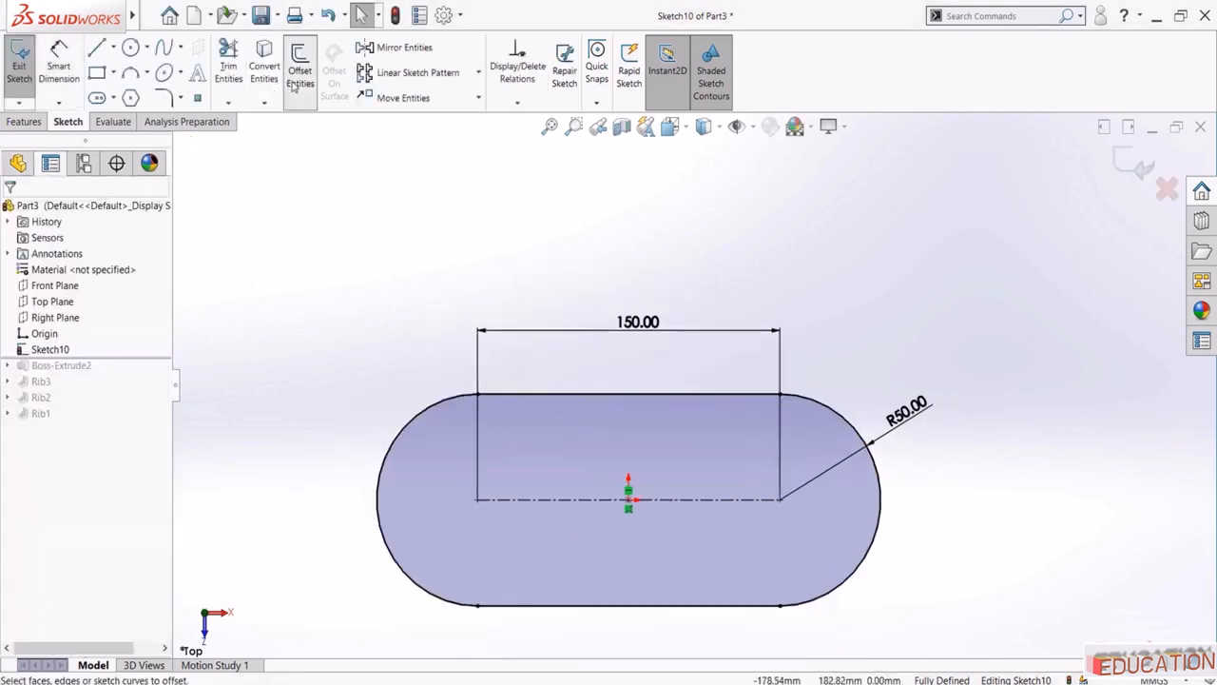
pyautogui.click(548, 393)
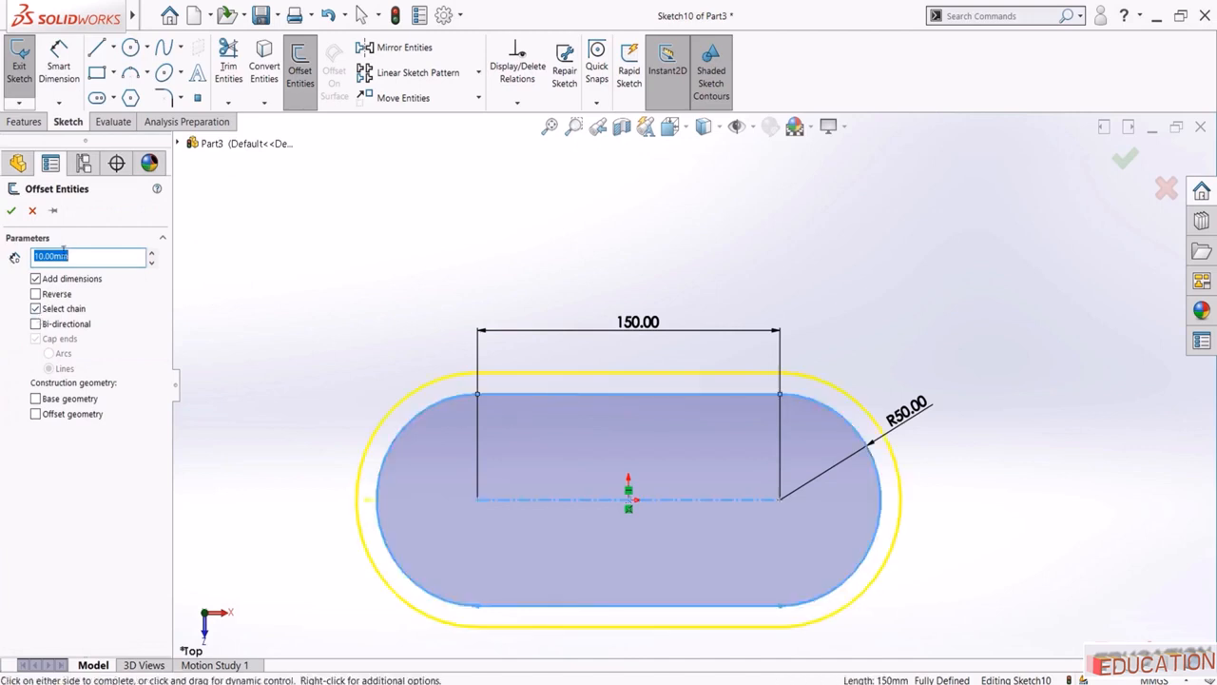
pyautogui.click(13, 213)
# Close the sketch and extrude the slot-shaped ring as a blind boss 50 mm deep
pyautogui.moveTo(845, 228); pyautogui.dragTo(892, 177, button='middle')
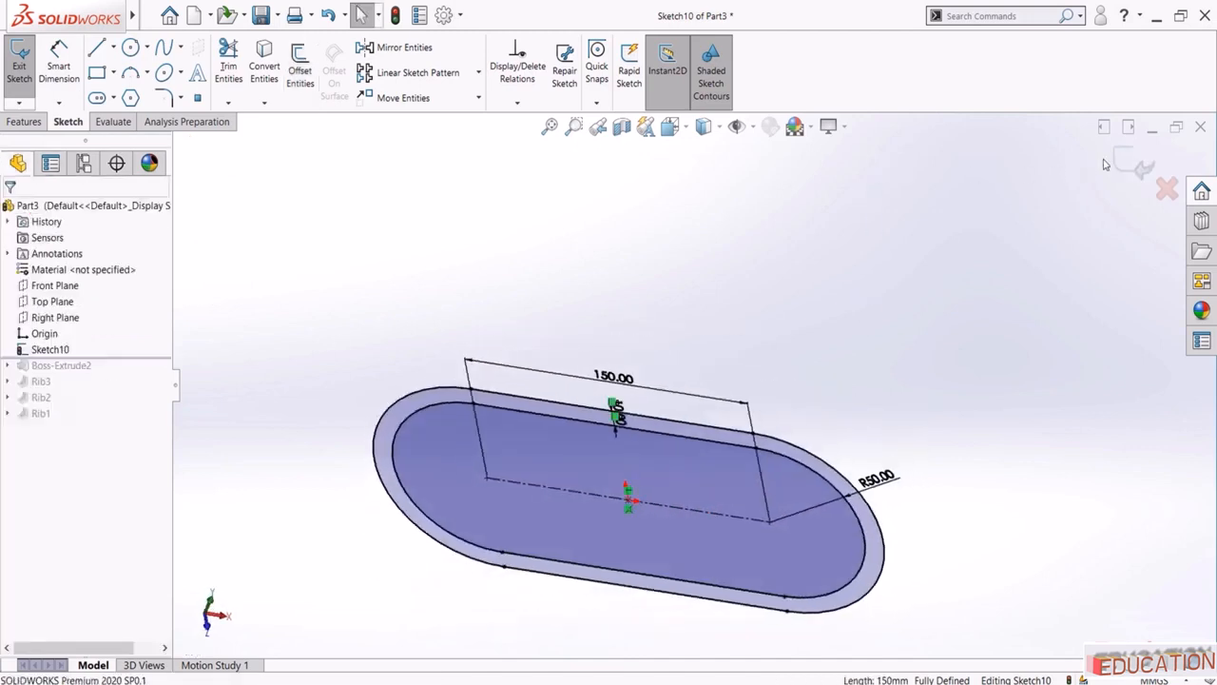
pyautogui.click(1127, 162)
pyautogui.click(16, 59)
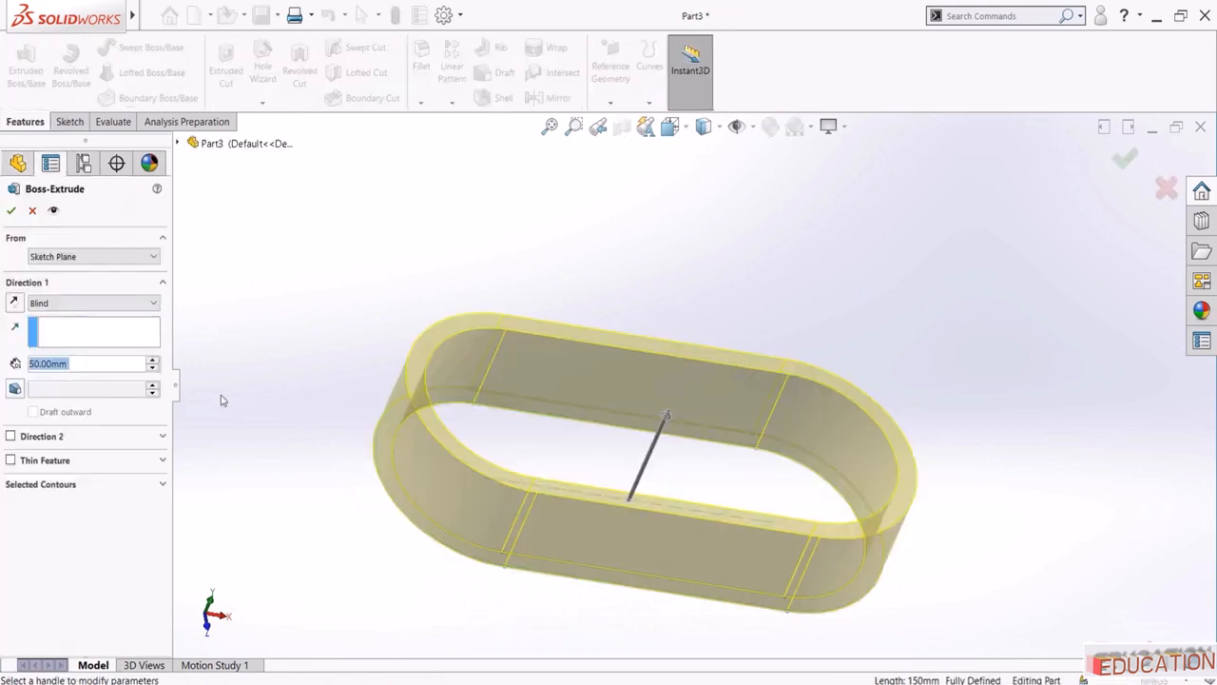
pyautogui.click(9, 215)
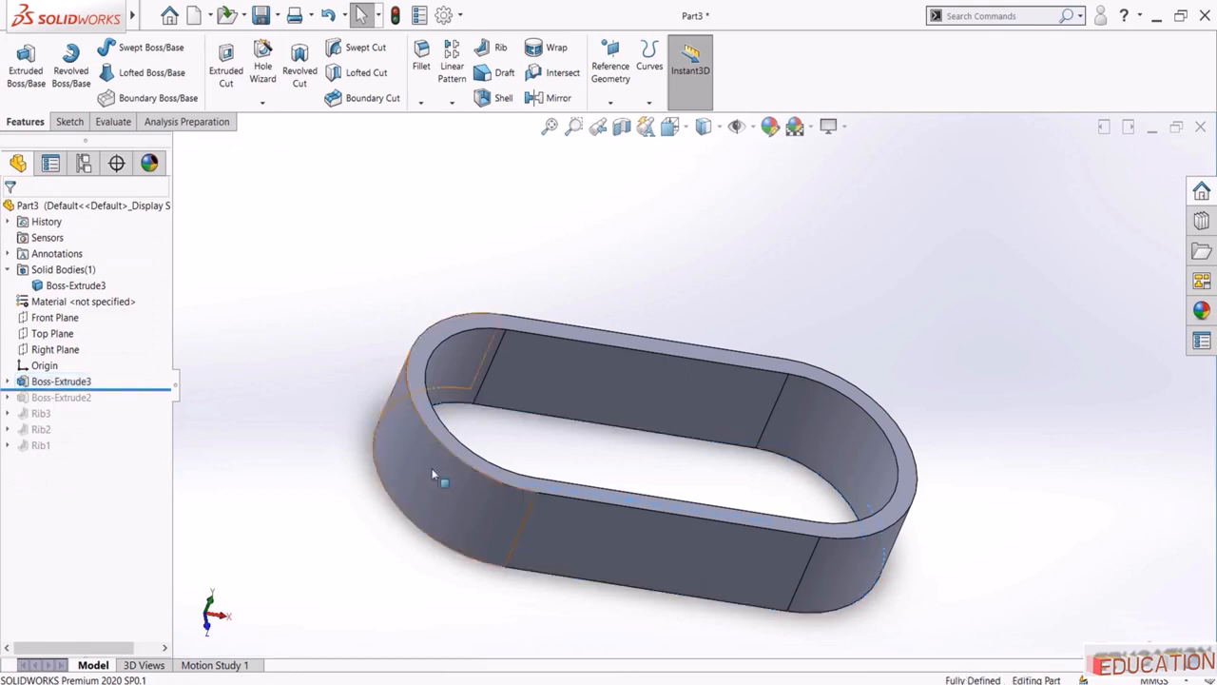
# Open a sketch on the underside face of the slot-shaped ring, viewed straight on
pyautogui.moveTo(436, 477); pyautogui.dragTo(395, 177, button='middle')
pyautogui.scroll(-1, 442, 462)
pyautogui.click(415, 433)
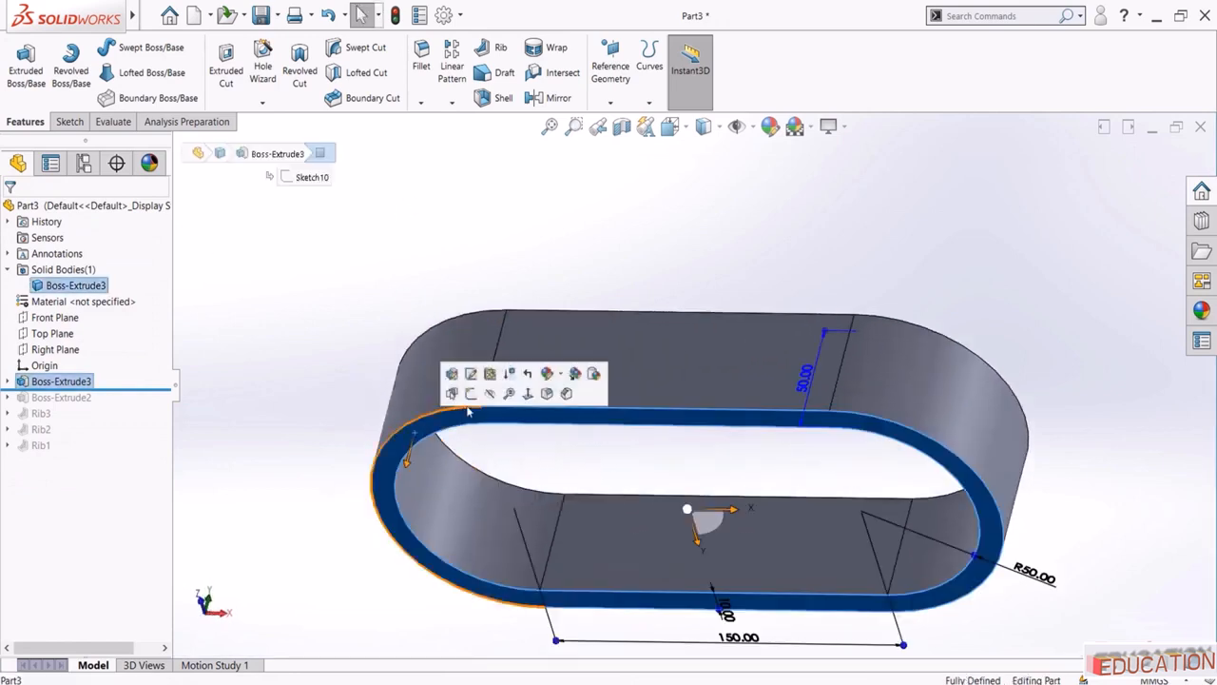
pyautogui.click(473, 411)
pyautogui.click(57, 461)
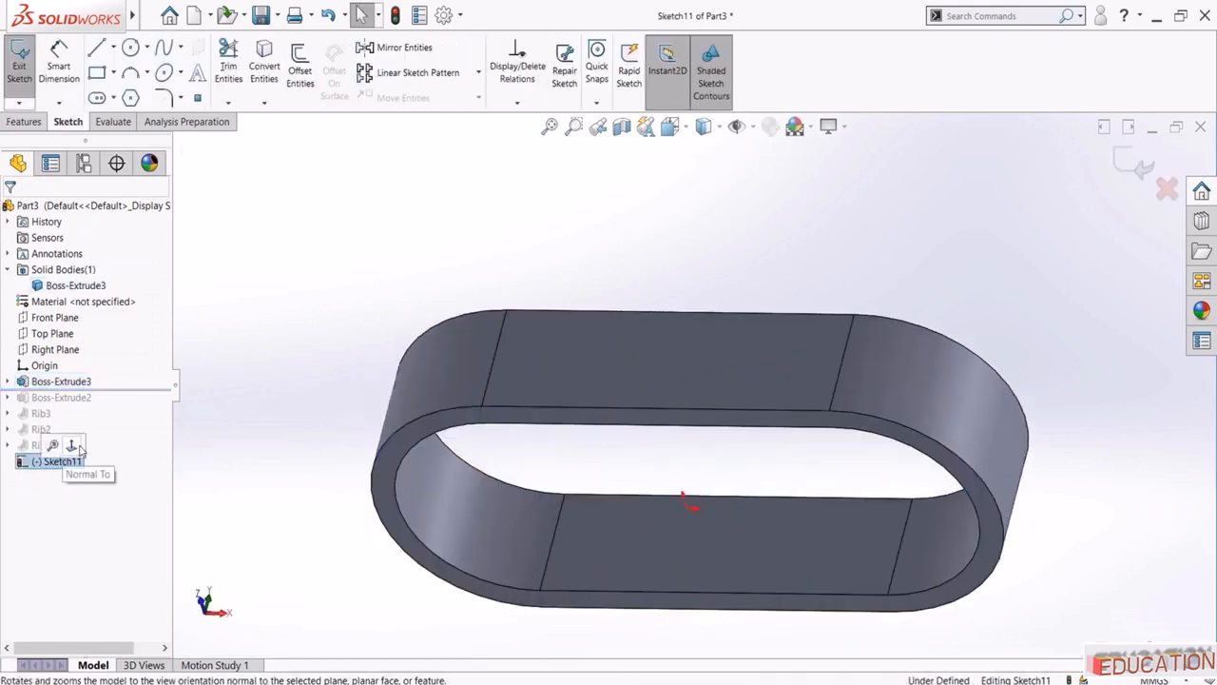
pyautogui.click(79, 448)
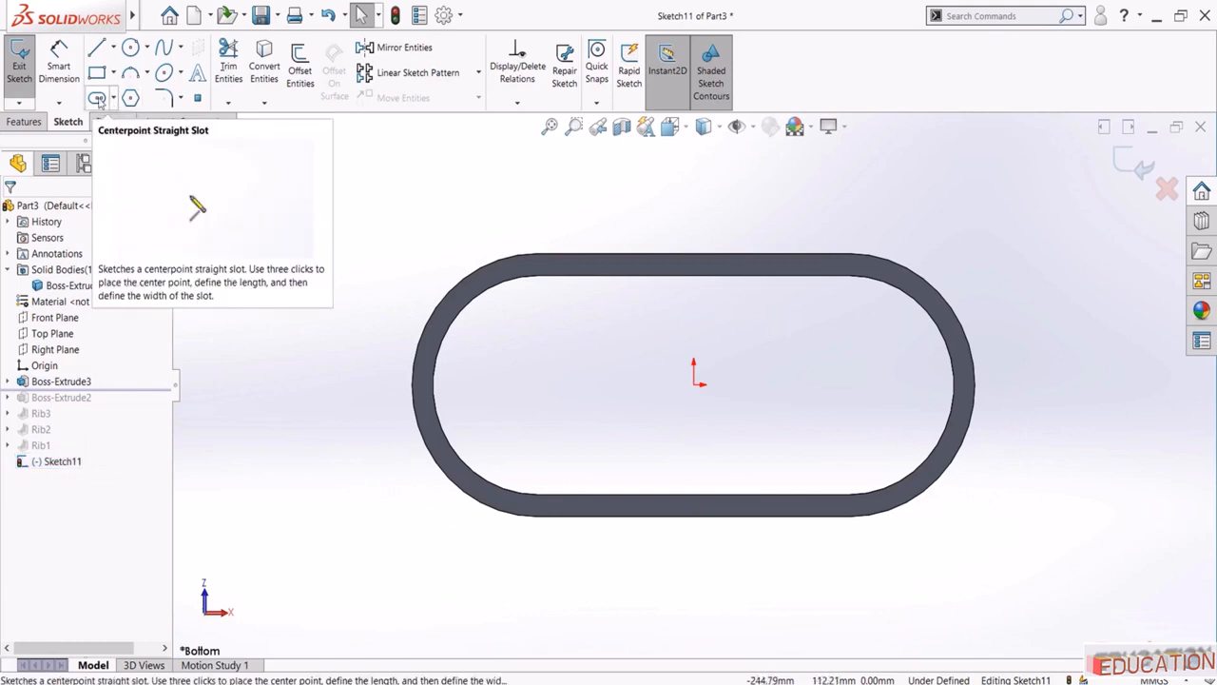
# Sketch a horizontal centerpoint straight slot at the origin inside the ring, about 161 mm between arc centers and about 72 mm wide
pyautogui.click(98, 99)
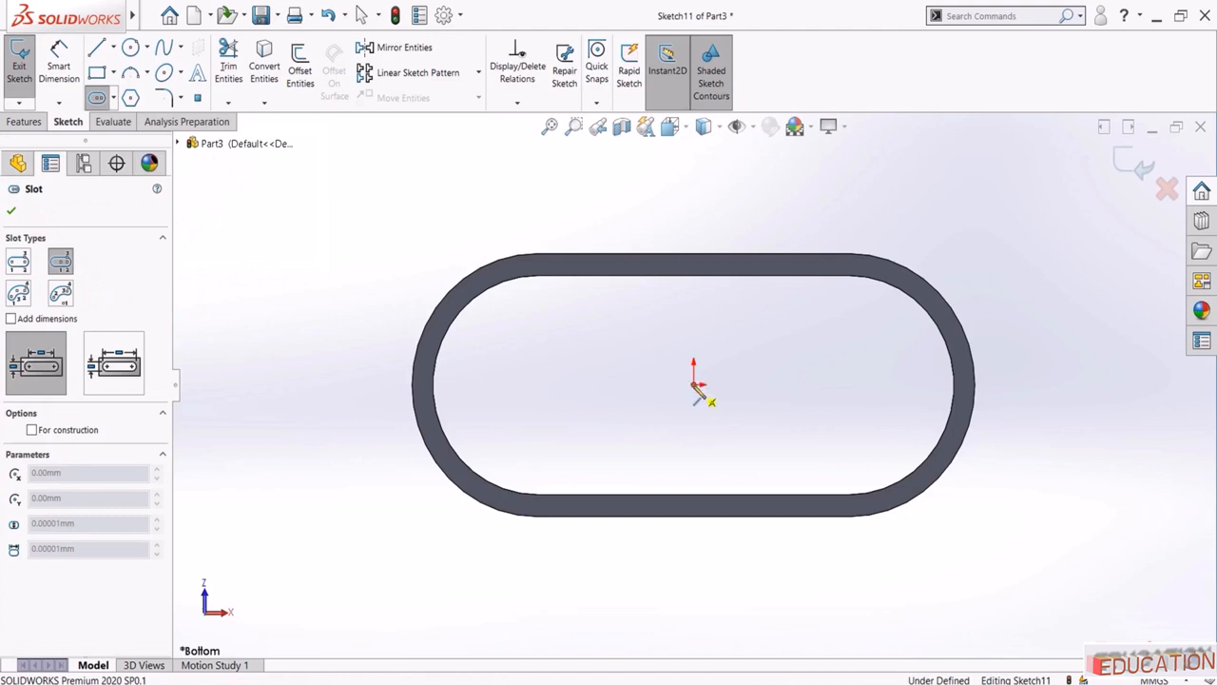
pyautogui.click(693, 384)
pyautogui.click(863, 386)
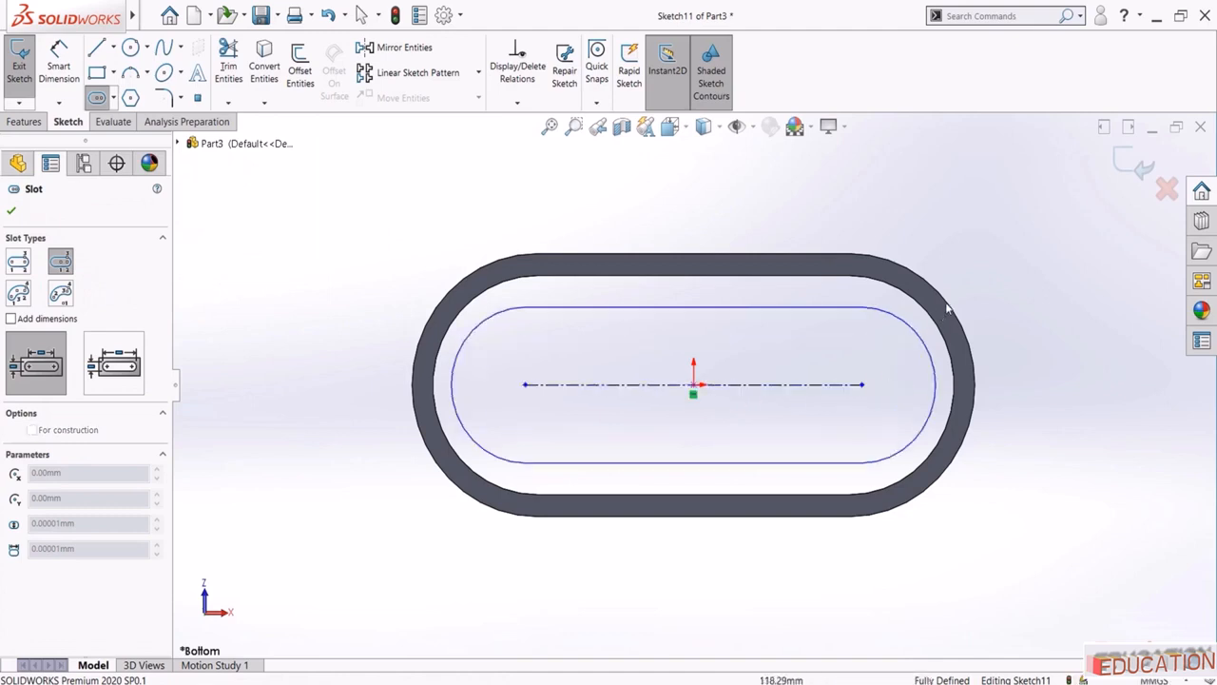
pyautogui.click(919, 328)
pyautogui.press('Escape')
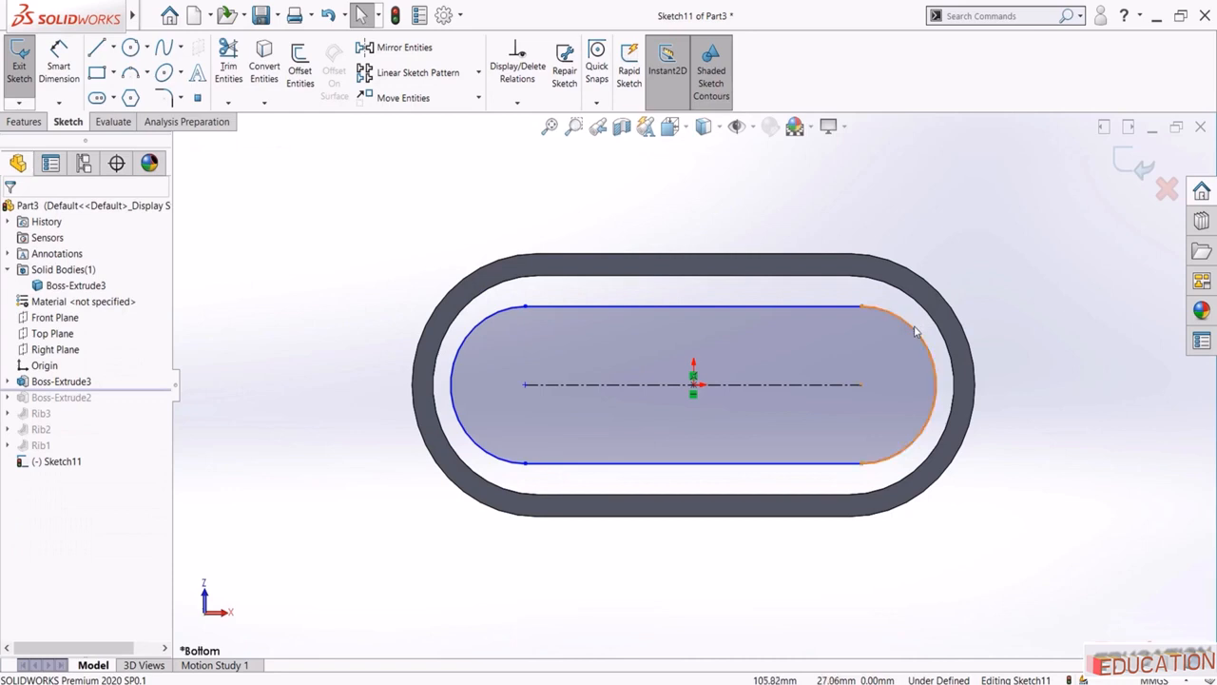
# Make the slot's end arc coradial with the ring's outer rounded edge
pyautogui.click(926, 339)
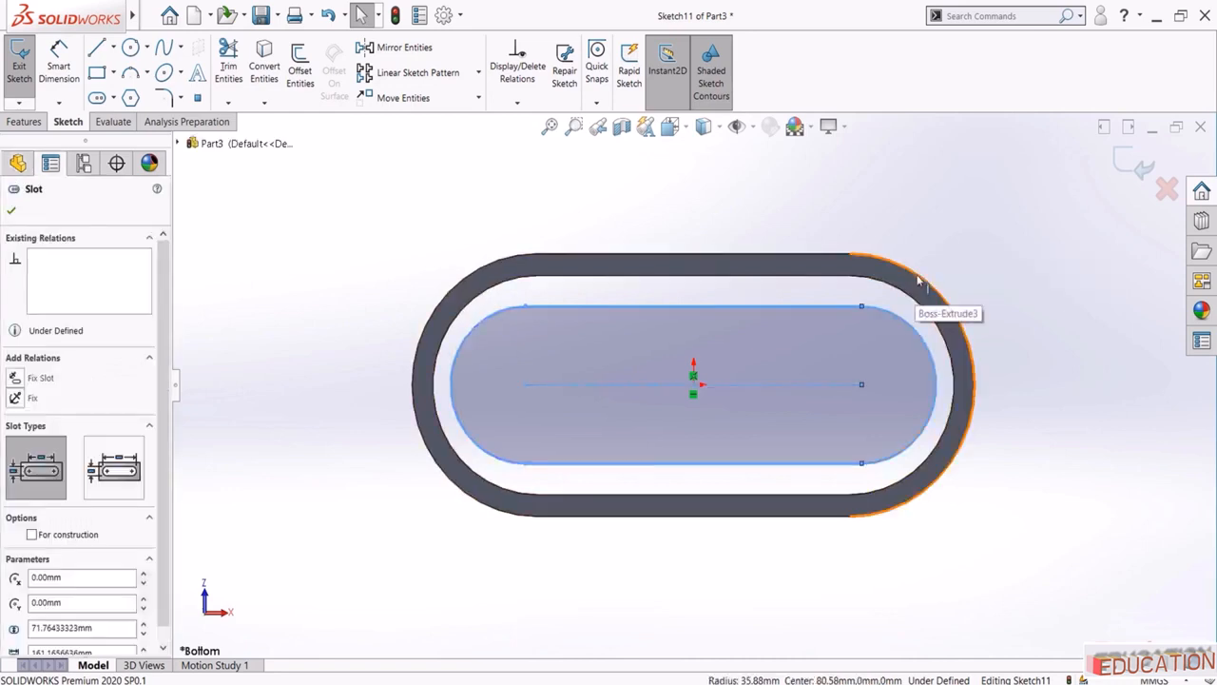
pyautogui.keyDown('ctrl'); pyautogui.click(919, 278); pyautogui.keyUp('ctrl')
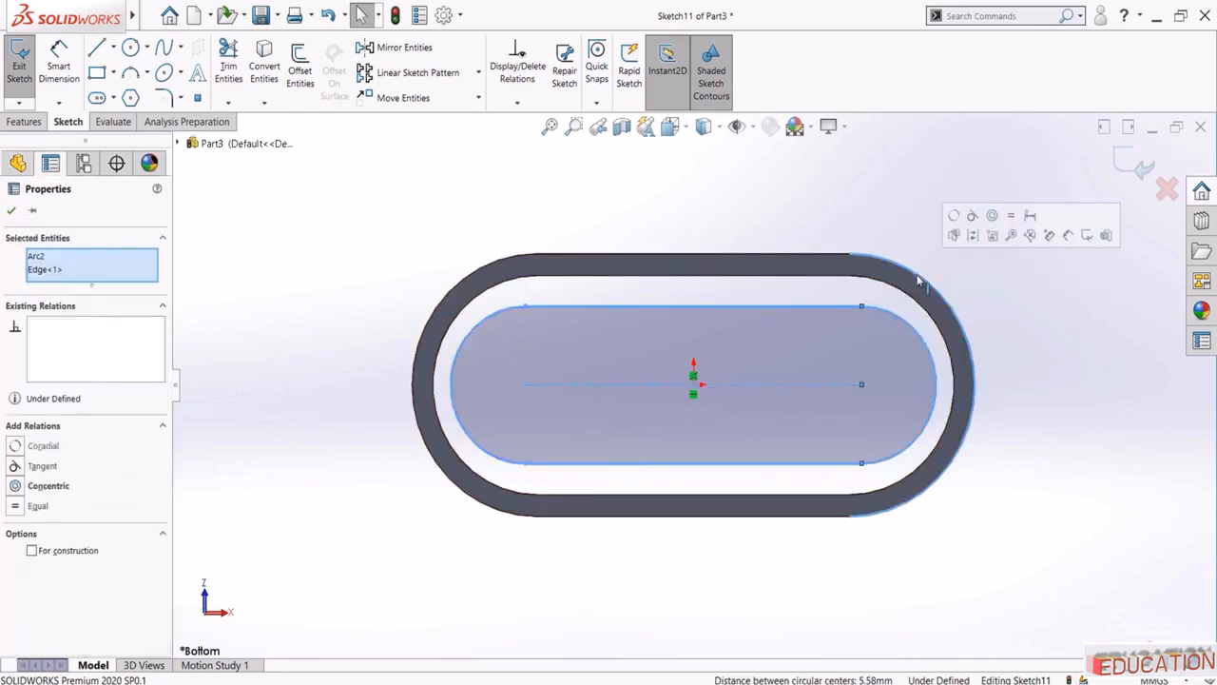
pyautogui.click(955, 216)
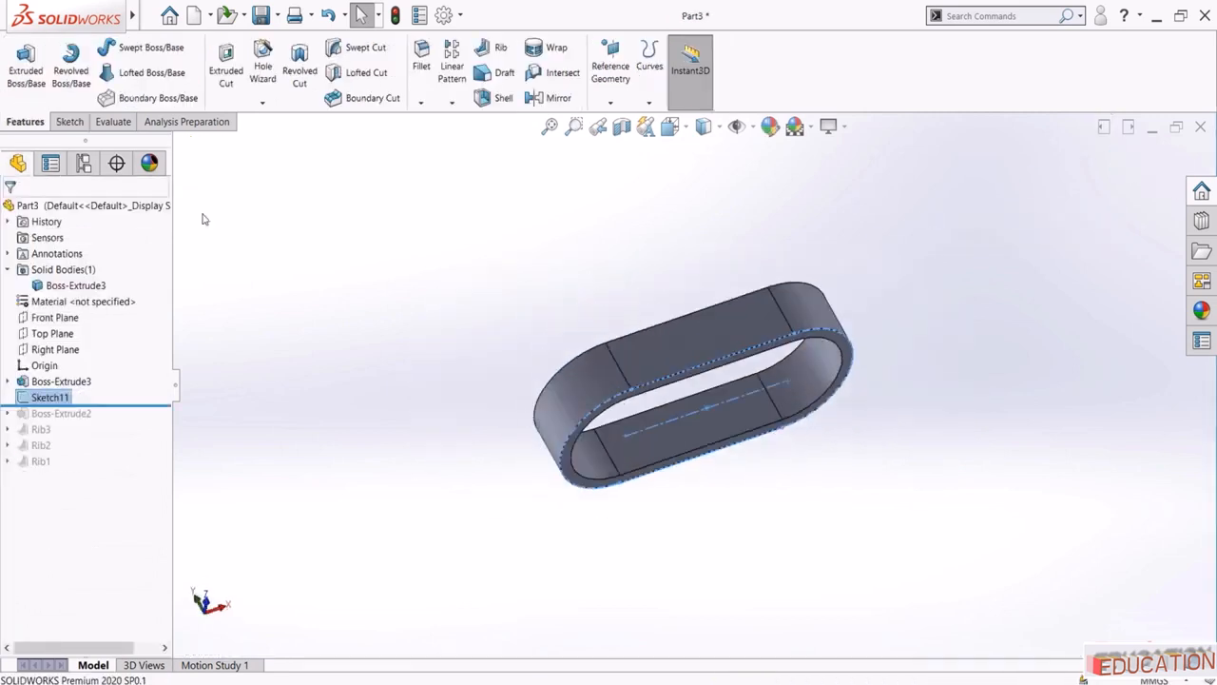
# Extrude the slot sketch 10 mm away from the ring, merged with it, to close off its underside
pyautogui.click(38, 89)
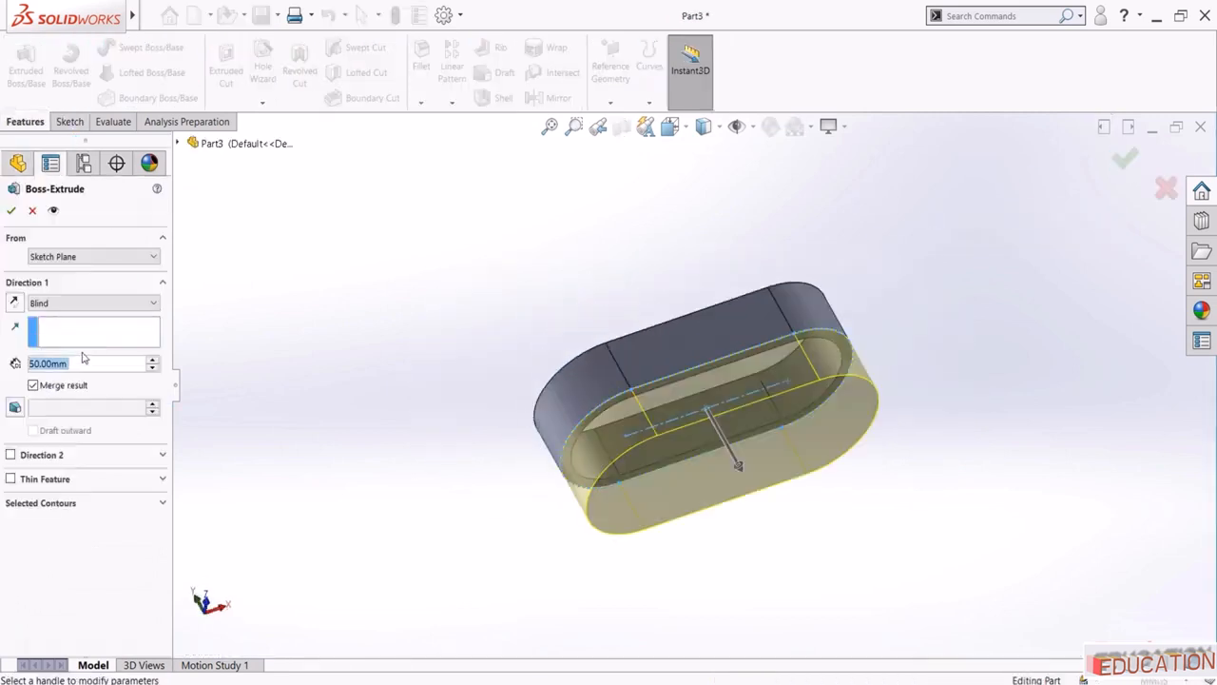
pyautogui.write('10')
pyautogui.press('Return')
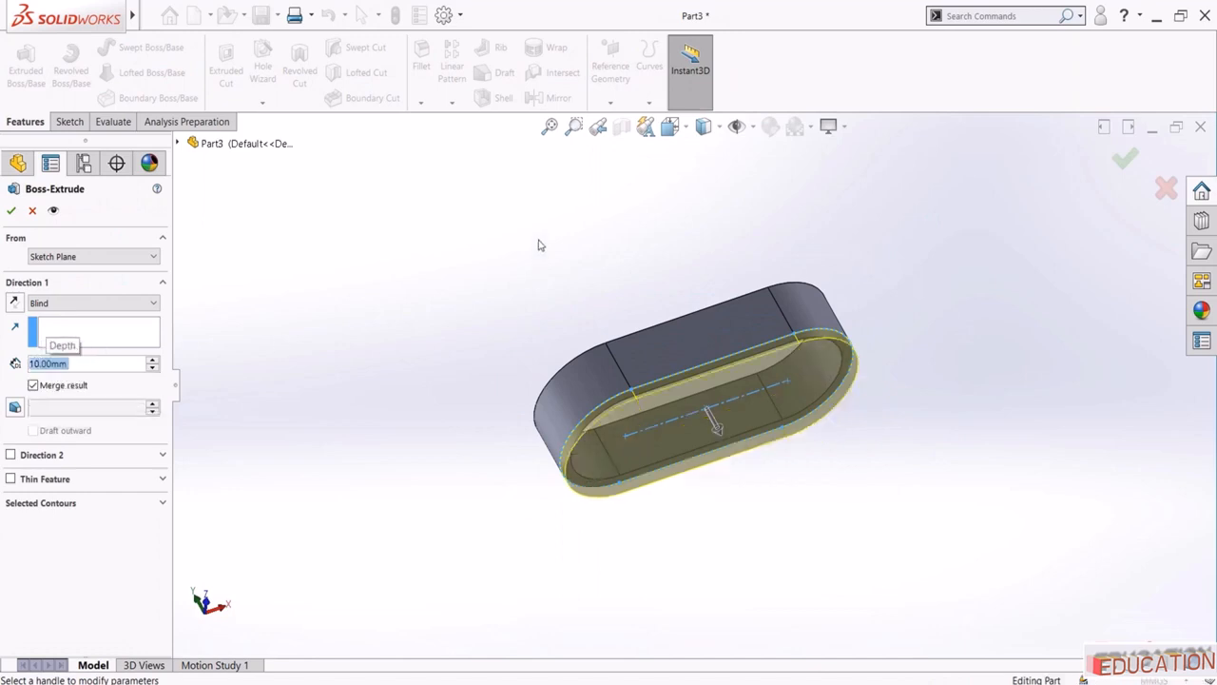
pyautogui.moveTo(538, 245); pyautogui.dragTo(532, 301, button='middle')
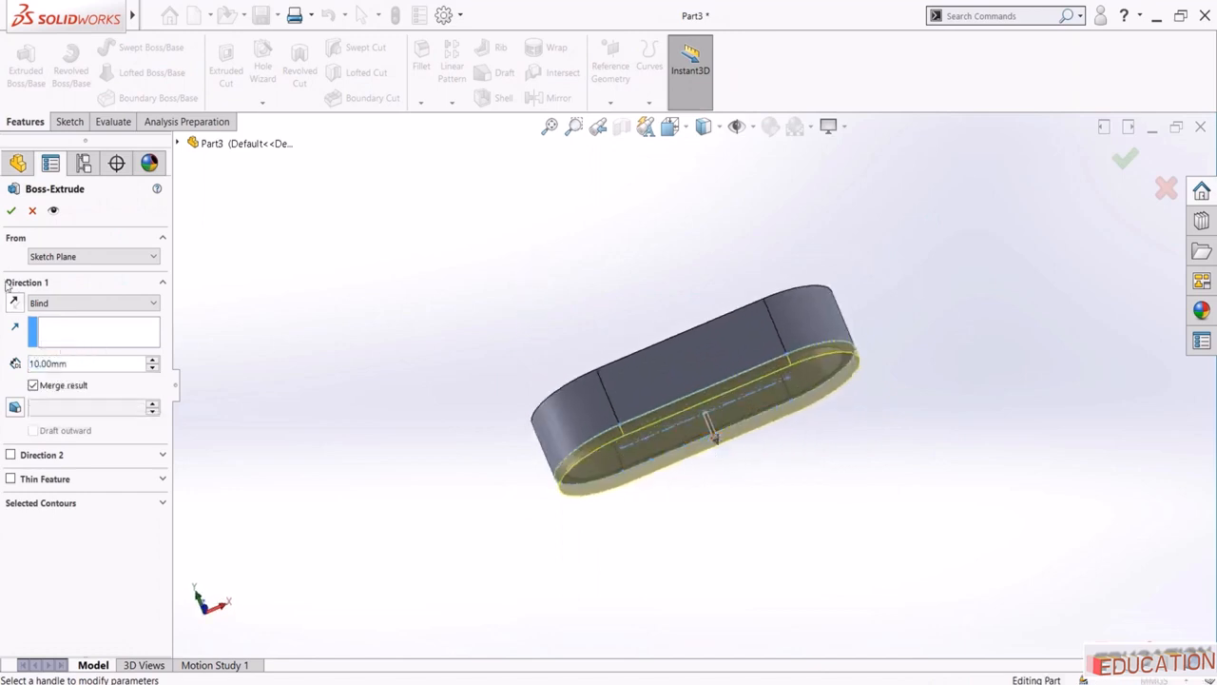
pyautogui.click(9, 211)
# Open a sketch on the tray's upper rim face, viewed straight on
pyautogui.moveTo(340, 269); pyautogui.dragTo(894, 326, button='middle')
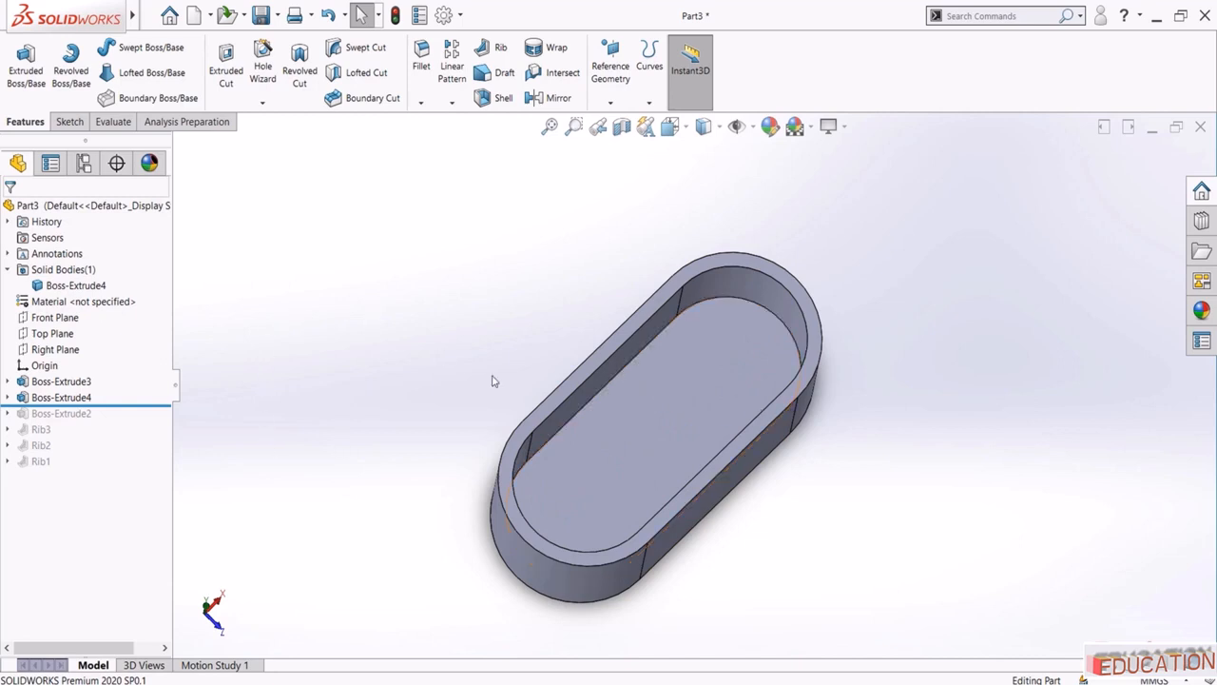
pyautogui.scroll(-3, 599, 414)
pyautogui.click(574, 344)
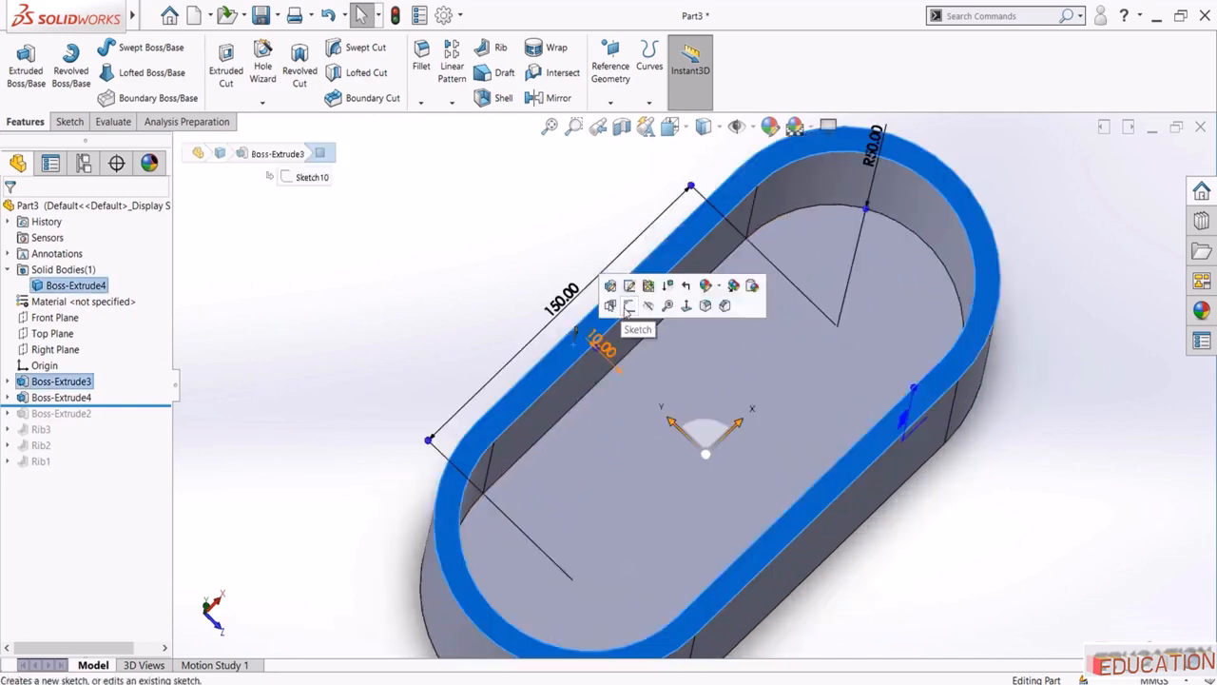
pyautogui.click(629, 306)
pyautogui.click(43, 482)
pyautogui.click(61, 466)
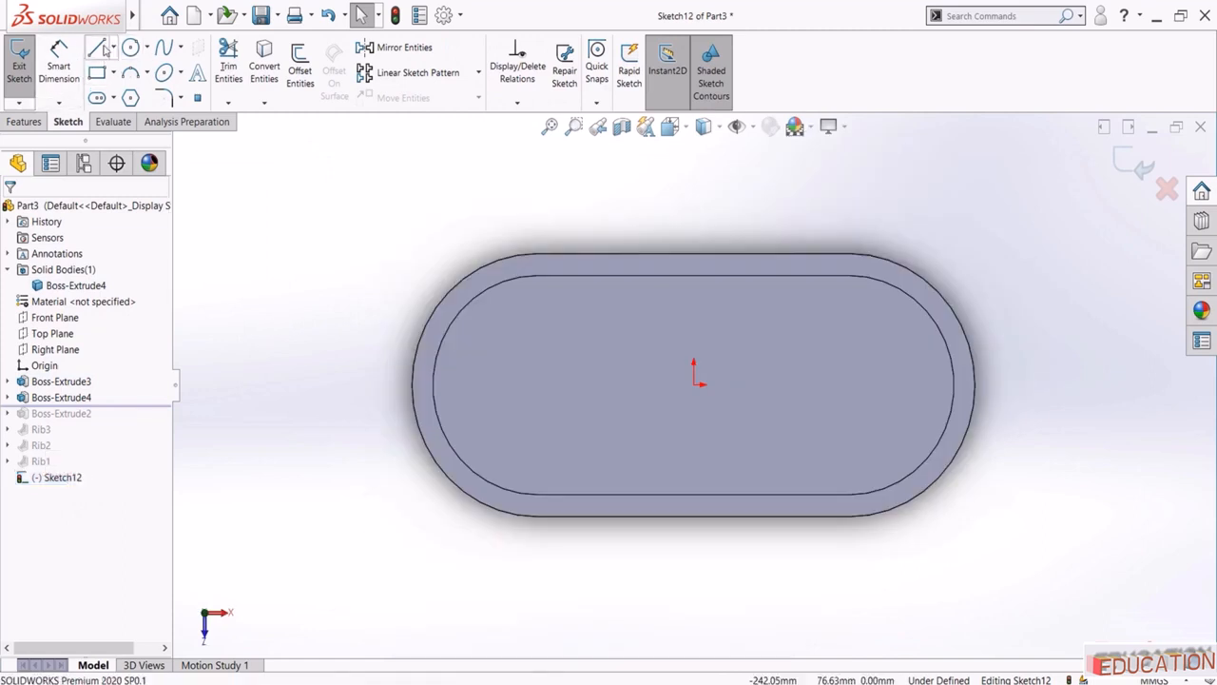
# Sketch a horizontal midpoint line from the origin, extending 125 mm each way to the tray's rounded inner walls
pyautogui.click(96, 48)
pyautogui.click(113, 47)
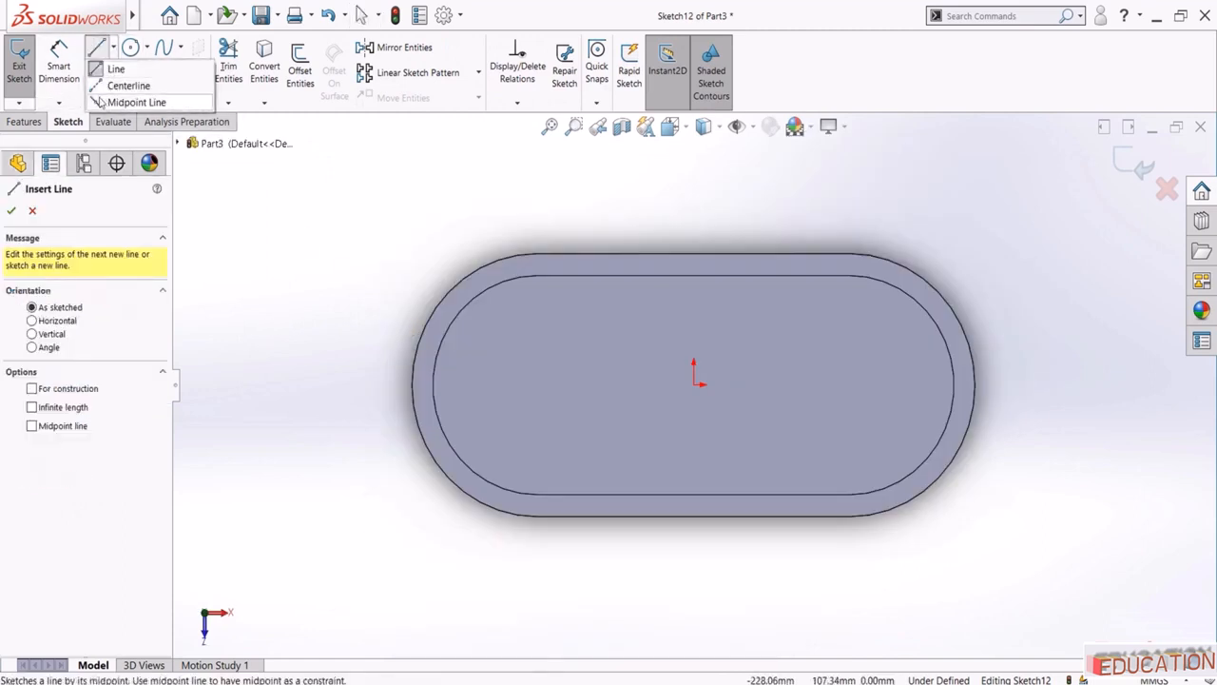
pyautogui.click(119, 101)
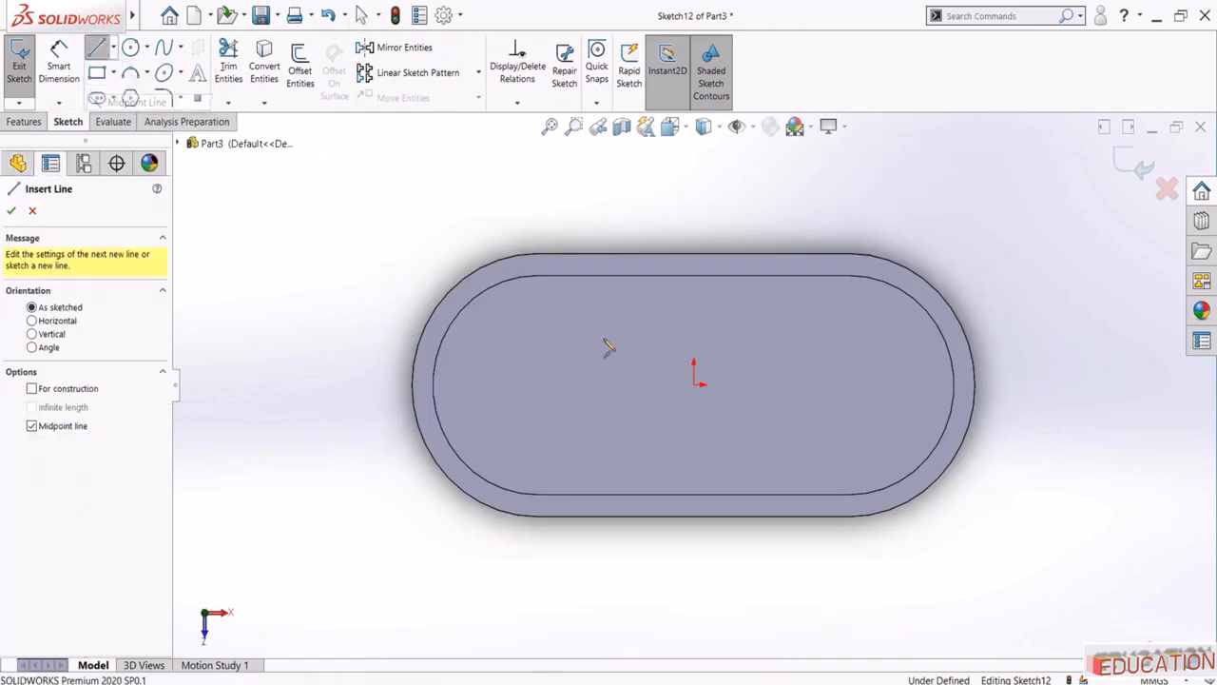
pyautogui.click(695, 384)
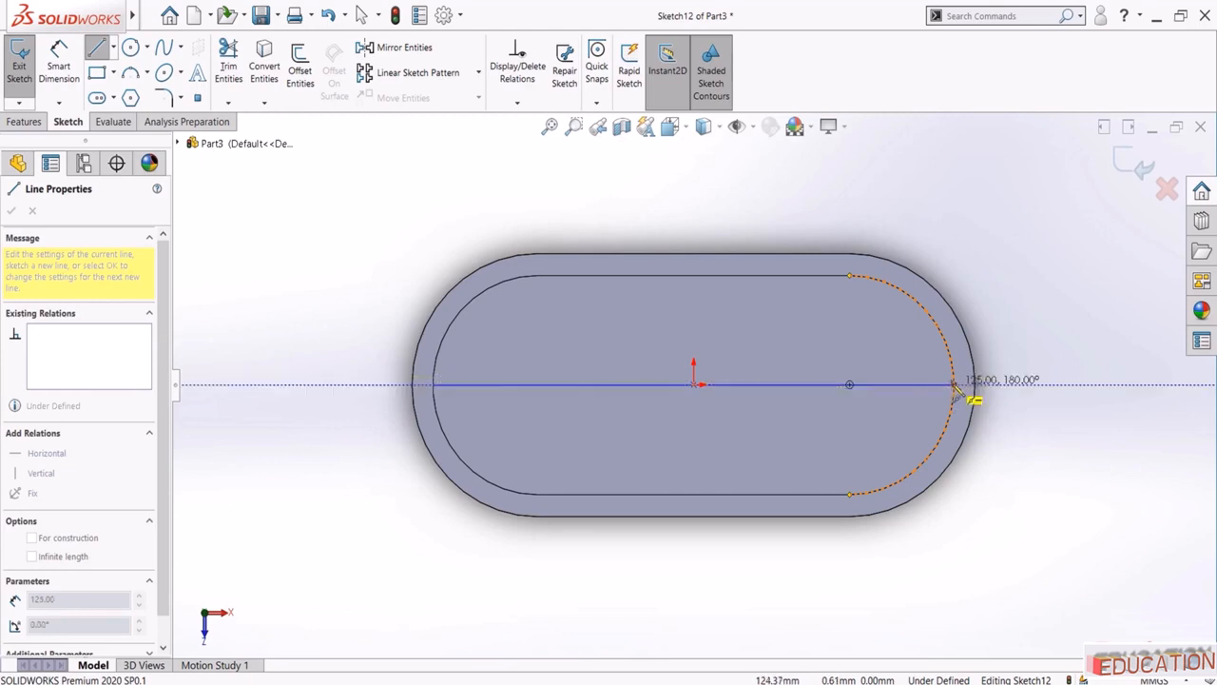
pyautogui.click(953, 384)
pyautogui.press('Escape')
# Sketch a vertical midpoint line from the origin, extending 50 mm each way to the tray's straight inner walls
pyautogui.moveTo(55, 5)
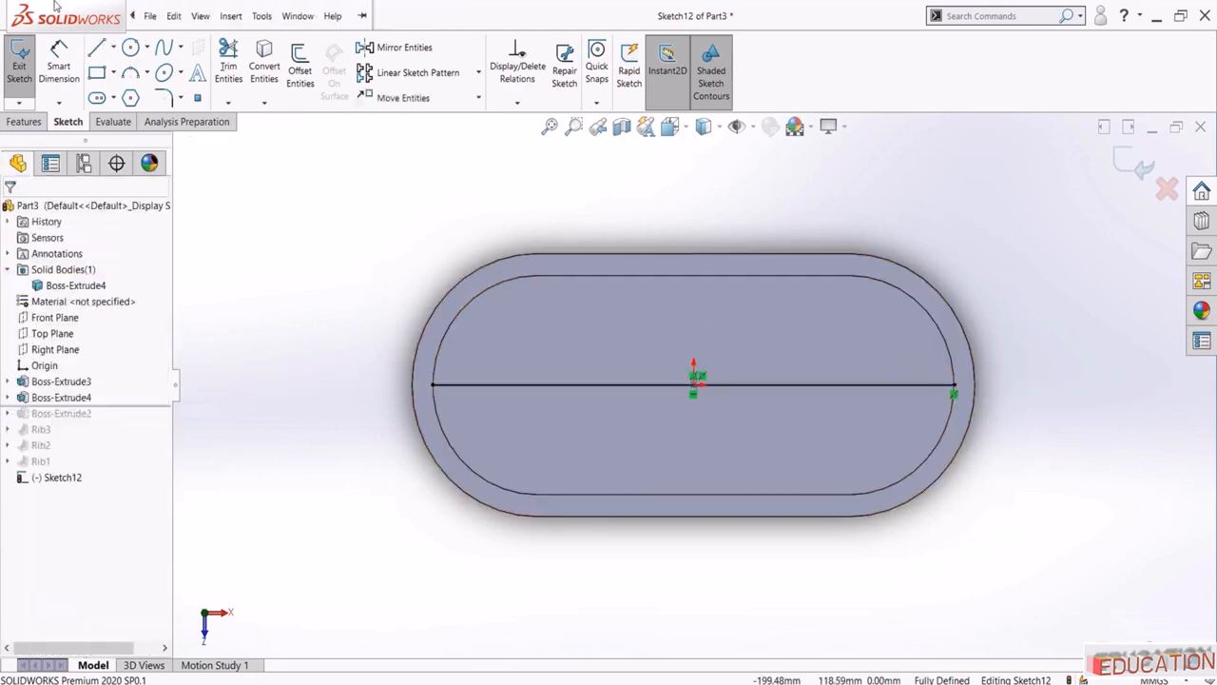
pyautogui.click(96, 48)
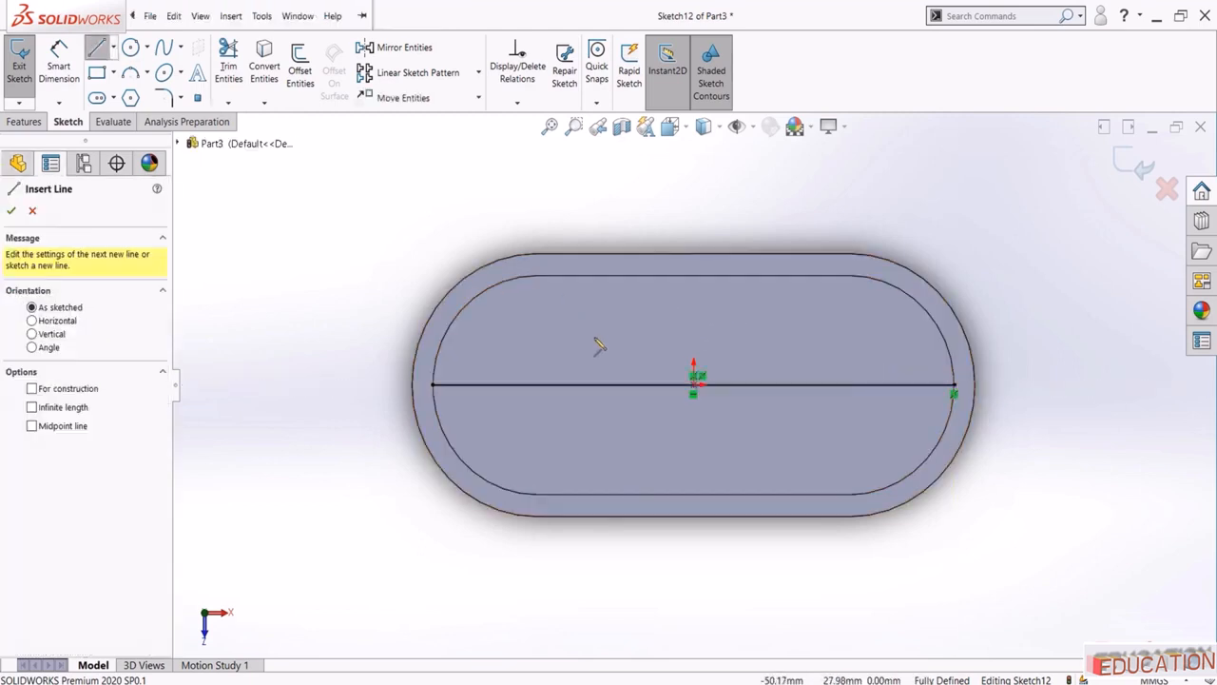
pyautogui.click(113, 47)
pyautogui.click(120, 101)
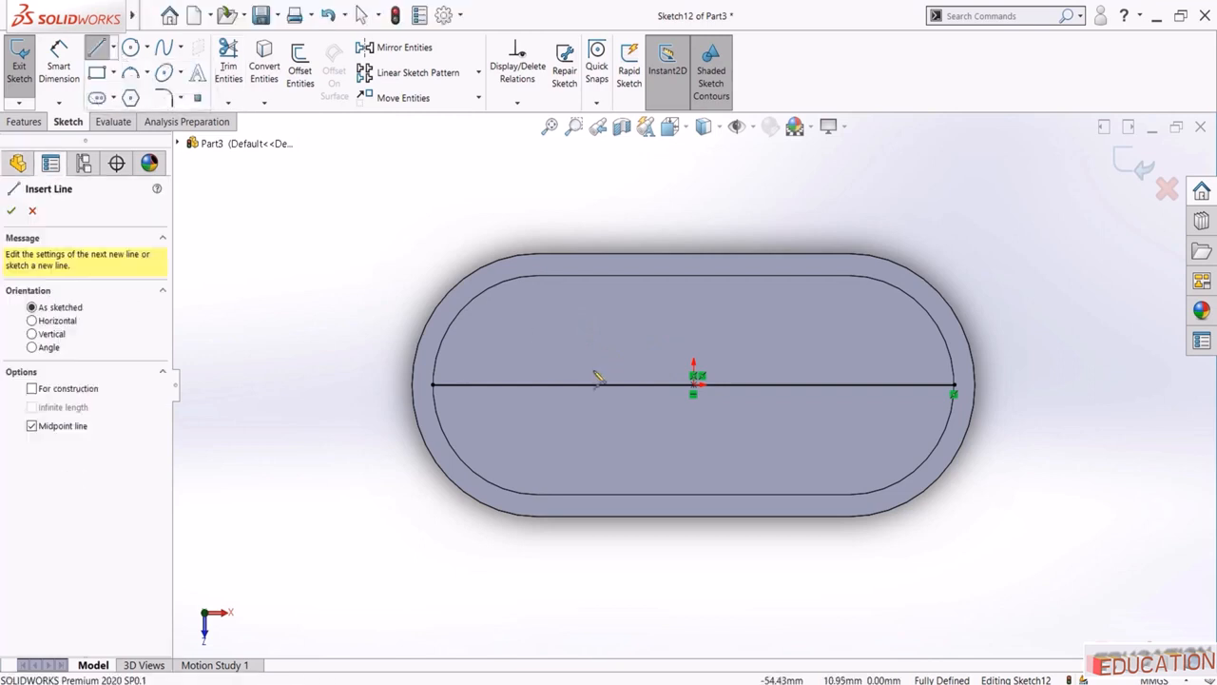
pyautogui.click(694, 385)
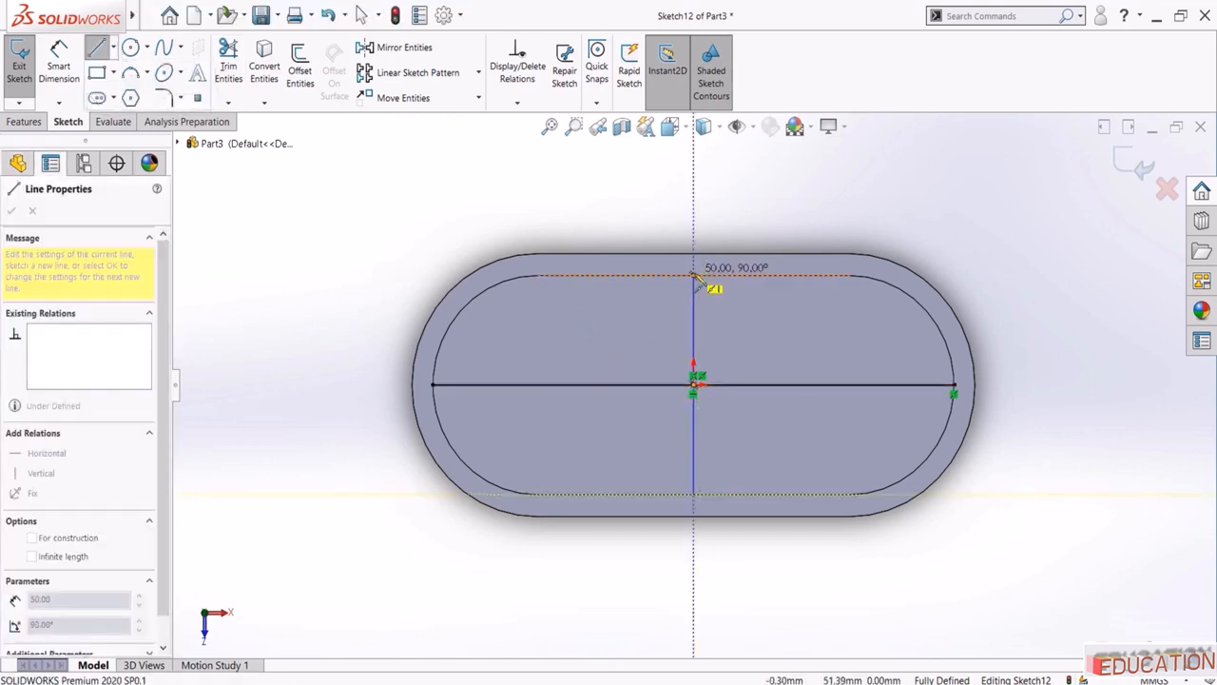
pyautogui.click(694, 276)
pyautogui.press('Escape')
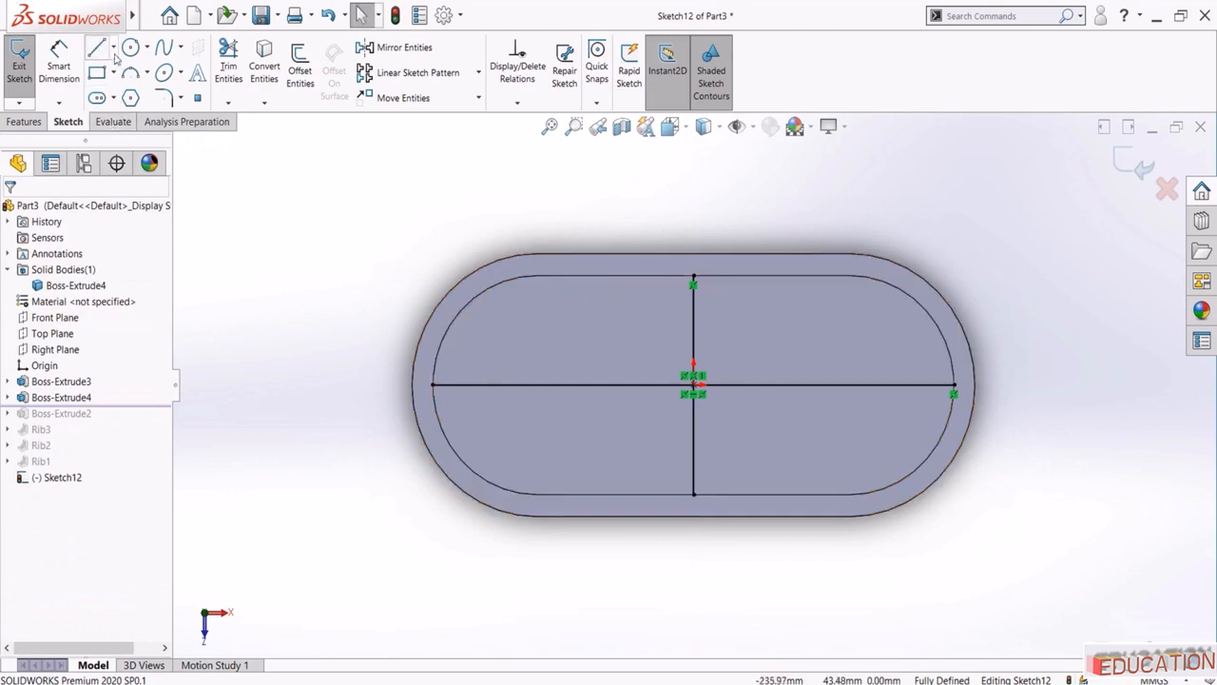
# Sketch a diagonal midpoint line from the origin to the rounded inner wall, rising at about 28° from the horizontal line
pyautogui.click(113, 46)
pyautogui.click(133, 101)
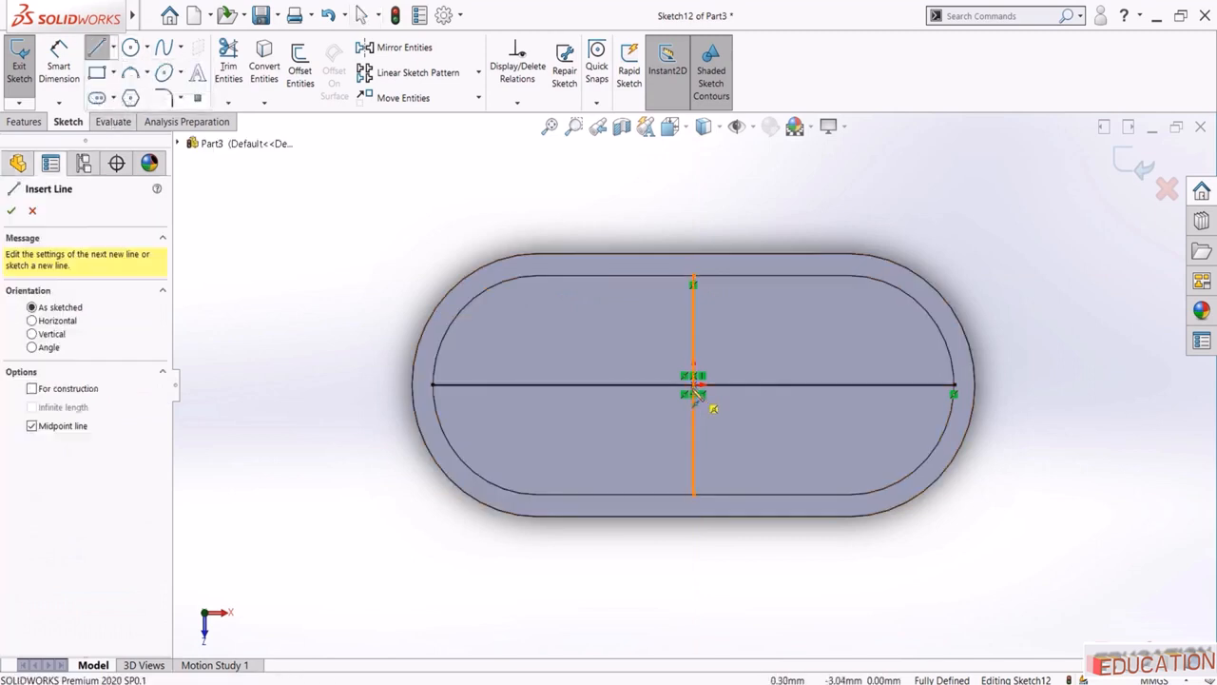
pyautogui.click(694, 385)
pyautogui.click(885, 280)
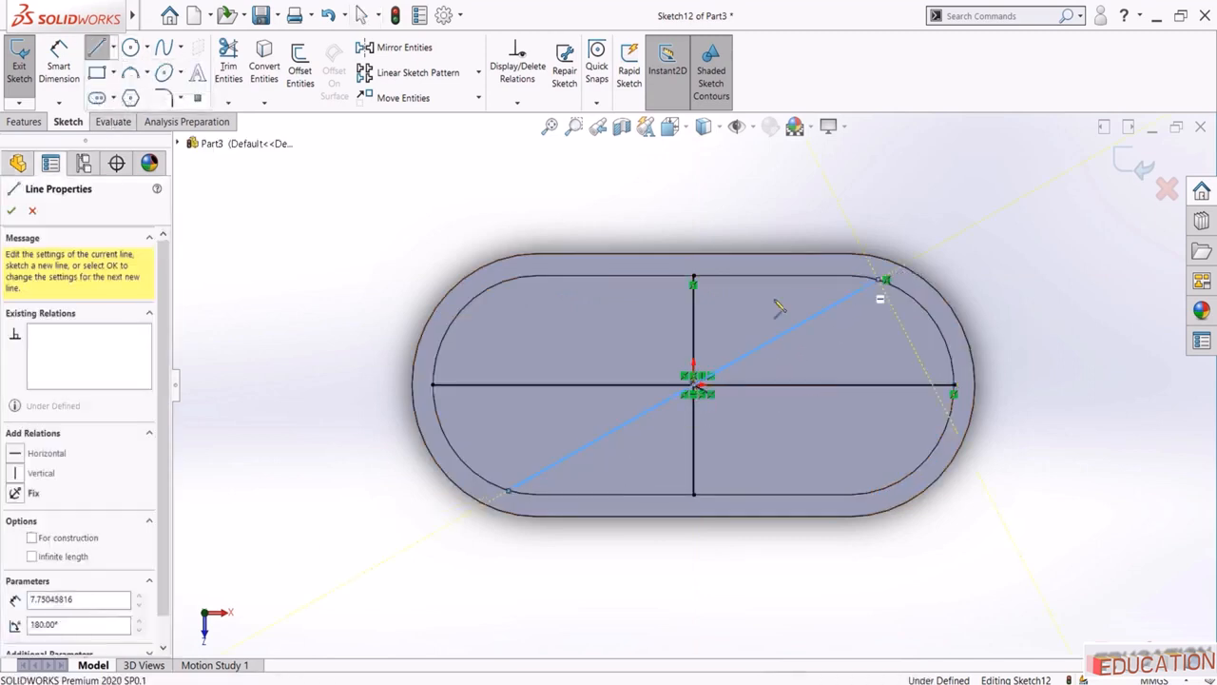
pyautogui.press('Escape')
# Dimension the angle between the diagonal and horizontal lines and set it to 30°
pyautogui.click(58, 57)
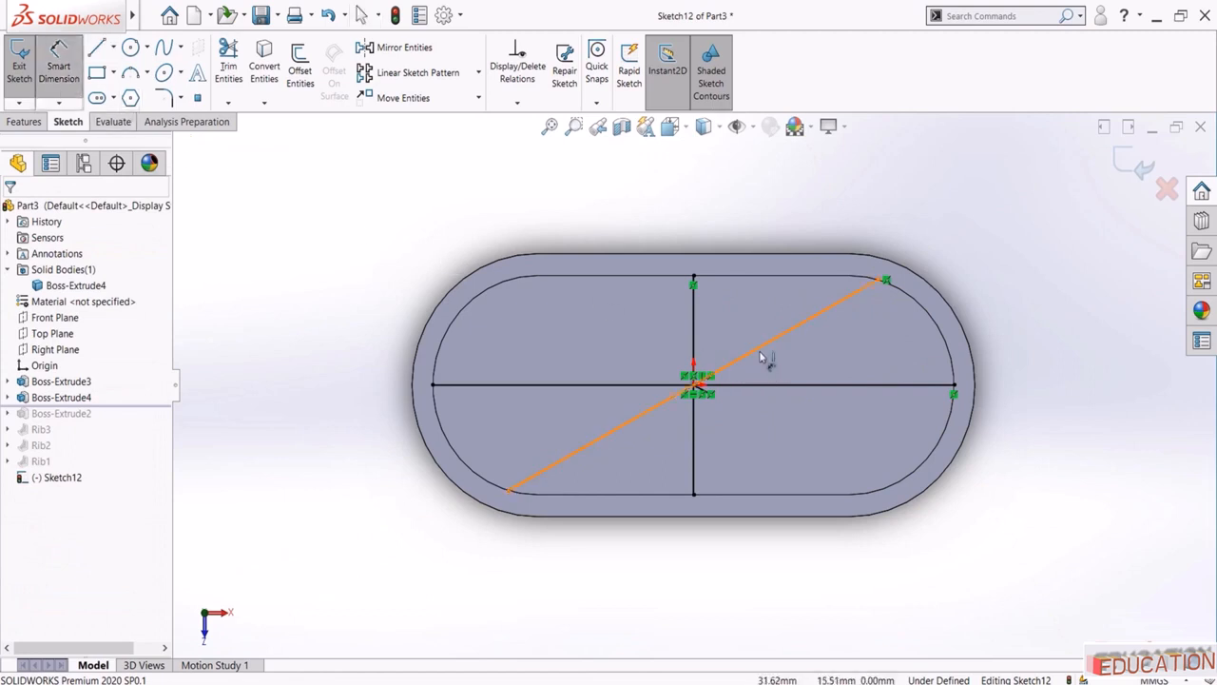
pyautogui.click(767, 359)
pyautogui.click(804, 384)
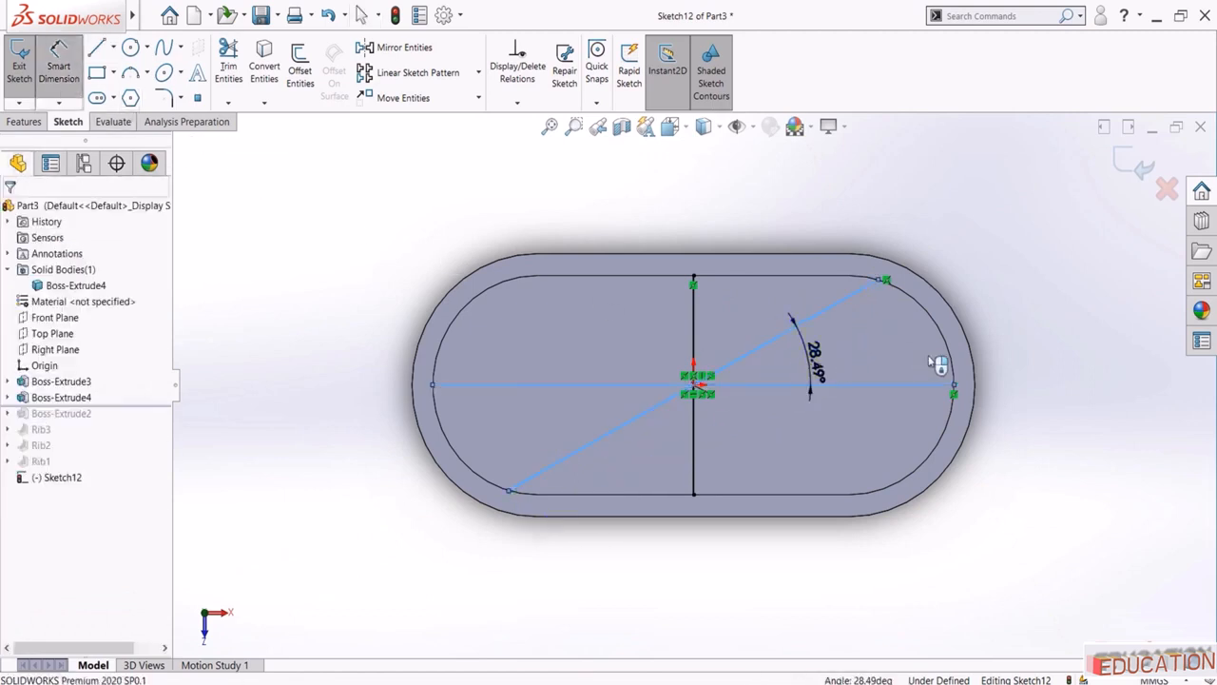
pyautogui.click(937, 362)
pyautogui.write('30')
pyautogui.press('Return')
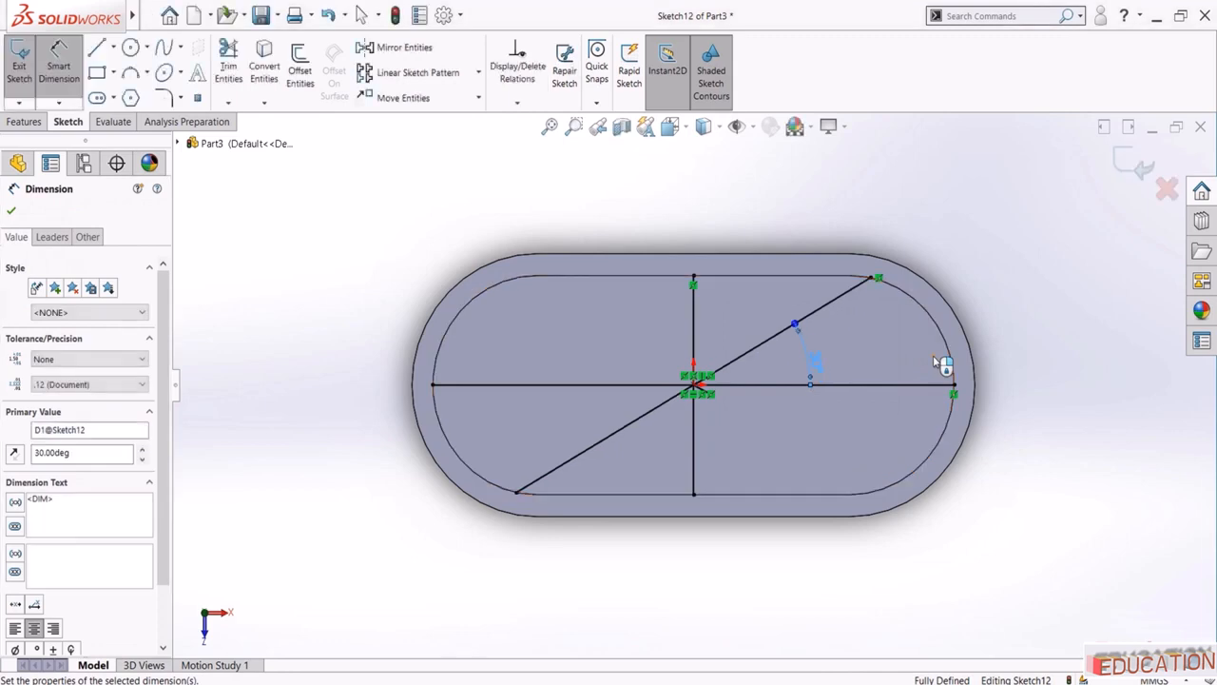
pyautogui.press('Escape')
pyautogui.click(113, 47)
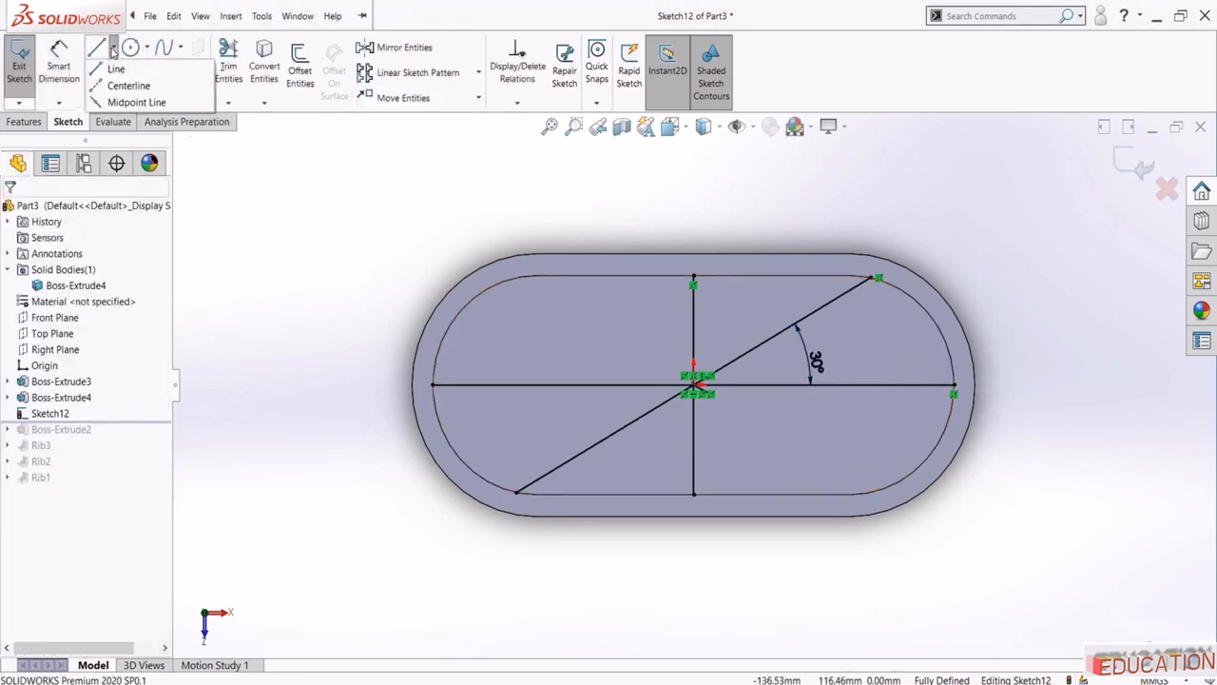
pyautogui.click(136, 102)
pyautogui.press('Escape')
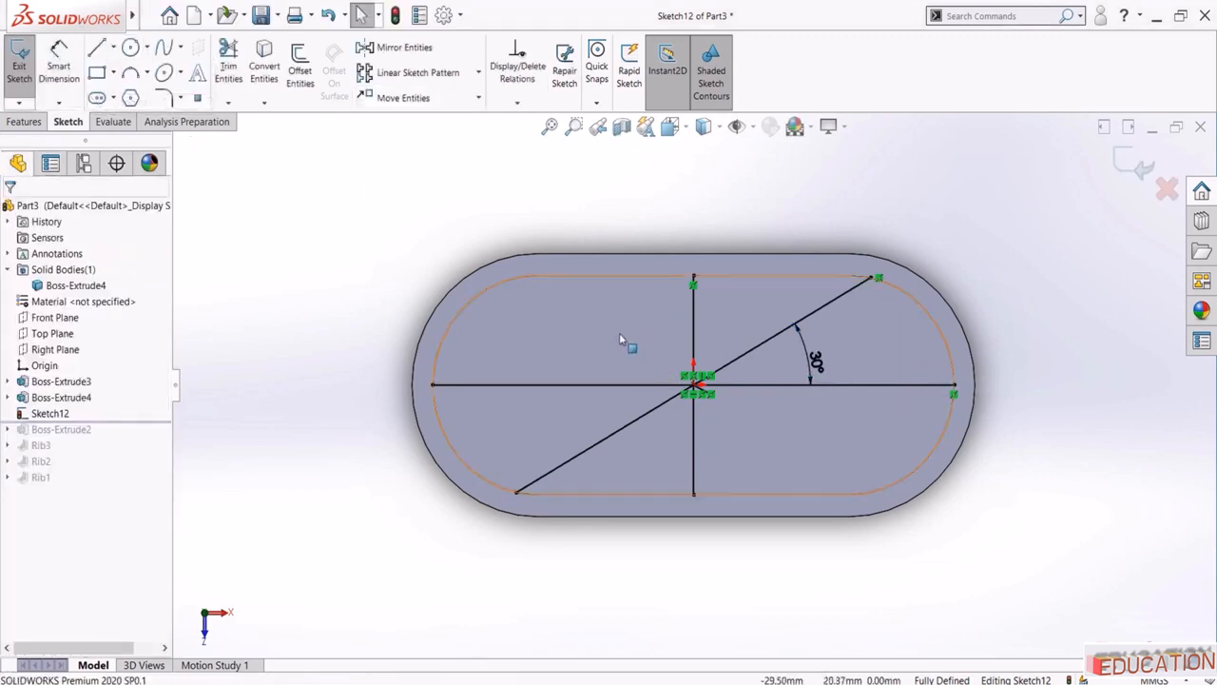
# Mirror the diagonal line about the vertical centre line
pyautogui.click(394, 48)
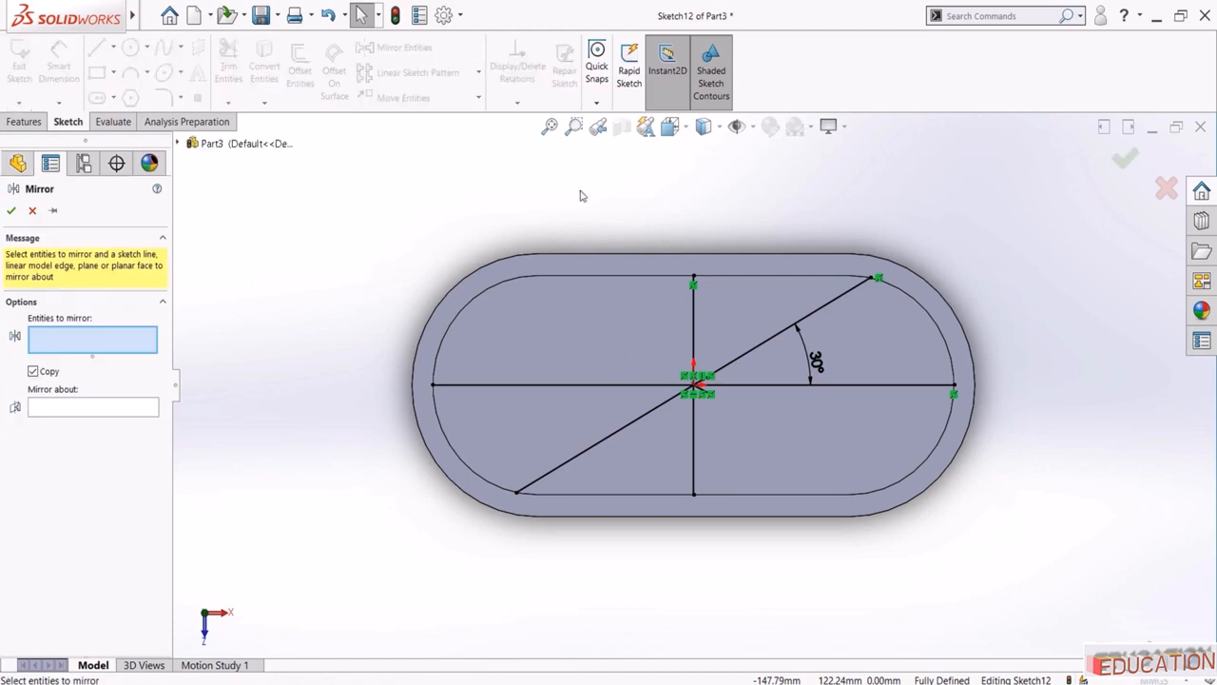
pyautogui.click(773, 339)
pyautogui.click(54, 409)
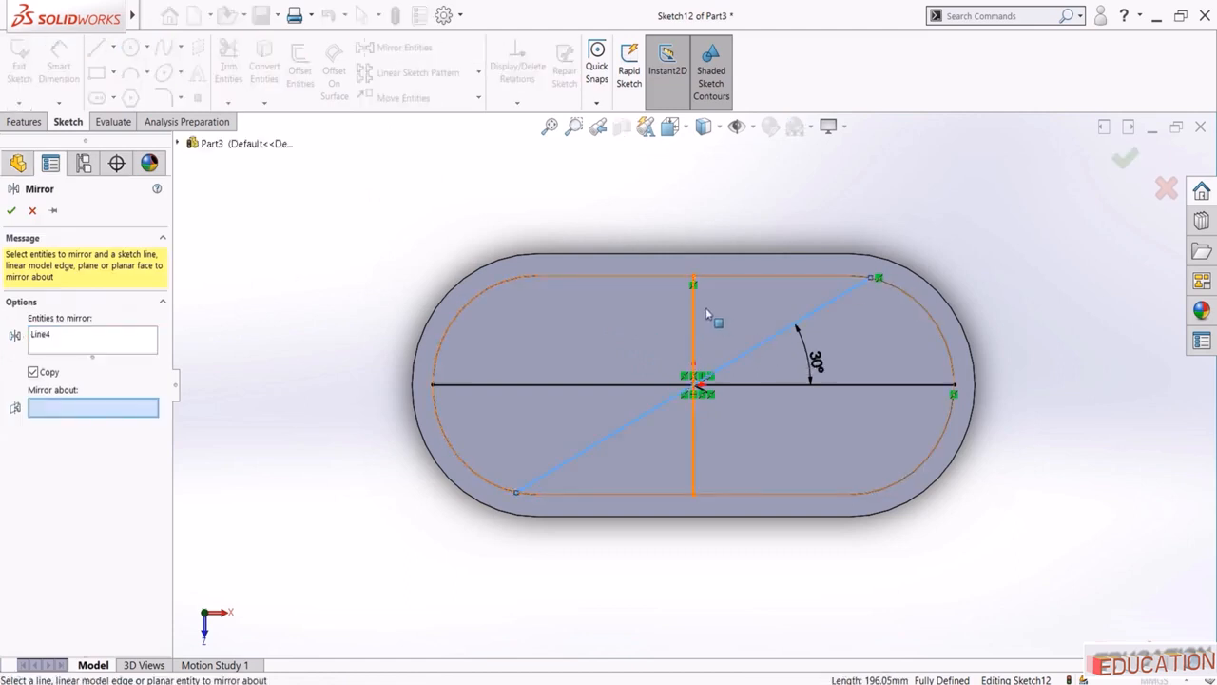
pyautogui.click(694, 307)
pyautogui.click(10, 211)
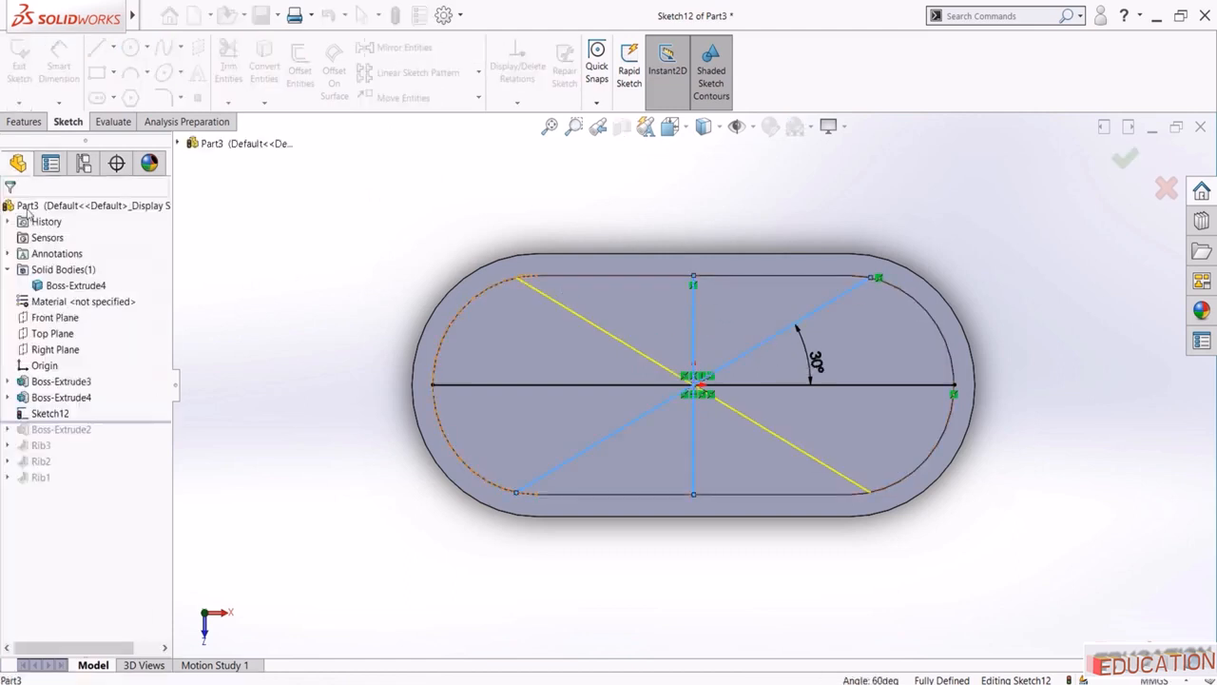
# Sketch a circle centred on the origin with a radius of about 19 mm
pyautogui.click(131, 47)
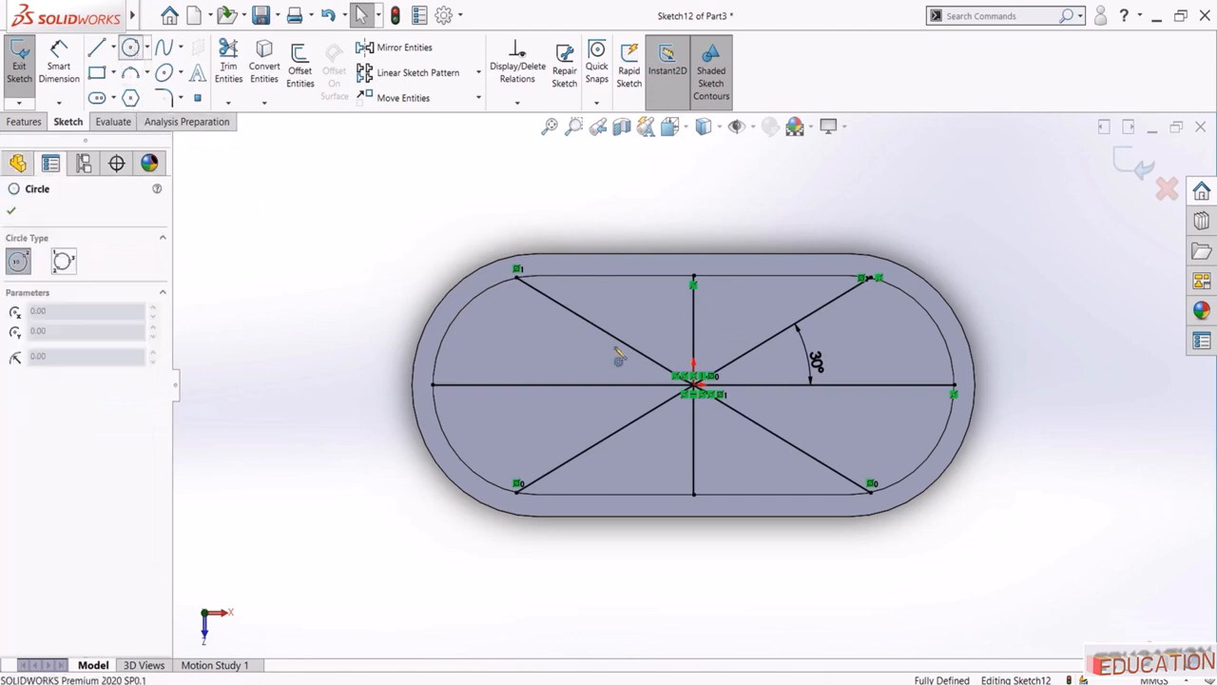
pyautogui.scroll(-3, 634, 362)
pyautogui.click(735, 400)
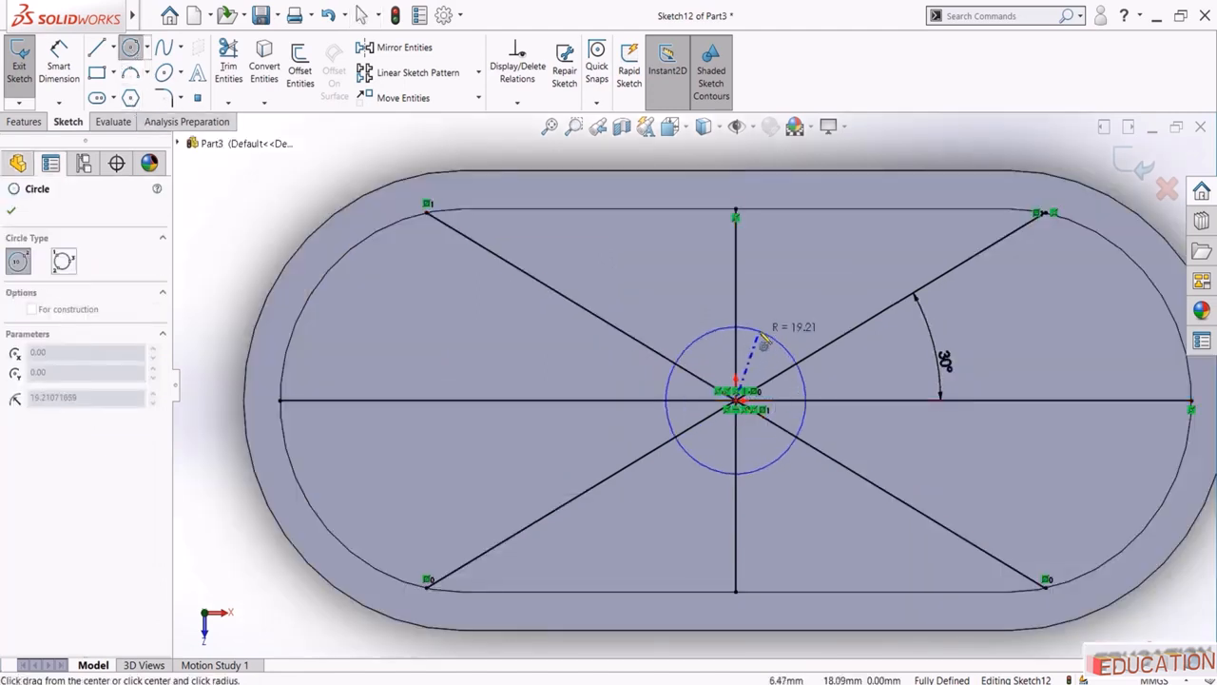
pyautogui.click(757, 334)
pyautogui.click(10, 211)
pyautogui.scroll(2, 688, 375)
pyautogui.press('f')
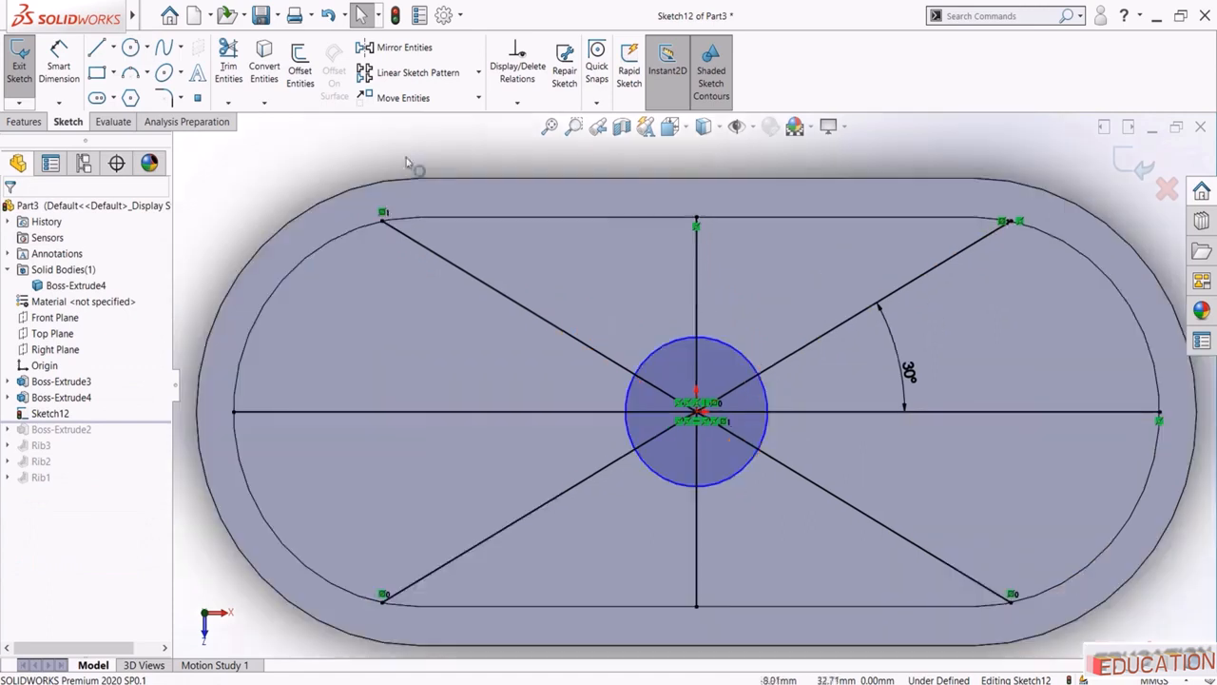
# Dimension the central circle's diameter and set it to 45 mm
pyautogui.click(57, 63)
pyautogui.click(676, 345)
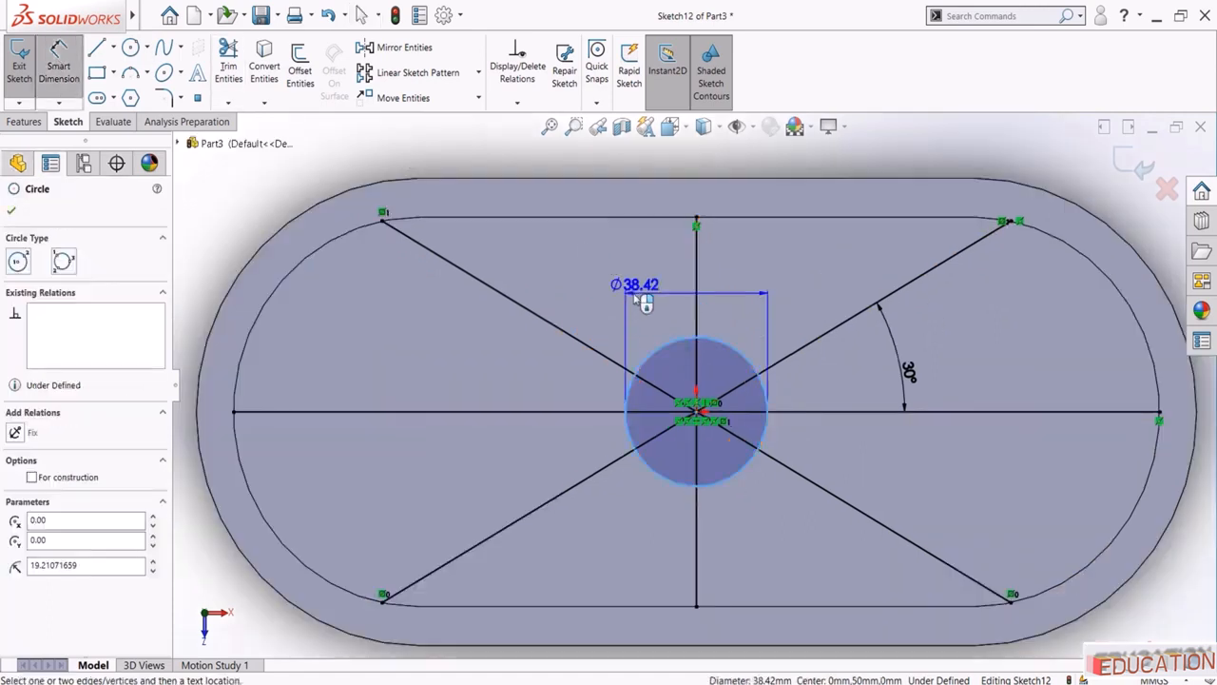
pyautogui.click(644, 302)
pyautogui.write('45')
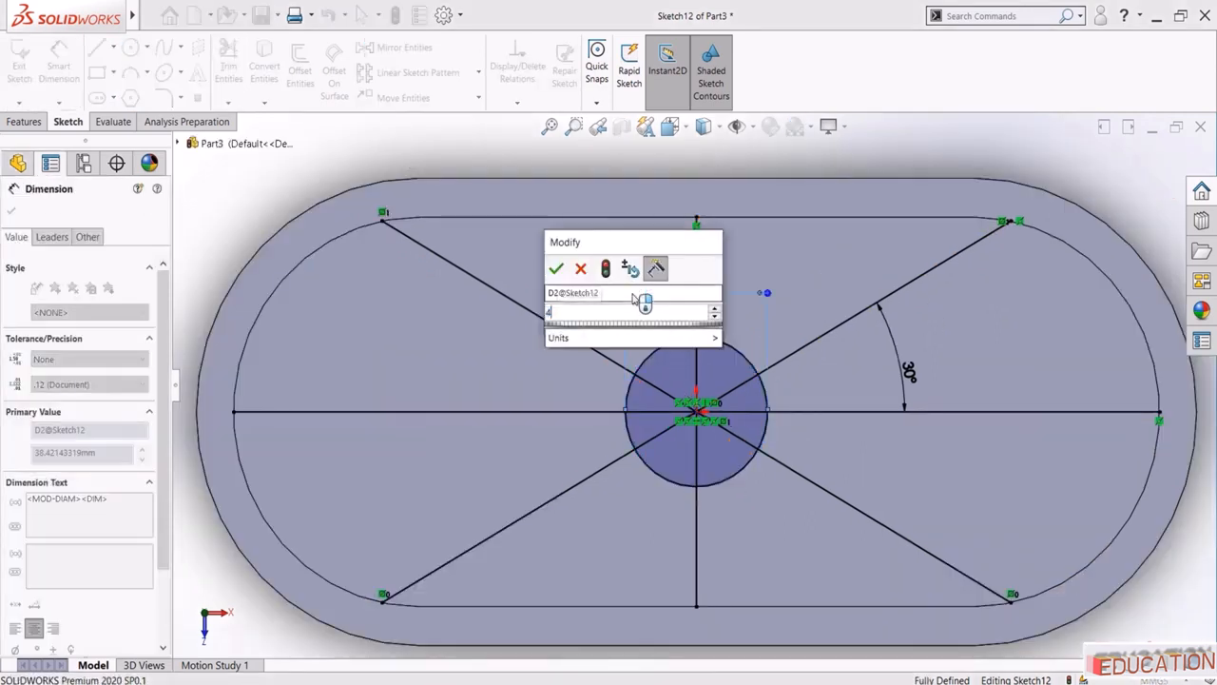
pyautogui.press('Return')
pyautogui.press('Escape')
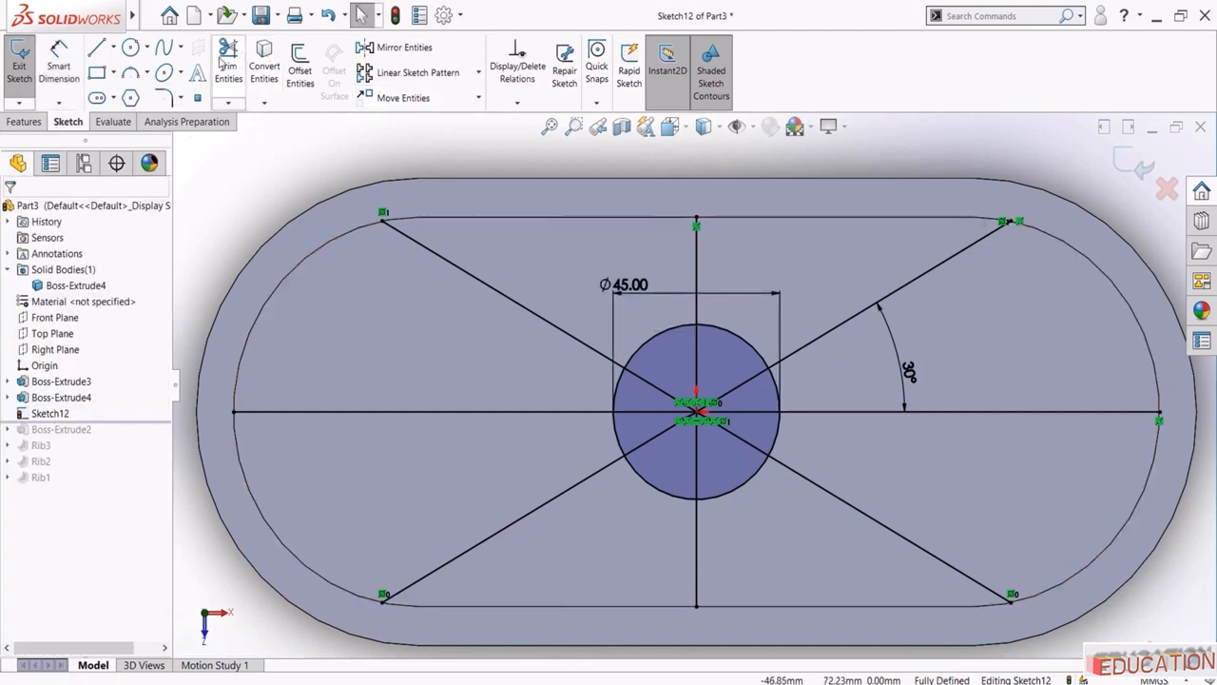
# Power trim the portions of the crossing lines that lie inside the central circle
pyautogui.click(228, 59)
pyautogui.scroll(2, 747, 452)
pyautogui.moveTo(728, 458)
pyautogui.mouseDown()
pyautogui.moveTo(682, 359)
pyautogui.moveTo(580, 418)
pyautogui.moveTo(727, 440)
pyautogui.mouseUp()
pyautogui.moveTo(667, 466); pyautogui.dragTo(606, 391)
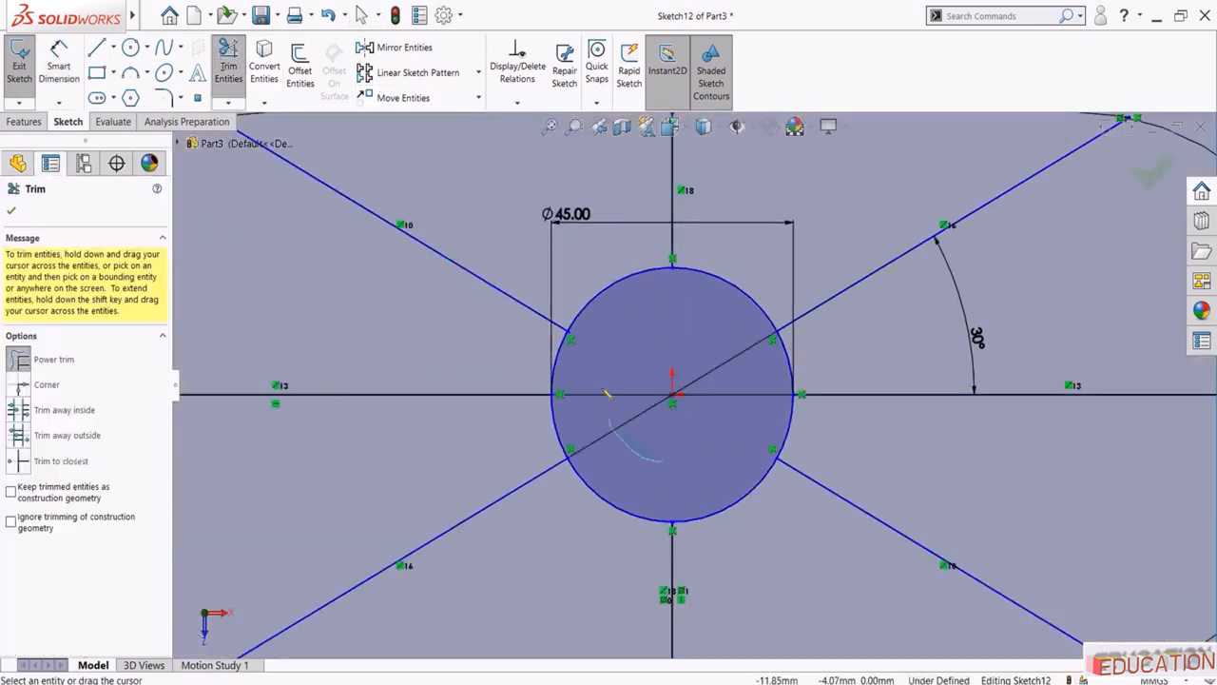
pyautogui.press('Escape')
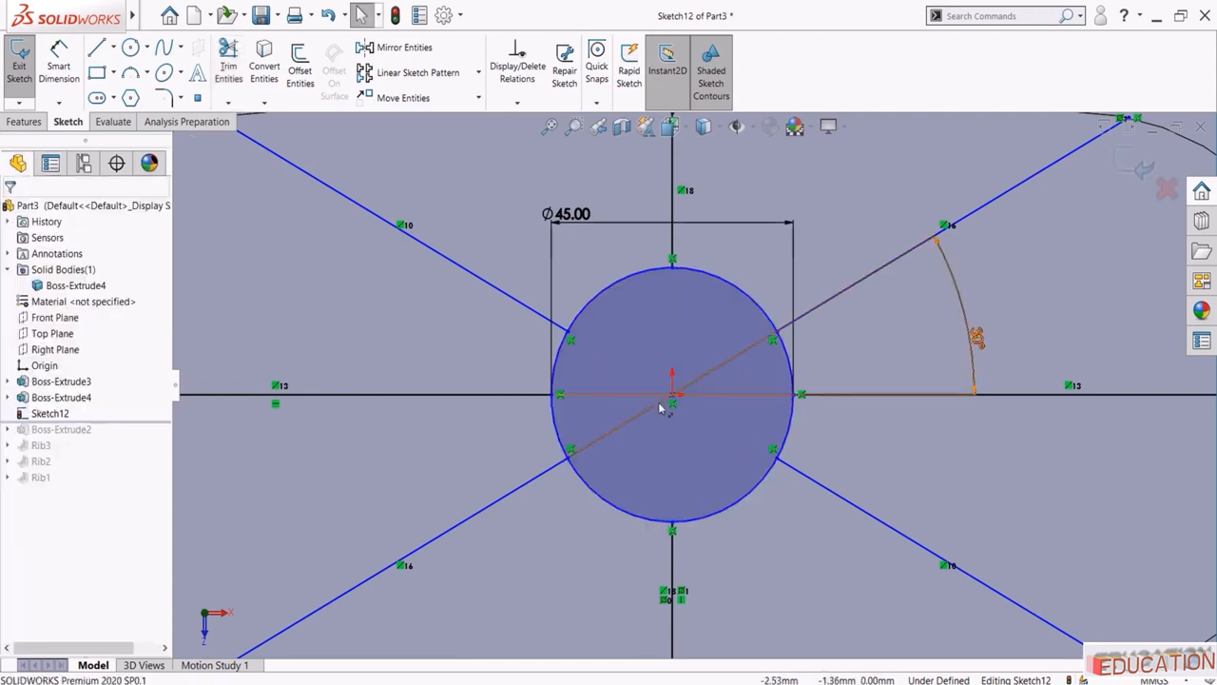
pyautogui.press('f')
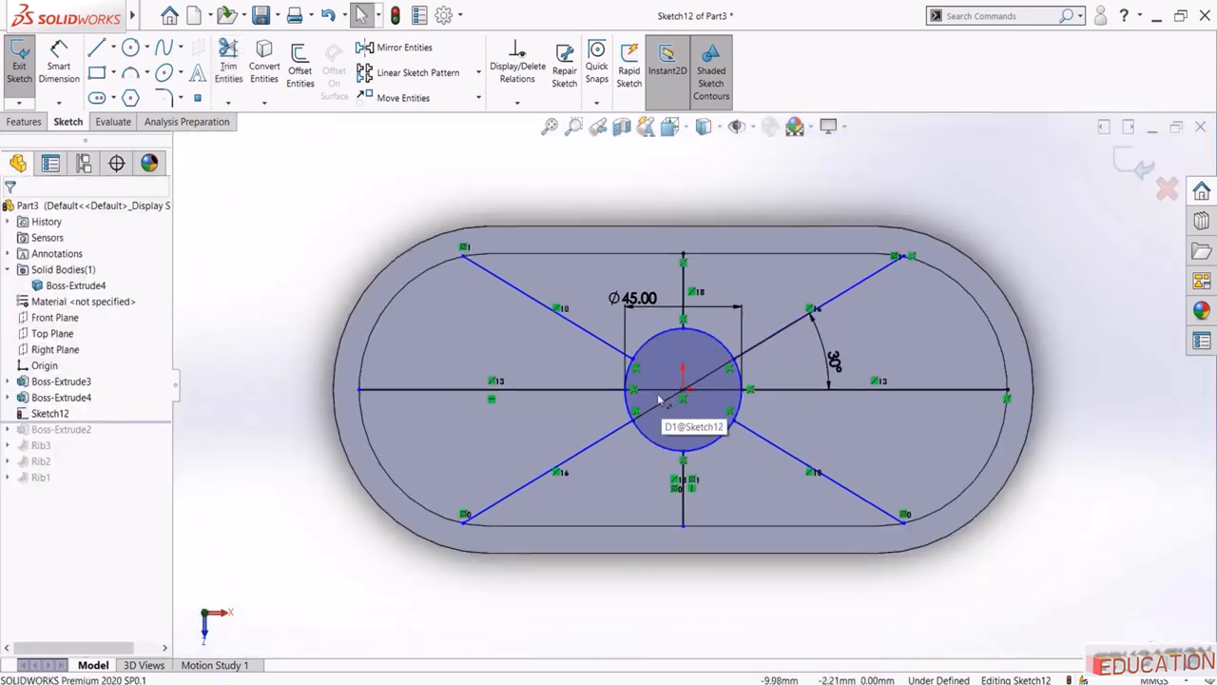
# Exit the sketch and create a 5 mm thick rib from the spoke lines and central circle, filling down to the tray floor
pyautogui.click(1135, 164)
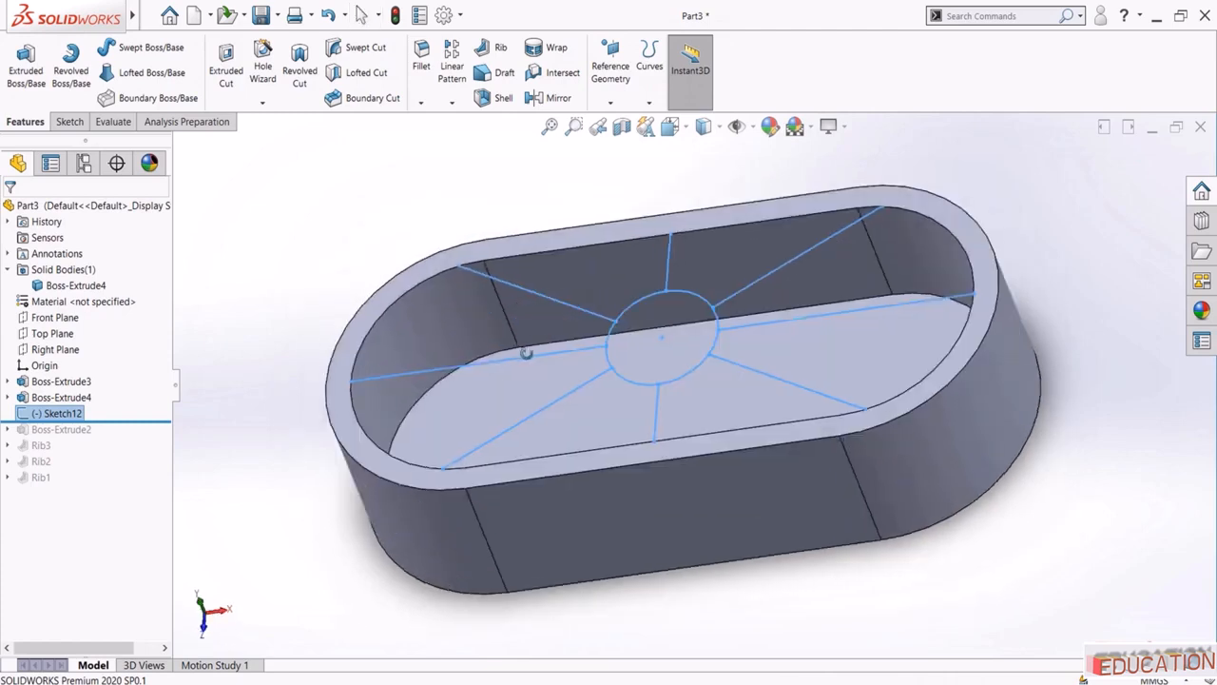
pyautogui.click(490, 52)
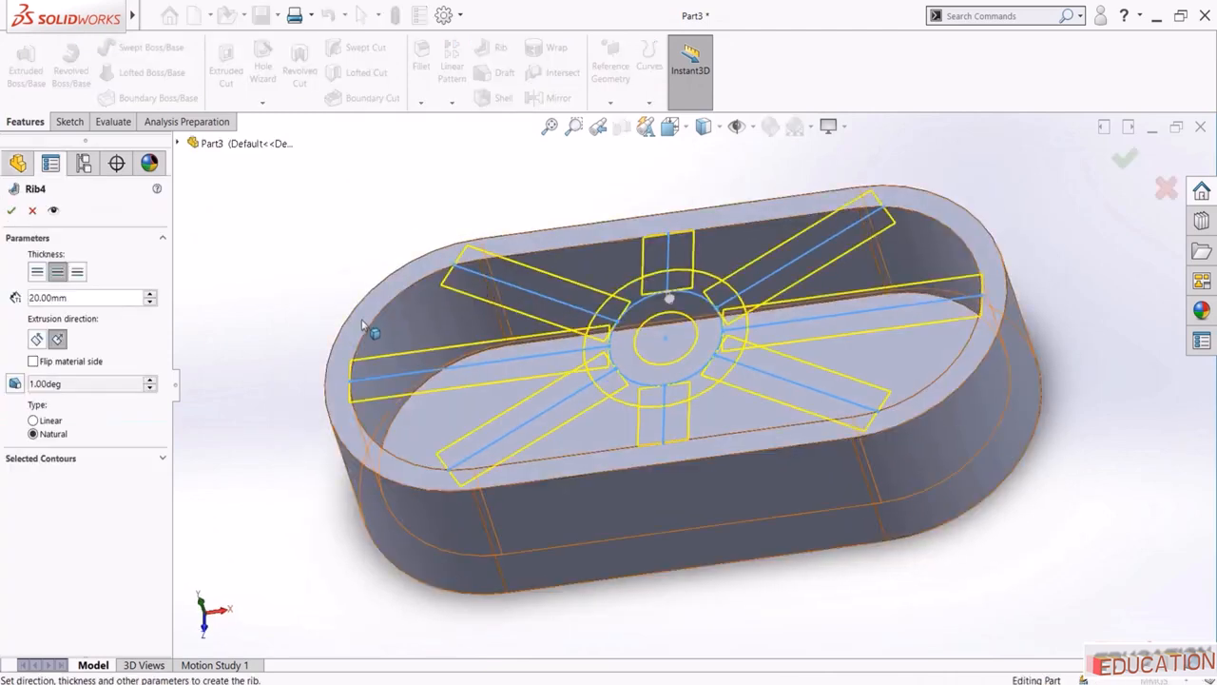
pyautogui.doubleClick(121, 299)
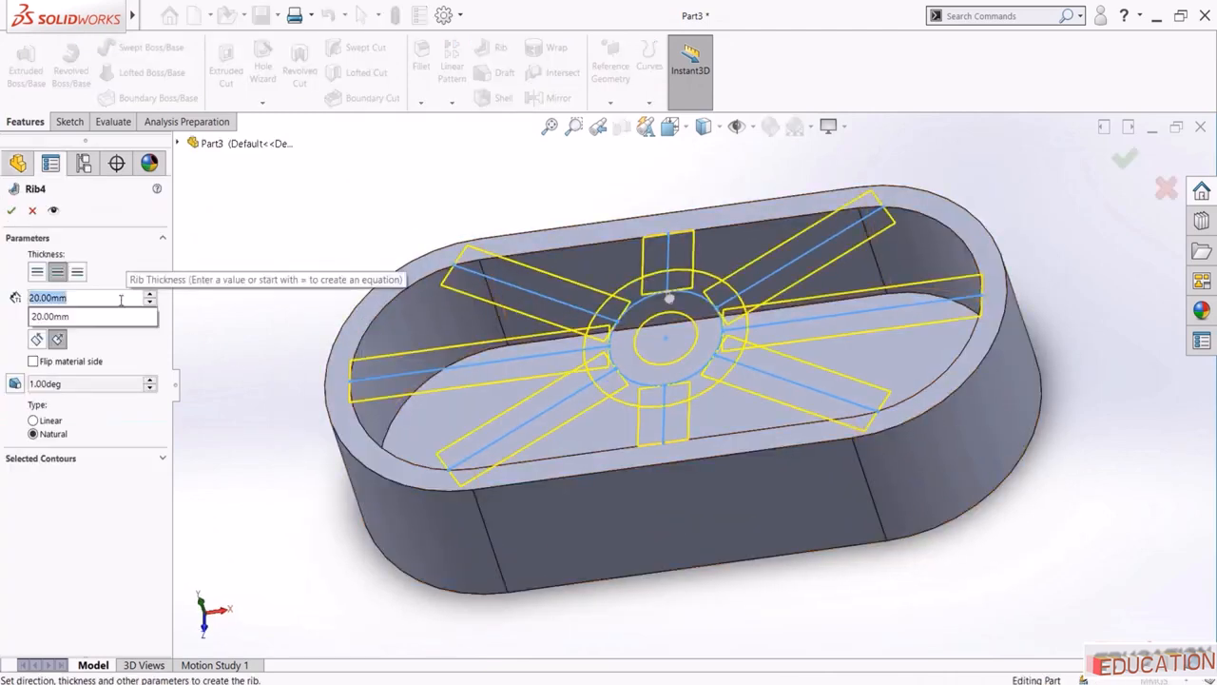
pyautogui.write('5')
pyautogui.press('Return')
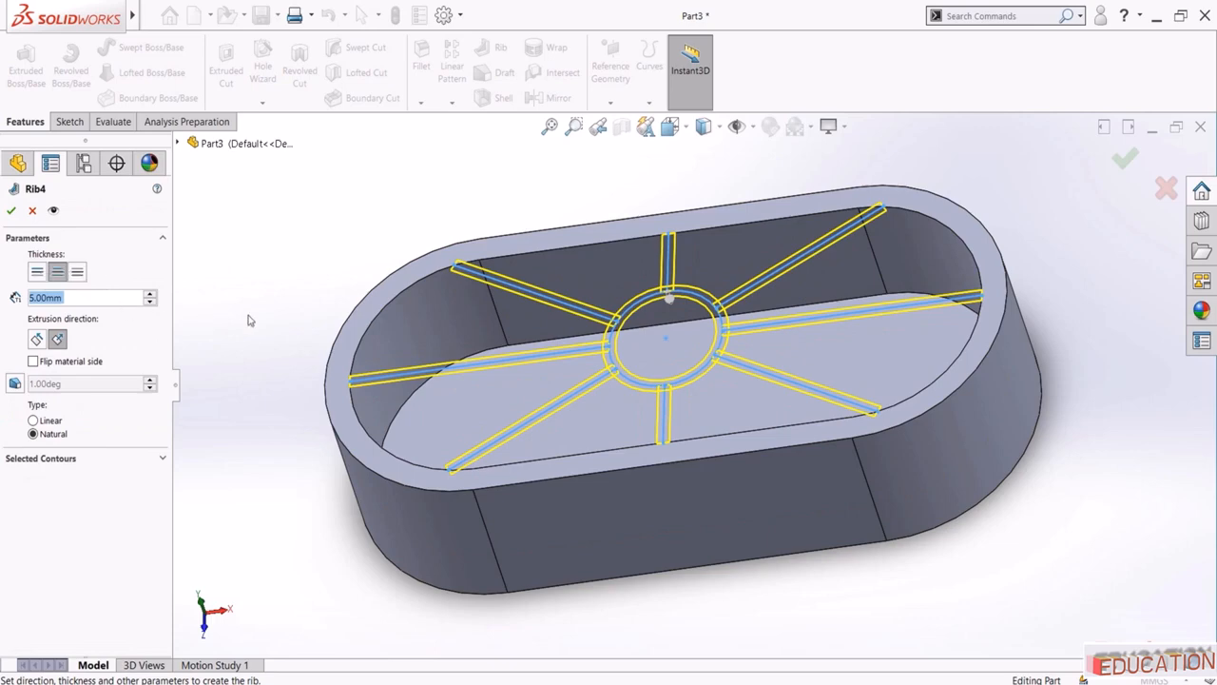
pyautogui.moveTo(277, 315); pyautogui.dragTo(304, 261, button='middle')
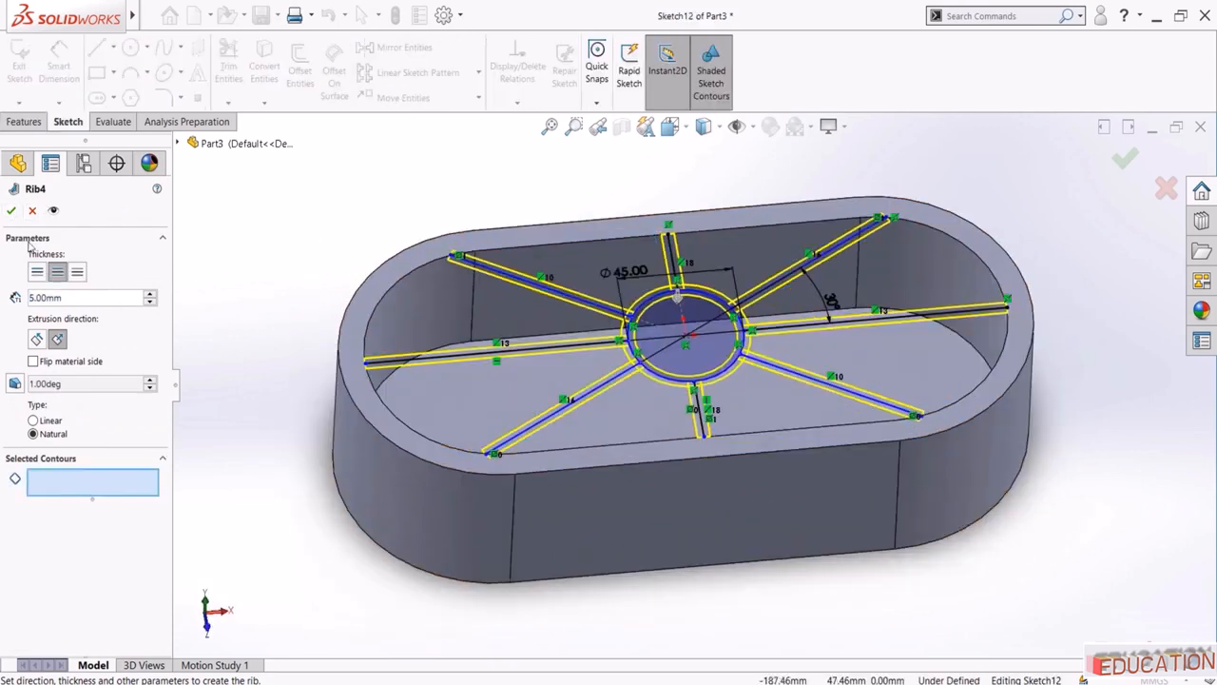
pyautogui.click(9, 211)
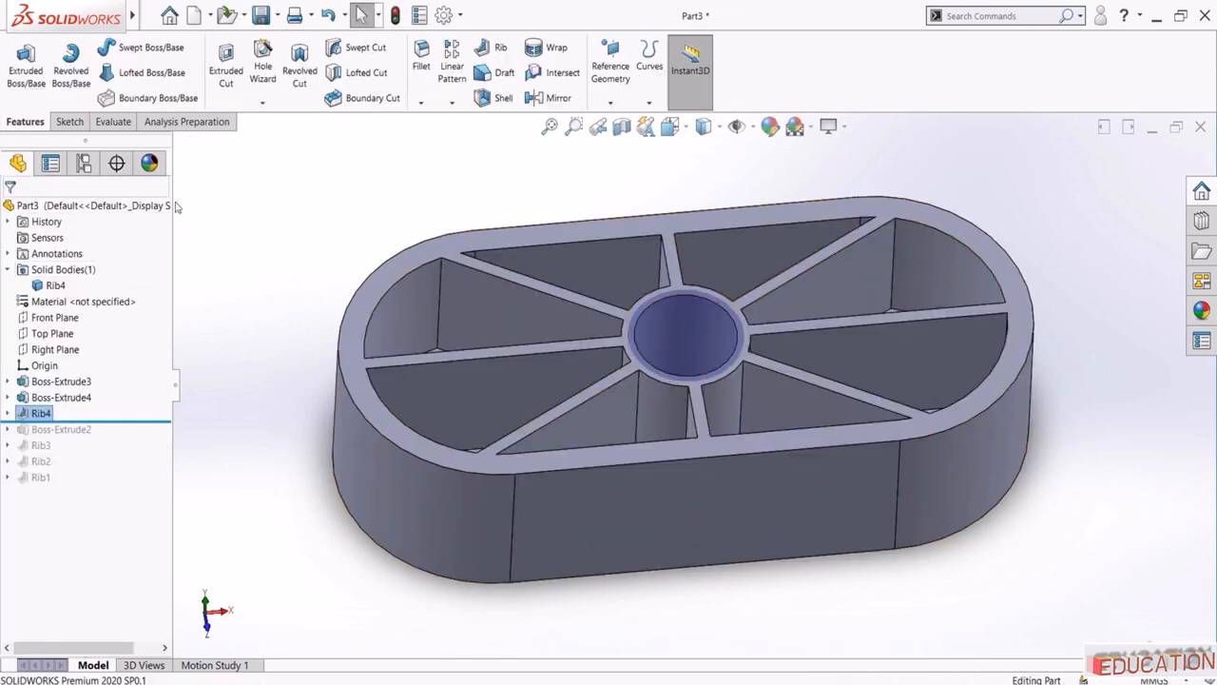
# Edit the spoke rib to use three sketch regions as its selected contours: the upper-left curved sector, the lower-right sector and the upper-right sector
pyautogui.moveTo(354, 234); pyautogui.dragTo(352, 288, button='middle')
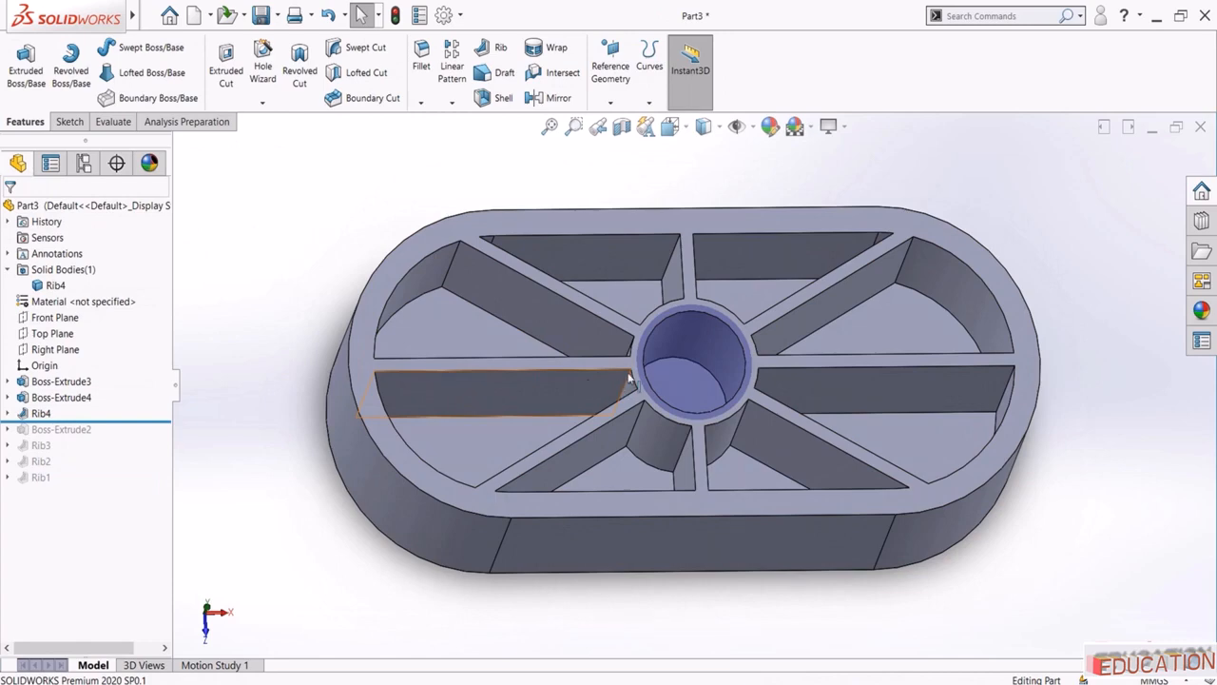
pyautogui.moveTo(524, 293); pyautogui.dragTo(476, 327, button='middle')
pyautogui.scroll(-5, 477, 252)
pyautogui.moveTo(535, 296); pyautogui.dragTo(551, 304, button='middle')
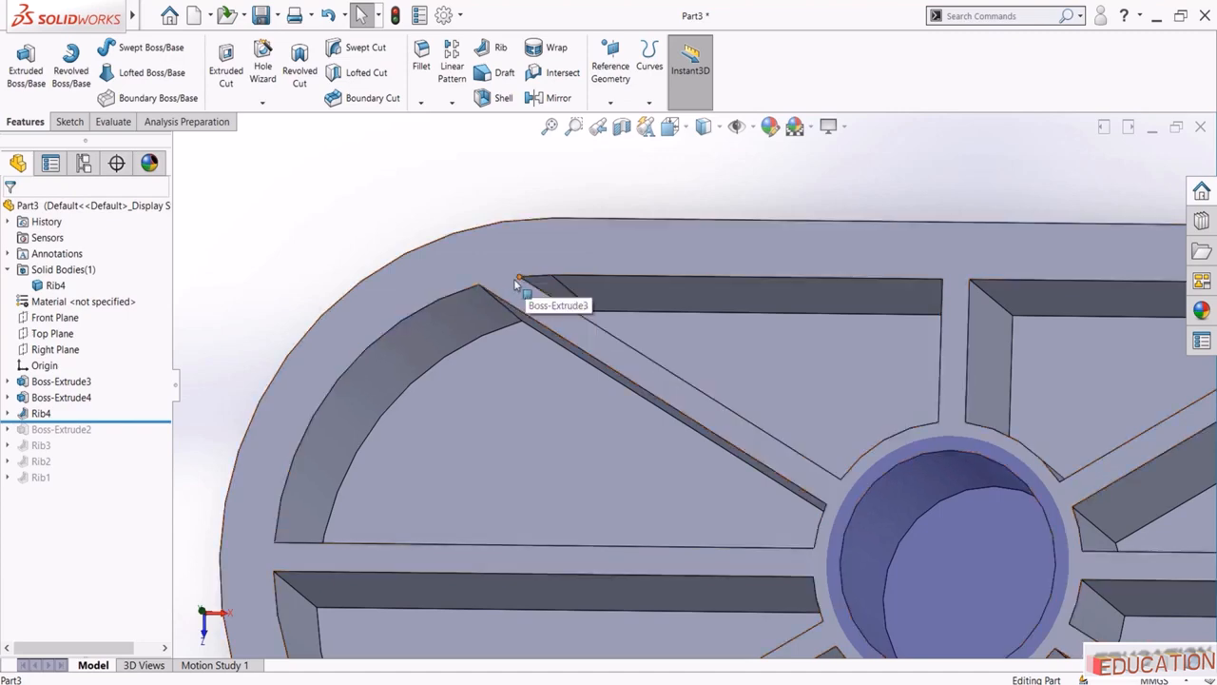
pyautogui.scroll(5, 490, 228)
pyautogui.moveTo(487, 211); pyautogui.dragTo(563, 255, button='middle')
pyautogui.click(36, 412)
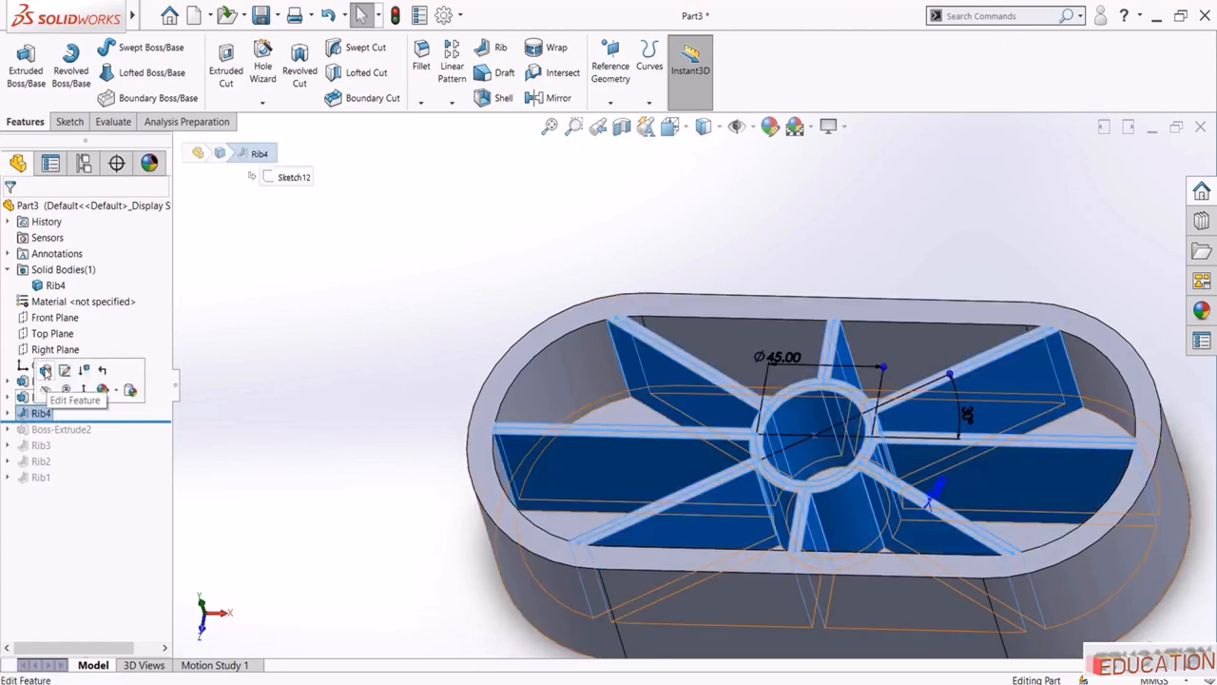
pyautogui.click(42, 381)
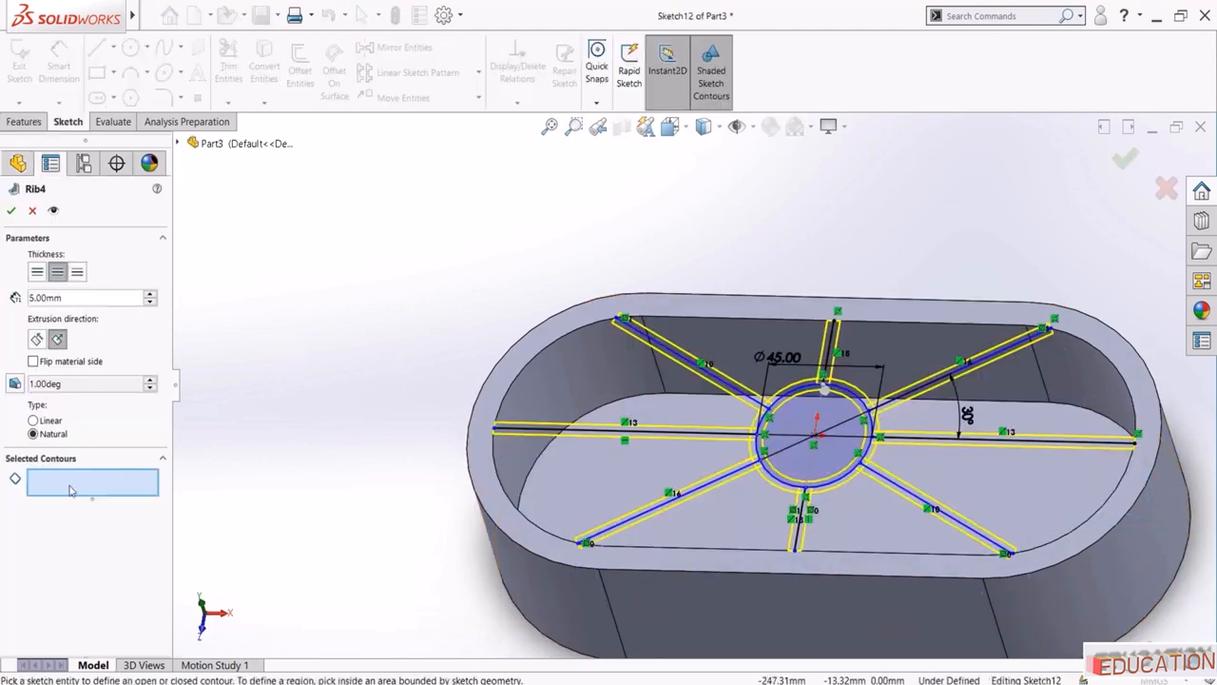
pyautogui.click(644, 363)
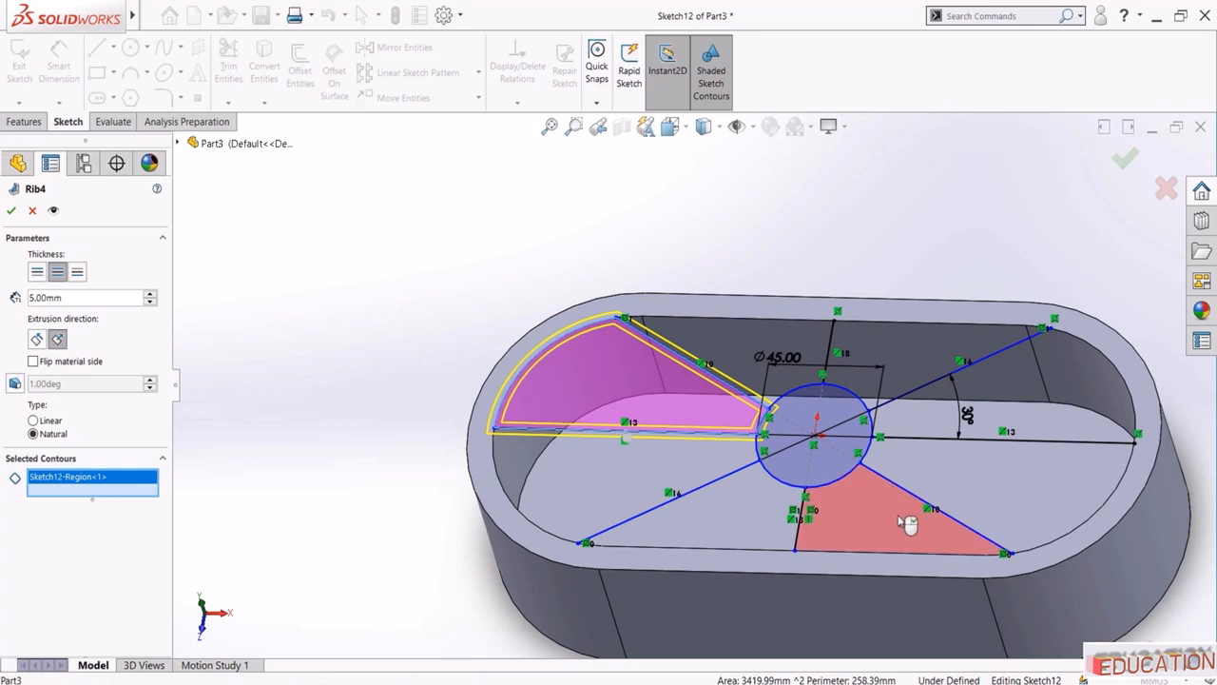
pyautogui.click(907, 523)
pyautogui.click(937, 366)
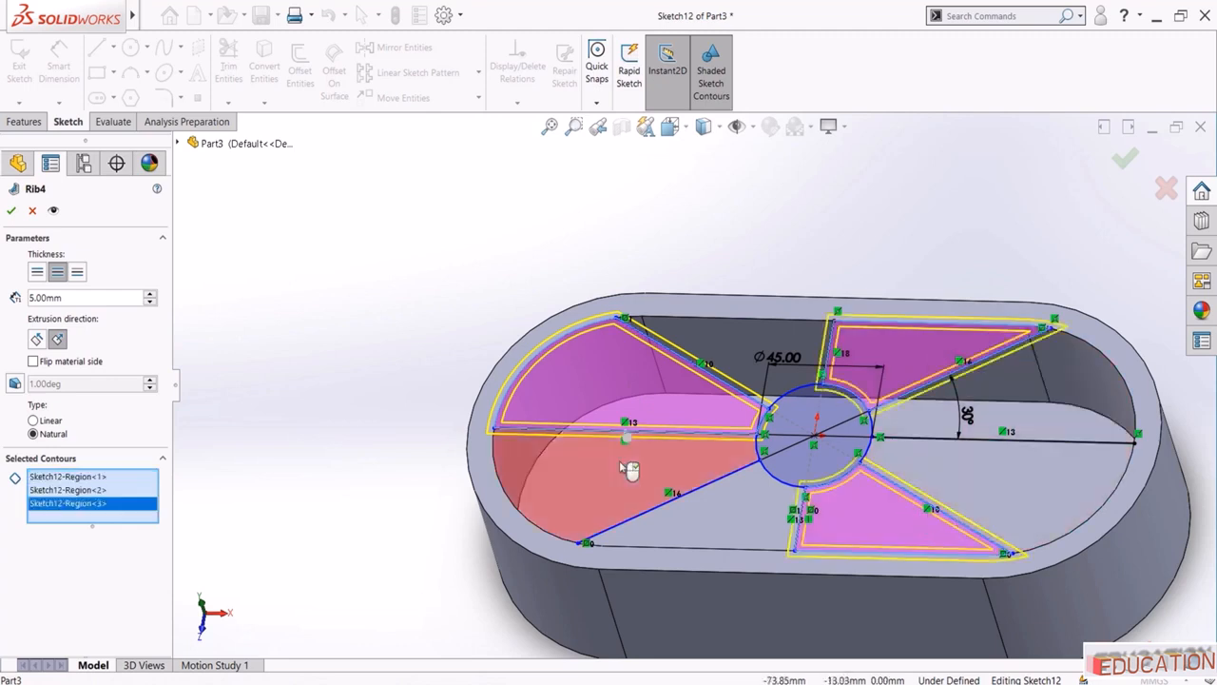
pyautogui.click(1124, 159)
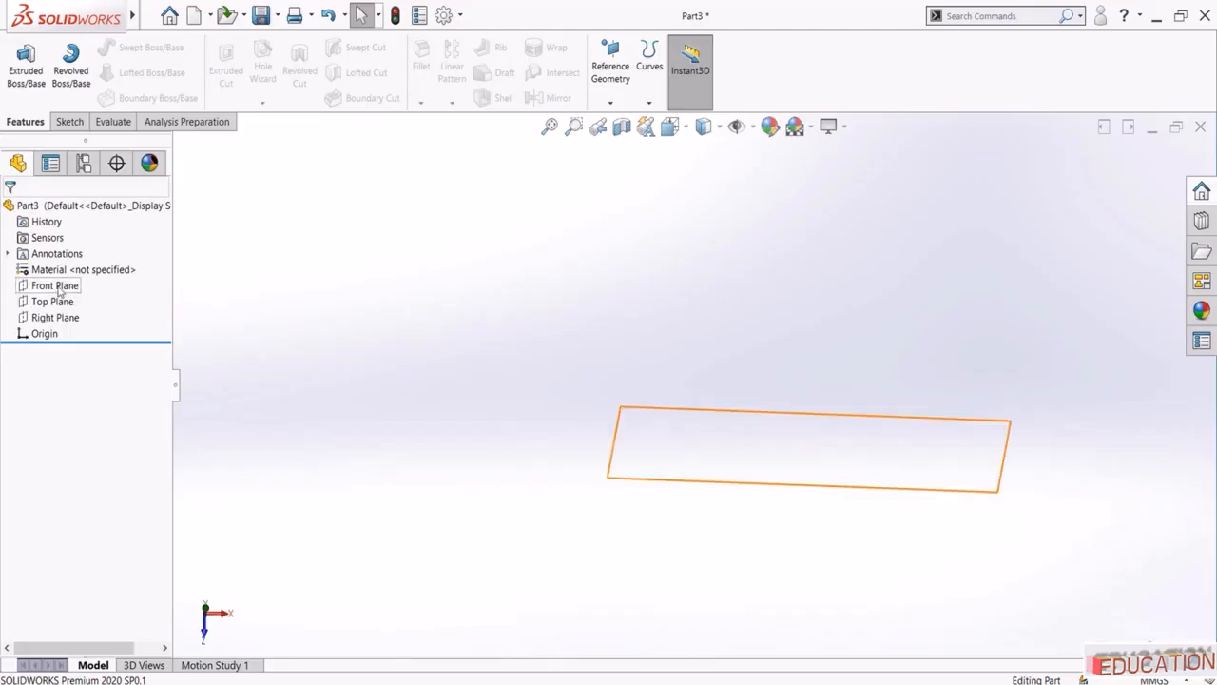
# Start a sketch on the Front Plane, viewed from its reverse side, and draw a vertical line about 73 mm long up from the origin
pyautogui.click(57, 285)
pyautogui.click(76, 259)
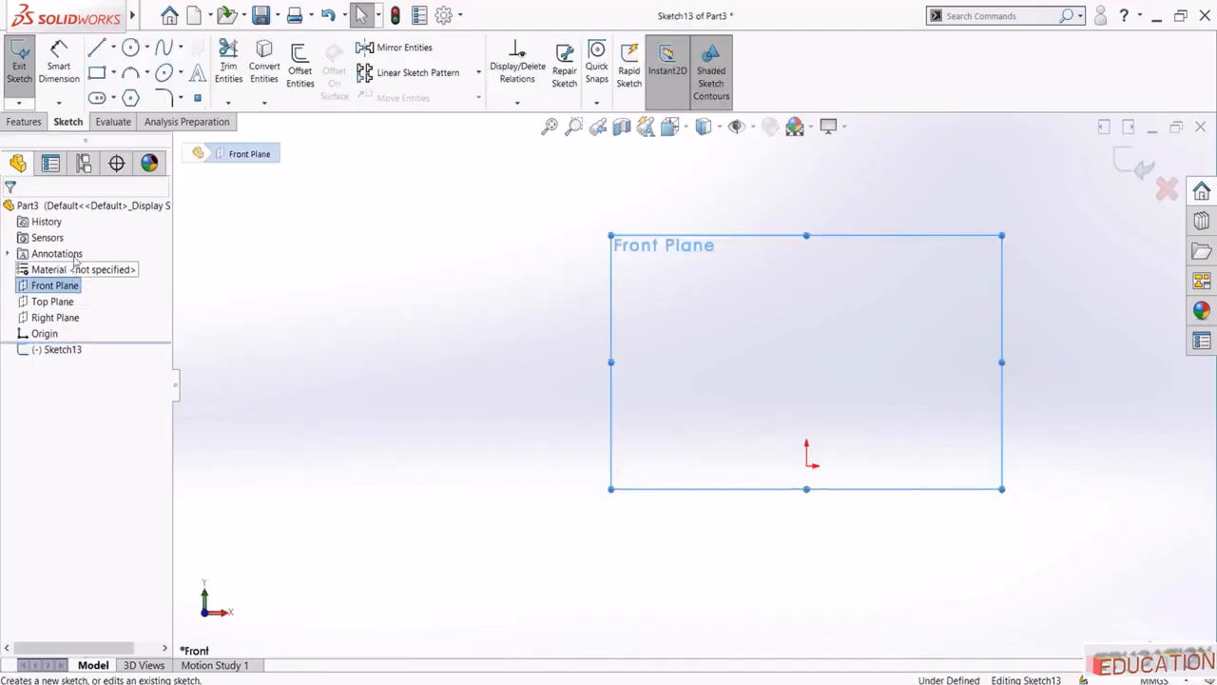
pyautogui.click(66, 349)
pyautogui.click(84, 326)
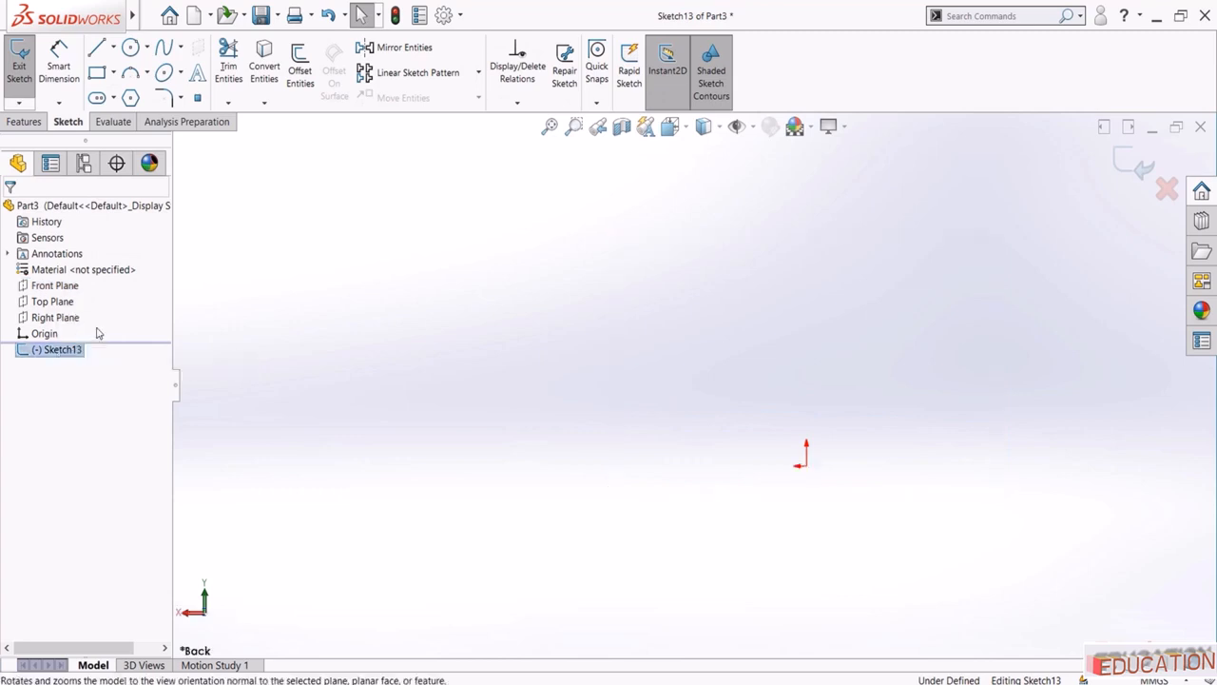
pyautogui.click(114, 74)
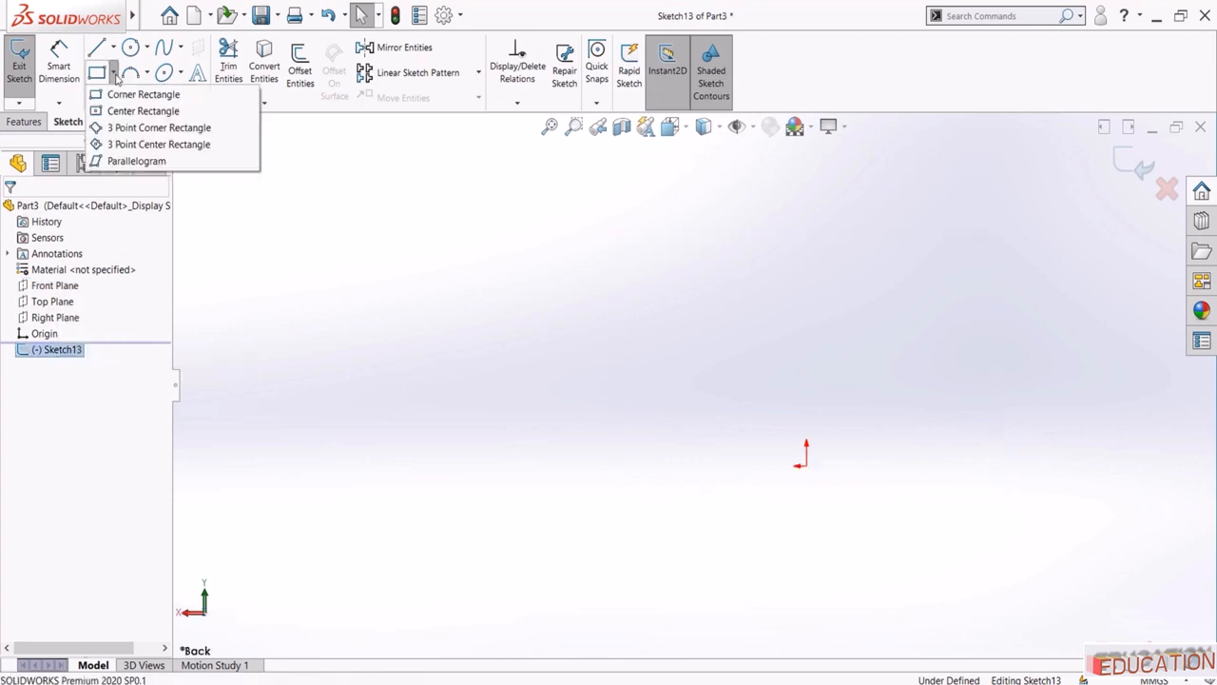
pyautogui.click(323, 232)
pyautogui.click(96, 48)
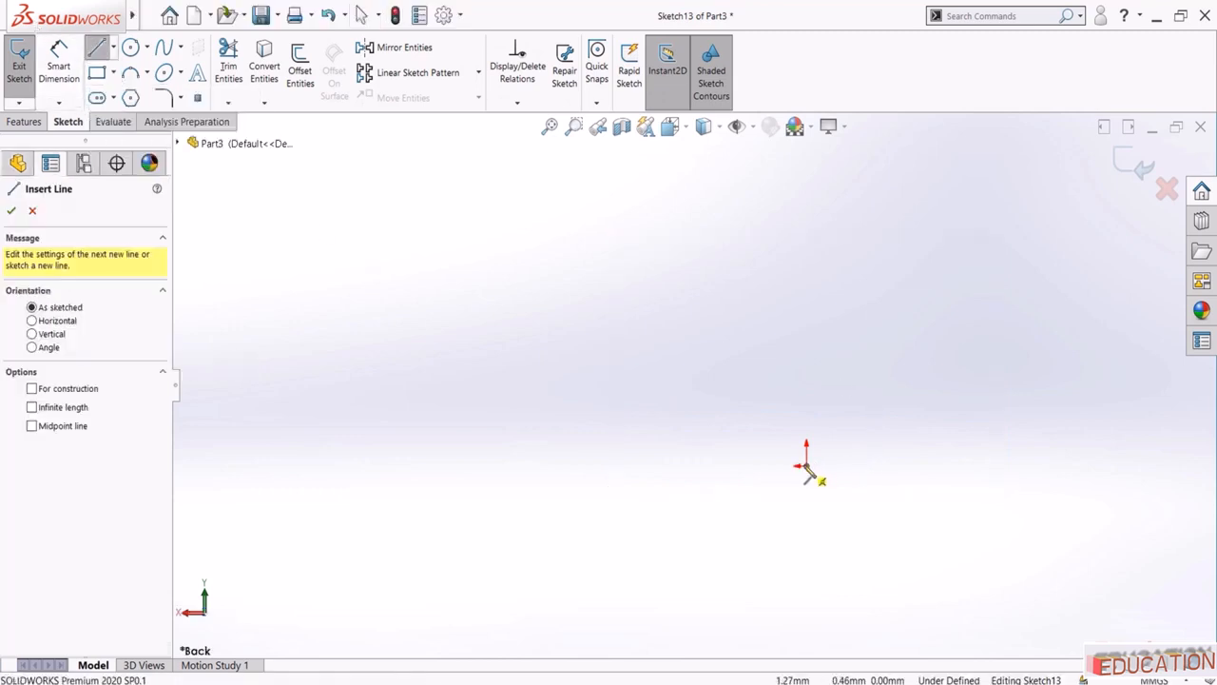
pyautogui.click(806, 467)
pyautogui.click(807, 298)
pyautogui.press('Escape')
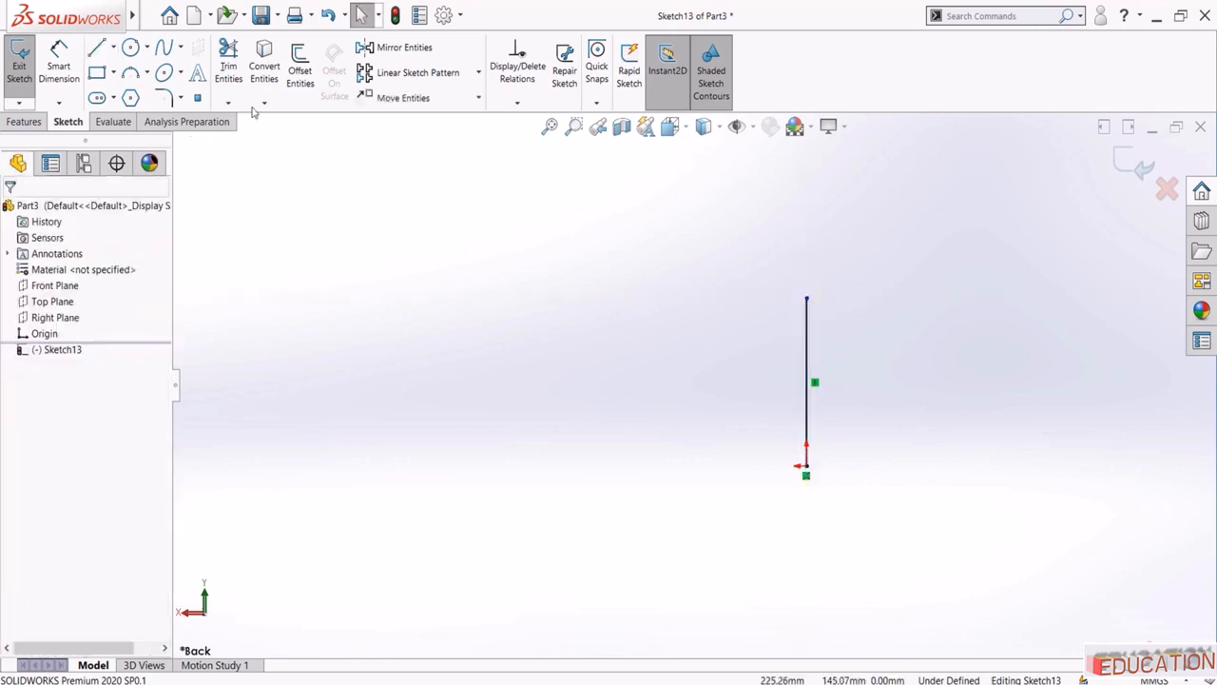
# Close the profile with a horizontal base about 74 mm long, a short vertical edge, a 135° sloping line about 81 mm long and a short top line
pyautogui.click(91, 50)
pyautogui.click(806, 467)
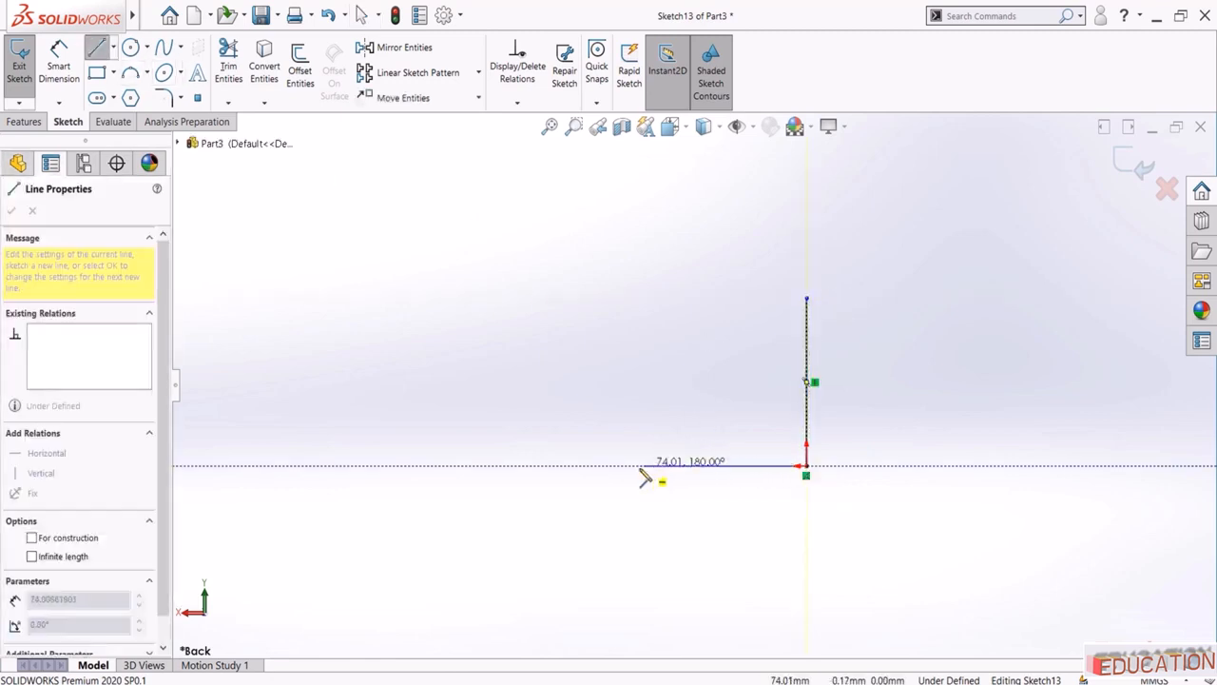
pyautogui.click(639, 465)
pyautogui.click(639, 436)
pyautogui.click(764, 305)
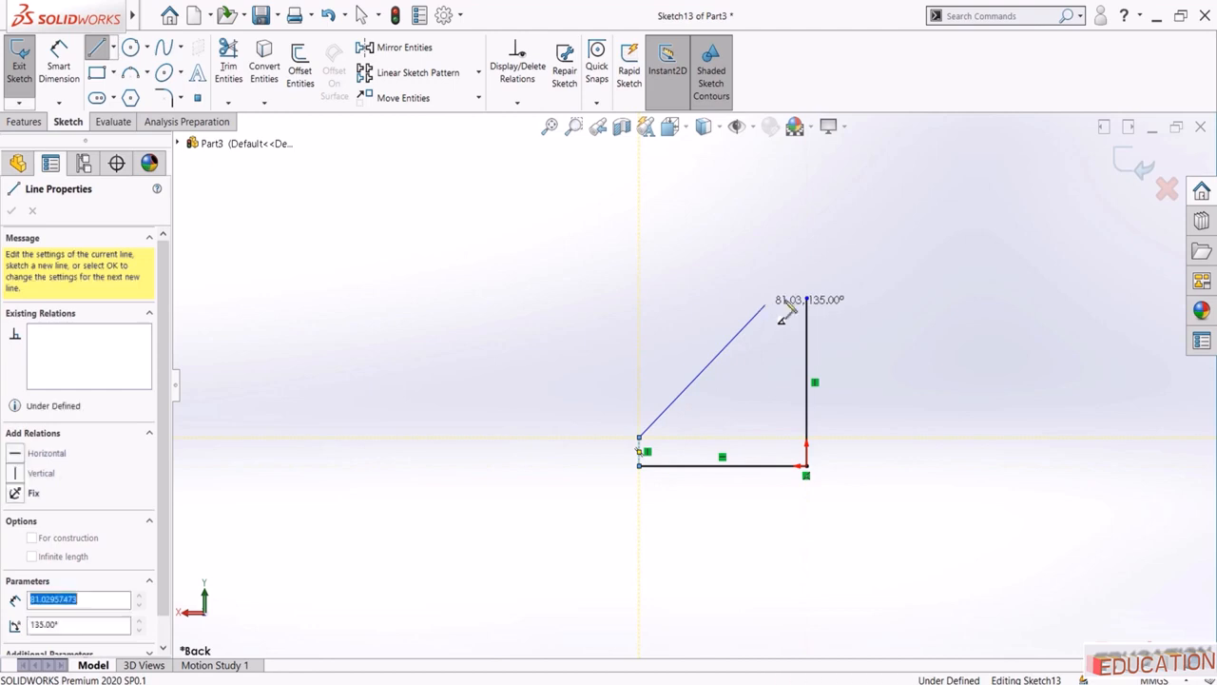
pyautogui.click(806, 298)
pyautogui.press('Escape')
# Make the short top line horizontal and the tall vertical edge equal in length to the base line
pyautogui.click(793, 300)
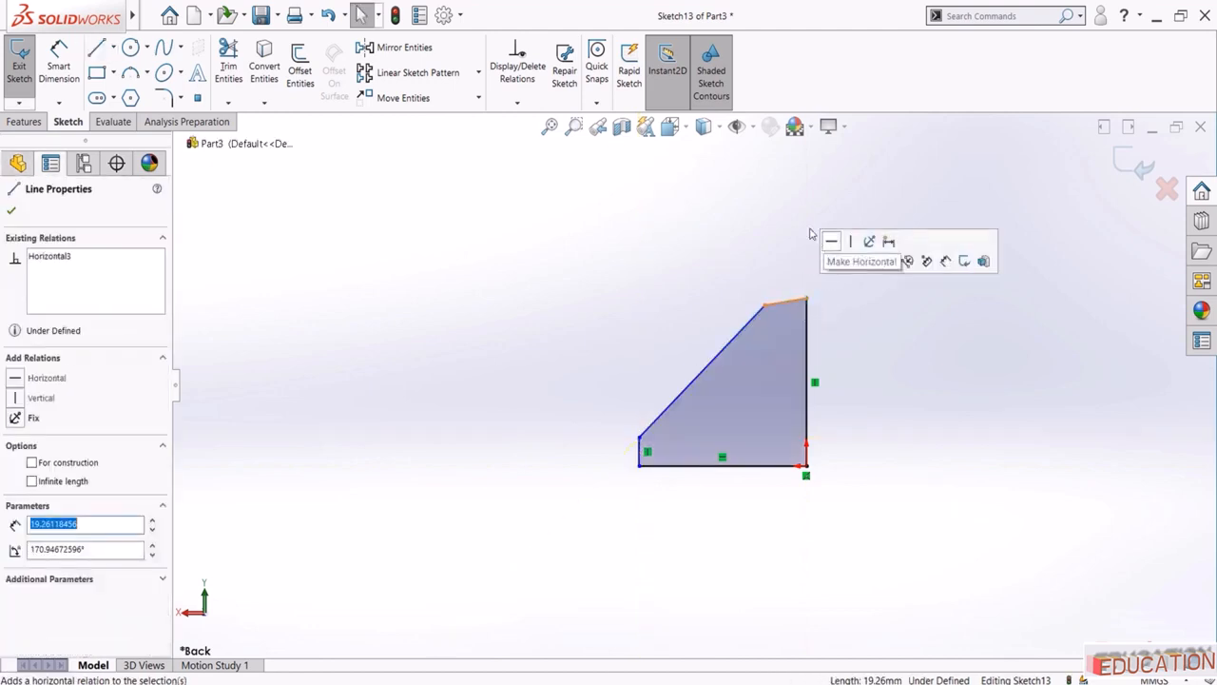
pyautogui.click(831, 240)
pyautogui.click(808, 383)
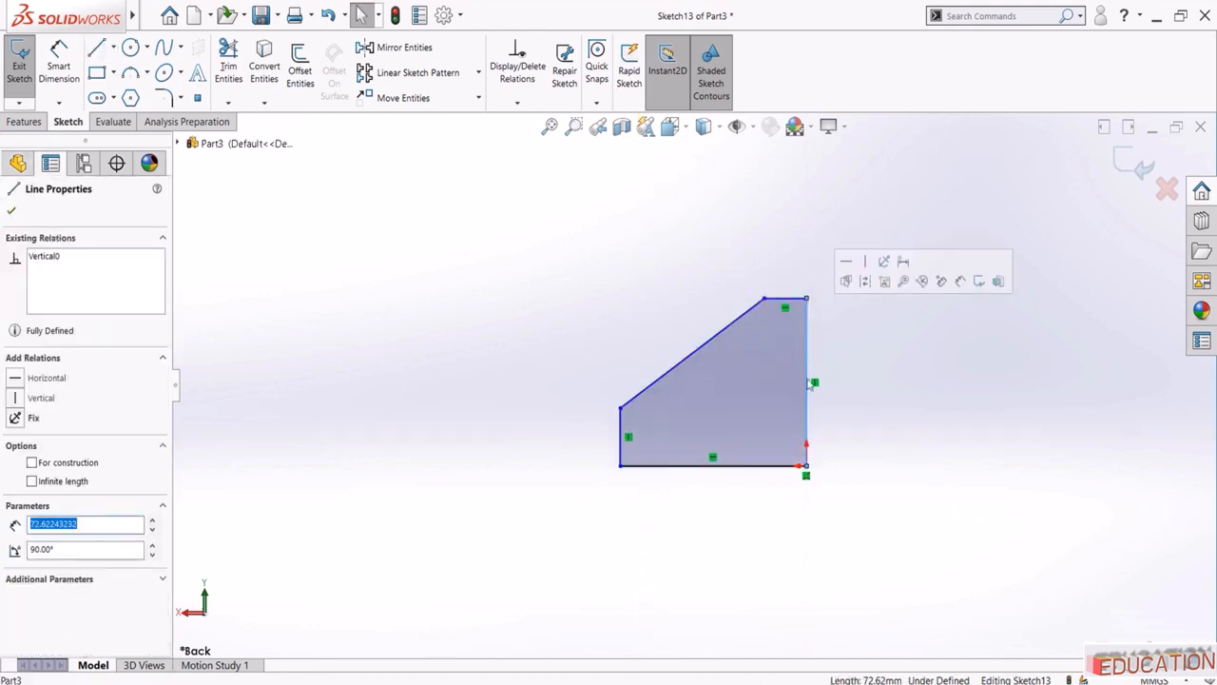
pyautogui.keyDown('ctrl'); pyautogui.click(779, 466); pyautogui.keyUp('ctrl')
pyautogui.click(910, 411)
pyautogui.click(883, 326)
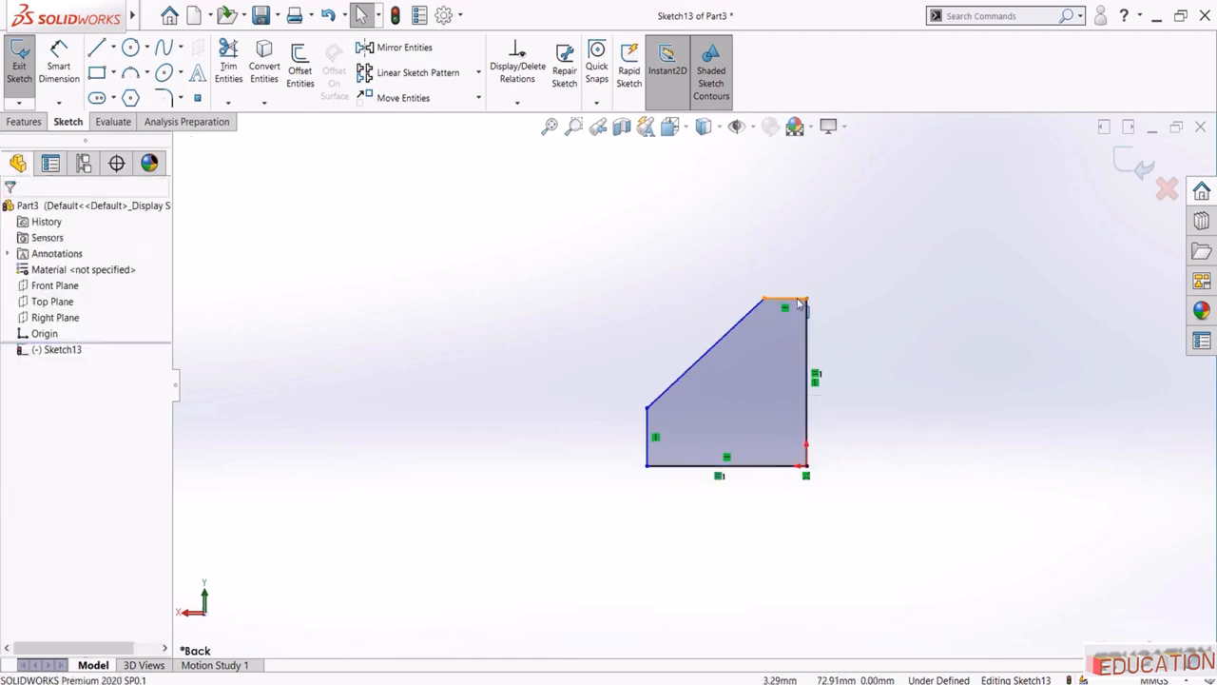
# Add an equal relation between the short top line and the short outer vertical edge
pyautogui.click(785, 299)
pyautogui.keyDown('ctrl'); pyautogui.click(647, 423); pyautogui.keyUp('ctrl')
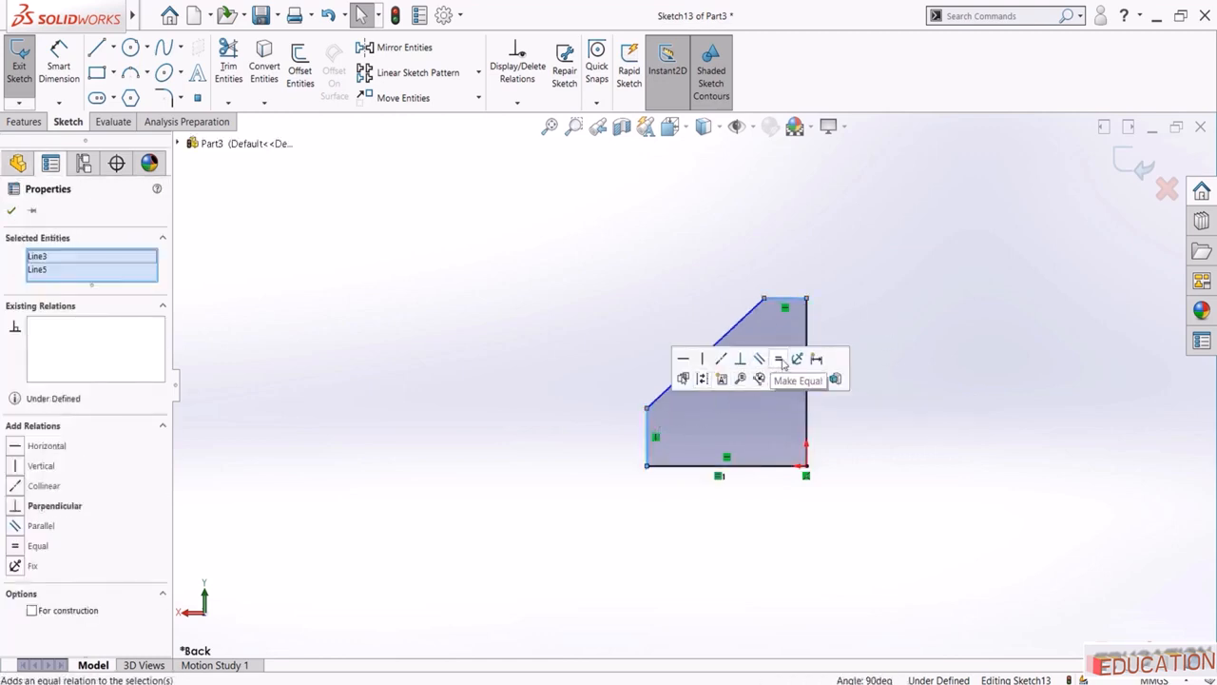
pyautogui.click(788, 363)
# Dimension the tall vertical edge at 100 mm and the short top edge at 25 mm
pyautogui.click(58, 64)
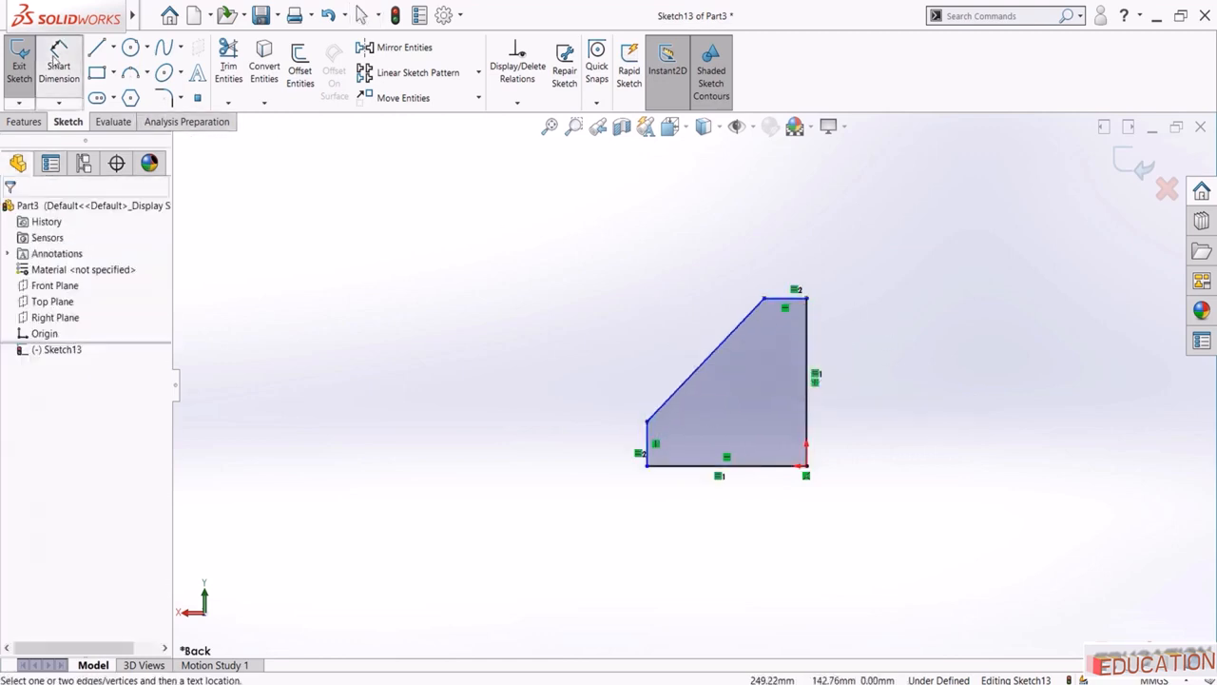
pyautogui.click(806, 328)
pyautogui.click(854, 371)
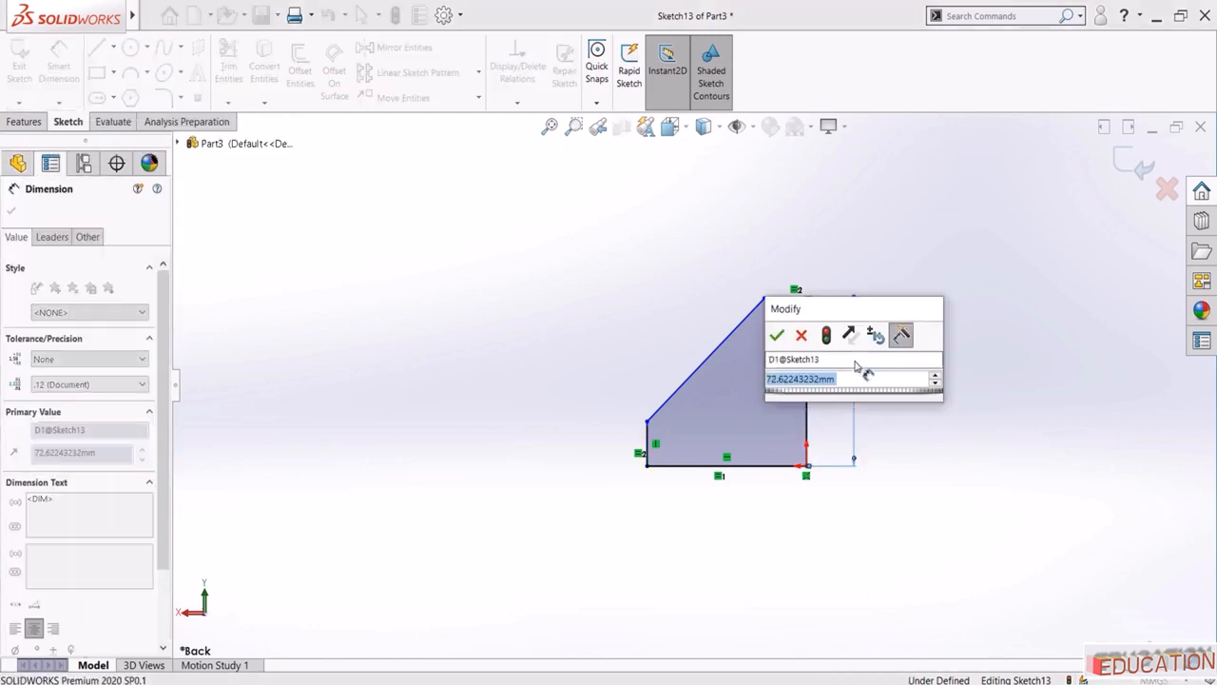
pyautogui.write('100')
pyautogui.press('Return')
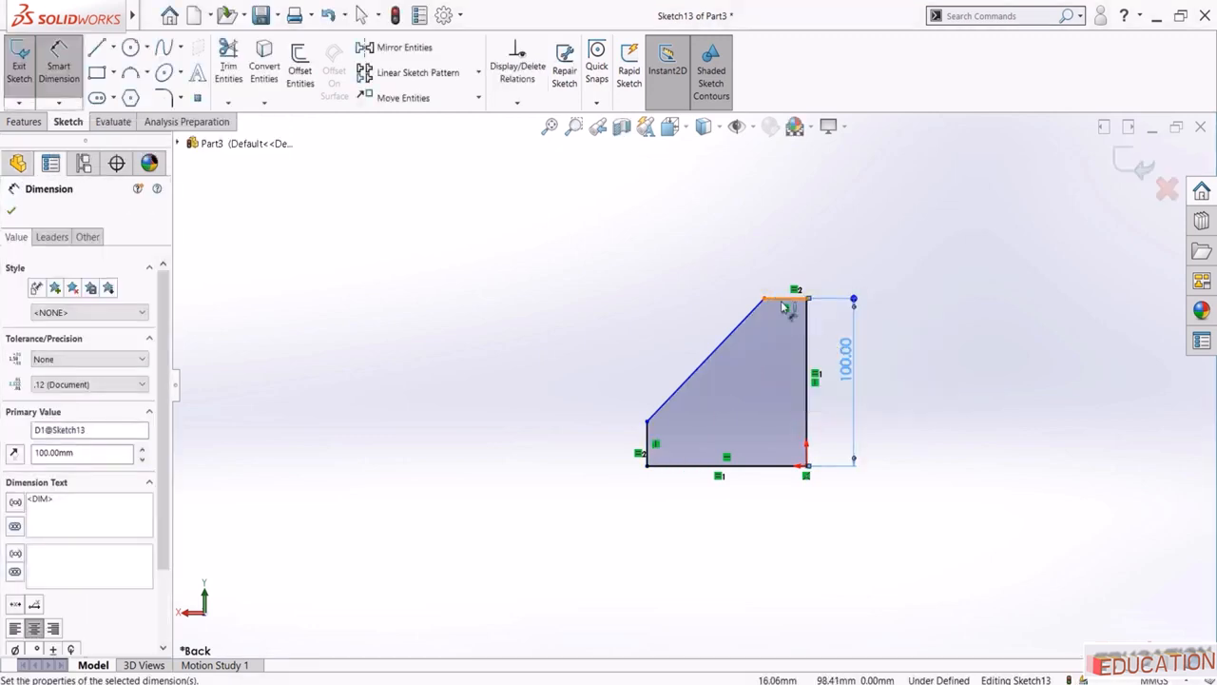
pyautogui.click(787, 297)
pyautogui.click(867, 249)
pyautogui.write('25')
pyautogui.press('Return')
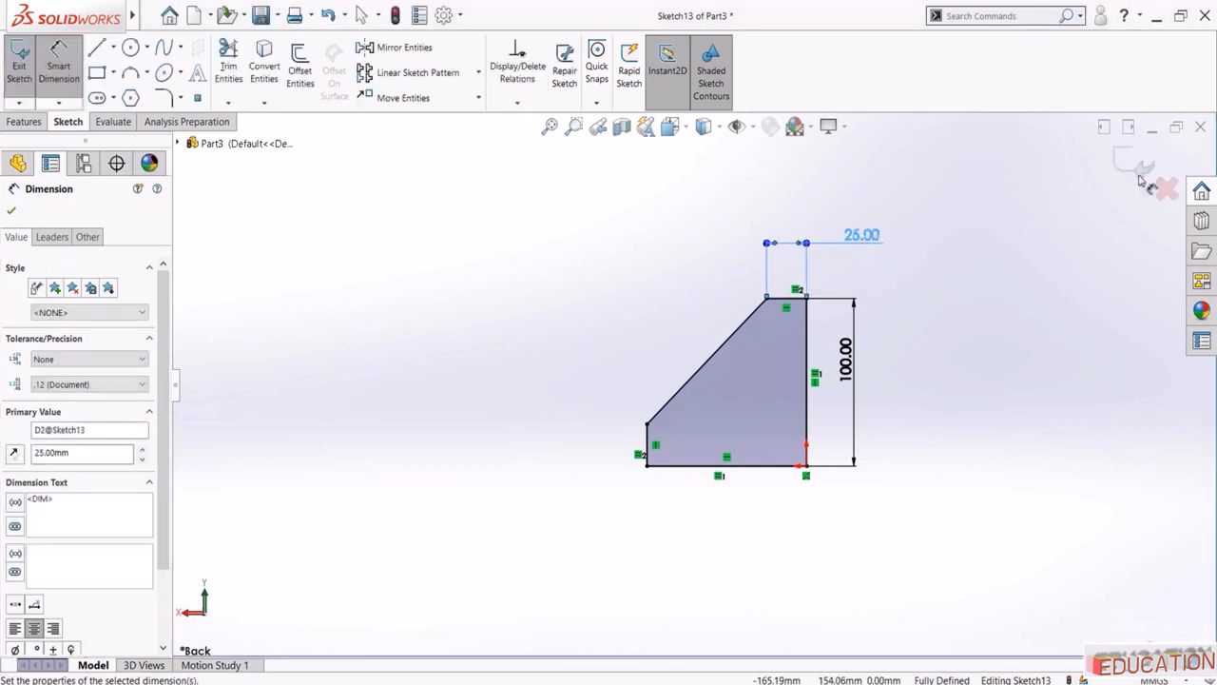
# Exit the sketch and extrude the profile 100 mm with the Mid Plane end condition
pyautogui.click(1137, 165)
pyautogui.click(24, 90)
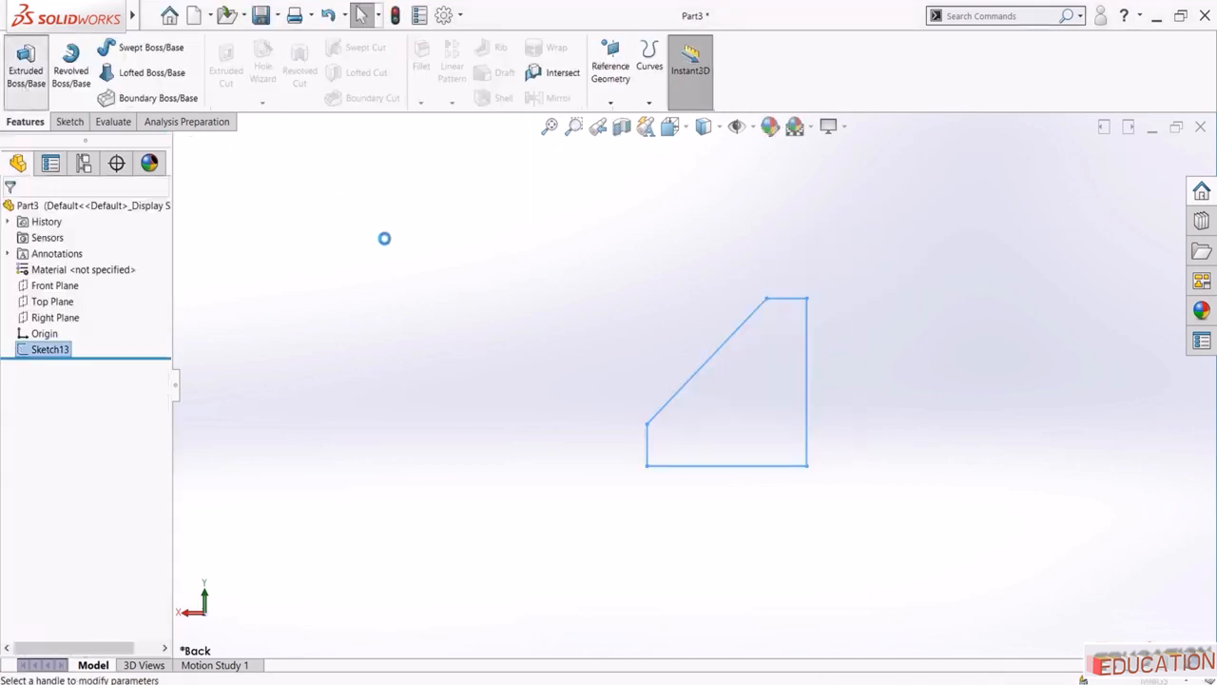
pyautogui.write('100')
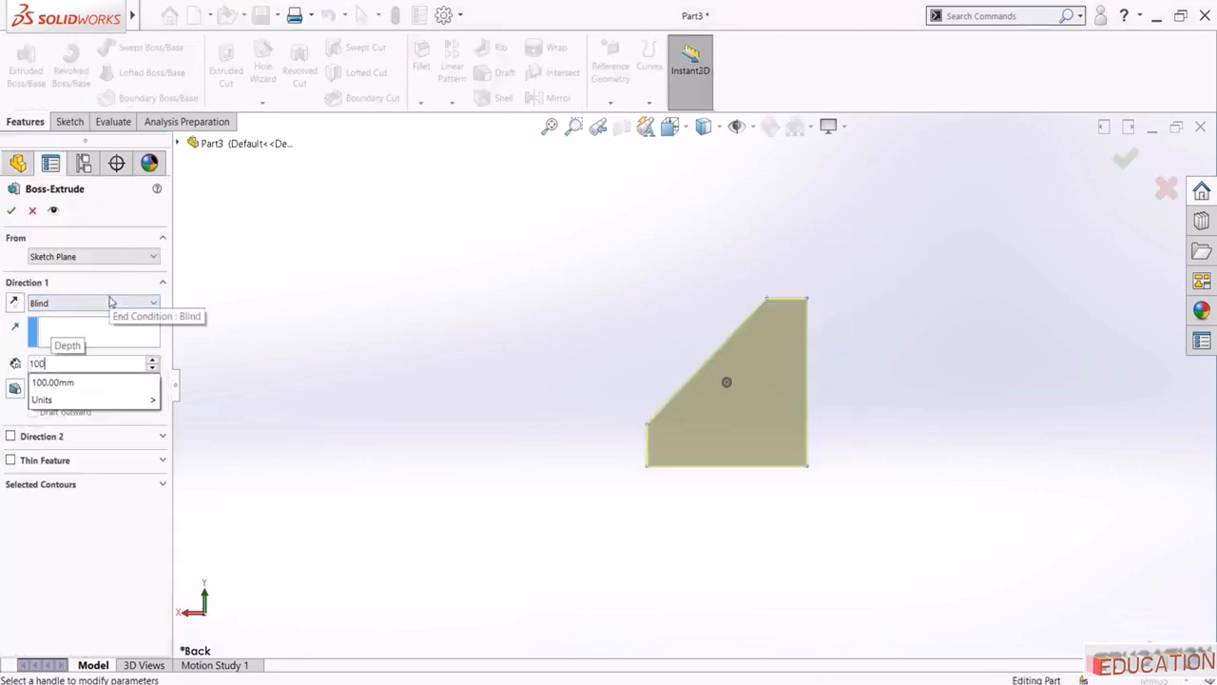
pyautogui.press('Return')
pyautogui.click(77, 302)
pyautogui.click(57, 376)
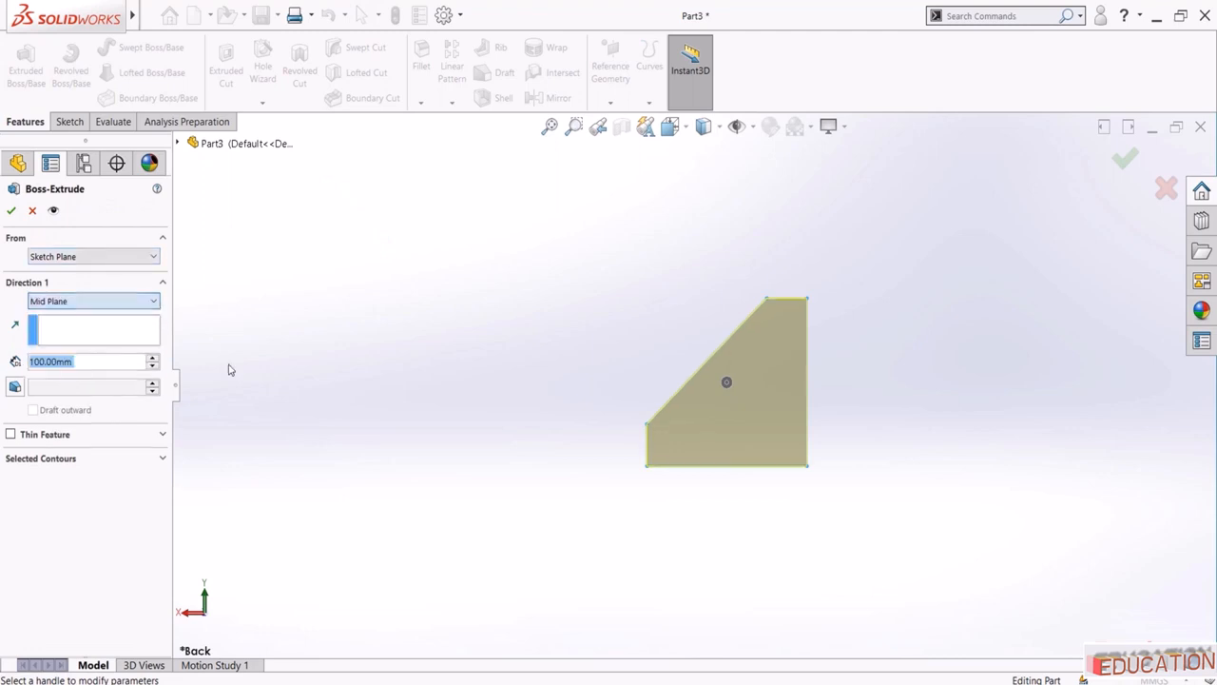
pyautogui.click(7, 213)
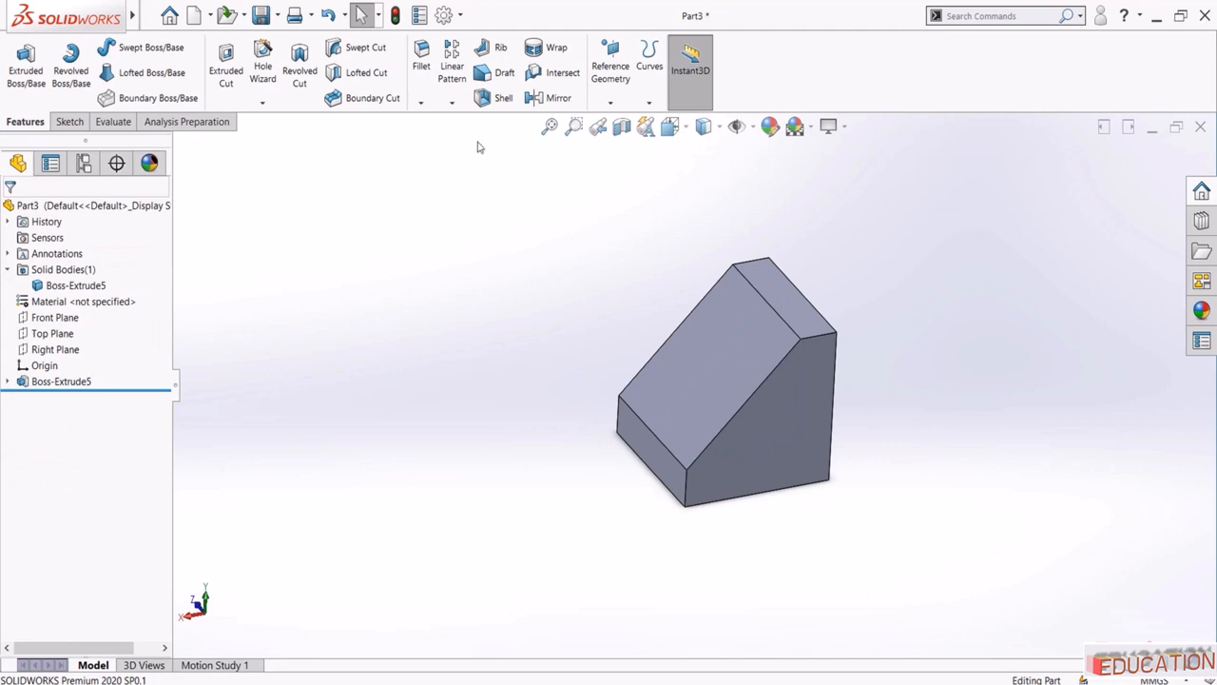
# Shell the wedge-shaped block with a 5 mm wall thickness, removing its five-sided side face
pyautogui.click(481, 98)
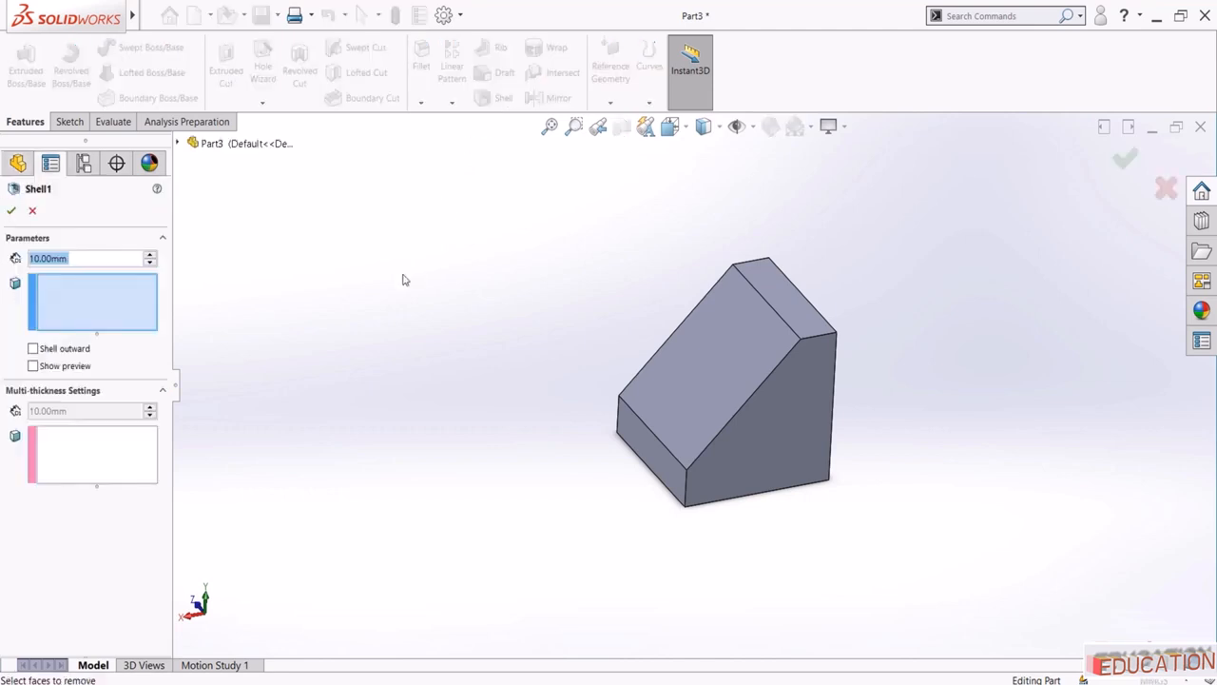
pyautogui.moveTo(458, 367); pyautogui.dragTo(413, 358, button='middle')
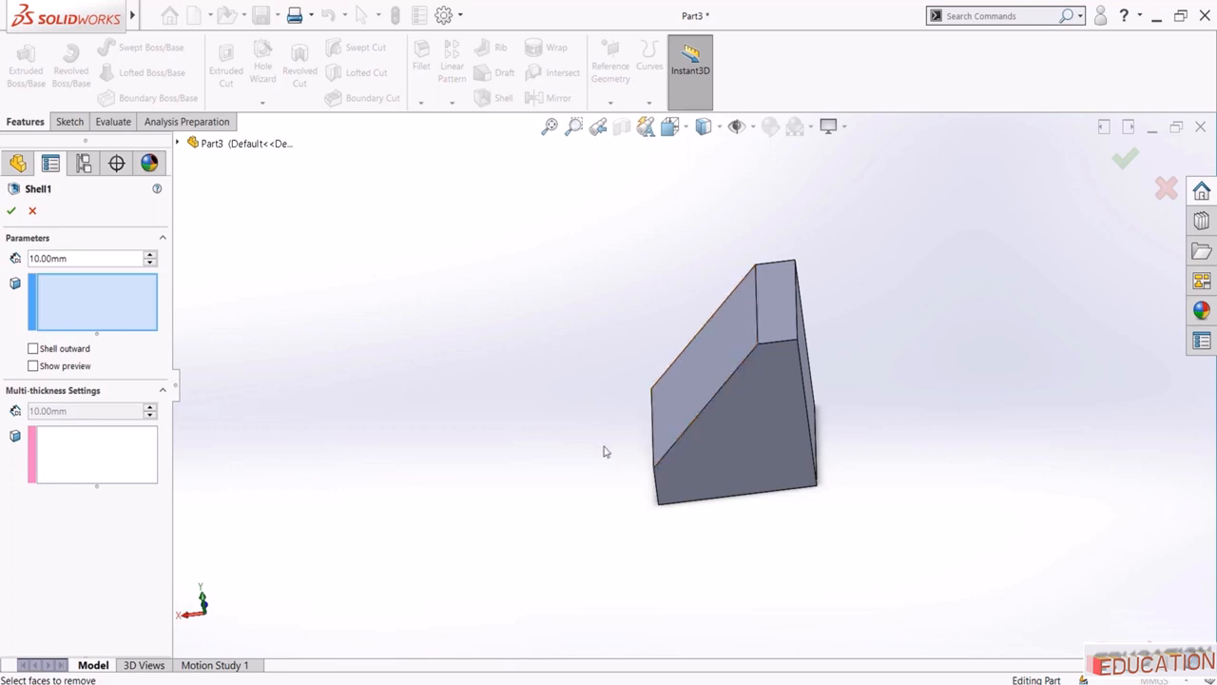
pyautogui.click(742, 404)
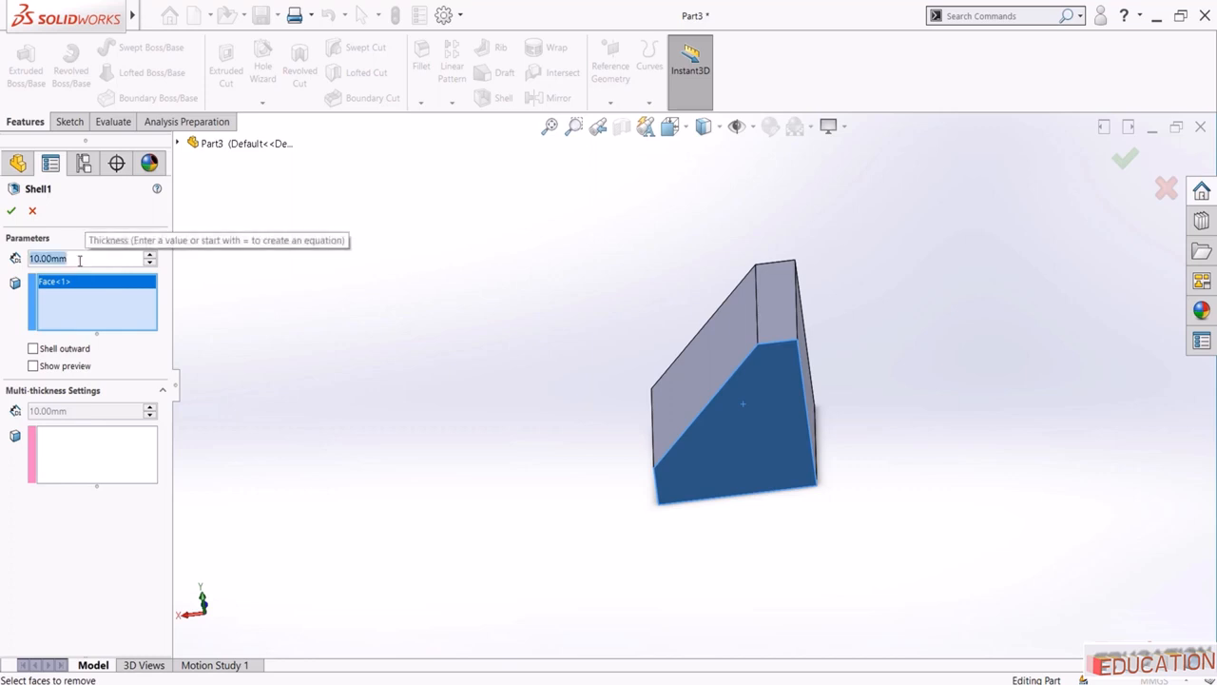
pyautogui.write('5')
pyautogui.press('Return')
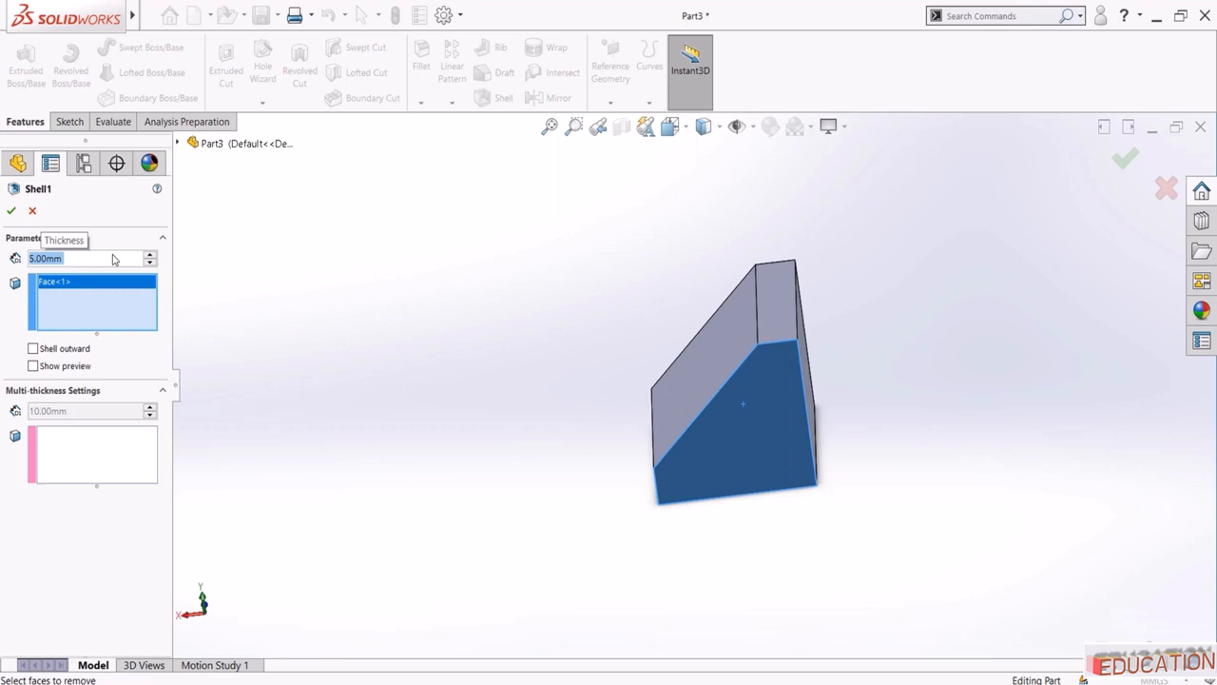
pyautogui.click(10, 211)
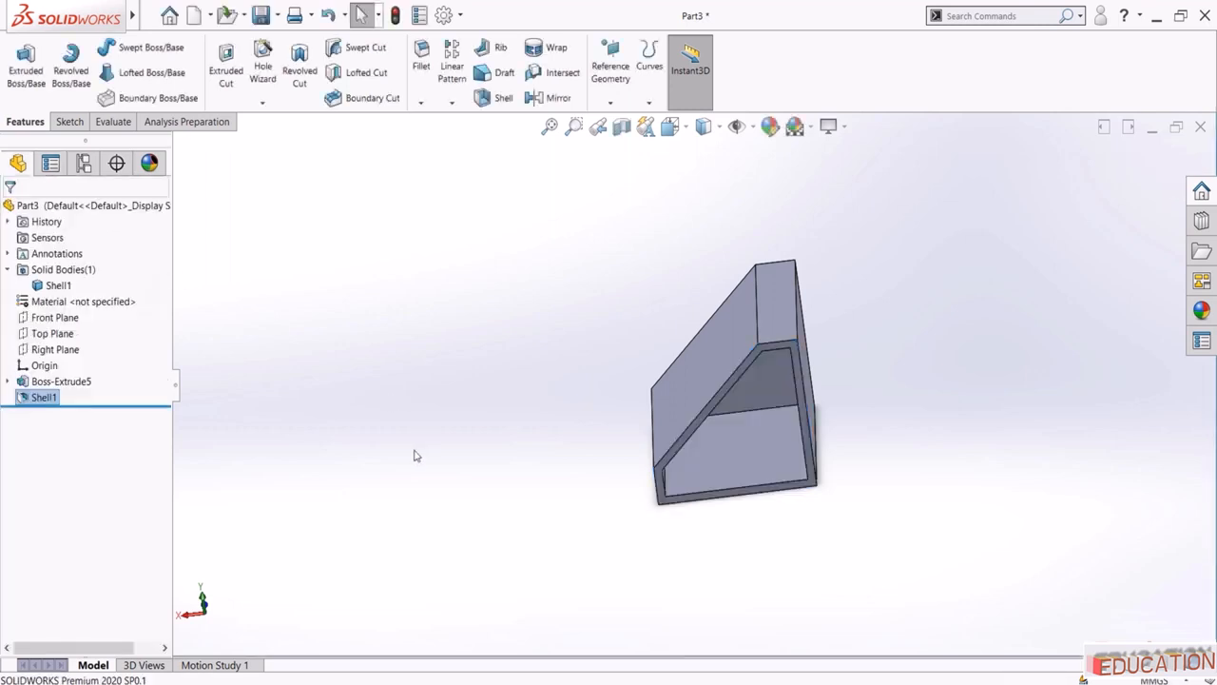
# Edit the shell feature to also remove the wedge's large sloped face
pyautogui.moveTo(470, 428); pyautogui.dragTo(489, 394, button='middle')
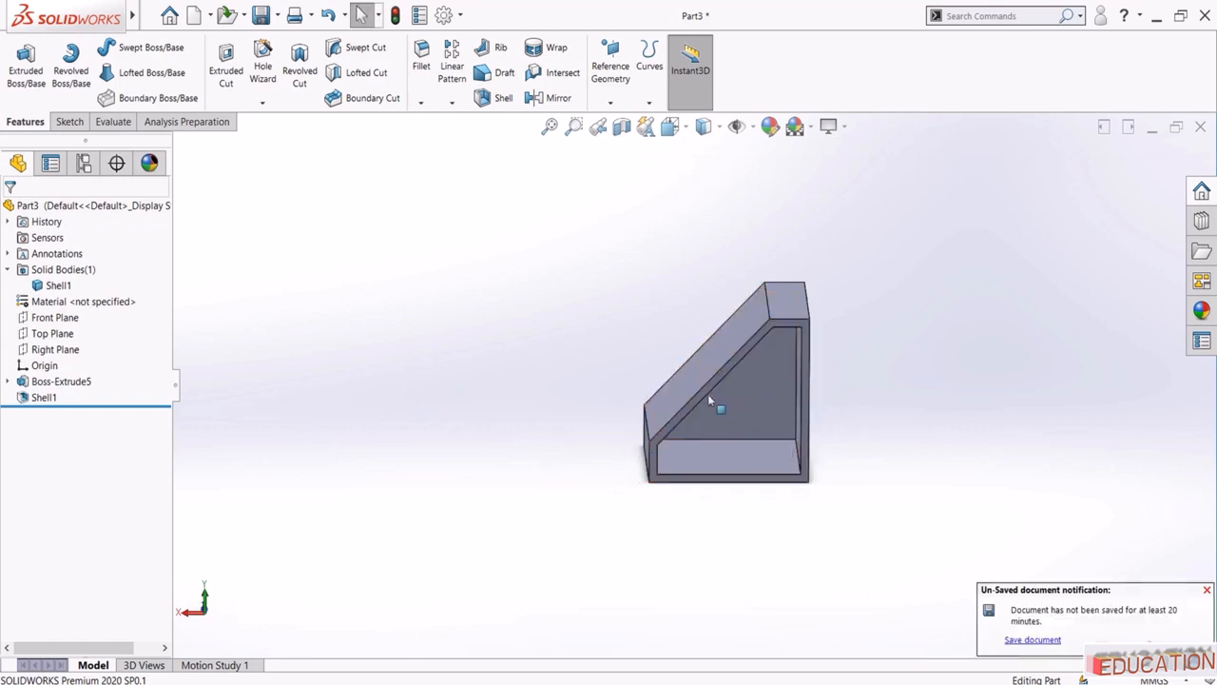
pyautogui.scroll(-2, 903, 344)
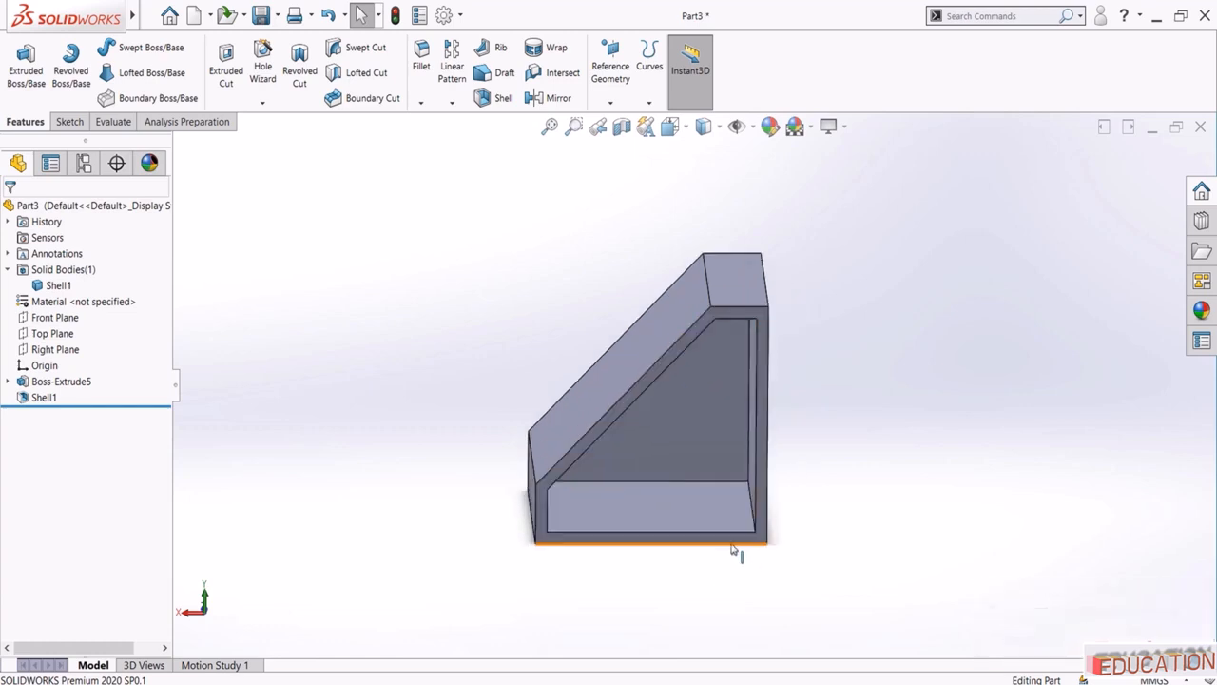
pyautogui.click(44, 398)
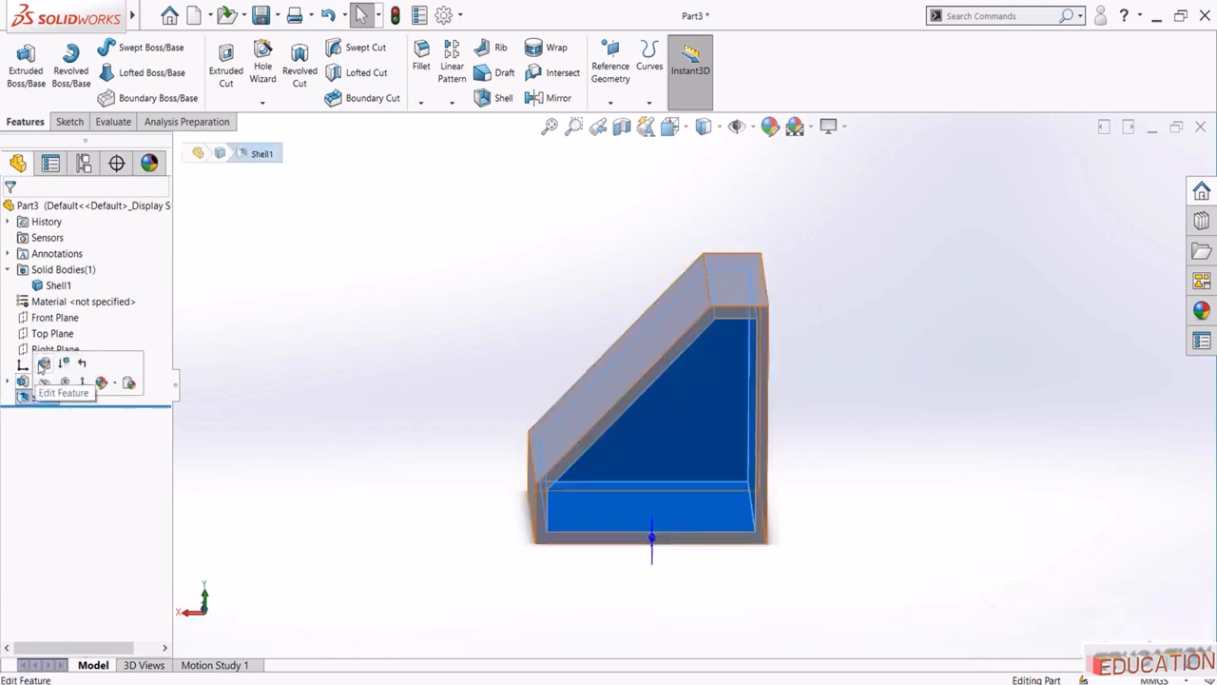
pyautogui.click(28, 368)
pyautogui.moveTo(393, 325); pyautogui.dragTo(406, 375, button='middle')
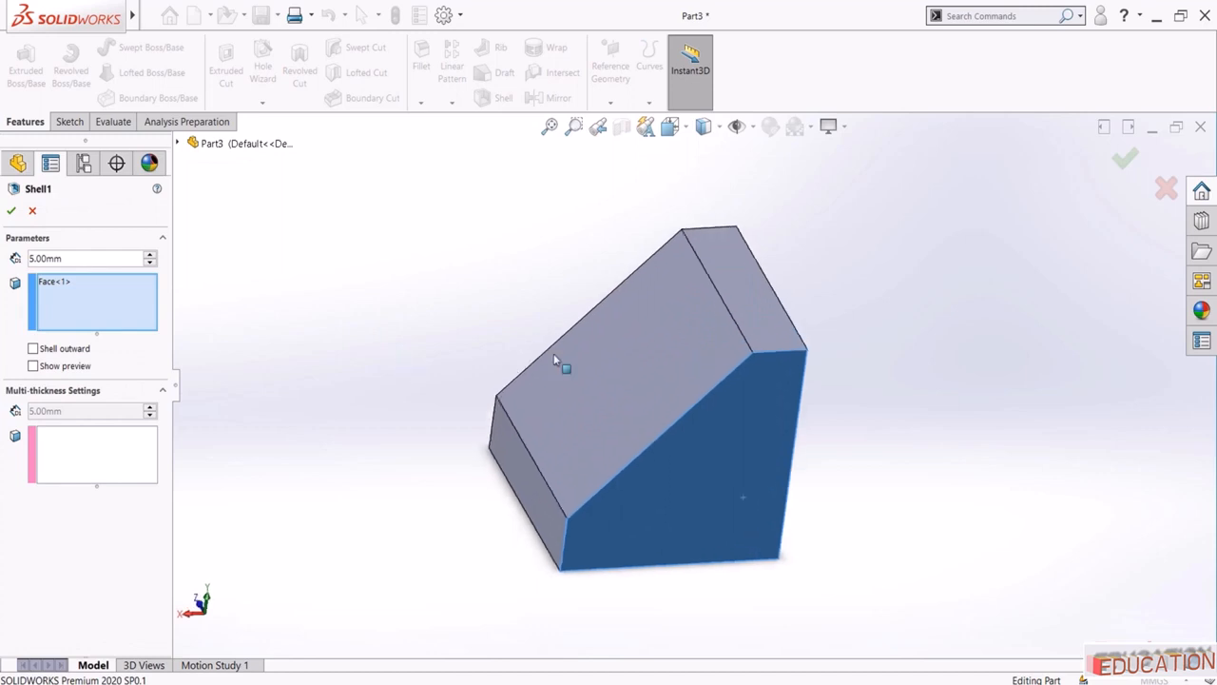
pyautogui.click(643, 370)
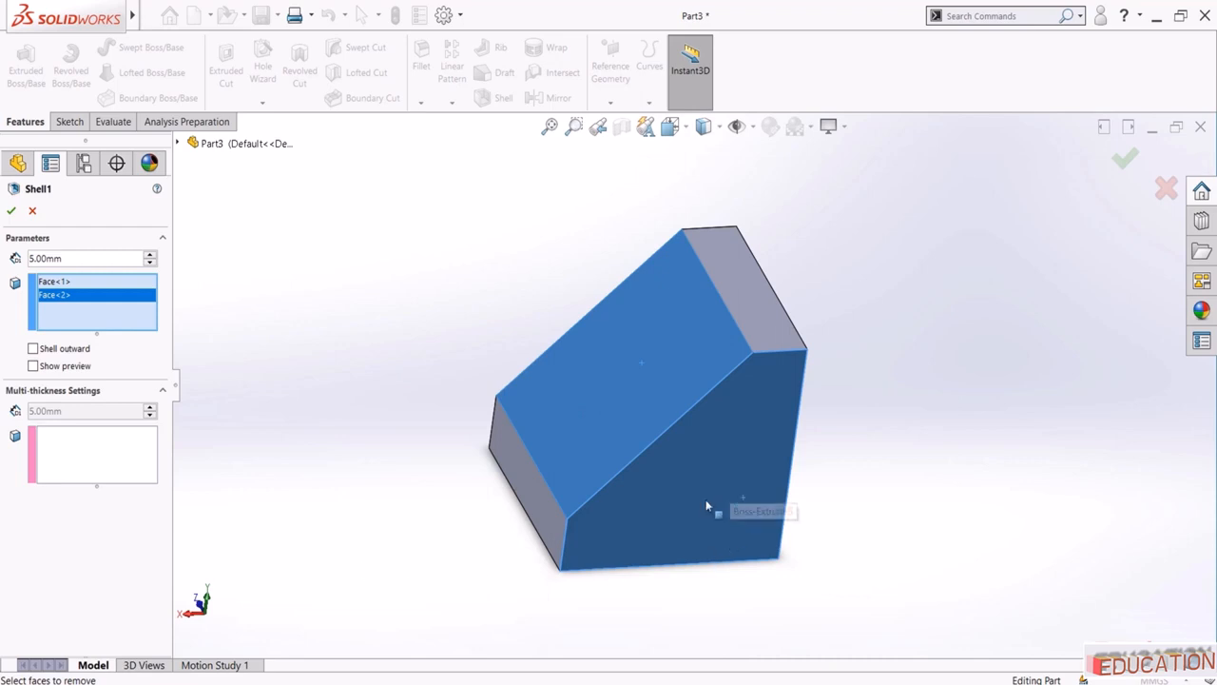
pyautogui.click(10, 210)
pyautogui.moveTo(421, 381); pyautogui.dragTo(402, 408, button='middle')
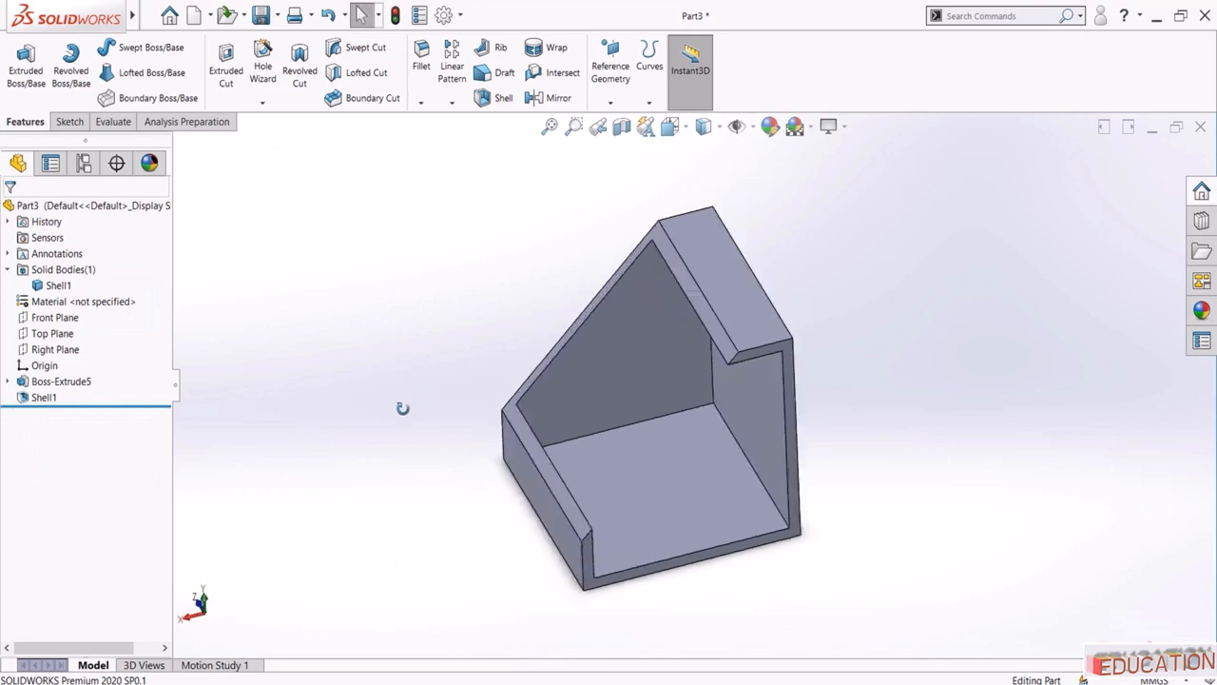
# Edit the shell to remove the sloped, short top and short vertical front faces, keeping the five-sided side face
pyautogui.click(43, 397)
pyautogui.click(76, 362)
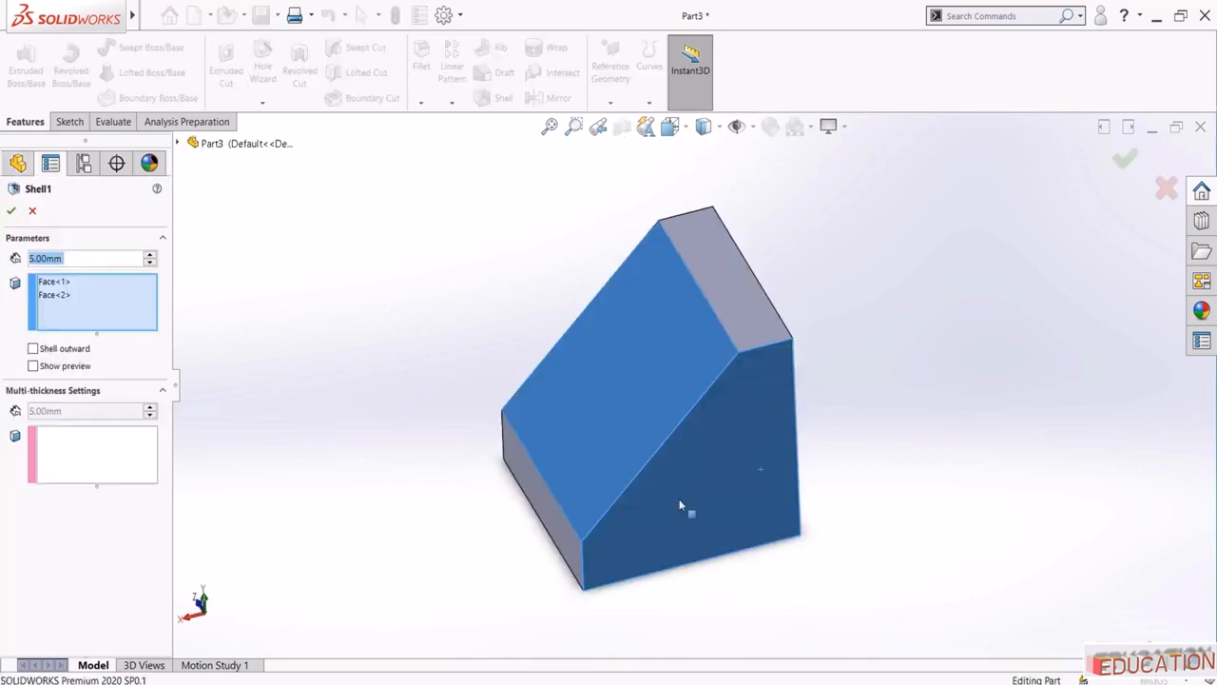
pyautogui.click(720, 297)
pyautogui.click(11, 210)
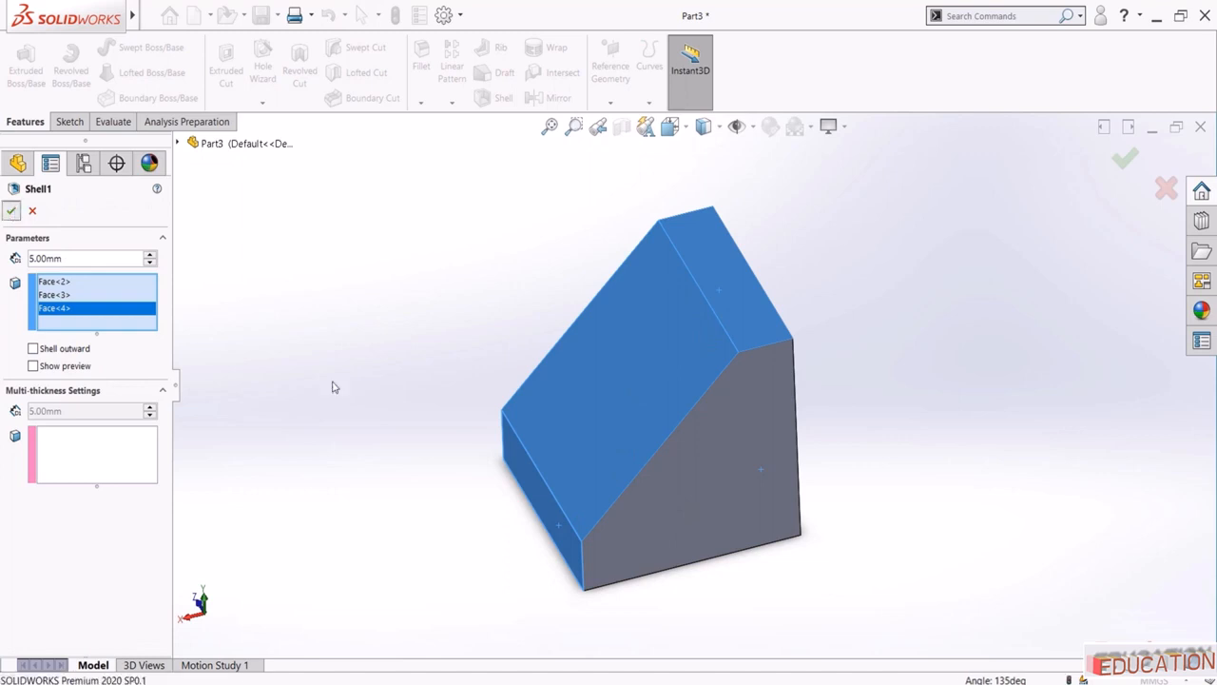
pyautogui.moveTo(346, 435); pyautogui.dragTo(361, 454, button='middle')
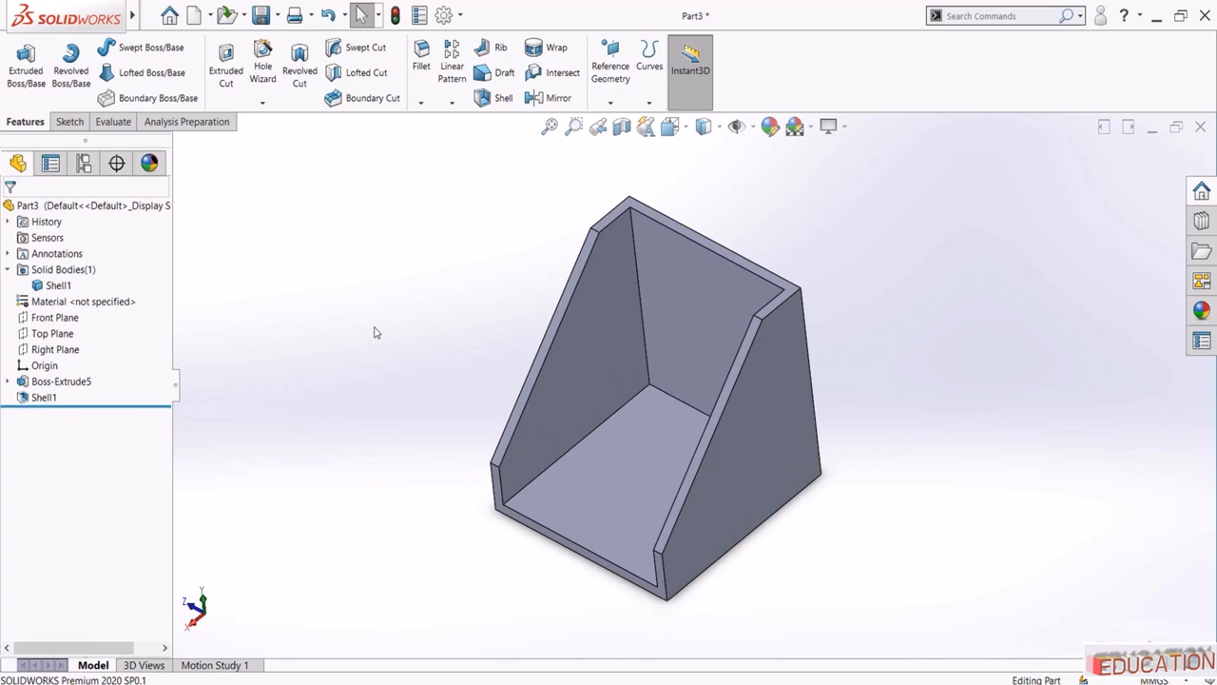
# Edit the shell feature again to additionally remove one five-sided side face of the wedge
pyautogui.click(43, 397)
pyautogui.click(51, 354)
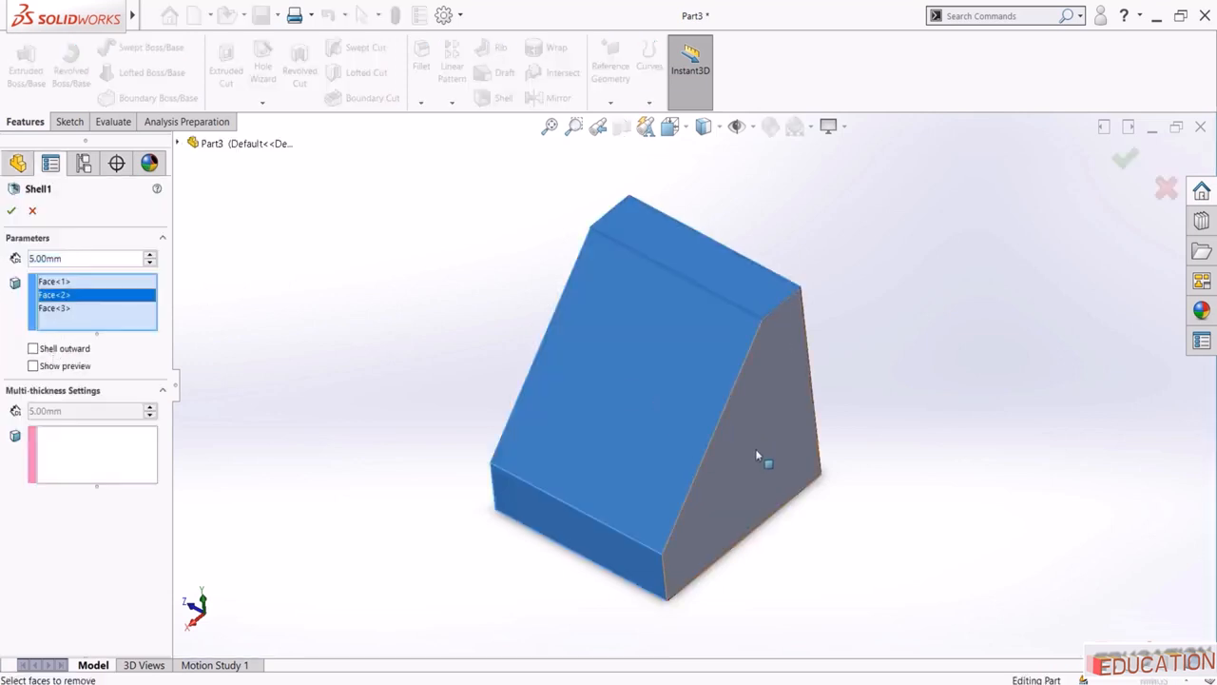
pyautogui.click(766, 454)
pyautogui.click(12, 210)
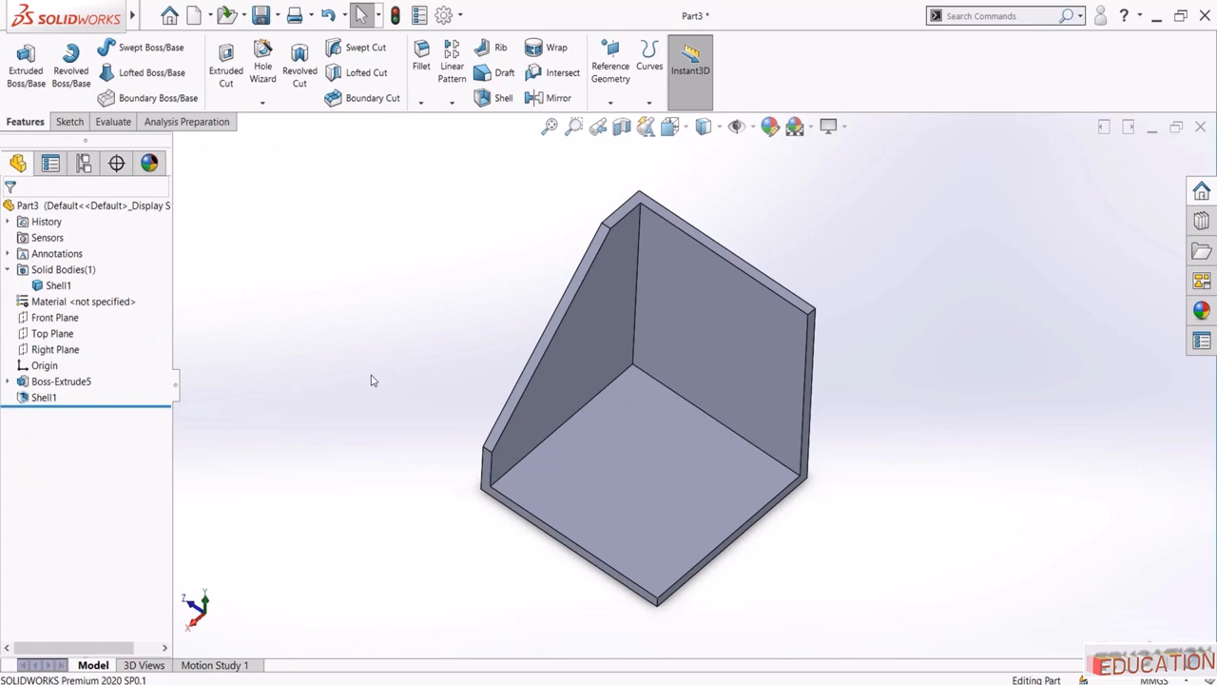
pyautogui.moveTo(433, 351); pyautogui.dragTo(401, 337, button='middle')
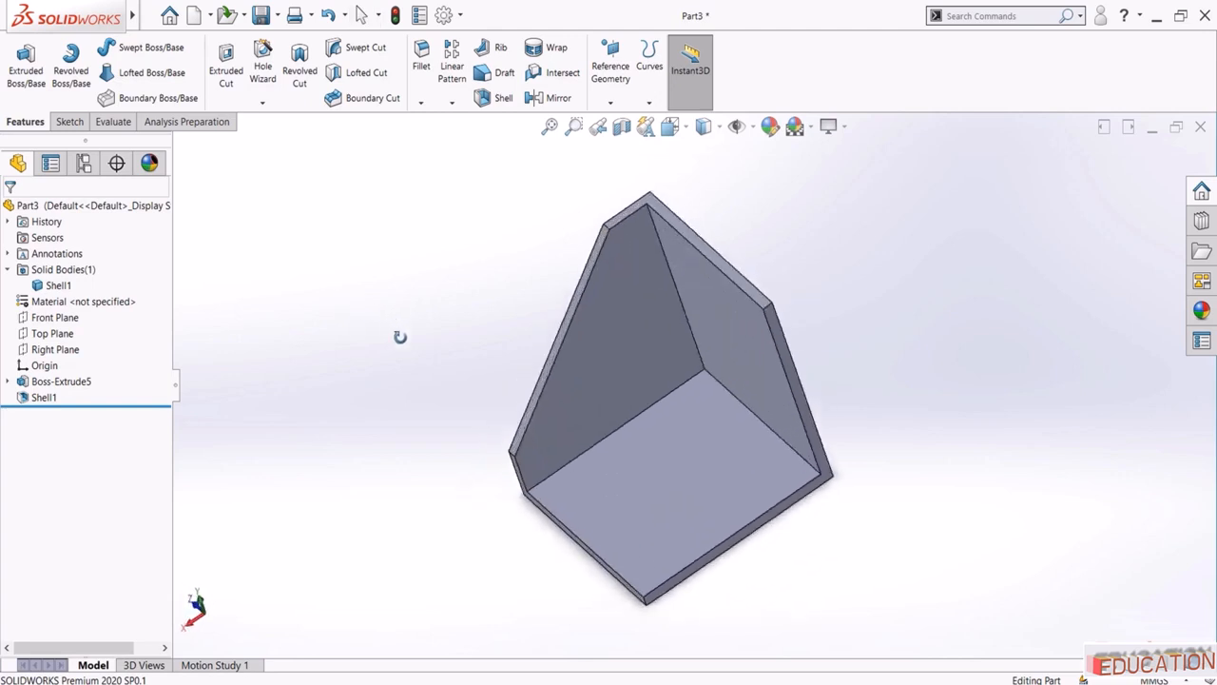
pyautogui.press('Escape')
pyautogui.click(62, 381)
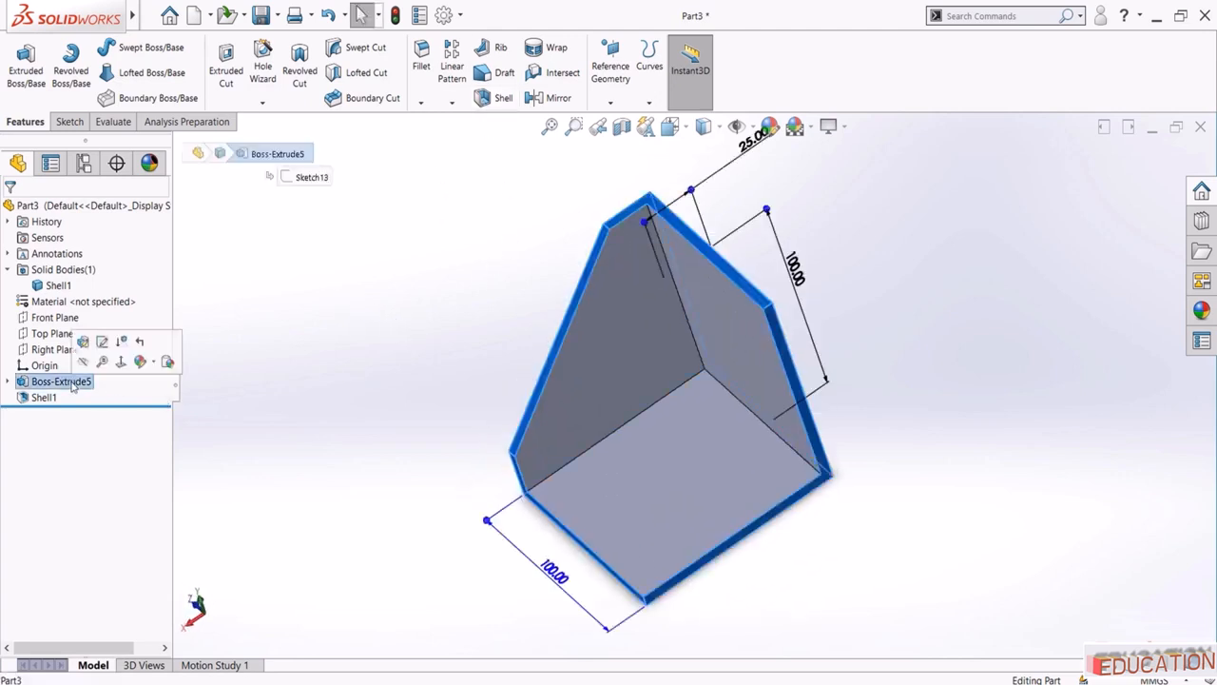
pyautogui.click(48, 398)
pyautogui.click(430, 425)
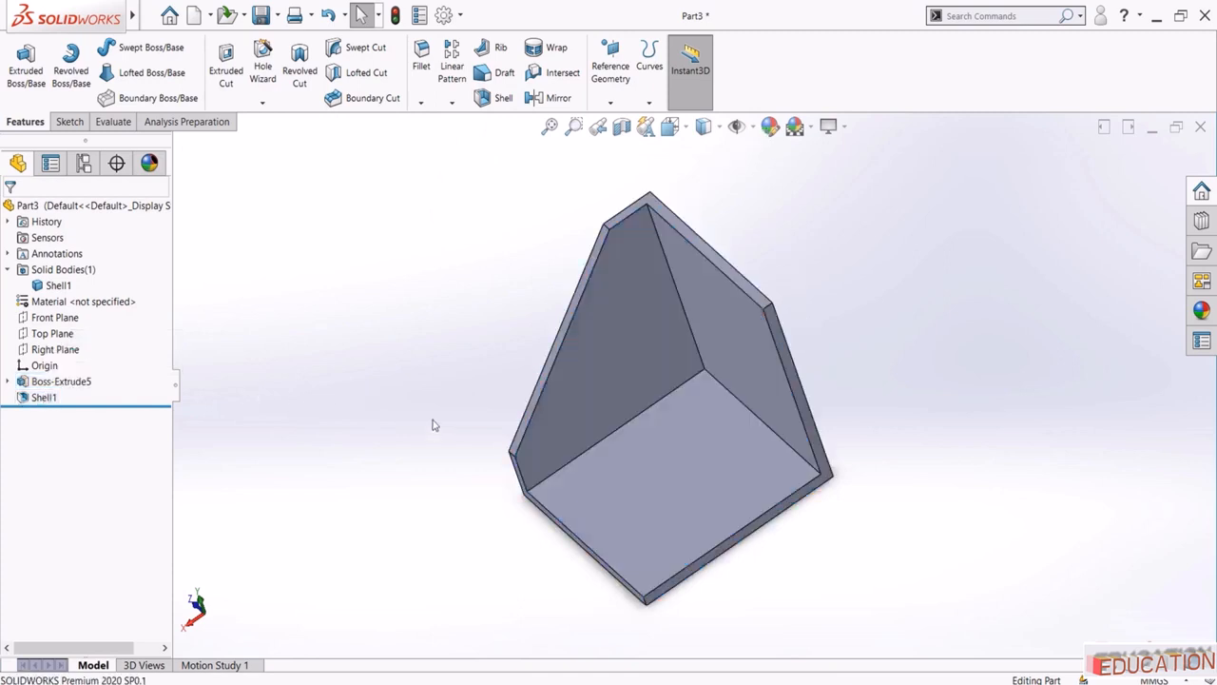
pyautogui.moveTo(433, 425)
pyautogui.mouseDown(button='middle')
pyautogui.moveTo(381, 315)
pyautogui.moveTo(456, 396)
pyautogui.moveTo(450, 416)
pyautogui.moveTo(434, 416)
pyautogui.mouseUp(button='middle')
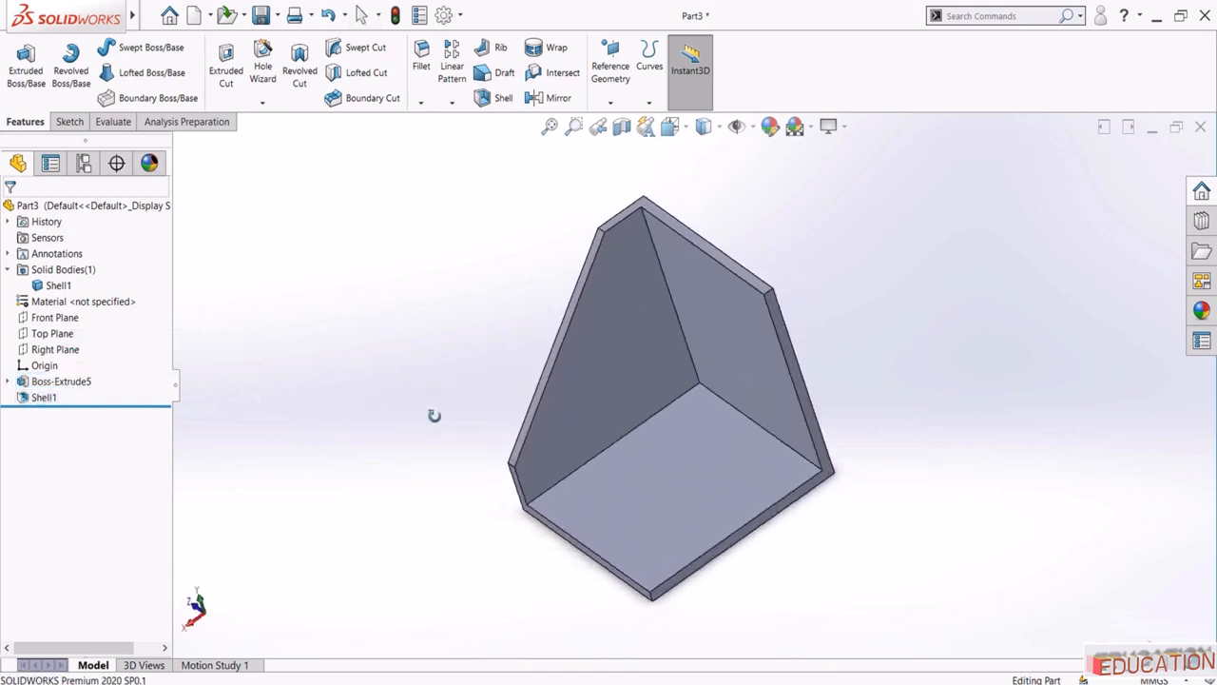
pyautogui.click(549, 127)
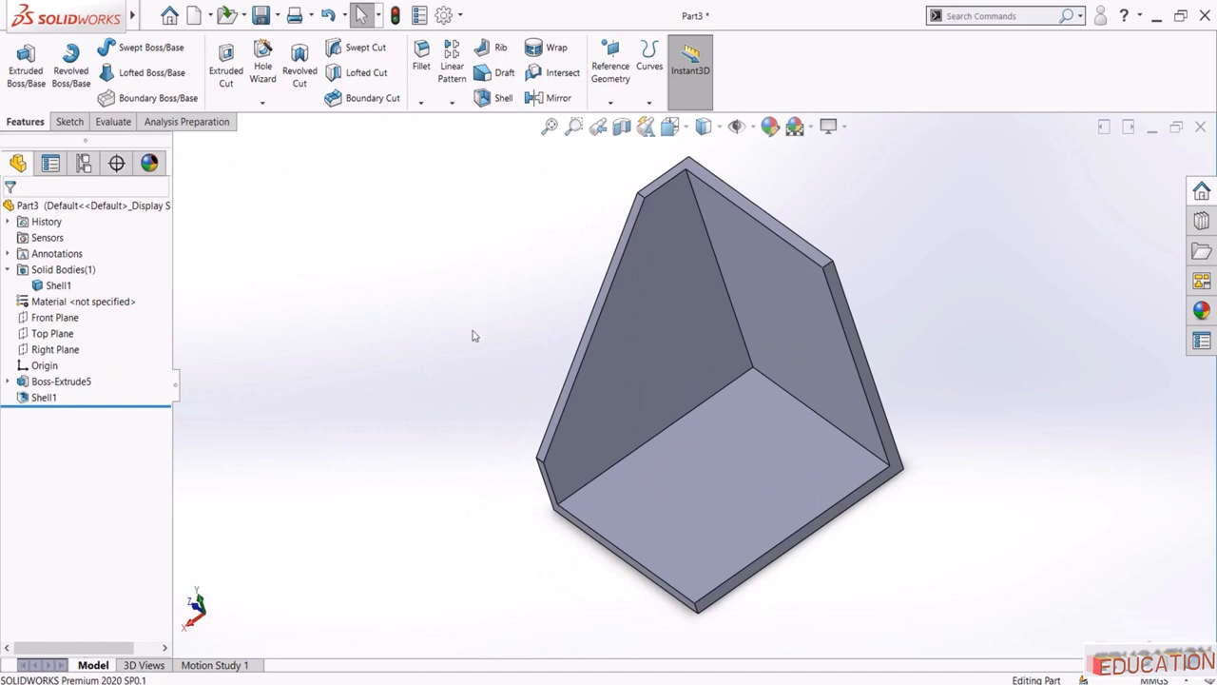
# Roll the model back to before the shell feature so only the solid wedge is active
pyautogui.moveTo(131, 406); pyautogui.dragTo(130, 388)
pyautogui.scroll(2, 637, 370)
pyautogui.moveTo(526, 400); pyautogui.dragTo(582, 380, button='middle')
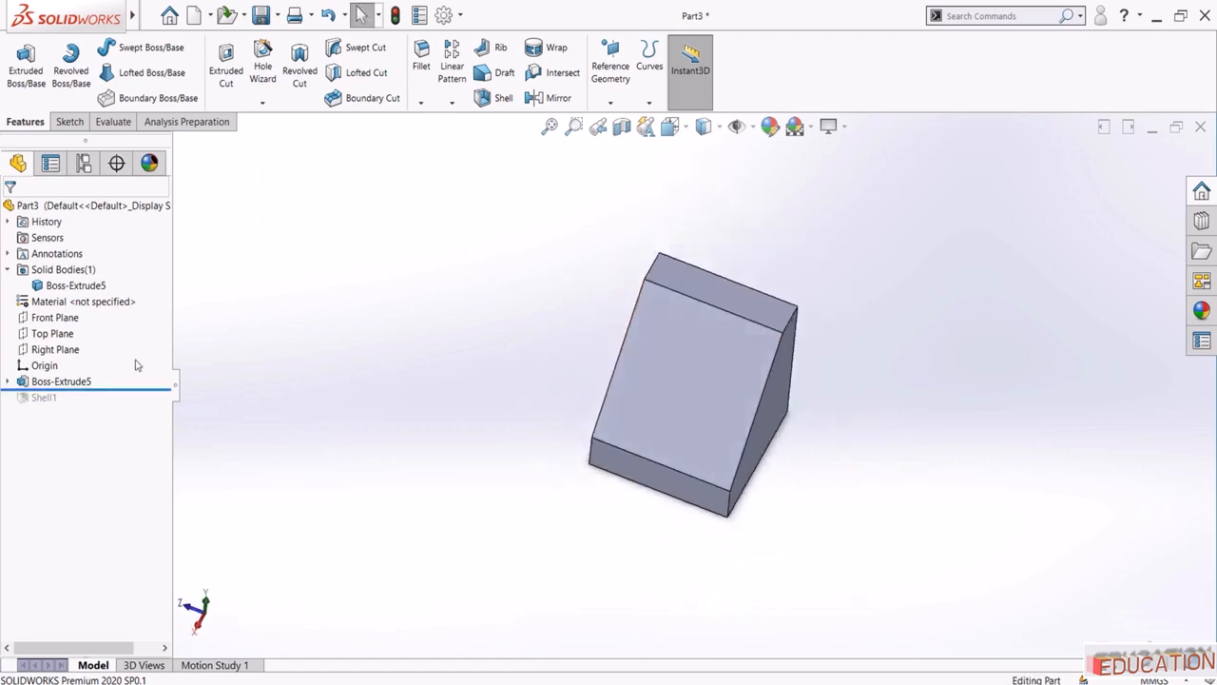
# Sketch a corner rectangle about 88 by 96 mm on the Top Plane beside the wedge's tall side and exit the sketch
pyautogui.click(53, 332)
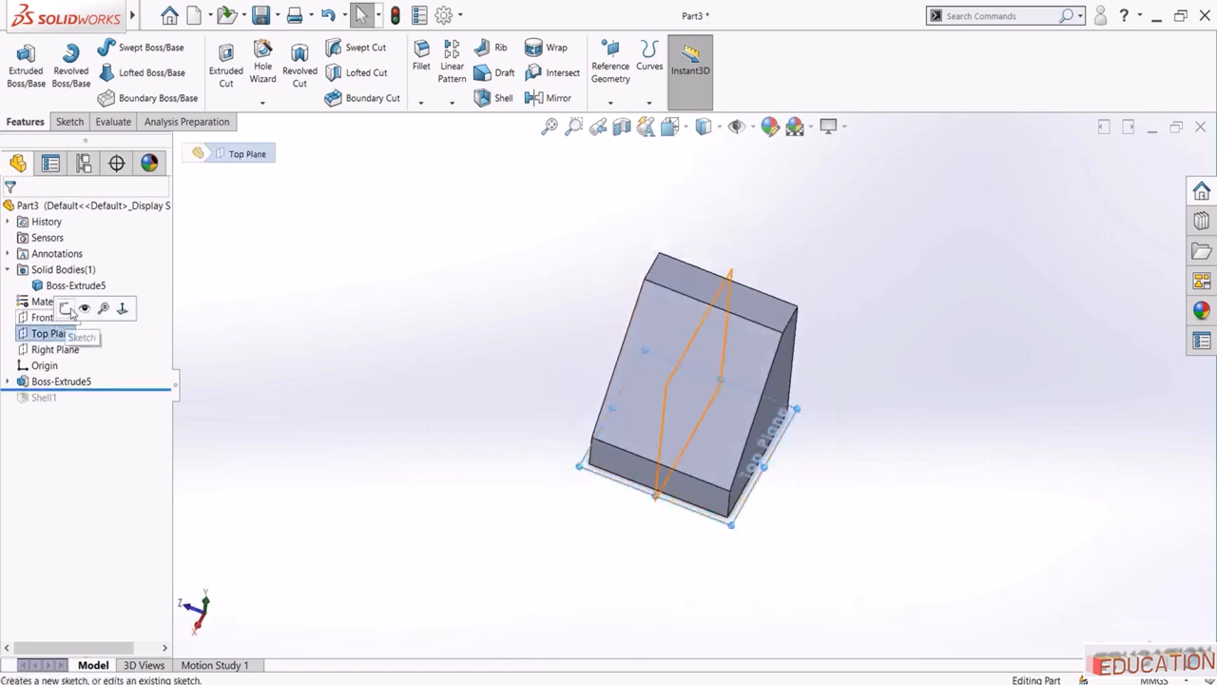
pyautogui.click(72, 311)
pyautogui.click(80, 395)
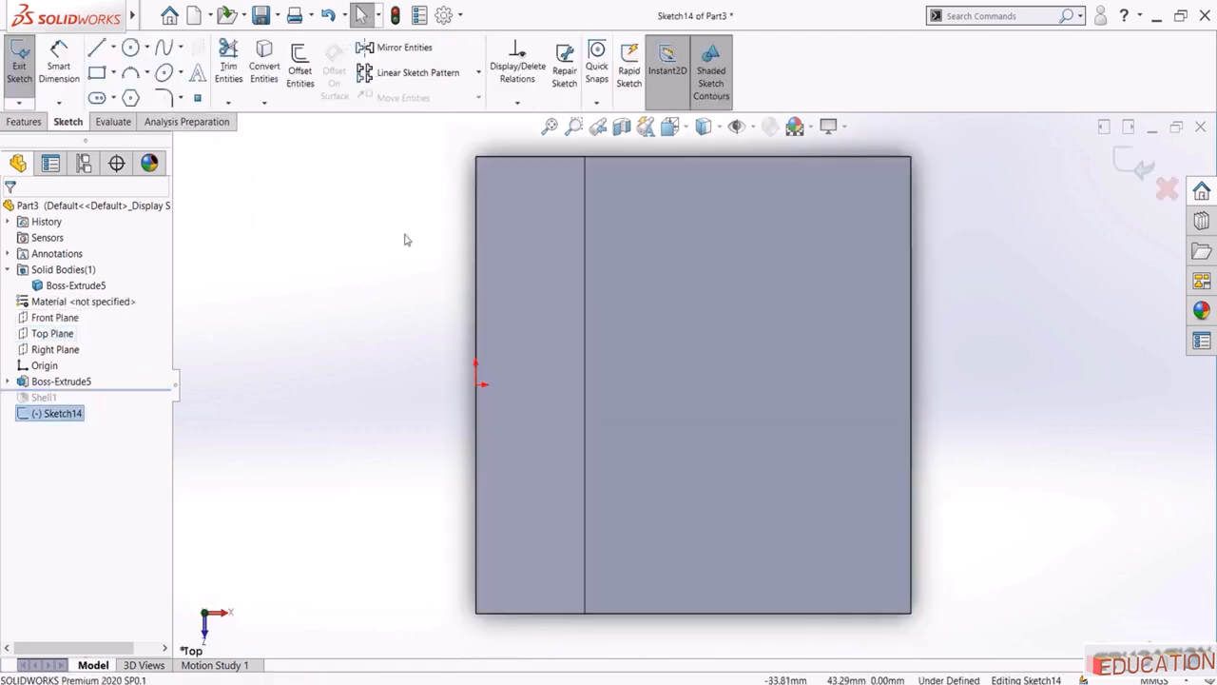
pyautogui.scroll(4, 475, 251)
pyautogui.click(98, 74)
pyautogui.click(306, 267)
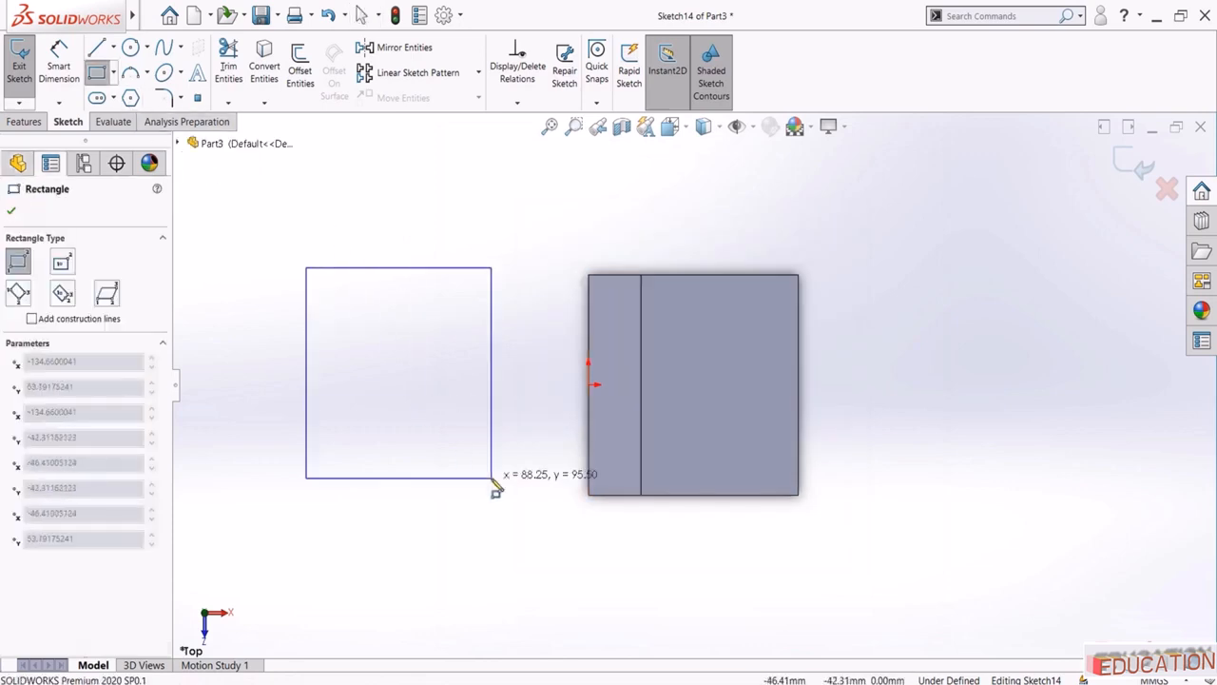
pyautogui.click(492, 479)
pyautogui.press('Escape')
pyautogui.click(1125, 165)
# Extrude the rectangle 100 mm Blind with Merge result turned off, making it a separate body
pyautogui.click(26, 67)
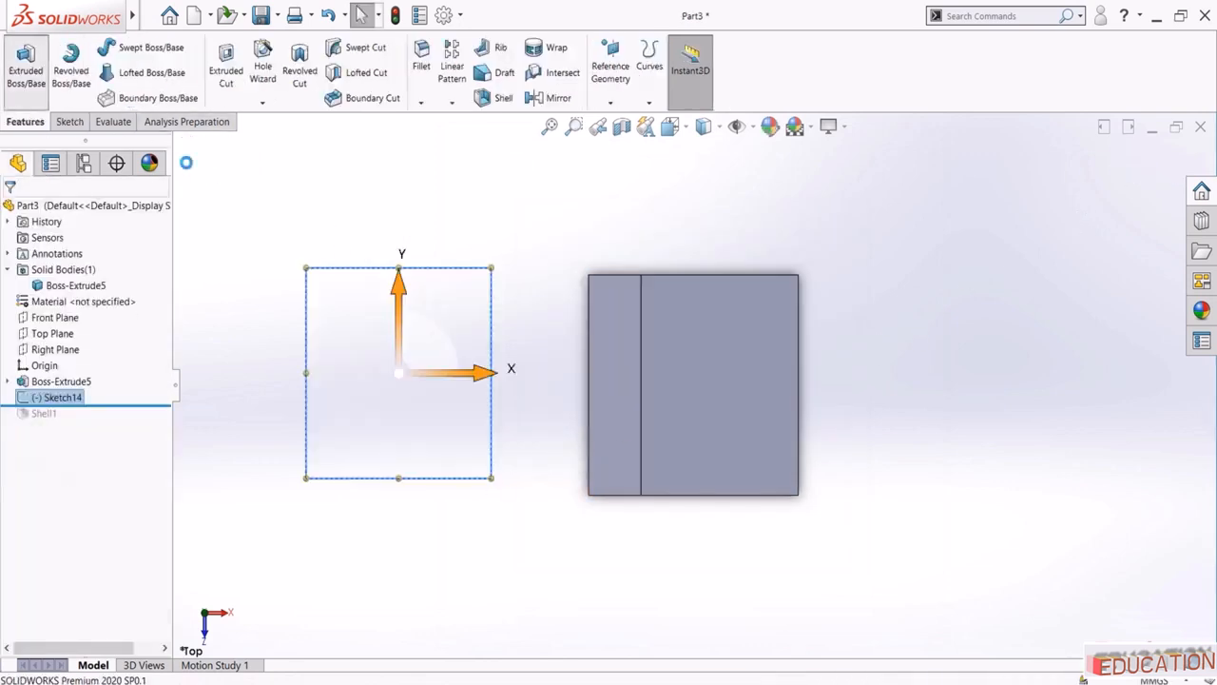
pyautogui.moveTo(452, 450); pyautogui.dragTo(429, 345, button='middle')
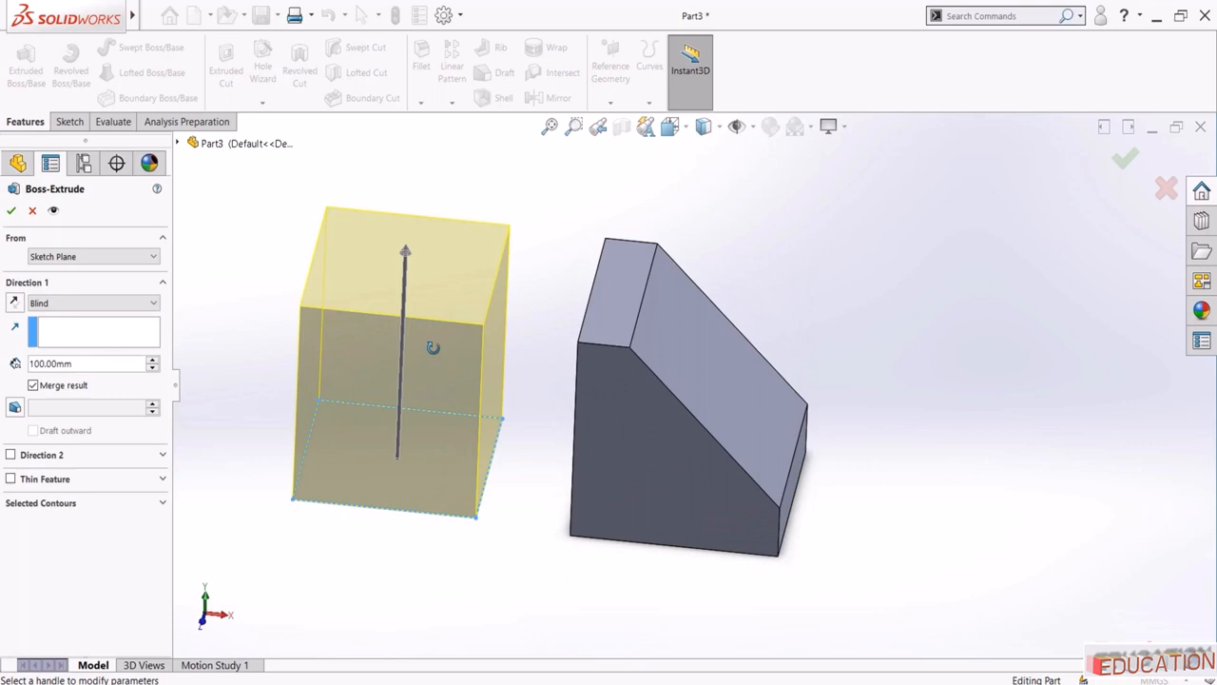
pyautogui.click(34, 385)
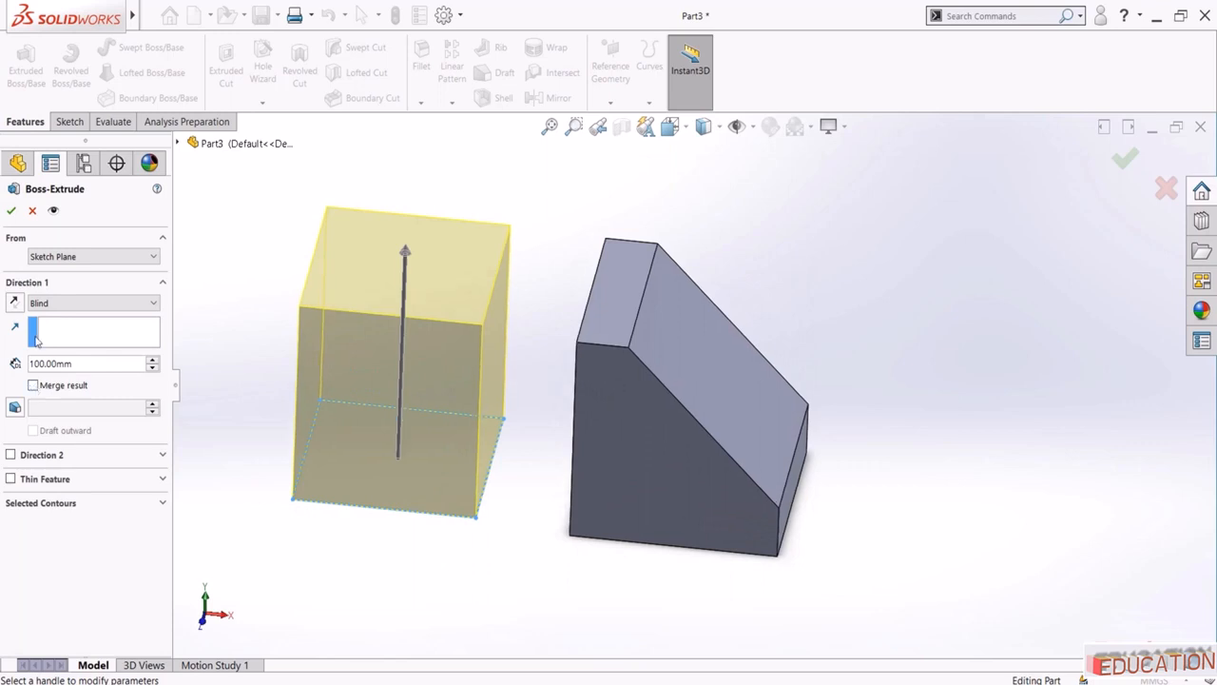
pyautogui.click(12, 210)
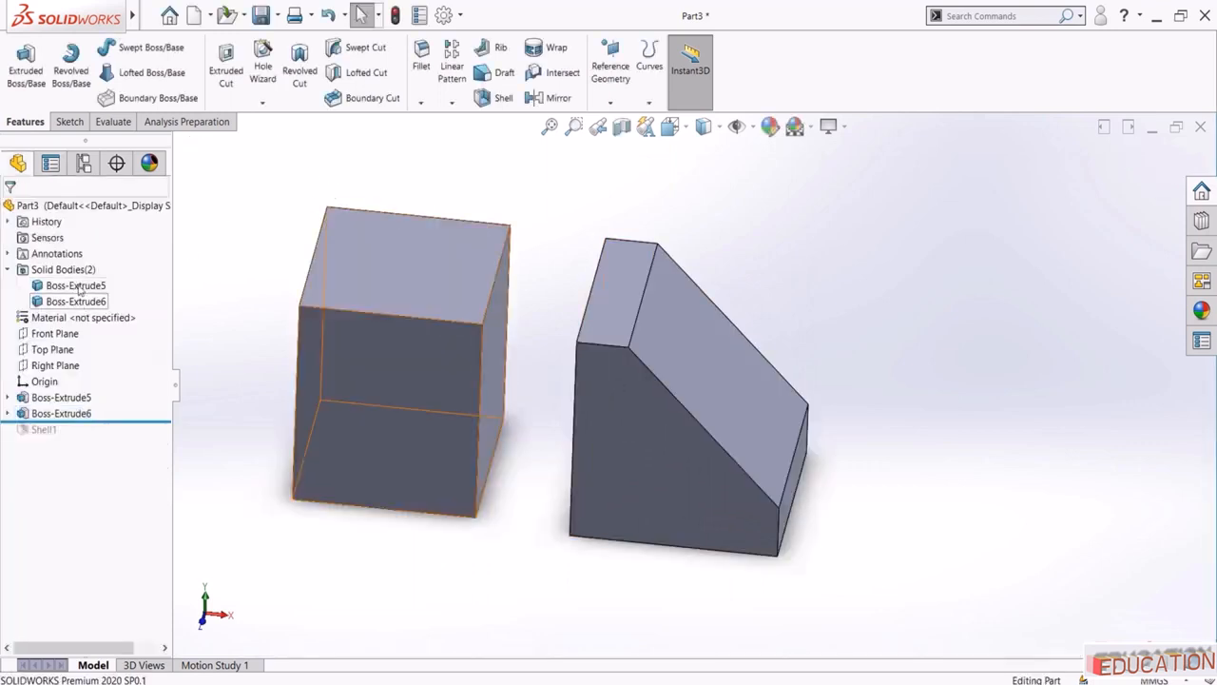
# Shell the wedge with 5 mm walls, removing its sloped, short top and five-sided side faces
pyautogui.click(498, 98)
pyautogui.click(711, 365)
pyautogui.click(628, 315)
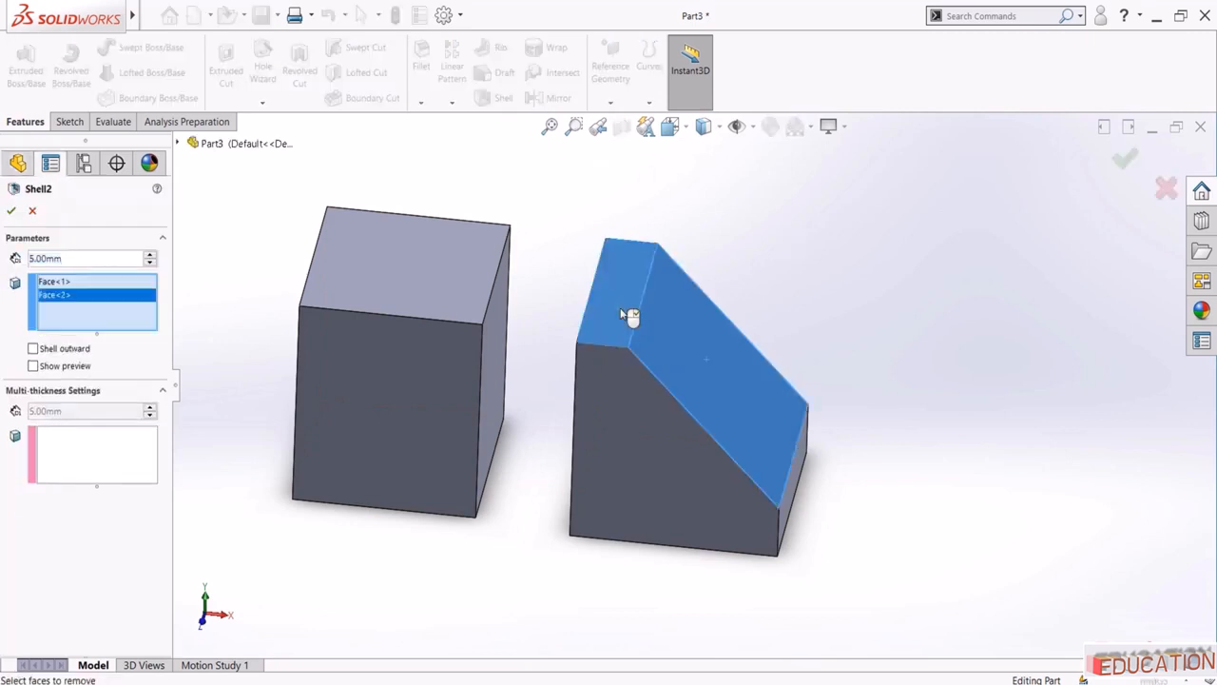
pyautogui.click(654, 405)
pyautogui.click(11, 210)
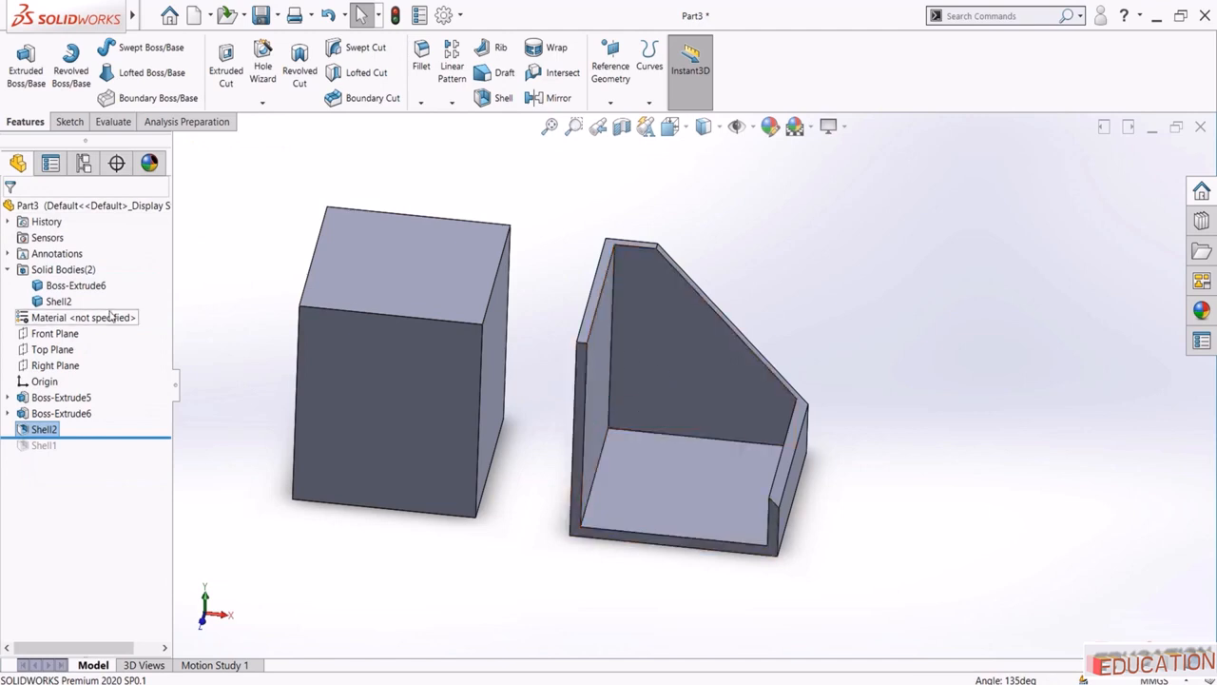
# Highlight the box body and the shelled wedge body in turn to compare them, and clear the selection
pyautogui.click(76, 286)
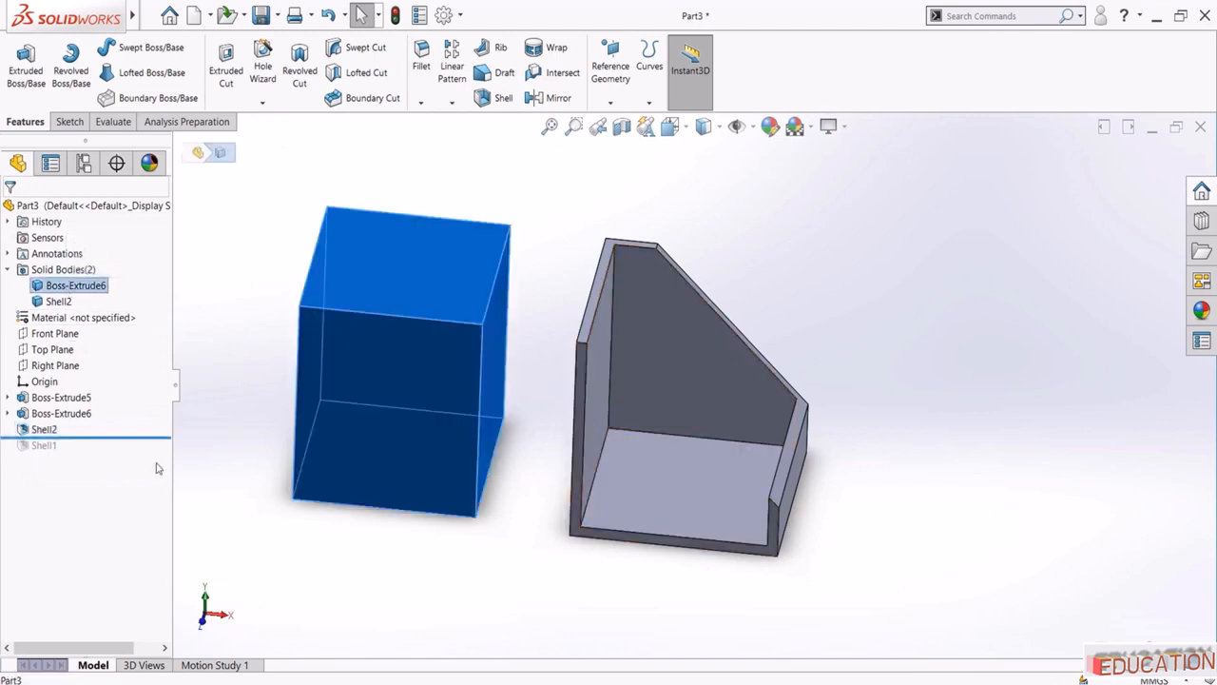
pyautogui.click(58, 300)
pyautogui.click(306, 557)
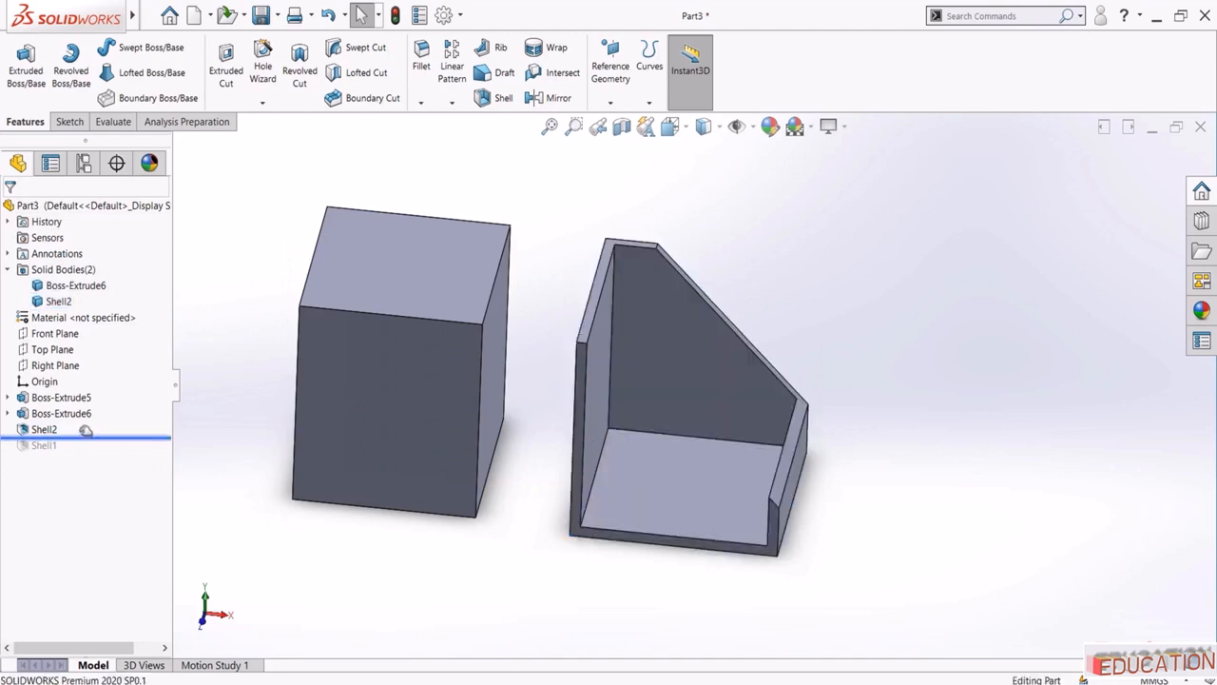
# Roll back to before the wedge's new shell and shell the box with 5 mm walls, removing its top face
pyautogui.moveTo(84, 436); pyautogui.dragTo(83, 420)
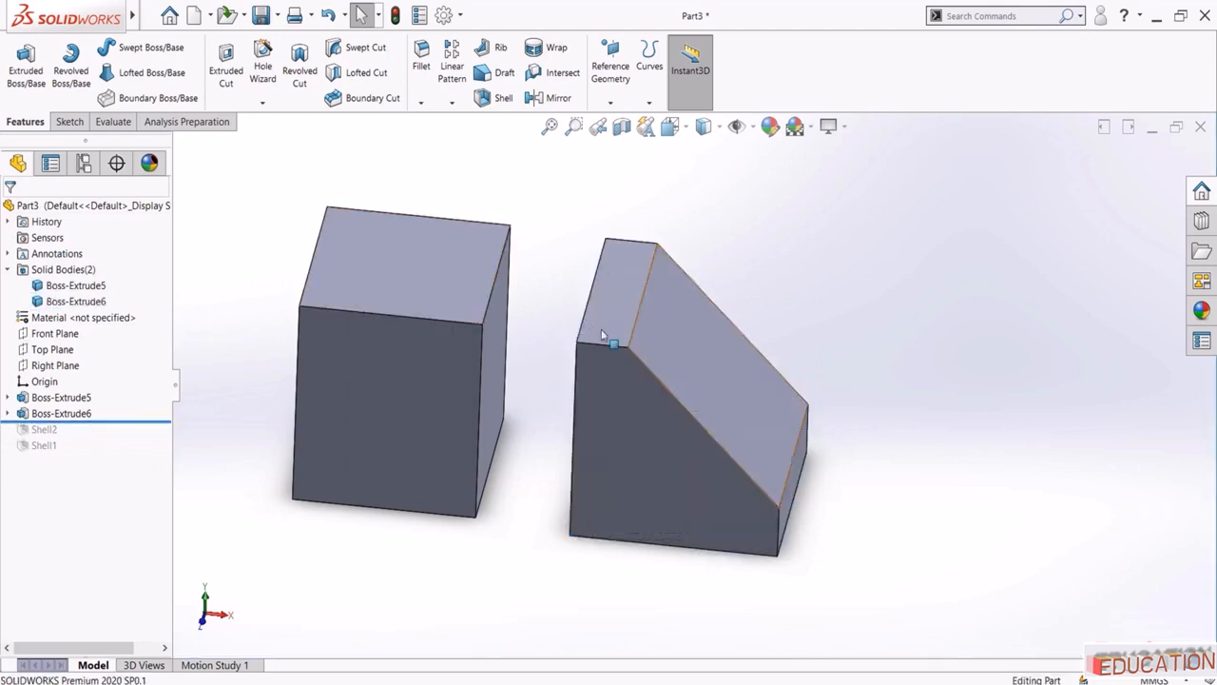
pyautogui.click(496, 98)
pyautogui.click(424, 265)
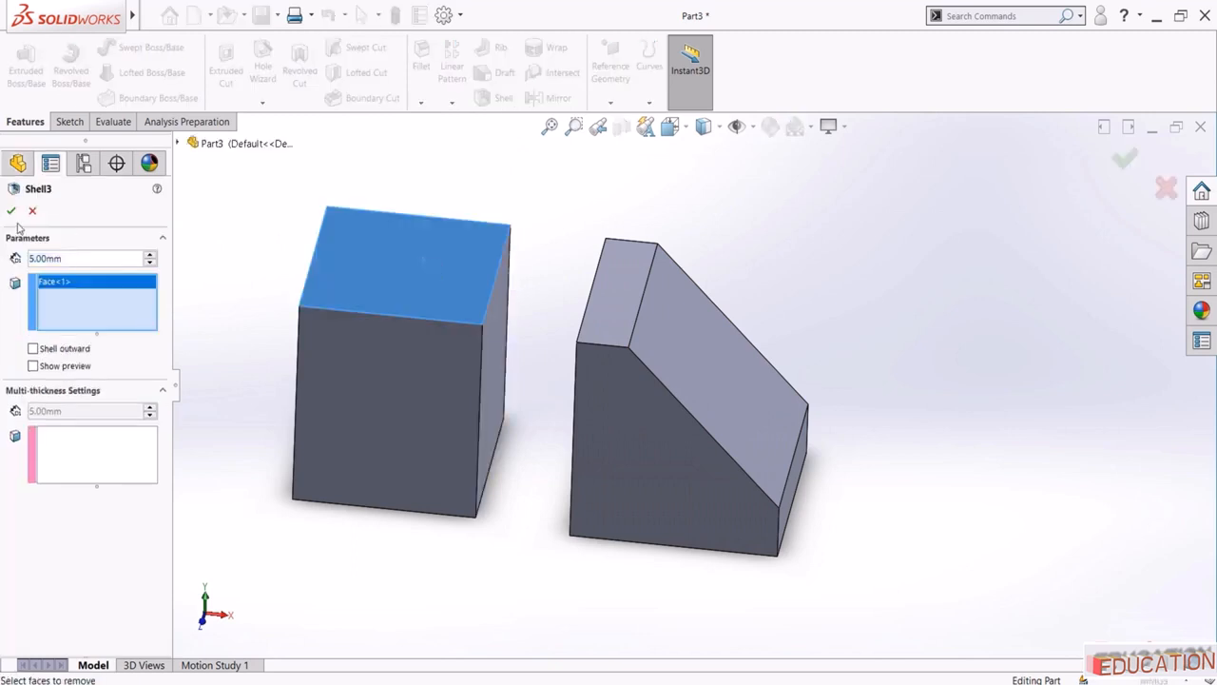
pyautogui.click(11, 210)
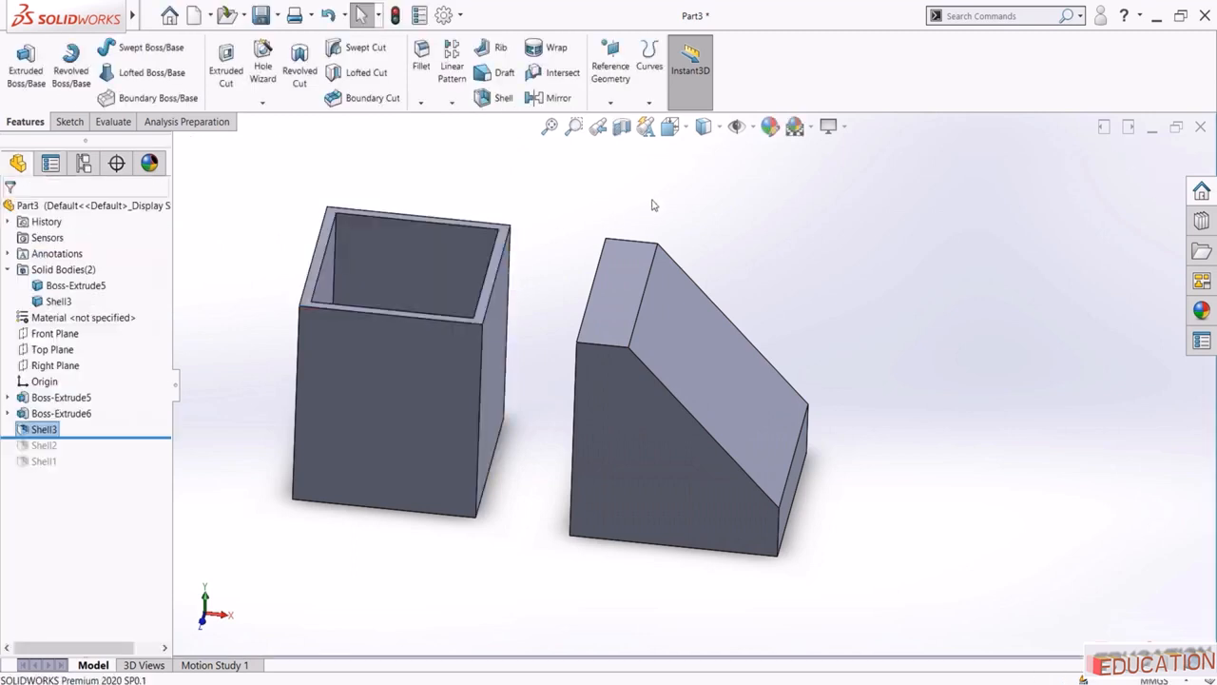
# Add a separate 5 mm shell to the wedge beside the hollow box, removing its sloped, short top and five-sided side faces
pyautogui.click(496, 98)
pyautogui.click(704, 337)
pyautogui.click(608, 285)
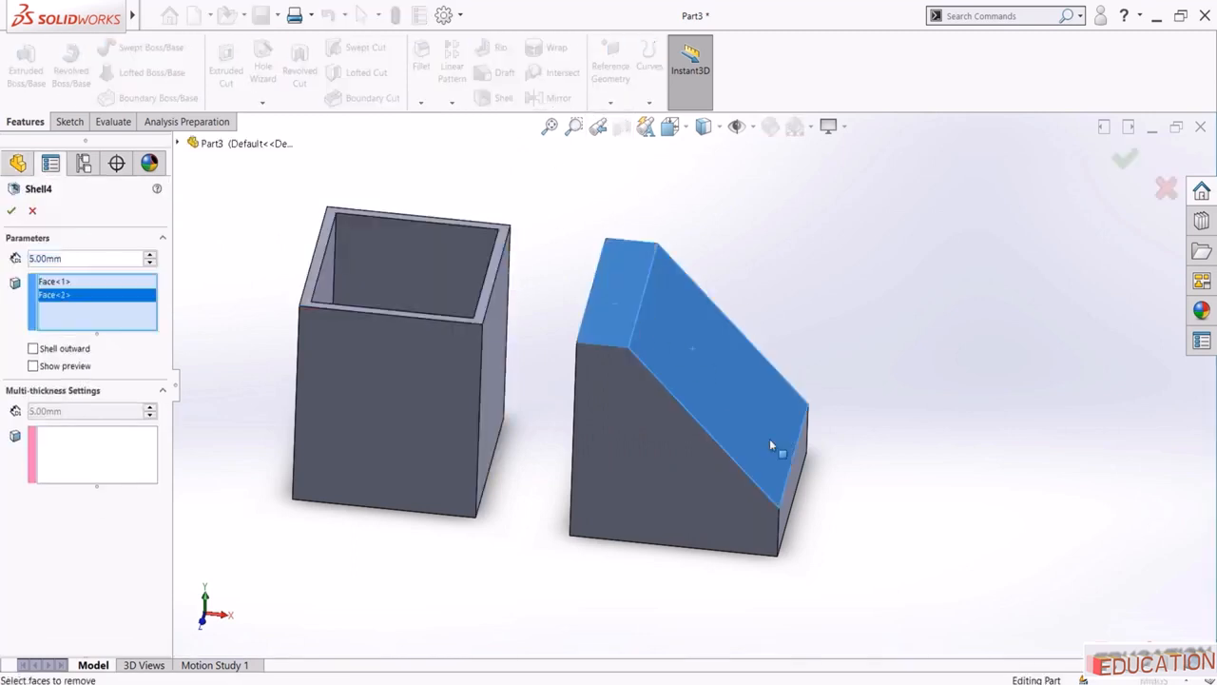
pyautogui.click(709, 470)
pyautogui.click(11, 210)
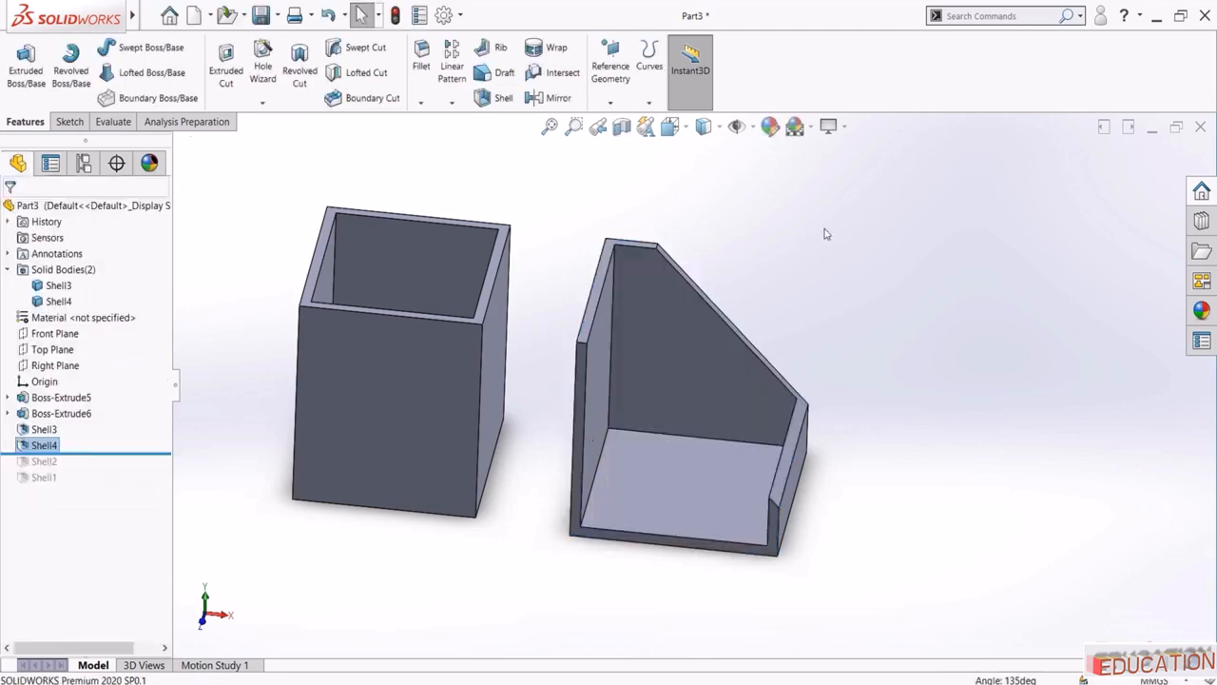
pyautogui.moveTo(808, 234); pyautogui.dragTo(790, 273, button='middle')
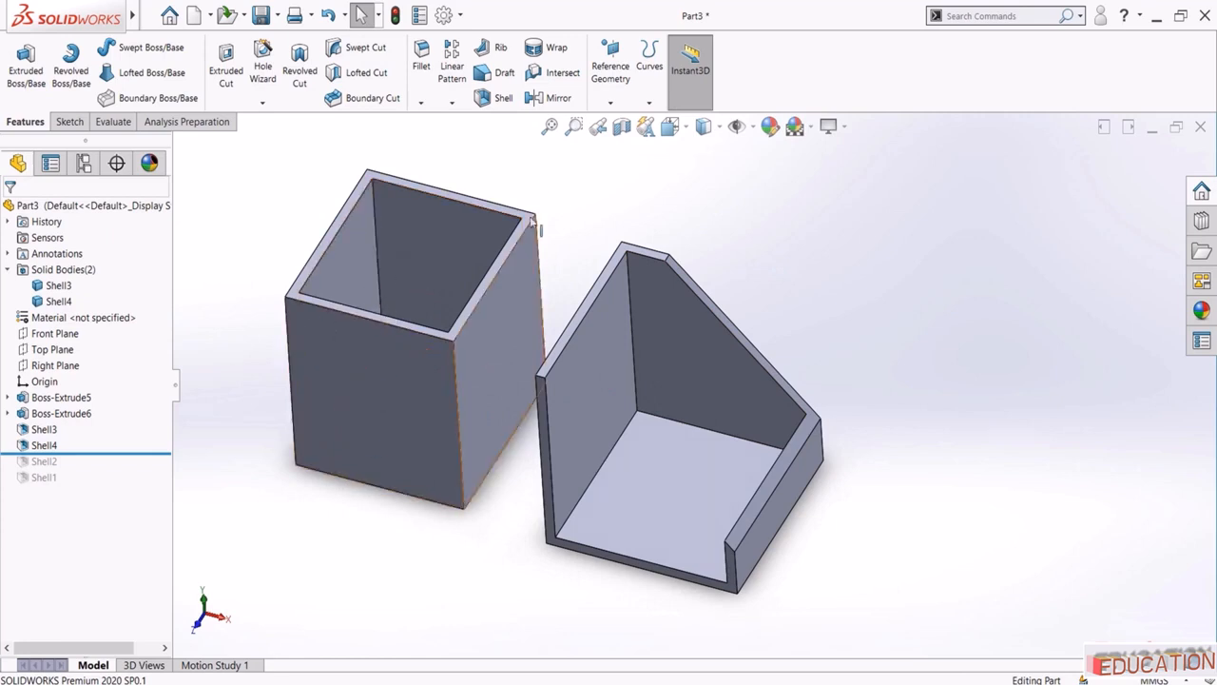
pyautogui.click(551, 128)
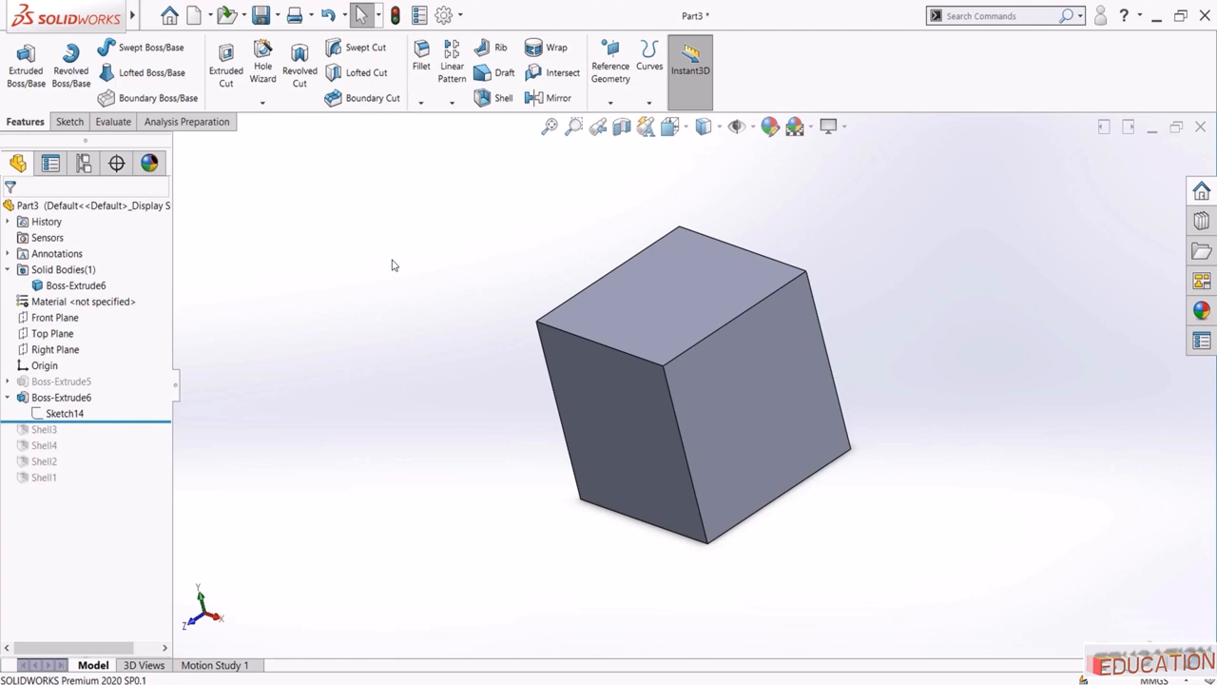
# Set up a neutral-plane Draft on the box, using its top face as the neutral plane and a 10° angle
pyautogui.click(496, 74)
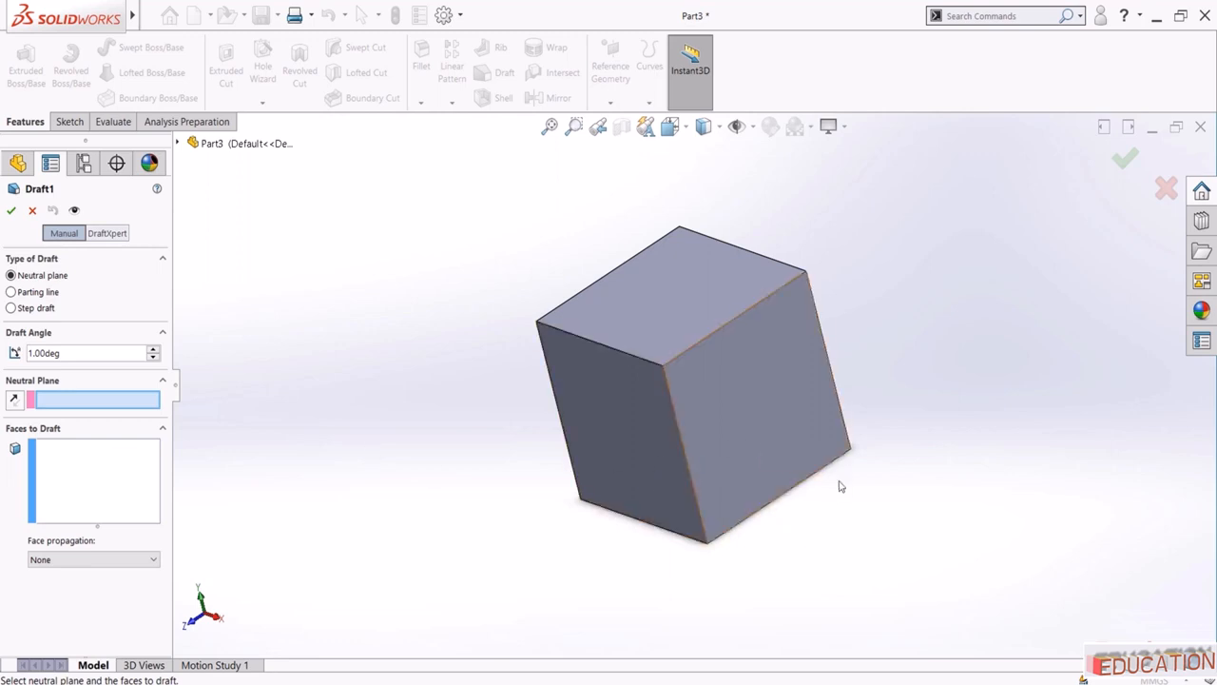
pyautogui.moveTo(830, 481)
pyautogui.mouseDown(button='middle')
pyautogui.moveTo(872, 446)
pyautogui.moveTo(828, 491)
pyautogui.mouseUp(button='middle')
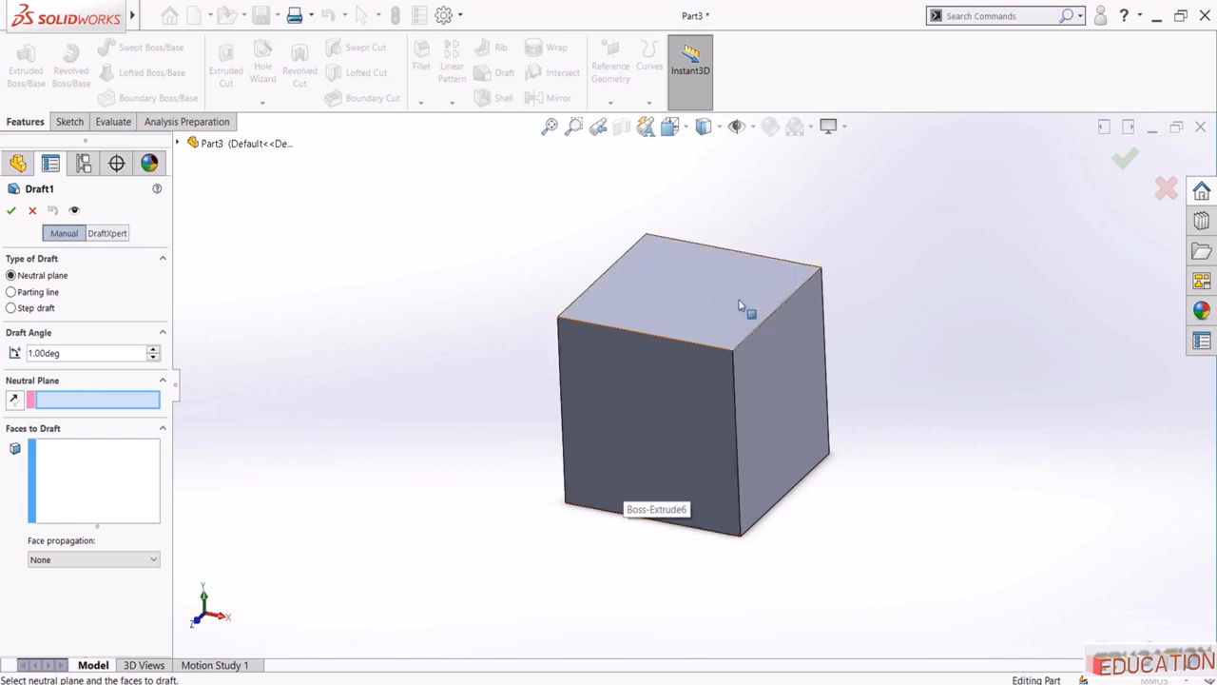
pyautogui.click(652, 293)
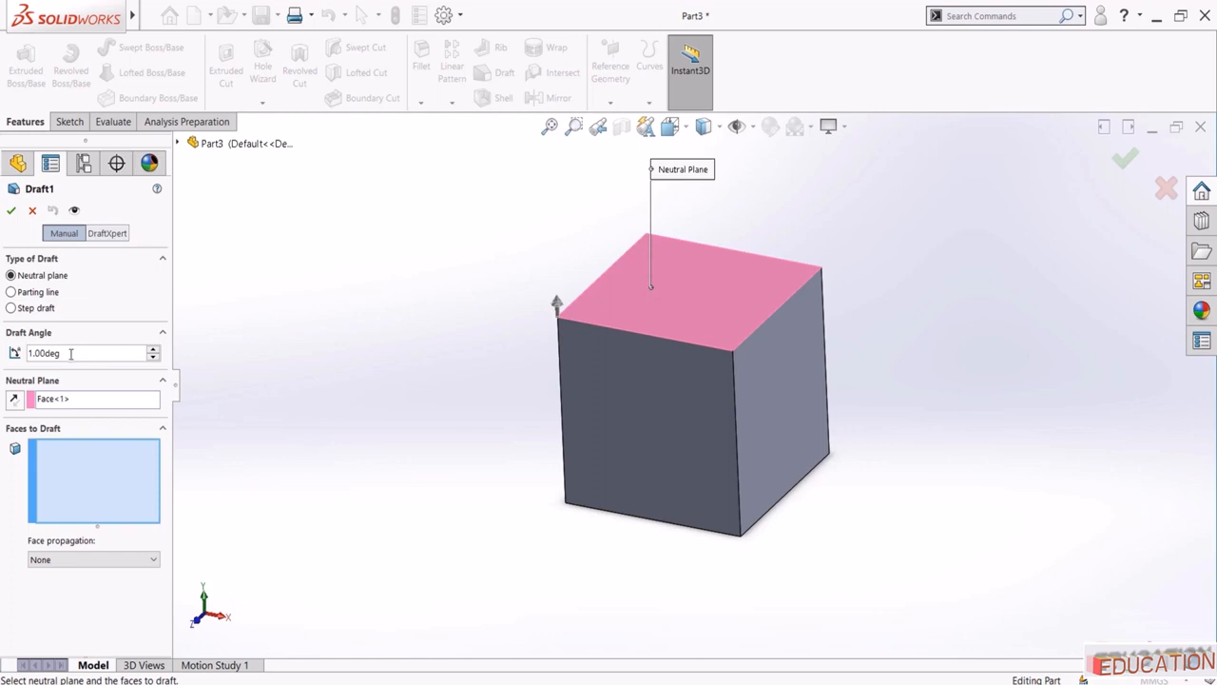
pyautogui.click(108, 359)
pyautogui.write('10')
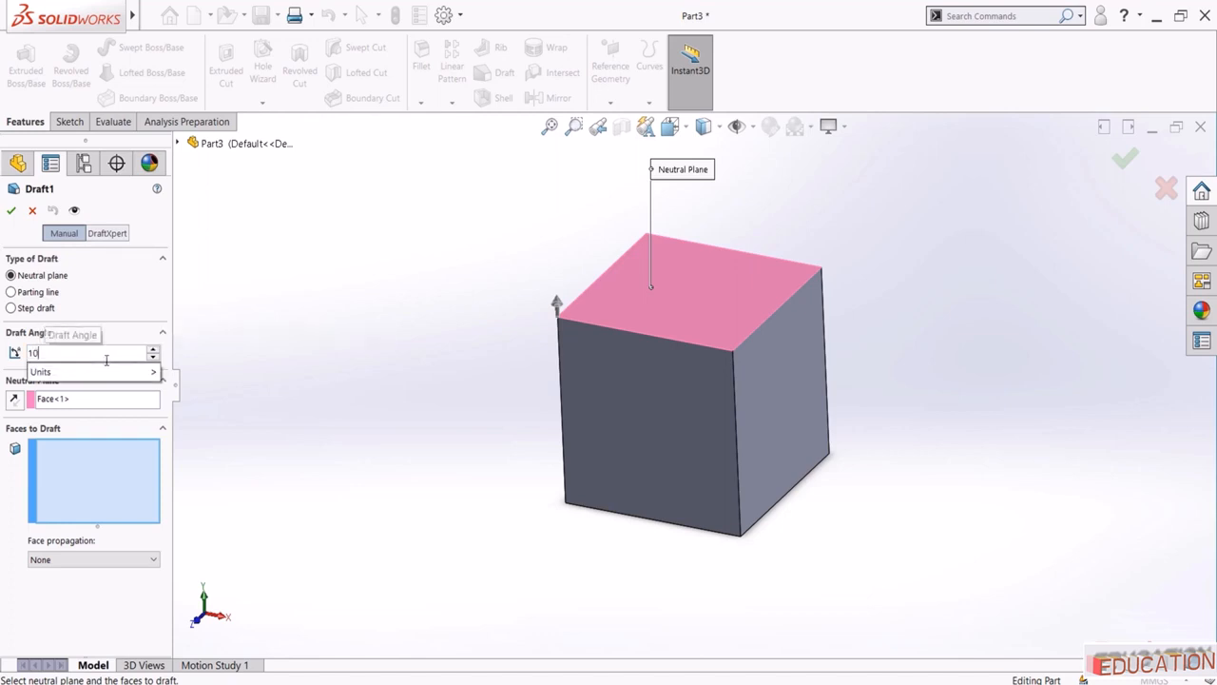
pyautogui.press('Return')
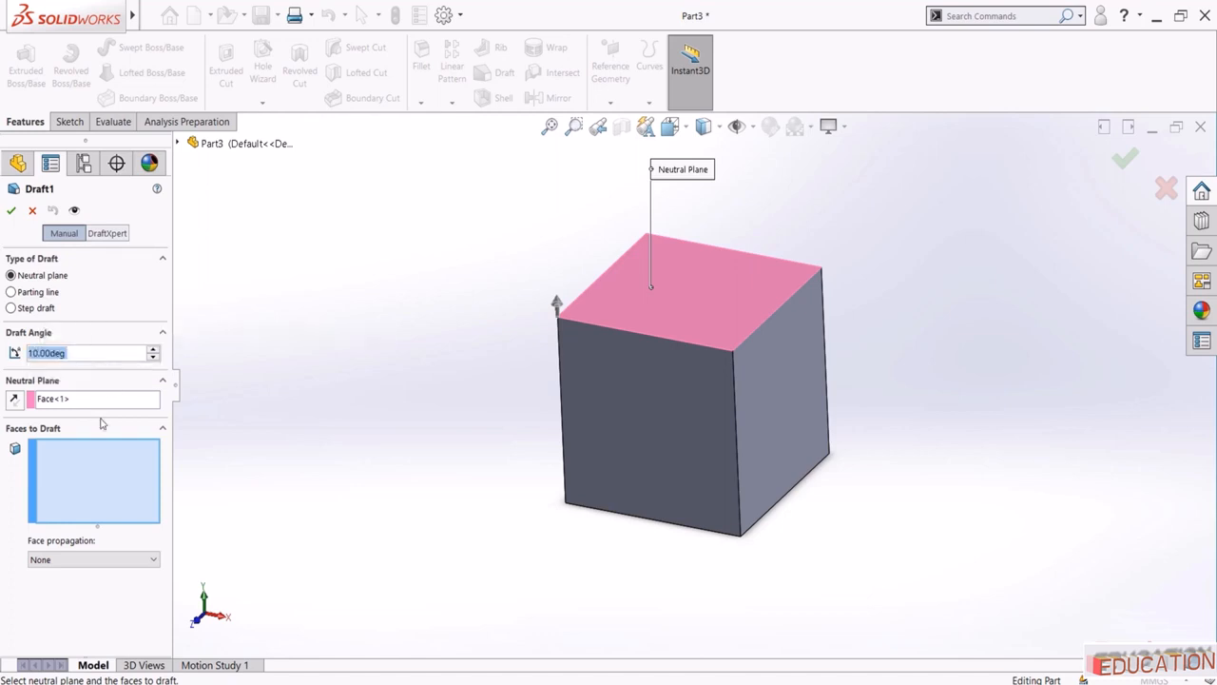
# Pick all four side faces of the box as the faces to draft and apply the draft
pyautogui.click(119, 474)
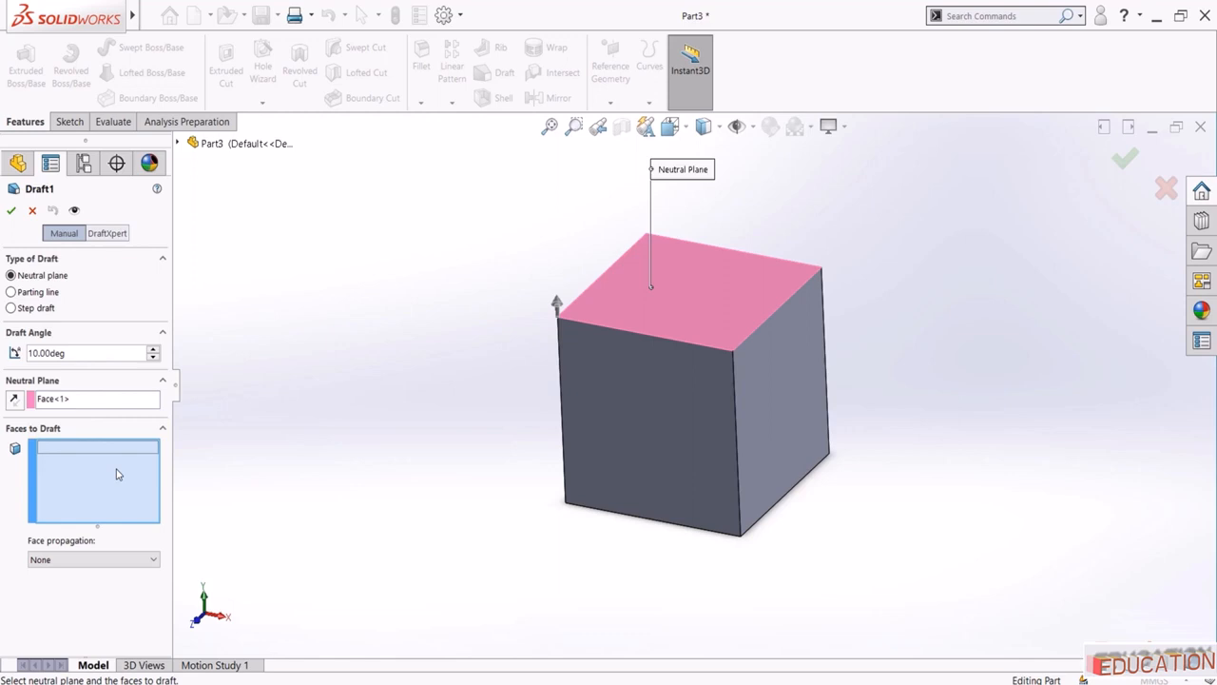
pyautogui.click(614, 440)
pyautogui.click(763, 413)
pyautogui.moveTo(763, 412); pyautogui.dragTo(735, 467, button='middle')
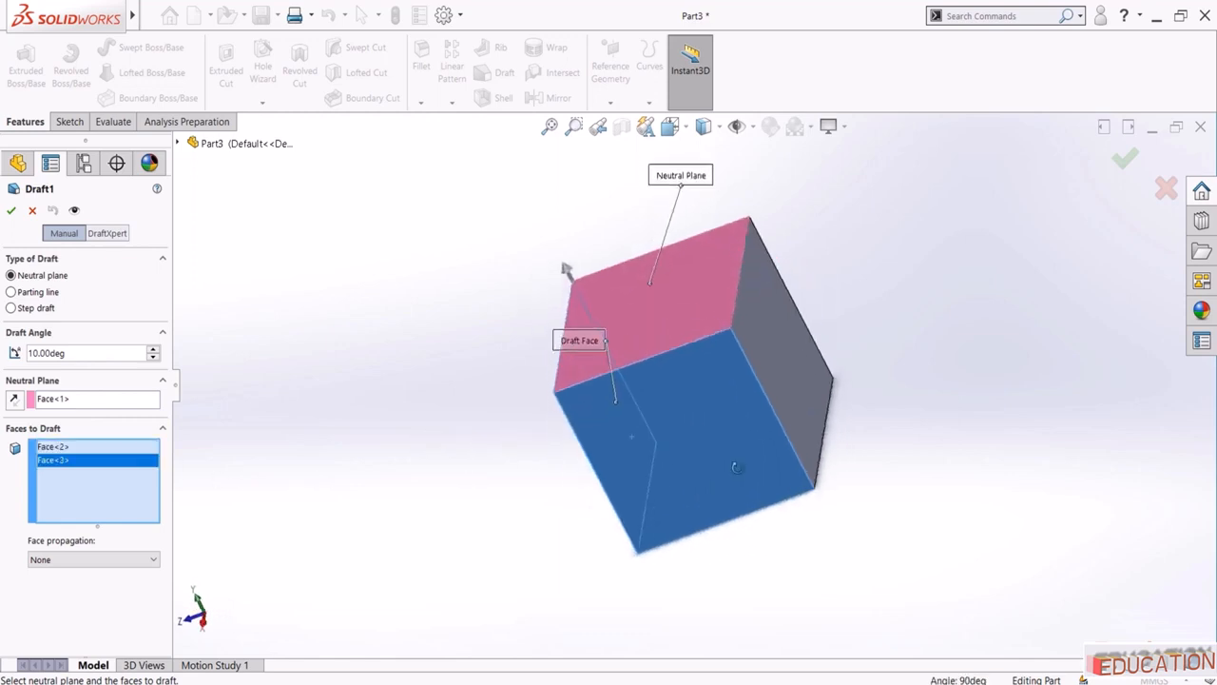
pyautogui.click(821, 372)
pyautogui.moveTo(820, 372); pyautogui.dragTo(779, 355, button='middle')
pyautogui.click(748, 304)
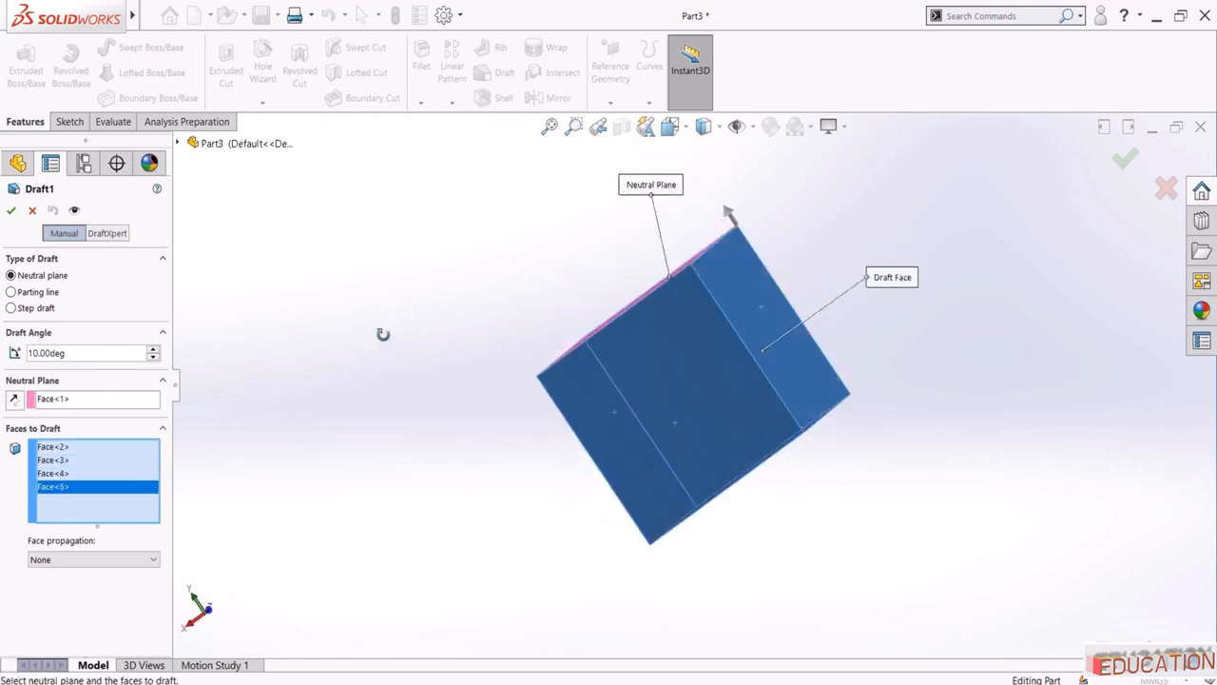
pyautogui.moveTo(383, 334); pyautogui.dragTo(521, 260, button='middle')
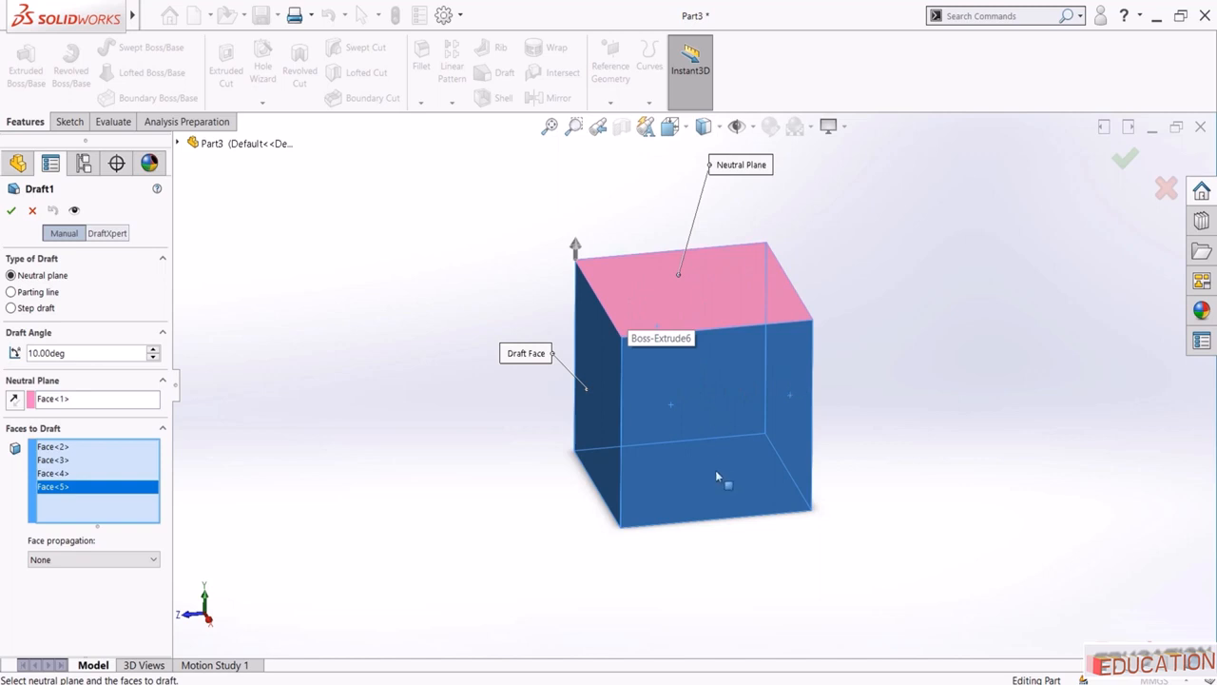
pyautogui.moveTo(745, 452); pyautogui.dragTo(815, 495, button='middle')
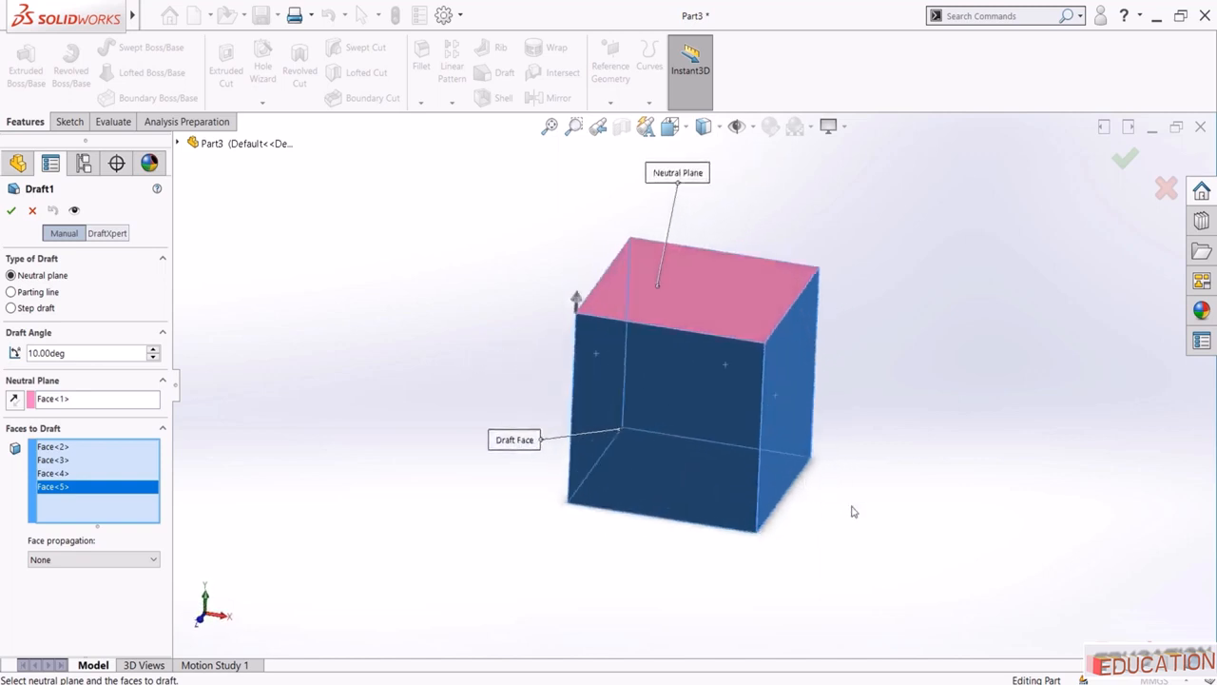
pyautogui.moveTo(474, 496); pyautogui.dragTo(447, 483, button='middle')
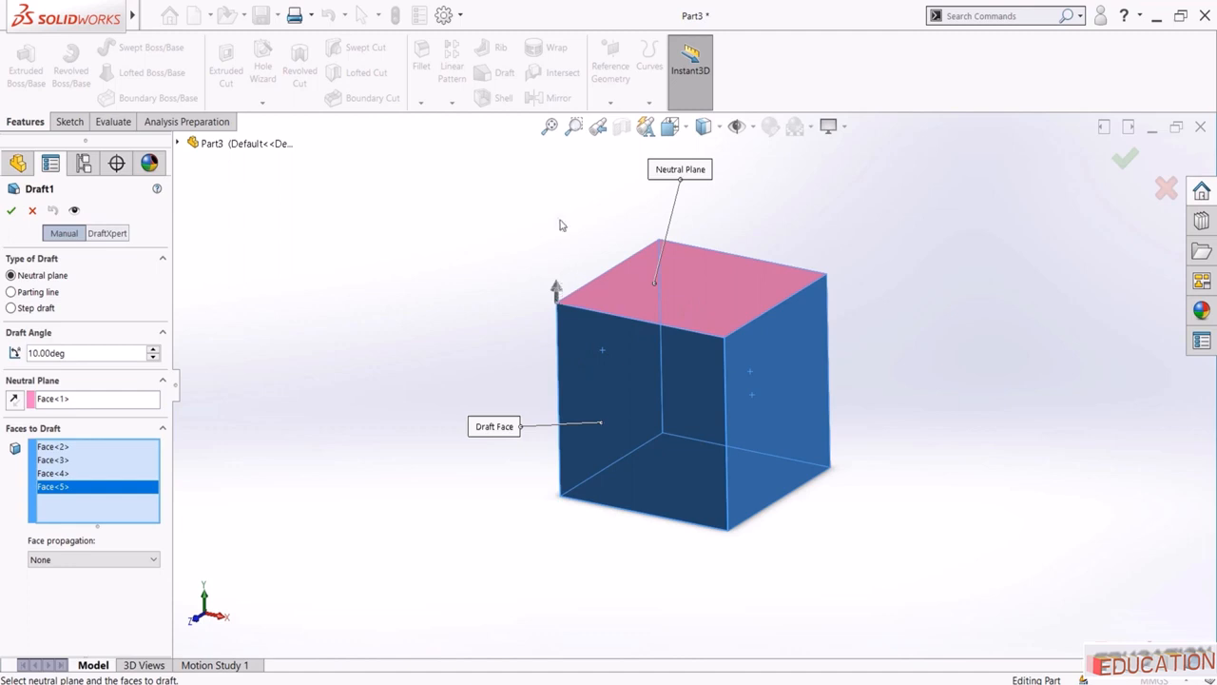
pyautogui.moveTo(669, 379); pyautogui.dragTo(627, 375, button='middle')
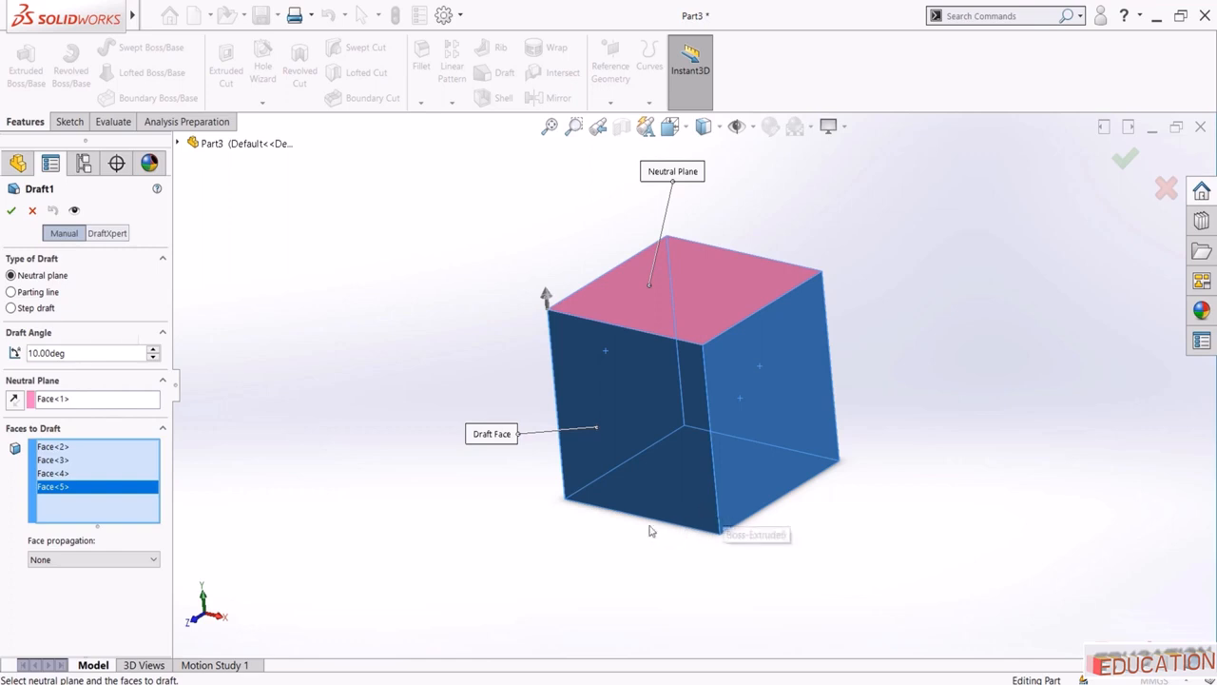
pyautogui.click(10, 210)
pyautogui.moveTo(385, 411); pyautogui.dragTo(348, 427, button='middle')
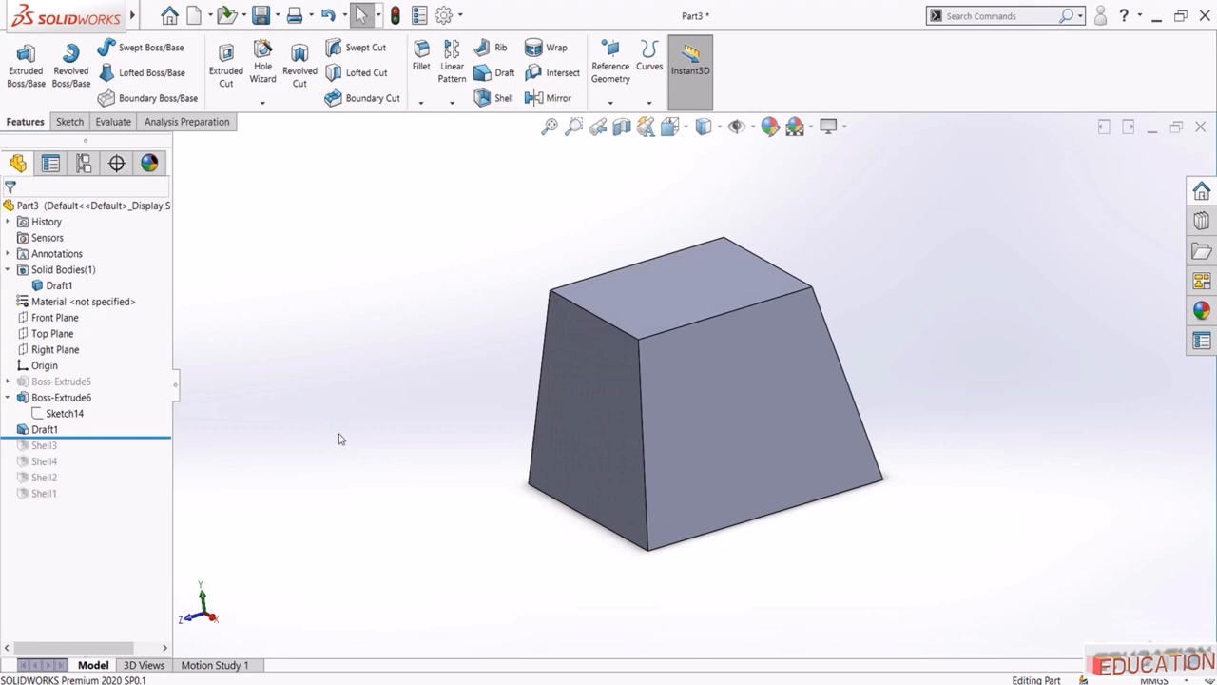
# Edit the box's draft and reverse its pull direction so it points down
pyautogui.click(46, 431)
pyautogui.click(58, 393)
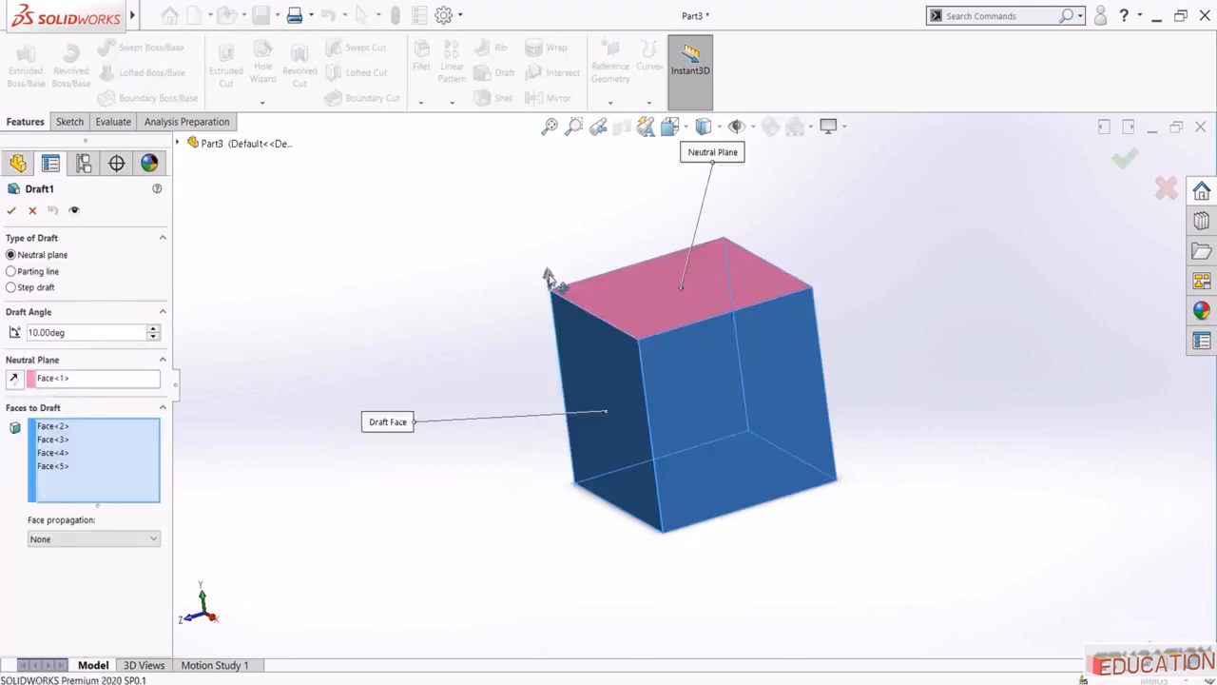
pyautogui.click(11, 211)
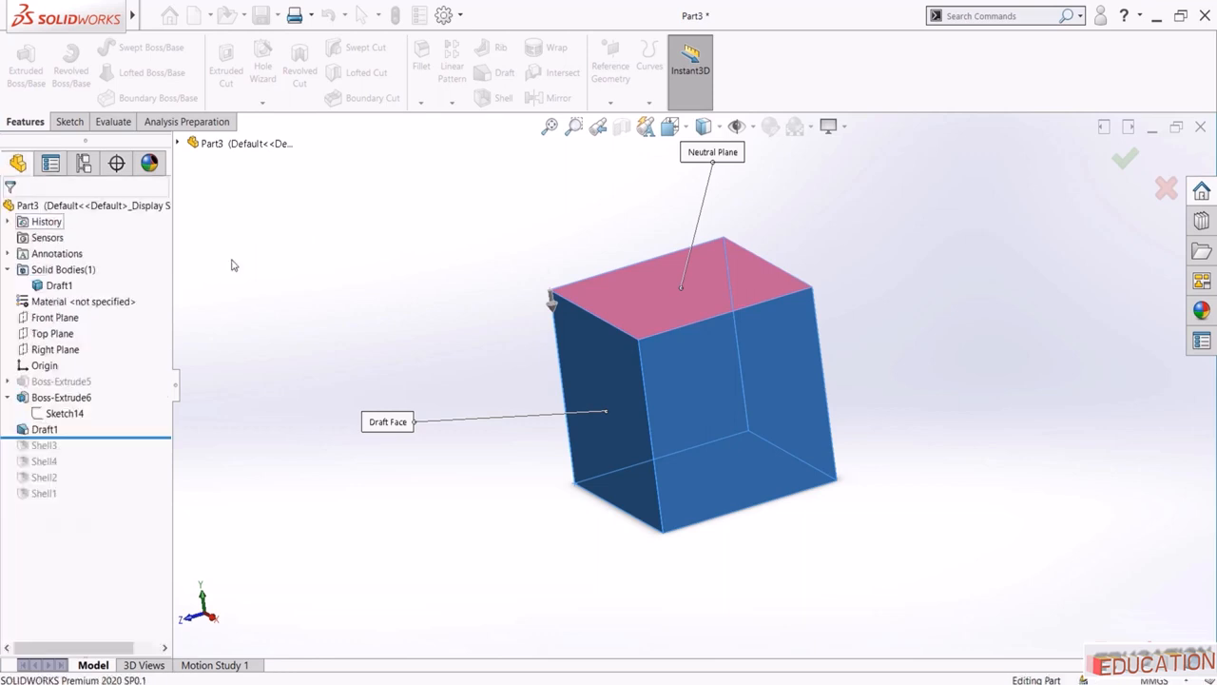
pyautogui.moveTo(421, 387); pyautogui.dragTo(446, 349, button='middle')
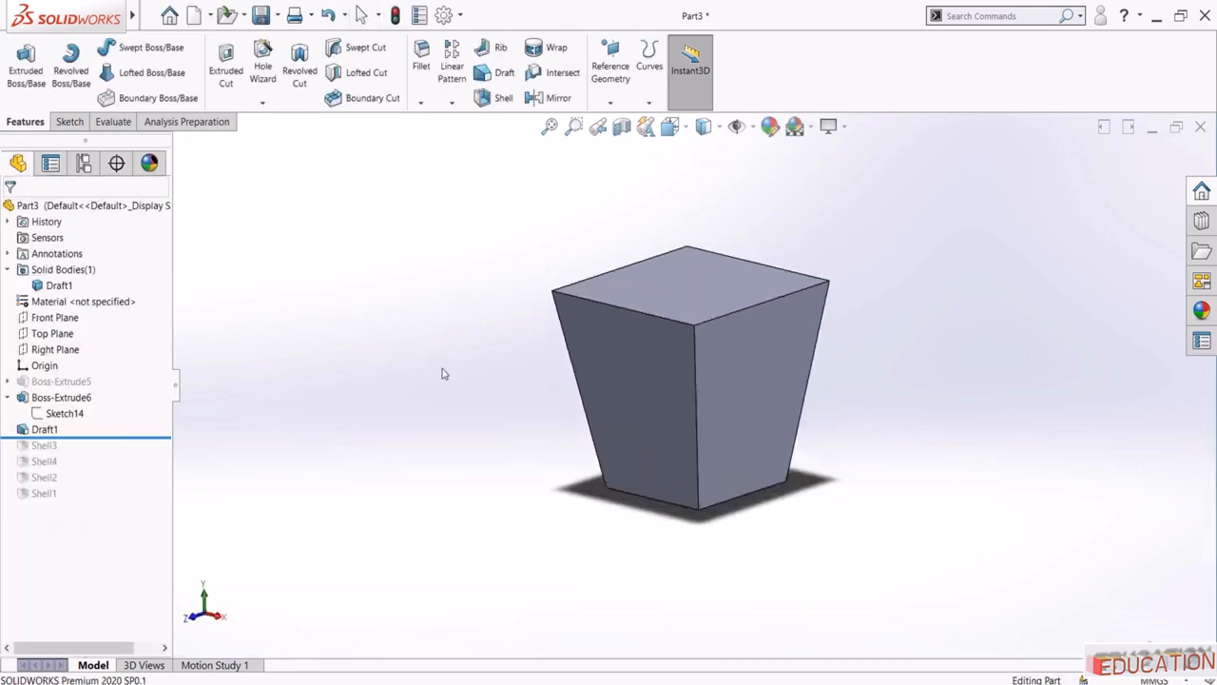
# Edit the draft to point its pull direction up again and remove two adjacent side faces from the faces to draft
pyautogui.click(45, 429)
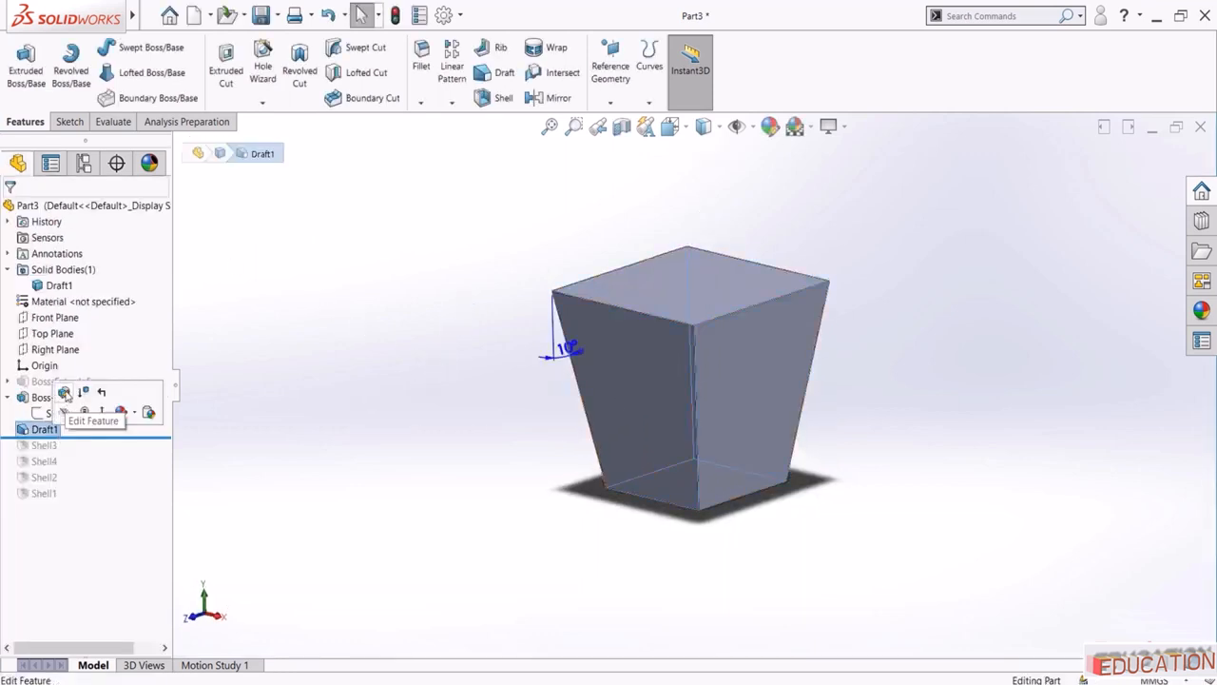
pyautogui.click(64, 393)
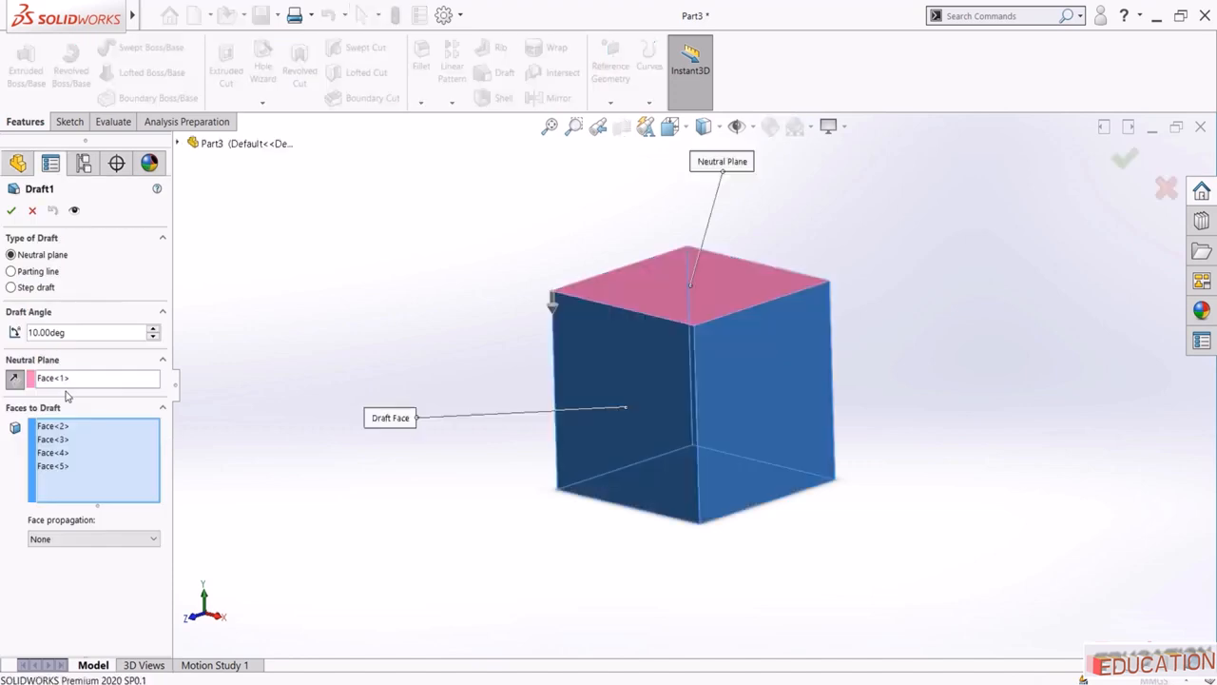
pyautogui.click(561, 314)
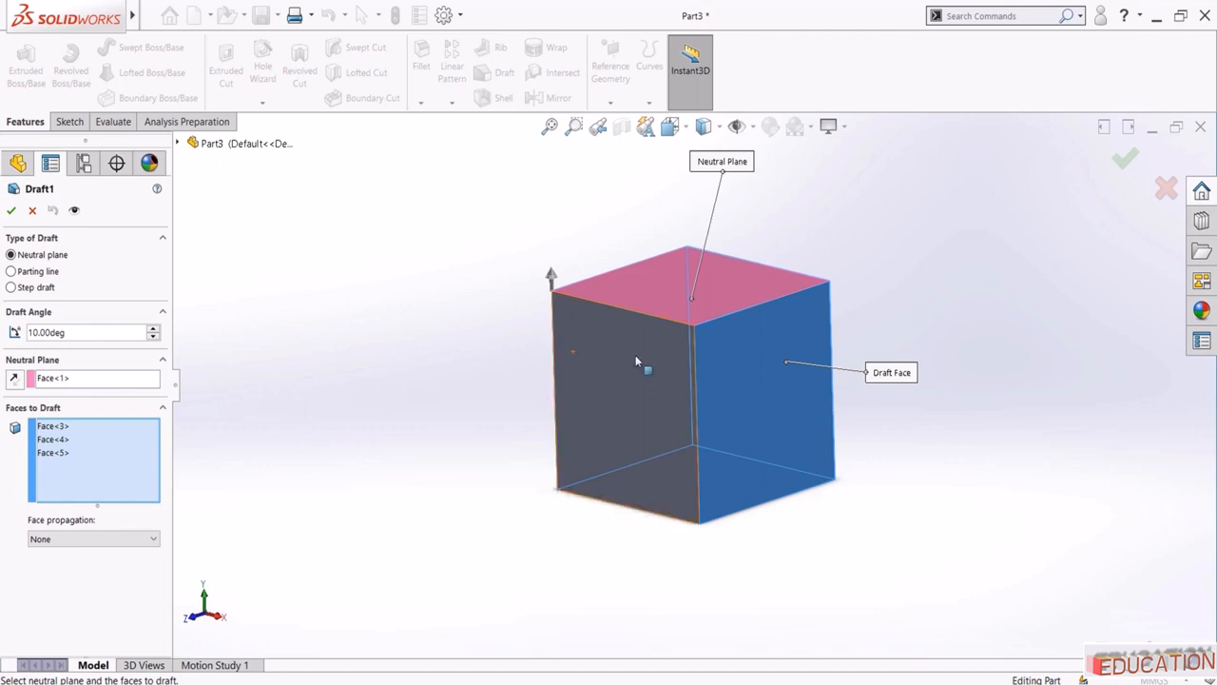
pyautogui.moveTo(638, 362); pyautogui.dragTo(685, 419, button='middle')
pyautogui.click(685, 419)
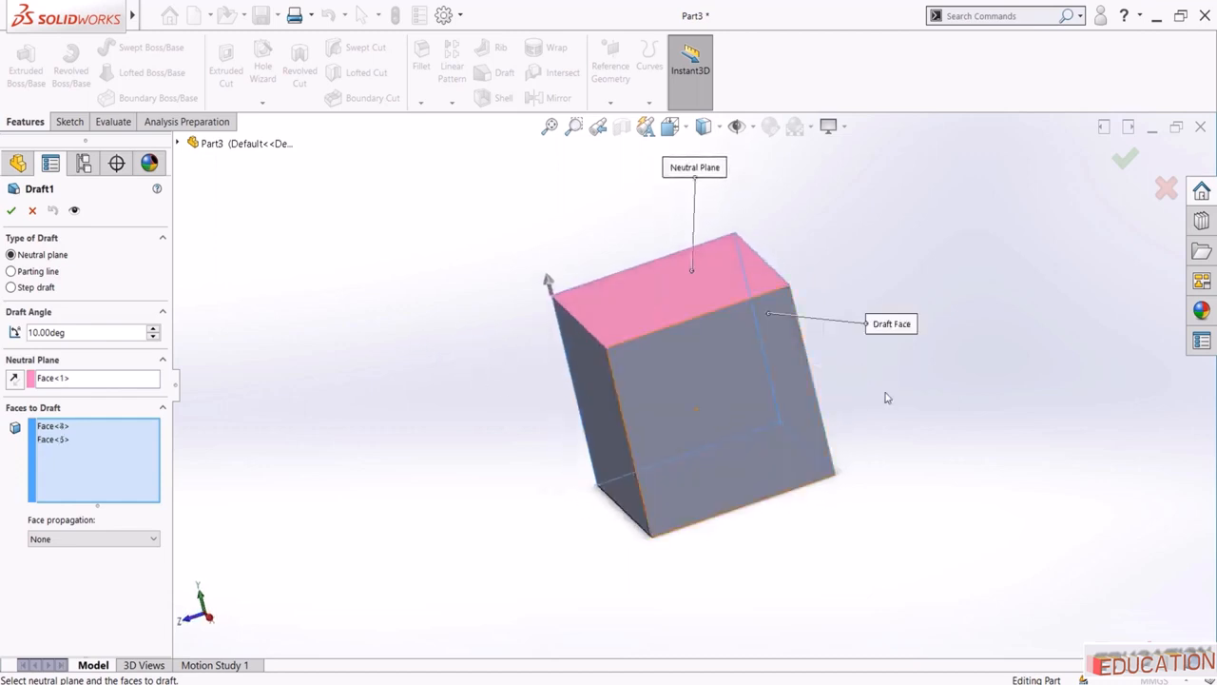
pyautogui.moveTo(884, 396); pyautogui.dragTo(813, 512, button='middle')
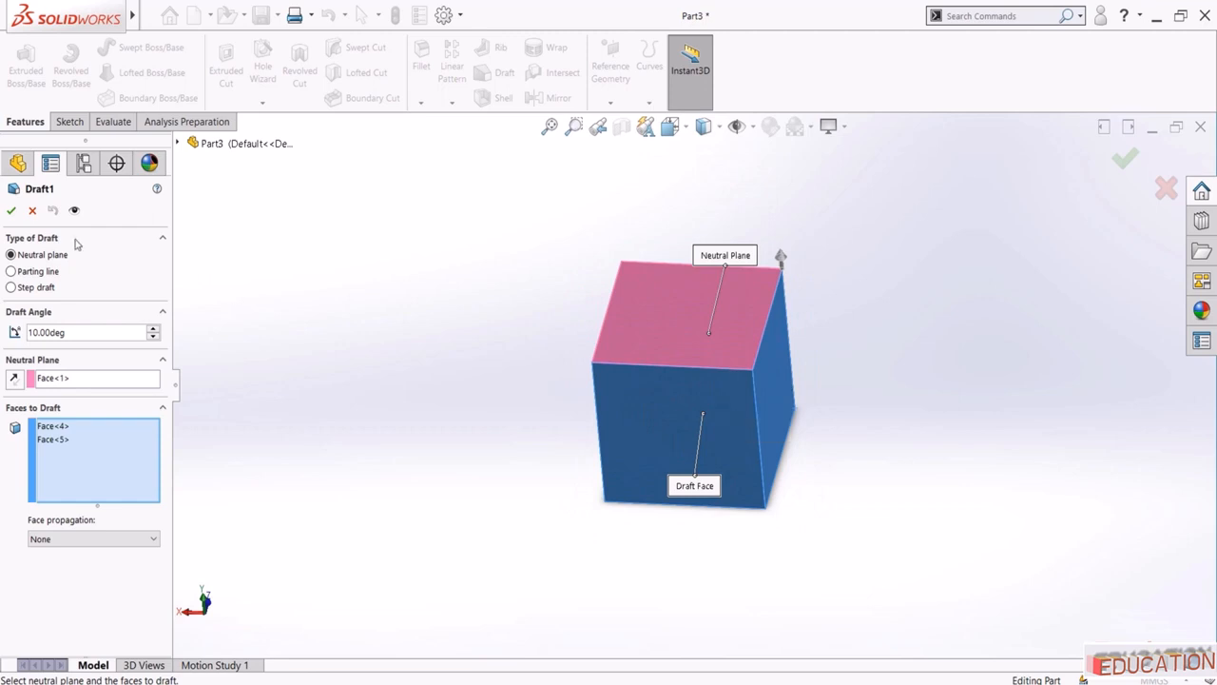
pyautogui.click(11, 210)
pyautogui.moveTo(485, 314); pyautogui.dragTo(692, 456, button='middle')
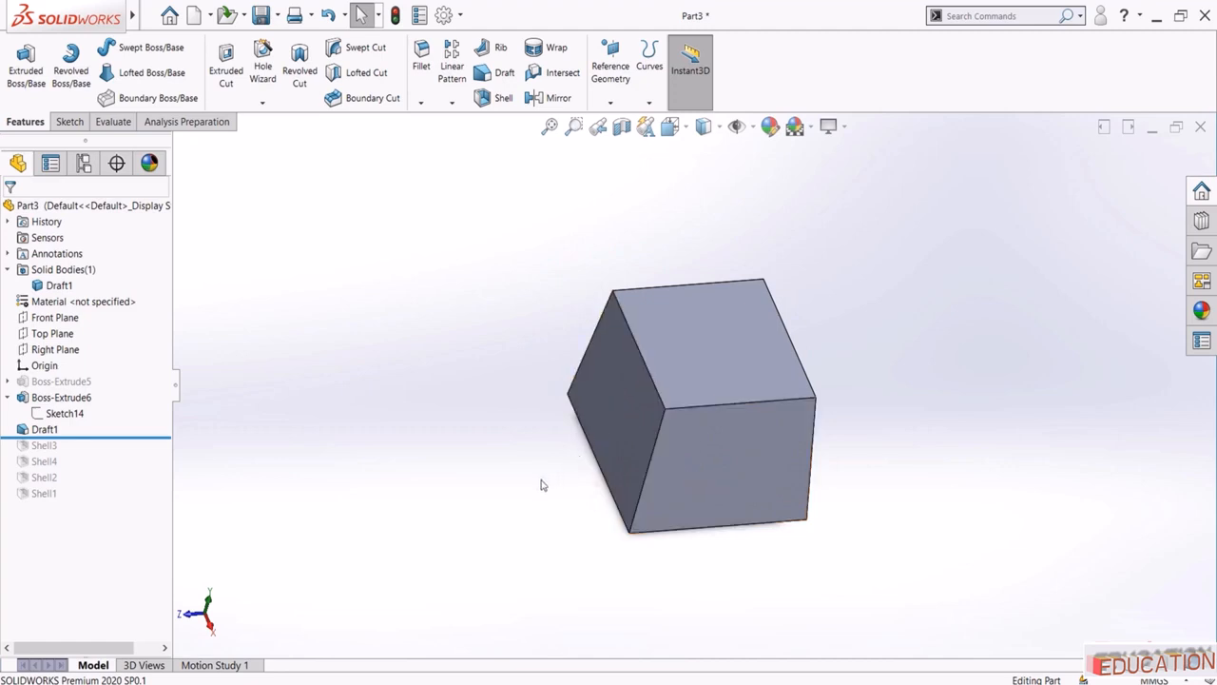
pyautogui.moveTo(535, 467); pyautogui.dragTo(400, 409, button='middle')
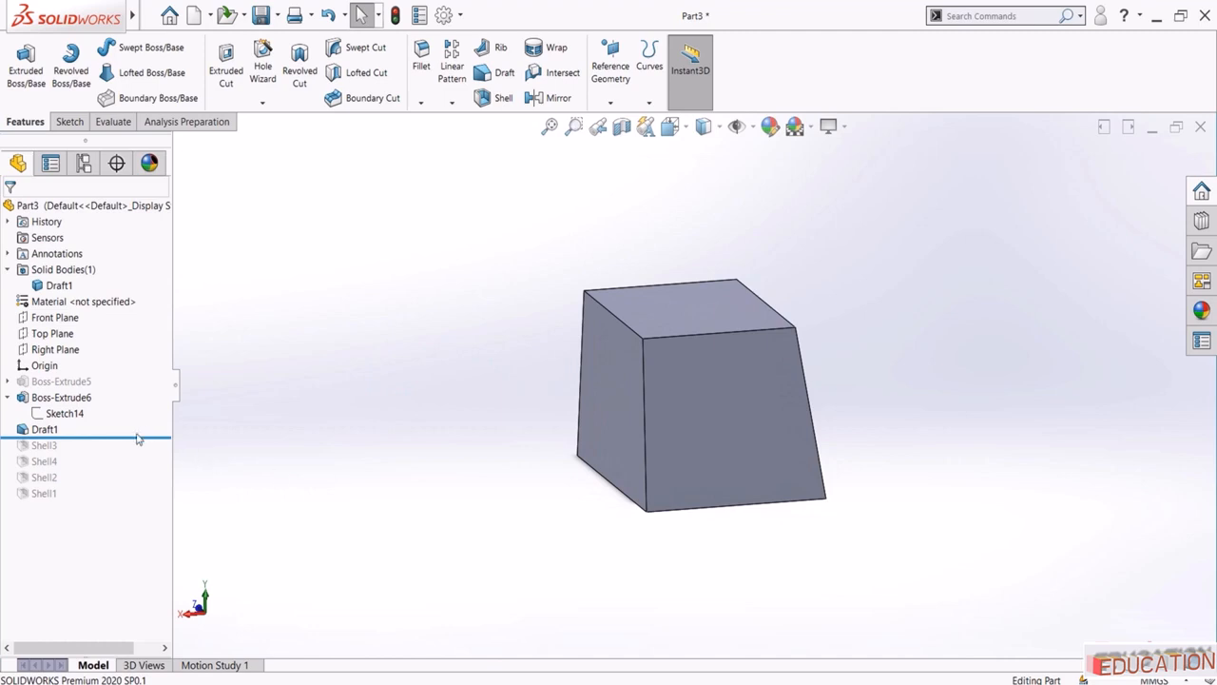
# Roll back to before the draft and start a sketch on a side face of the box, viewed straight on
pyautogui.moveTo(136, 438); pyautogui.dragTo(134, 423)
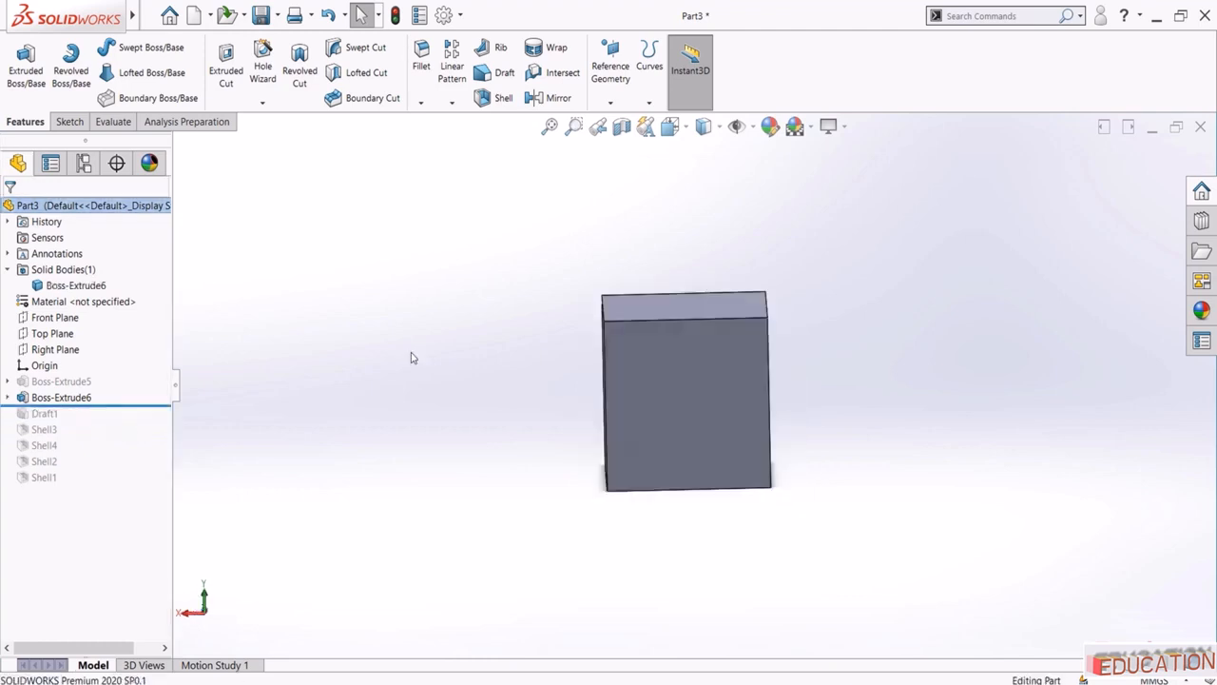
pyautogui.click(698, 383)
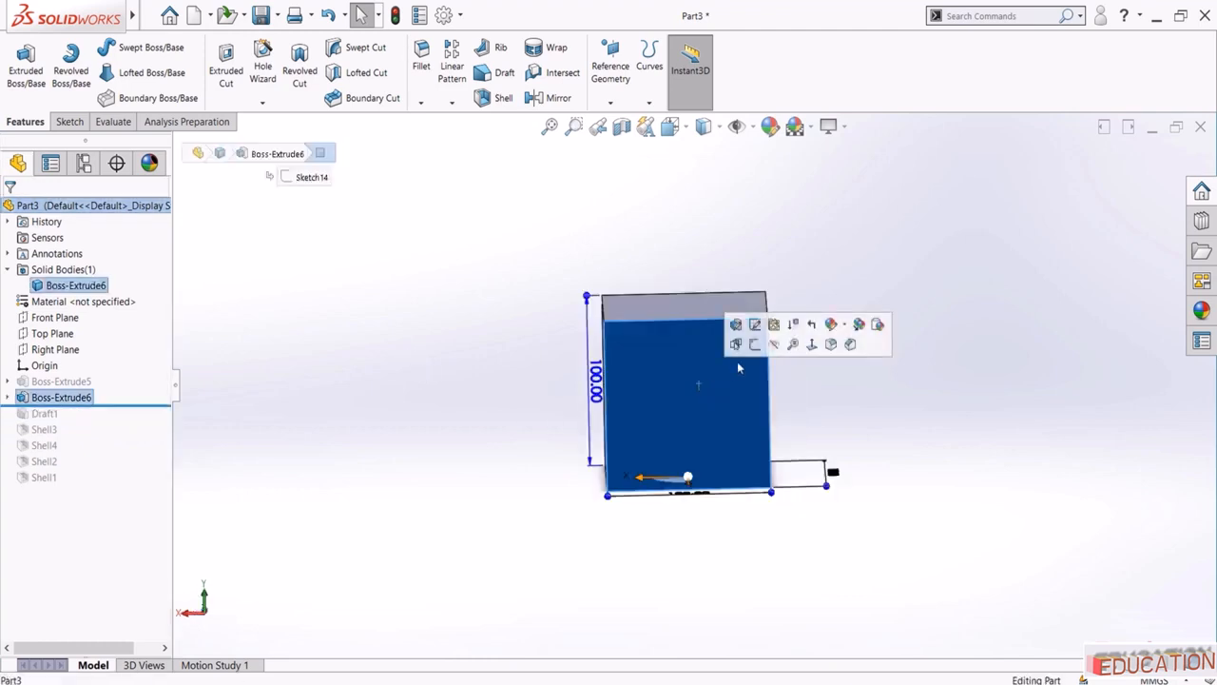
pyautogui.click(740, 346)
pyautogui.click(48, 493)
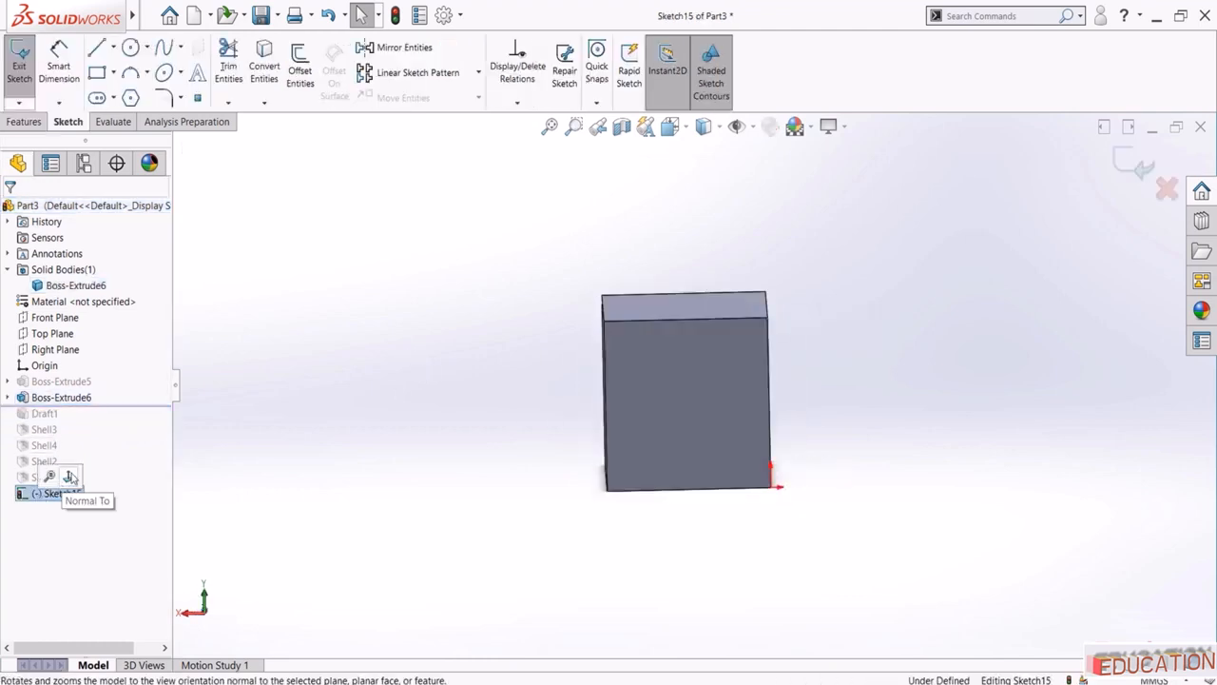
pyautogui.click(69, 477)
# Sketch a slanted line across the face from one side edge's midpoint to about 29 mm below the opposite upper corner
pyautogui.click(98, 53)
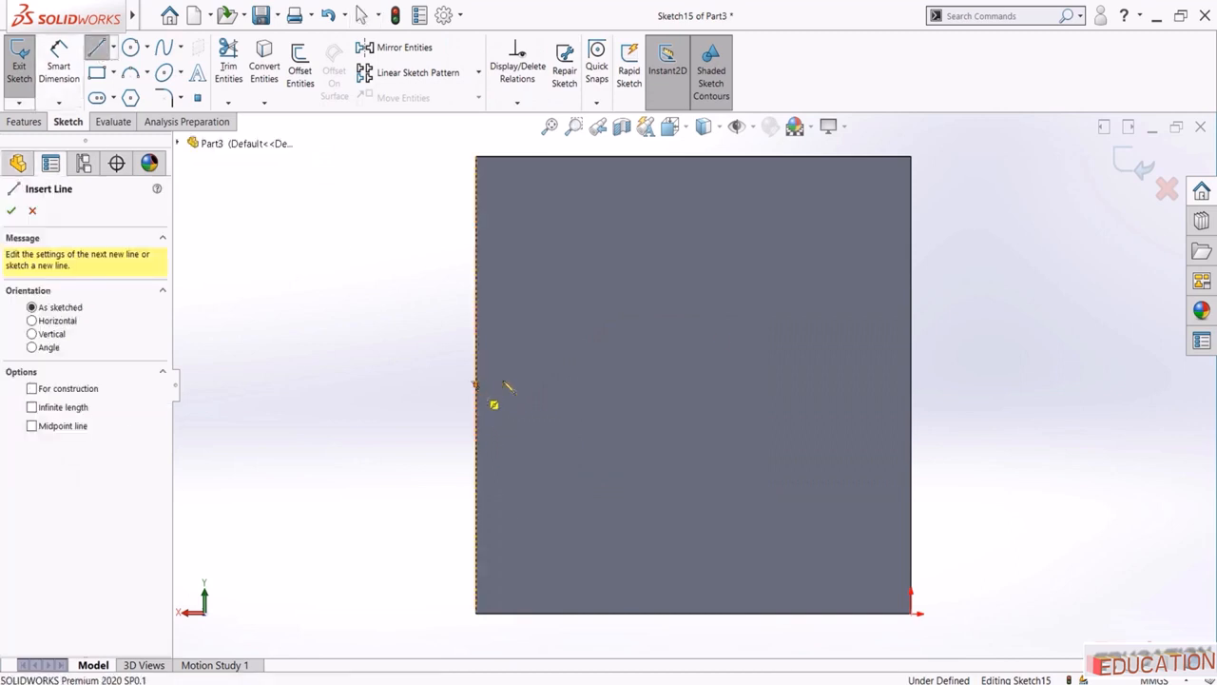
pyautogui.click(476, 384)
pyautogui.click(913, 293)
pyautogui.press('Escape')
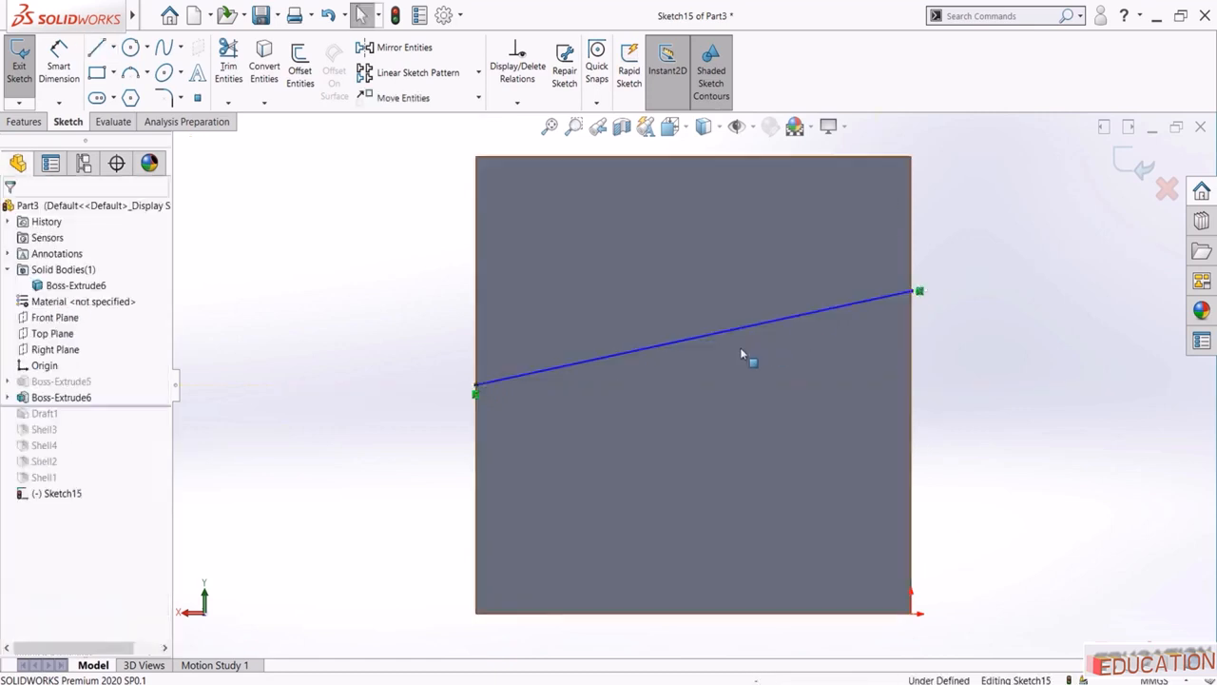
# Dimension the line's higher endpoint 25 mm below the face's upper corner and close the sketch
pyautogui.click(59, 54)
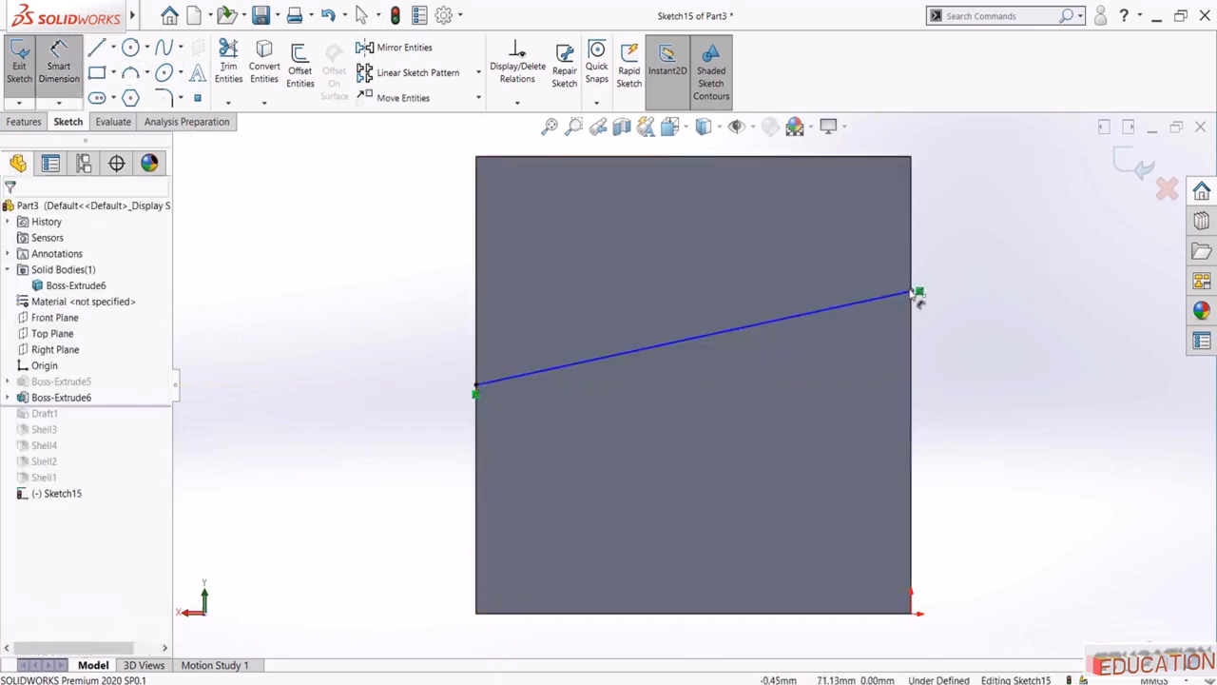
pyautogui.click(914, 291)
pyautogui.click(912, 157)
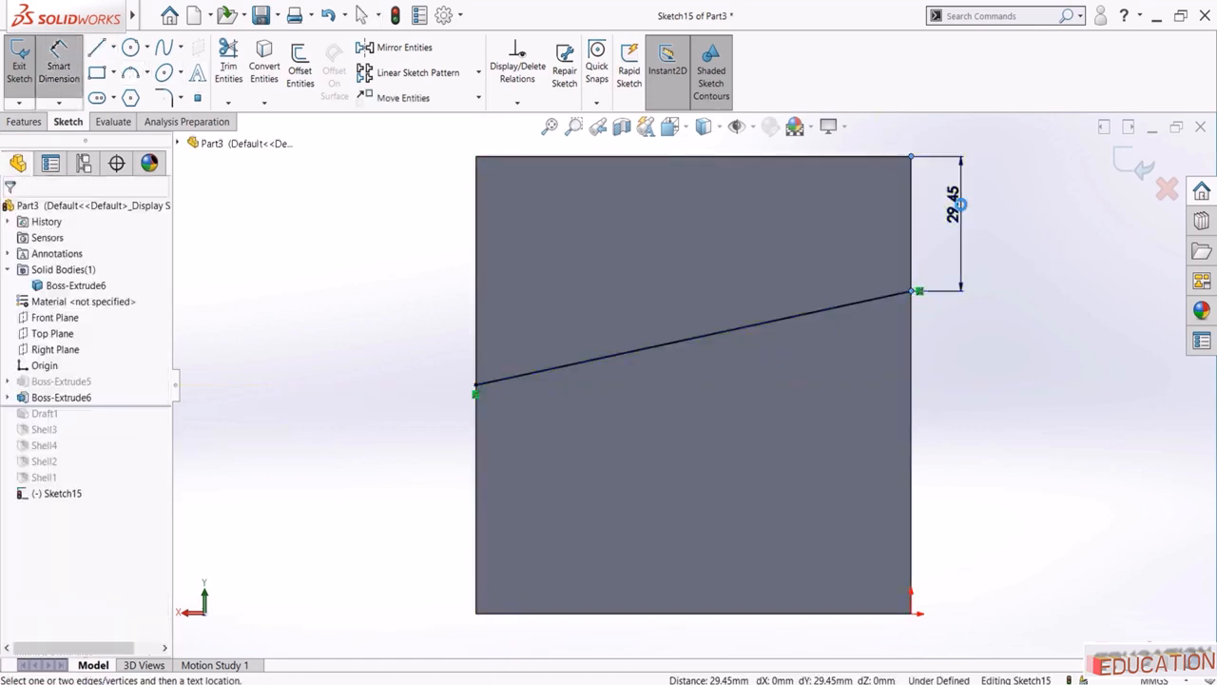
pyautogui.click(960, 203)
pyautogui.write('25')
pyautogui.press('Return')
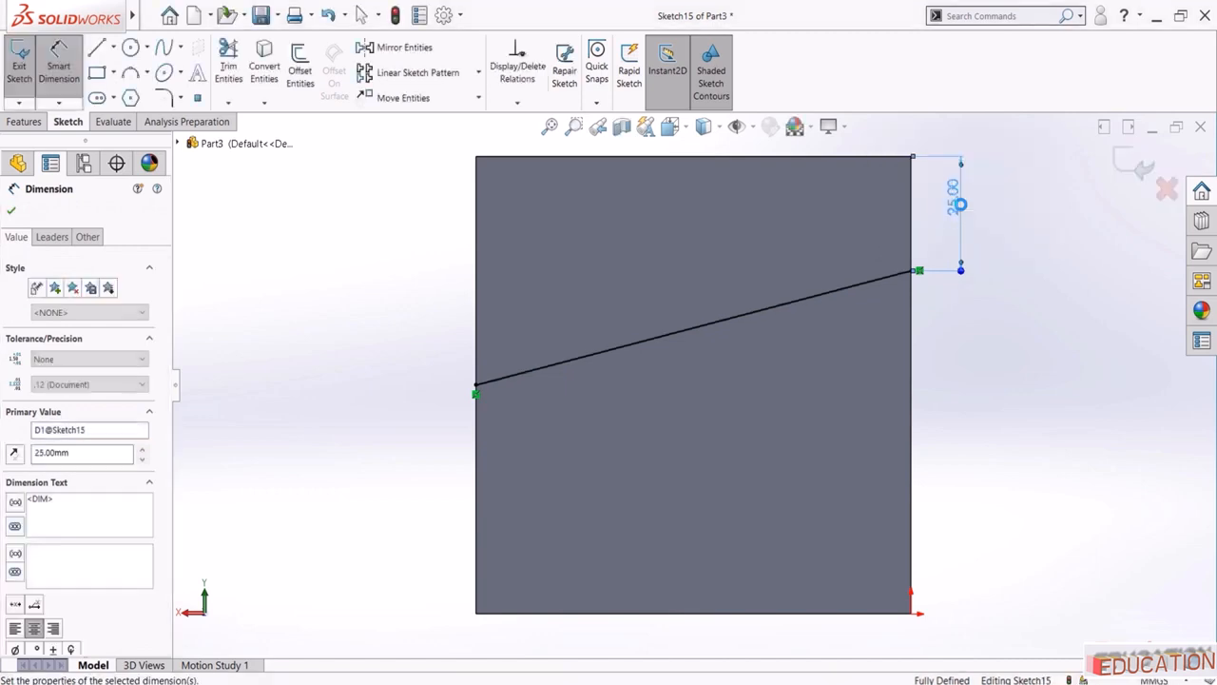
pyautogui.press('Escape')
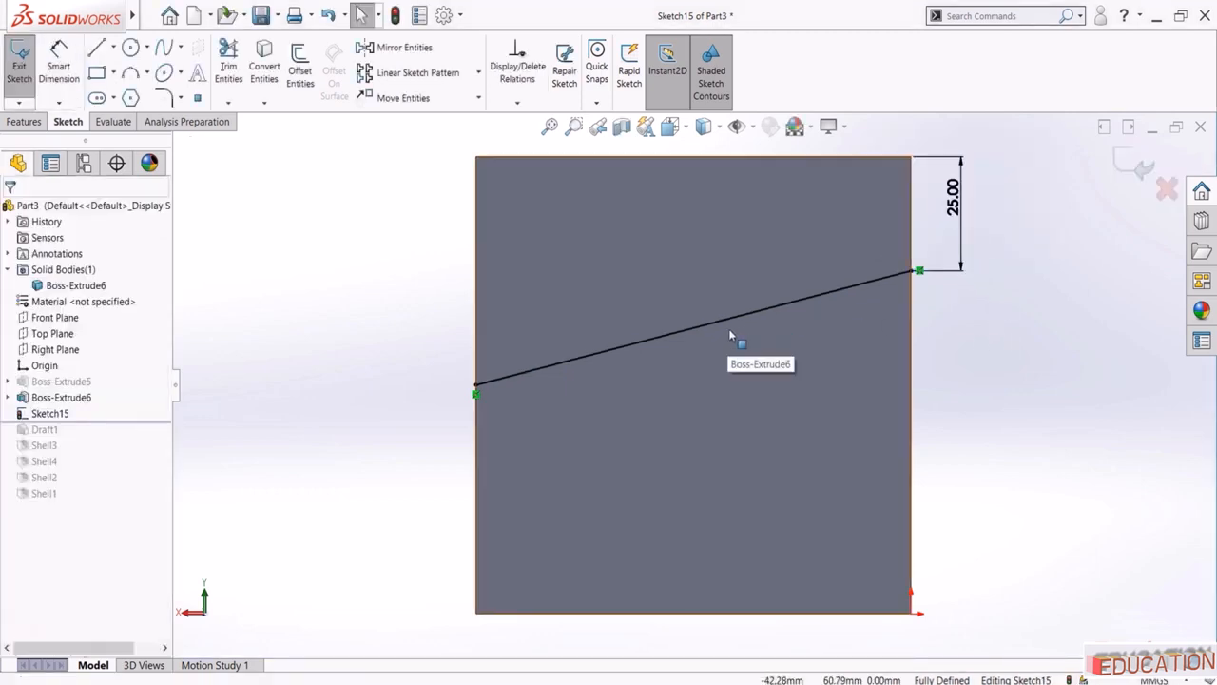
pyautogui.click(1132, 168)
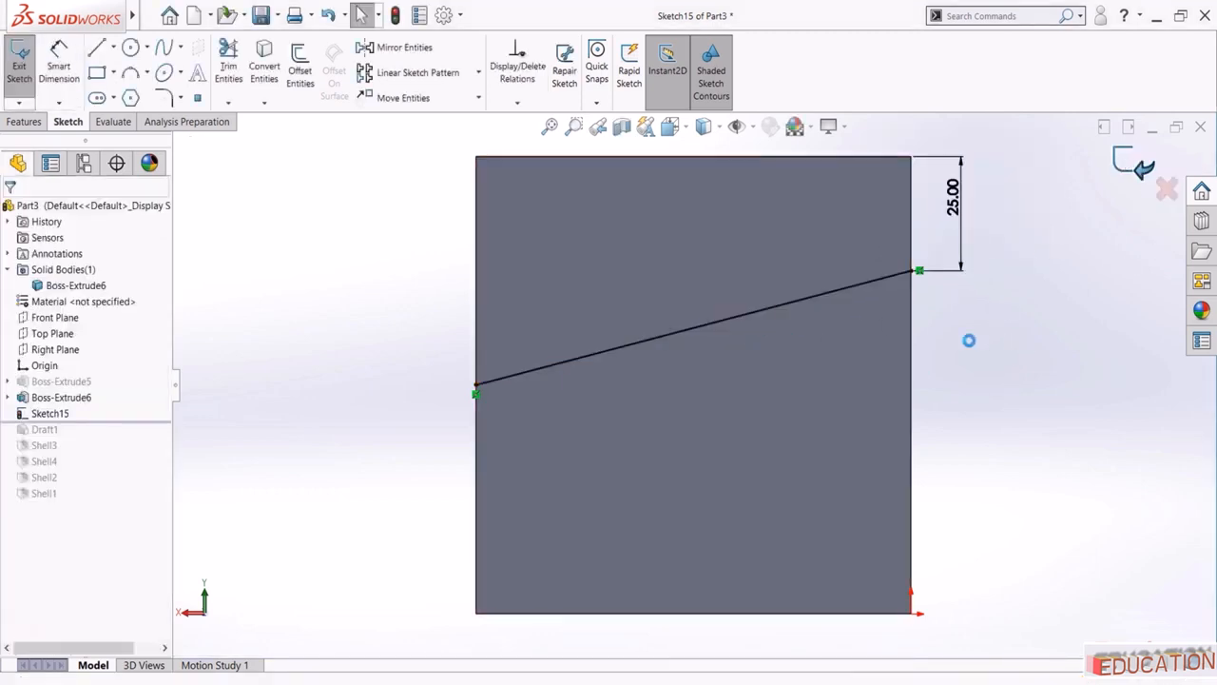
pyautogui.scroll(3, 704, 382)
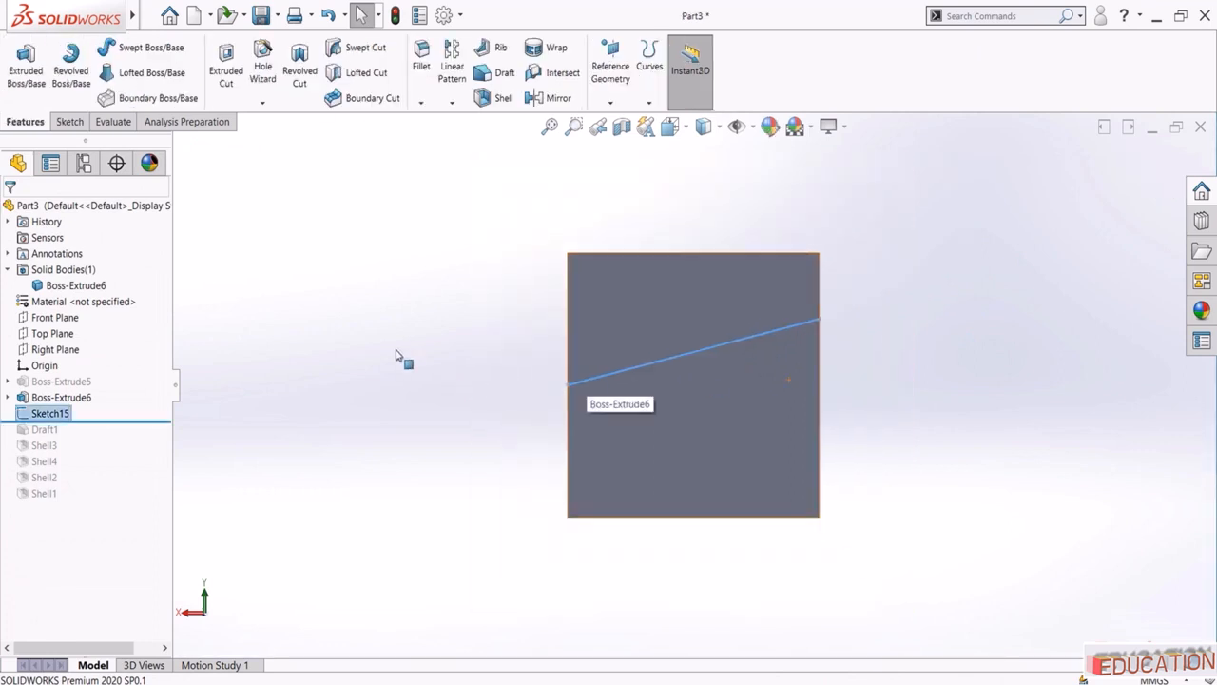
pyautogui.moveTo(402, 356); pyautogui.dragTo(387, 384, button='middle')
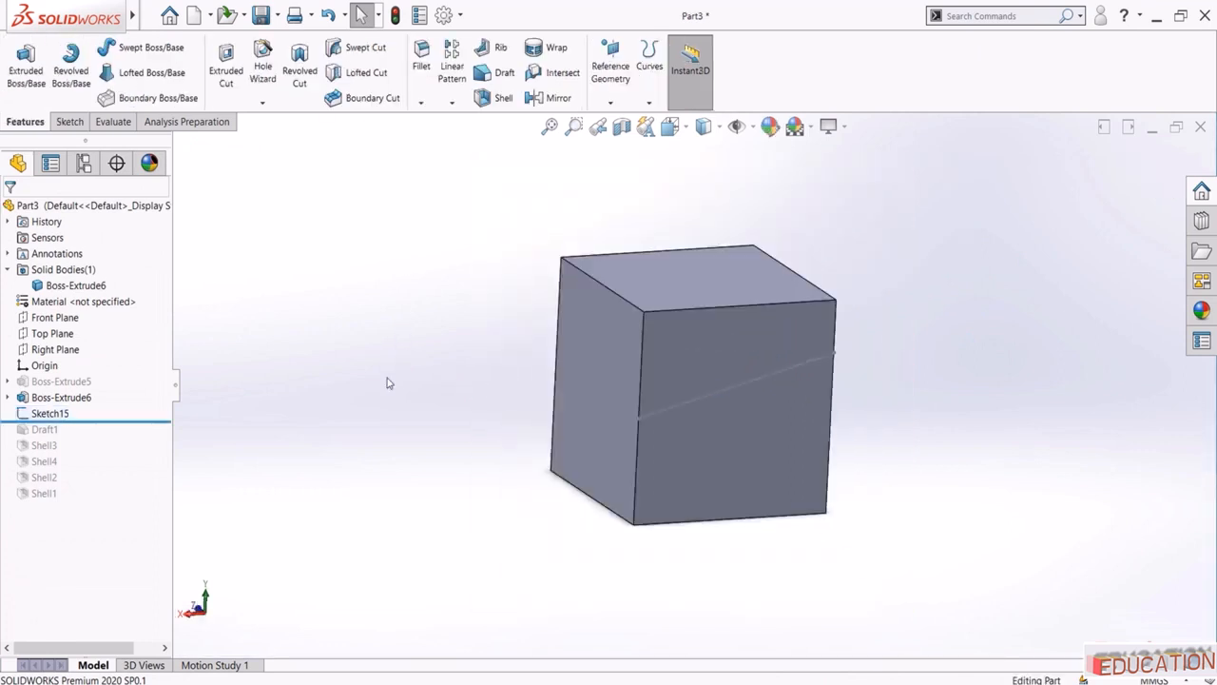
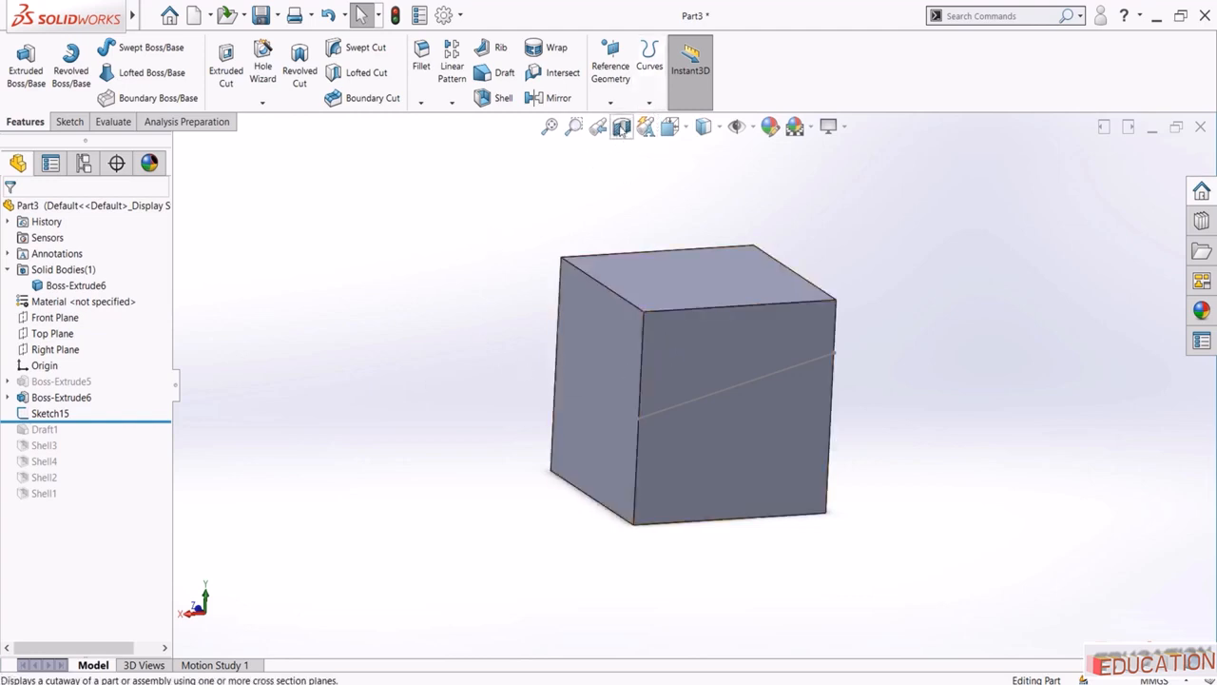
# Create a projection split line from the slanted line's sketch across all four side faces of the box
pyautogui.click(651, 104)
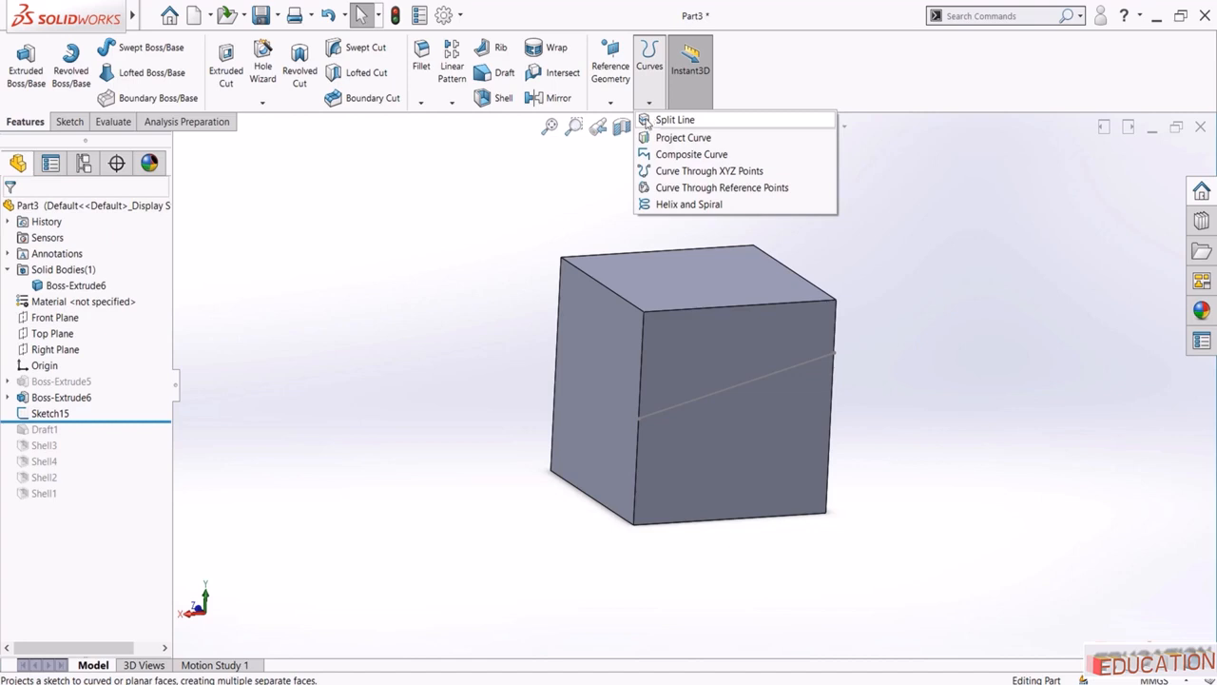
pyautogui.click(647, 120)
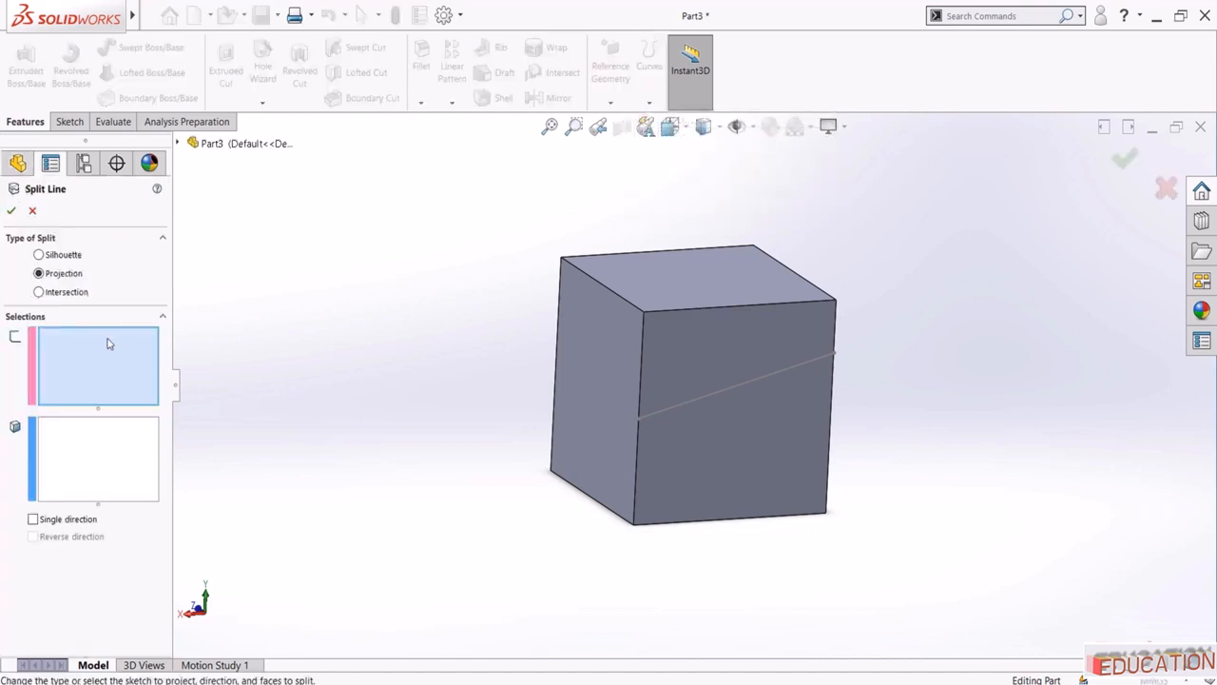
pyautogui.click(714, 392)
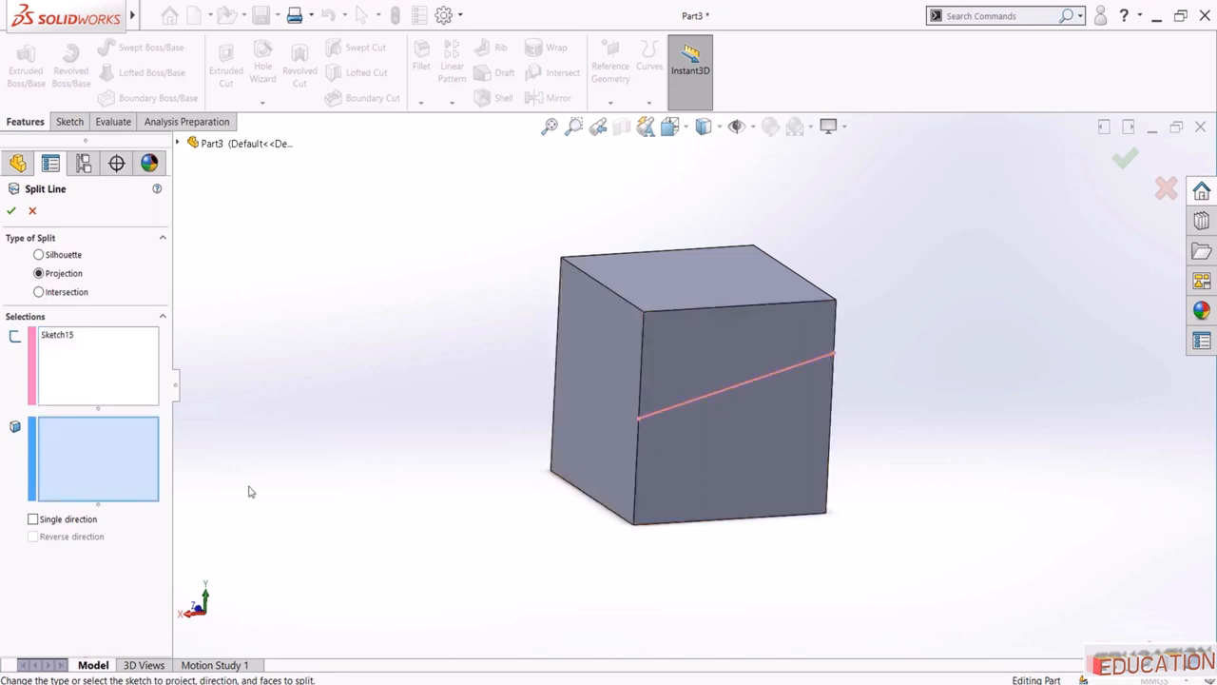
pyautogui.click(595, 360)
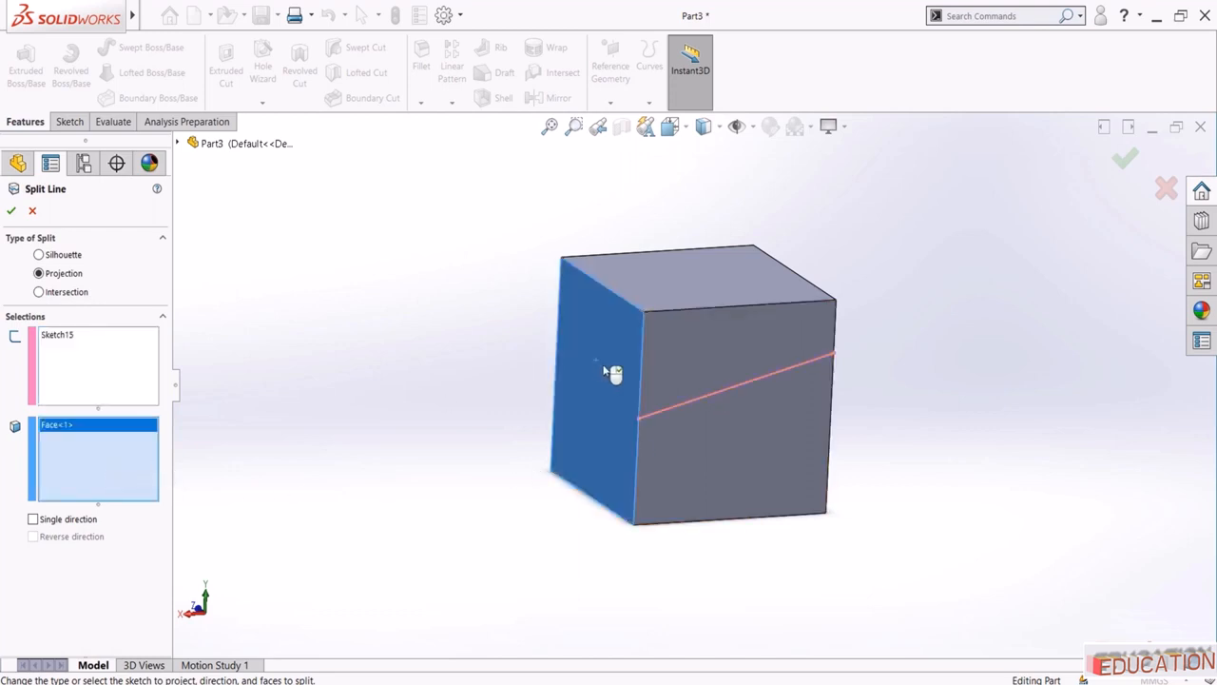
pyautogui.click(664, 358)
pyautogui.moveTo(746, 373); pyautogui.dragTo(712, 428, button='middle')
pyautogui.click(767, 389)
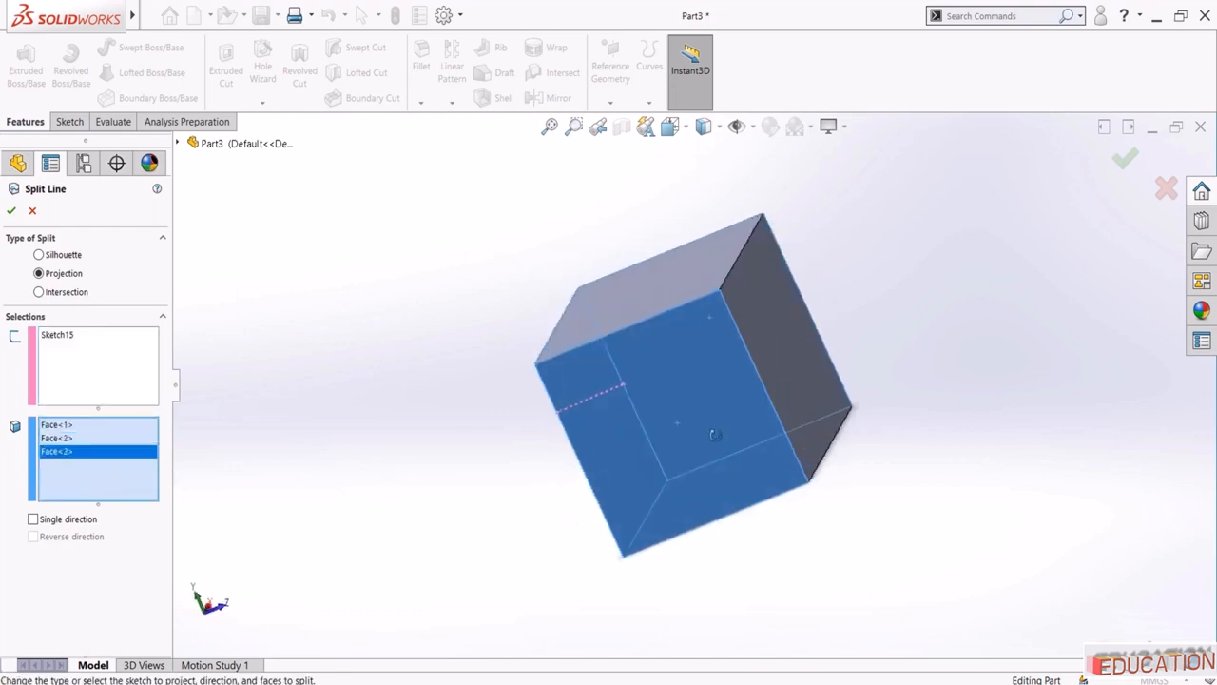
pyautogui.click(777, 366)
pyautogui.moveTo(396, 369); pyautogui.dragTo(580, 333, button='middle')
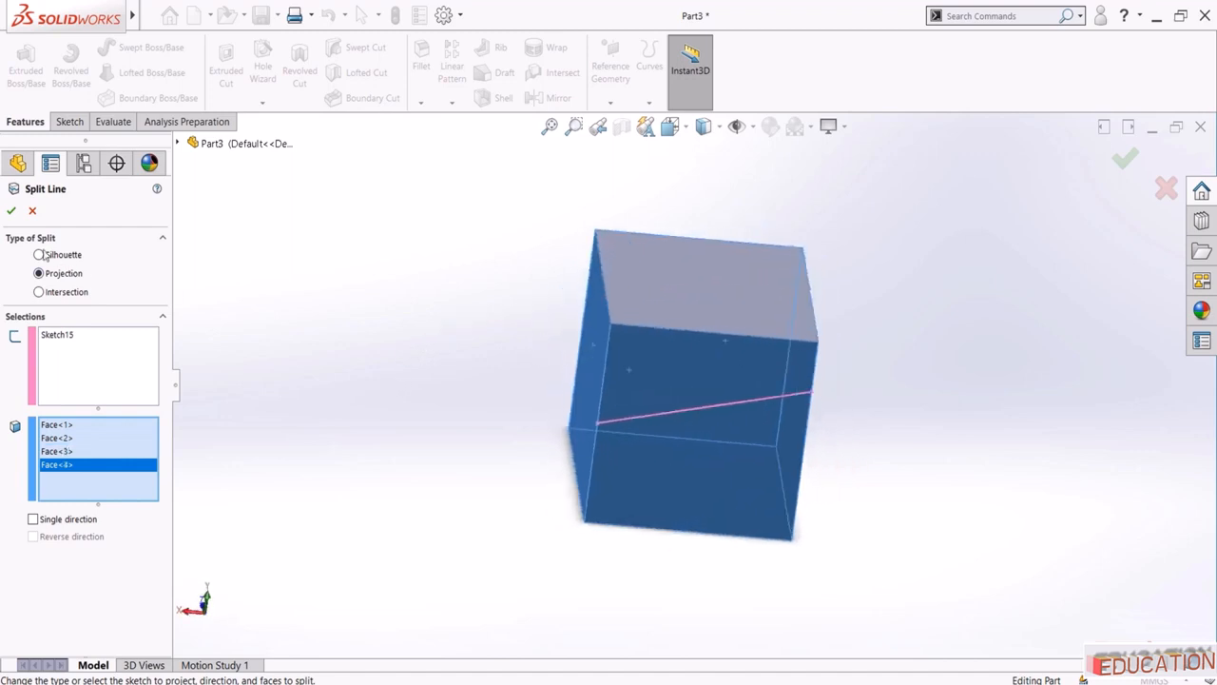
pyautogui.click(11, 210)
# Examine the split edges around the box and highlight the solid body in the bodies list
pyautogui.moveTo(404, 436); pyautogui.dragTo(464, 392, button='middle')
pyautogui.moveTo(481, 353); pyautogui.dragTo(437, 362, button='middle')
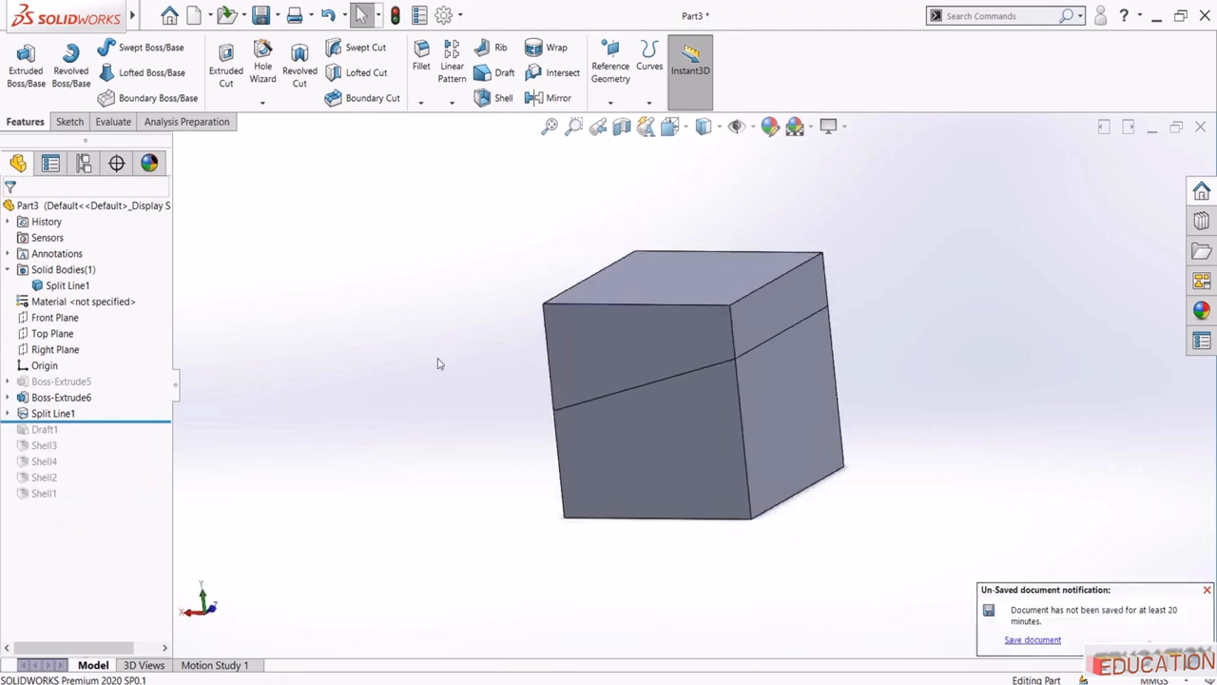
pyautogui.moveTo(444, 427); pyautogui.dragTo(488, 428, button='middle')
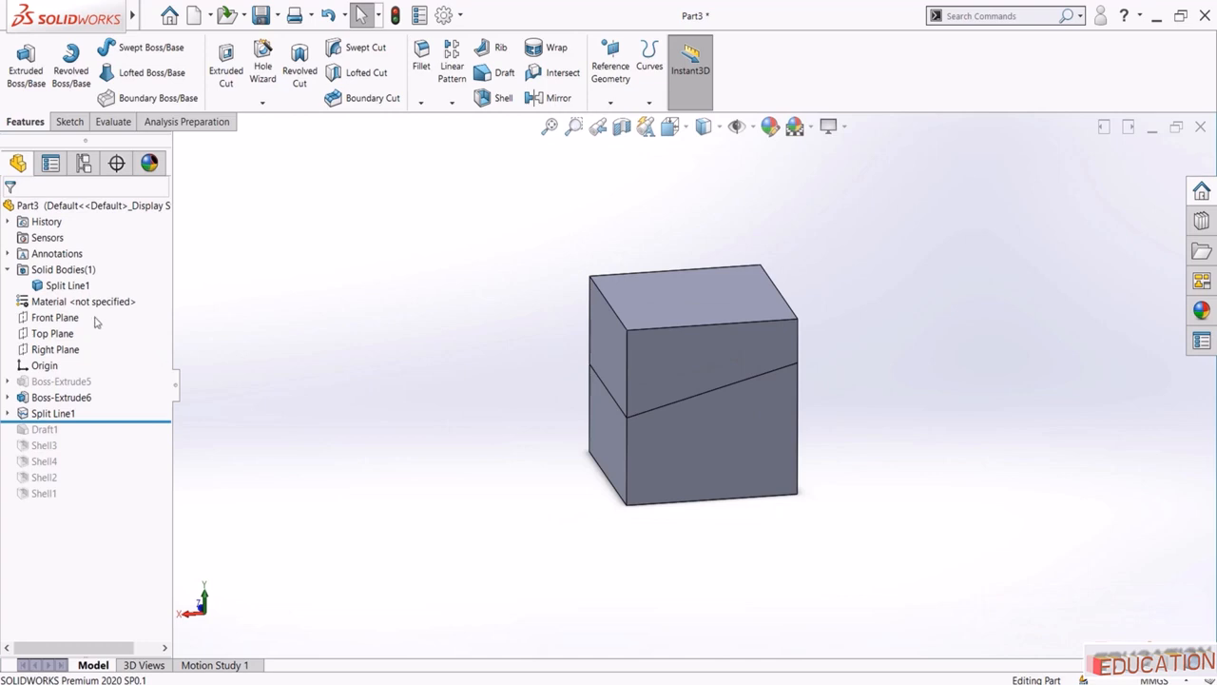
pyautogui.click(68, 285)
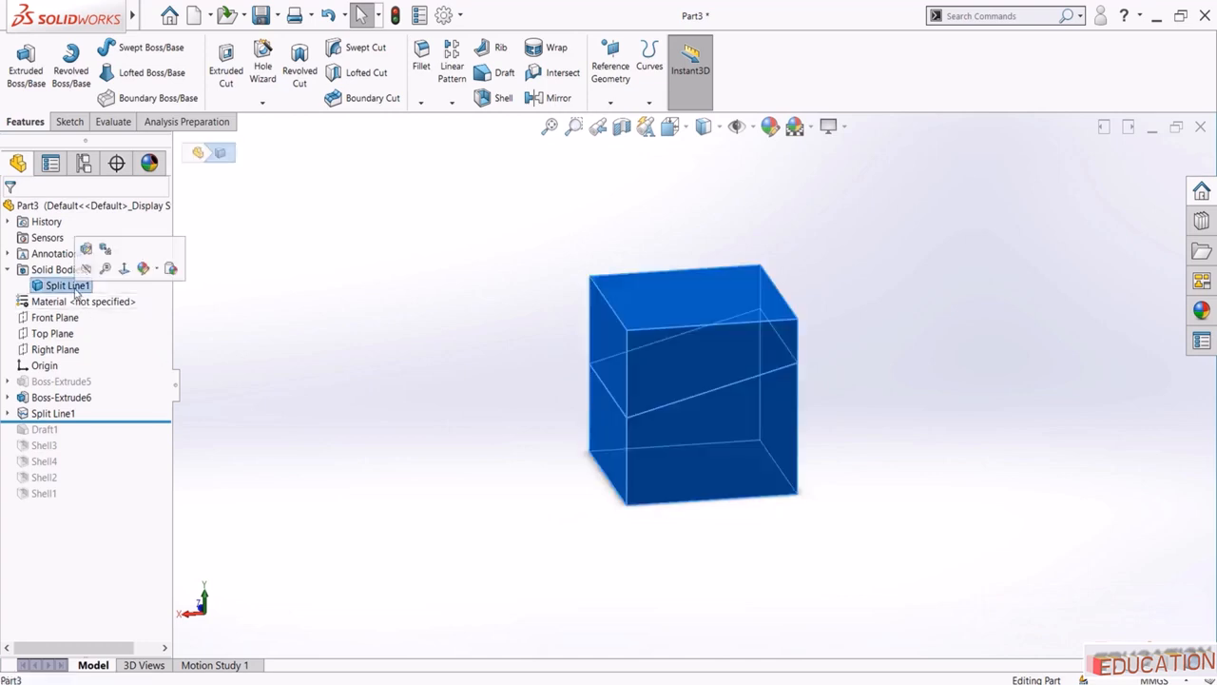
pyautogui.click(429, 429)
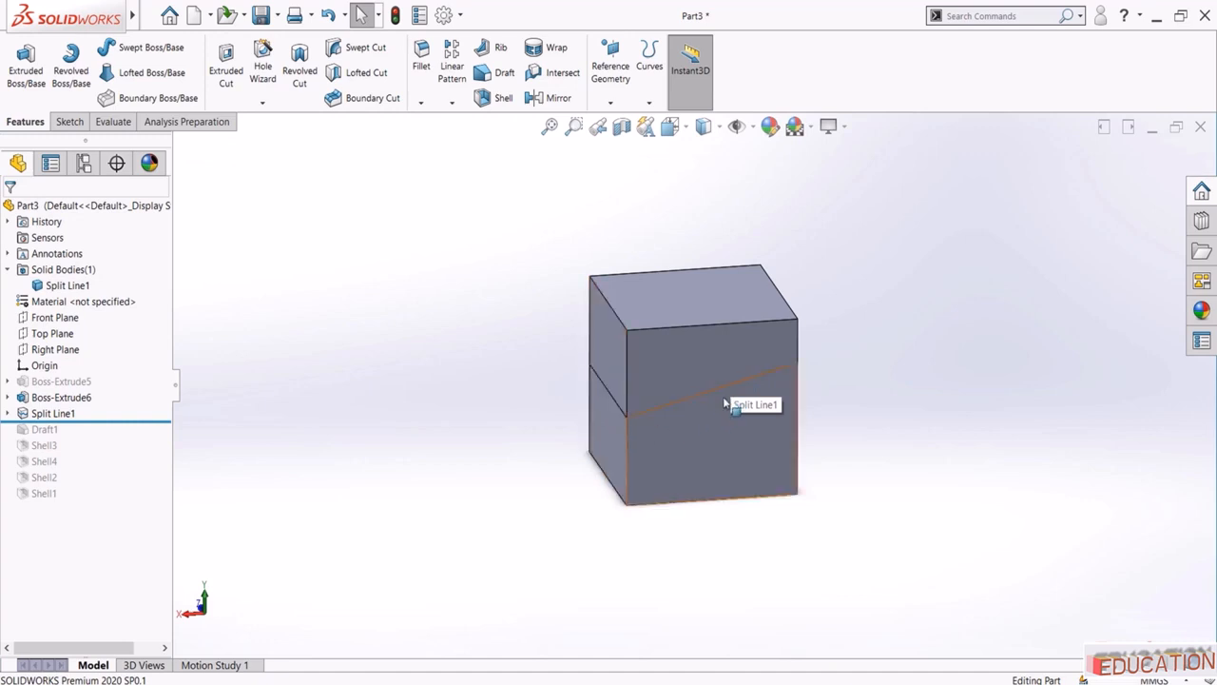
pyautogui.moveTo(545, 543); pyautogui.dragTo(498, 302, button='middle')
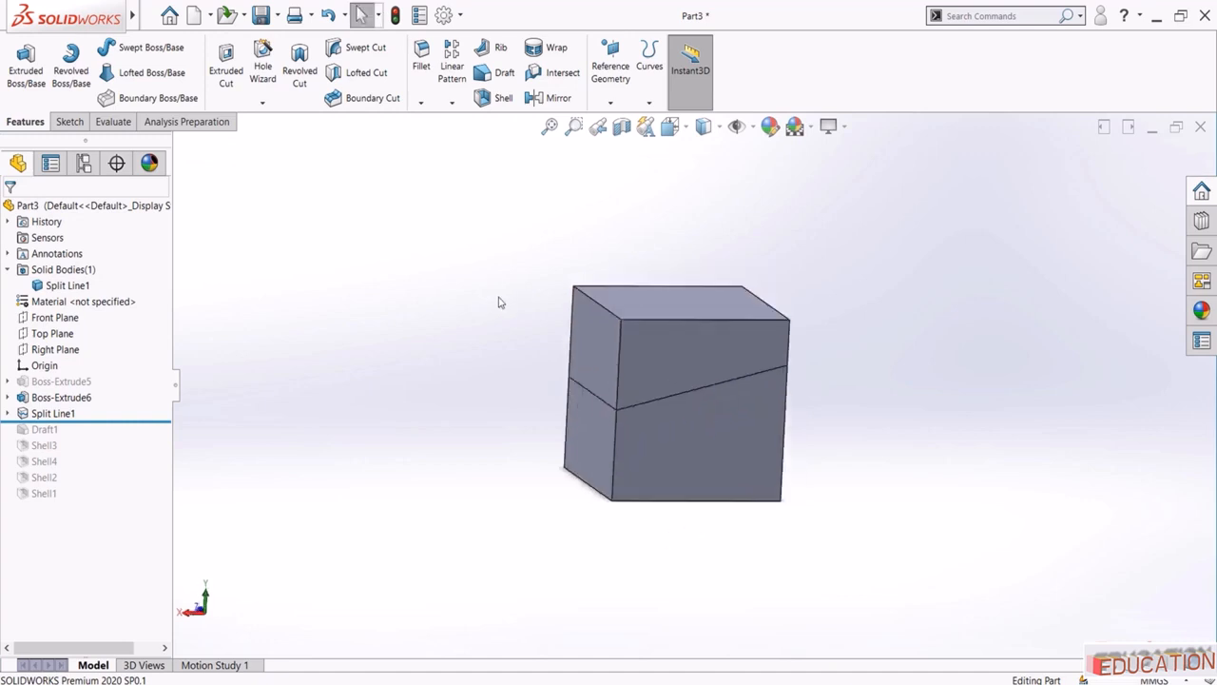
# Add a 15° parting line draft with the top face as pull direction and the four split edges as parting lines
pyautogui.click(504, 81)
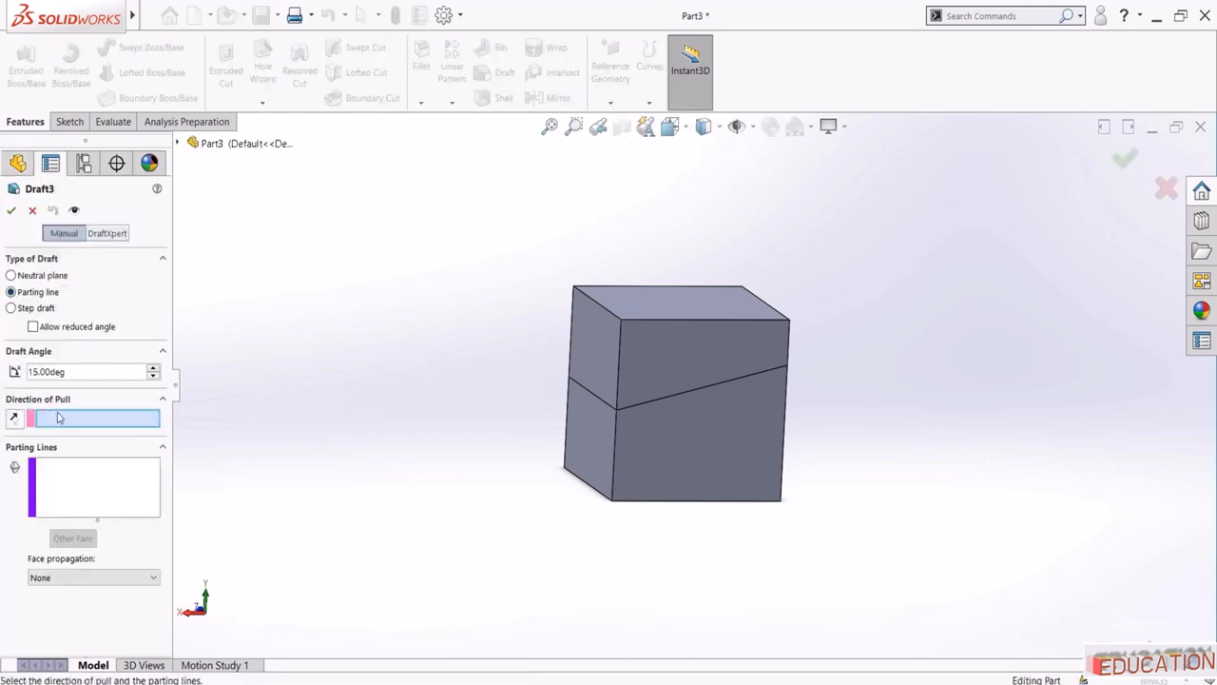
pyautogui.click(679, 306)
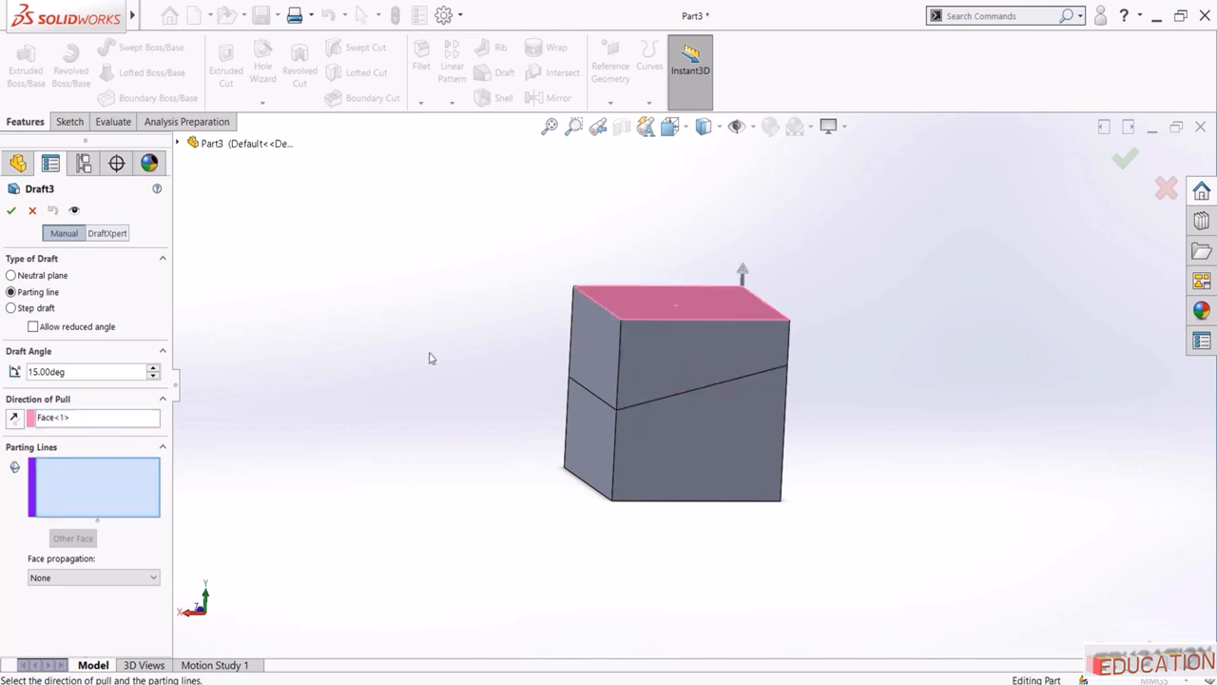
pyautogui.click(700, 387)
pyautogui.click(592, 396)
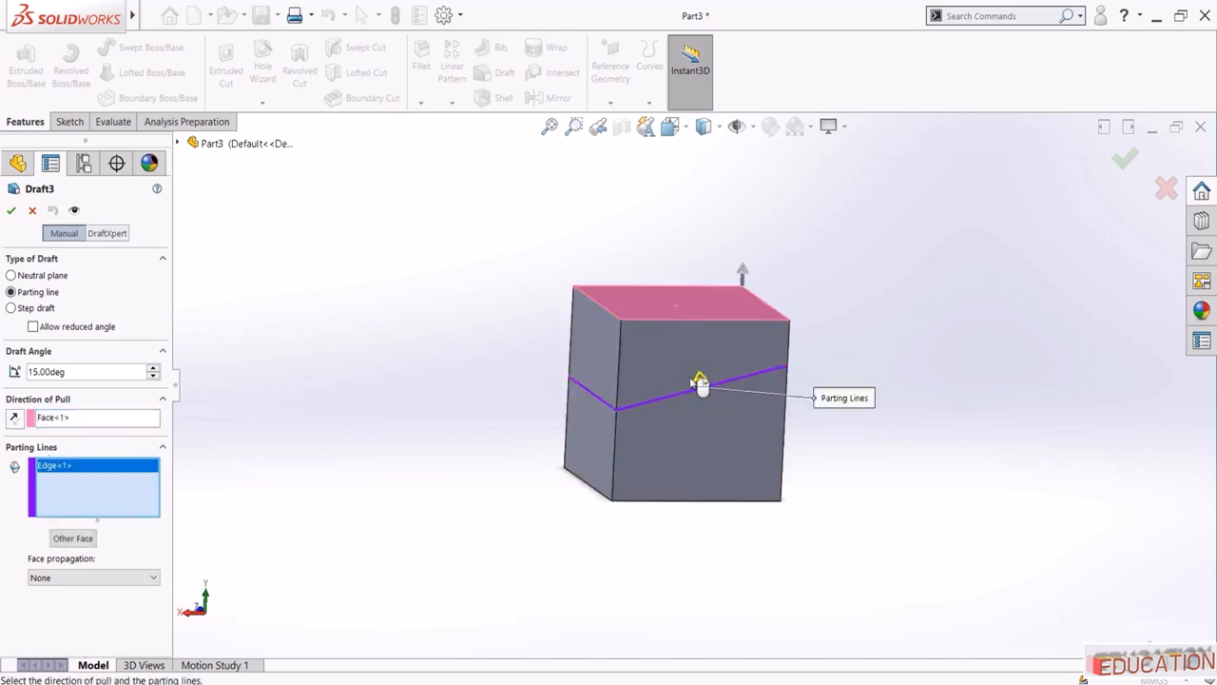
pyautogui.moveTo(941, 361); pyautogui.dragTo(826, 369, button='middle')
pyautogui.click(761, 344)
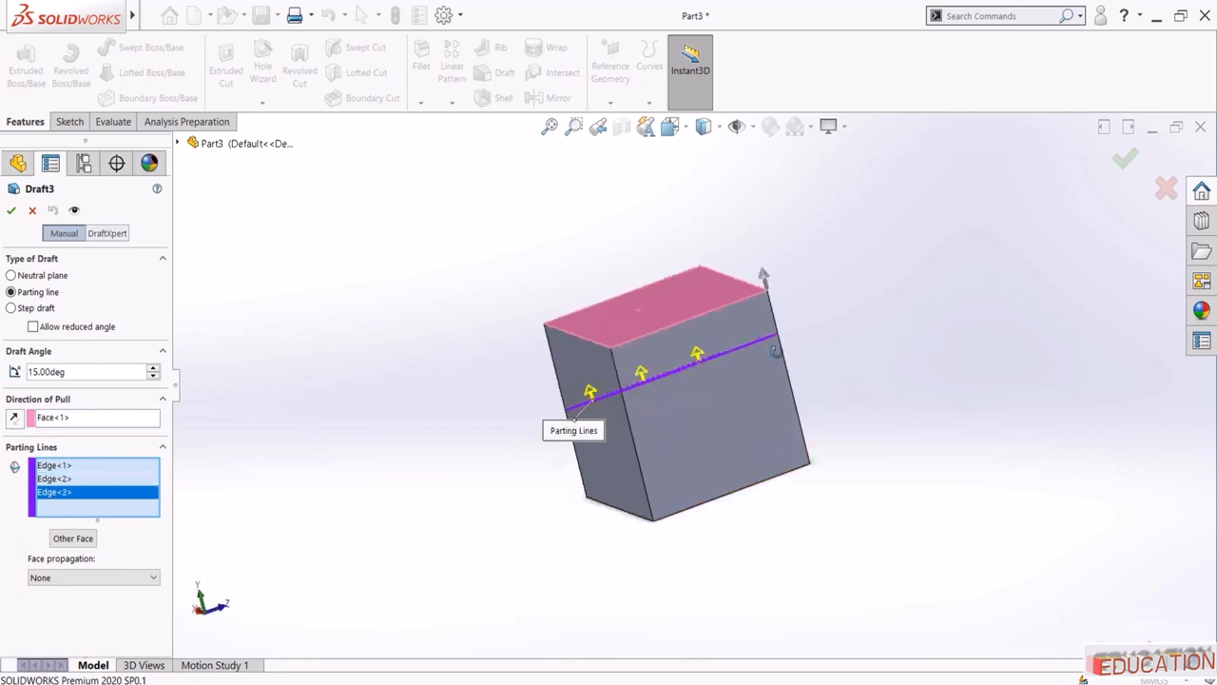
pyautogui.moveTo(761, 344); pyautogui.dragTo(753, 353, button='middle')
pyautogui.click(757, 367)
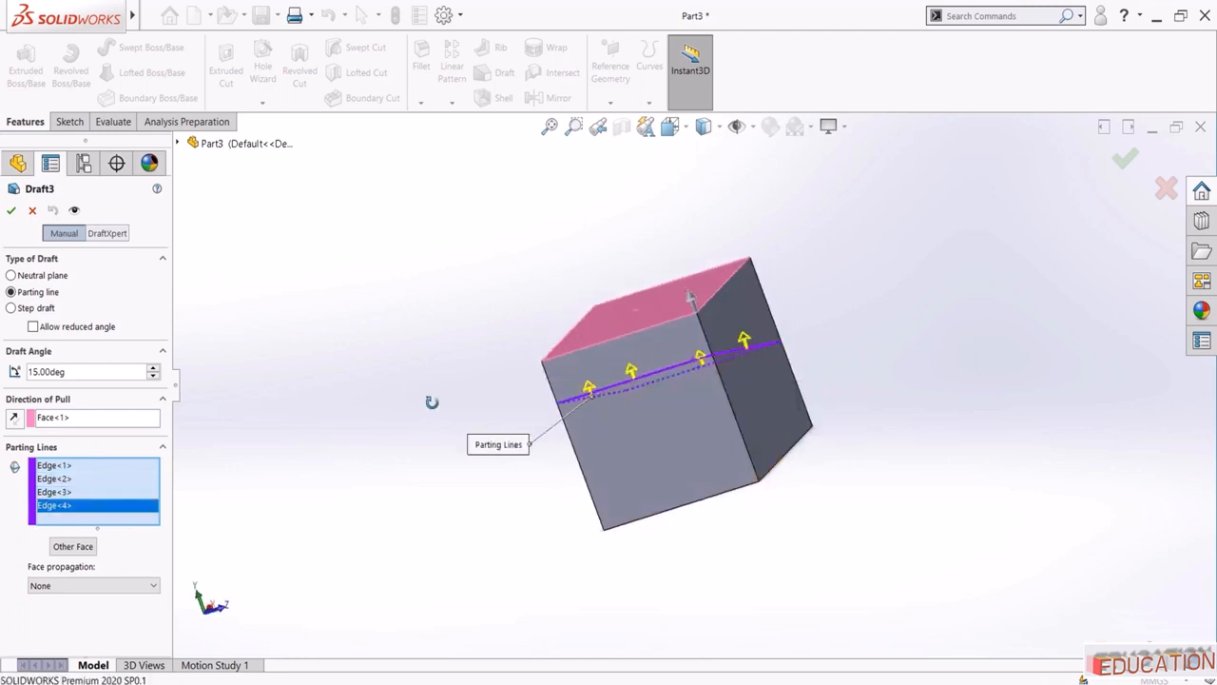
pyautogui.moveTo(432, 402); pyautogui.dragTo(602, 355, button='middle')
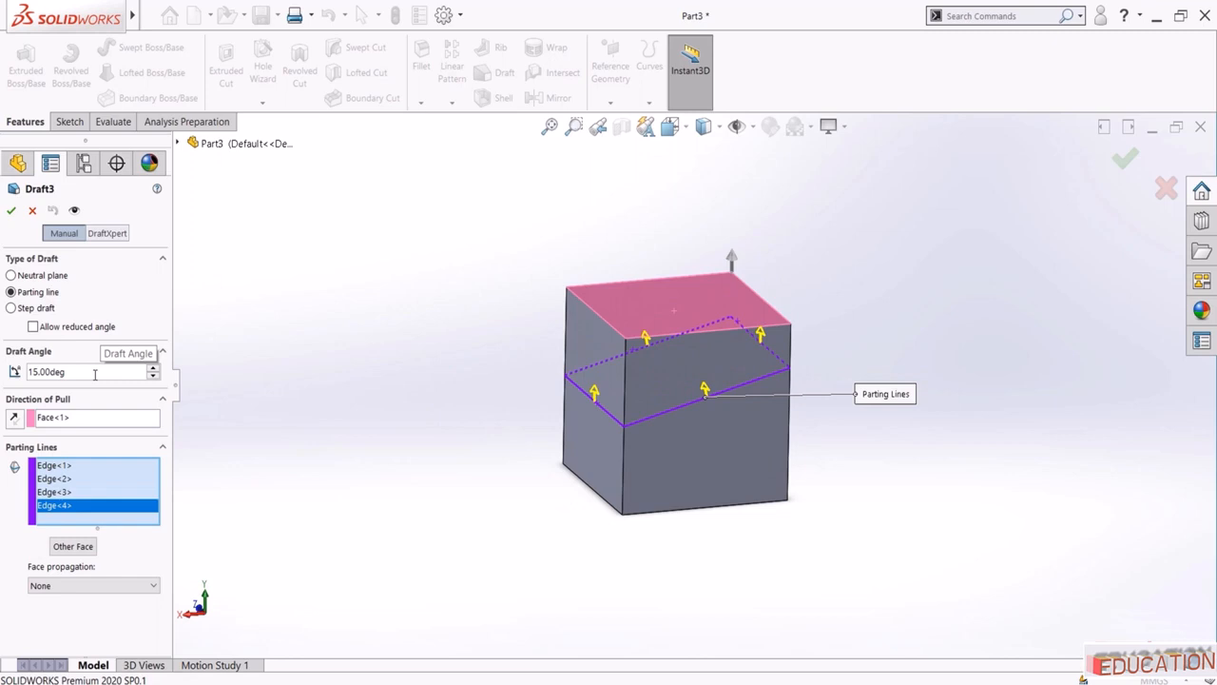
pyautogui.click(11, 210)
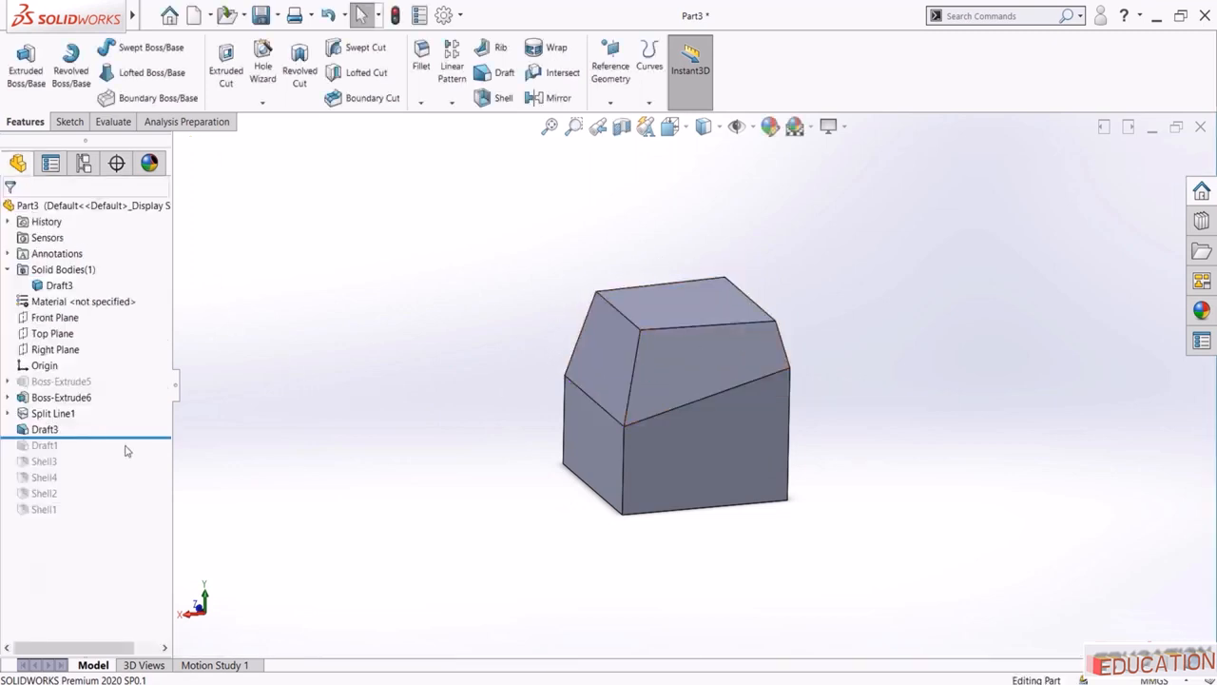
# Edit the parting line draft to reverse its pull direction downward
pyautogui.click(44, 430)
pyautogui.click(53, 385)
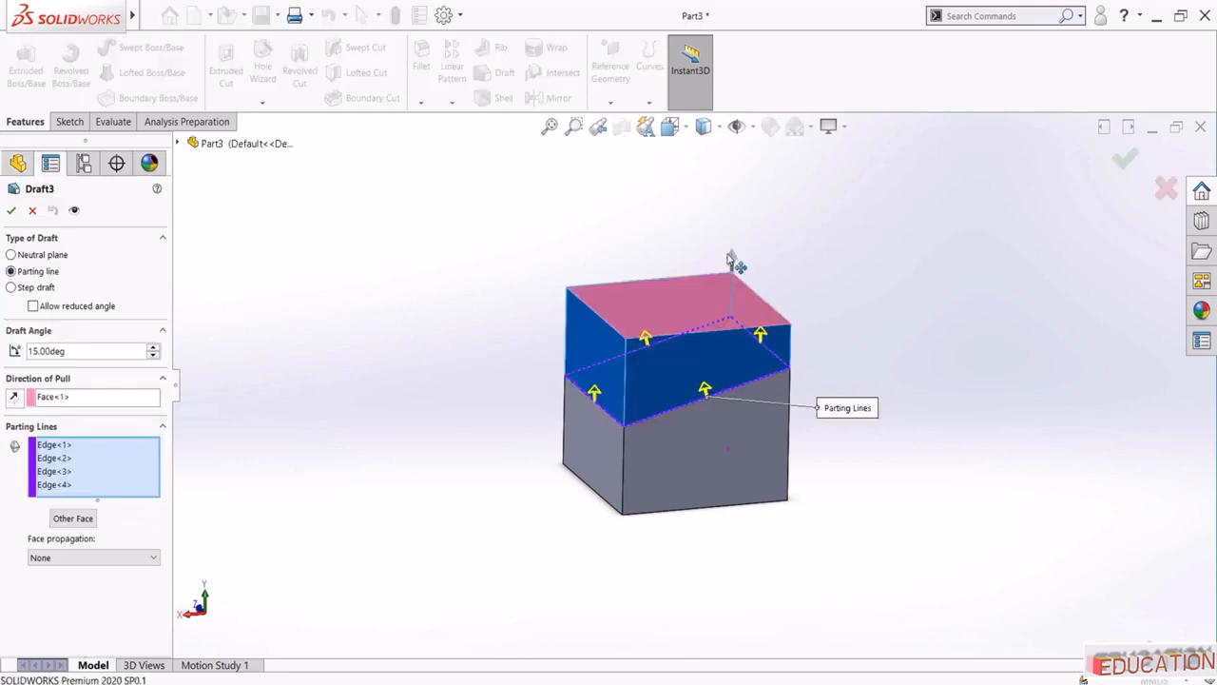
pyautogui.click(732, 258)
pyautogui.click(11, 211)
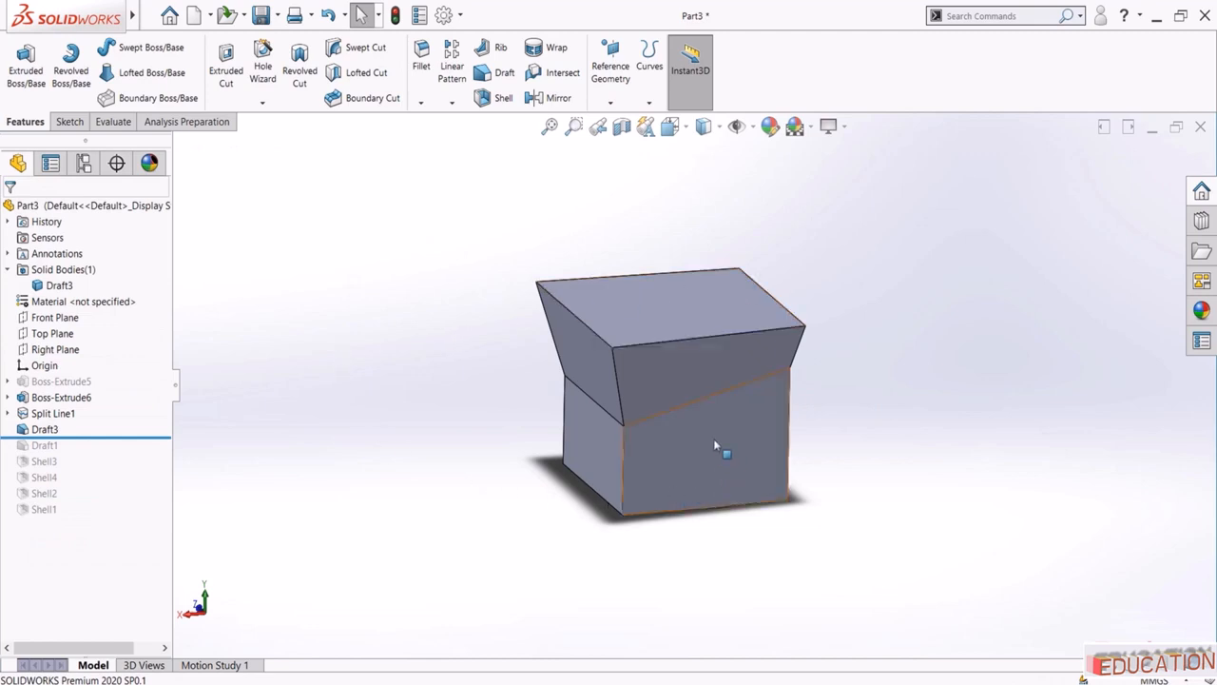
# Edit the draft to switch all four parting line edges to the other face, drafting the faces below the split
pyautogui.click(57, 429)
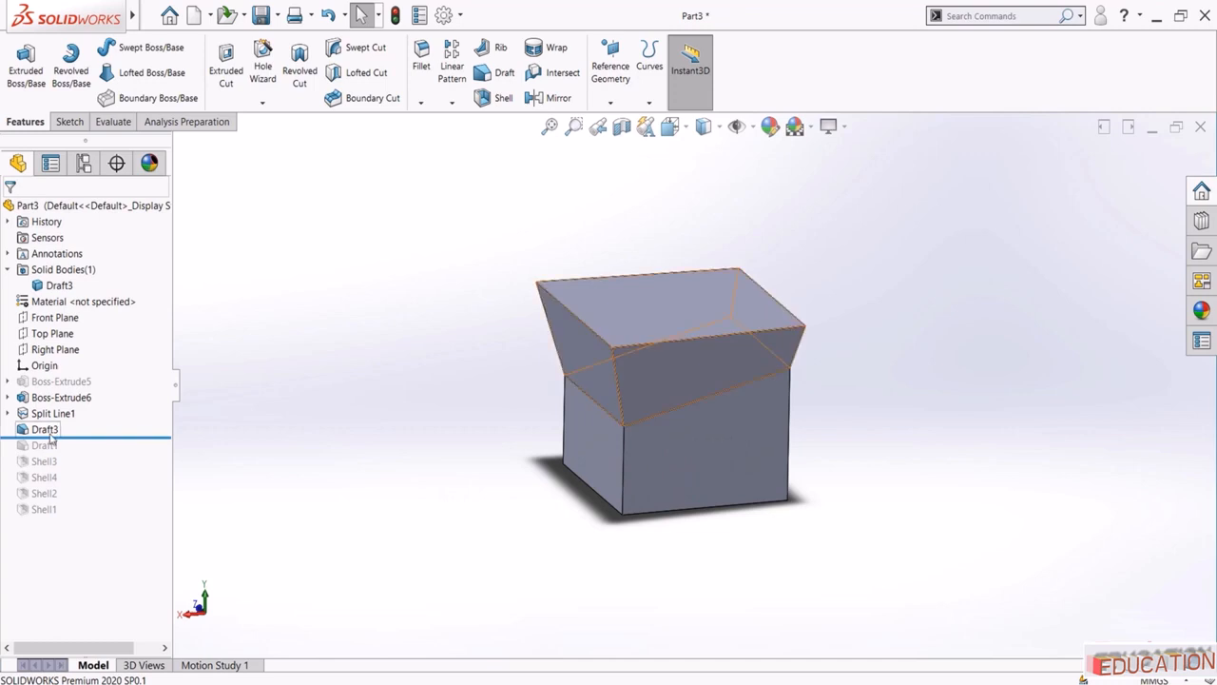
pyautogui.click(61, 396)
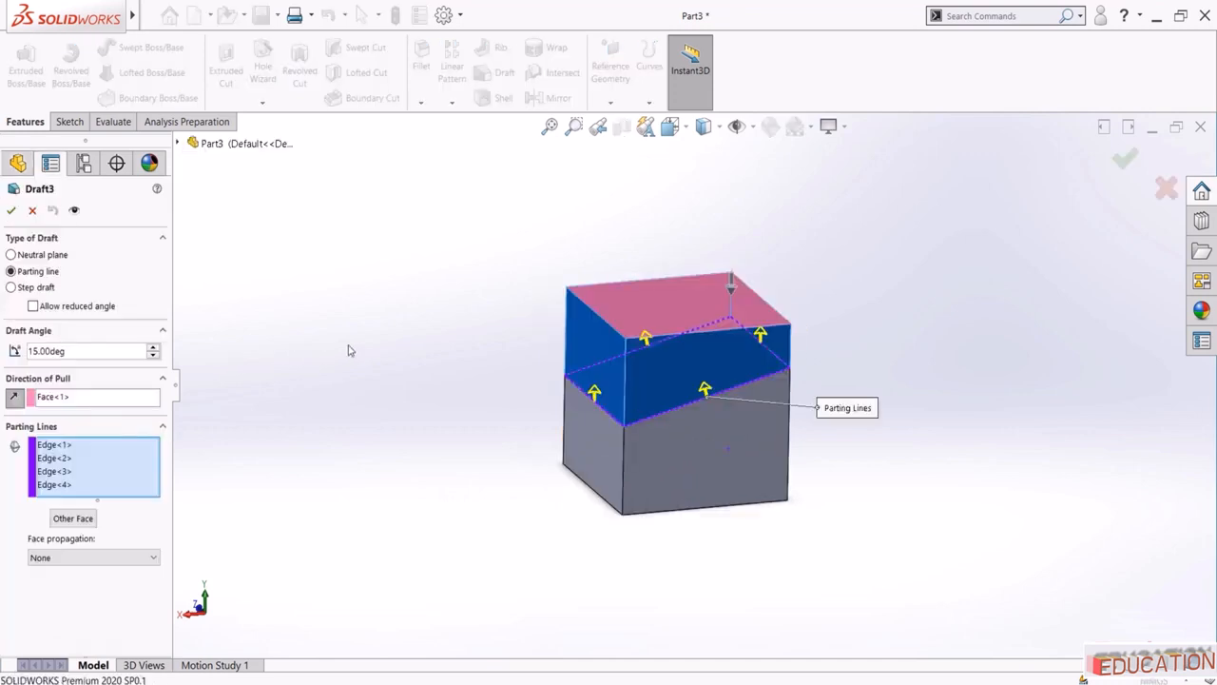
pyautogui.click(53, 486)
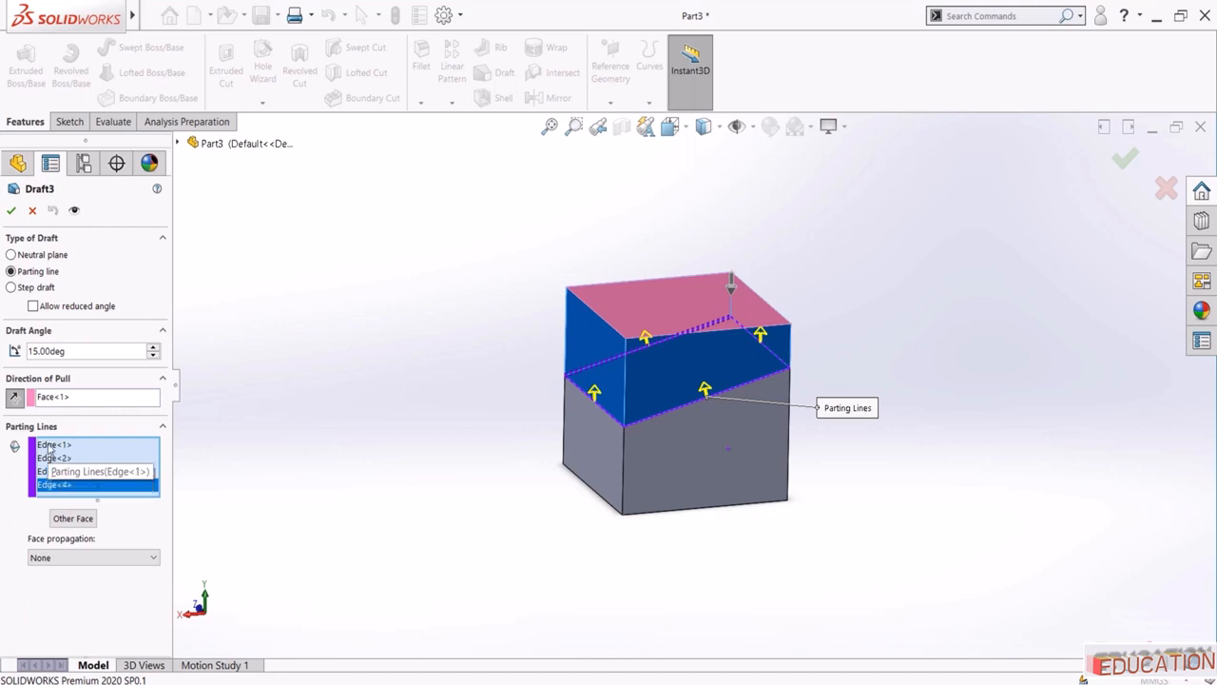
pyautogui.keyDown('shift'); pyautogui.click(48, 446); pyautogui.keyUp('shift')
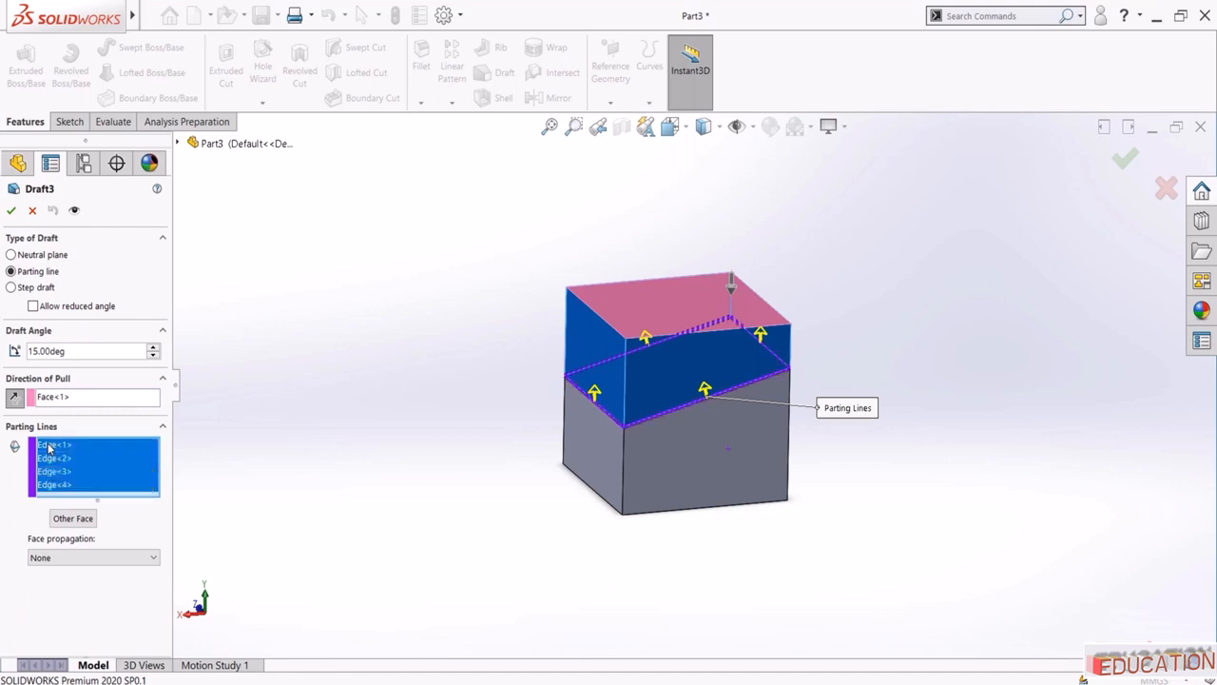
pyautogui.click(59, 520)
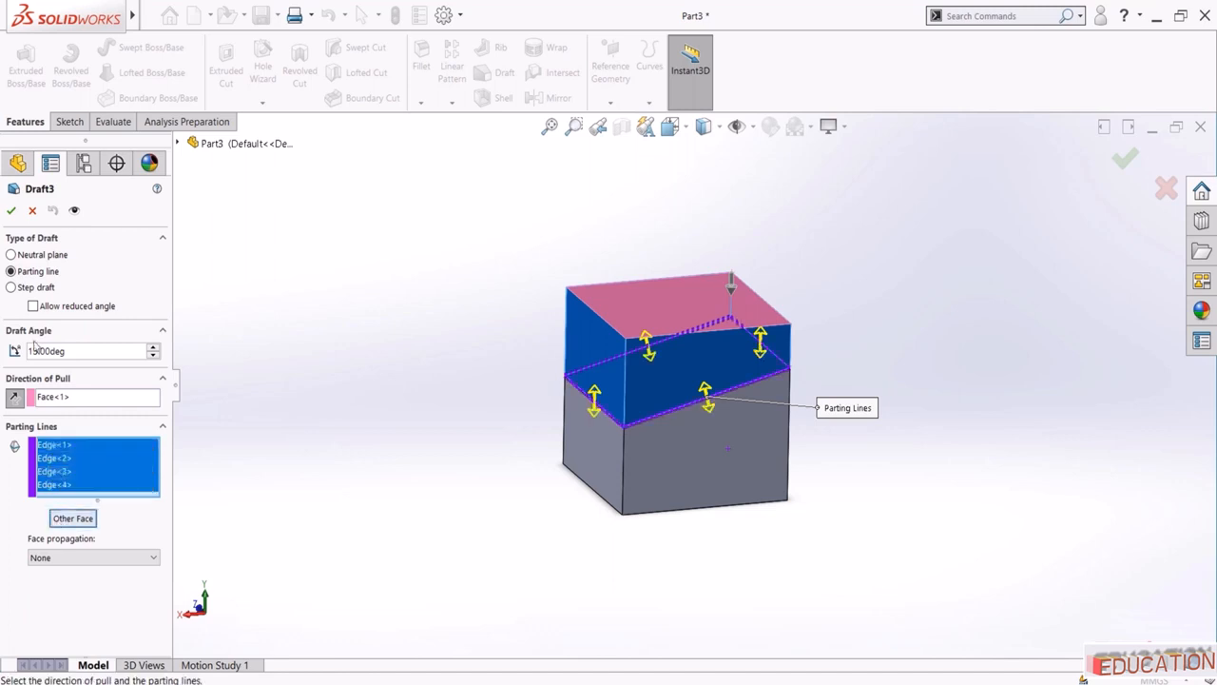
pyautogui.click(12, 211)
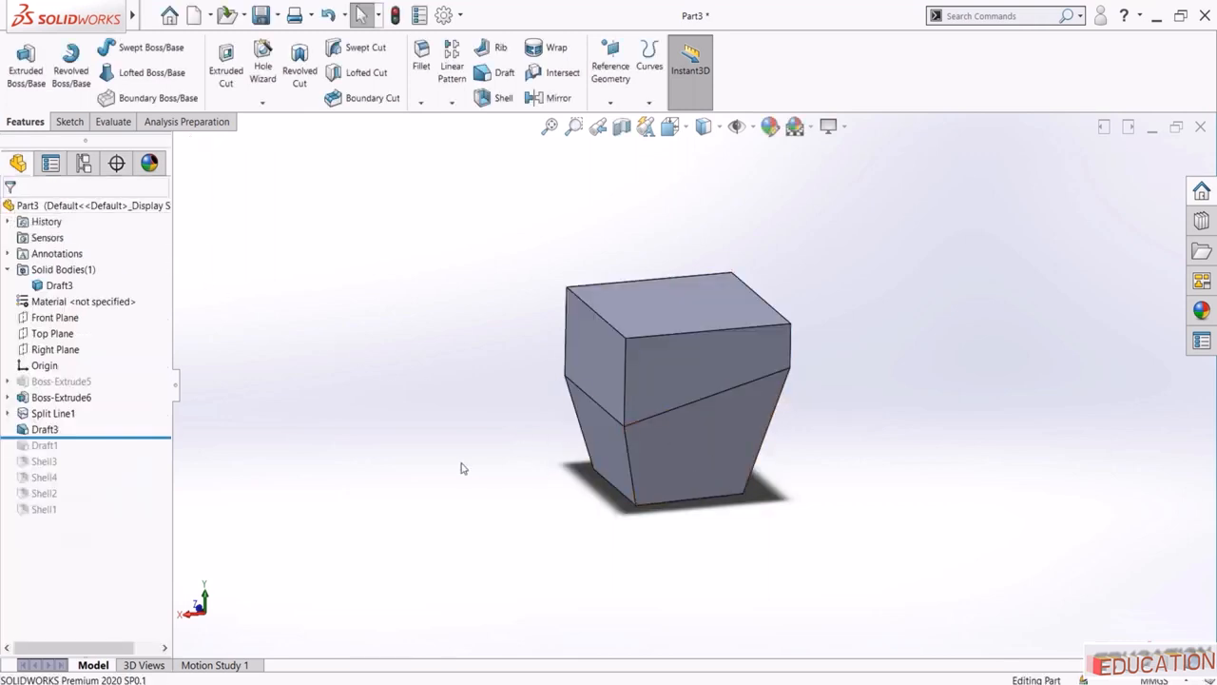
# Edit the draft to point its pull direction upward, keeping the lower faces drafted
pyautogui.click(44, 429)
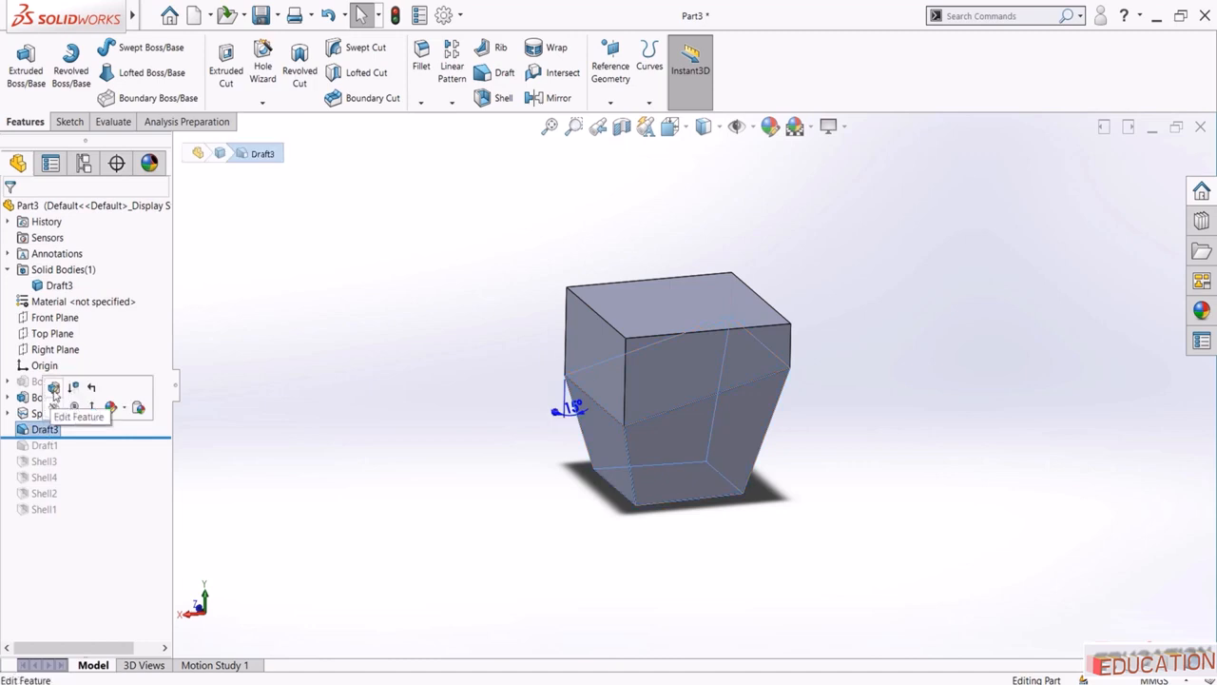
pyautogui.click(54, 394)
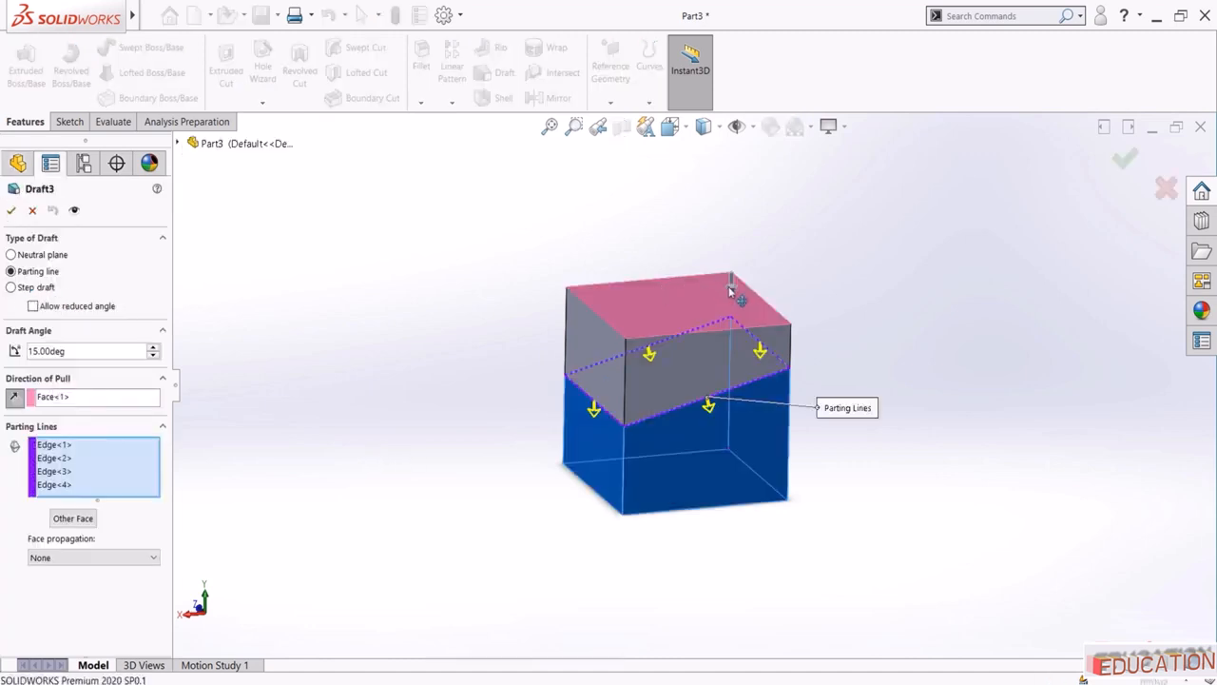
pyautogui.click(11, 209)
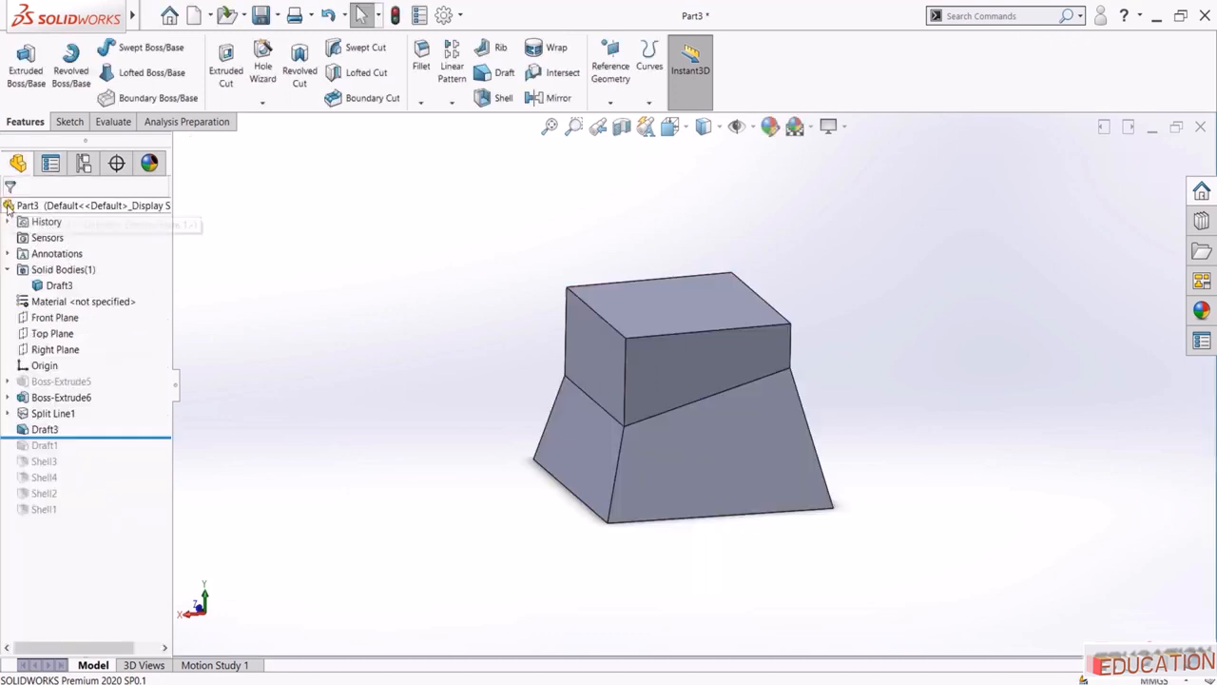
pyautogui.moveTo(428, 332); pyautogui.dragTo(375, 353, button='middle')
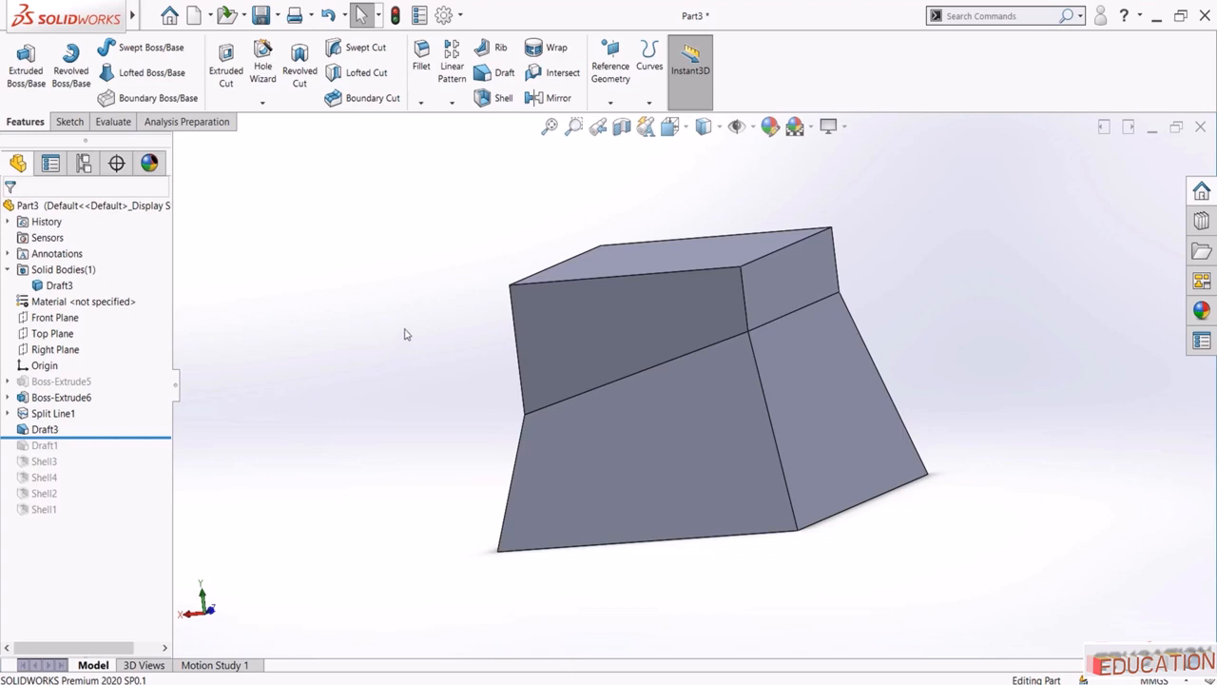
pyautogui.press('z')
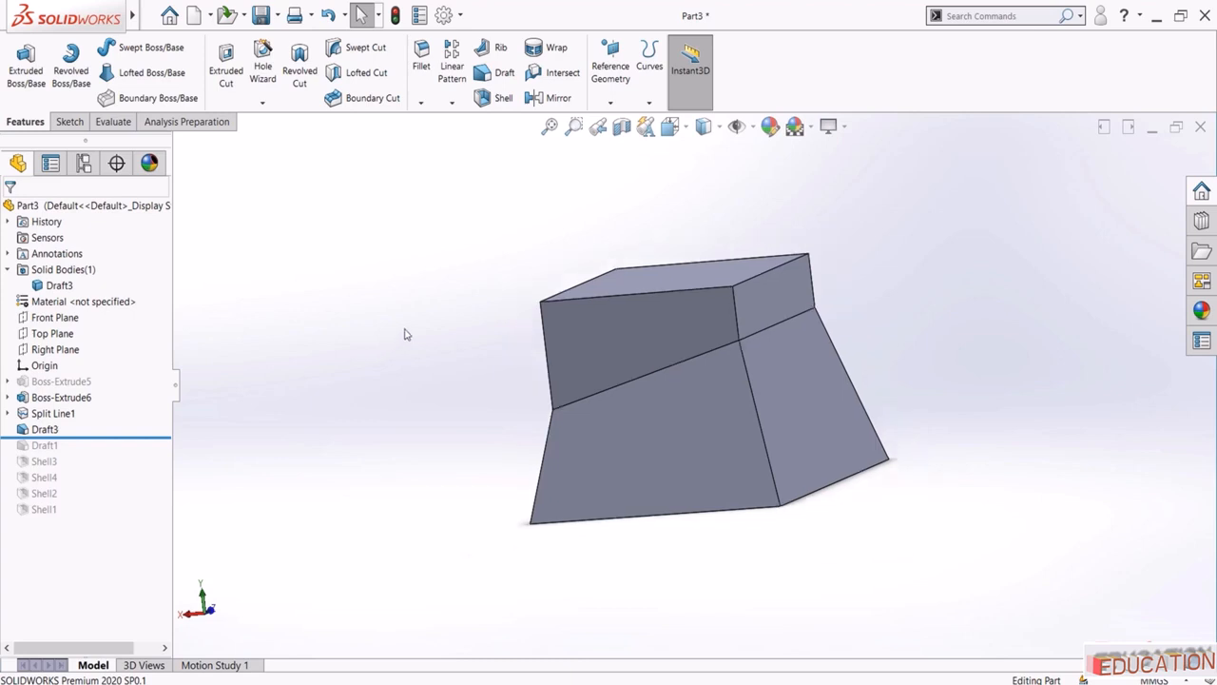
# Review the draft's parting line settings and roll the model back to just before the split line
pyautogui.click(44, 428)
pyautogui.click(63, 392)
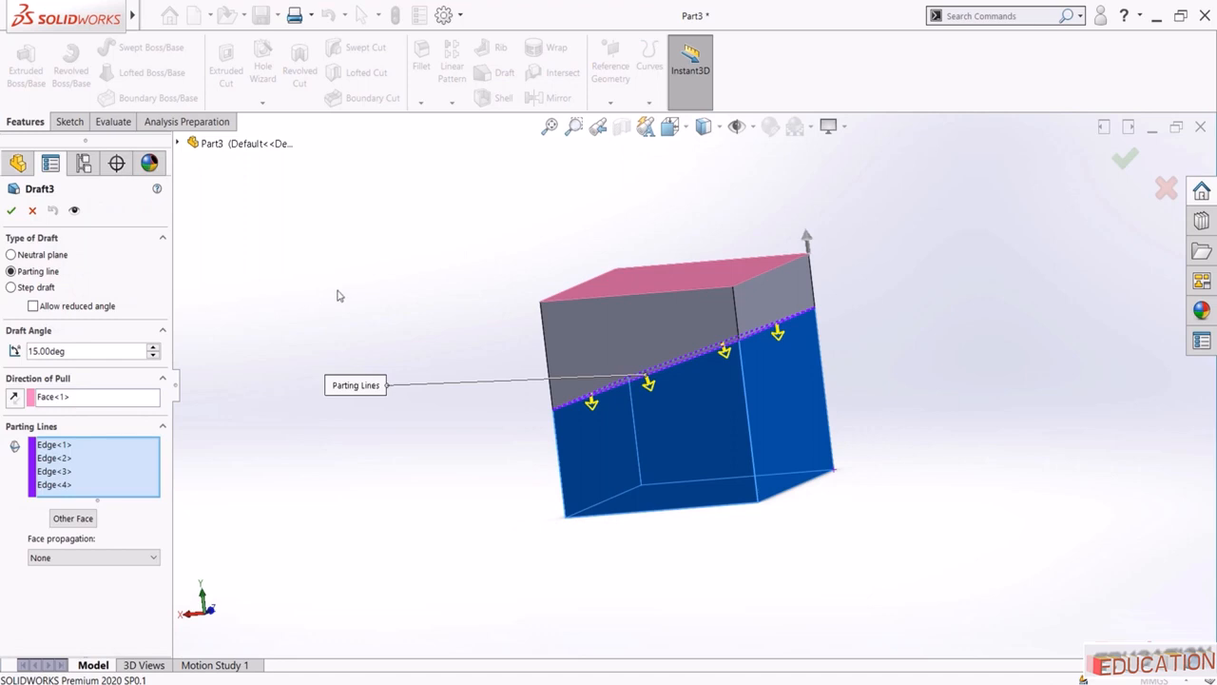
pyautogui.click(11, 211)
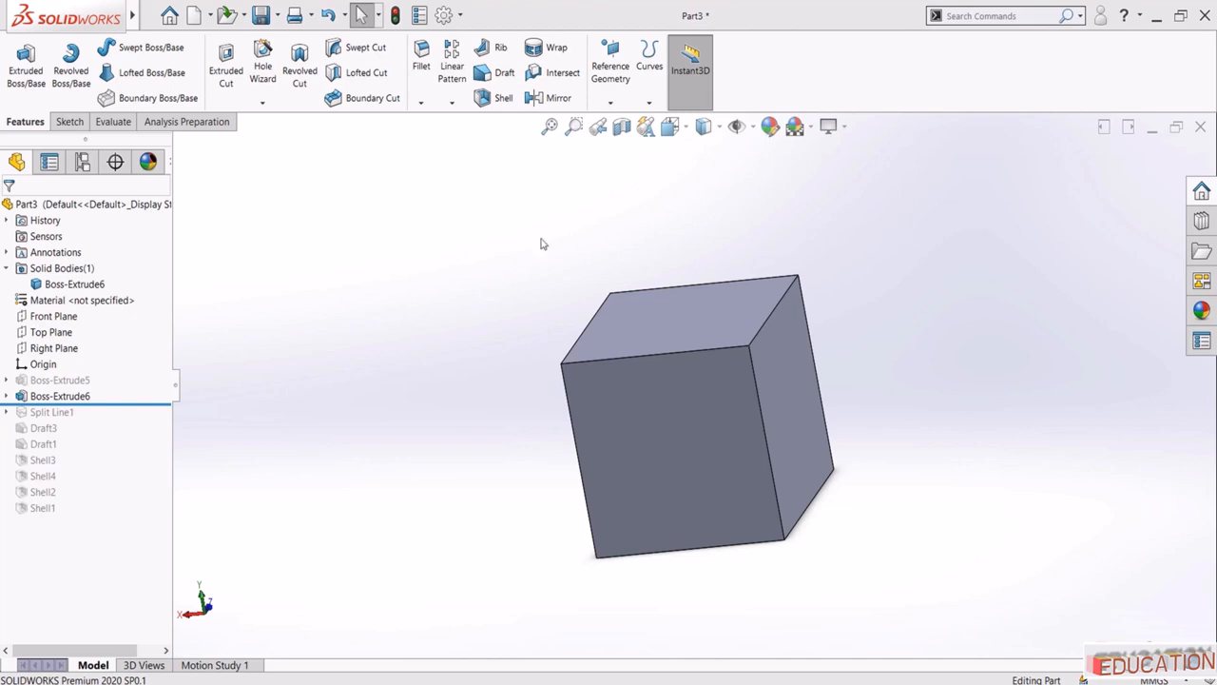
pyautogui.moveTo(530, 234); pyautogui.dragTo(447, 324, button='middle')
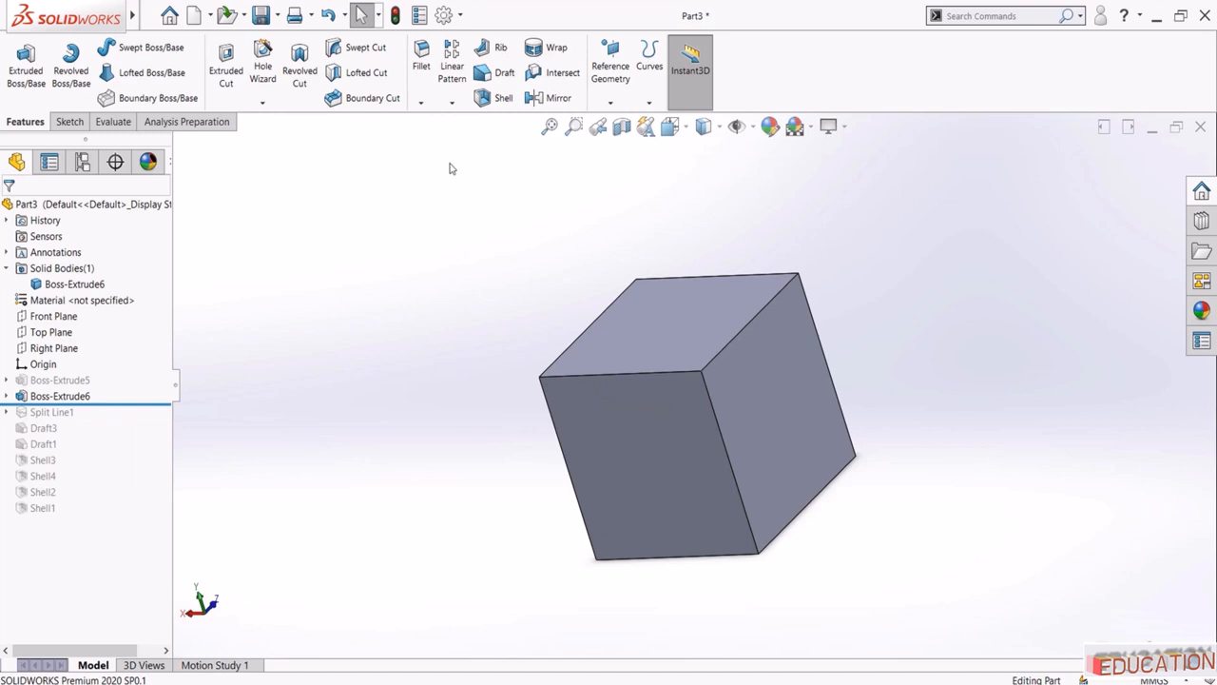
# Start a constant size fillet with a 15 mm radius and select one edge of the box's top face
pyautogui.click(421, 103)
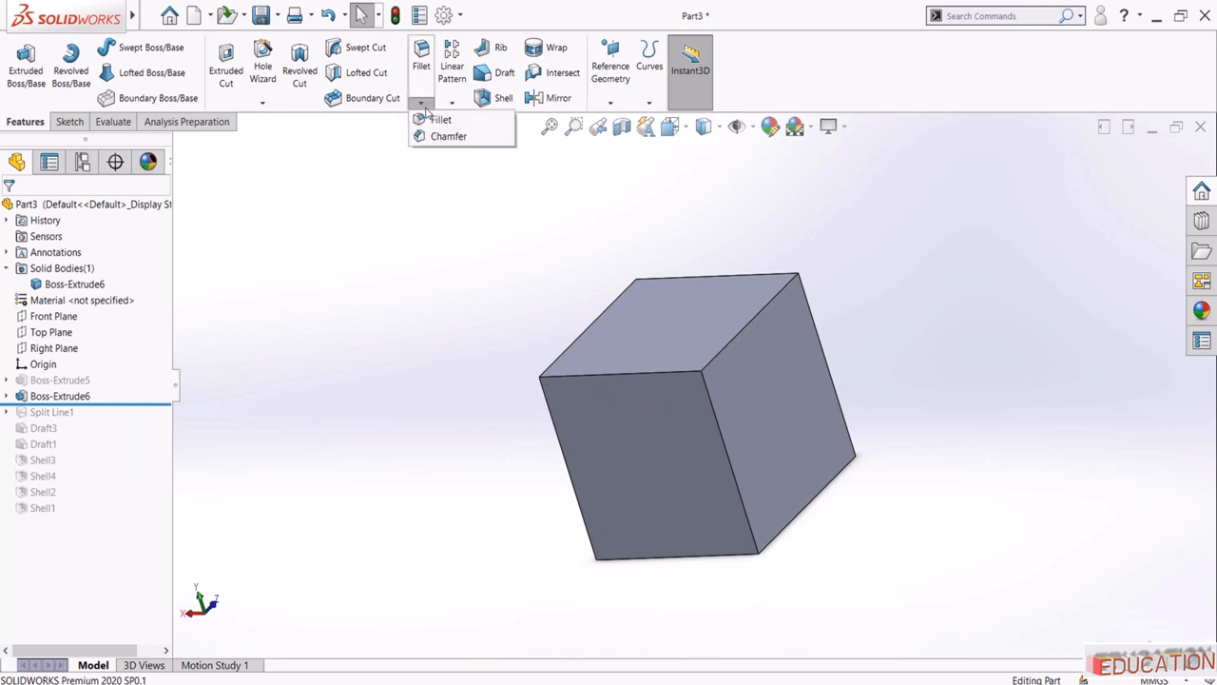
pyautogui.click(419, 127)
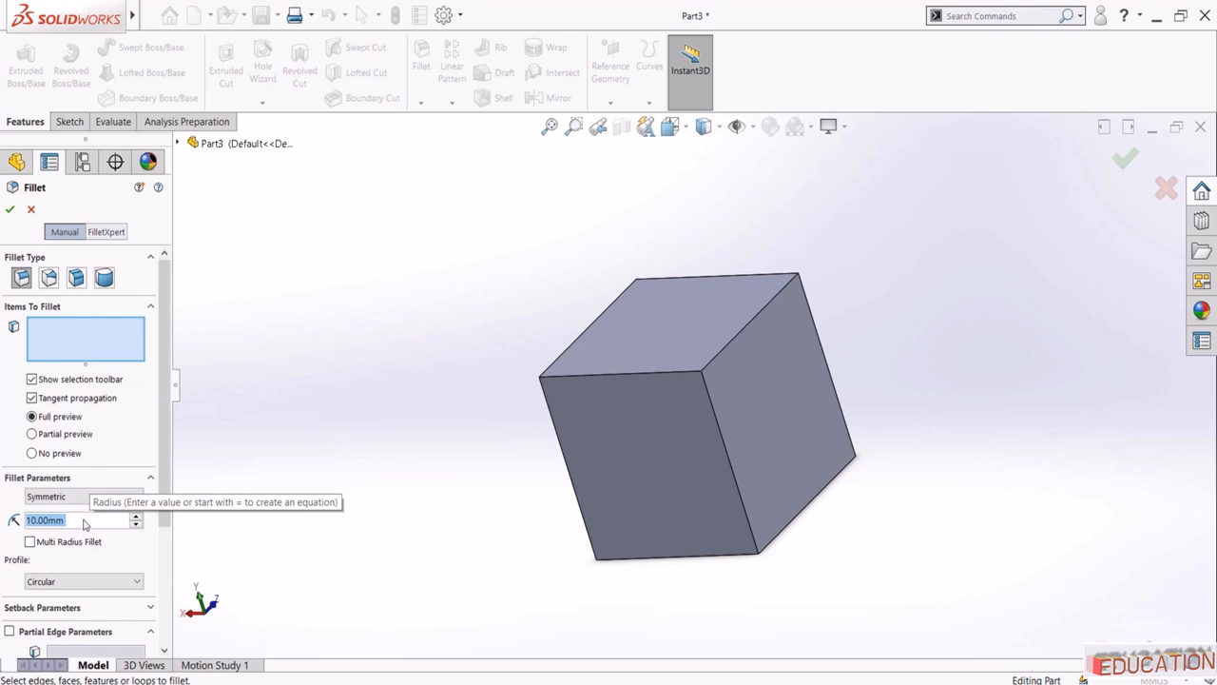
pyautogui.write('15')
pyautogui.press('Return')
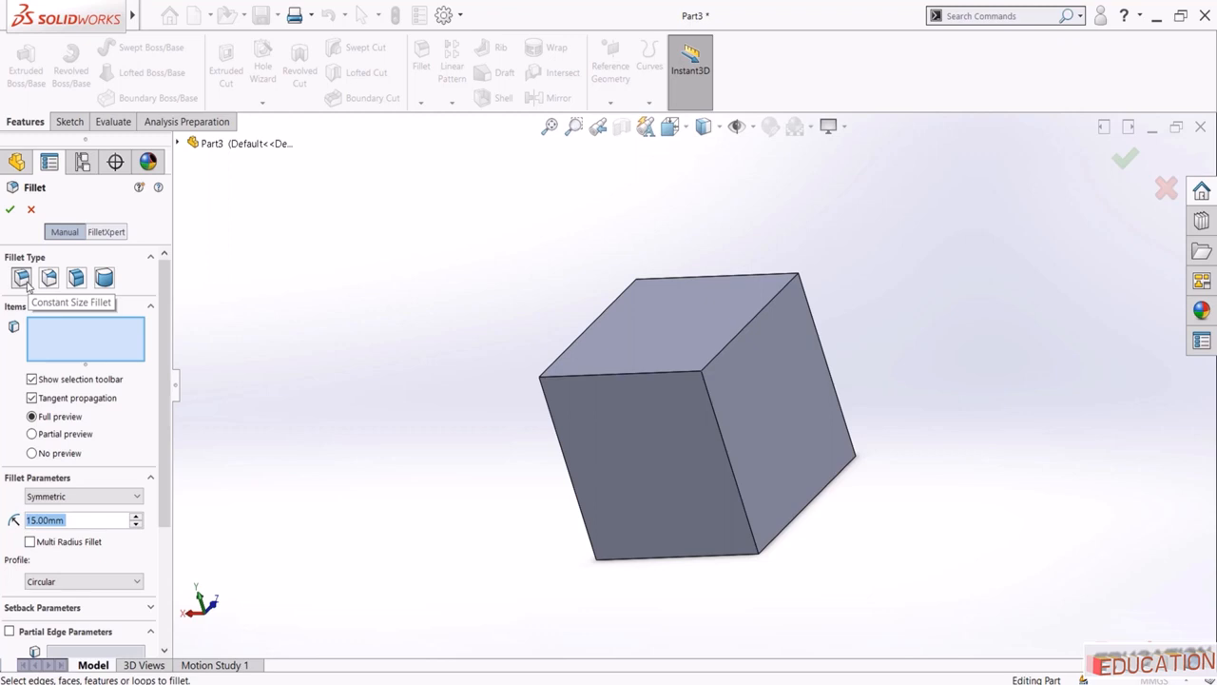
pyautogui.click(766, 307)
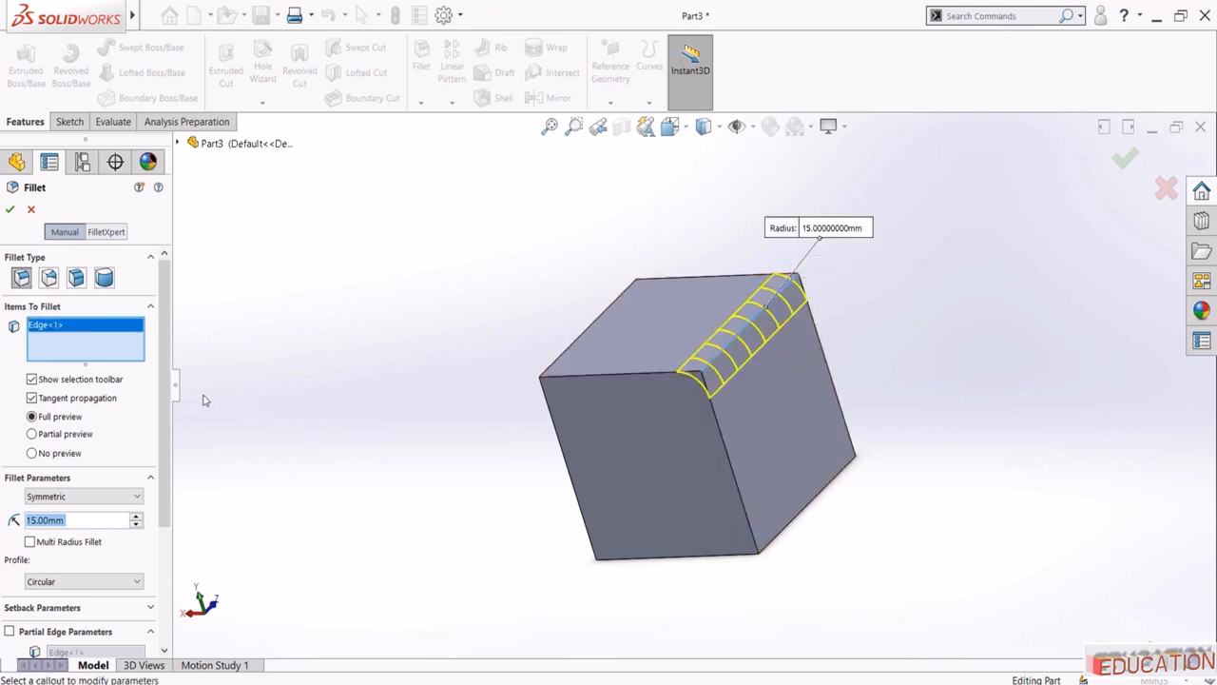
pyautogui.scroll(-1, 167, 472)
pyautogui.scroll(-3, 168, 472)
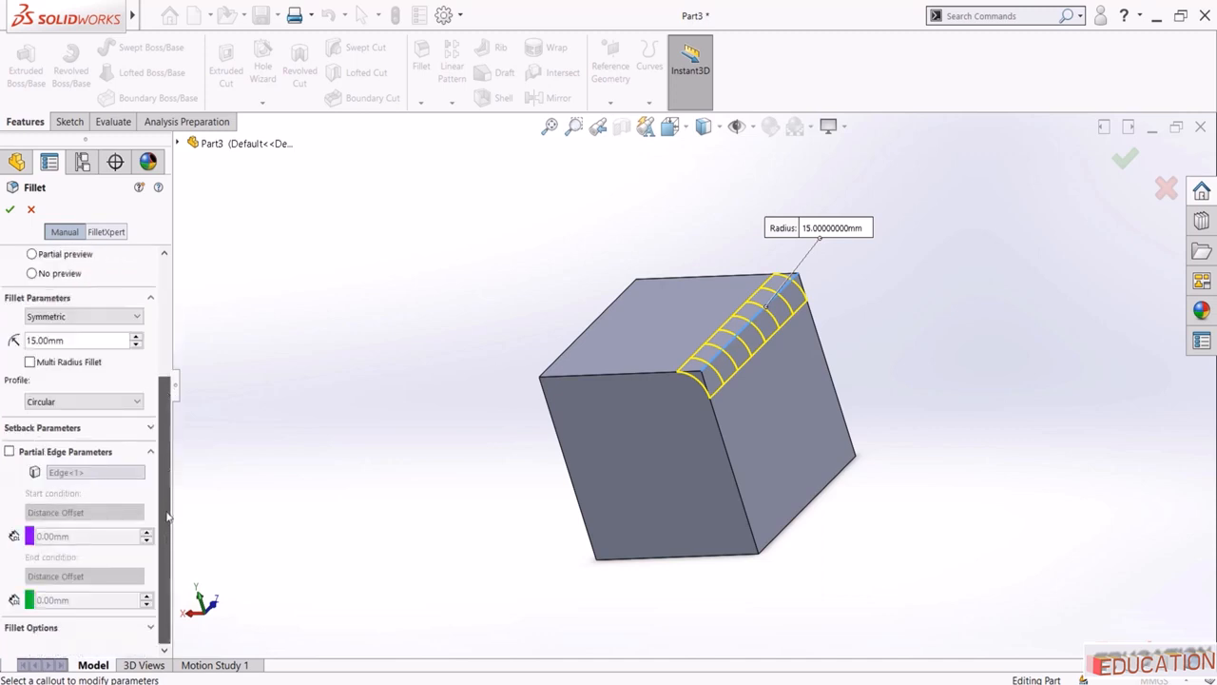
pyautogui.scroll(4, 167, 472)
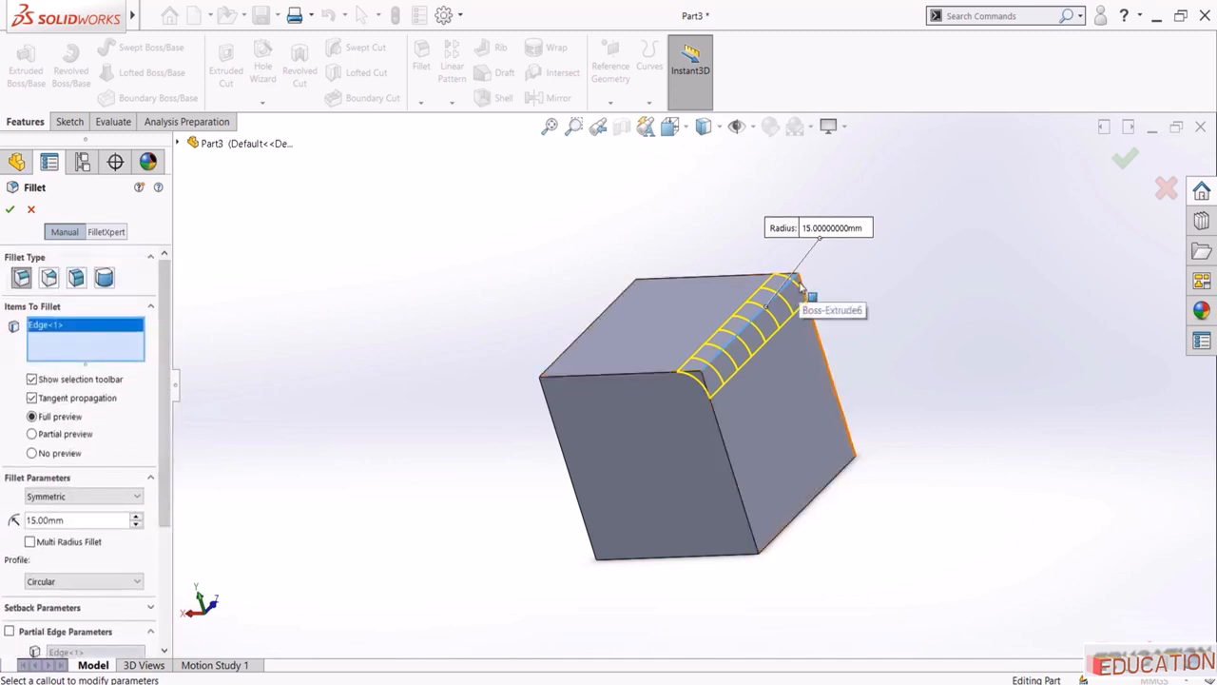
# Try the fillet on the other three top edges and one vertical edge, and clear the whole edge selection
pyautogui.click(629, 372)
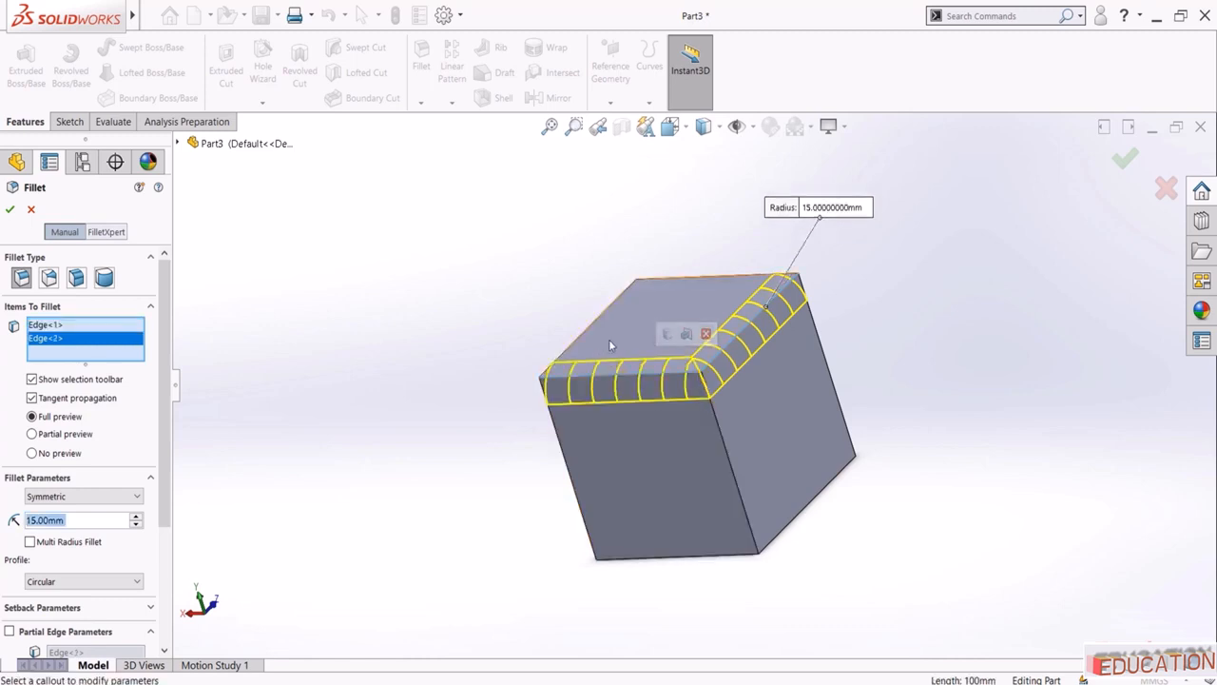
pyautogui.click(632, 316)
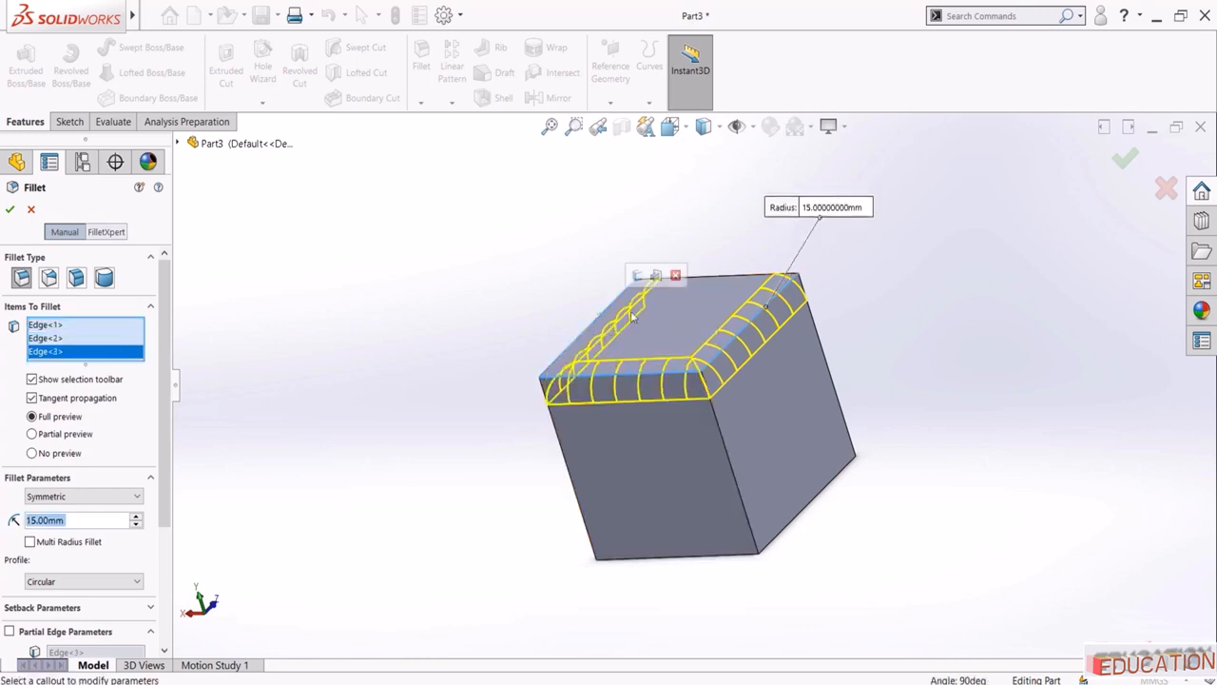
pyautogui.click(726, 277)
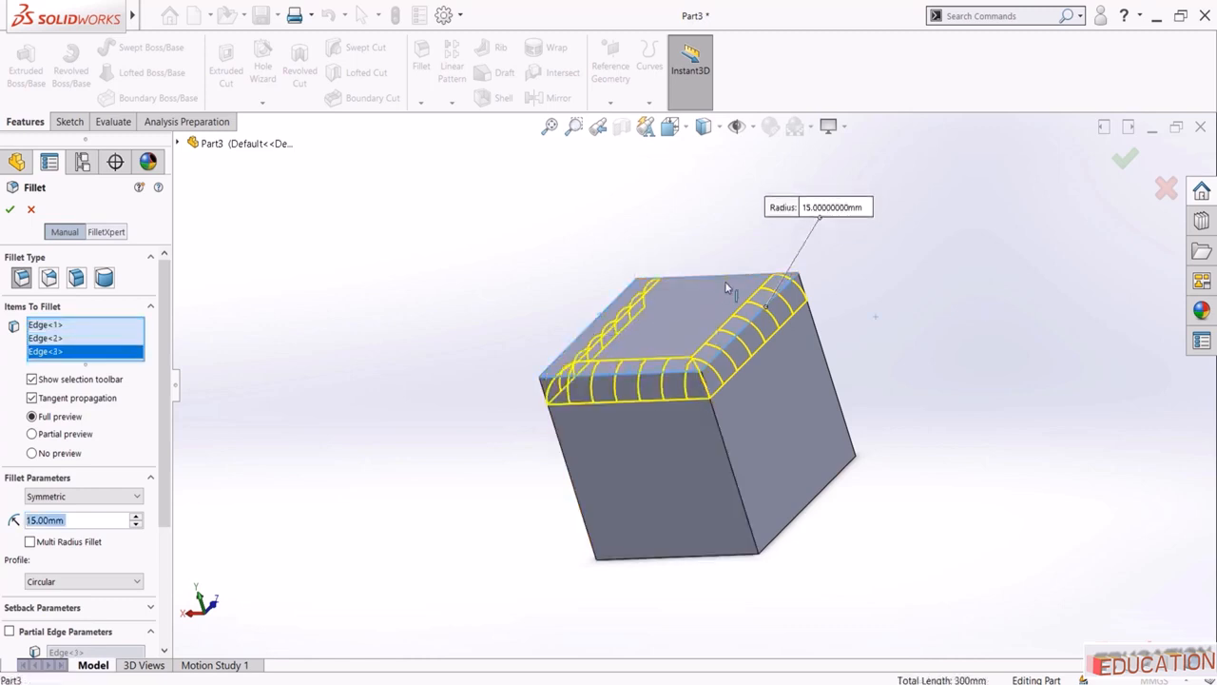
pyautogui.click(715, 428)
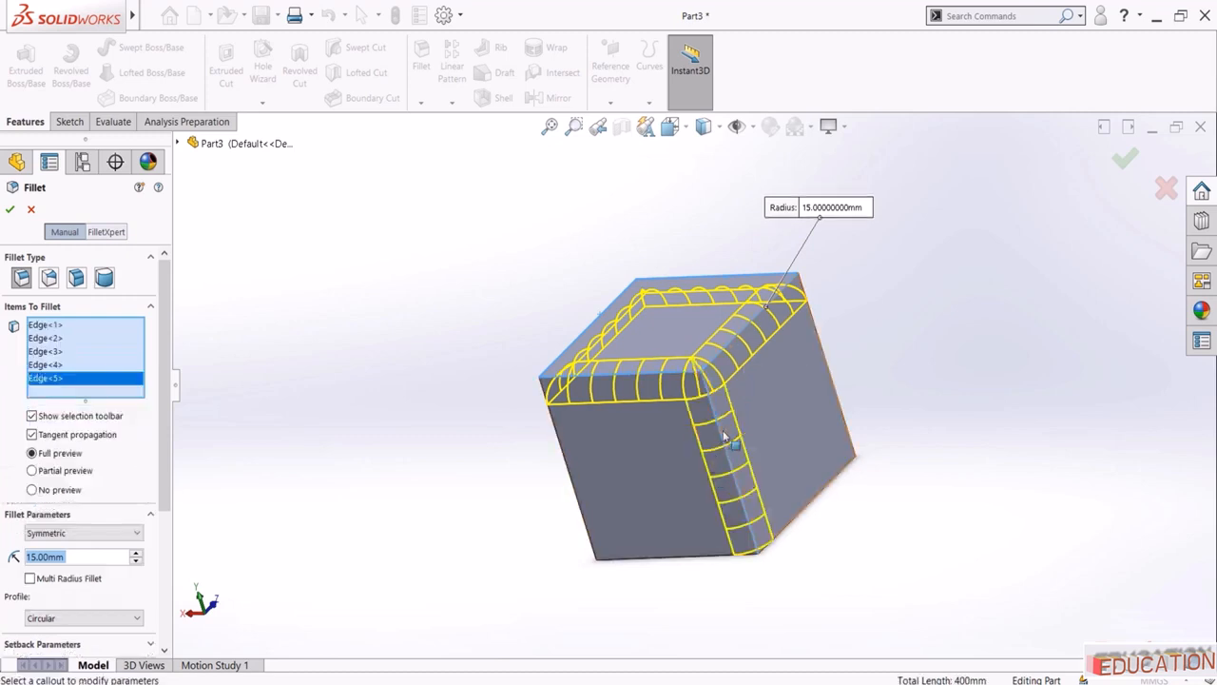
pyautogui.click(721, 438)
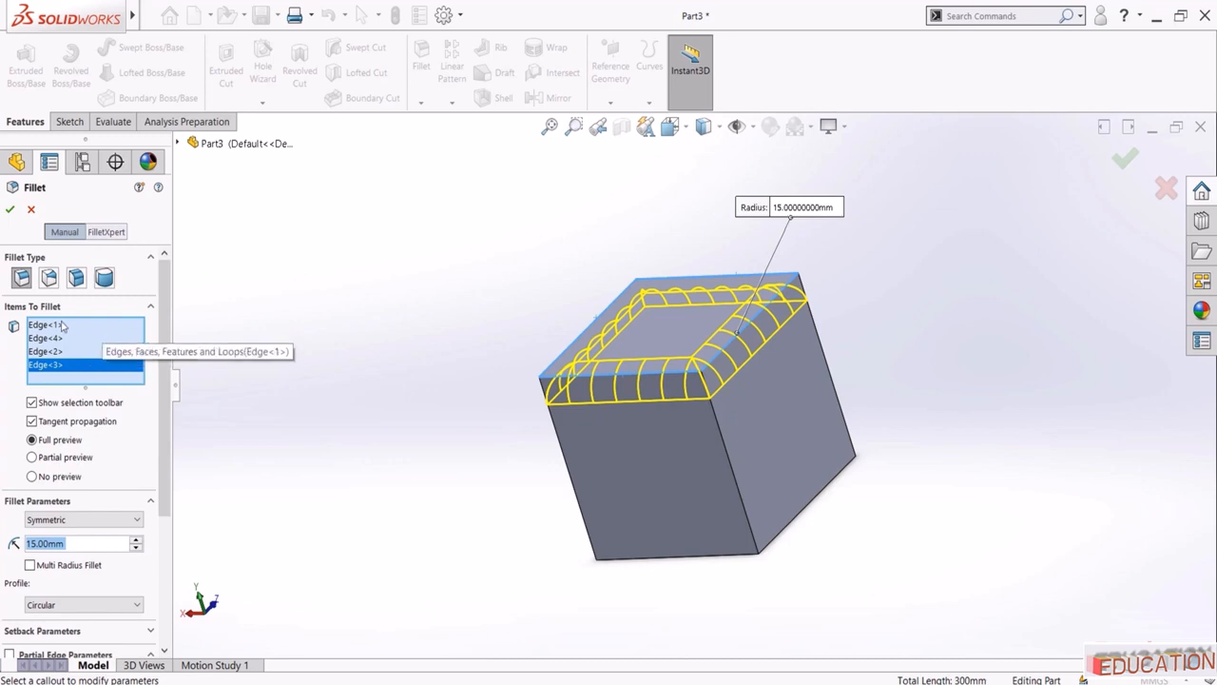
pyautogui.rightClick(100, 338)
pyautogui.click(108, 343)
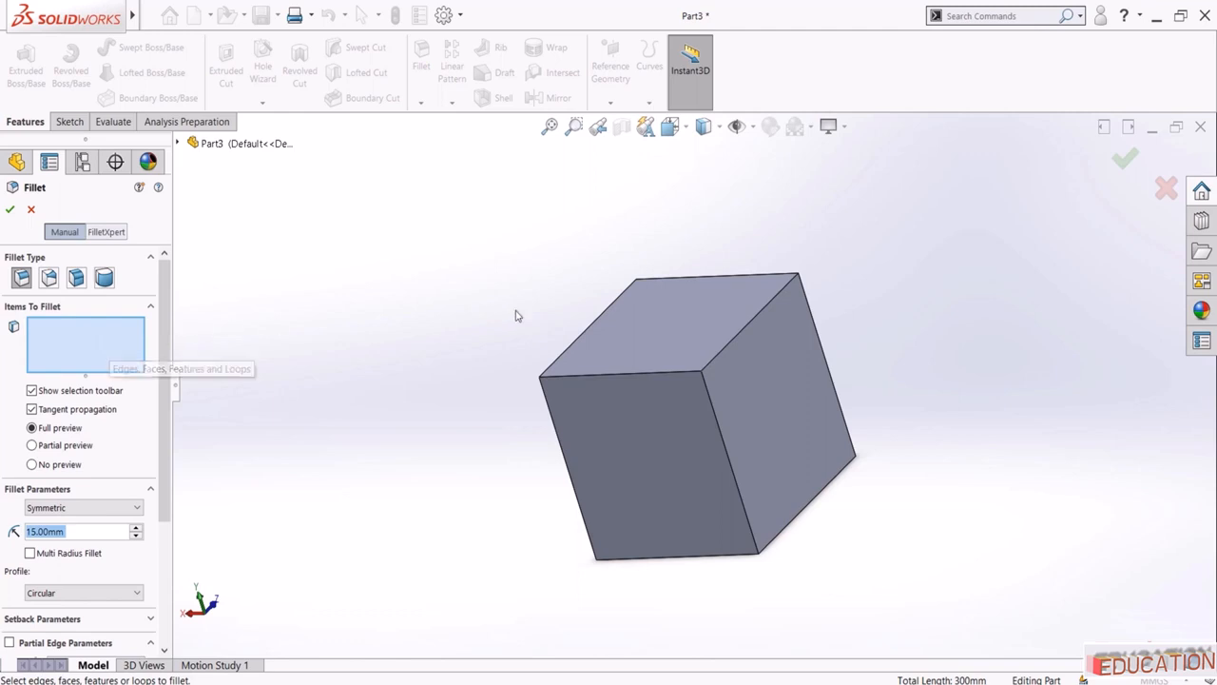
# Select all six faces of the box as the items to fillet and create the 15 mm fillet
pyautogui.click(682, 319)
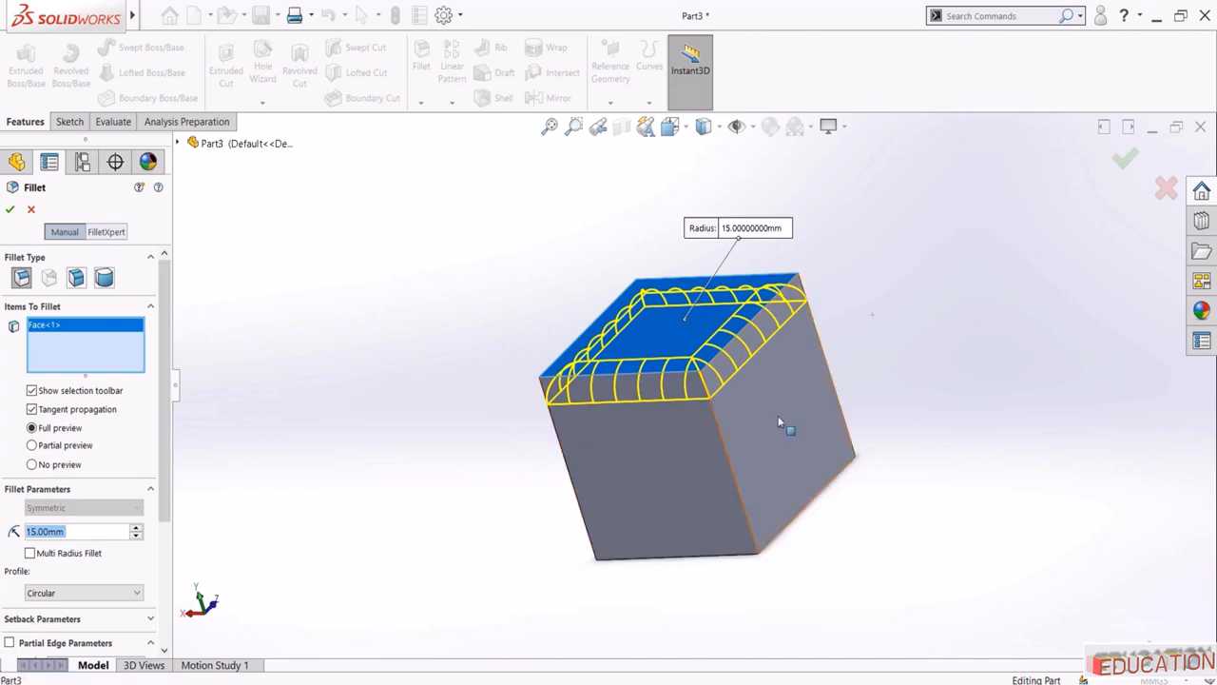
pyautogui.click(718, 445)
pyautogui.click(669, 449)
pyautogui.moveTo(670, 449); pyautogui.dragTo(351, 575, button='middle')
pyautogui.click(616, 455)
pyautogui.click(747, 406)
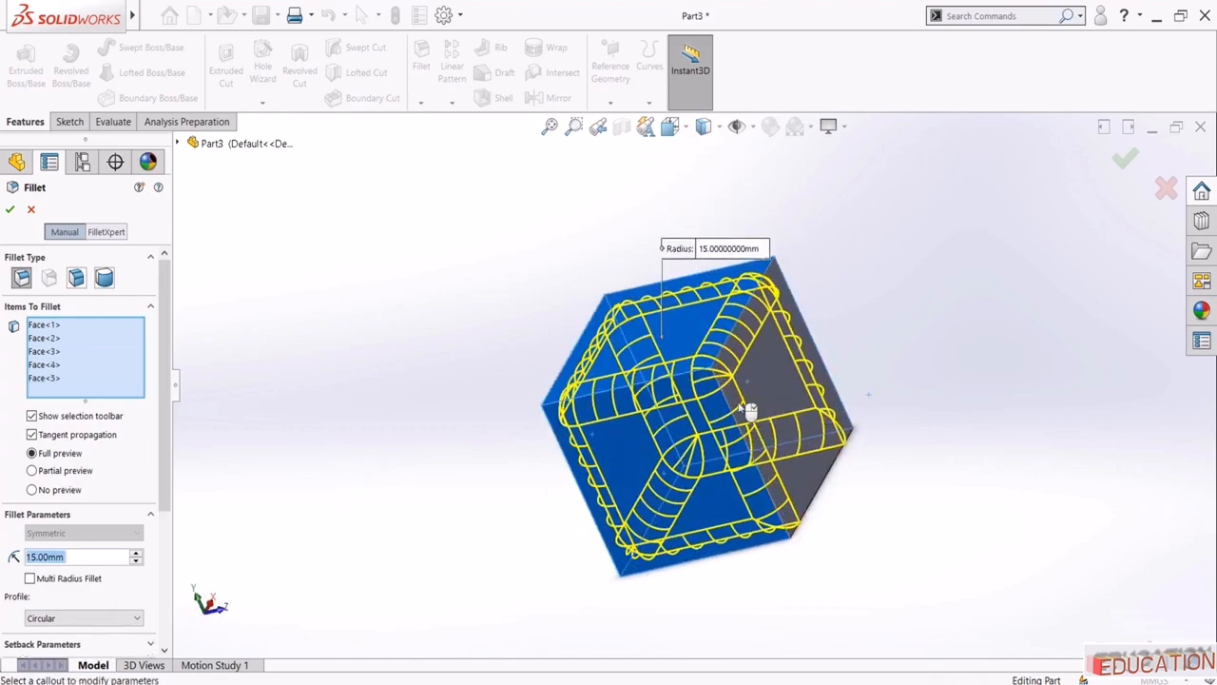
pyautogui.moveTo(748, 405); pyautogui.dragTo(514, 475, button='middle')
pyautogui.click(789, 525)
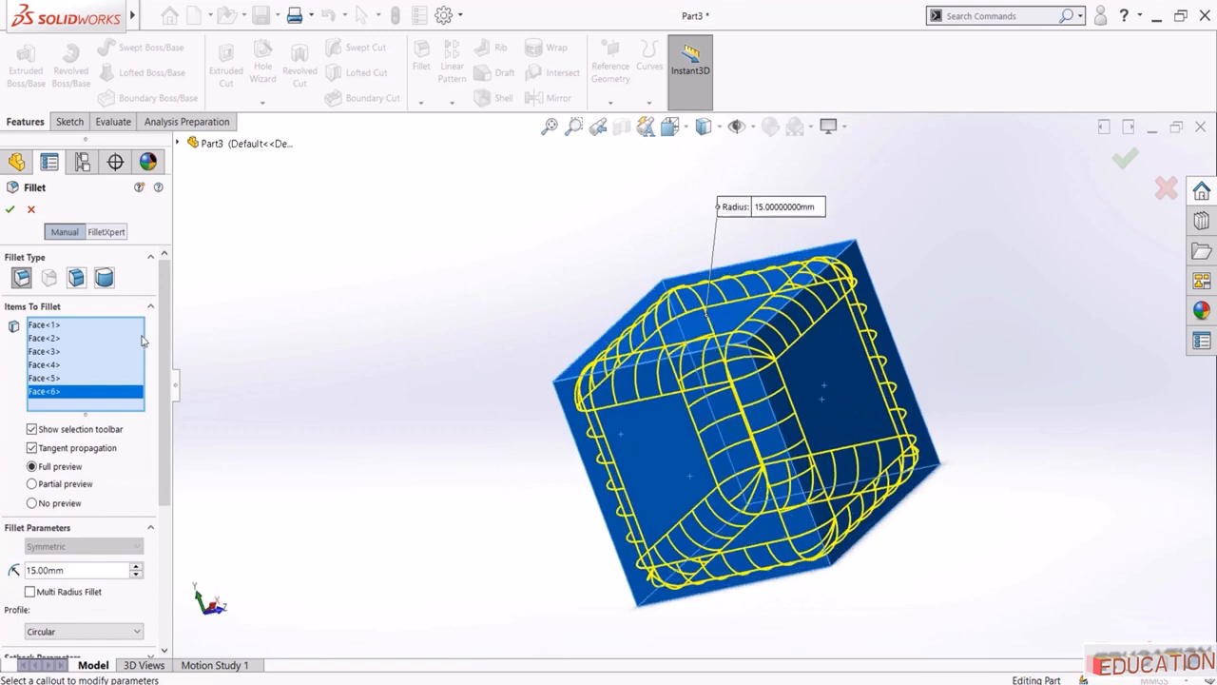
pyautogui.click(10, 212)
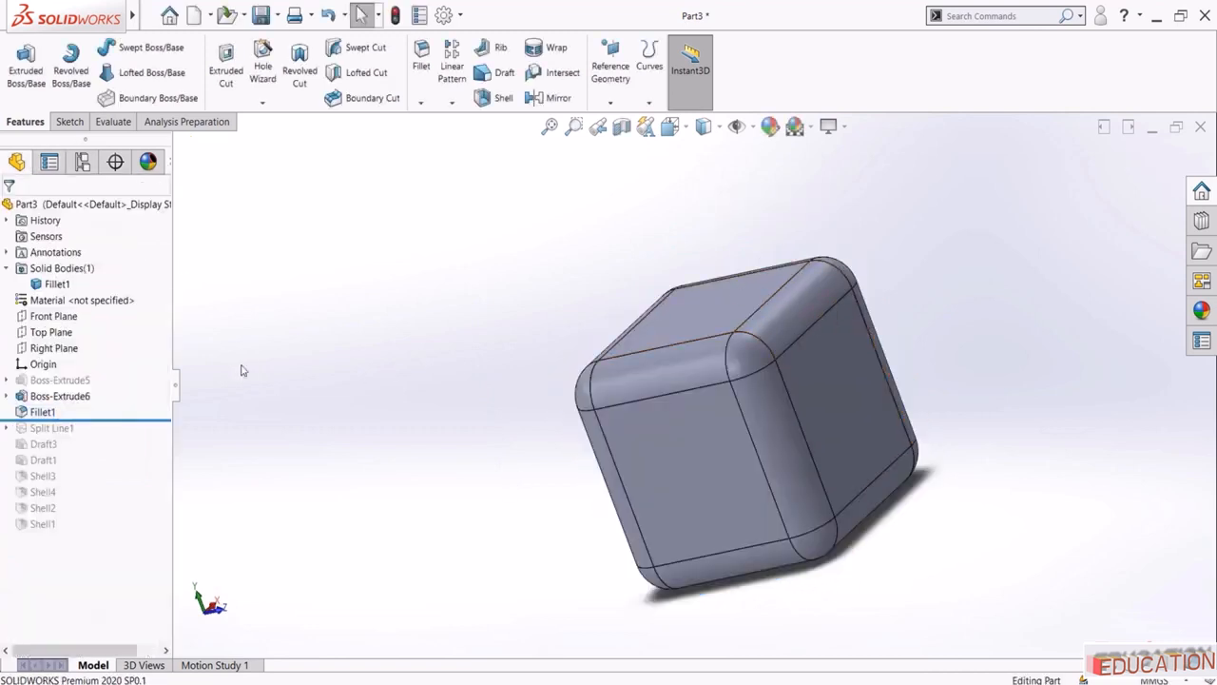
# Edit the fillet to replace its six faces with one top edge and the three edges parallel to it
pyautogui.click(42, 412)
pyautogui.click(50, 369)
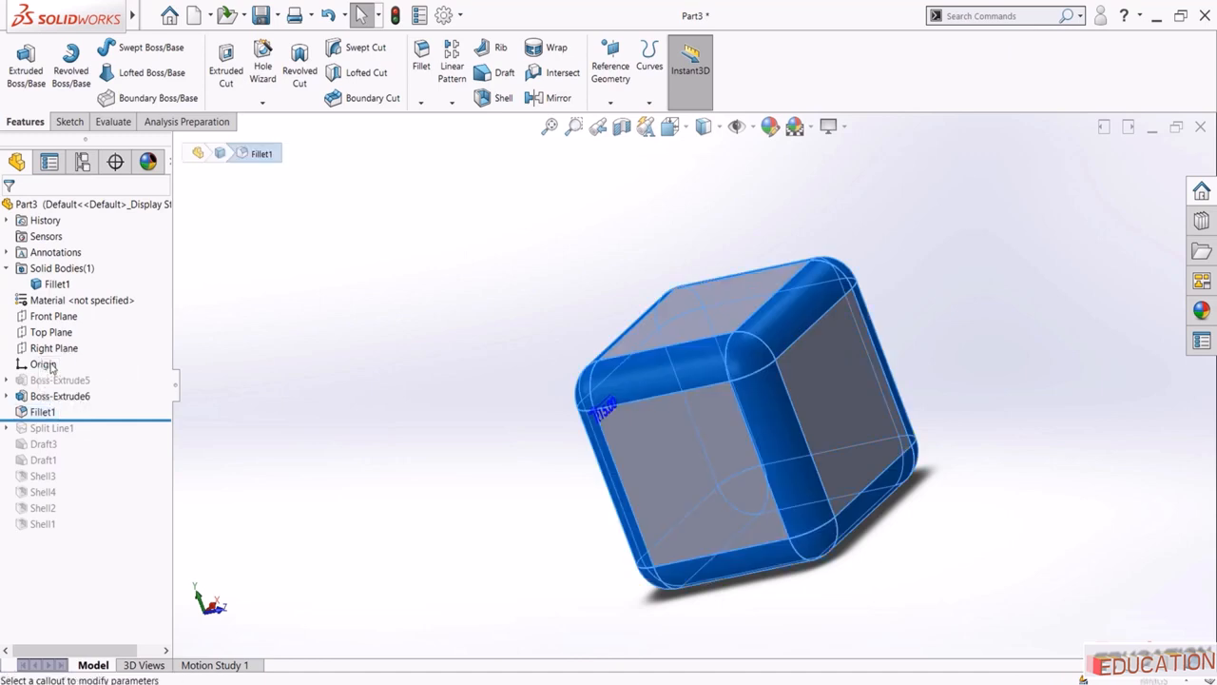
pyautogui.rightClick(76, 332)
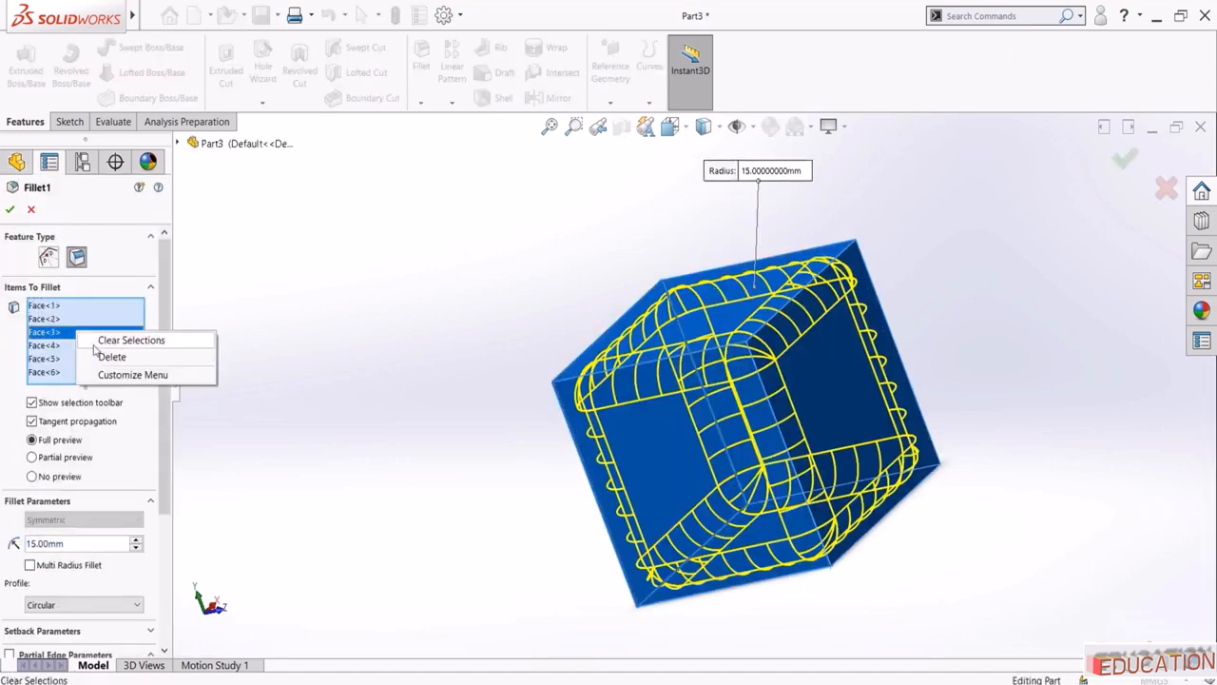
pyautogui.click(114, 339)
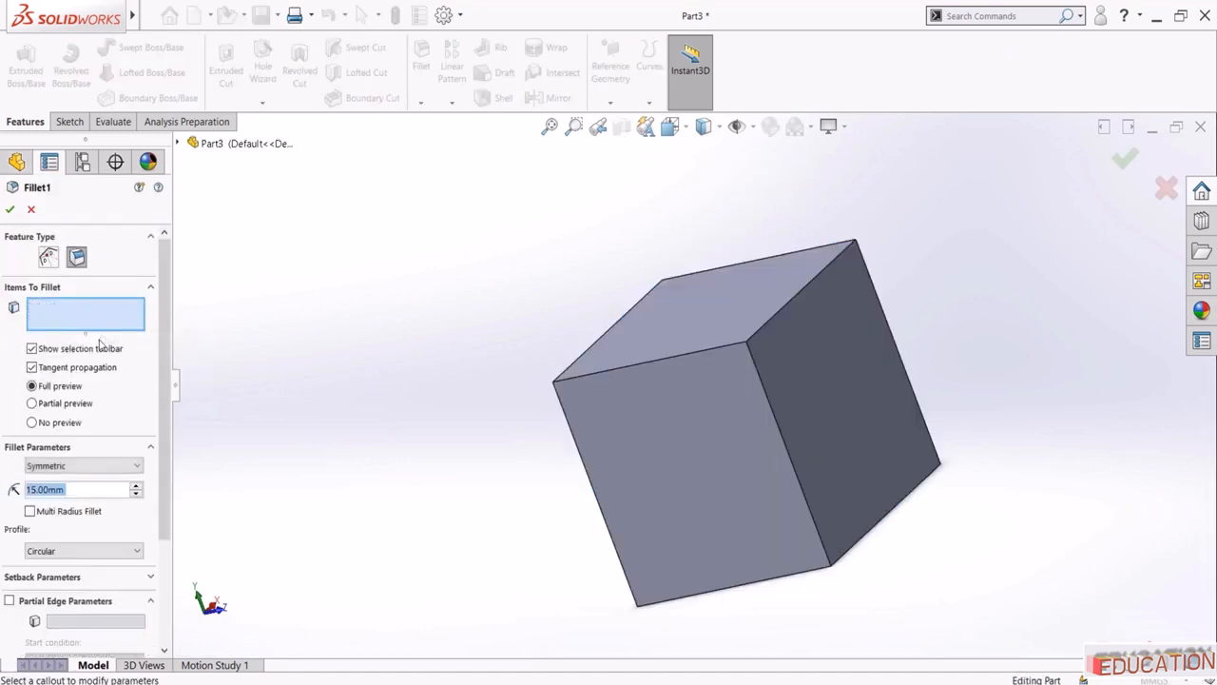
pyautogui.click(703, 350)
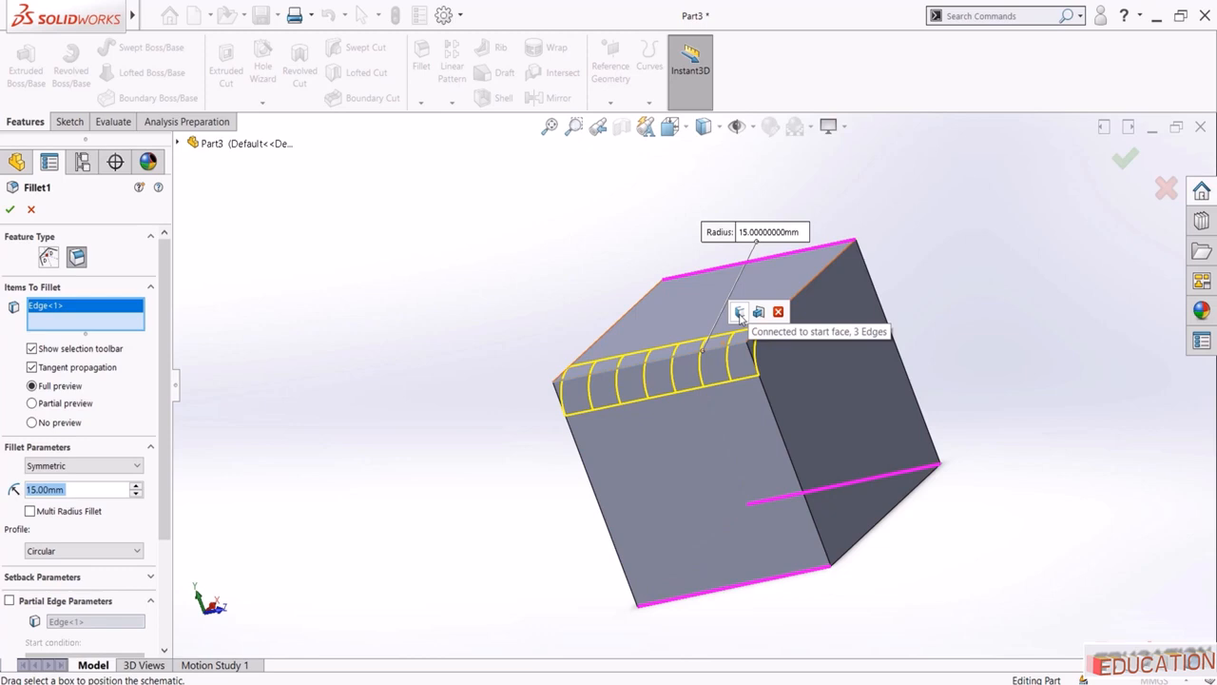
pyautogui.click(739, 316)
pyautogui.moveTo(482, 302); pyautogui.dragTo(625, 399, button='middle')
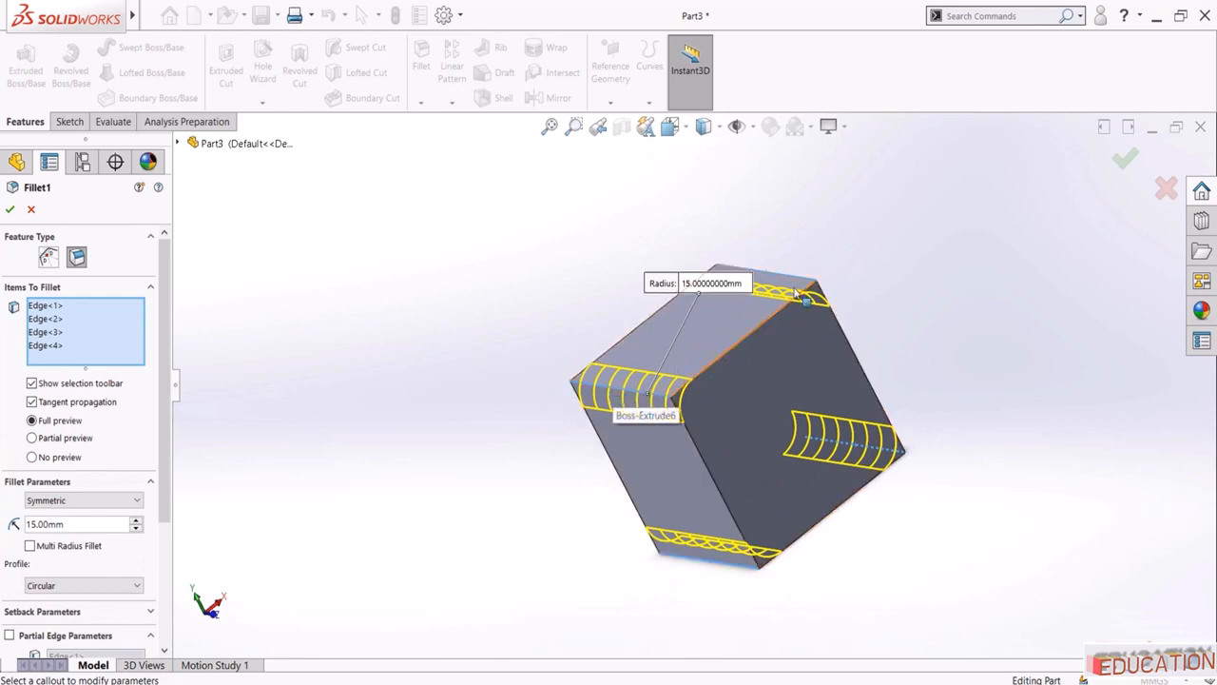
# Replace the four parallel edges with one top edge and extend the selection to all twelve edges of the box
pyautogui.rightClick(86, 322)
pyautogui.click(133, 335)
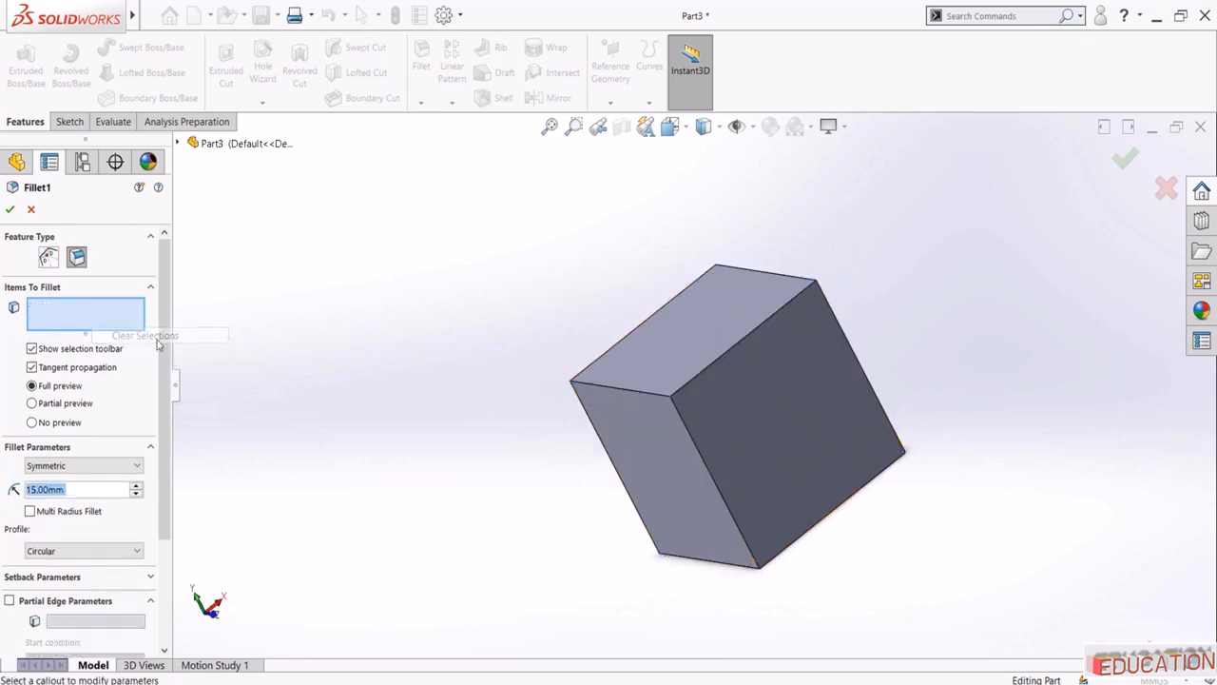
pyautogui.click(628, 396)
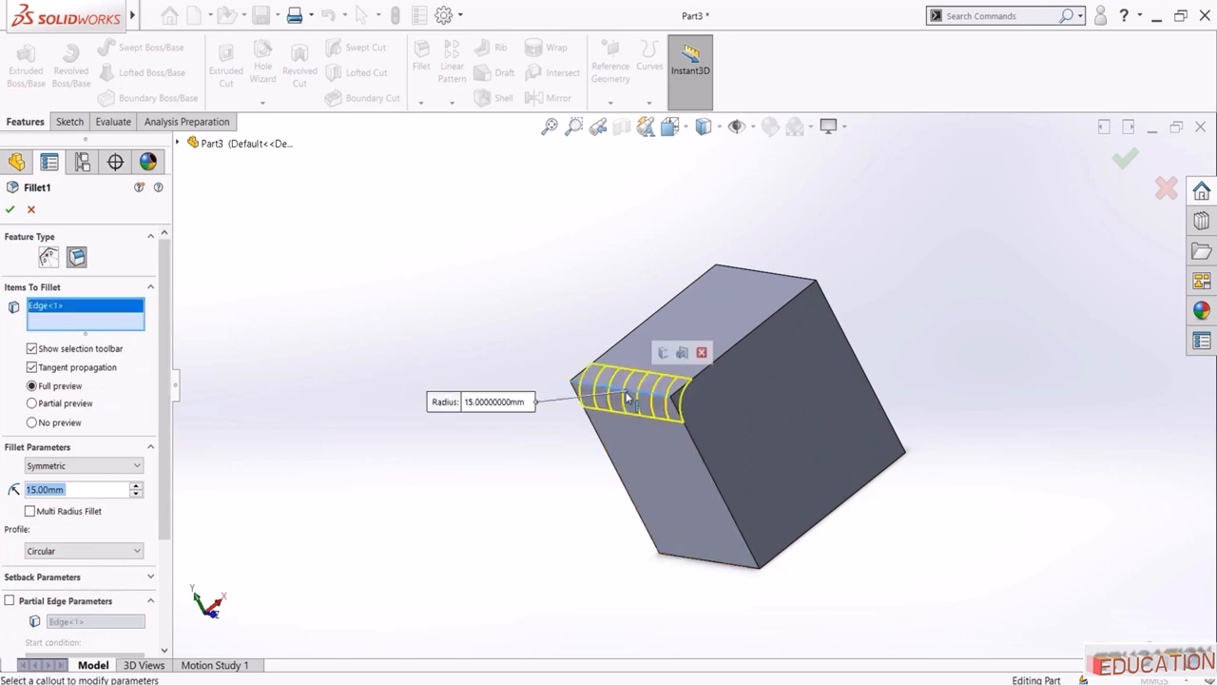
pyautogui.click(681, 354)
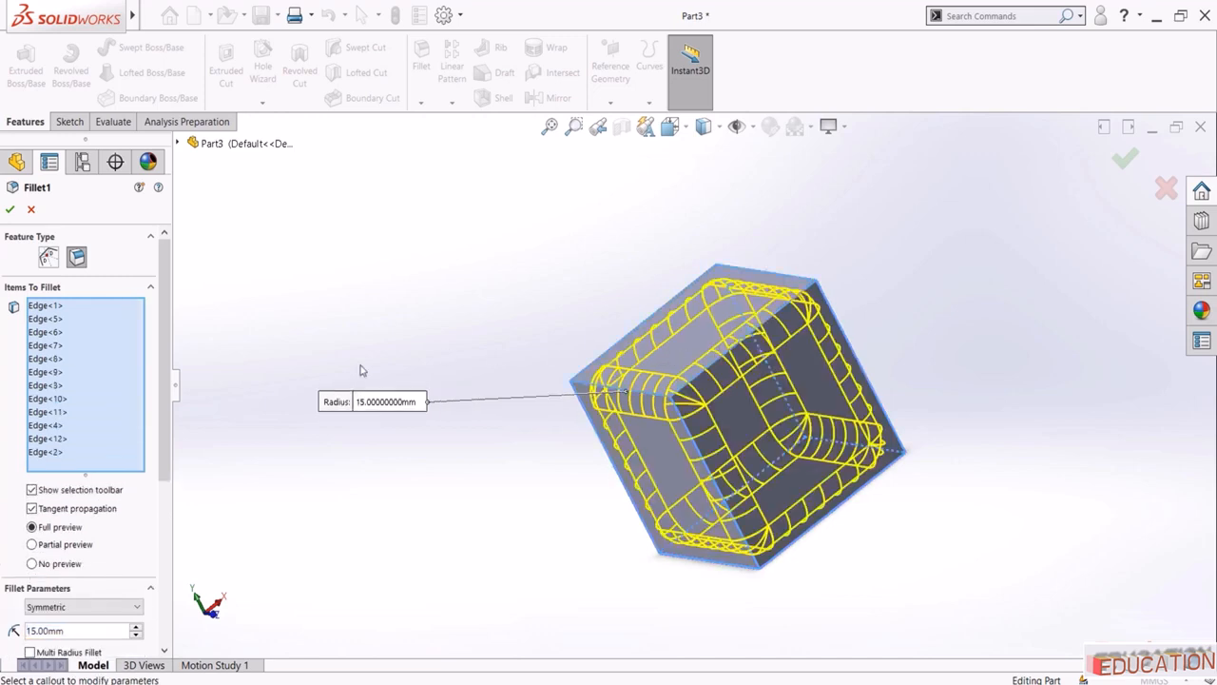
# Reduce the fillet selection to a single top edge, accept the edit, and show the box in isometric view
pyautogui.rightClick(96, 351)
pyautogui.click(121, 360)
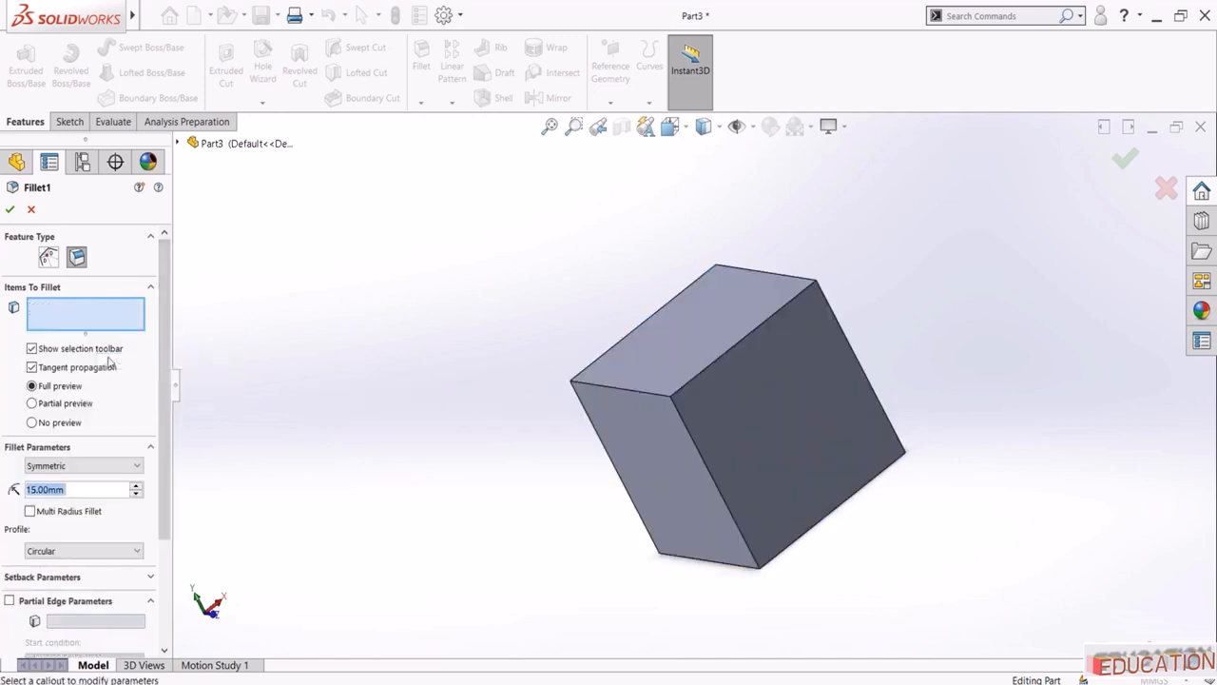
pyautogui.click(623, 389)
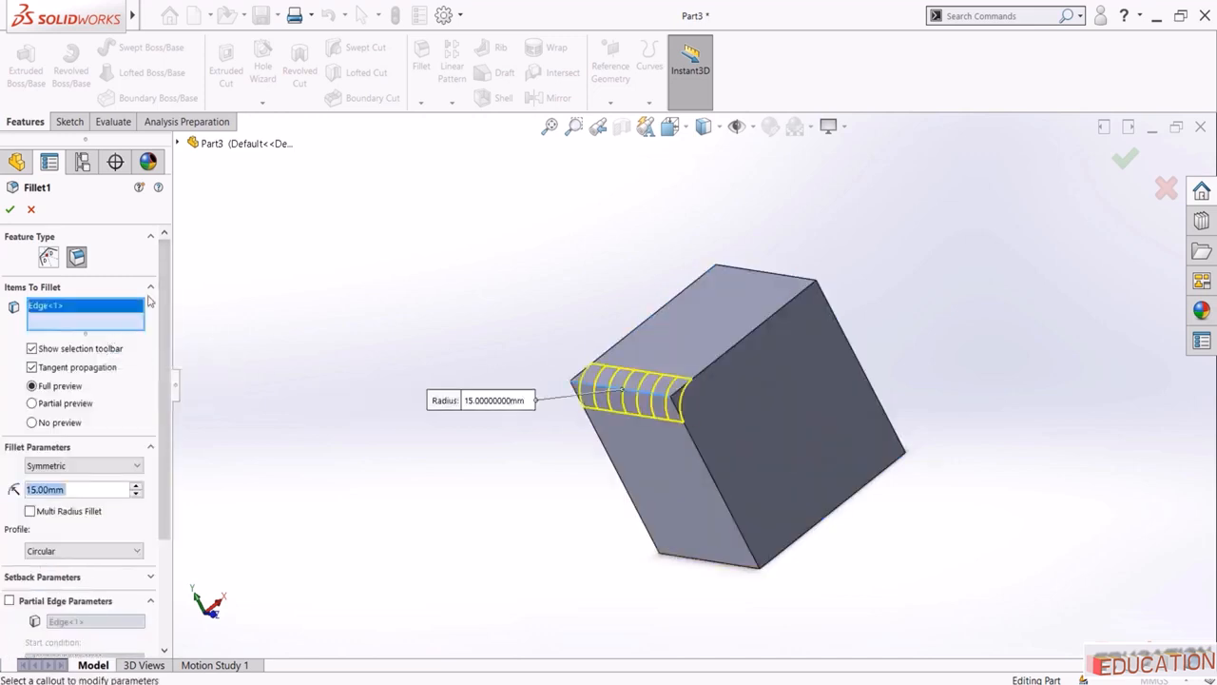
pyautogui.click(10, 210)
pyautogui.hotkey('ctrl', '7')
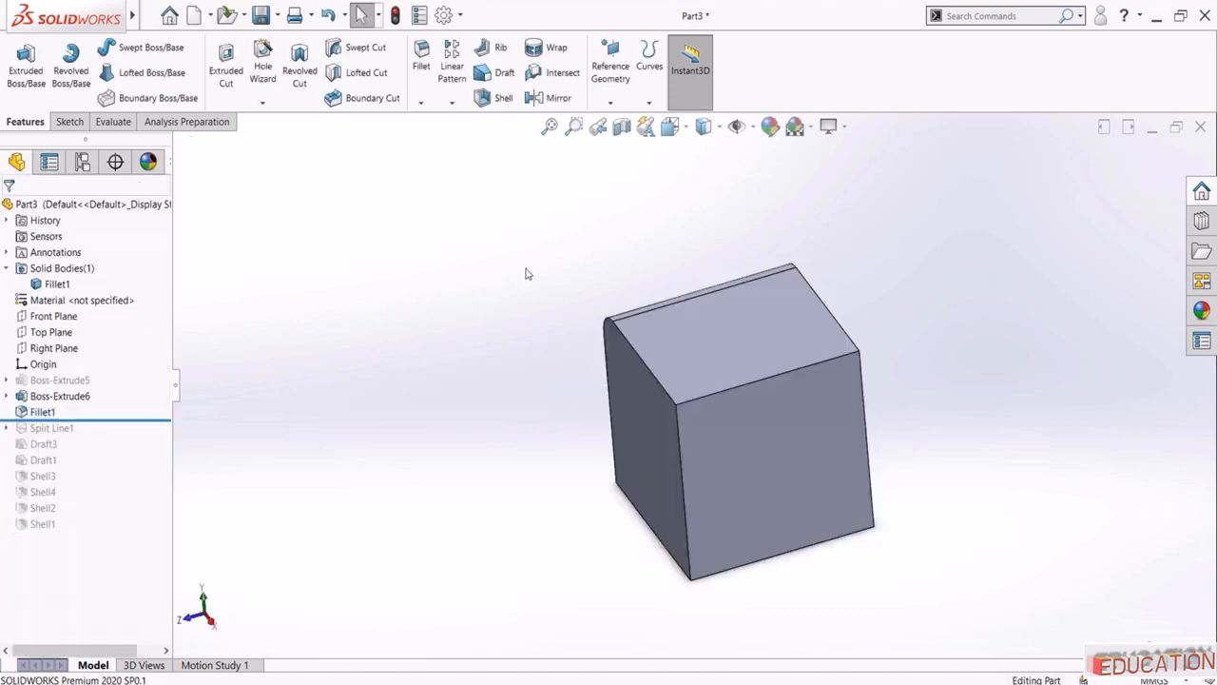
# Start a variable size fillet on the top edge opposite the existing fillet and move both radius callouts clear of the box
pyautogui.click(421, 59)
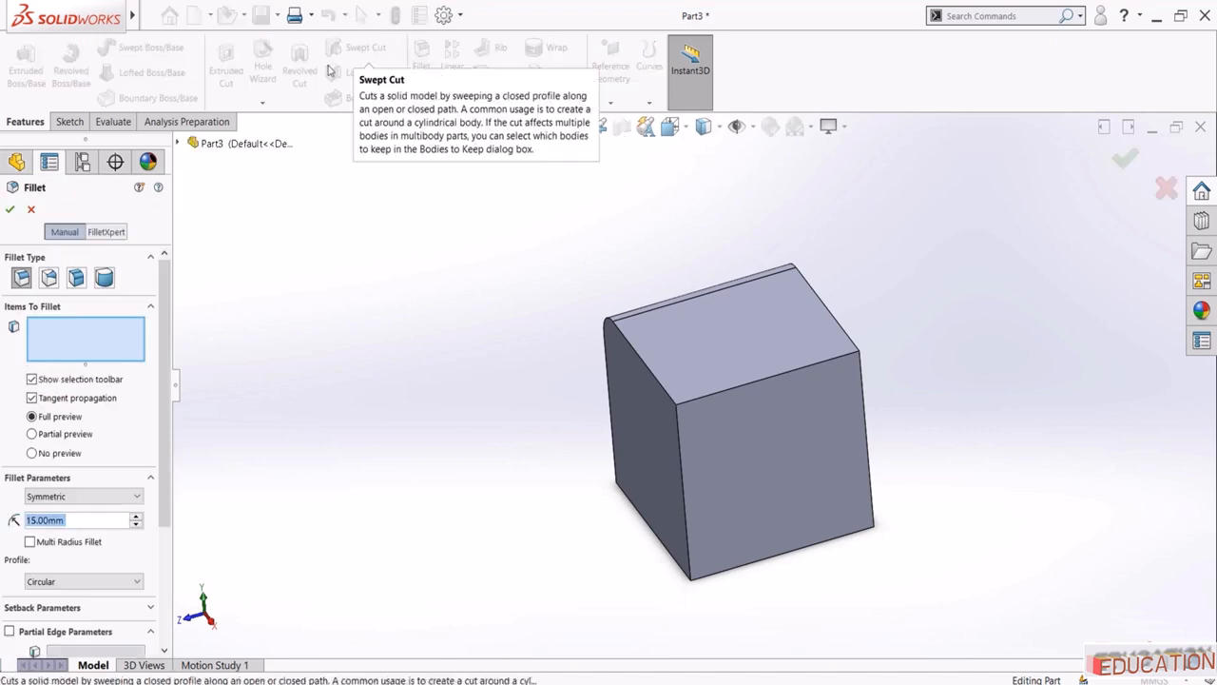
pyautogui.click(48, 277)
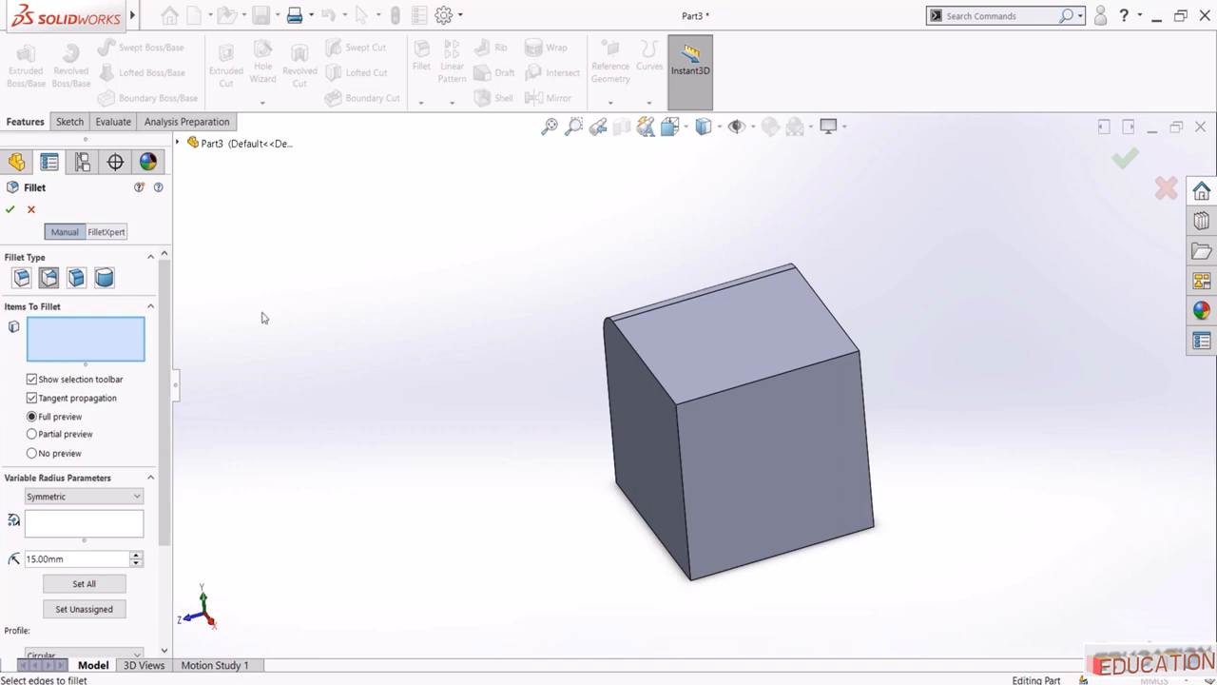
pyautogui.click(717, 389)
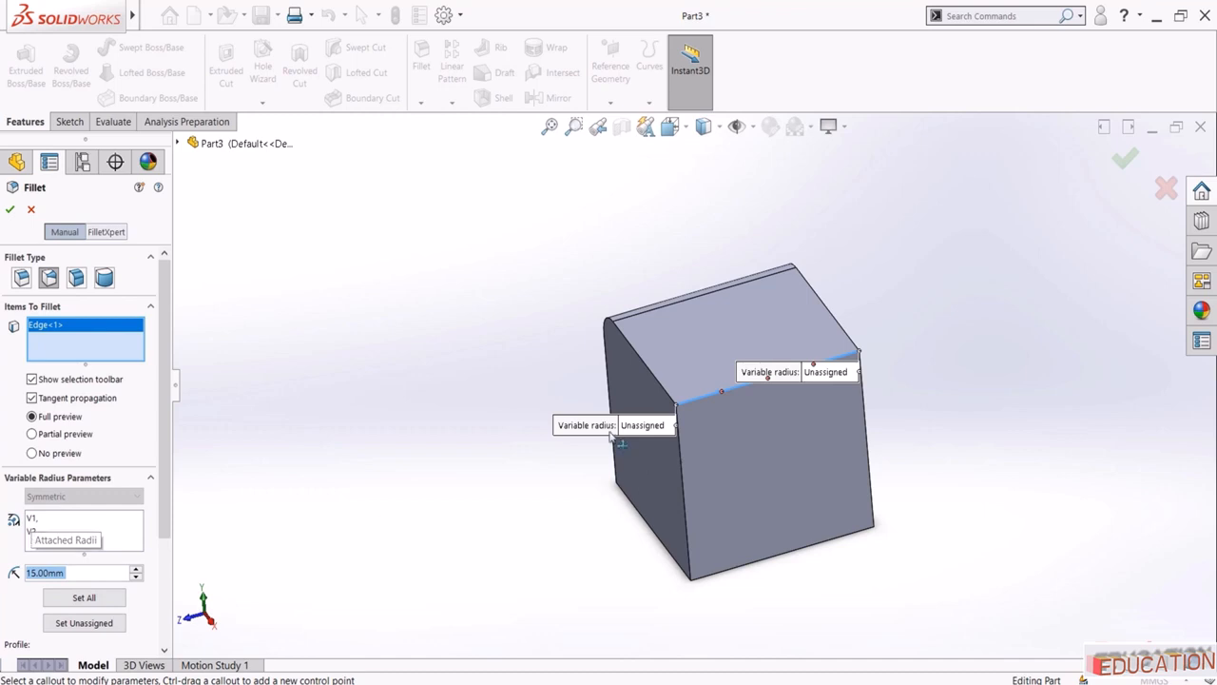
pyautogui.moveTo(568, 425); pyautogui.dragTo(425, 327)
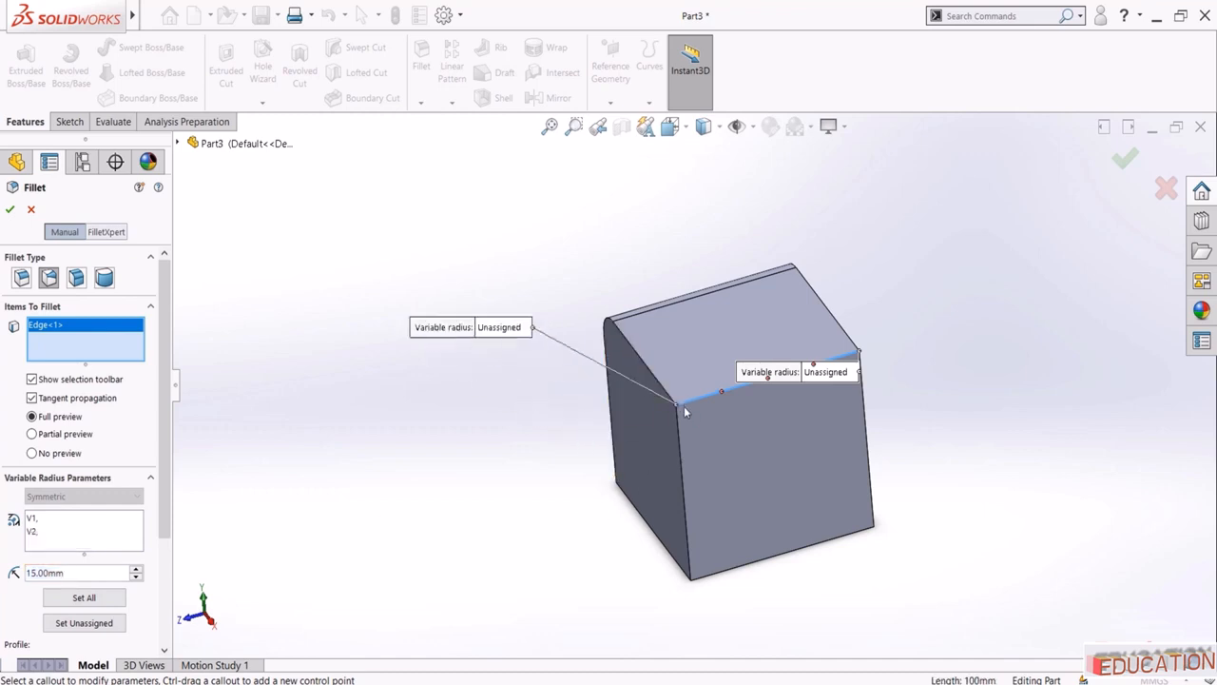
pyautogui.moveTo(802, 375); pyautogui.dragTo(945, 253)
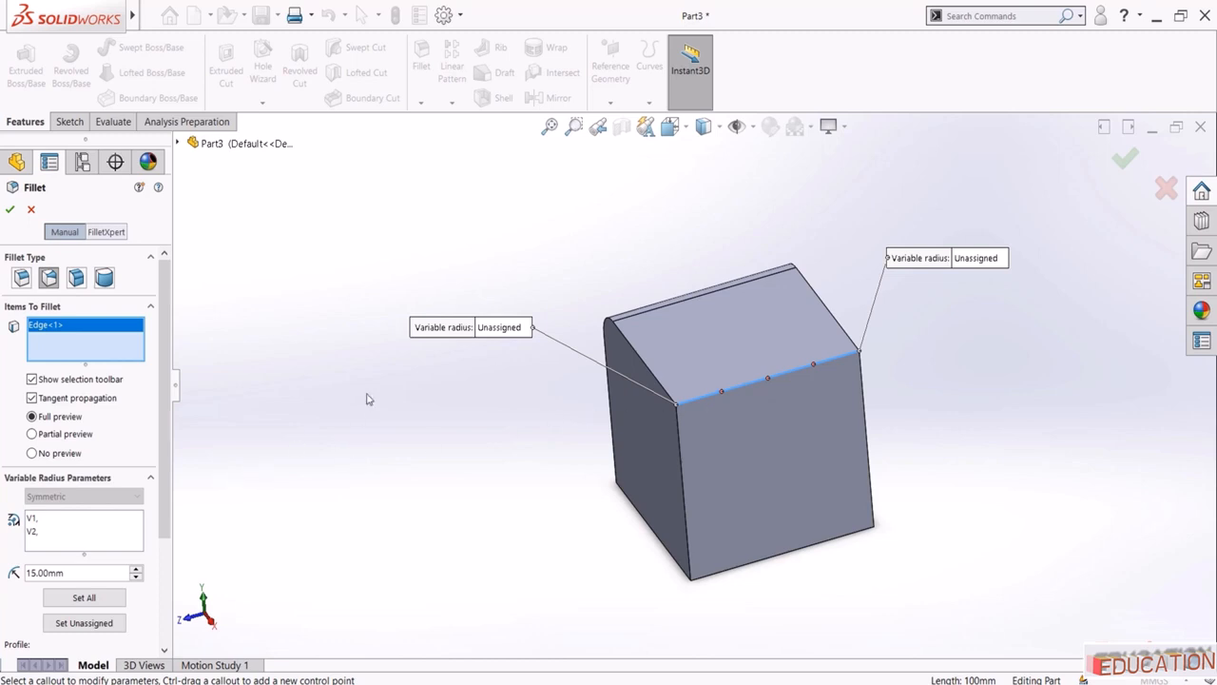
# Set the edge's variable radii to 5 mm at point V1 and 20 mm at point V2, then accept the fillet
pyautogui.click(46, 518)
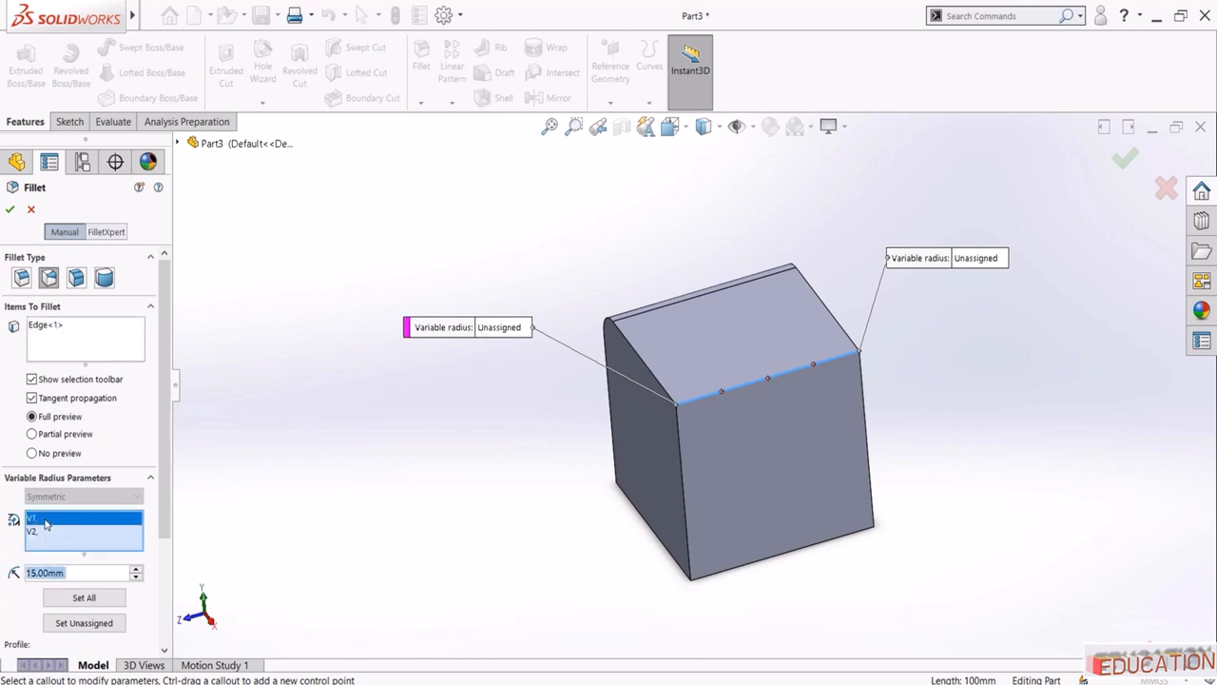
pyautogui.doubleClick(71, 572)
pyautogui.write('5')
pyautogui.press('Return')
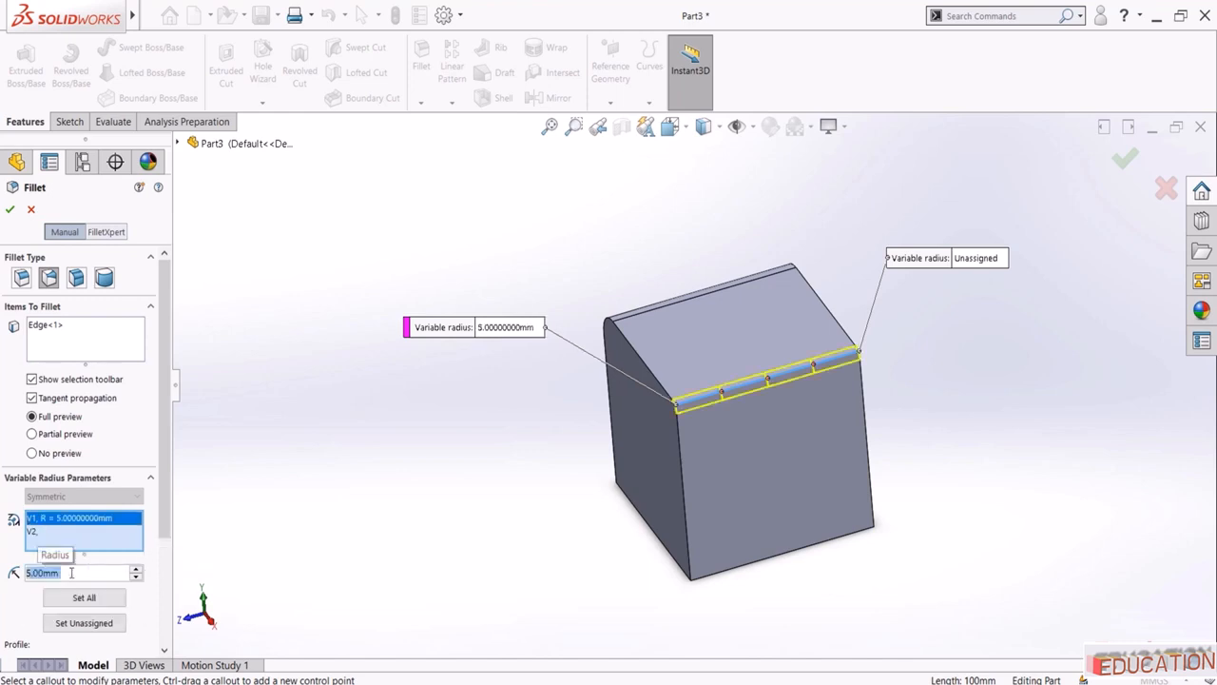
pyautogui.click(34, 532)
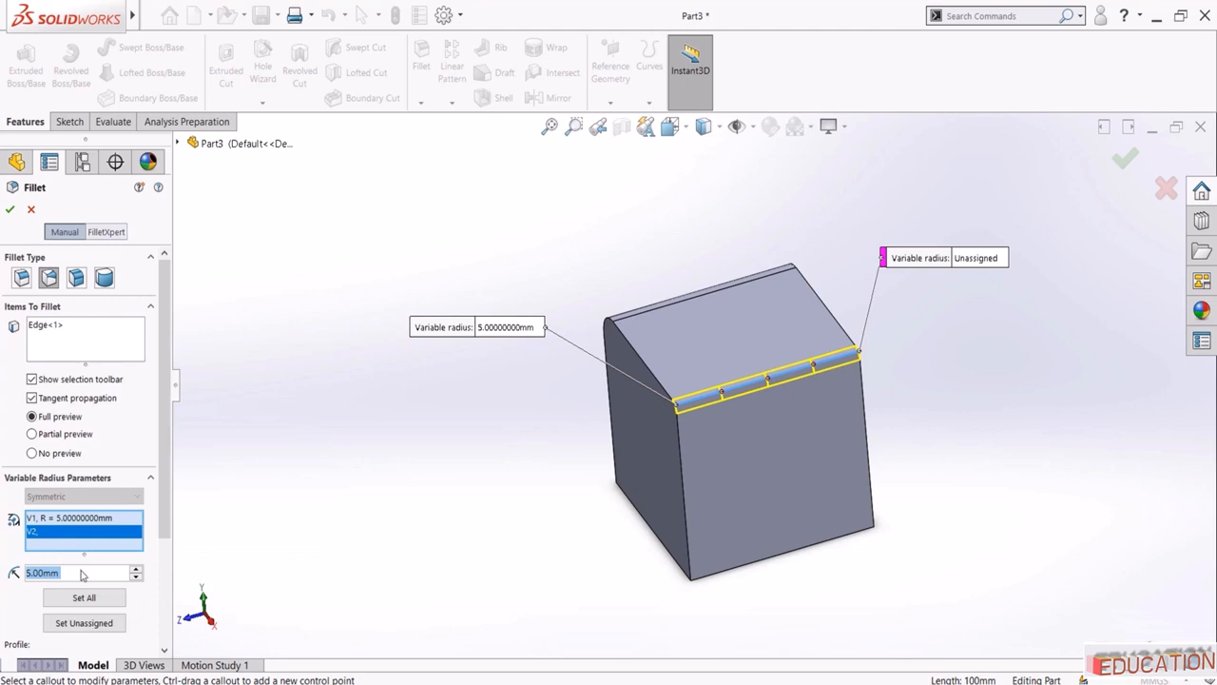
pyautogui.write('20')
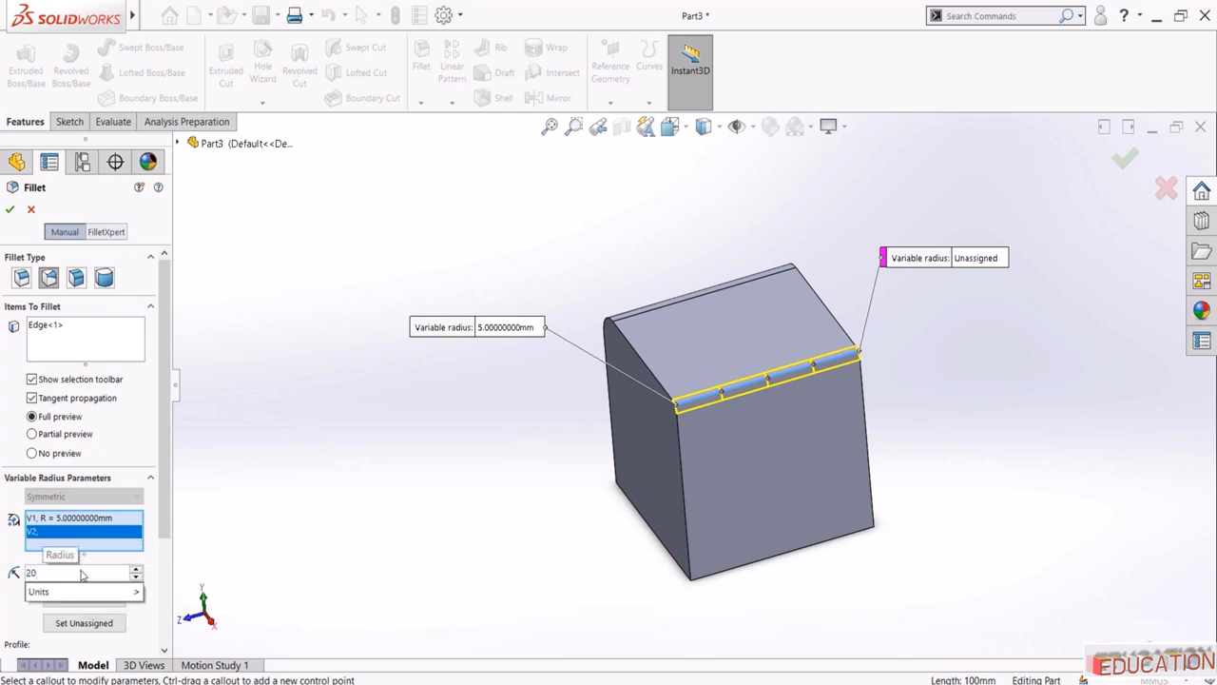
pyautogui.press('Return')
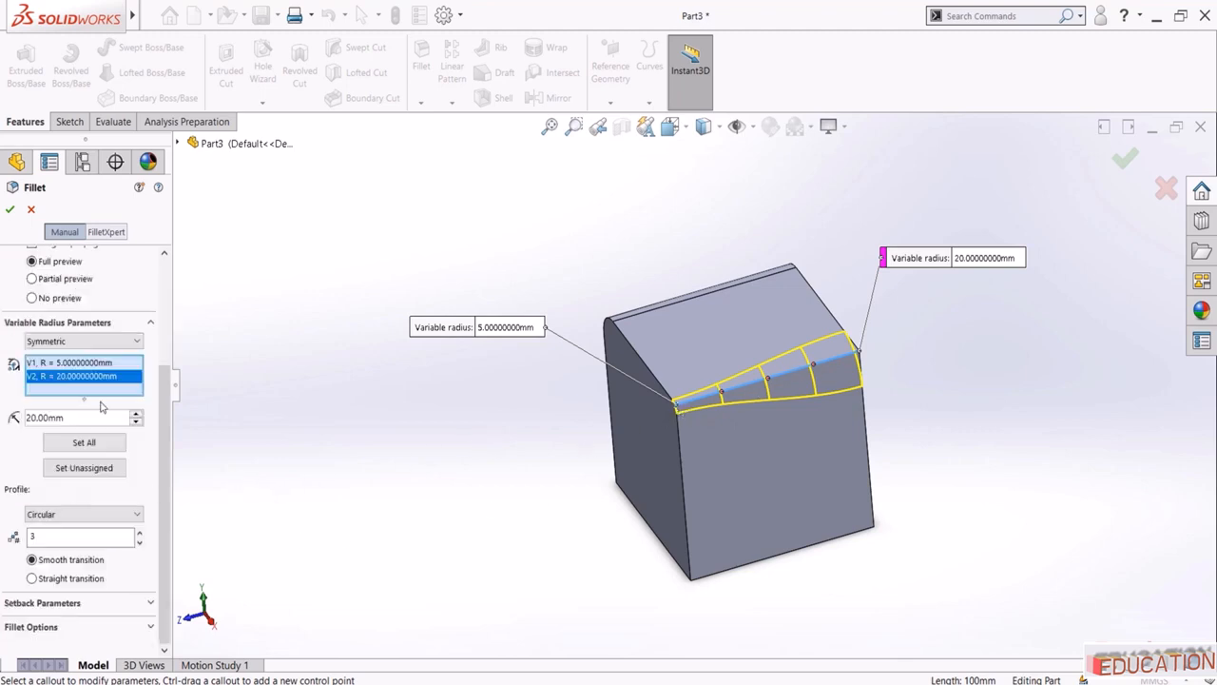
pyautogui.click(10, 208)
pyautogui.moveTo(501, 441); pyautogui.dragTo(524, 426, button='middle')
# Edit the variable size fillet on the top edge to use a straight transition and accept it
pyautogui.click(45, 429)
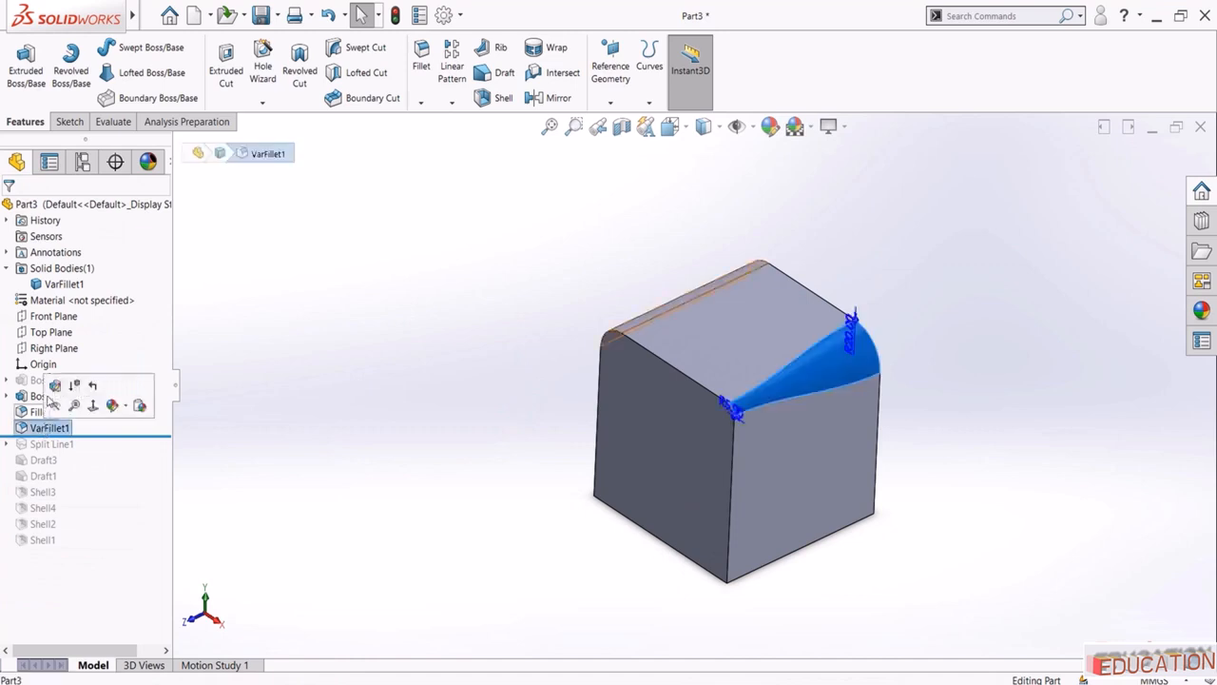
pyautogui.click(51, 390)
pyautogui.scroll(-1, 163, 378)
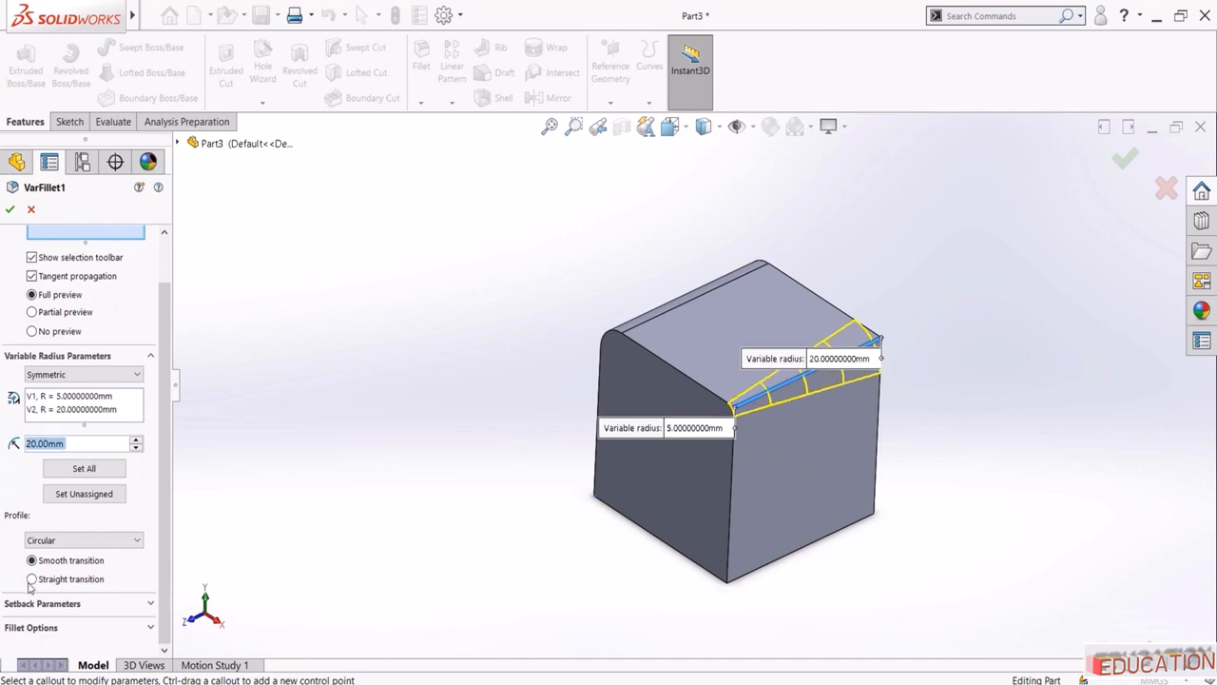
pyautogui.click(32, 579)
pyautogui.click(9, 208)
pyautogui.scroll(-2, 842, 359)
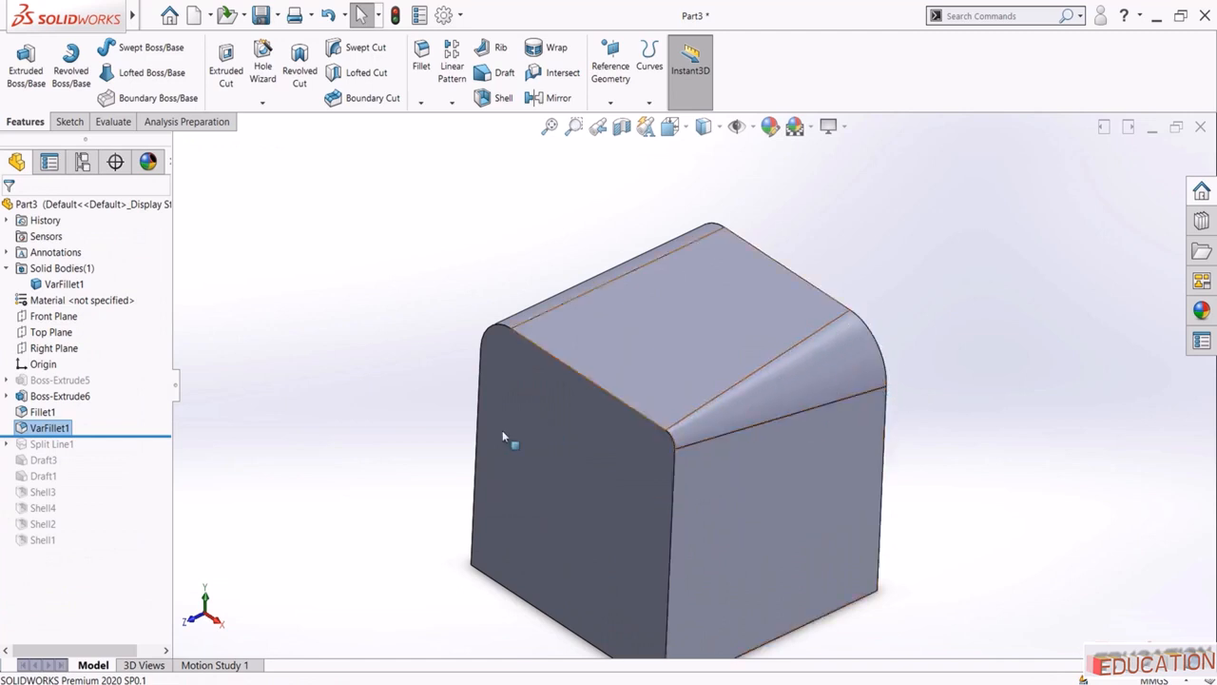
pyautogui.press('f')
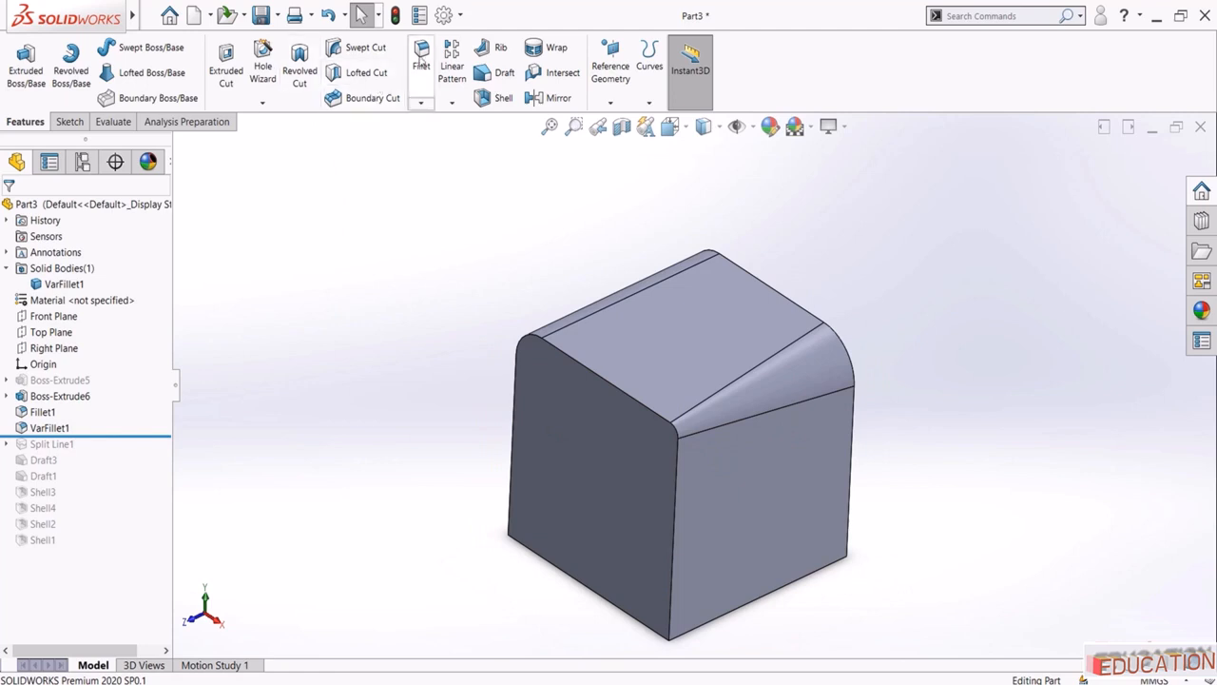
# Start another variable size fillet on the bottom edge directly below the first variable fillet, with 9 instances
pyautogui.click(423, 57)
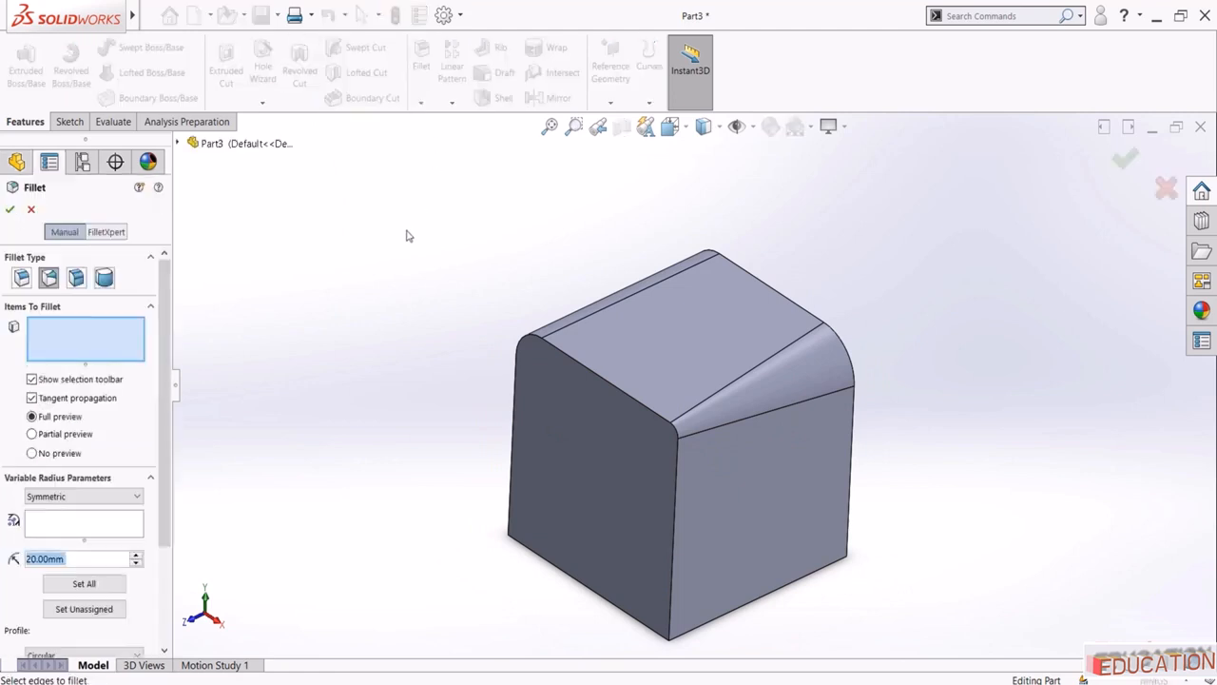
pyautogui.click(47, 276)
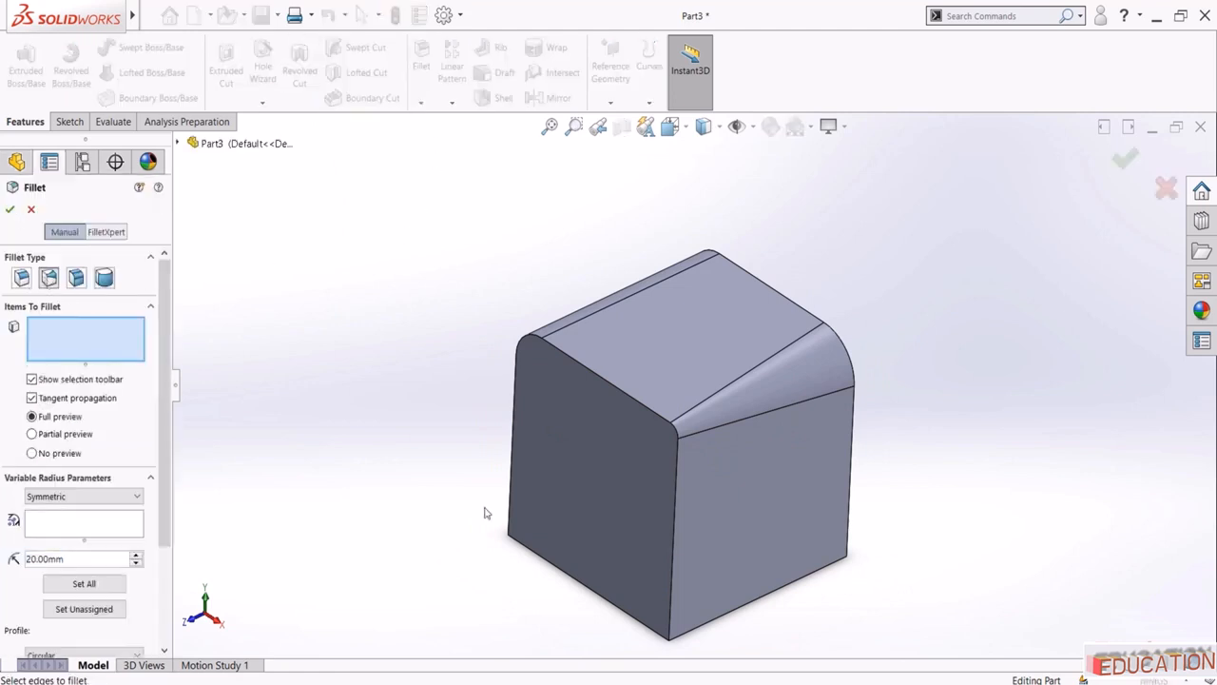
pyautogui.click(808, 577)
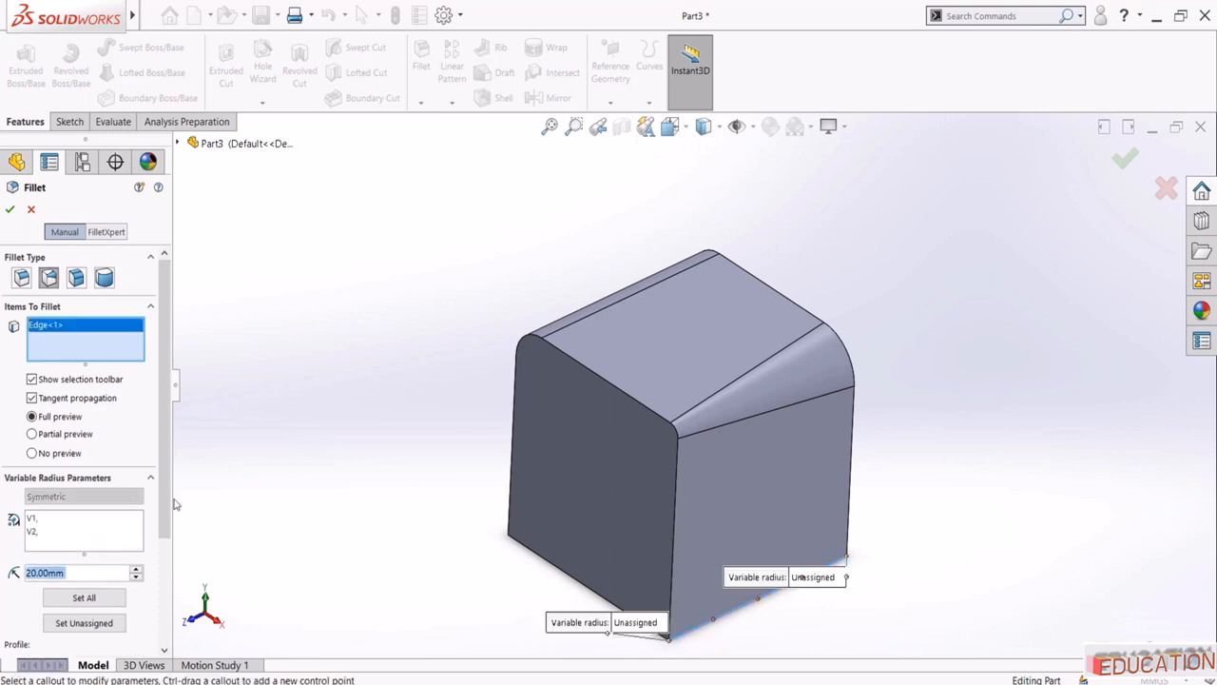
pyautogui.scroll(-1, 150, 570)
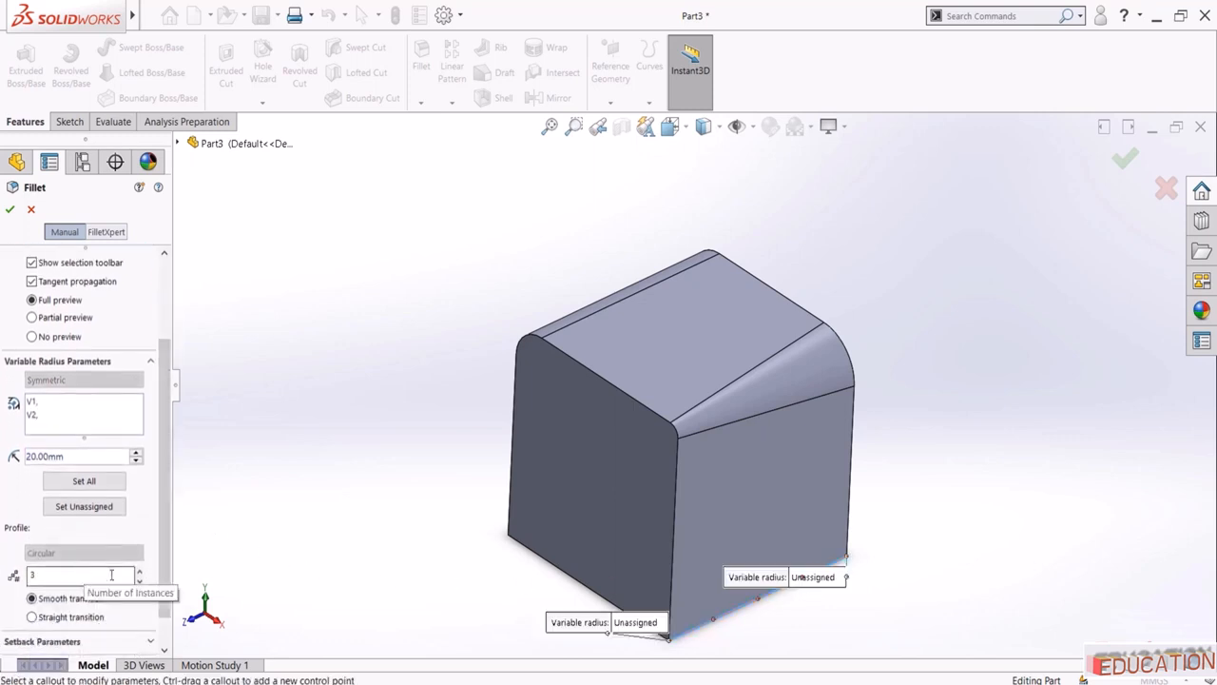
pyautogui.click(139, 572)
pyautogui.click(139, 571)
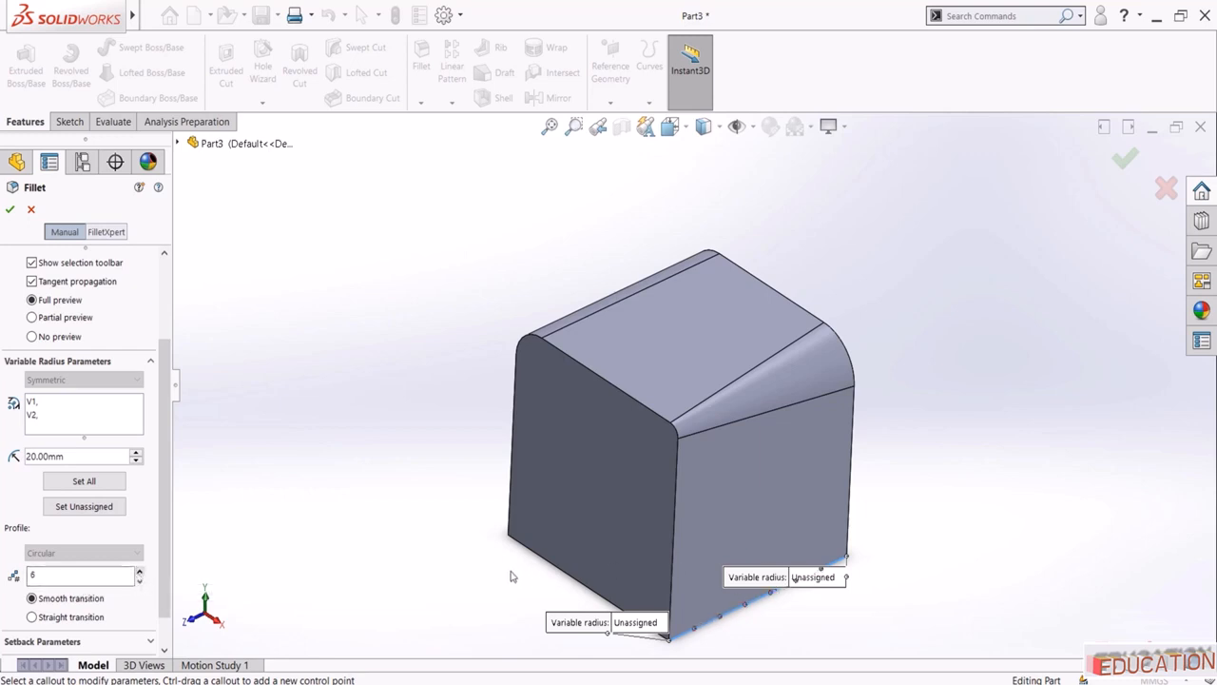
pyautogui.moveTo(495, 558); pyautogui.dragTo(469, 533, button='middle')
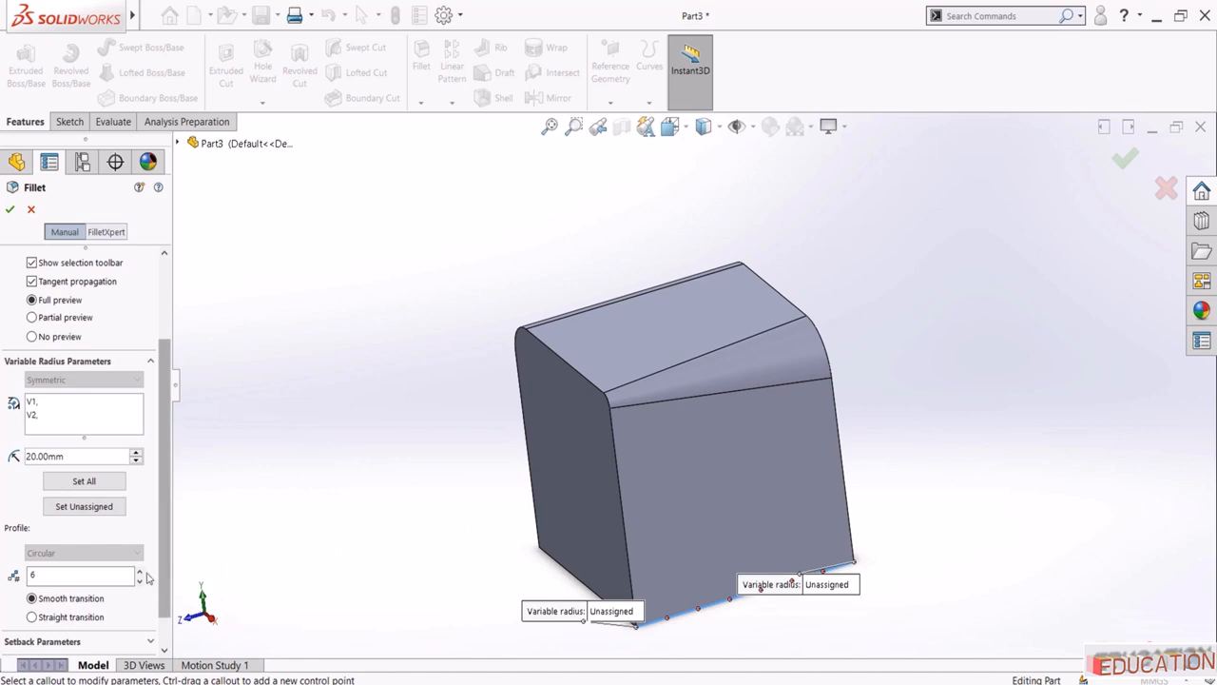
pyautogui.click(140, 570)
pyautogui.click(139, 571)
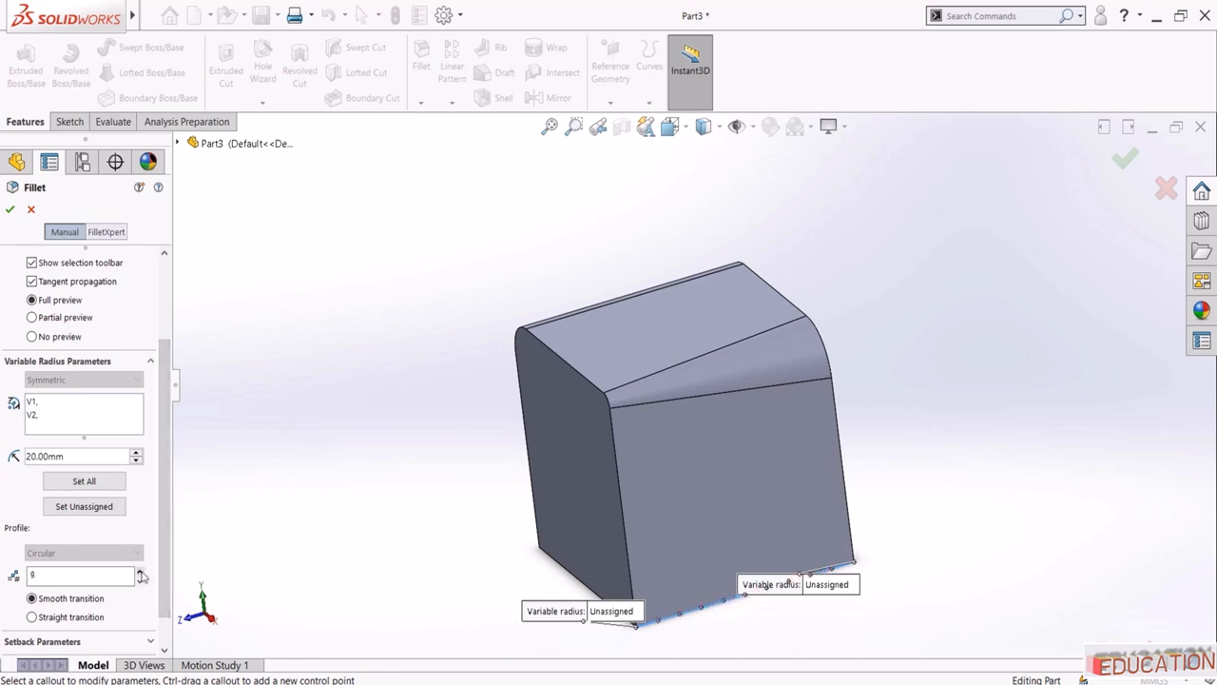
# Set the bottom edge's variable radii to 0 mm at point V1 and 20 mm at point V2
pyautogui.click(52, 405)
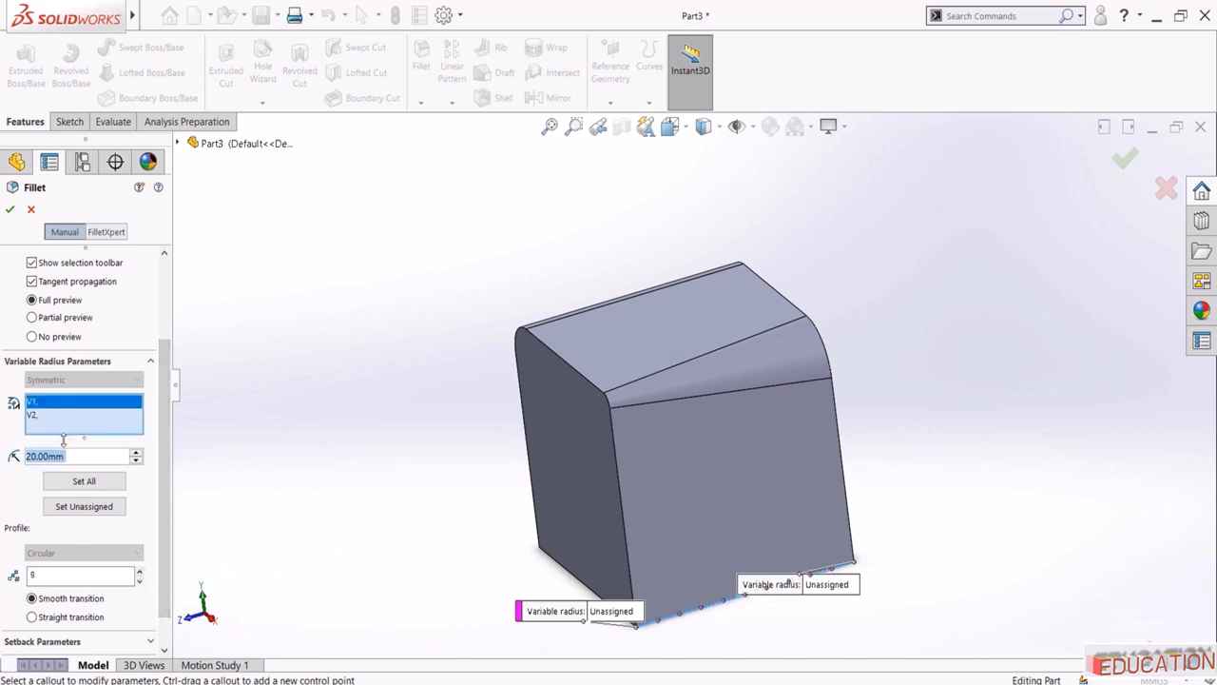
pyautogui.write('0')
pyautogui.press('Return')
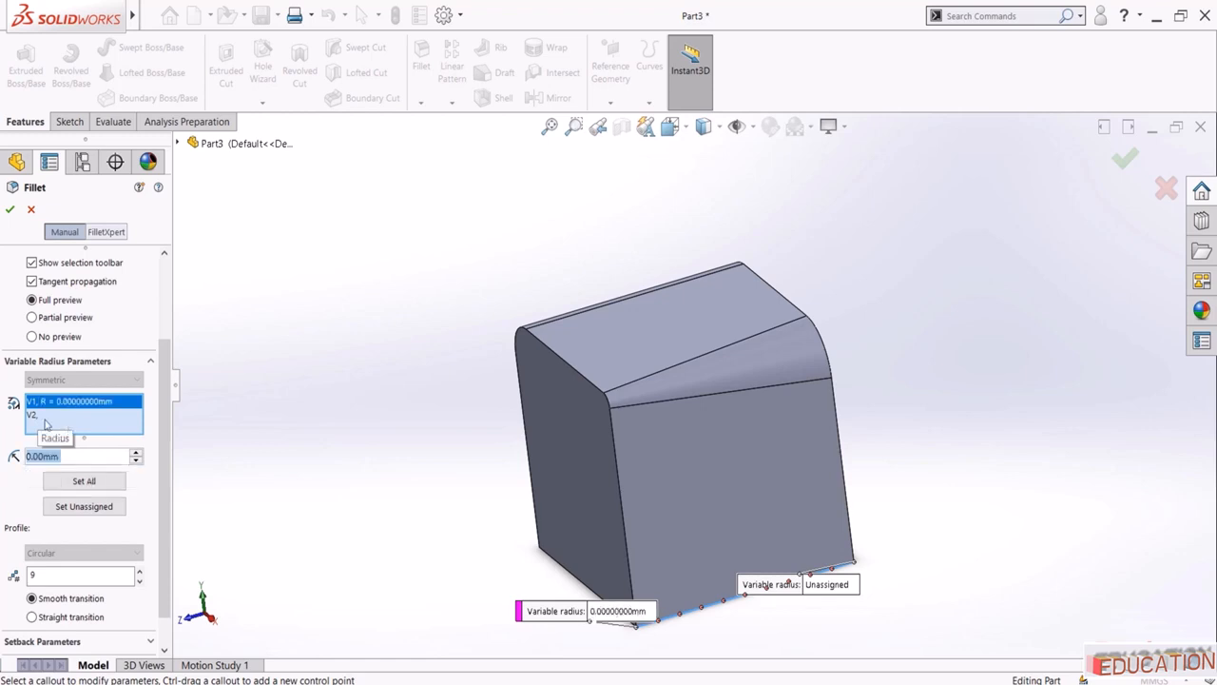
pyautogui.click(33, 415)
pyautogui.write('20')
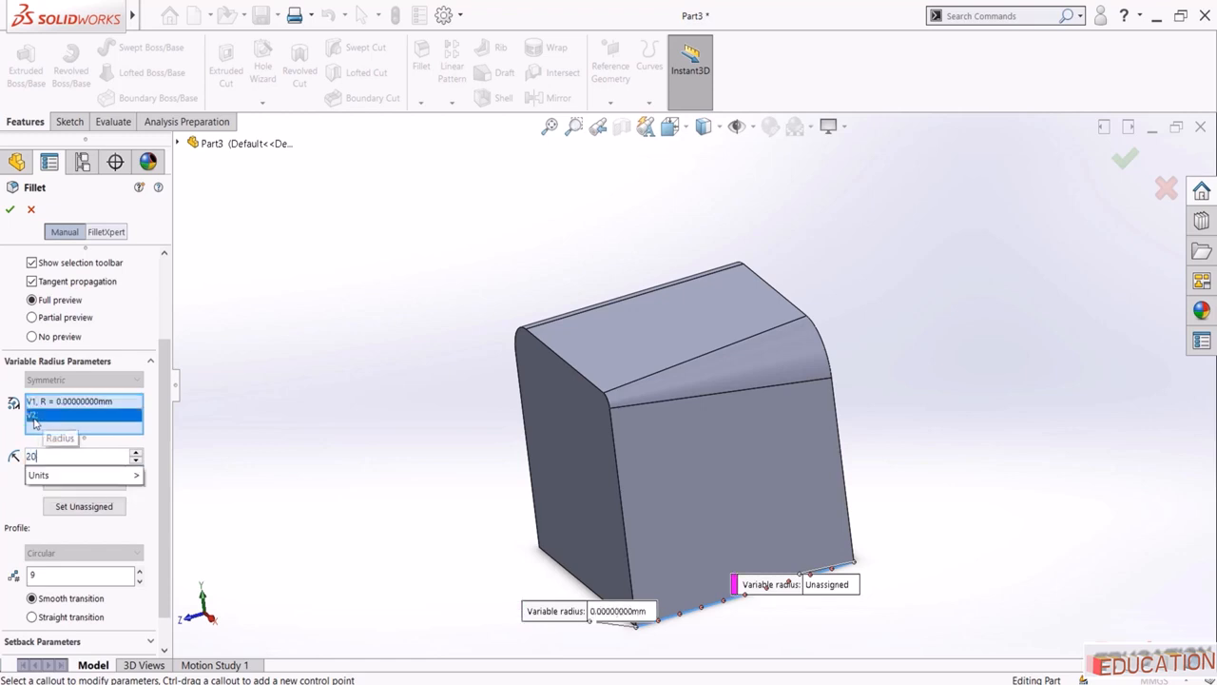
pyautogui.press('Return')
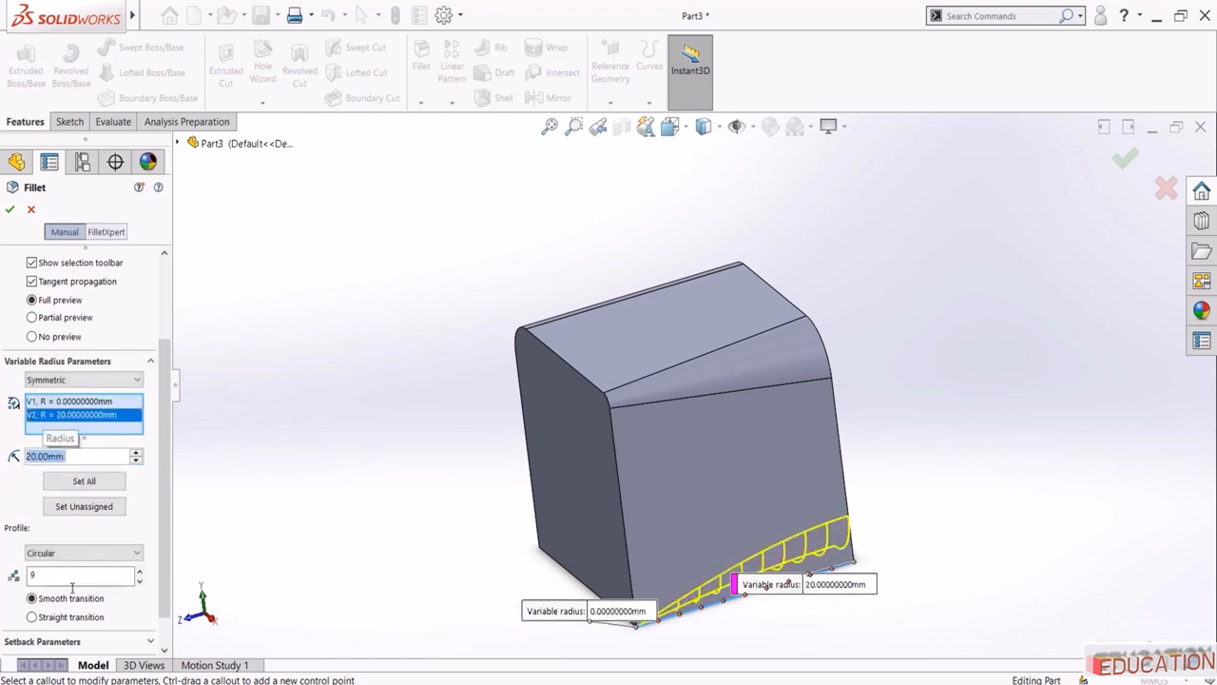
# Switch the bottom edge's fillet to a straight transition and accept it
pyautogui.click(32, 617)
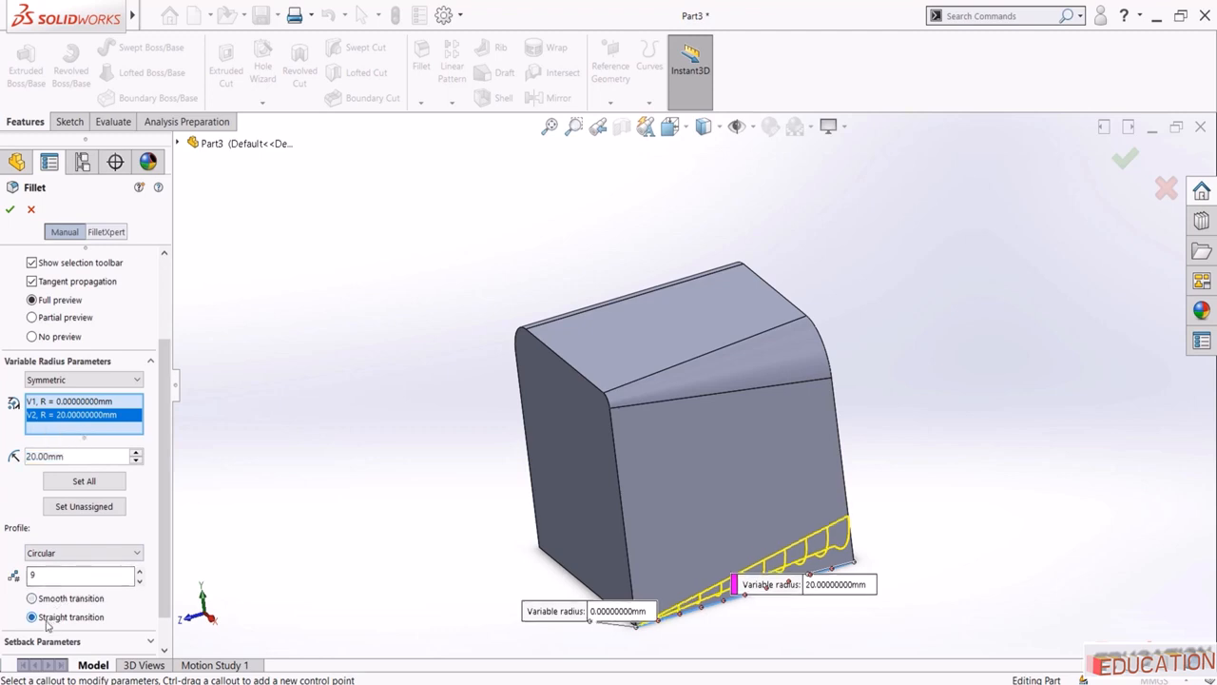
pyautogui.moveTo(444, 405); pyautogui.dragTo(421, 313, button='middle')
pyautogui.scroll(1, 420, 313)
pyautogui.click(10, 208)
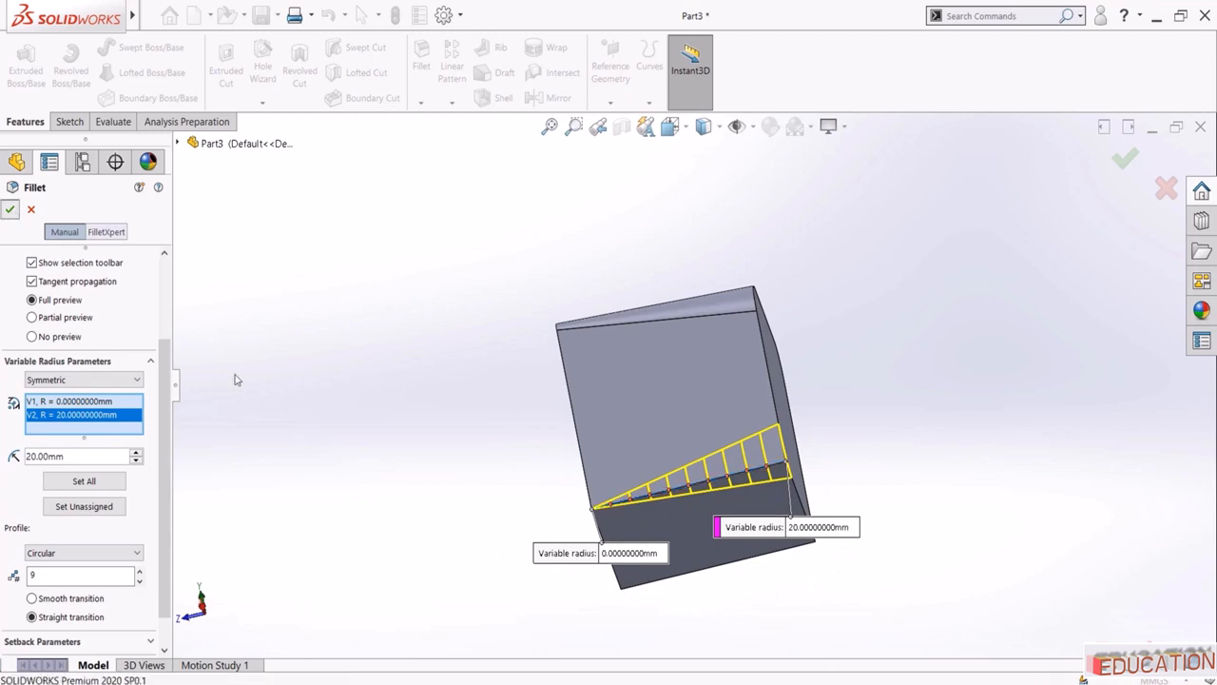
pyautogui.click(426, 510)
pyautogui.moveTo(489, 373)
pyautogui.mouseDown(button='middle')
pyautogui.moveTo(519, 488)
pyautogui.moveTo(488, 366)
pyautogui.mouseUp(button='middle')
# Edit the bottom edge's variable size fillet to use a smooth transition
pyautogui.click(57, 443)
pyautogui.click(80, 411)
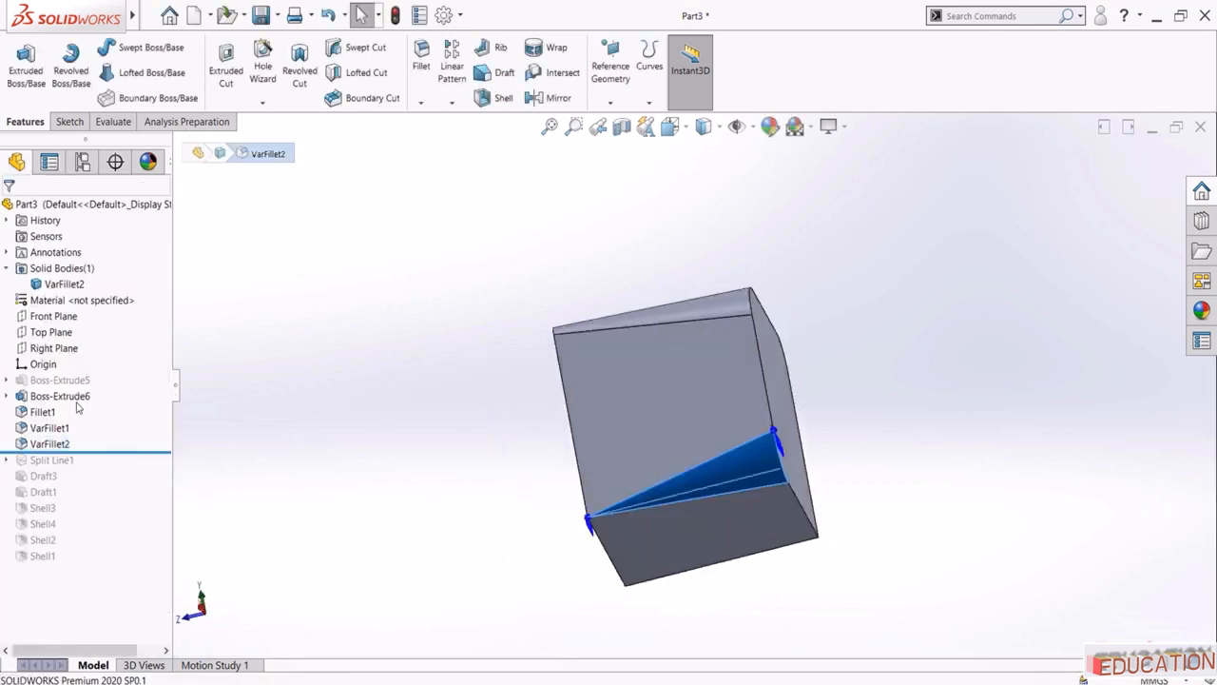
pyautogui.scroll(-1, 104, 514)
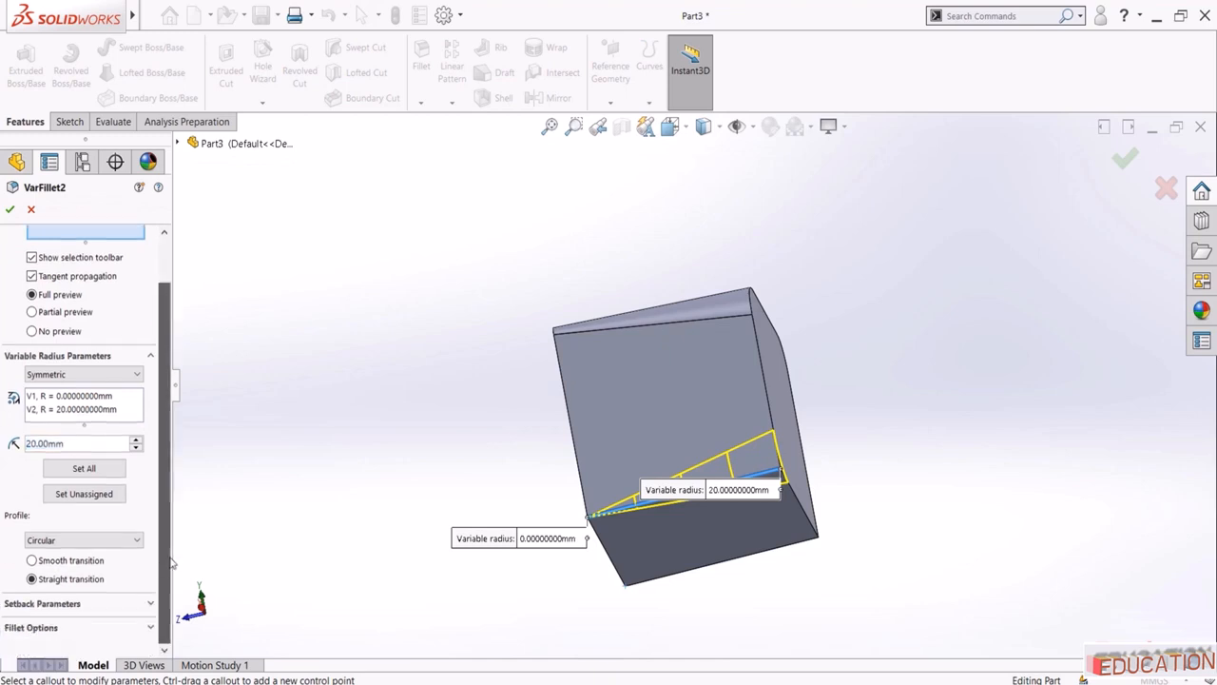
pyautogui.click(76, 561)
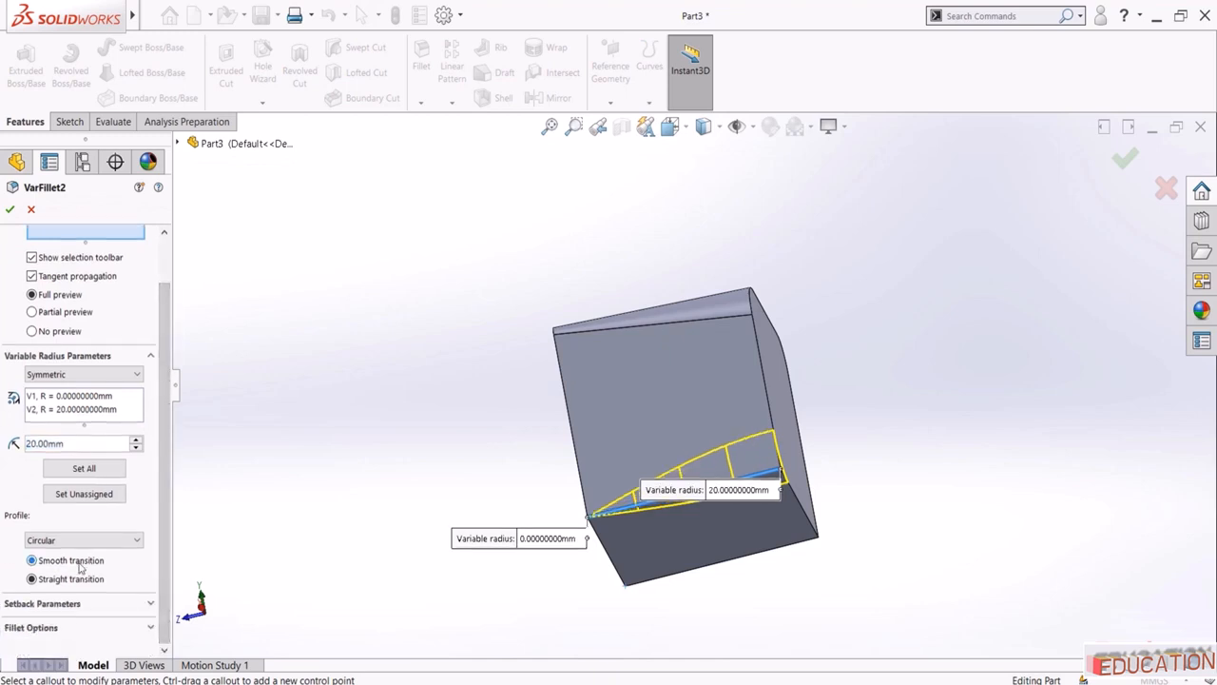
# Apply the variable size fillet on the block's lower edge with radii of 0 mm and 20 mm
pyautogui.click(10, 209)
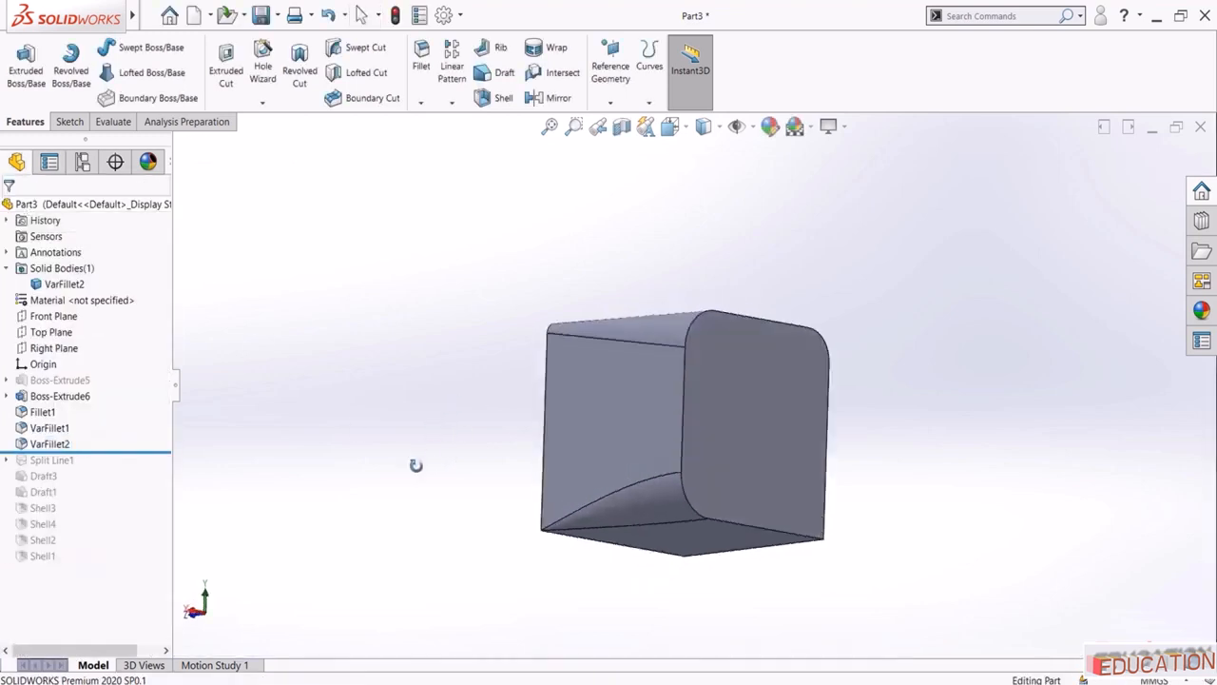
pyautogui.moveTo(416, 465); pyautogui.dragTo(520, 543, button='middle')
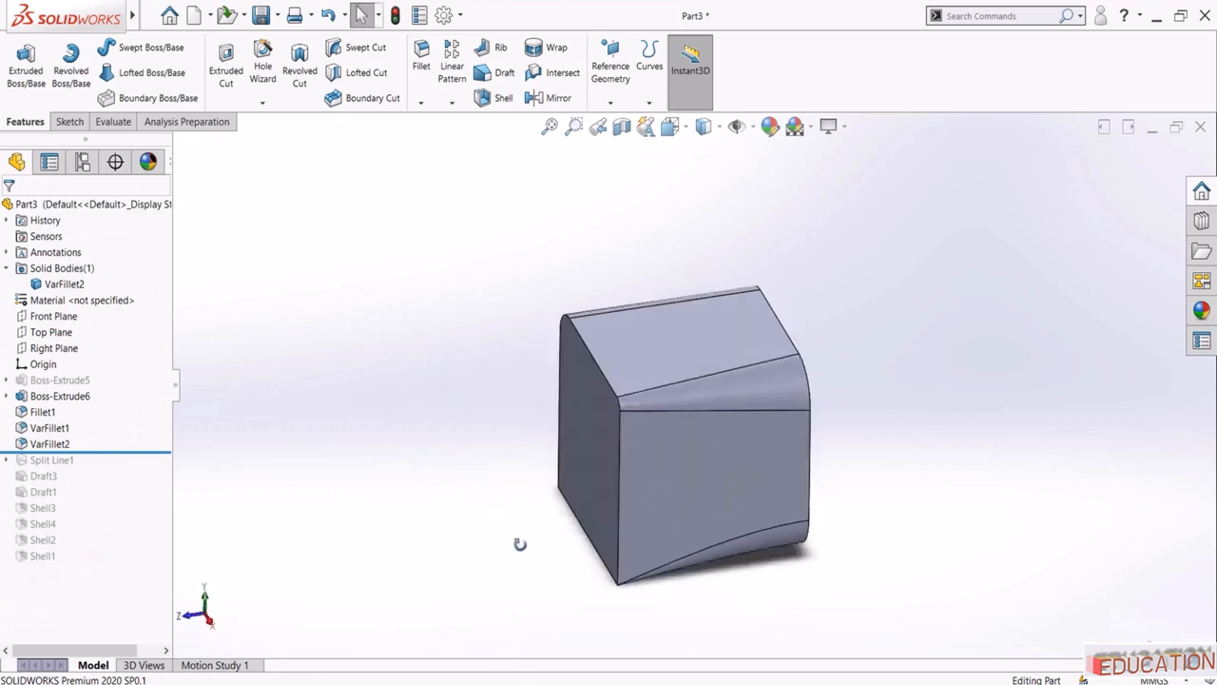
# Suppress Fillet1, VarFillet1 and VarFillet2 together to restore the plain block
pyautogui.click(57, 444)
pyautogui.keyDown('ctrl'); pyautogui.click(49, 428); pyautogui.keyUp('ctrl')
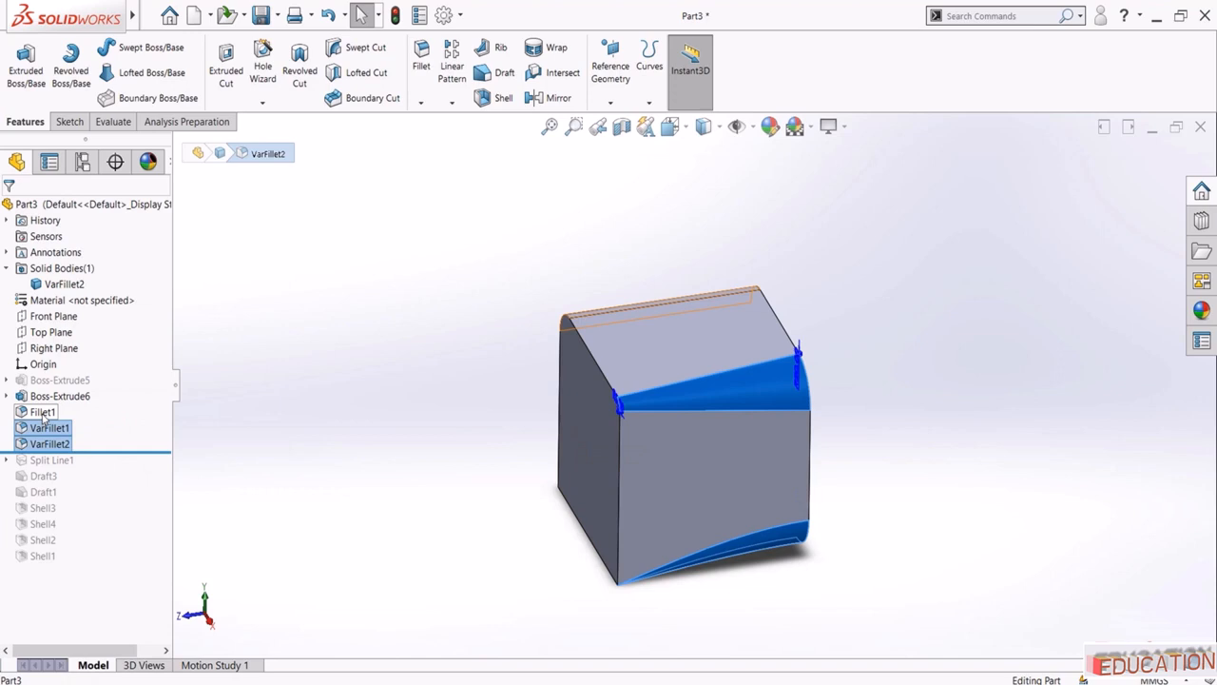
pyautogui.keyDown('ctrl'); pyautogui.click(43, 414); pyautogui.keyUp('ctrl')
pyautogui.click(54, 382)
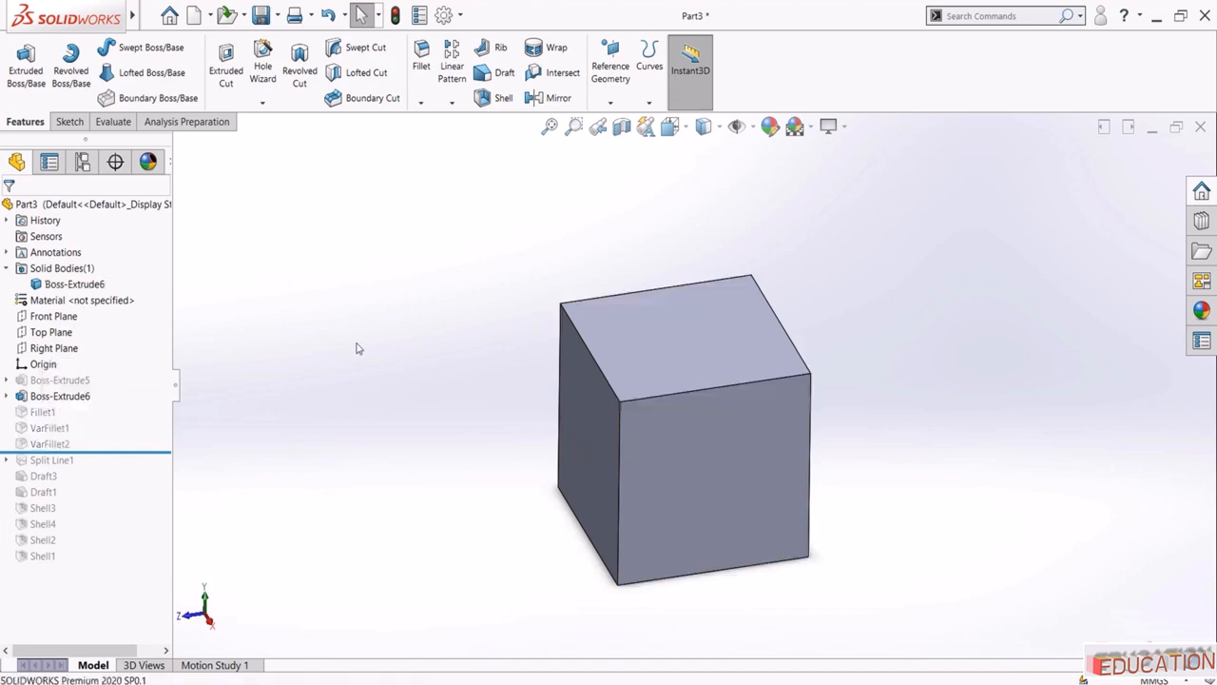
# Start a face fillet with the block's top face as face set 1 and an adjoining side face as face set 2
pyautogui.moveTo(357, 348); pyautogui.dragTo(427, 168, button='middle')
pyautogui.click(421, 57)
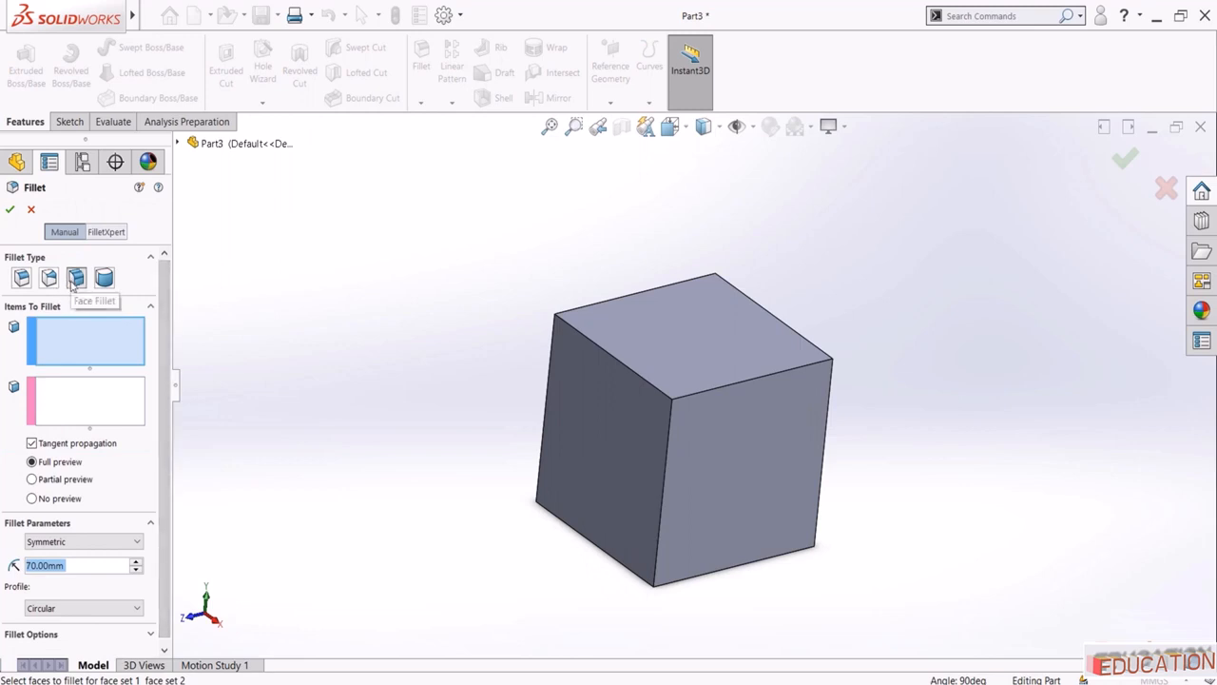
pyautogui.click(73, 284)
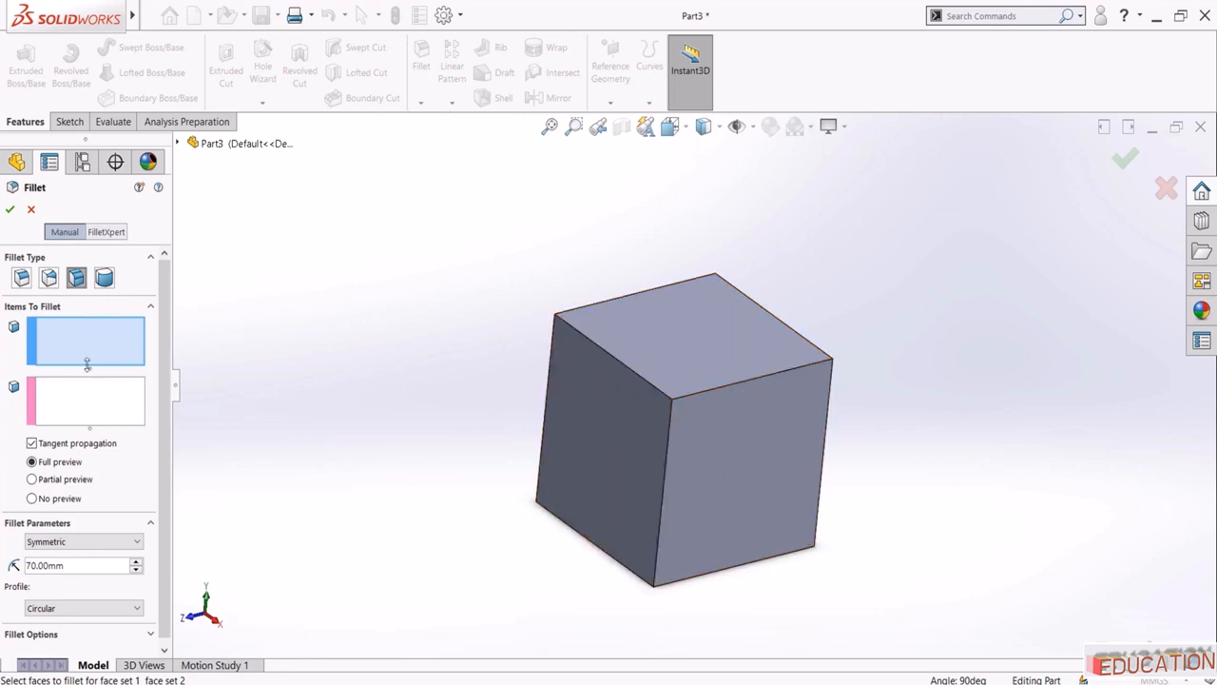
pyautogui.click(689, 333)
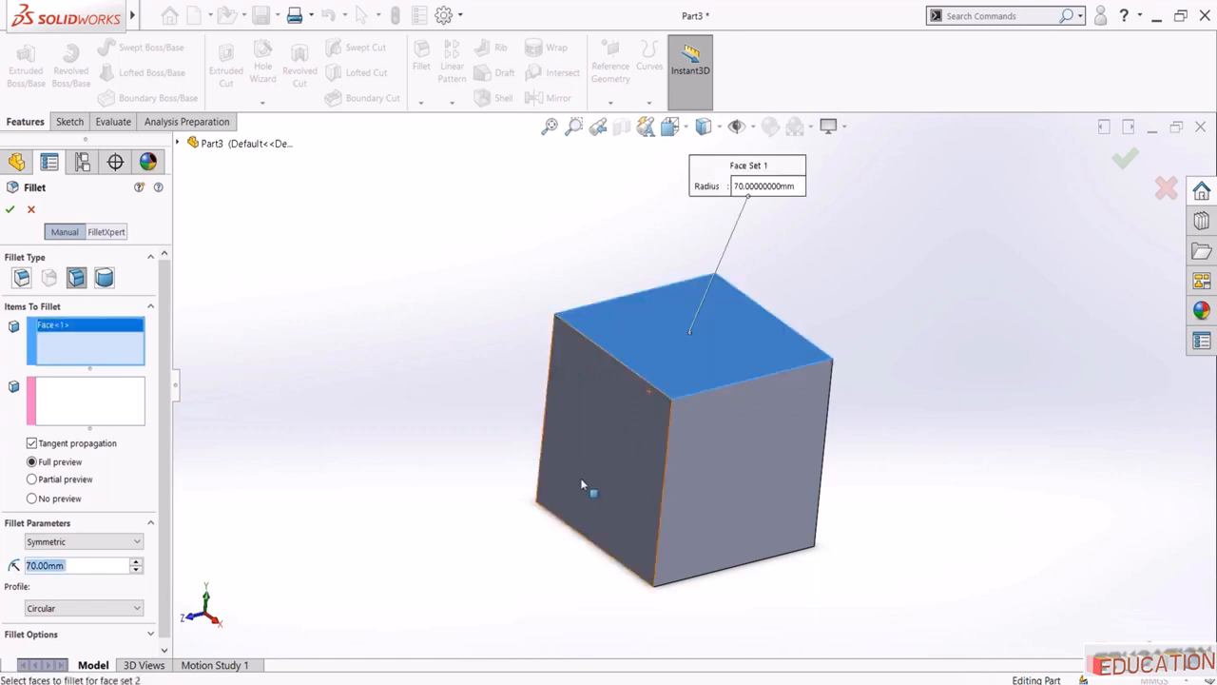
pyautogui.click(99, 400)
pyautogui.click(586, 423)
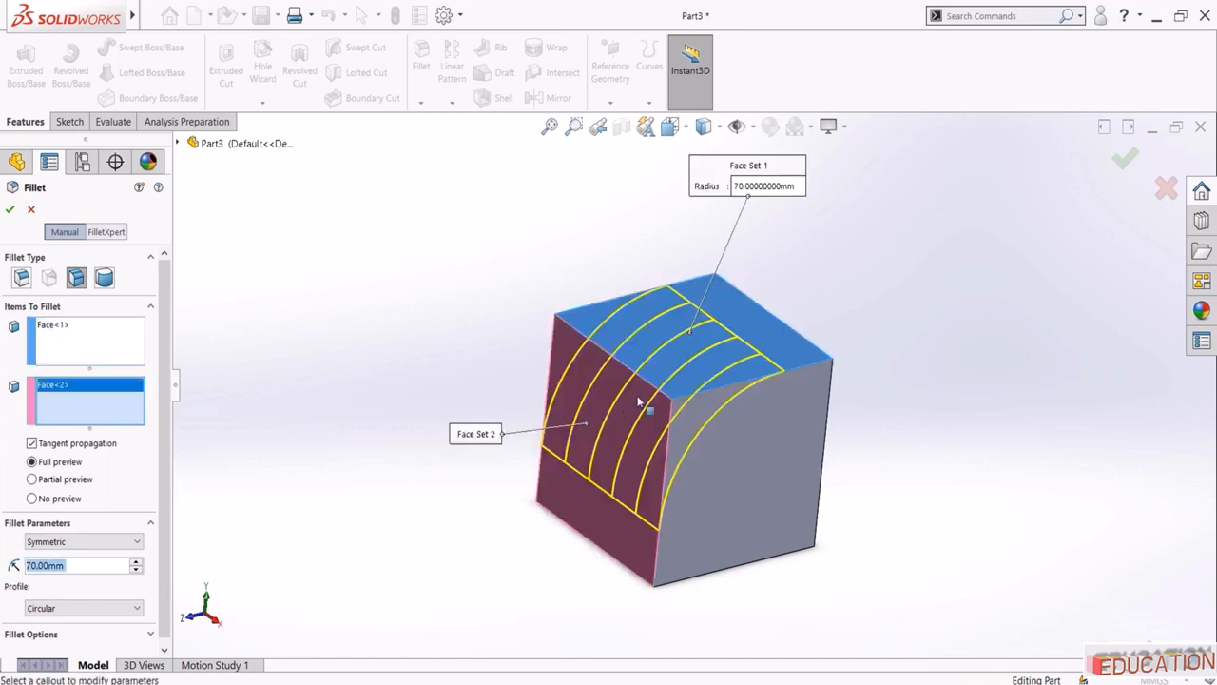
# Set the face fillet's radius to 30 mm and apply the fillet
pyautogui.click(136, 569)
pyautogui.click(136, 570)
pyautogui.click(136, 570)
pyautogui.click(136, 570)
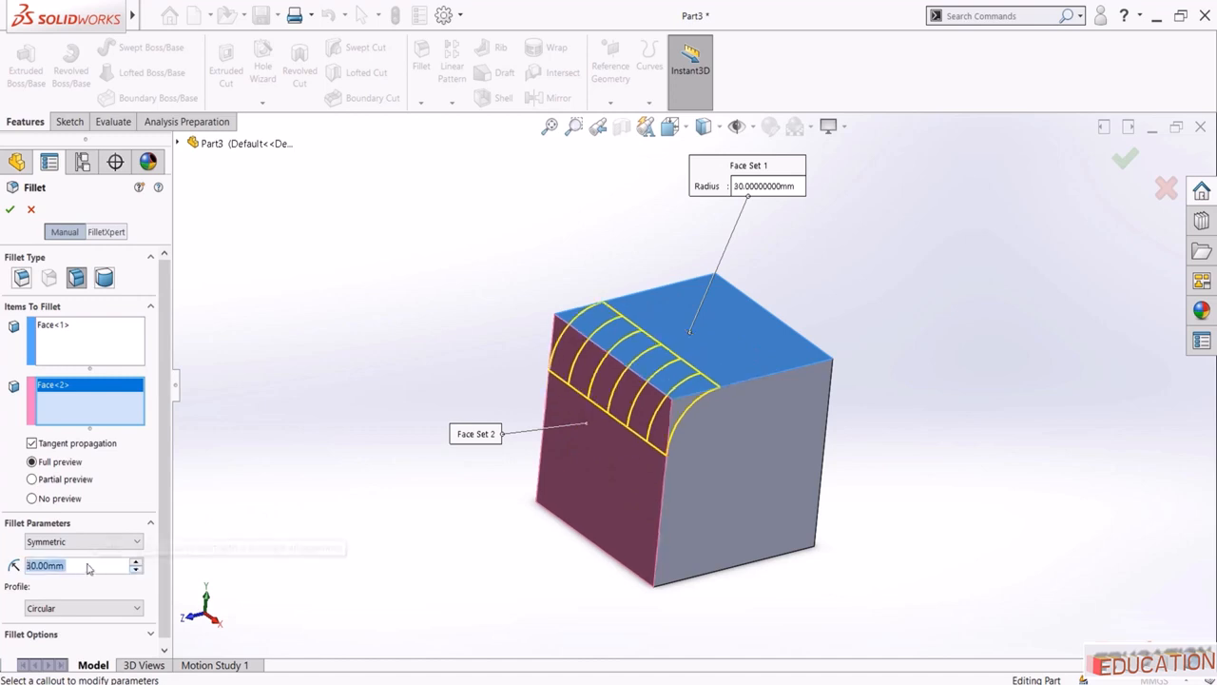
pyautogui.click(10, 209)
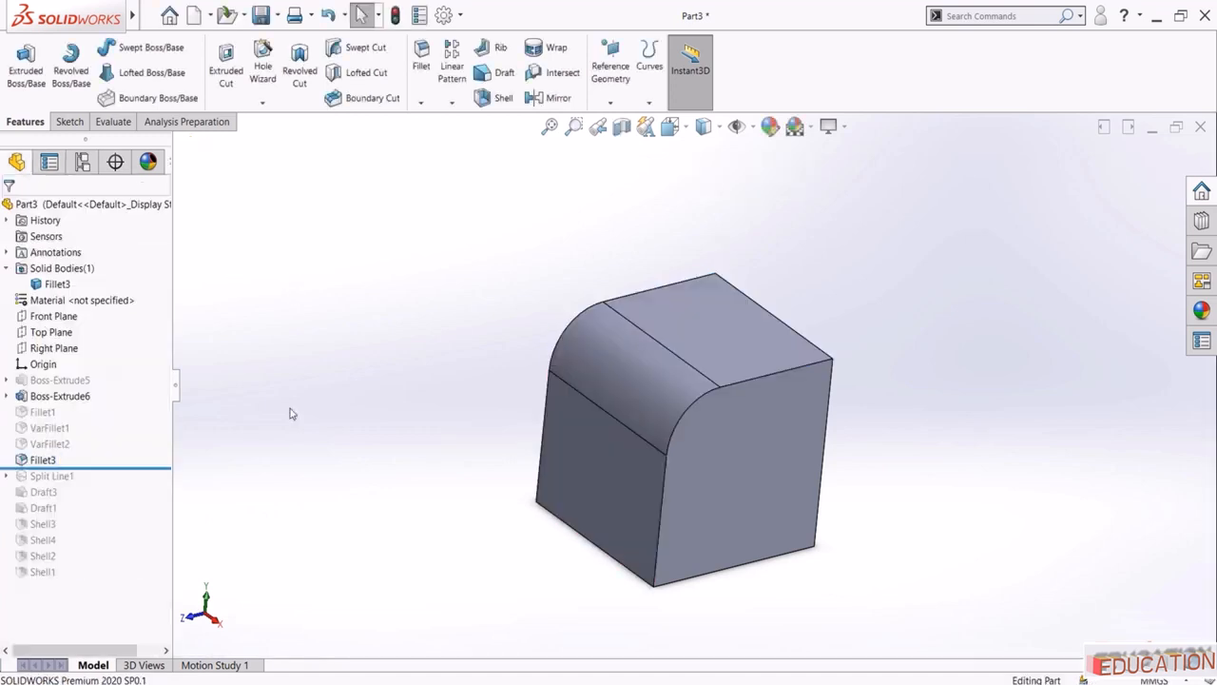
# Suppress the face fillet Fillet3
pyautogui.click(85, 457)
pyautogui.click(89, 431)
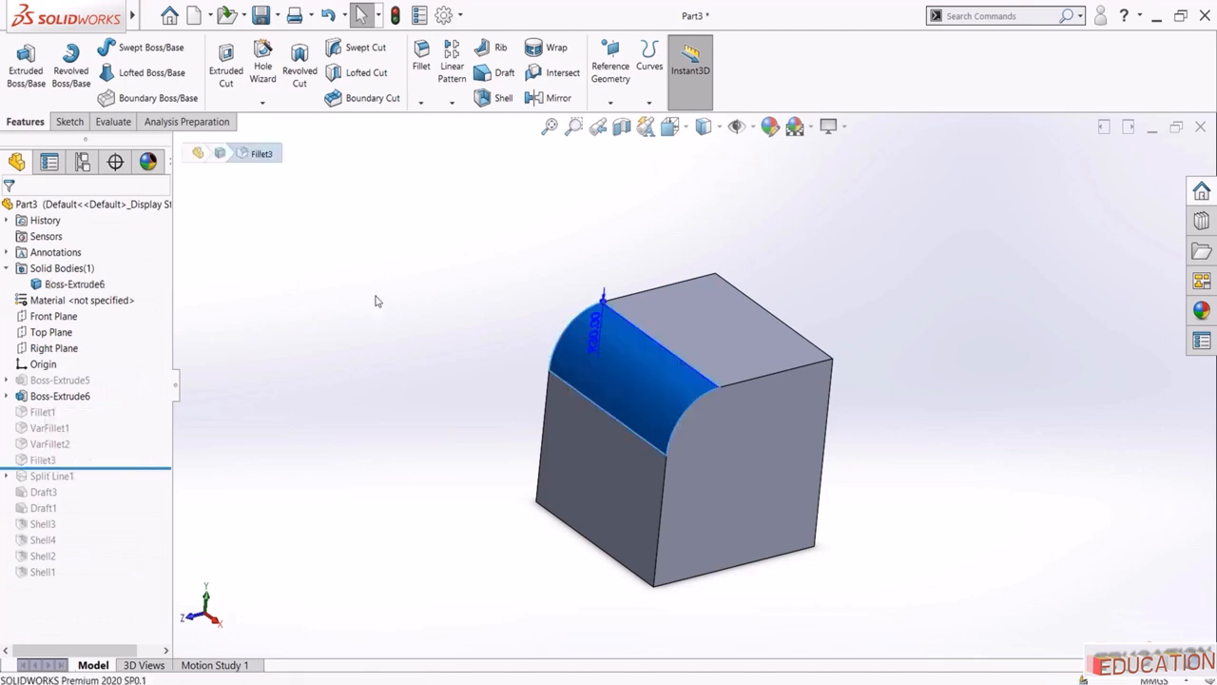
# Start a full round fillet and assign the block's top face as side face set 1
pyautogui.click(421, 57)
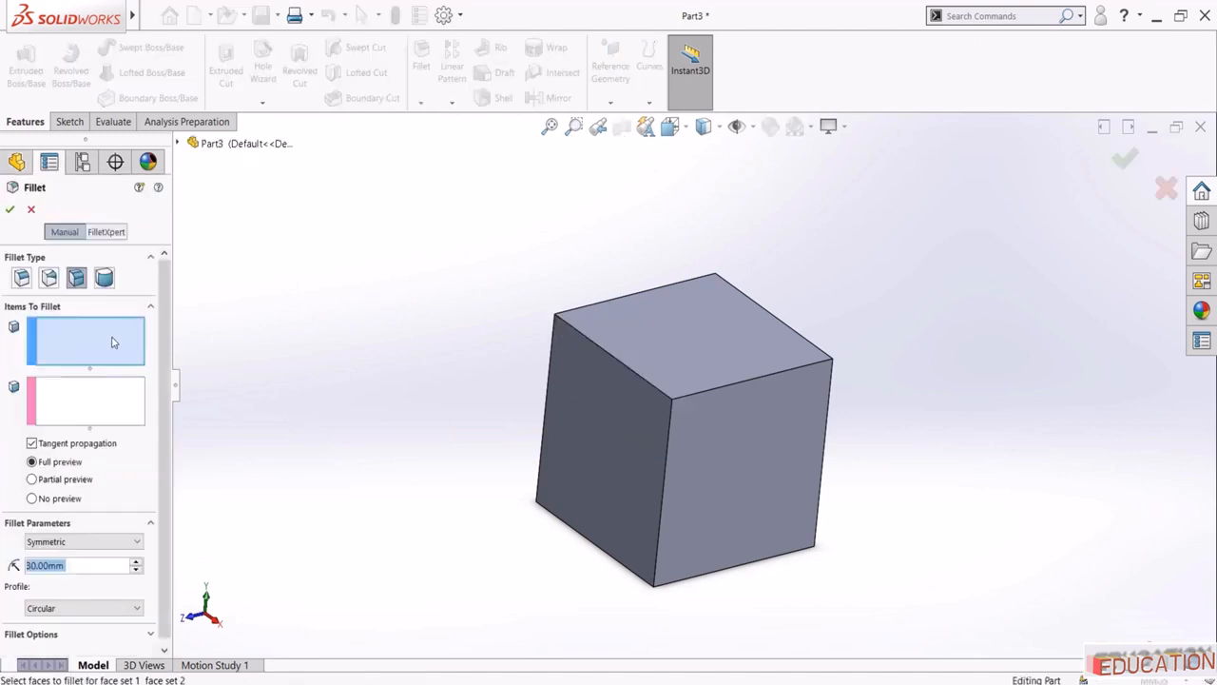
pyautogui.click(104, 277)
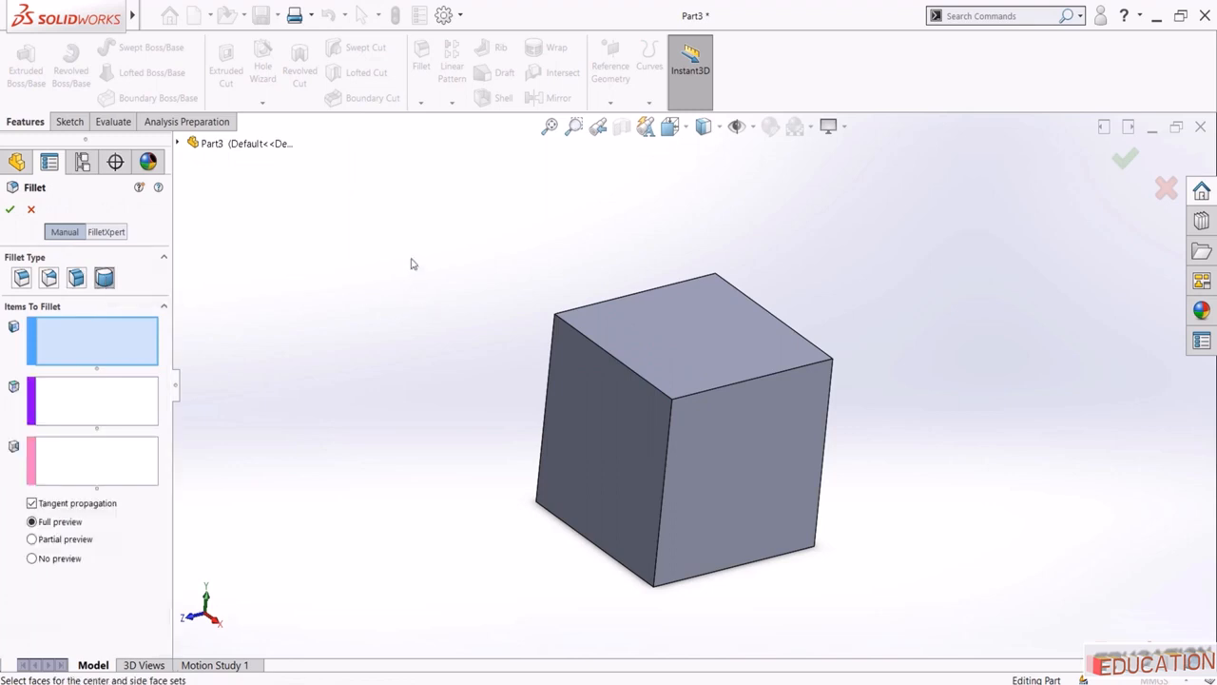
pyautogui.moveTo(412, 263); pyautogui.dragTo(576, 318, button='middle')
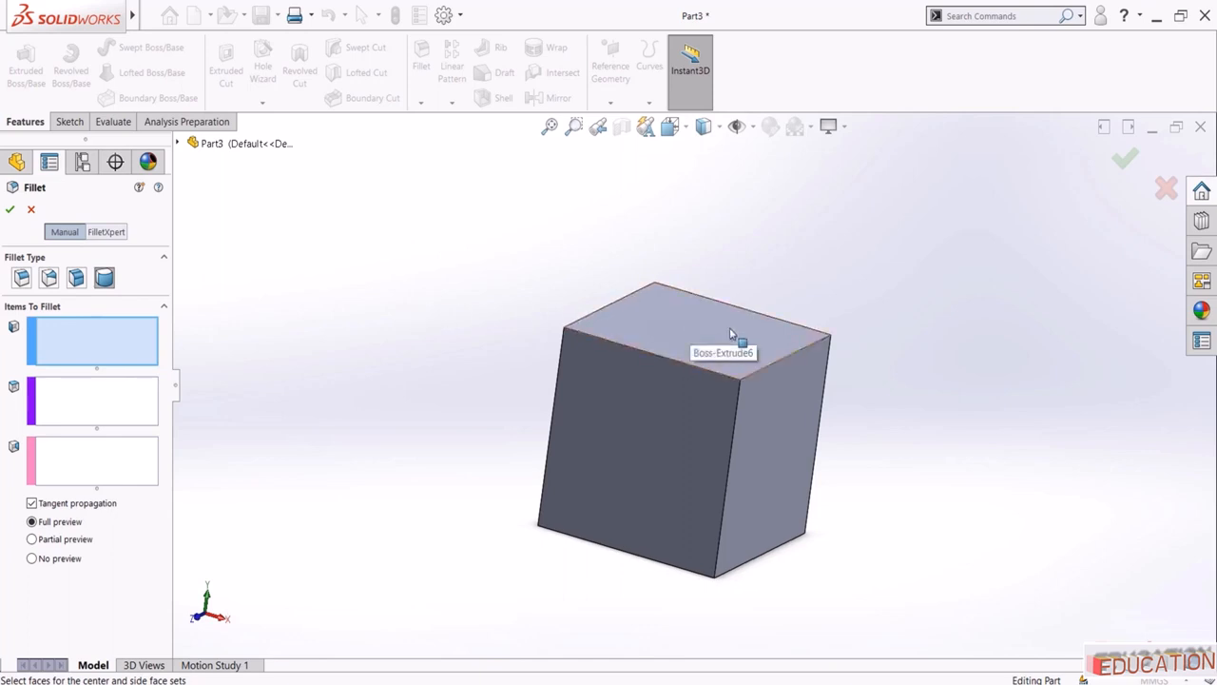
pyautogui.moveTo(729, 327); pyautogui.dragTo(800, 573, button='middle')
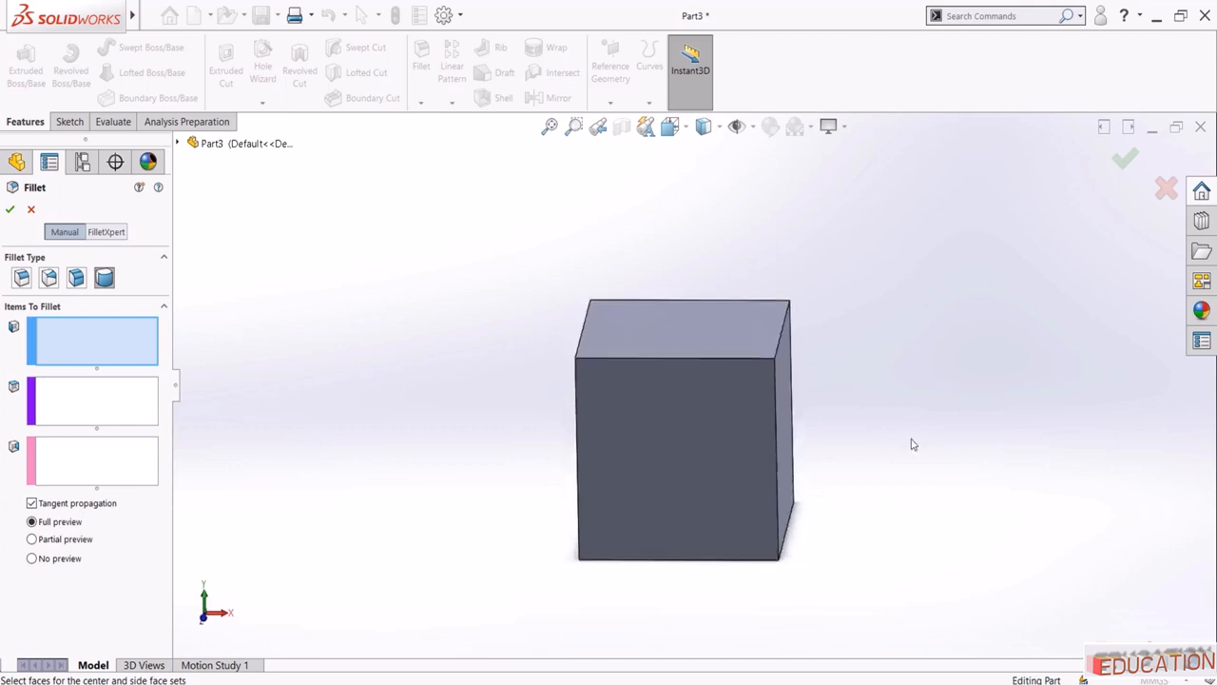
pyautogui.moveTo(442, 363); pyautogui.dragTo(505, 332, button='middle')
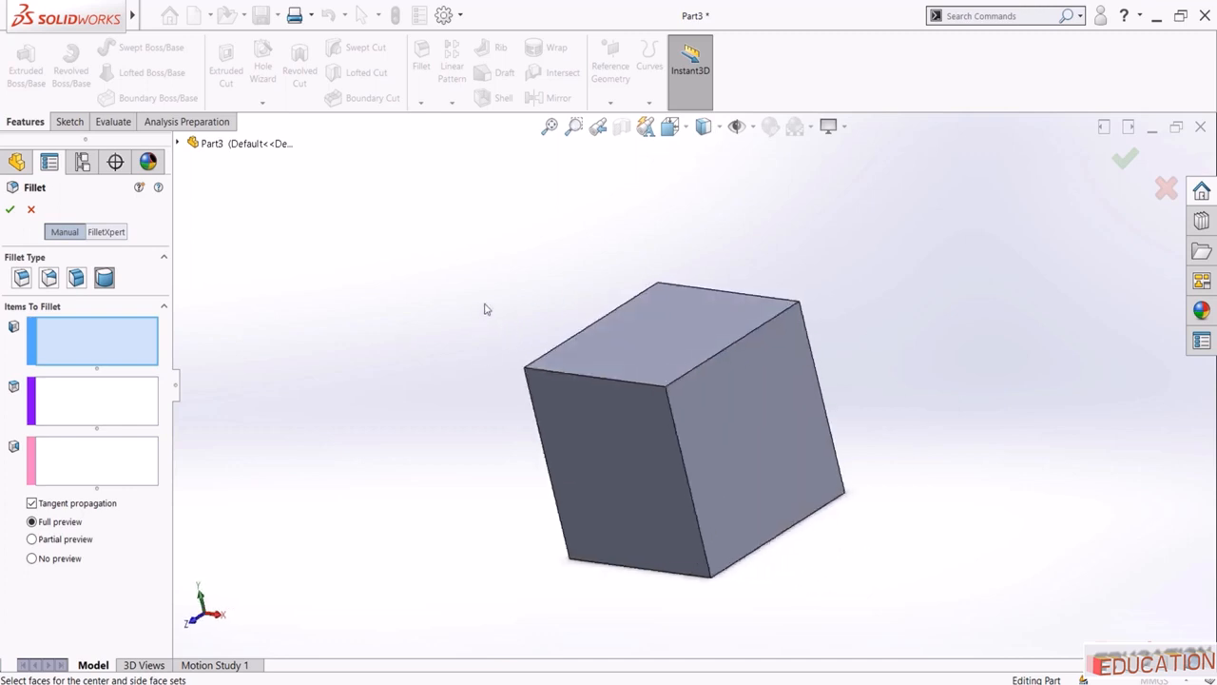
pyautogui.click(659, 334)
# Assign the adjoining side face as the center face set and the bottom face as side face set 2, and apply the full round fillet
pyautogui.click(132, 408)
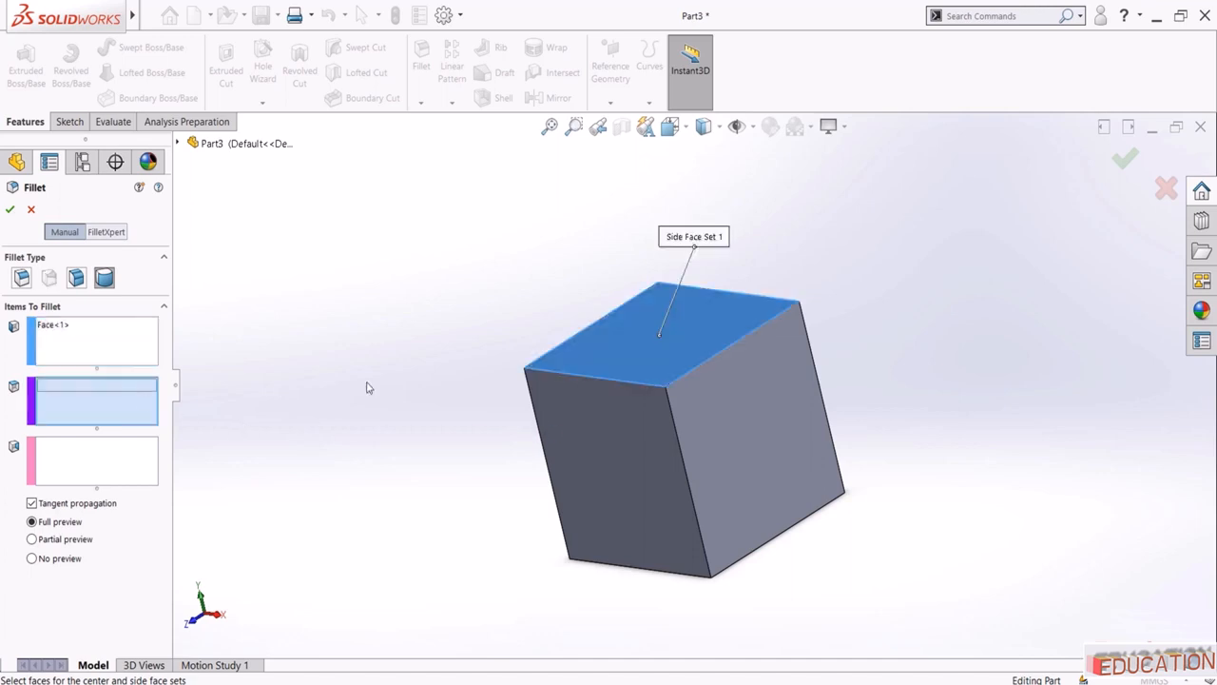
pyautogui.click(724, 409)
pyautogui.click(87, 456)
pyautogui.moveTo(518, 530); pyautogui.dragTo(538, 368, button='middle')
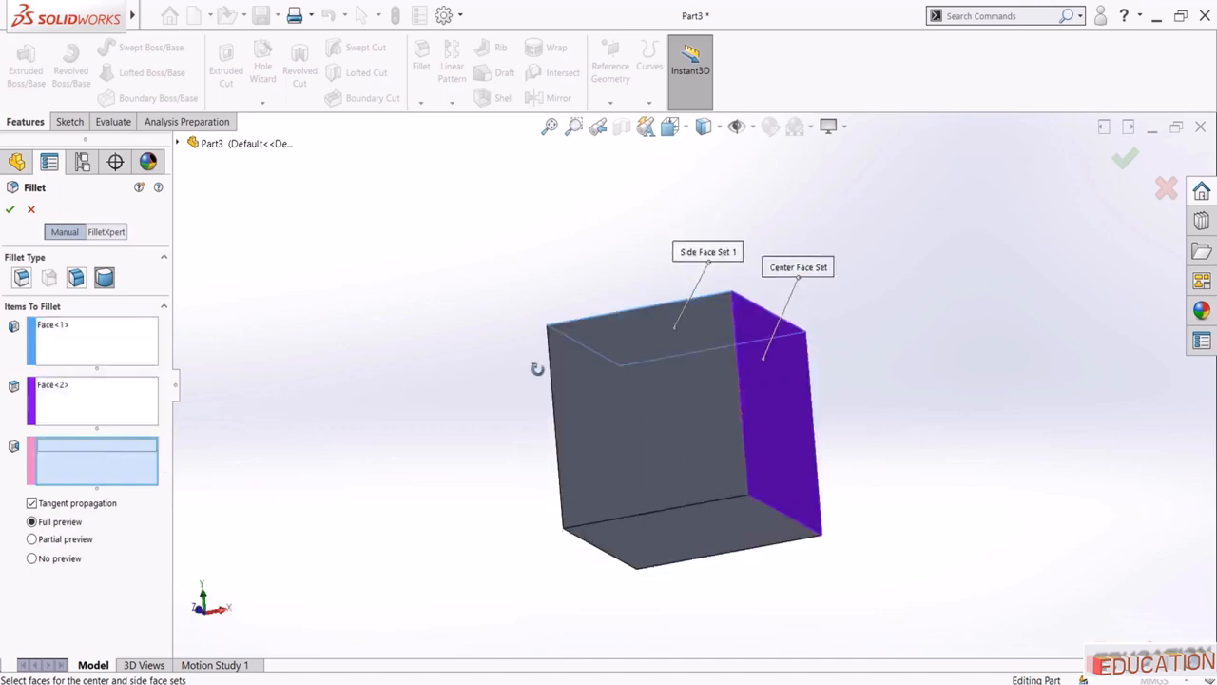
pyautogui.click(680, 506)
pyautogui.moveTo(393, 303); pyautogui.dragTo(416, 444, button='middle')
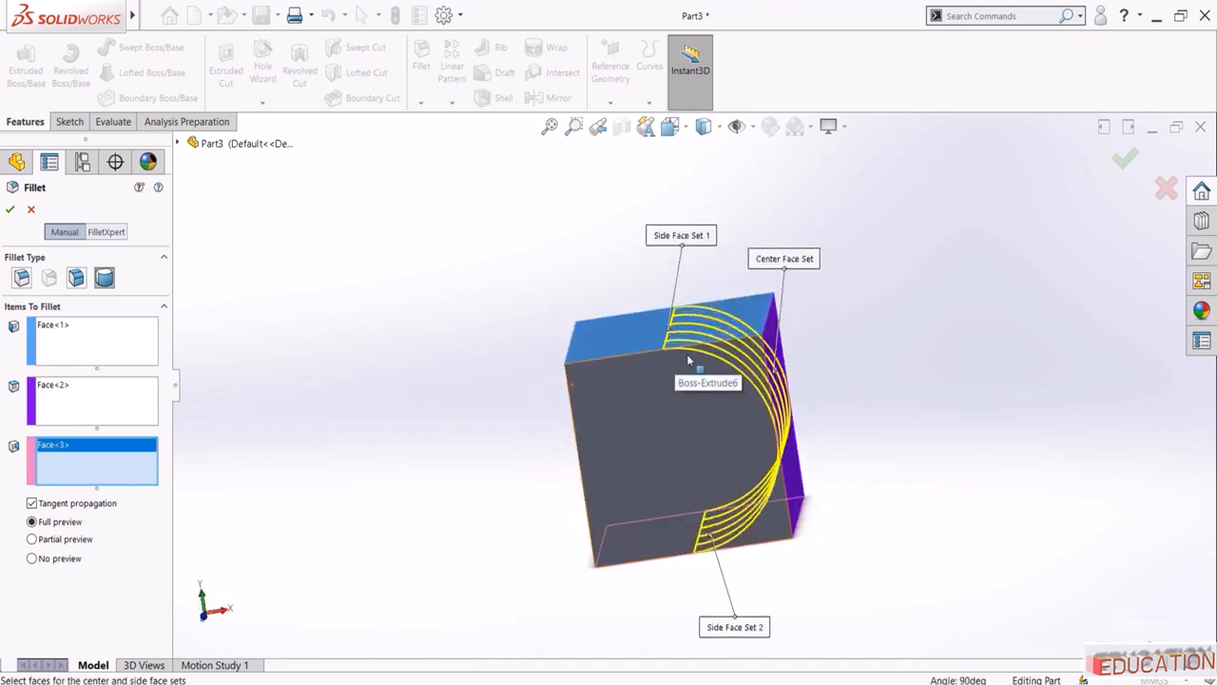
pyautogui.click(10, 210)
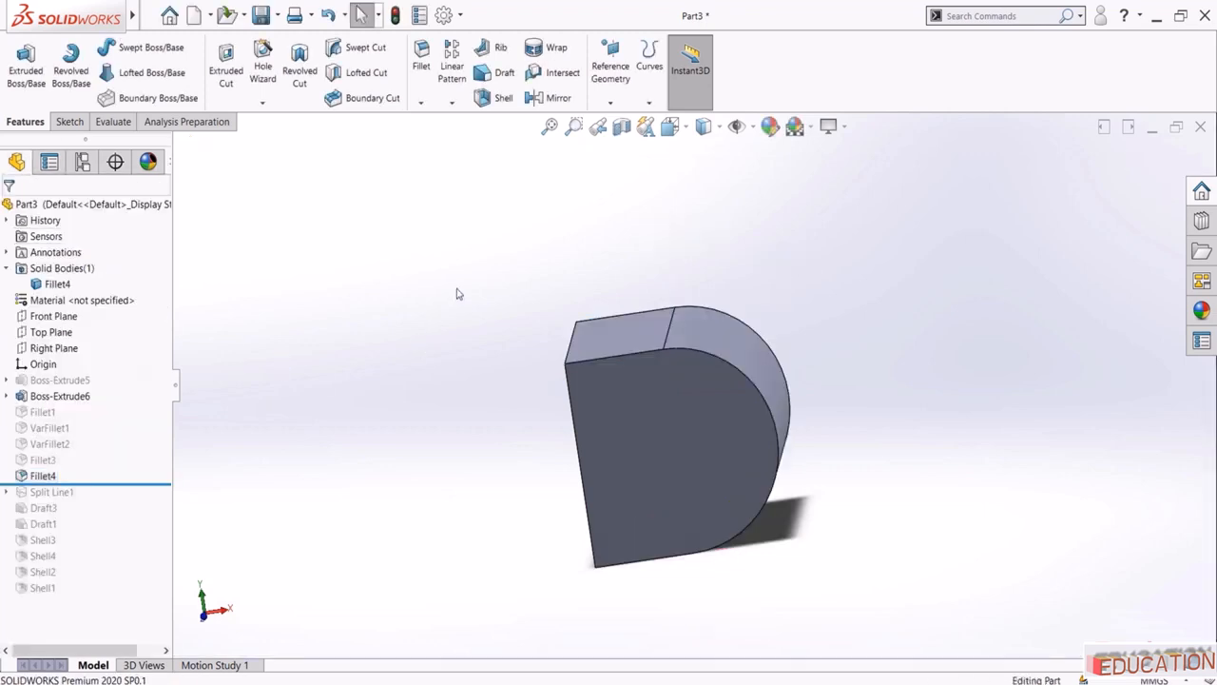
# Start an angle-distance chamfer on the top edge of the body's flat end, opposite the rounded side
pyautogui.moveTo(456, 293); pyautogui.dragTo(421, 449, button='middle')
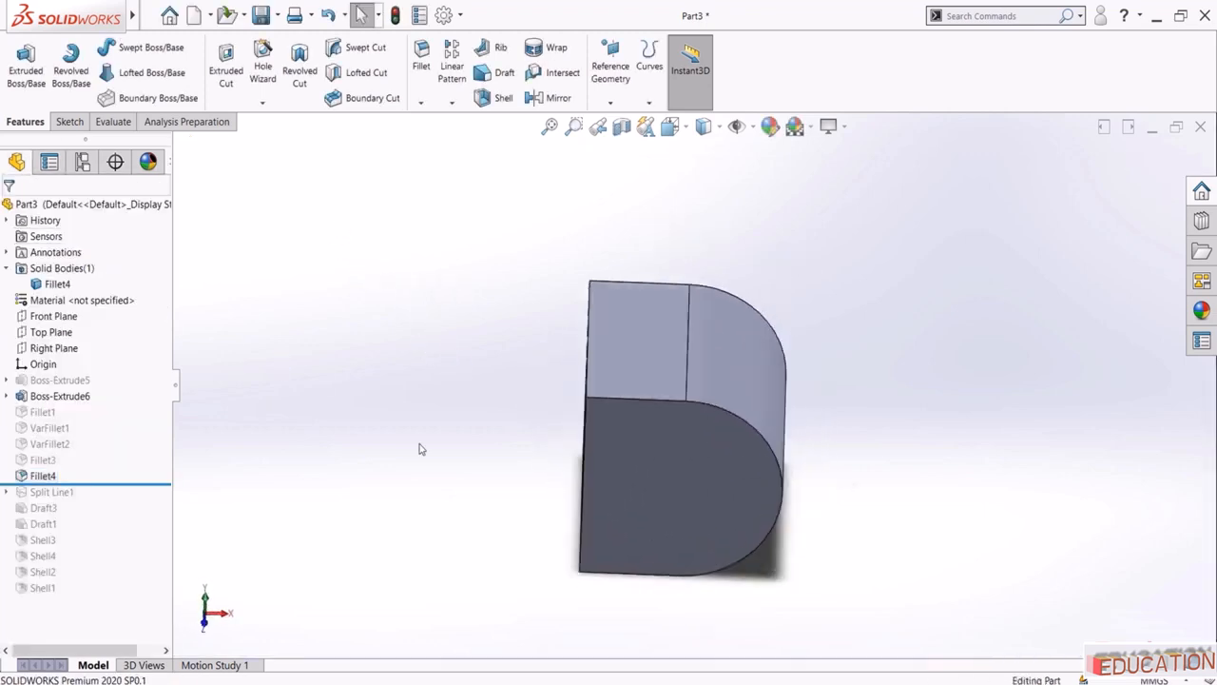
pyautogui.click(420, 101)
pyautogui.click(445, 136)
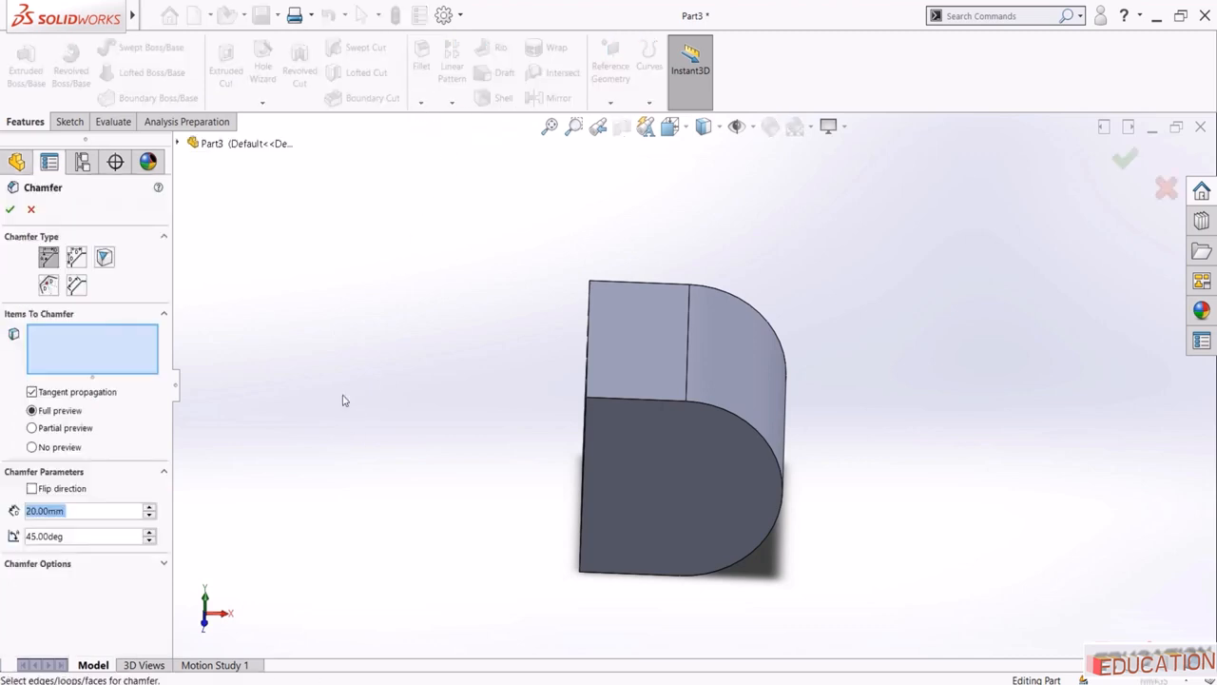
pyautogui.moveTo(401, 370); pyautogui.dragTo(608, 366, button='middle')
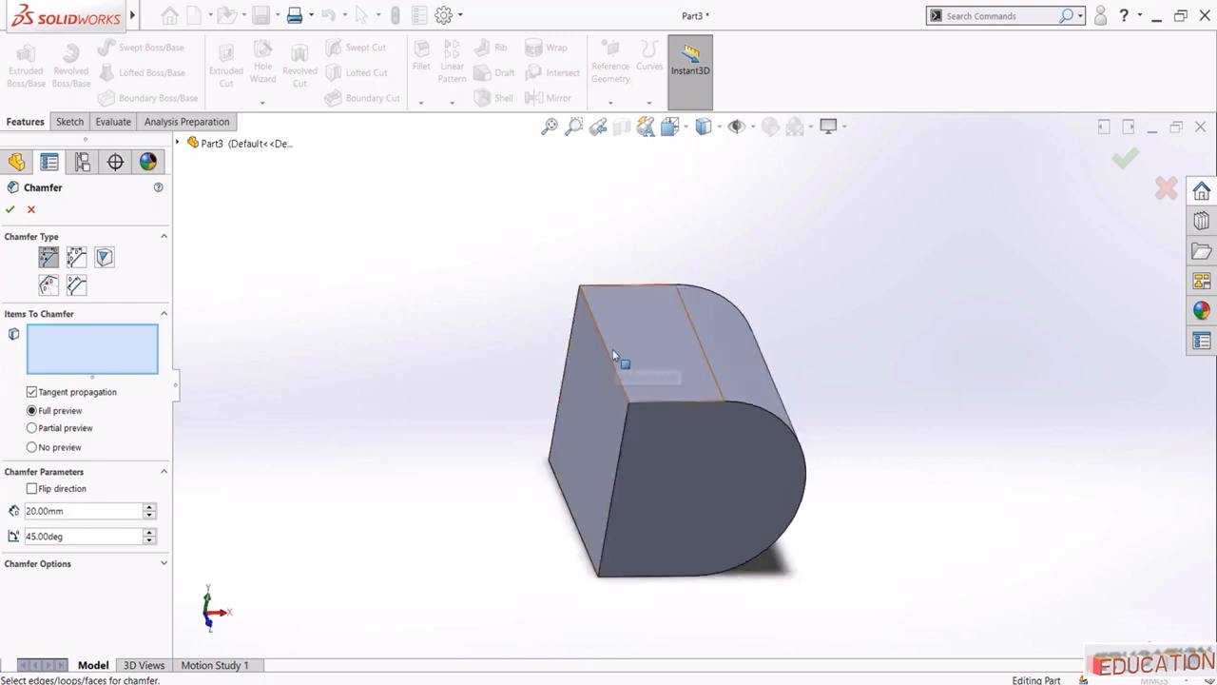
pyautogui.click(604, 351)
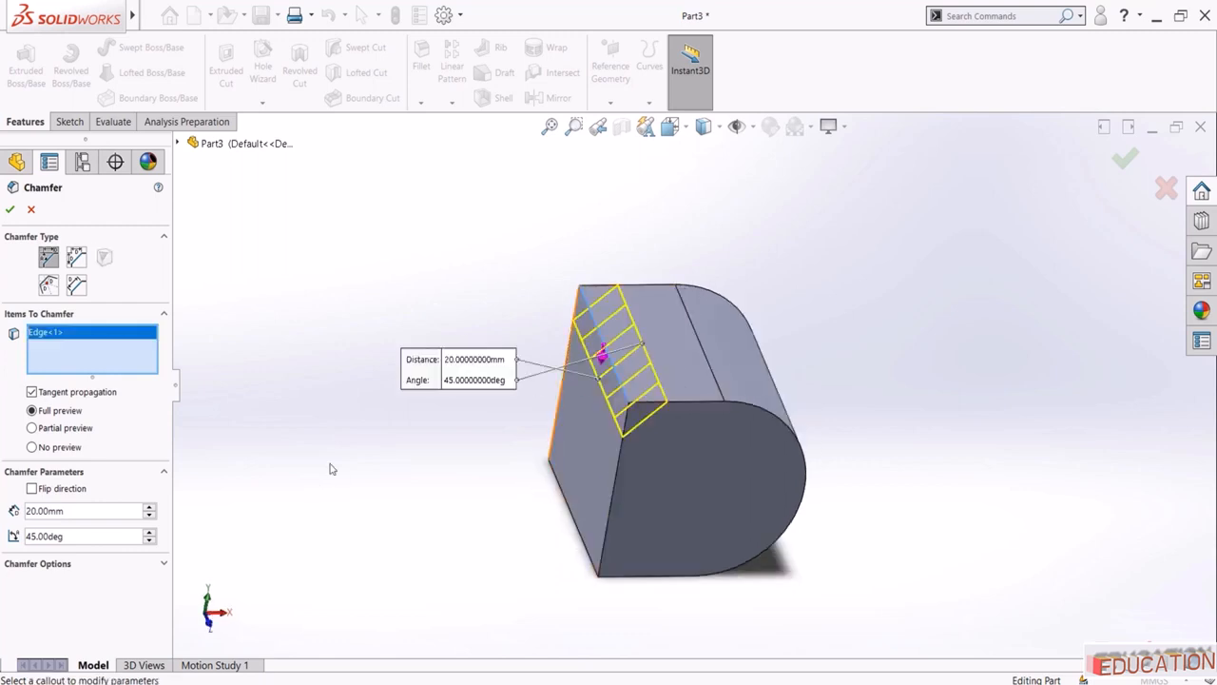
# Try a 59° chamfer angle and return it to 45°
pyautogui.click(153, 533)
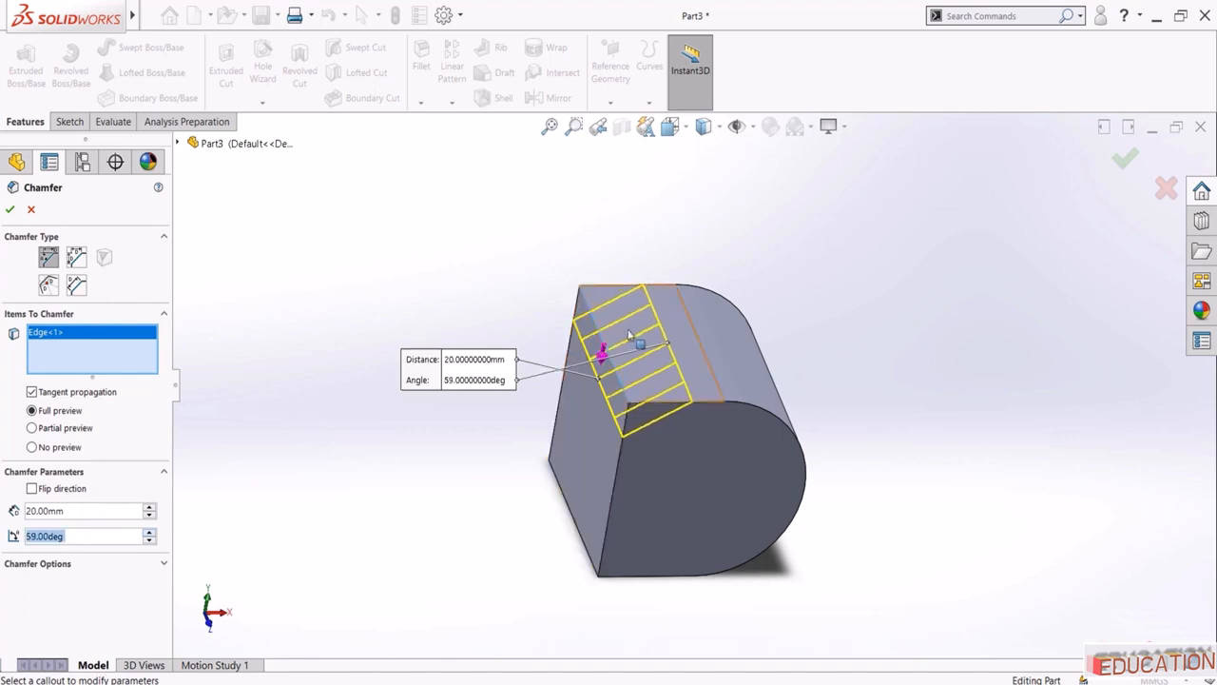
pyautogui.click(149, 541)
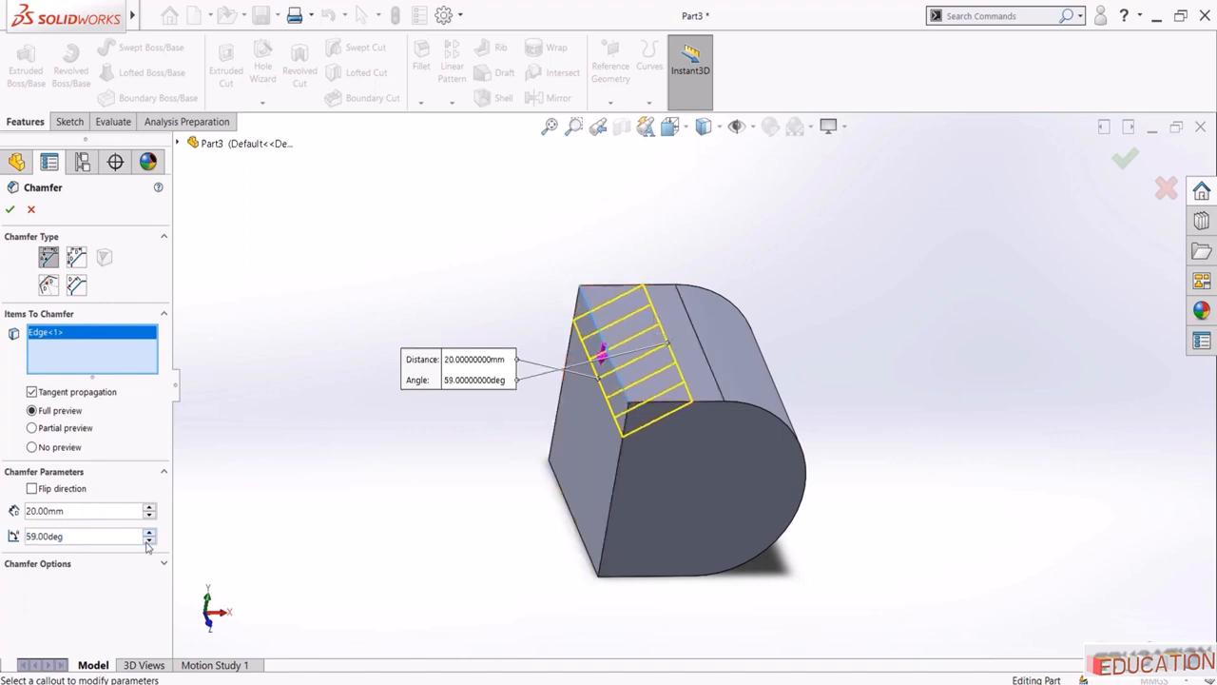
pyautogui.click(148, 541)
pyautogui.click(148, 541)
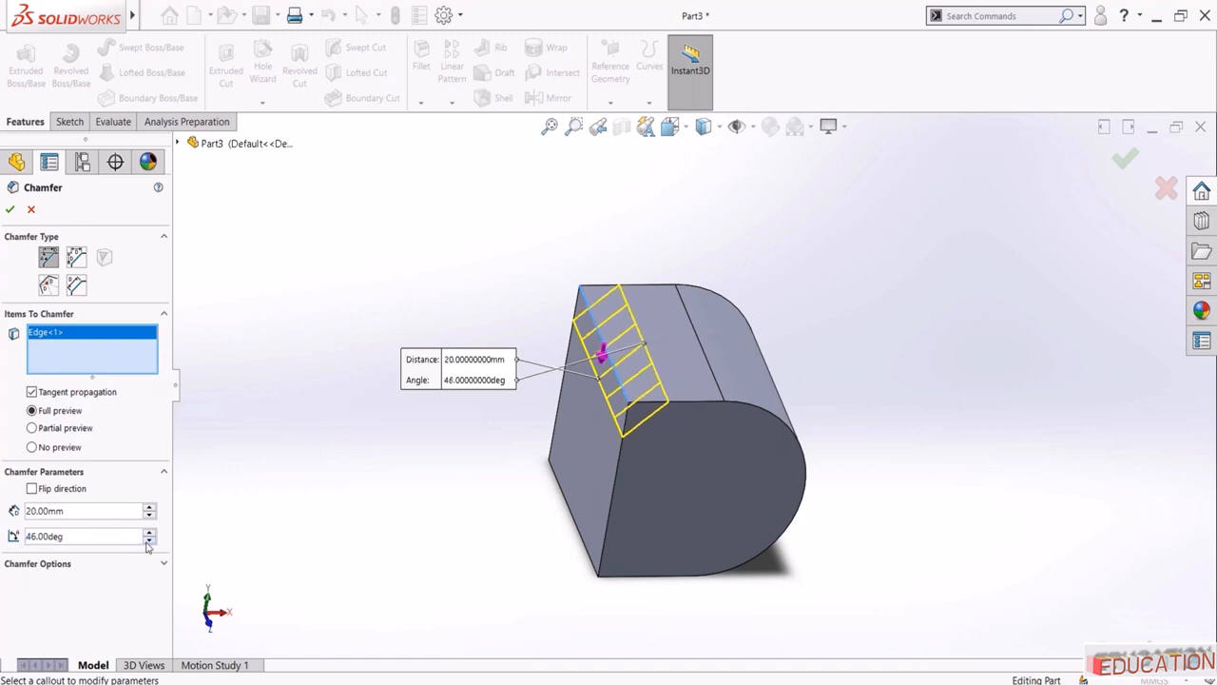
pyautogui.click(148, 541)
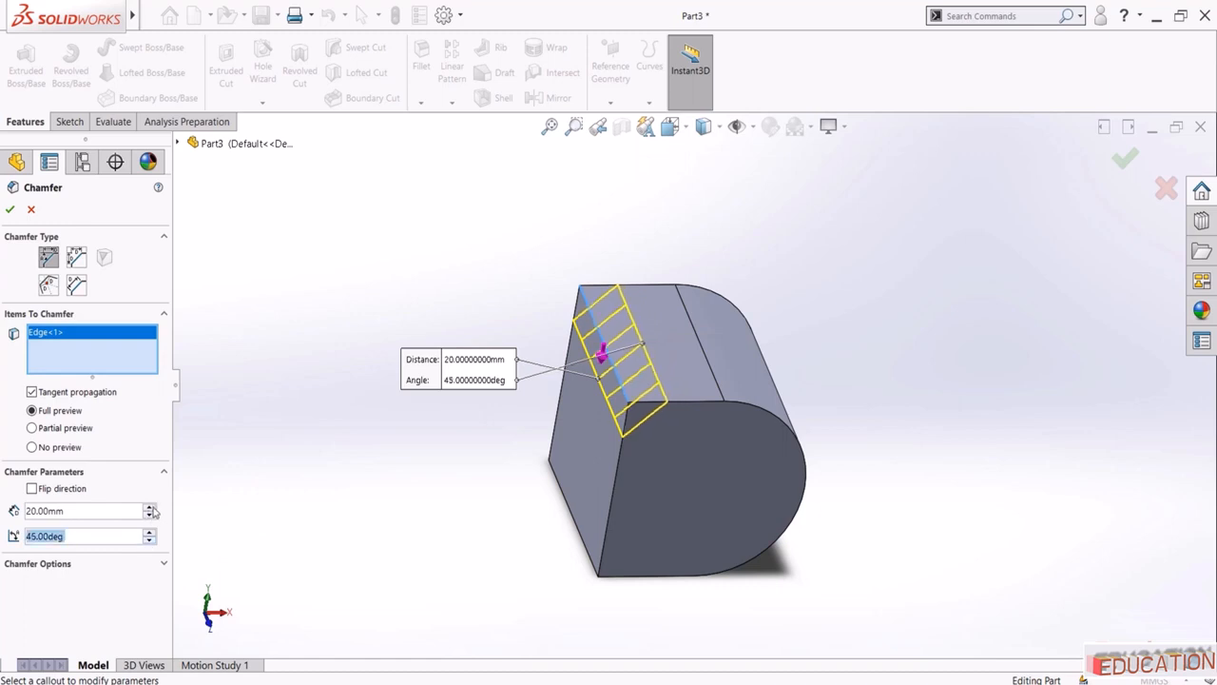
# Try larger chamfer distances such as 60 mm and reduce the distance to 10 mm
pyautogui.click(149, 507)
pyautogui.click(150, 508)
pyautogui.click(150, 508)
pyautogui.click(150, 507)
pyautogui.click(149, 508)
pyautogui.click(149, 514)
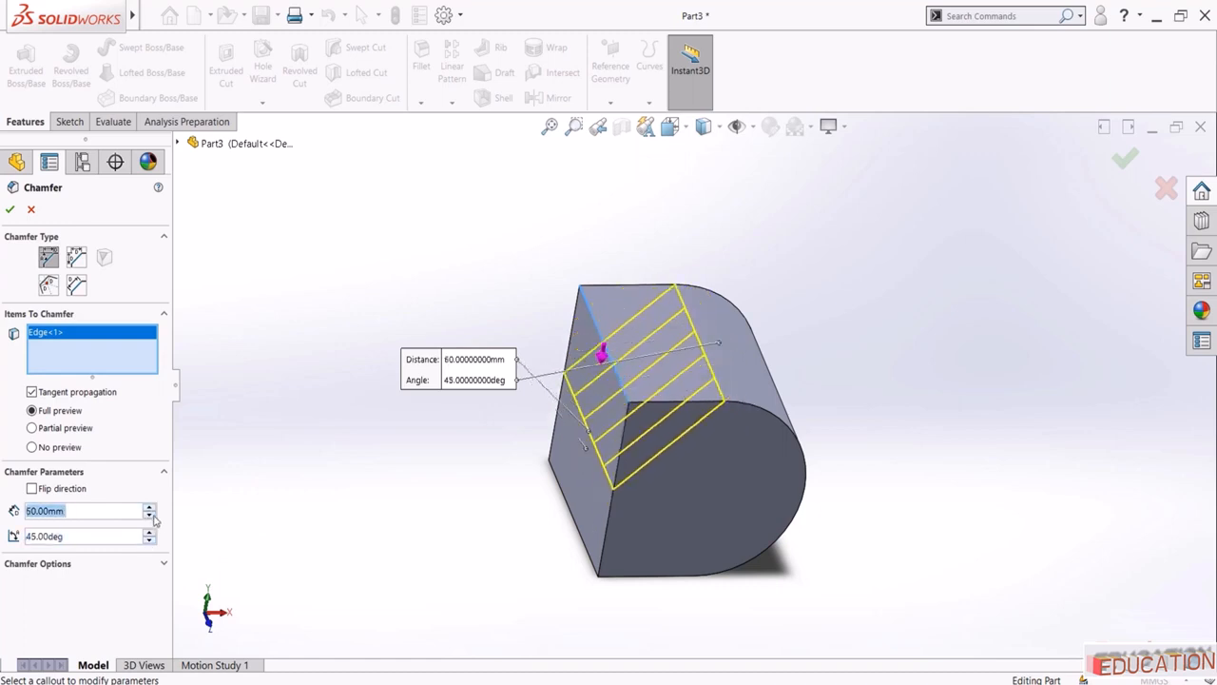
pyautogui.click(150, 514)
pyautogui.click(150, 514)
pyautogui.click(149, 515)
pyautogui.click(149, 514)
pyautogui.click(149, 515)
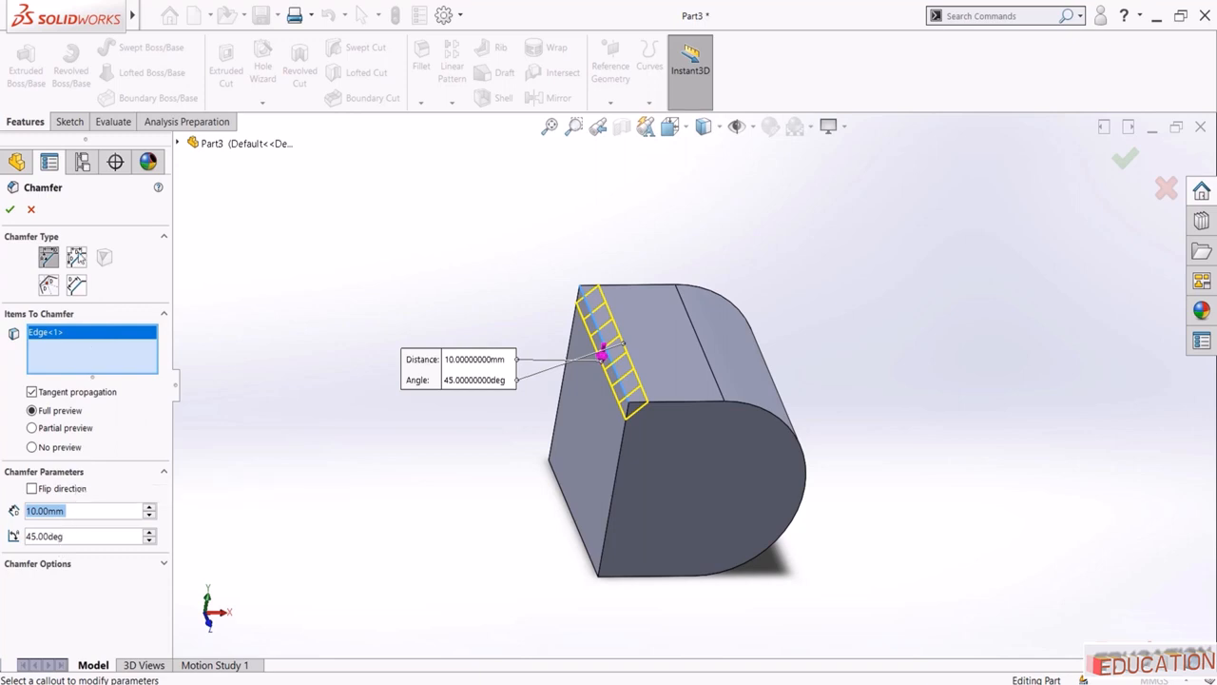
# Switch the chamfer to the distance-distance type, try a symmetric distance of 30 mm and return it to 10 mm
pyautogui.click(76, 257)
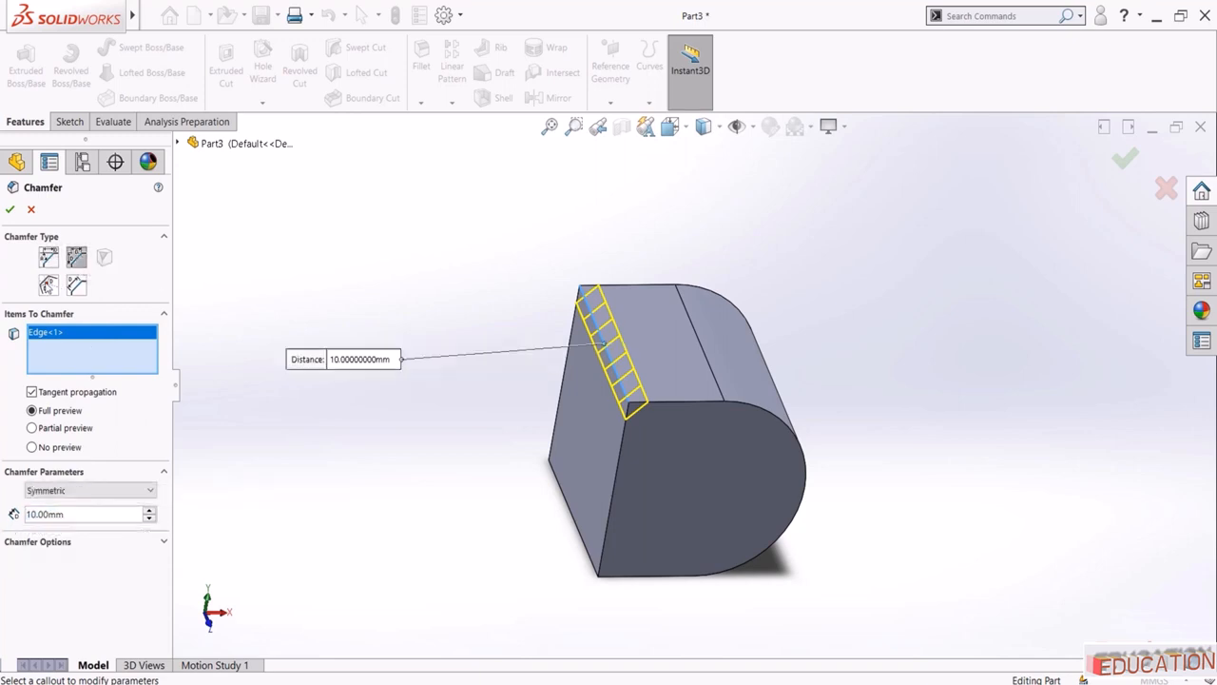
pyautogui.click(149, 510)
pyautogui.click(150, 511)
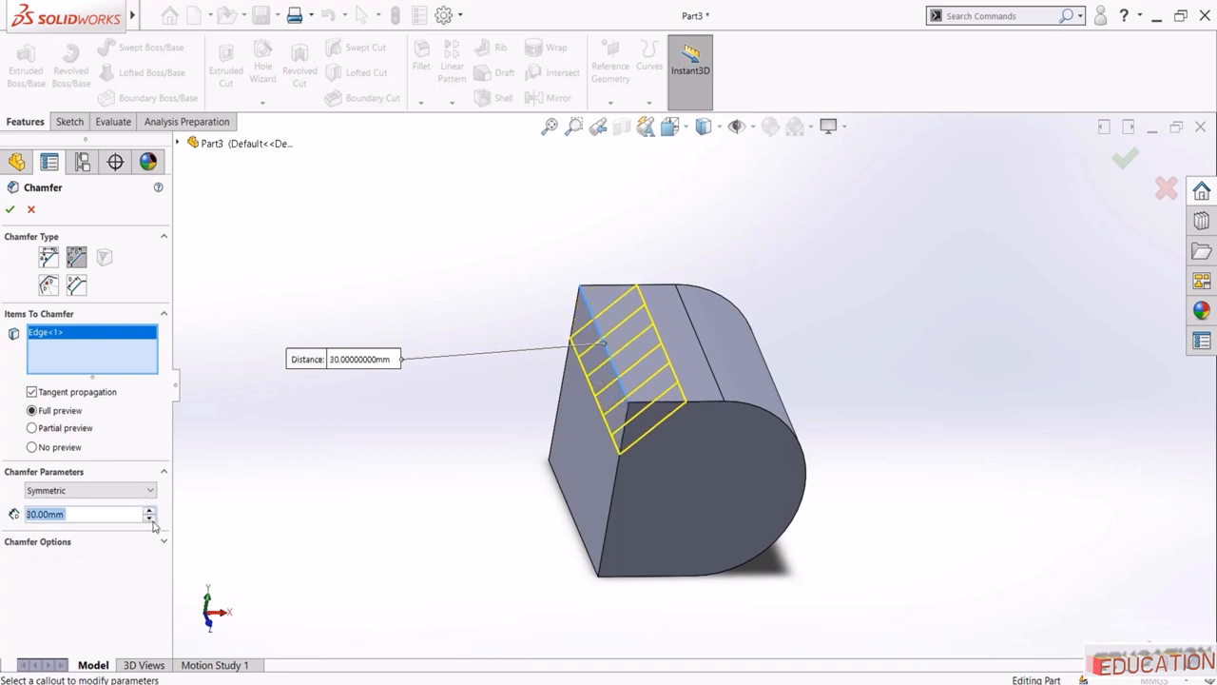
pyautogui.click(149, 518)
pyautogui.click(149, 518)
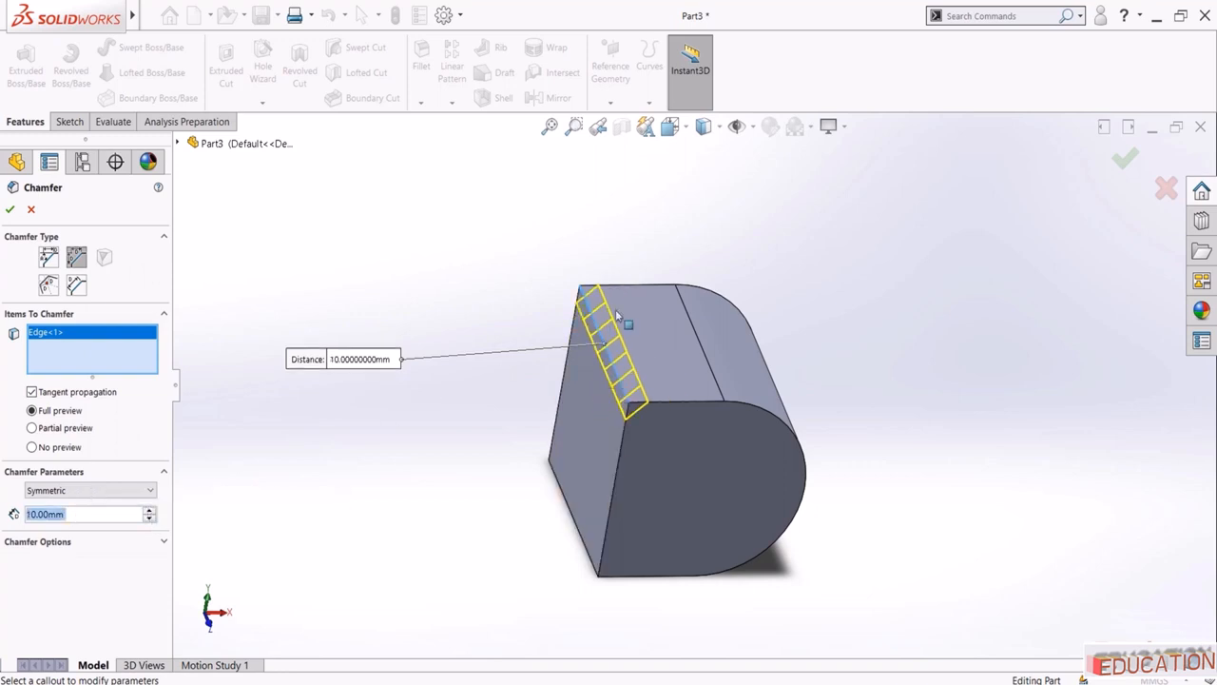
# Switch the chamfer from symmetric to asymmetric and set its second distance to 50 mm
pyautogui.click(103, 490)
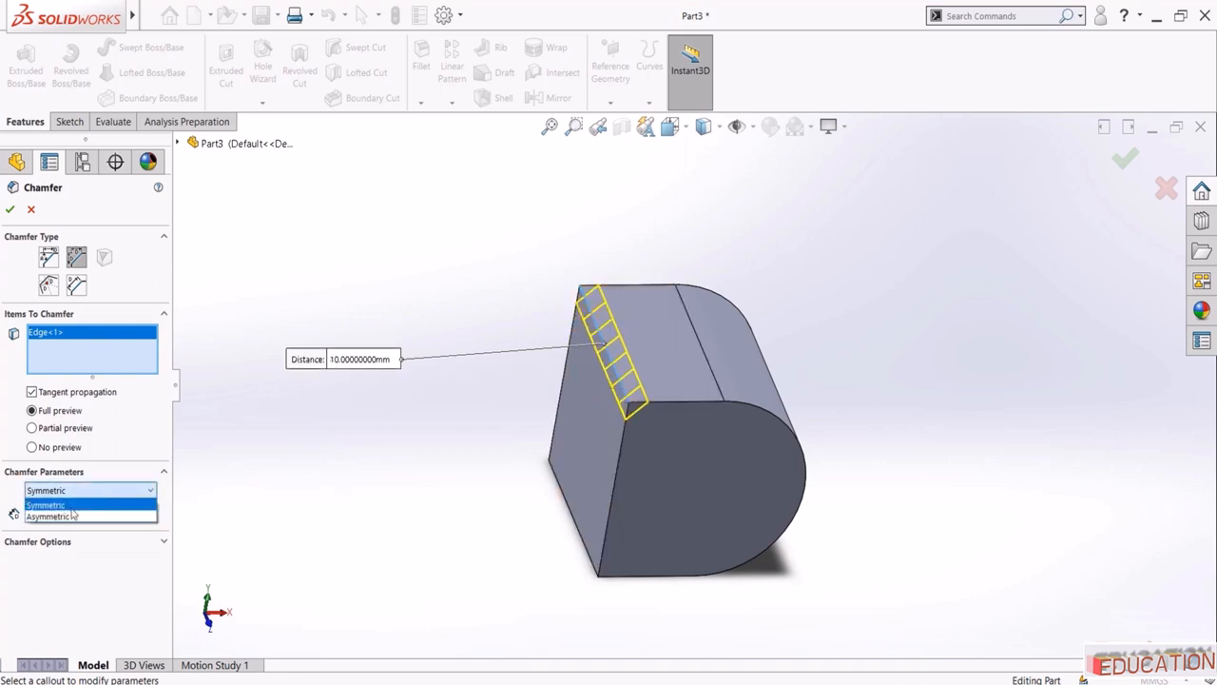
pyautogui.click(72, 516)
pyautogui.click(85, 539)
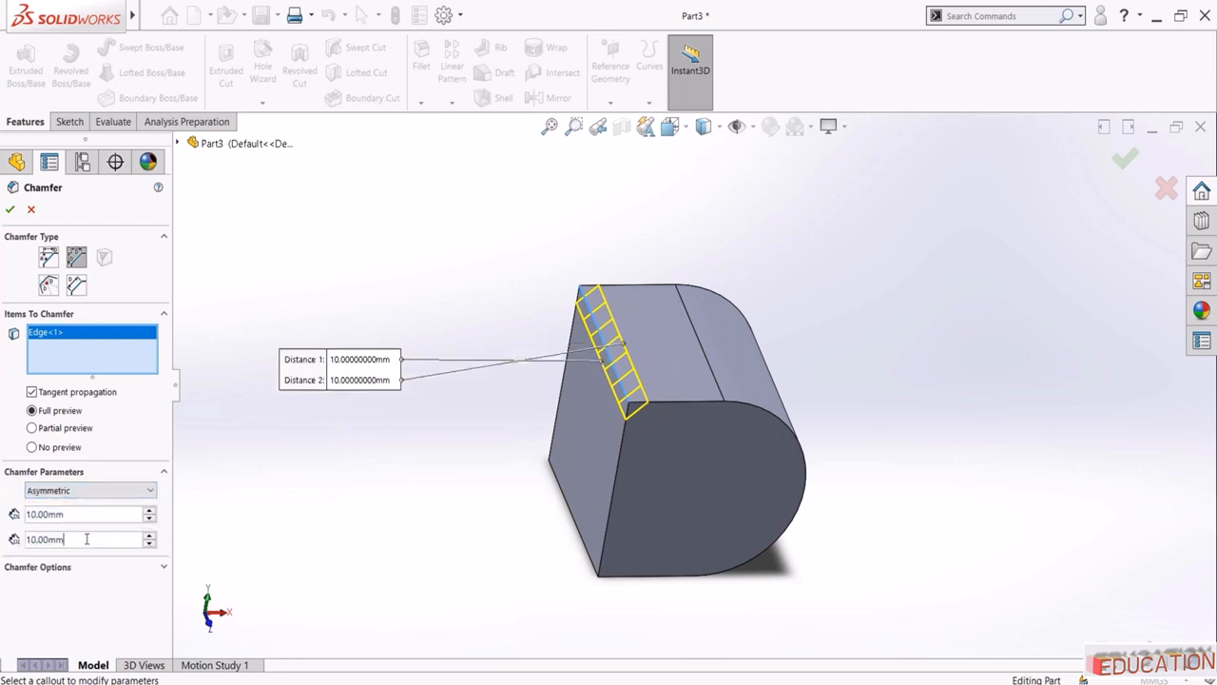
pyautogui.doubleClick(86, 539)
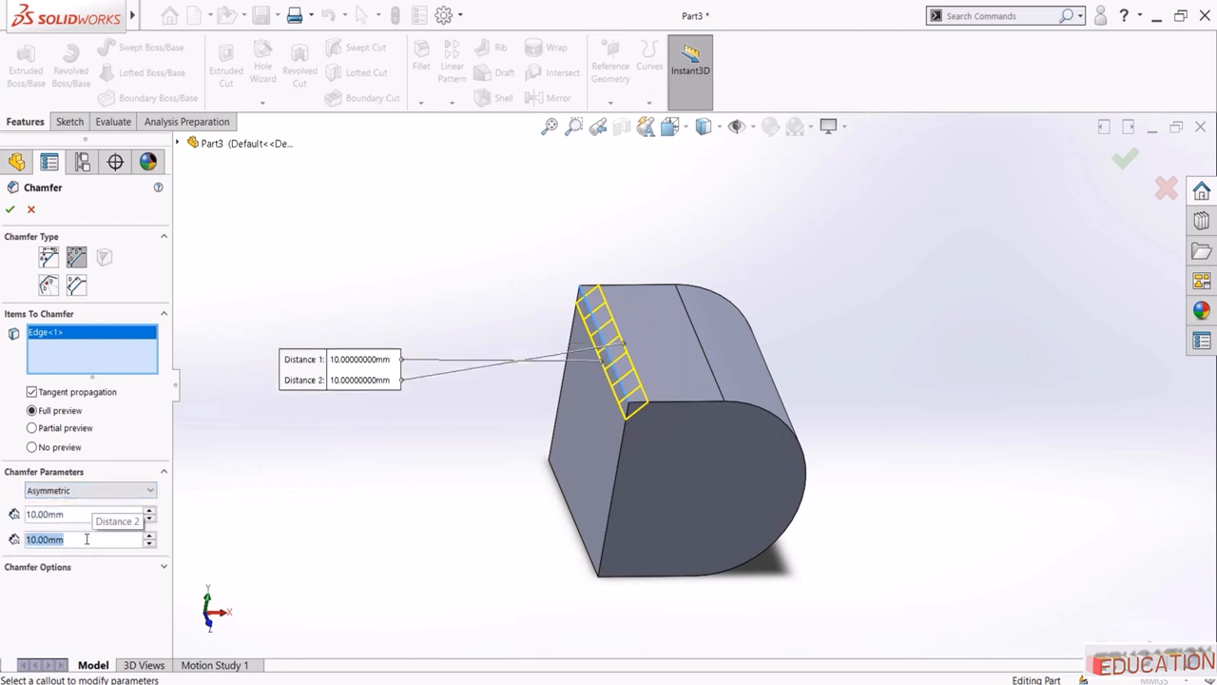
pyautogui.write('50')
pyautogui.press('Return')
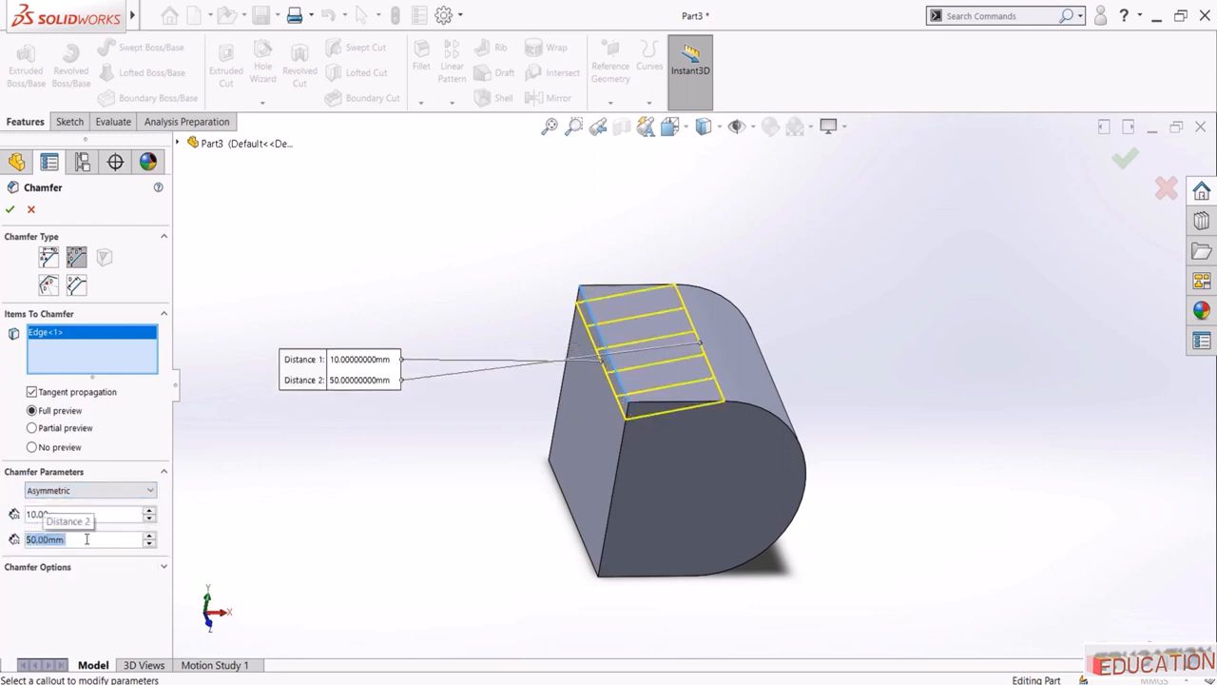
# Try a first chamfer distance of 60 mm and reduce it to 30 mm
pyautogui.click(149, 510)
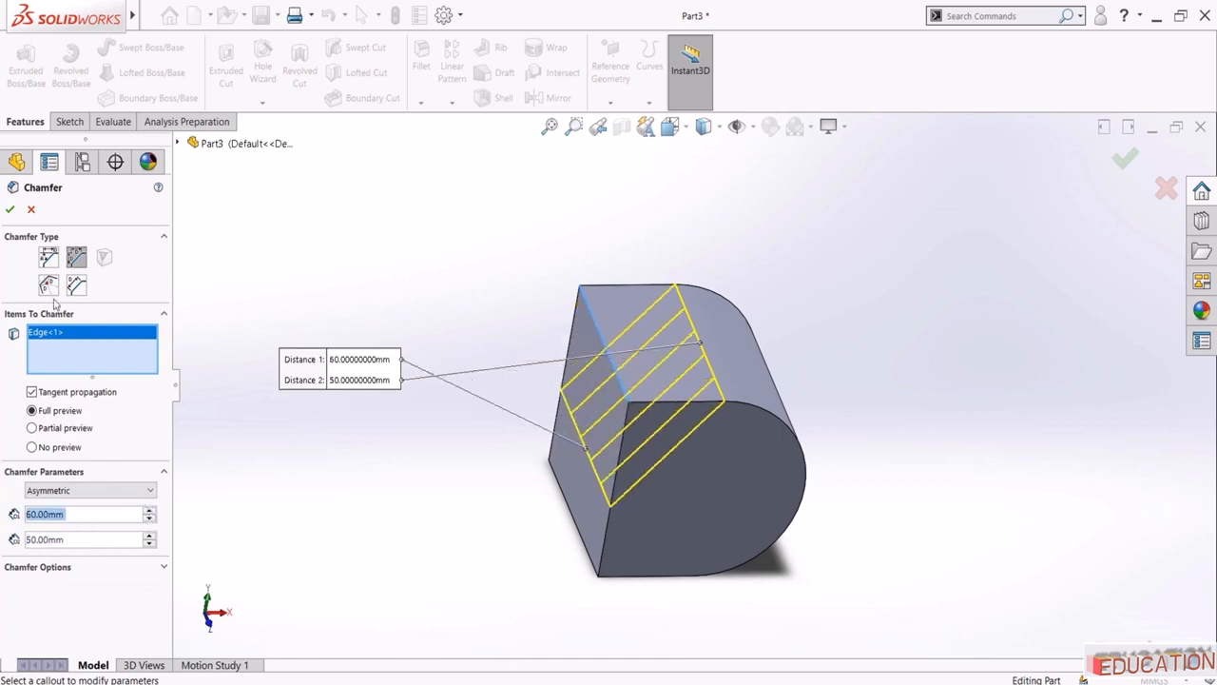
pyautogui.click(149, 519)
pyautogui.click(150, 518)
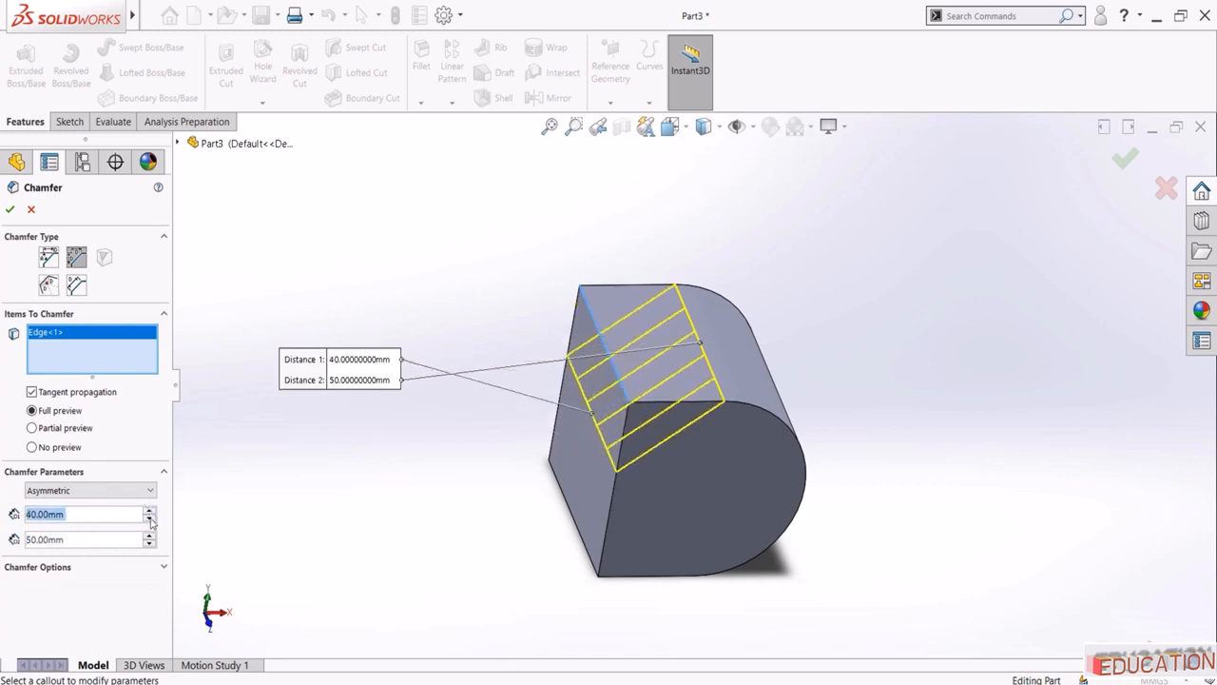
pyautogui.click(150, 519)
# Change the chamfer to the angle-distance type and add the flat end's two vertical edges to the selection
pyautogui.click(44, 259)
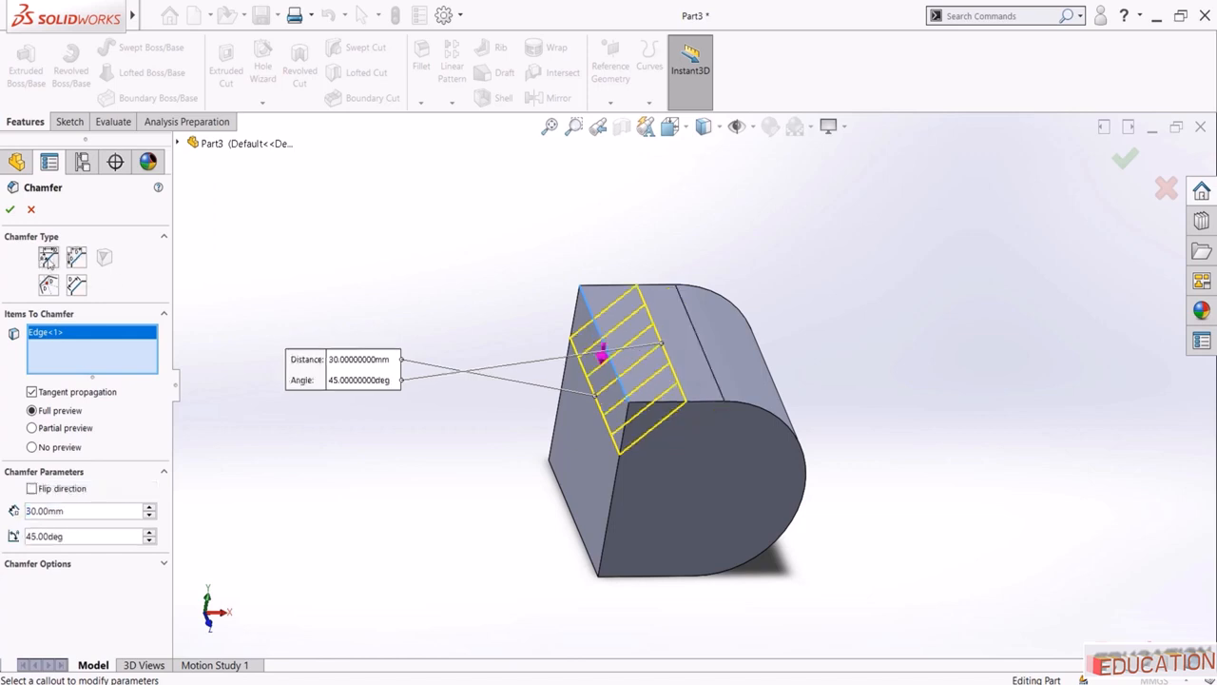
pyautogui.click(613, 485)
pyautogui.moveTo(611, 482); pyautogui.dragTo(592, 490, button='middle')
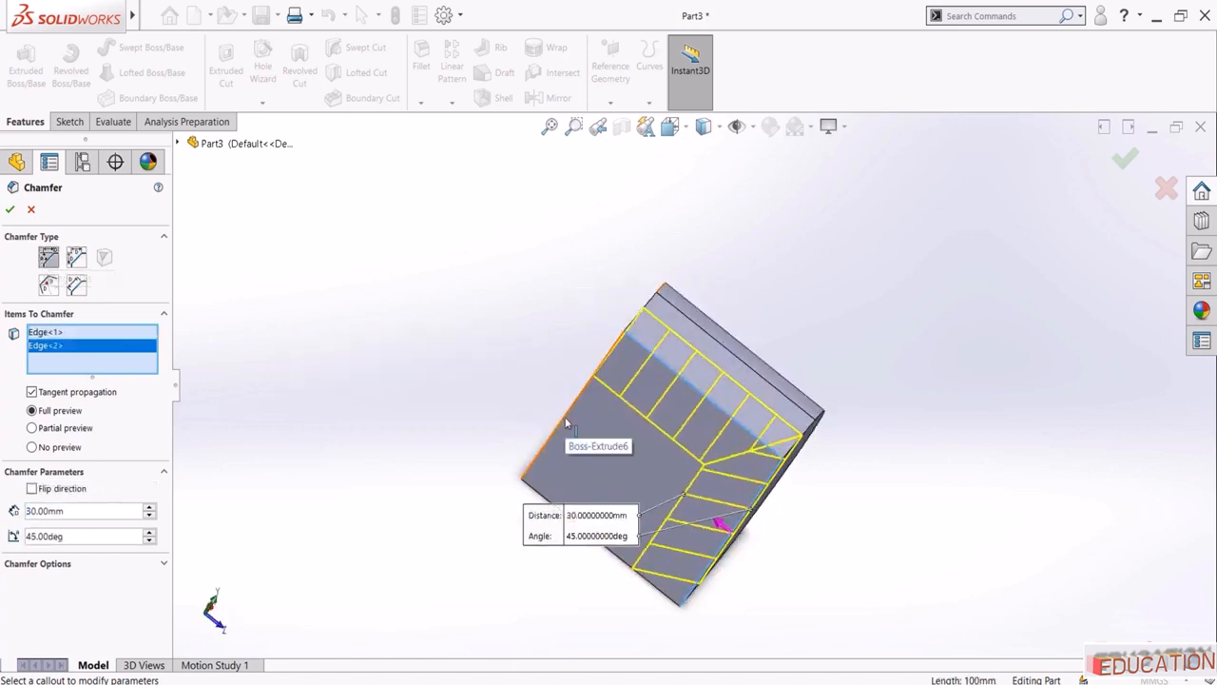
pyautogui.click(565, 417)
pyautogui.moveTo(565, 416); pyautogui.dragTo(427, 348, button='middle')
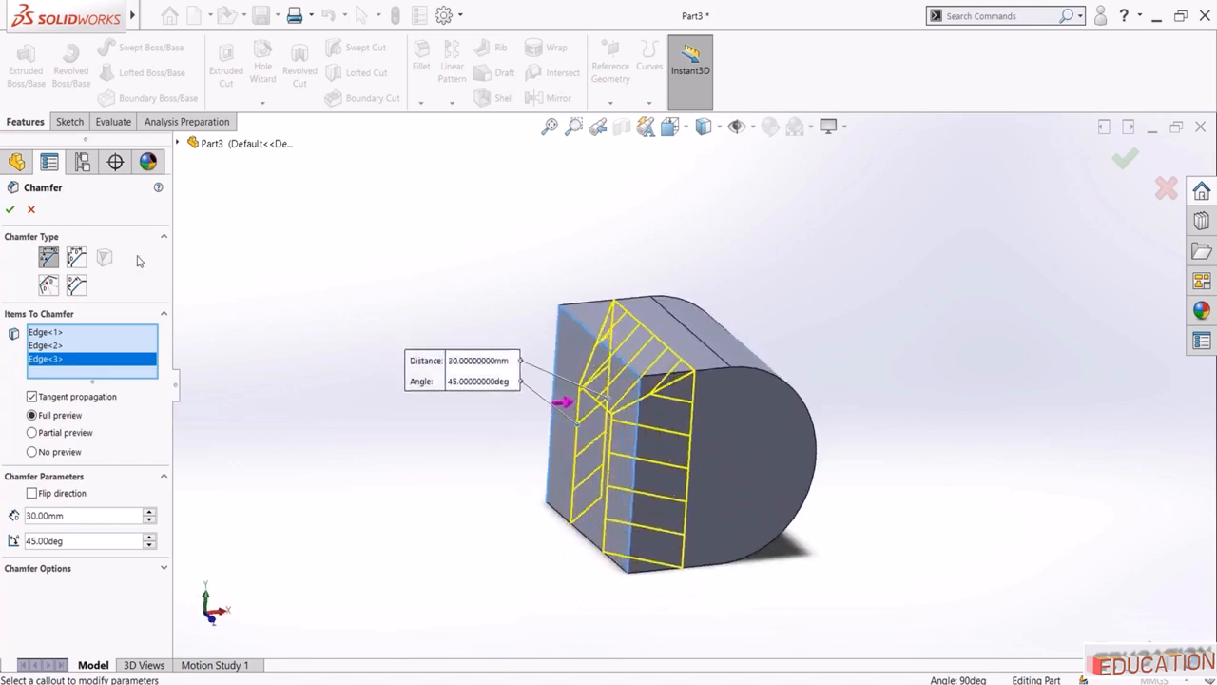
# Replace the selected edges with the whole flat end face and create the 30 mm, 45° chamfer around it
pyautogui.rightClick(80, 346)
pyautogui.click(131, 347)
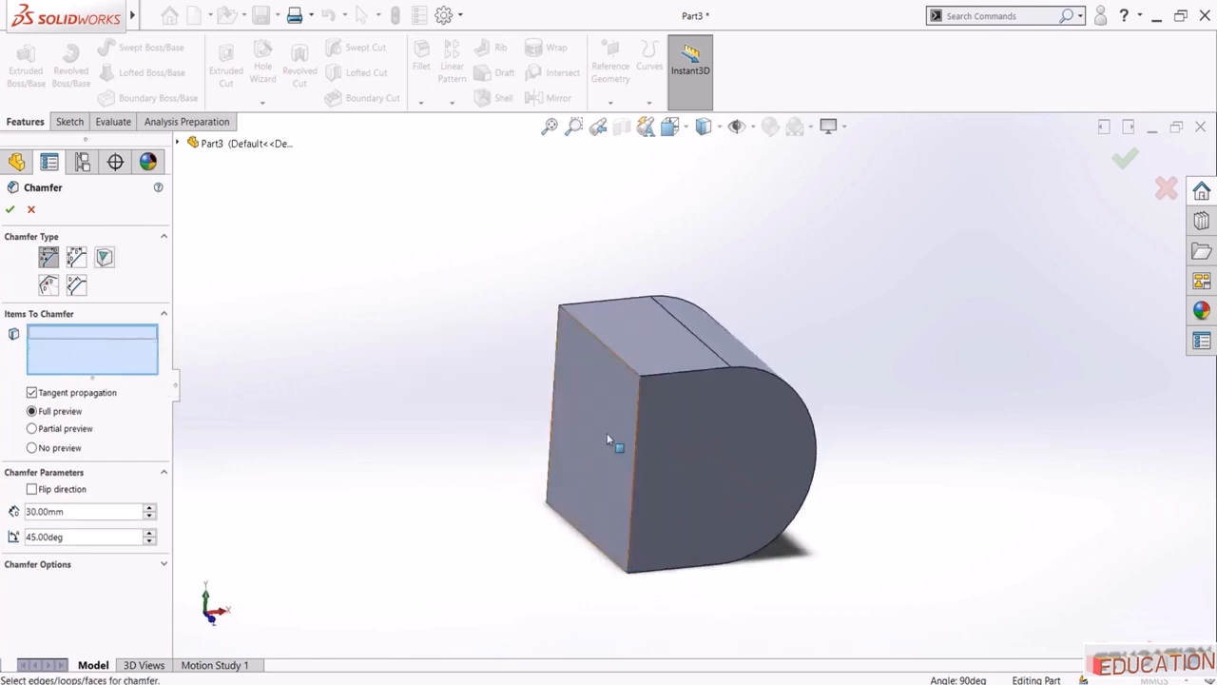
pyautogui.click(616, 443)
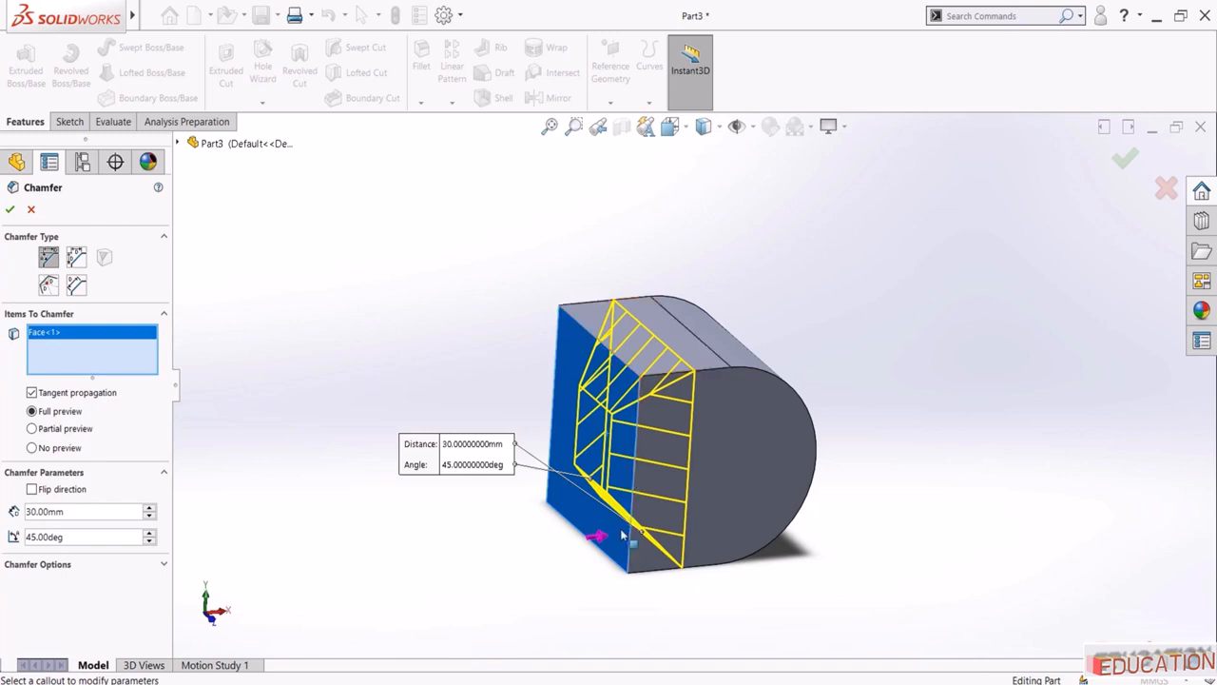
pyautogui.moveTo(403, 315); pyautogui.dragTo(400, 420, button='middle')
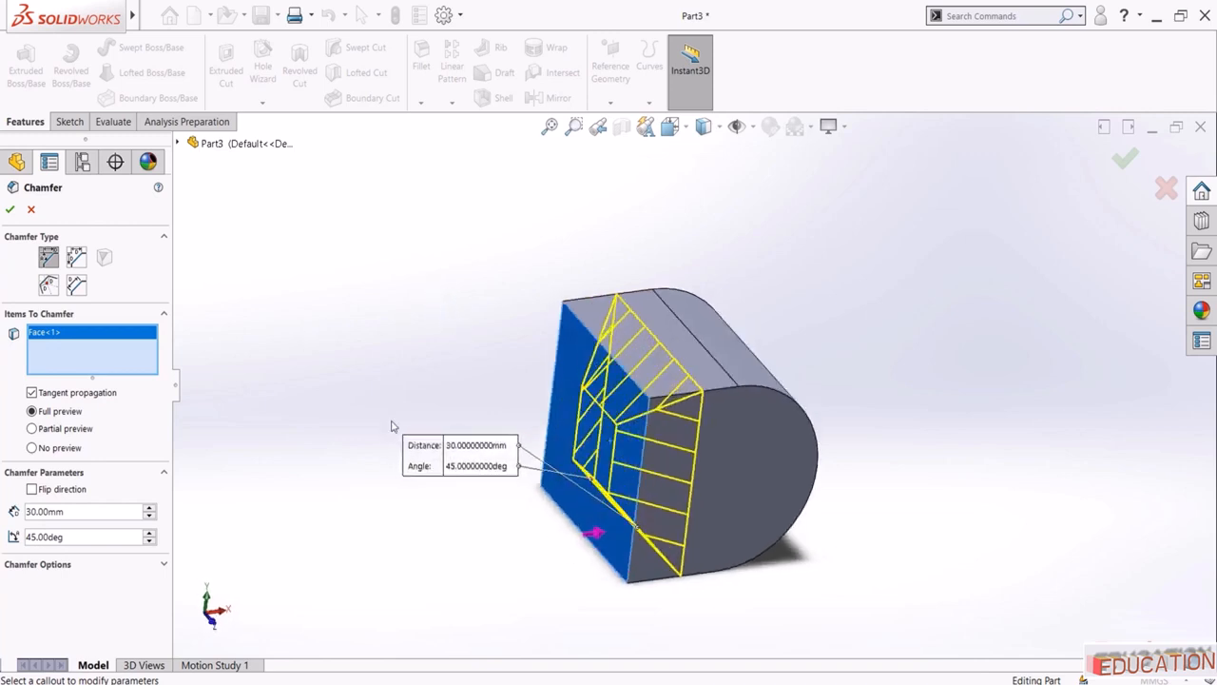
pyautogui.click(9, 209)
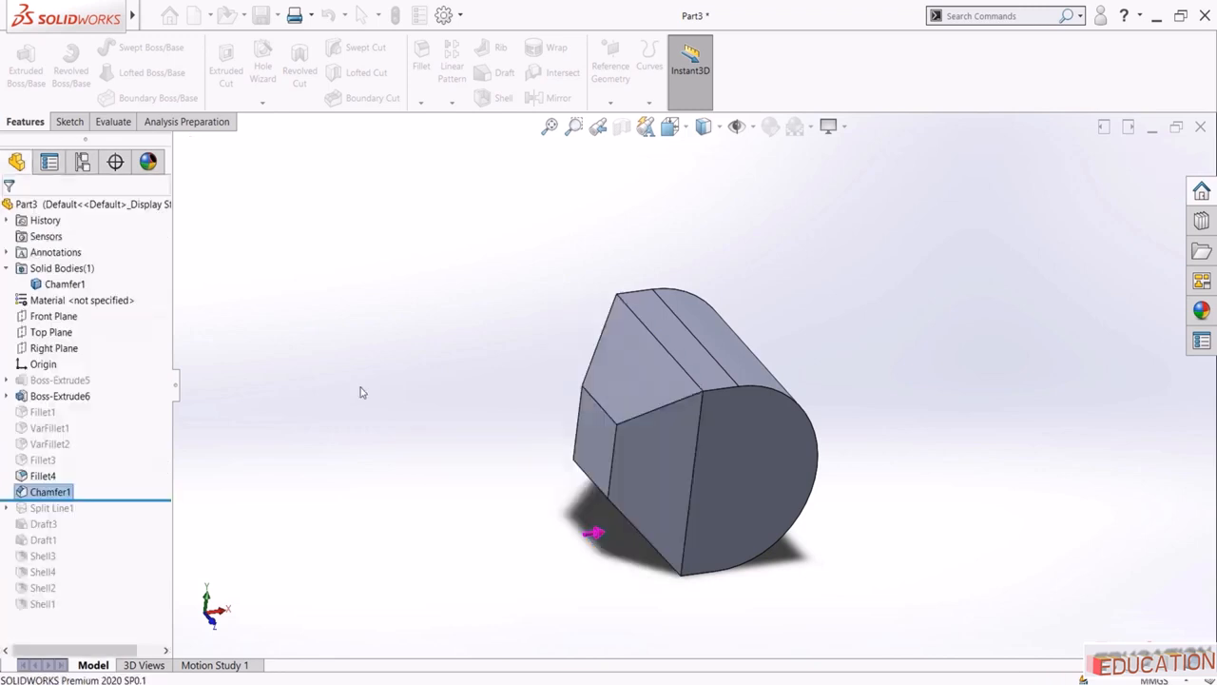
# Suppress the chamfer around the flat end face to restore the unchamfered body
pyautogui.moveTo(431, 373); pyautogui.dragTo(426, 410, button='middle')
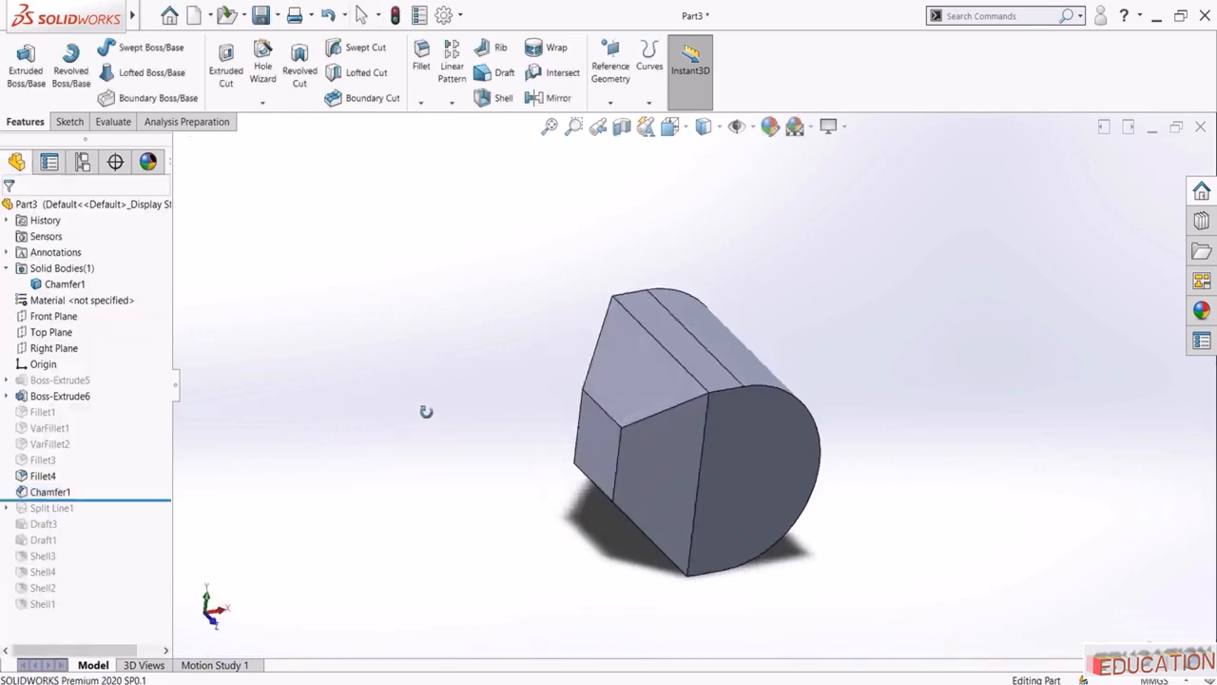
pyautogui.click(52, 492)
pyautogui.click(279, 517)
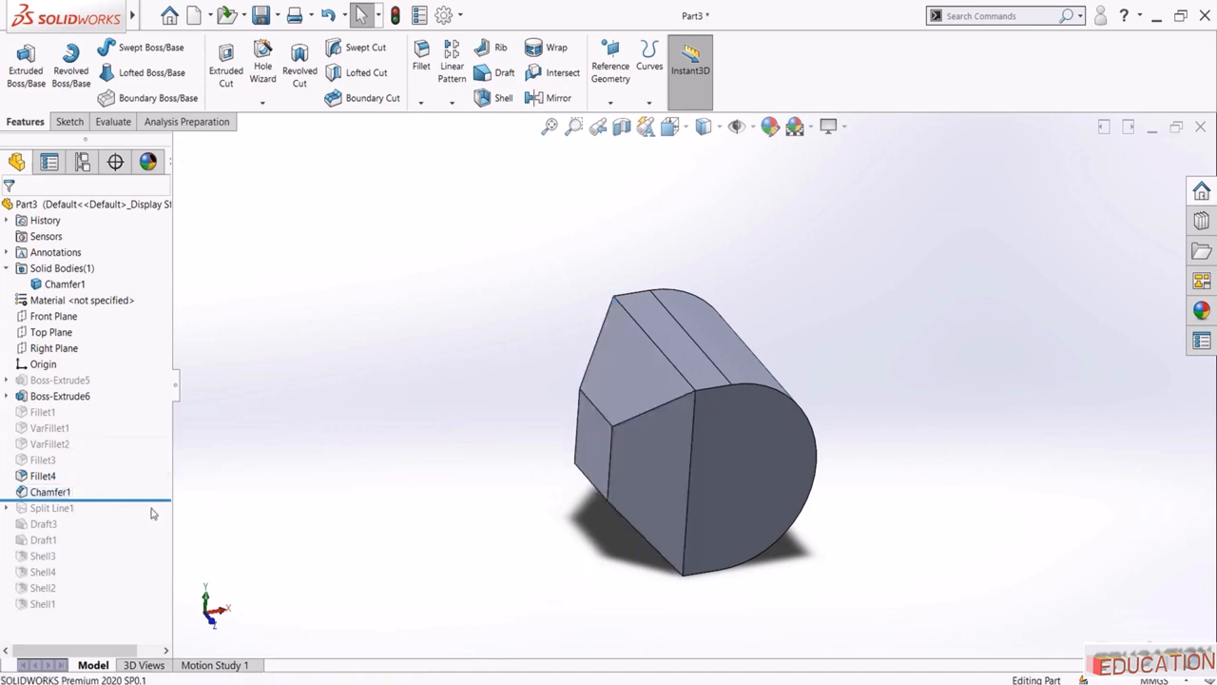
pyautogui.click(50, 491)
pyautogui.click(101, 444)
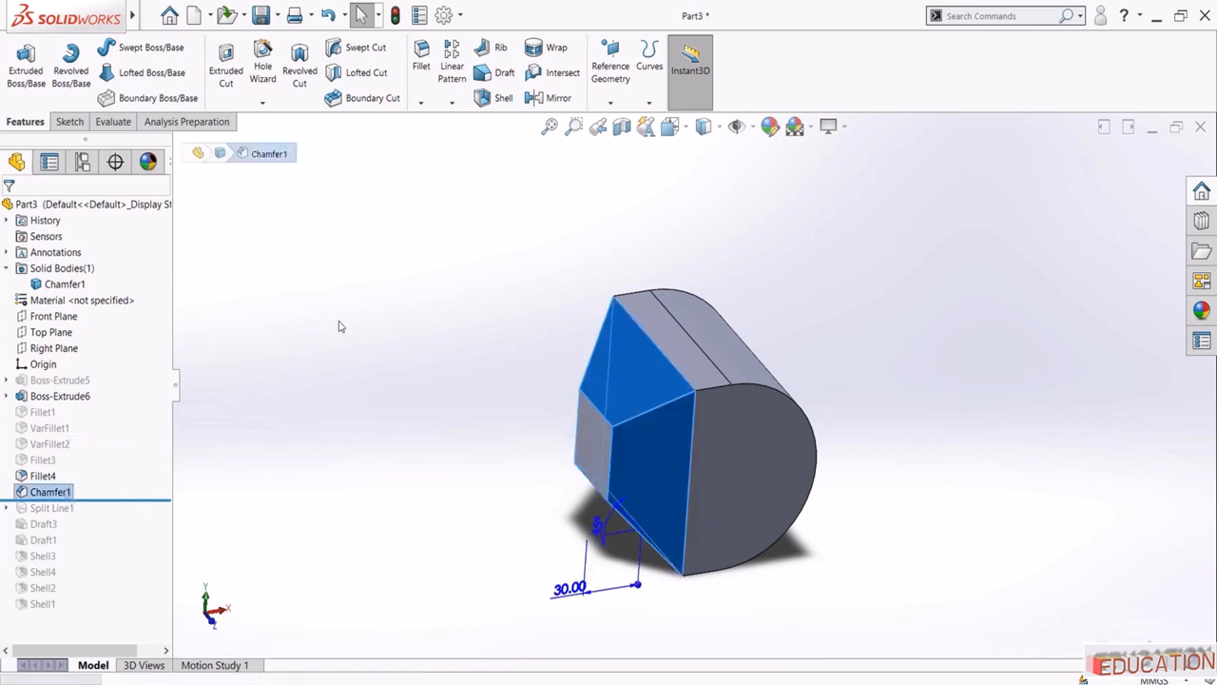
# Start a vertex chamfer on the front upper corner of the body's flat end
pyautogui.click(420, 103)
pyautogui.click(445, 136)
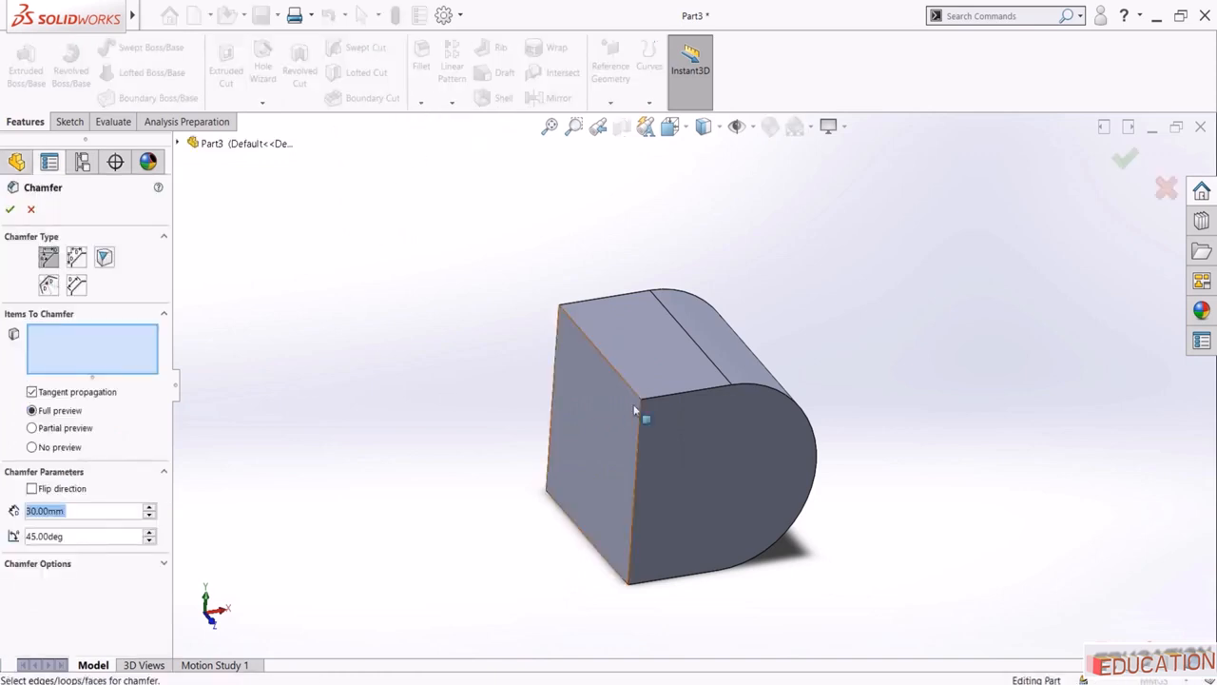
pyautogui.click(105, 258)
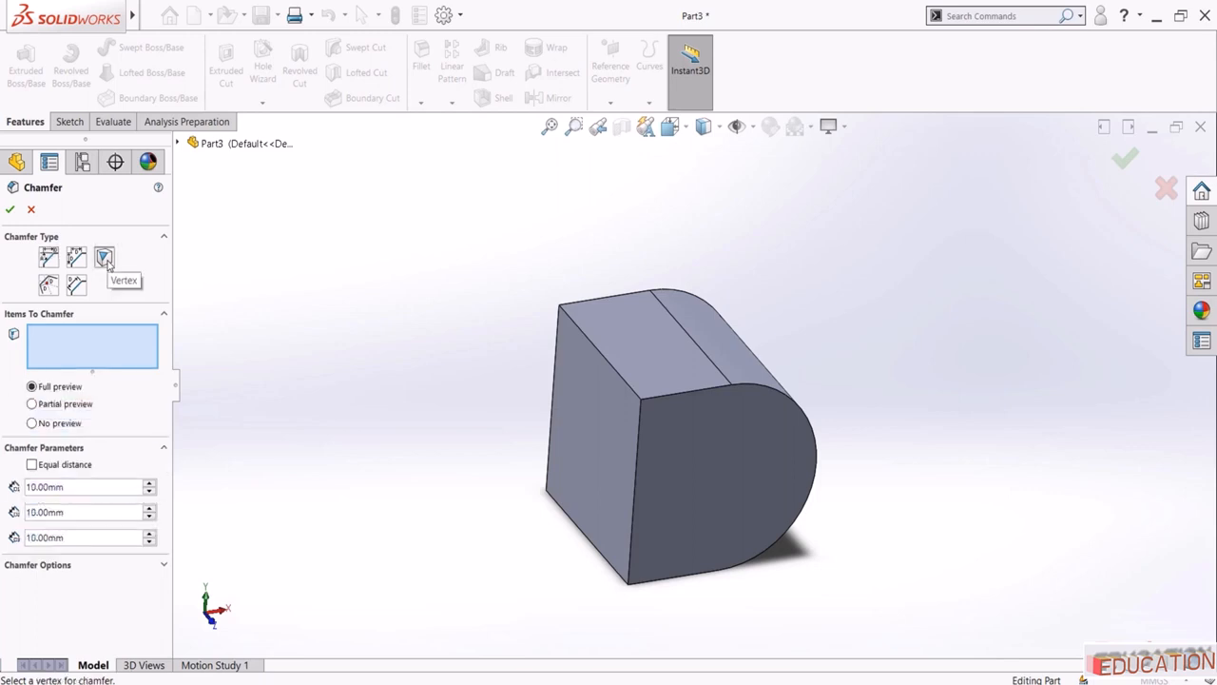
pyautogui.click(643, 403)
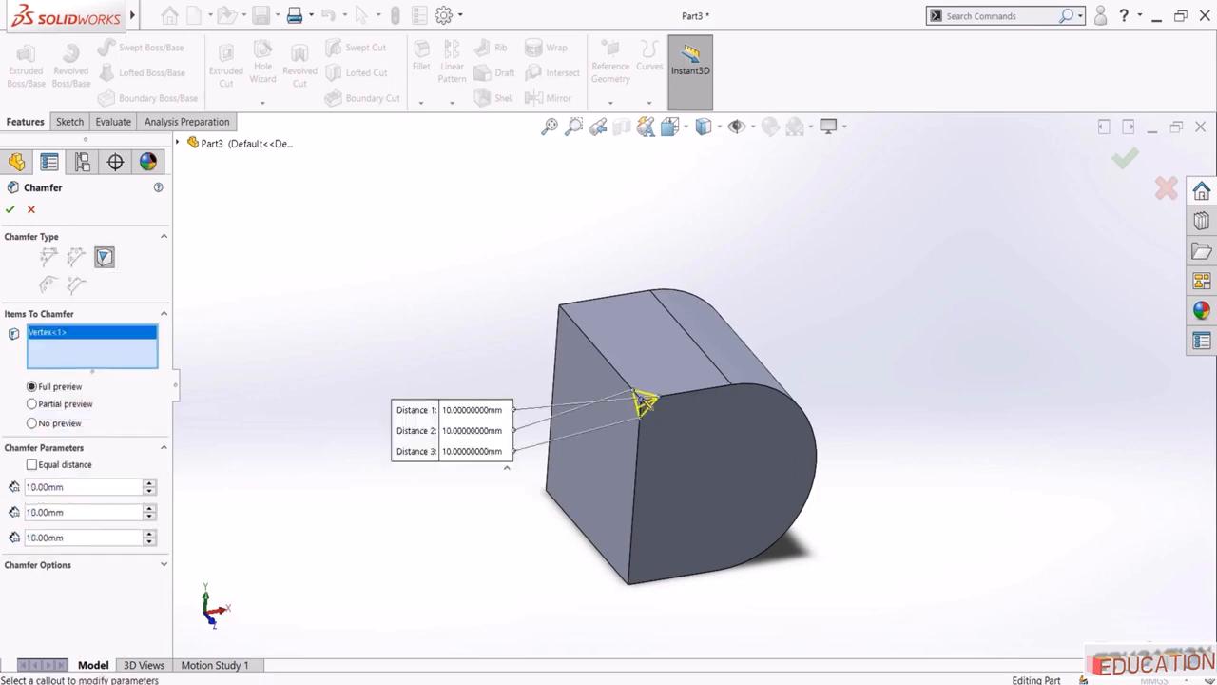
# Set the vertex chamfer's first distance to 40 mm and its second distance to 70 mm
pyautogui.click(151, 483)
pyautogui.click(150, 483)
pyautogui.click(151, 483)
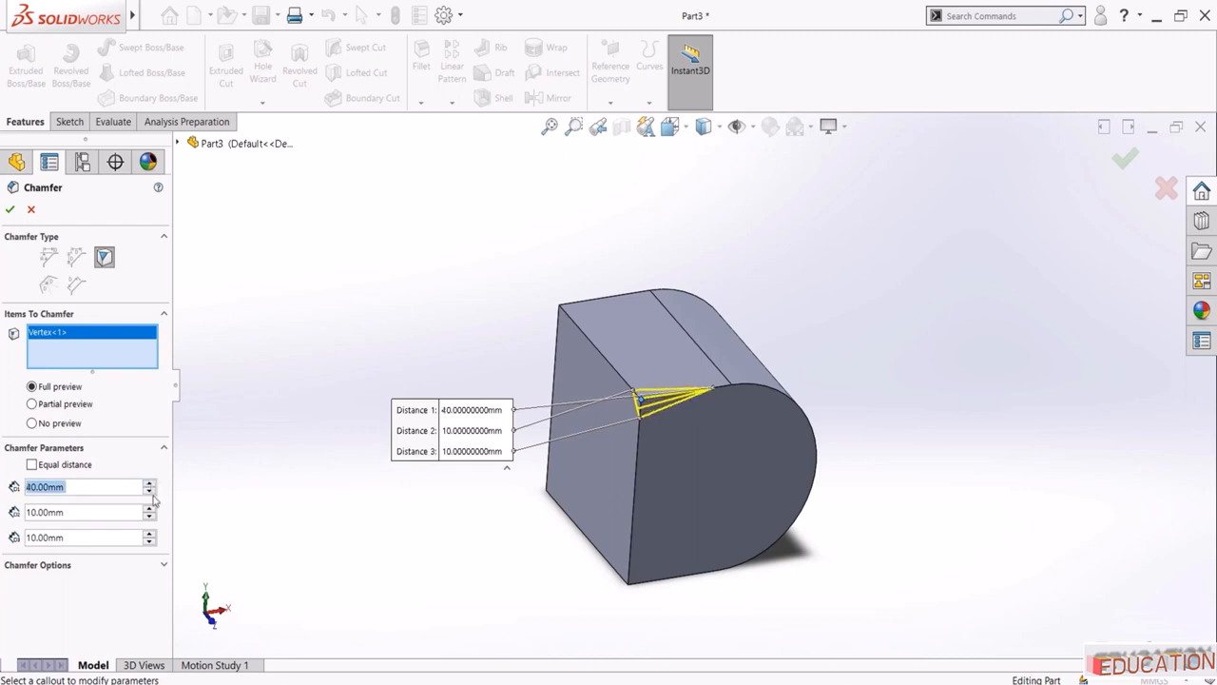
pyautogui.click(150, 508)
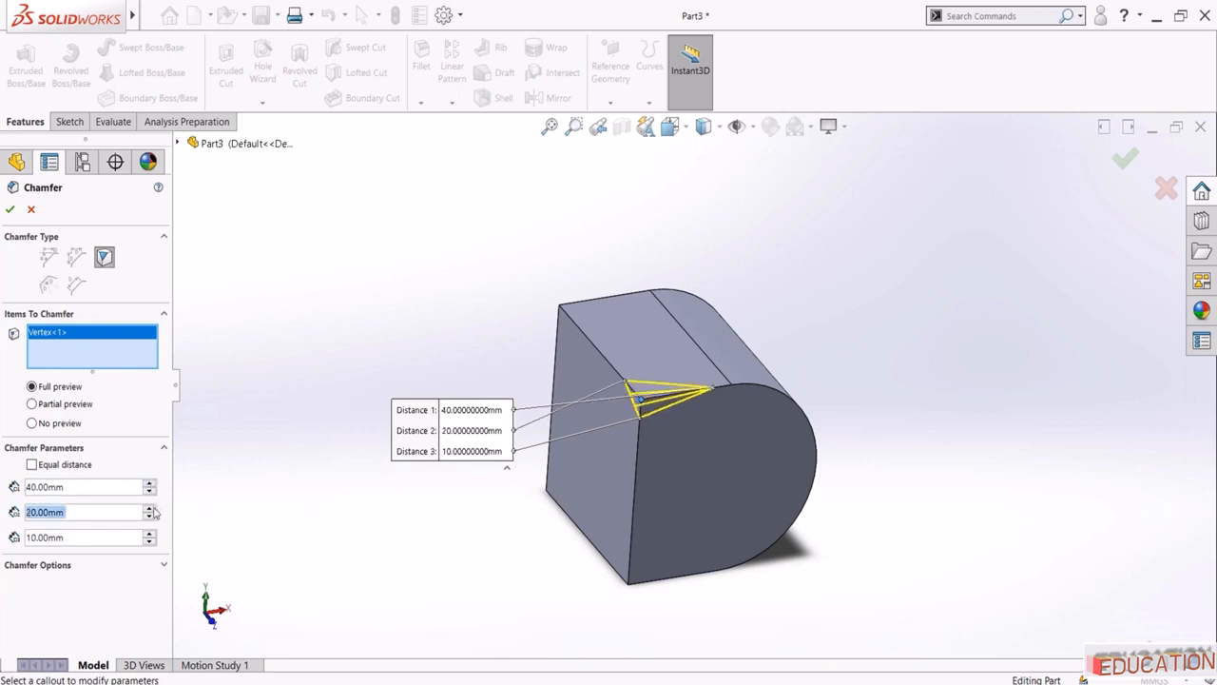
pyautogui.click(151, 509)
pyautogui.click(150, 509)
pyautogui.click(151, 509)
pyautogui.click(150, 508)
pyautogui.click(151, 509)
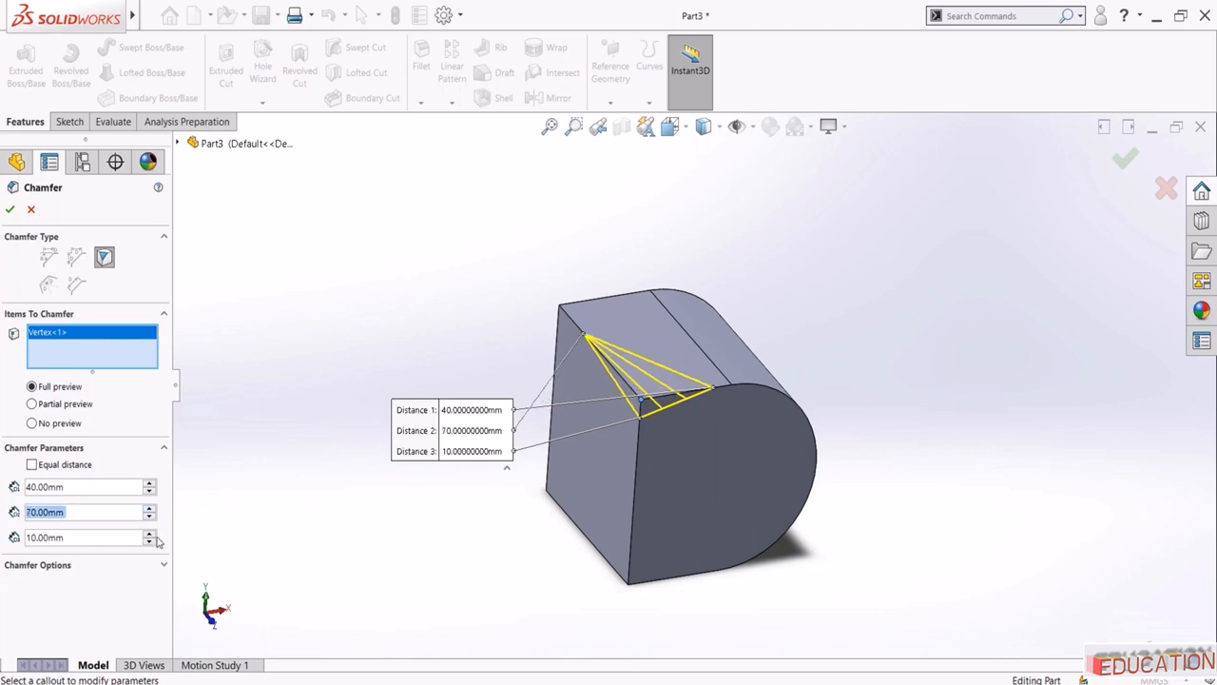
# Set the vertex chamfer's third distance to 80 mm and accept the chamfer
pyautogui.click(150, 538)
pyautogui.click(150, 539)
pyautogui.click(150, 538)
pyautogui.click(150, 538)
pyautogui.click(150, 538)
pyautogui.click(150, 538)
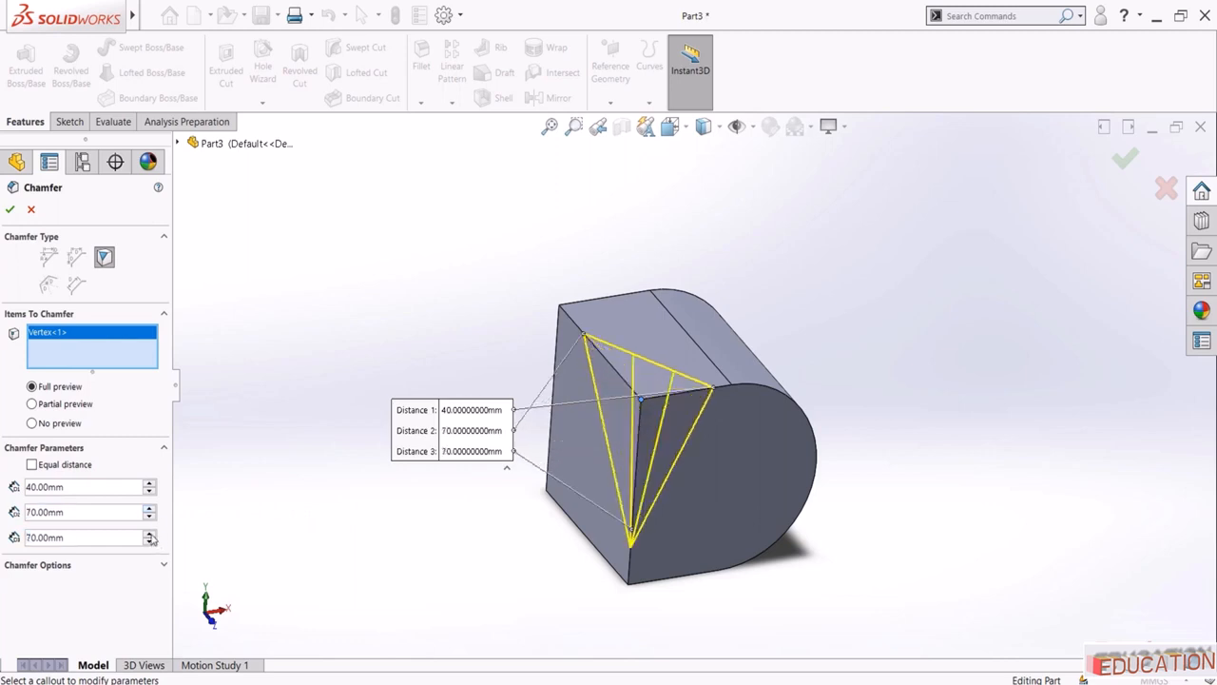
pyautogui.click(151, 538)
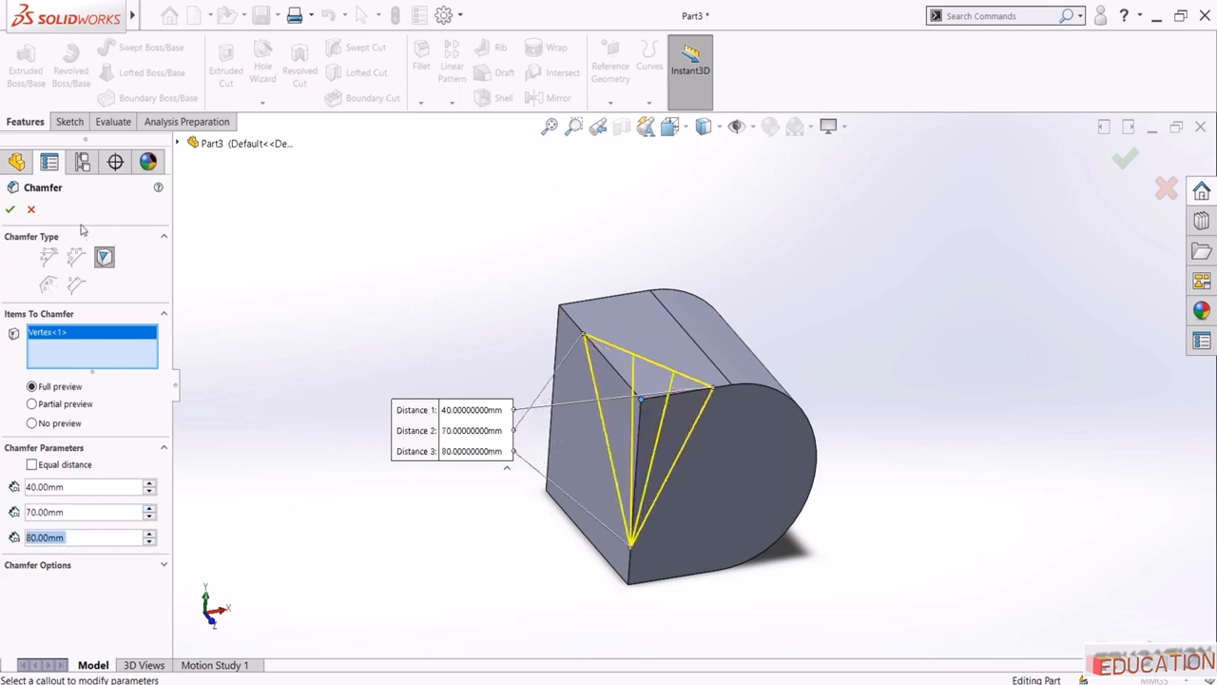
pyautogui.click(9, 209)
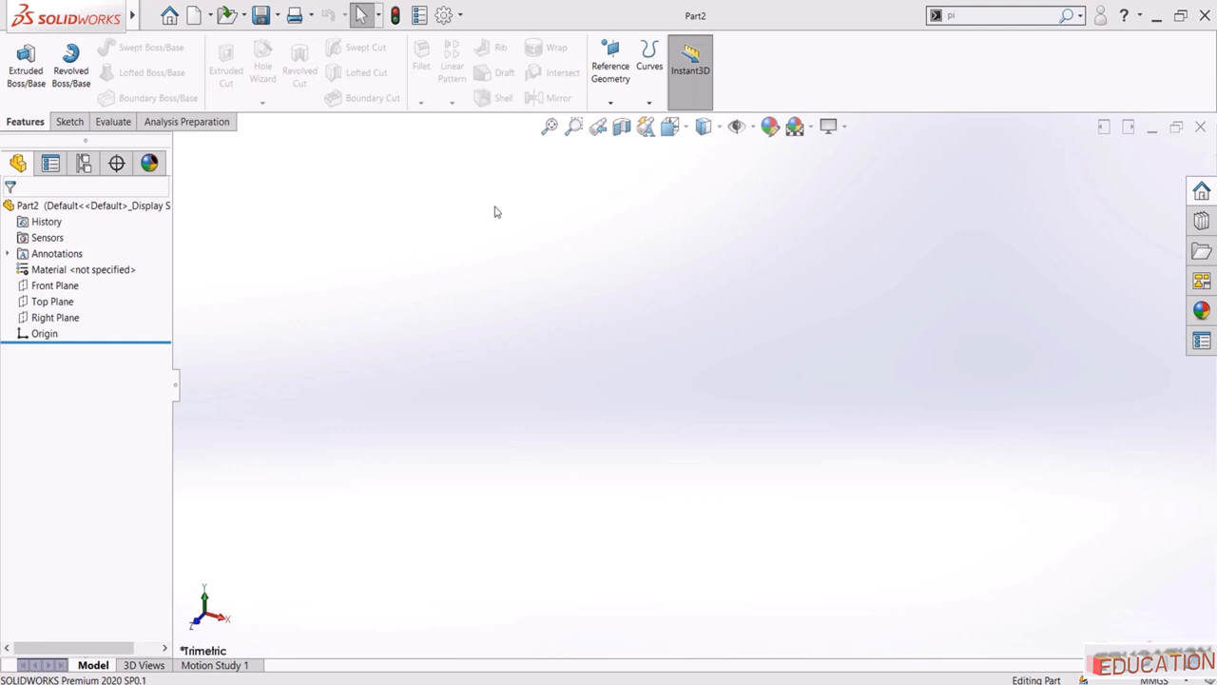
# Start a 3D sketch in the empty part and draw a line about 61 mm long from the origin along the X axis
pyautogui.click(68, 127)
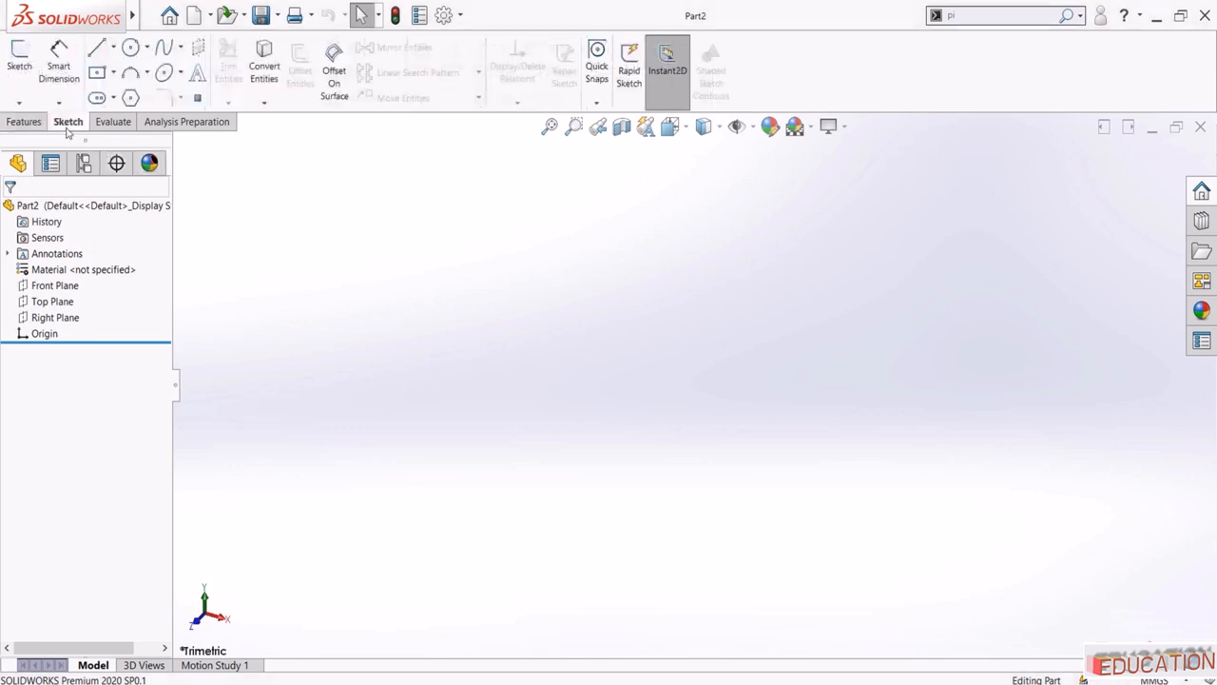
pyautogui.click(18, 103)
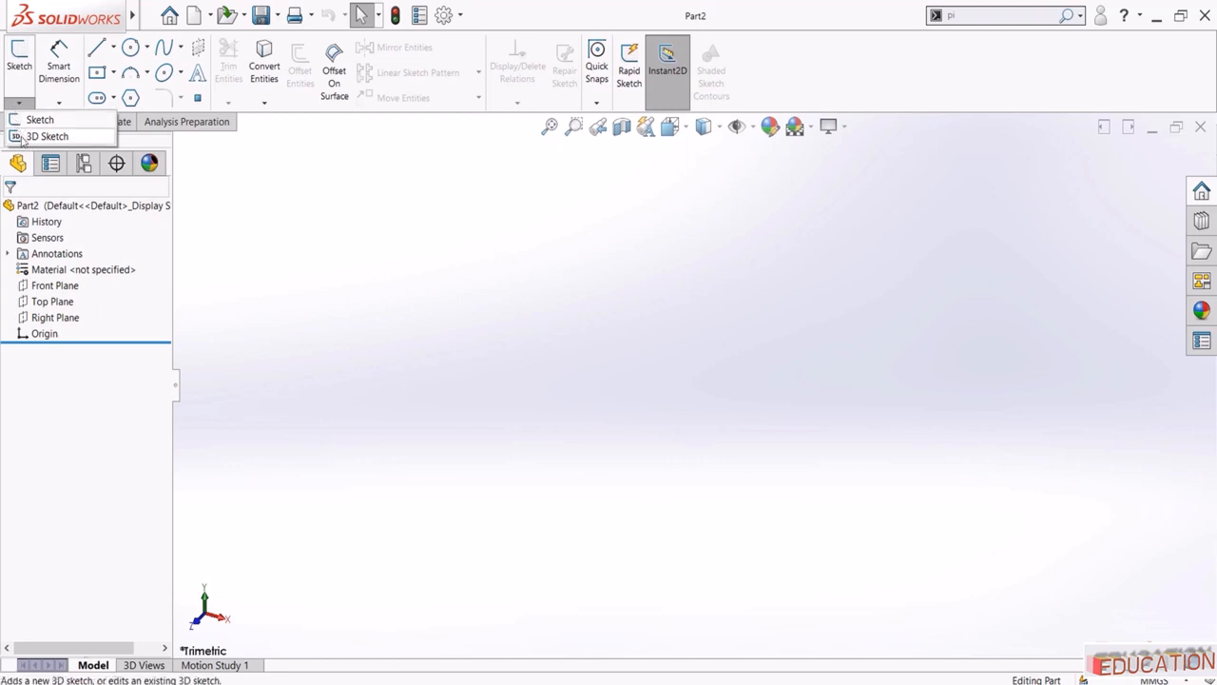
pyautogui.click(21, 138)
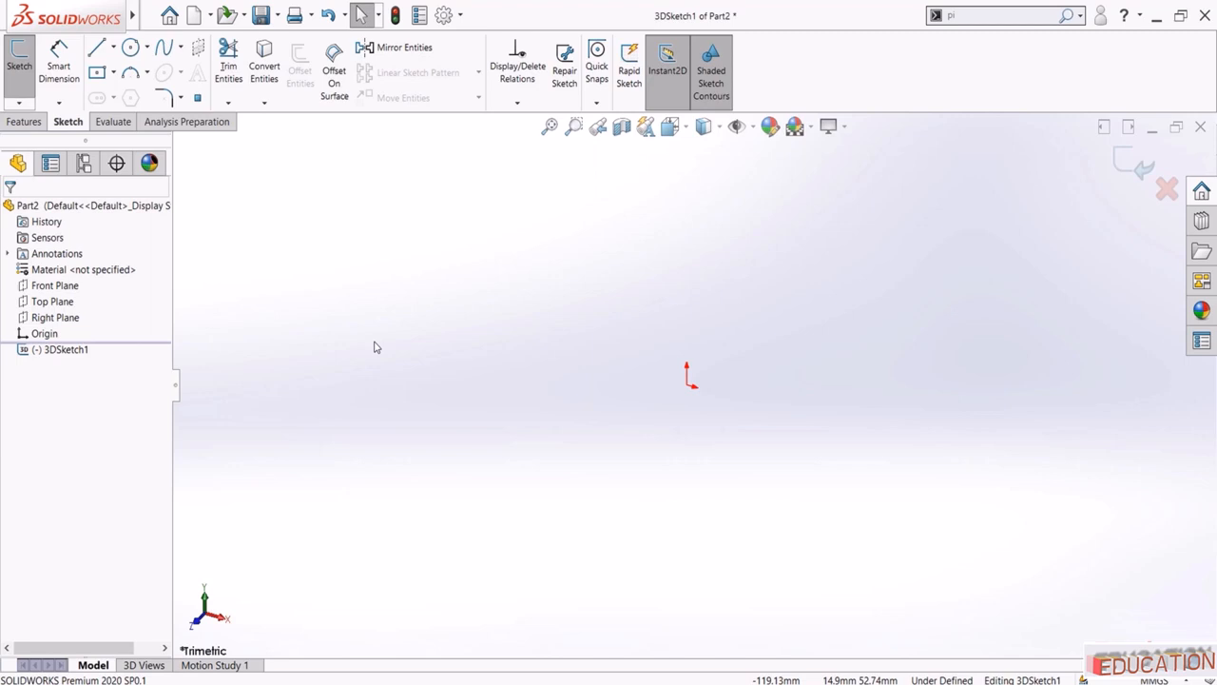
pyautogui.click(96, 47)
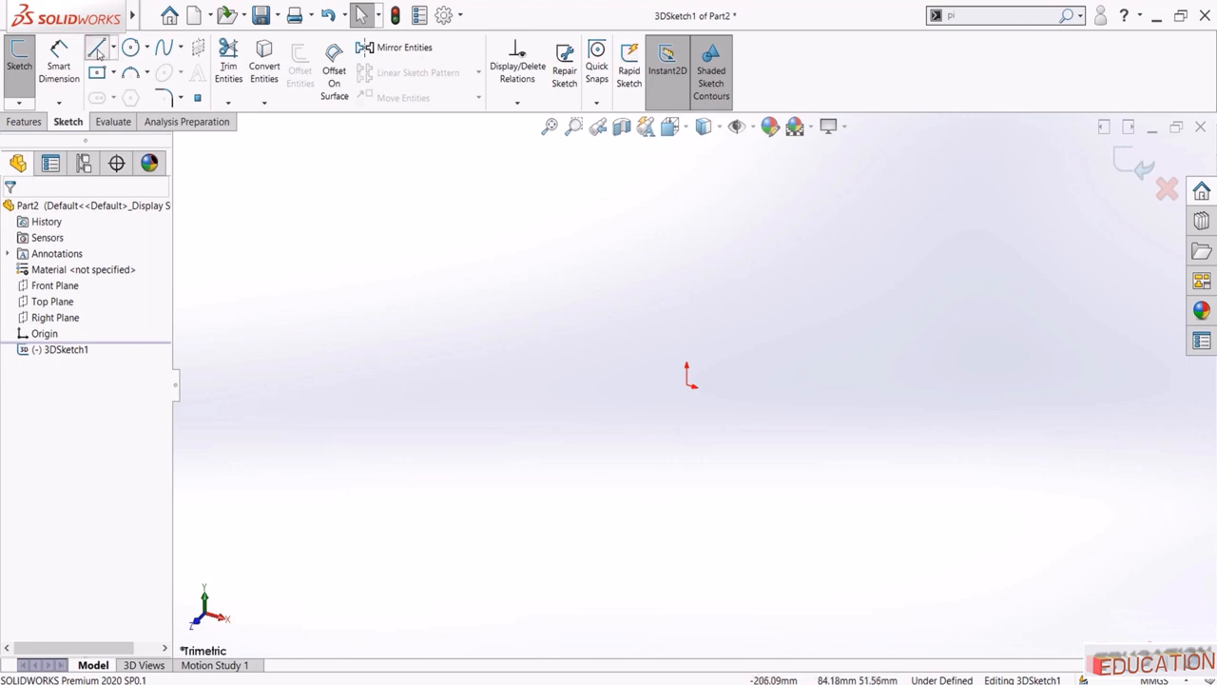
pyautogui.click(688, 388)
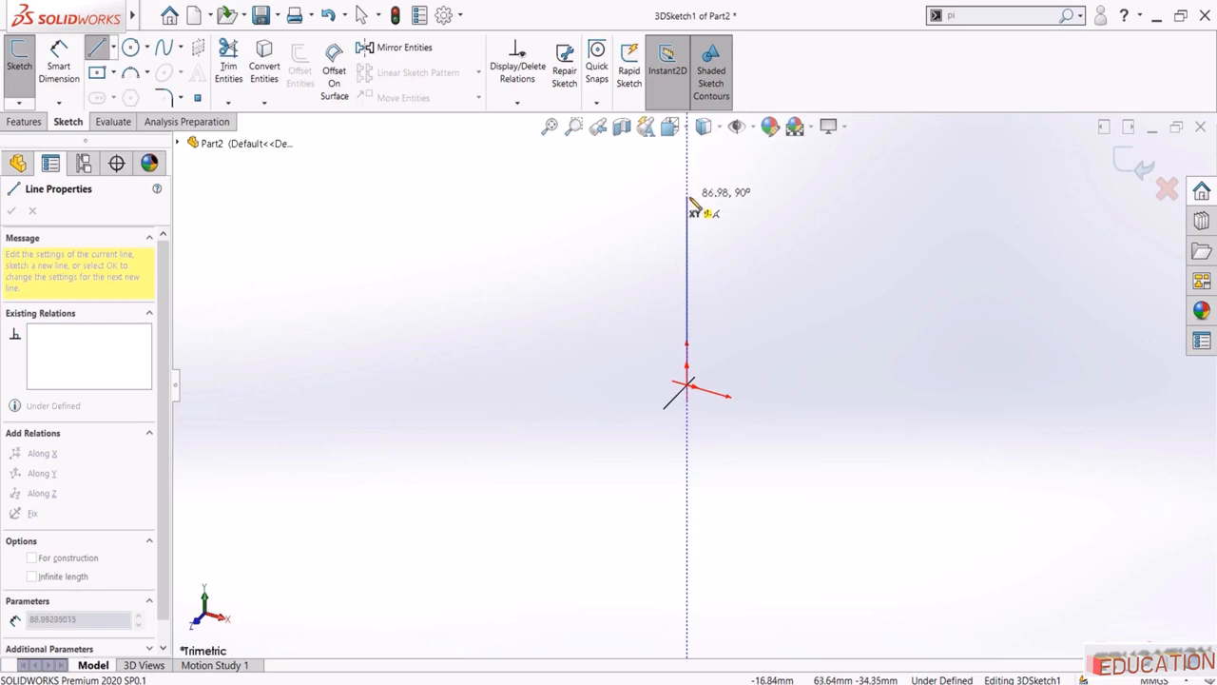
pyautogui.doubleClick(816, 421)
pyautogui.press('Escape')
# Dimension the line along the X axis to 100 mm
pyautogui.click(68, 69)
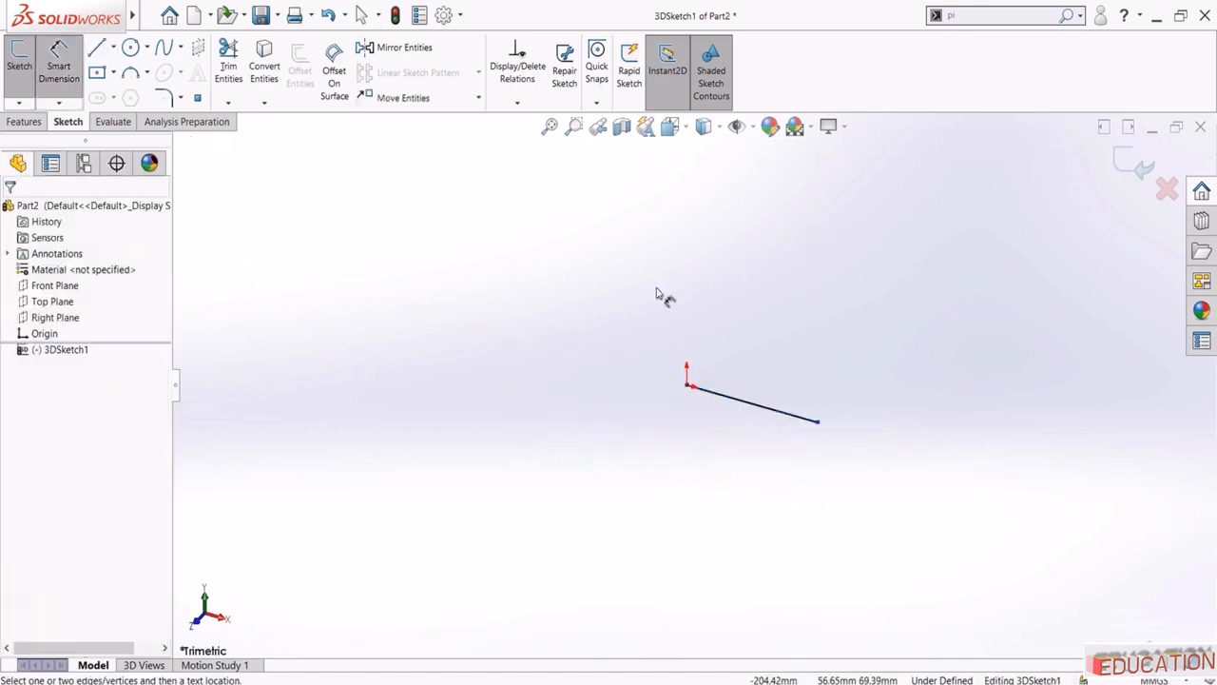
pyautogui.click(777, 415)
pyautogui.click(746, 432)
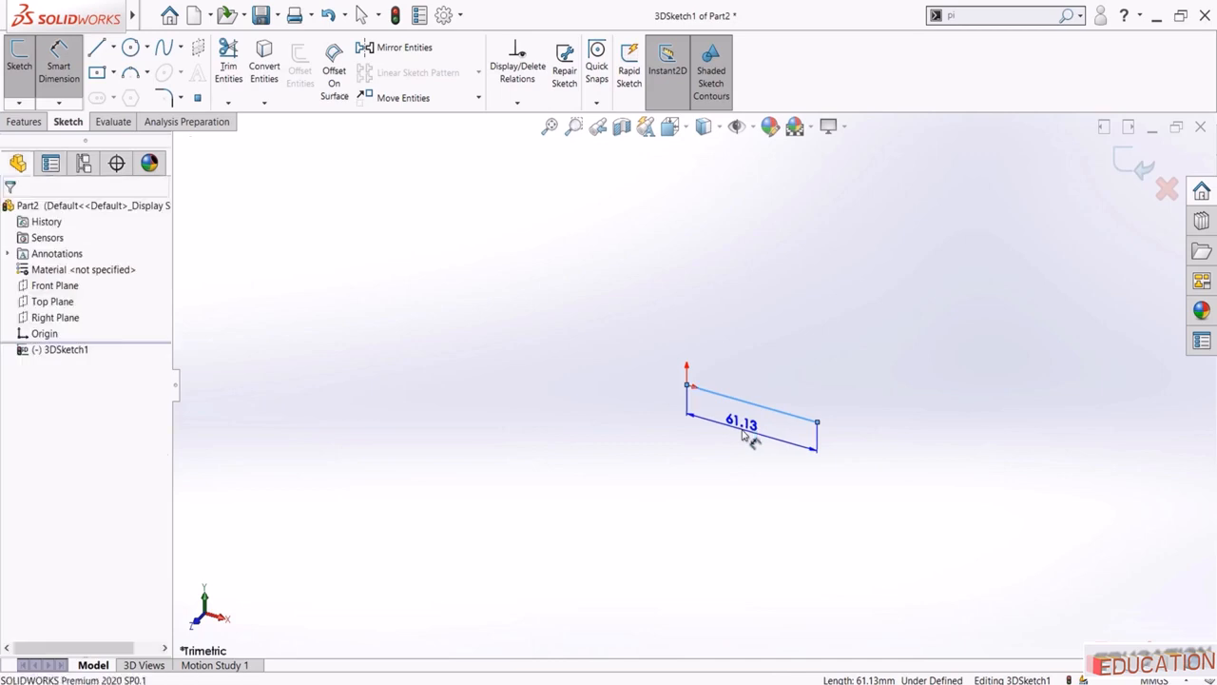
pyautogui.write('100')
pyautogui.press('Return')
pyautogui.press('Escape')
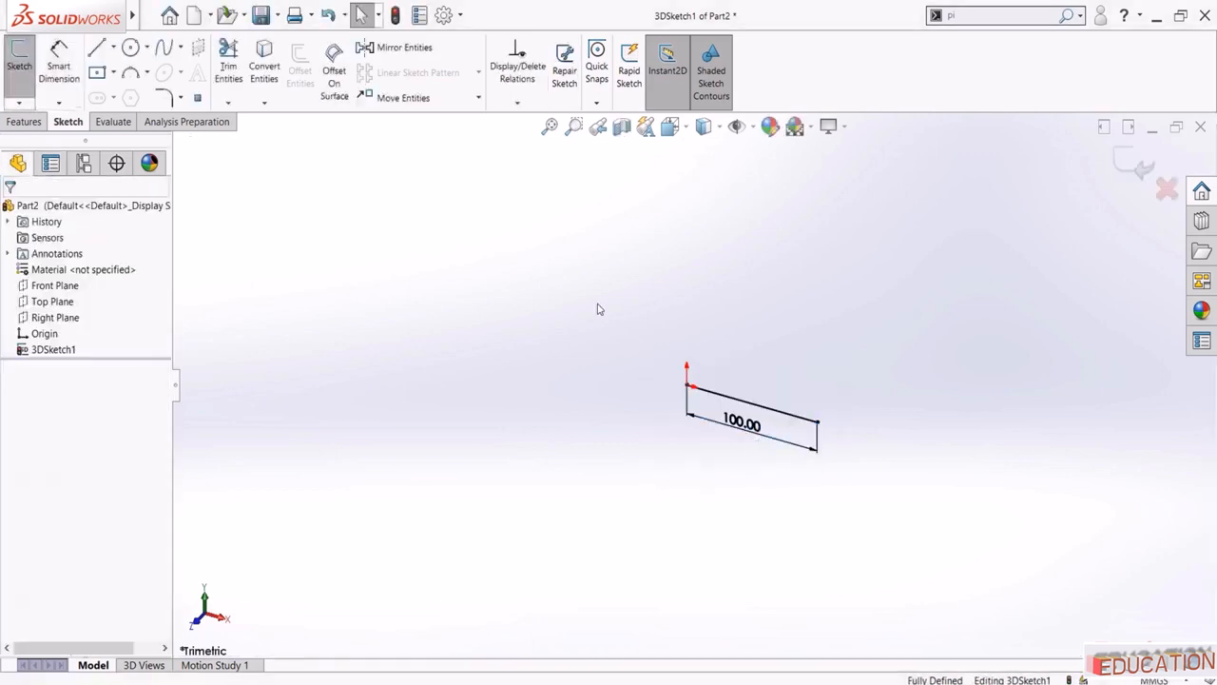
# From the 100 mm line's free end, draw connected lines about 121 mm up along Y, along Z, and about 85 mm down along Y
pyautogui.click(96, 48)
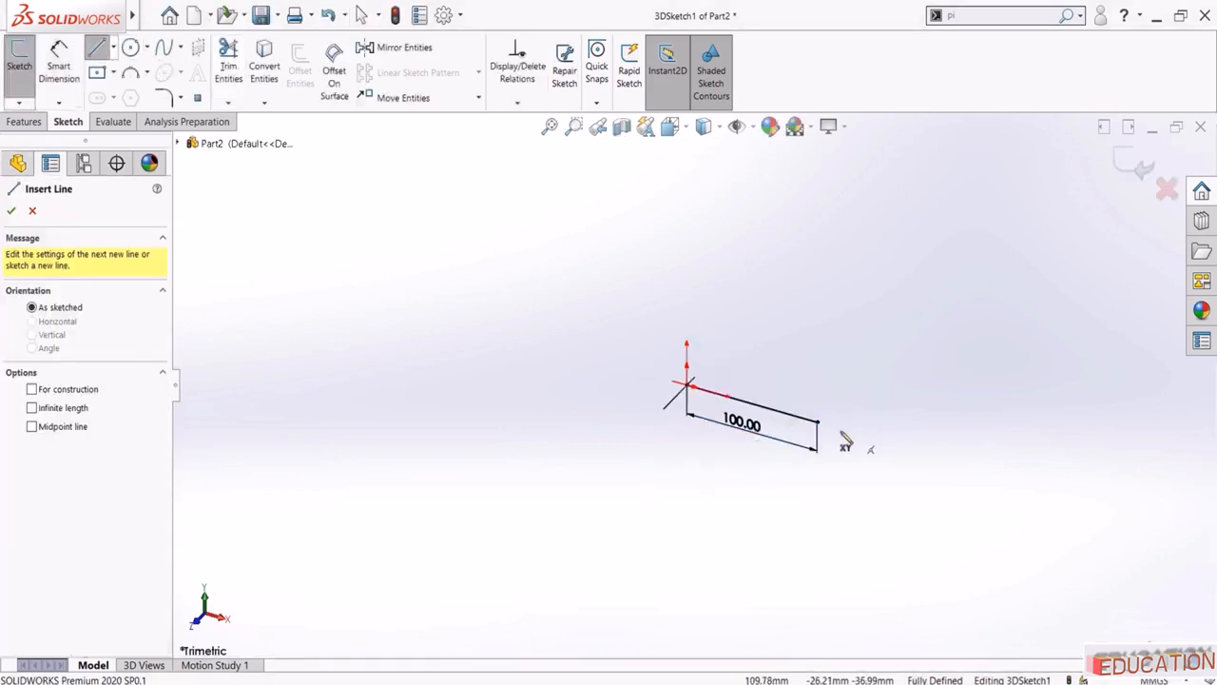
pyautogui.click(818, 421)
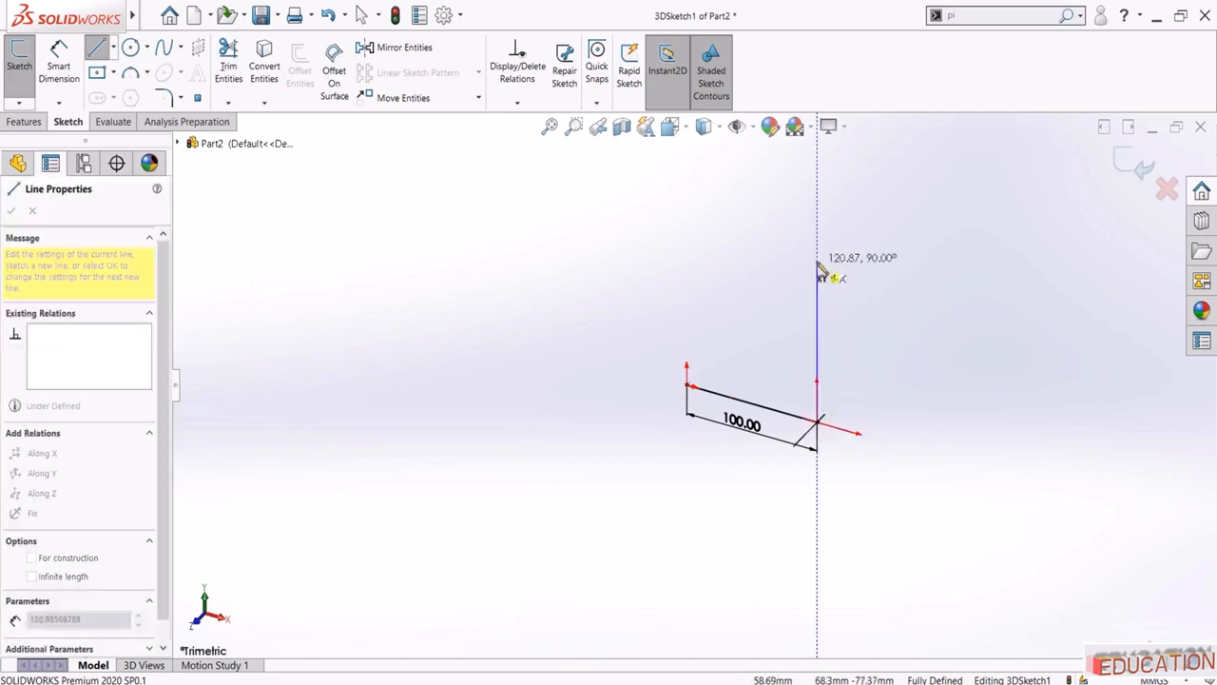
pyautogui.click(818, 264)
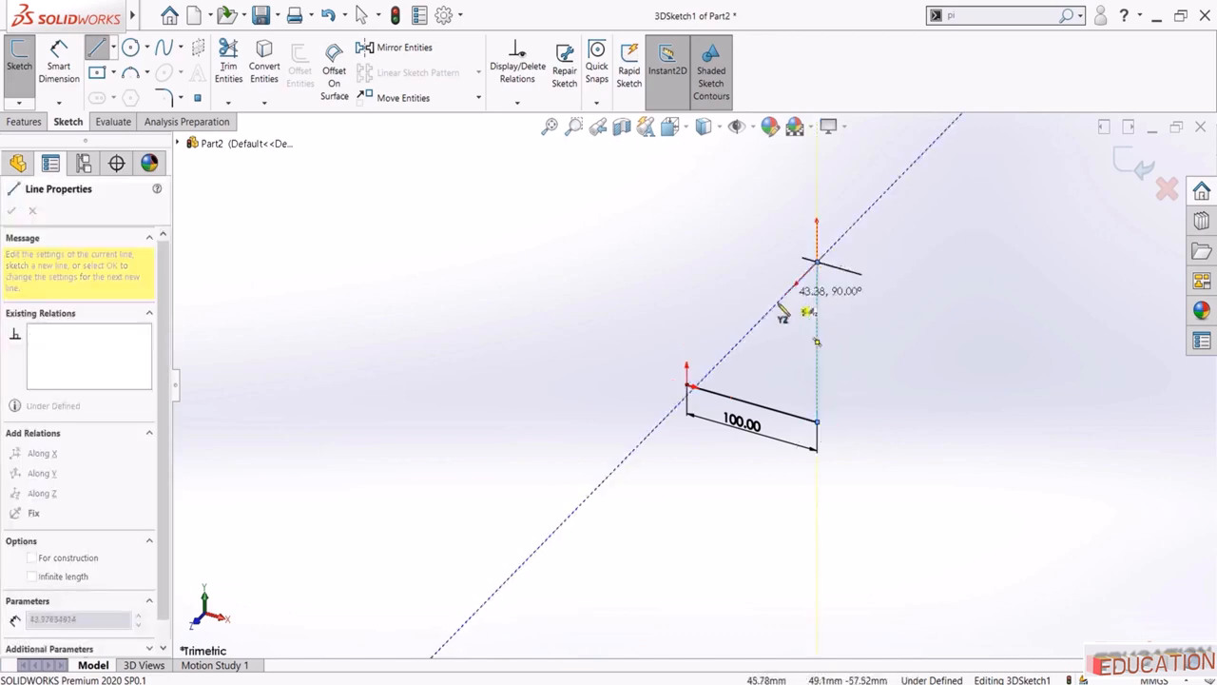
pyautogui.click(702, 381)
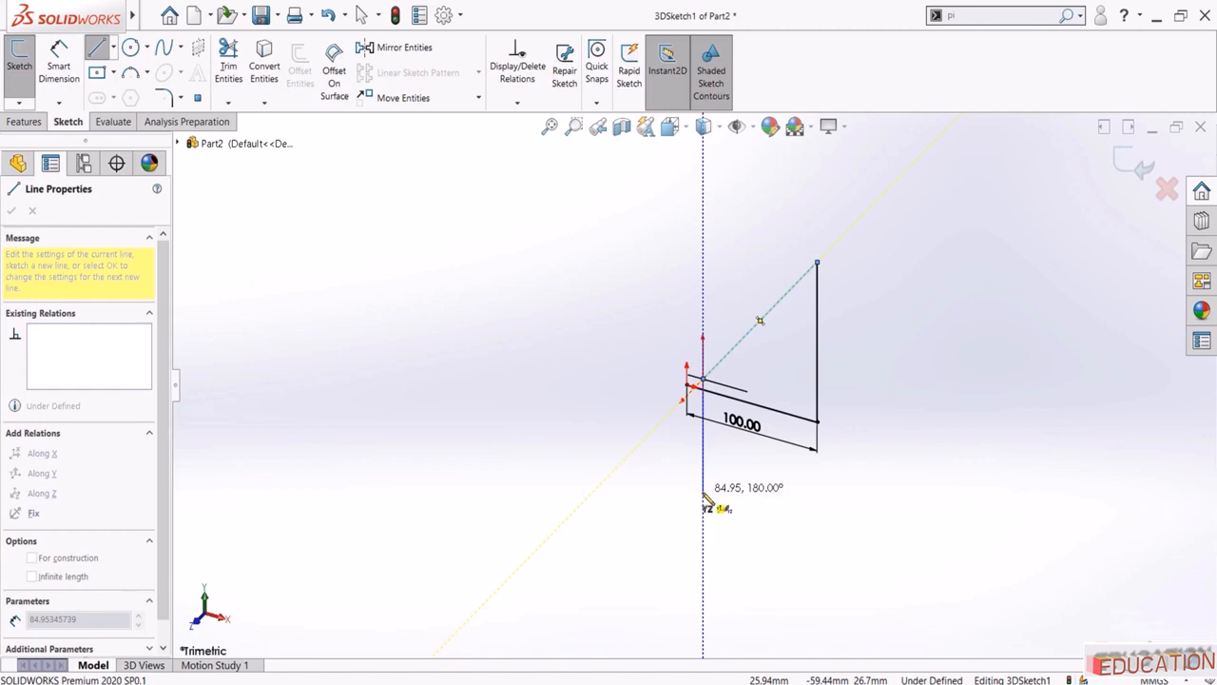
pyautogui.click(704, 496)
# Continue the line chain about 177 mm back along the X axis, switch to the YZ plane and add a line back along Z
pyautogui.moveTo(711, 475)
pyautogui.mouseDown(button='middle')
pyautogui.moveTo(802, 454)
pyautogui.moveTo(768, 513)
pyautogui.mouseUp(button='middle')
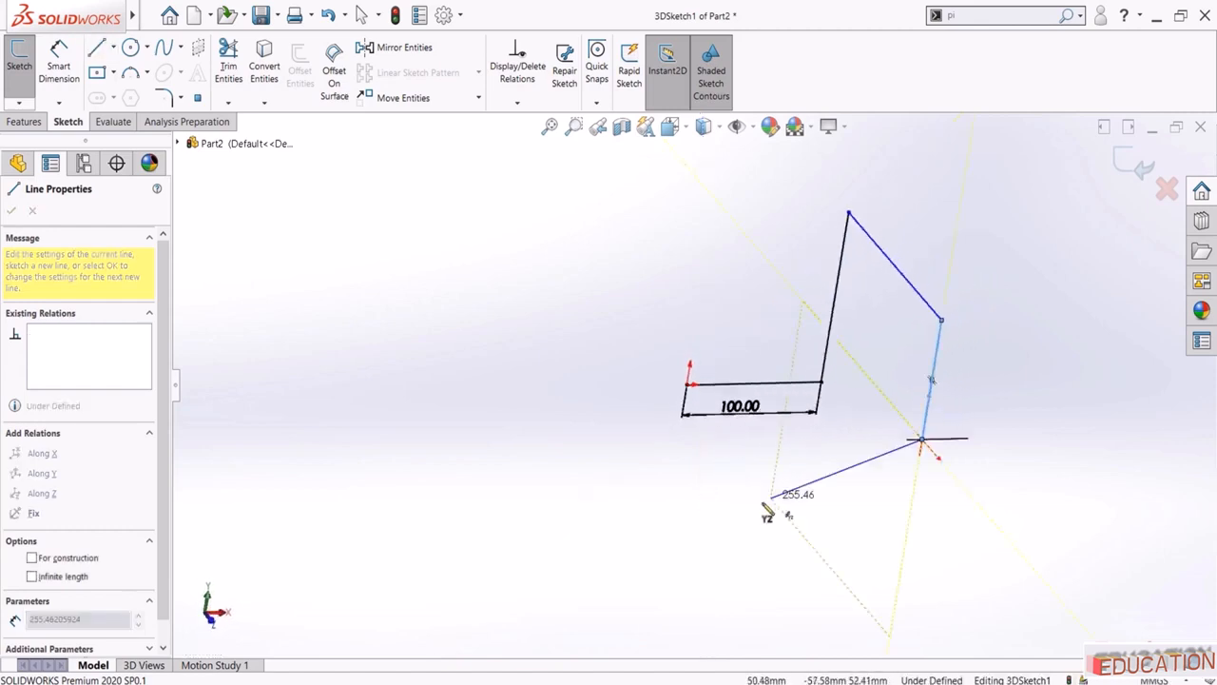
pyautogui.moveTo(687, 462); pyautogui.dragTo(660, 488, button='middle')
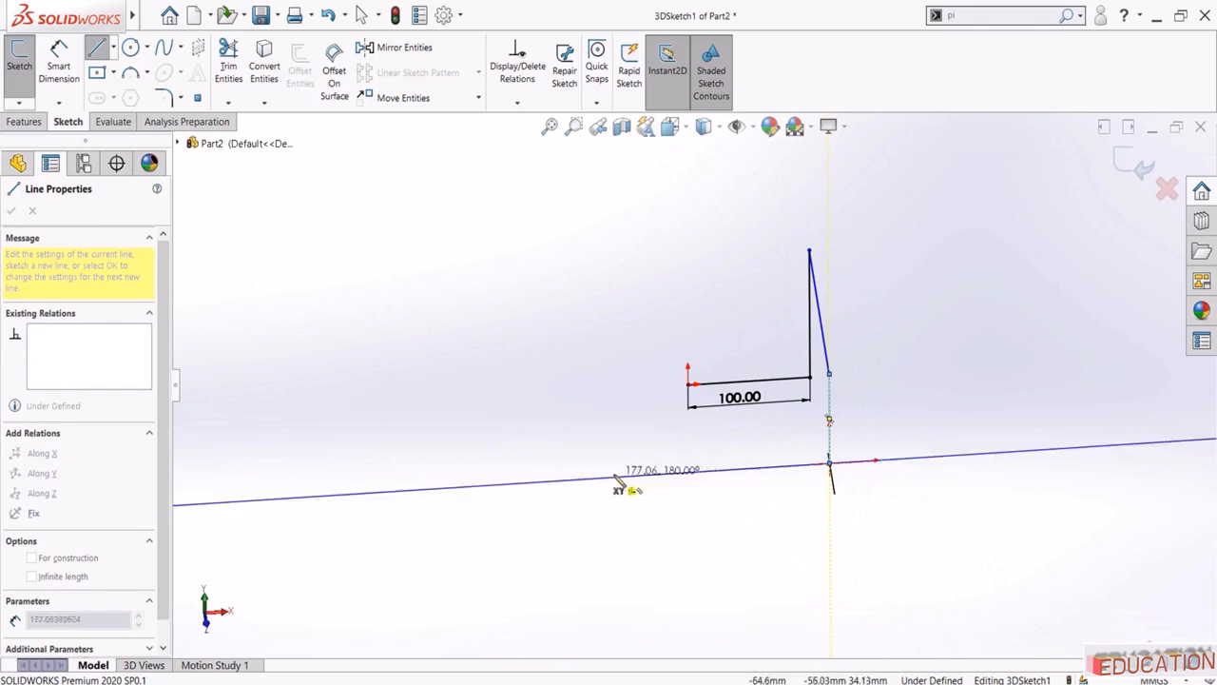
pyautogui.moveTo(616, 481)
pyautogui.mouseDown(button='middle')
pyautogui.moveTo(622, 359)
pyautogui.moveTo(723, 353)
pyautogui.moveTo(720, 495)
pyautogui.mouseUp(button='middle')
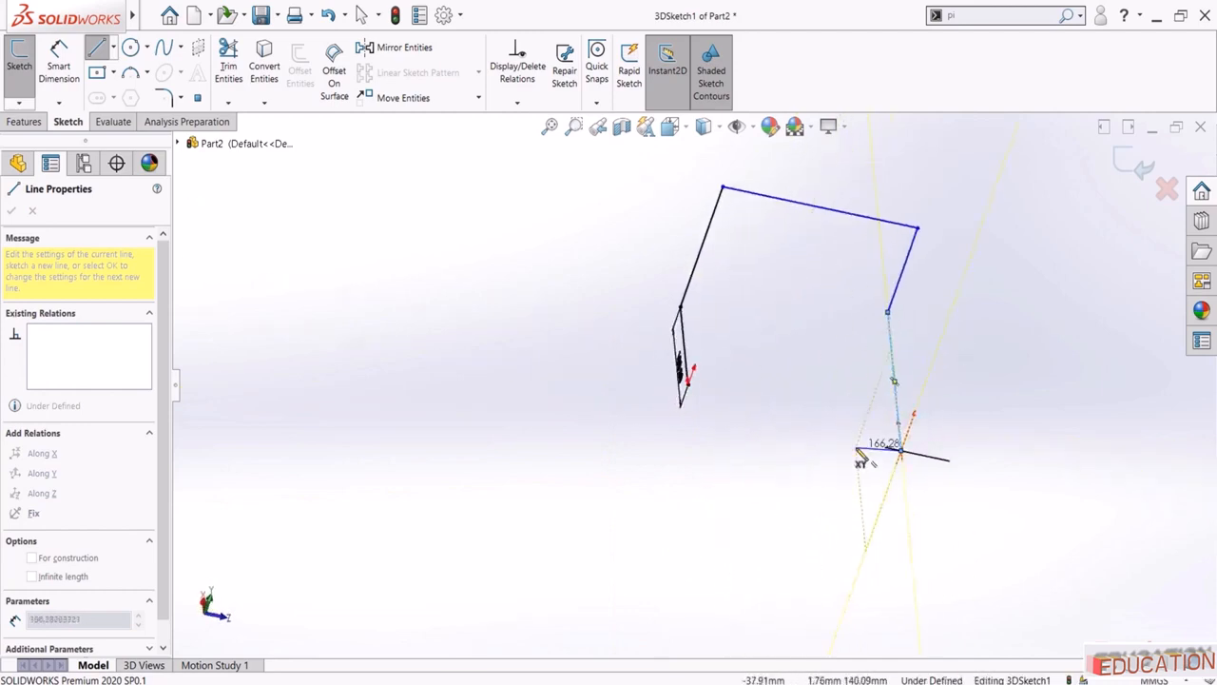
pyautogui.press('Tab')
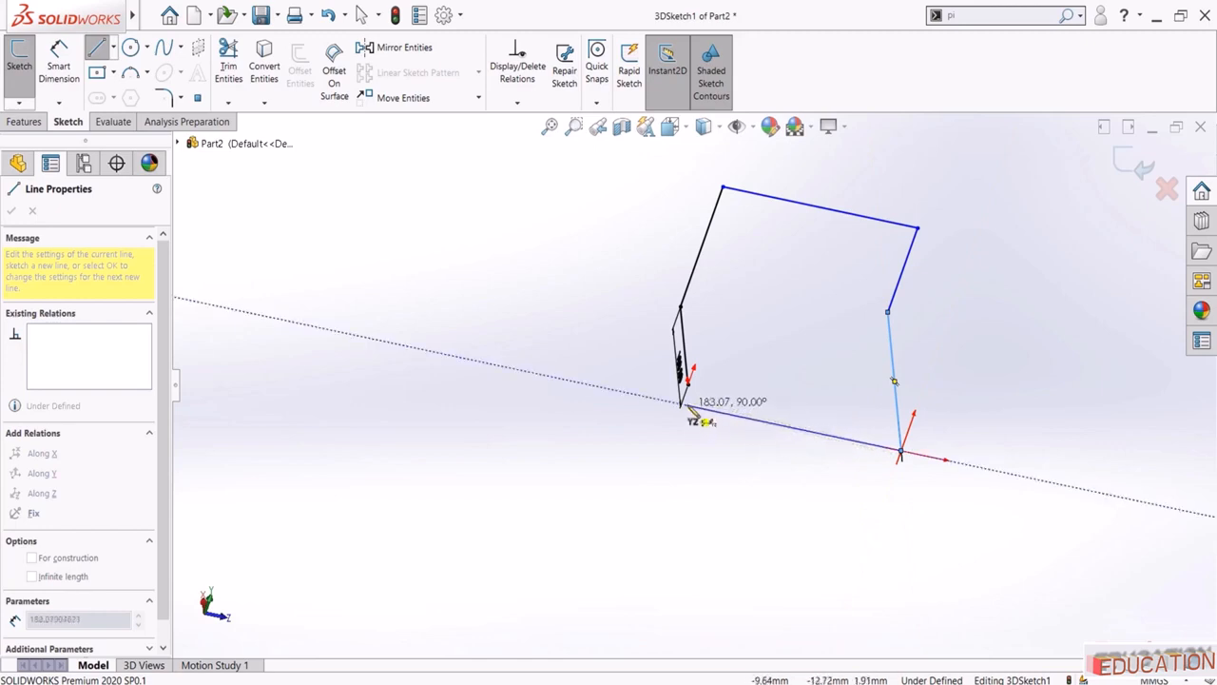
pyautogui.click(725, 422)
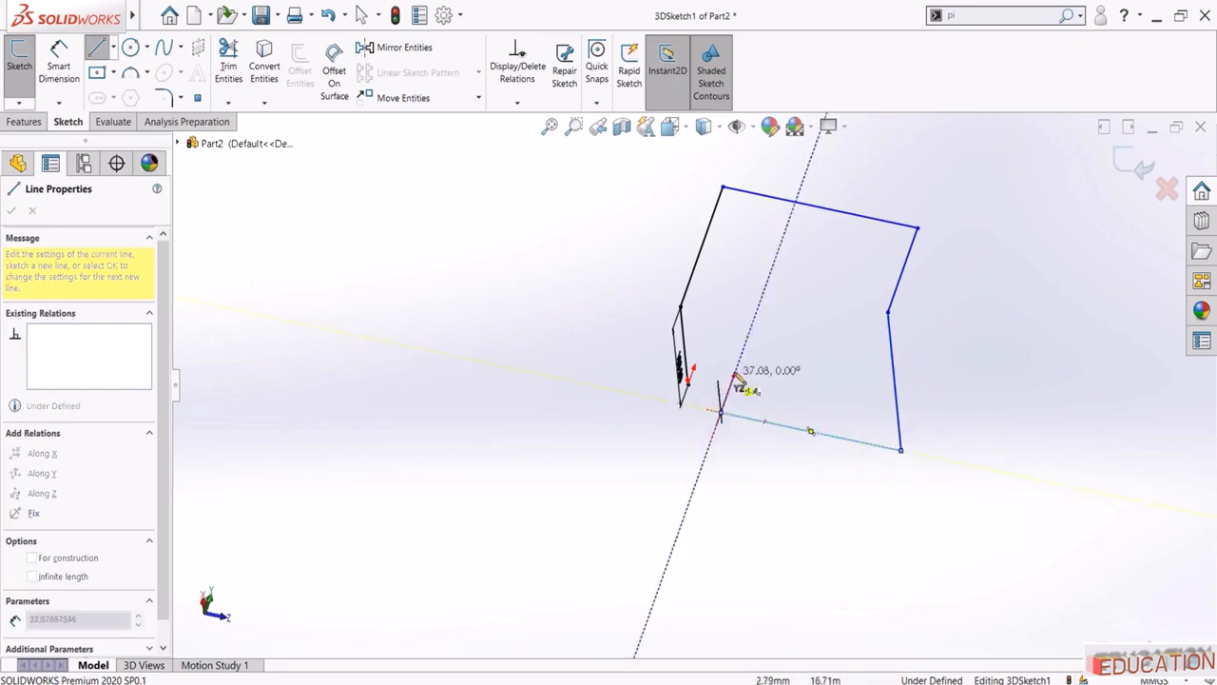
# Draw a line about 117 mm up along Y and close it diagonally to the start of the last Z line, forming a triangle
pyautogui.moveTo(737, 397); pyautogui.dragTo(599, 338, button='middle')
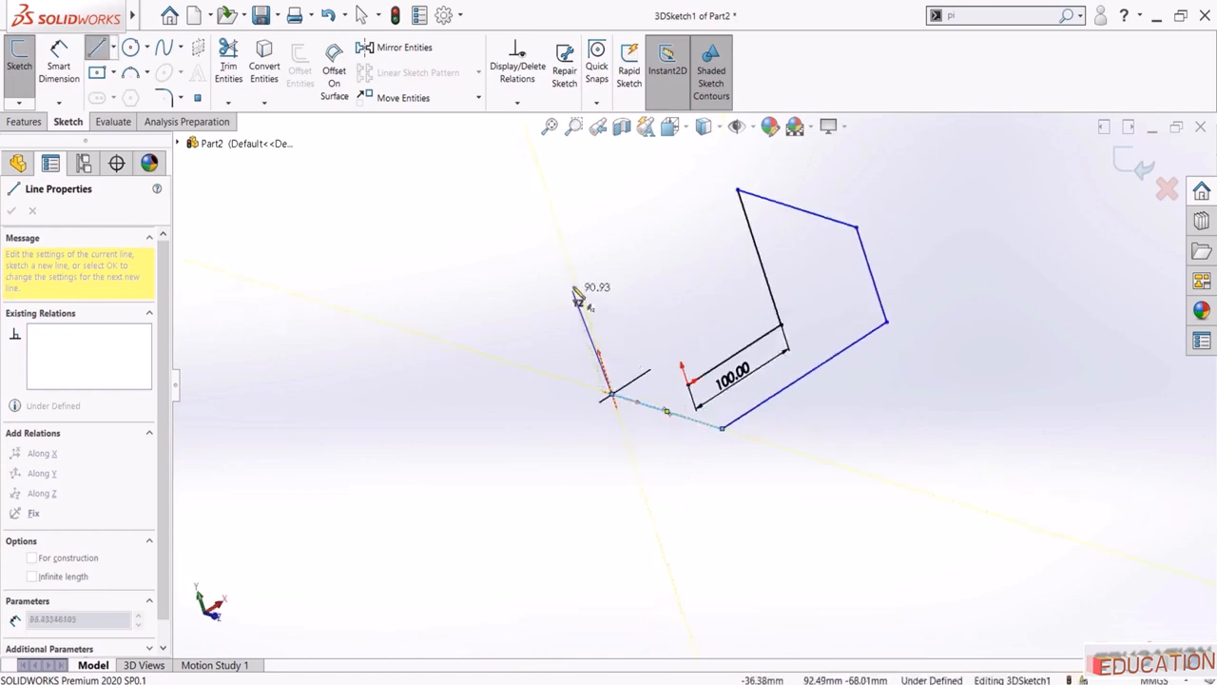
pyautogui.click(574, 271)
pyautogui.moveTo(580, 272); pyautogui.dragTo(642, 294, button='middle')
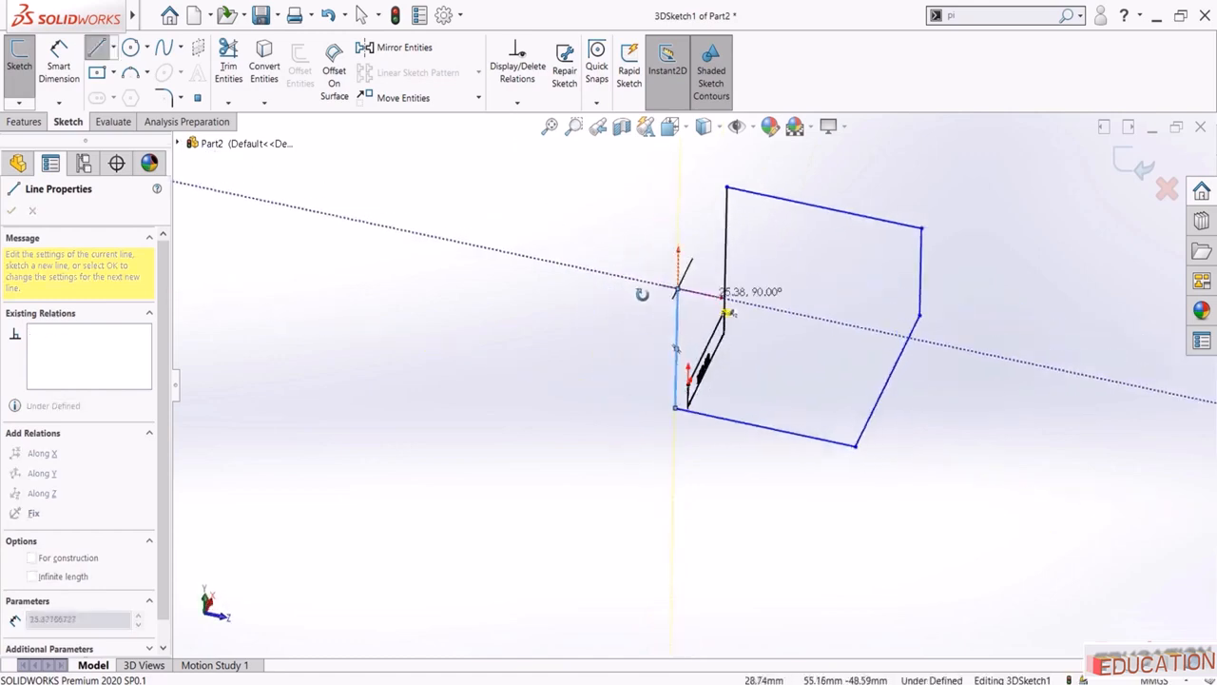
pyautogui.click(855, 445)
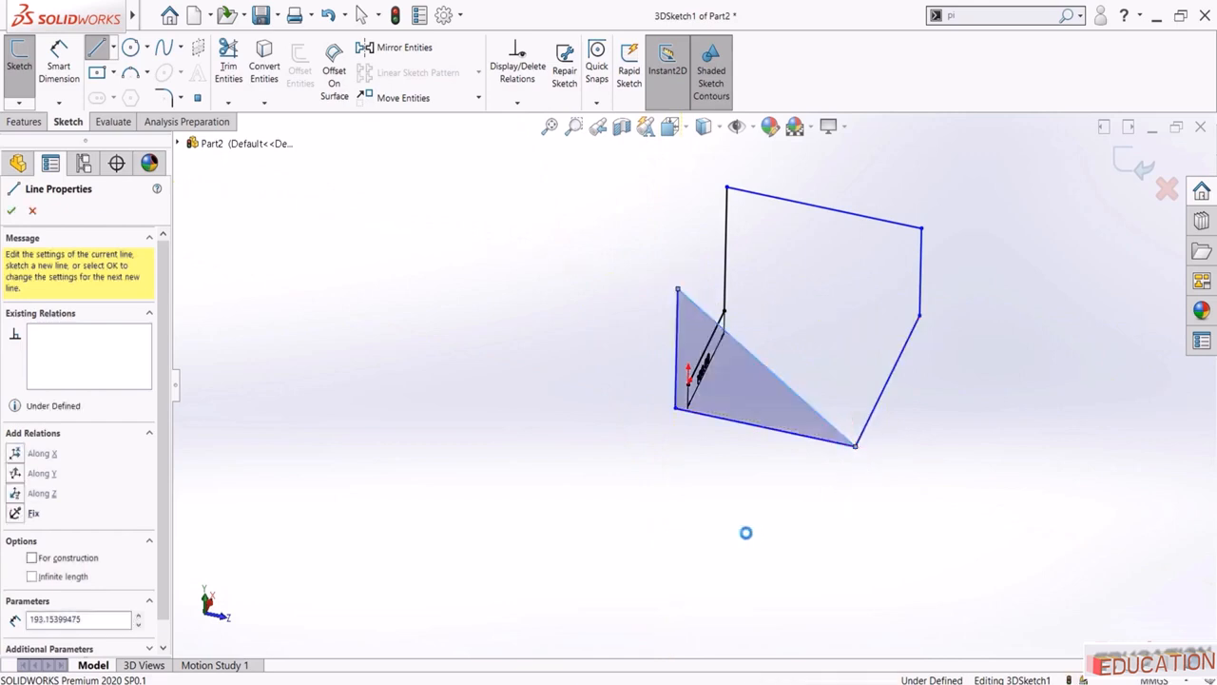
pyautogui.press('Escape')
# Make the 100 mm line, the tall Y line, the upper Z line and the lower X line equal in length
pyautogui.moveTo(573, 434)
pyautogui.mouseDown(button='middle')
pyautogui.moveTo(497, 377)
pyautogui.moveTo(492, 440)
pyautogui.moveTo(532, 475)
pyautogui.moveTo(524, 415)
pyautogui.moveTo(528, 465)
pyautogui.mouseUp(button='middle')
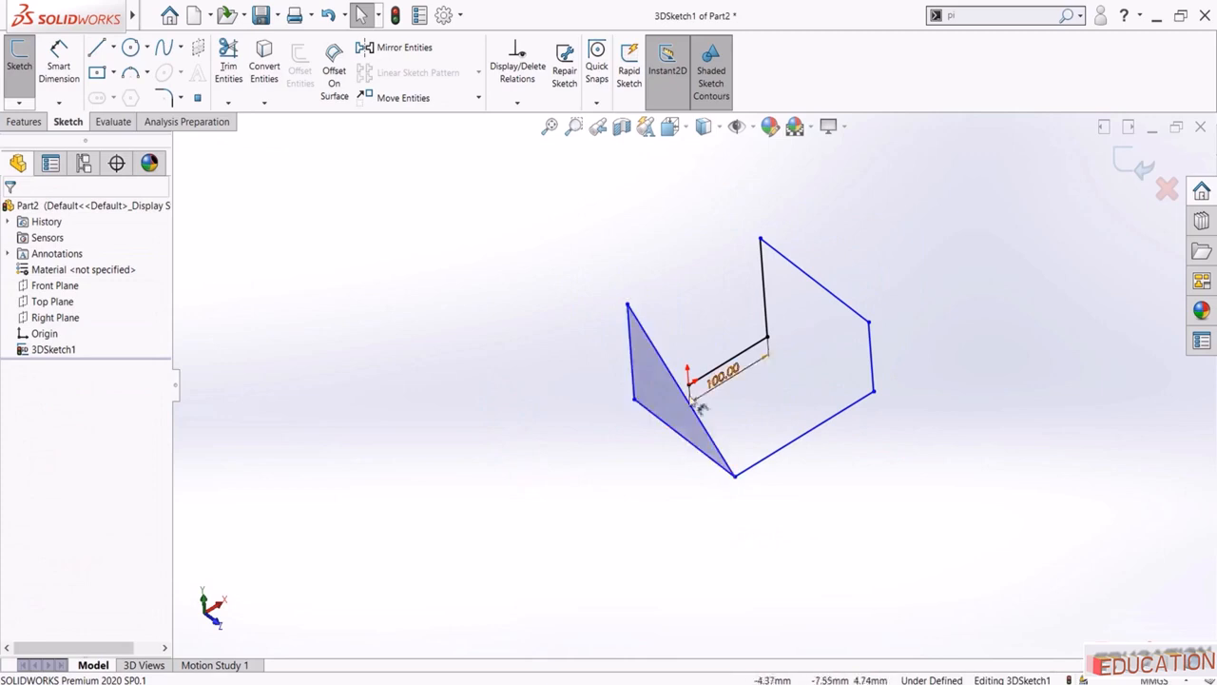
pyautogui.moveTo(767, 460); pyautogui.dragTo(764, 400, button='middle')
pyautogui.click(748, 340)
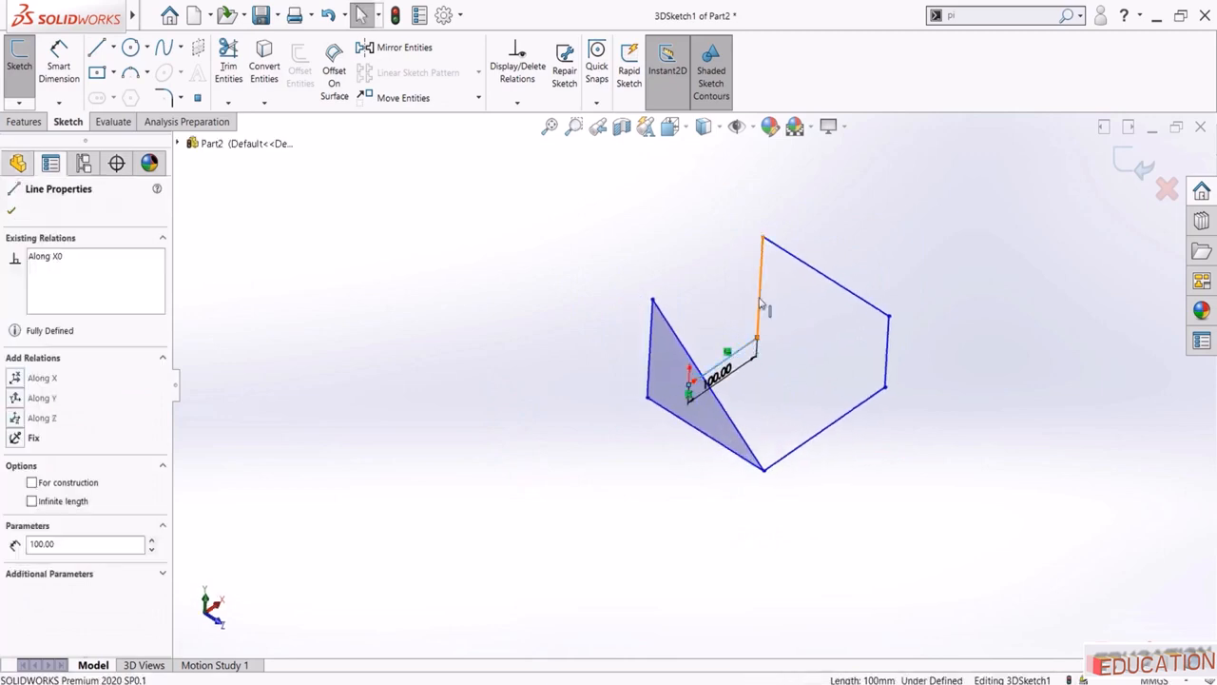
pyautogui.keyDown('ctrl'); pyautogui.click(760, 285); pyautogui.keyUp('ctrl')
pyautogui.keyDown('ctrl'); pyautogui.click(816, 274); pyautogui.keyUp('ctrl')
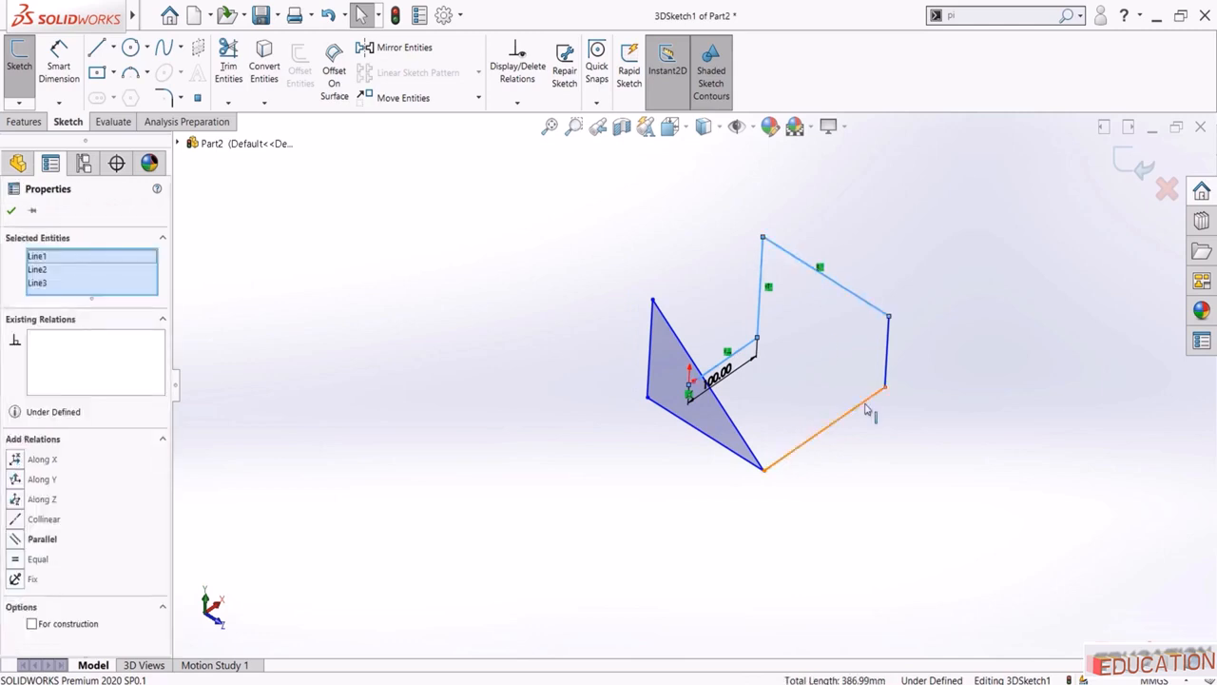
pyautogui.keyDown('ctrl'); pyautogui.click(864, 402); pyautogui.keyUp('ctrl')
pyautogui.click(999, 347)
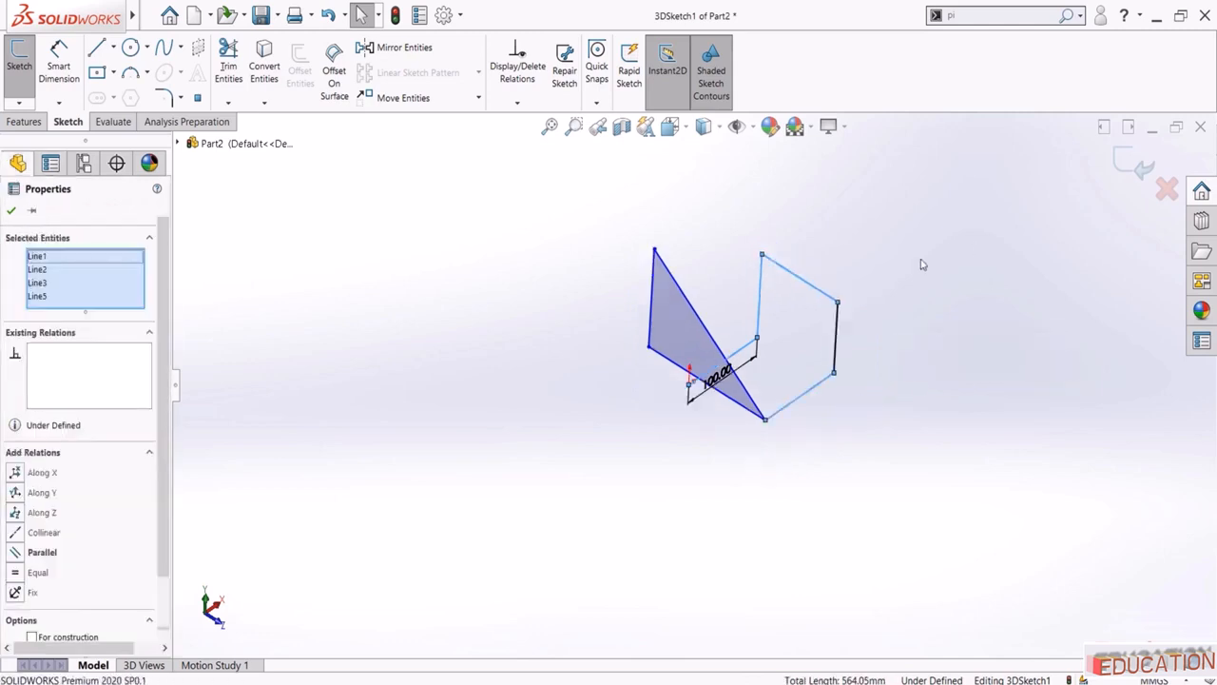
pyautogui.click(923, 264)
pyautogui.scroll(-2, 905, 264)
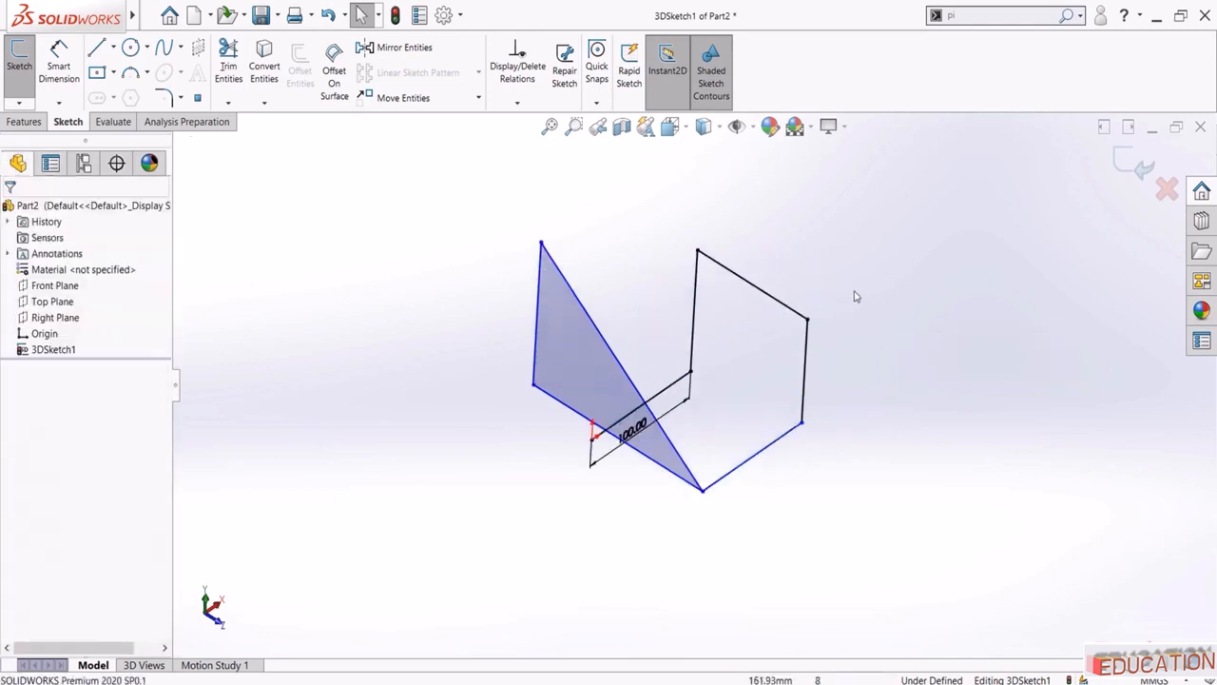
# Dimension the short vertical line below the upper Z line to 60 mm
pyautogui.click(59, 66)
pyautogui.click(807, 360)
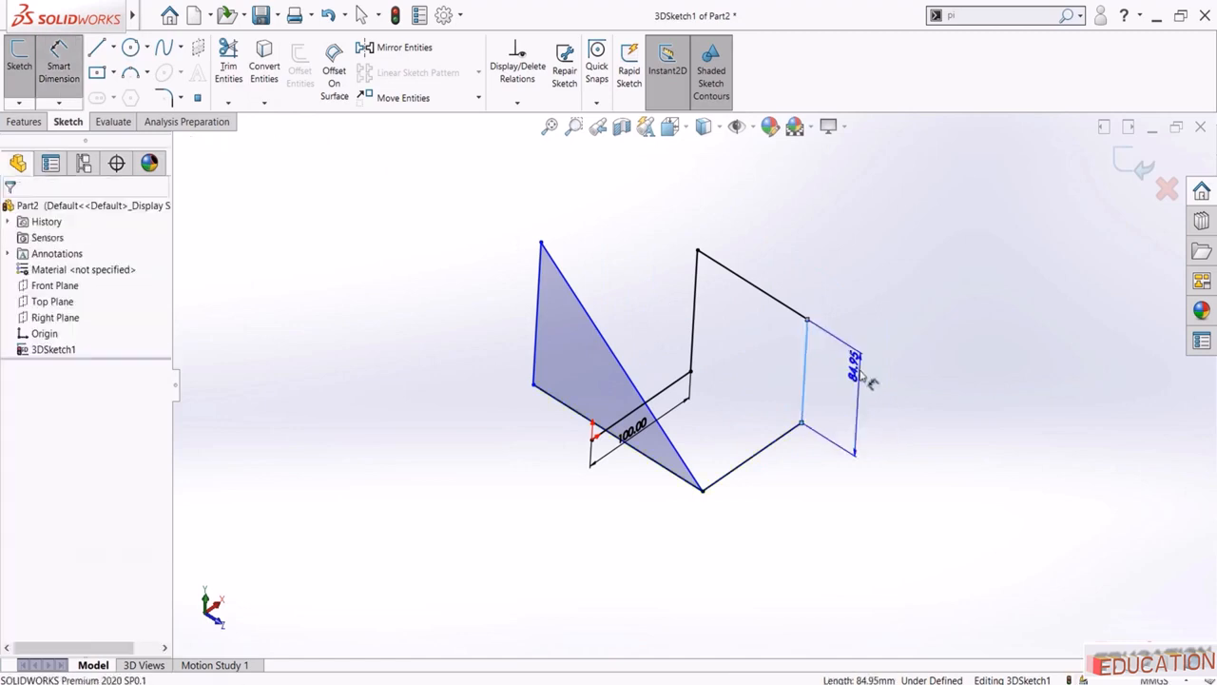
pyautogui.click(865, 376)
pyautogui.write('60')
pyautogui.press('Return')
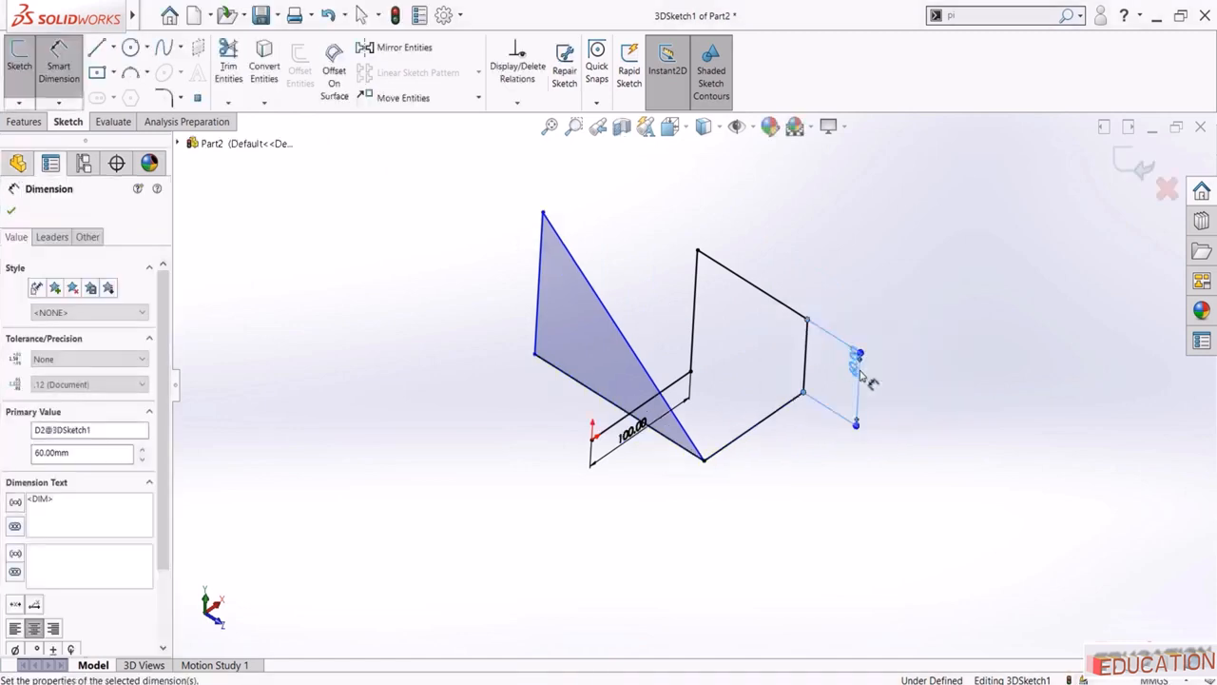
pyautogui.press('Escape')
# Stretch the triangle's base along Z by its free corner, then make the base equal in length to the upper Z line
pyautogui.moveTo(715, 450)
pyautogui.mouseDown(button='middle')
pyautogui.moveTo(812, 451)
pyautogui.moveTo(805, 524)
pyautogui.mouseUp(button='middle')
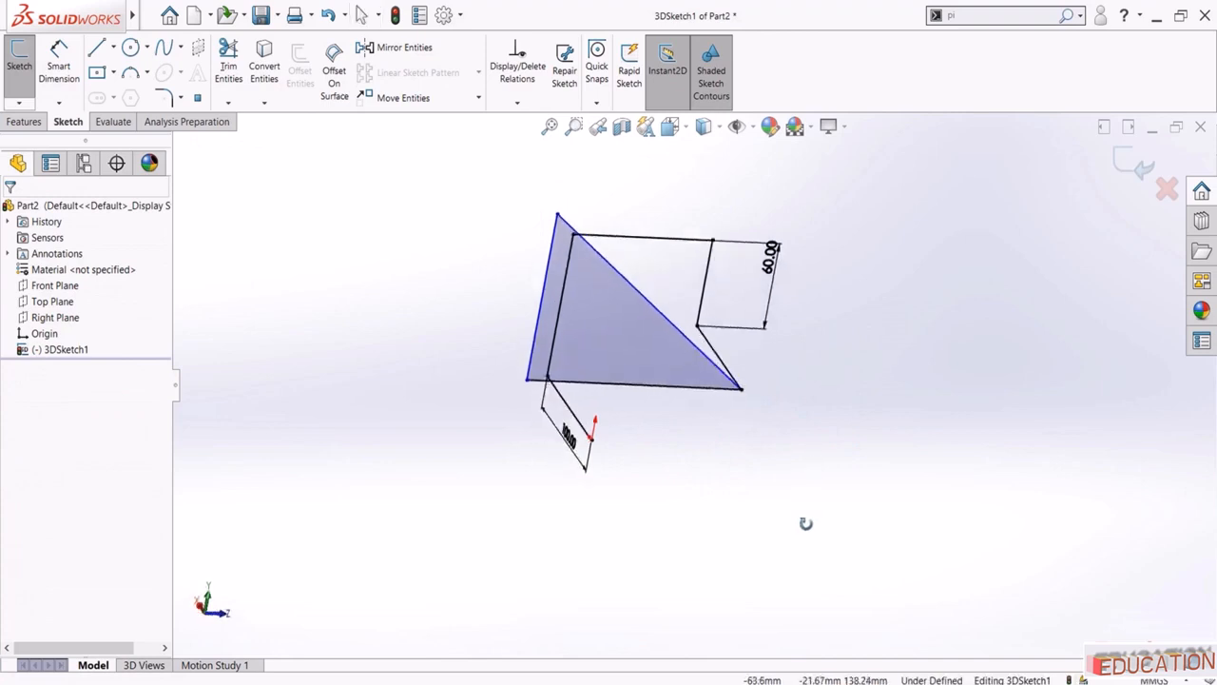
pyautogui.moveTo(526, 382); pyautogui.dragTo(445, 377)
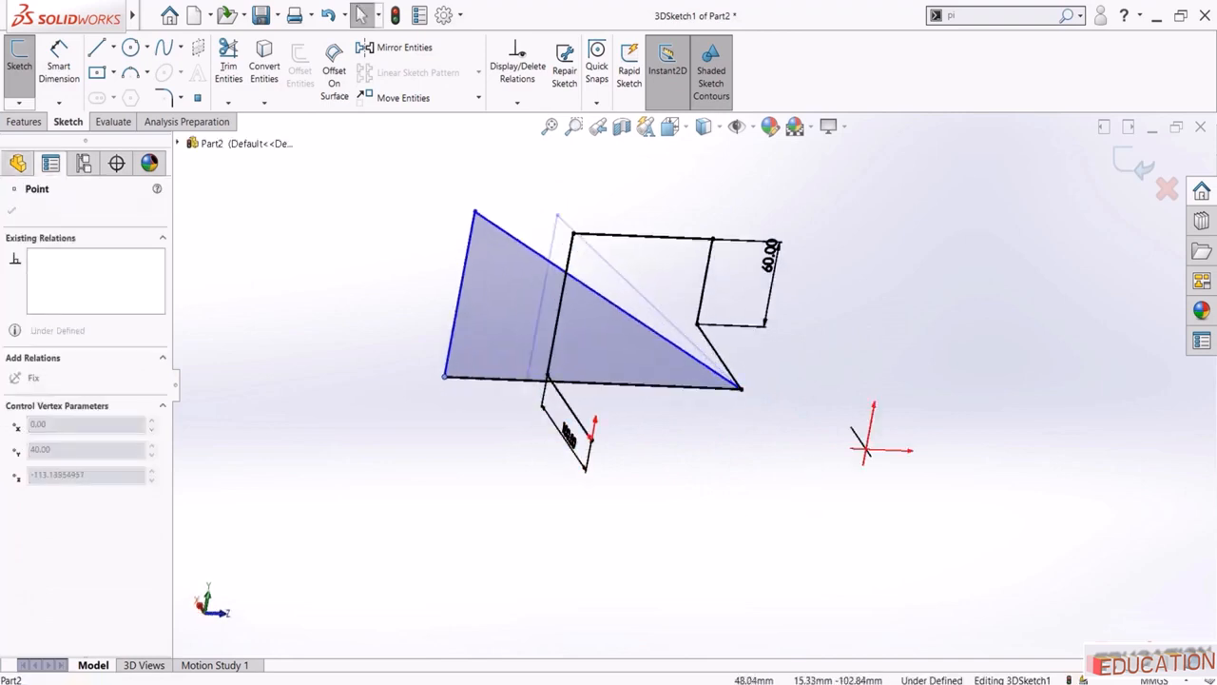
pyautogui.click(599, 382)
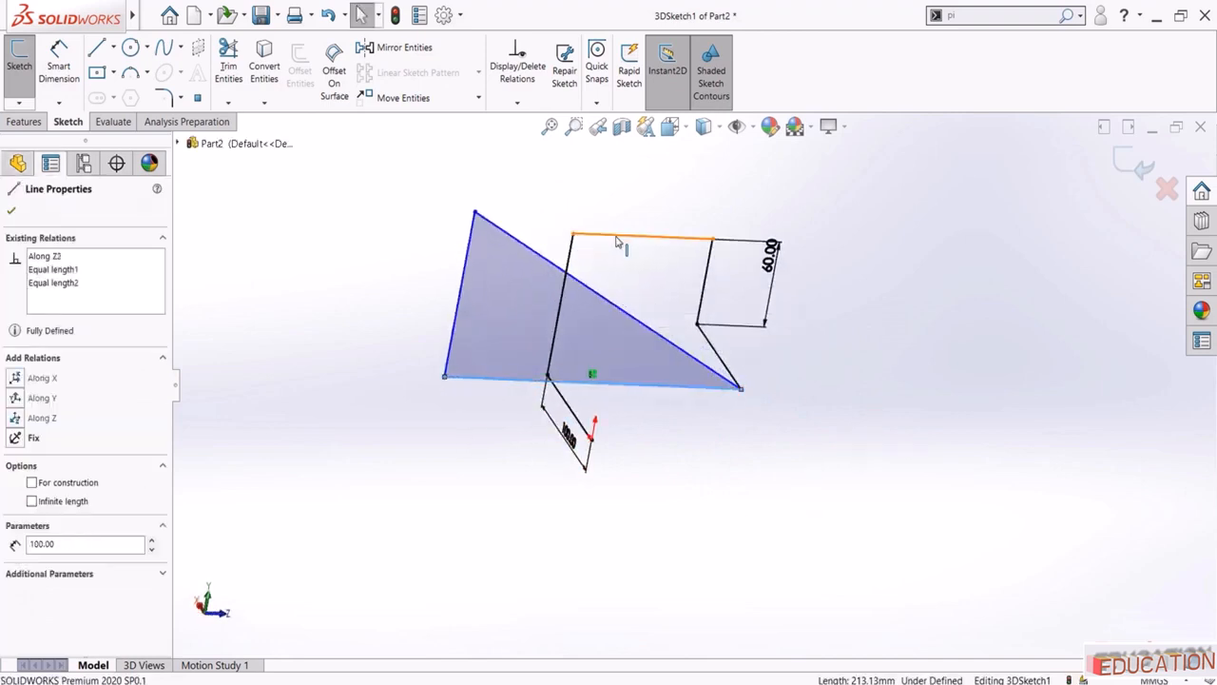
pyautogui.keyDown('ctrl'); pyautogui.click(643, 236); pyautogui.keyUp('ctrl')
pyautogui.click(765, 178)
pyautogui.click(912, 421)
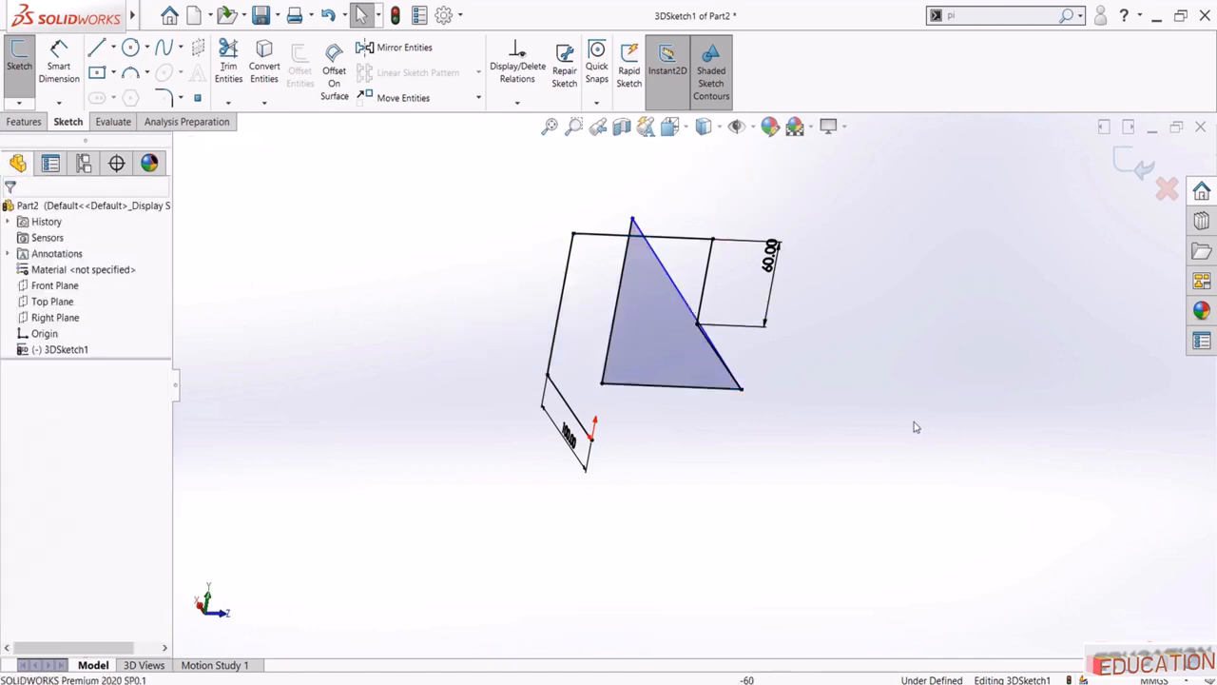
# Dimension the triangle's vertical side to 150 mm
pyautogui.moveTo(912, 421)
pyautogui.mouseDown(button='middle')
pyautogui.moveTo(853, 421)
pyautogui.moveTo(910, 438)
pyautogui.mouseUp(button='middle')
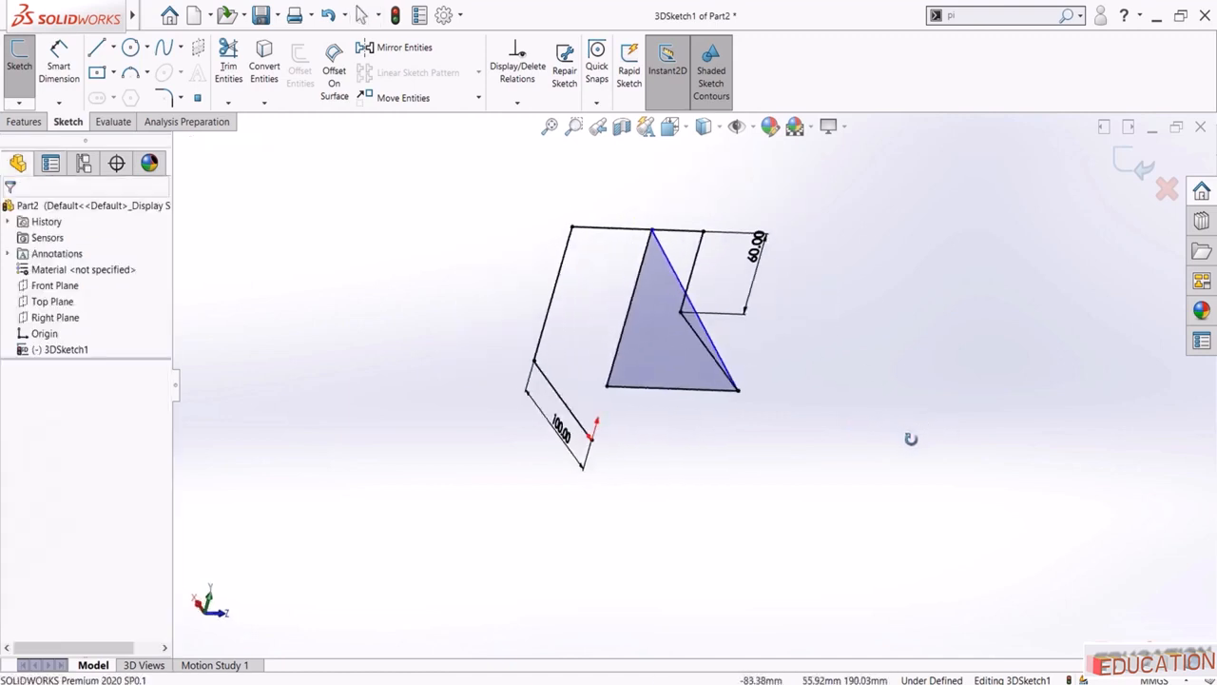
pyautogui.click(57, 74)
pyautogui.click(643, 297)
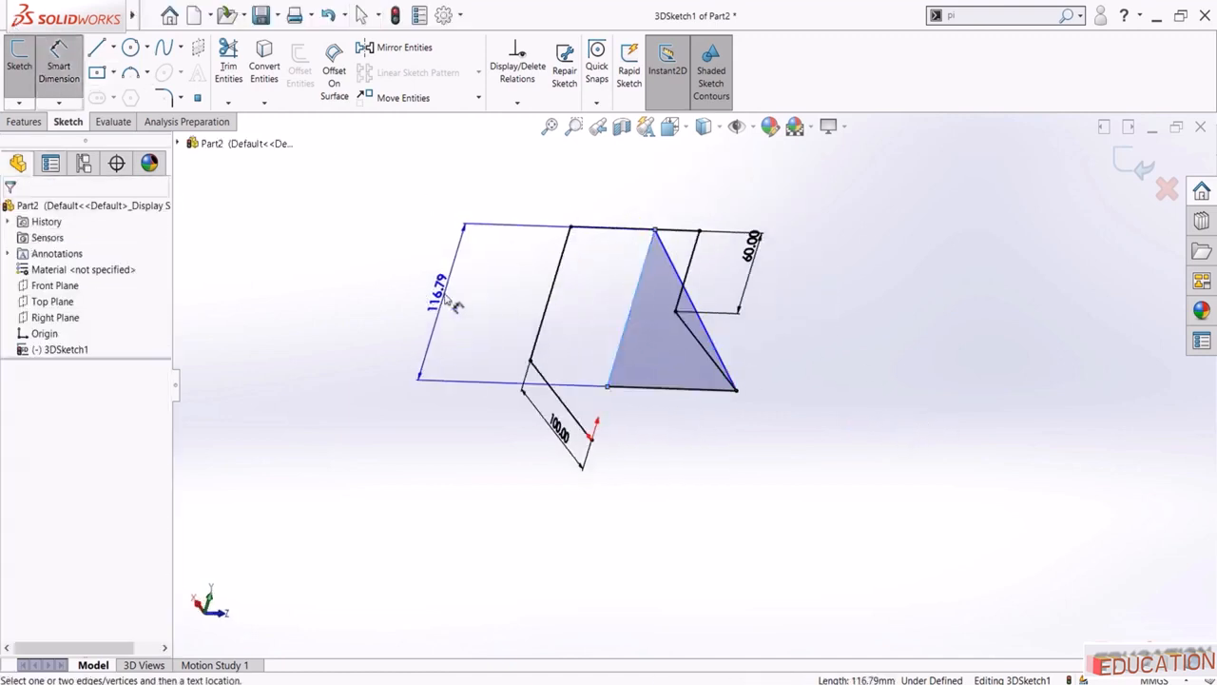
pyautogui.click(452, 303)
pyautogui.write('150')
pyautogui.press('Return')
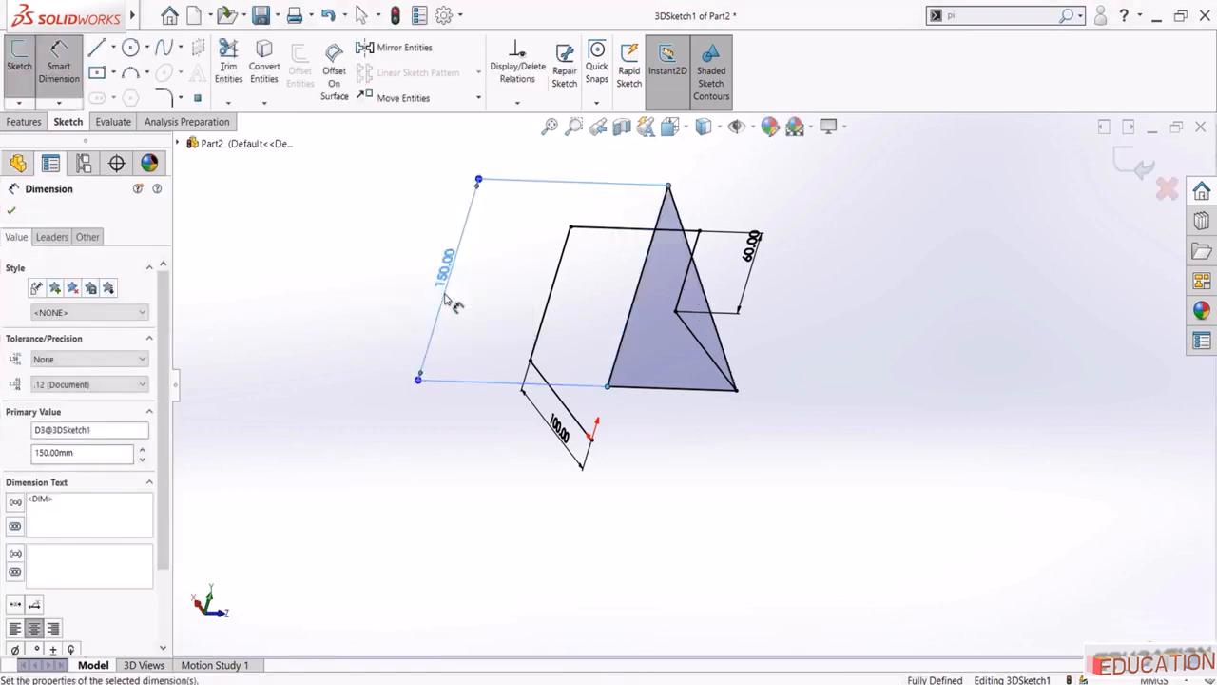
pyautogui.press('Escape')
# Add a 10 mm sketch fillet at the corner between the 60 mm vertical line and the lower X line, accepting removal of the equal relation
pyautogui.moveTo(888, 326)
pyautogui.mouseDown(button='middle')
pyautogui.moveTo(815, 345)
pyautogui.moveTo(815, 325)
pyautogui.mouseUp(button='middle')
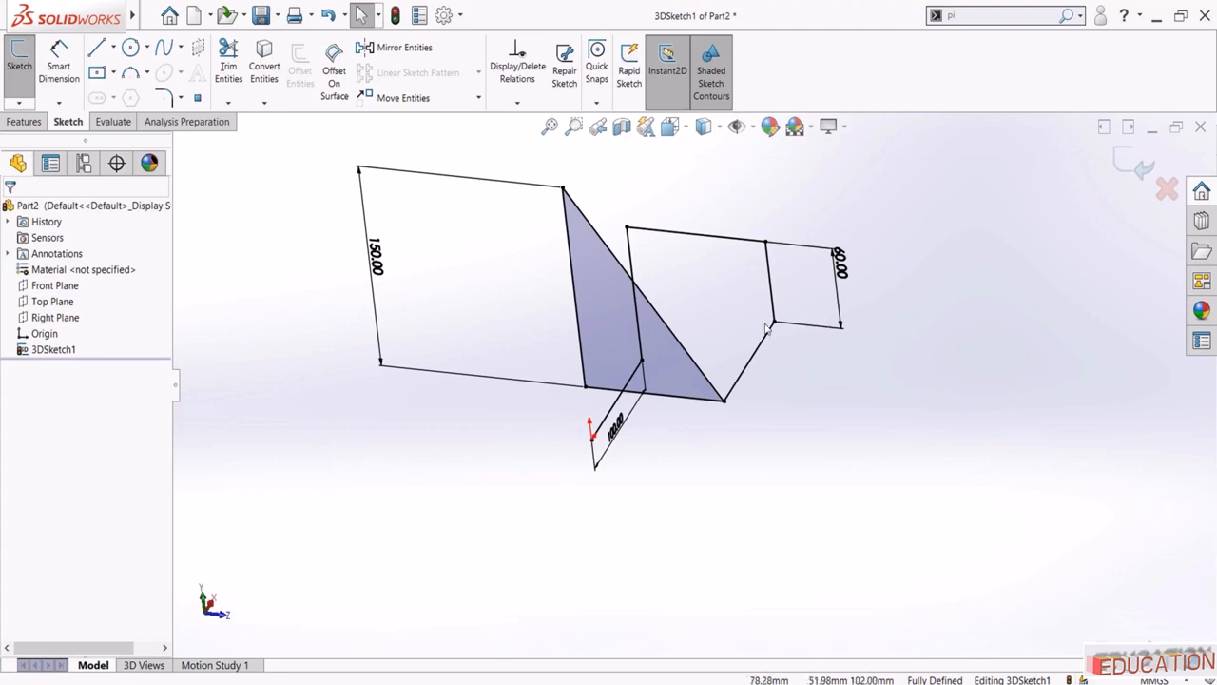
pyautogui.scroll(-2, 761, 289)
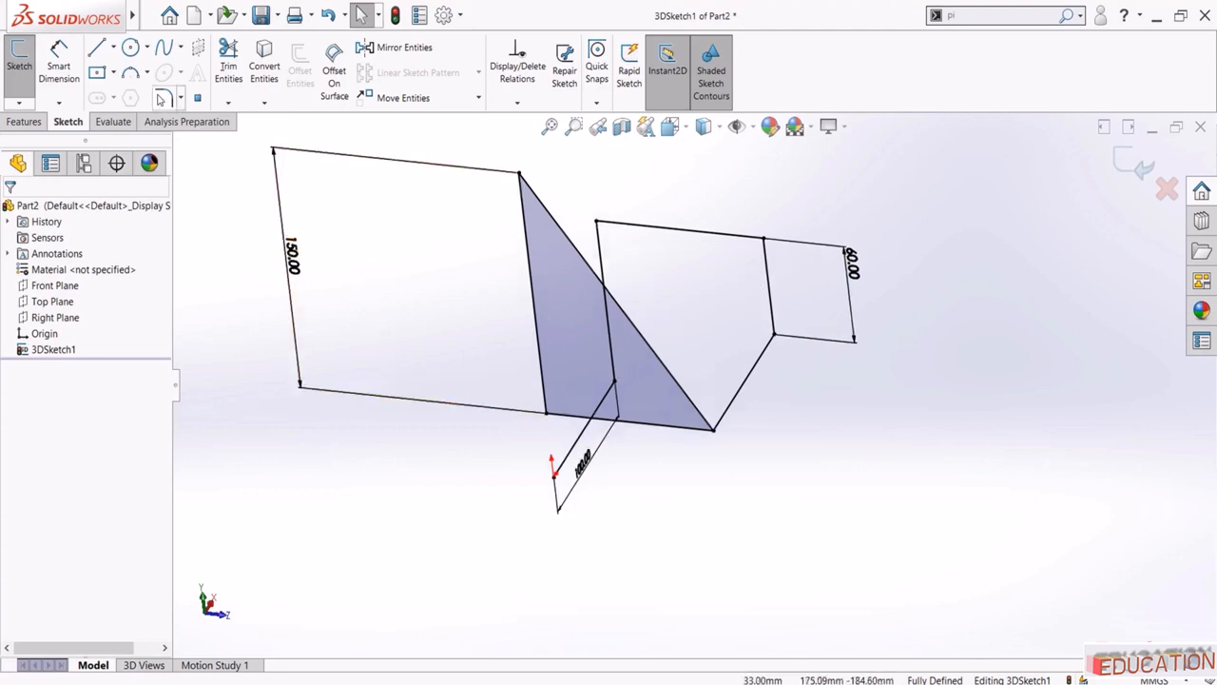
pyautogui.click(162, 98)
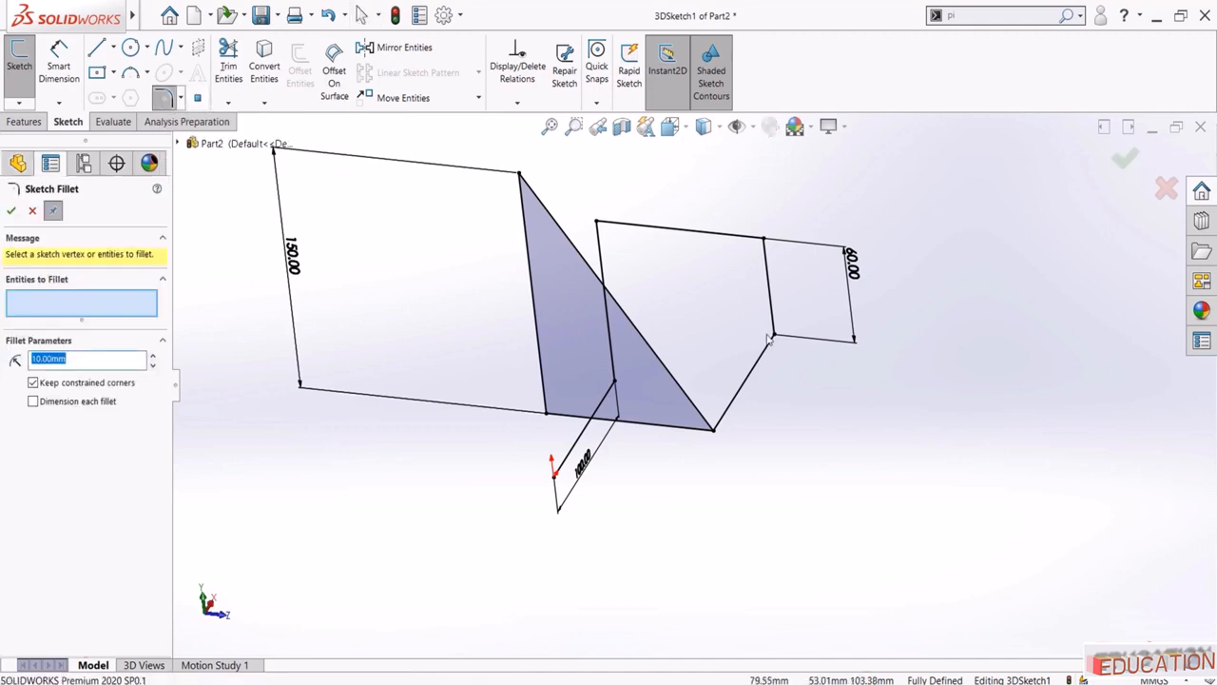
pyautogui.click(777, 341)
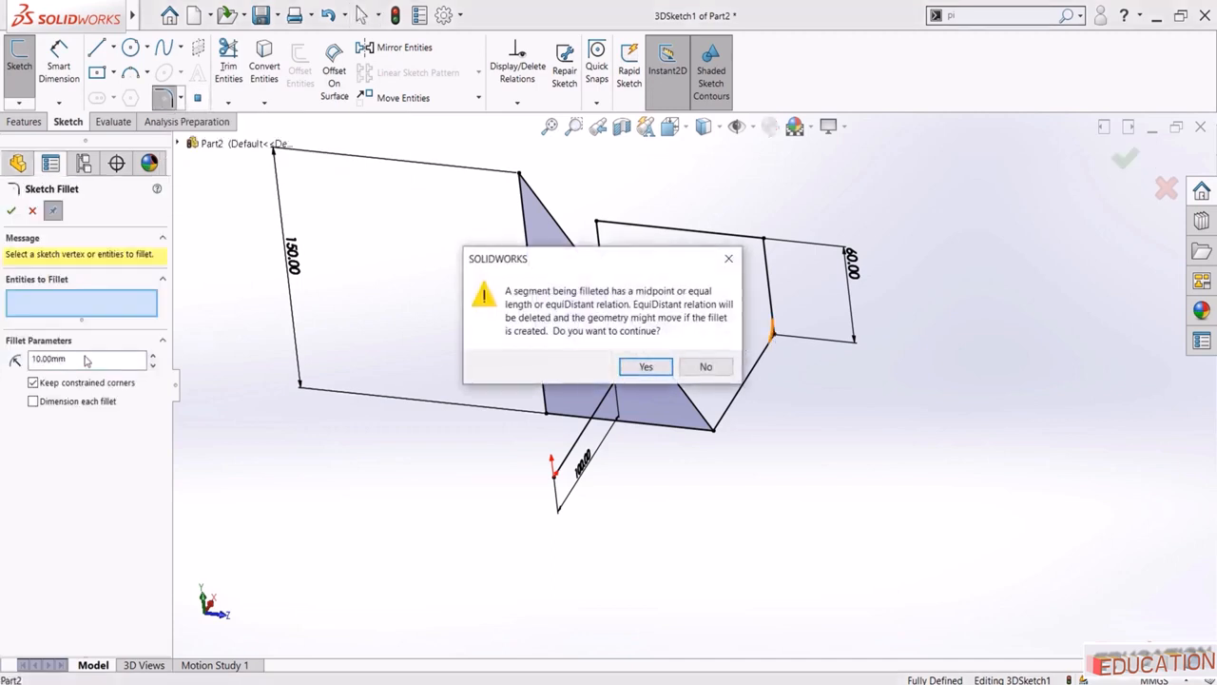
pyautogui.click(646, 366)
pyautogui.scroll(-5, 704, 344)
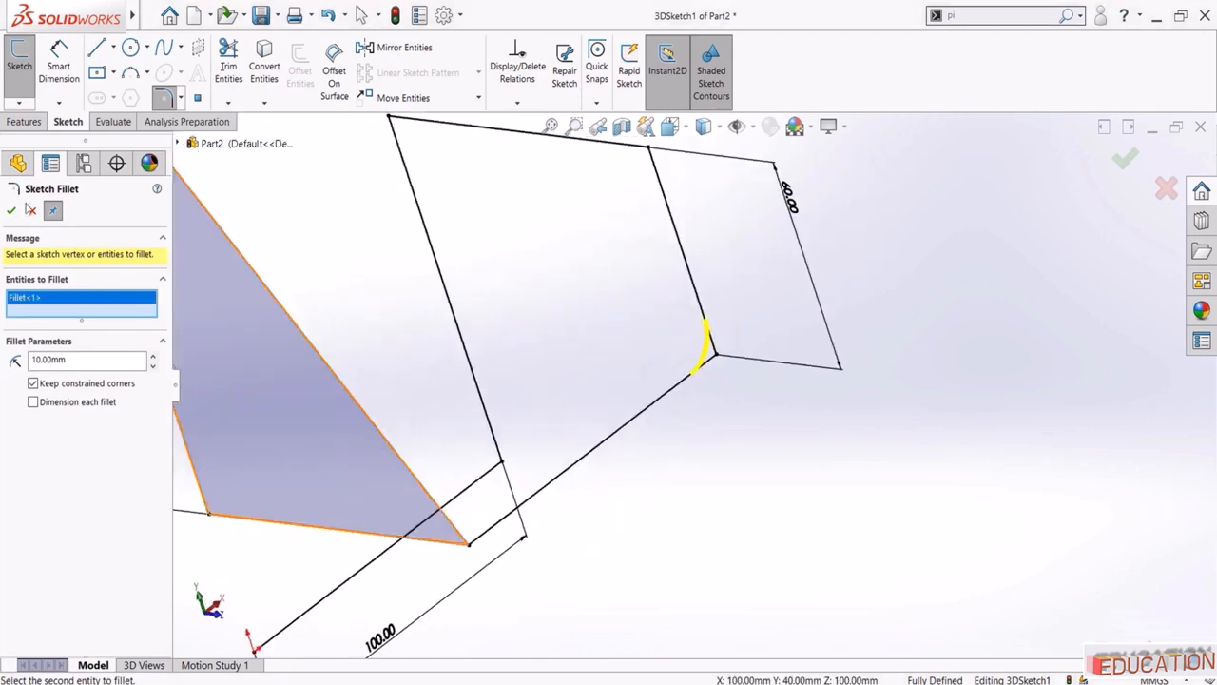
pyautogui.click(12, 211)
# Add a 10 mm equal-distance sketch chamfer between the upper Z line and the 60 mm vertical line, accepting the constraint loss
pyautogui.scroll(4, 677, 346)
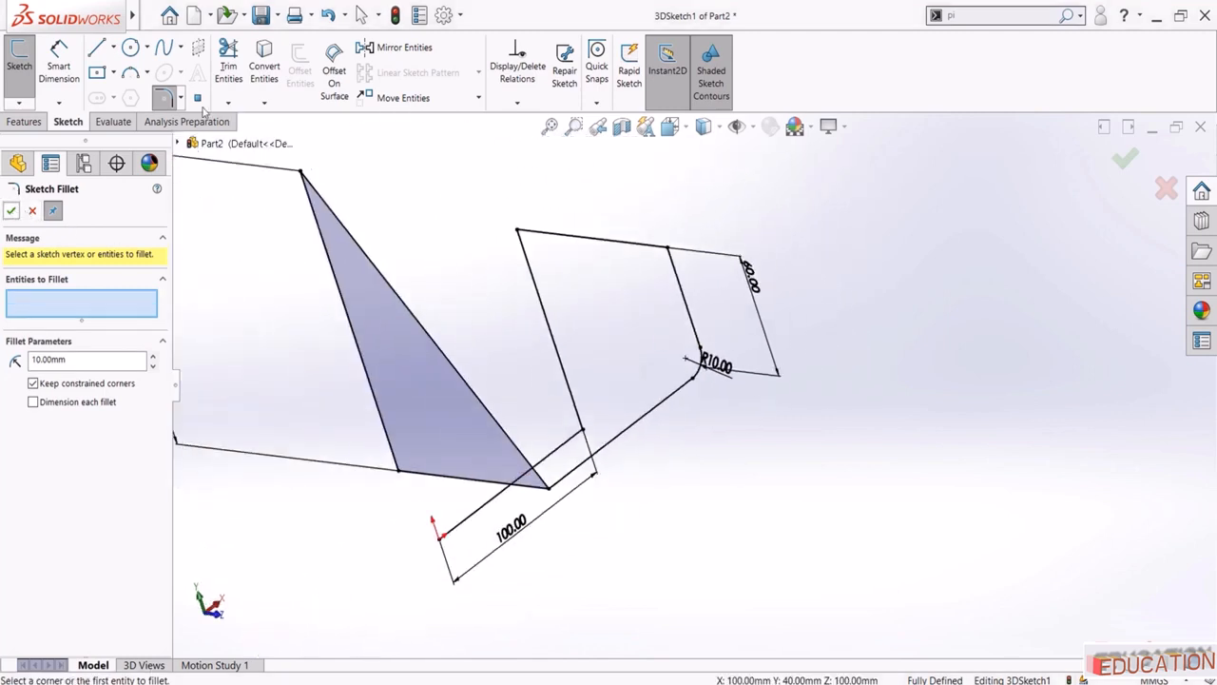
pyautogui.click(181, 102)
pyautogui.click(190, 133)
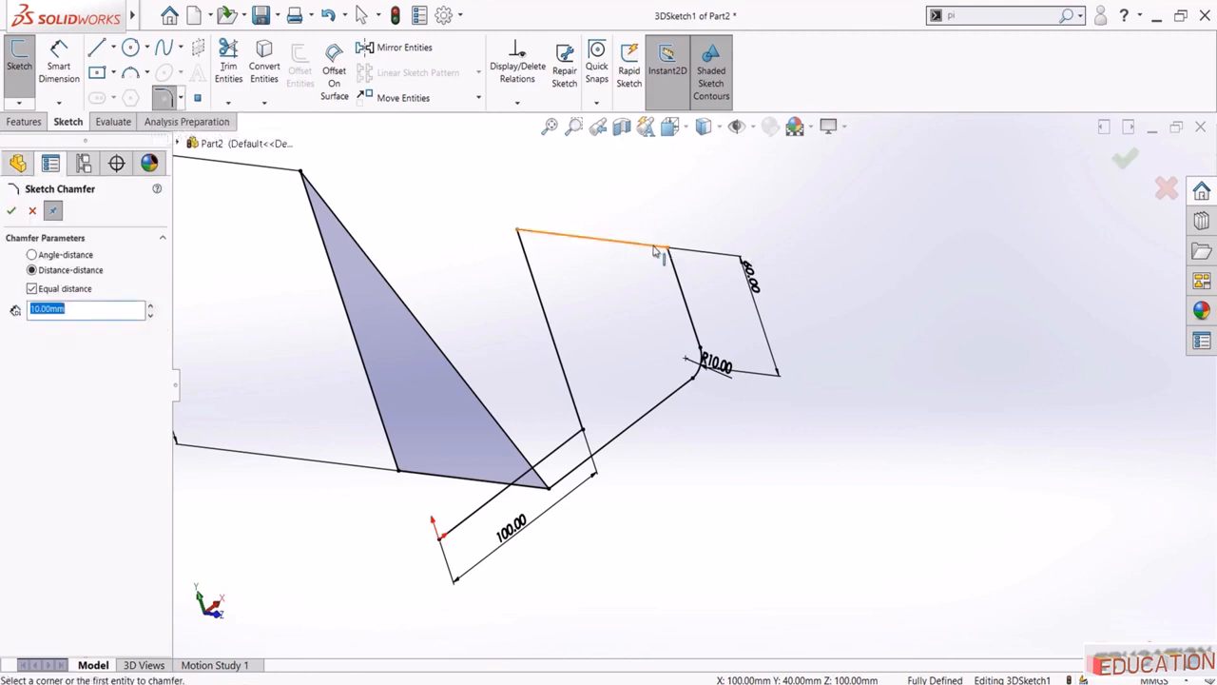
pyautogui.click(655, 249)
pyautogui.click(676, 273)
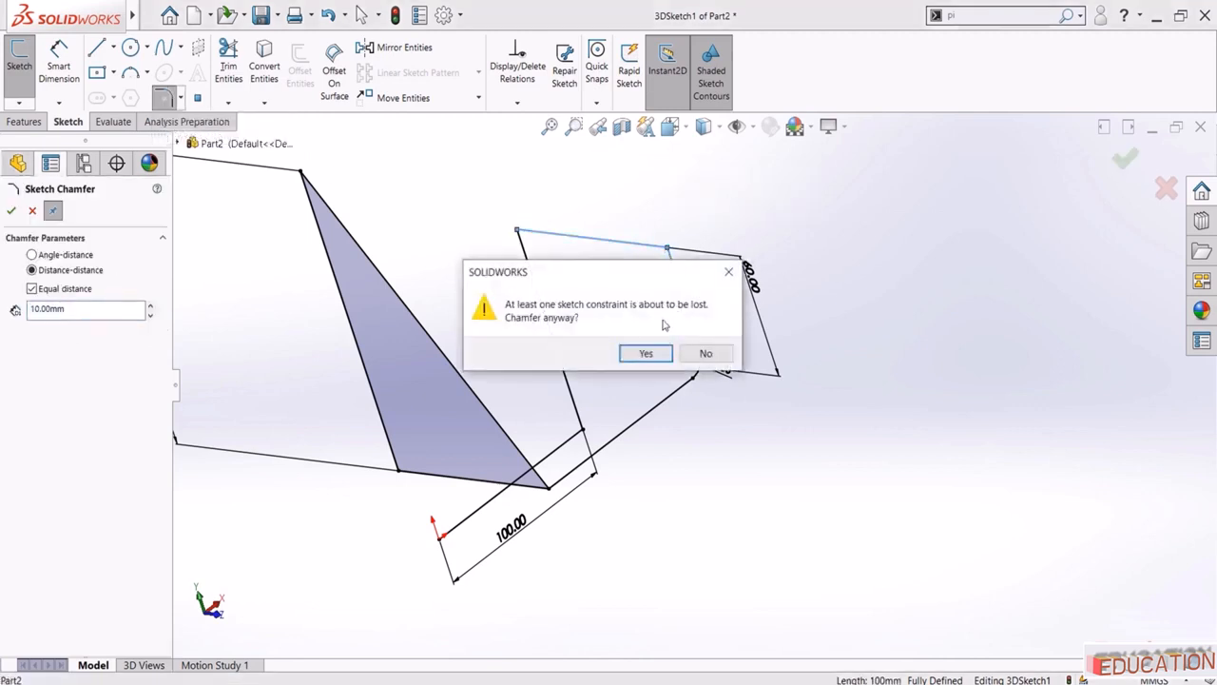
pyautogui.click(645, 353)
pyautogui.scroll(-5, 677, 285)
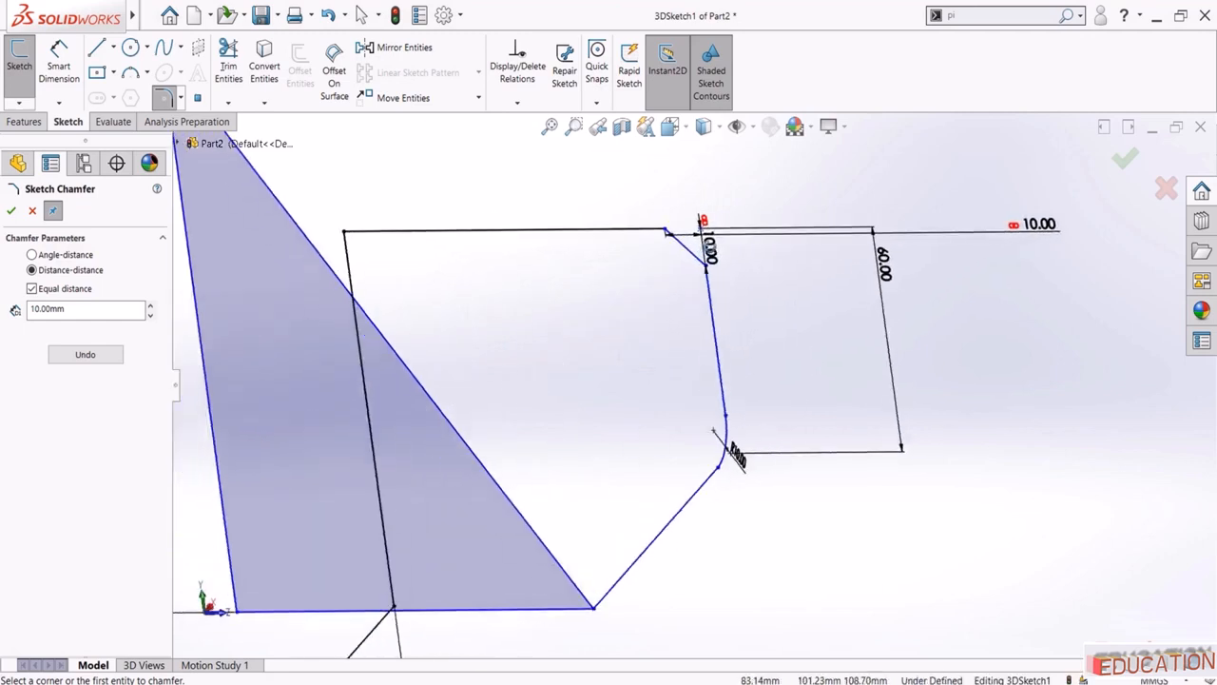
# Finish the sketch chamfer and exit the 3D sketch, discarding its changes
pyautogui.click(11, 211)
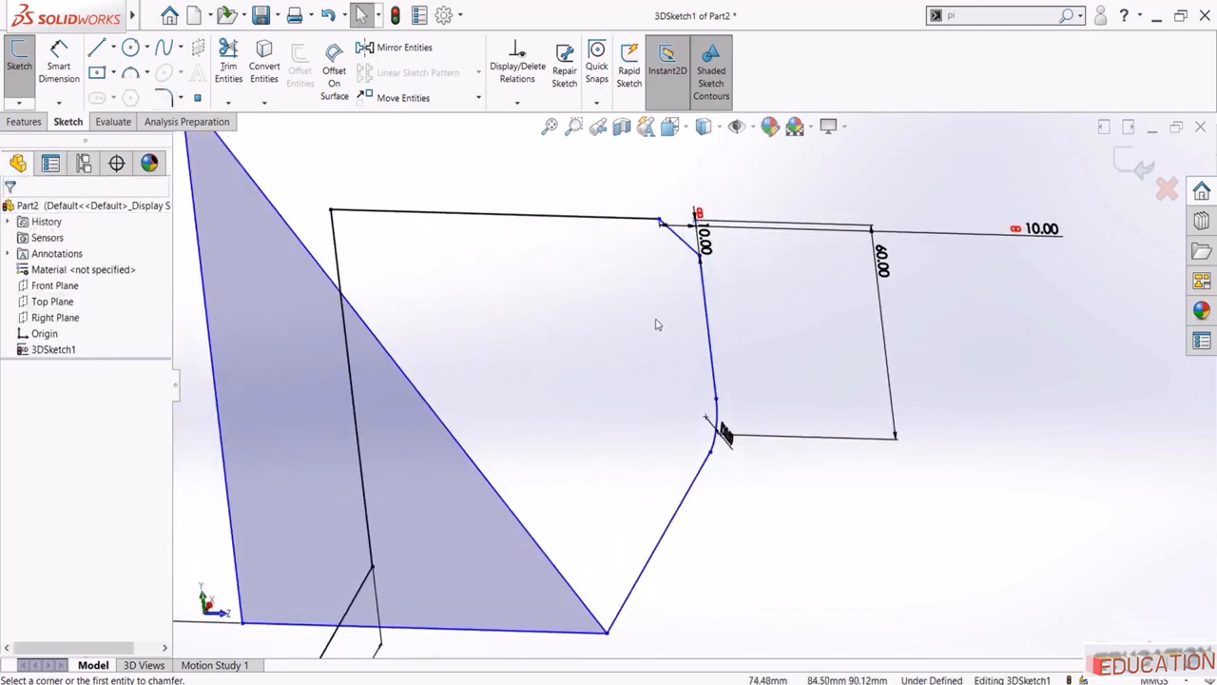
pyautogui.scroll(5, 657, 325)
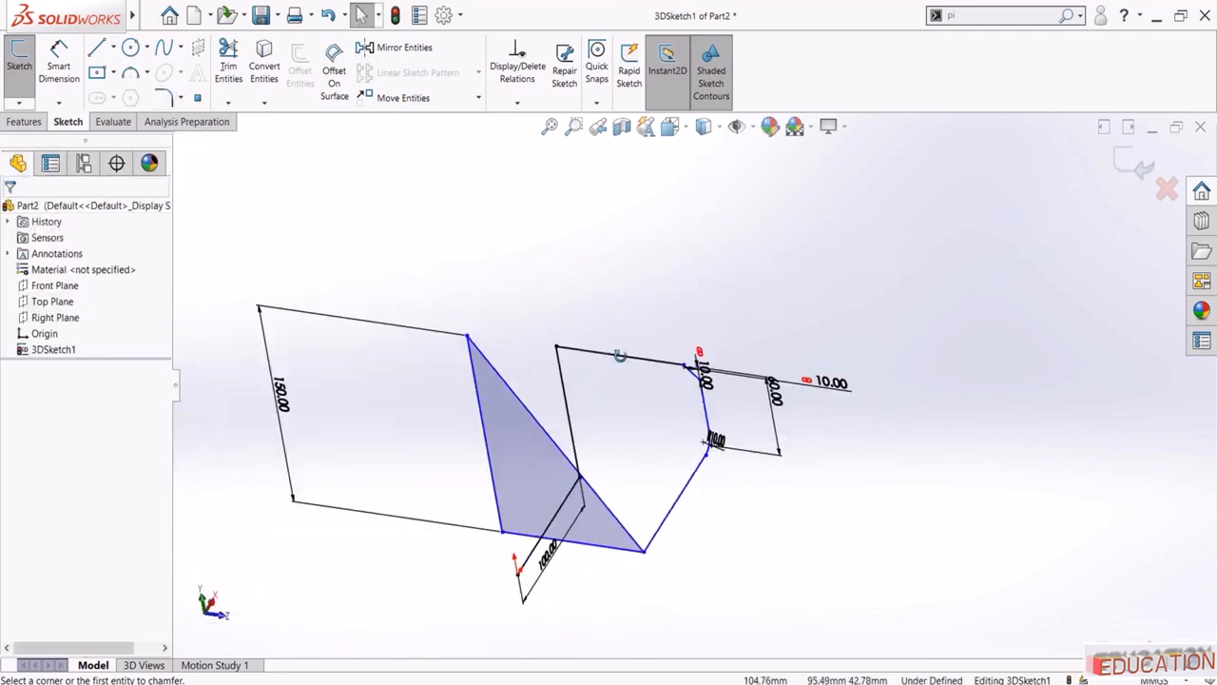
pyautogui.scroll(1, 519, 324)
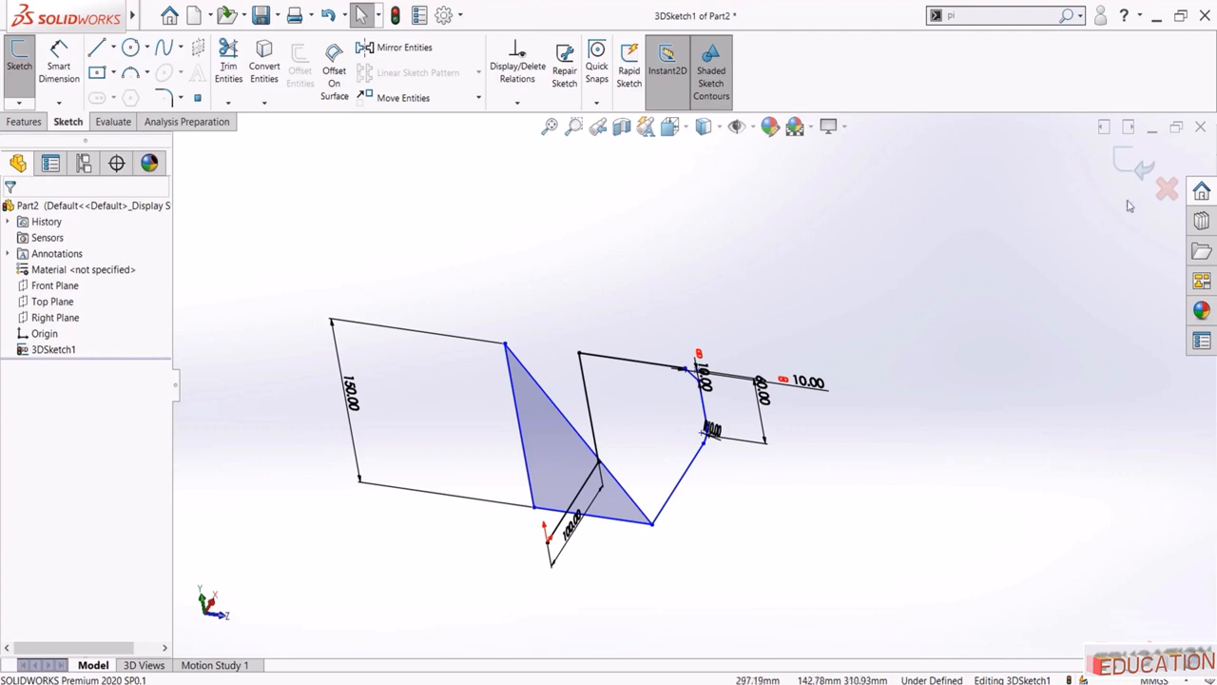
pyautogui.click(1167, 188)
pyautogui.click(554, 355)
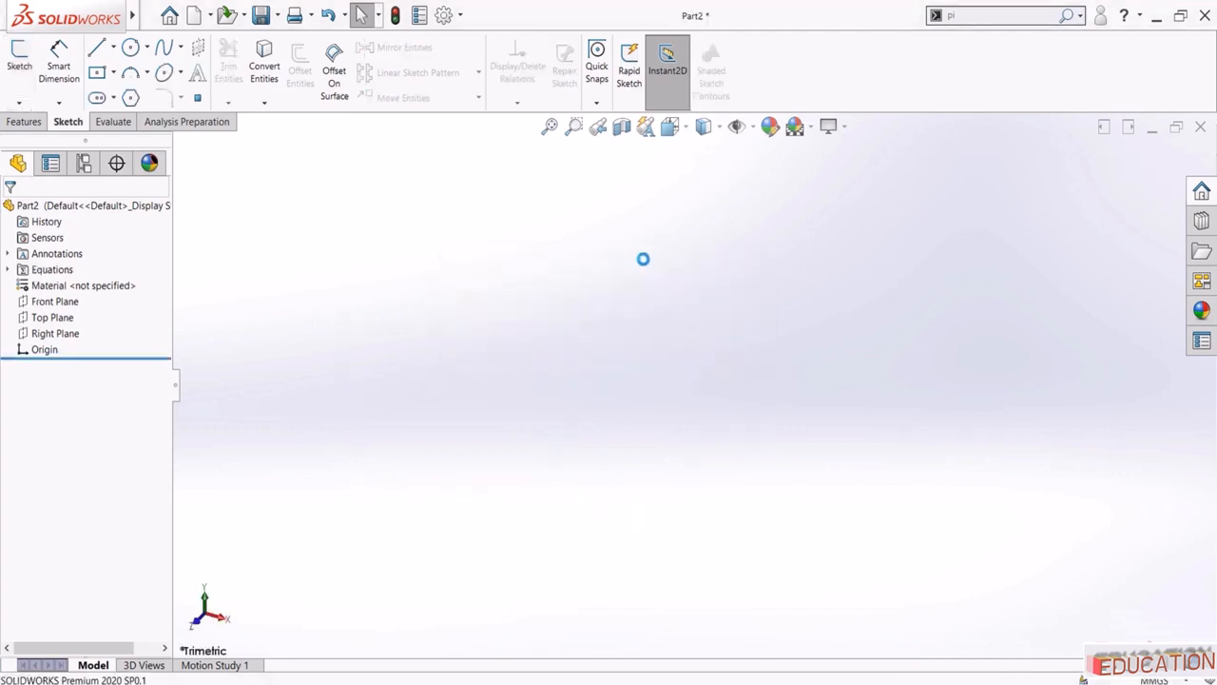
# Start a new 3D sketch and draw a line about 114 mm long from the origin along X
pyautogui.click(19, 102)
pyautogui.click(28, 137)
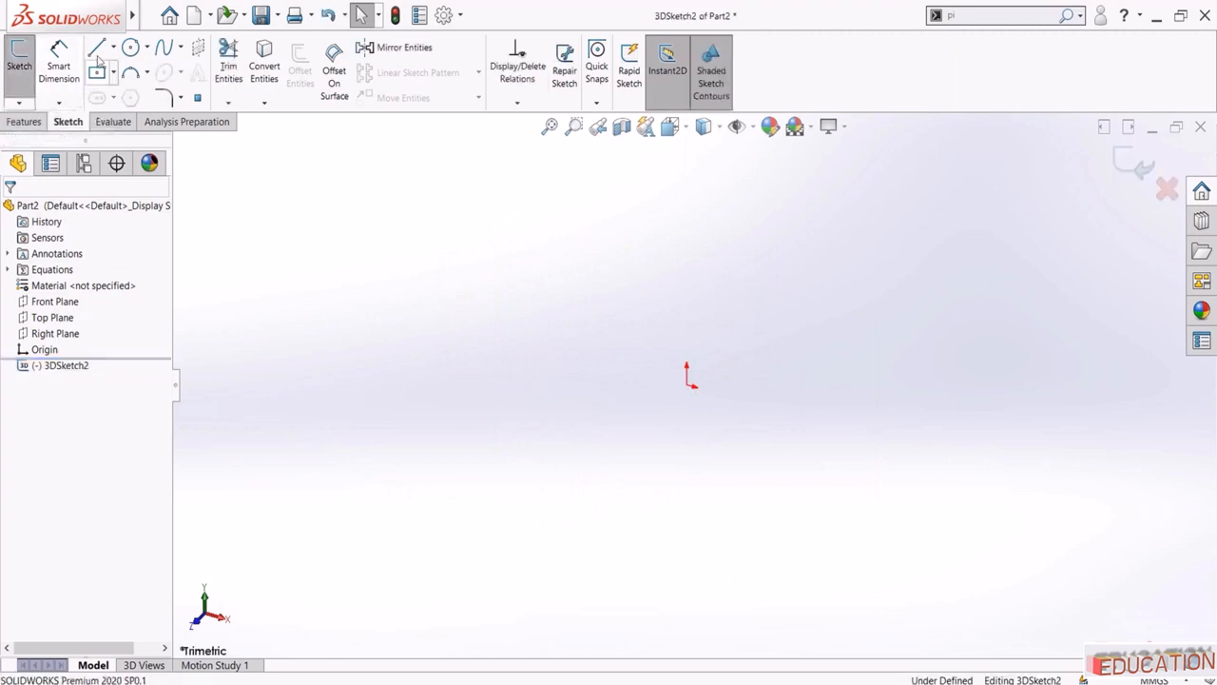
pyautogui.click(96, 50)
pyautogui.click(690, 387)
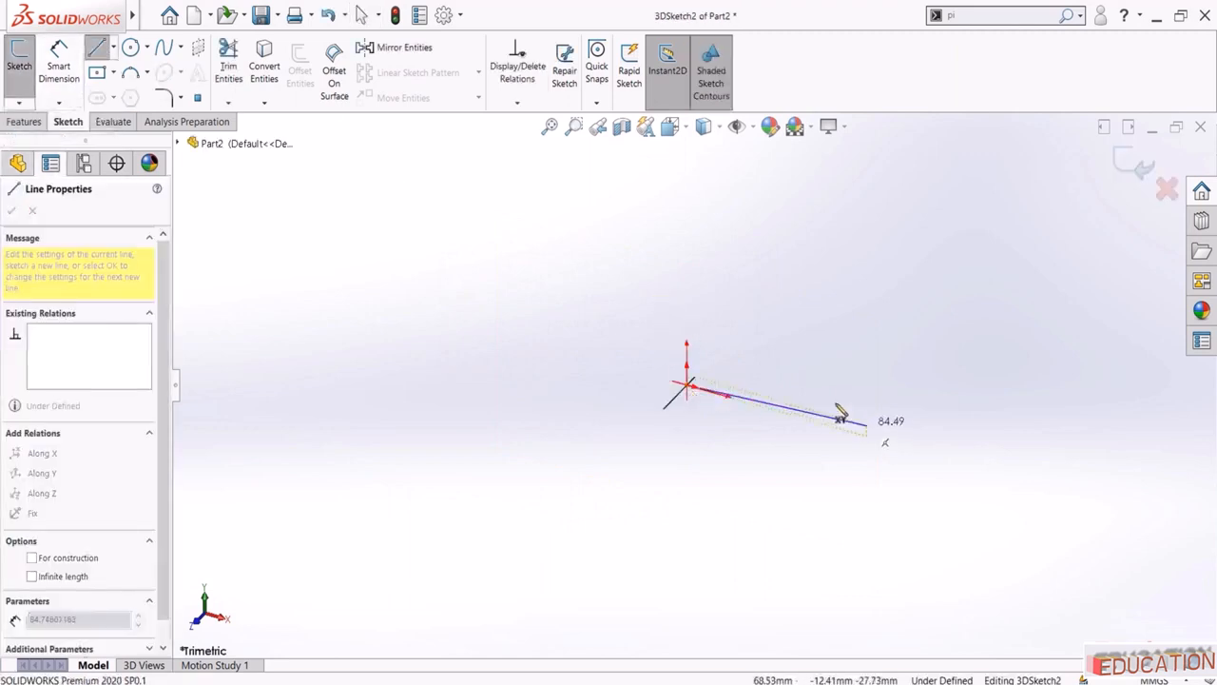
pyautogui.click(913, 410)
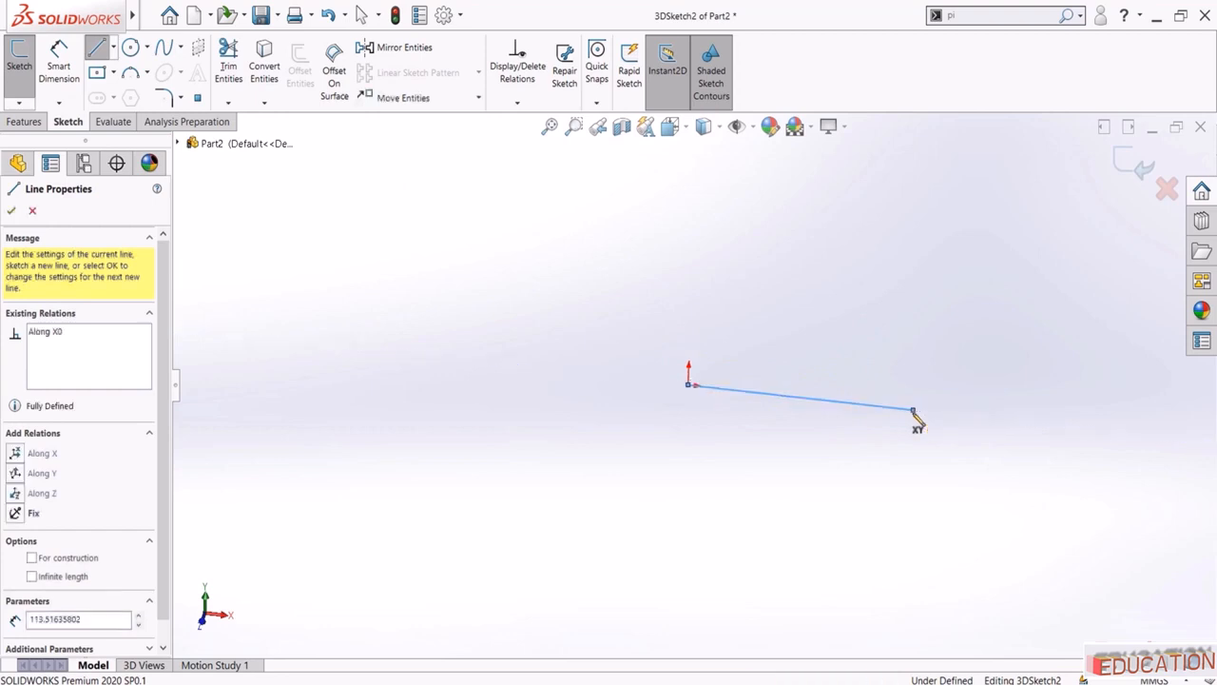
pyautogui.press('Escape')
# Dimension the X line's length to 1000 mm
pyautogui.click(60, 62)
pyautogui.click(789, 404)
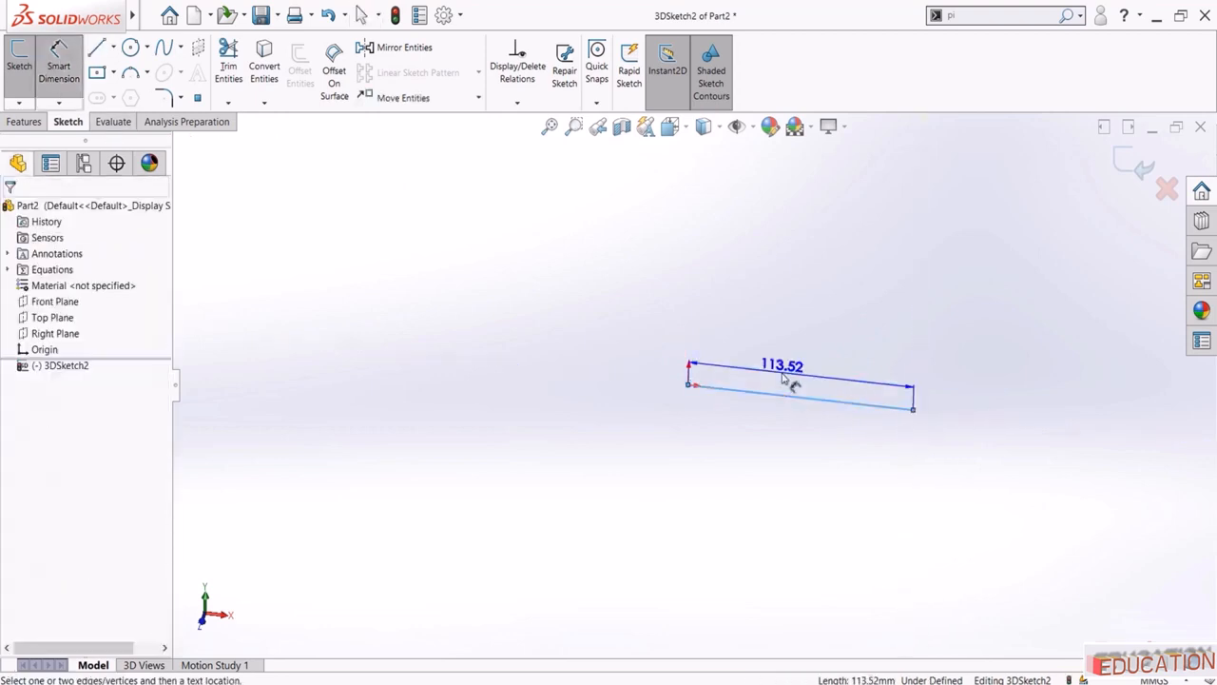
pyautogui.click(789, 383)
pyautogui.write('1000')
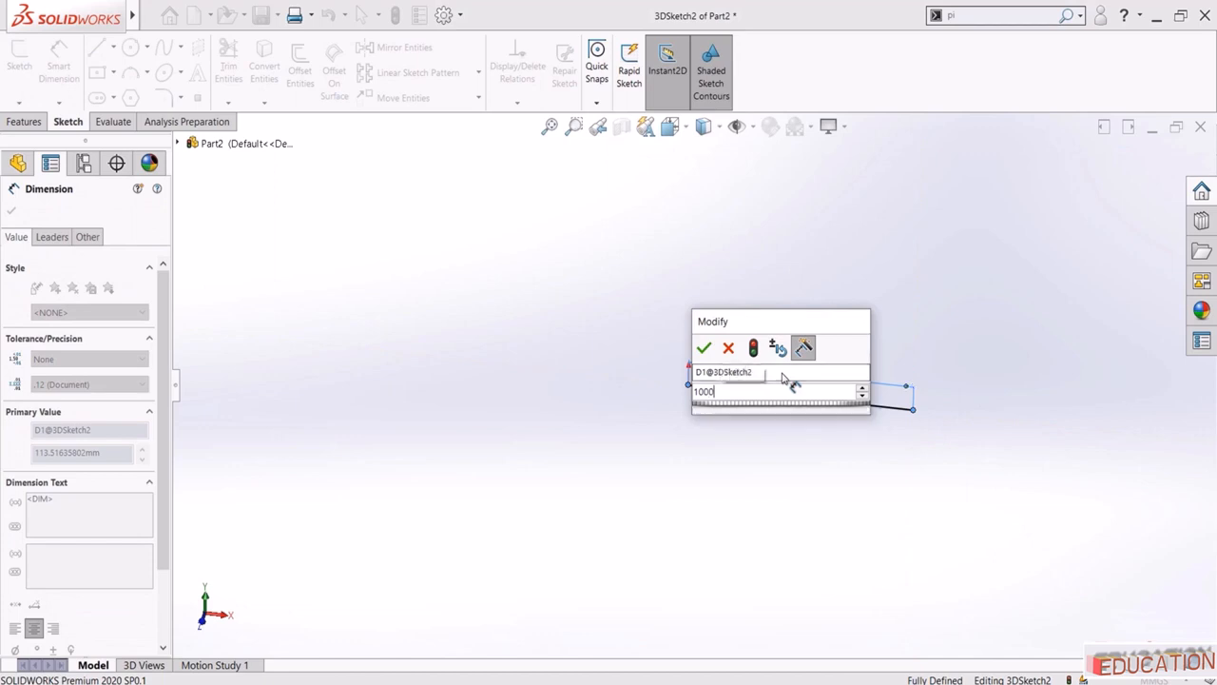
pyautogui.press('Return')
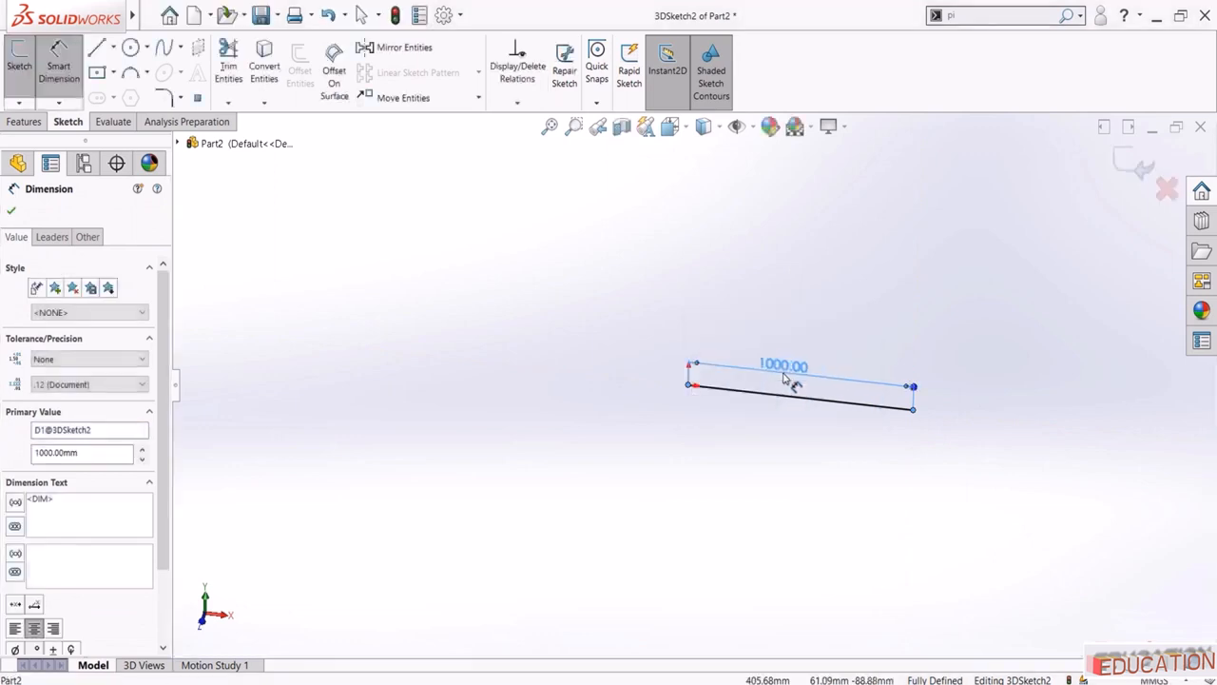
# Correct the X line's length dimension to 100 mm
pyautogui.doubleClick(785, 379)
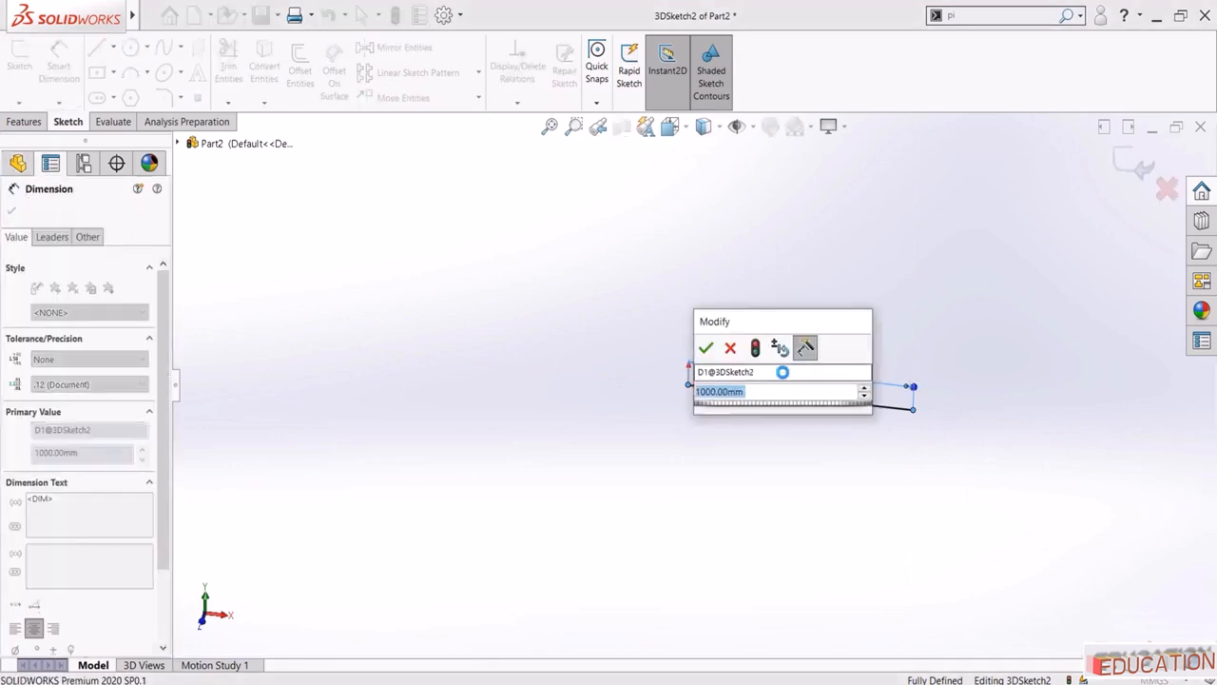
pyautogui.write('100')
pyautogui.press('Return')
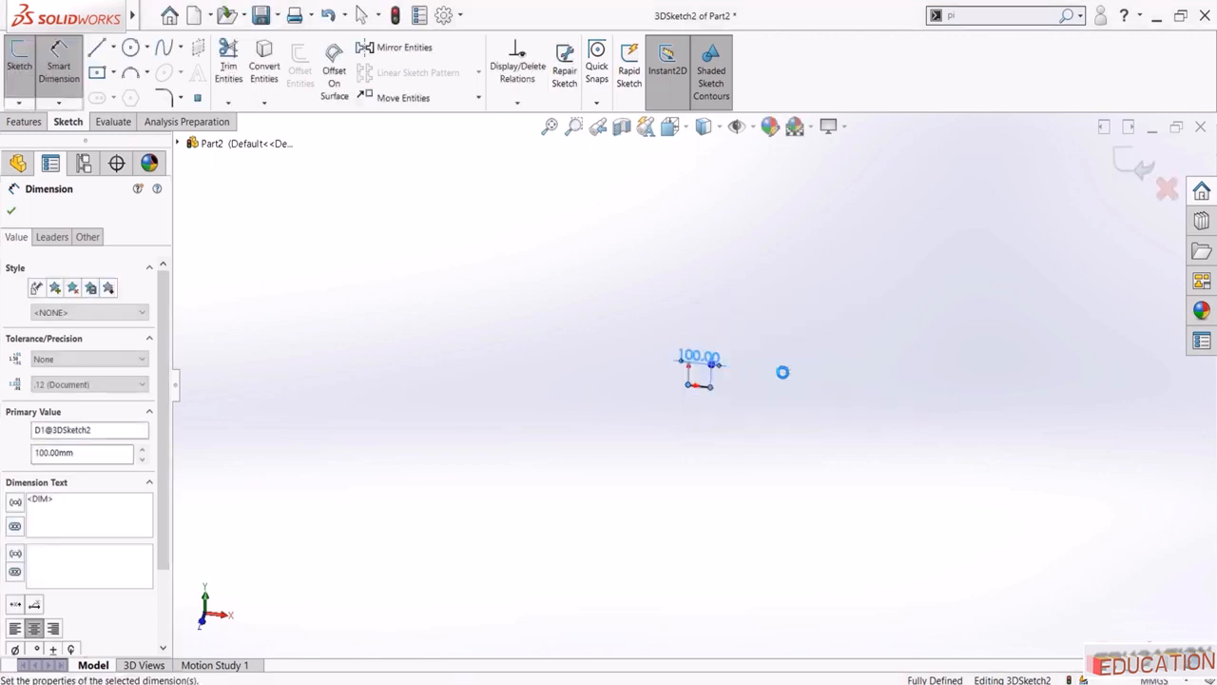
pyautogui.click(647, 220)
pyautogui.click(562, 126)
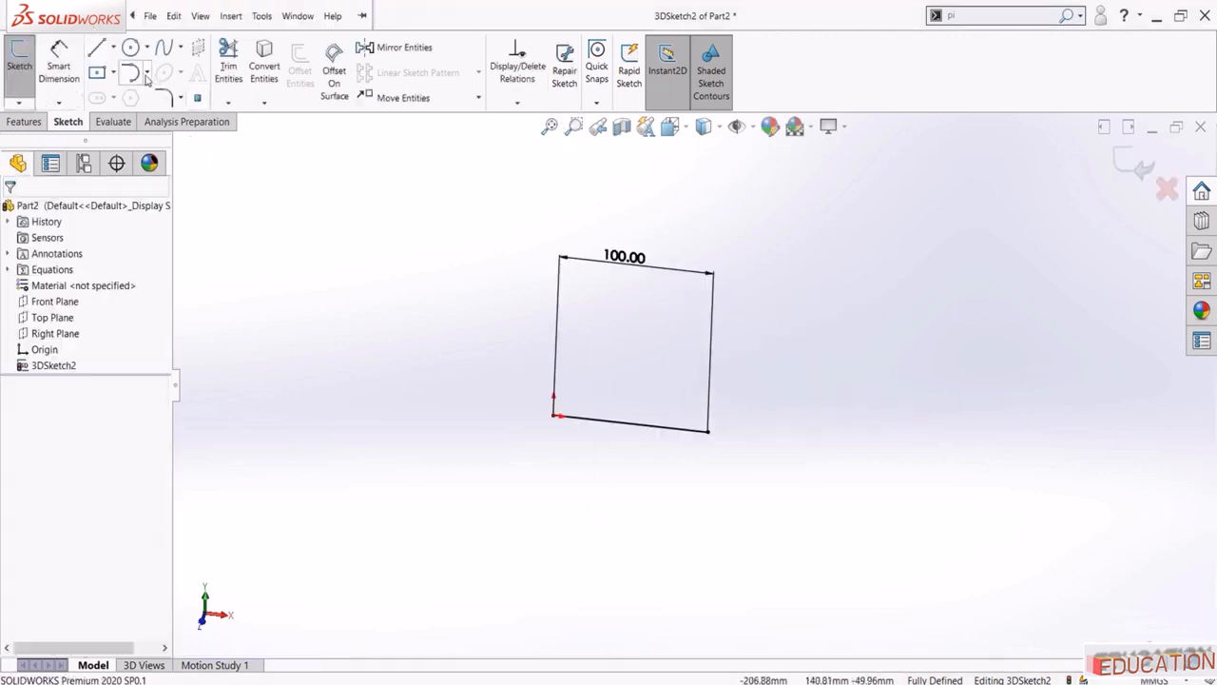
# Sketch a tangent arc of about 35 mm radius curving upward in the XY plane from the X line's free end
pyautogui.click(148, 79)
pyautogui.click(156, 105)
pyautogui.scroll(-3, 730, 439)
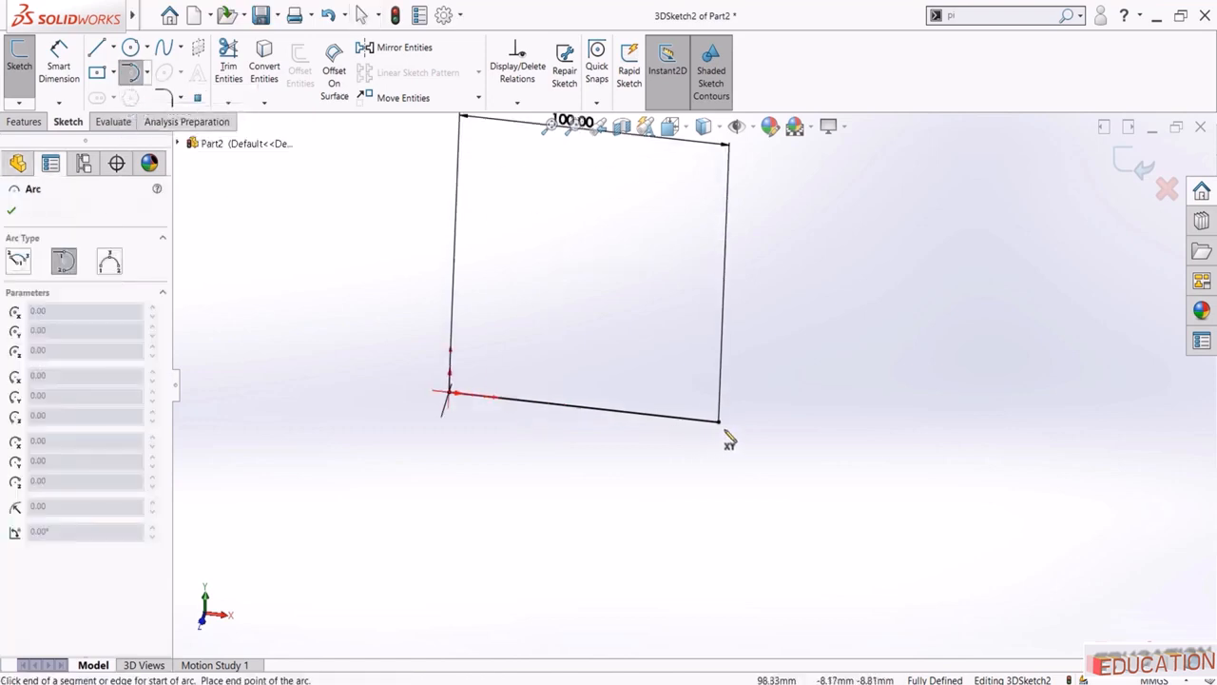
pyautogui.click(720, 422)
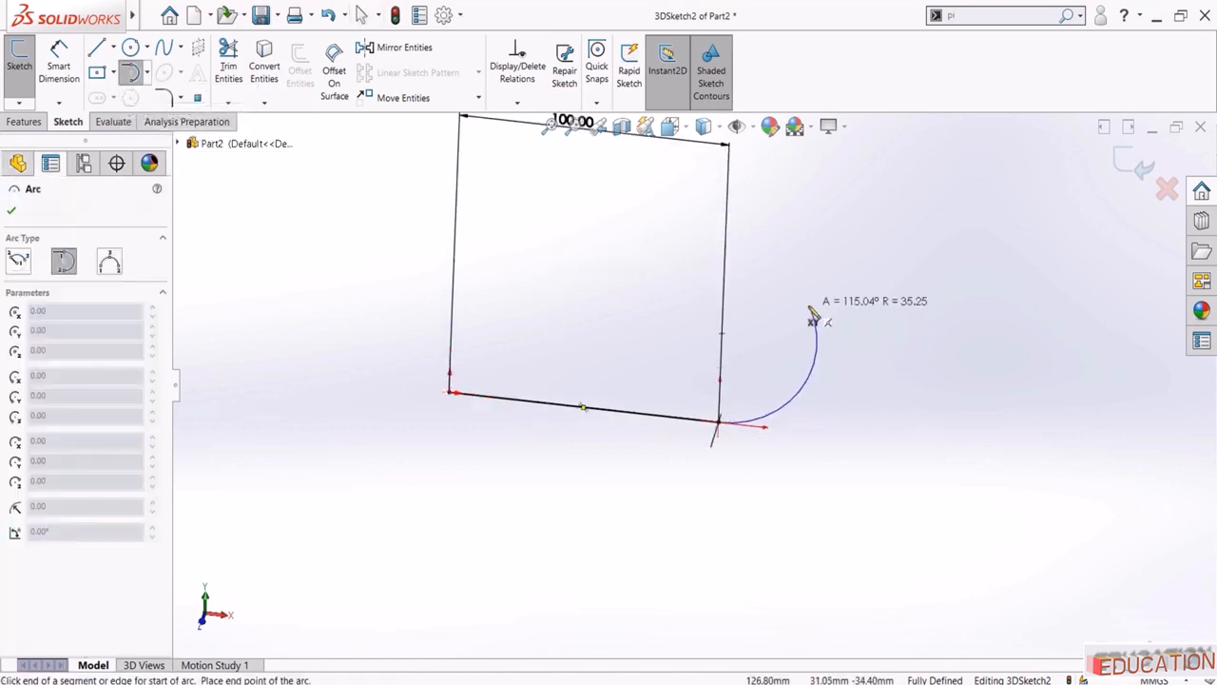
pyautogui.moveTo(804, 334)
pyautogui.mouseDown(button='middle')
pyautogui.moveTo(752, 367)
pyautogui.moveTo(783, 348)
pyautogui.moveTo(775, 377)
pyautogui.moveTo(774, 353)
pyautogui.moveTo(797, 335)
pyautogui.mouseUp(button='middle')
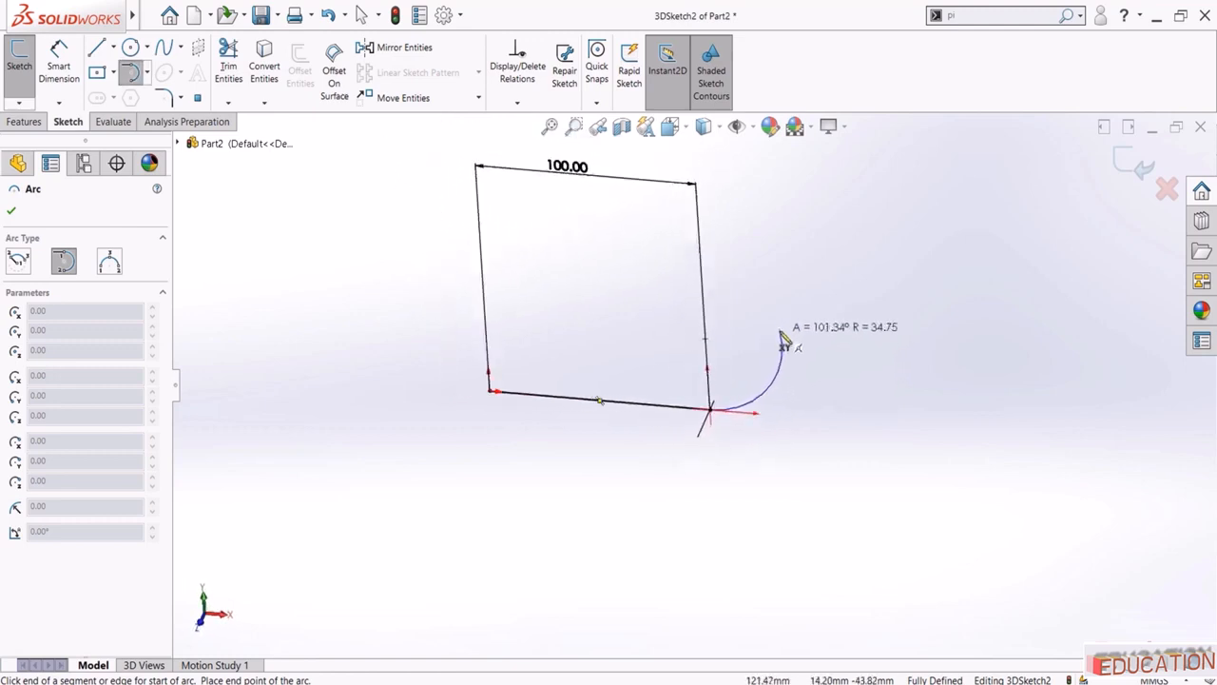
pyautogui.click(781, 331)
pyautogui.press('Escape')
# Inspect the existing relation between the arc and the X line by selecting both
pyautogui.click(704, 408)
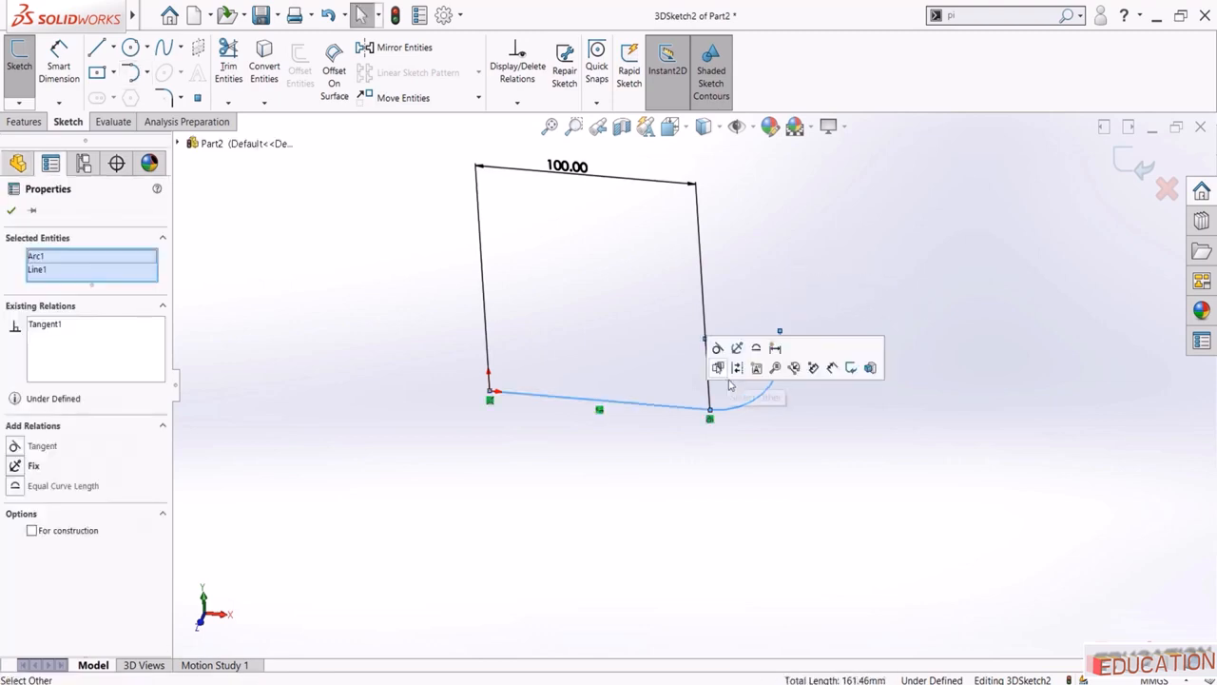
pyautogui.click(737, 419)
pyautogui.click(702, 419)
pyautogui.click(769, 462)
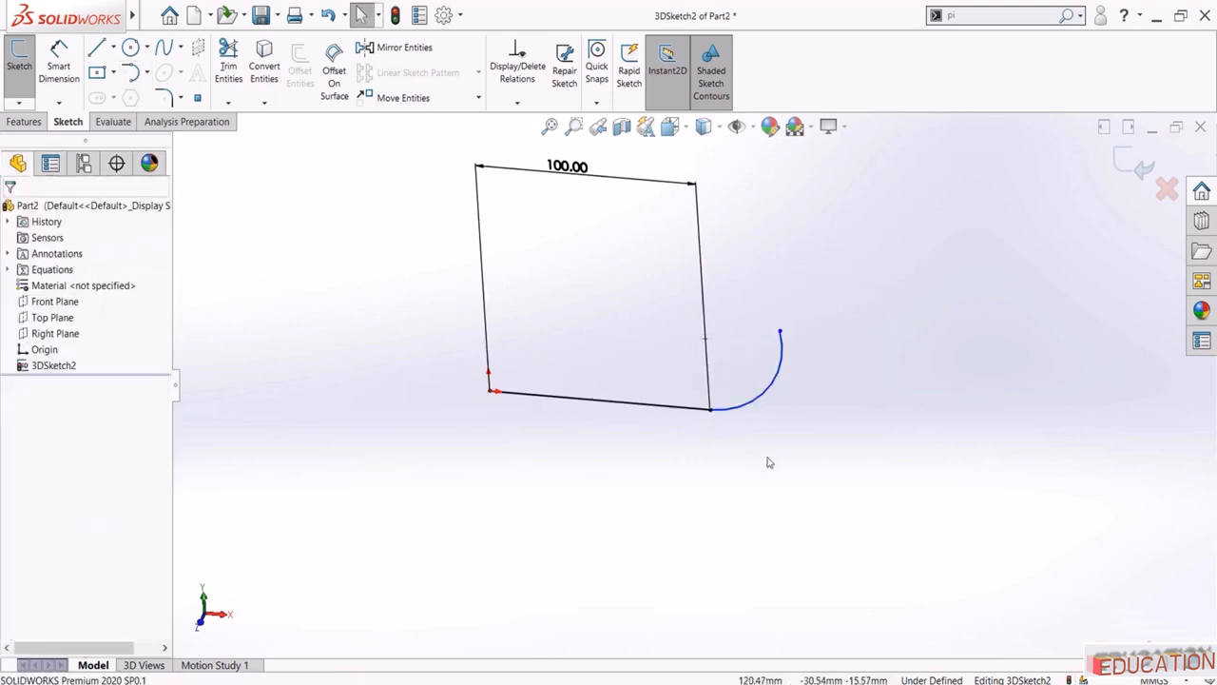
pyautogui.click(739, 411)
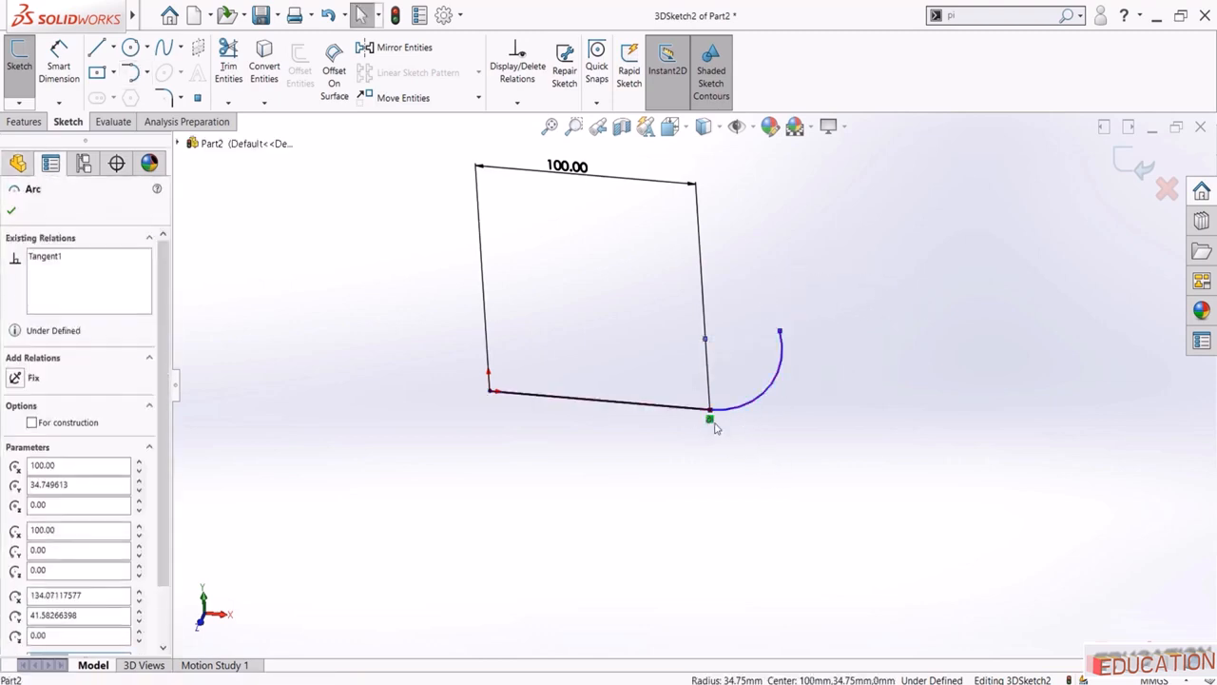
pyautogui.click(698, 409)
pyautogui.keyDown('ctrl'); pyautogui.click(740, 406); pyautogui.keyUp('ctrl')
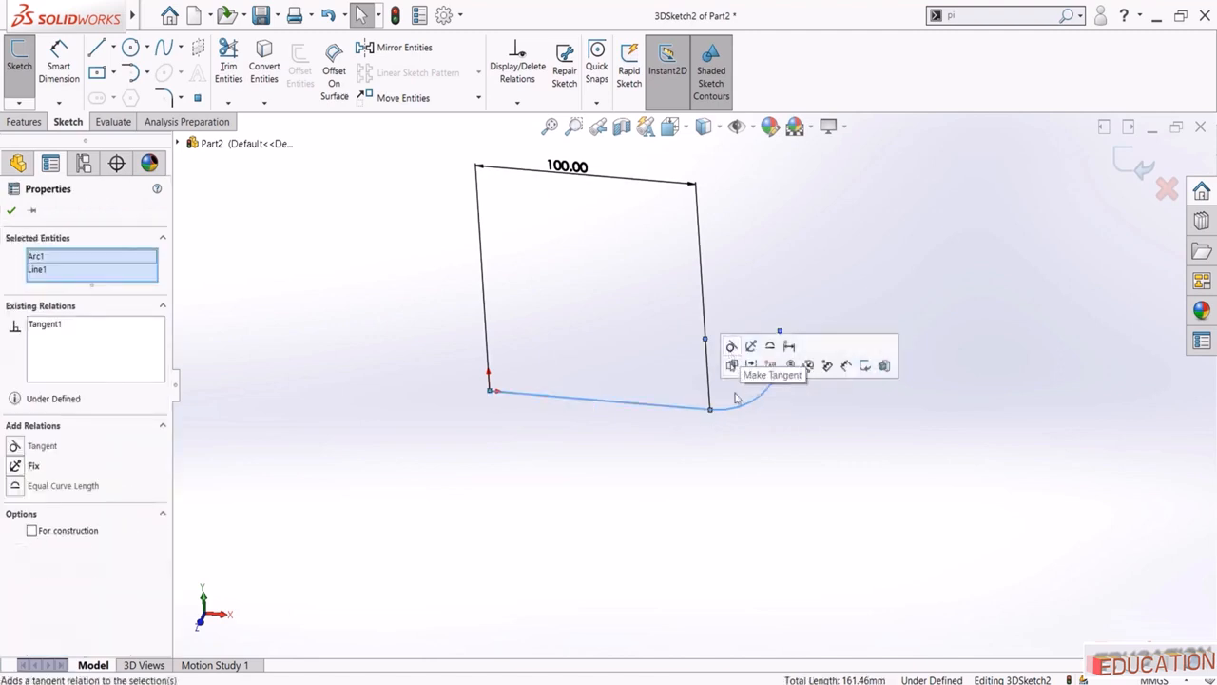
pyautogui.press('Escape')
# Dimension the tangent arc's radius to 50 mm
pyautogui.click(57, 67)
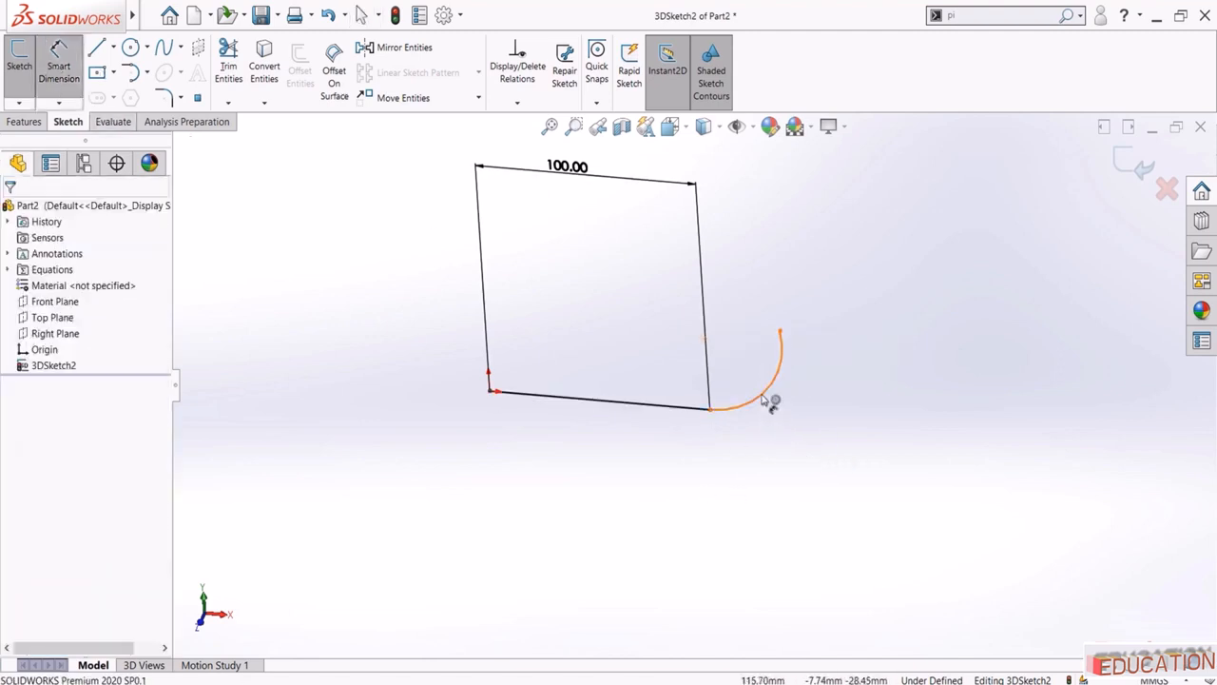
pyautogui.click(766, 400)
pyautogui.click(810, 487)
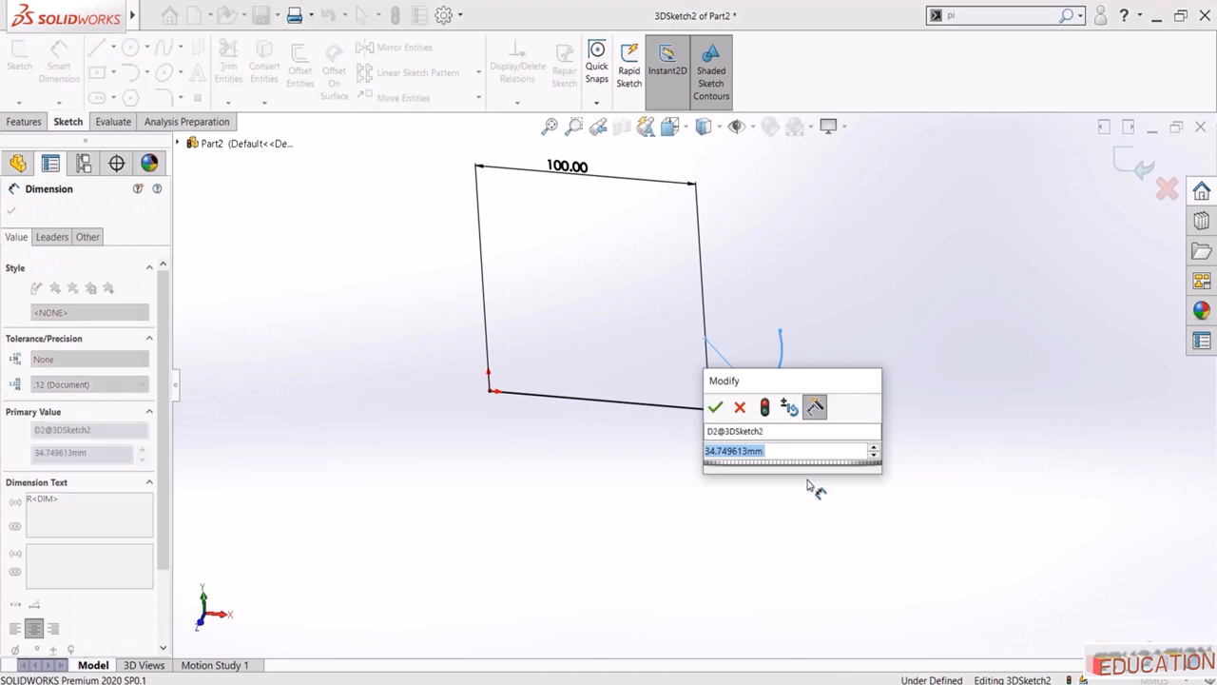
pyautogui.write('50')
pyautogui.press('Return')
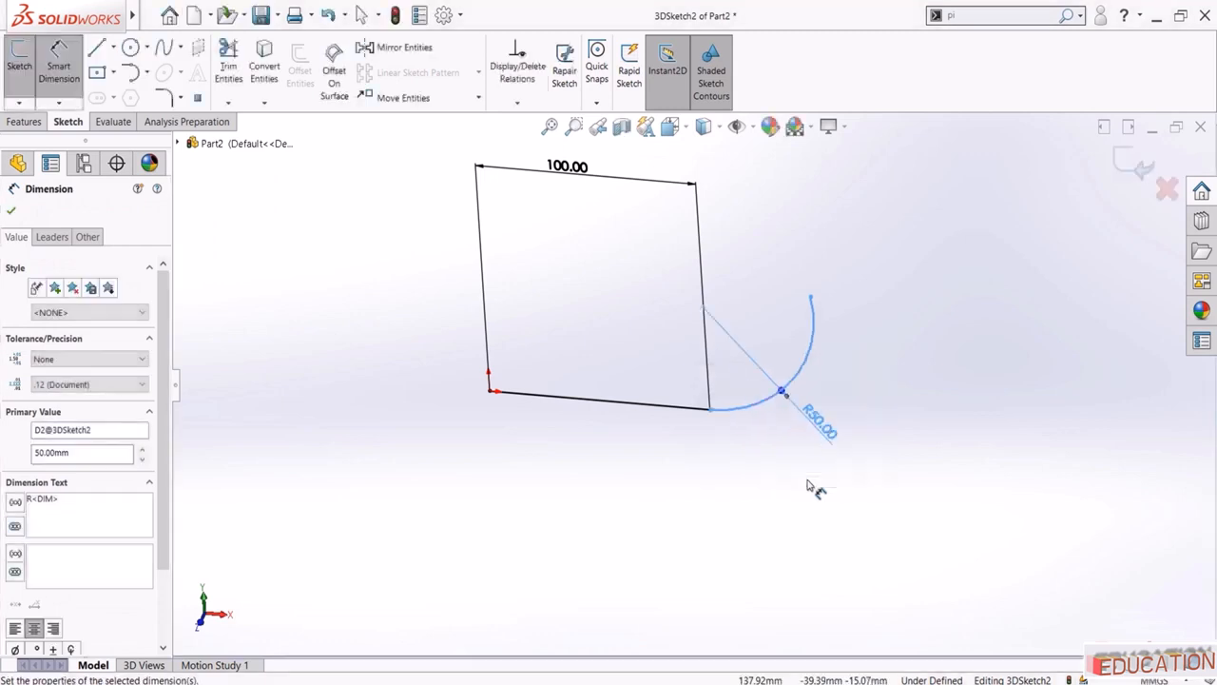
pyautogui.press('Escape')
# Draw a vertical line about 100 mm long along Y from the arc's free end
pyautogui.scroll(-2, 821, 292)
pyautogui.moveTo(815, 334); pyautogui.dragTo(836, 313, button='middle')
pyautogui.scroll(4, 837, 314)
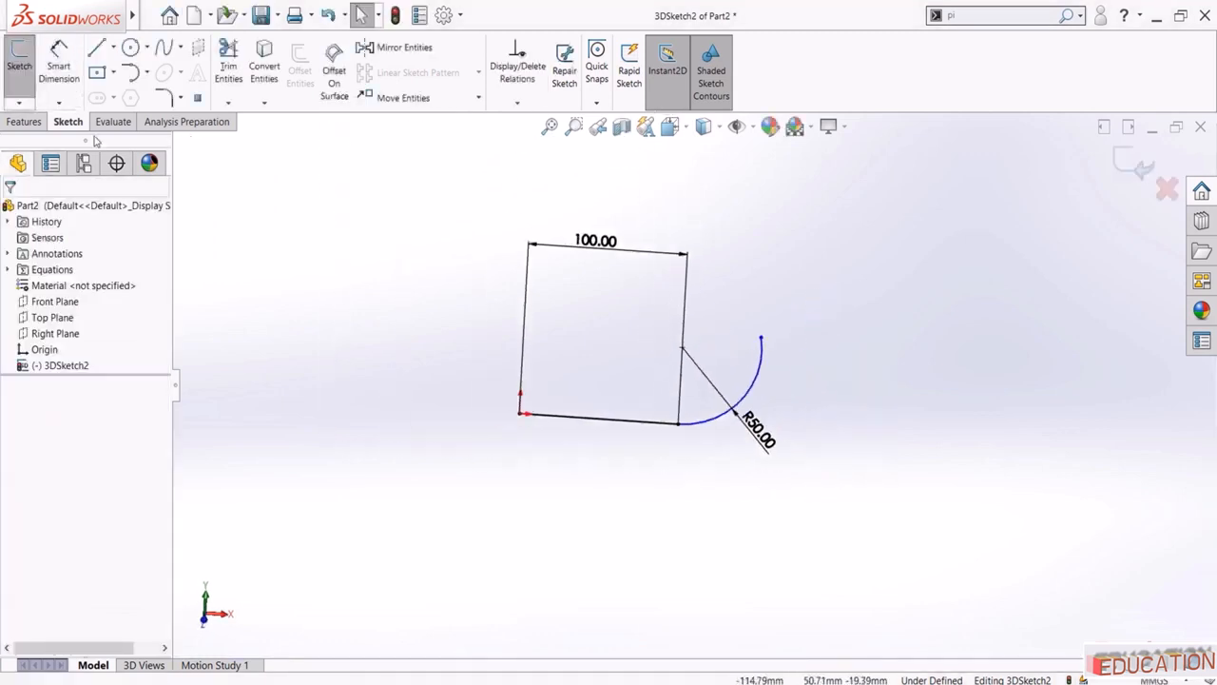
pyautogui.click(96, 47)
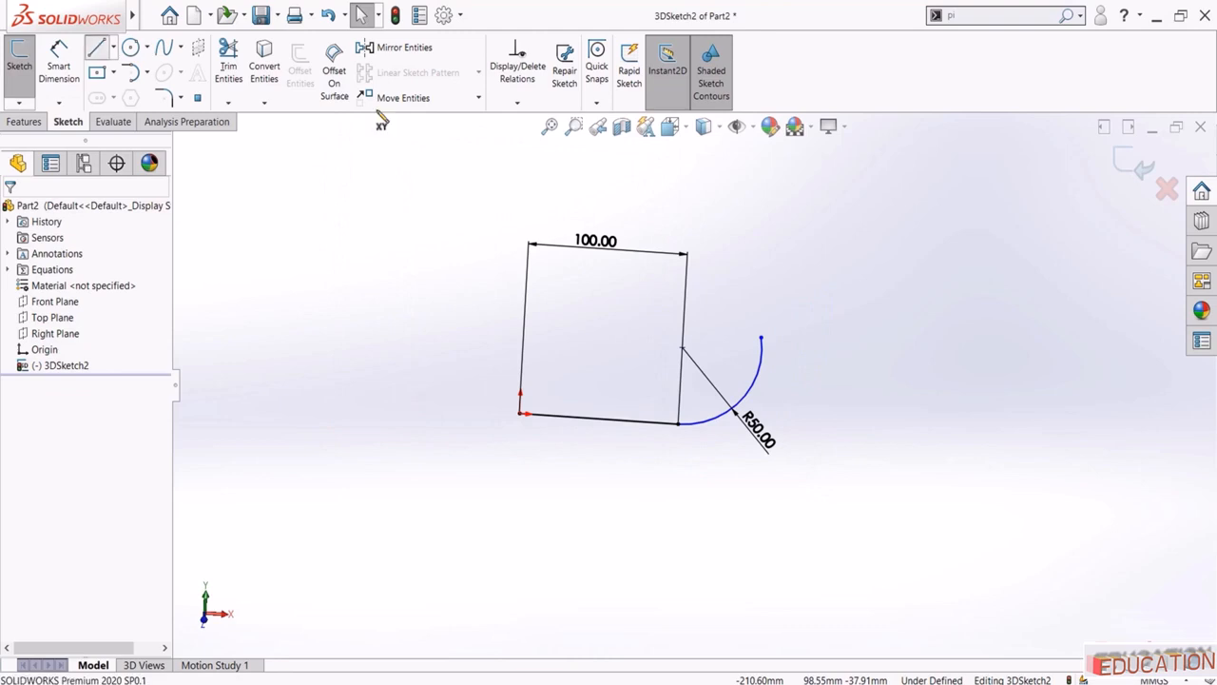
pyautogui.click(763, 344)
pyautogui.click(769, 183)
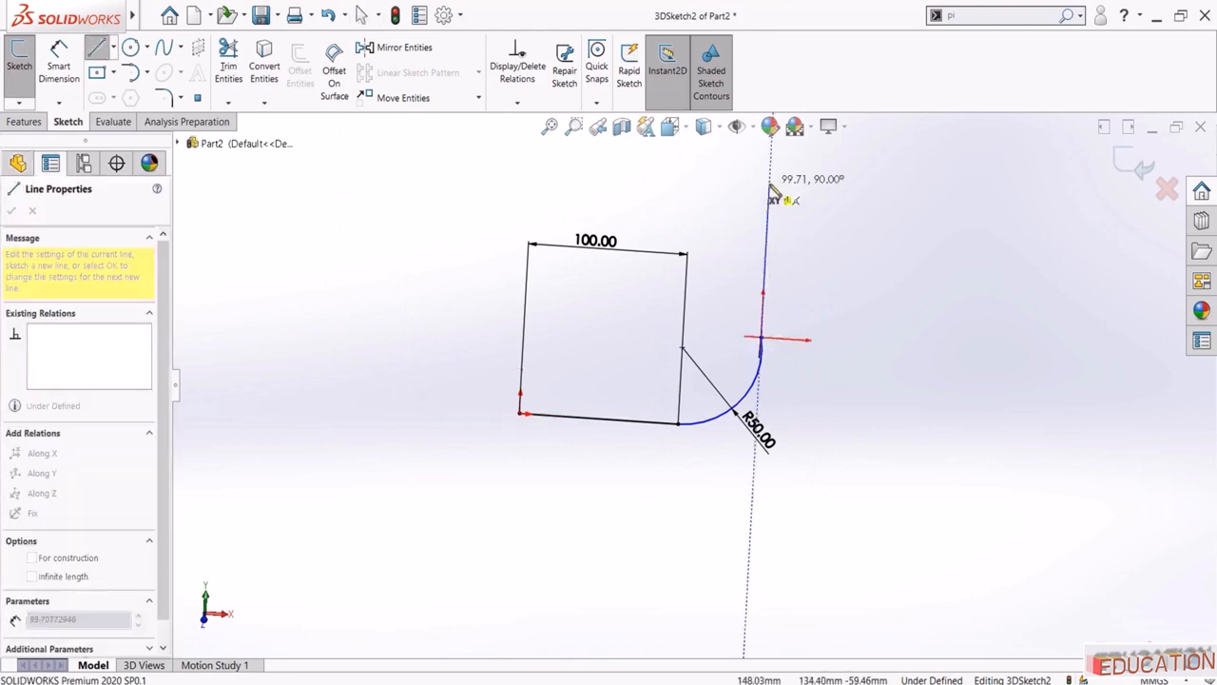
pyautogui.press('Escape')
# Make the vertical line tangent to the R50 arc
pyautogui.click(762, 315)
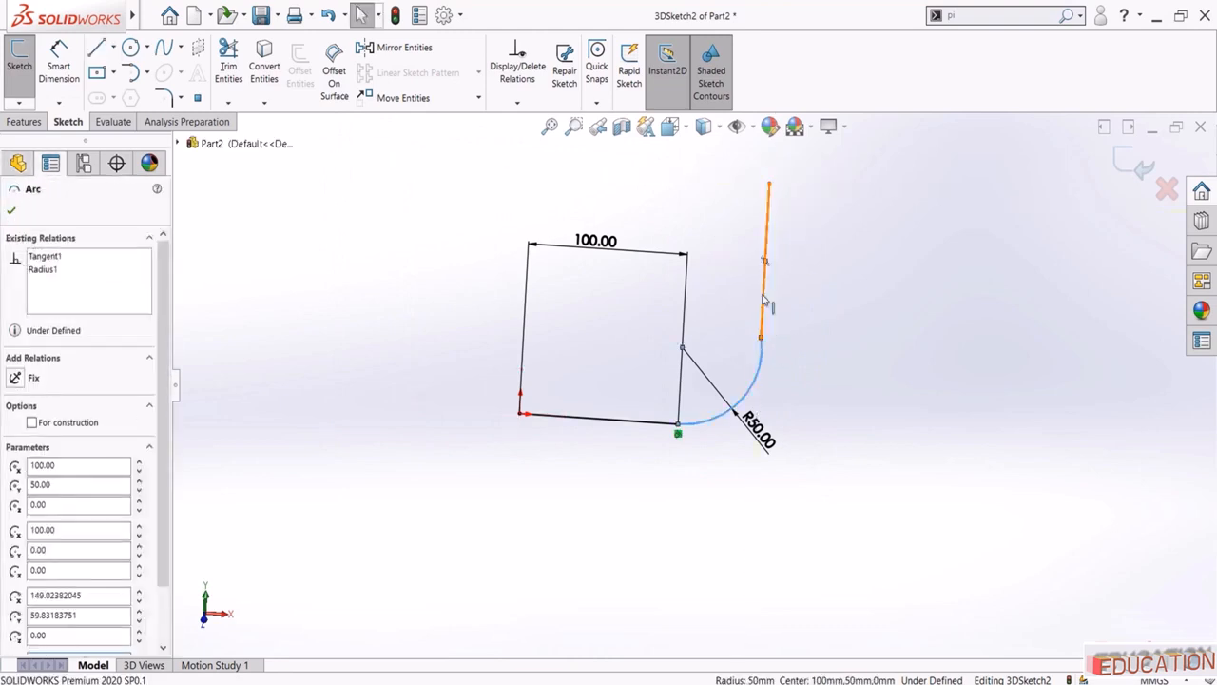
pyautogui.keyDown('ctrl'); pyautogui.click(764, 303); pyautogui.keyUp('ctrl')
pyautogui.click(801, 236)
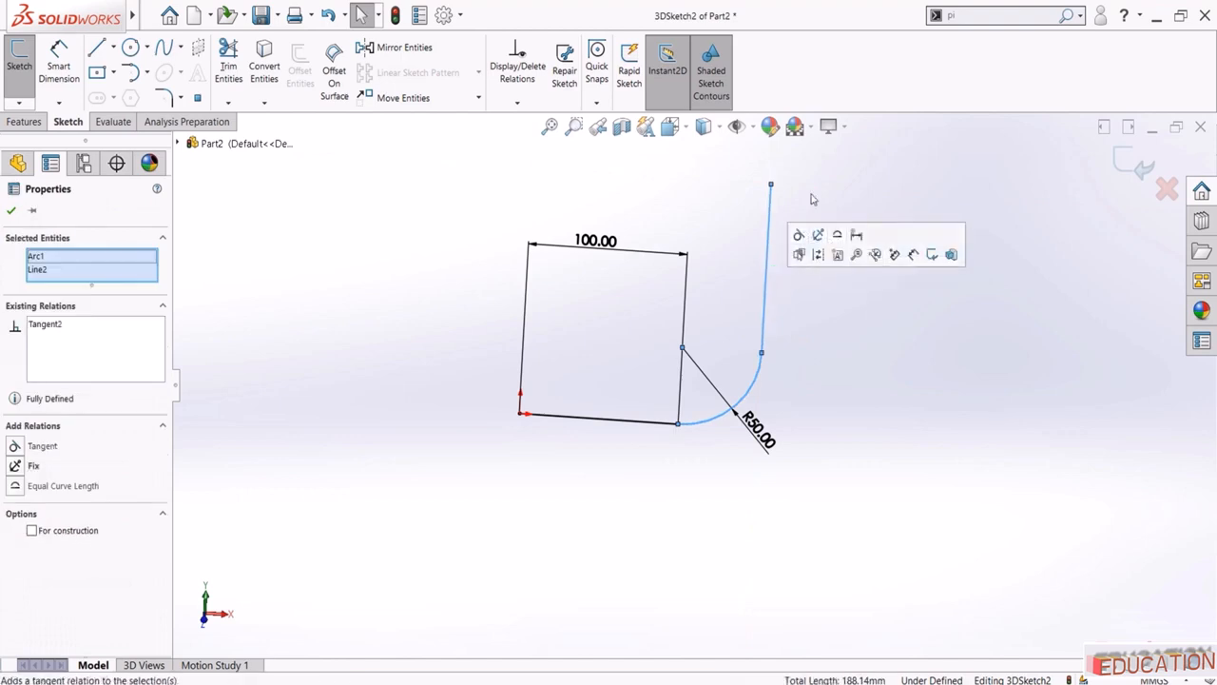
pyautogui.click(814, 192)
# Dimension the vertical line's length to 150 mm
pyautogui.scroll(3, 799, 300)
pyautogui.moveTo(788, 295); pyautogui.dragTo(799, 321, button='middle')
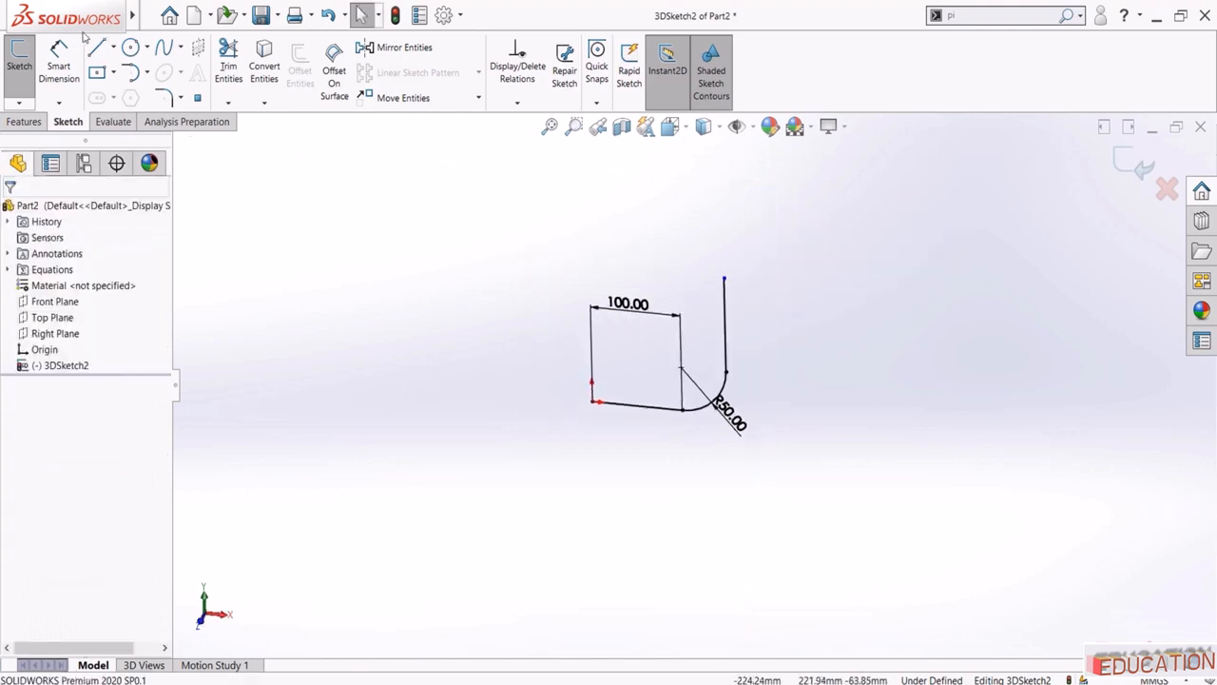
pyautogui.click(59, 55)
pyautogui.click(725, 328)
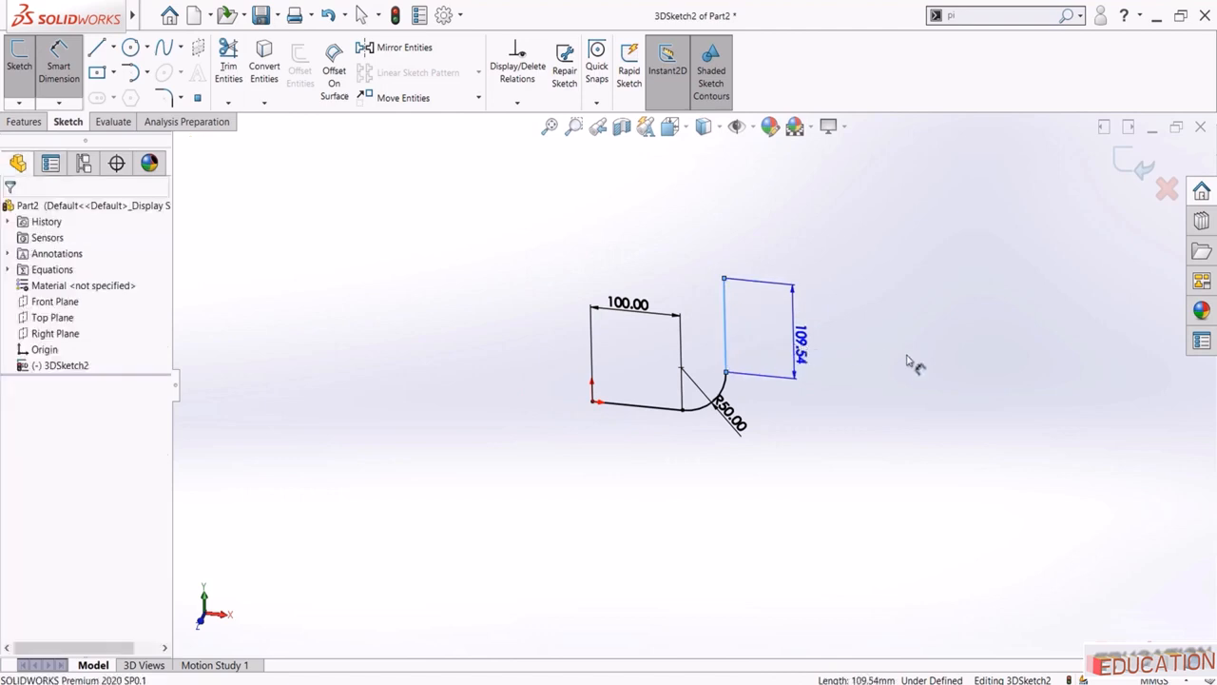
pyautogui.click(911, 362)
pyautogui.write('150')
pyautogui.press('Return')
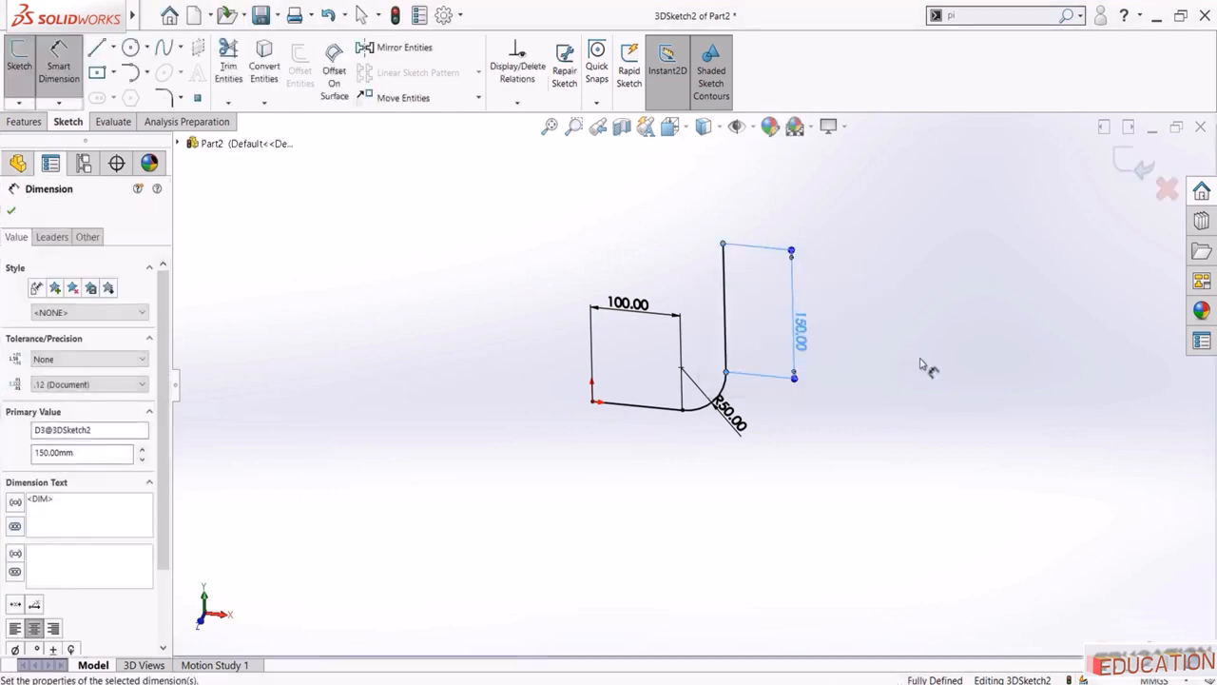
pyautogui.press('Escape')
# Draw a 3-point arc of about 32 mm radius in the YZ plane from the upper end of the vertical line
pyautogui.moveTo(706, 380); pyautogui.dragTo(645, 388, button='middle')
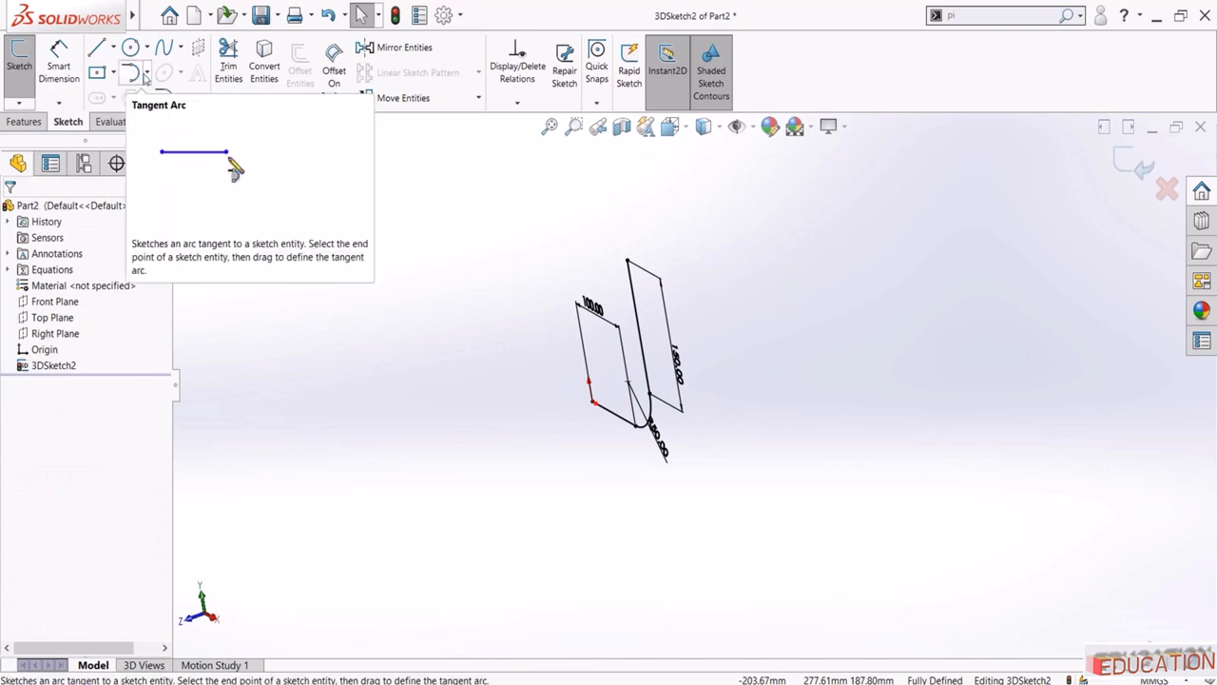
pyautogui.click(147, 72)
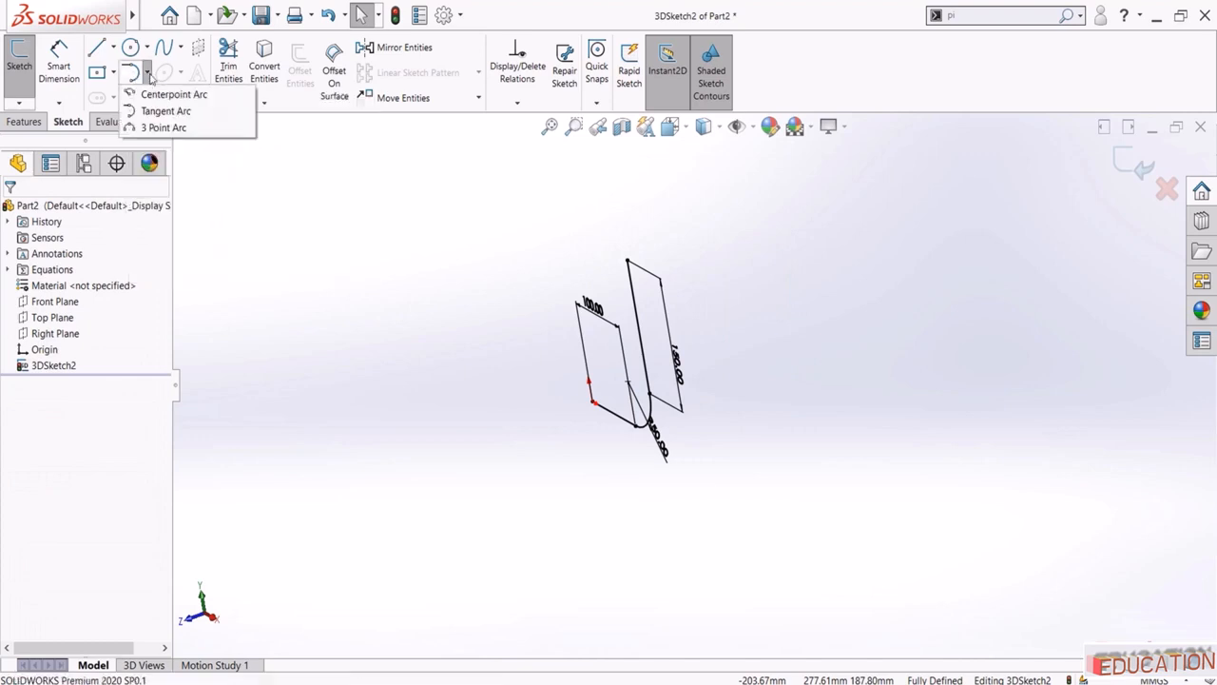
pyautogui.click(164, 127)
pyautogui.scroll(-3, 634, 303)
pyautogui.click(634, 293)
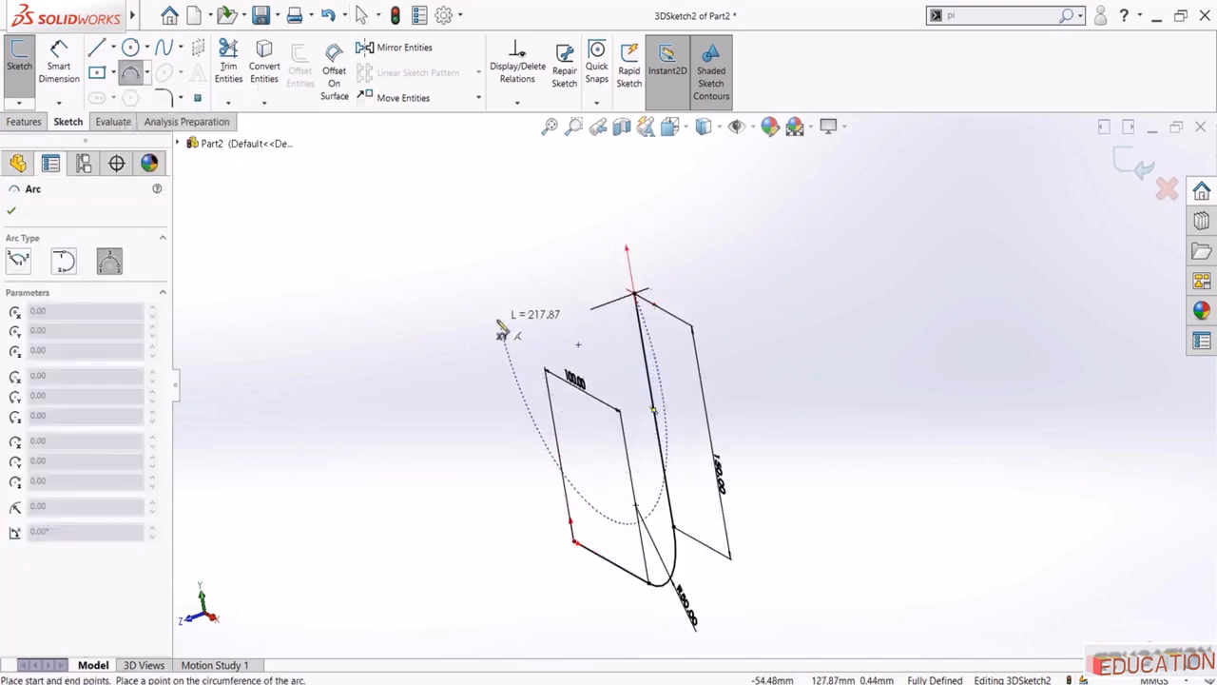
pyautogui.moveTo(544, 302)
pyautogui.mouseDown(button='middle')
pyautogui.moveTo(554, 296)
pyautogui.moveTo(544, 307)
pyautogui.mouseUp(button='middle')
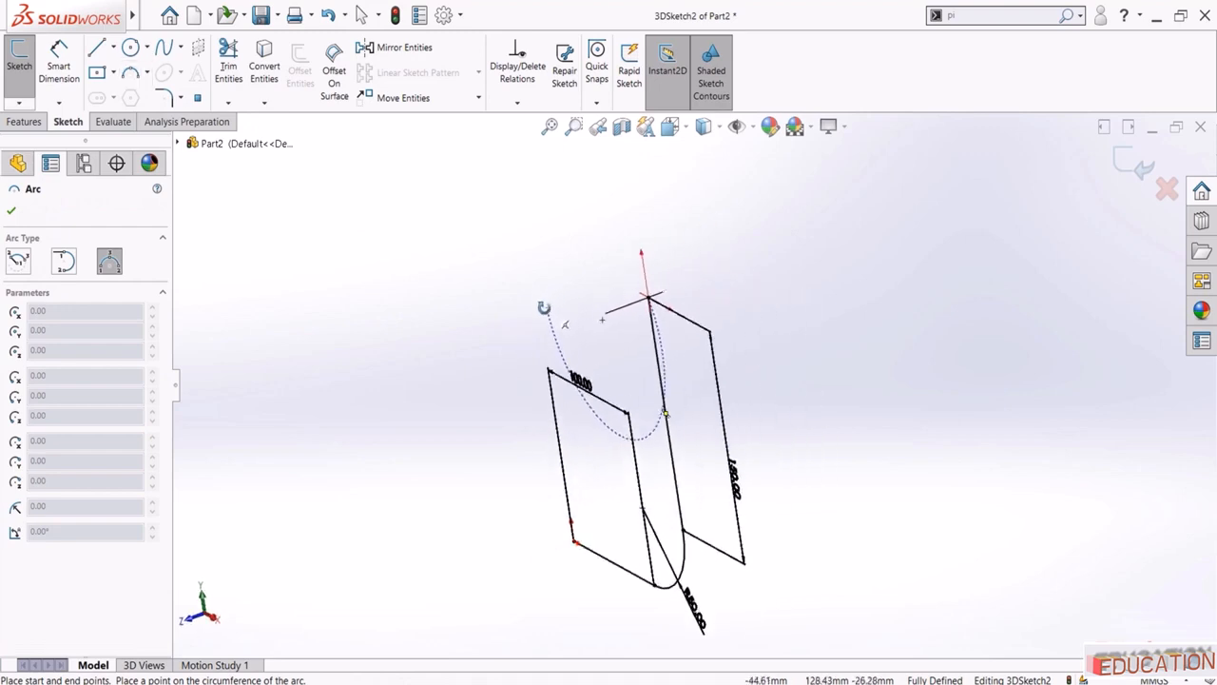
pyautogui.press('Tab')
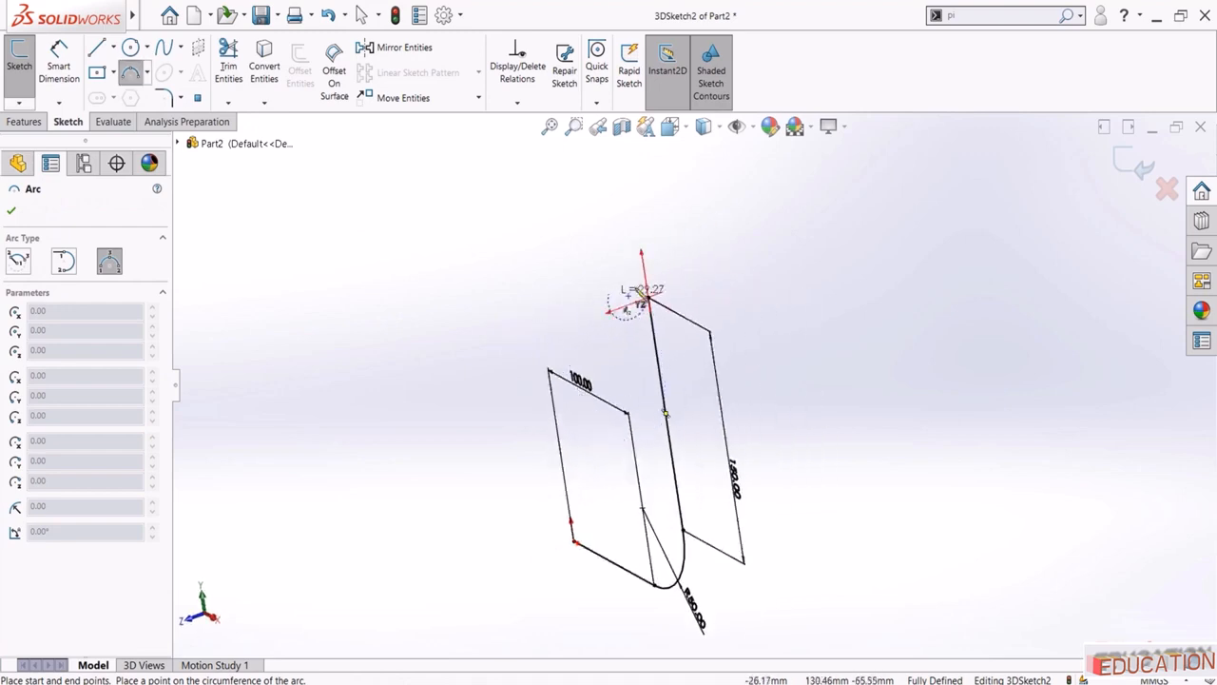
pyautogui.scroll(-2, 613, 302)
pyautogui.moveTo(613, 302)
pyautogui.mouseDown(button='middle')
pyautogui.moveTo(582, 278)
pyautogui.moveTo(557, 299)
pyautogui.moveTo(494, 245)
pyautogui.mouseUp(button='middle')
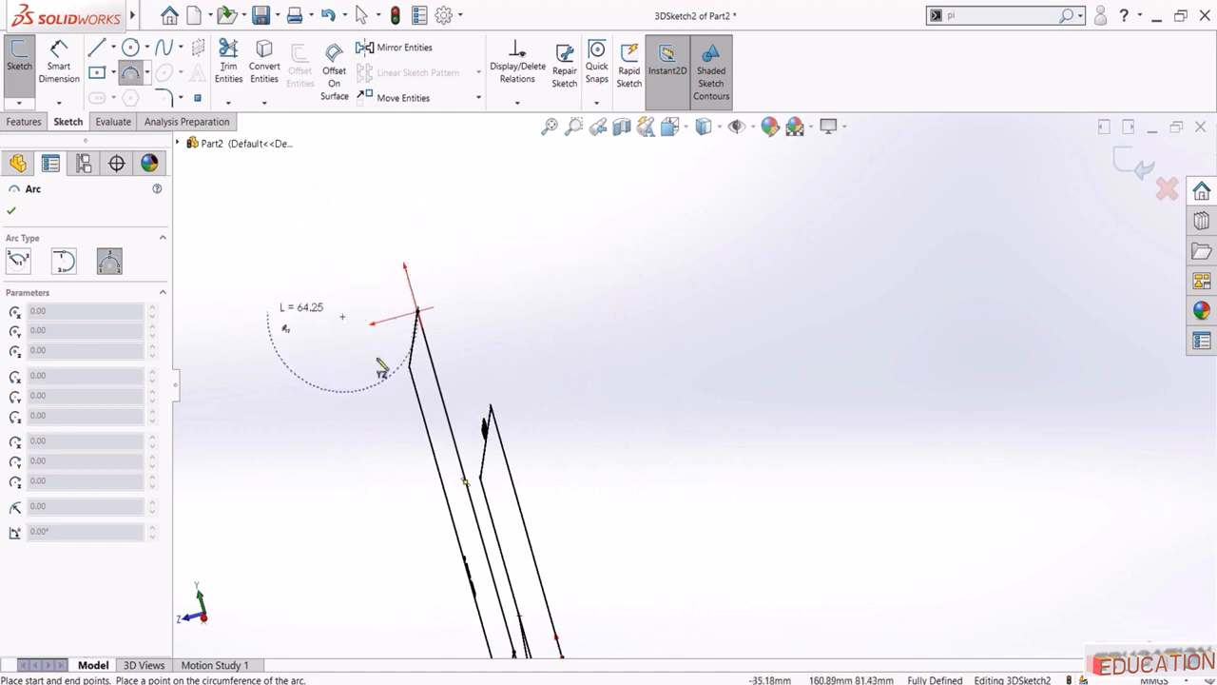
pyautogui.click(286, 336)
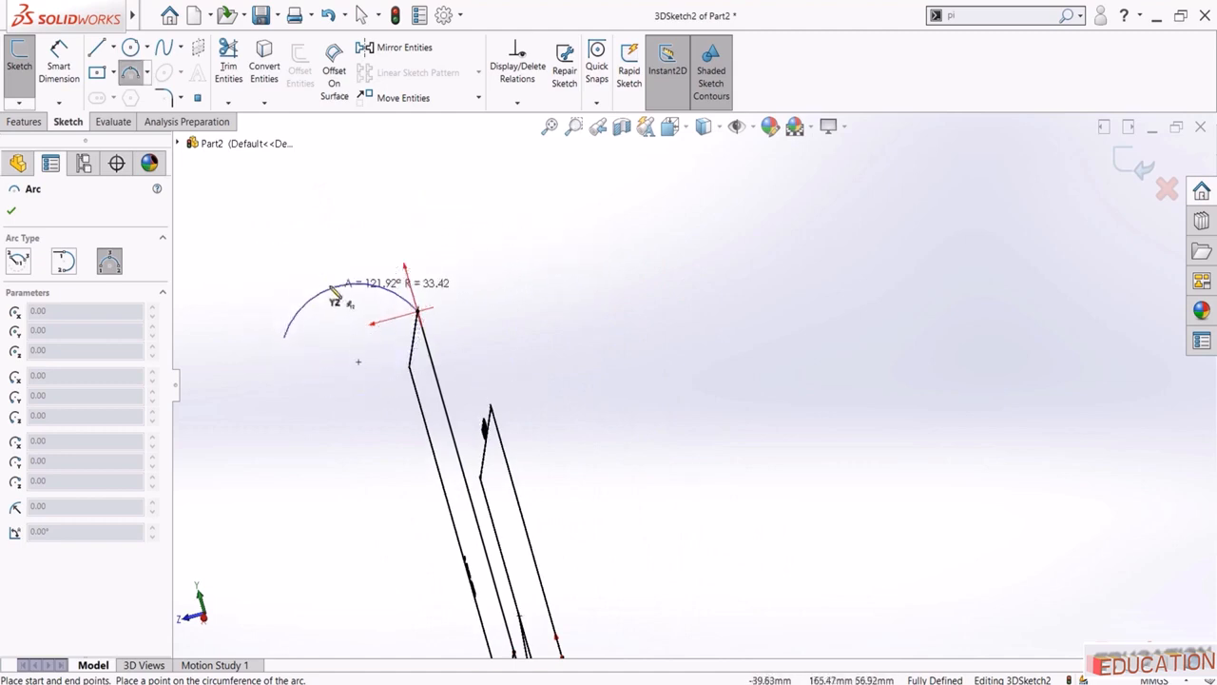
pyautogui.click(372, 304)
pyautogui.press('Escape')
pyautogui.moveTo(535, 335)
pyautogui.mouseDown(button='middle')
pyautogui.moveTo(595, 370)
pyautogui.moveTo(687, 460)
pyautogui.mouseUp(button='middle')
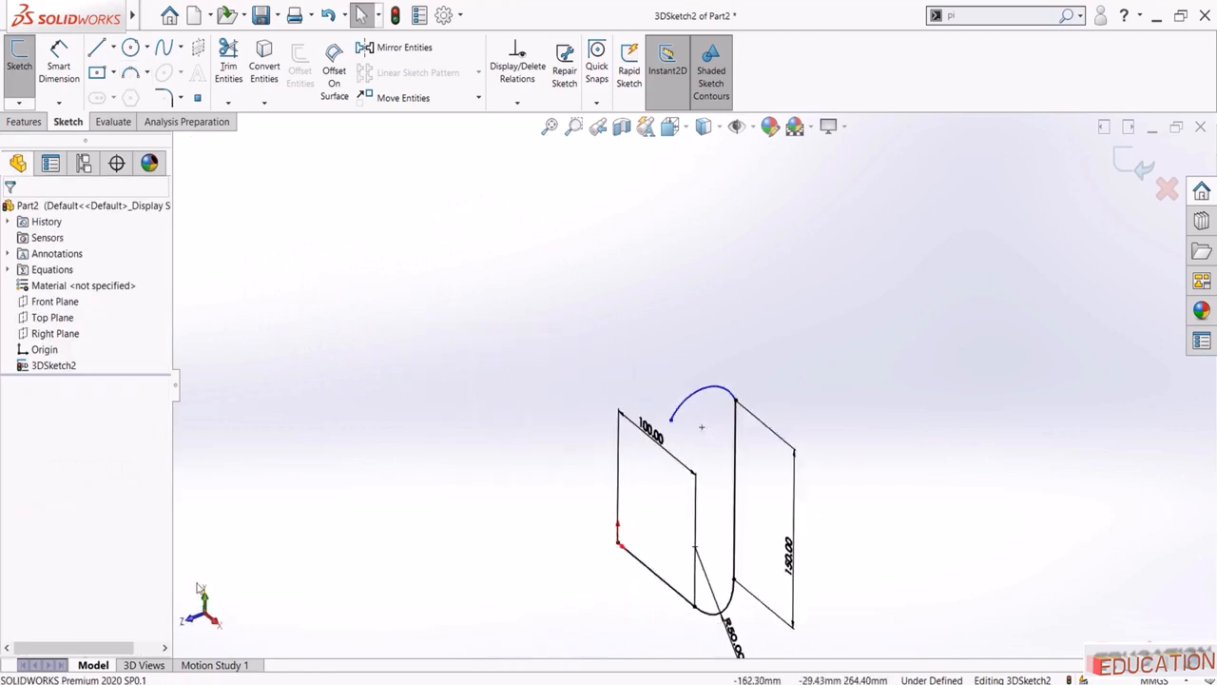
# Make the new arc tangent to the 150 mm vertical line
pyautogui.scroll(-5, 604, 431)
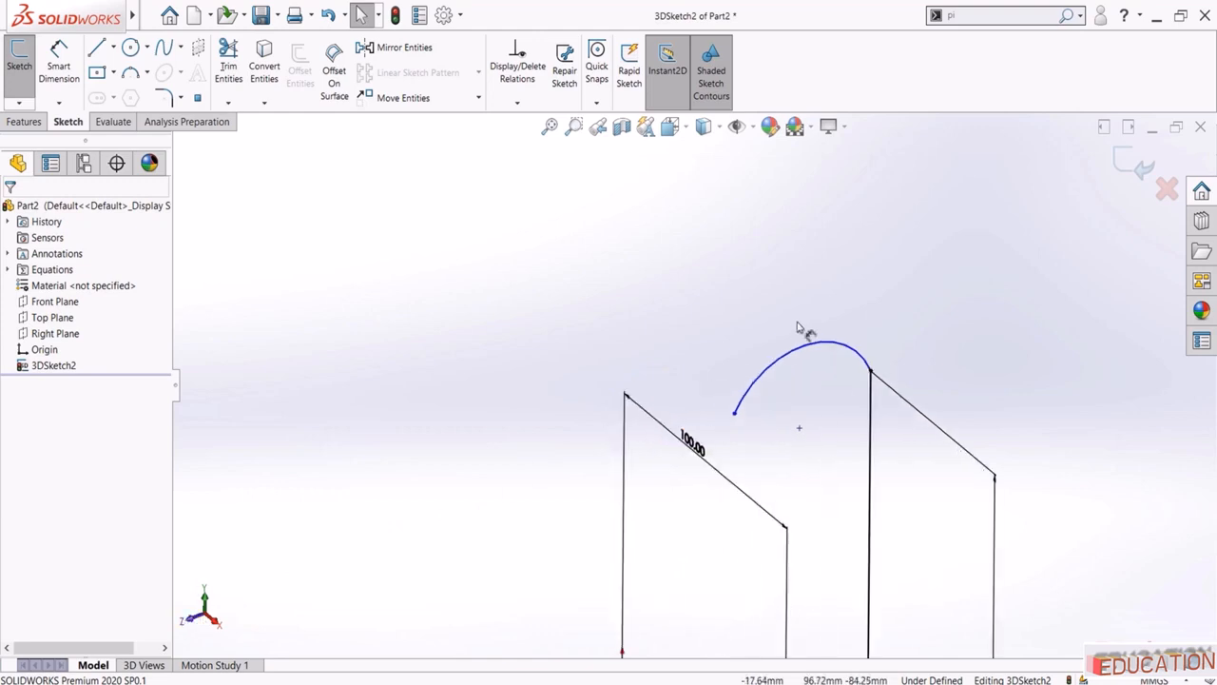
pyautogui.click(861, 360)
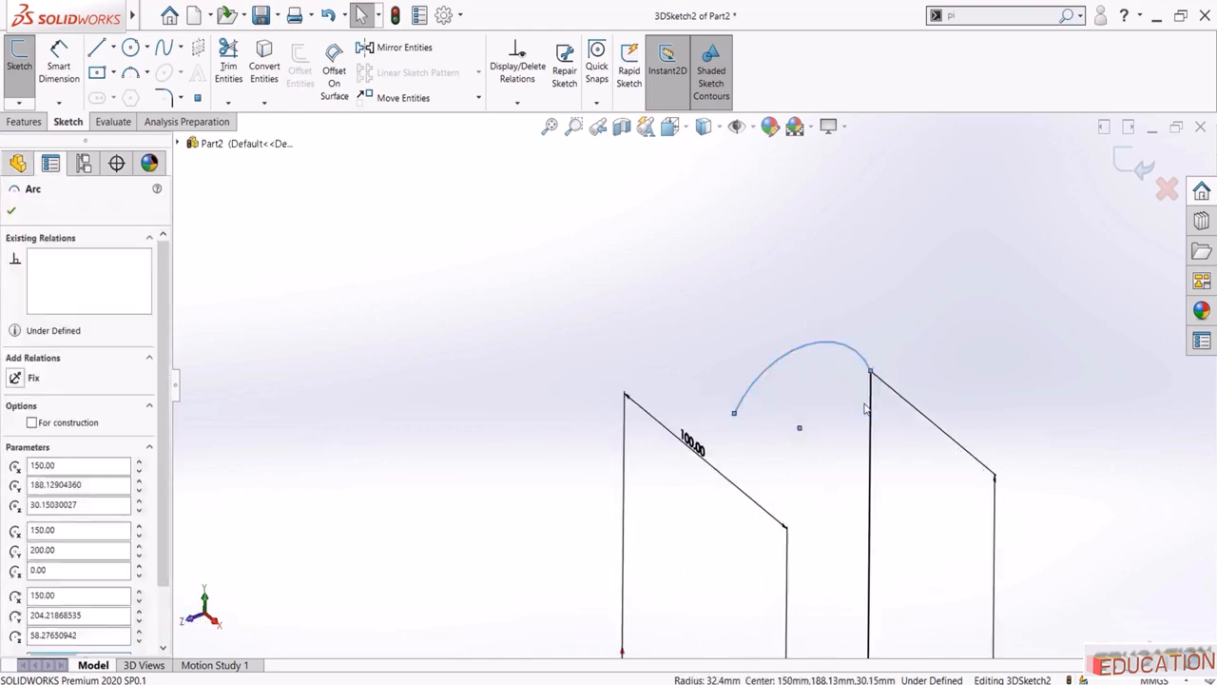
pyautogui.keyDown('ctrl'); pyautogui.click(868, 404); pyautogui.keyUp('ctrl')
pyautogui.click(907, 344)
pyautogui.click(871, 285)
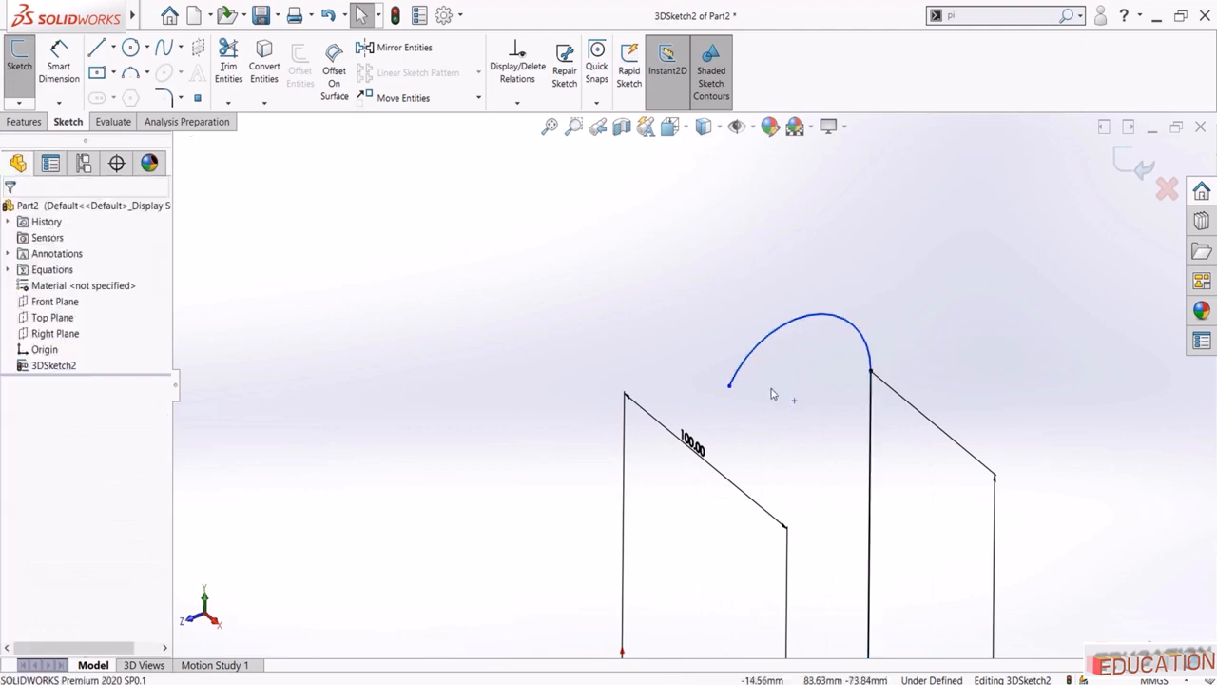
# Draw a line about 36 mm long down along Y from the arc's free end, continued by one about 99 mm long along Z
pyautogui.scroll(3, 713, 371)
pyautogui.moveTo(655, 370)
pyautogui.mouseDown(button='middle')
pyautogui.moveTo(722, 321)
pyautogui.moveTo(670, 347)
pyautogui.mouseUp(button='middle')
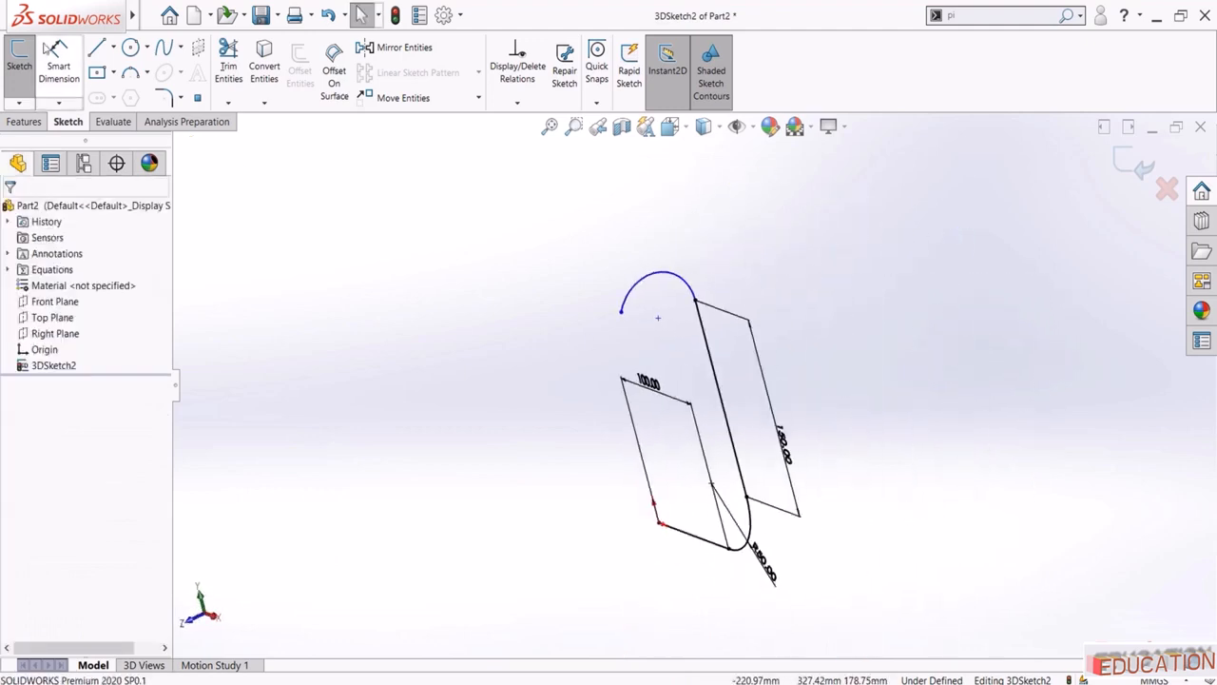
pyautogui.click(95, 48)
pyautogui.scroll(-3, 643, 356)
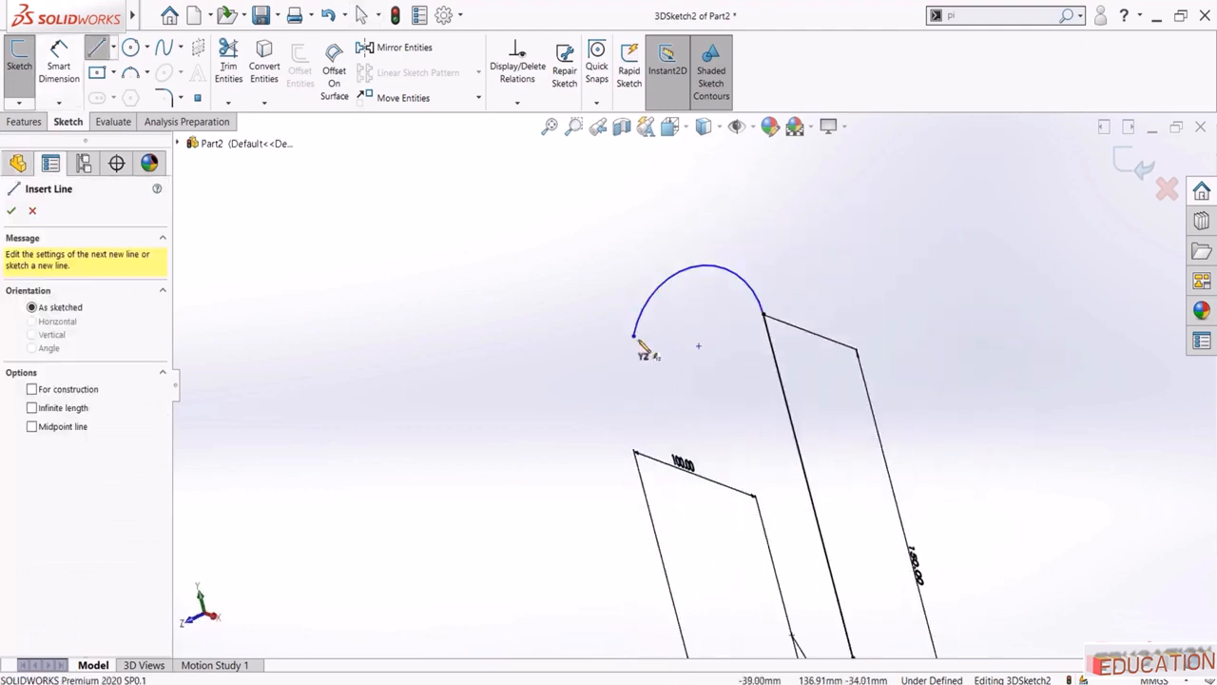
pyautogui.click(634, 336)
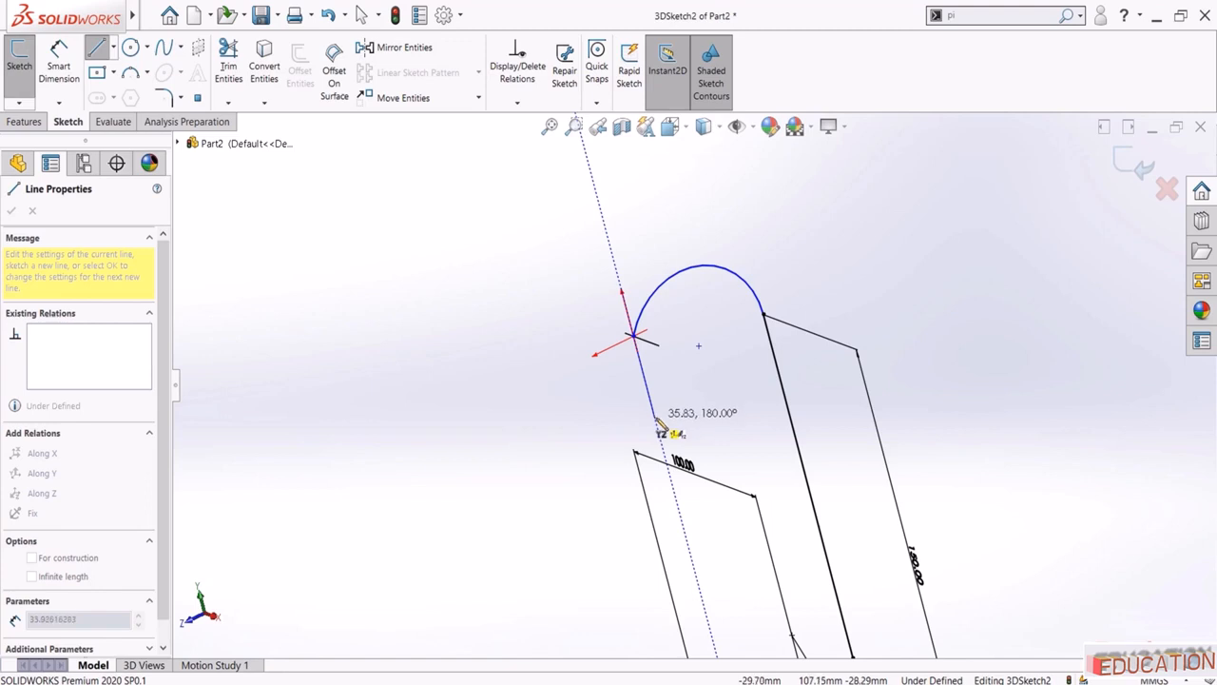
pyautogui.click(656, 418)
pyautogui.click(461, 512)
pyautogui.press('Escape')
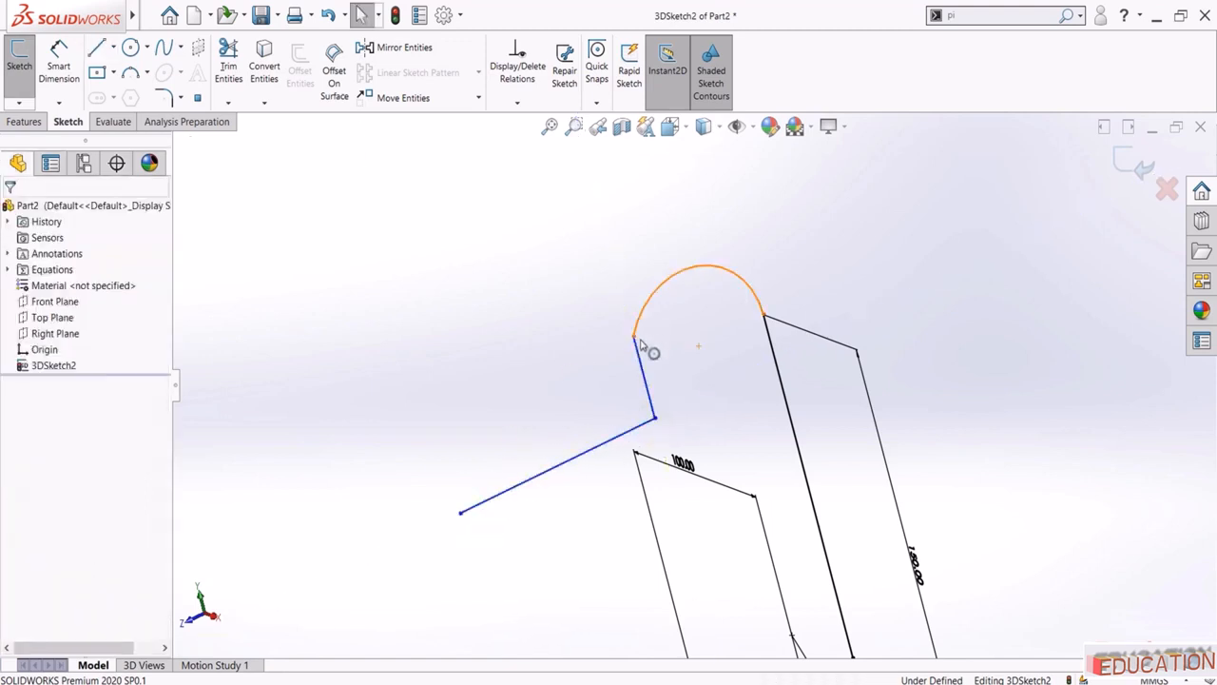
# Make the short downward line tangent to the upper arc
pyautogui.click(641, 339)
pyautogui.keyDown('ctrl'); pyautogui.click(646, 373); pyautogui.keyUp('ctrl')
pyautogui.click(694, 319)
pyautogui.click(588, 278)
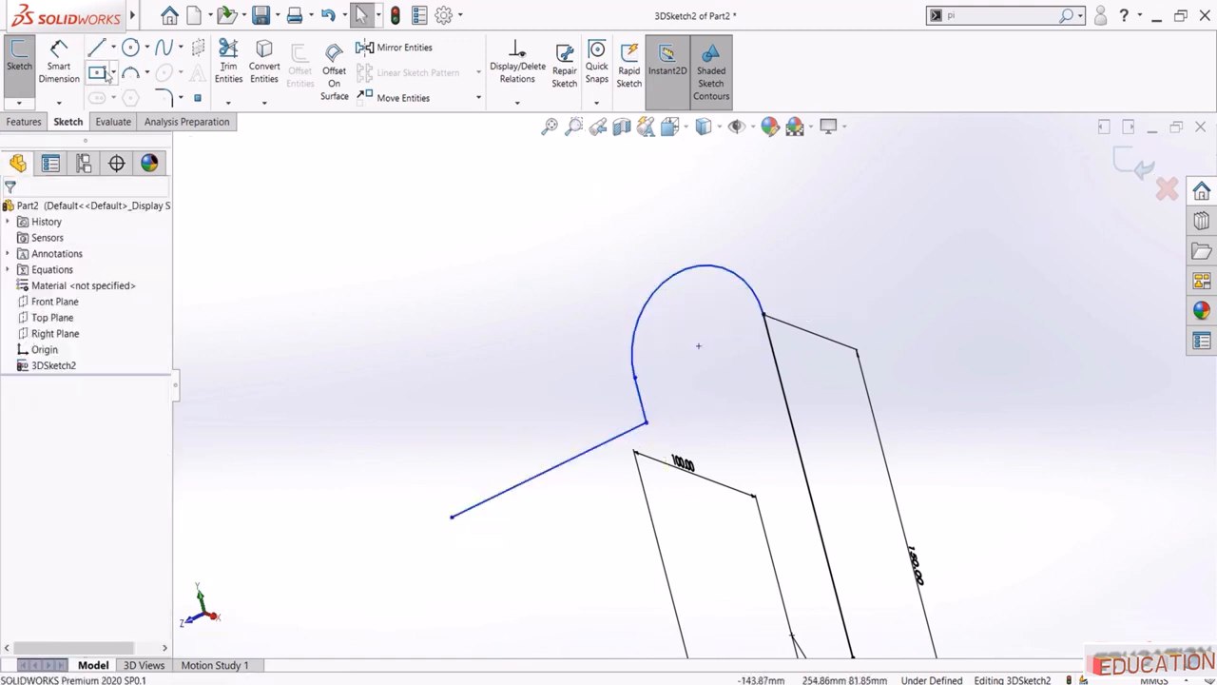
# Dimension the upper arc's radius to 80 mm
pyautogui.click(59, 59)
pyautogui.click(701, 272)
pyautogui.click(631, 252)
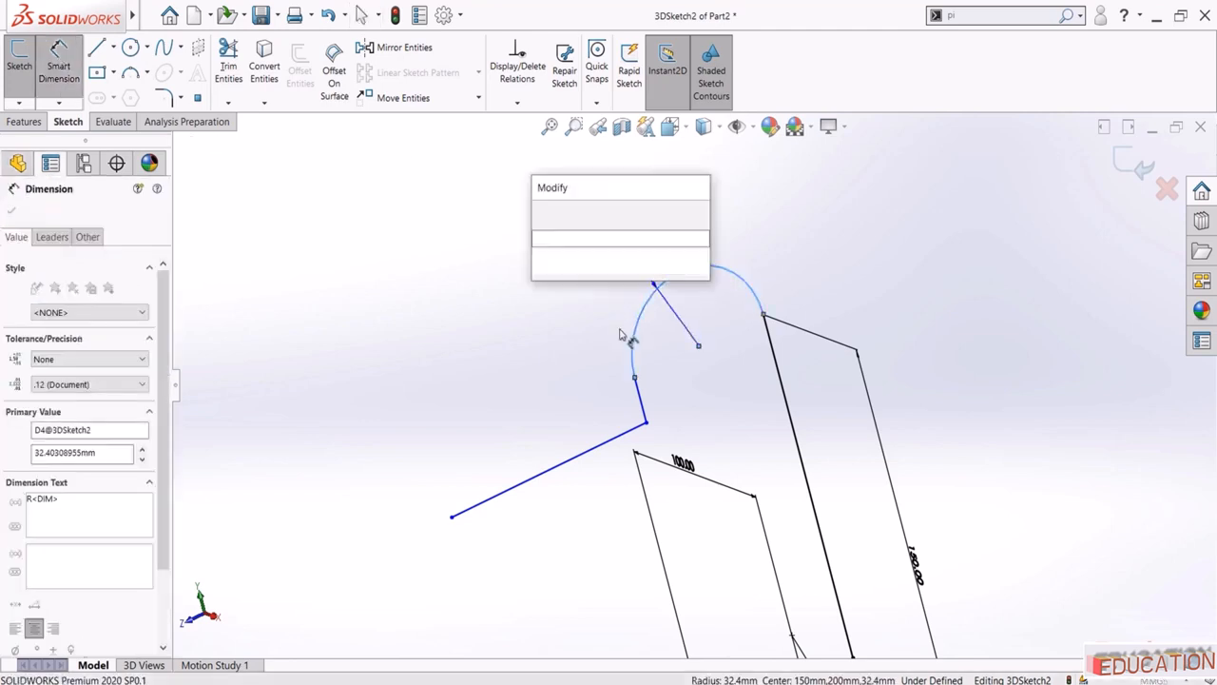
pyautogui.write('80')
pyautogui.press('Return')
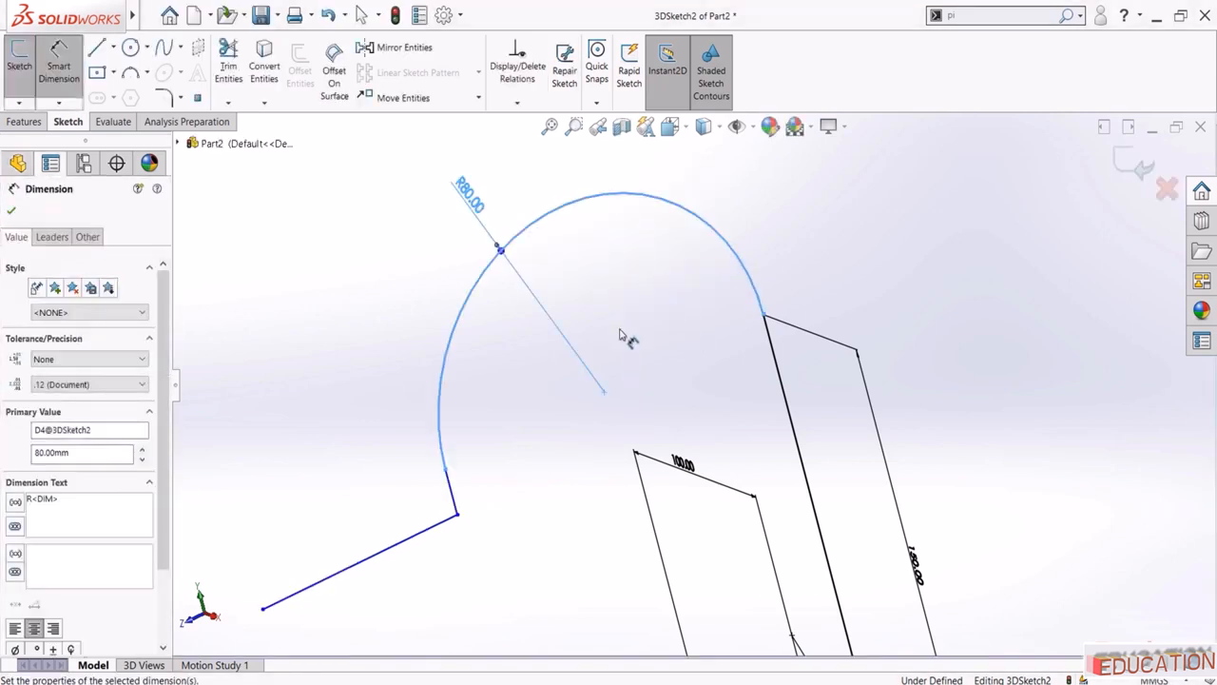
pyautogui.press('Escape')
pyautogui.press('f')
pyautogui.scroll(-1, 591, 450)
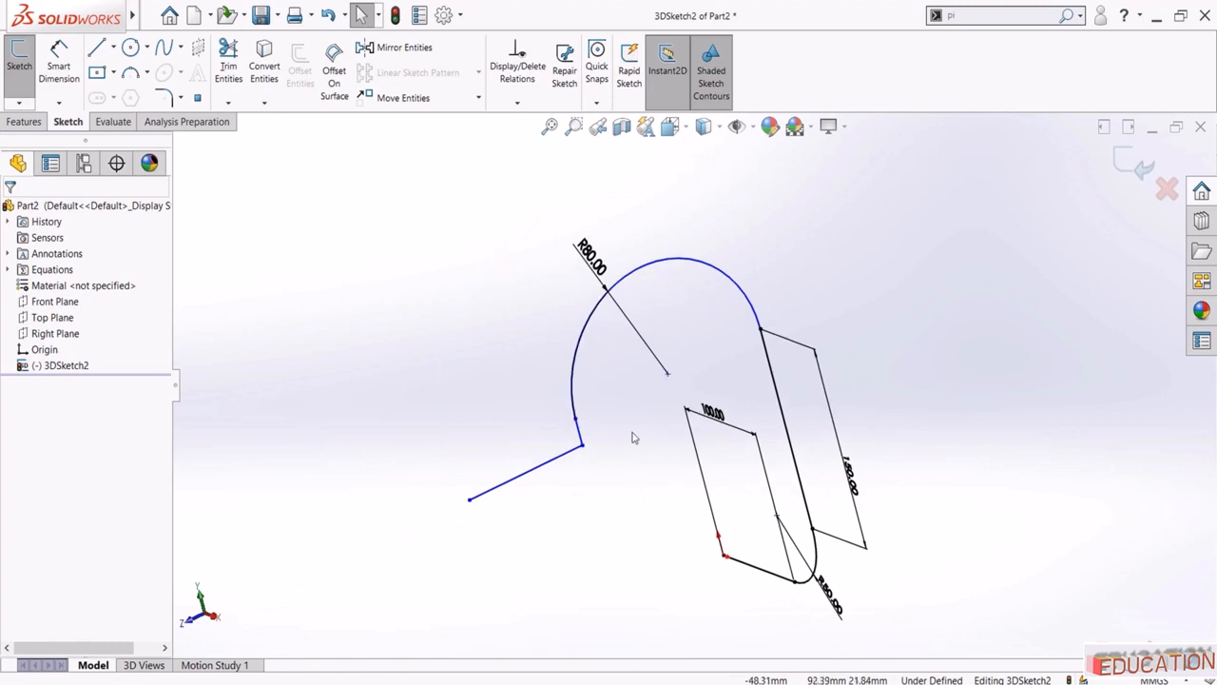
# Drag the corner between the two new lines to test how freely the path still moves
pyautogui.moveTo(583, 446); pyautogui.dragTo(558, 509)
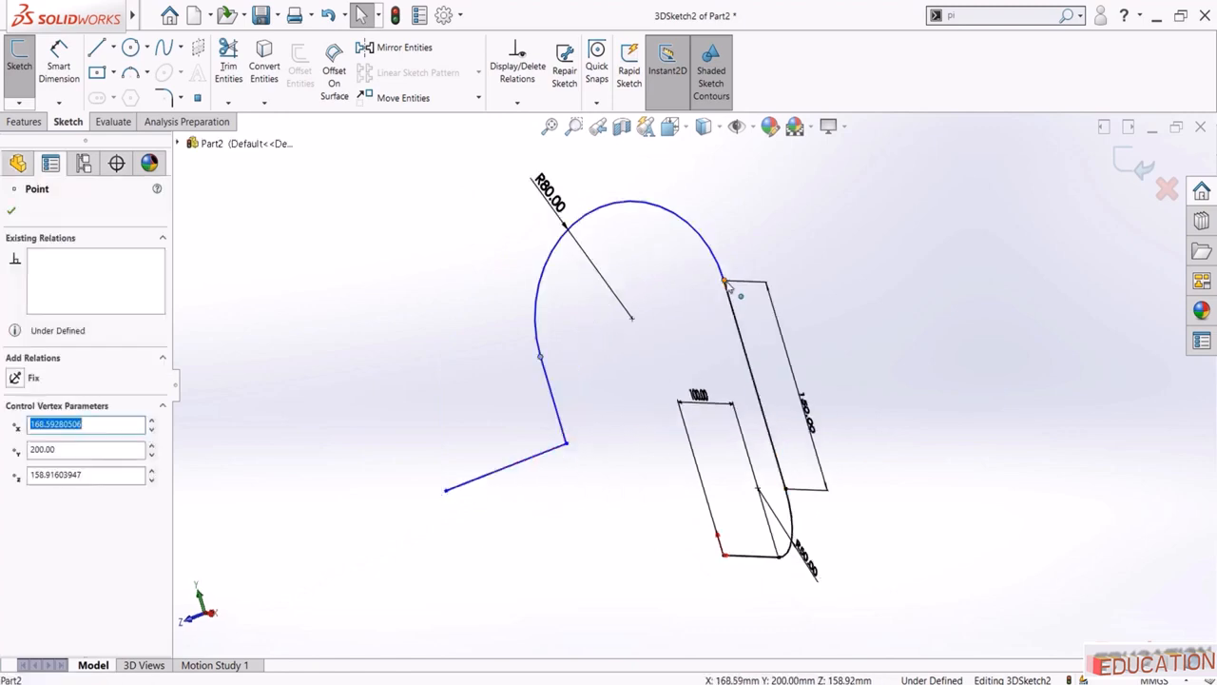
pyautogui.keyDown('ctrl'); pyautogui.click(725, 282); pyautogui.keyUp('ctrl')
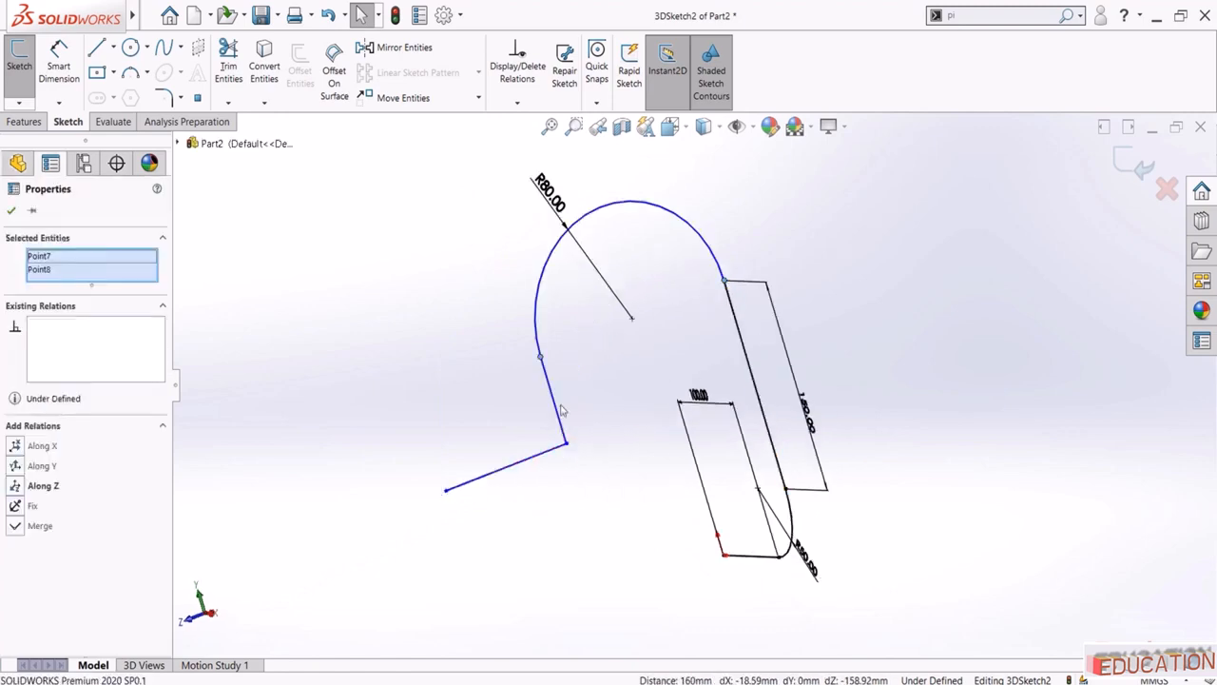
pyautogui.click(453, 397)
pyautogui.moveTo(517, 353); pyautogui.dragTo(525, 392, button='middle')
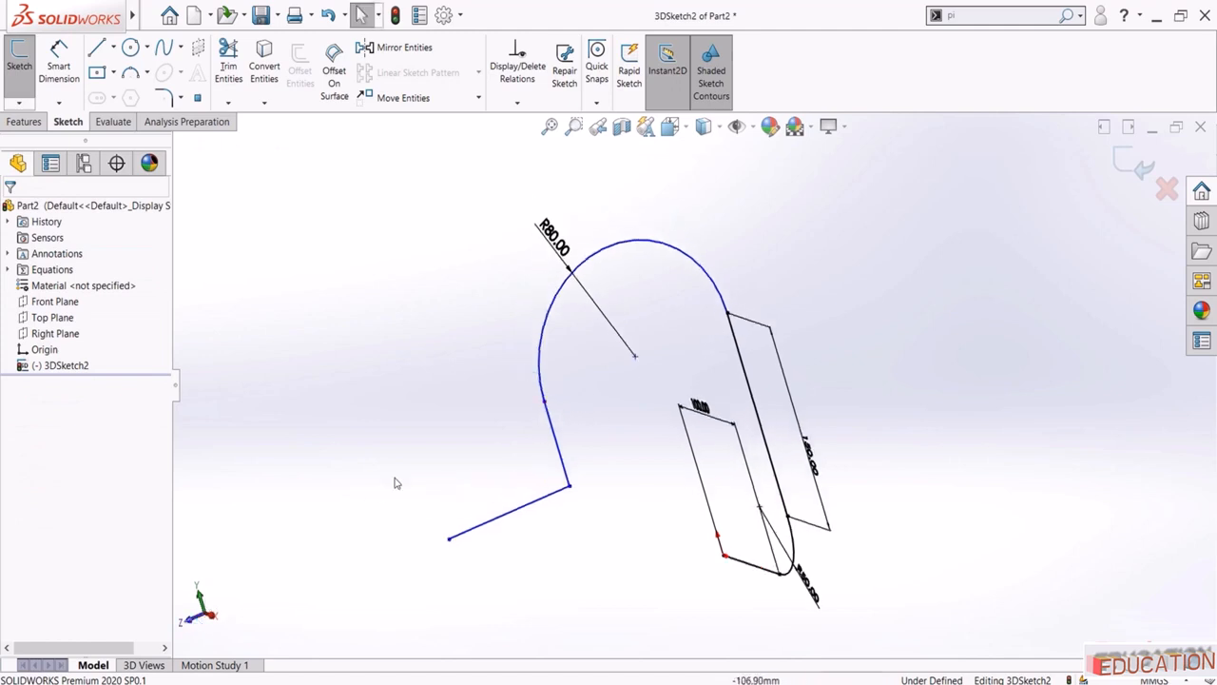
# Add an Along Z relation between the two endpoints of the R80 arc
pyautogui.click(546, 403)
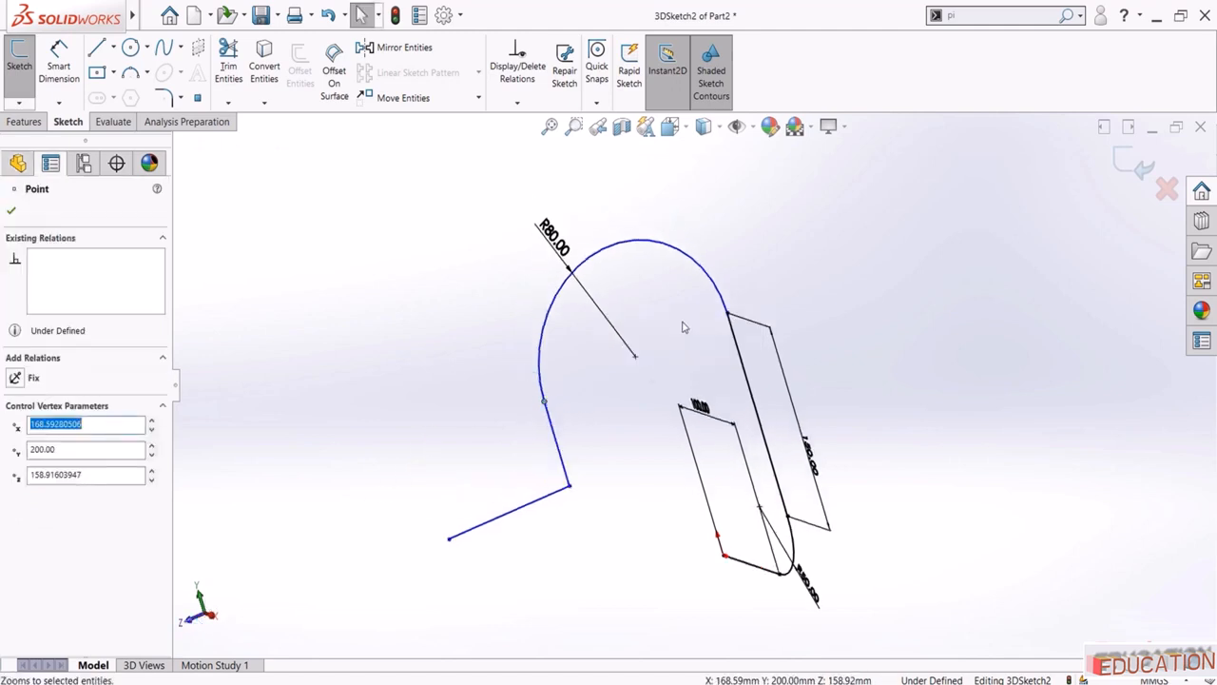
pyautogui.keyDown('ctrl'); pyautogui.click(727, 315); pyautogui.keyUp('ctrl')
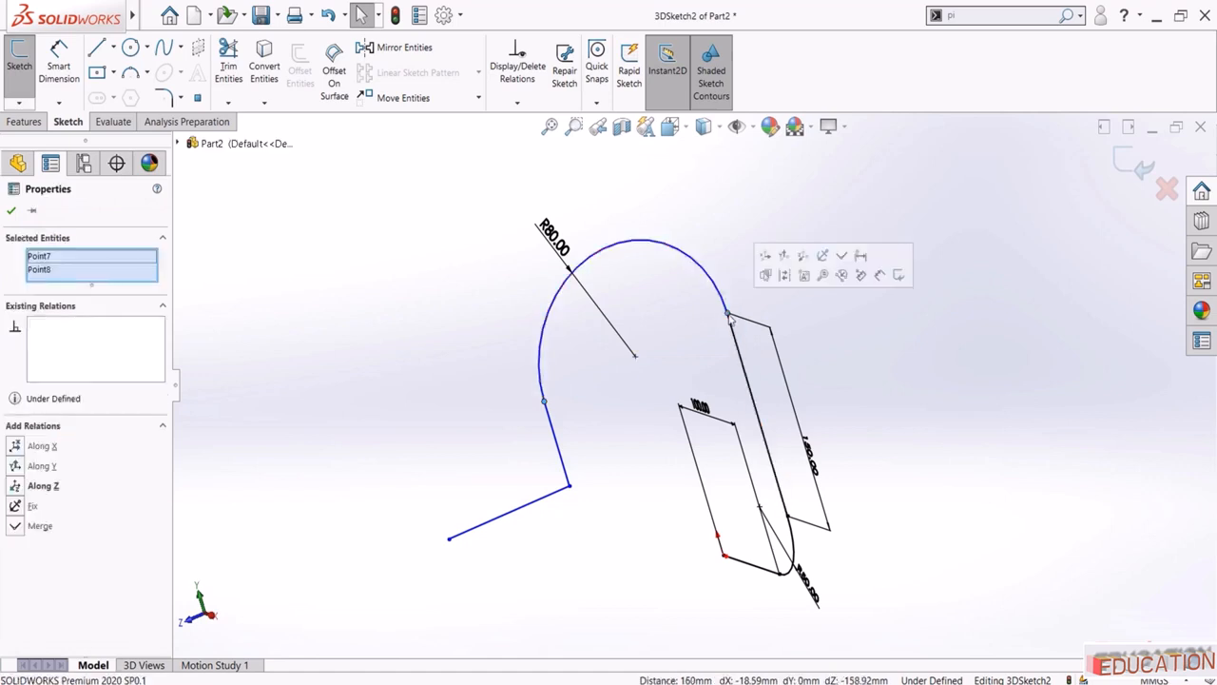
pyautogui.click(803, 257)
pyautogui.click(421, 326)
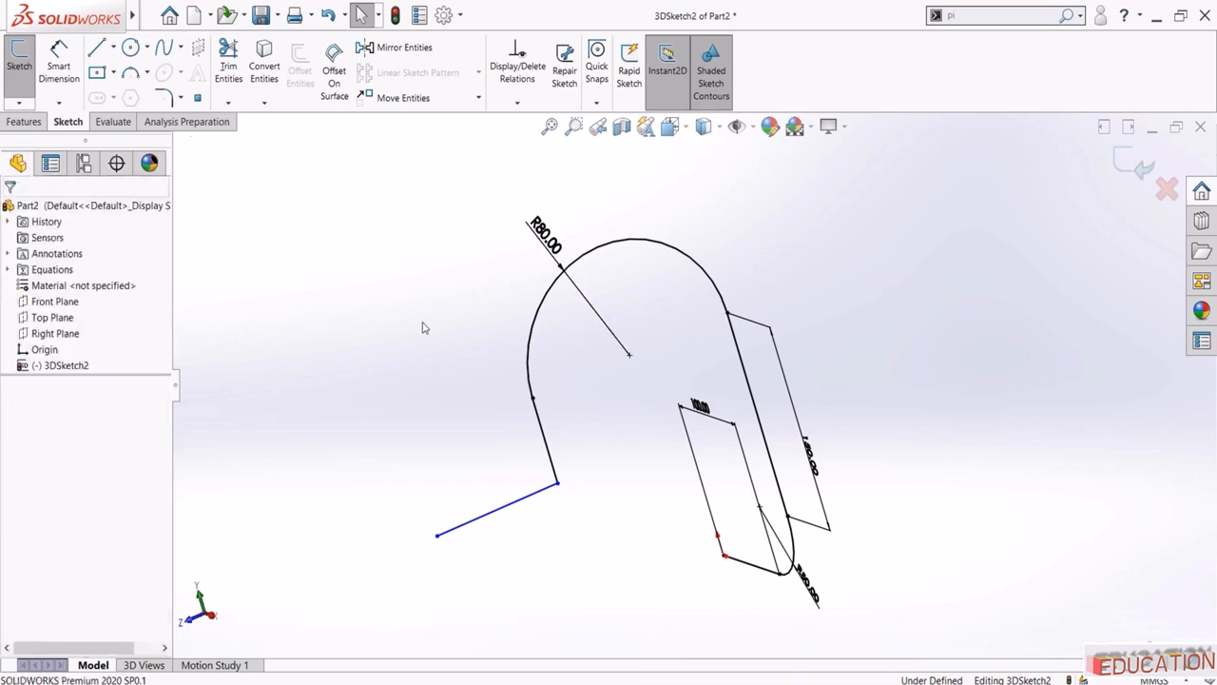
# Dimension the length of the downward line below the R80 arc to 80 mm
pyautogui.click(58, 63)
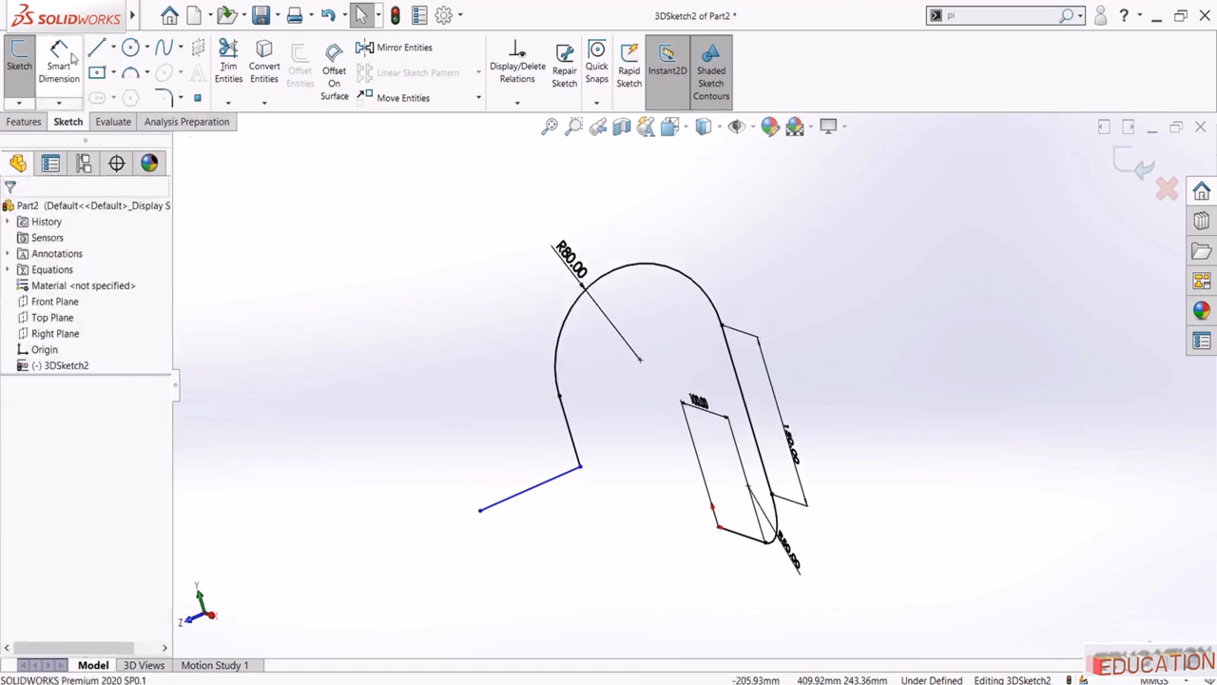
pyautogui.click(605, 423)
pyautogui.click(600, 424)
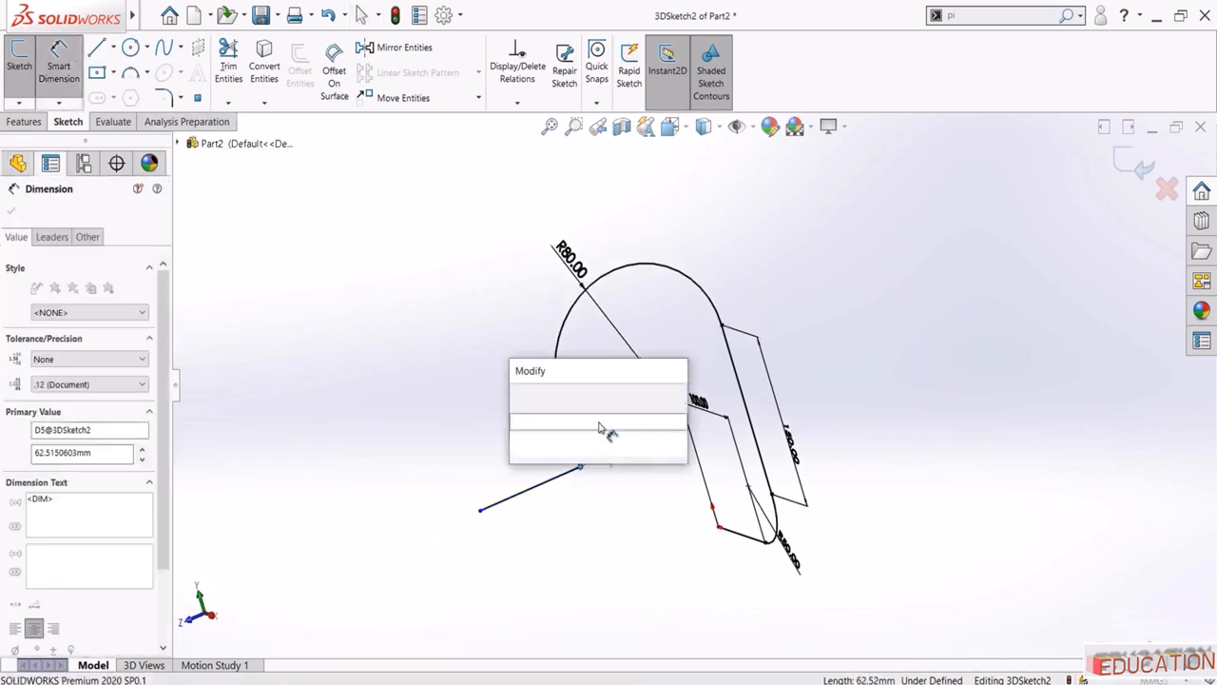
pyautogui.write('80')
pyautogui.press('Return')
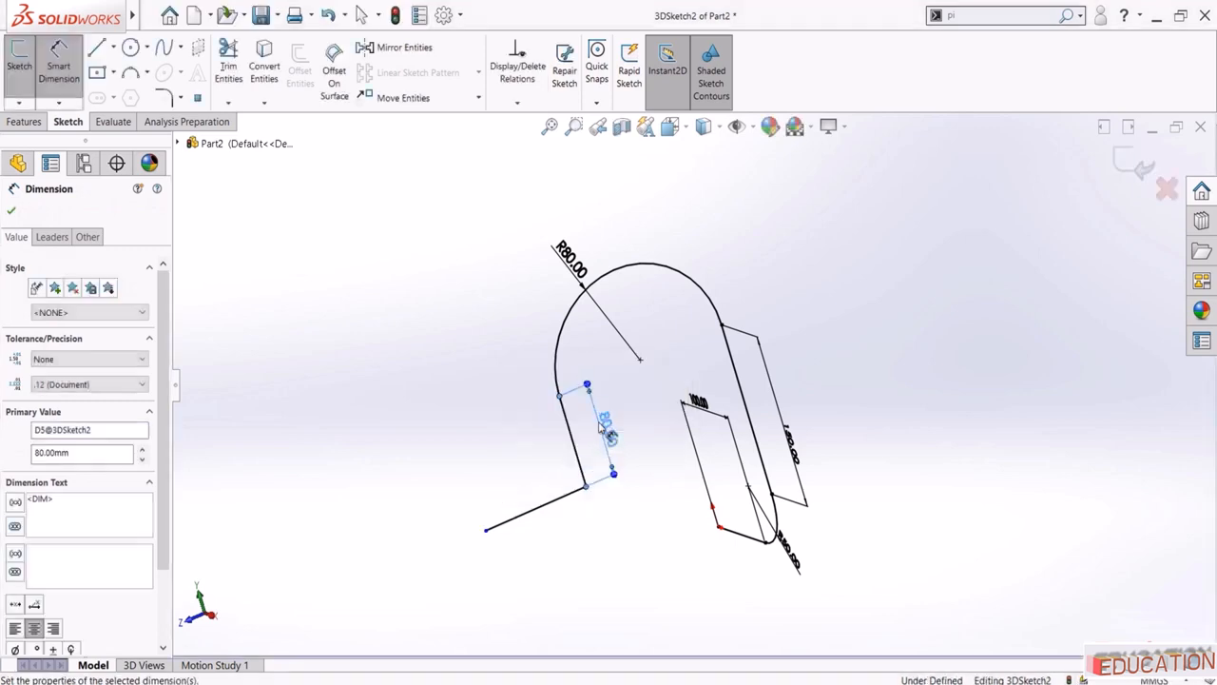
# Dimension the last line along Z to 120 mm and exit the 3D sketch
pyautogui.click(538, 512)
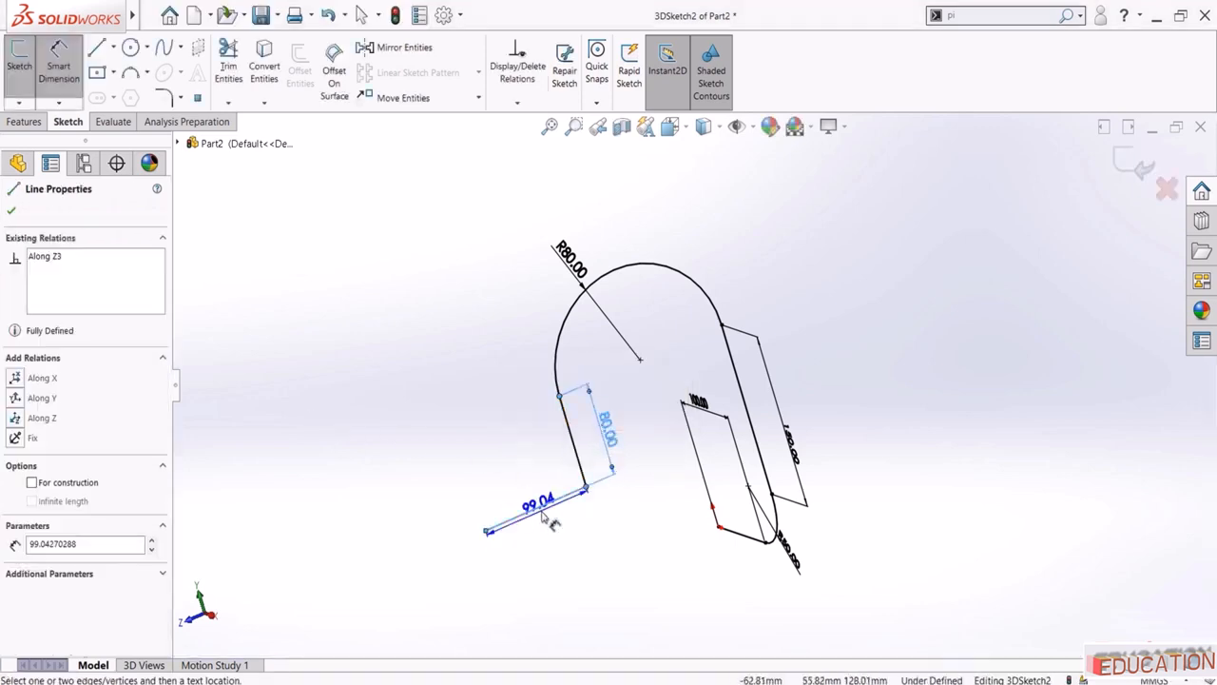
pyautogui.click(569, 570)
pyautogui.write('1')
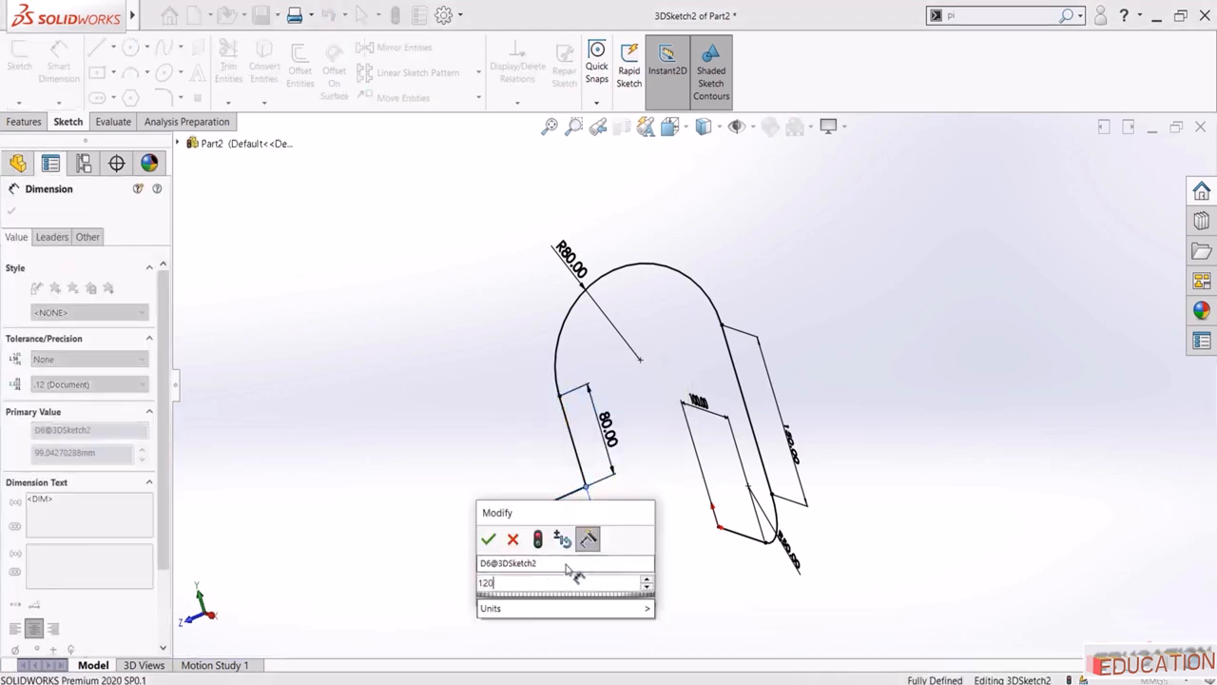
pyautogui.write('20')
pyautogui.press('Return')
pyautogui.press('Escape')
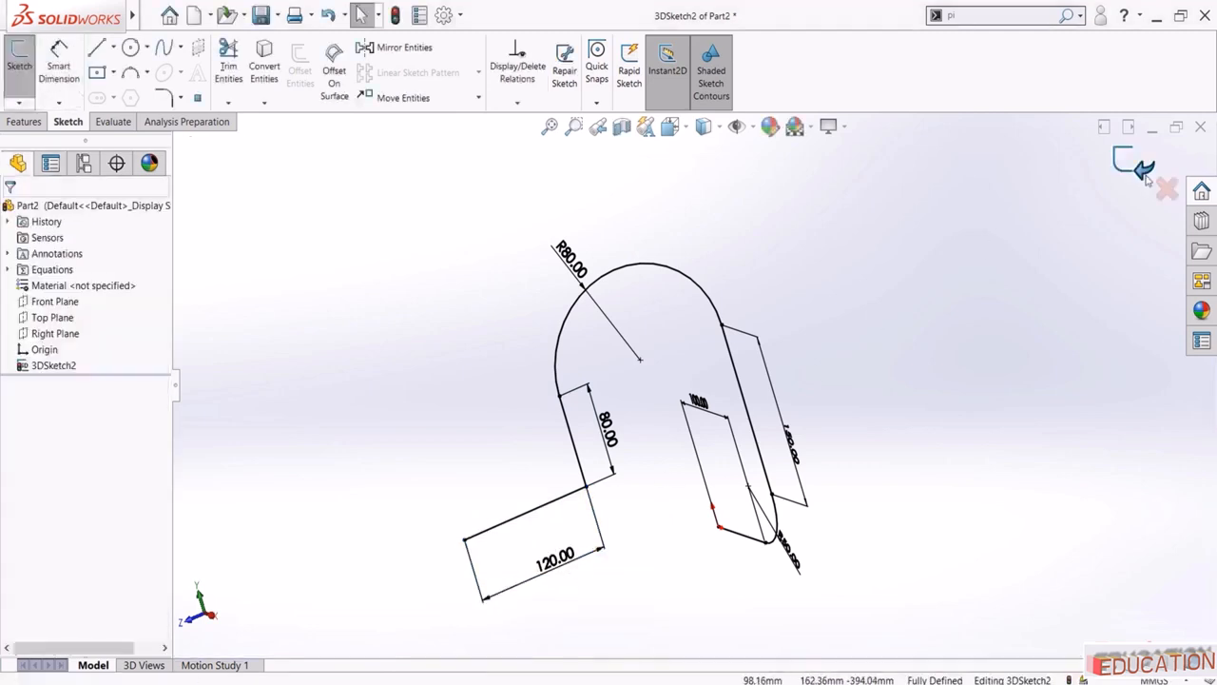
pyautogui.click(1146, 176)
# Sweep a 30 mm diameter circular profile along the 3D sketch path
pyautogui.moveTo(598, 302)
pyautogui.mouseDown(button='middle')
pyautogui.moveTo(579, 301)
pyautogui.moveTo(669, 274)
pyautogui.moveTo(666, 366)
pyautogui.mouseUp(button='middle')
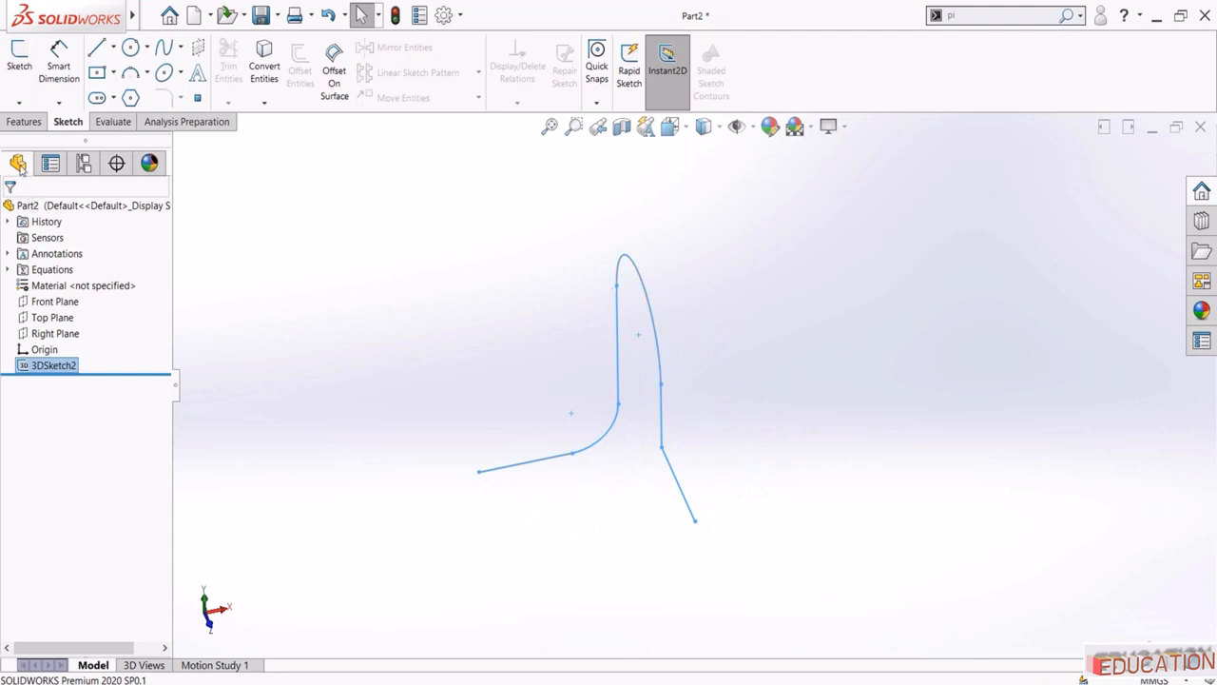
pyautogui.click(27, 126)
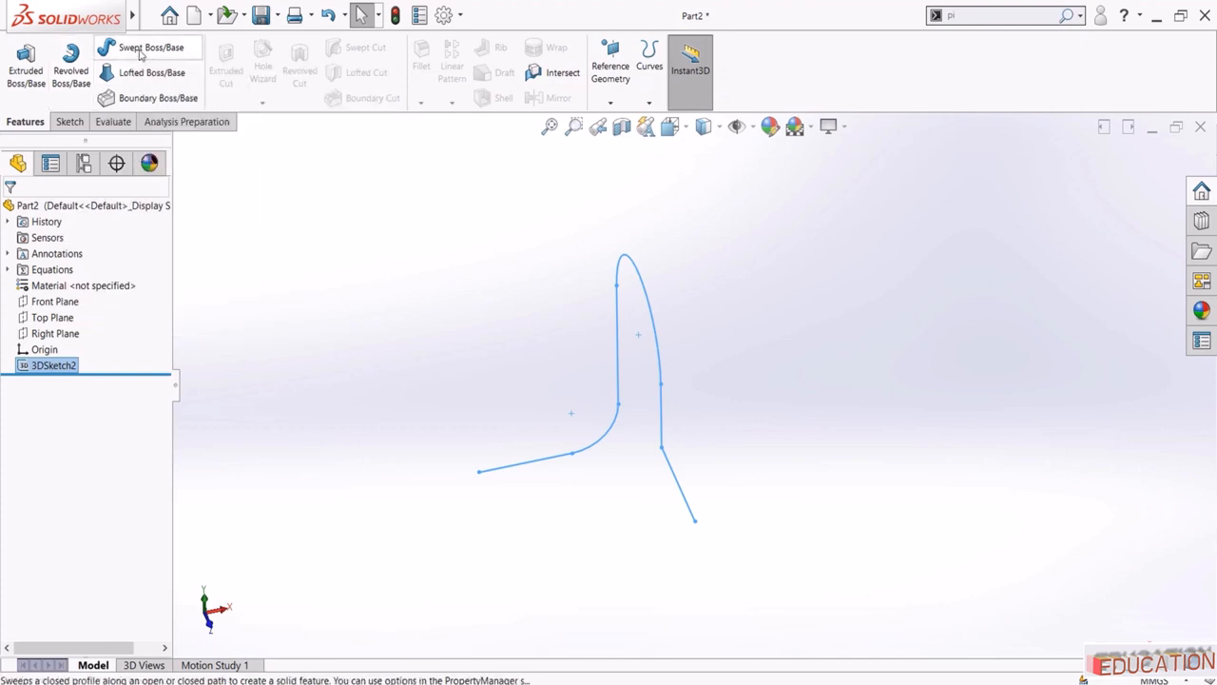
pyautogui.click(140, 49)
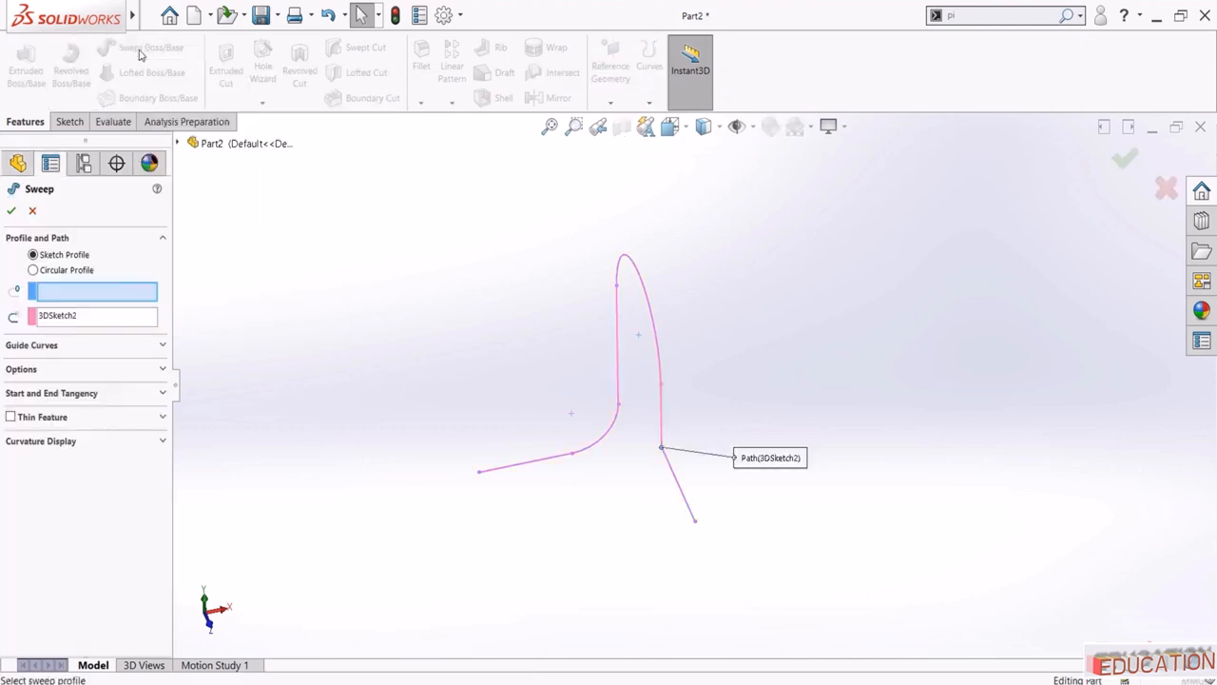
pyautogui.click(40, 272)
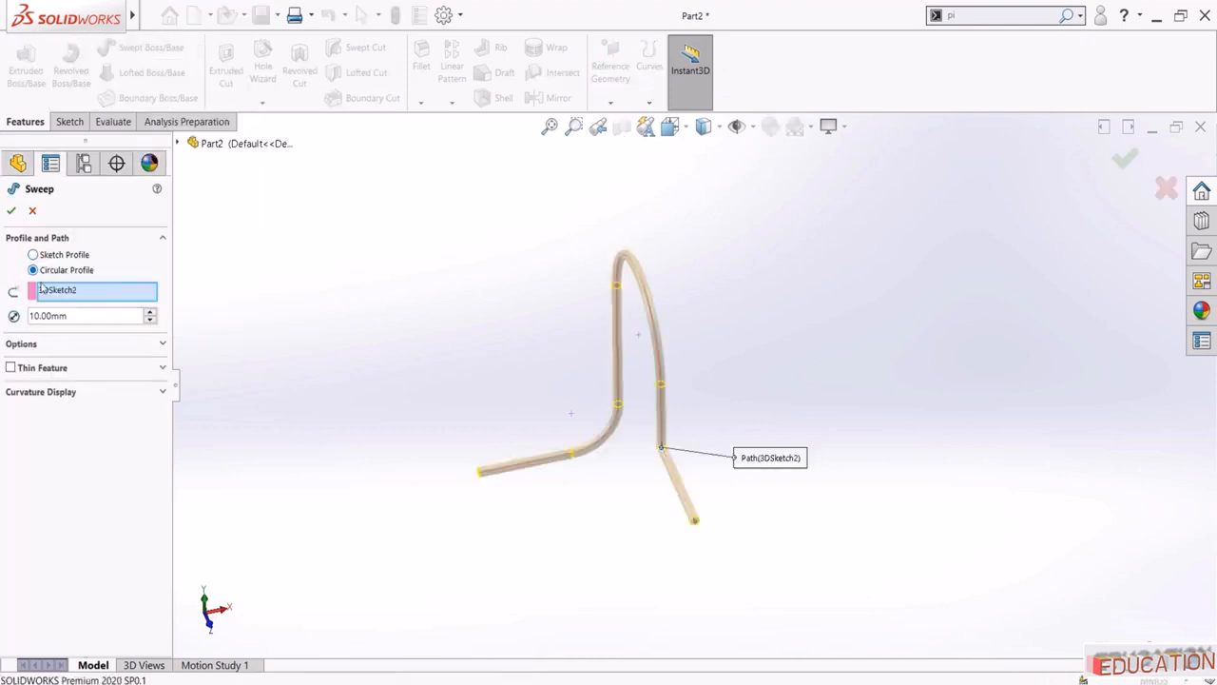
pyautogui.doubleClick(69, 318)
pyautogui.write('30')
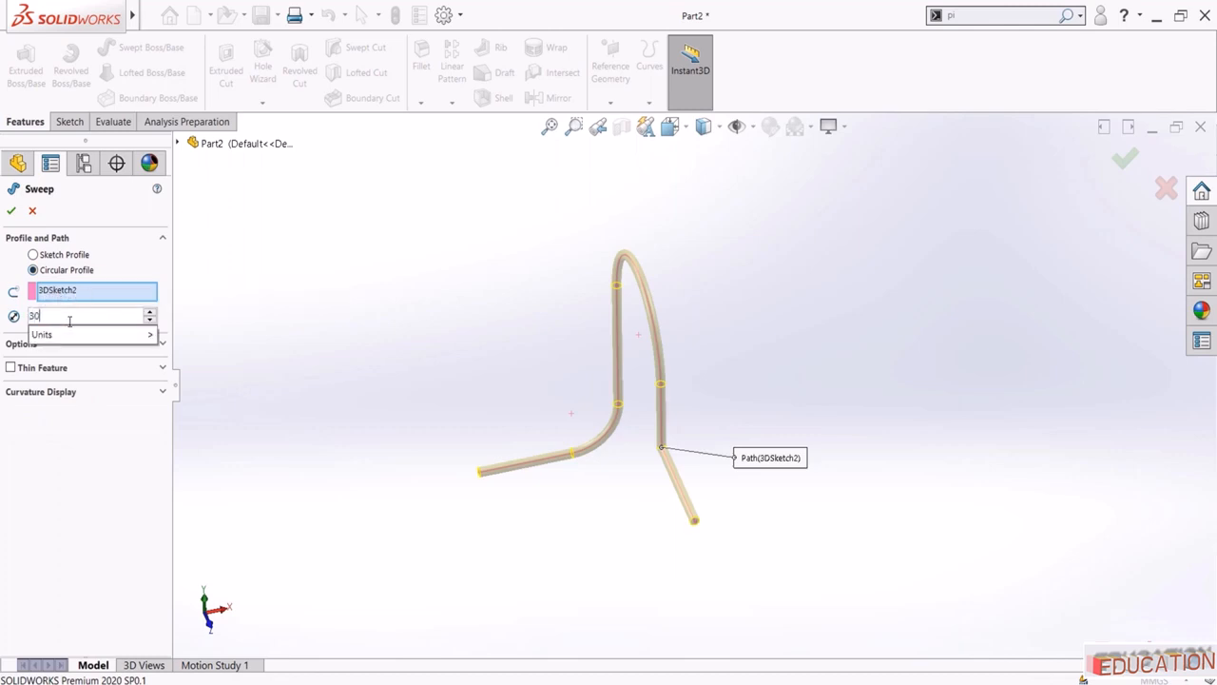
pyautogui.press('Return')
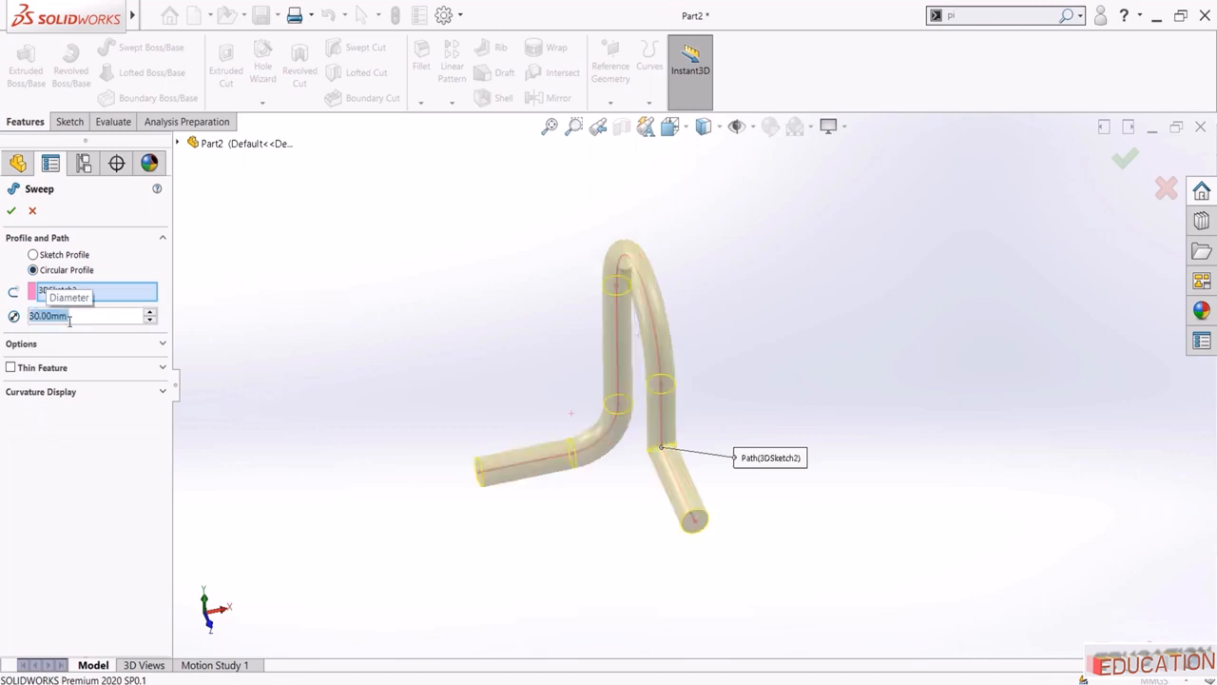
pyautogui.click(11, 210)
pyautogui.moveTo(438, 372); pyautogui.dragTo(491, 488, button='middle')
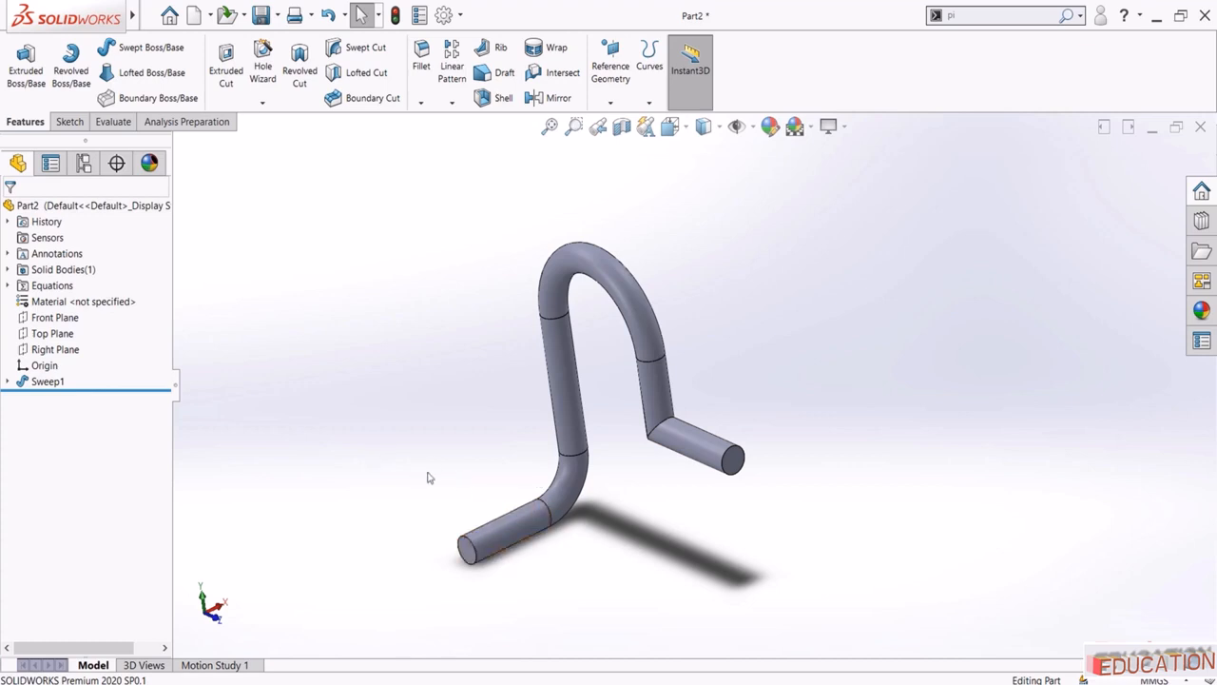
pyautogui.scroll(1, 430, 474)
pyautogui.moveTo(425, 406)
pyautogui.mouseDown(button='middle')
pyautogui.moveTo(472, 339)
pyautogui.moveTo(418, 386)
pyautogui.mouseUp(button='middle')
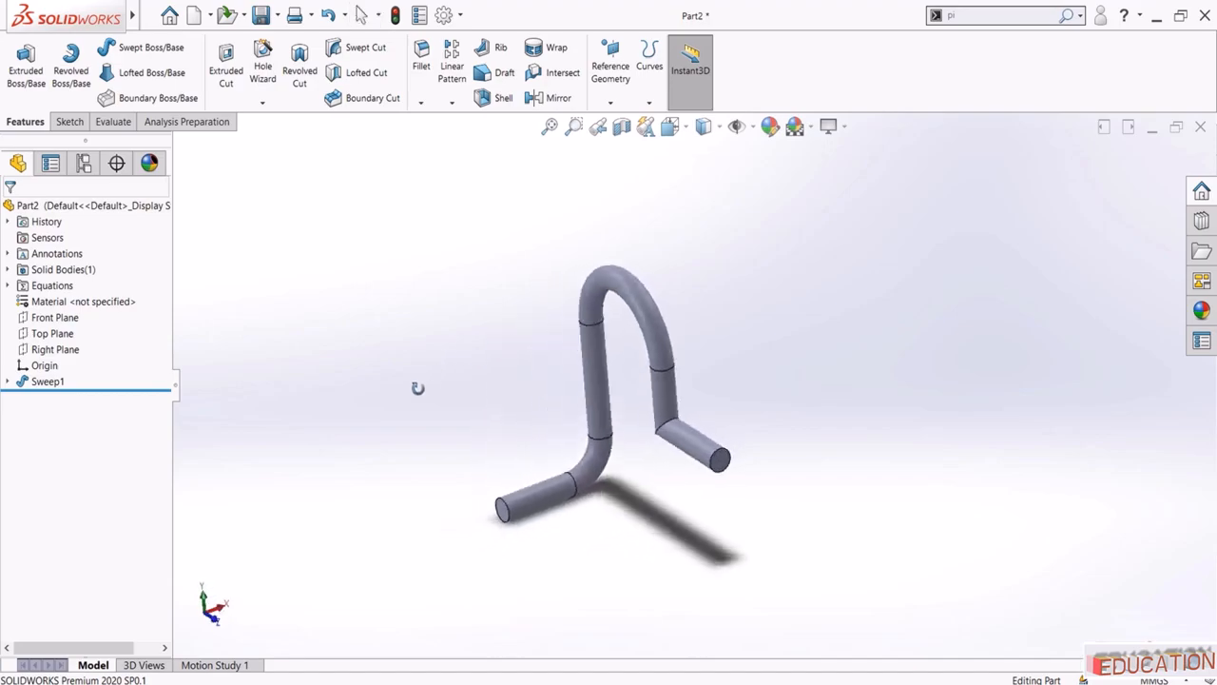
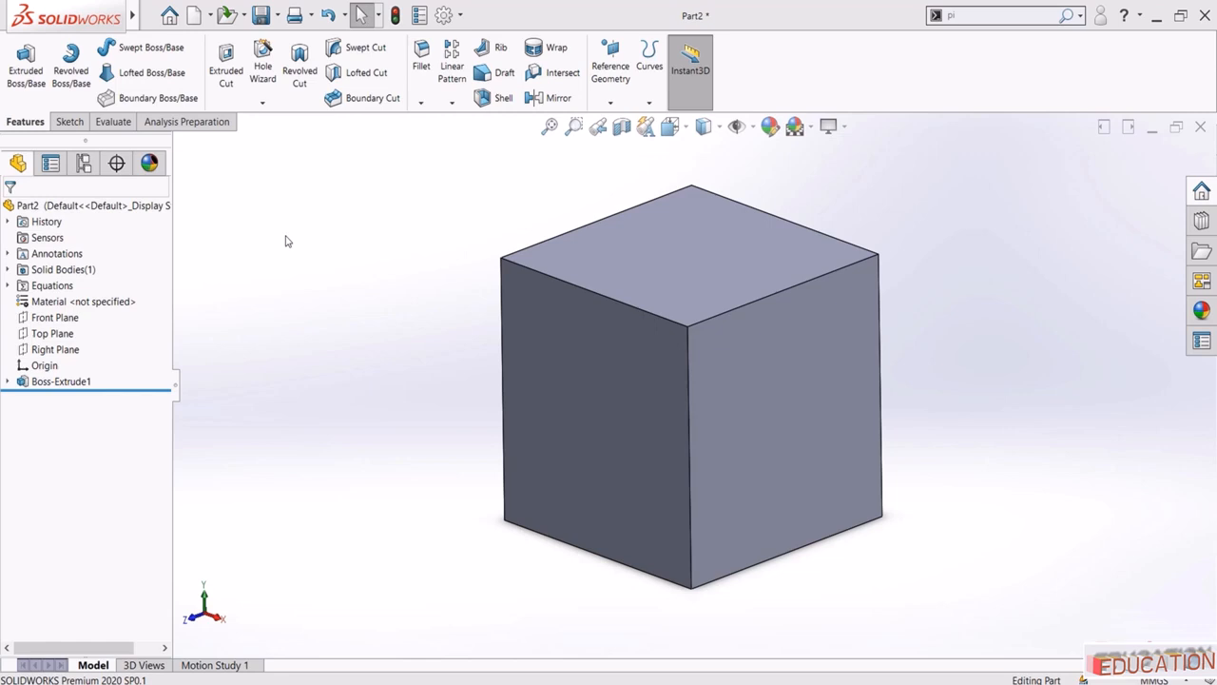
# Start the Hole Wizard for the cube and review the hole standards and screw types on offer
pyautogui.click(264, 64)
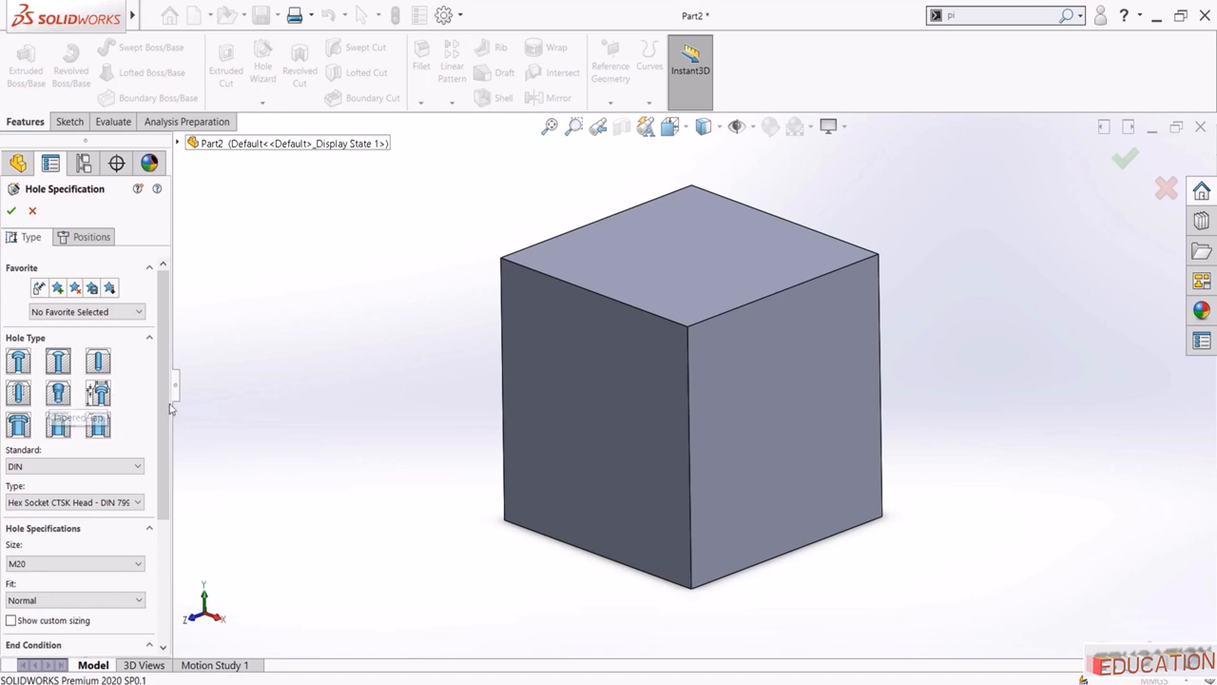
pyautogui.scroll(-3, 170, 489)
pyautogui.click(38, 339)
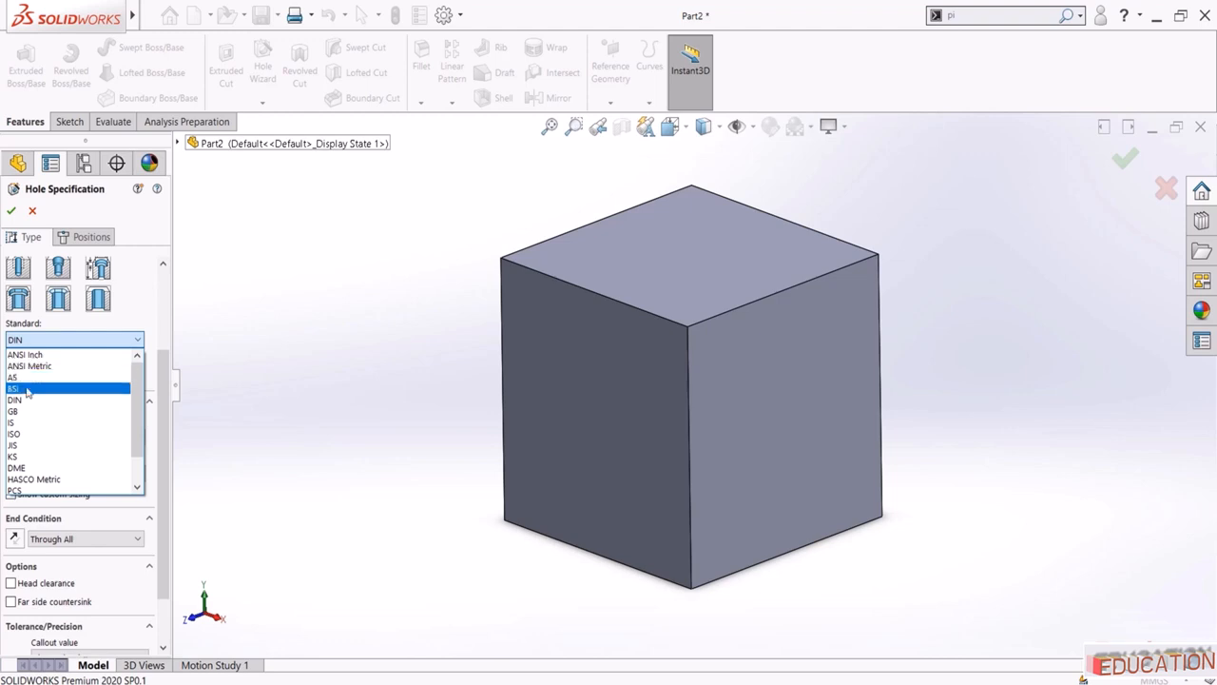
pyautogui.scroll(-1, 48, 427)
pyautogui.scroll(1, 48, 418)
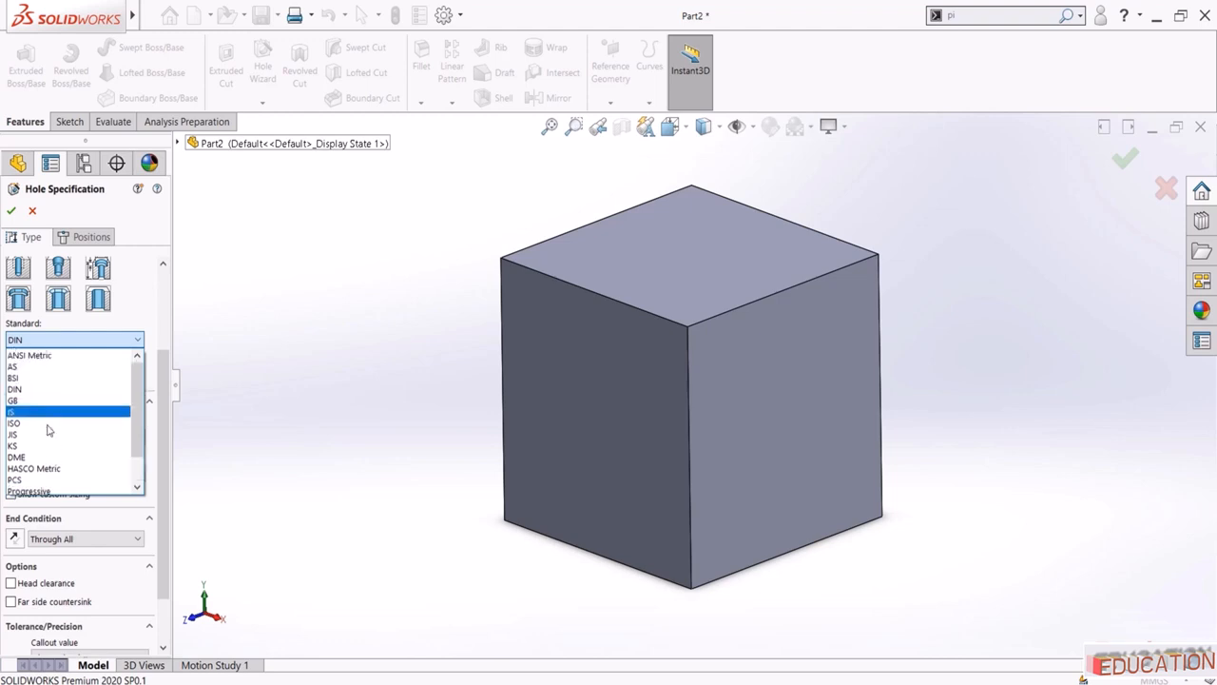
pyautogui.click(62, 340)
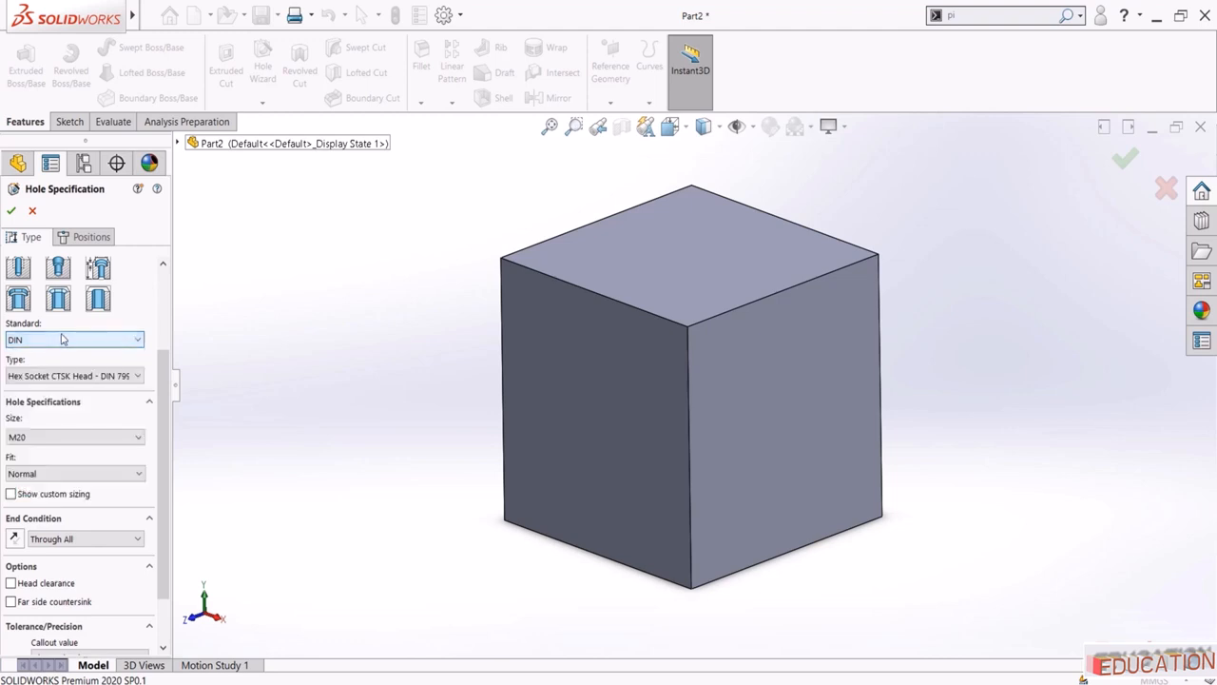
pyautogui.click(87, 376)
pyautogui.click(88, 377)
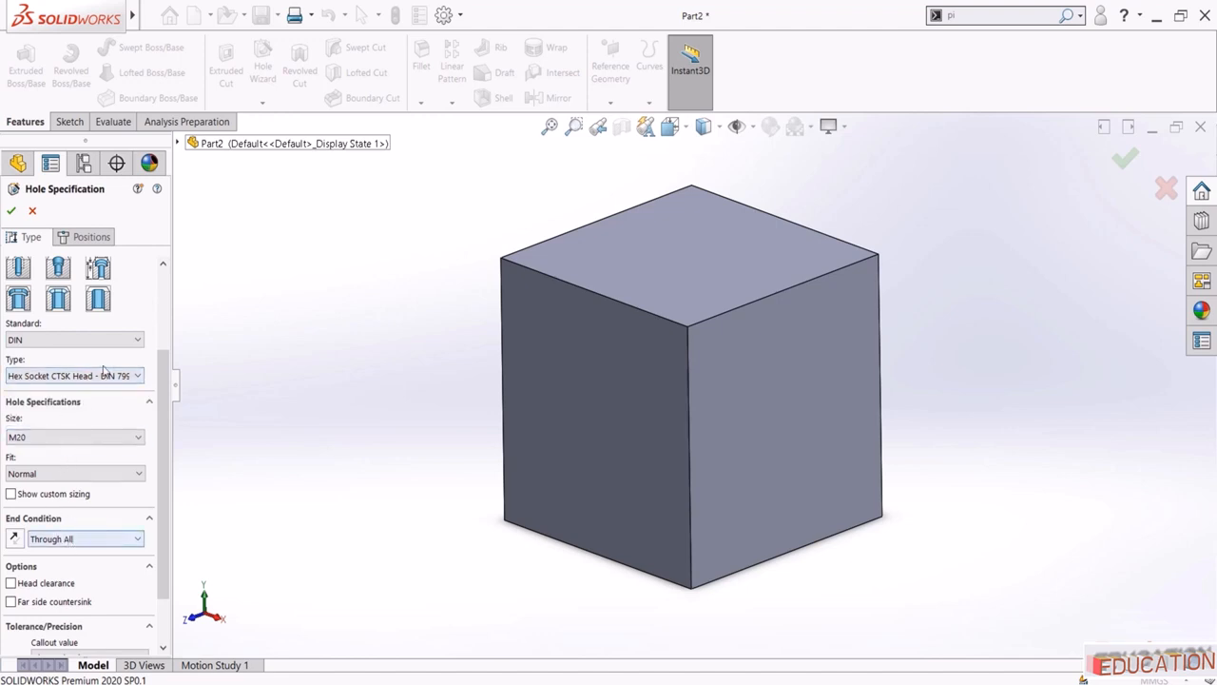
pyautogui.scroll(4, 160, 389)
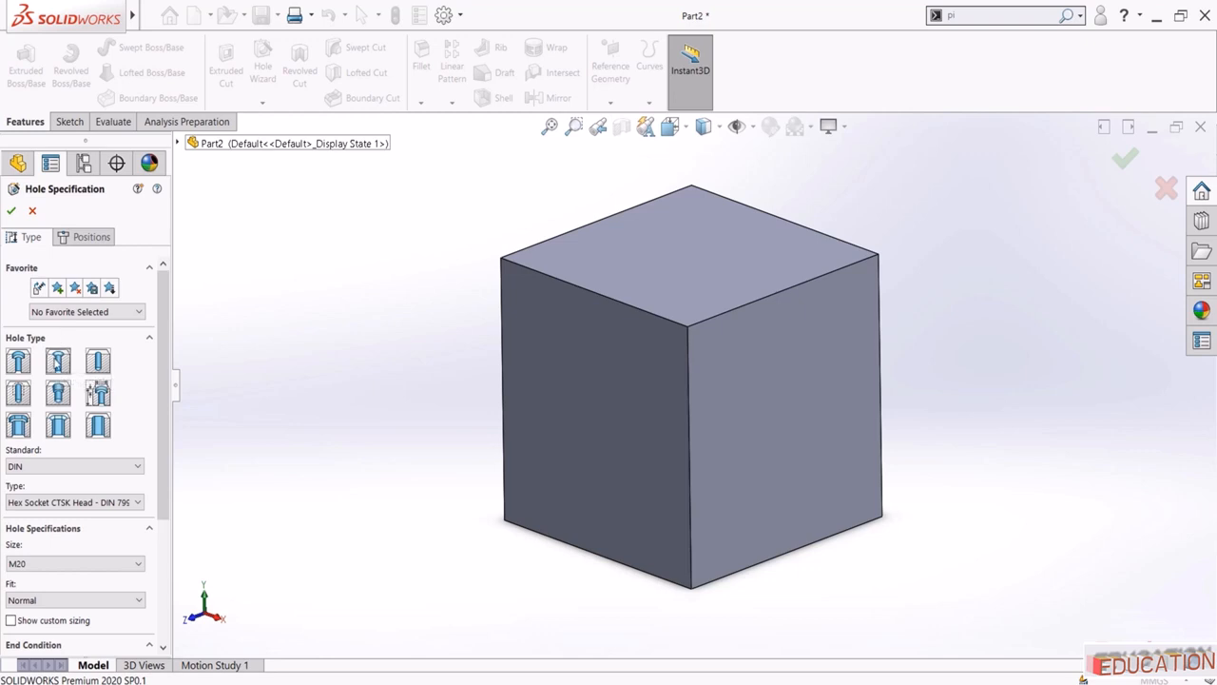
# Set the hole standard to DIN and the screw type to Hex Socket CTSK Head - DIN 7991
pyautogui.click(45, 468)
pyautogui.scroll(1, 66, 576)
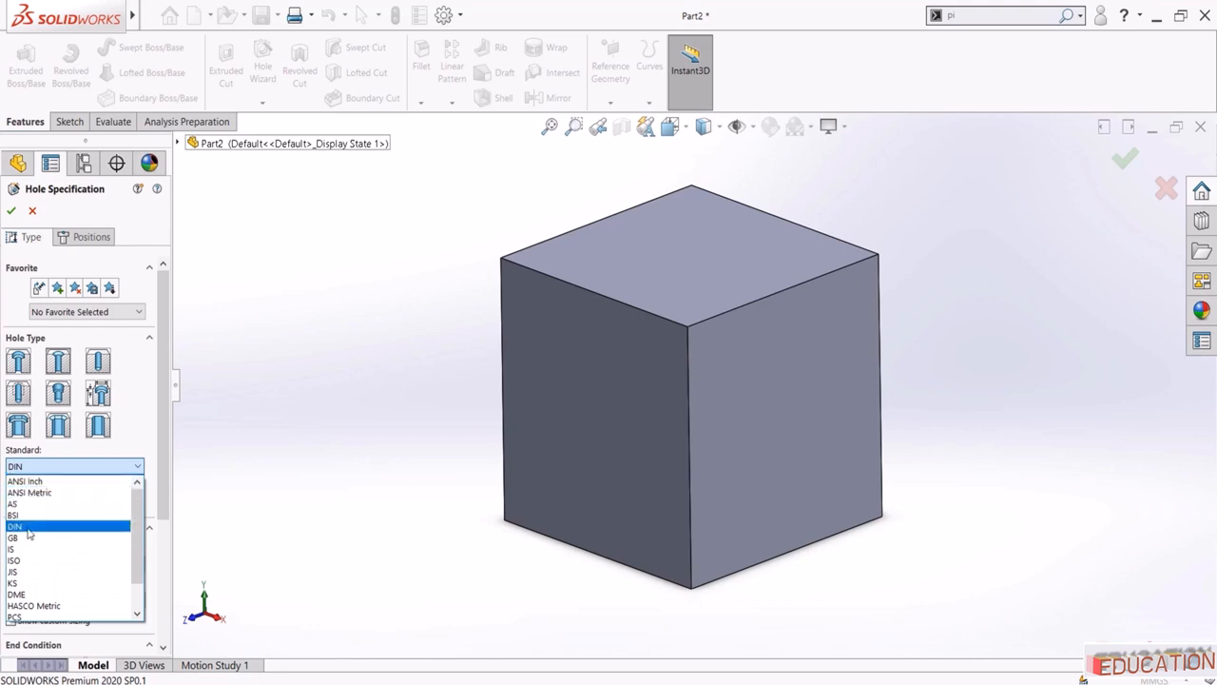
pyautogui.click(29, 528)
pyautogui.click(83, 502)
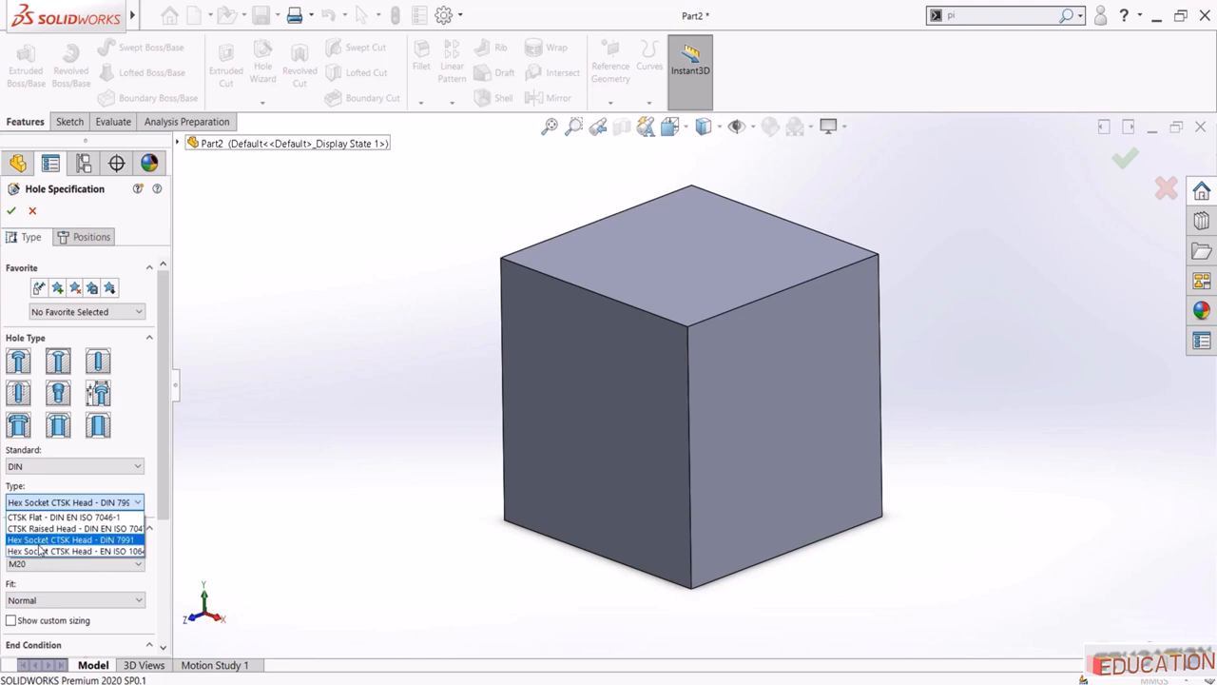
pyautogui.click(91, 541)
# Set the countersunk hole's size to M20 with a Normal fit
pyautogui.scroll(-2, 126, 506)
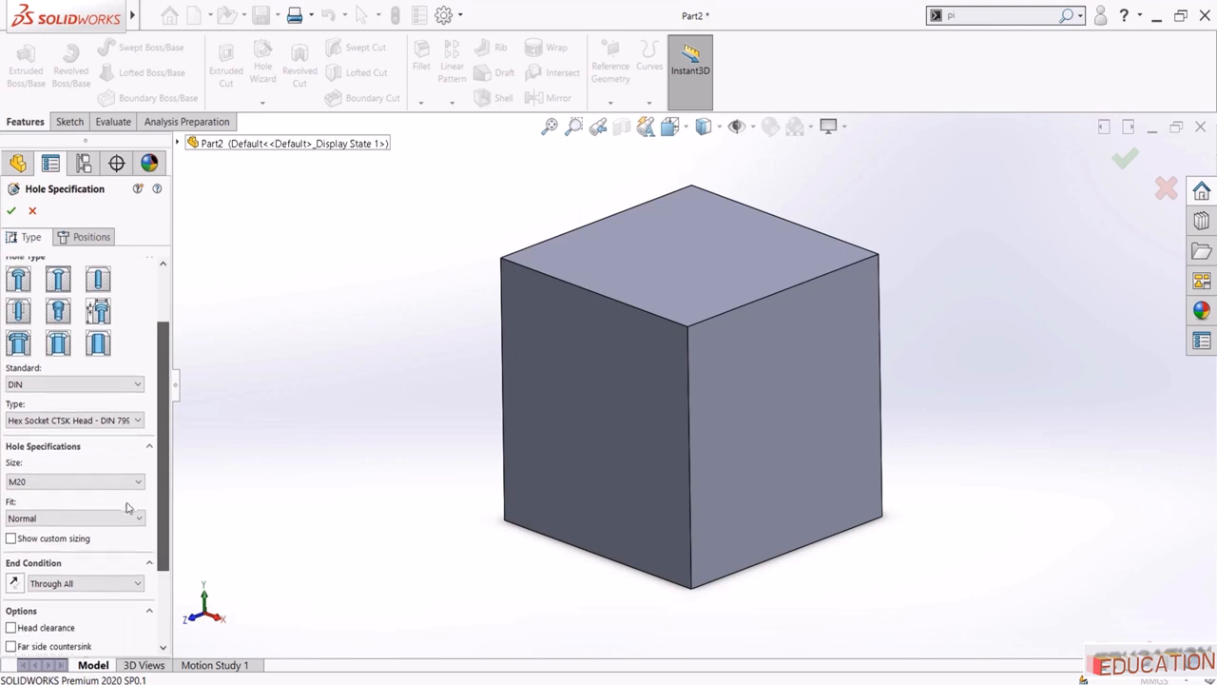
pyautogui.click(119, 481)
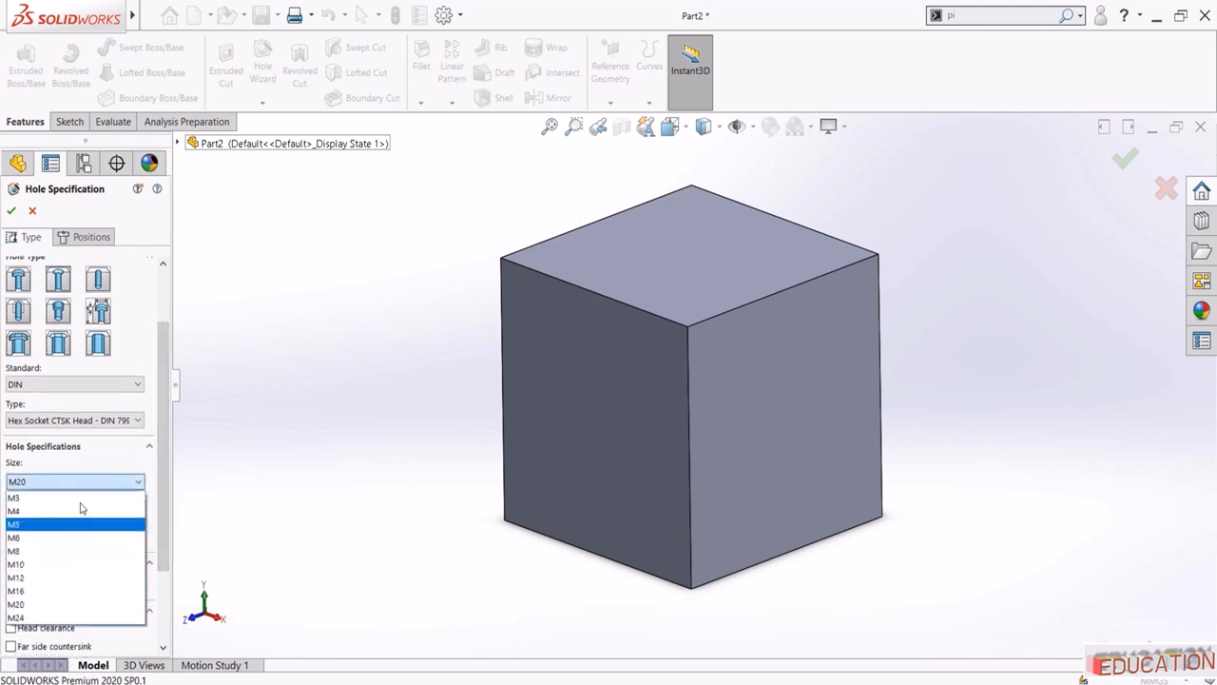
pyautogui.click(33, 604)
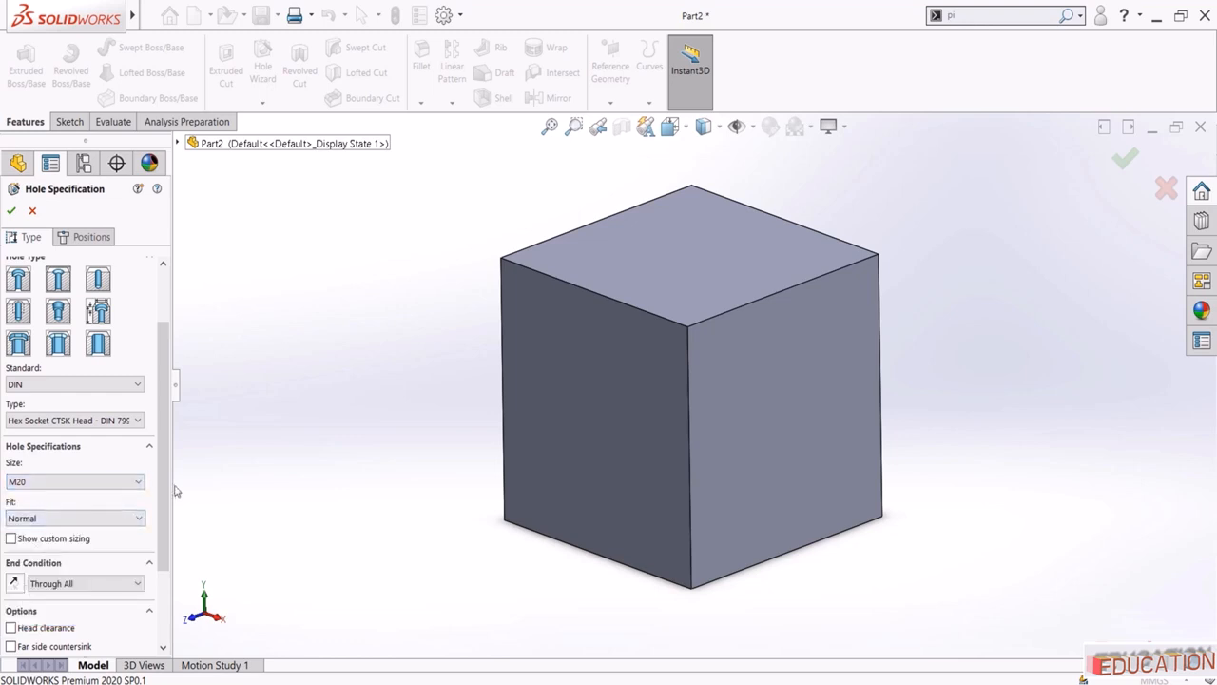
pyautogui.scroll(-2, 158, 530)
pyautogui.scroll(-1, 158, 530)
pyautogui.click(42, 437)
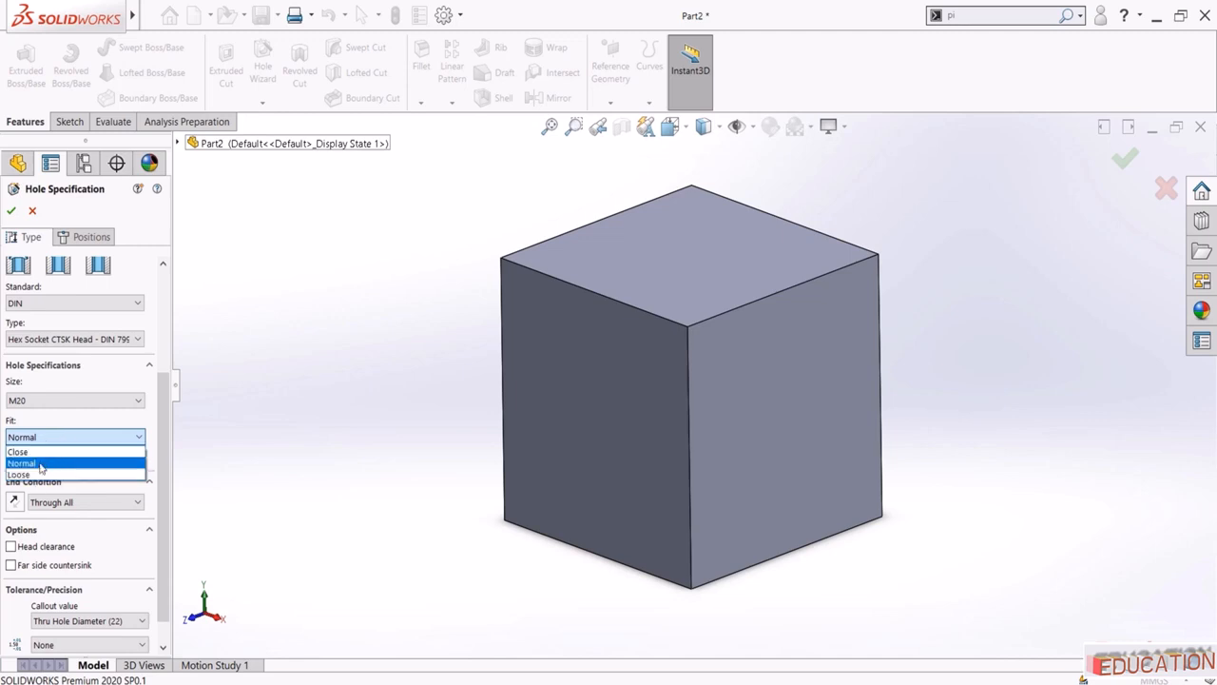
pyautogui.click(41, 463)
# Set the hole's end condition to Through All
pyautogui.scroll(-1, 59, 471)
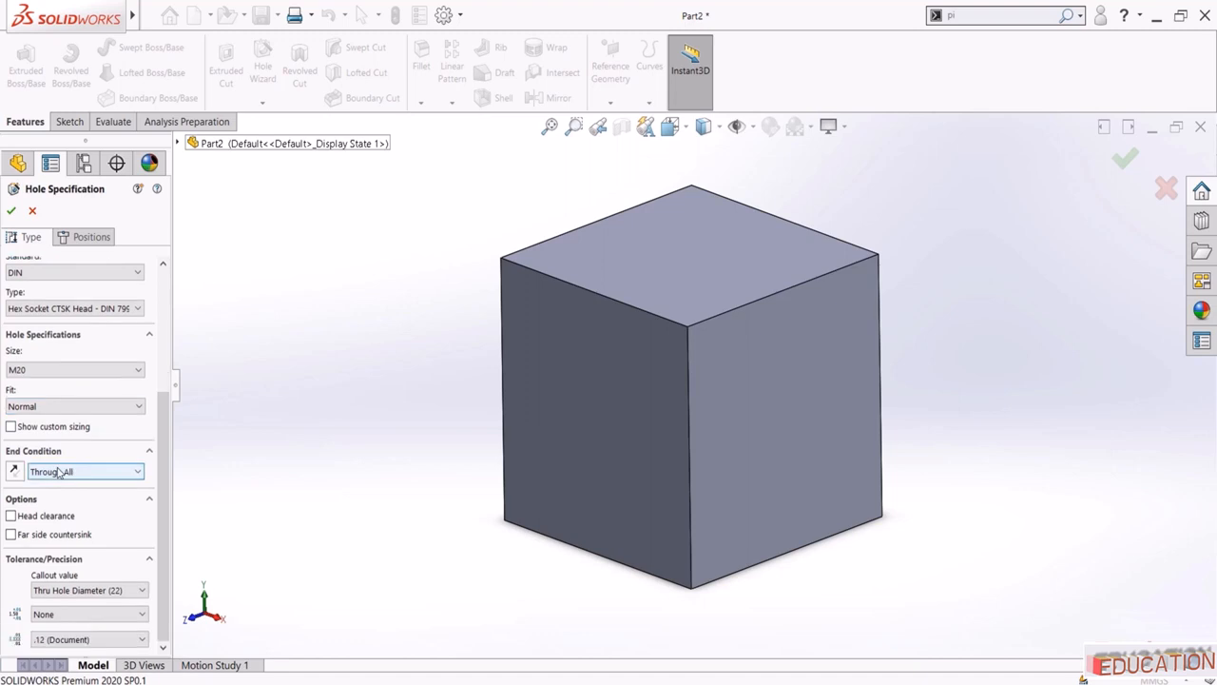
pyautogui.click(59, 472)
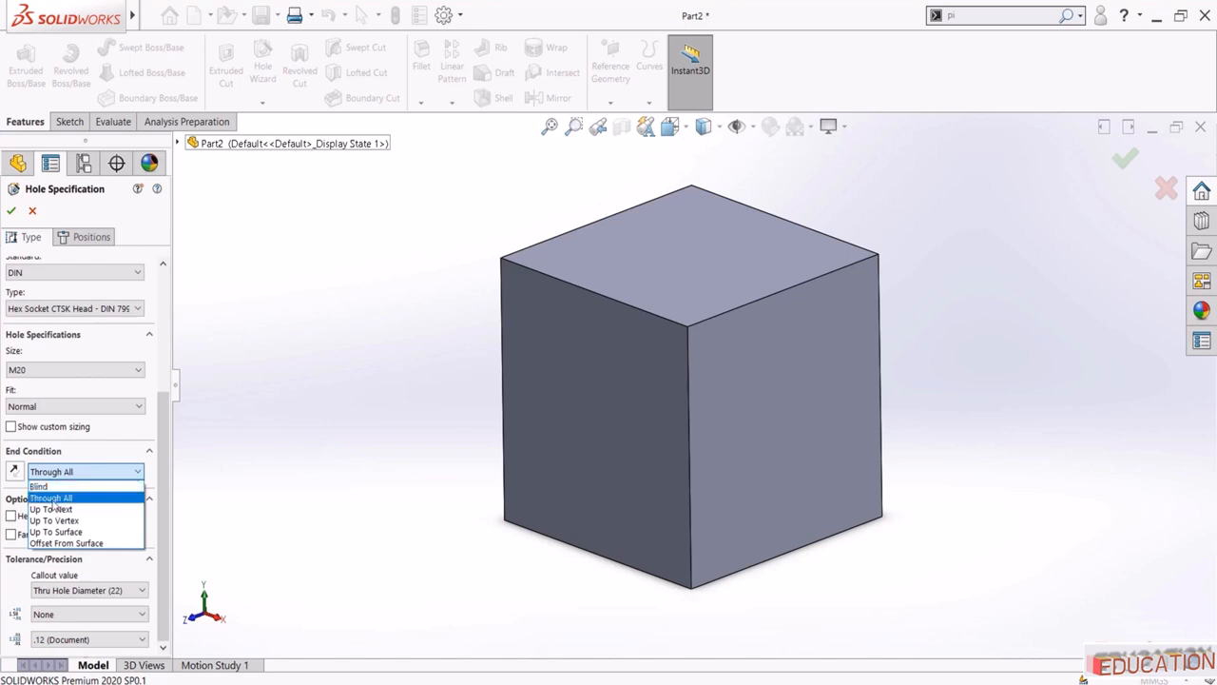
pyautogui.click(52, 500)
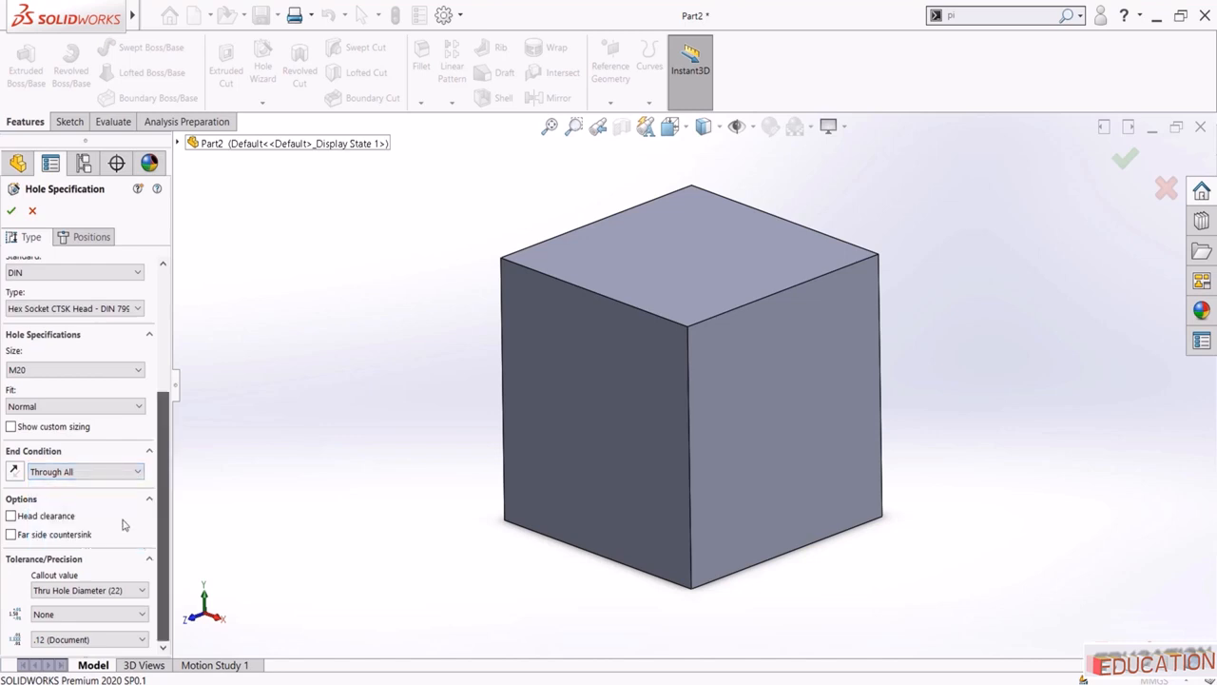
# Position the holes with a 3D sketch, placing two hole points side by side on the cube's top face
pyautogui.scroll(5, 122, 524)
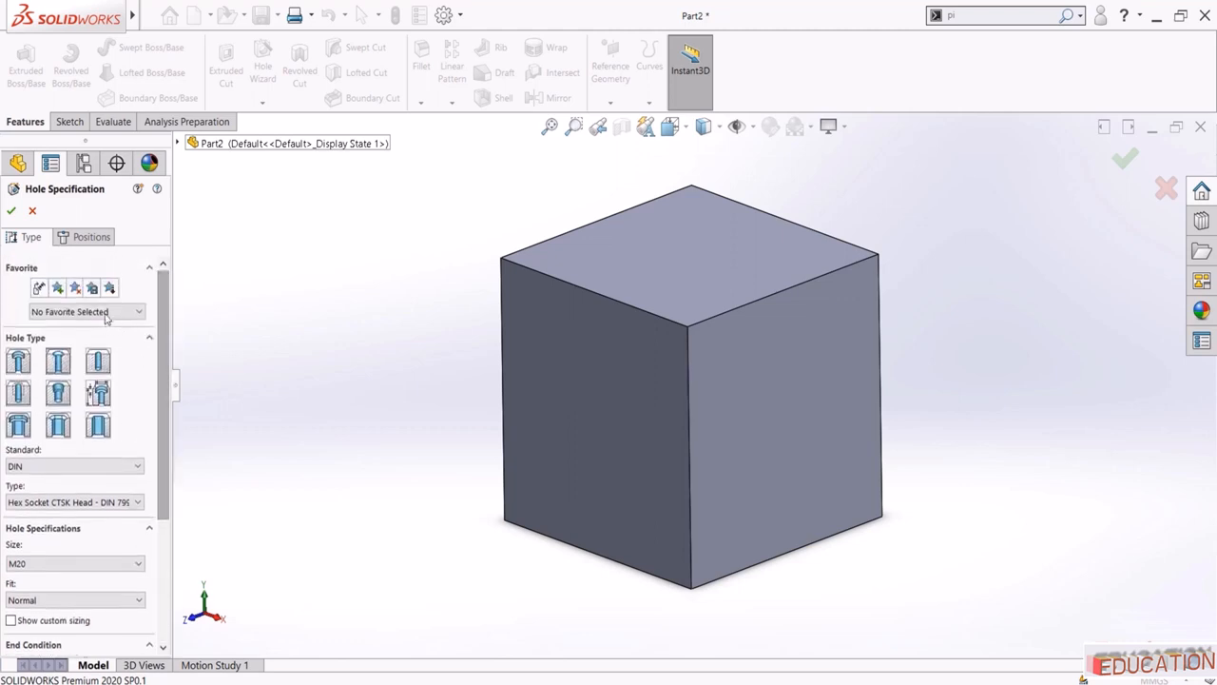
pyautogui.click(83, 242)
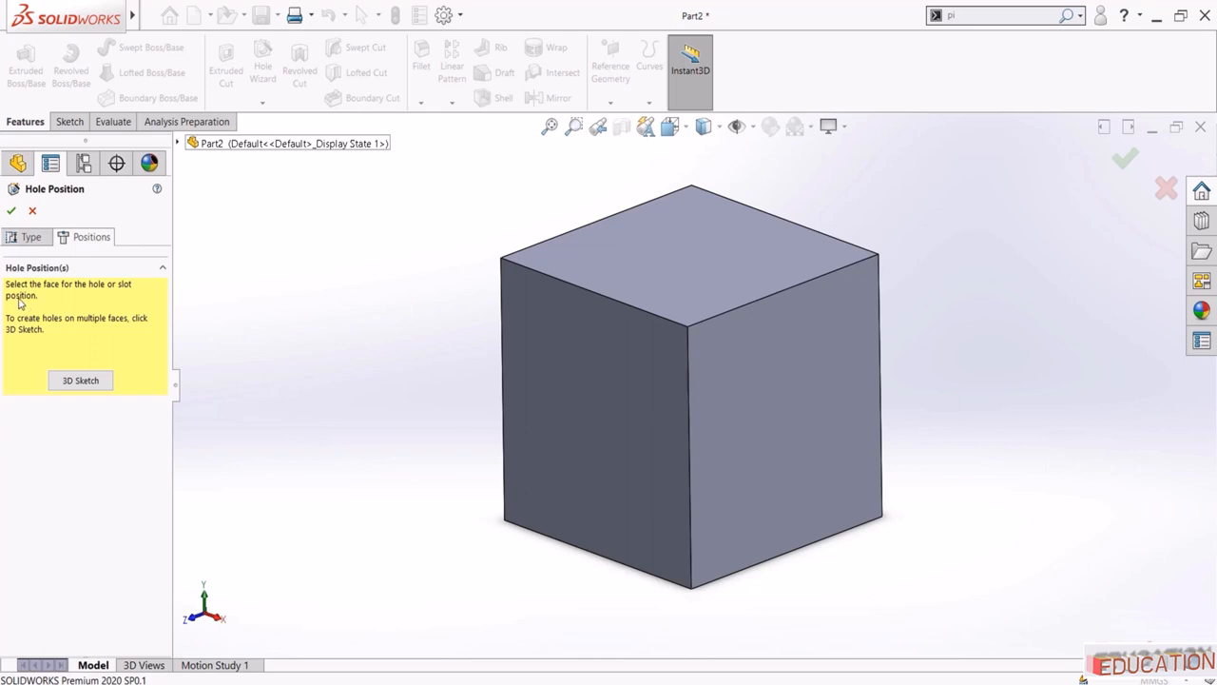
pyautogui.click(78, 382)
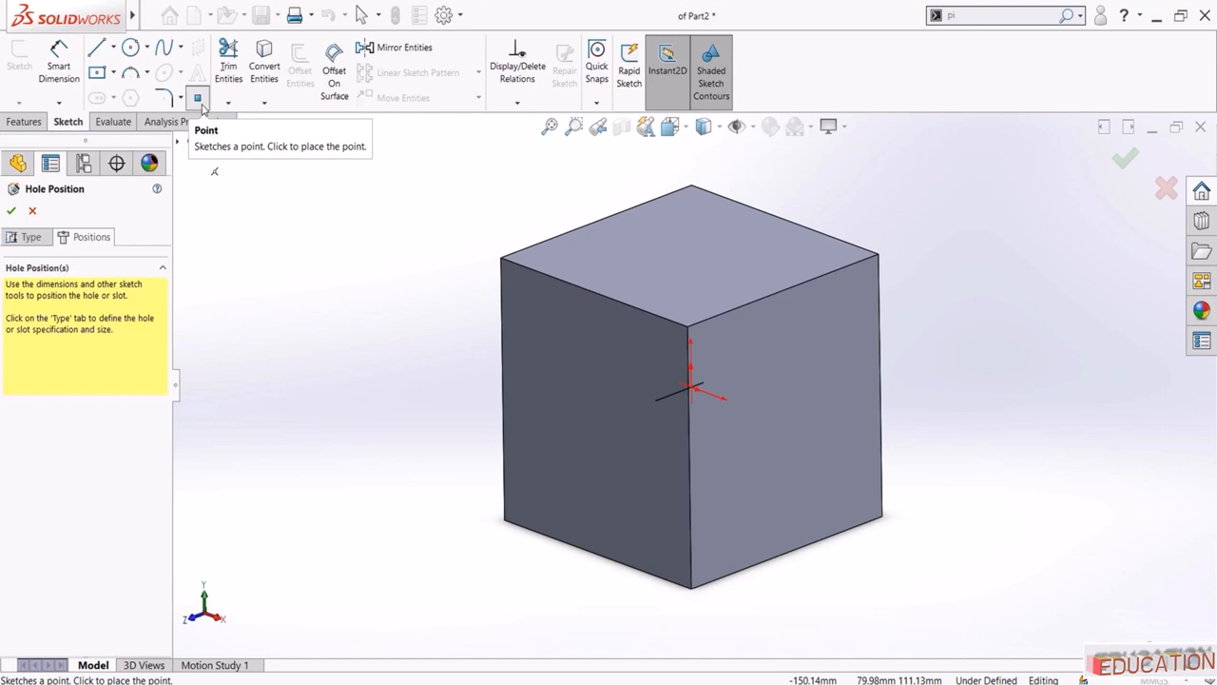
pyautogui.click(766, 248)
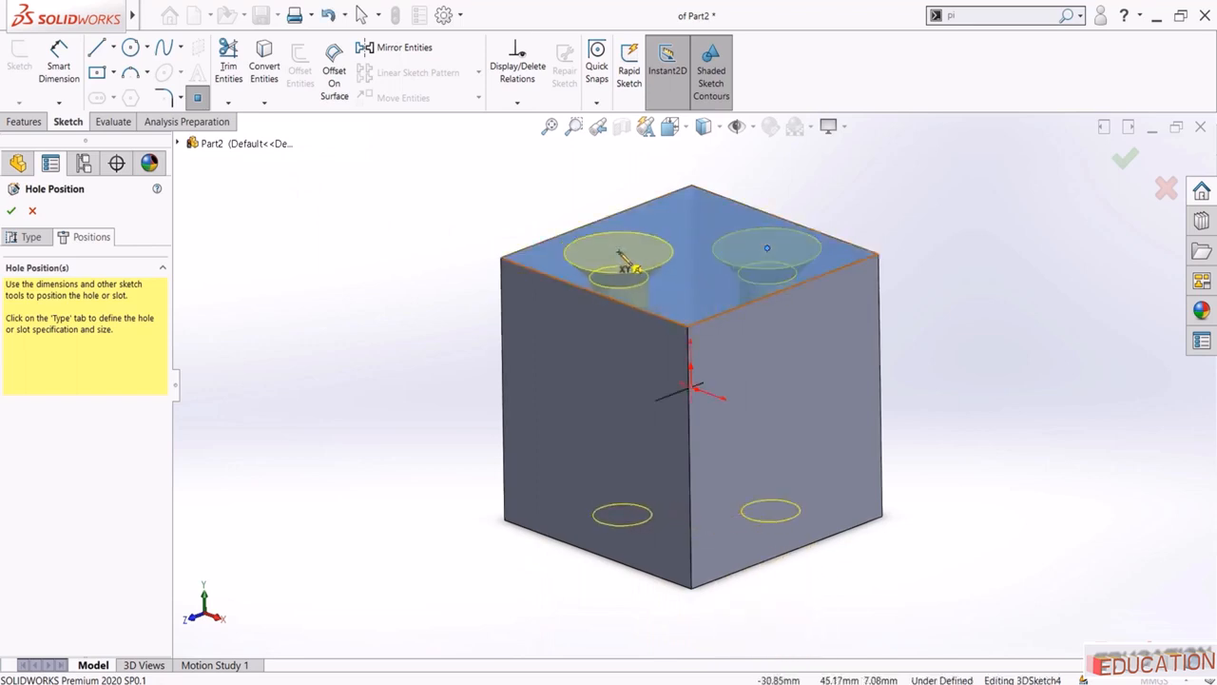
pyautogui.click(620, 252)
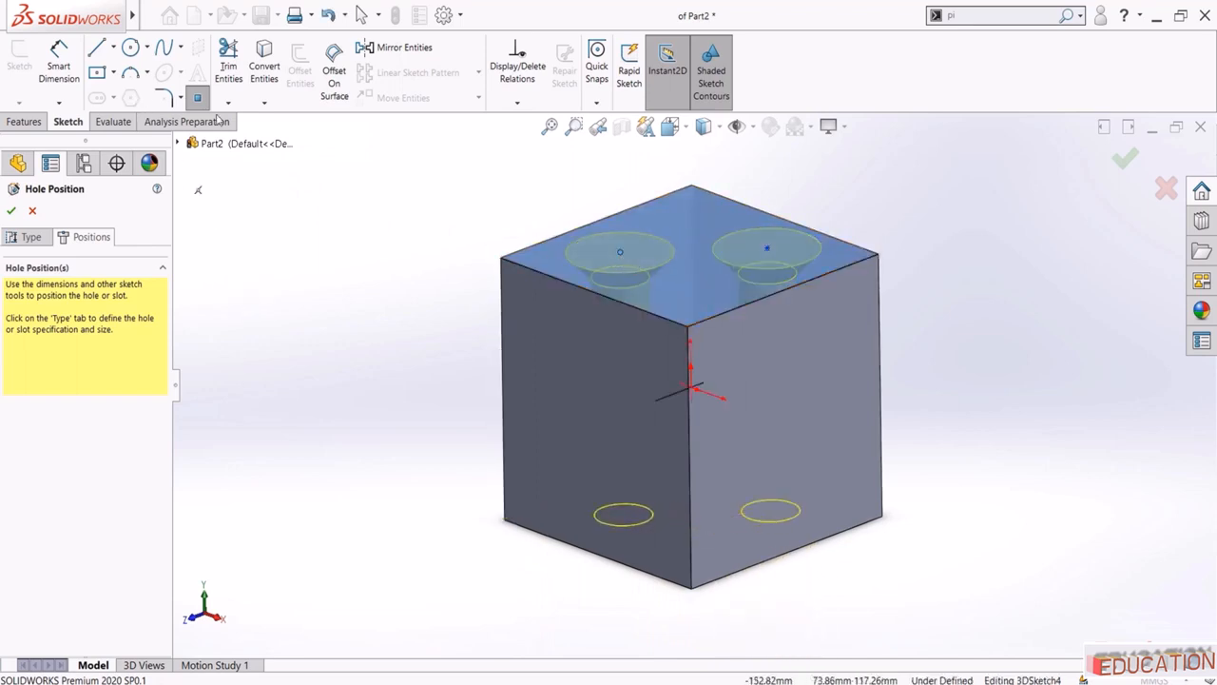
# Dimension the right-hand hole point 30 mm from the top face's front-right edge
pyautogui.moveTo(836, 266); pyautogui.dragTo(823, 330, button='middle')
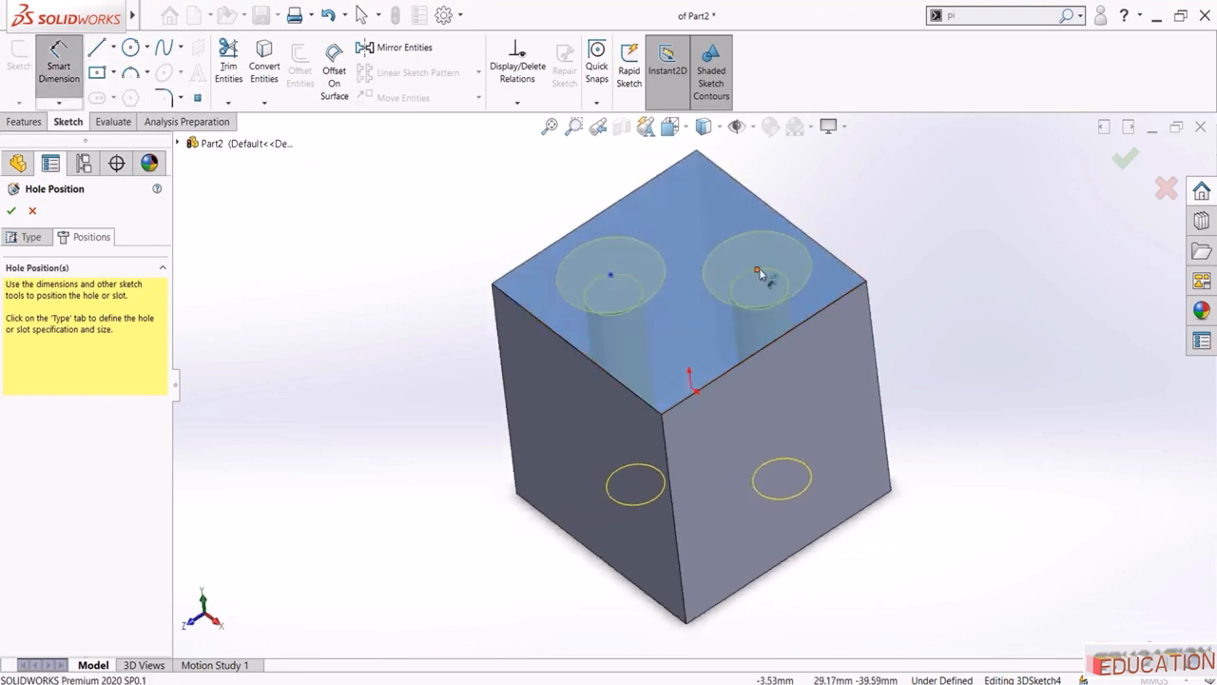
pyautogui.click(758, 270)
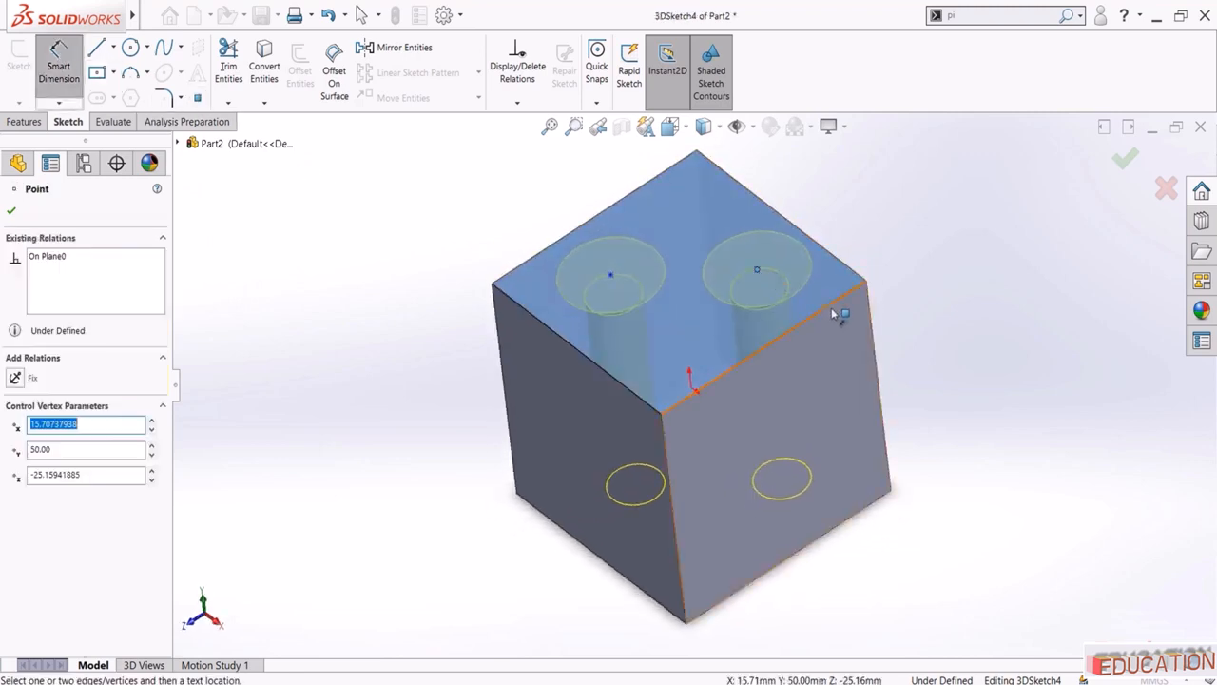
pyautogui.click(832, 315)
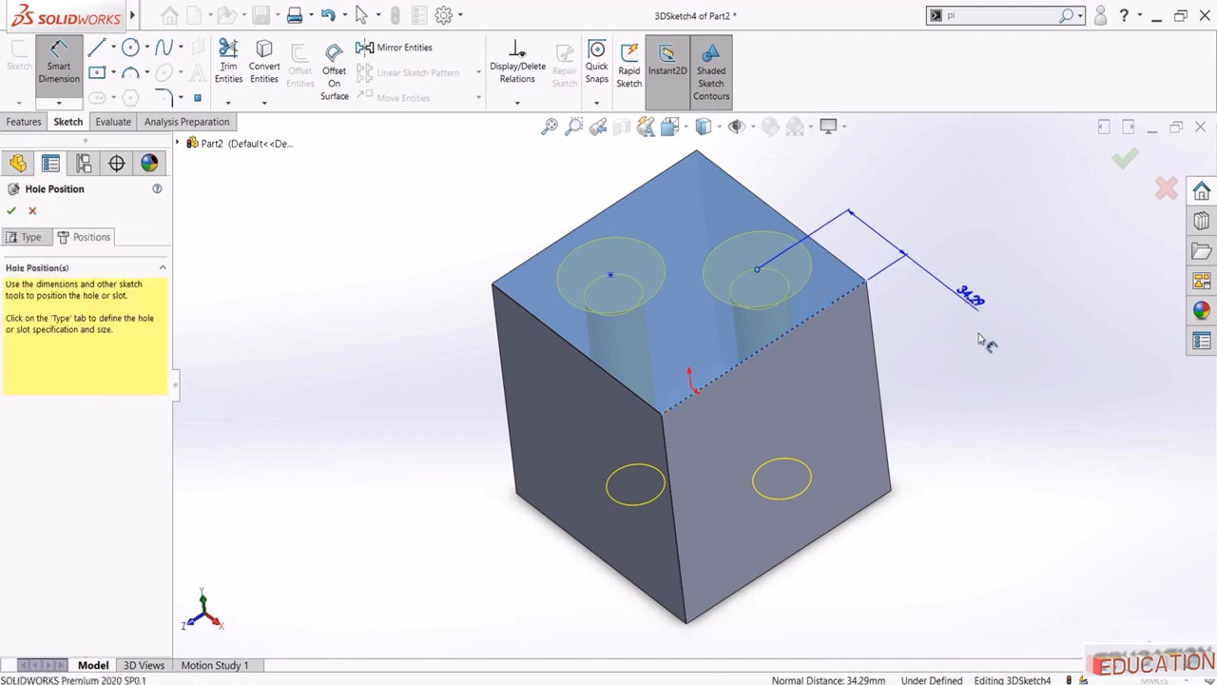
pyautogui.click(980, 340)
pyautogui.write('30')
pyautogui.press('Return')
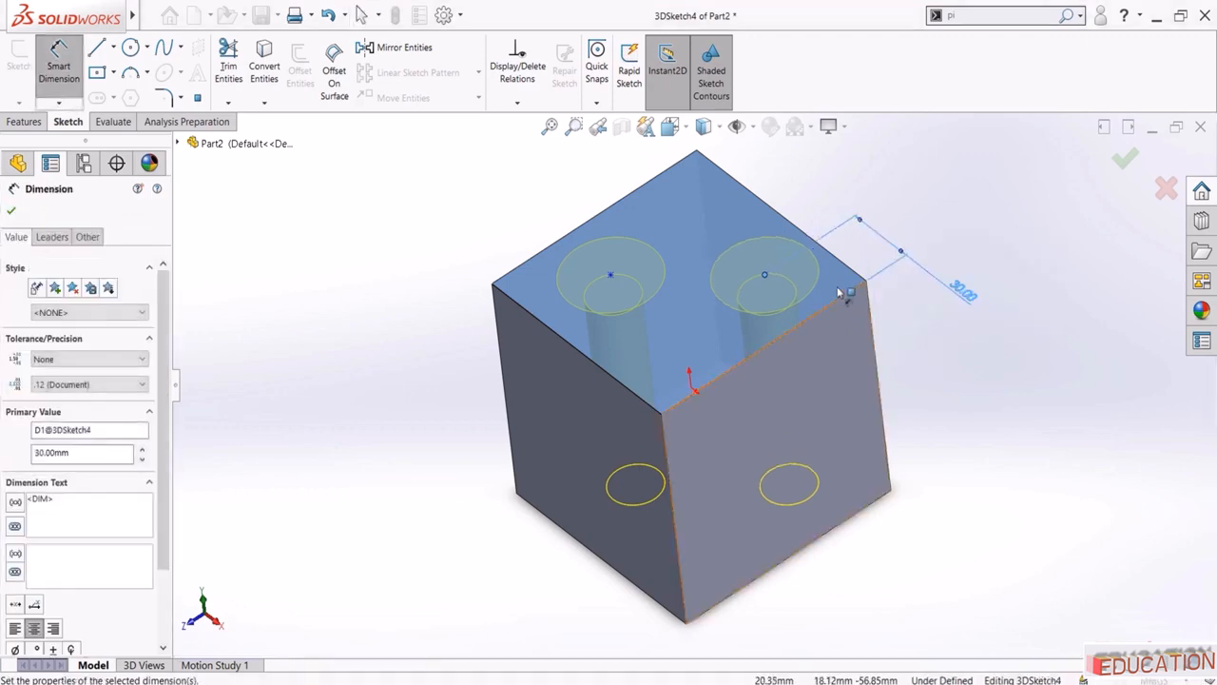
# Dimension the right-hand hole point 30 mm from the top face's back-right edge
pyautogui.click(766, 274)
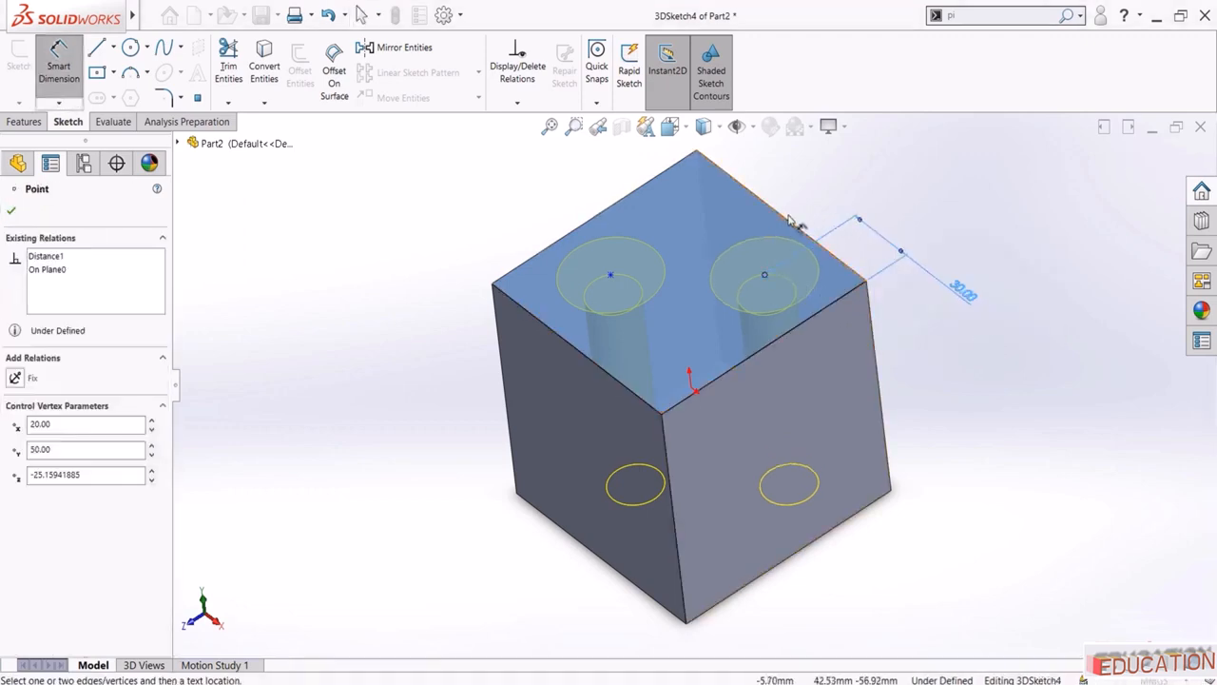
pyautogui.click(792, 221)
pyautogui.click(823, 196)
pyautogui.write('30')
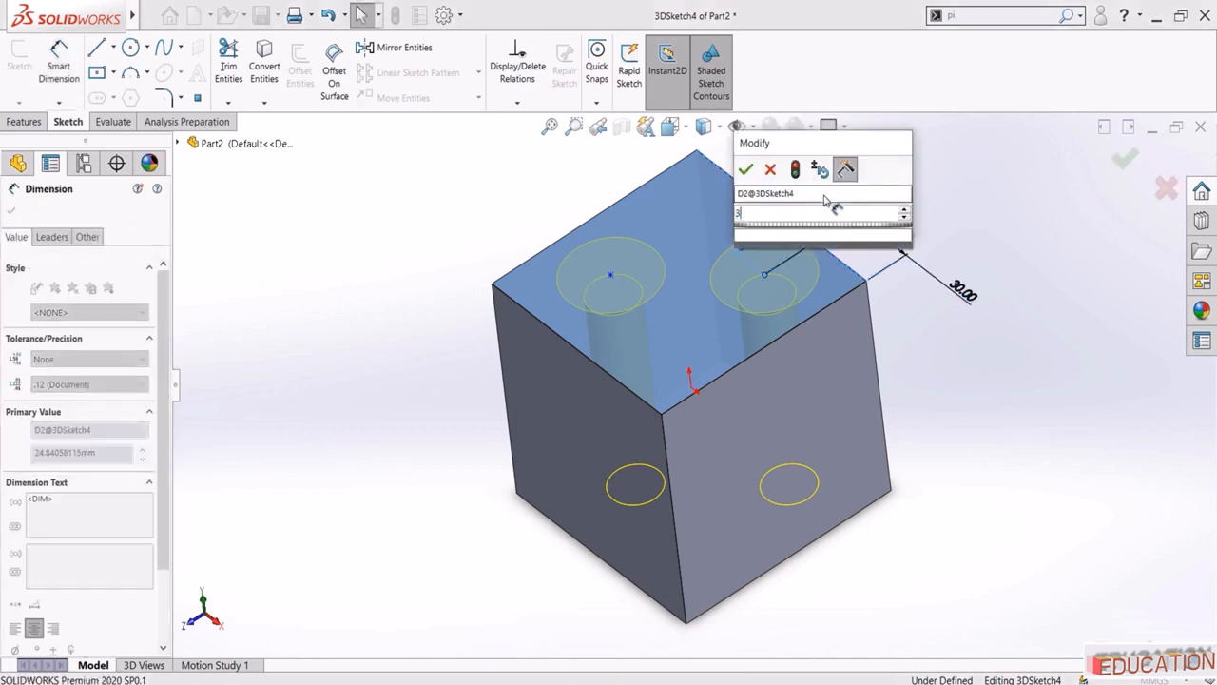
pyautogui.press('Return')
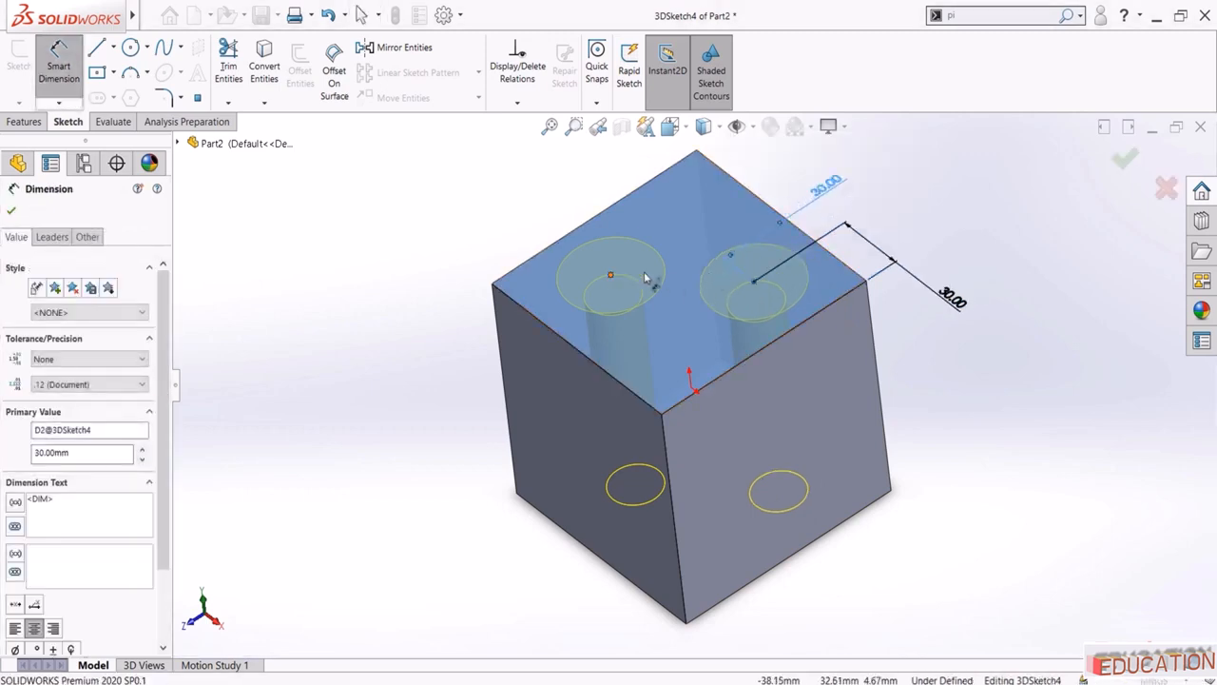
# Dimension the left-hand hole point 70 mm from the top face's front-right edge
pyautogui.click(610, 275)
pyautogui.click(693, 396)
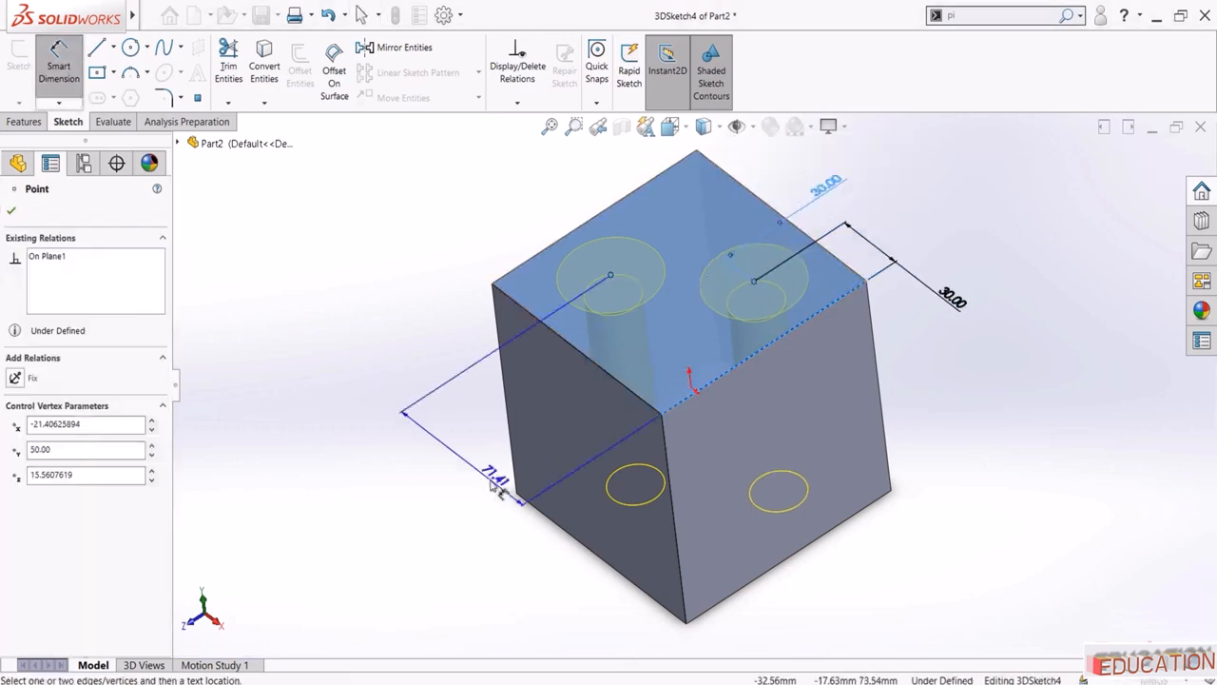
pyautogui.click(492, 500)
pyautogui.write('70')
pyautogui.press('Return')
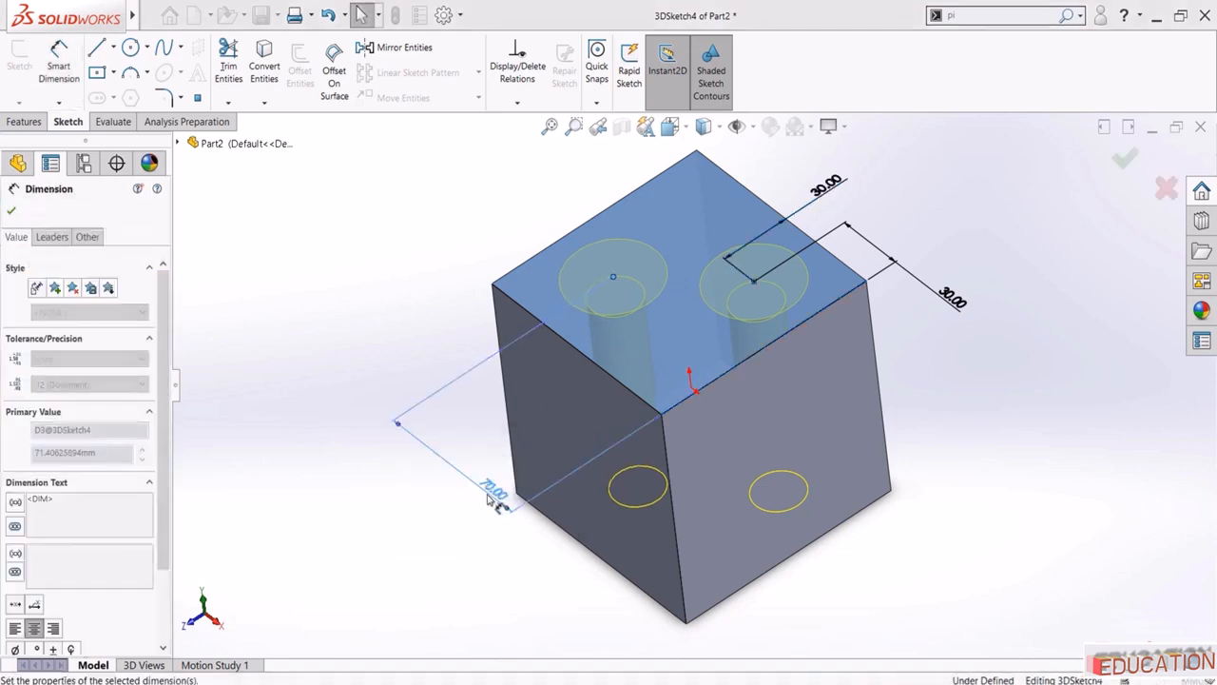
# Dimension the left-hand hole point 30 mm from the top face's front-left edge
pyautogui.click(612, 276)
pyautogui.click(568, 346)
pyautogui.click(408, 353)
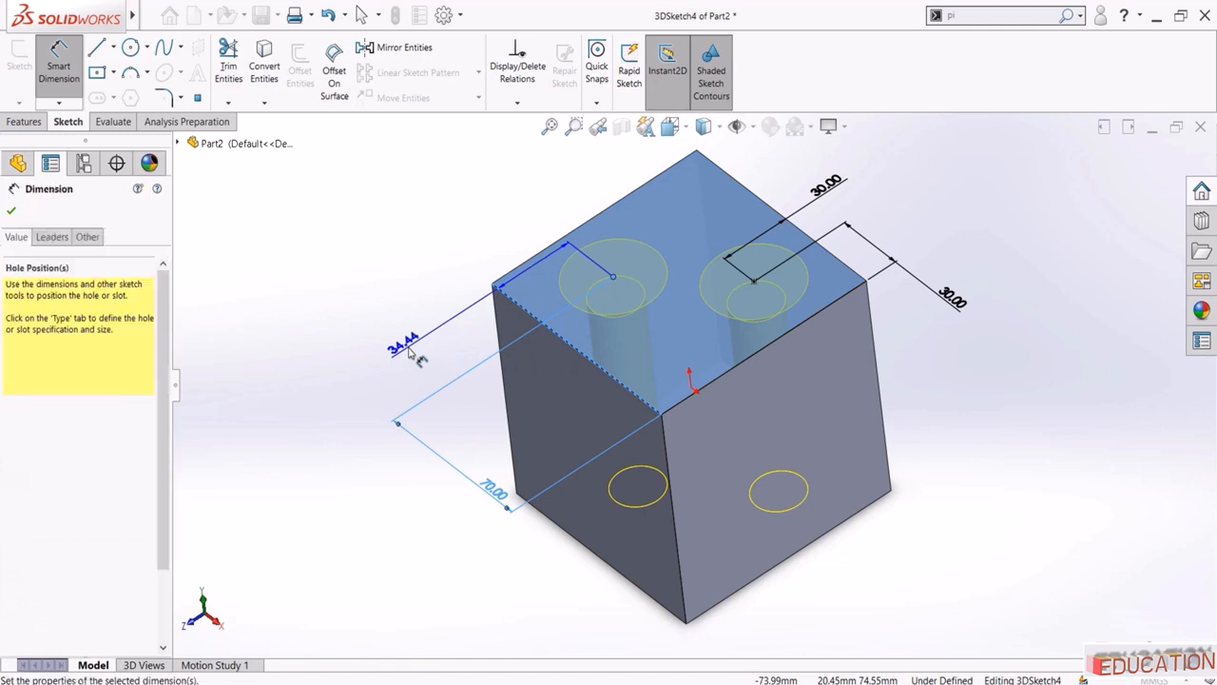
pyautogui.write('30')
pyautogui.press('Return')
pyautogui.press('Escape')
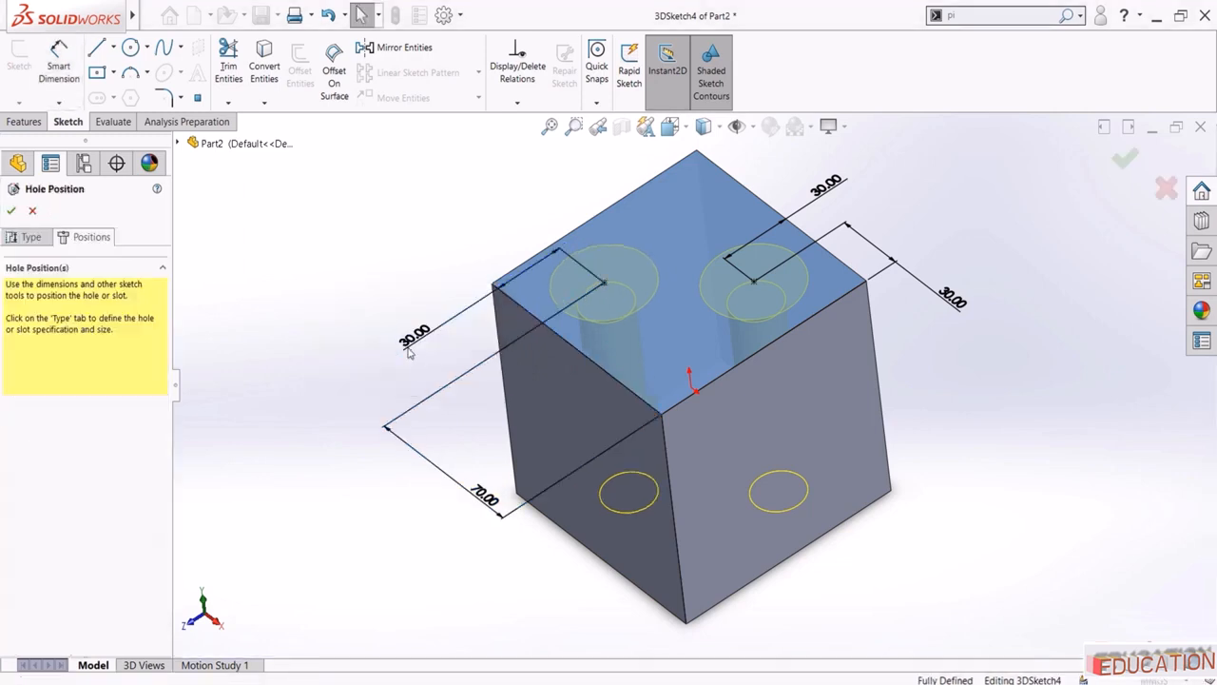
# Change the holes' end condition to Blind with a 50 mm depth and create the two countersunk holes
pyautogui.moveTo(404, 351); pyautogui.dragTo(402, 275, button='middle')
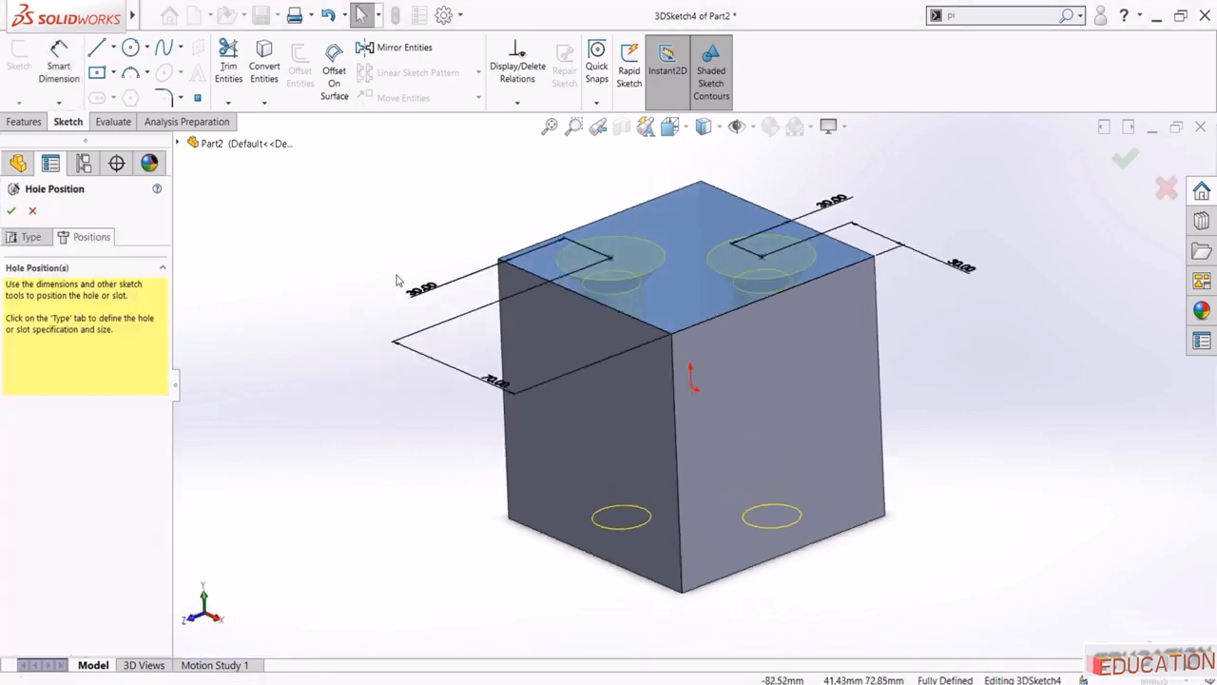
pyautogui.click(29, 240)
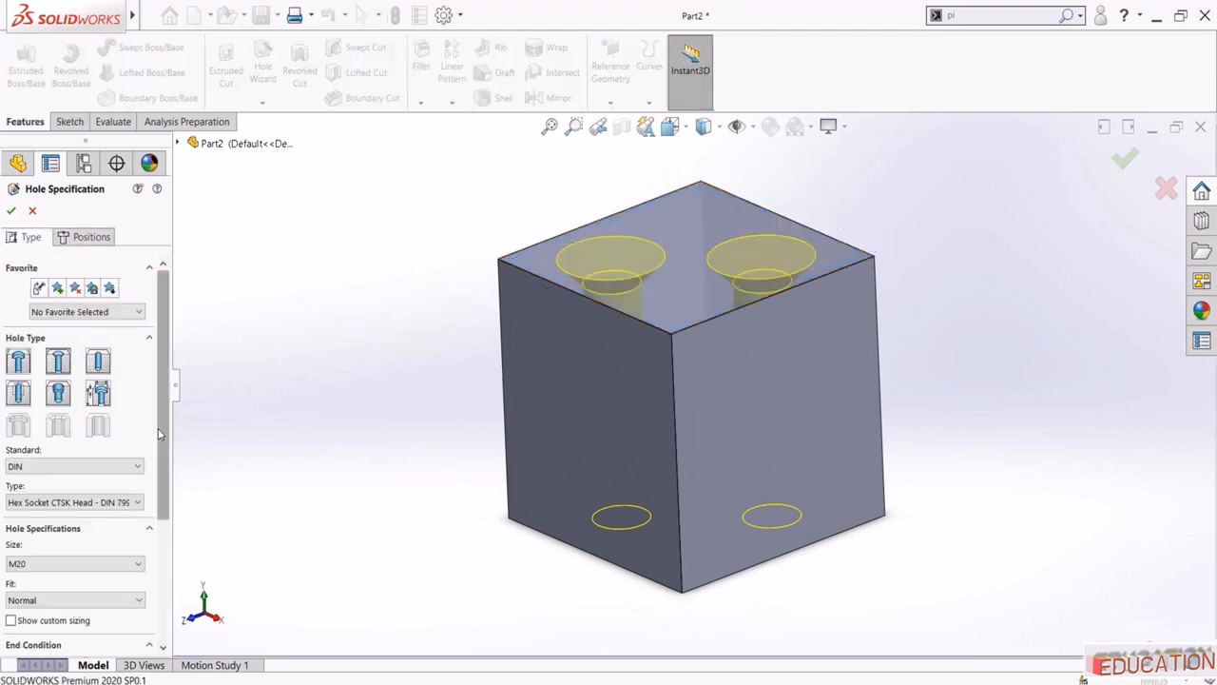
pyautogui.scroll(-2, 155, 485)
pyautogui.scroll(-2, 155, 485)
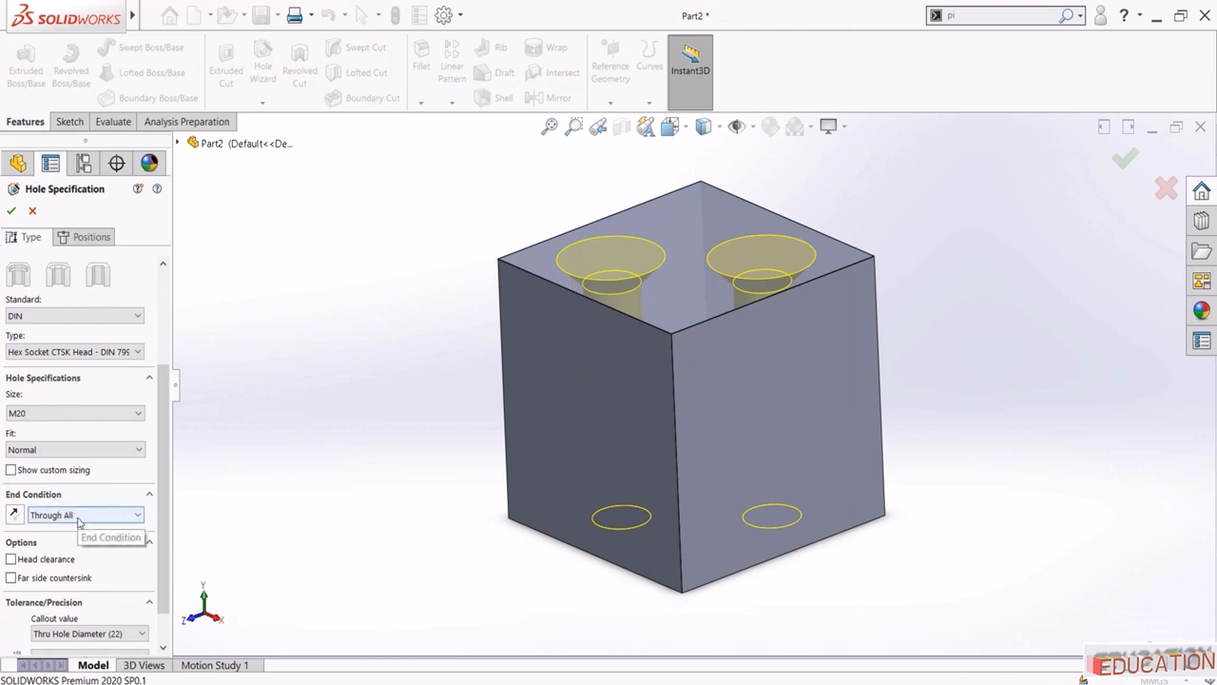
pyautogui.moveTo(415, 533); pyautogui.dragTo(594, 471, button='middle')
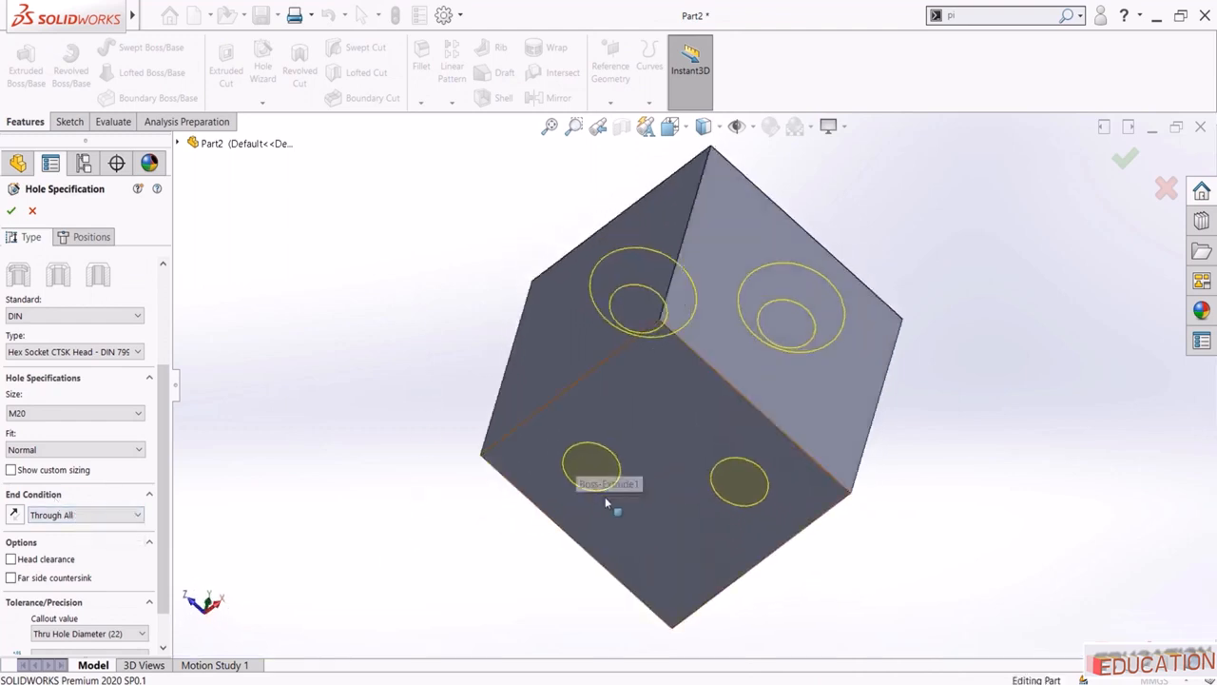
pyautogui.moveTo(402, 456); pyautogui.dragTo(342, 573, button='middle')
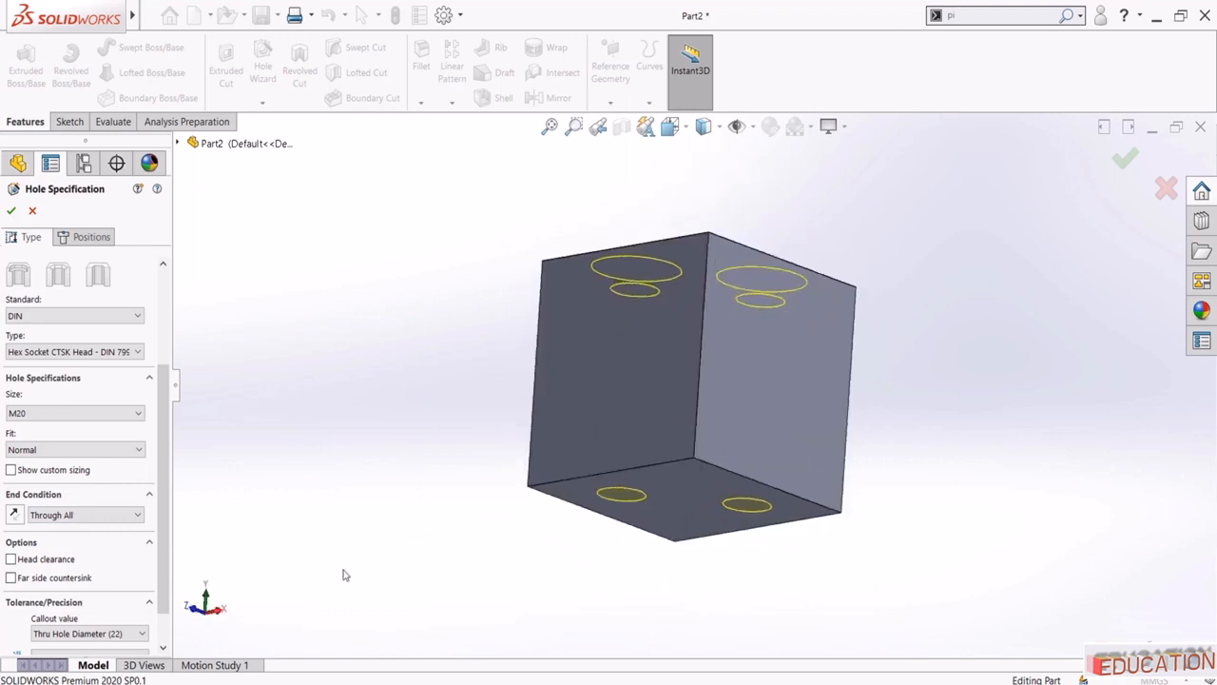
pyautogui.click(101, 517)
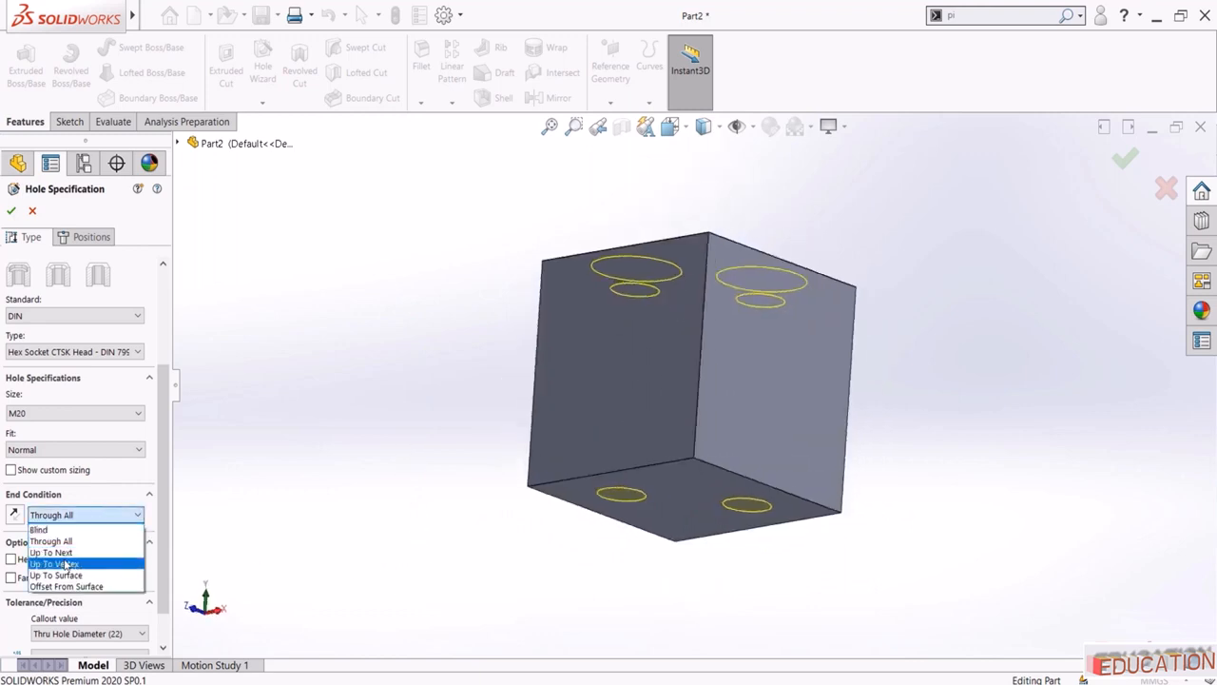
pyautogui.click(63, 530)
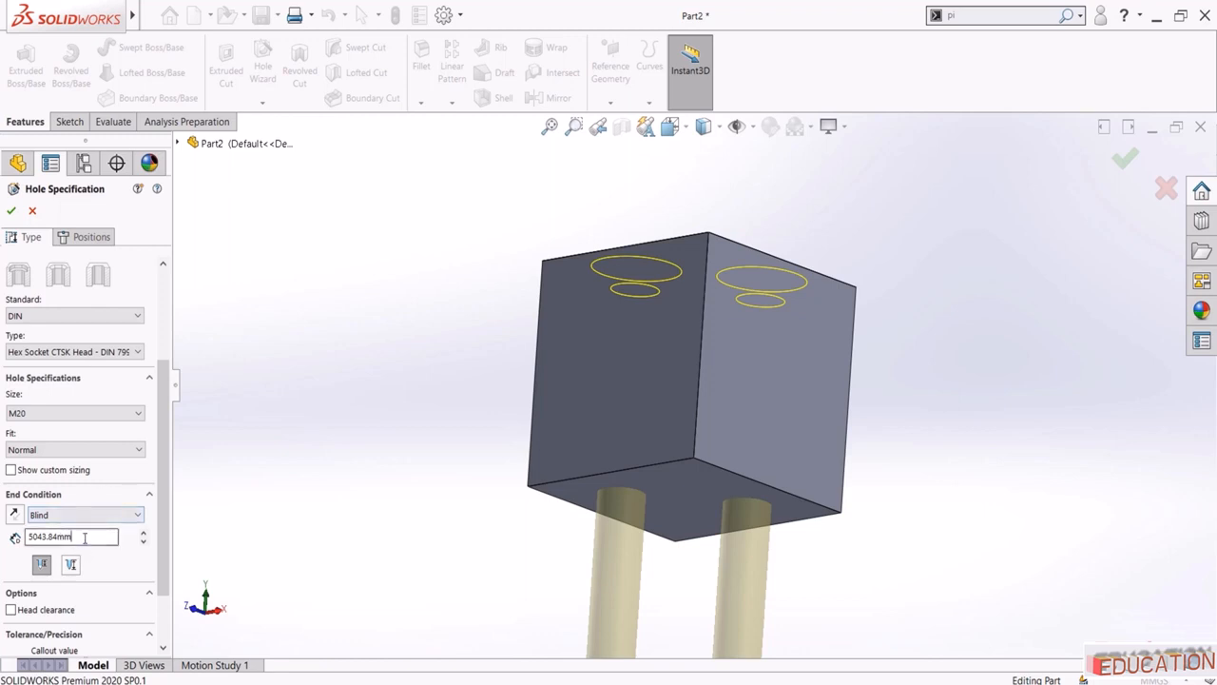
pyautogui.doubleClick(85, 538)
pyautogui.write('50')
pyautogui.press('Return')
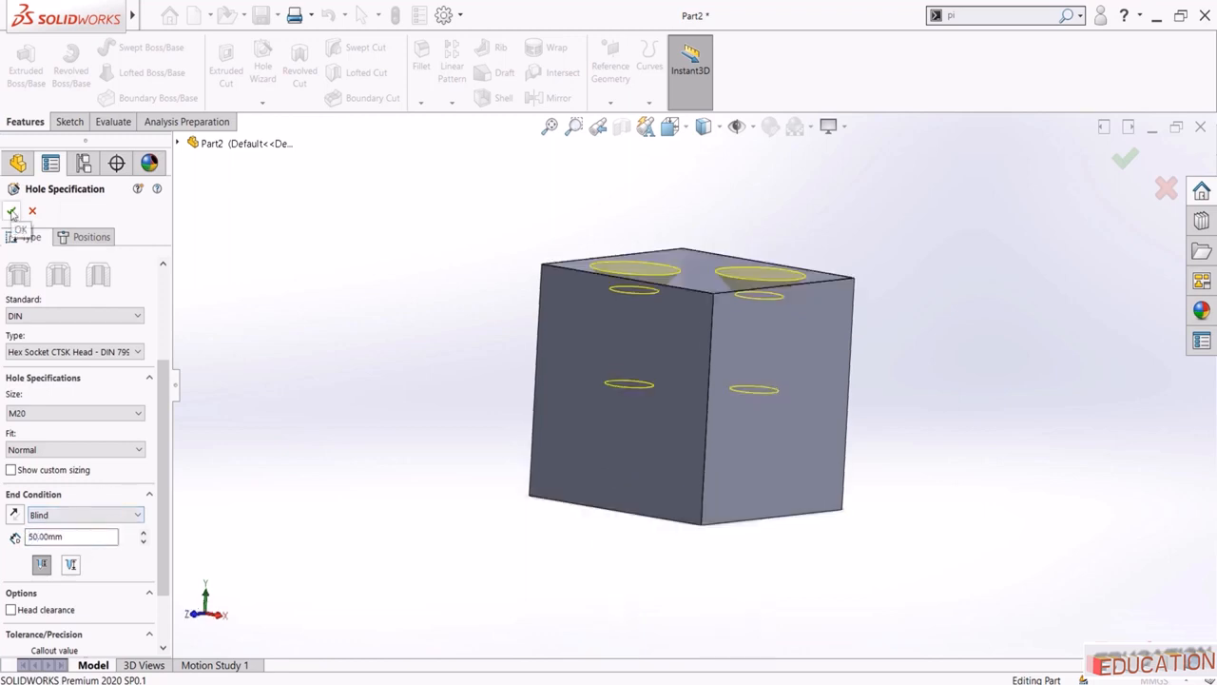
pyautogui.click(11, 213)
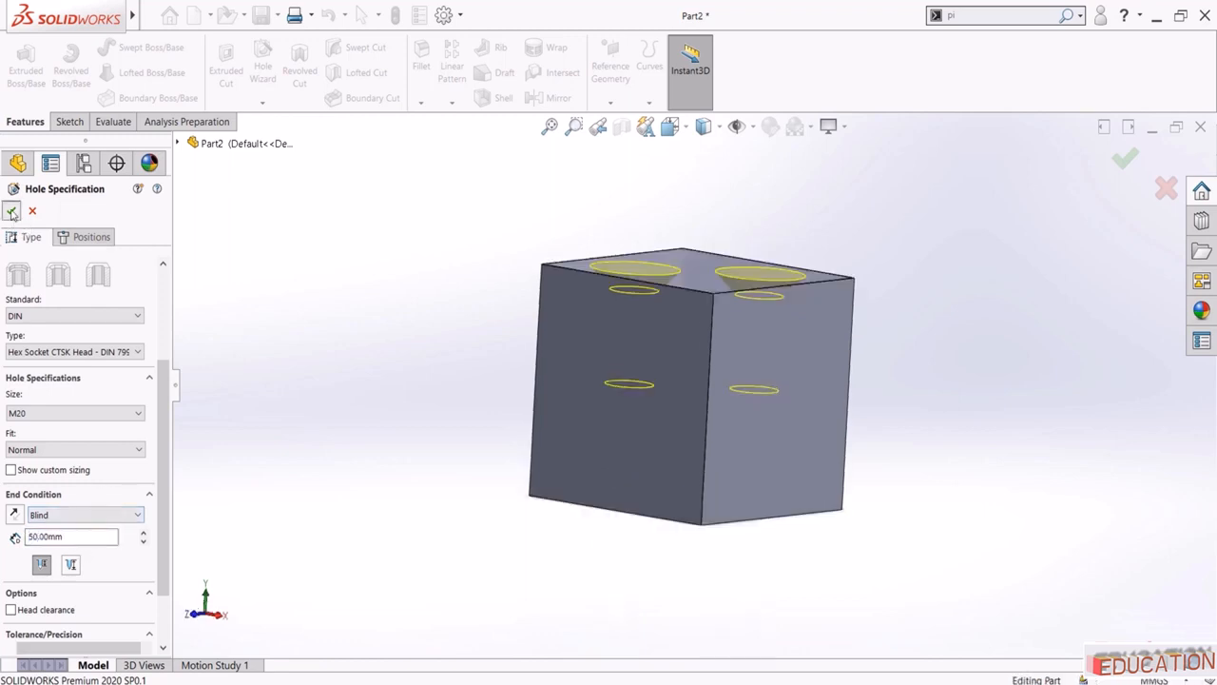
pyautogui.moveTo(448, 218); pyautogui.dragTo(457, 391, button='middle')
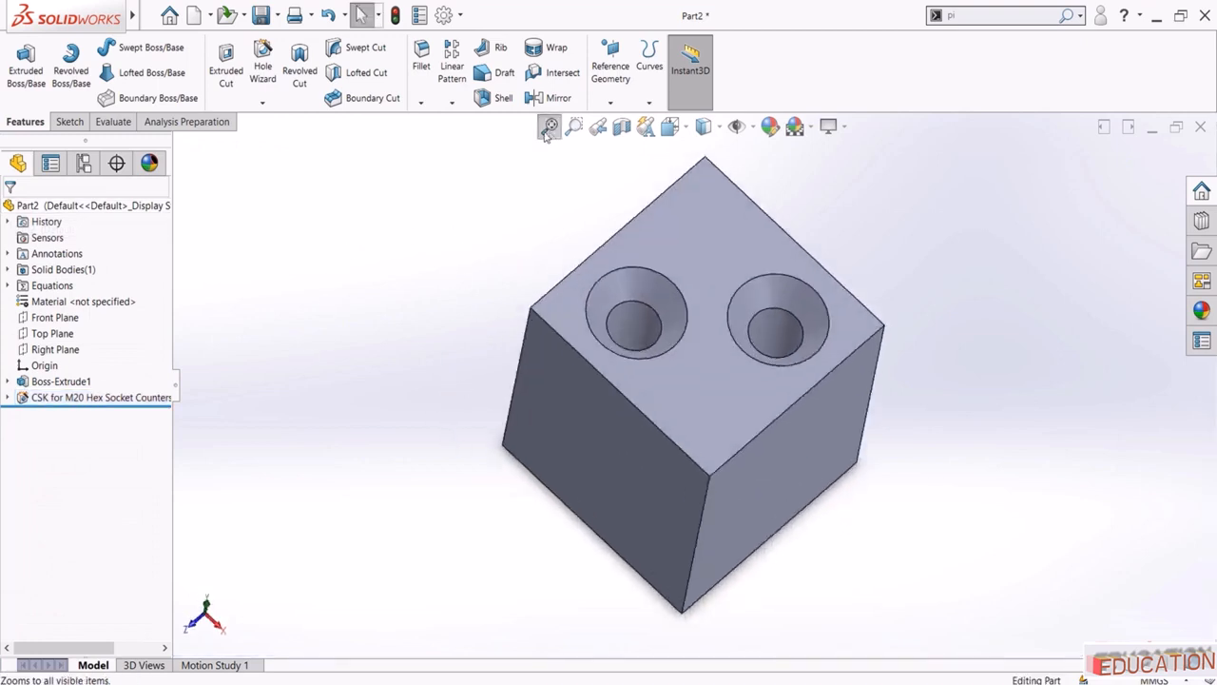
pyautogui.moveTo(434, 263); pyautogui.dragTo(415, 215, button='middle')
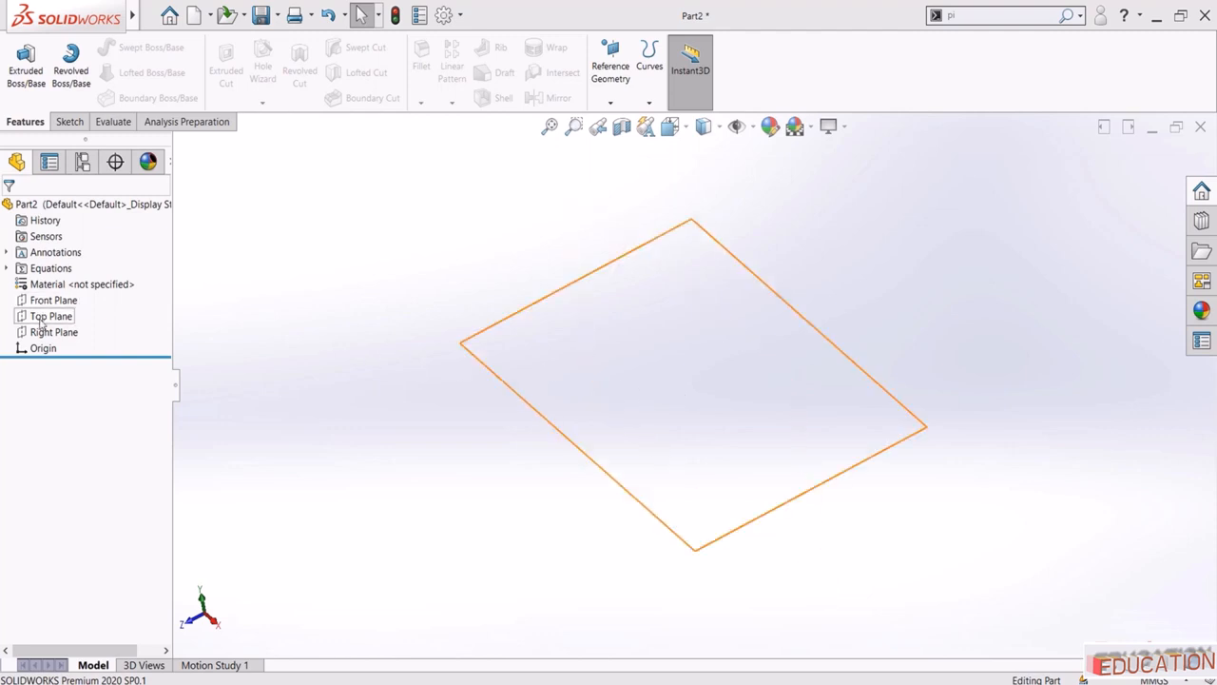
# Create a reference plane offset 100 mm above the Top Plane
pyautogui.click(609, 100)
pyautogui.click(609, 120)
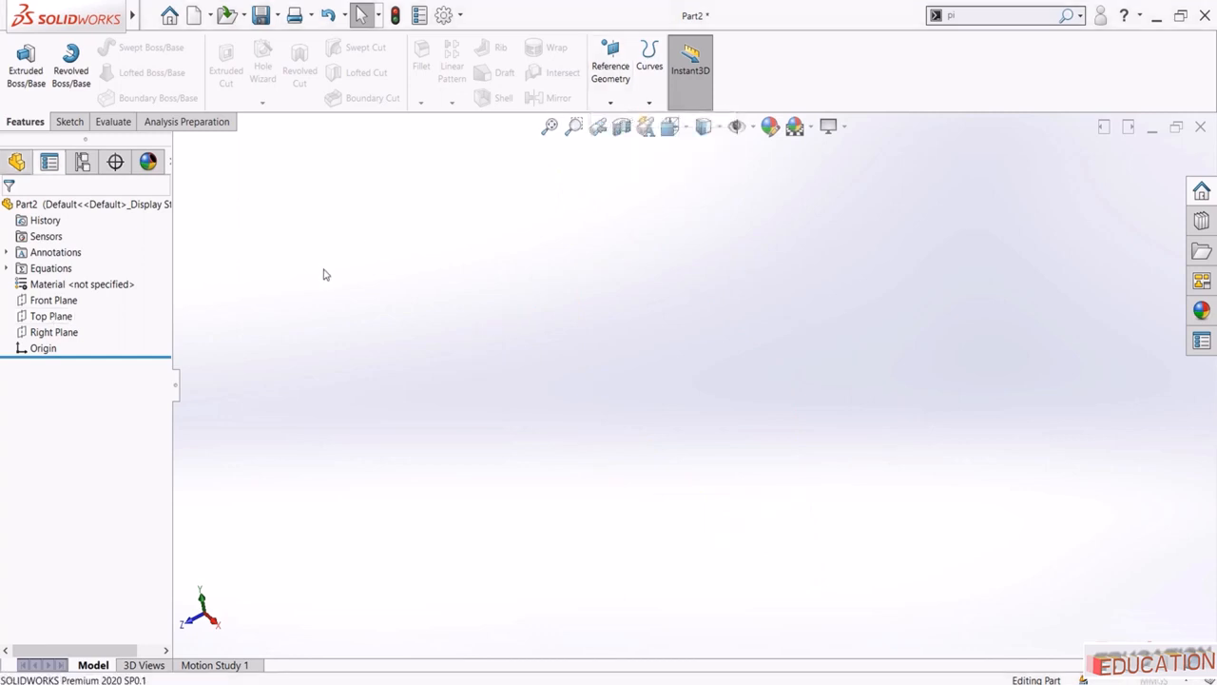
pyautogui.click(178, 143)
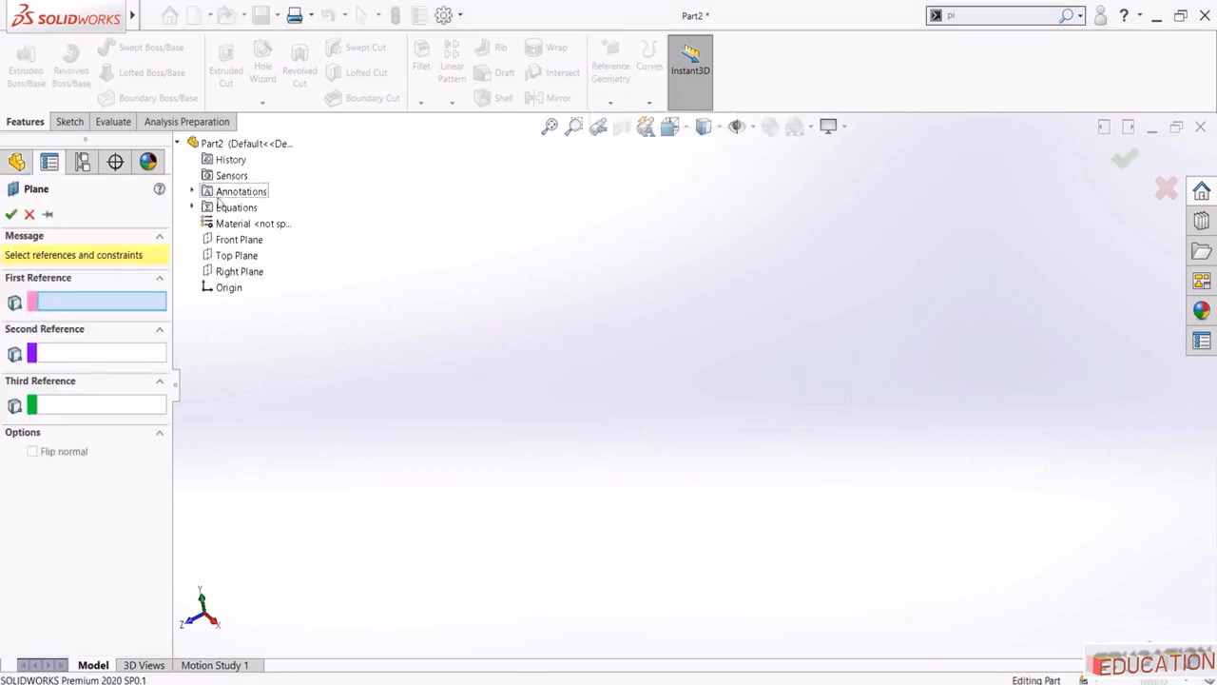
pyautogui.click(237, 256)
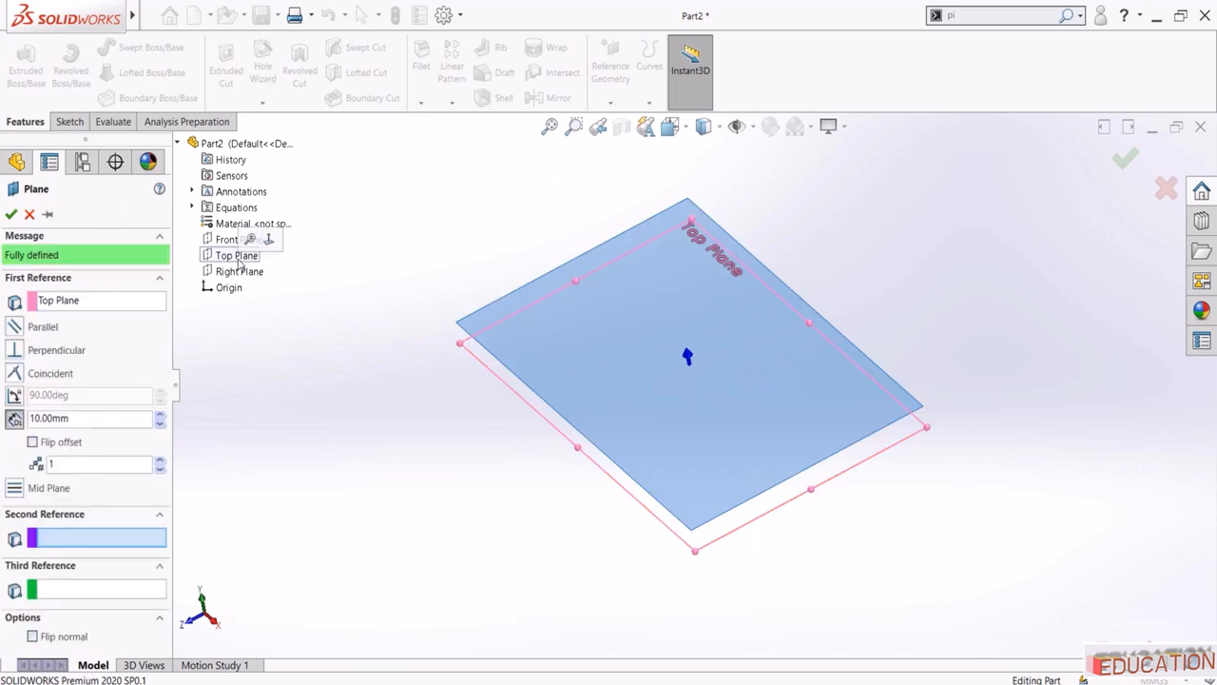
pyautogui.doubleClick(83, 422)
pyautogui.write('10')
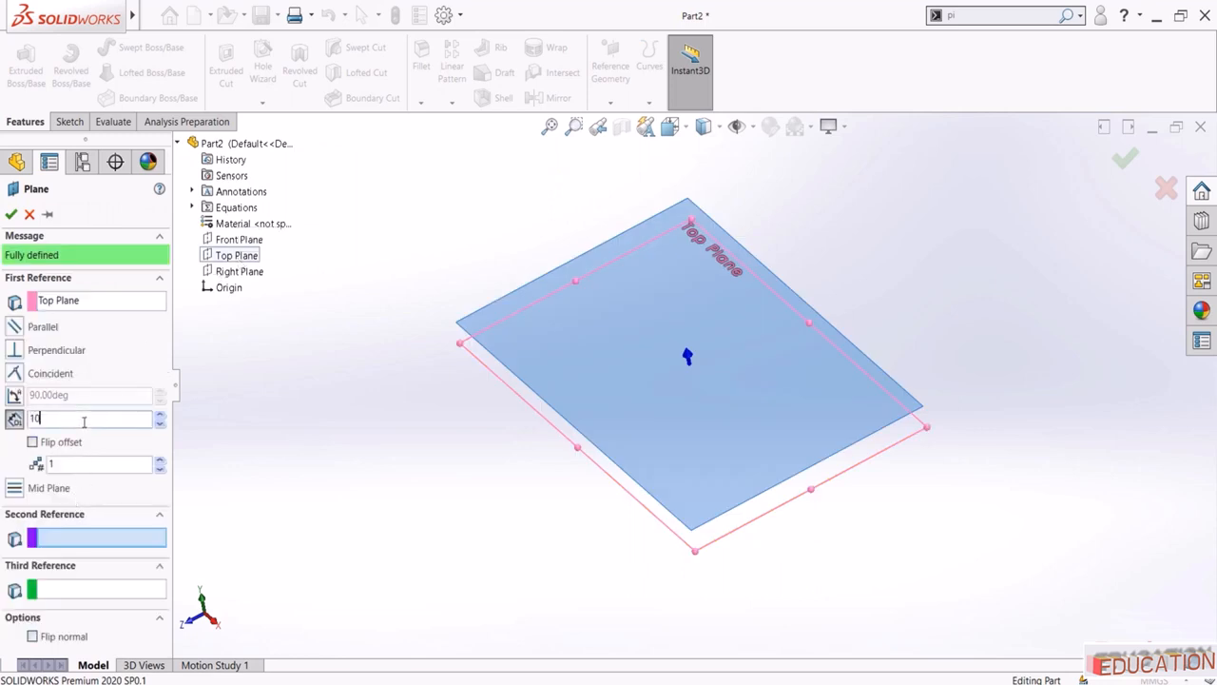
pyautogui.write('0')
pyautogui.press('Return')
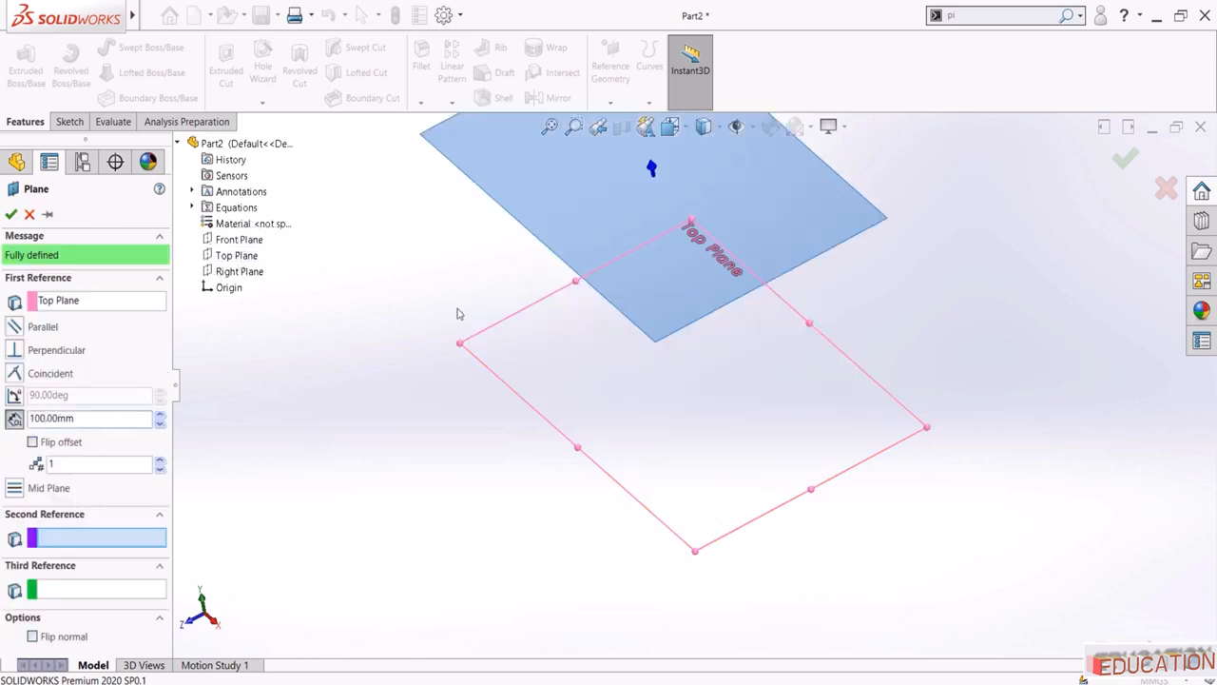
pyautogui.moveTo(456, 313); pyautogui.dragTo(496, 275, button='middle')
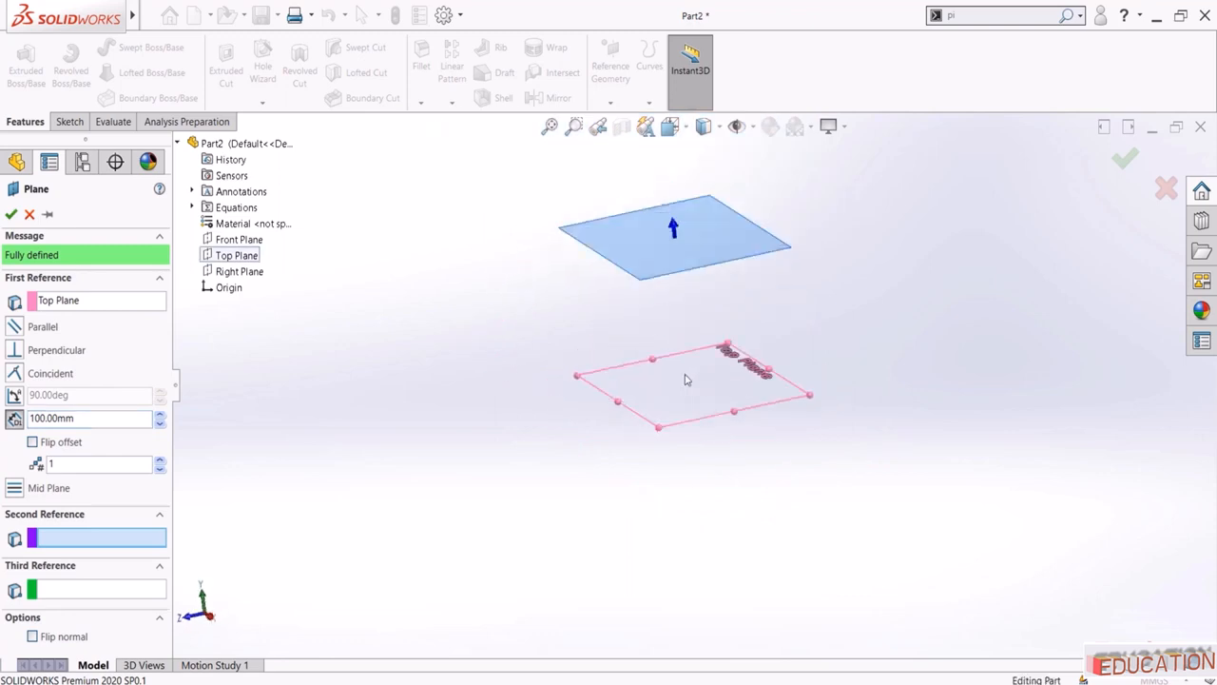
pyautogui.moveTo(686, 380); pyautogui.dragTo(671, 303, button='middle')
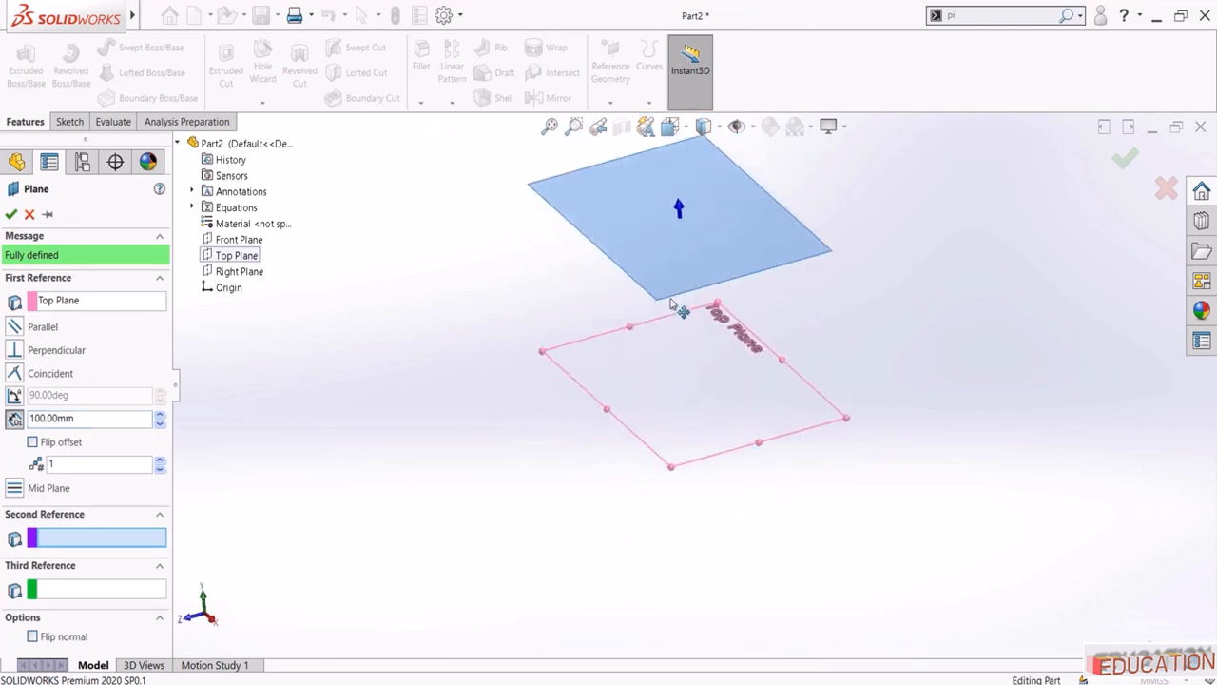
pyautogui.click(13, 215)
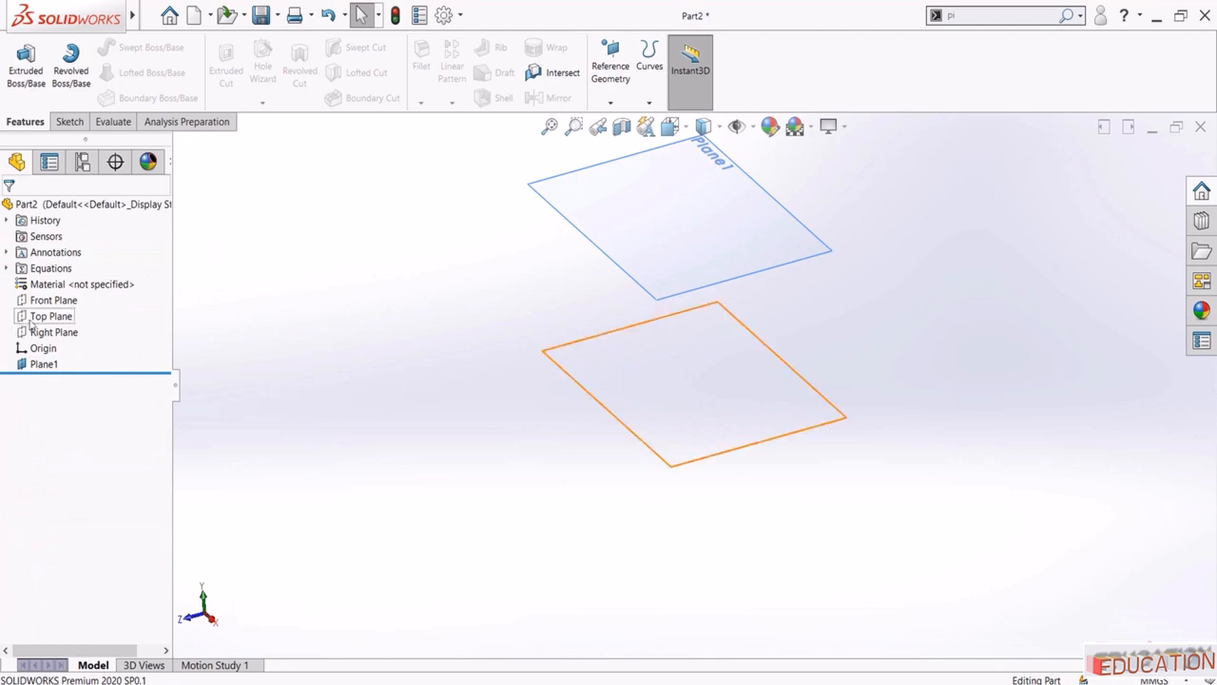
# Show the Top Plane and start a sketch on it, viewed normal to the sketch
pyautogui.click(31, 322)
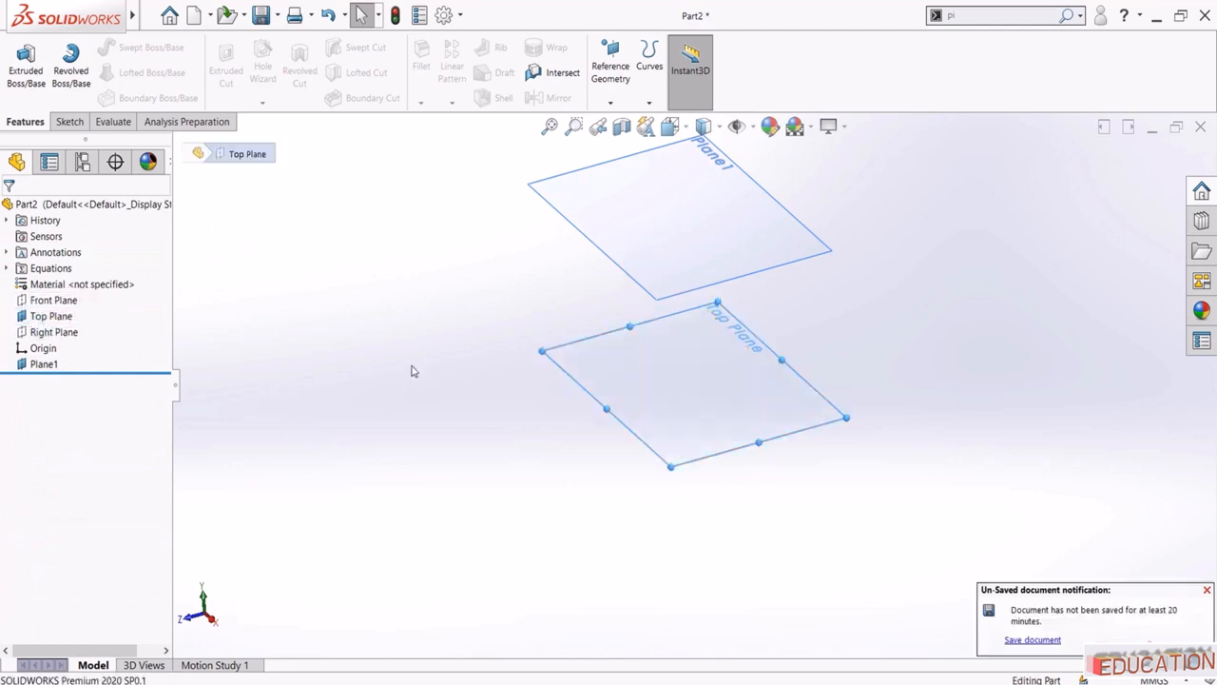
pyautogui.moveTo(609, 408); pyautogui.dragTo(511, 455, button='middle')
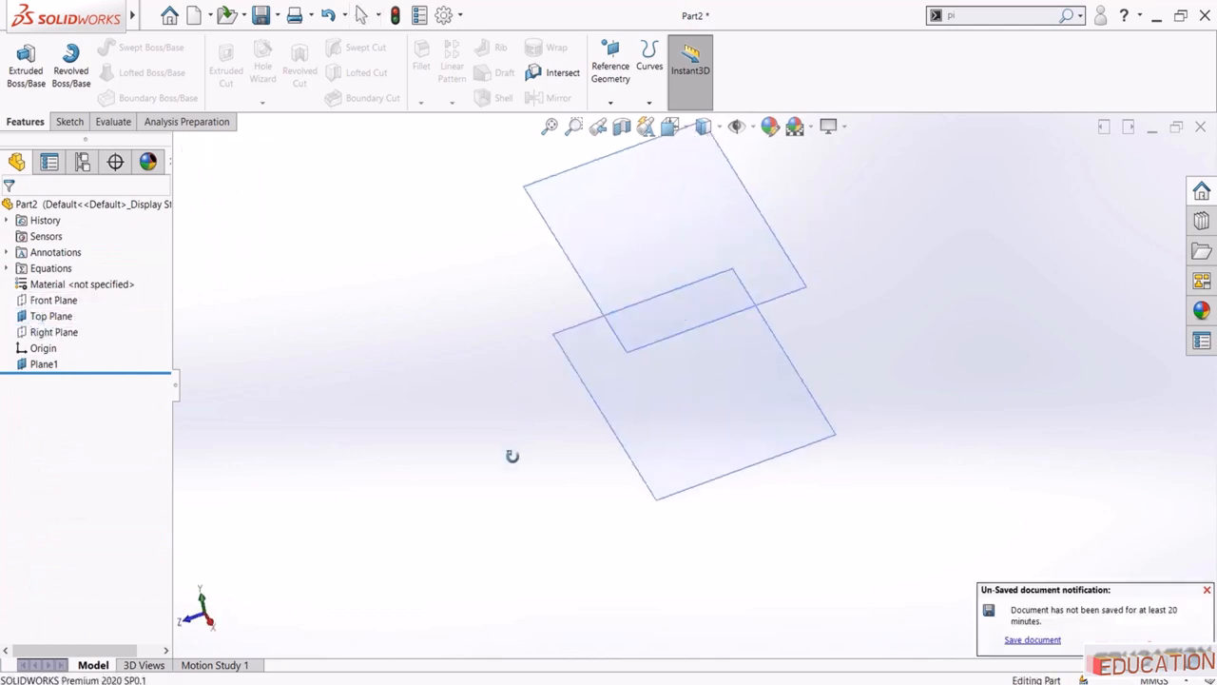
pyautogui.click(688, 423)
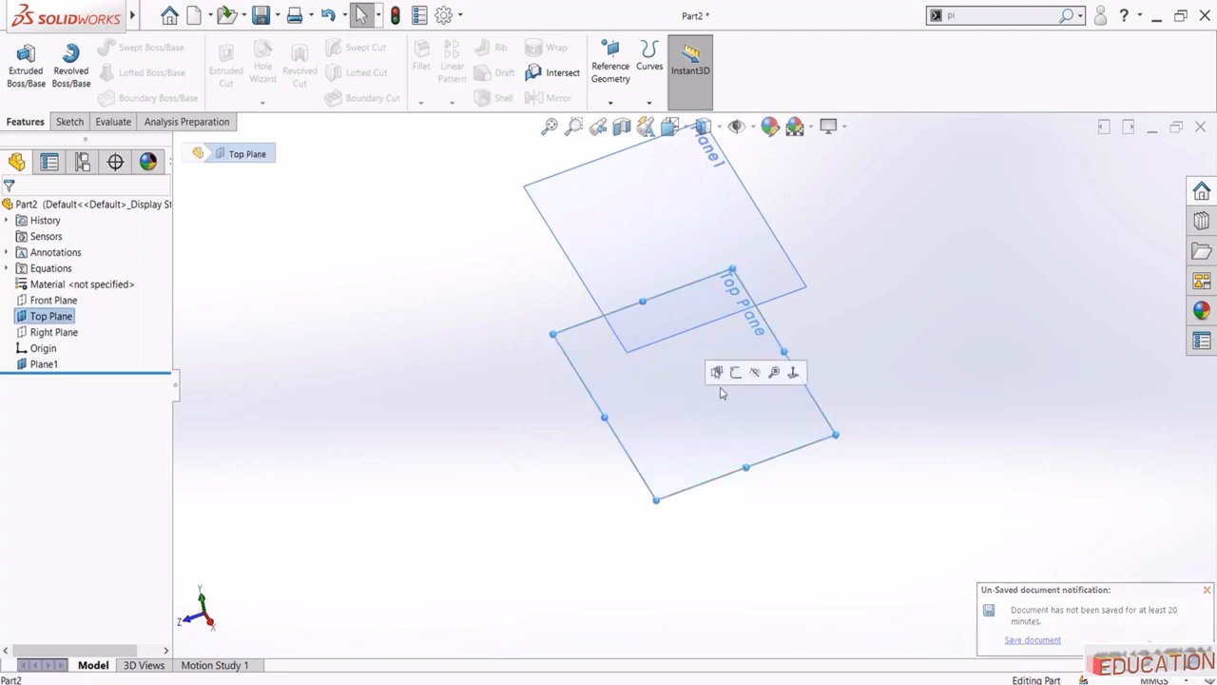
pyautogui.click(735, 372)
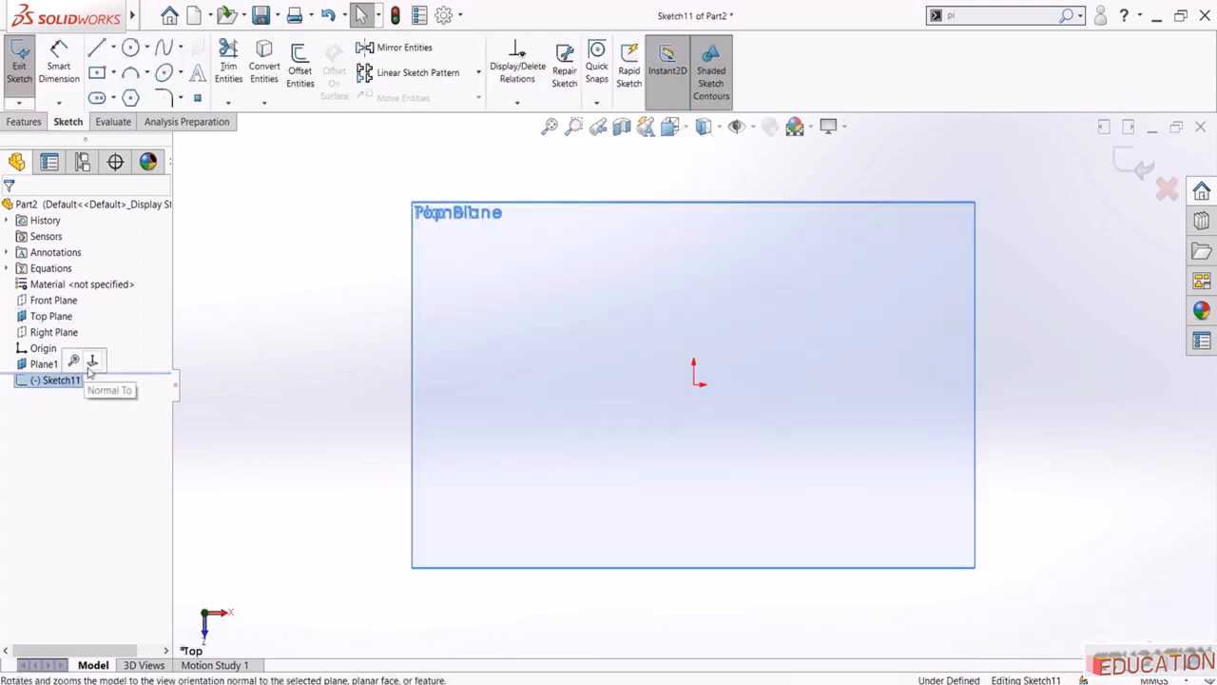
pyautogui.click(92, 362)
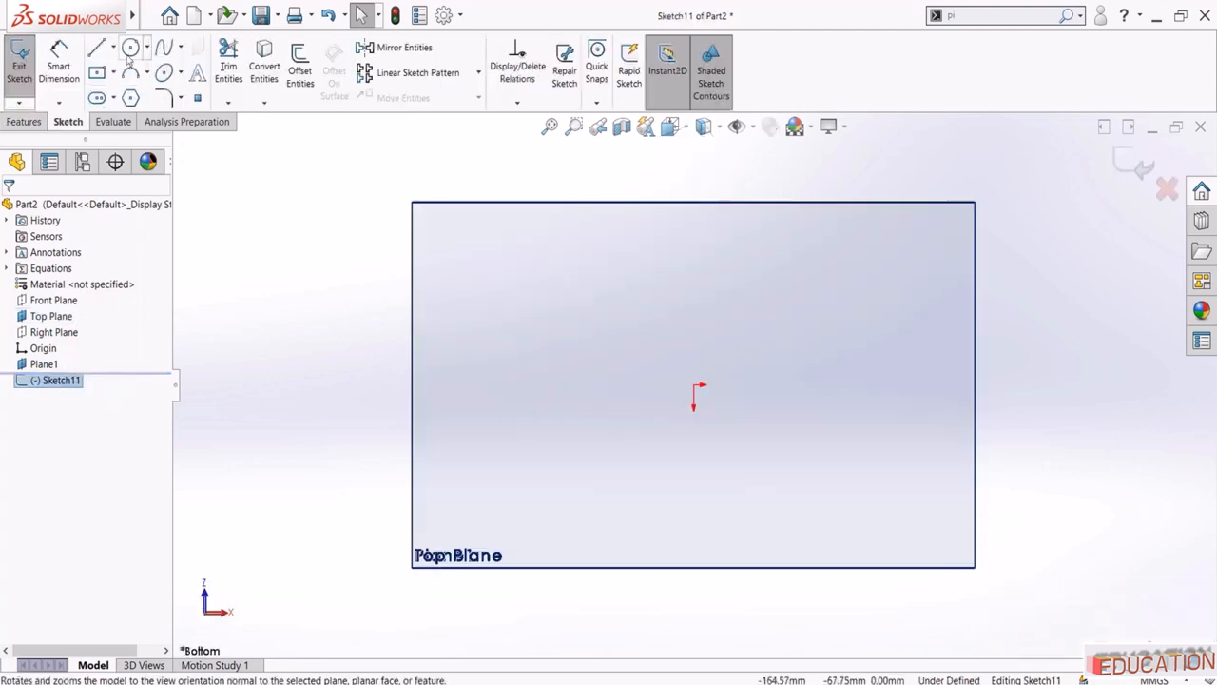
# Sketch a circle centred on the origin and dimension its diameter to 50 mm
pyautogui.click(131, 49)
pyautogui.click(693, 384)
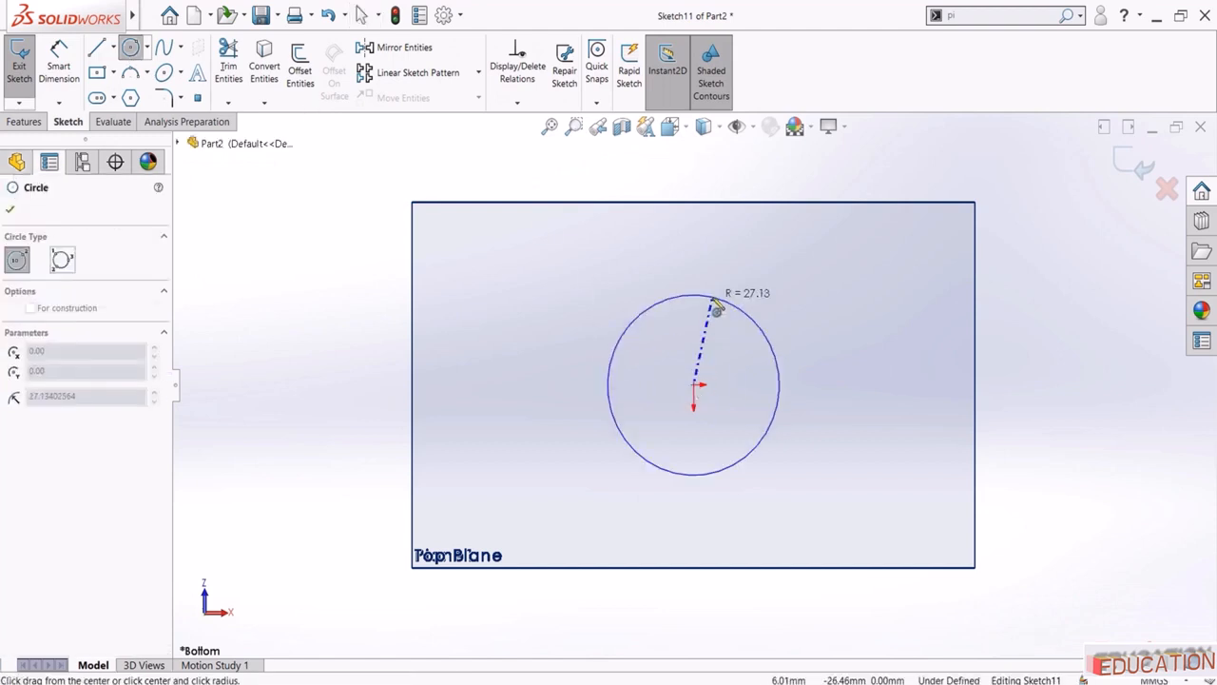
pyautogui.click(713, 299)
pyautogui.click(58, 67)
pyautogui.click(655, 304)
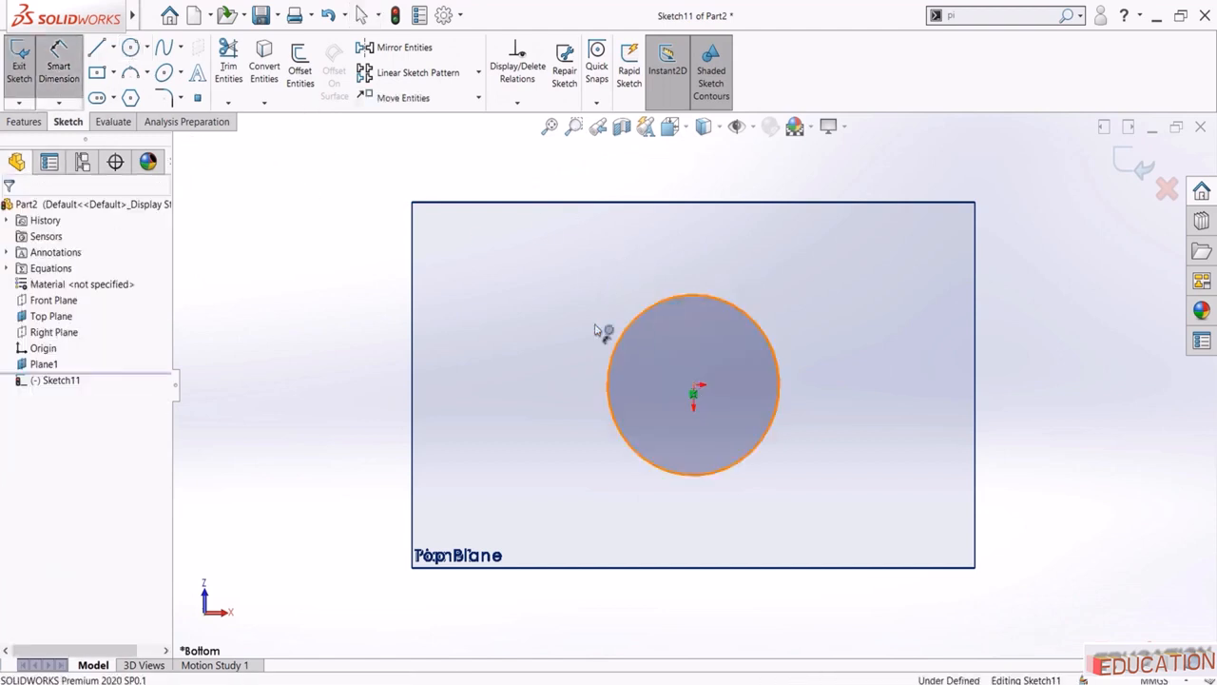
pyautogui.click(542, 381)
pyautogui.write('50')
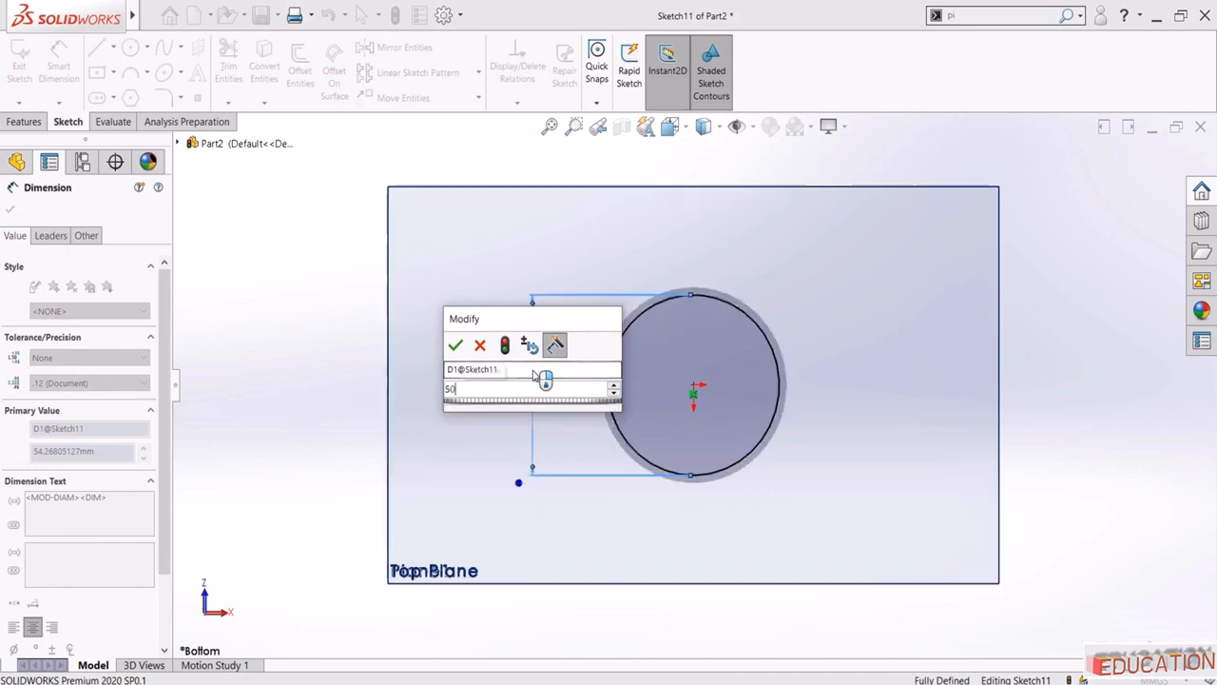
pyautogui.press('Return')
pyautogui.press('Escape')
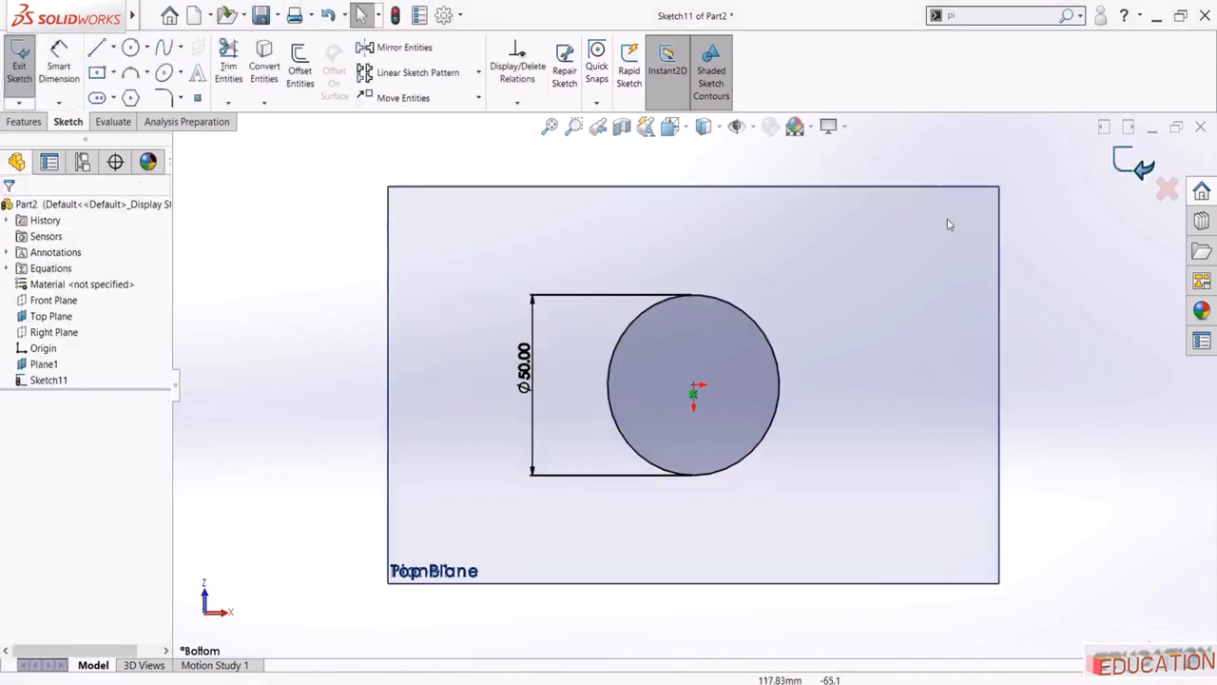
# Close the 50 mm circle sketch and start a new sketch on the plane 100 mm above the Top Plane
pyautogui.click(1133, 163)
pyautogui.scroll(3, 703, 402)
pyautogui.moveTo(675, 392)
pyautogui.mouseDown(button='middle')
pyautogui.moveTo(642, 318)
pyautogui.moveTo(633, 250)
pyautogui.moveTo(647, 274)
pyautogui.moveTo(647, 508)
pyautogui.moveTo(646, 389)
pyautogui.moveTo(637, 399)
pyautogui.moveTo(684, 565)
pyautogui.mouseUp(button='middle')
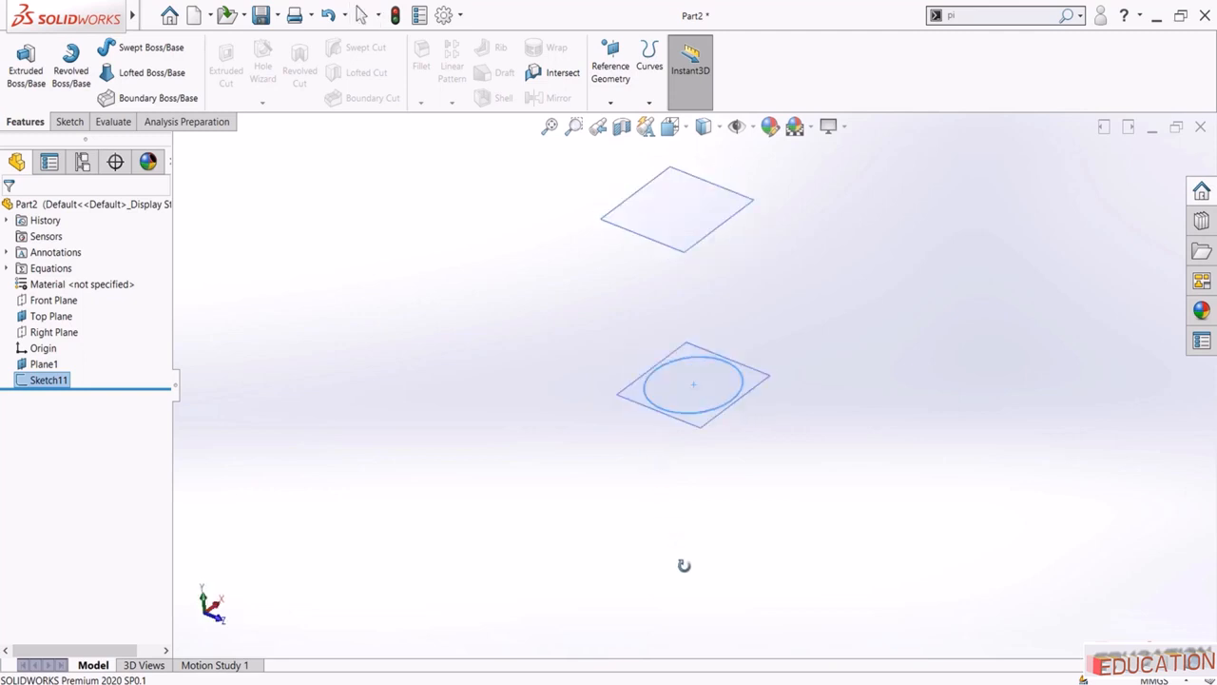
pyautogui.click(688, 237)
pyautogui.click(731, 175)
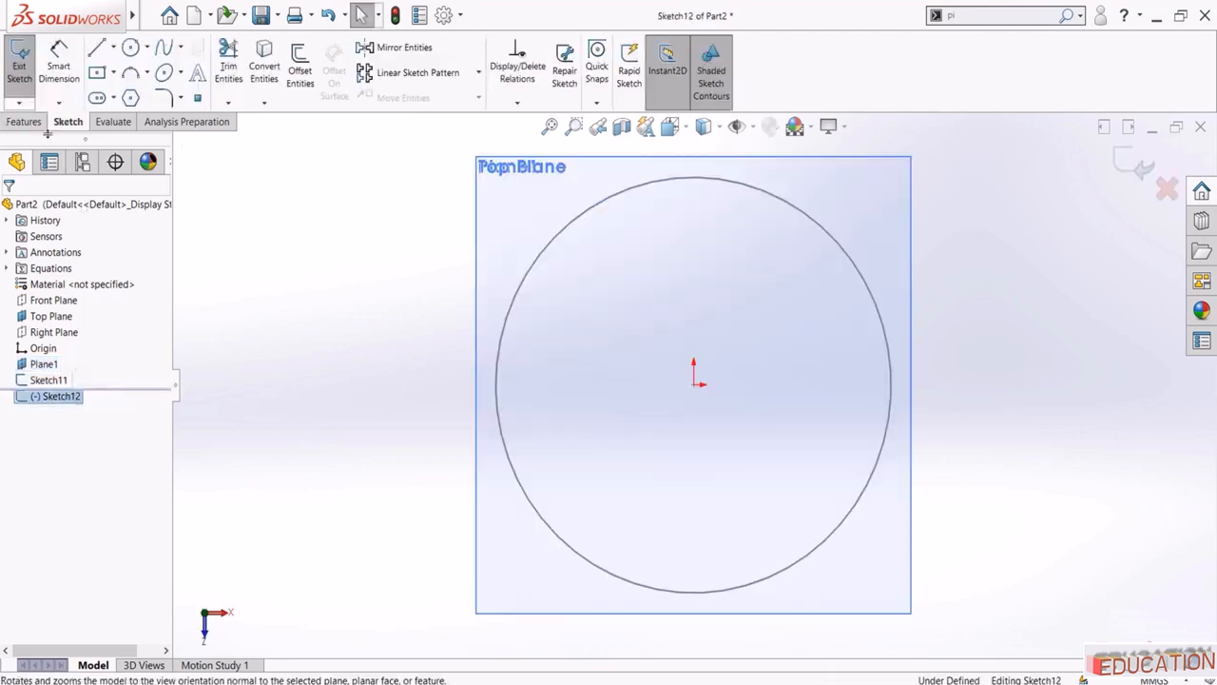
# Sketch a circle centred to the left of the origin and dimension its diameter to 100 mm
pyautogui.click(130, 46)
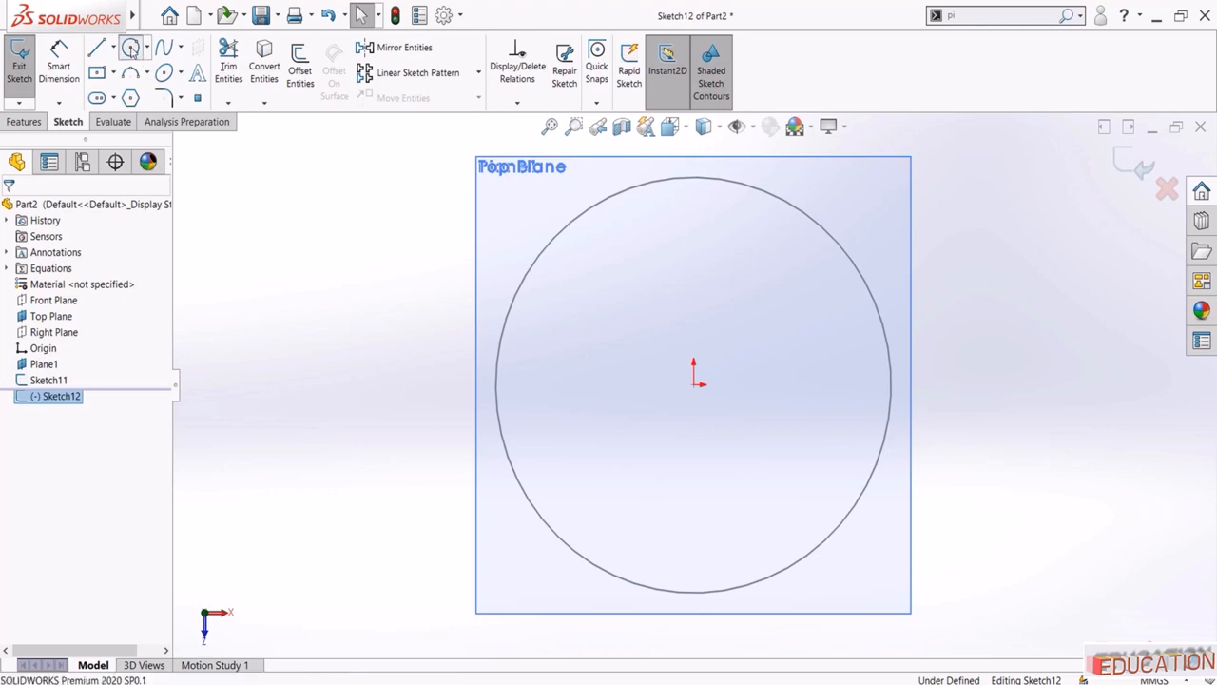
pyautogui.click(552, 385)
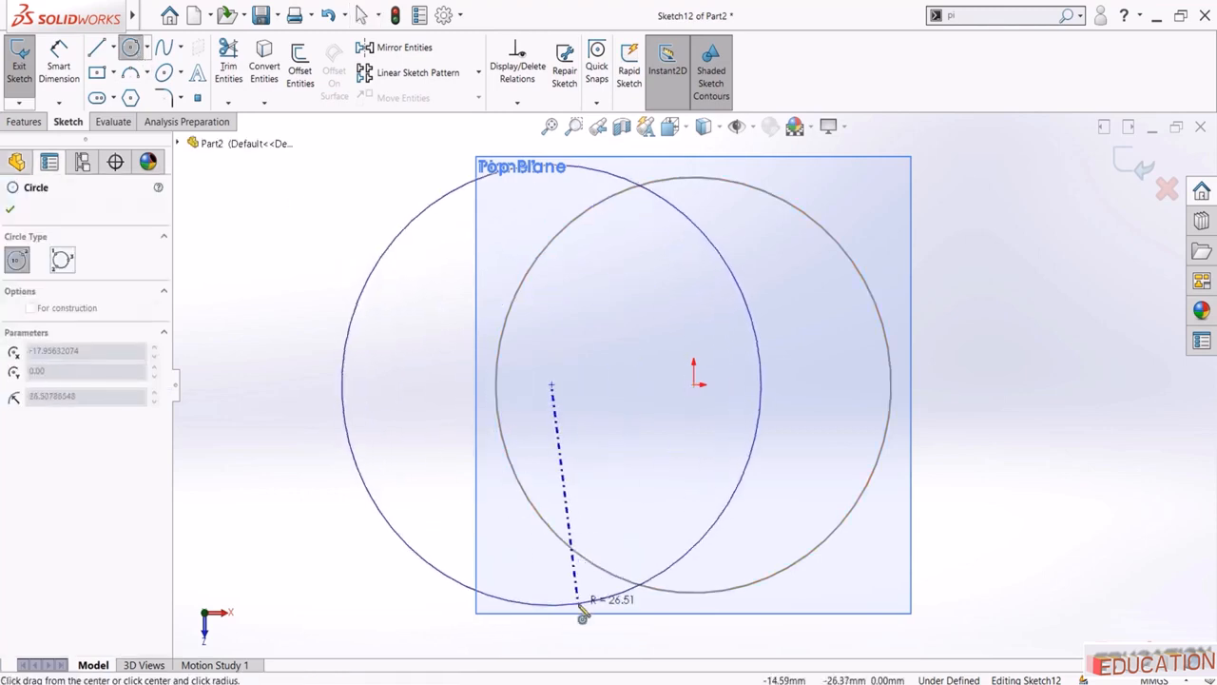
pyautogui.click(574, 595)
pyautogui.press('Escape')
pyautogui.click(58, 53)
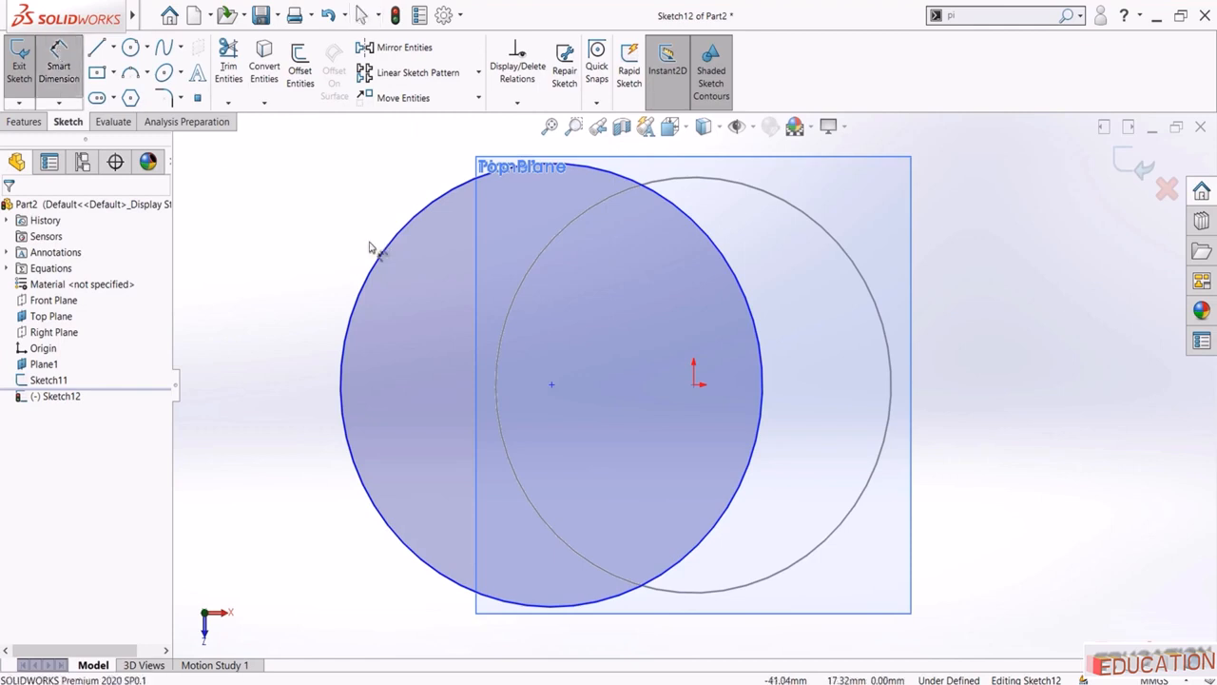
pyautogui.click(394, 258)
pyautogui.click(243, 354)
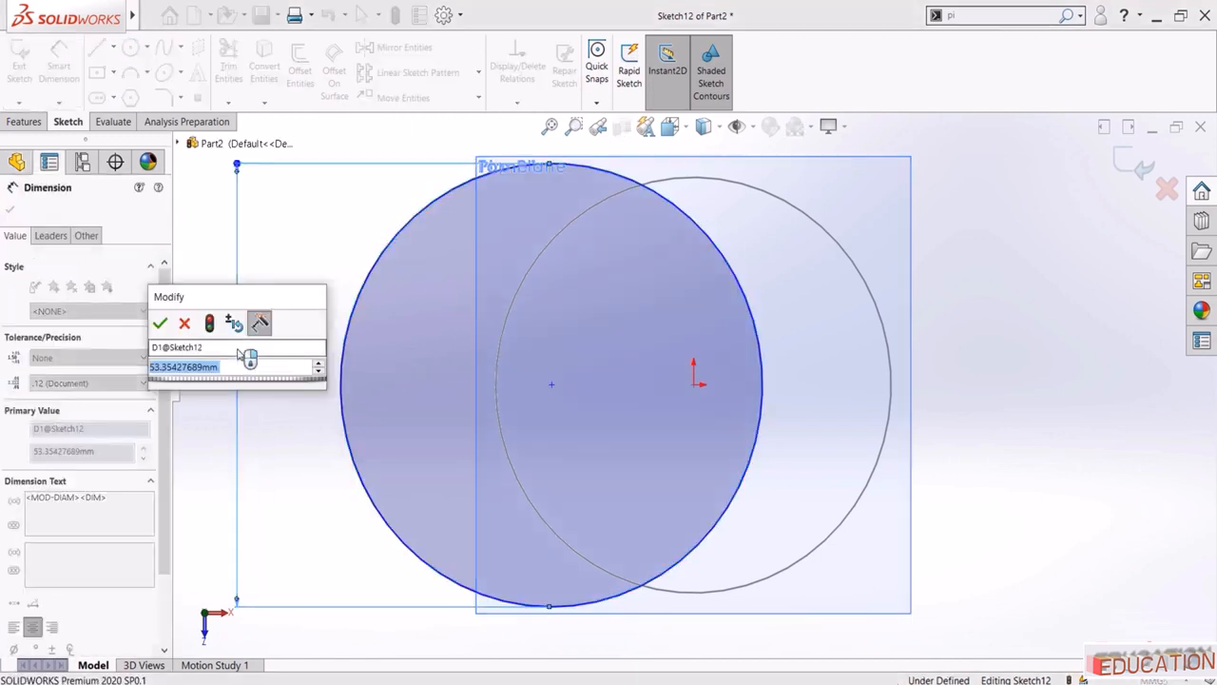
pyautogui.write('100')
pyautogui.press('Return')
pyautogui.press('Escape')
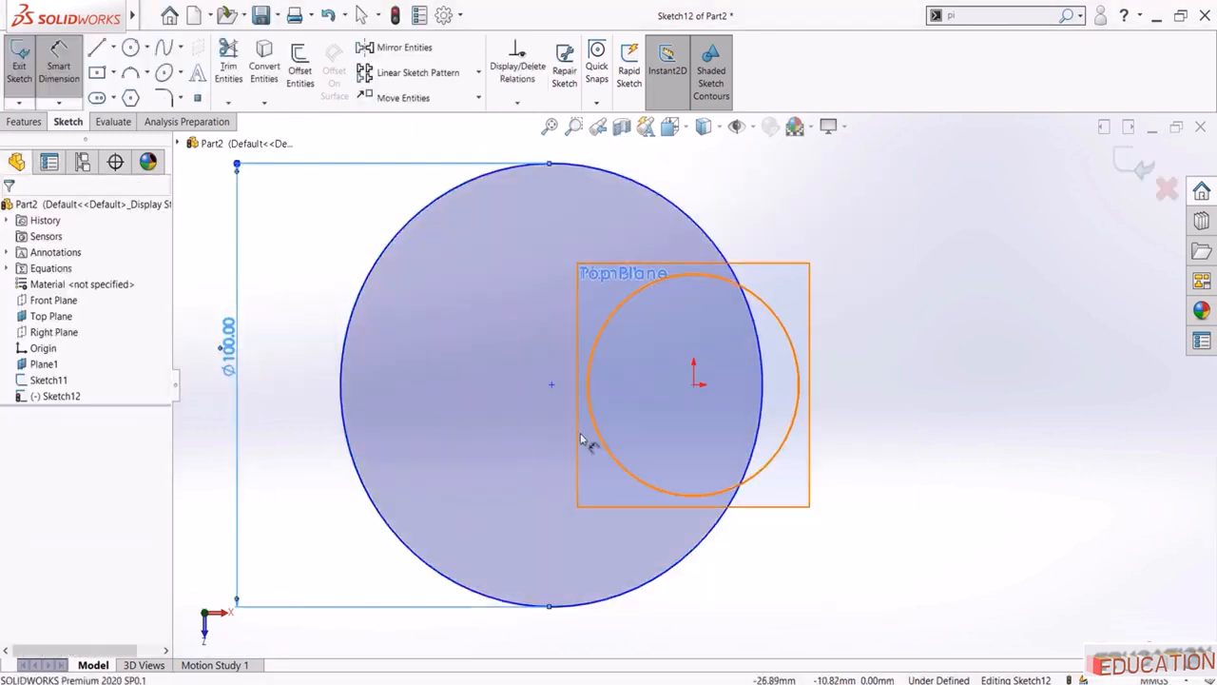
pyautogui.press('Escape')
# Add a Horizontal relation between the 100 mm circle's centre and the origin
pyautogui.click(550, 384)
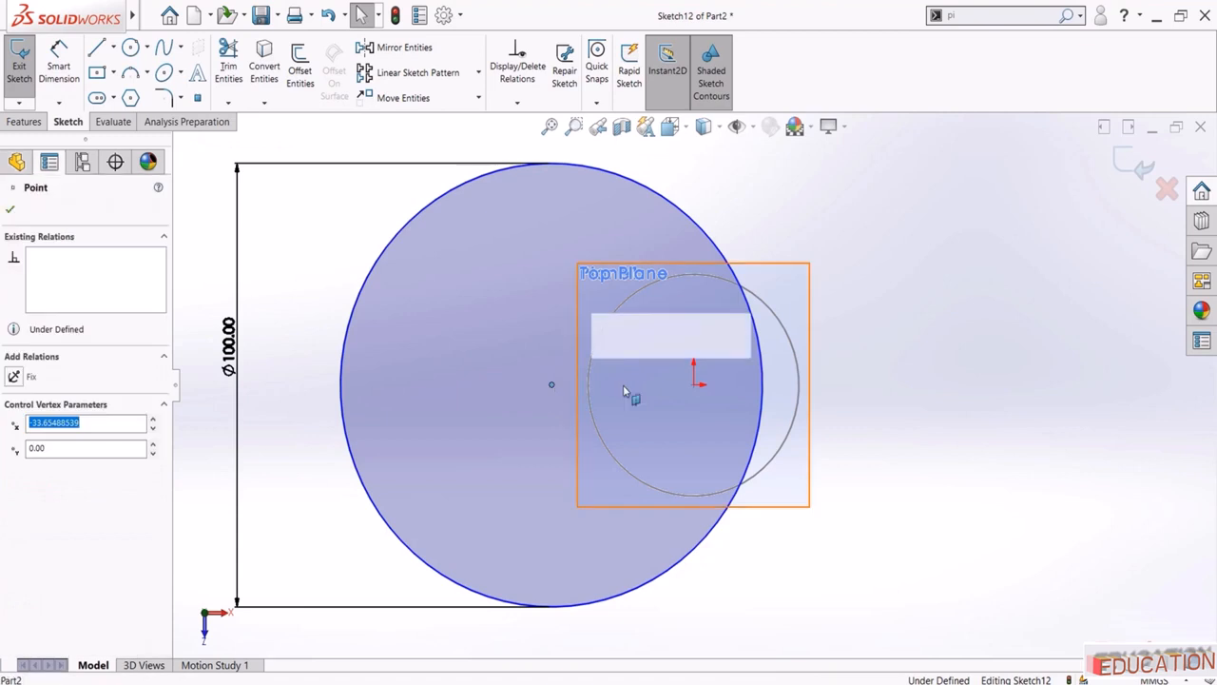
pyautogui.keyDown('ctrl'); pyautogui.click(694, 380); pyautogui.keyUp('ctrl')
pyautogui.click(729, 326)
pyautogui.click(880, 234)
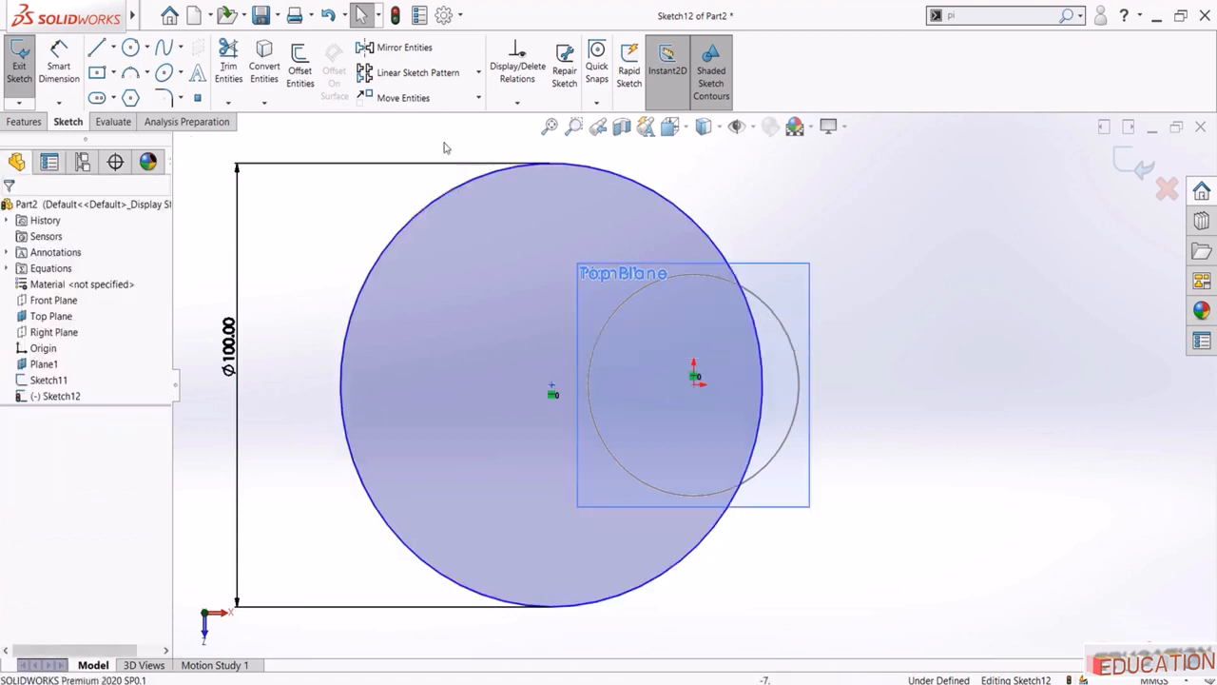
# Dimension the distance between the 100 mm circle's centre and the origin to 25 mm
pyautogui.click(59, 67)
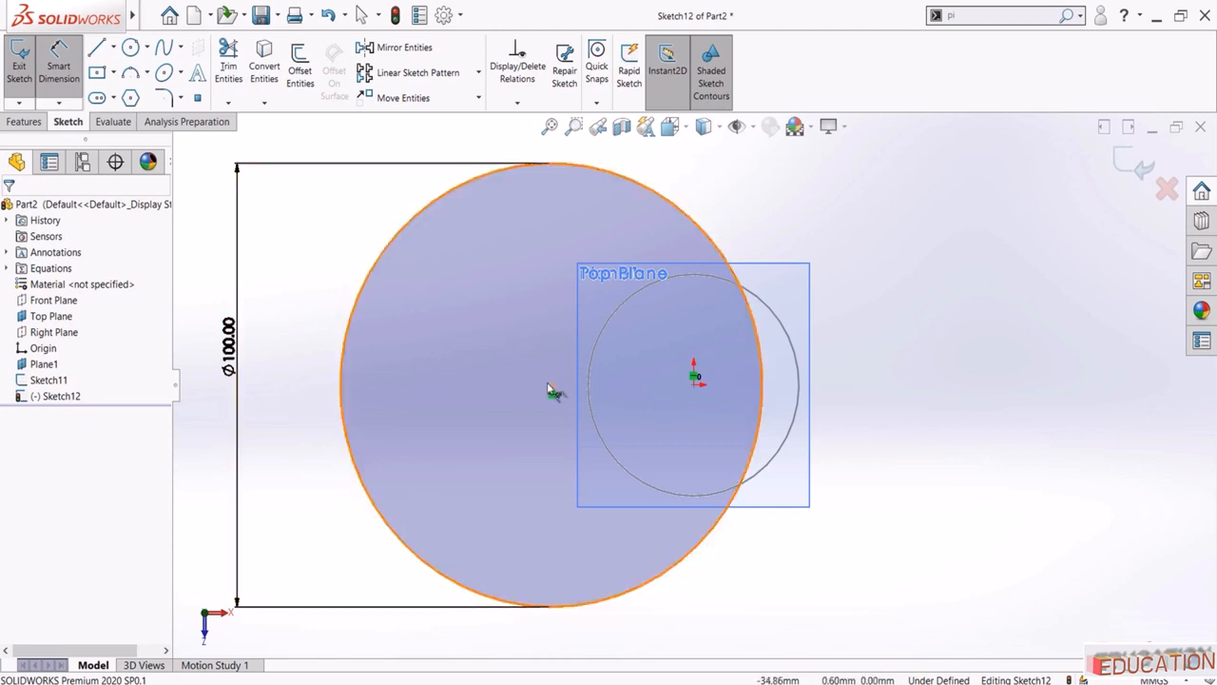
pyautogui.click(555, 390)
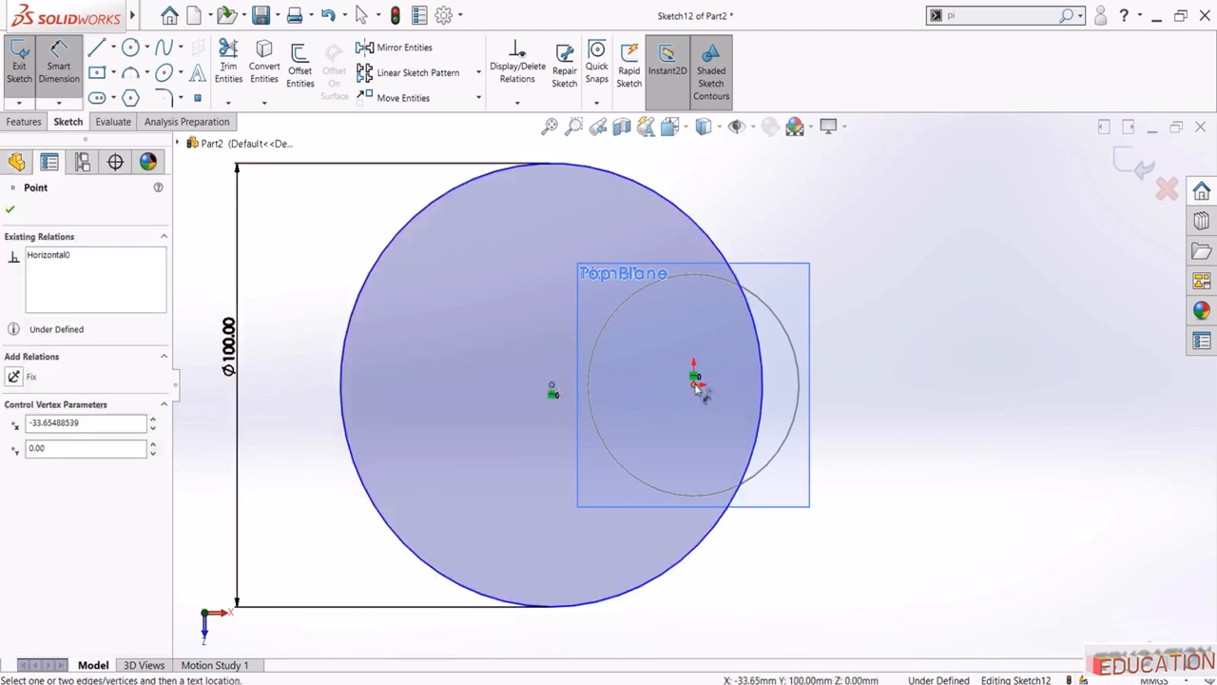
pyautogui.click(695, 385)
pyautogui.click(633, 418)
pyautogui.write('25')
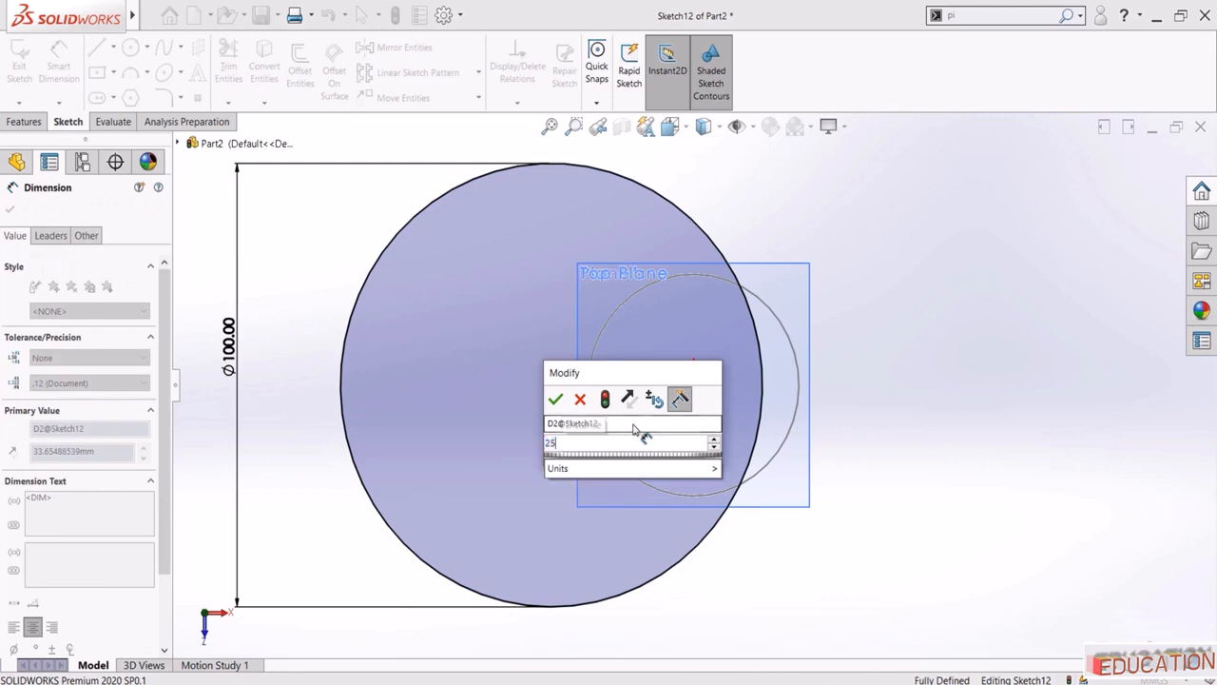
pyautogui.press('Return')
pyautogui.click(896, 332)
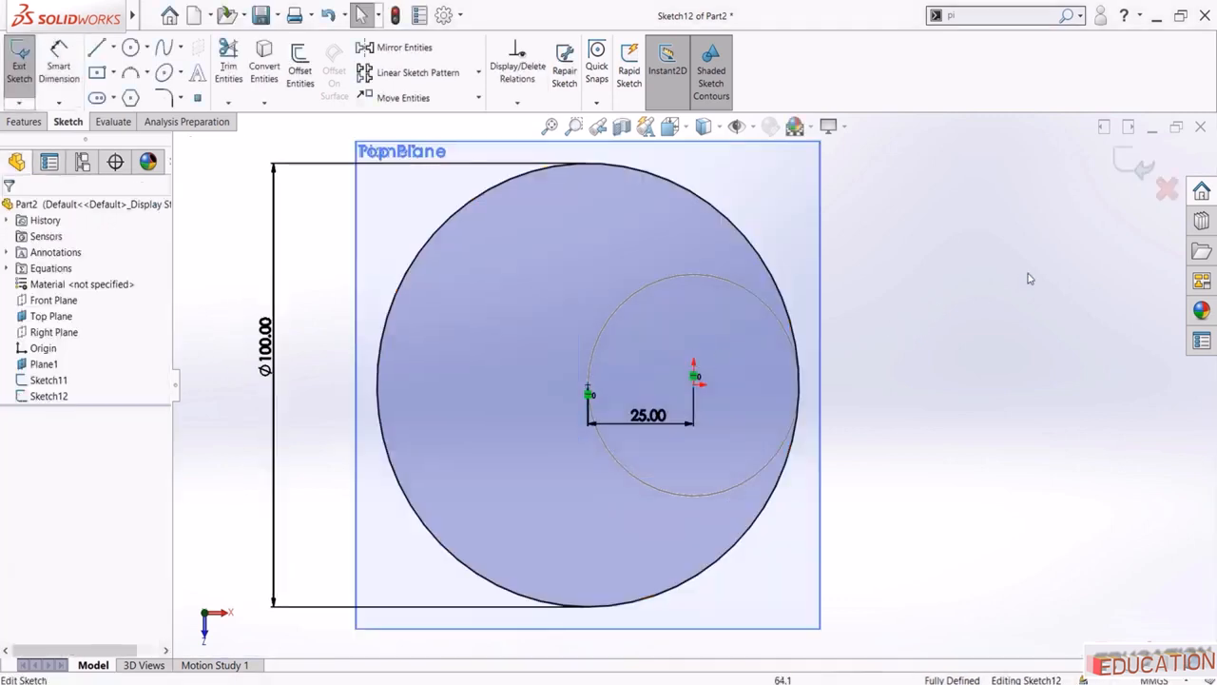
# Close the sketch and hide both the Top Plane and the offset plane
pyautogui.click(1133, 166)
pyautogui.moveTo(853, 482)
pyautogui.mouseDown(button='middle')
pyautogui.moveTo(887, 229)
pyautogui.moveTo(894, 307)
pyautogui.moveTo(923, 301)
pyautogui.moveTo(942, 314)
pyautogui.mouseUp(button='middle')
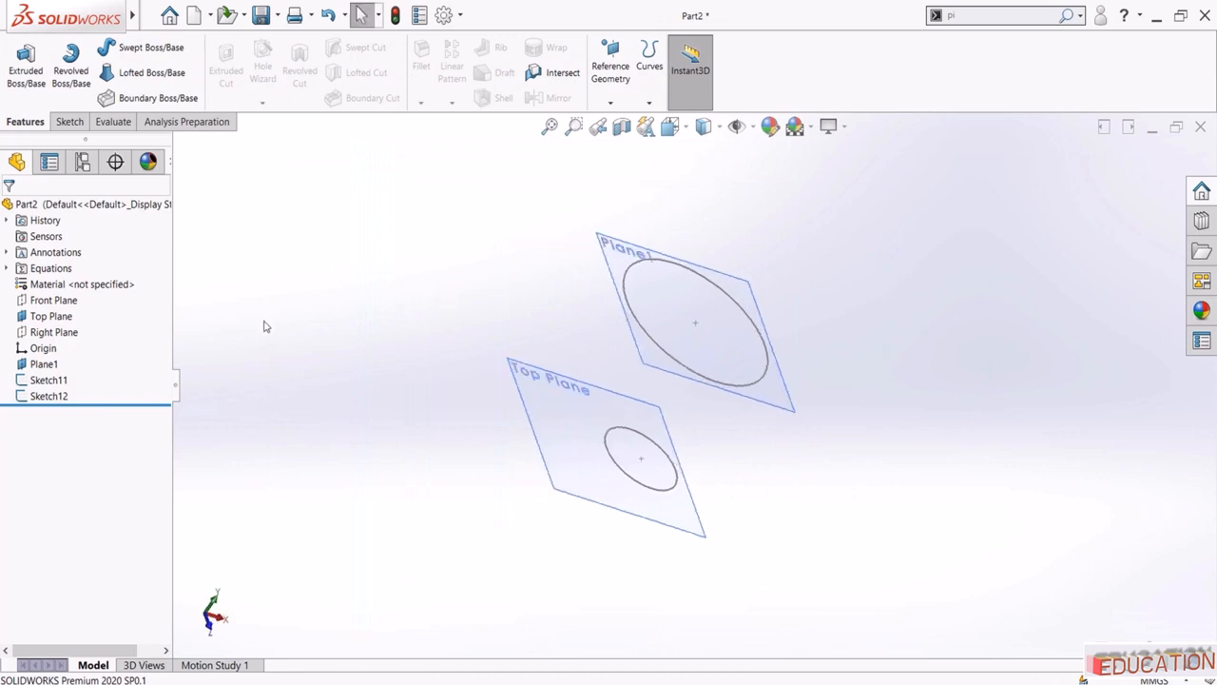
pyautogui.click(22, 364)
pyautogui.keyDown('ctrl'); pyautogui.click(43, 315); pyautogui.keyUp('ctrl')
pyautogui.click(52, 296)
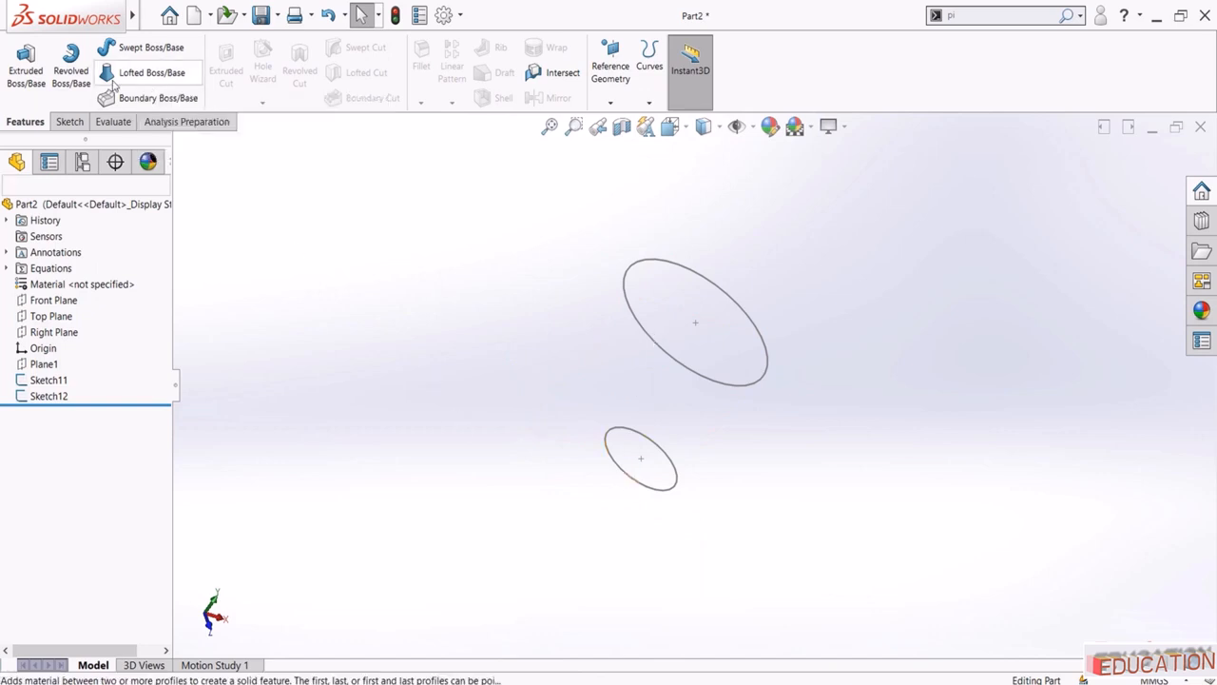
# Start a Lofted Boss/Base with the 100 mm and 50 mm circles as its profiles
pyautogui.click(142, 73)
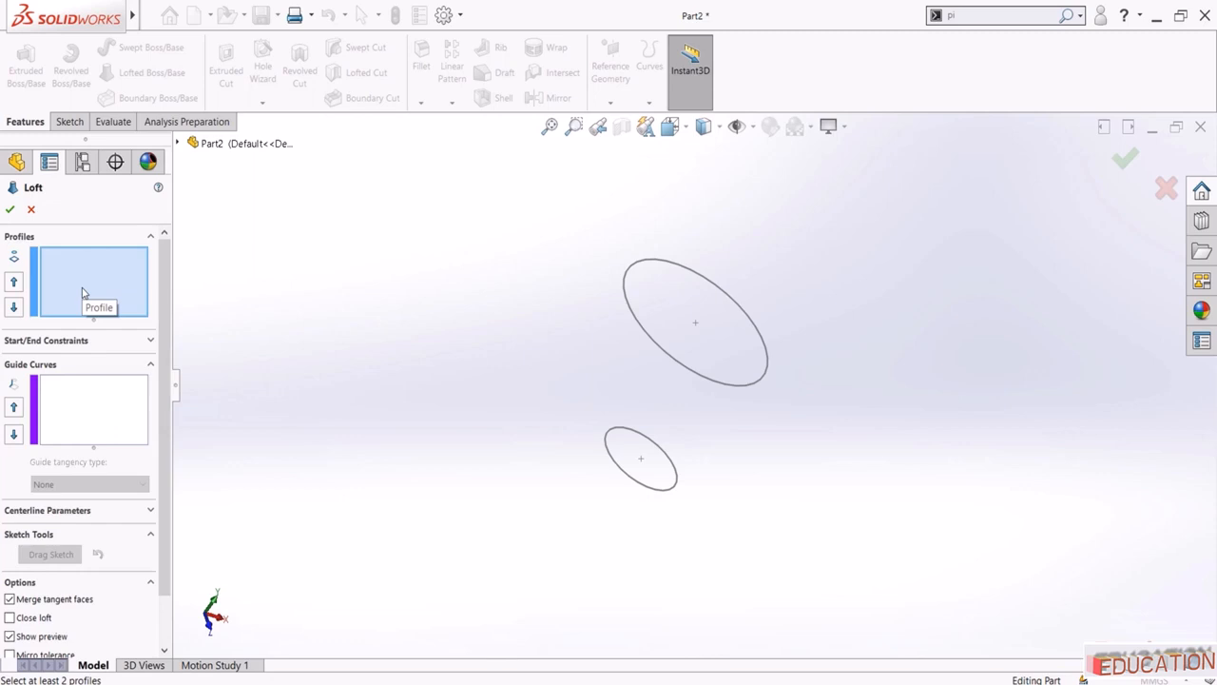
pyautogui.click(635, 317)
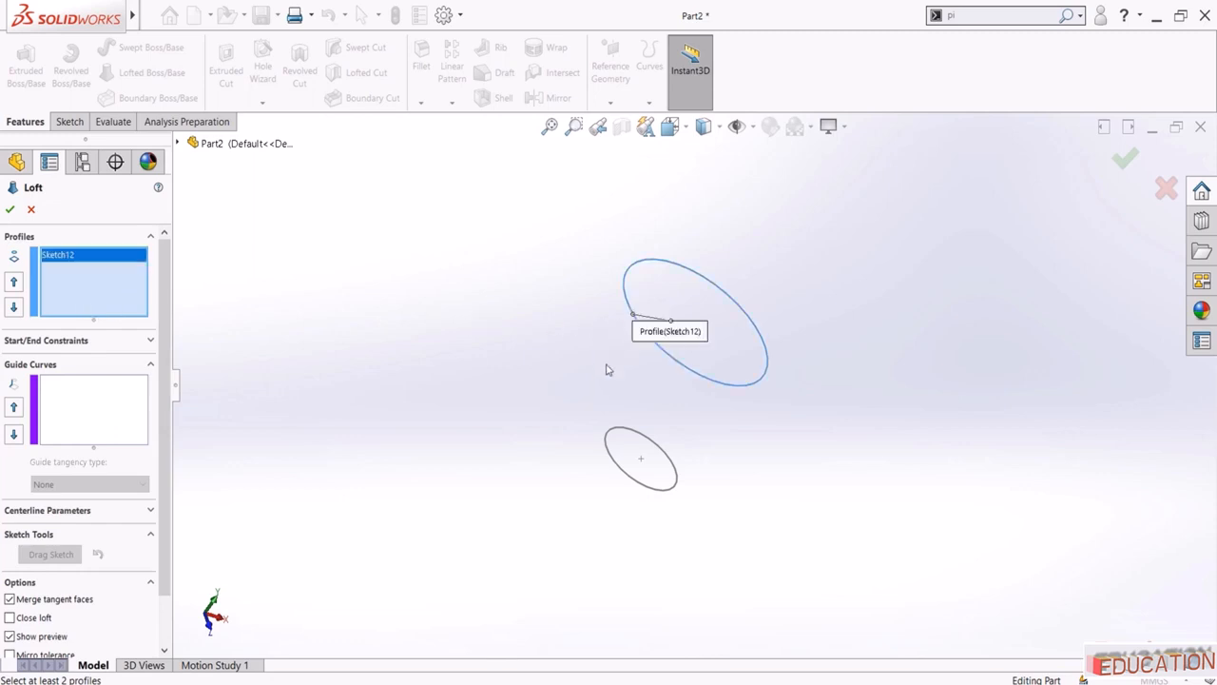
pyautogui.click(609, 448)
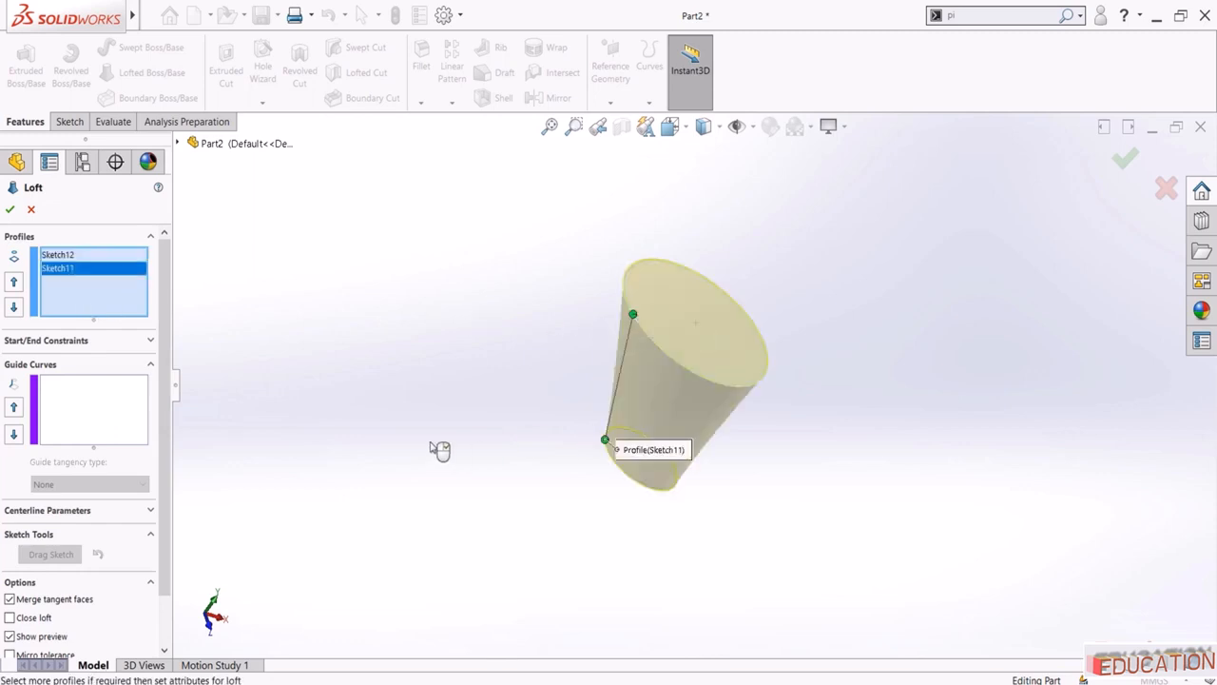
pyautogui.moveTo(508, 259); pyautogui.dragTo(694, 323, button='middle')
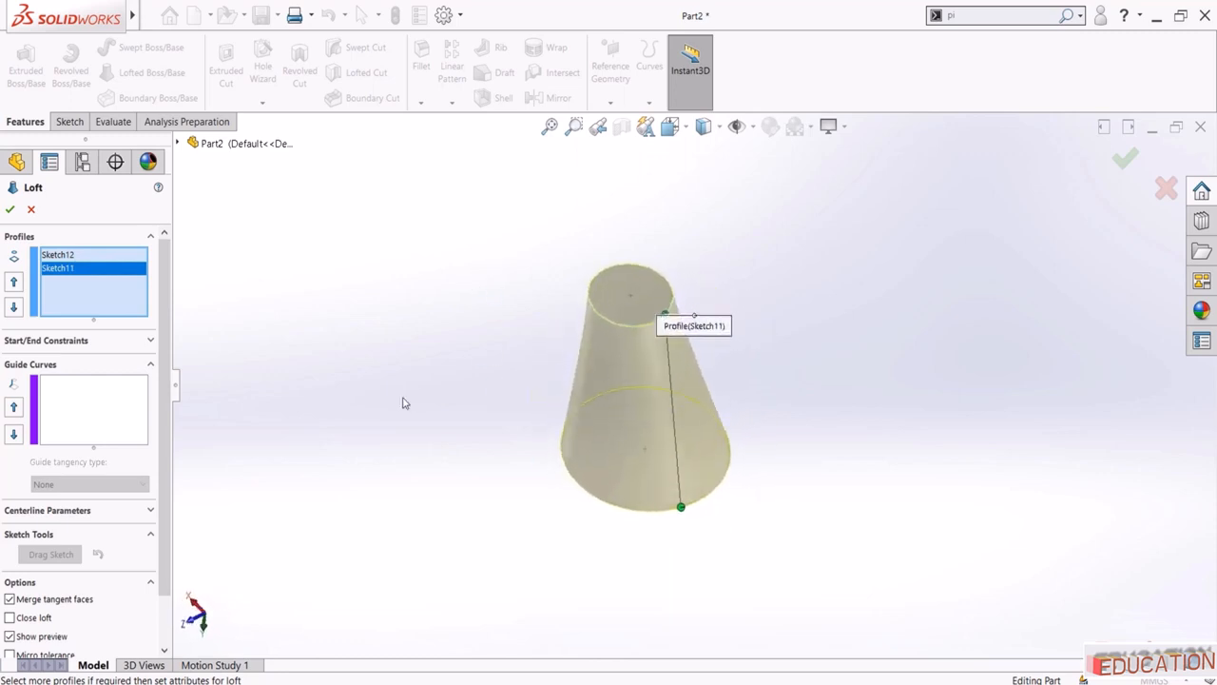
# Shift the loft connector around the 50 mm circle to twist the preview, then realign it with the connector on the 100 mm circle
pyautogui.moveTo(673, 334); pyautogui.dragTo(780, 246)
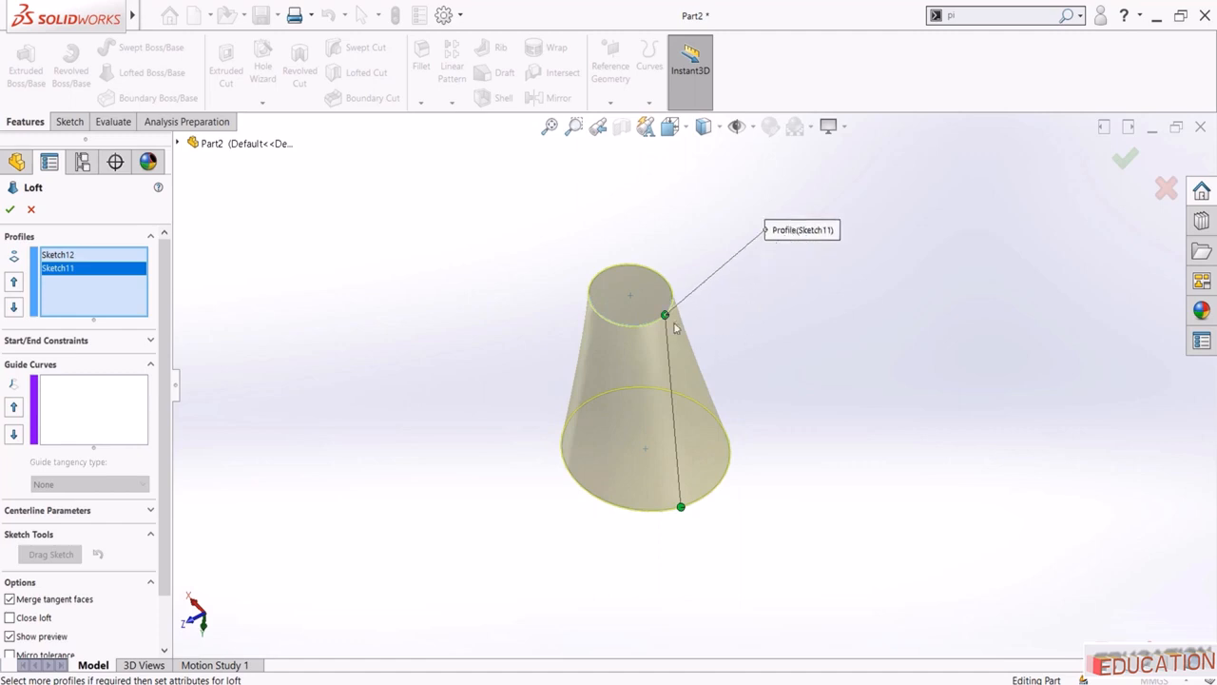
pyautogui.moveTo(665, 316); pyautogui.dragTo(565, 325)
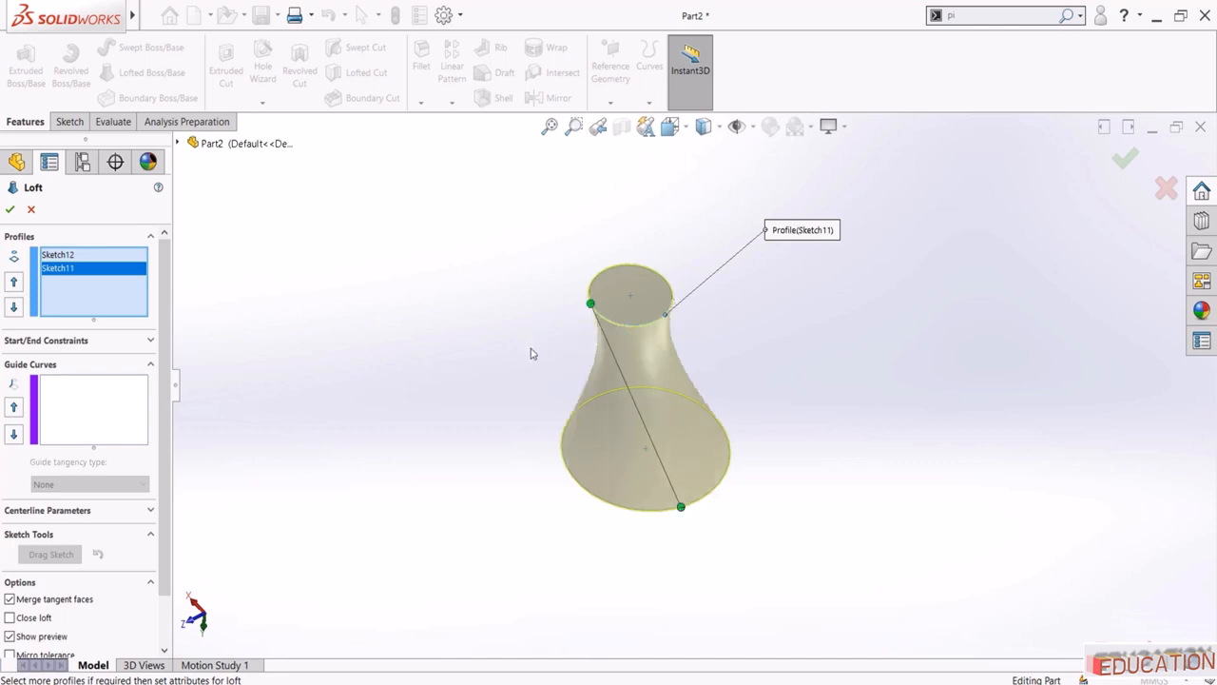
pyautogui.moveTo(530, 354); pyautogui.dragTo(624, 356, button='middle')
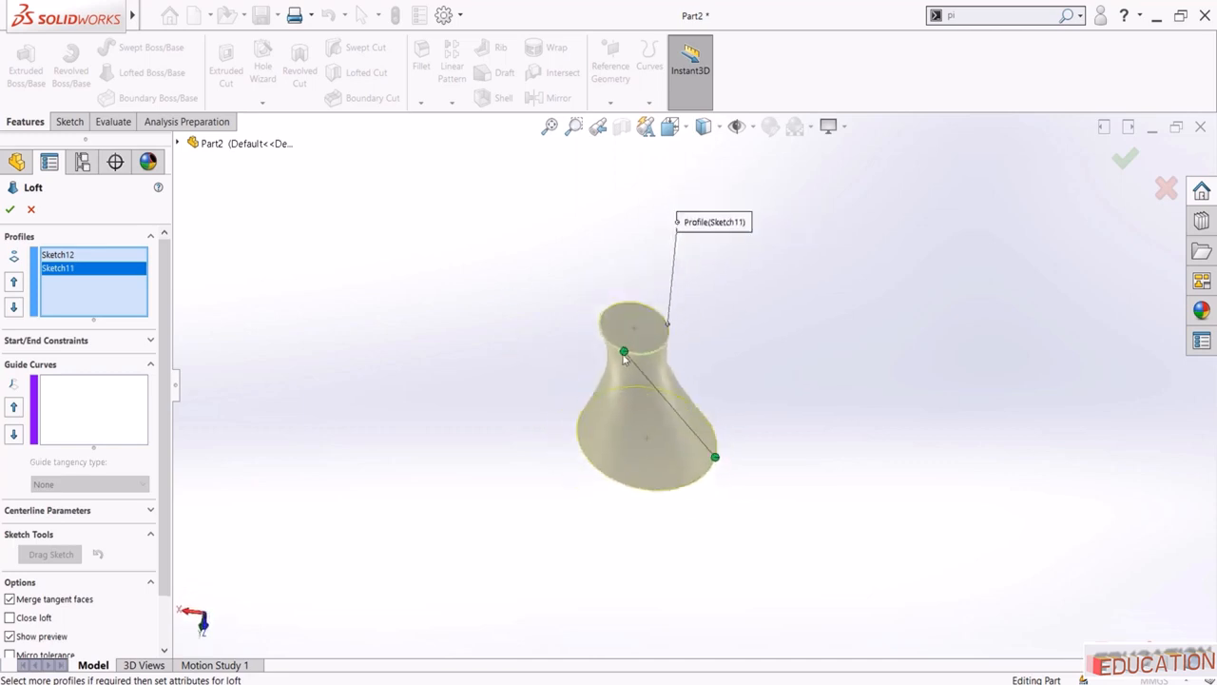
pyautogui.moveTo(622, 352); pyautogui.dragTo(620, 302)
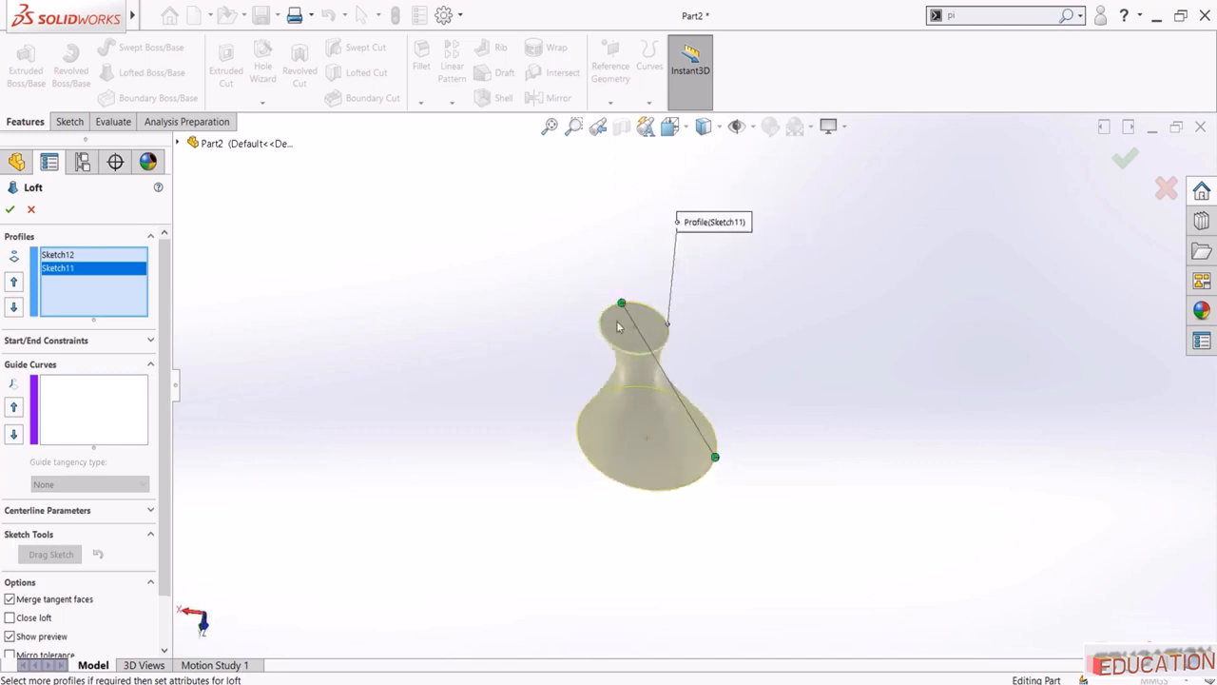
pyautogui.moveTo(618, 327); pyautogui.dragTo(618, 302, button='middle')
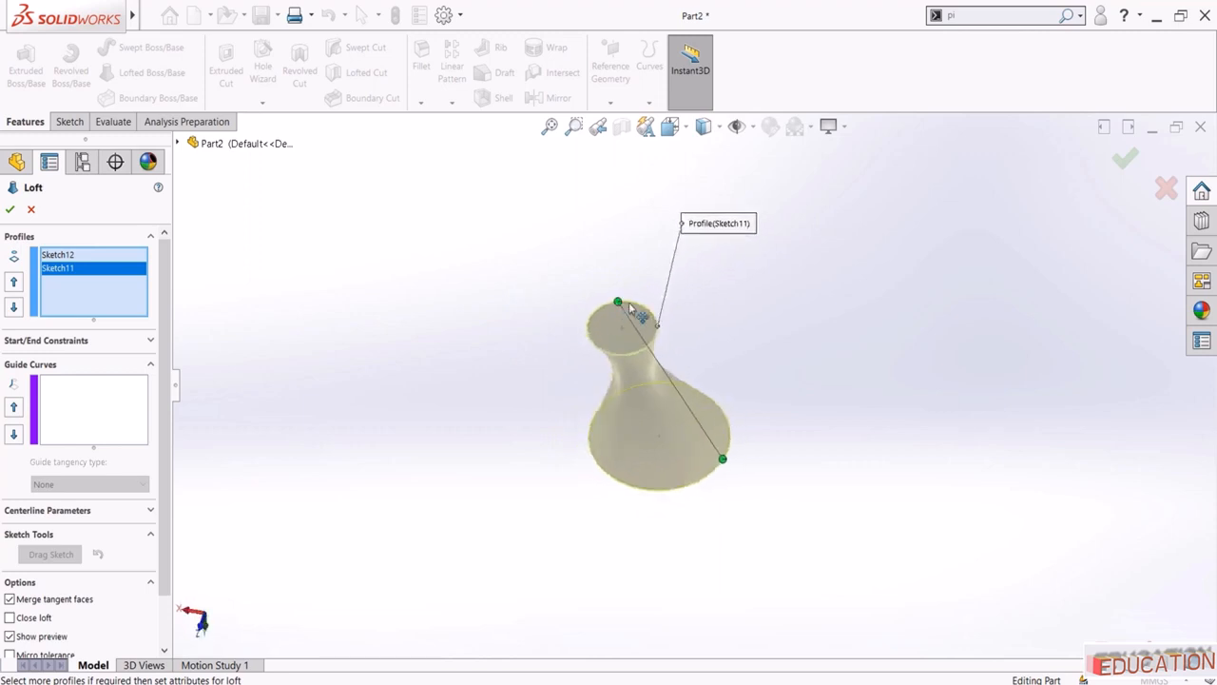
pyautogui.moveTo(624, 303); pyautogui.dragTo(699, 340)
pyautogui.moveTo(584, 373); pyautogui.dragTo(631, 326, button='middle')
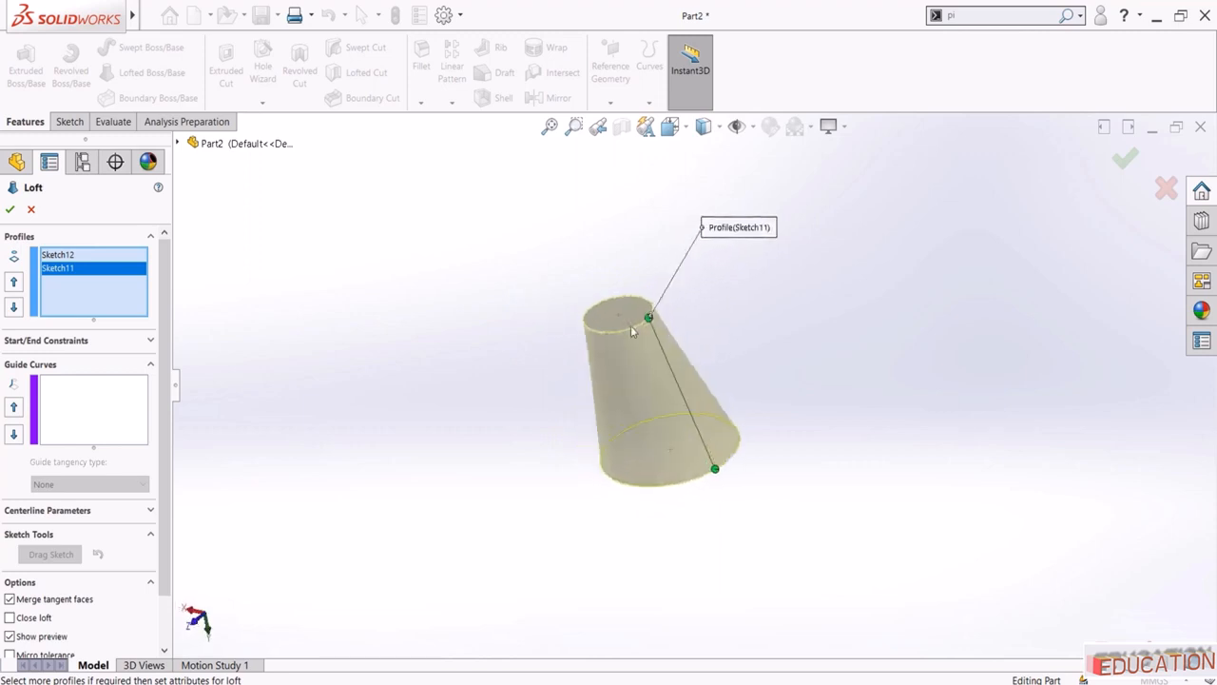
# Inspect the loft preview's side profile and create the solid loft between the two circles
pyautogui.moveTo(493, 421); pyautogui.dragTo(539, 378, button='middle')
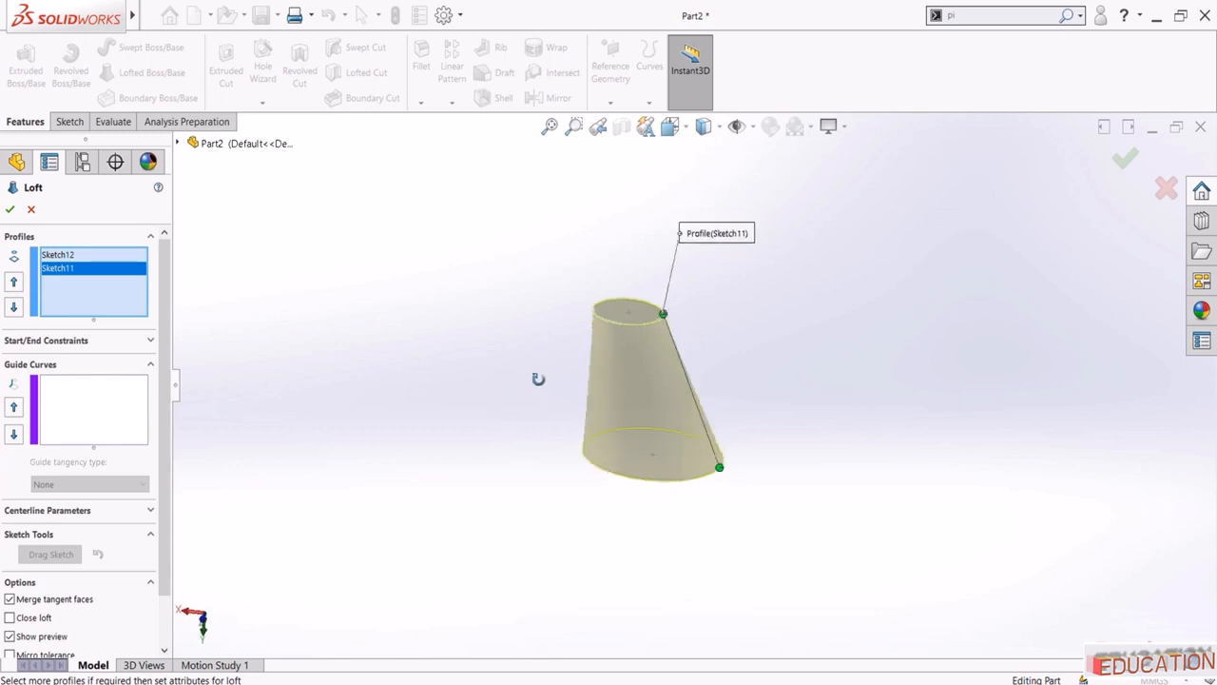
pyautogui.press('space')
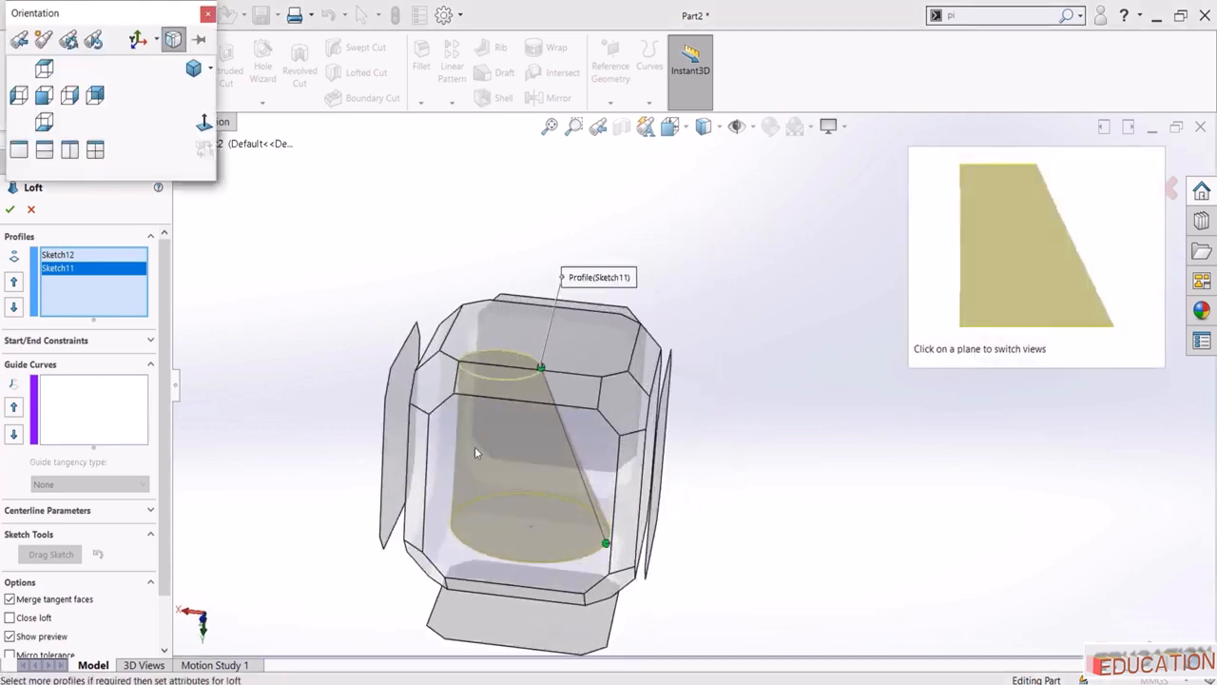
pyautogui.click(475, 446)
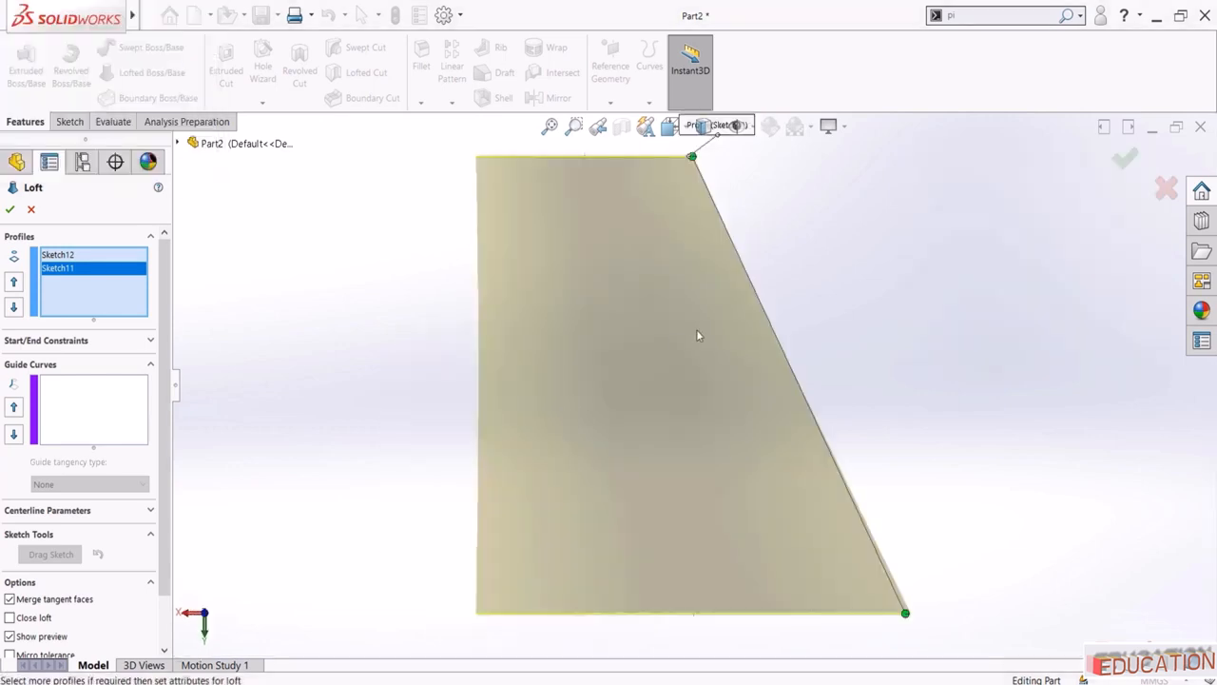
pyautogui.scroll(3, 696, 329)
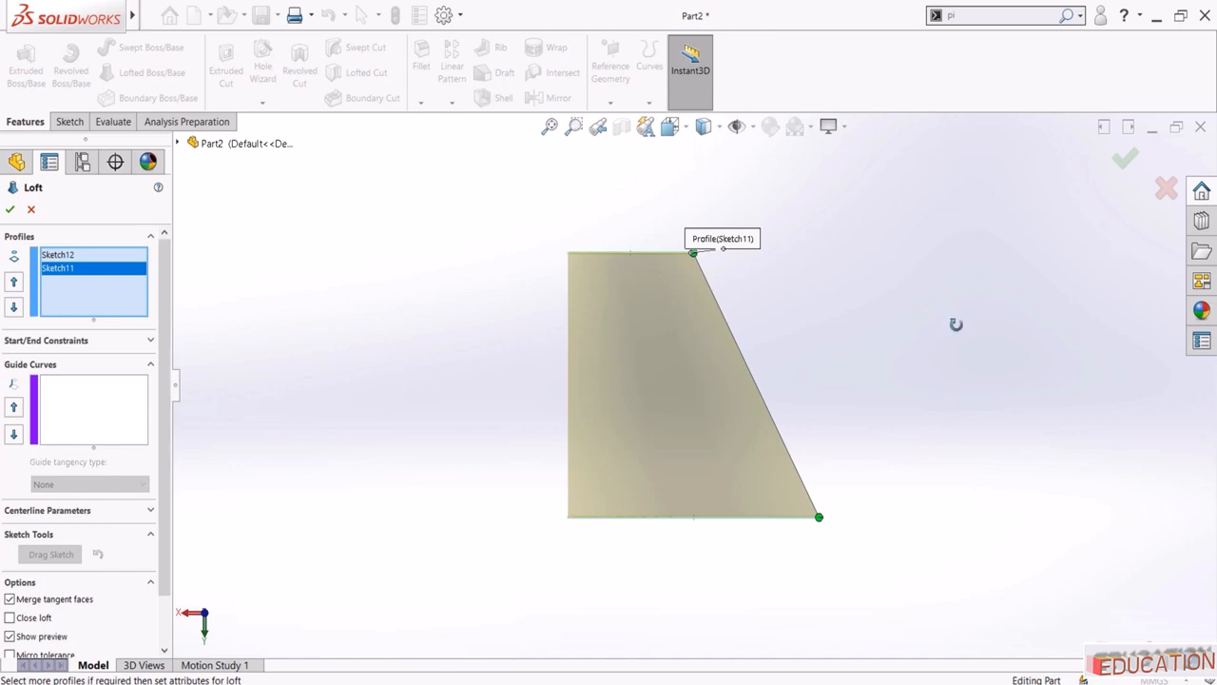
pyautogui.moveTo(956, 324); pyautogui.dragTo(1086, 179, button='middle')
pyautogui.click(1120, 160)
pyautogui.moveTo(894, 261); pyautogui.dragTo(523, 128, button='middle')
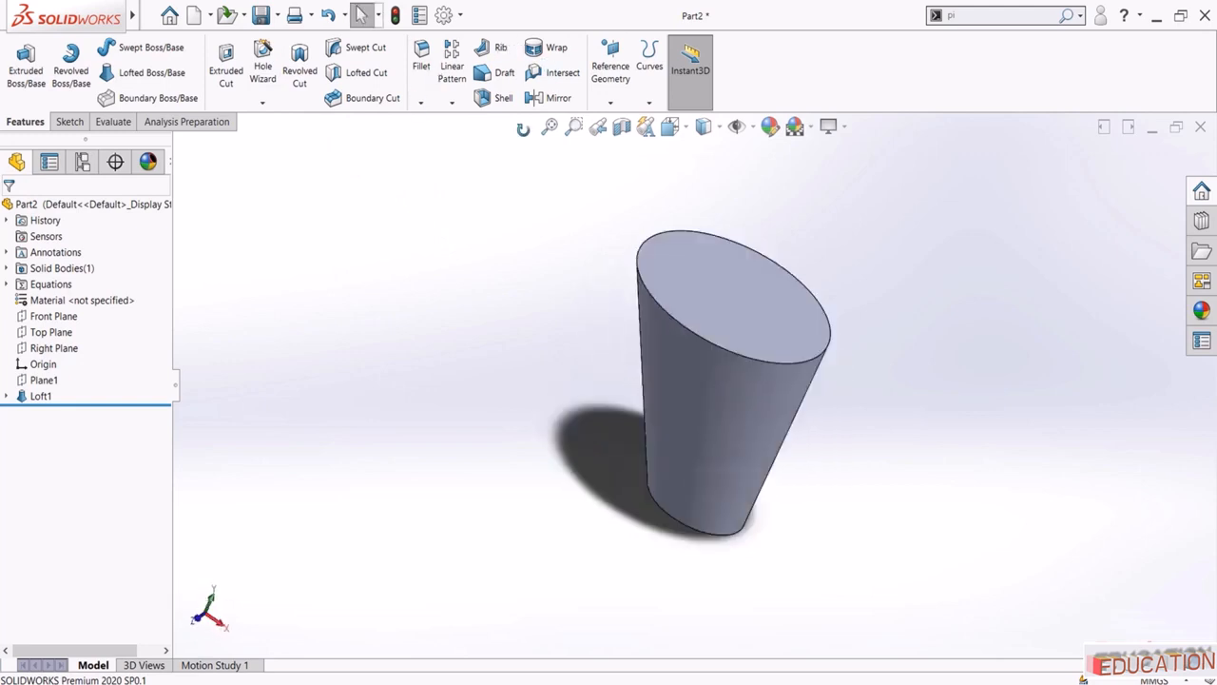
# Delete the loft feature, keeping its two circle sketches
pyautogui.click(34, 397)
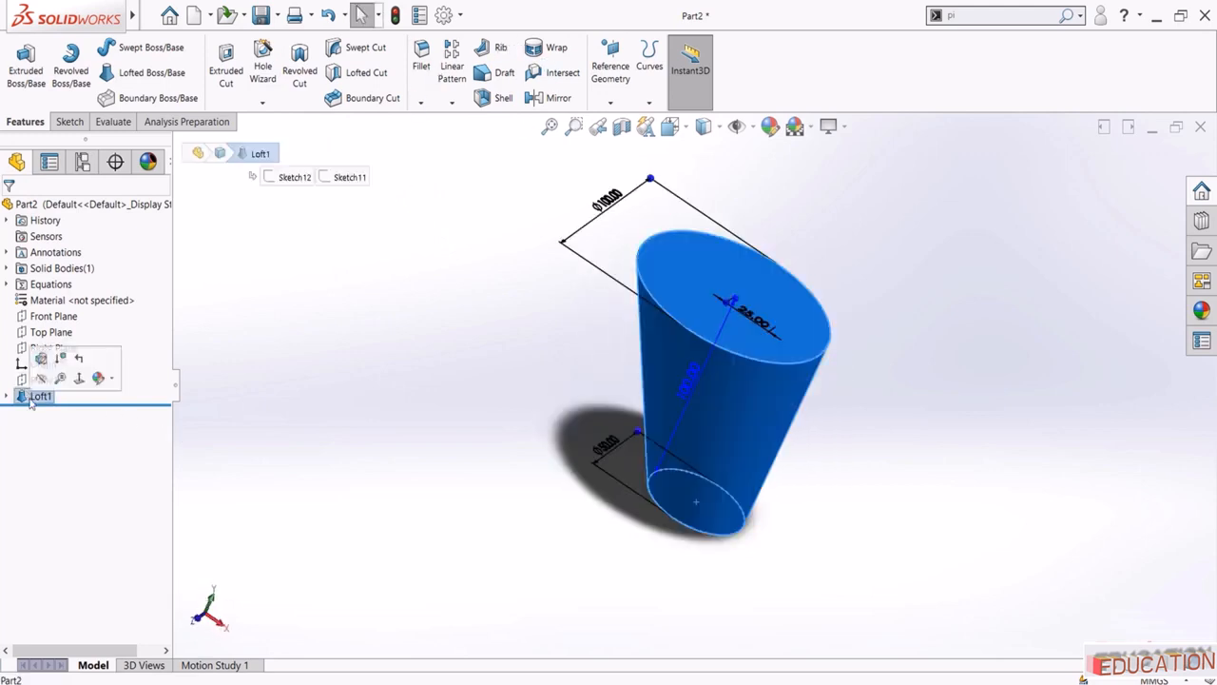
pyautogui.press('Delete')
pyautogui.click(703, 265)
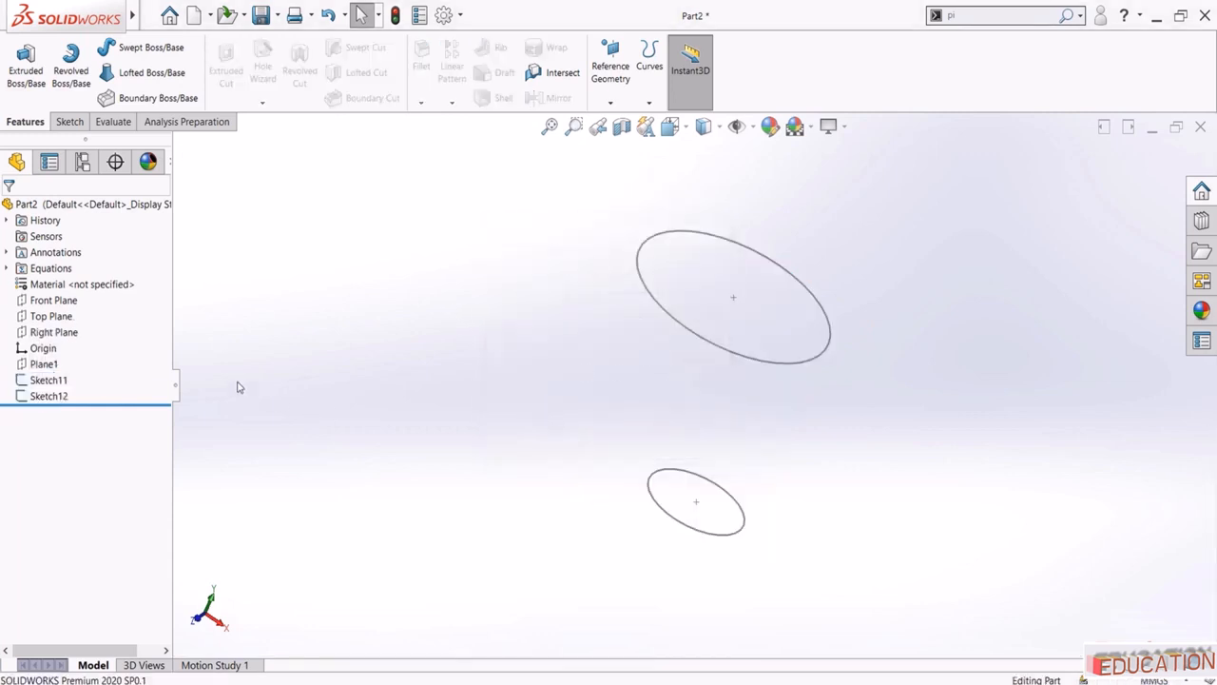
# Create another reference plane offset 100 mm above Plane1
pyautogui.click(48, 365)
pyautogui.click(610, 102)
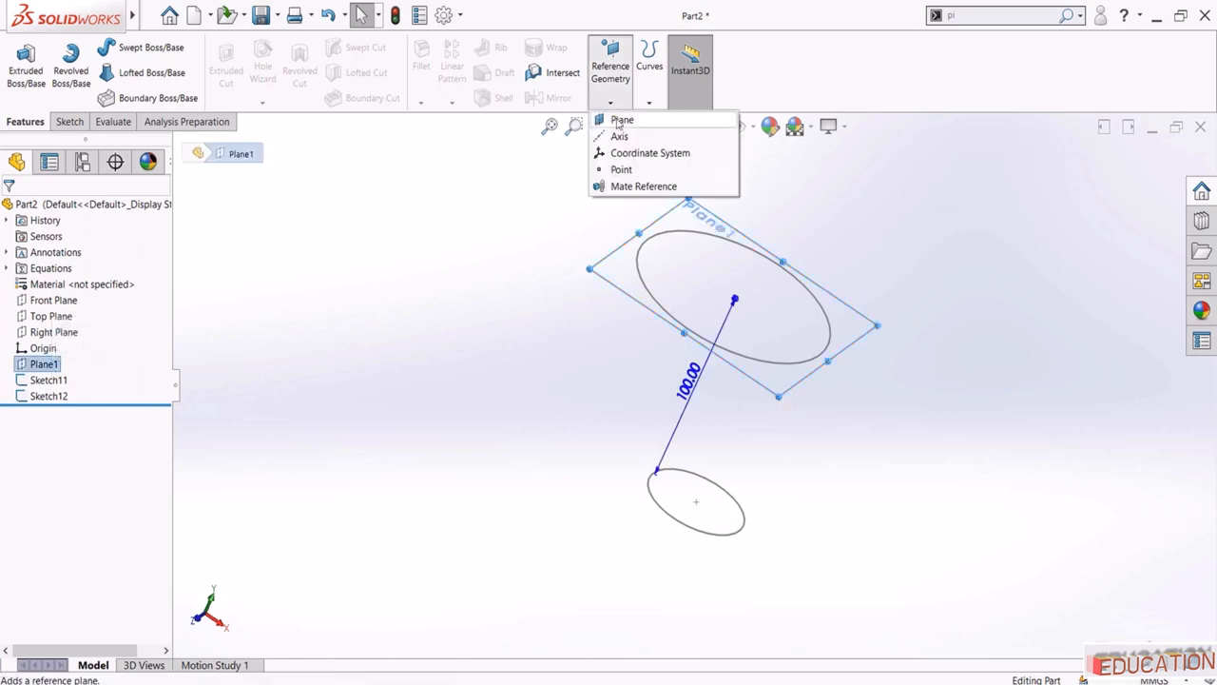
pyautogui.click(617, 122)
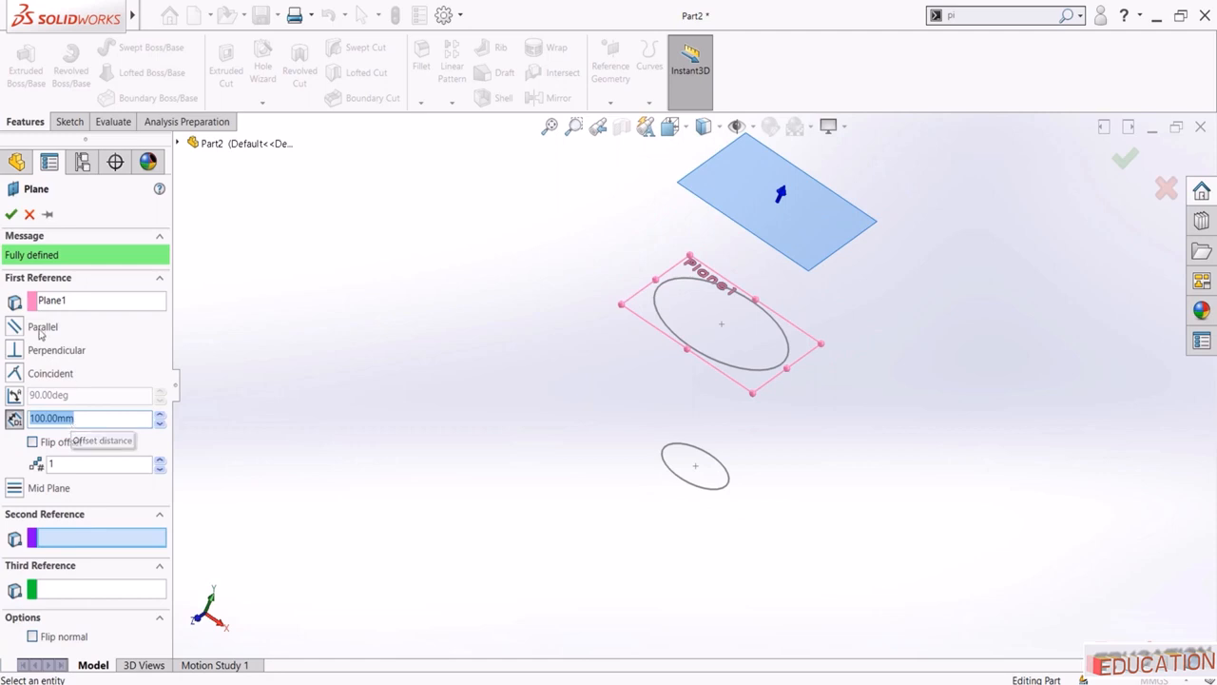
pyautogui.click(11, 214)
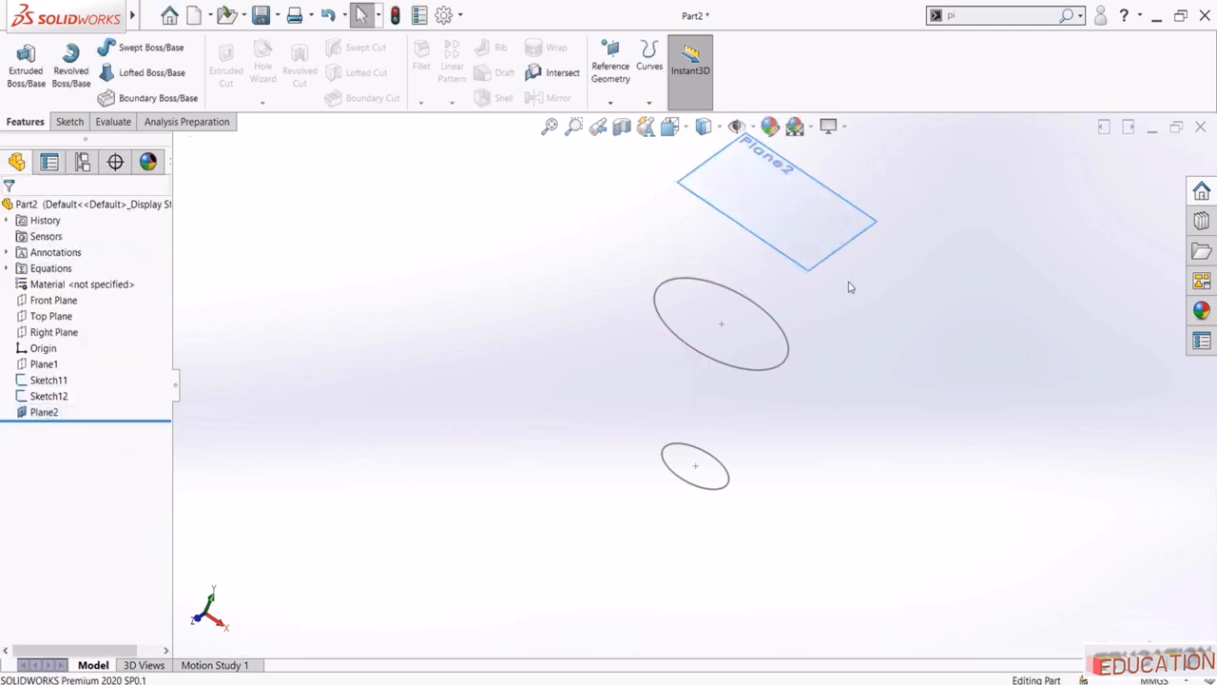
# Sketch a circle about 50 mm in diameter on Plane2, centred on the origin and matching the small circle below
pyautogui.click(802, 222)
pyautogui.click(839, 156)
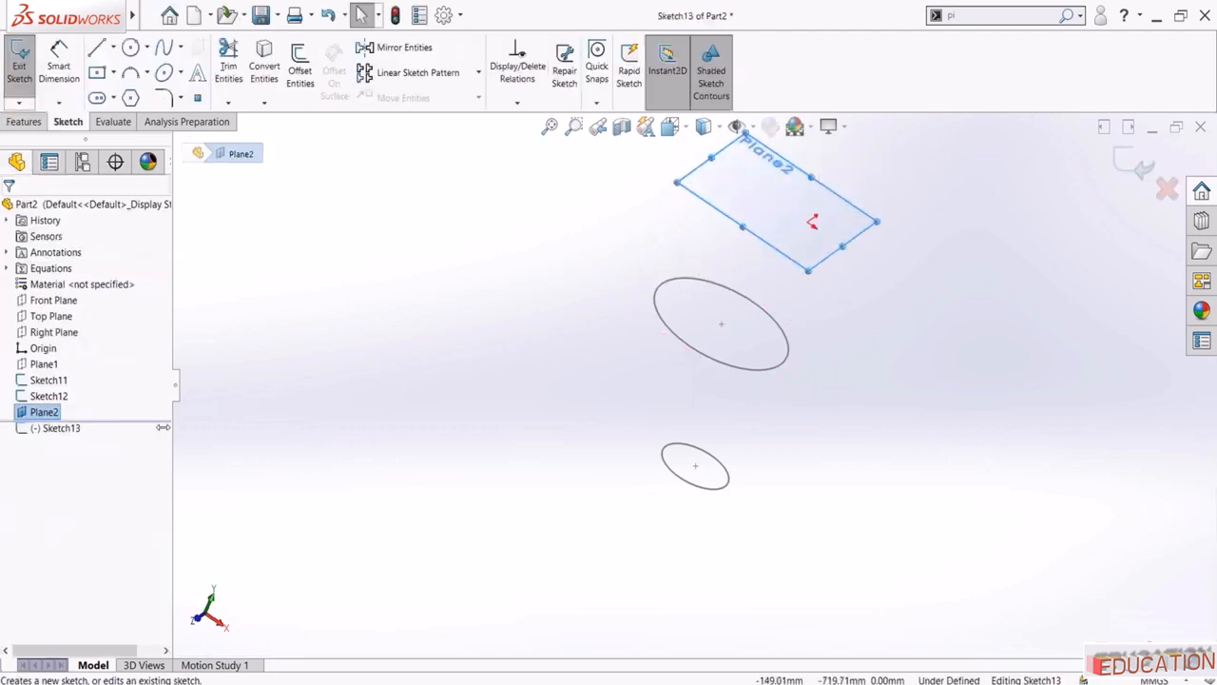
pyautogui.click(80, 432)
pyautogui.click(100, 412)
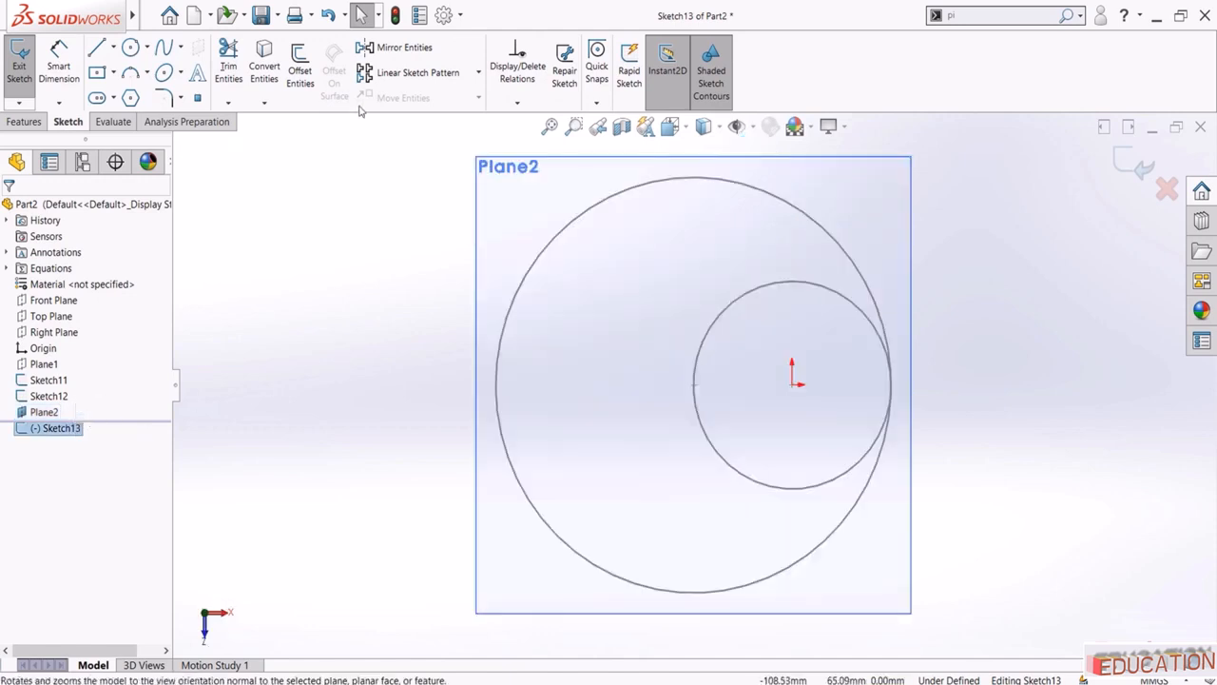
pyautogui.click(130, 47)
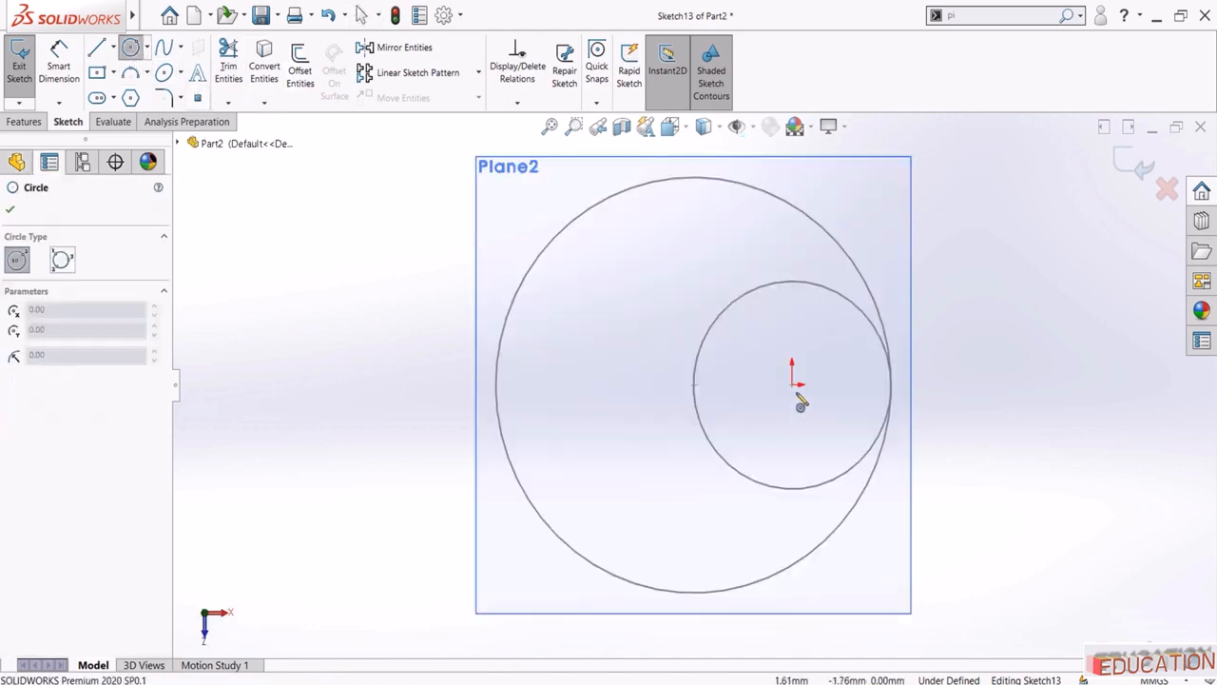
pyautogui.click(793, 386)
pyautogui.click(815, 283)
pyautogui.press('Escape')
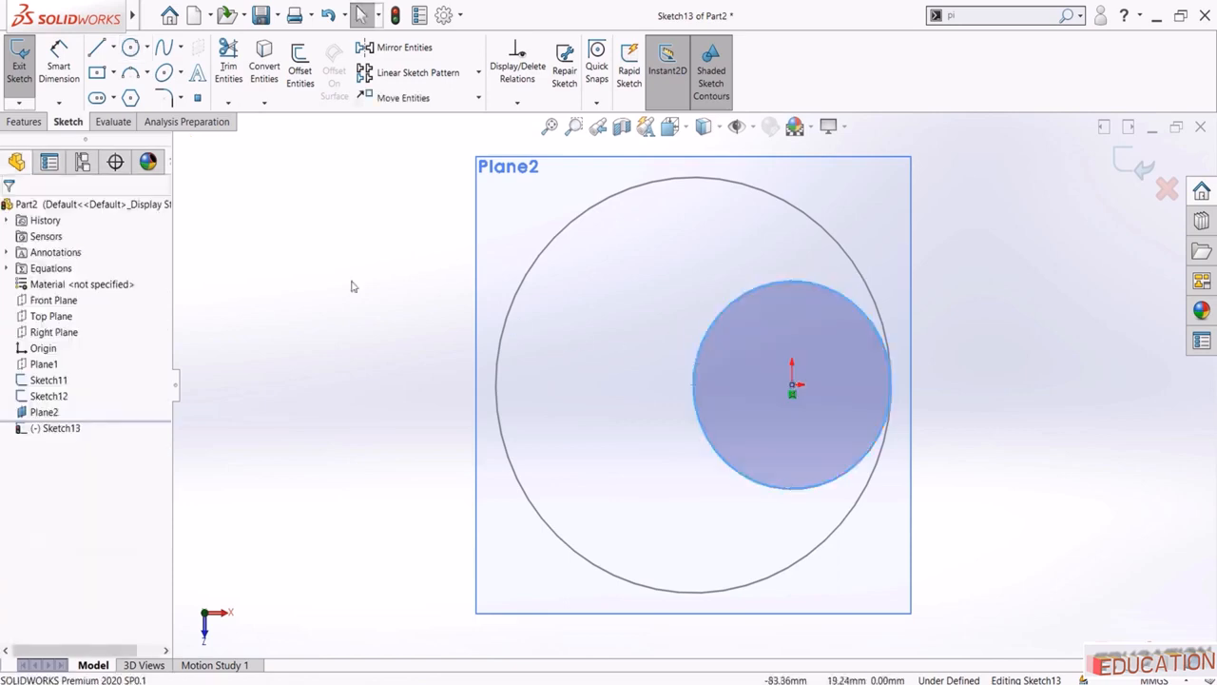
# Dimension the new circle's diameter as 50 mm and finish the sketch on Plane2
pyautogui.click(58, 58)
pyautogui.click(837, 299)
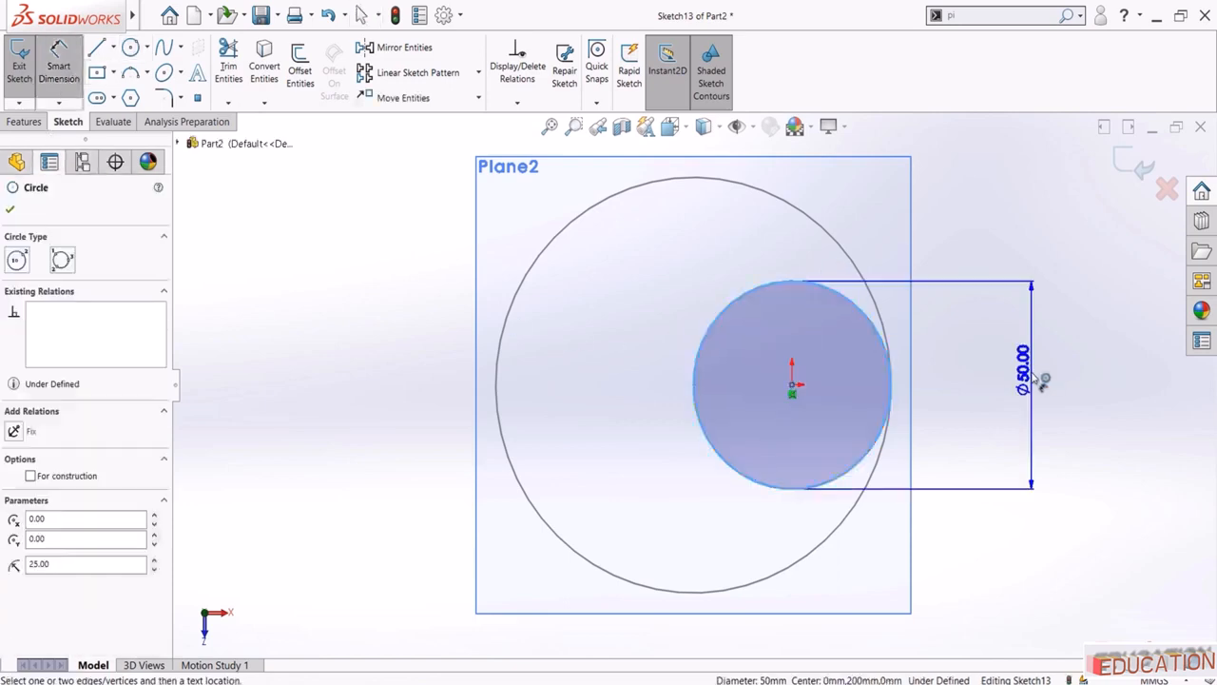
pyautogui.click(1042, 378)
pyautogui.write('50')
pyautogui.press('Return')
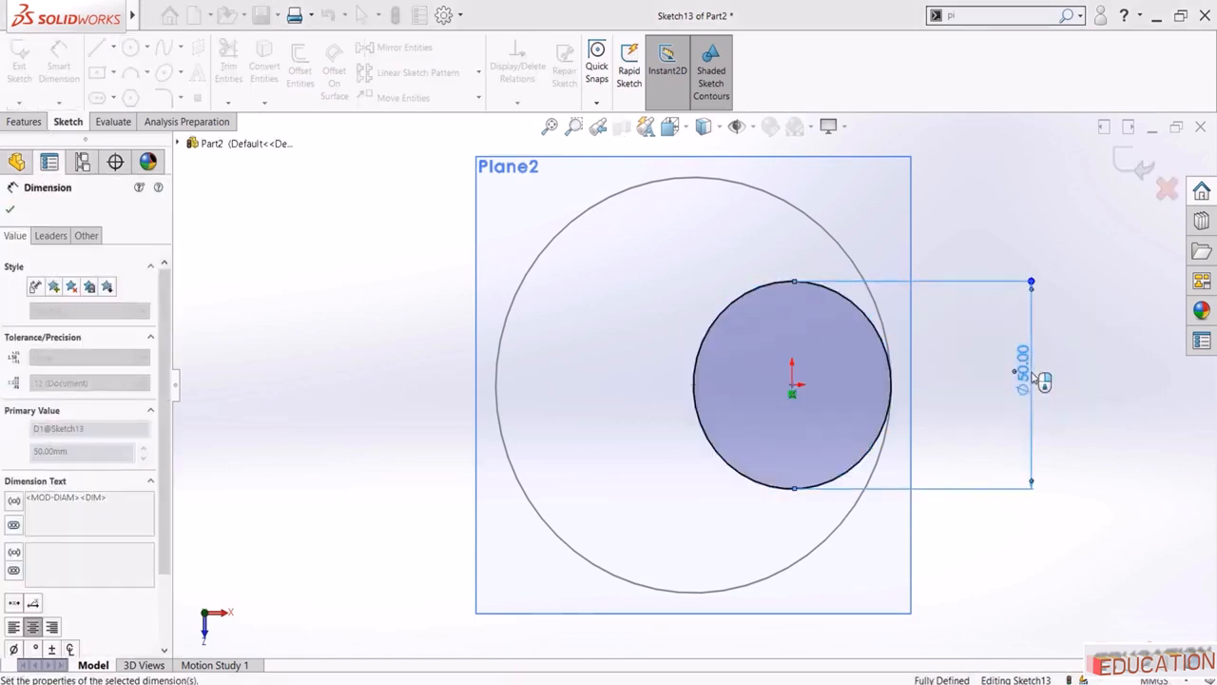
pyautogui.press('Escape')
pyautogui.click(1141, 168)
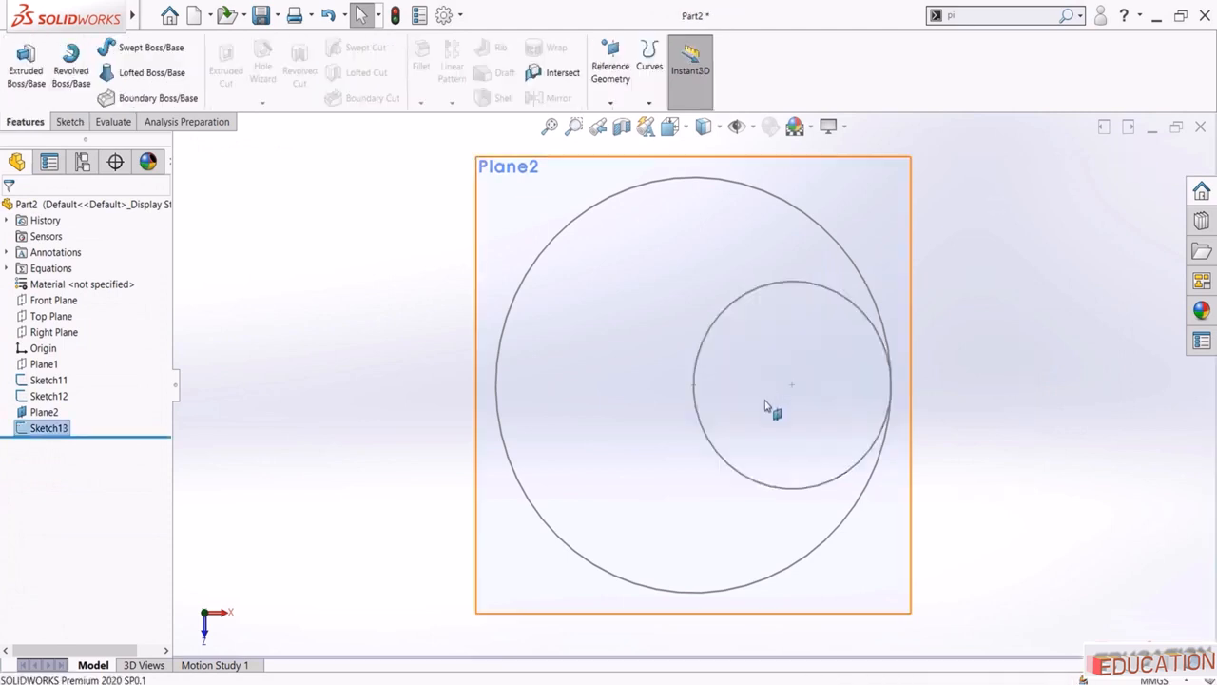
# Hide Plane2 so that only the three circle sketches are displayed
pyautogui.scroll(5, 683, 471)
pyautogui.moveTo(683, 470); pyautogui.dragTo(701, 269, button='middle')
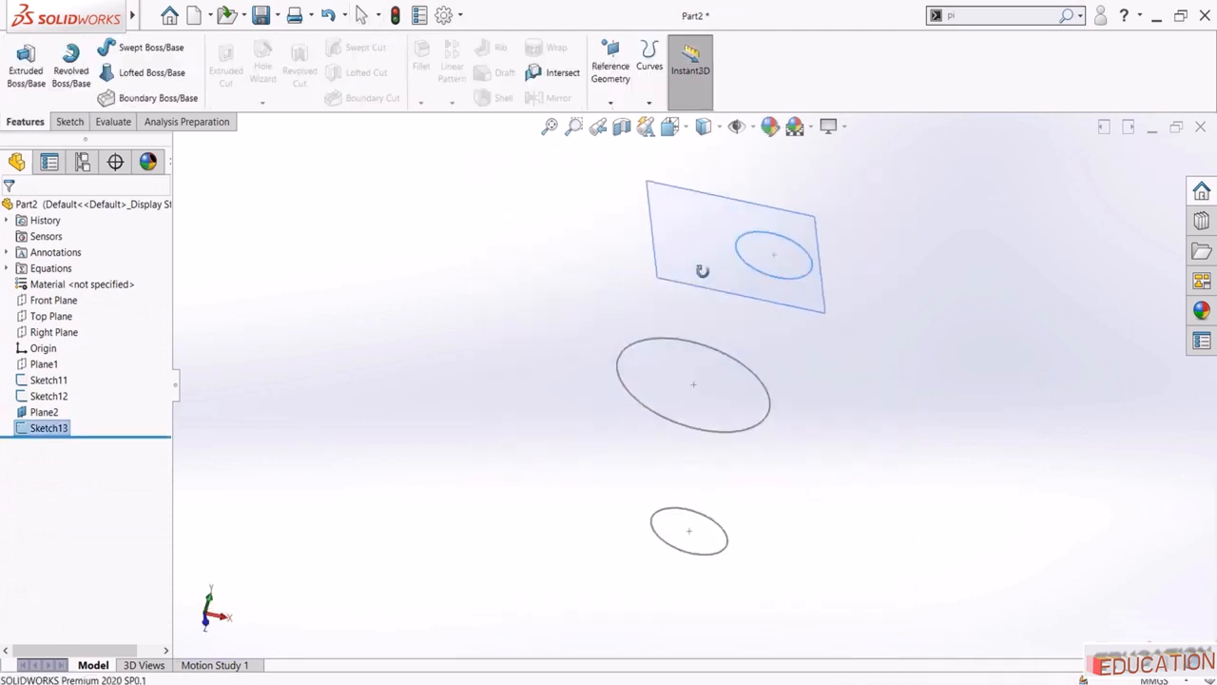
pyautogui.click(690, 223)
pyautogui.click(490, 273)
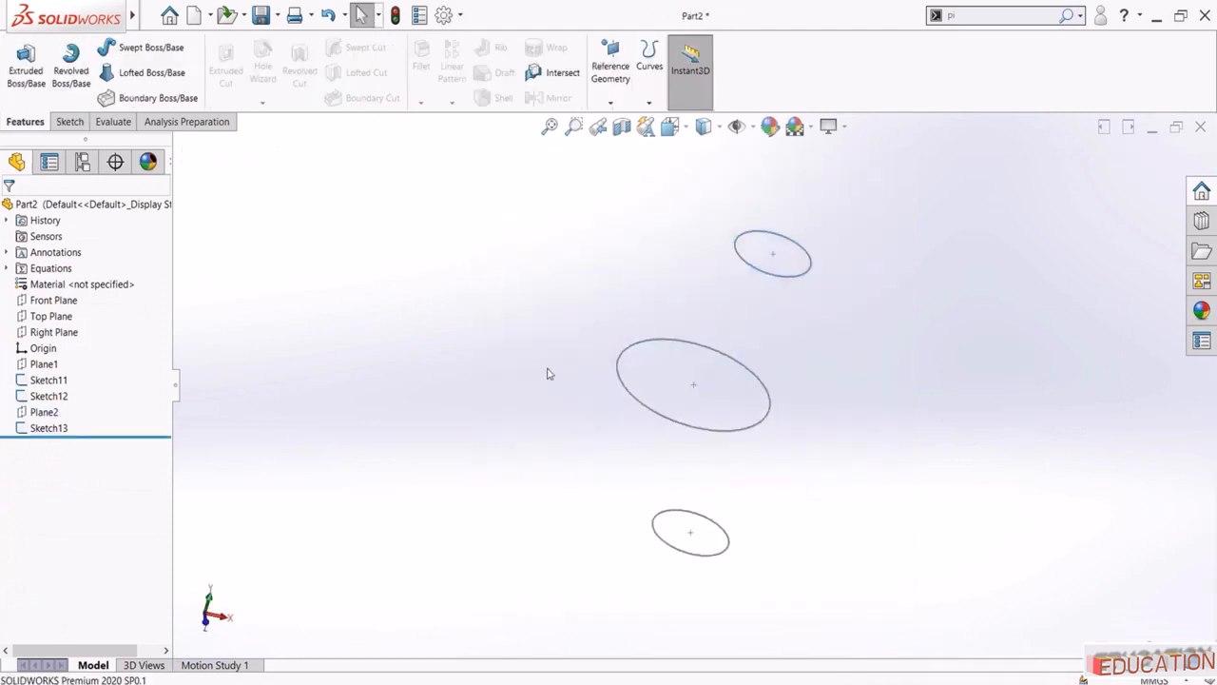
# Start a boss loft with the lowest, middle and uppermost circles as its profiles, in that order
pyautogui.moveTo(547, 373)
pyautogui.mouseDown(button='middle')
pyautogui.moveTo(536, 269)
pyautogui.moveTo(538, 307)
pyautogui.moveTo(432, 325)
pyautogui.mouseUp(button='middle')
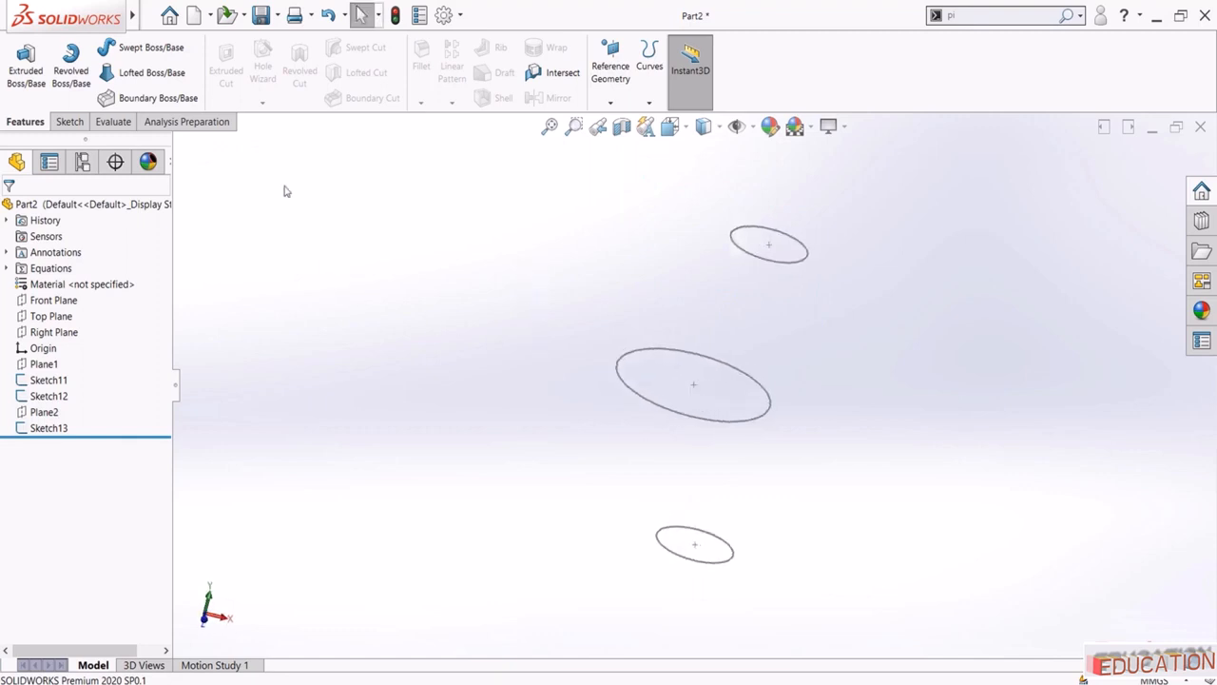
pyautogui.click(116, 74)
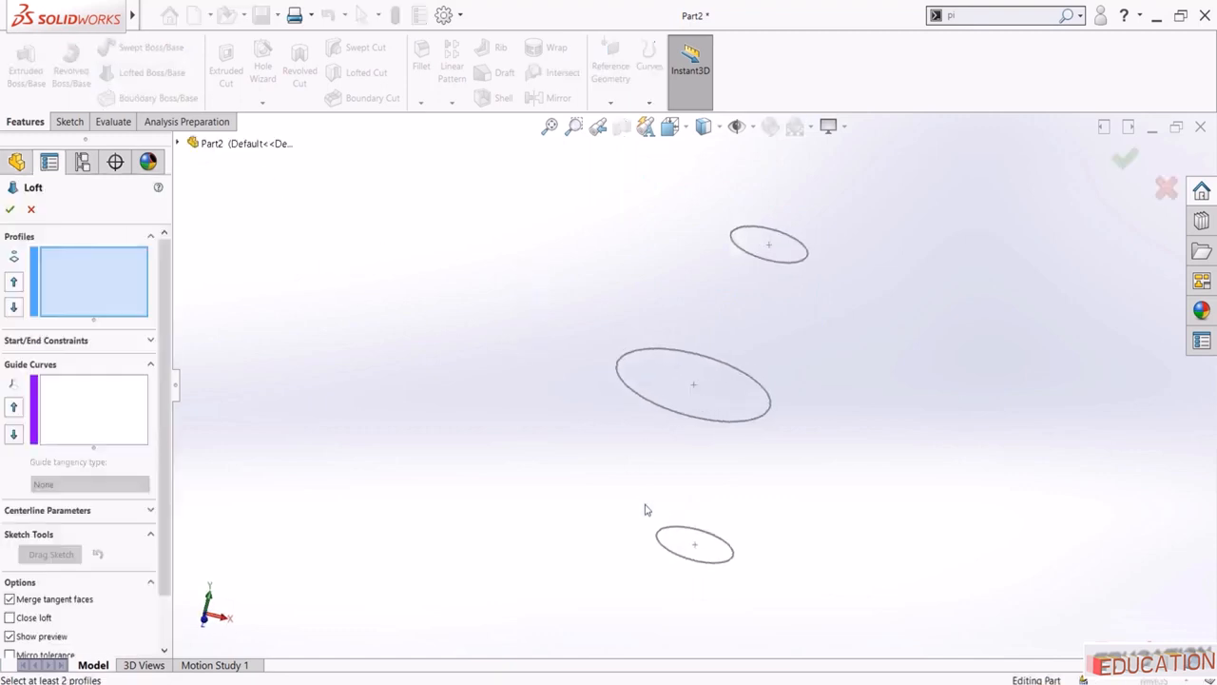
pyautogui.click(679, 561)
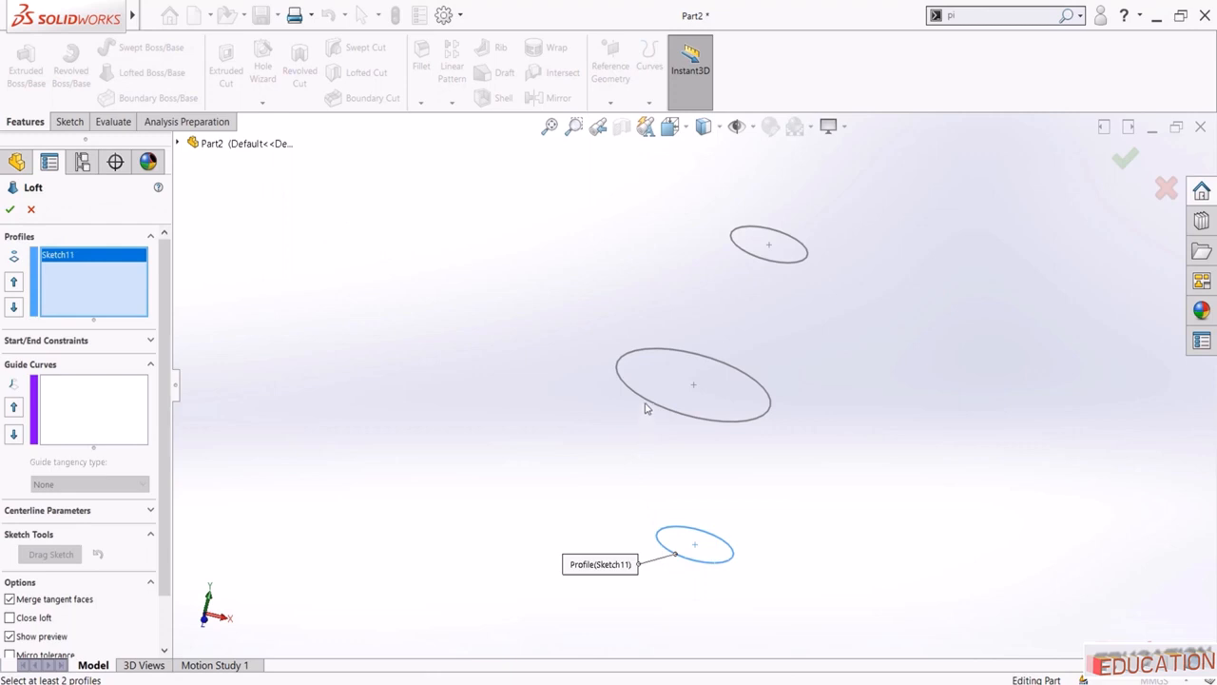
pyautogui.click(635, 406)
pyautogui.click(737, 249)
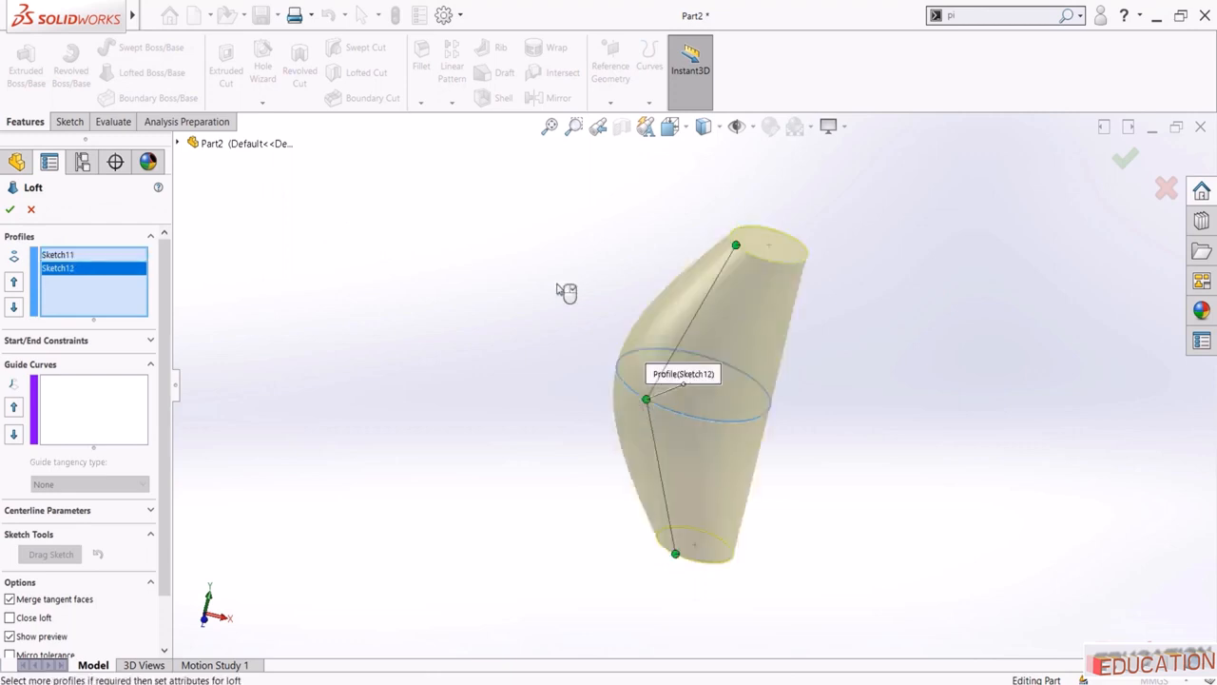
# In the front view, align the three loft connectors along the outer curved side of the preview
pyautogui.moveTo(494, 279)
pyautogui.mouseDown(button='middle')
pyautogui.moveTo(428, 209)
pyautogui.moveTo(326, 295)
pyautogui.moveTo(500, 237)
pyautogui.moveTo(524, 282)
pyautogui.mouseUp(button='middle')
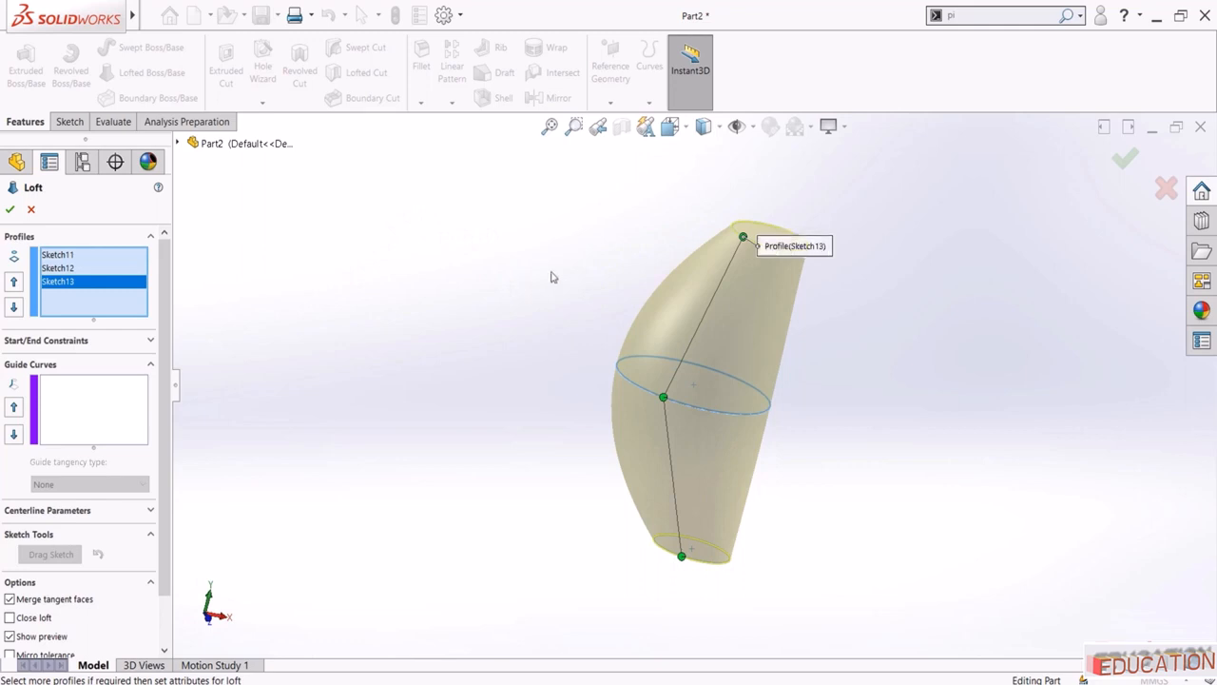
pyautogui.press('space')
pyautogui.click(528, 281)
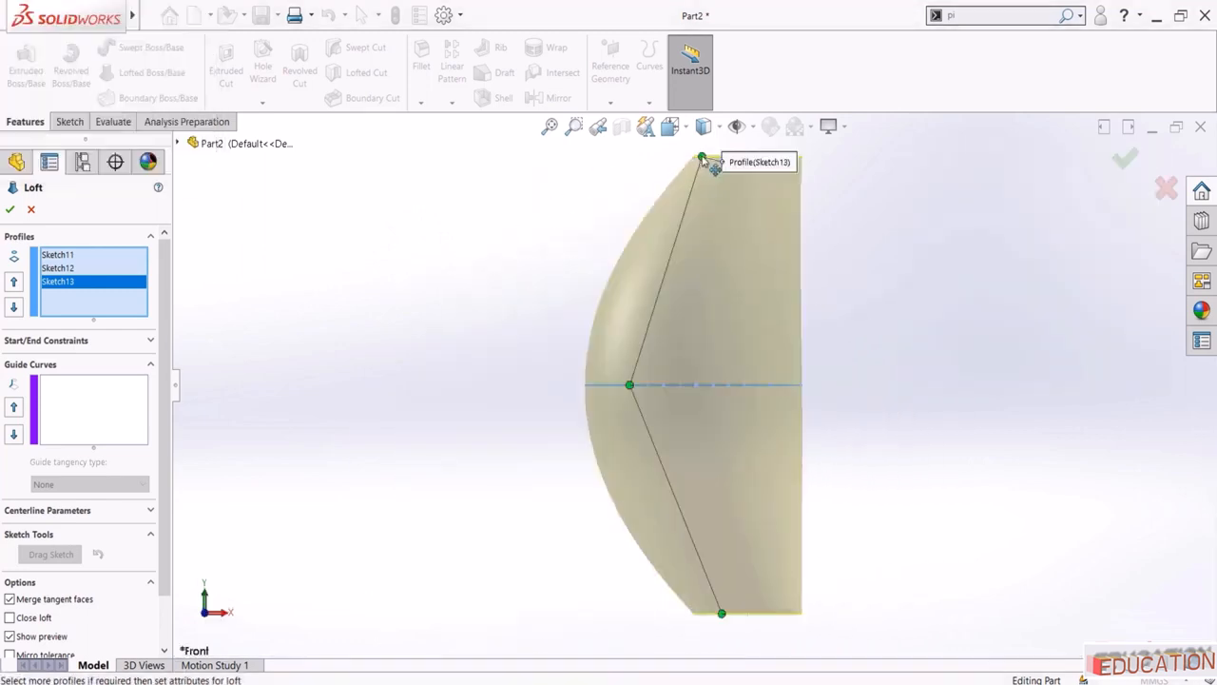
pyautogui.moveTo(702, 157); pyautogui.dragTo(625, 154)
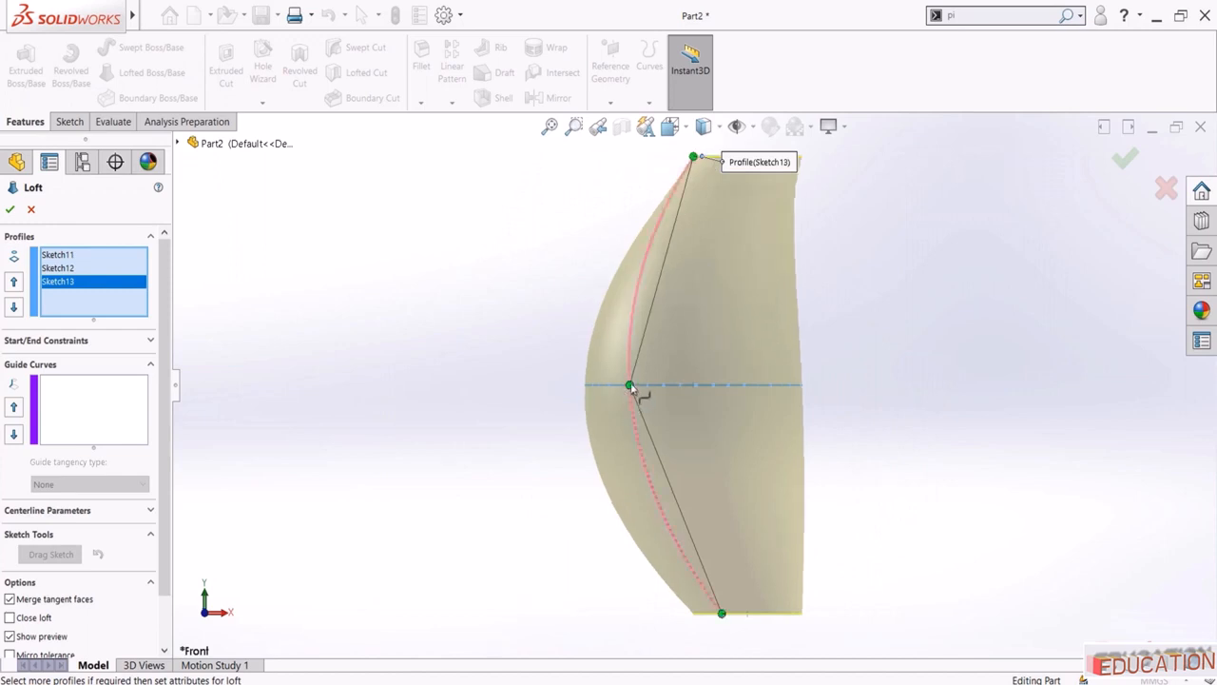
pyautogui.moveTo(630, 386); pyautogui.dragTo(529, 387)
pyautogui.moveTo(721, 613); pyautogui.dragTo(693, 614)
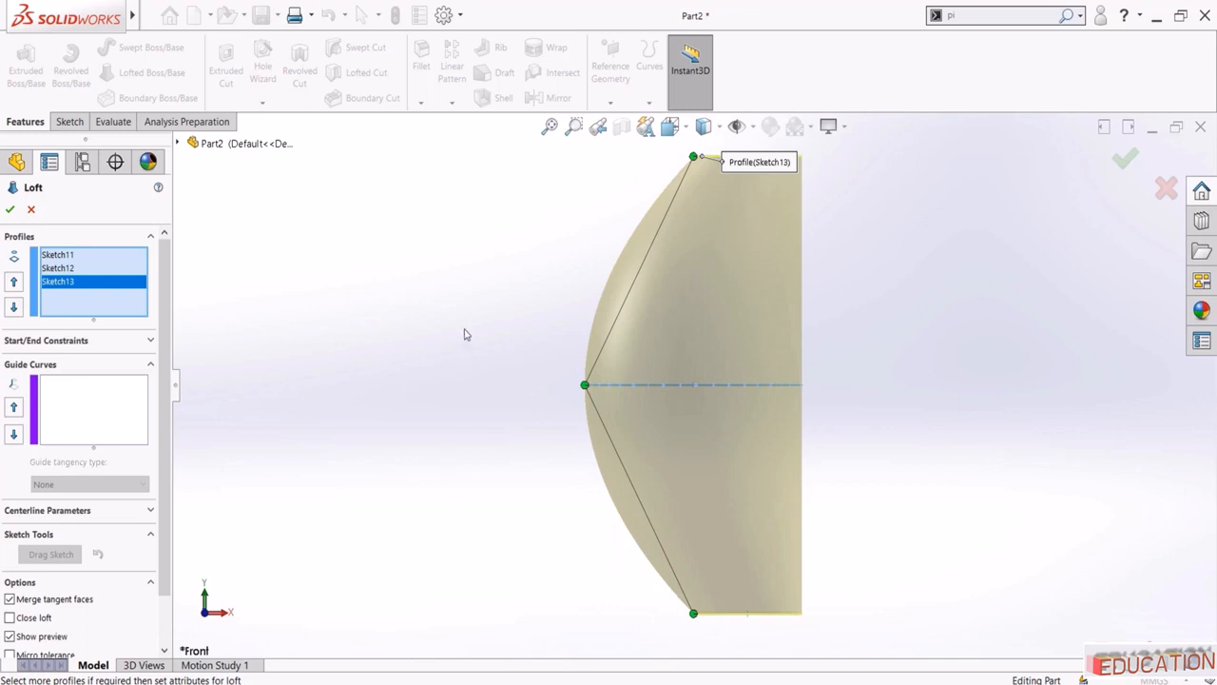
# Create the solid loft through the three circles and inspect its shape from several sides
pyautogui.moveTo(465, 335); pyautogui.dragTo(500, 408, button='middle')
pyautogui.click(1125, 159)
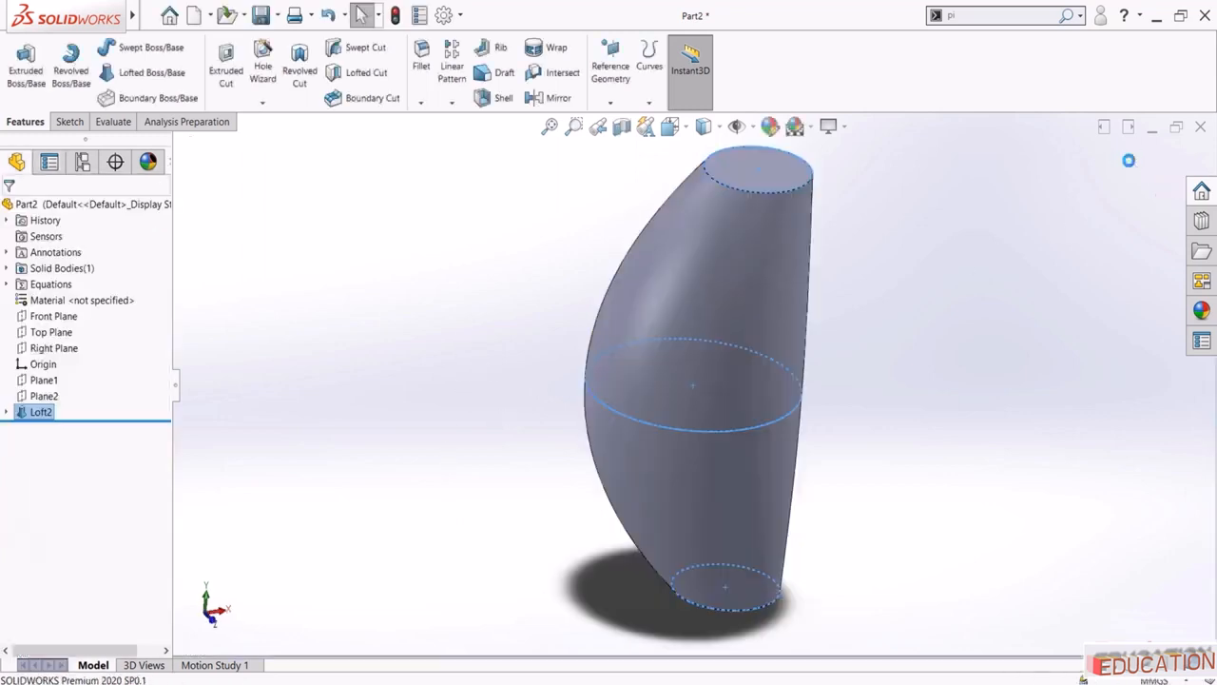
pyautogui.moveTo(972, 283); pyautogui.dragTo(466, 358, button='middle')
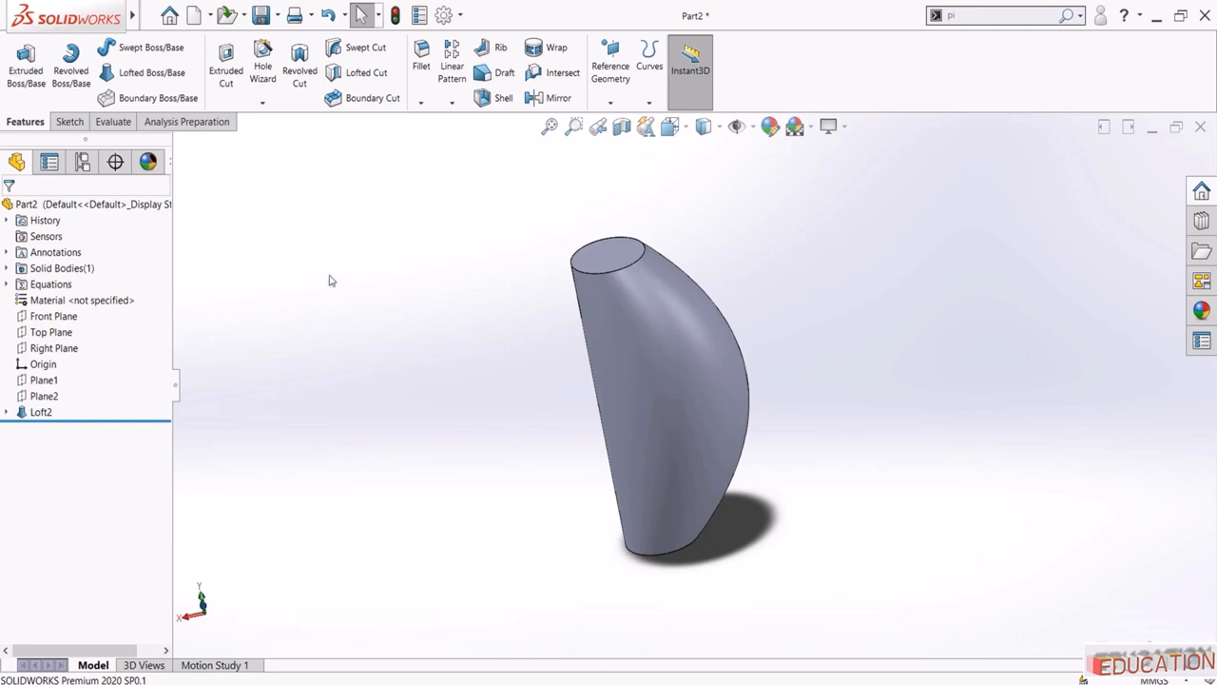
pyautogui.moveTo(332, 275); pyautogui.dragTo(329, 427, button='middle')
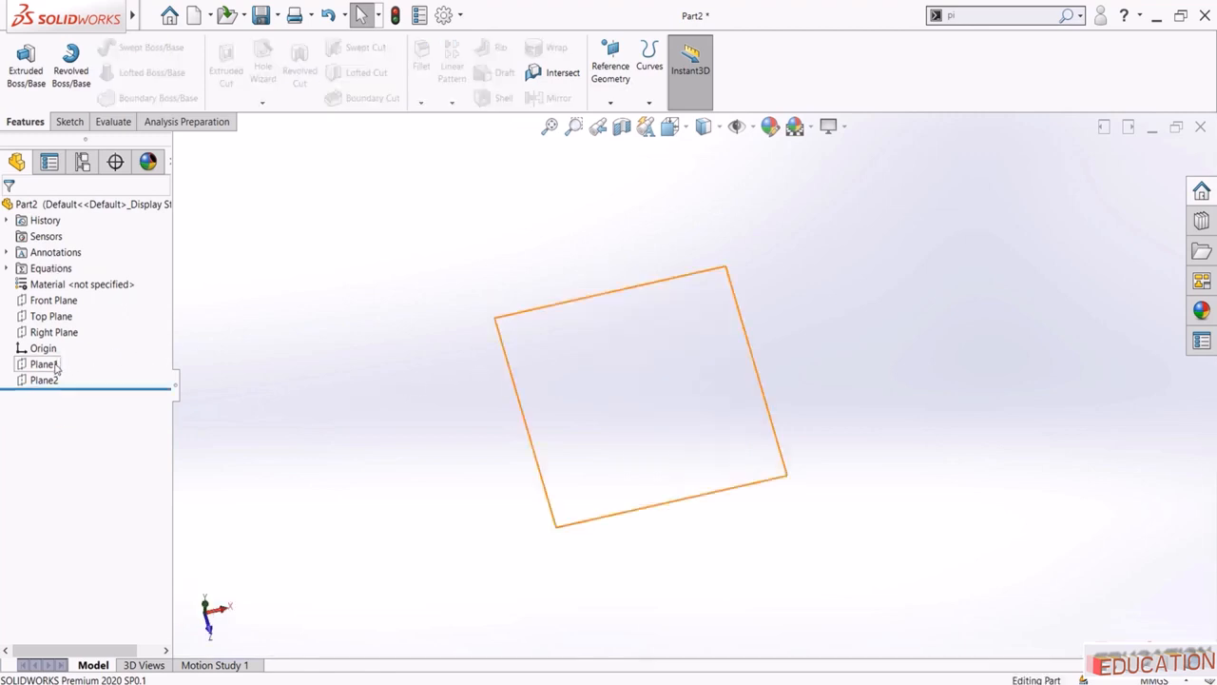
# Make Plane1 visible in the model
pyautogui.click(56, 365)
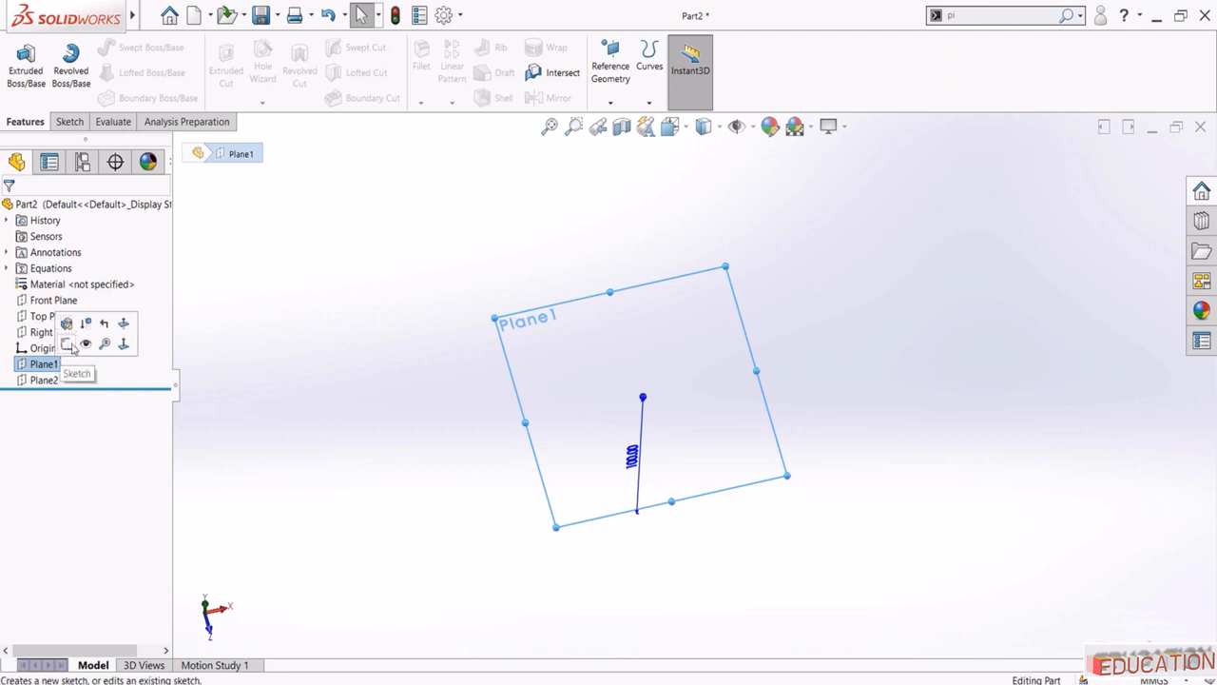
pyautogui.click(72, 347)
pyautogui.click(298, 345)
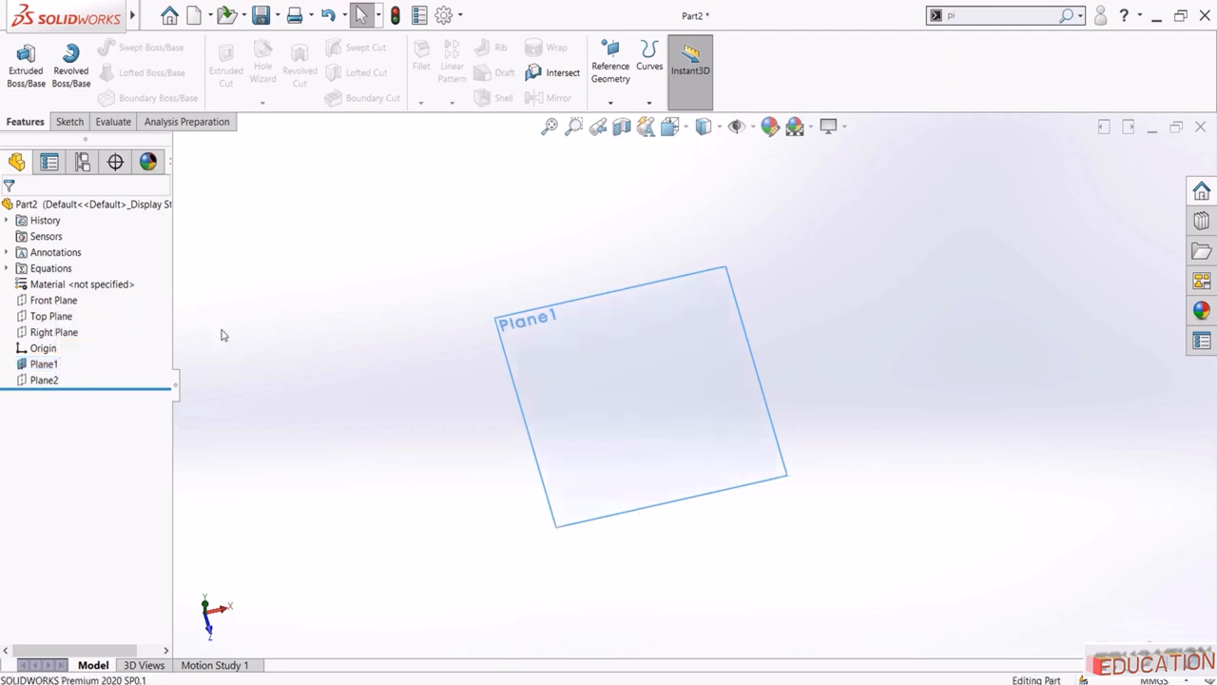
# Sketch a six-sided inscribed-circle polygon on the Top Plane, centred on the origin with sides about 33 mm long
pyautogui.click(71, 315)
pyautogui.click(60, 292)
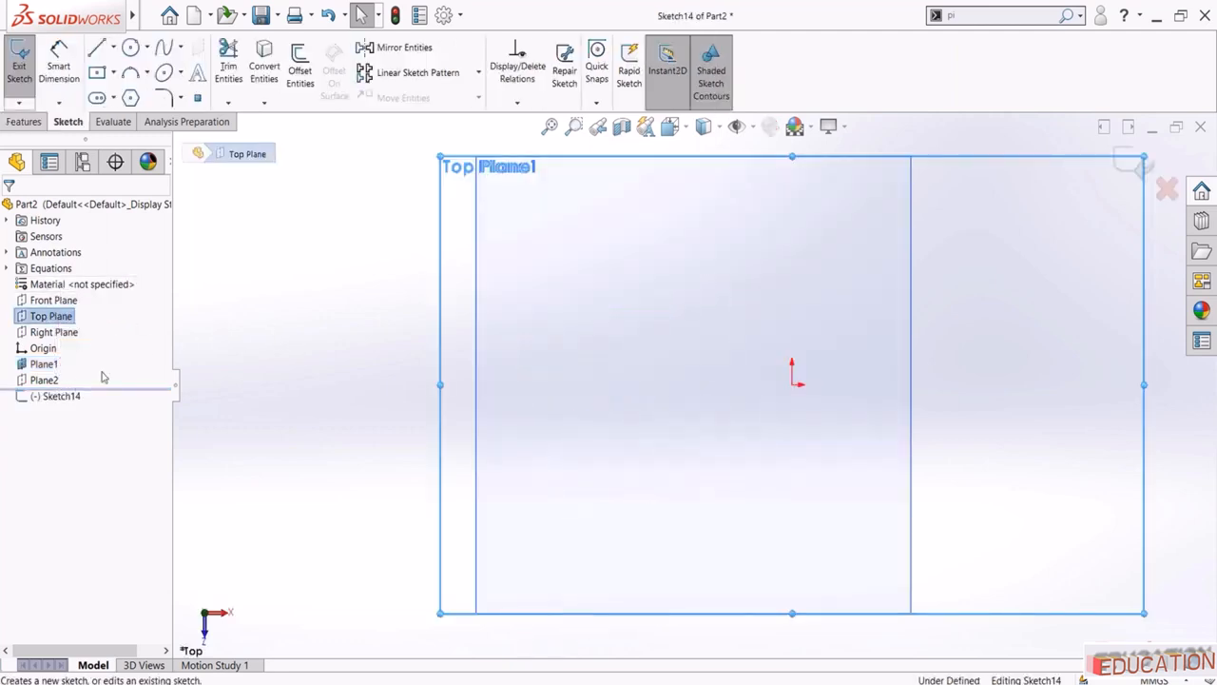
pyautogui.click(131, 97)
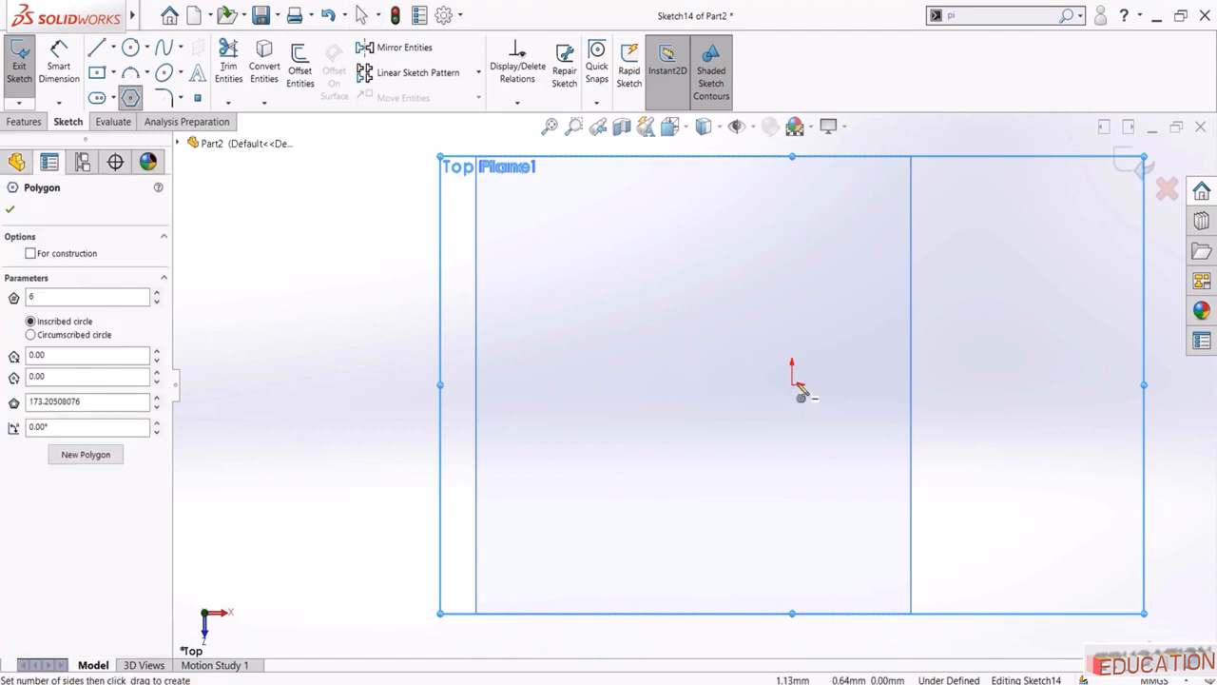
pyautogui.moveTo(797, 390); pyautogui.dragTo(898, 303)
pyautogui.press('Escape')
# Add a horizontal relation to the hexagon's upper edge
pyautogui.click(822, 273)
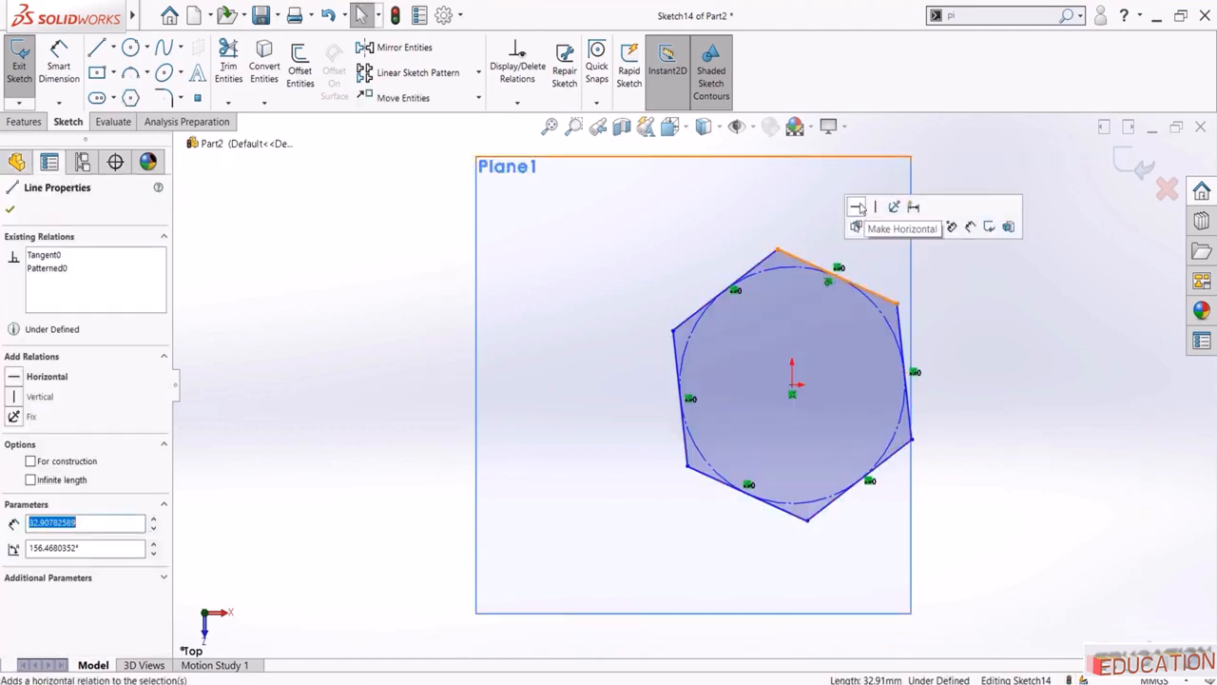
pyautogui.click(874, 212)
pyautogui.click(763, 198)
# Dimension the hexagon's upper edge as 50 mm and finish the sketch on the Top Plane
pyautogui.click(58, 65)
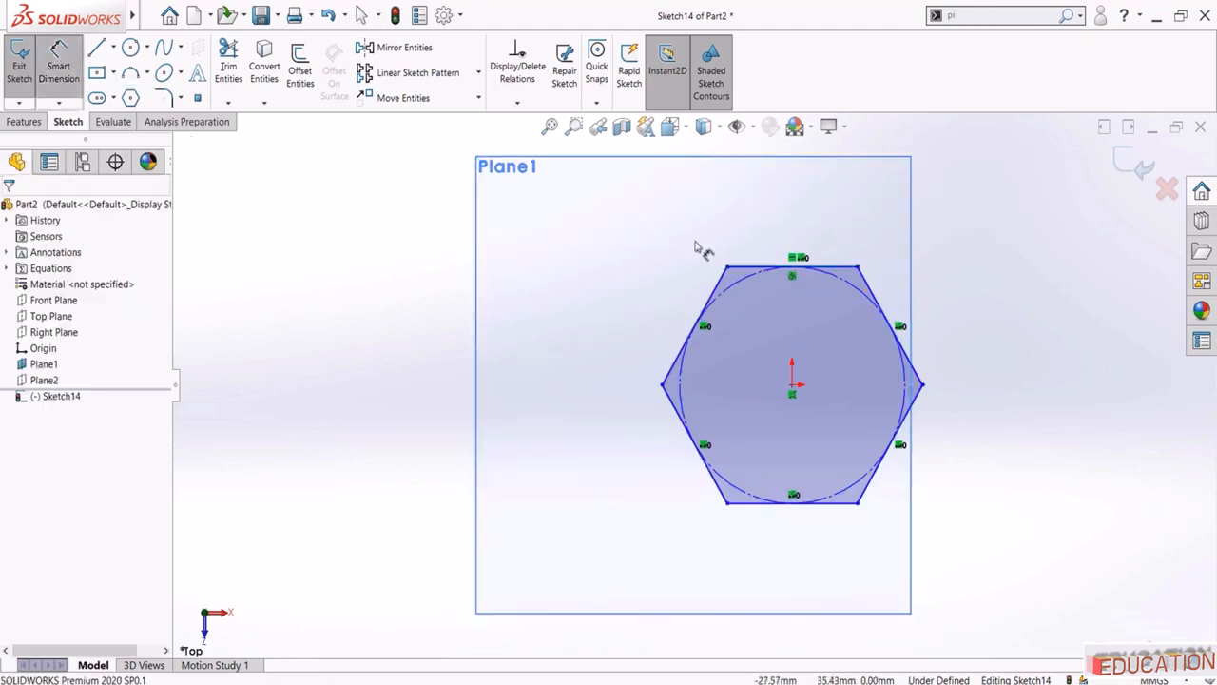
pyautogui.click(766, 268)
pyautogui.click(775, 223)
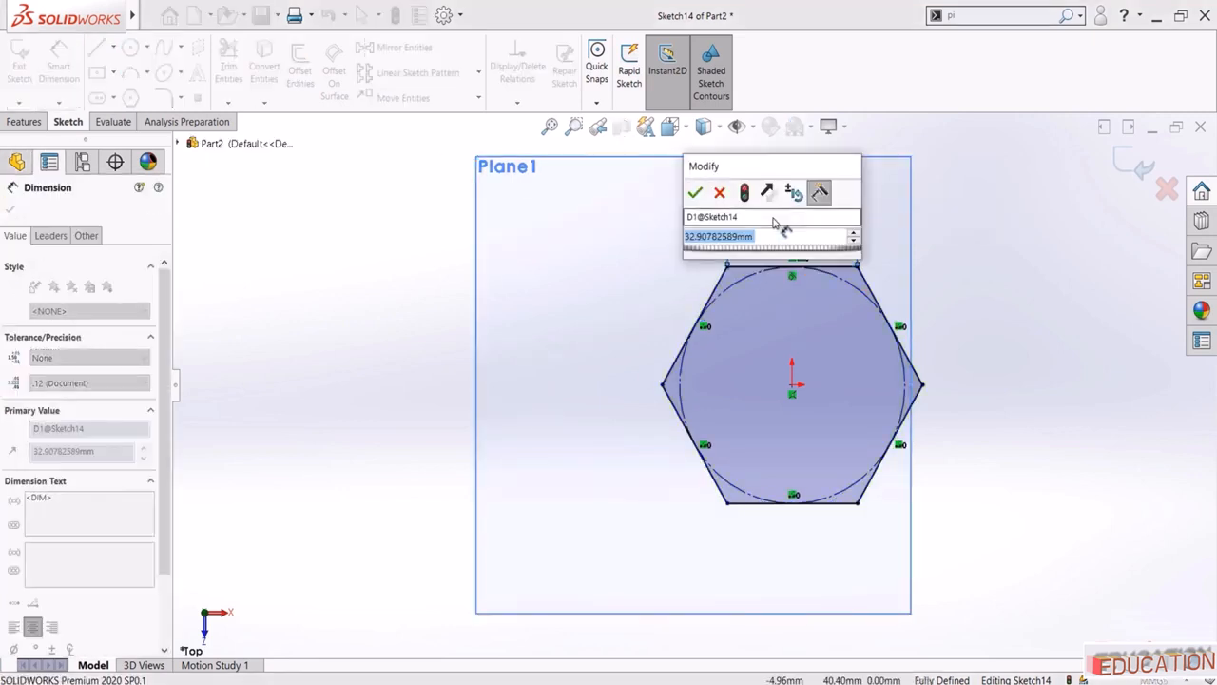
pyautogui.write('50')
pyautogui.press('Return')
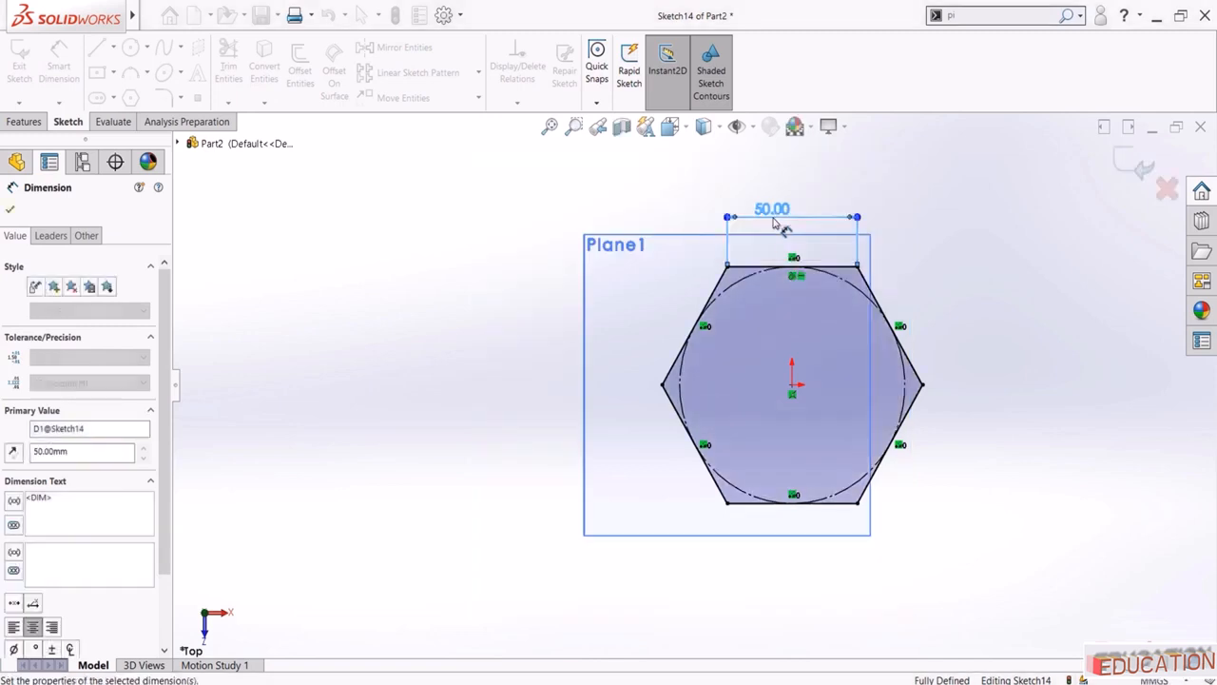
pyautogui.press('Escape')
pyautogui.click(1130, 167)
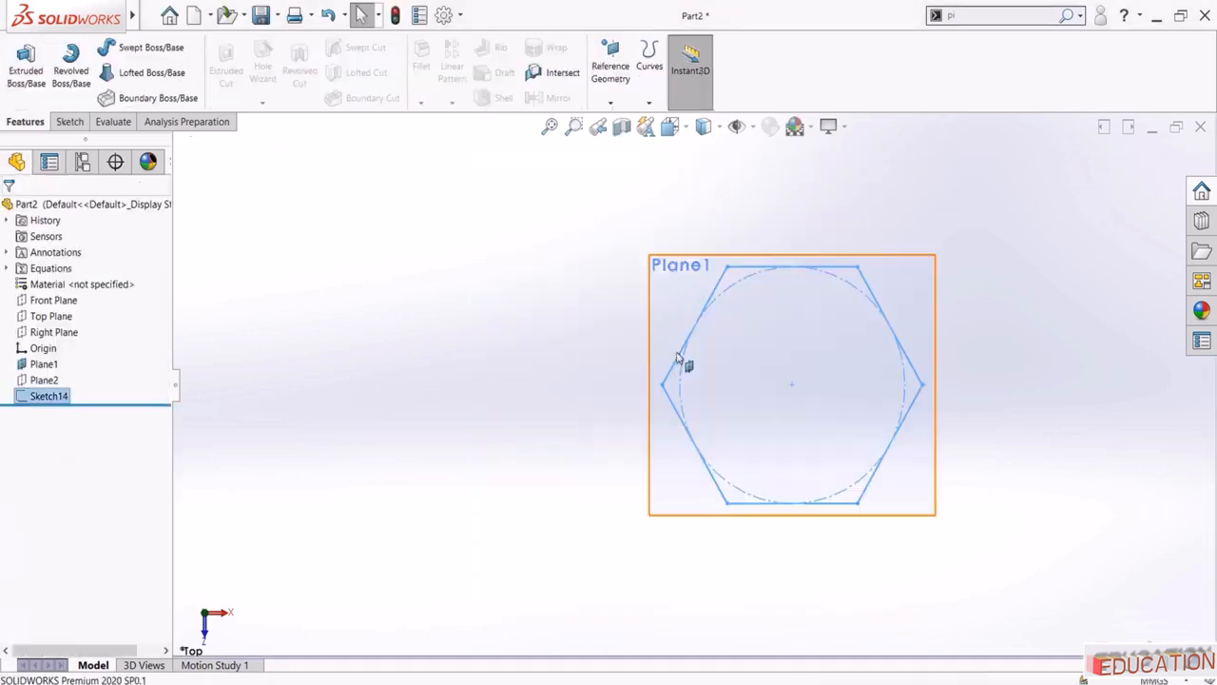
# Sketch a circle of 50 mm radius on Plane1, centred on the origin and passing through the hexagon's corners, and finish the sketch
pyautogui.click(766, 238)
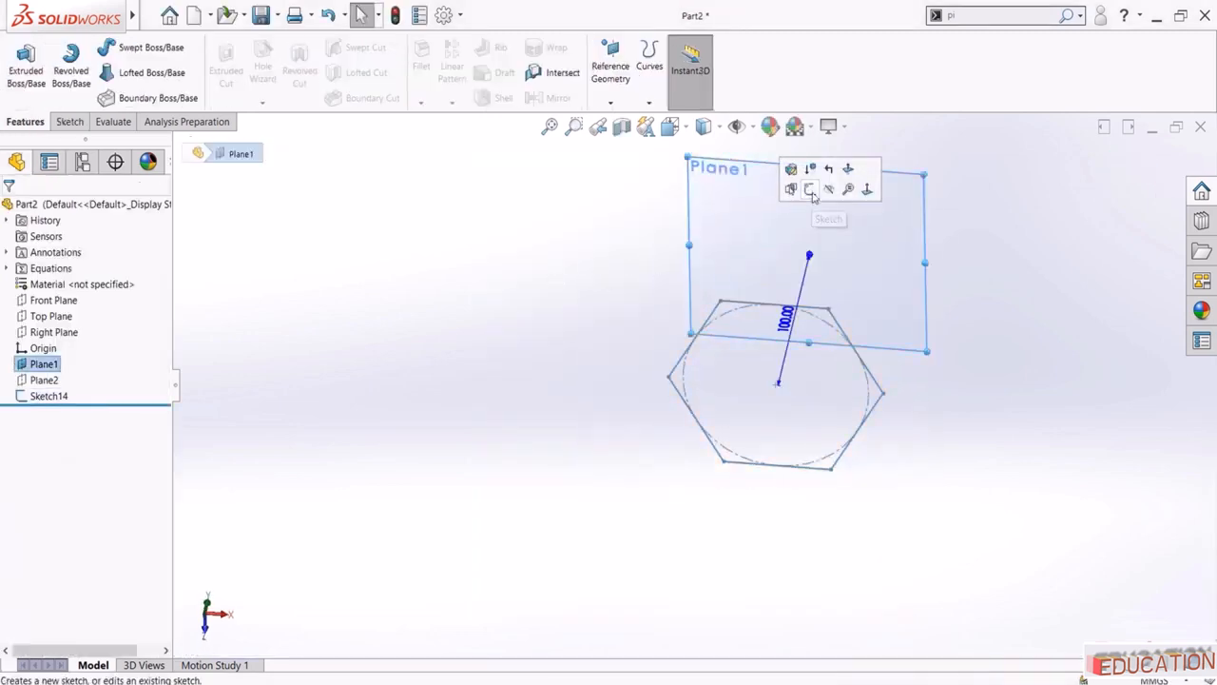
pyautogui.click(814, 187)
pyautogui.click(59, 412)
pyautogui.click(107, 392)
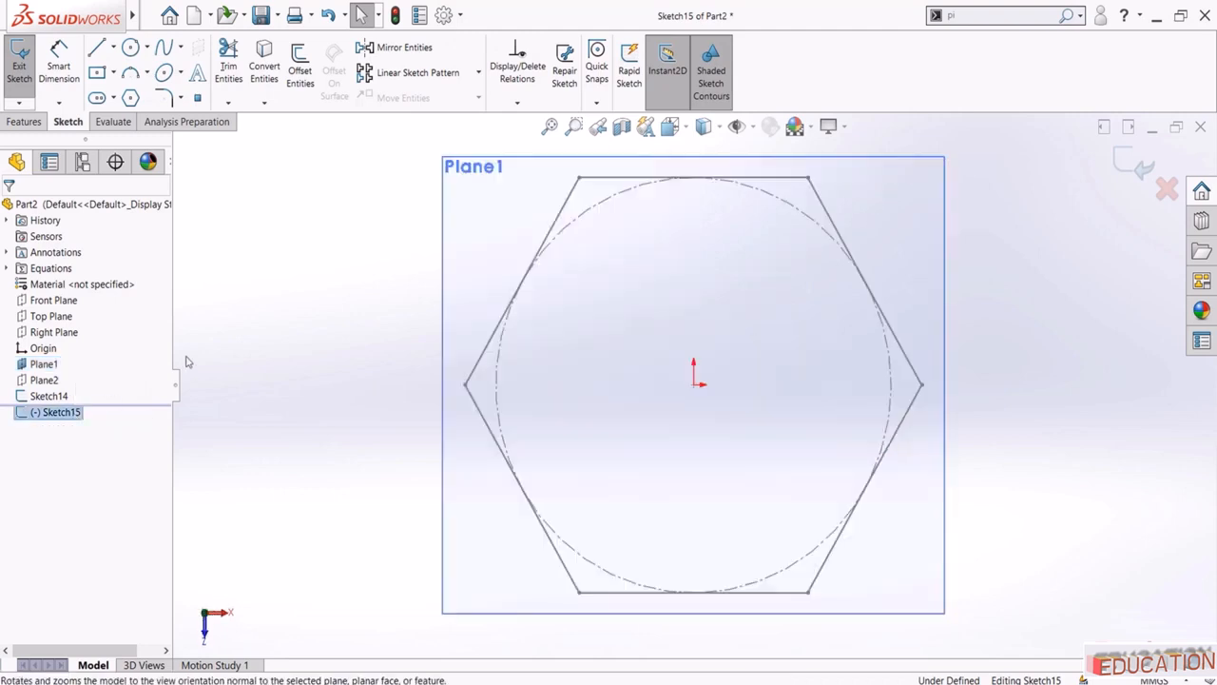
pyautogui.click(130, 46)
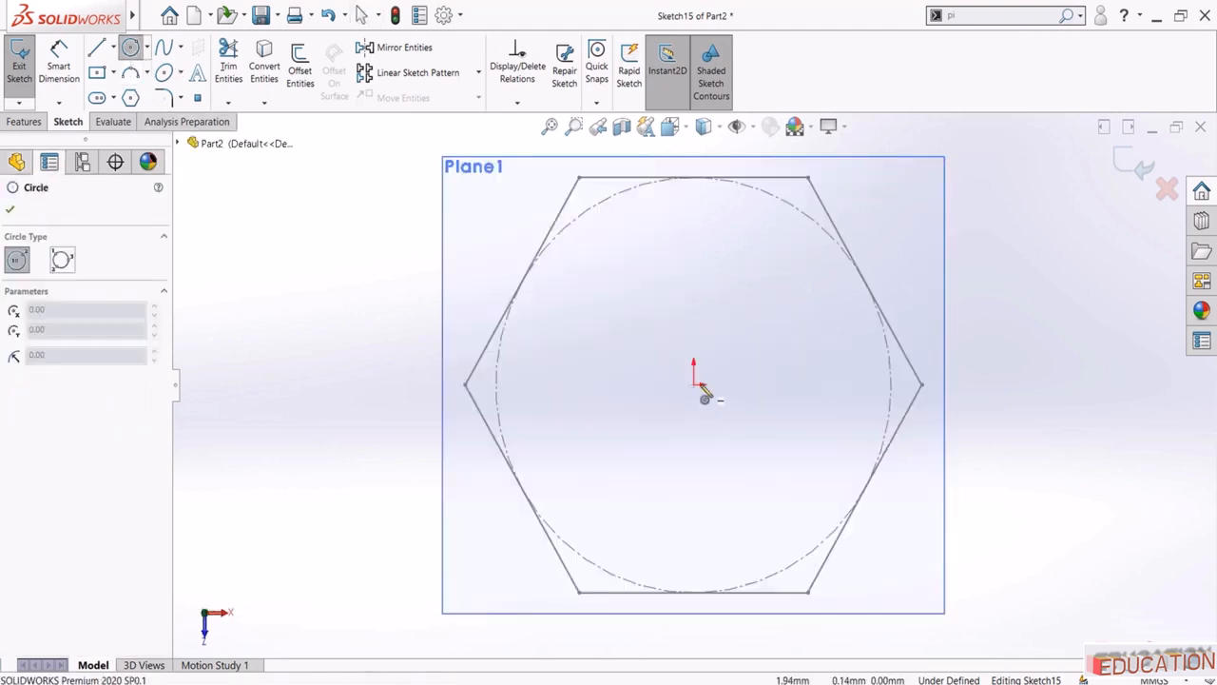
pyautogui.click(697, 383)
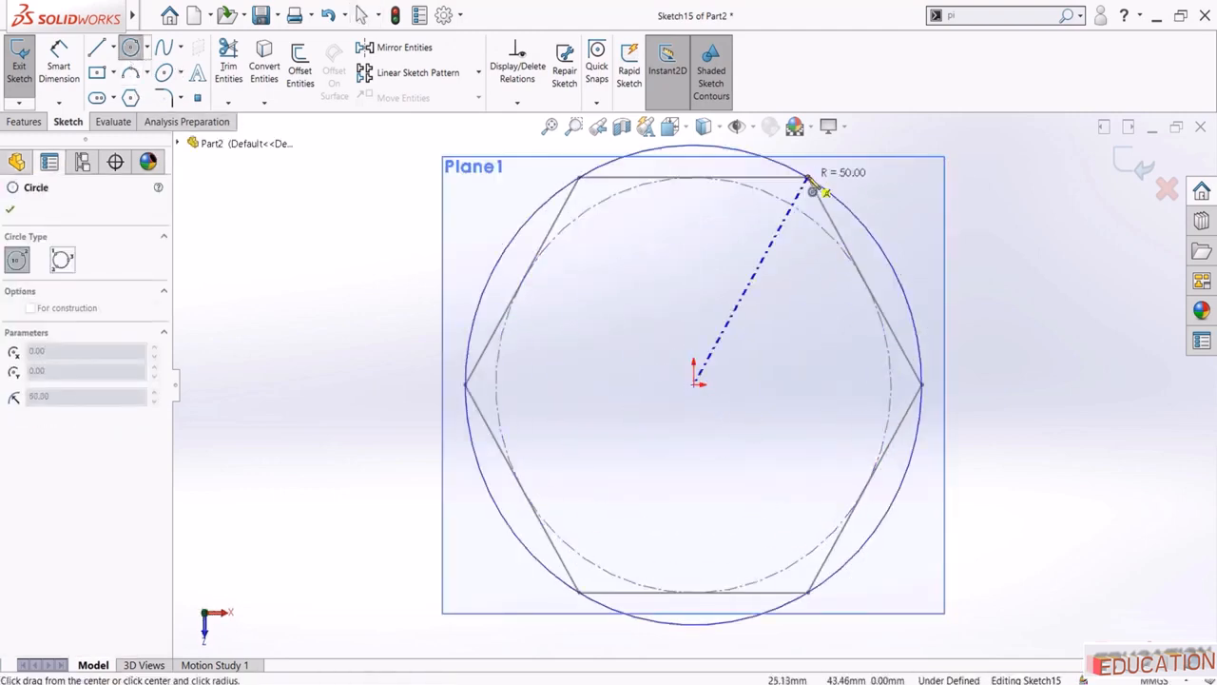
pyautogui.click(809, 178)
pyautogui.press('Escape')
pyautogui.click(436, 305)
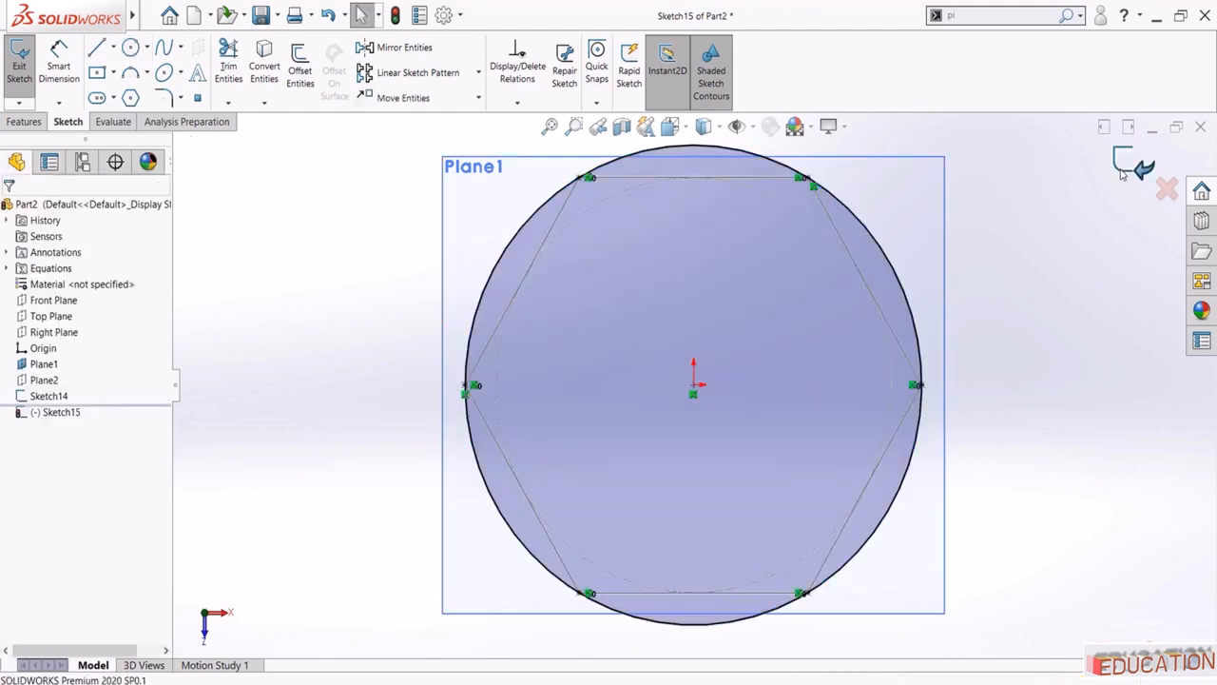
pyautogui.click(1121, 170)
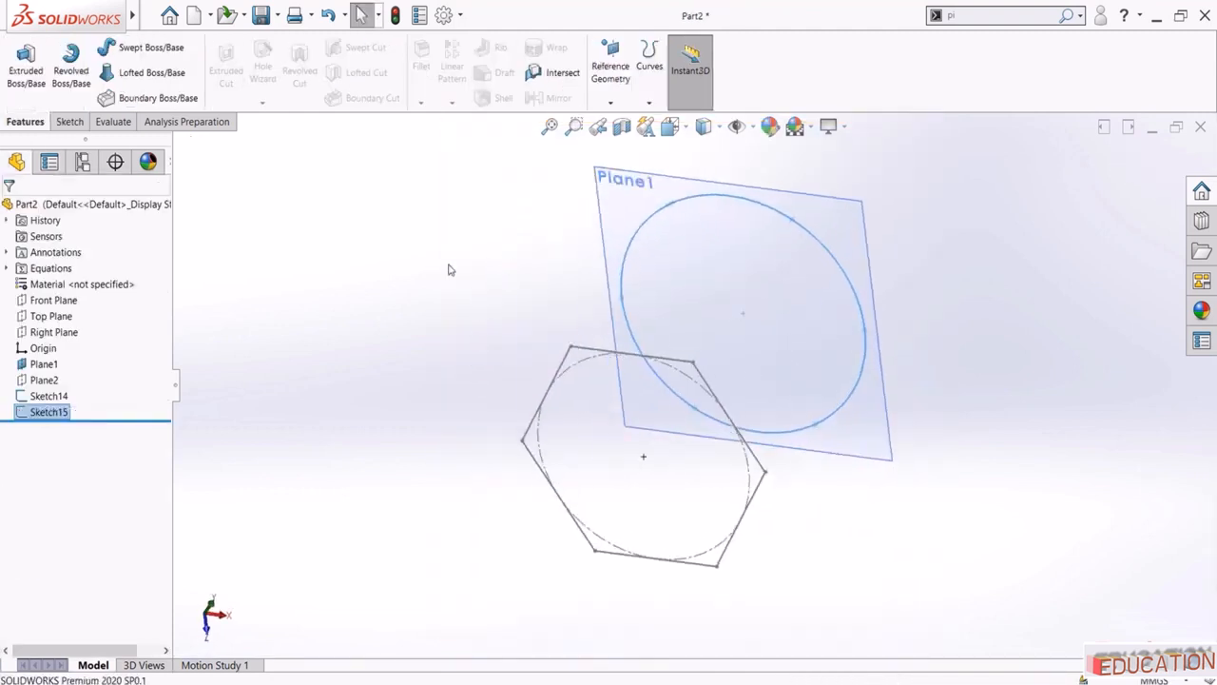
# Loft a solid between the hexagon on the Top Plane and the circle on Plane1
pyautogui.click(150, 72)
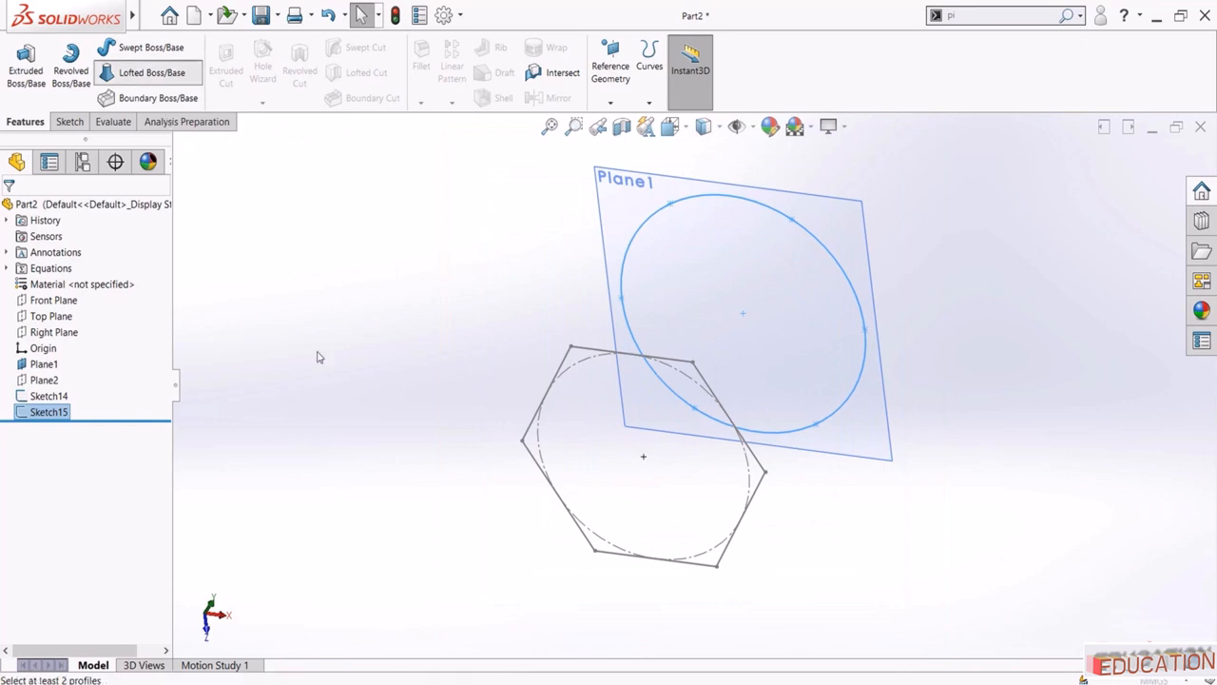
pyautogui.click(536, 466)
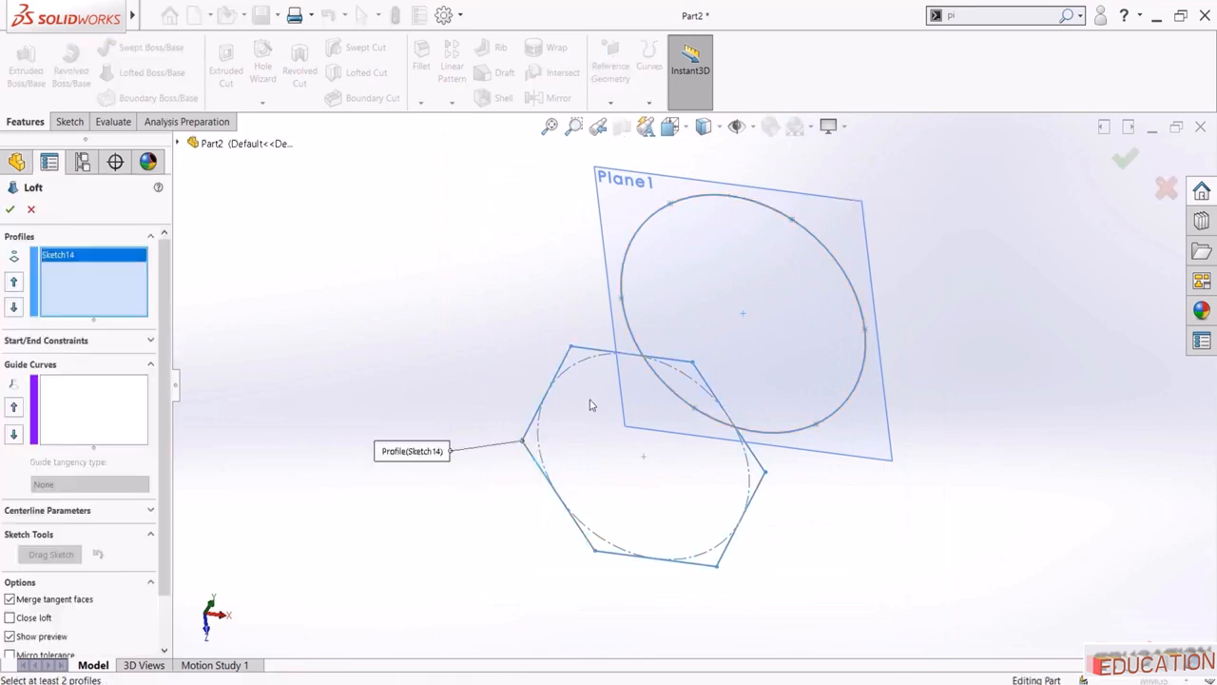
pyautogui.click(635, 340)
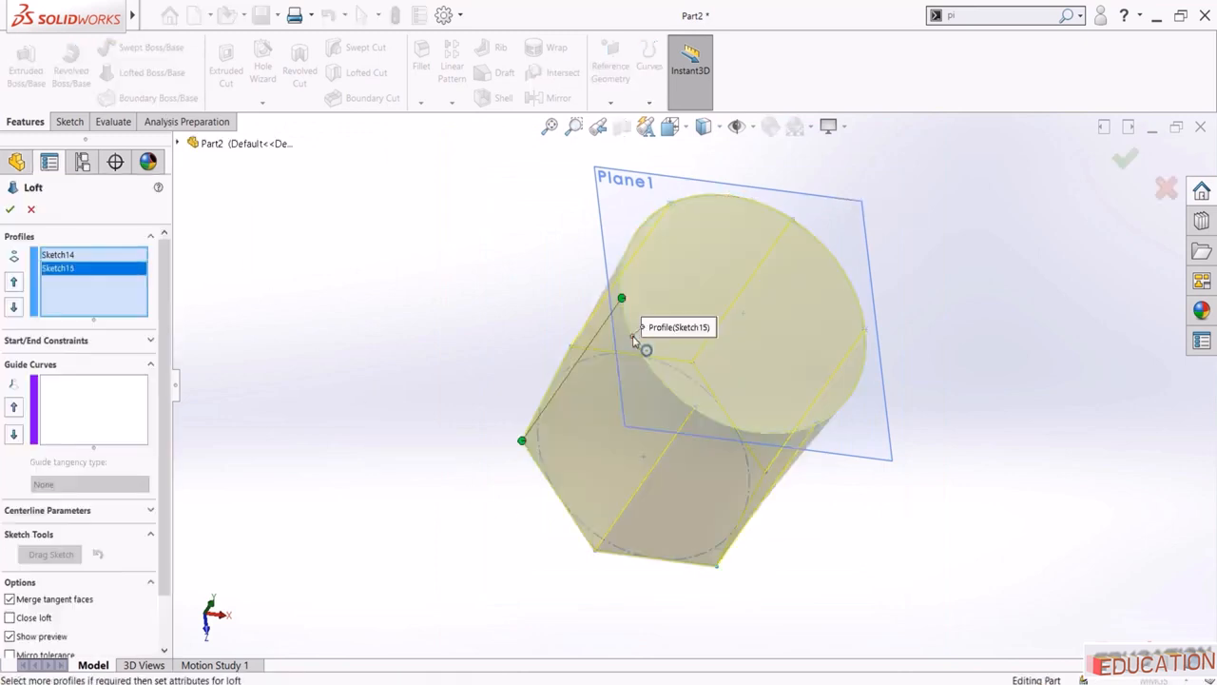
pyautogui.moveTo(371, 320); pyautogui.dragTo(381, 295, button='middle')
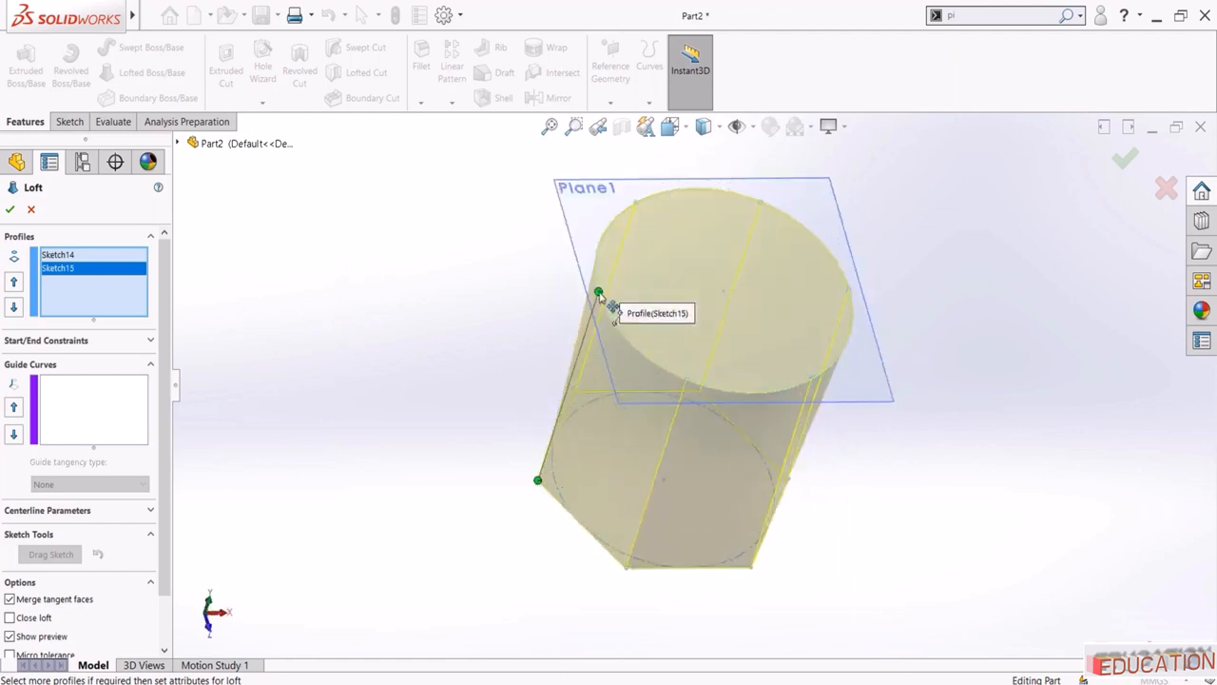
pyautogui.moveTo(409, 321); pyautogui.dragTo(1168, 207, button='middle')
pyautogui.click(1125, 159)
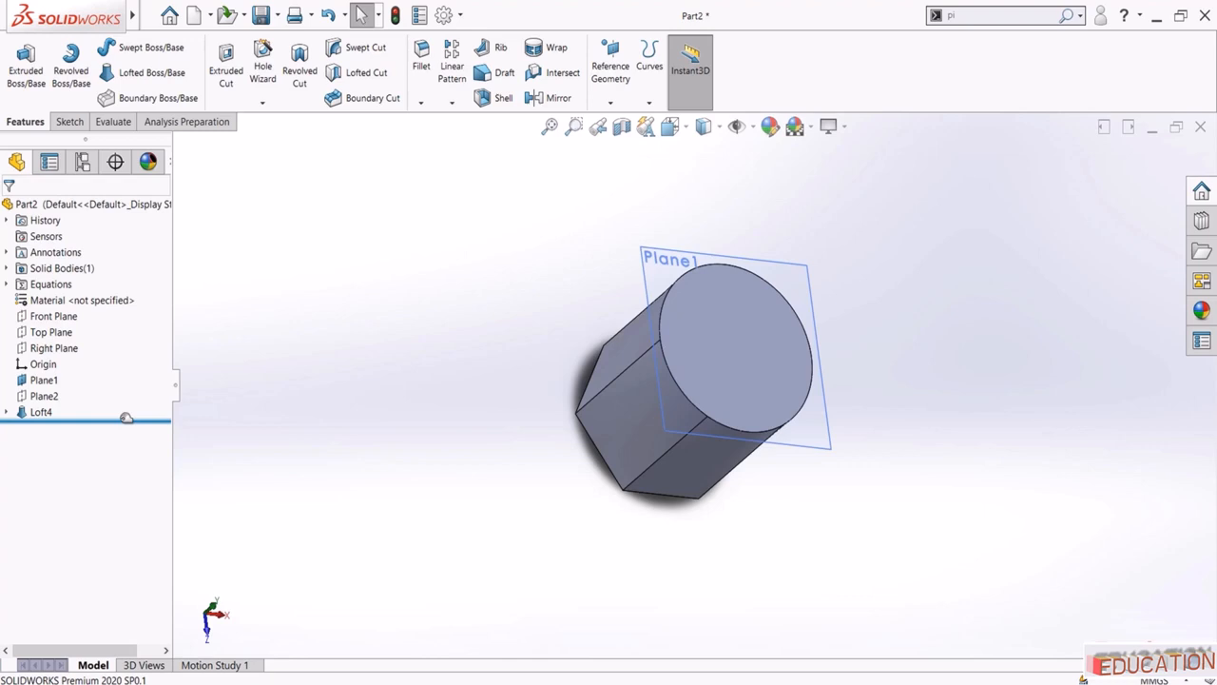
# Delete the straight loft feature while keeping its hexagon and circle sketches
pyautogui.click(40, 412)
pyautogui.press('Delete')
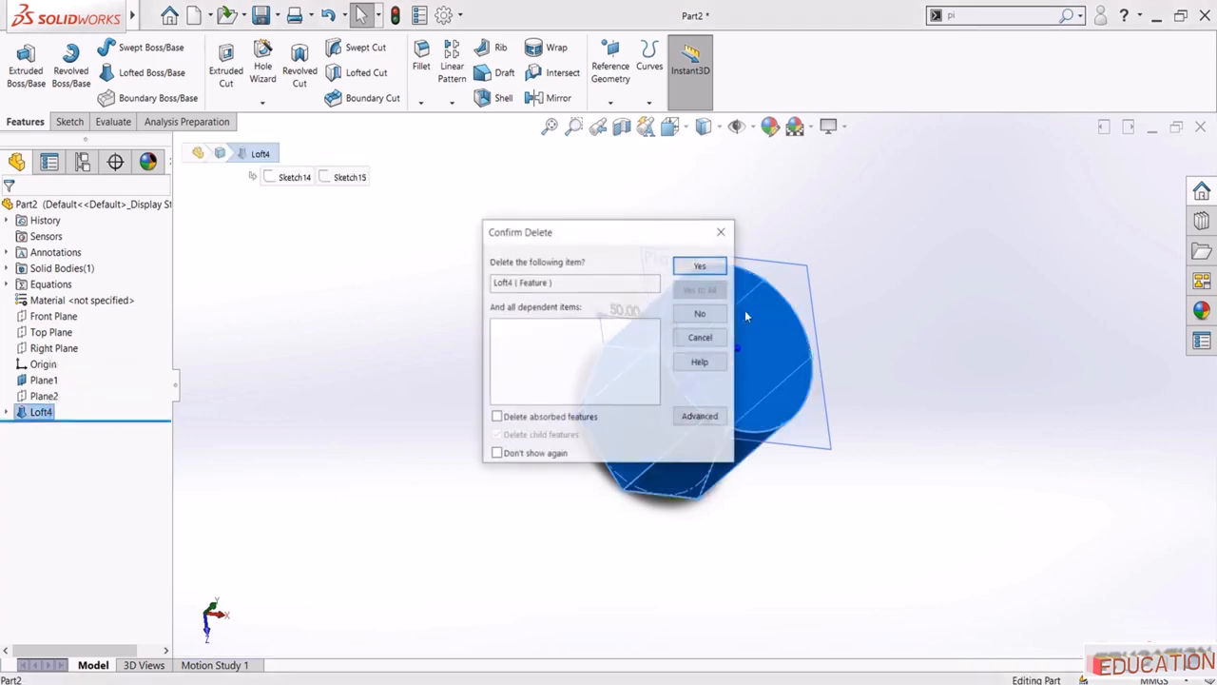
pyautogui.press('Return')
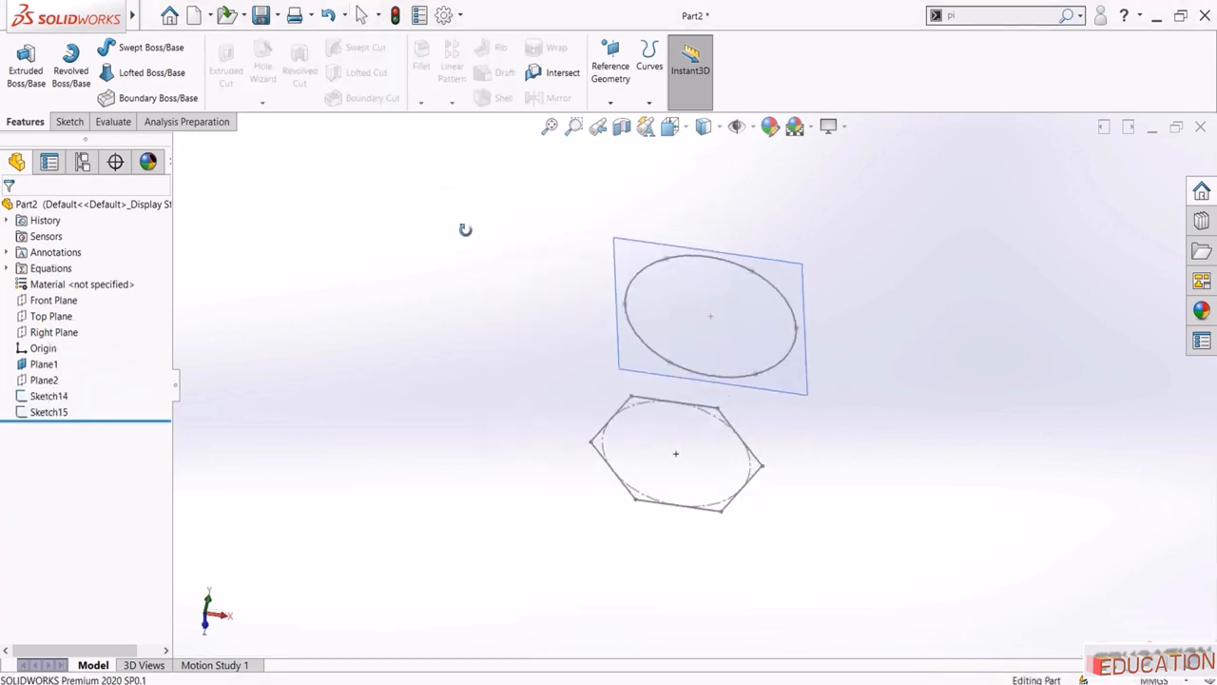
# Start a sketch on the Front Plane, viewed straight on, and hide Plane1
pyautogui.click(52, 301)
pyautogui.click(59, 287)
pyautogui.click(43, 428)
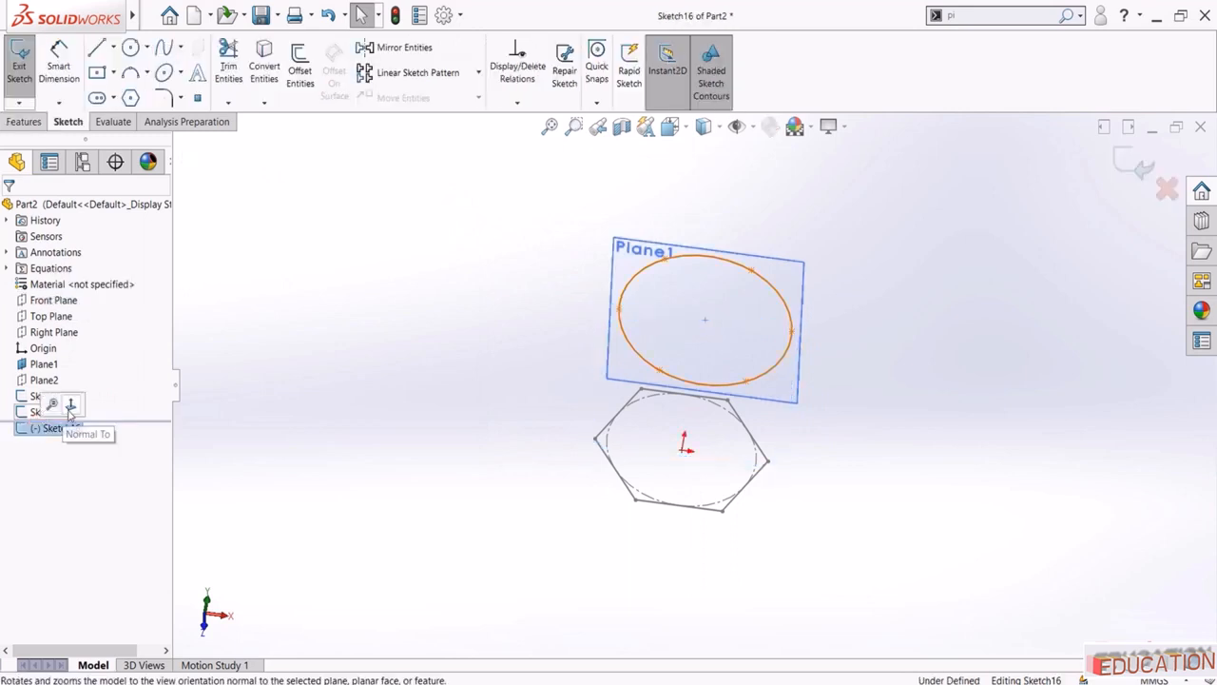
pyautogui.click(68, 411)
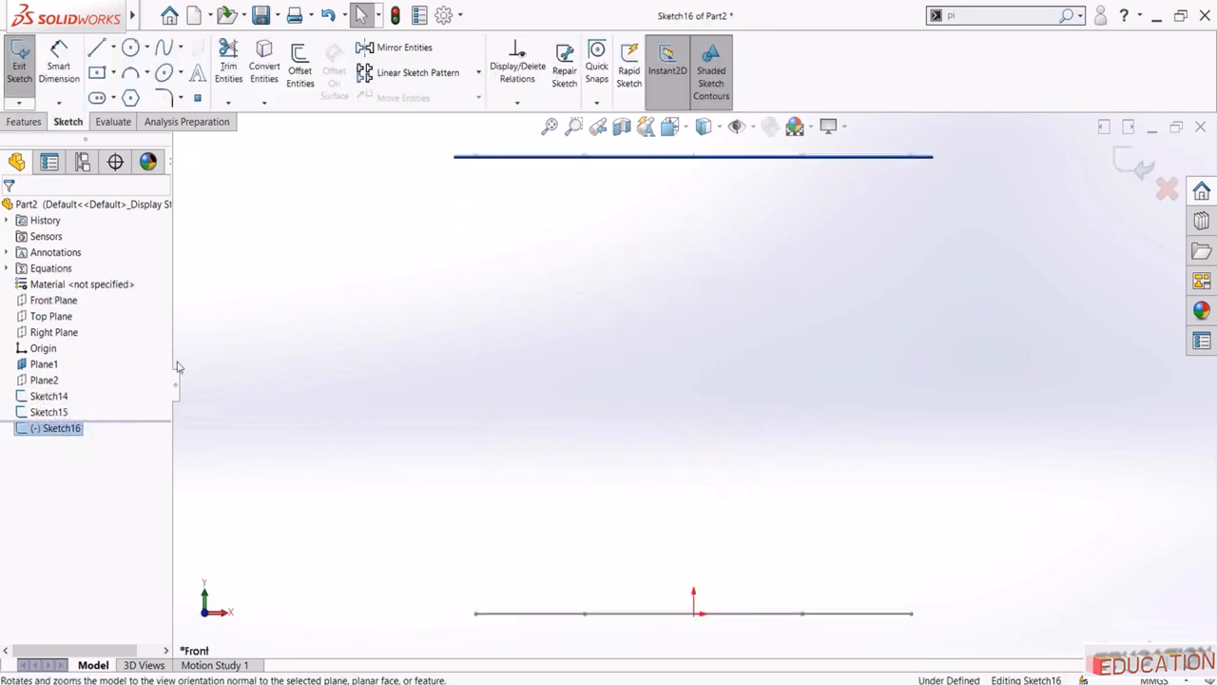
pyautogui.click(43, 364)
pyautogui.click(644, 307)
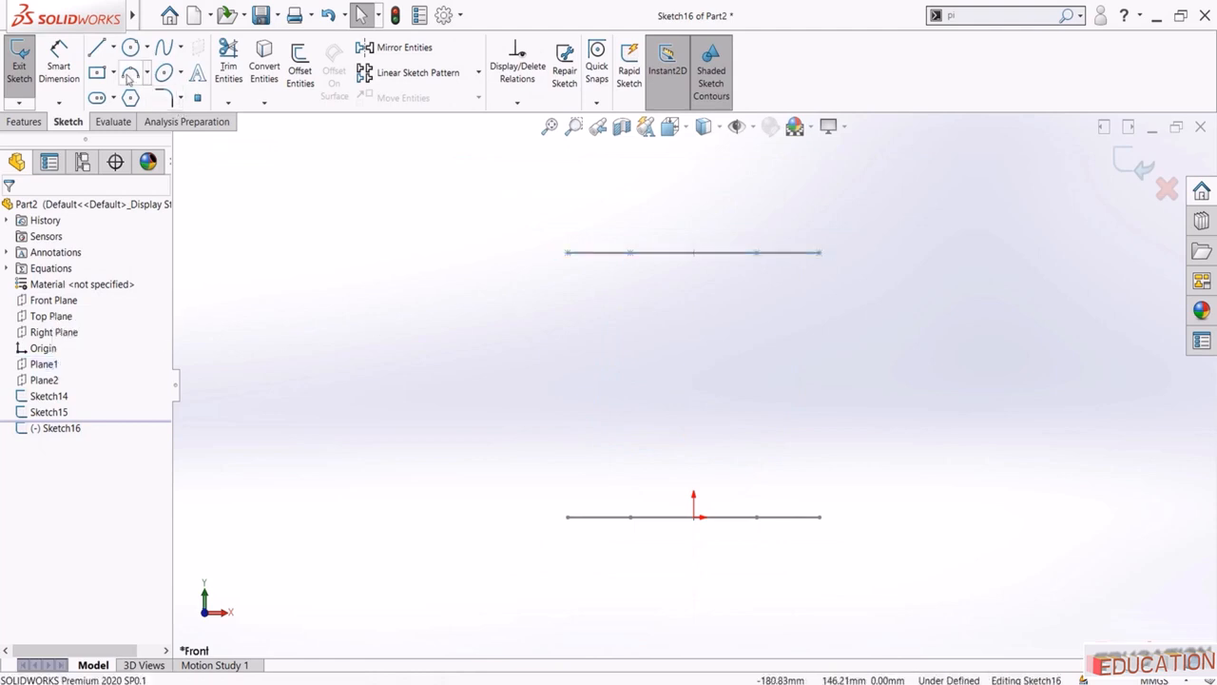
# Sketch a three-point arc joining the left ends of the circle and hexagon, bowed inward, centred at about X -92.5, Y 50
pyautogui.click(131, 76)
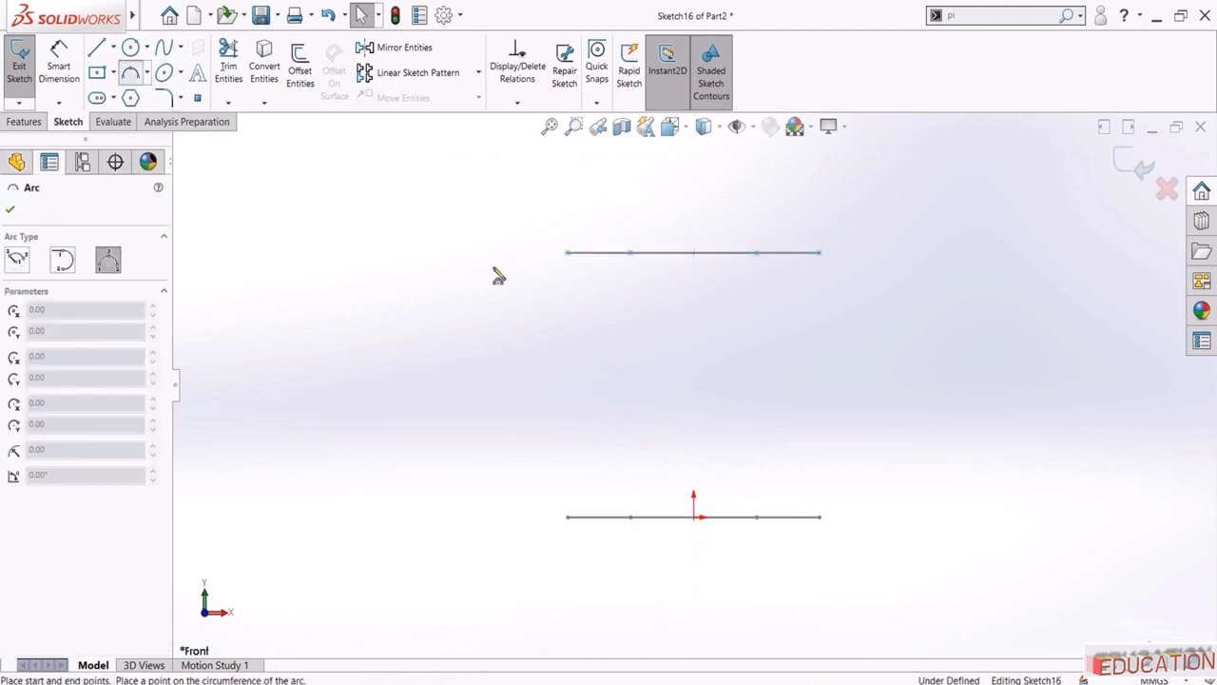
pyautogui.click(567, 252)
pyautogui.click(567, 517)
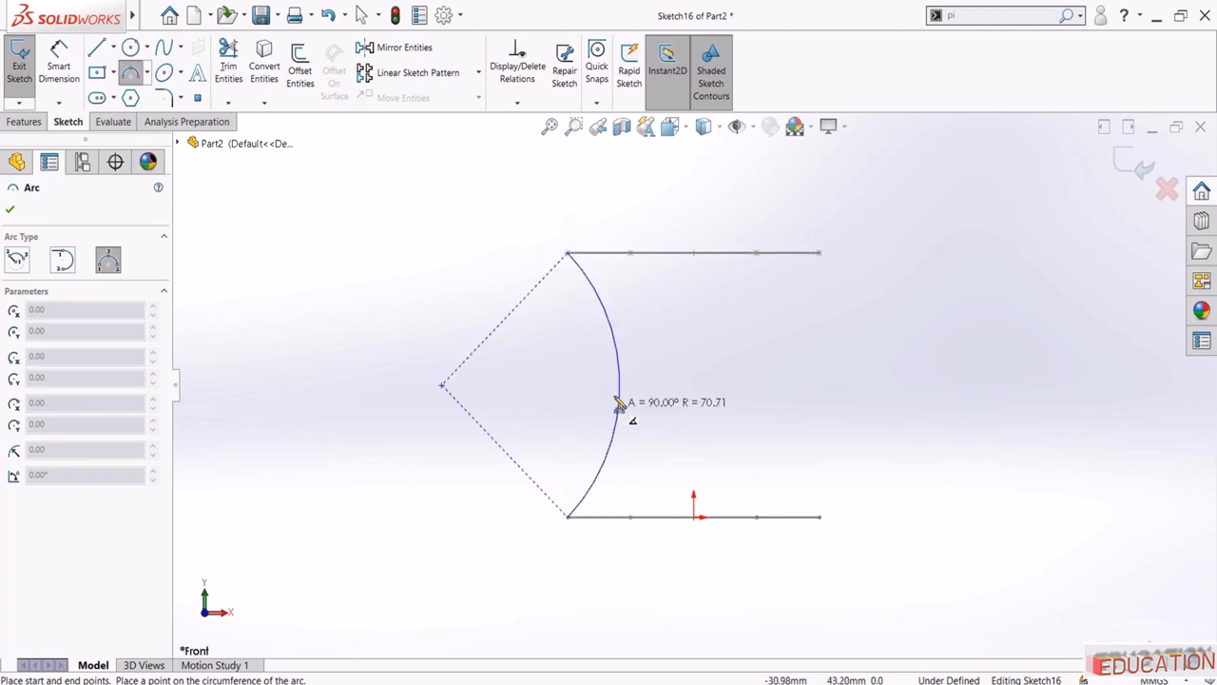
pyautogui.click(627, 384)
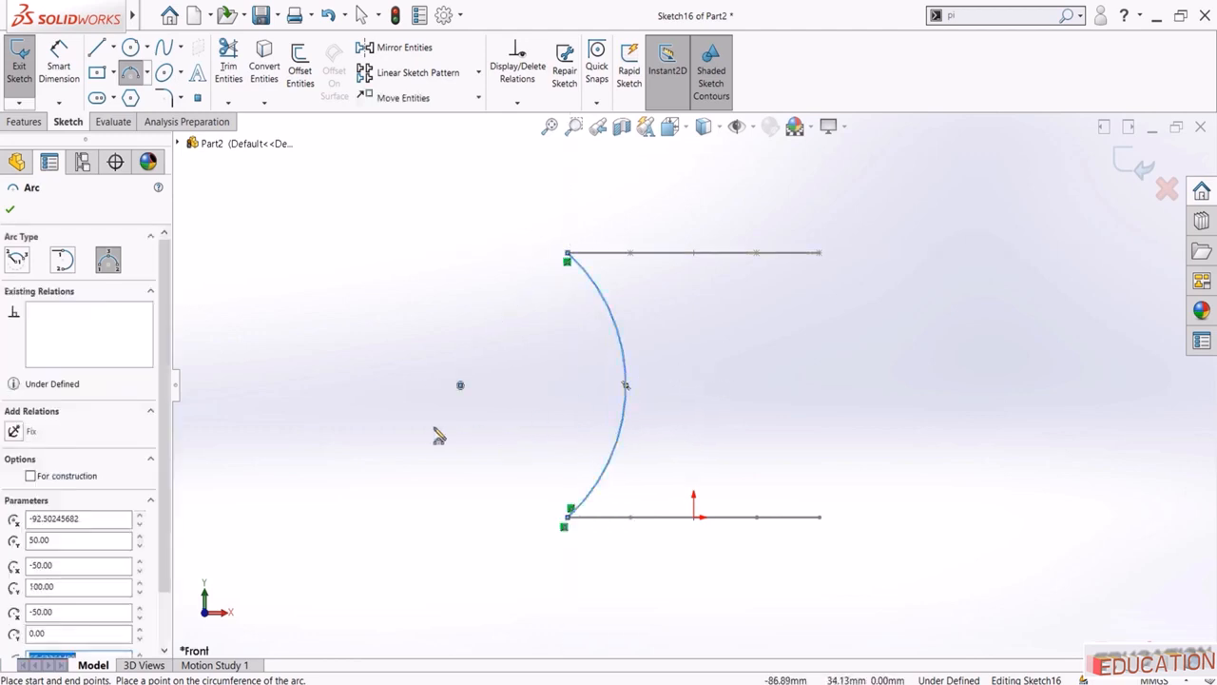
pyautogui.press('Escape')
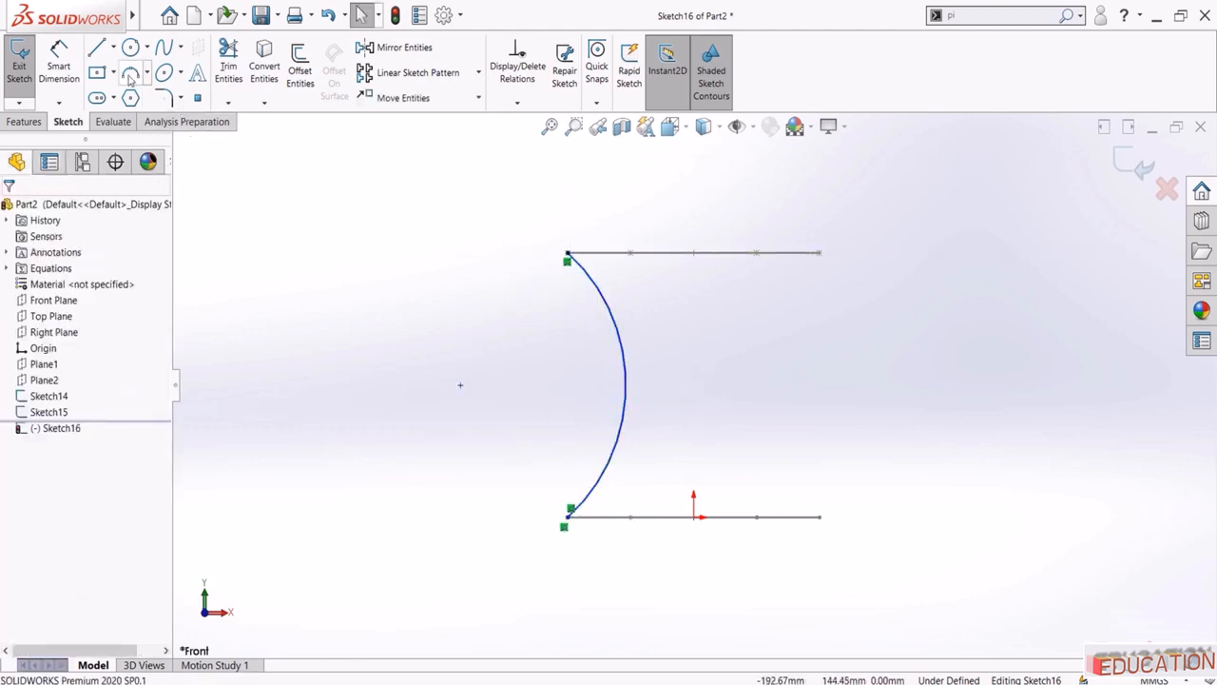
# Sketch an inward-bowed three-point arc of about 60 mm radius joining the right ends of the circle and hexagon, and finish the sketch
pyautogui.click(130, 72)
pyautogui.click(819, 253)
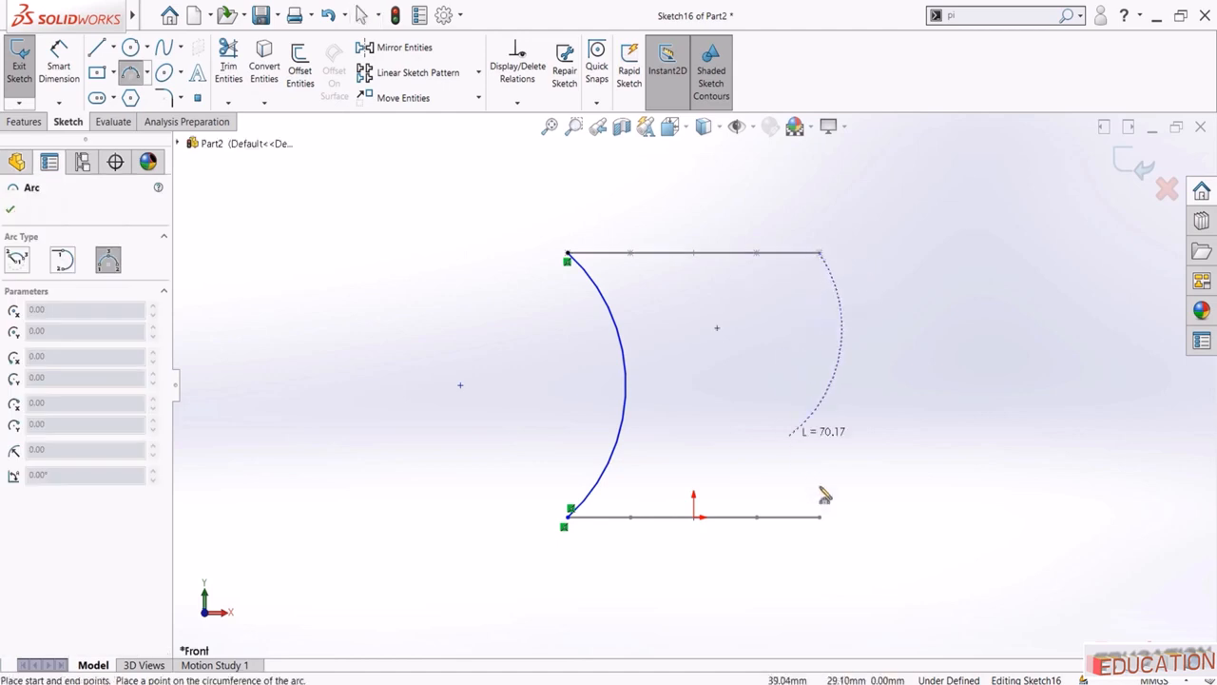
pyautogui.click(820, 516)
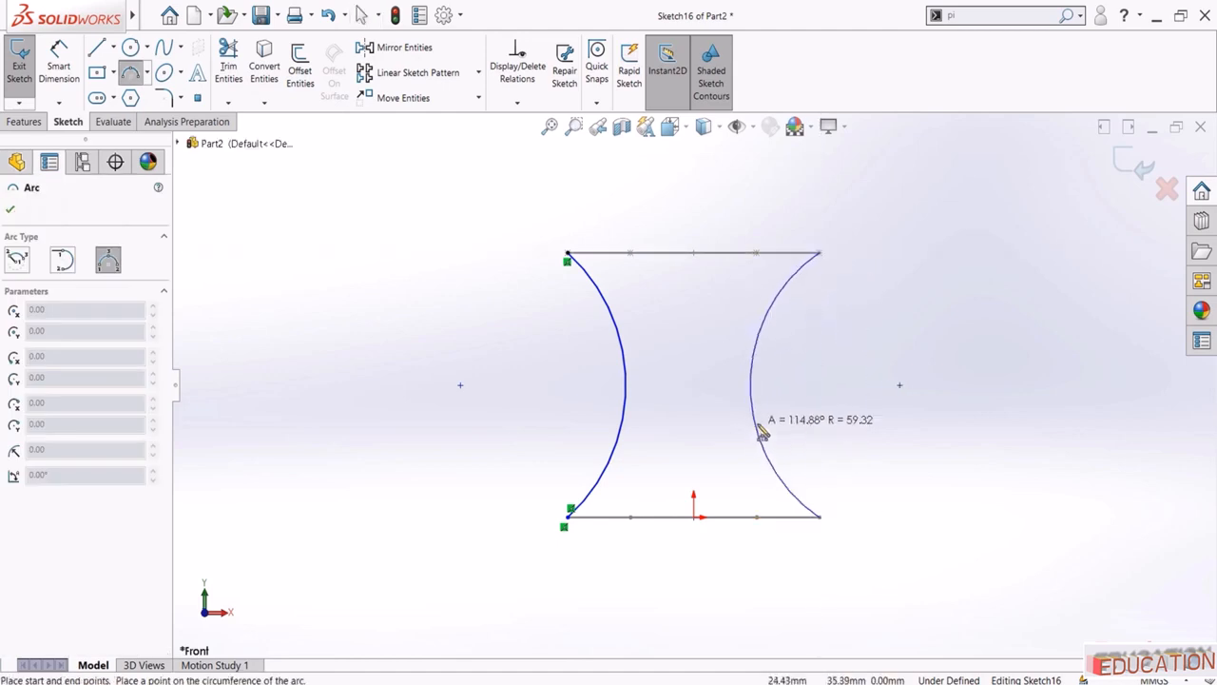
pyautogui.click(759, 427)
pyautogui.press('Escape')
pyautogui.doubleClick(499, 311)
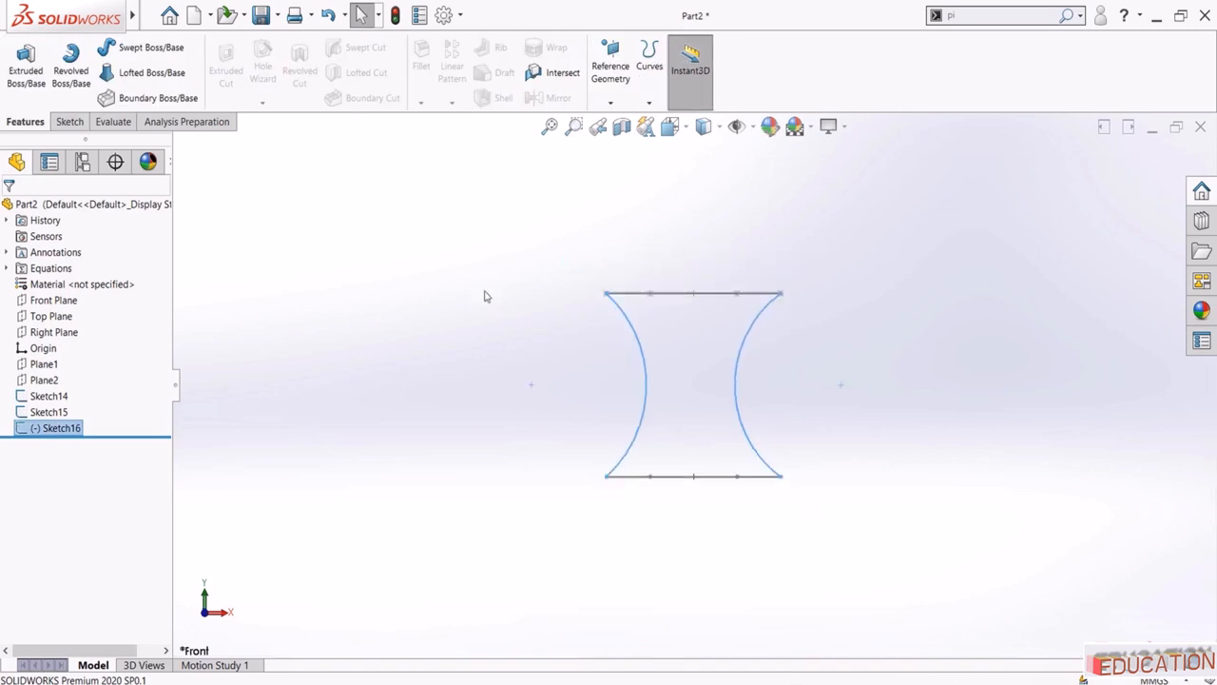
# Start a loft using the hexagon and the circle as its profiles
pyautogui.moveTo(487, 295); pyautogui.dragTo(511, 428, button='middle')
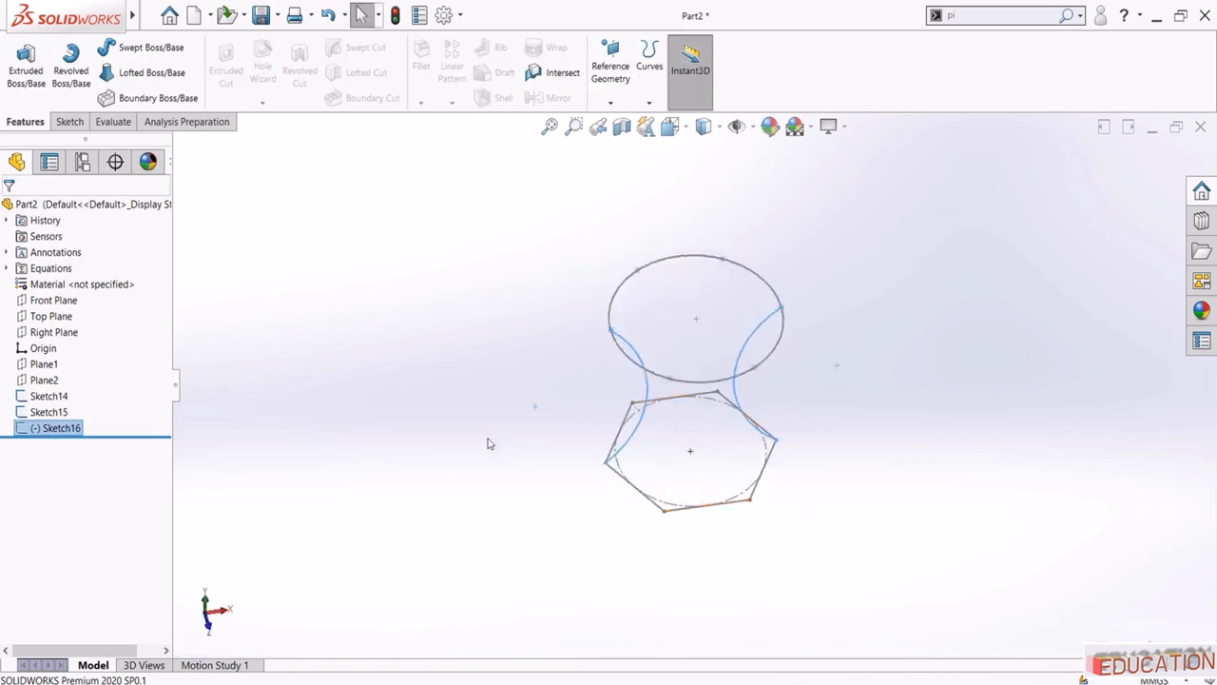
pyautogui.click(504, 429)
pyautogui.moveTo(548, 479); pyautogui.dragTo(538, 383, button='middle')
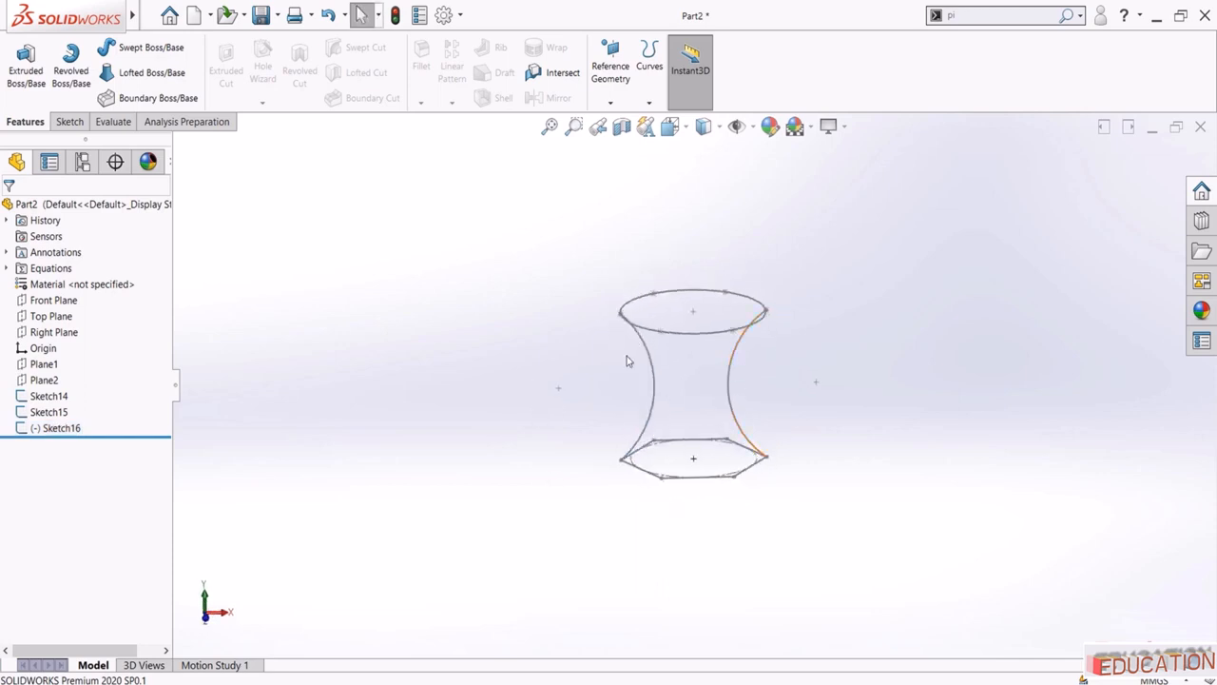
pyautogui.click(144, 72)
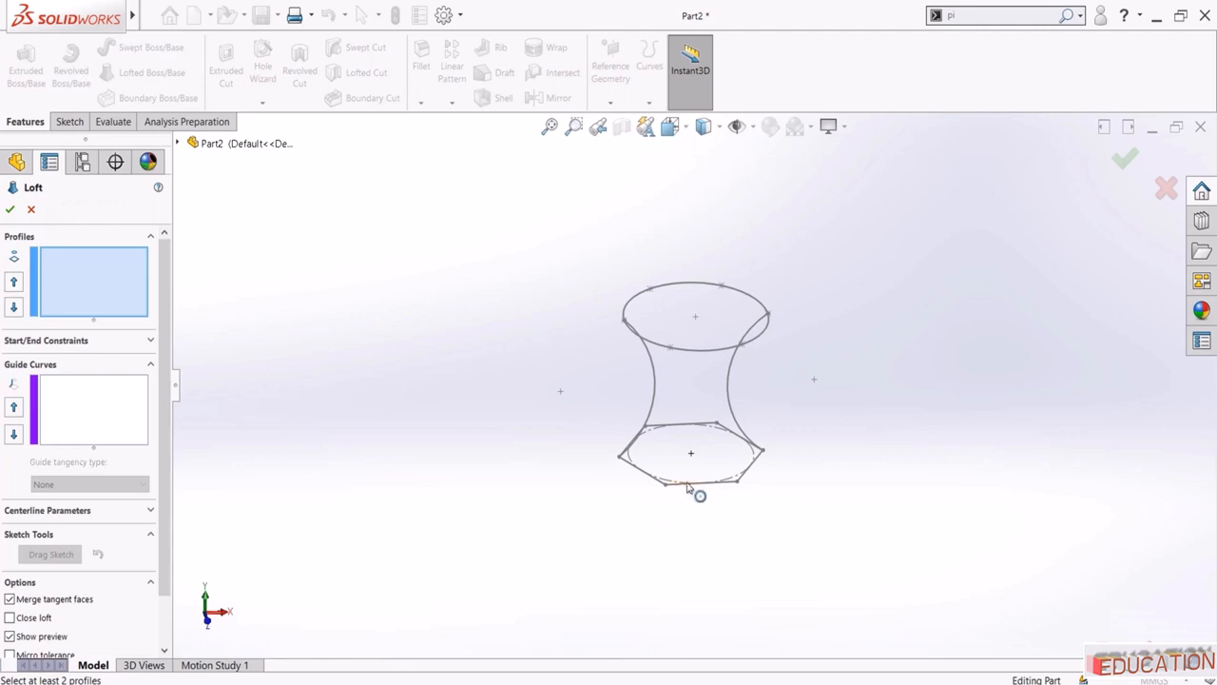
pyautogui.click(687, 481)
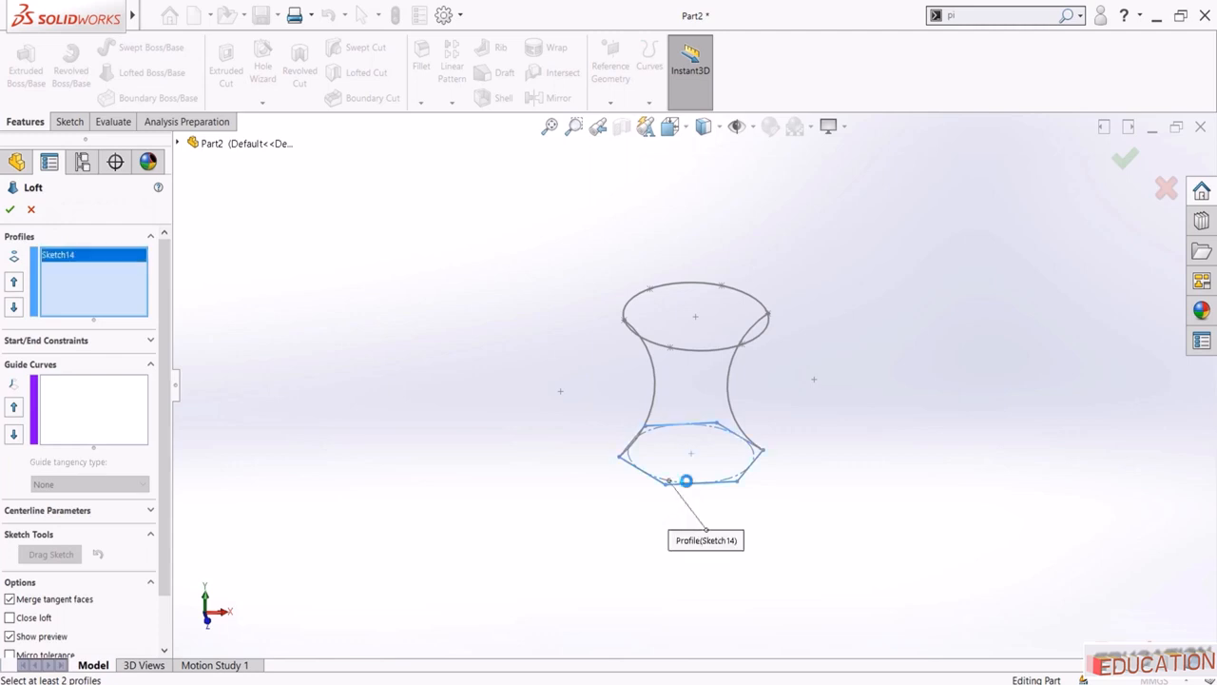
pyautogui.click(690, 351)
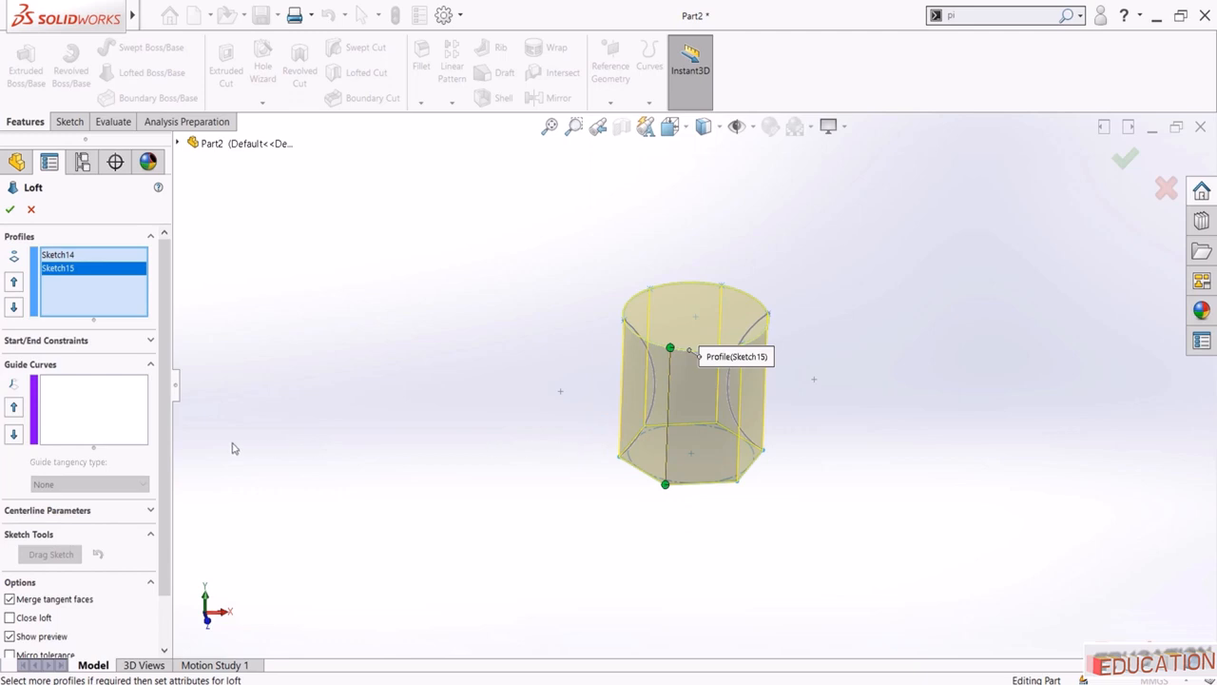
# Add the left and right arcs as separate open-loop guide curves and complete the loft
pyautogui.click(61, 403)
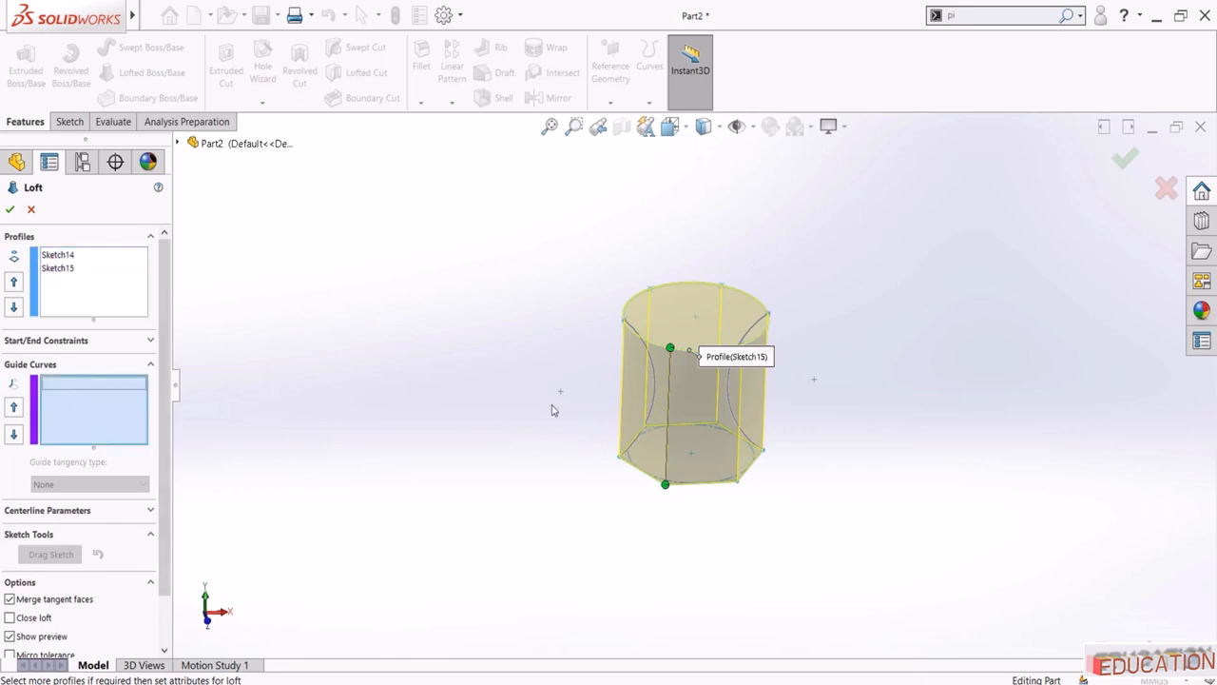
pyautogui.click(654, 380)
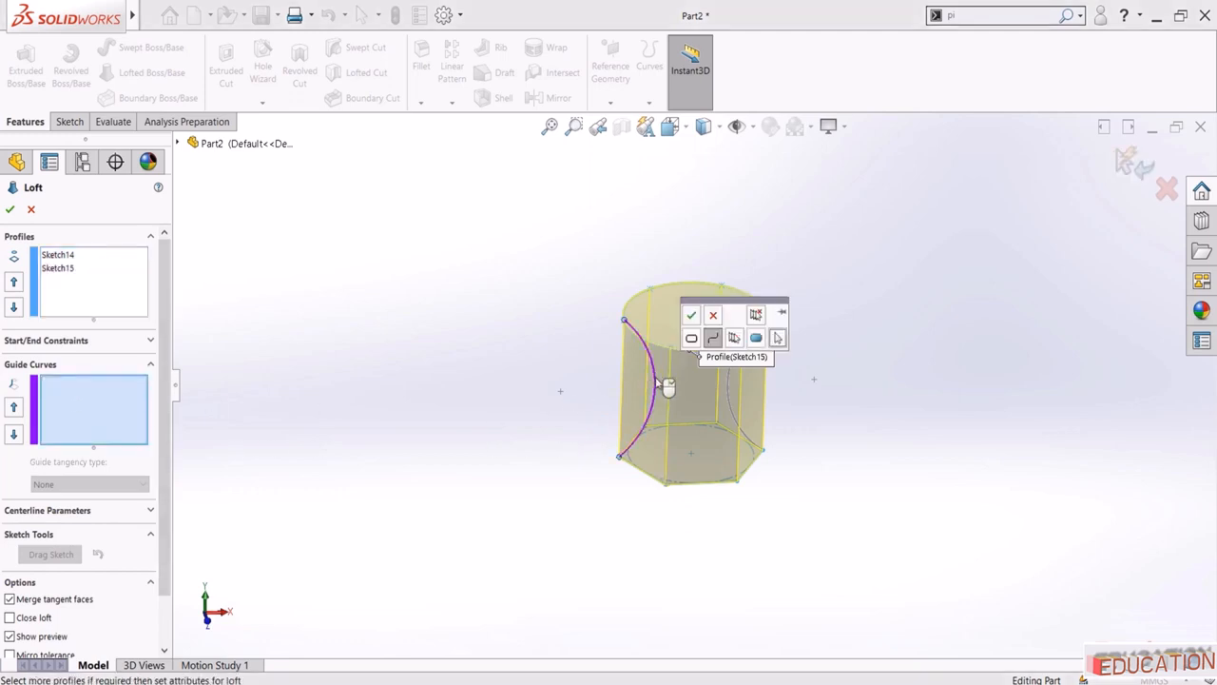
pyautogui.click(693, 316)
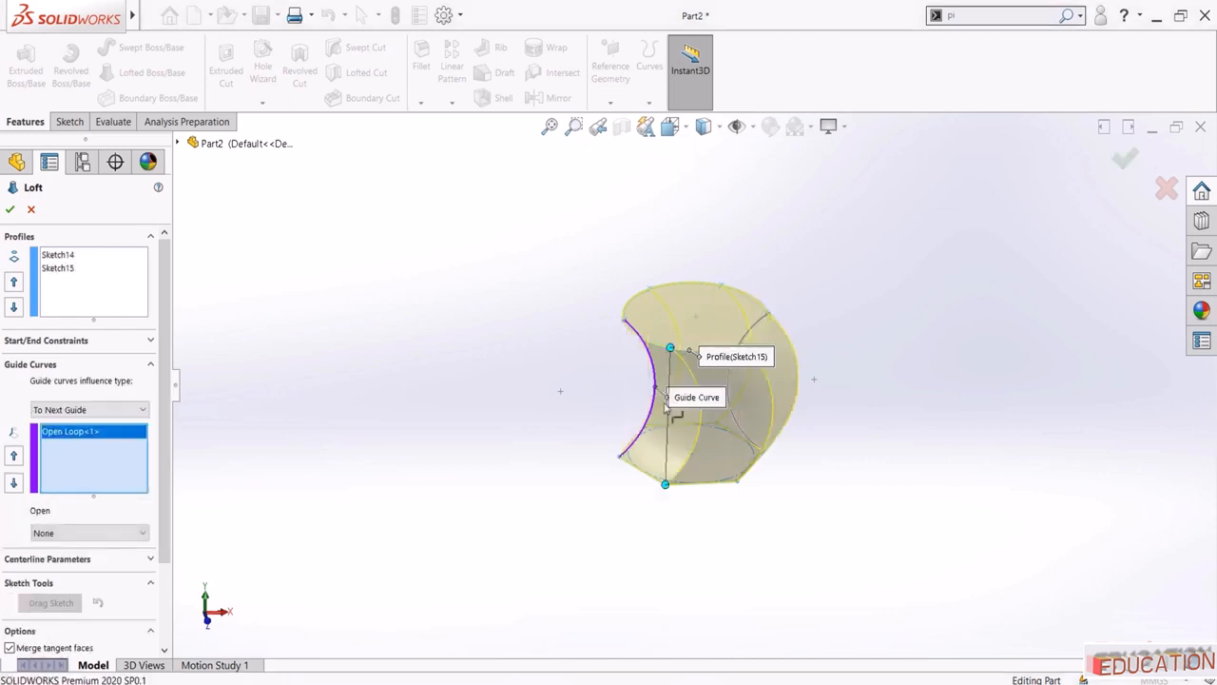
pyautogui.click(730, 386)
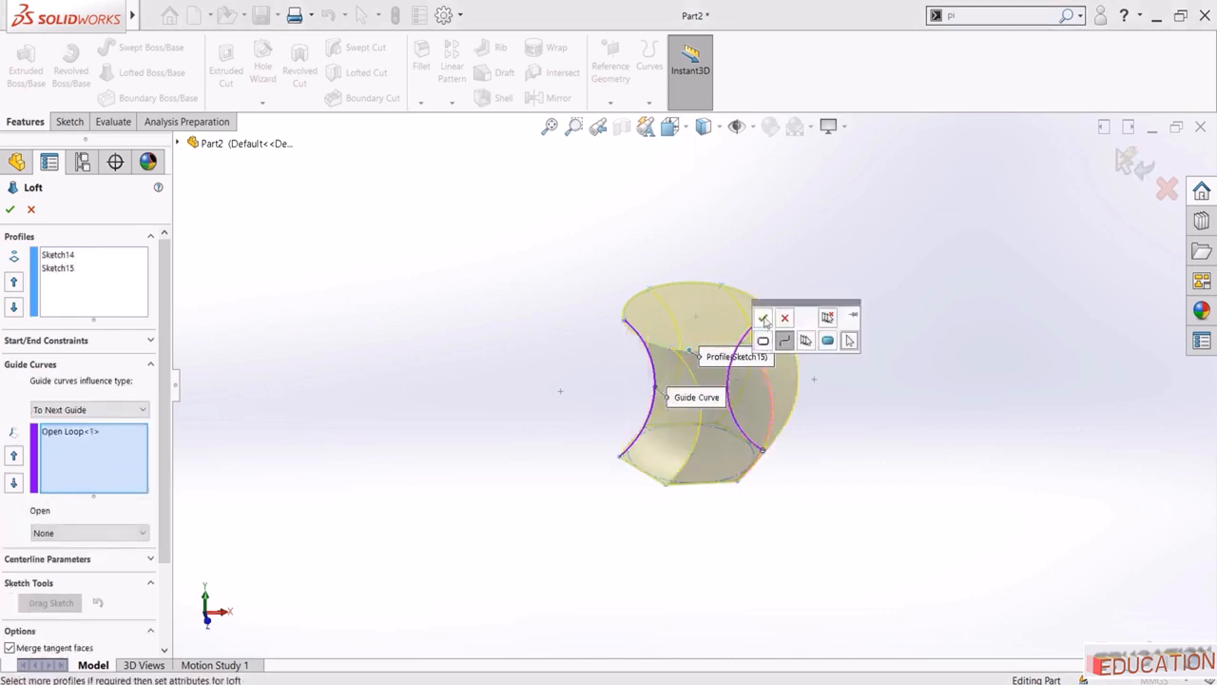
pyautogui.click(770, 320)
pyautogui.moveTo(532, 329); pyautogui.dragTo(561, 296, button='middle')
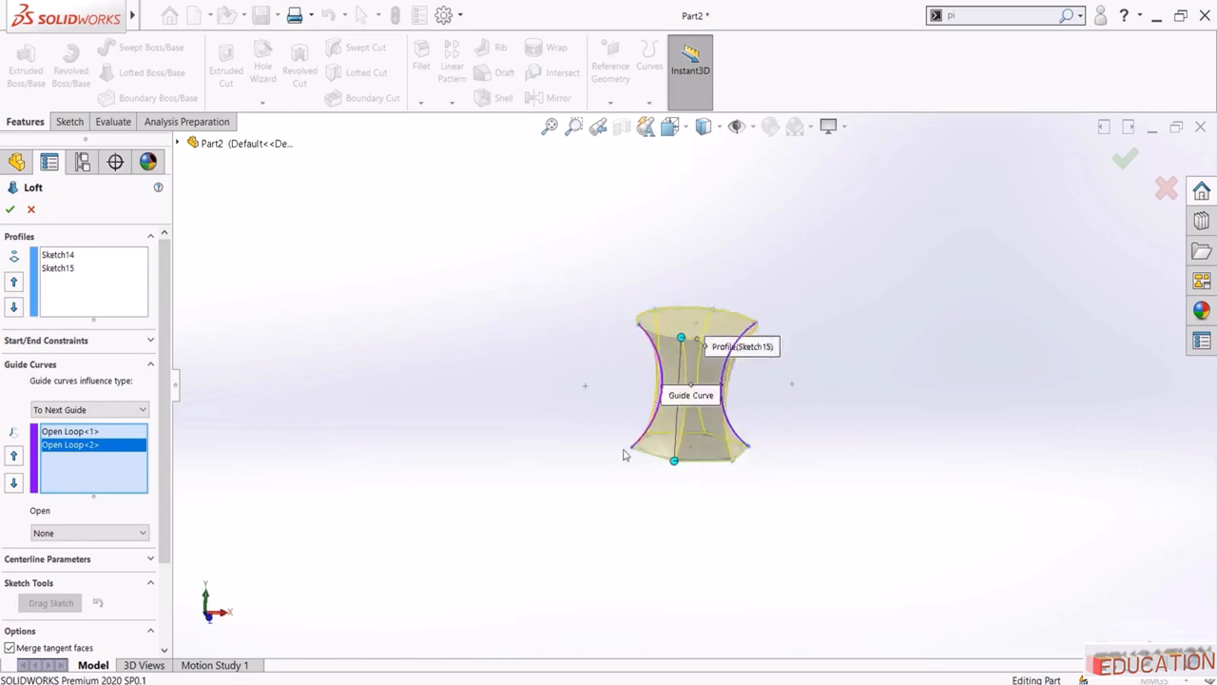
pyautogui.click(11, 209)
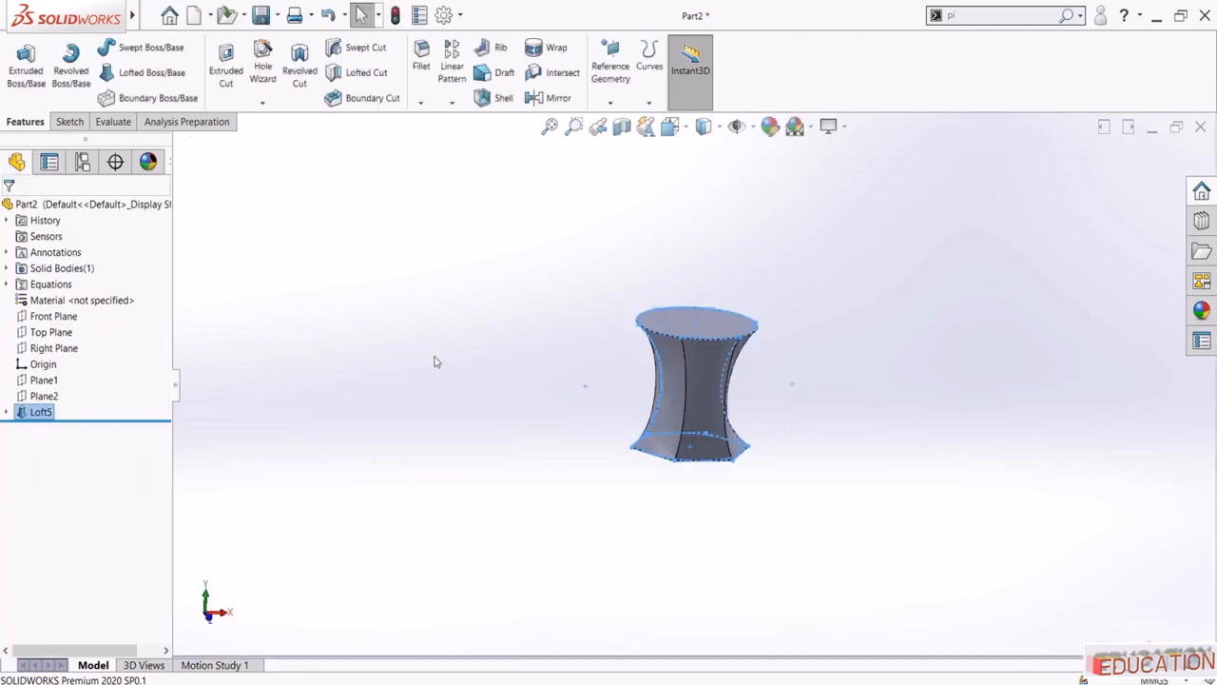
# Inspect the waisted loft, then delete the feature while keeping its profile and guide sketches
pyautogui.moveTo(511, 294); pyautogui.dragTo(723, 443, button='middle')
pyautogui.scroll(-2, 723, 443)
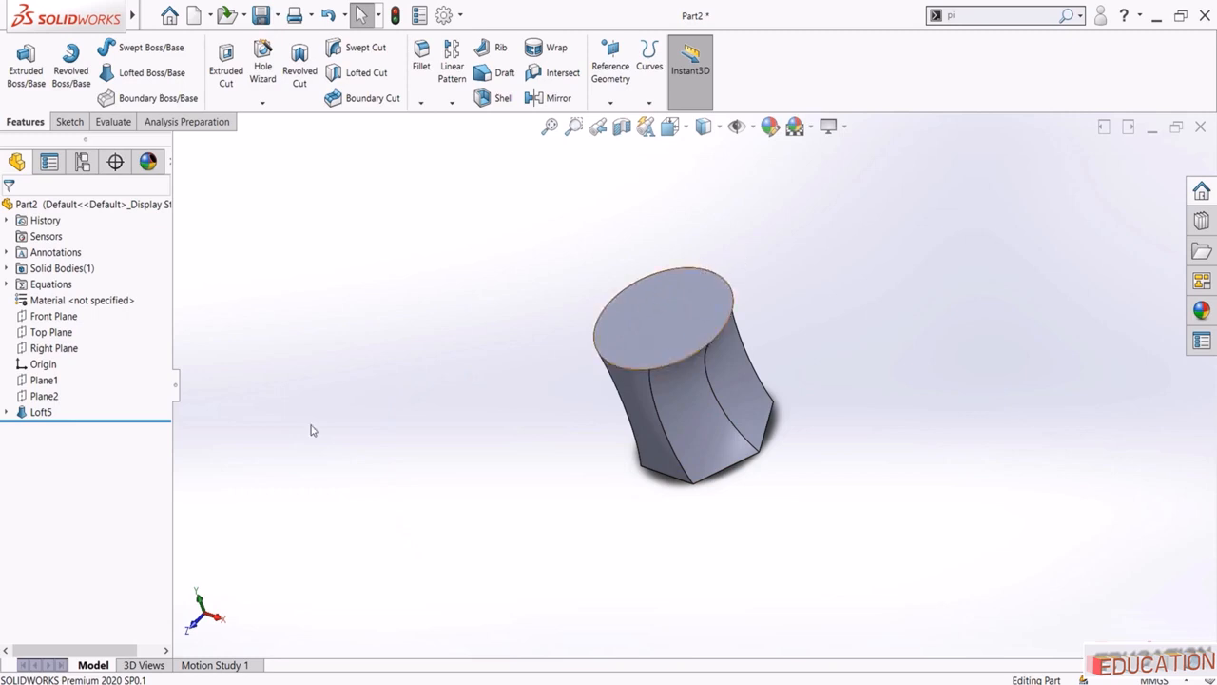
pyautogui.click(41, 413)
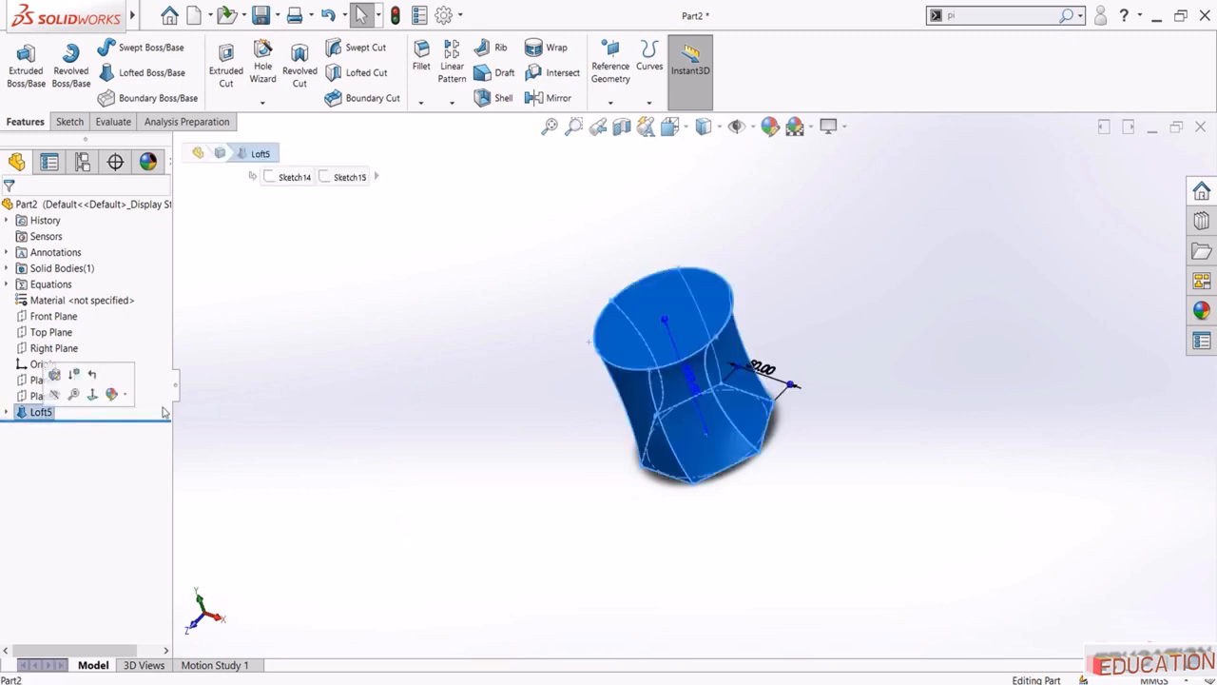
pyautogui.press('Delete')
pyautogui.press('Return')
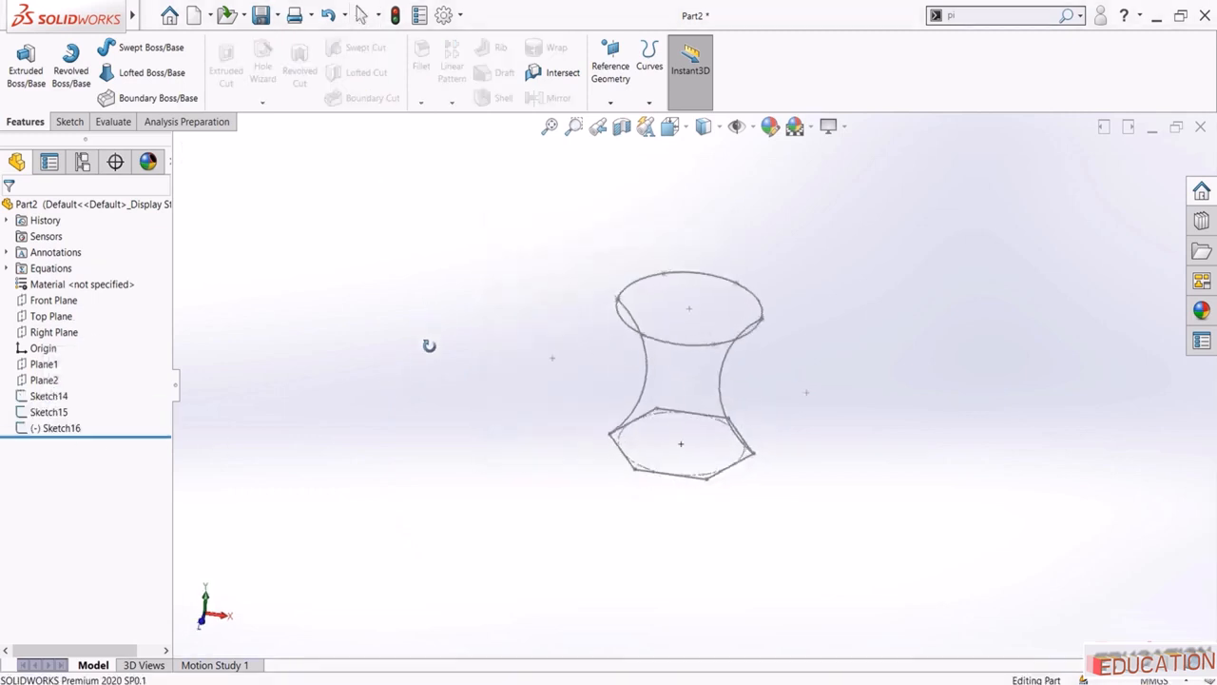
# On the Right Plane, sketch an inward-bowed three-point arc of about 78 mm radius joining the left ends of the circle and hexagon
pyautogui.moveTo(429, 345); pyautogui.dragTo(395, 370, button='middle')
pyautogui.click(46, 332)
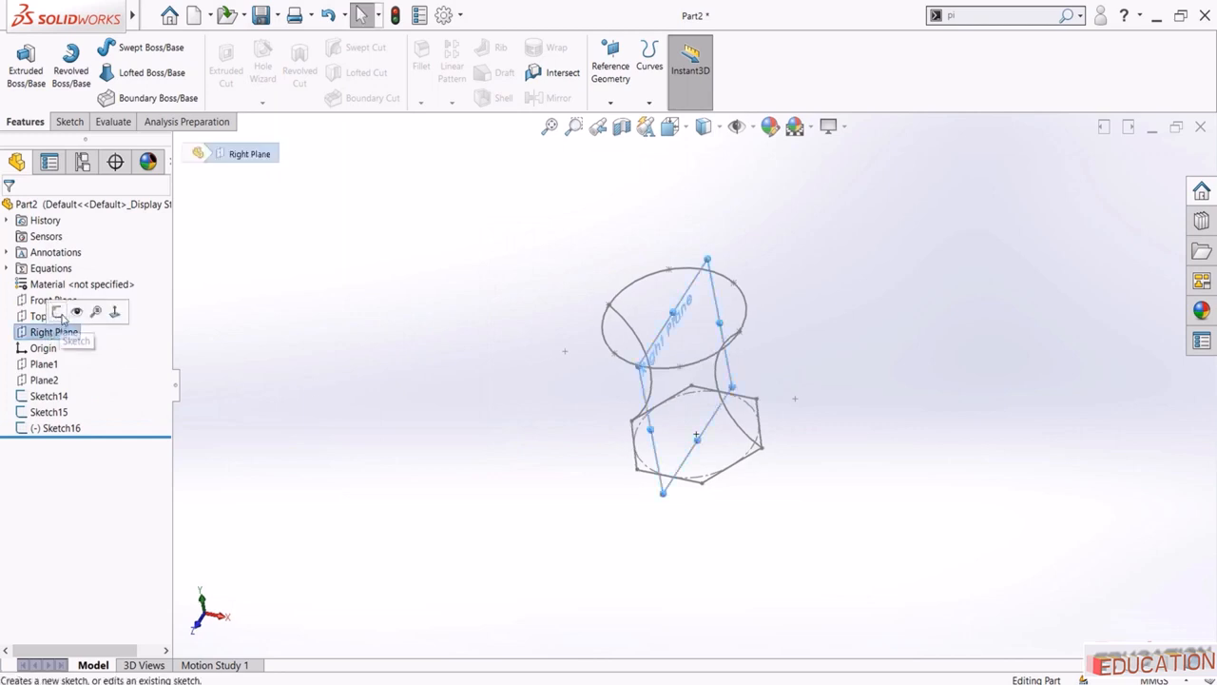
pyautogui.click(60, 314)
pyautogui.click(46, 443)
pyautogui.click(71, 427)
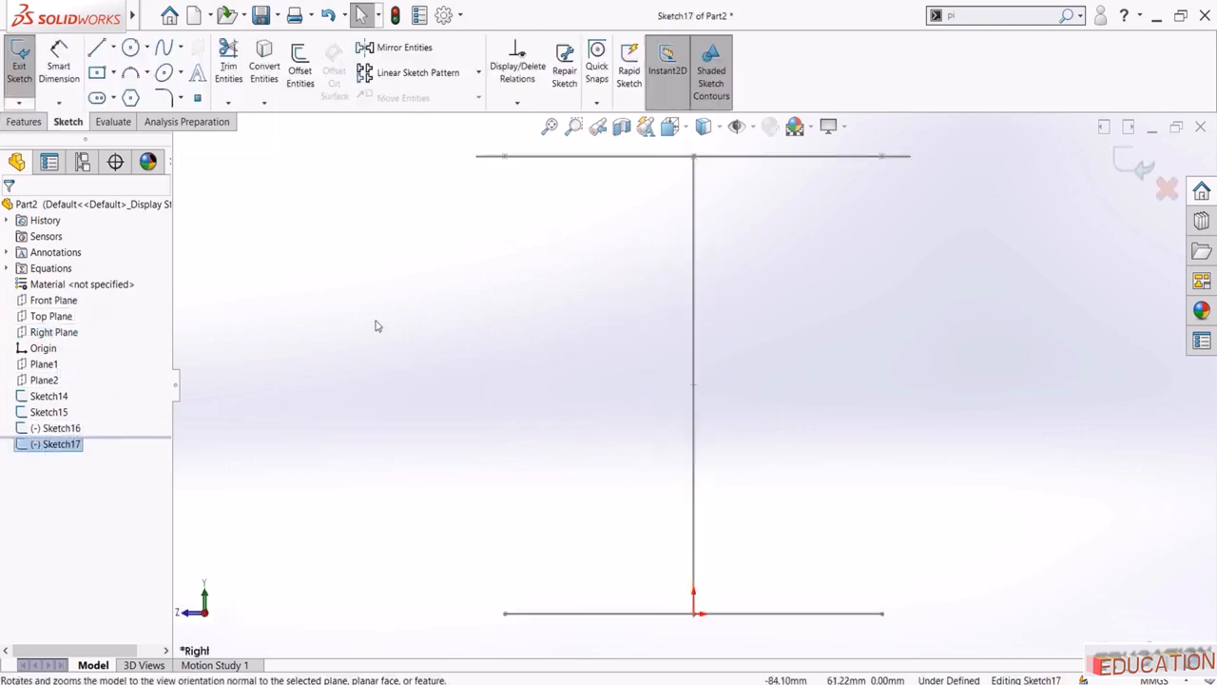
pyautogui.click(131, 73)
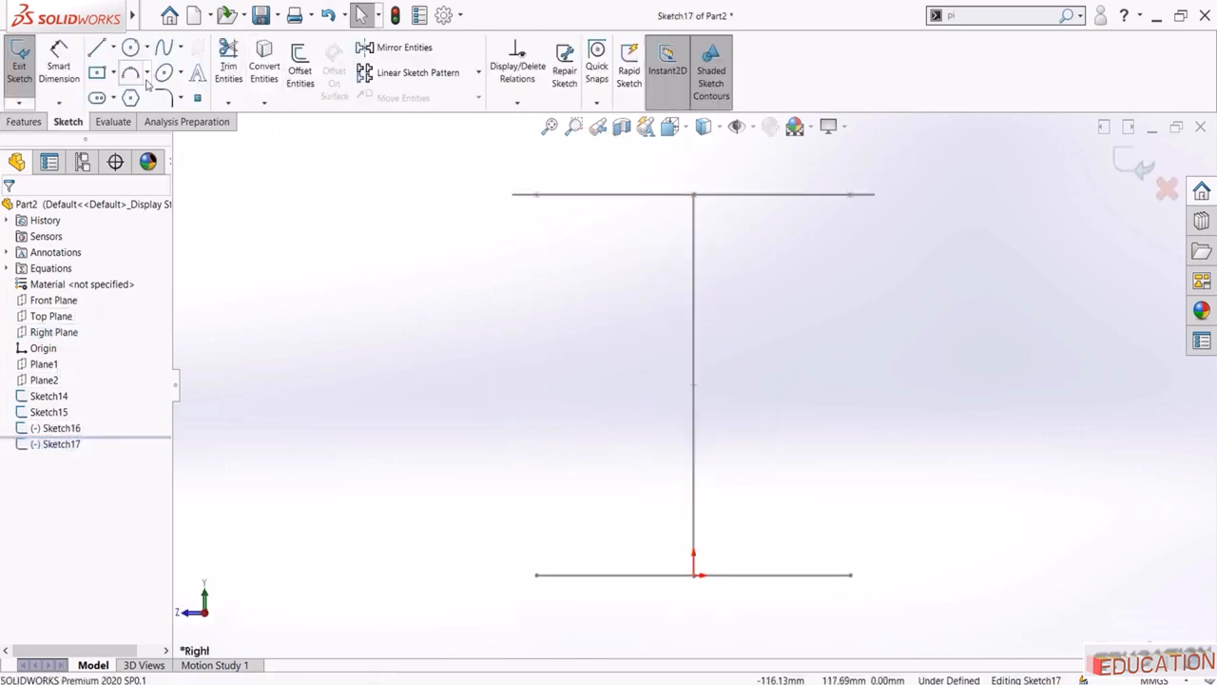
pyautogui.click(514, 194)
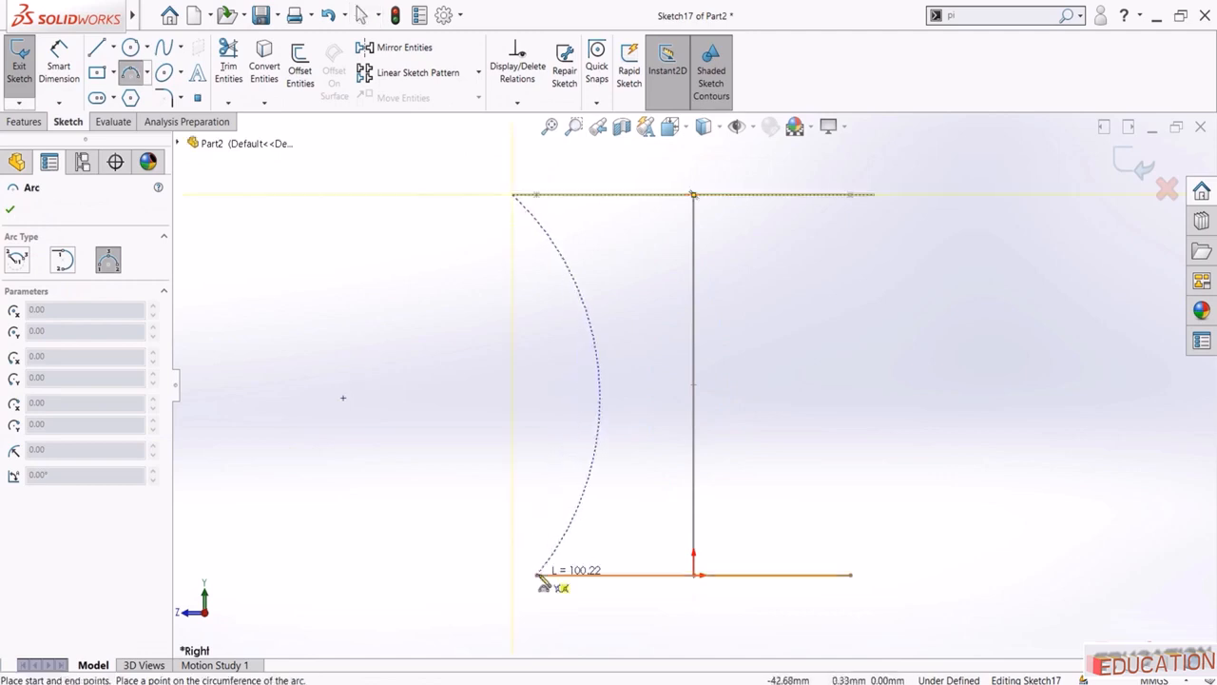
pyautogui.click(538, 574)
pyautogui.click(590, 385)
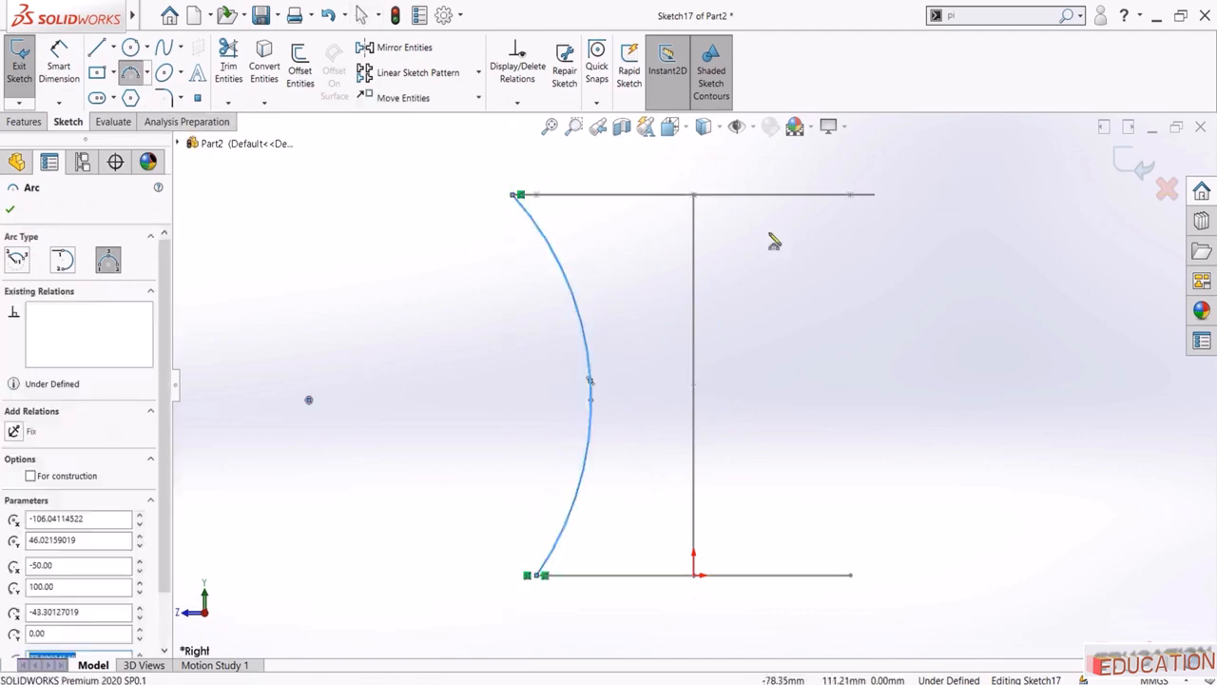
# Sketch a second inward-bowed three-point arc joining the right ends of the circle and hexagon, and finish the sketch
pyautogui.click(874, 194)
pyautogui.click(850, 574)
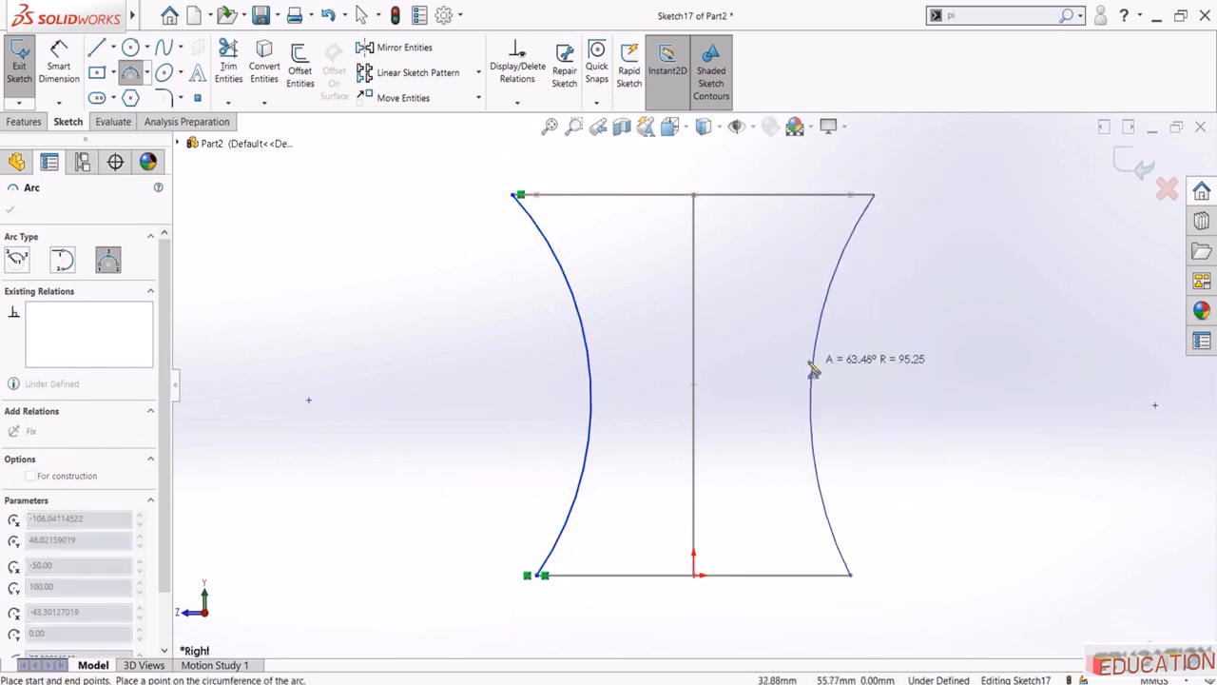
pyautogui.click(788, 362)
pyautogui.click(1132, 162)
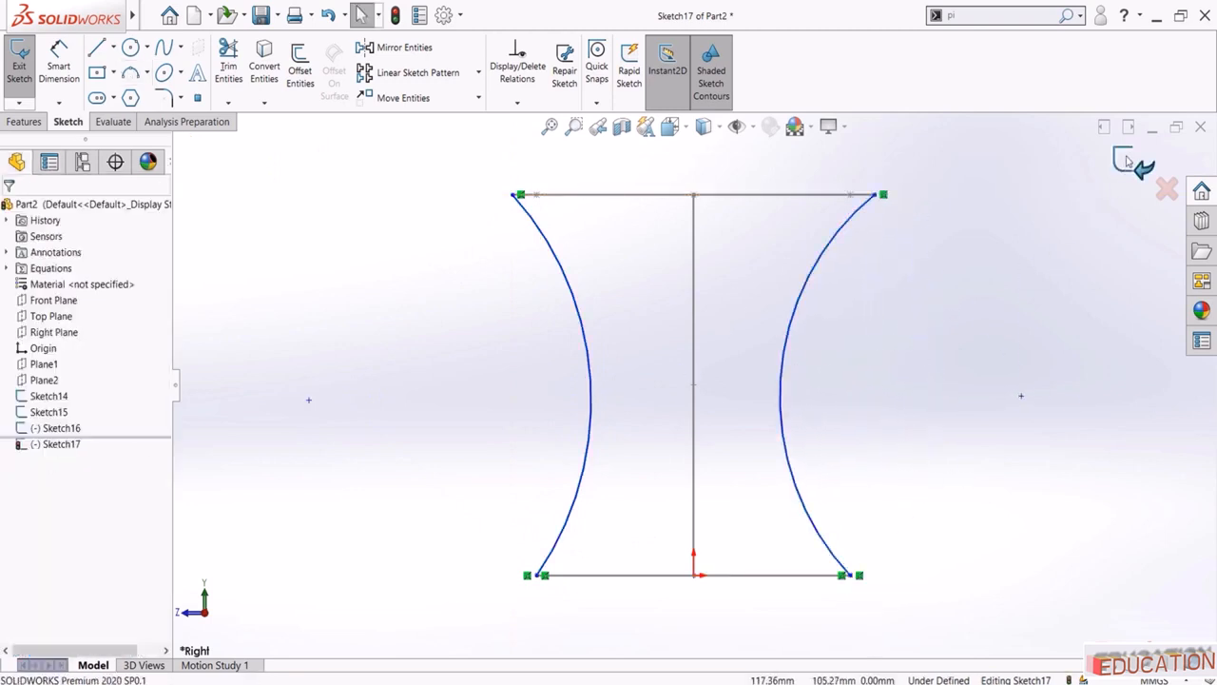
# Start a loft between the lower hexagon and the upper circle as its two profiles
pyautogui.moveTo(501, 392); pyautogui.dragTo(452, 402, button='middle')
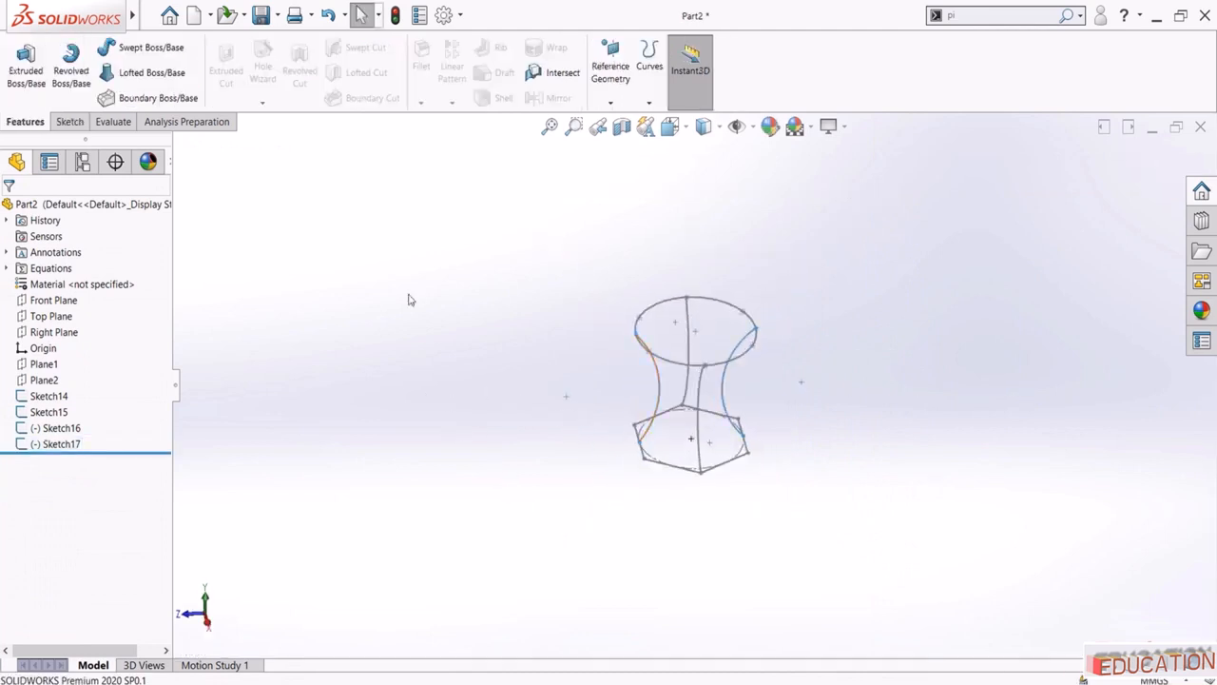
pyautogui.click(664, 469)
pyautogui.click(682, 369)
# Add the two Right Plane arcs to the loft as separate open-loop guide curves
pyautogui.click(93, 411)
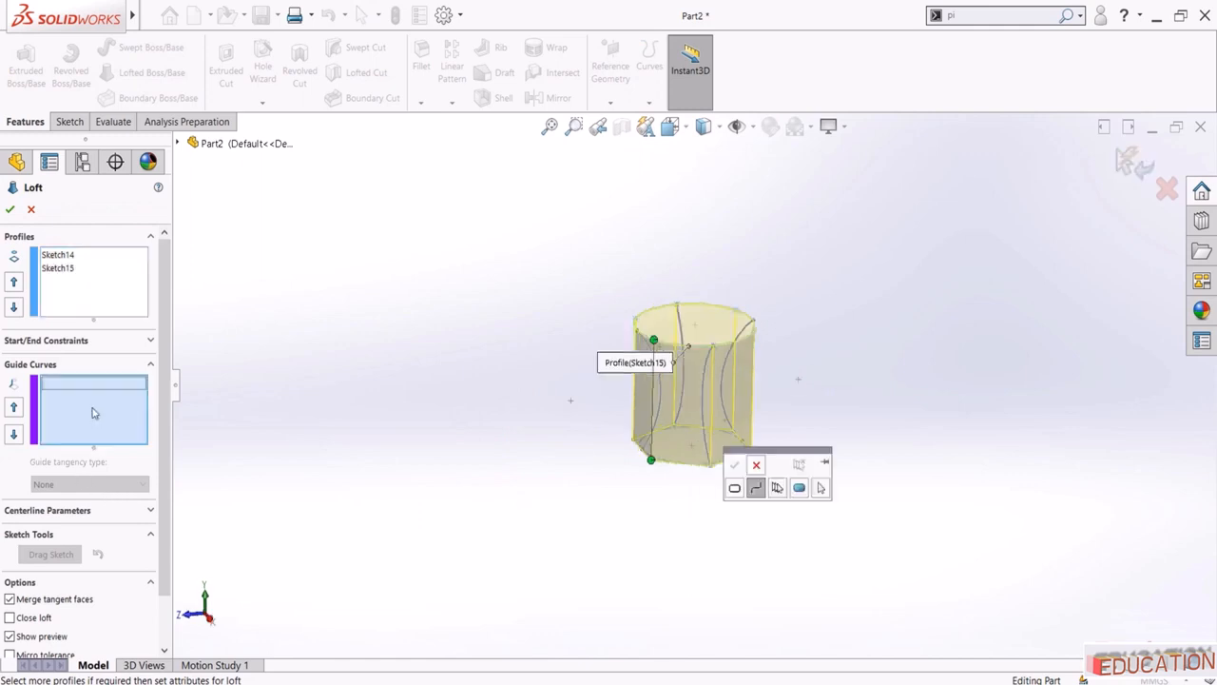
pyautogui.scroll(-3, 622, 418)
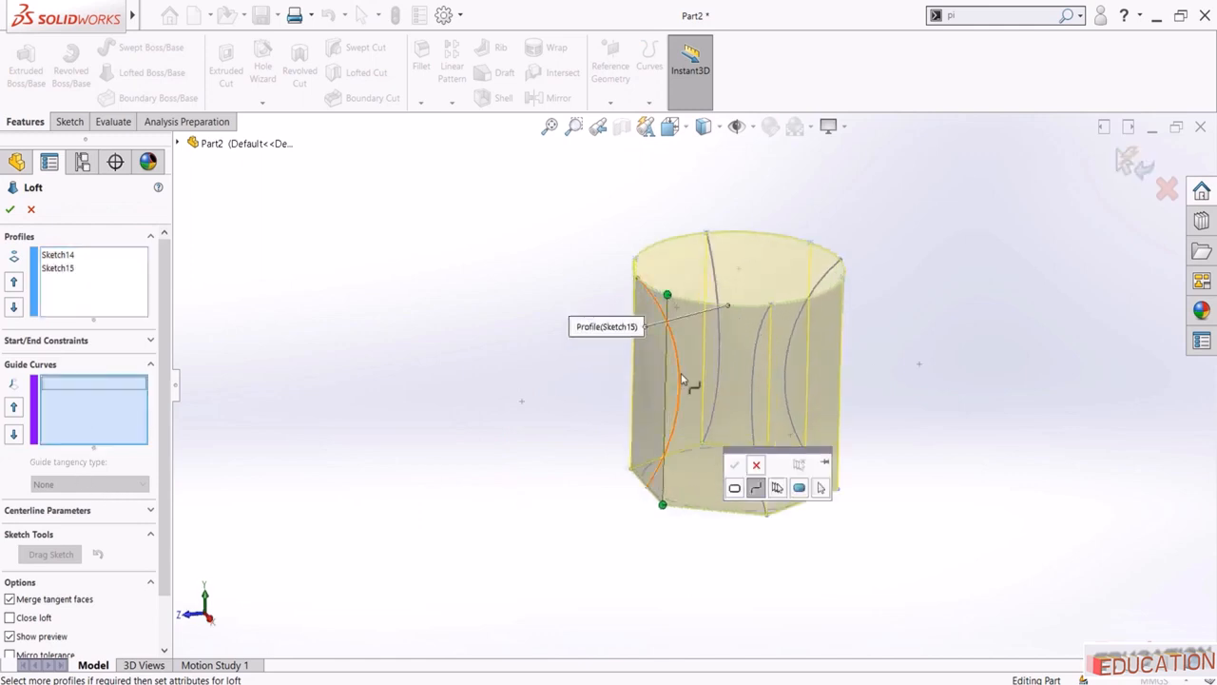
pyautogui.click(682, 380)
pyautogui.click(734, 466)
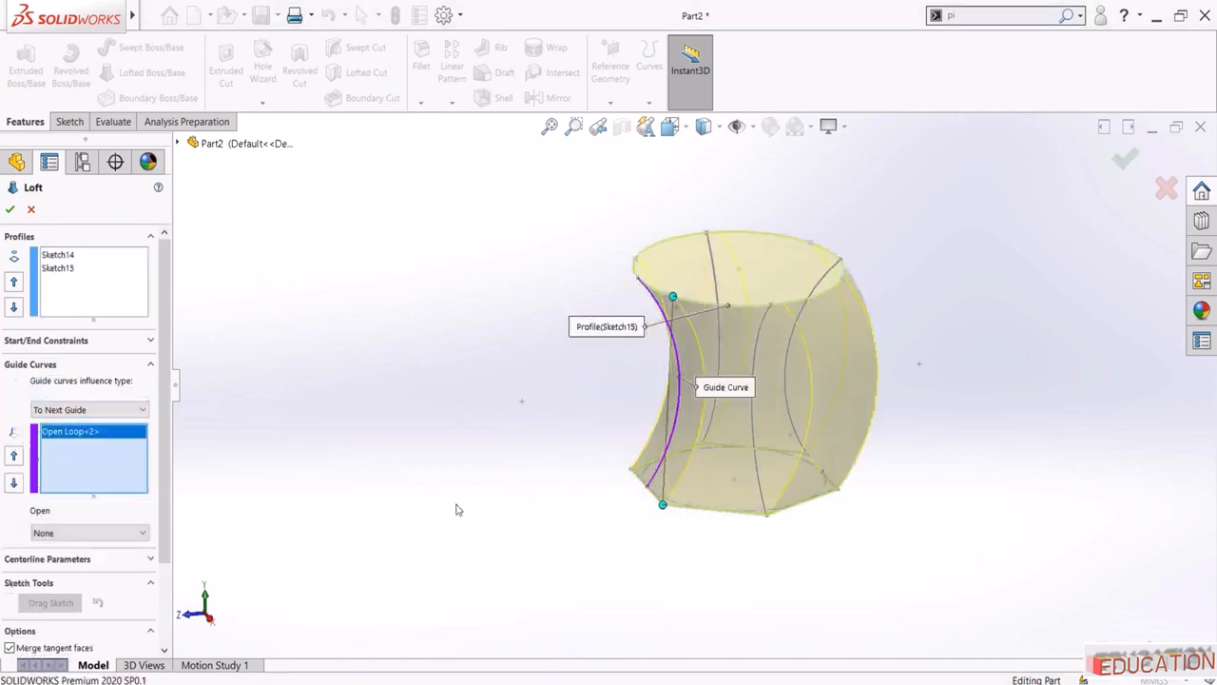
pyautogui.click(789, 357)
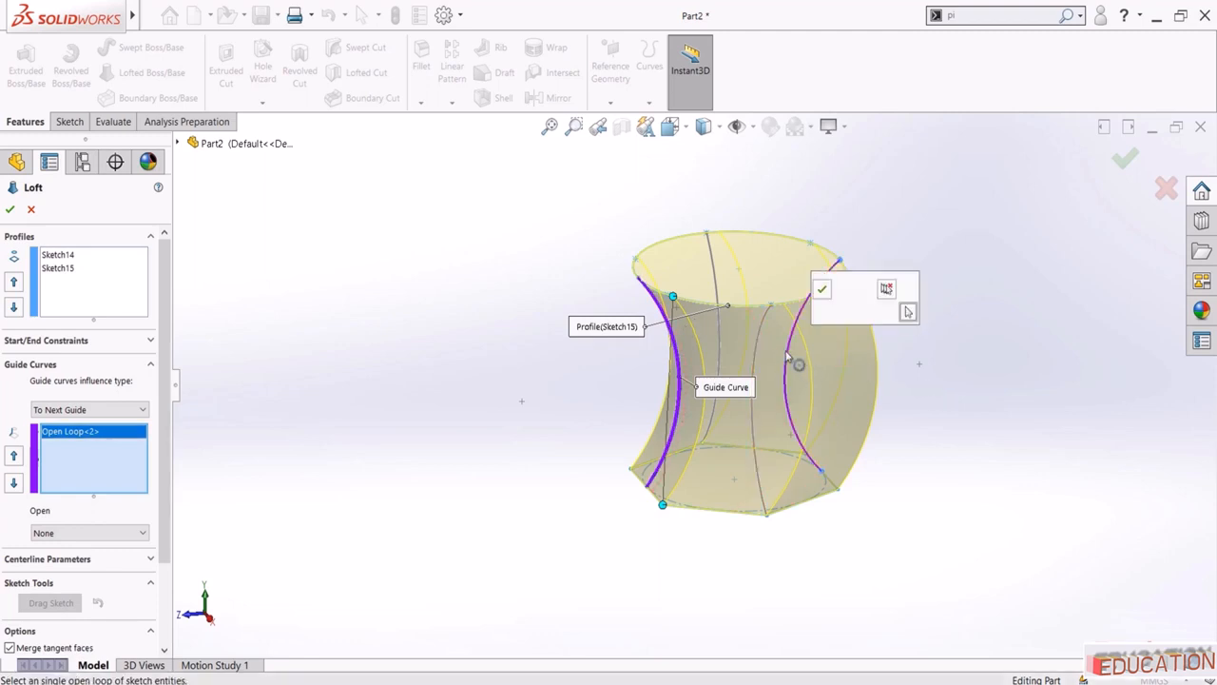
pyautogui.click(822, 289)
# Add the other two opposite arcs as separate open-loop guide curves, complete the loft and inspect its shape
pyautogui.moveTo(770, 475); pyautogui.dragTo(766, 427, button='middle')
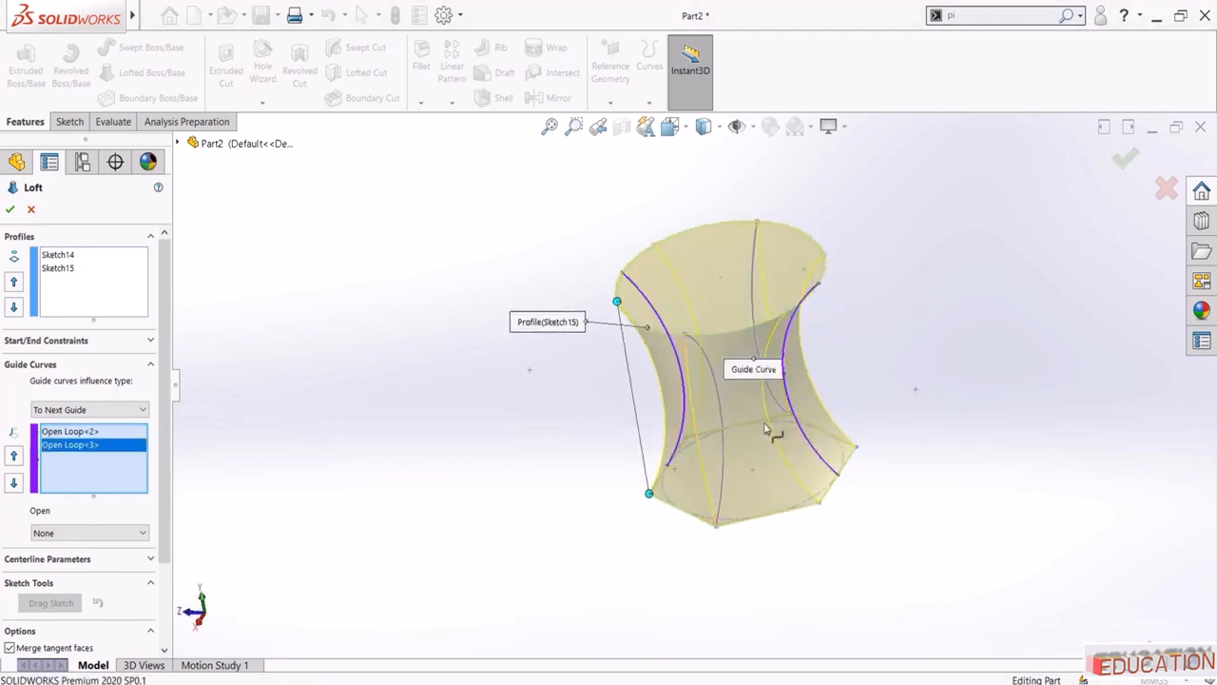
pyautogui.click(752, 281)
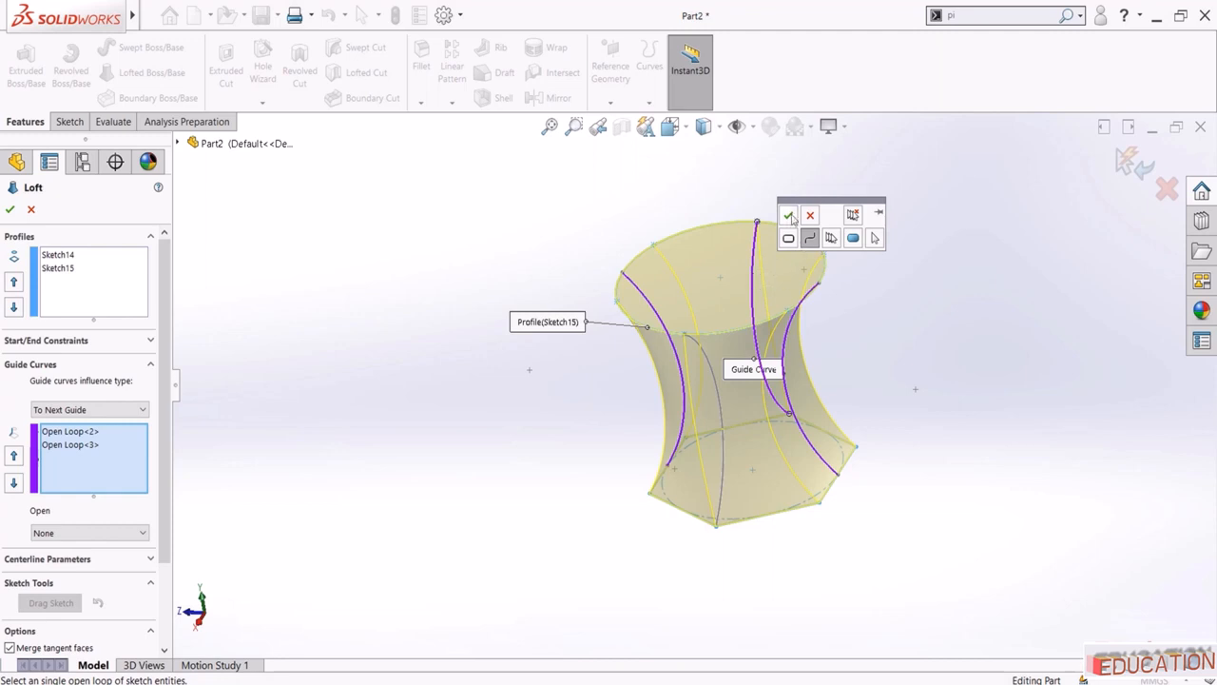
pyautogui.click(788, 215)
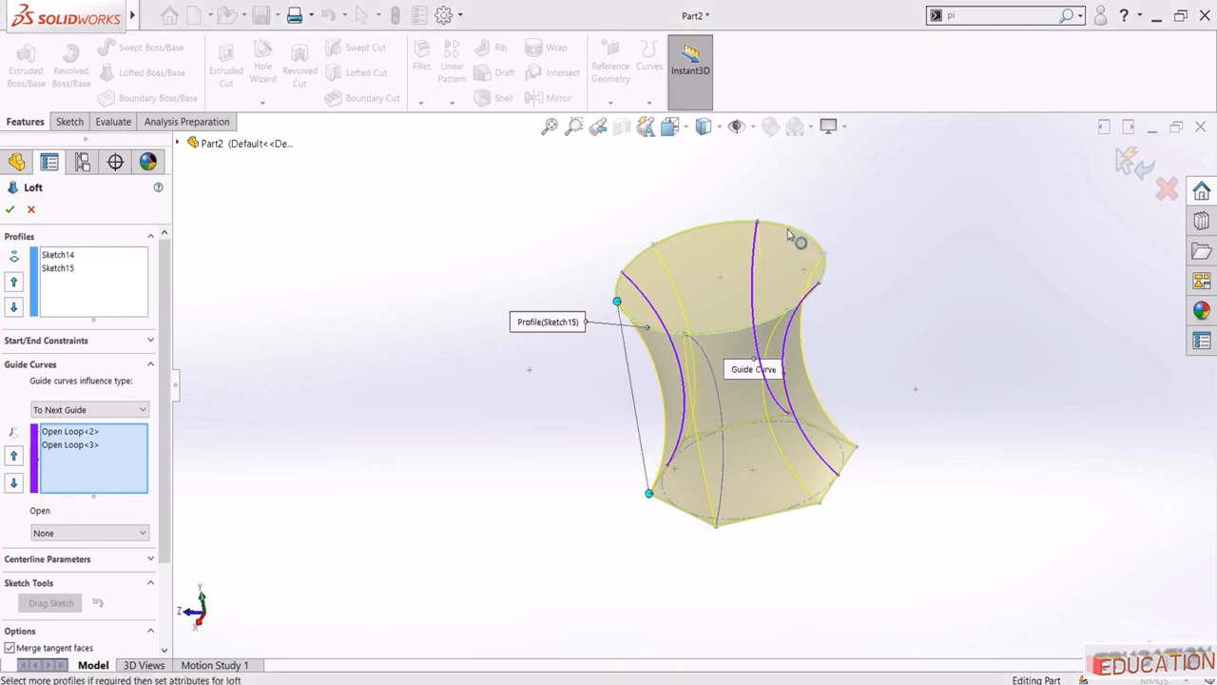
pyautogui.click(720, 415)
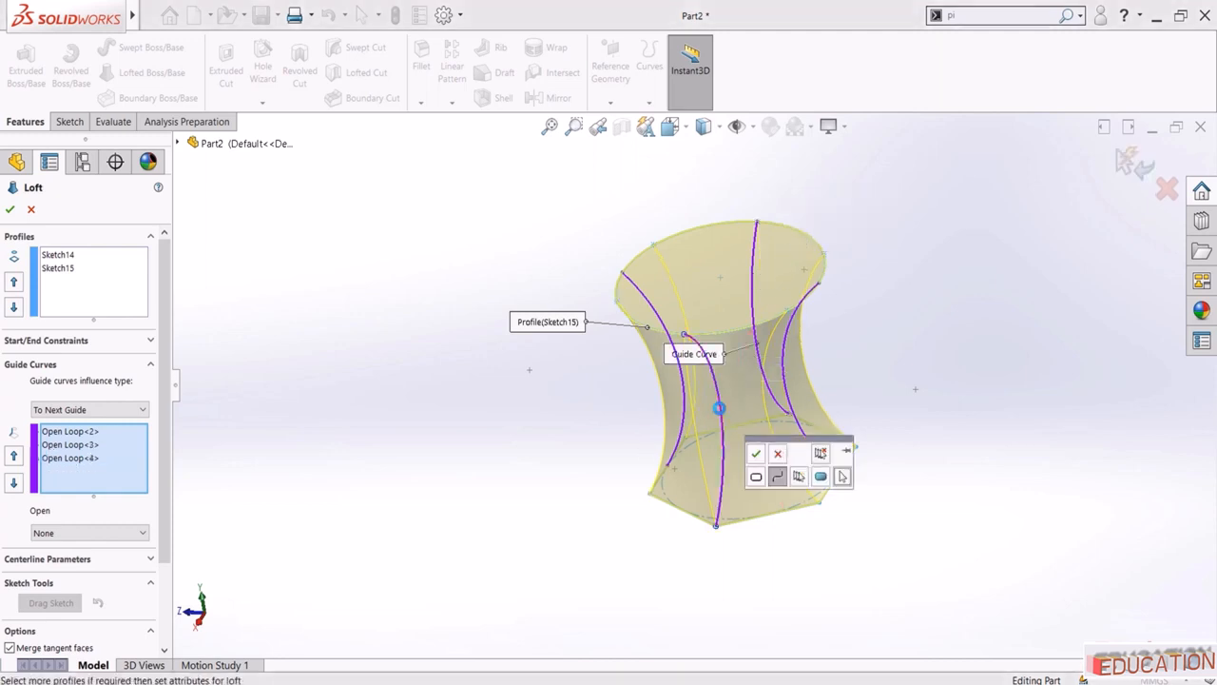
pyautogui.click(756, 456)
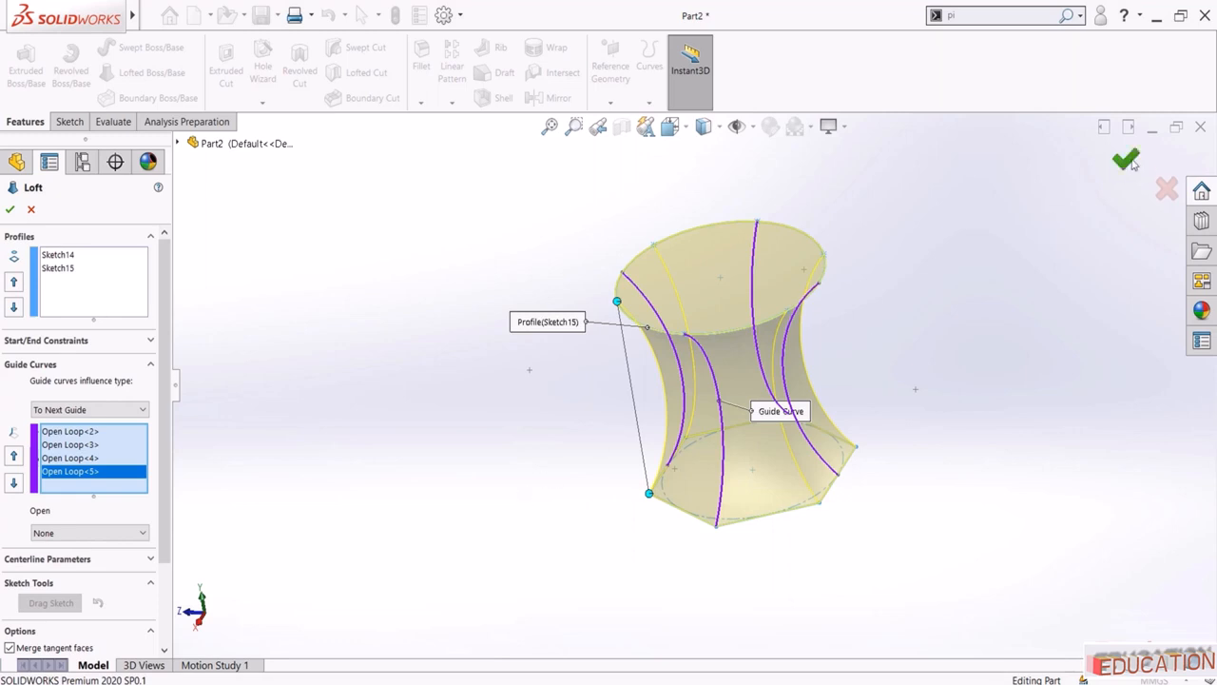
pyautogui.click(1125, 159)
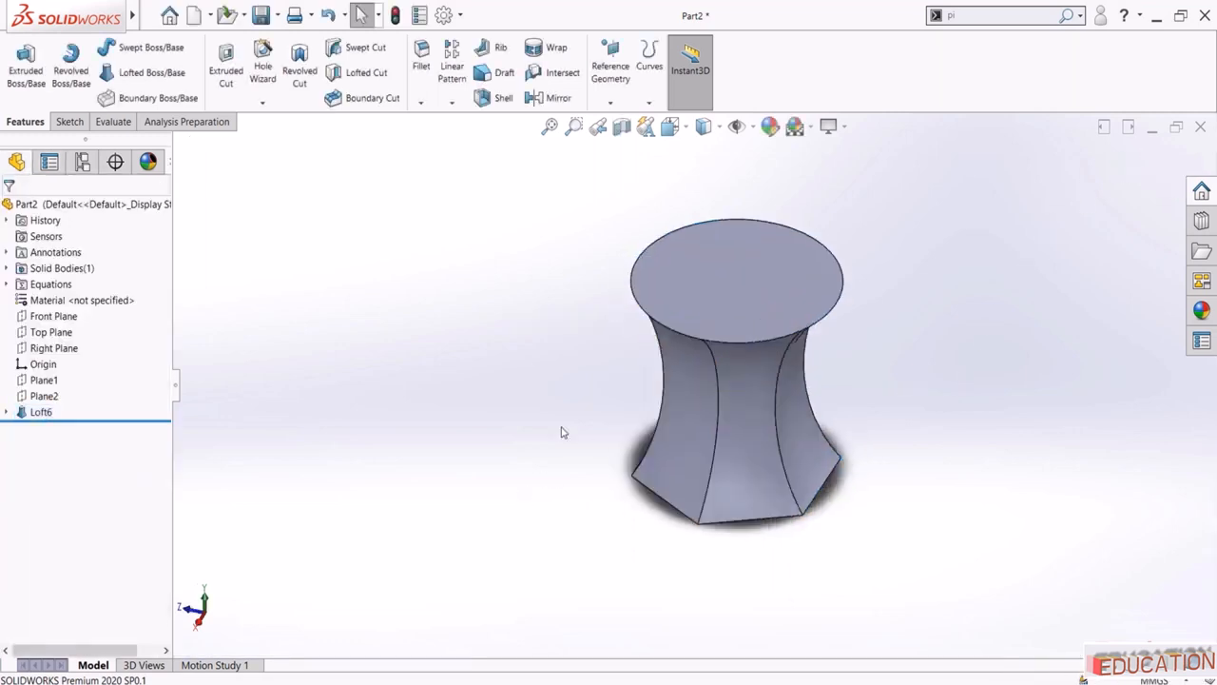
pyautogui.moveTo(586, 412); pyautogui.dragTo(519, 344, button='middle')
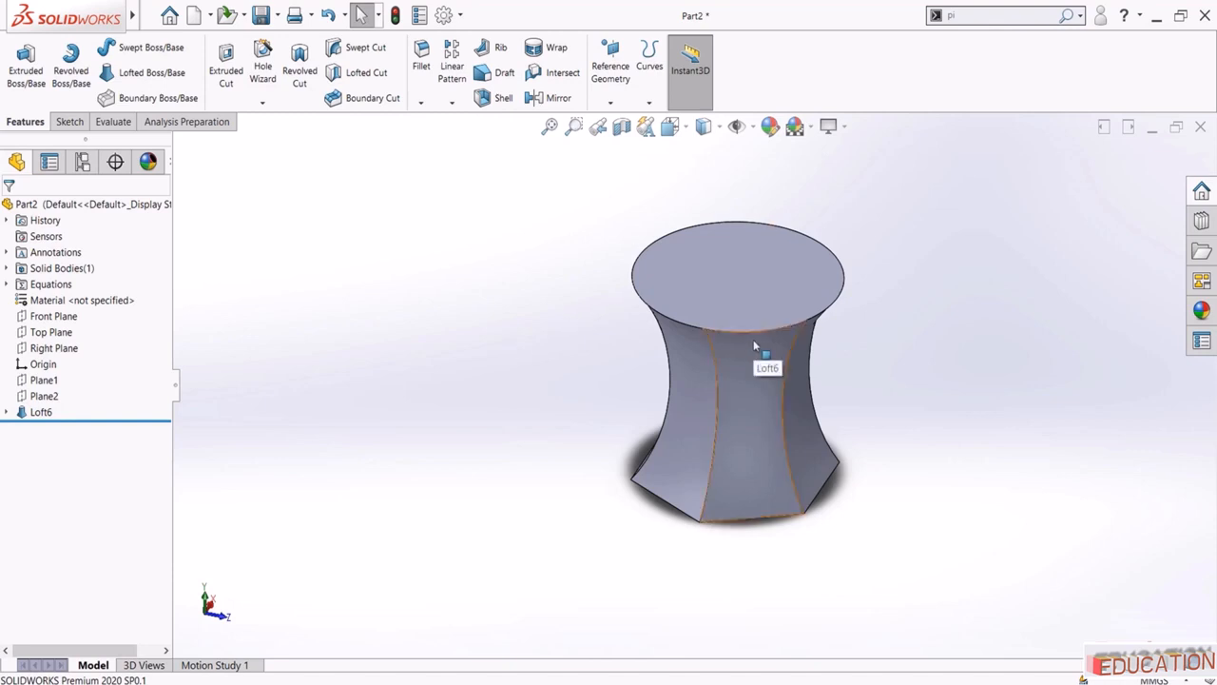
pyautogui.moveTo(571, 362); pyautogui.dragTo(446, 323, button='middle')
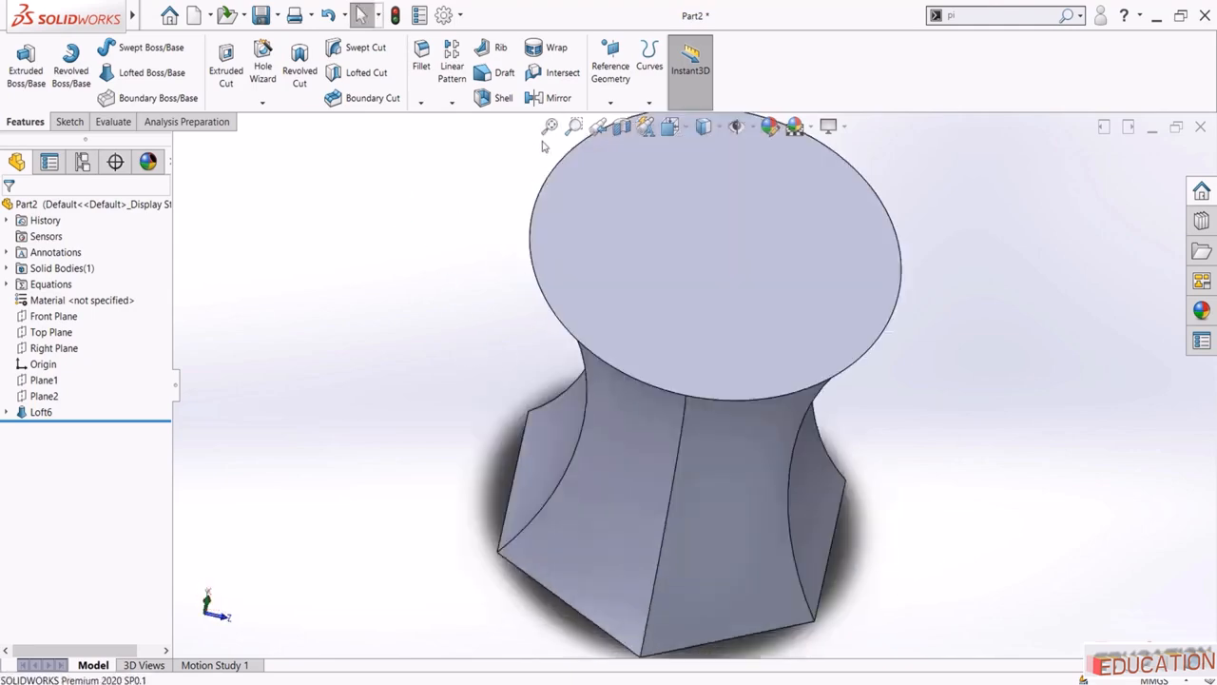